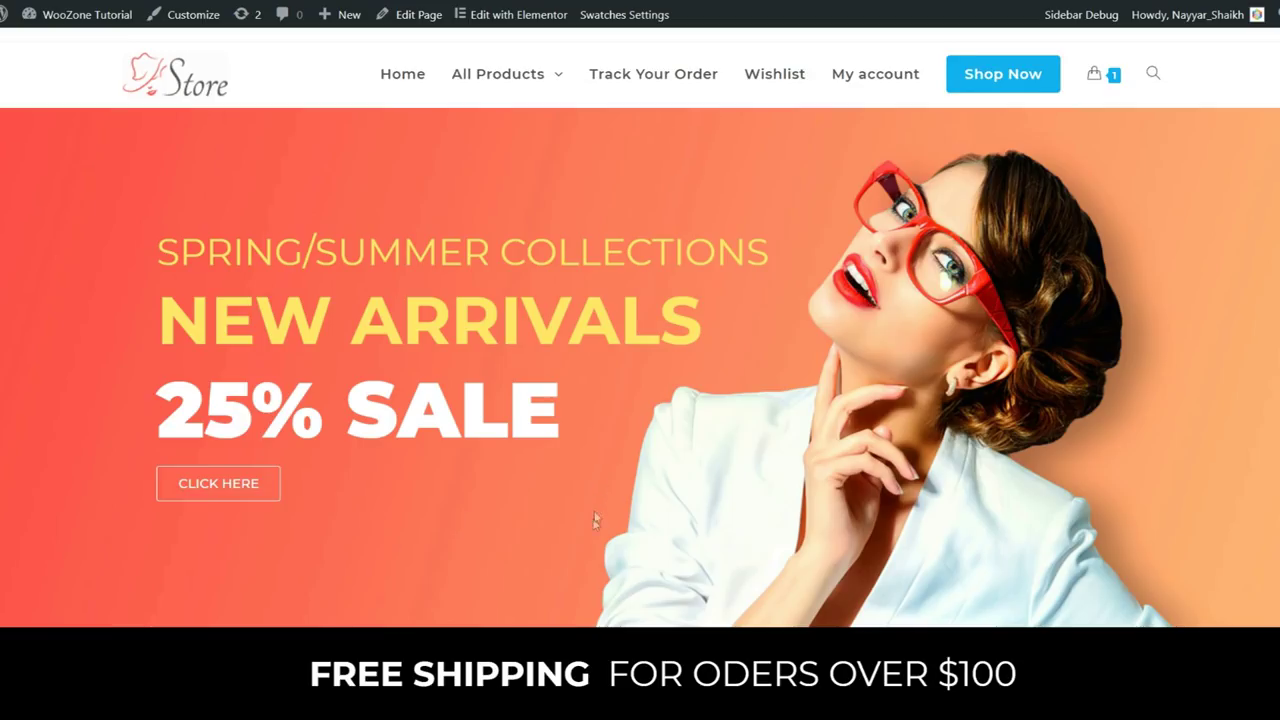
# Scroll down to New Comers and open the Fostelo Style Diva Women's Handbag (Tan) page.
pyautogui.scroll(-2, 594, 520)
pyautogui.scroll(2, 589, 555)
pyautogui.scroll(-6, 624, 572)
pyautogui.scroll(-6, 625, 572)
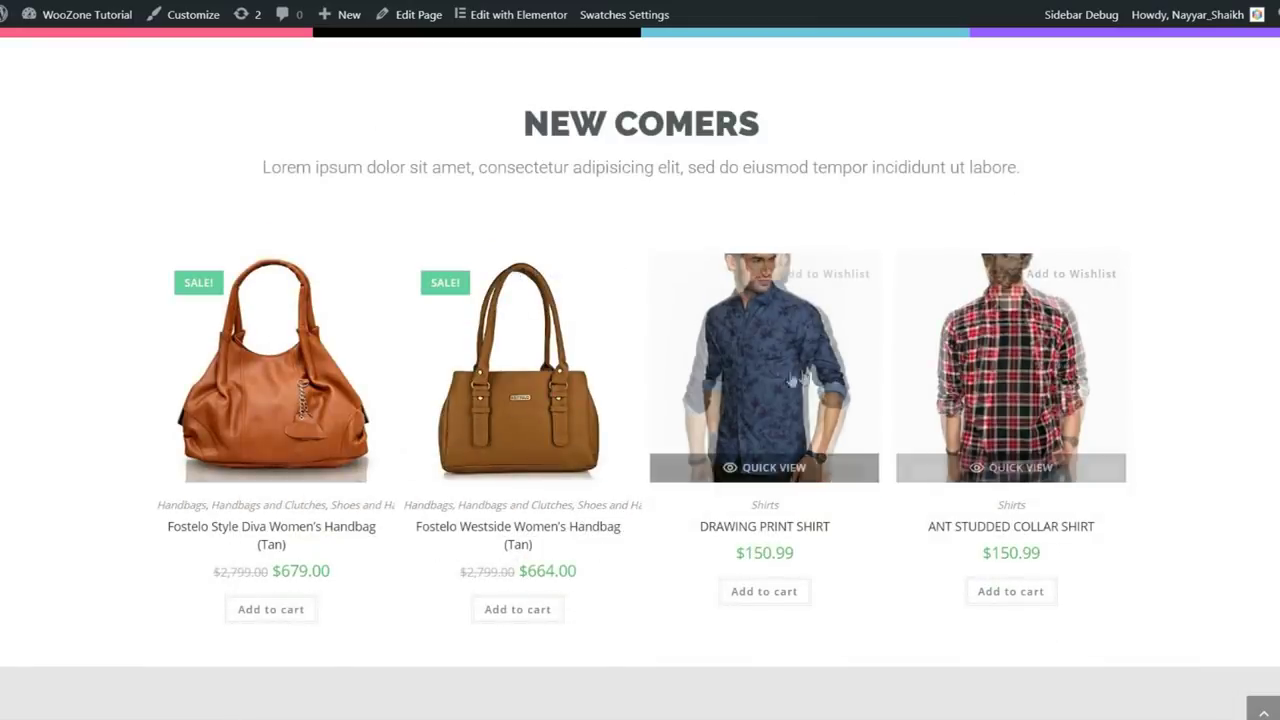
pyautogui.scroll(-7, 1249, 394)
pyautogui.scroll(7, 1230, 470)
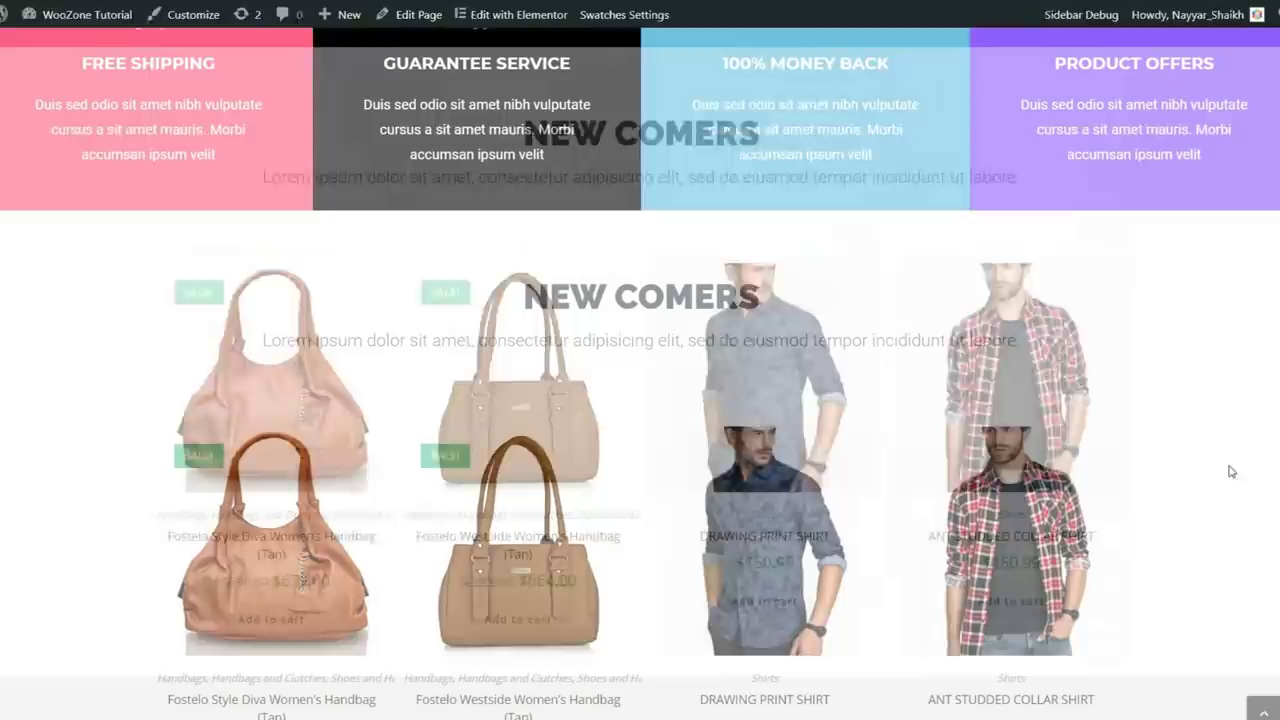
pyautogui.scroll(-2, 650, 495)
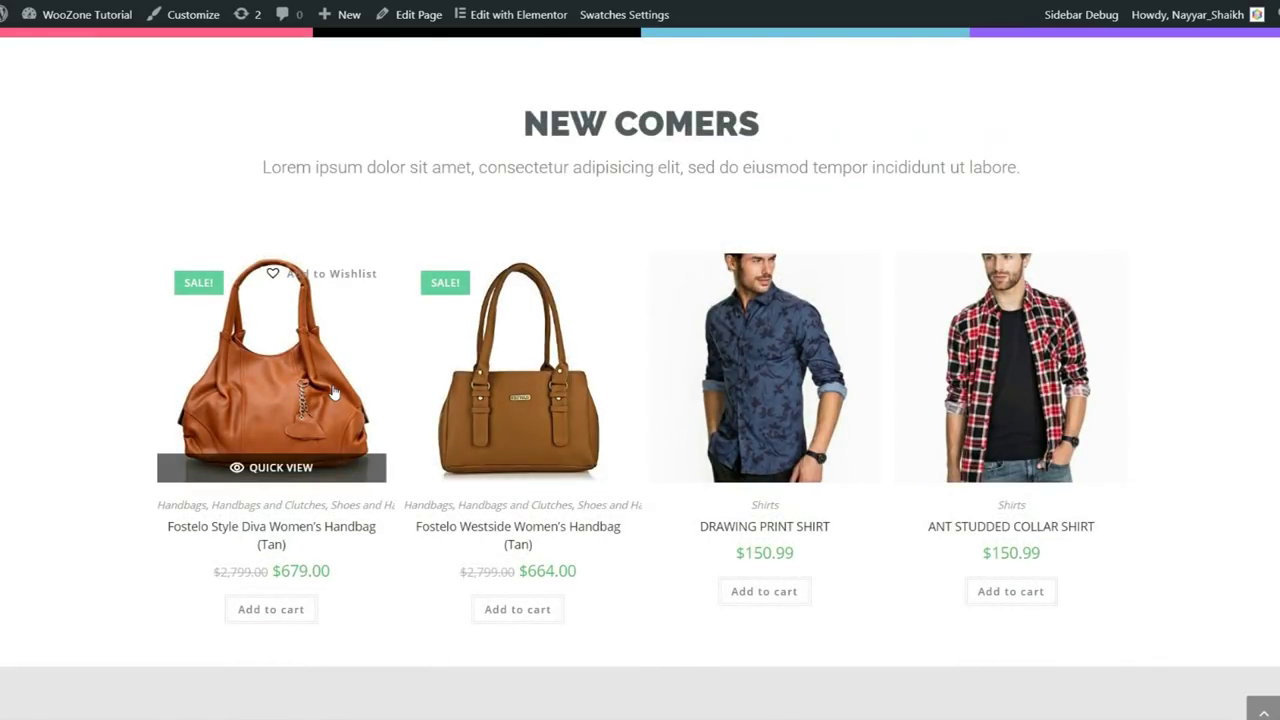
pyautogui.click(334, 393)
# View the handbag's side, underside and front gallery images, then scroll to its description.
pyautogui.scroll(-5, 334, 393)
pyautogui.scroll(4, 766, 508)
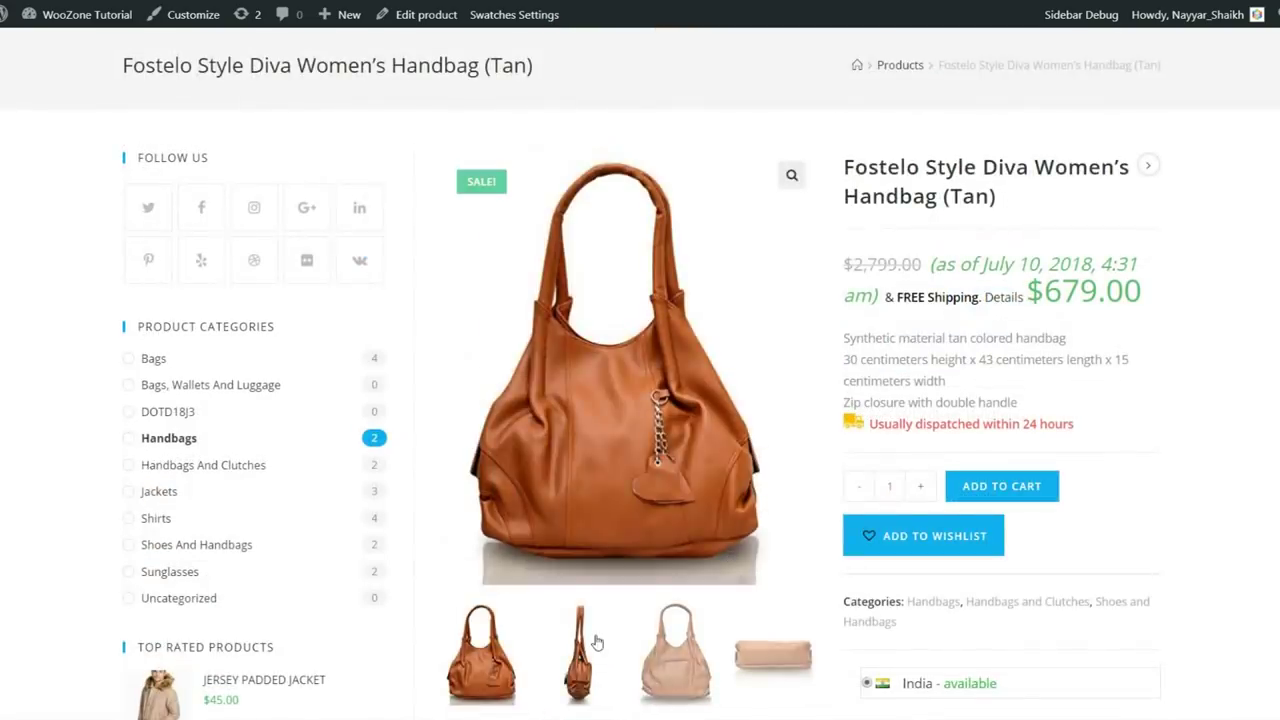
pyautogui.click(585, 645)
pyautogui.click(772, 655)
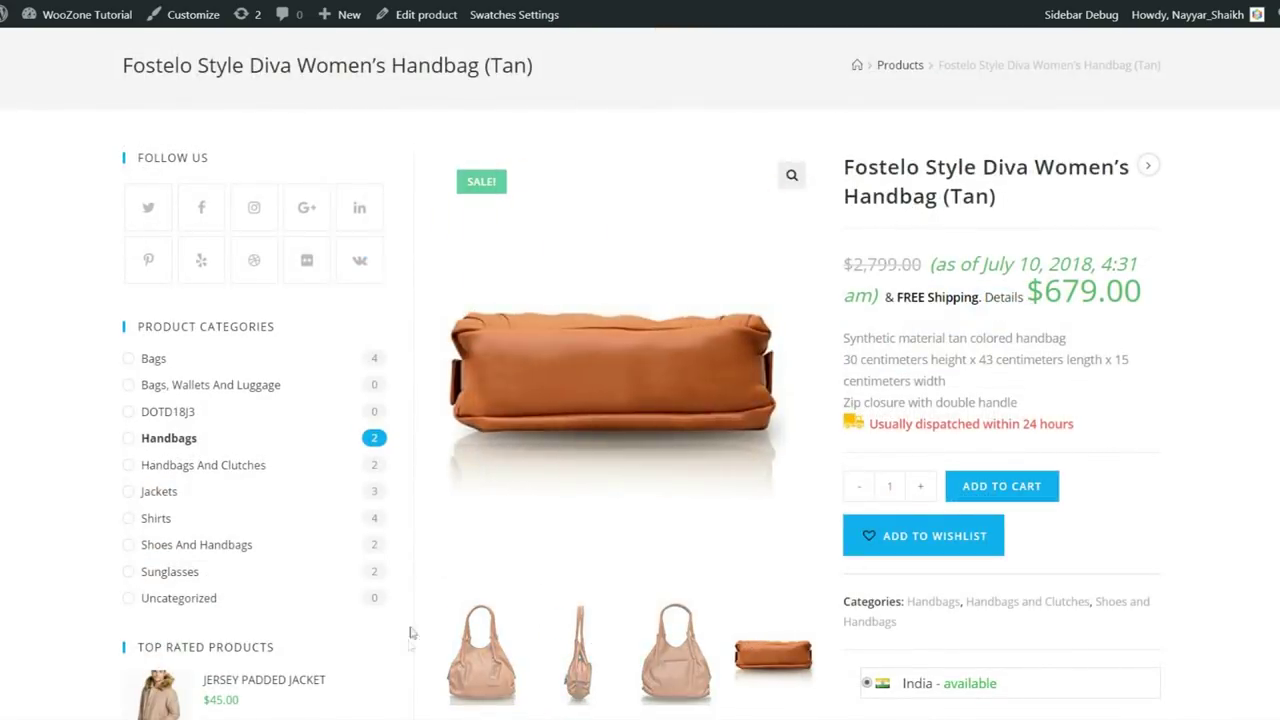
pyautogui.click(477, 680)
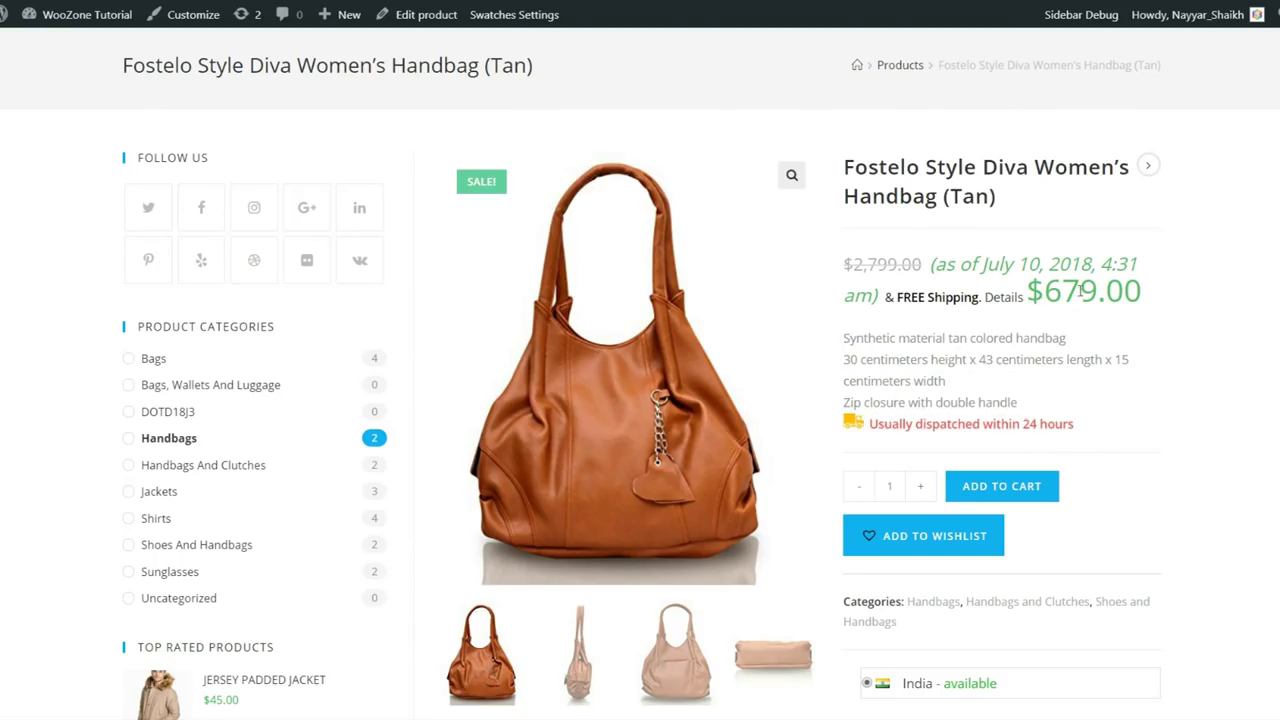
pyautogui.scroll(-8, 1157, 429)
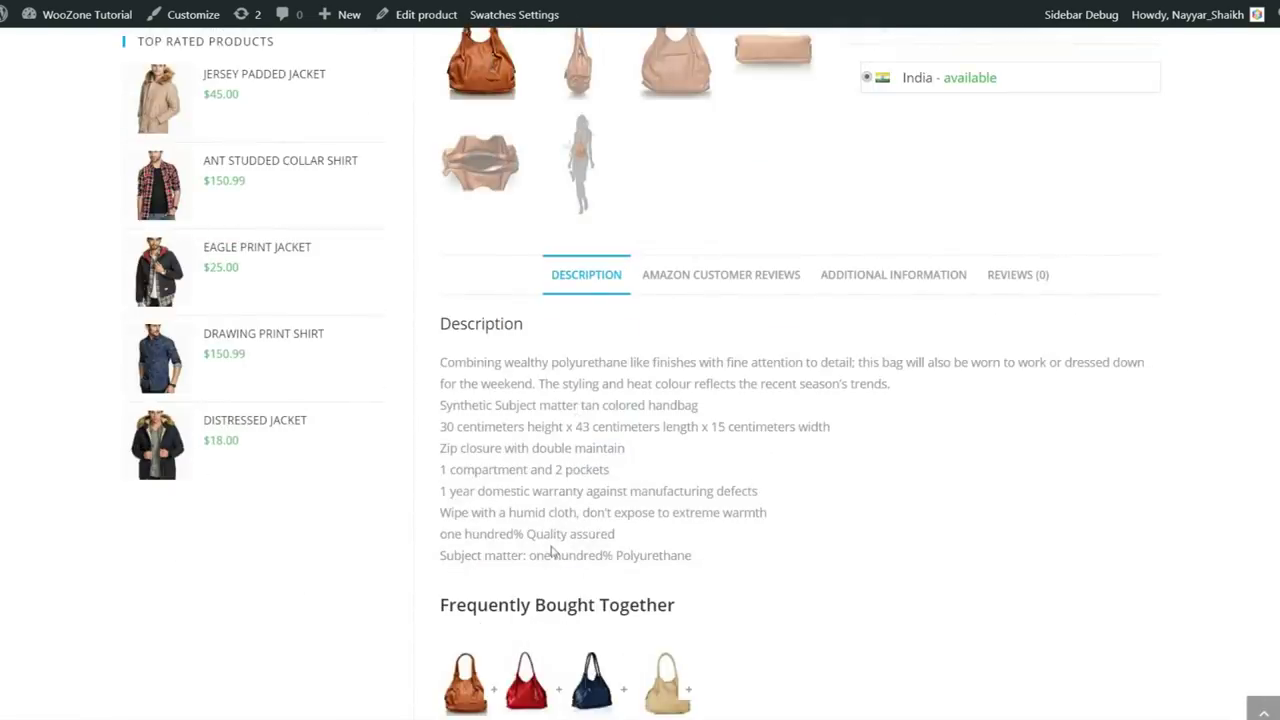
pyautogui.scroll(8, 1234, 408)
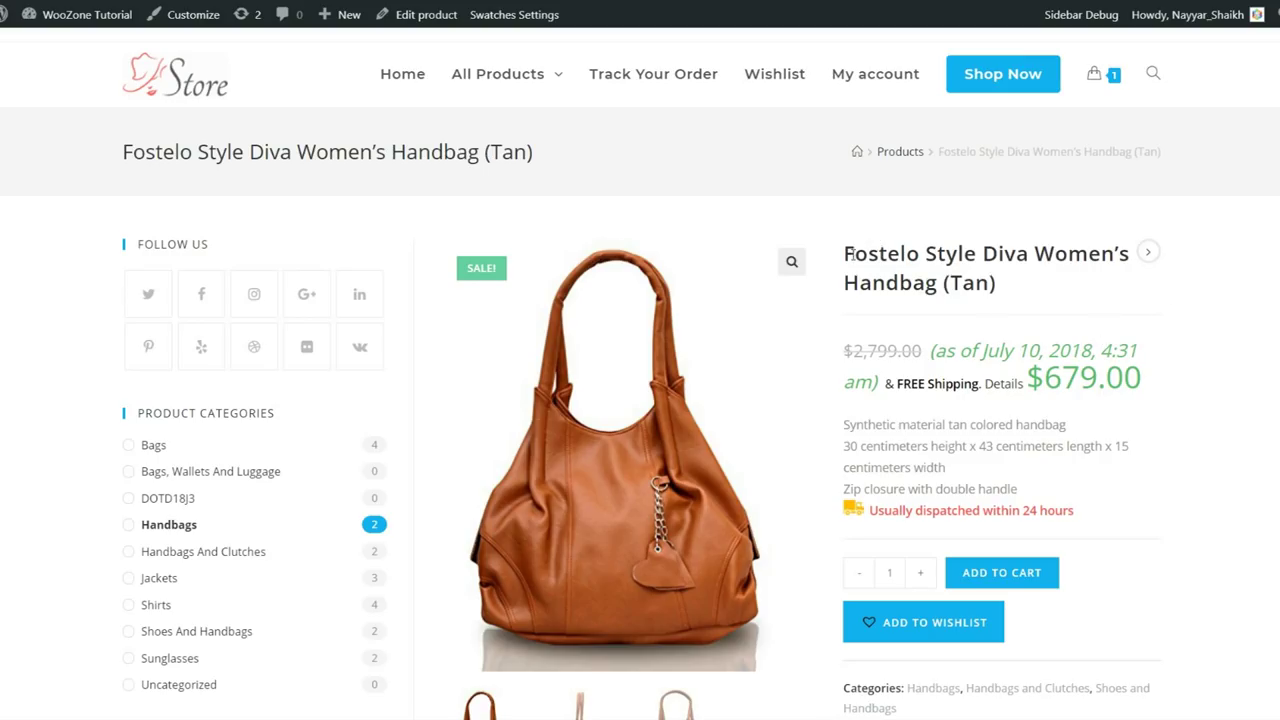
pyautogui.moveTo(855, 254); pyautogui.dragTo(997, 308)
pyautogui.click(997, 308)
pyautogui.scroll(-1, 1067, 388)
pyautogui.scroll(-4, 1067, 388)
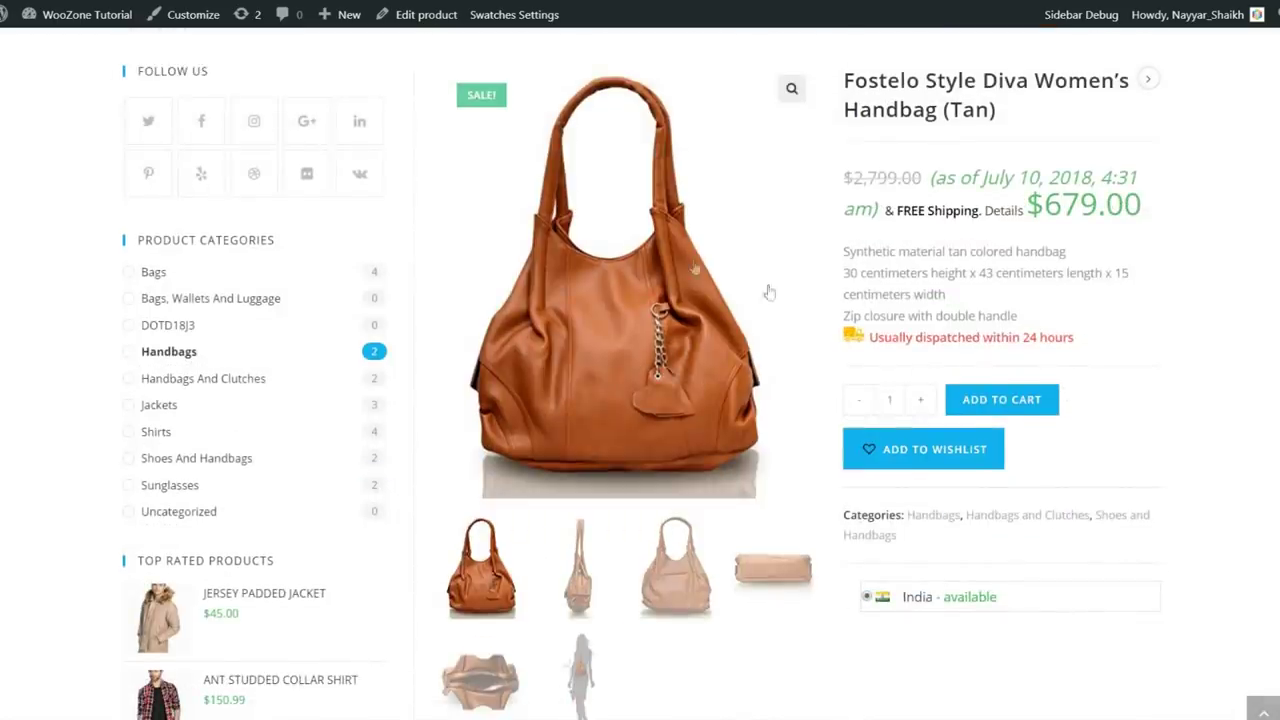
pyautogui.scroll(3, 966, 429)
pyautogui.scroll(2, 1067, 461)
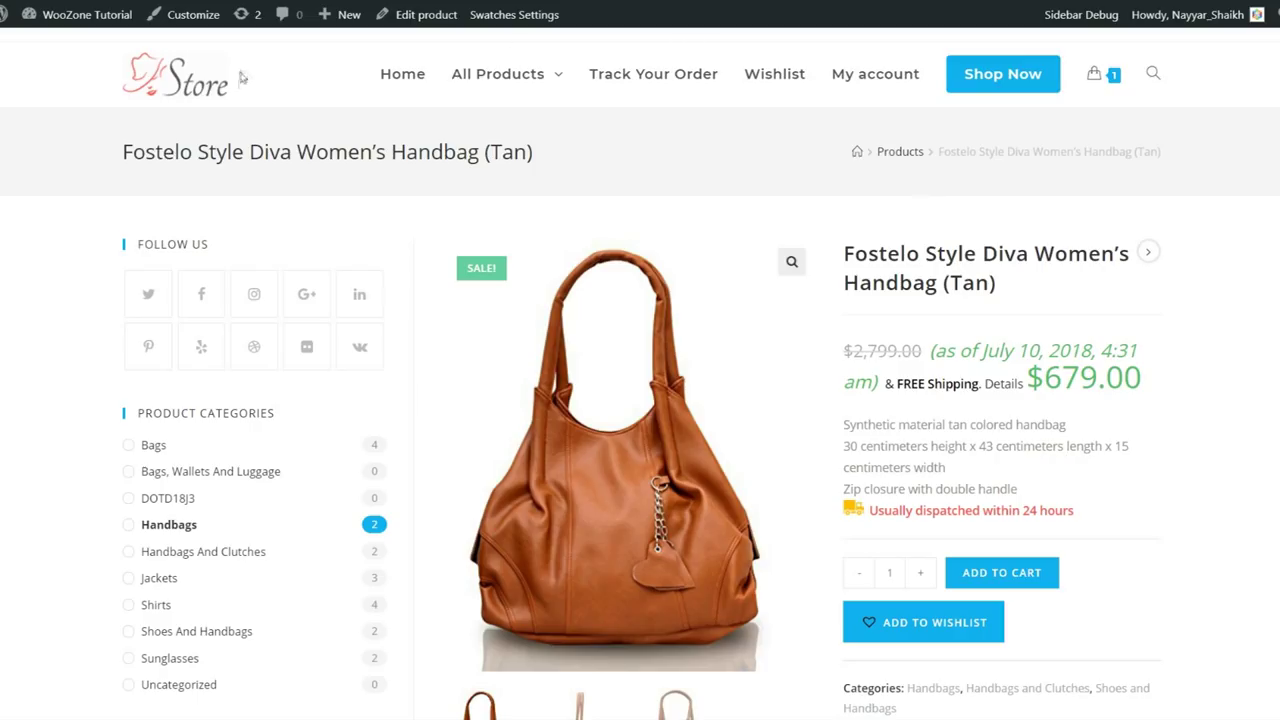
# Return to the store homepage using the Store logo.
pyautogui.click(212, 84)
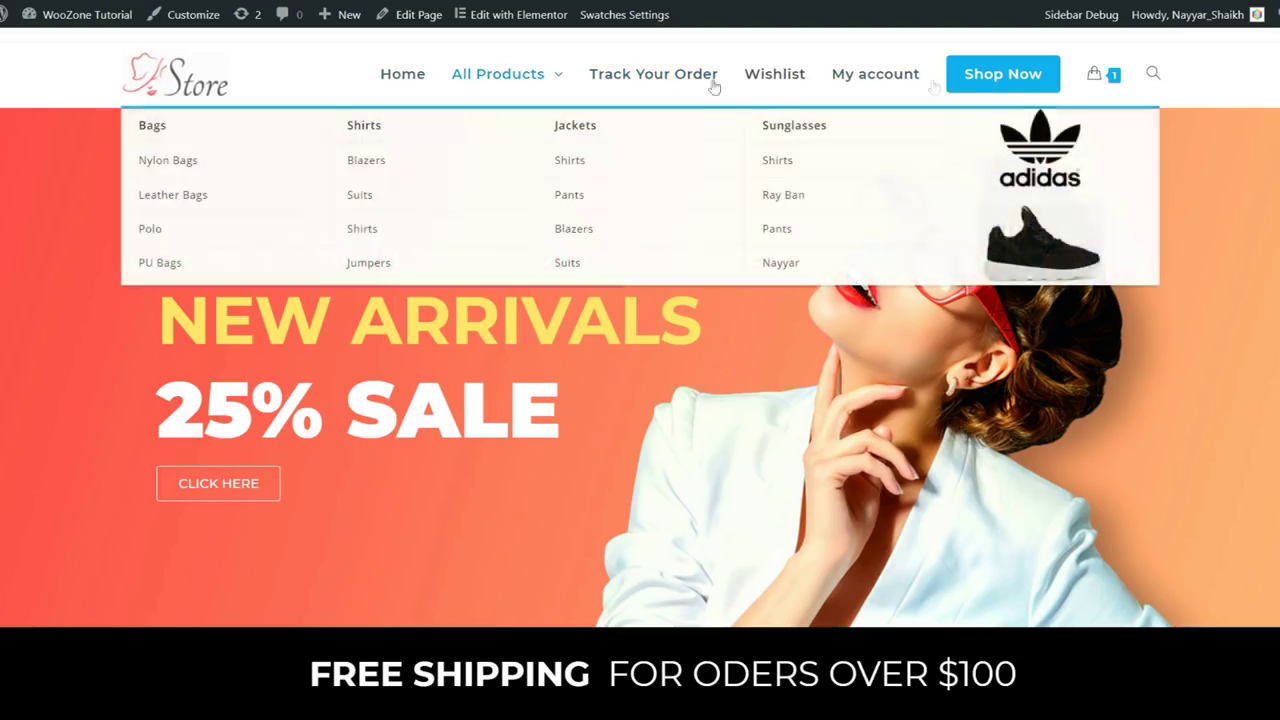
# Show the mini-cart with one Drawing Print Shirt and a $150.99 subtotal.
pyautogui.moveTo(509, 80)
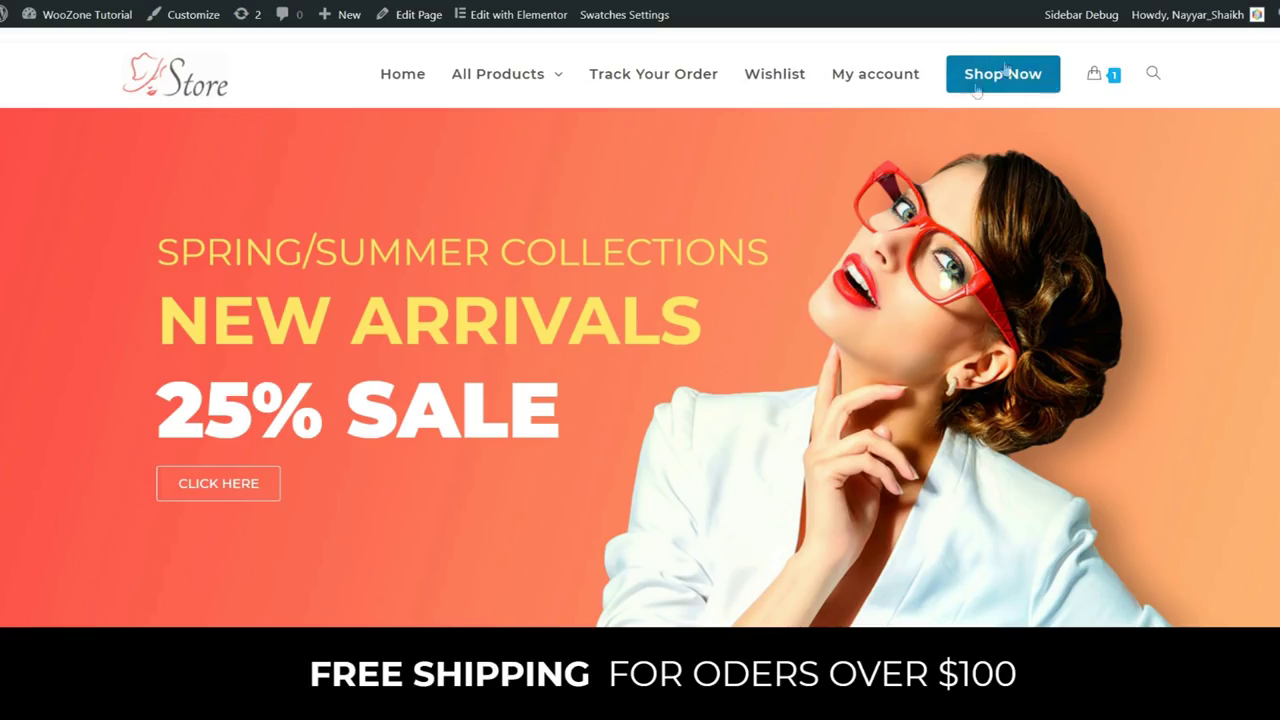
pyautogui.moveTo(1108, 79)
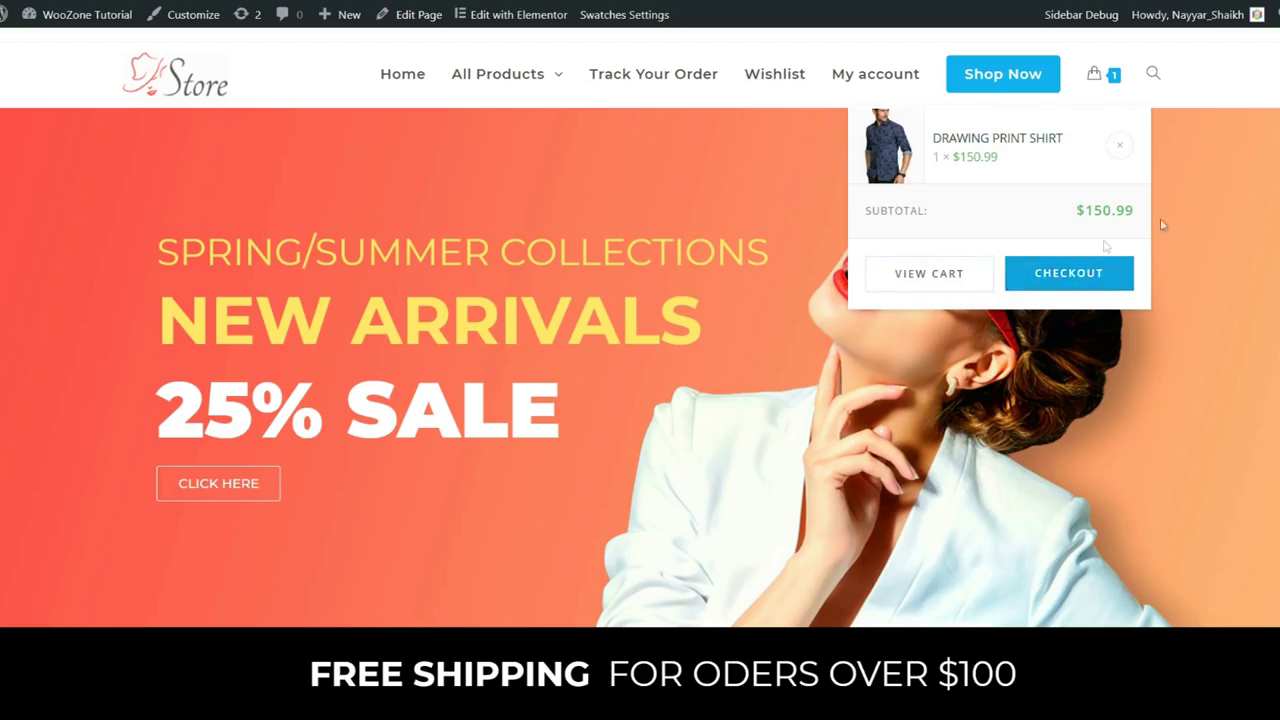
# Toggle the product search box, then highlight the banner headline and the 25% SALE line.
pyautogui.click(1155, 76)
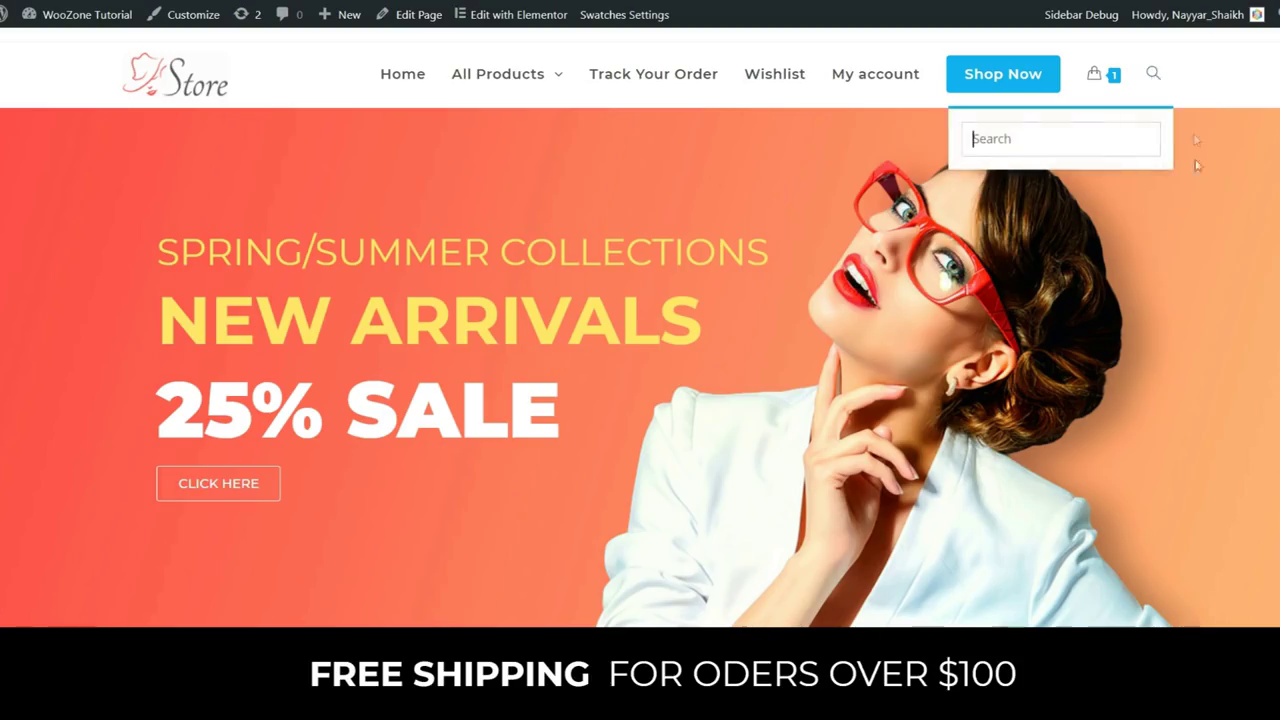
pyautogui.click(1156, 76)
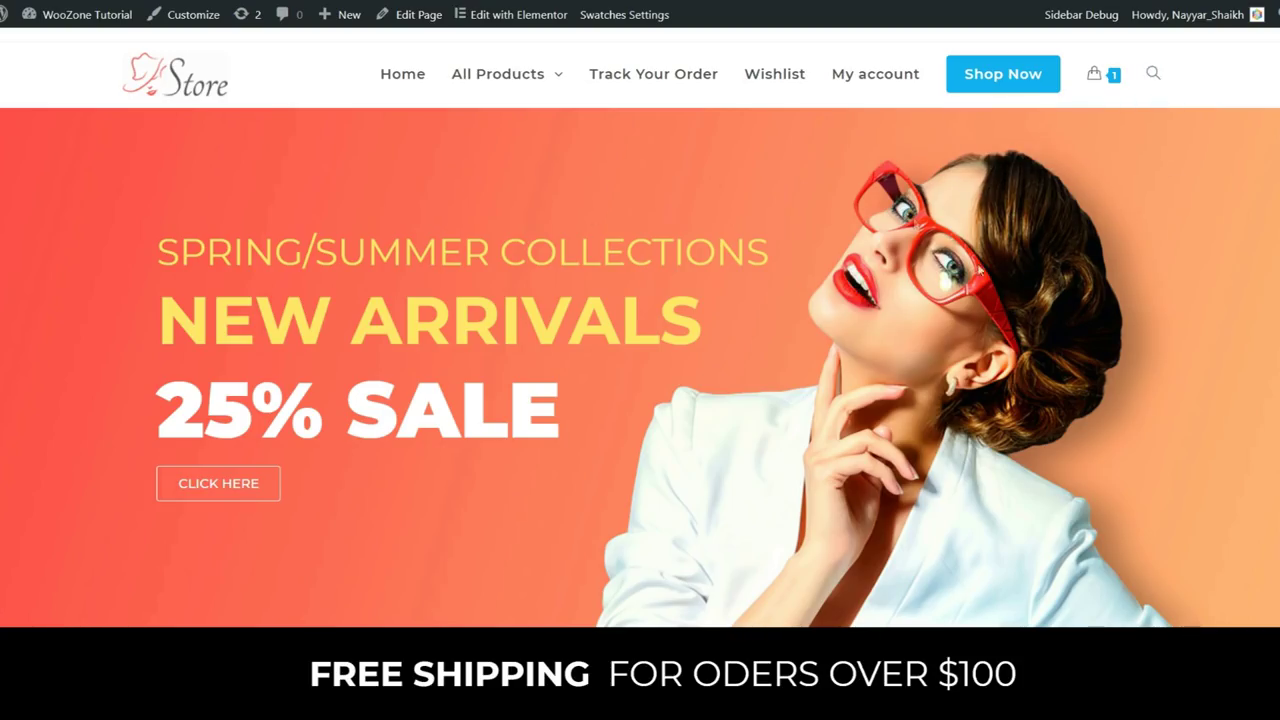
pyautogui.moveTo(160, 245); pyautogui.dragTo(540, 378)
pyautogui.click(540, 378)
pyautogui.tripleClick(437, 407)
pyautogui.click(229, 478)
# Scroll past the banner and free-shipping strip to the Jackets, Bags, Style and Shirts tiles.
pyautogui.scroll(-3, 945, 355)
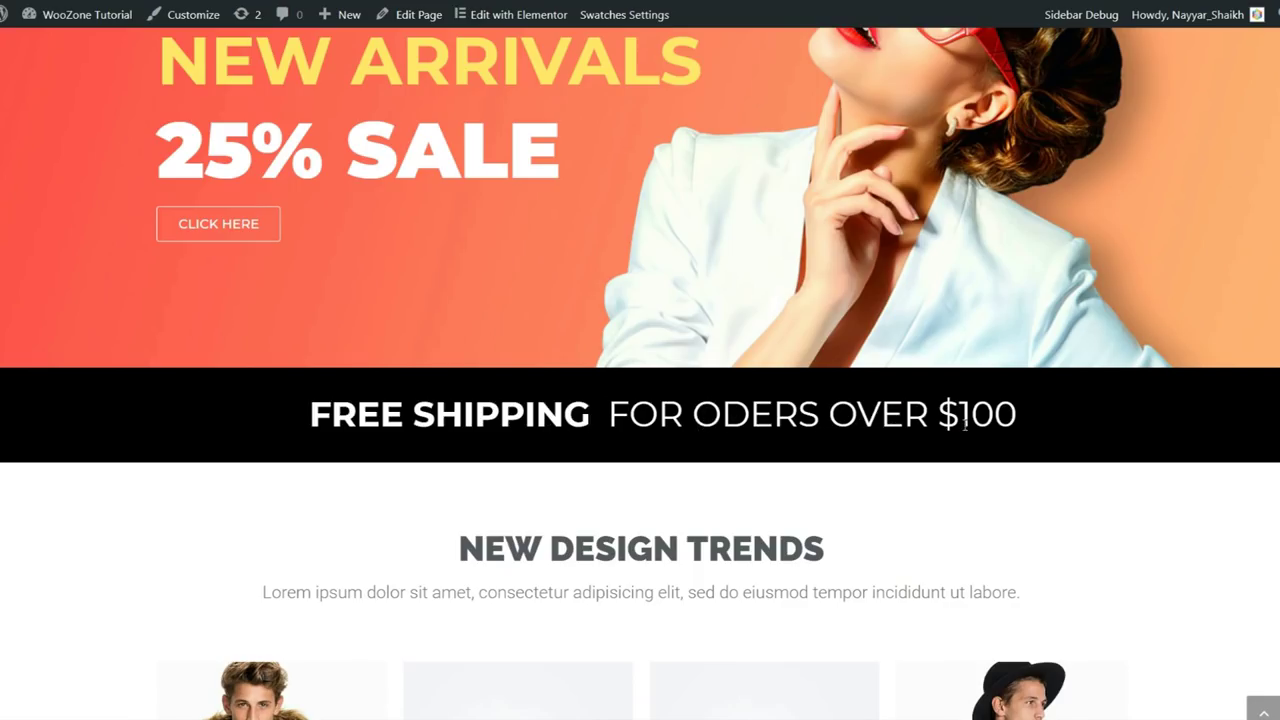
pyautogui.scroll(-4, 777, 403)
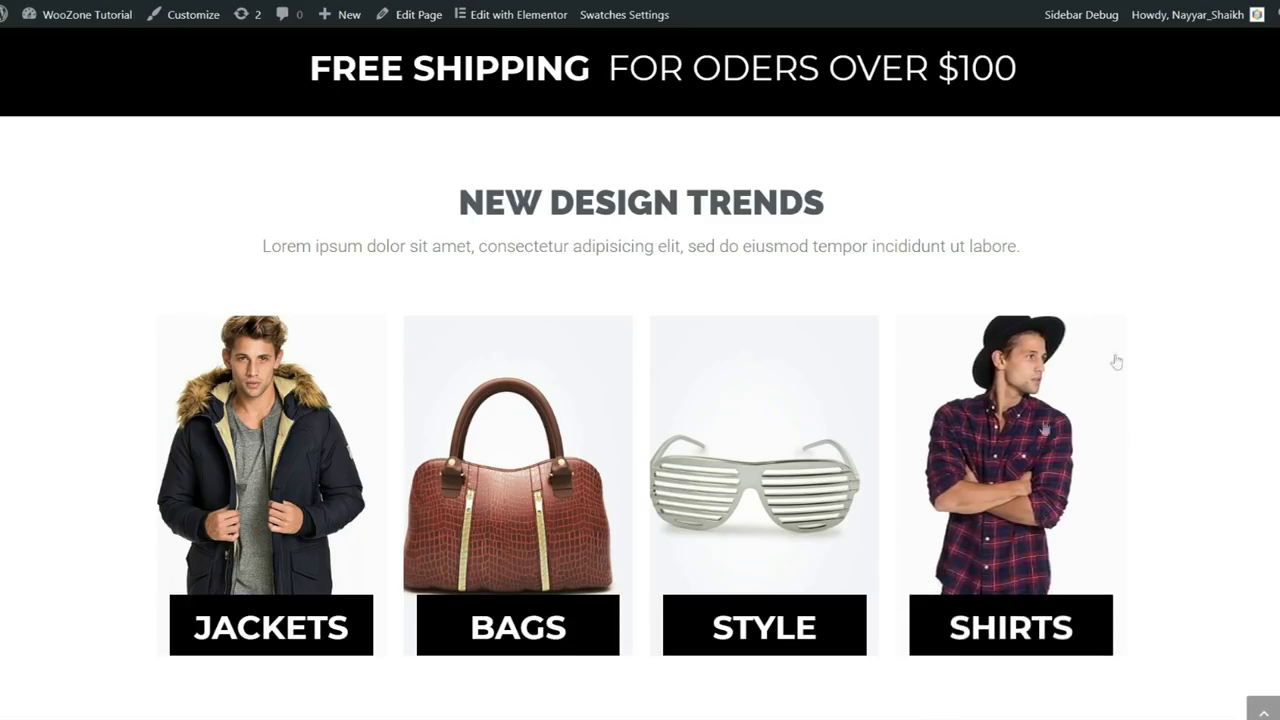
pyautogui.scroll(-4, 1215, 438)
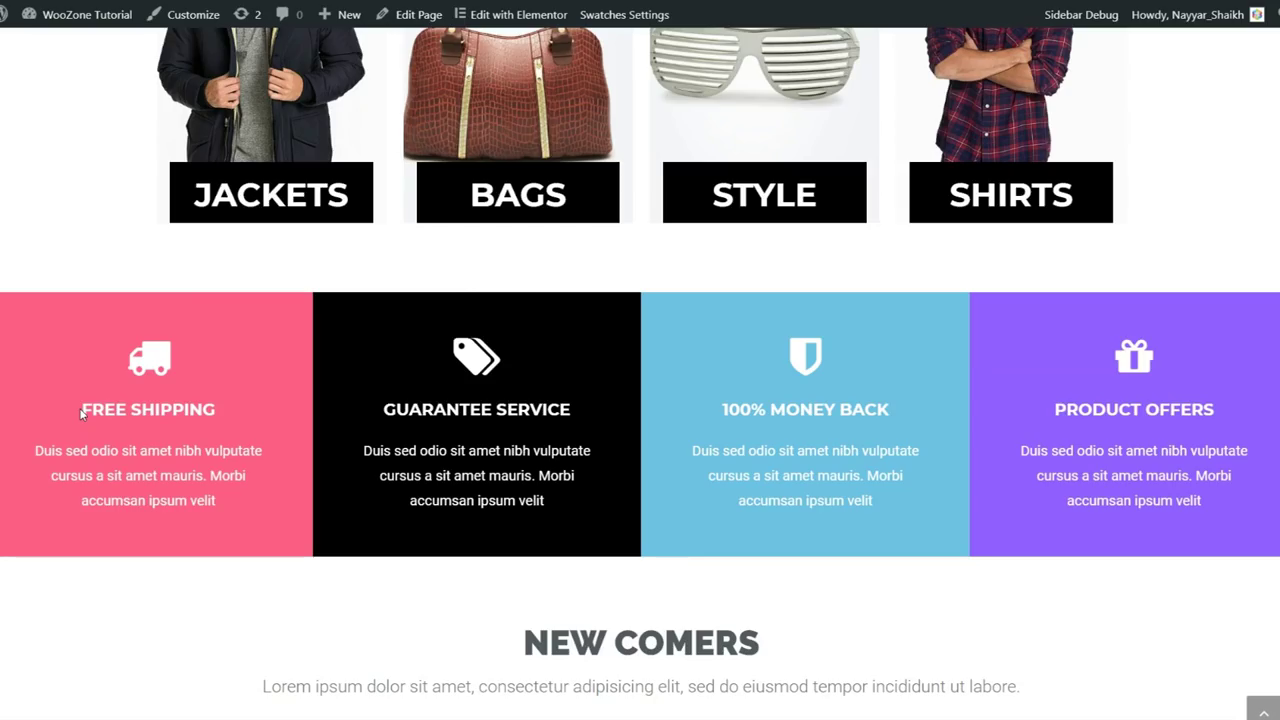
# Highlight the FREE SHIPPING and 100% MONEY BACK feature box headings.
pyautogui.moveTo(82, 413); pyautogui.dragTo(239, 412)
pyautogui.click(233, 404)
pyautogui.moveTo(720, 410); pyautogui.dragTo(869, 405)
pyautogui.click(869, 405)
# Scroll through the New Comers product row down to the Our Brands logos.
pyautogui.scroll(-3, 893, 488)
pyautogui.scroll(-2, 1156, 467)
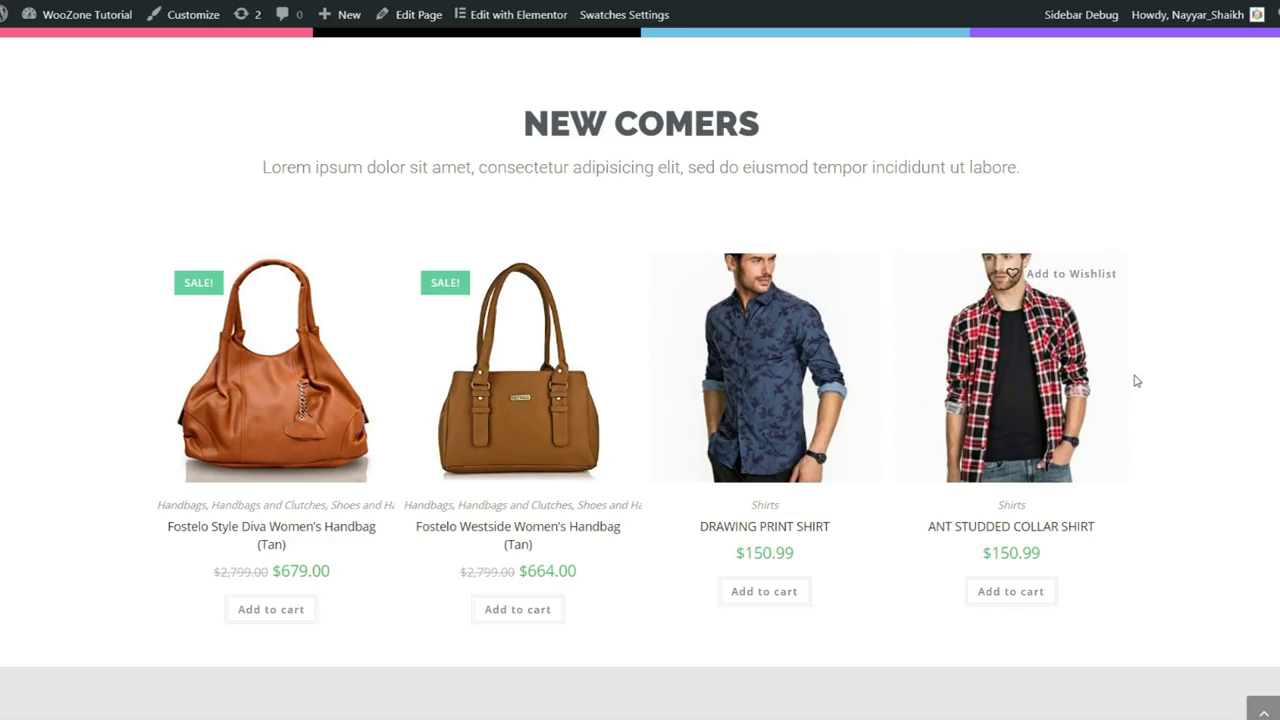
pyautogui.scroll(-5, 1120, 383)
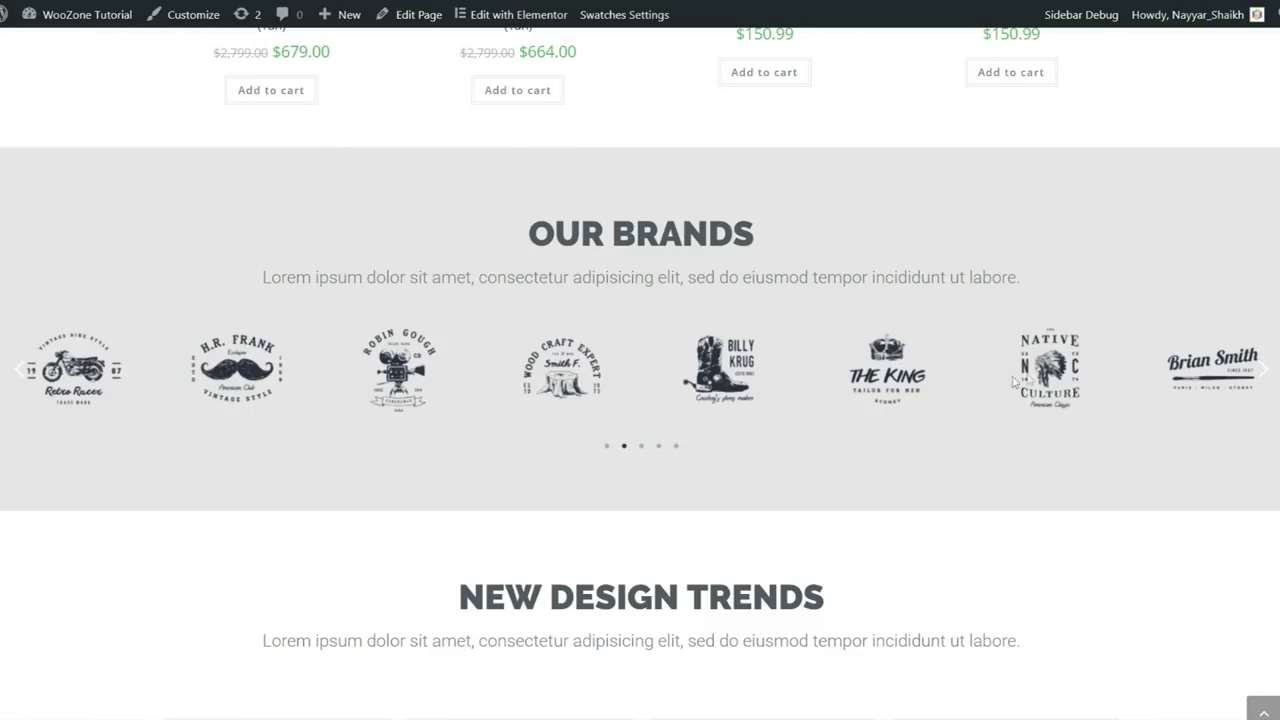
# Swipe the Our Brands carousel to new logos and scroll toward the blog post cards.
pyautogui.moveTo(510, 378); pyautogui.dragTo(720, 370)
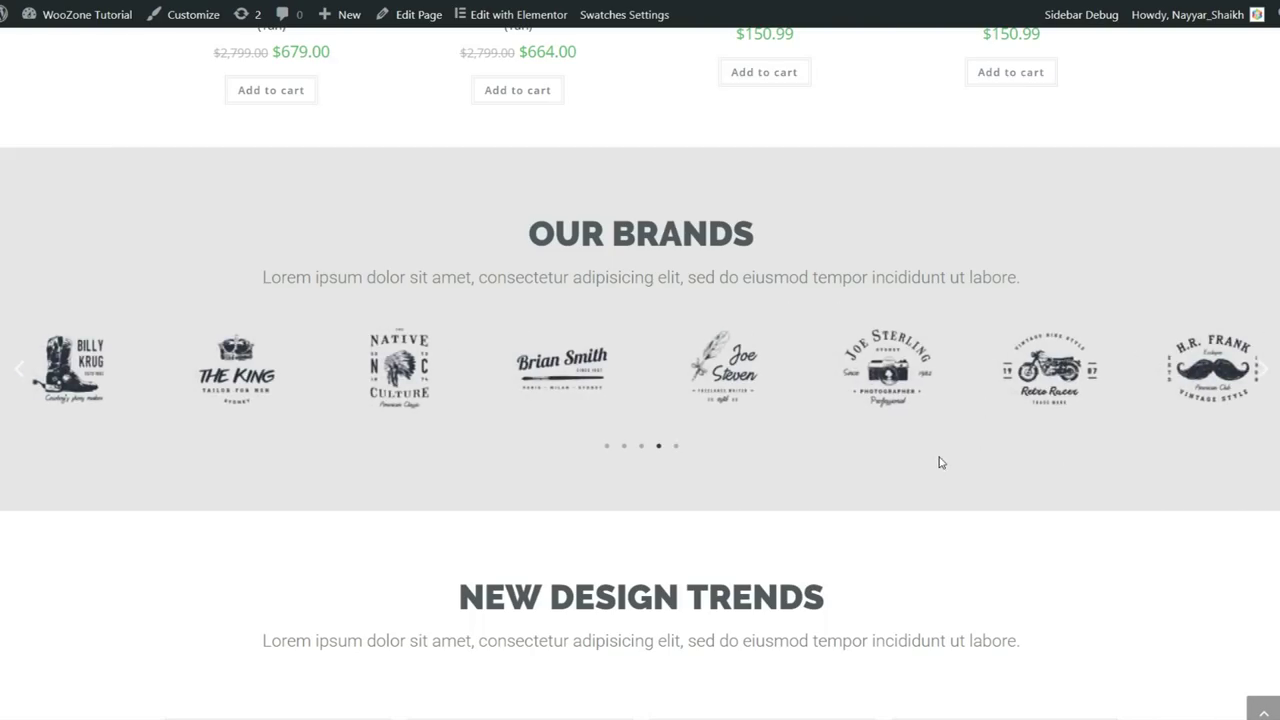
pyautogui.scroll(-4, 940, 462)
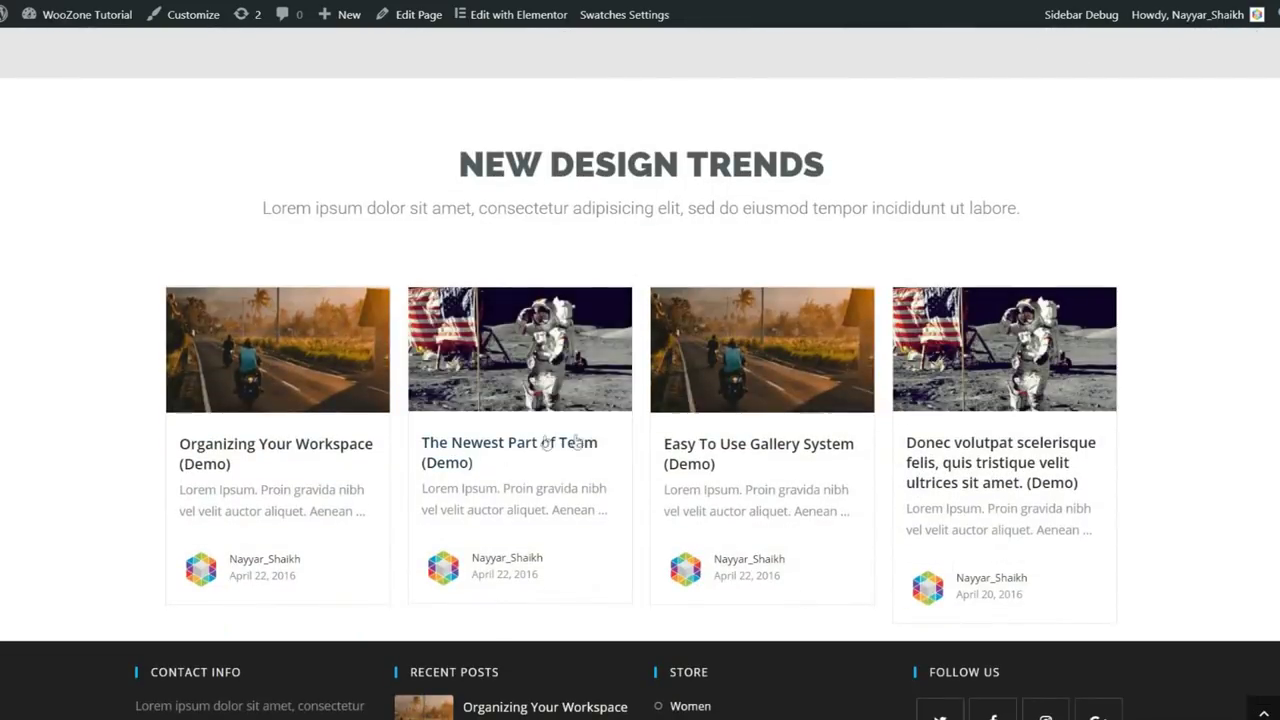
# Scroll past the New Design Trends blog cards to the dark footer.
pyautogui.scroll(-3, 1187, 445)
pyautogui.scroll(3, 1189, 452)
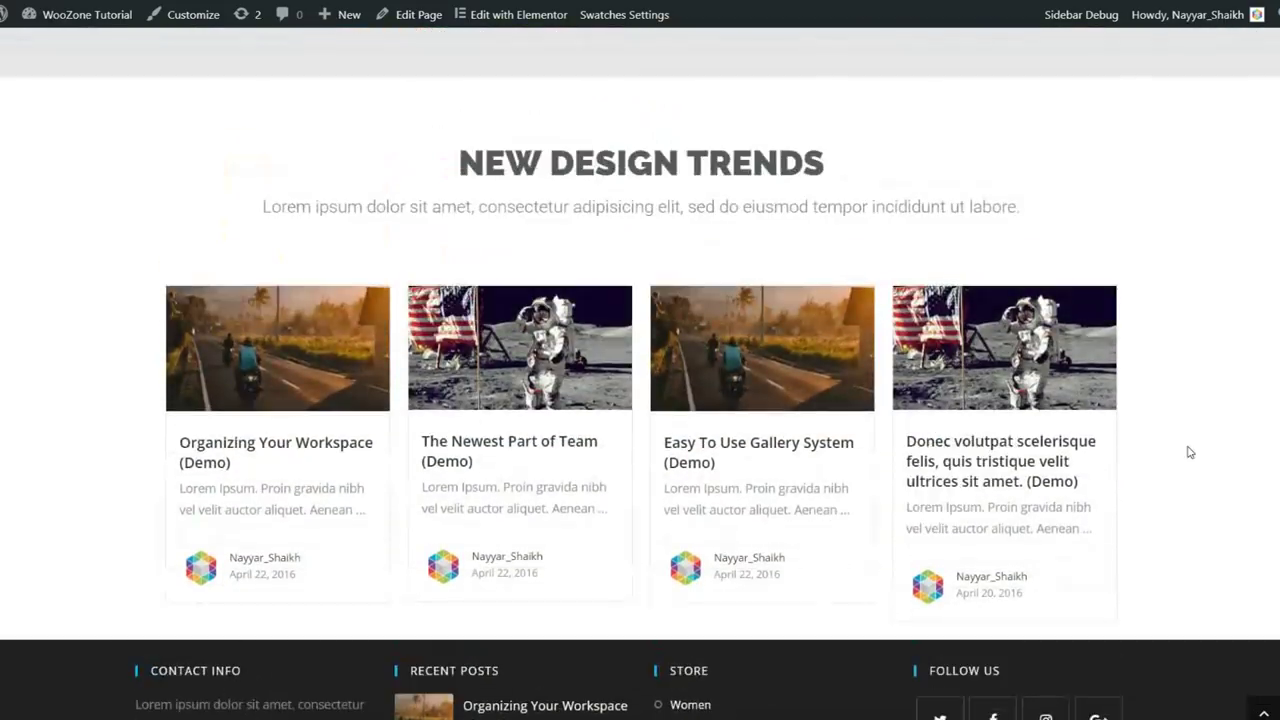
pyautogui.scroll(-1, 1189, 452)
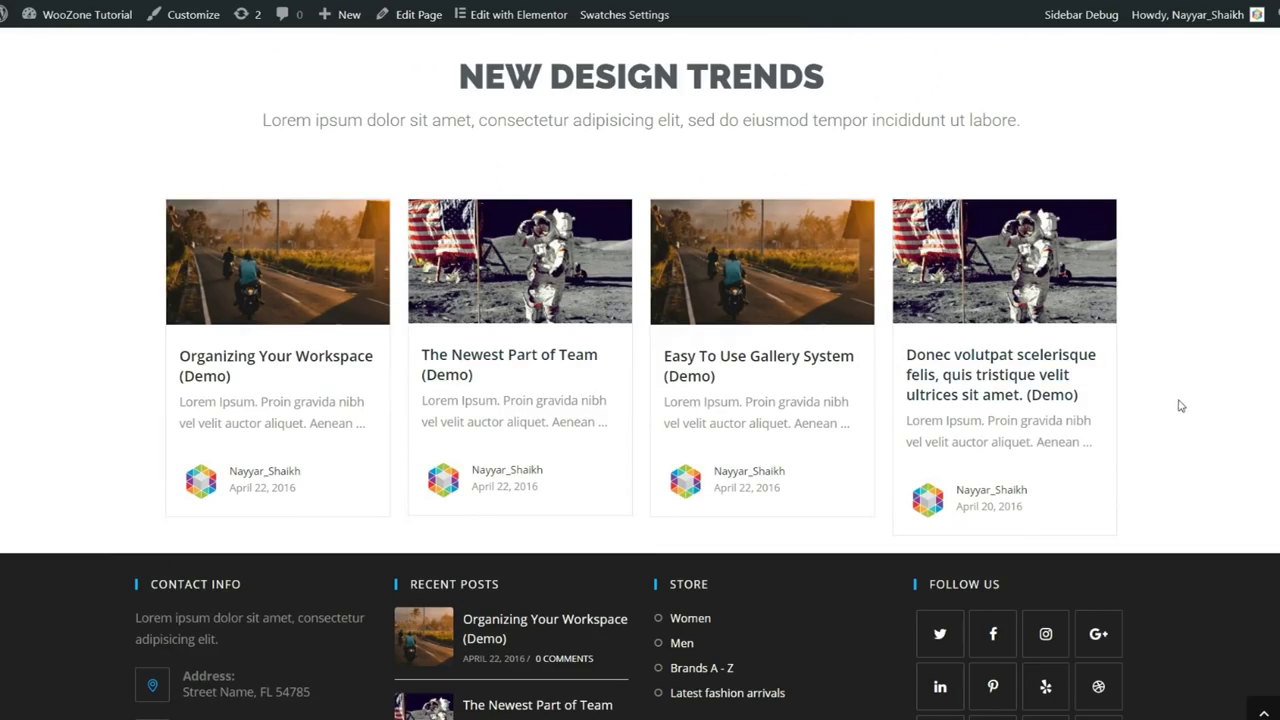
pyautogui.scroll(-2, 1180, 403)
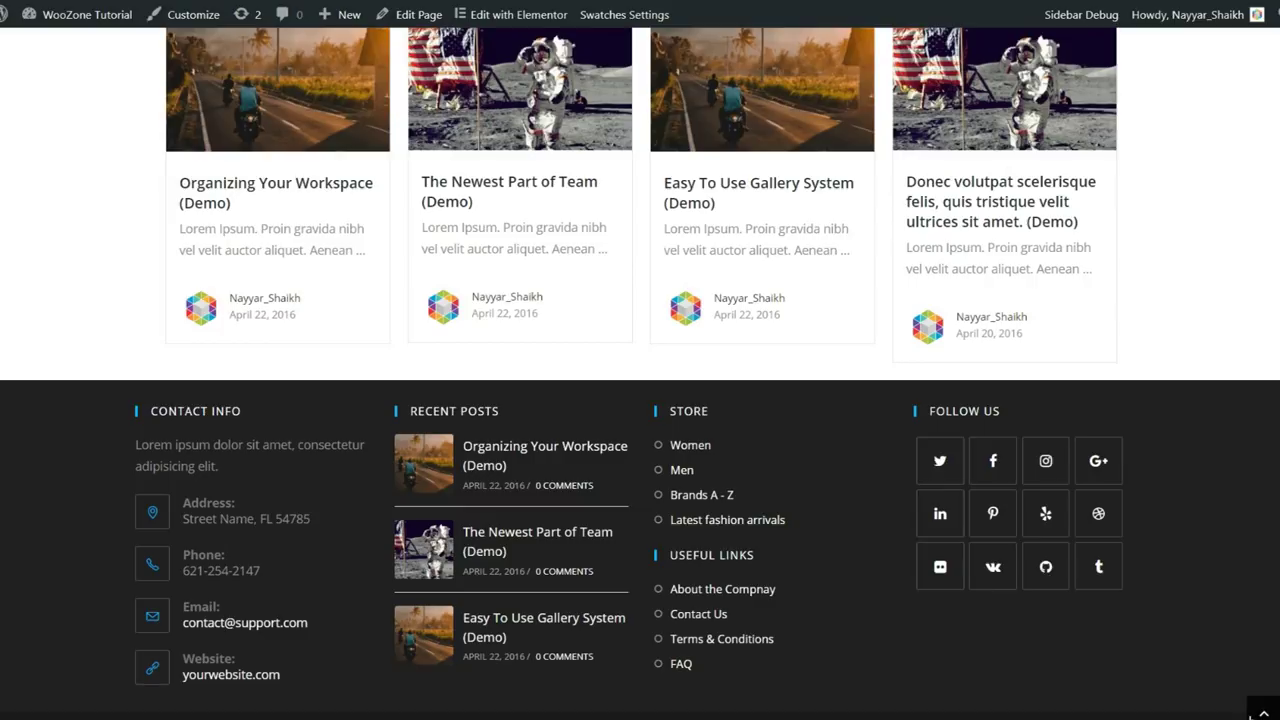
# Return to the top of the product page and highlight its title and breadcrumb product name.
pyautogui.scroll(1, 1264, 710)
pyautogui.click(1264, 706)
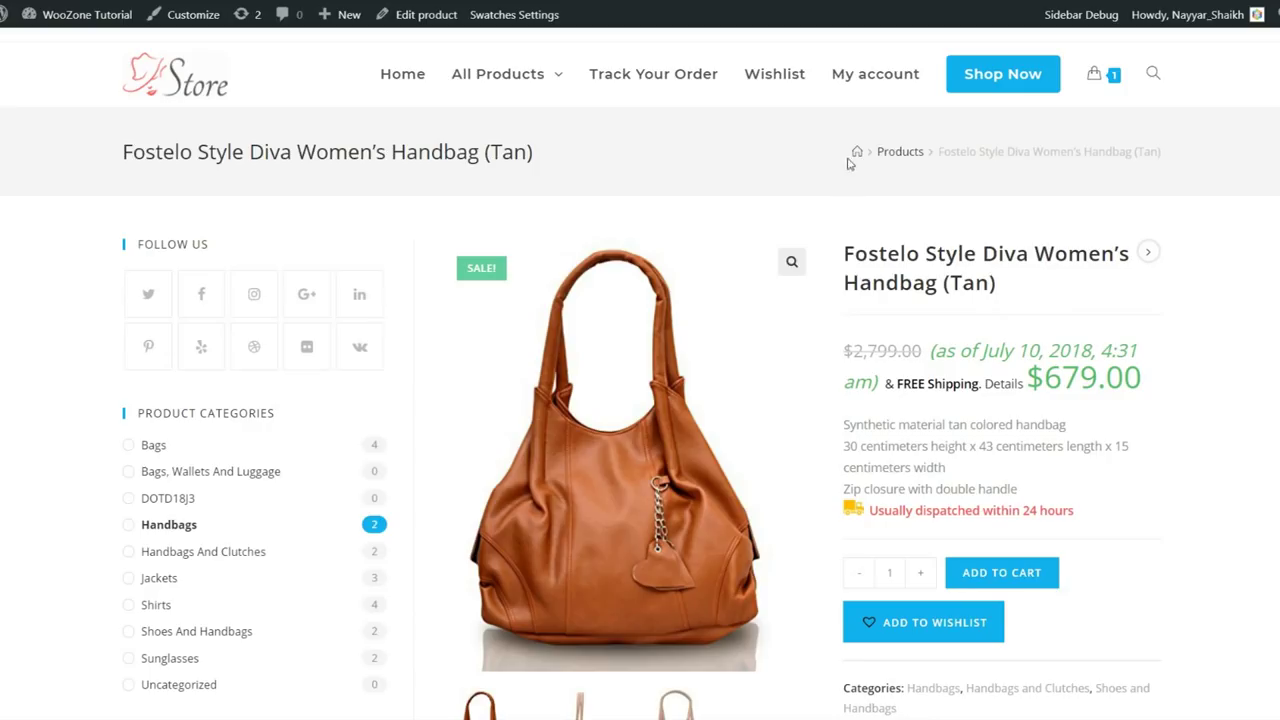
pyautogui.moveTo(97, 150); pyautogui.dragTo(549, 165)
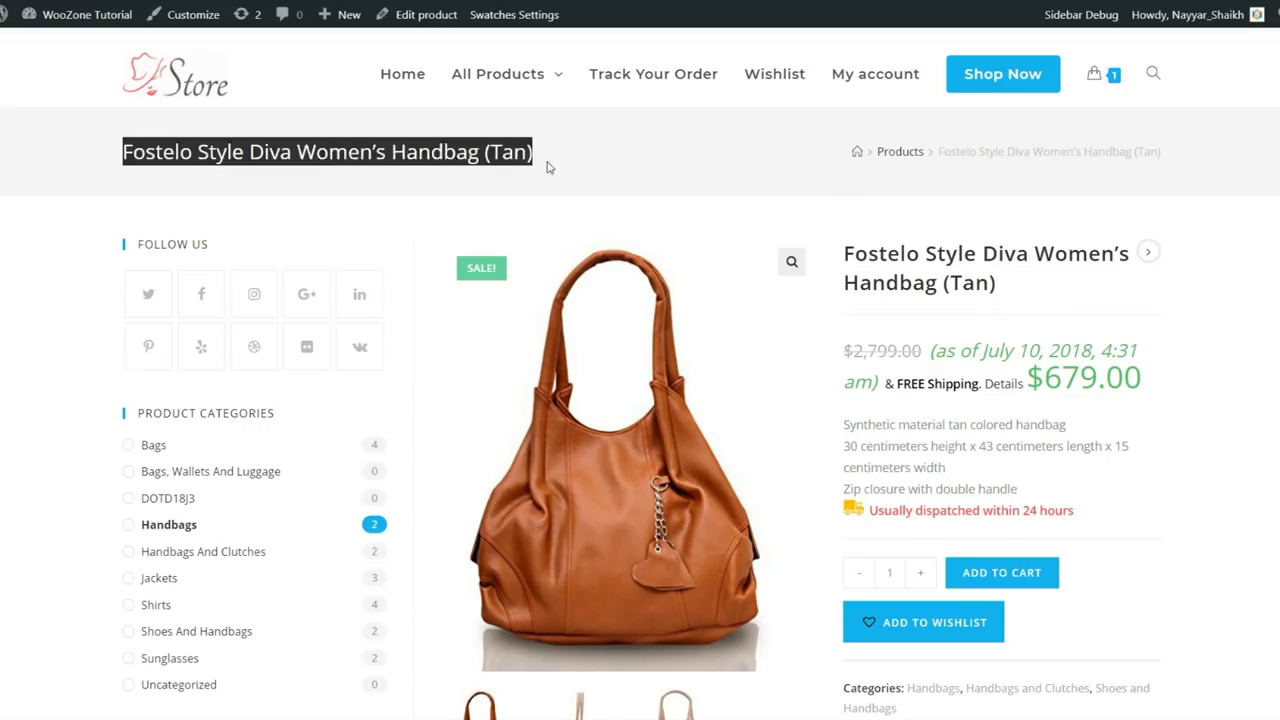
pyautogui.click(717, 165)
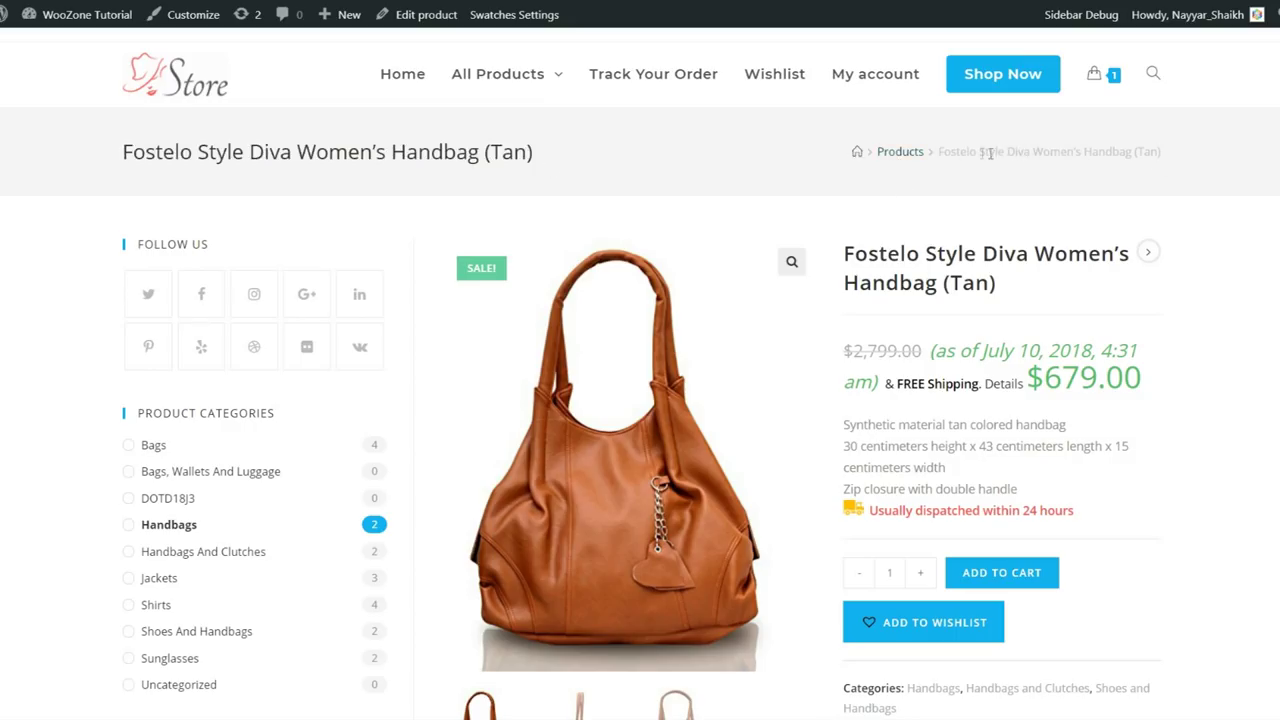
pyautogui.moveTo(971, 153); pyautogui.dragTo(1156, 156)
pyautogui.click(1156, 158)
# Scroll down the page and open the Handbags product category.
pyautogui.scroll(-2, 1090, 314)
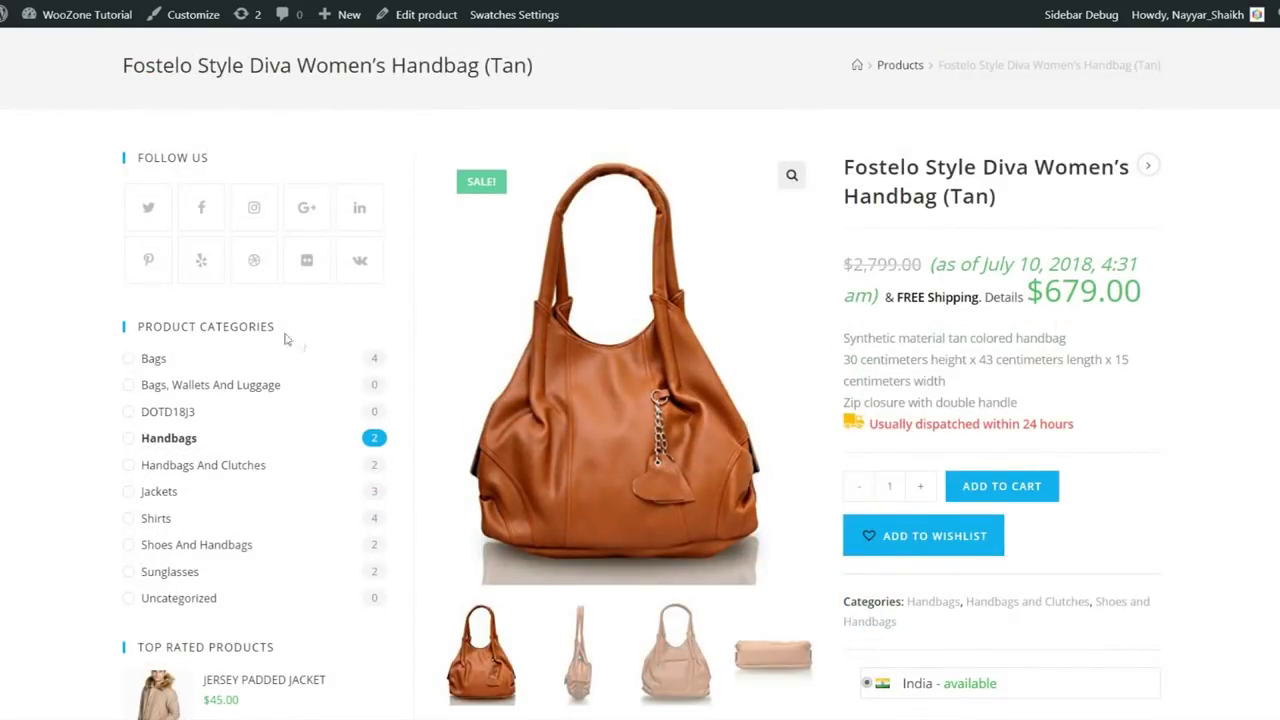
pyautogui.scroll(-3, 267, 330)
pyautogui.scroll(5, 272, 380)
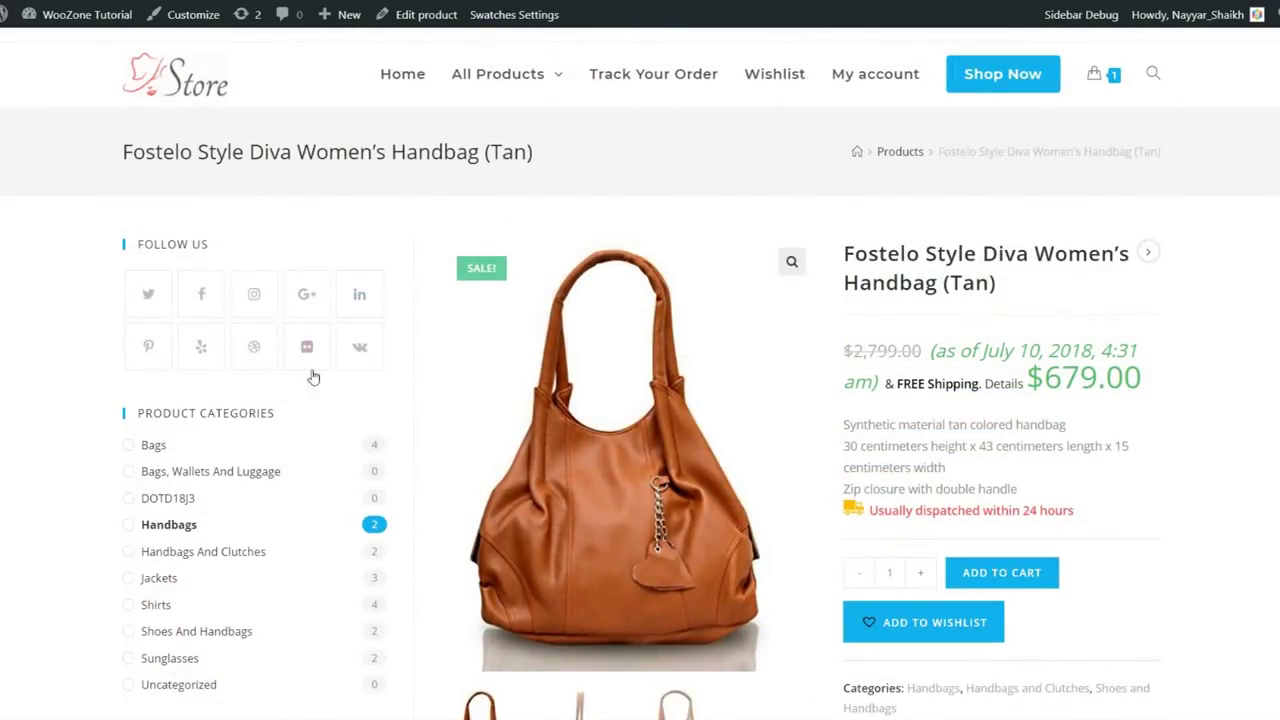
pyautogui.scroll(-1, 462, 358)
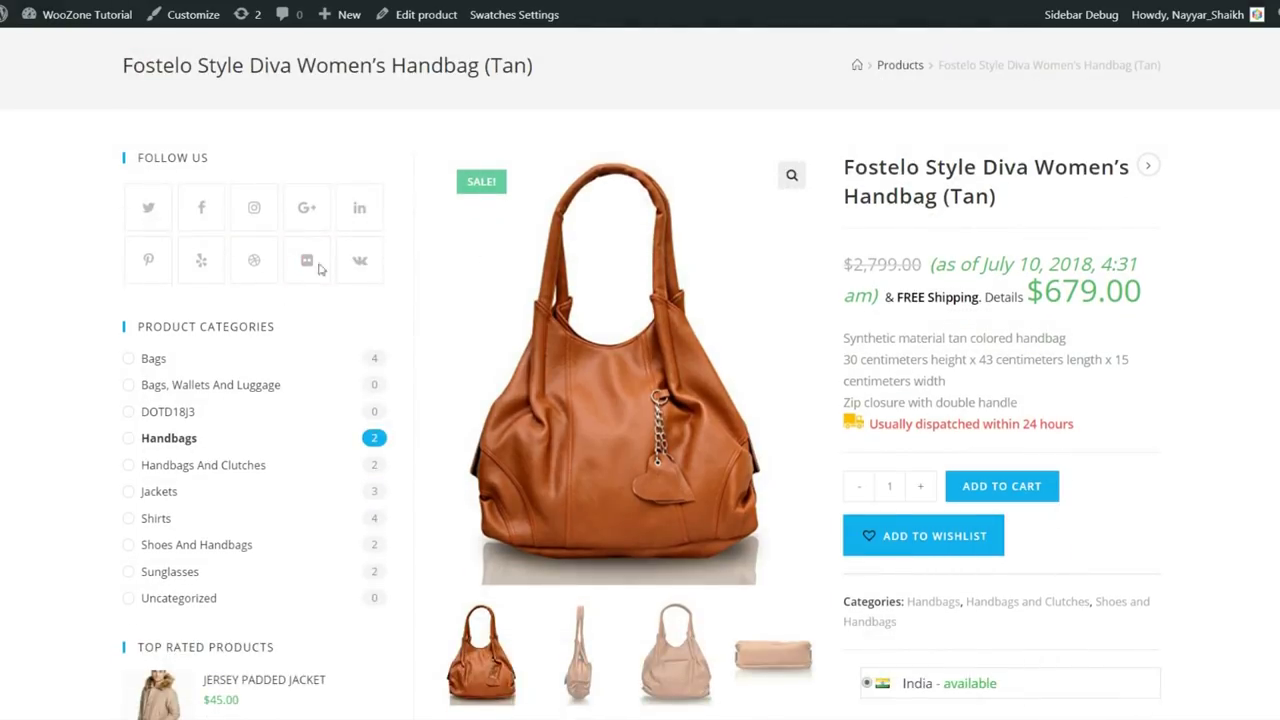
pyautogui.scroll(1, 1214, 262)
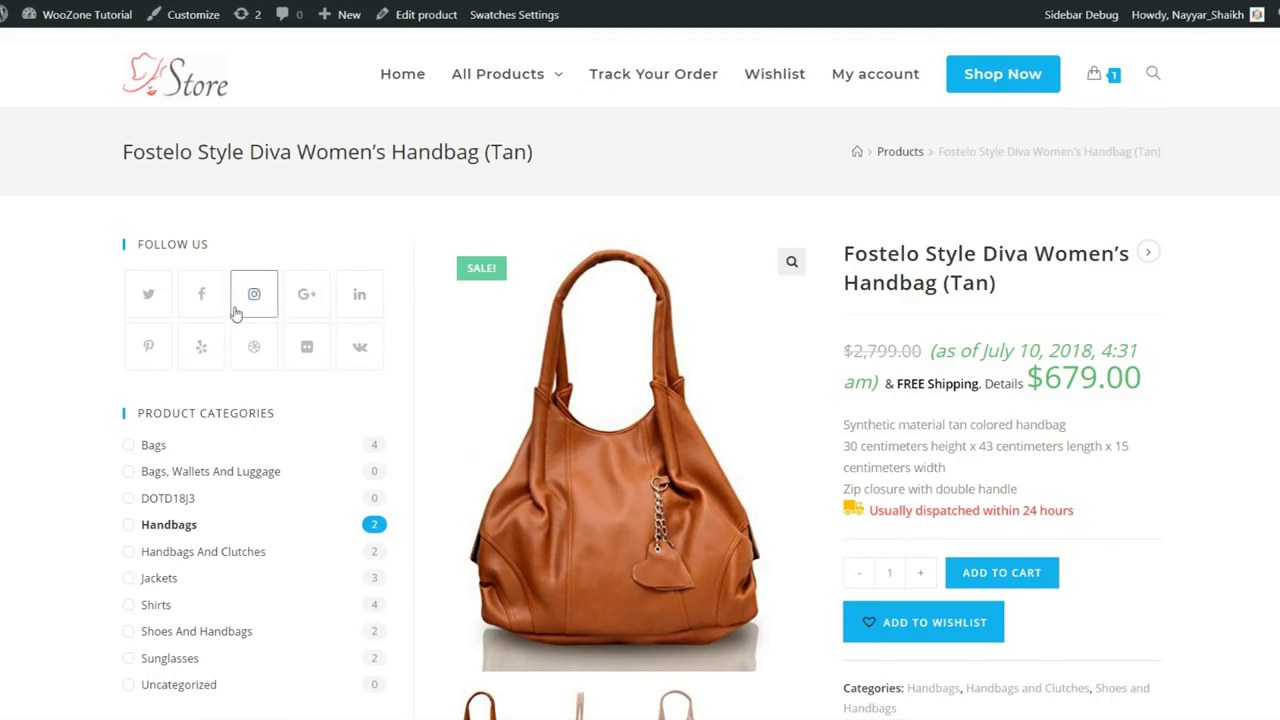
pyautogui.scroll(-1, 244, 350)
pyautogui.scroll(1, 257, 386)
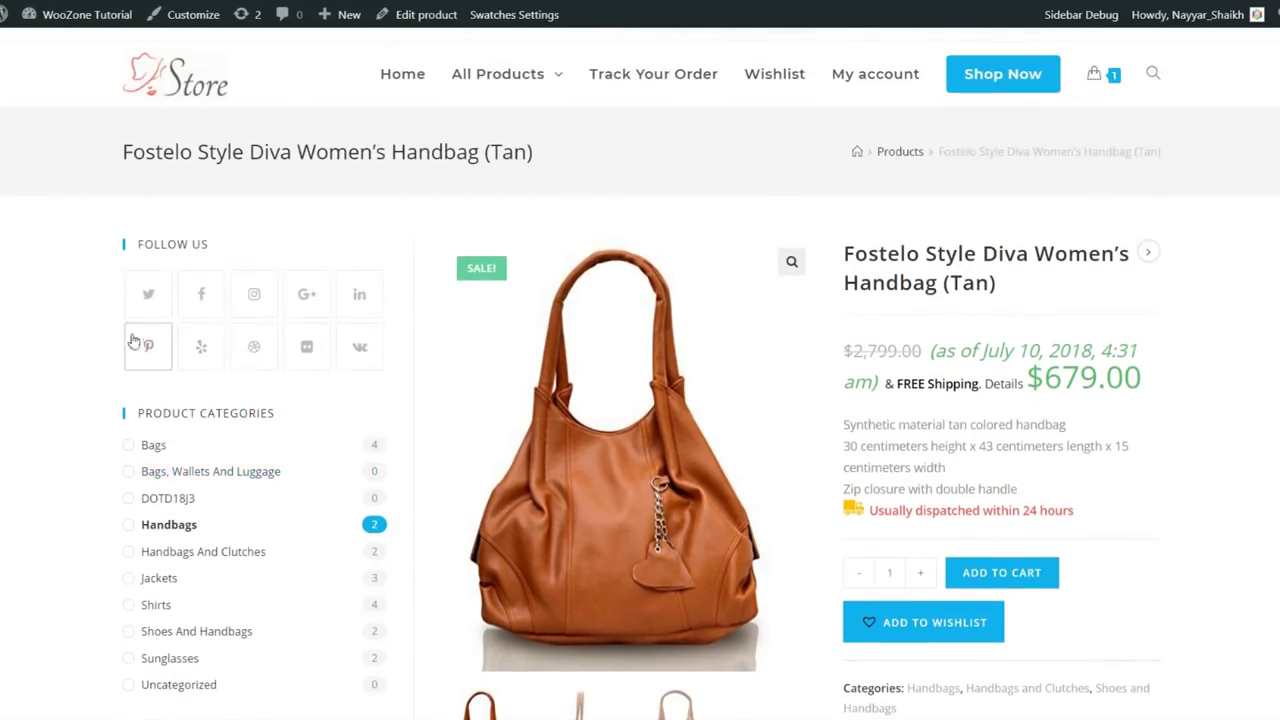
pyautogui.scroll(-1, 366, 313)
pyautogui.scroll(-1, 366, 313)
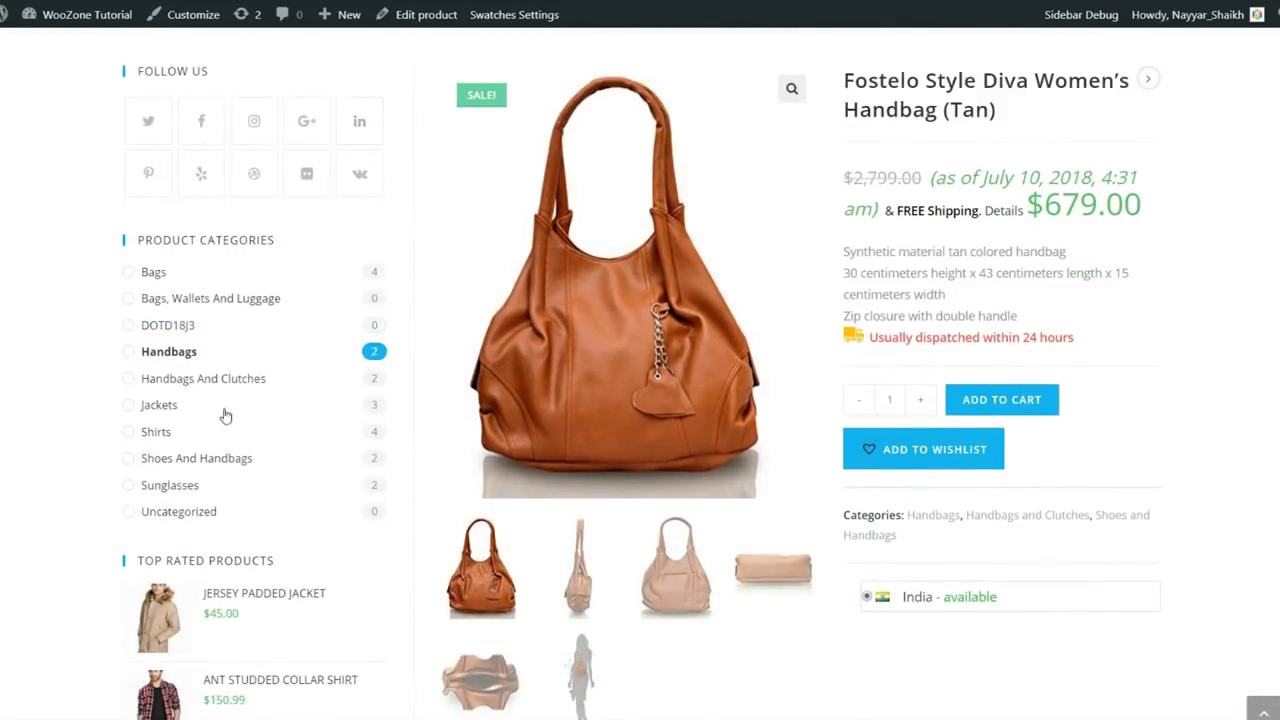
pyautogui.click(172, 353)
# Highlight the Fostelo Style Diva Women's Handbag (Tan) product title.
pyautogui.scroll(2, 668, 376)
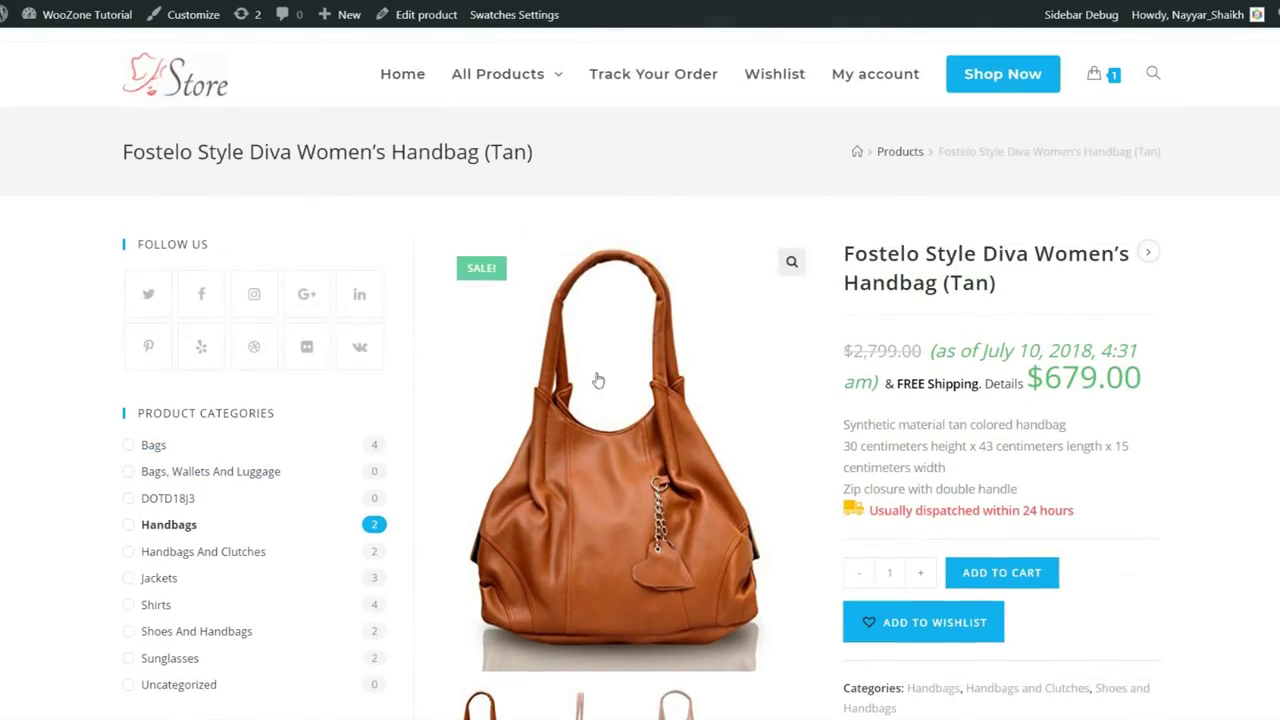
pyautogui.scroll(-3, 397, 446)
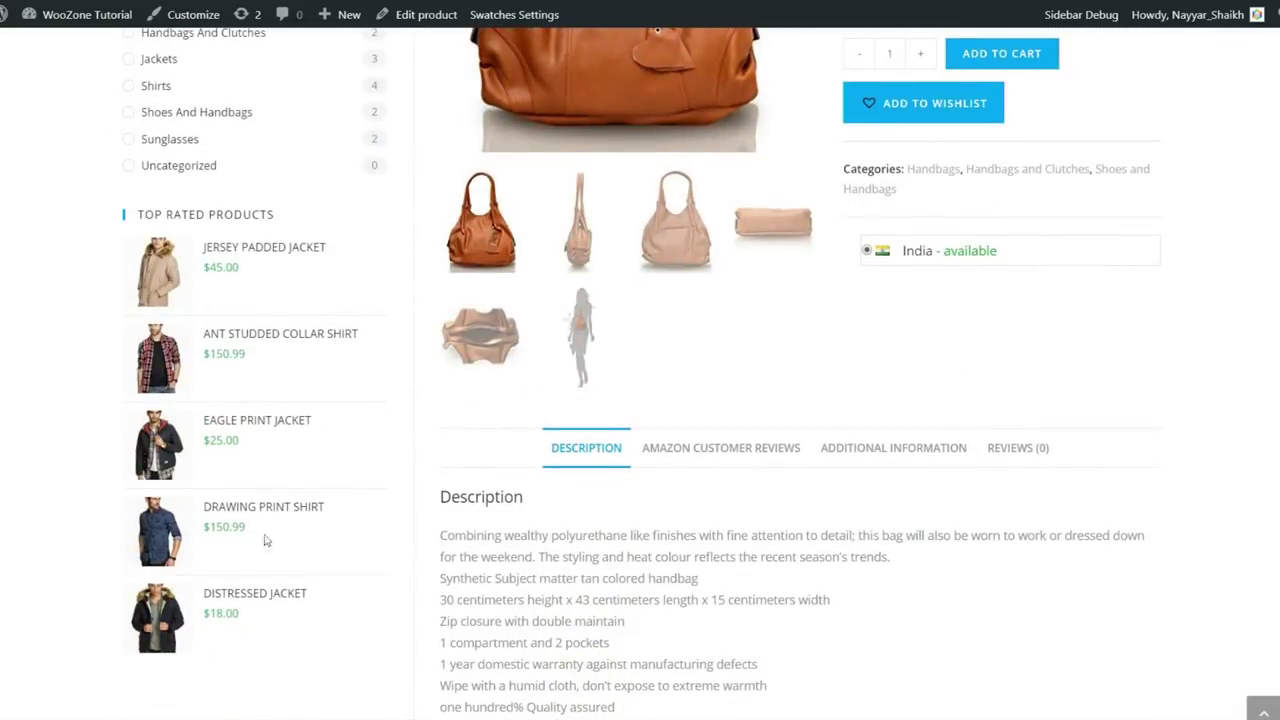
pyautogui.scroll(3, 294, 503)
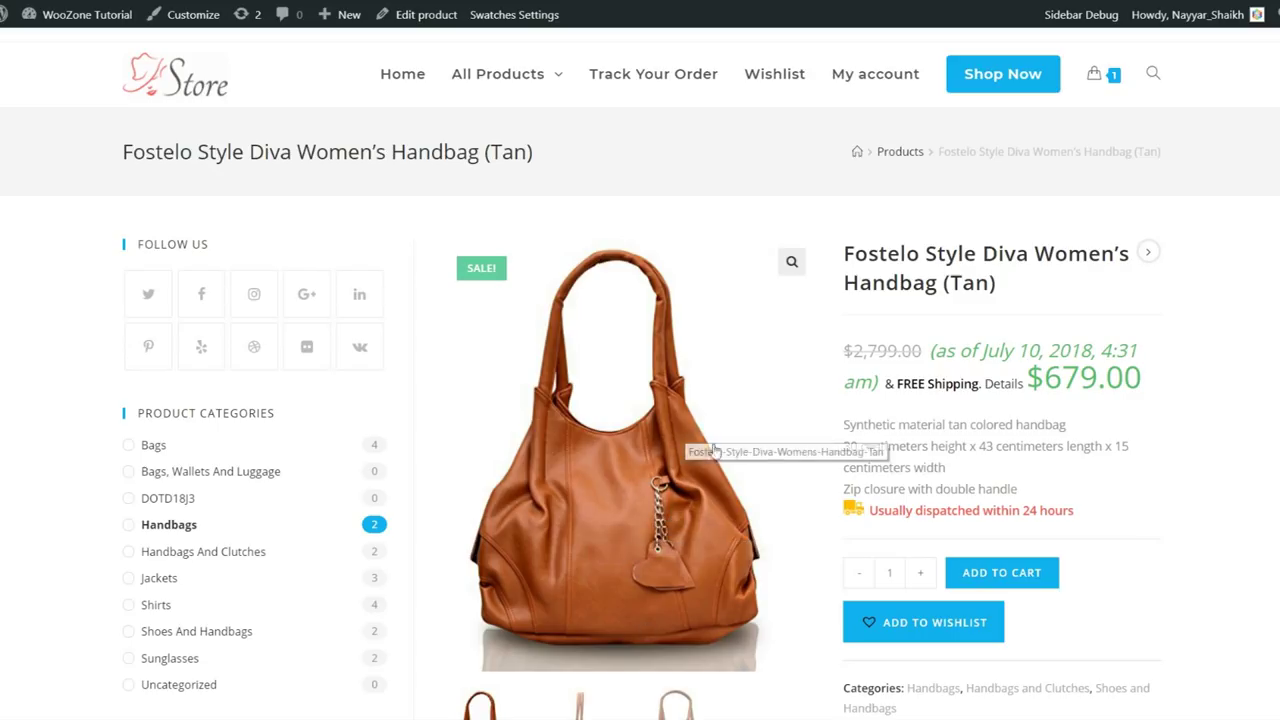
pyautogui.tripleClick(848, 258)
pyautogui.click(848, 258)
pyautogui.moveTo(848, 350)
pyautogui.mouseDown()
pyautogui.moveTo(922, 350)
pyautogui.moveTo(843, 350)
pyautogui.mouseUp()
pyautogui.click(924, 350)
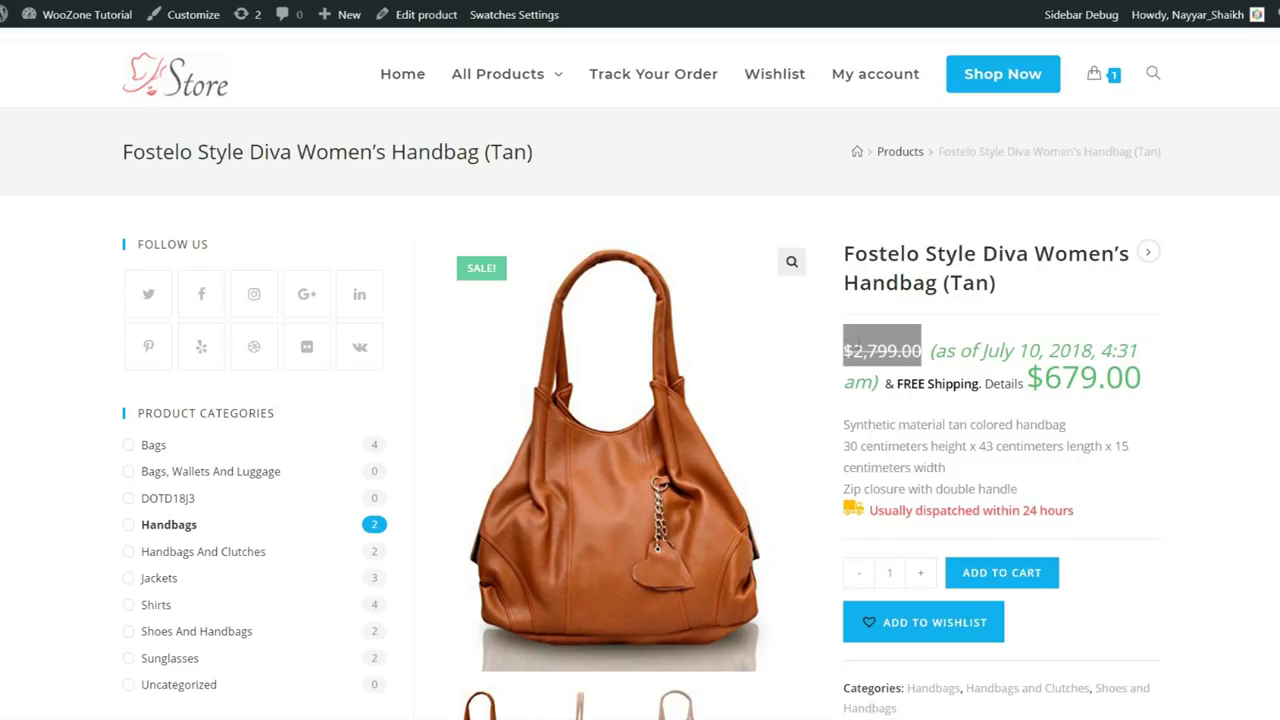
pyautogui.click(884, 352)
pyautogui.moveTo(928, 352); pyautogui.dragTo(837, 357)
pyautogui.click(858, 343)
pyautogui.moveTo(1170, 390); pyautogui.dragTo(1100, 700)
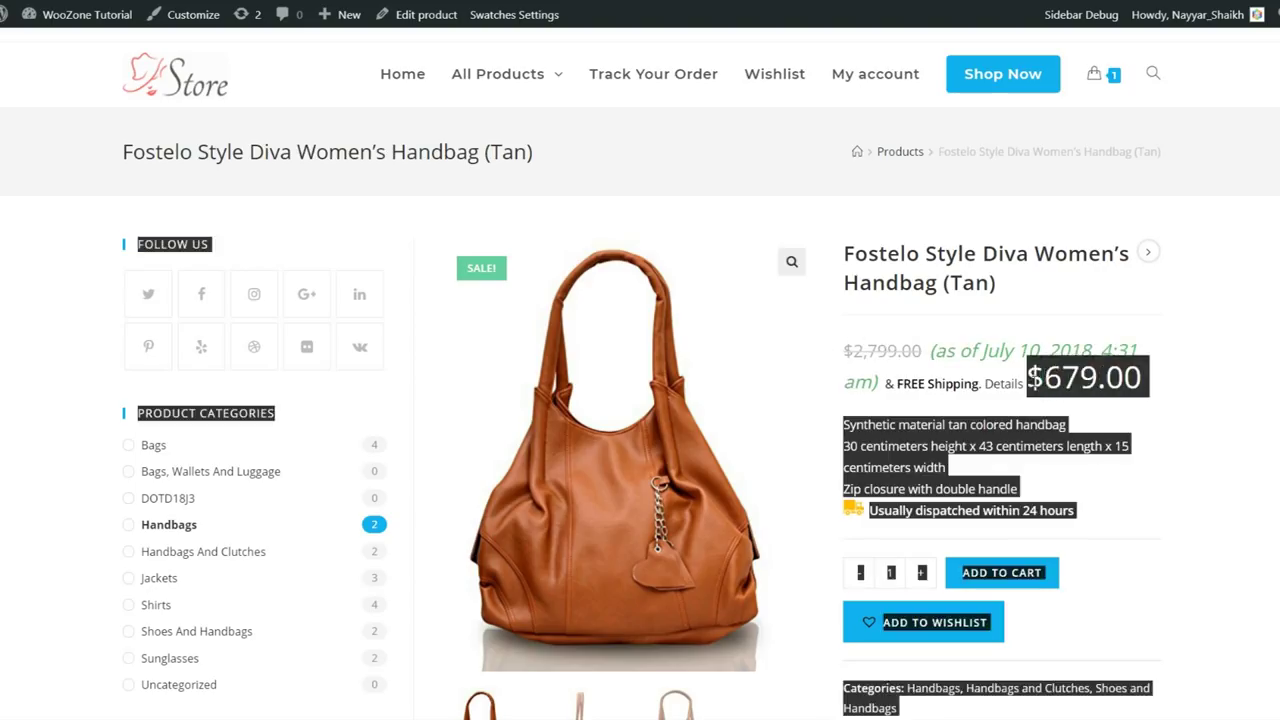
pyautogui.click(1007, 392)
pyautogui.moveTo(930, 350); pyautogui.dragTo(886, 378)
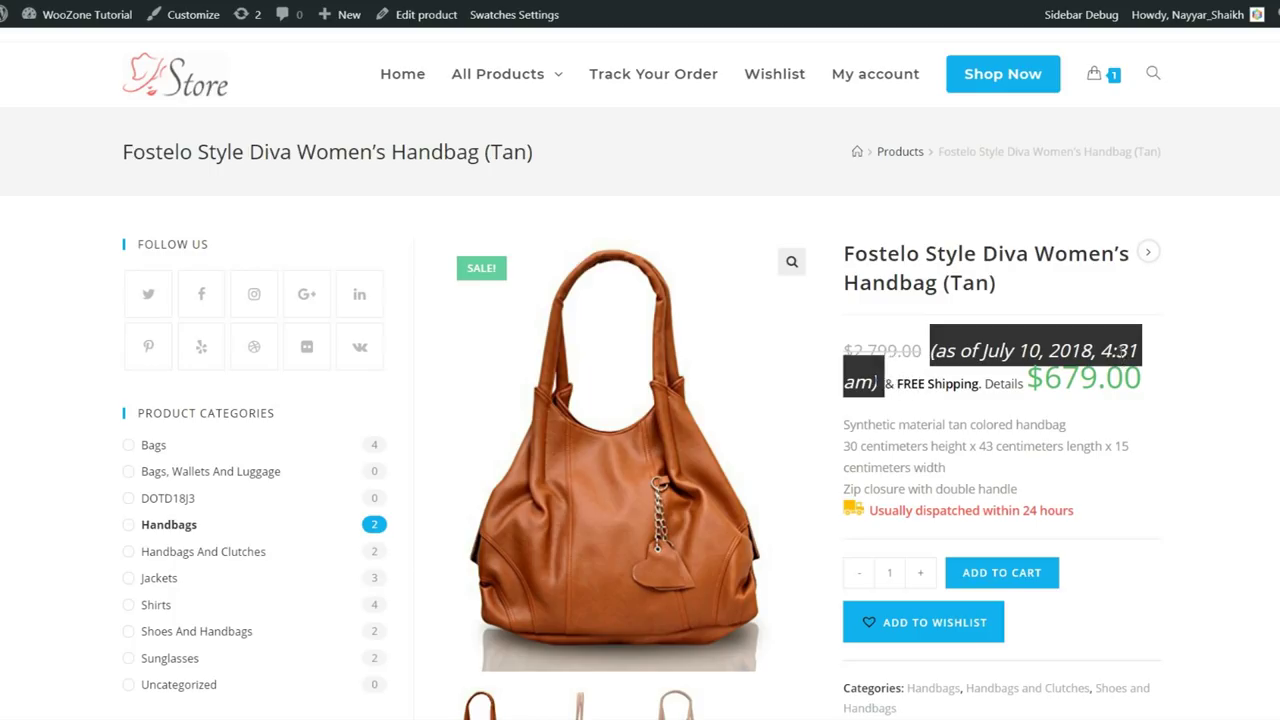
pyautogui.click(1112, 349)
pyautogui.moveTo(930, 350); pyautogui.dragTo(1030, 378)
pyautogui.click(1049, 400)
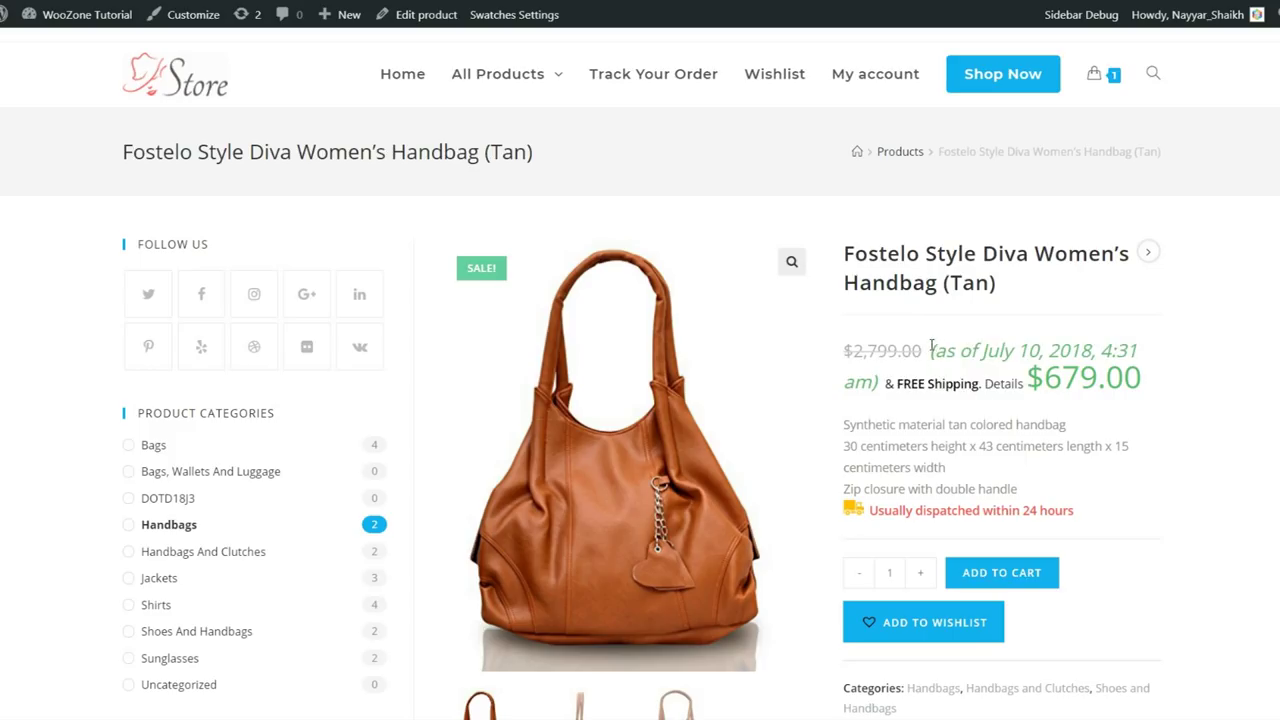
pyautogui.moveTo(932, 350); pyautogui.dragTo(1168, 346)
pyautogui.click(1063, 367)
pyautogui.moveTo(850, 425); pyautogui.dragTo(1049, 484)
pyautogui.click(1163, 490)
pyautogui.scroll(-1, 1100, 488)
pyautogui.moveTo(872, 424); pyautogui.dragTo(1124, 436)
pyautogui.click(1124, 436)
pyautogui.scroll(-2, 1180, 440)
pyautogui.scroll(-1, 912, 524)
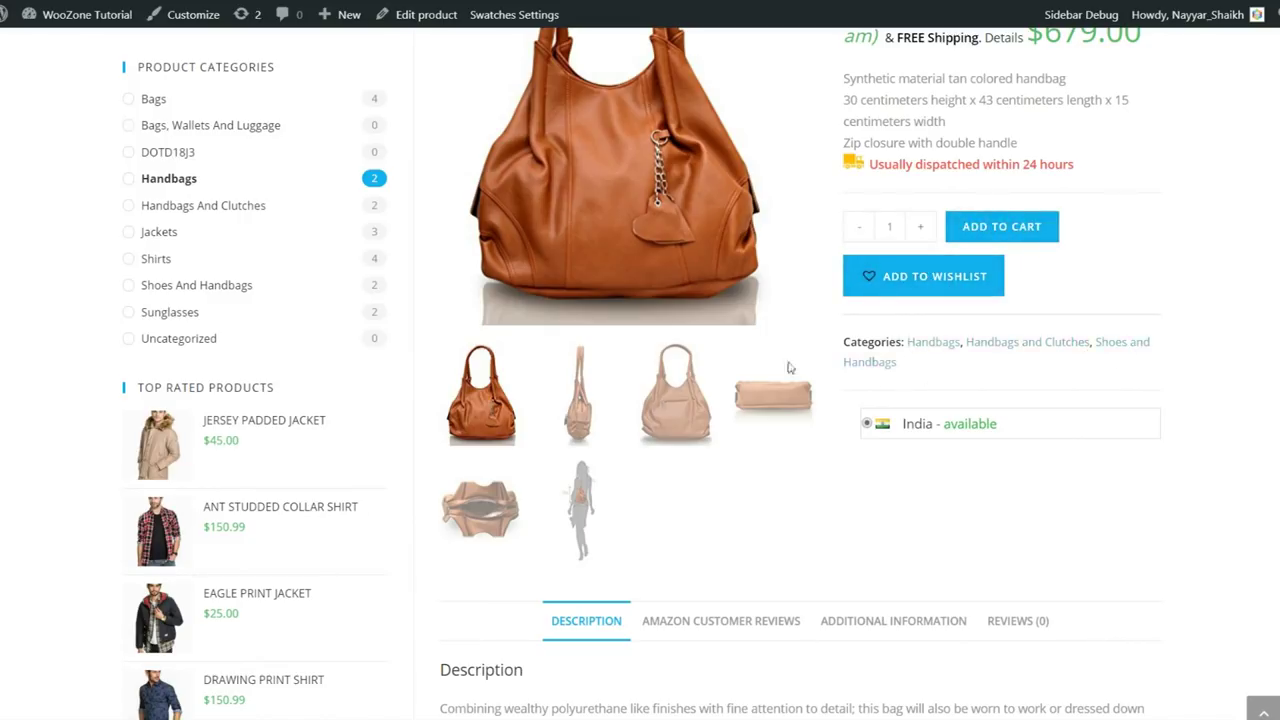
# Highlight the India availability note and the product description, including its zip closure line.
pyautogui.scroll(-1, 920, 342)
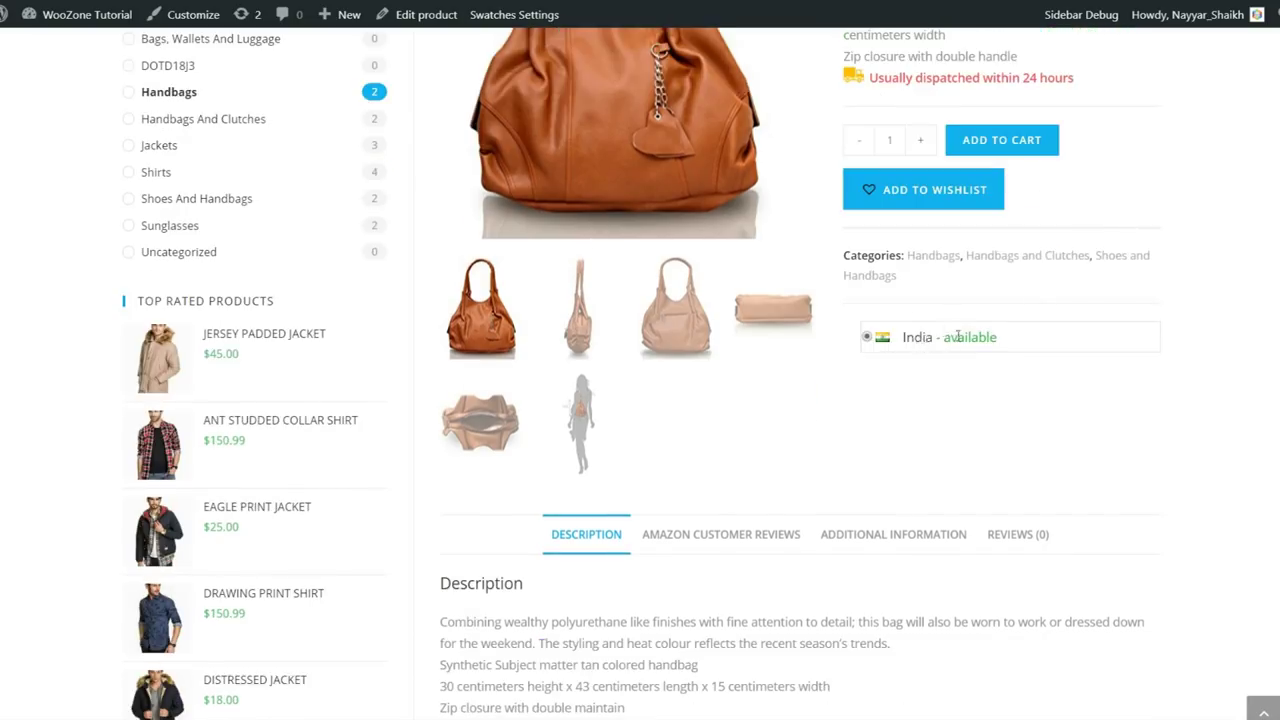
pyautogui.moveTo(860, 327); pyautogui.dragTo(1026, 363)
pyautogui.click(1026, 363)
pyautogui.scroll(2, 941, 370)
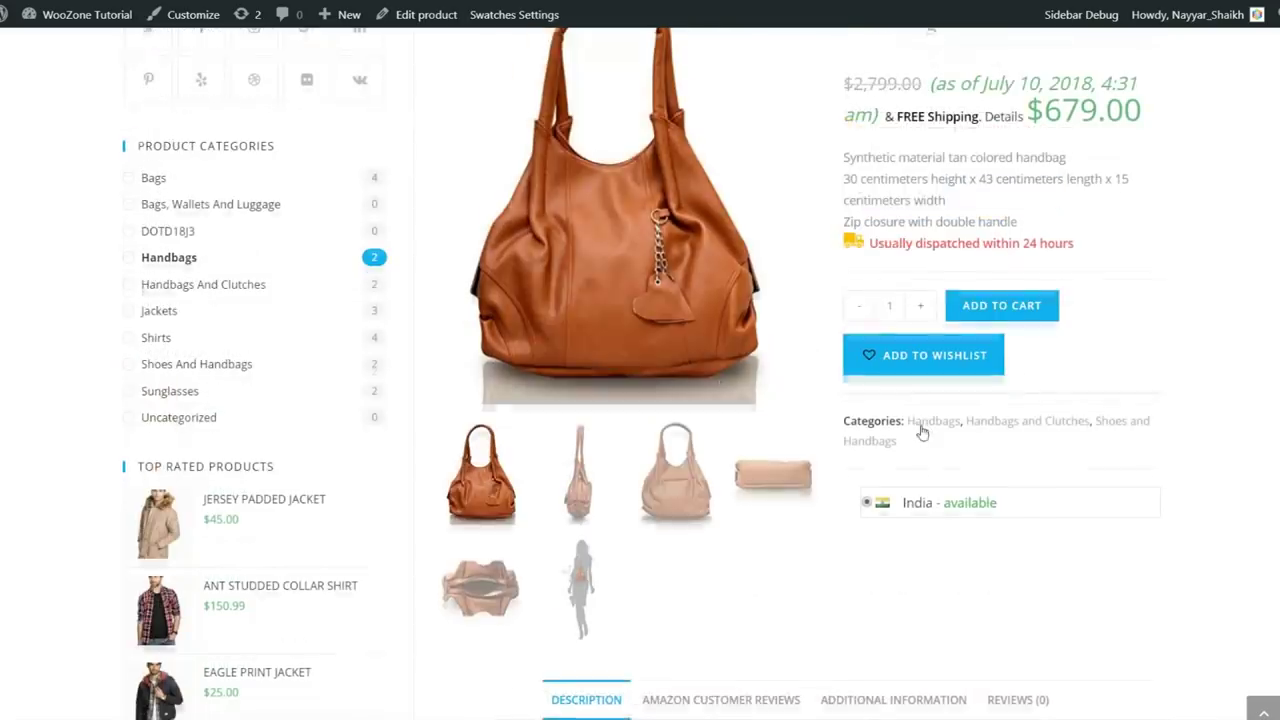
pyautogui.scroll(-1, 900, 480)
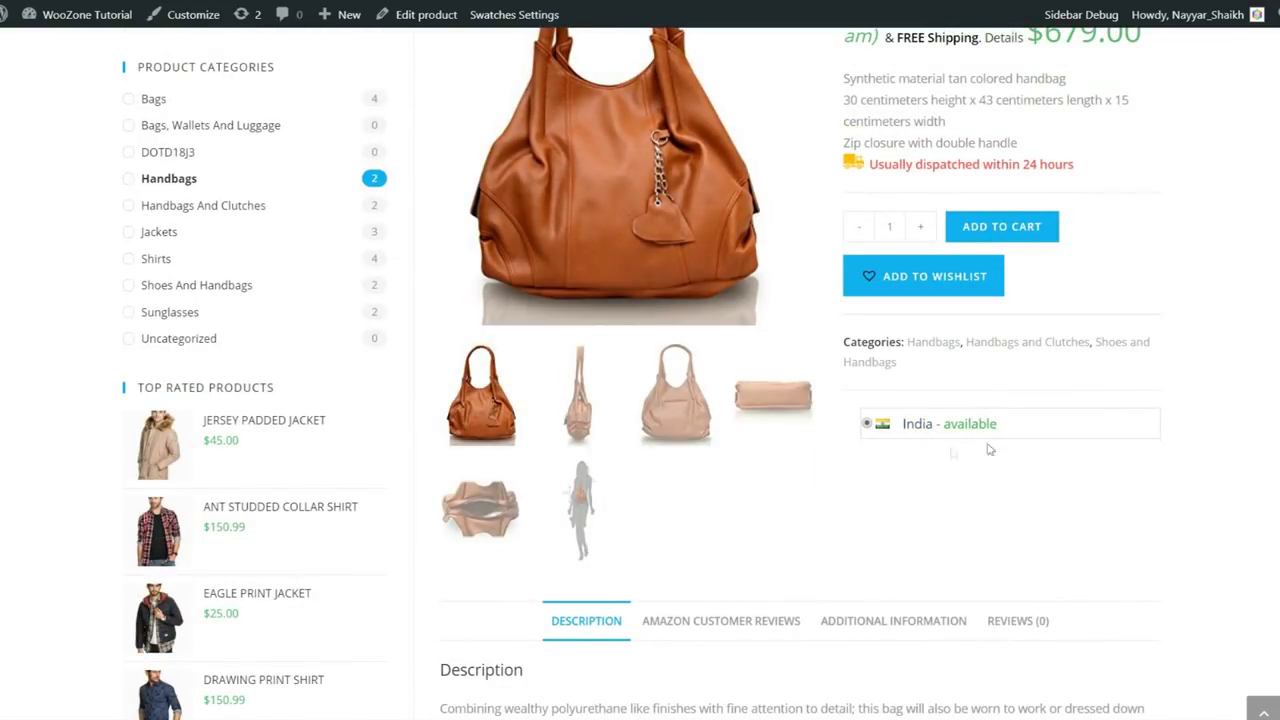
pyautogui.scroll(-5, 1005, 490)
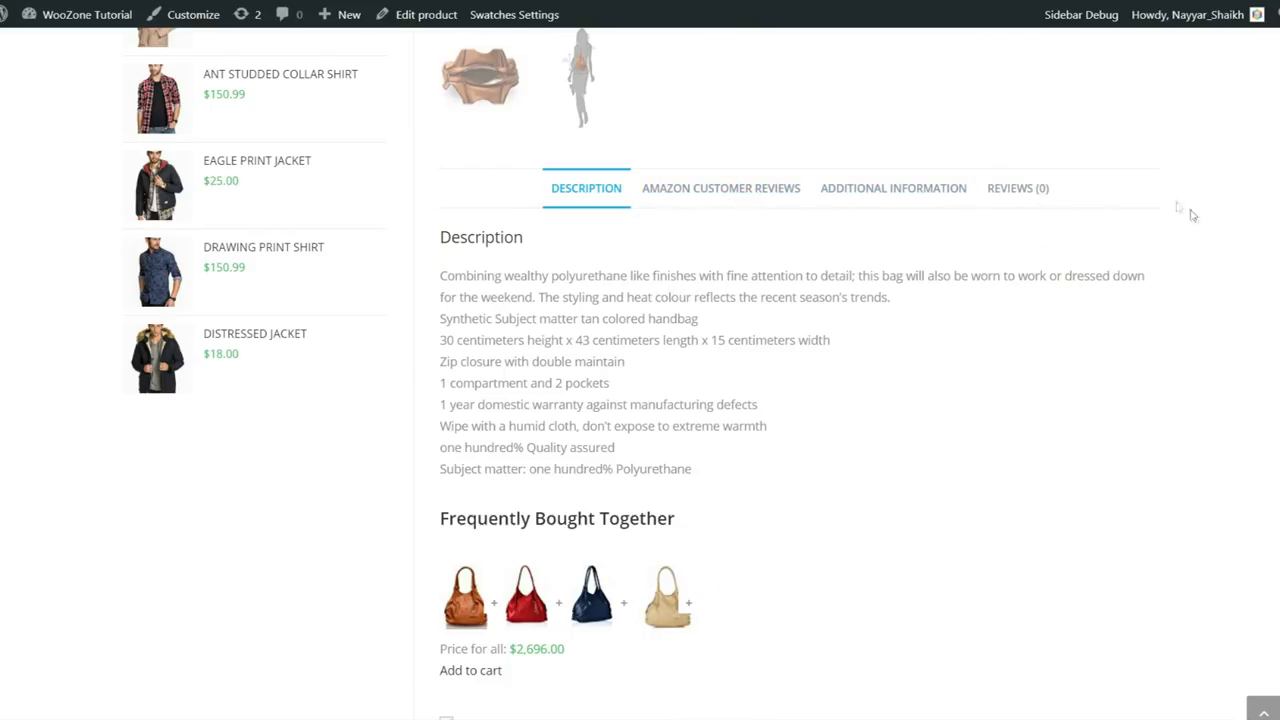
pyautogui.moveTo(445, 272); pyautogui.dragTo(855, 463)
pyautogui.click(865, 479)
pyautogui.moveTo(503, 366); pyautogui.dragTo(586, 362)
pyautogui.click(601, 358)
pyautogui.scroll(-3, 754, 400)
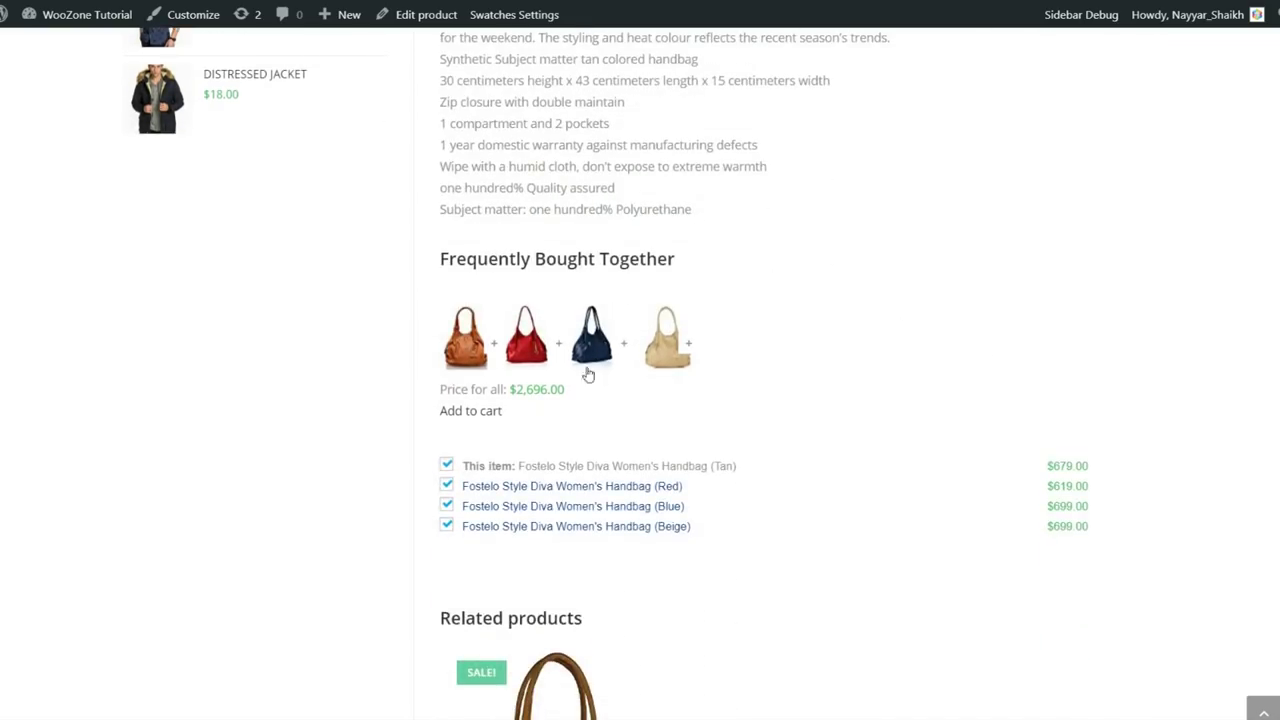
# Uncheck and recheck the Tan and Red handbags in the Frequently Bought Together bundle.
pyautogui.click(447, 467)
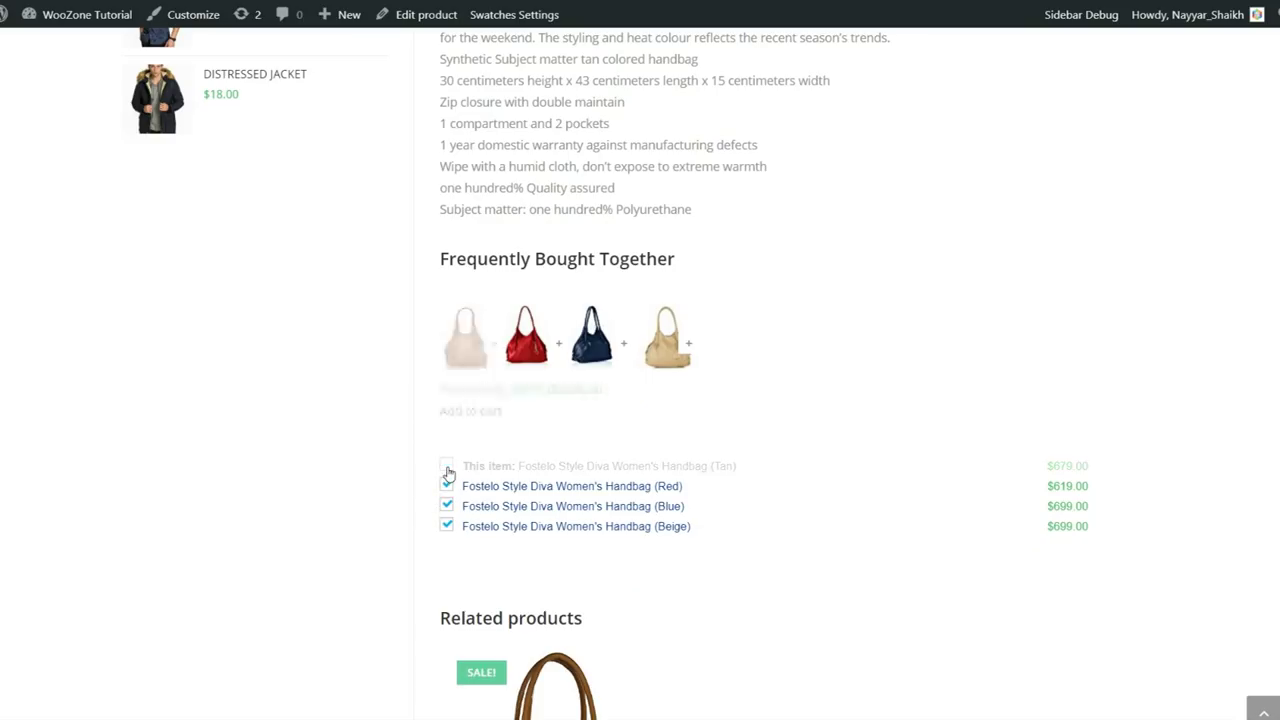
pyautogui.click(447, 486)
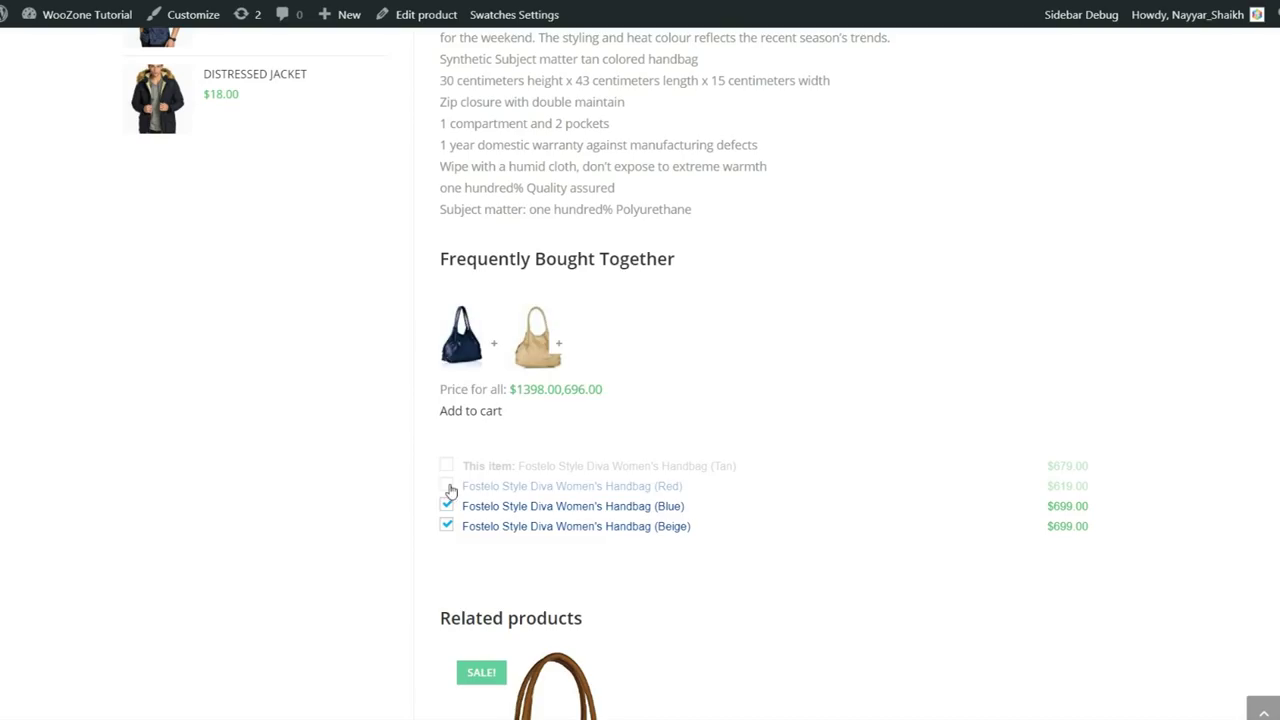
pyautogui.click(447, 486)
pyautogui.click(447, 466)
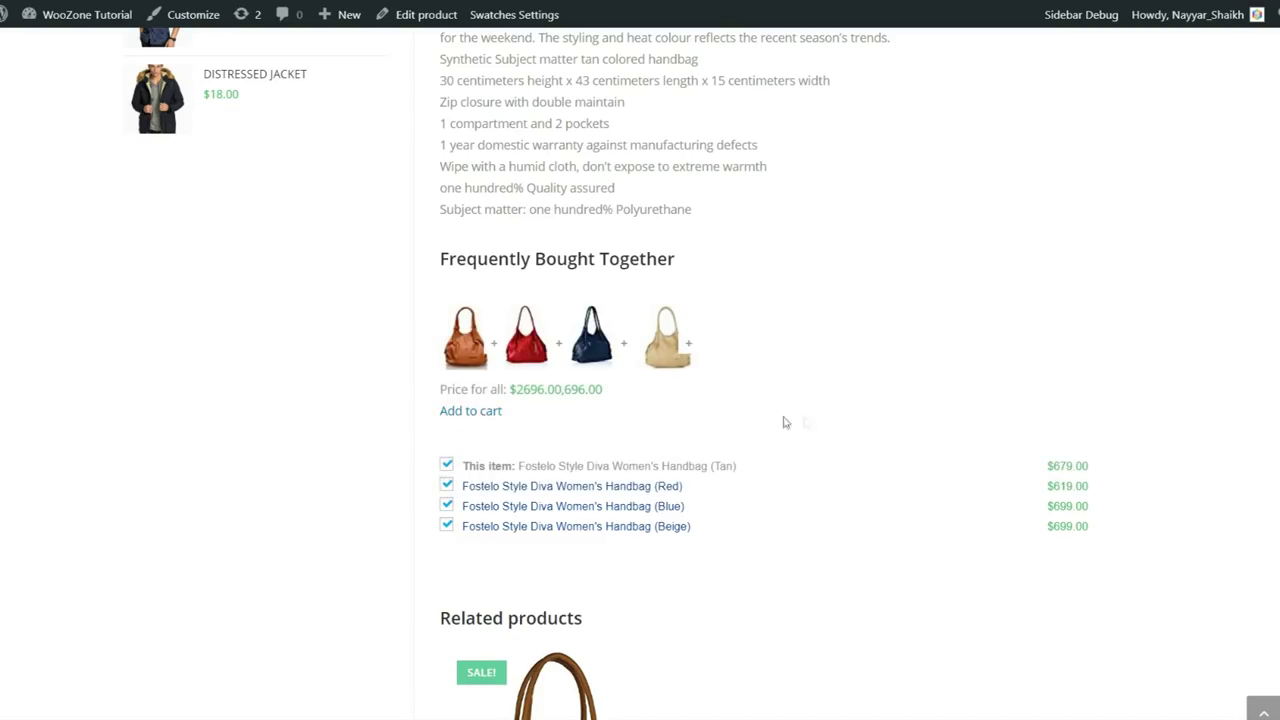
# Show the Amazon Customer Reviews tab with its 407 reviews and star-rating breakdown.
pyautogui.scroll(10, 1037, 592)
pyautogui.scroll(-3, 1037, 597)
pyautogui.click(793, 367)
pyautogui.scroll(-5, 1000, 434)
pyautogui.scroll(-3, 975, 548)
pyautogui.scroll(-5, 794, 420)
pyautogui.scroll(1, 722, 478)
pyautogui.scroll(-3, 757, 497)
pyautogui.scroll(4, 757, 497)
pyautogui.scroll(5, 768, 488)
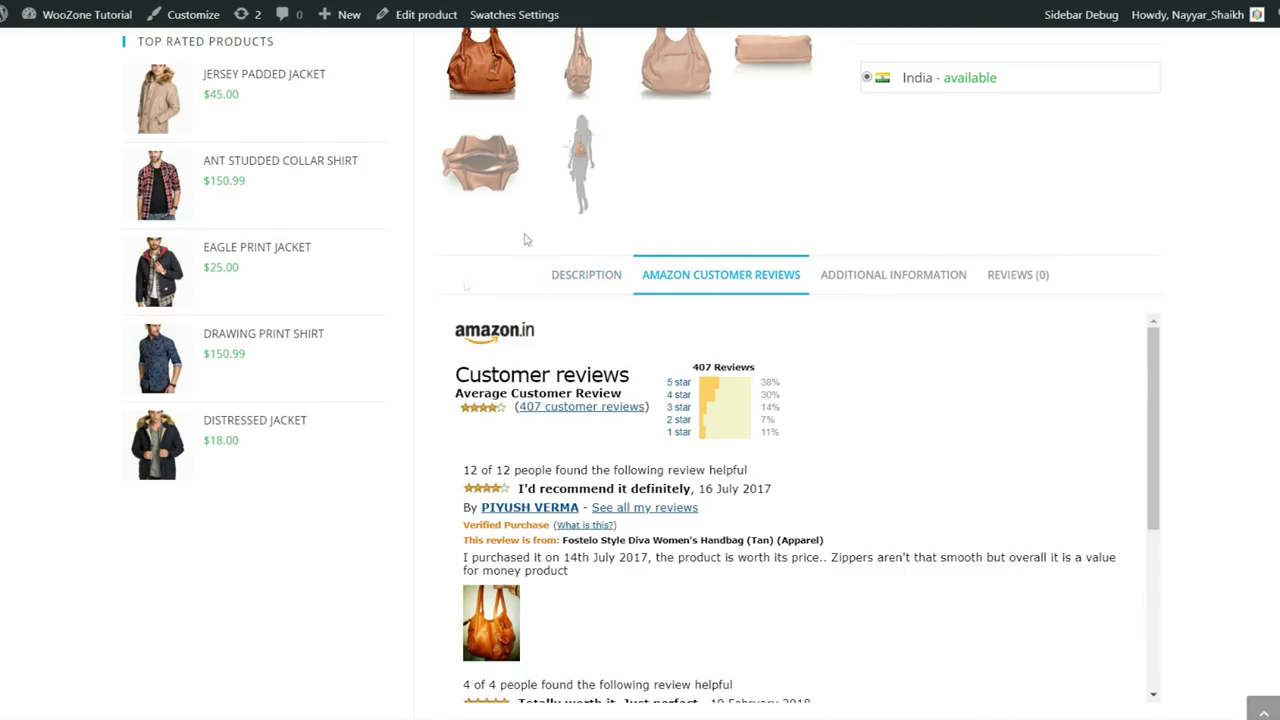
pyautogui.click(871, 277)
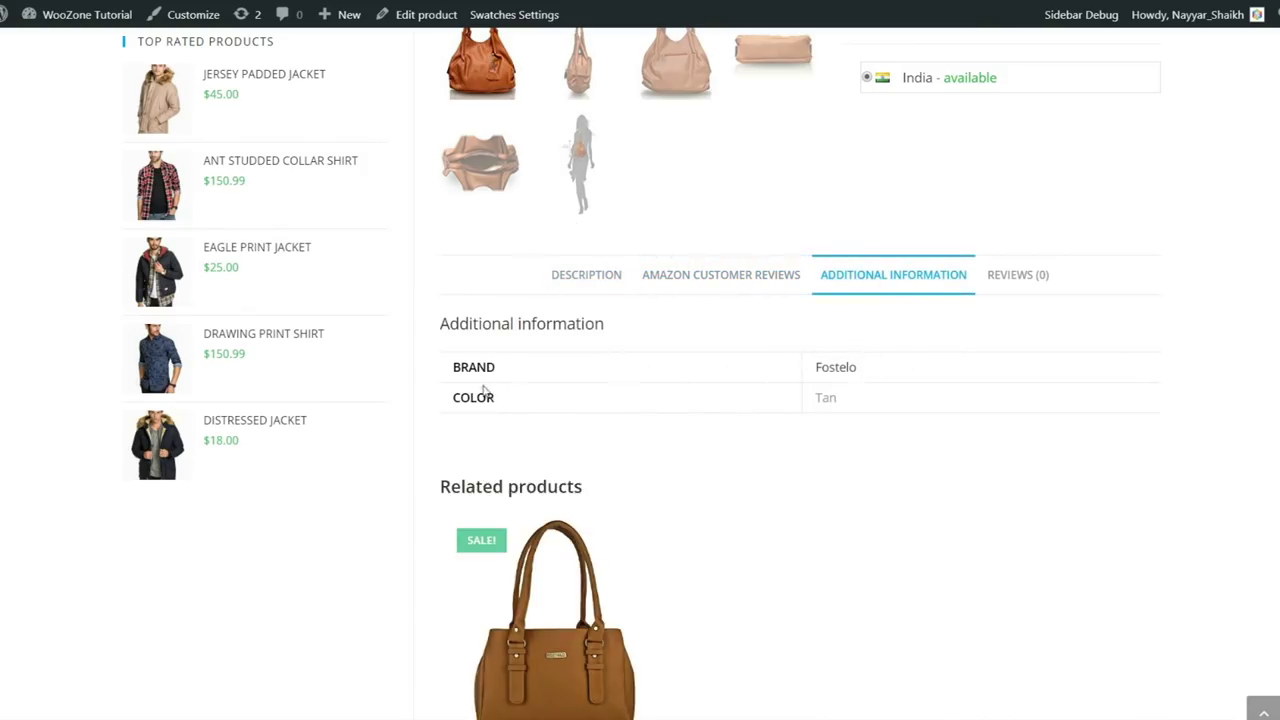
pyautogui.click(1013, 276)
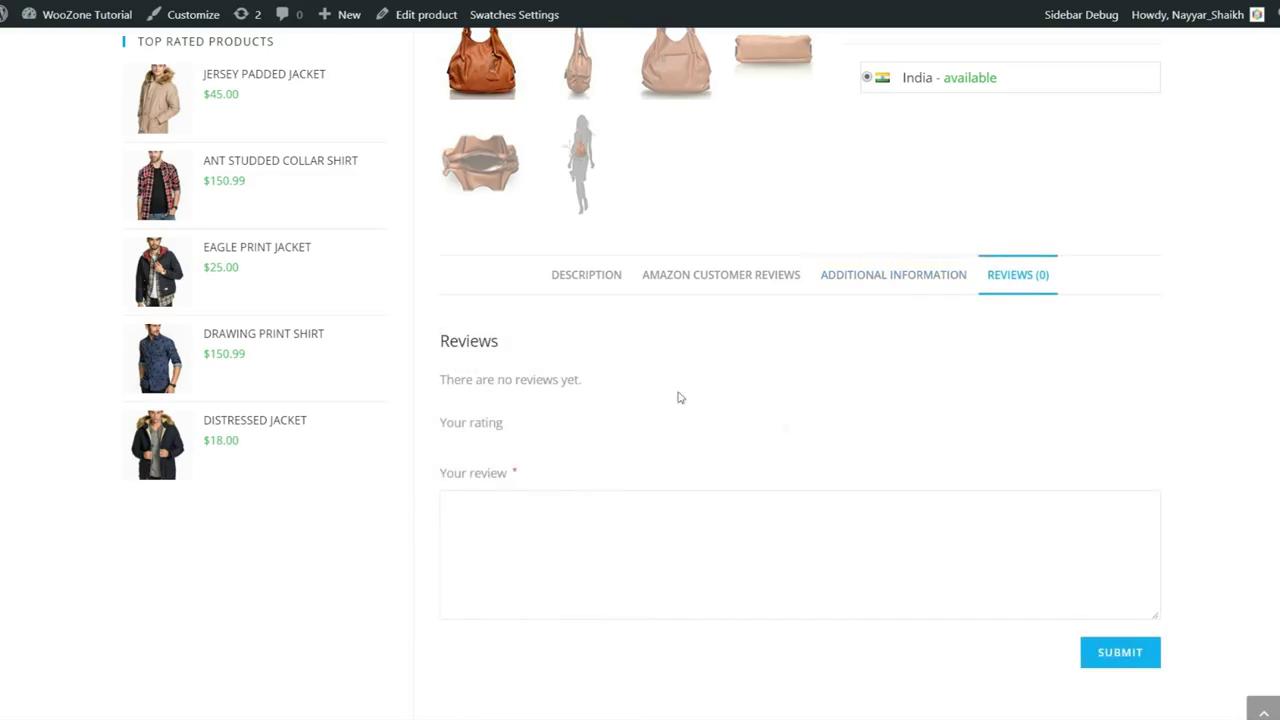
pyautogui.click(605, 293)
pyautogui.scroll(-8, 657, 357)
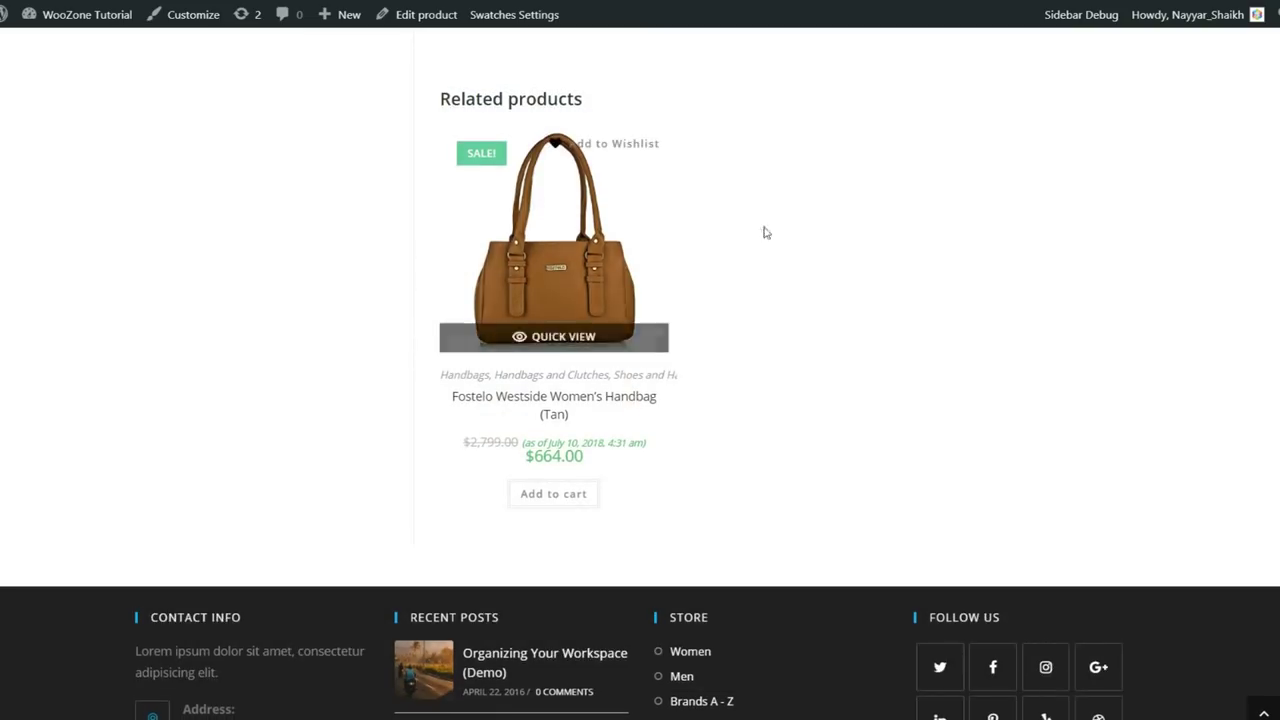
pyautogui.scroll(3, 558, 380)
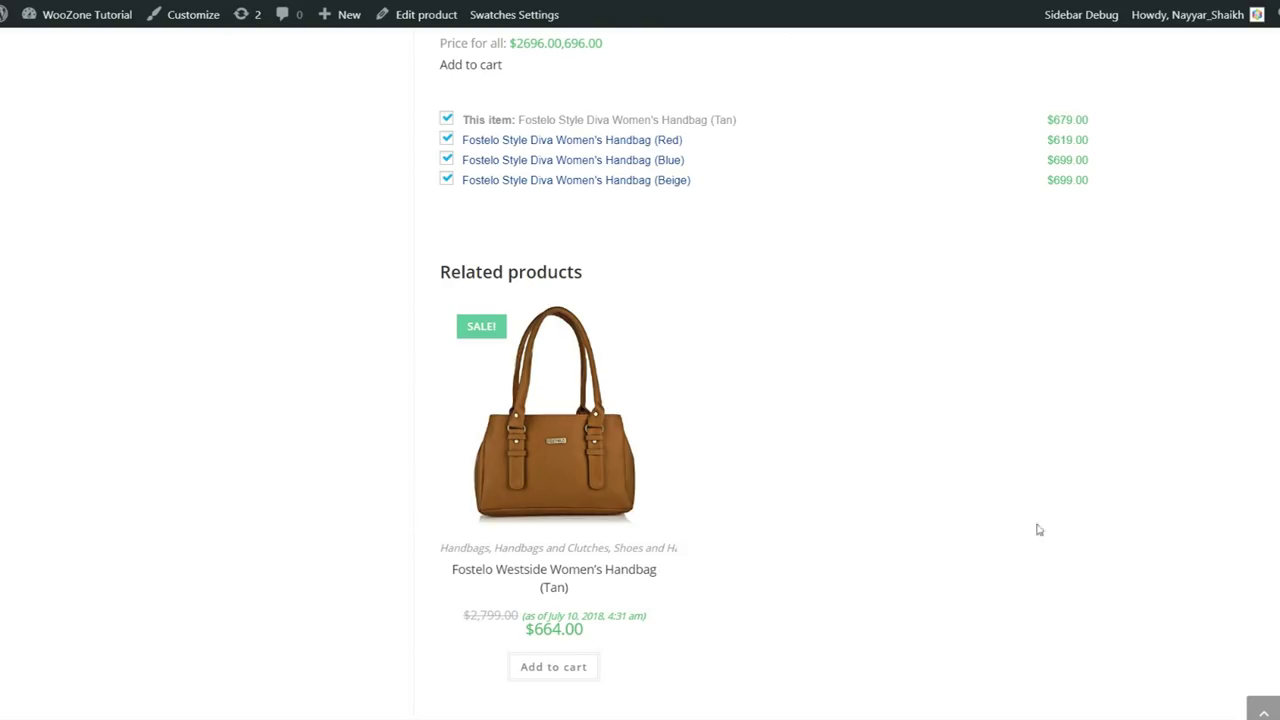
pyautogui.scroll(10, 1134, 449)
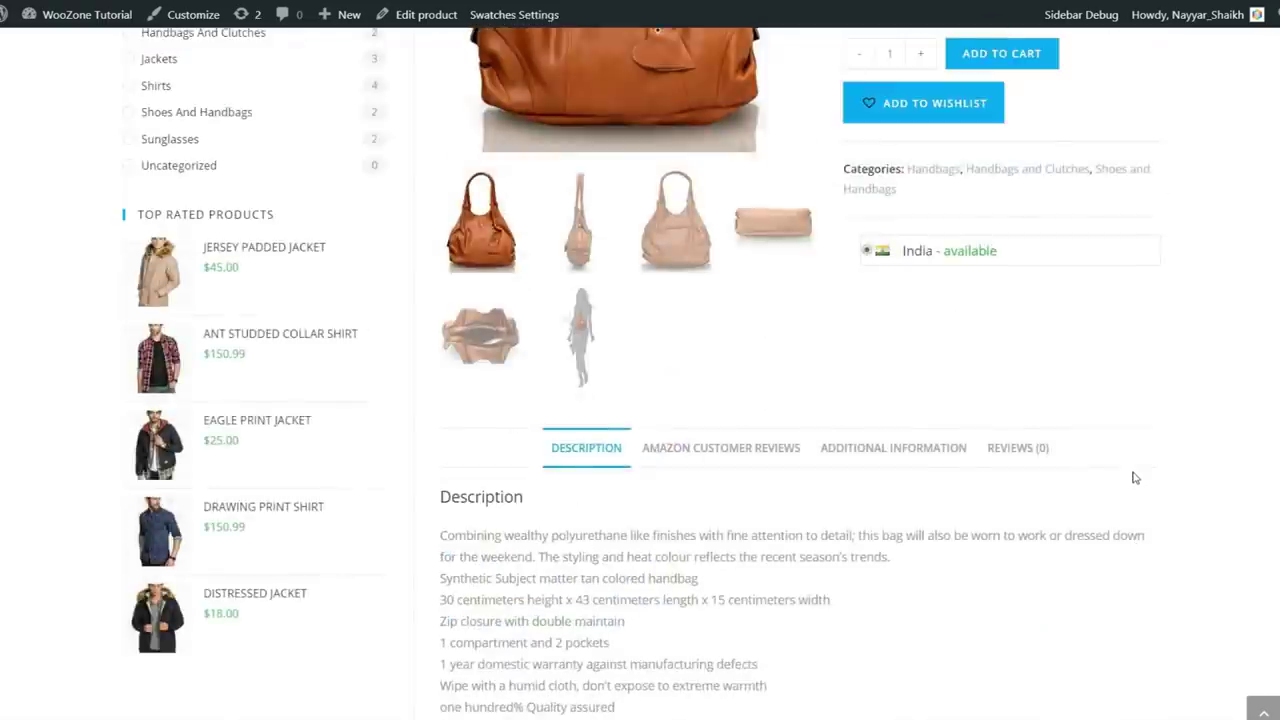
pyautogui.scroll(5, 1134, 477)
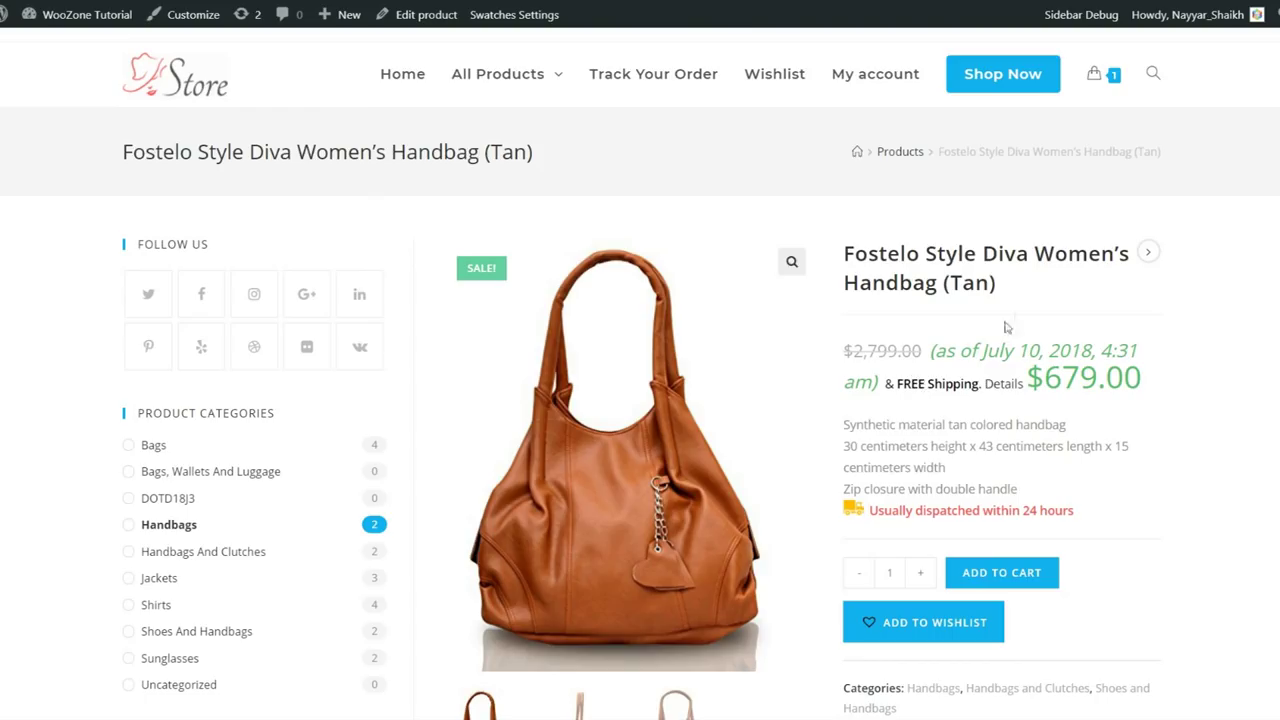
# Open the store's full Products listing and highlight its page subtitle.
pyautogui.click(1009, 92)
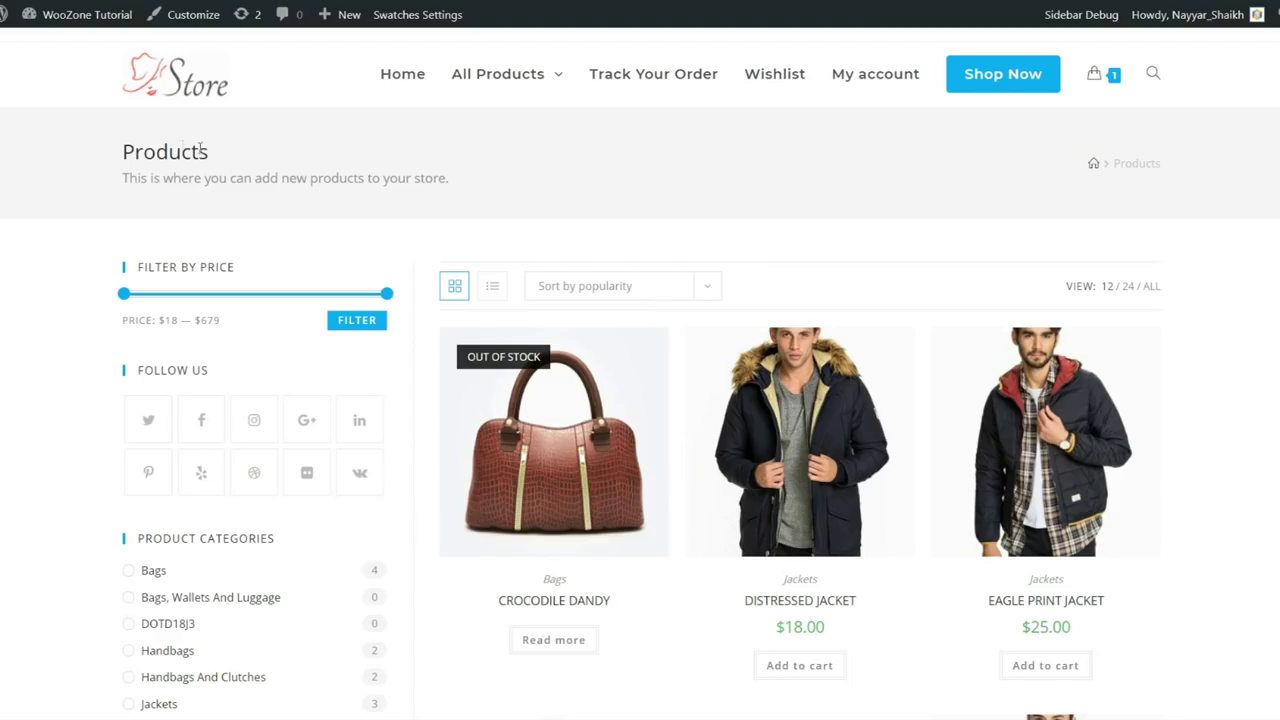
pyautogui.moveTo(113, 162); pyautogui.dragTo(423, 191)
pyautogui.moveTo(210, 180); pyautogui.dragTo(450, 178)
pyautogui.click(715, 183)
pyautogui.scroll(-3, 1195, 210)
pyautogui.scroll(3, 337, 237)
pyautogui.scroll(-5, 310, 337)
pyautogui.scroll(5, 314, 428)
# Browse the product grid and sidebar filters, highlighting the FILTER BY PRICE heading.
pyautogui.moveTo(130, 276); pyautogui.dragTo(251, 269)
pyautogui.click(398, 297)
pyautogui.scroll(-2, 210, 305)
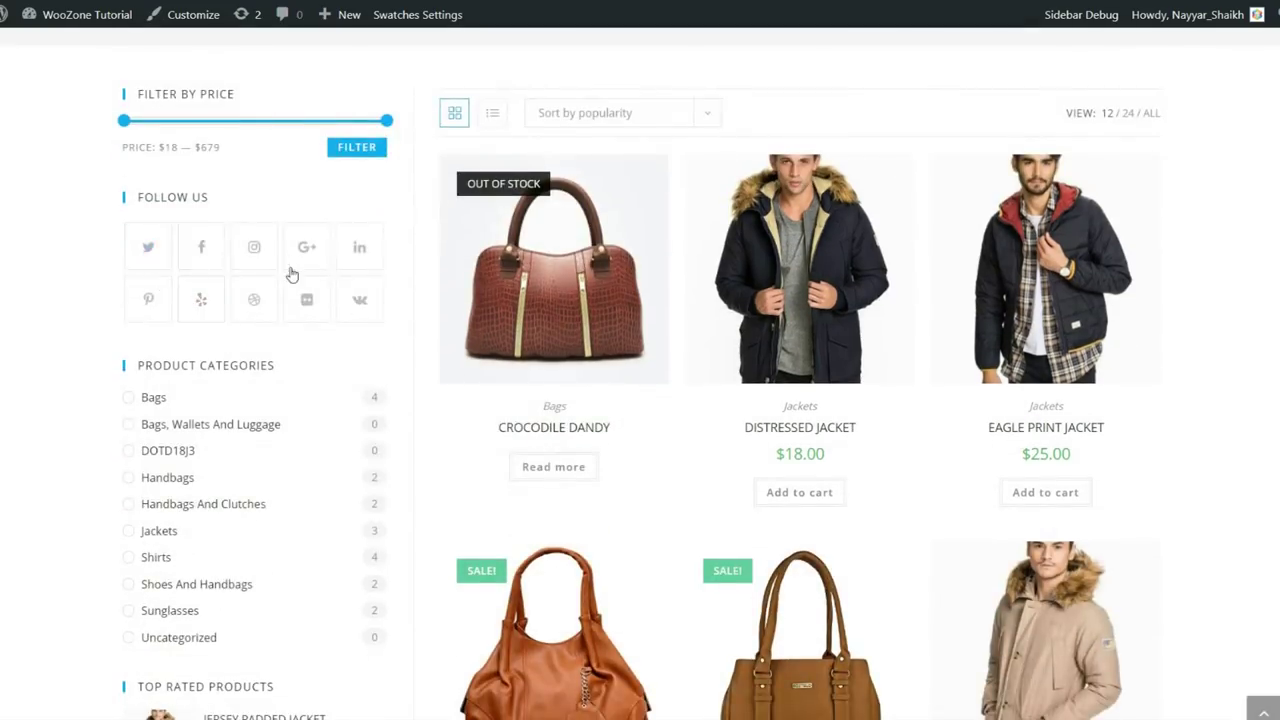
pyautogui.scroll(-2, 294, 277)
pyautogui.scroll(-3, 230, 368)
pyautogui.scroll(7, 223, 450)
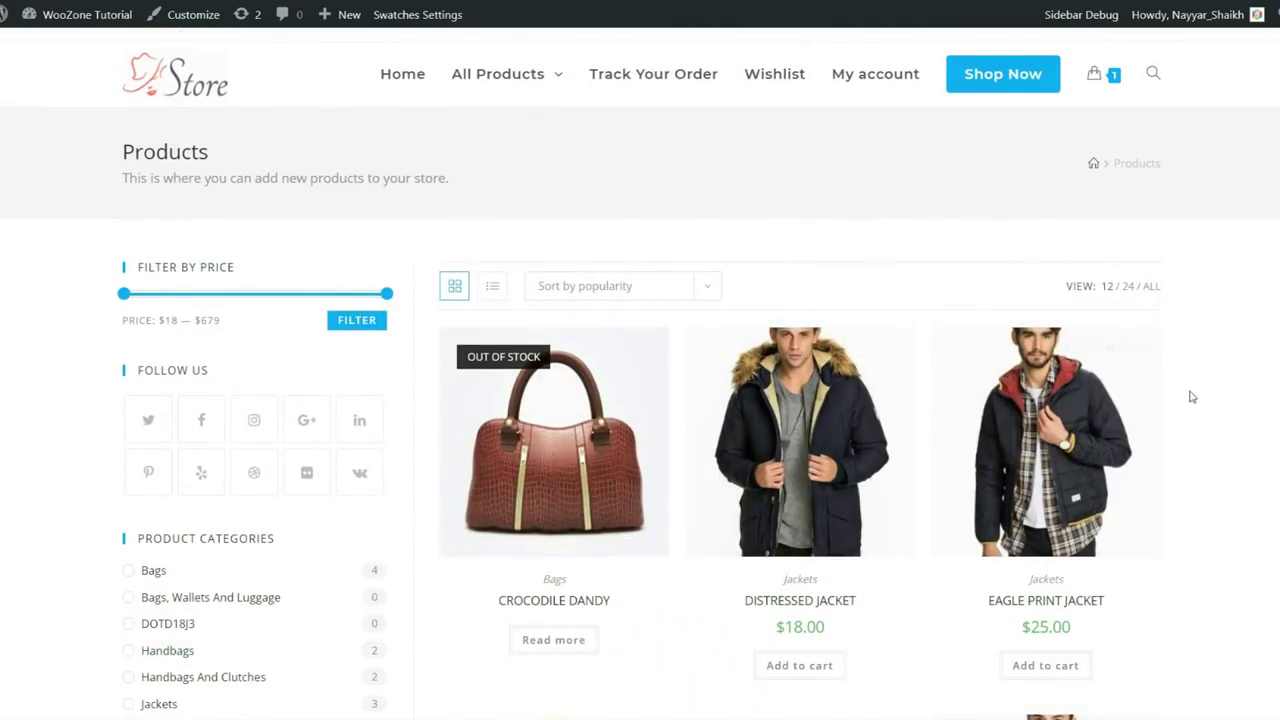
pyautogui.scroll(-1, 640, 375)
pyautogui.scroll(-3, 640, 375)
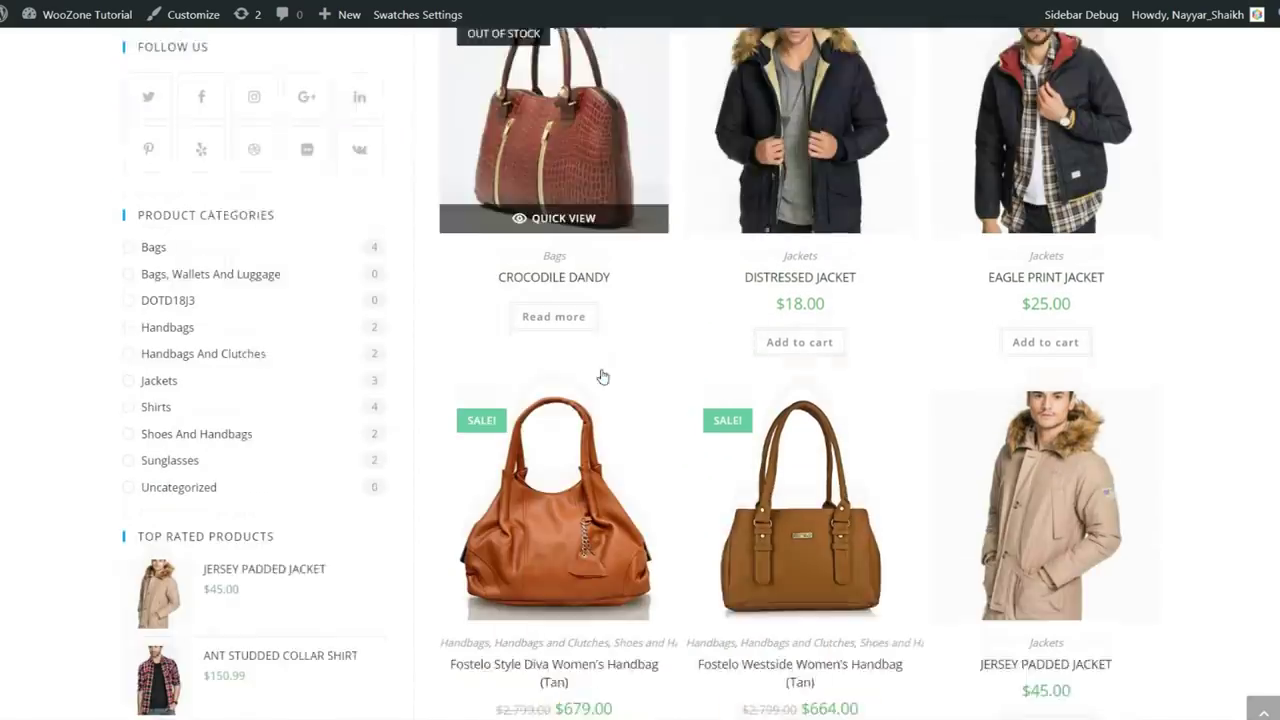
pyautogui.scroll(1, 820, 251)
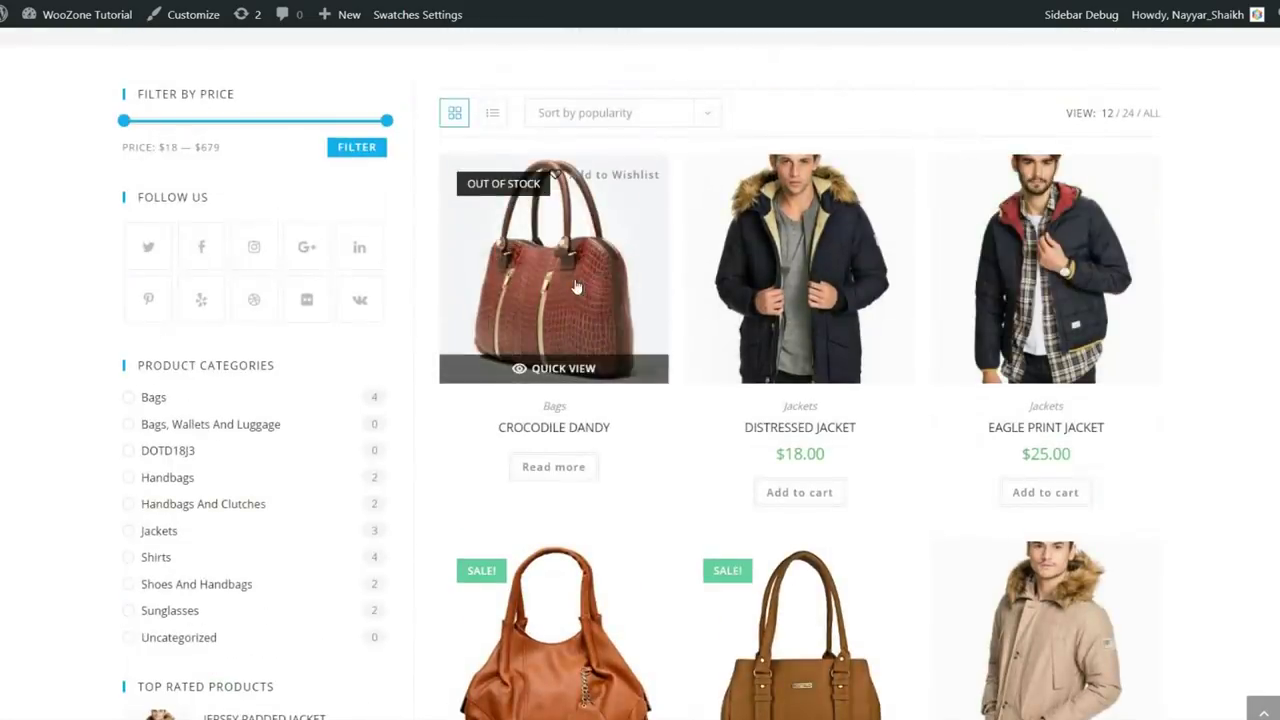
pyautogui.scroll(-2, 550, 340)
pyautogui.scroll(-3, 1038, 361)
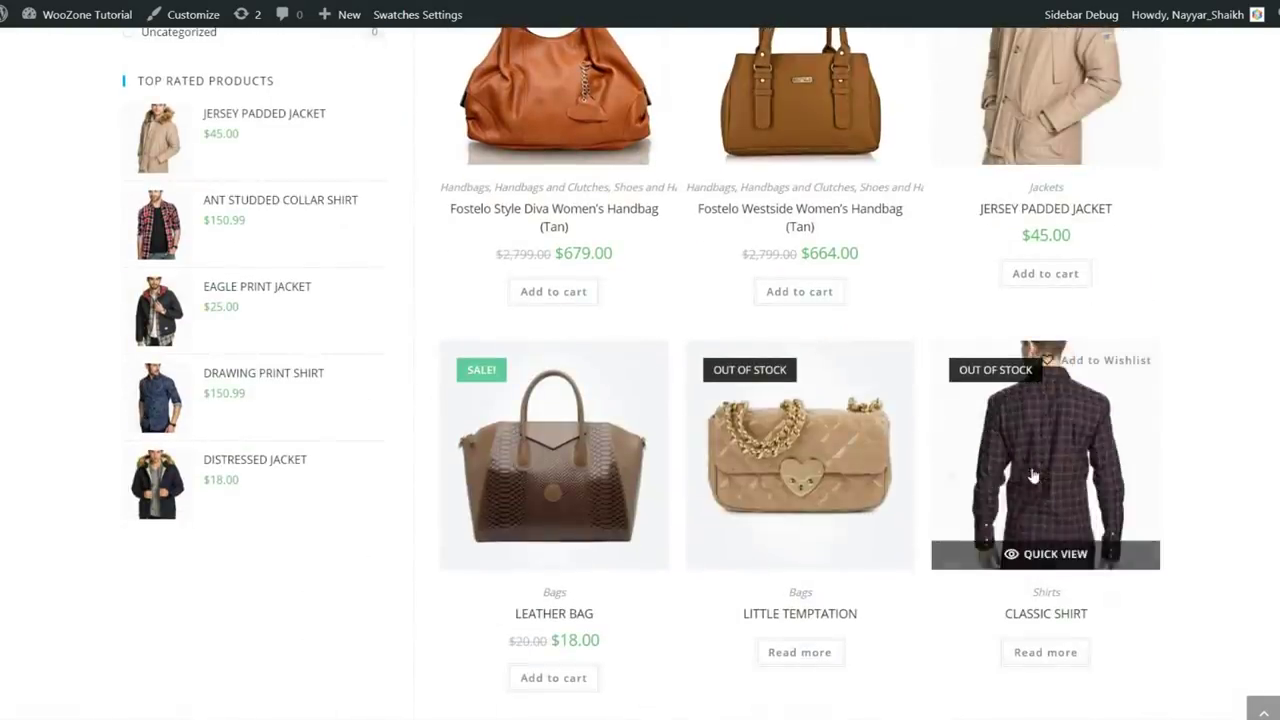
pyautogui.scroll(-4, 560, 450)
pyautogui.scroll(15, 798, 491)
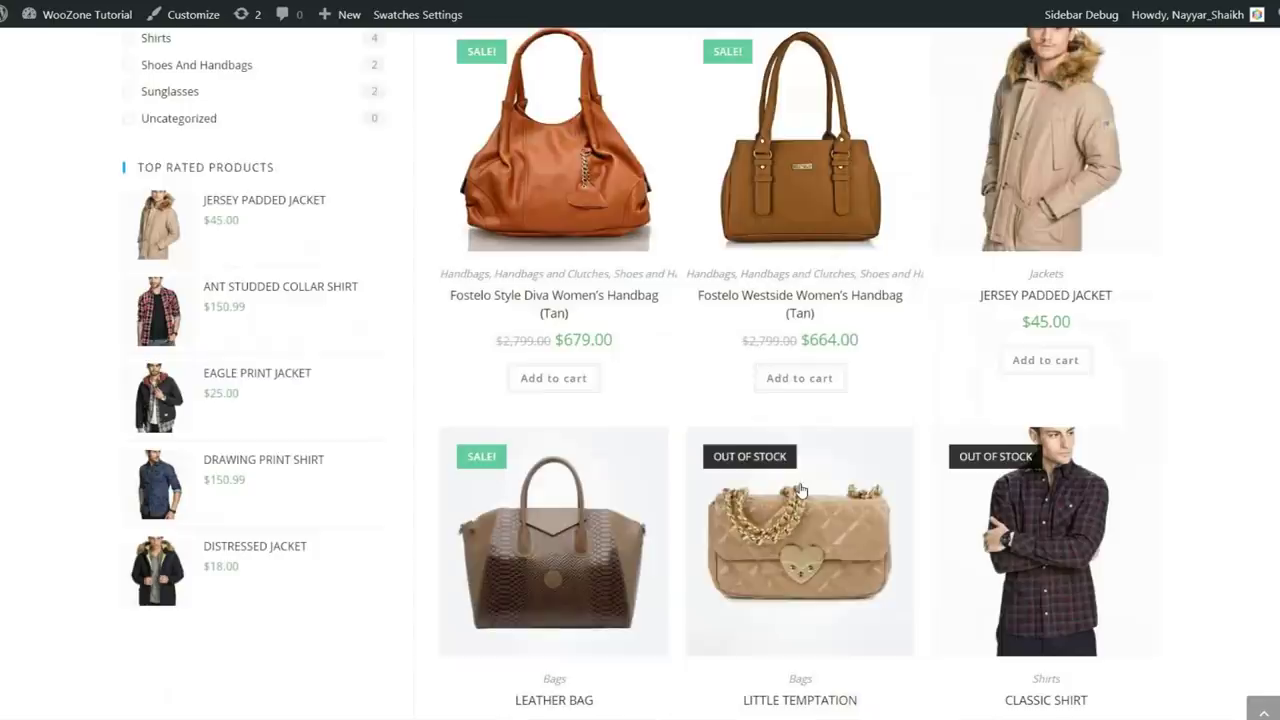
pyautogui.scroll(-2, 1241, 301)
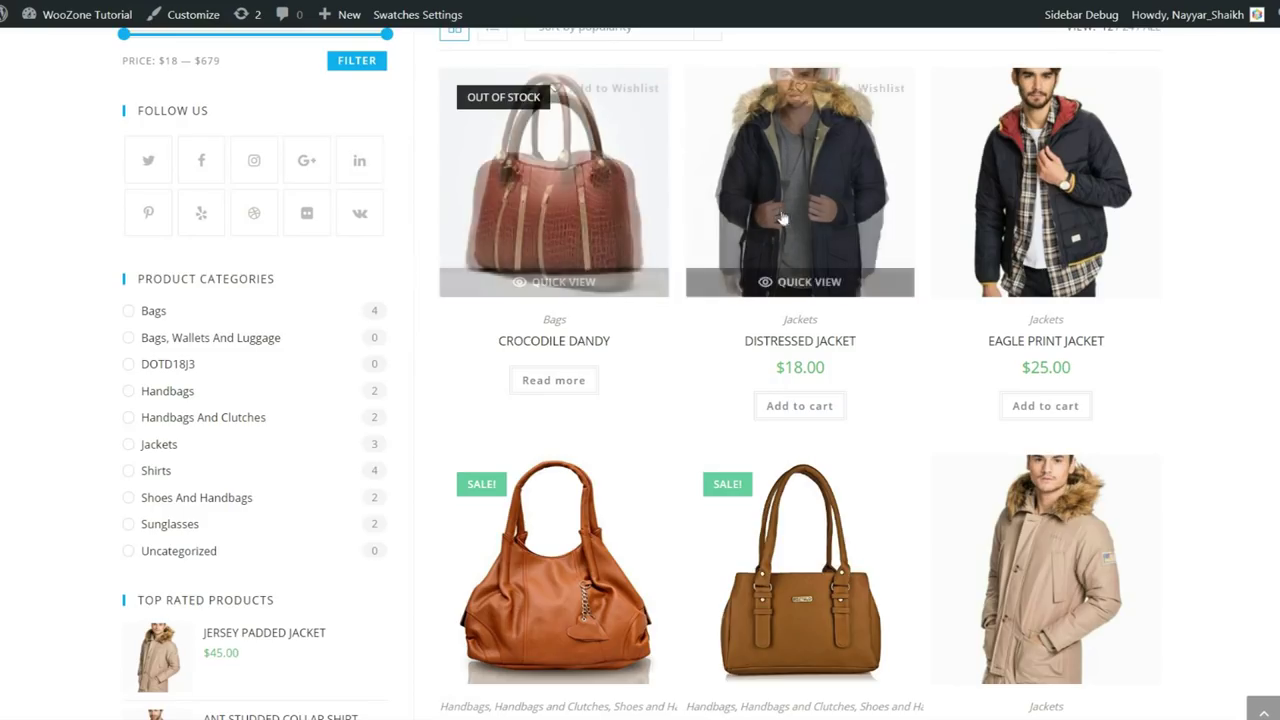
pyautogui.scroll(2, 511, 325)
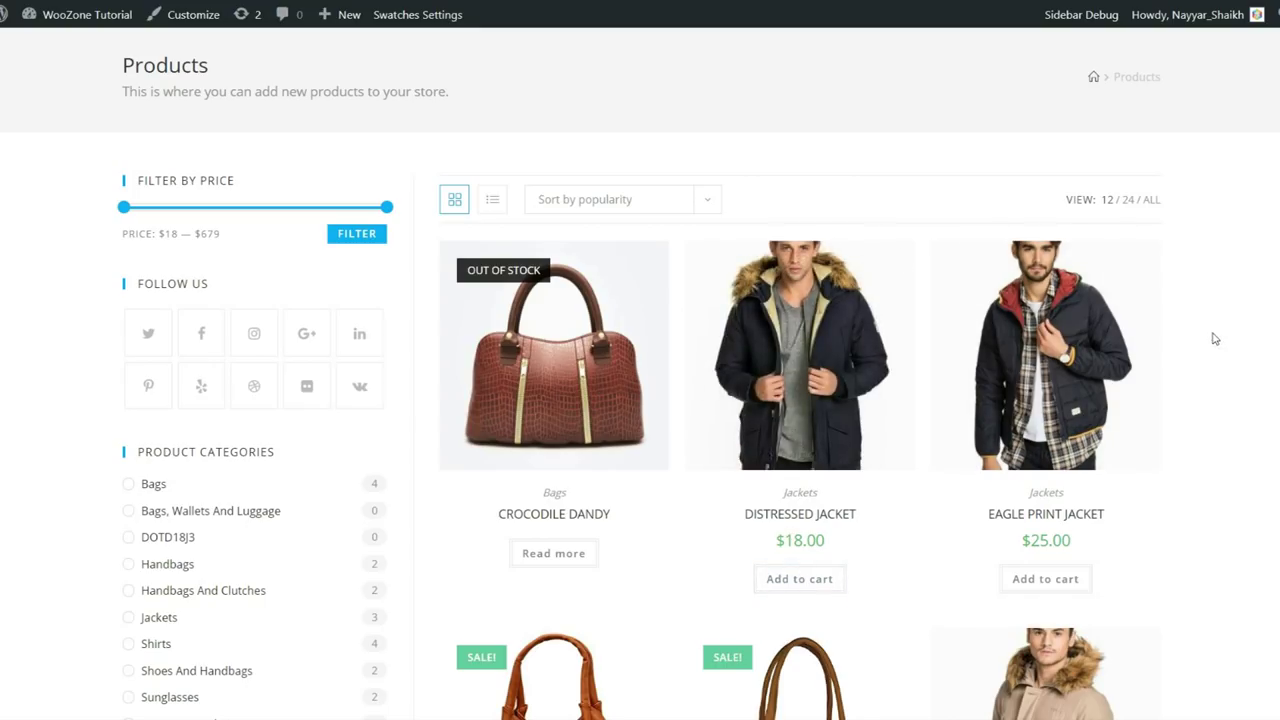
pyautogui.scroll(1, 1215, 339)
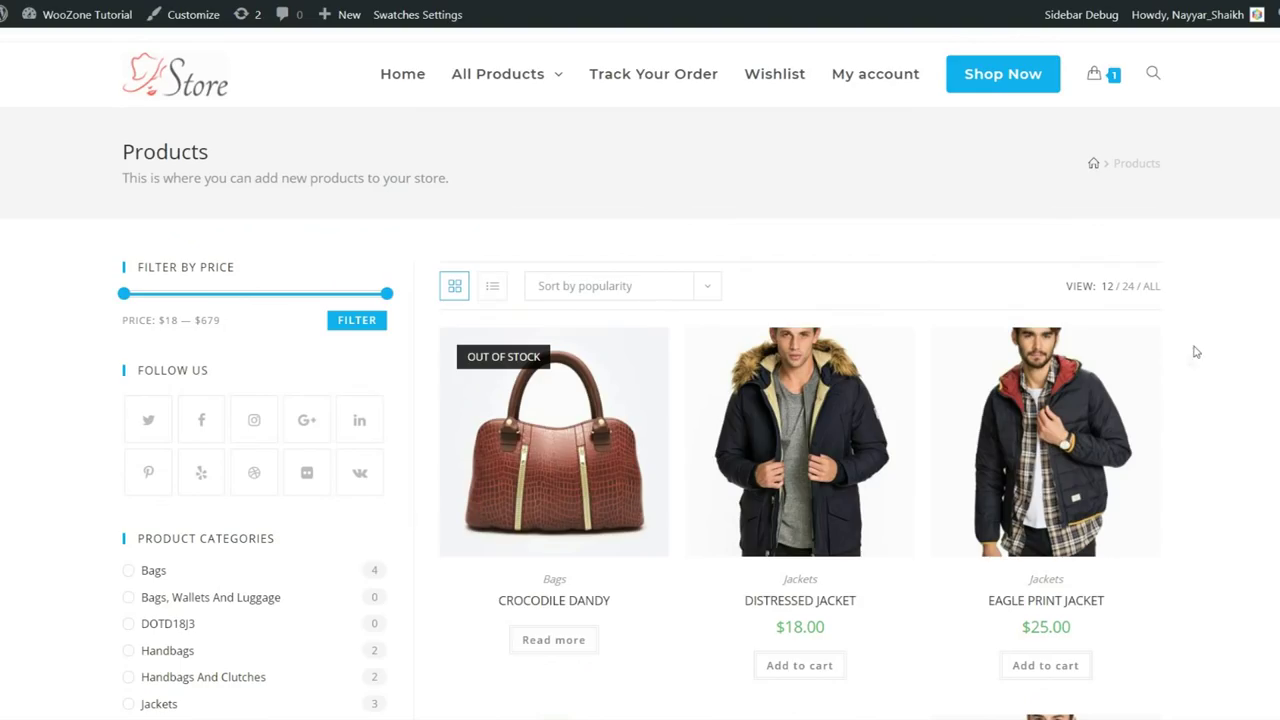
pyautogui.scroll(-1, 1195, 351)
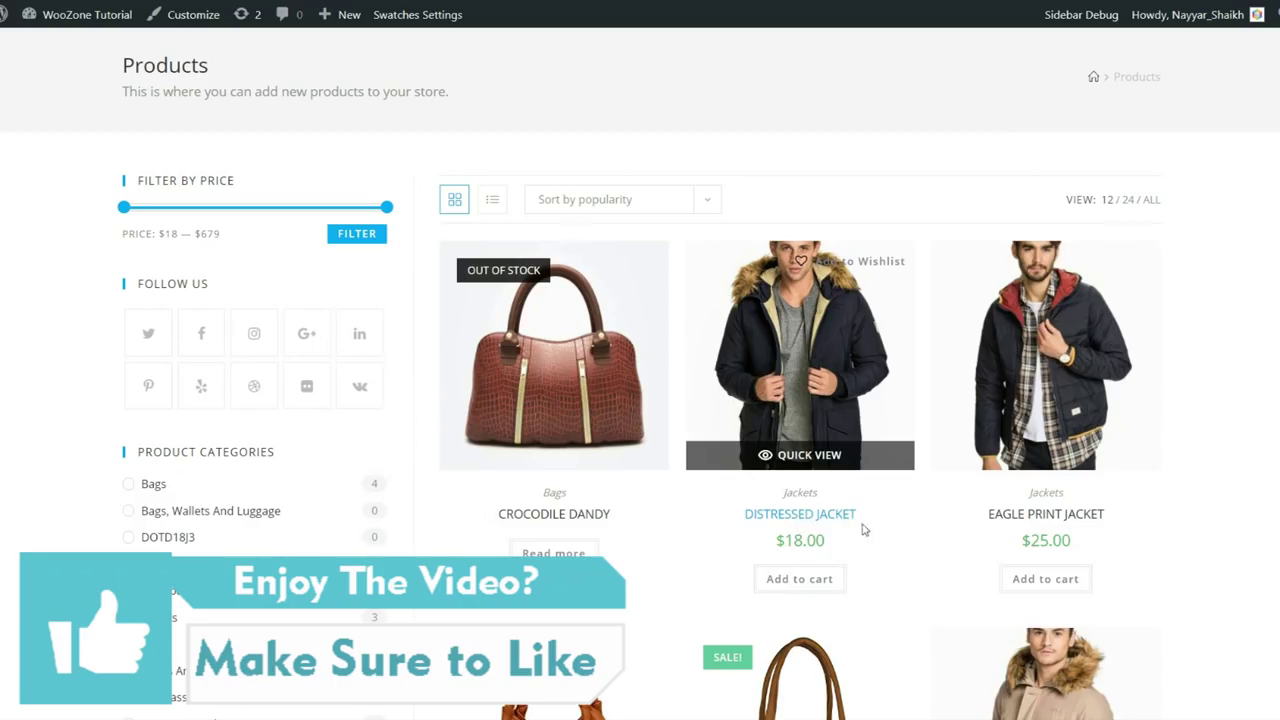
pyautogui.scroll(1, 1215, 423)
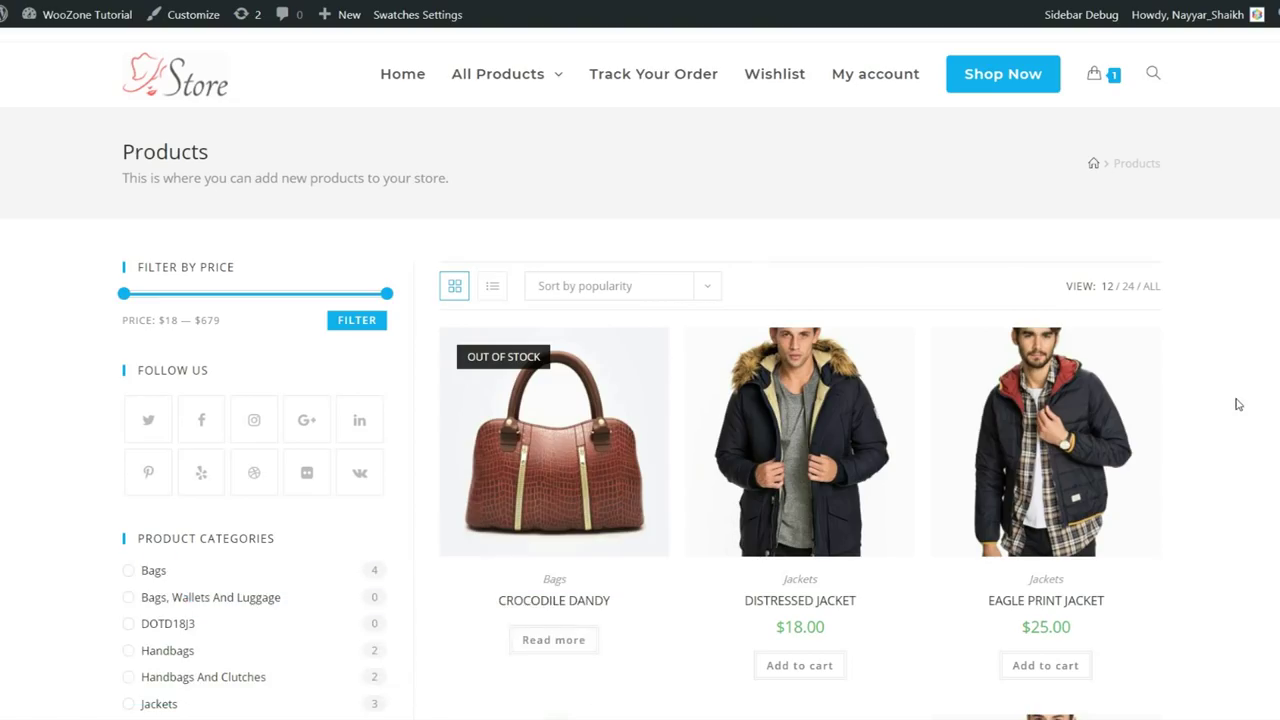
pyautogui.click(774, 74)
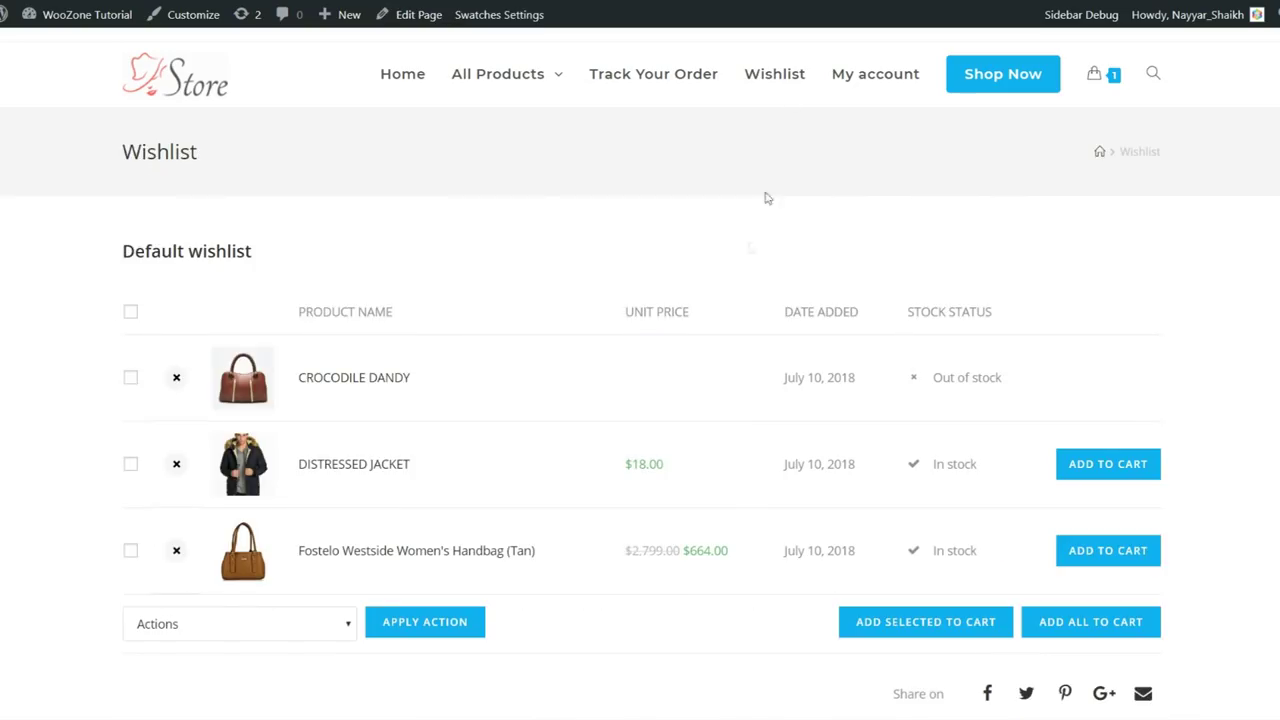
# Review the wishlist items, highlighting Crocodile Dandy's out-of-stock status.
pyautogui.scroll(-2, 1257, 363)
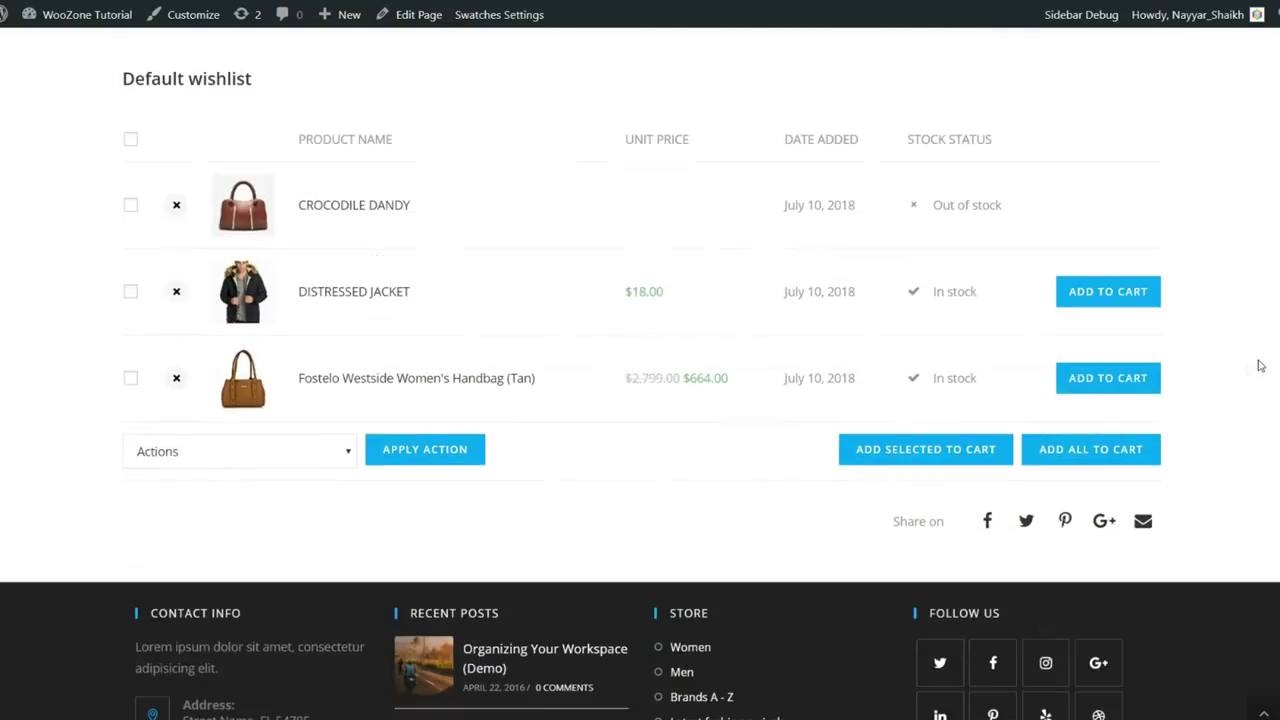
pyautogui.scroll(2, 395, 377)
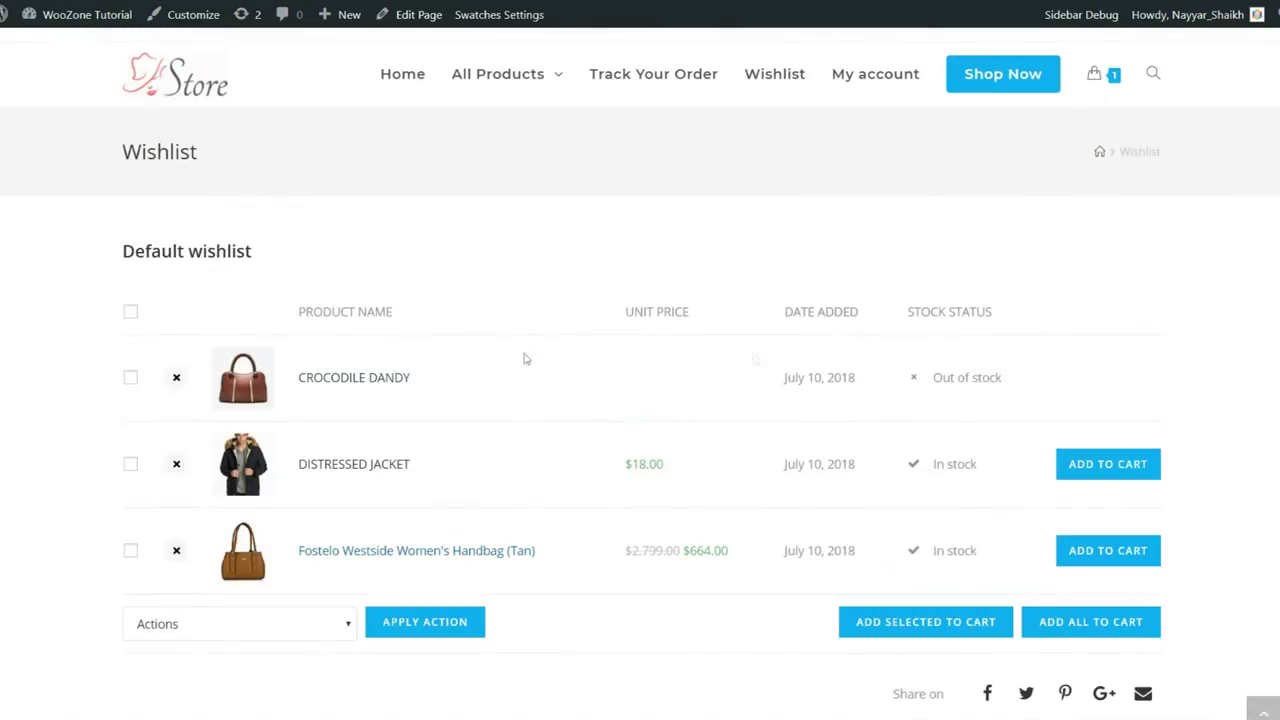
pyautogui.scroll(-1, 1137, 471)
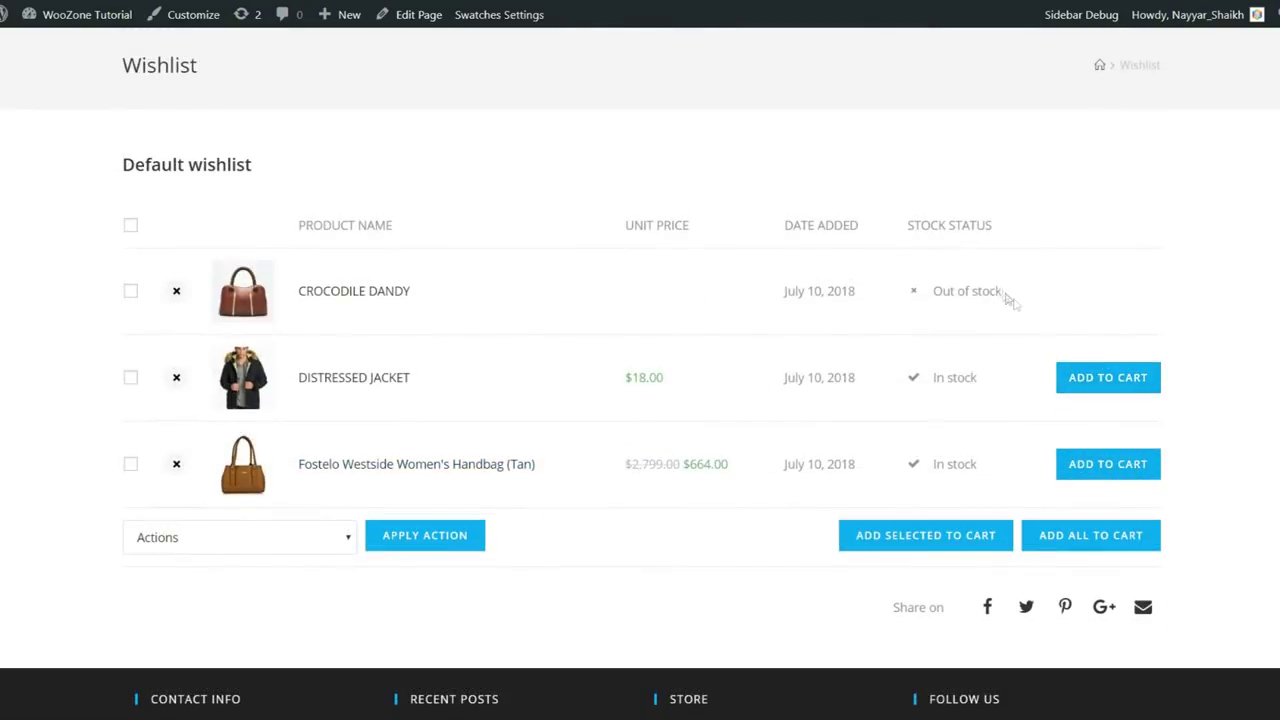
pyautogui.tripleClick(1008, 292)
pyautogui.click(1017, 298)
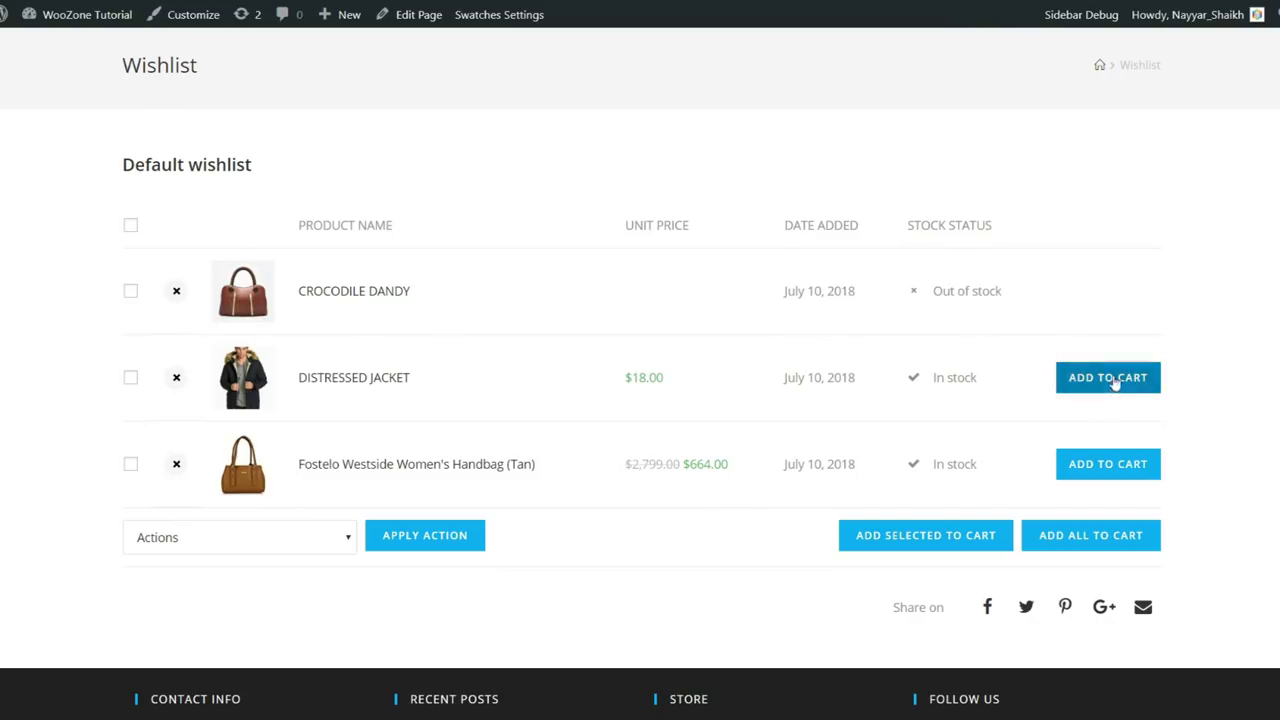
# Add the Distressed Jacket to the cart and check the wishlist's bulk actions list.
pyautogui.click(1110, 535)
pyautogui.scroll(-1, 304, 470)
pyautogui.click(304, 466)
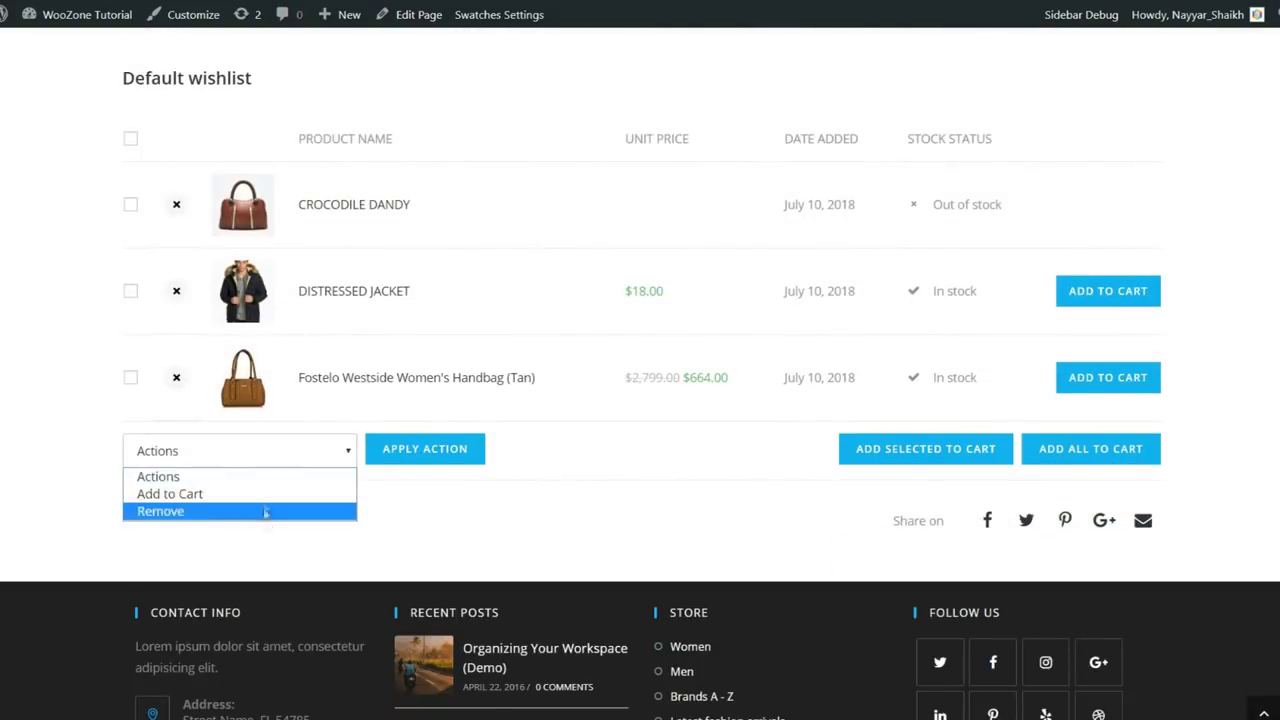
pyautogui.click(482, 493)
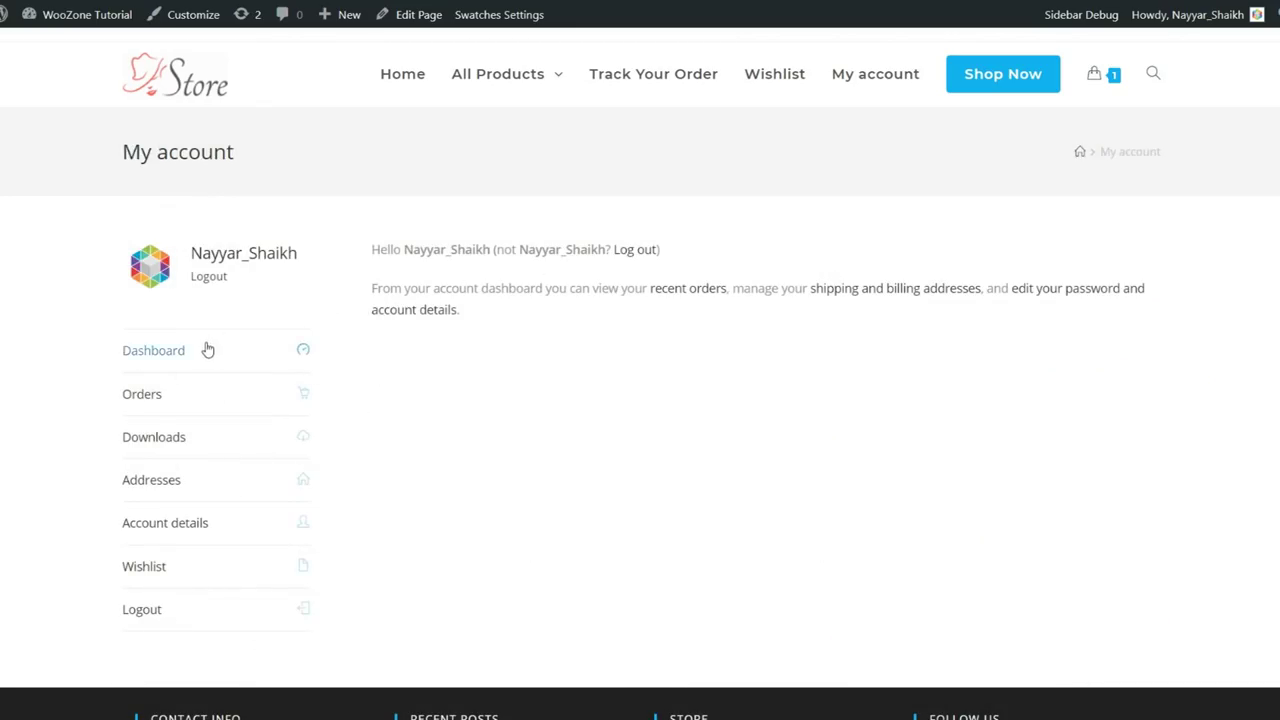
pyautogui.scroll(-1, 206, 349)
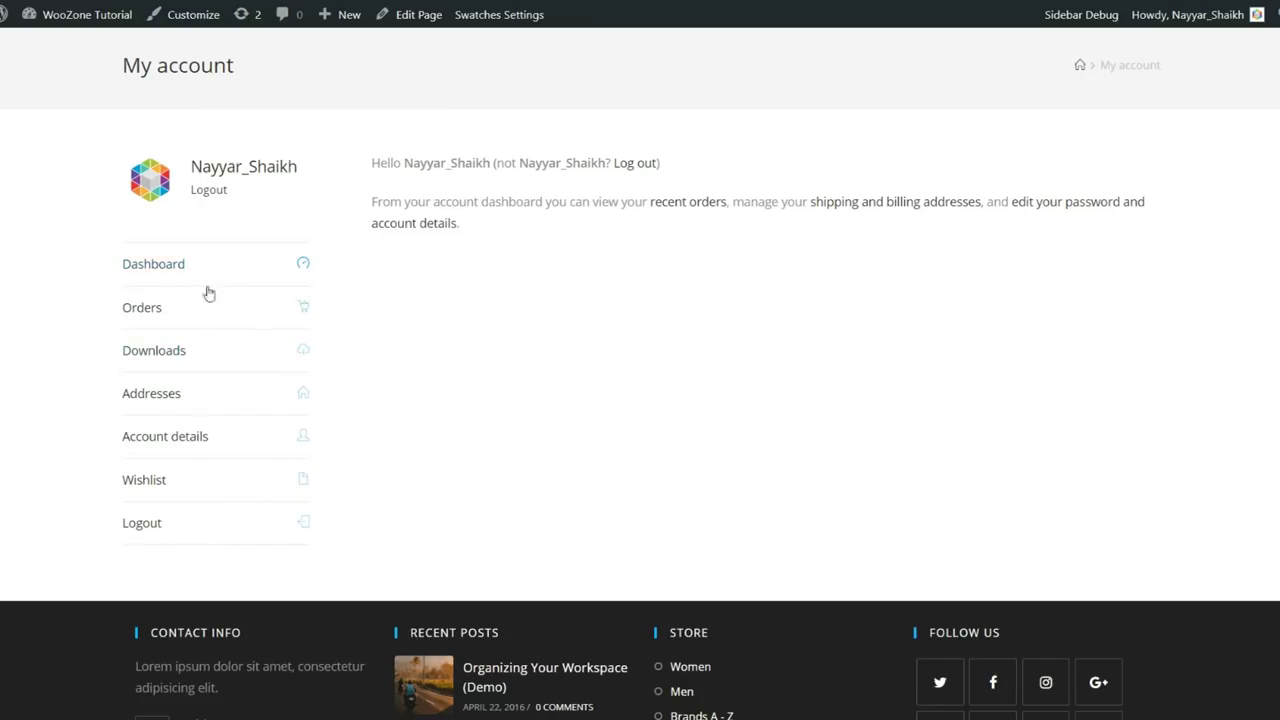
# View the account's Orders and Downloads pages.
pyautogui.click(226, 326)
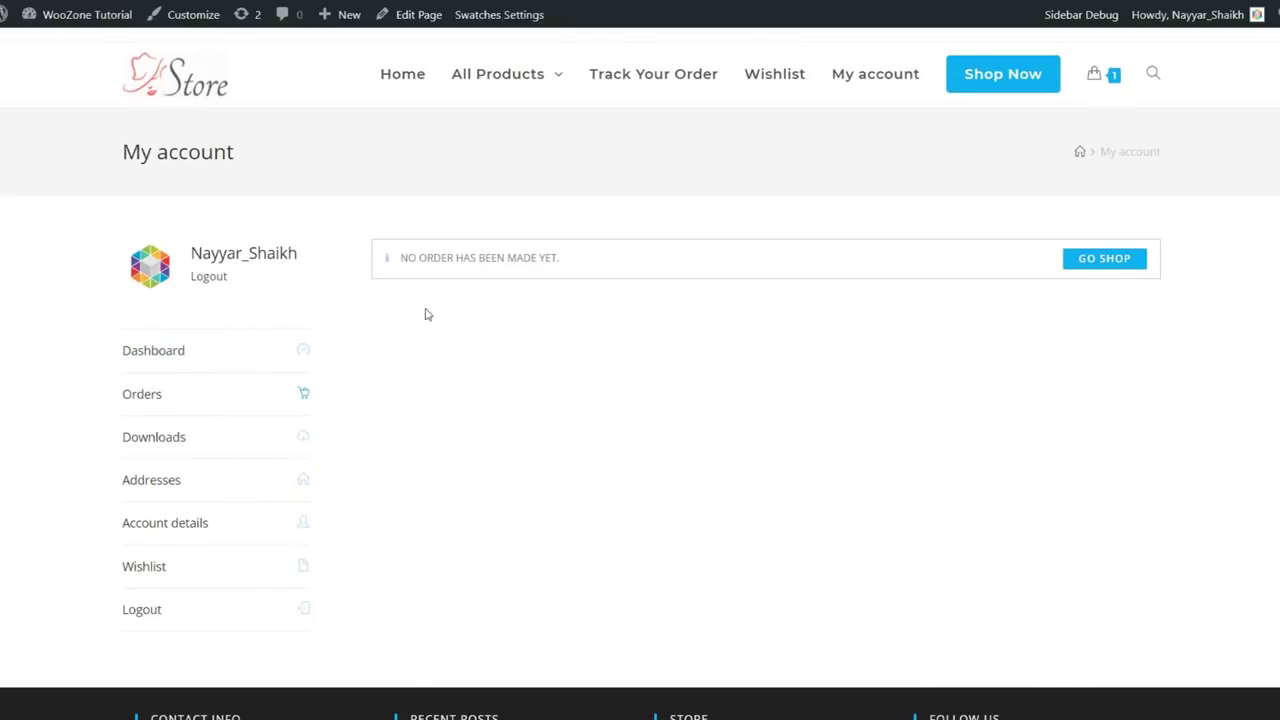
pyautogui.moveTo(383, 256); pyautogui.dragTo(700, 257)
pyautogui.click(703, 262)
pyautogui.scroll(-1, 703, 266)
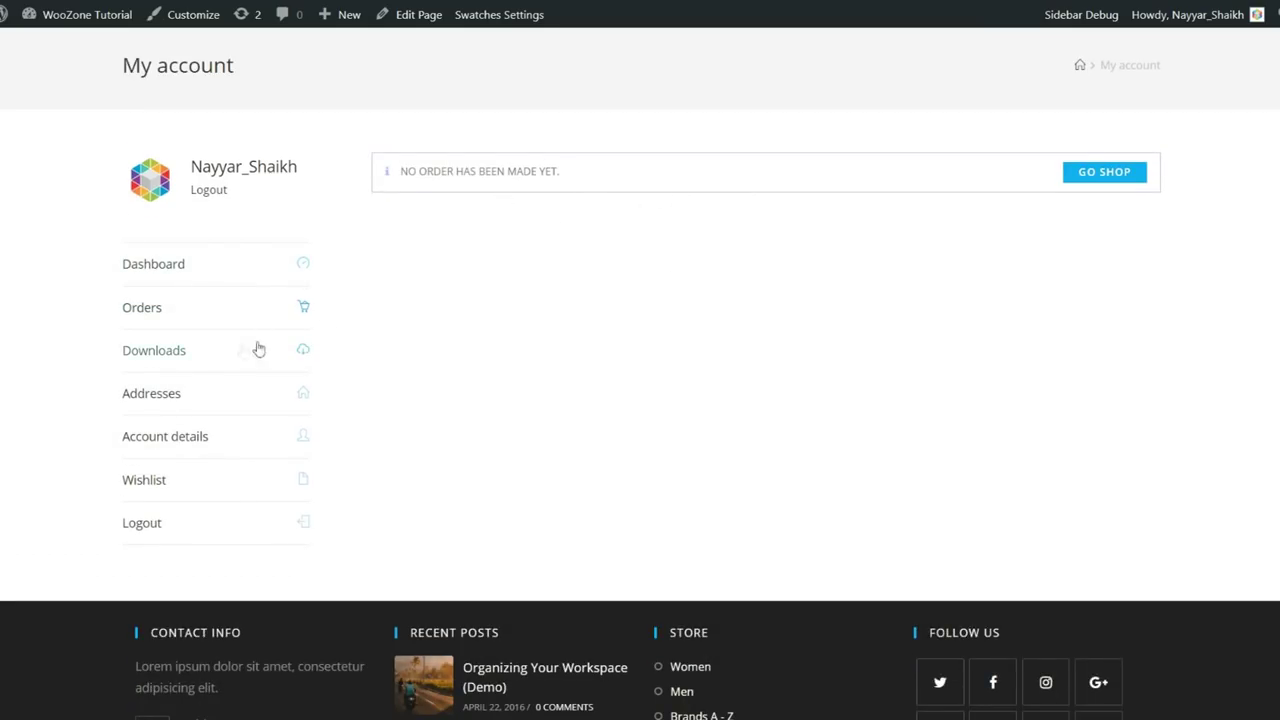
pyautogui.click(229, 351)
pyautogui.scroll(-1, 716, 293)
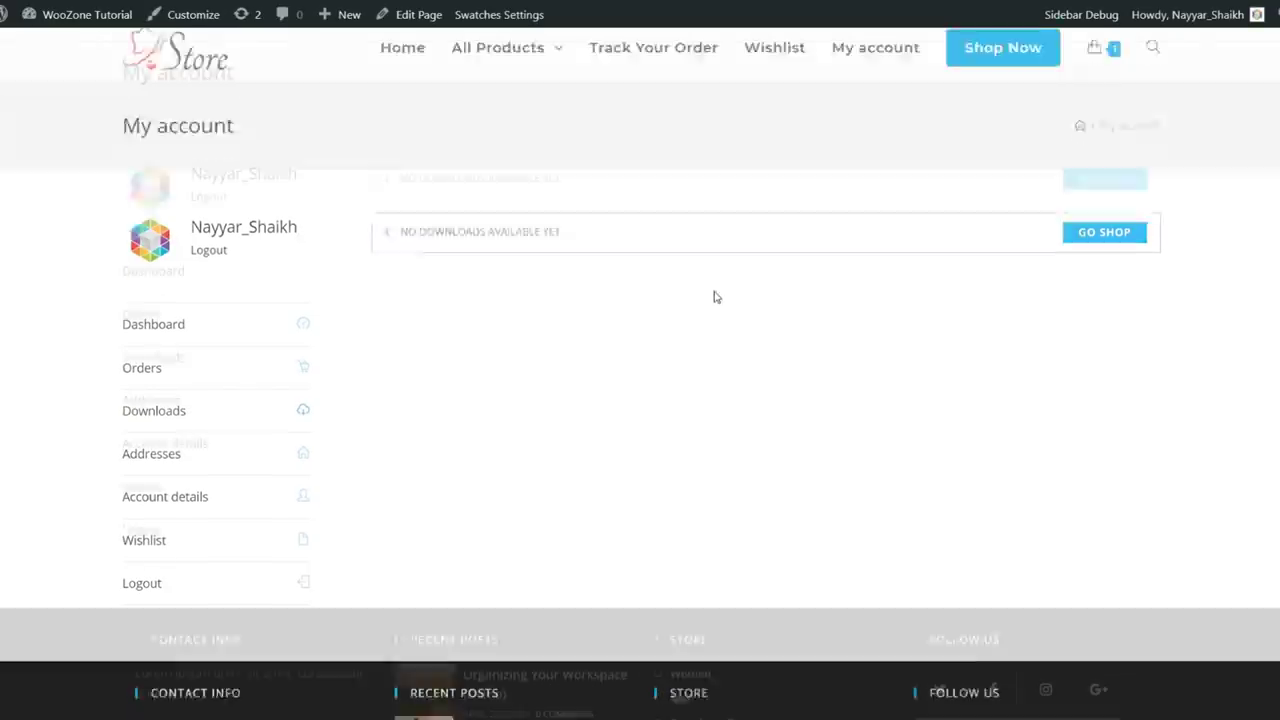
# Review the Addresses page, where billing and shipping addresses are not yet set up.
pyautogui.click(208, 402)
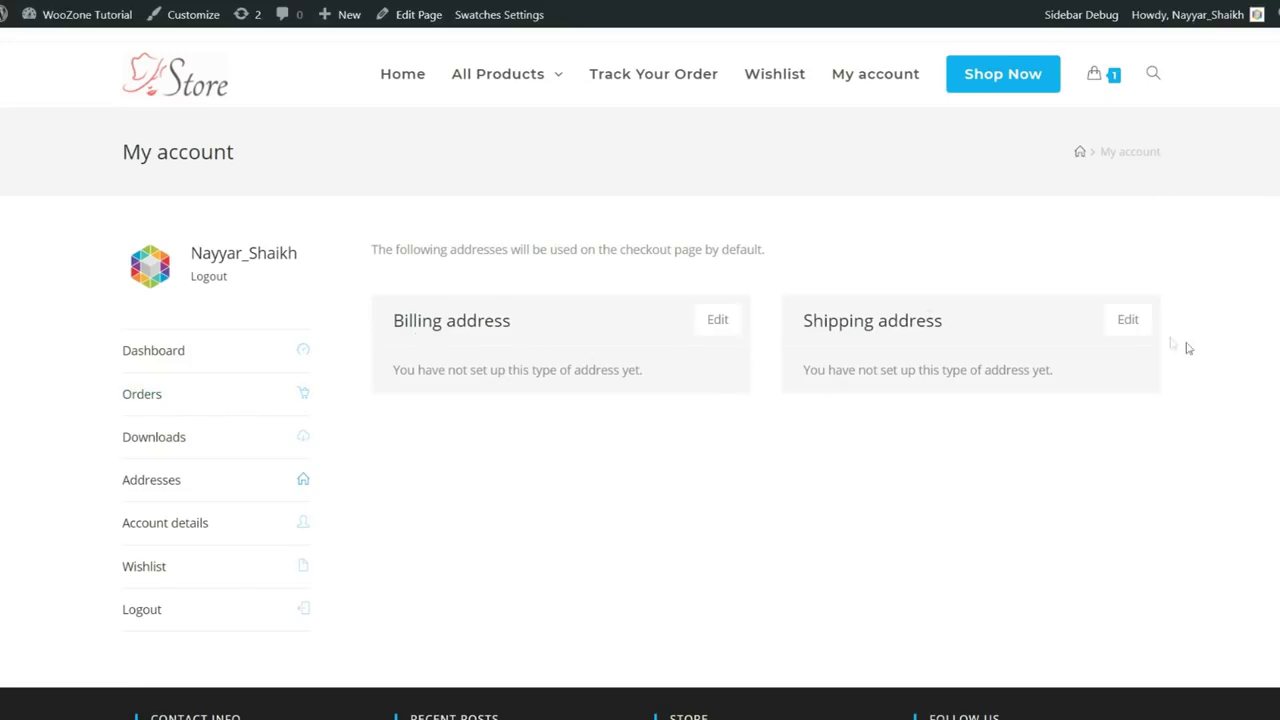
pyautogui.scroll(-1, 1086, 366)
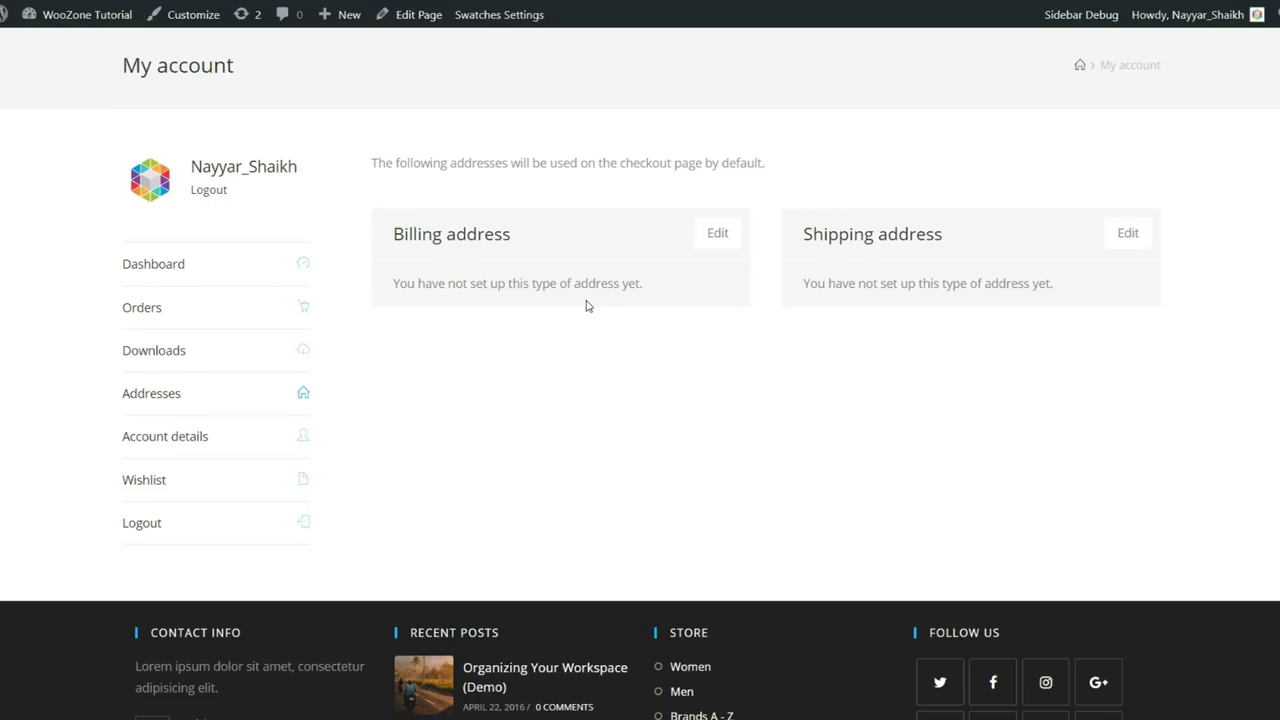
pyautogui.scroll(1, 588, 306)
pyautogui.scroll(-2, 588, 306)
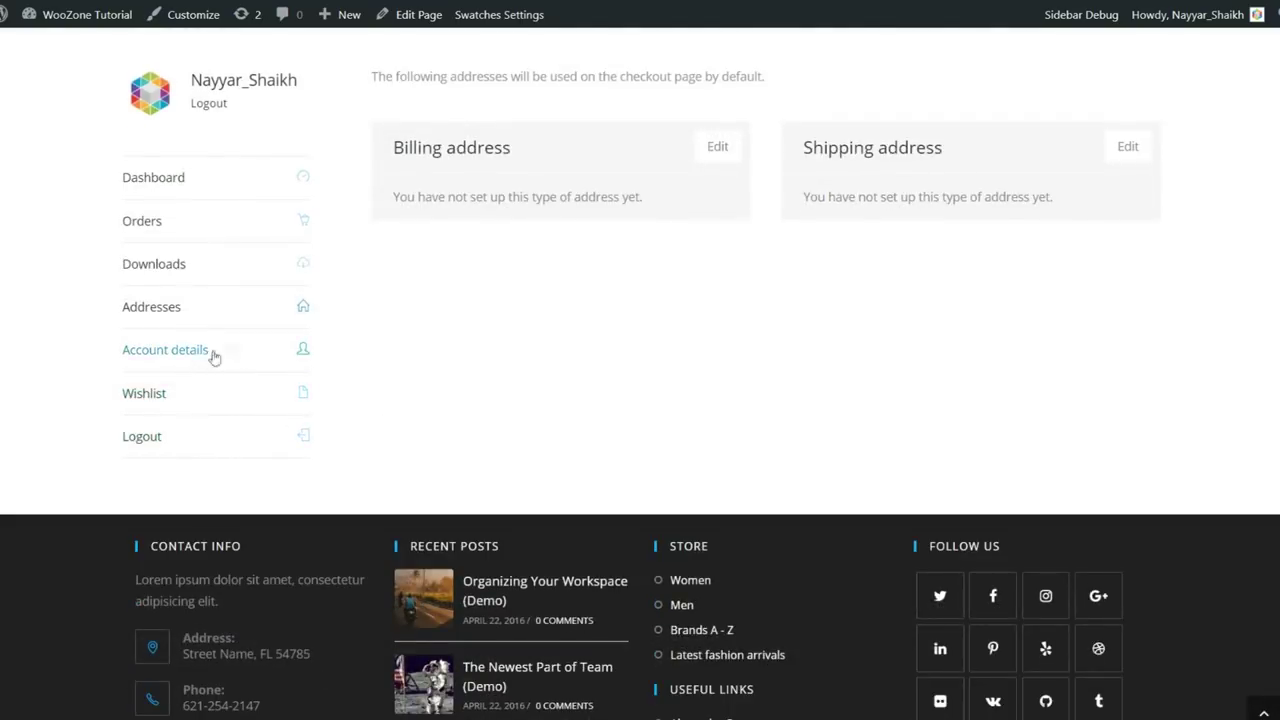
pyautogui.scroll(1, 400, 367)
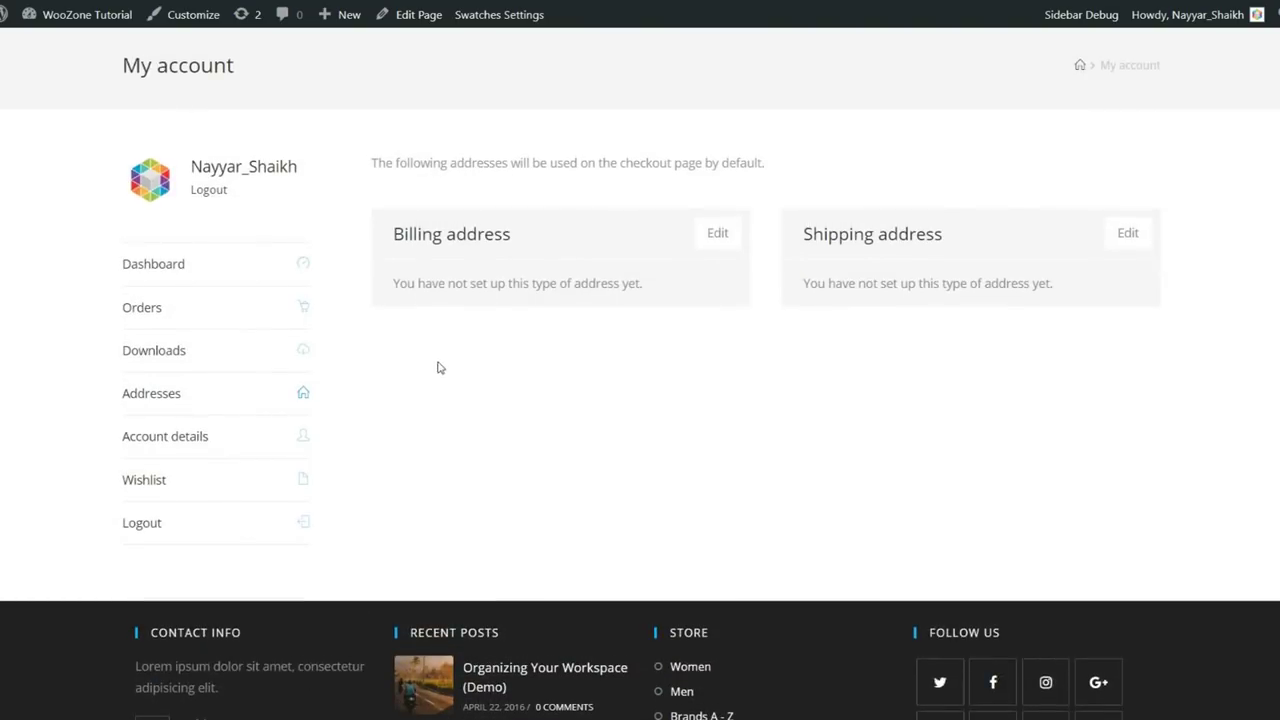
pyautogui.scroll(1, 437, 366)
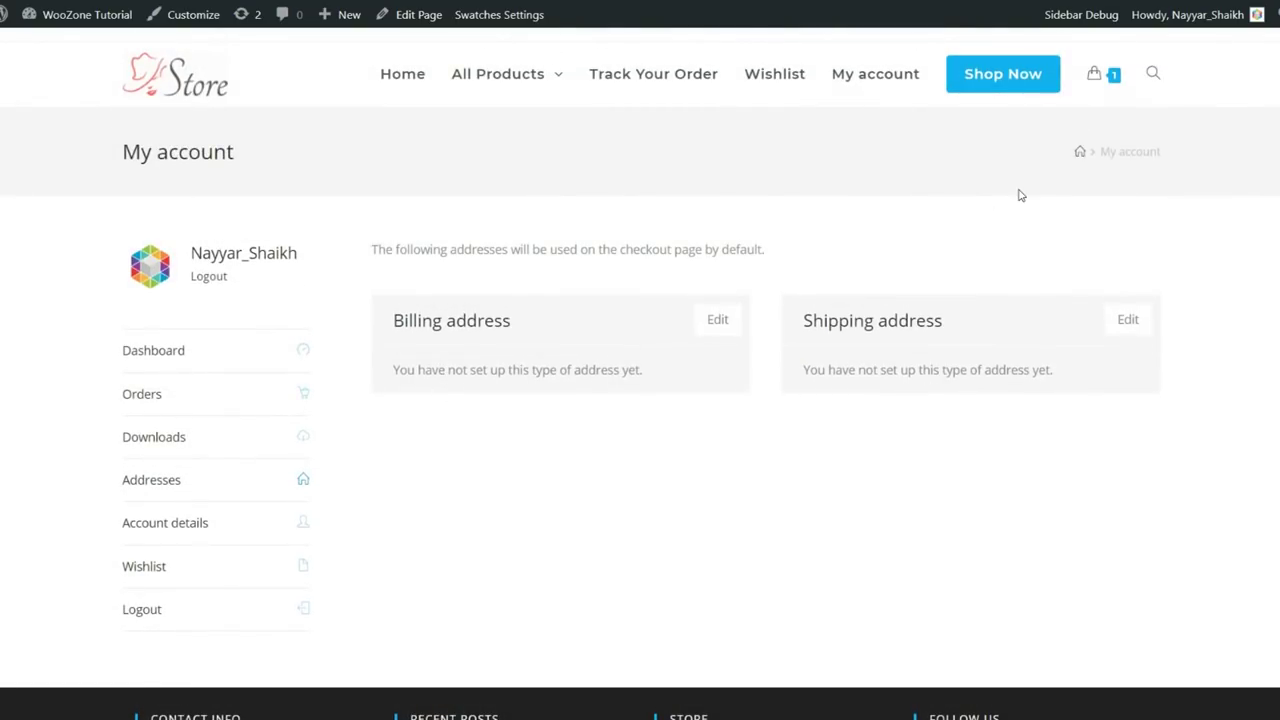
pyautogui.click(1096, 76)
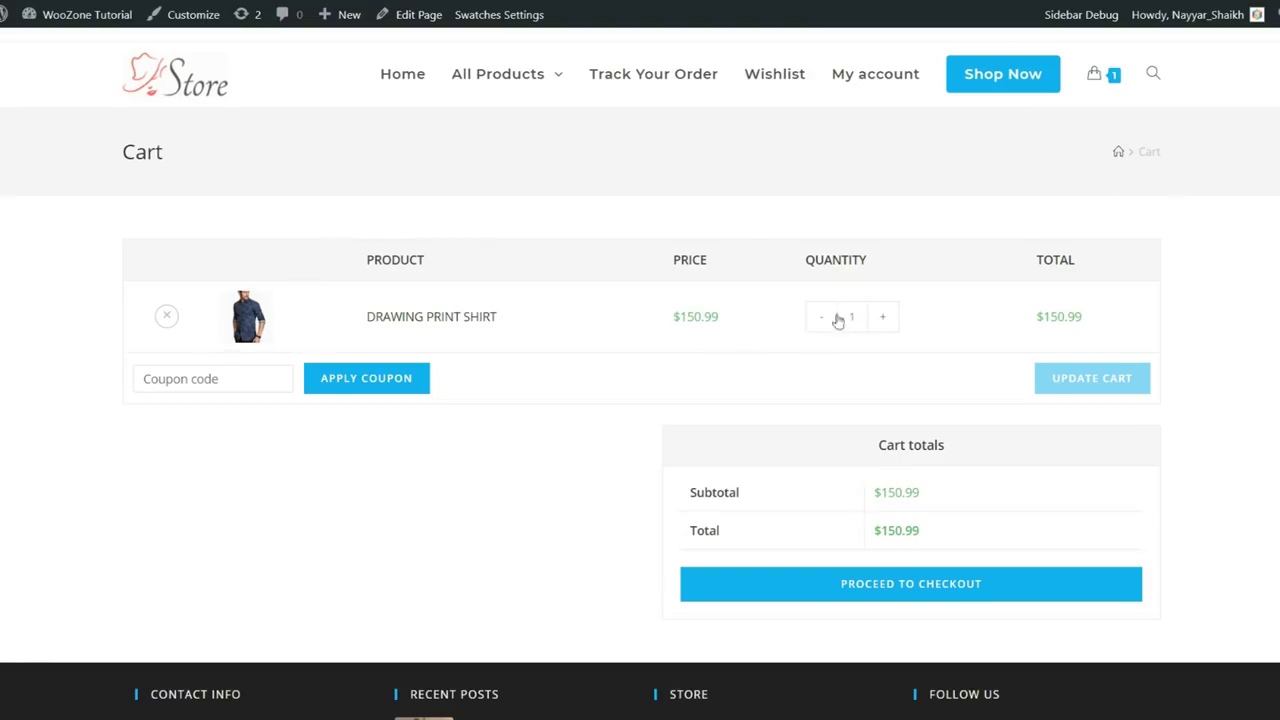
# Highlight the $150.99 line total in the cart.
pyautogui.moveTo(1036, 316); pyautogui.dragTo(1093, 318)
pyautogui.click(1110, 320)
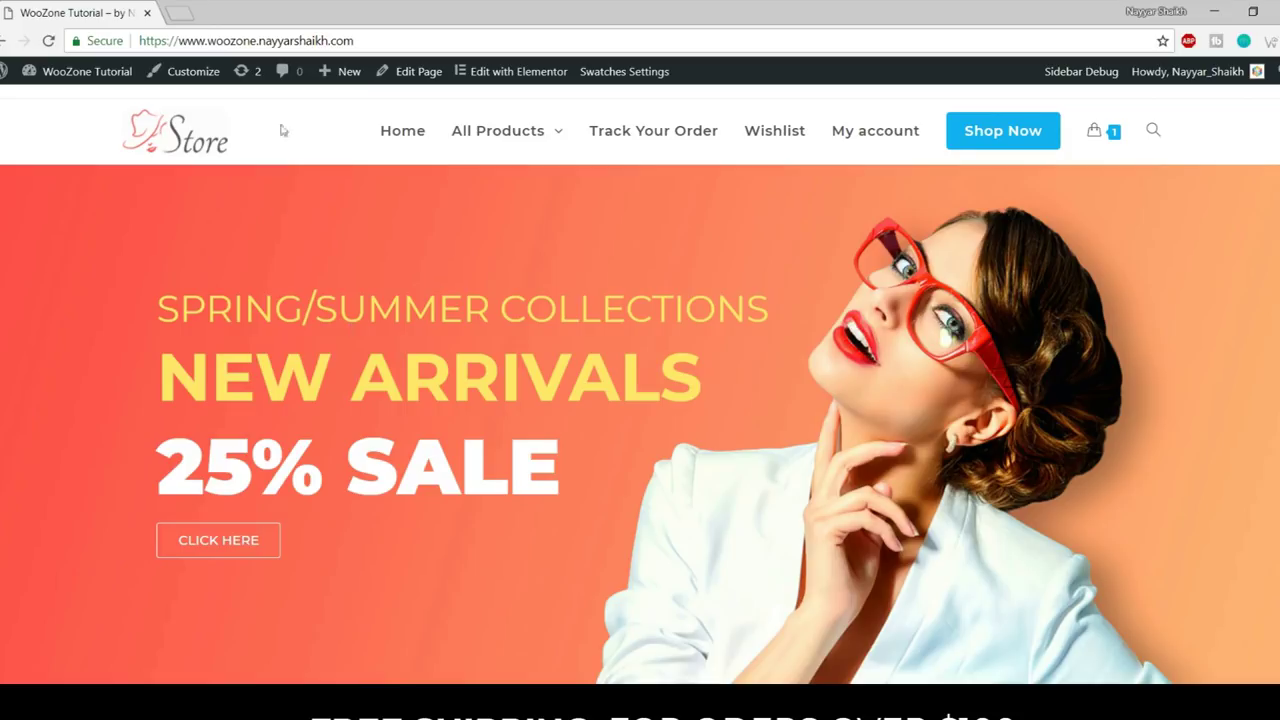
pyautogui.scroll(-5, 1117, 422)
pyautogui.scroll(-5, 914, 474)
pyautogui.scroll(10, 1046, 466)
pyautogui.scroll(-8, 1045, 463)
pyautogui.scroll(8, 1045, 472)
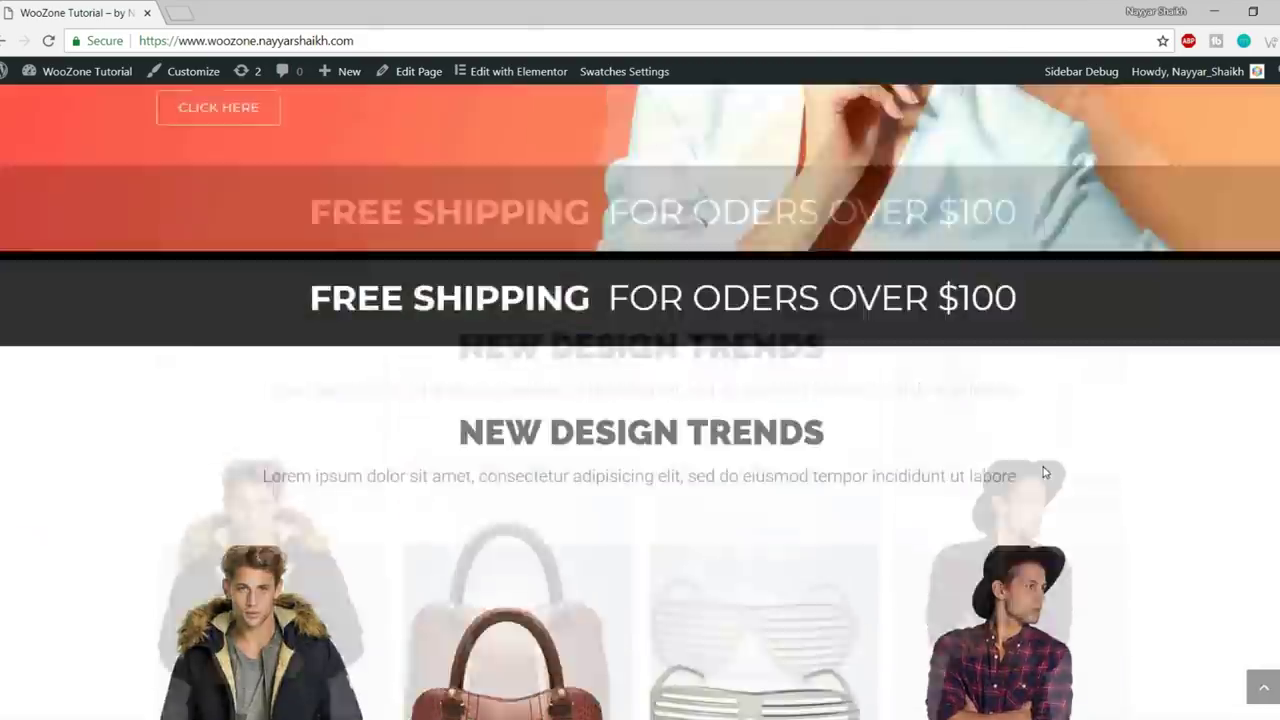
pyautogui.scroll(-10, 1033, 444)
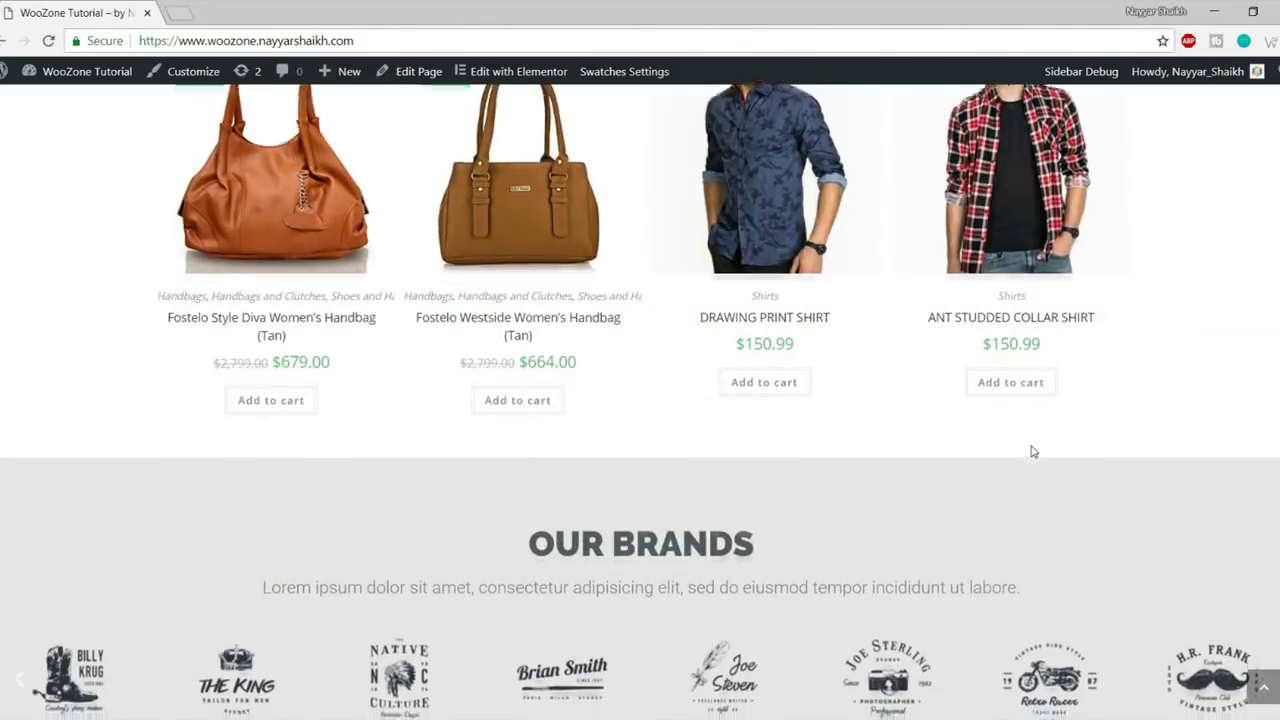
pyautogui.scroll(-8, 1033, 449)
pyautogui.click(1258, 682)
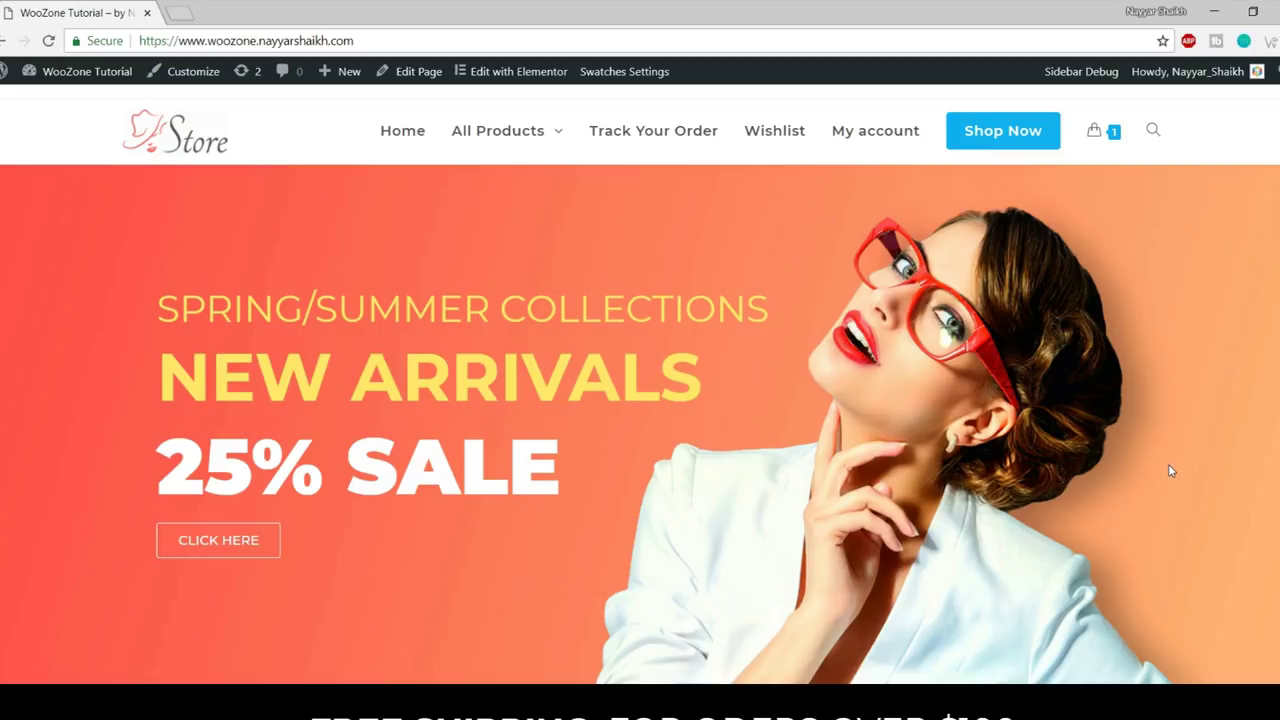
# Go to bloggdude.com/tmd in a new tab and scroll to the Starter, Business and Enterprise Cloud plans.
pyautogui.click(185, 9)
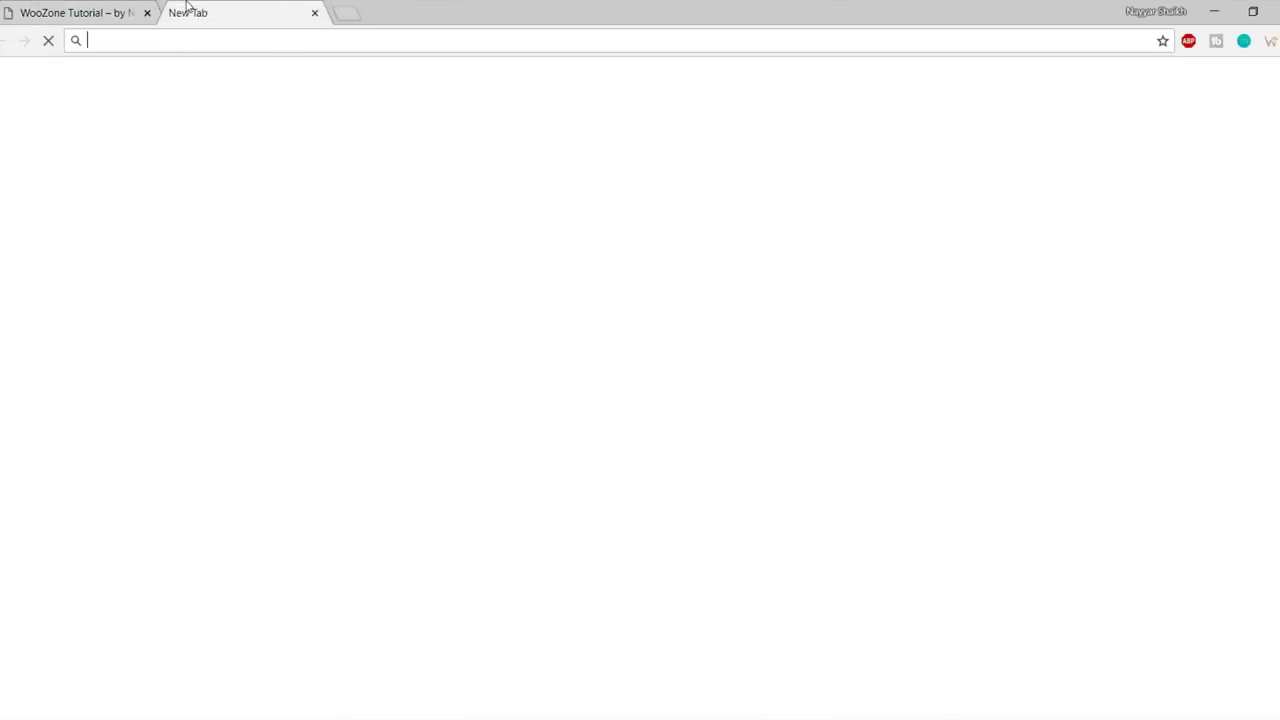
pyautogui.write('bloggdude.com.')
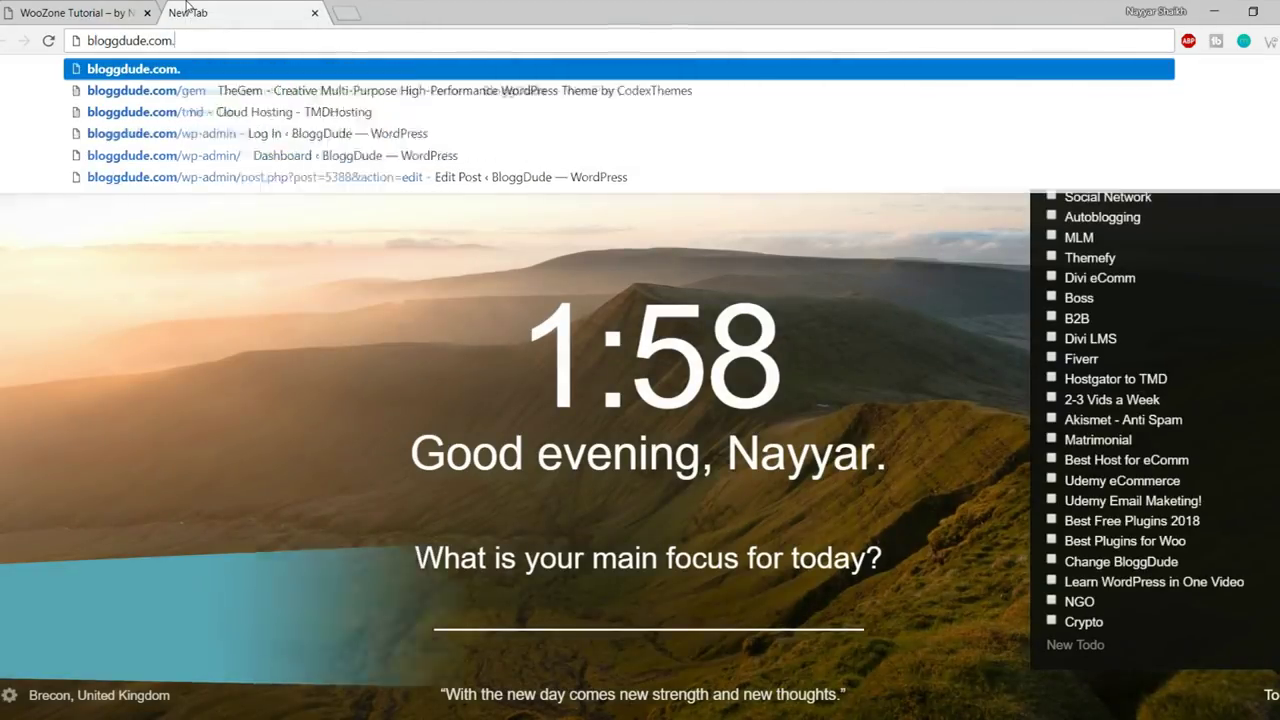
pyautogui.write('tmd')
pyautogui.press('Return')
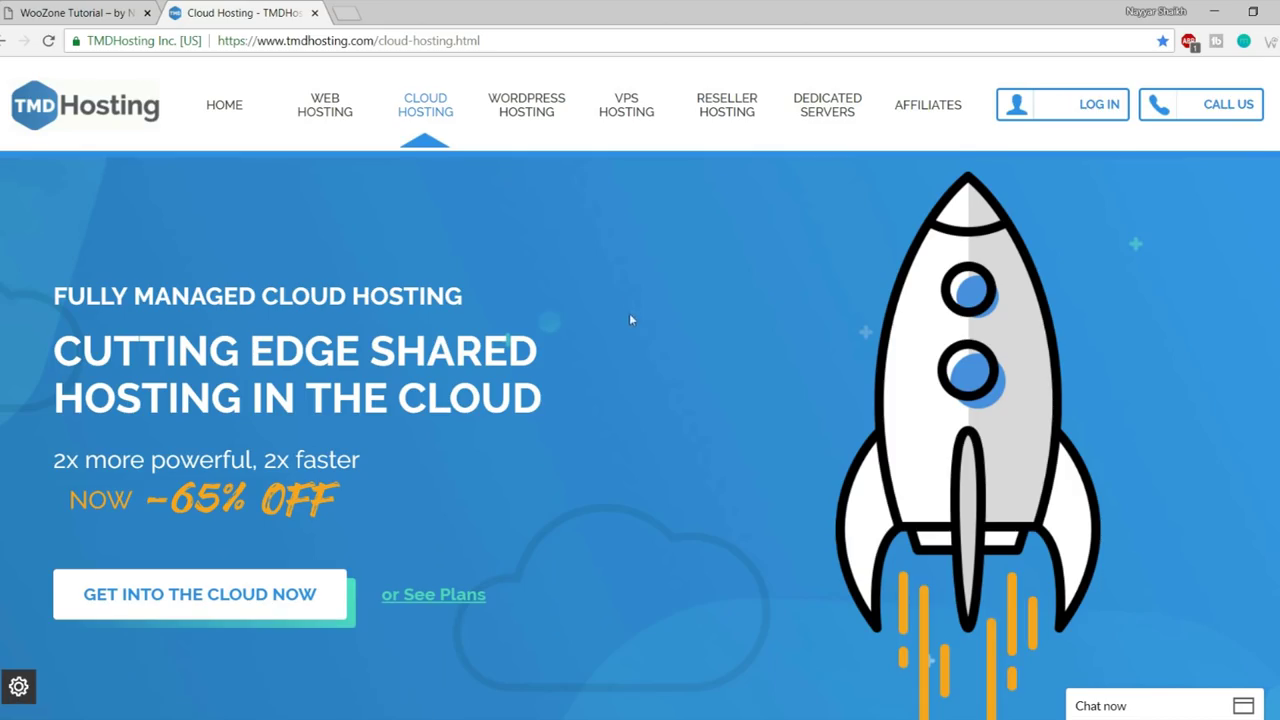
pyautogui.scroll(-3, 690, 360)
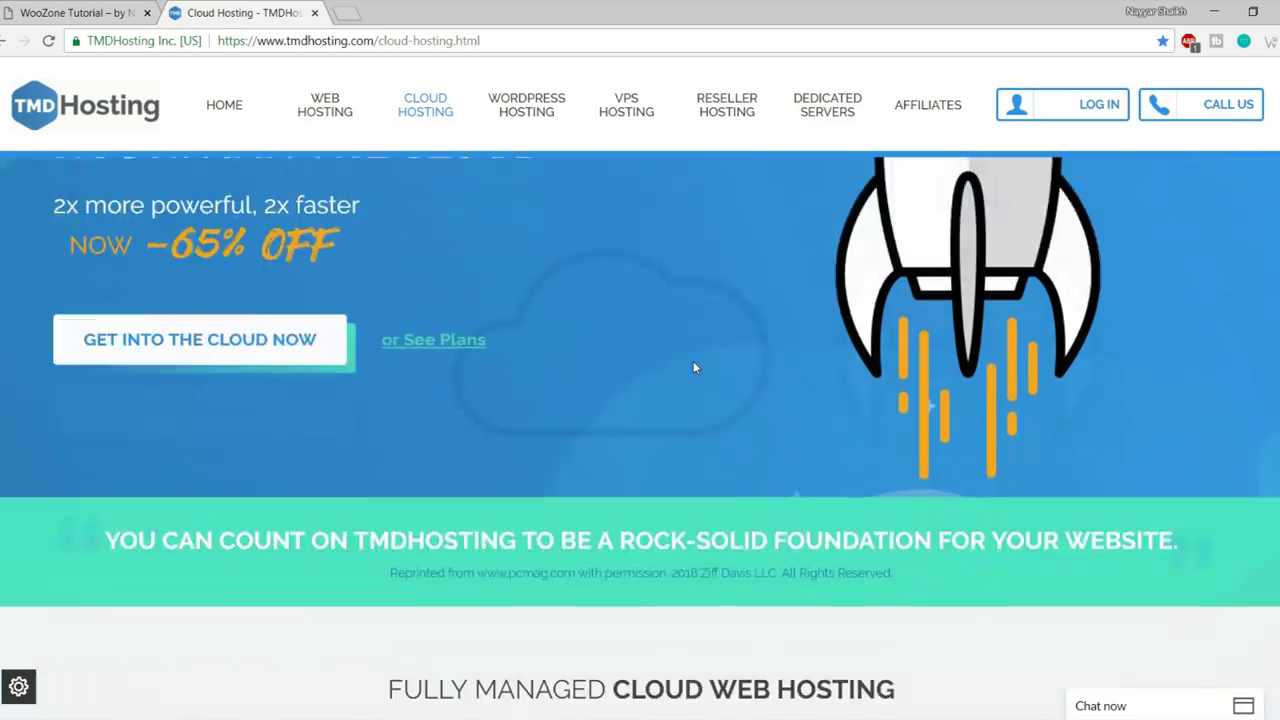
pyautogui.scroll(-7, 695, 368)
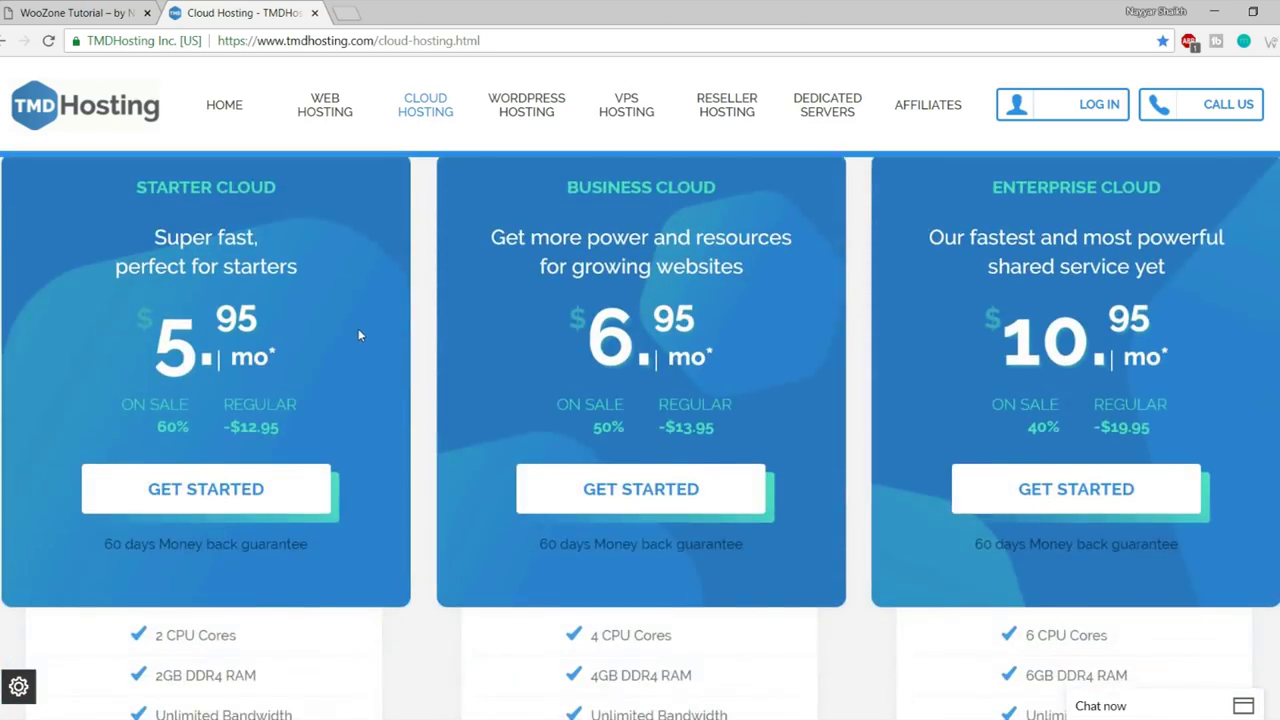
pyautogui.scroll(1, 358, 334)
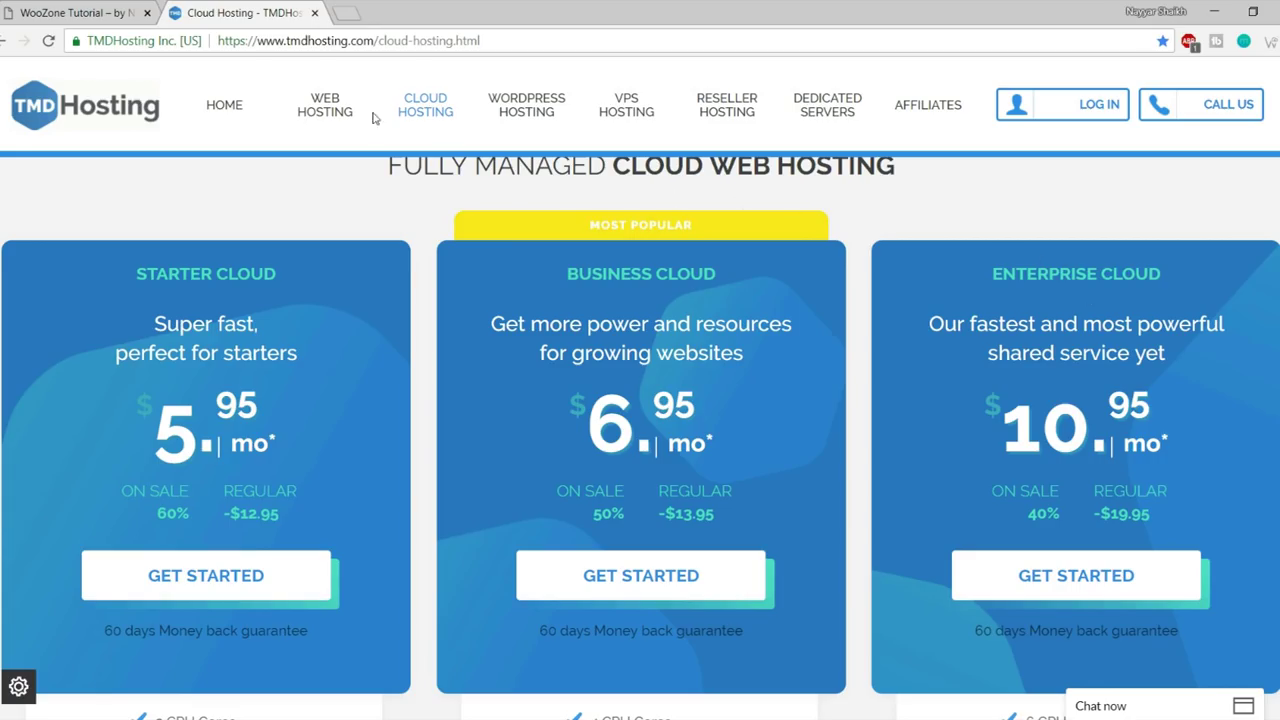
pyautogui.rightClick(324, 115)
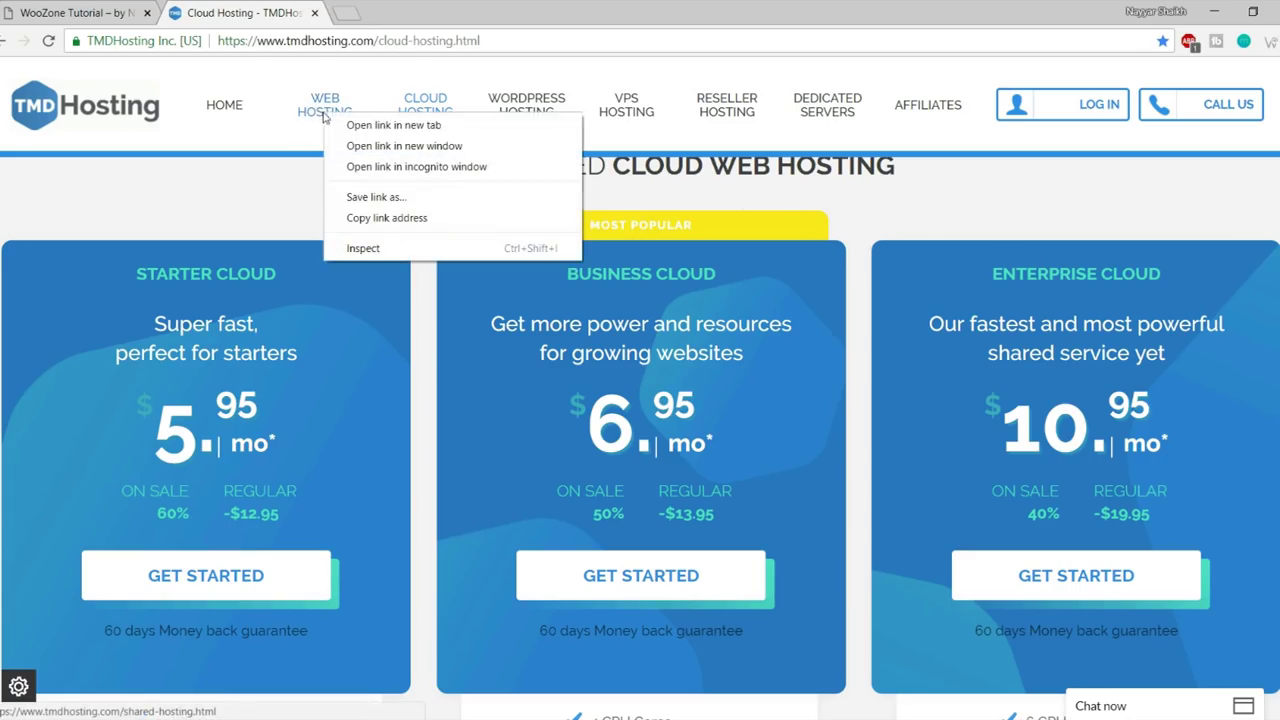
pyautogui.click(352, 125)
pyautogui.hotkey('ctrl', 'Tab')
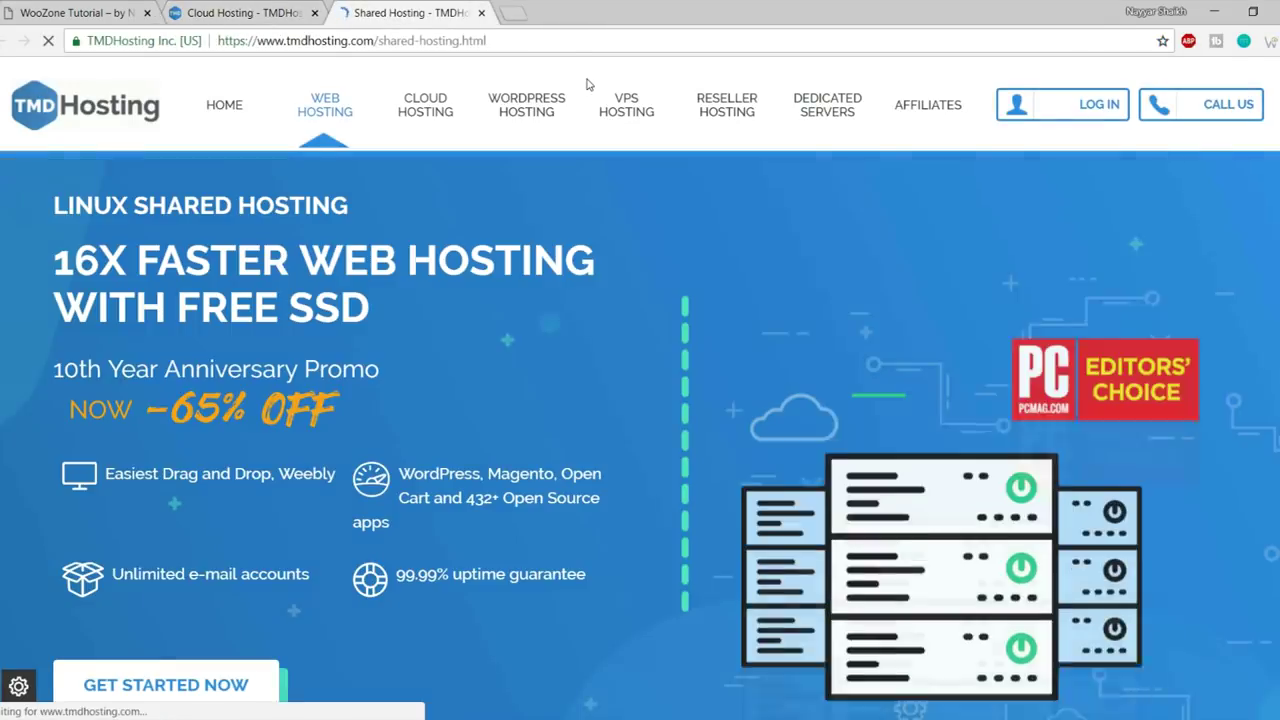
pyautogui.scroll(-8, 647, 411)
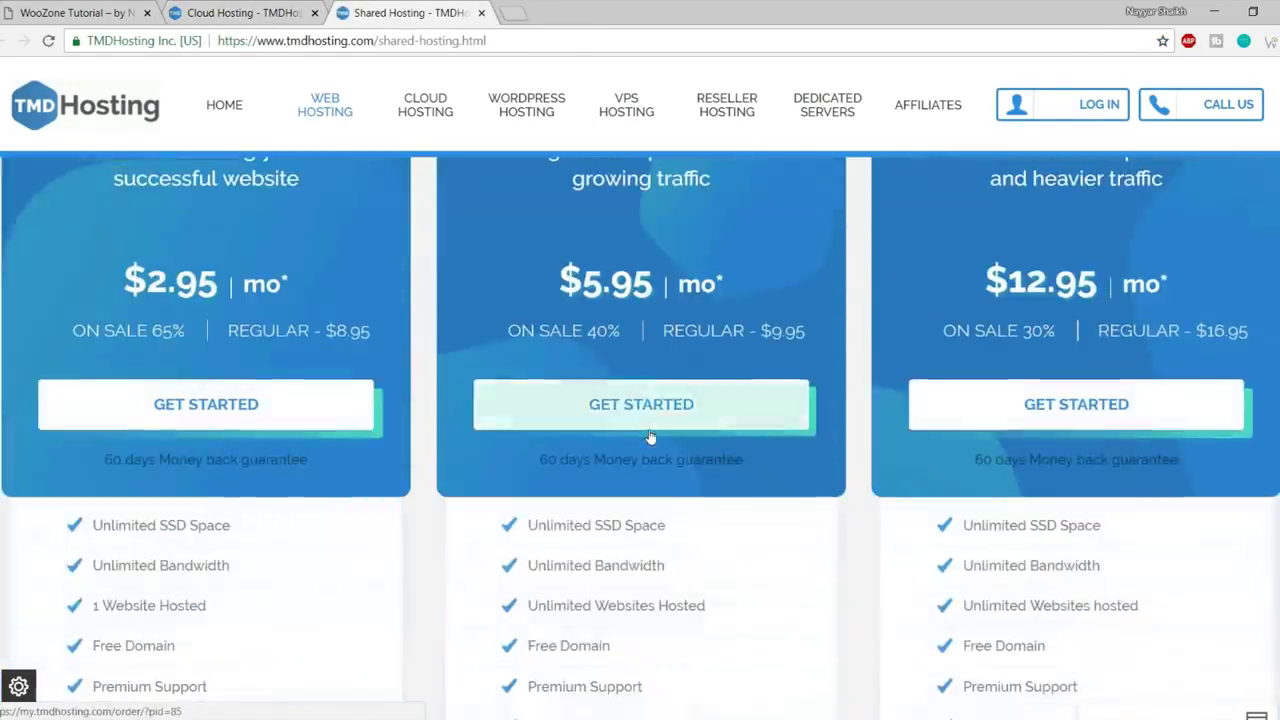
pyautogui.scroll(2, 650, 437)
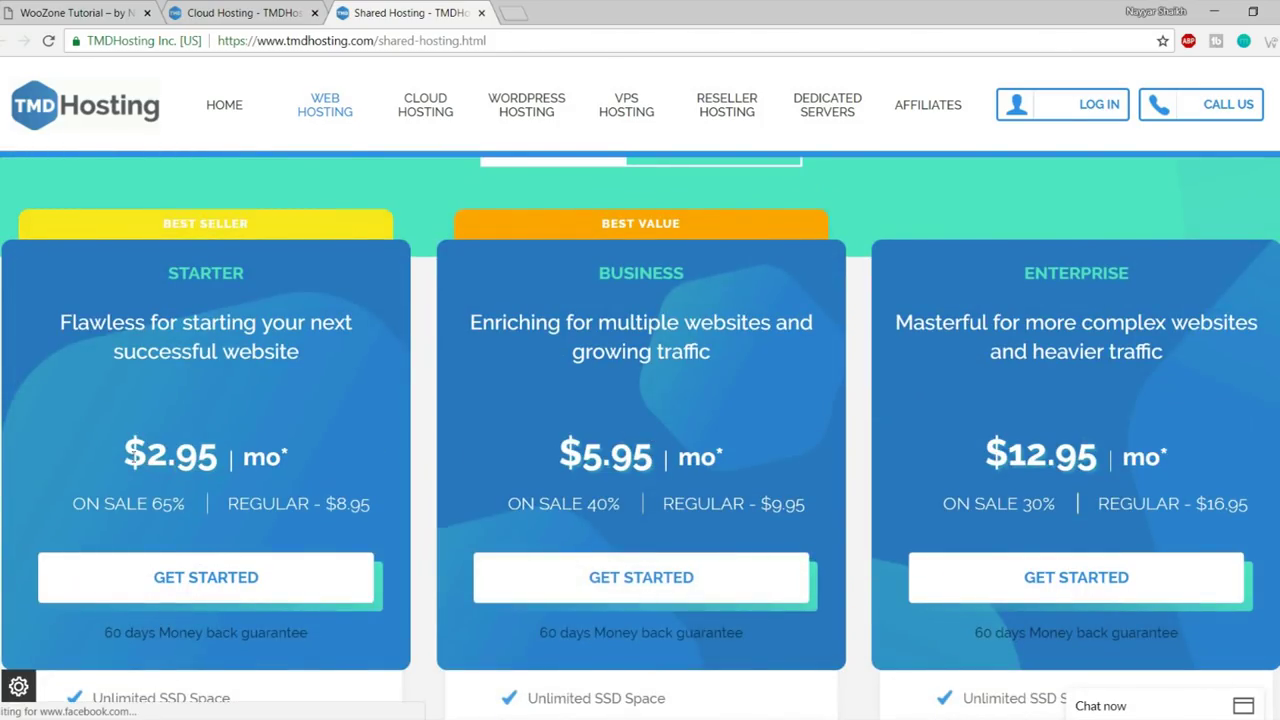
pyautogui.moveTo(117, 450); pyautogui.dragTo(218, 456)
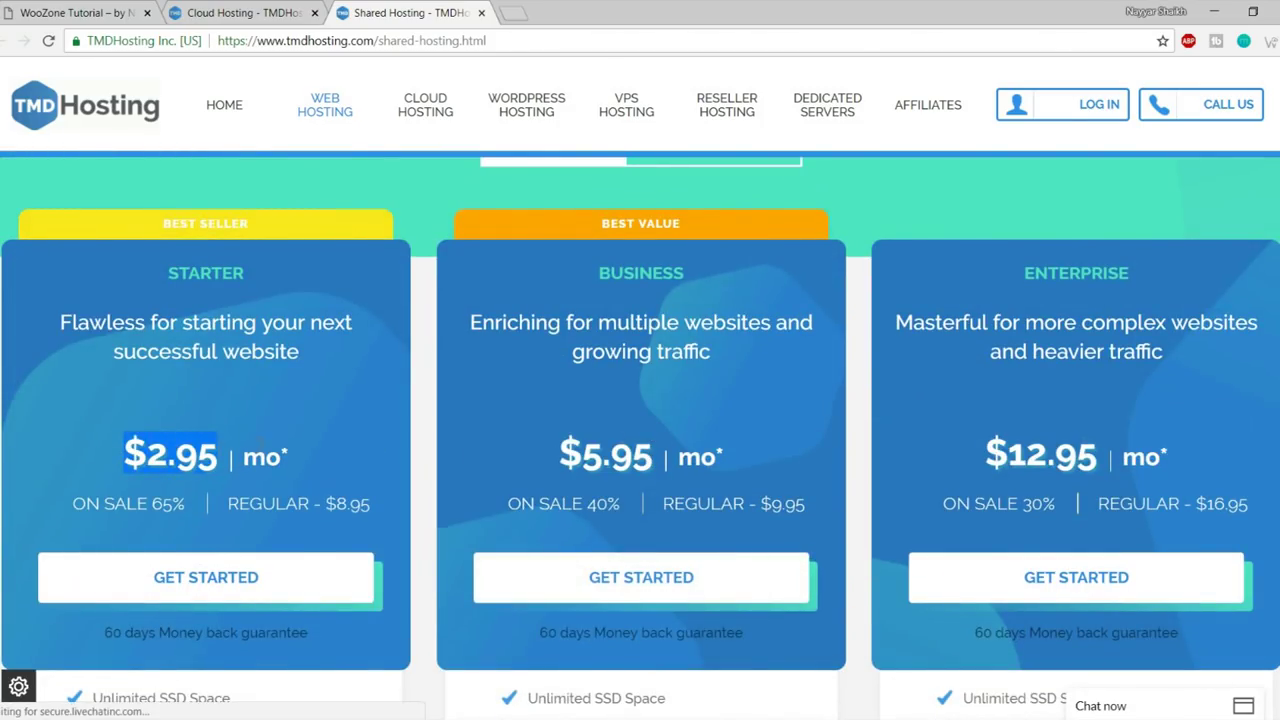
pyautogui.click(240, 13)
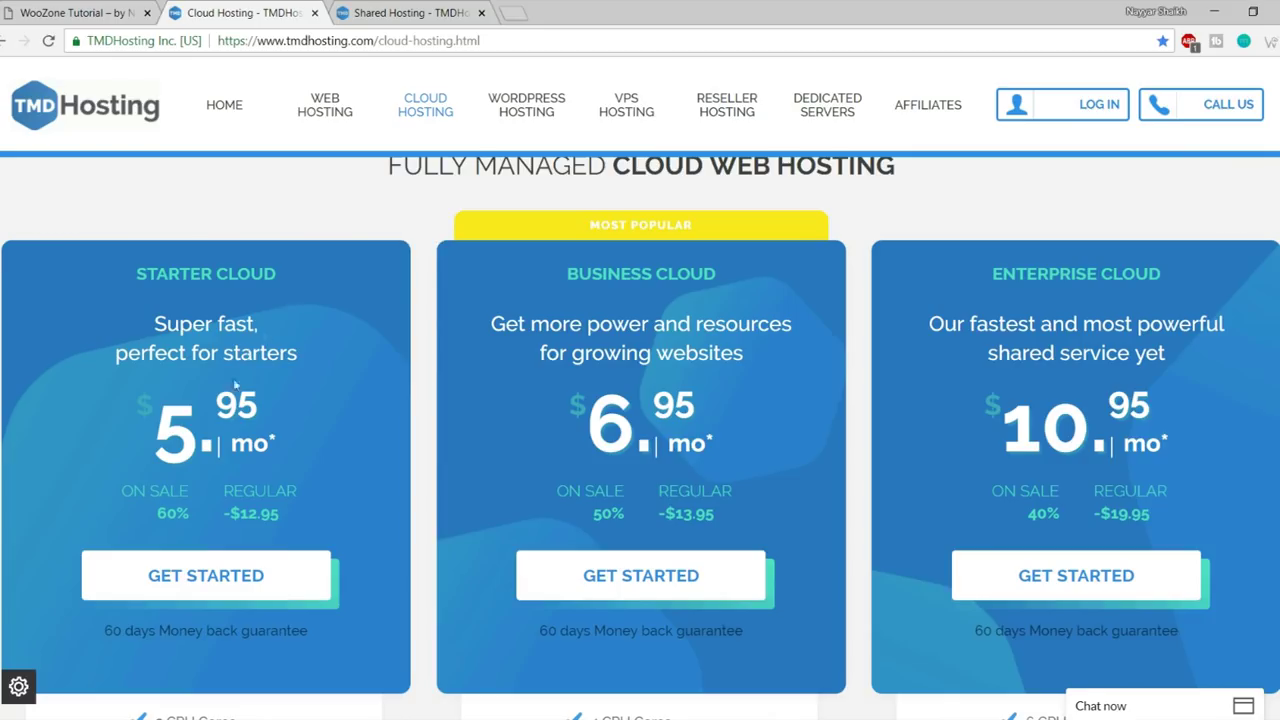
pyautogui.moveTo(178, 415); pyautogui.dragTo(283, 405)
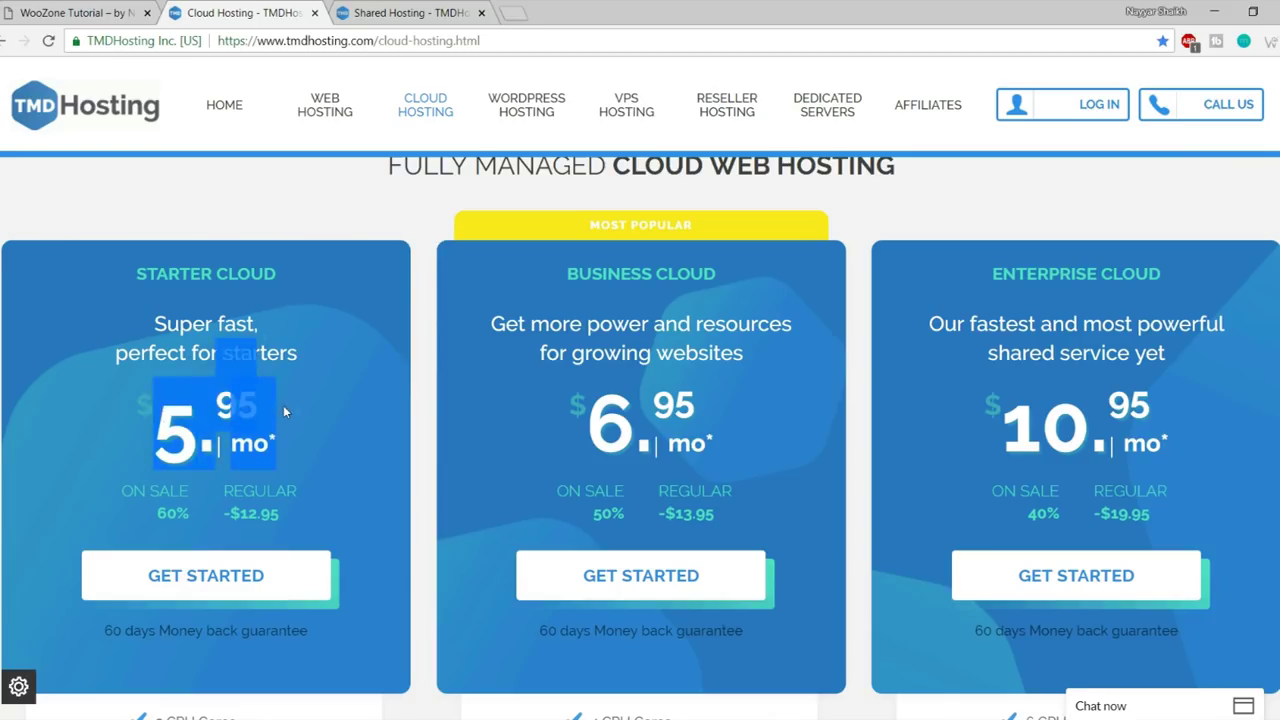
pyautogui.click(300, 412)
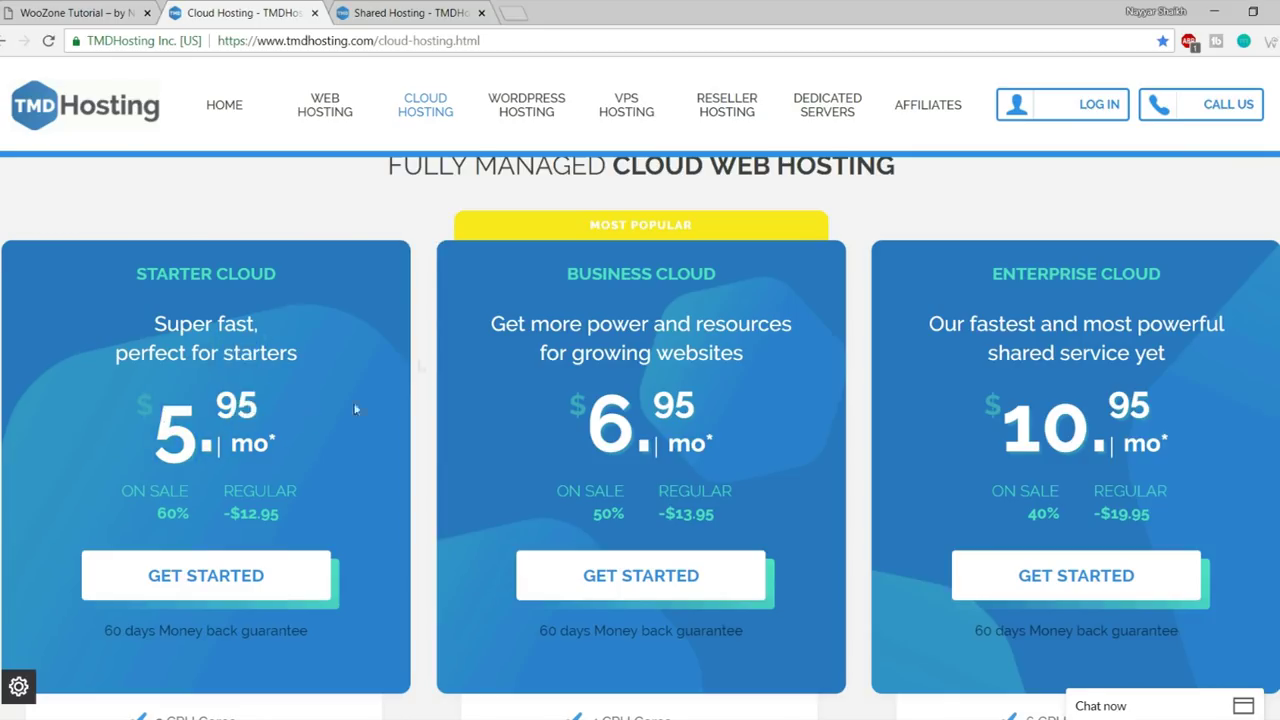
pyautogui.click(437, 10)
pyautogui.scroll(-3, 543, 423)
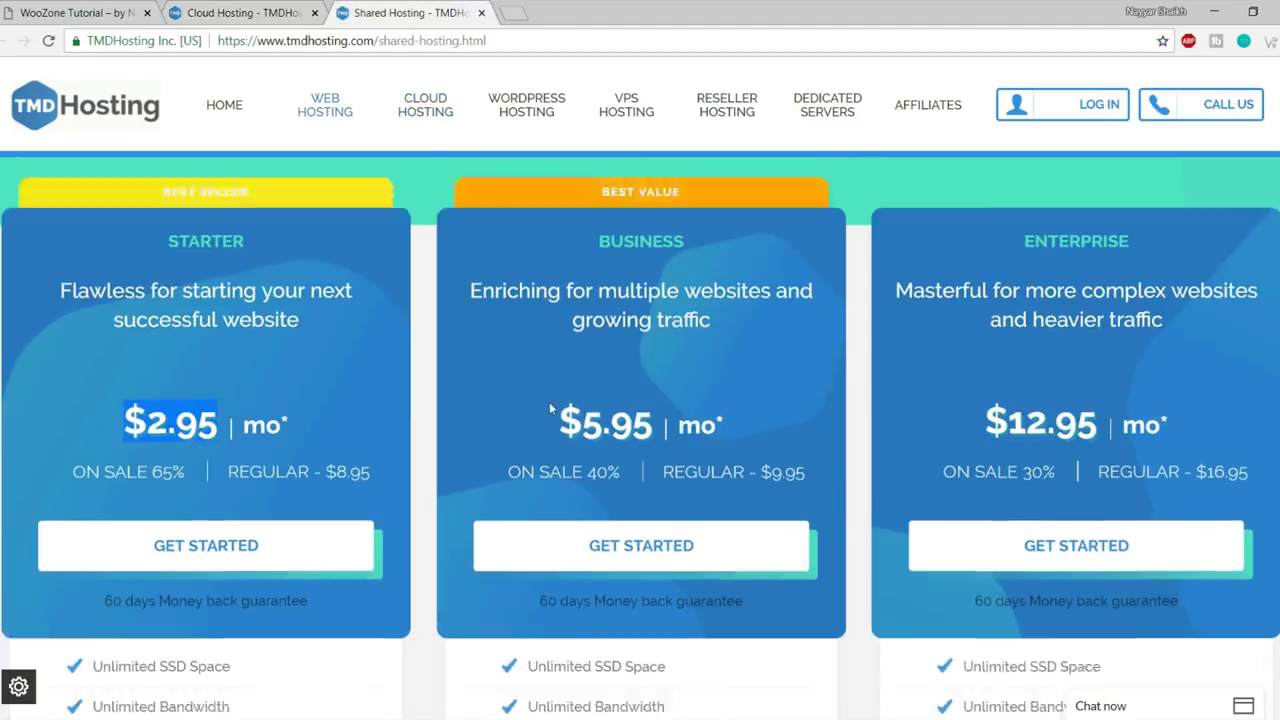
pyautogui.scroll(3, 548, 494)
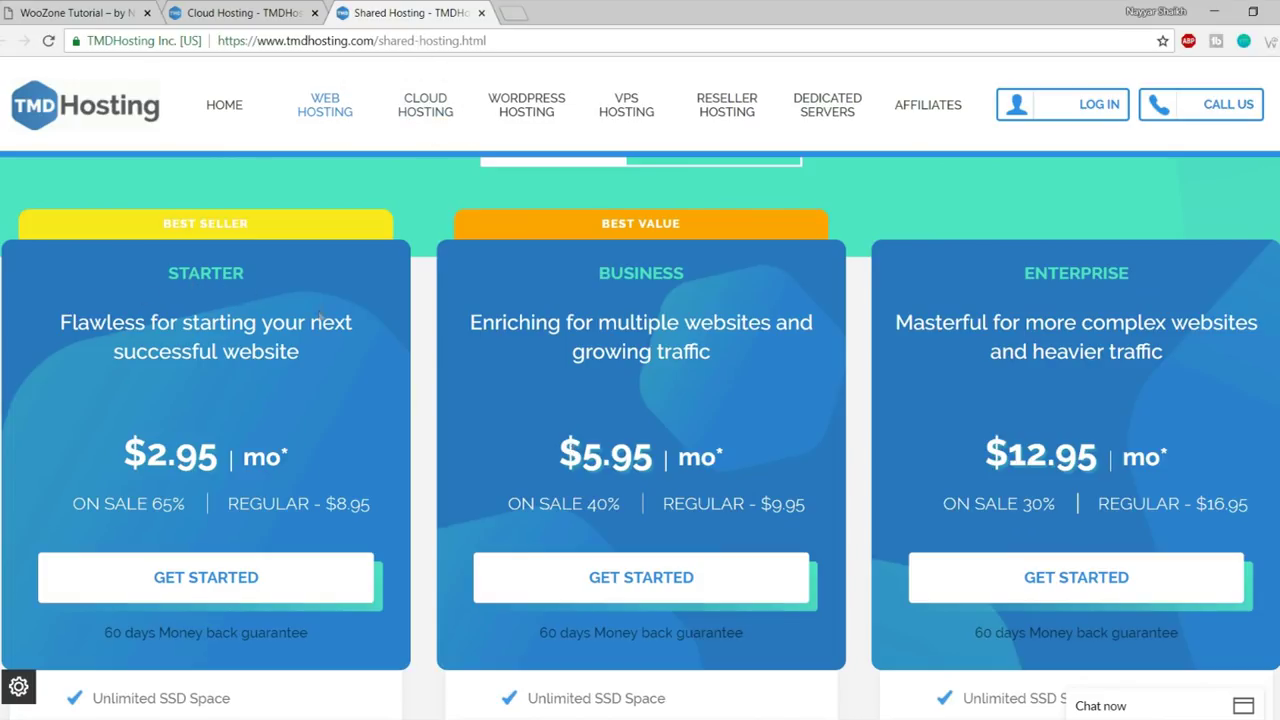
pyautogui.click(240, 8)
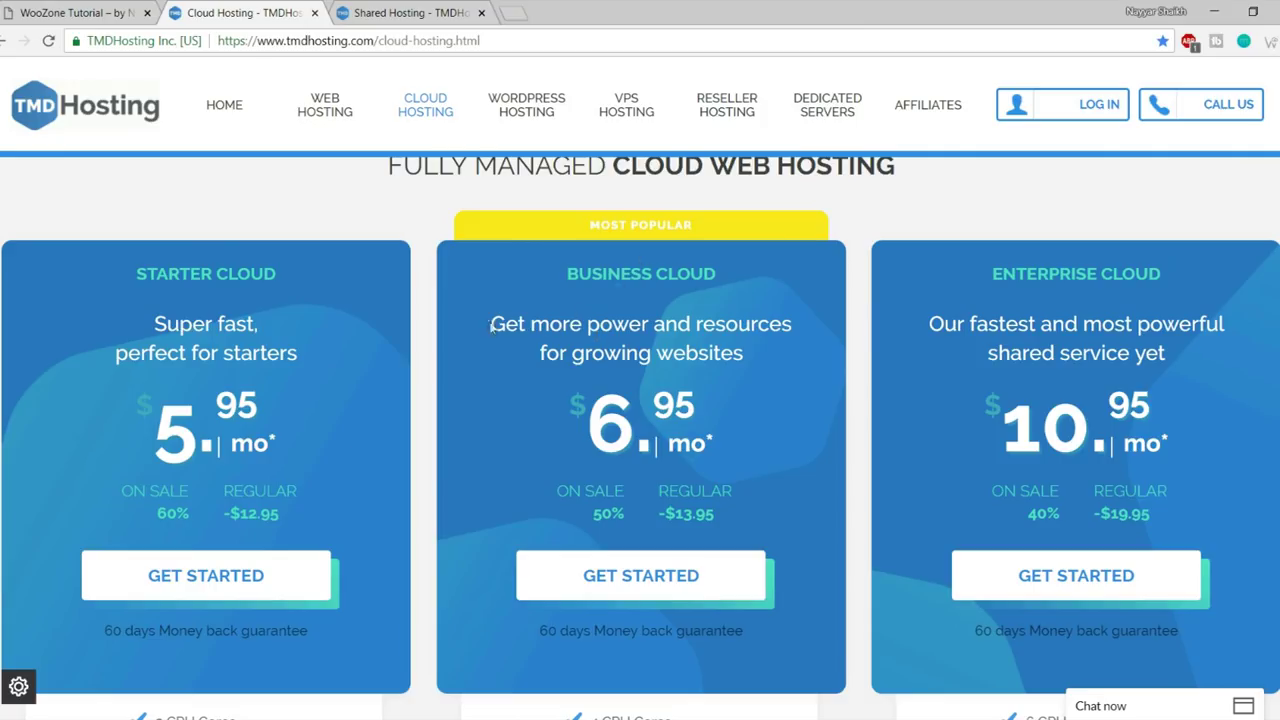
pyautogui.click(466, 17)
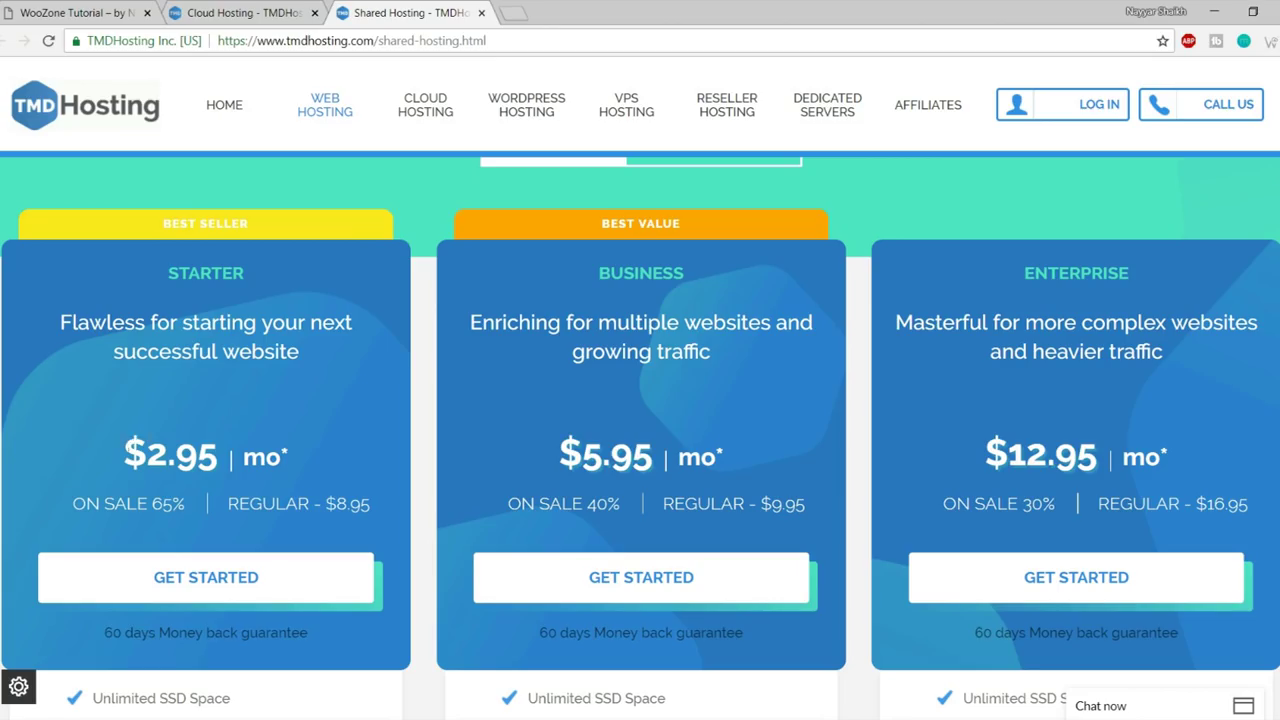
pyautogui.click(481, 13)
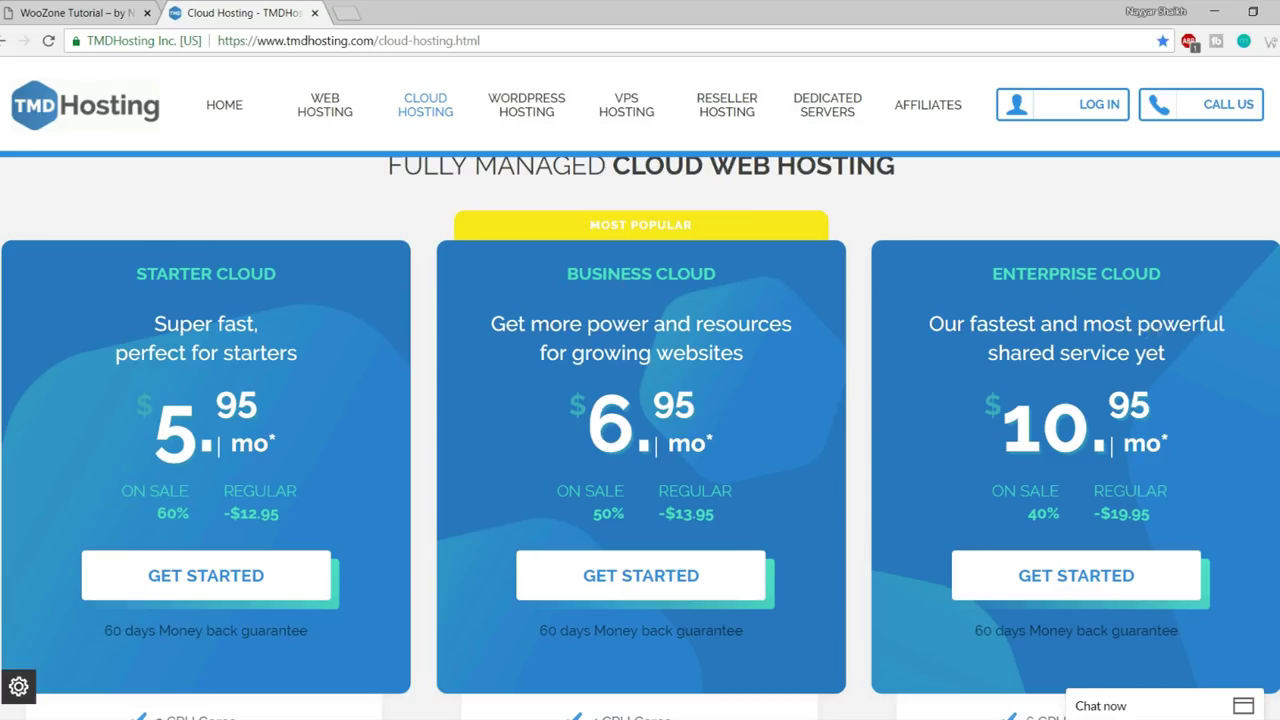
pyautogui.scroll(-1, 1166, 402)
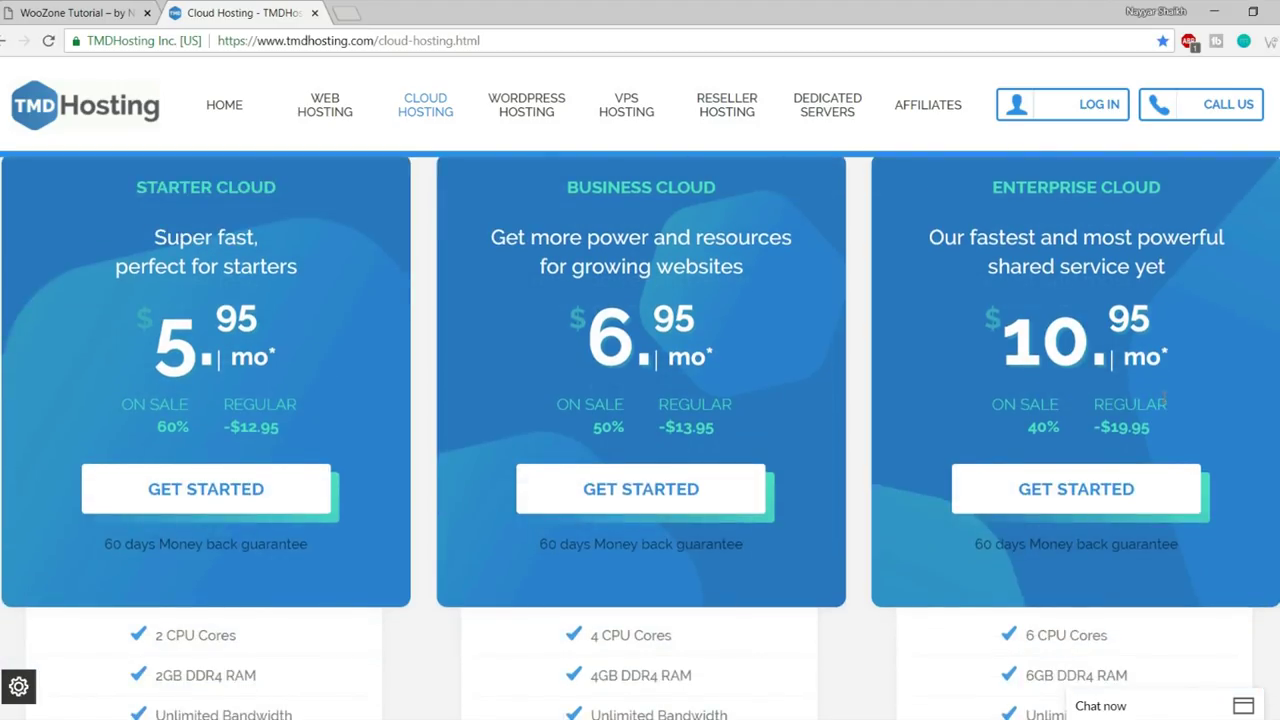
pyautogui.scroll(1, 1163, 396)
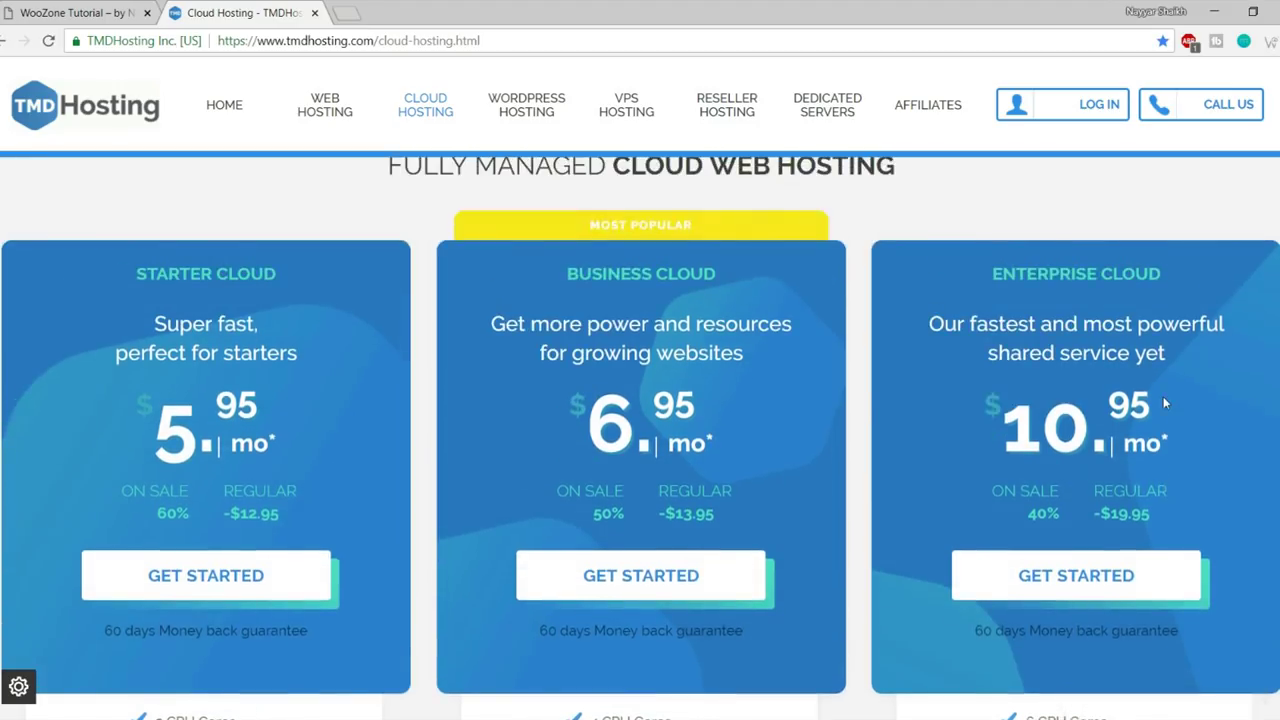
pyautogui.click(1258, 400)
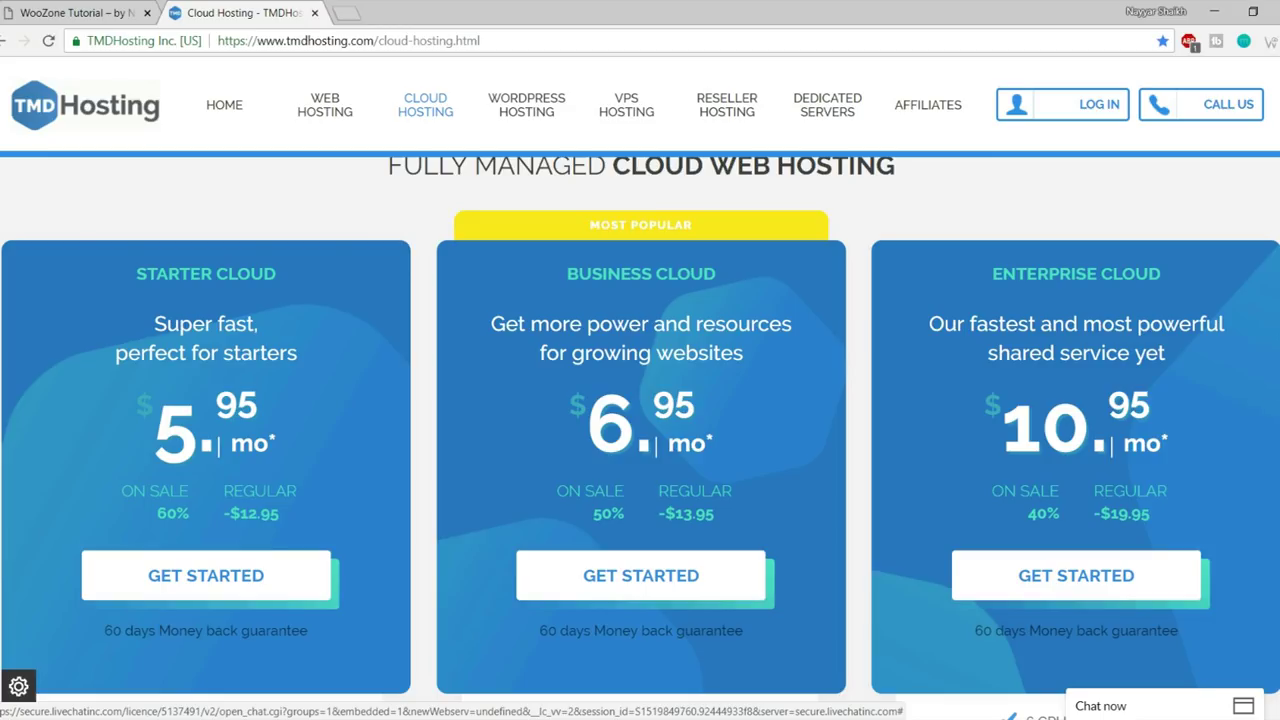
pyautogui.scroll(-5, 640, 438)
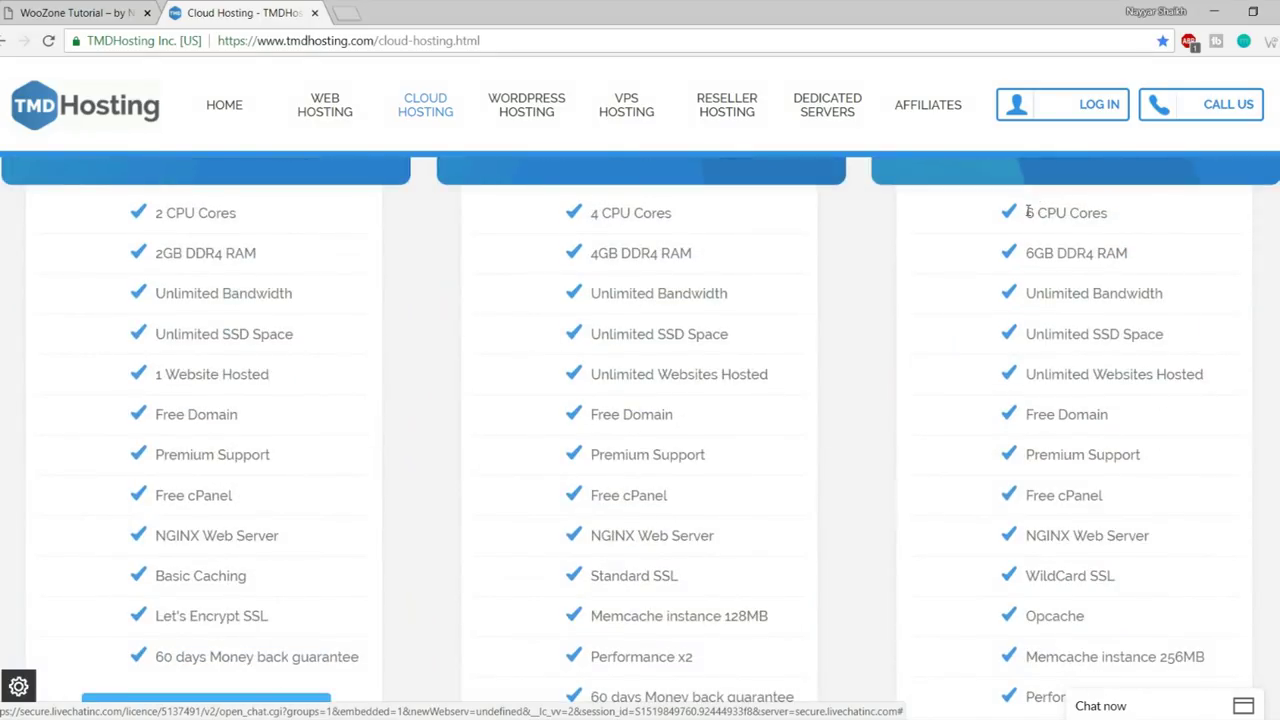
pyautogui.moveTo(1025, 207); pyautogui.dragTo(1130, 257)
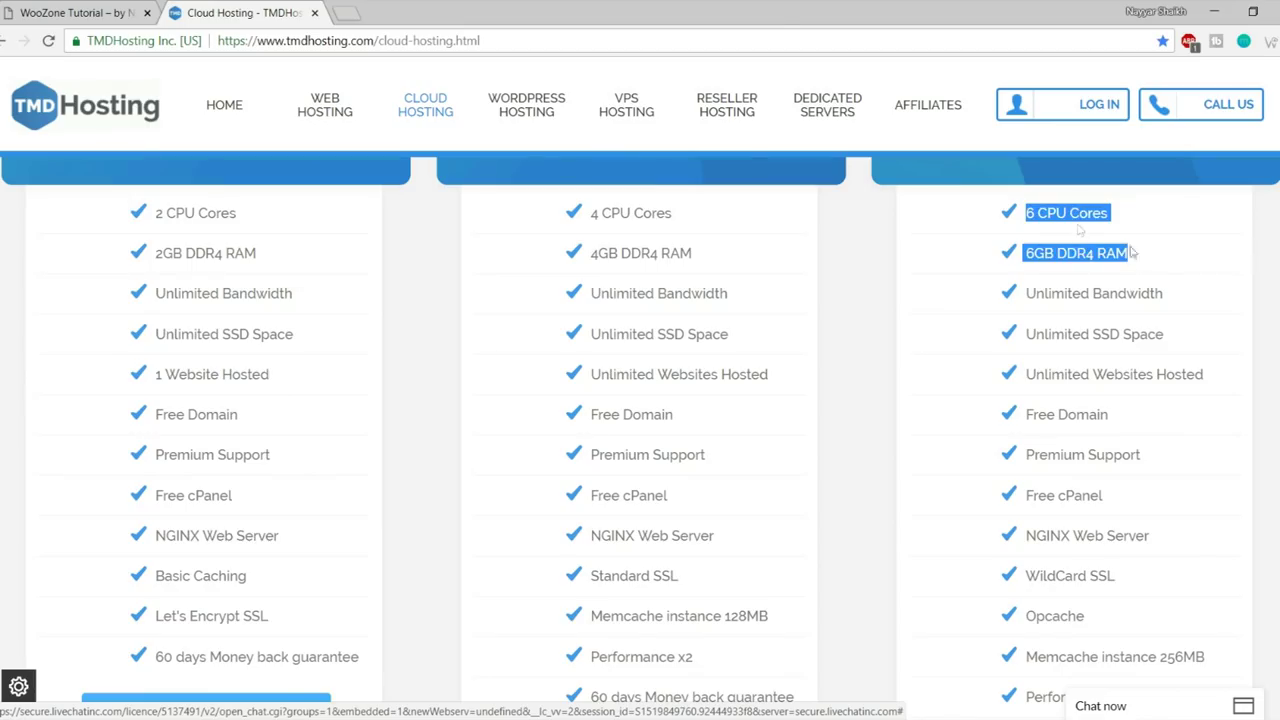
pyautogui.click(1068, 218)
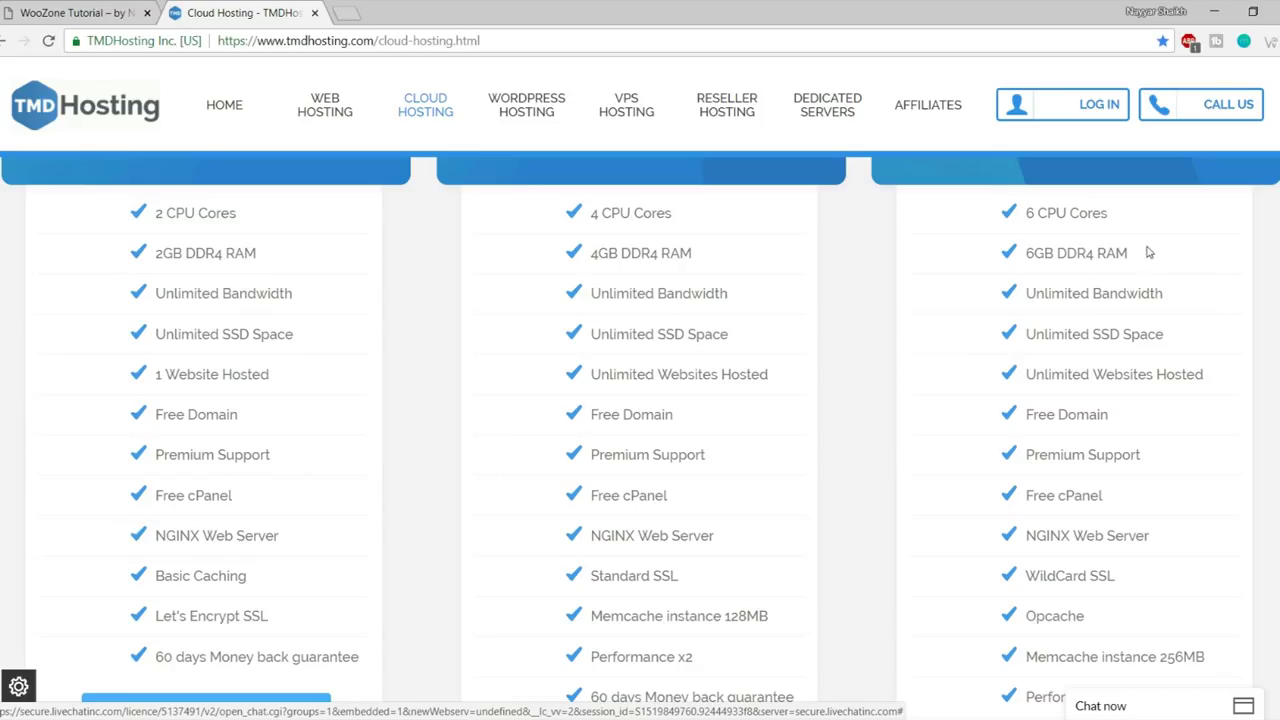
pyautogui.moveTo(1141, 262); pyautogui.dragTo(1024, 213)
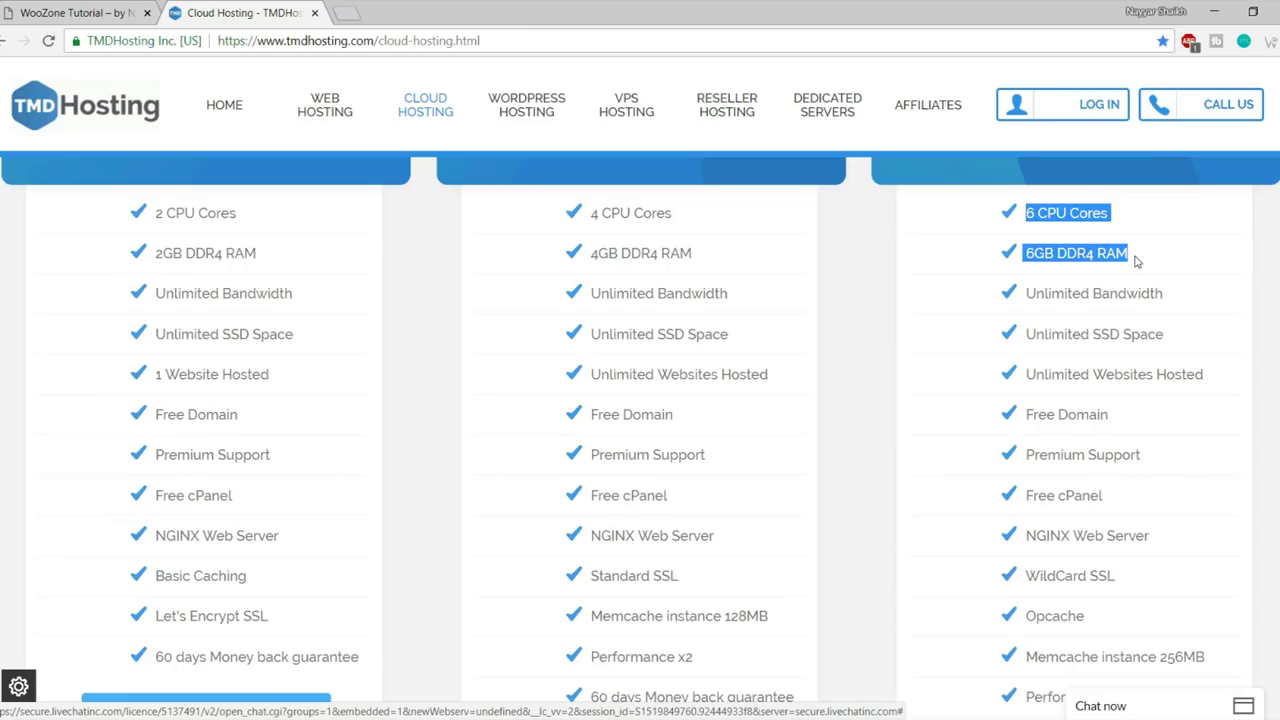
pyautogui.moveTo(1178, 294); pyautogui.dragTo(1026, 289)
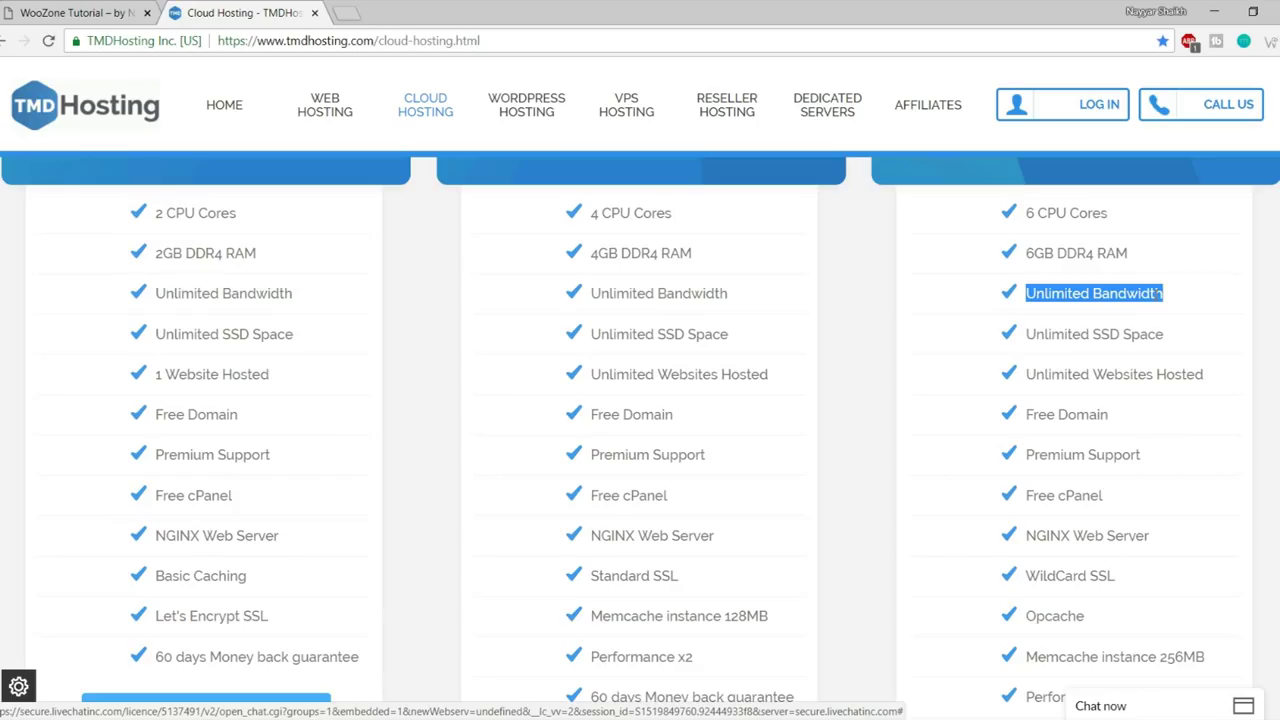
pyautogui.moveTo(1186, 336); pyautogui.dragTo(1092, 334)
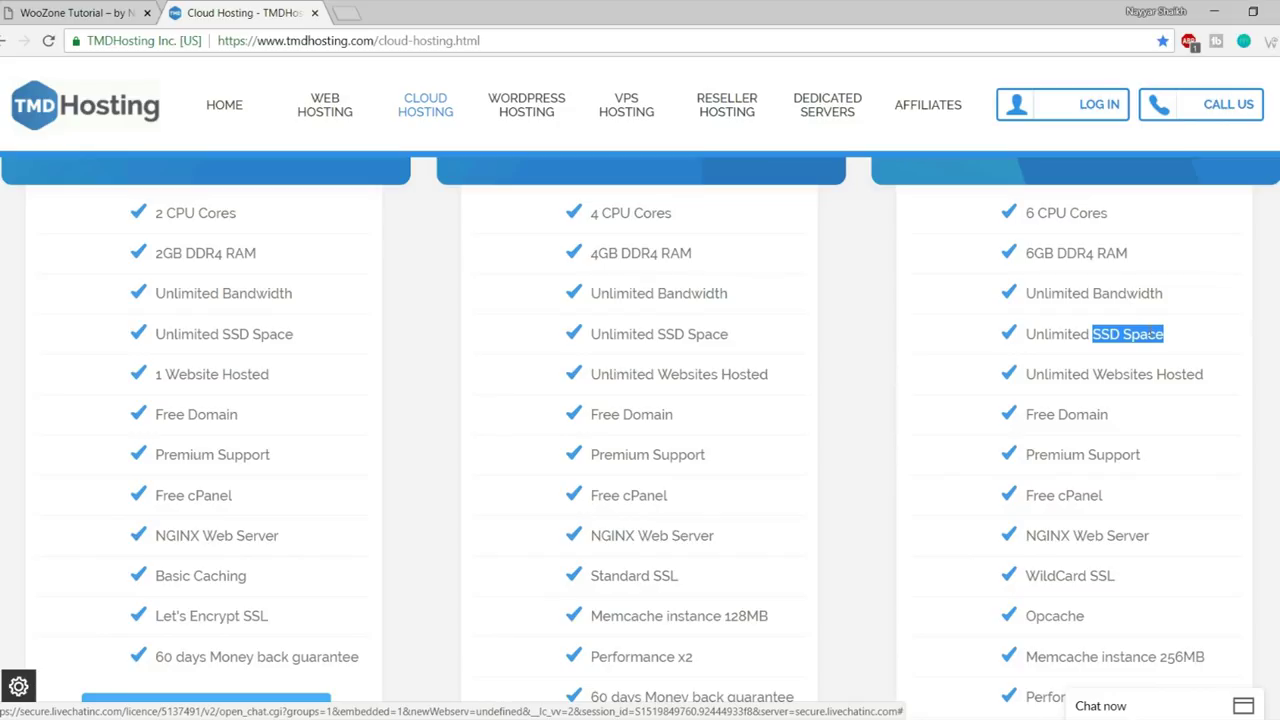
pyautogui.click(348, 10)
pyautogui.write('ssd')
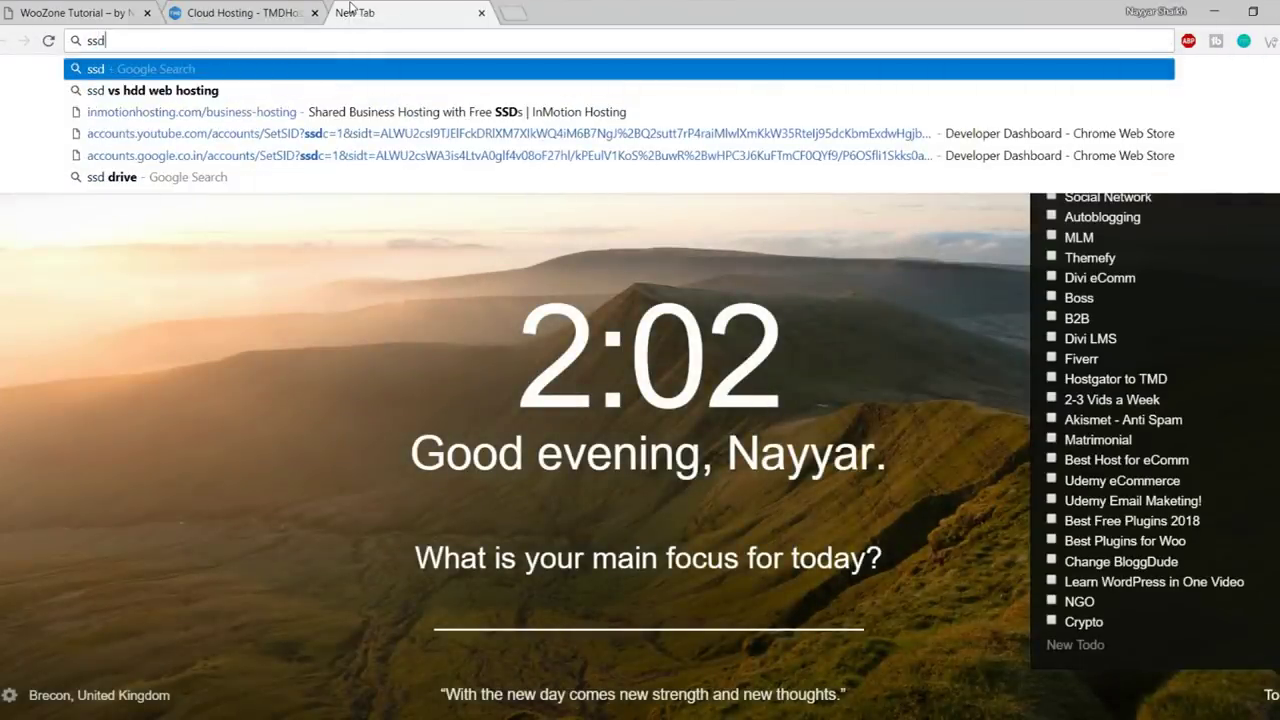
pyautogui.press('Down')
pyautogui.press('Return')
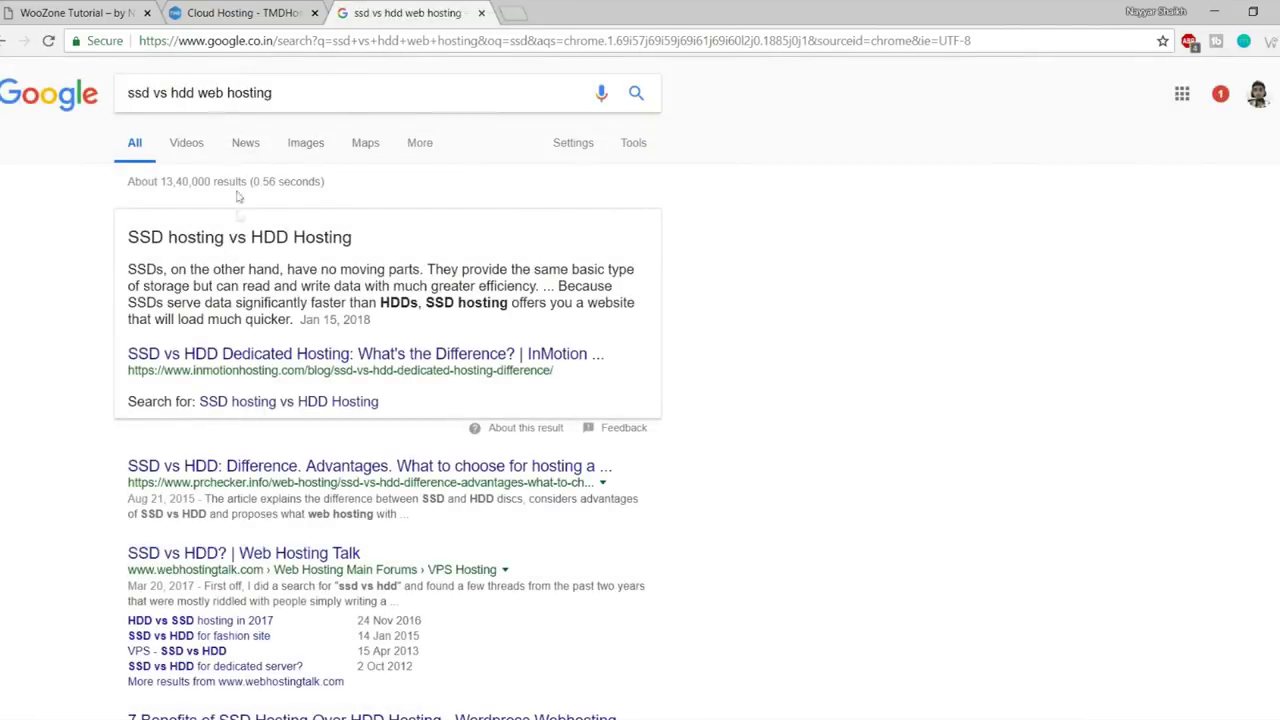
pyautogui.scroll(-10, 448, 395)
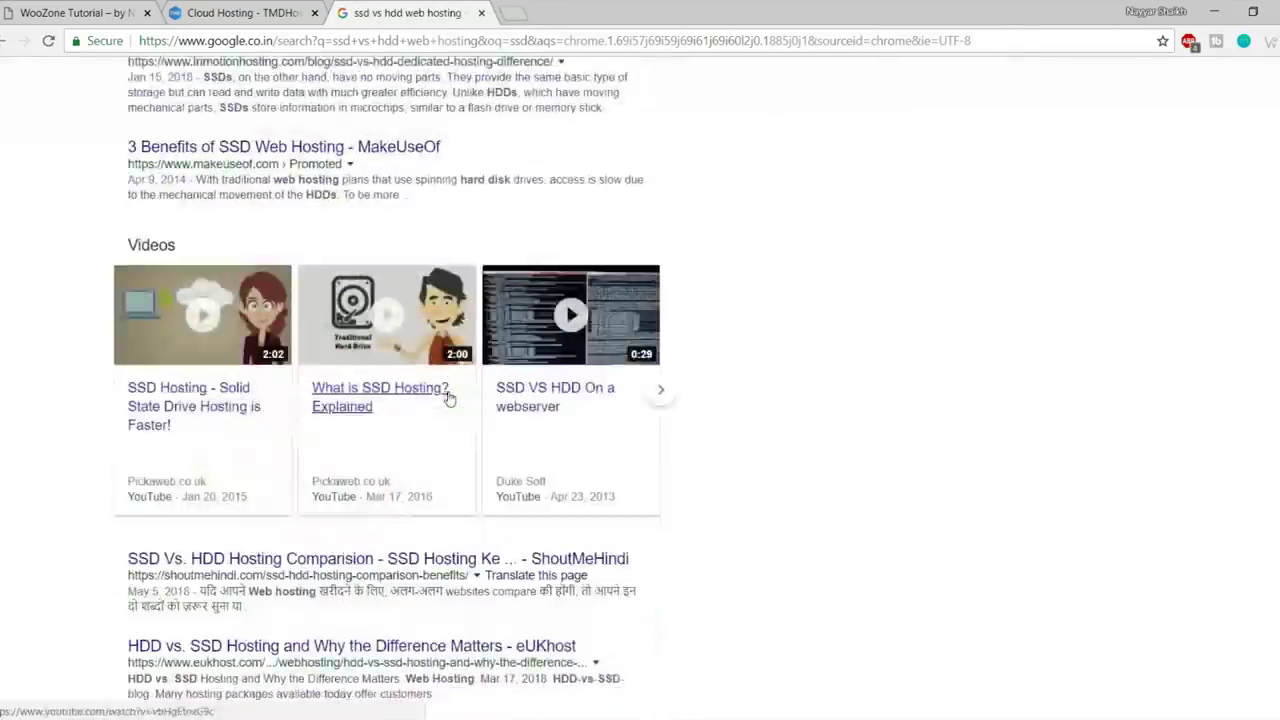
pyautogui.scroll(-3, 814, 489)
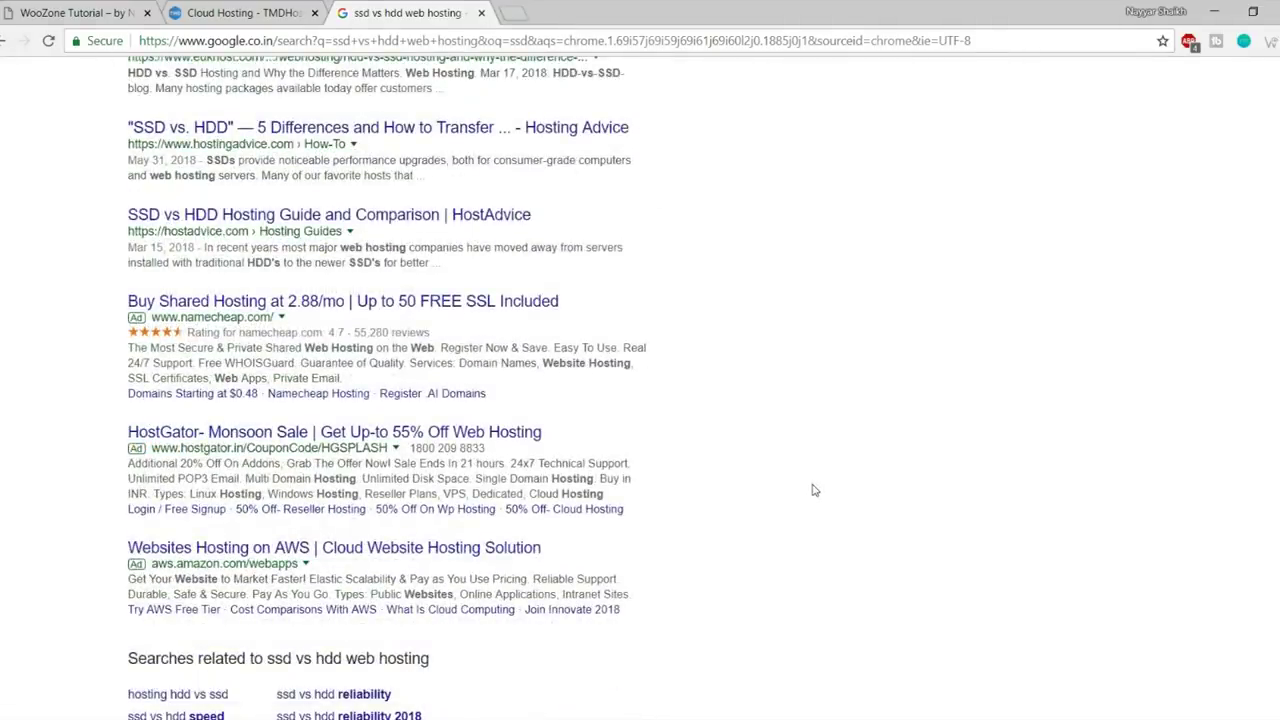
pyautogui.scroll(13, 812, 508)
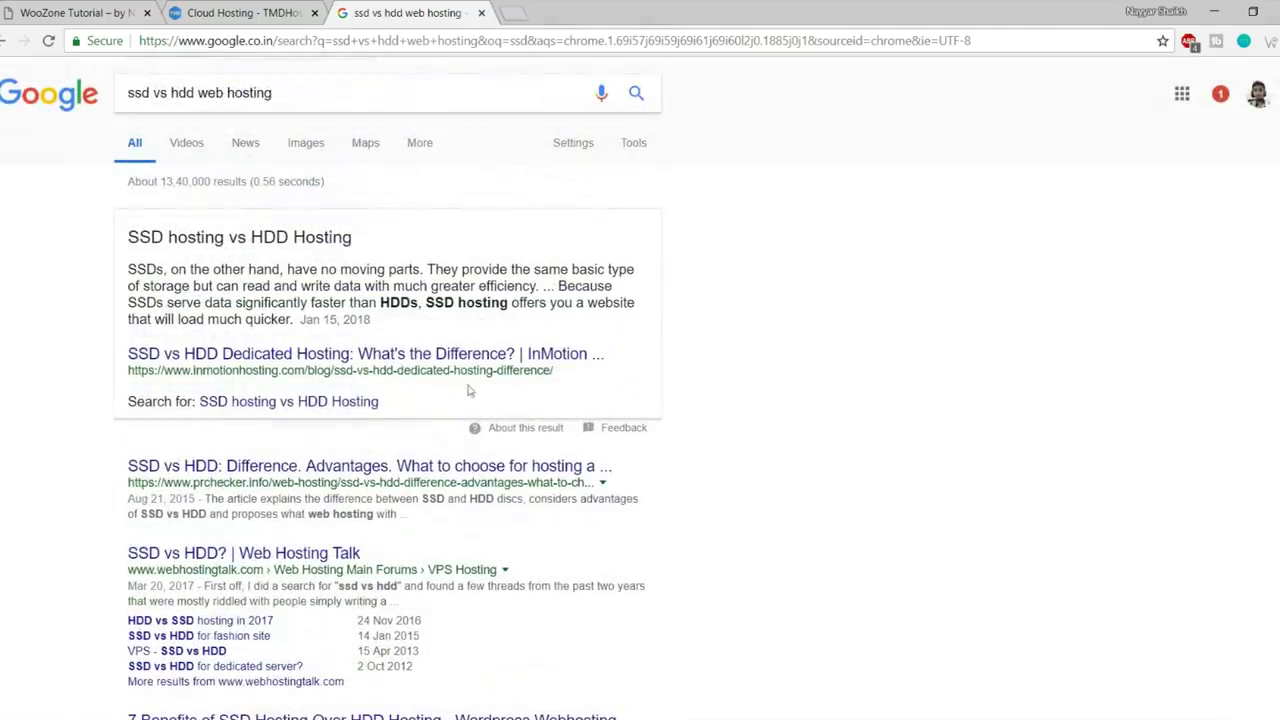
pyautogui.click(307, 147)
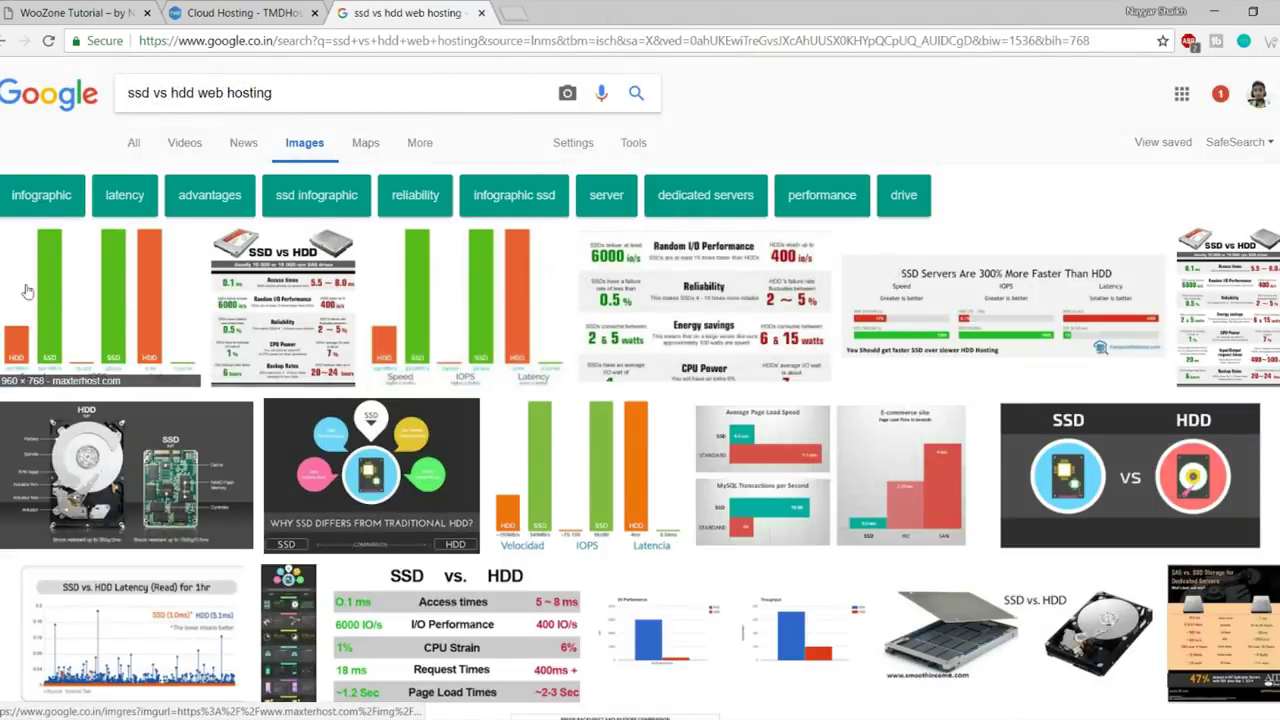
pyautogui.click(90, 280)
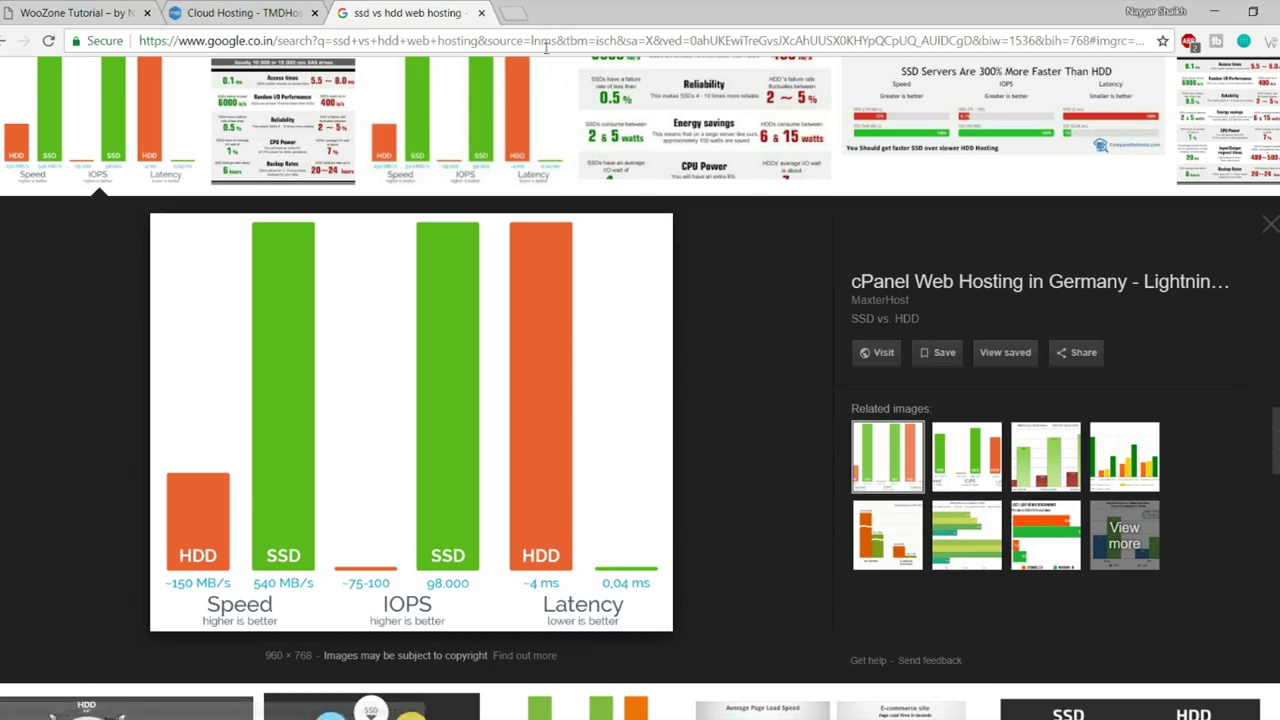
pyautogui.click(481, 13)
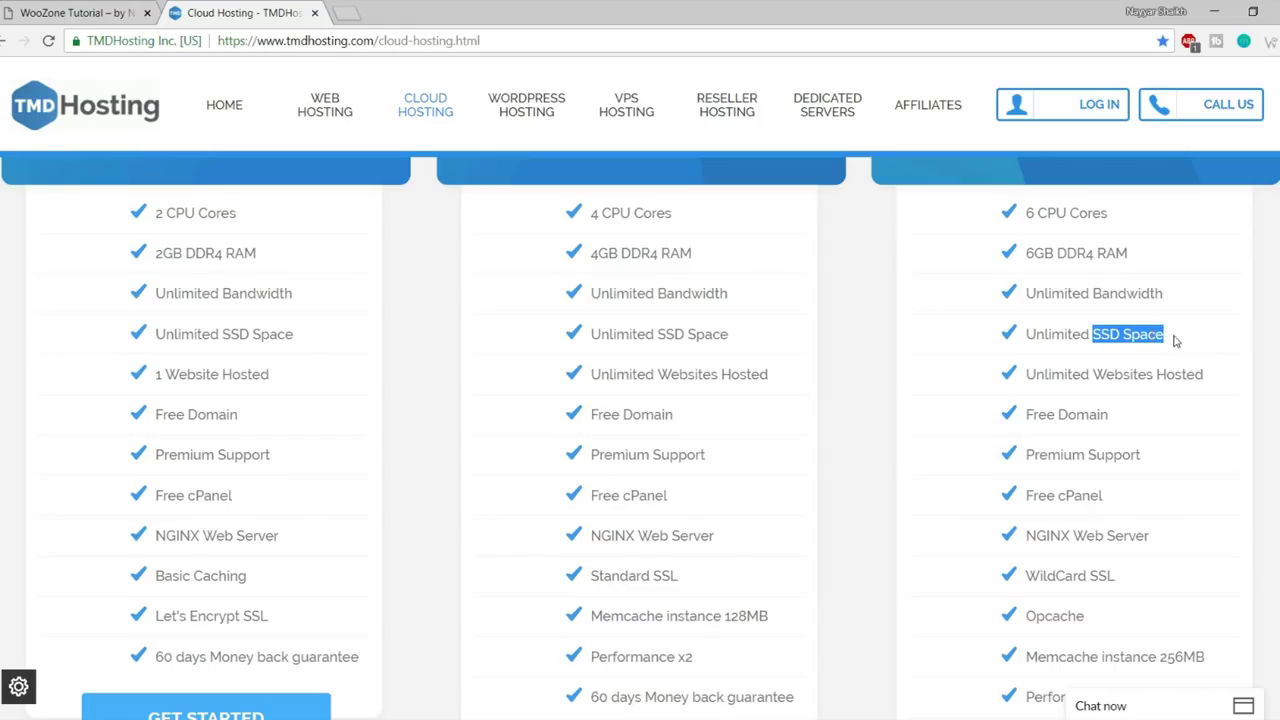
# Highlight the third plan's Unlimited SSD Space, Unlimited Websites, Free Domain and Premium Support features.
pyautogui.moveTo(1176, 341); pyautogui.dragTo(1026, 333)
pyautogui.click(1078, 340)
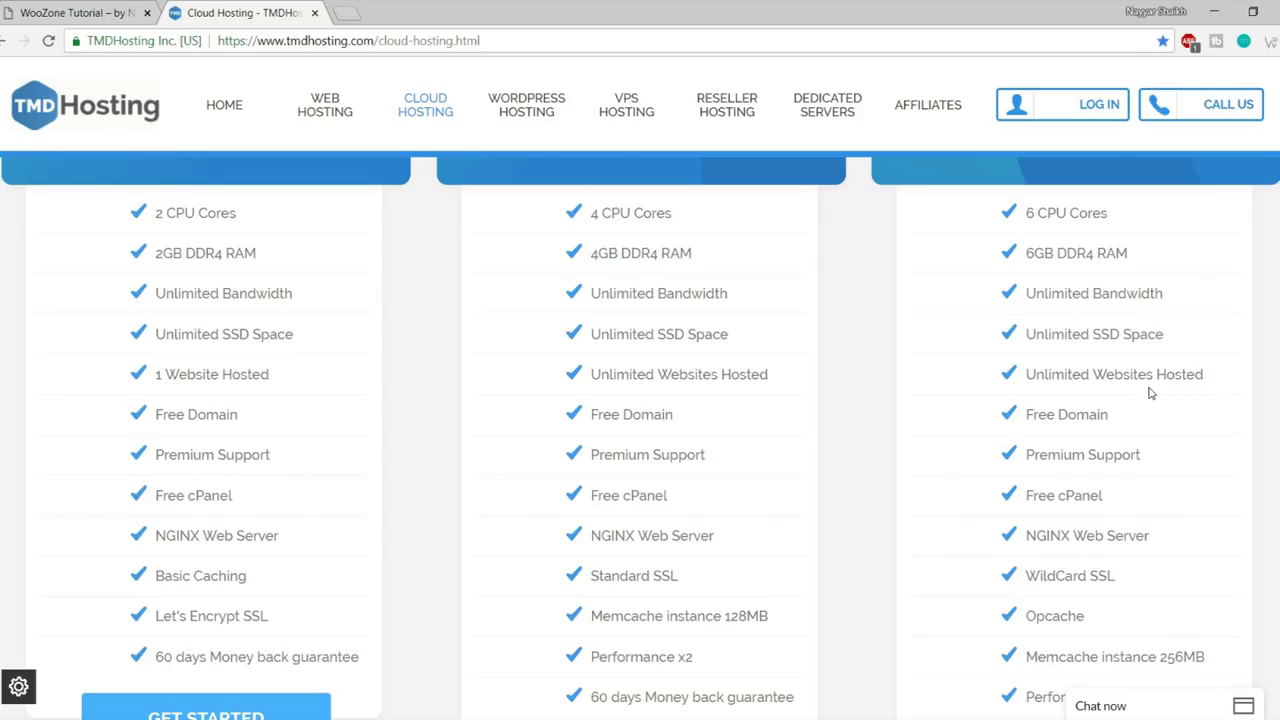
pyautogui.moveTo(1034, 375); pyautogui.dragTo(1240, 377)
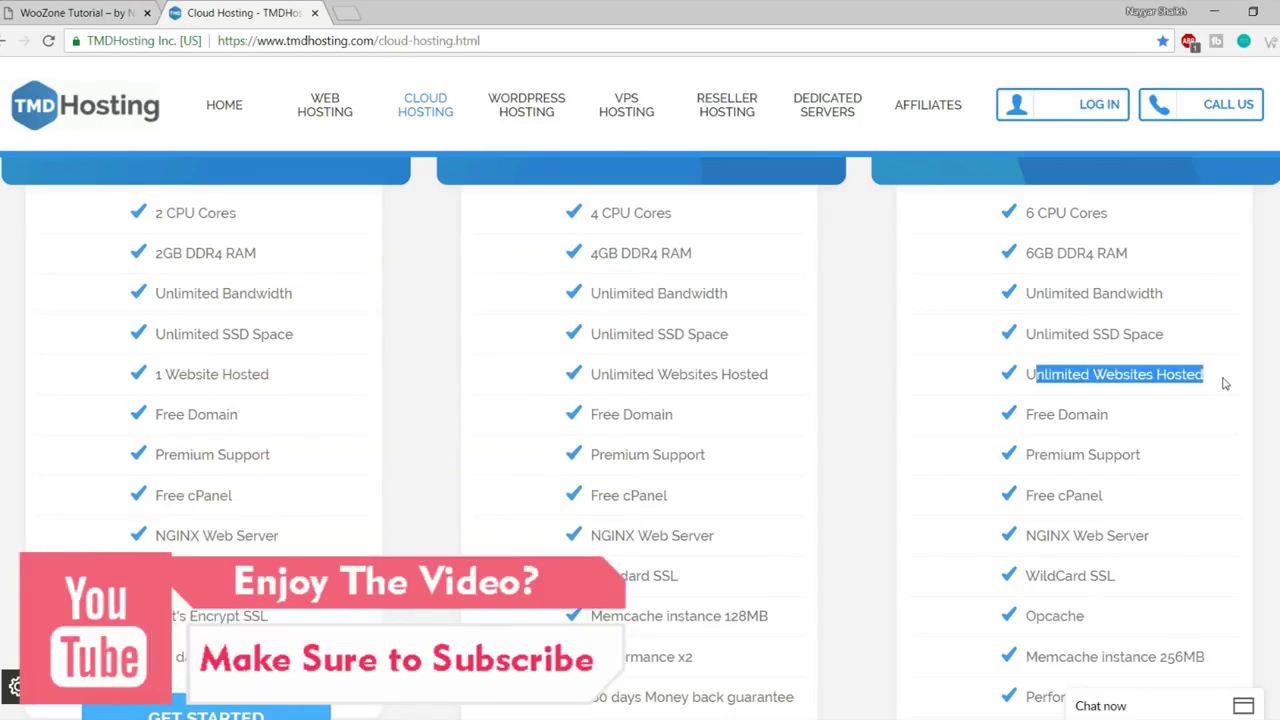
pyautogui.click(1220, 383)
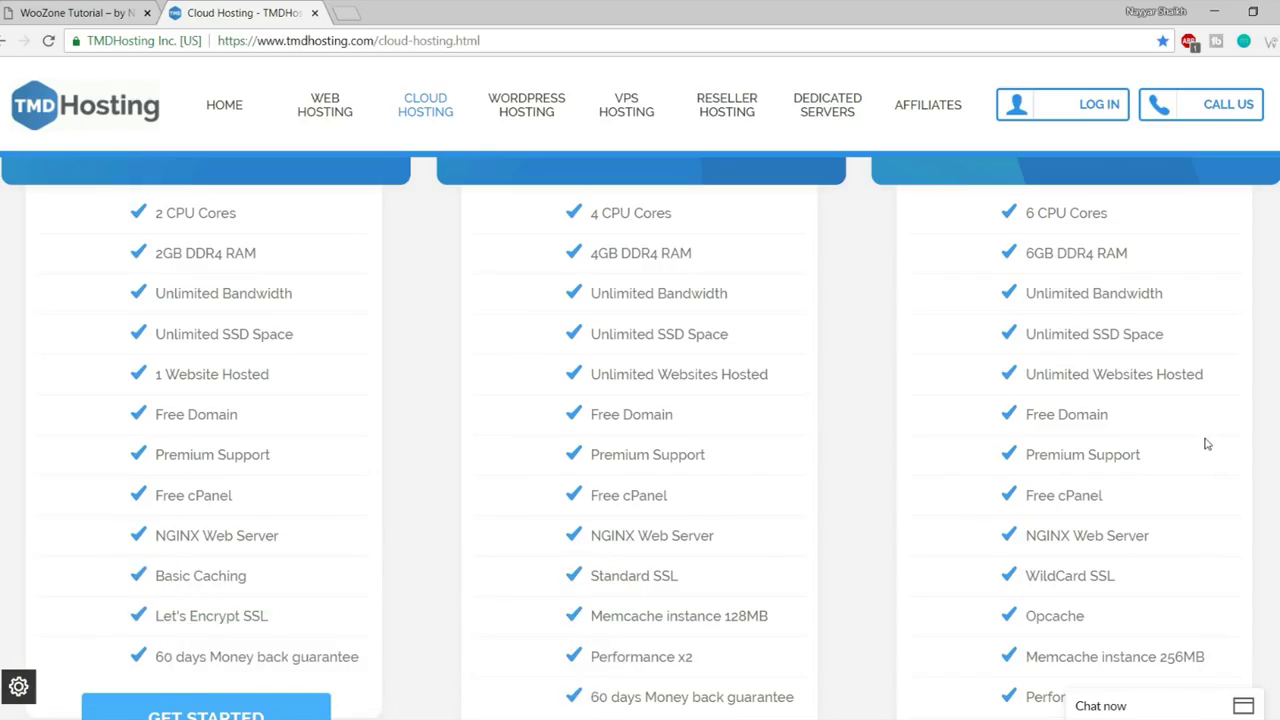
pyautogui.scroll(2, 1205, 448)
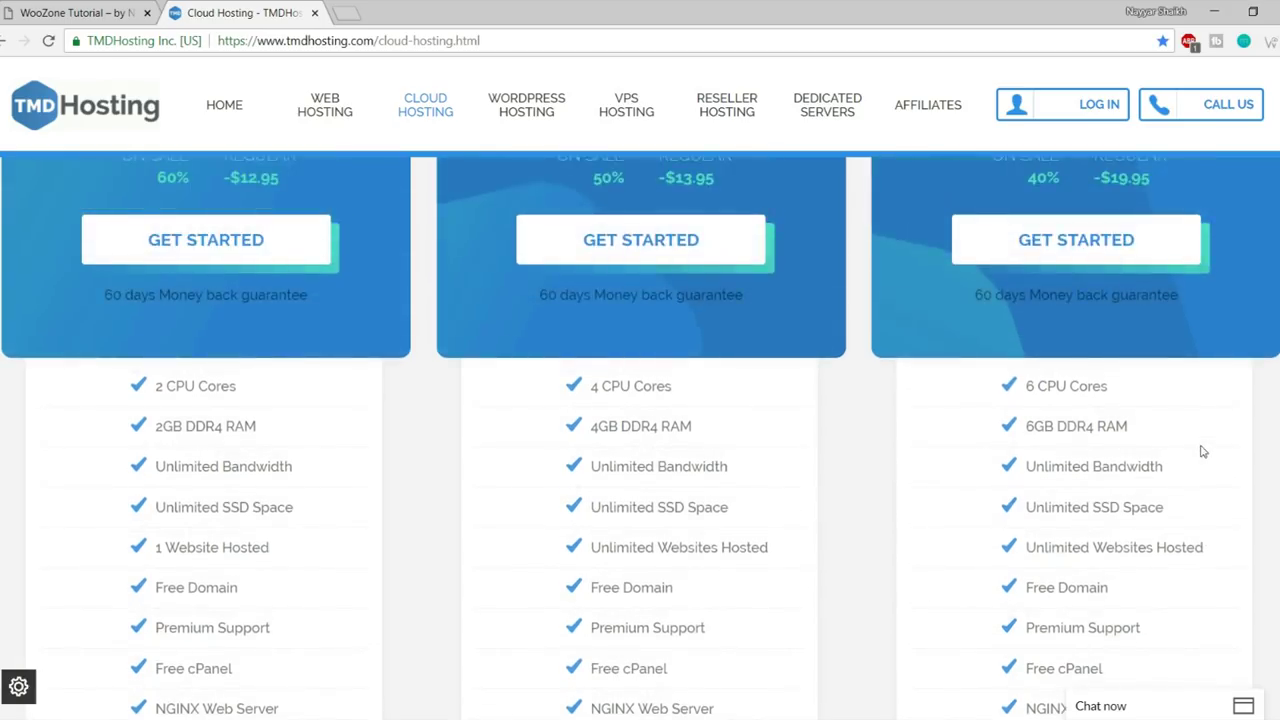
pyautogui.scroll(-2, 1203, 452)
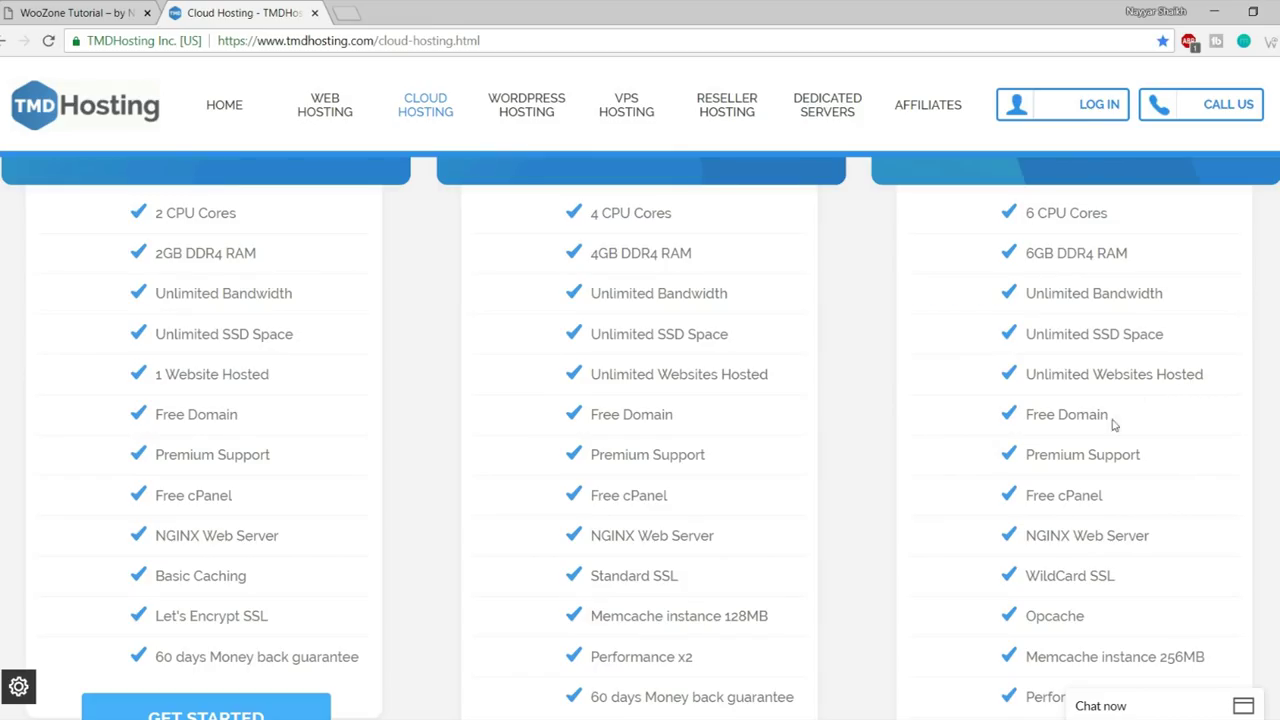
pyautogui.moveTo(1110, 422); pyautogui.dragTo(1030, 422)
pyautogui.moveTo(1142, 455); pyautogui.dragTo(1028, 470)
pyautogui.scroll(-2, 1077, 477)
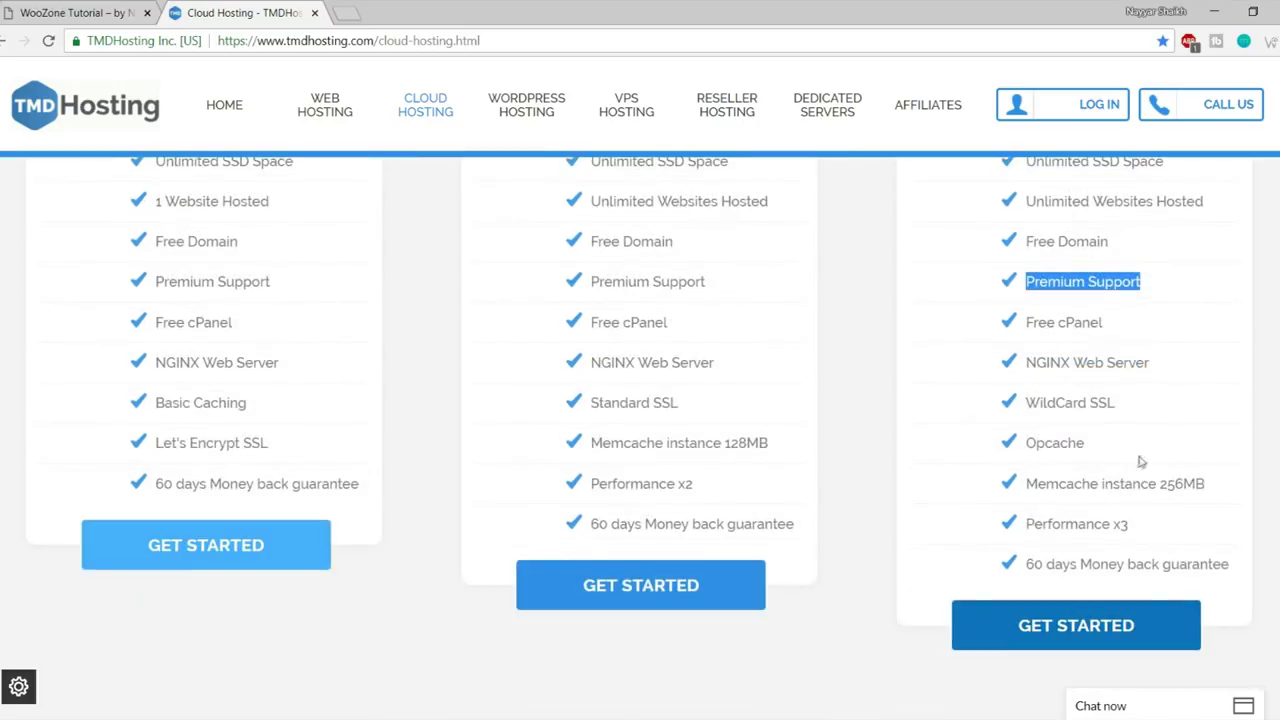
# Open and minimize the sales chat, highlight Free cPanel, NGINX and WildCard SSL, then visit the WooZone tab.
pyautogui.click(1088, 704)
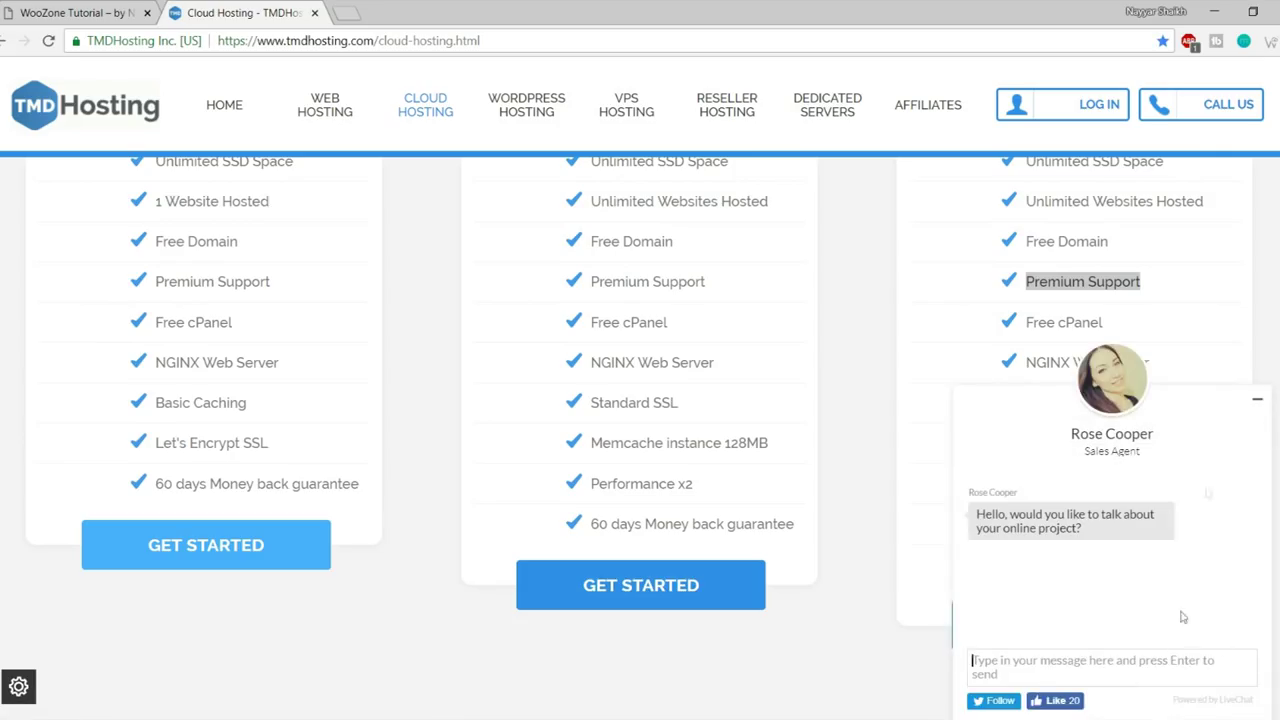
pyautogui.click(1258, 400)
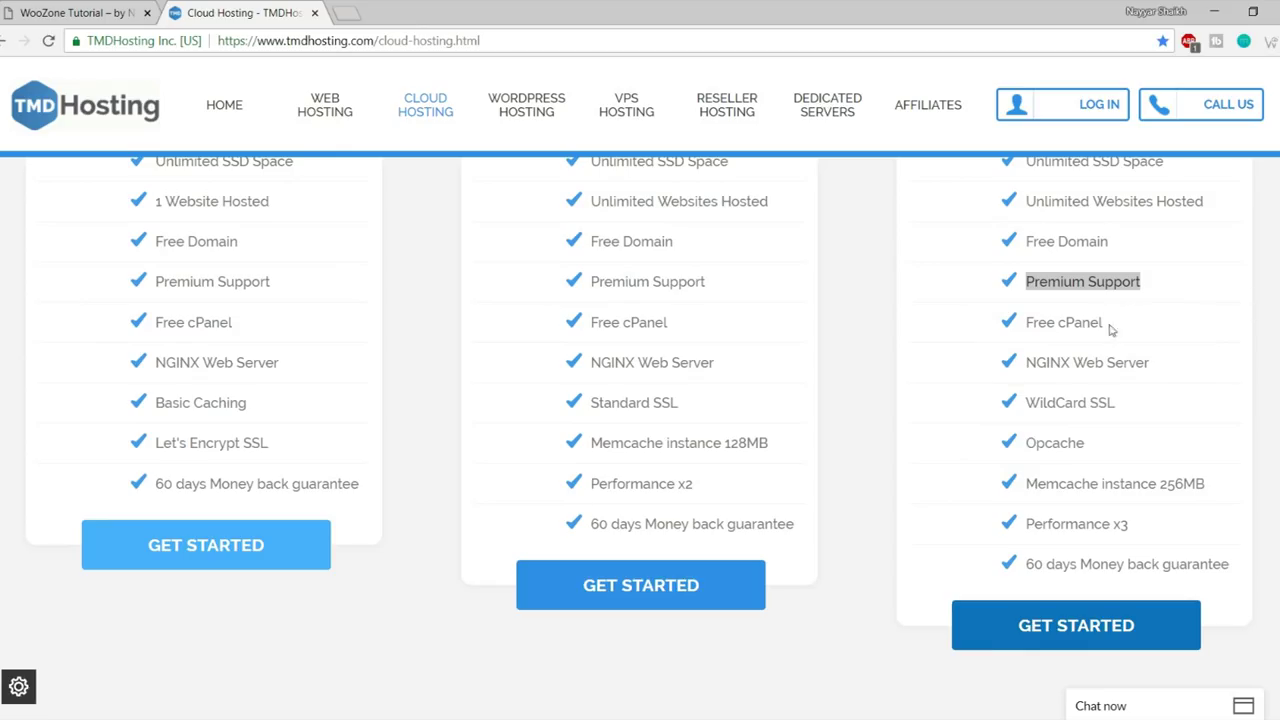
pyautogui.moveTo(1108, 324); pyautogui.dragTo(1022, 322)
pyautogui.moveTo(1150, 362); pyautogui.dragTo(1022, 362)
pyautogui.moveTo(1144, 406); pyautogui.dragTo(1025, 403)
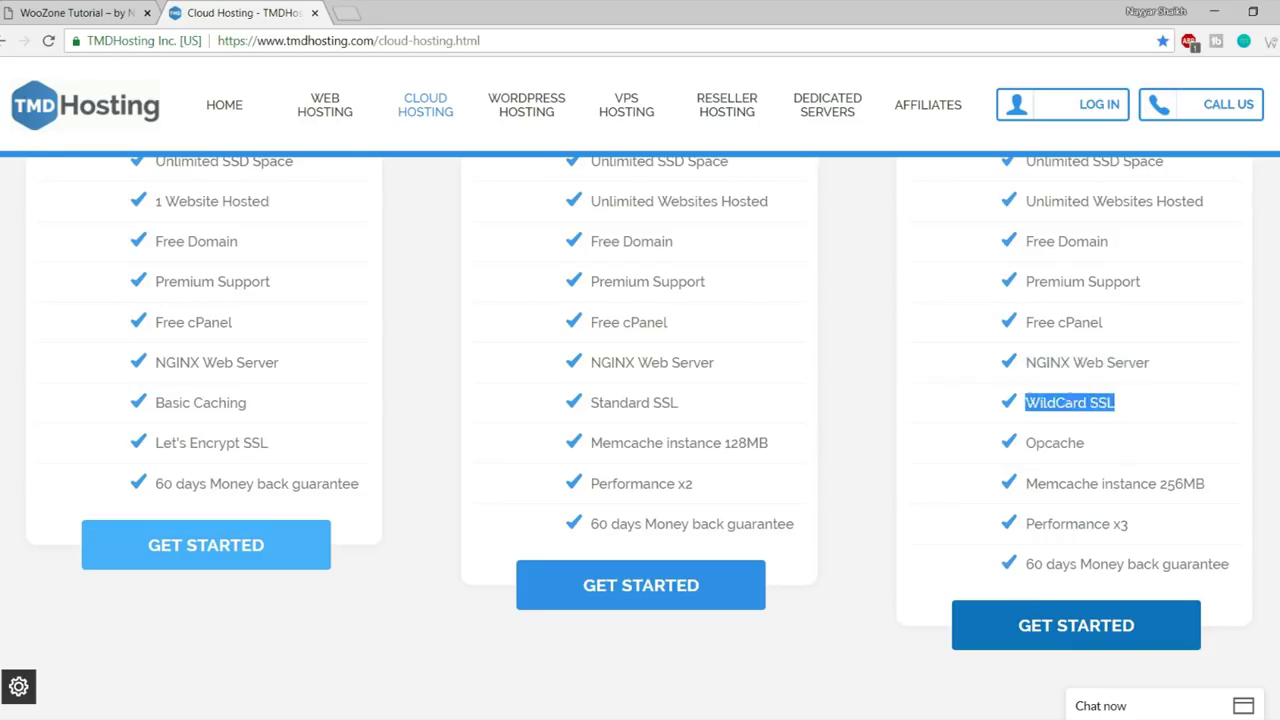
pyautogui.click(1130, 400)
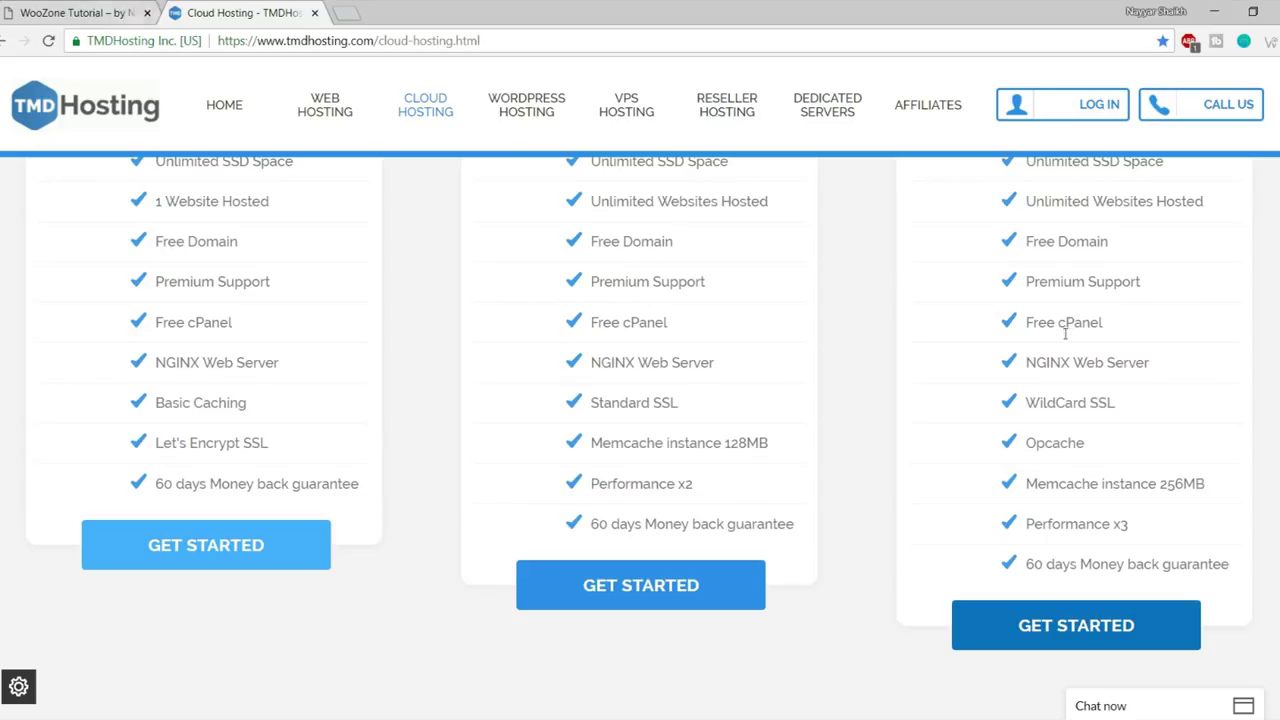
pyautogui.click(105, 10)
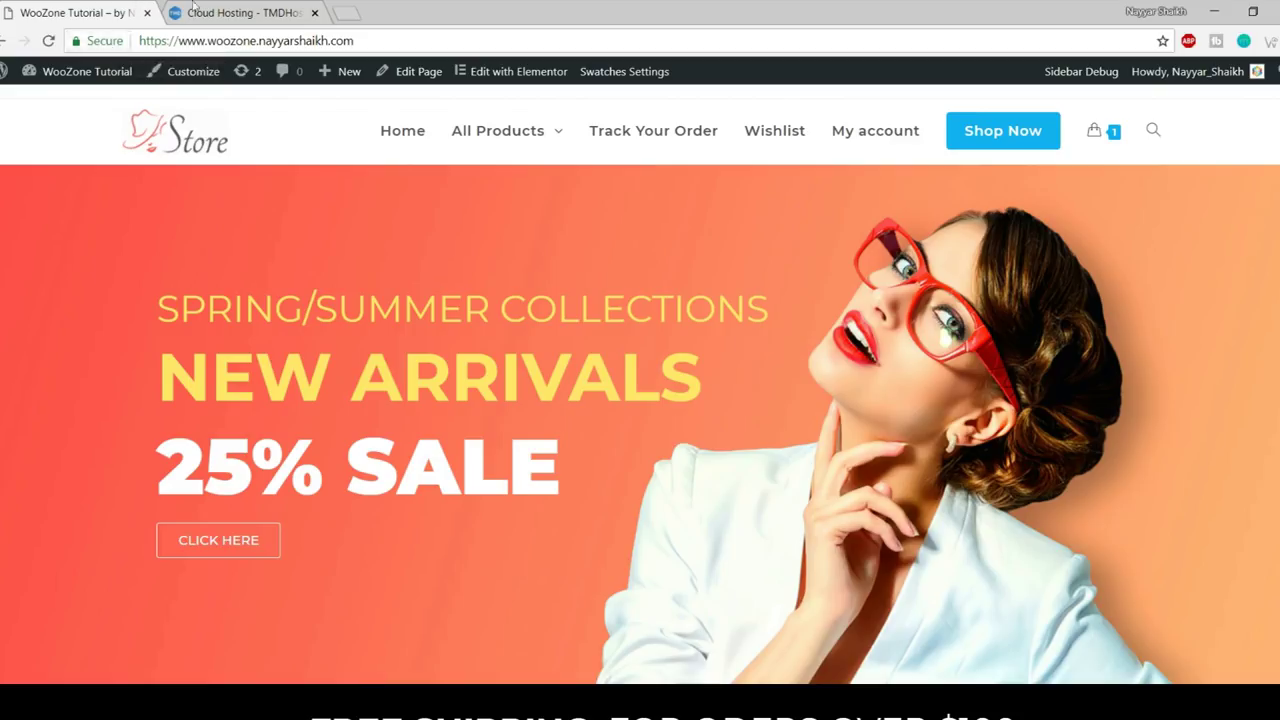
pyautogui.click(228, 10)
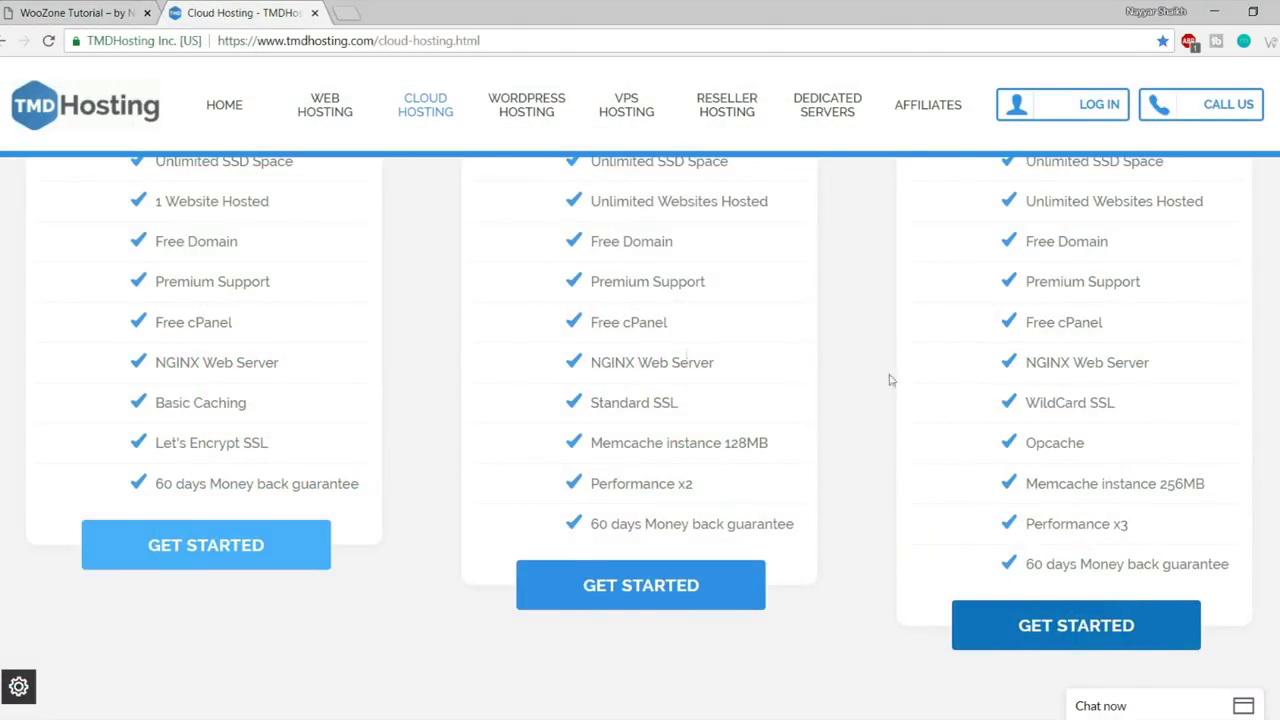
# Look over the WooZone store homepage, then switch back to the Cloud Hosting - TMDHosting tab.
pyautogui.moveTo(1132, 405); pyautogui.dragTo(1088, 404)
pyautogui.click(92, 10)
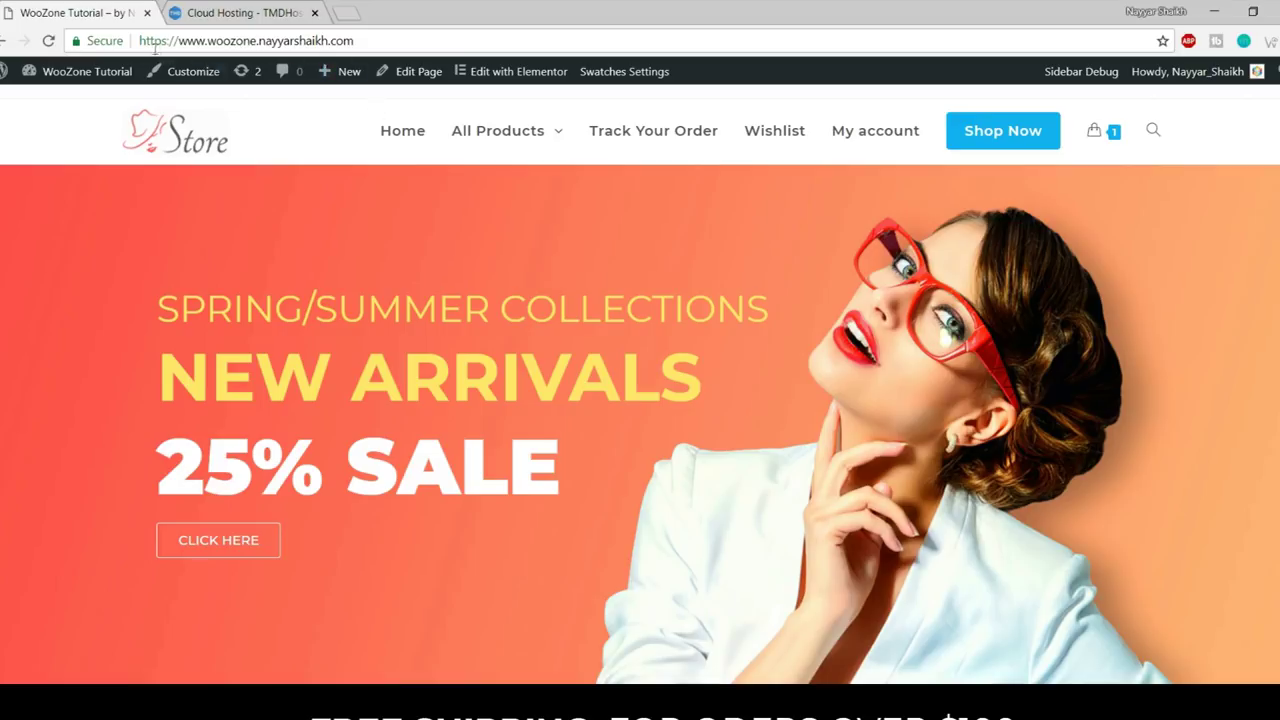
pyautogui.scroll(-5, 445, 328)
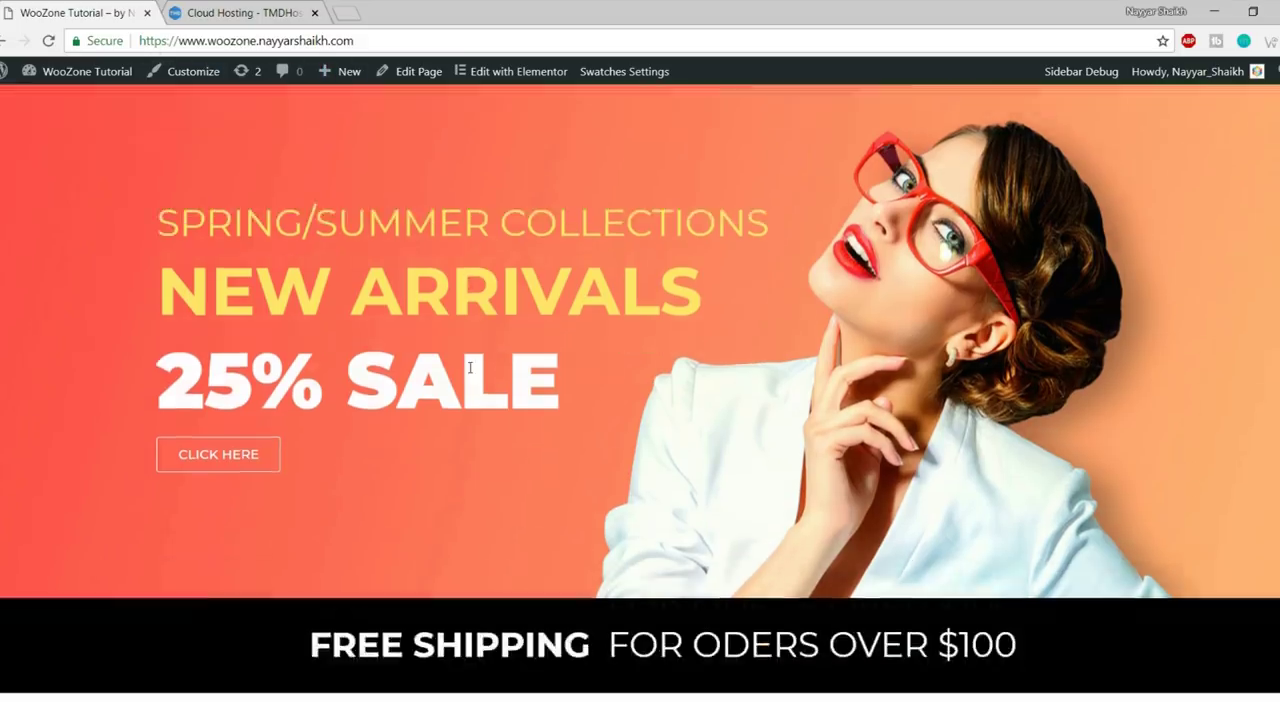
pyautogui.scroll(6, 470, 370)
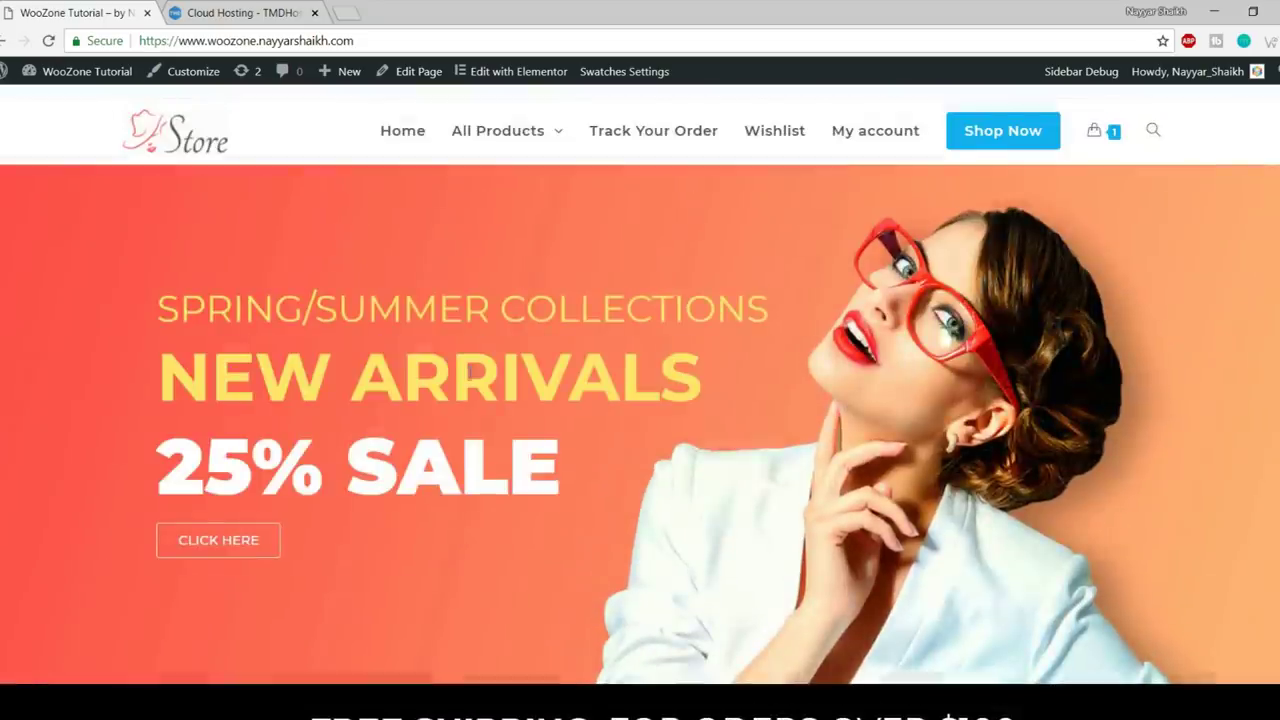
pyautogui.scroll(-10, 469, 372)
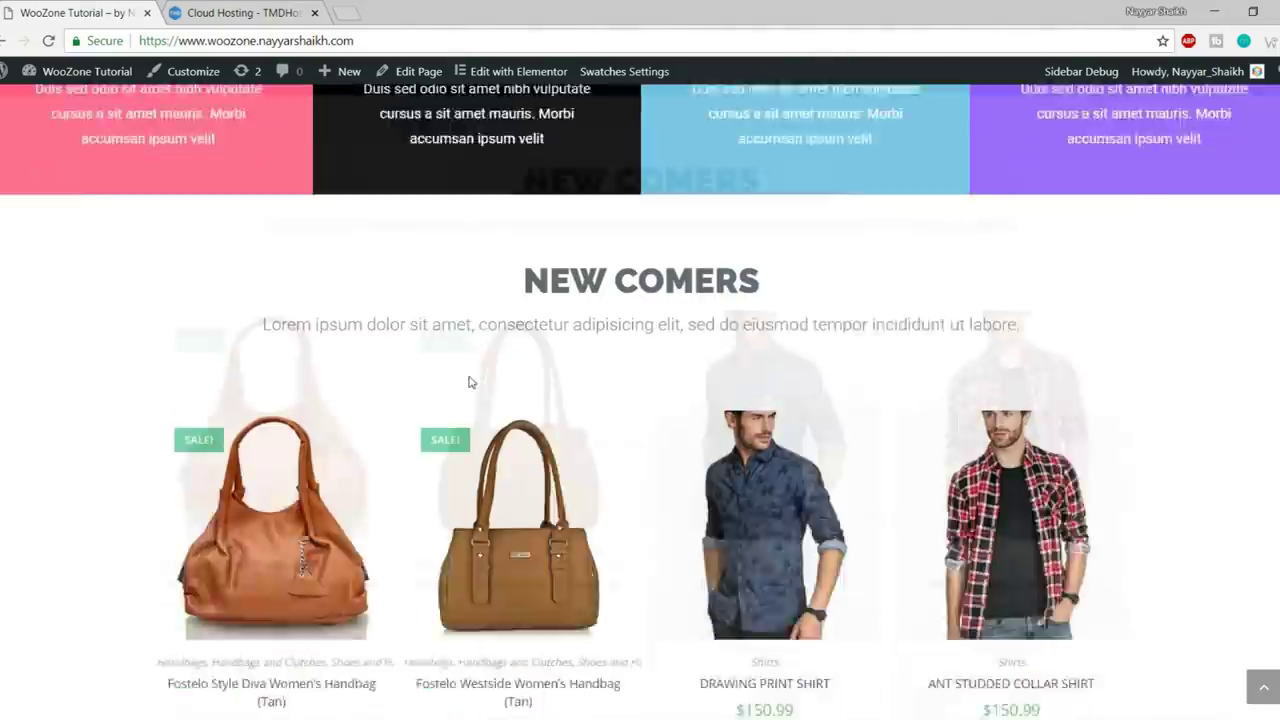
pyautogui.scroll(10, 1266, 437)
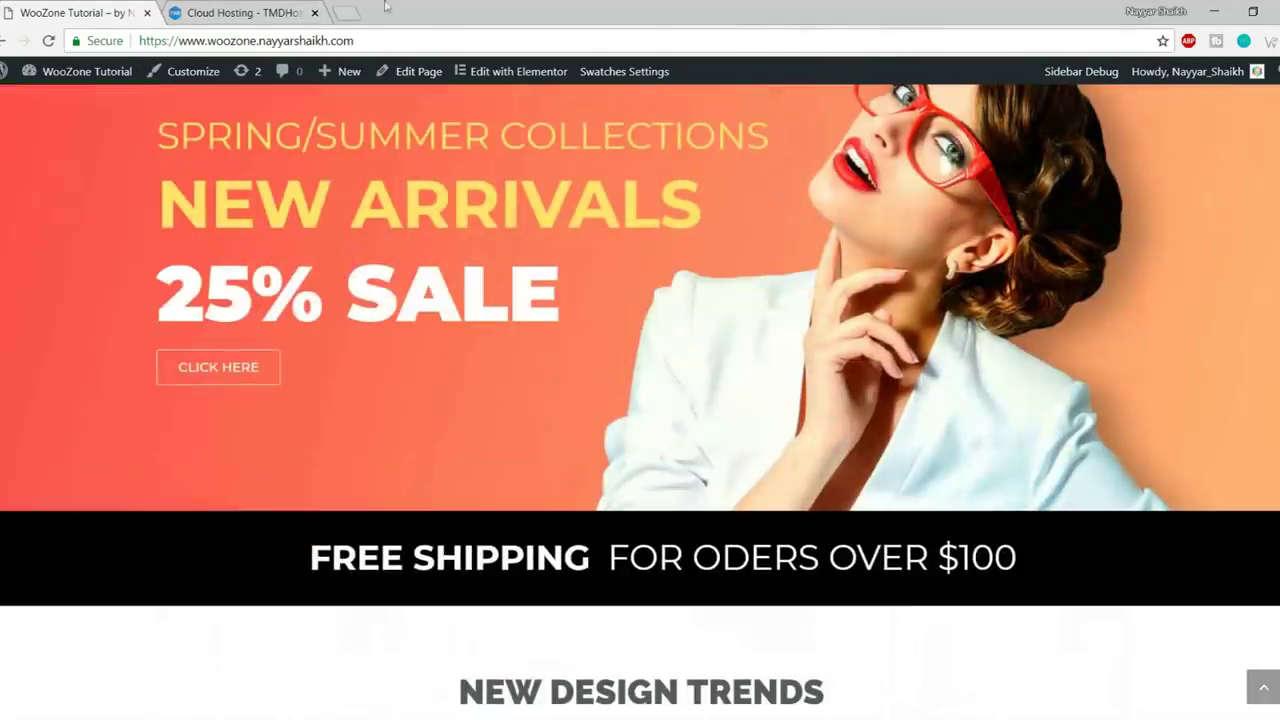
pyautogui.scroll(2, 378, 340)
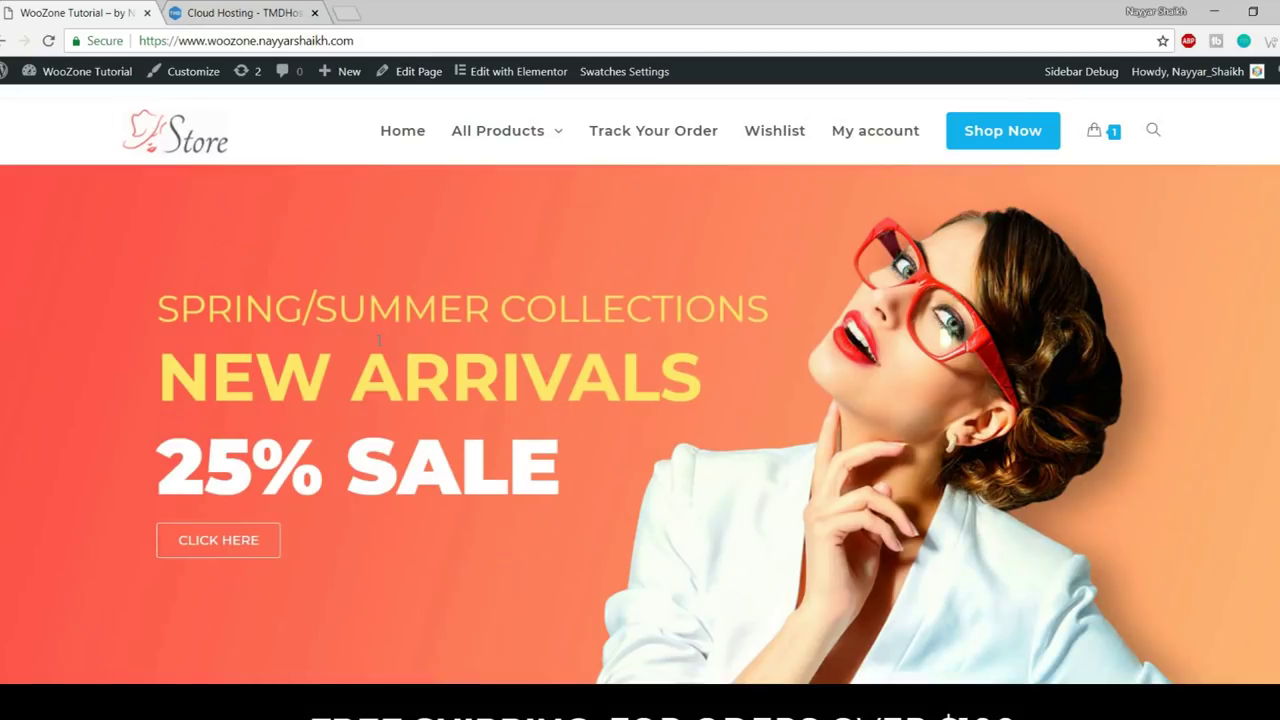
pyautogui.click(194, 10)
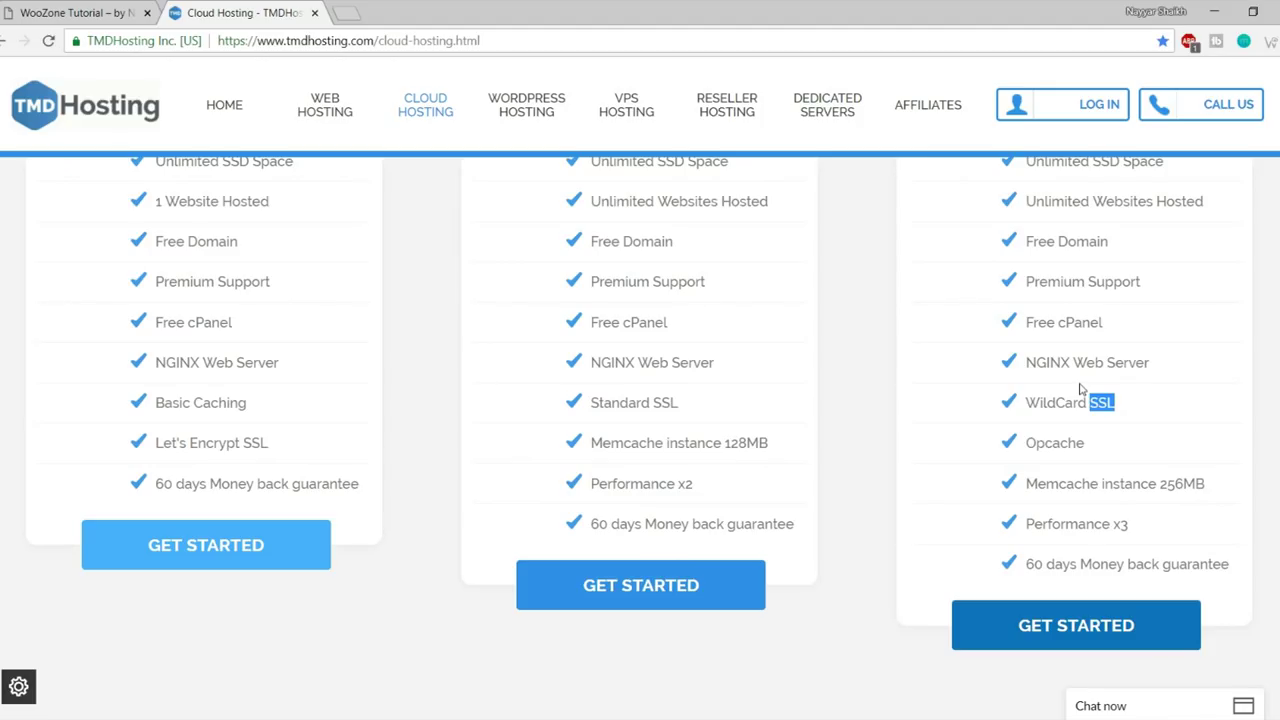
pyautogui.click(1136, 417)
pyautogui.moveTo(1100, 450); pyautogui.dragTo(1024, 447)
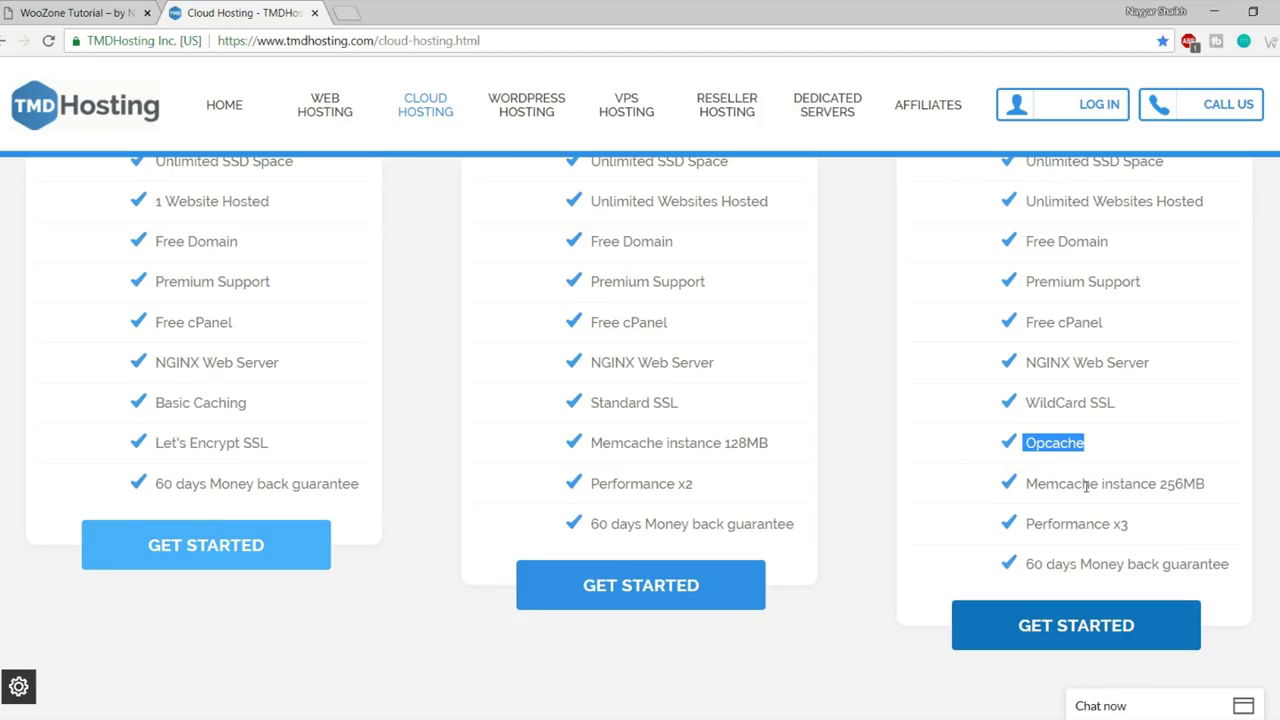
pyautogui.moveTo(1091, 485); pyautogui.dragTo(1217, 484)
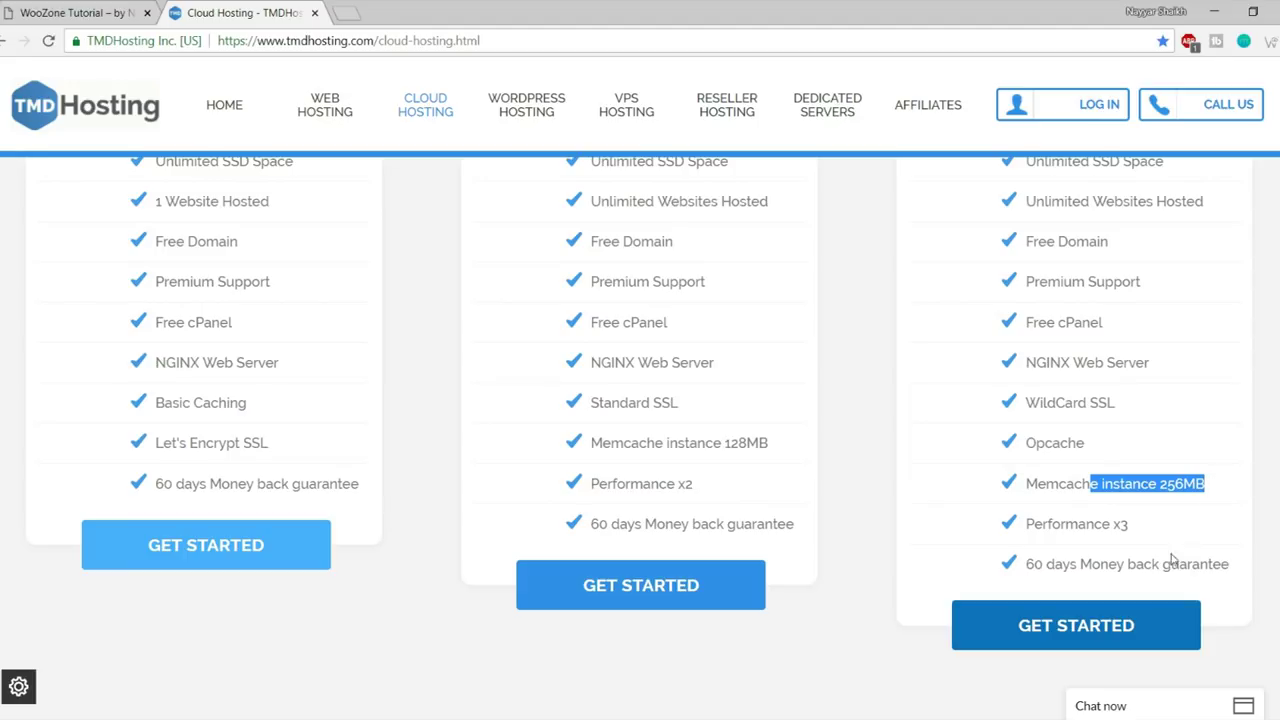
pyautogui.moveTo(1128, 524); pyautogui.dragTo(1024, 524)
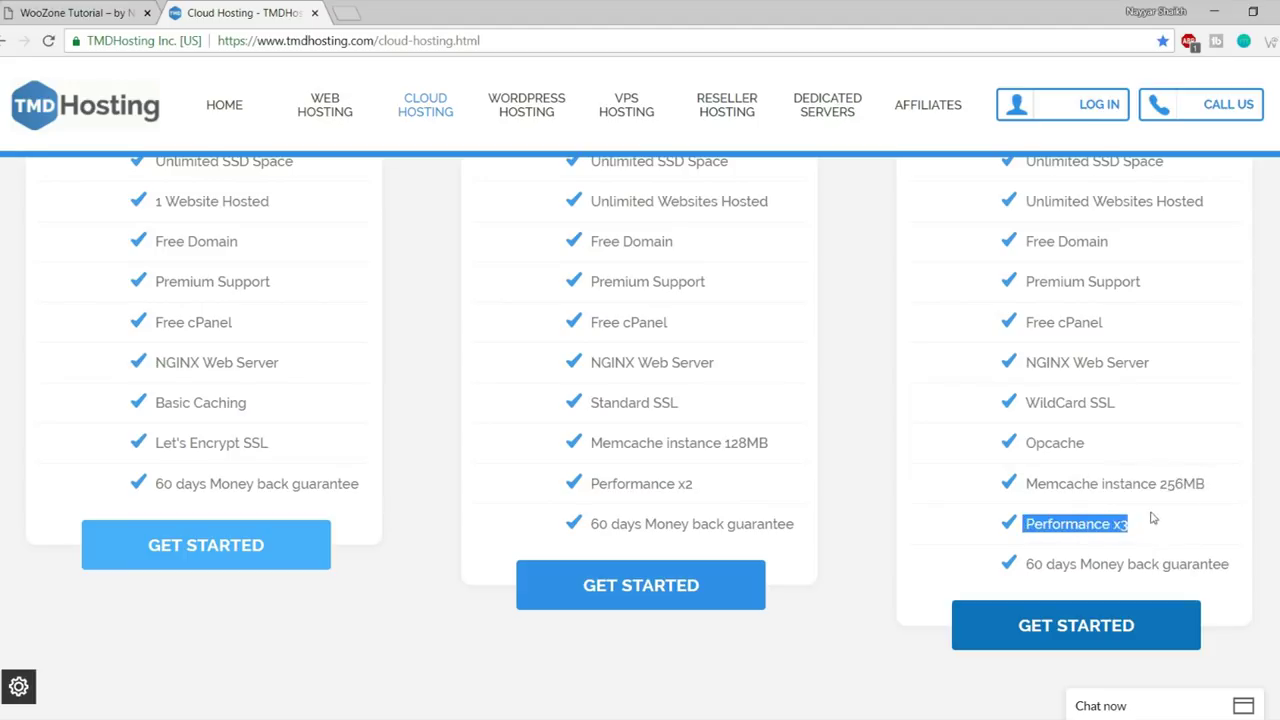
pyautogui.scroll(6, 1151, 540)
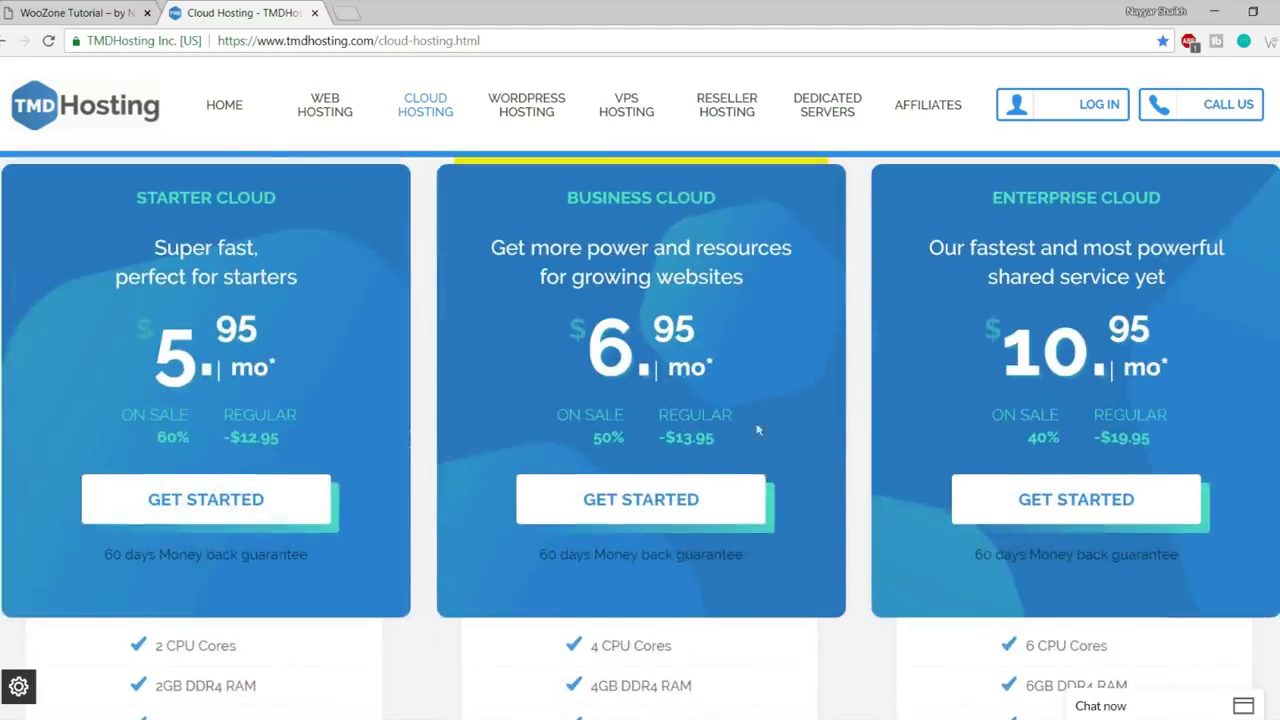
pyautogui.scroll(-6, 771, 451)
pyautogui.moveTo(1020, 482); pyautogui.dragTo(1248, 492)
pyautogui.click(1248, 495)
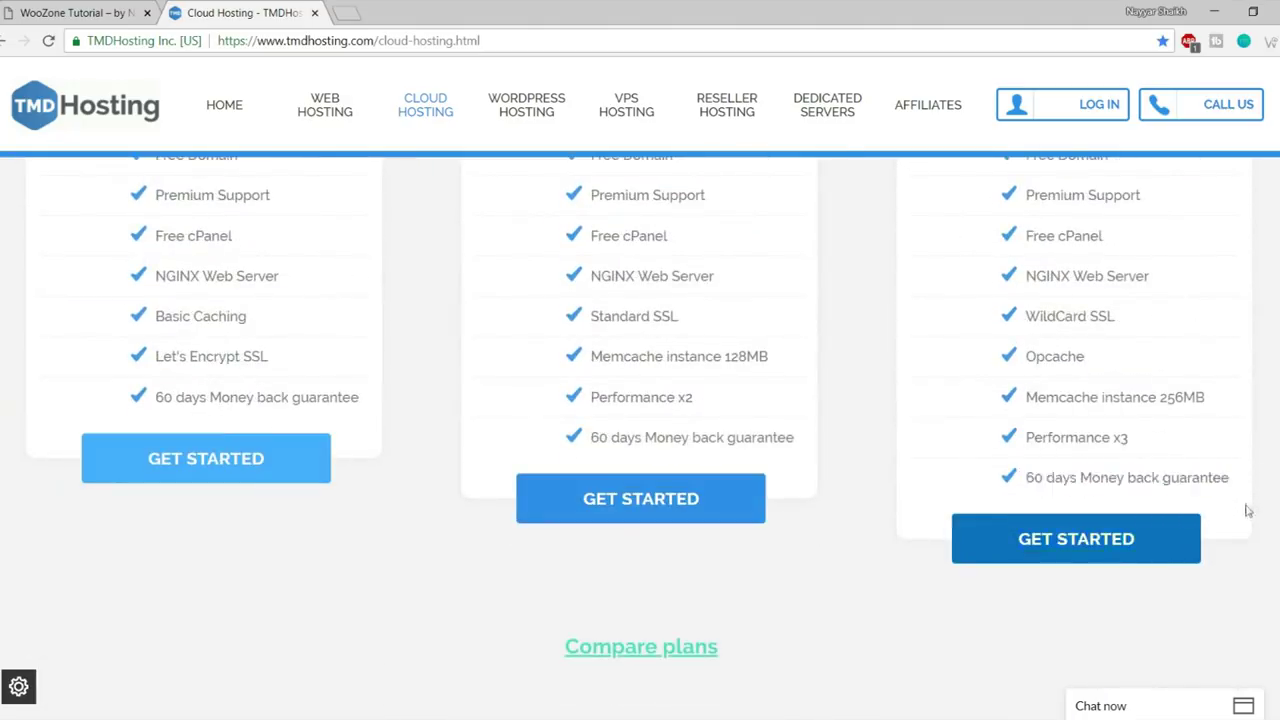
pyautogui.scroll(6, 1249, 517)
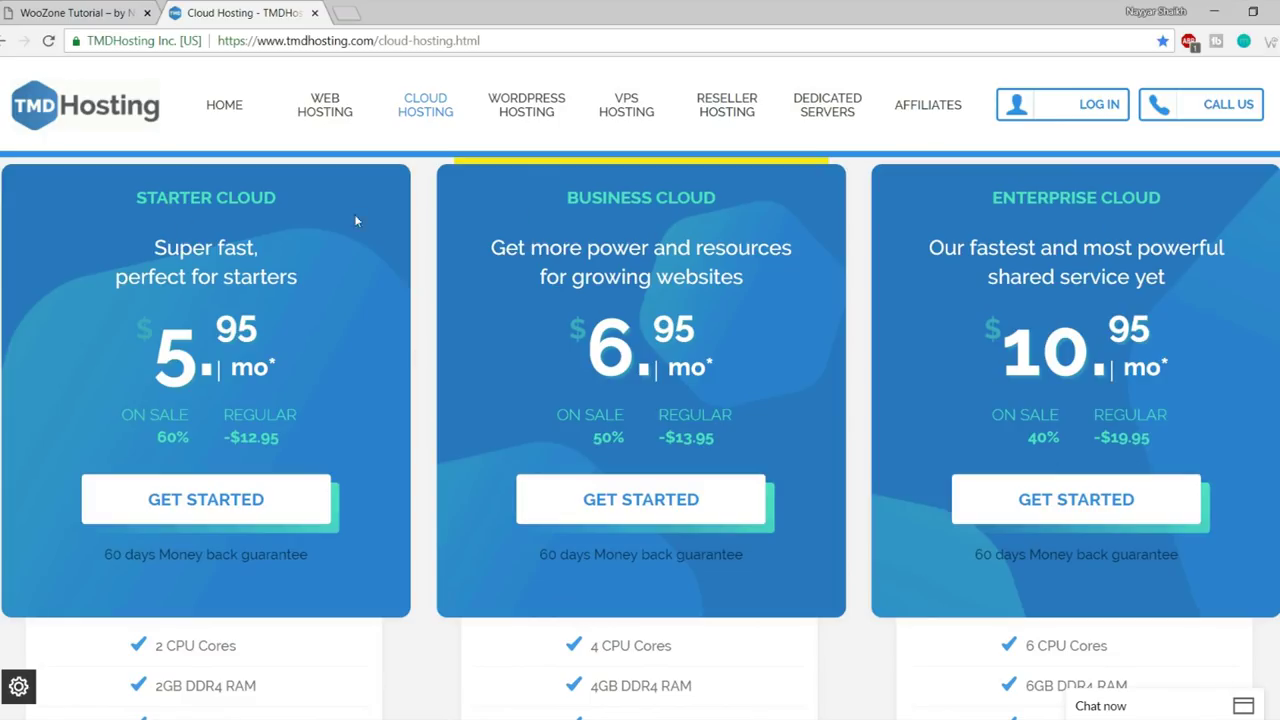
pyautogui.scroll(-5, 431, 355)
pyautogui.scroll(-1, 431, 360)
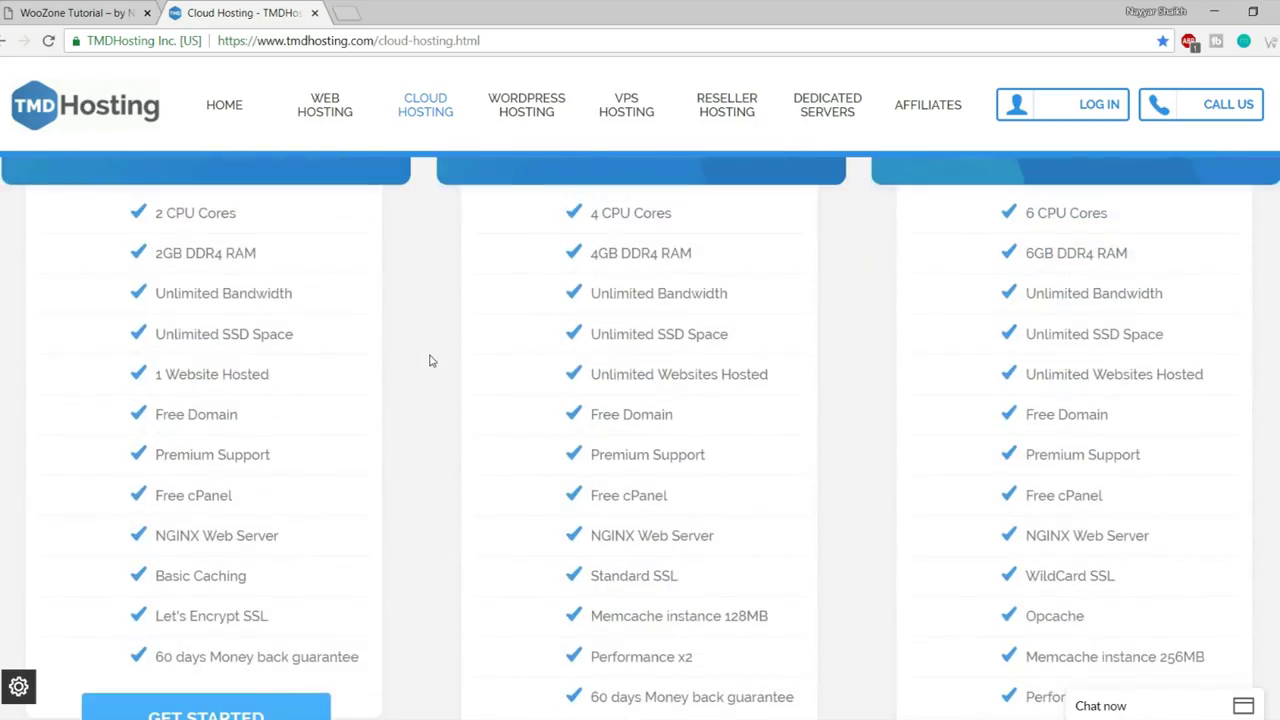
pyautogui.scroll(5, 431, 360)
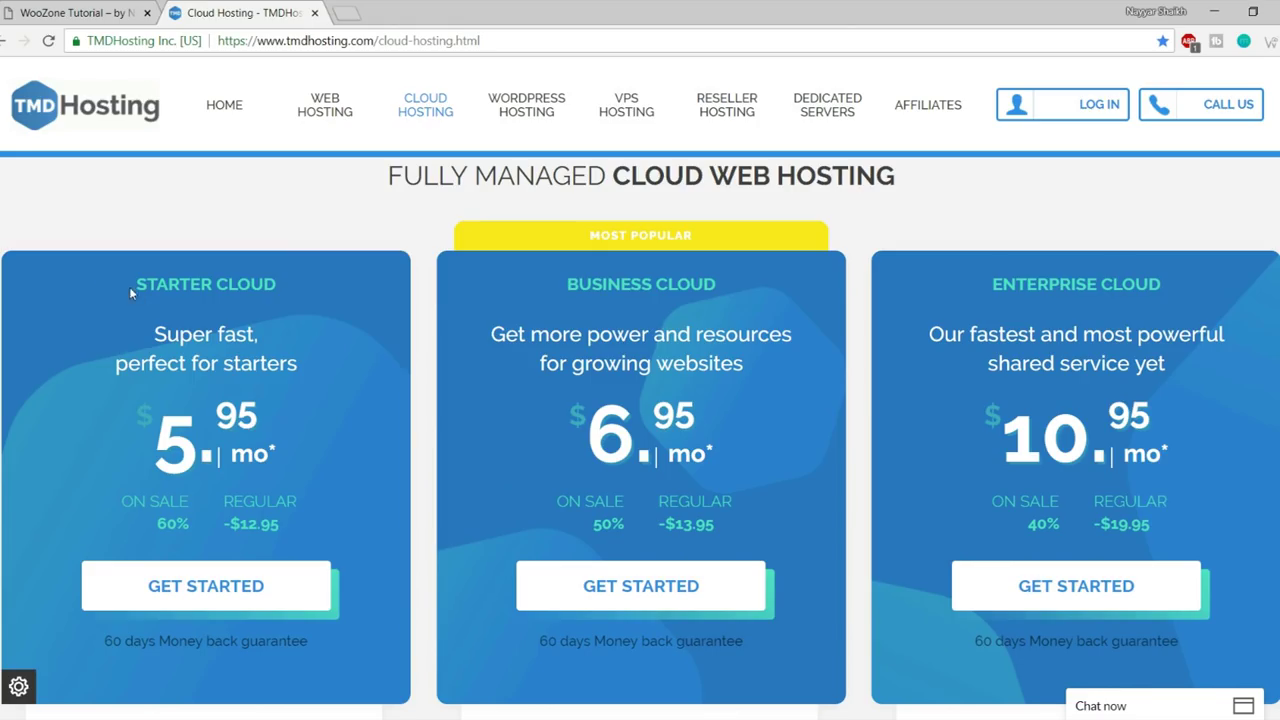
pyautogui.scroll(-4, 303, 330)
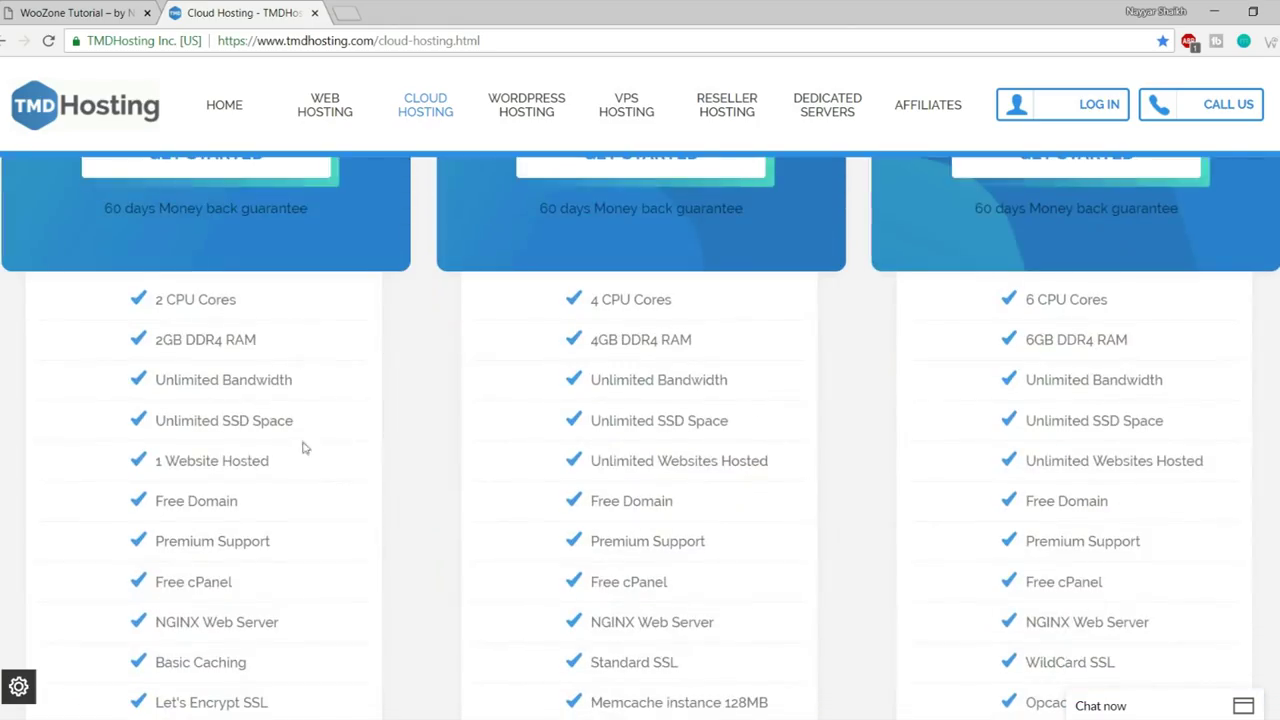
pyautogui.moveTo(292, 465); pyautogui.dragTo(152, 461)
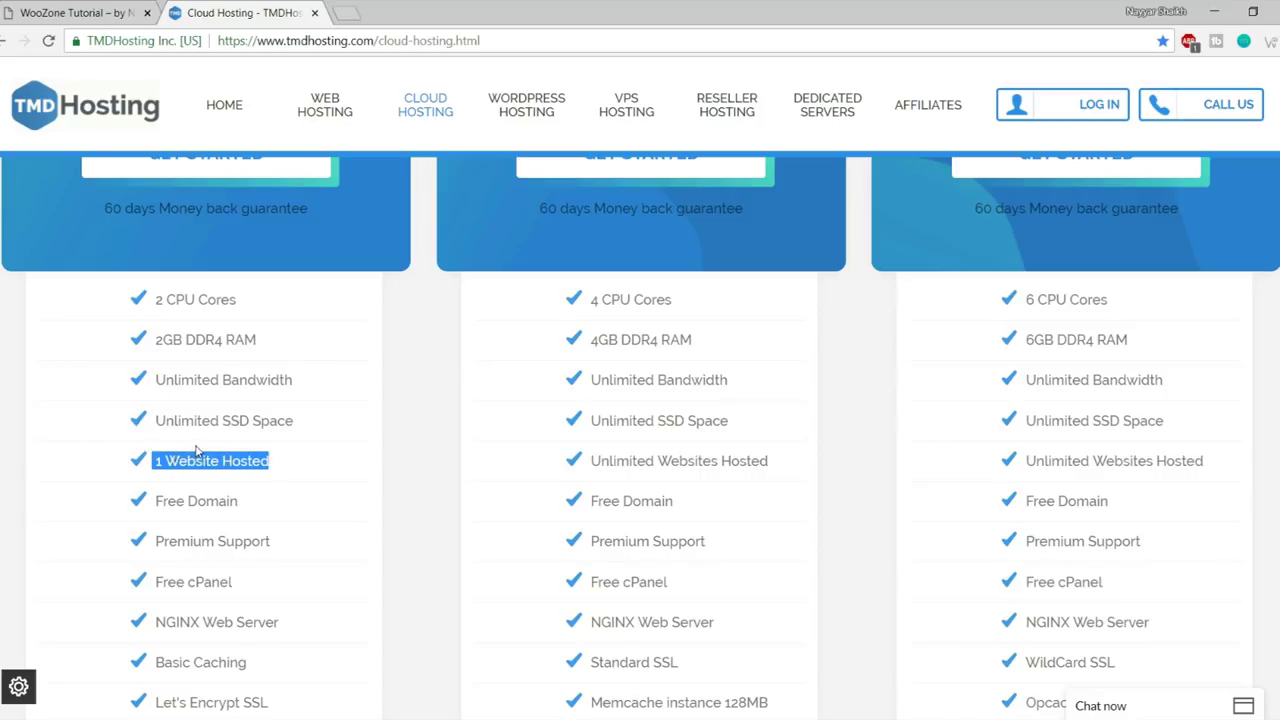
pyautogui.scroll(5, 326, 471)
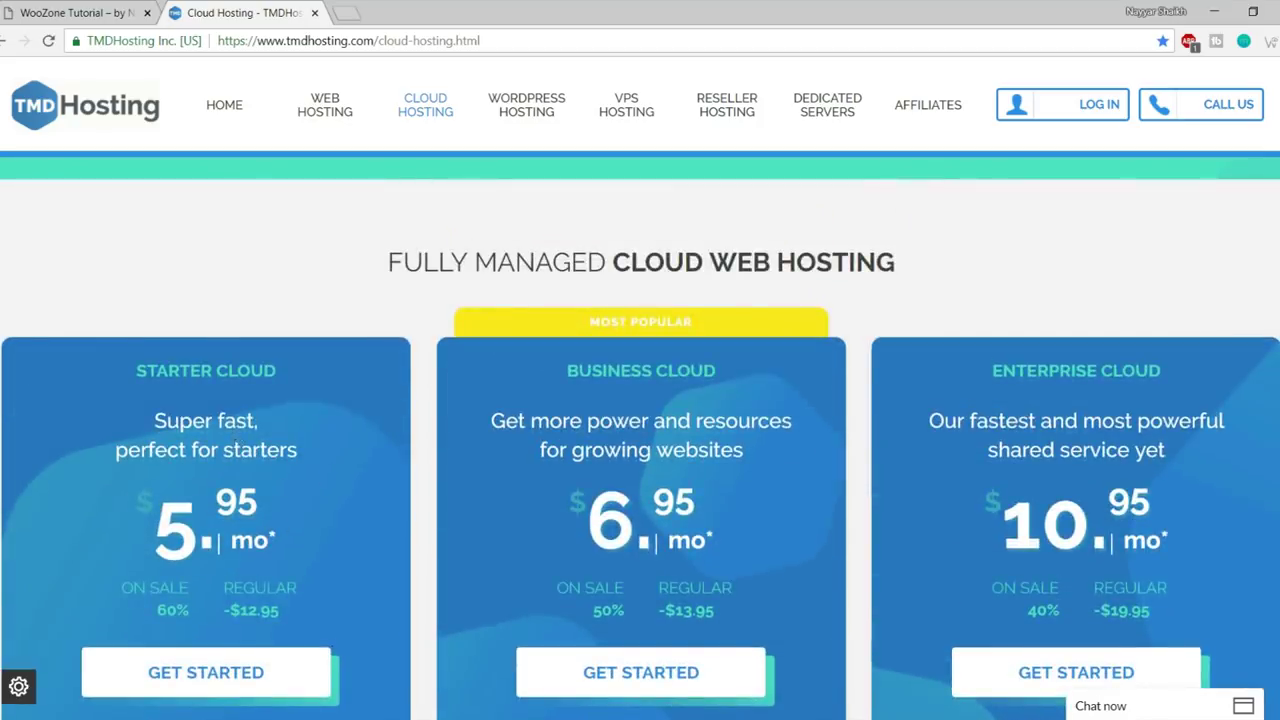
pyautogui.scroll(-3, 238, 440)
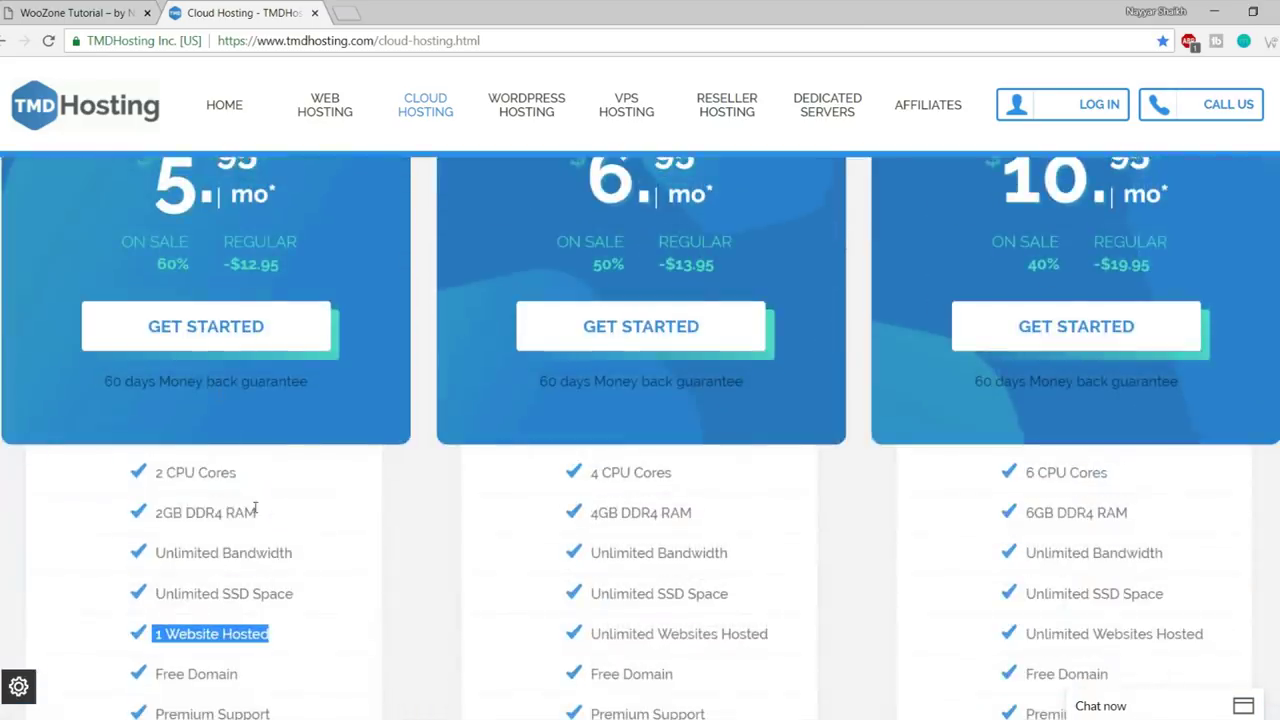
pyautogui.scroll(3, 271, 535)
pyautogui.scroll(-3, 271, 591)
pyautogui.scroll(2, 323, 442)
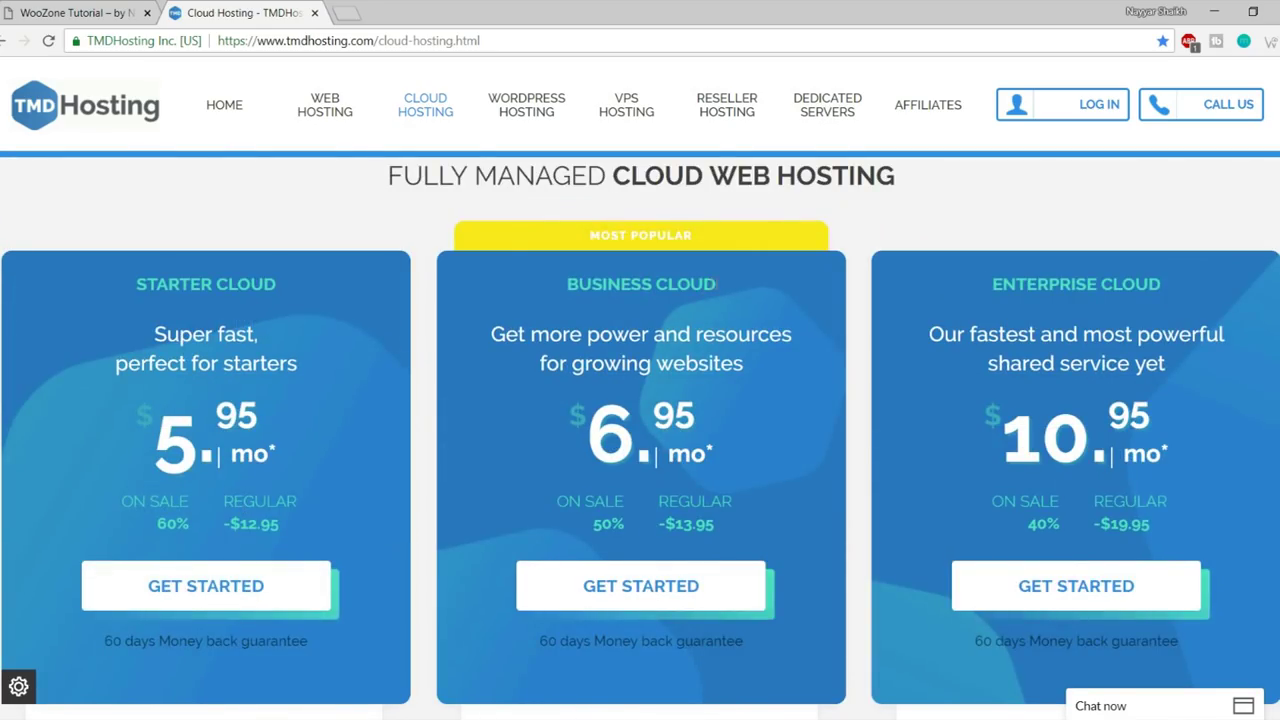
pyautogui.moveTo(717, 284); pyautogui.dragTo(553, 289)
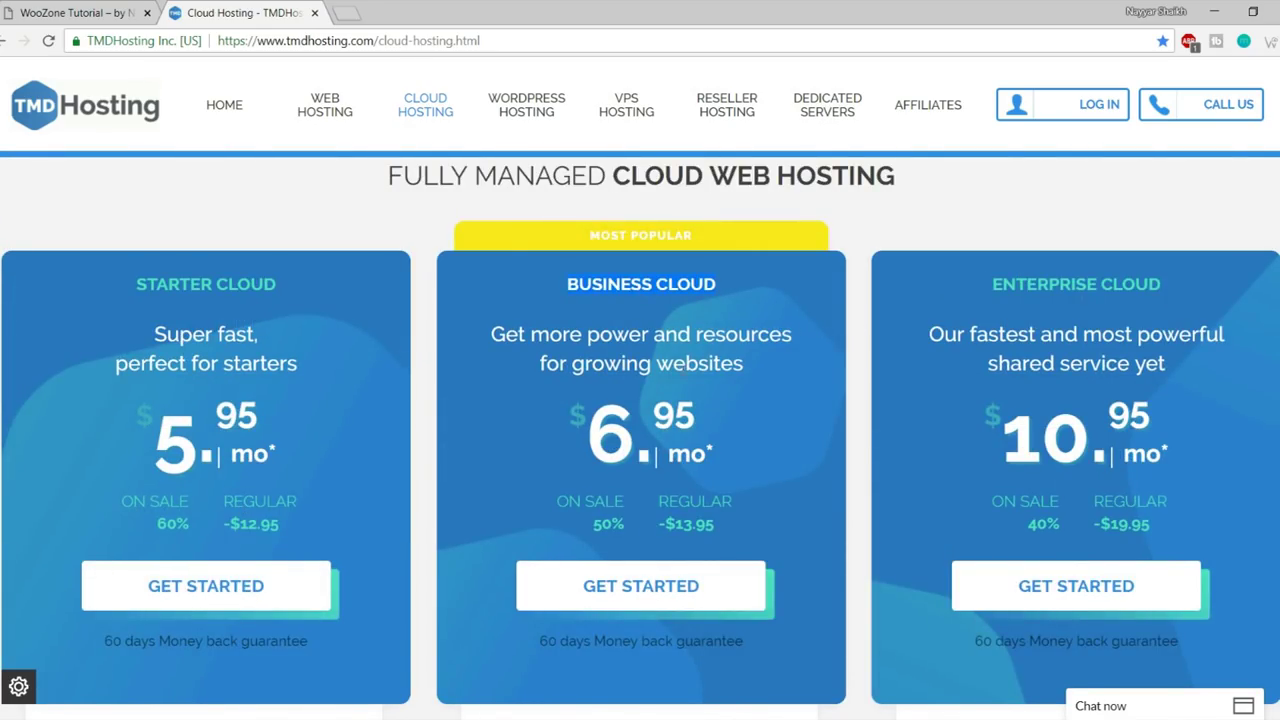
pyautogui.moveTo(222, 360); pyautogui.dragTo(286, 412)
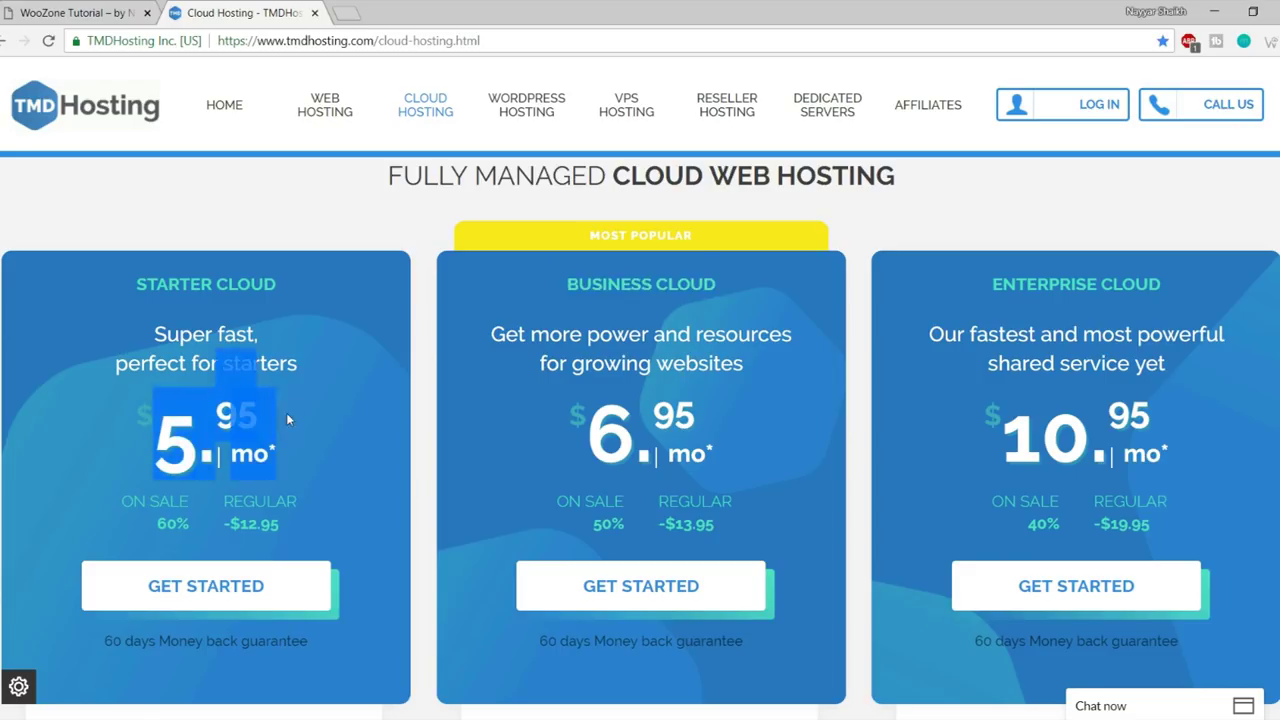
pyautogui.click(287, 445)
pyautogui.scroll(-5, 287, 445)
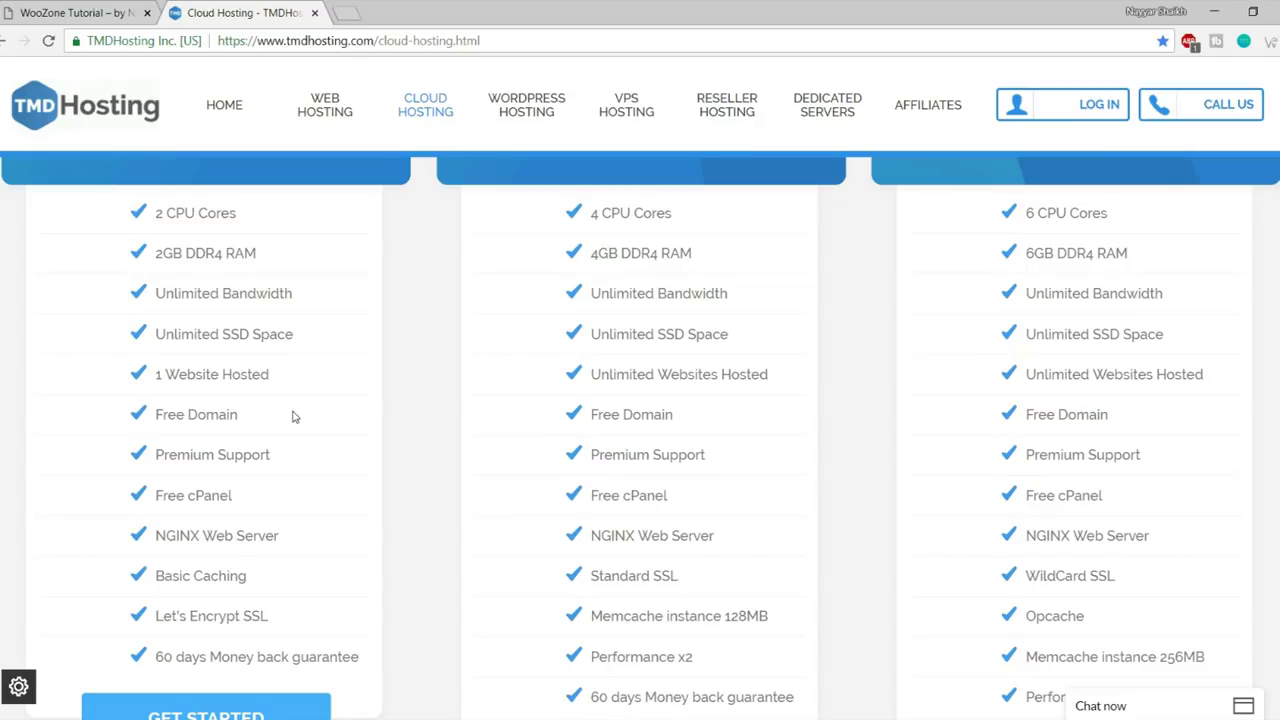
pyautogui.scroll(5, 294, 416)
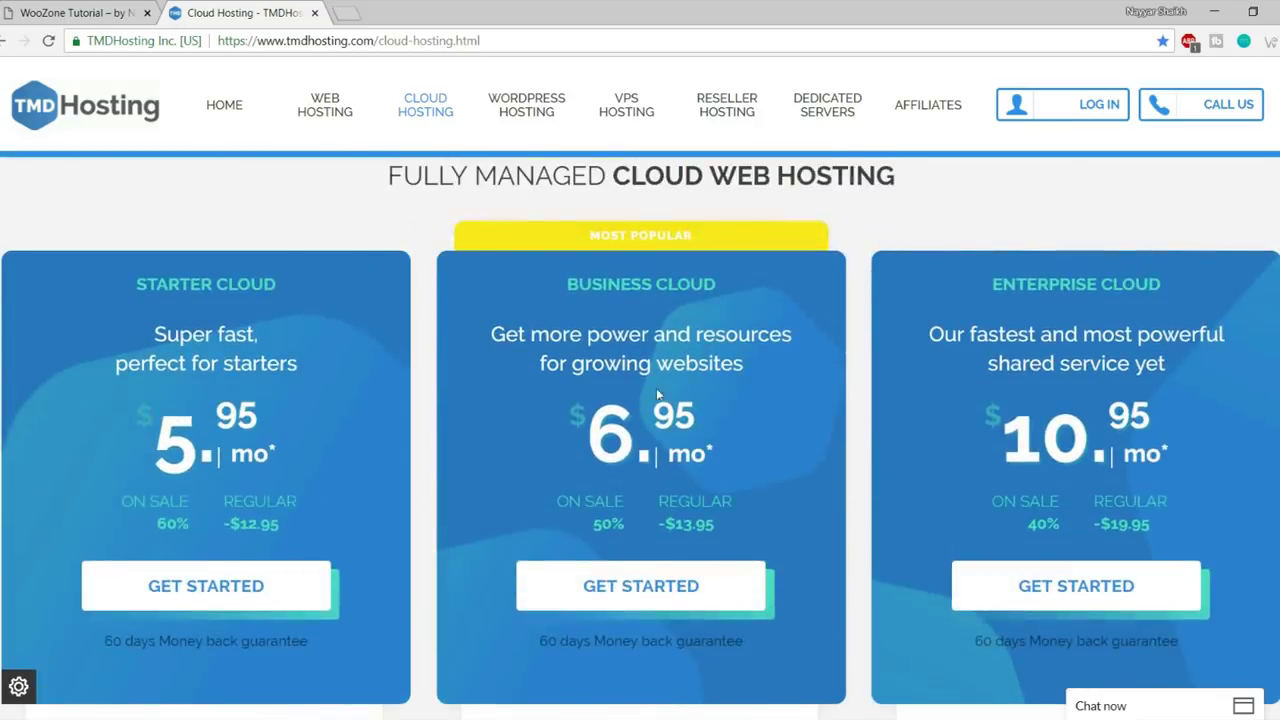
pyautogui.scroll(-5, 658, 395)
pyautogui.moveTo(787, 467); pyautogui.dragTo(575, 460)
pyautogui.click(634, 460)
pyautogui.scroll(5, 634, 471)
pyautogui.moveTo(554, 303); pyautogui.dragTo(708, 298)
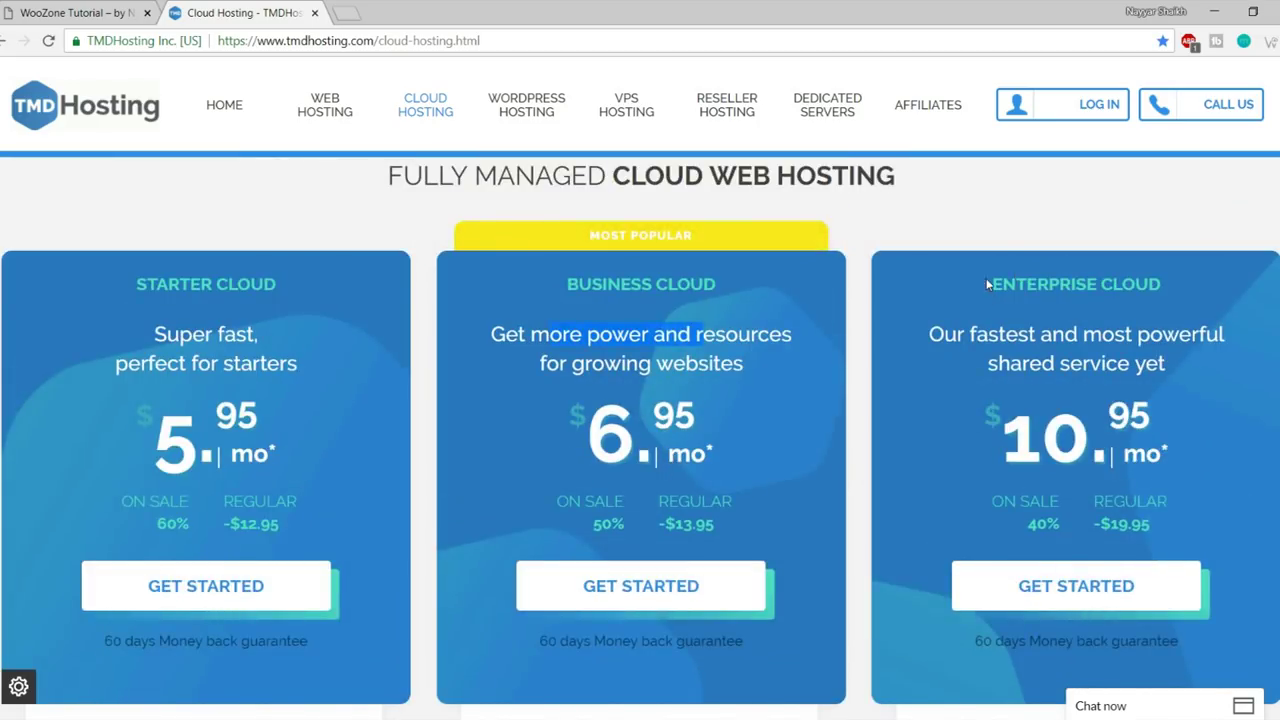
pyautogui.moveTo(988, 286); pyautogui.dragTo(1202, 284)
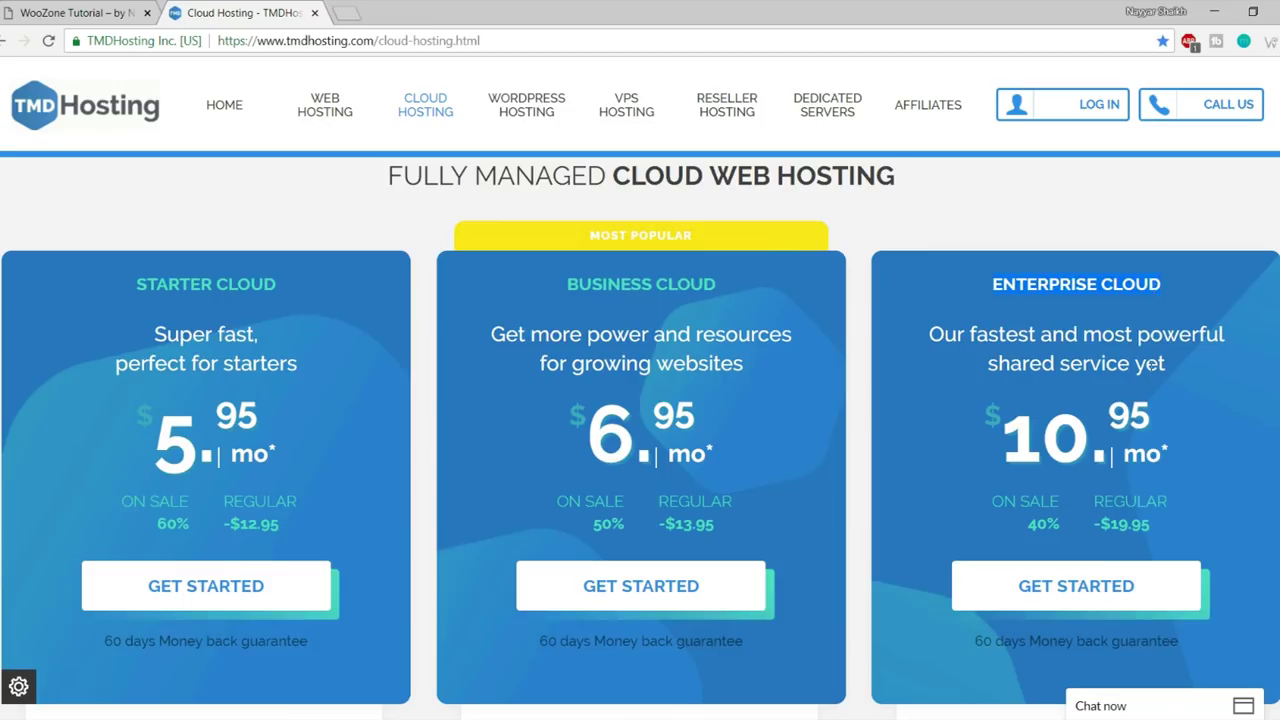
pyautogui.scroll(-2, 1140, 377)
pyautogui.scroll(2, 983, 300)
pyautogui.scroll(-1, 1233, 367)
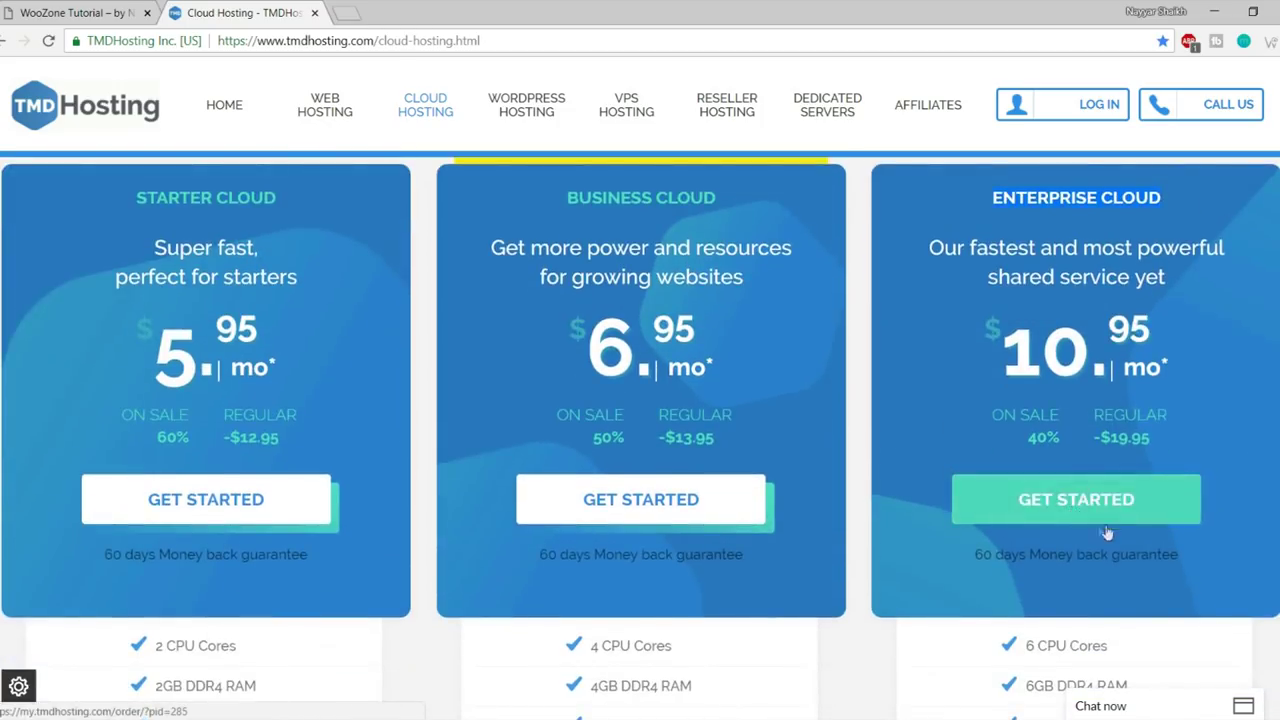
pyautogui.click(1083, 520)
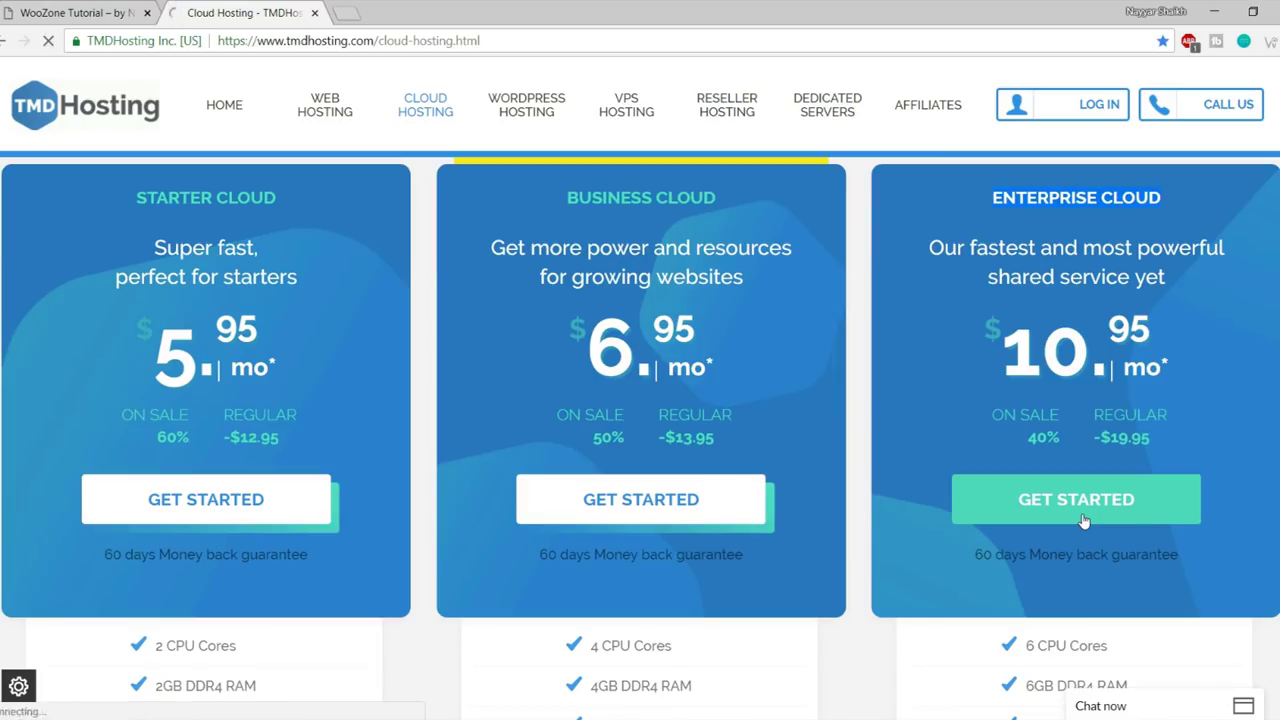
# Enter domainnameforfreeee as the Enterprise Cloud free domain, keep the .com extension, and proceed.
pyautogui.scroll(-2, 1202, 430)
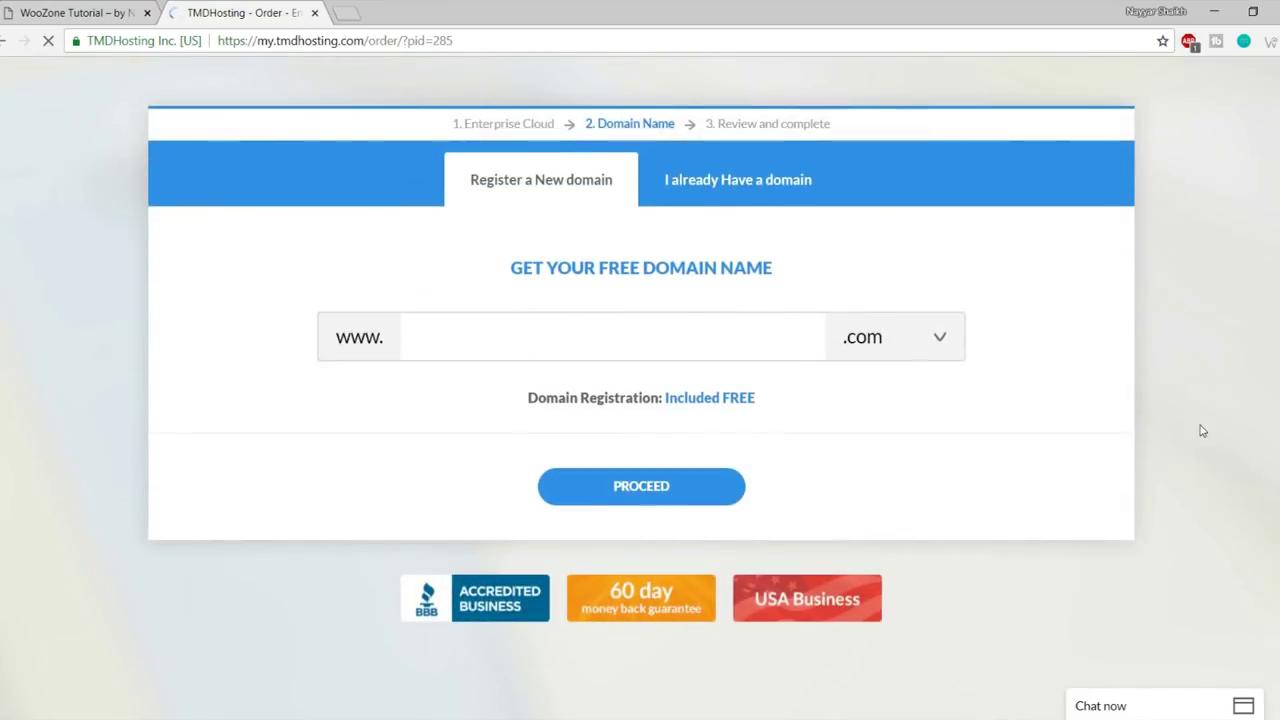
pyautogui.click(580, 331)
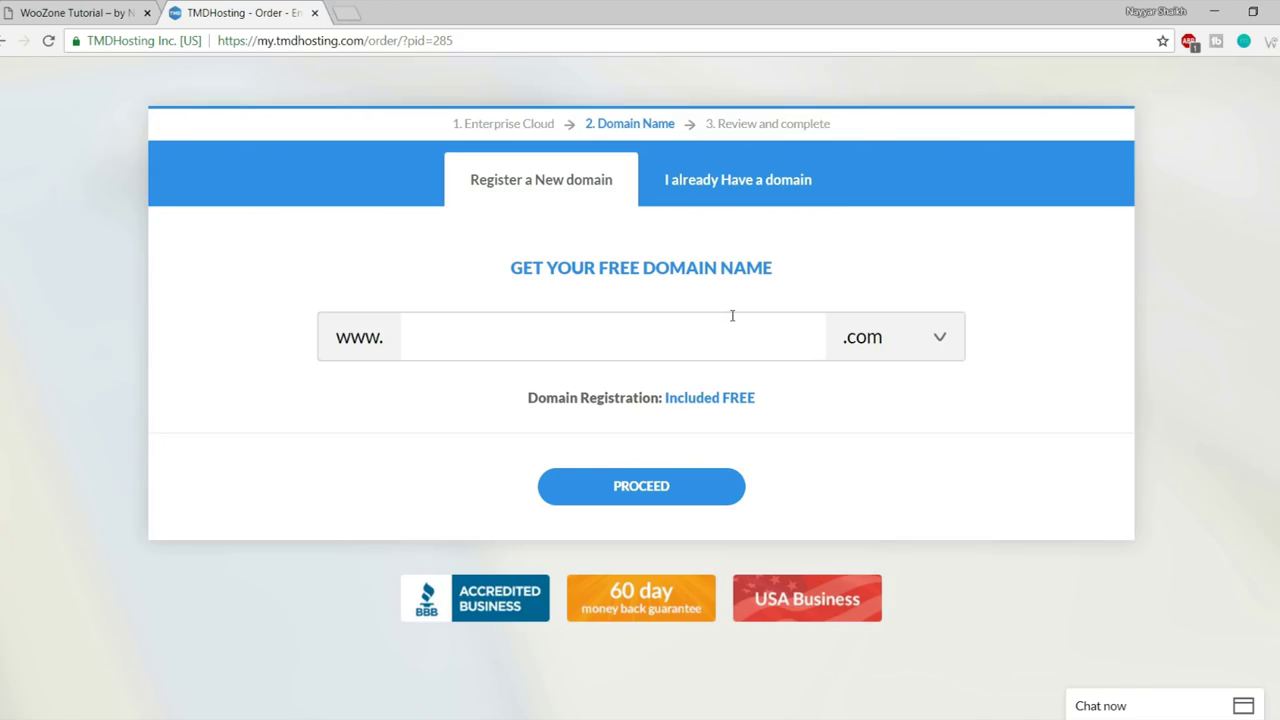
pyautogui.write('domainnameforfreeee')
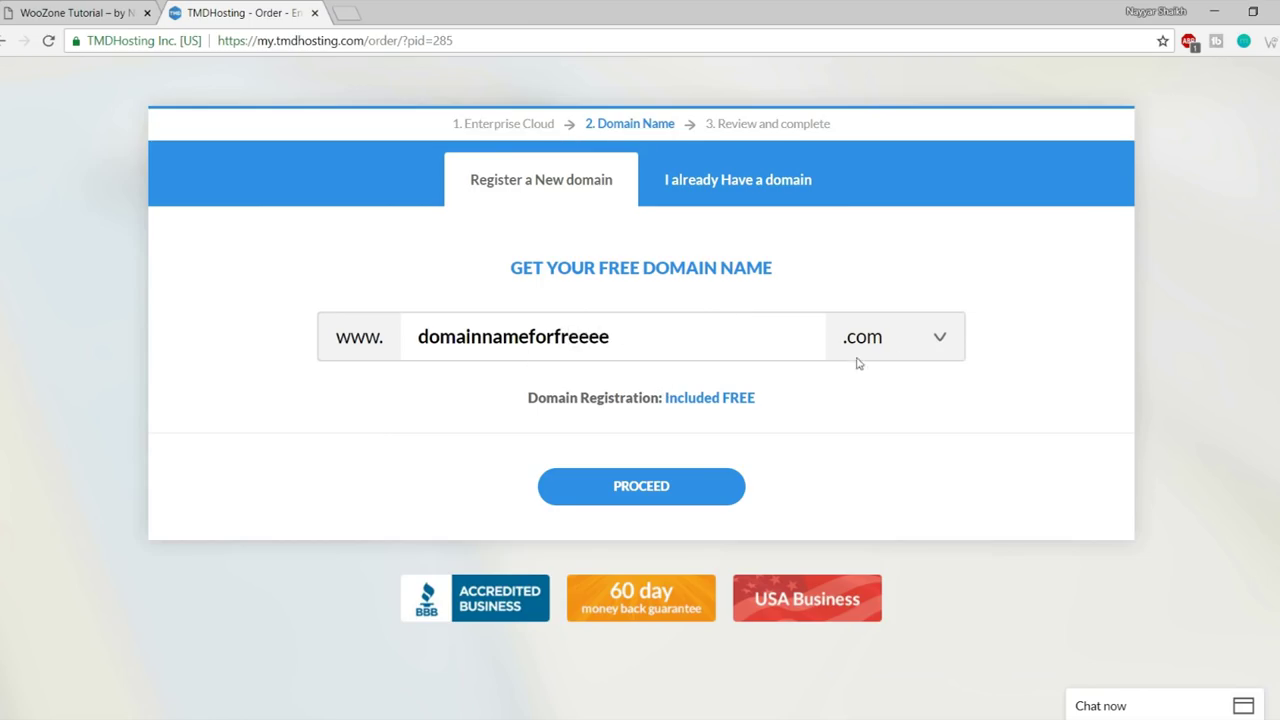
pyautogui.click(918, 346)
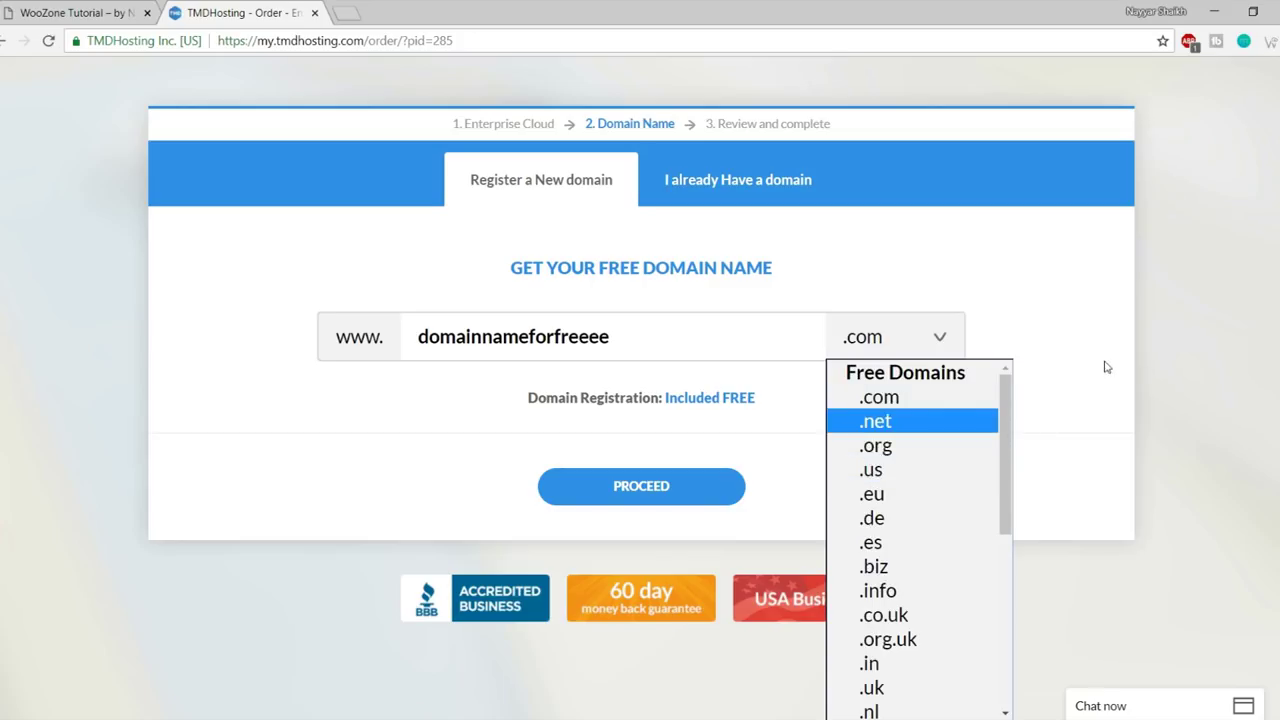
pyautogui.scroll(-5, 935, 549)
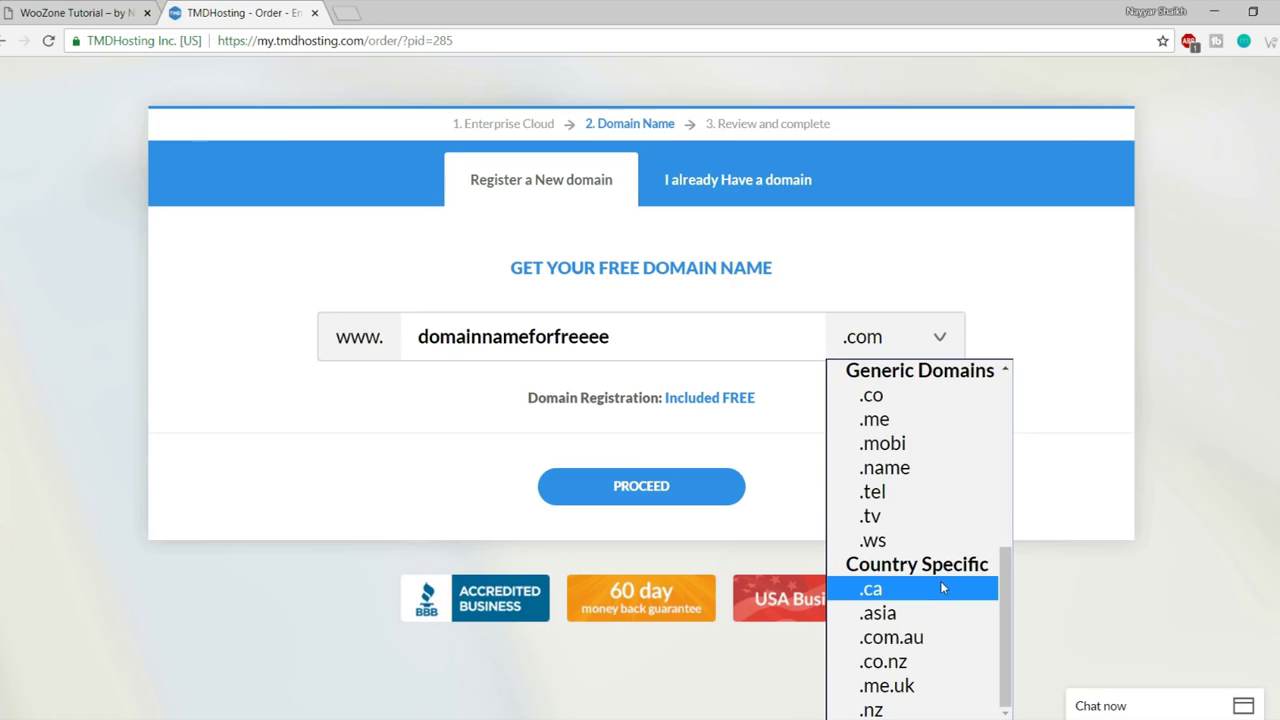
pyautogui.scroll(2, 908, 680)
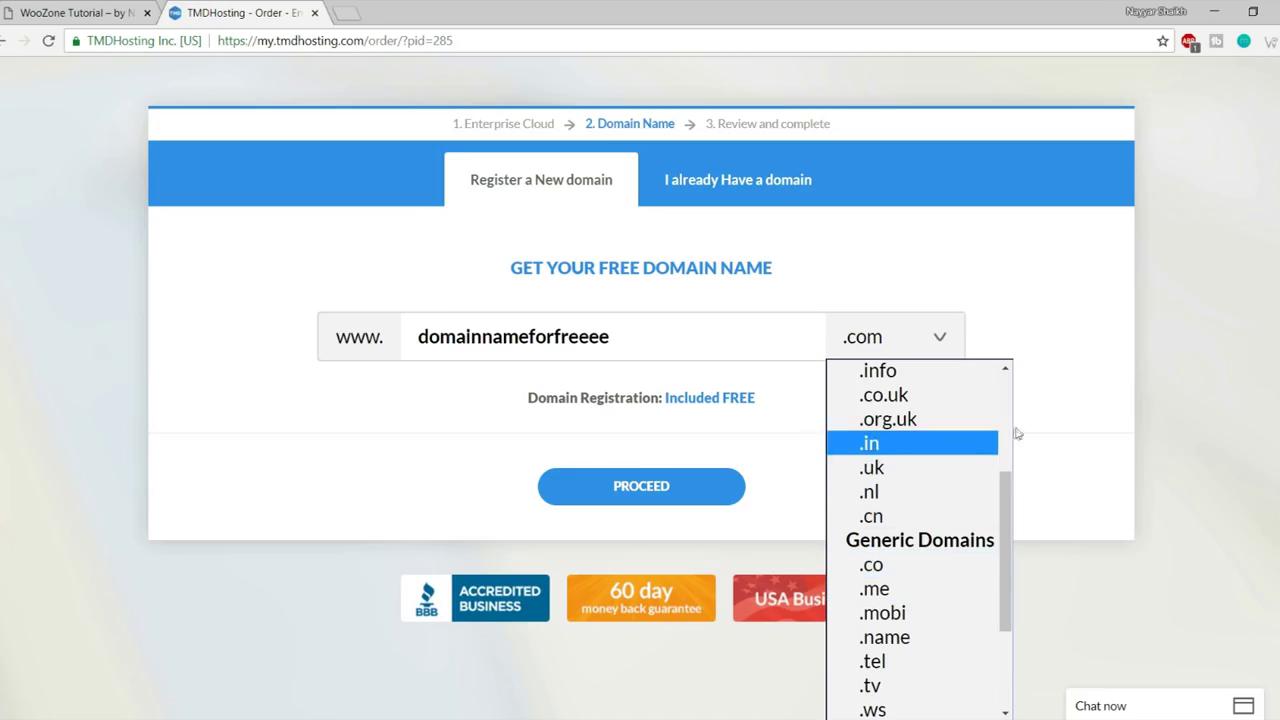
pyautogui.scroll(2, 918, 520)
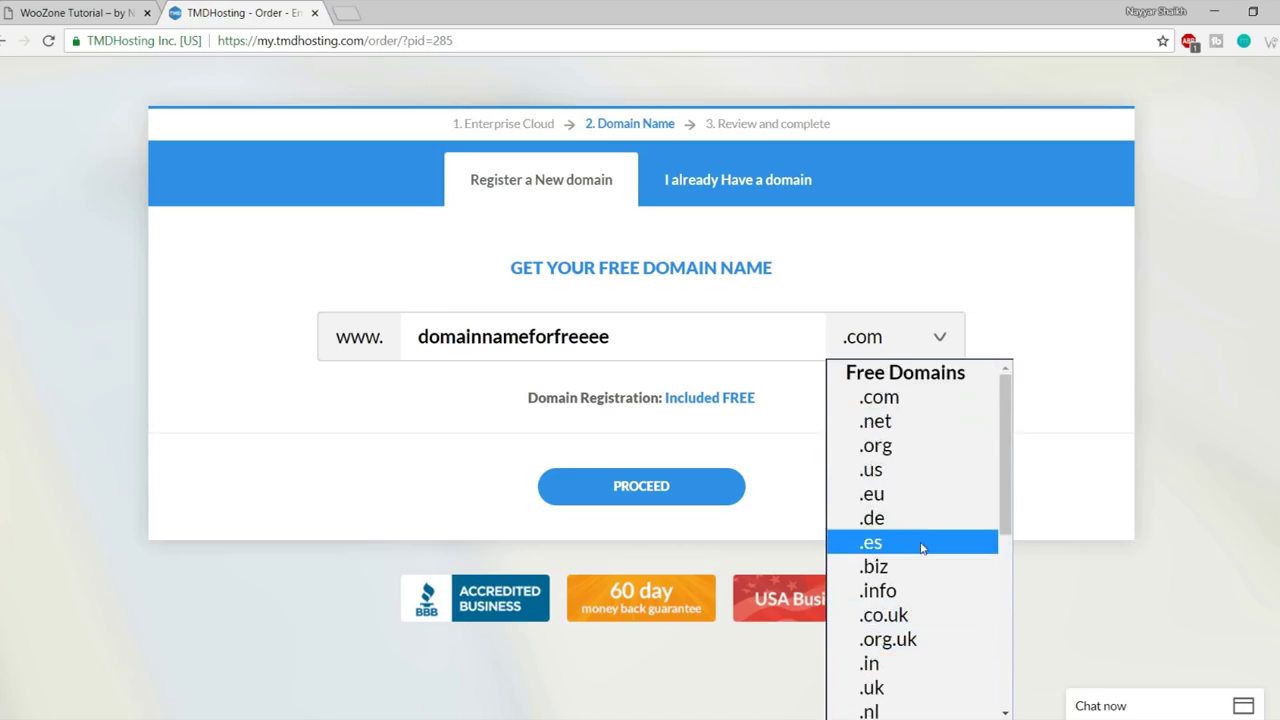
pyautogui.click(905, 406)
pyautogui.moveTo(643, 349); pyautogui.dragTo(410, 341)
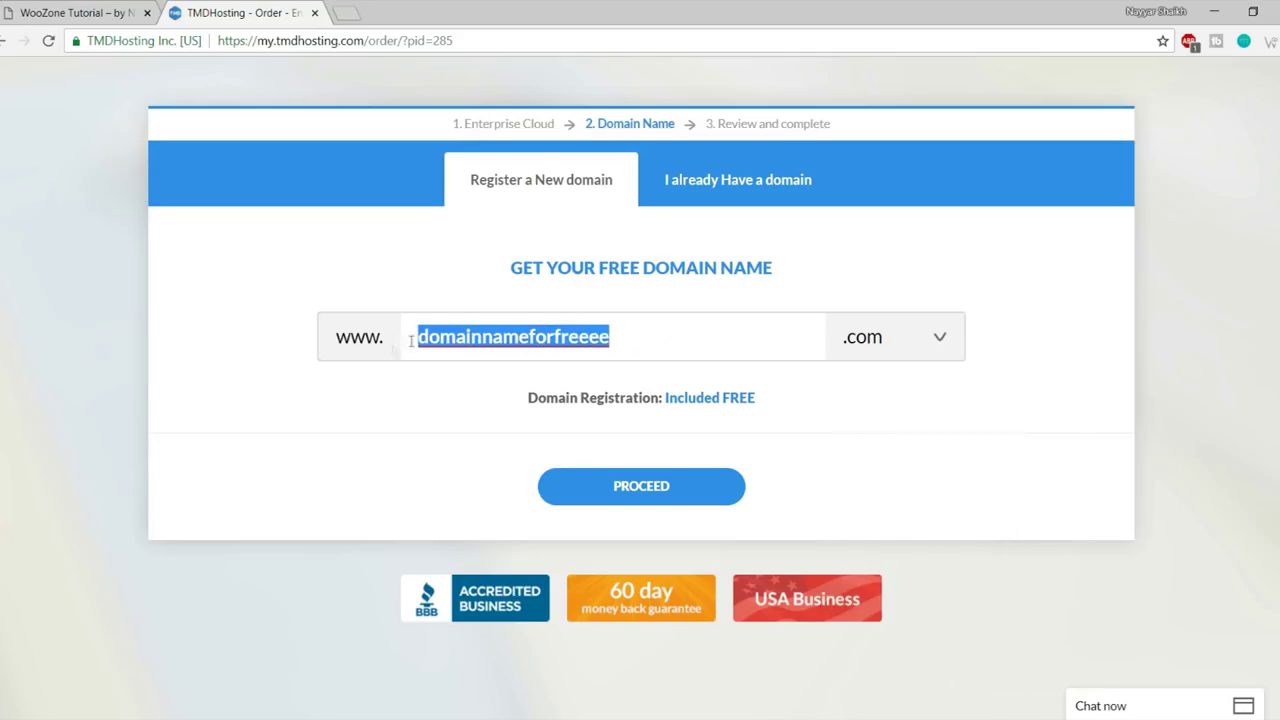
pyautogui.click(663, 486)
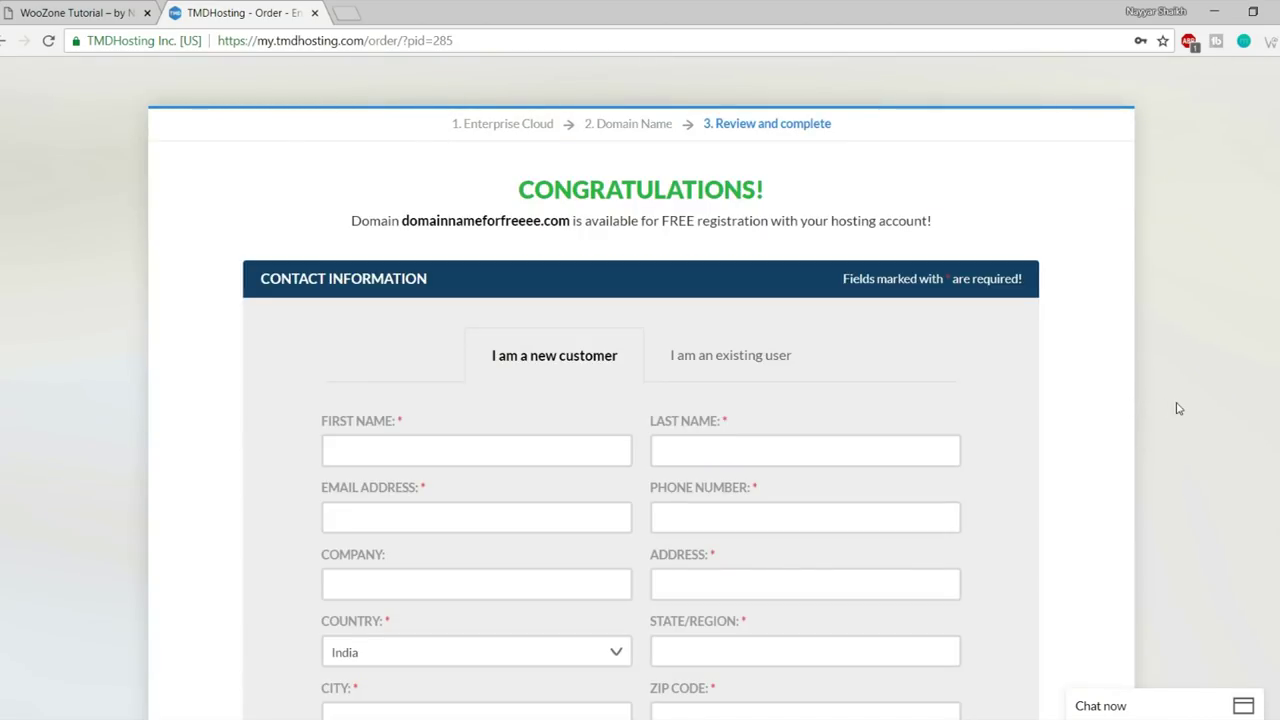
pyautogui.scroll(-3, 943, 357)
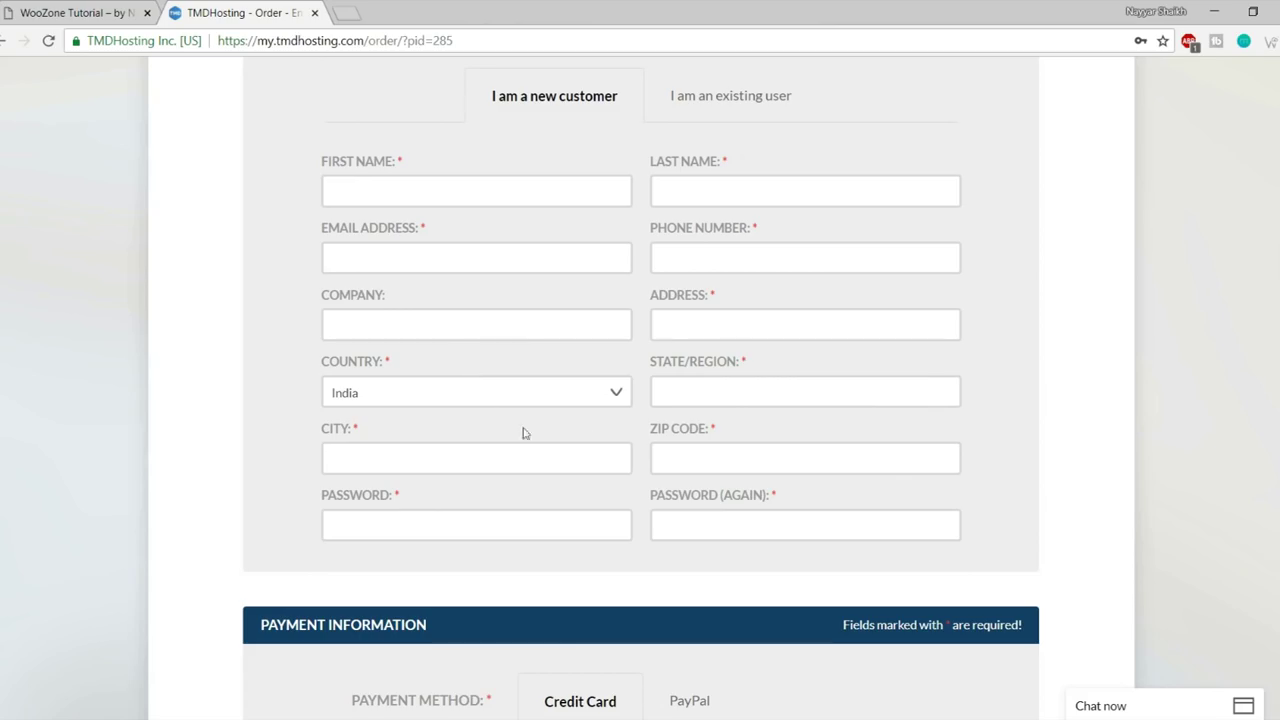
pyautogui.scroll(-2, 977, 420)
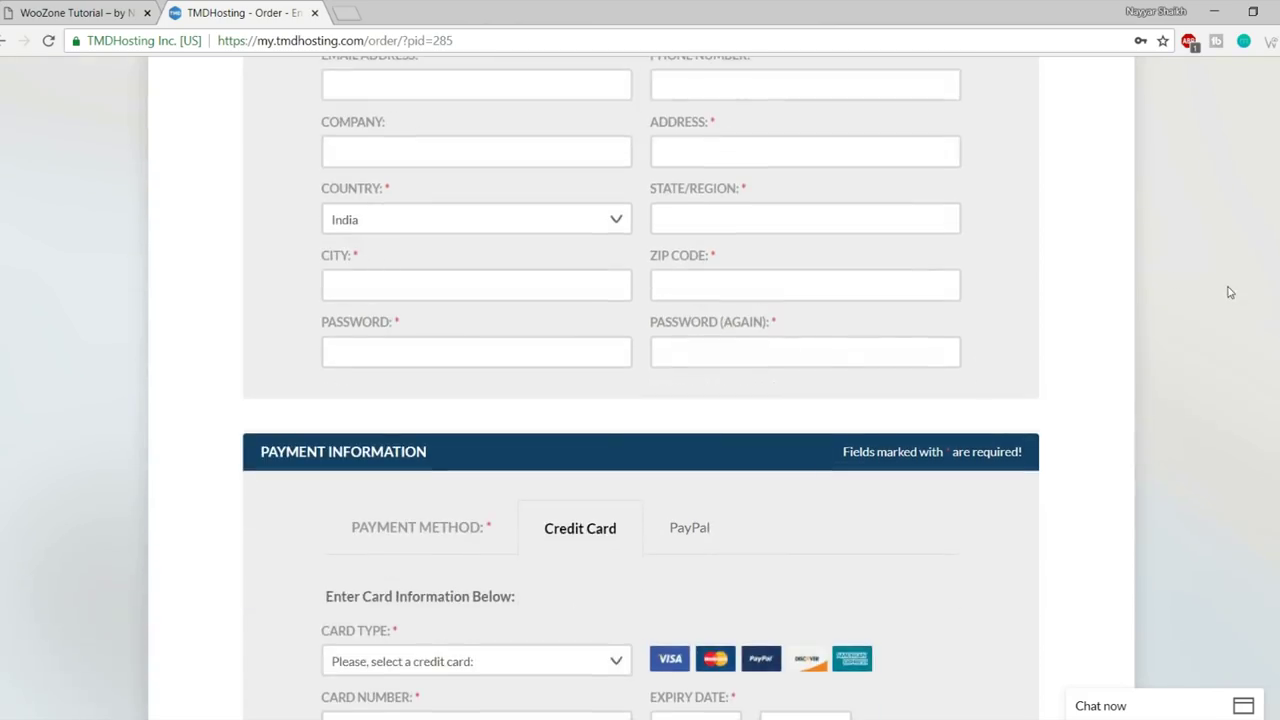
pyautogui.scroll(-4, 1229, 291)
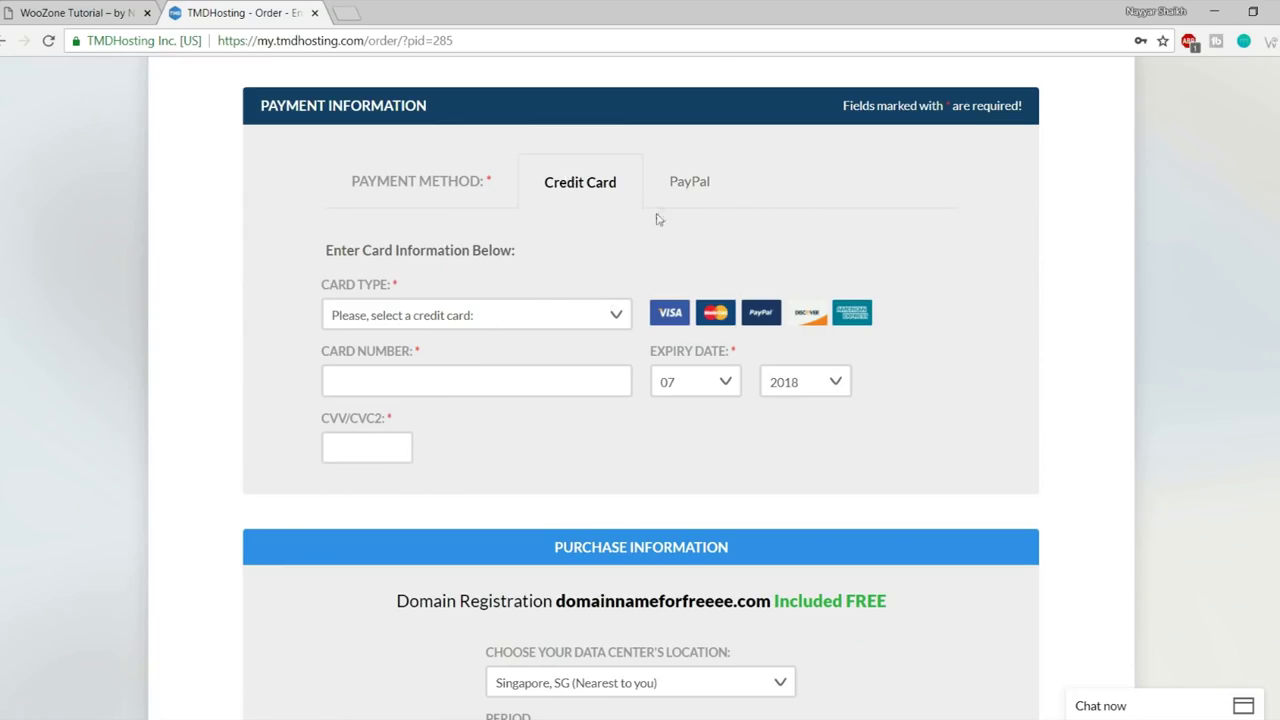
pyautogui.click(701, 190)
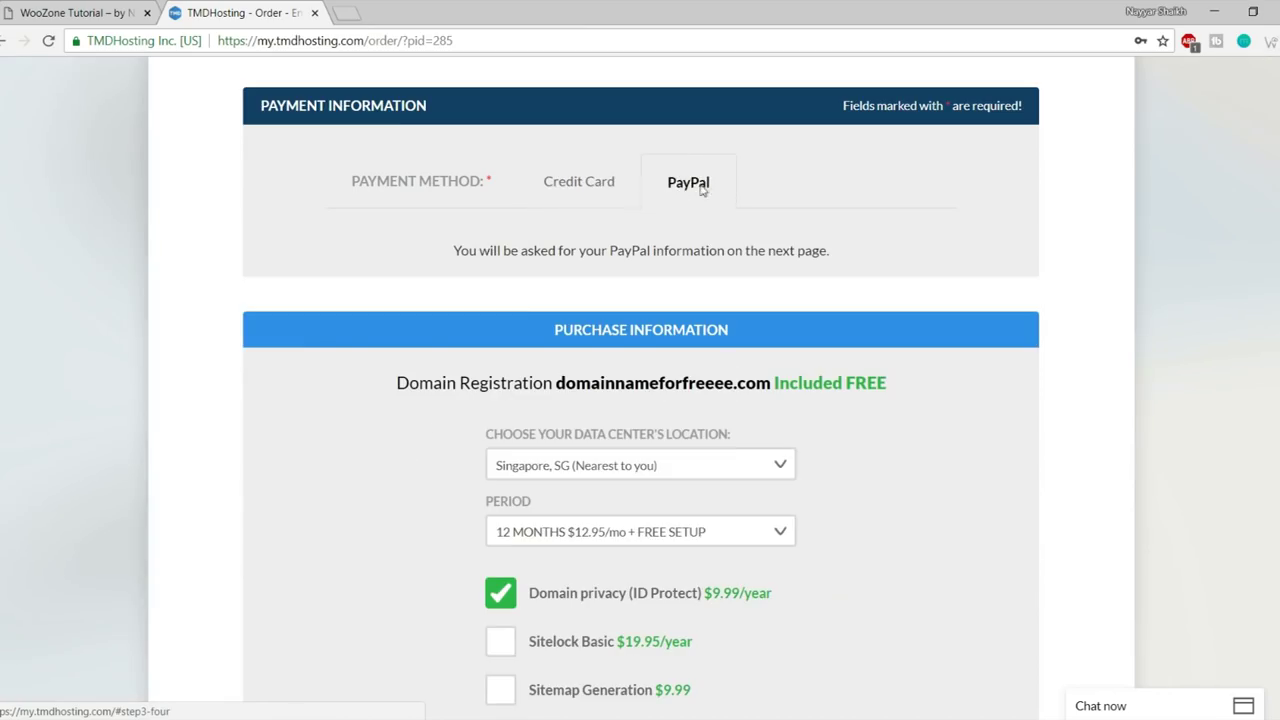
pyautogui.click(586, 194)
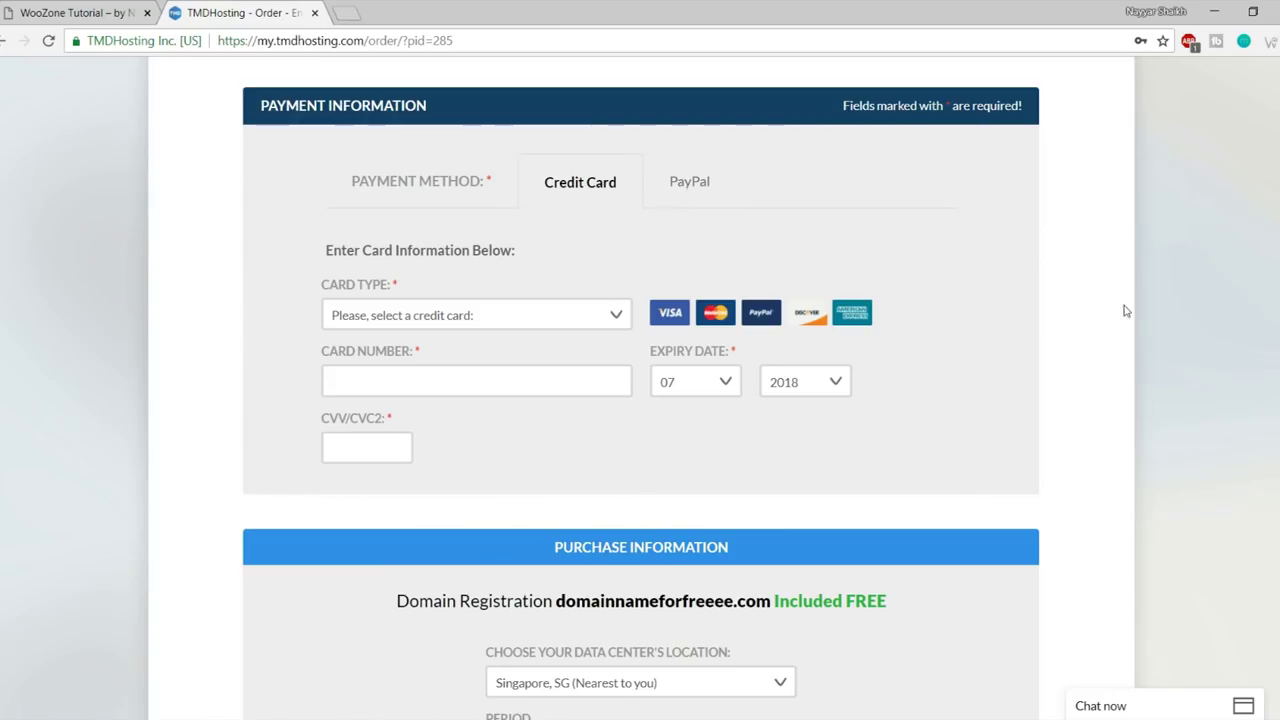
pyautogui.scroll(-3, 1126, 309)
pyautogui.scroll(-2, 1126, 309)
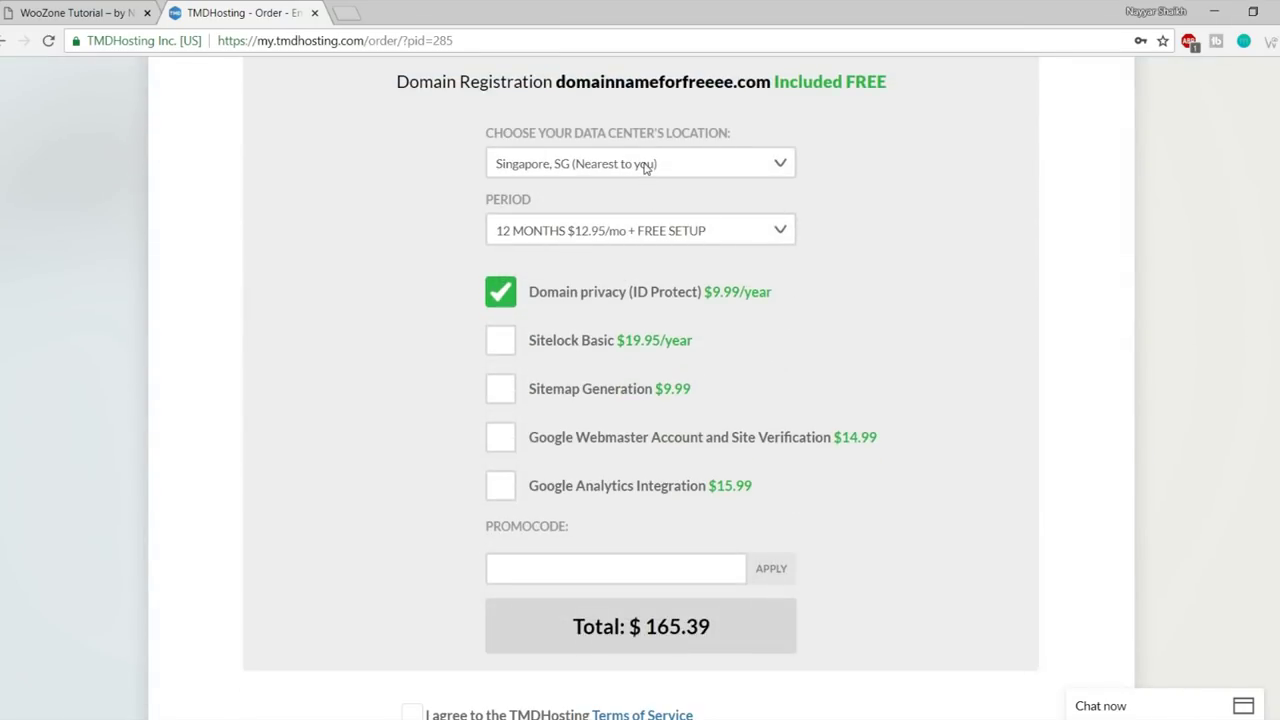
pyautogui.click(645, 165)
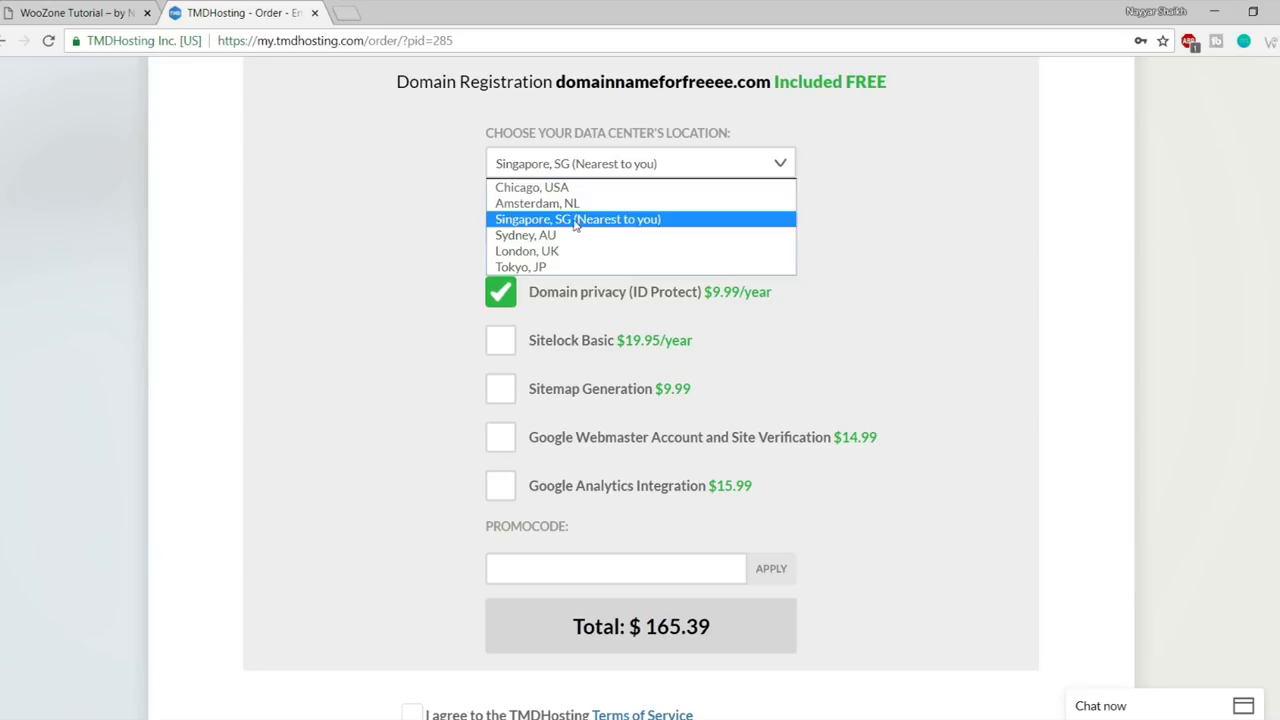
pyautogui.click(576, 222)
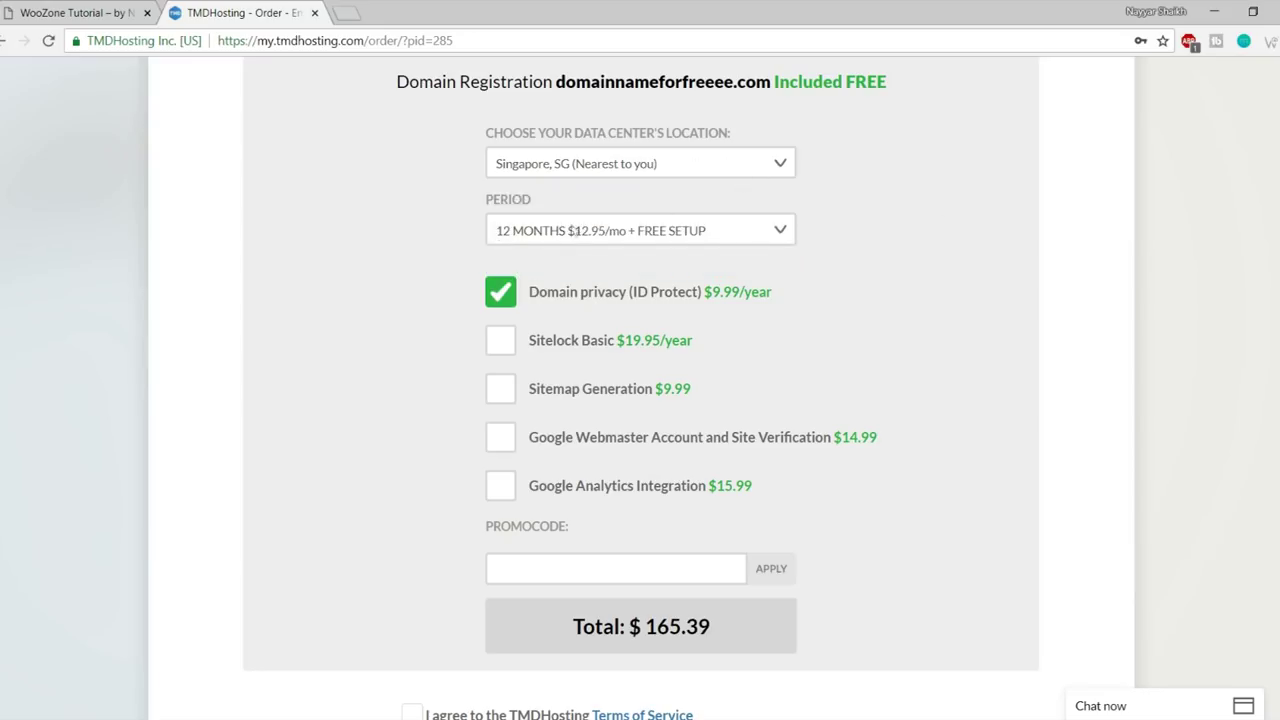
pyautogui.click(572, 232)
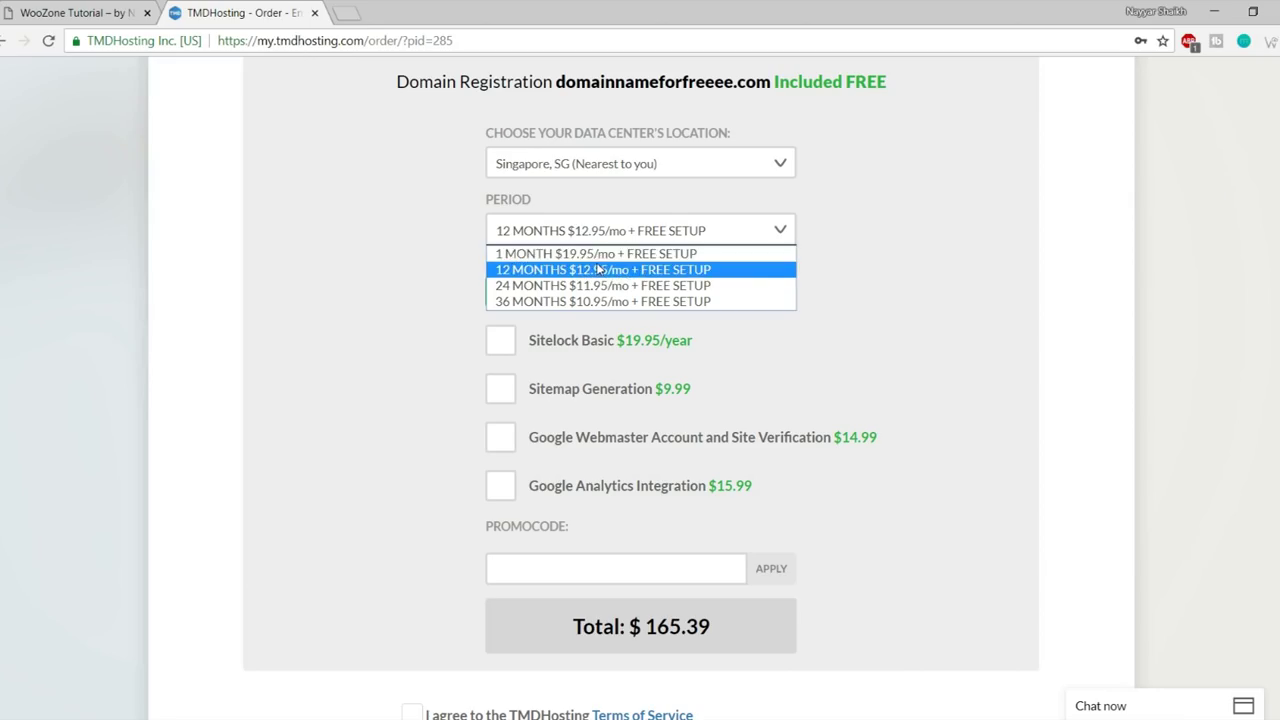
pyautogui.click(521, 273)
pyautogui.scroll(-1, 929, 269)
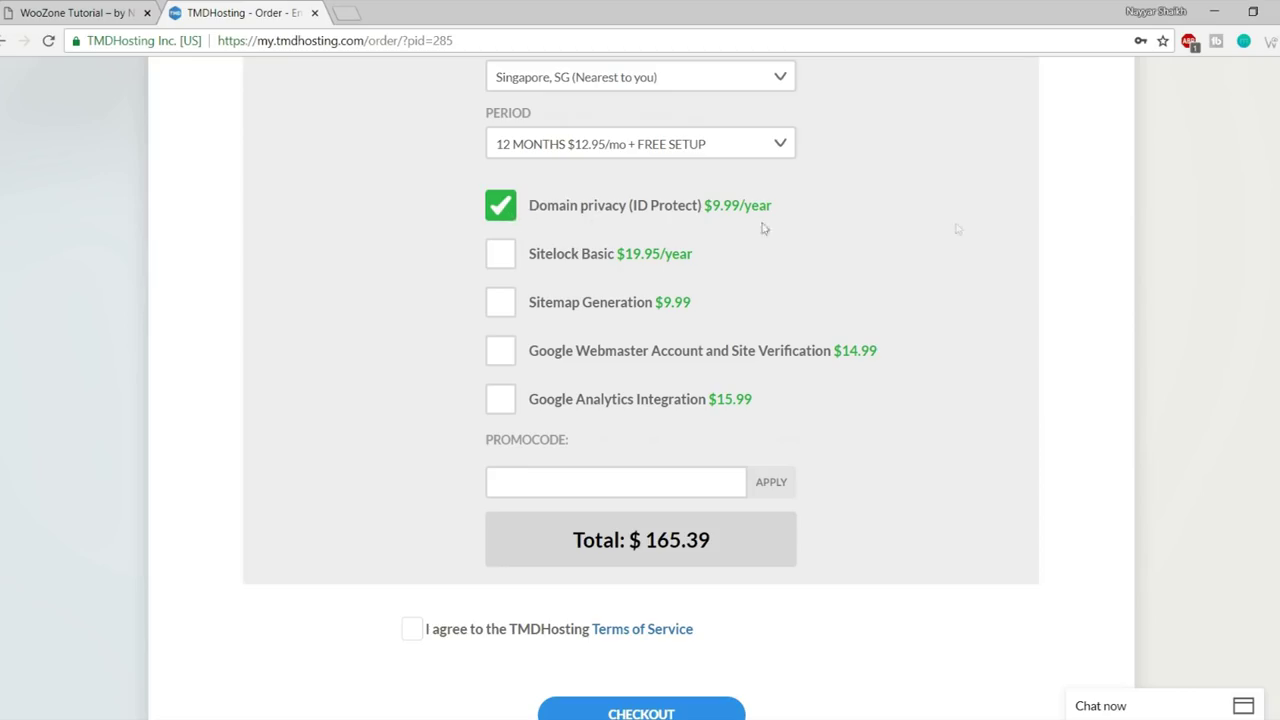
pyautogui.moveTo(712, 206); pyautogui.dragTo(749, 210)
pyautogui.click(854, 215)
# Apply the 7% promo code to bring the total to $154.51 and accept the Terms of Service.
pyautogui.scroll(-2, 855, 383)
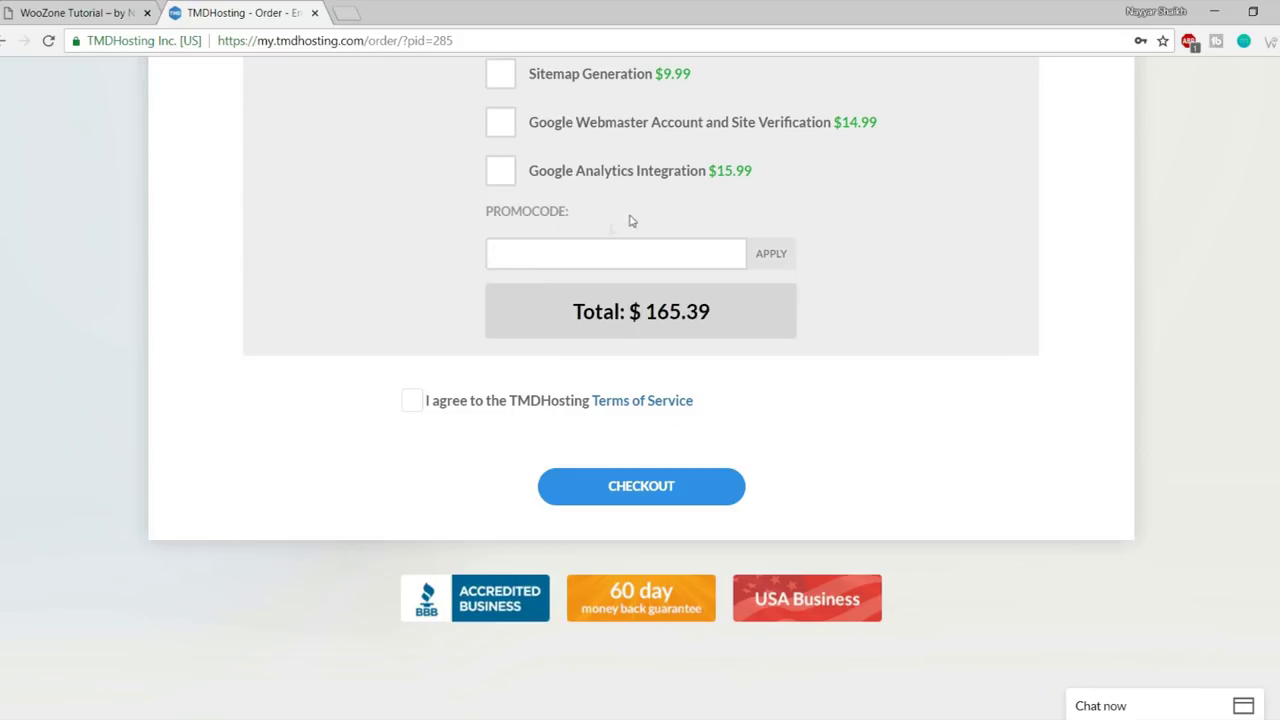
pyautogui.write('NA')
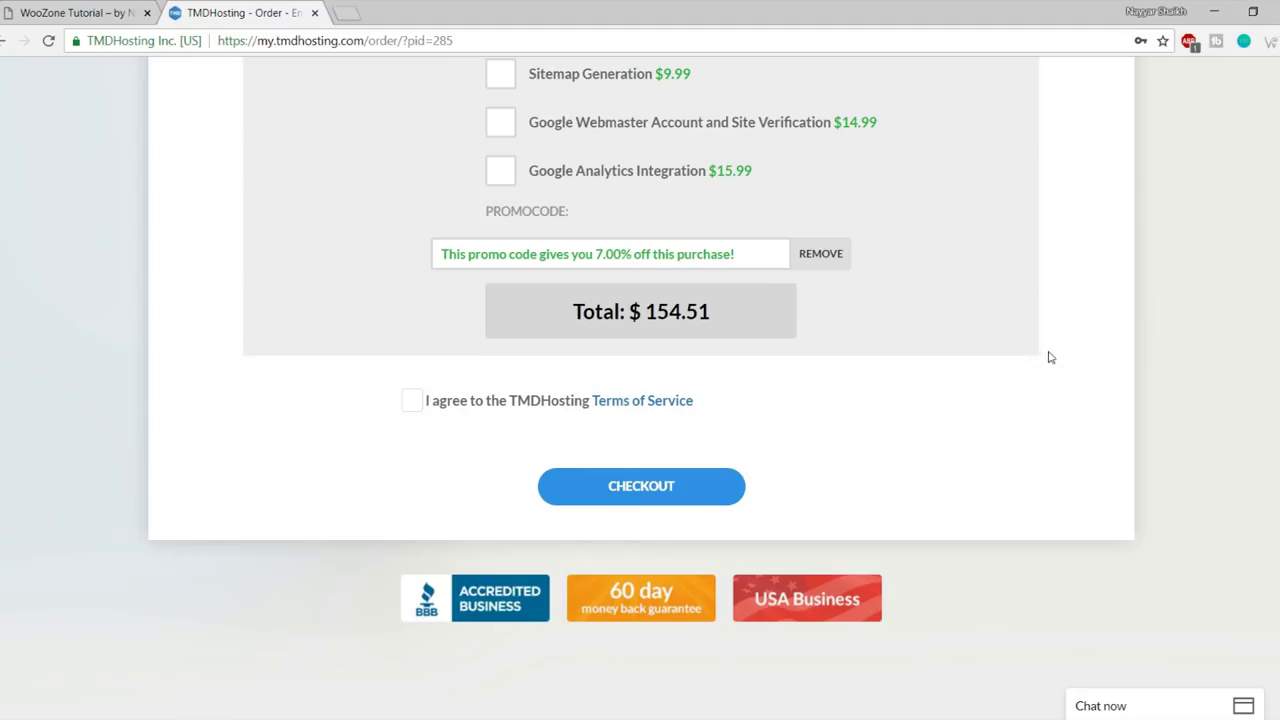
pyautogui.click(409, 404)
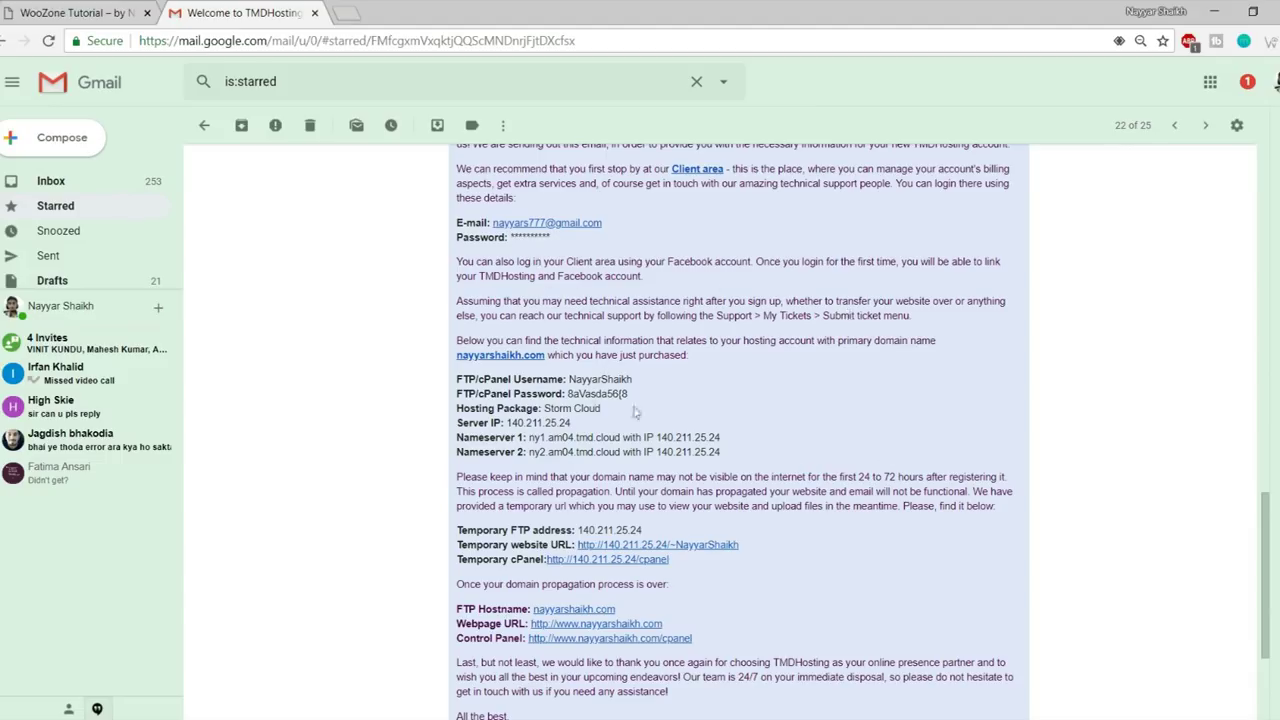
# Select the cPanel username in the welcome email and open the Control Panel link in a new tab.
pyautogui.moveTo(631, 379); pyautogui.dragTo(566, 394)
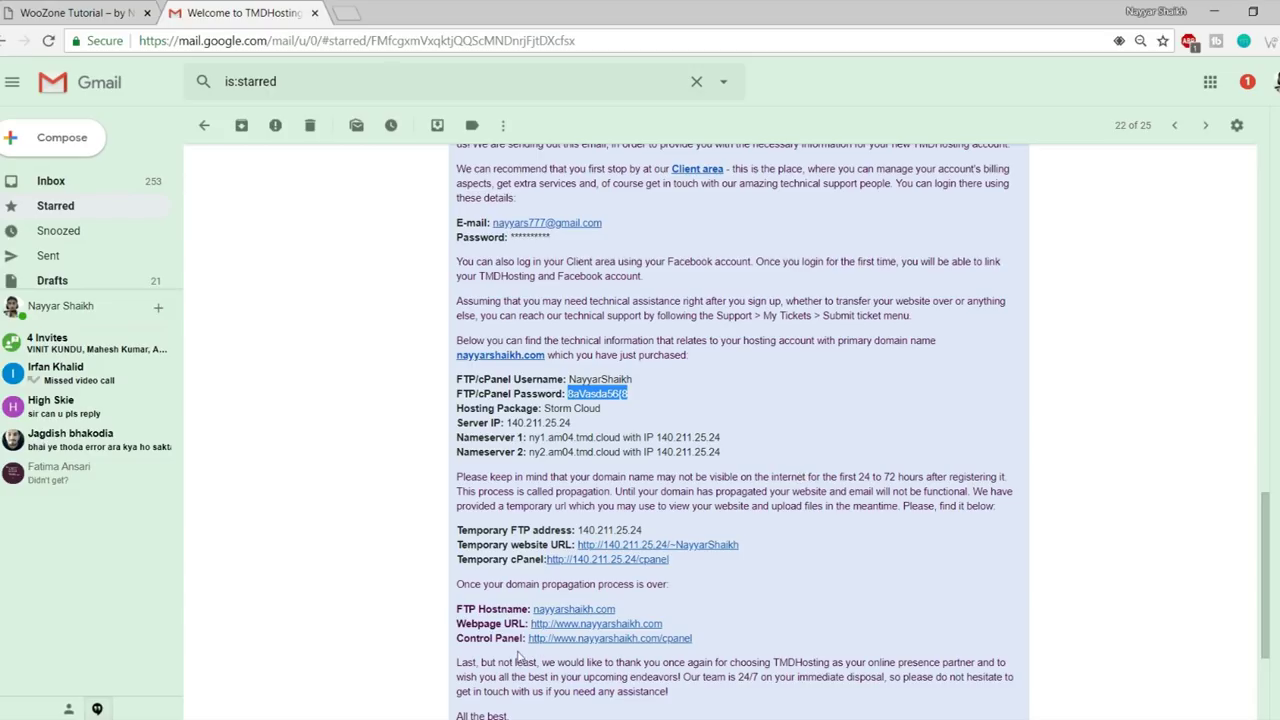
pyautogui.rightClick(575, 642)
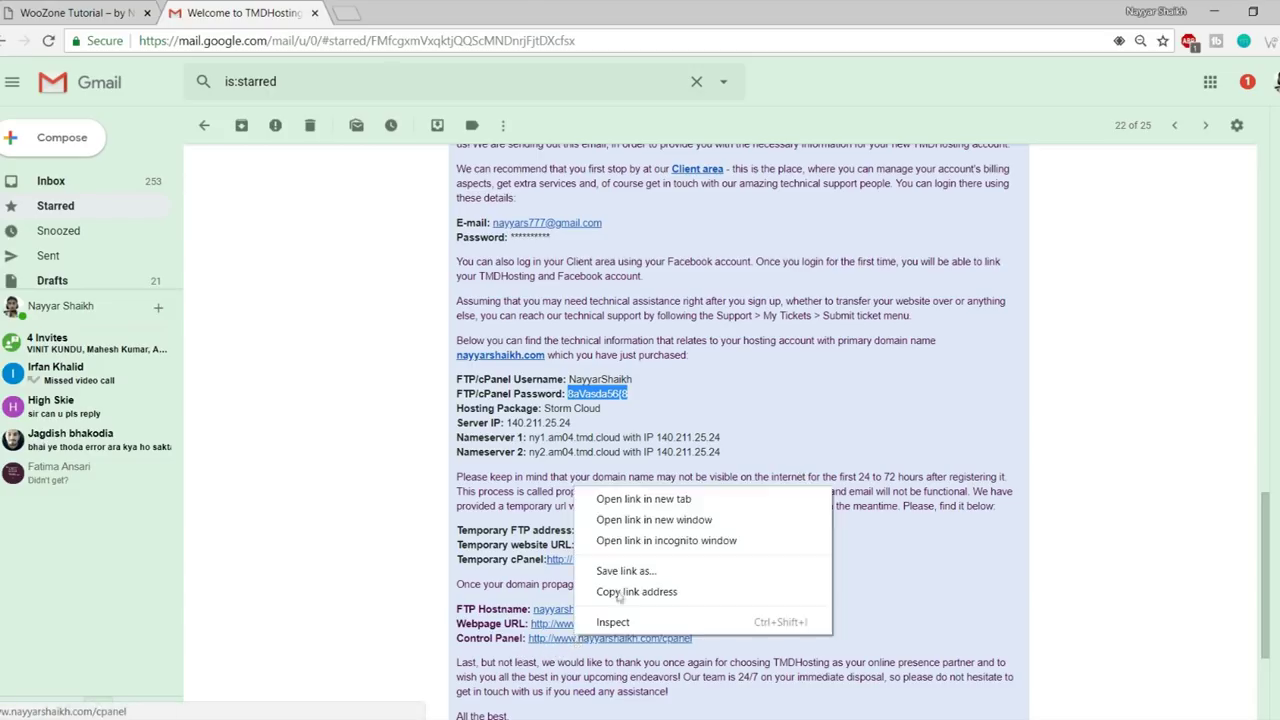
pyautogui.click(630, 496)
# Select the cPanel password in the email, then bring up saved usernames on the cPanel login page.
pyautogui.click(651, 385)
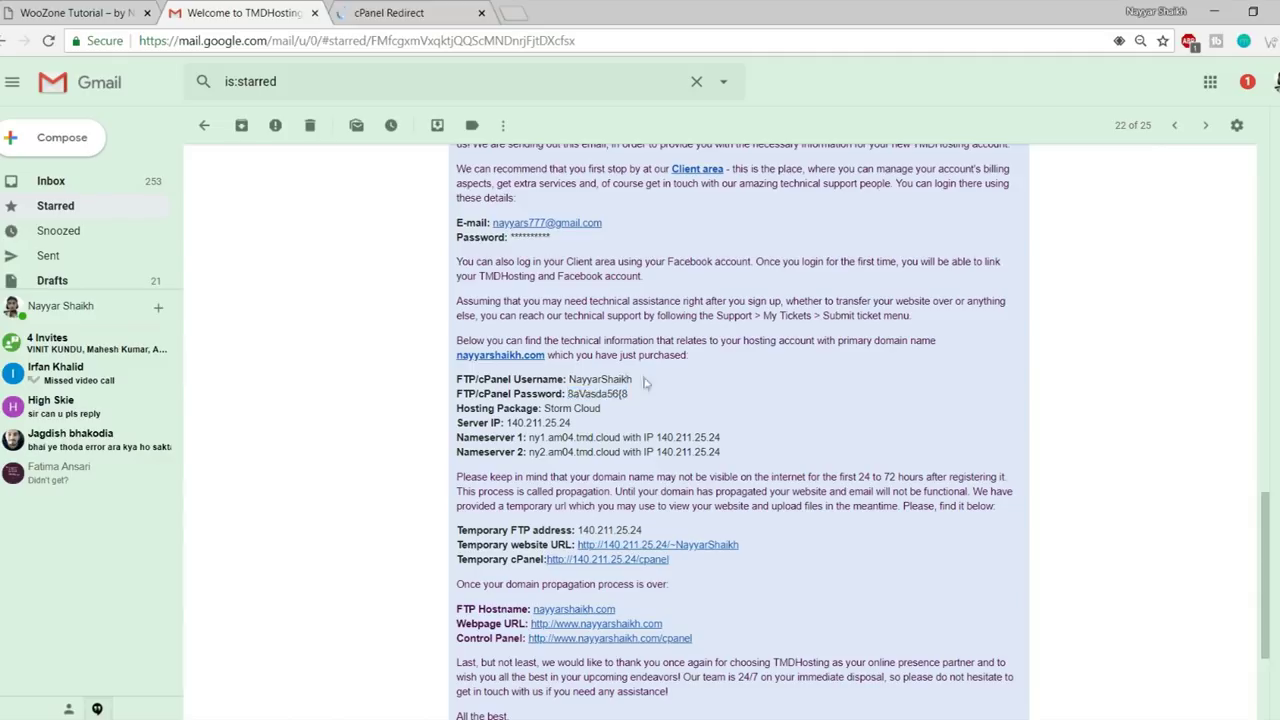
pyautogui.moveTo(563, 381)
pyautogui.mouseDown()
pyautogui.moveTo(652, 388)
pyautogui.moveTo(552, 395)
pyautogui.mouseUp()
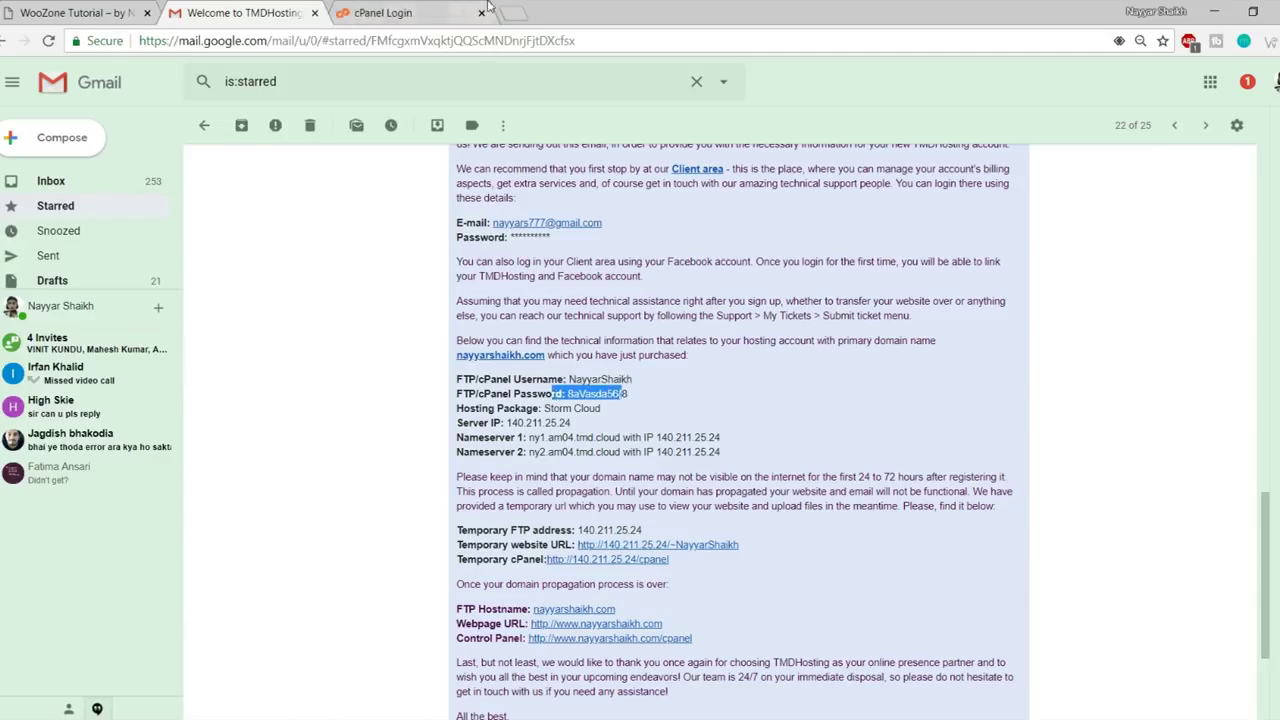
pyautogui.click(488, 8)
pyautogui.doubleClick(654, 286)
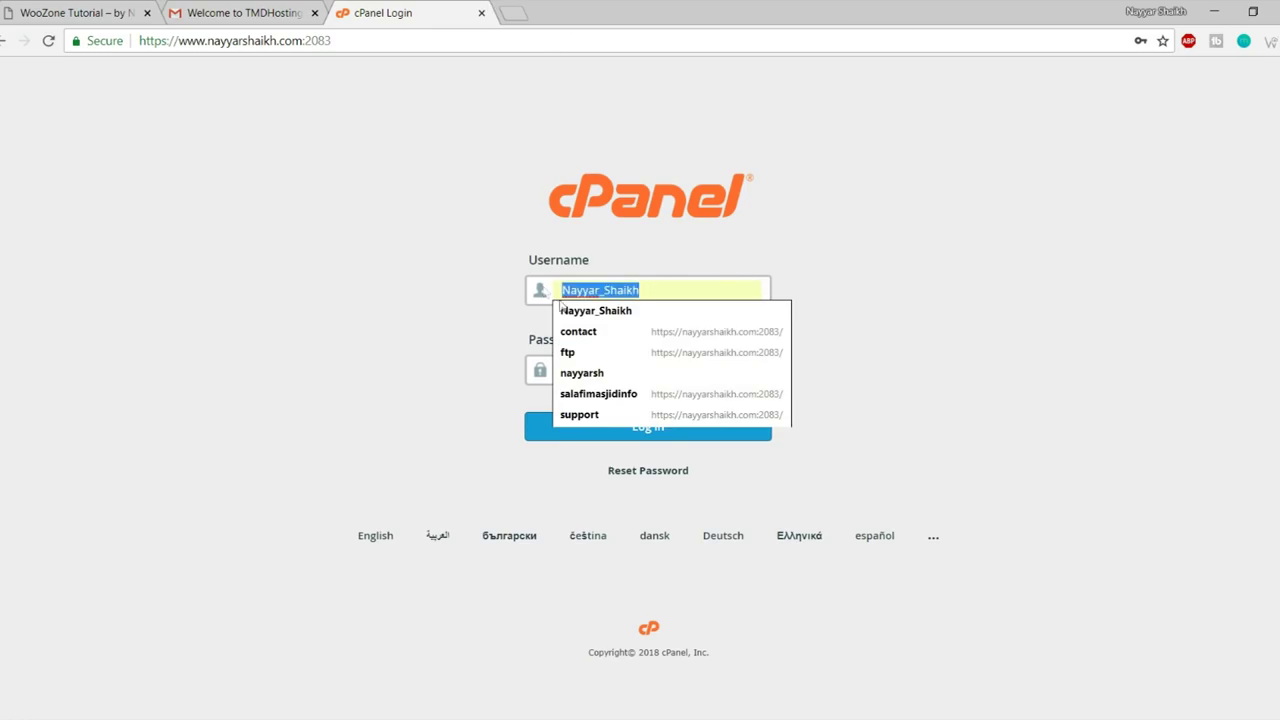
# Log in to cPanel with the saved account and launch Softaculous Apps Installer from the dashboard.
pyautogui.click(617, 373)
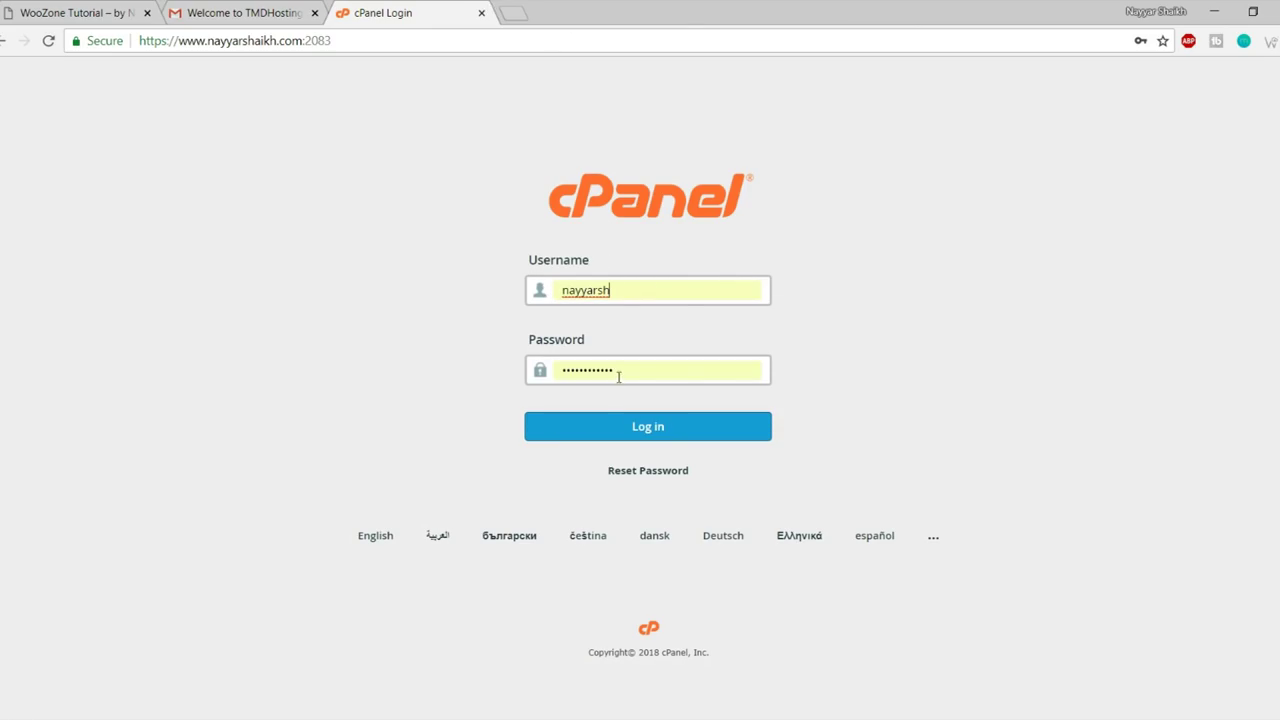
pyautogui.click(677, 437)
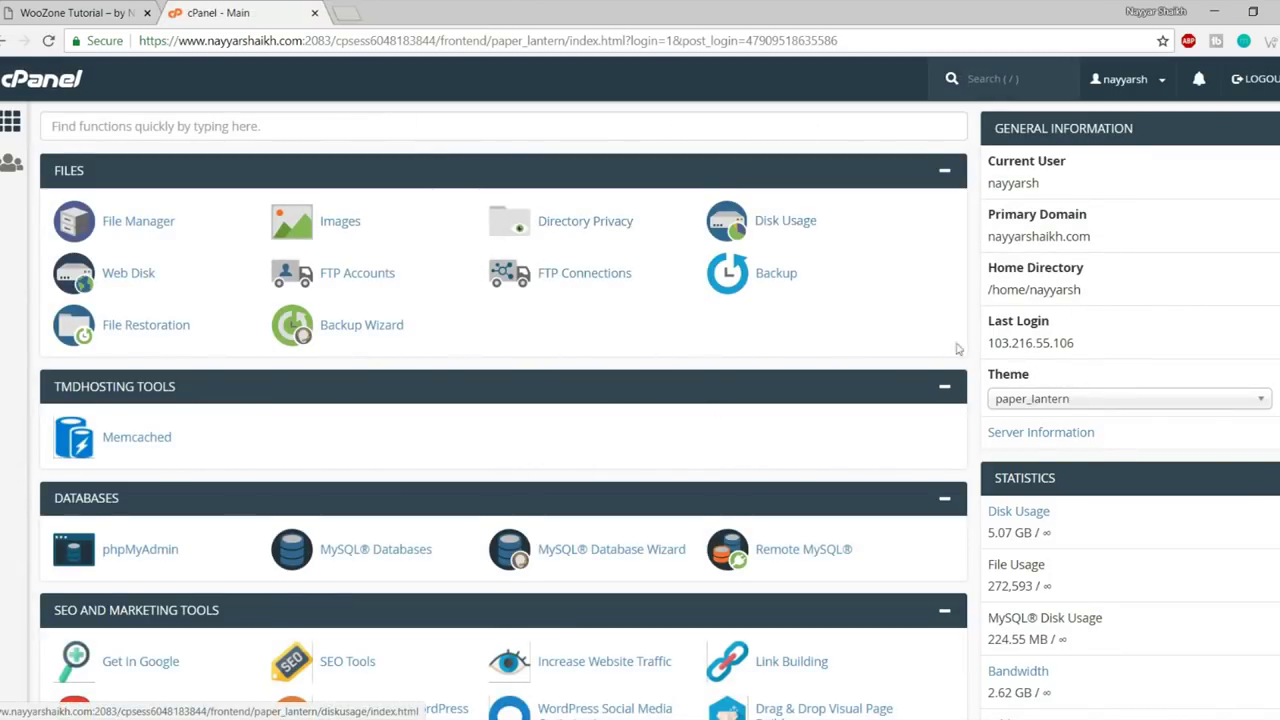
pyautogui.scroll(-6, 957, 349)
pyautogui.scroll(5, 955, 360)
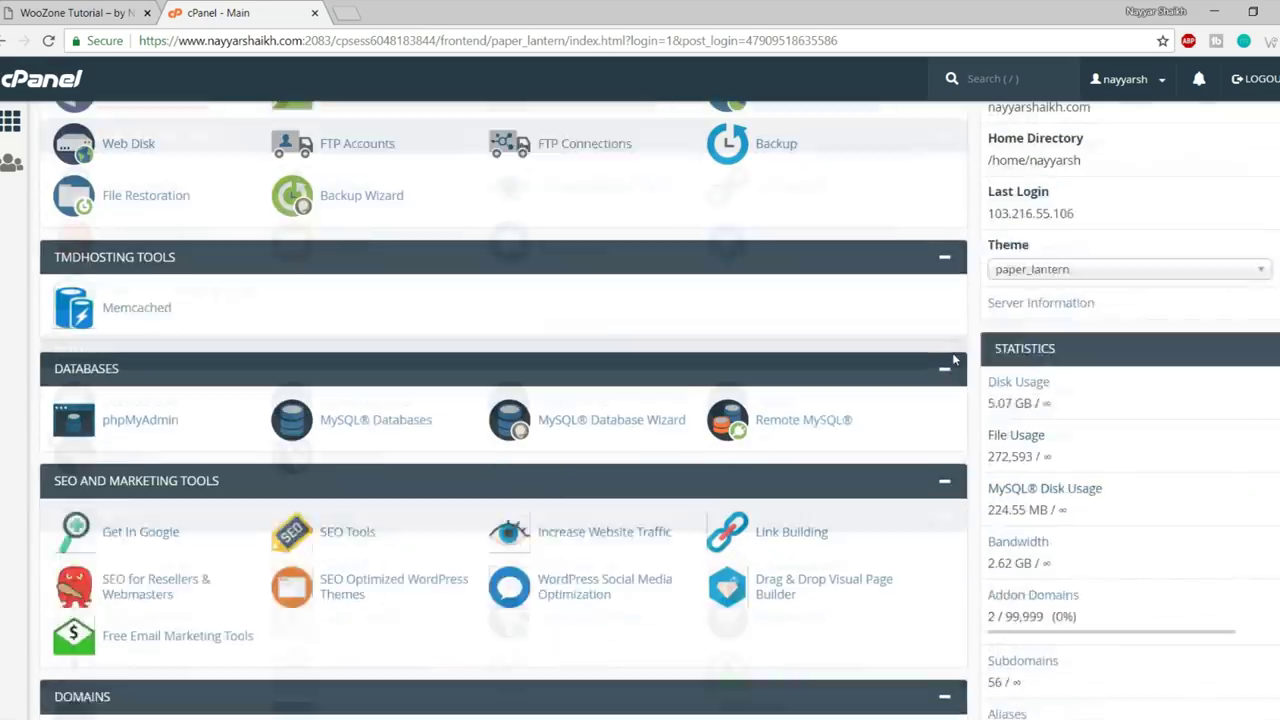
pyautogui.scroll(1, 955, 360)
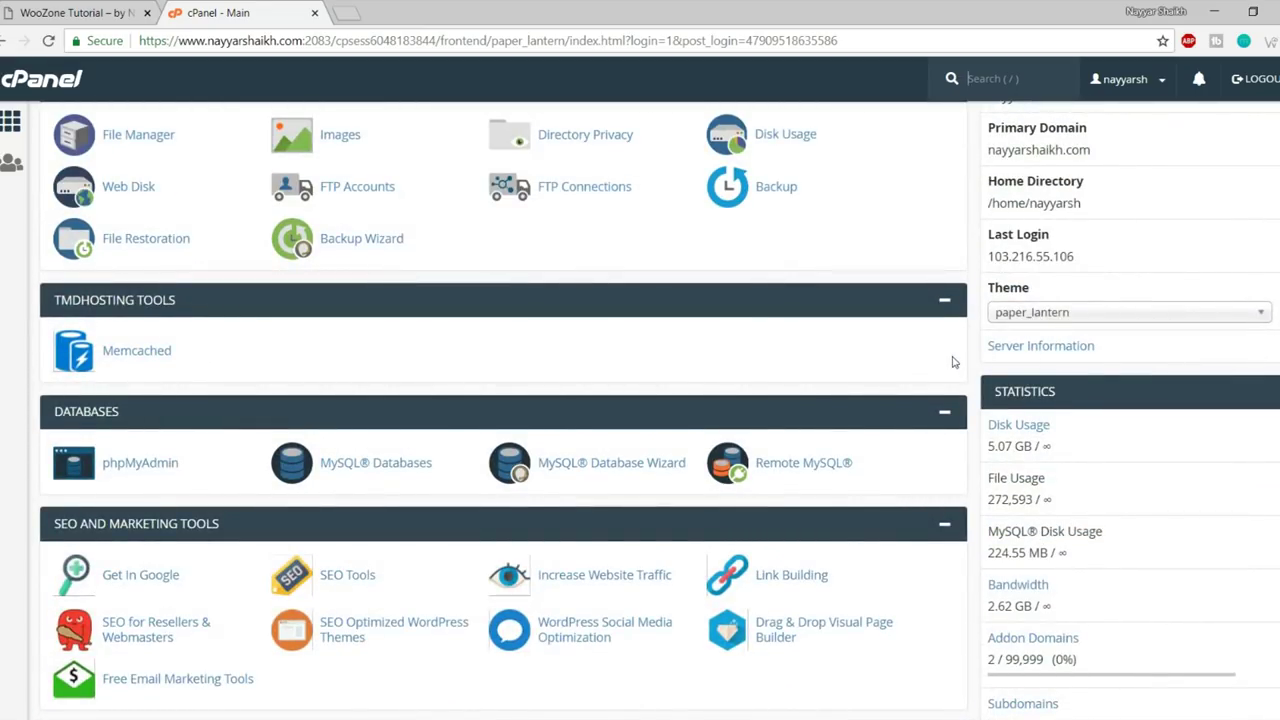
pyautogui.scroll(1, 968, 400)
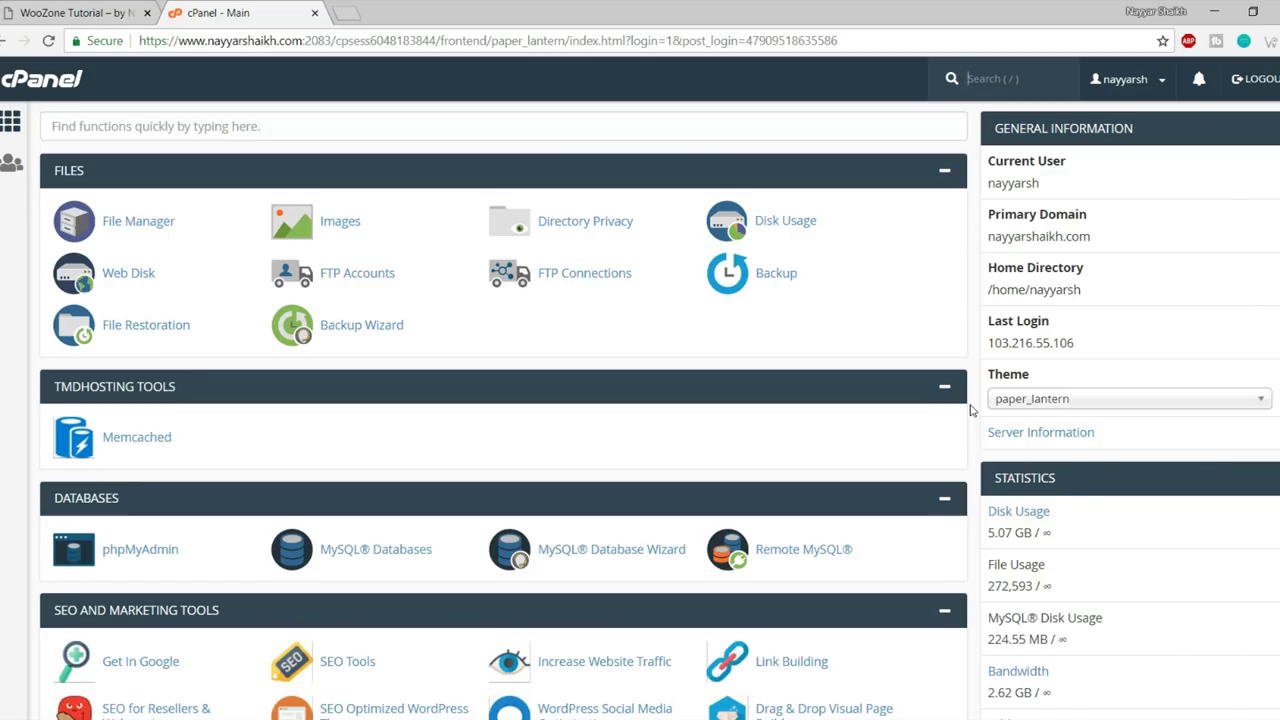
pyautogui.scroll(-15, 970, 410)
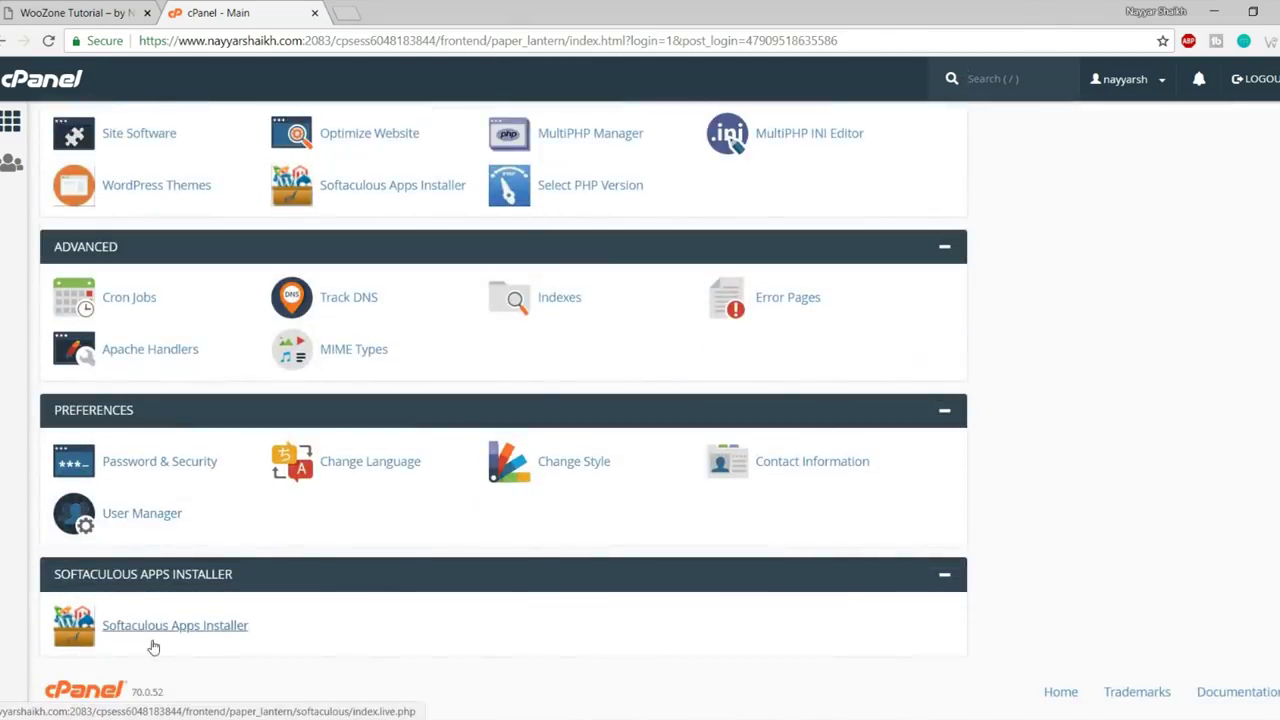
pyautogui.click(184, 627)
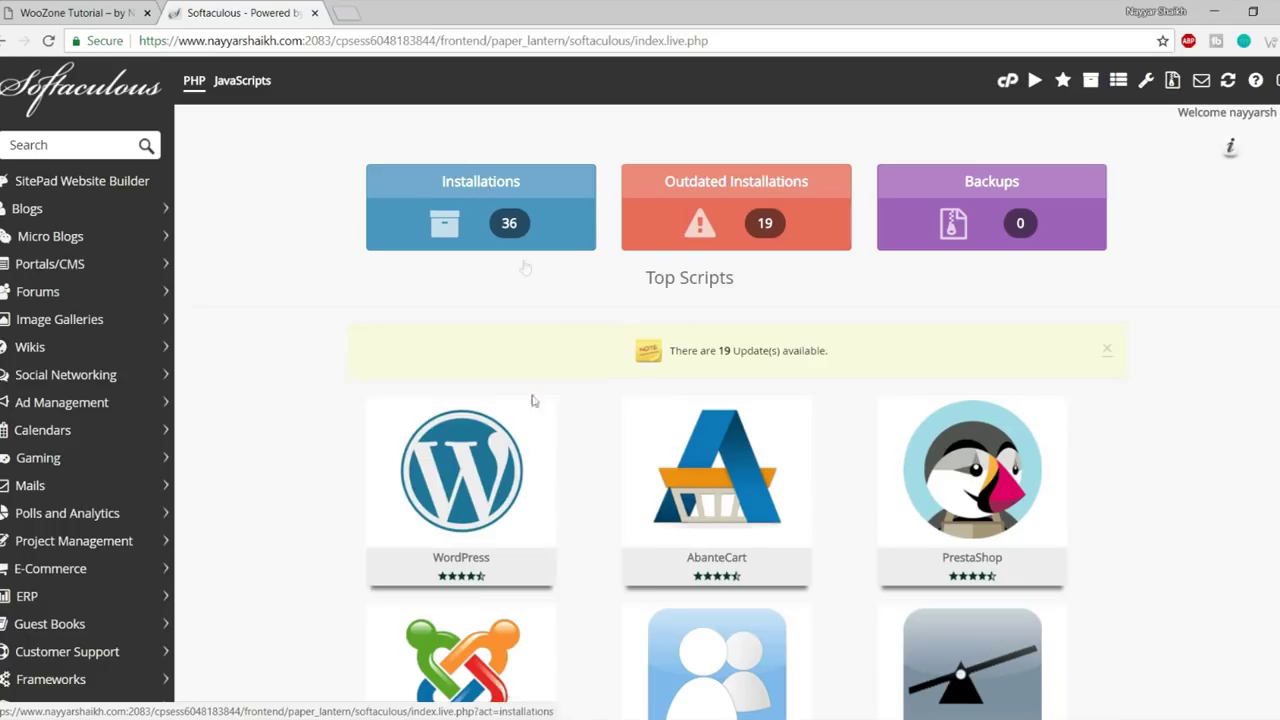
pyautogui.moveTo(531, 405)
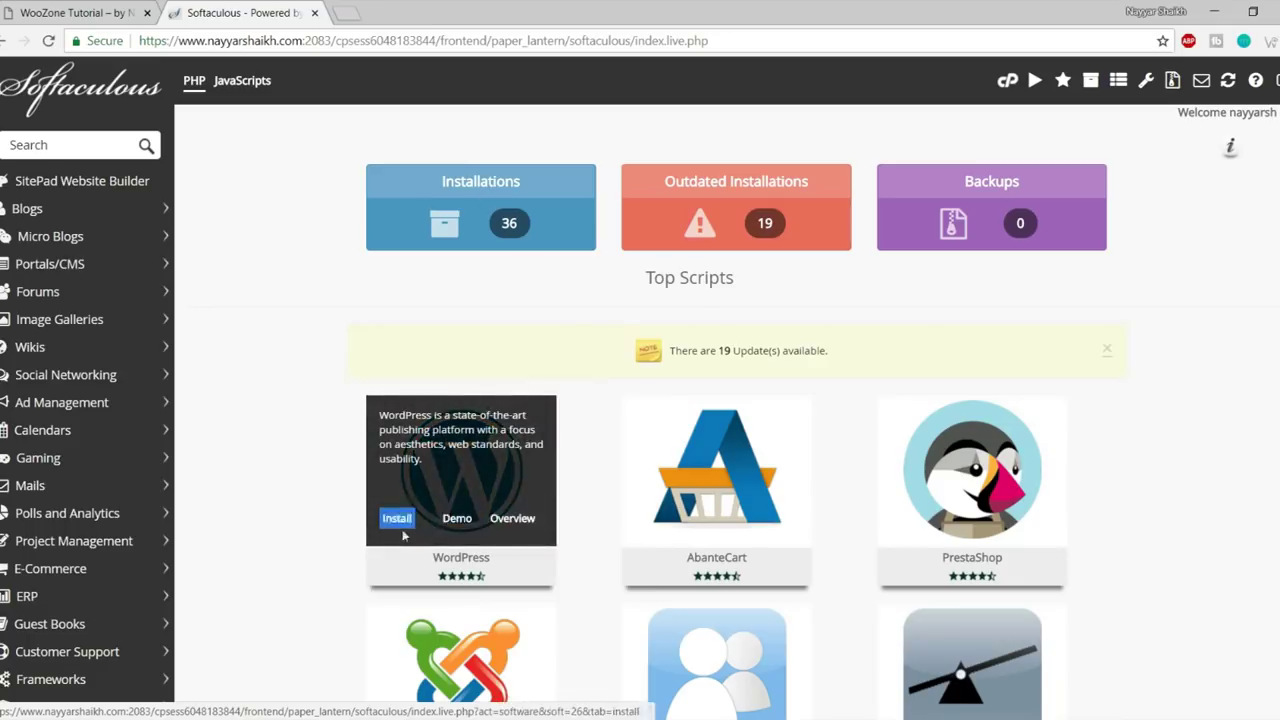
pyautogui.click(403, 532)
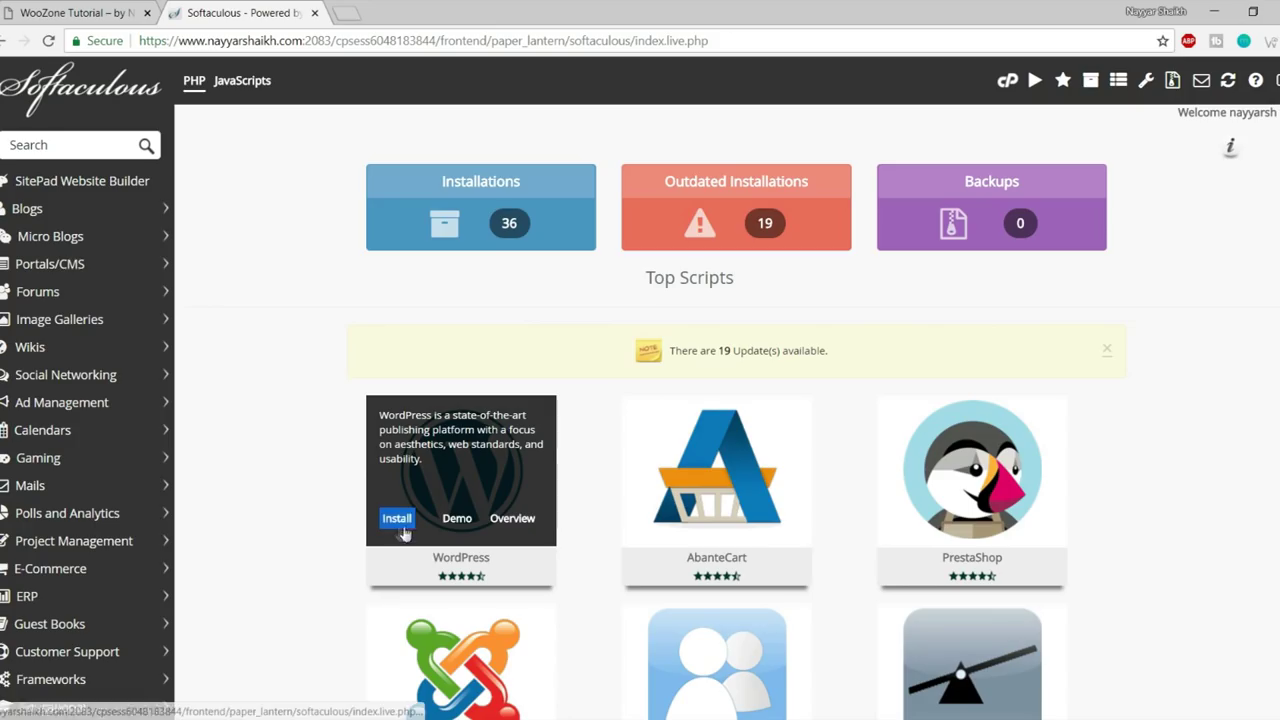
pyautogui.click(396, 520)
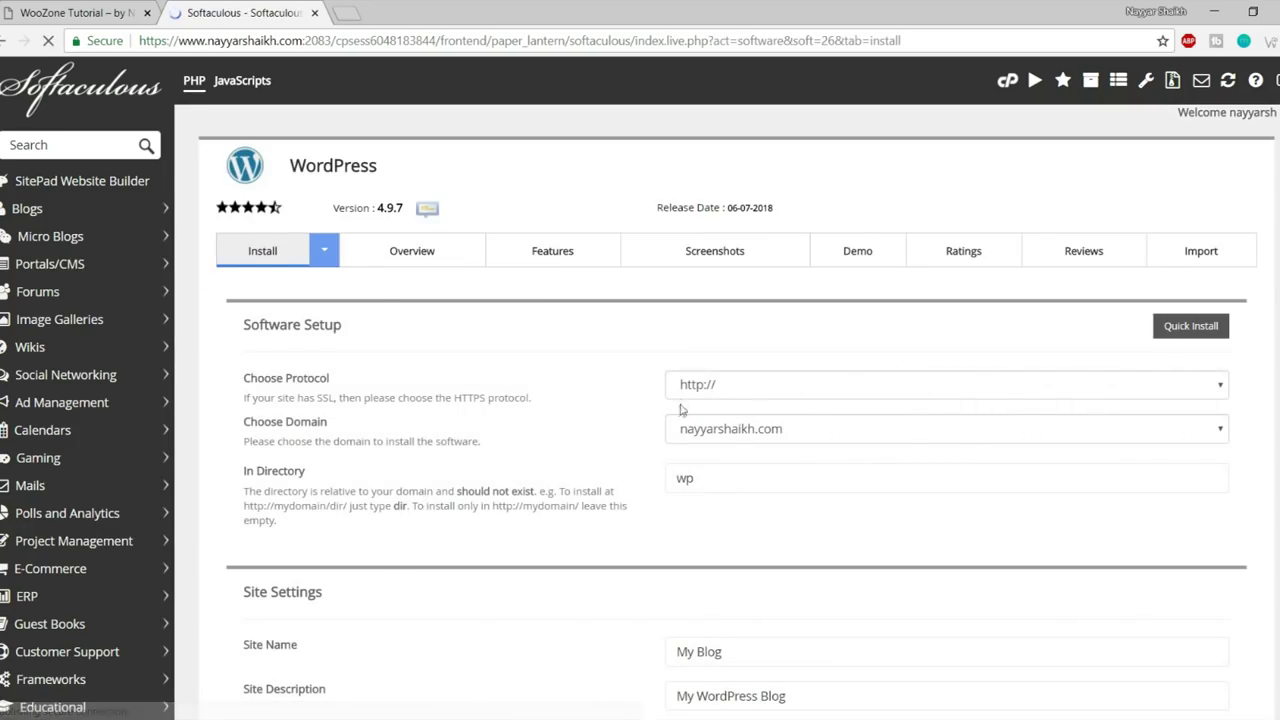
pyautogui.click(700, 384)
pyautogui.click(700, 448)
pyautogui.click(780, 382)
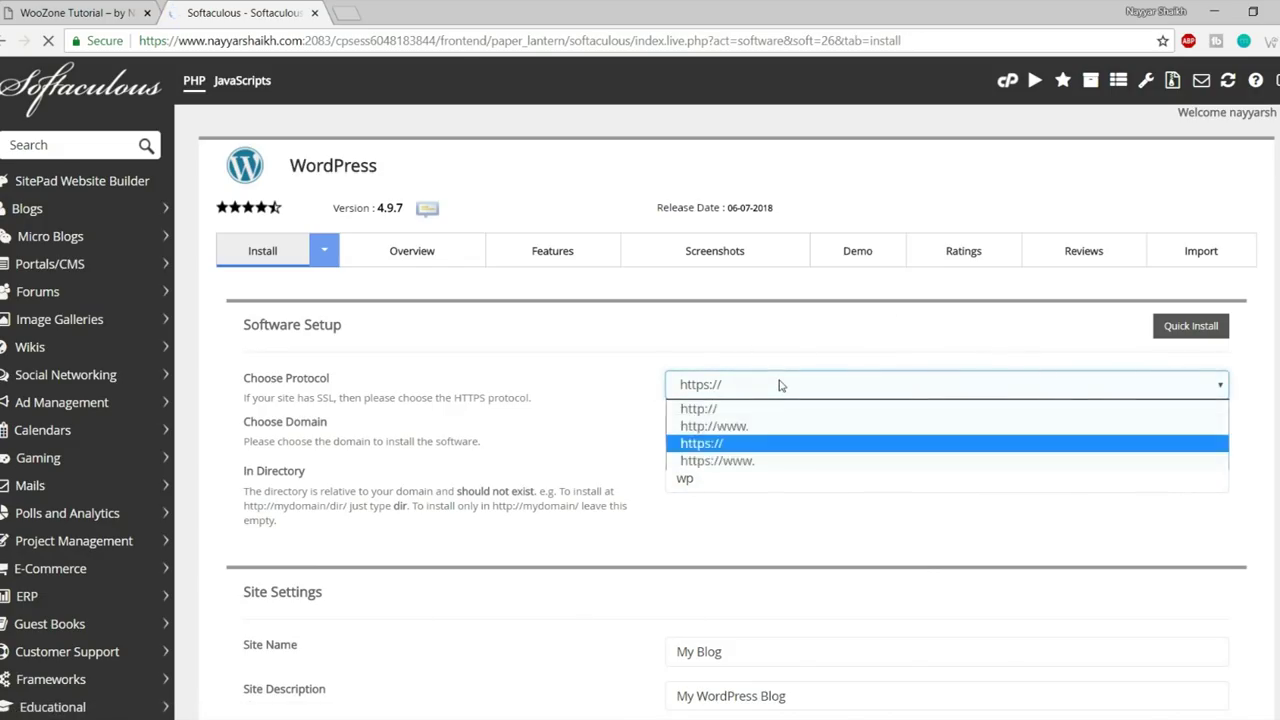
pyautogui.click(742, 462)
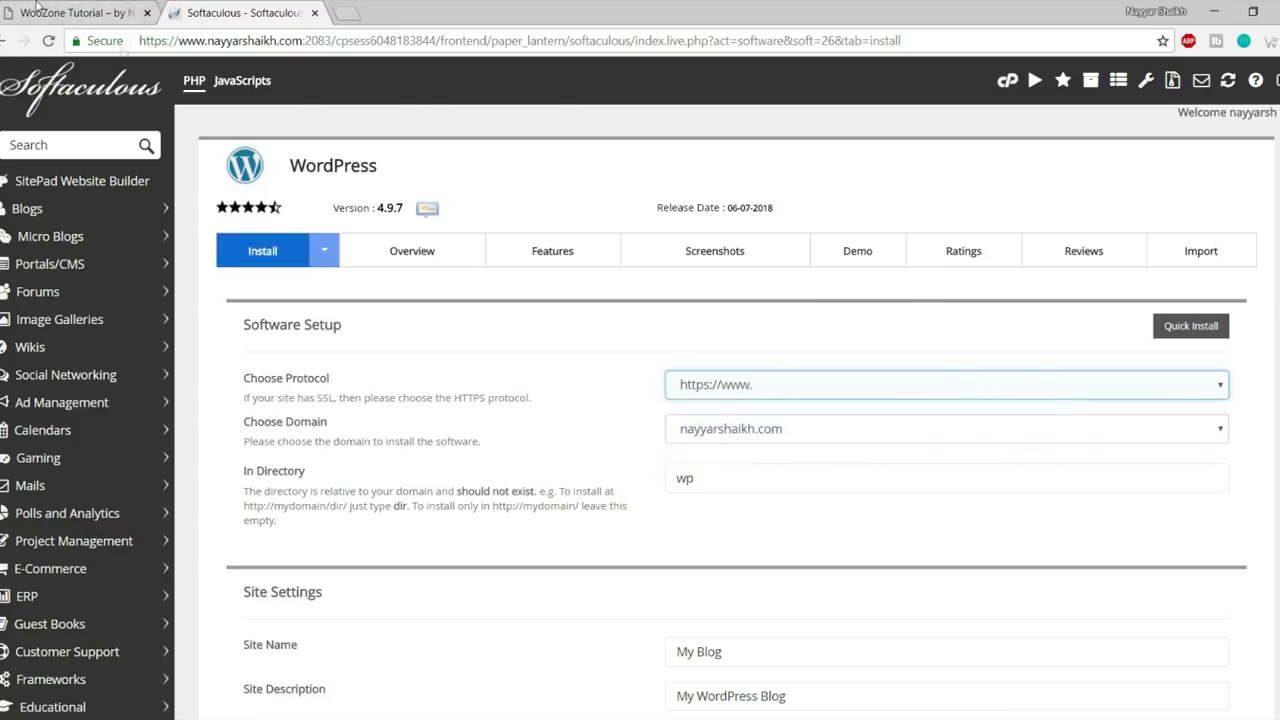
# Target the woozone2 subdomain and clear 'wp' from In Directory to install at the root.
pyautogui.click(37, 9)
pyautogui.click(163, 41)
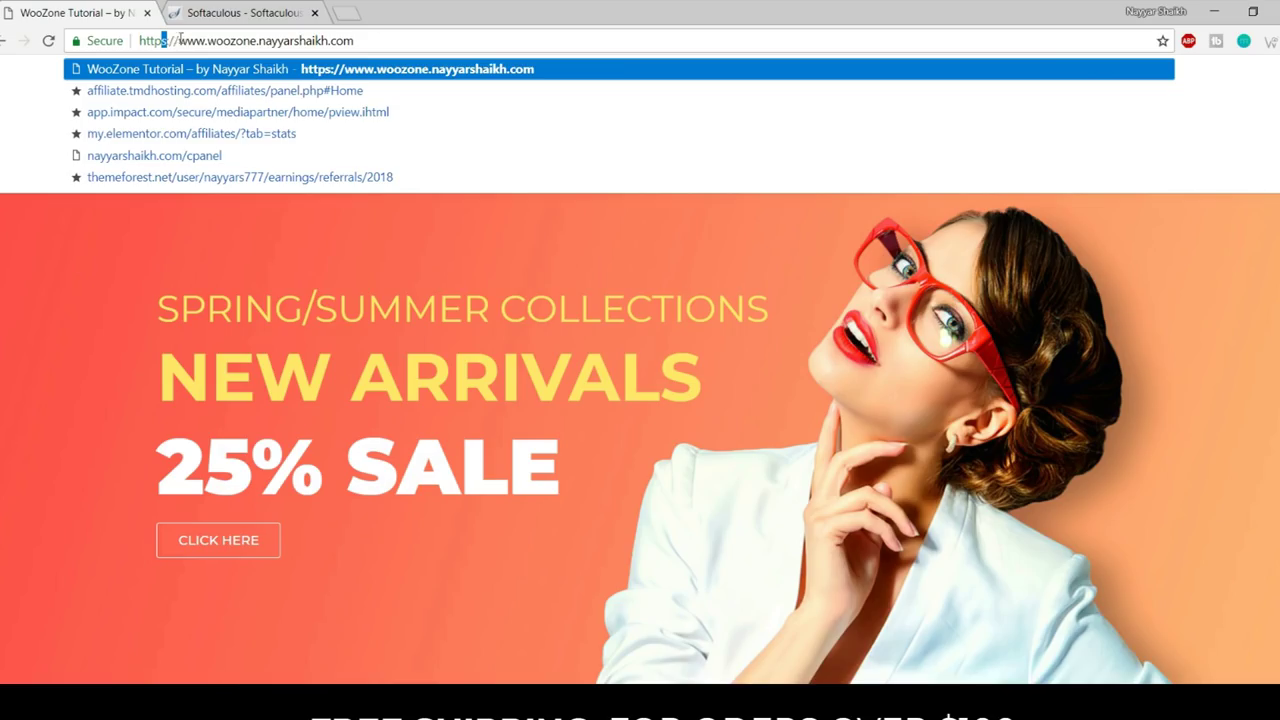
pyautogui.click(245, 13)
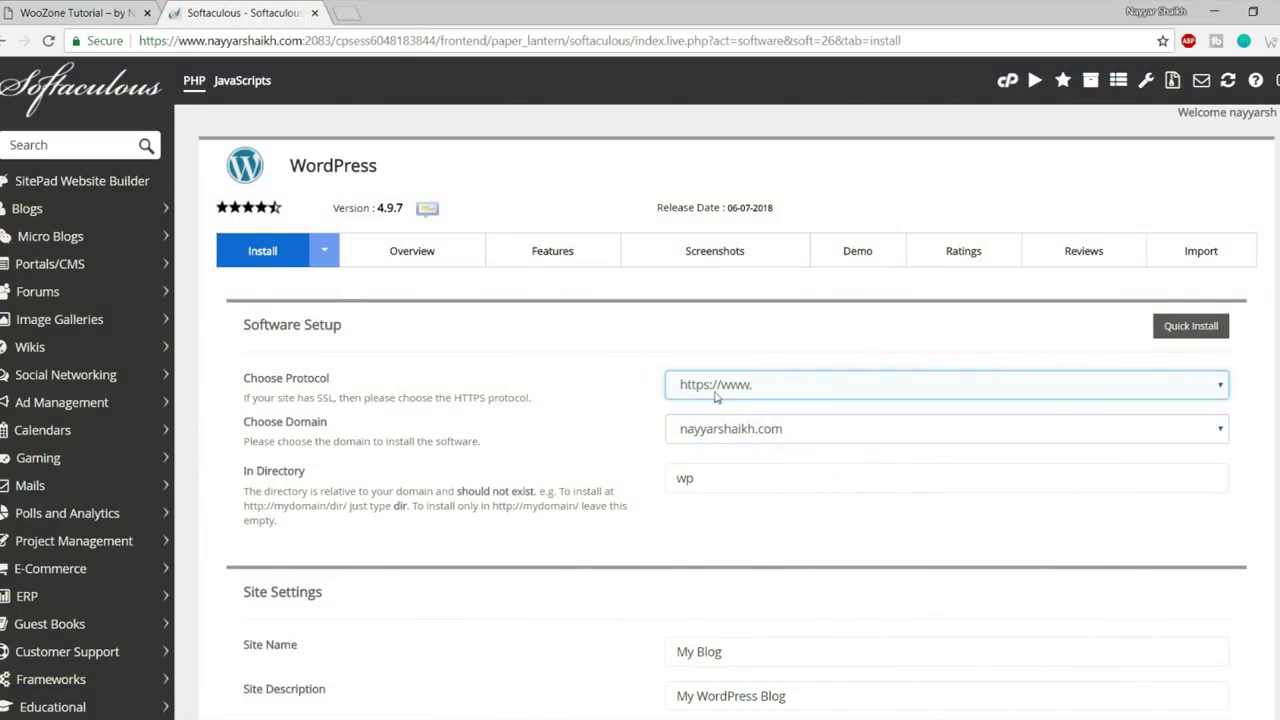
pyautogui.click(766, 433)
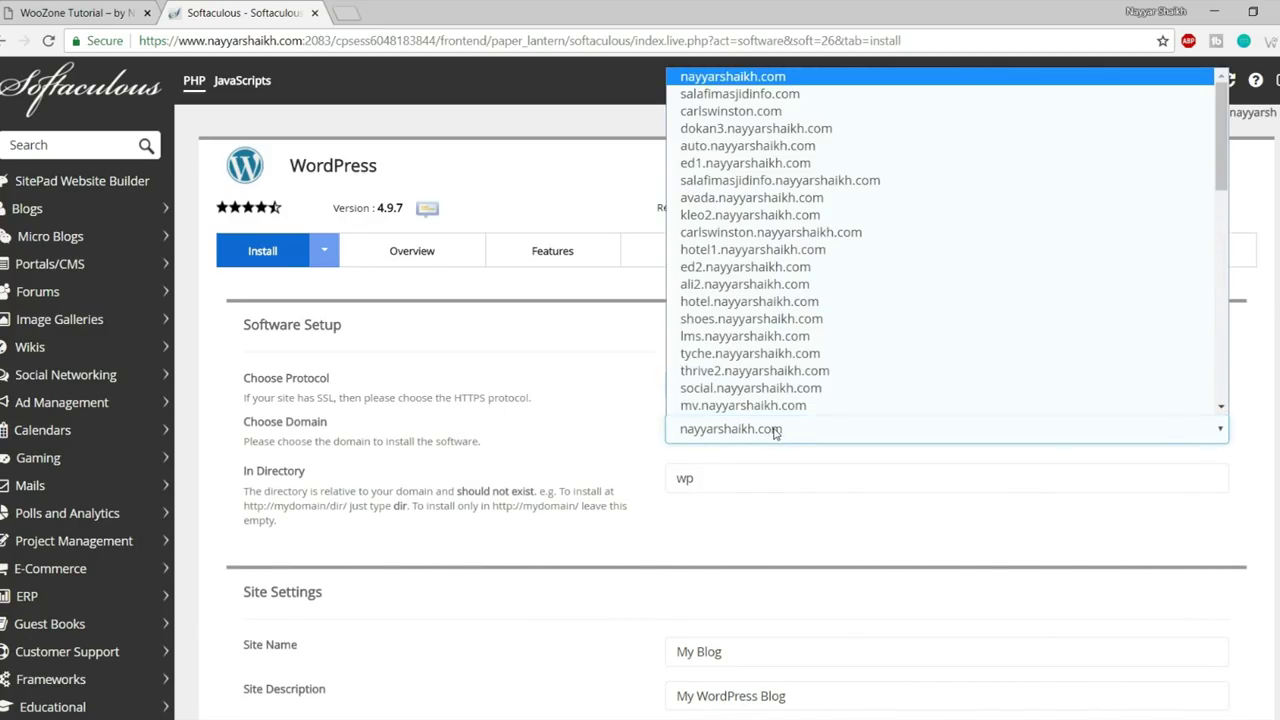
pyautogui.press('w')
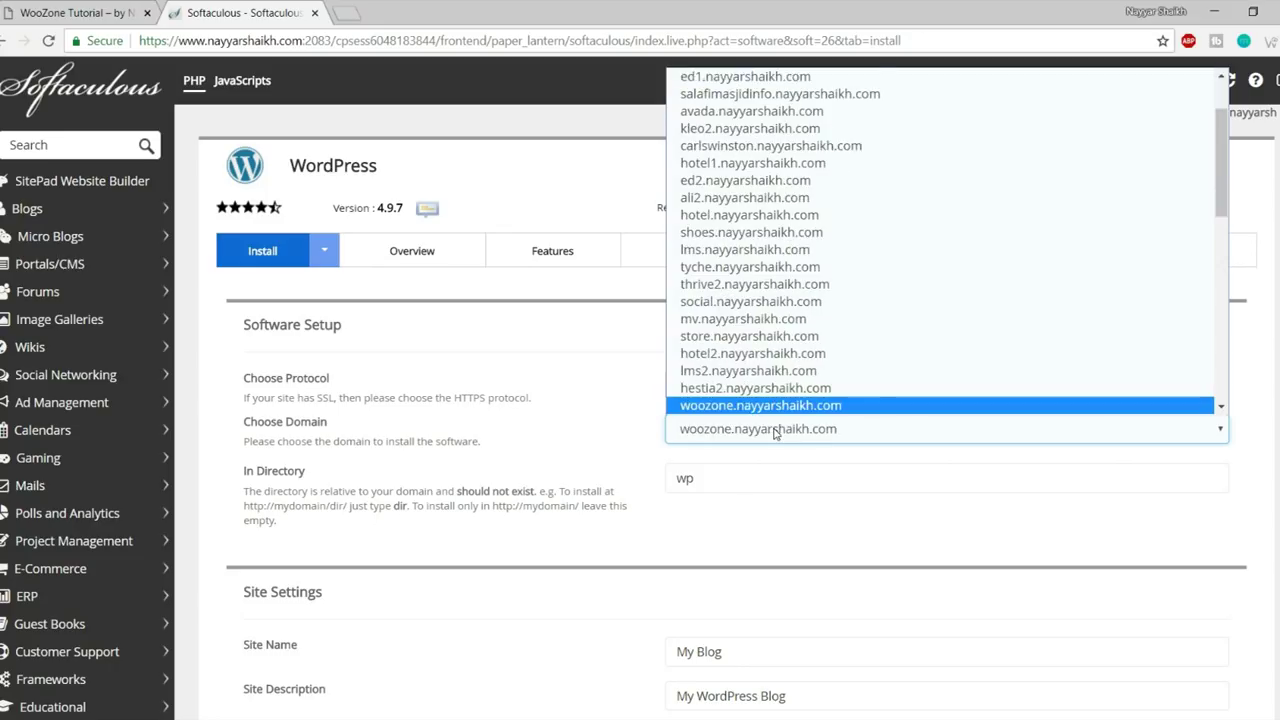
pyautogui.press('Down')
pyautogui.press('Down')
pyautogui.press('Return')
pyautogui.click(771, 478)
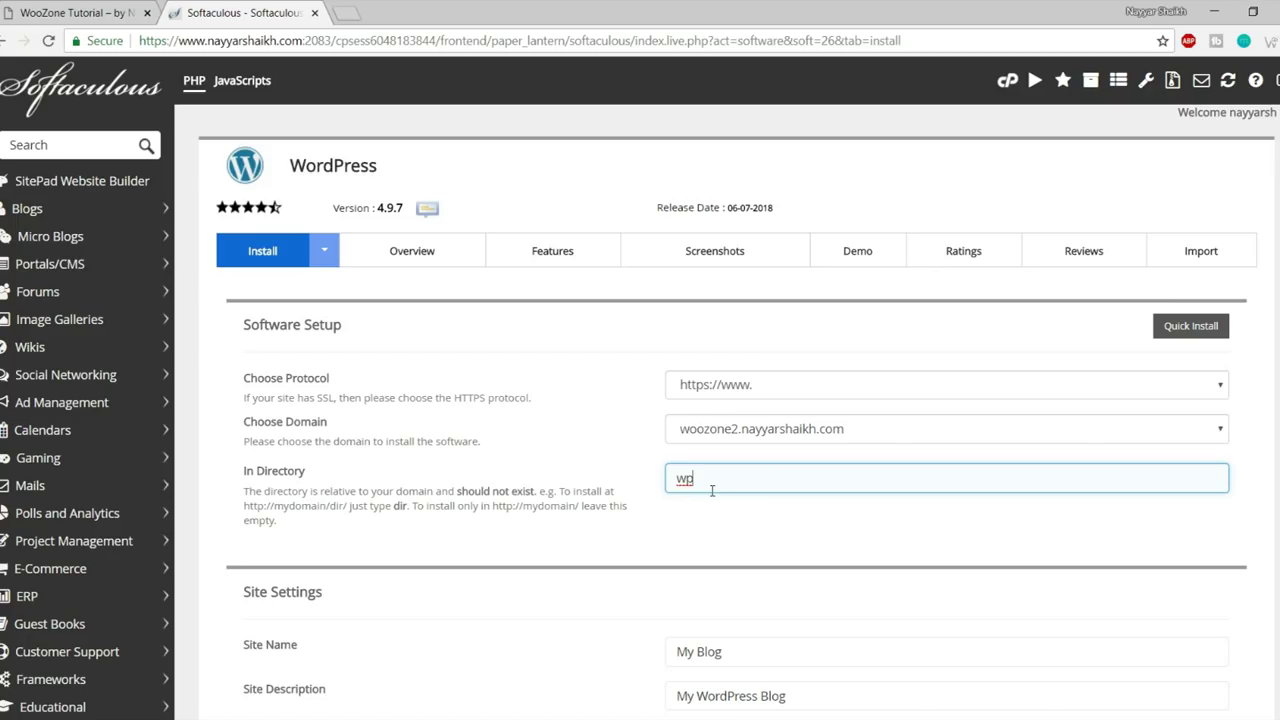
pyautogui.moveTo(720, 486); pyautogui.dragTo(665, 485)
pyautogui.press('BackSpace')
# Replace the default 'My Blog' Site Name with 'WooZone Tutorial'.
pyautogui.scroll(-2, 860, 520)
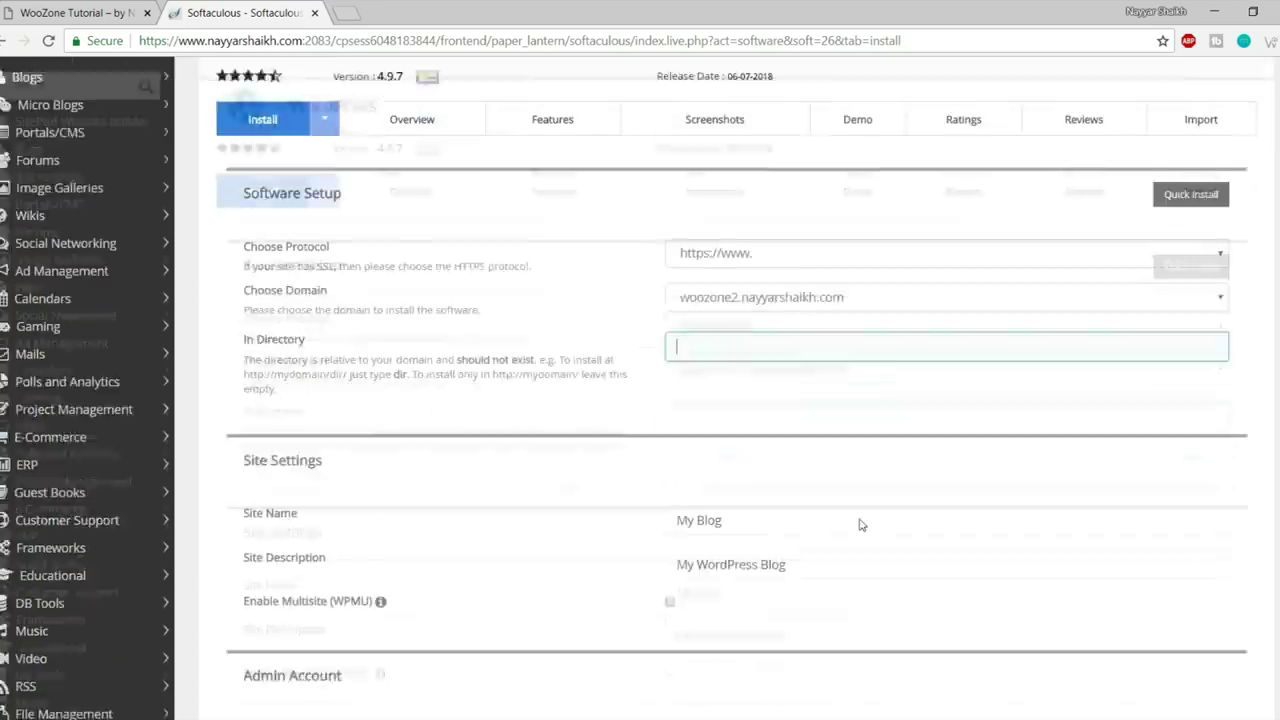
pyautogui.scroll(-2, 758, 516)
pyautogui.press('Tab')
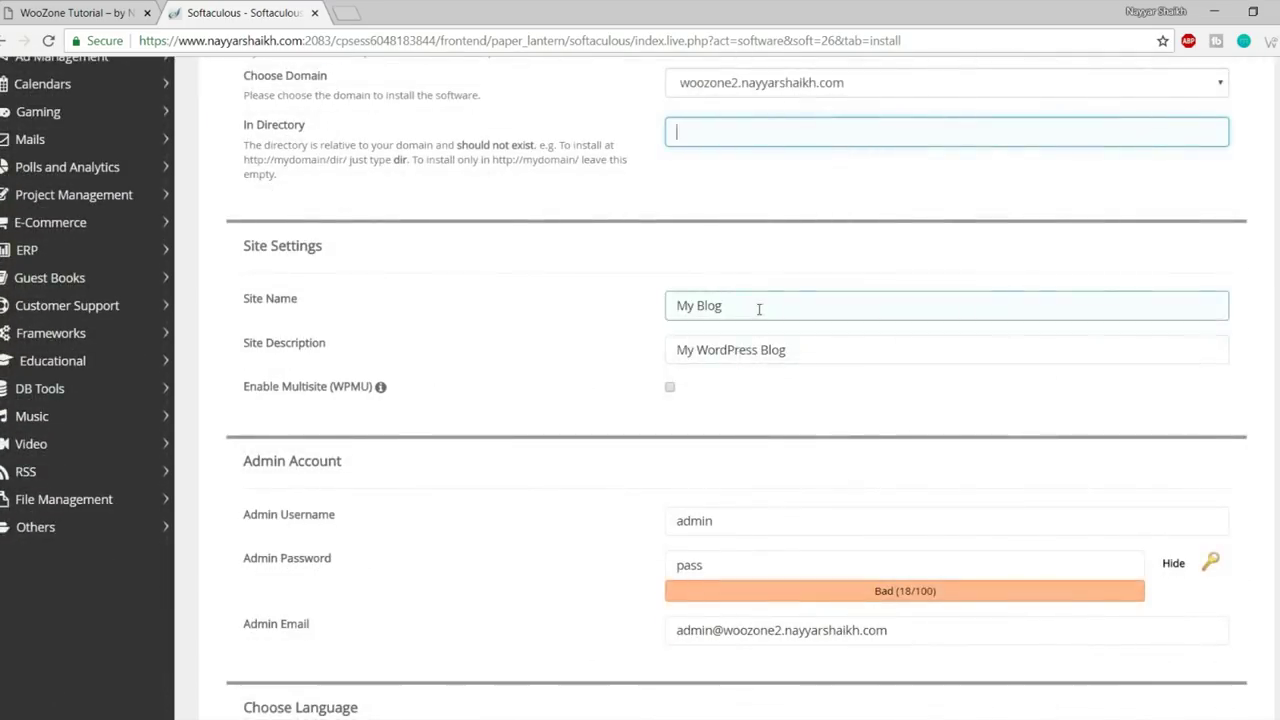
pyautogui.click(604, 384)
pyautogui.click(818, 350)
pyautogui.click(790, 303)
pyautogui.moveTo(790, 303); pyautogui.dragTo(583, 305)
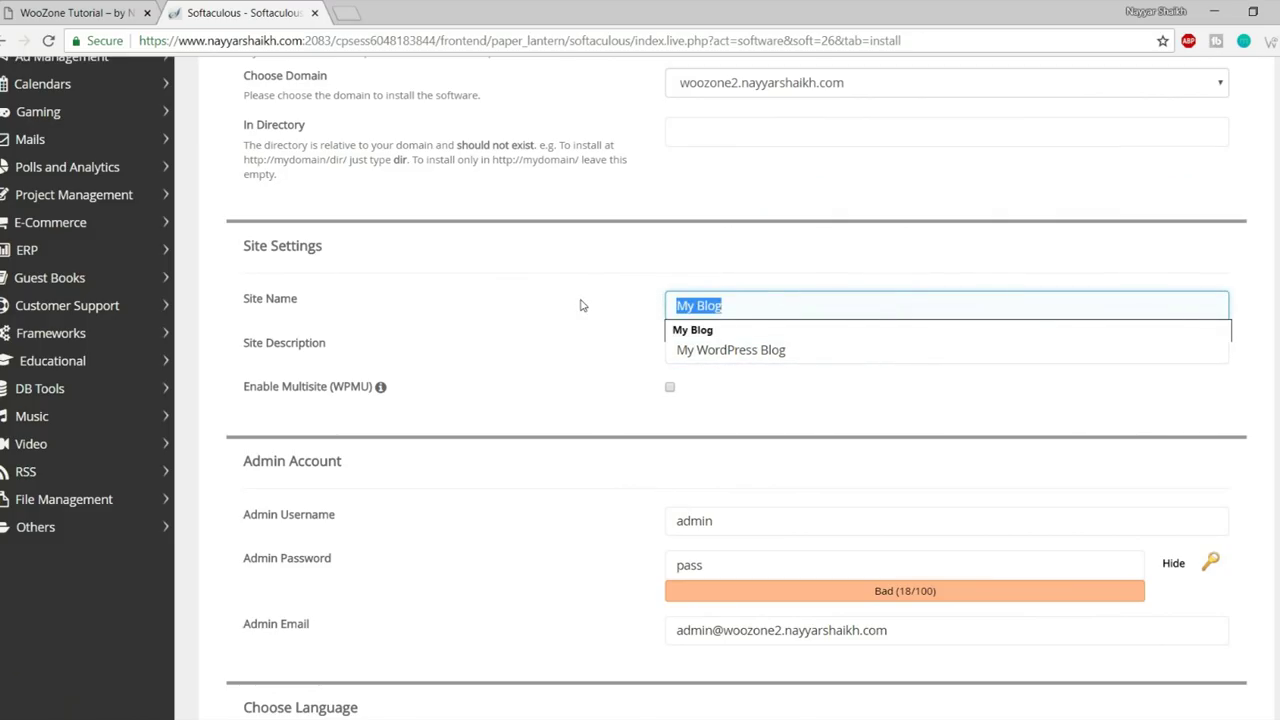
pyautogui.write('Woo')
pyautogui.press('Down')
pyautogui.press('Return')
# Replace the Site Description with the author's byline and double-check both site fields.
pyautogui.tripleClick(806, 352)
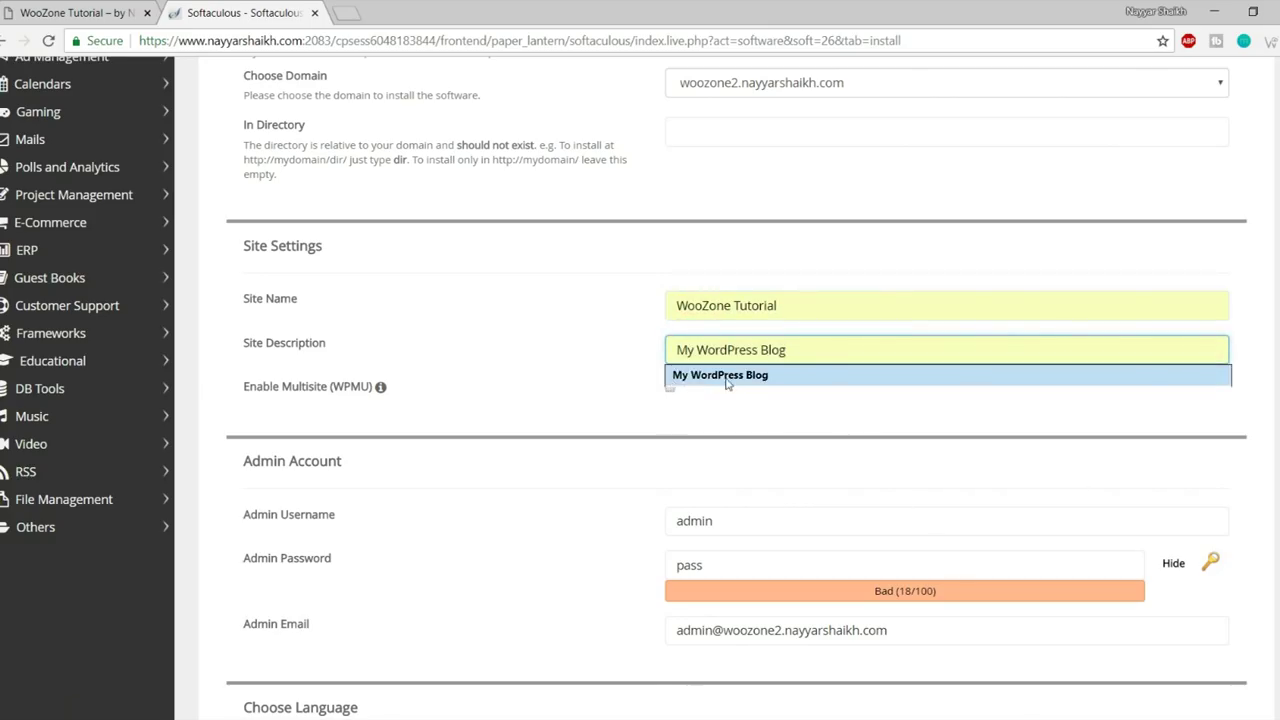
pyautogui.click(727, 384)
pyautogui.tripleClick(764, 355)
pyautogui.write('b')
pyautogui.press('Down')
pyautogui.press('Return')
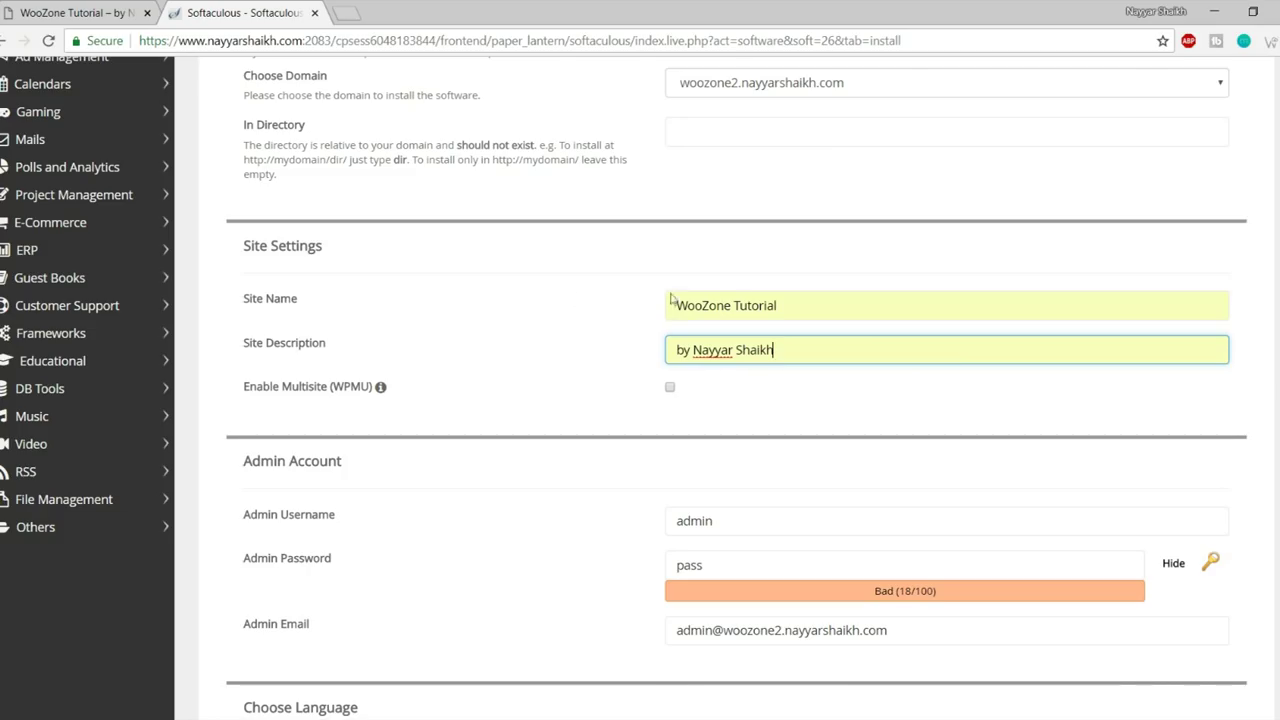
pyautogui.tripleClick(819, 304)
pyautogui.click(627, 310)
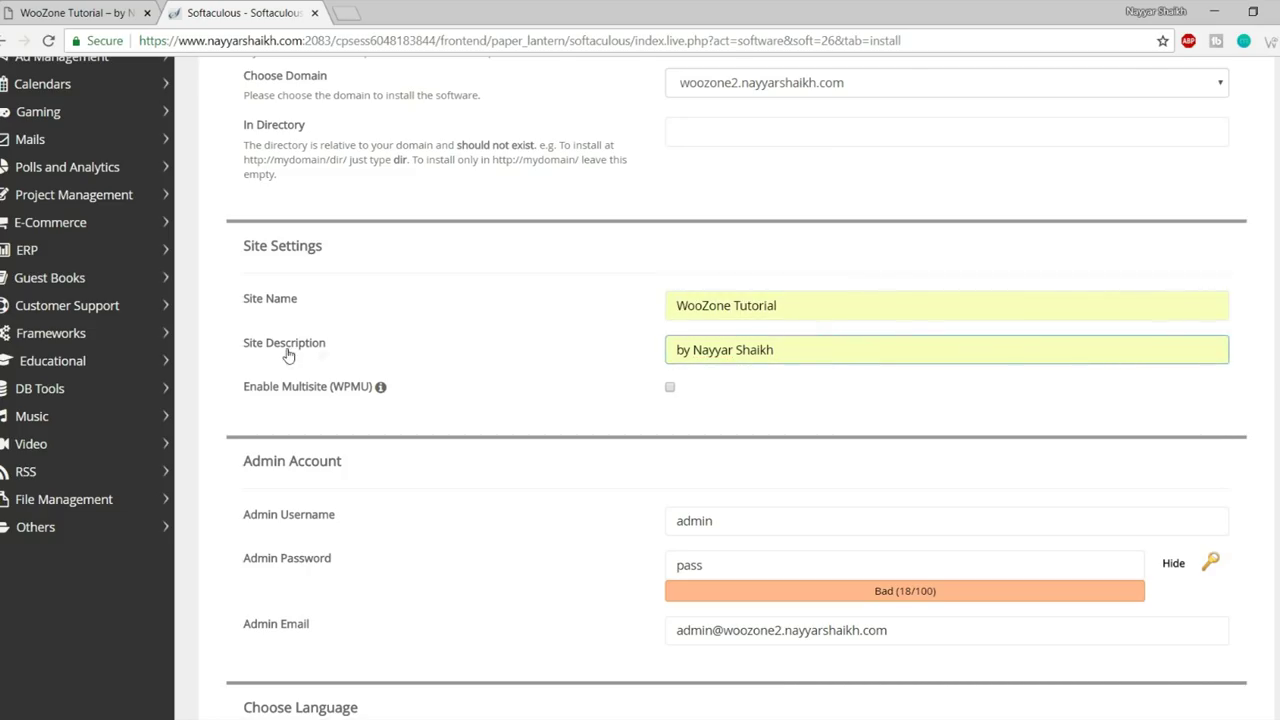
pyautogui.tripleClick(807, 355)
pyautogui.click(577, 389)
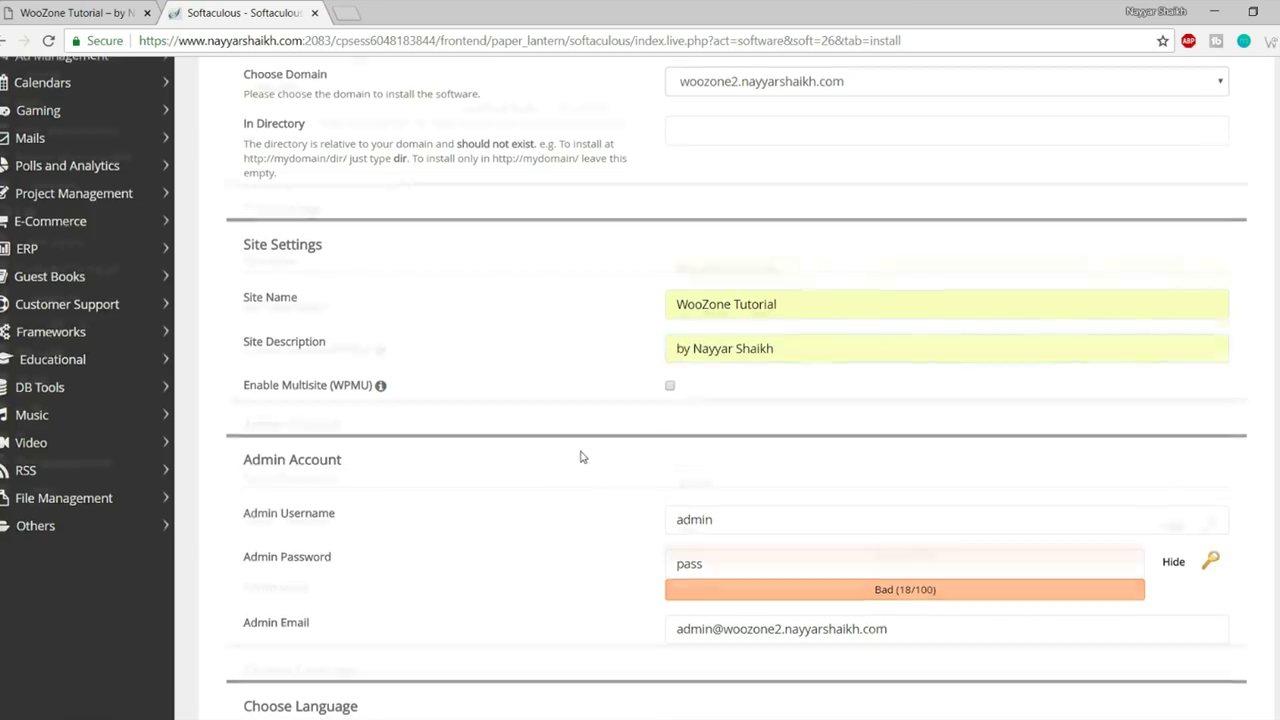
pyautogui.scroll(-3, 580, 457)
pyautogui.click(771, 269)
# Replace the default Admin Username with the suggested username.
pyautogui.doubleClick(771, 269)
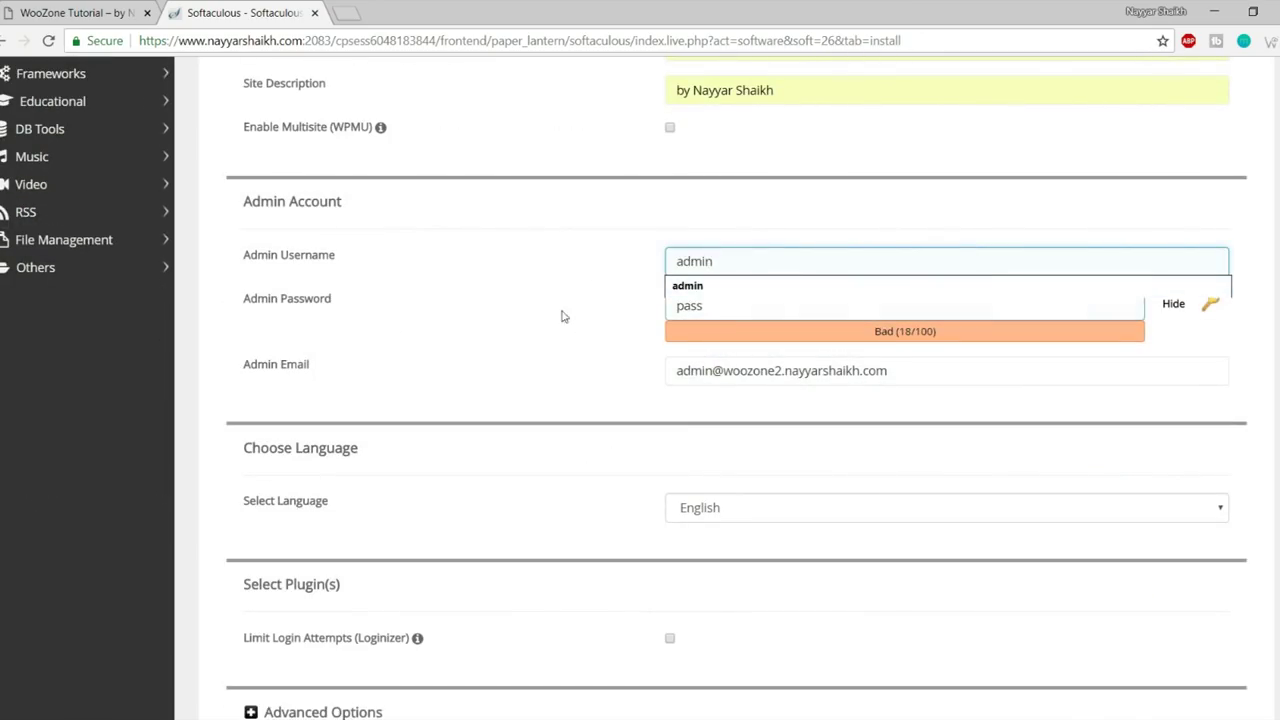
pyautogui.hotkey('ctrl', 'a')
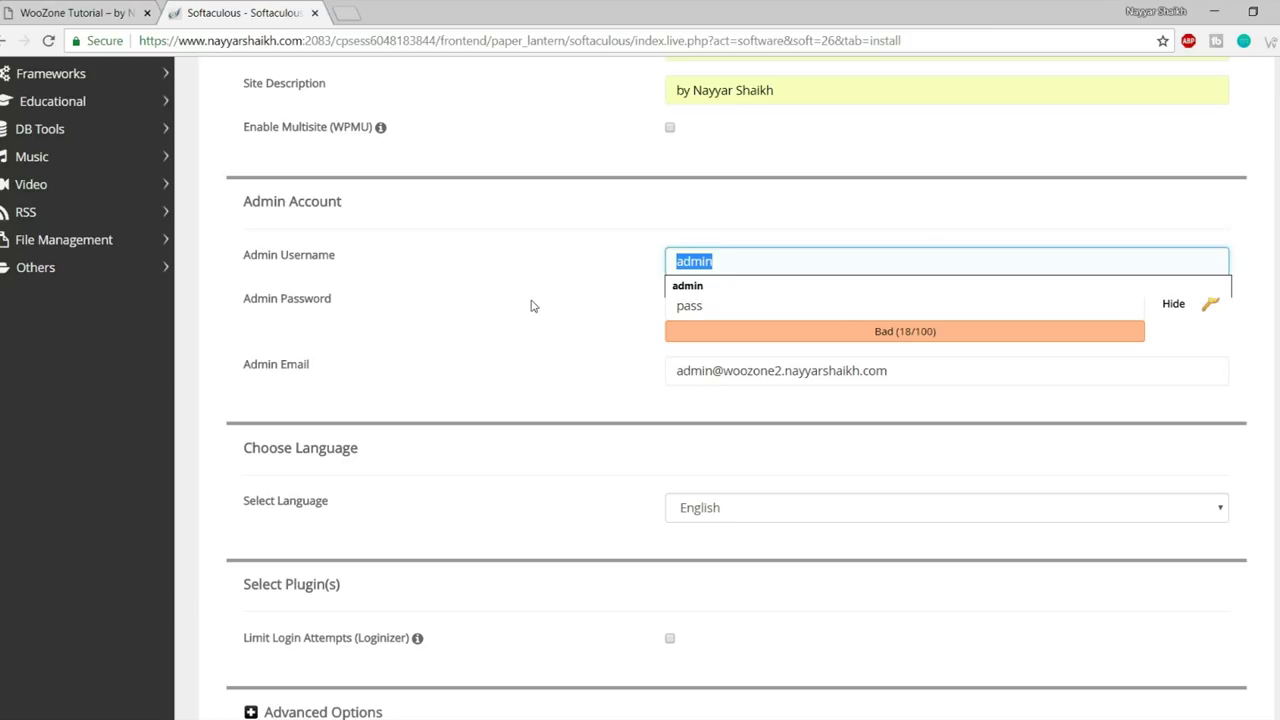
pyautogui.write('Nayyar_Shaikh')
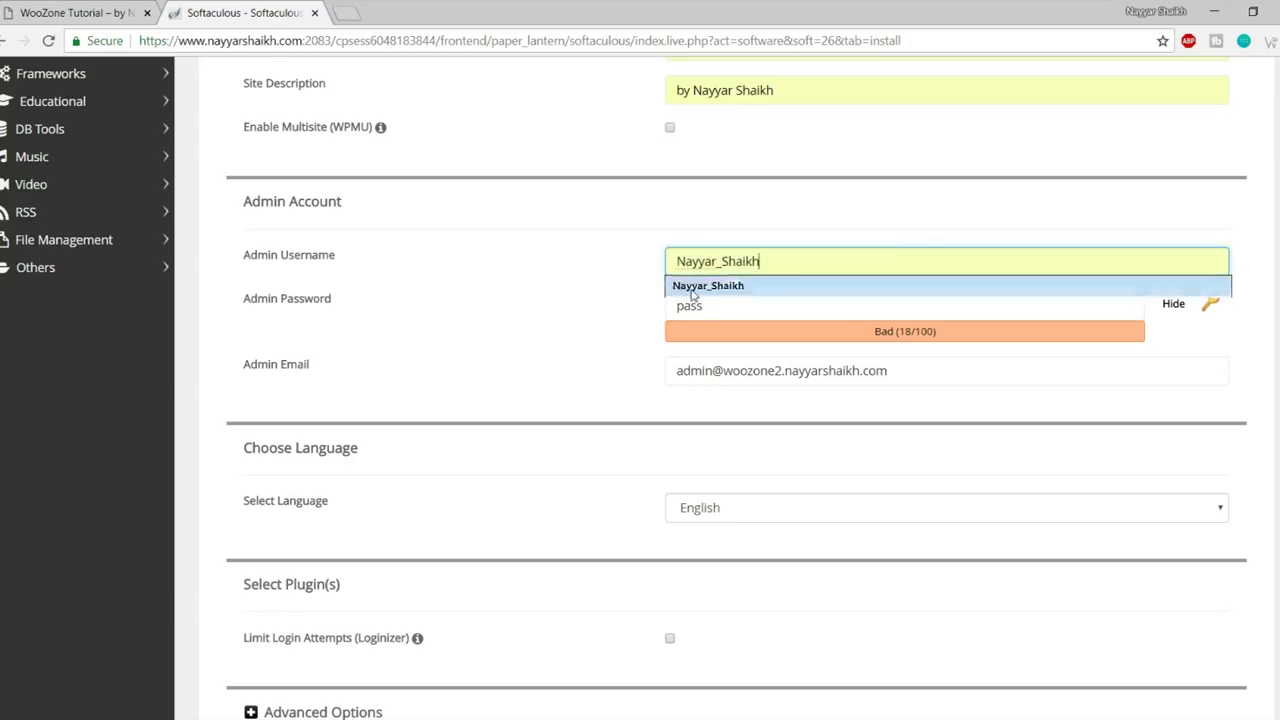
pyautogui.click(691, 293)
pyautogui.moveTo(771, 263); pyautogui.dragTo(648, 271)
pyautogui.click(641, 272)
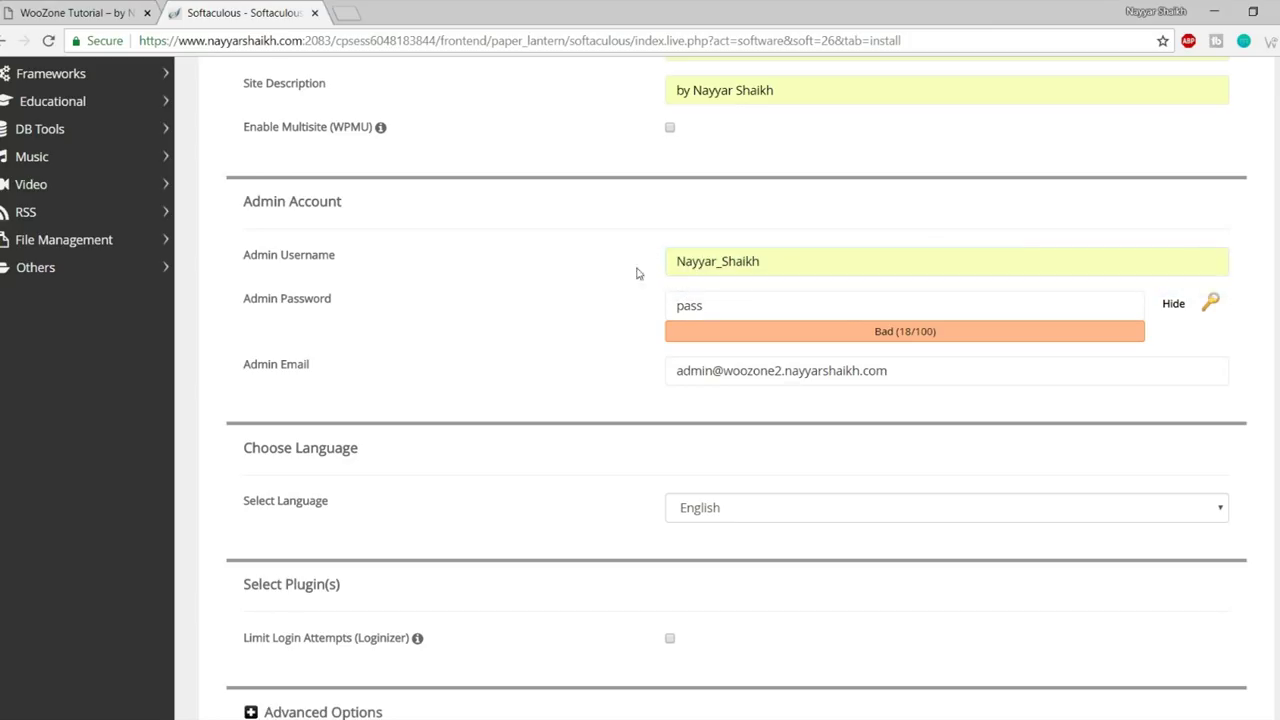
pyautogui.click(677, 261)
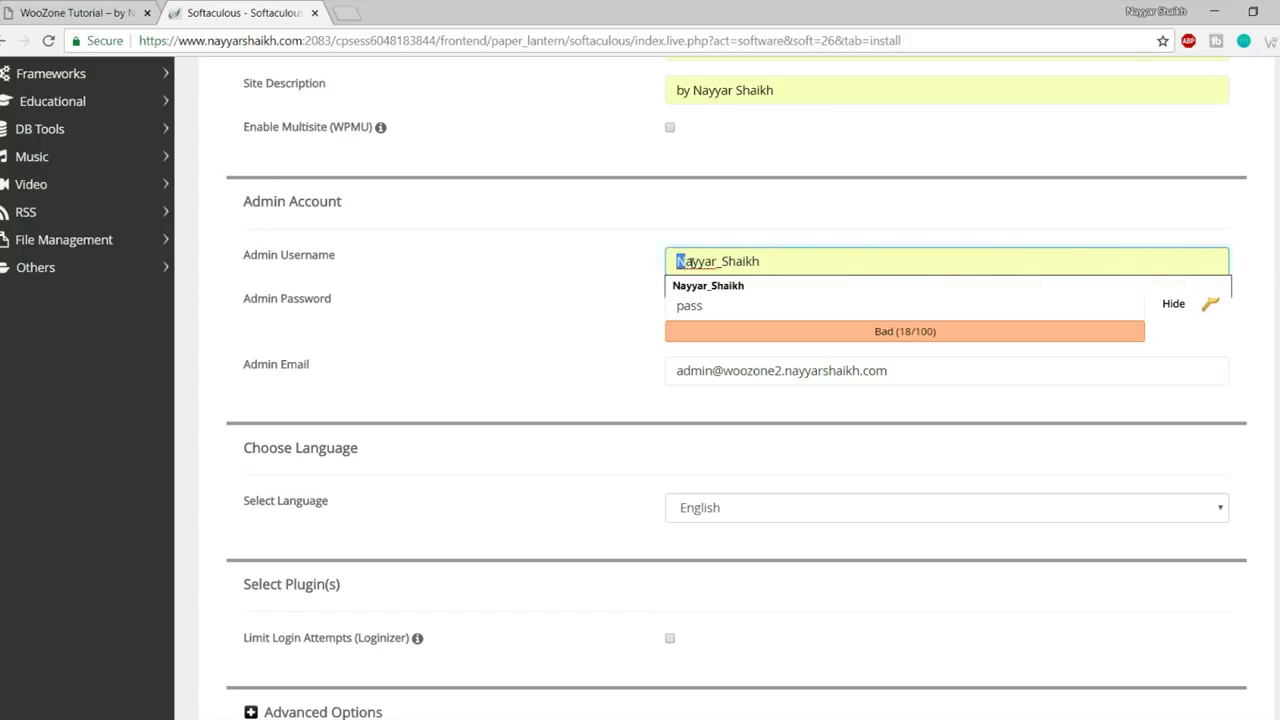
pyautogui.click(727, 261)
pyautogui.moveTo(716, 261); pyautogui.dragTo(678, 261)
pyautogui.click(719, 261)
pyautogui.click(779, 234)
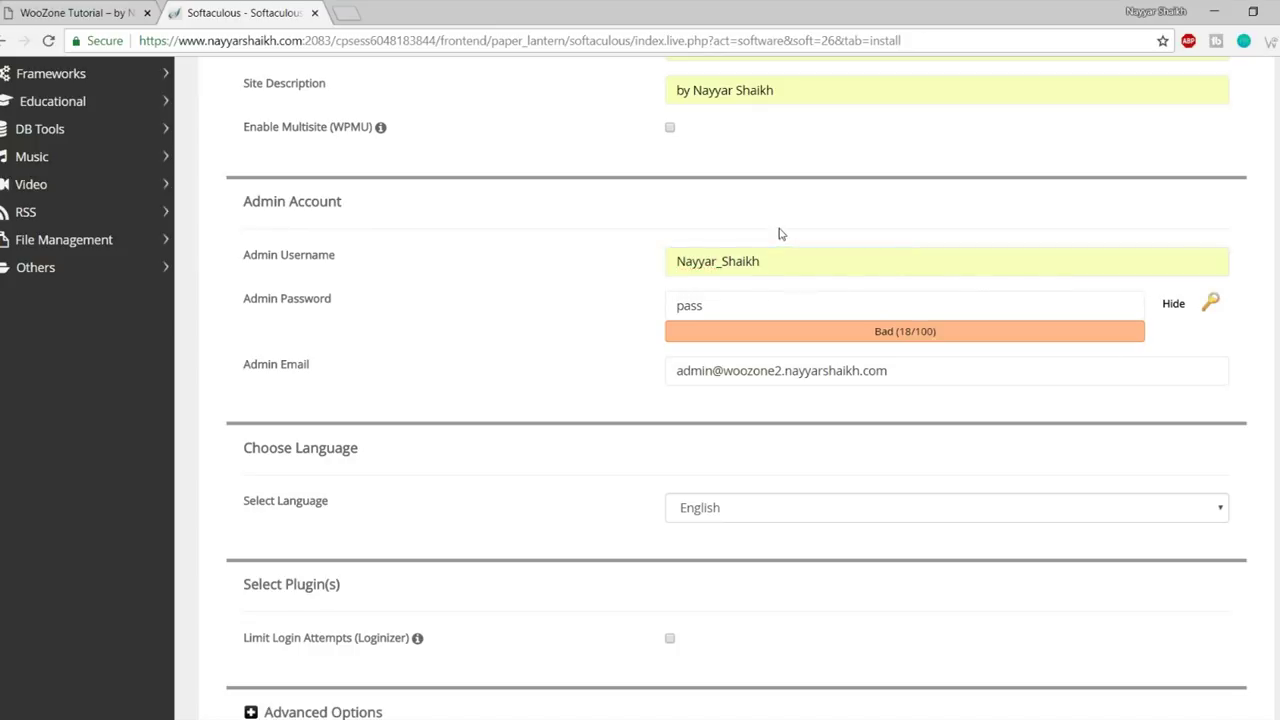
pyautogui.click(766, 260)
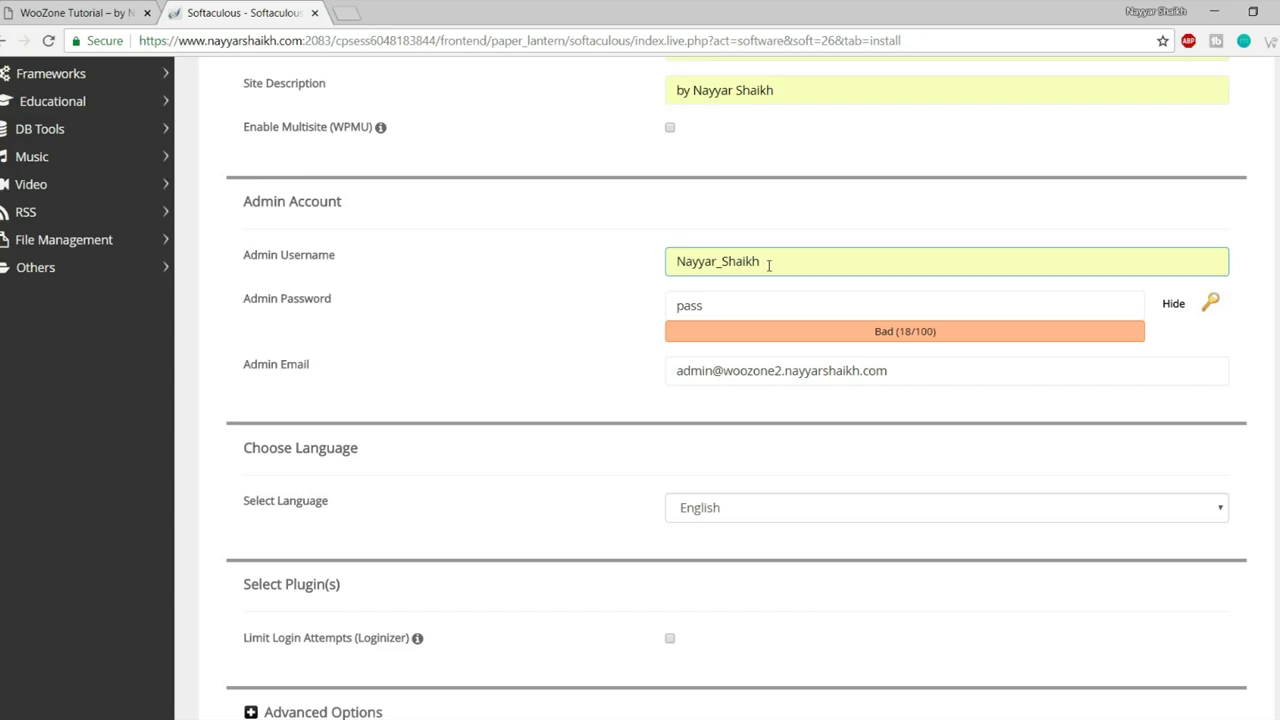
# Set a new Admin Password, masked as dots.
pyautogui.click(766, 294)
pyautogui.moveTo(766, 294); pyautogui.dragTo(623, 303)
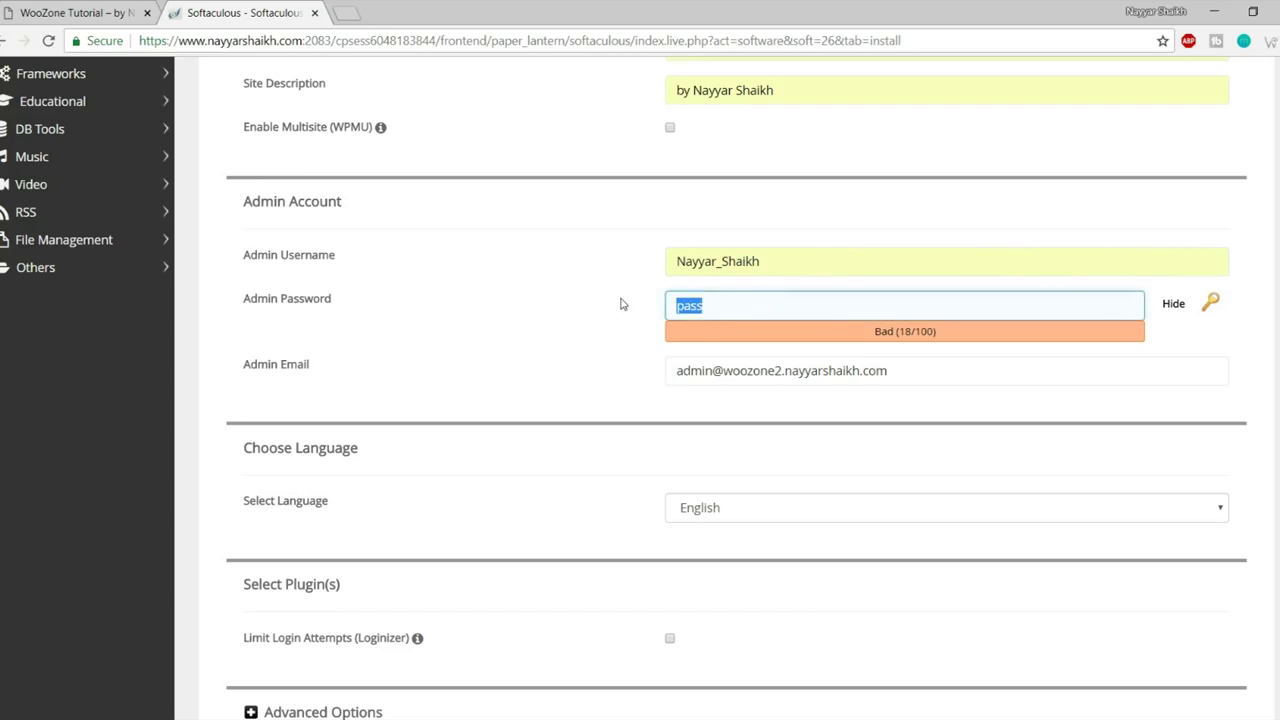
pyautogui.click(1168, 310)
pyautogui.click(848, 314)
pyautogui.press('Down')
pyautogui.press('Return')
pyautogui.doubleClick(846, 308)
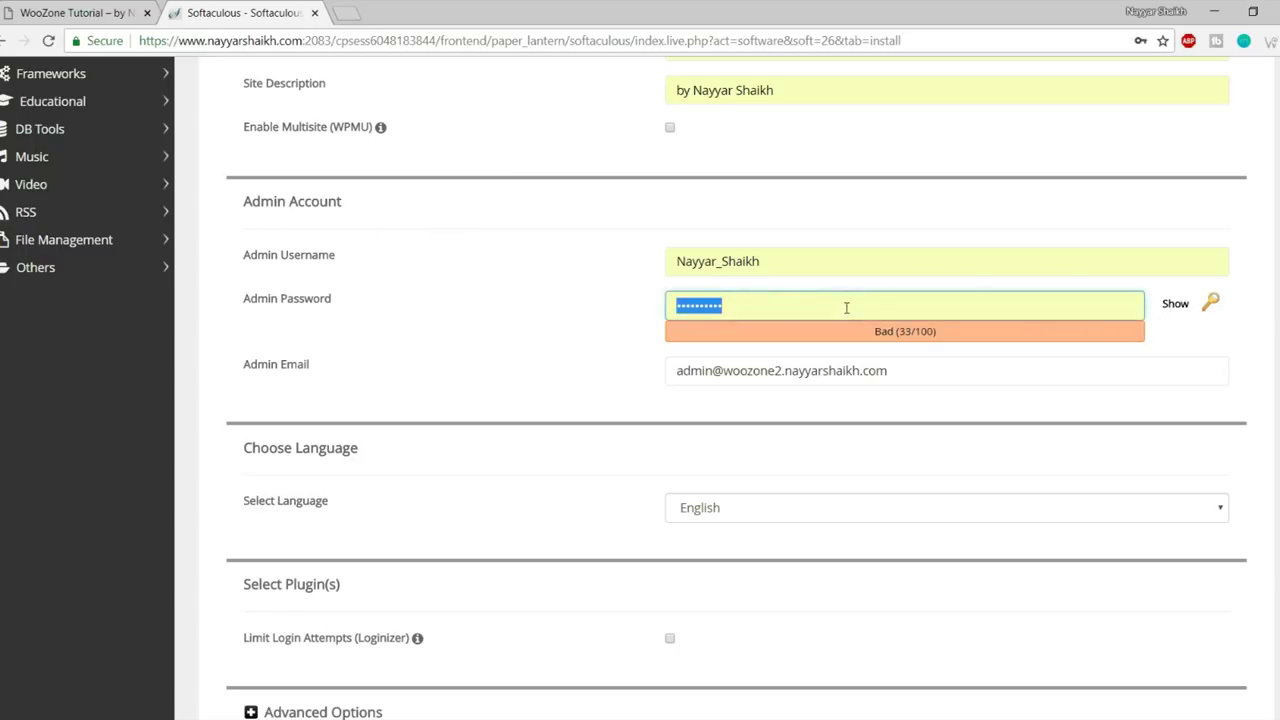
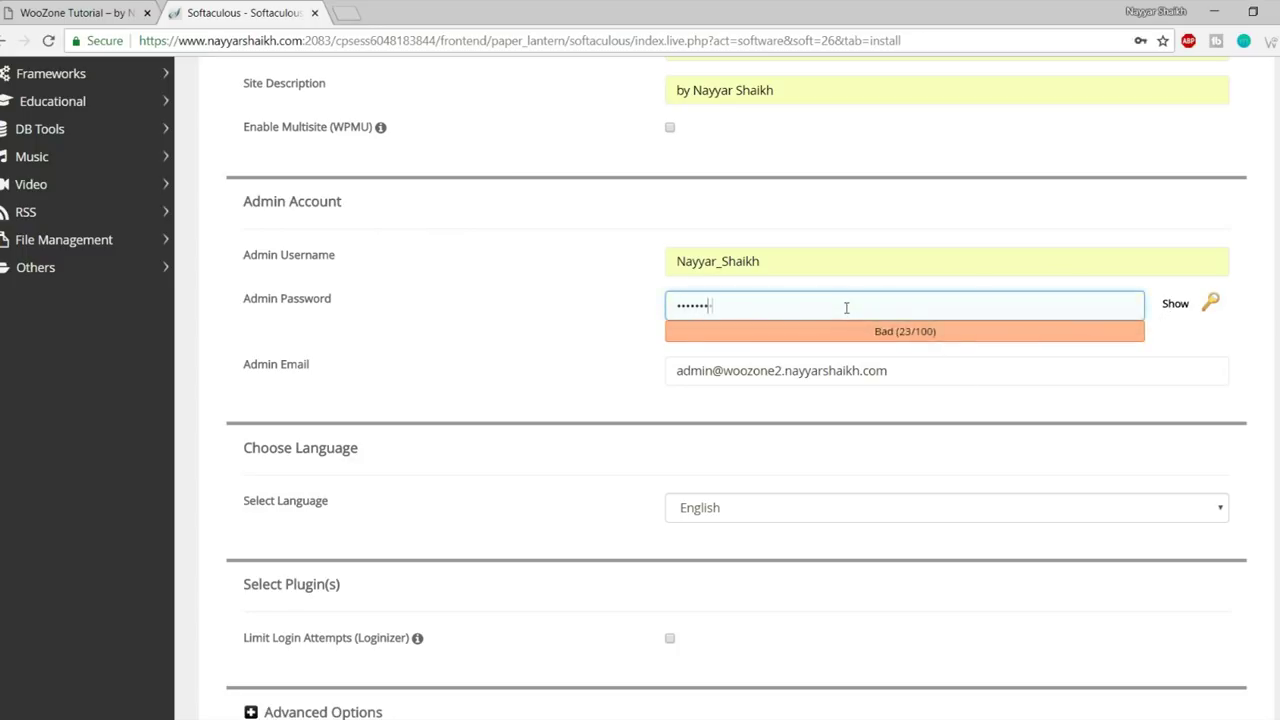
# Fill in the admin e-mail from the suggestion and start the WordPress installation.
pyautogui.press('Tab')
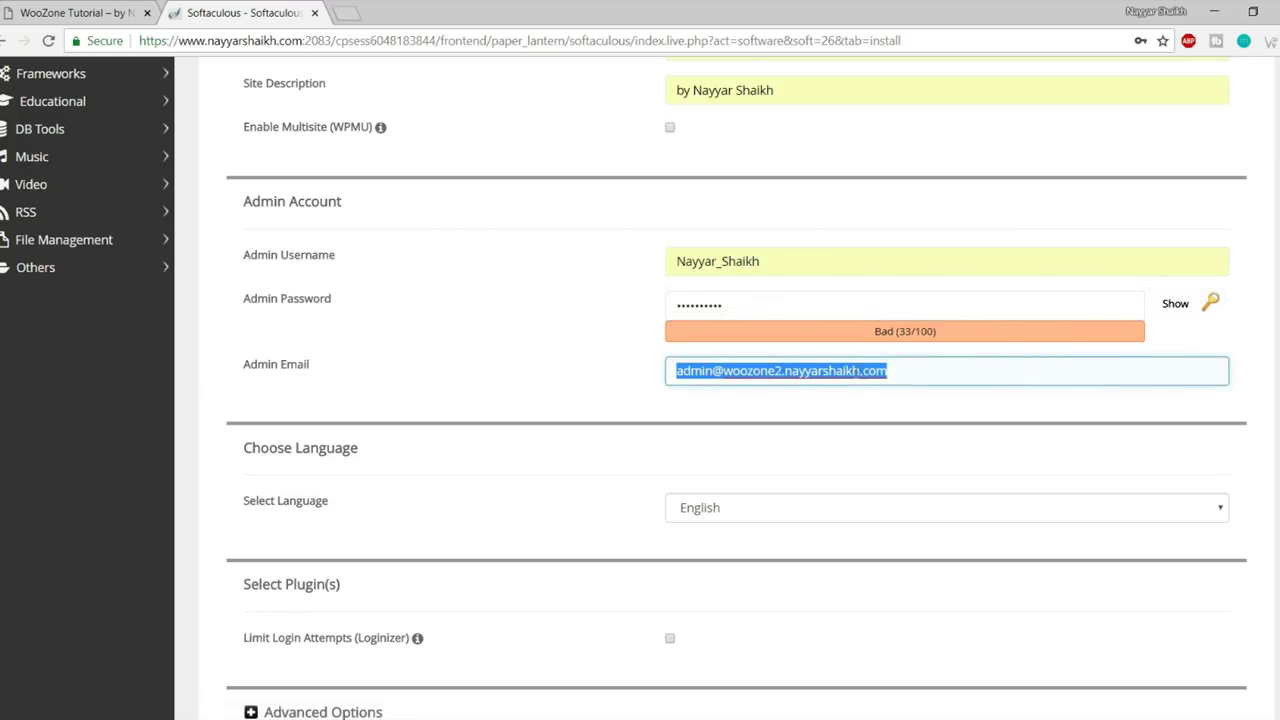
pyautogui.write('re')
pyautogui.press('Down')
pyautogui.press('Return')
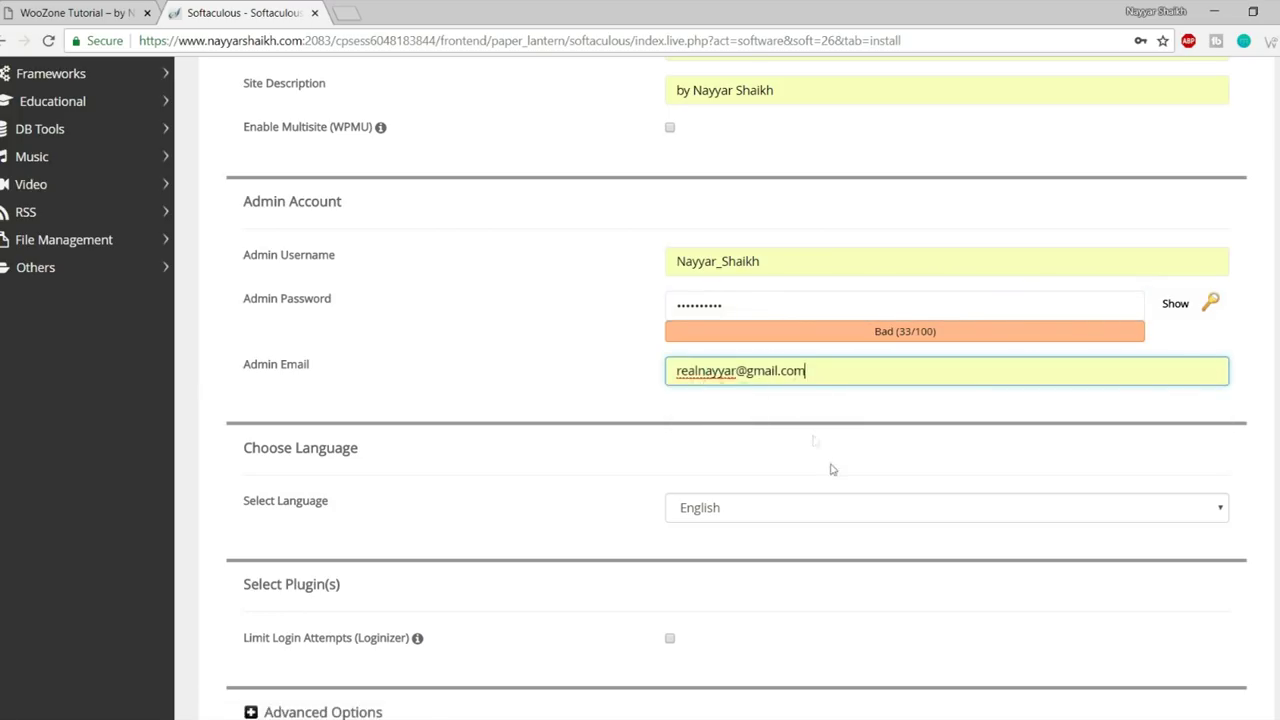
pyautogui.scroll(-8, 820, 470)
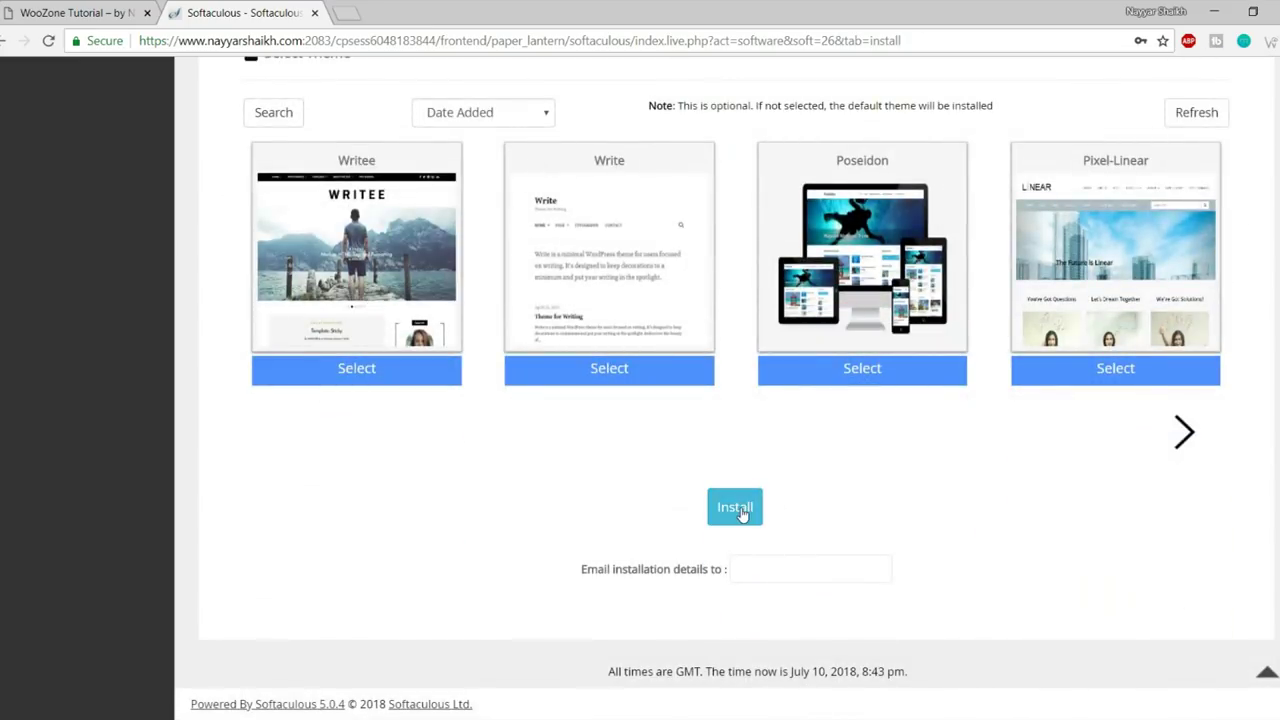
pyautogui.click(739, 510)
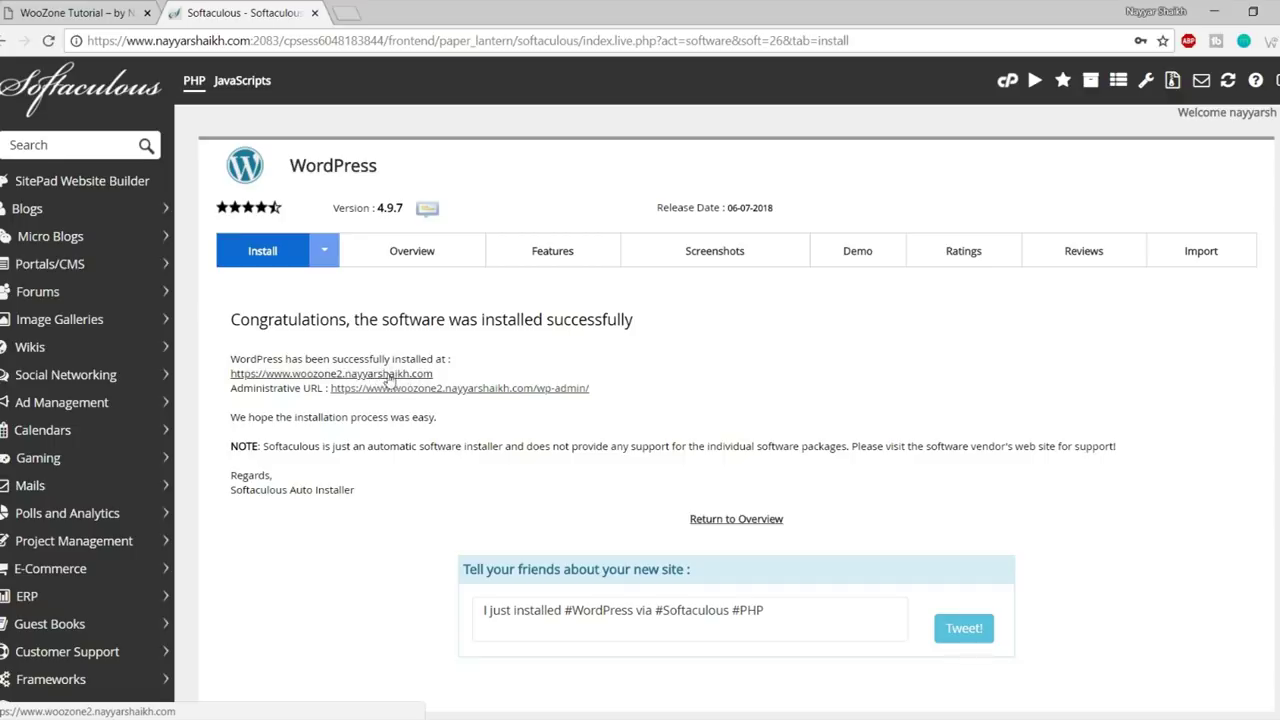
# Open the new site's URL in a new tab and view the WooZone Tutorial homepage.
pyautogui.rightClick(388, 376)
pyautogui.click(396, 386)
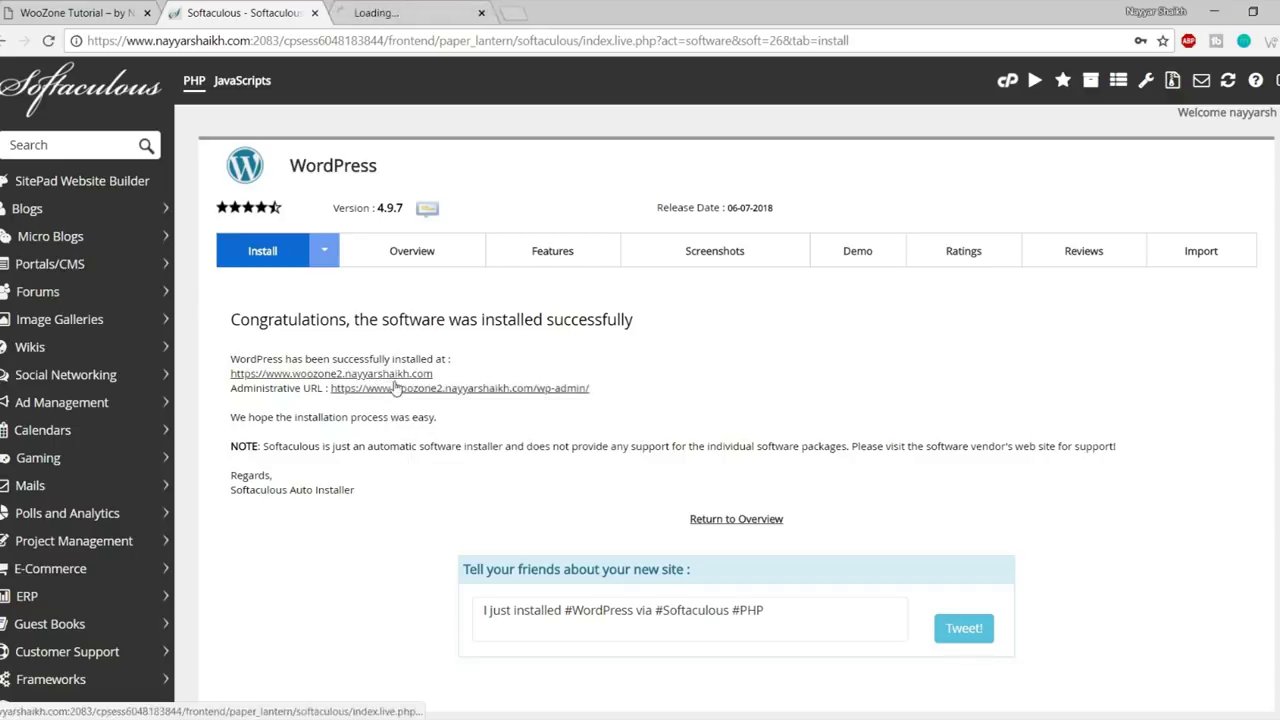
pyautogui.click(385, 12)
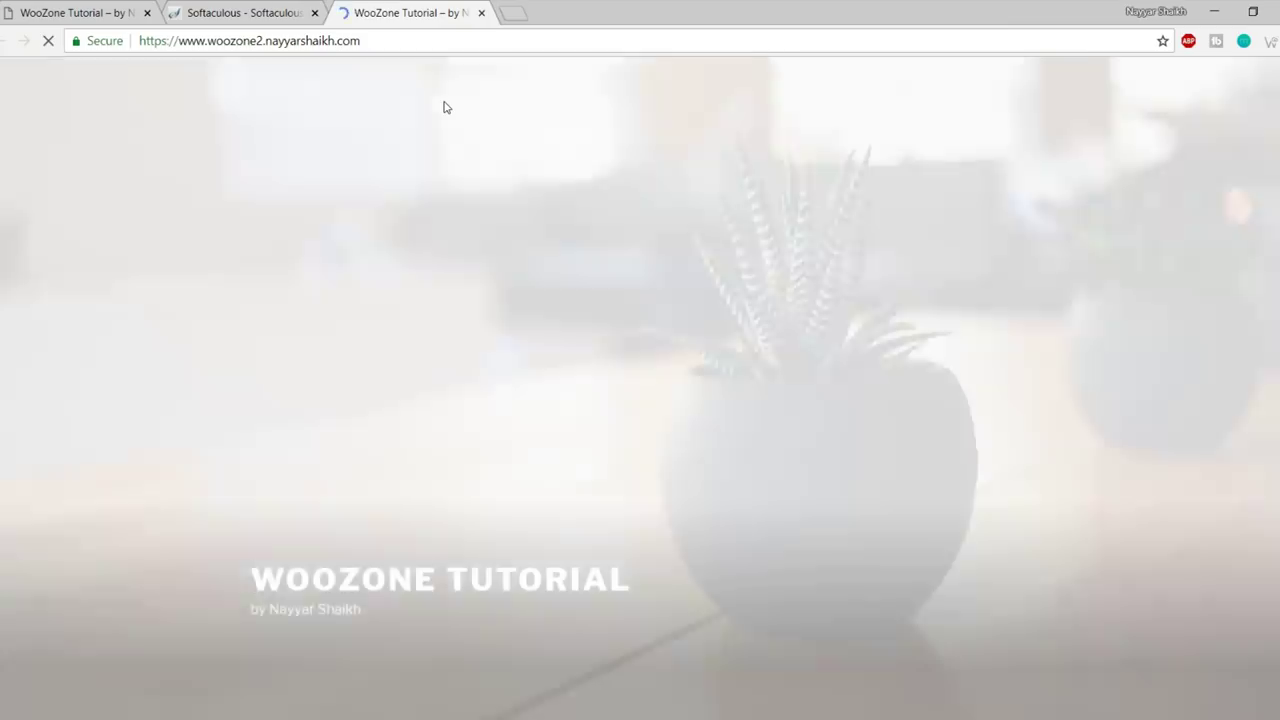
pyautogui.scroll(-7, 693, 435)
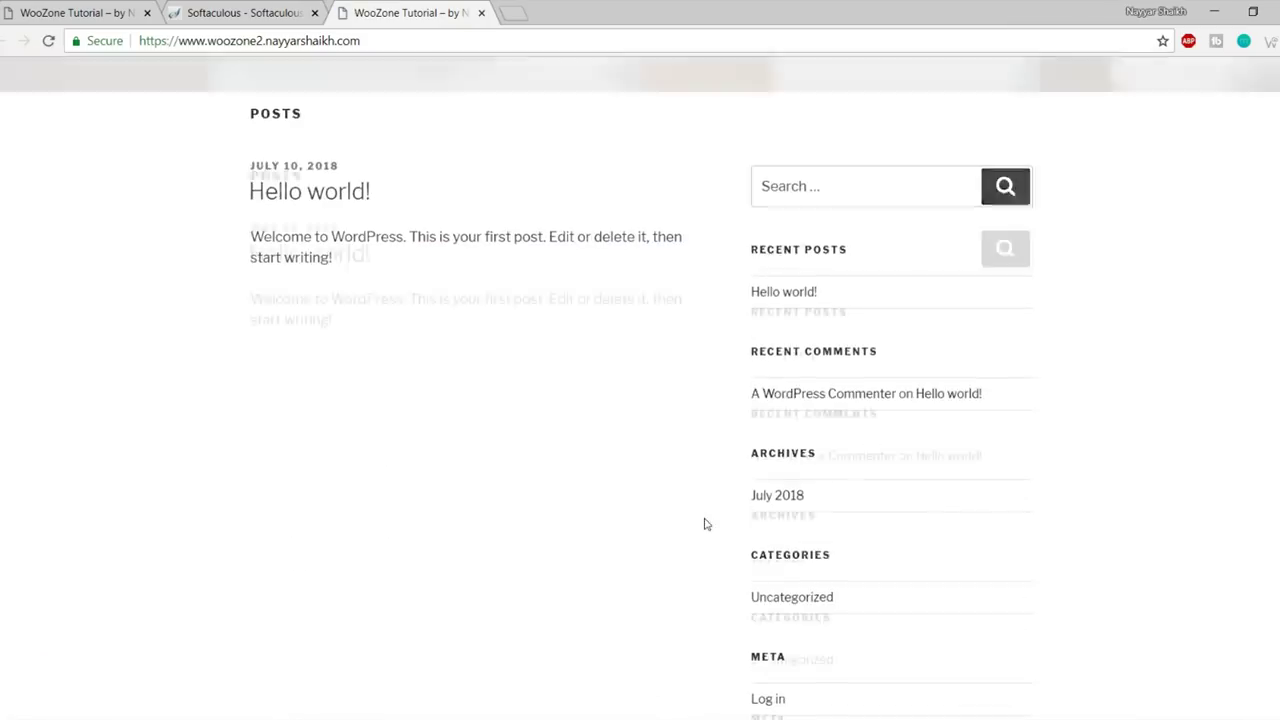
pyautogui.scroll(7, 705, 523)
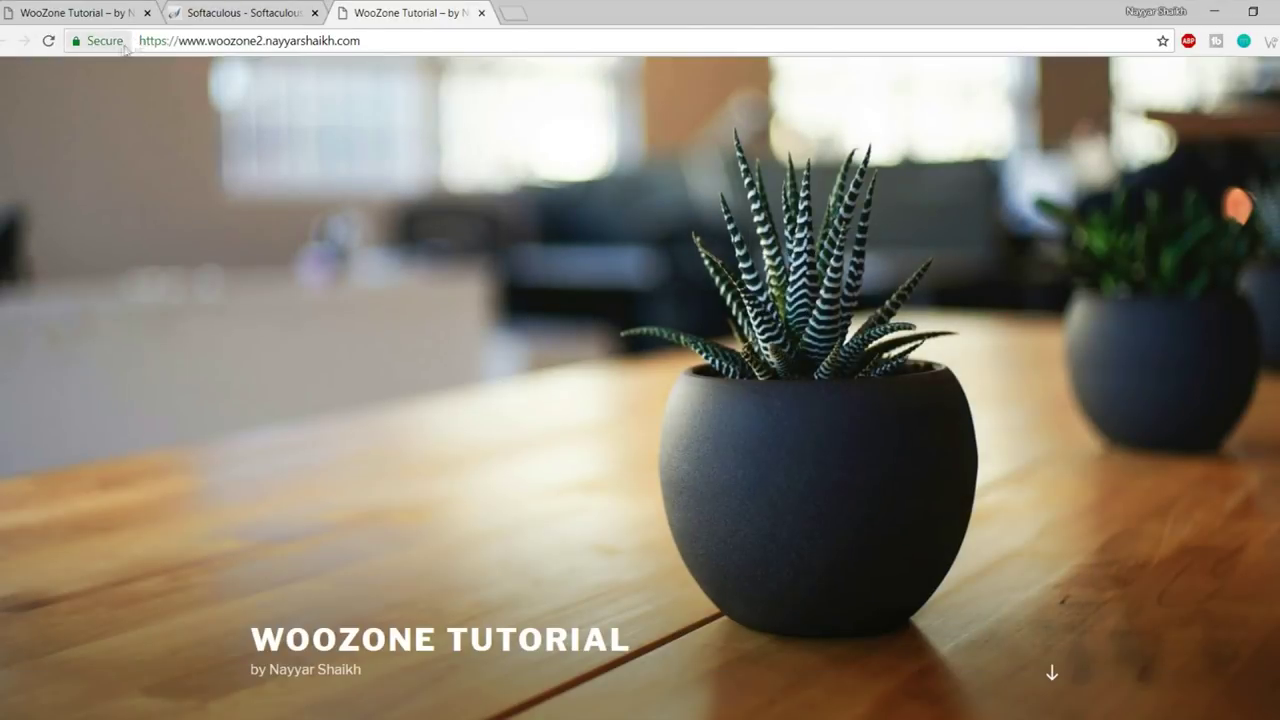
pyautogui.click(222, 8)
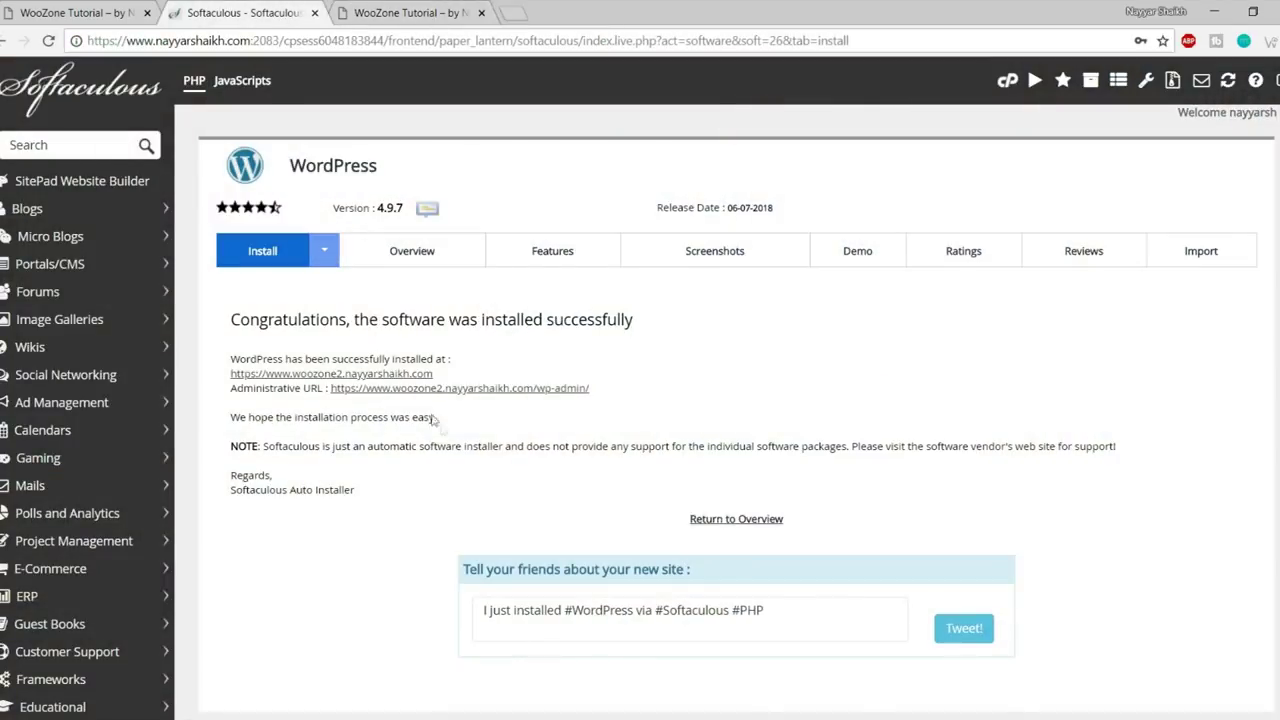
# Open the Administrative URL in another tab and place it beside the site tab.
pyautogui.rightClick(455, 395)
pyautogui.click(490, 402)
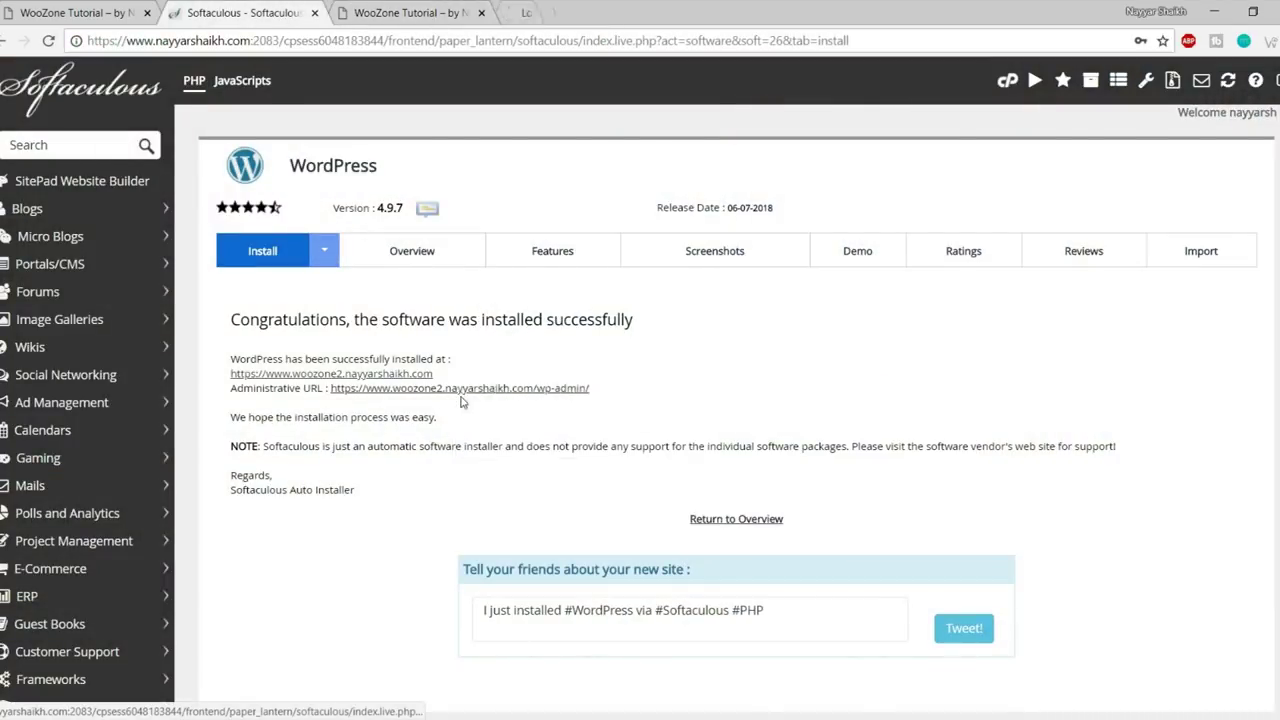
pyautogui.click(435, 8)
pyautogui.moveTo(435, 5); pyautogui.dragTo(385, 6)
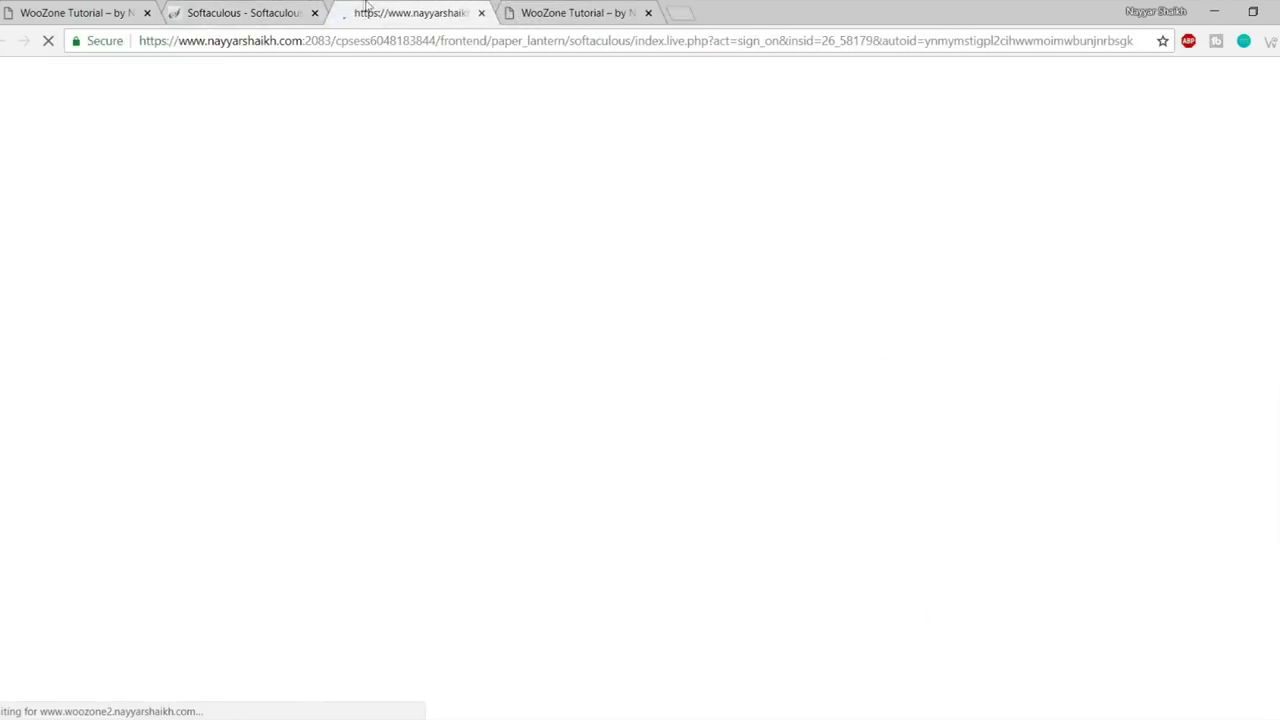
# Close the Softaculous tab, dismiss the privacy notice, and check the admin address and front page.
pyautogui.click(314, 13)
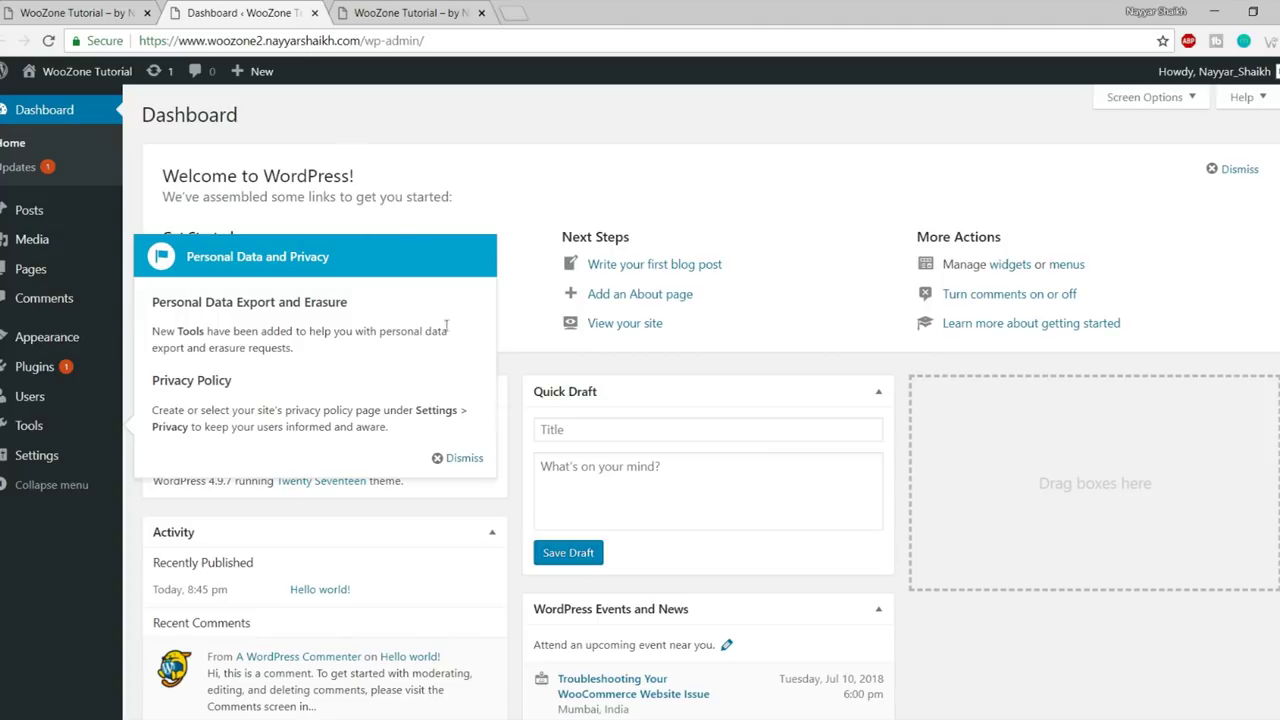
pyautogui.click(462, 458)
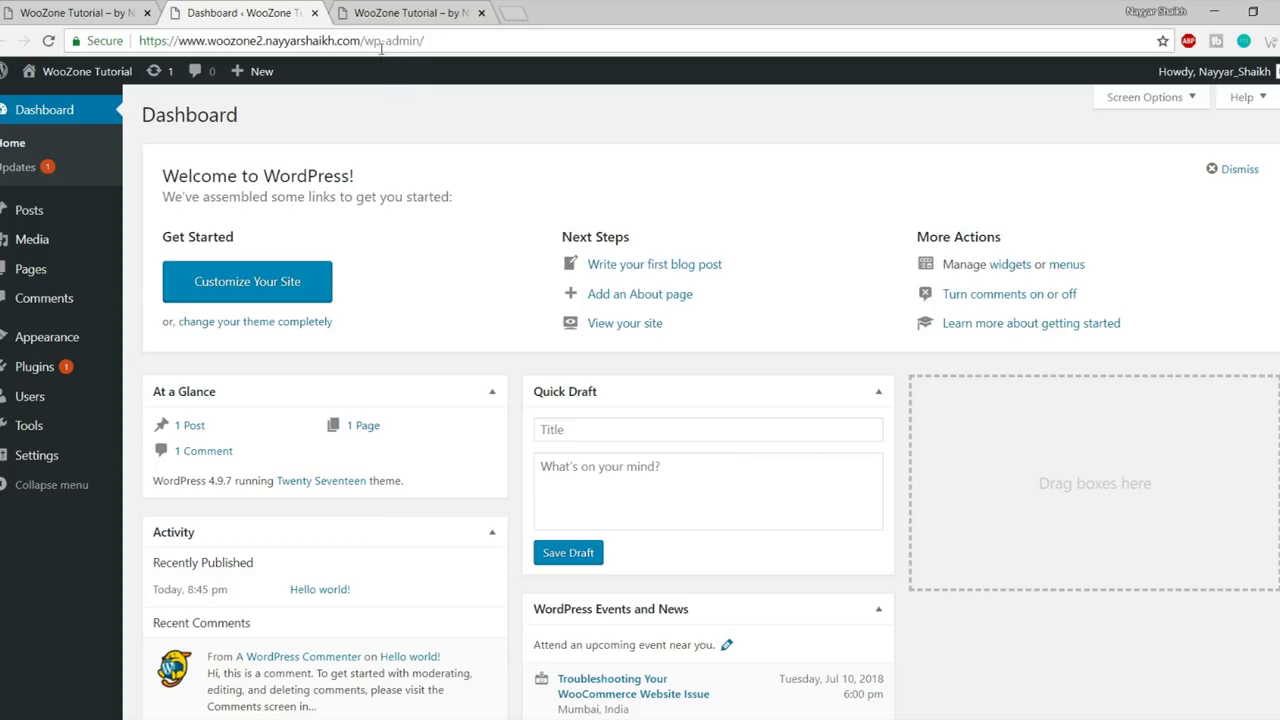
pyautogui.moveTo(142, 38); pyautogui.dragTo(363, 41)
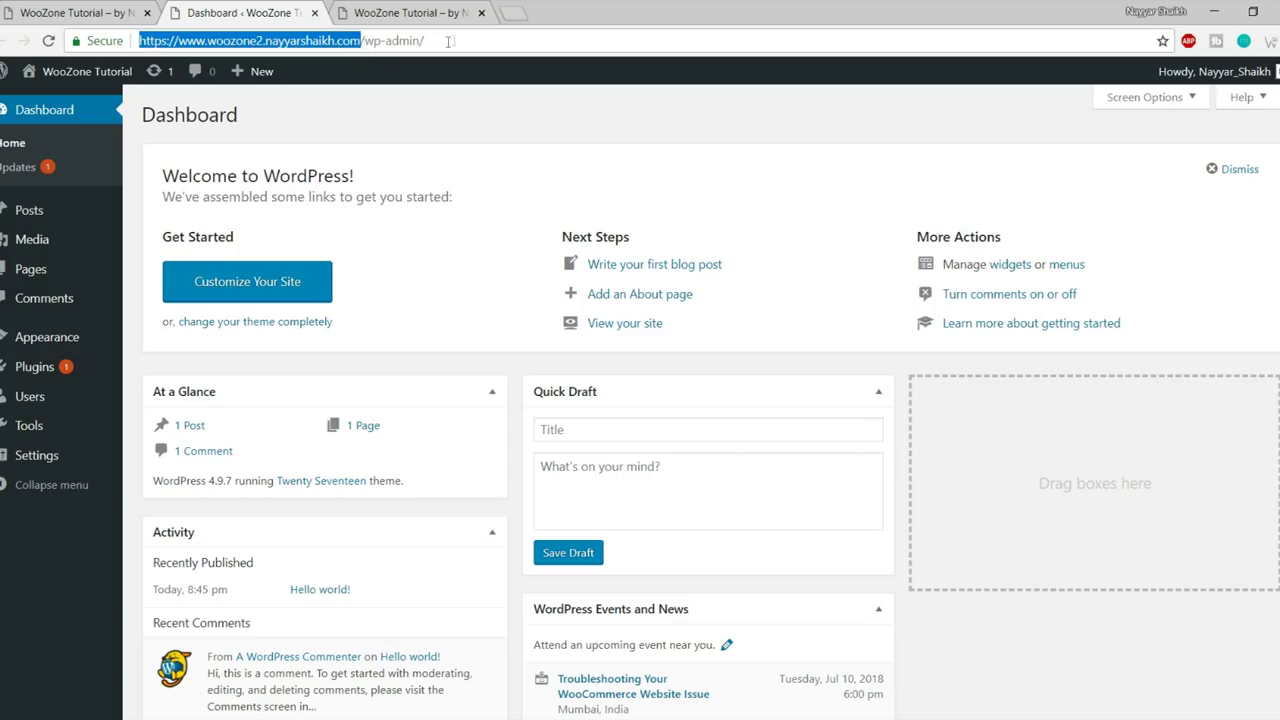
pyautogui.moveTo(448, 41); pyautogui.dragTo(350, 41)
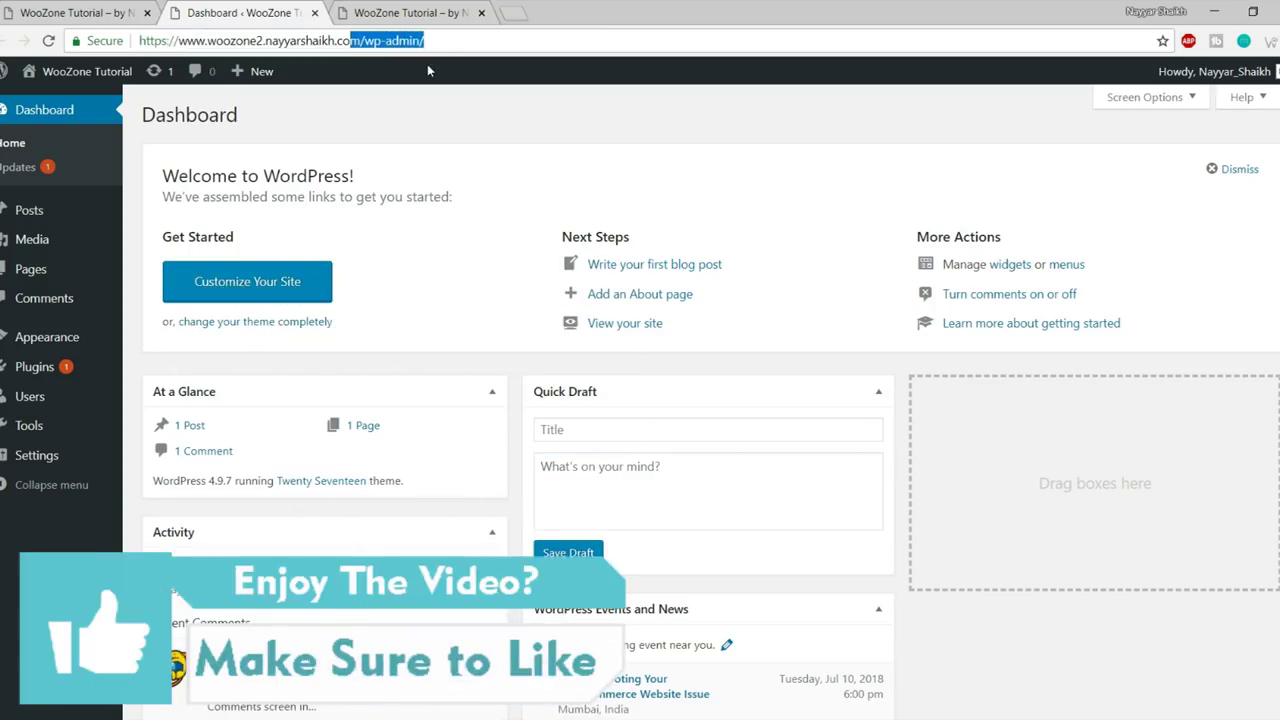
pyautogui.click(445, 107)
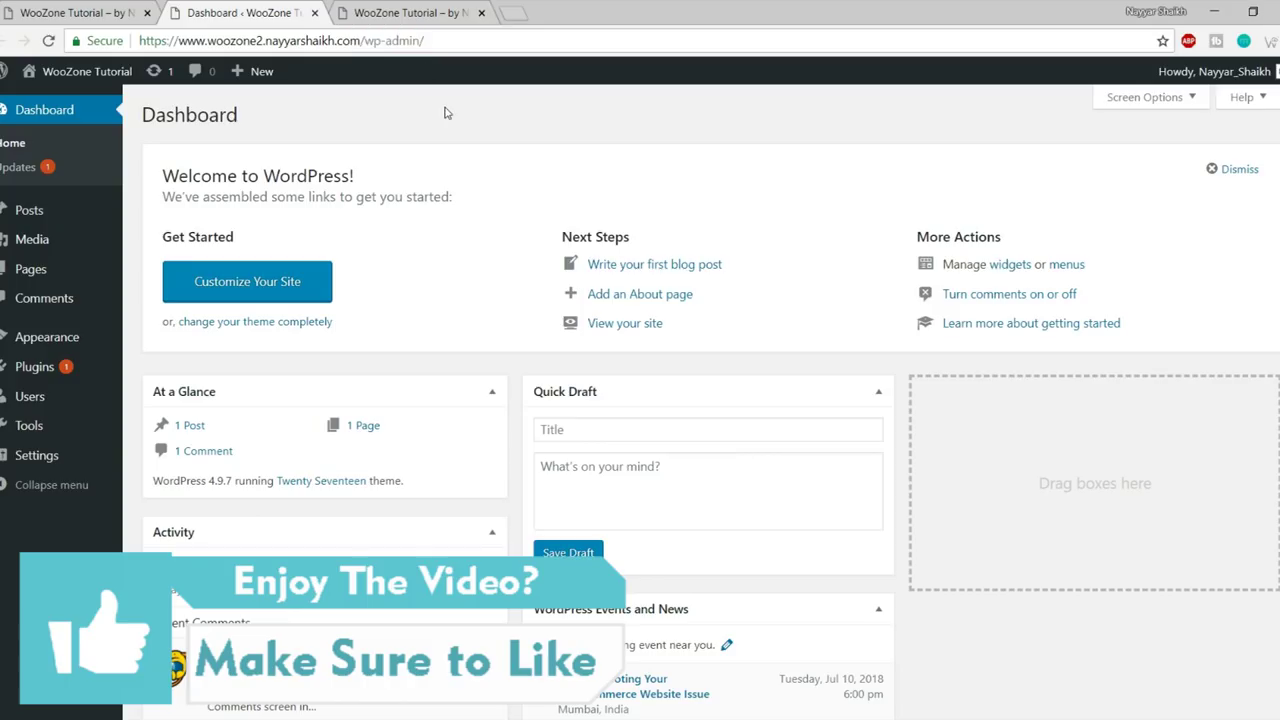
pyautogui.click(432, 14)
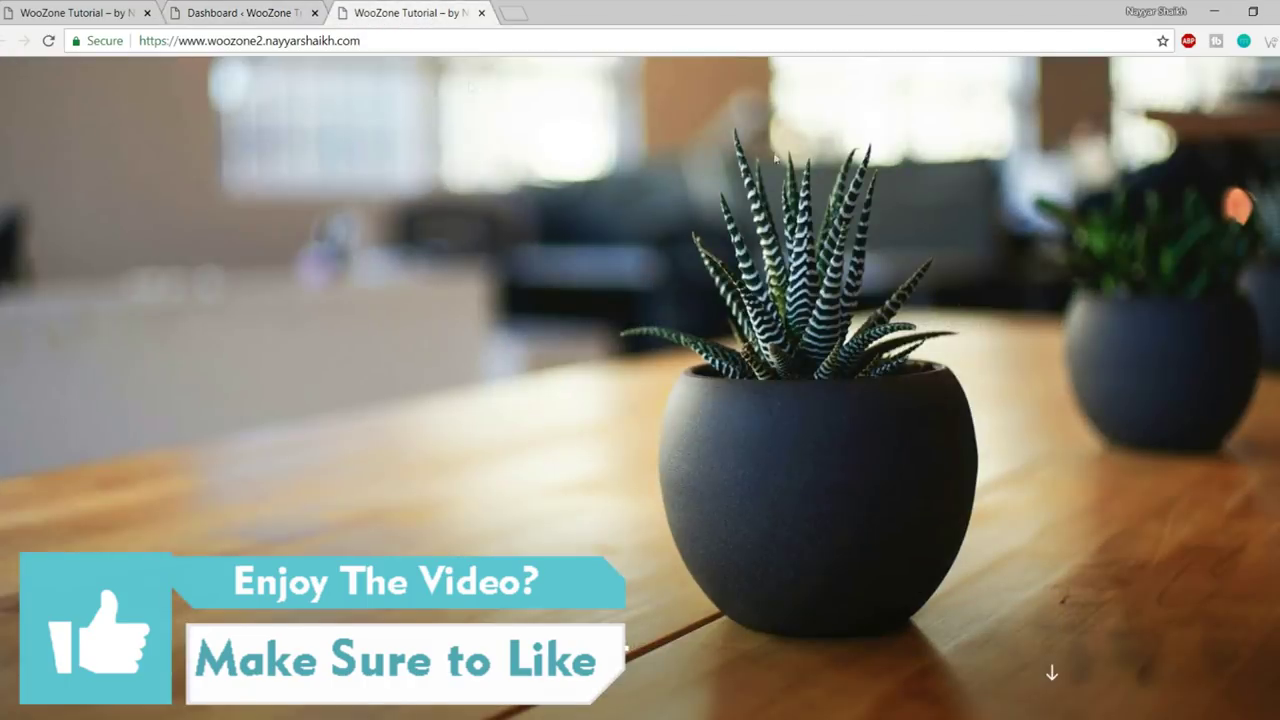
pyautogui.click(240, 13)
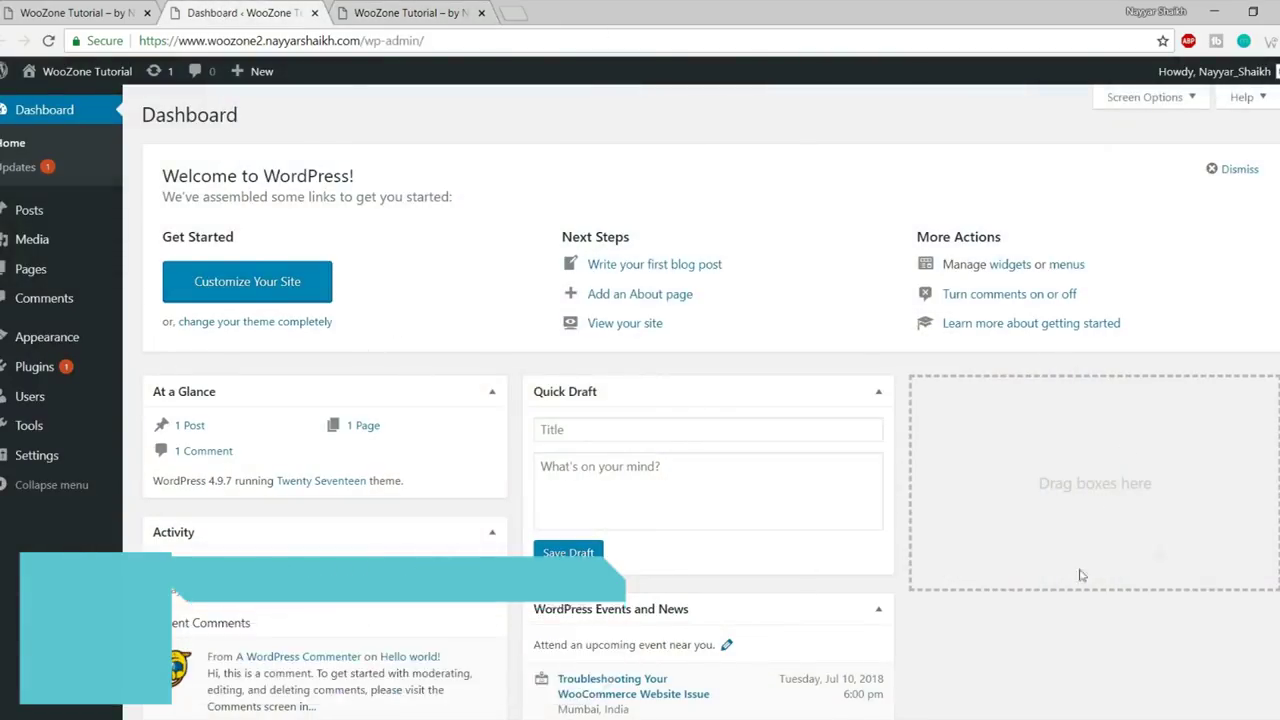
# Go to Appearance > Themes in the WordPress admin sidebar.
pyautogui.scroll(-3, 1000, 570)
pyautogui.scroll(3, 963, 653)
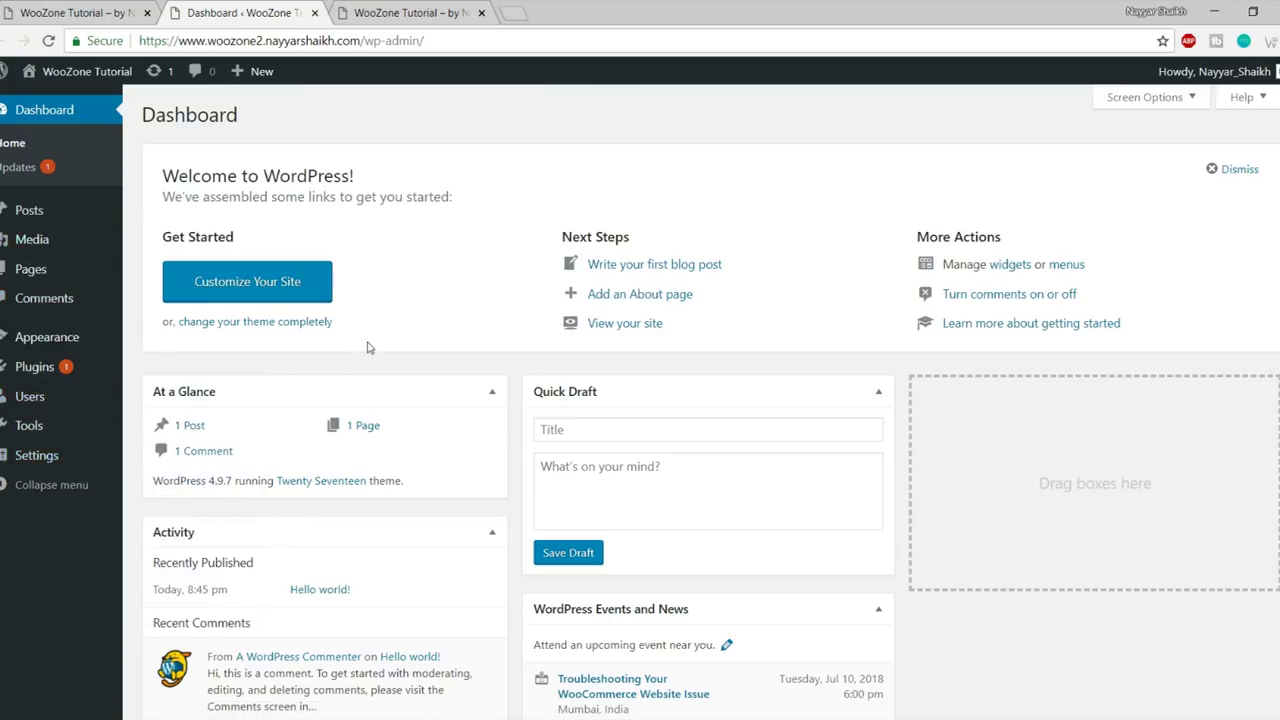
pyautogui.click(62, 340)
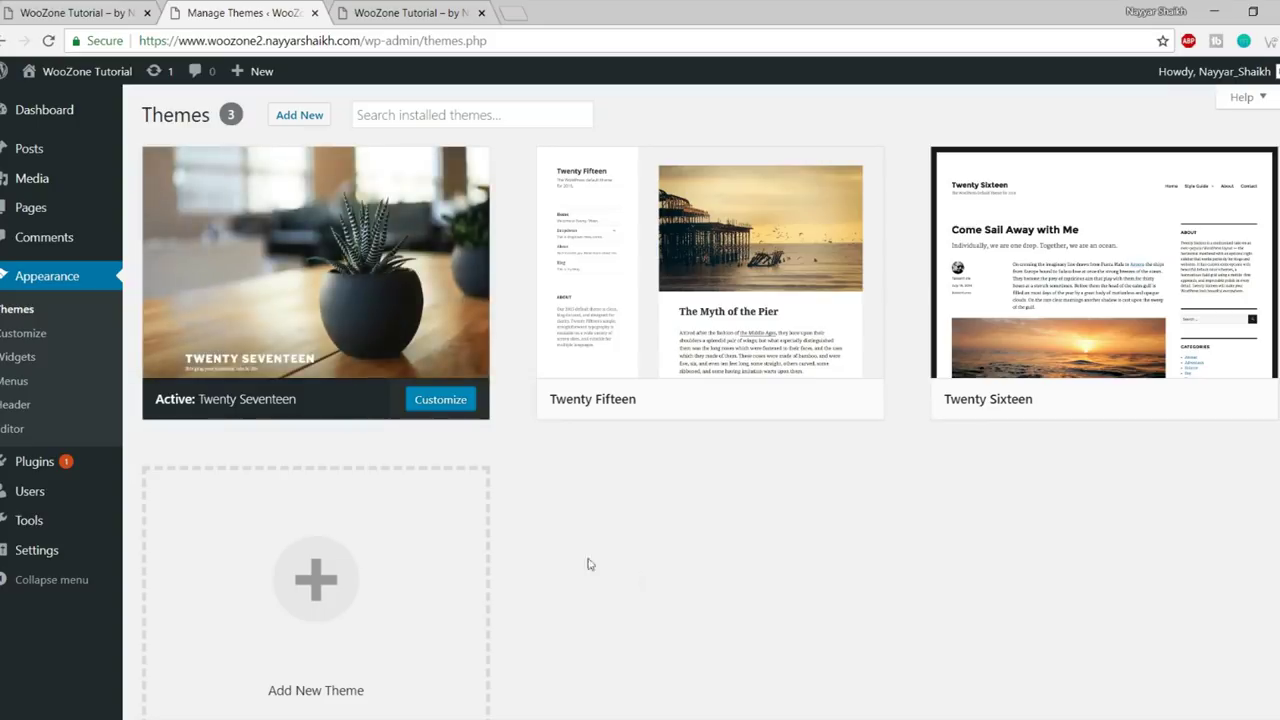
# Compare the live site's front page with the installed themes list.
pyautogui.click(416, 12)
pyautogui.scroll(-5, 1240, 517)
pyautogui.scroll(5, 815, 466)
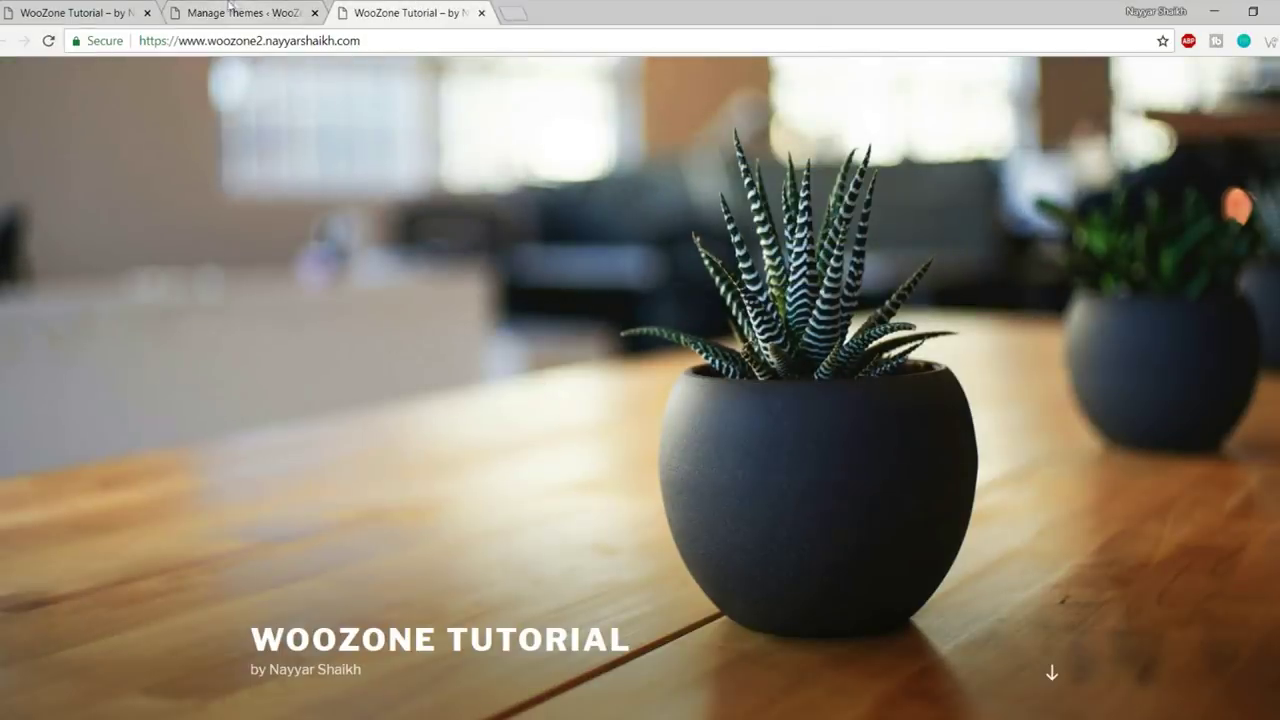
pyautogui.click(230, 8)
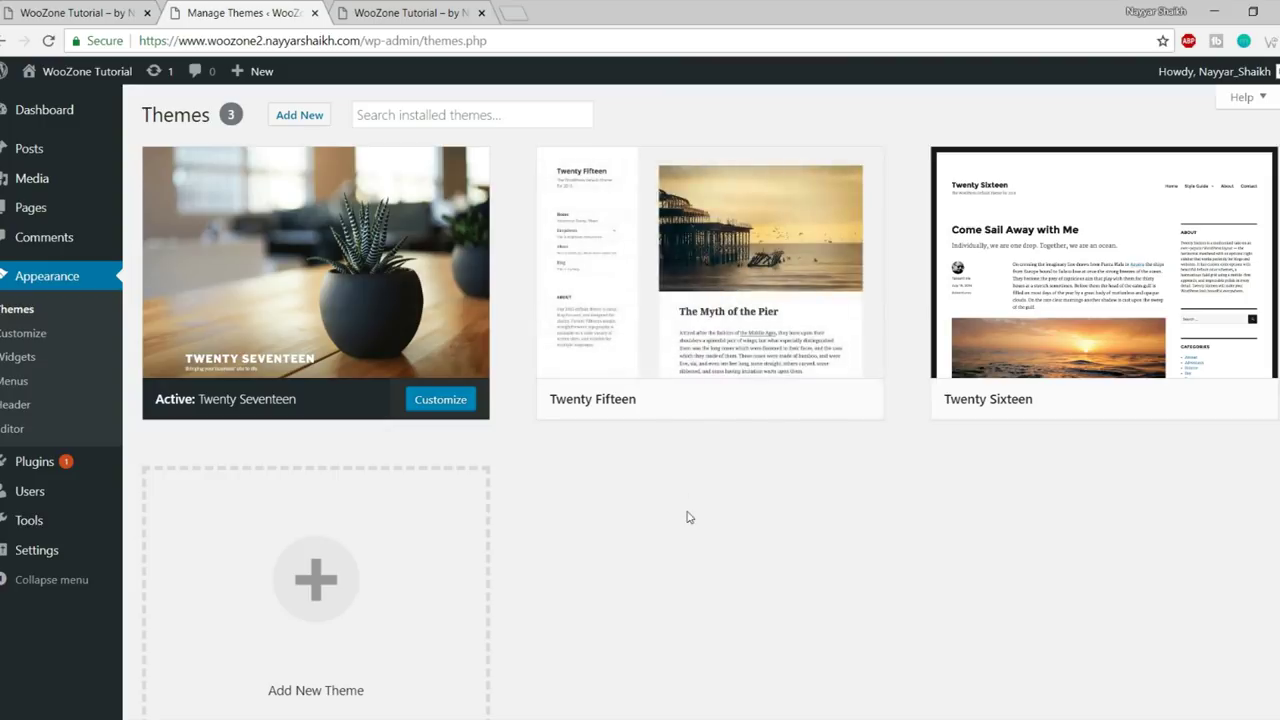
pyautogui.click(386, 10)
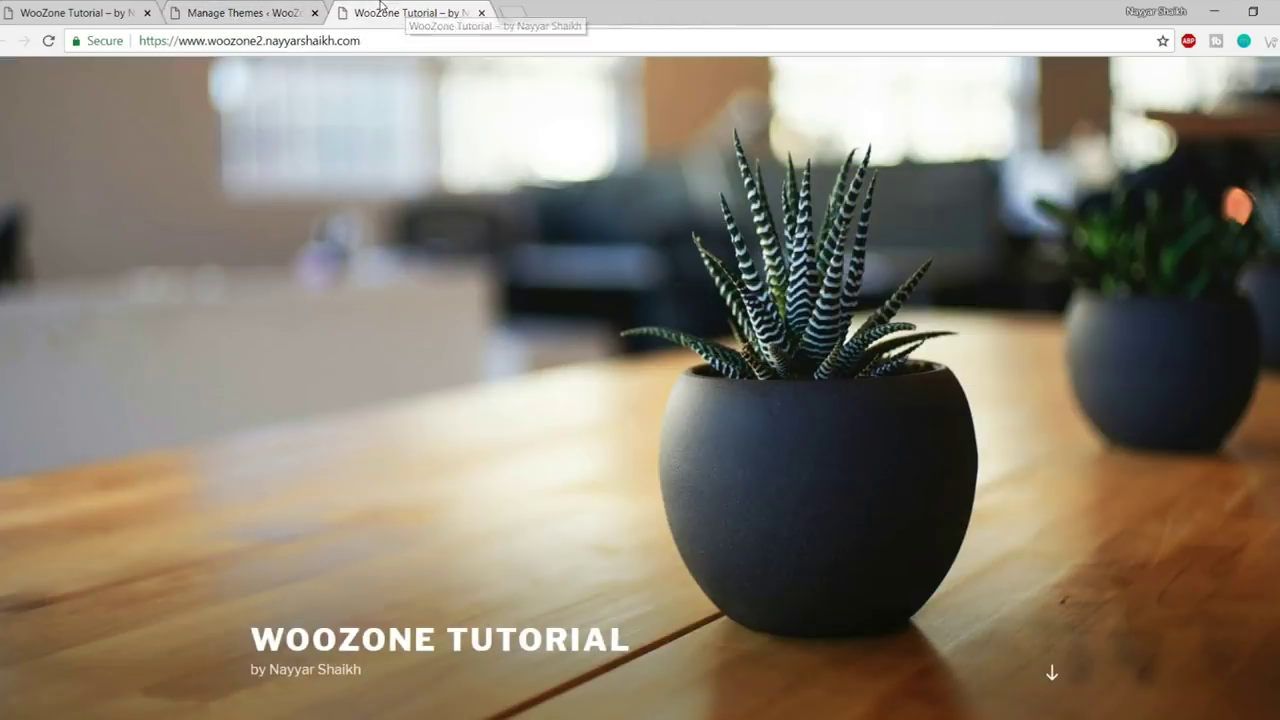
pyautogui.click(265, 12)
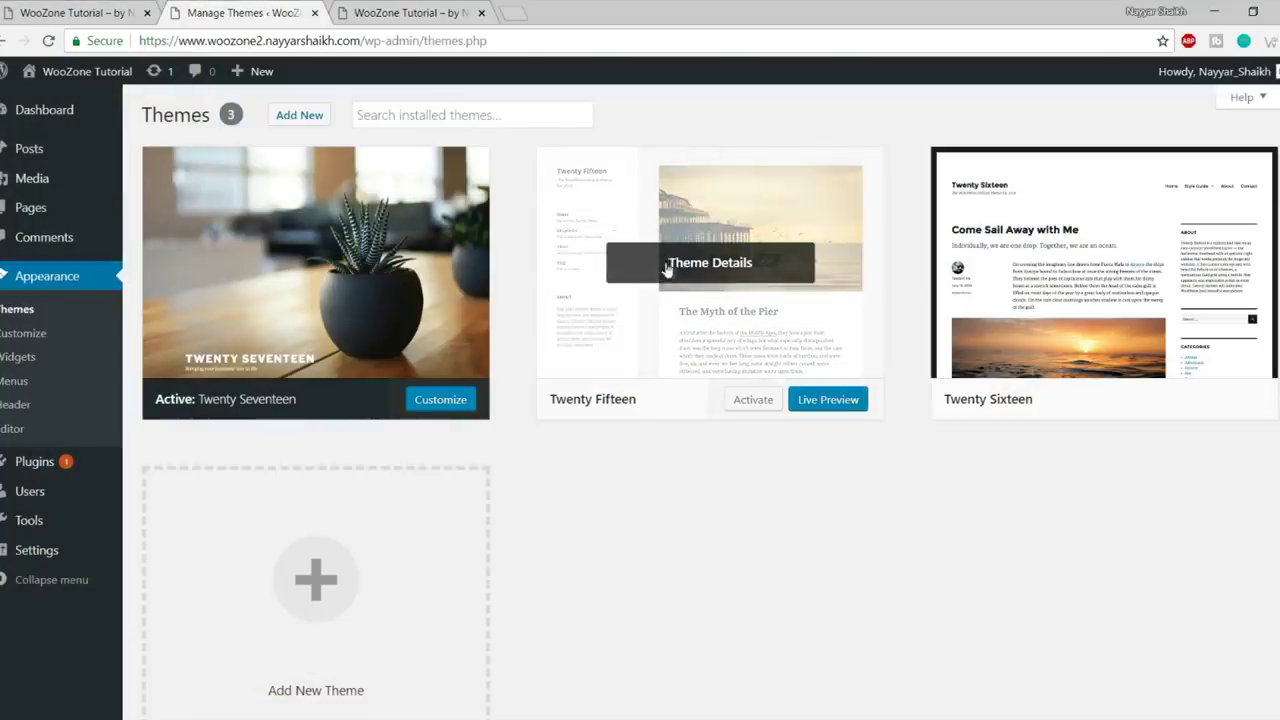
# Delete the Twenty Fifteen and Twenty Sixteen themes, confirming each deletion.
pyautogui.click(668, 266)
pyautogui.click(1248, 681)
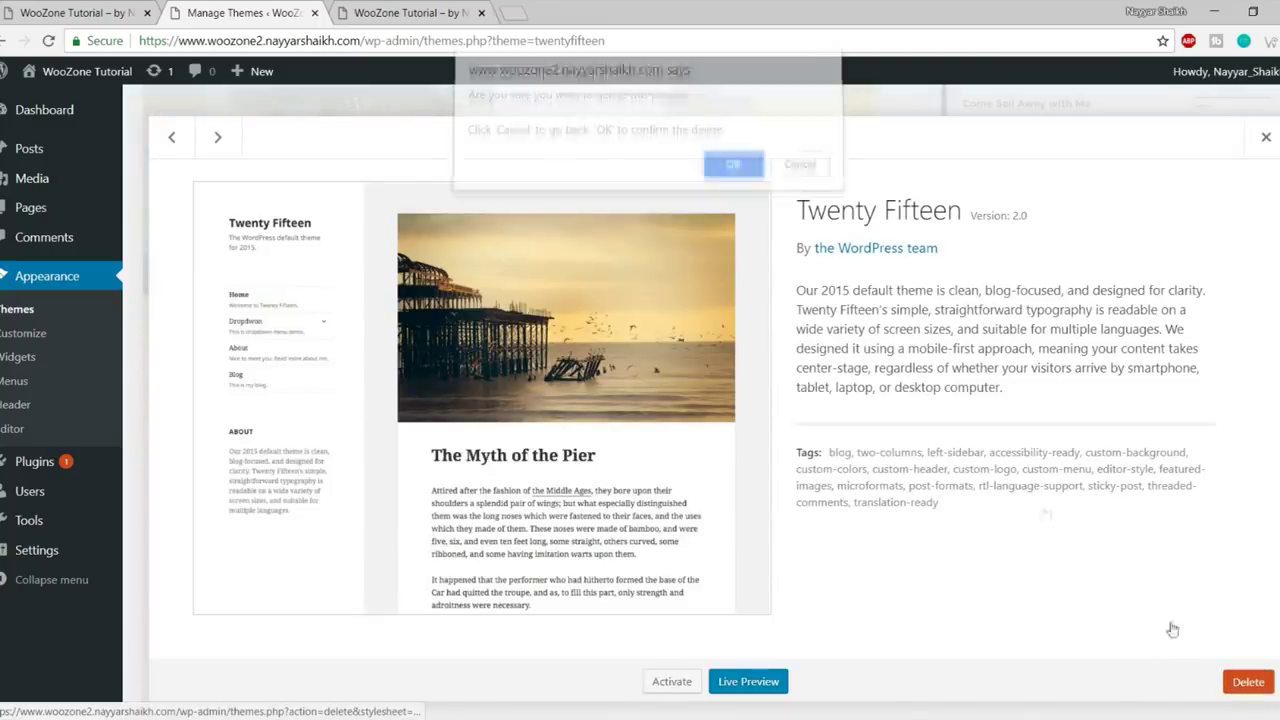
pyautogui.click(742, 166)
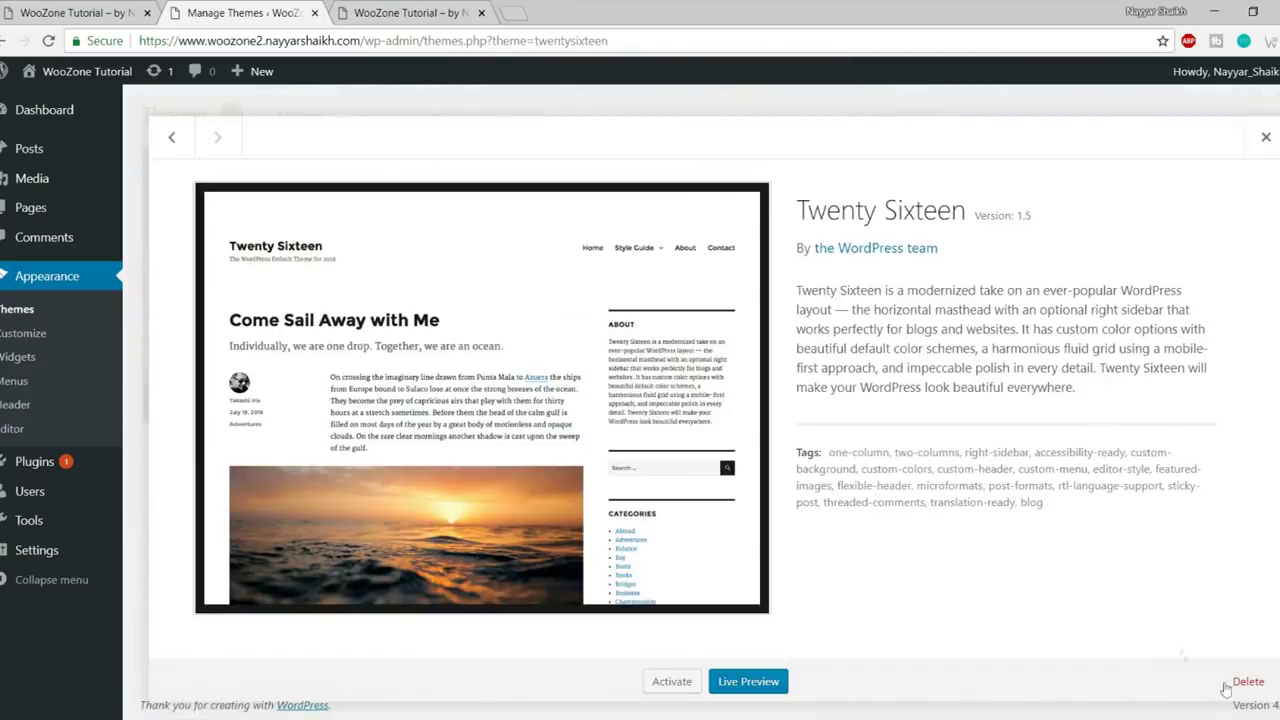
pyautogui.click(1228, 688)
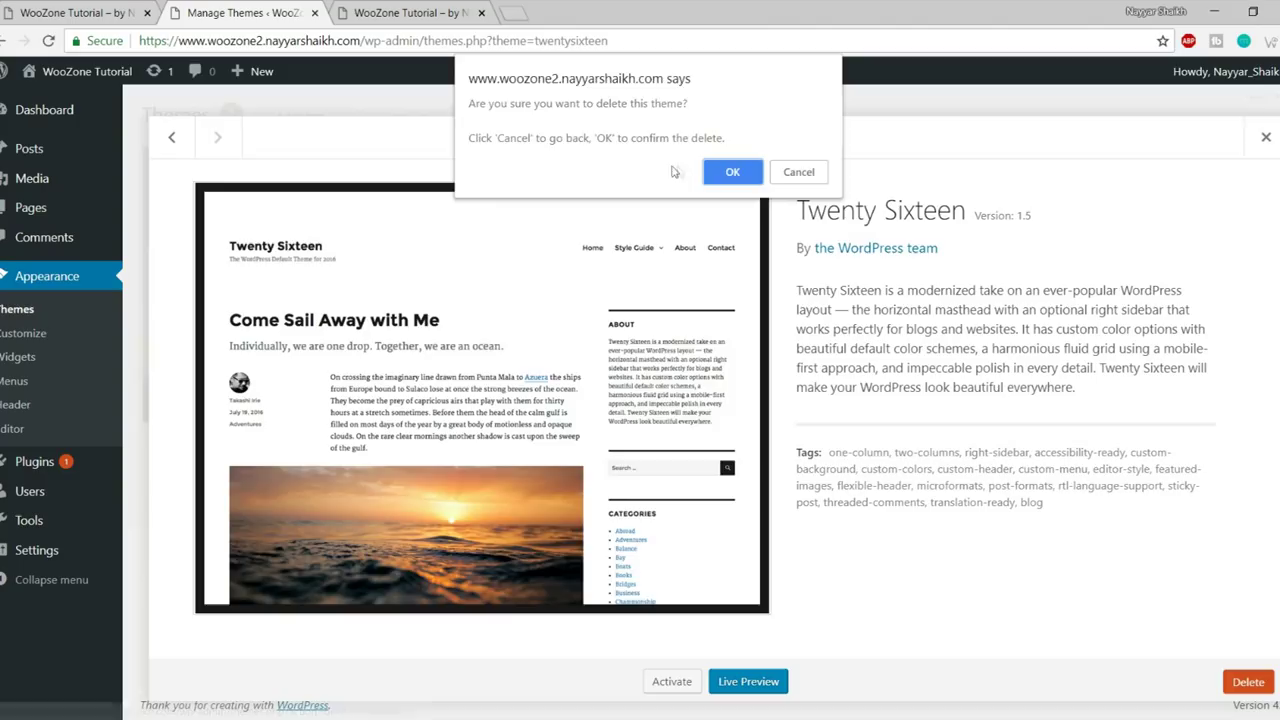
pyautogui.click(742, 168)
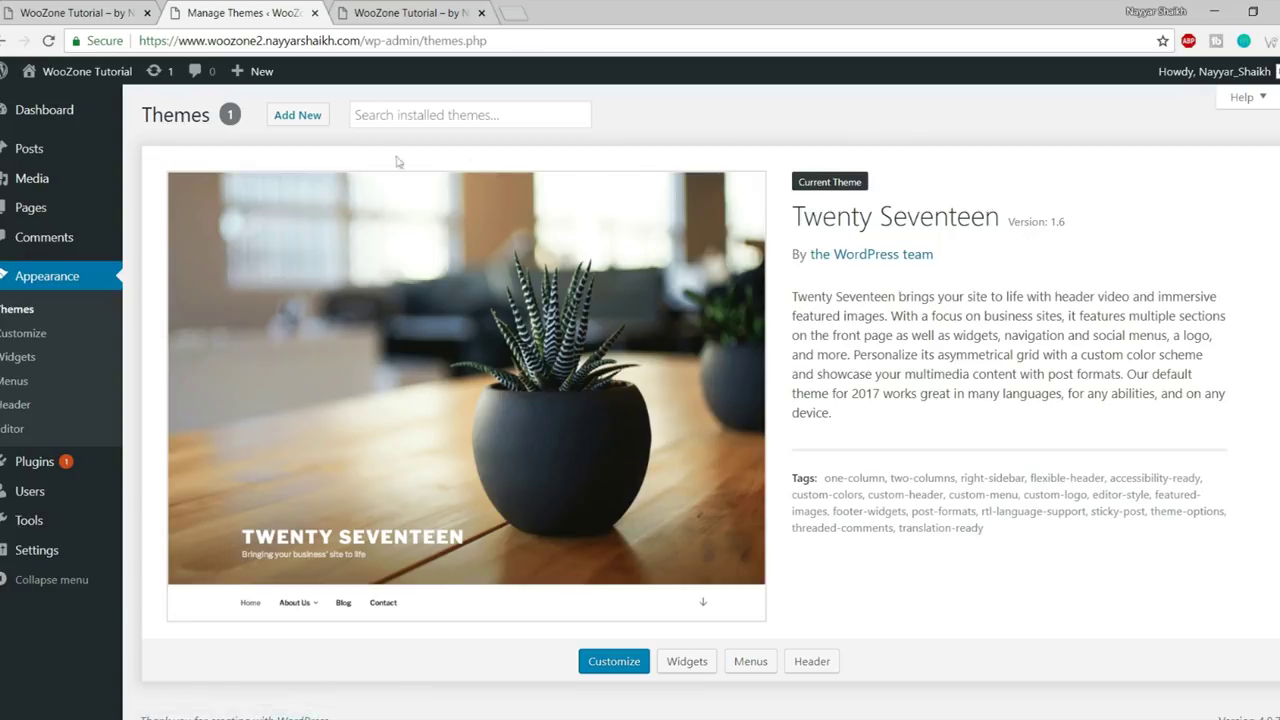
pyautogui.click(300, 118)
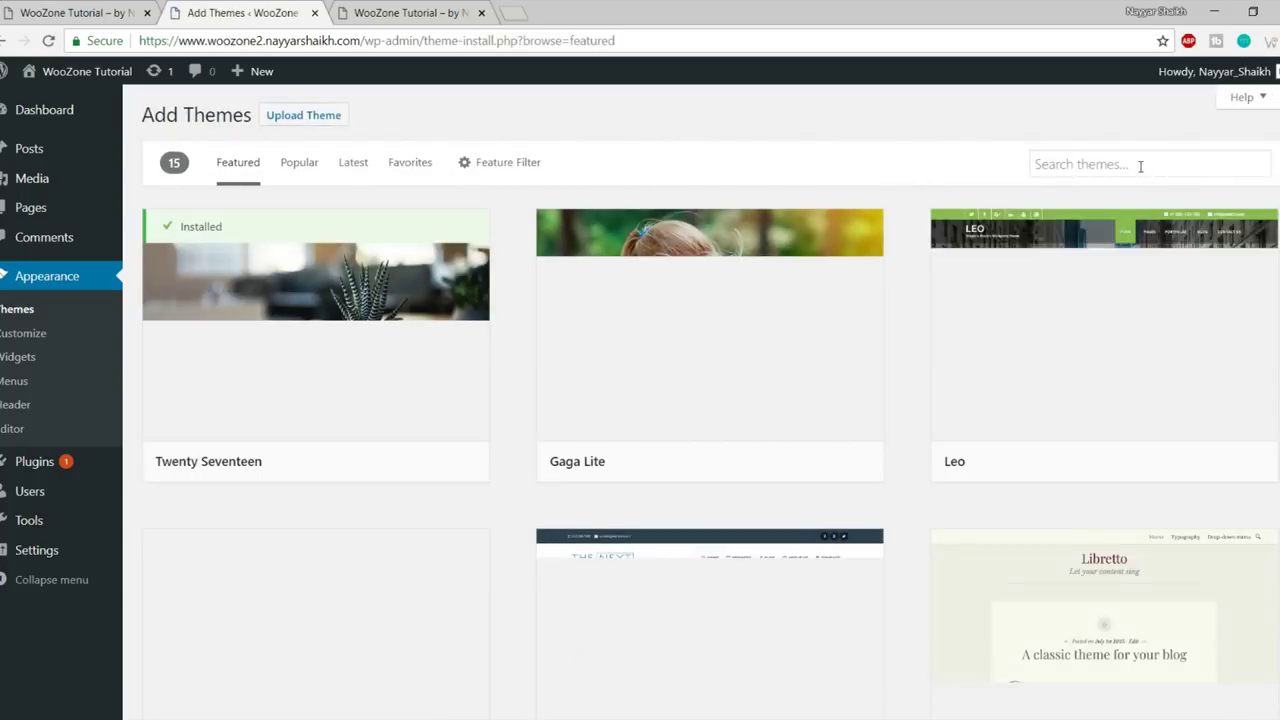
# Search the theme directory for 'oceanwp', then install and activate the OceanWP theme.
pyautogui.click(1140, 166)
pyautogui.scroll(-7, 1063, 314)
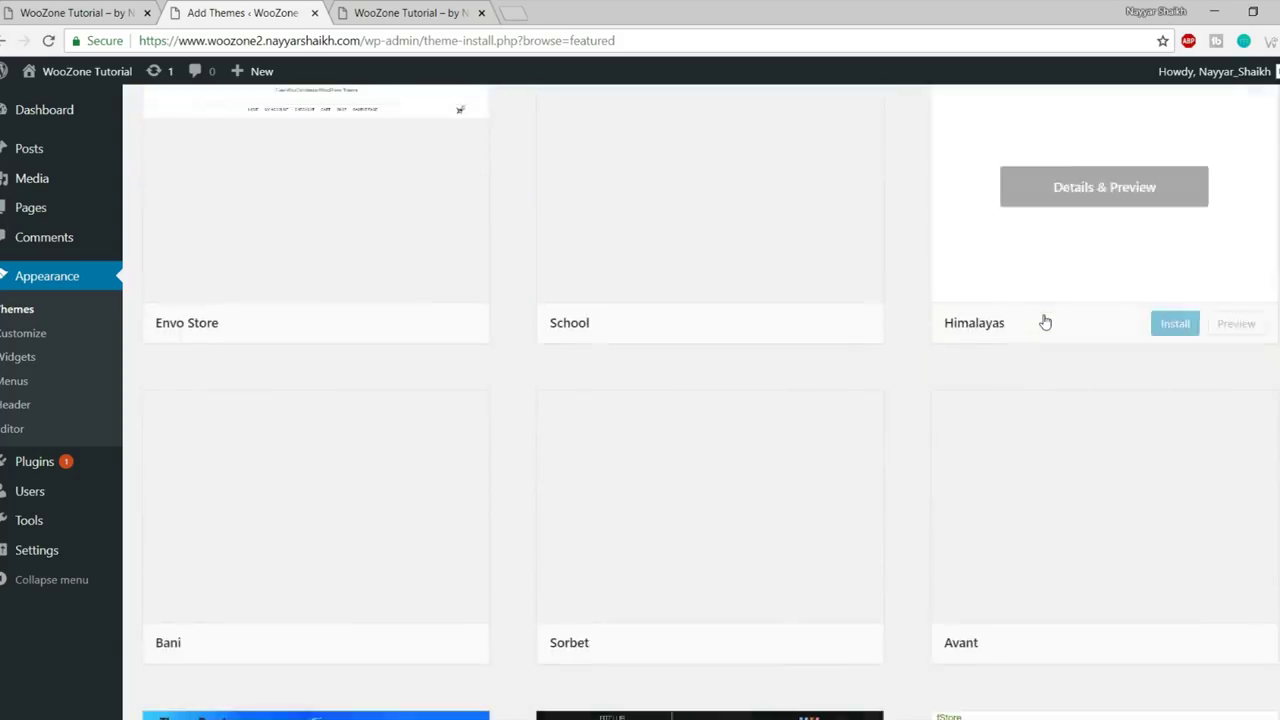
pyautogui.scroll(-3, 1040, 340)
pyautogui.scroll(10, 1029, 374)
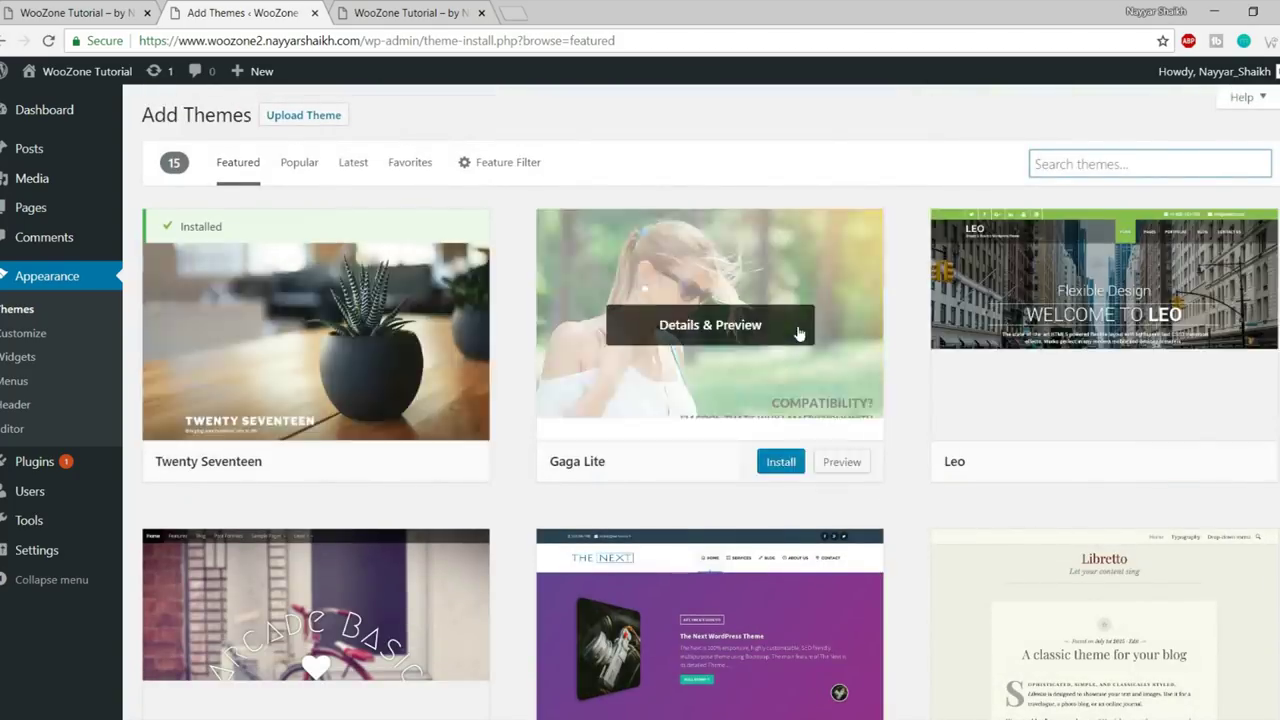
pyautogui.scroll(-3, 800, 333)
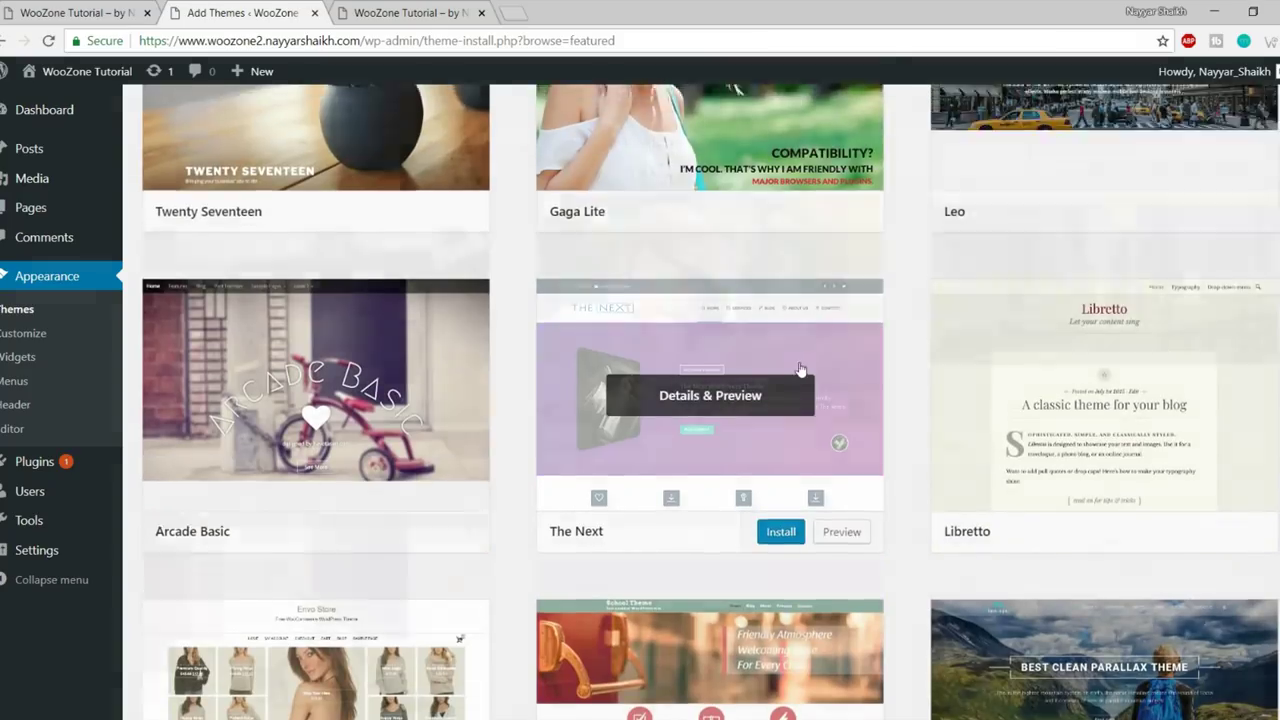
pyautogui.scroll(5, 800, 370)
pyautogui.write('ceanwp')
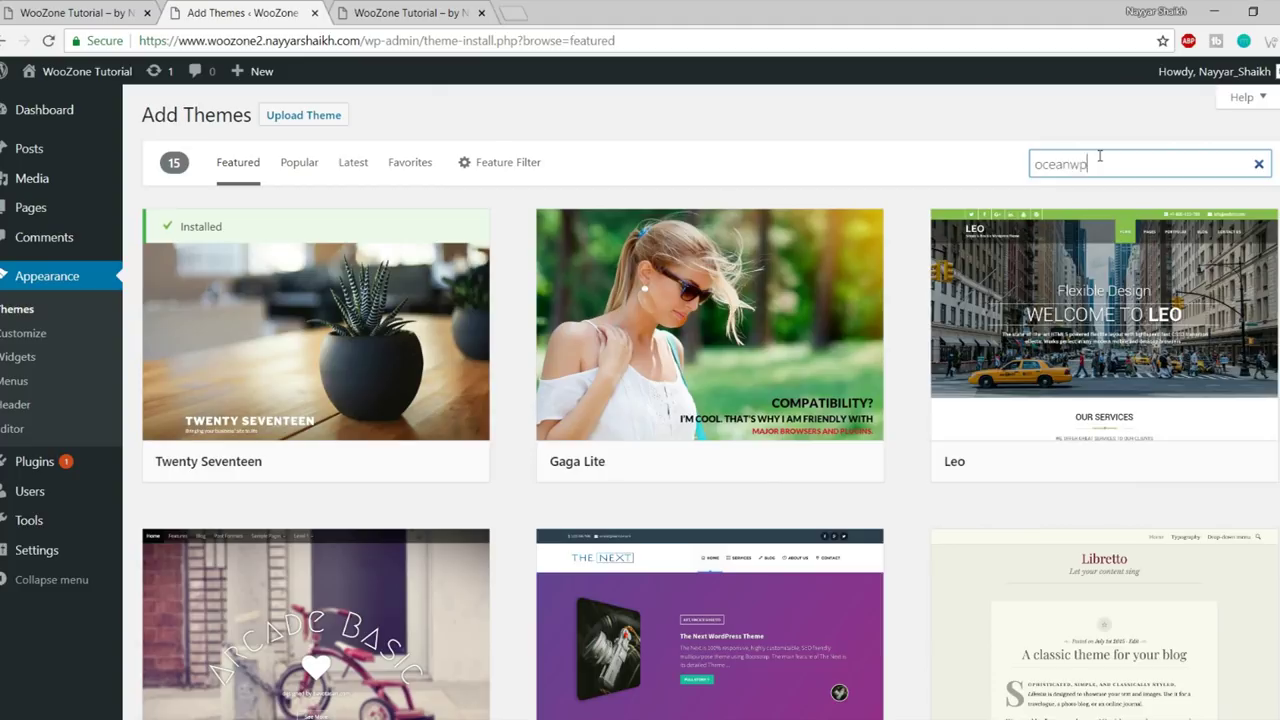
pyautogui.write('ceanwp')
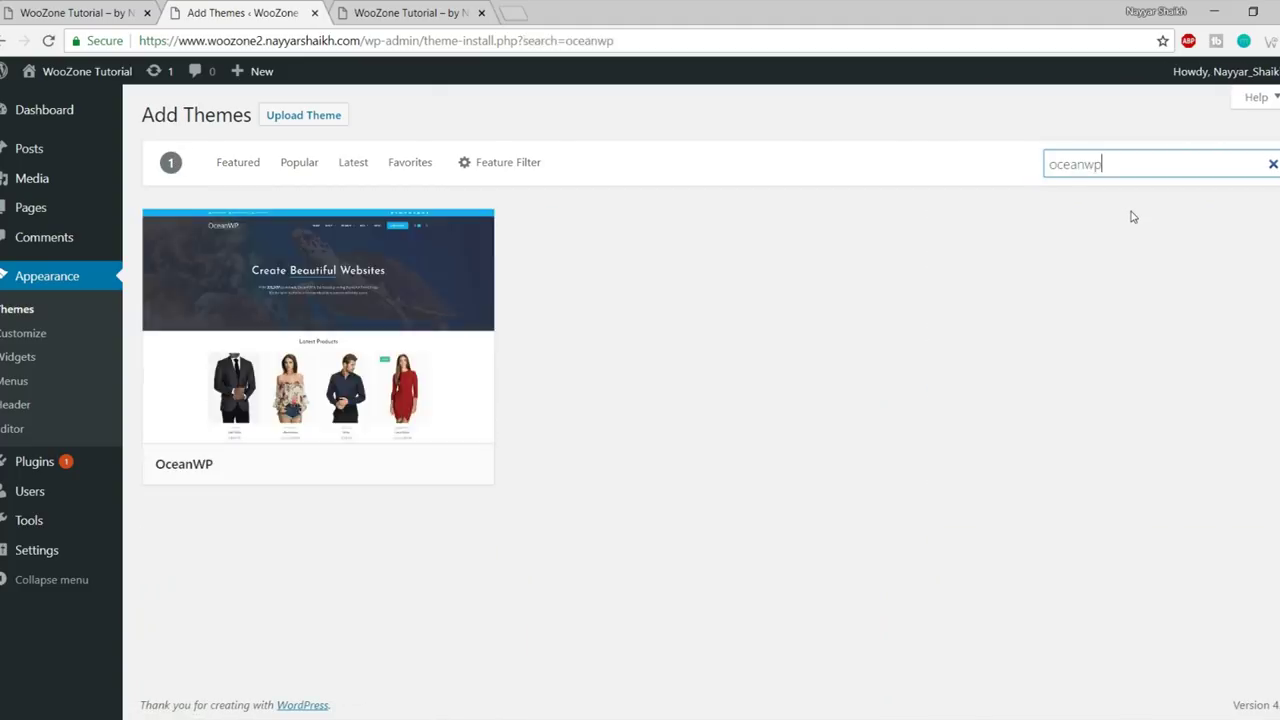
pyautogui.moveTo(397, 259)
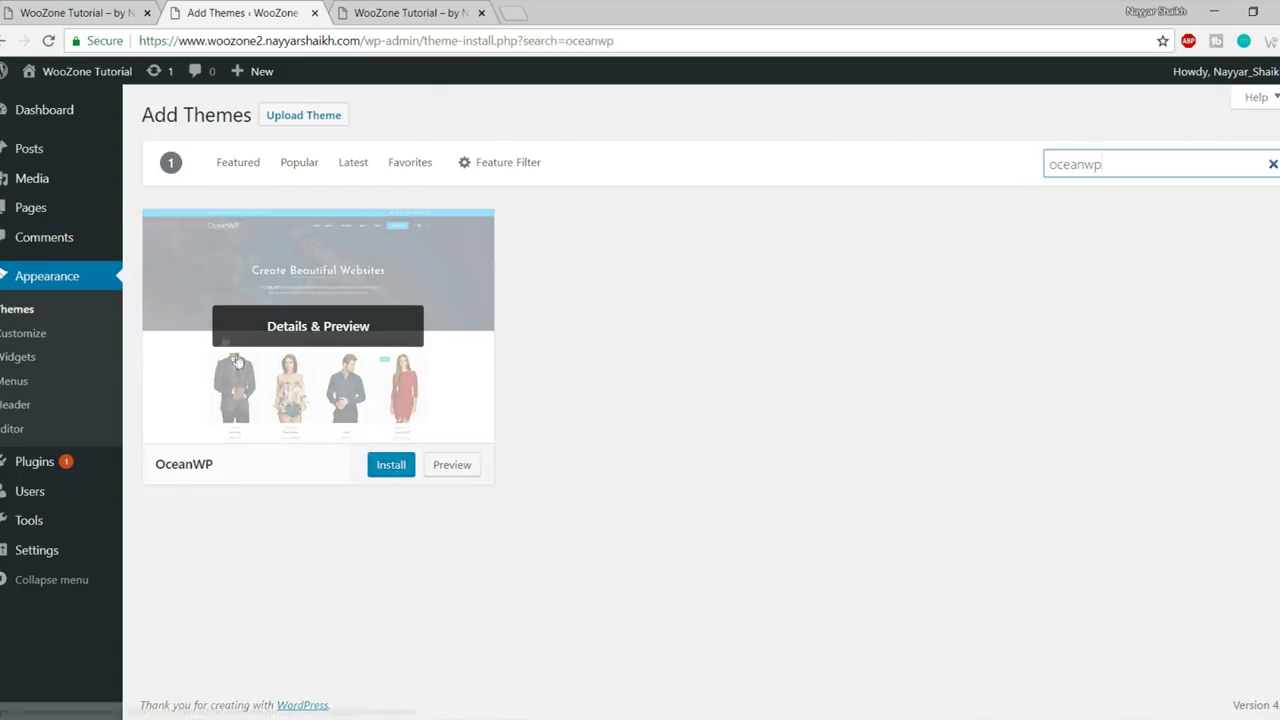
pyautogui.click(393, 470)
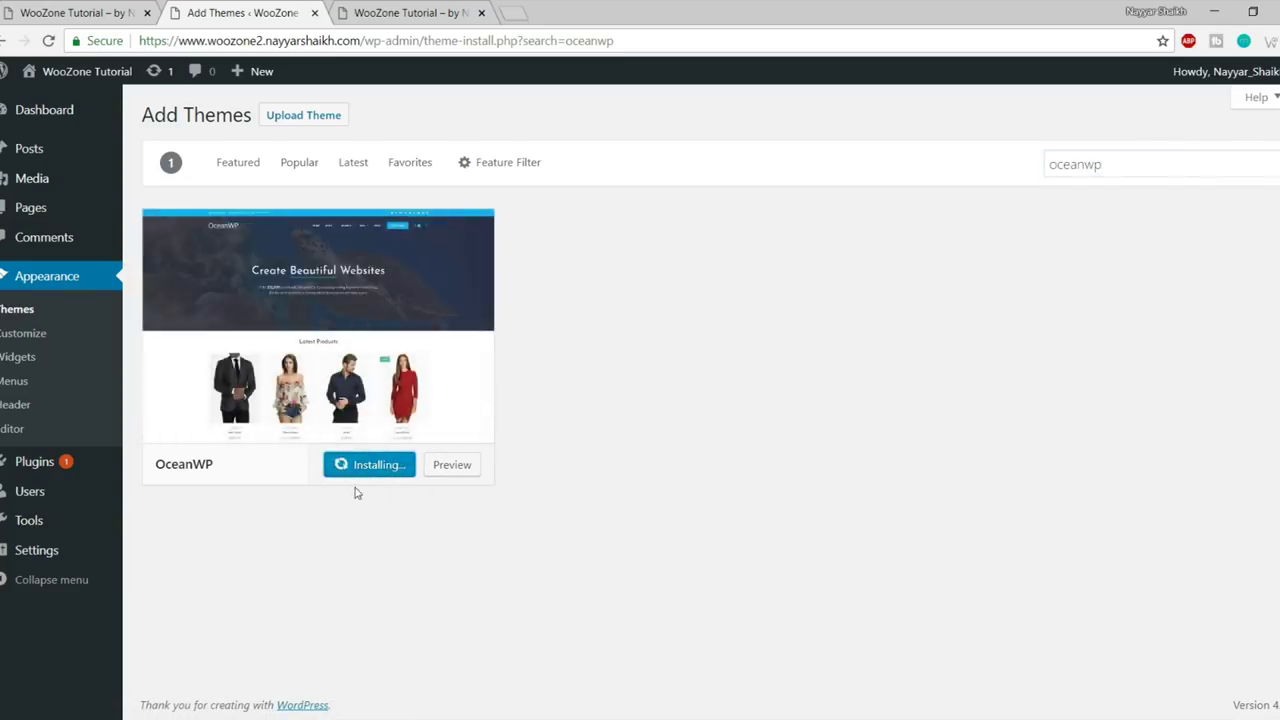
pyautogui.click(358, 464)
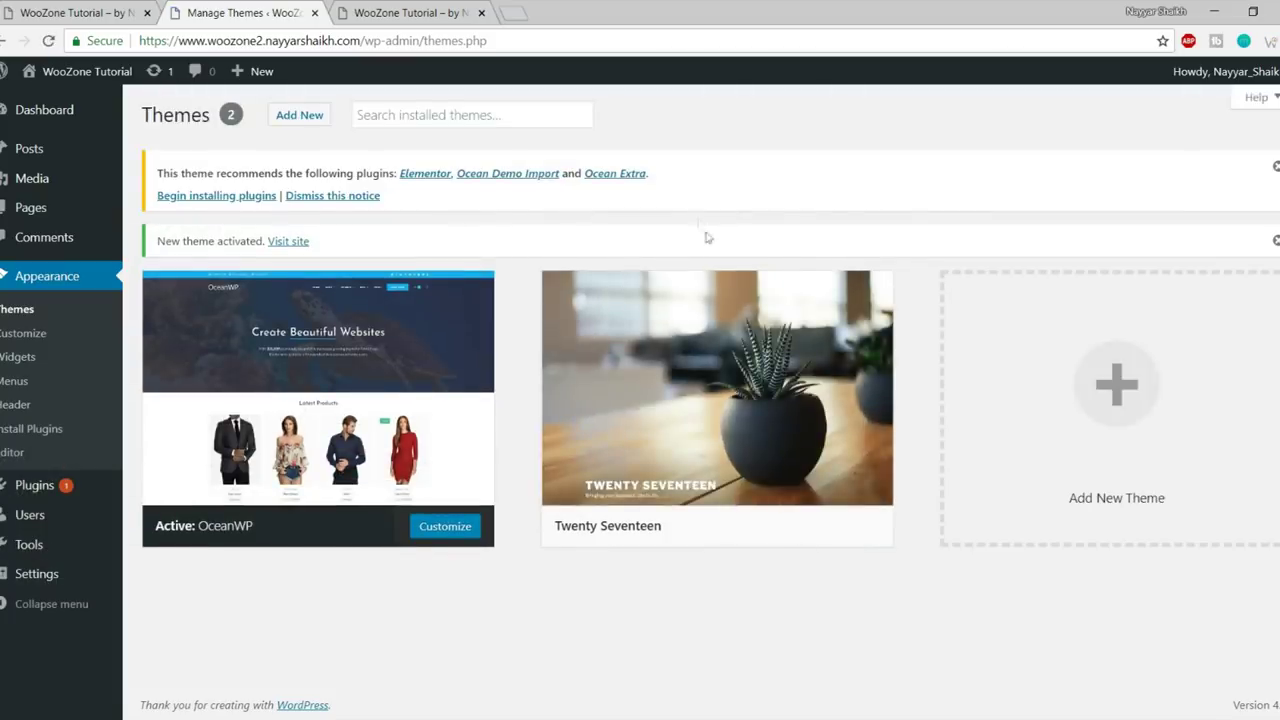
pyautogui.click(399, 10)
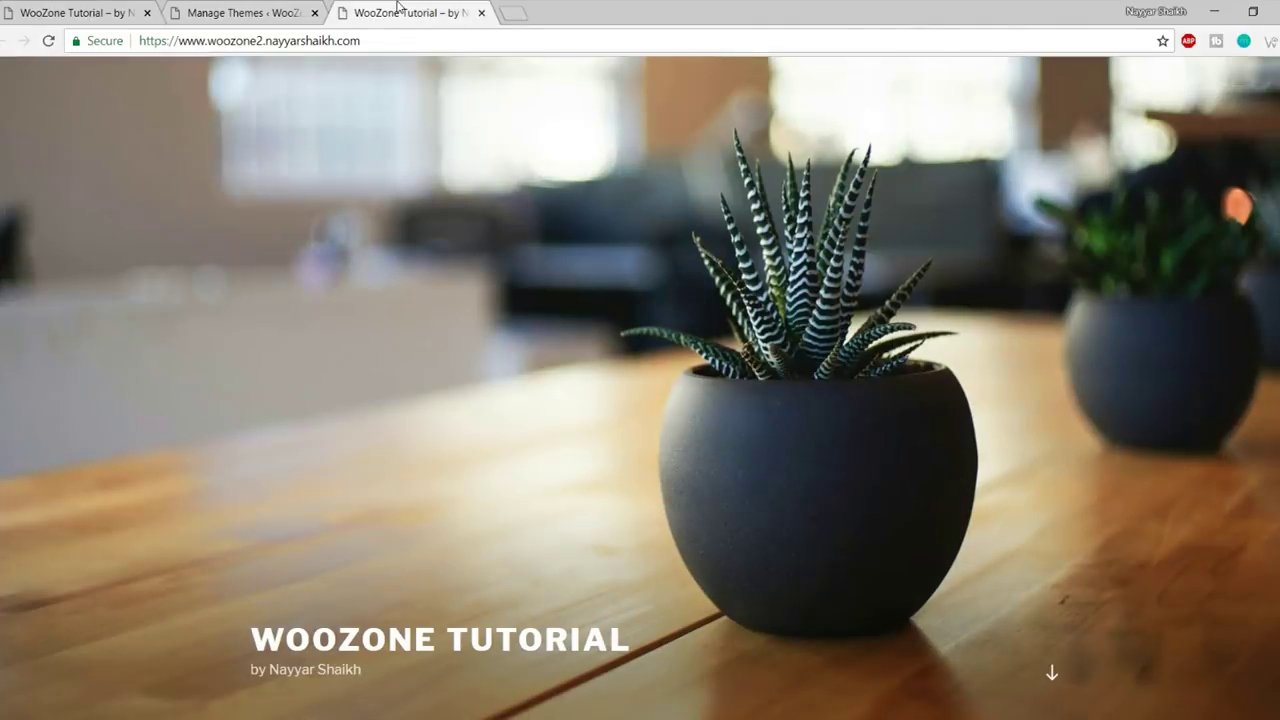
pyautogui.click(48, 40)
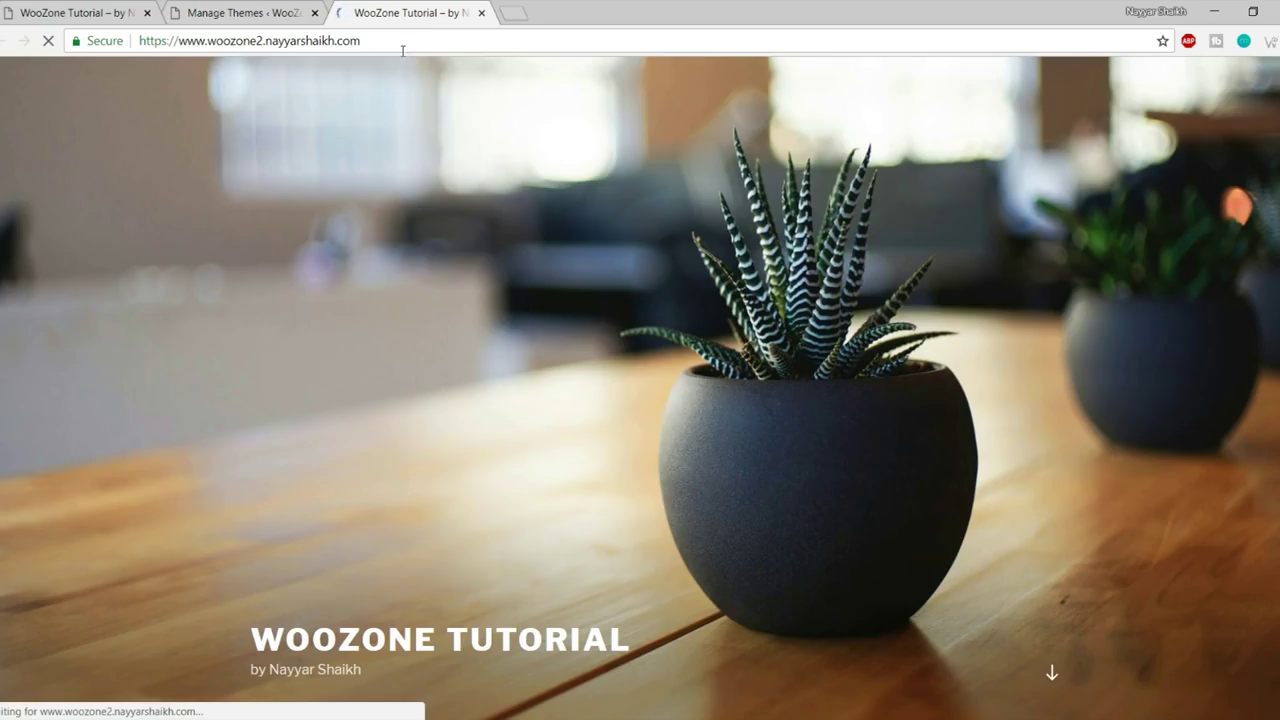
pyautogui.scroll(-2, 570, 377)
pyautogui.scroll(-2, 566, 429)
pyautogui.scroll(5, 566, 429)
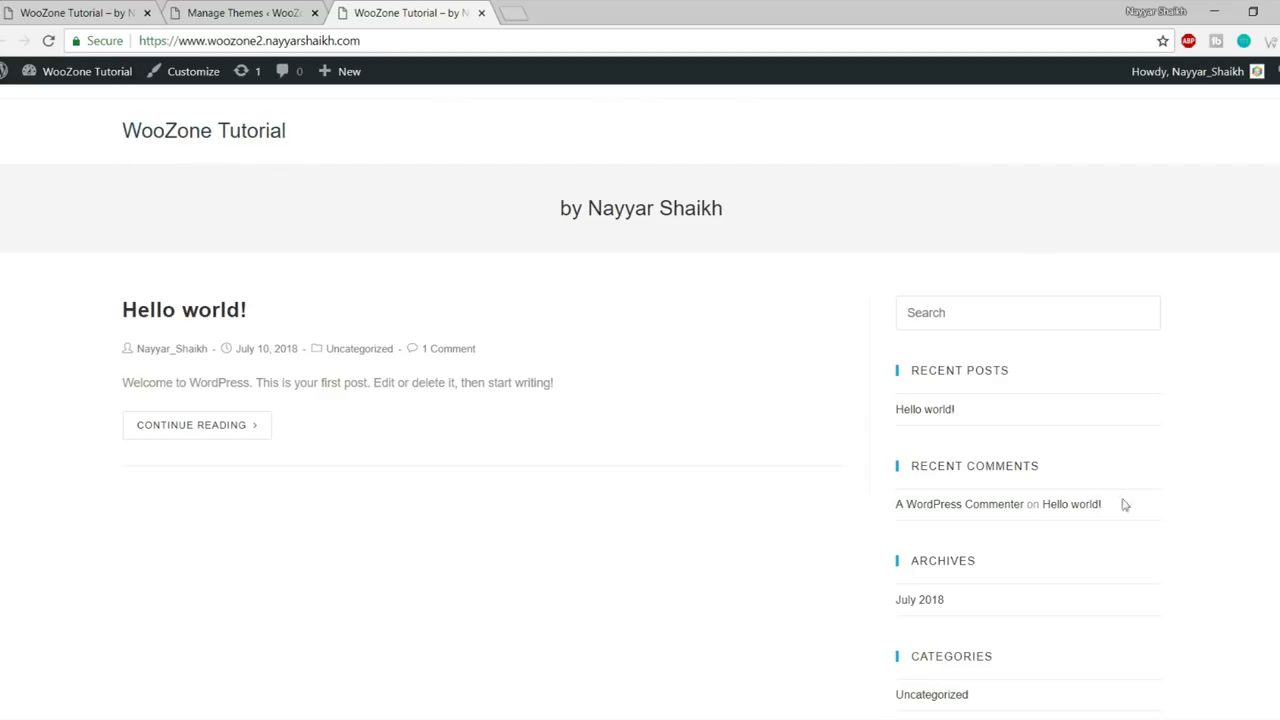
pyautogui.scroll(-3, 1055, 520)
pyautogui.scroll(3, 1051, 551)
pyautogui.click(60, 5)
pyautogui.scroll(-10, 212, 380)
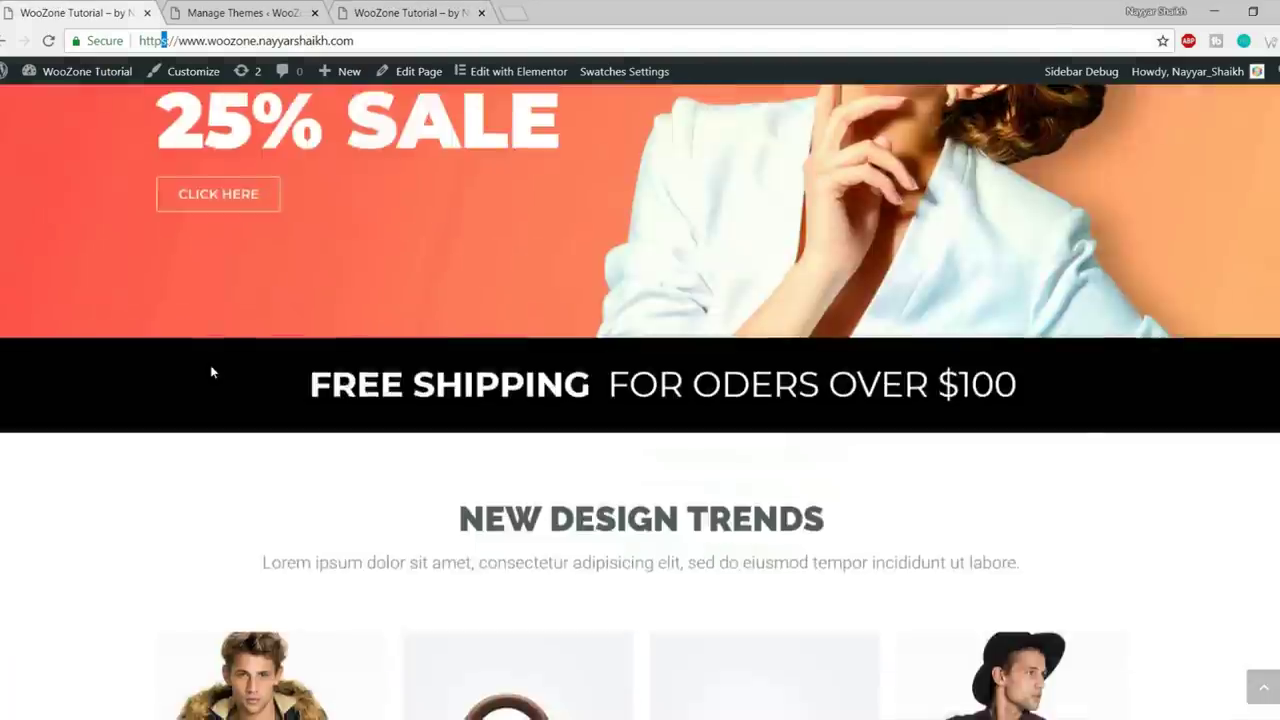
pyautogui.scroll(10, 216, 411)
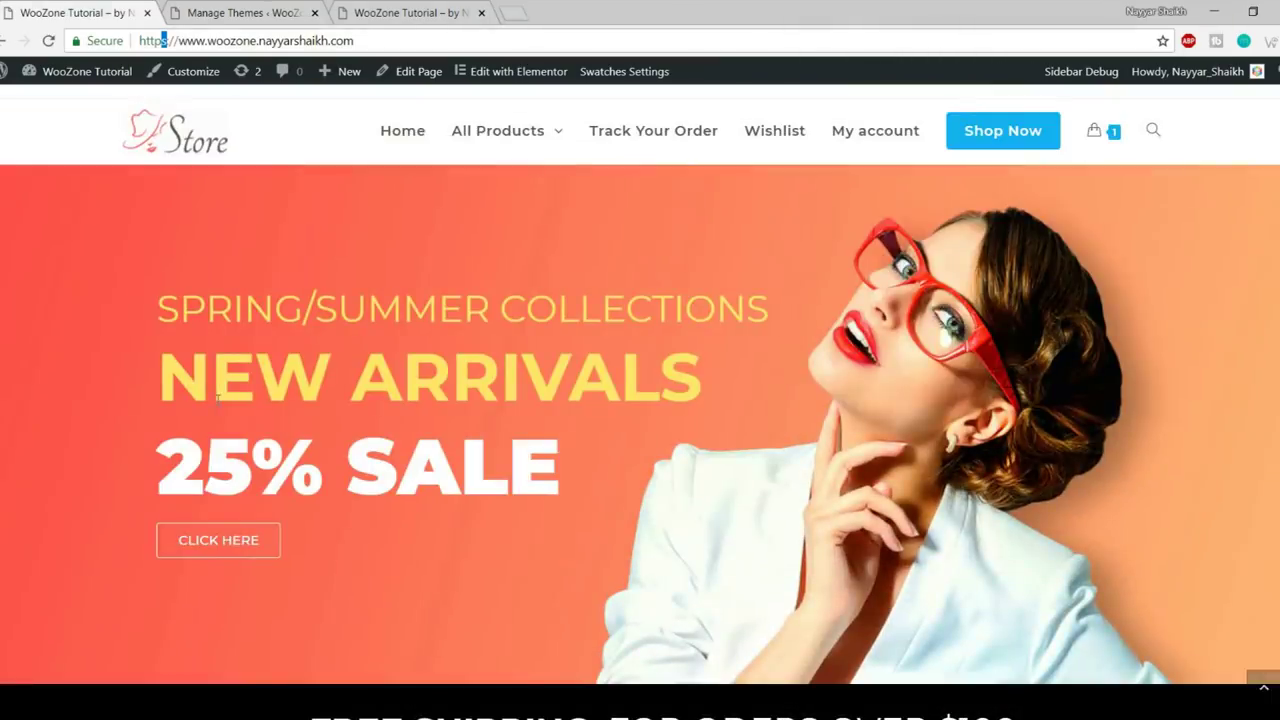
pyautogui.click(262, 10)
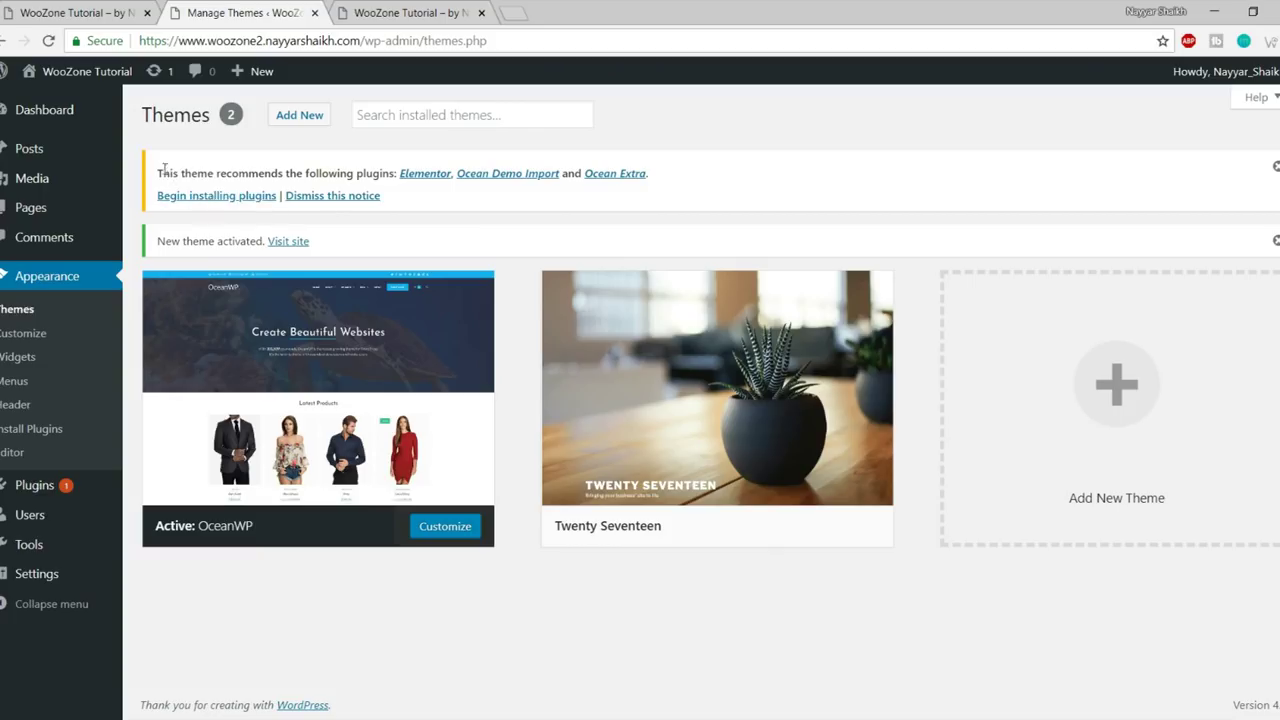
pyautogui.moveTo(155, 173); pyautogui.dragTo(523, 200)
pyautogui.click(523, 200)
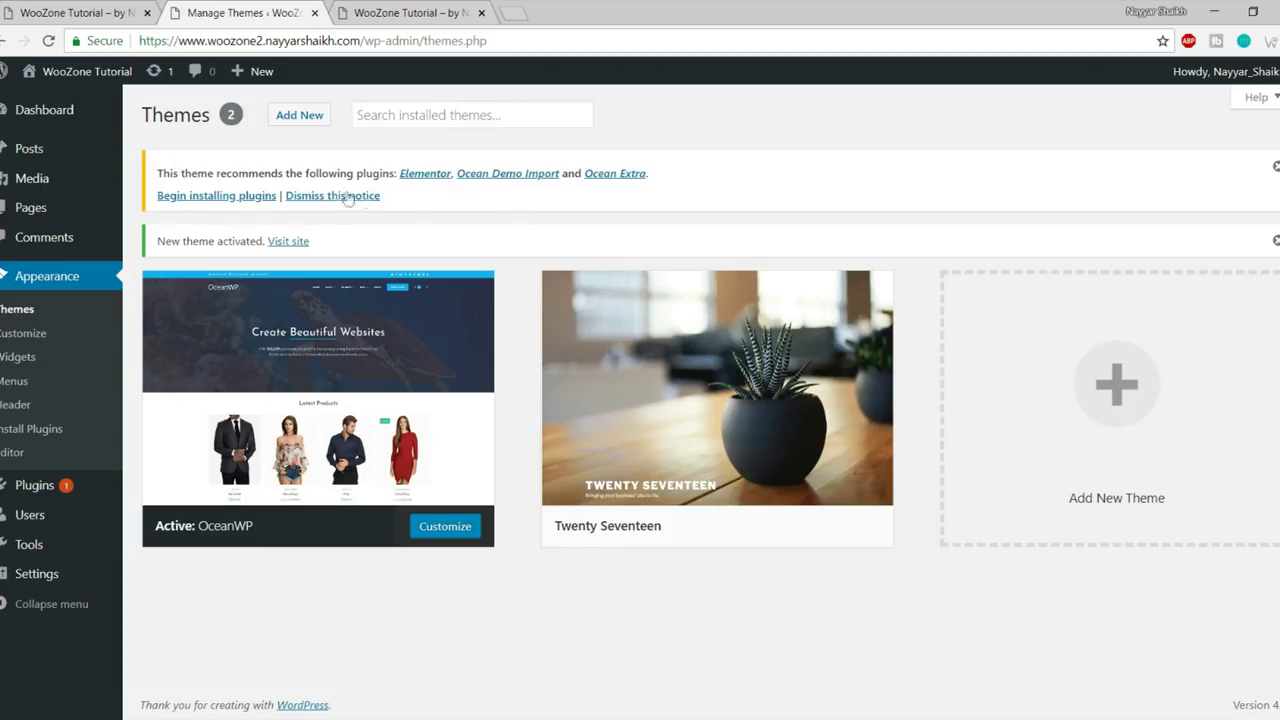
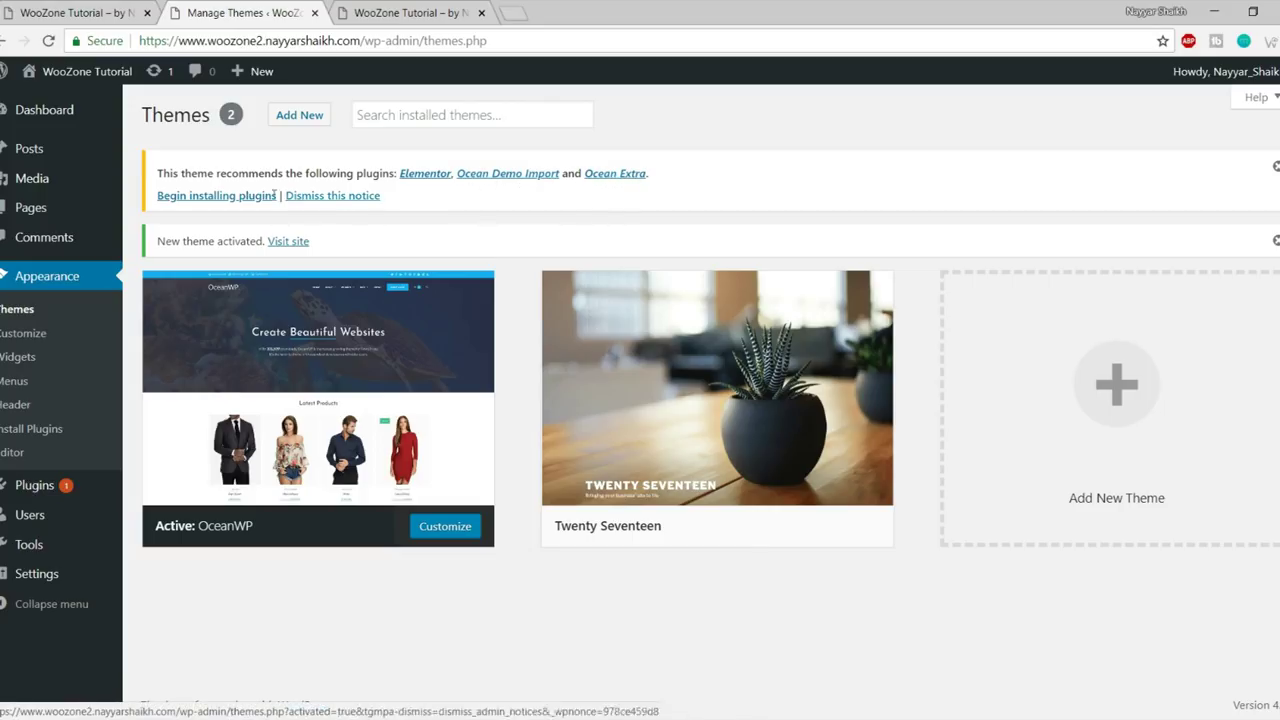
# Bulk-install the theme's recommended Elementor, Ocean Demo Import and Ocean Extra plugins.
pyautogui.click(213, 196)
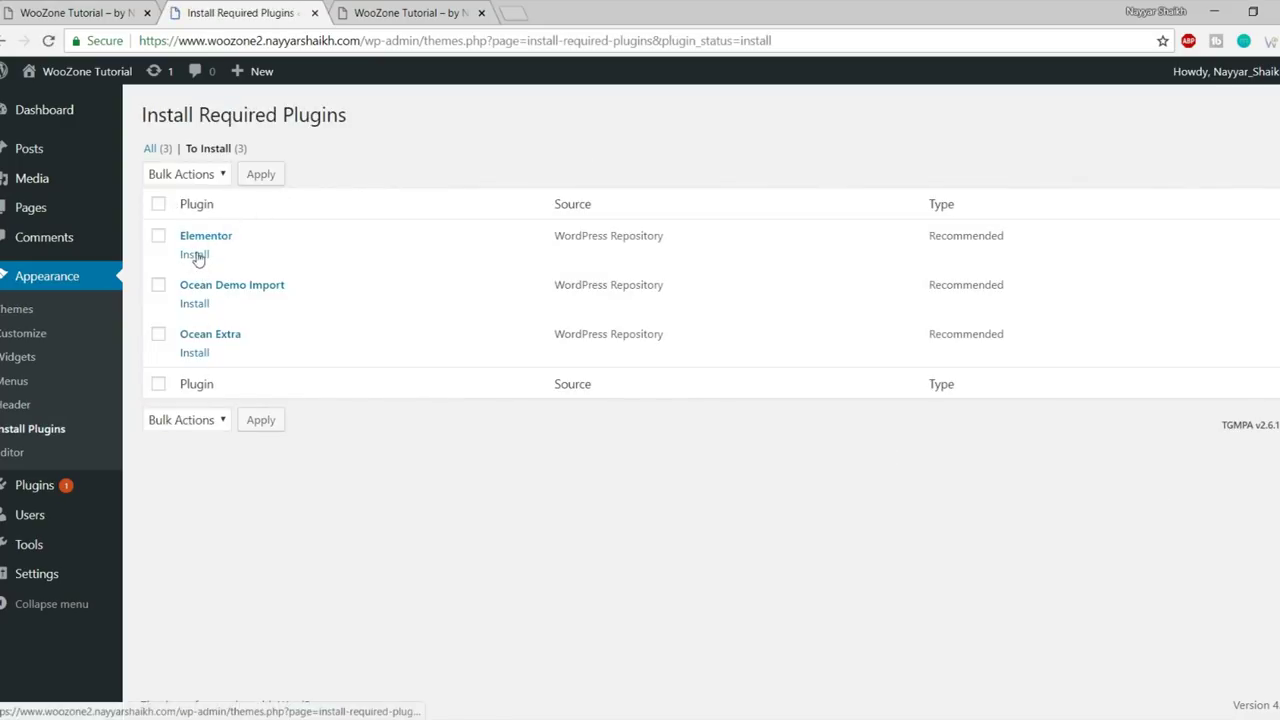
pyautogui.click(159, 205)
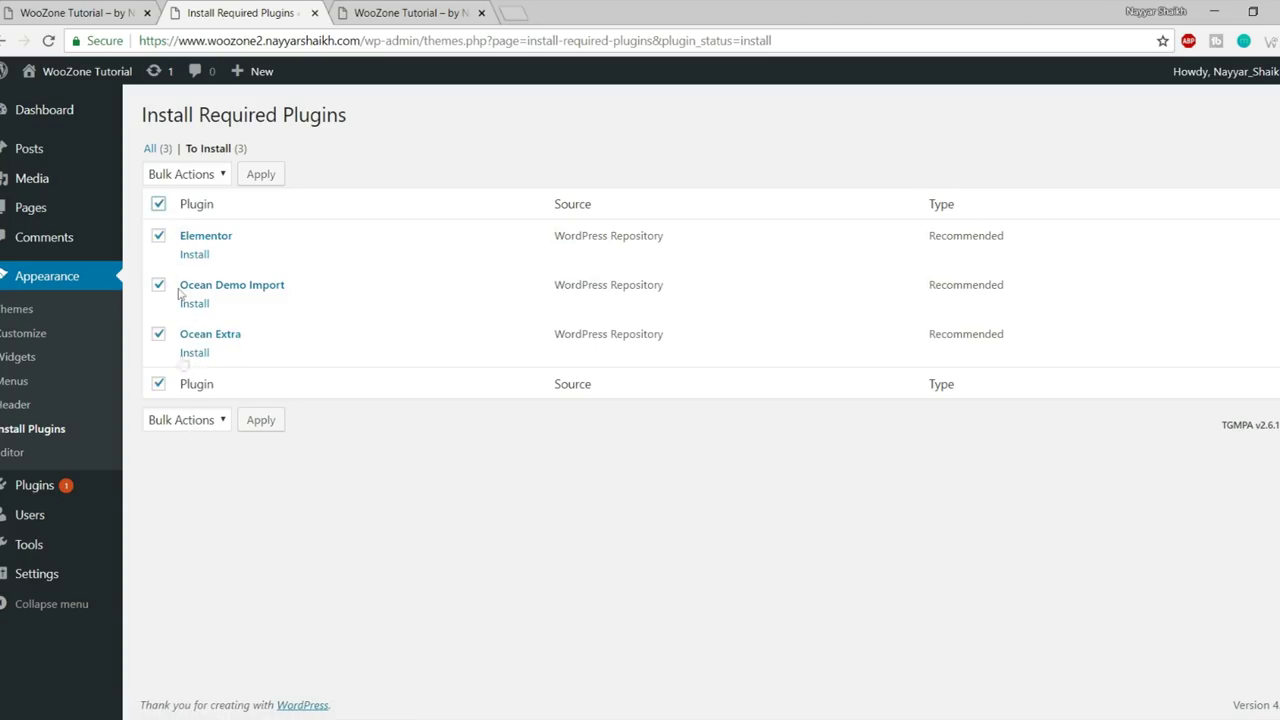
pyautogui.click(203, 175)
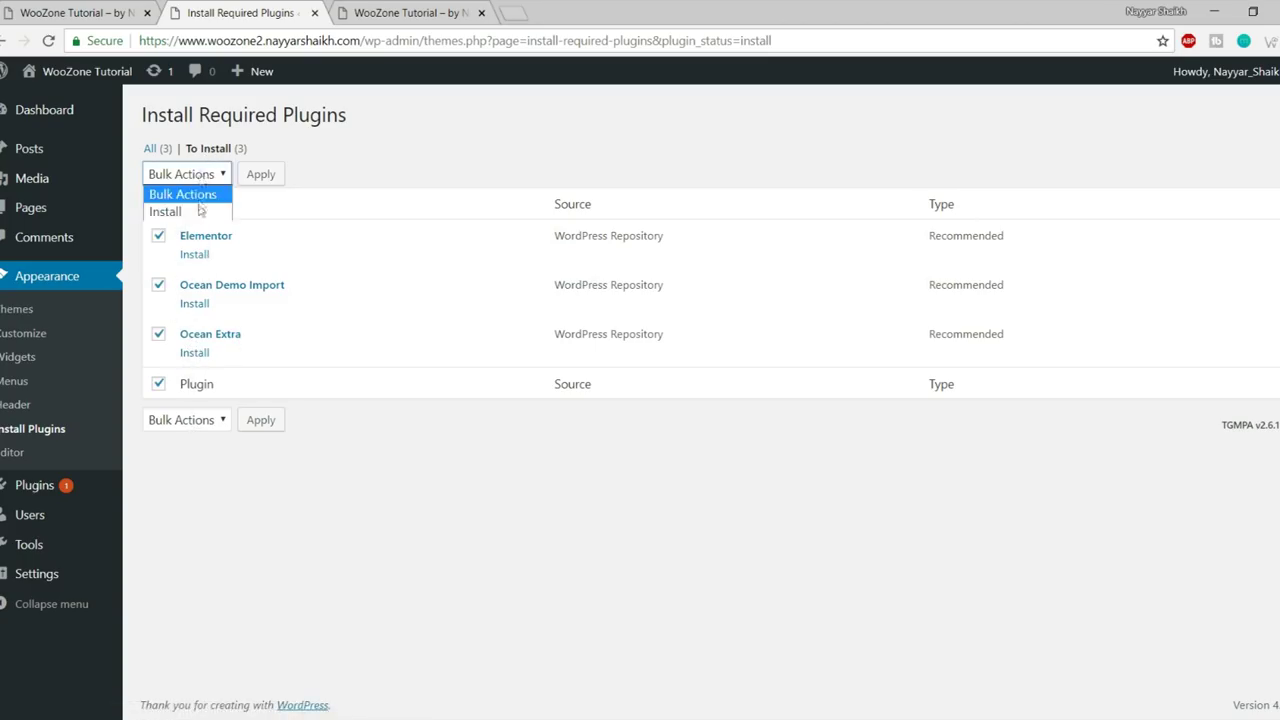
pyautogui.click(200, 209)
pyautogui.click(257, 176)
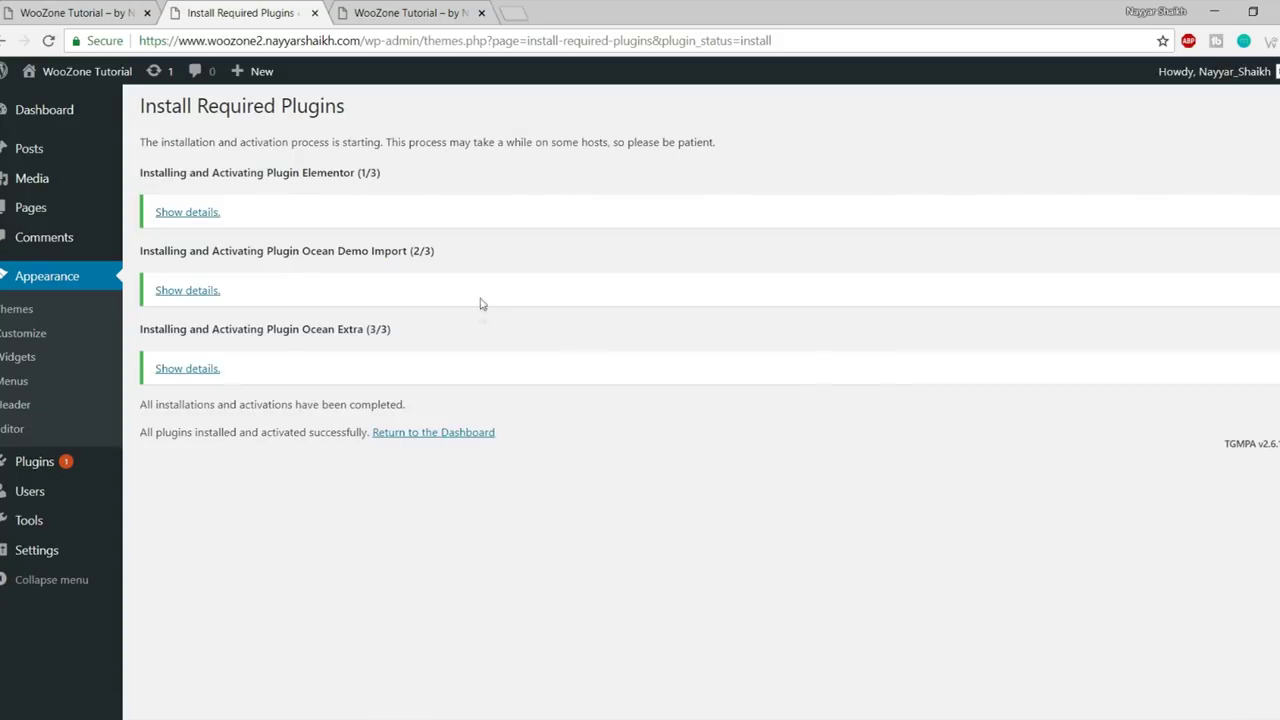
# Return to the Dashboard and go to the Add New Plugins page.
pyautogui.click(436, 437)
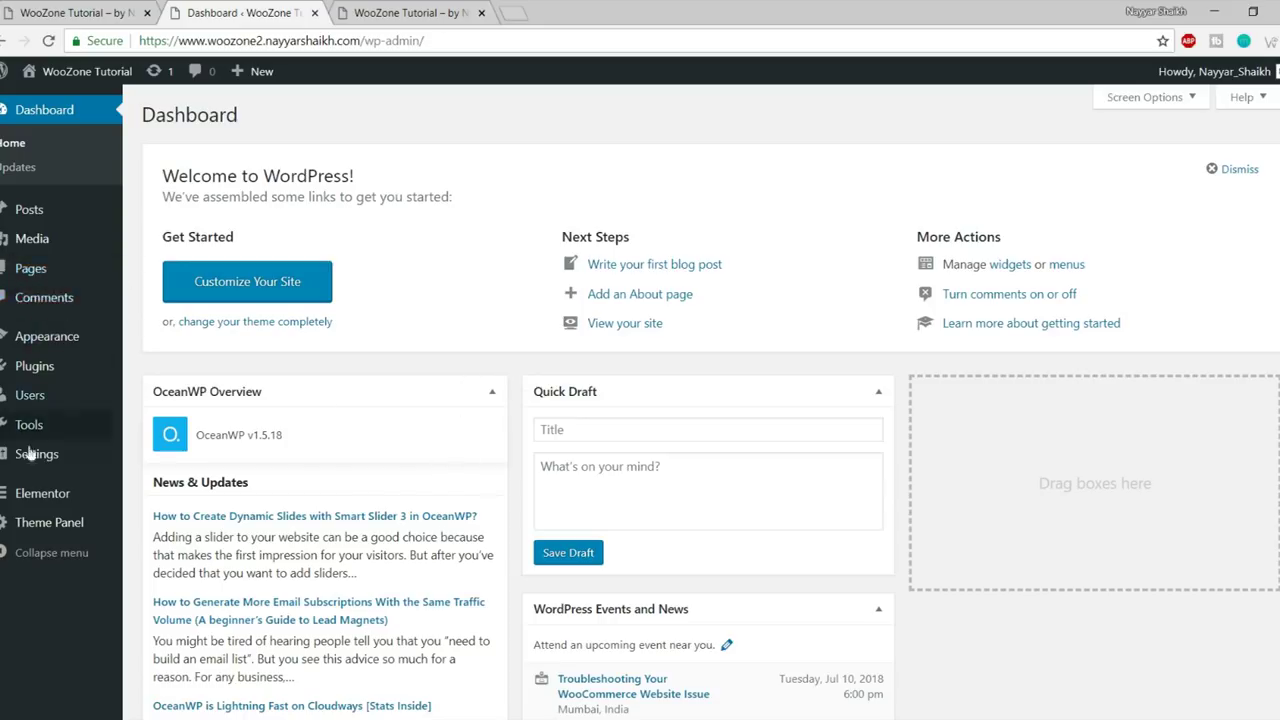
pyautogui.moveTo(30, 382)
pyautogui.click(180, 395)
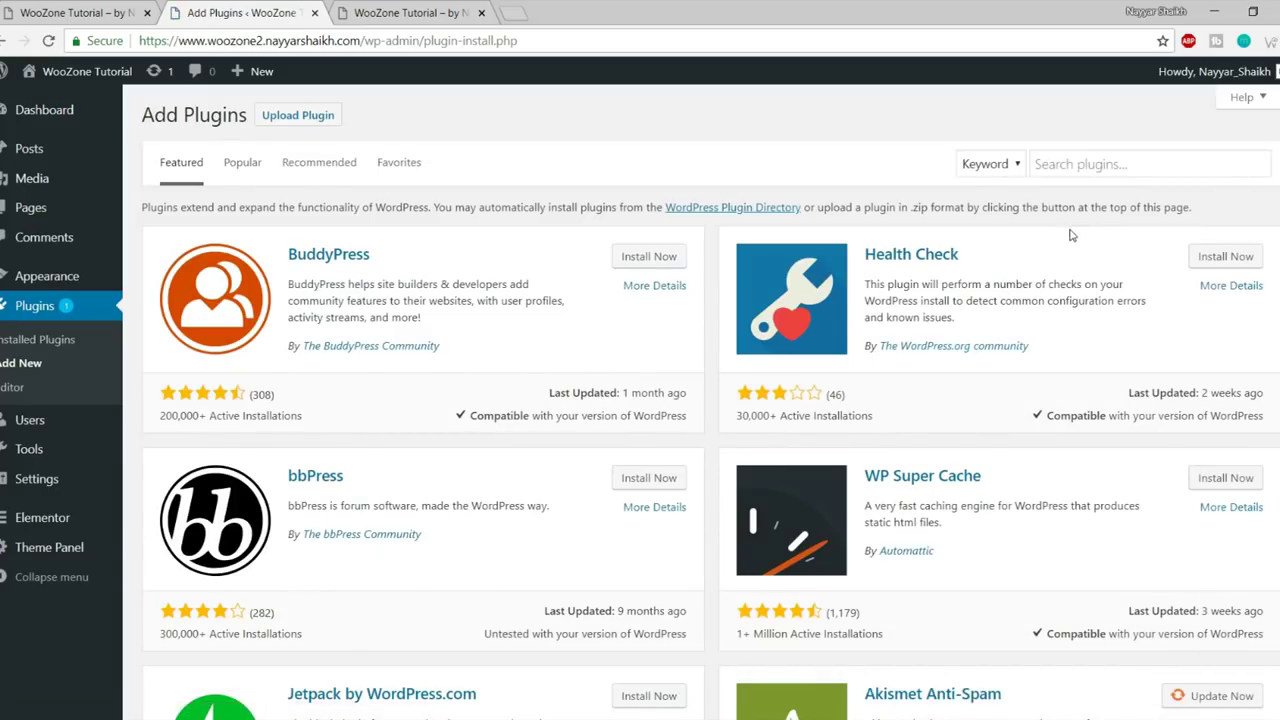
# Search the plugin directory for 'woocommerce', then install and activate WooCommerce.
pyautogui.click(1084, 163)
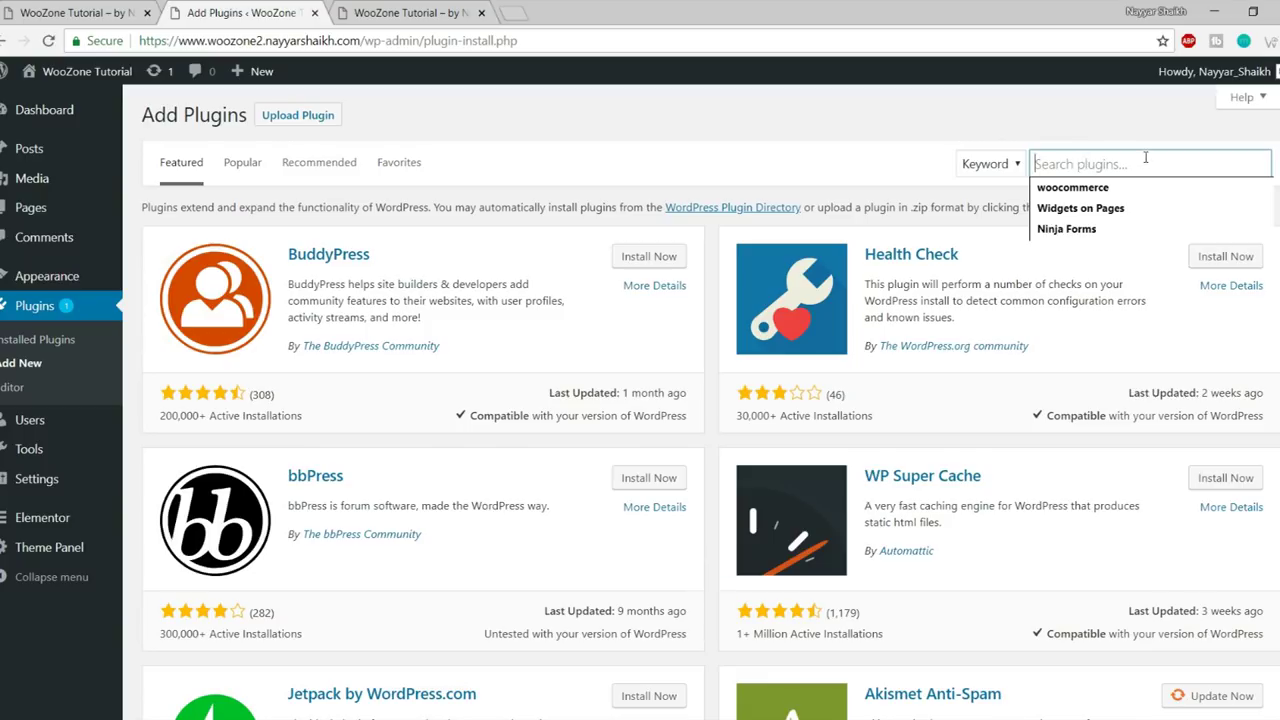
pyautogui.click(1134, 194)
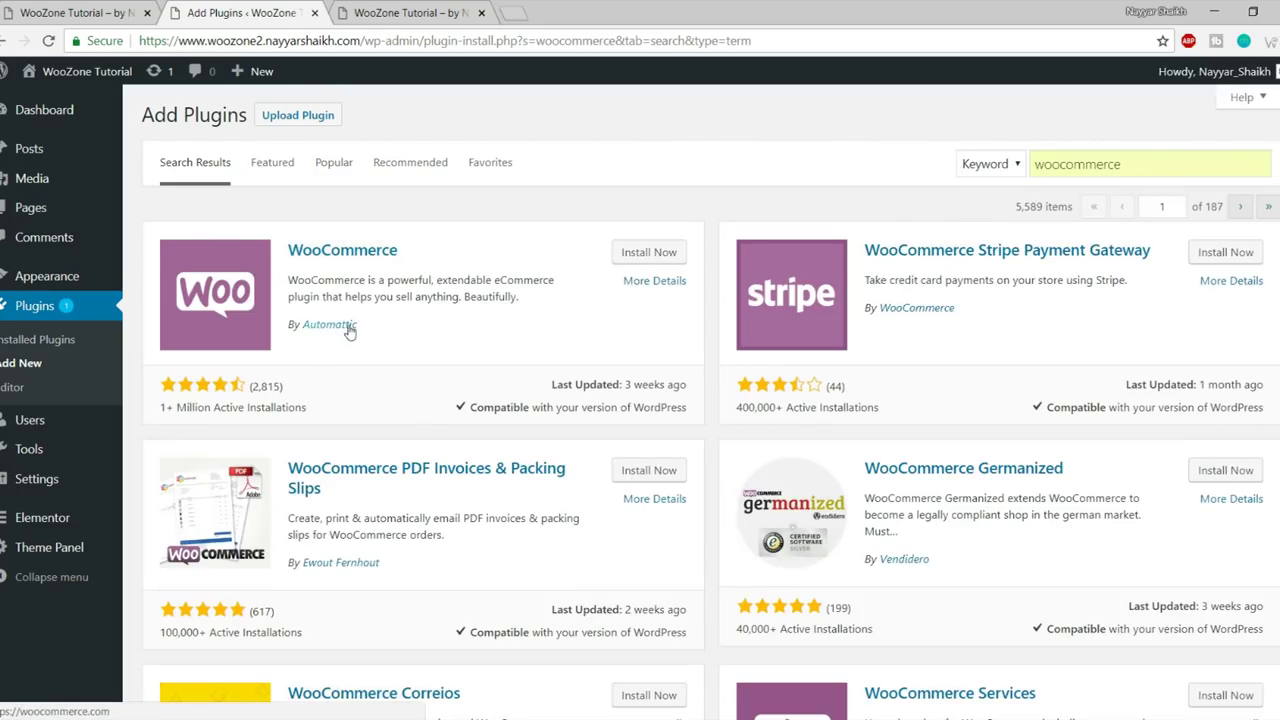
pyautogui.moveTo(161, 408); pyautogui.dragTo(334, 410)
pyautogui.click(340, 411)
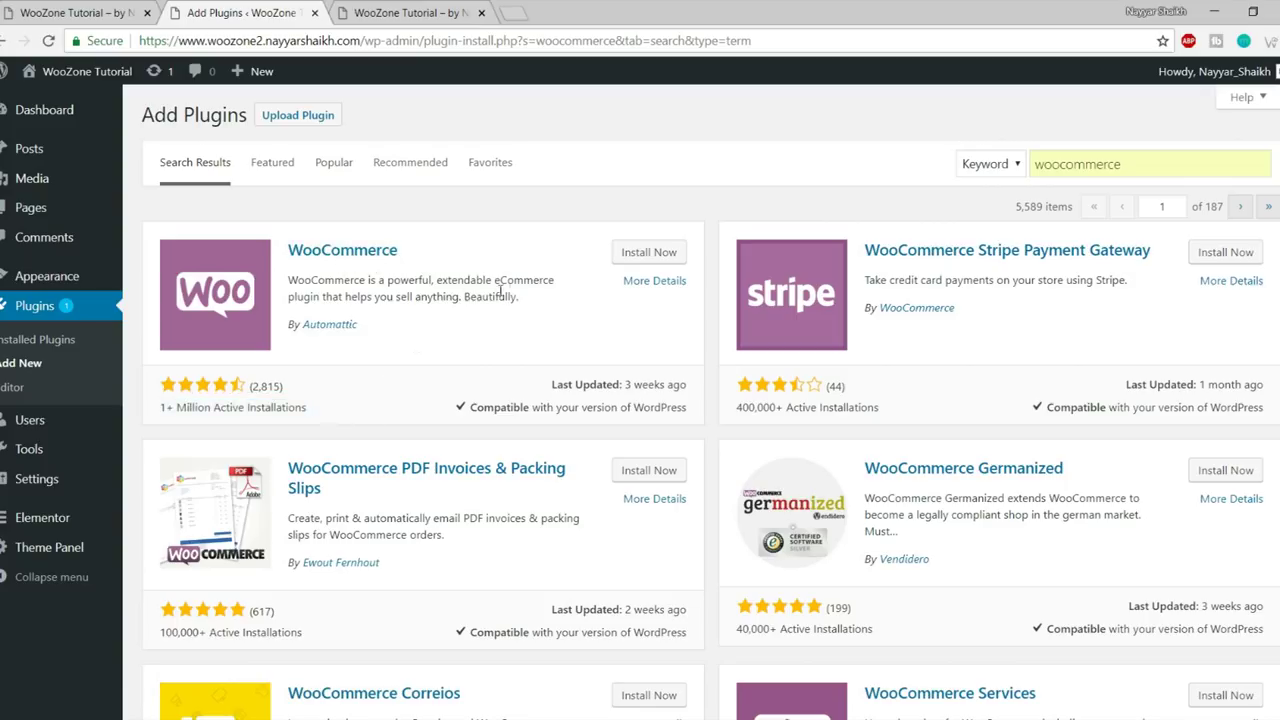
pyautogui.click(619, 259)
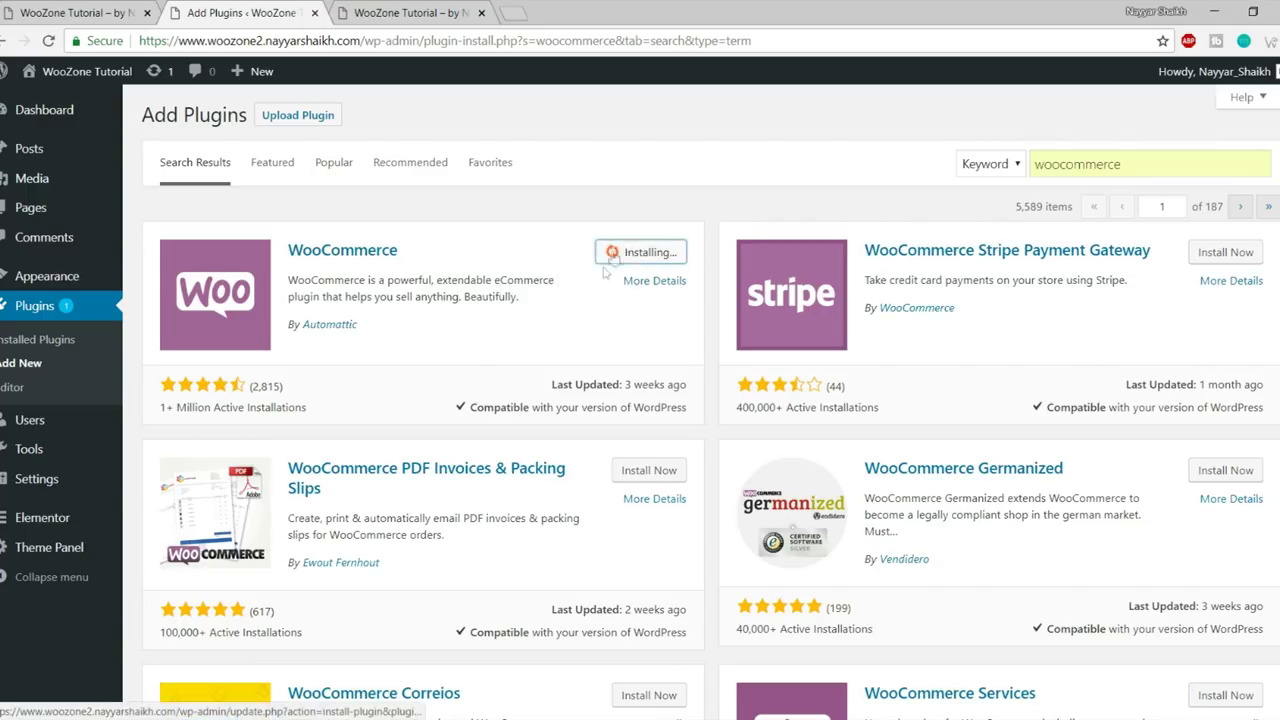
pyautogui.click(658, 252)
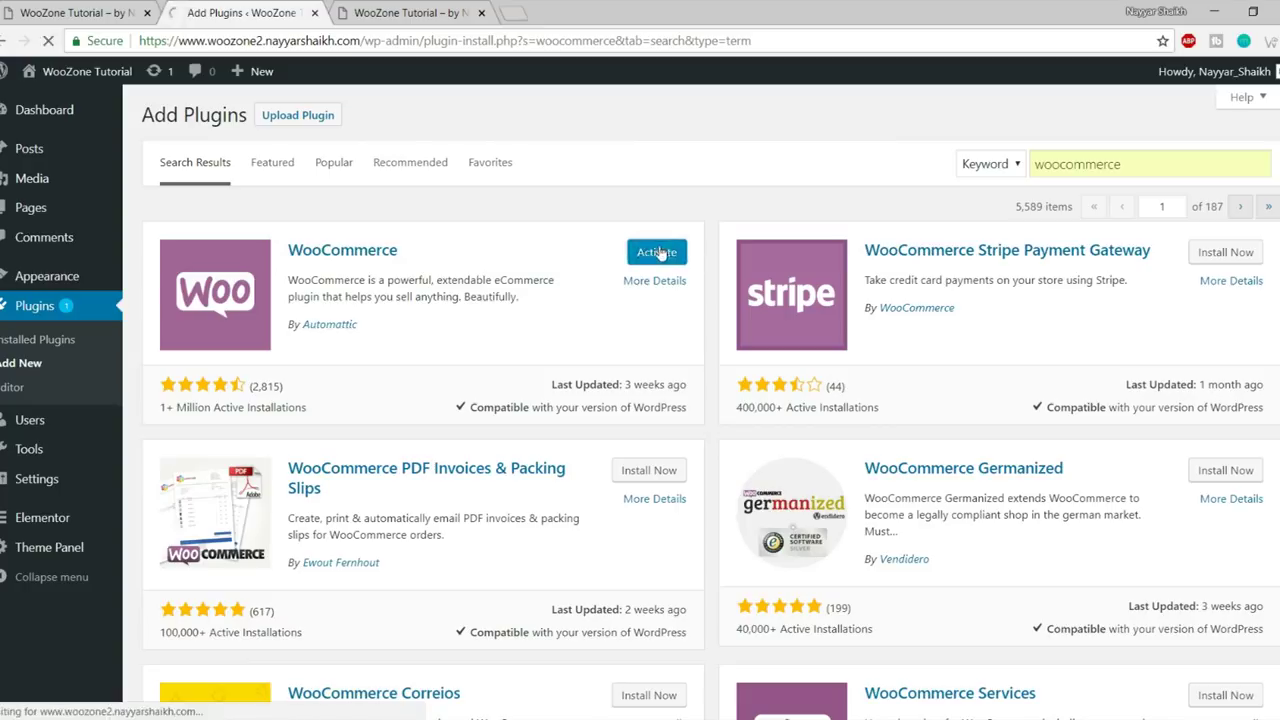
pyautogui.scroll(-3, 473, 358)
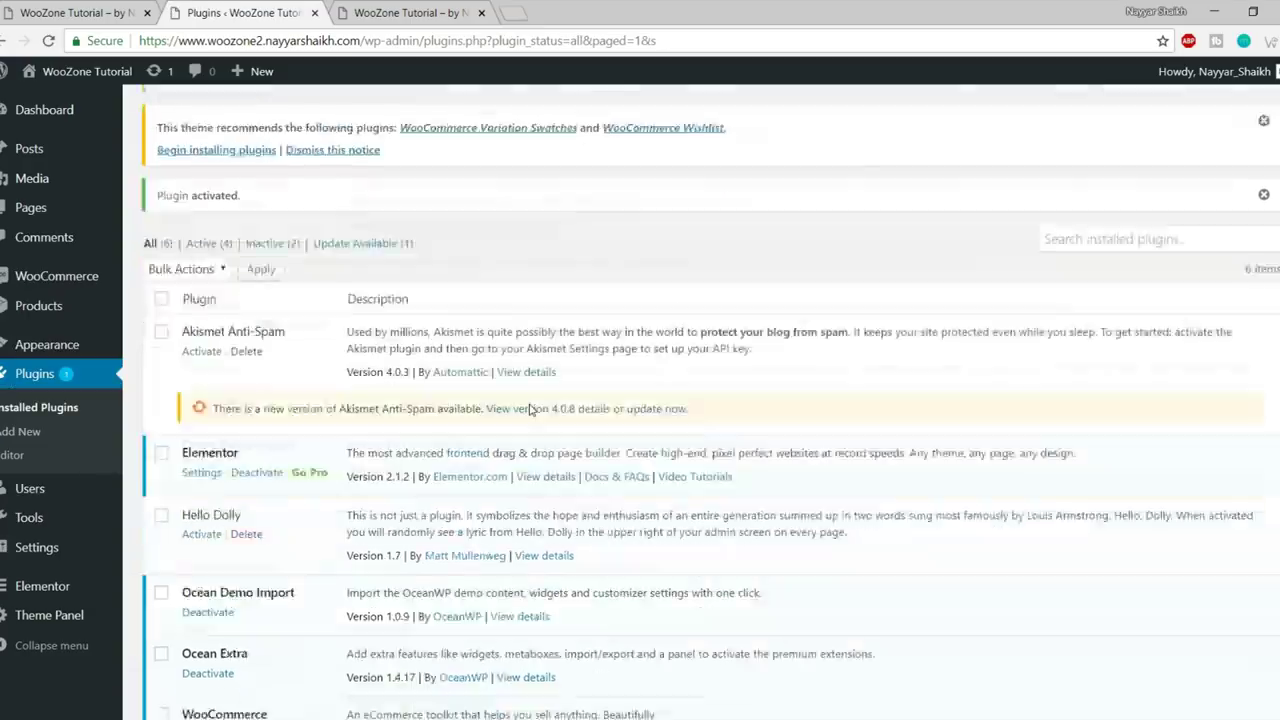
pyautogui.scroll(3, 530, 406)
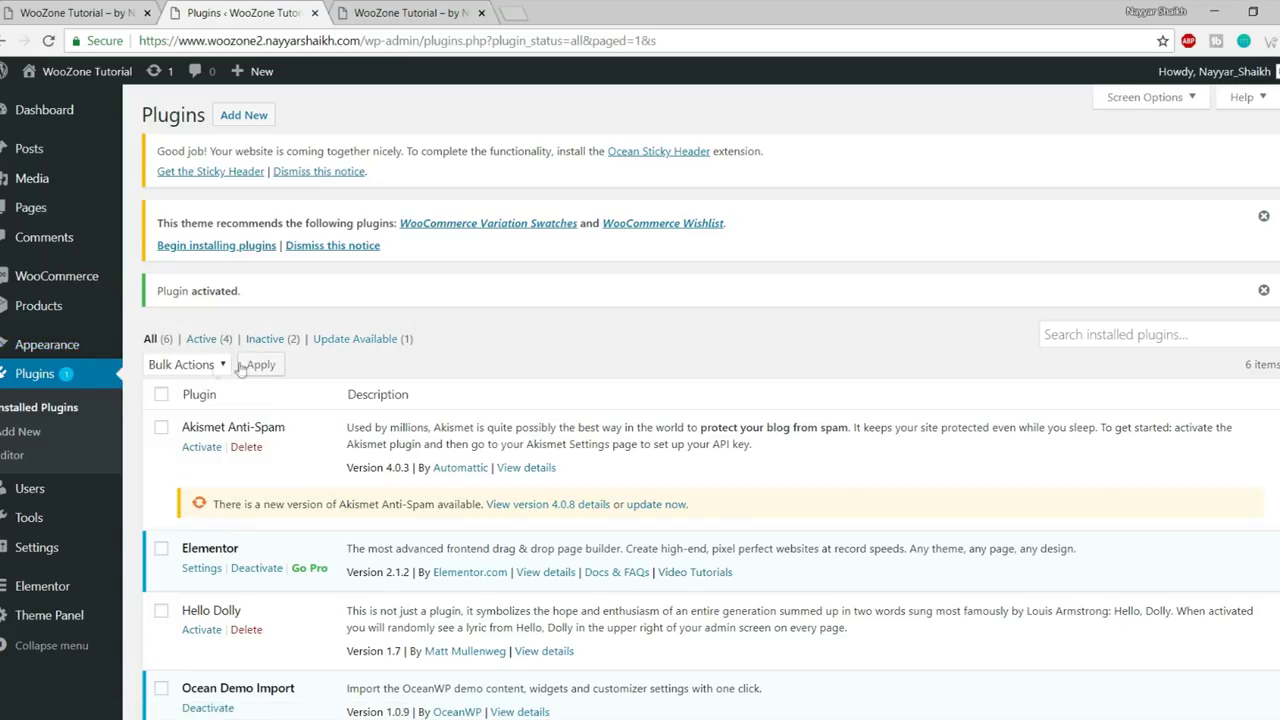
# Search for and install Elementor Essential Addons, Premium Addons for Elementor and Sizzify Lite.
pyautogui.click(26, 436)
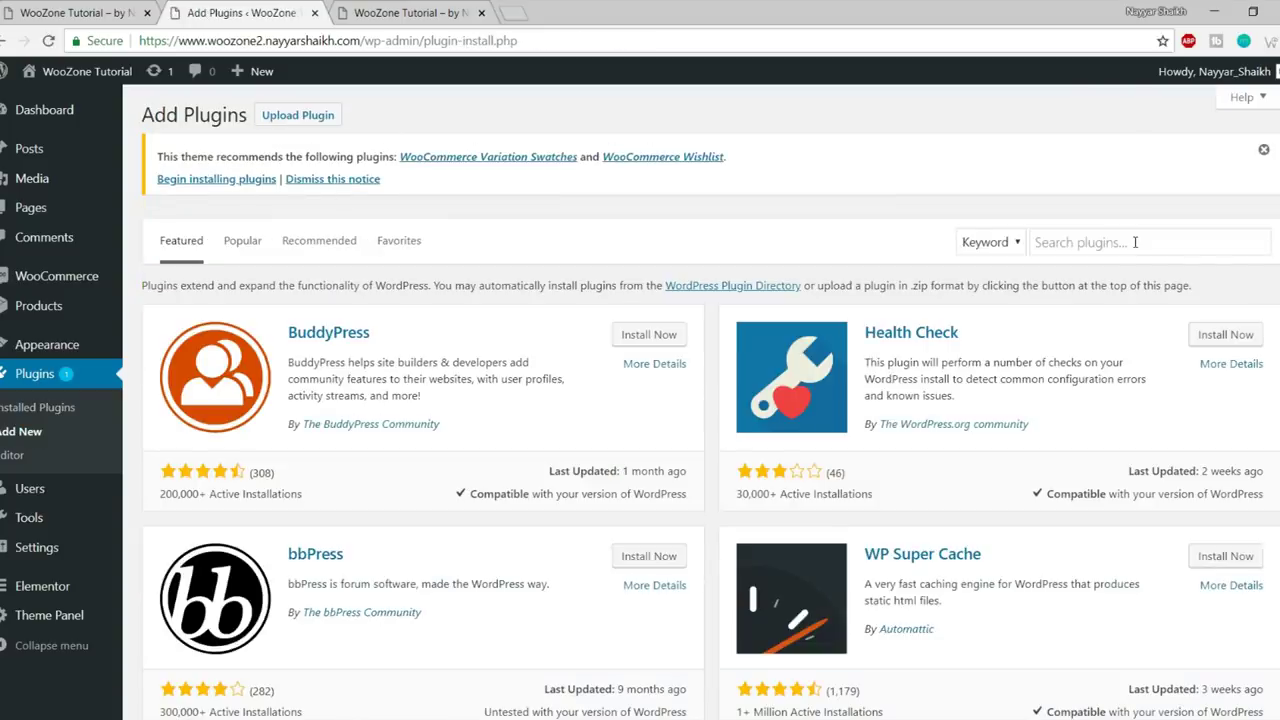
pyautogui.click(1135, 242)
pyautogui.write('Elementor Essential Addons')
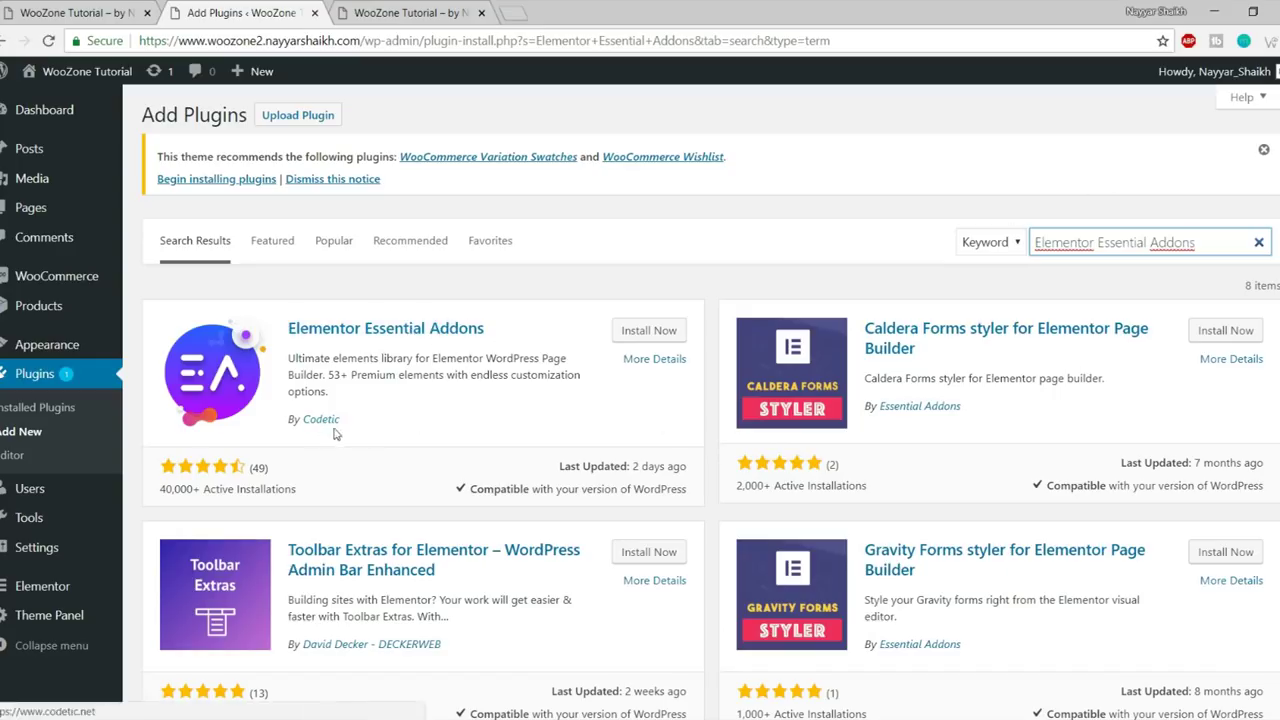
pyautogui.click(660, 334)
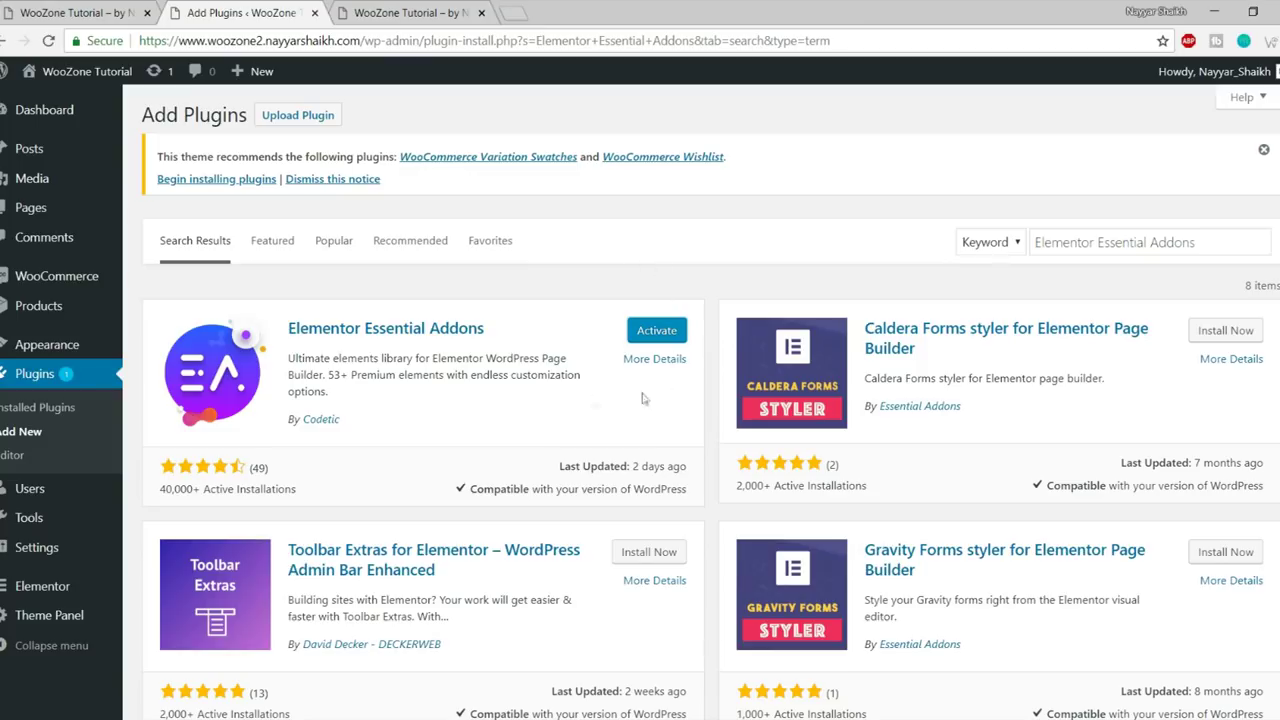
pyautogui.click(1121, 242)
pyautogui.hotkey('ctrl', 'a')
pyautogui.write('Premium Addons for Elementor')
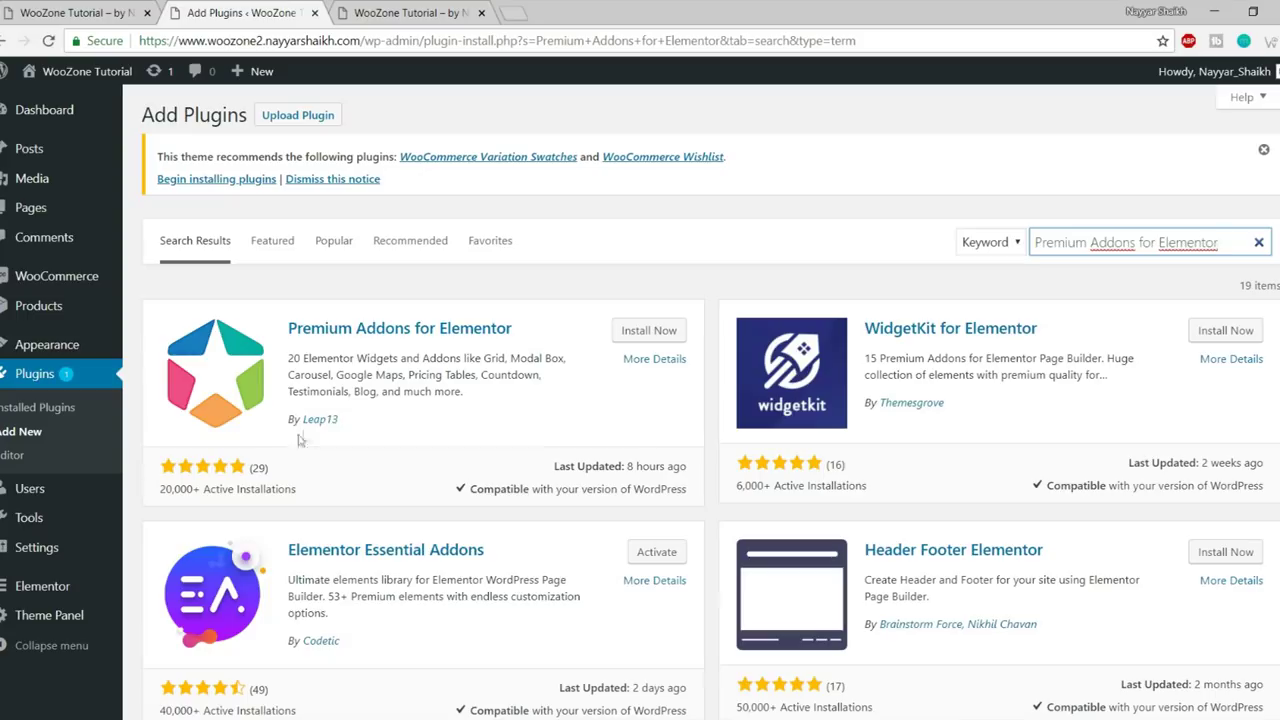
pyautogui.click(662, 334)
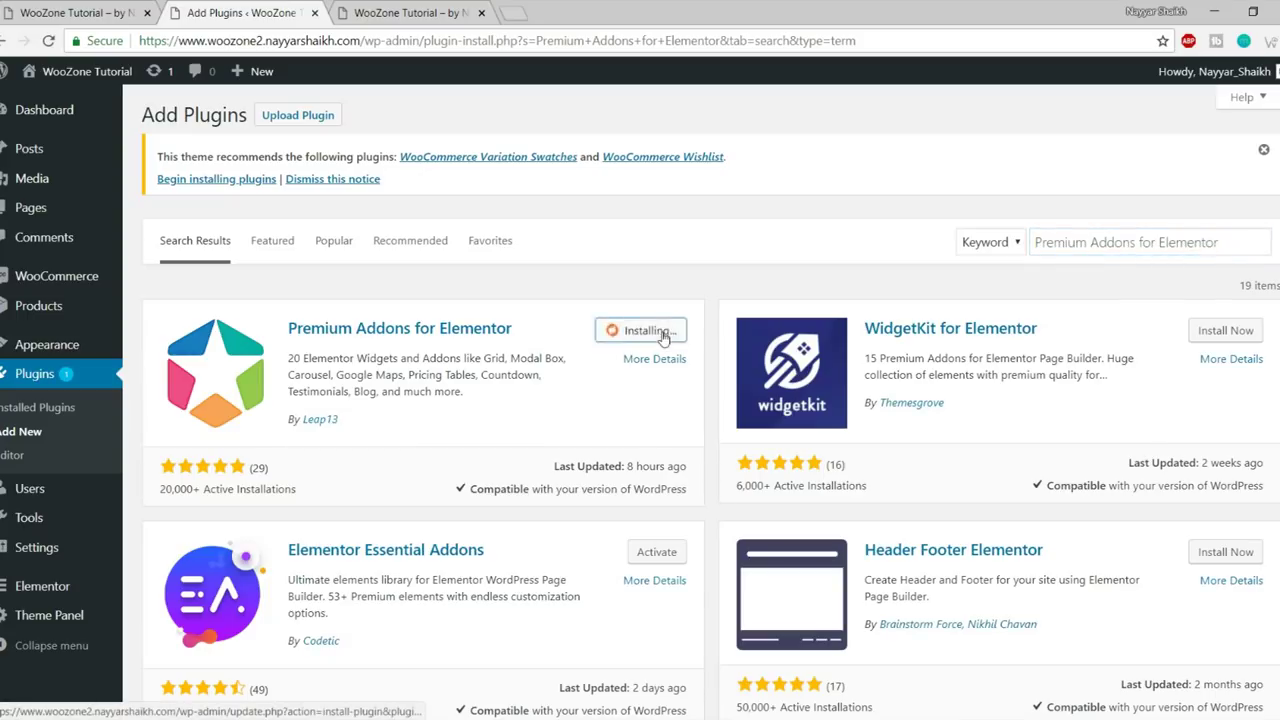
pyautogui.hotkey('ctrl', 'a')
pyautogui.write('Elementor Addons & Templates - Sizzify Lite')
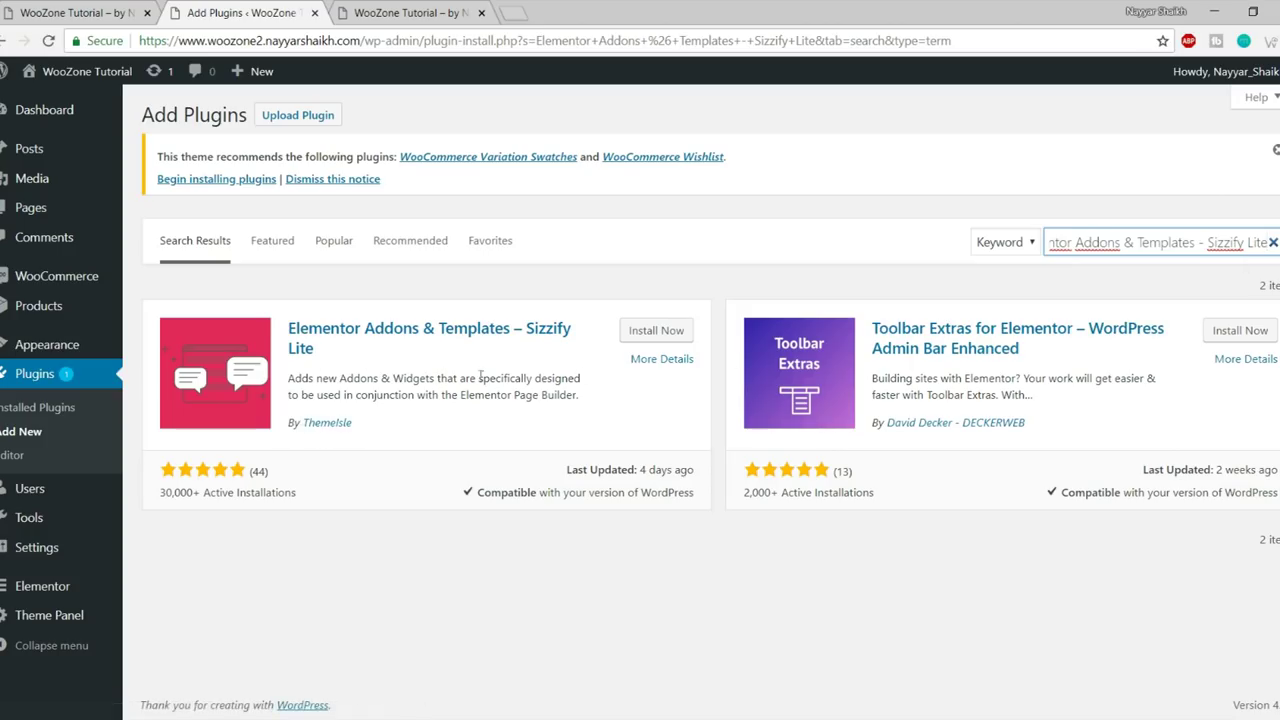
pyautogui.click(656, 331)
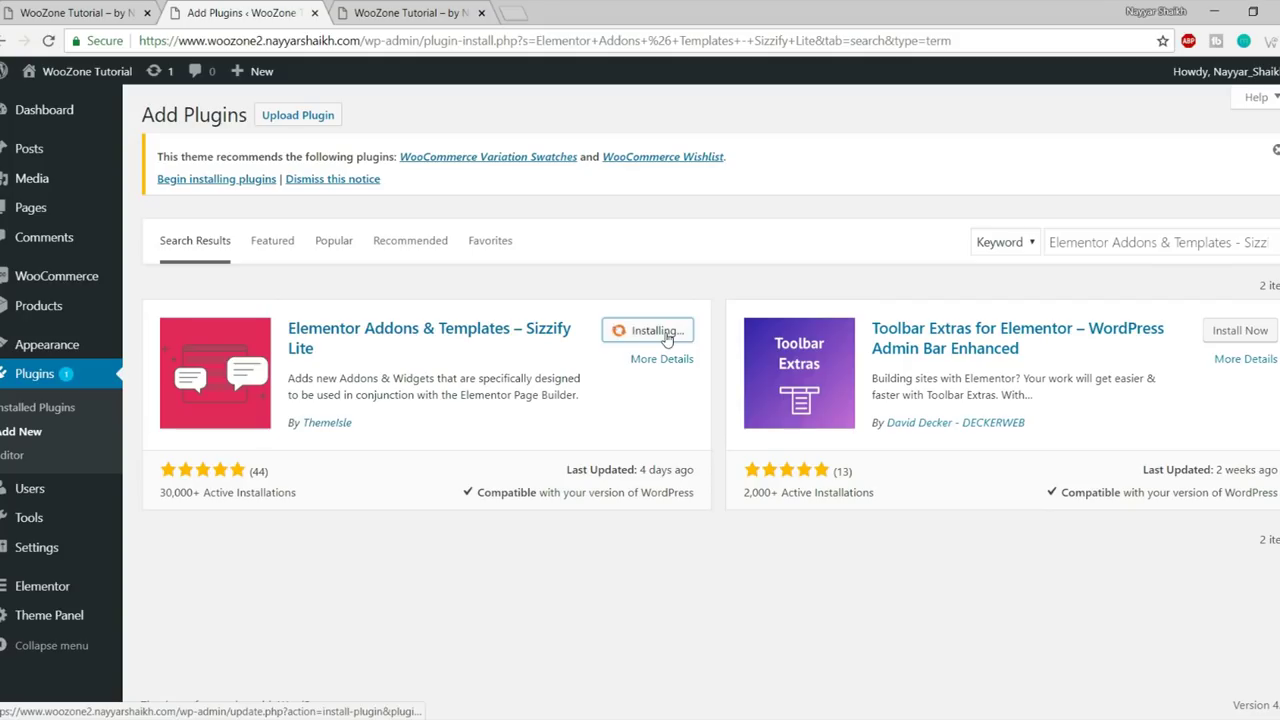
# Search the plugin directory for 'Custom Sidebar'.
pyautogui.click(1155, 243)
pyautogui.hotkey('ctrl', 'a')
pyautogui.write('Custom Sidebar')
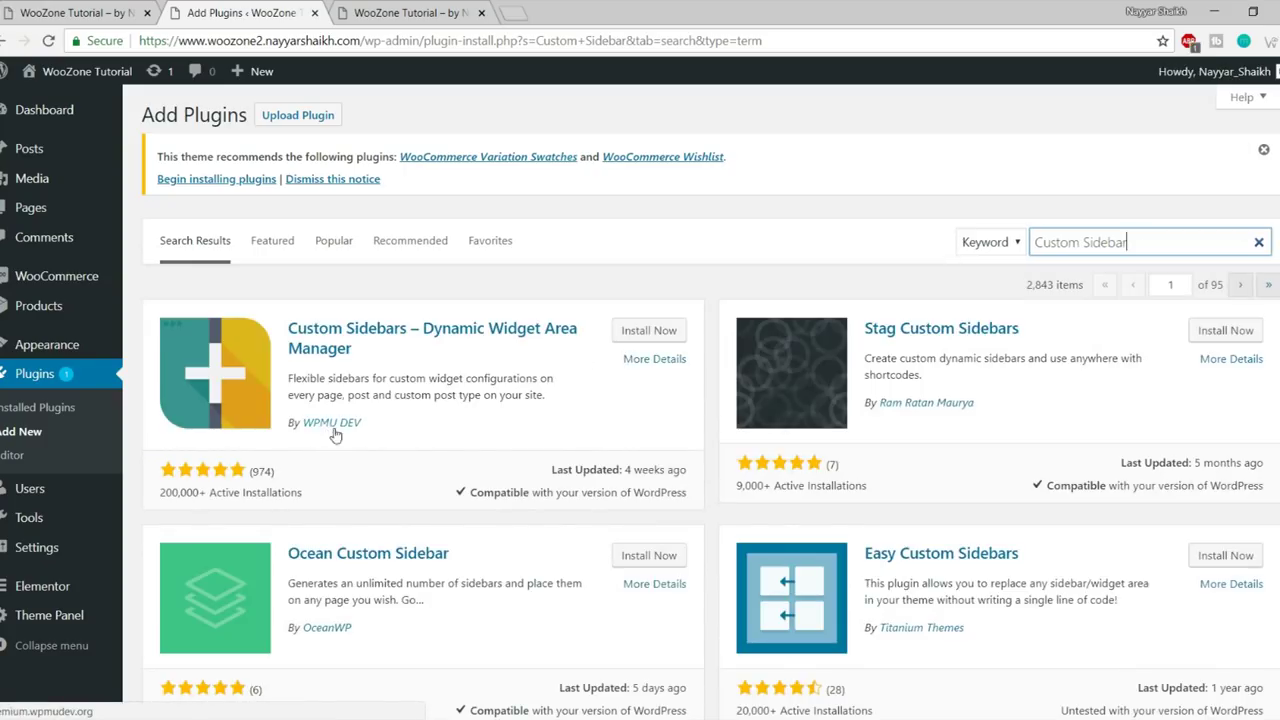
# Install Custom Sidebars, then bulk-install the recommended WooCommerce Variation Swatches and Wishlist plugins.
pyautogui.click(645, 331)
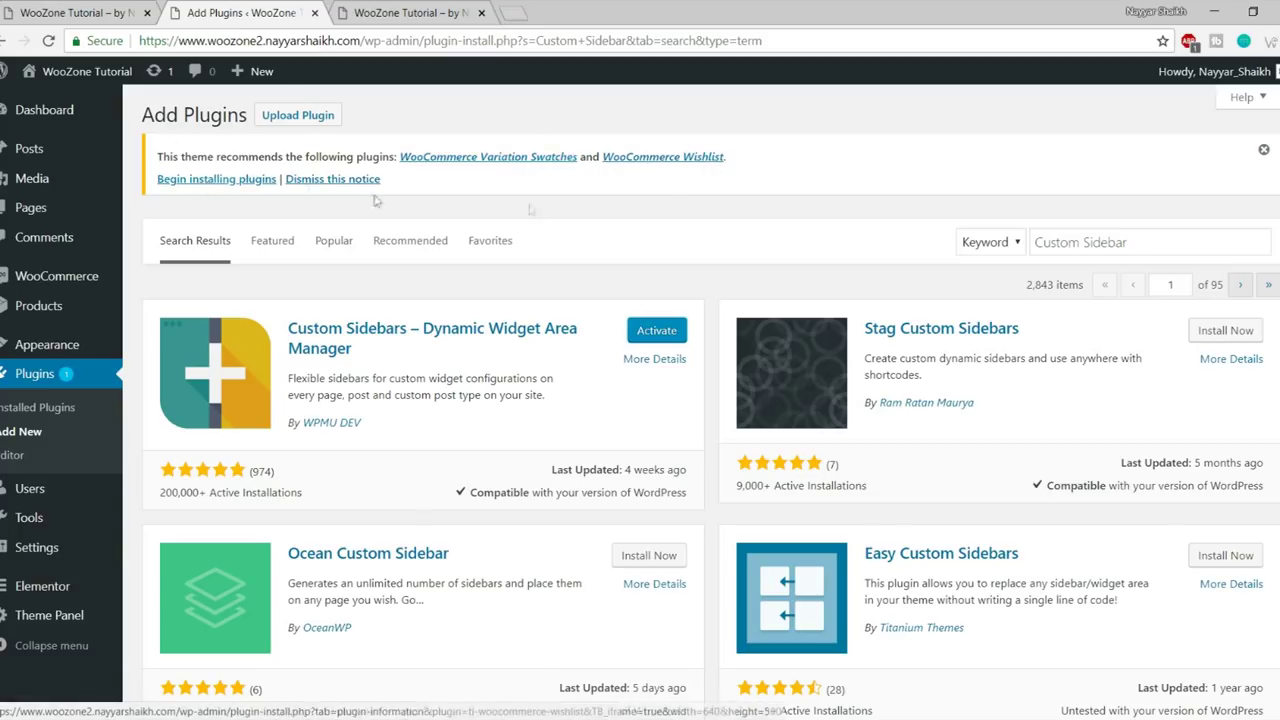
pyautogui.click(224, 181)
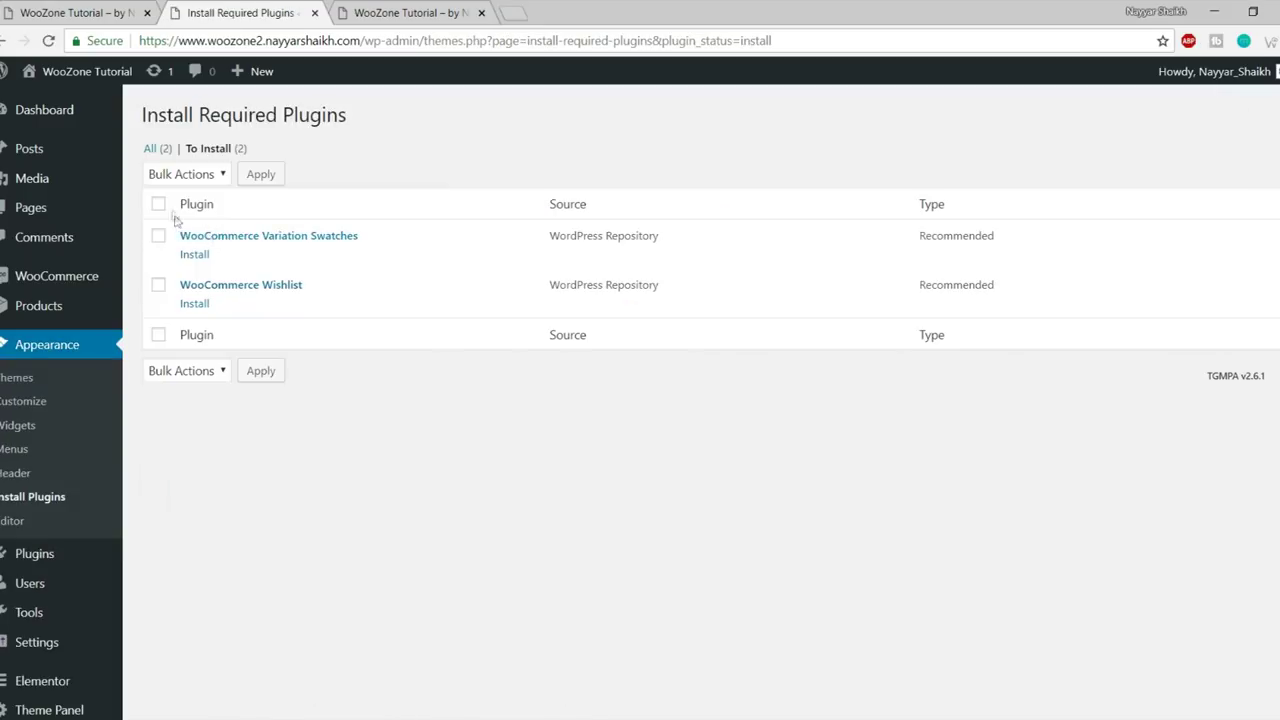
pyautogui.click(158, 205)
pyautogui.click(188, 175)
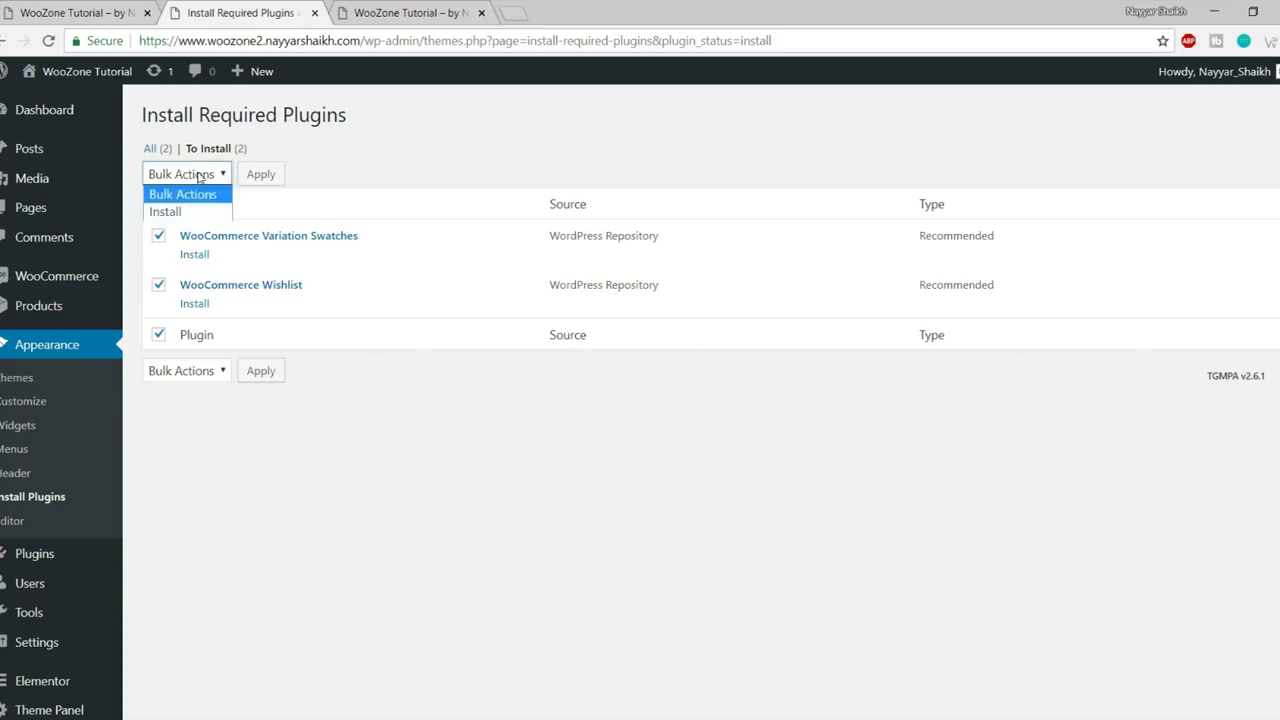
pyautogui.click(194, 210)
pyautogui.click(263, 175)
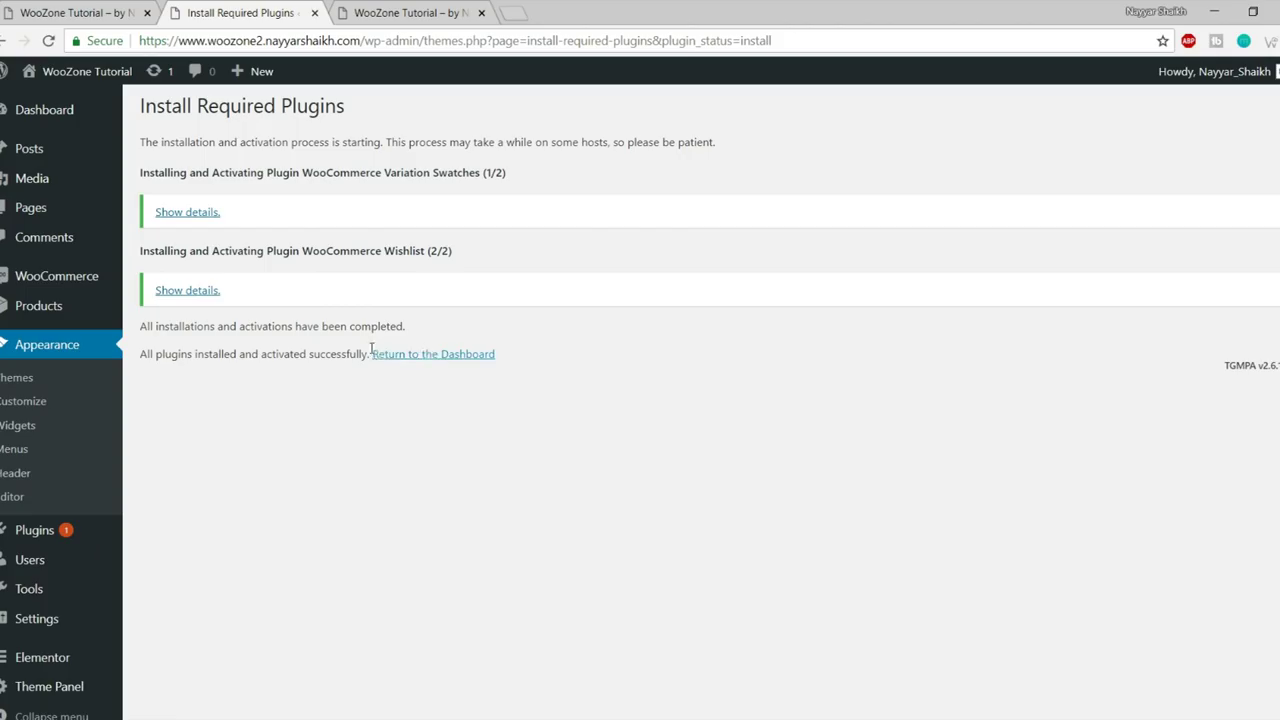
pyautogui.scroll(-3, 353, 408)
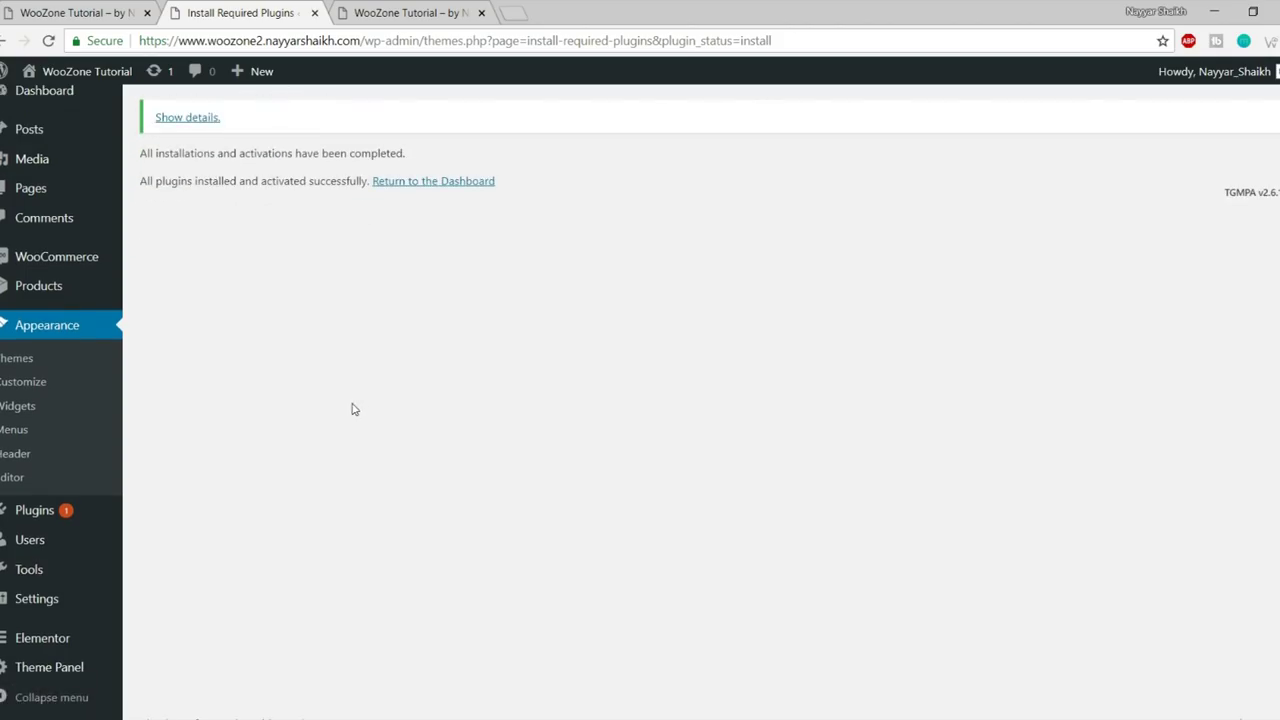
pyautogui.click(46, 515)
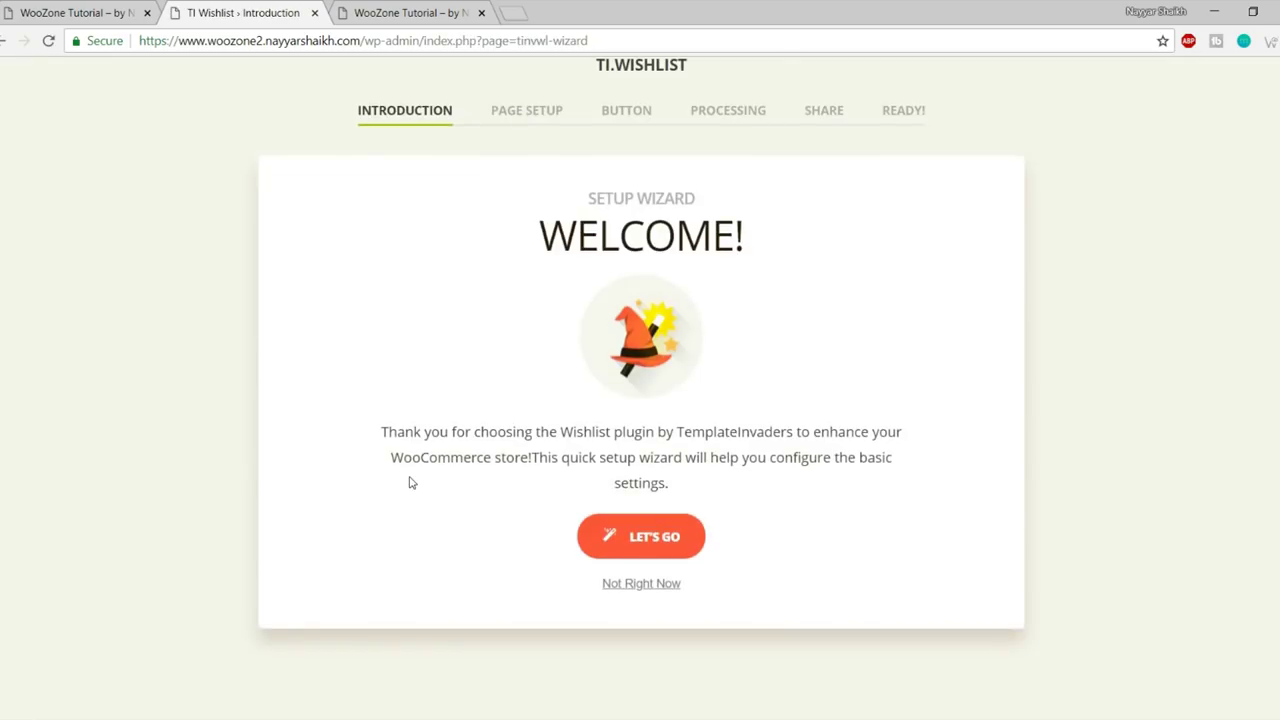
# Start the TI Wishlist setup wizard and accept the default page and button settings.
pyautogui.scroll(-1, 975, 357)
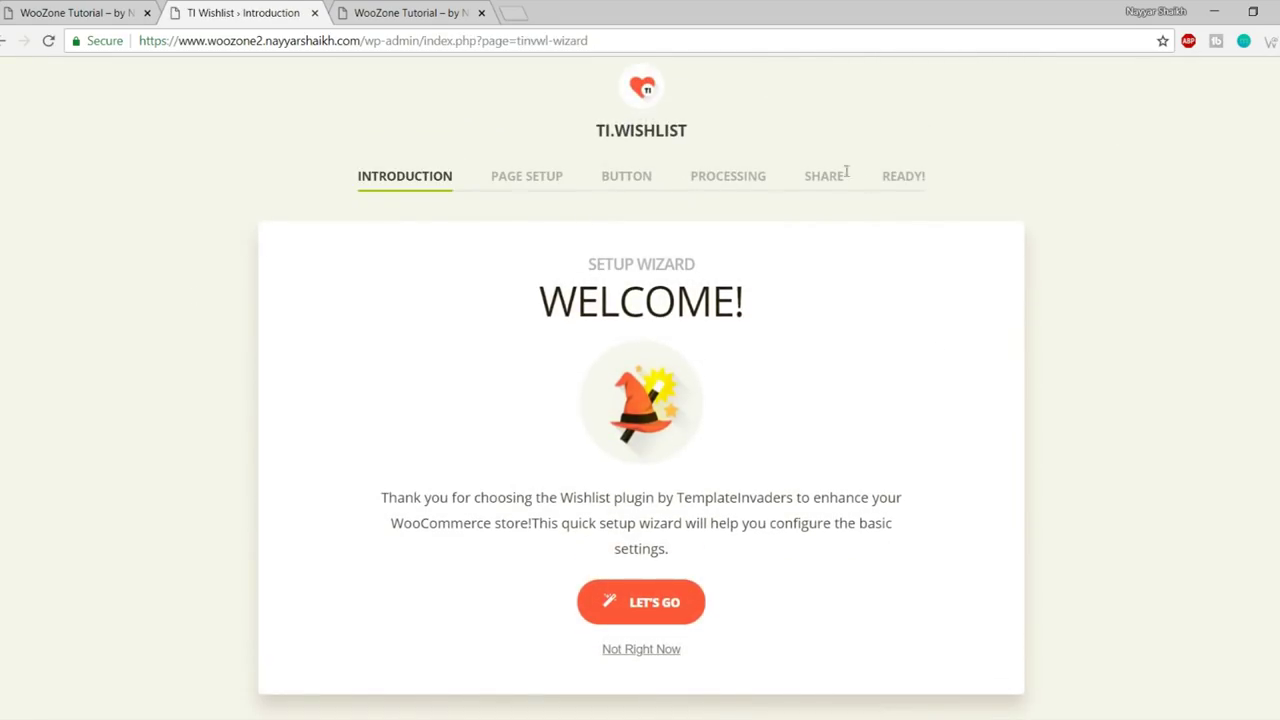
pyautogui.scroll(-1, 1000, 470)
pyautogui.scroll(1, 988, 478)
pyautogui.moveTo(592, 162); pyautogui.dragTo(709, 154)
pyautogui.click(716, 160)
pyautogui.click(690, 625)
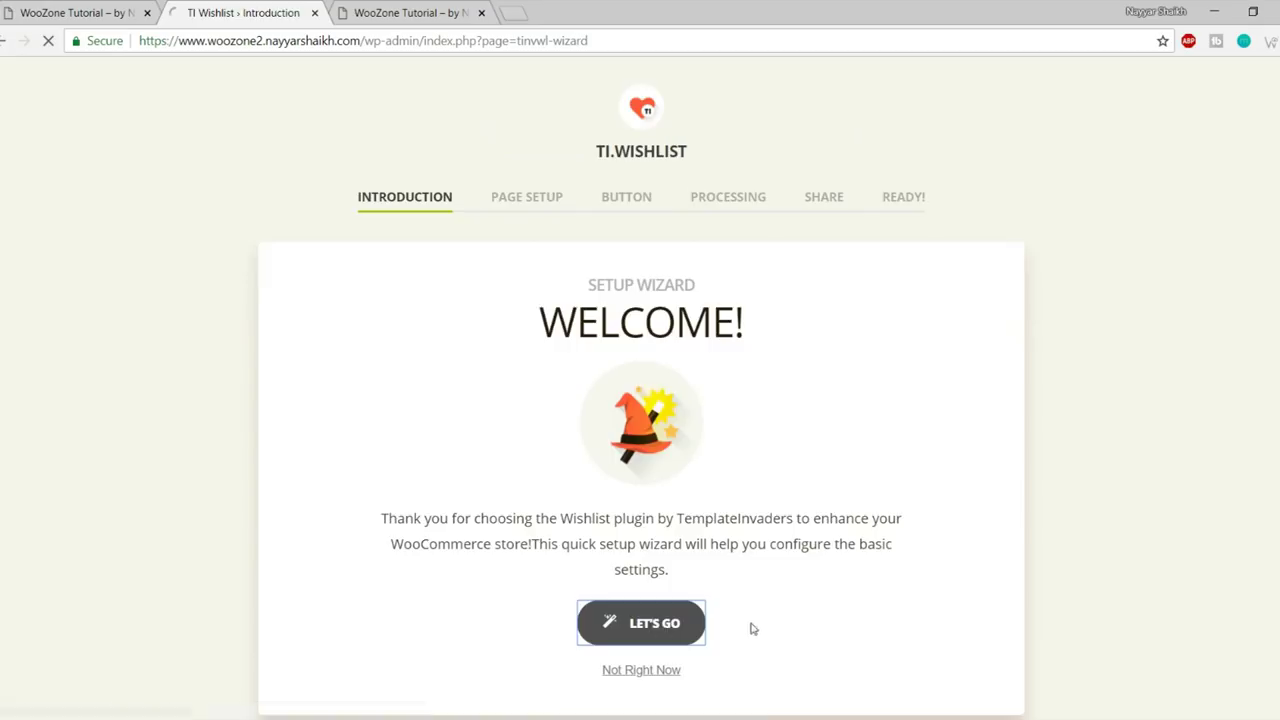
pyautogui.scroll(-1, 1067, 392)
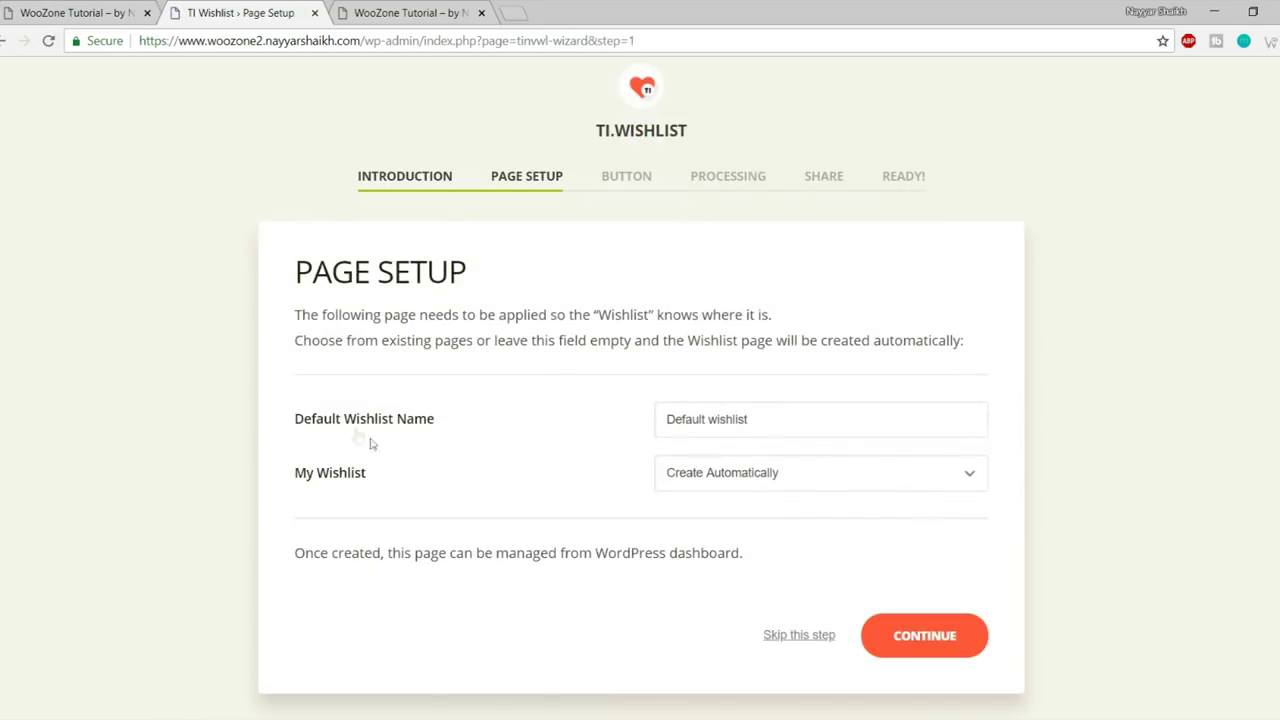
pyautogui.click(913, 641)
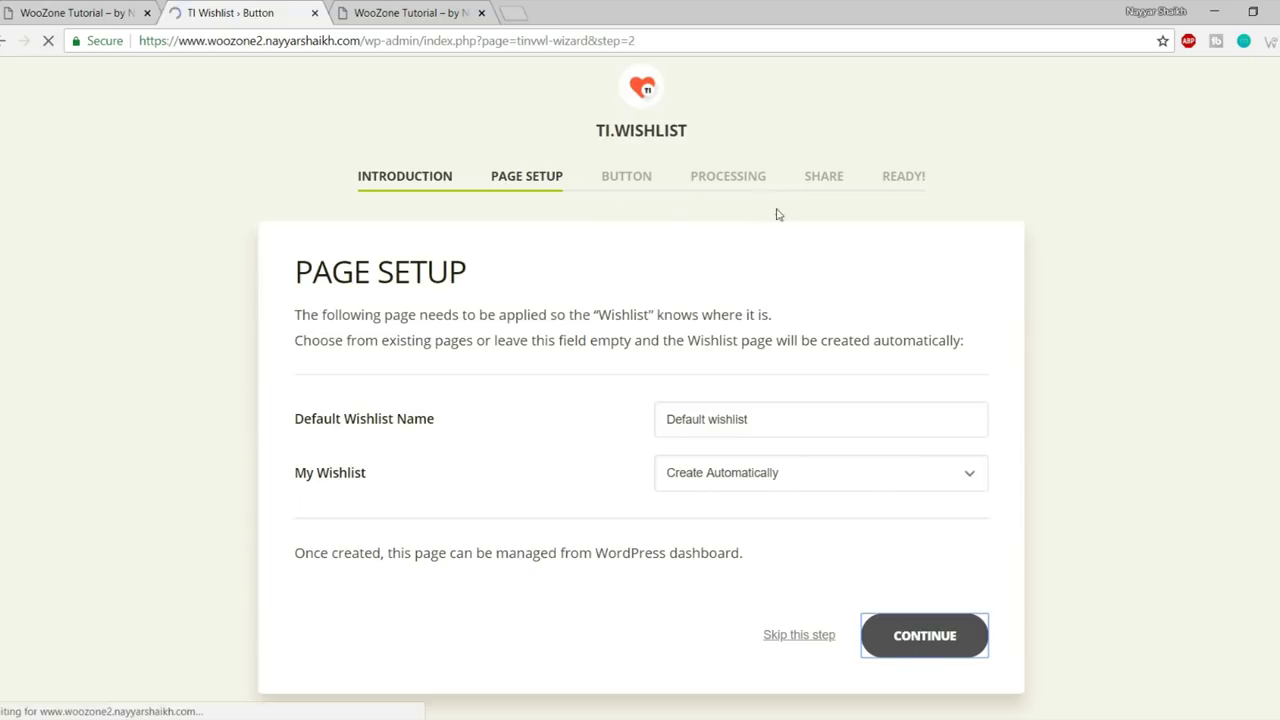
pyautogui.scroll(-3, 790, 340)
pyautogui.click(915, 605)
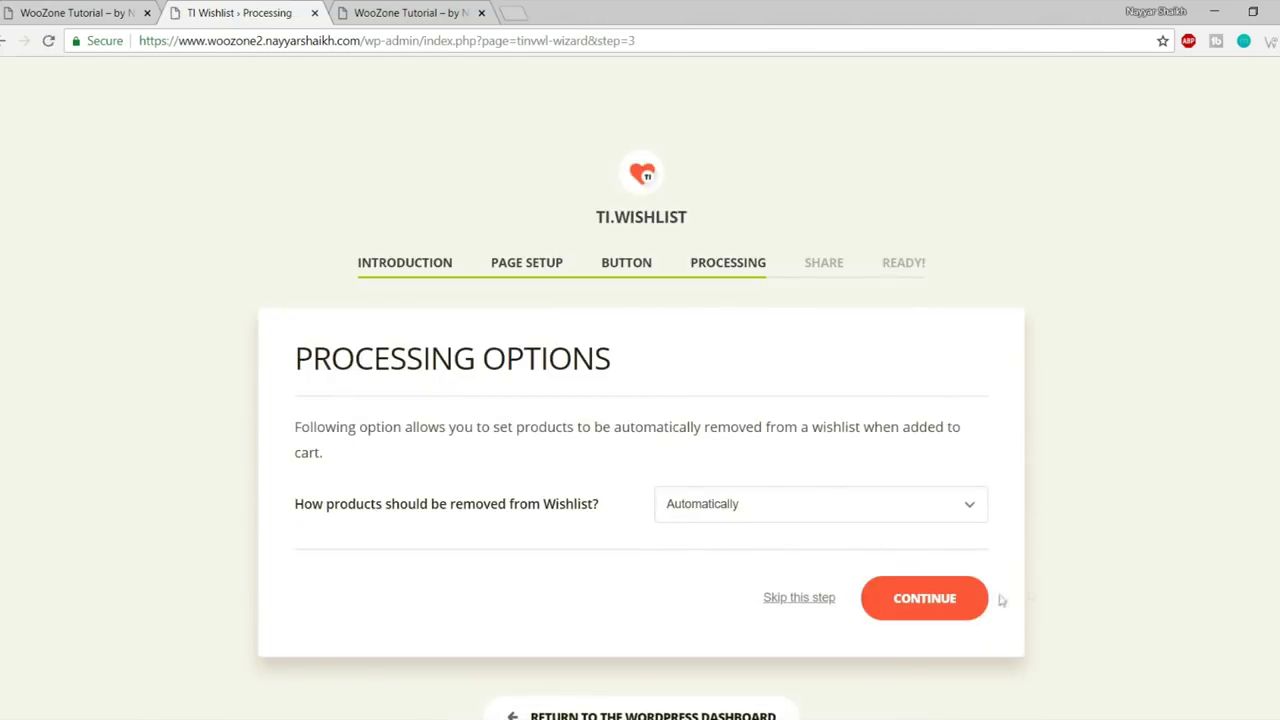
# Continue past the Share step to the Ready page and return to the WordPress Dashboard.
pyautogui.click(970, 600)
pyautogui.scroll(-3, 1028, 344)
pyautogui.click(969, 492)
pyautogui.scroll(-2, 814, 480)
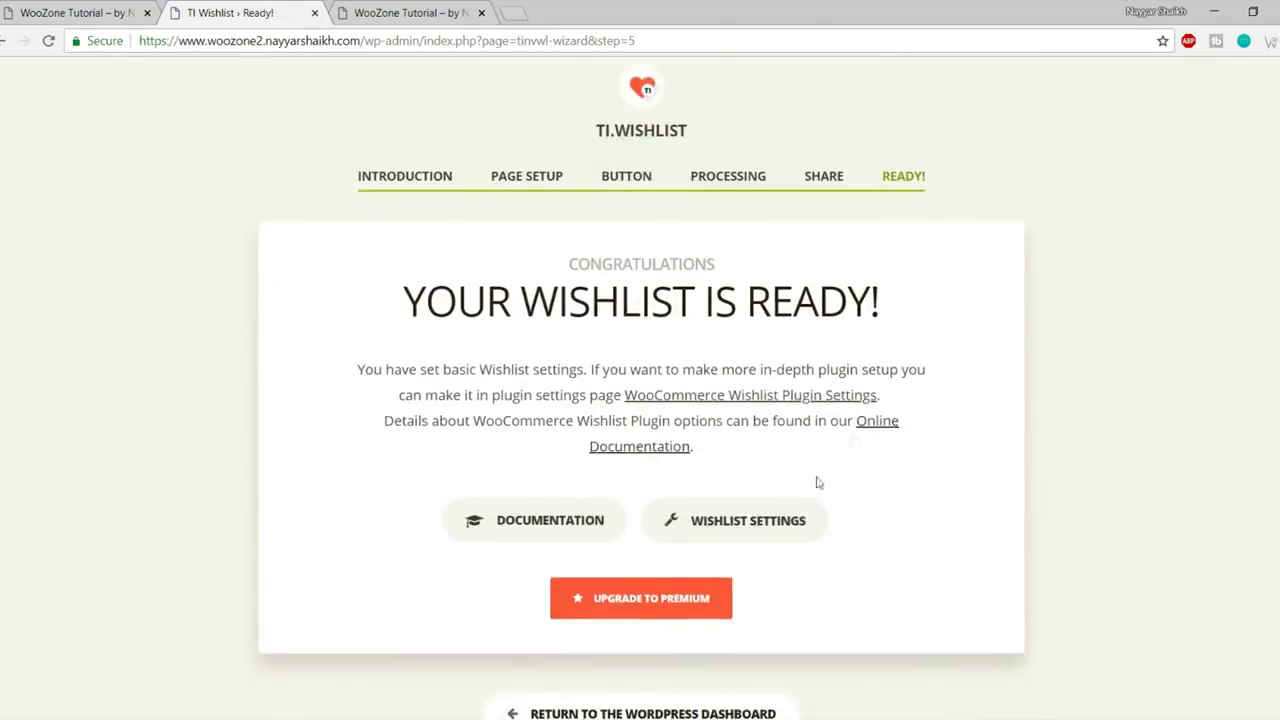
pyautogui.scroll(3, 808, 468)
pyautogui.scroll(-3, 1023, 263)
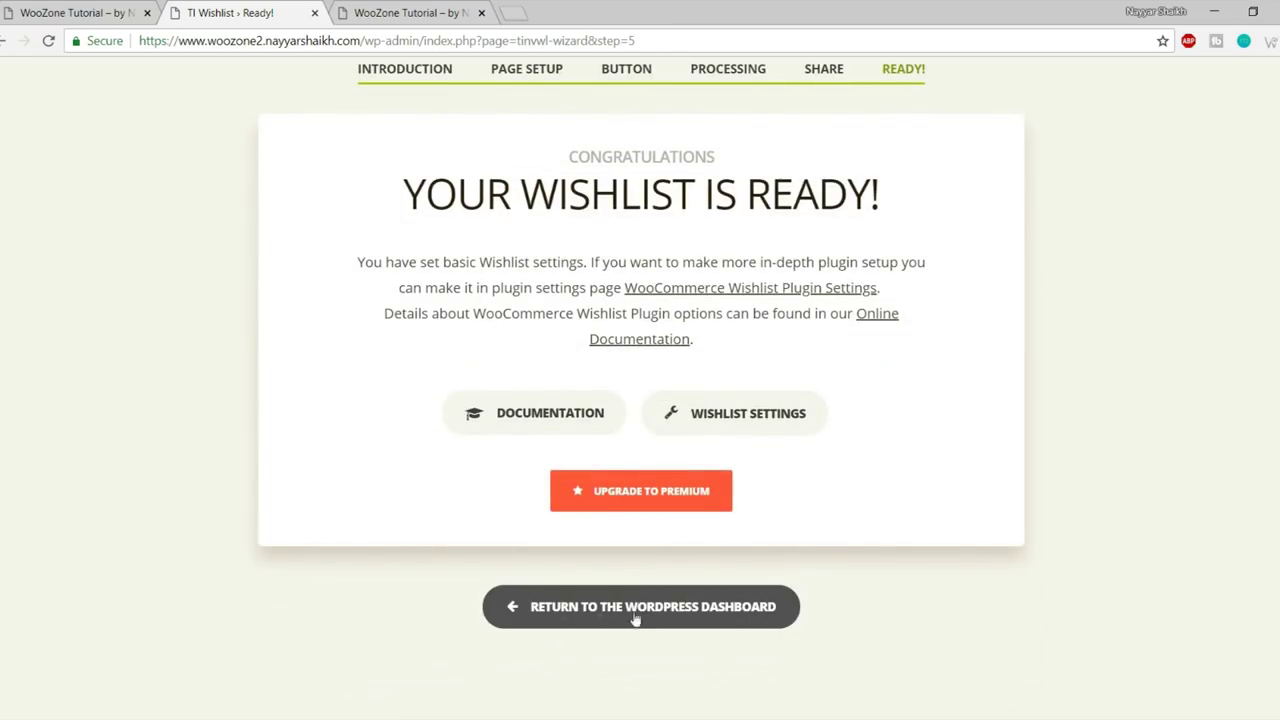
pyautogui.click(665, 611)
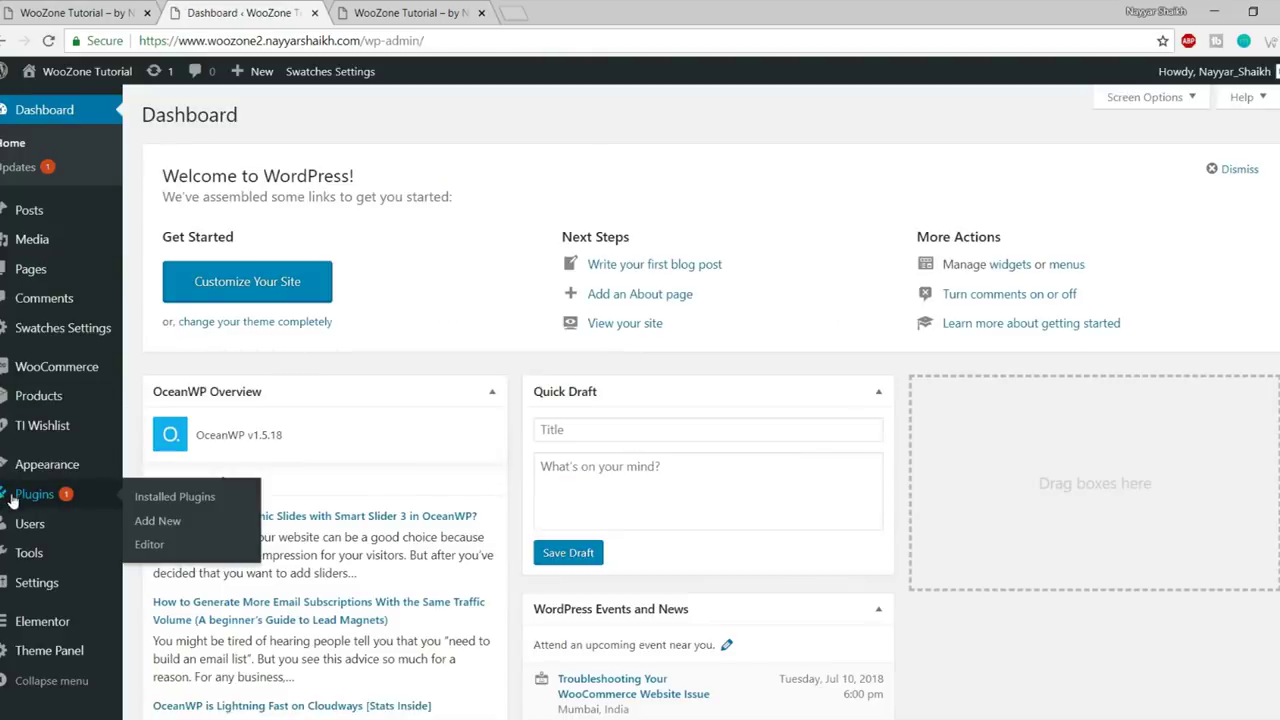
pyautogui.click(20, 495)
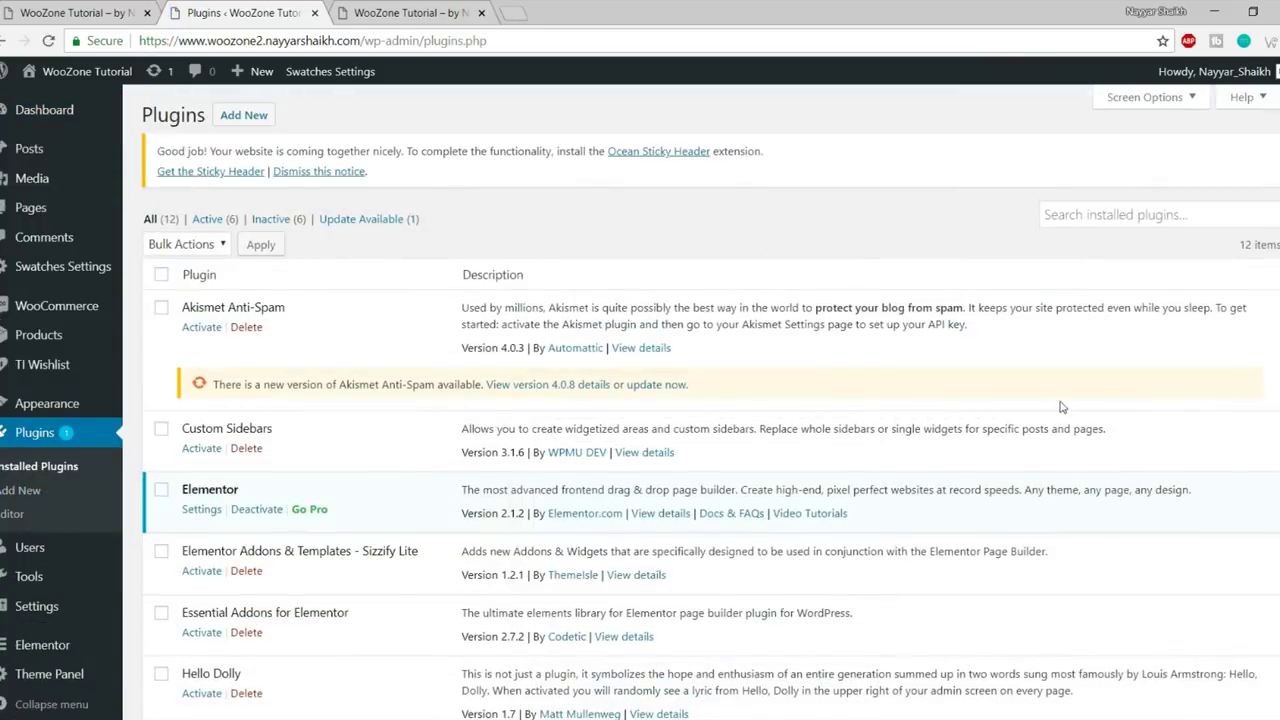
# Delete the Akismet Anti-Spam and Hello Dolly plugins from Installed Plugins.
pyautogui.scroll(-5, 652, 291)
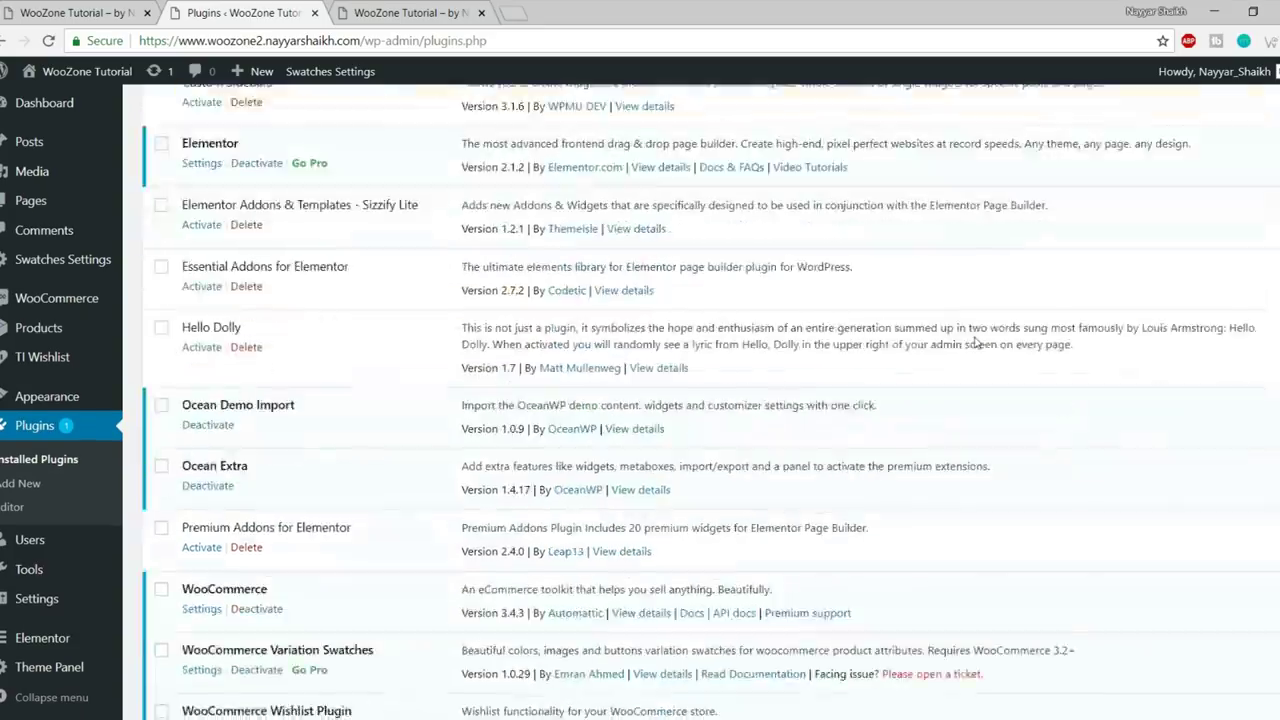
pyautogui.scroll(5, 974, 294)
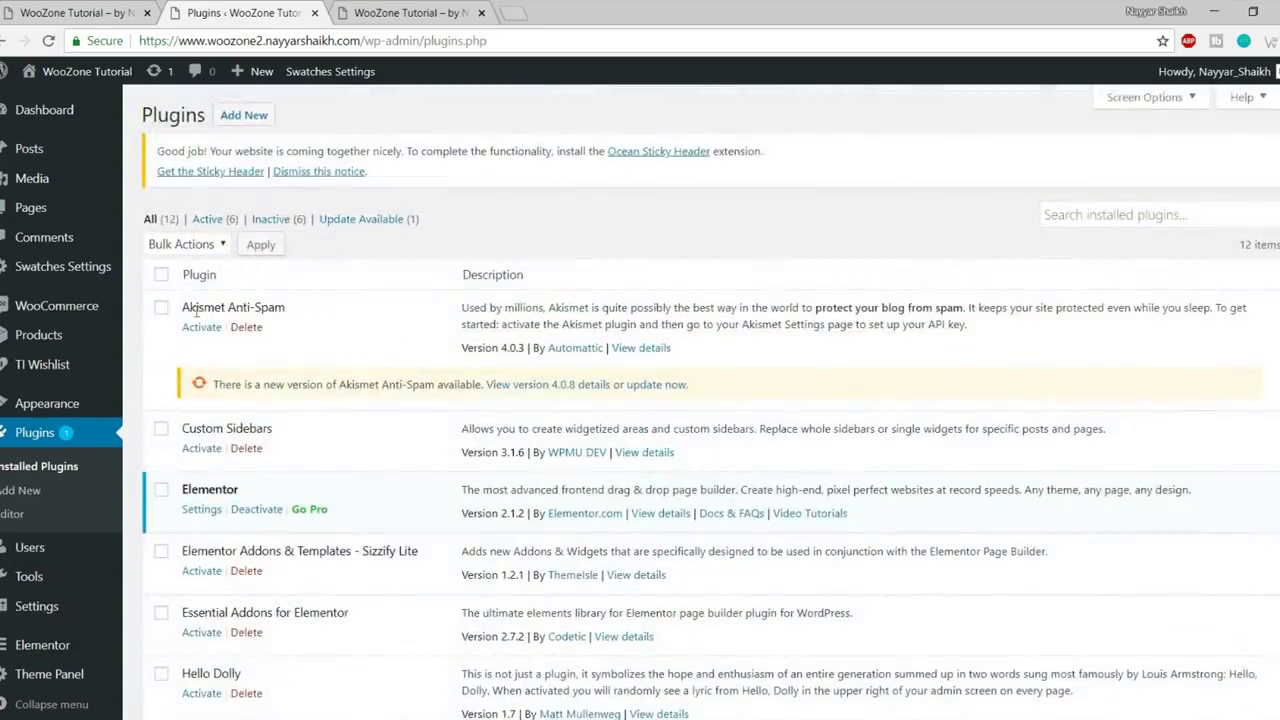
pyautogui.moveTo(178, 310); pyautogui.dragTo(298, 310)
pyautogui.click(297, 310)
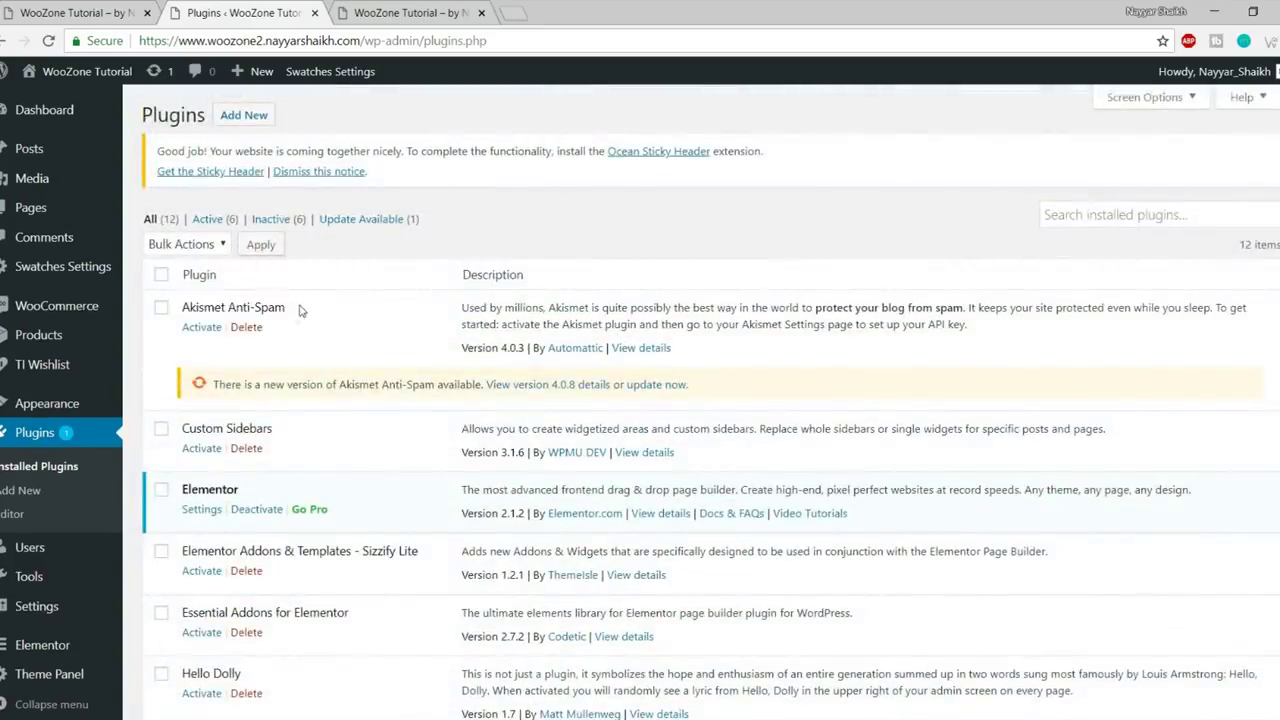
pyautogui.click(246, 327)
pyautogui.click(732, 157)
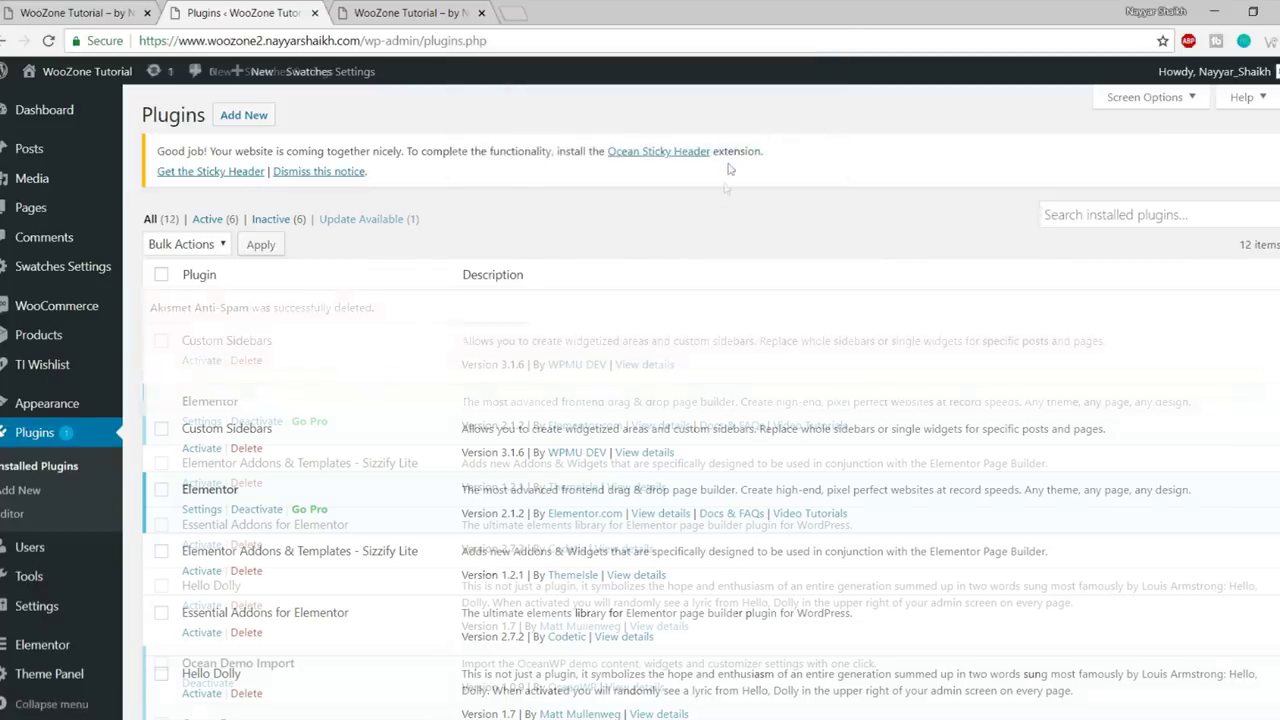
pyautogui.scroll(-1, 723, 213)
pyautogui.scroll(-2, 723, 213)
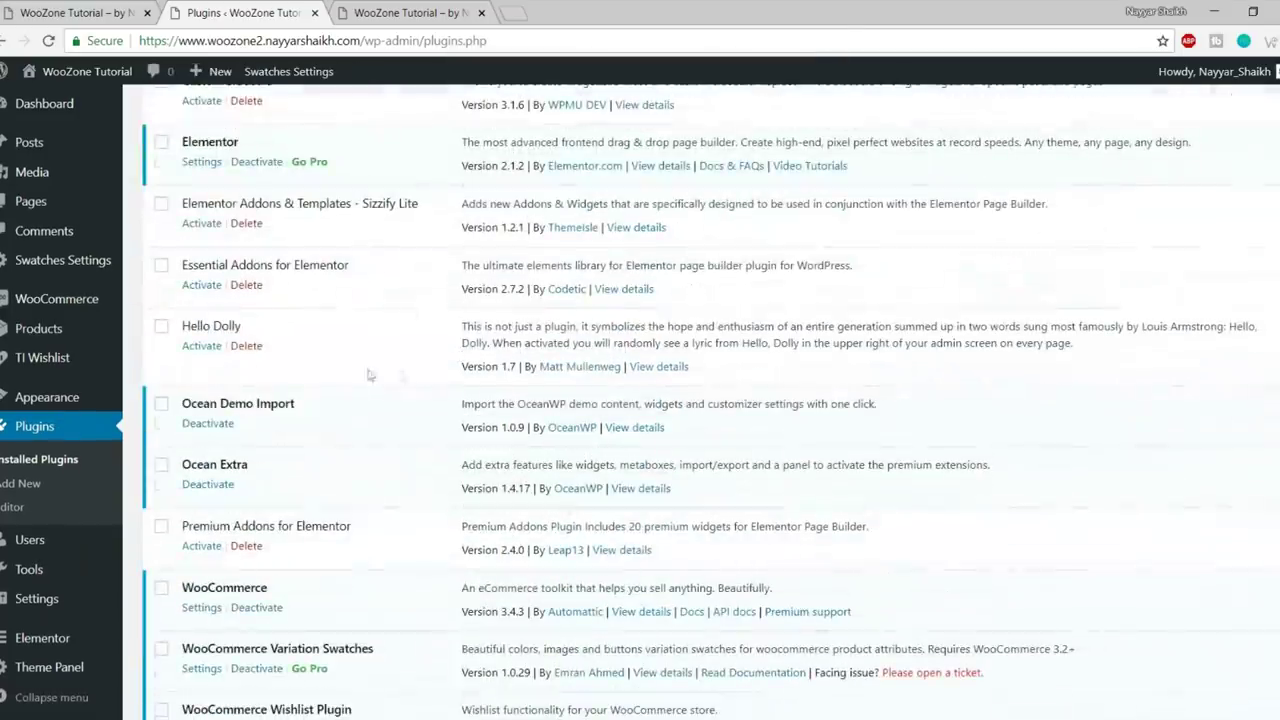
pyautogui.click(246, 345)
pyautogui.click(745, 139)
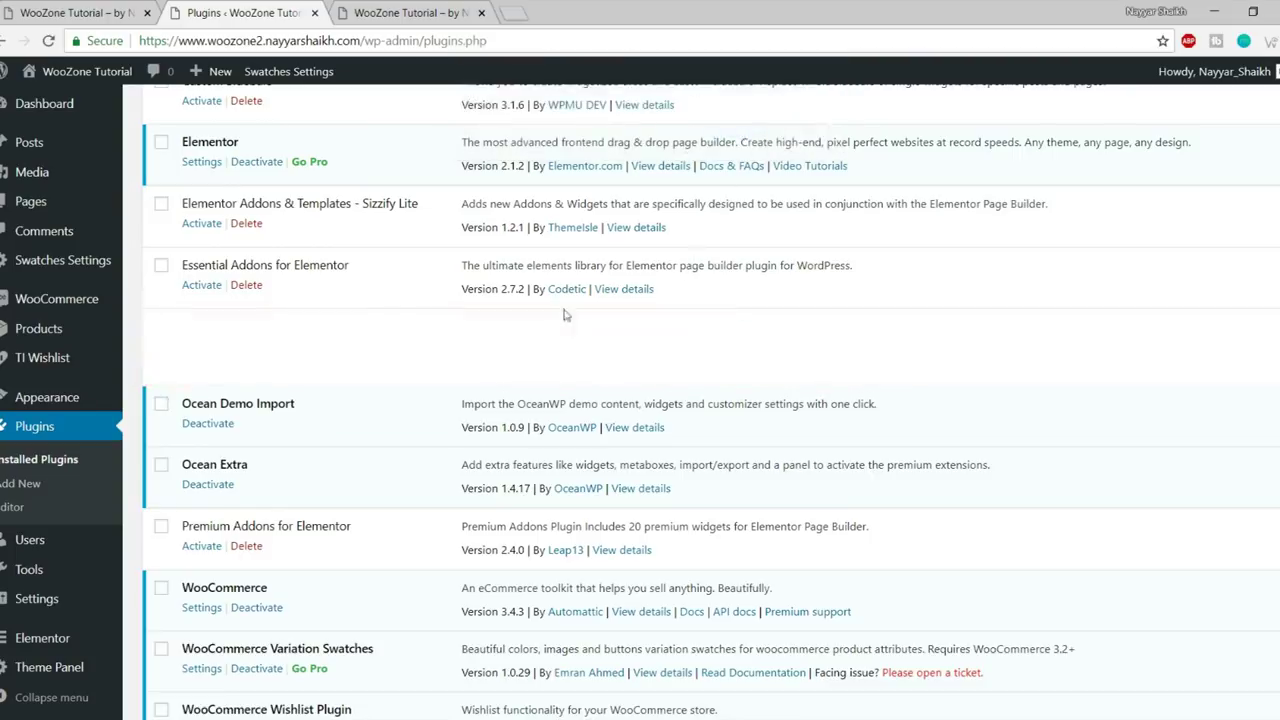
# Select all remaining plugins and bulk-activate them.
pyautogui.scroll(-2, 300, 320)
pyautogui.scroll(4, 290, 390)
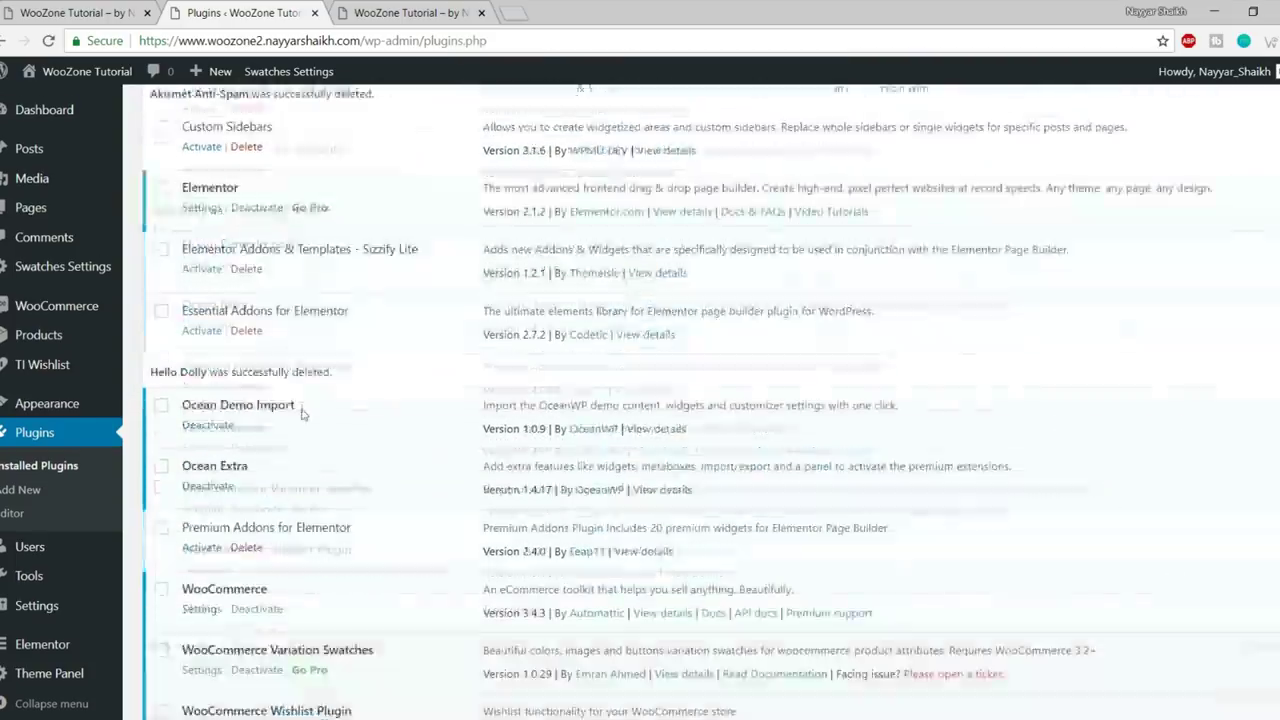
pyautogui.click(162, 275)
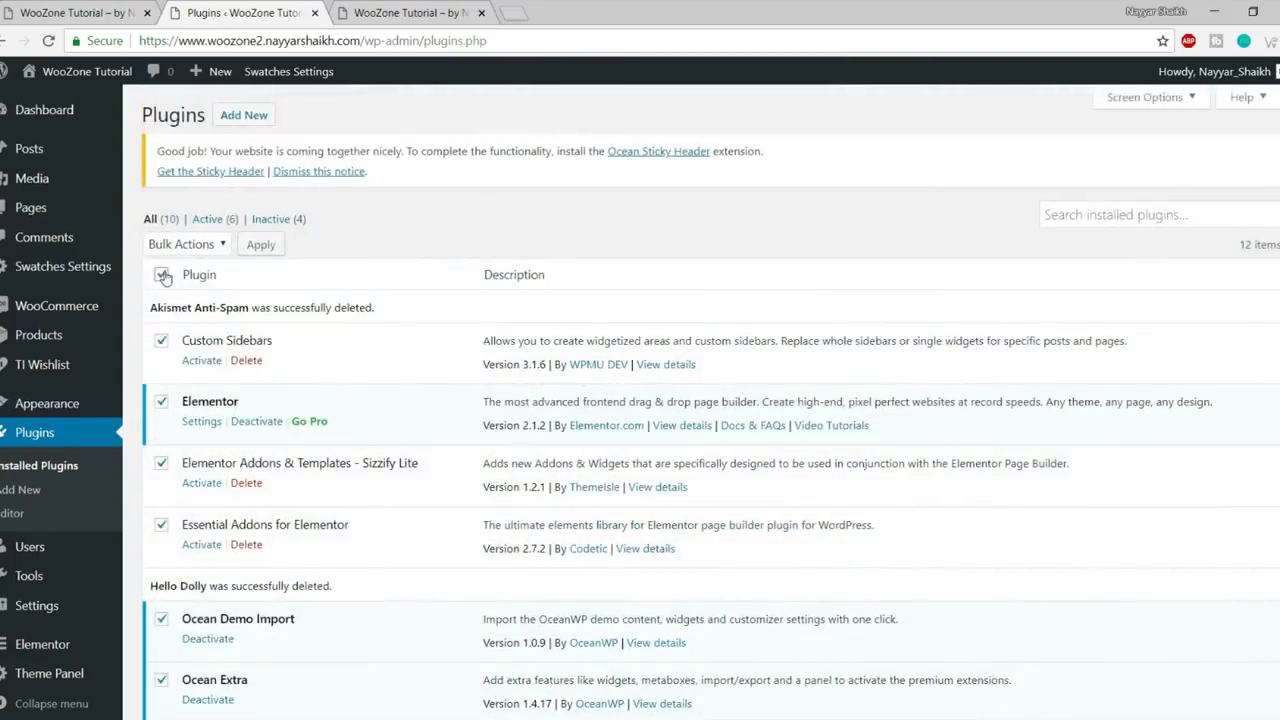
pyautogui.click(182, 245)
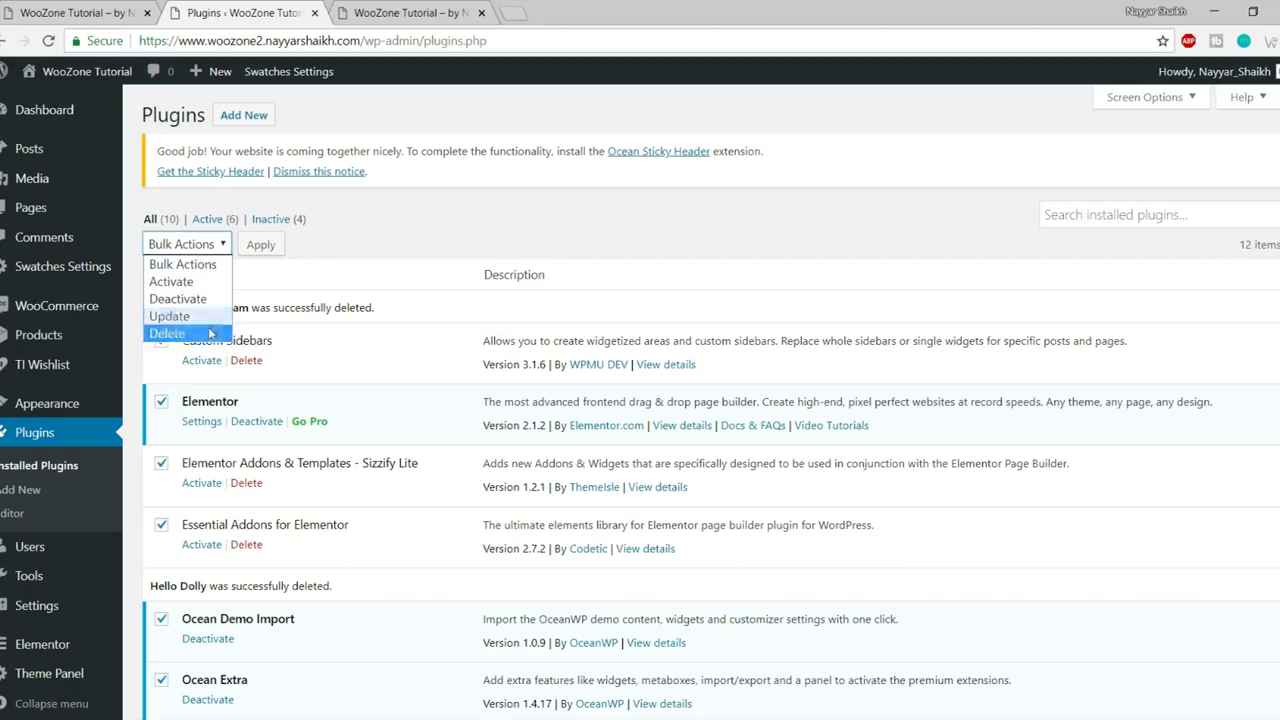
pyautogui.click(171, 282)
pyautogui.click(260, 244)
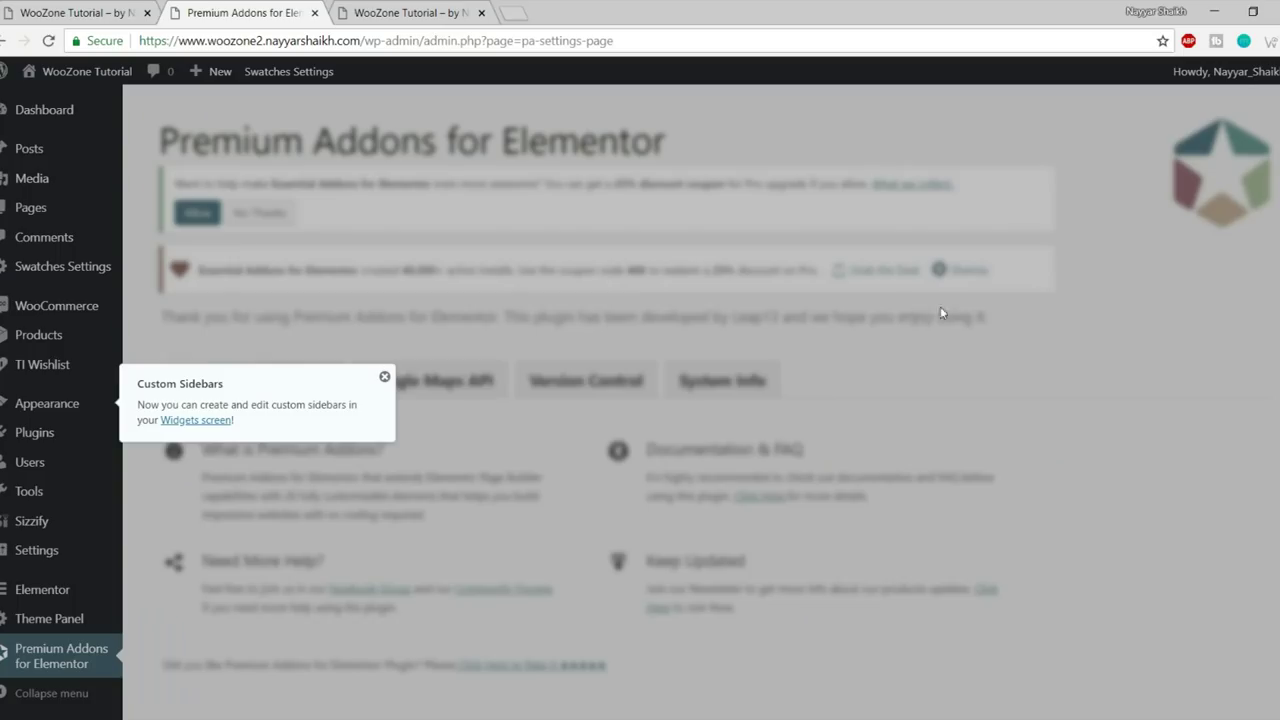
# Close the Custom Sidebars notice and switch to the WooZone Tutorial site's front-page tab.
pyautogui.click(384, 376)
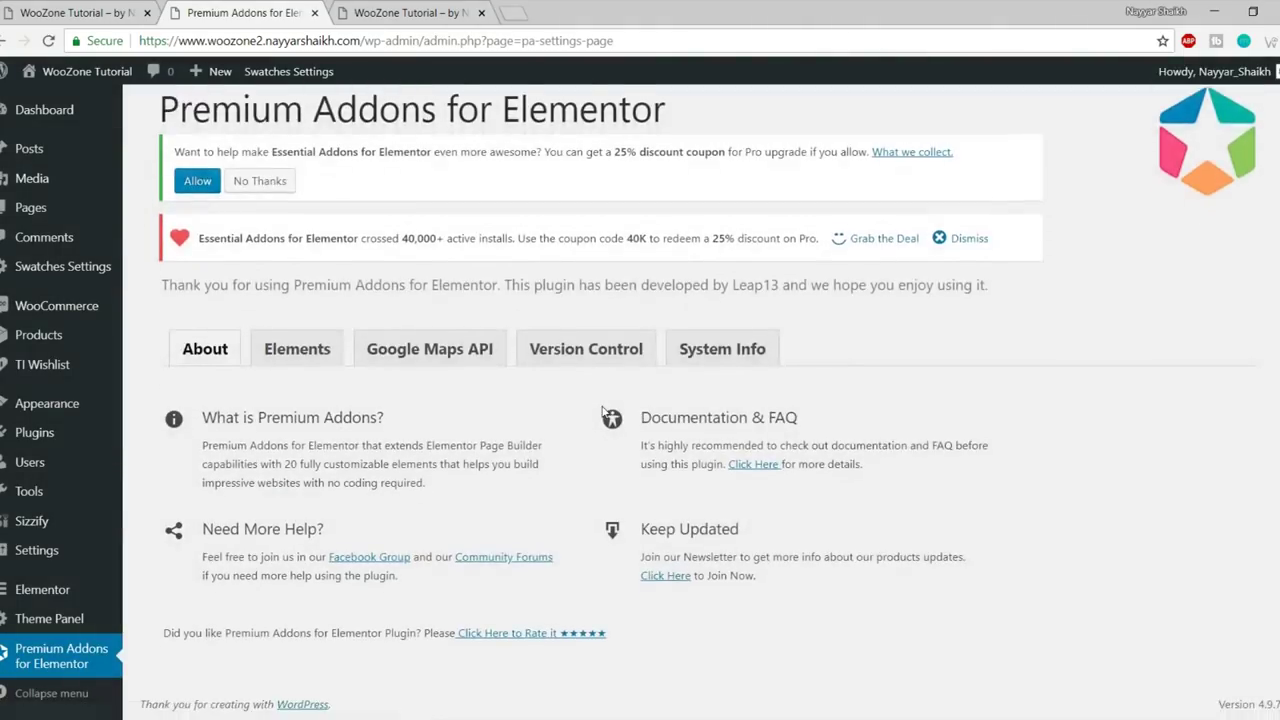
pyautogui.scroll(1, 605, 415)
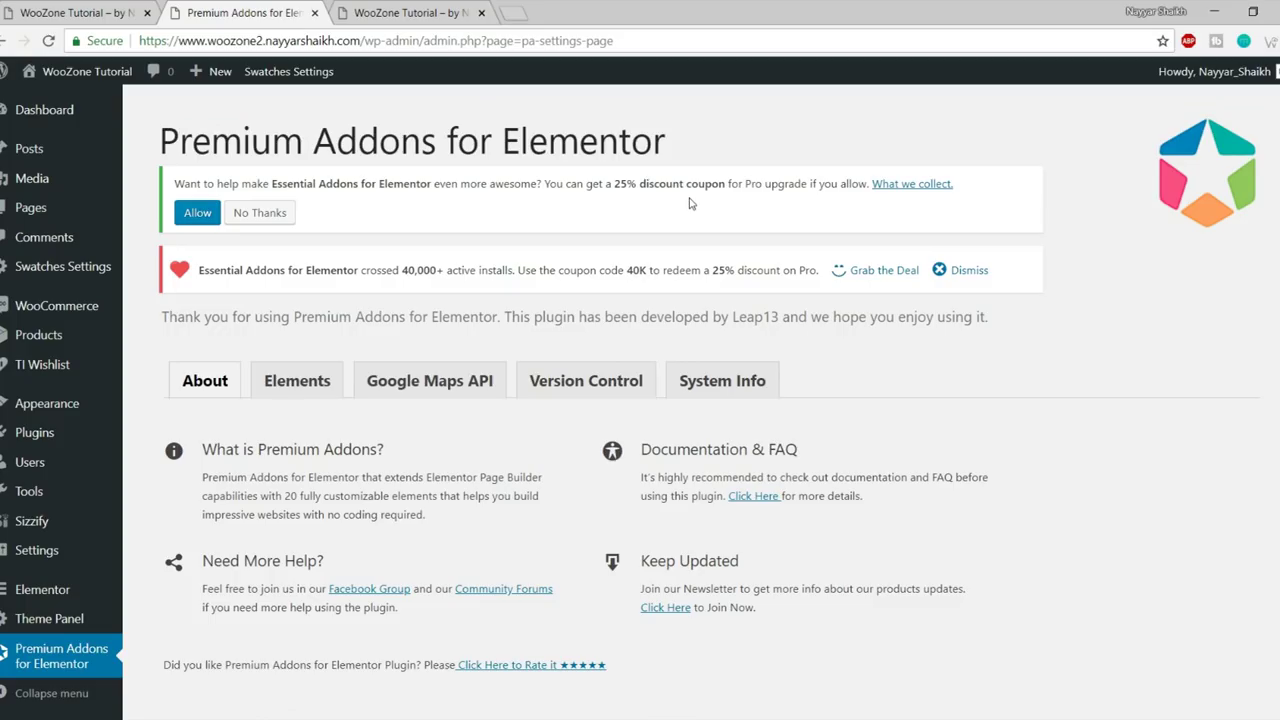
pyautogui.click(497, 12)
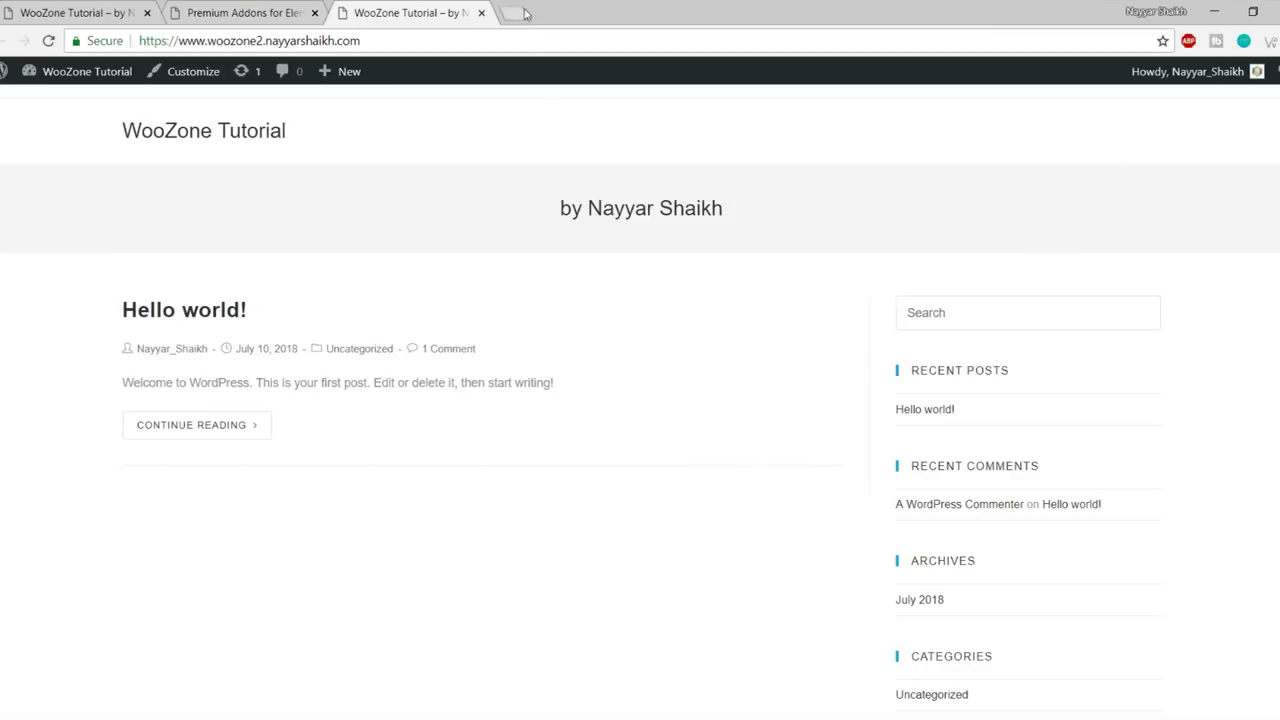
pyautogui.click(516, 12)
pyautogui.write('bloggdude.com/woozone')
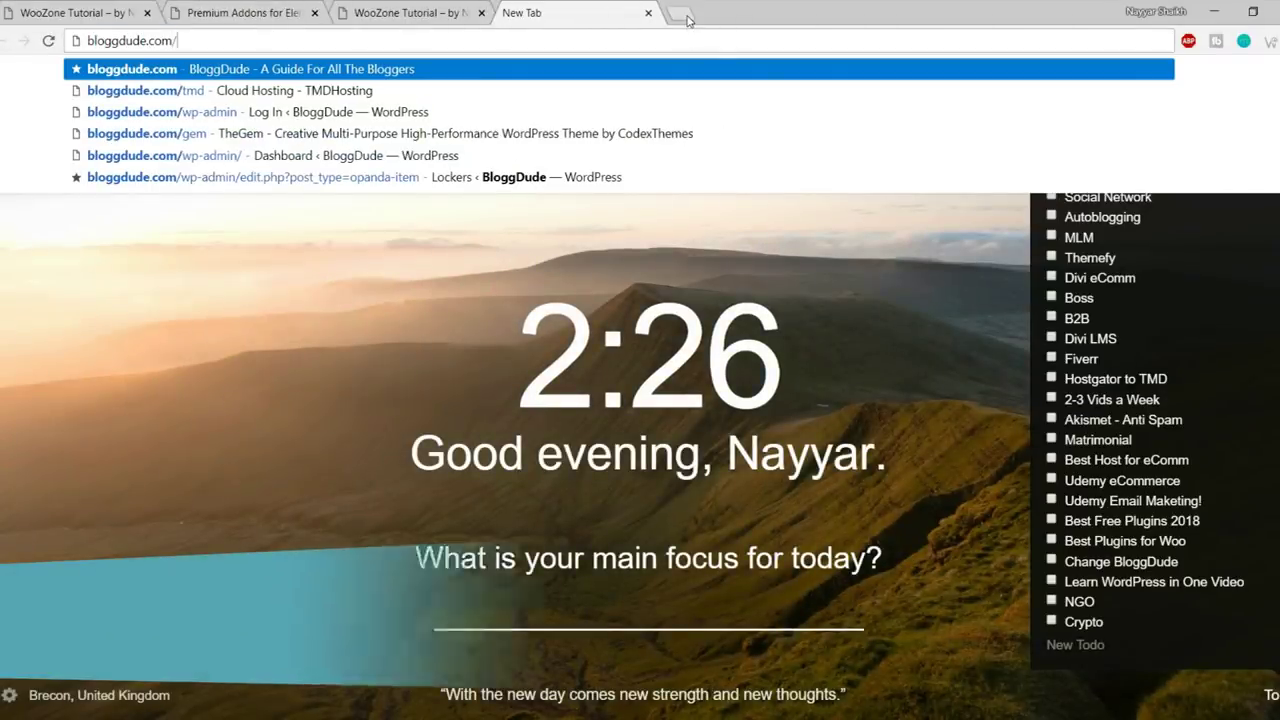
pyautogui.press('Return')
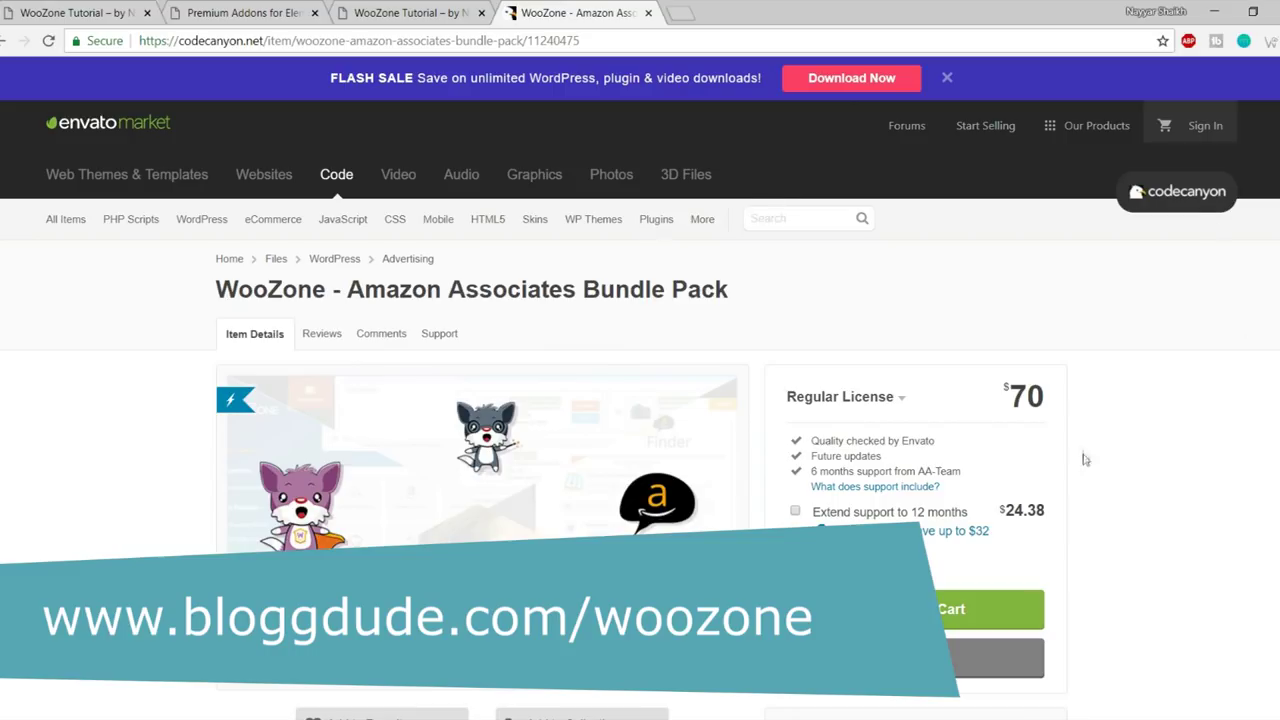
pyautogui.scroll(-5, 1097, 440)
pyautogui.scroll(5, 1097, 440)
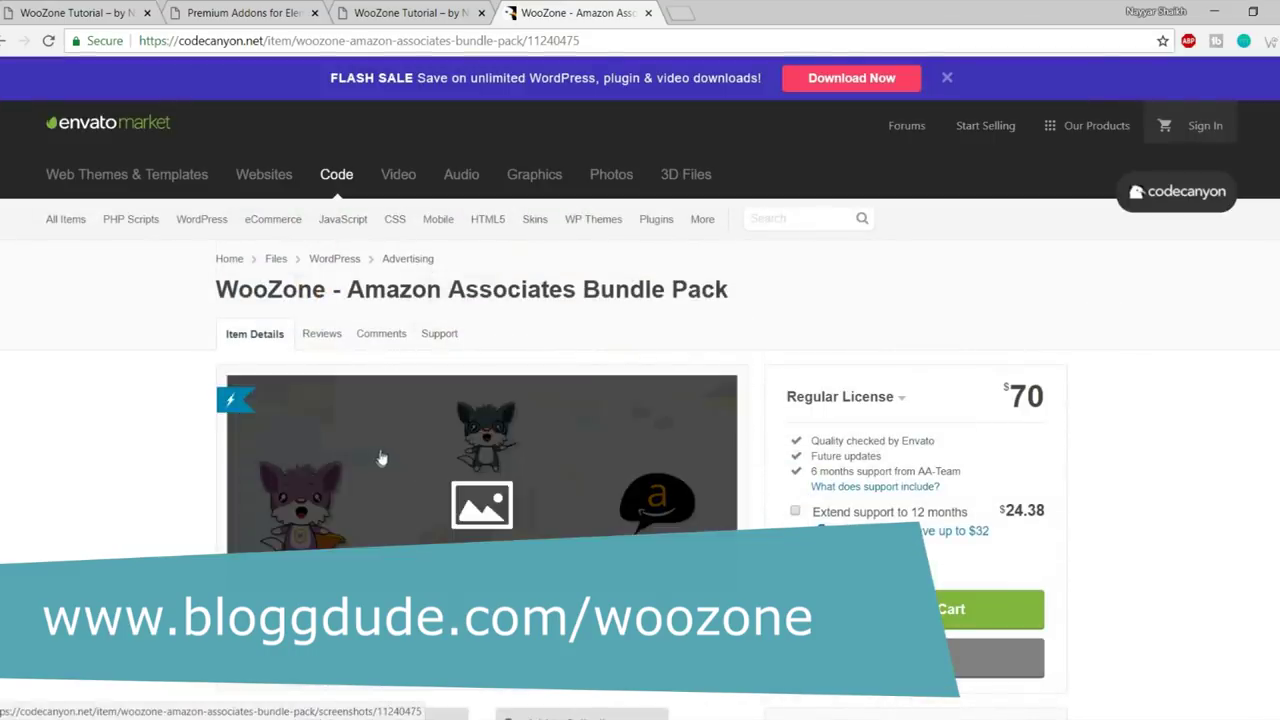
pyautogui.scroll(-5, 1157, 368)
pyautogui.scroll(5, 1160, 390)
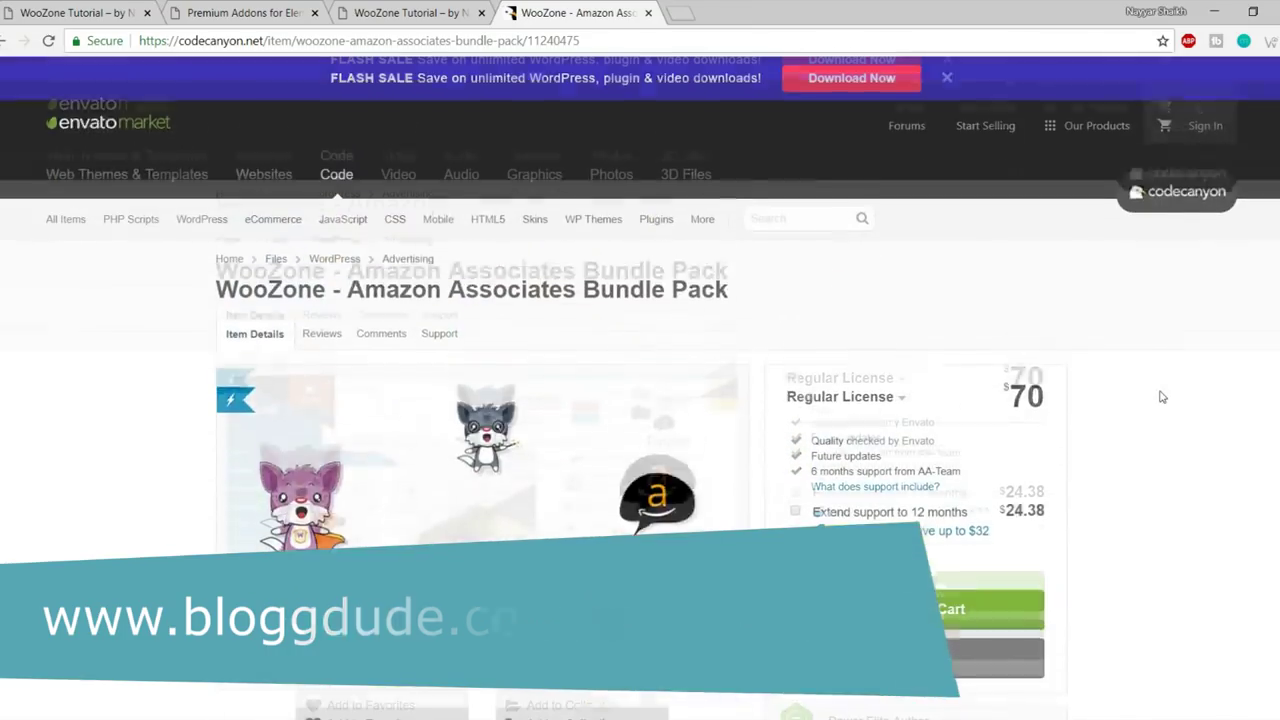
pyautogui.scroll(-5, 1160, 395)
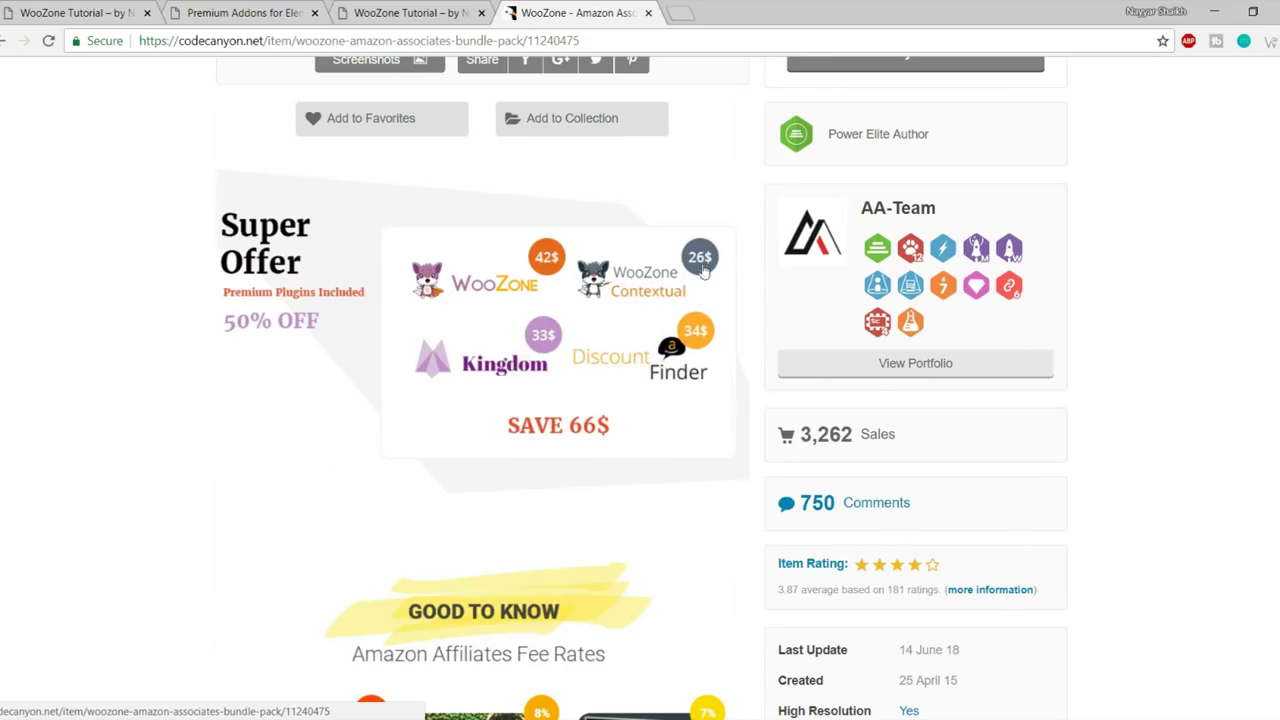
pyautogui.scroll(-3, 1205, 325)
pyautogui.scroll(4, 1190, 333)
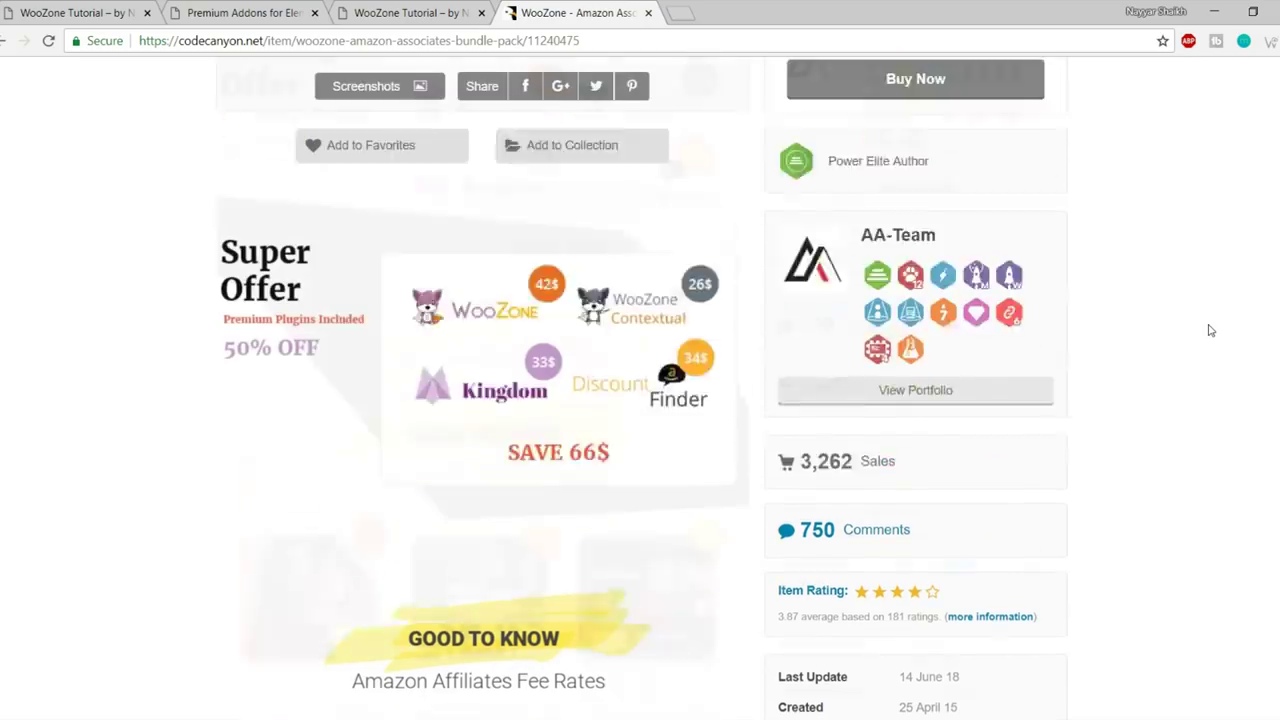
pyautogui.scroll(4, 480, 410)
pyautogui.scroll(2, 492, 437)
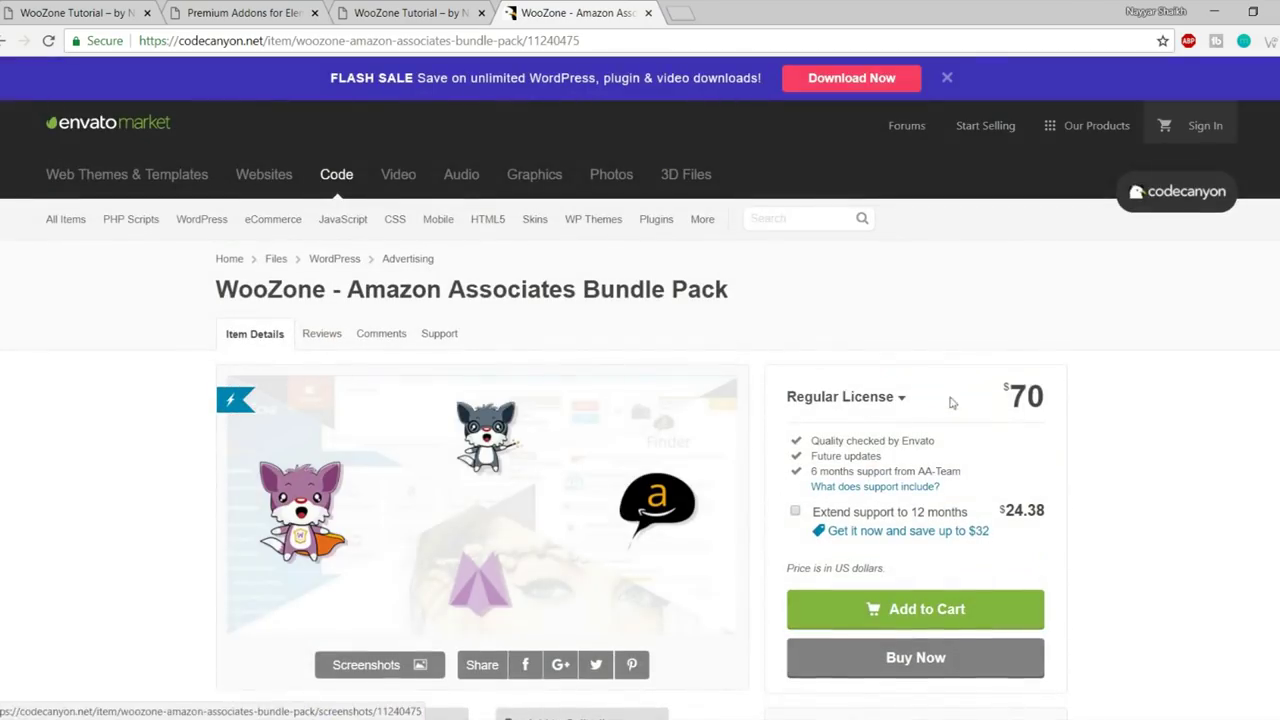
pyautogui.scroll(-1, 1087, 390)
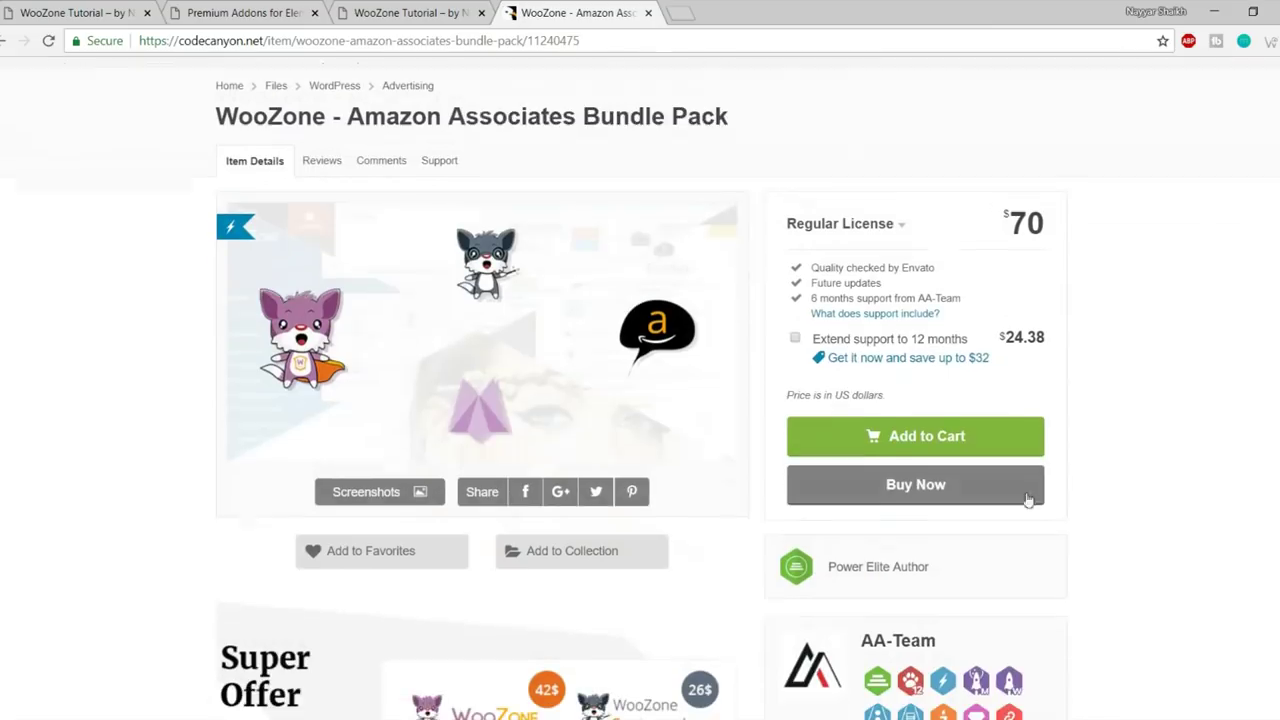
pyautogui.scroll(1, 1092, 497)
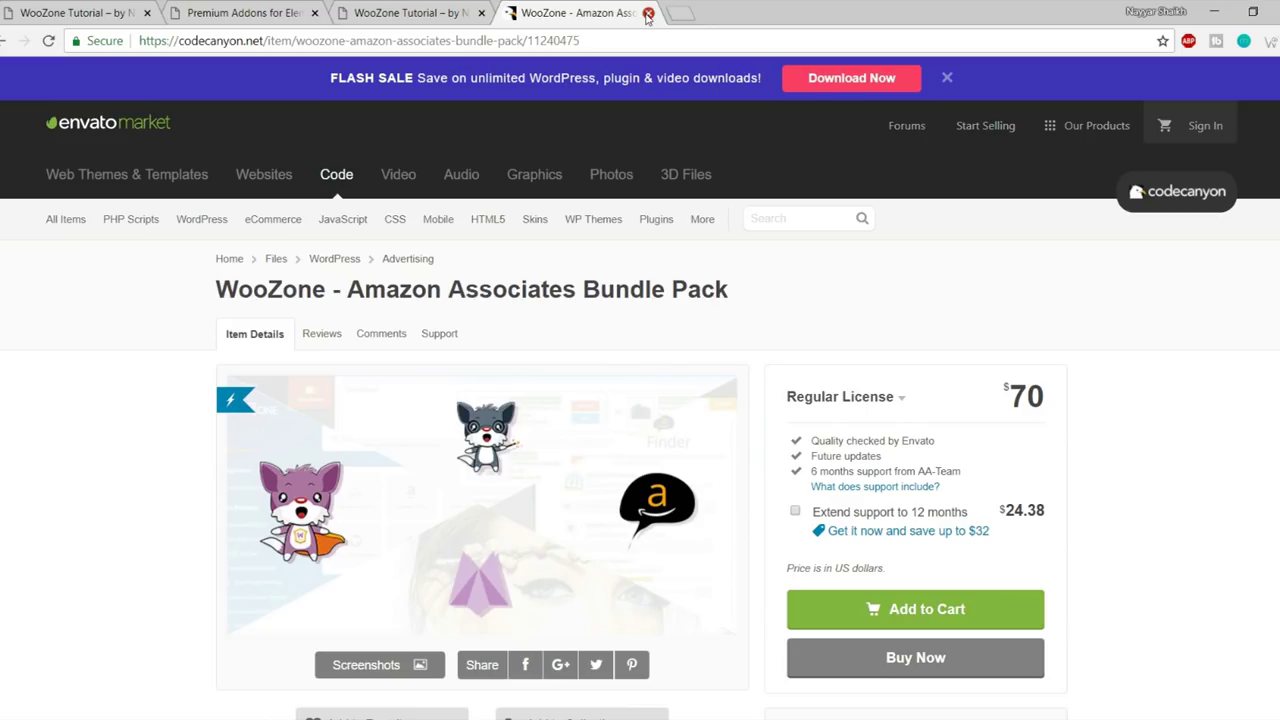
pyautogui.click(648, 13)
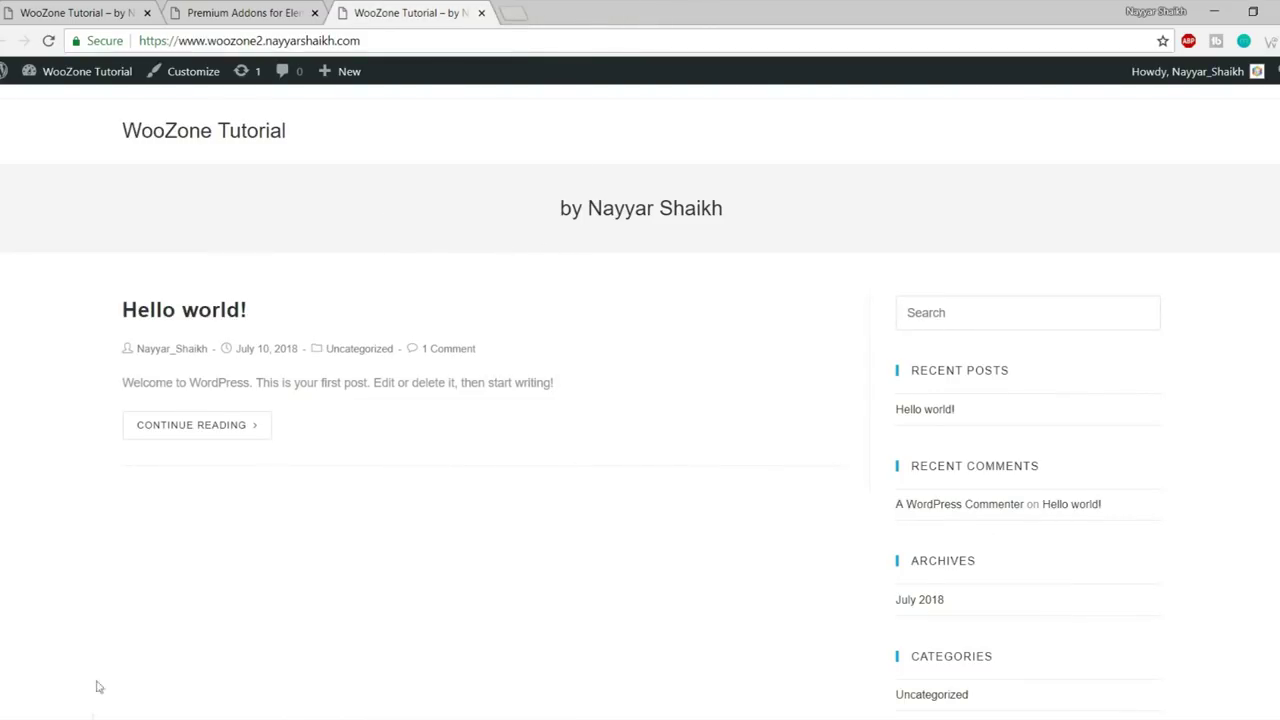
pyautogui.click(100, 715)
# Open the 2.6 package folder and its inner 2.6 subfolder in File Explorer.
pyautogui.click(310, 317)
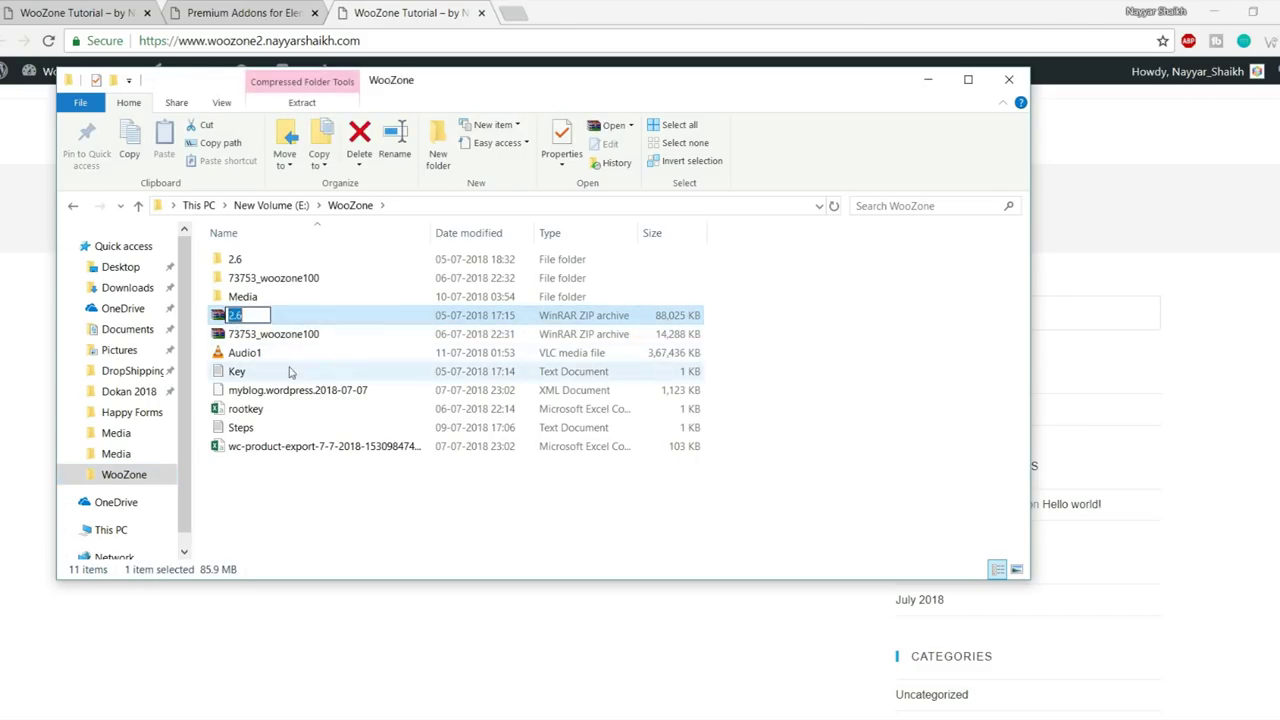
pyautogui.click(283, 337)
pyautogui.click(272, 317)
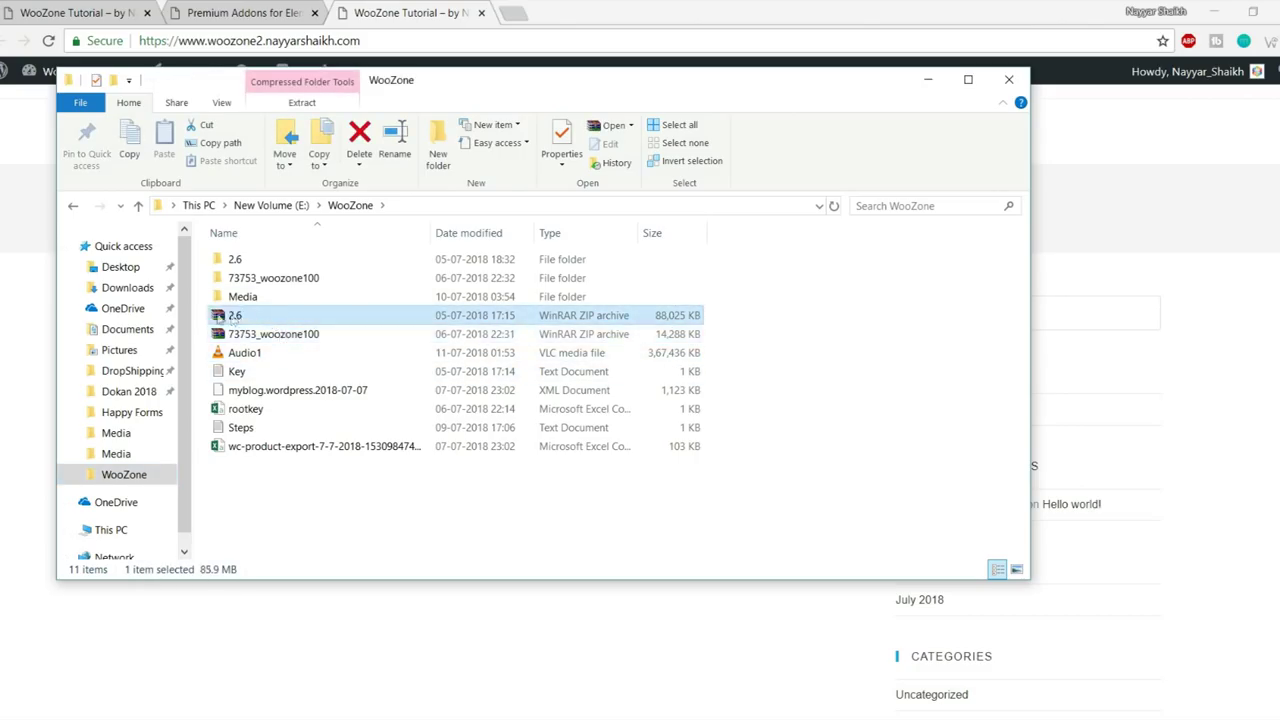
pyautogui.rightClick(268, 317)
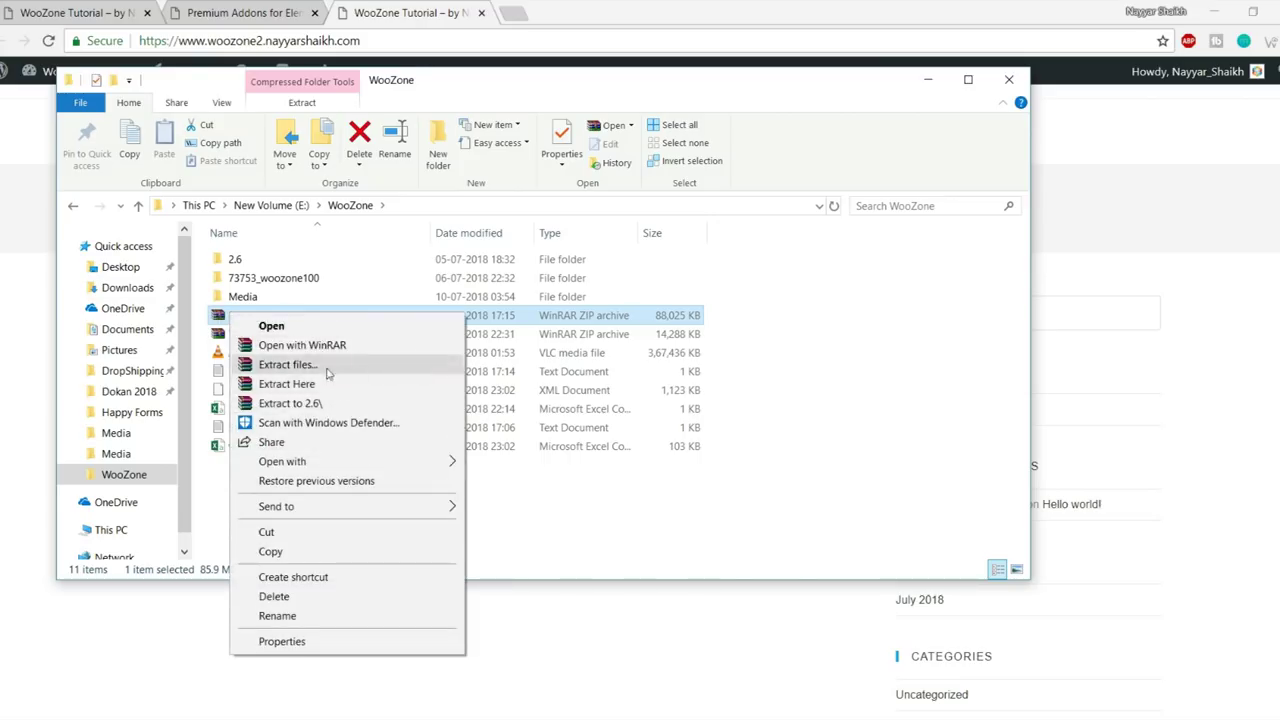
pyautogui.click(735, 328)
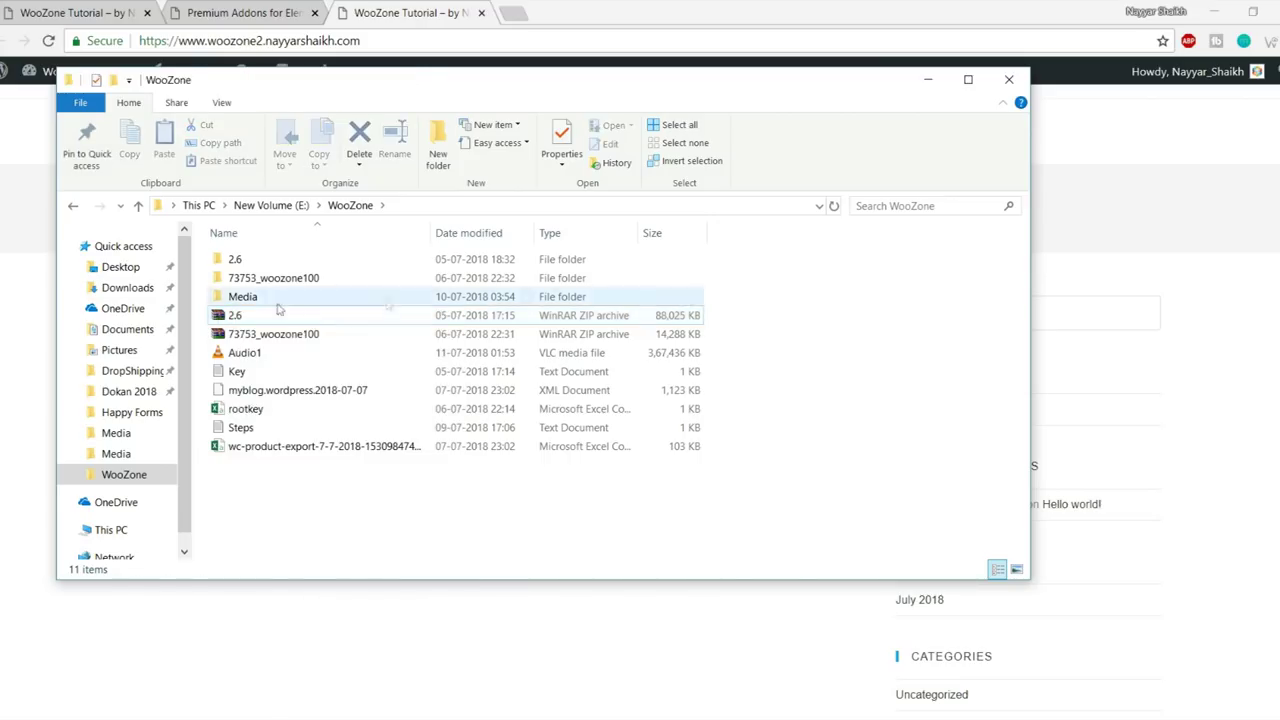
pyautogui.doubleClick(254, 262)
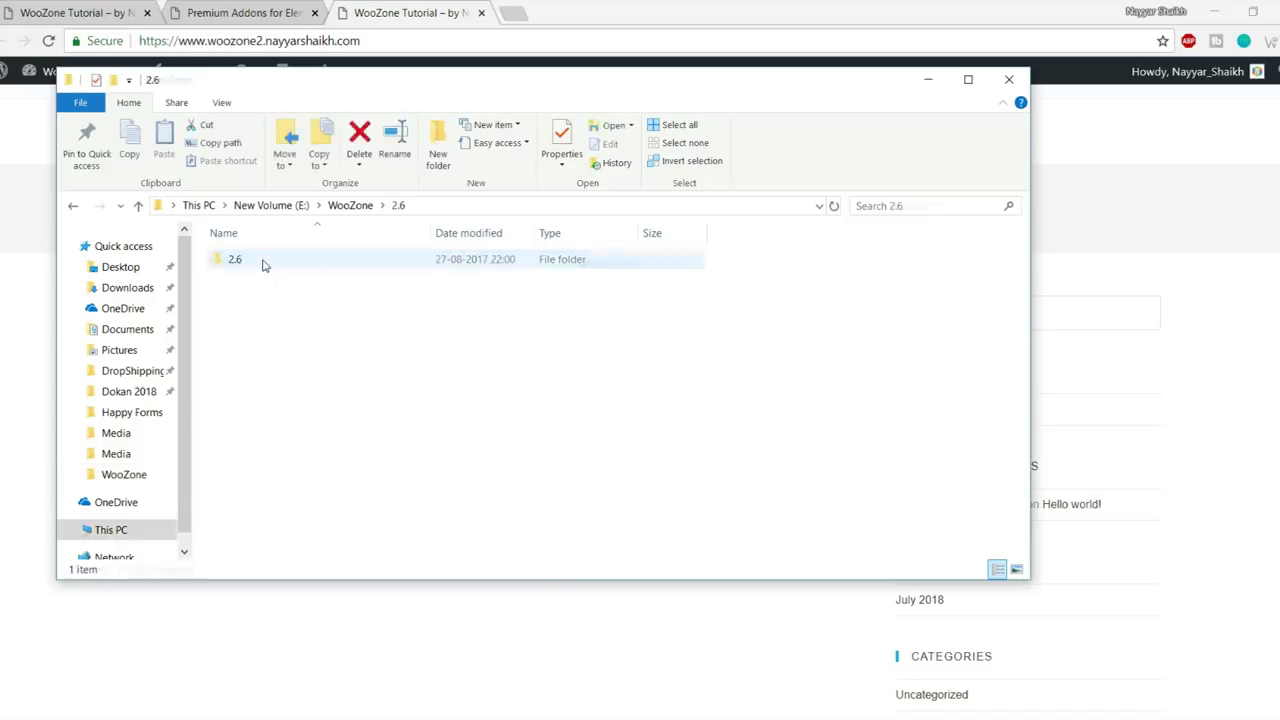
pyautogui.doubleClick(262, 261)
# Review the product folders and widen the name column to read full folder names.
pyautogui.click(328, 264)
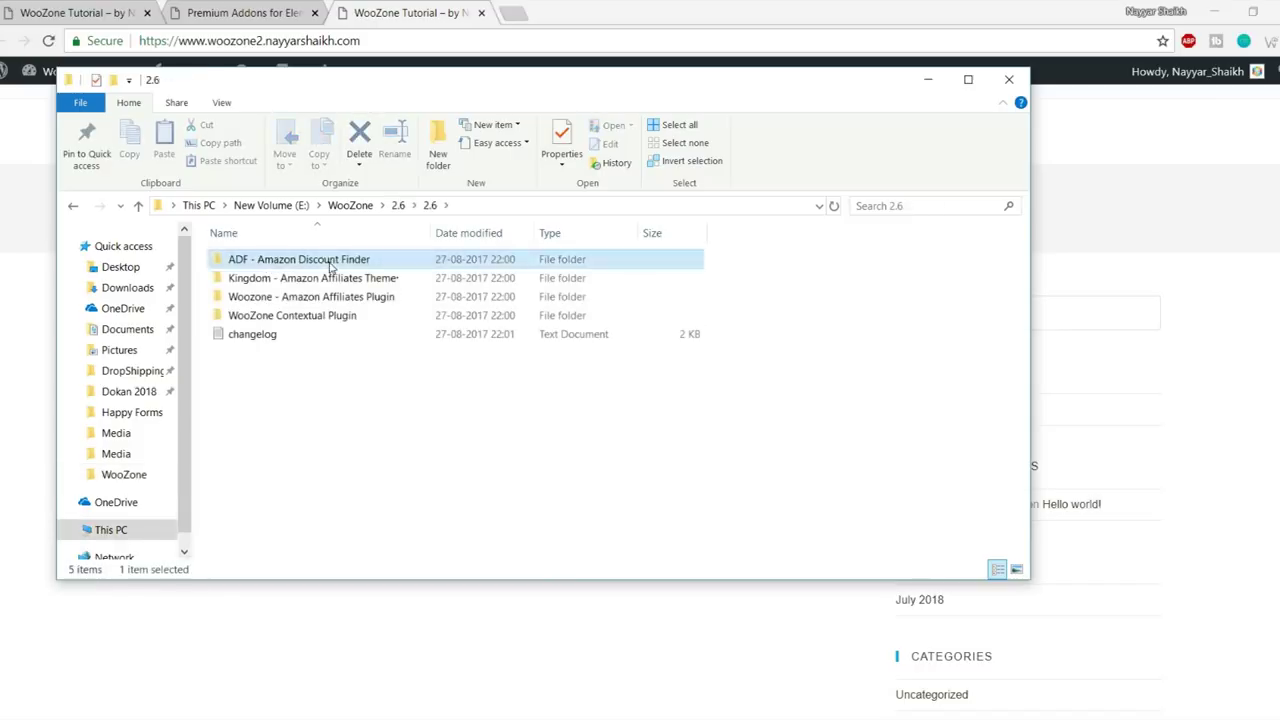
pyautogui.click(329, 278)
pyautogui.click(338, 316)
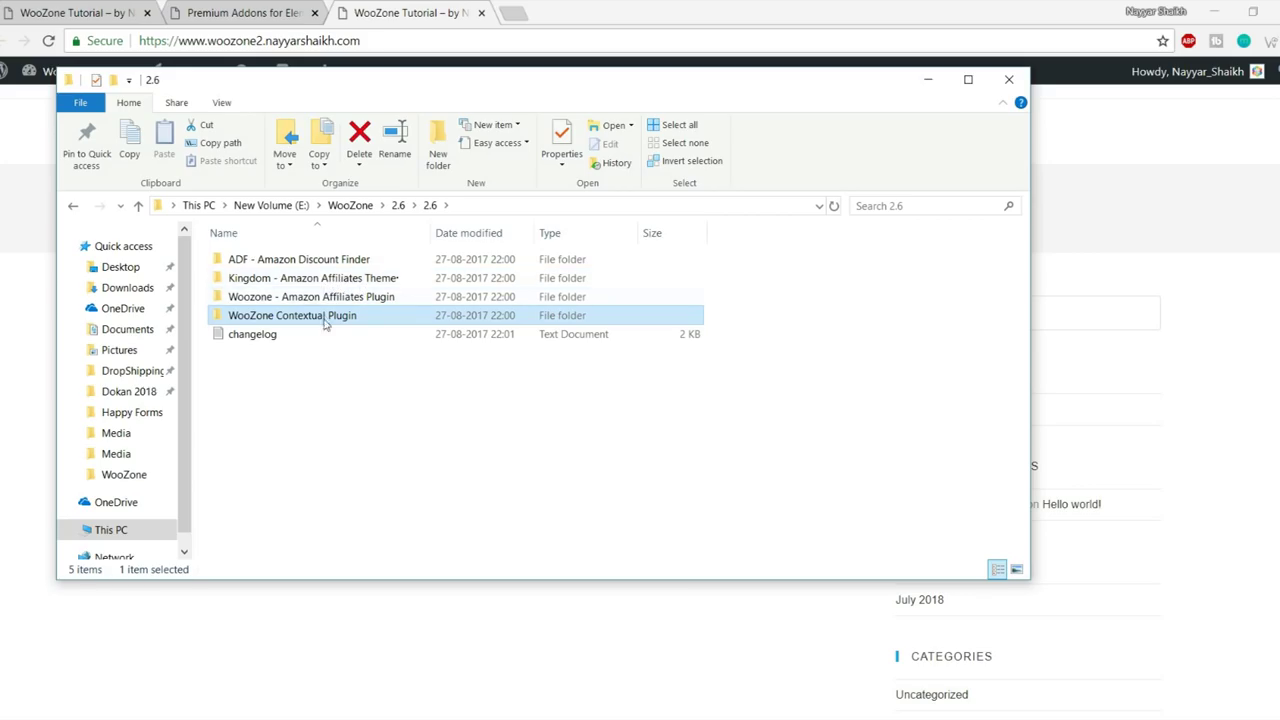
pyautogui.click(330, 284)
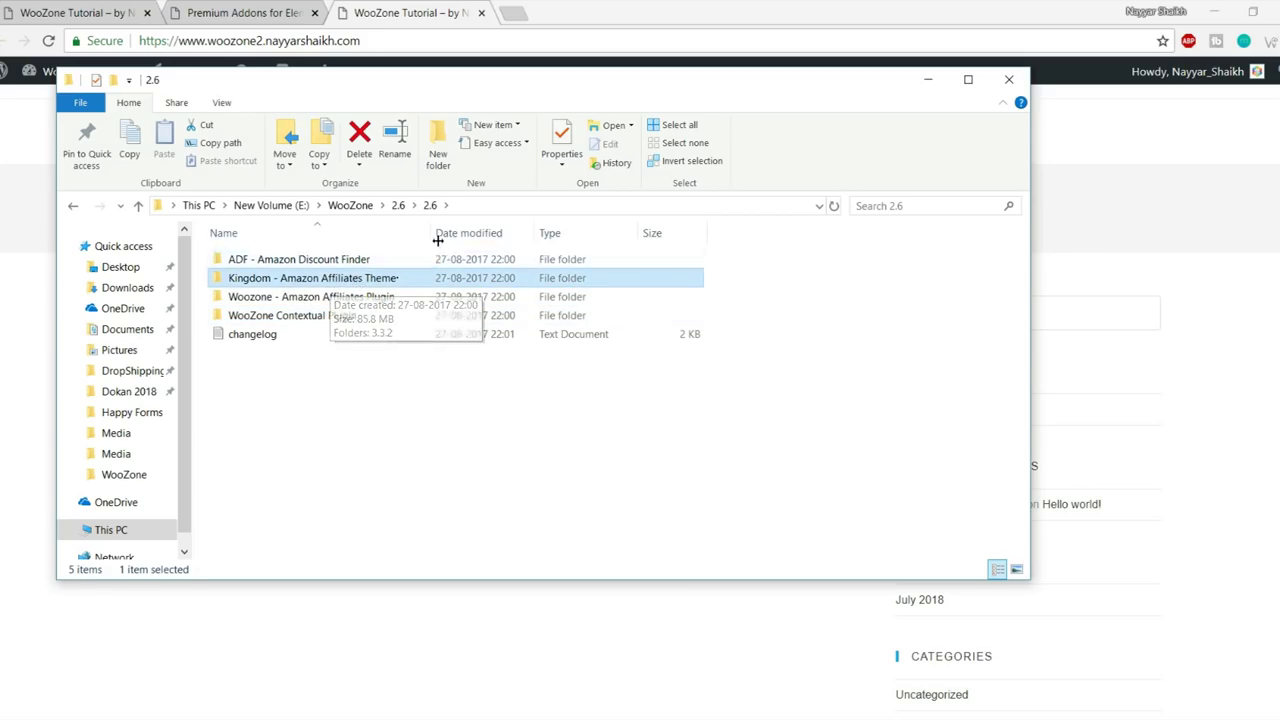
pyautogui.moveTo(437, 230); pyautogui.dragTo(466, 230)
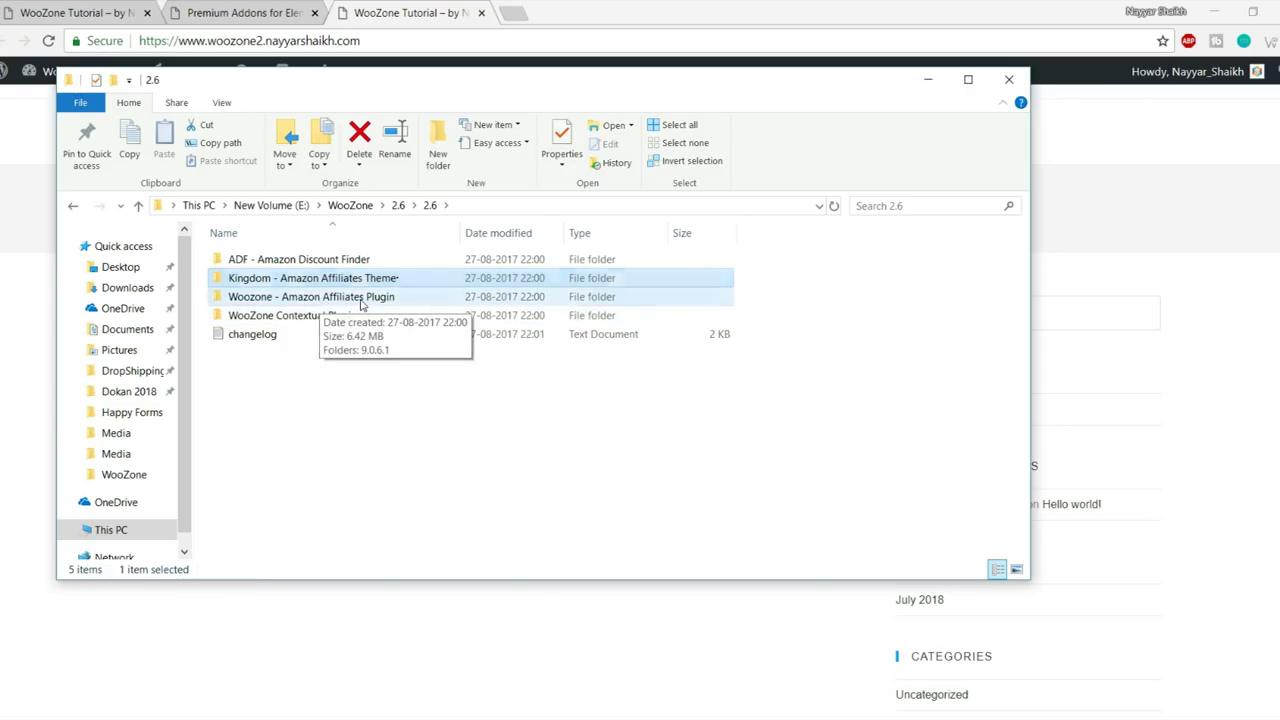
# Select woozone.zip in Woozone - Amazon Affiliates Plugin > 9.0.6.1 > Plugin, then return to WordPress.
pyautogui.doubleClick(361, 303)
pyautogui.doubleClick(279, 264)
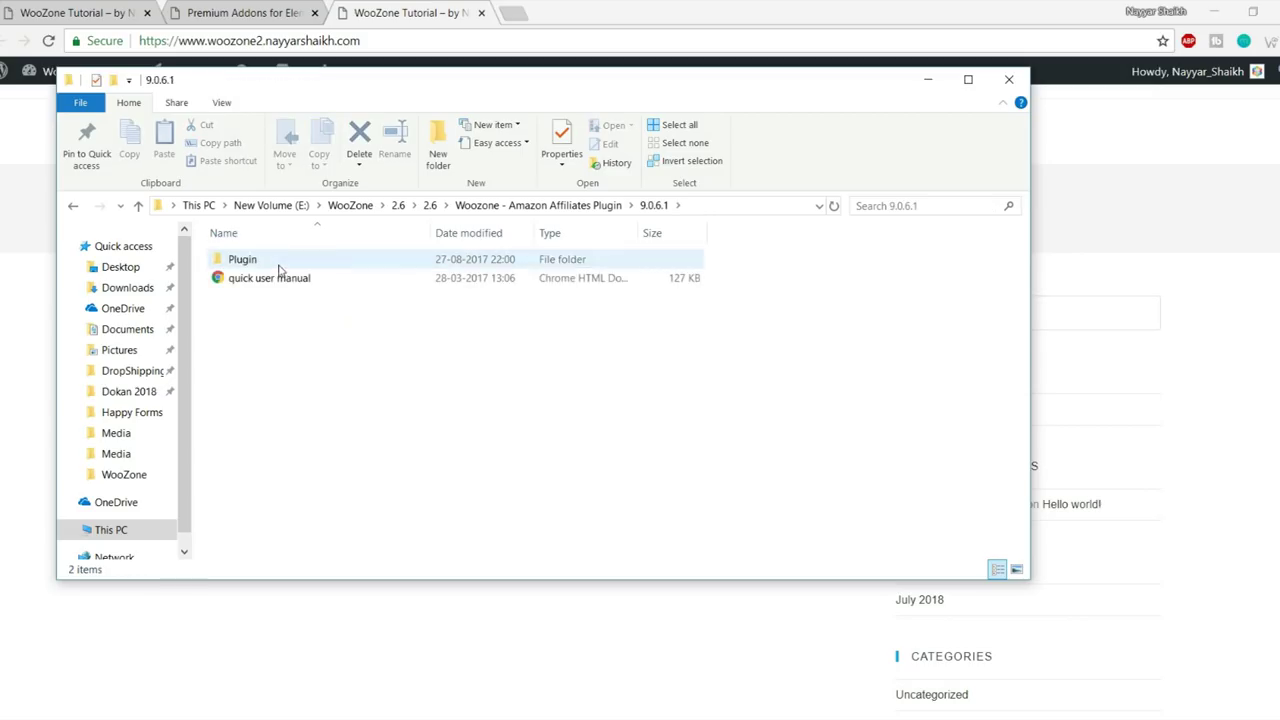
pyautogui.doubleClick(290, 267)
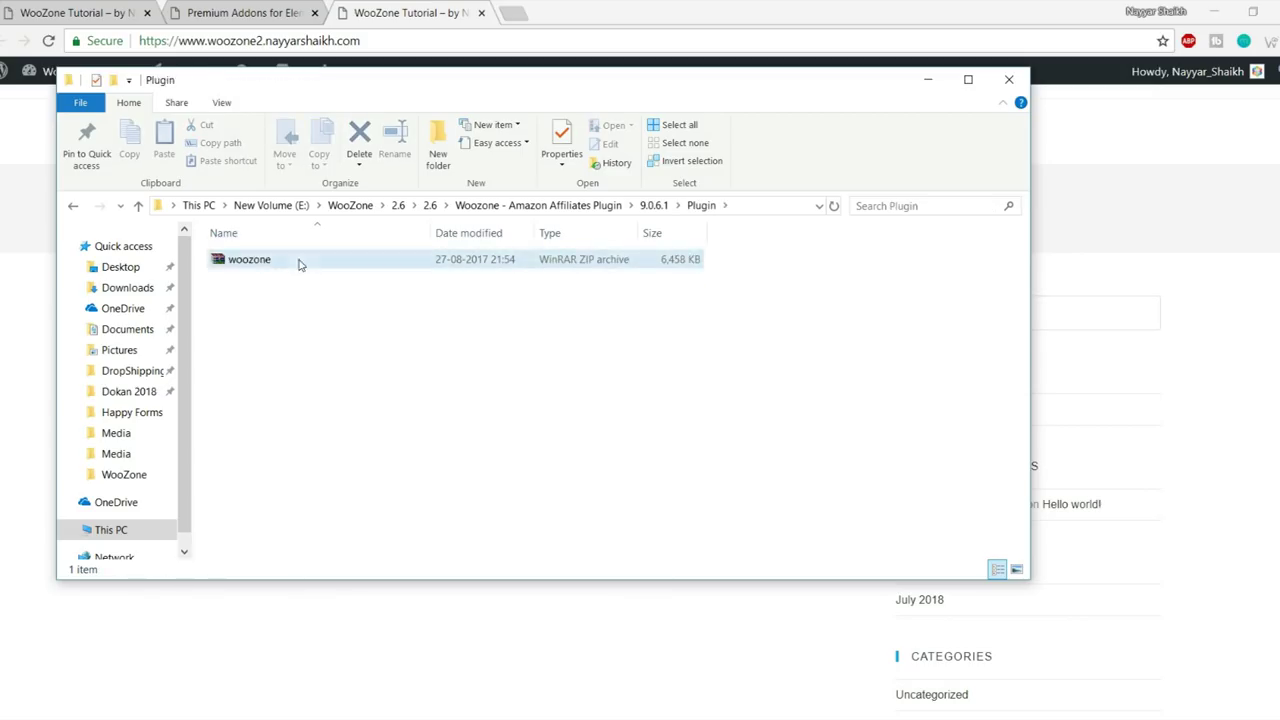
pyautogui.click(300, 264)
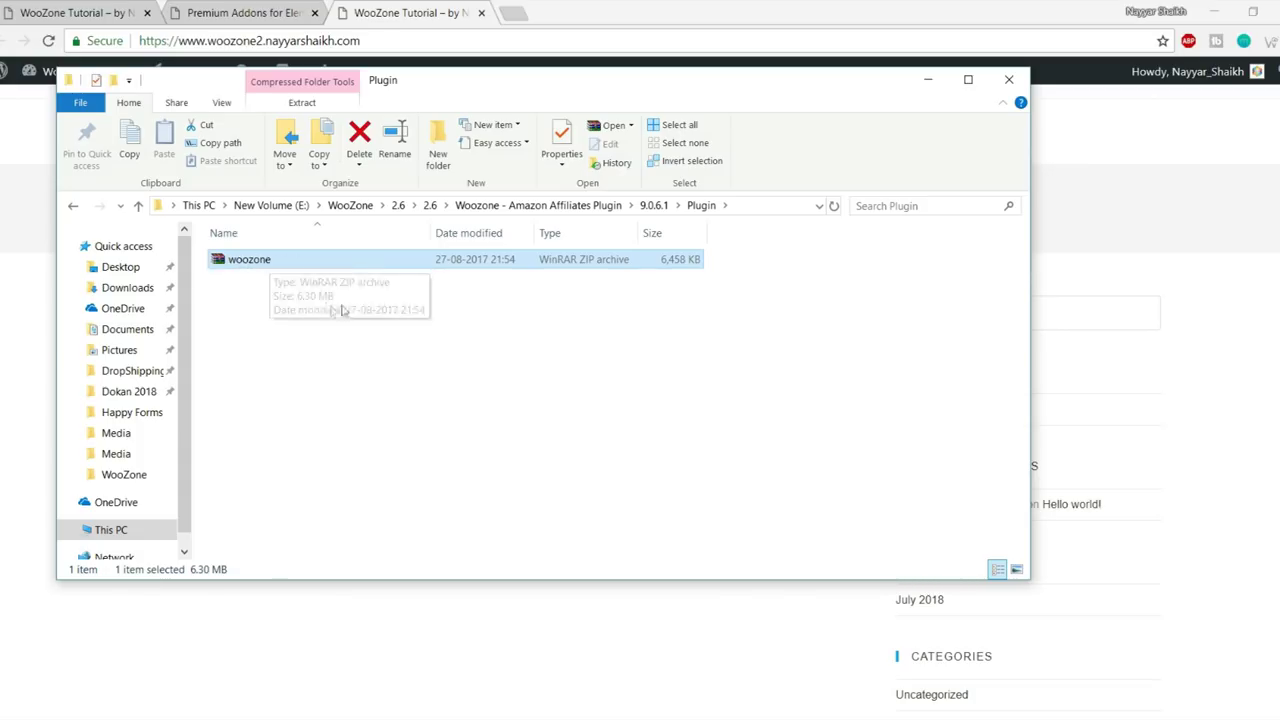
pyautogui.click(245, 13)
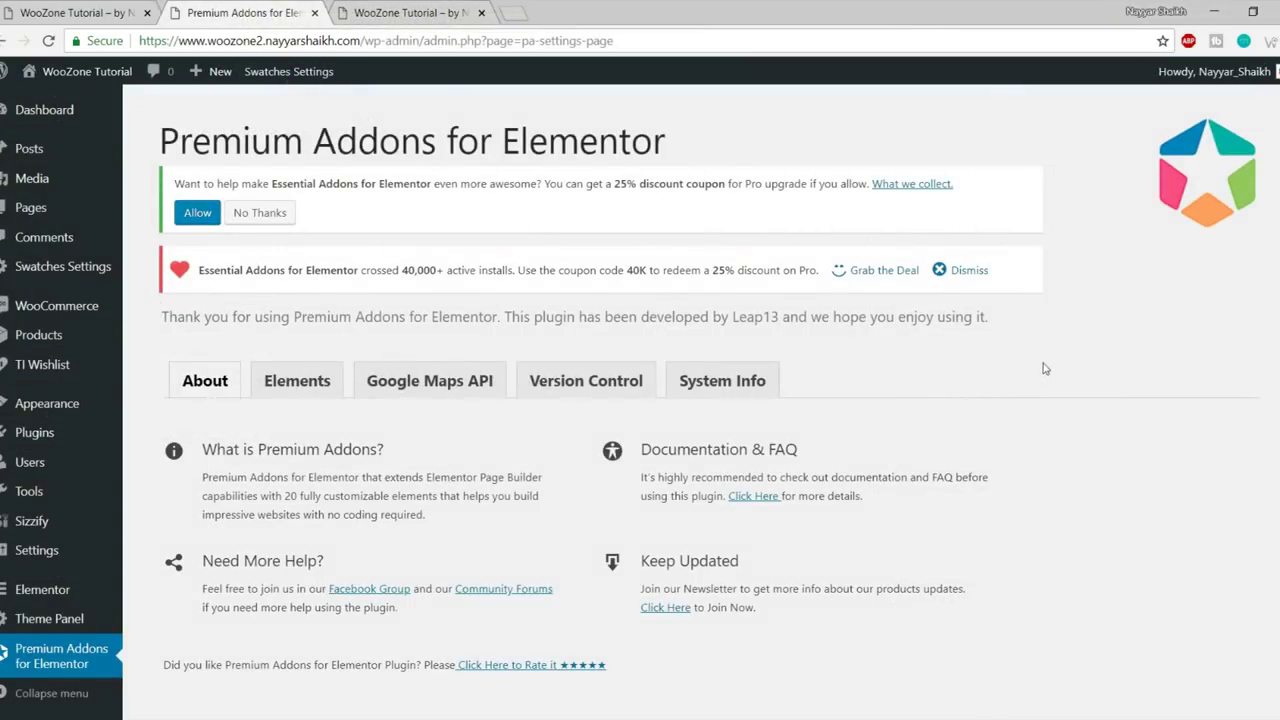
# Open Media > Add New and note the 2 MB maximum upload file size.
pyautogui.moveTo(52, 186)
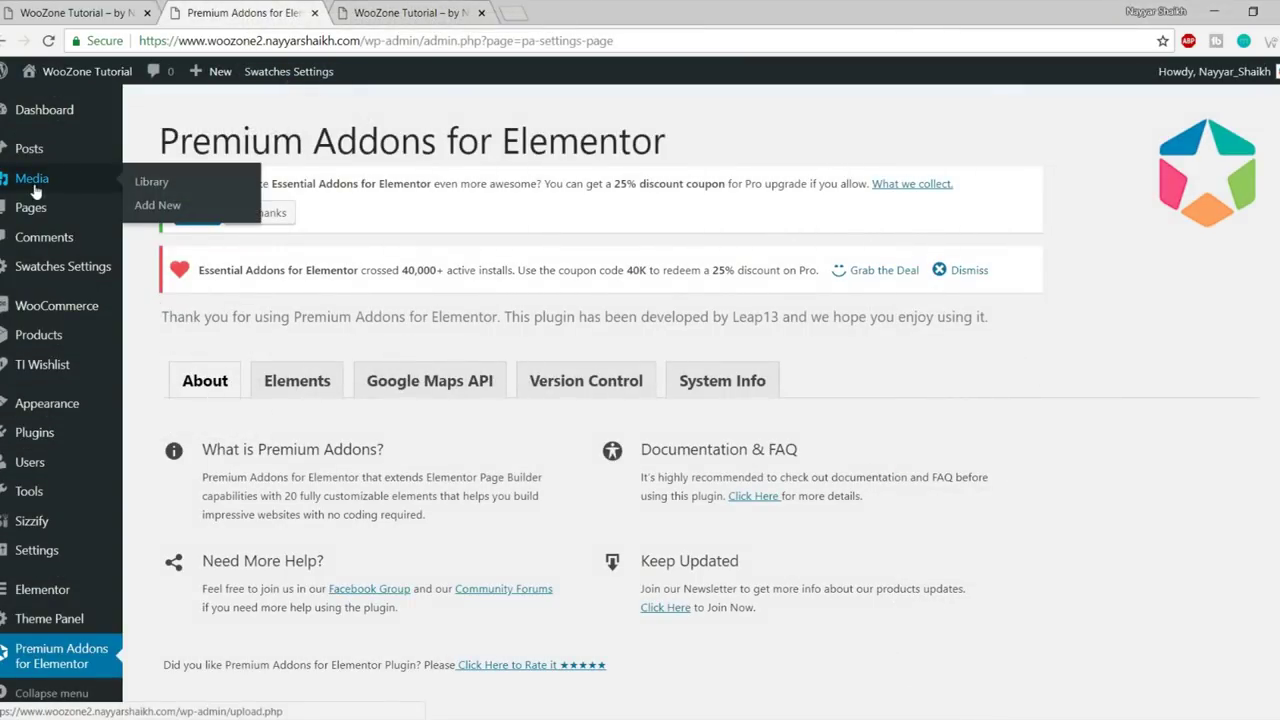
pyautogui.click(160, 205)
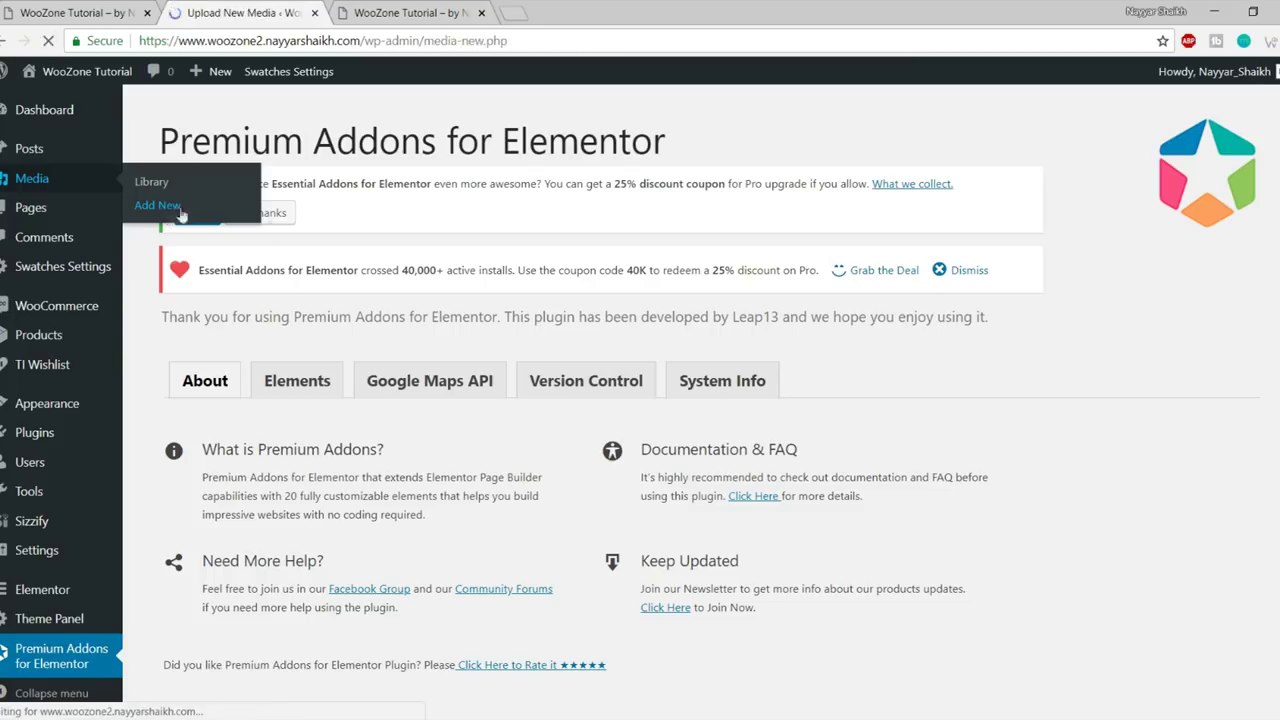
pyautogui.moveTo(324, 517); pyautogui.dragTo(145, 517)
pyautogui.click(241, 524)
pyautogui.moveTo(273, 508); pyautogui.dragTo(309, 507)
pyautogui.click(330, 514)
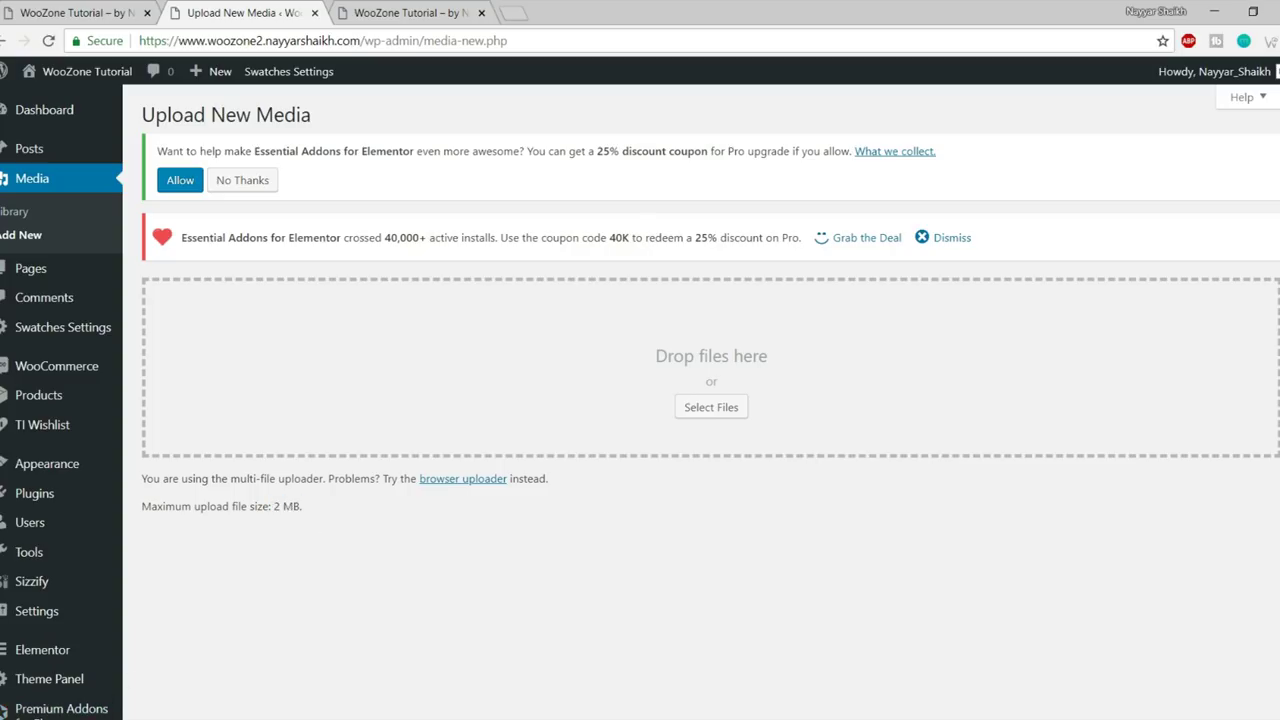
# Compare the 2 MB upload limit with the 6,458 KB woozone ZIP in its folder.
pyautogui.hotkey('alt', 'Tab')
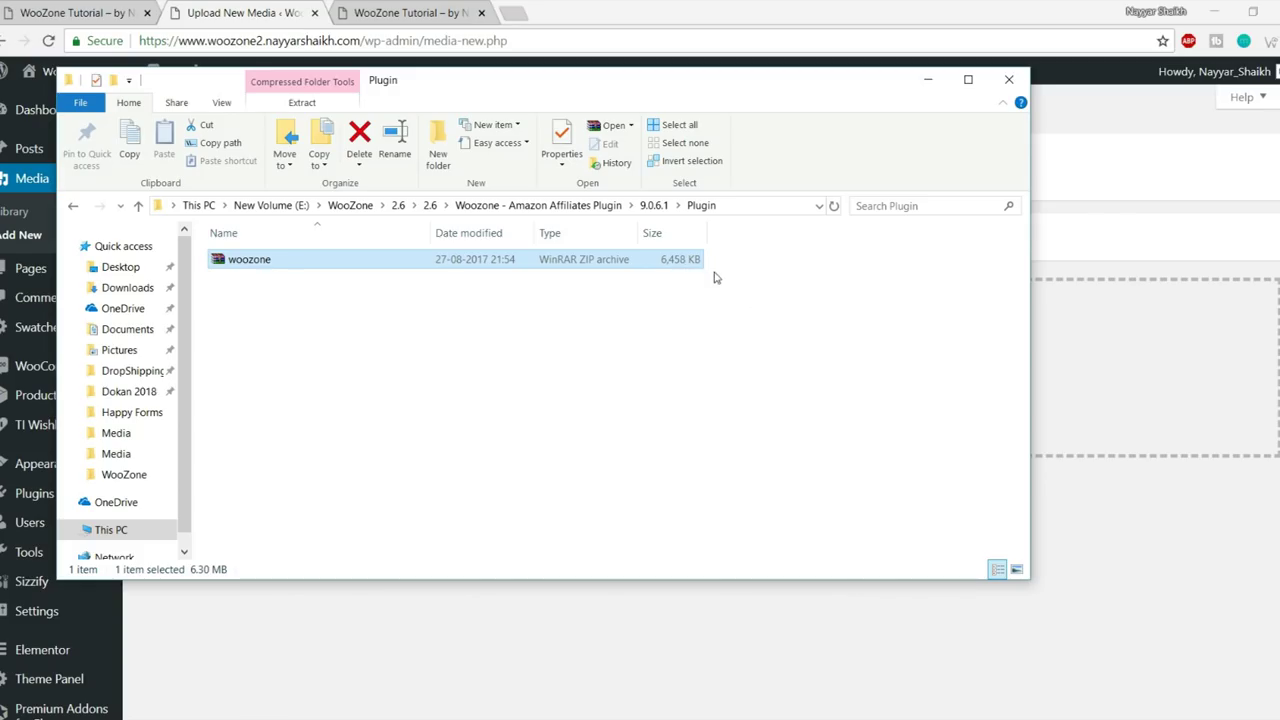
pyautogui.click(1117, 223)
pyautogui.moveTo(368, 516); pyautogui.dragTo(139, 506)
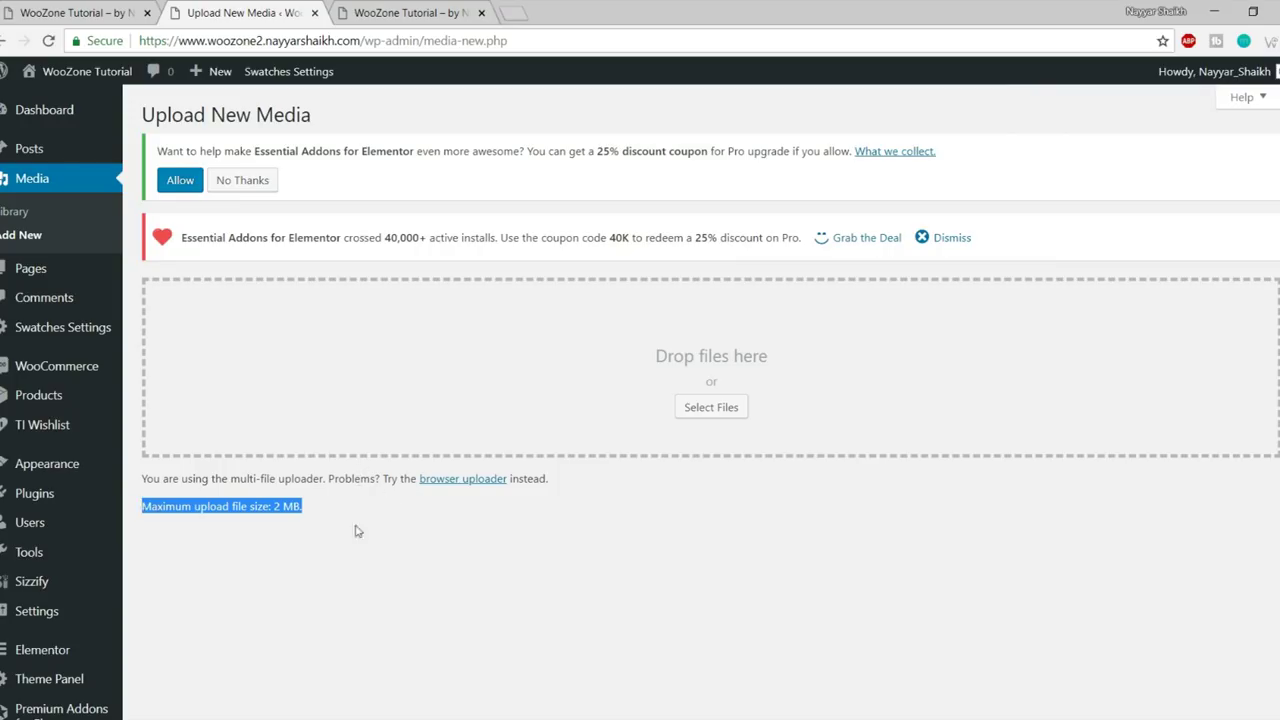
pyautogui.click(60, 715)
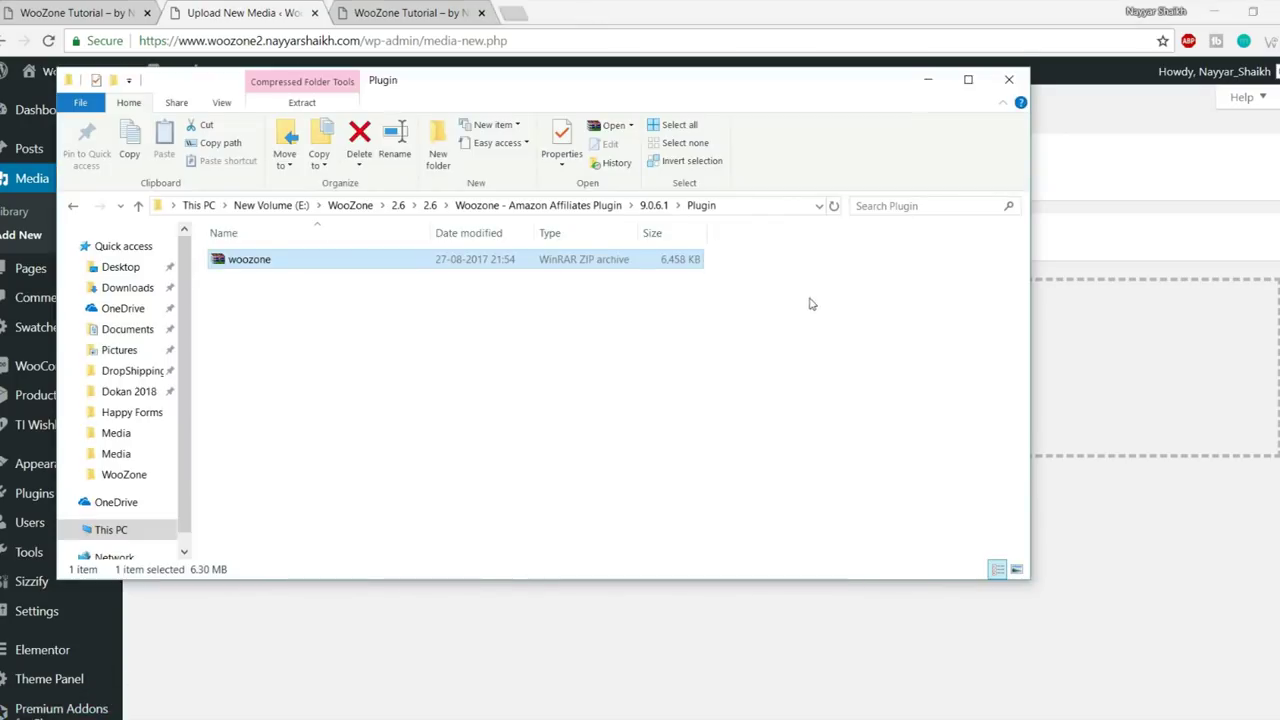
pyautogui.click(1143, 580)
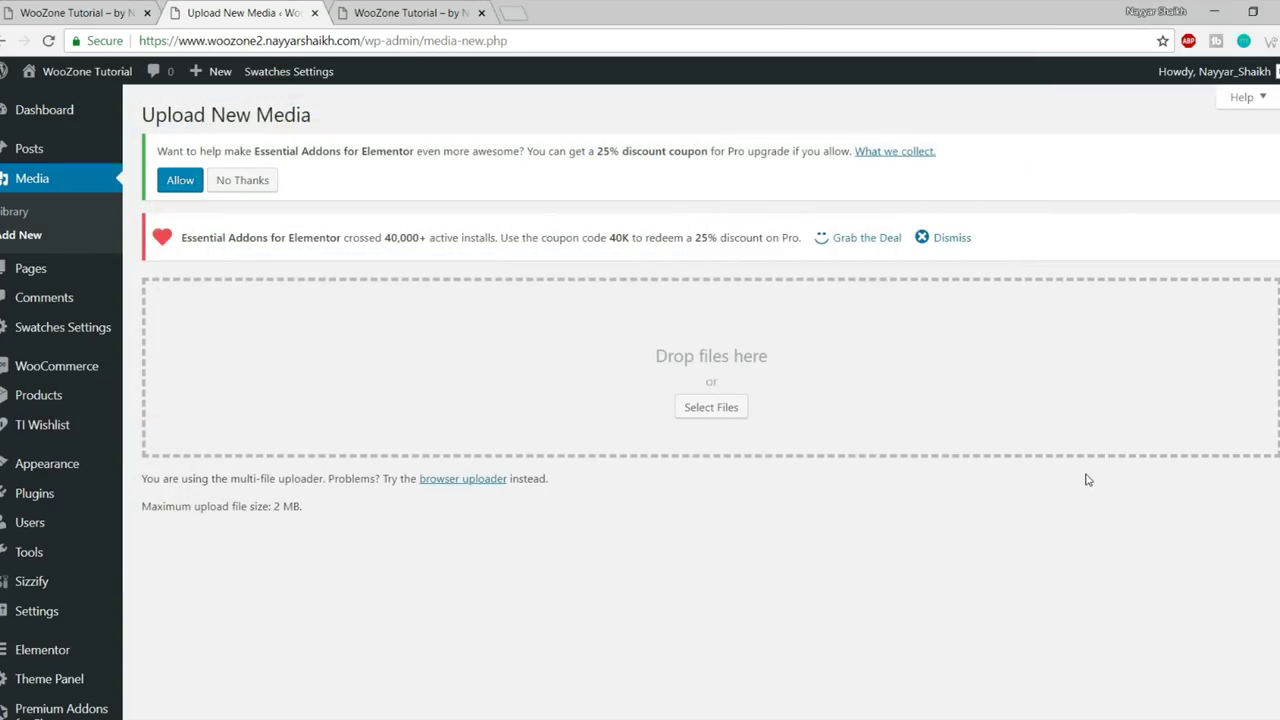
pyautogui.press('super')
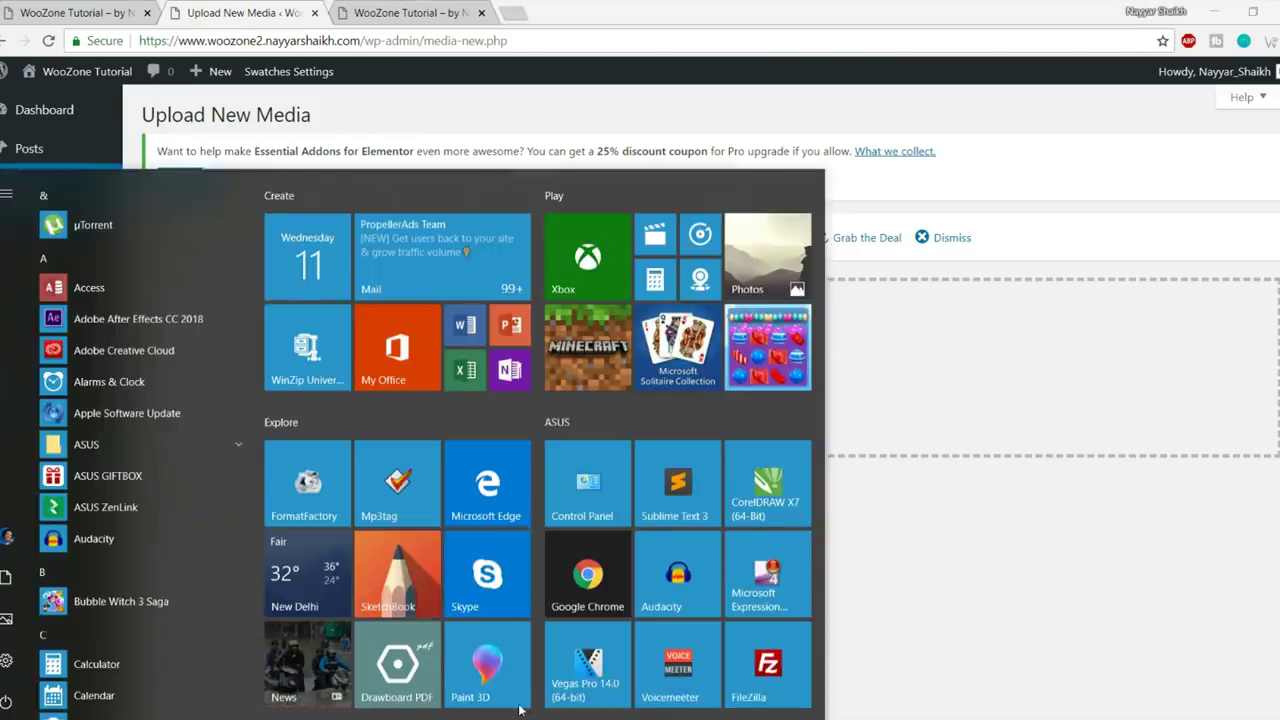
# Launch FileZilla, dismiss the update notice and open the woozone2 site folder on the server.
pyautogui.click(912, 622)
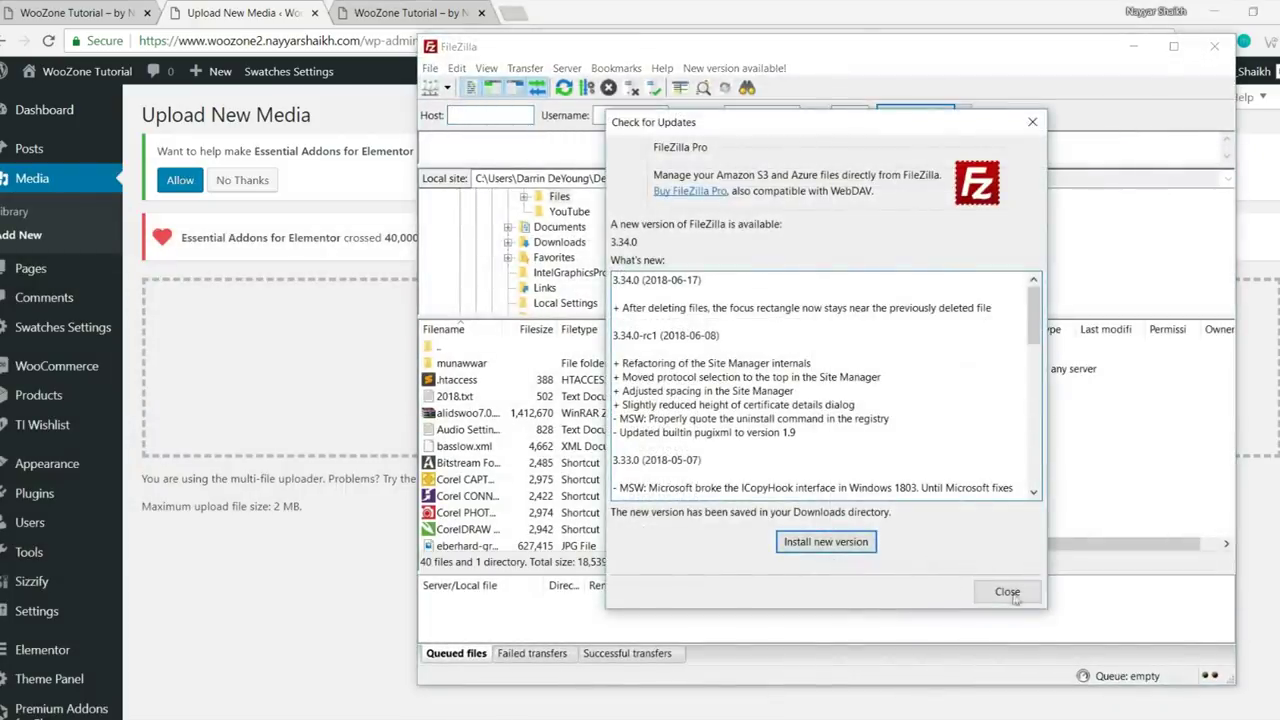
pyautogui.click(1087, 591)
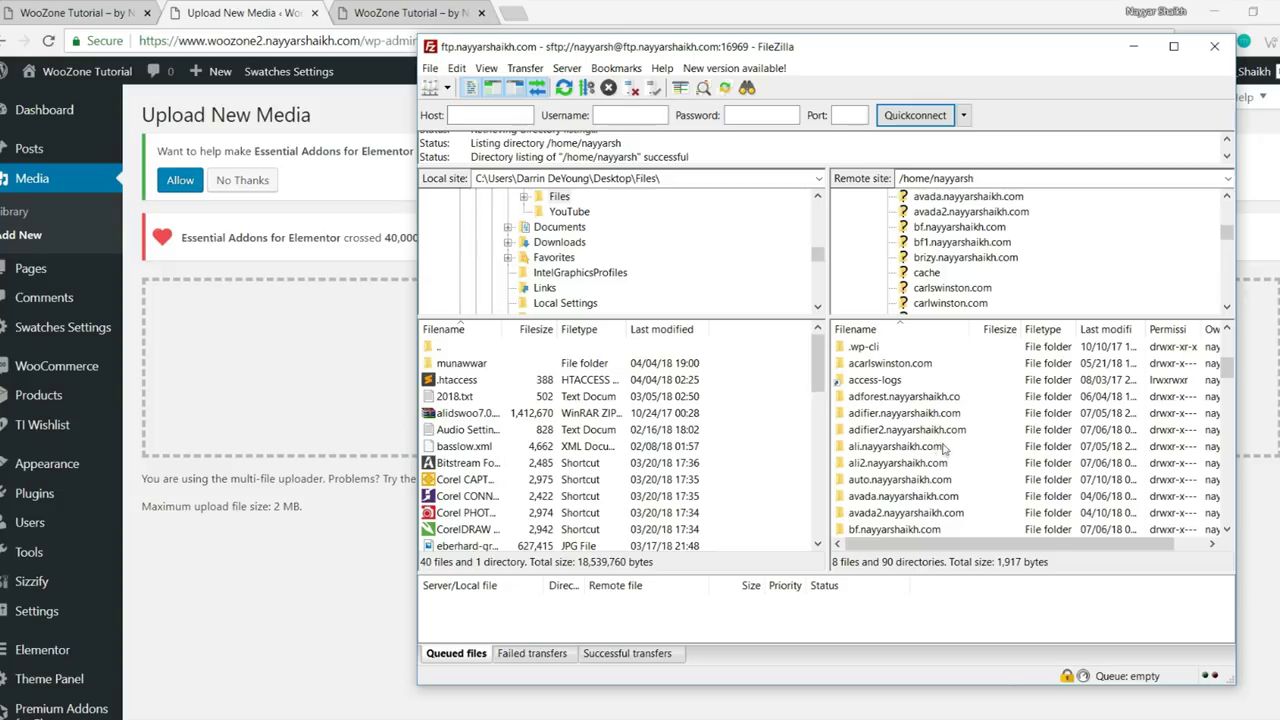
pyautogui.scroll(-2, 948, 450)
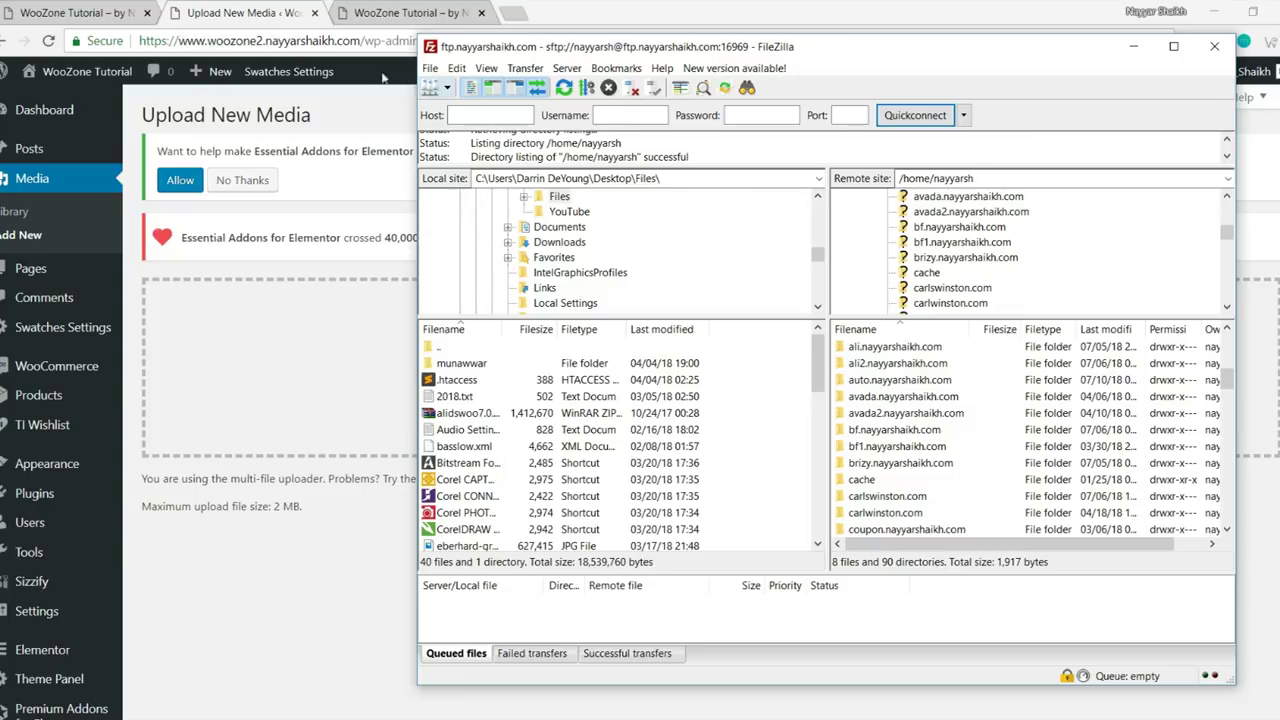
pyautogui.scroll(-5, 948, 460)
pyautogui.scroll(-8, 948, 468)
pyautogui.scroll(-8, 950, 470)
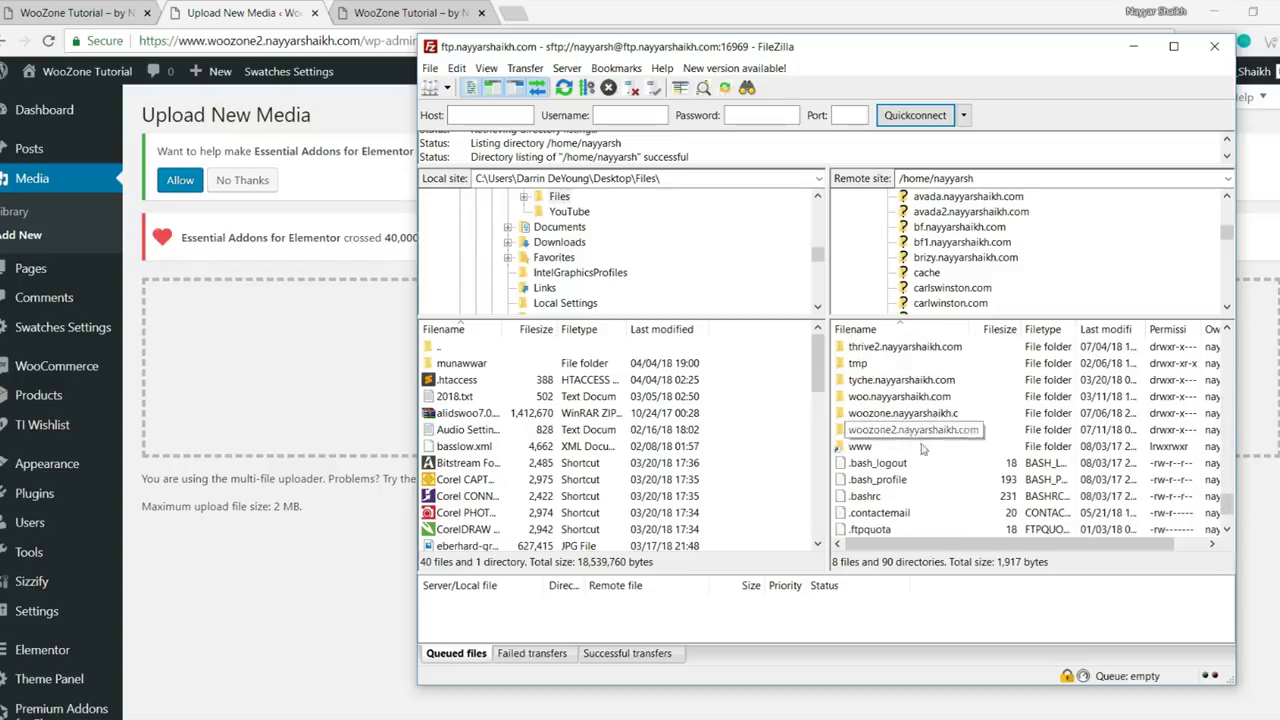
pyautogui.doubleClick(924, 432)
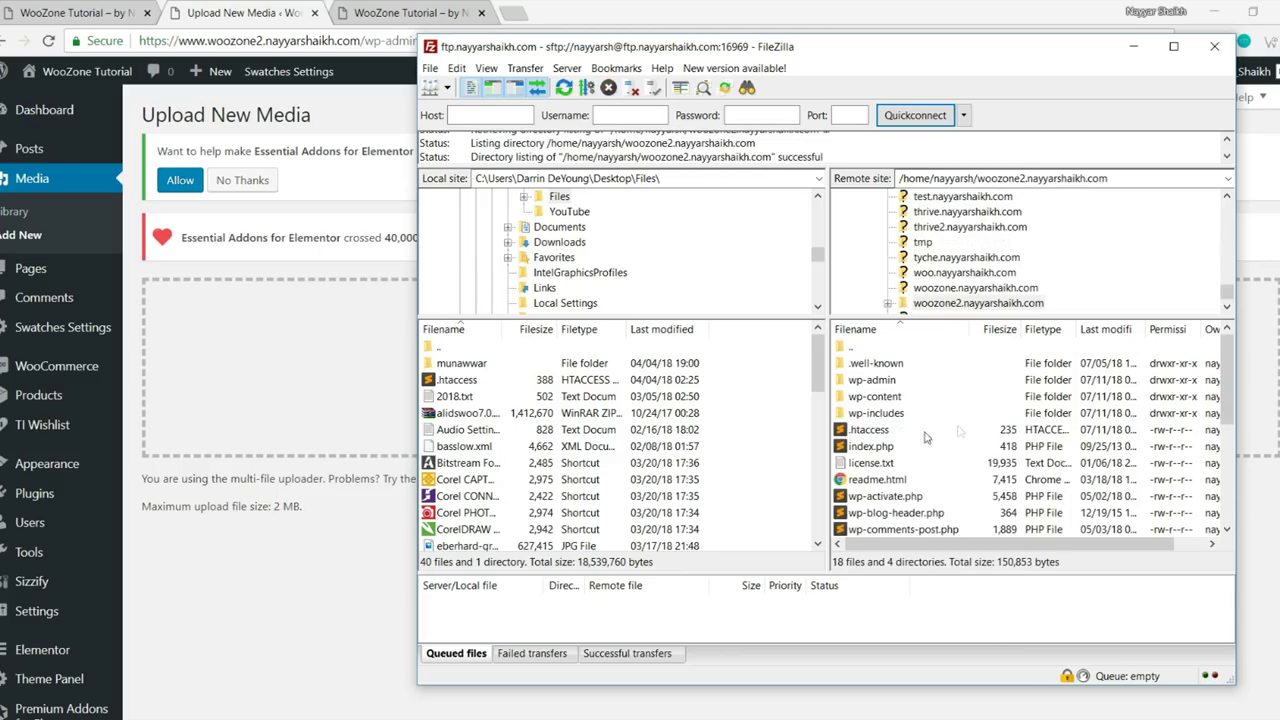
# Download the site's 235-byte .htaccess file to the local Desktop.
pyautogui.click(869, 430)
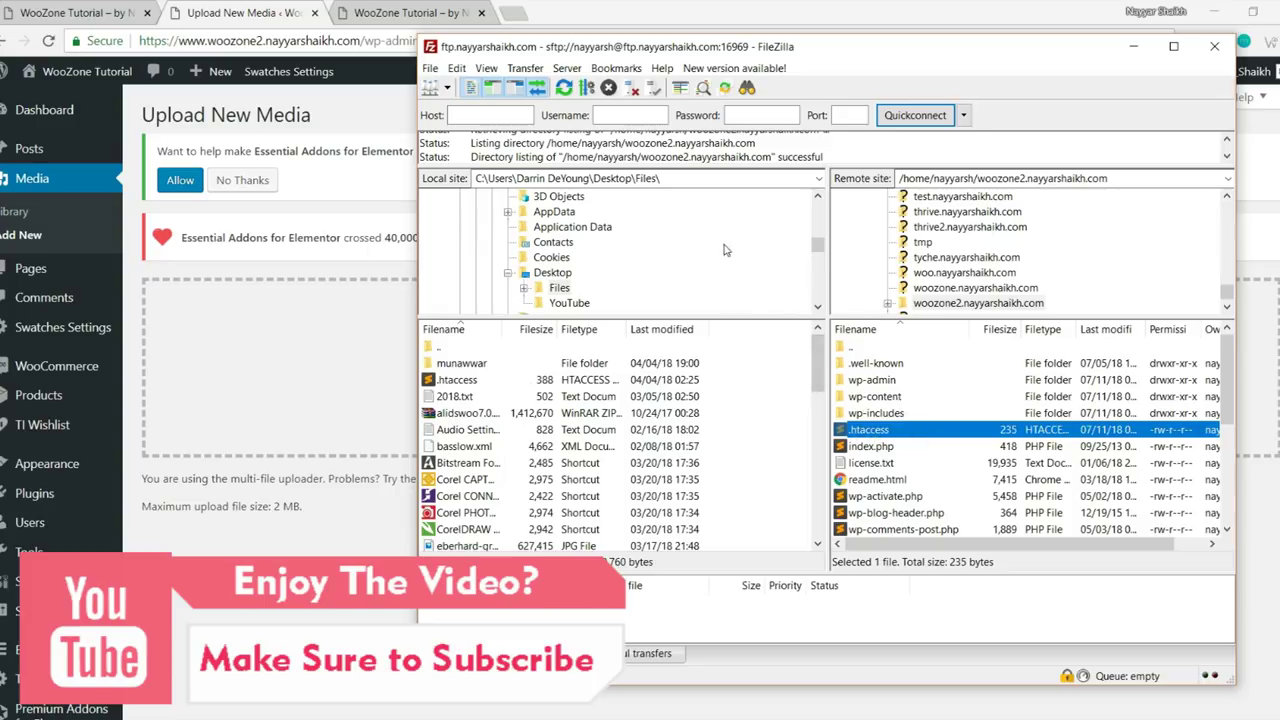
pyautogui.scroll(10, 724, 249)
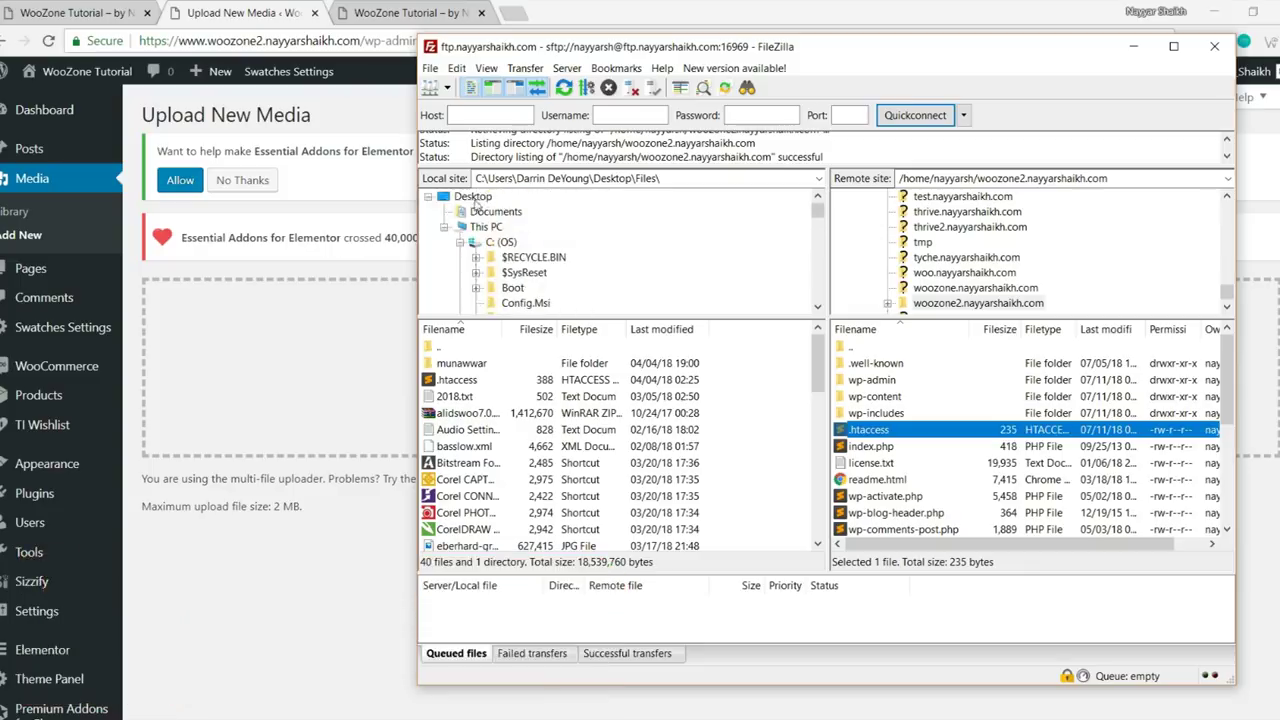
pyautogui.click(474, 199)
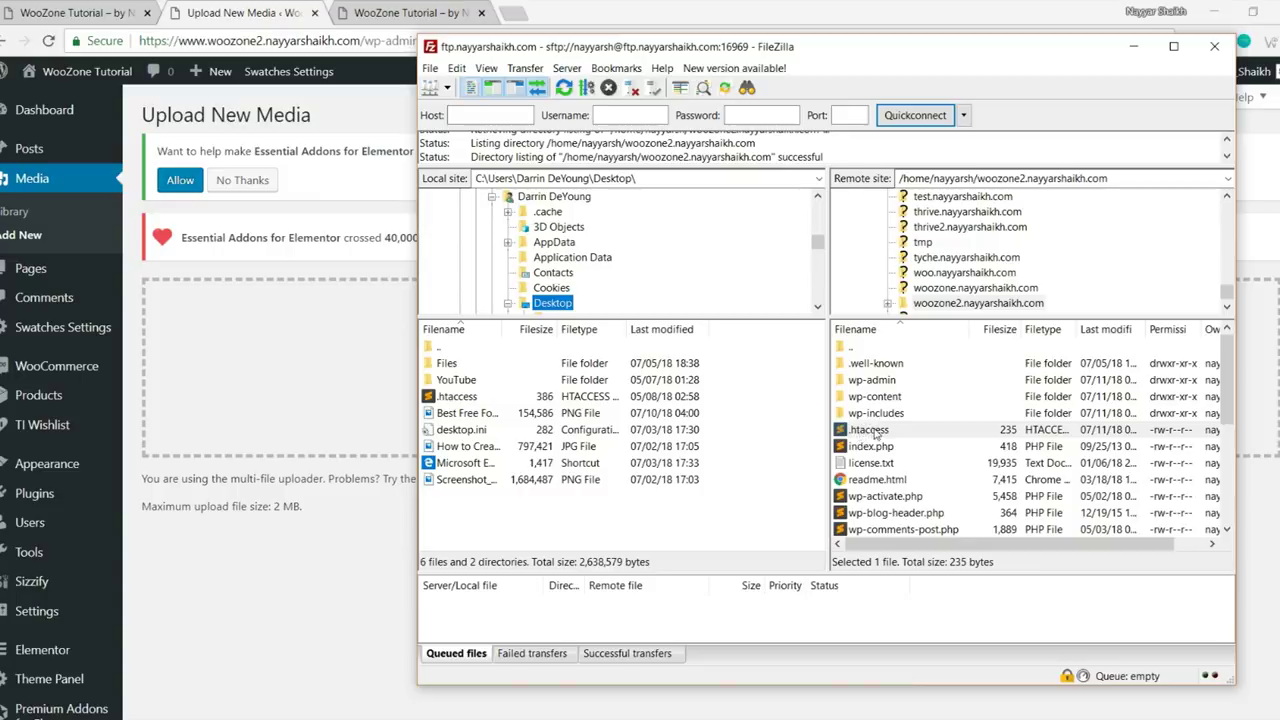
pyautogui.moveTo(875, 432); pyautogui.dragTo(462, 518)
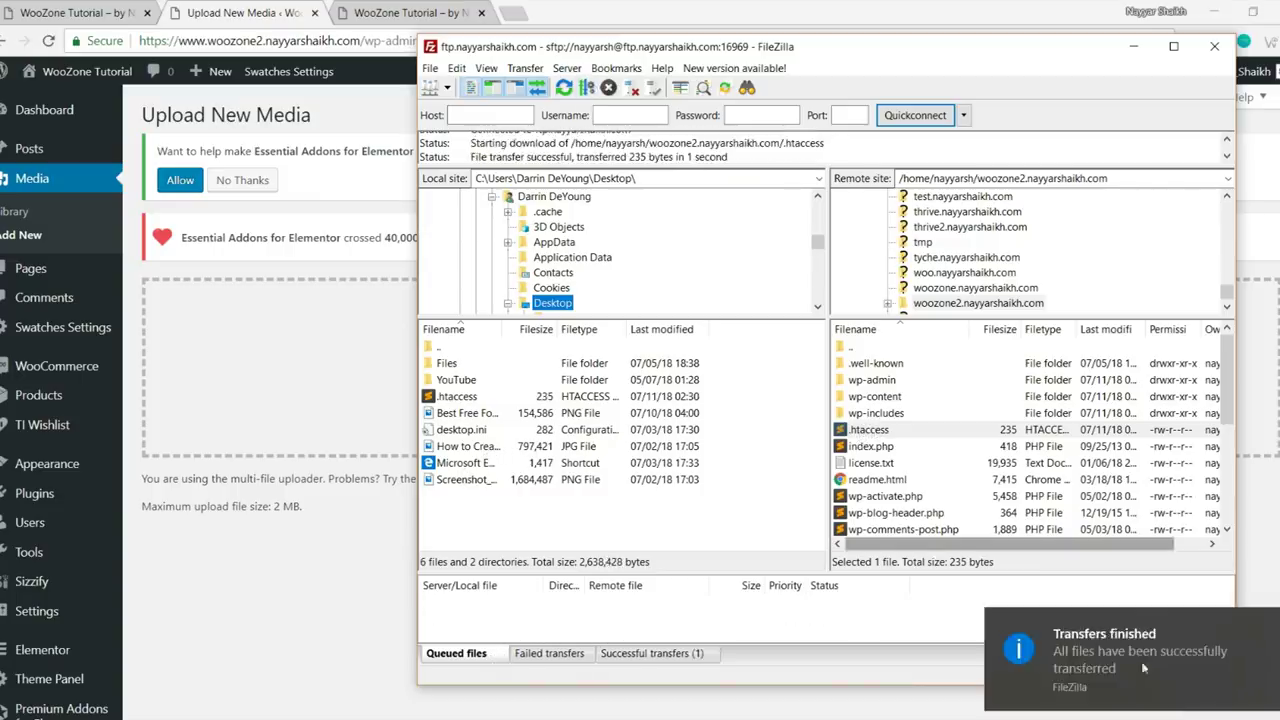
pyautogui.press('super+d')
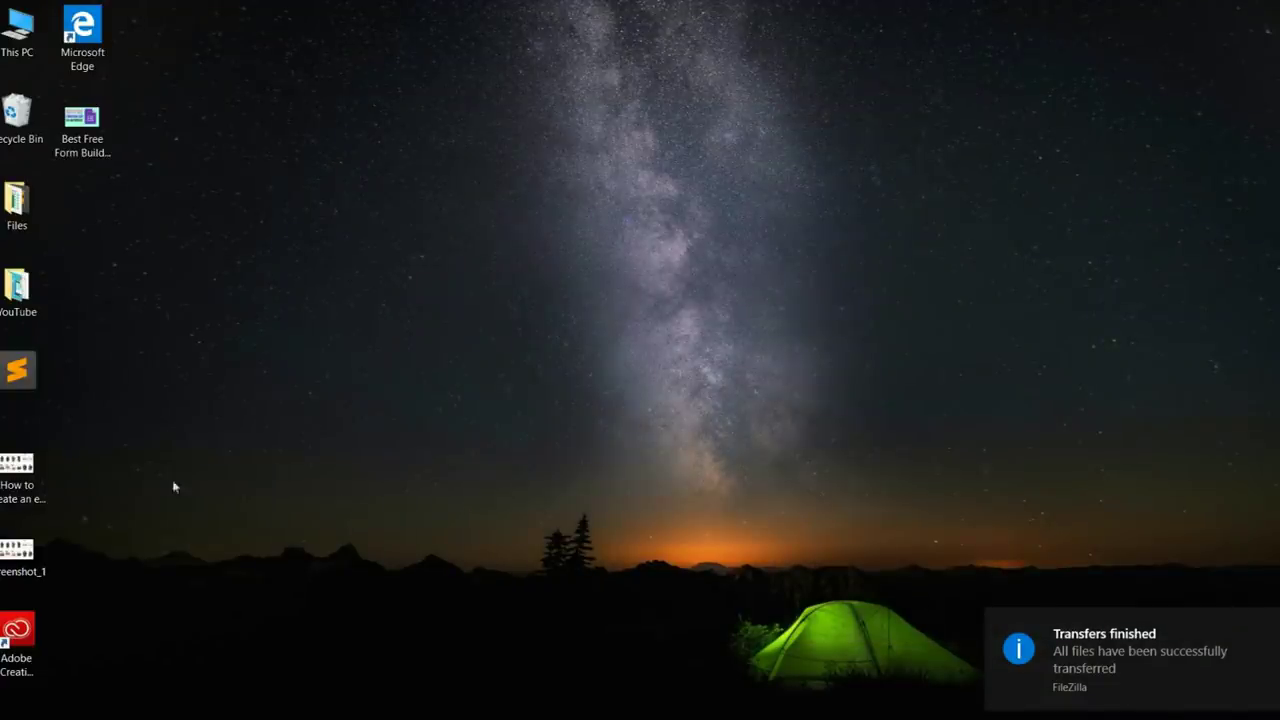
# Open the downloaded .htaccess file in Sublime Text.
pyautogui.moveTo(20, 380); pyautogui.dragTo(481, 217)
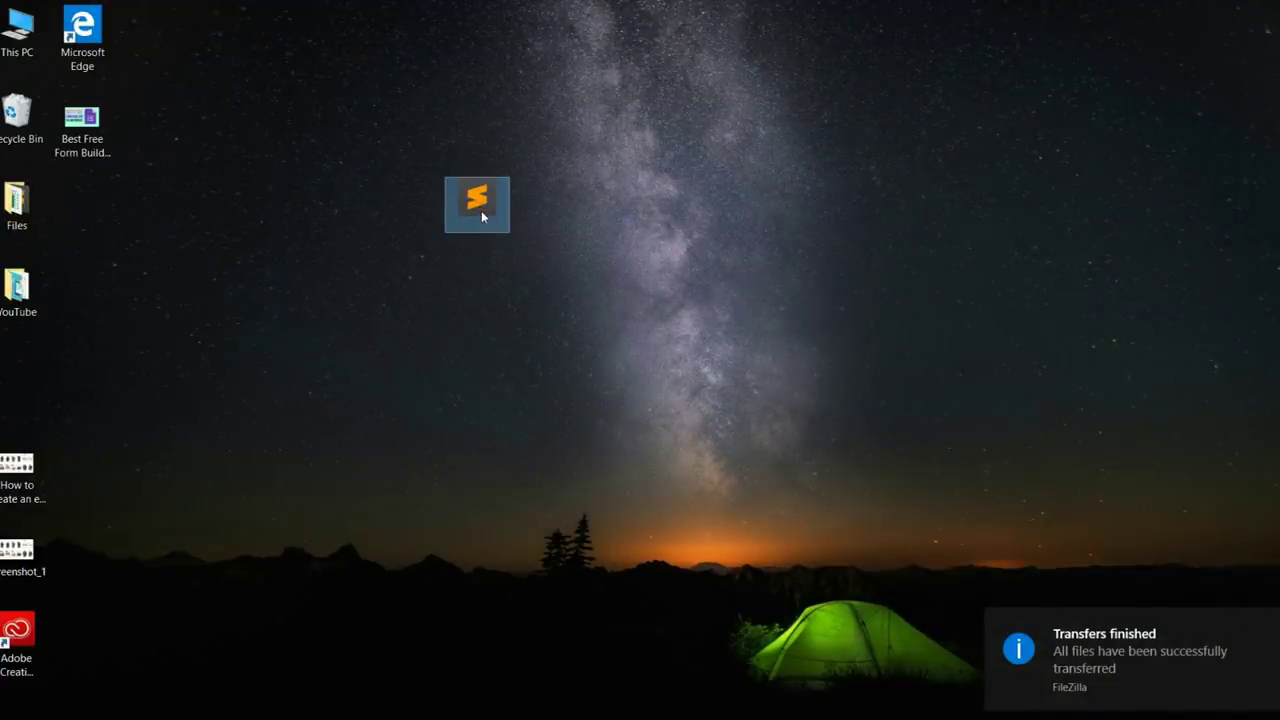
pyautogui.doubleClick(481, 210)
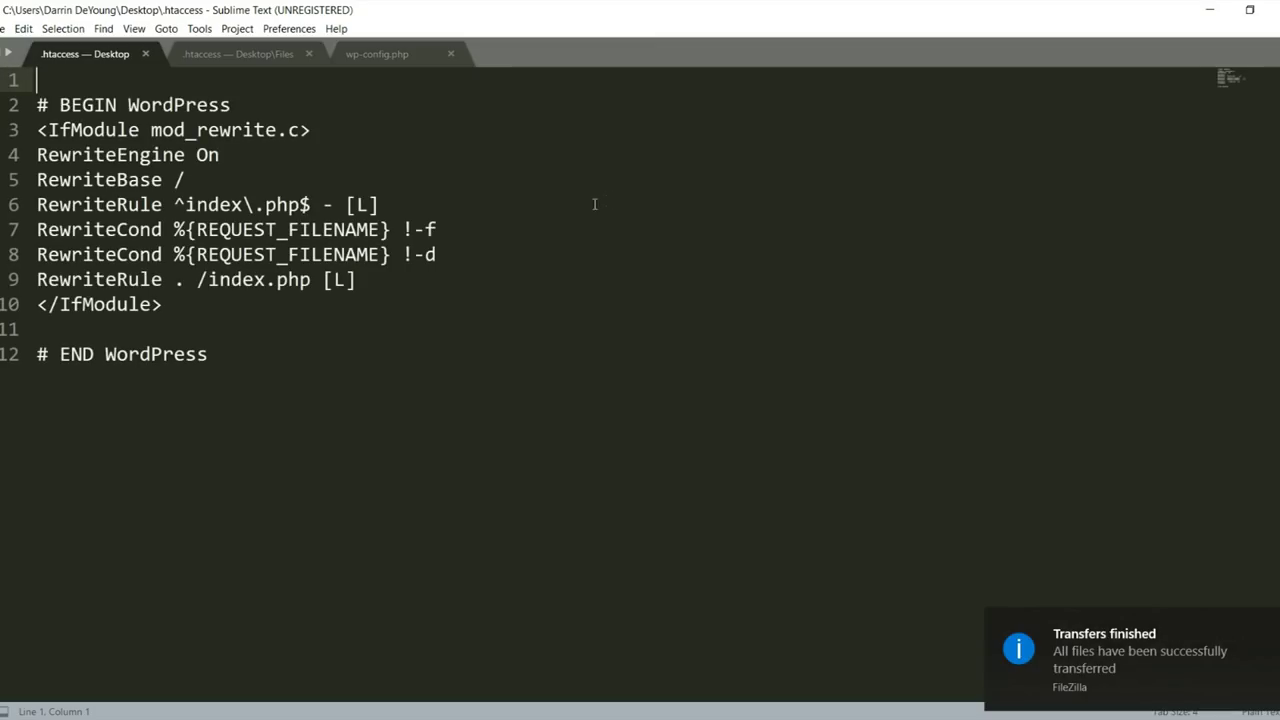
pyautogui.moveTo(55, 355); pyautogui.dragTo(33, 334)
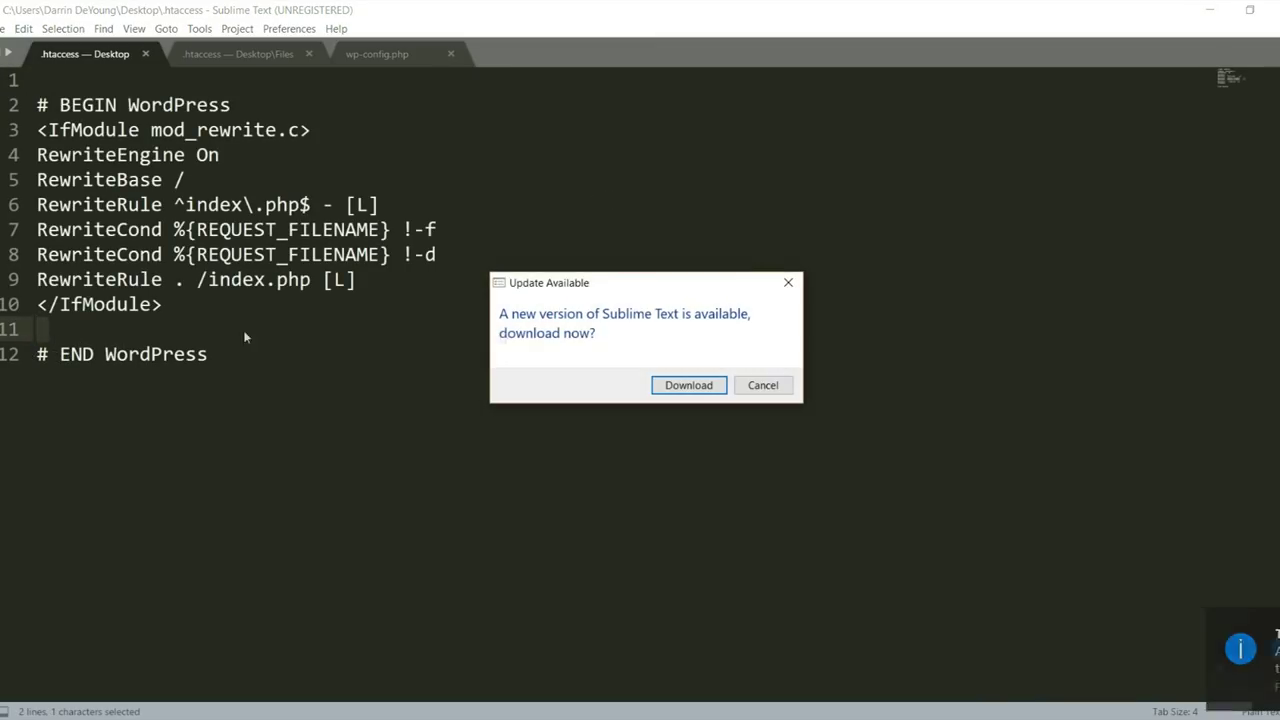
# Dismiss the update notice, put the cursor on empty line 11, and open a new browser tab.
pyautogui.click(763, 386)
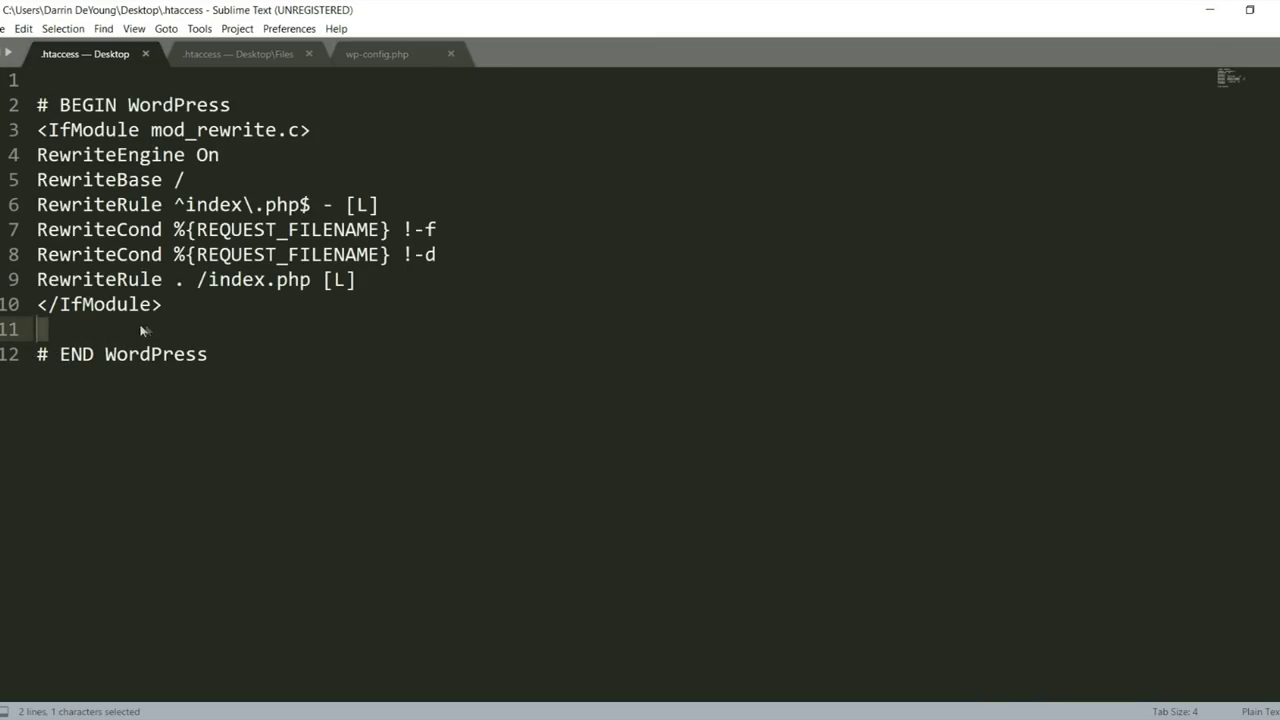
pyautogui.click(46, 330)
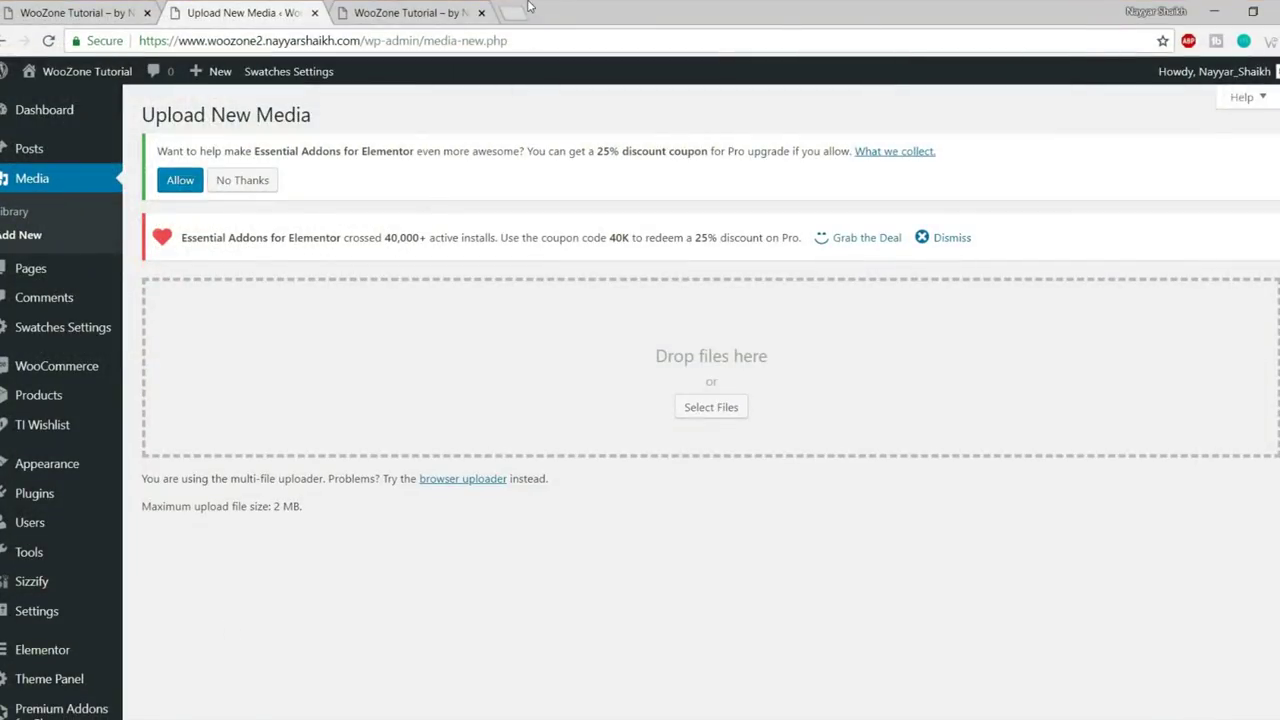
pyautogui.click(526, 10)
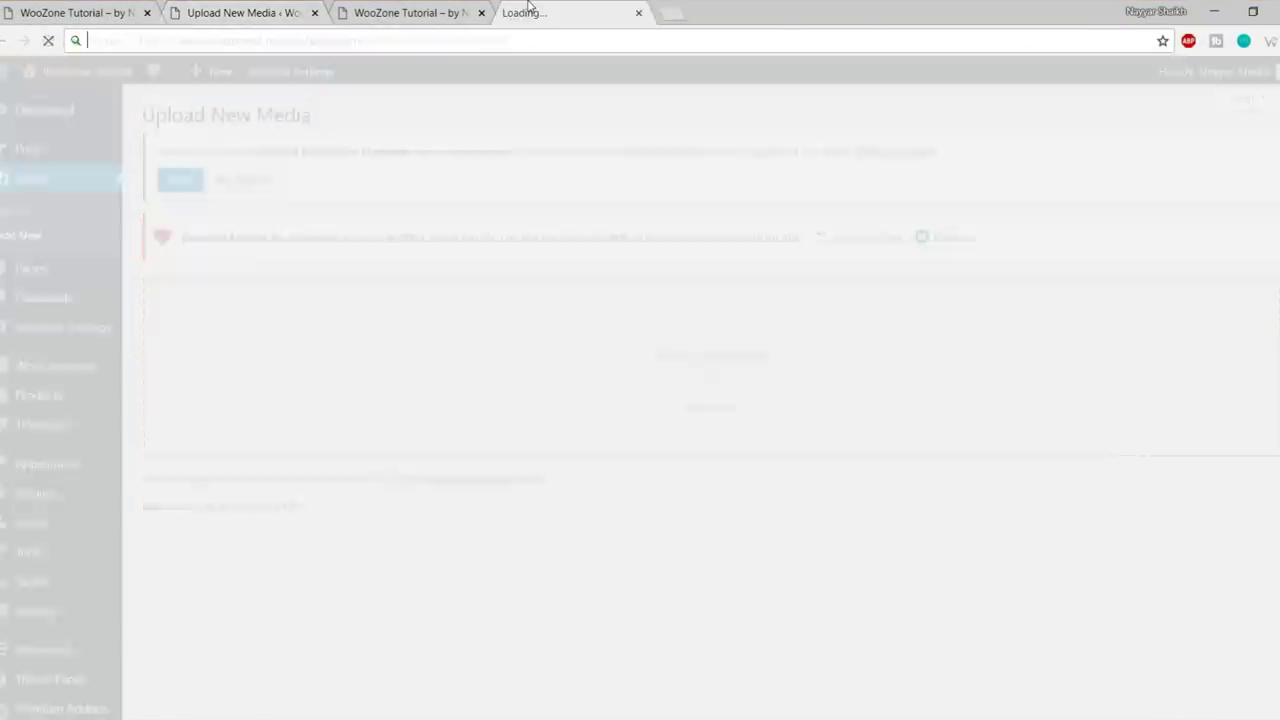
# Go to bloggdude.com, move to page 2, and open the upload_max_filesize fix article.
pyautogui.write('bloggdude.com')
pyautogui.press('Return')
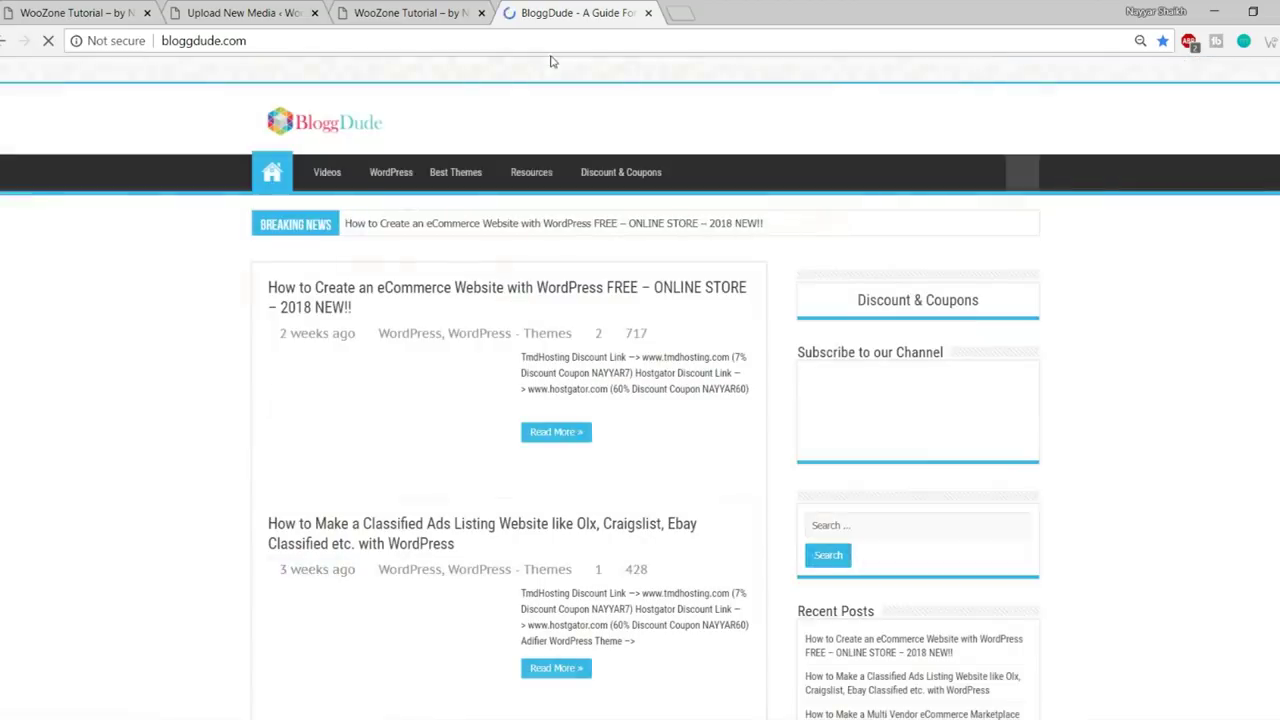
pyautogui.scroll(-3, 1062, 359)
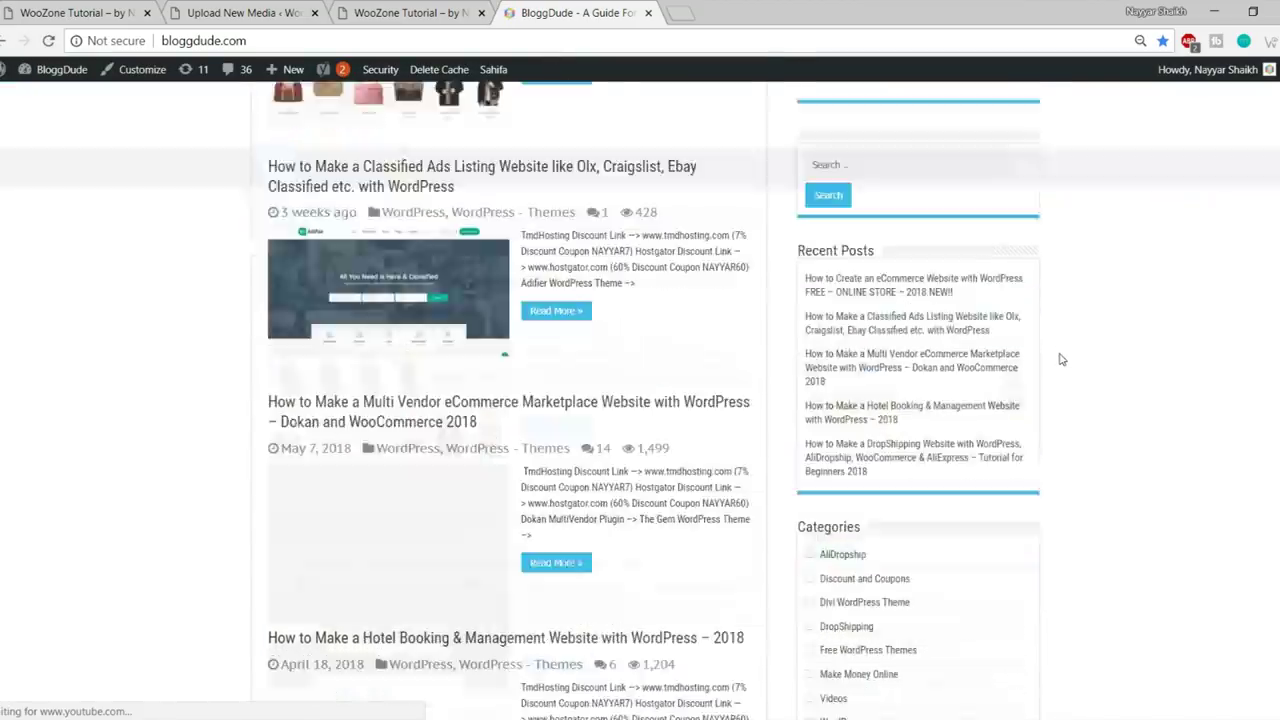
pyautogui.scroll(-5, 1062, 359)
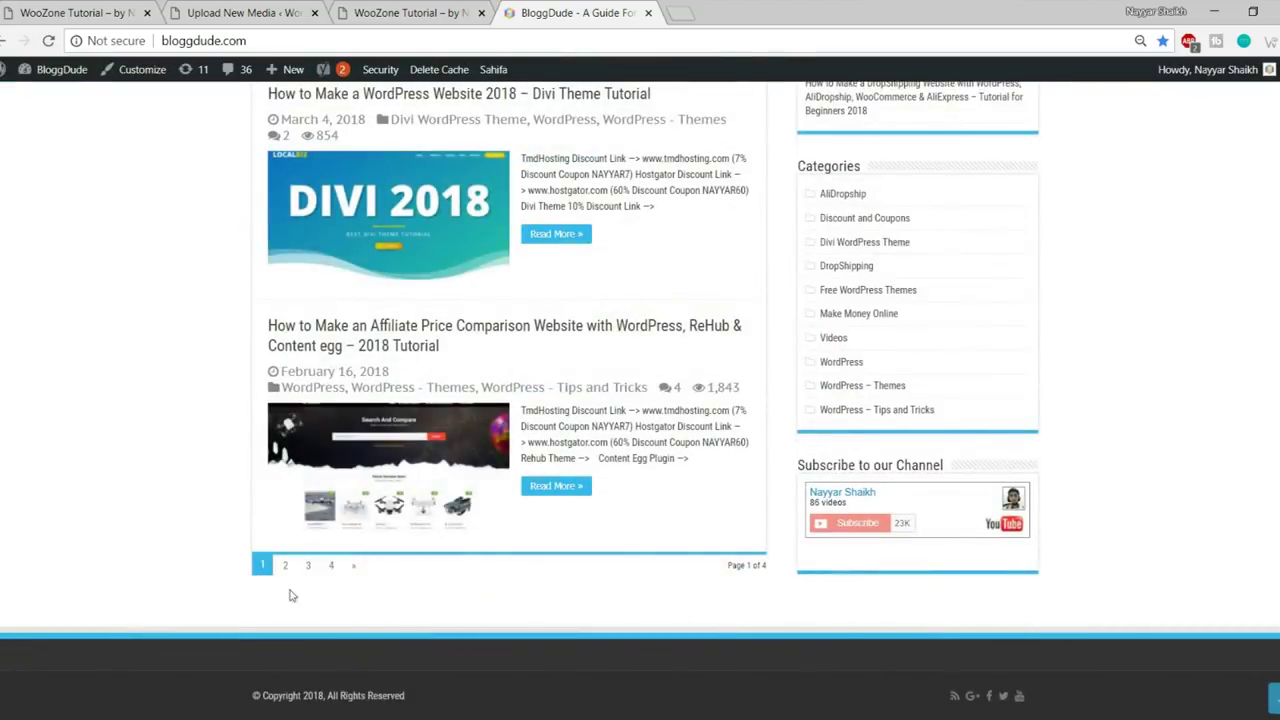
pyautogui.click(286, 567)
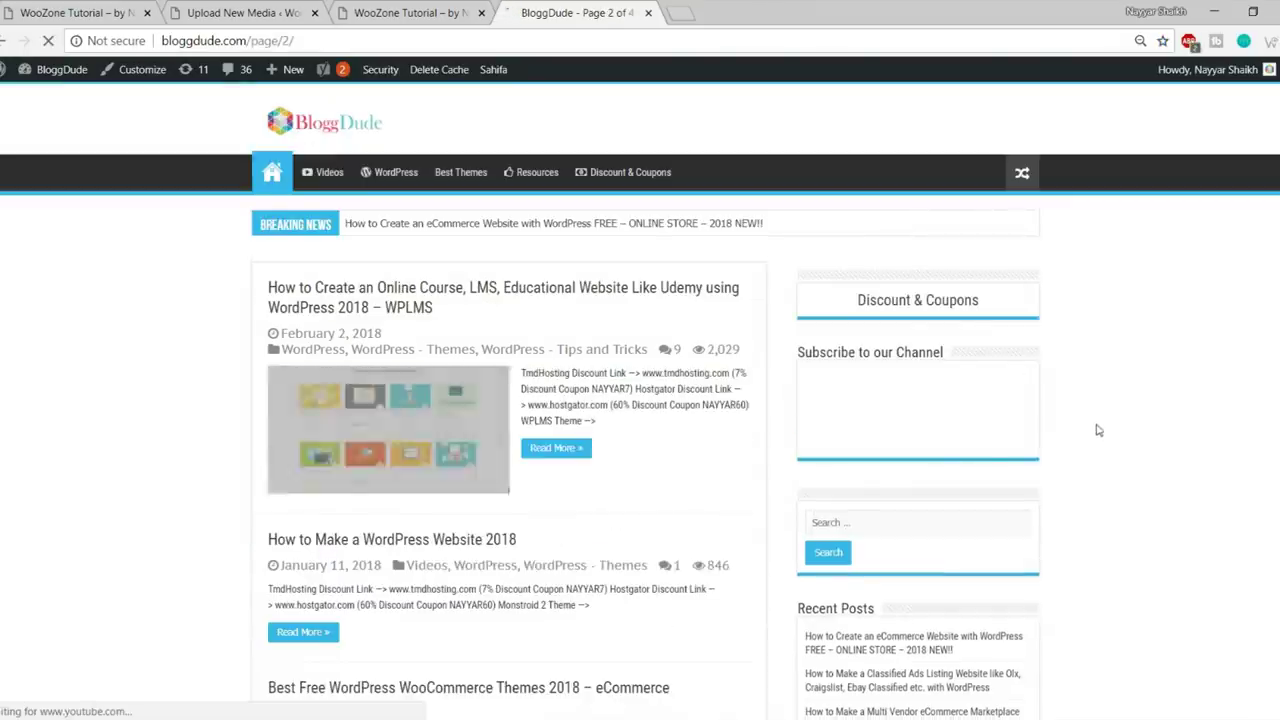
pyautogui.scroll(-5, 1108, 435)
pyautogui.scroll(-5, 1108, 430)
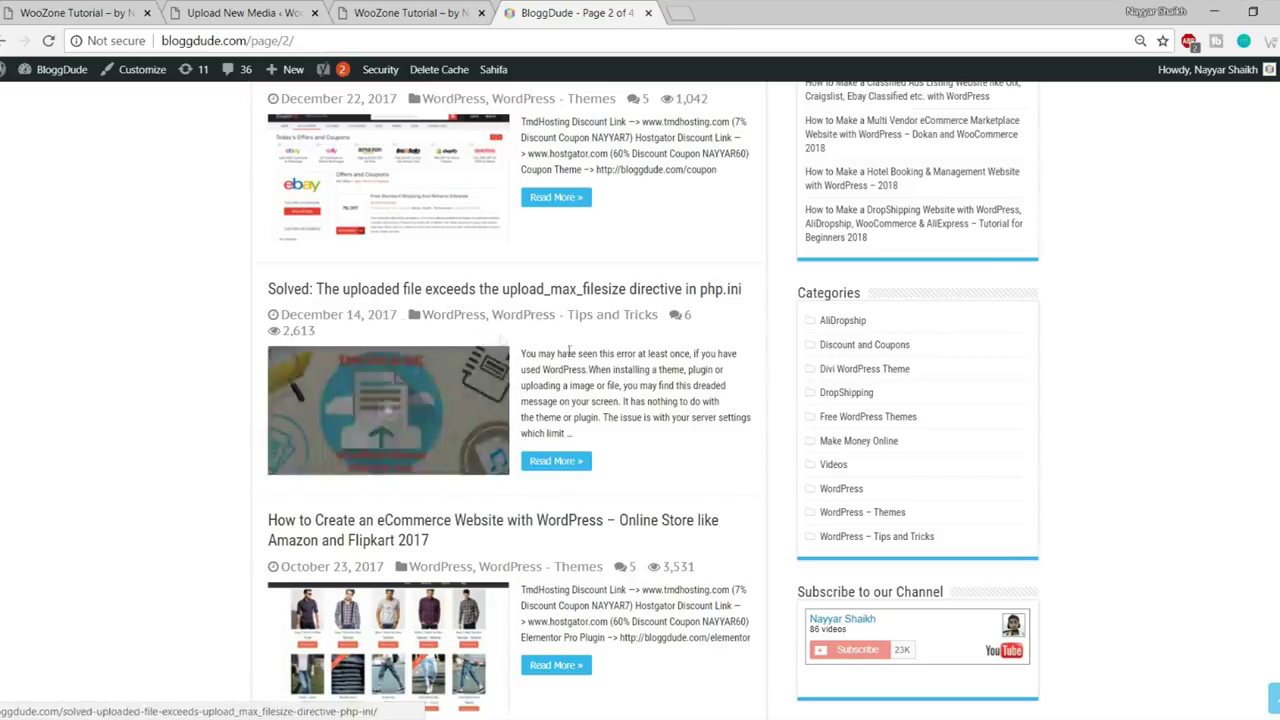
pyautogui.click(432, 398)
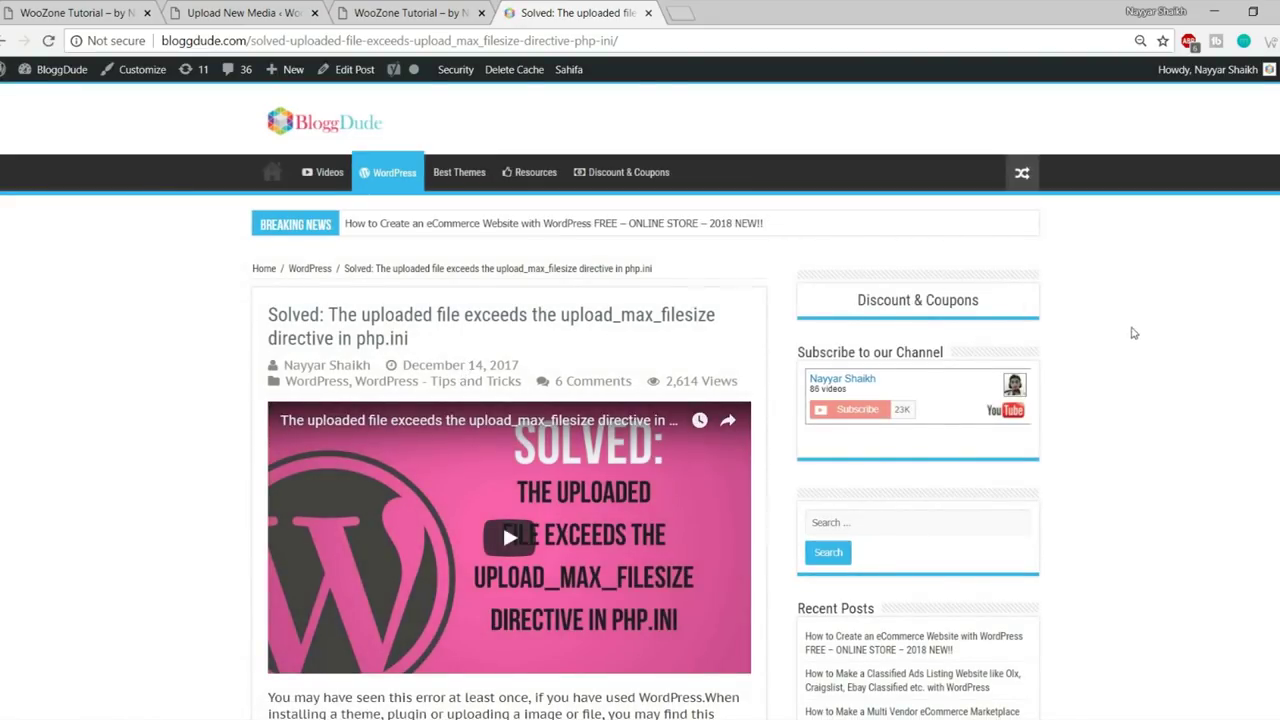
# Copy the article's five php_value lines into .htaccess at line 11 and save the file.
pyautogui.scroll(-9, 1270, 267)
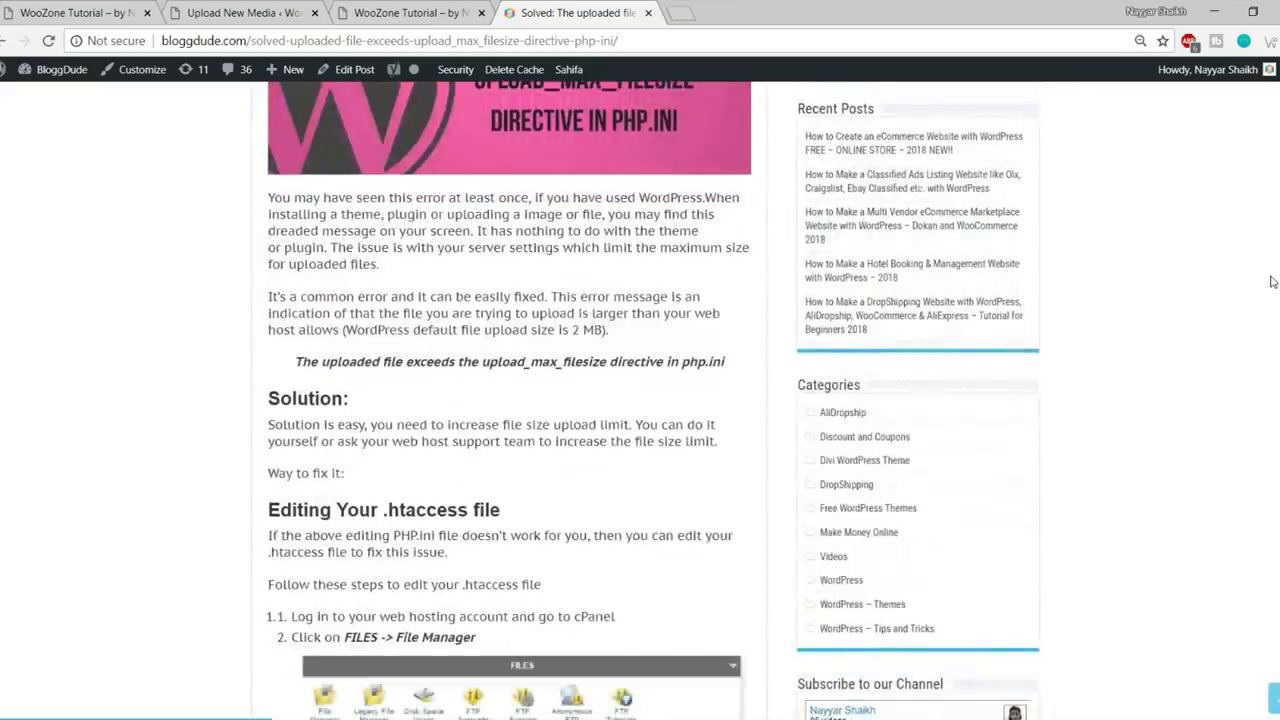
pyautogui.scroll(-5, 1270, 282)
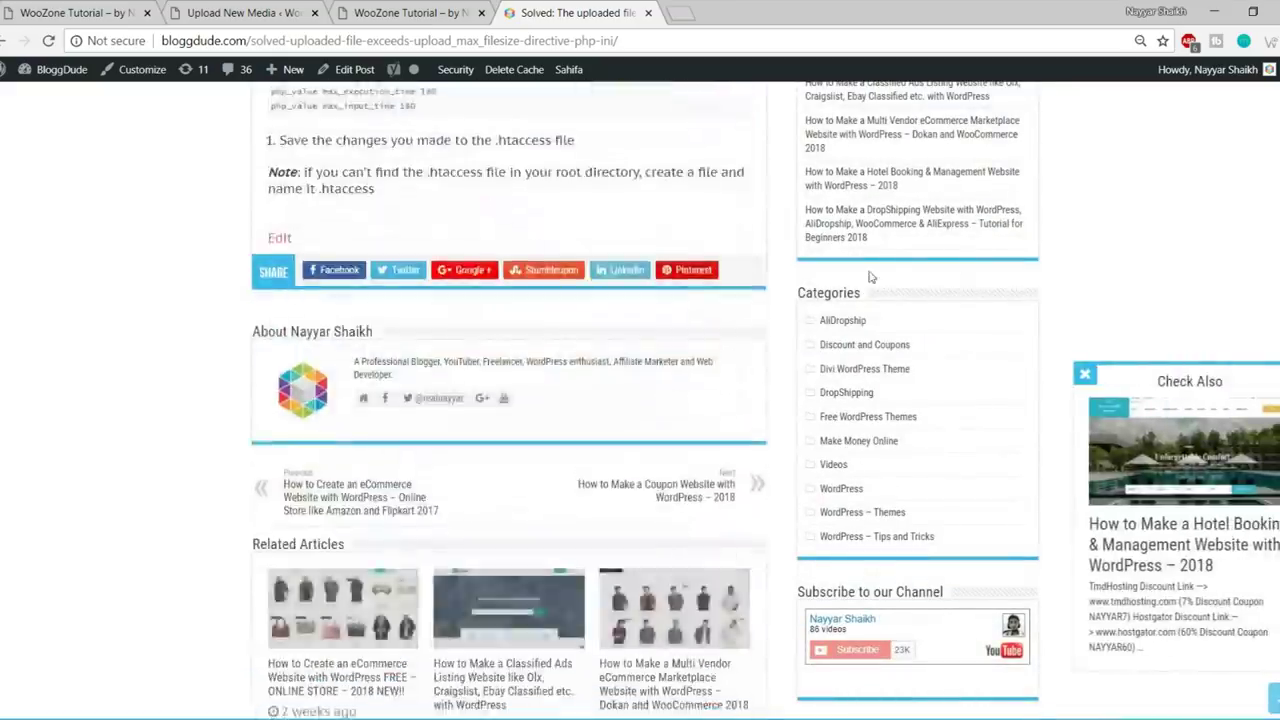
pyautogui.scroll(4, 410, 468)
pyautogui.moveTo(410, 468); pyautogui.dragTo(254, 394)
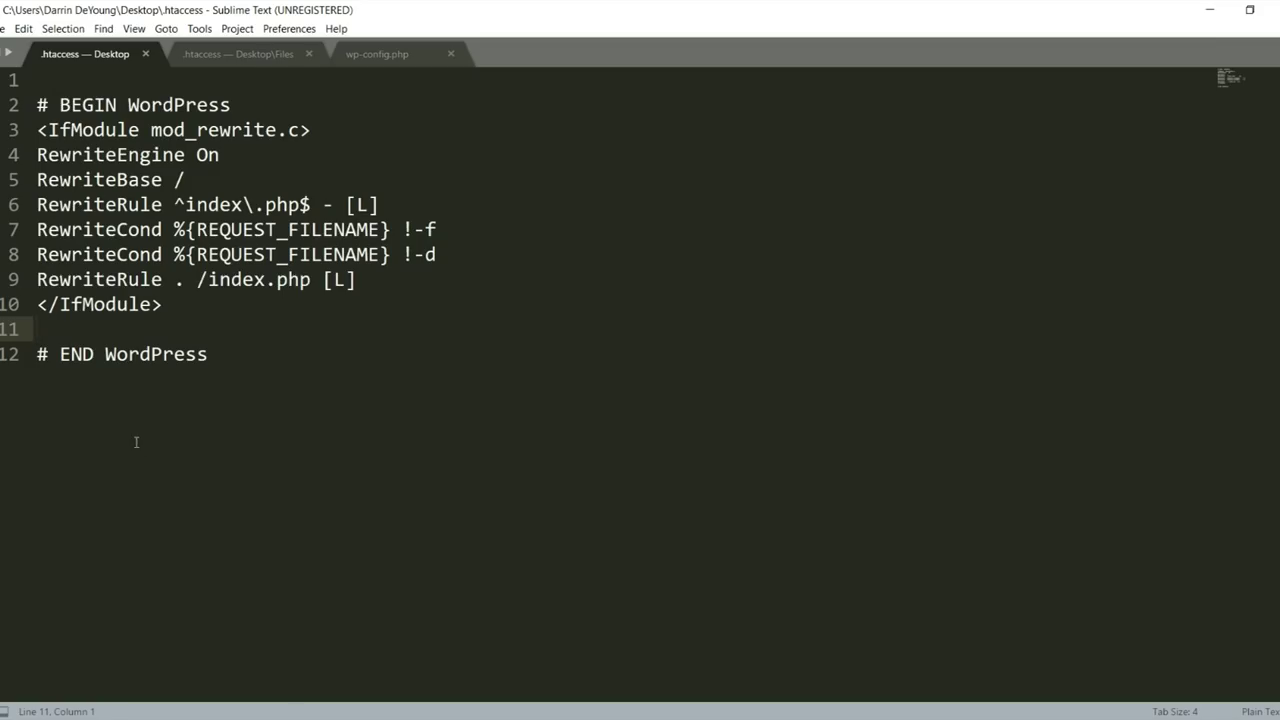
pyautogui.write('php_value upload_max_filesize 64M php_value post_max_size 64M php_value memory_limit 400M php_value max_execution_time 180 php_value max_input_time 180')
pyautogui.hotkey('ctrl', 's')
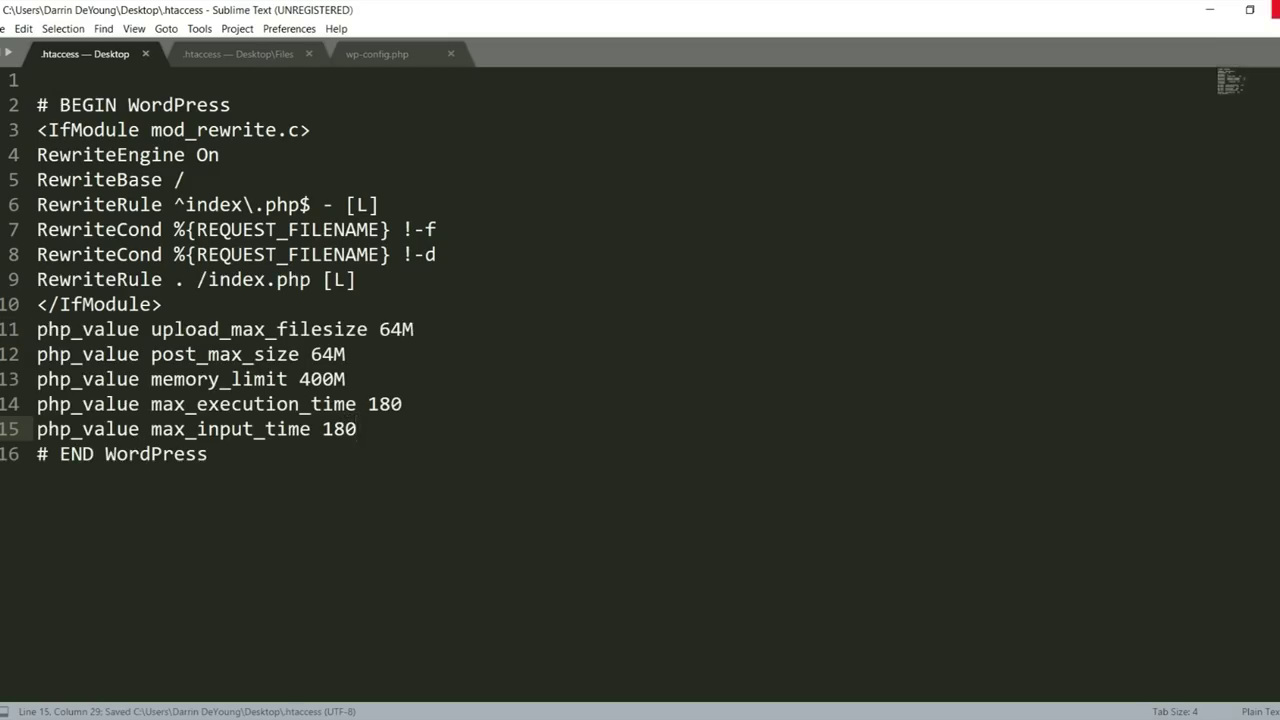
pyautogui.click(1270, 10)
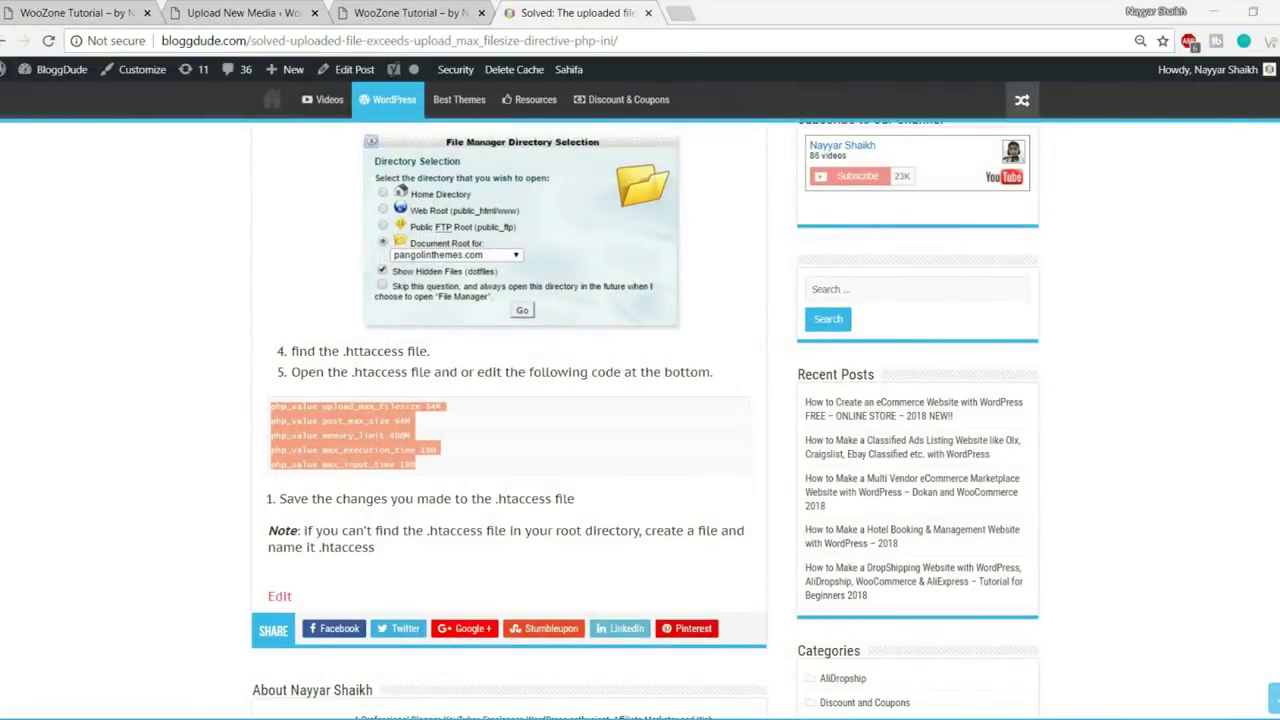
pyautogui.hotkey('alt', 'Tab')
# Refresh FileZilla's local list and upload the 386-byte .htaccess, overwriting the server's 235-byte copy.
pyautogui.rightClick(681, 511)
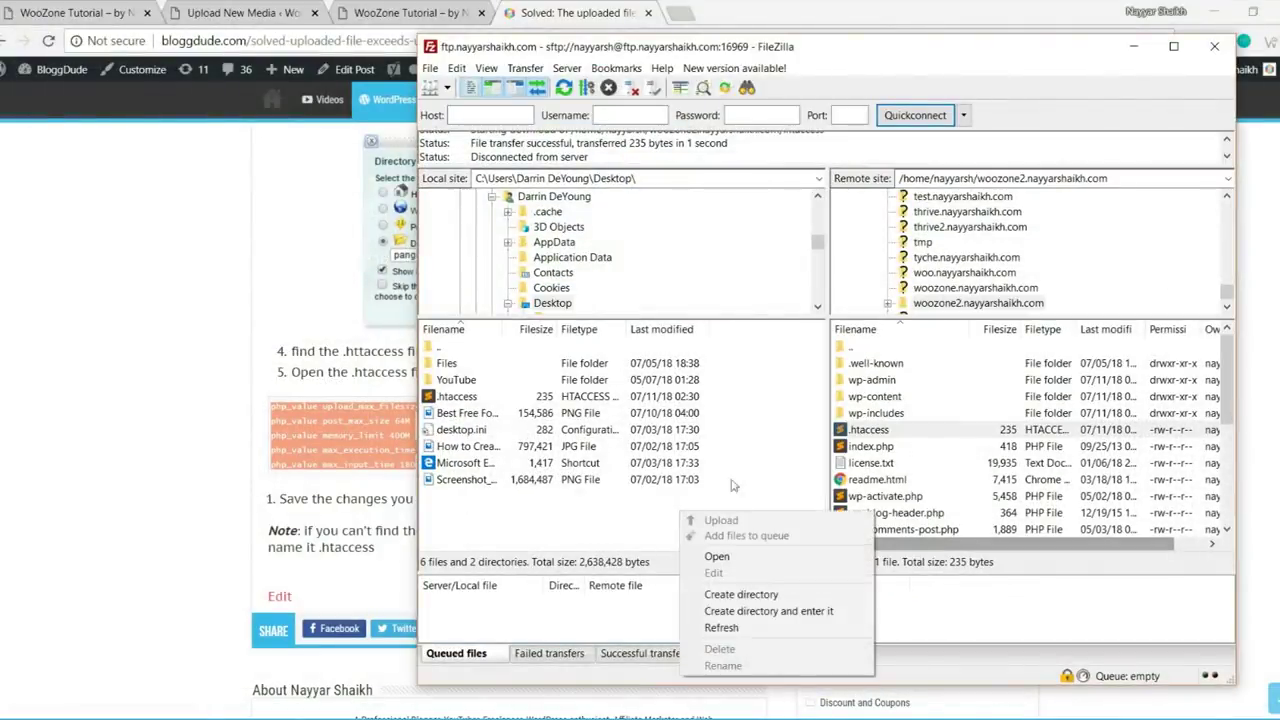
pyautogui.click(749, 628)
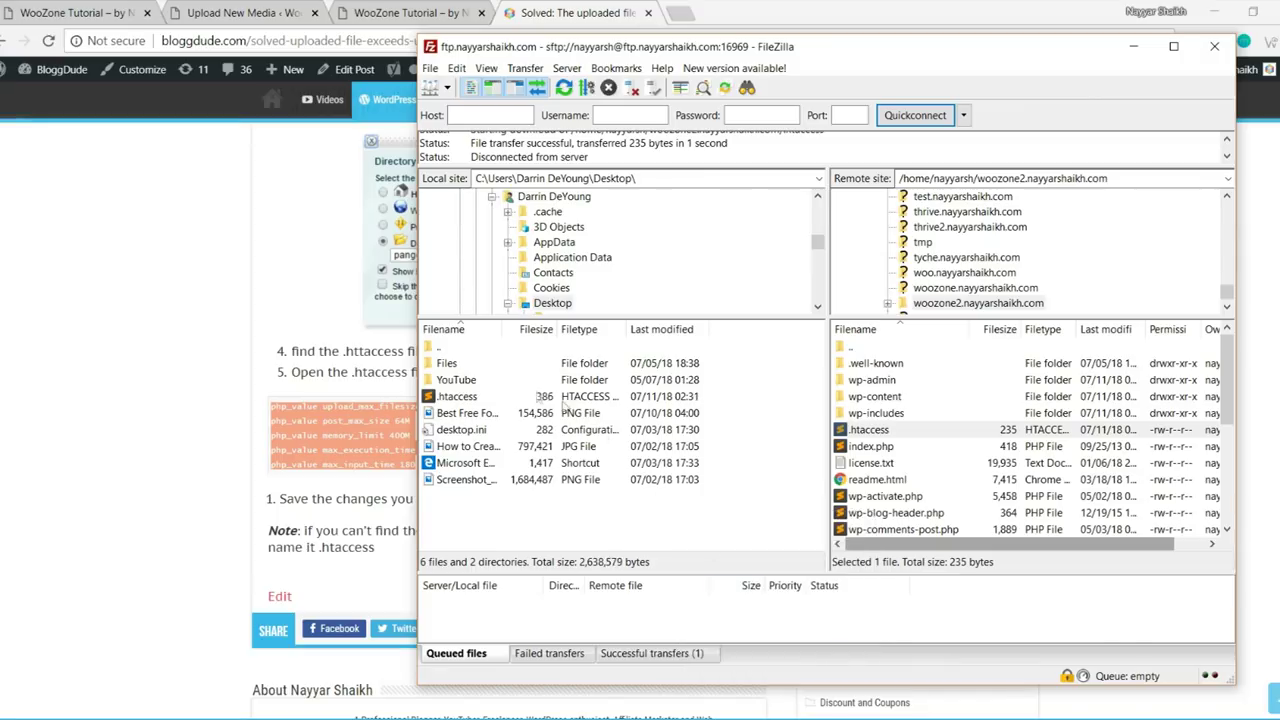
pyautogui.click(442, 398)
pyautogui.moveTo(480, 390); pyautogui.dragTo(942, 444)
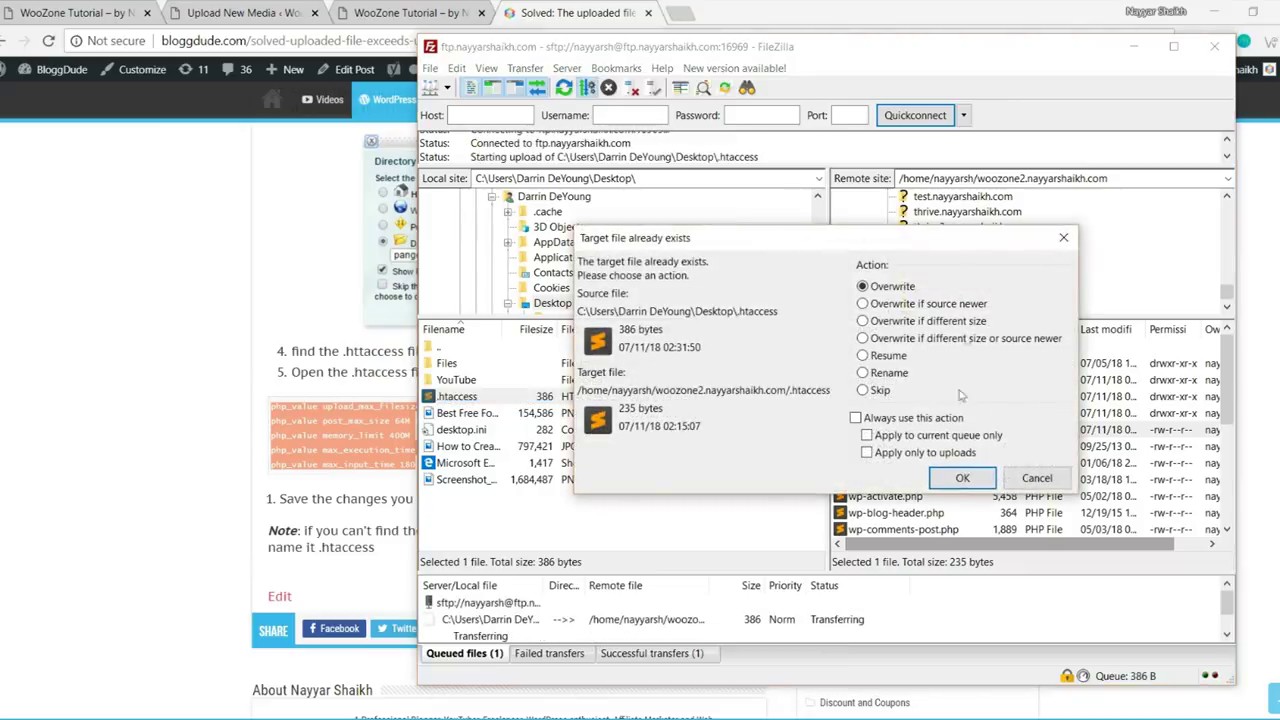
pyautogui.click(966, 478)
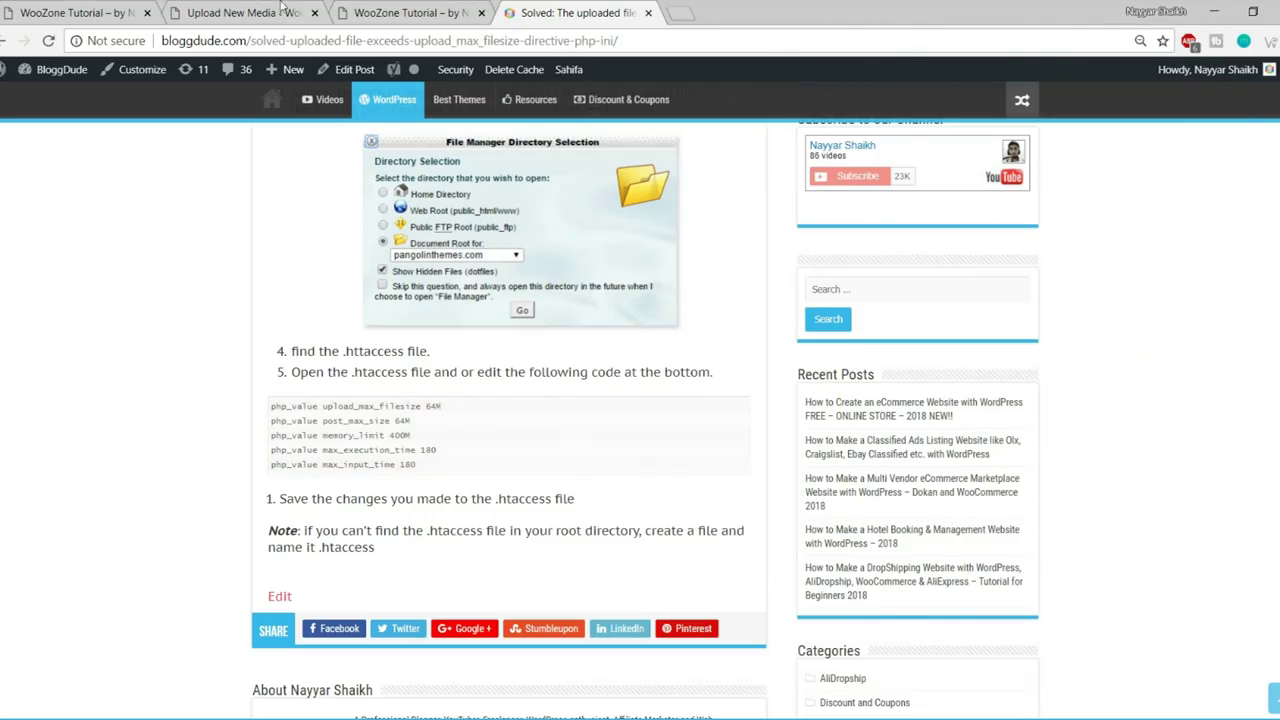
pyautogui.click(281, 8)
# Reload Upload New Media to confirm the 2 MB limit is now 64 MB, then go to Add Plugins.
pyautogui.moveTo(330, 524); pyautogui.dragTo(150, 508)
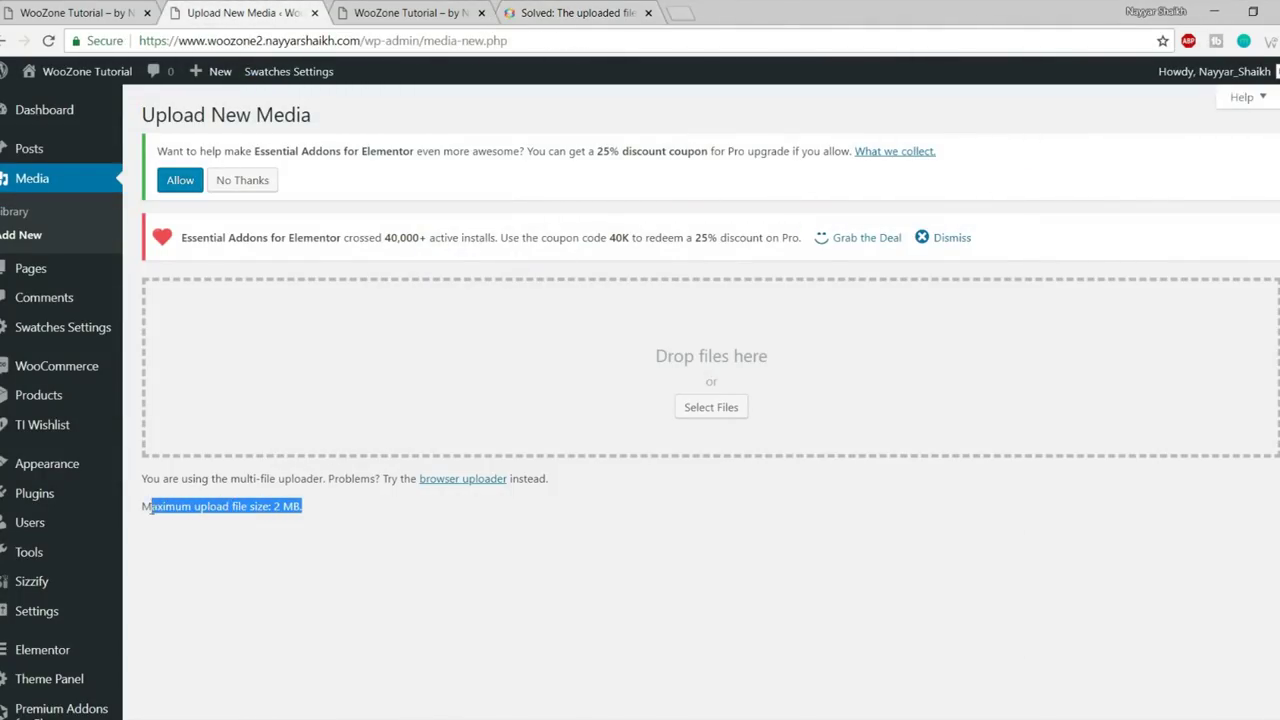
pyautogui.click(48, 42)
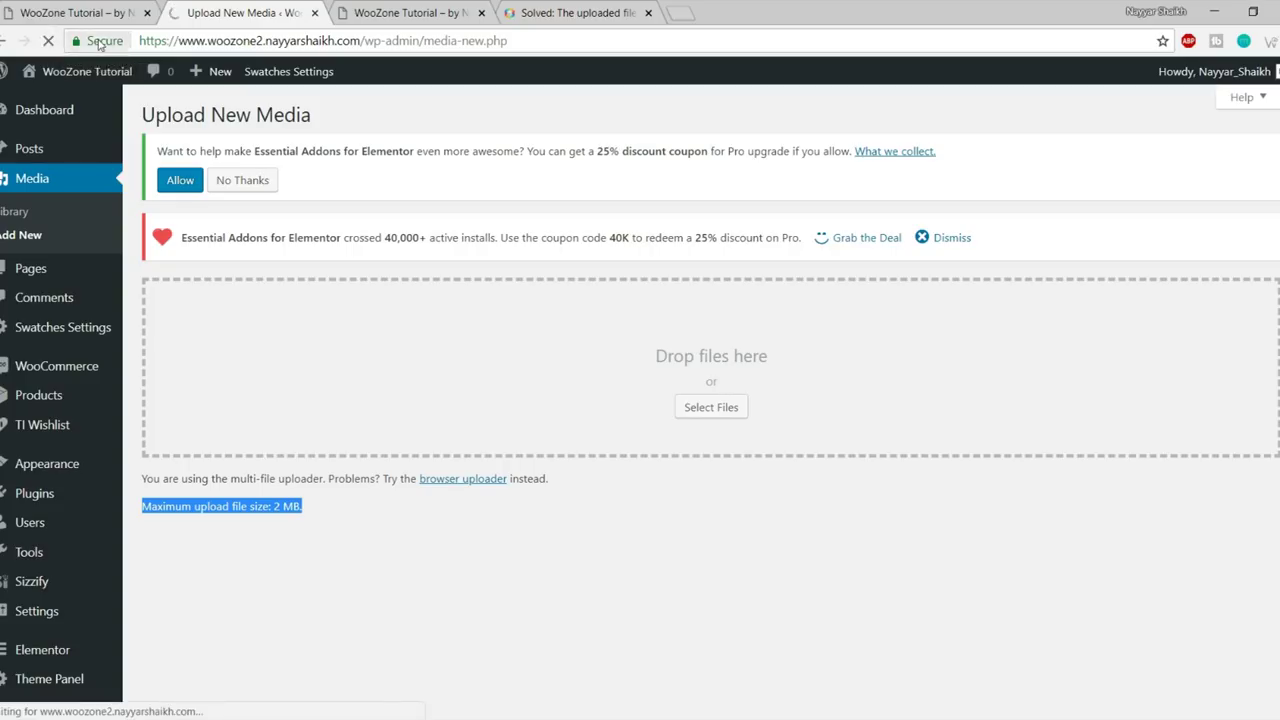
pyautogui.moveTo(332, 520); pyautogui.dragTo(143, 510)
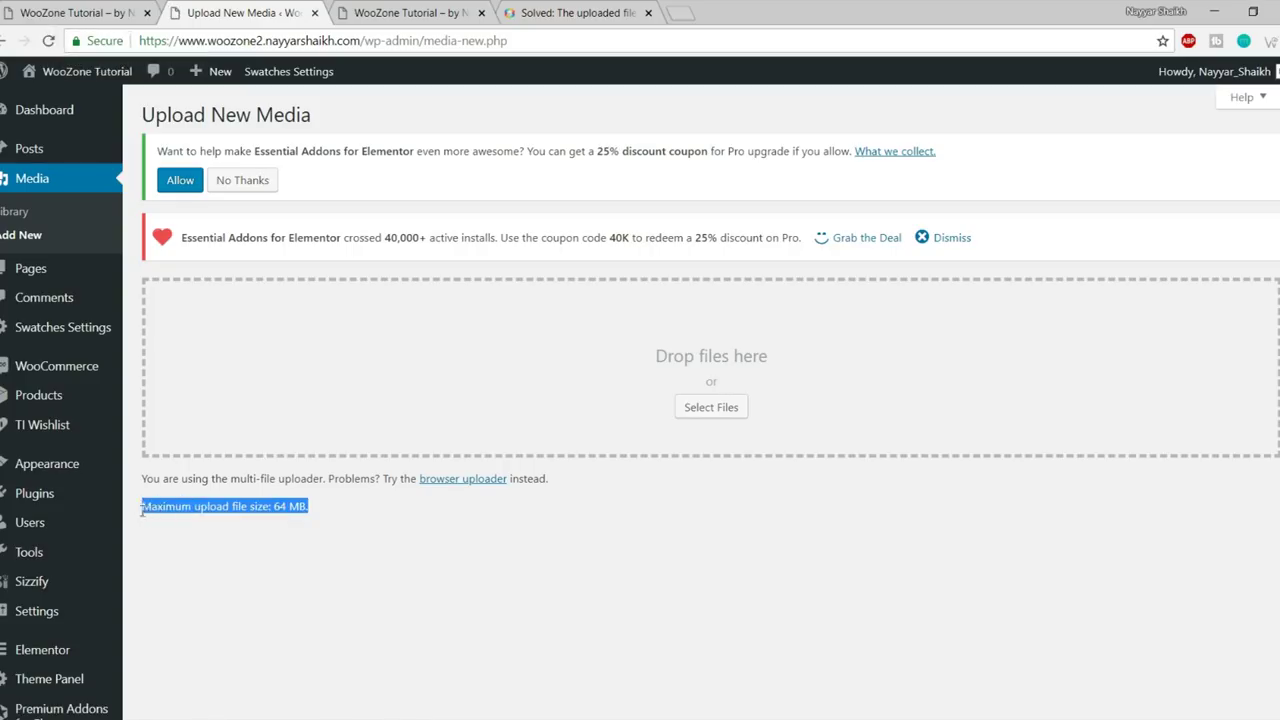
pyautogui.click(298, 529)
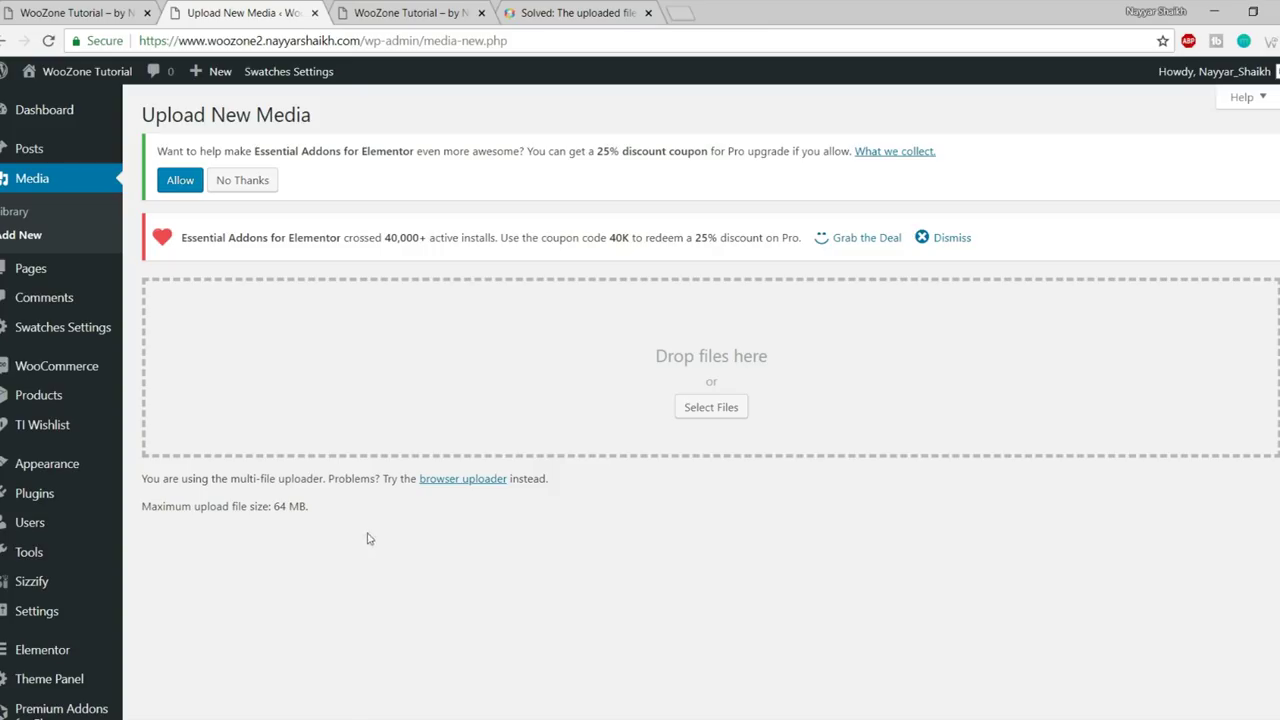
pyautogui.click(192, 530)
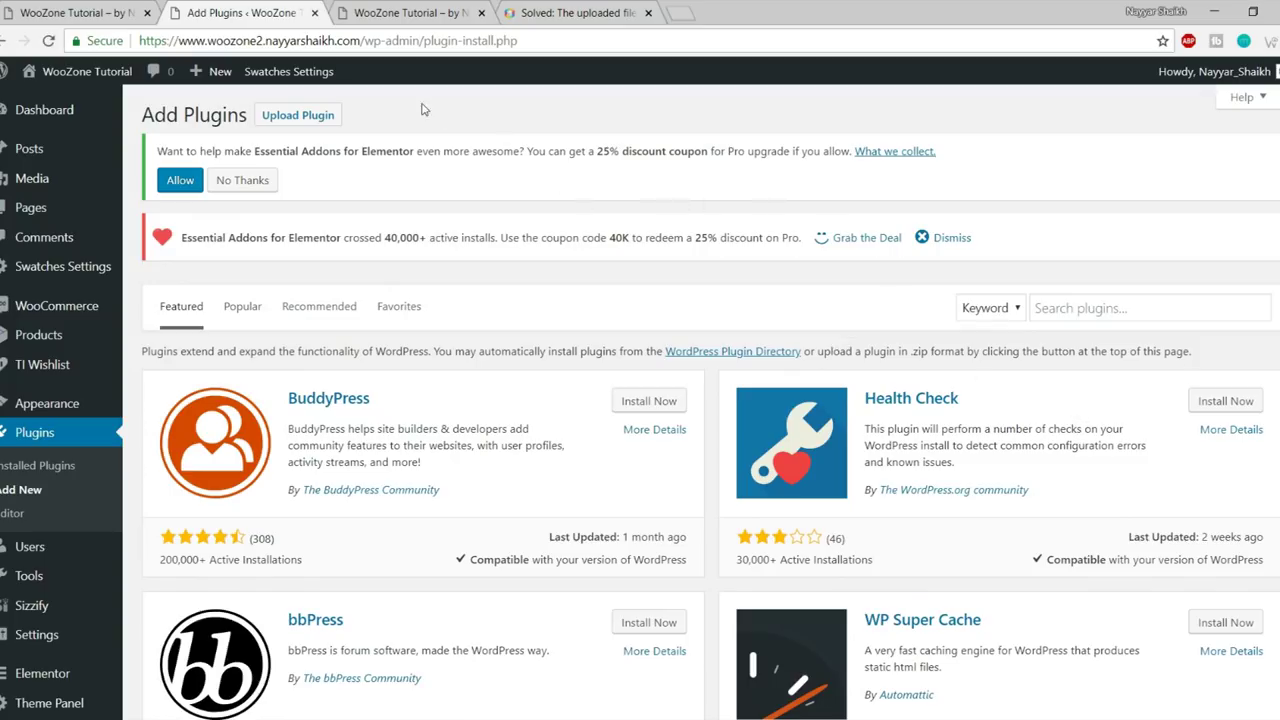
# Open the plugin upload form and browse drive E into the WooZone\2.6\2.6 folder.
pyautogui.click(300, 118)
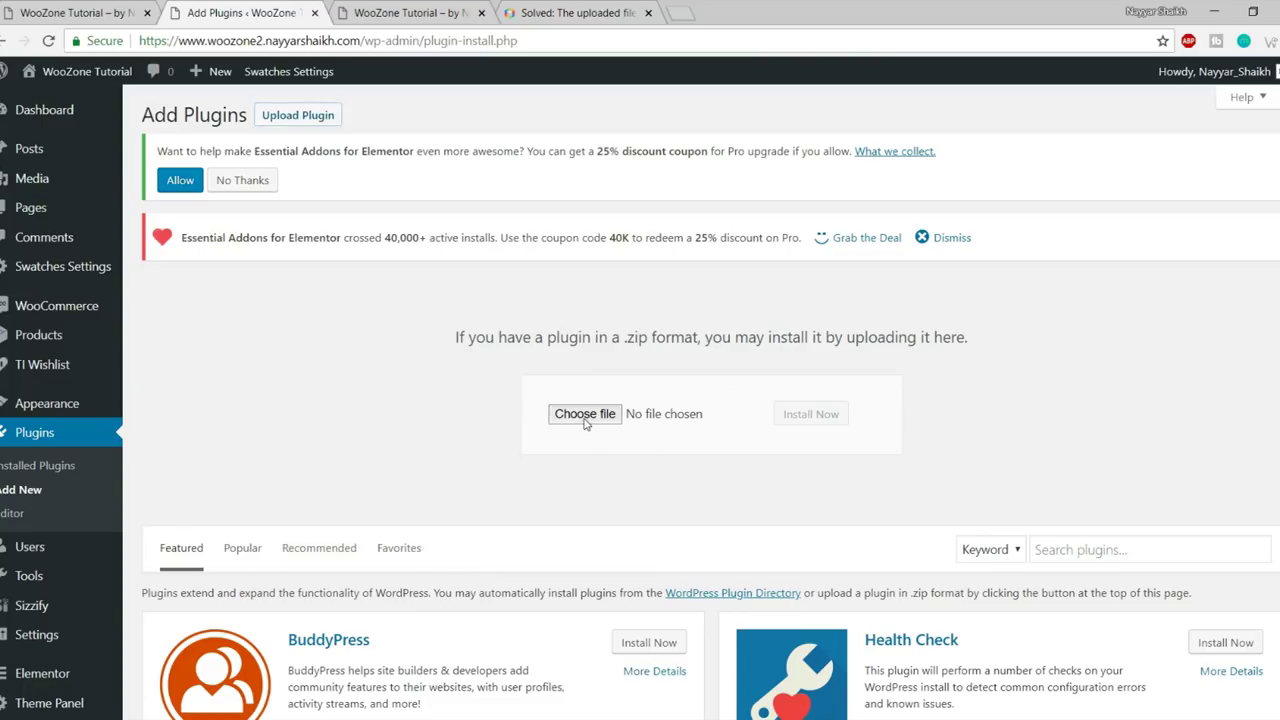
pyautogui.click(586, 416)
pyautogui.click(204, 41)
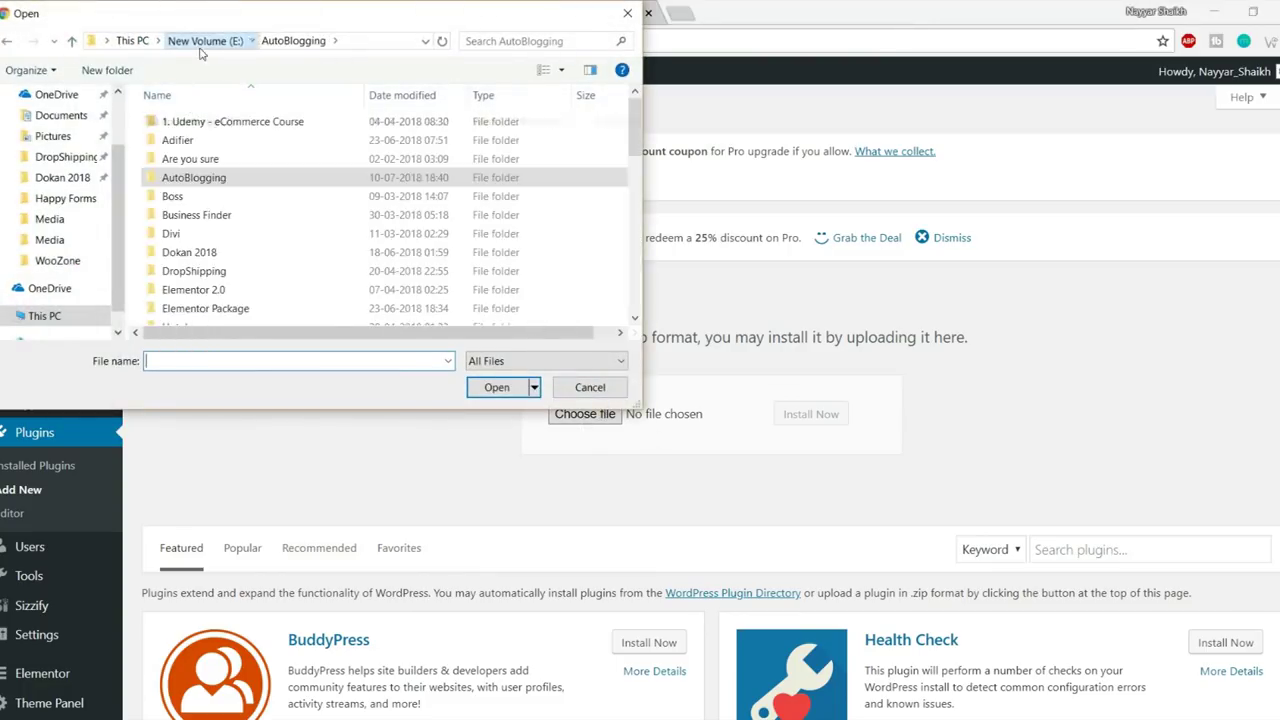
pyautogui.scroll(-10, 232, 240)
pyautogui.scroll(3, 232, 240)
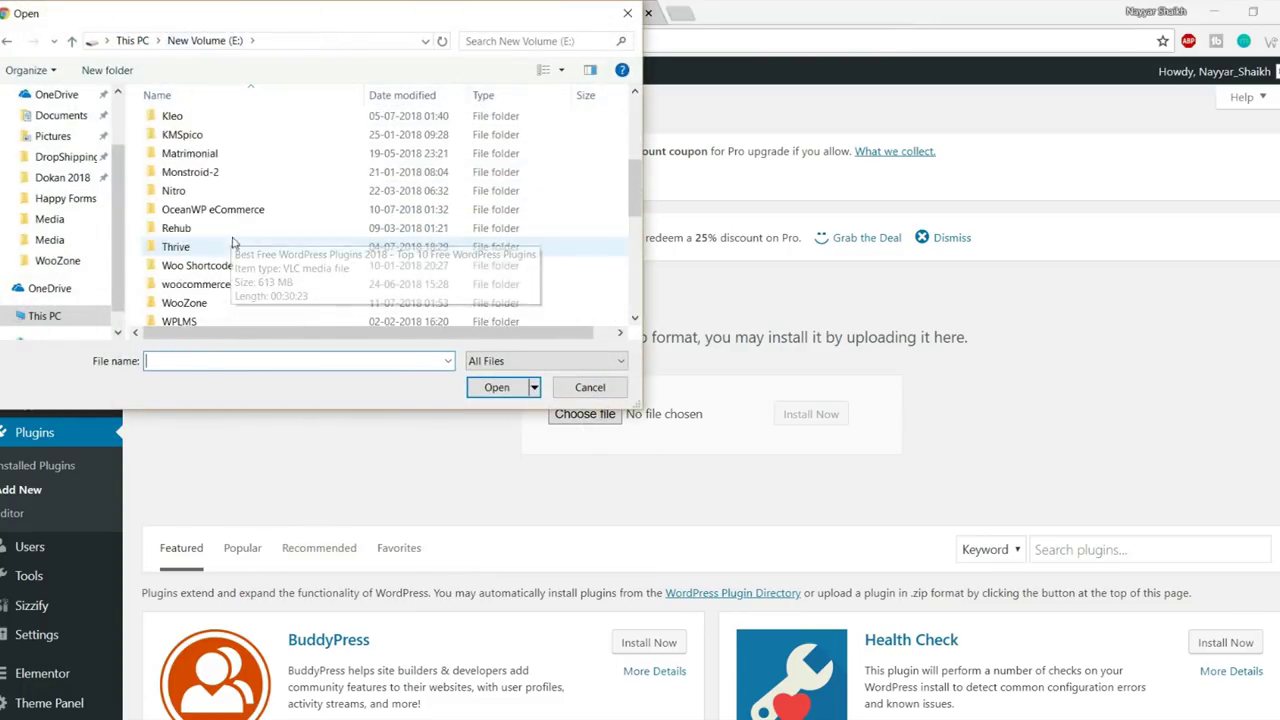
pyautogui.doubleClick(210, 305)
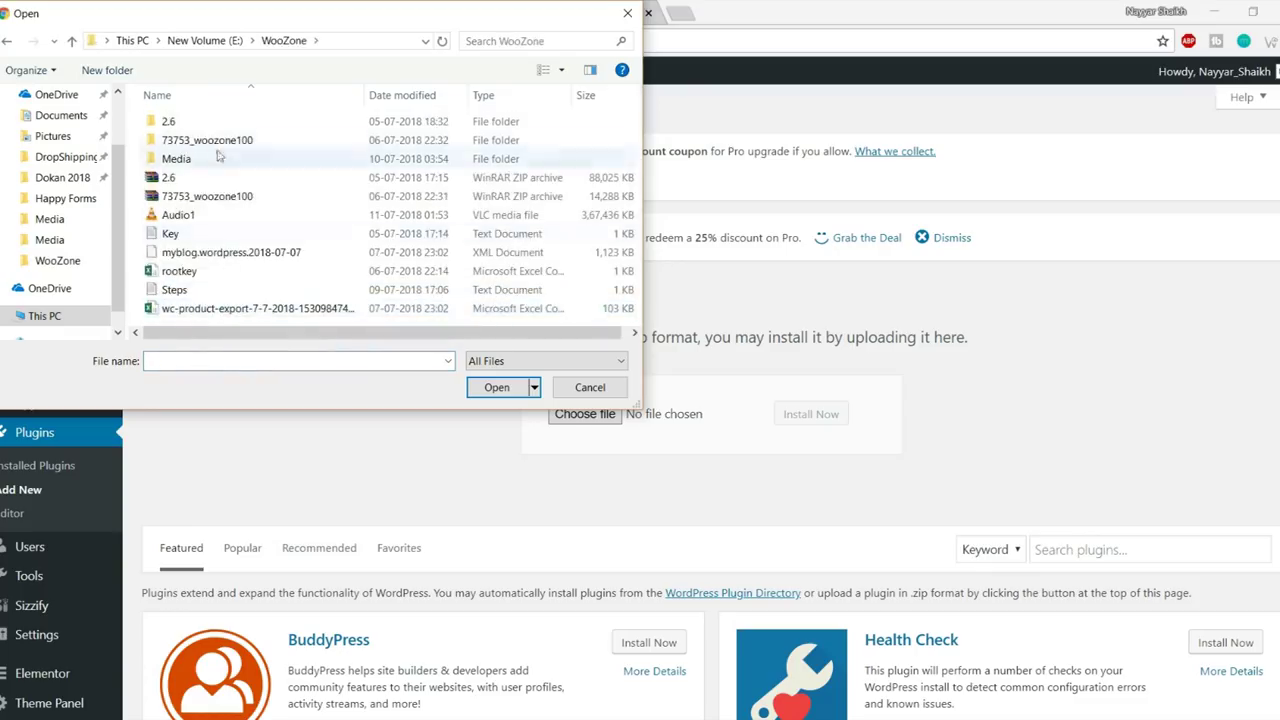
pyautogui.doubleClick(203, 124)
pyautogui.doubleClick(203, 126)
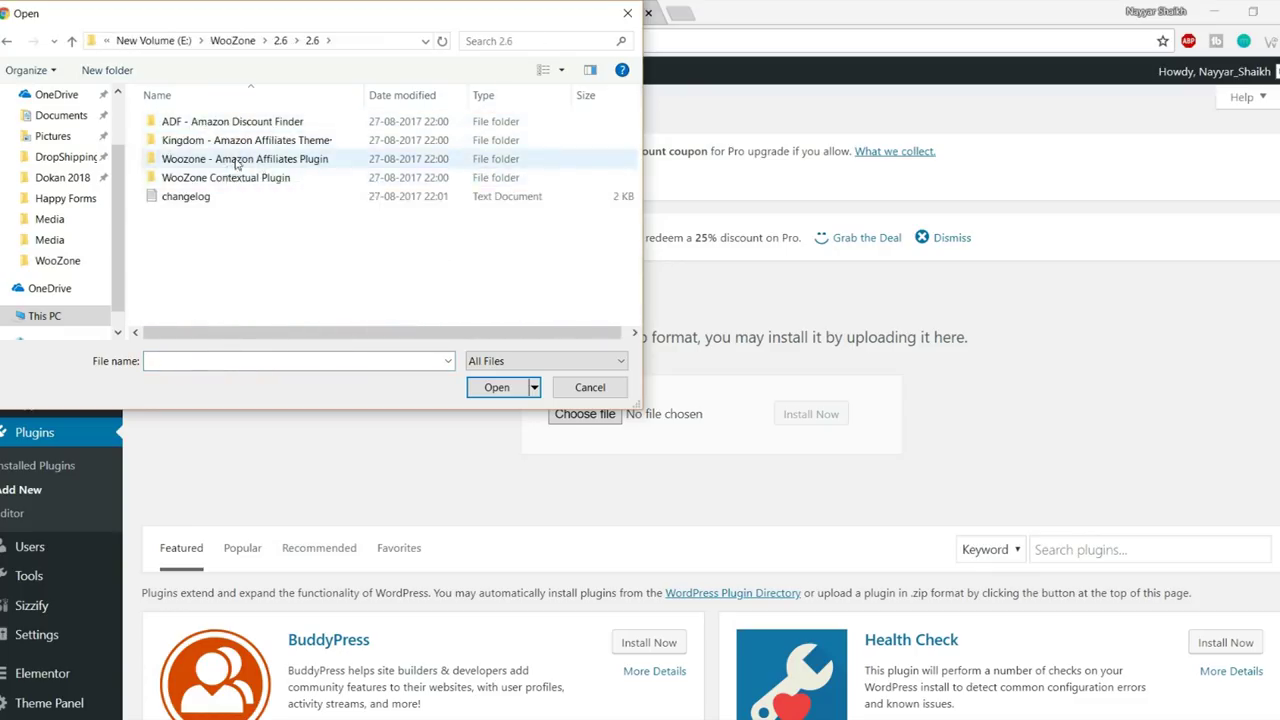
# Choose woozone.zip from Woozone - Amazon Affiliates Plugin\9.0.6.1\Plugin and install it.
pyautogui.doubleClick(267, 163)
pyautogui.doubleClick(206, 125)
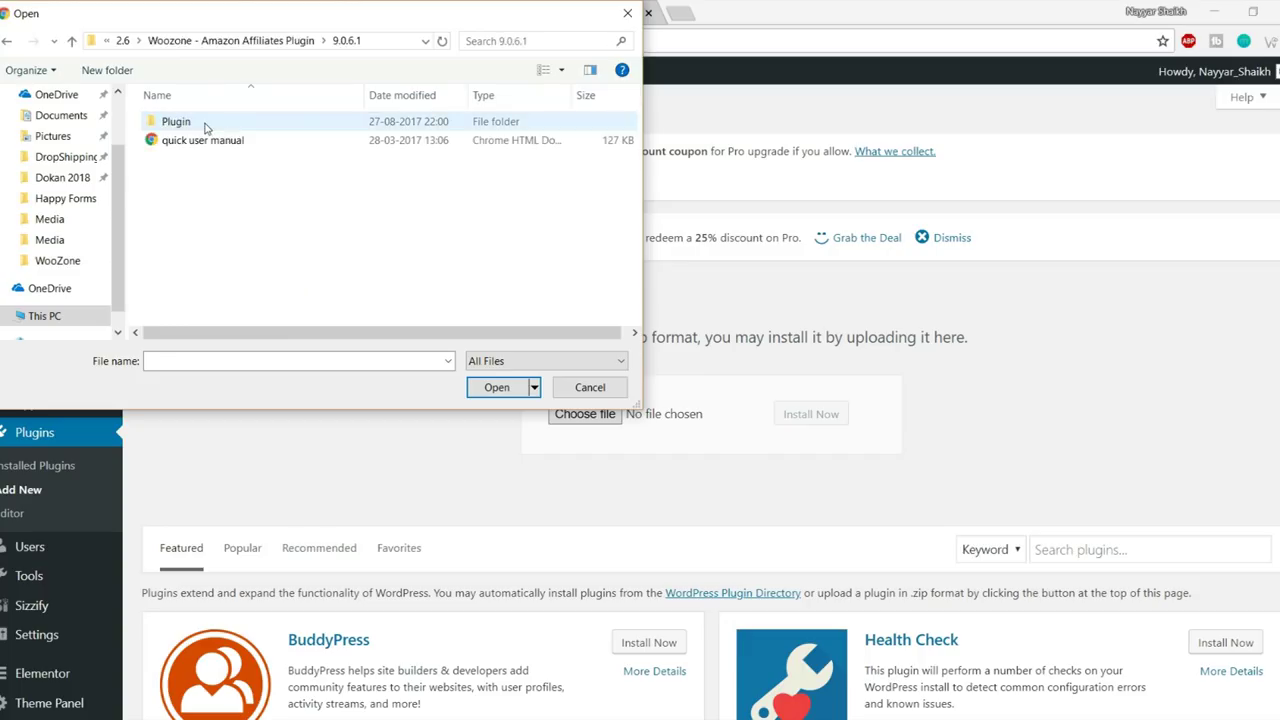
pyautogui.doubleClick(205, 124)
pyautogui.click(172, 124)
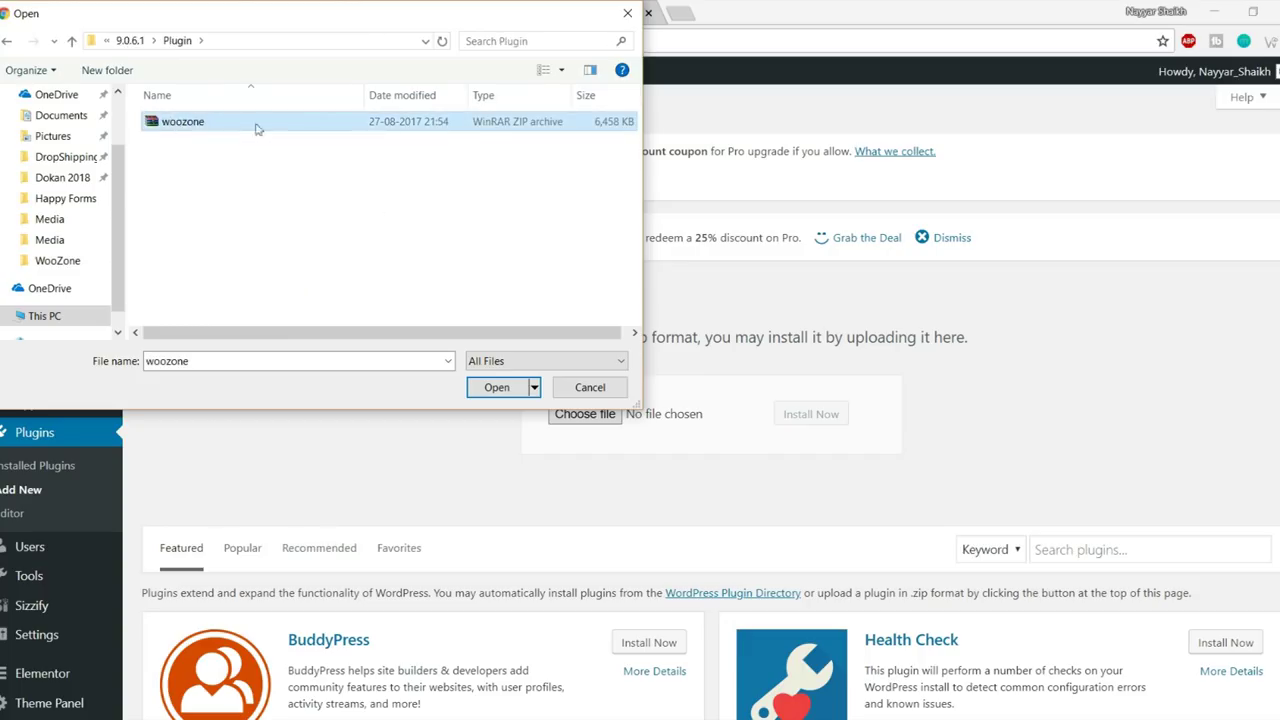
pyautogui.click(494, 392)
pyautogui.click(811, 420)
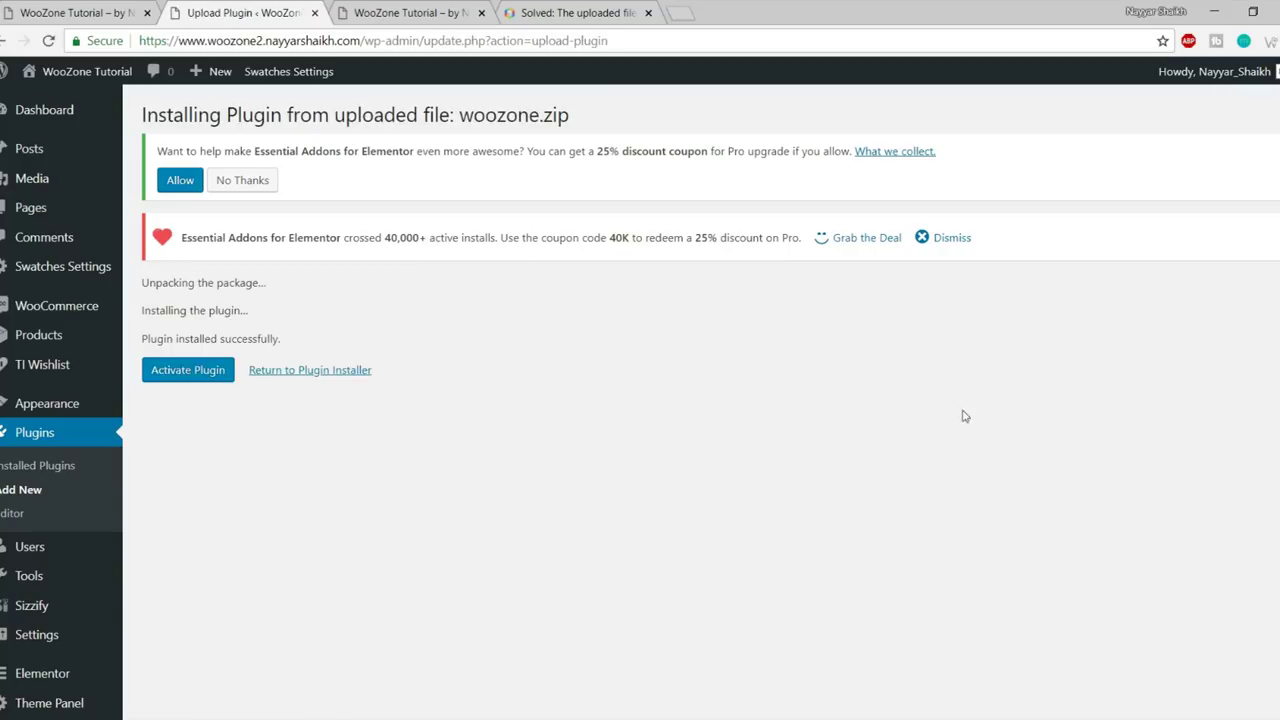
# Activate WooZone and submit the pasted CodeCanyon item purchase code with Activate Now.
pyautogui.click(209, 376)
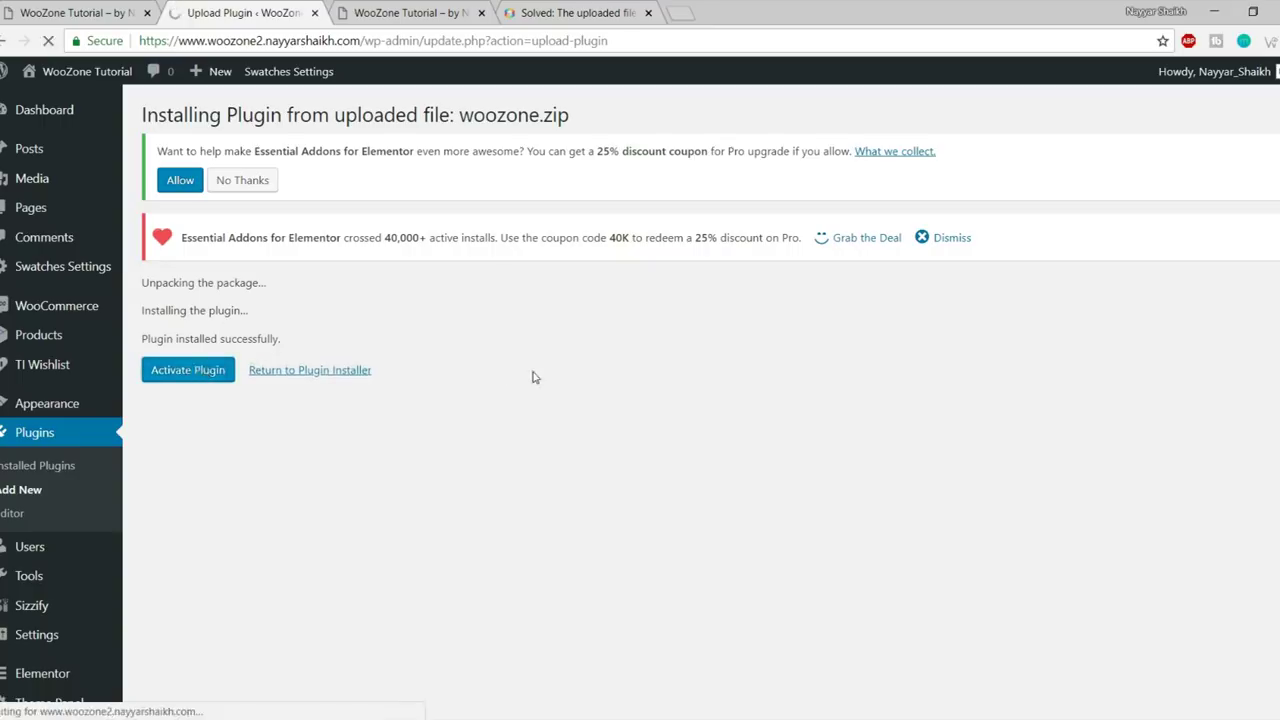
pyautogui.scroll(-15, 868, 529)
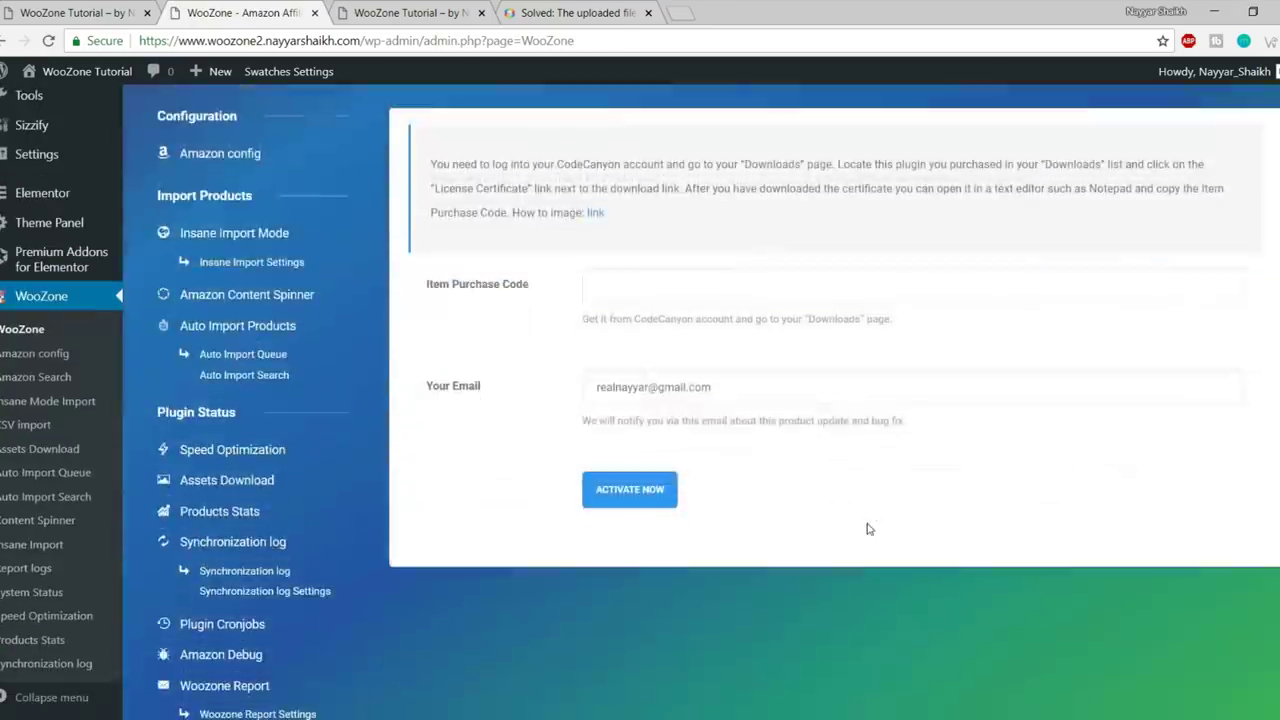
pyautogui.scroll(3, 868, 529)
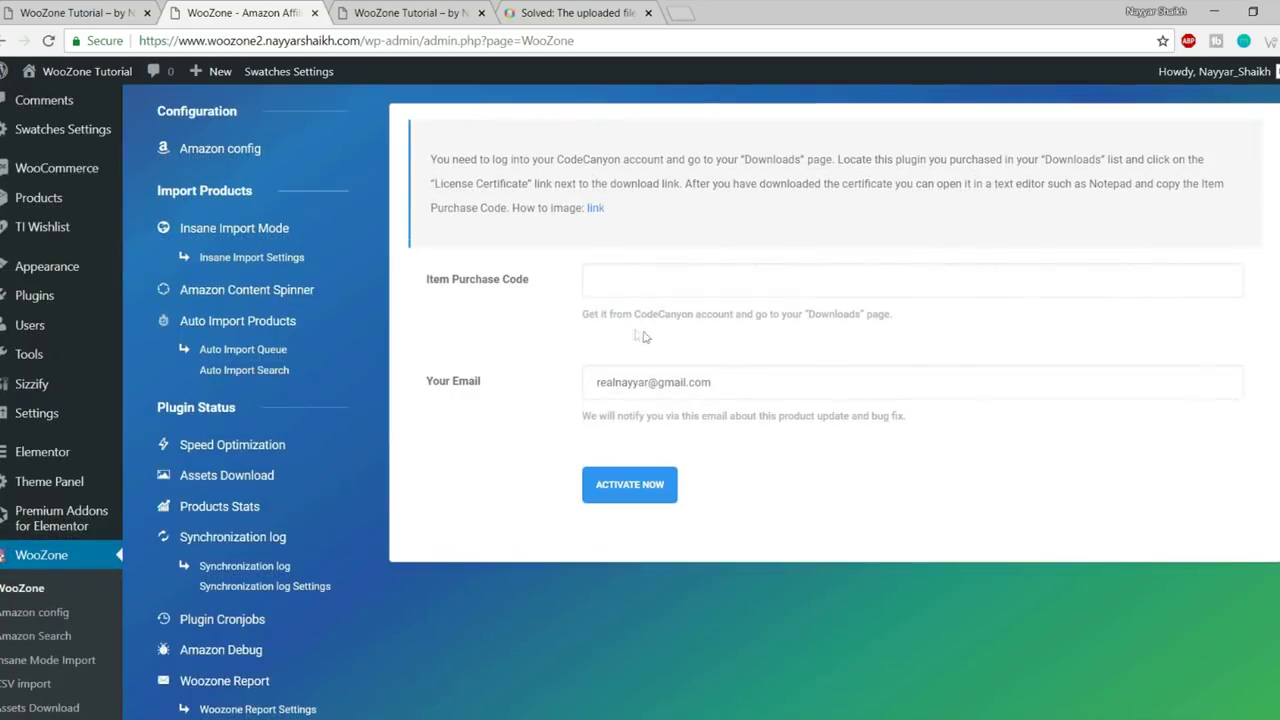
pyautogui.click(636, 292)
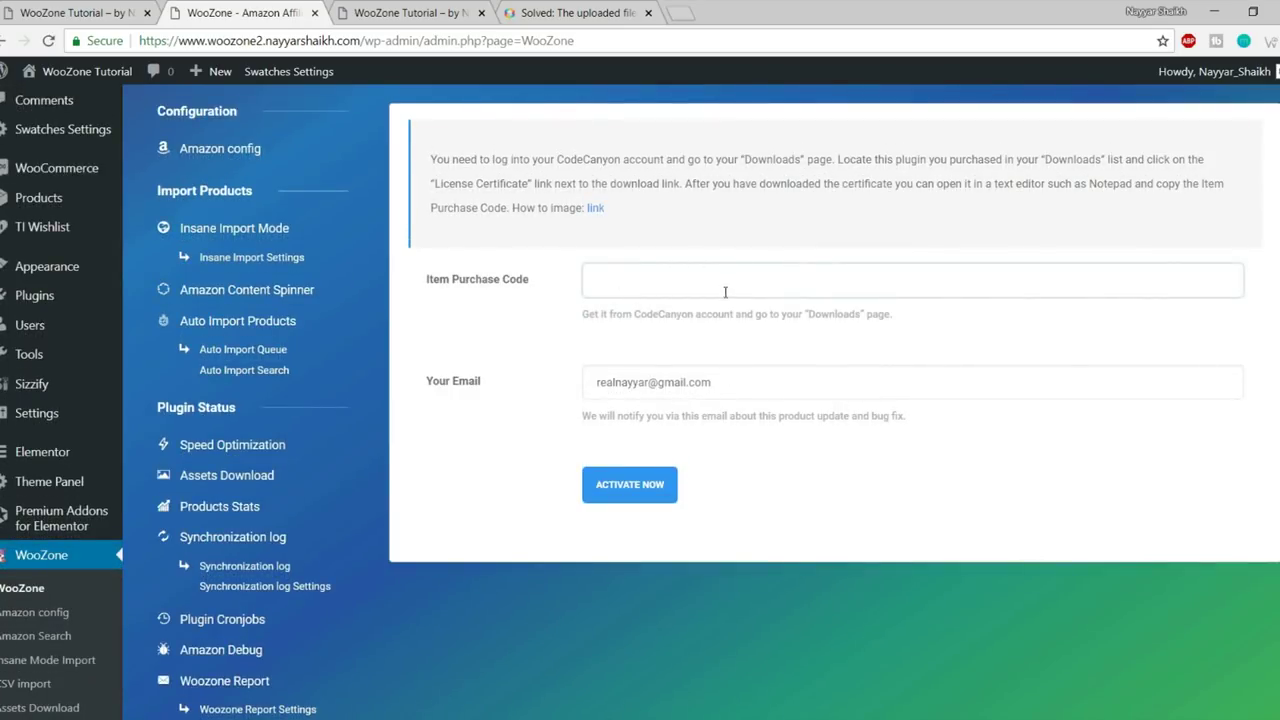
pyautogui.scroll(2, 570, 310)
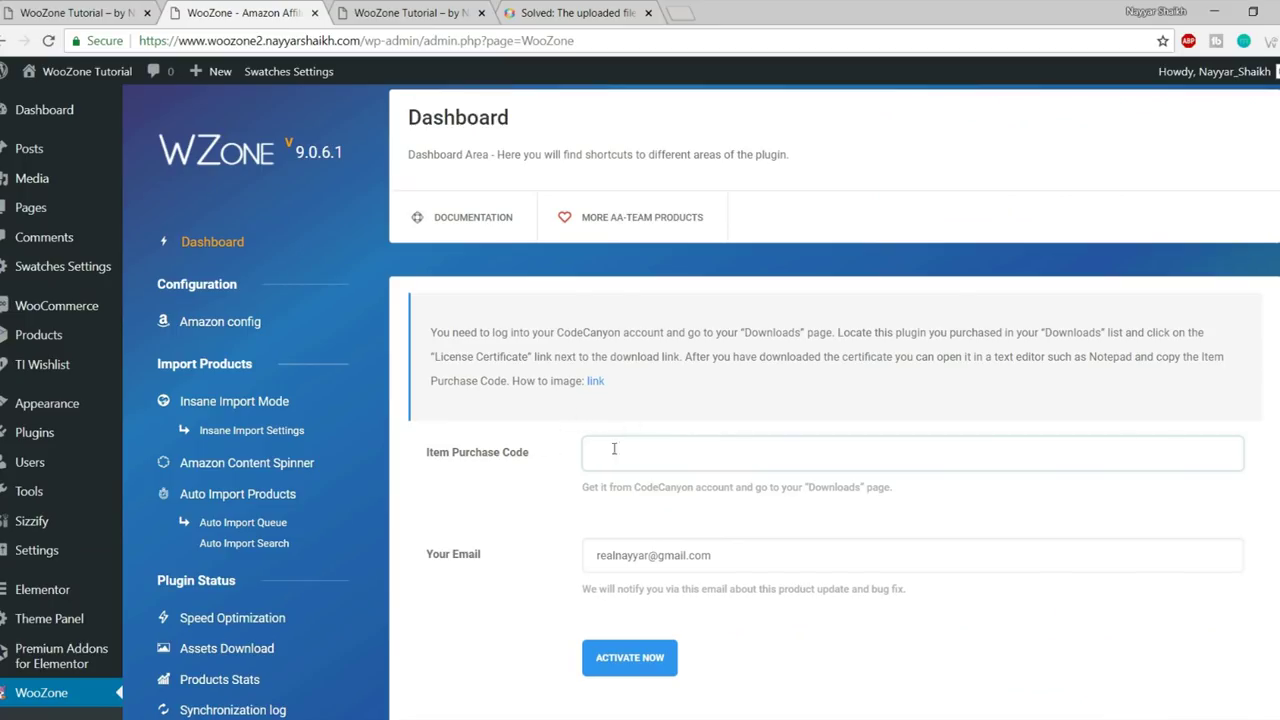
pyautogui.scroll(-1, 732, 461)
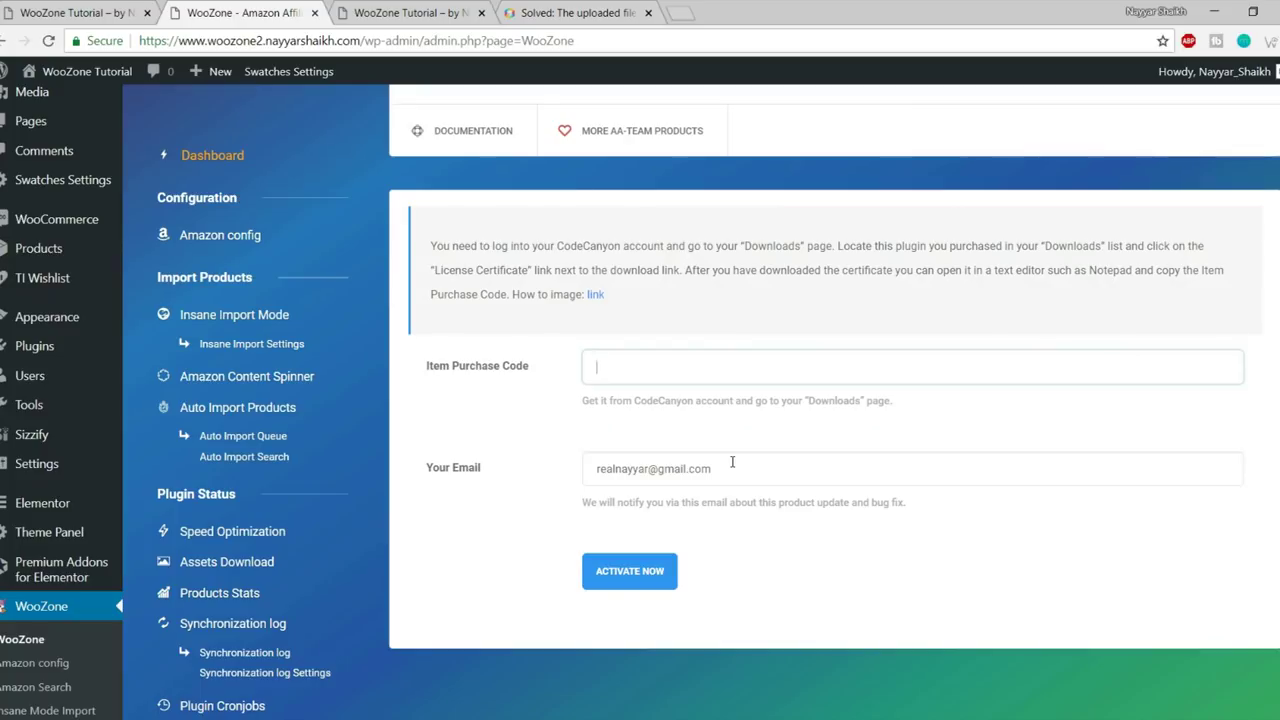
pyautogui.hotkey('ctrl', 'v')
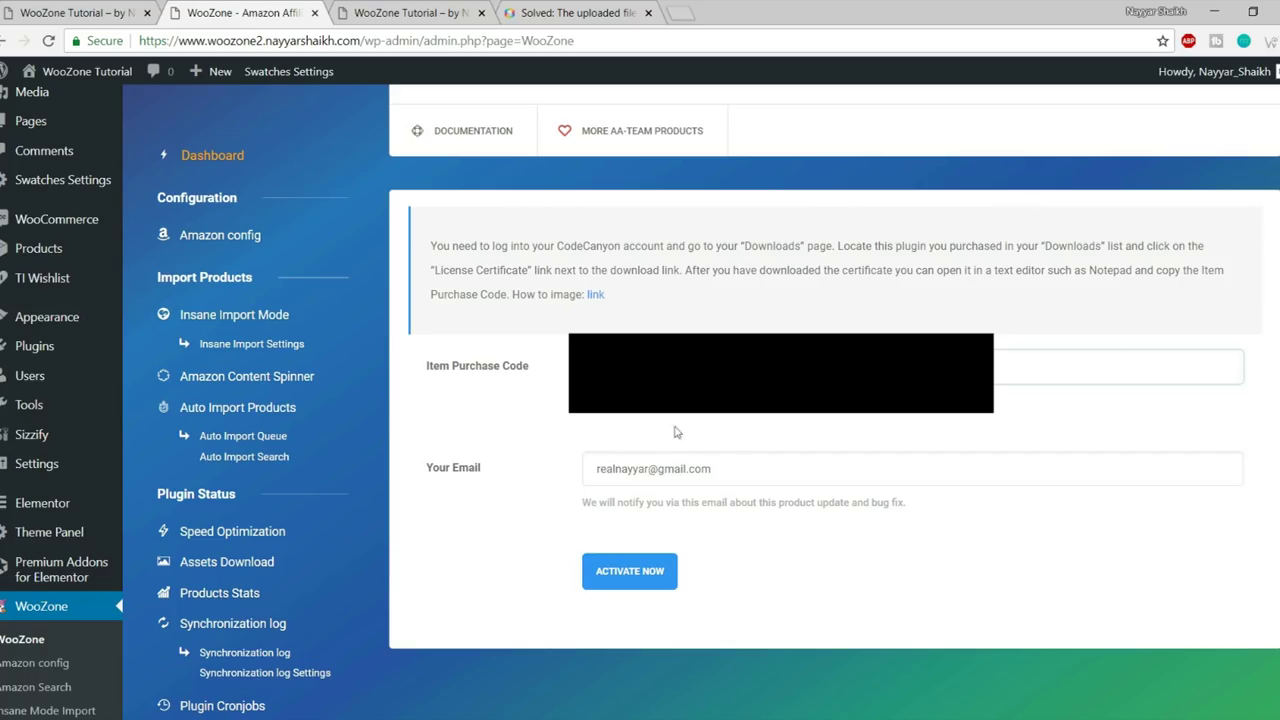
pyautogui.click(624, 584)
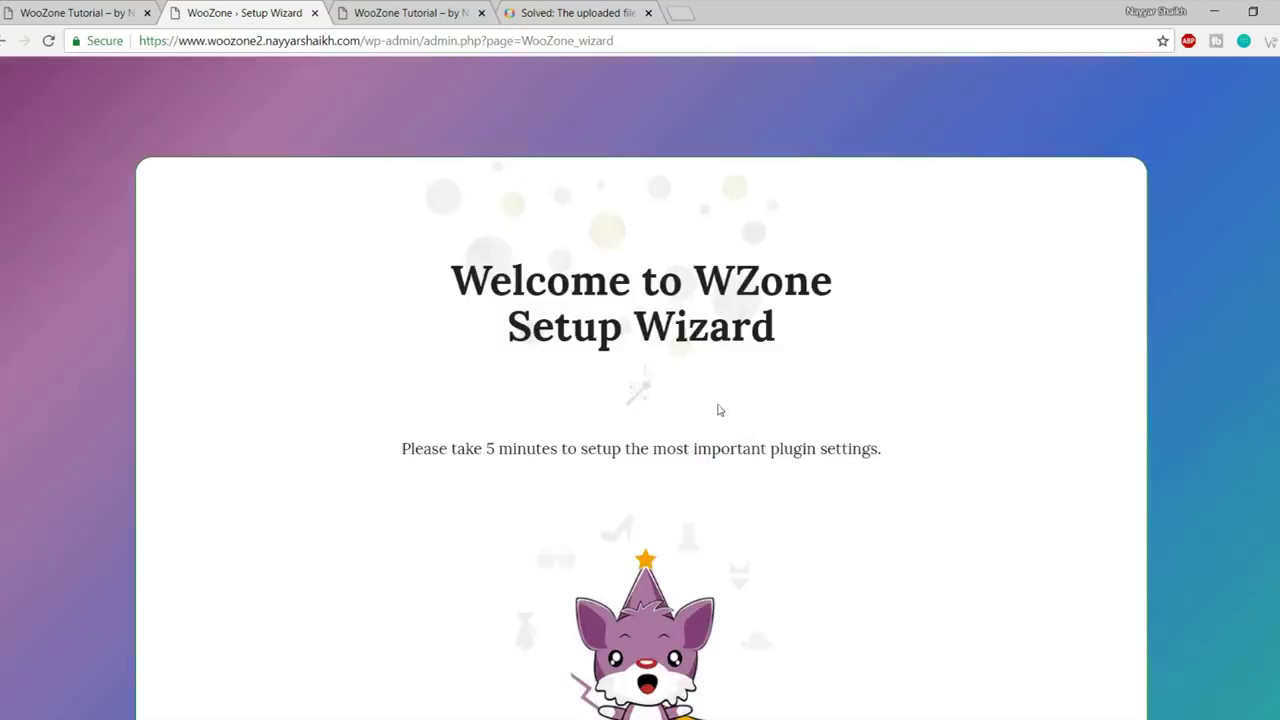
# Start the WZone wizard and set the site type to Online Store.
pyautogui.scroll(-3, 1010, 440)
pyautogui.click(665, 611)
pyautogui.scroll(-2, 1048, 533)
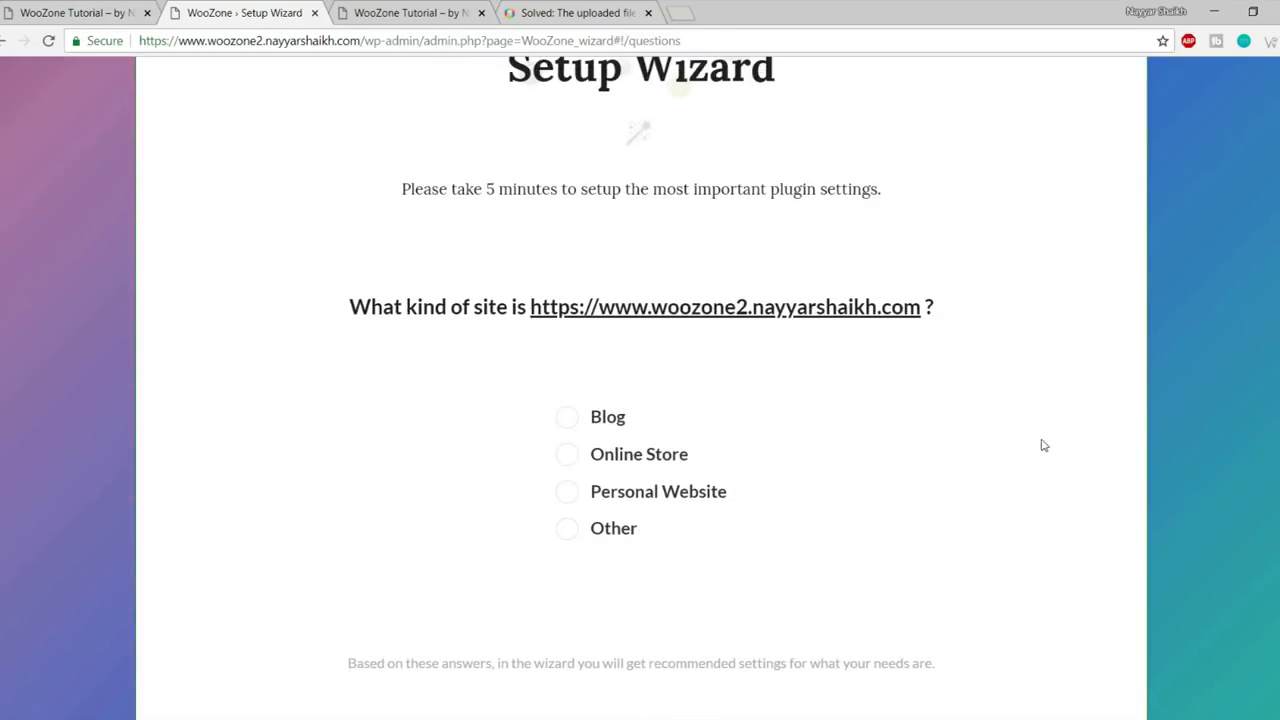
pyautogui.click(627, 422)
pyautogui.click(609, 467)
pyautogui.scroll(-2, 855, 490)
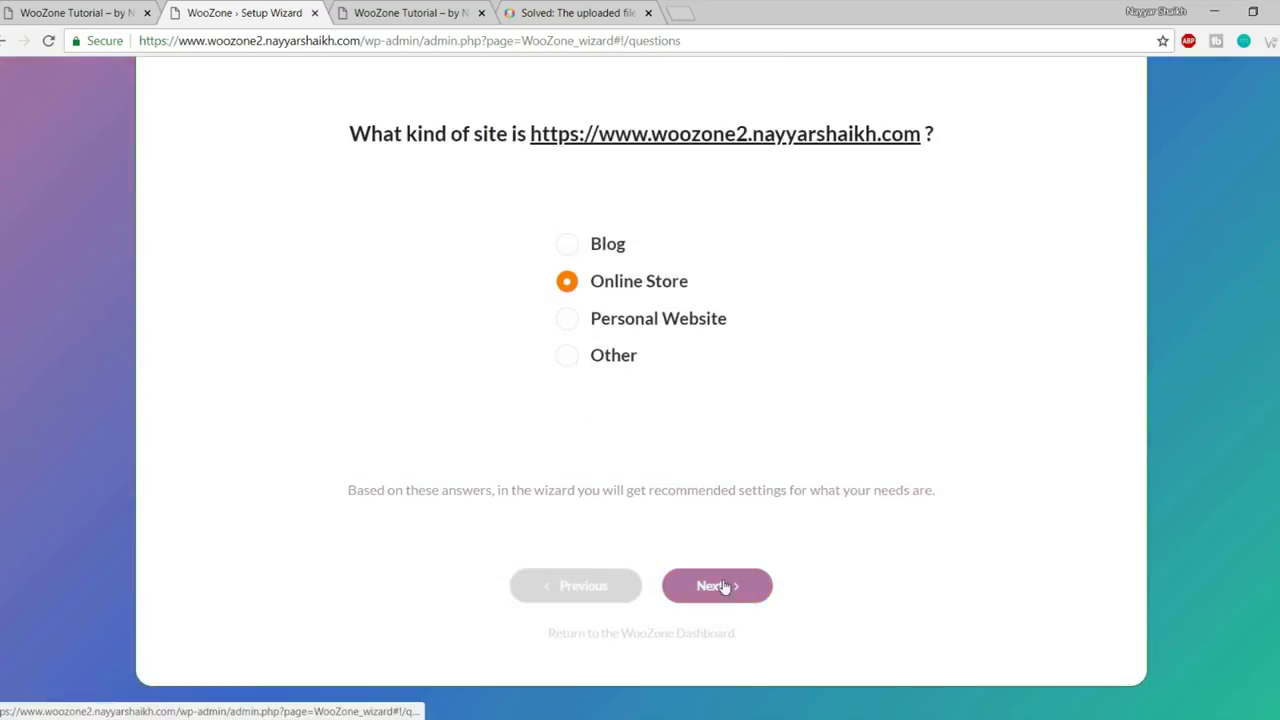
pyautogui.click(722, 588)
# Mark the website as a Fresh Install and choose earning affiliation money from an existing website.
pyautogui.scroll(2, 997, 483)
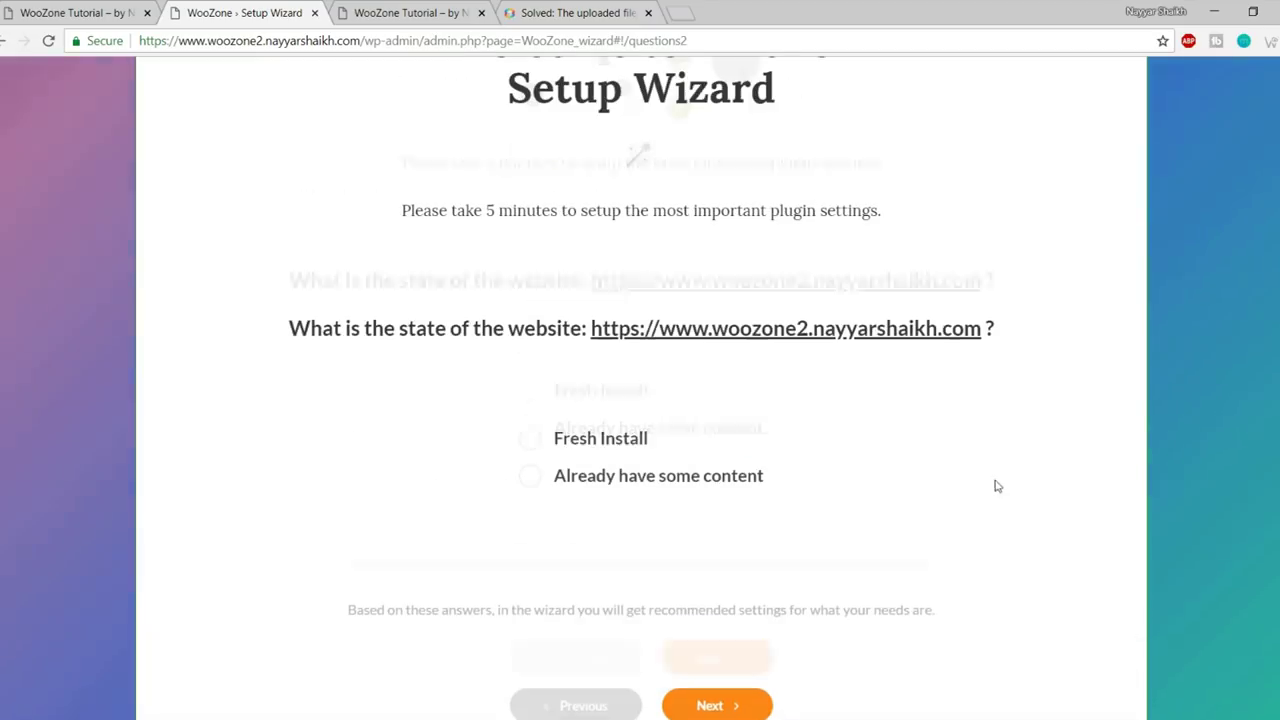
pyautogui.click(591, 443)
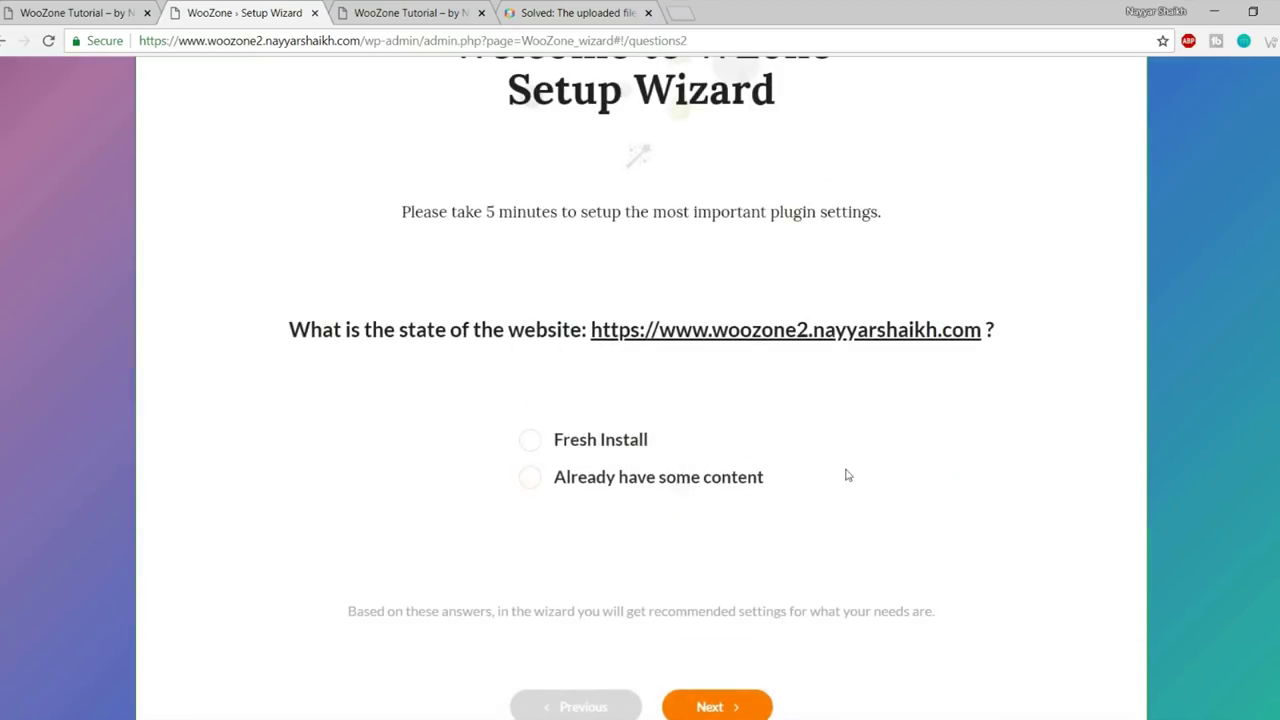
pyautogui.click(588, 445)
pyautogui.scroll(-2, 803, 457)
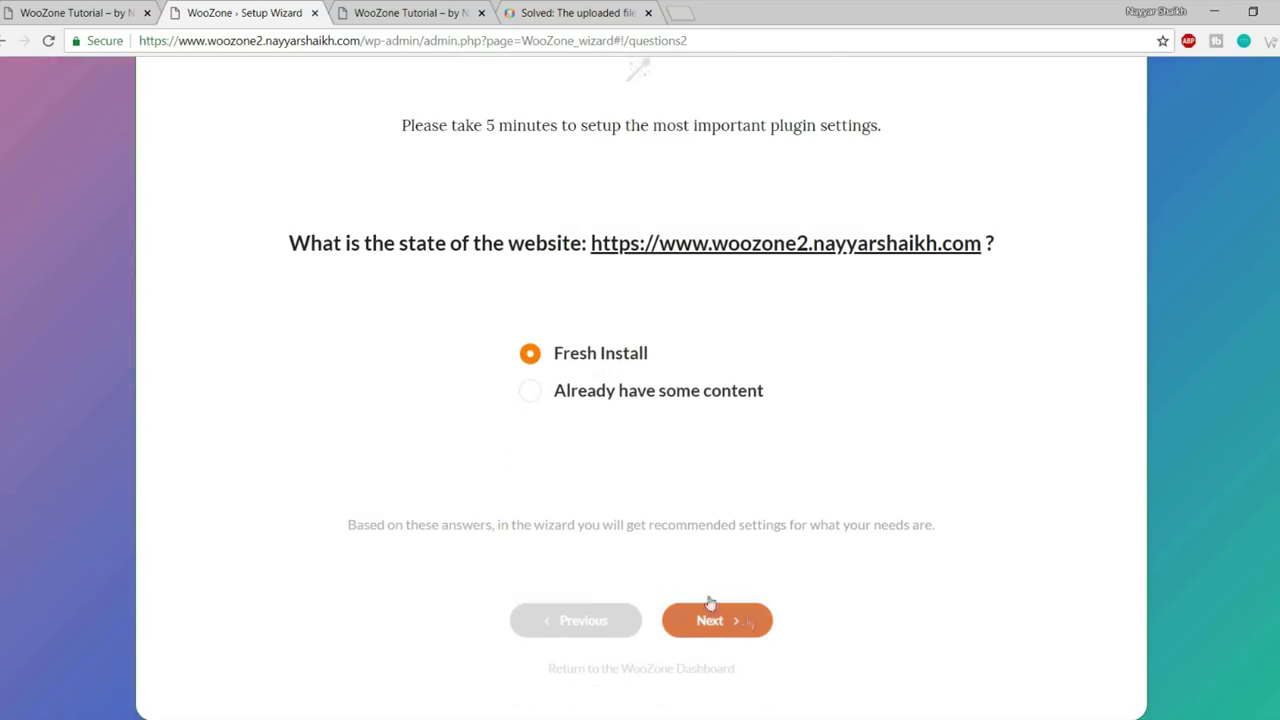
pyautogui.click(736, 622)
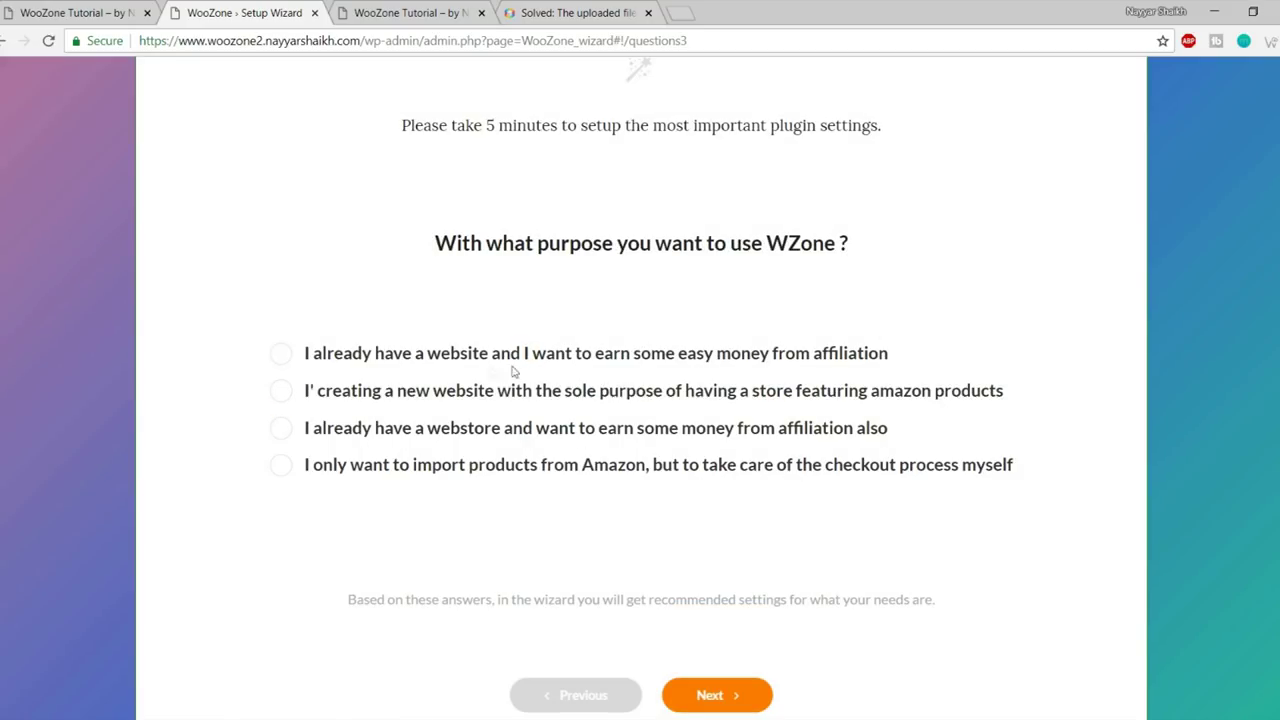
pyautogui.click(346, 360)
pyautogui.click(735, 694)
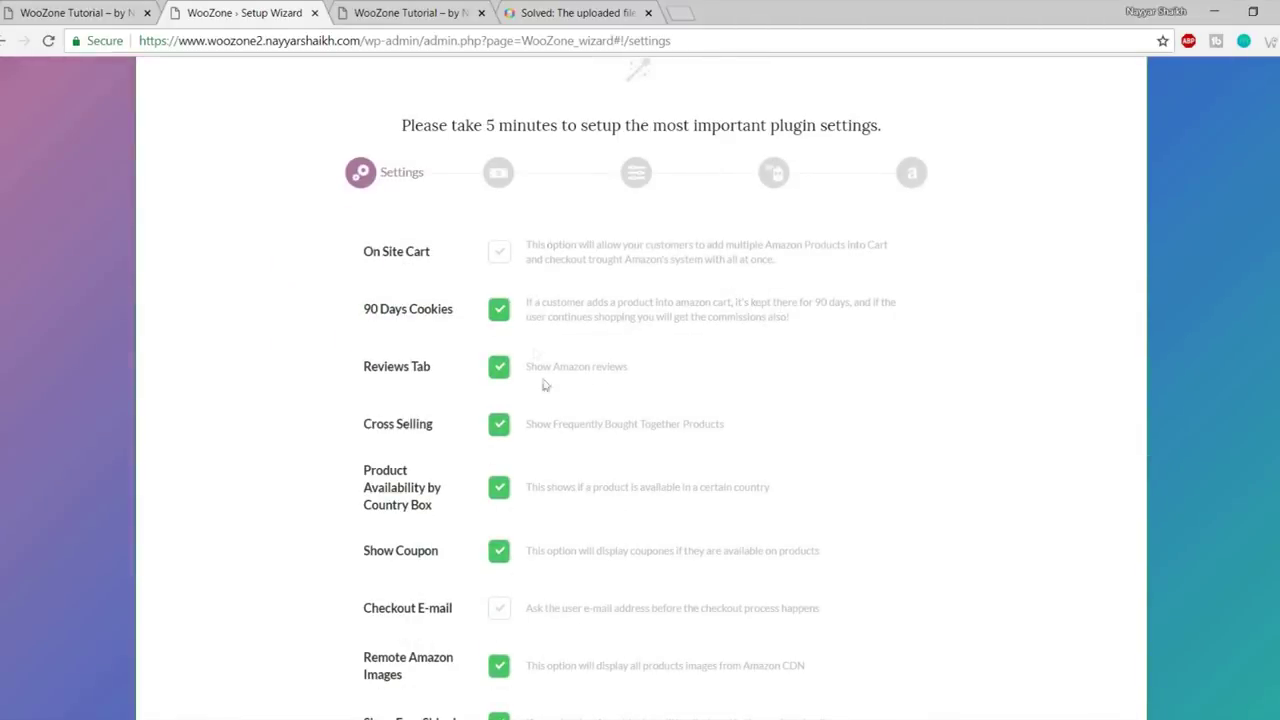
# Enable the On Site Cart option in the wizard's Settings step.
pyautogui.scroll(-3, 545, 385)
pyautogui.scroll(4, 555, 440)
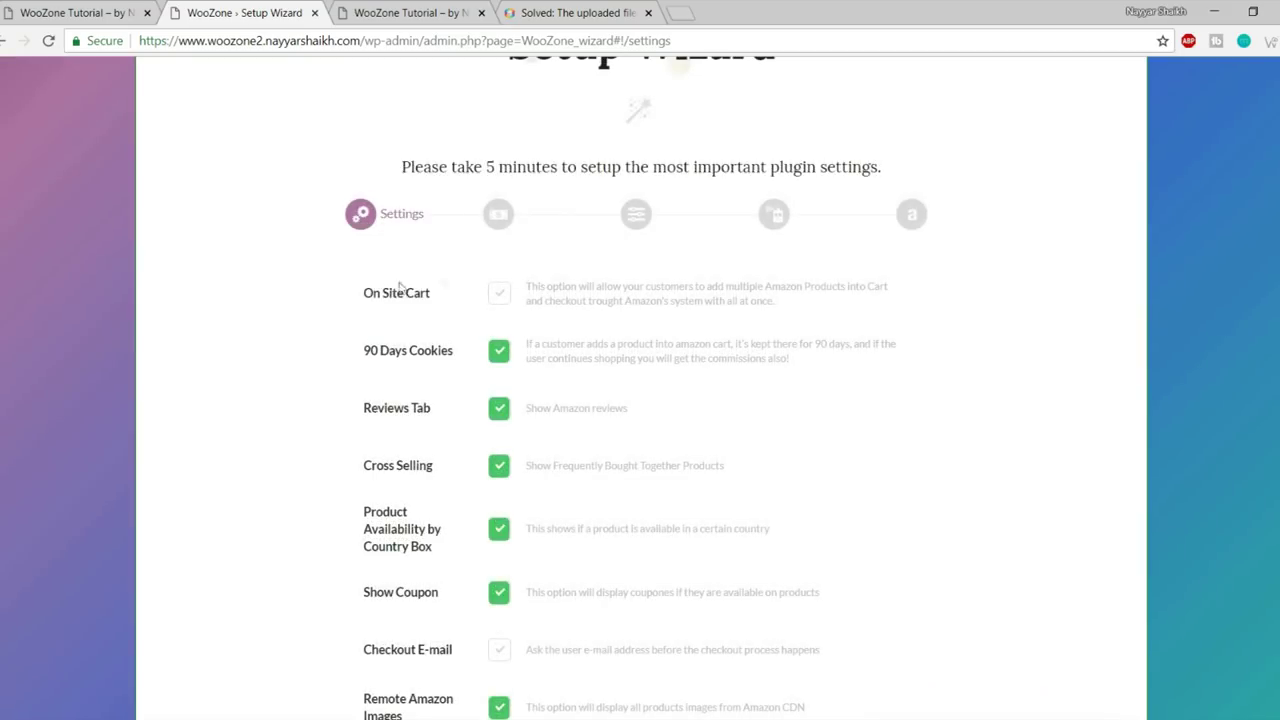
pyautogui.scroll(-3, 540, 345)
pyautogui.scroll(2, 538, 358)
pyautogui.scroll(1, 576, 384)
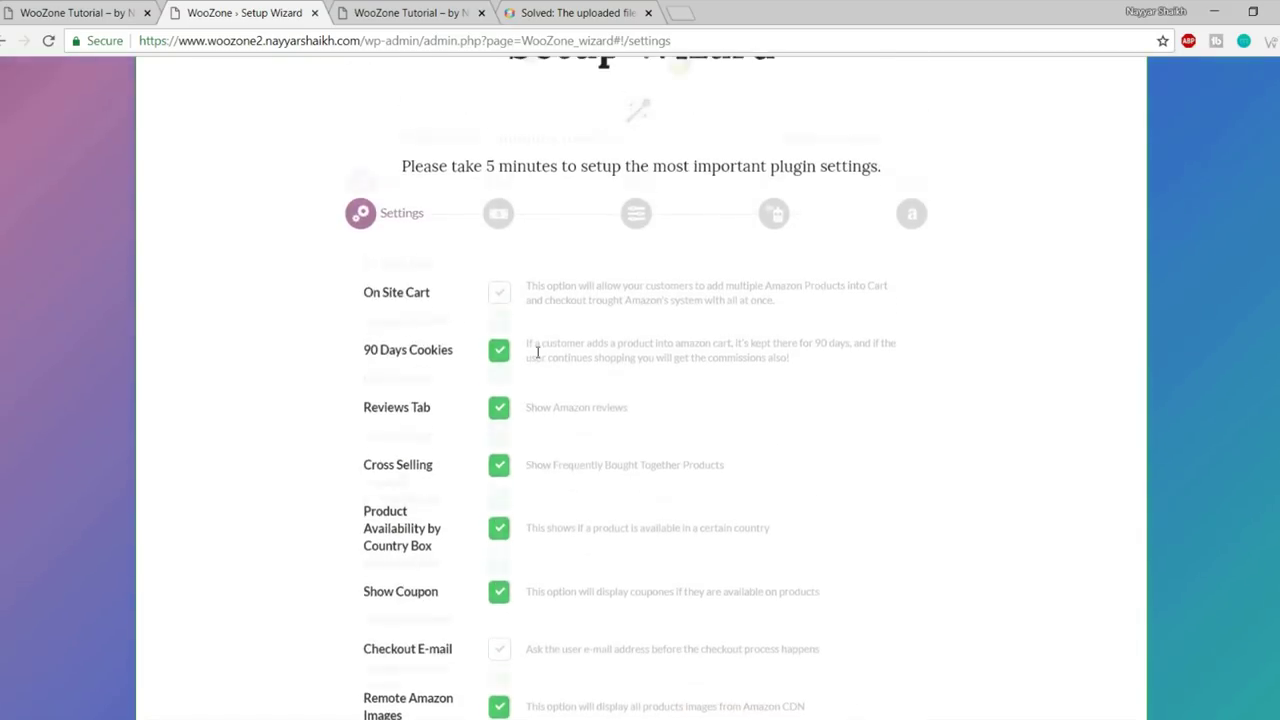
pyautogui.moveTo(428, 291); pyautogui.dragTo(443, 291)
pyautogui.click(443, 291)
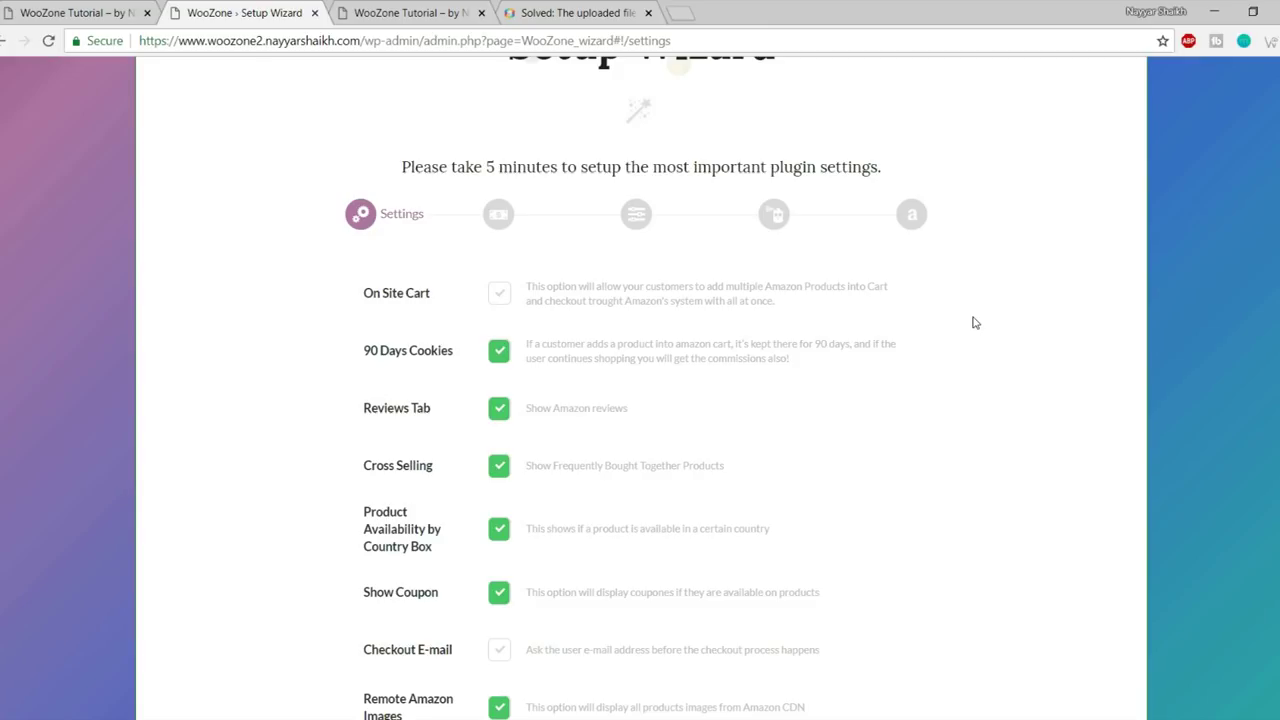
pyautogui.click(503, 299)
# Read the Show Amazon reviews and Cross Selling descriptions, then switch to the storefront tab.
pyautogui.scroll(-1, 891, 420)
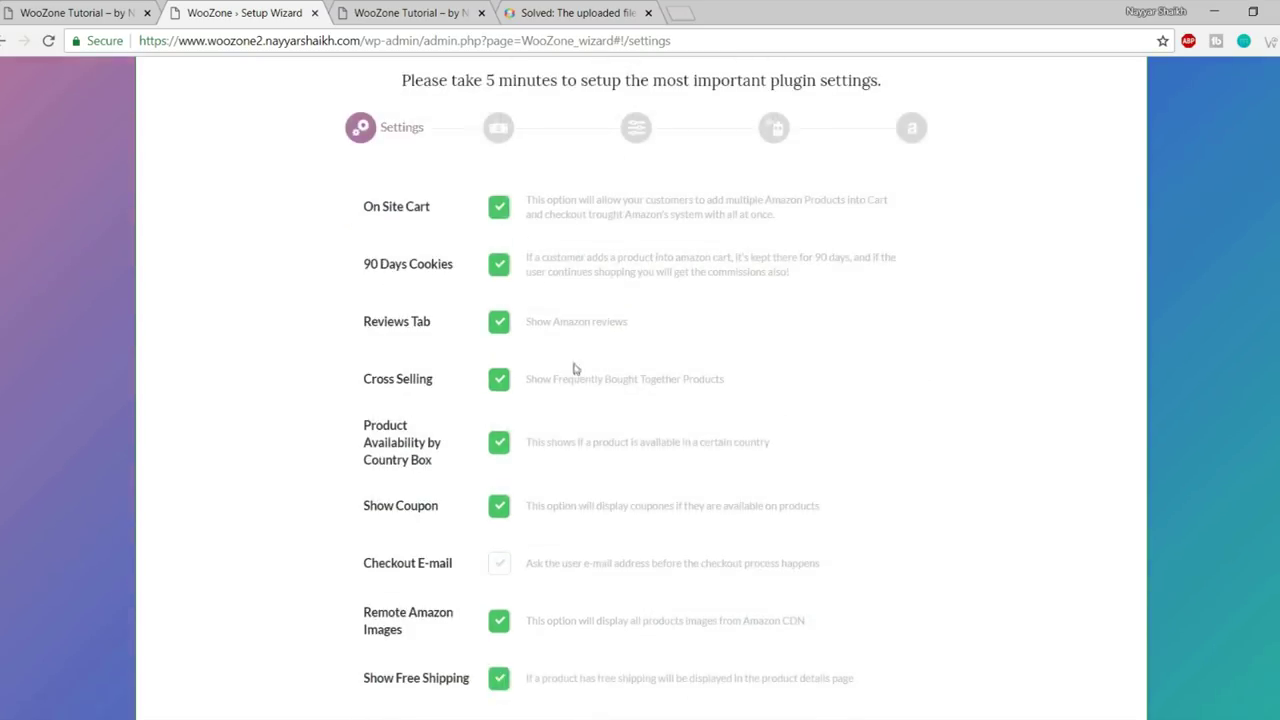
pyautogui.tripleClick(668, 323)
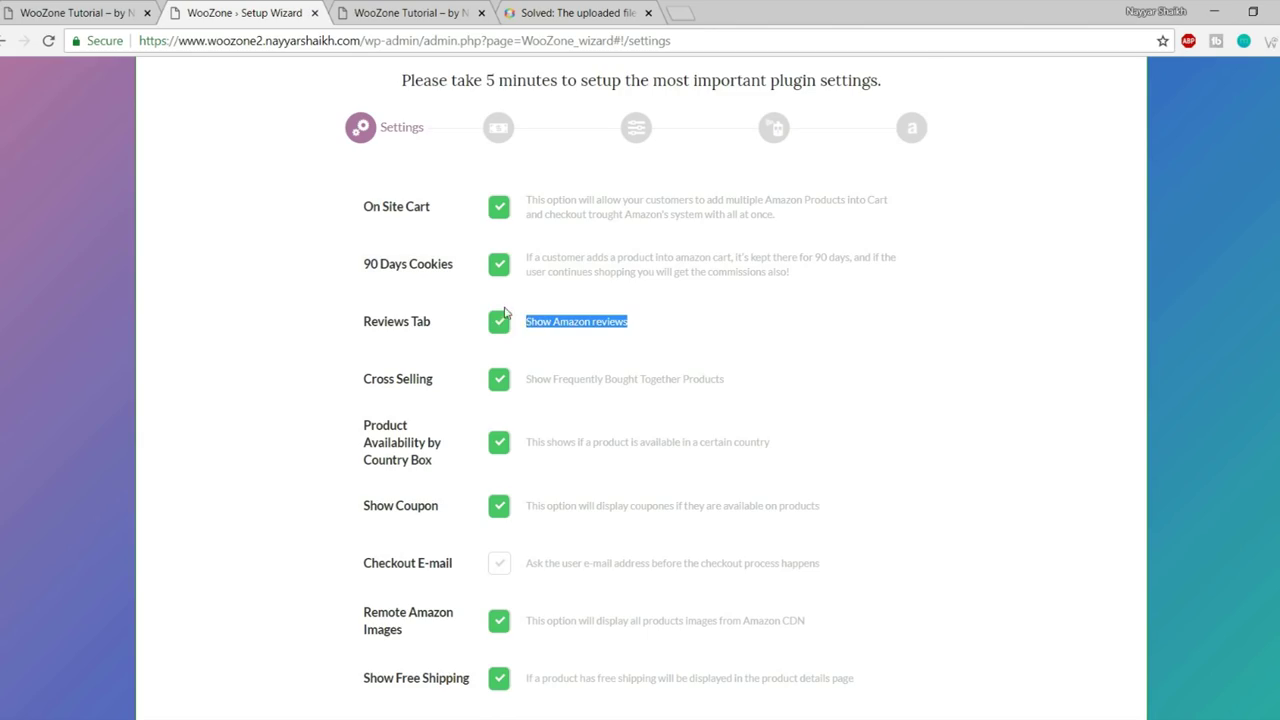
pyautogui.scroll(-1, 731, 331)
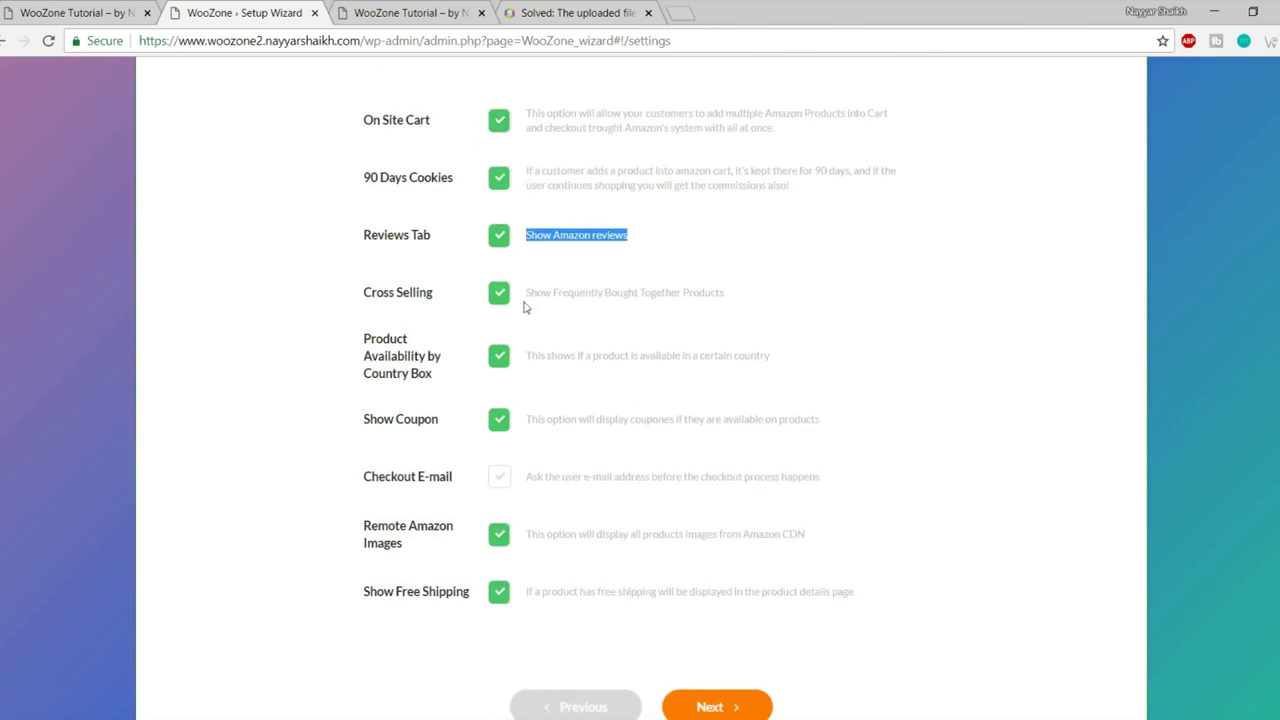
pyautogui.moveTo(529, 296); pyautogui.dragTo(730, 295)
pyautogui.click(772, 302)
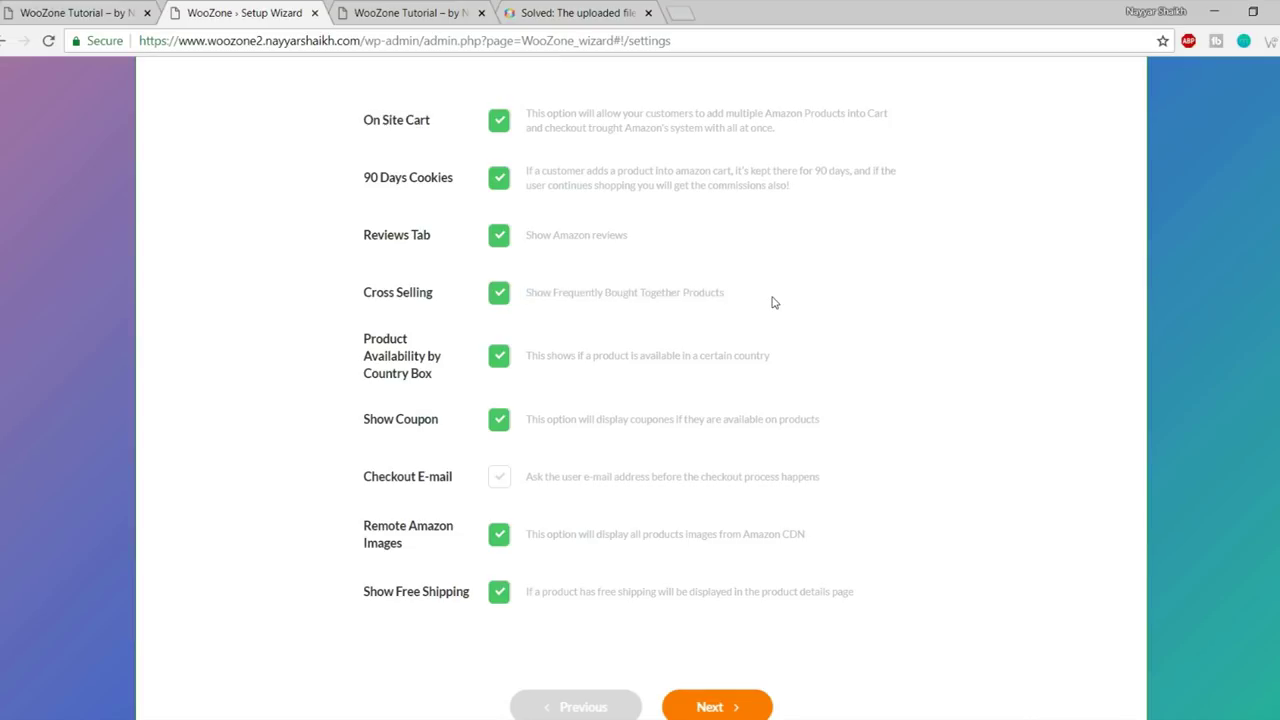
pyautogui.hotkey('ctrl', 'pageup')
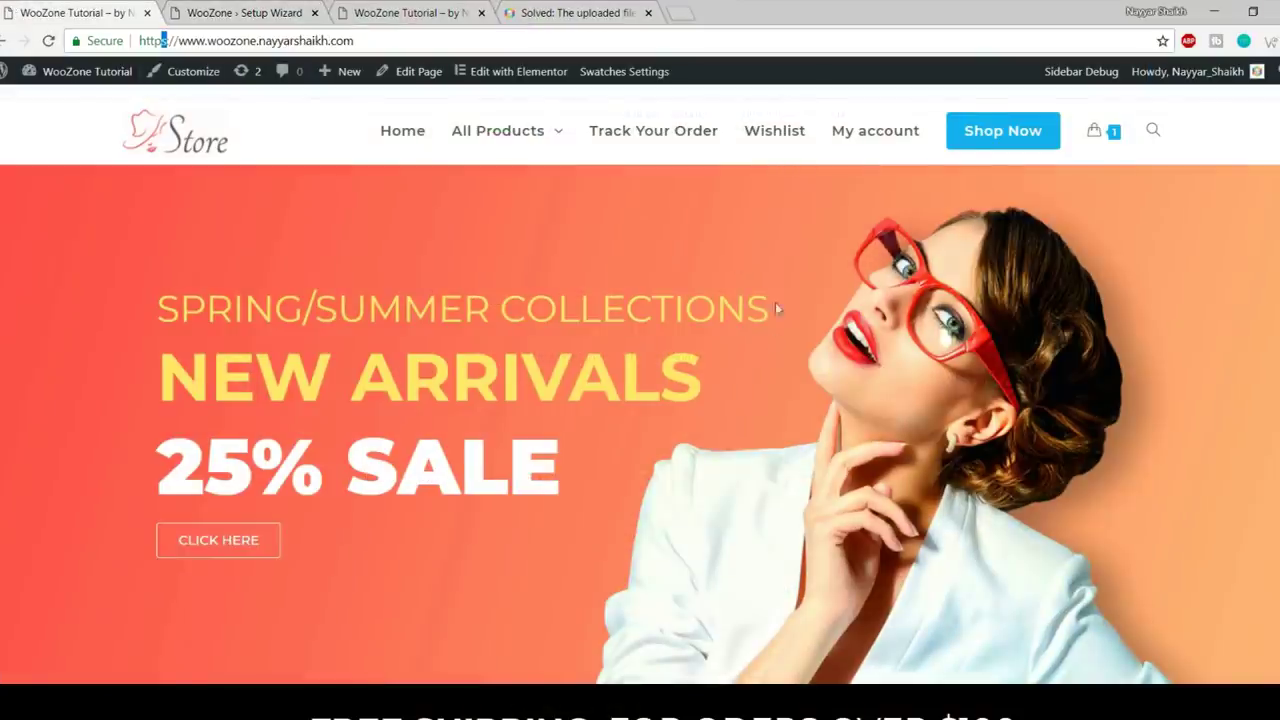
pyautogui.scroll(-3, 778, 369)
# Open the tan Fostelo handbag product page and view its Amazon customer reviews.
pyautogui.scroll(-15, 778, 369)
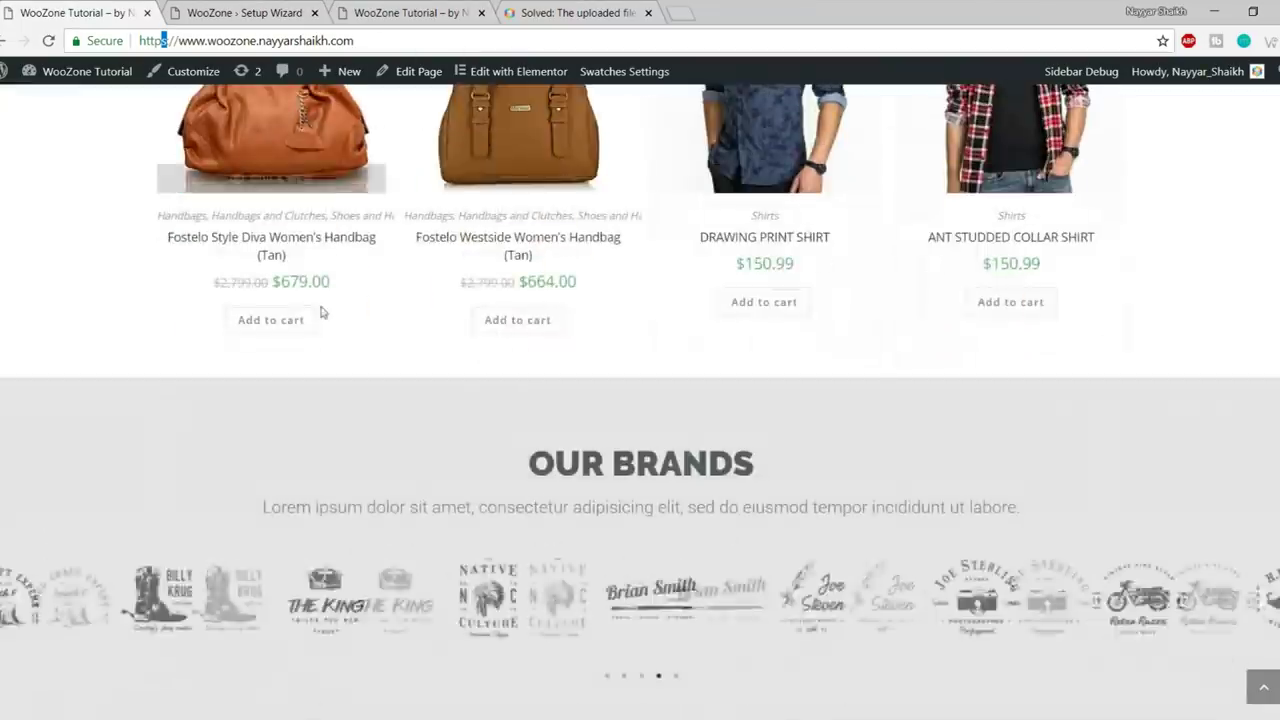
pyautogui.scroll(3, 300, 347)
pyautogui.click(300, 347)
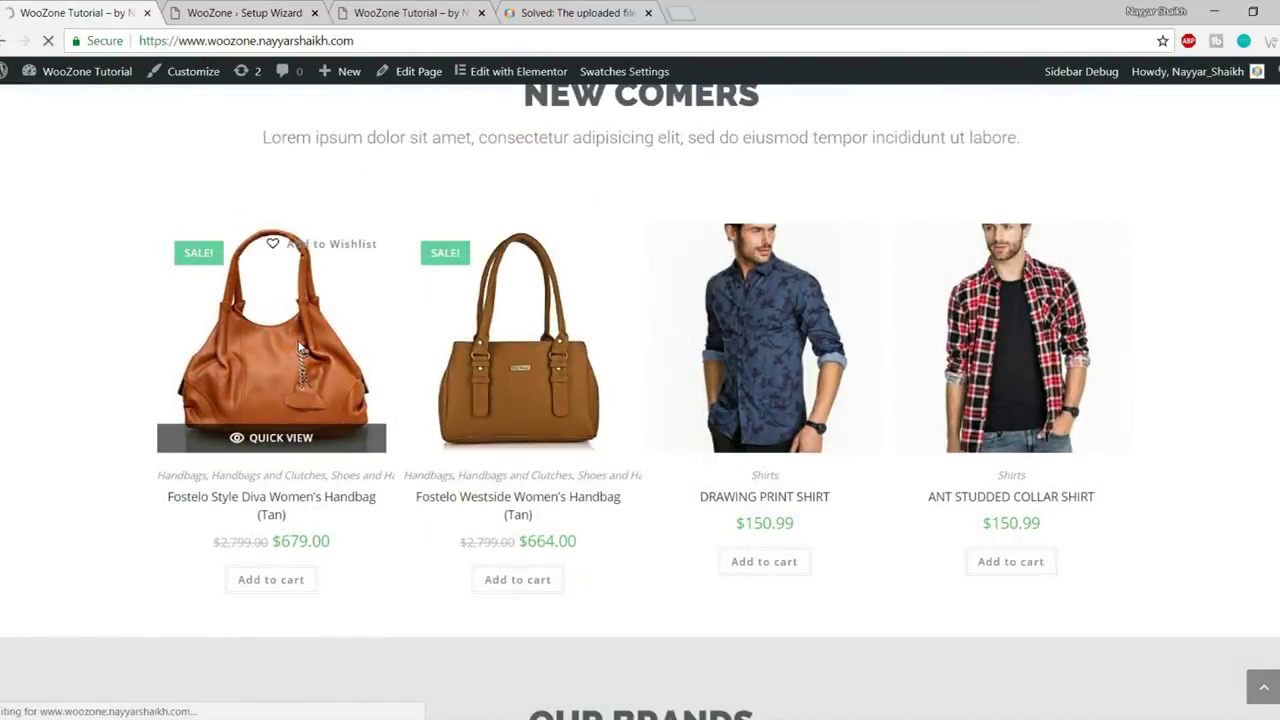
pyautogui.scroll(-5, 987, 425)
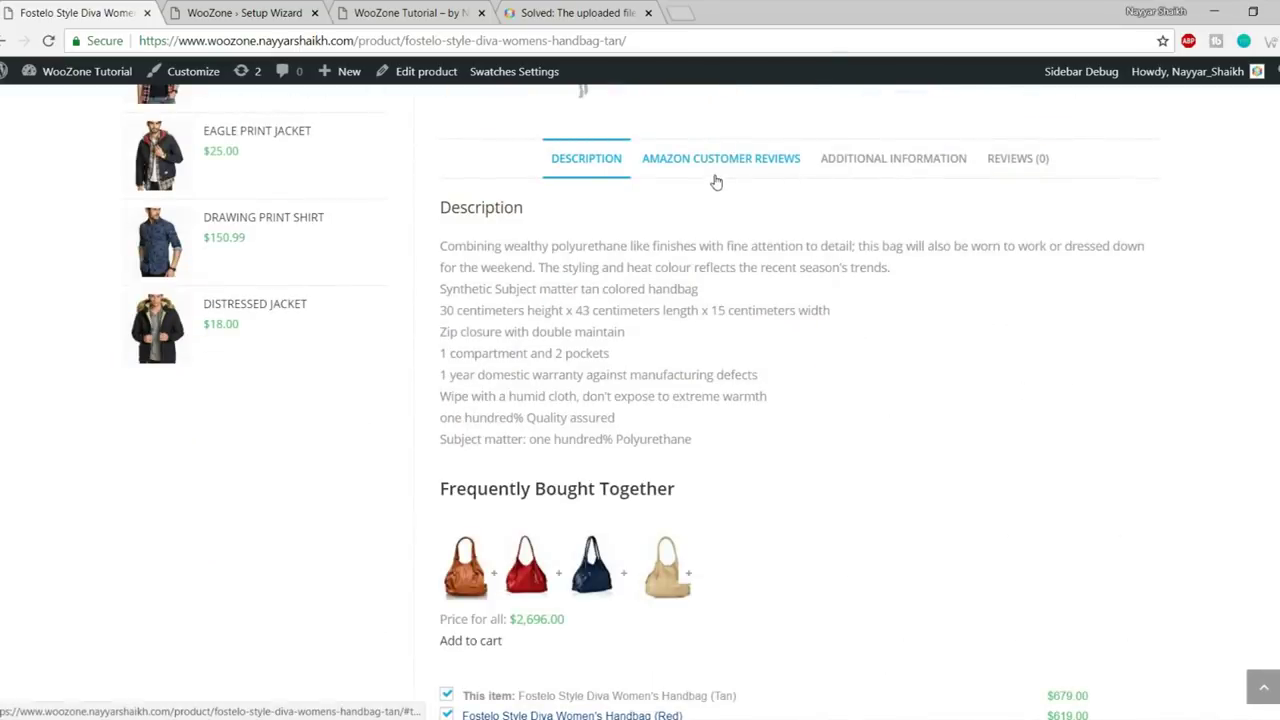
pyautogui.click(716, 172)
pyautogui.scroll(-2, 725, 460)
pyautogui.scroll(2, 700, 360)
pyautogui.scroll(2, 785, 398)
pyautogui.scroll(-1, 785, 398)
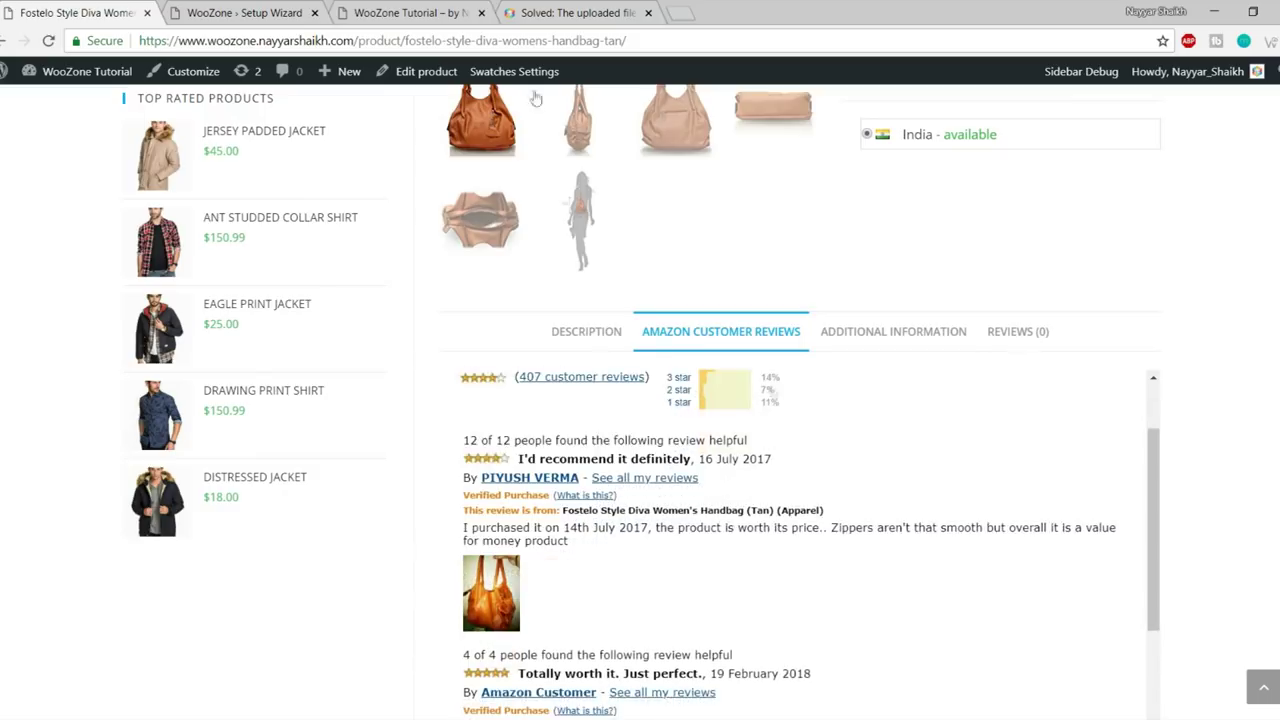
# In the wizard, toggle the Reviews Tab option off and back on.
pyautogui.click(432, 6)
pyautogui.click(265, 7)
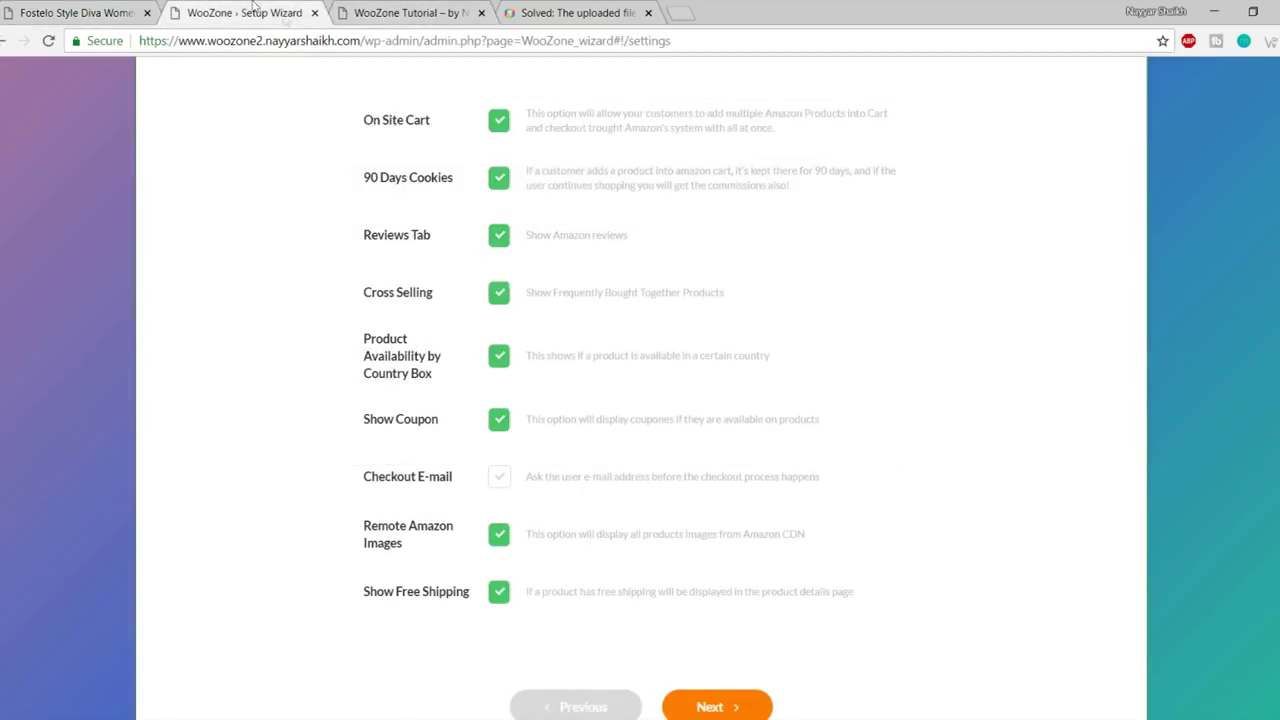
pyautogui.click(502, 240)
pyautogui.click(504, 242)
# Check the handbag's Description section, then toggle Cross Selling off and back on.
pyautogui.click(103, 9)
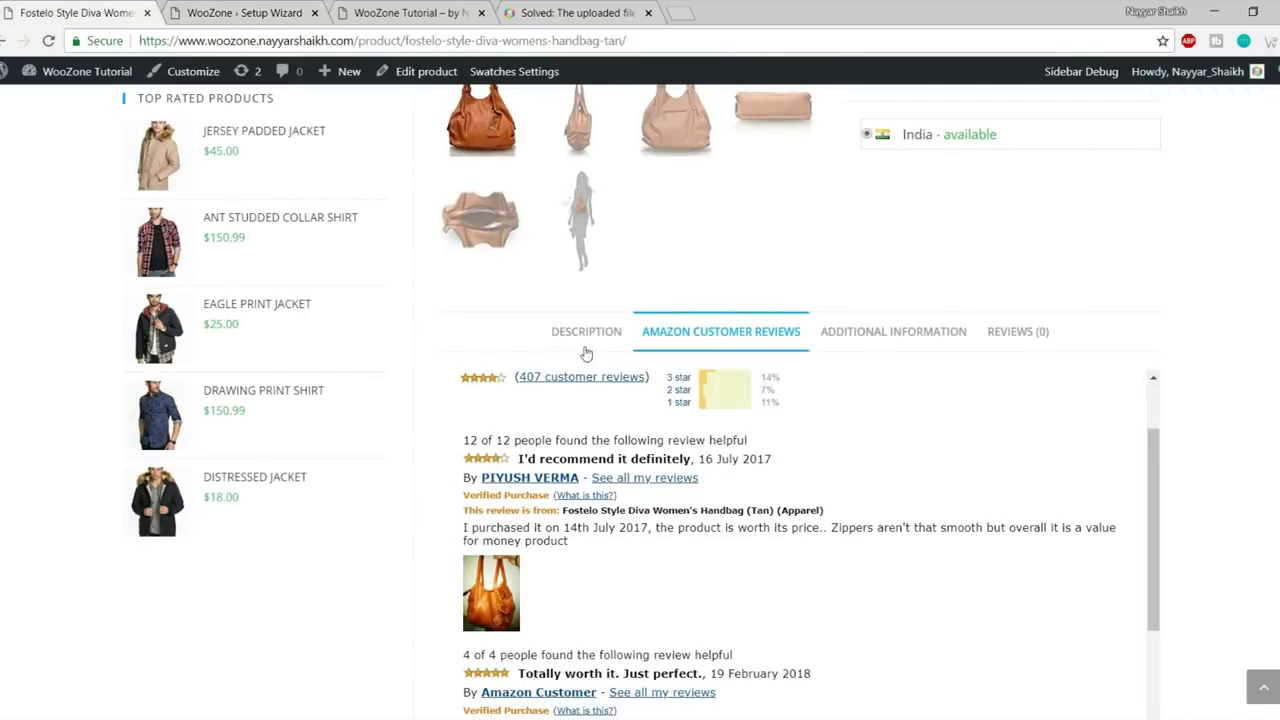
pyautogui.click(587, 340)
pyautogui.scroll(-3, 670, 350)
pyautogui.moveTo(437, 323); pyautogui.dragTo(783, 322)
pyautogui.click(732, 330)
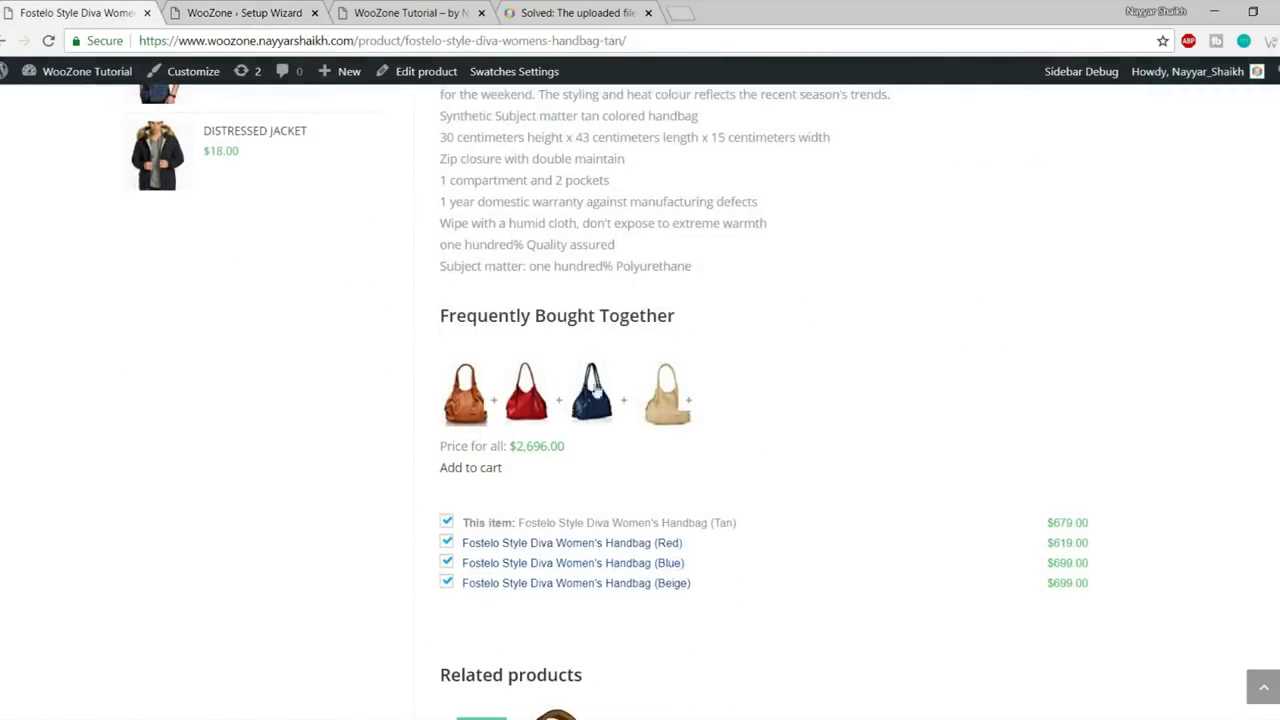
pyautogui.click(268, 9)
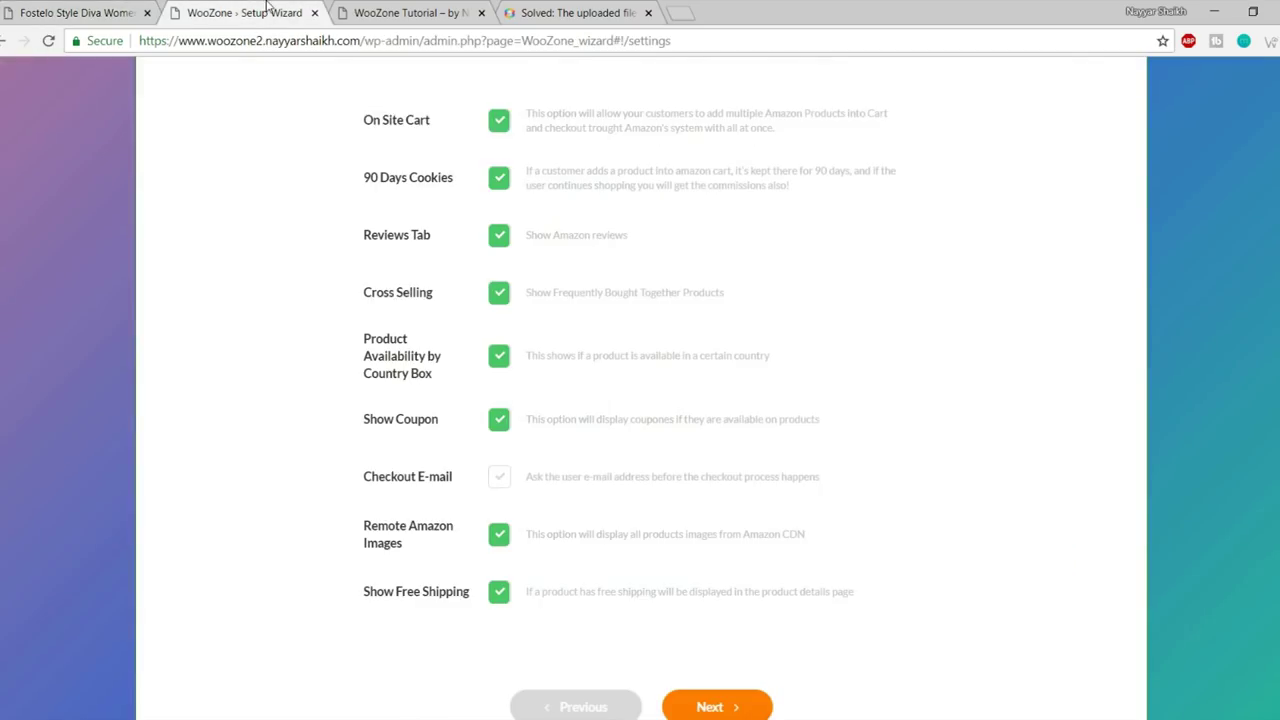
pyautogui.click(500, 295)
pyautogui.click(501, 295)
# Turn off Product Availability by Country Box, recheck the product page, then re-enable it.
pyautogui.moveTo(366, 345); pyautogui.dragTo(451, 391)
pyautogui.click(479, 383)
pyautogui.click(500, 364)
pyautogui.click(80, 12)
pyautogui.scroll(10, 1093, 302)
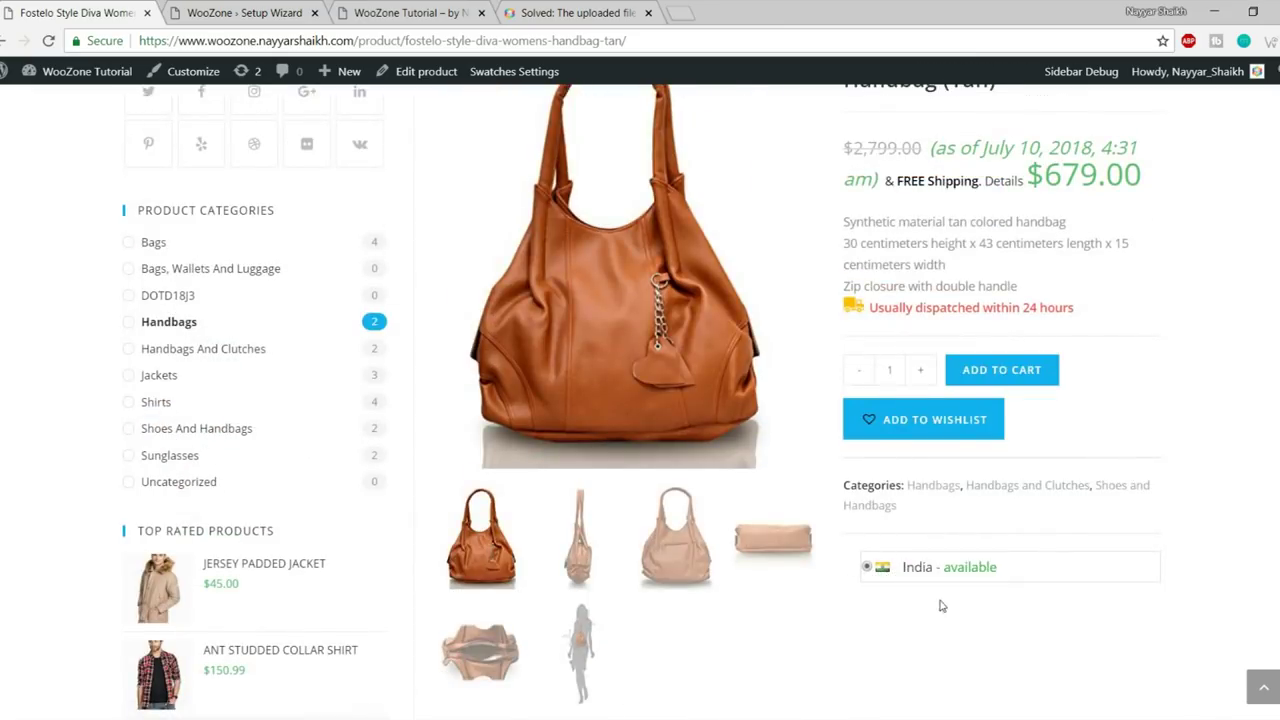
pyautogui.click(303, 8)
pyautogui.click(499, 357)
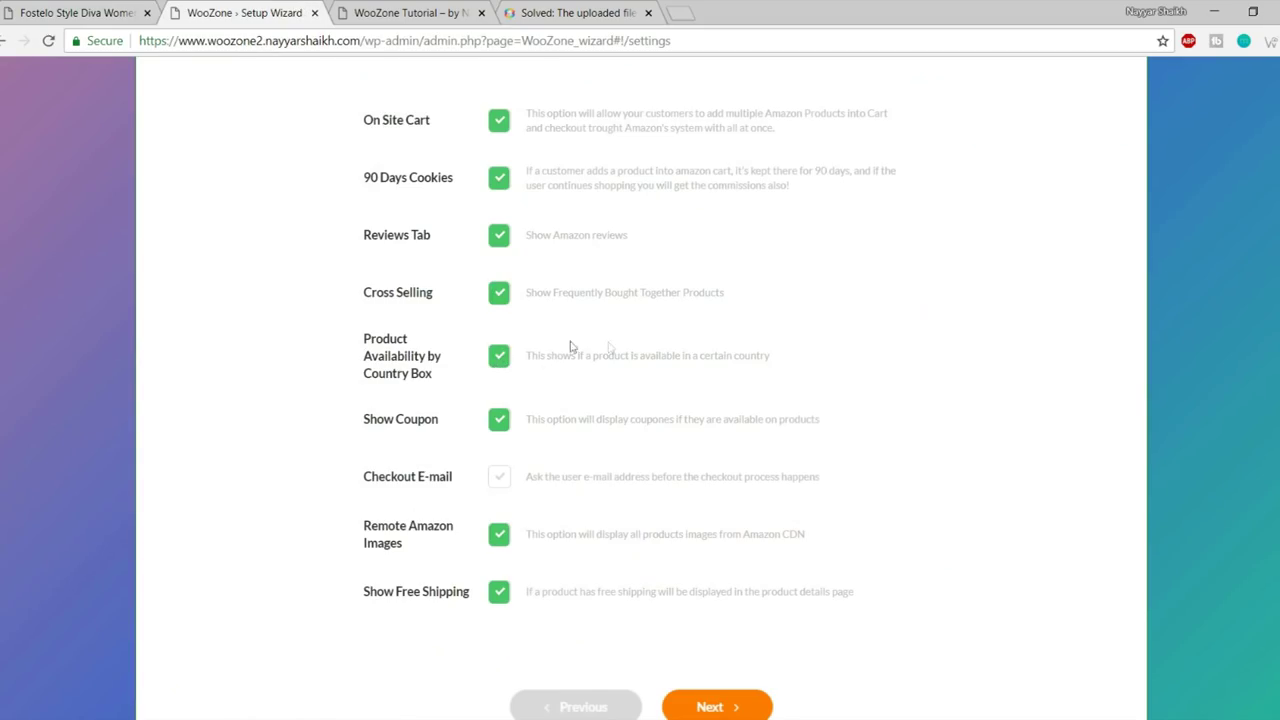
# Review the Checkout E-mail, Remote Amazon Images and Show Free Shipping options, then proceed to Prices Setup.
pyautogui.scroll(-1, 1000, 370)
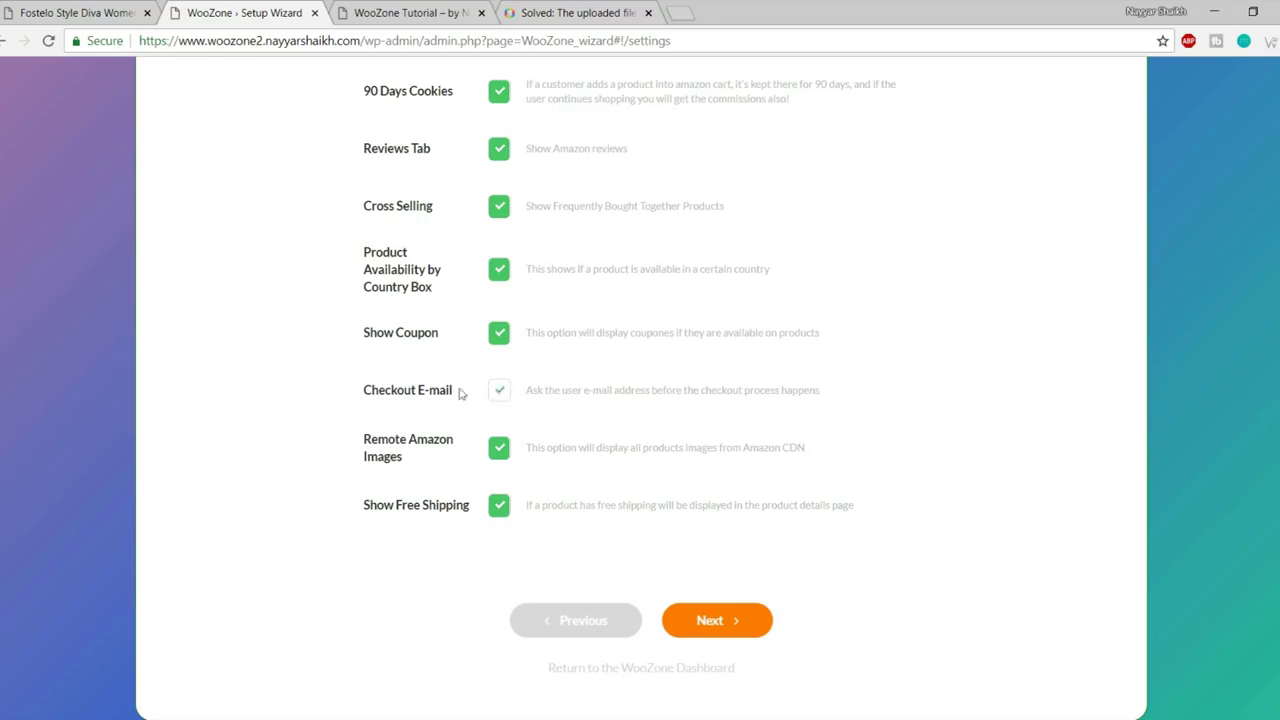
pyautogui.moveTo(355, 391); pyautogui.dragTo(483, 390)
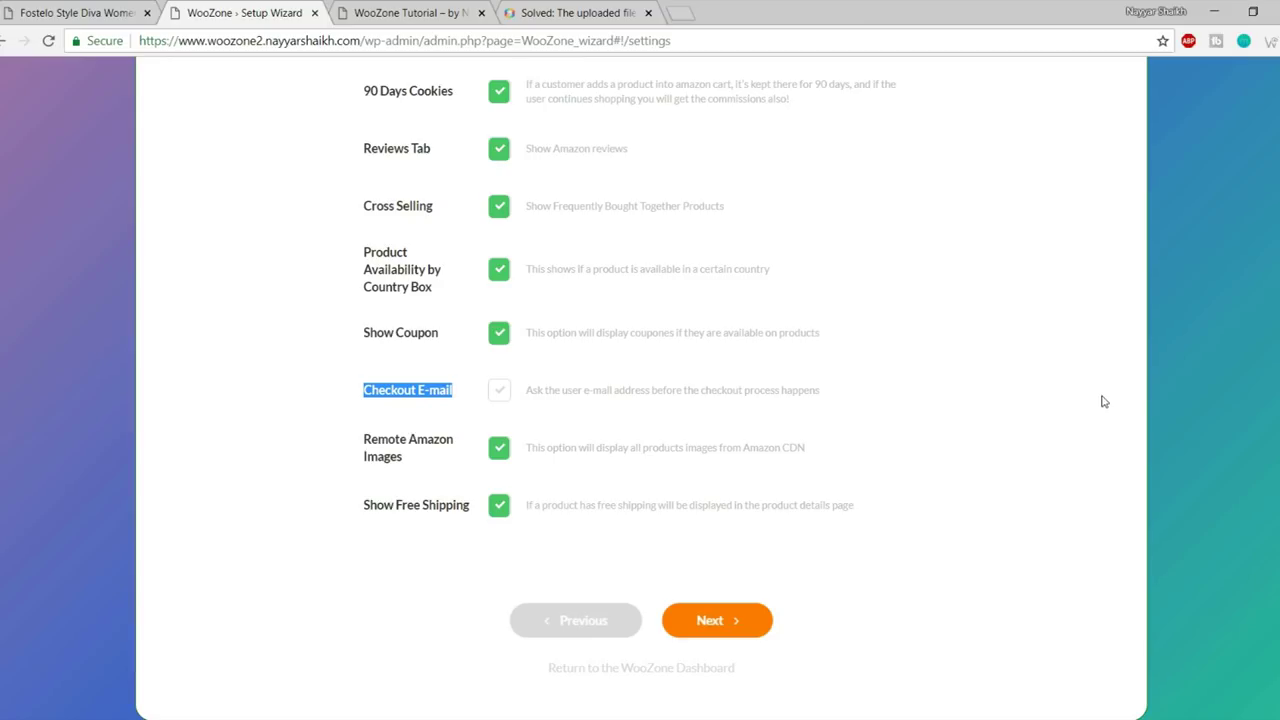
pyautogui.click(381, 437)
pyautogui.moveTo(362, 440); pyautogui.dragTo(441, 463)
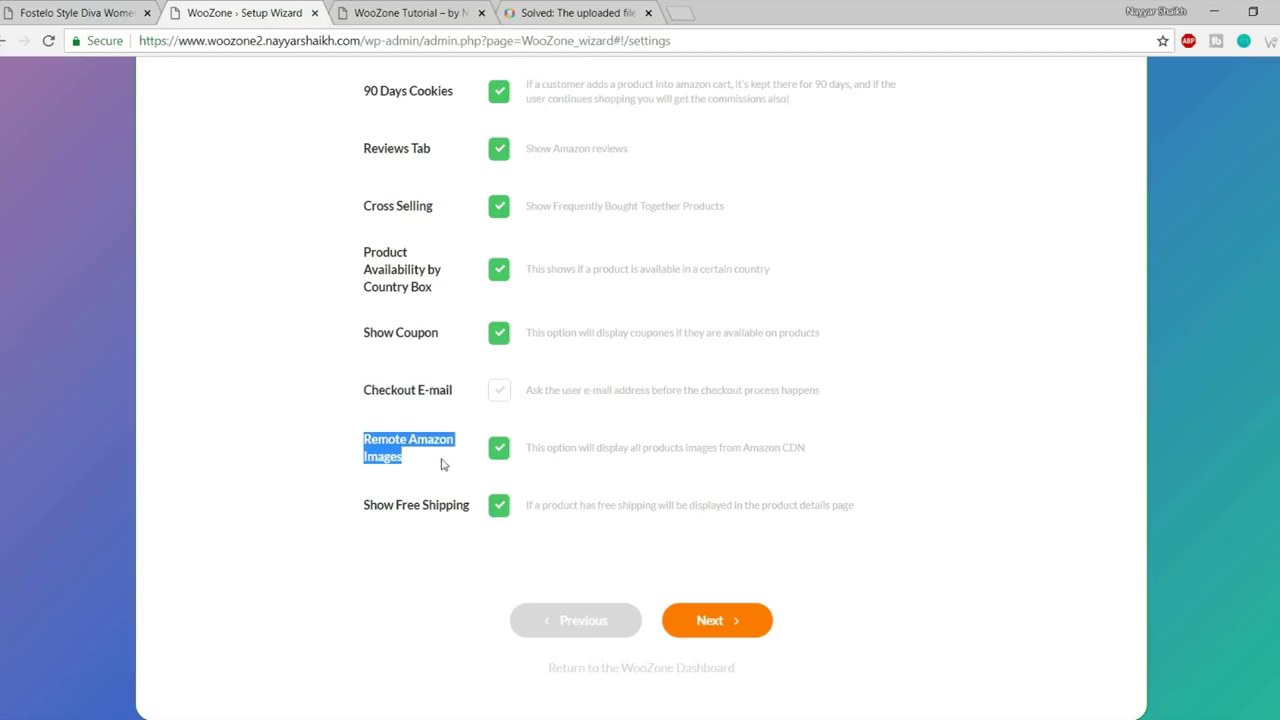
pyautogui.click(443, 463)
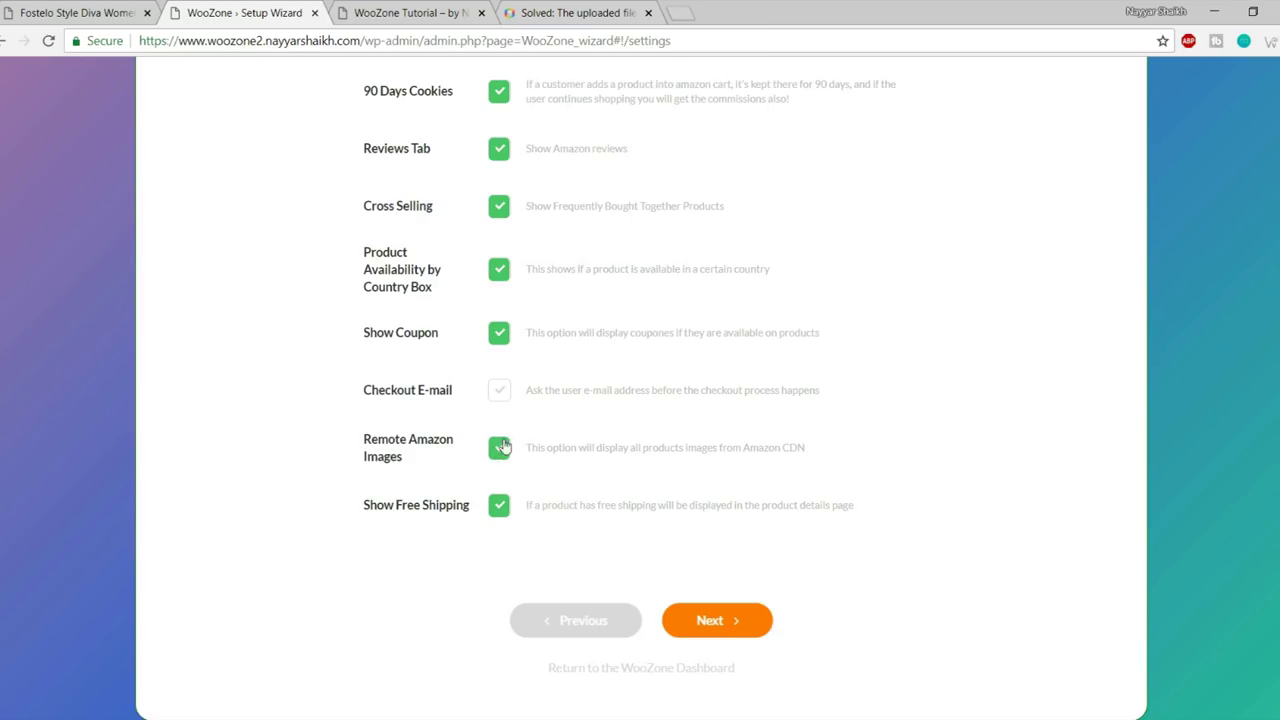
pyautogui.moveTo(362, 497); pyautogui.dragTo(432, 507)
pyautogui.click(438, 508)
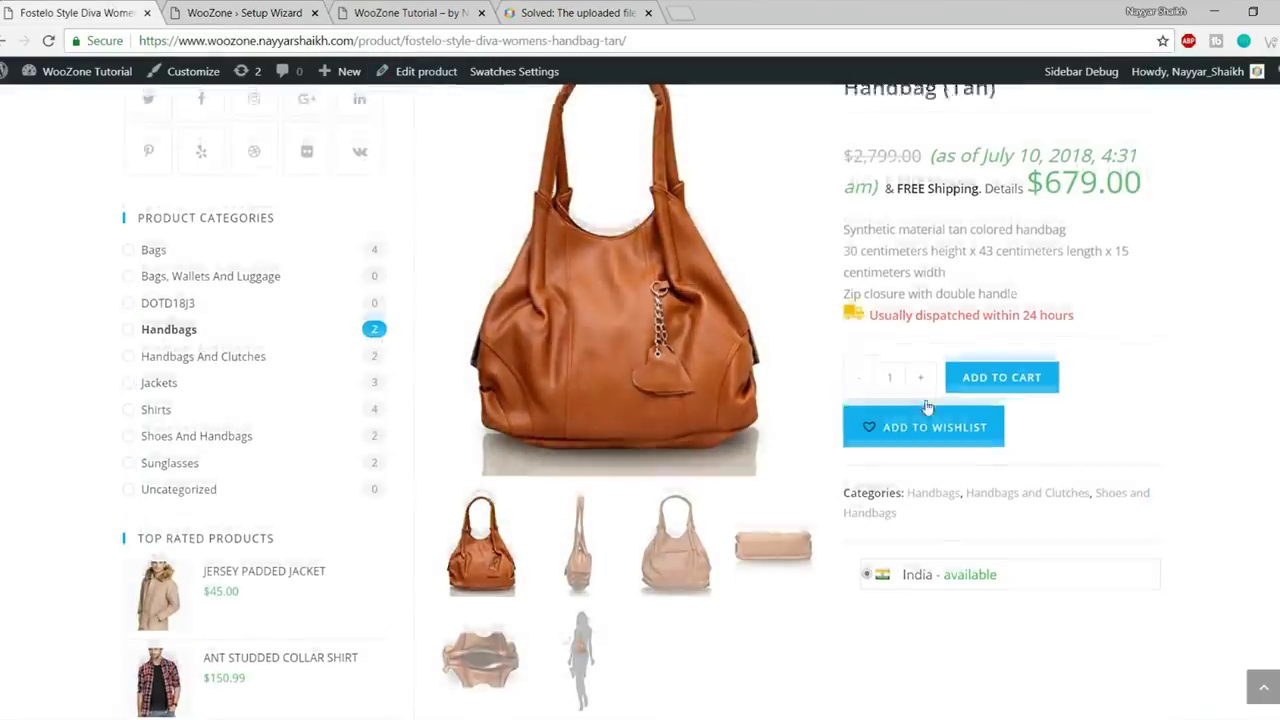
pyautogui.scroll(3, 928, 407)
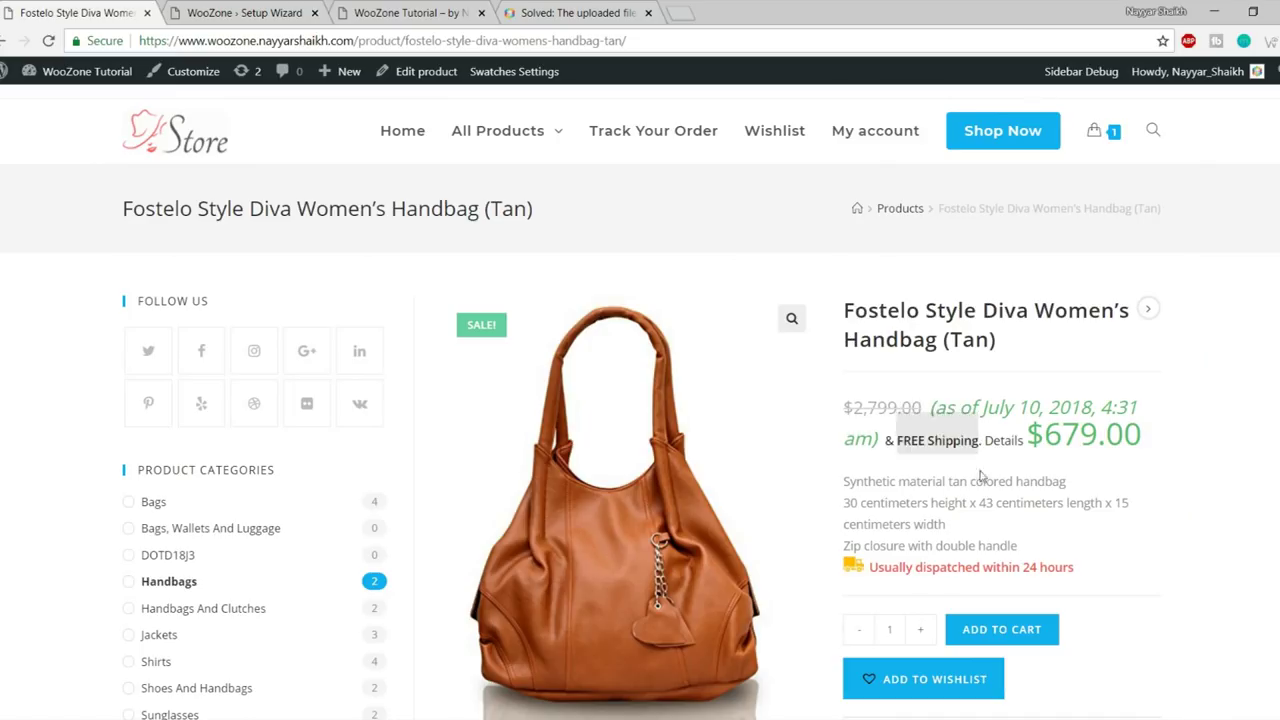
pyautogui.click(250, 12)
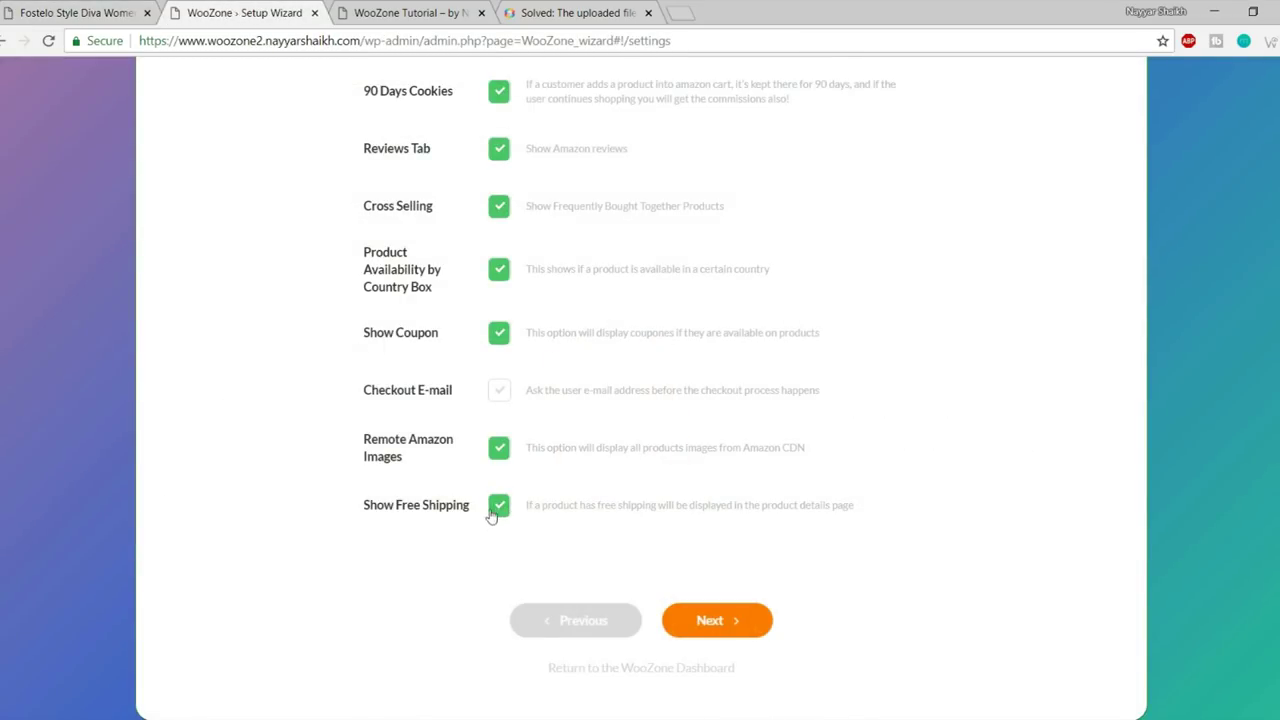
pyautogui.click(729, 620)
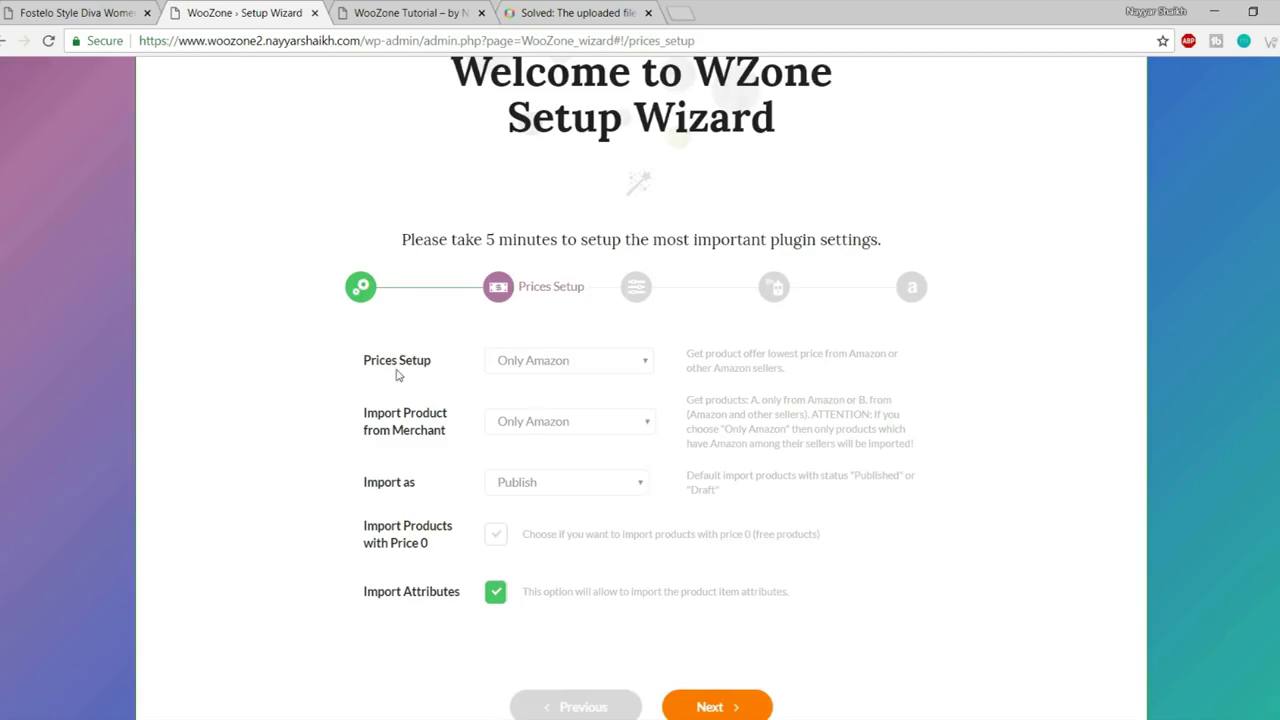
# Keep Only Amazon pricing and import products from Amazon and other sellers.
pyautogui.click(594, 370)
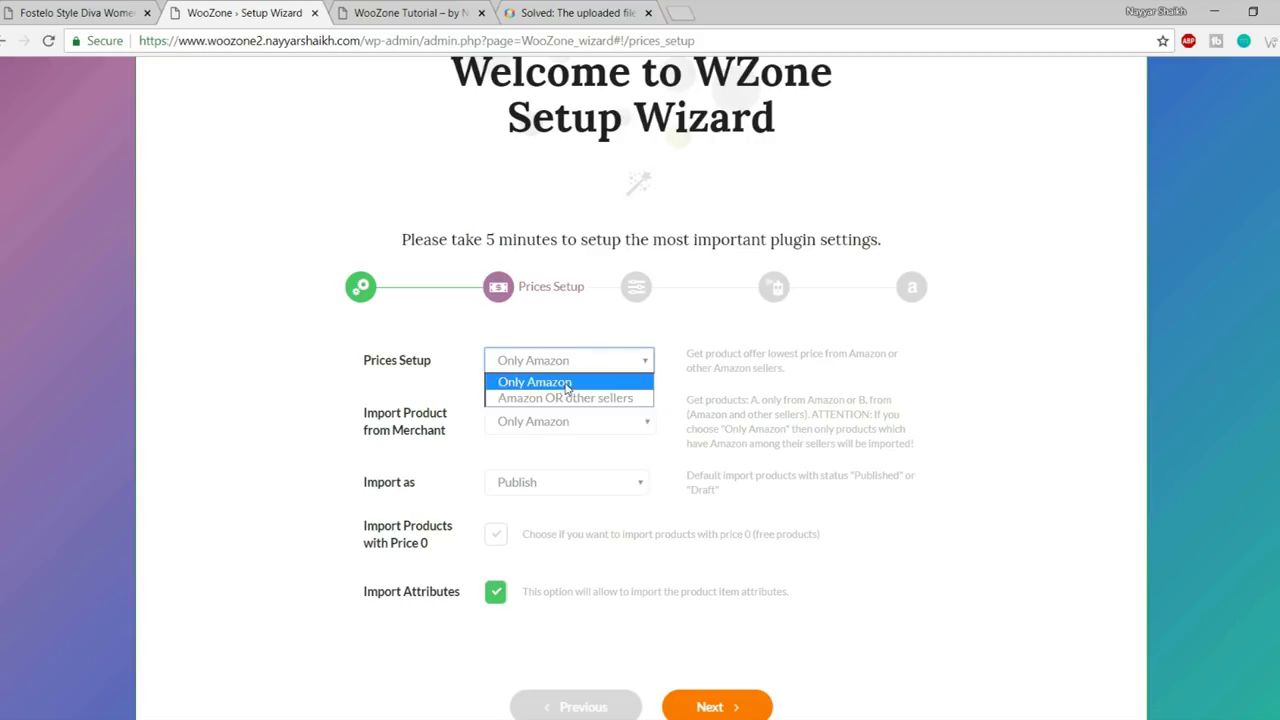
pyautogui.click(565, 385)
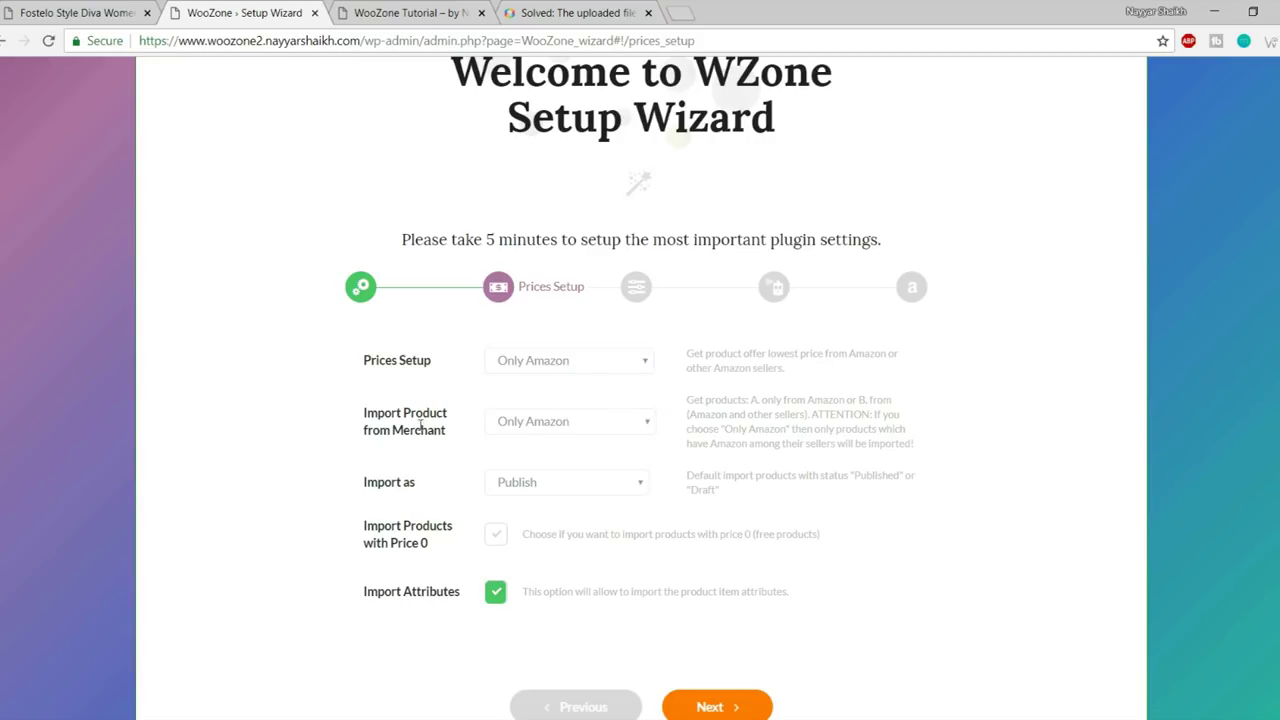
pyautogui.click(552, 436)
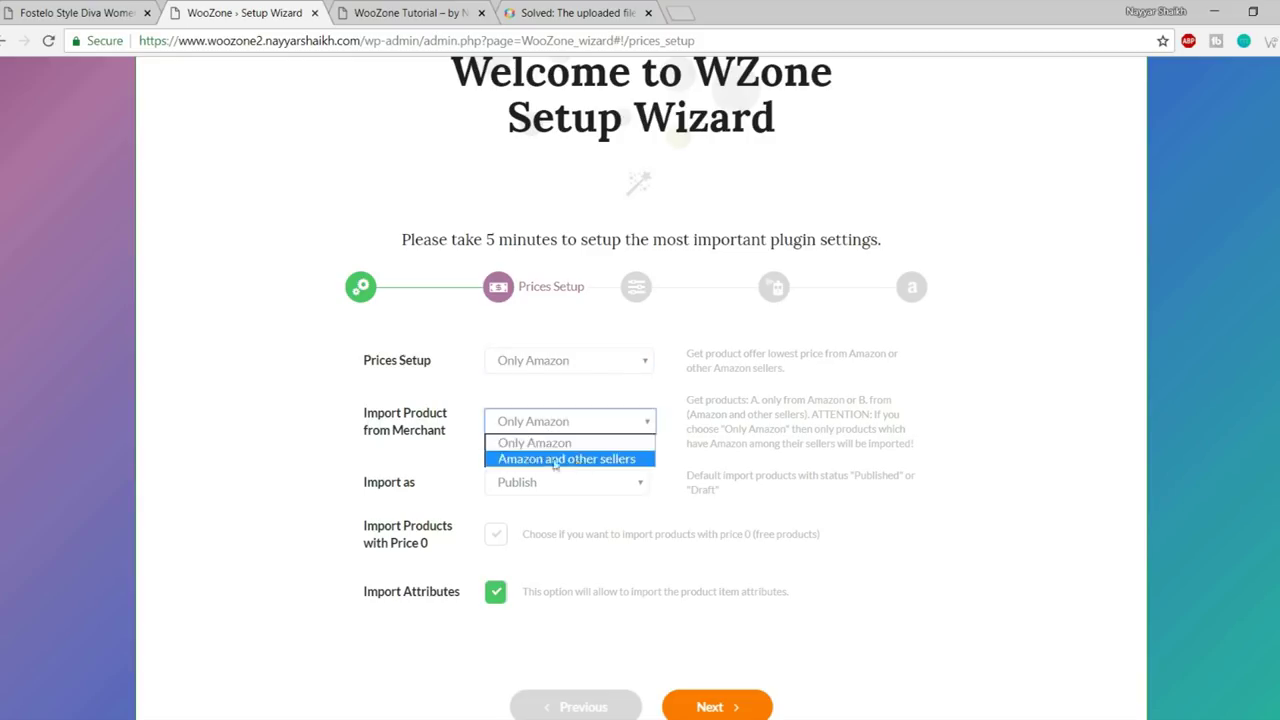
pyautogui.click(570, 460)
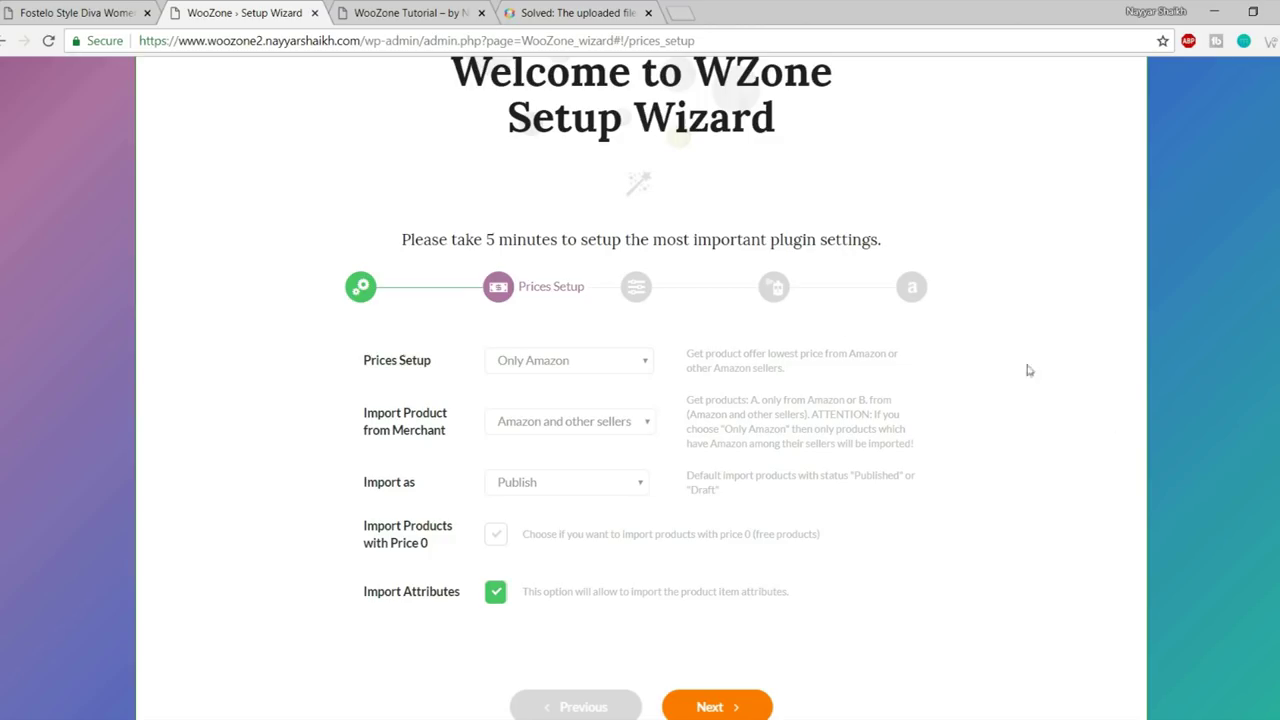
pyautogui.click(597, 421)
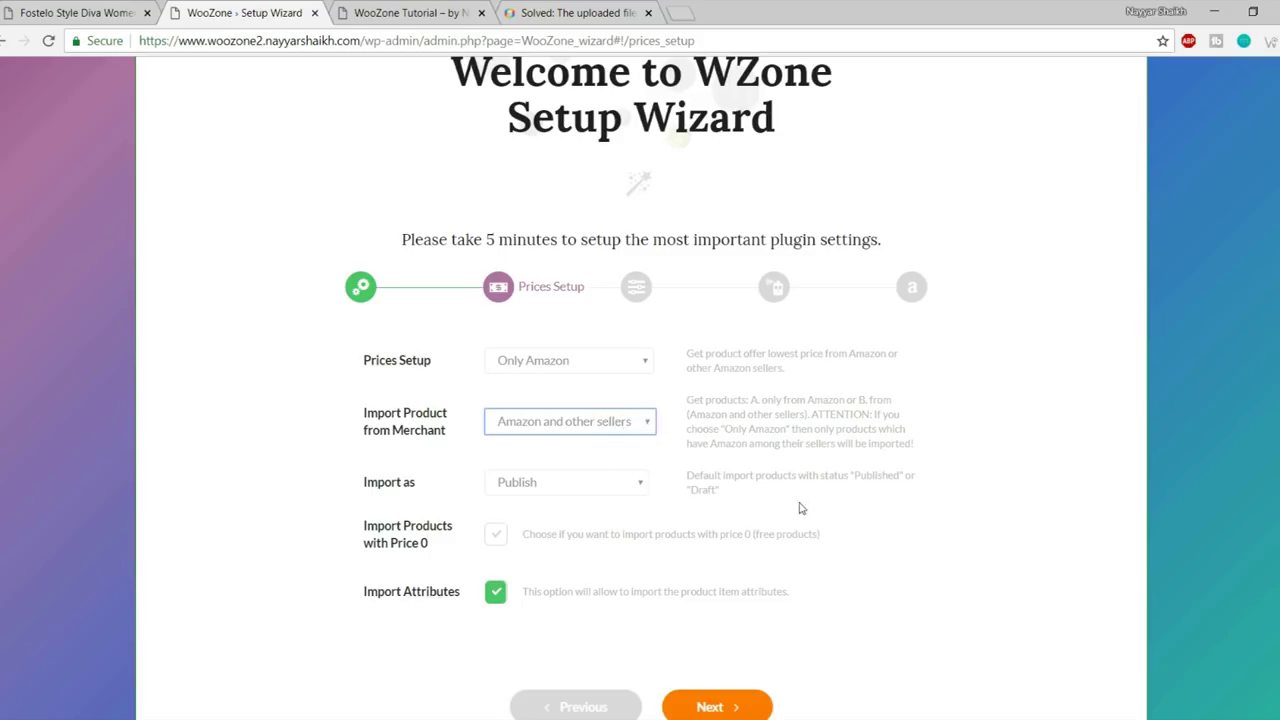
# Leave imported products on Publish status and move on to Fine Tuning.
pyautogui.click(576, 489)
pyautogui.click(829, 515)
pyautogui.scroll(-1, 871, 543)
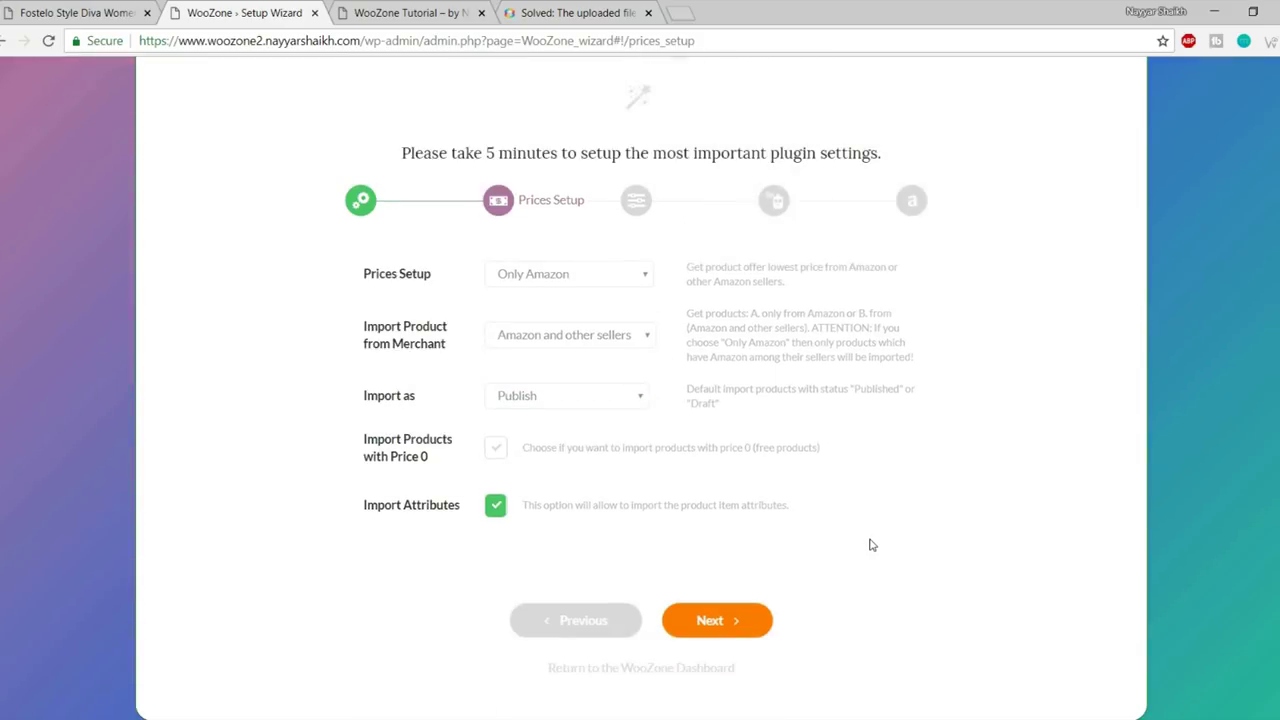
pyautogui.click(588, 396)
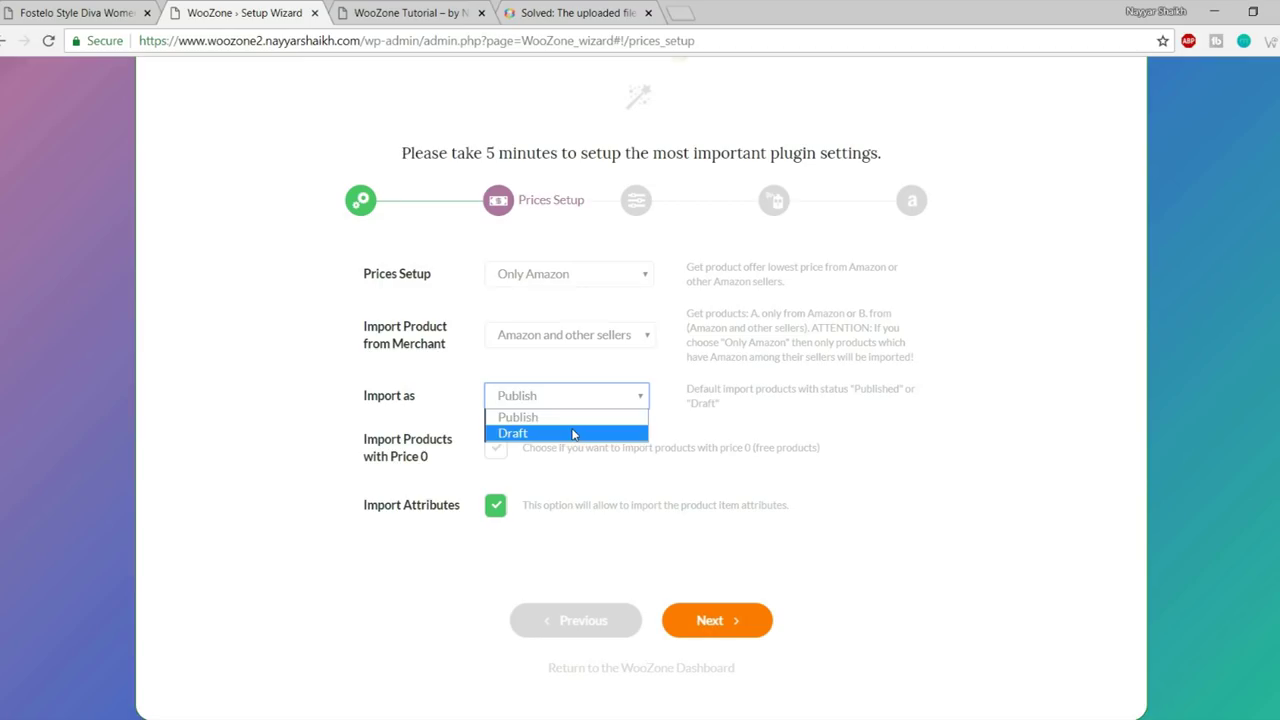
pyautogui.click(573, 433)
pyautogui.click(614, 400)
pyautogui.click(724, 420)
pyautogui.click(573, 398)
pyautogui.click(577, 417)
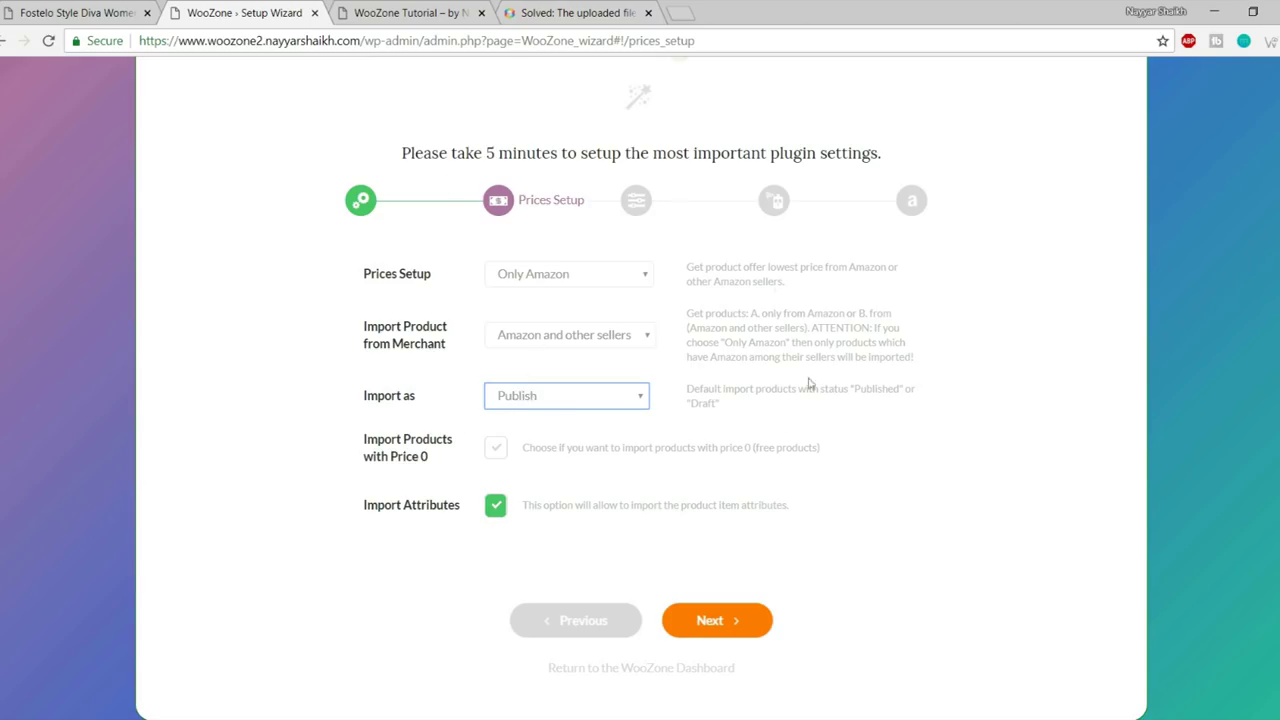
pyautogui.click(537, 396)
pyautogui.click(530, 420)
pyautogui.click(735, 622)
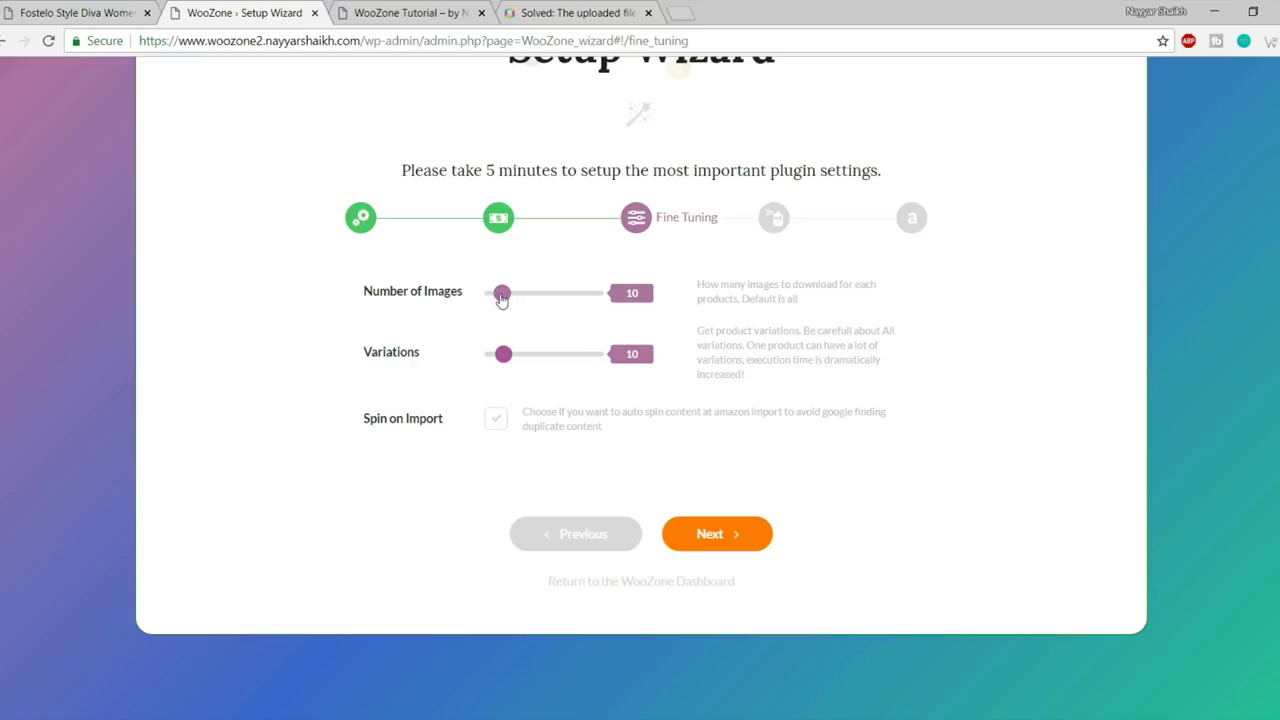
# Slide Number of Images and Variations both to all, then continue to Customization.
pyautogui.moveTo(501, 300); pyautogui.dragTo(604, 305)
pyautogui.moveTo(503, 357)
pyautogui.mouseDown()
pyautogui.moveTo(720, 357)
pyautogui.moveTo(457, 363)
pyautogui.moveTo(528, 358)
pyautogui.mouseUp()
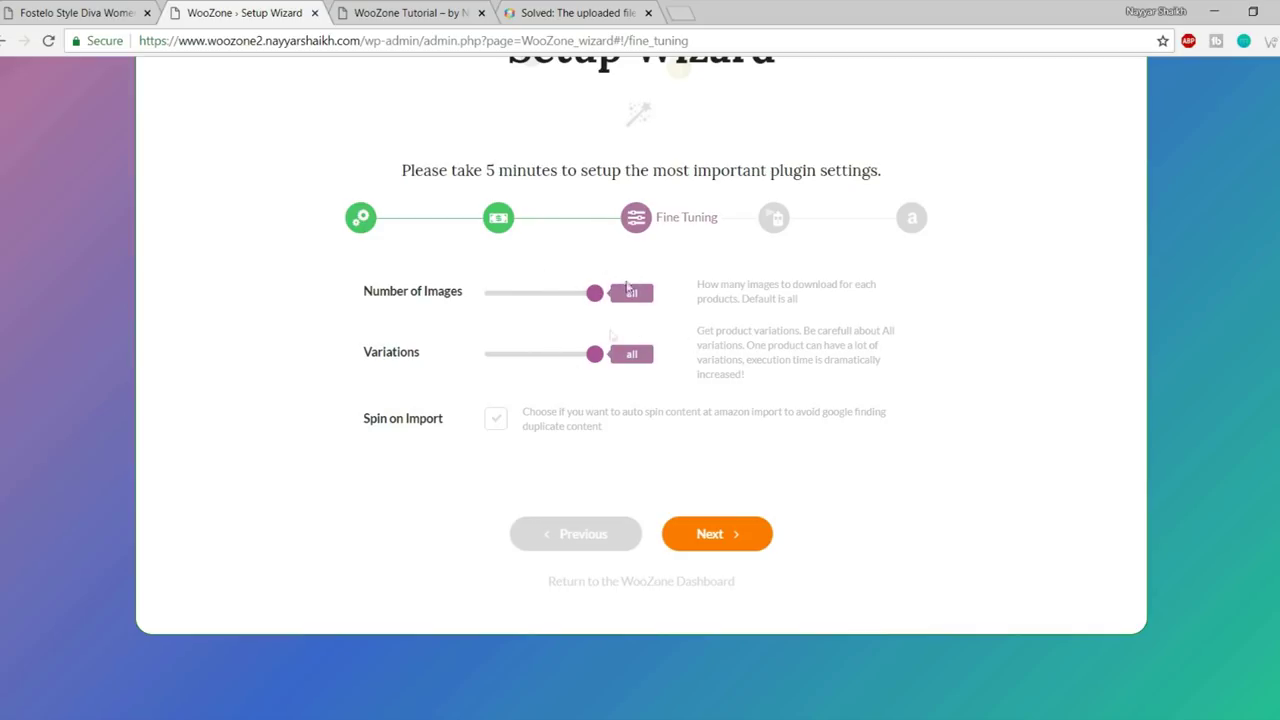
pyautogui.moveTo(594, 303); pyautogui.dragTo(665, 304)
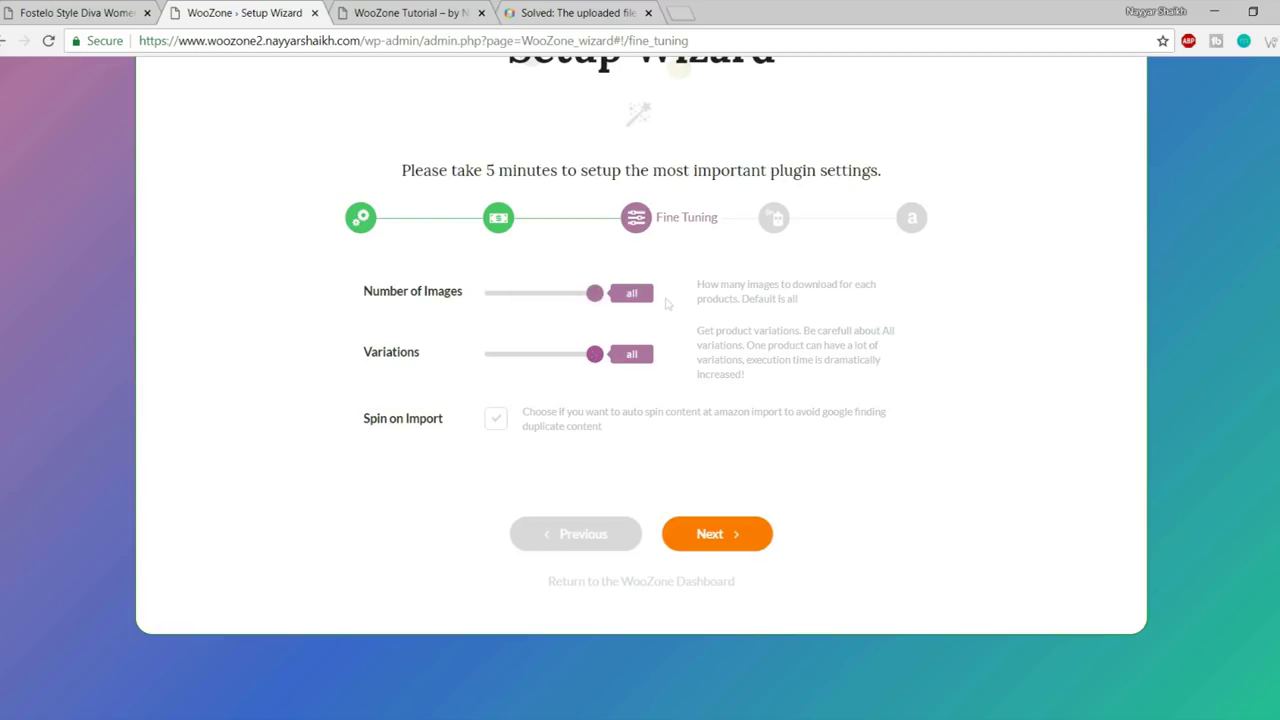
pyautogui.click(711, 537)
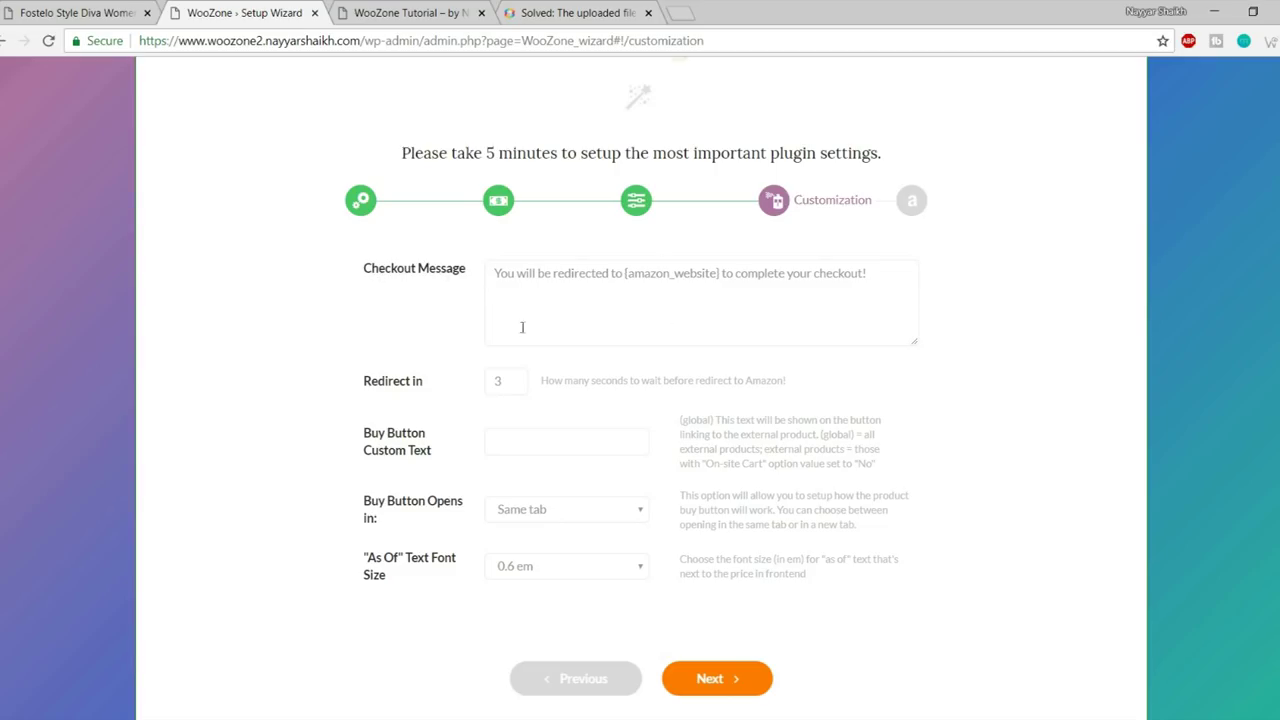
# Review the Checkout Message and 3-second redirect, keeping defaults, and continue to Amazon Keys.
pyautogui.moveTo(500, 276); pyautogui.dragTo(894, 280)
pyautogui.click(897, 284)
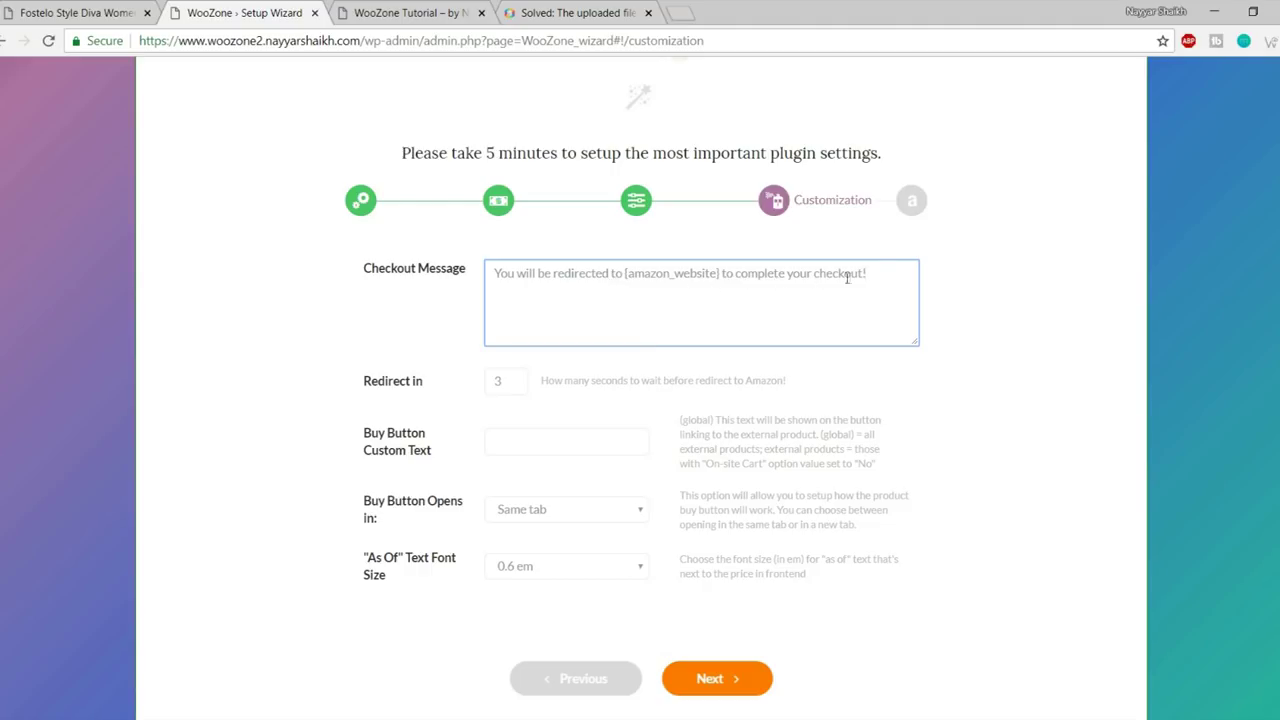
pyautogui.moveTo(880, 275); pyautogui.dragTo(490, 280)
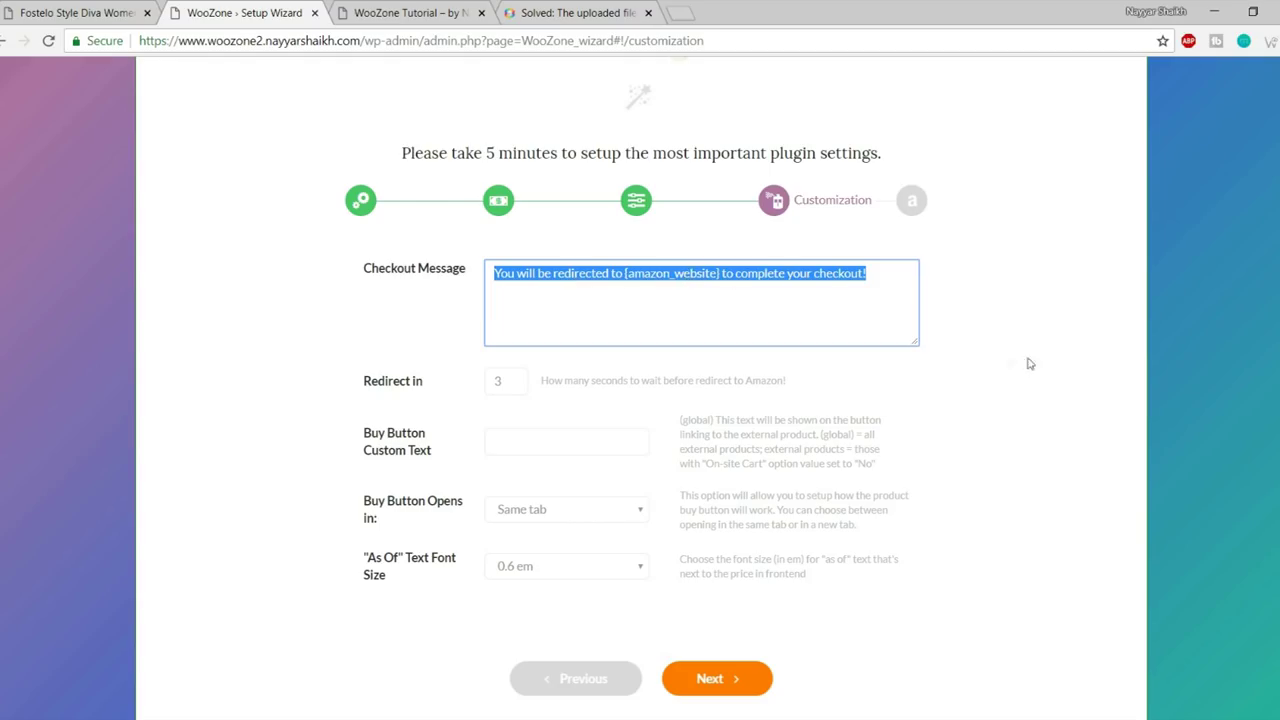
pyautogui.click(876, 284)
pyautogui.moveTo(876, 284); pyautogui.dragTo(392, 285)
pyautogui.click(505, 385)
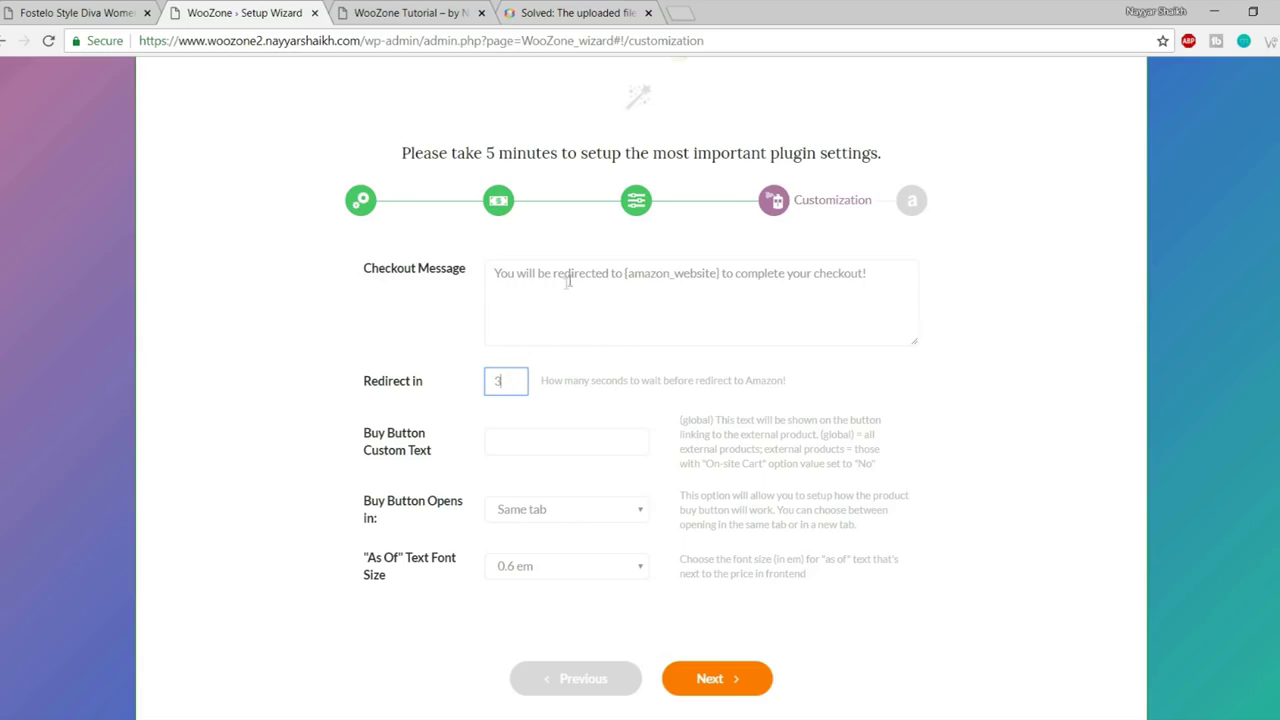
pyautogui.moveTo(495, 275); pyautogui.dragTo(1030, 292)
pyautogui.click(1080, 305)
pyautogui.moveTo(512, 384); pyautogui.dragTo(481, 381)
pyautogui.click(716, 680)
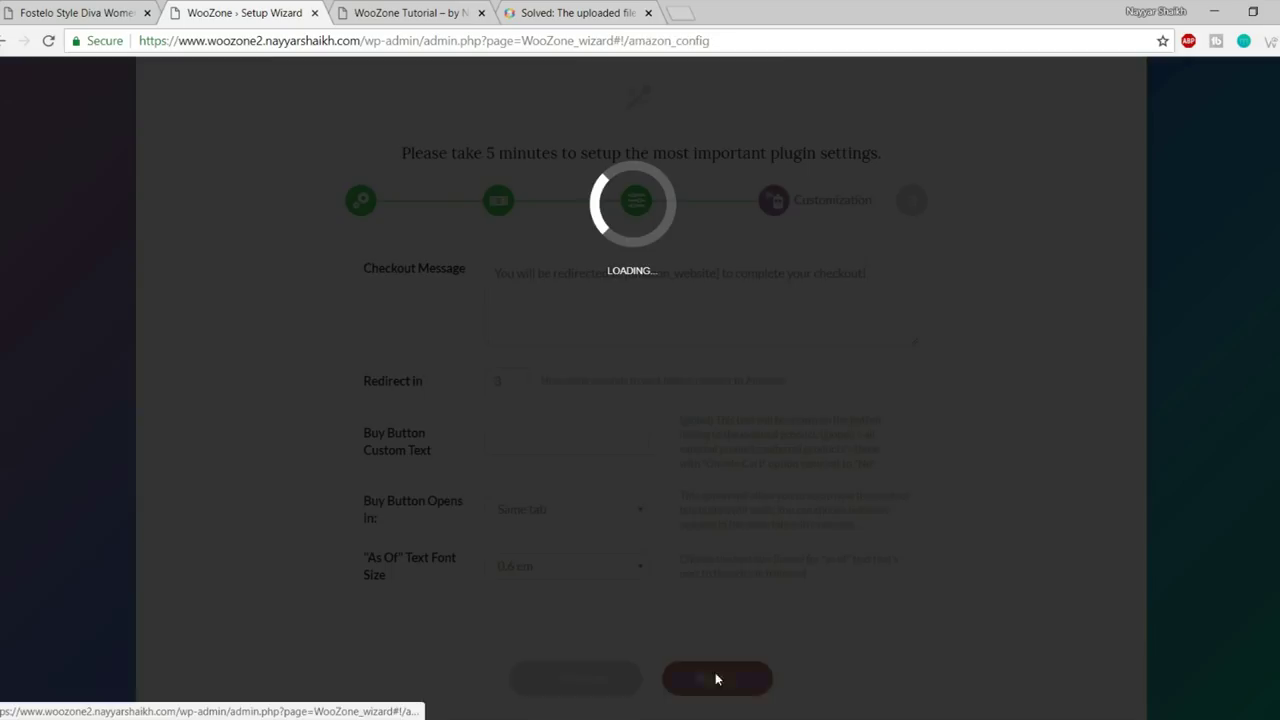
pyautogui.scroll(-1, 940, 510)
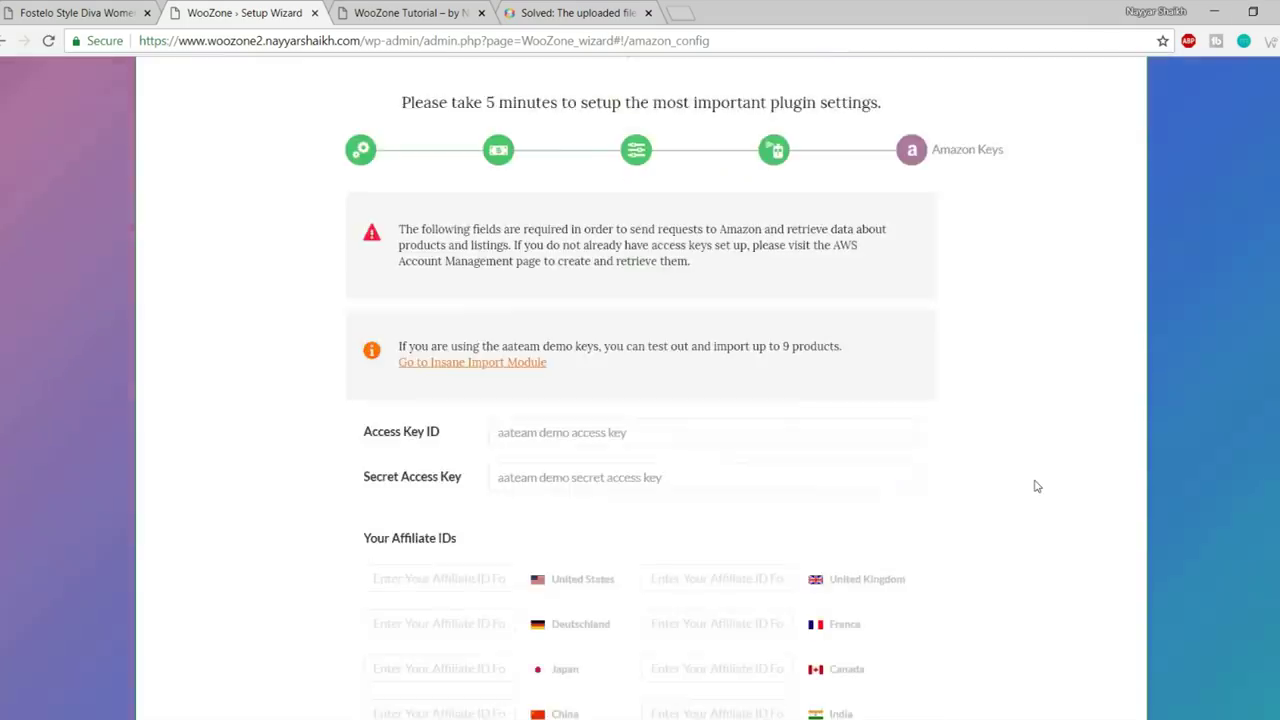
pyautogui.click(686, 257)
pyautogui.moveTo(686, 257); pyautogui.dragTo(471, 263)
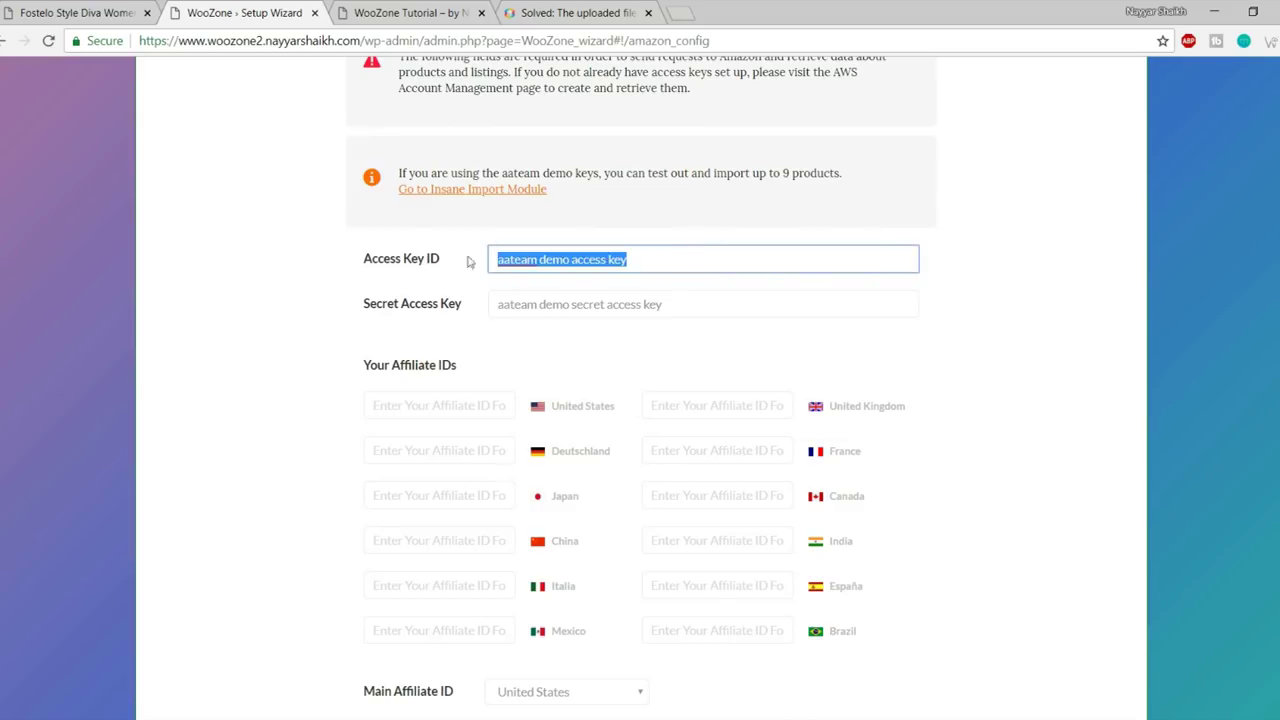
pyautogui.moveTo(709, 300); pyautogui.dragTo(495, 305)
pyautogui.click(568, 351)
pyautogui.scroll(-2, 665, 372)
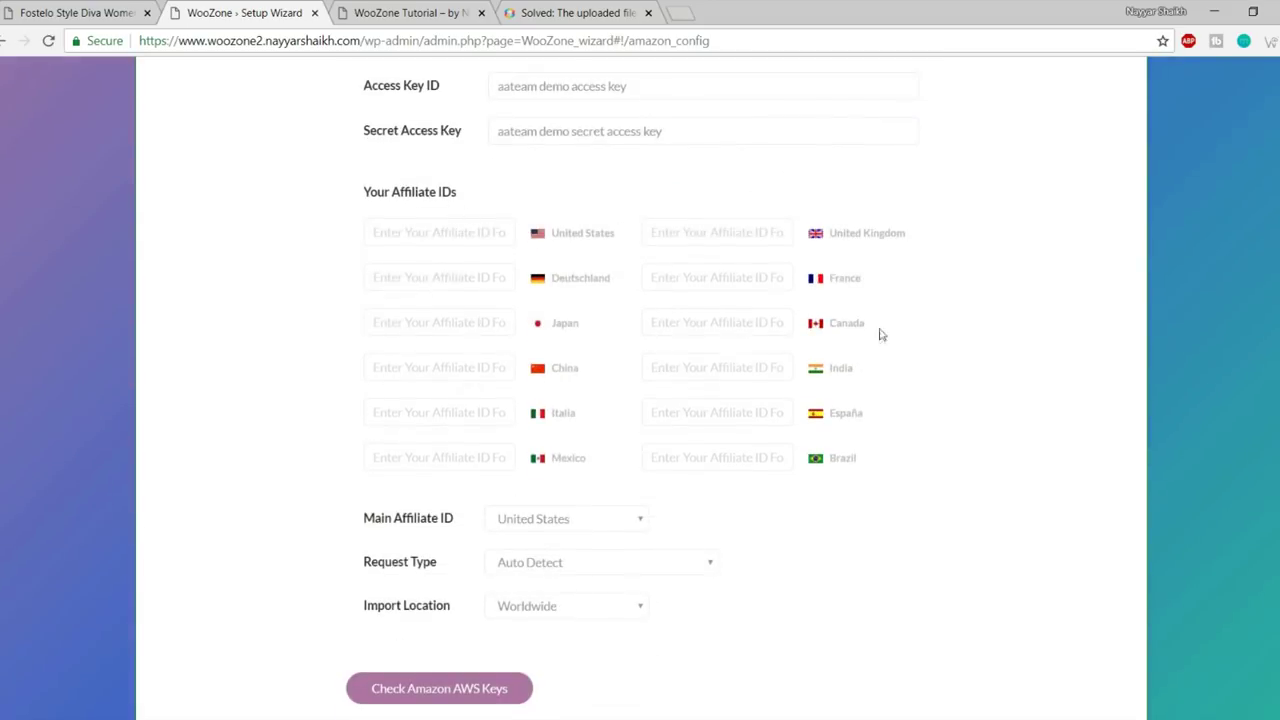
pyautogui.click(742, 366)
pyautogui.click(966, 372)
pyautogui.click(734, 317)
pyautogui.click(1097, 321)
pyautogui.click(446, 234)
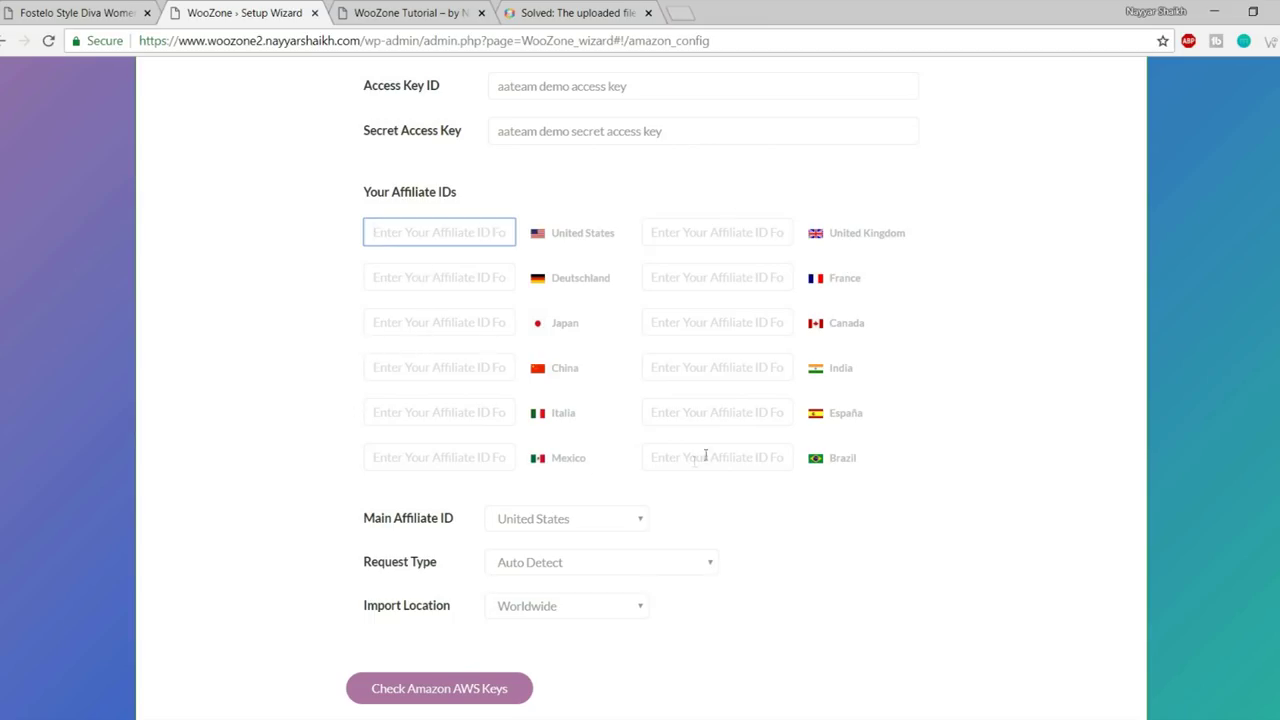
pyautogui.scroll(3, 1098, 488)
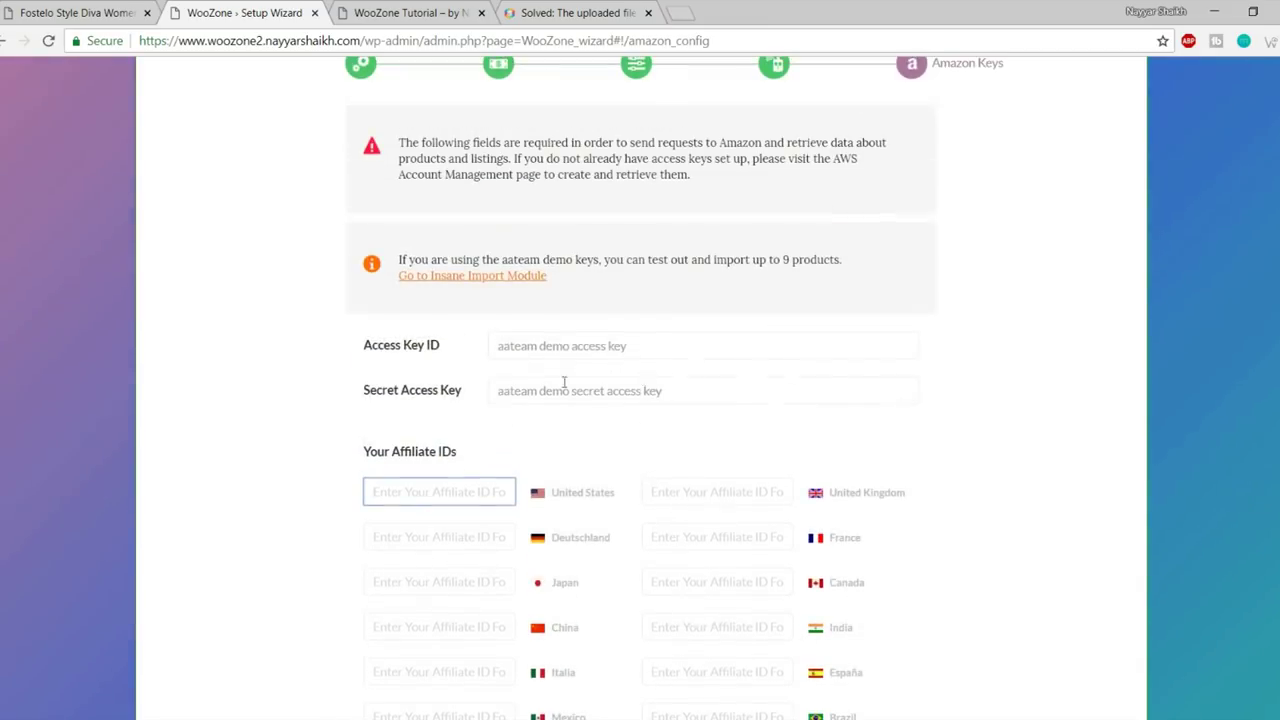
pyautogui.click(718, 347)
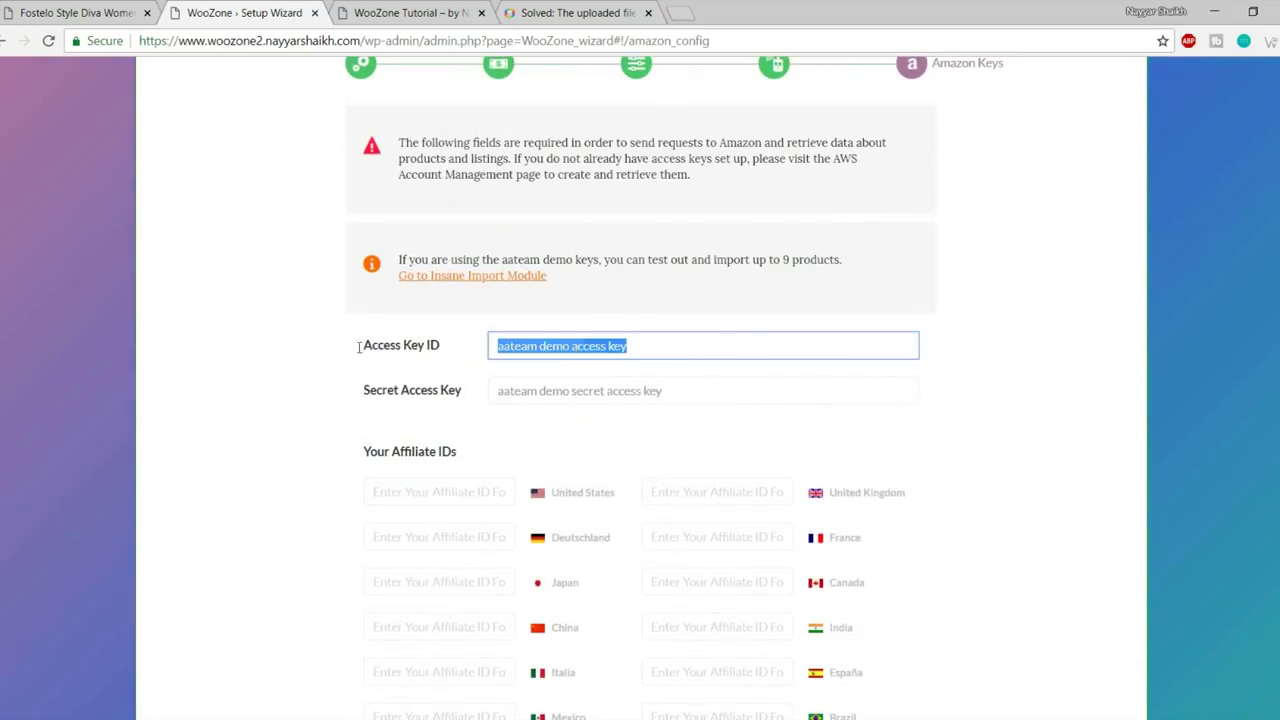
pyautogui.click(732, 382)
pyautogui.click(777, 437)
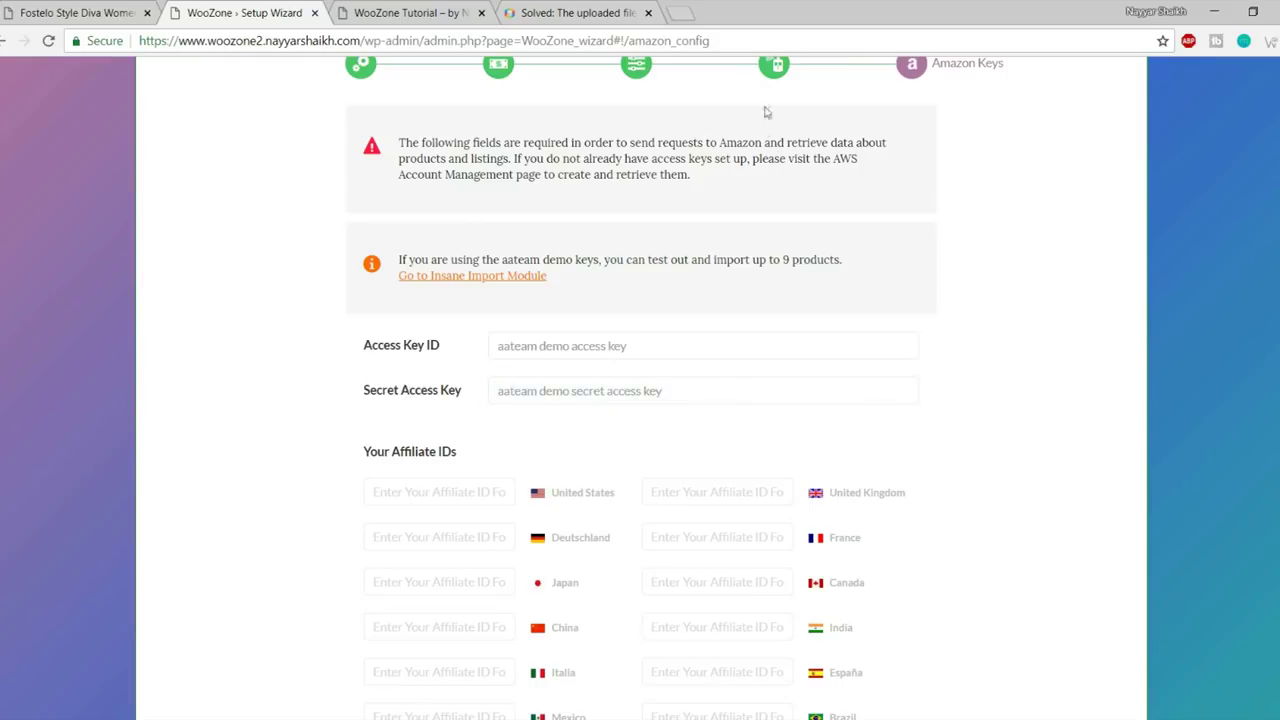
pyautogui.click(688, 13)
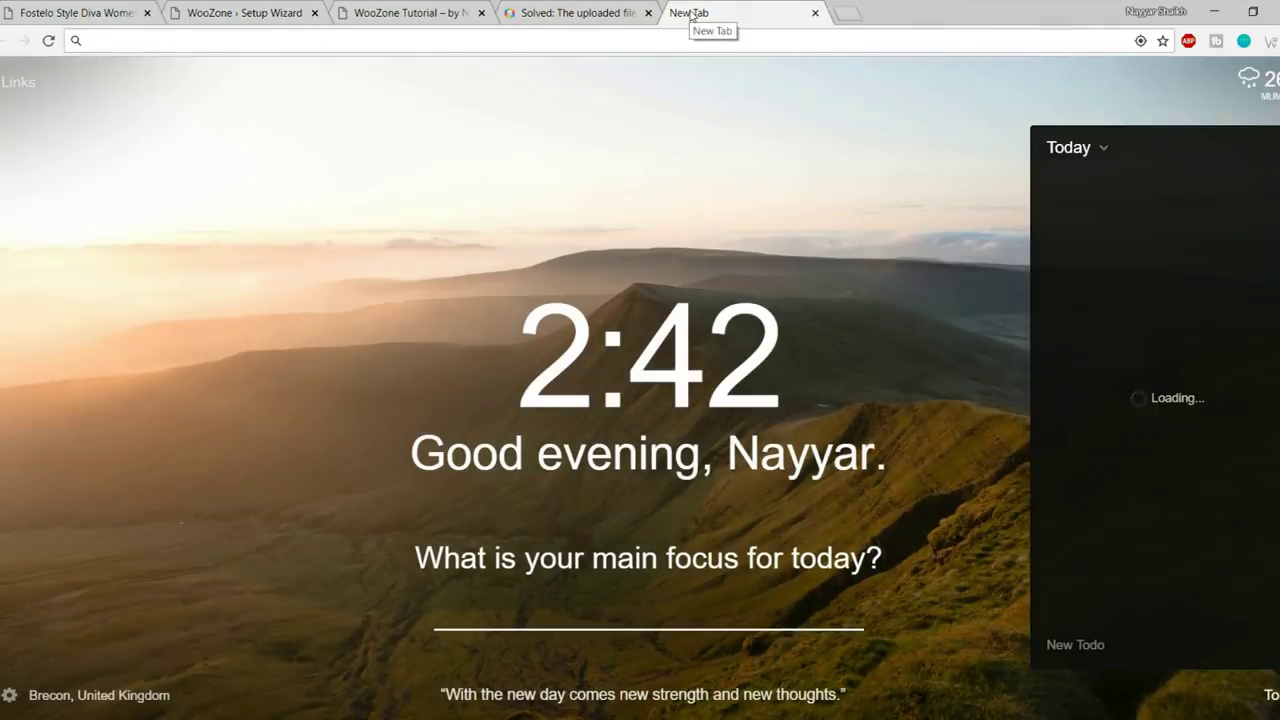
# Search the web for 'amazon associate' and open the Amazon.in Associates result.
pyautogui.write('ama')
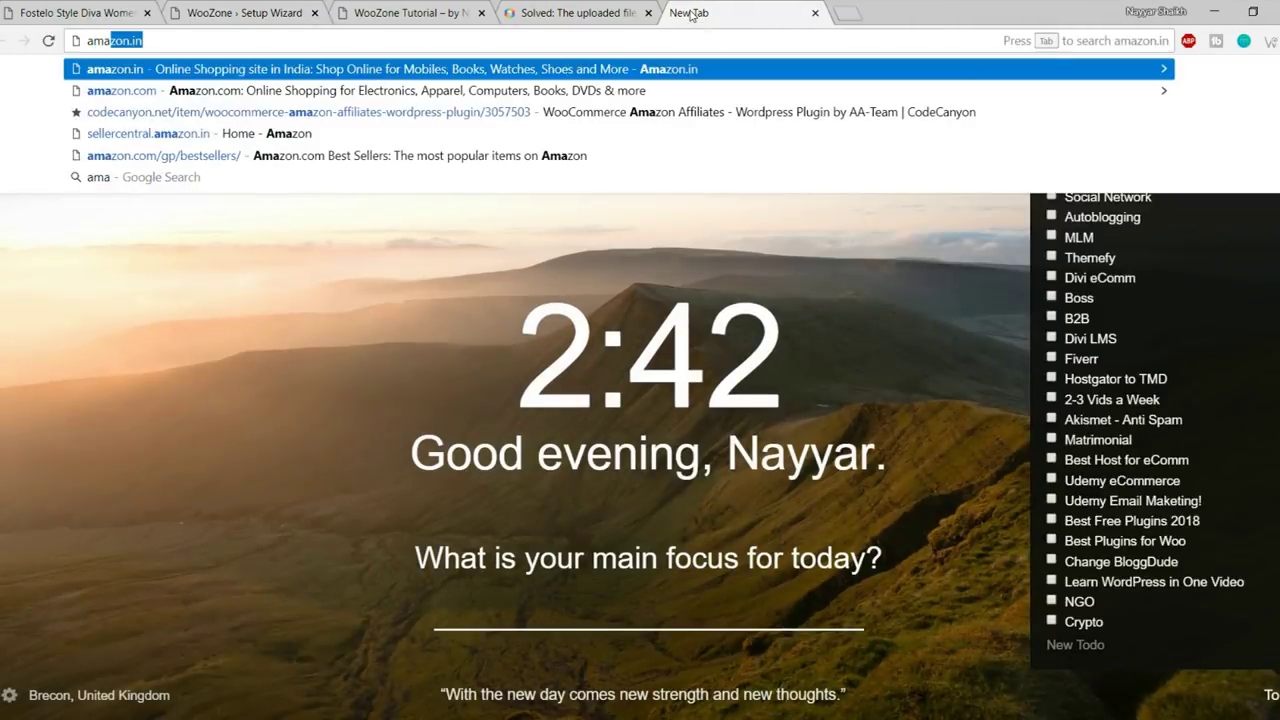
pyautogui.write('zon ass')
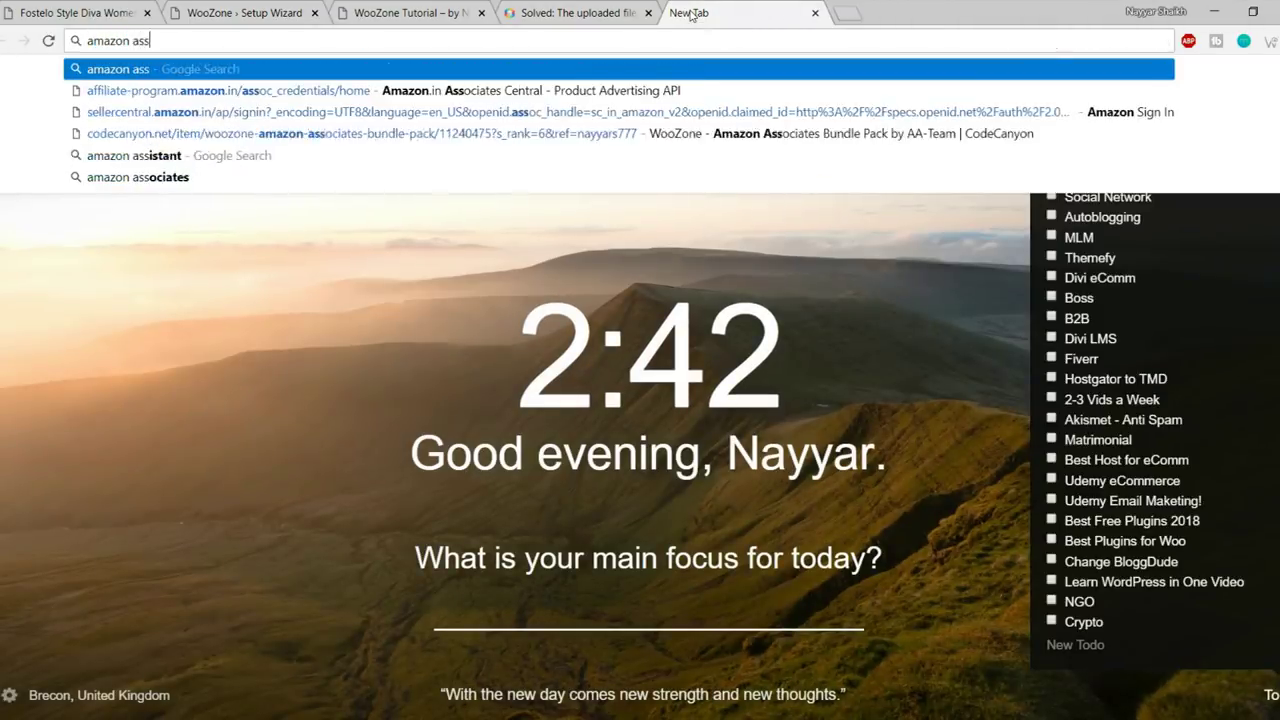
pyautogui.write('ociate')
pyautogui.press('Return')
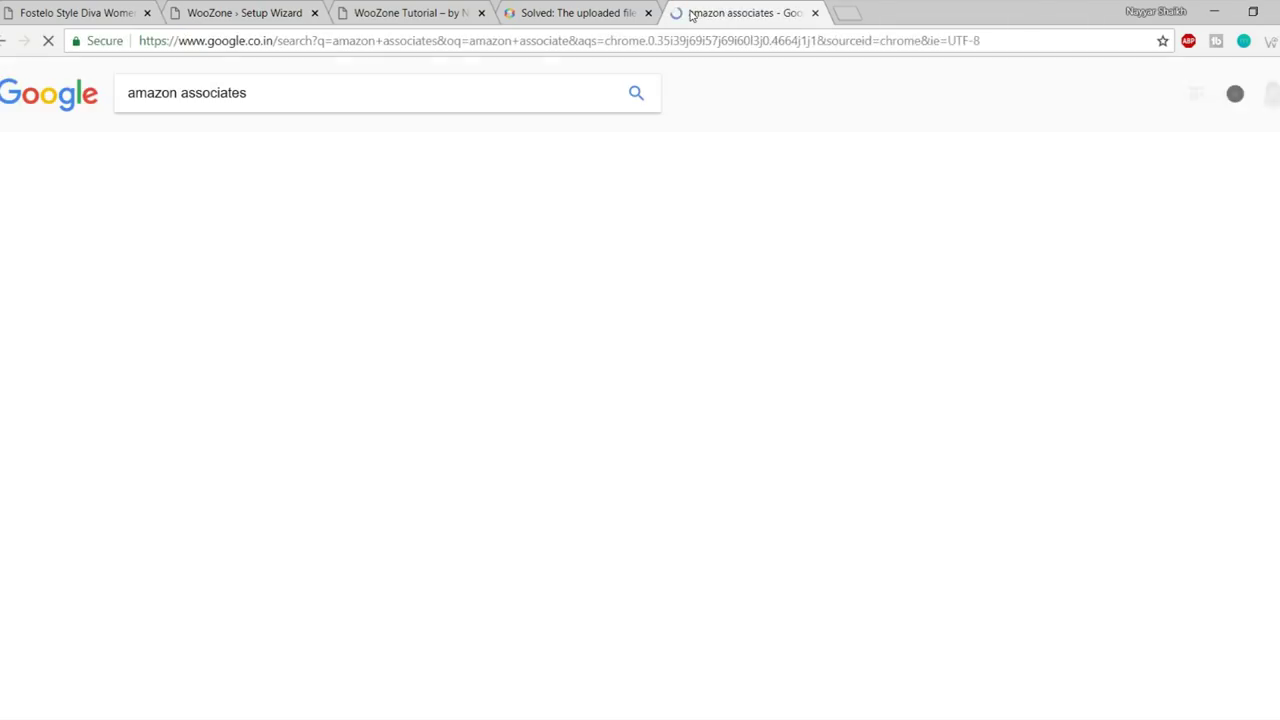
pyautogui.scroll(-1, 500, 320)
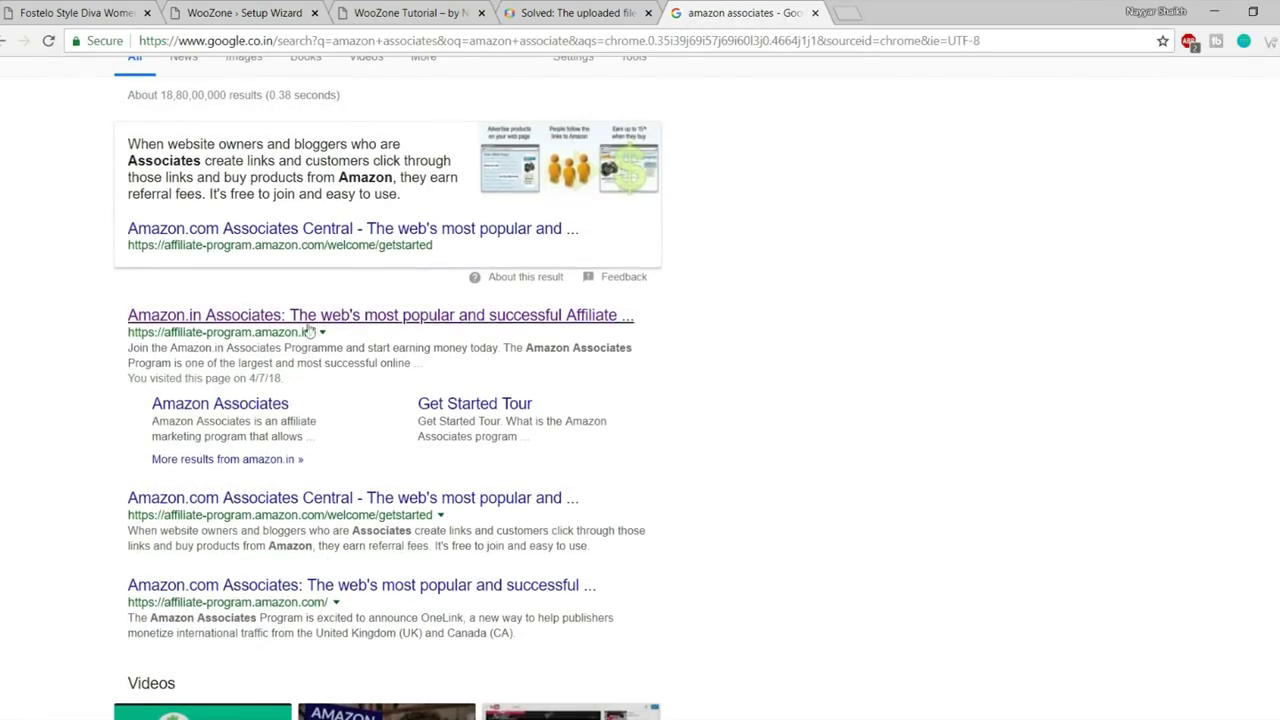
pyautogui.moveTo(165, 332); pyautogui.dragTo(331, 334)
pyautogui.click(353, 337)
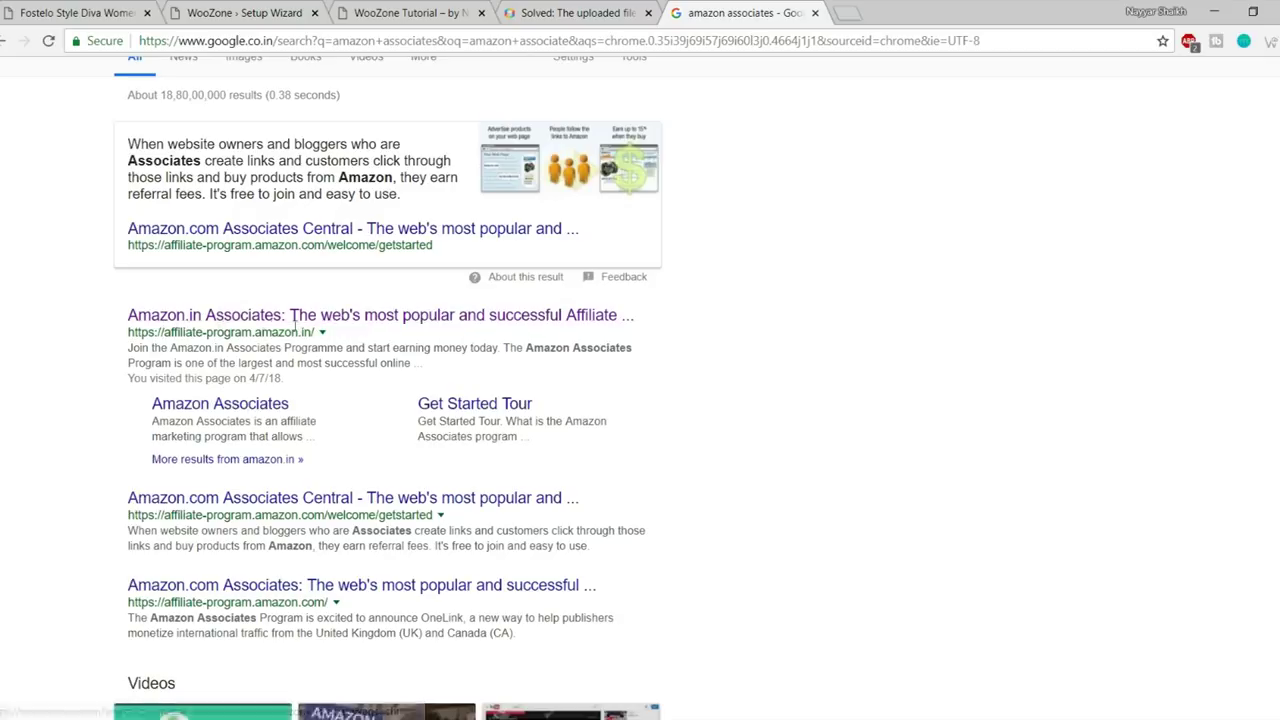
pyautogui.click(336, 322)
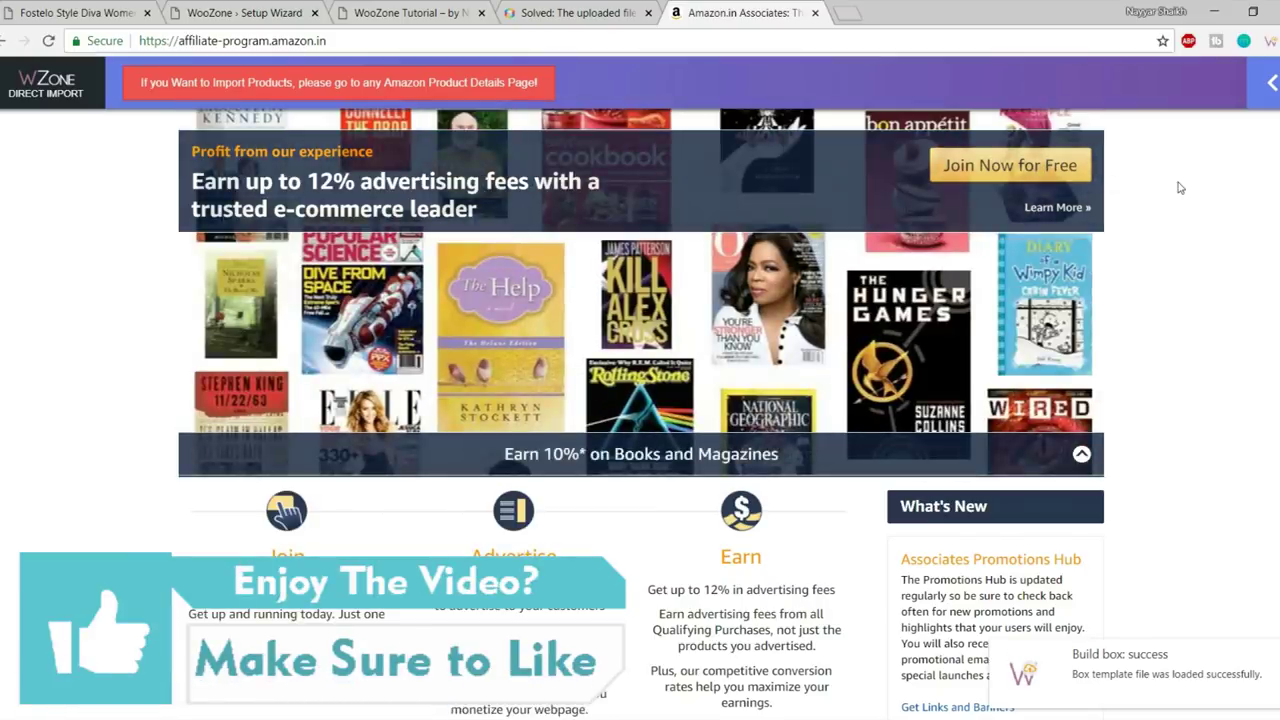
# Minimise the WZone overlay and sign in to the Amazon.in Associates account.
pyautogui.click(1272, 82)
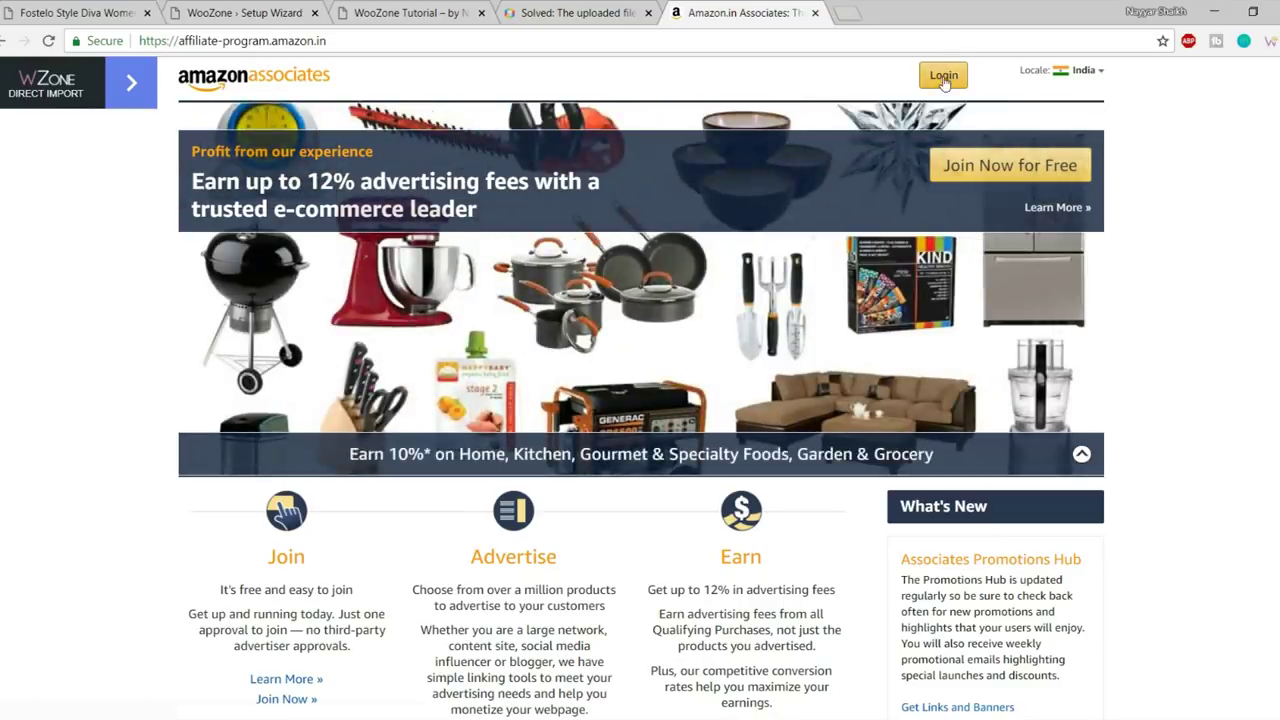
pyautogui.click(942, 86)
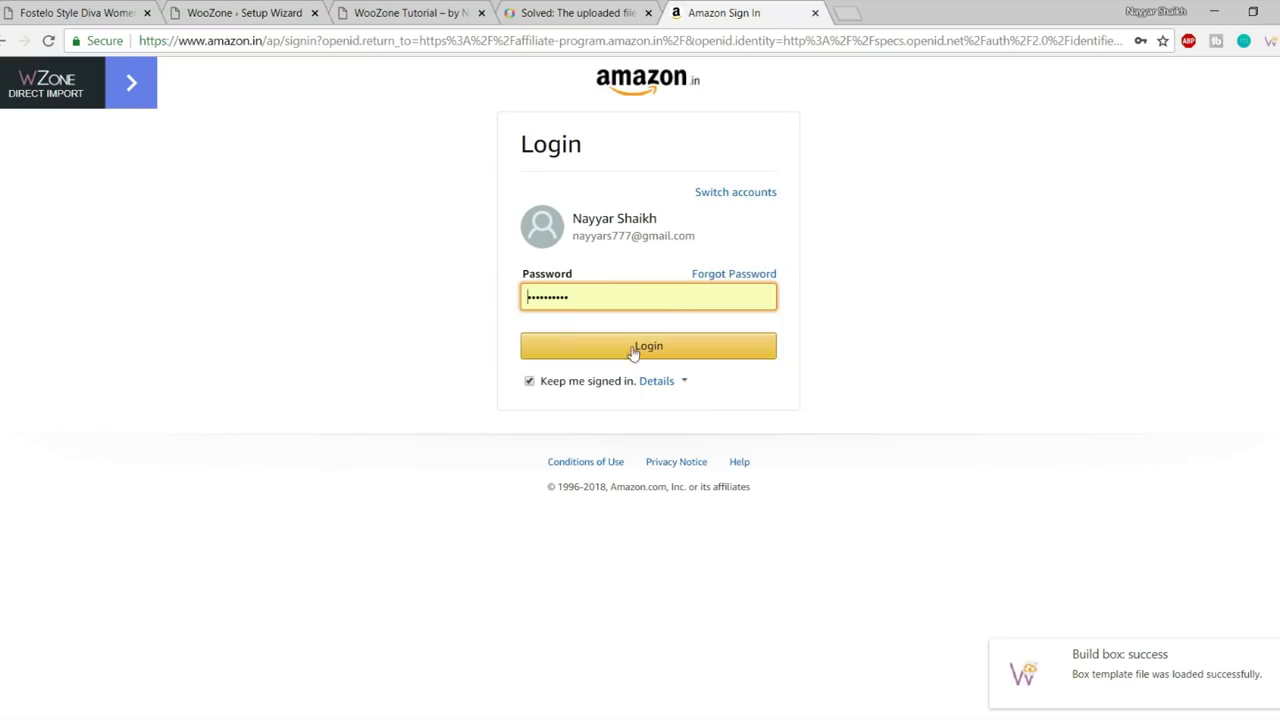
pyautogui.click(681, 346)
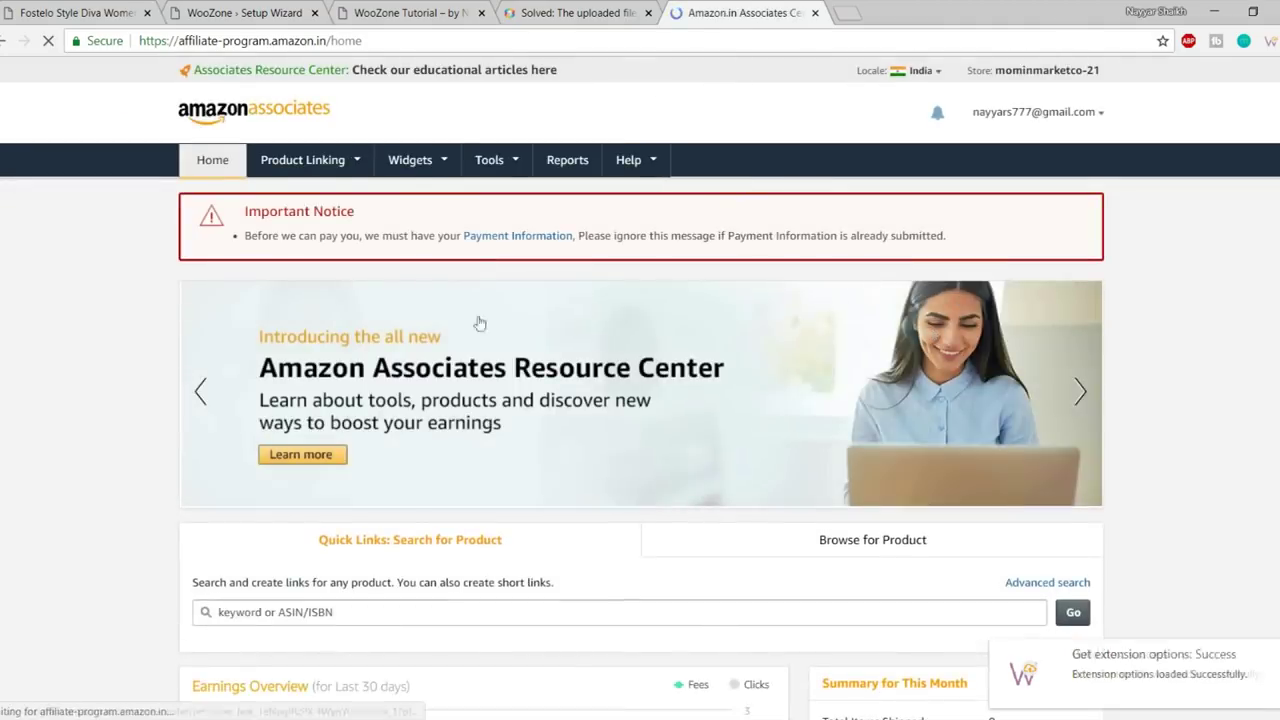
pyautogui.scroll(-6, 470, 368)
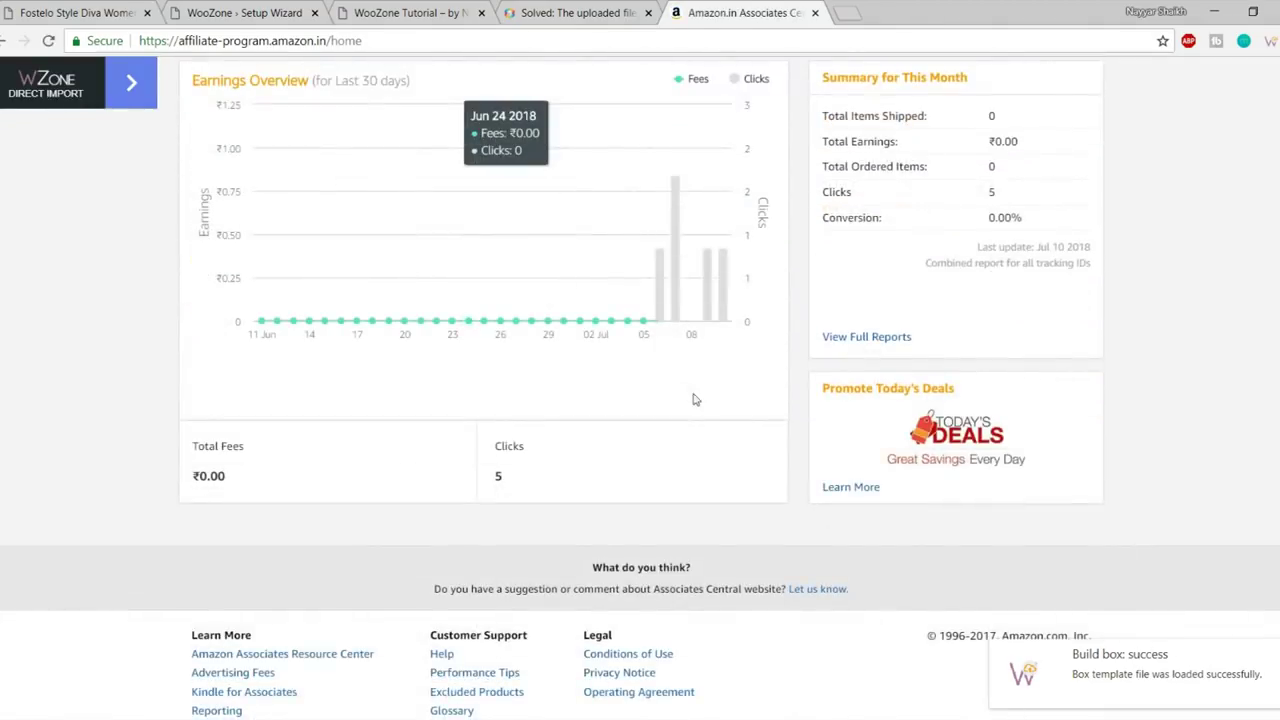
pyautogui.scroll(1, 700, 400)
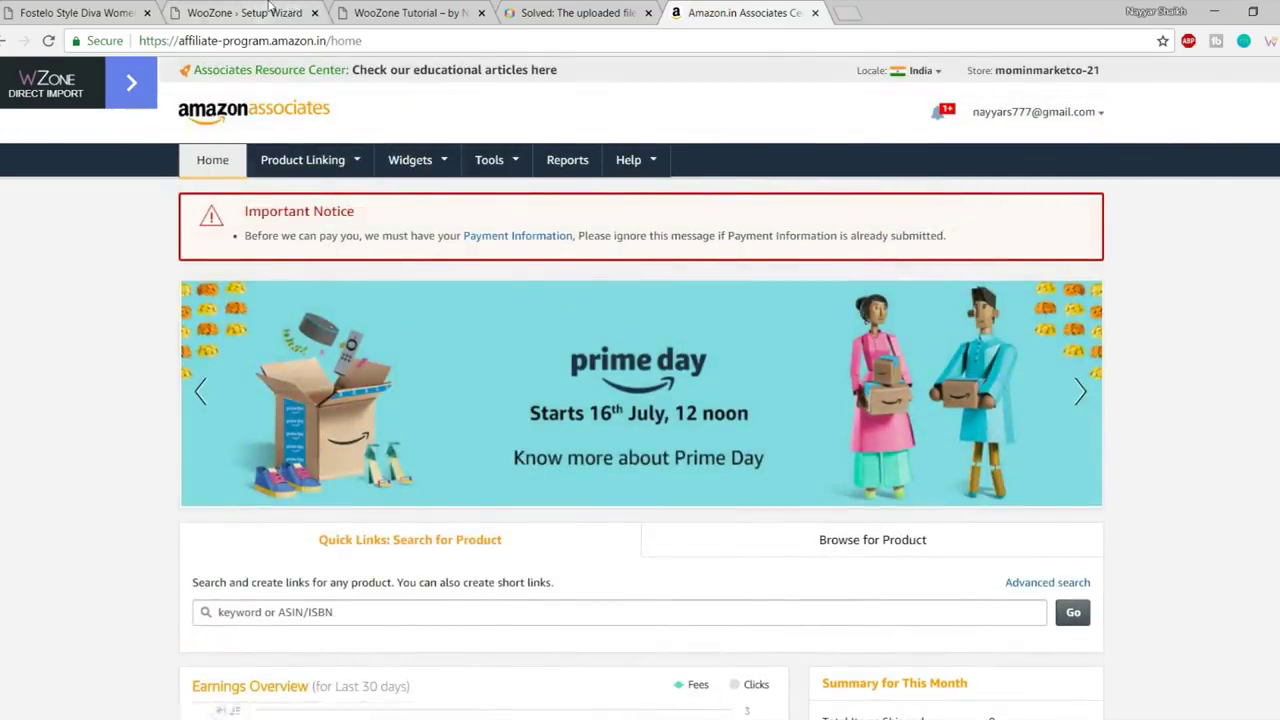
# Check WooZone's Access Key ID and Secret Access Key fields, then open Product Advertising API.
pyautogui.click(268, 8)
pyautogui.moveTo(363, 345); pyautogui.dragTo(450, 355)
pyautogui.click(390, 385)
pyautogui.moveTo(365, 390); pyautogui.dragTo(488, 397)
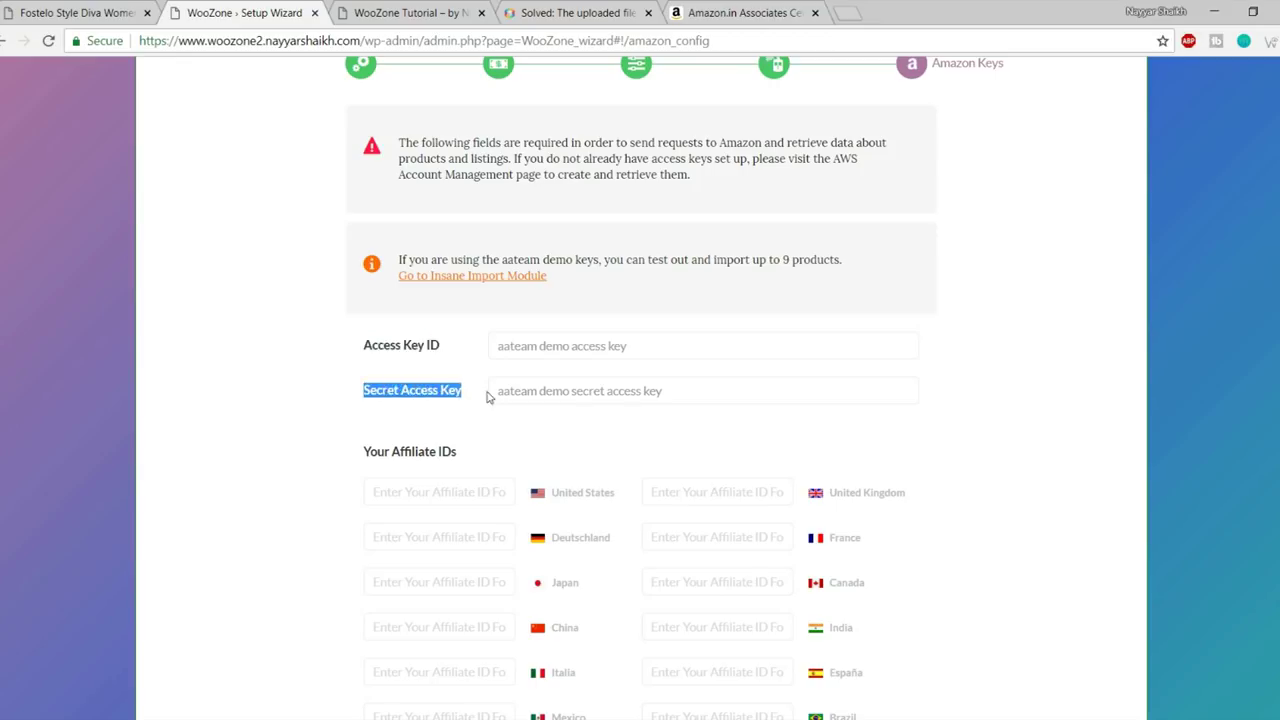
pyautogui.click(542, 355)
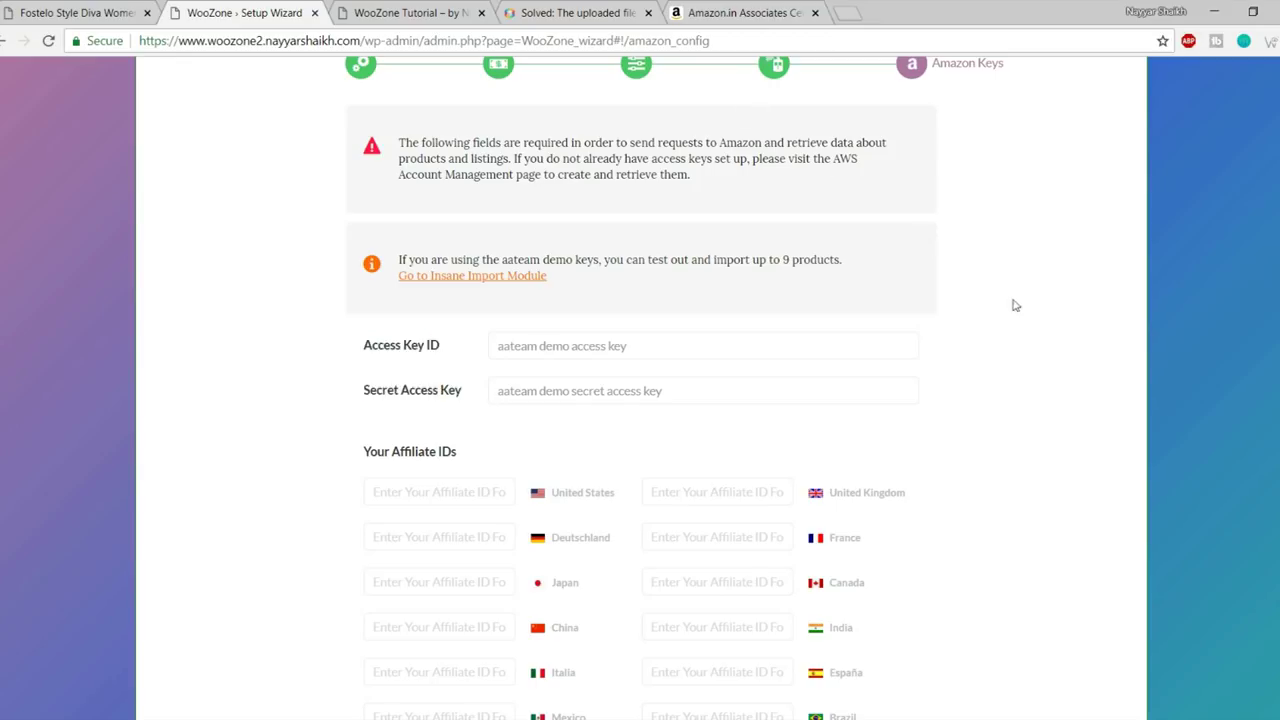
pyautogui.click(762, 12)
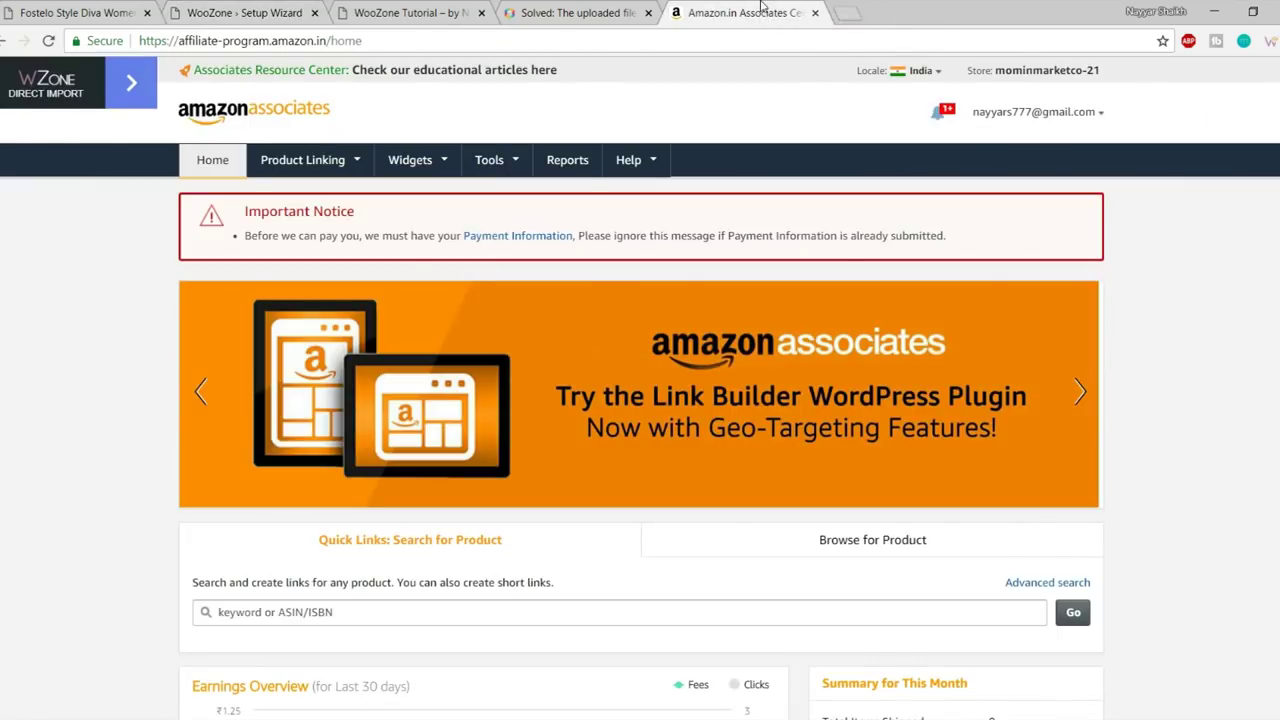
pyautogui.moveTo(489, 162)
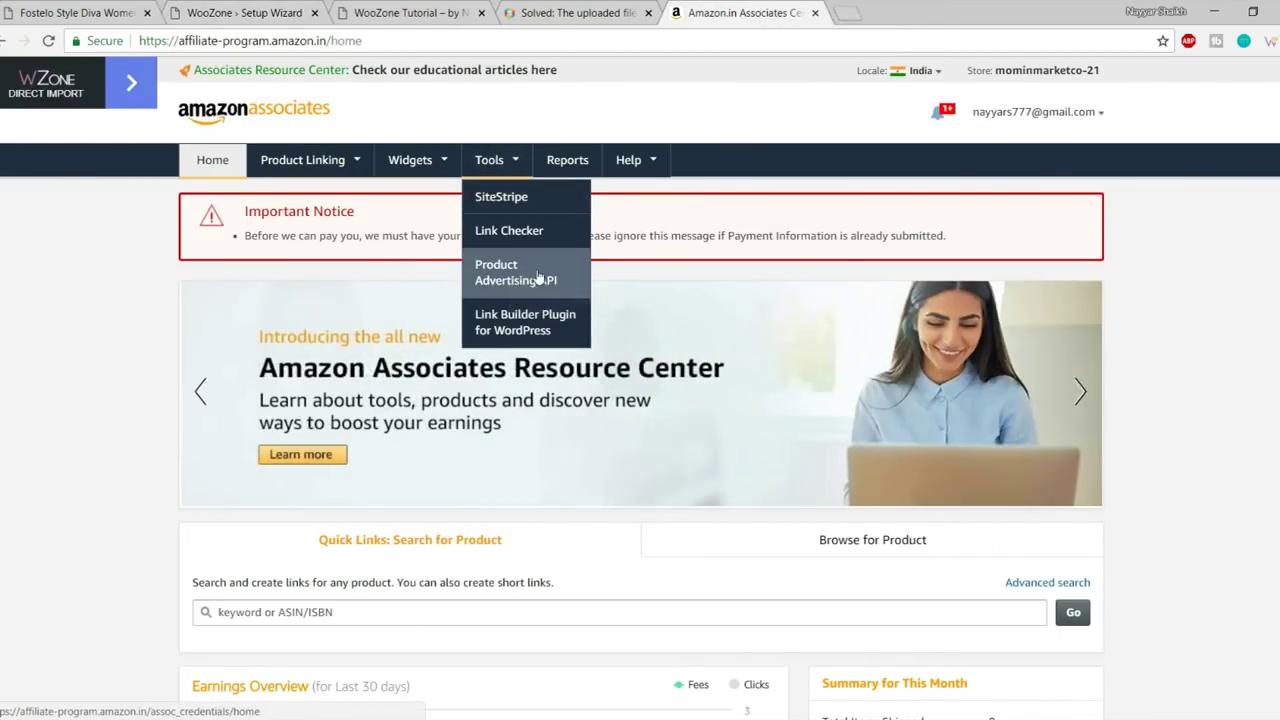
pyautogui.click(538, 276)
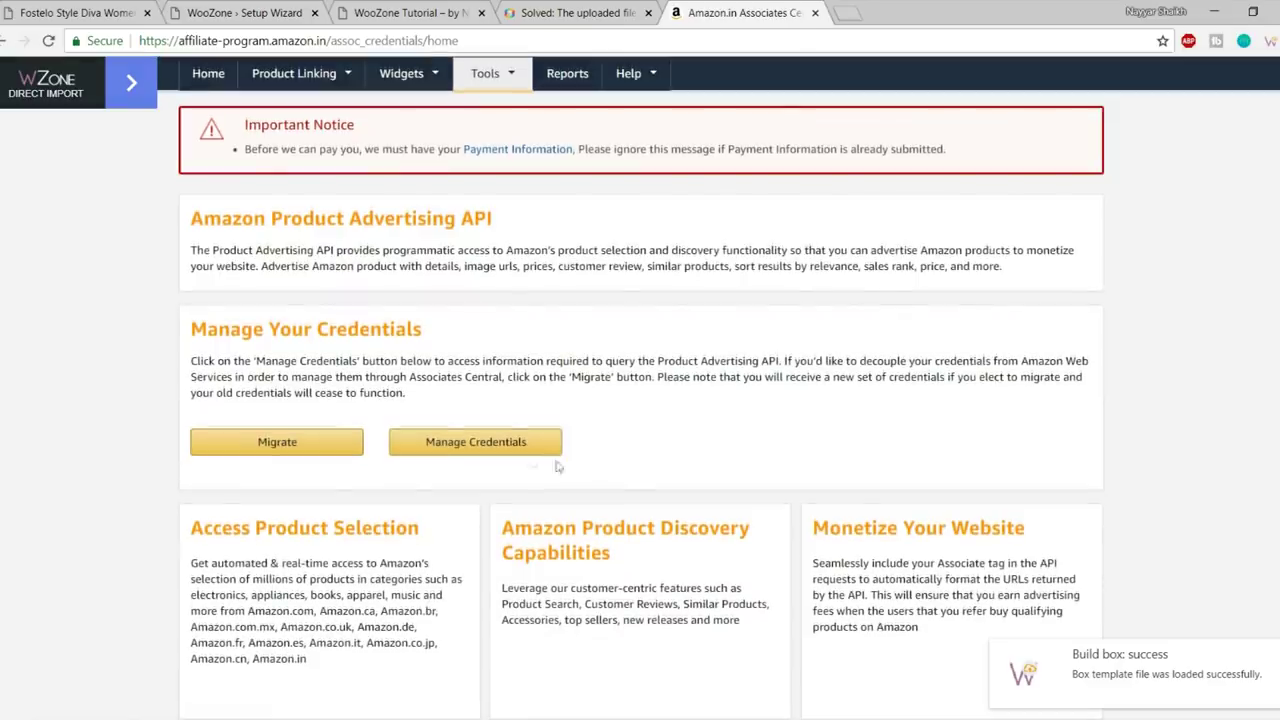
# Sign in to the AWS root account and expand Access keys under Security Credentials.
pyautogui.click(505, 450)
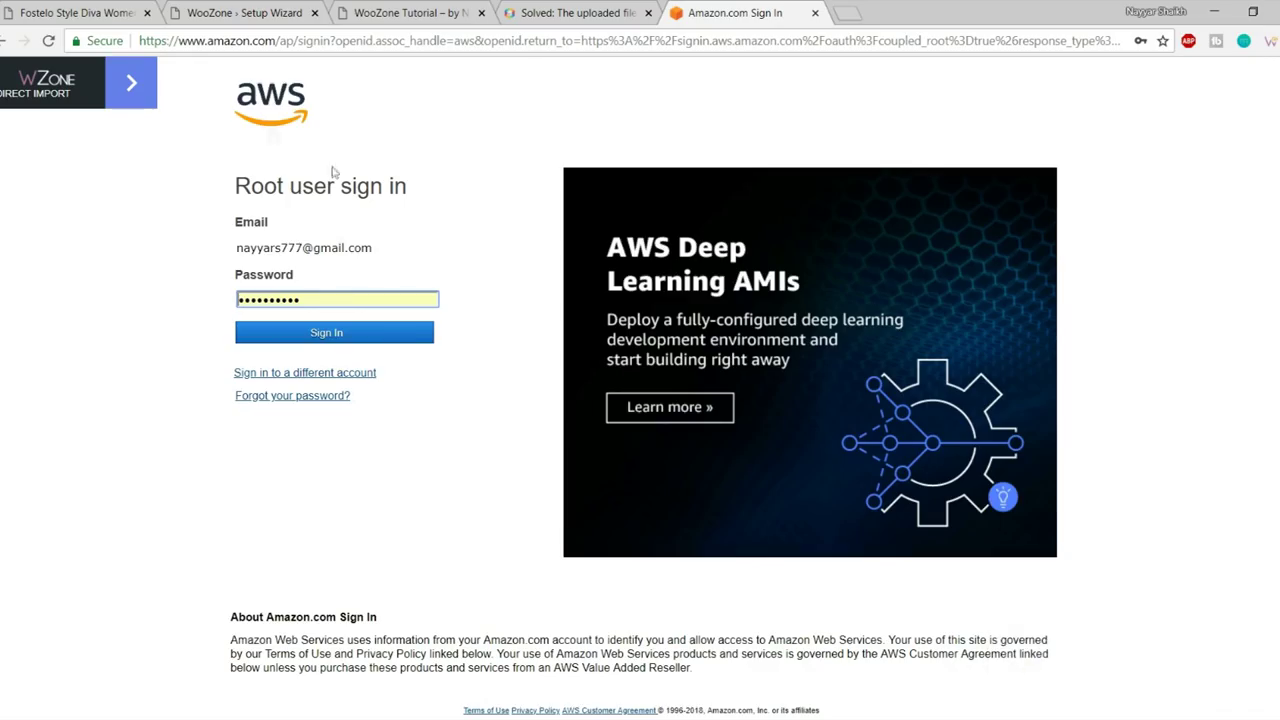
pyautogui.click(383, 340)
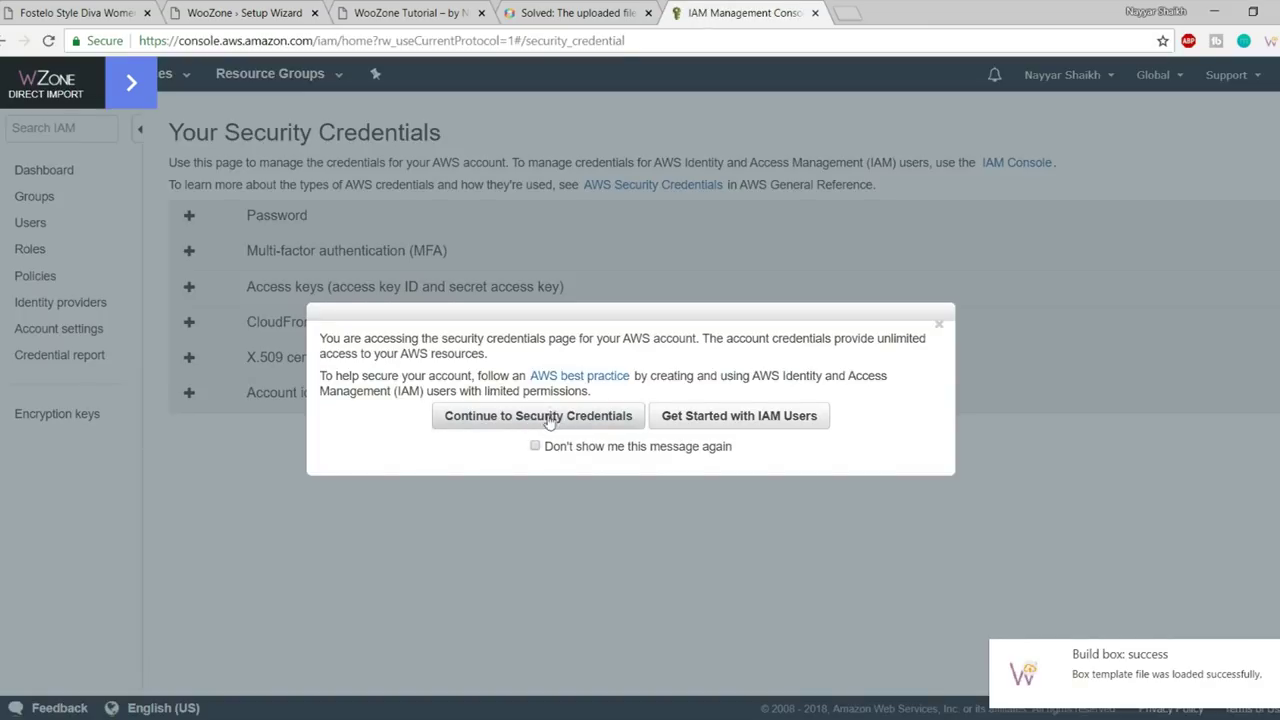
pyautogui.click(538, 416)
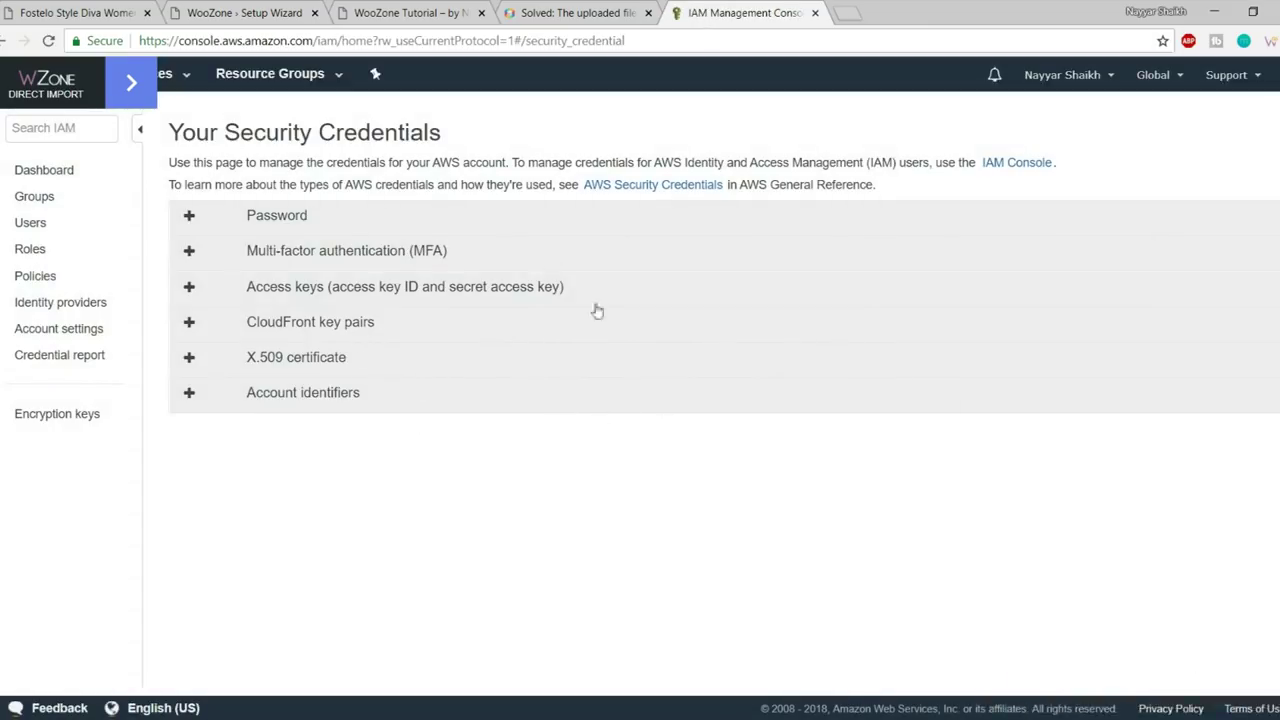
pyautogui.click(266, 296)
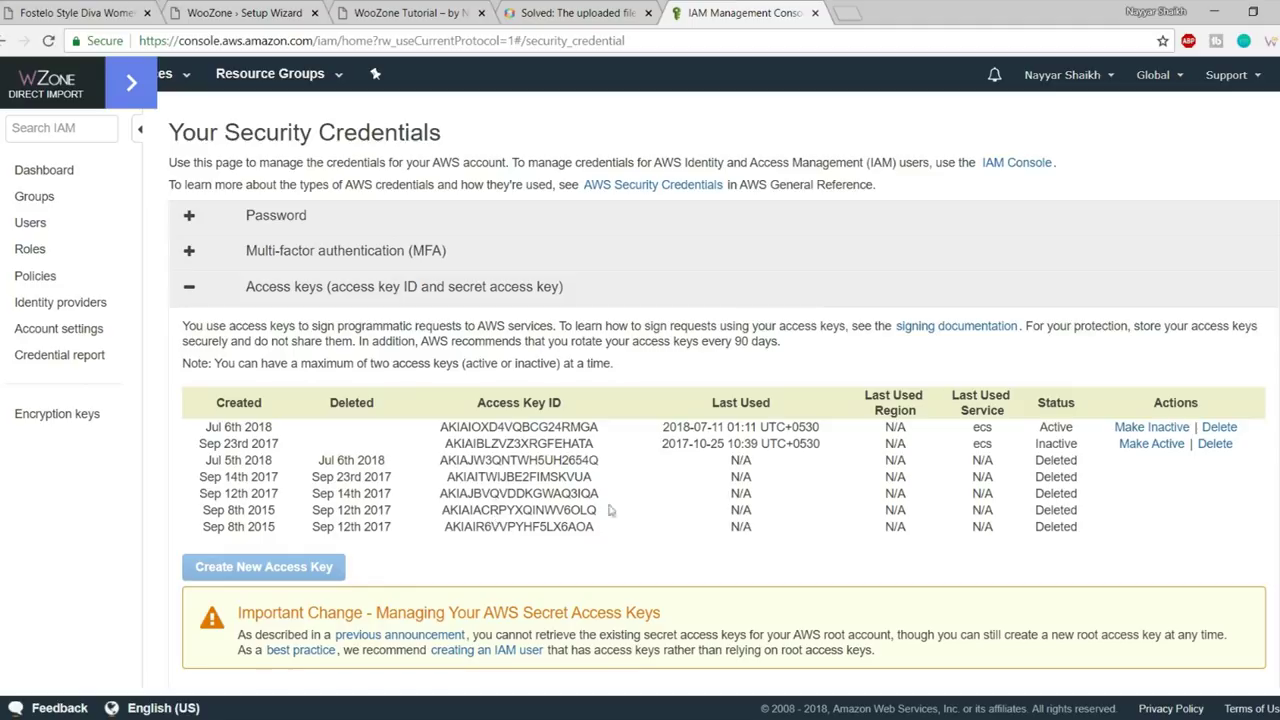
# Delete the inactive Sep 23rd 2017 access key, leaving only the active one.
pyautogui.moveTo(828, 518); pyautogui.dragTo(587, 425)
pyautogui.click(601, 445)
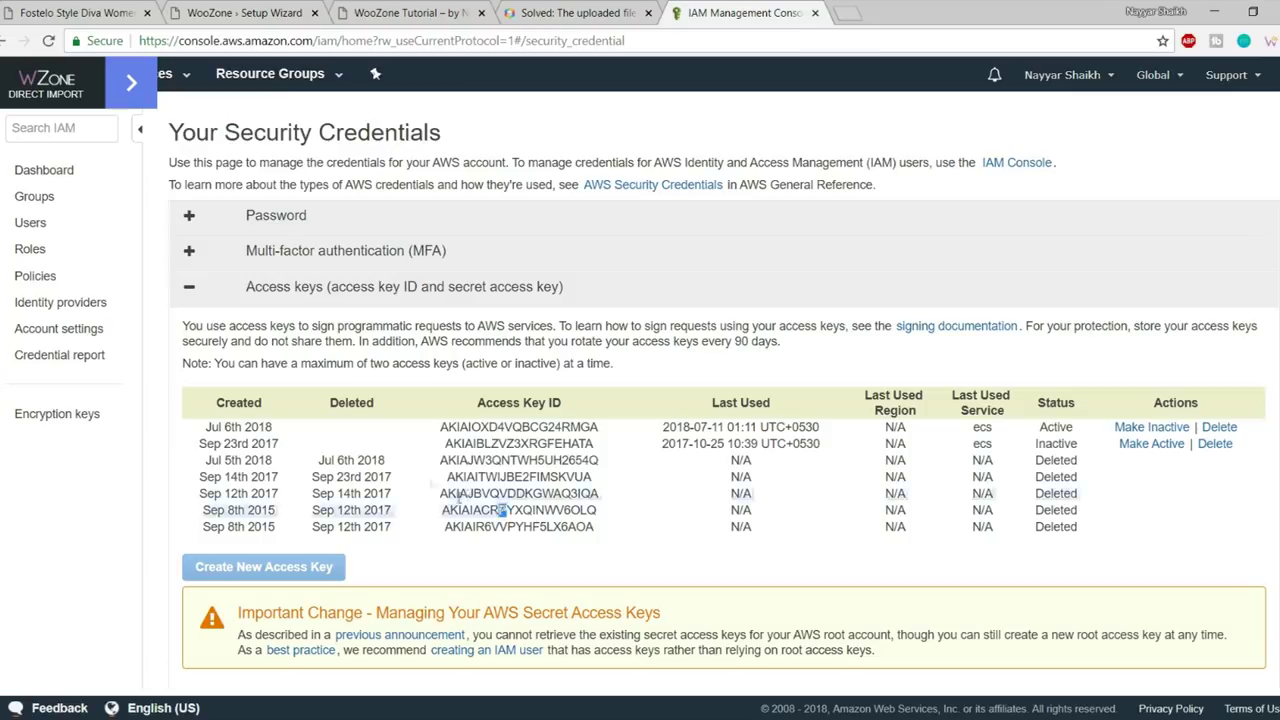
pyautogui.moveTo(502, 510); pyautogui.dragTo(427, 464)
pyautogui.click(567, 476)
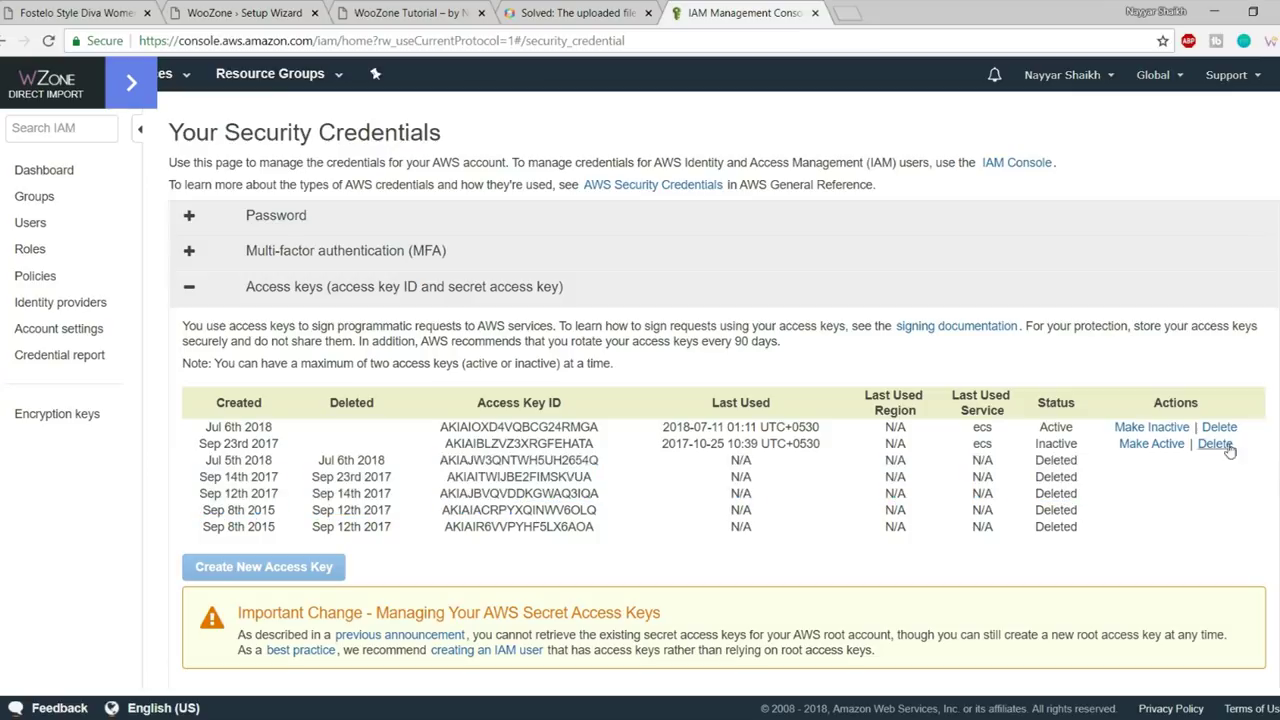
pyautogui.click(1215, 445)
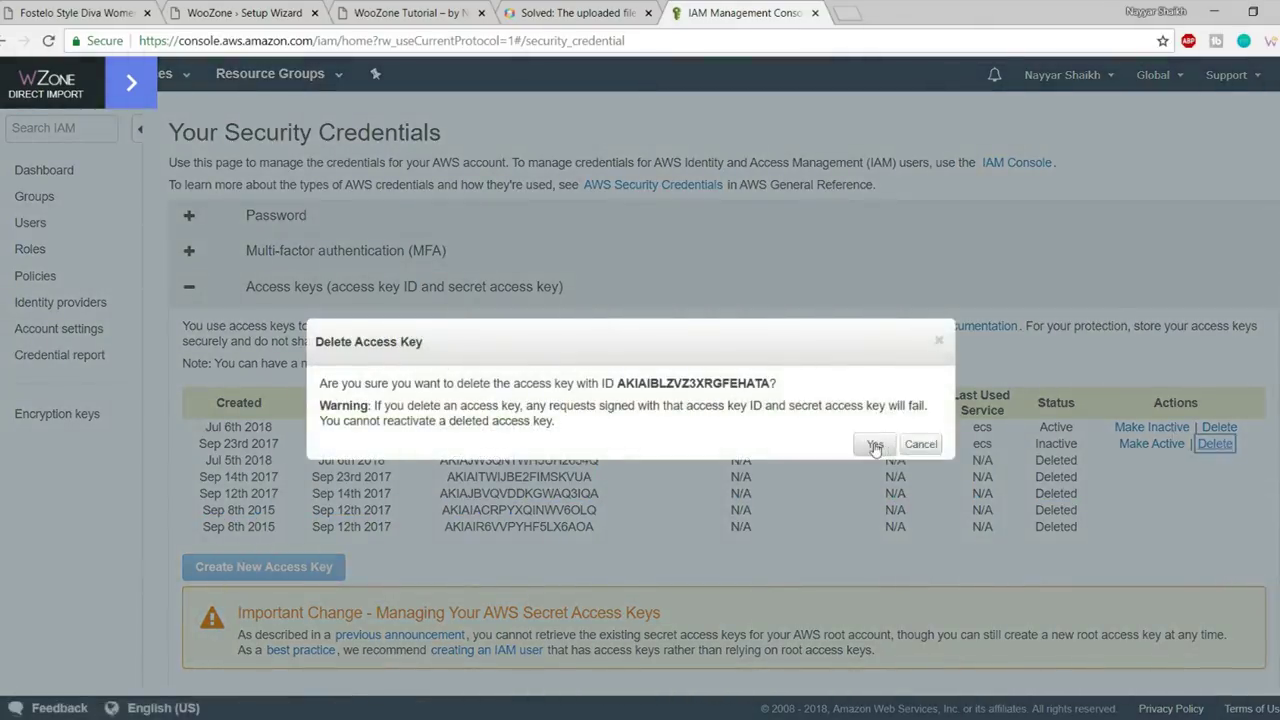
pyautogui.click(875, 446)
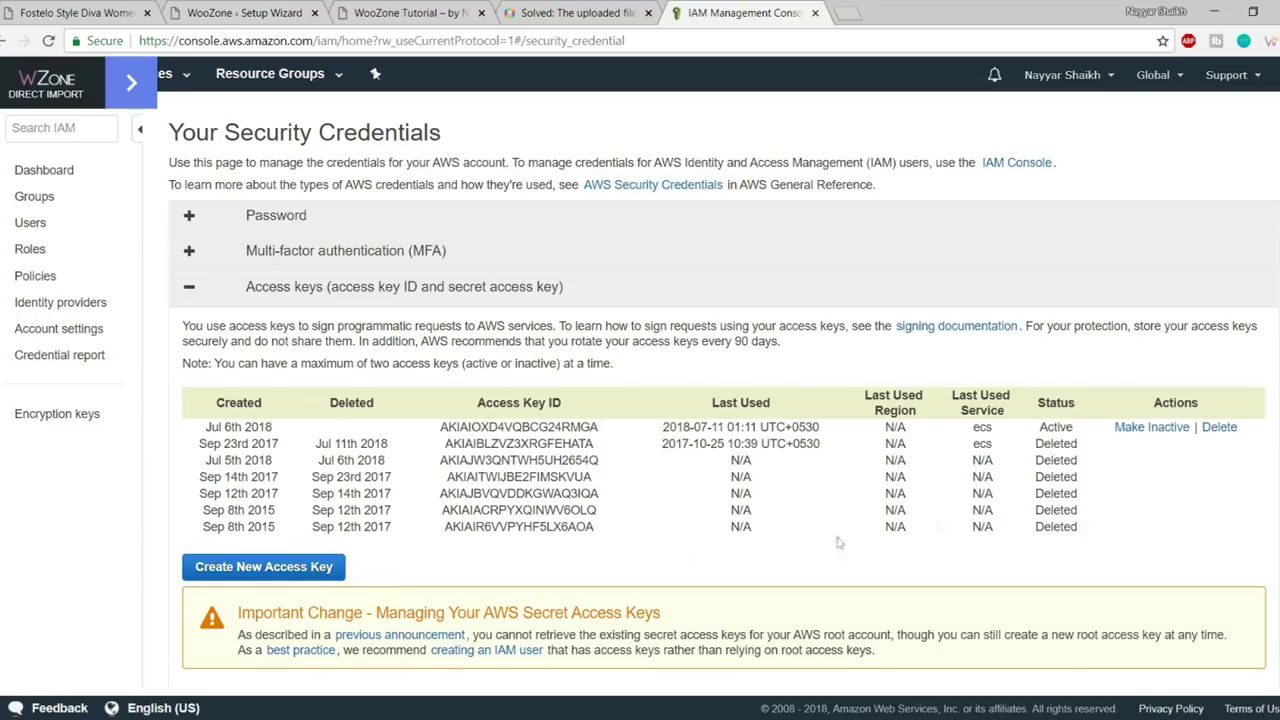
# Create a new AWS access key and paste its Access Key ID into WooZone.
pyautogui.click(287, 567)
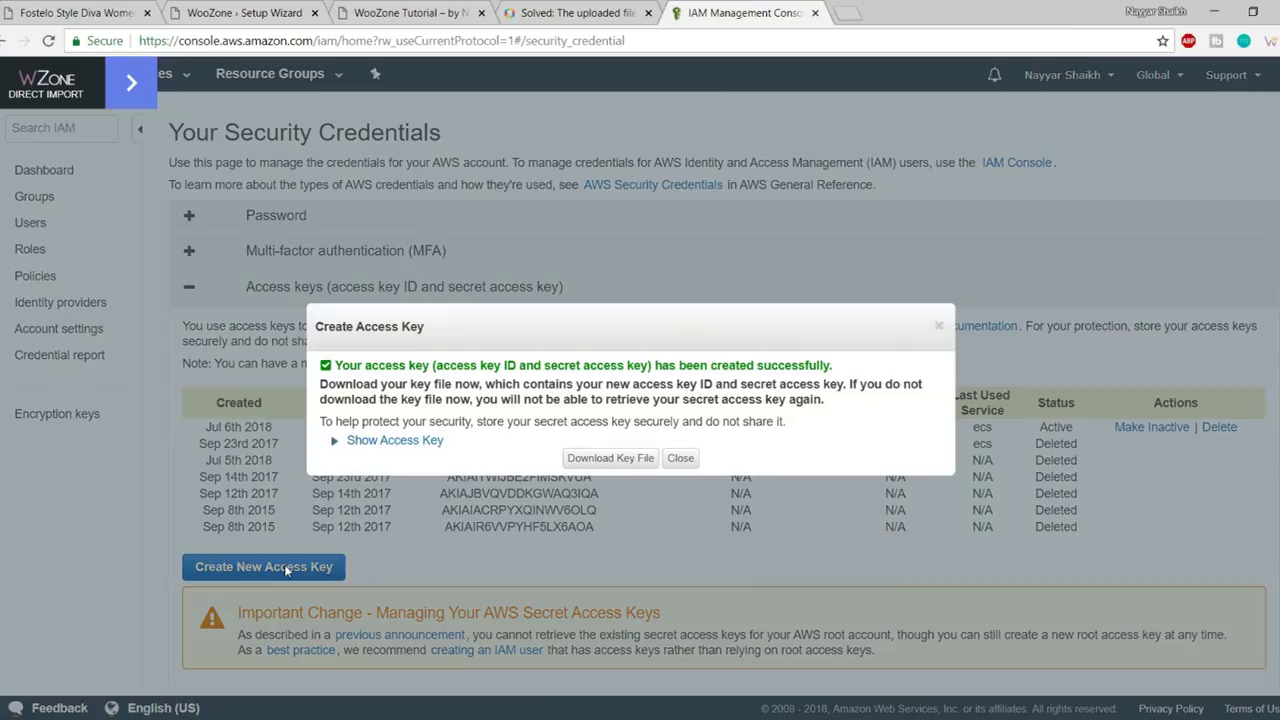
pyautogui.click(392, 444)
pyautogui.moveTo(650, 470); pyautogui.dragTo(481, 464)
pyautogui.hotkey('ctrl', 'c')
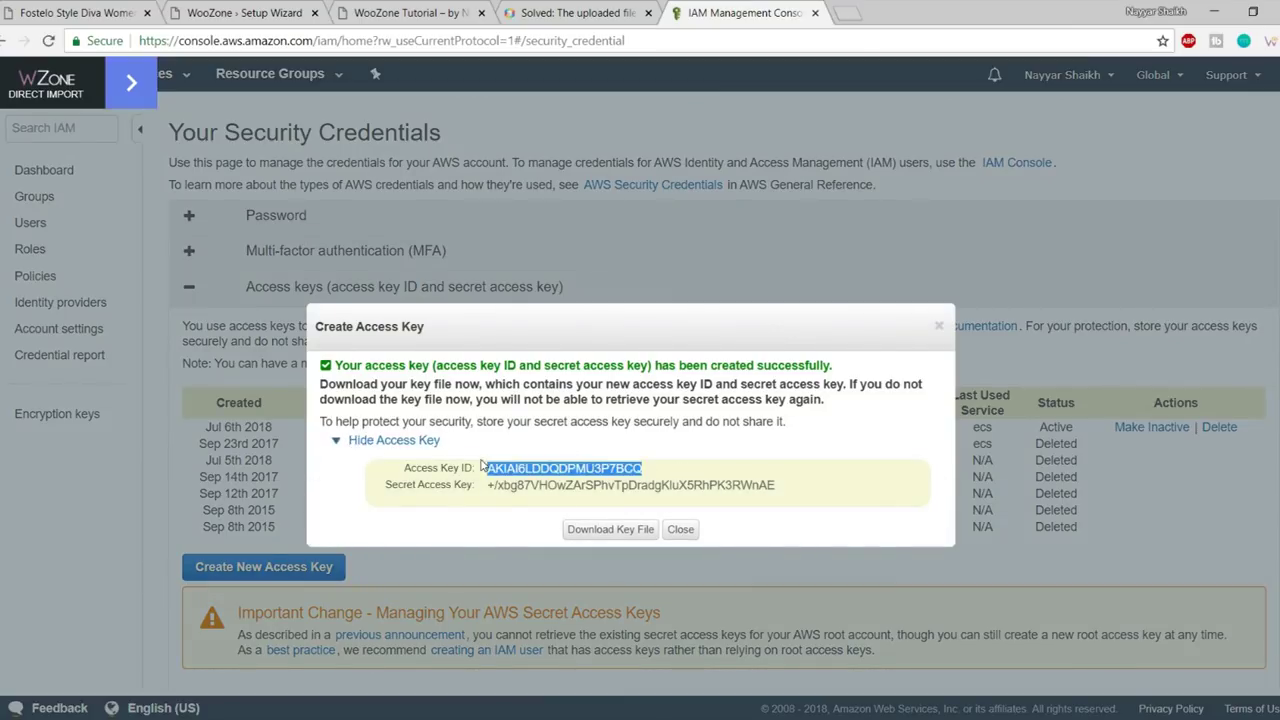
pyautogui.click(270, 13)
pyautogui.click(590, 346)
pyautogui.hotkey('ctrl', 'v')
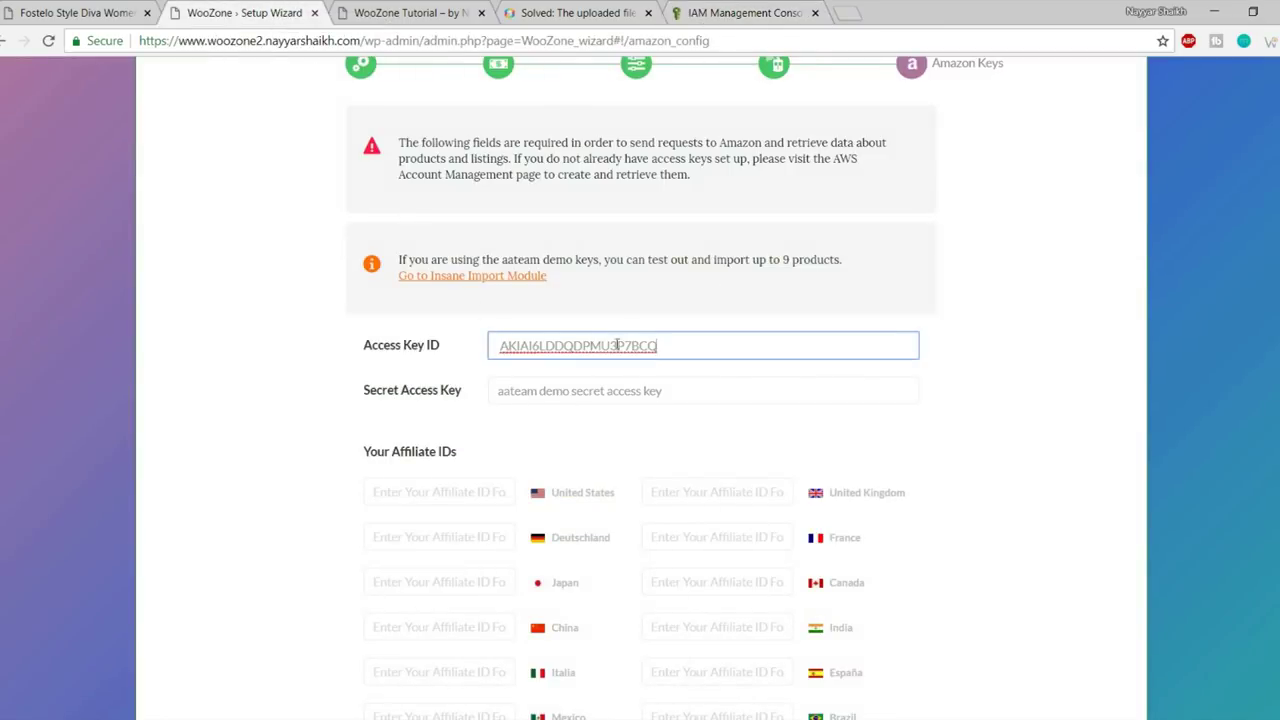
# Copy the new secret access key into WooZone's Secret Access Key field.
pyautogui.click(697, 8)
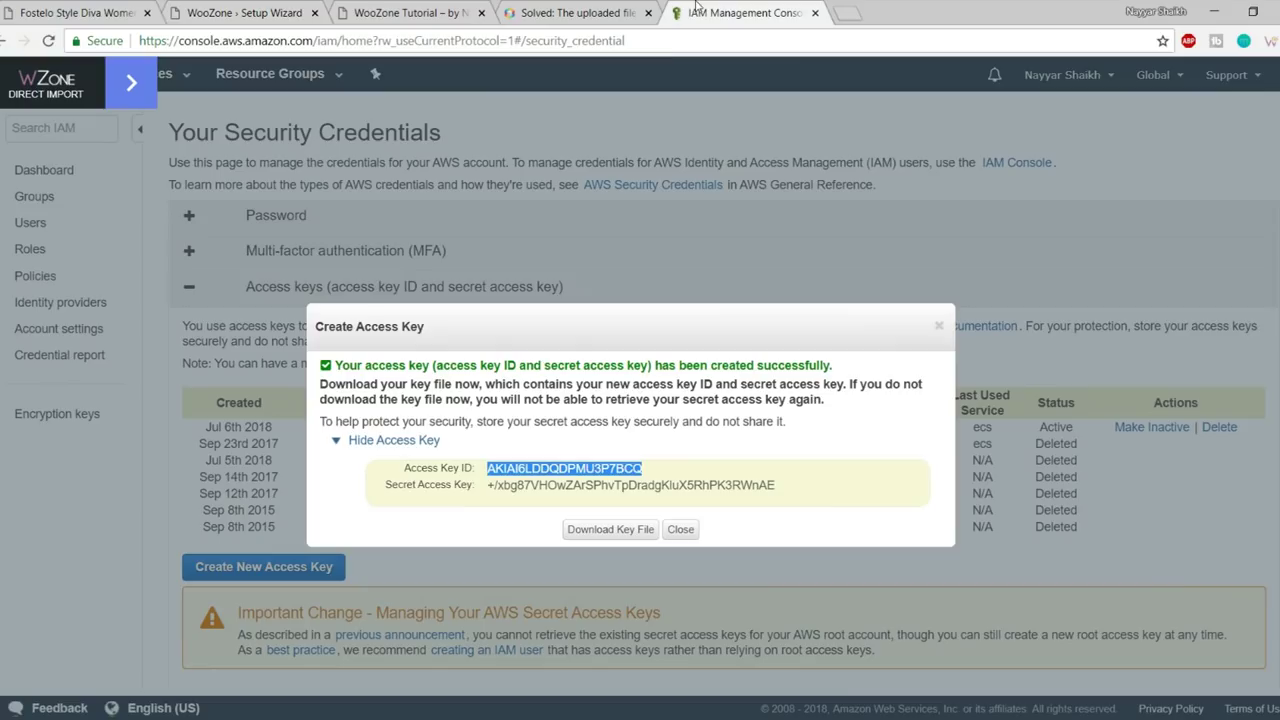
pyautogui.click(647, 500)
pyautogui.moveTo(792, 488); pyautogui.dragTo(491, 487)
pyautogui.hotkey('ctrl', 'c')
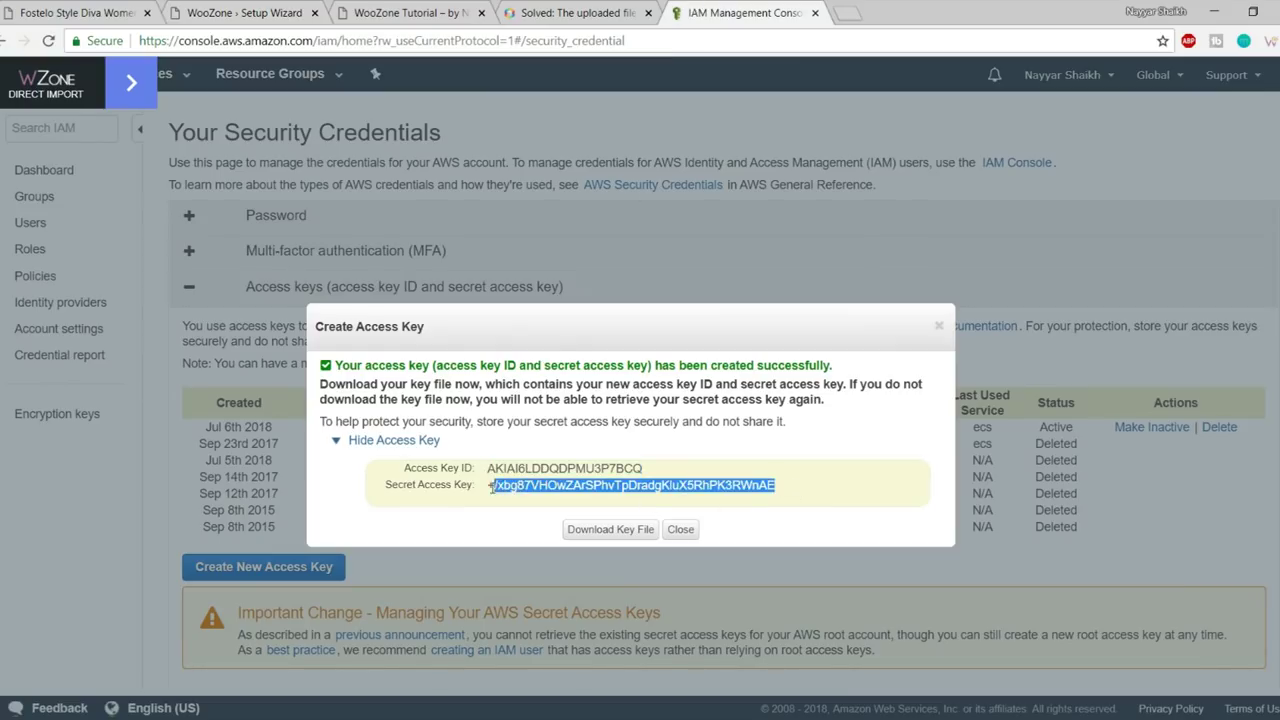
pyautogui.click(265, 12)
pyautogui.tripleClick(583, 395)
pyautogui.hotkey('ctrl', 'v')
pyautogui.click(993, 400)
# Download the new key file, close the dialog, and return to the Amazon Associates page.
pyautogui.click(733, 10)
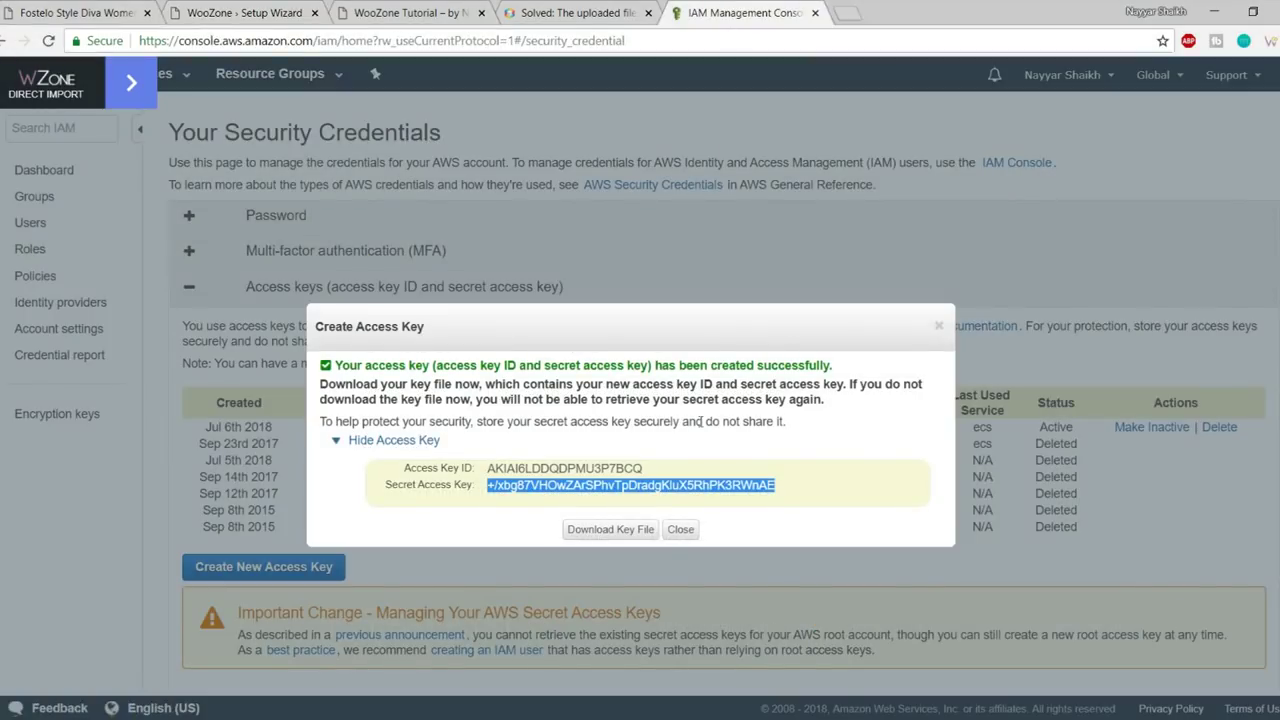
pyautogui.click(610, 529)
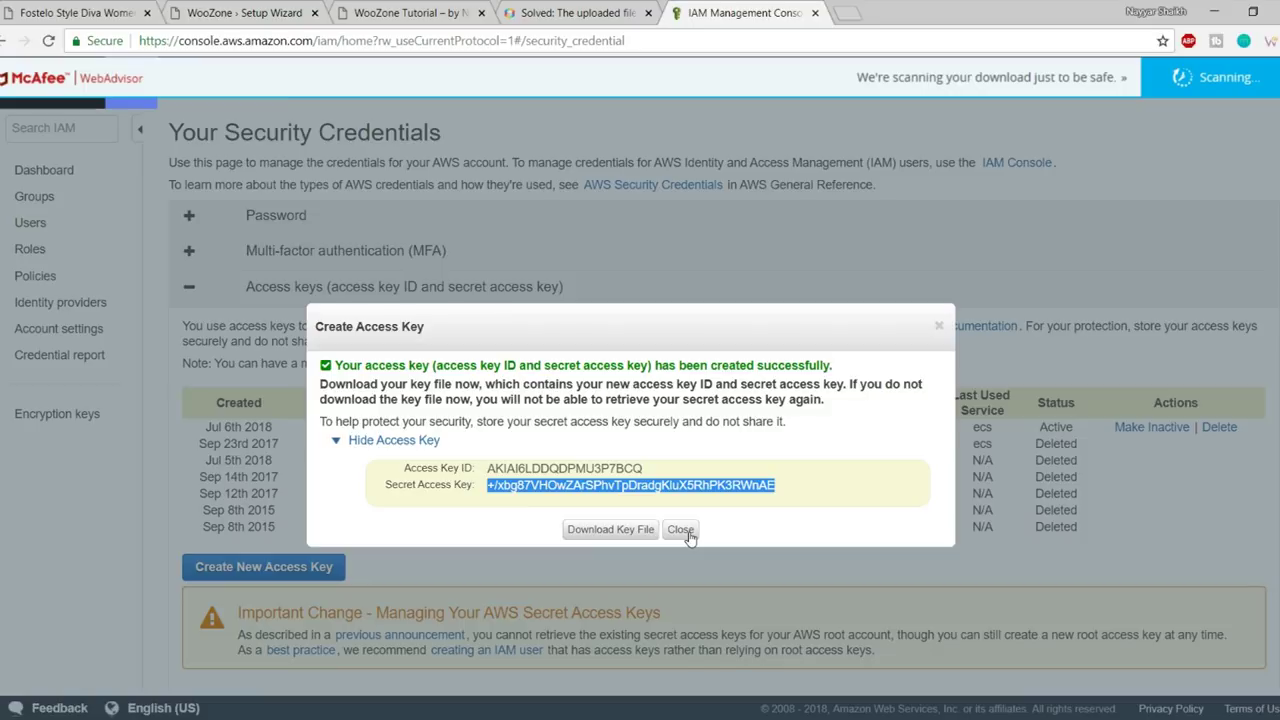
pyautogui.click(689, 537)
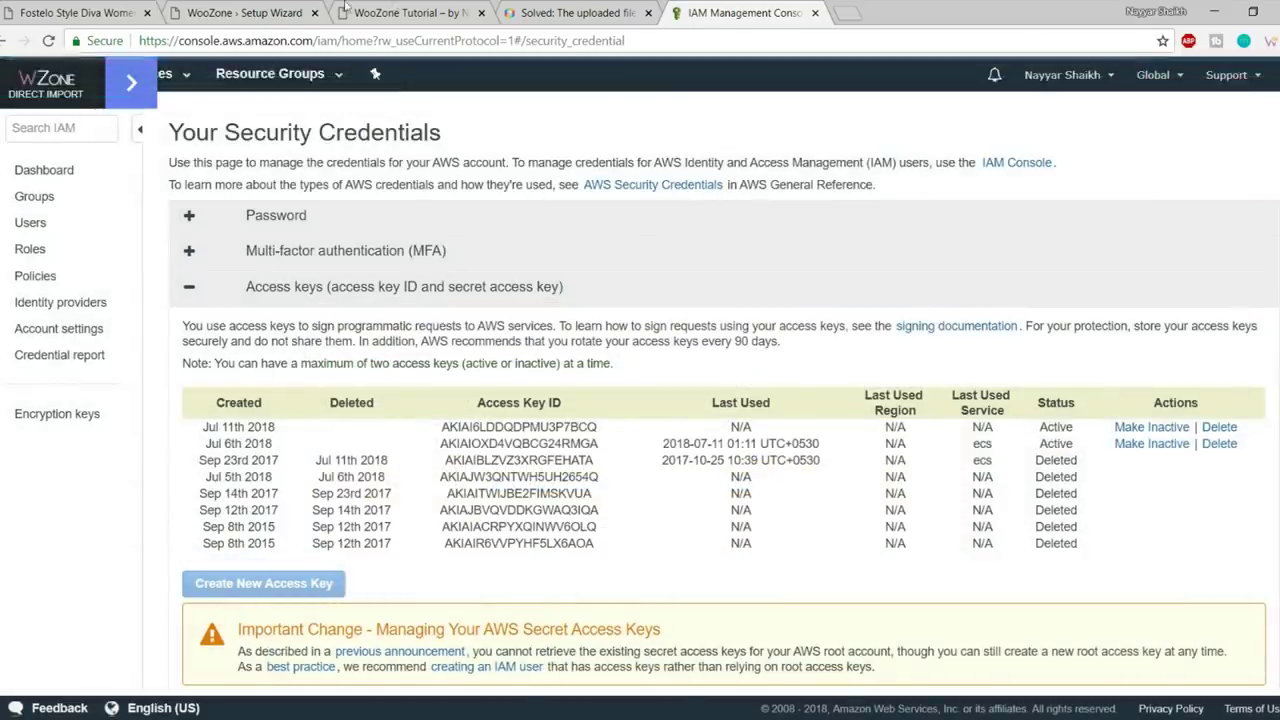
pyautogui.click(300, 13)
pyautogui.scroll(-4, 837, 320)
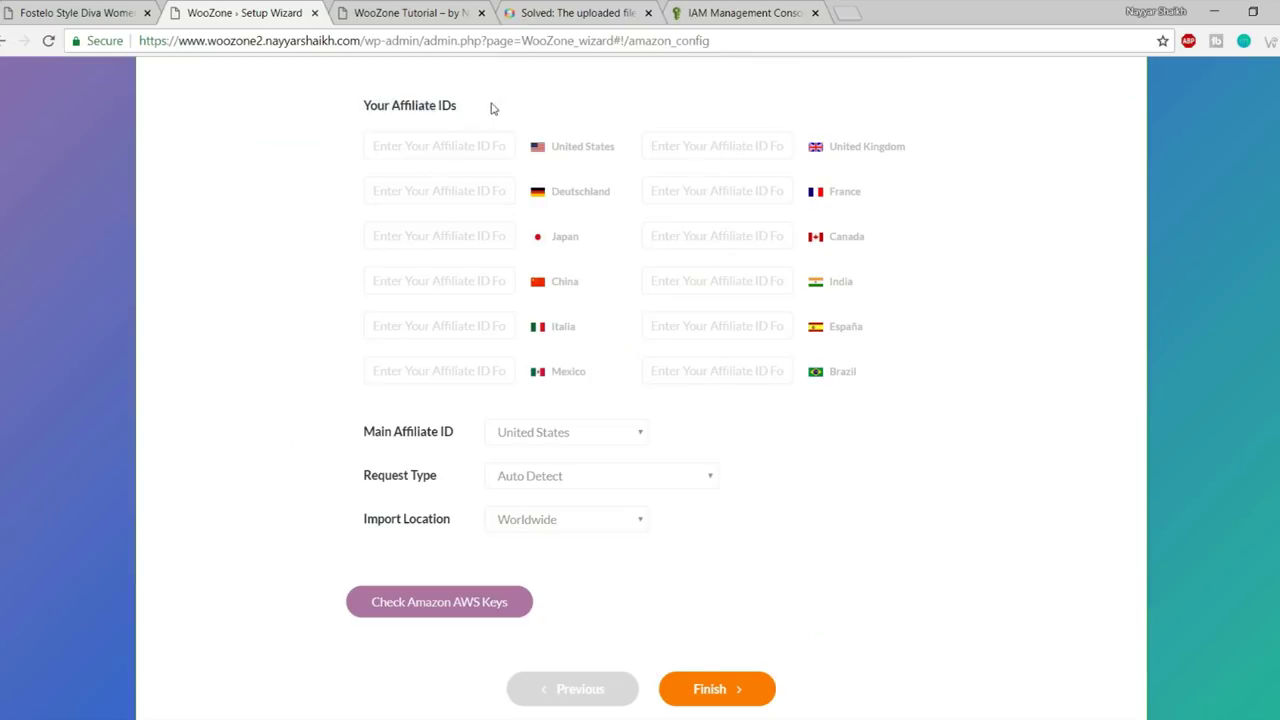
pyautogui.click(752, 10)
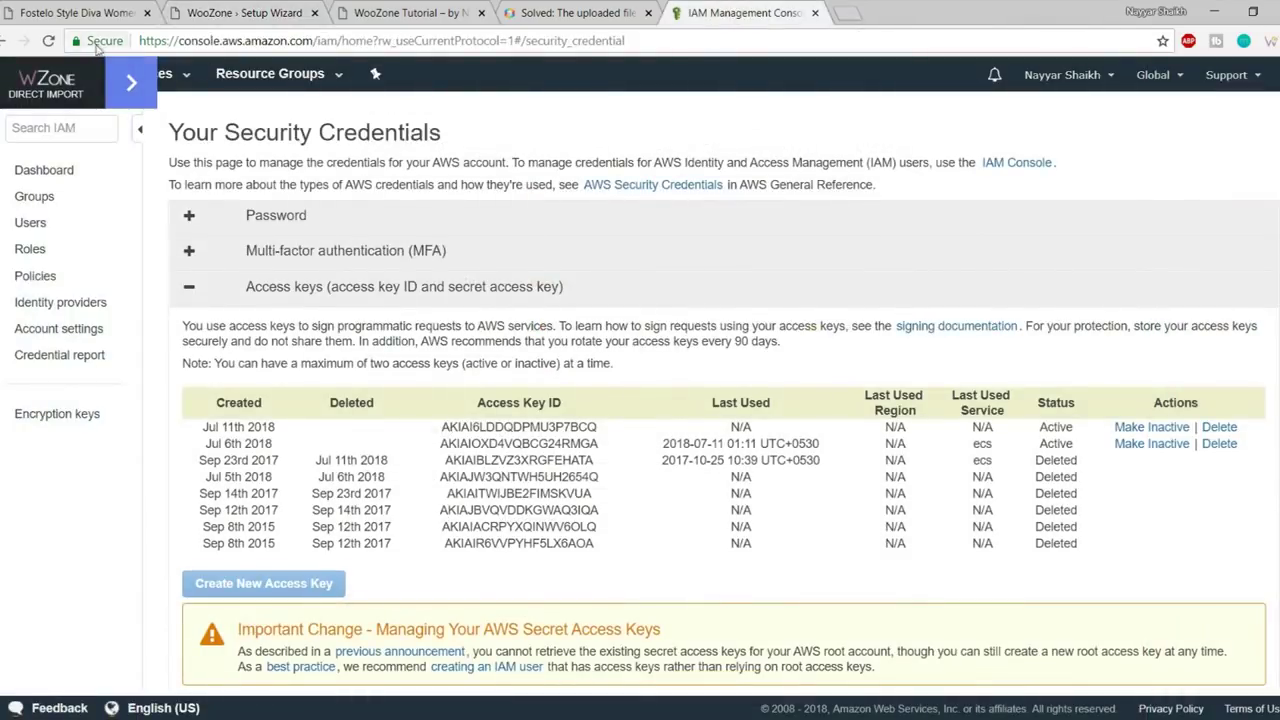
pyautogui.click(4, 41)
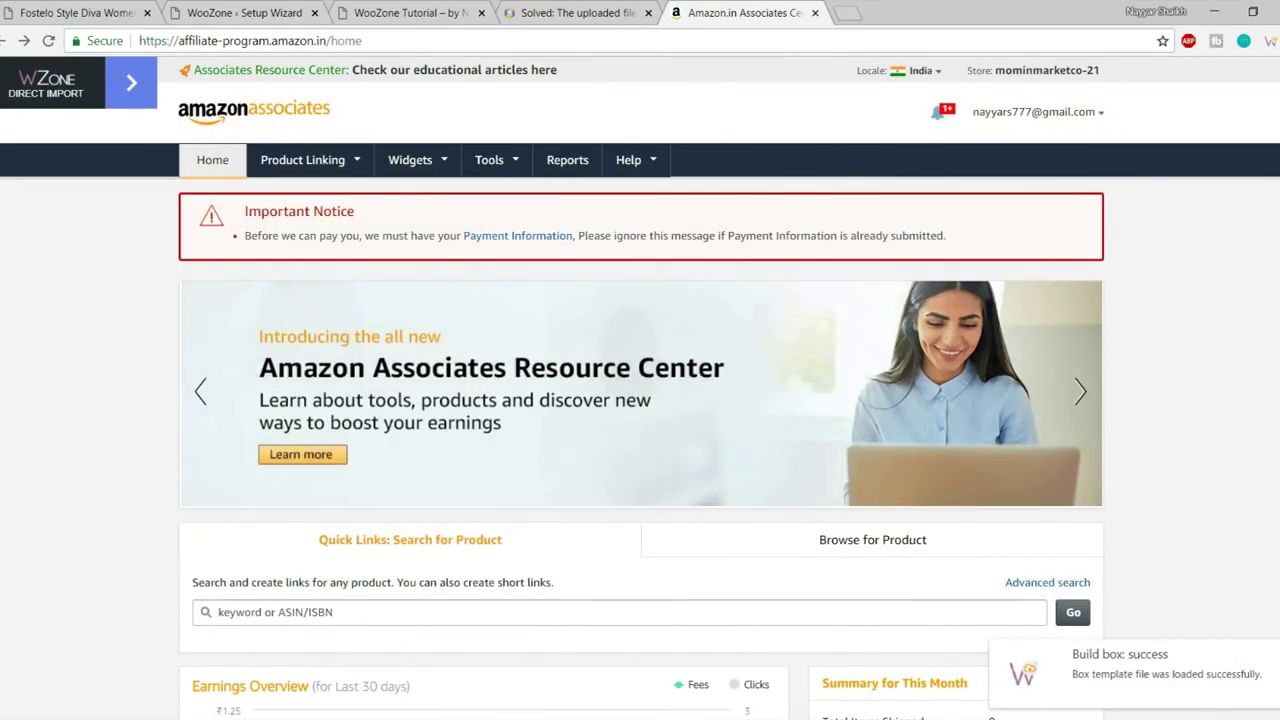
# Copy the Amazon Associates store ID and paste it into WooZone's India affiliate ID field.
pyautogui.moveTo(970, 70); pyautogui.dragTo(1106, 74)
pyautogui.hotkey('ctrl', 'c')
pyautogui.click(1116, 77)
pyautogui.click(1012, 70)
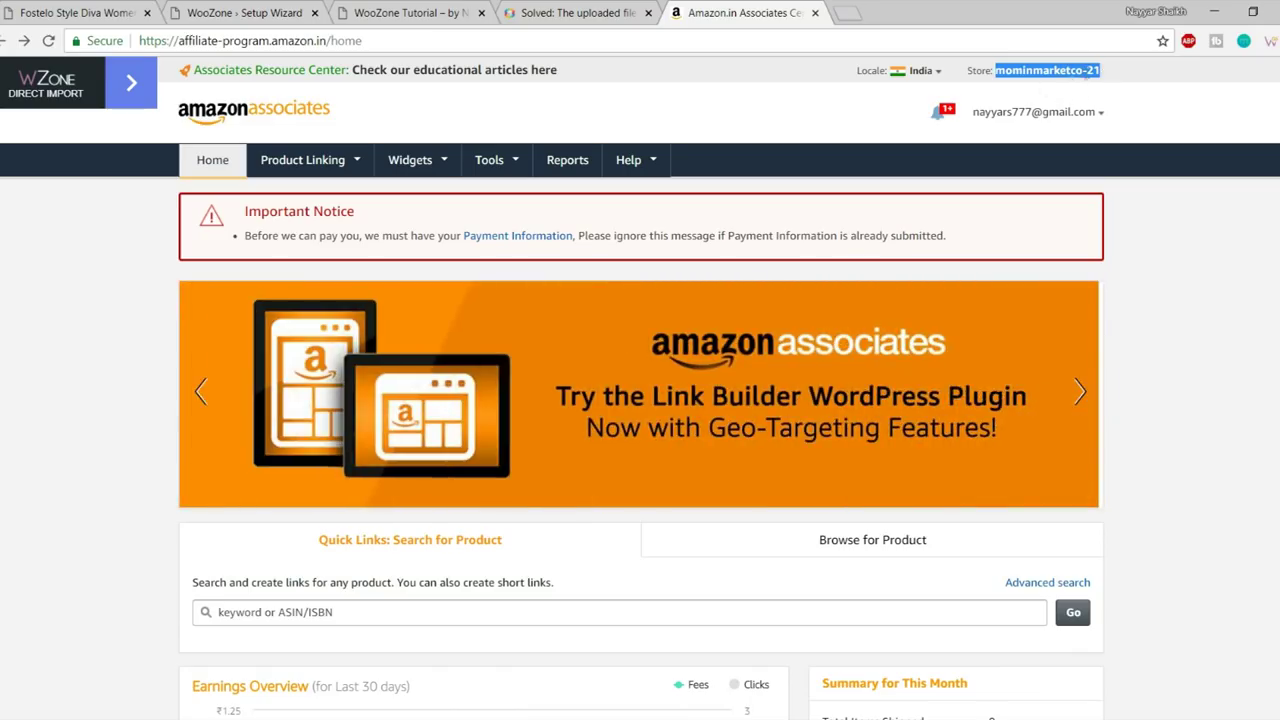
pyautogui.click(200, 12)
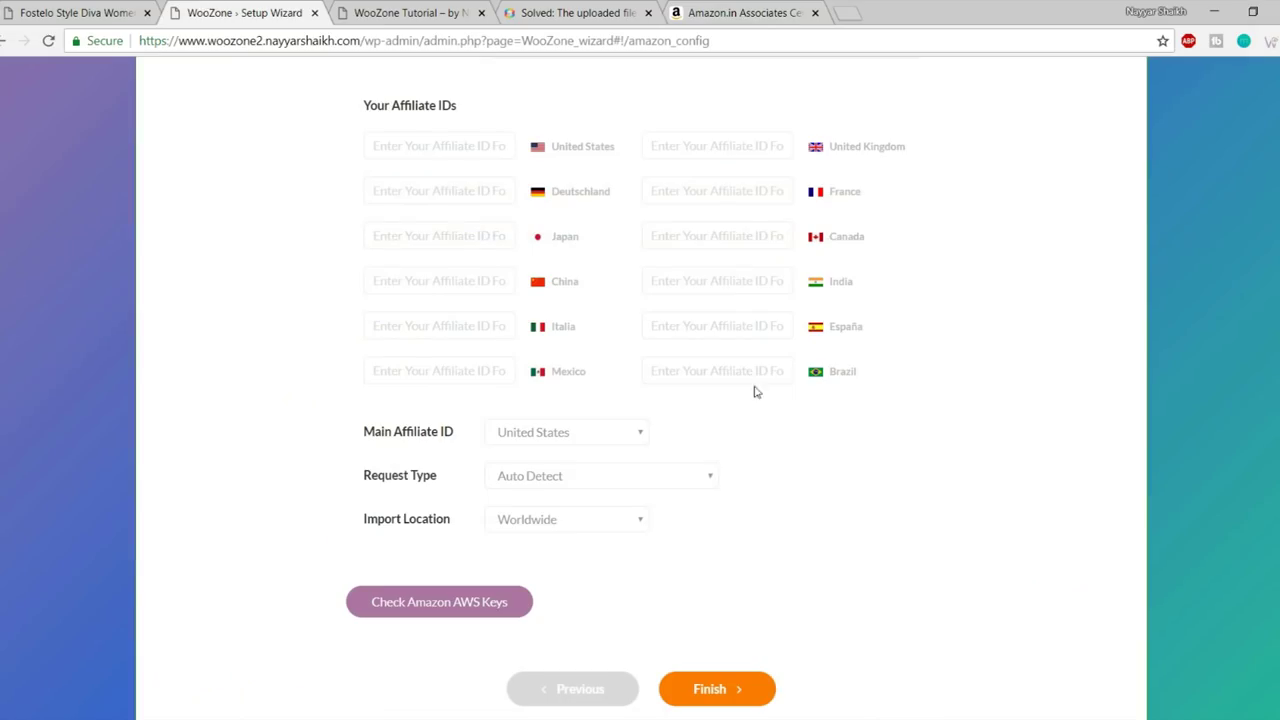
pyautogui.click(725, 283)
pyautogui.hotkey('ctrl', 'v')
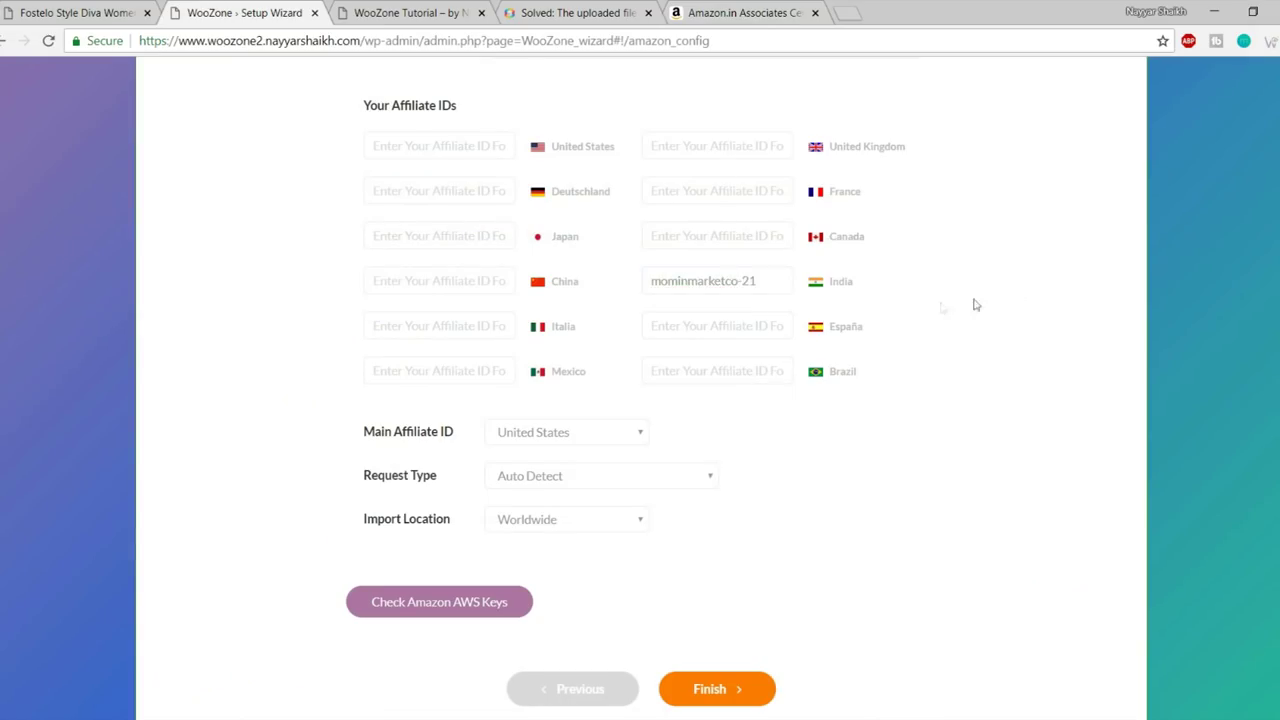
pyautogui.moveTo(860, 282); pyautogui.dragTo(831, 281)
pyautogui.click(931, 289)
# Set both the Main Affiliate ID and Import Location to India.
pyautogui.scroll(-1, 1026, 326)
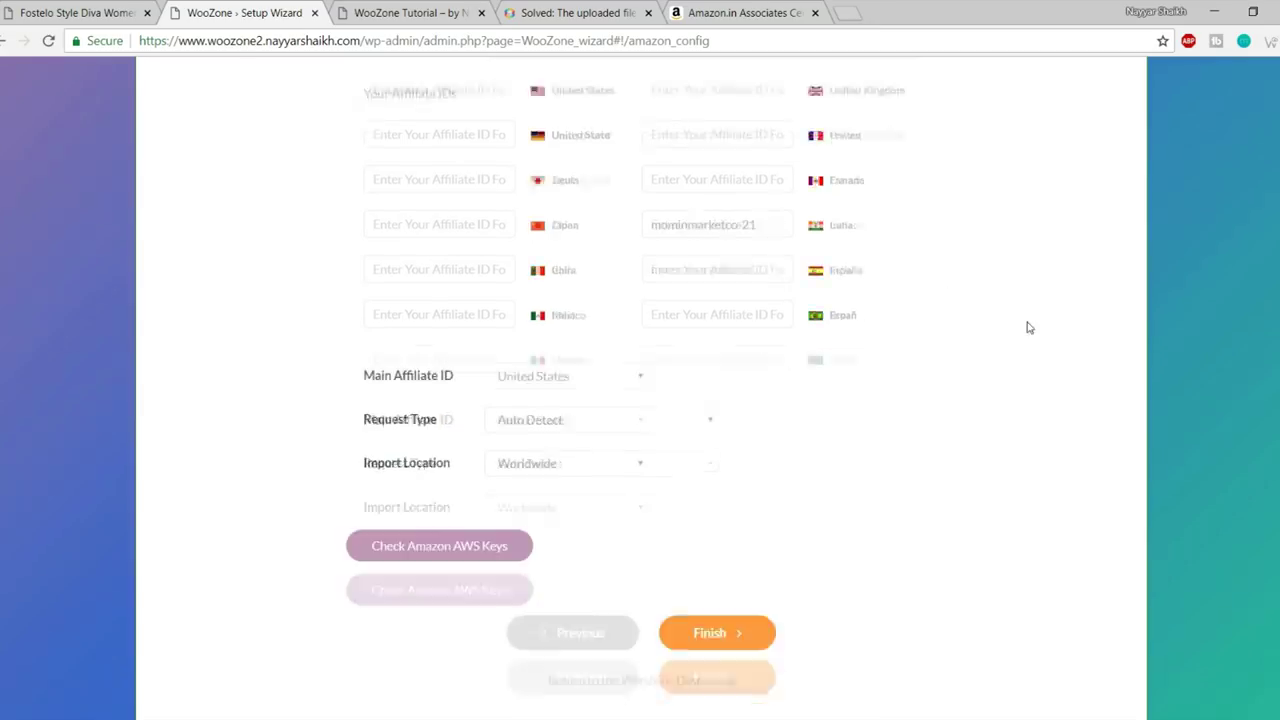
pyautogui.scroll(2, 673, 387)
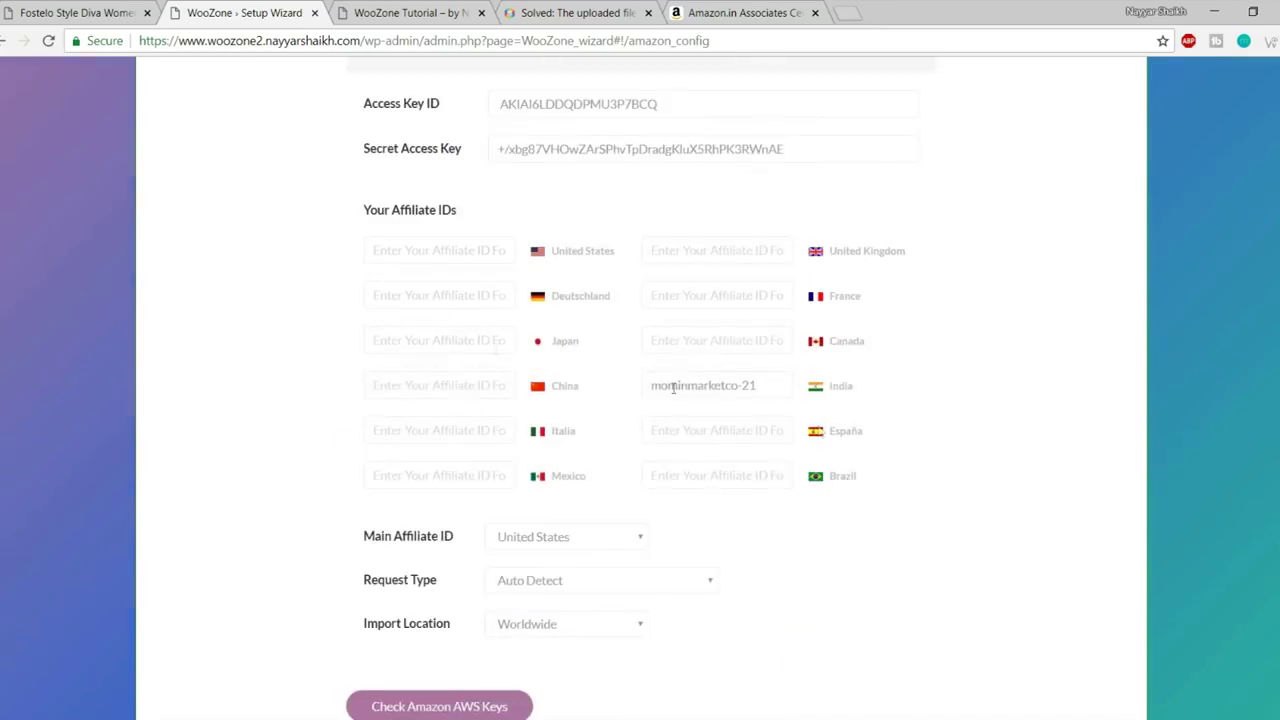
pyautogui.scroll(-1, 765, 340)
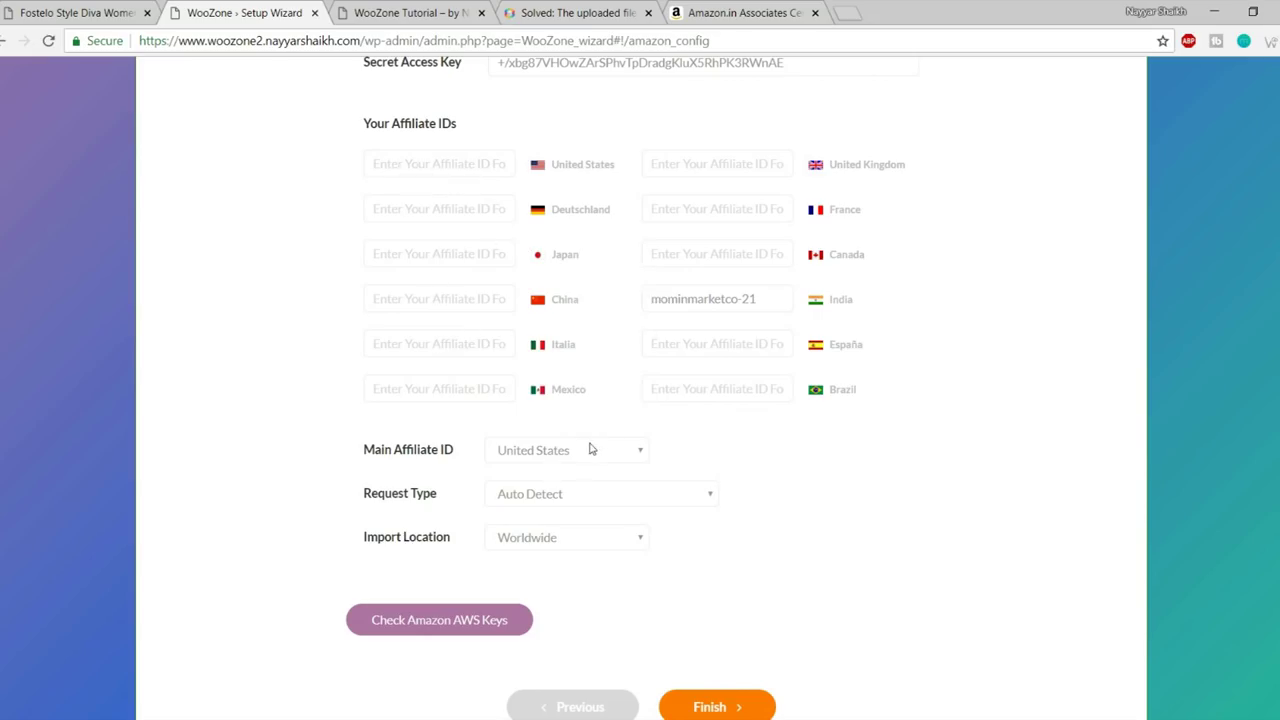
pyautogui.scroll(-1, 806, 437)
pyautogui.click(600, 363)
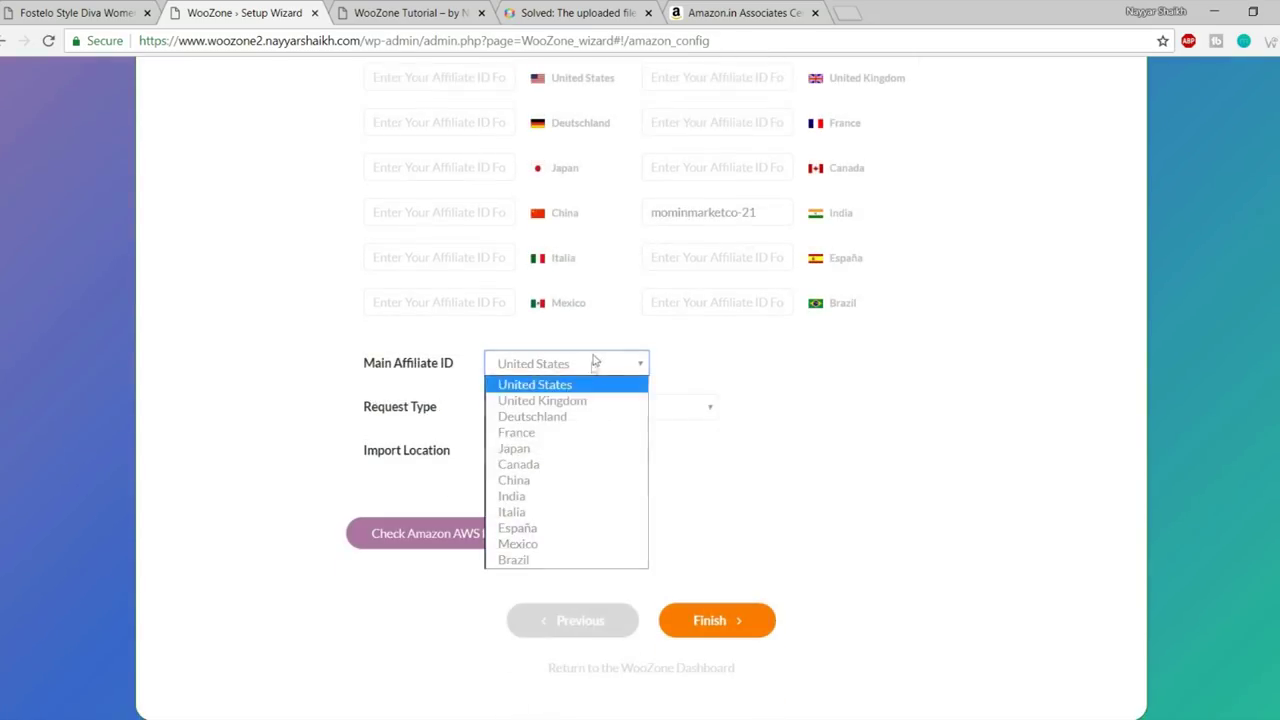
pyautogui.click(560, 498)
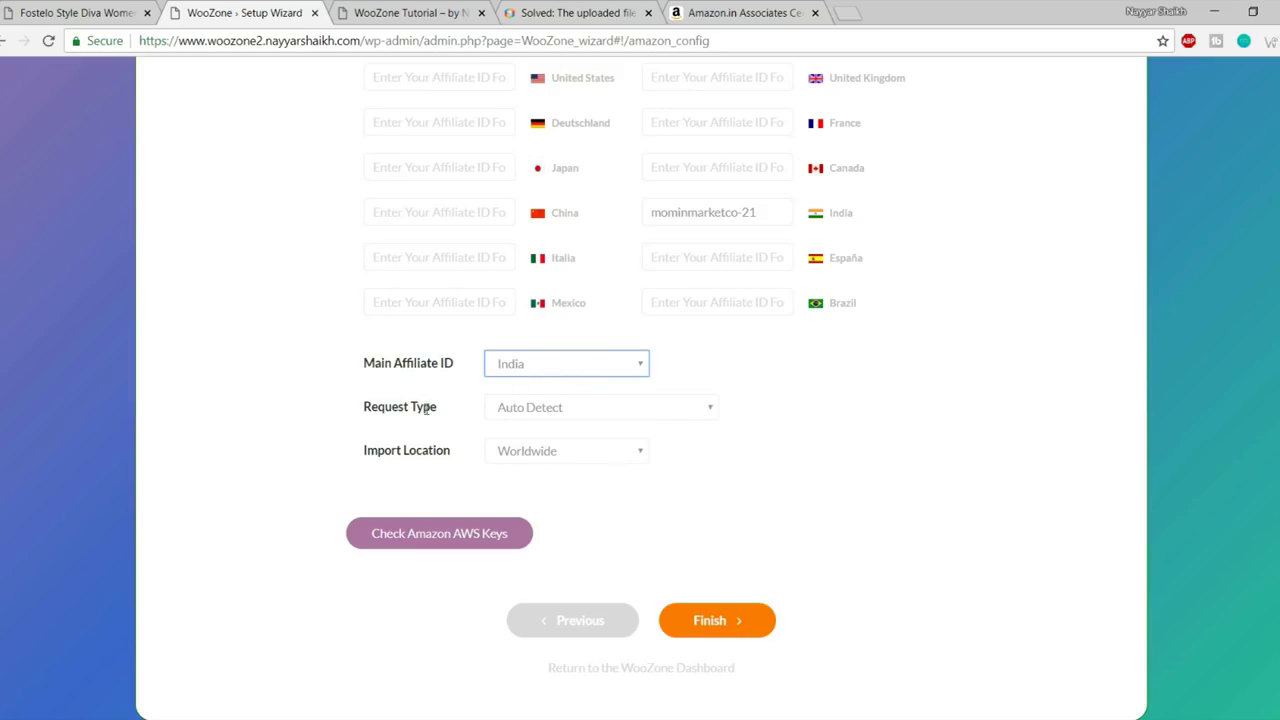
pyautogui.click(546, 456)
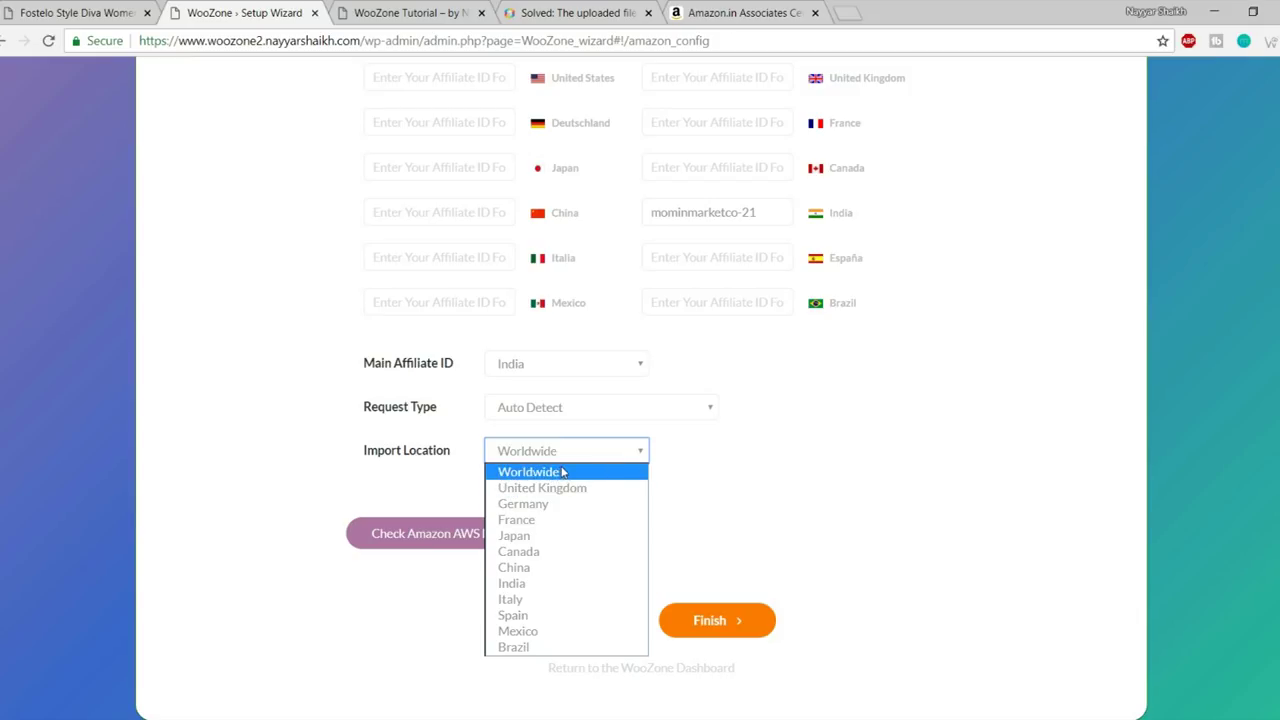
pyautogui.click(562, 472)
pyautogui.click(557, 461)
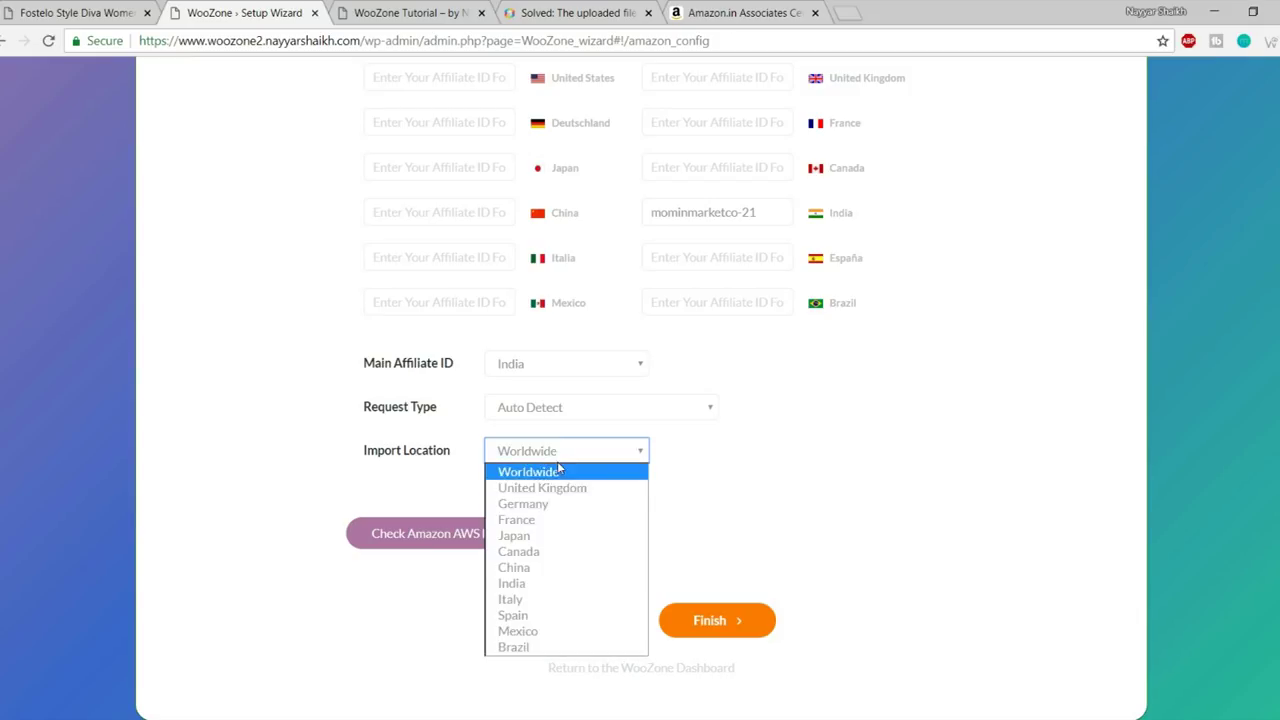
pyautogui.click(546, 586)
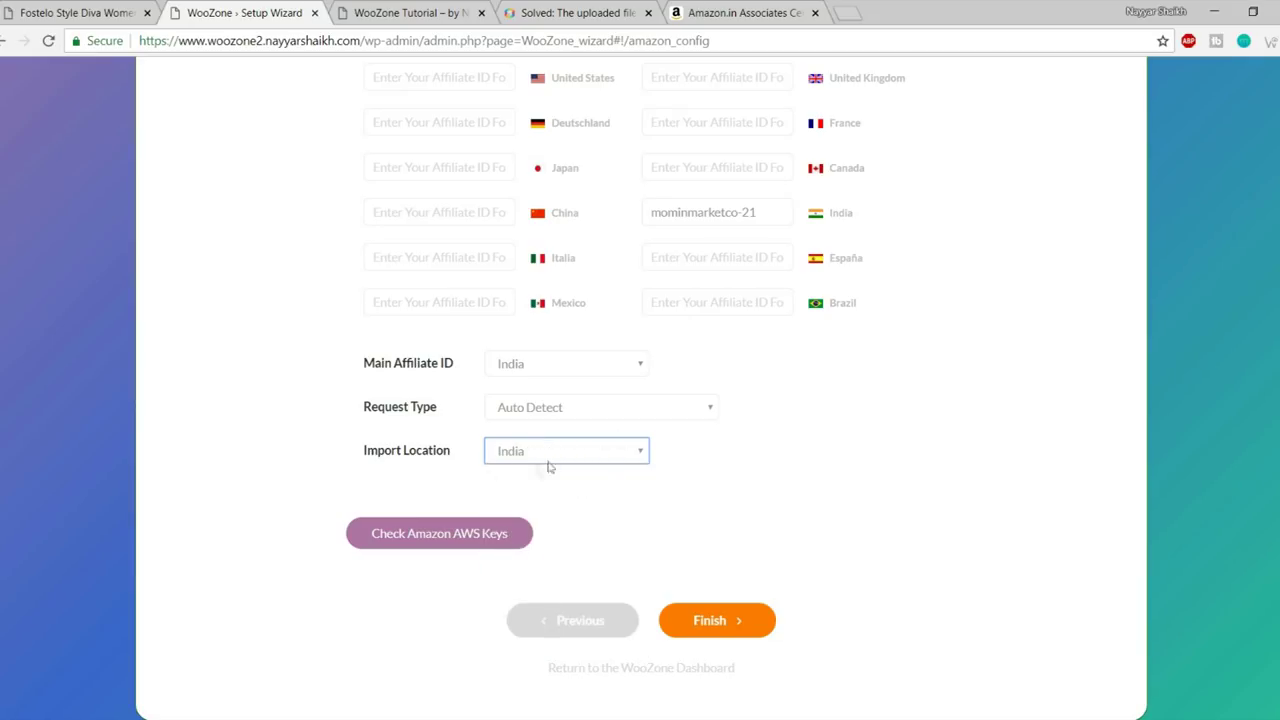
# Check the Amazon AWS keys until the green success message confirms the connection.
pyautogui.click(408, 550)
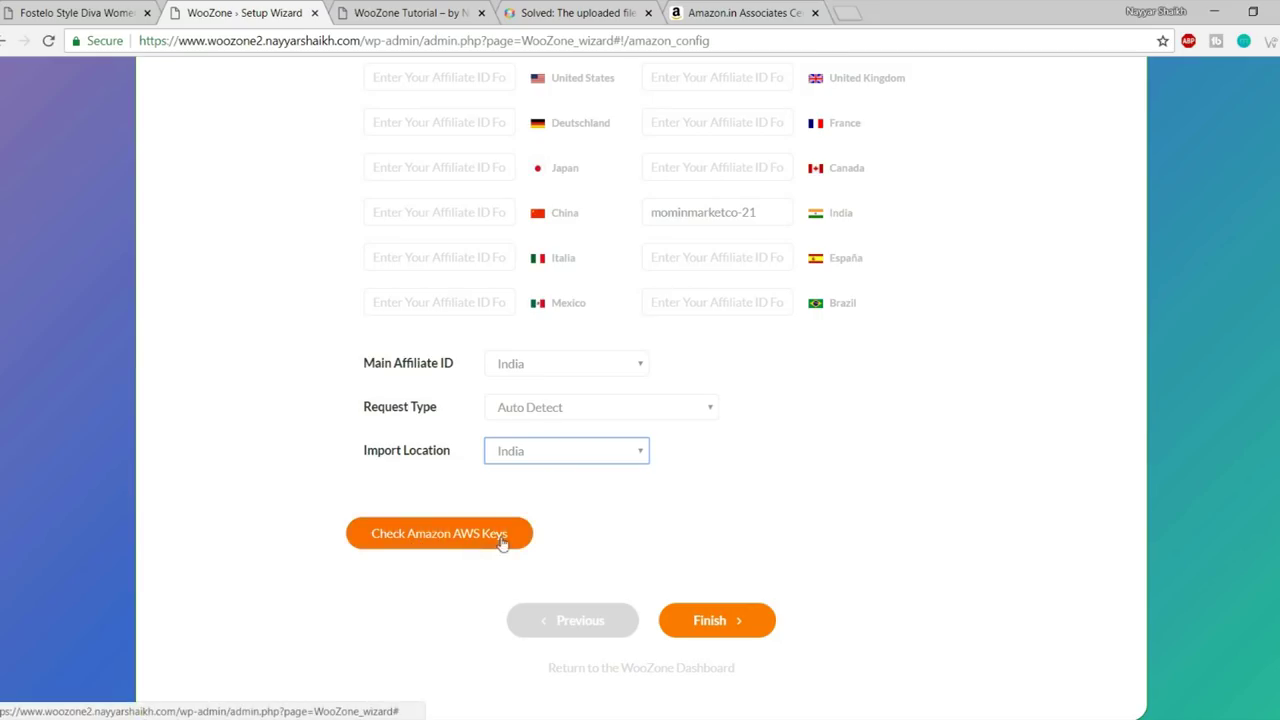
pyautogui.moveTo(658, 537); pyautogui.dragTo(444, 520)
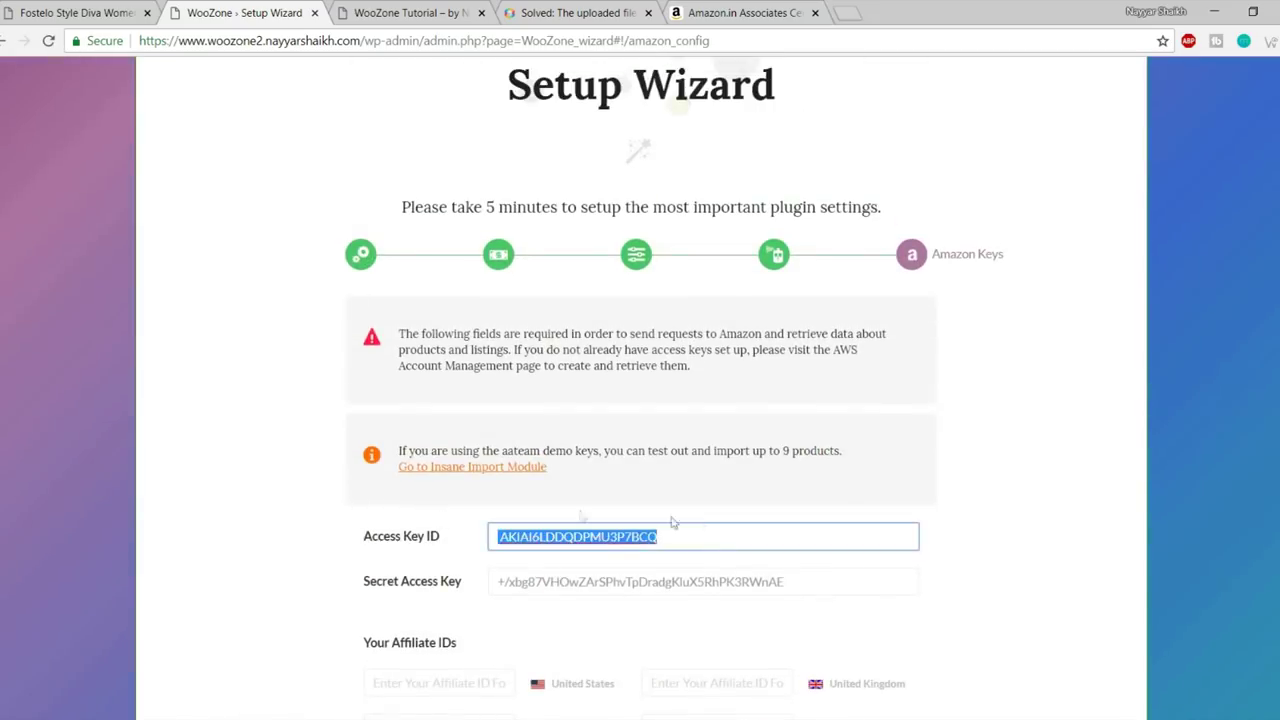
pyautogui.scroll(-8, 645, 522)
pyautogui.click(450, 458)
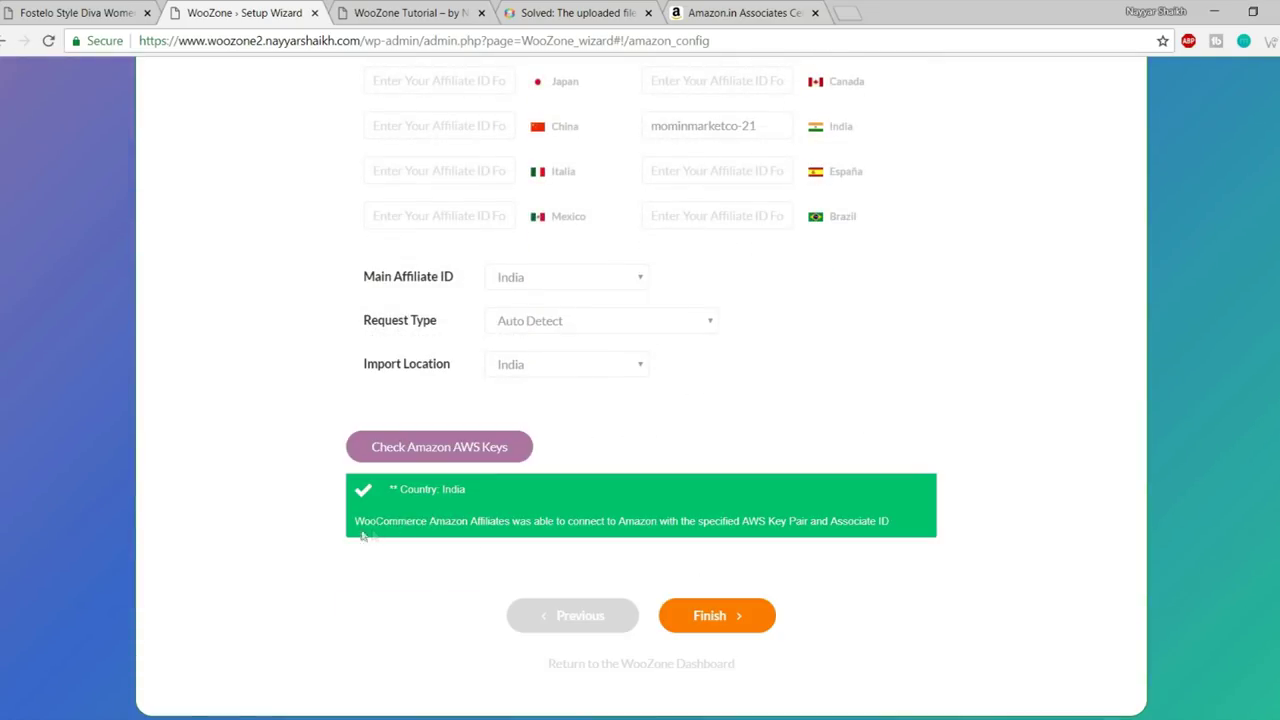
pyautogui.moveTo(357, 530); pyautogui.dragTo(893, 531)
pyautogui.click(893, 531)
# Finish the wizard and close the Congrats page to reach the WZone 10.0.0 Dashboard.
pyautogui.click(729, 619)
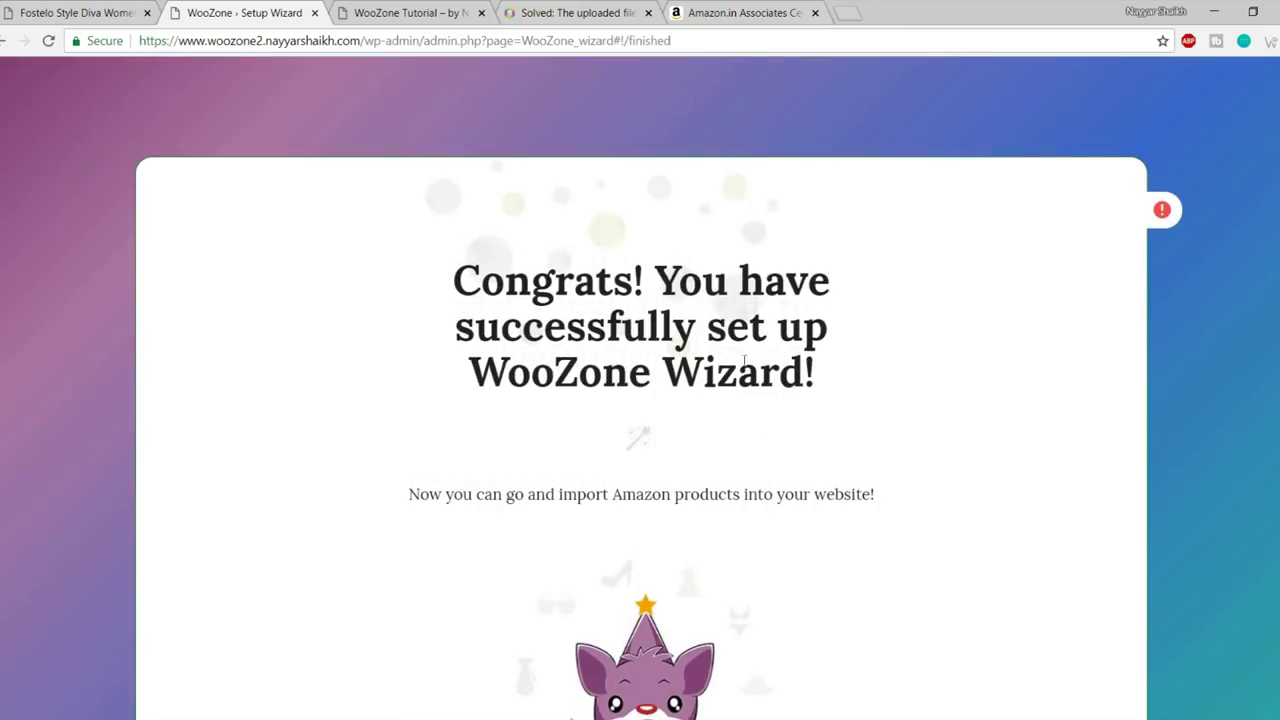
pyautogui.scroll(-3, 920, 360)
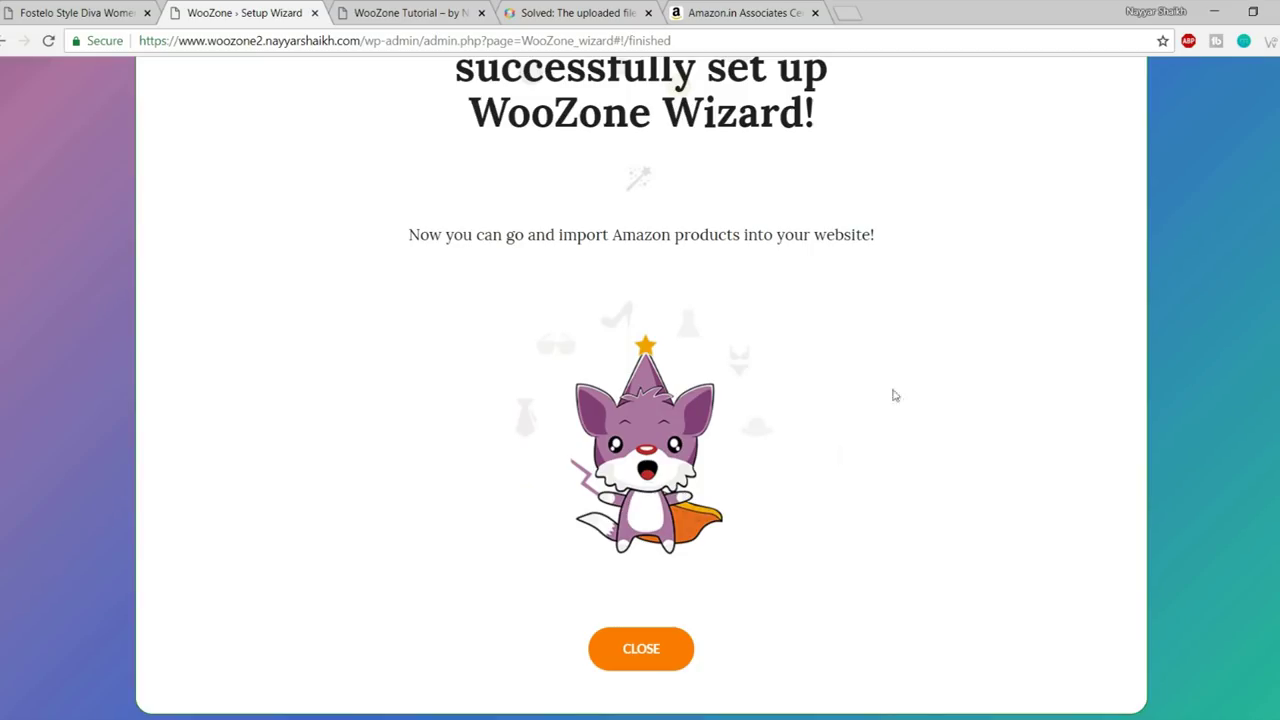
pyautogui.click(650, 652)
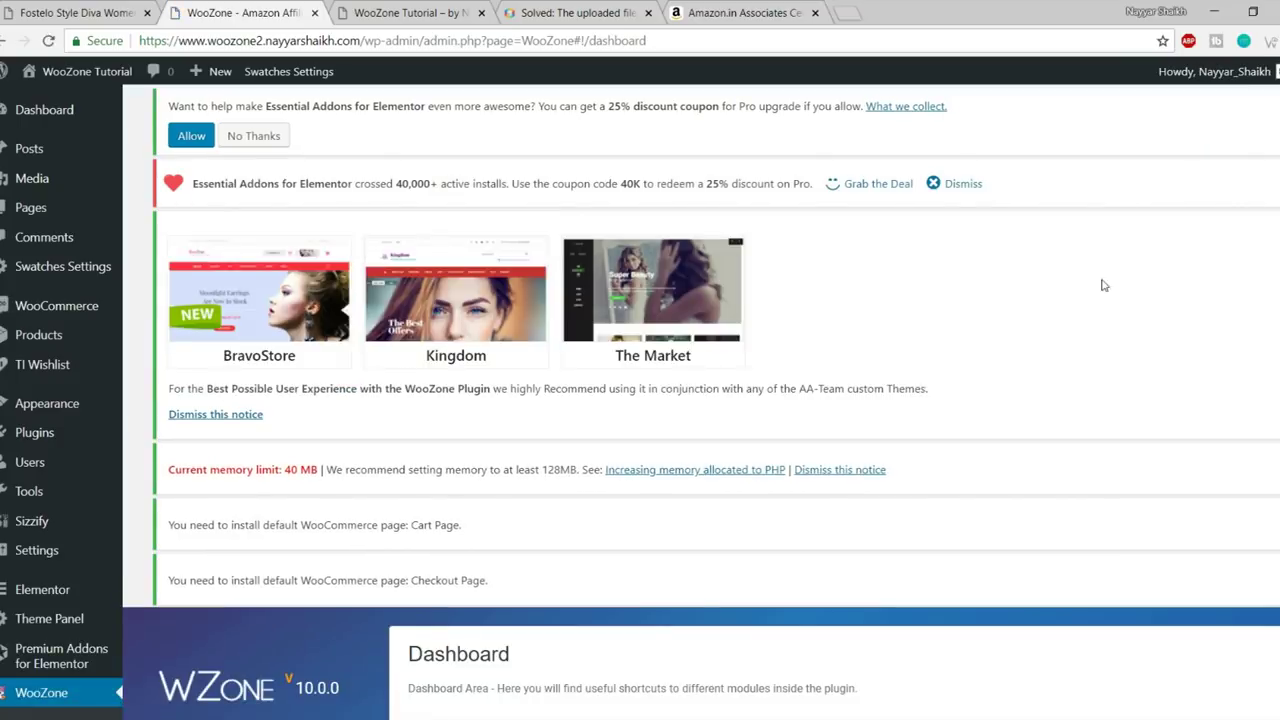
# Dismiss the Essential Addons installs and coupon notices and the memory limit warning on the WooZone dashboard.
pyautogui.scroll(-7, 1103, 300)
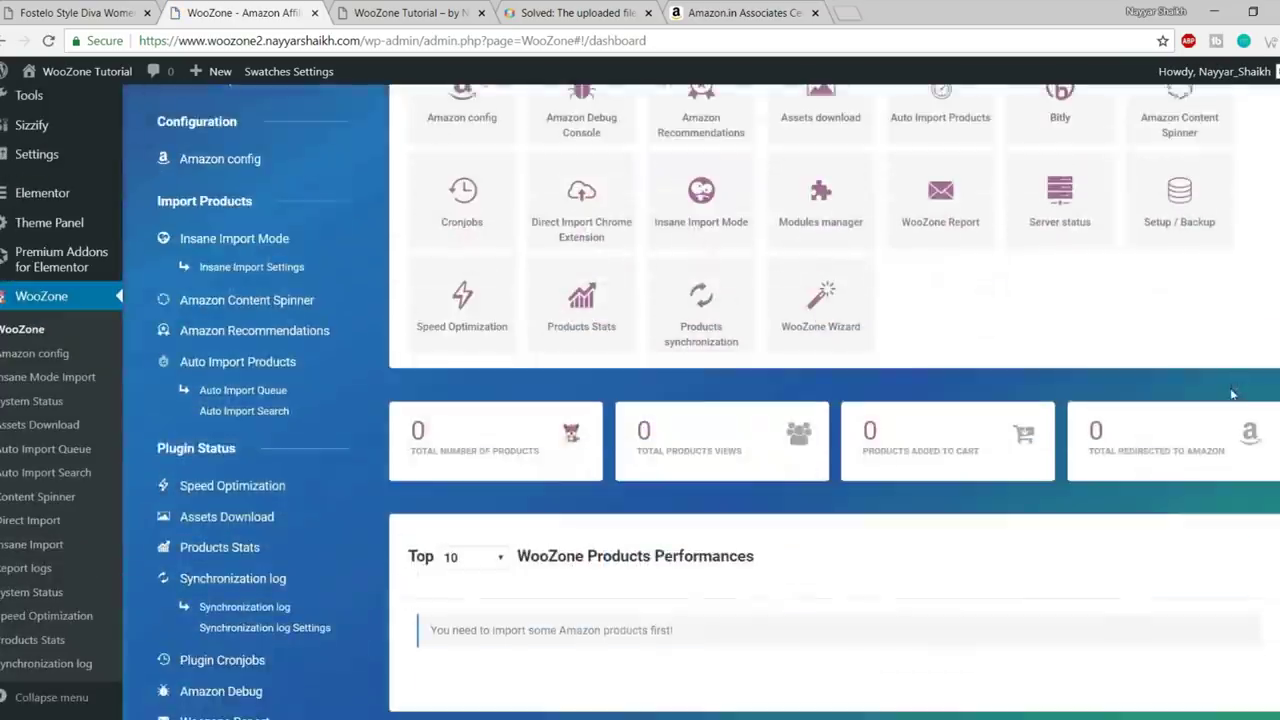
pyautogui.scroll(8, 1233, 390)
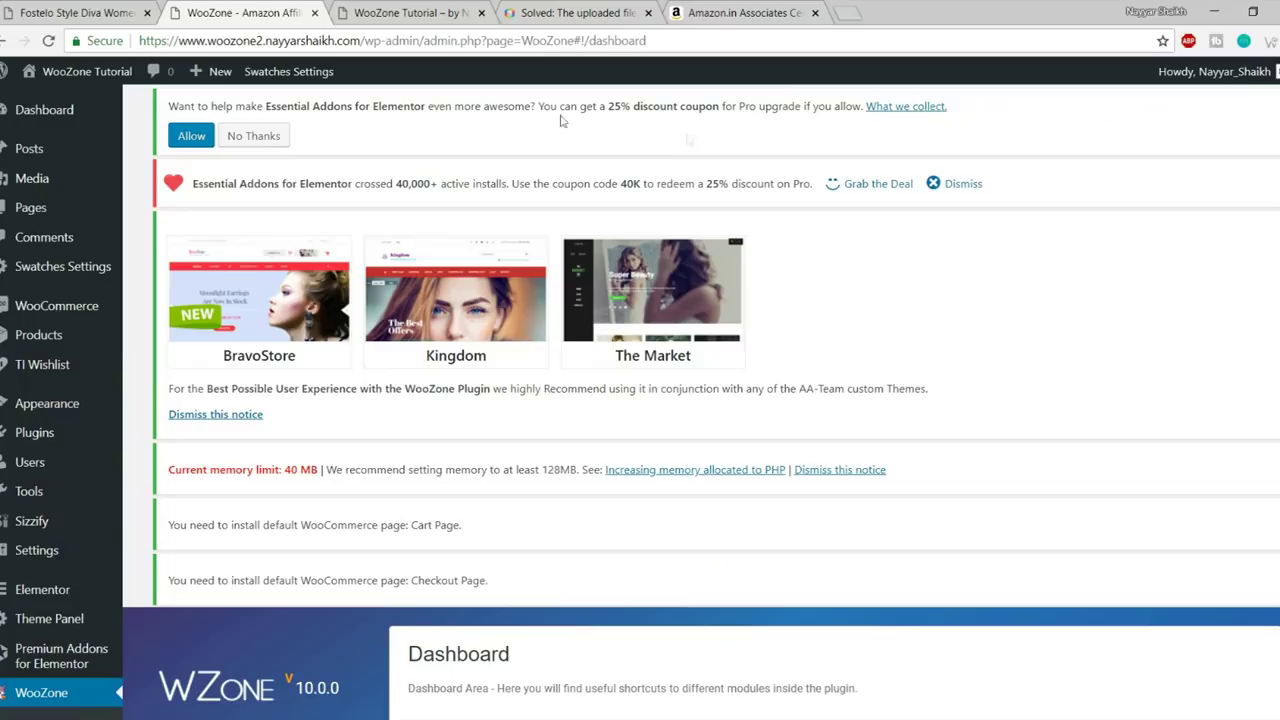
pyautogui.click(961, 187)
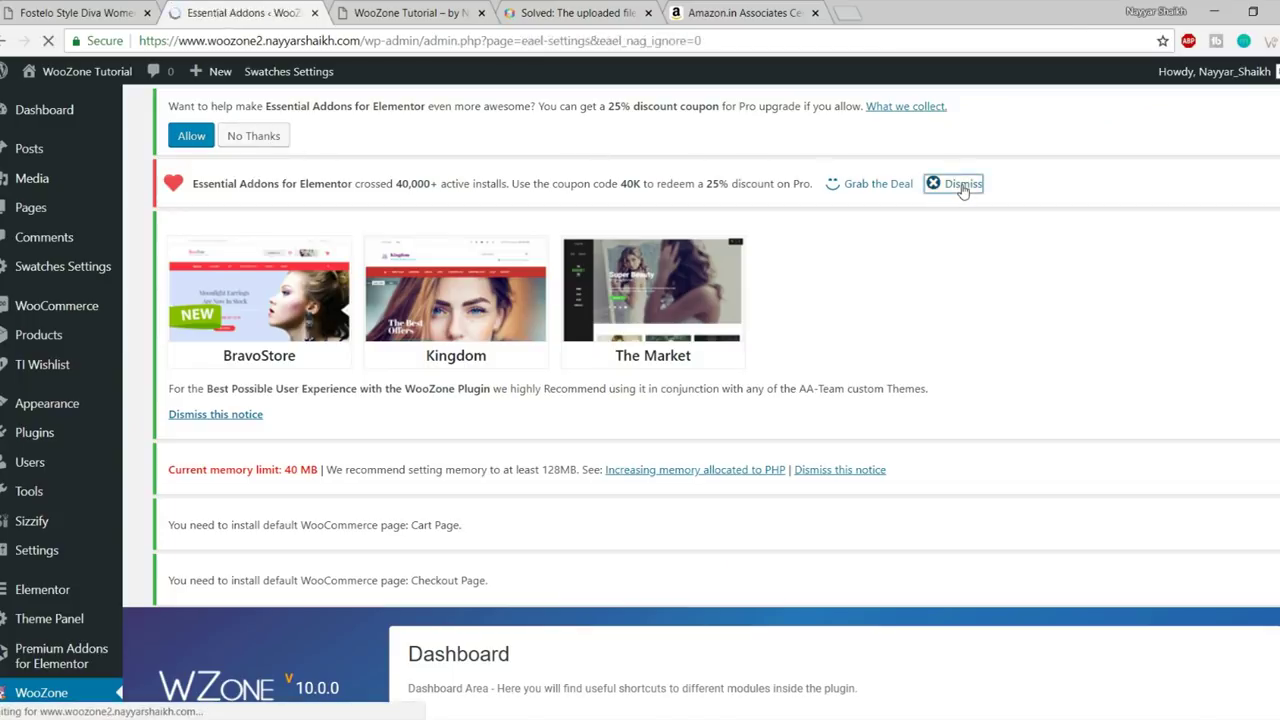
pyautogui.click(270, 140)
pyautogui.click(245, 293)
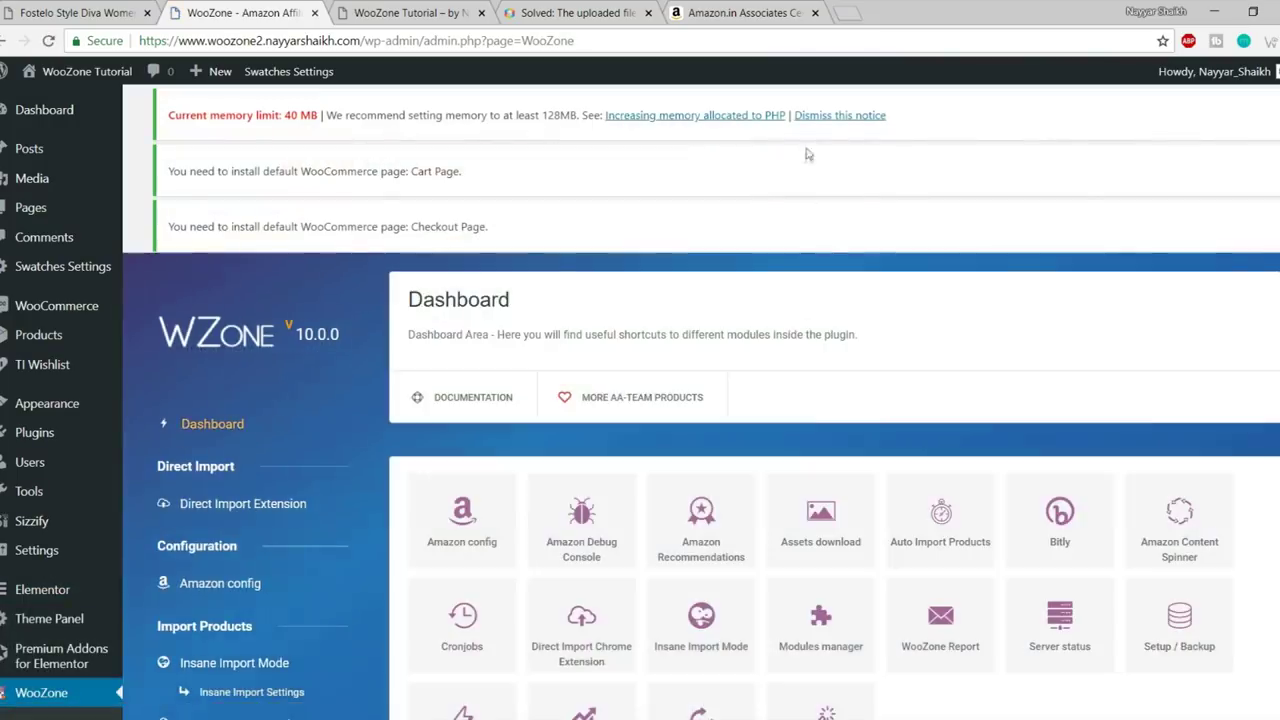
pyautogui.click(878, 116)
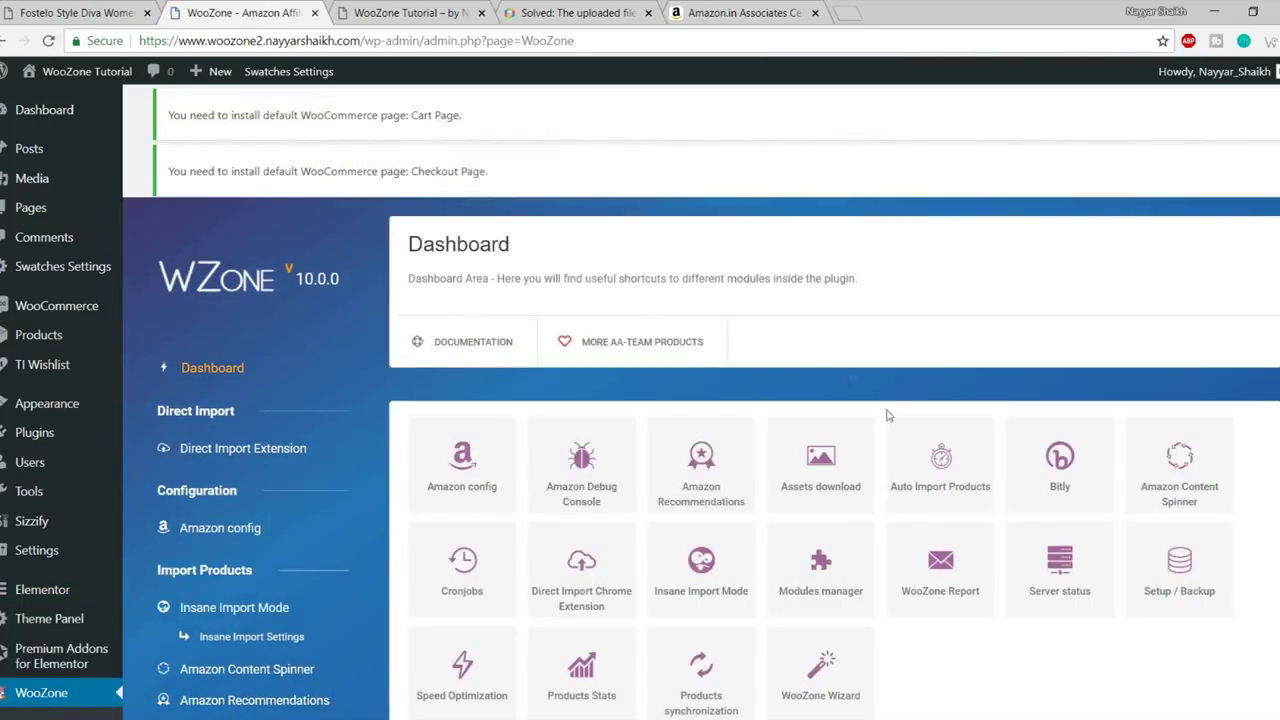
pyautogui.scroll(-10, 887, 415)
pyautogui.scroll(5, 897, 494)
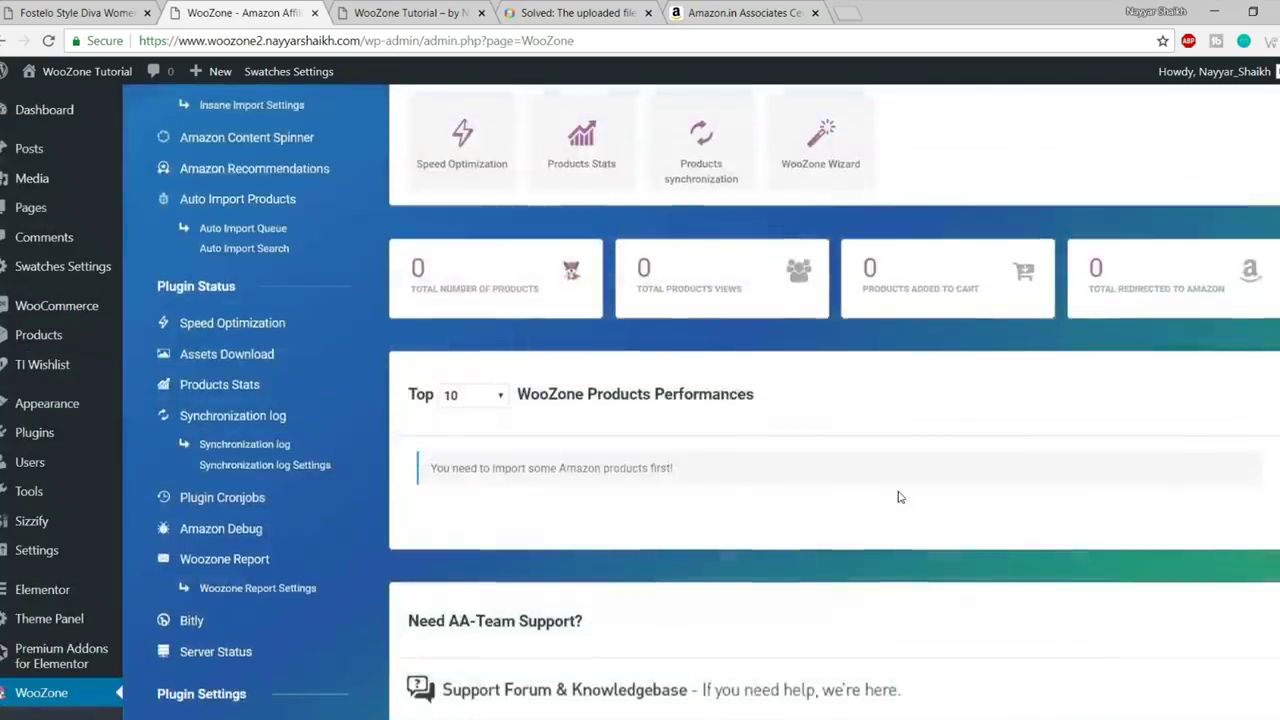
pyautogui.scroll(5, 898, 497)
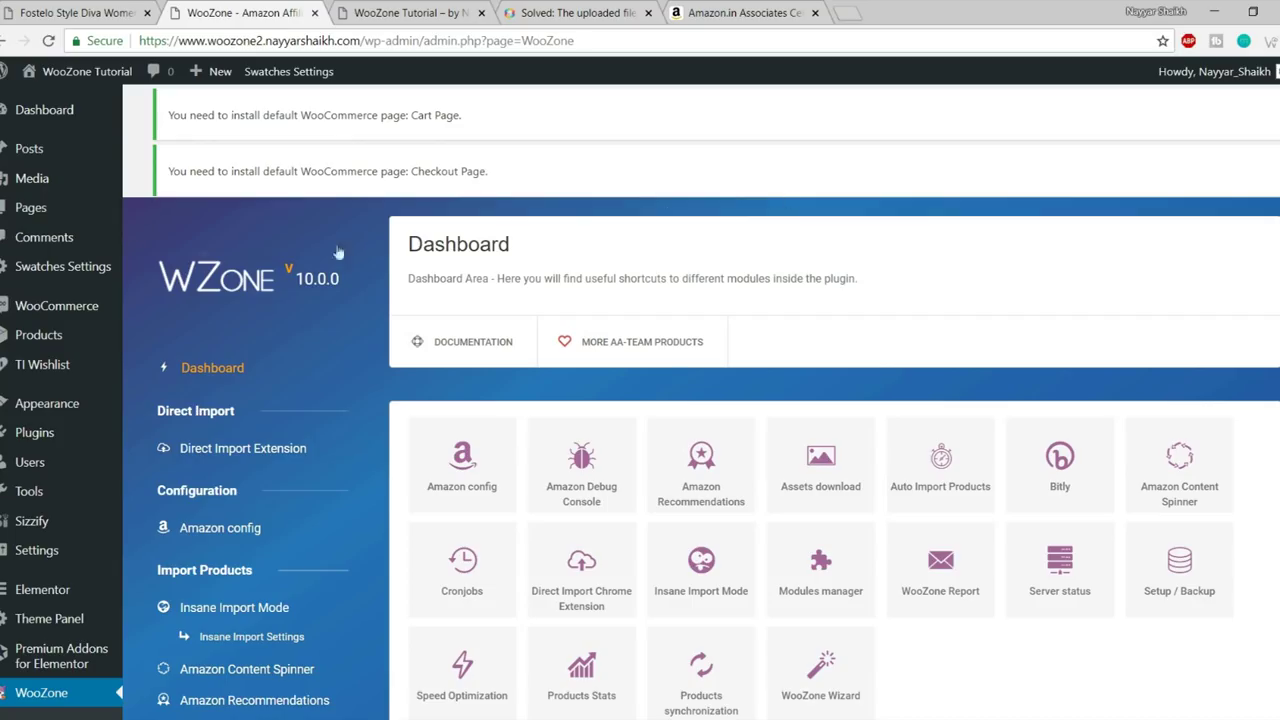
# Trash the Sample Page and start a new page titled Shop.
pyautogui.click(27, 209)
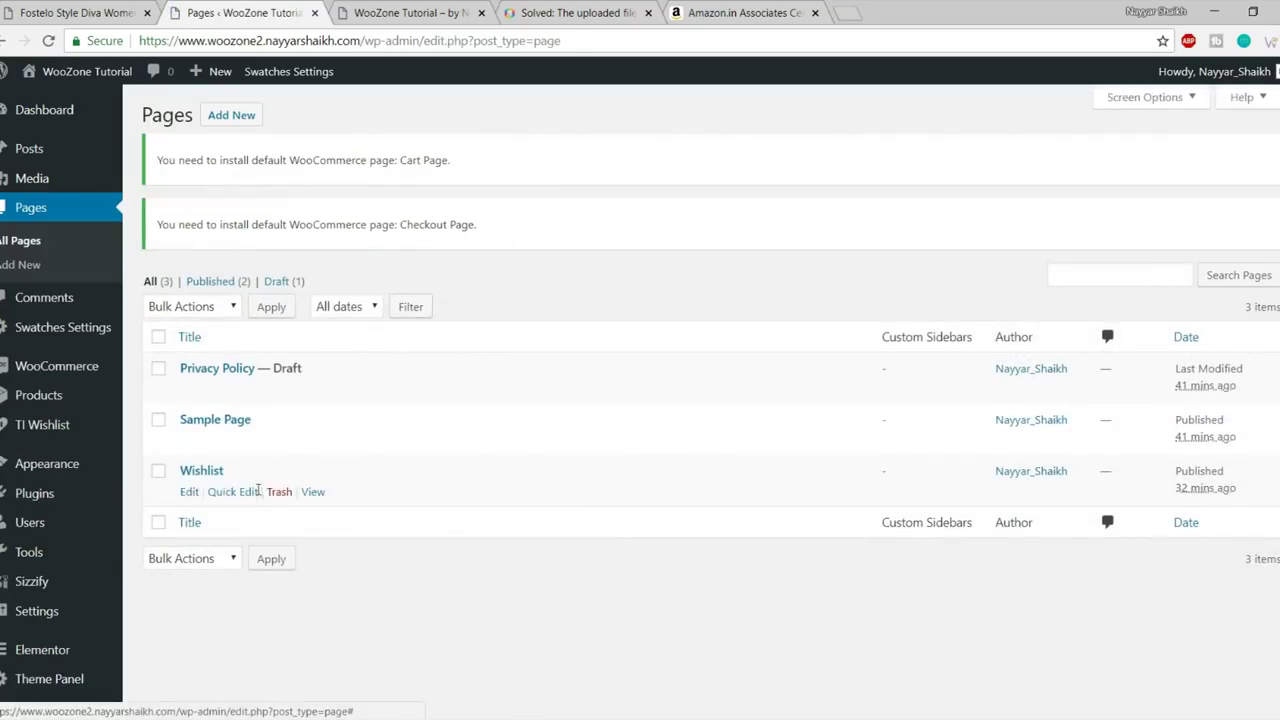
pyautogui.moveTo(184, 478); pyautogui.dragTo(309, 476)
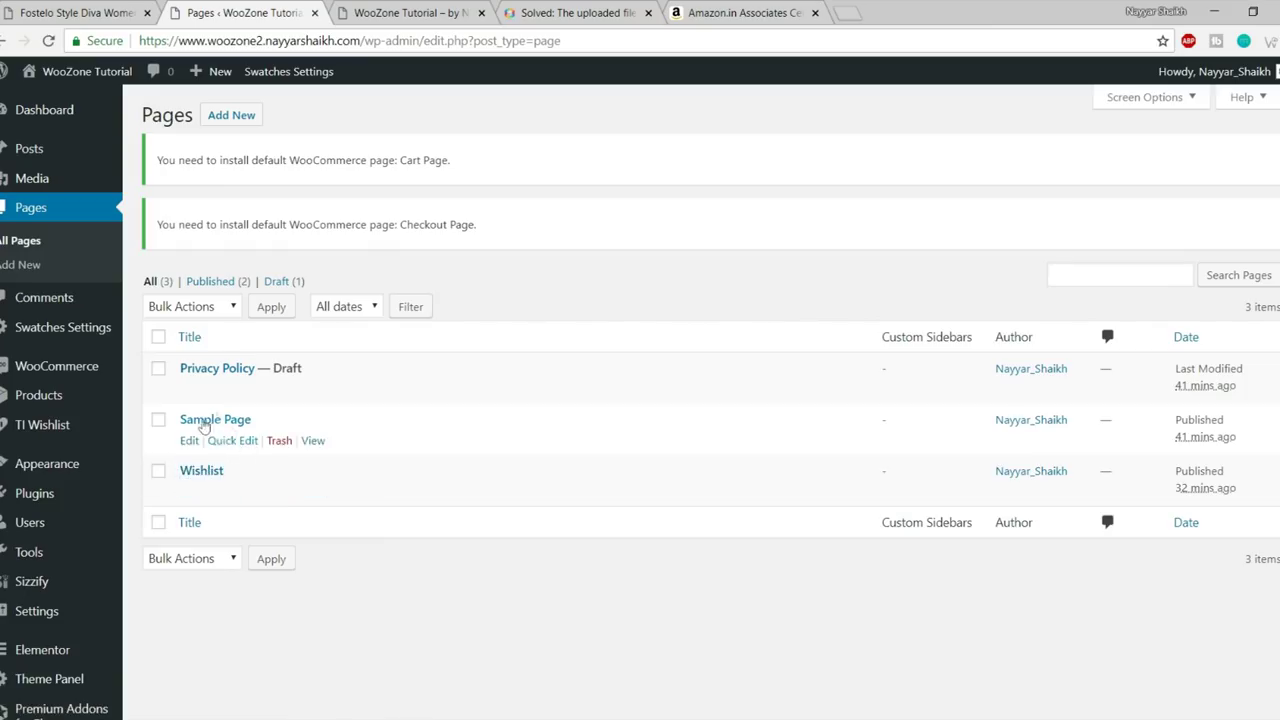
pyautogui.click(280, 441)
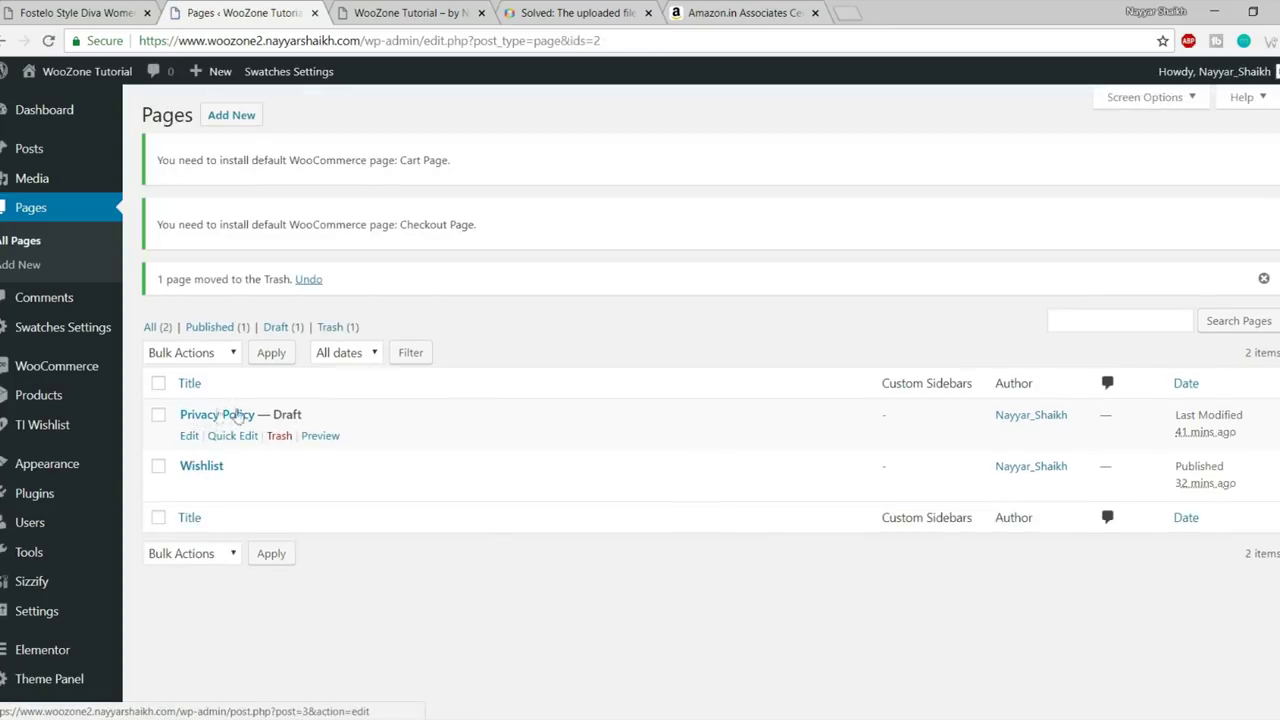
pyautogui.moveTo(336, 418)
pyautogui.mouseDown()
pyautogui.moveTo(275, 406)
pyautogui.moveTo(329, 414)
pyautogui.mouseUp()
pyautogui.click(301, 414)
pyautogui.click(331, 417)
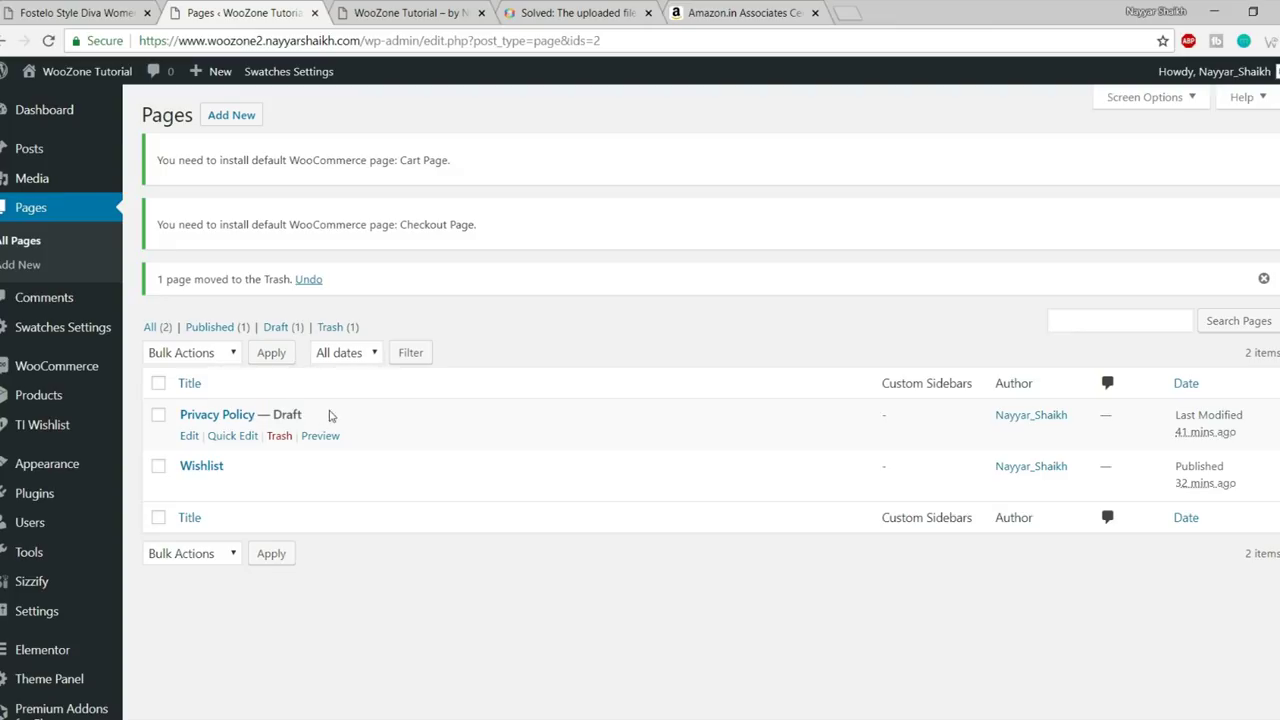
pyautogui.click(228, 118)
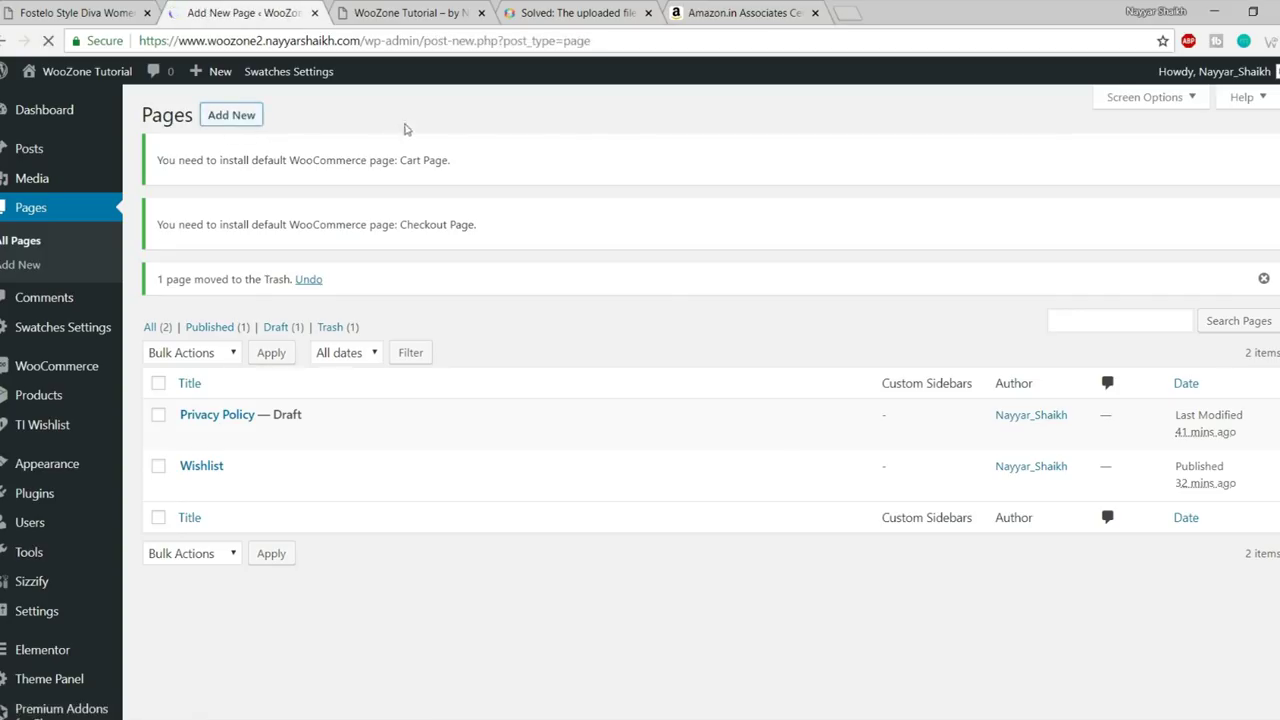
pyautogui.write('Shop')
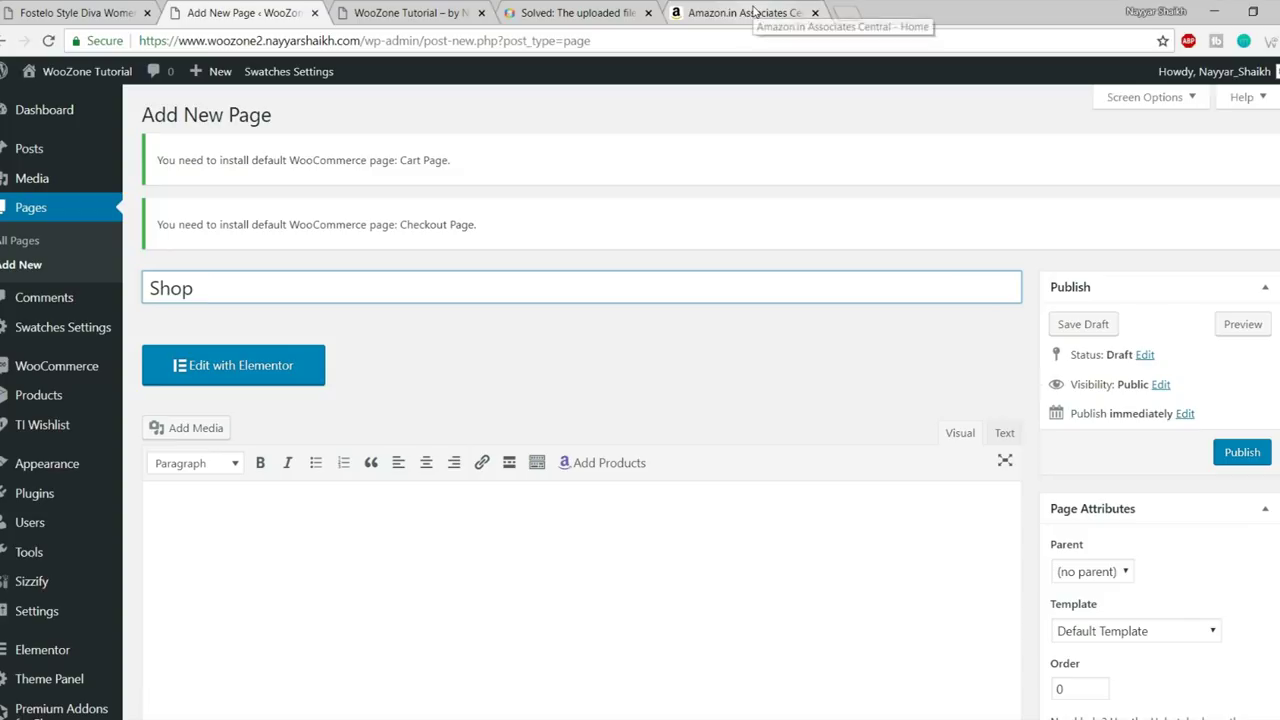
# Close the help article and Amazon tabs, then start a 'woocommerce s' search in a new tab.
pyautogui.click(608, 18)
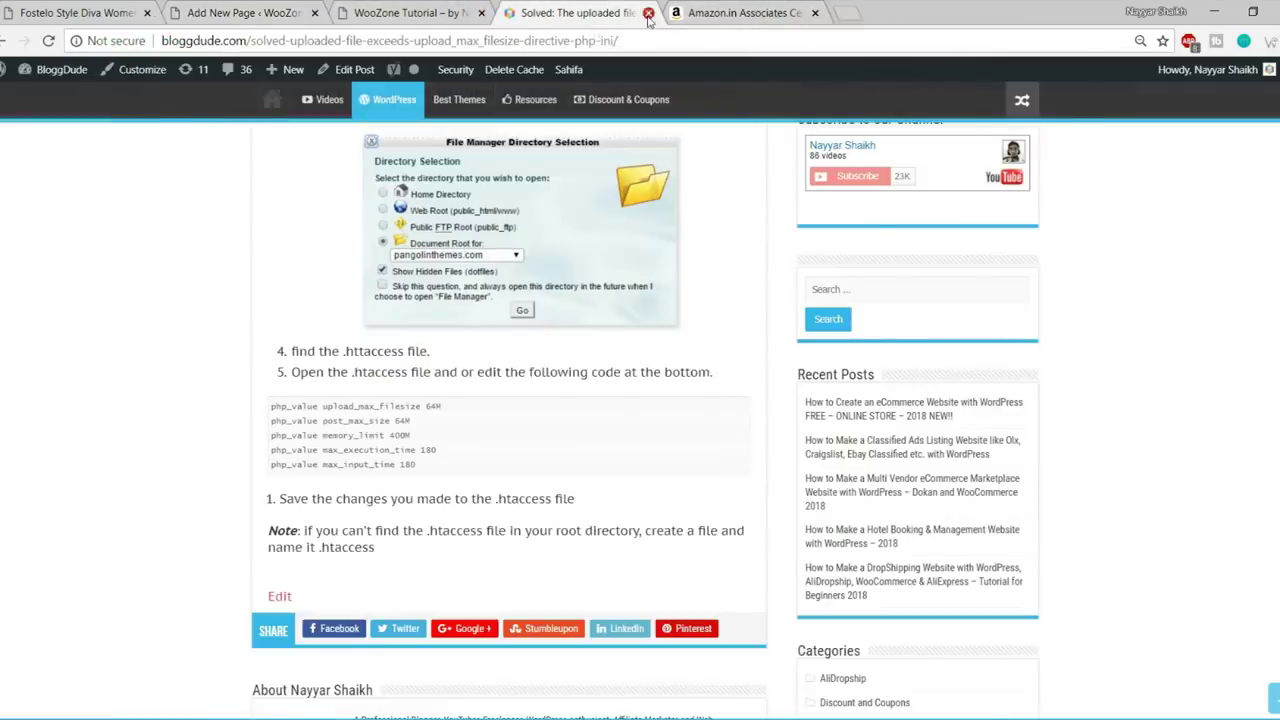
pyautogui.click(648, 13)
pyautogui.click(648, 13)
pyautogui.click(512, 12)
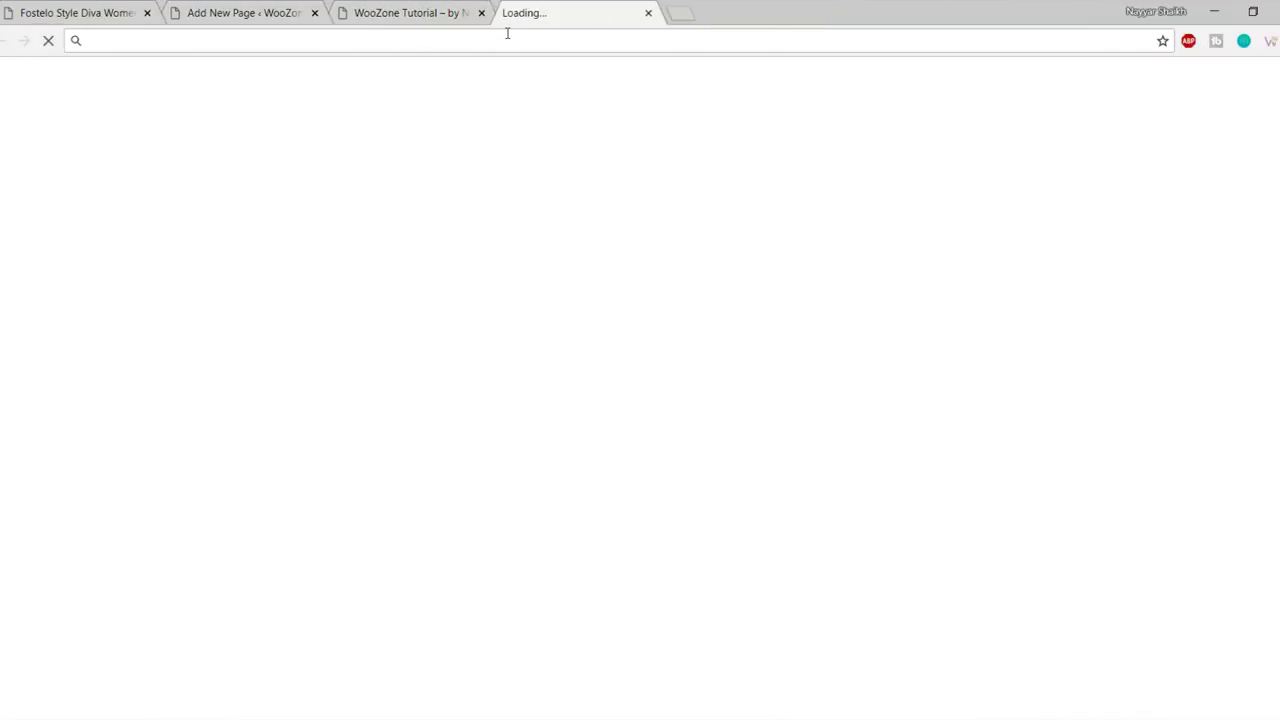
pyautogui.write('wooco')
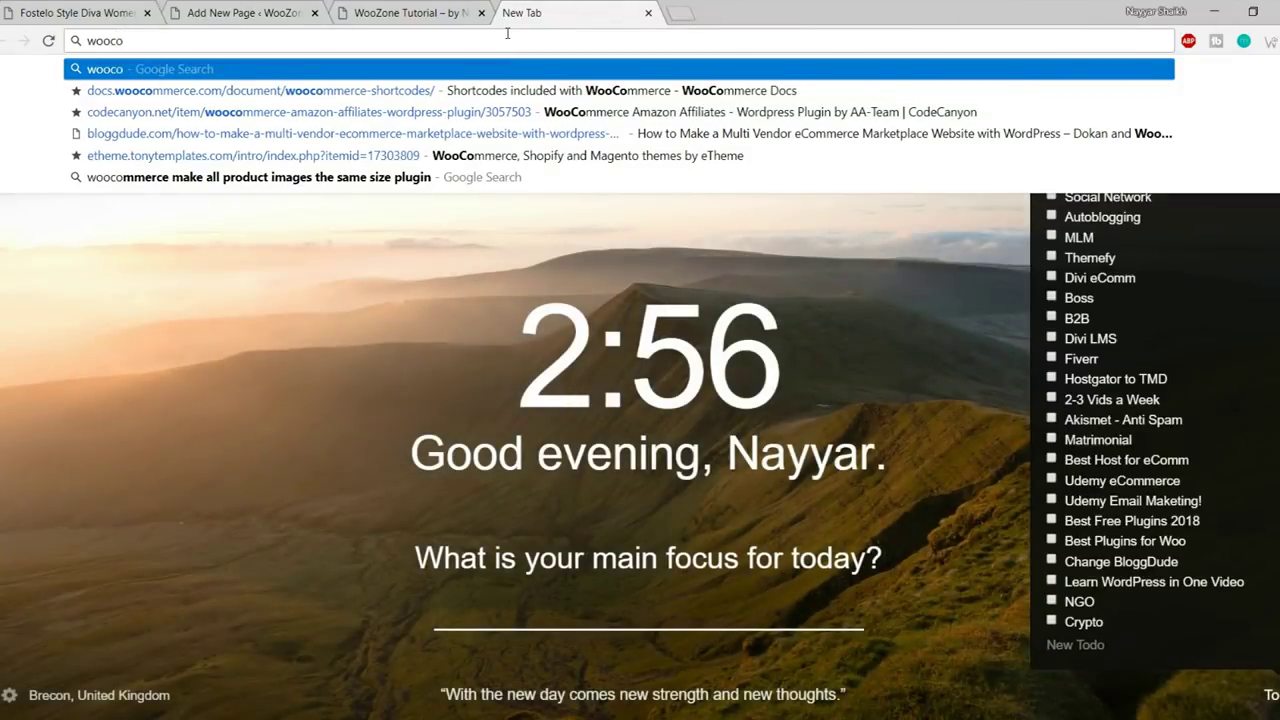
pyautogui.write('mmerce s')
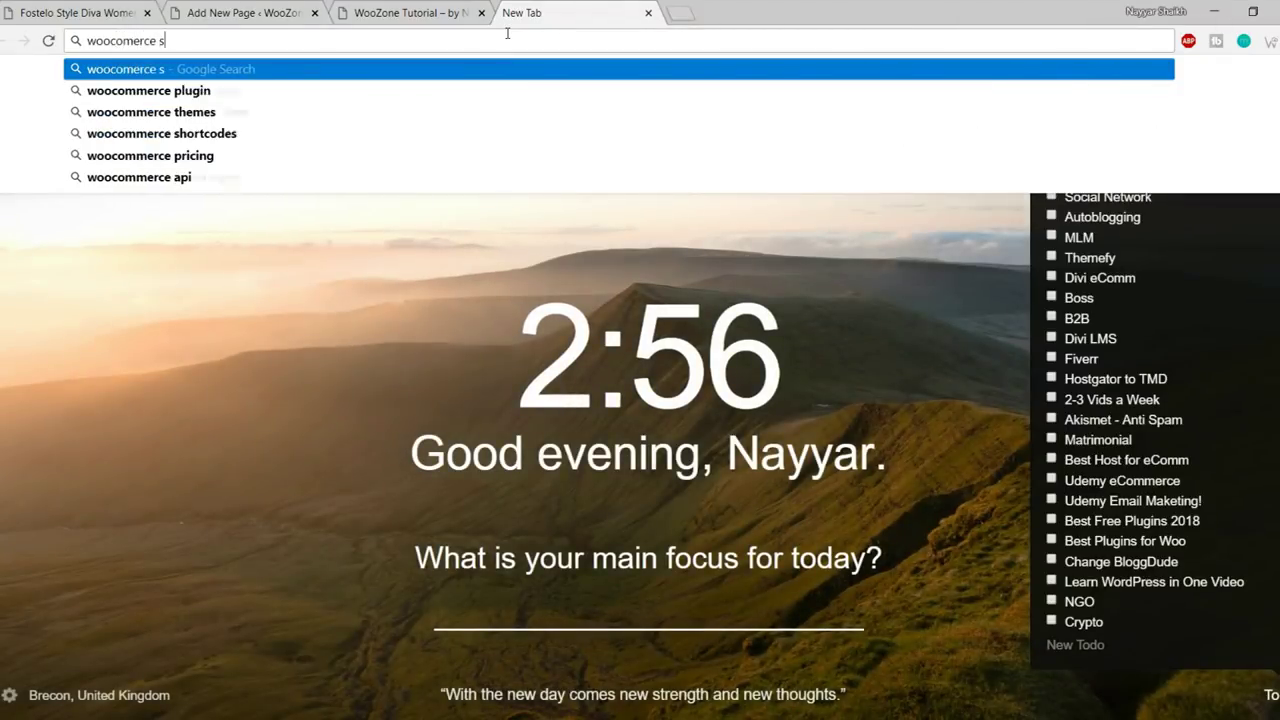
# Search for woocommerce shortcodes and open the WooCommerce Docs shortcodes article.
pyautogui.press('Down')
pyautogui.press('Return')
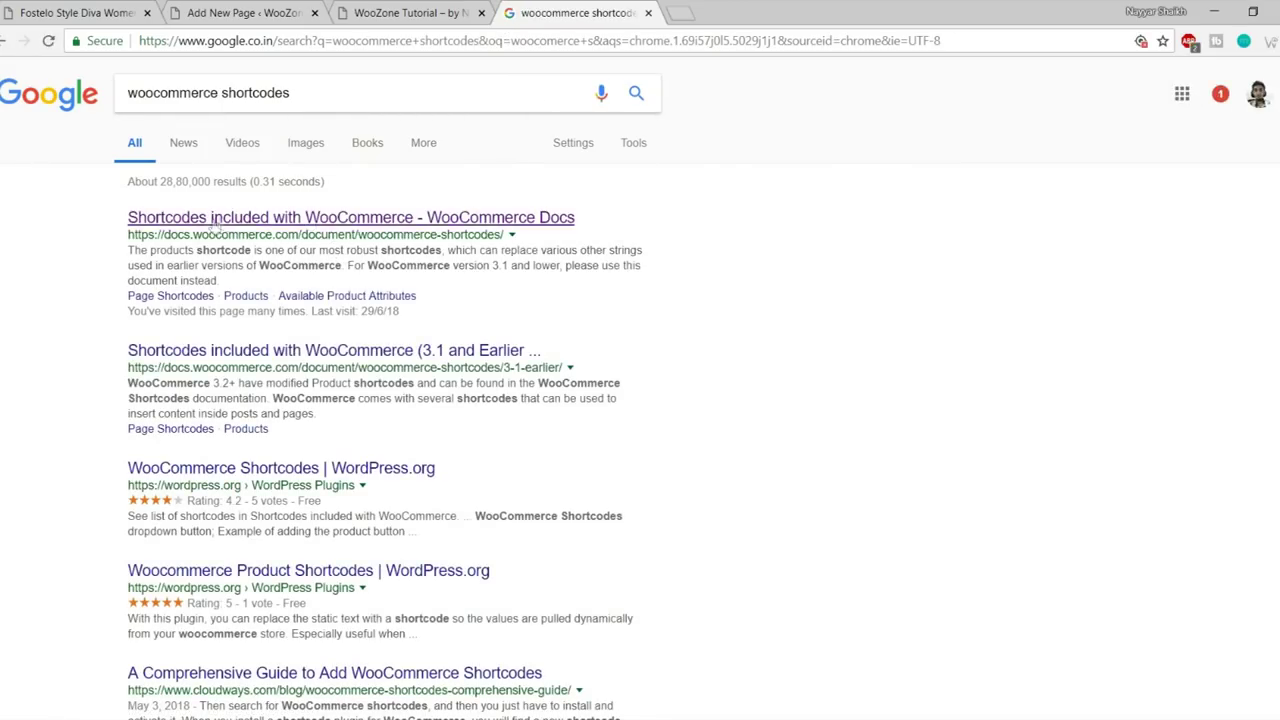
pyautogui.click(346, 224)
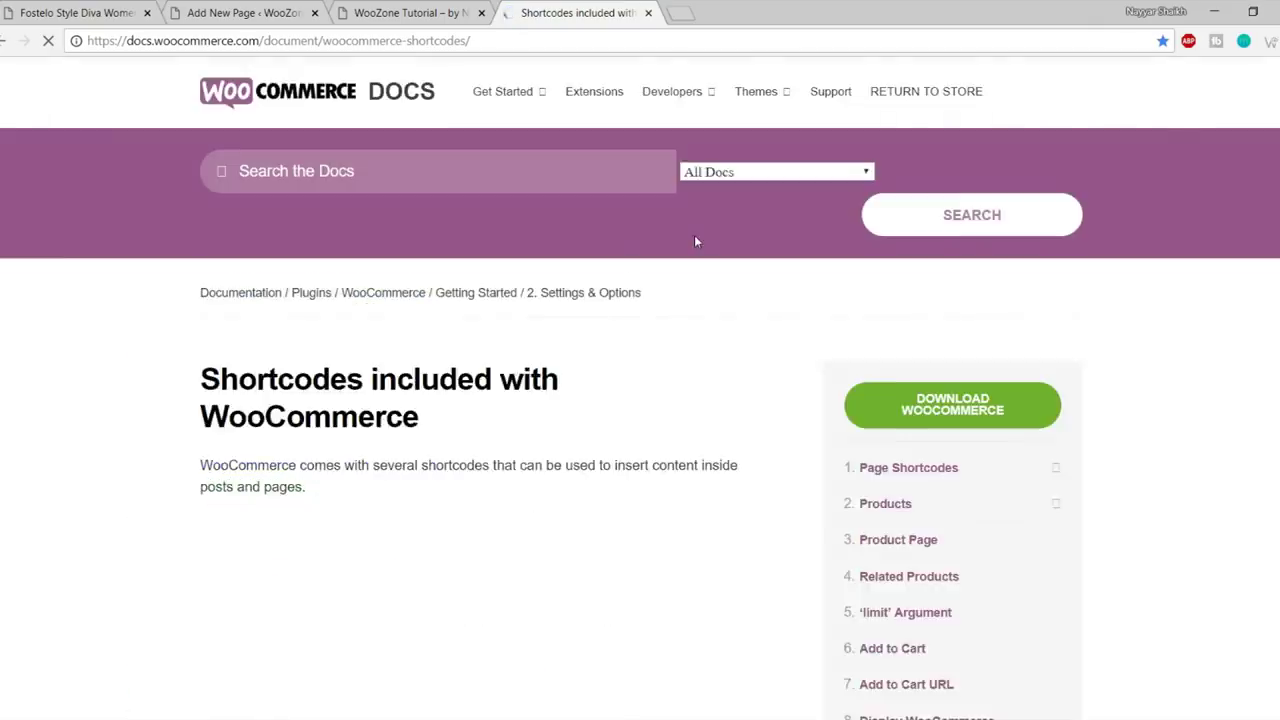
# Copy the [woocommerce_cart] shortcode and return to the Shop page editor.
pyautogui.scroll(-6, 710, 280)
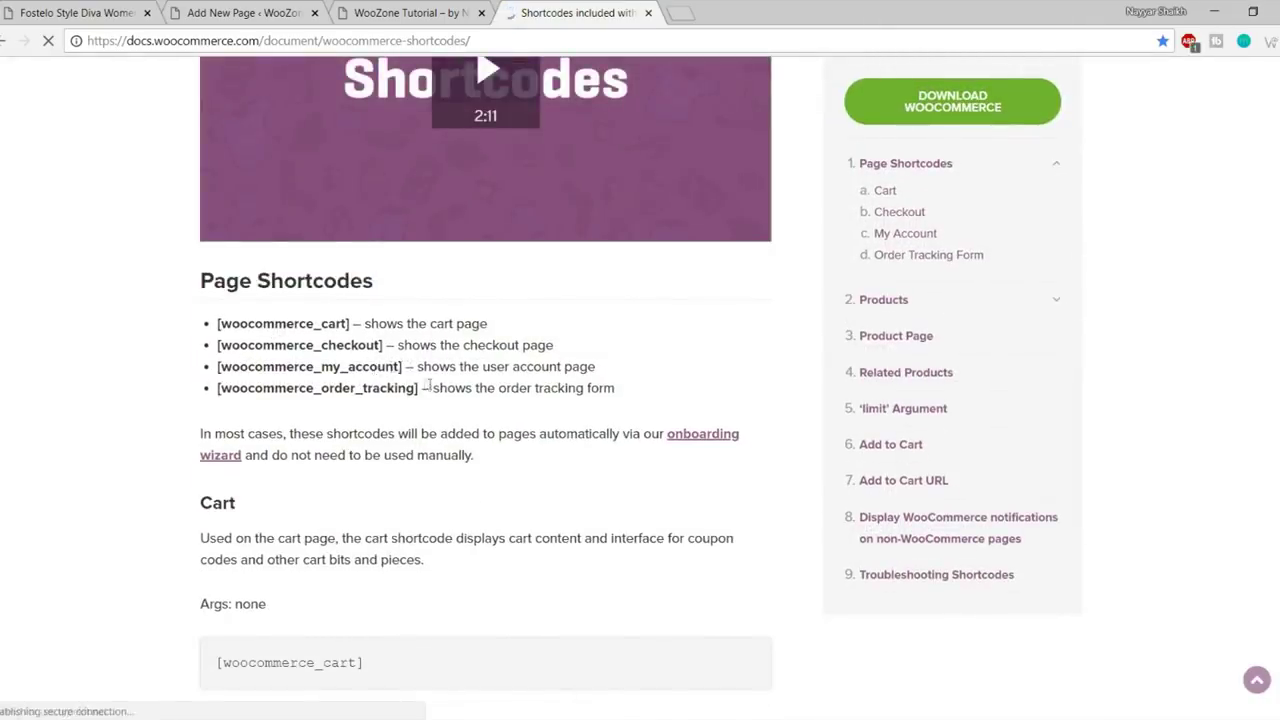
pyautogui.scroll(-1, 450, 411)
pyautogui.scroll(-3, 450, 411)
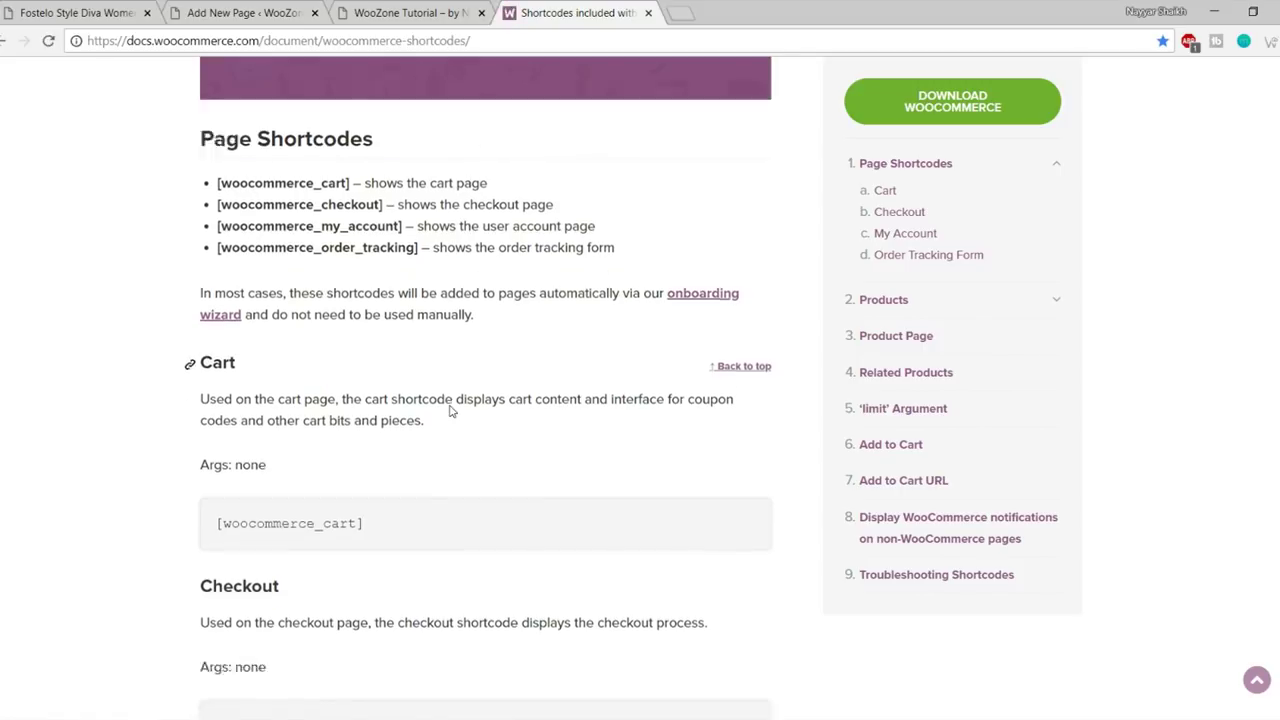
pyautogui.scroll(-3, 450, 411)
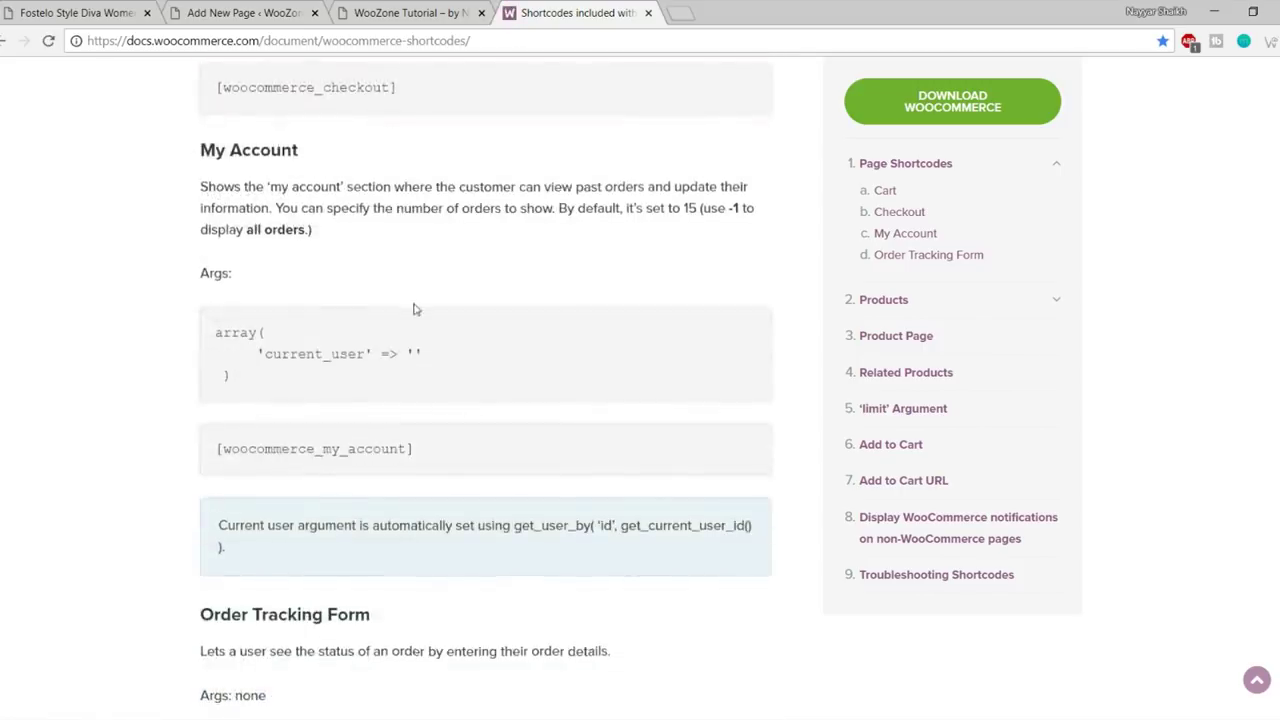
pyautogui.scroll(-3, 440, 330)
pyautogui.scroll(10, 474, 389)
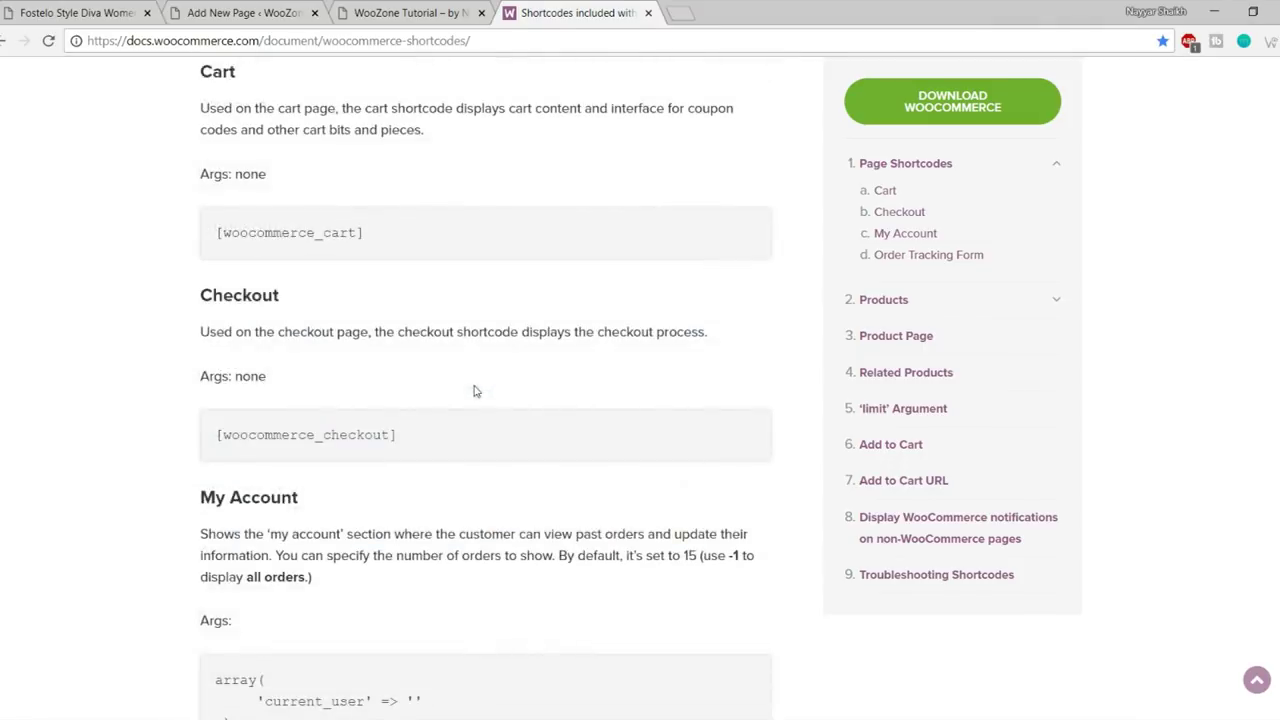
pyautogui.scroll(5, 478, 390)
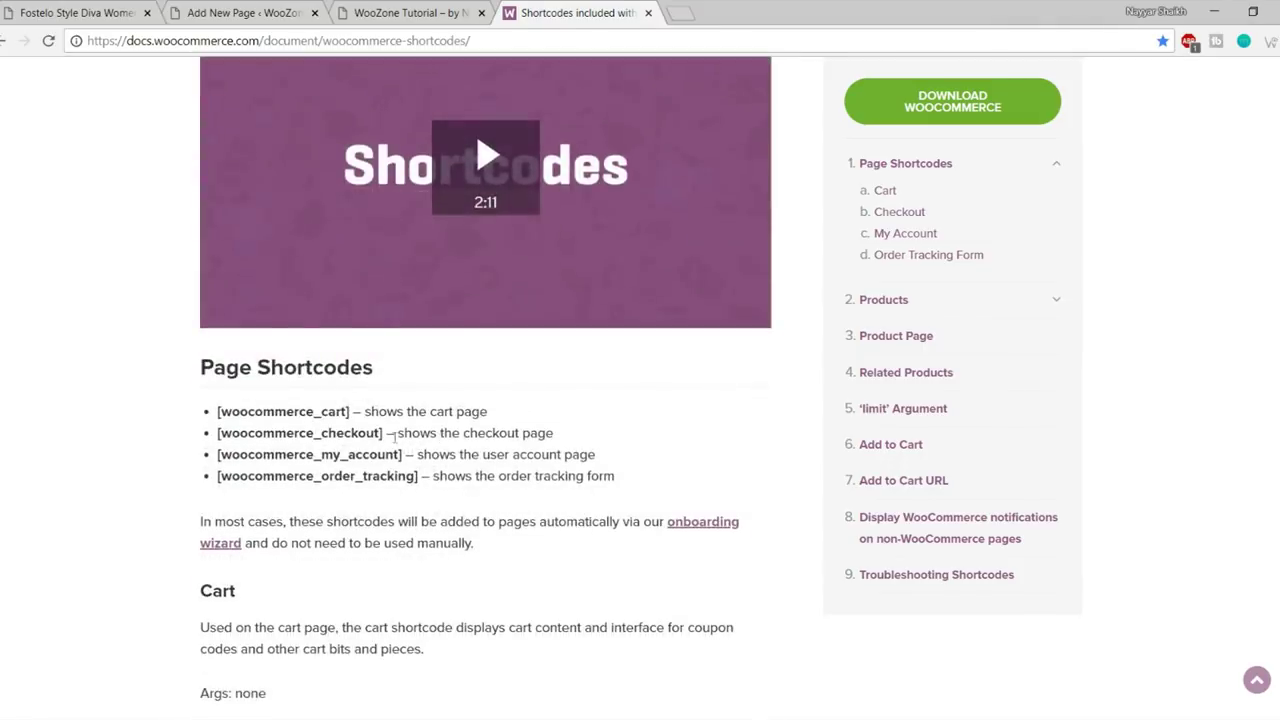
pyautogui.moveTo(349, 411); pyautogui.dragTo(216, 401)
pyautogui.hotkey('ctrl', 'c')
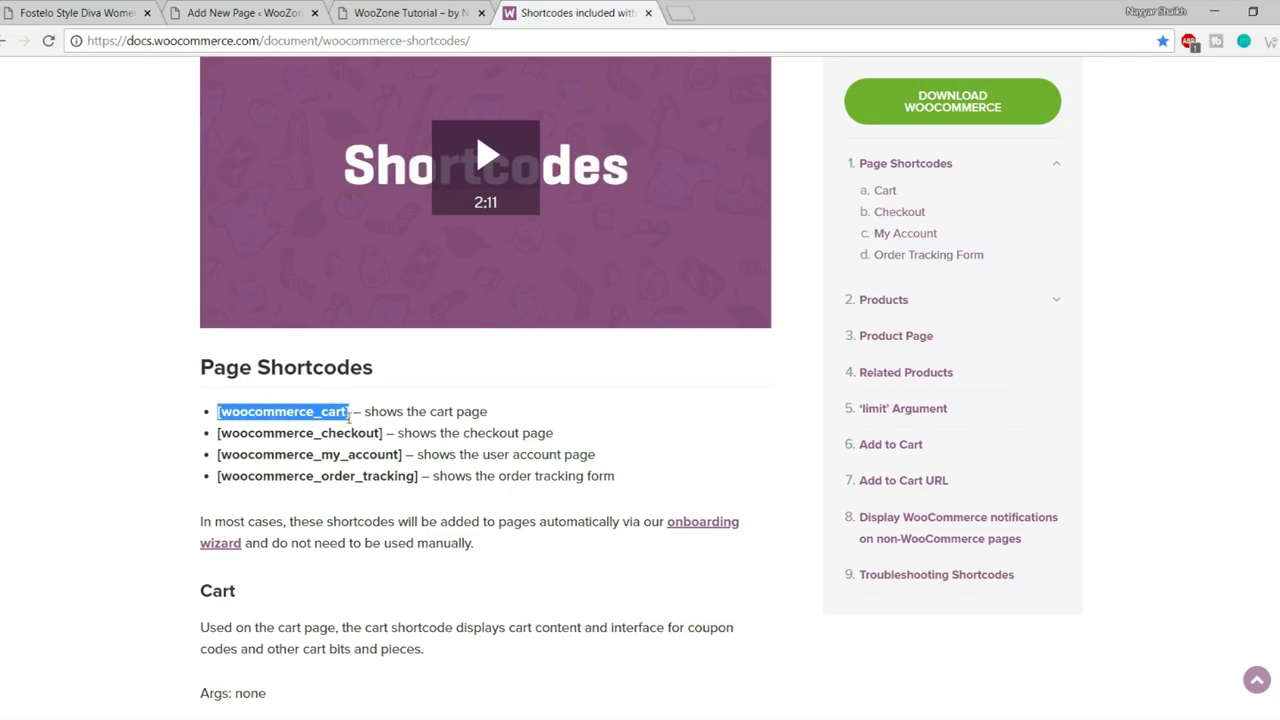
pyautogui.click(398, 14)
pyautogui.click(244, 12)
# Retitle the page Cart, paste the [woocommerce_cart] shortcode into its body, and publish it.
pyautogui.hotkey('ctrl', 'a')
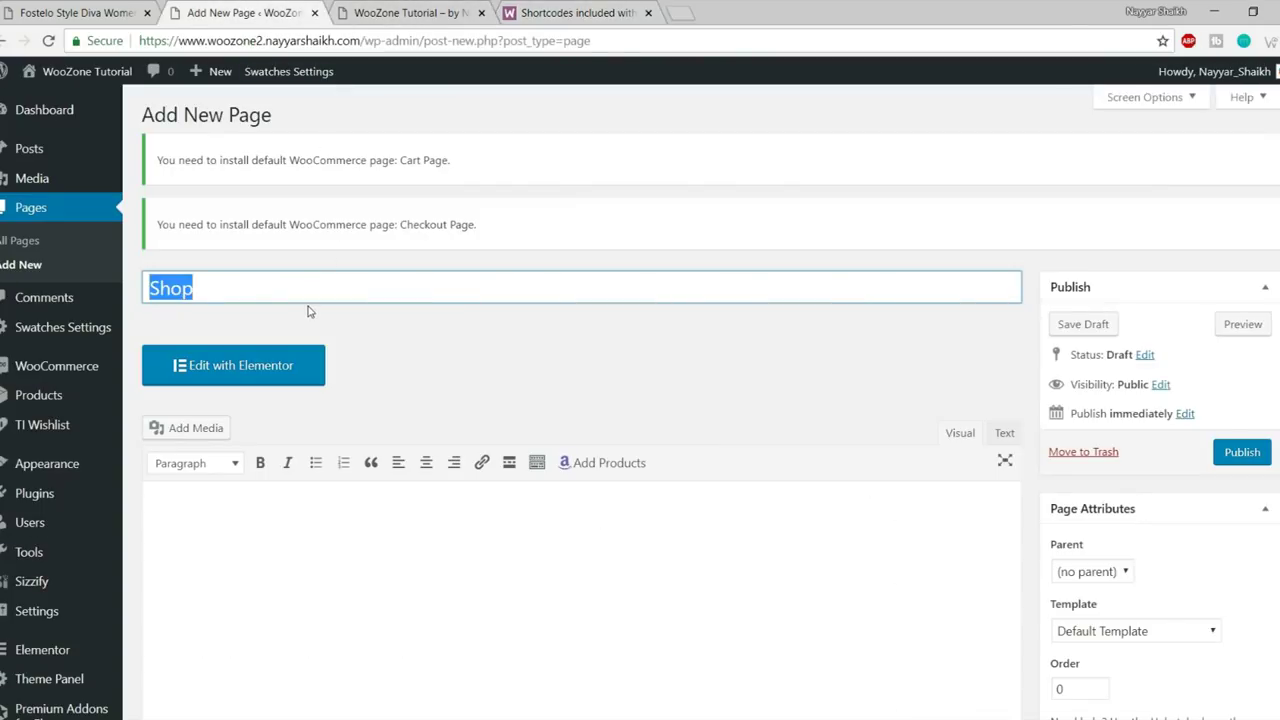
pyautogui.write('Cart')
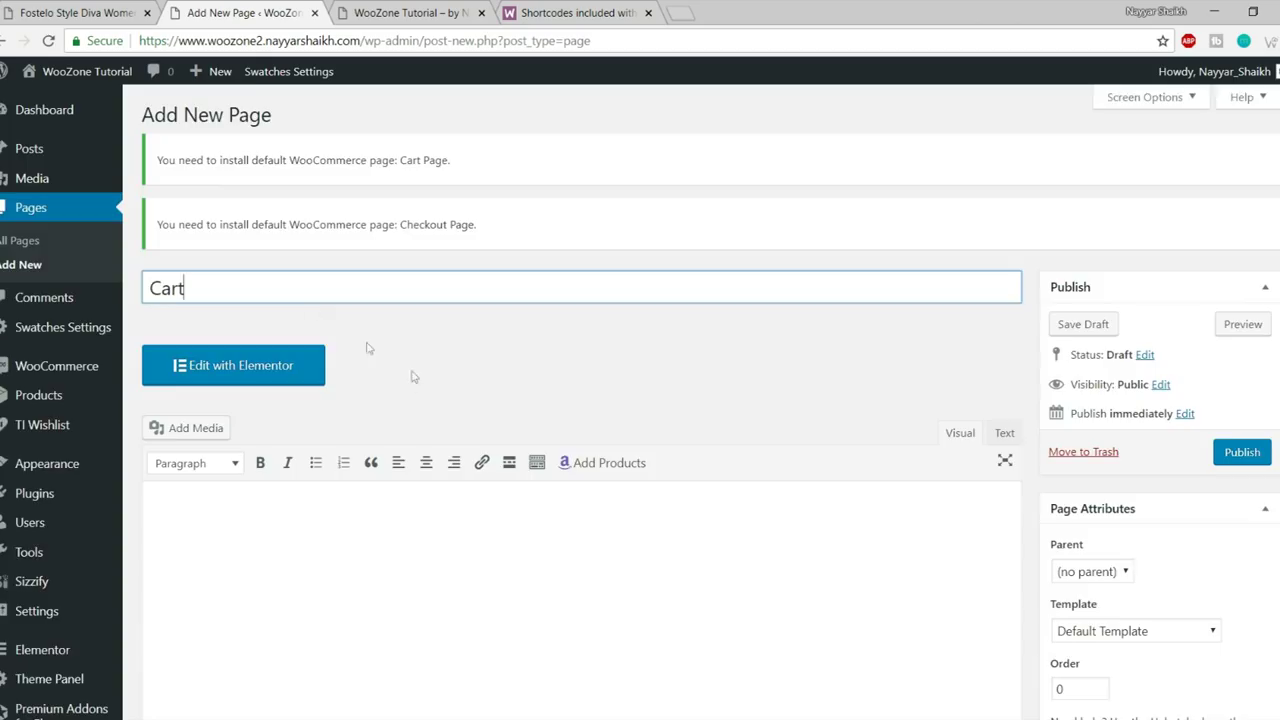
pyautogui.scroll(-2, 414, 400)
pyautogui.click(414, 446)
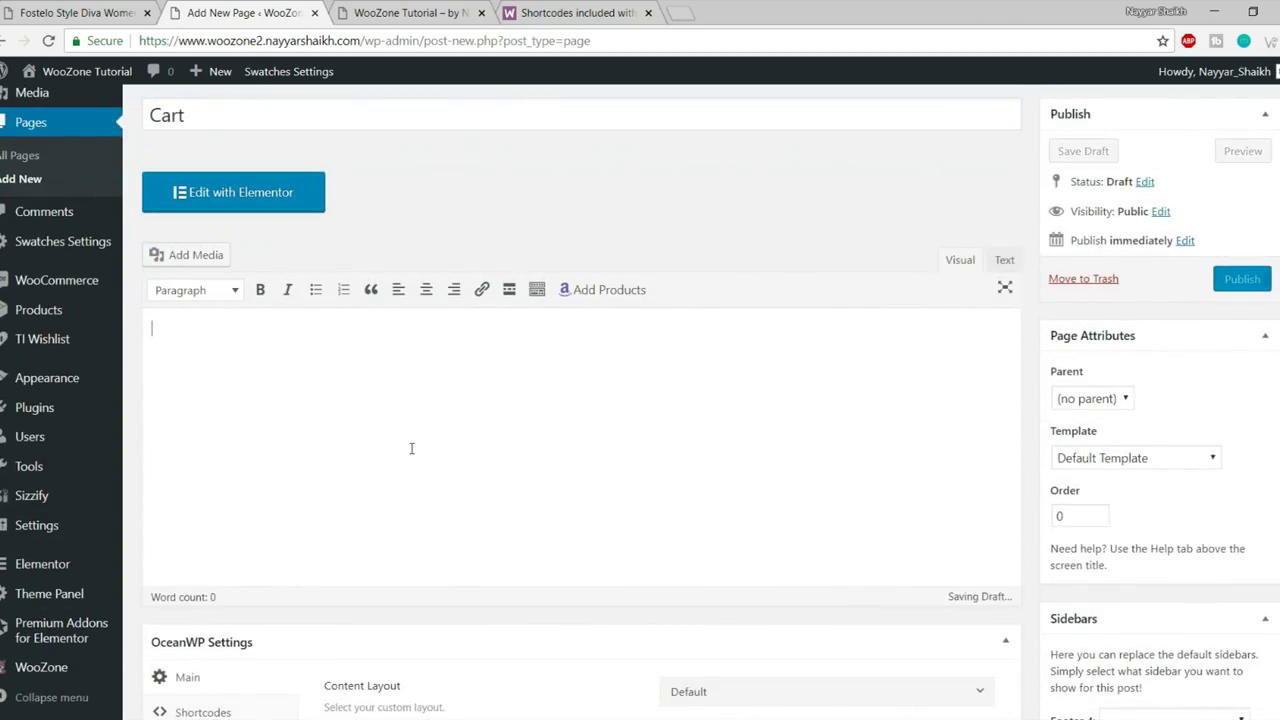
pyautogui.hotkey('ctrl', 'v')
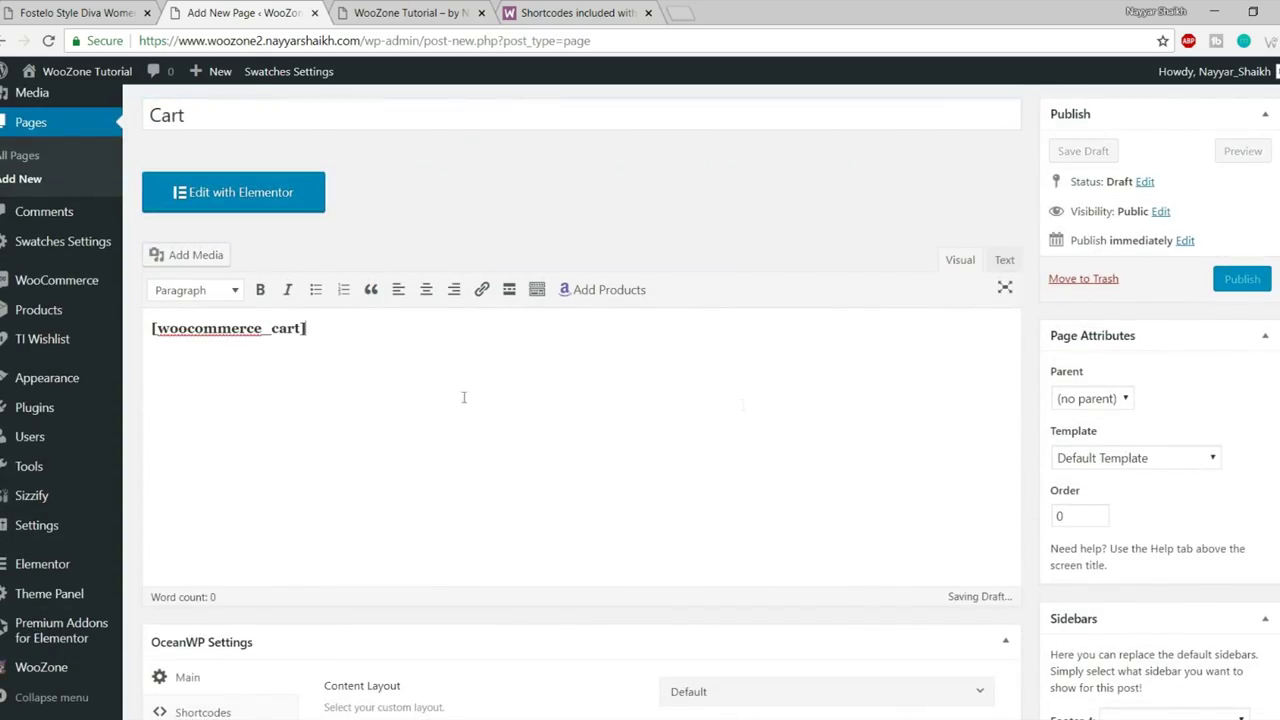
pyautogui.click(1240, 282)
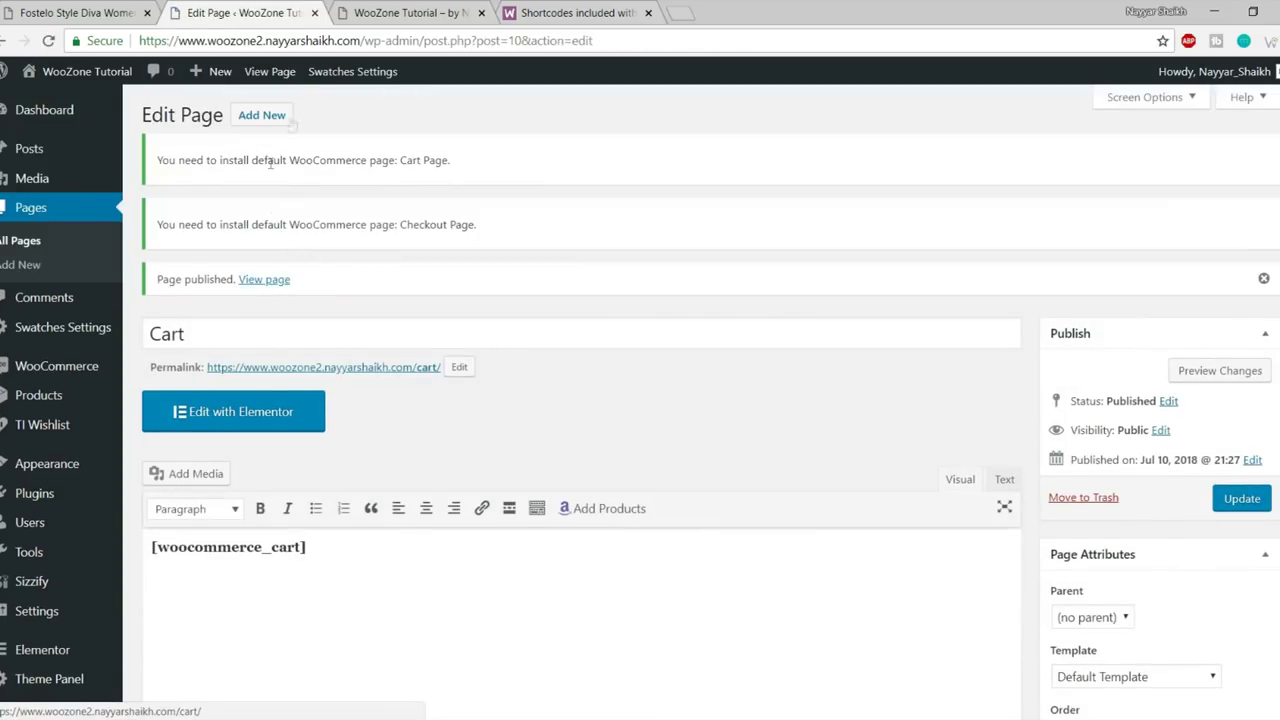
# Start another new page and copy the [woocommerce_checkout] shortcode from the docs.
pyautogui.click(263, 116)
pyautogui.click(575, 12)
pyautogui.scroll(-1, 400, 349)
pyautogui.moveTo(384, 346); pyautogui.dragTo(216, 346)
pyautogui.hotkey('ctrl', 'c')
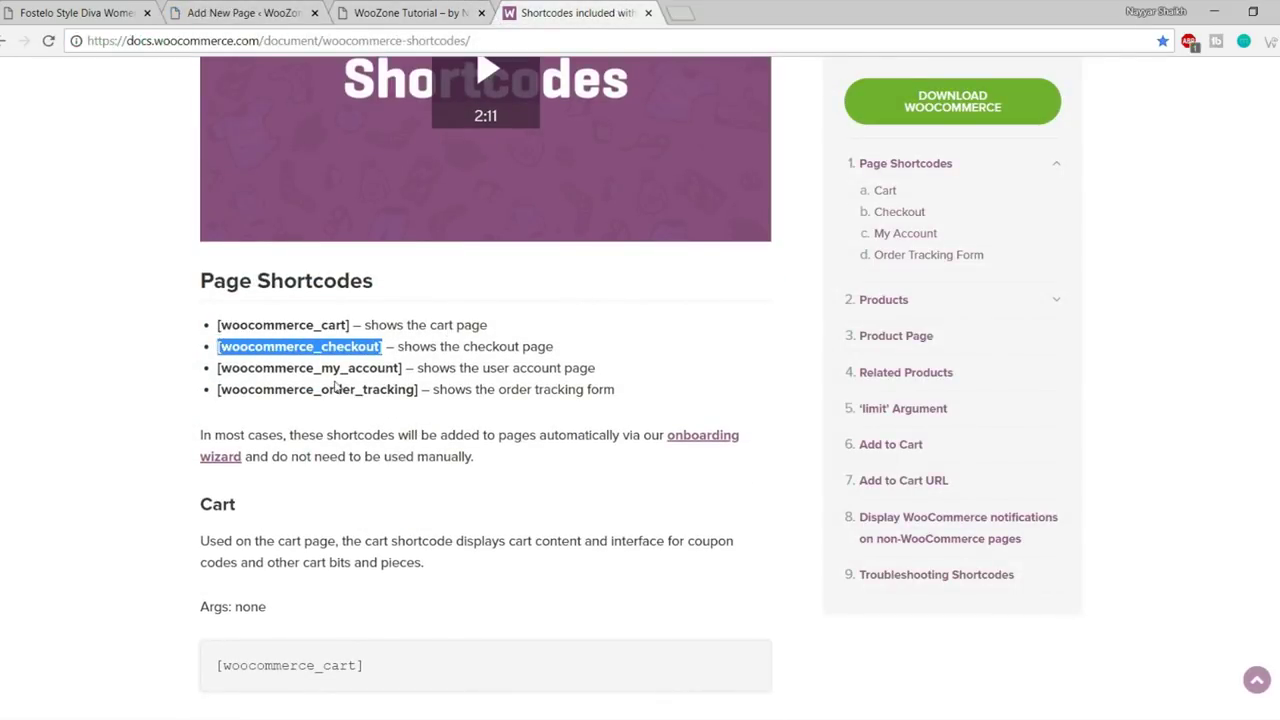
pyautogui.click(256, 12)
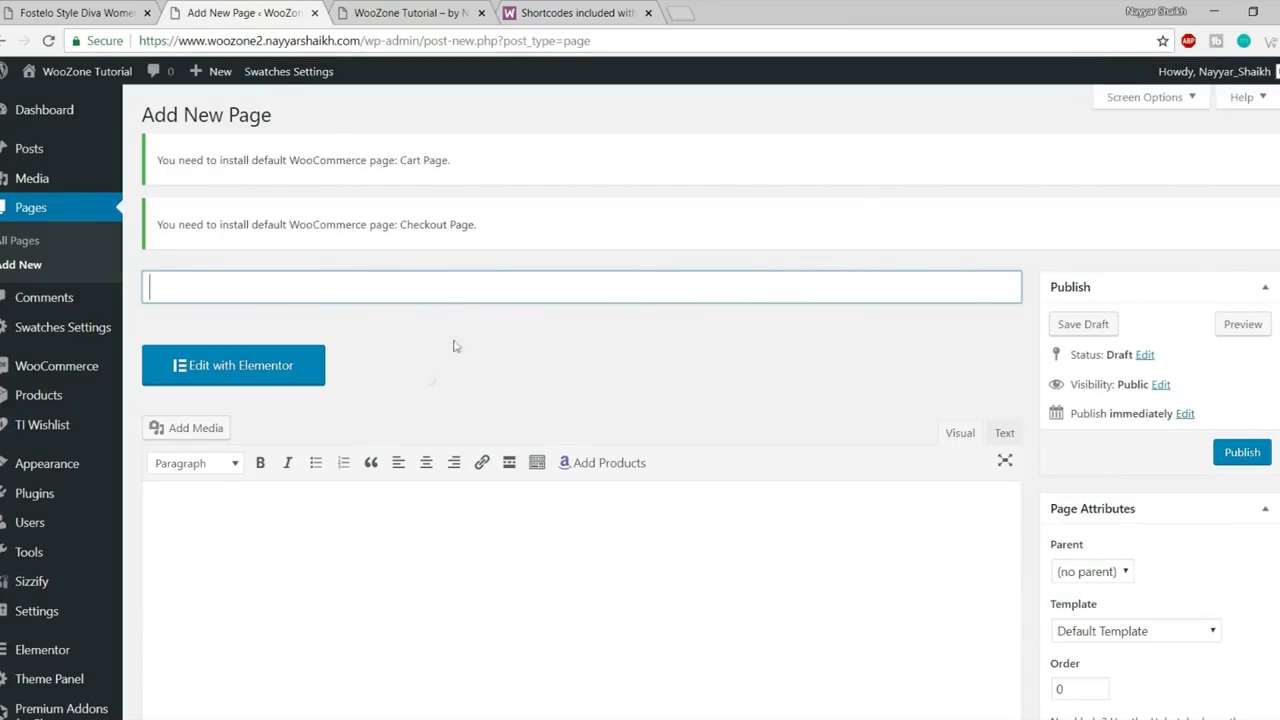
# Highlight the Cart and Checkout page notice text in the editor.
pyautogui.moveTo(160, 160); pyautogui.dragTo(446, 171)
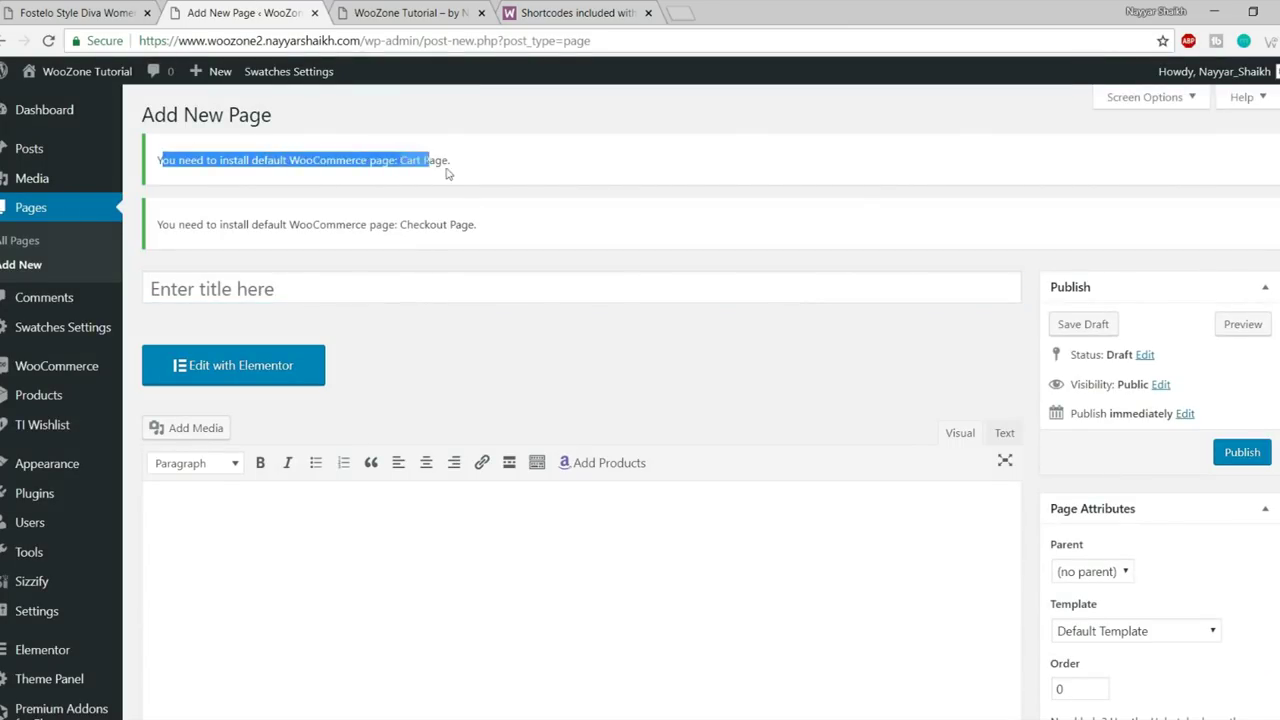
pyautogui.click(335, 183)
pyautogui.moveTo(450, 162); pyautogui.dragTo(374, 163)
pyautogui.click(446, 237)
pyautogui.moveTo(507, 228); pyautogui.dragTo(364, 218)
pyautogui.click(330, 268)
# Title the page Checkout, paste [woocommerce_checkout] into its body, and publish it.
pyautogui.click(323, 286)
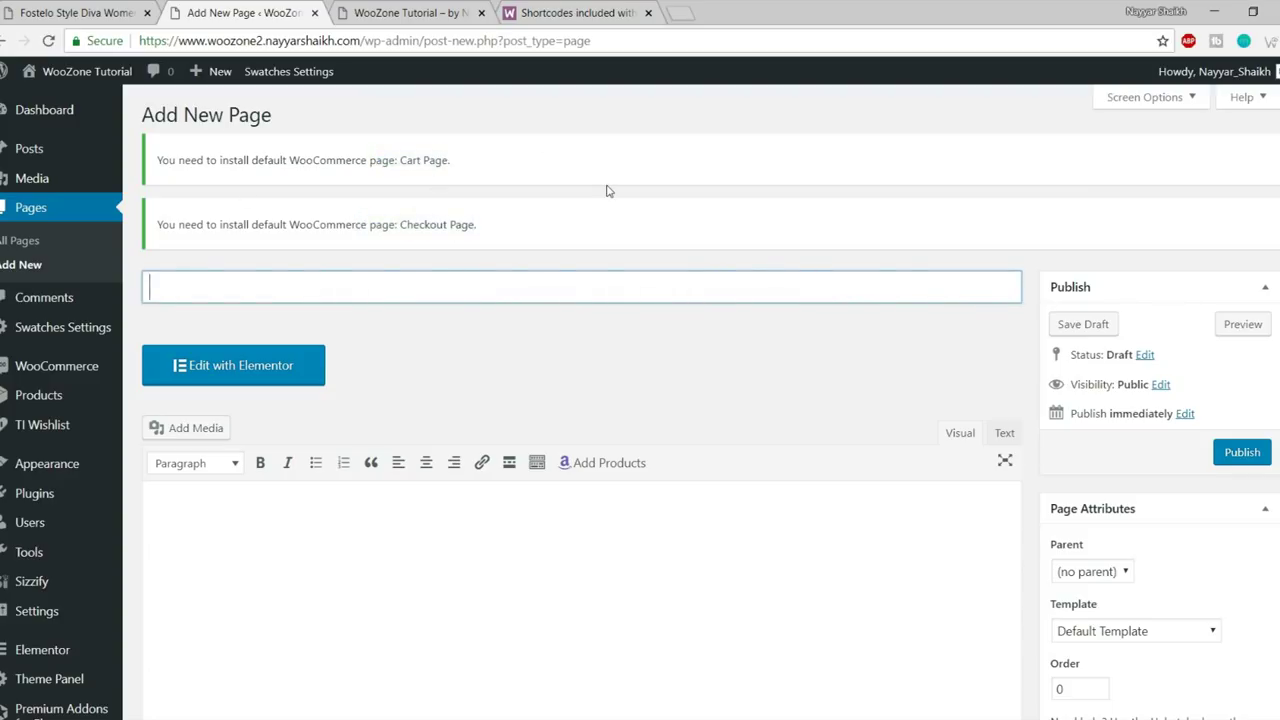
pyautogui.write('Checkout')
pyautogui.click(313, 594)
pyautogui.scroll(-2, 377, 563)
pyautogui.hotkey('ctrl', 'v')
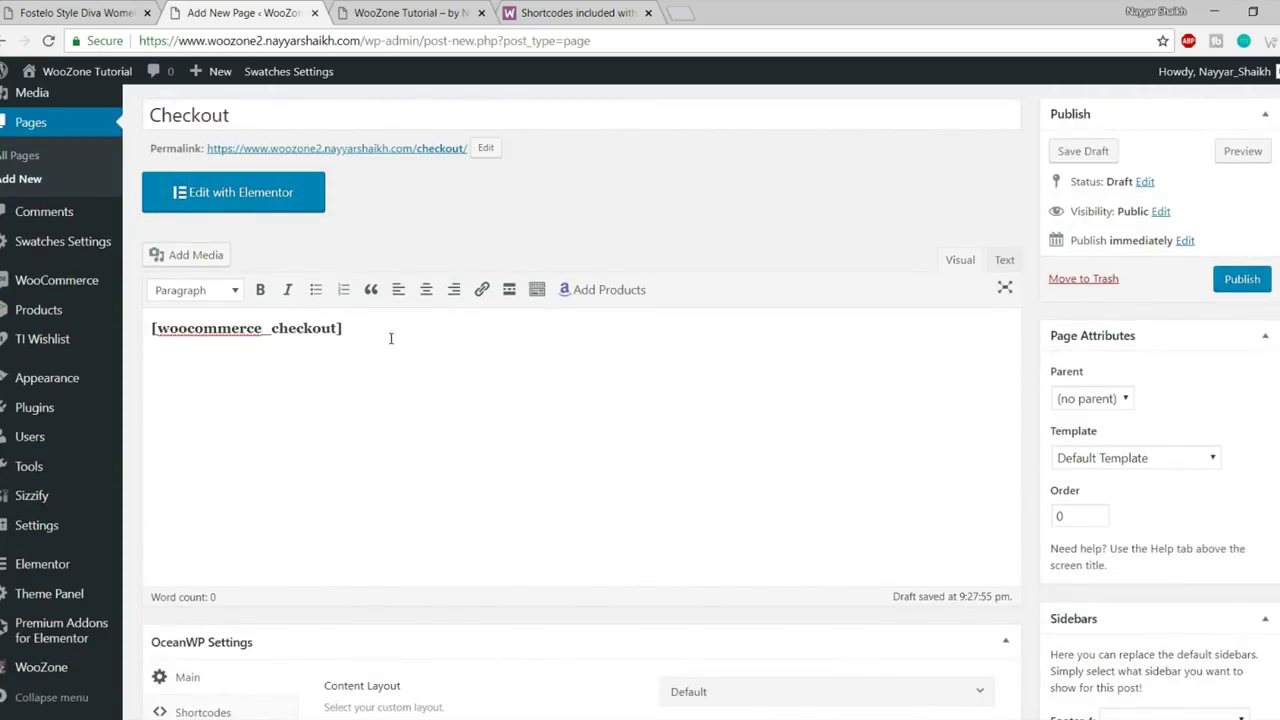
pyautogui.click(1250, 279)
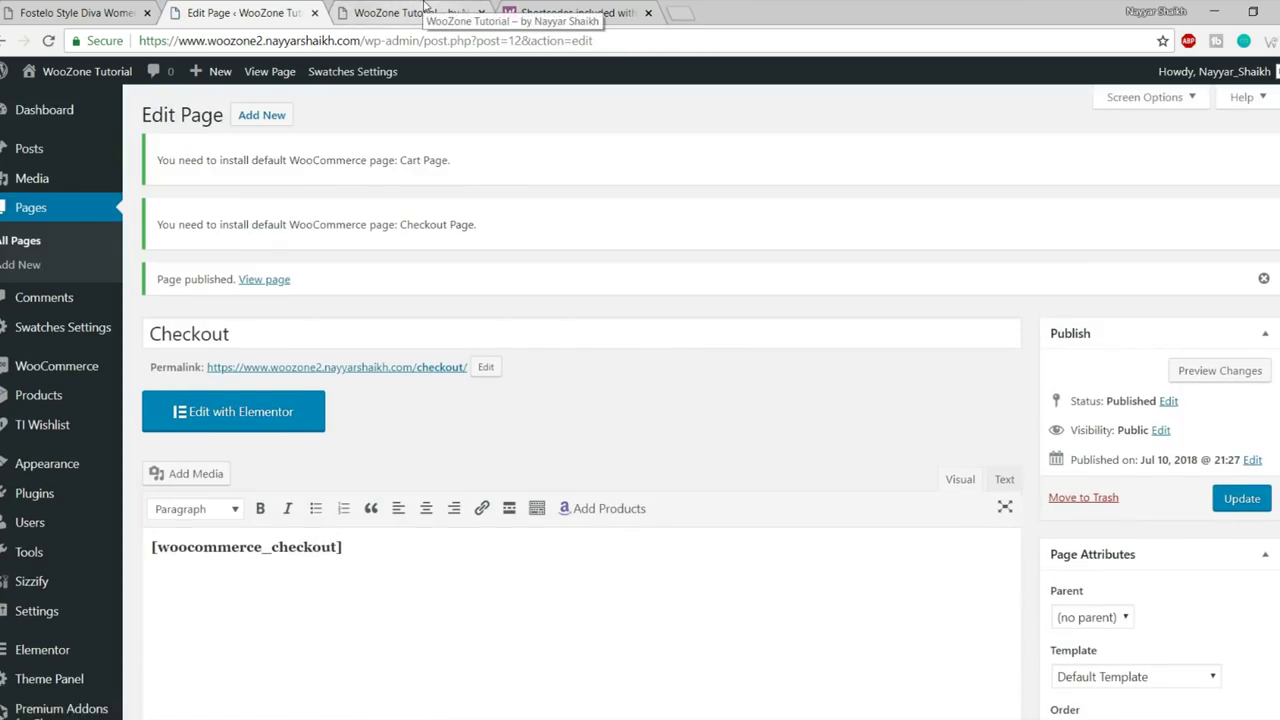
pyautogui.click(423, 10)
pyautogui.hotkey('ctrl', 'Tab')
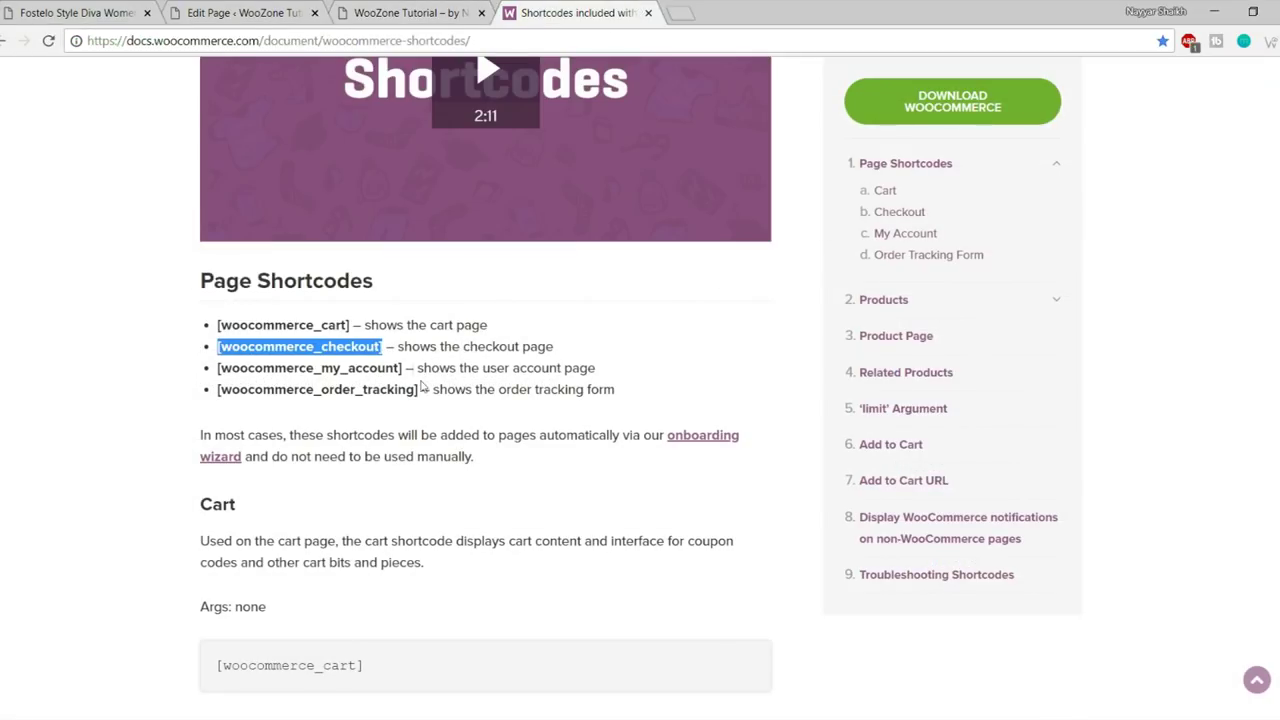
# Create and publish a My Account page containing the [woocommerce_my_account] shortcode.
pyautogui.moveTo(403, 367); pyautogui.dragTo(218, 366)
pyautogui.hotkey('ctrl', 'c')
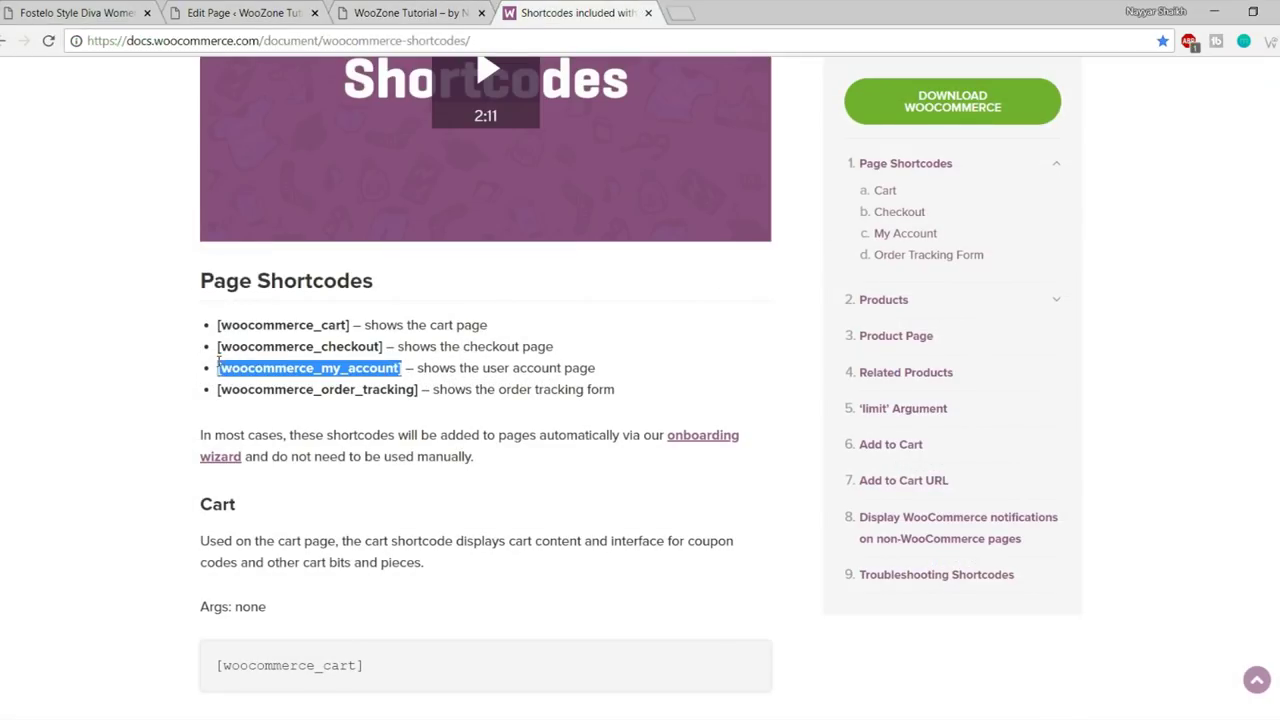
pyautogui.click(279, 10)
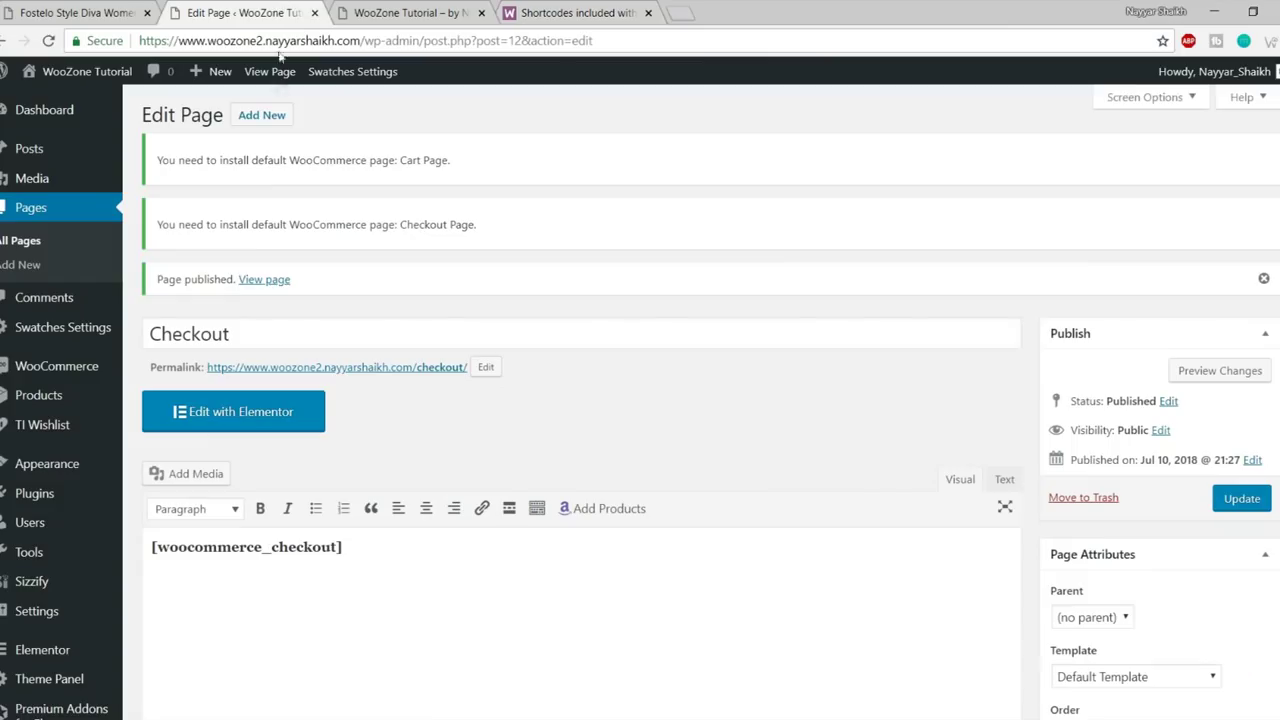
pyautogui.click(252, 117)
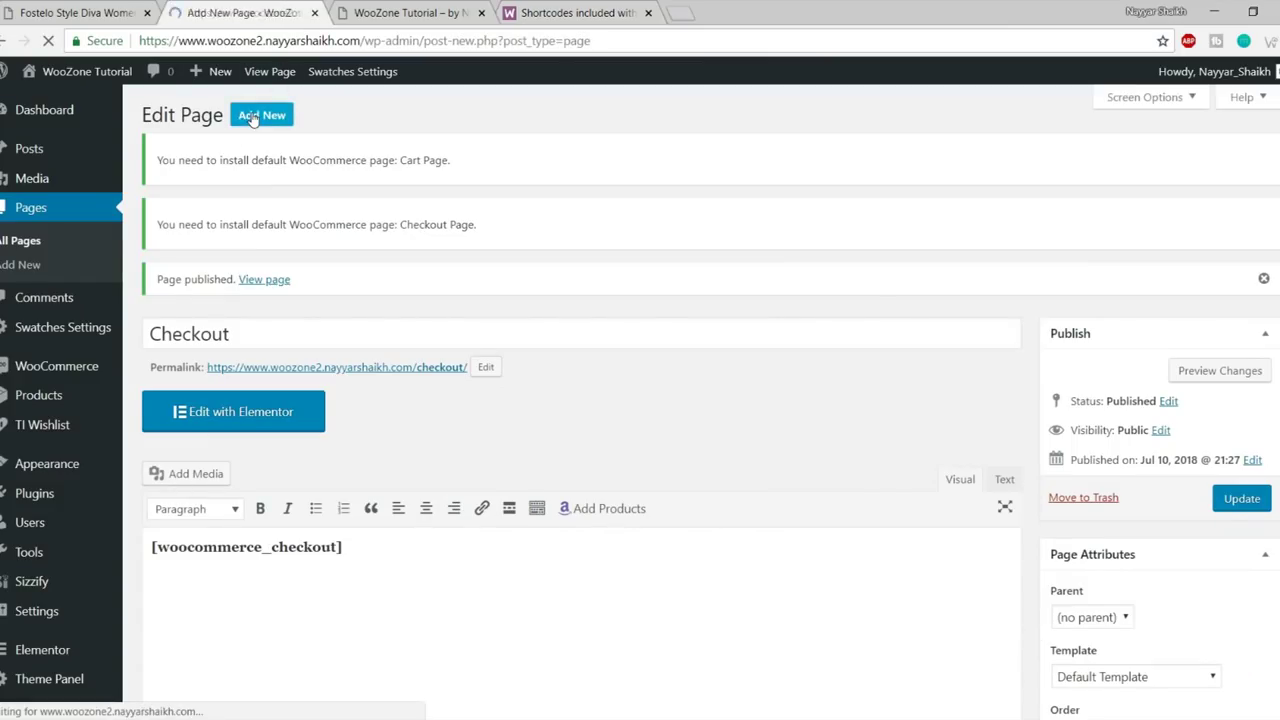
pyautogui.write('M')
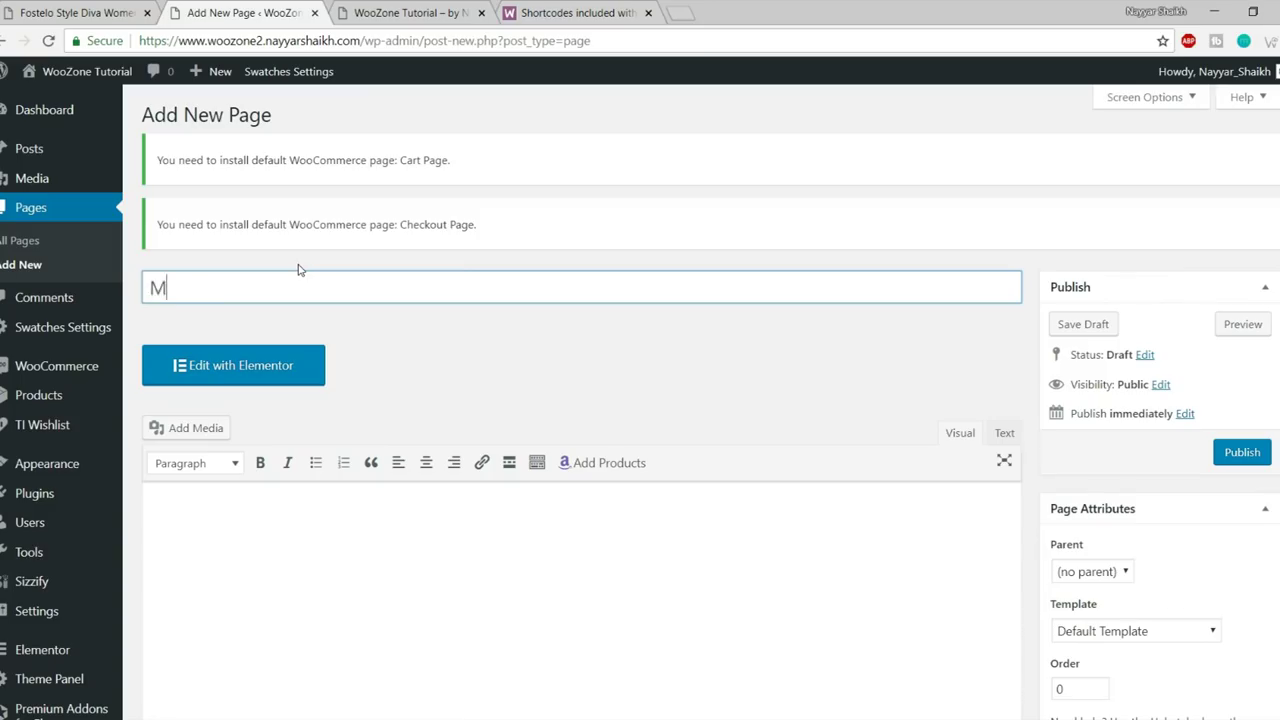
pyautogui.write('y Account')
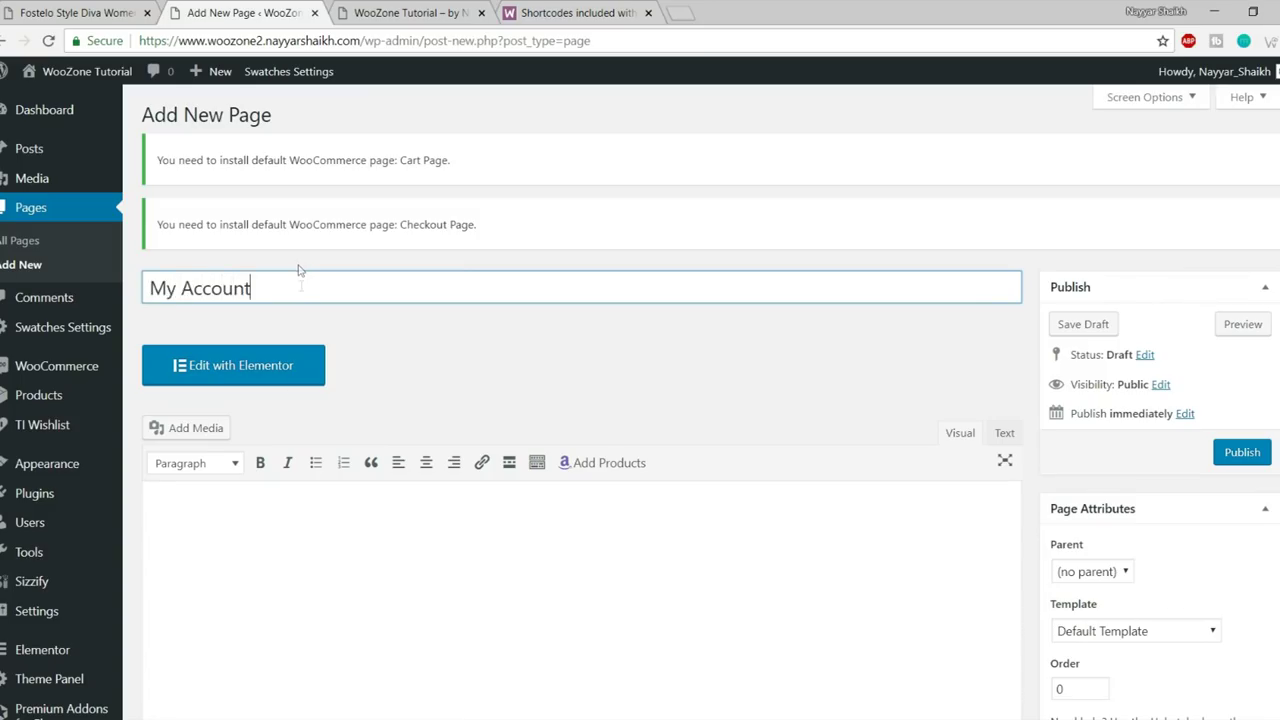
pyautogui.scroll(-2, 310, 400)
pyautogui.click(320, 486)
pyautogui.hotkey('ctrl', 'v')
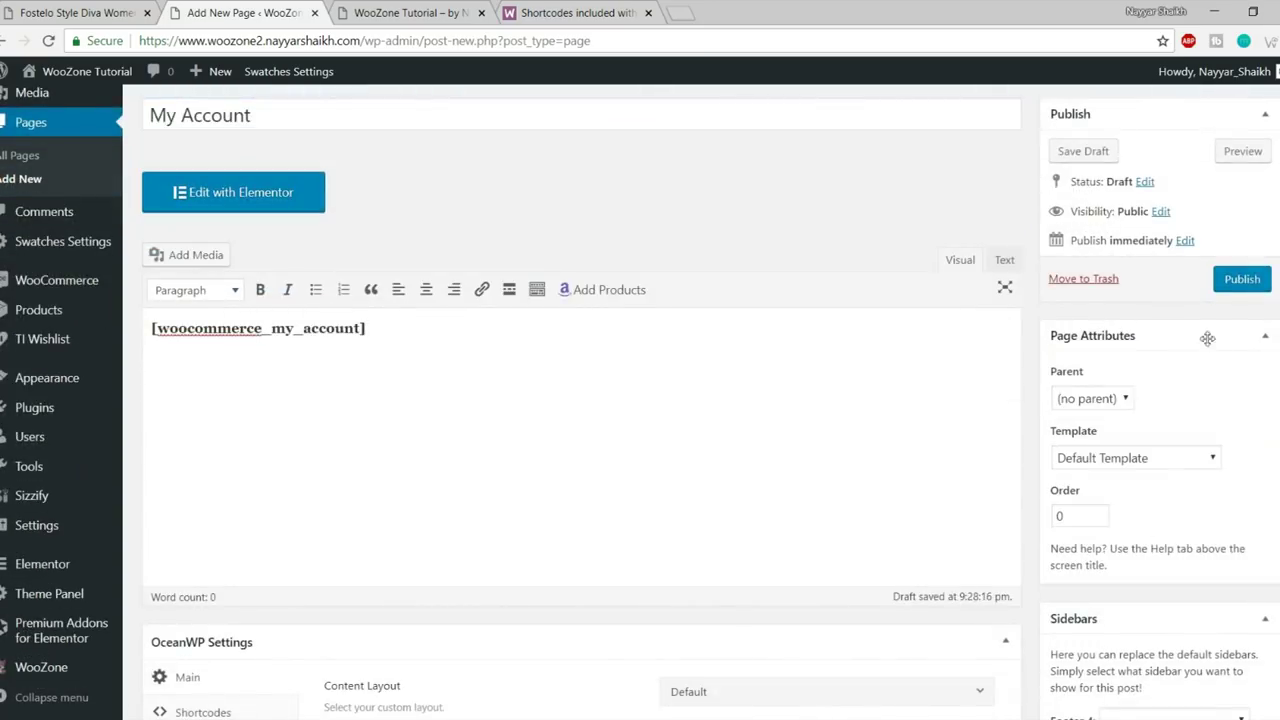
pyautogui.click(1250, 282)
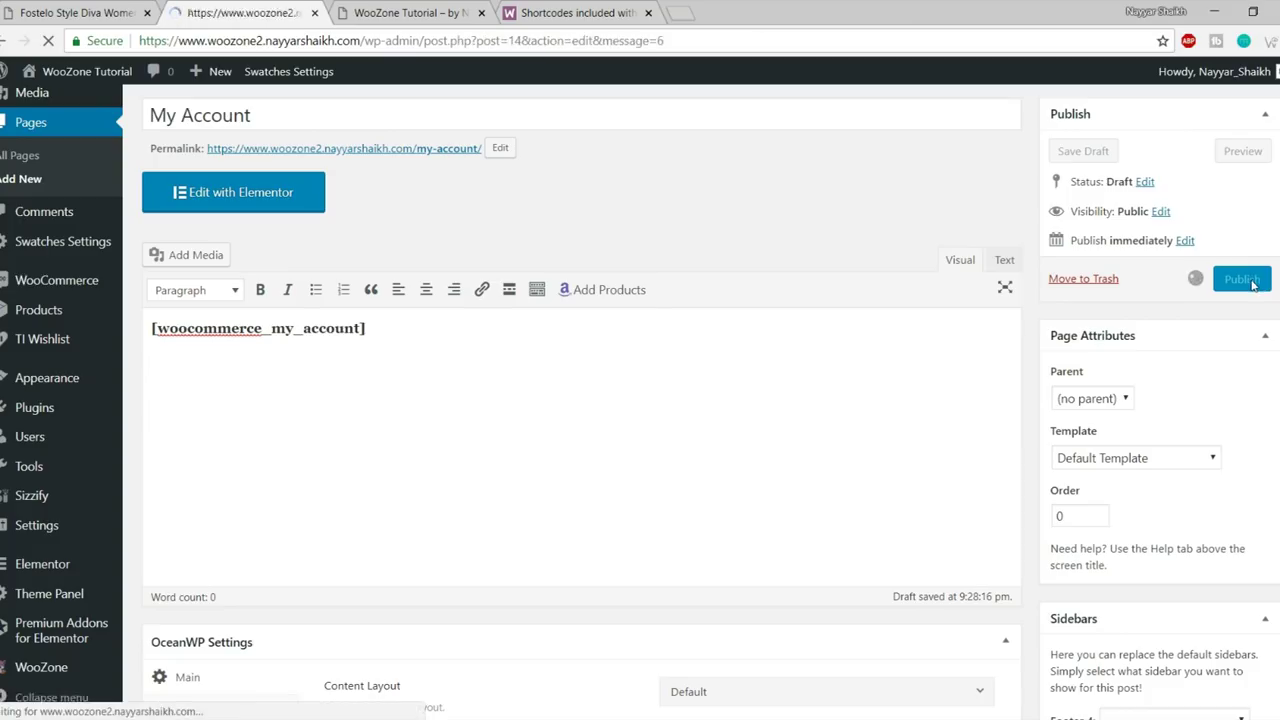
# Look over the [woocommerce_order_tracking] shortcode in the docs, then close the docs tab.
pyautogui.click(570, 12)
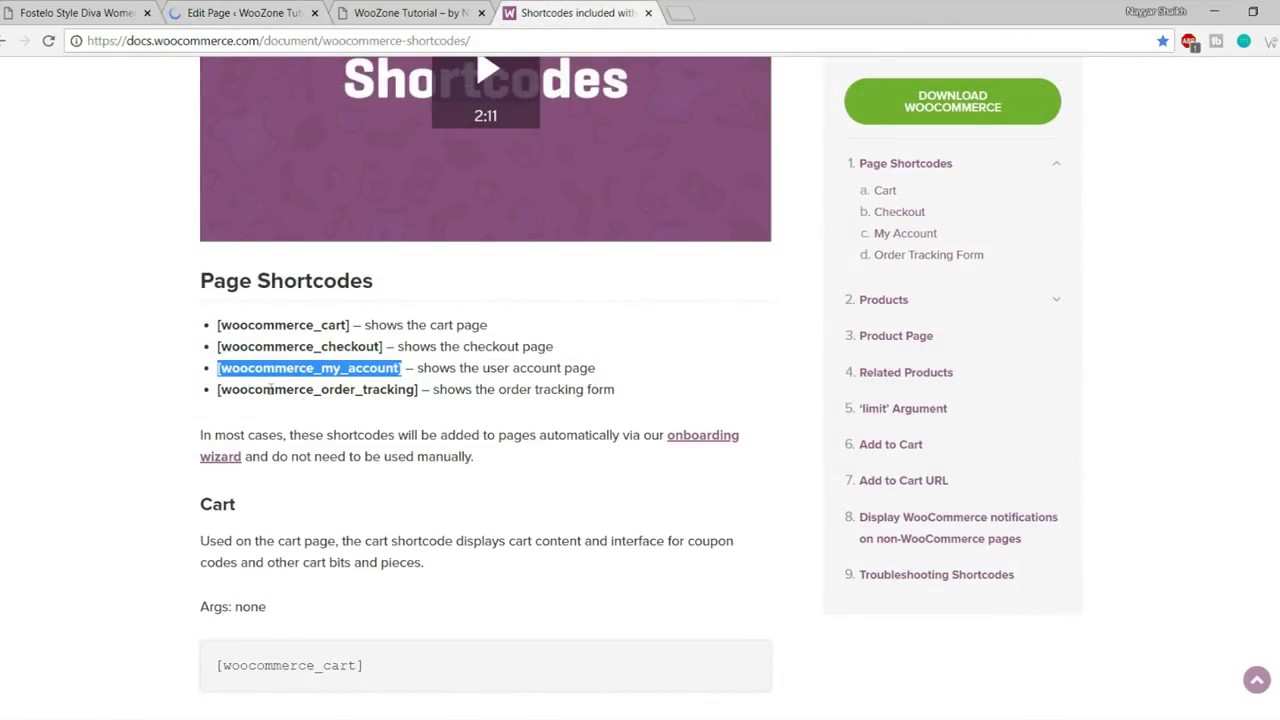
pyautogui.moveTo(213, 393); pyautogui.dragTo(422, 390)
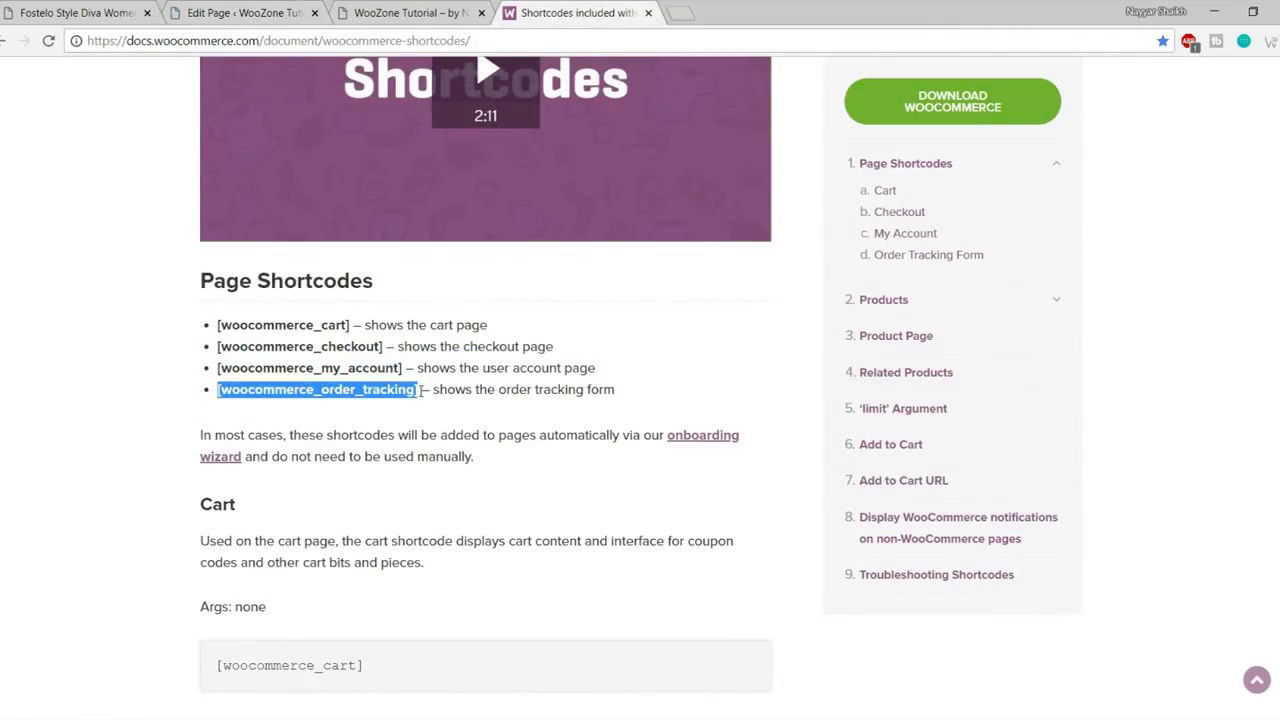
pyautogui.click(430, 393)
pyautogui.scroll(5, 505, 389)
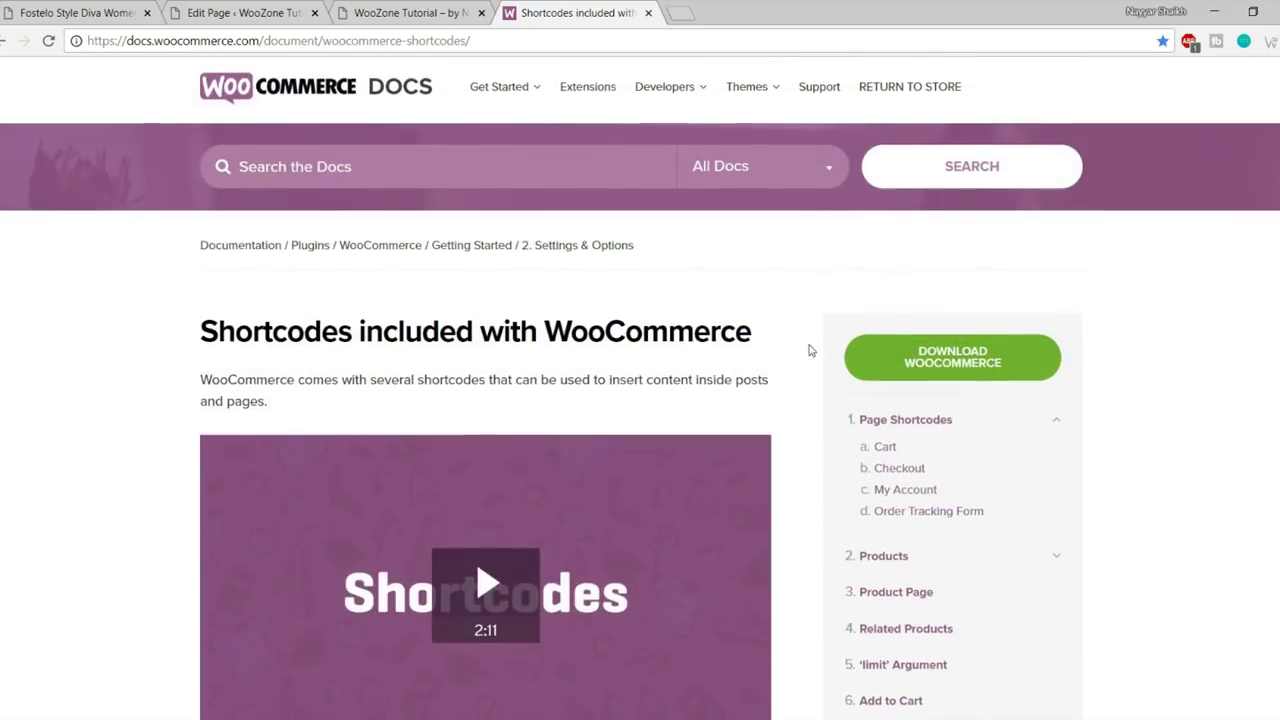
pyautogui.scroll(-2, 815, 352)
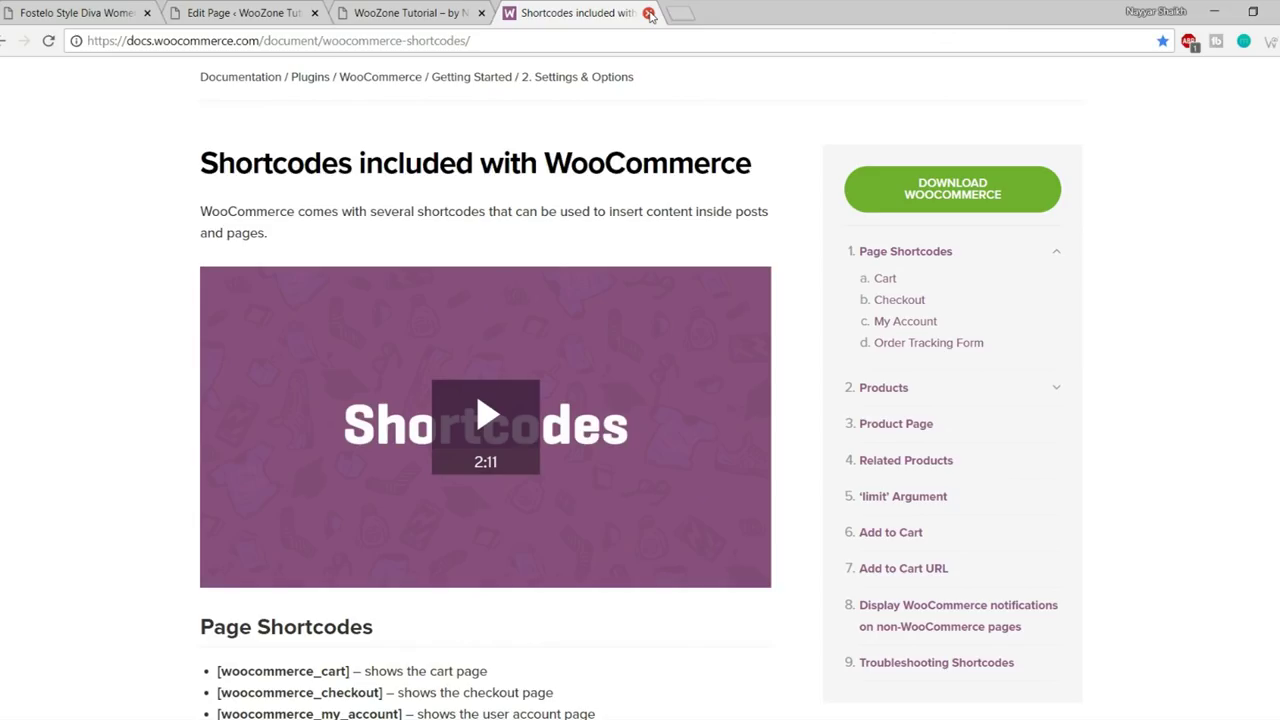
pyautogui.click(648, 13)
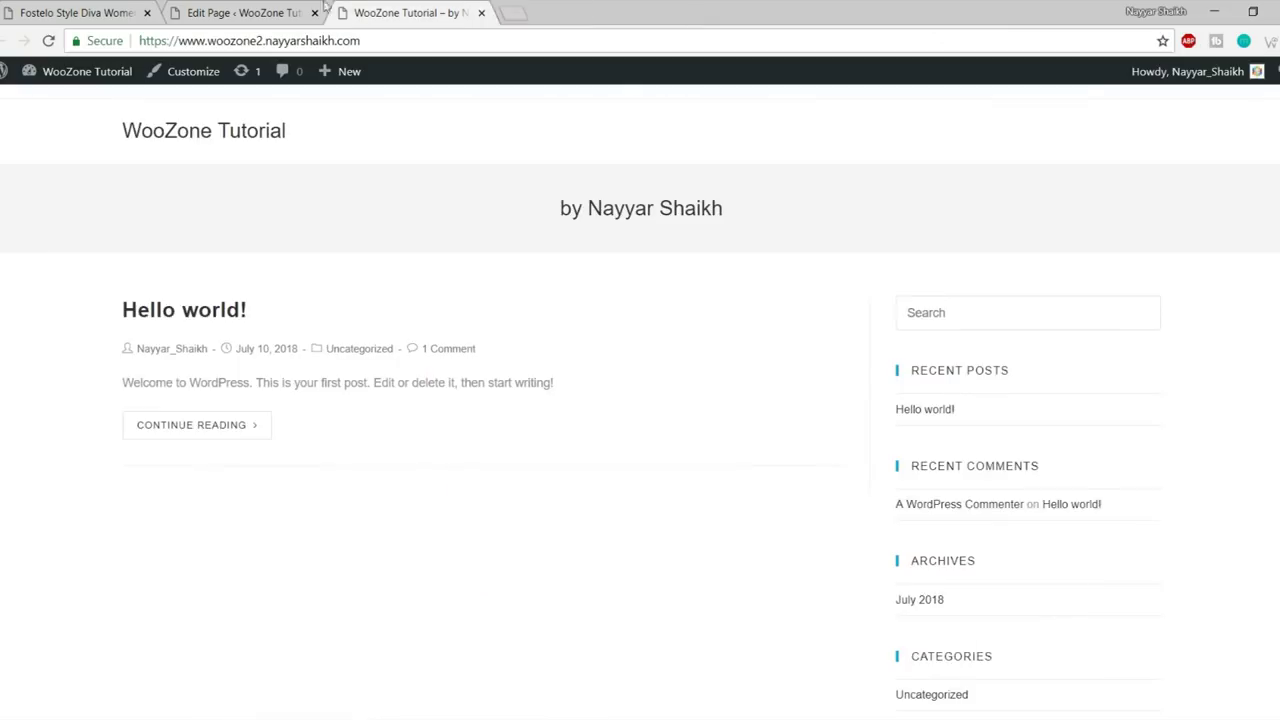
# From the Dashboard, check the Pages list and start a new page titled Shop.
pyautogui.click(287, 10)
pyautogui.moveTo(44, 110)
pyautogui.click(150, 113)
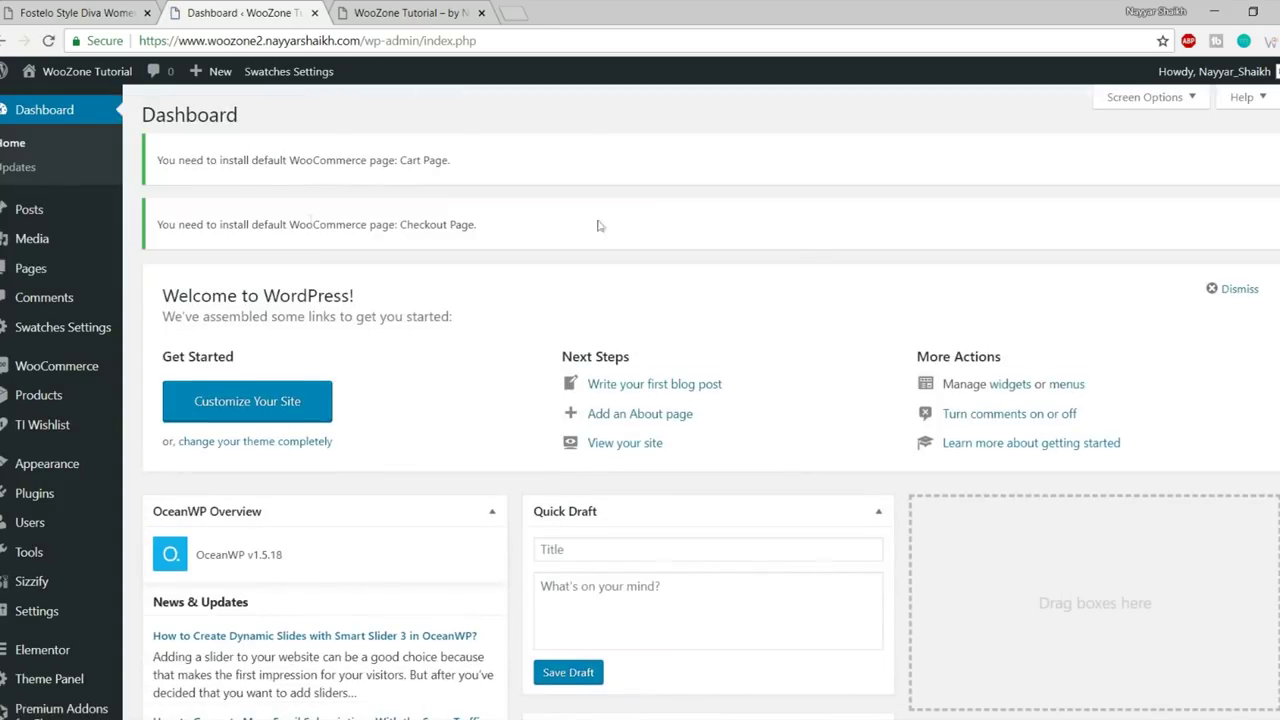
pyautogui.click(37, 276)
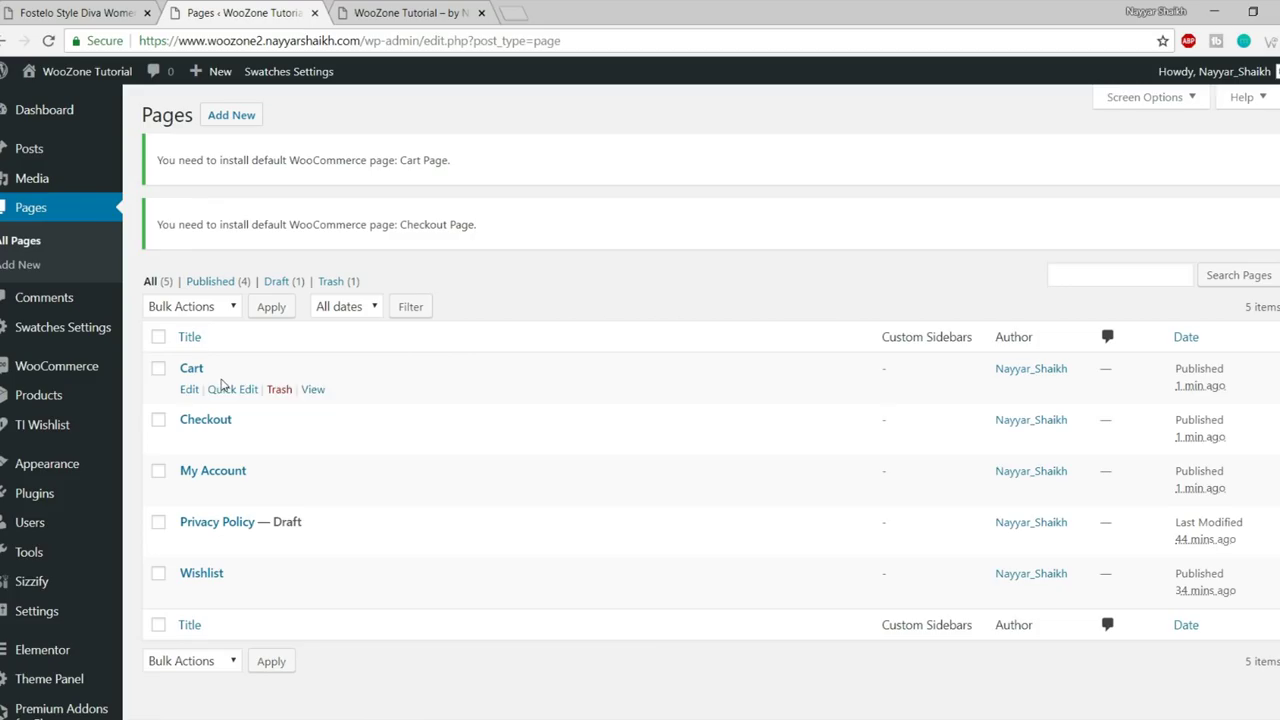
pyautogui.click(227, 131)
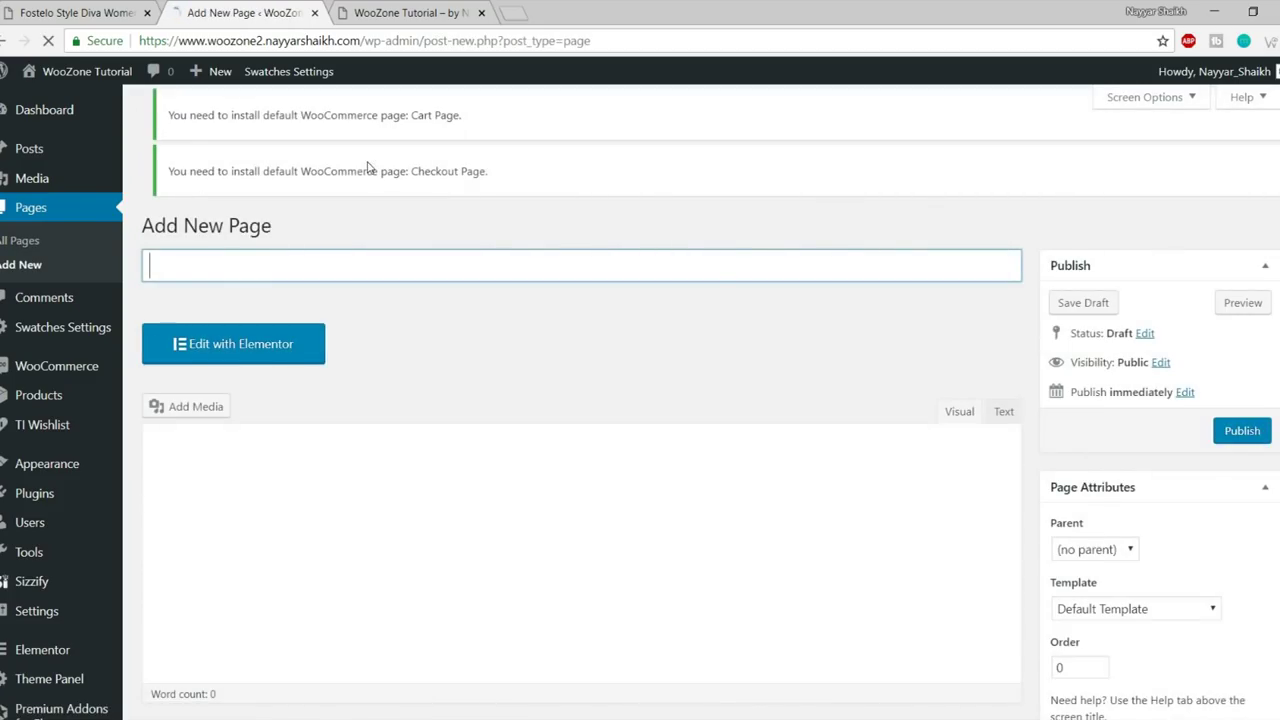
pyautogui.write('Shop')
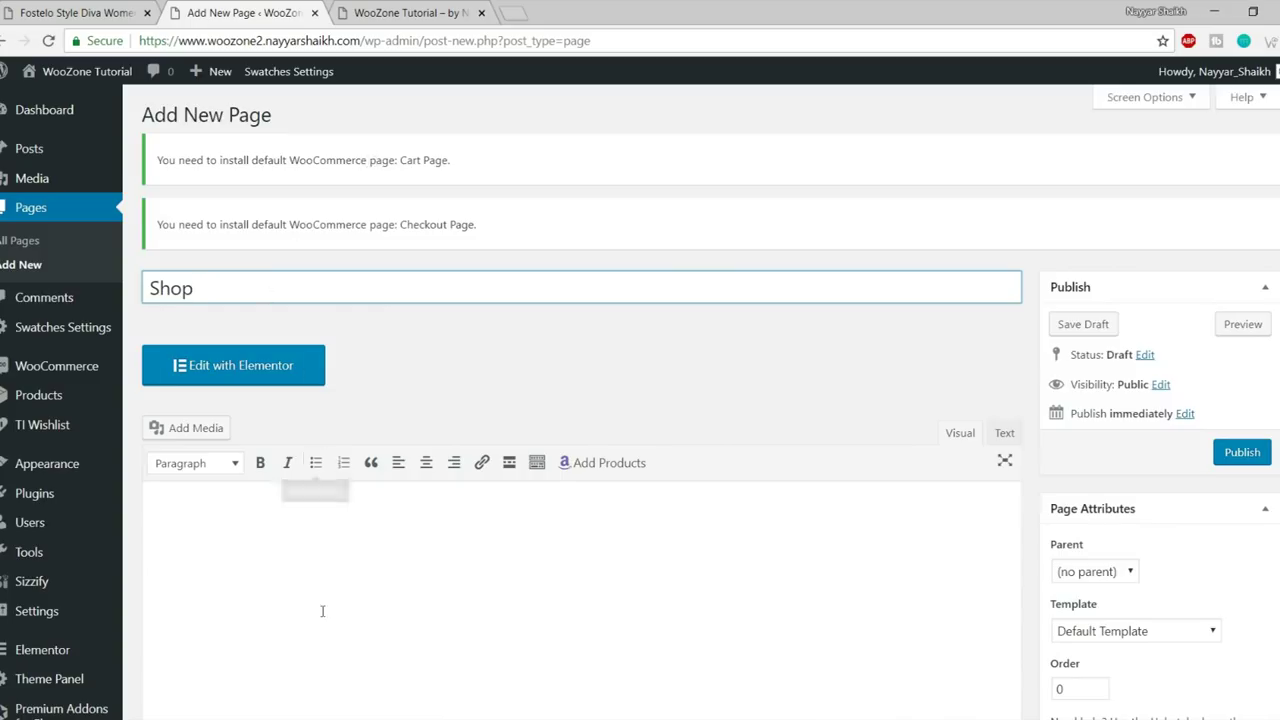
# Publish the Shop page, view it in a new tab as an empty Products page, then close it.
pyautogui.scroll(-2, 322, 610)
pyautogui.scroll(2, 600, 500)
pyautogui.click(1241, 455)
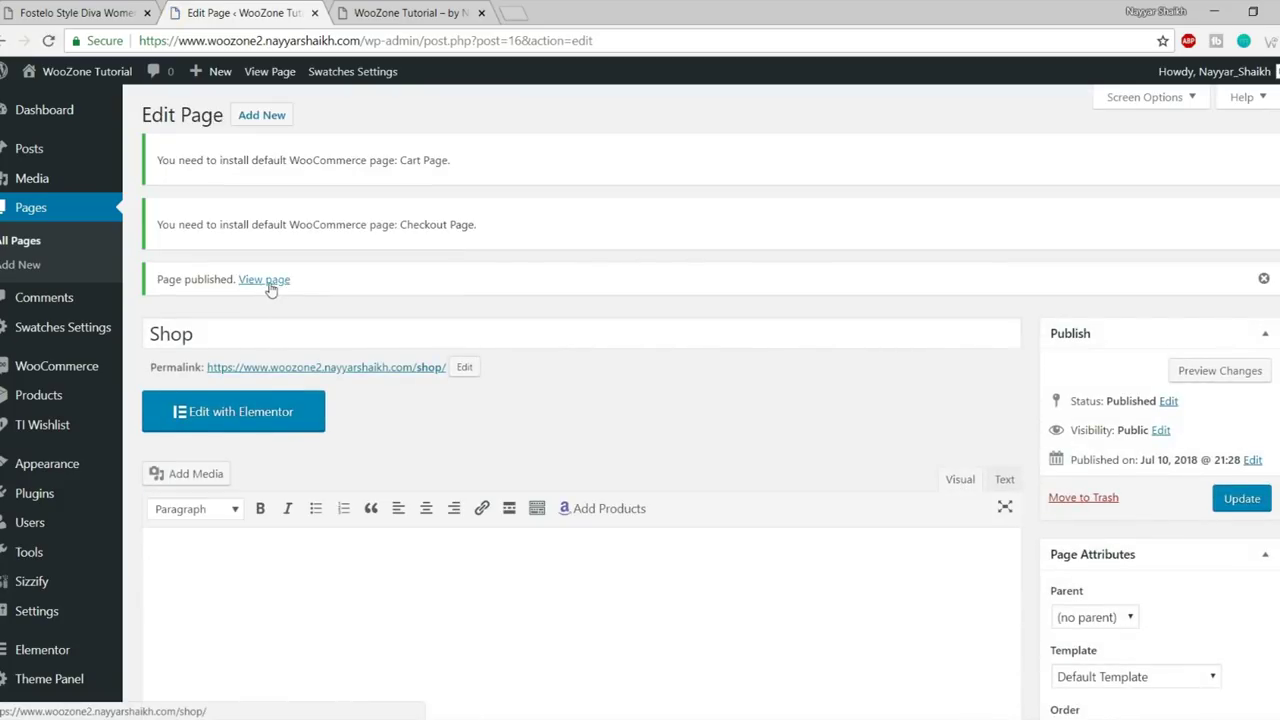
pyautogui.rightClick(268, 287)
pyautogui.click(300, 295)
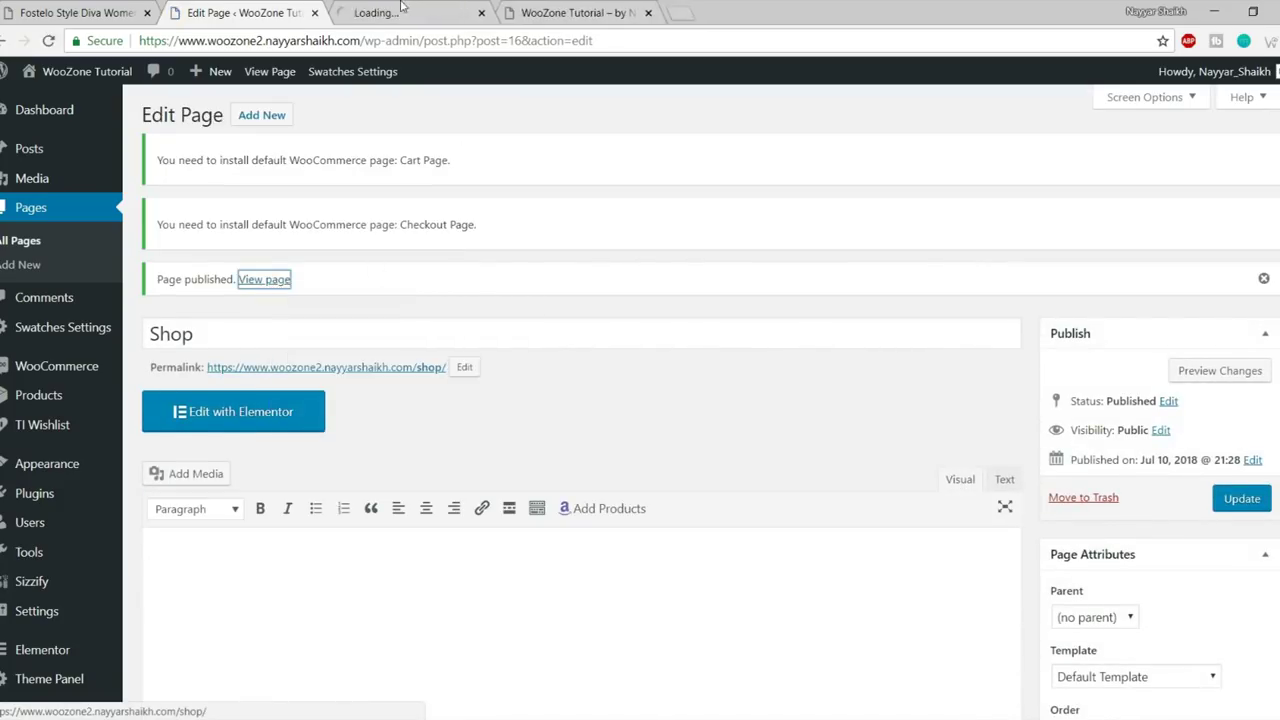
pyautogui.click(400, 12)
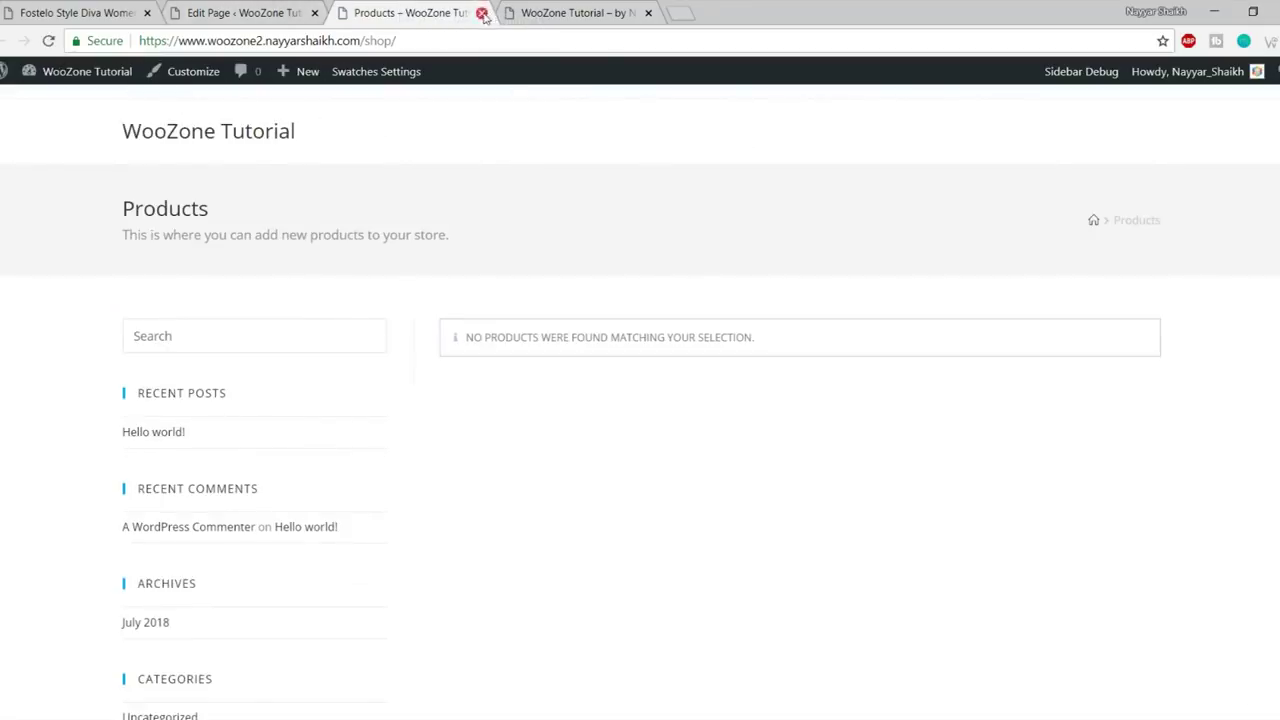
pyautogui.click(482, 13)
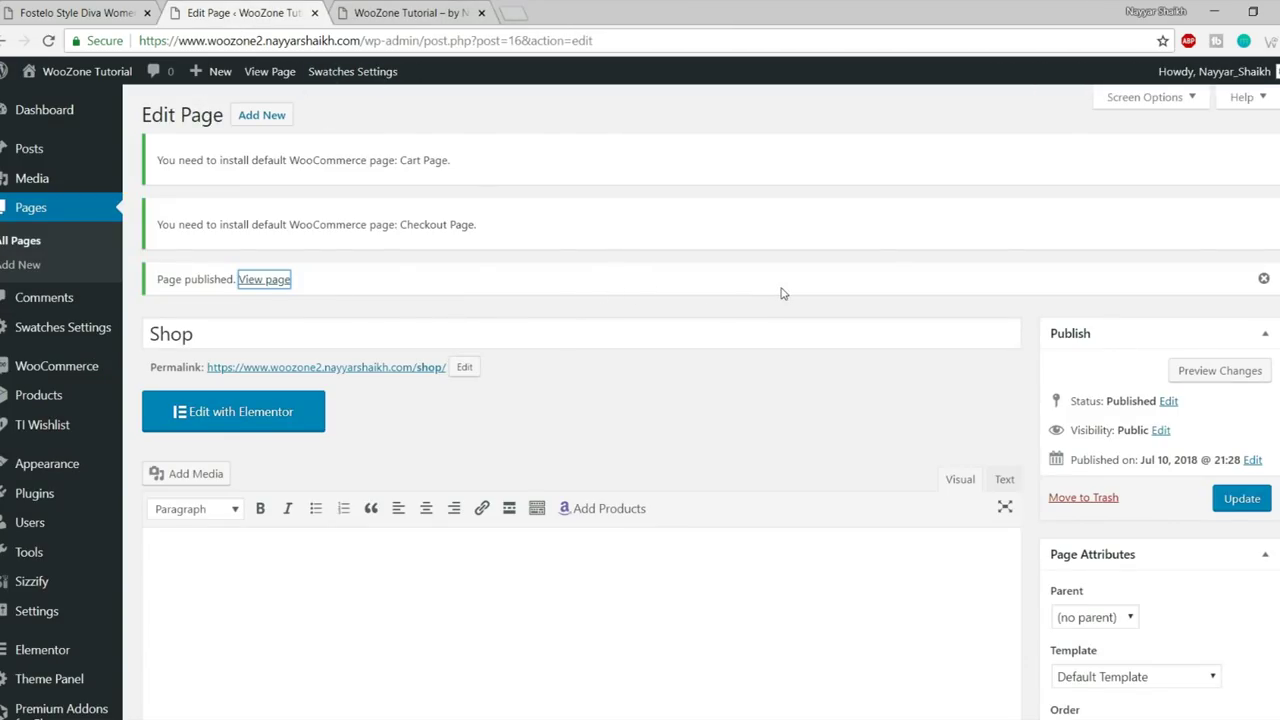
pyautogui.moveTo(30, 366)
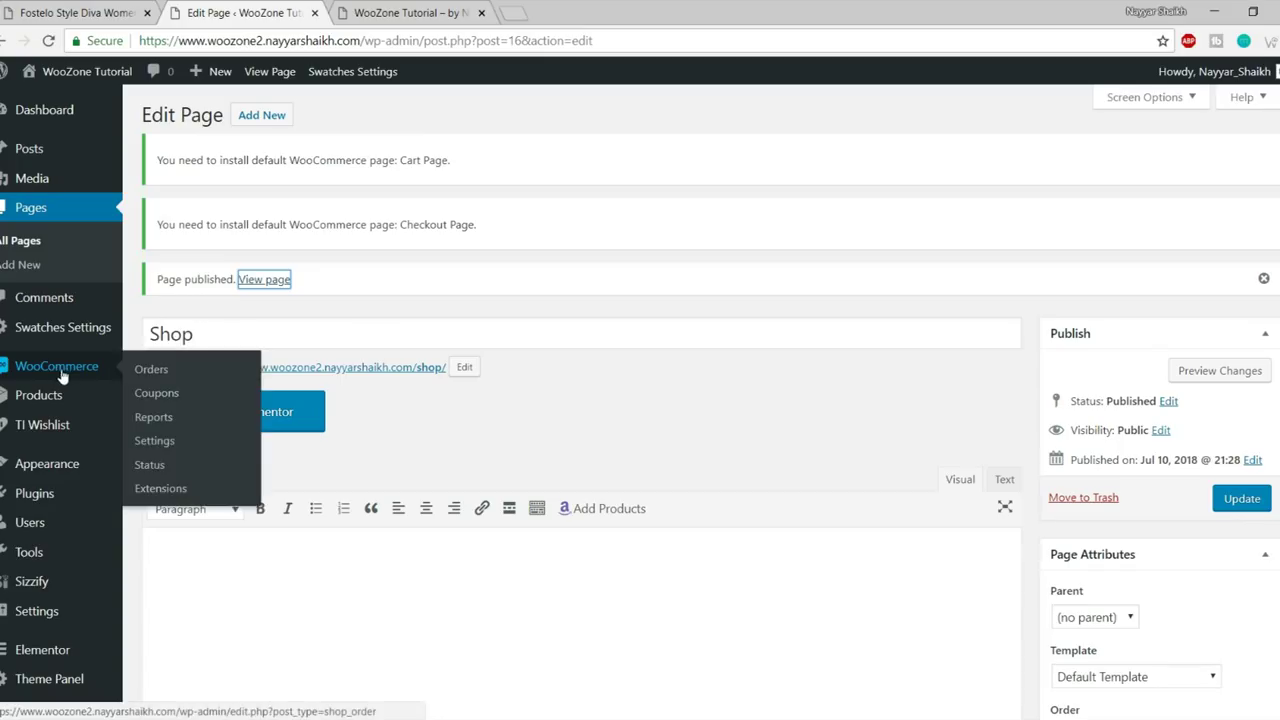
# In WooCommerce General settings, autofill the Mumbai store address and choose India — Maharashtra.
pyautogui.click(166, 442)
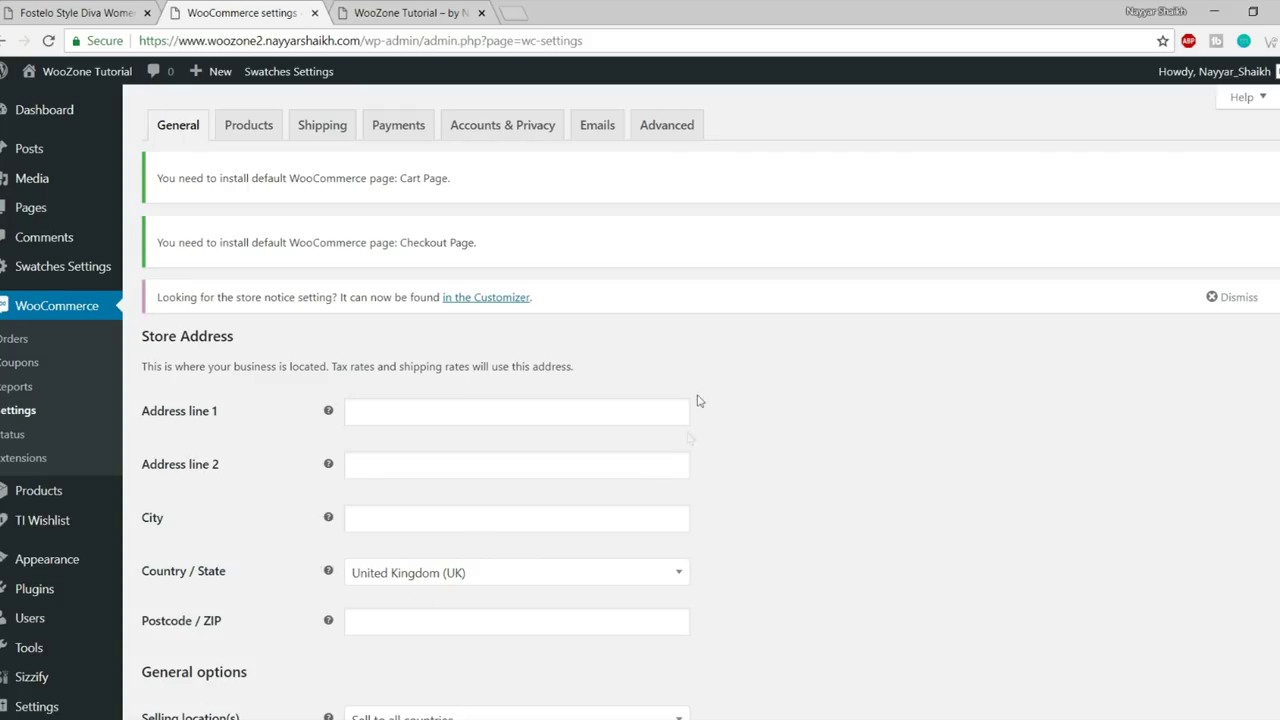
pyautogui.scroll(-1, 914, 334)
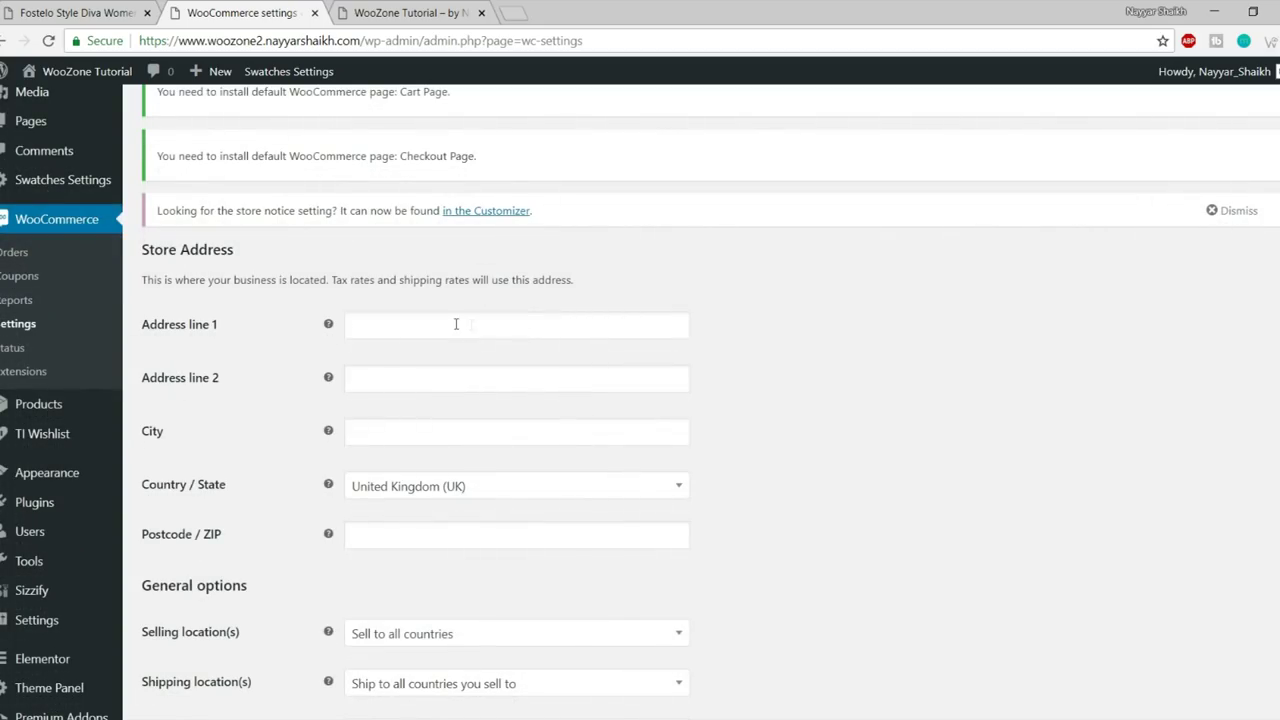
pyautogui.click(457, 323)
pyautogui.click(448, 350)
pyautogui.scroll(-1, 737, 349)
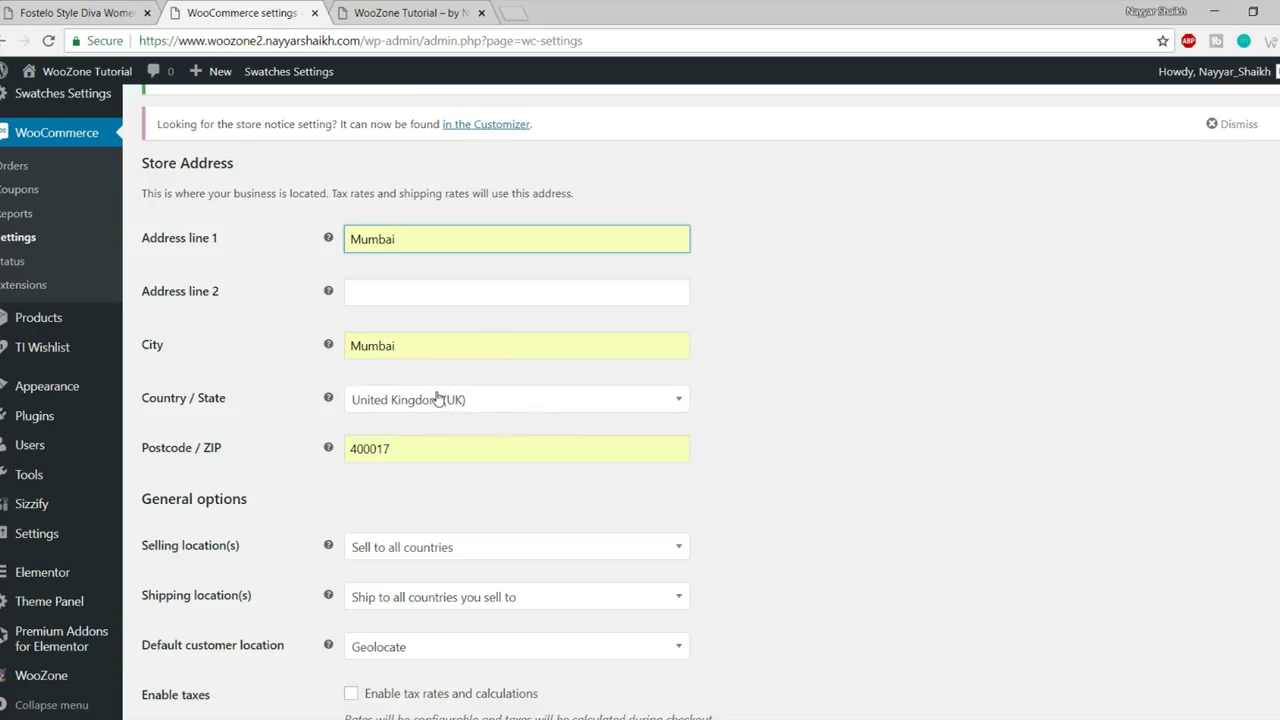
pyautogui.click(437, 399)
pyautogui.write('ind')
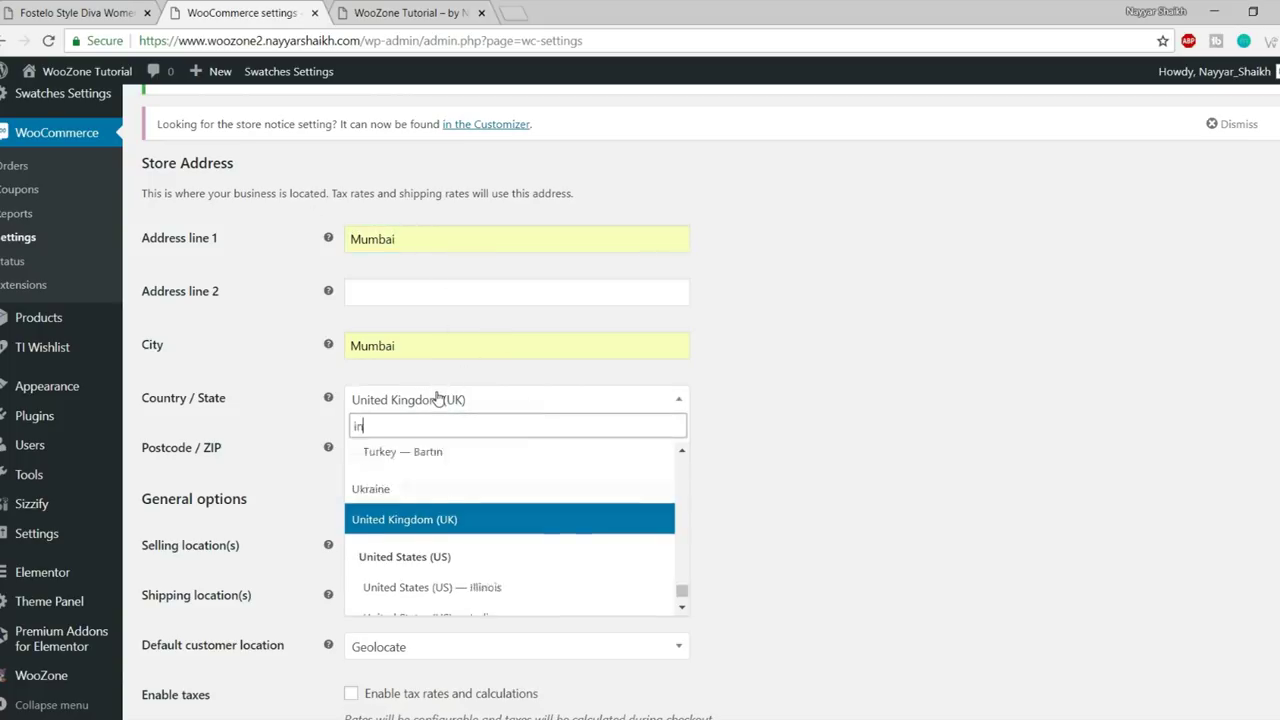
pyautogui.scroll(-8, 459, 549)
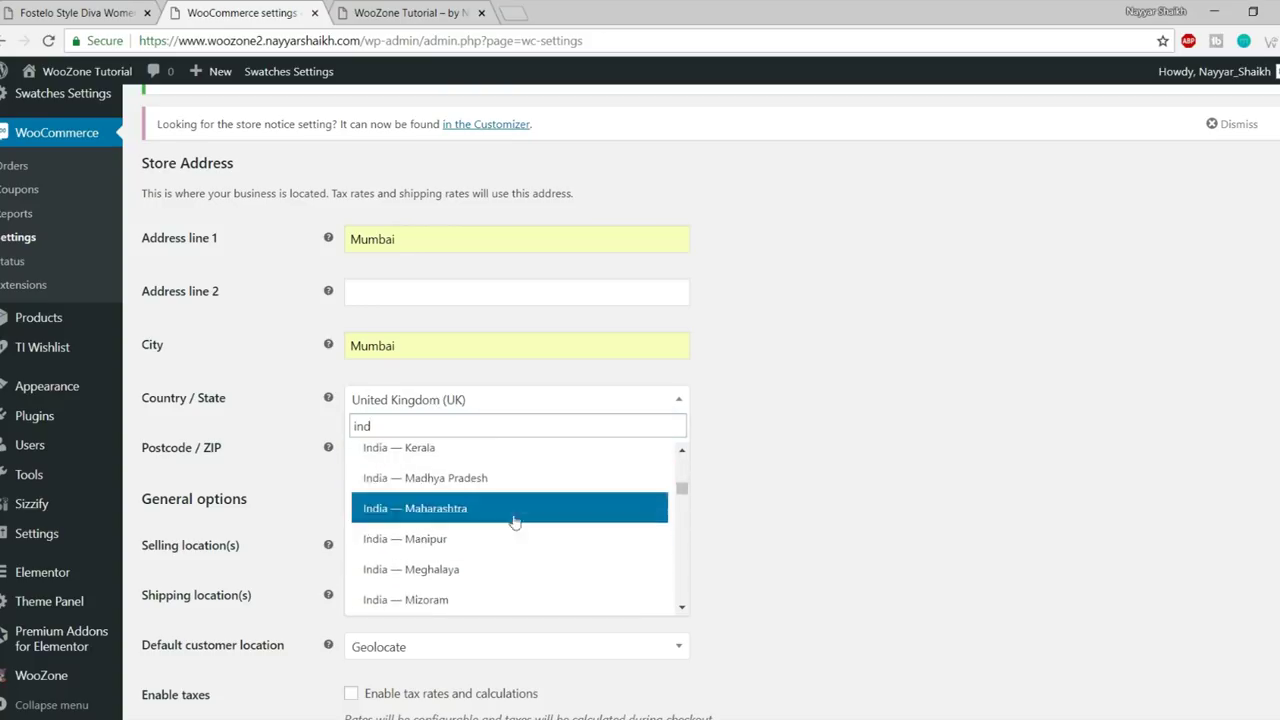
pyautogui.click(514, 523)
pyautogui.scroll(-3, 908, 500)
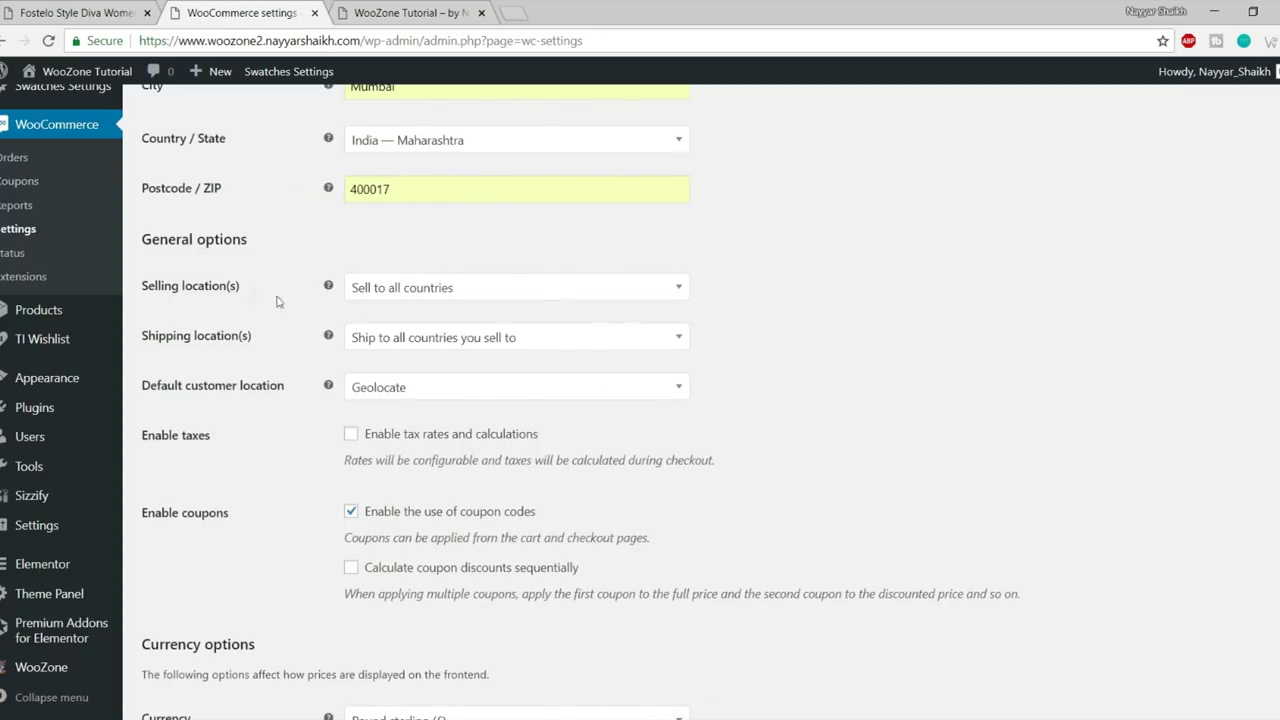
# Set selling locations to specific countries, with India as the only one.
pyautogui.click(409, 296)
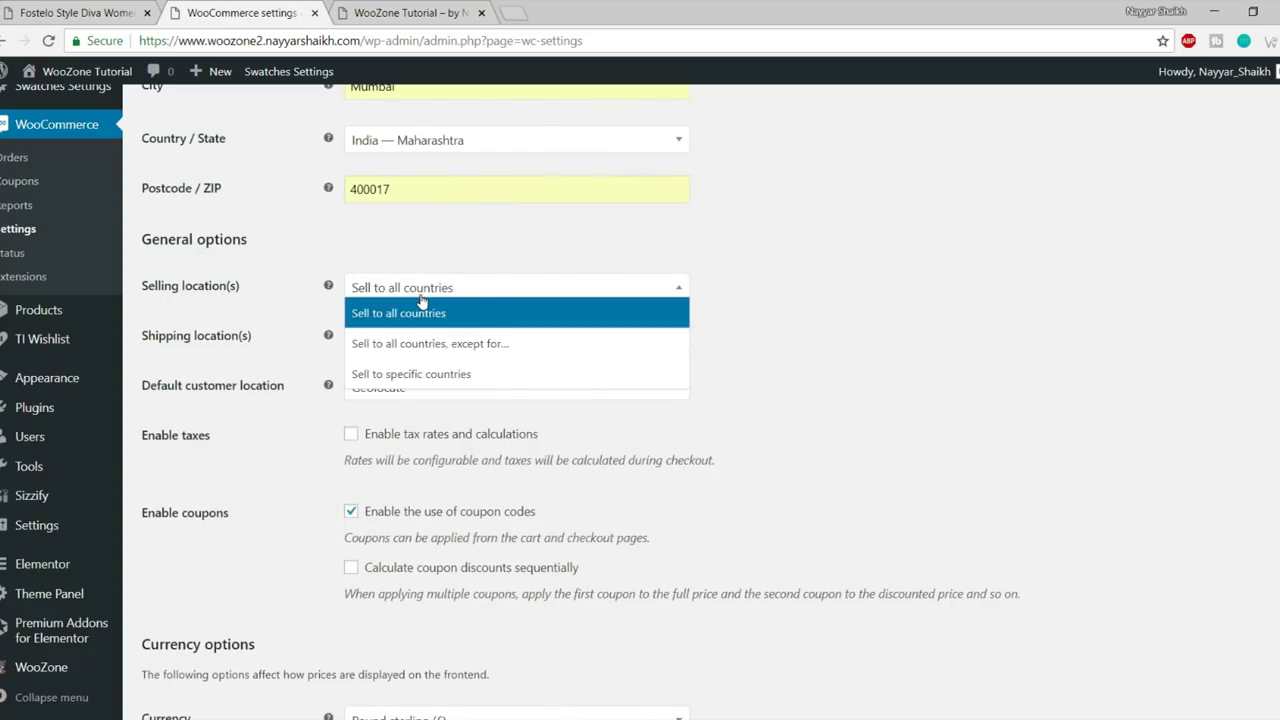
pyautogui.click(428, 375)
pyautogui.click(436, 340)
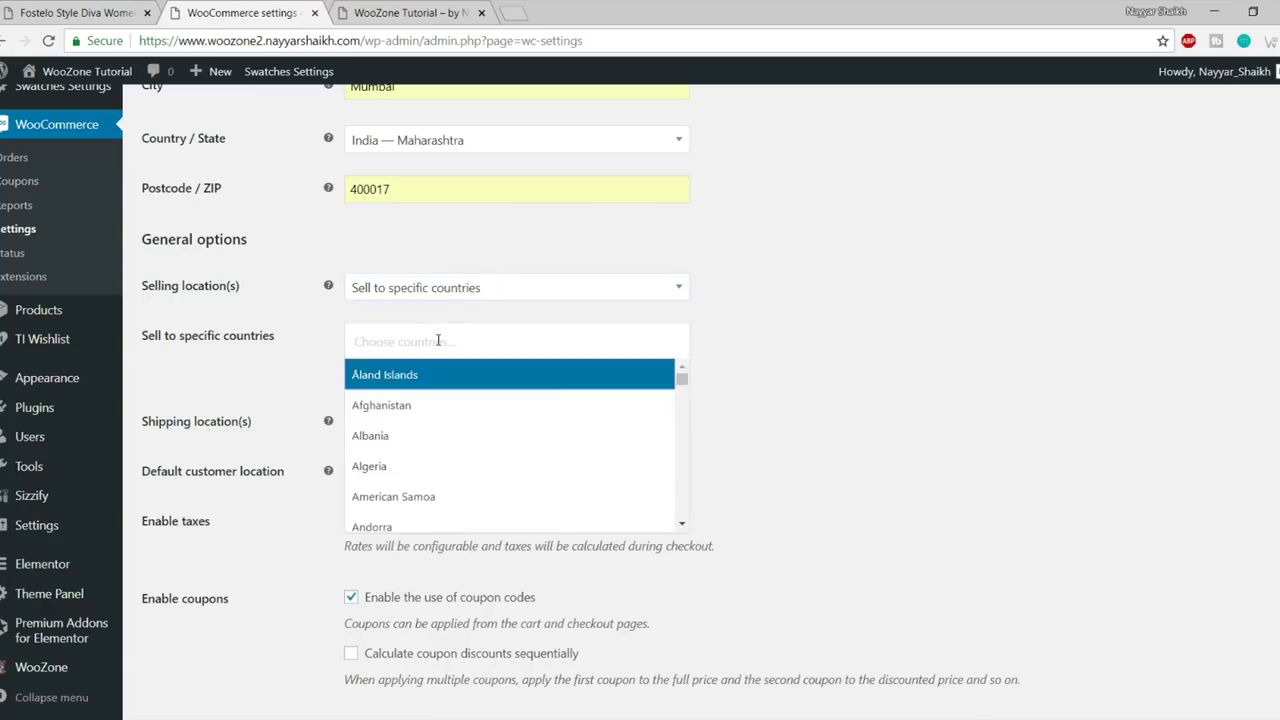
pyautogui.write('india')
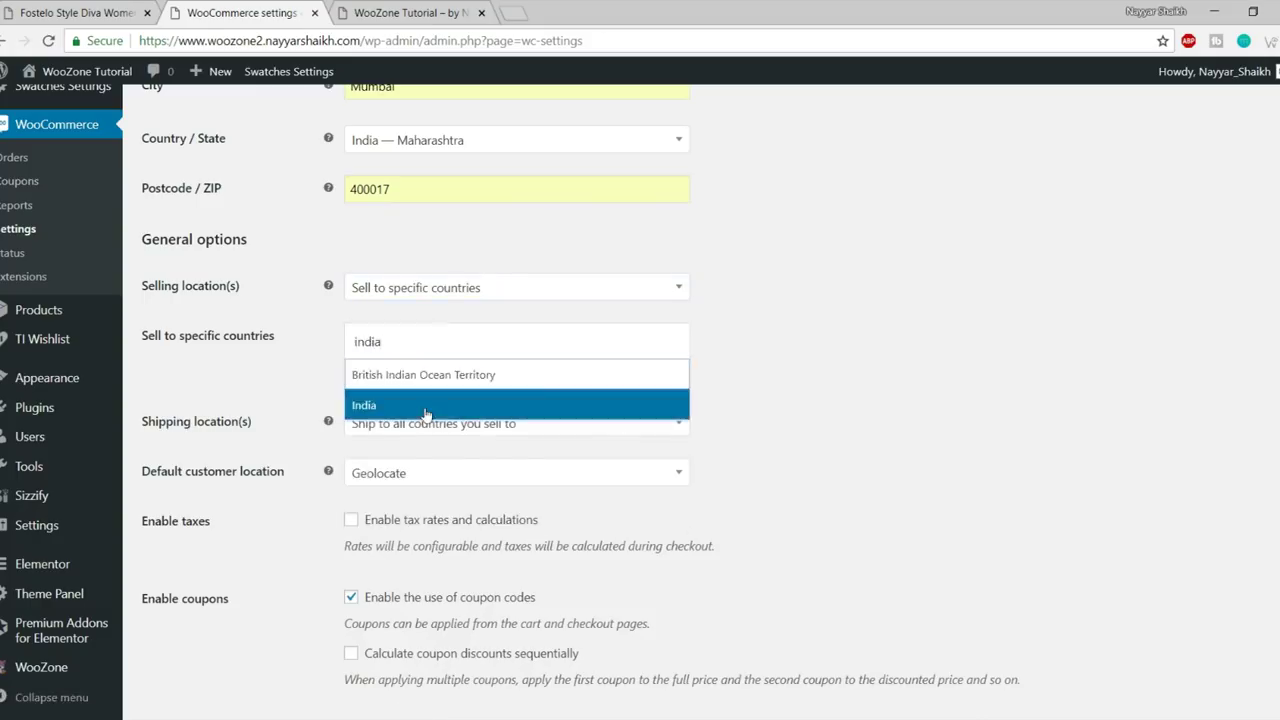
pyautogui.click(425, 410)
pyautogui.click(752, 347)
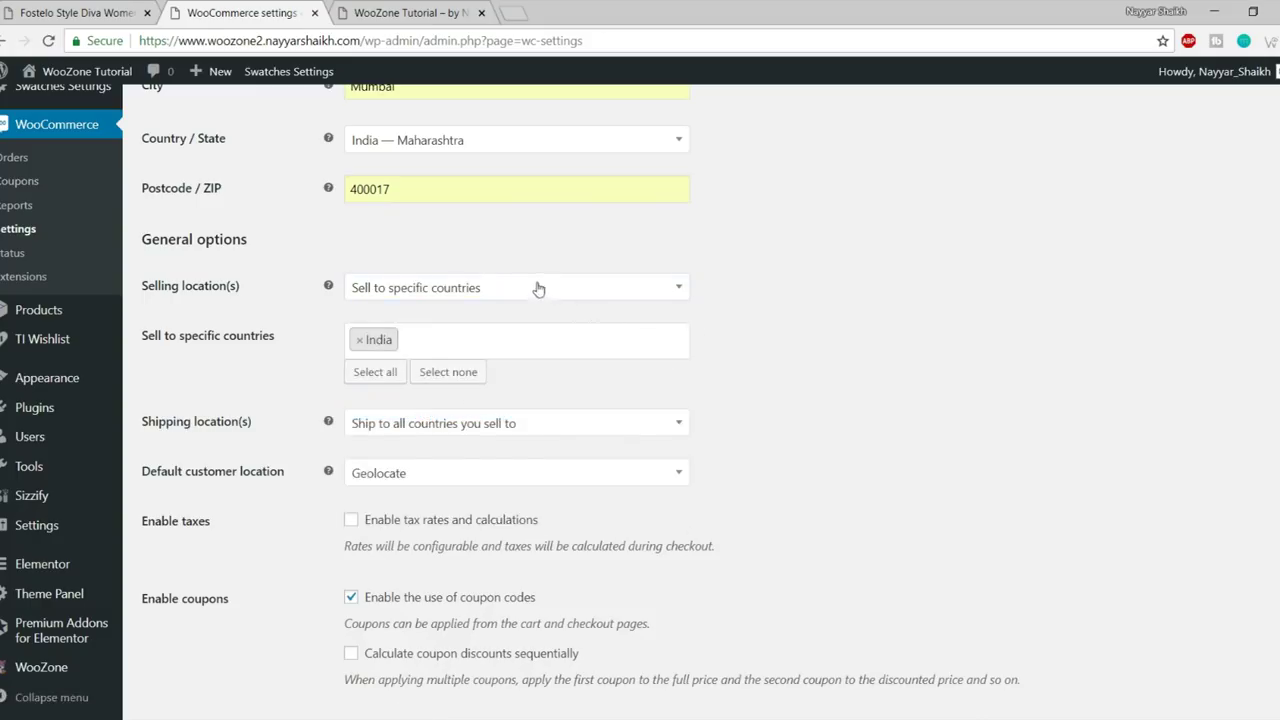
pyautogui.click(481, 333)
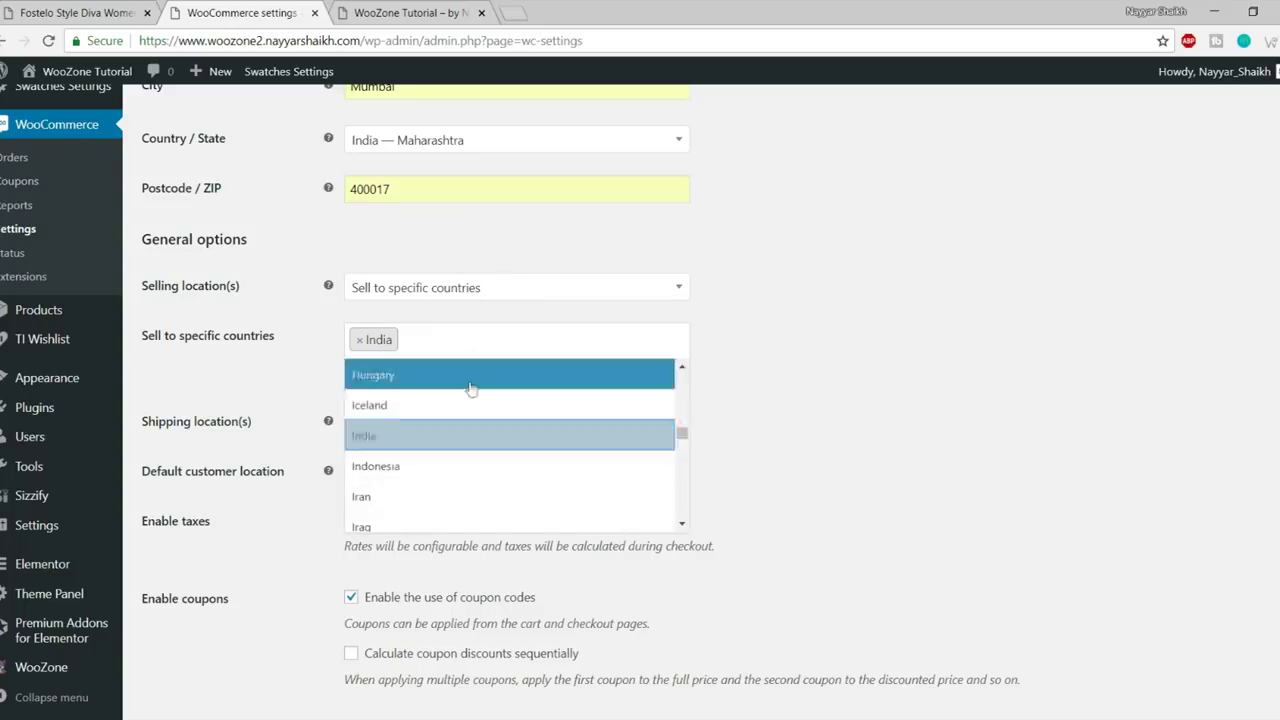
pyautogui.scroll(-3, 500, 470)
pyautogui.click(896, 416)
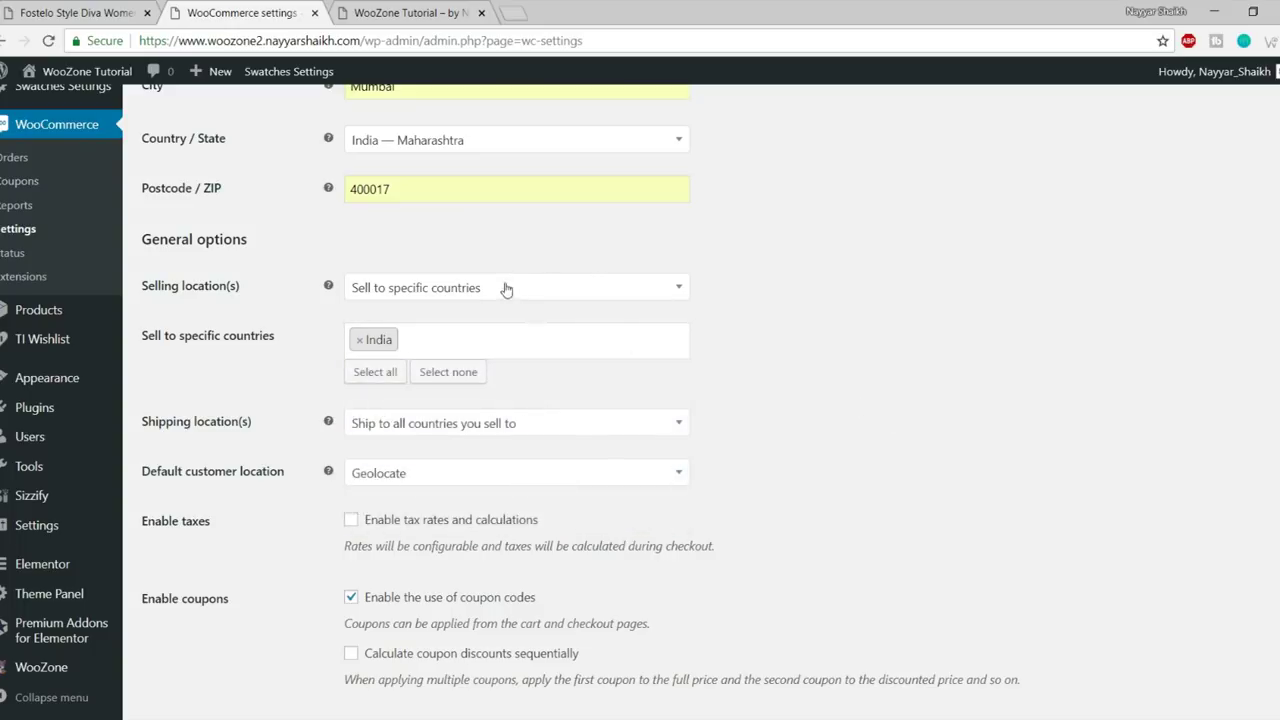
pyautogui.scroll(-2, 900, 358)
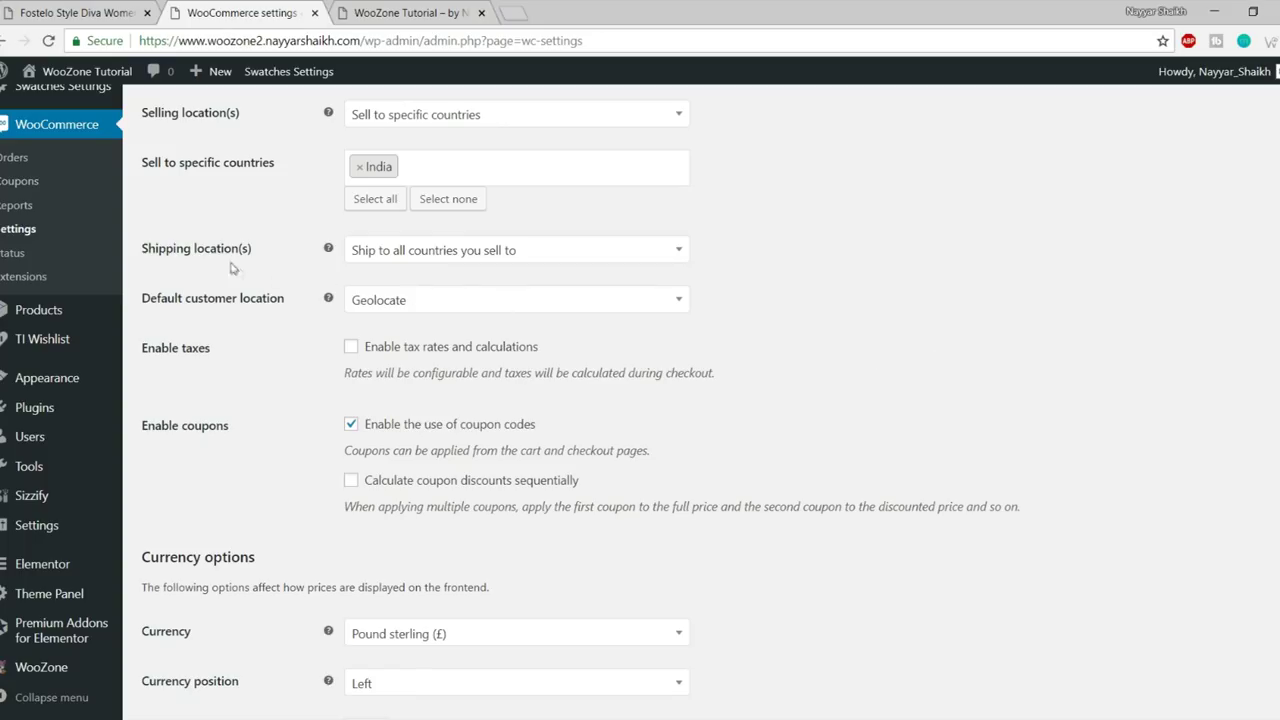
# Ship to all selling countries, set currency to Indian rupee (₹), and save the settings.
pyautogui.click(438, 257)
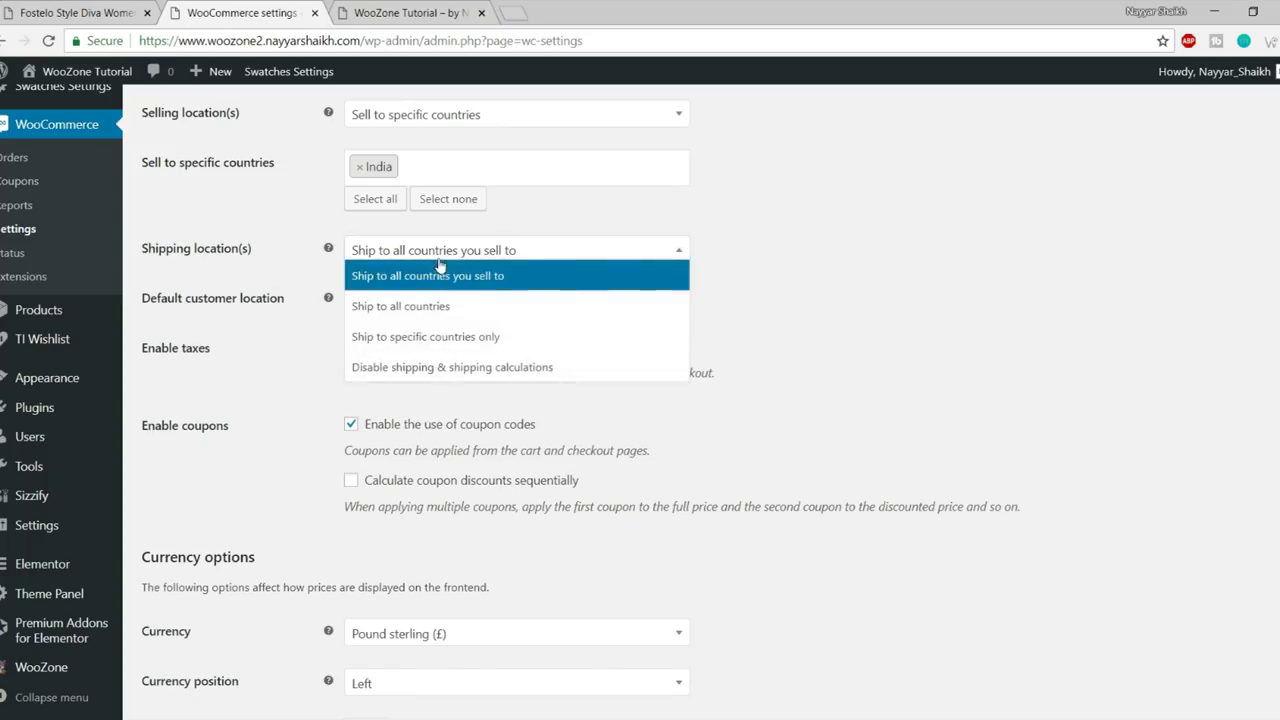
pyautogui.click(519, 285)
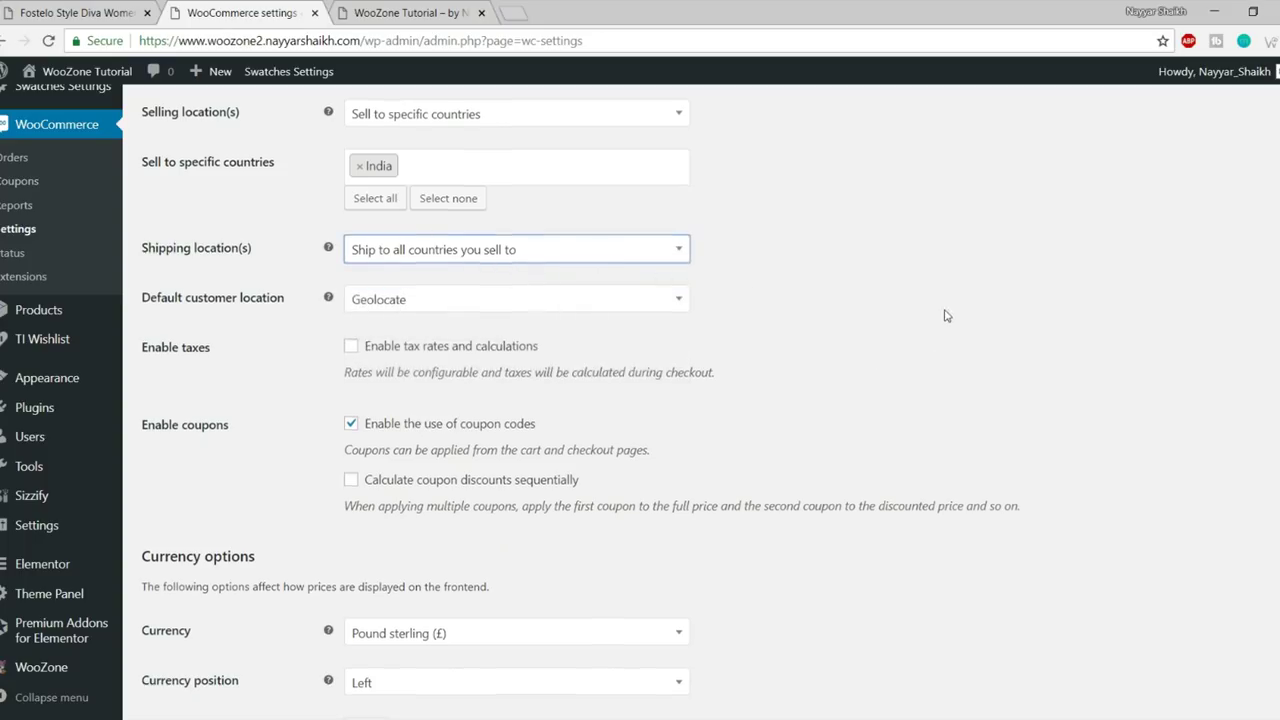
pyautogui.scroll(-1, 558, 410)
pyautogui.scroll(-1, 484, 374)
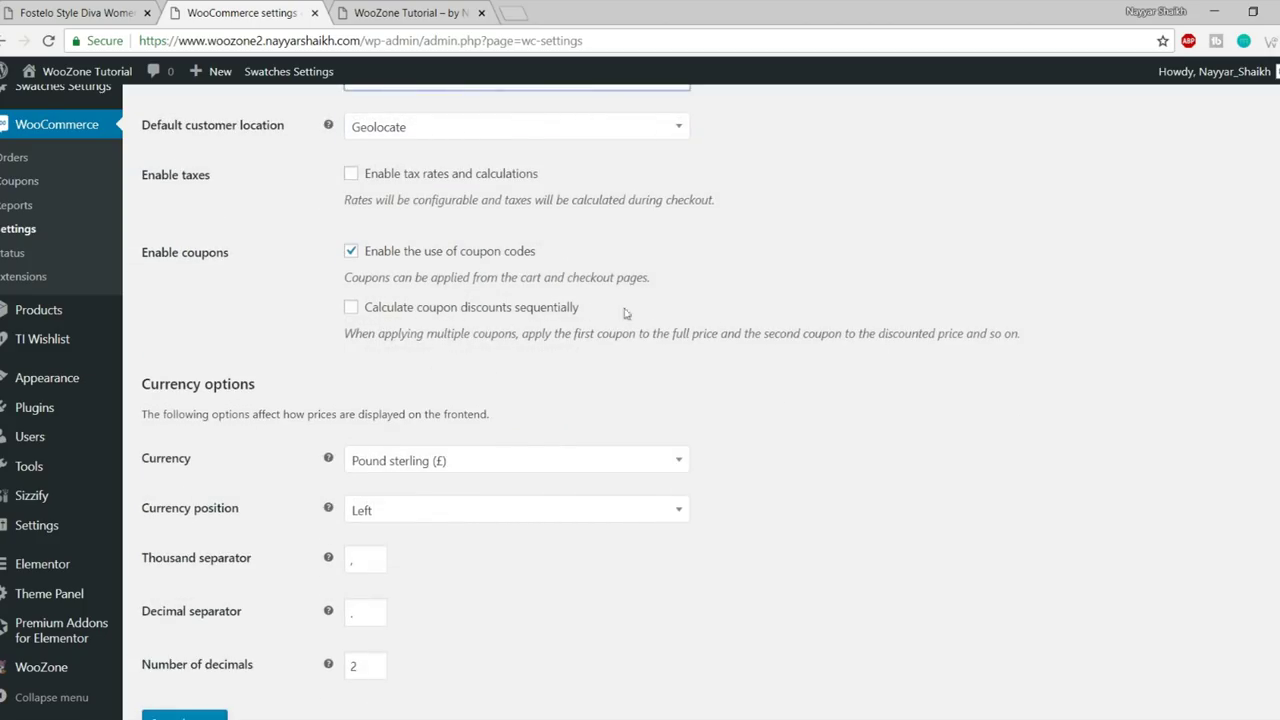
pyautogui.scroll(-1, 820, 355)
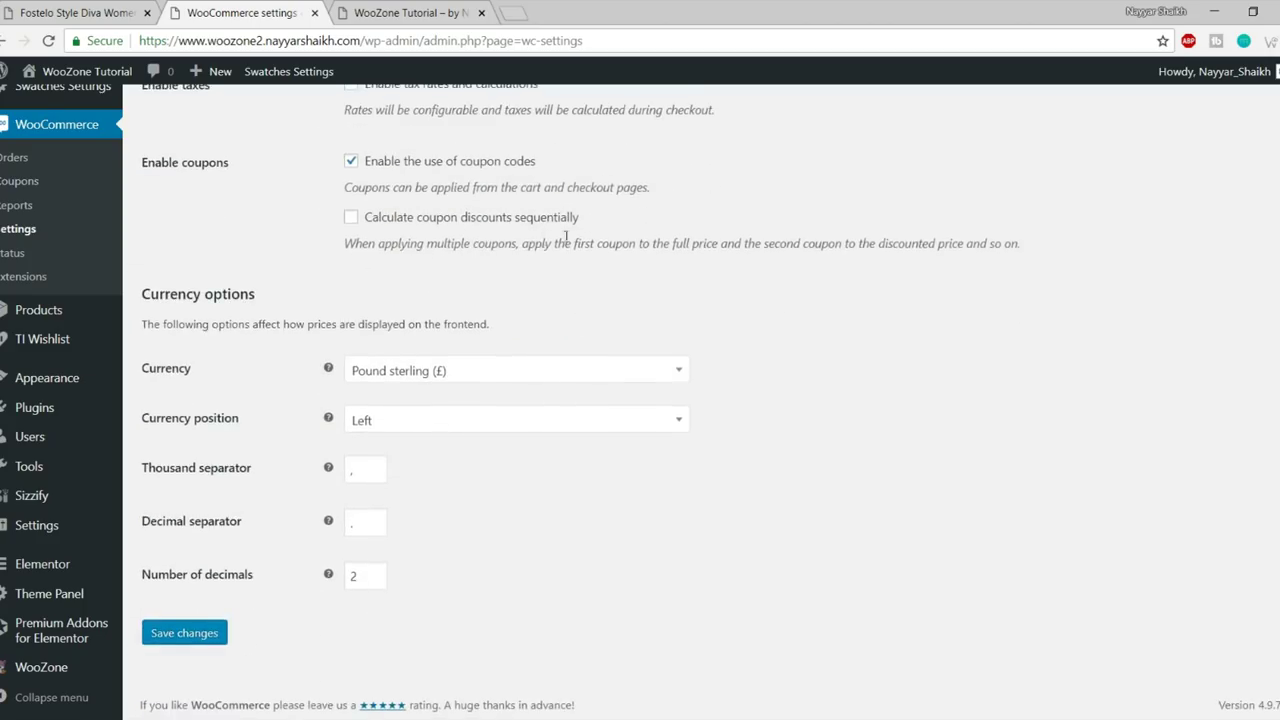
pyautogui.click(428, 372)
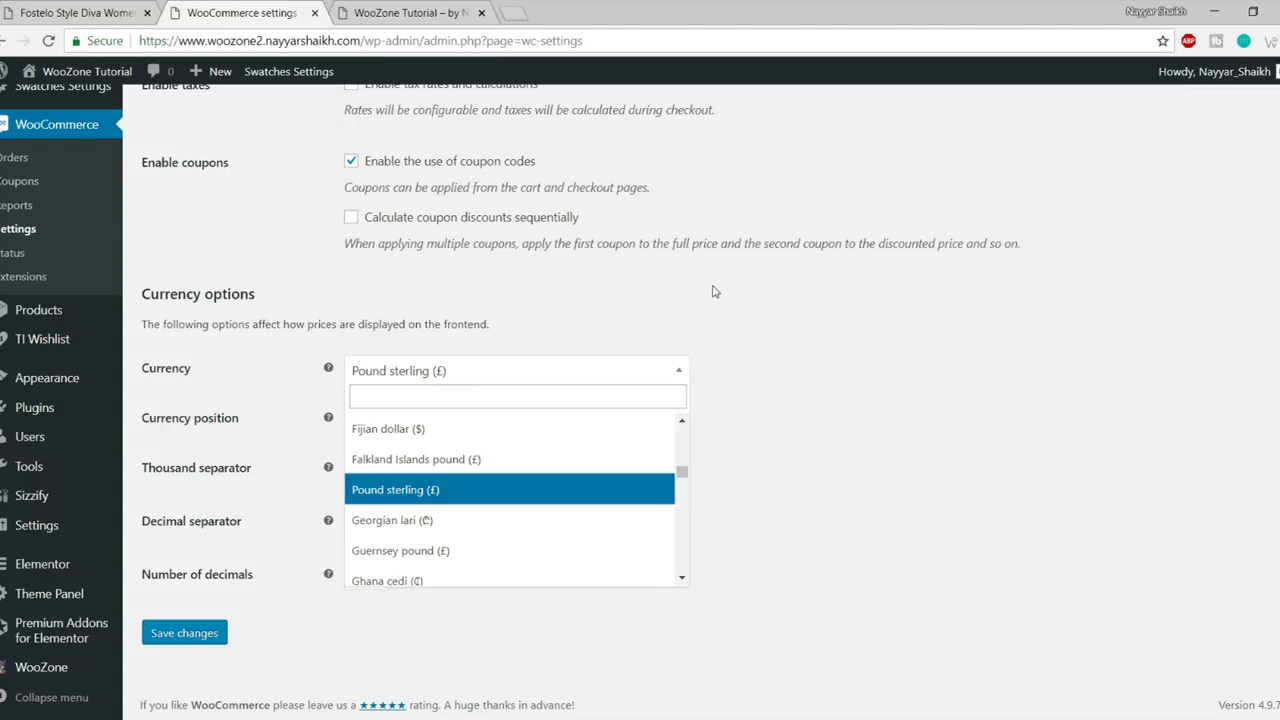
pyautogui.write('inr')
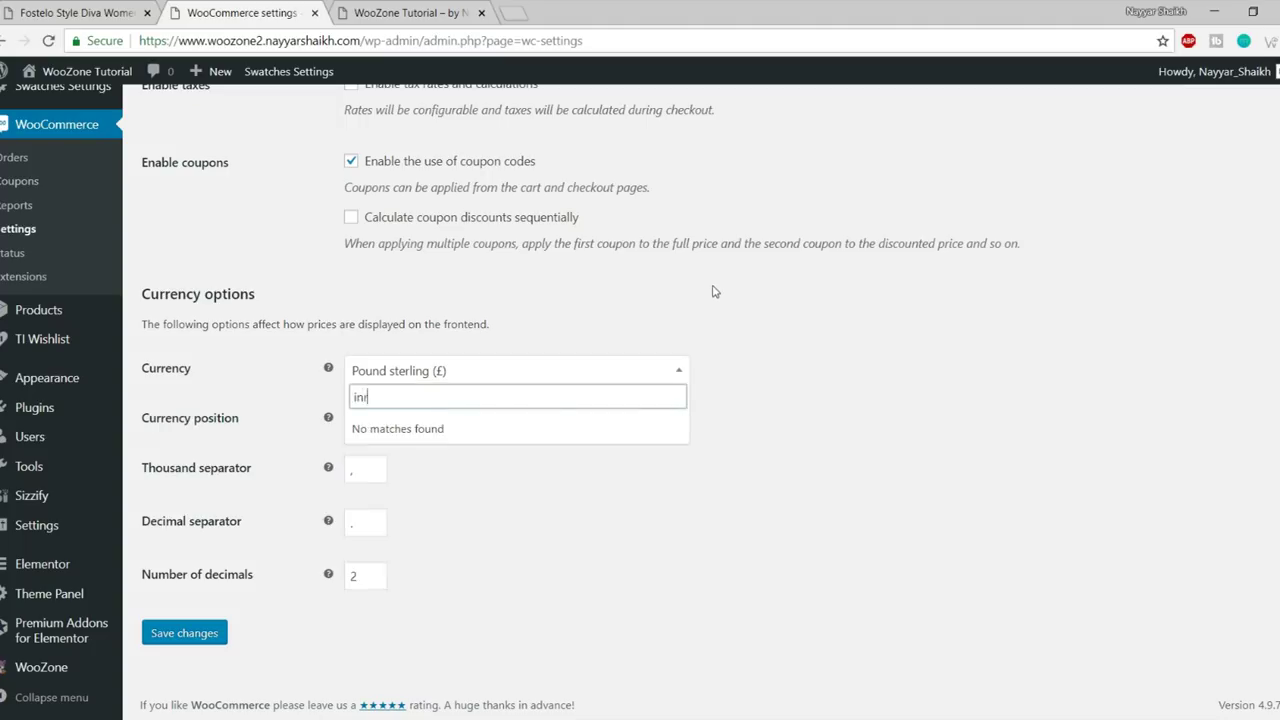
pyautogui.write('indian')
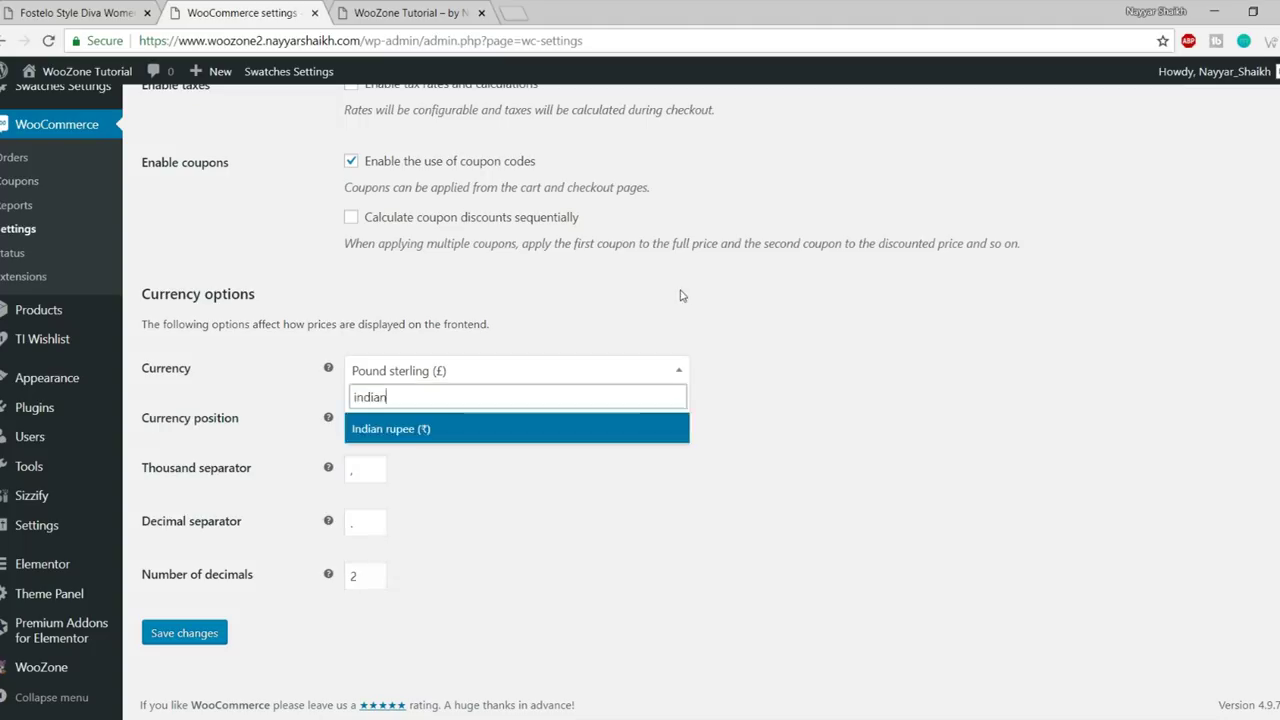
pyautogui.click(504, 424)
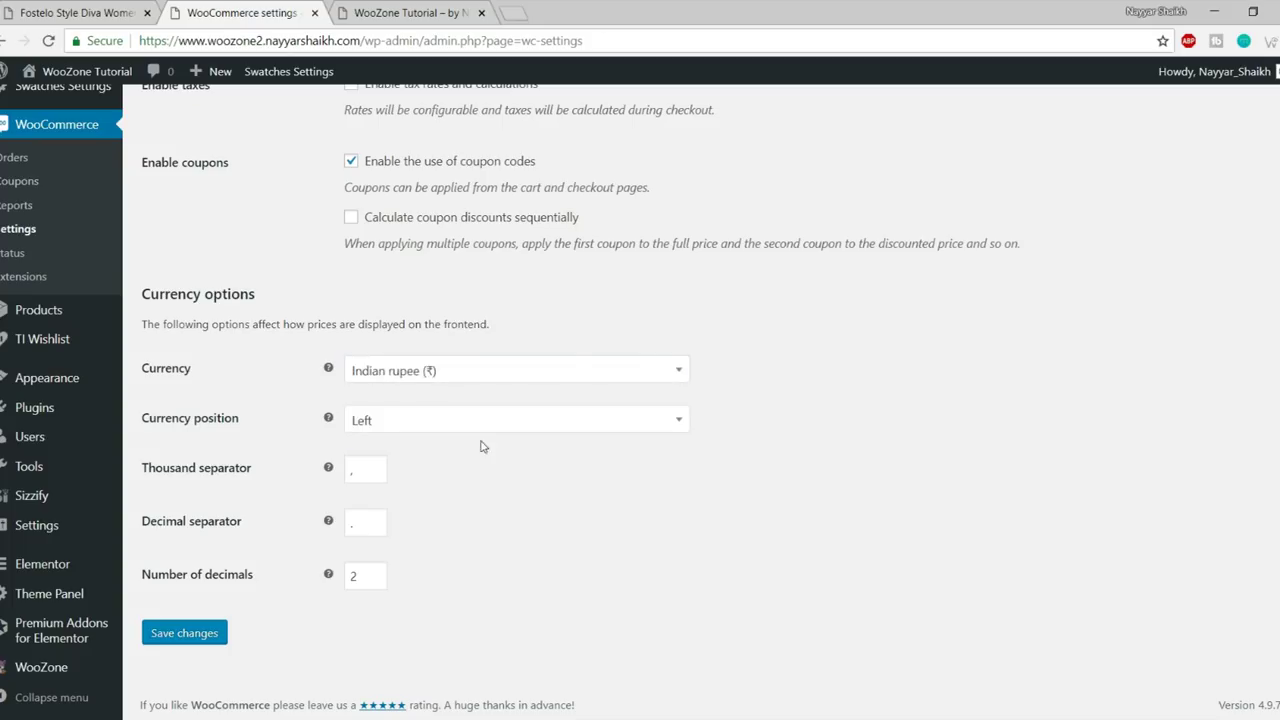
pyautogui.click(185, 634)
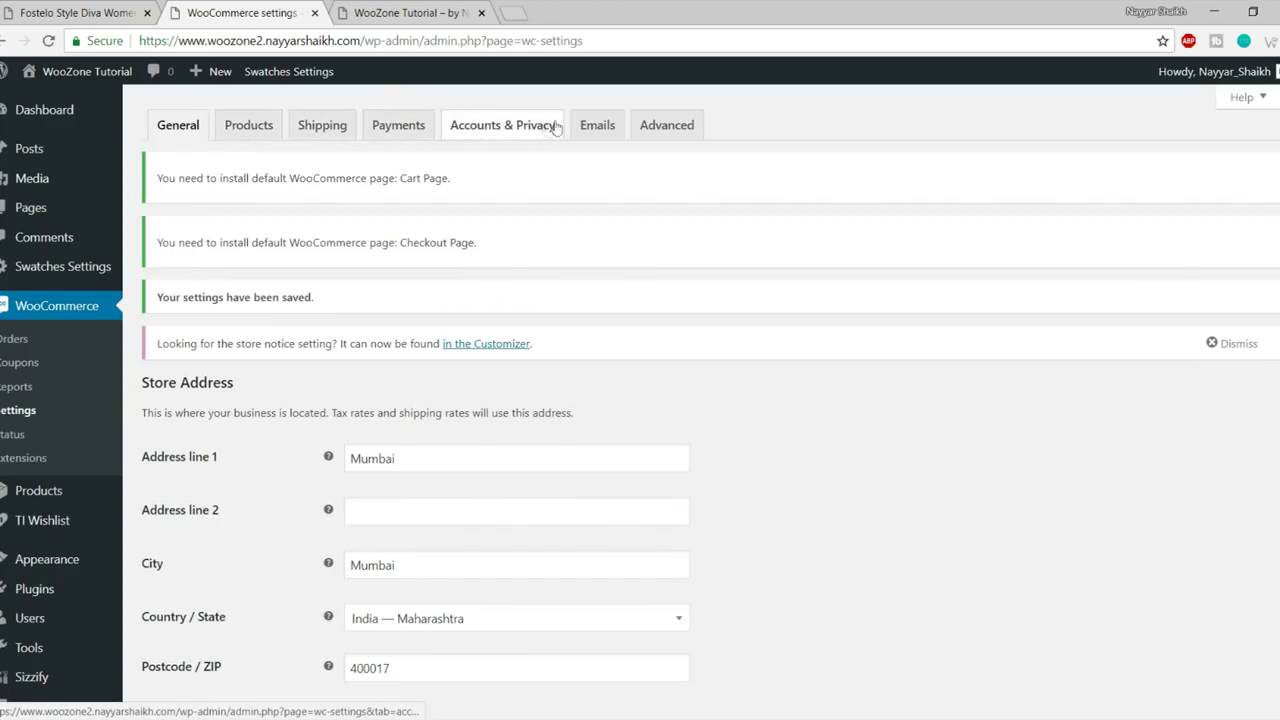
pyautogui.click(251, 133)
# Select Shop as the shop page in Products settings and save the changes.
pyautogui.scroll(-5, 491, 366)
pyautogui.scroll(3, 491, 289)
pyautogui.scroll(-1, 517, 435)
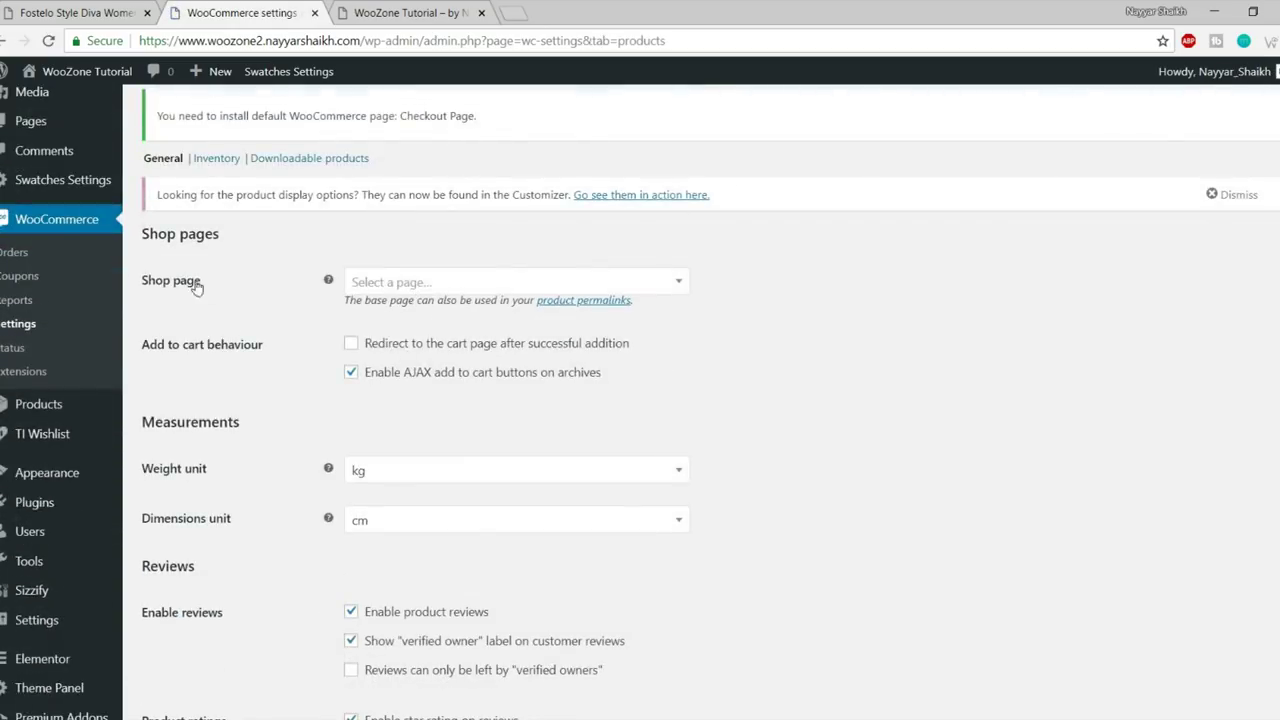
pyautogui.click(414, 284)
pyautogui.scroll(-1, 409, 440)
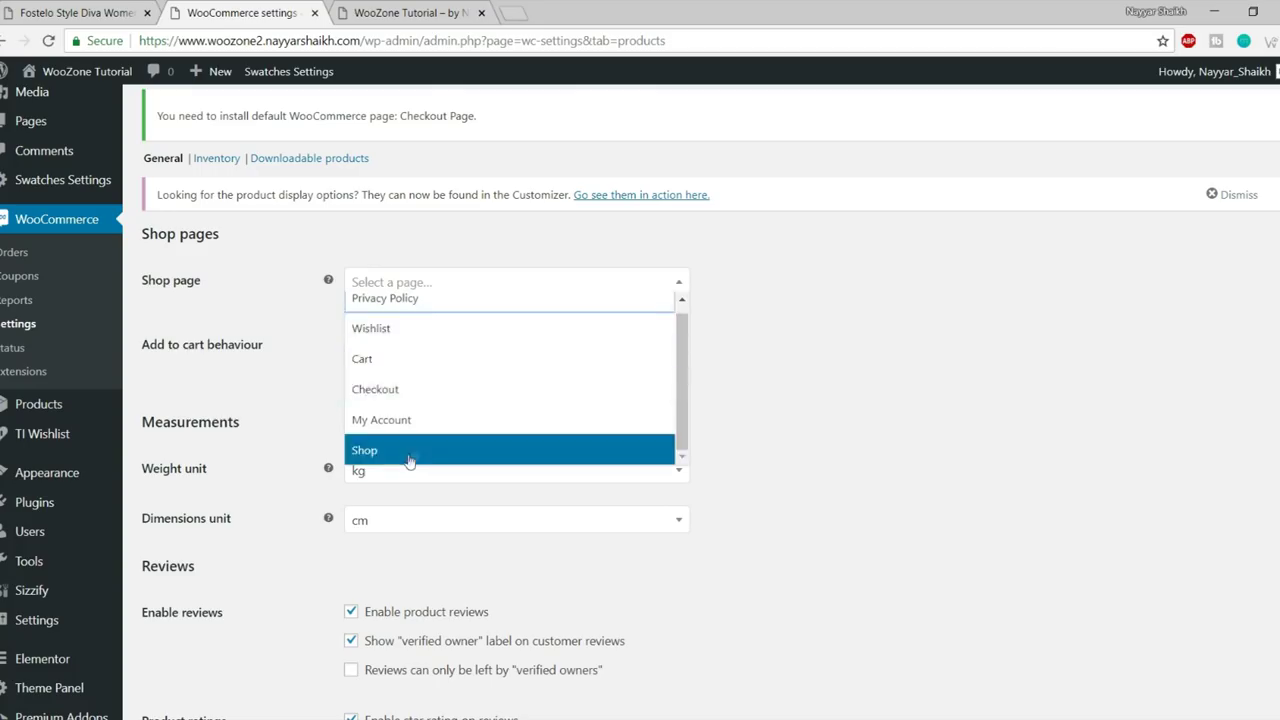
pyautogui.click(405, 450)
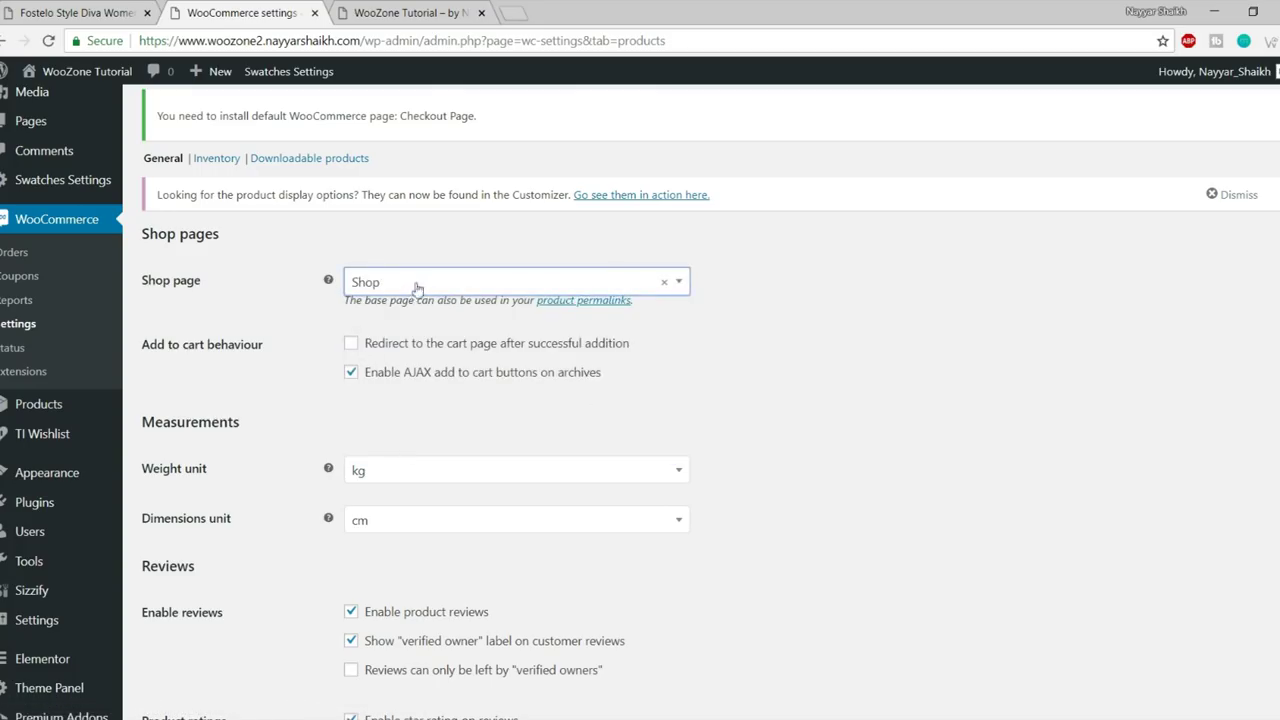
pyautogui.scroll(-2, 417, 288)
pyautogui.click(184, 632)
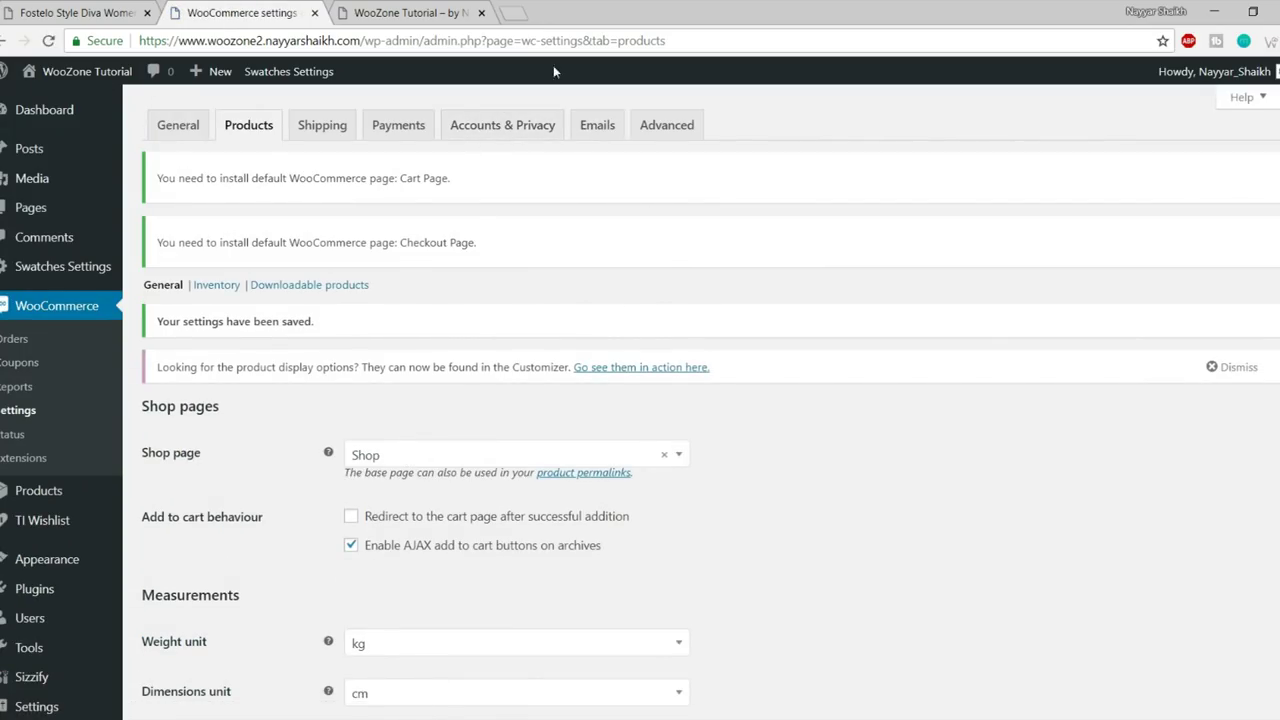
pyautogui.scroll(-3, 670, 385)
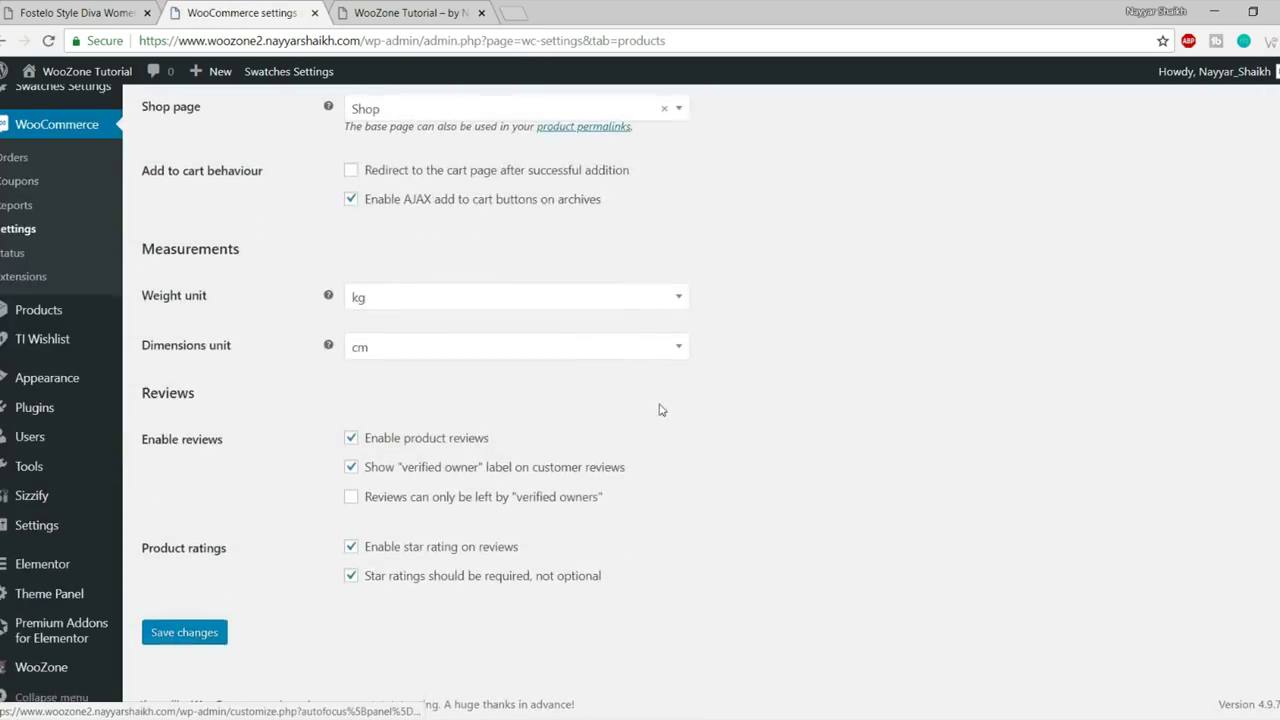
pyautogui.scroll(3, 663, 409)
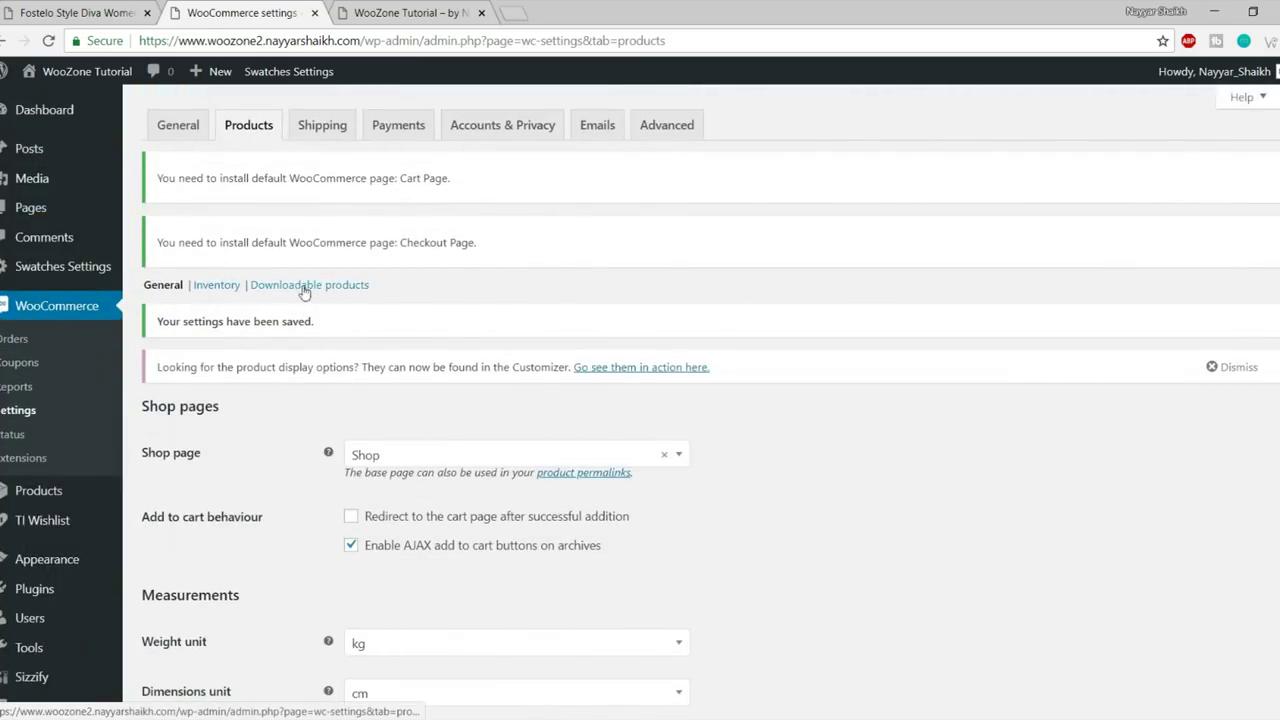
pyautogui.click(323, 130)
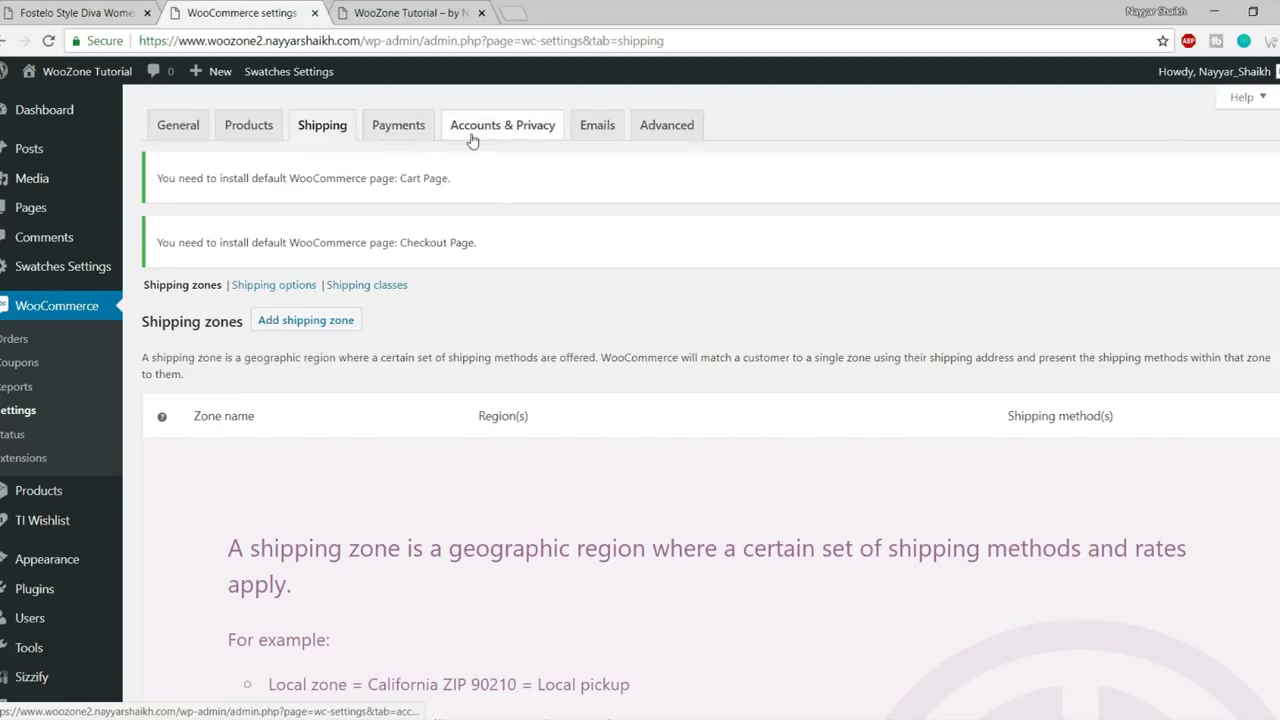
# Allow login and account creation at checkout and on My account, without auto-generated usernames or passwords.
pyautogui.click(472, 139)
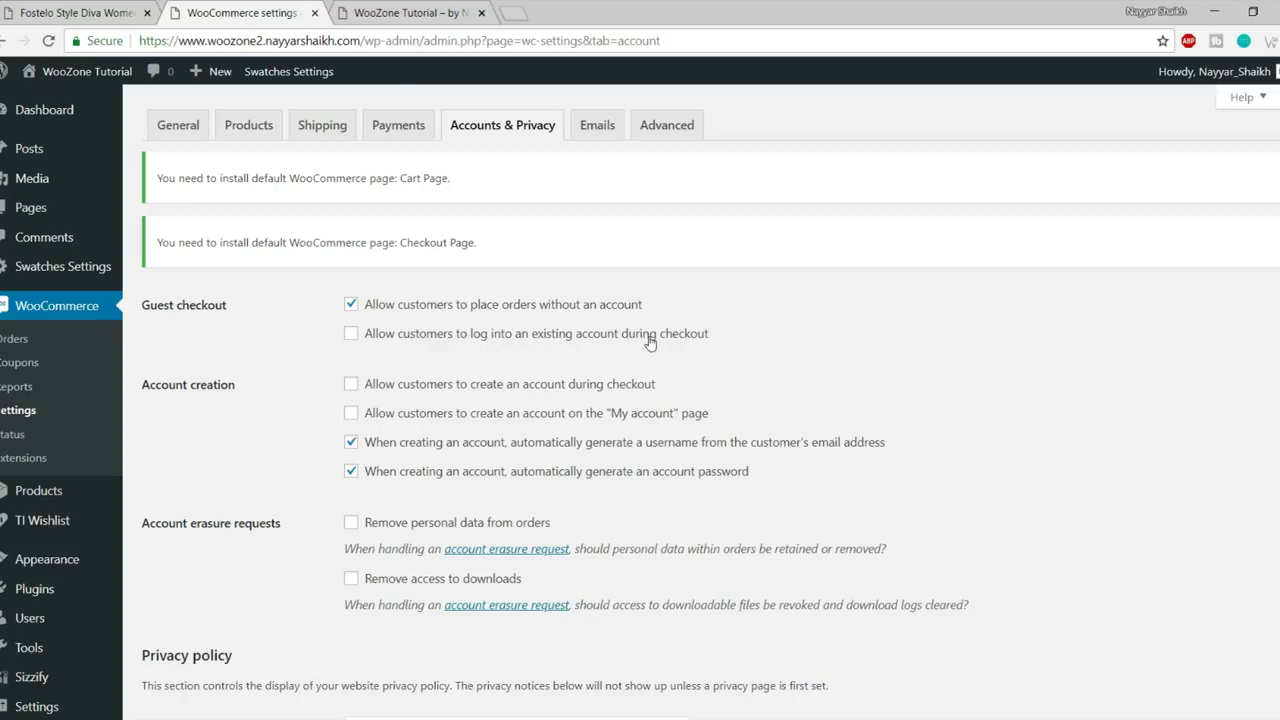
pyautogui.click(608, 340)
pyautogui.click(603, 392)
pyautogui.click(577, 421)
pyautogui.click(401, 446)
pyautogui.click(403, 474)
# Leave order personal-data removal off and save the Accounts & Privacy settings.
pyautogui.scroll(-3, 868, 490)
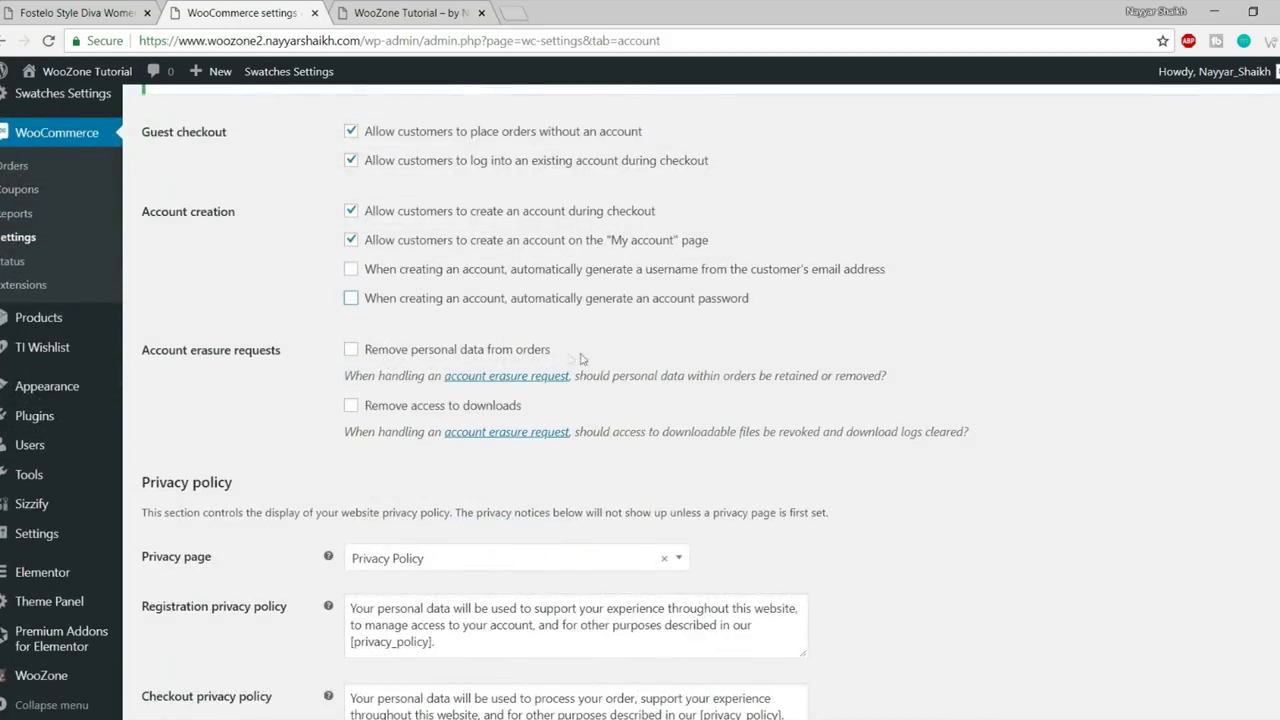
pyautogui.moveTo(575, 363); pyautogui.dragTo(388, 353)
pyautogui.click(385, 353)
pyautogui.click(386, 353)
pyautogui.scroll(-4, 600, 430)
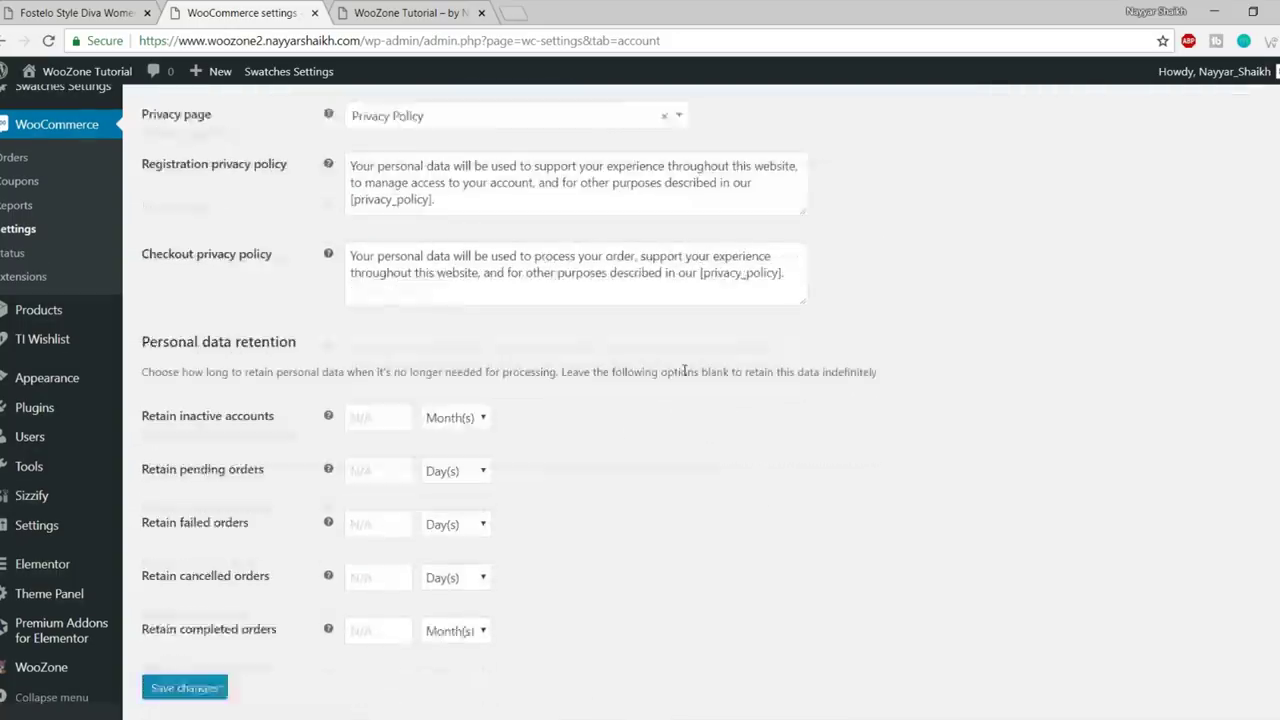
pyautogui.scroll(2, 560, 410)
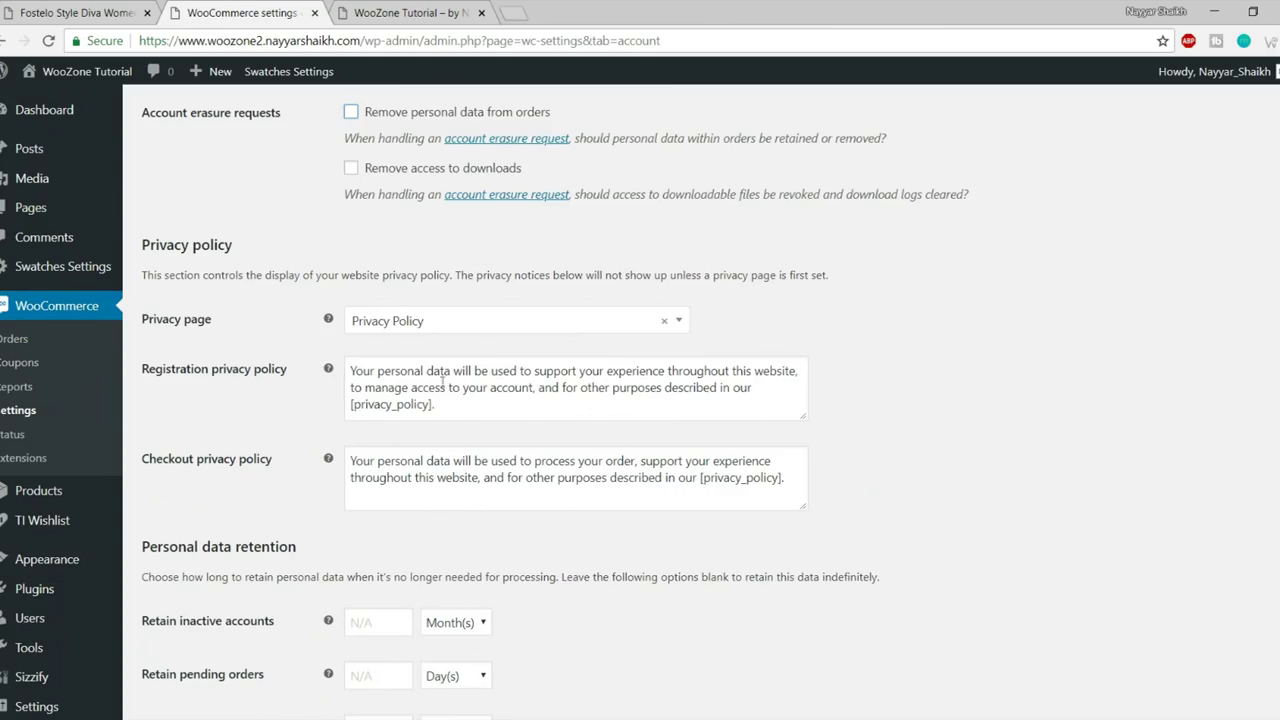
pyautogui.moveTo(348, 466); pyautogui.dragTo(660, 478)
pyautogui.click(662, 479)
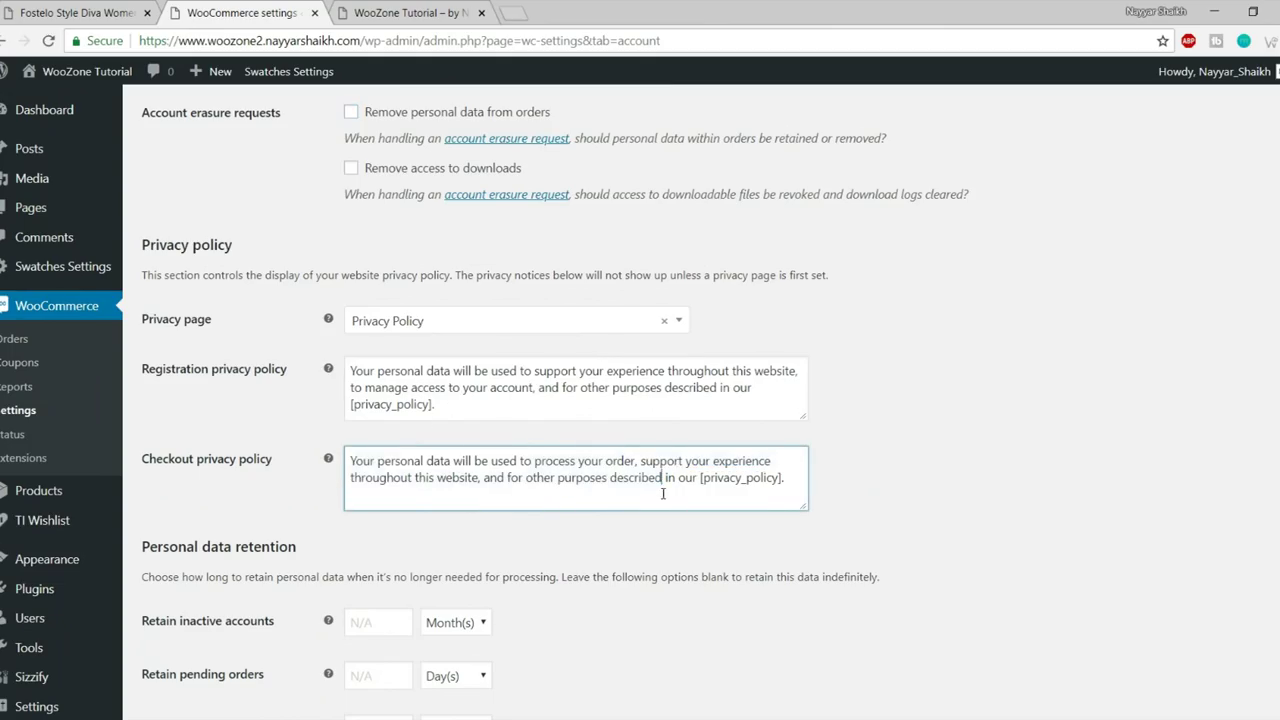
pyautogui.scroll(-2, 533, 488)
pyautogui.scroll(-2, 533, 357)
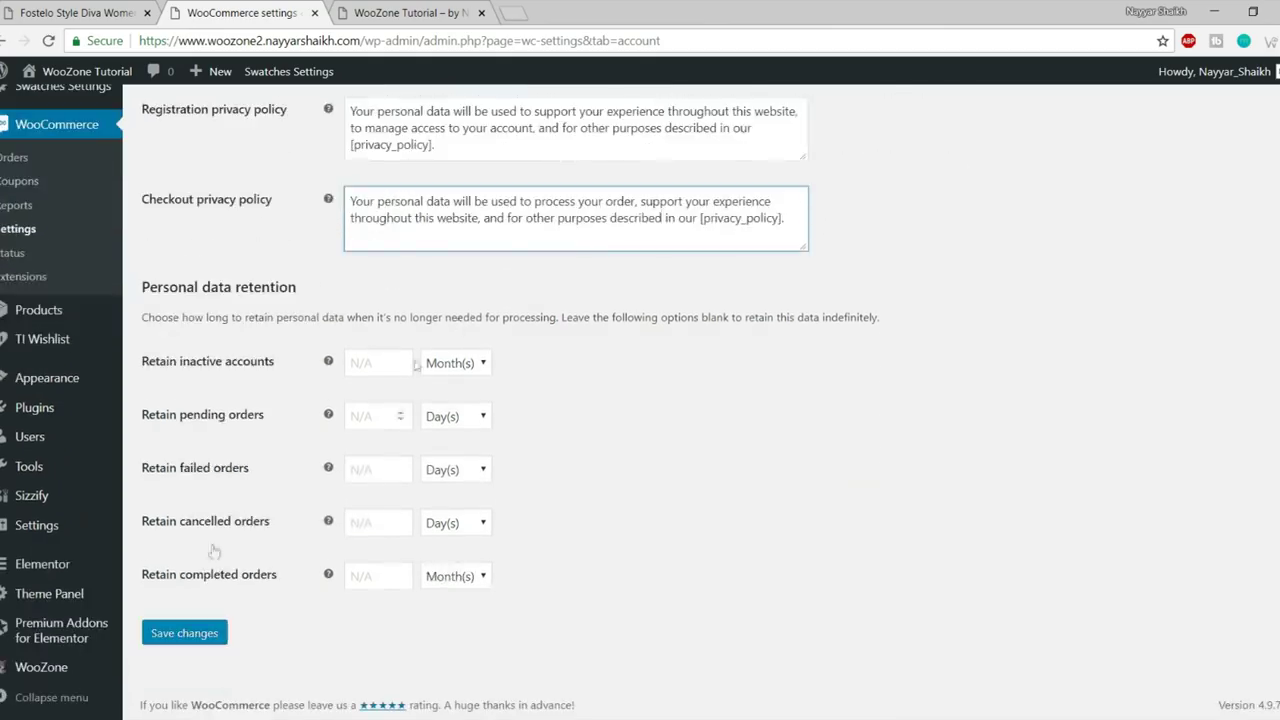
pyautogui.click(183, 632)
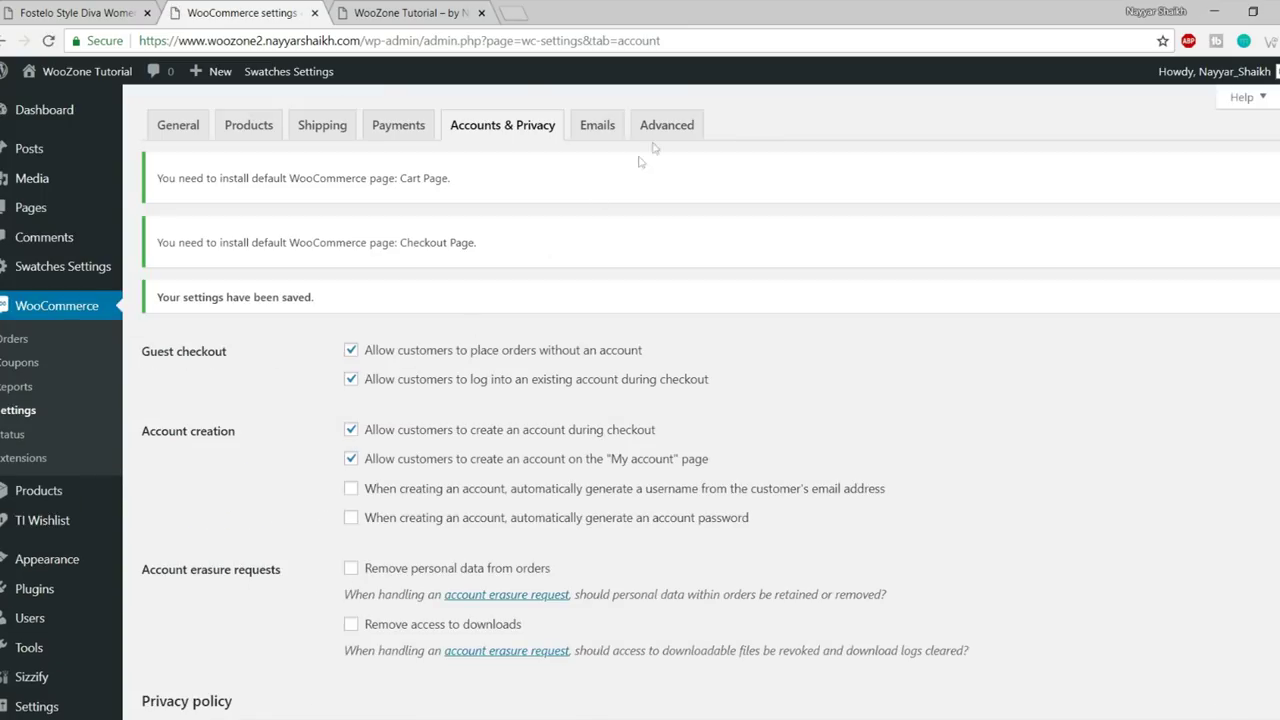
pyautogui.click(663, 137)
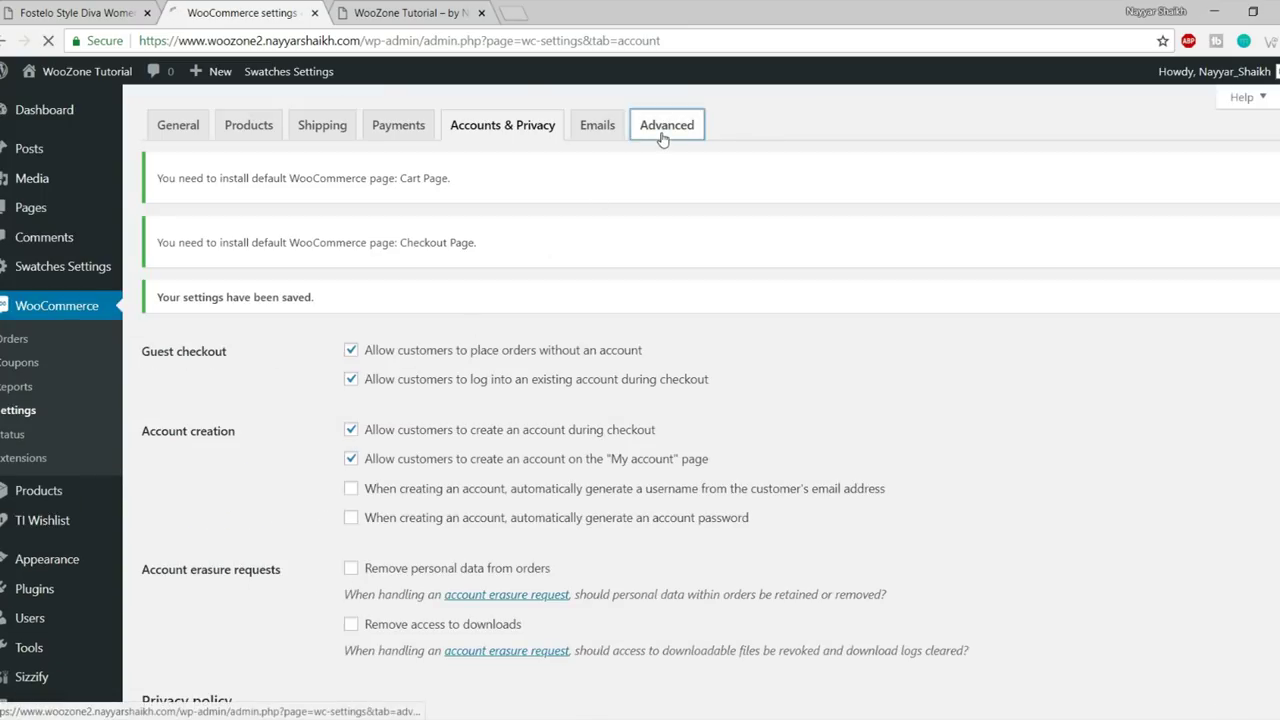
# Assign the Cart, Checkout and My Account pages, plus Privacy Policy as the terms page, then save.
pyautogui.scroll(-2, 677, 320)
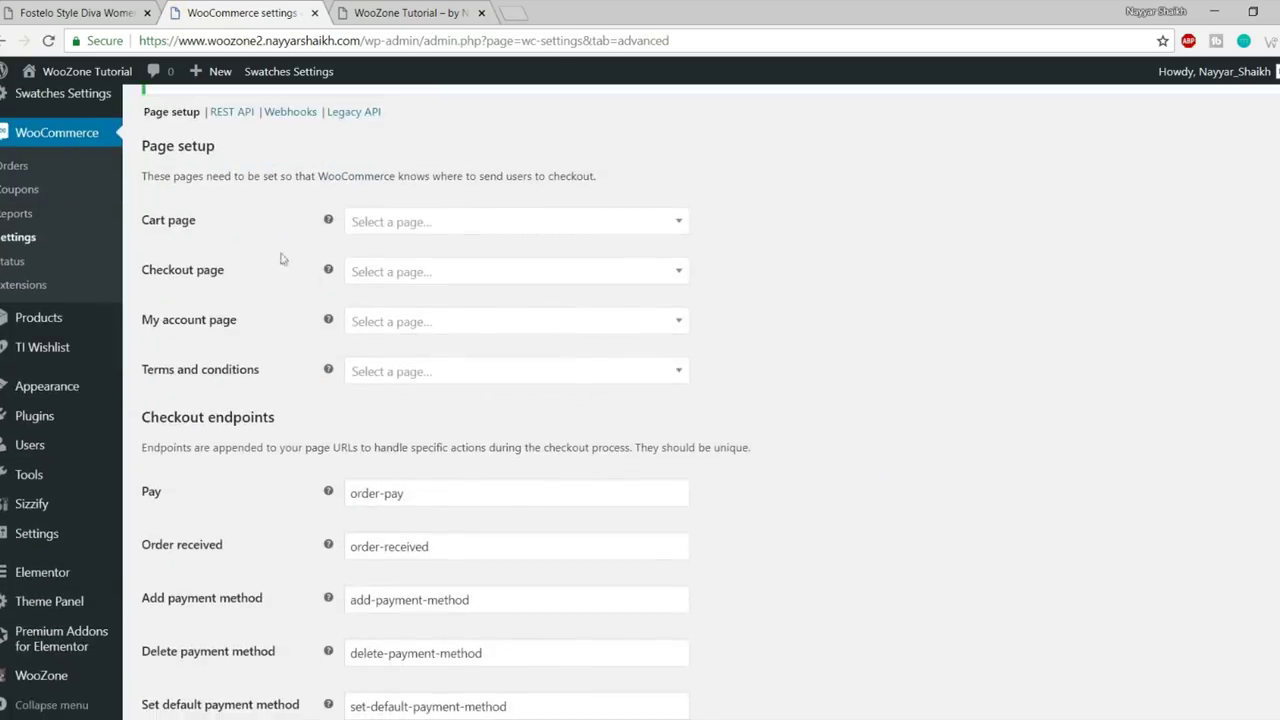
pyautogui.click(449, 222)
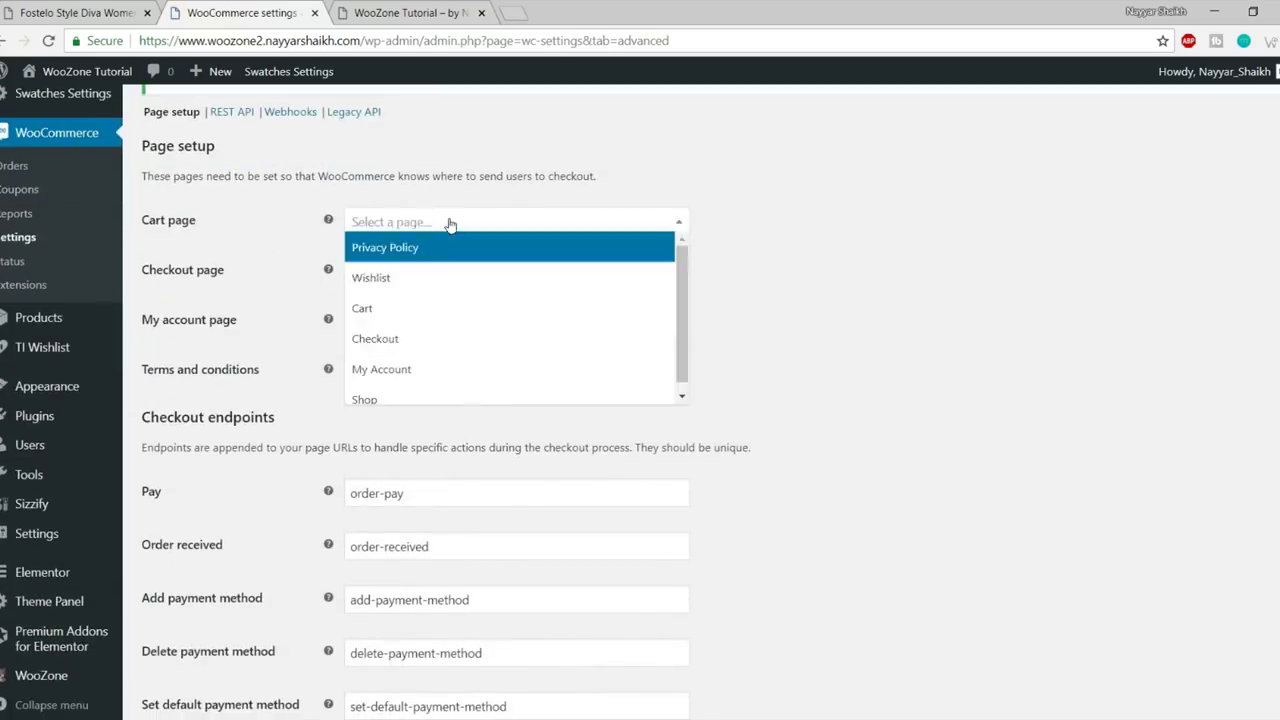
pyautogui.click(451, 316)
pyautogui.click(429, 271)
pyautogui.click(460, 389)
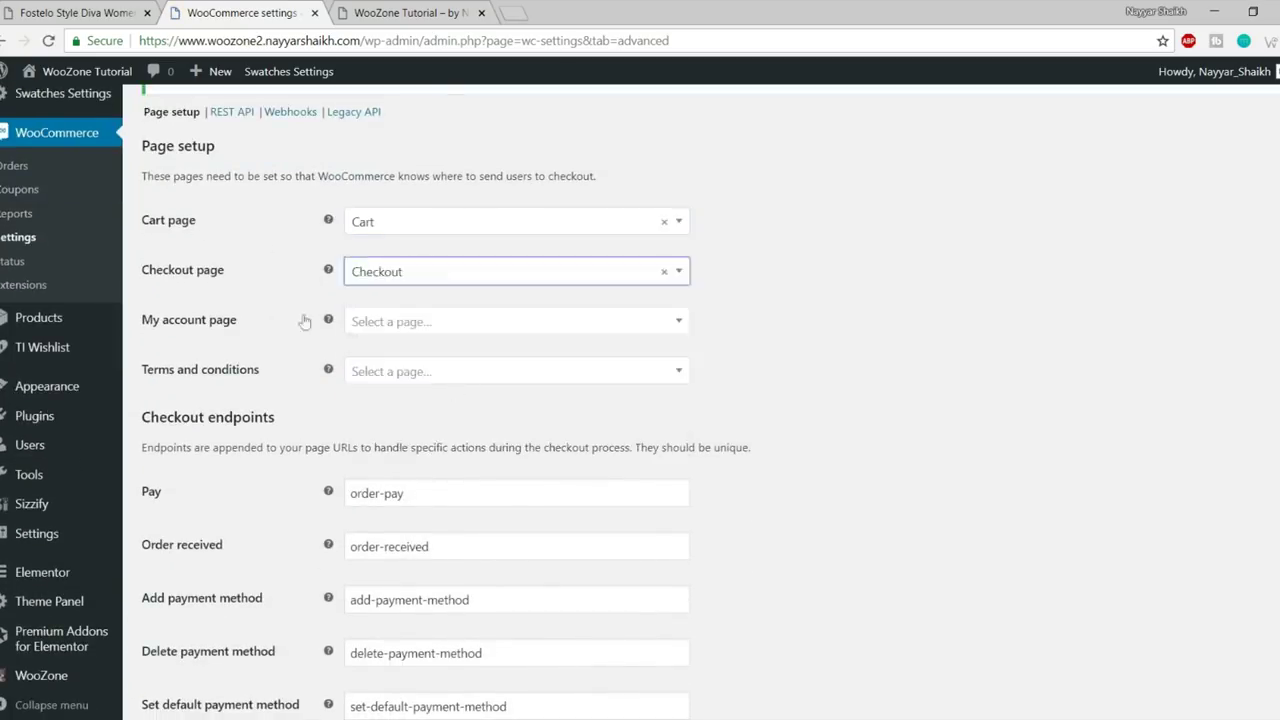
pyautogui.click(456, 324)
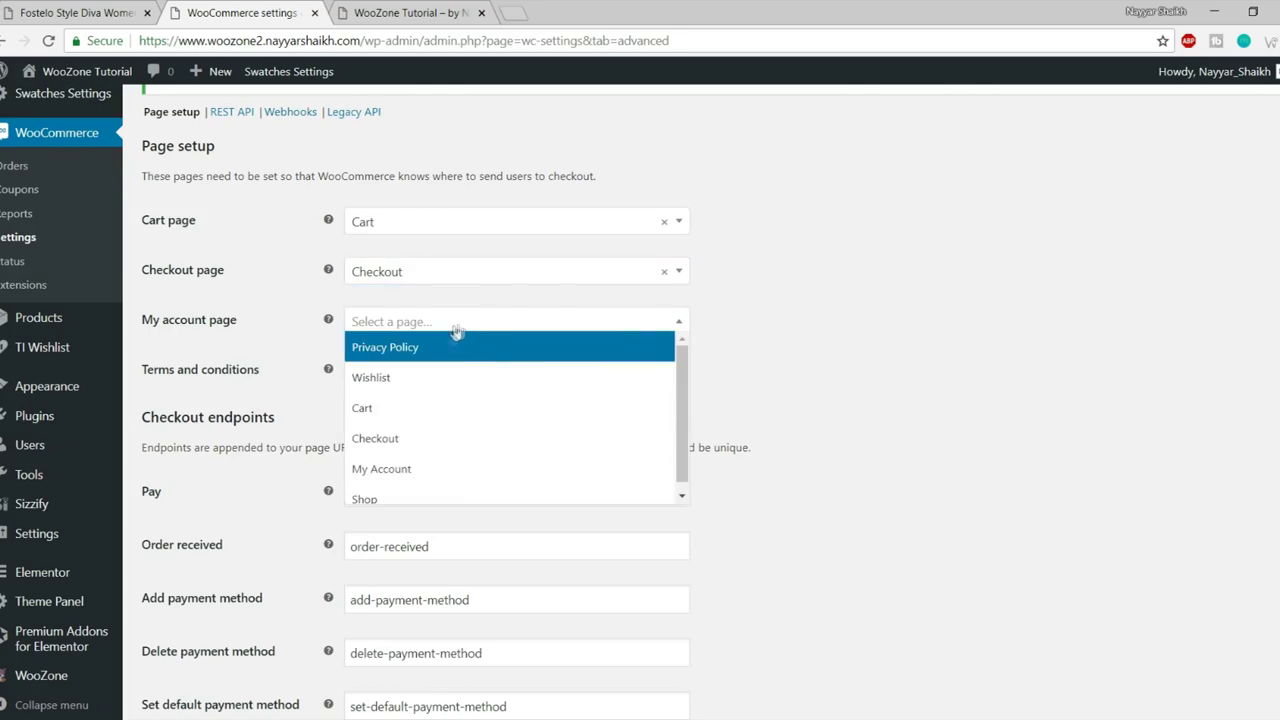
pyautogui.click(432, 468)
pyautogui.click(460, 380)
pyautogui.click(460, 394)
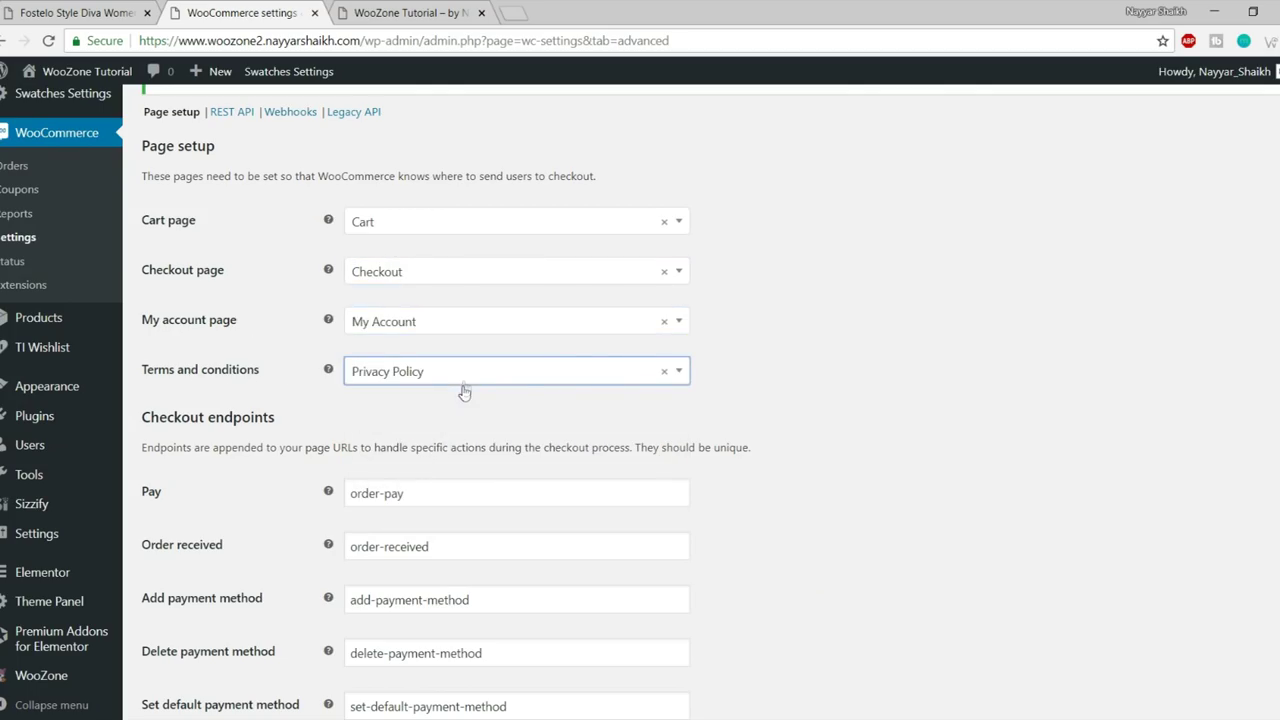
pyautogui.click(785, 380)
pyautogui.scroll(-6, 966, 409)
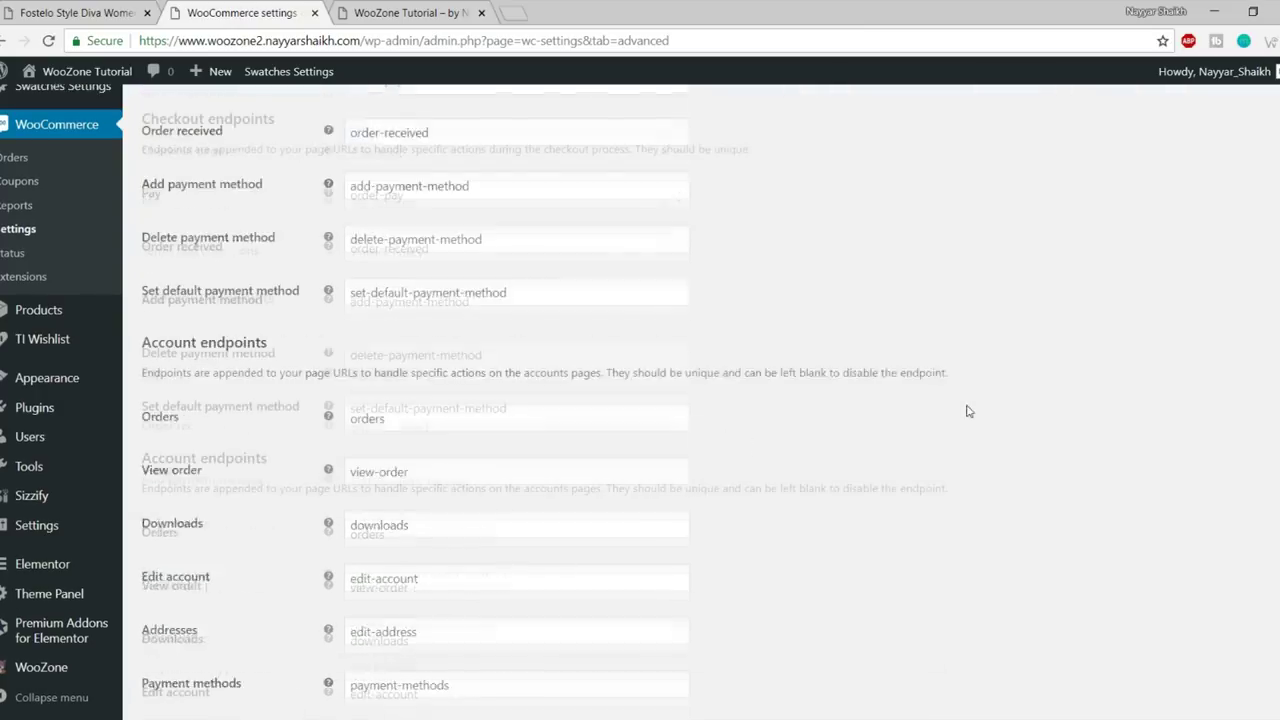
pyautogui.click(198, 634)
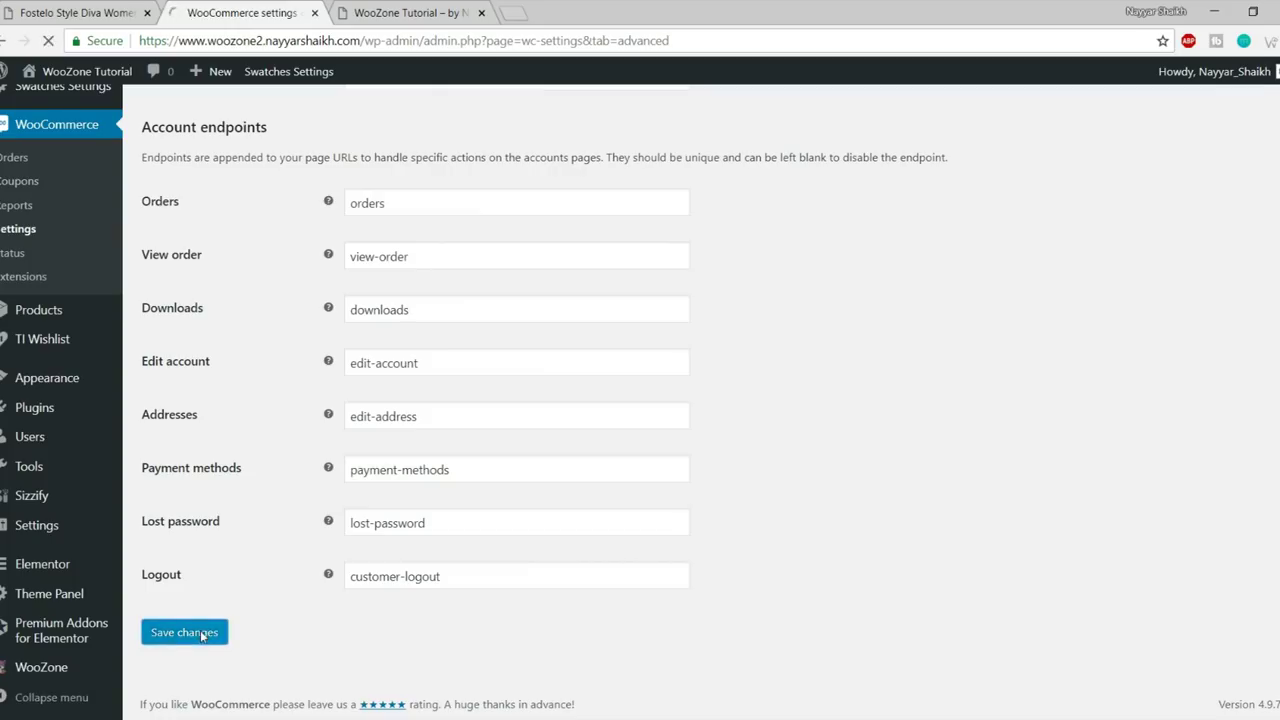
# Check the site's front page, then return to the admin and go to the WooZone plugin.
pyautogui.click(356, 20)
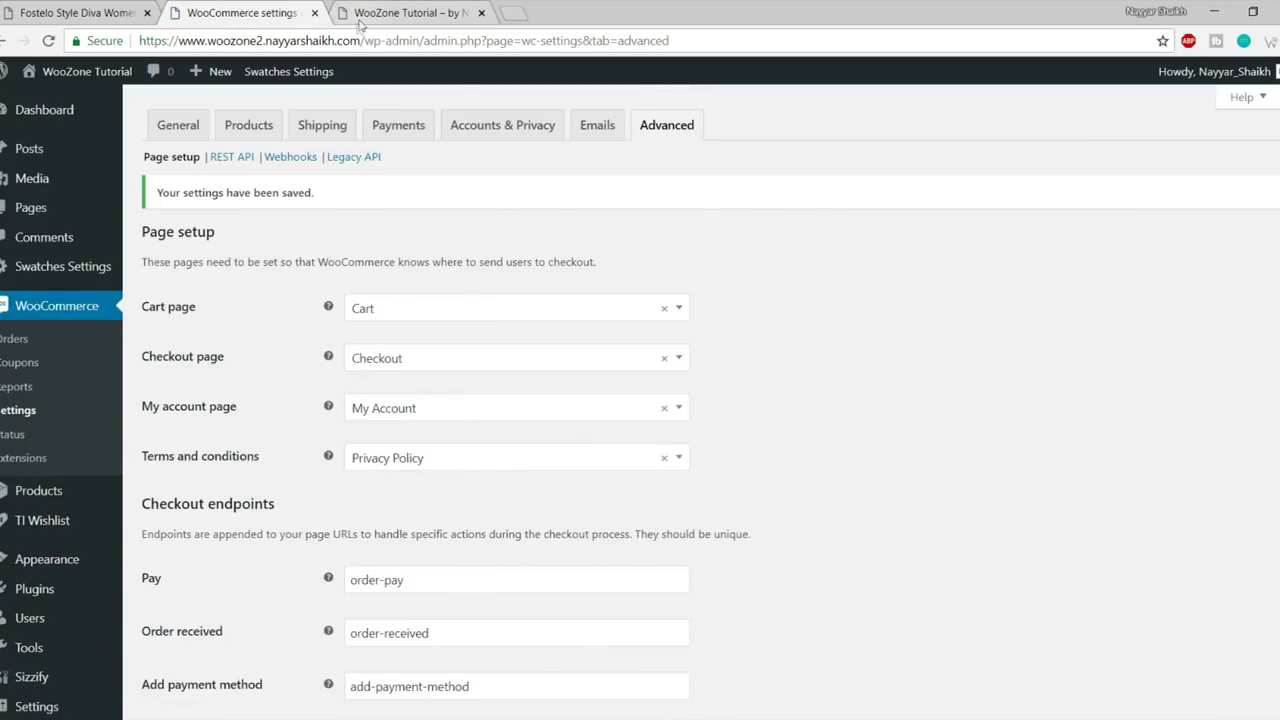
pyautogui.click(240, 134)
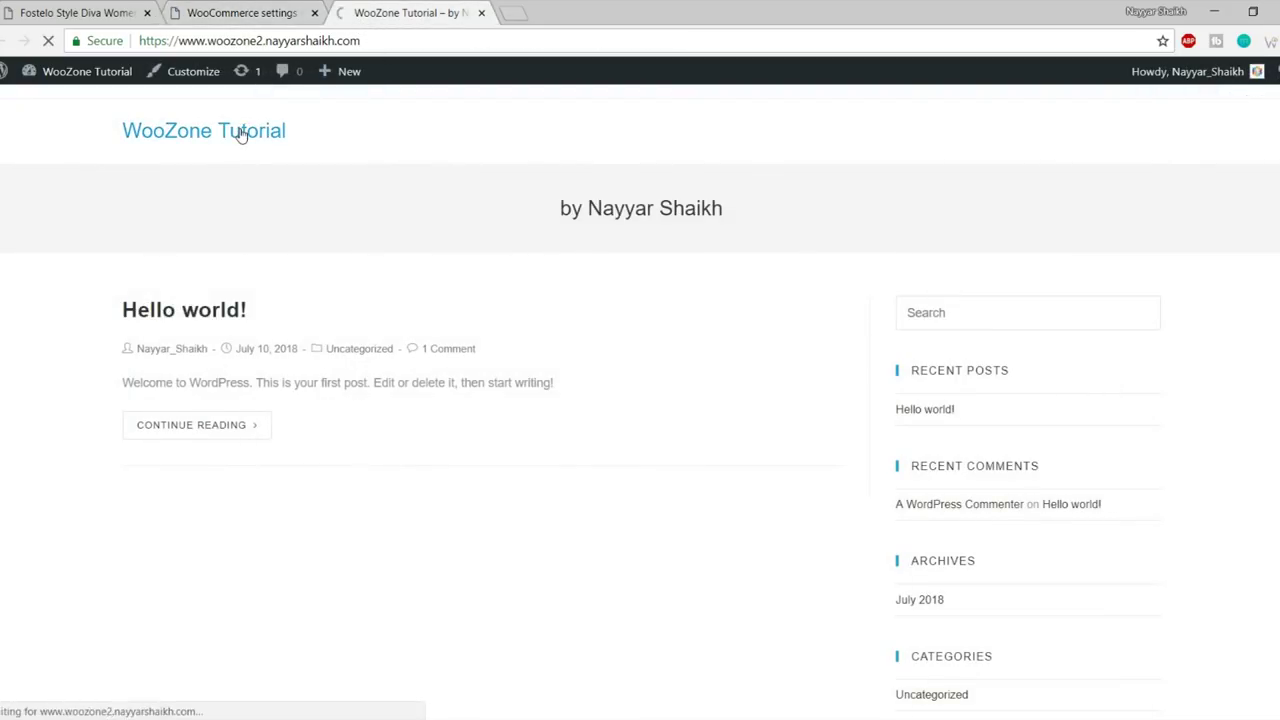
pyautogui.click(270, 13)
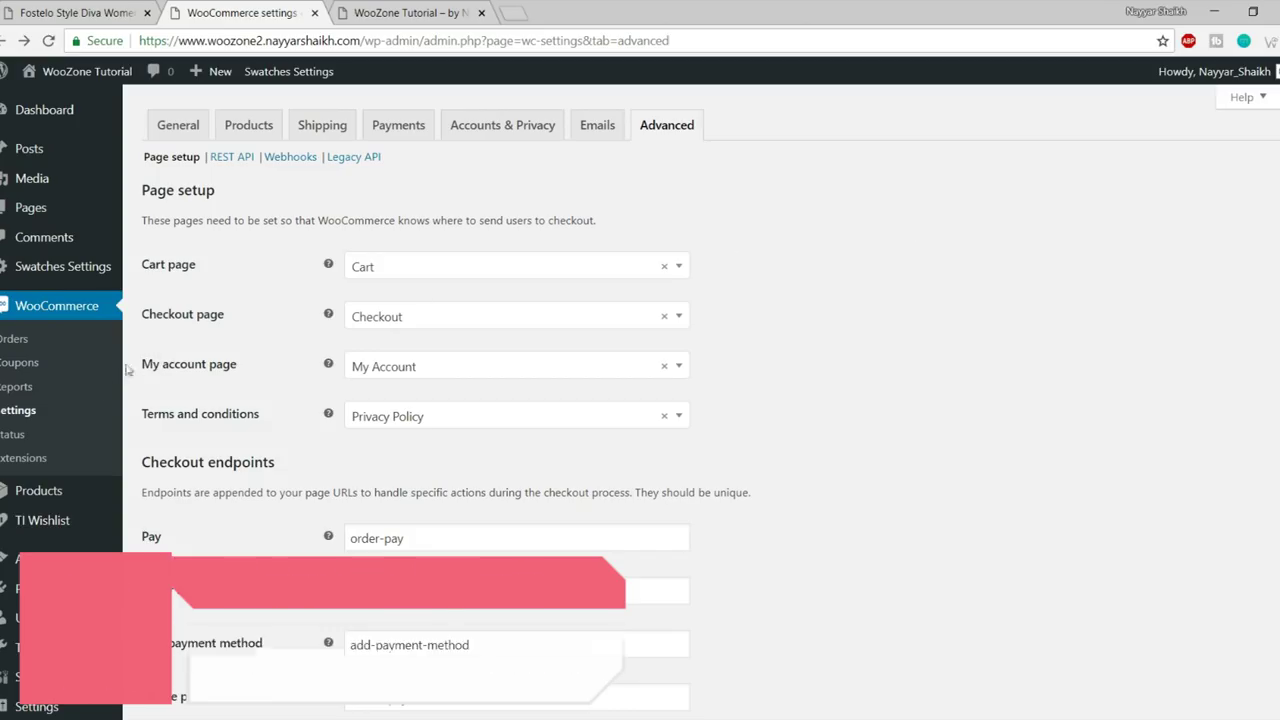
pyautogui.scroll(-3, 50, 450)
pyautogui.moveTo(40, 568)
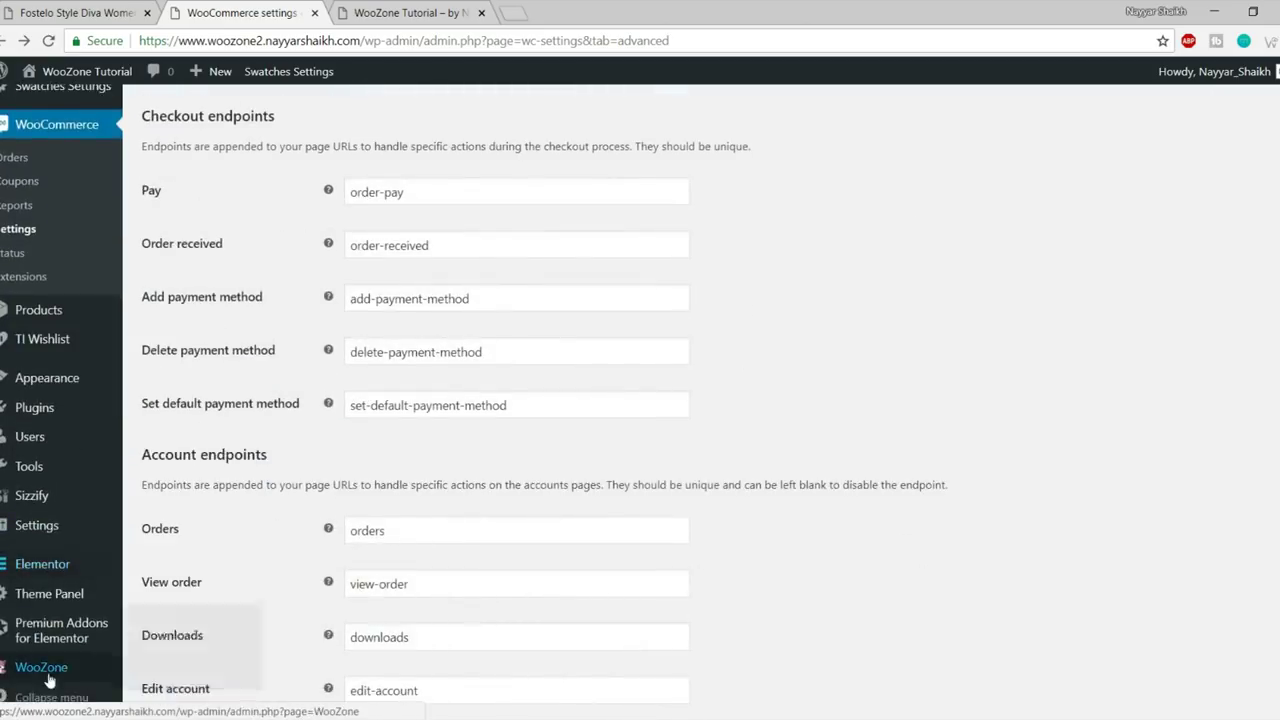
pyautogui.click(60, 673)
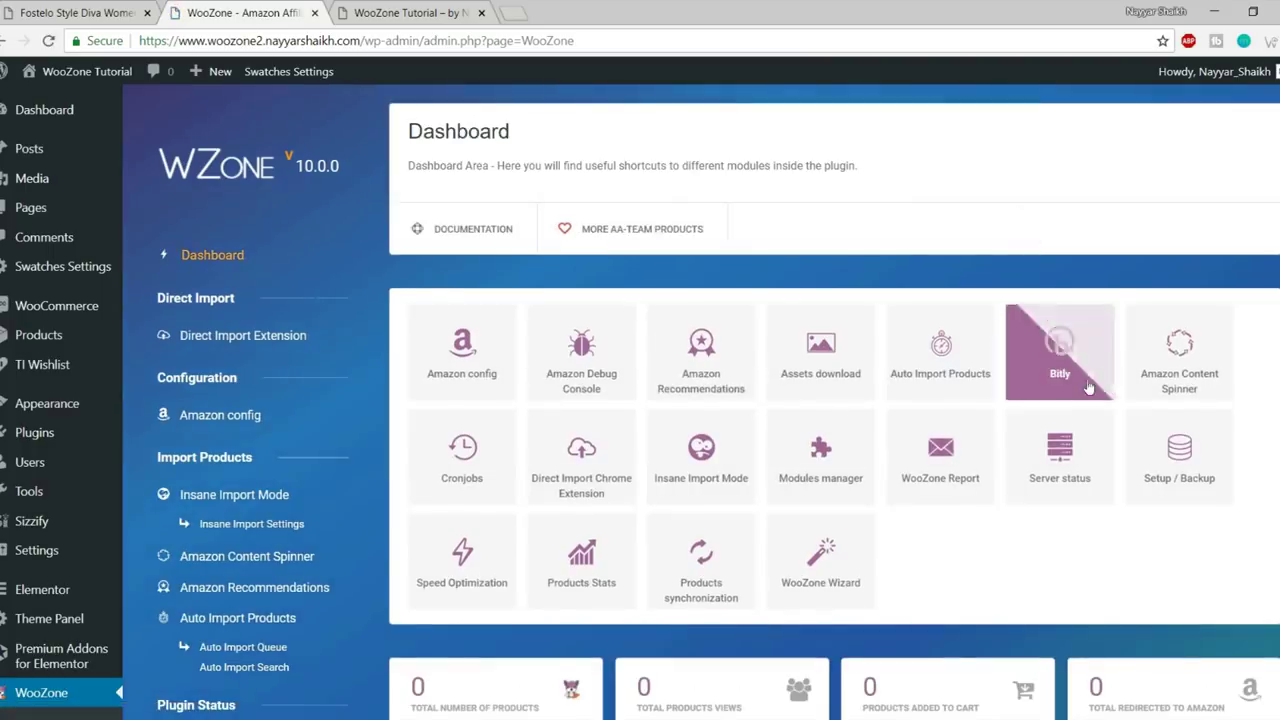
# Open WooZone's Amazon config section and highlight the Amazon secret key.
pyautogui.scroll(-3, 1050, 330)
pyautogui.scroll(3, 1088, 388)
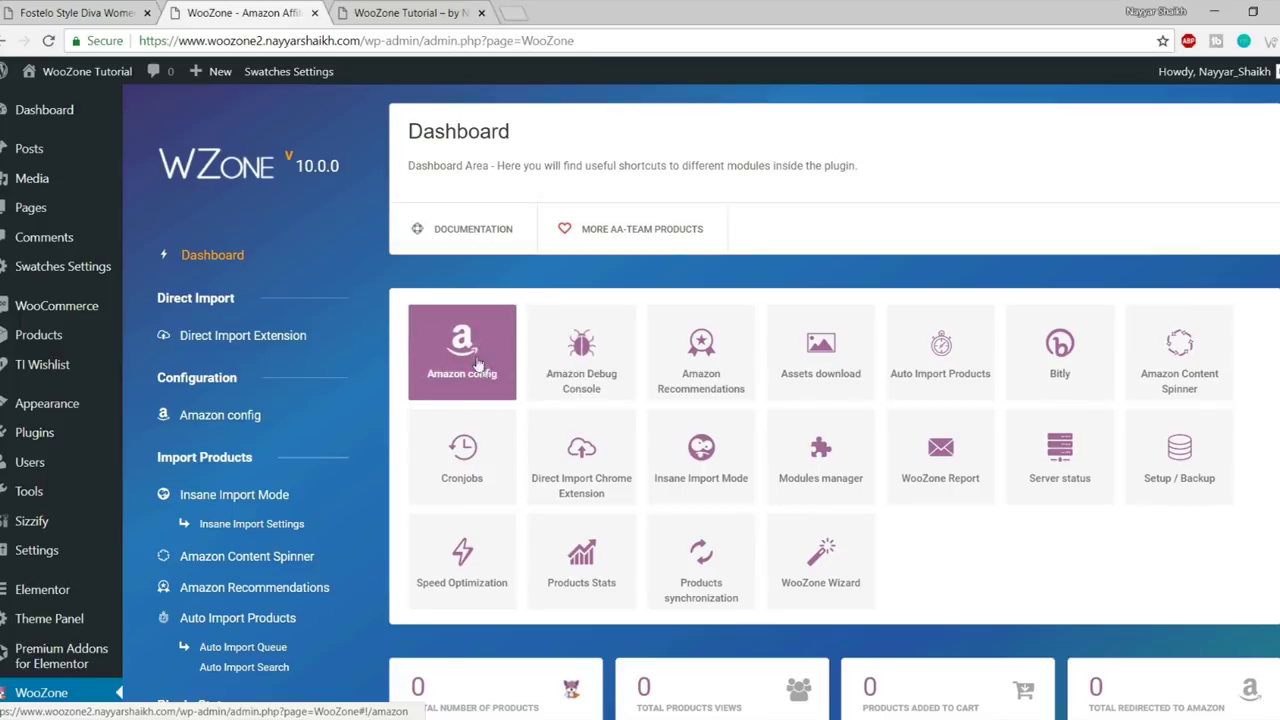
pyautogui.click(478, 365)
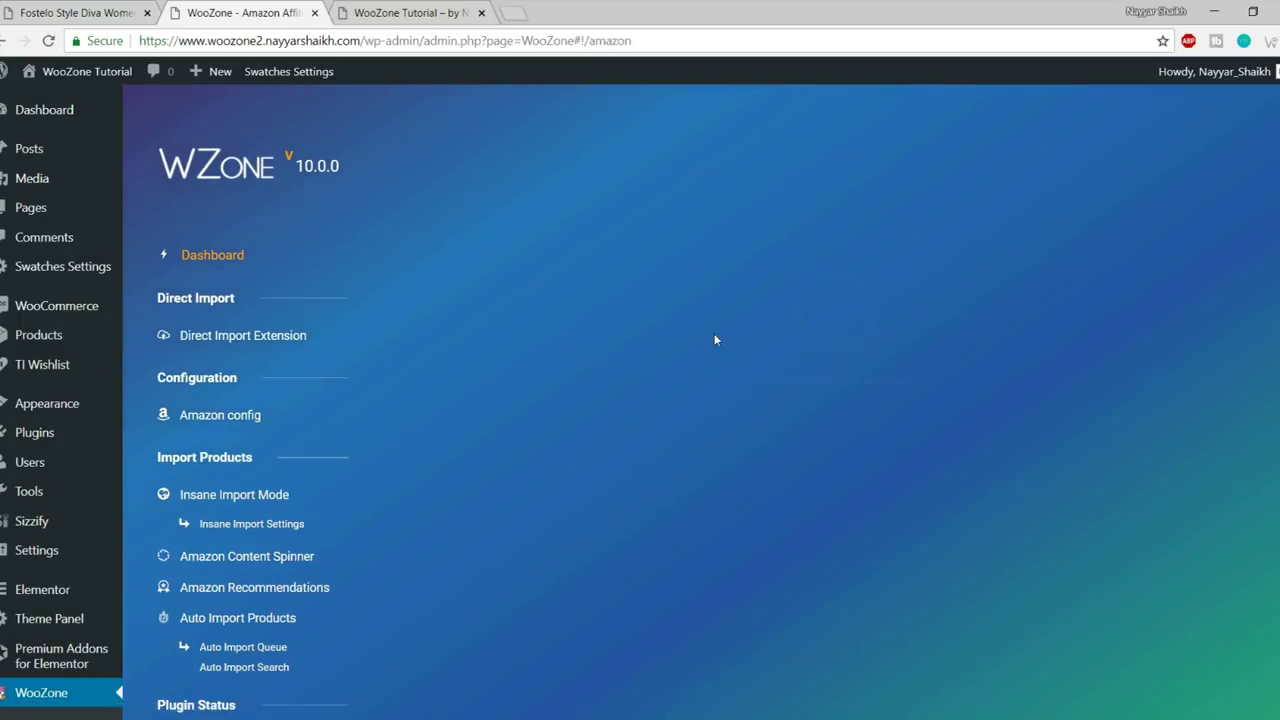
pyautogui.scroll(-4, 720, 342)
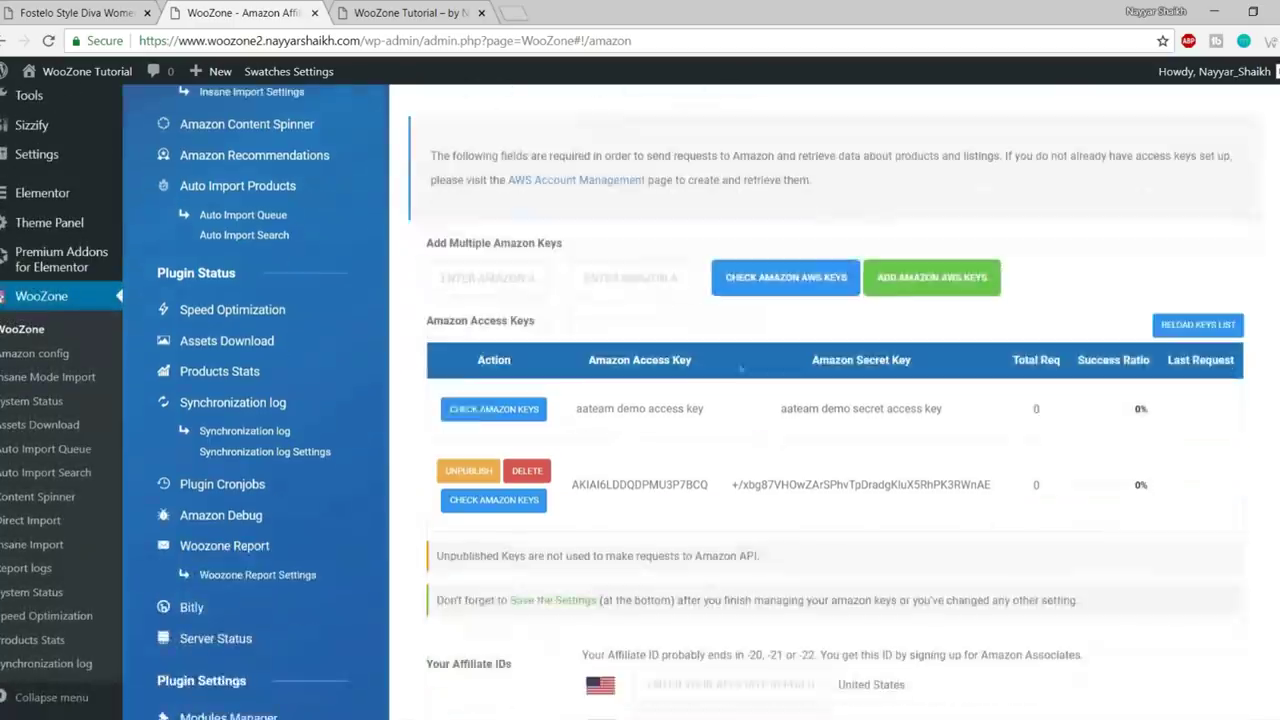
pyautogui.scroll(-1, 729, 347)
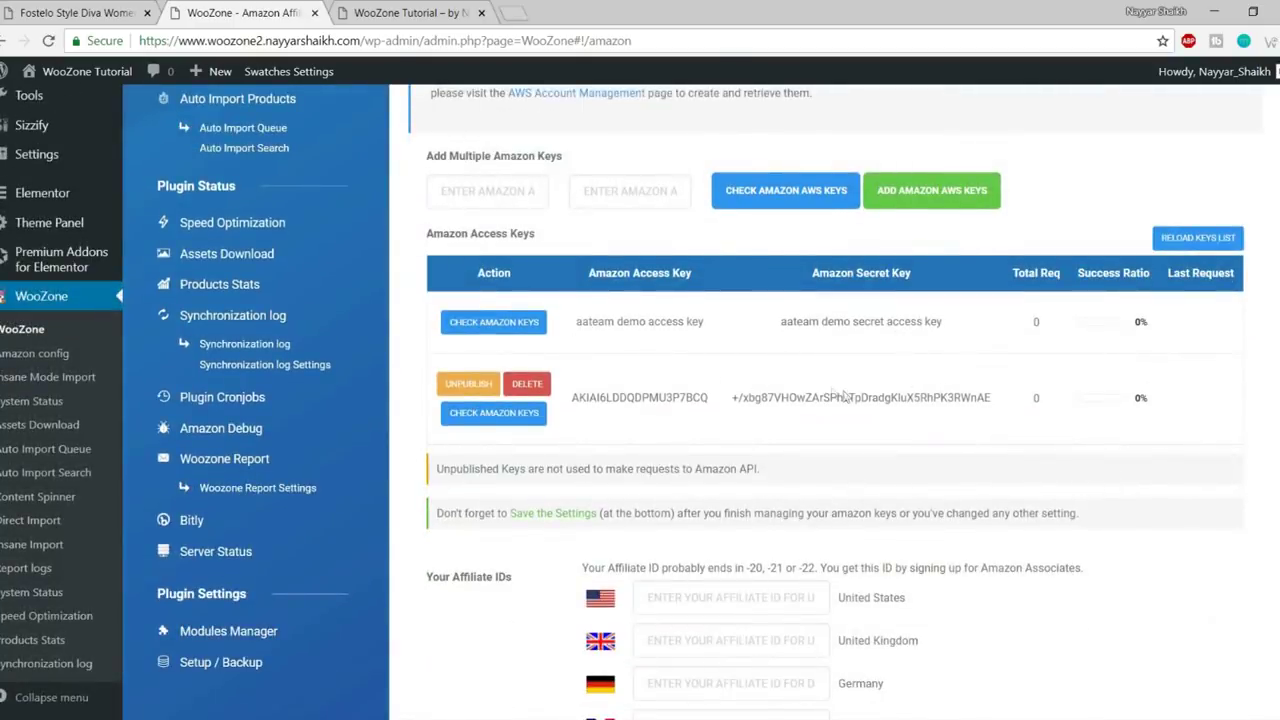
pyautogui.doubleClick(843, 397)
pyautogui.click(870, 388)
pyautogui.moveTo(878, 397); pyautogui.dragTo(738, 397)
# Review the affiliate IDs, then return to the dashboard and go to Direct Import Chrome Extension.
pyautogui.scroll(-6, 922, 419)
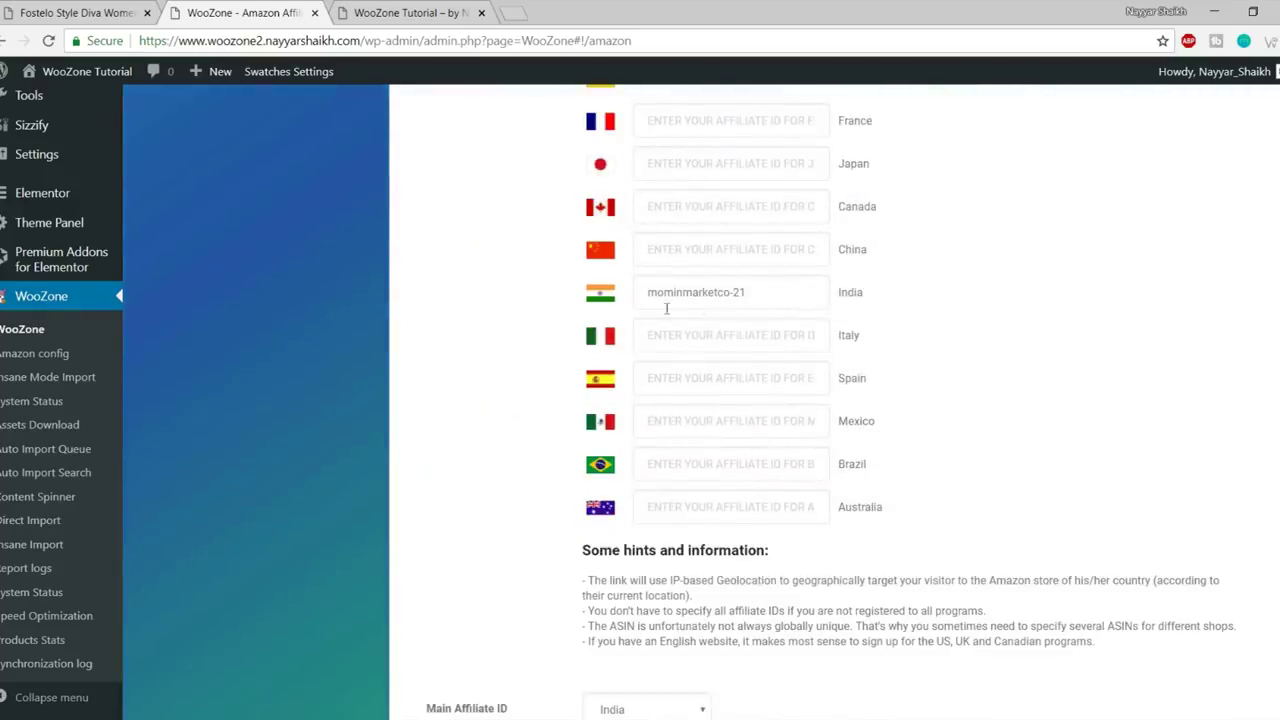
pyautogui.scroll(-4, 795, 297)
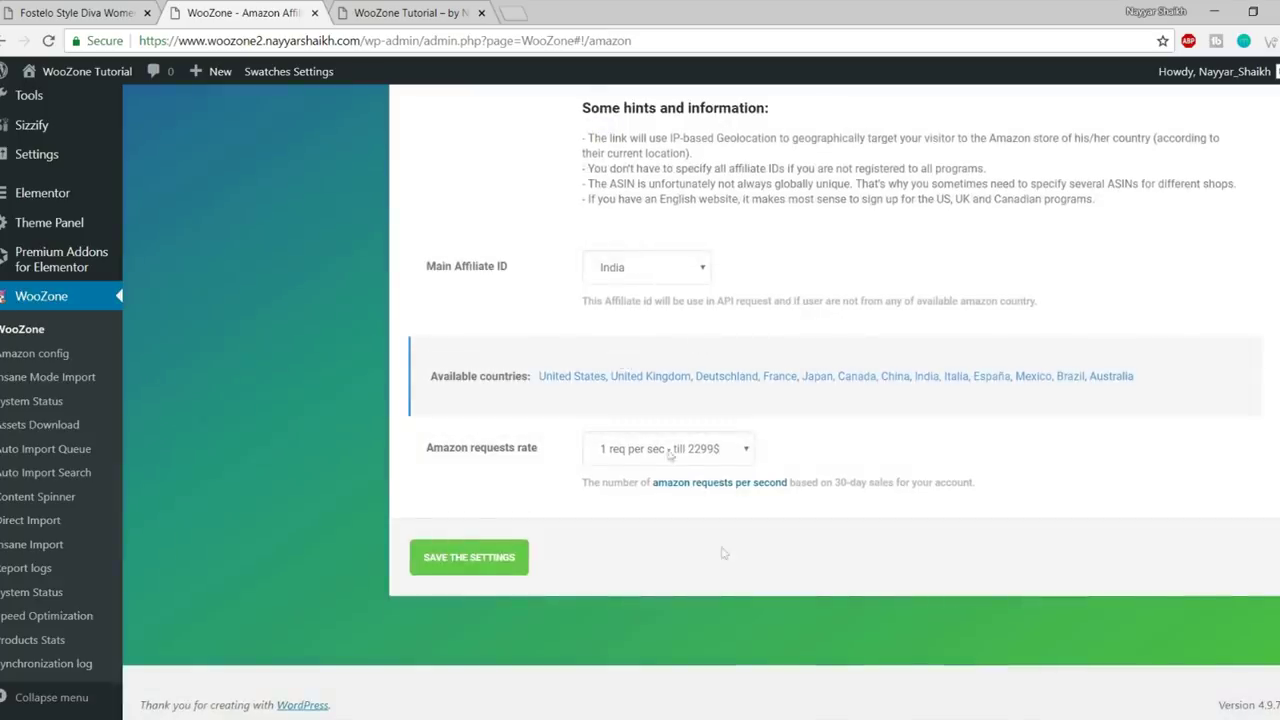
pyautogui.scroll(5, 726, 554)
pyautogui.scroll(10, 726, 554)
pyautogui.click(212, 256)
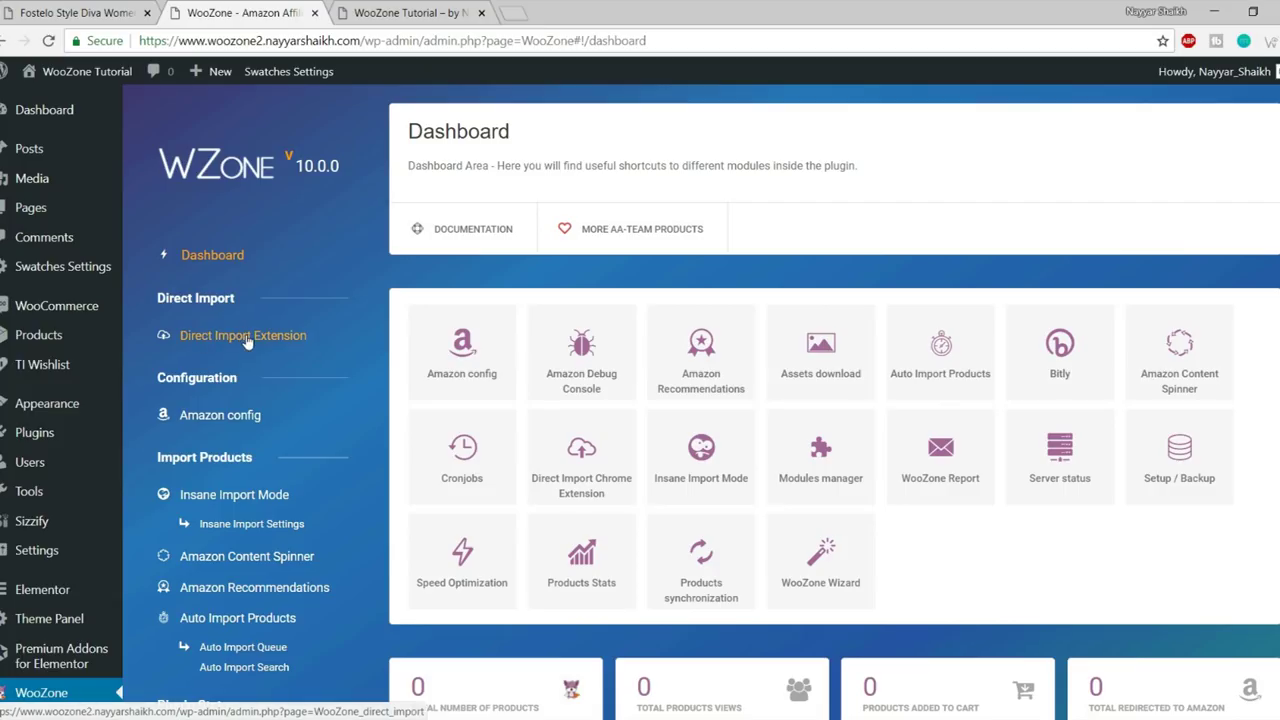
pyautogui.click(247, 340)
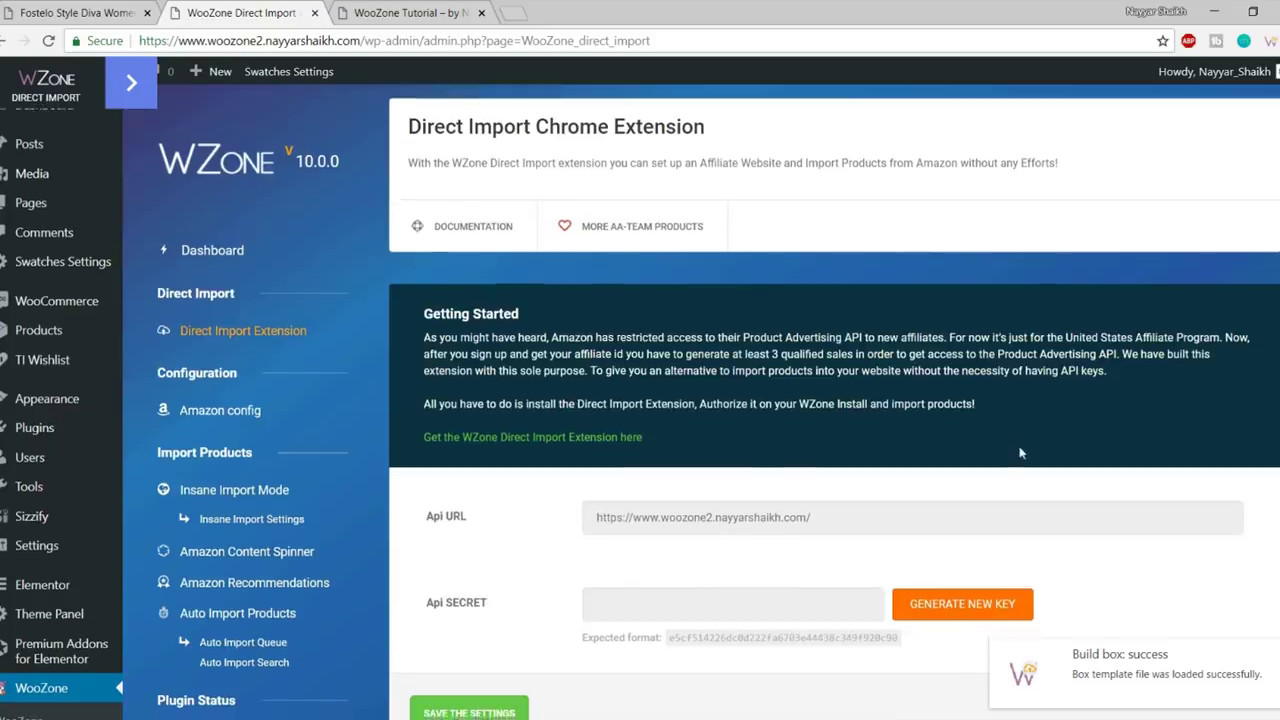
# Open the 'Get the WZone Direct Import Extension here' link in a new tab and switch to it.
pyautogui.scroll(-2, 1040, 444)
pyautogui.scroll(1, 1122, 505)
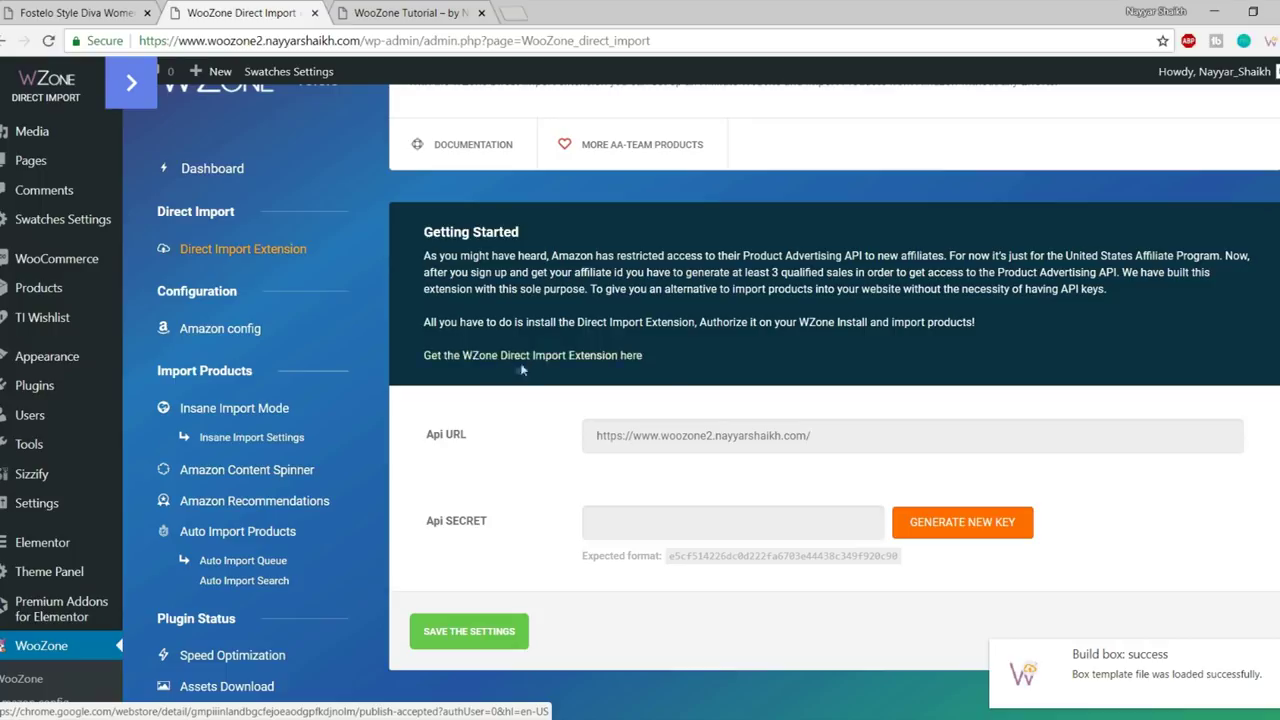
pyautogui.rightClick(583, 363)
pyautogui.click(601, 370)
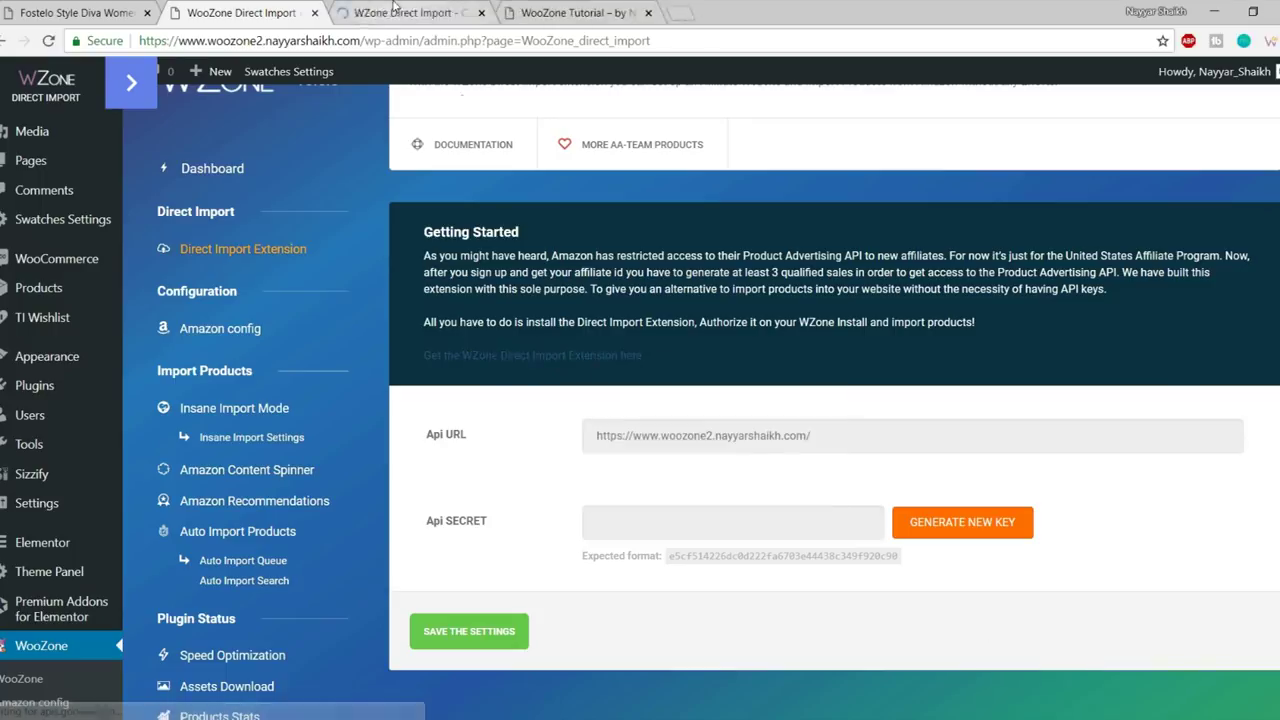
pyautogui.click(394, 12)
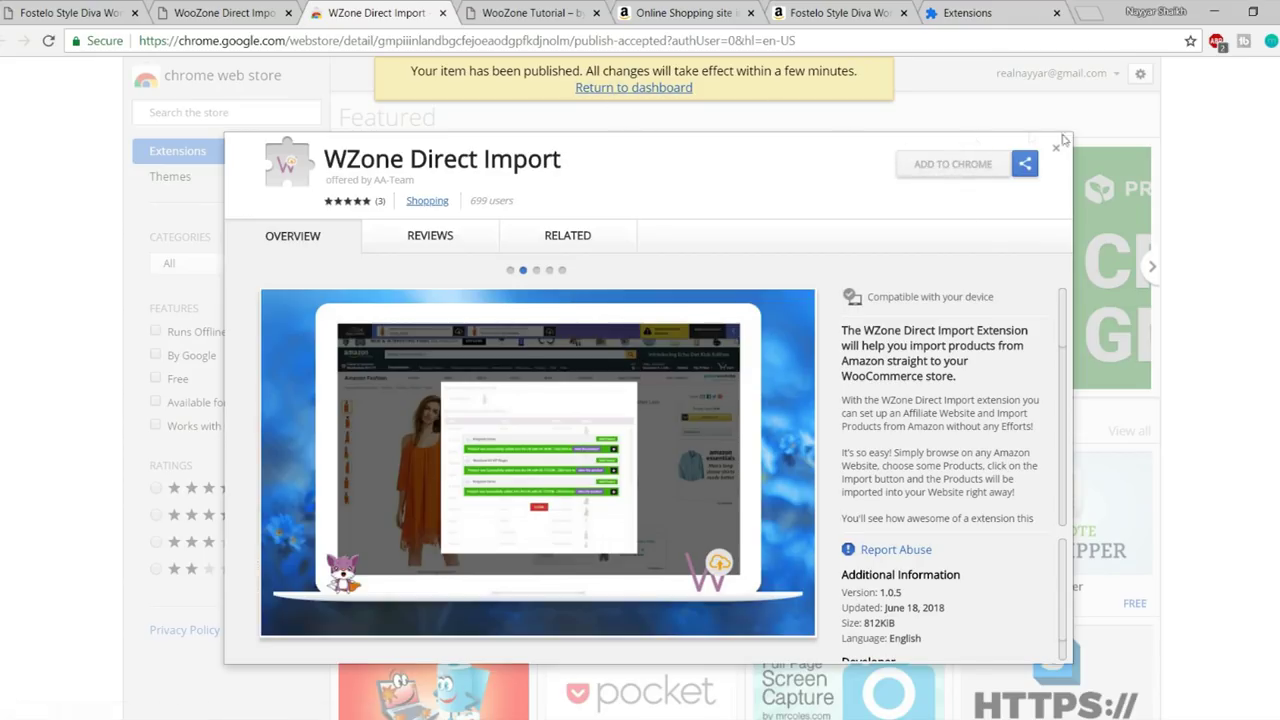
# Search the Chrome Web Store for 'WZone Direct Import'.
pyautogui.moveTo(562, 160); pyautogui.dragTo(318, 160)
pyautogui.hotkey('ctrl', 'c')
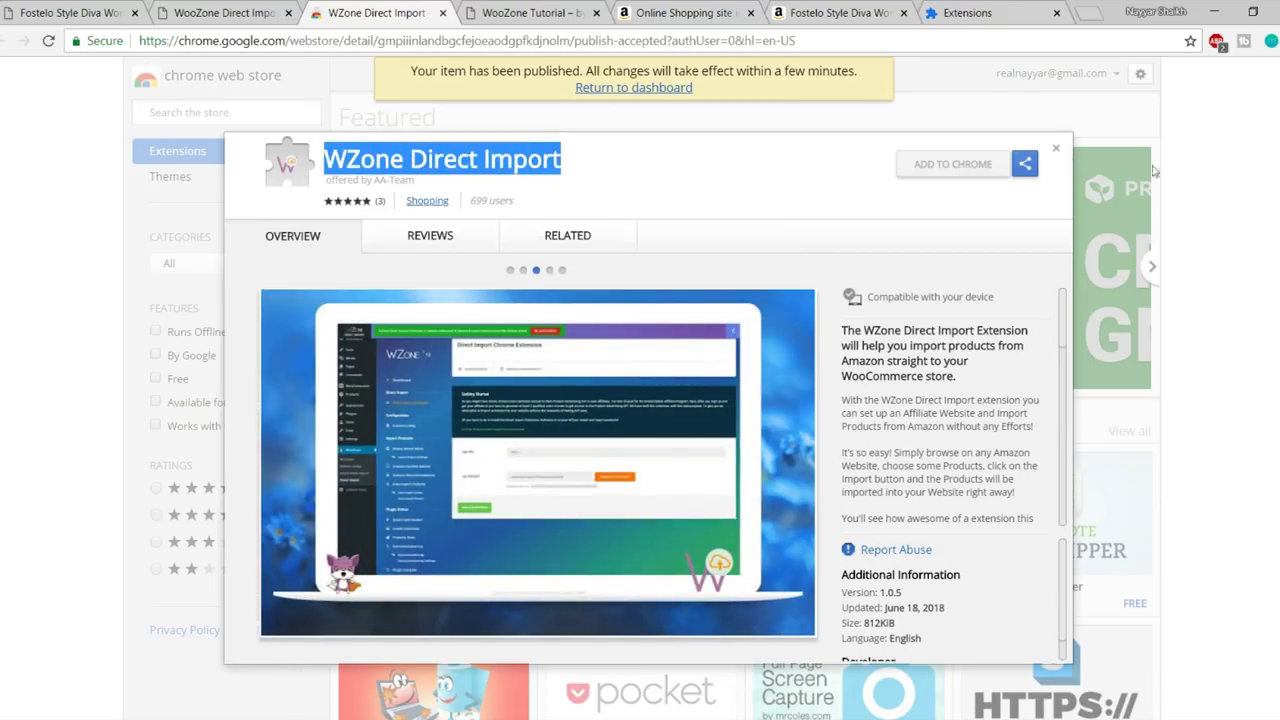
pyautogui.click(1057, 151)
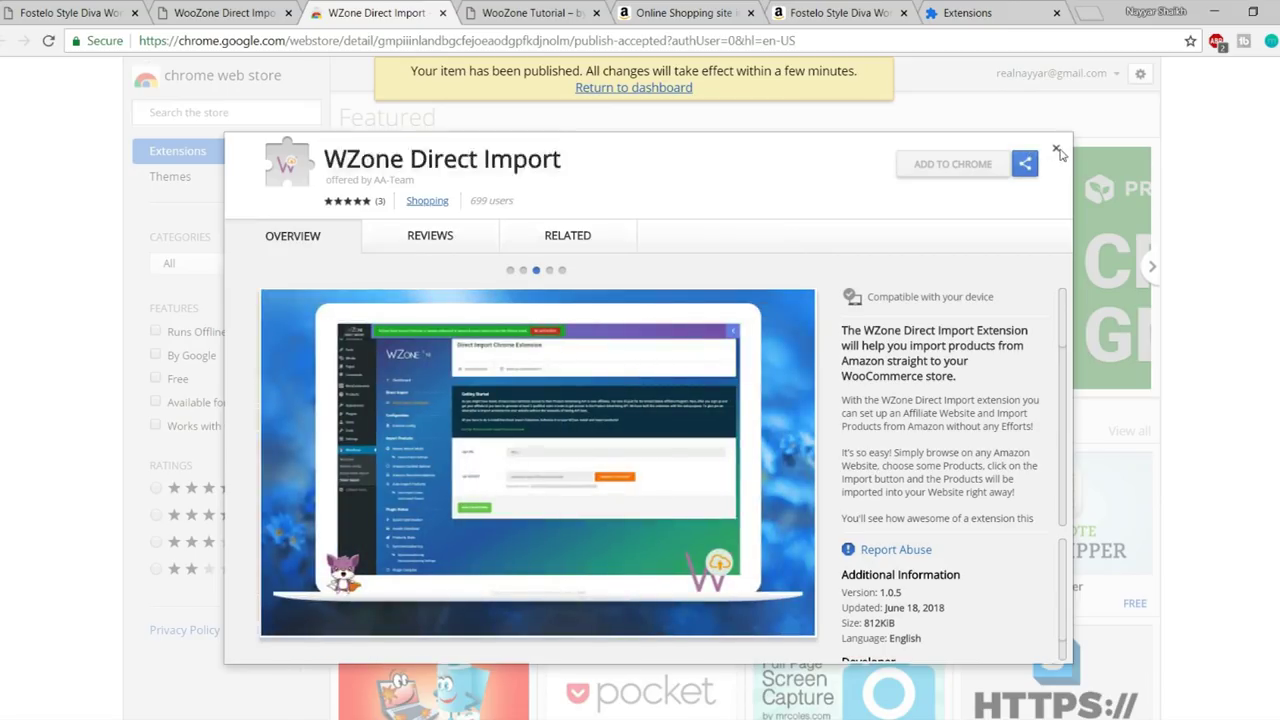
pyautogui.hotkey('ctrl', 'v')
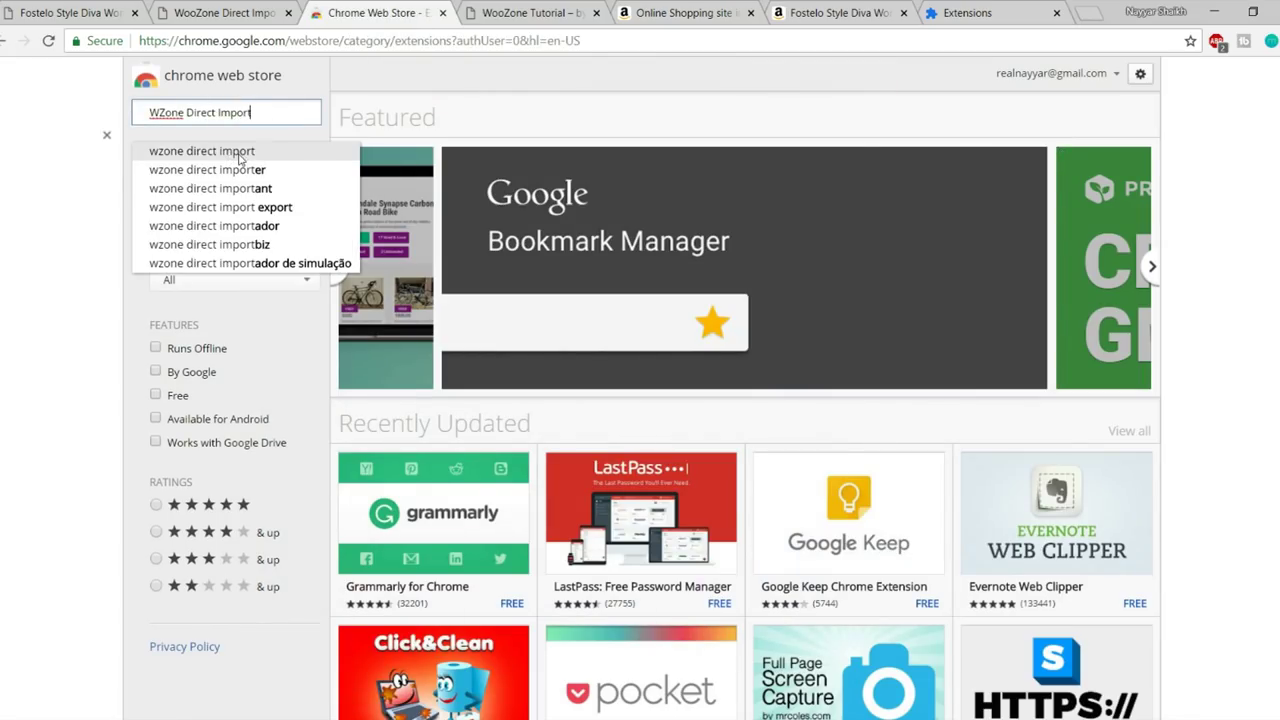
pyautogui.click(240, 158)
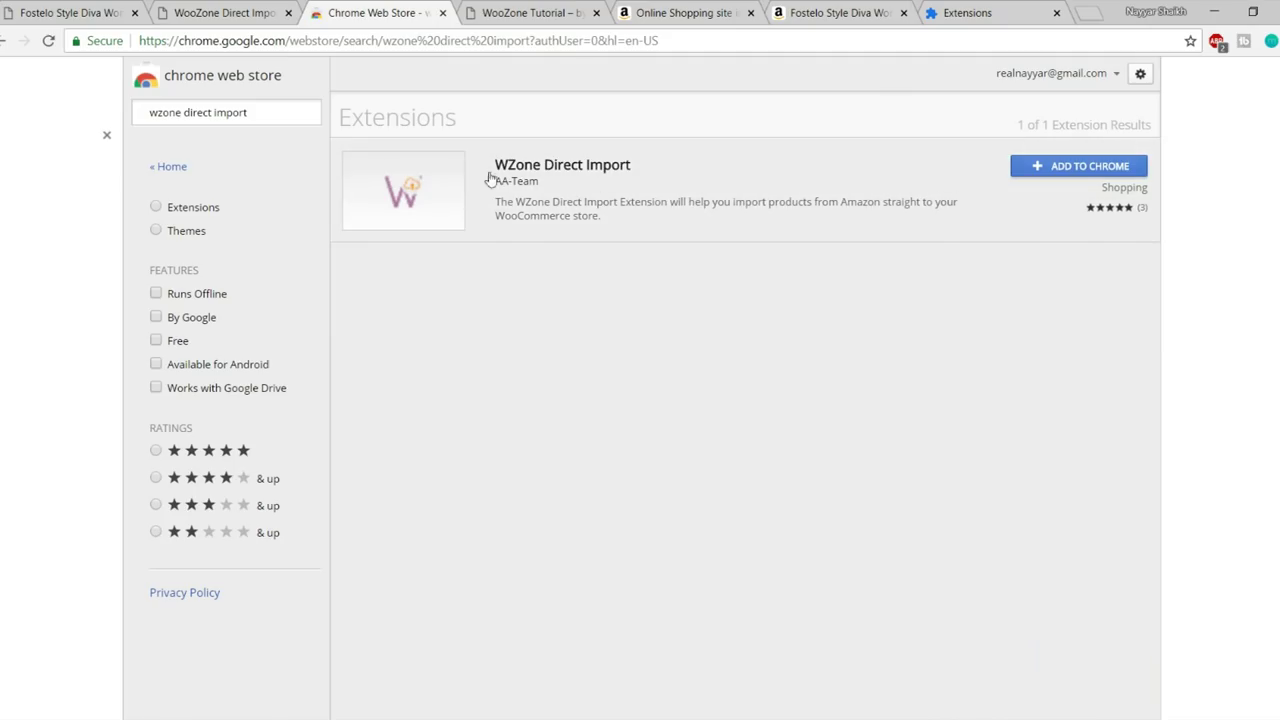
# Add WZone Direct Import to Chrome, check its toolbar icon, and return to the WooZone tab.
pyautogui.click(1068, 174)
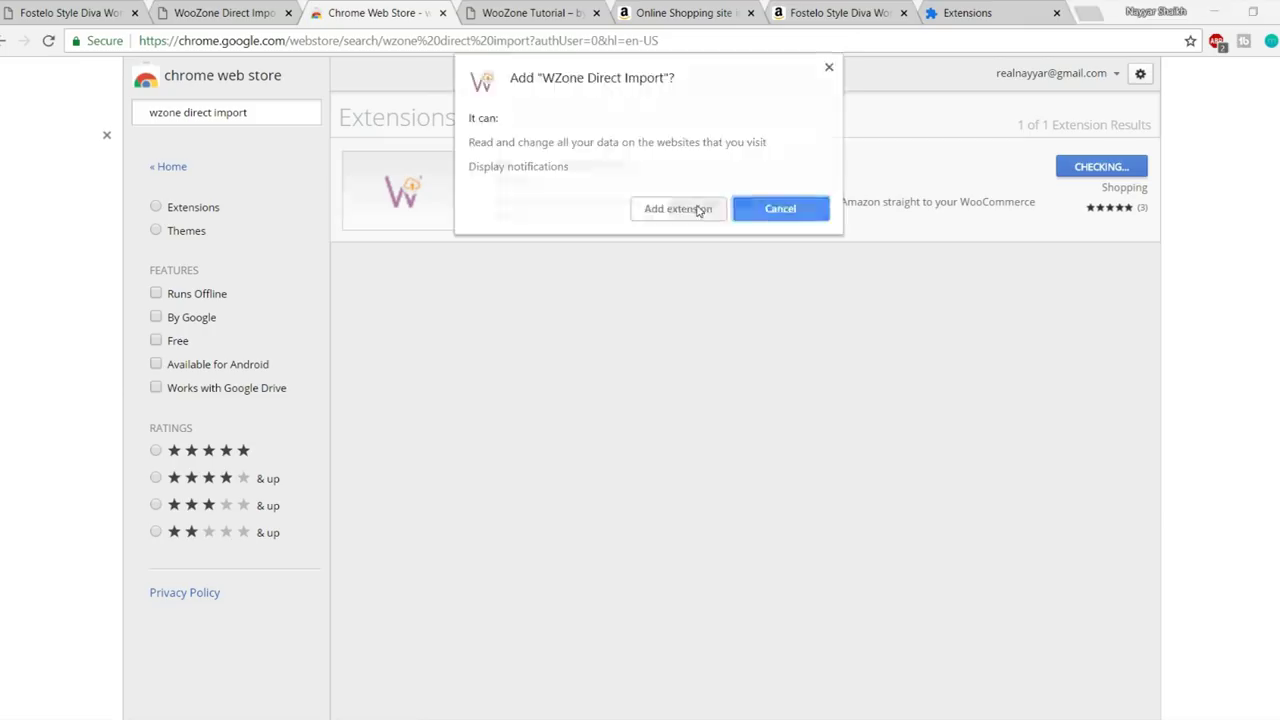
pyautogui.click(678, 208)
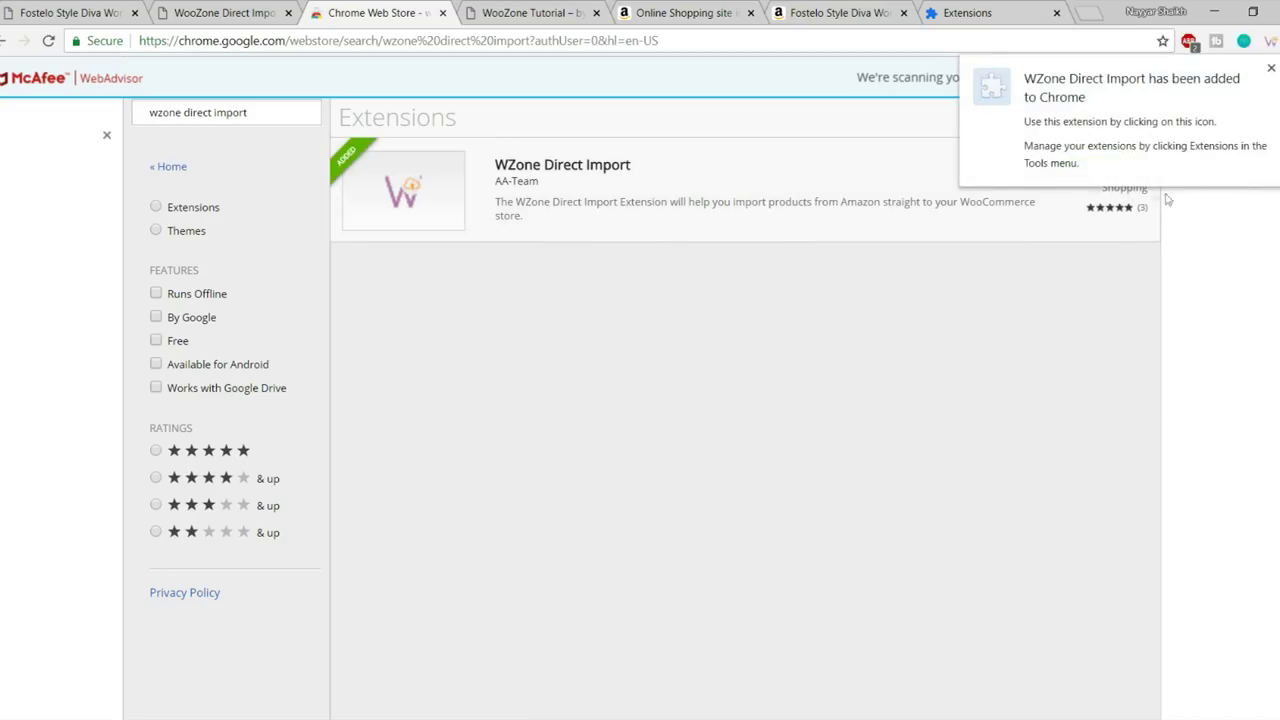
pyautogui.click(1273, 45)
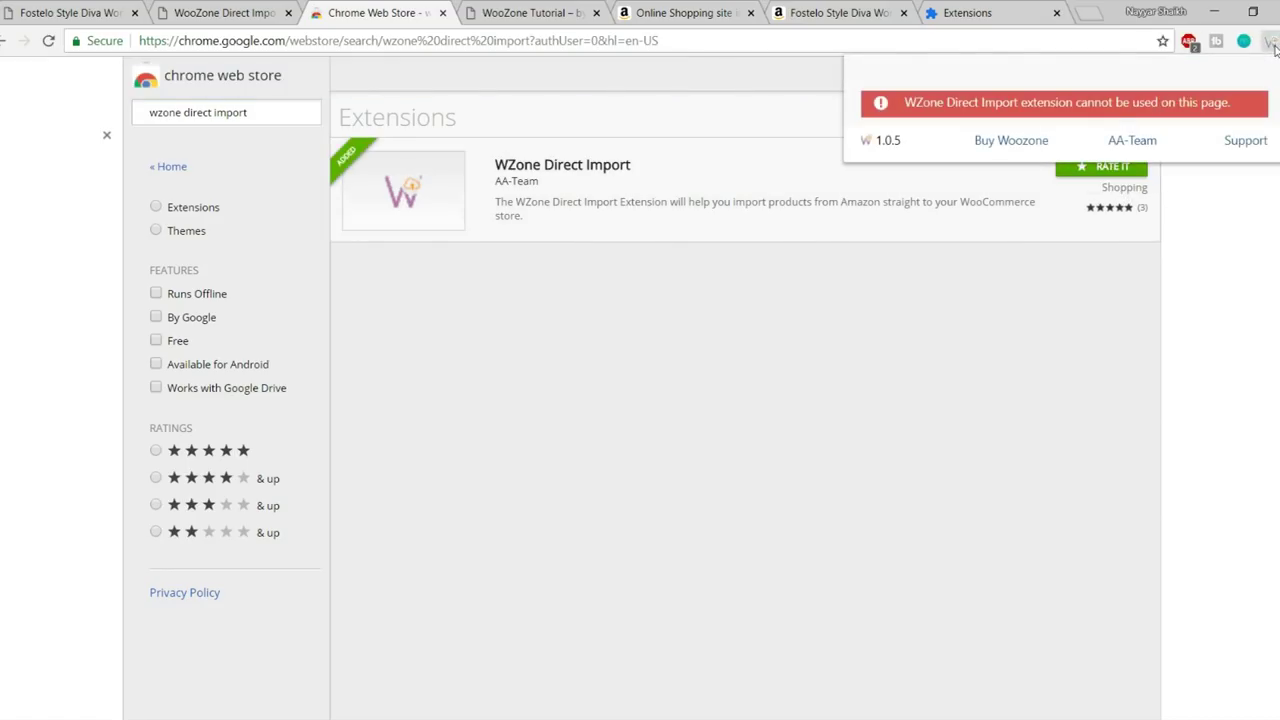
pyautogui.click(266, 16)
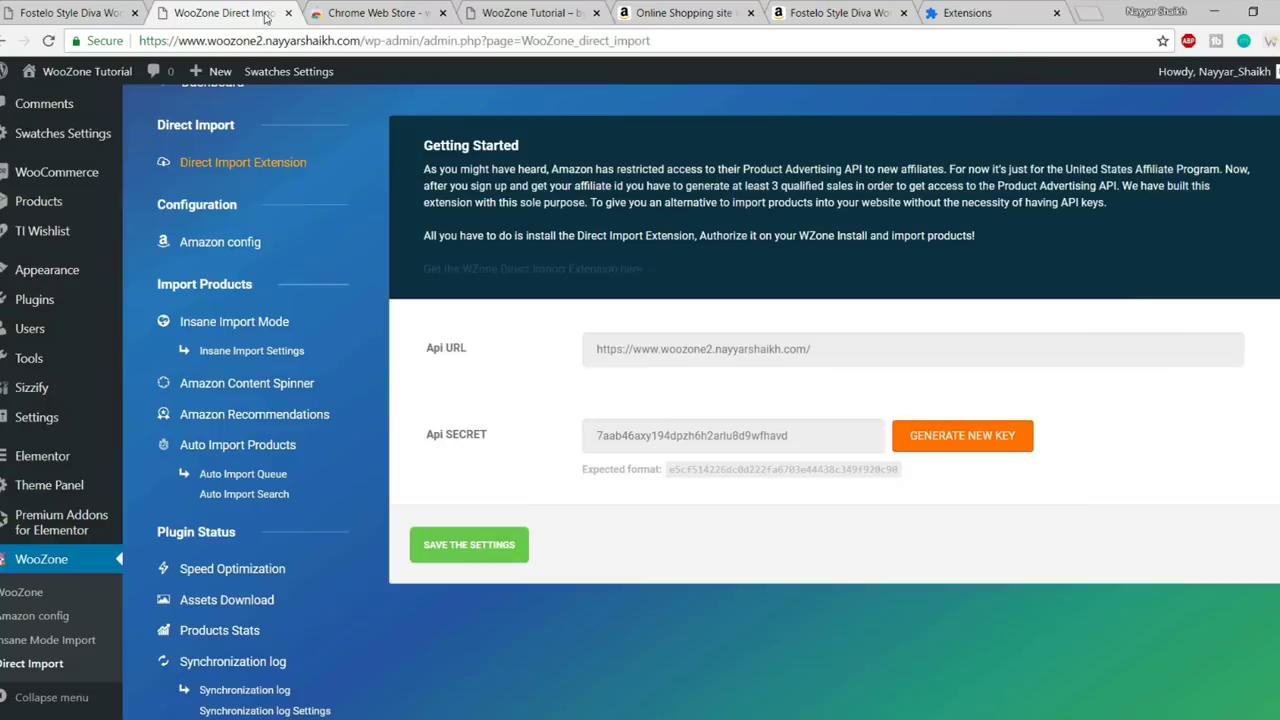
# Save the Direct Import settings and authorize the extension for WooZone Tutorial, confirming in its popup.
pyautogui.click(472, 552)
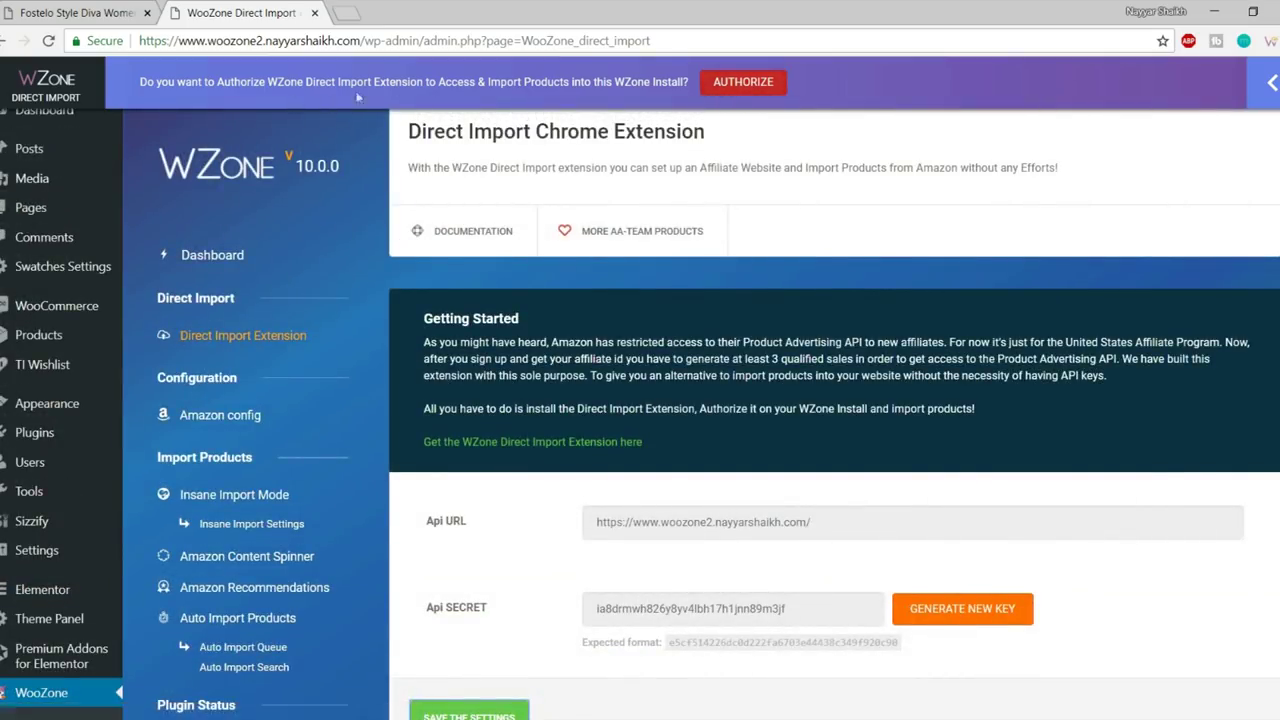
pyautogui.click(753, 89)
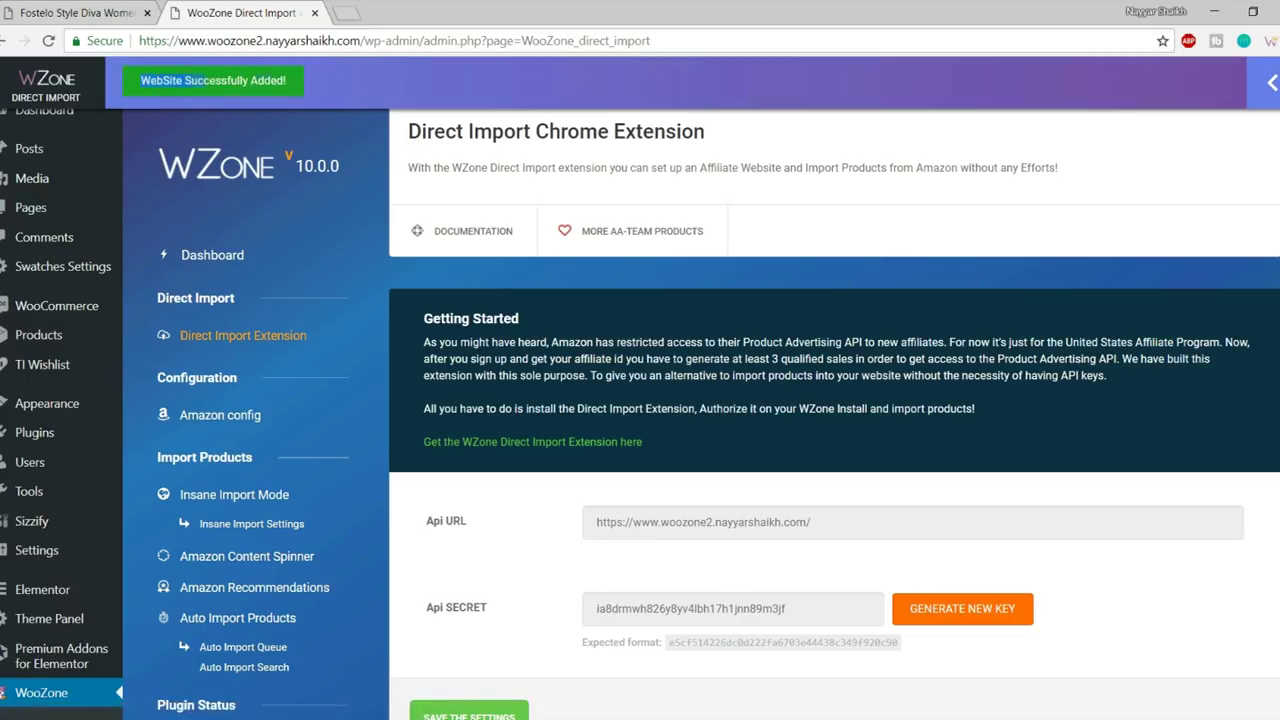
pyautogui.click(1269, 46)
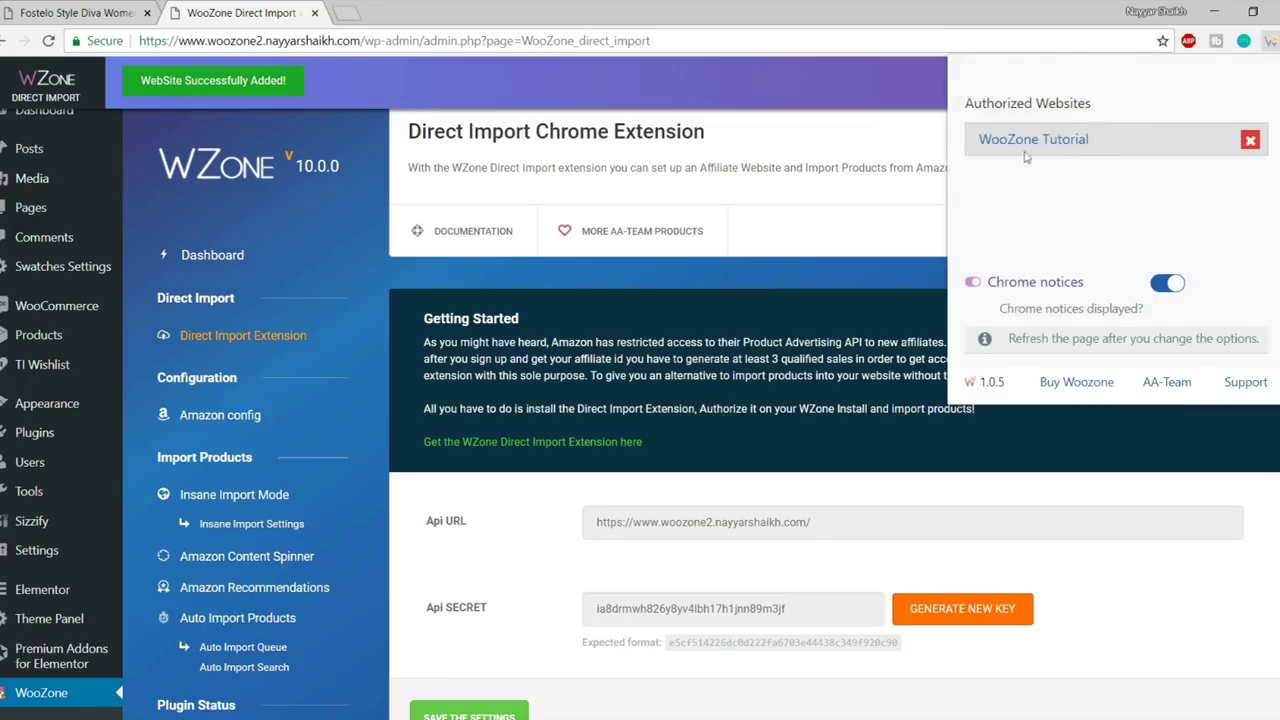
pyautogui.click(1269, 44)
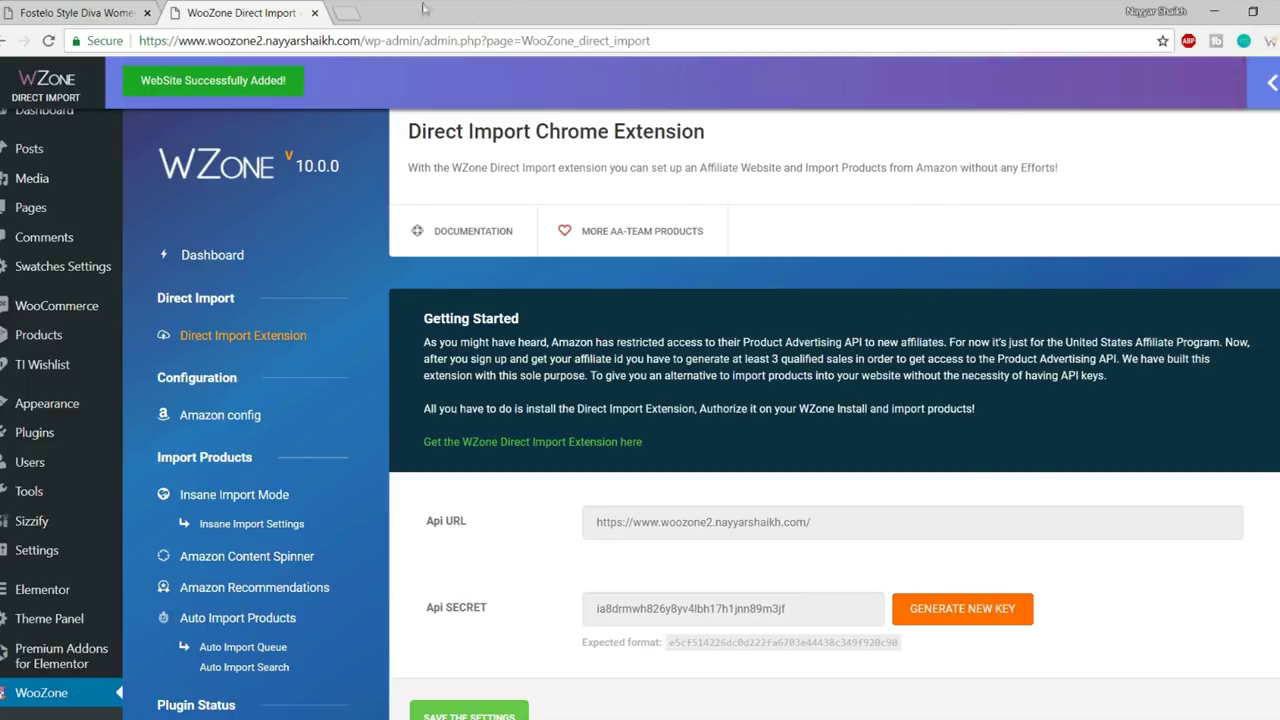
pyautogui.click(346, 12)
# Go to amazon.in and open the Fostelo Style Diva Women's Handbag (Tan) from related items.
pyautogui.write('ama')
pyautogui.press('Return')
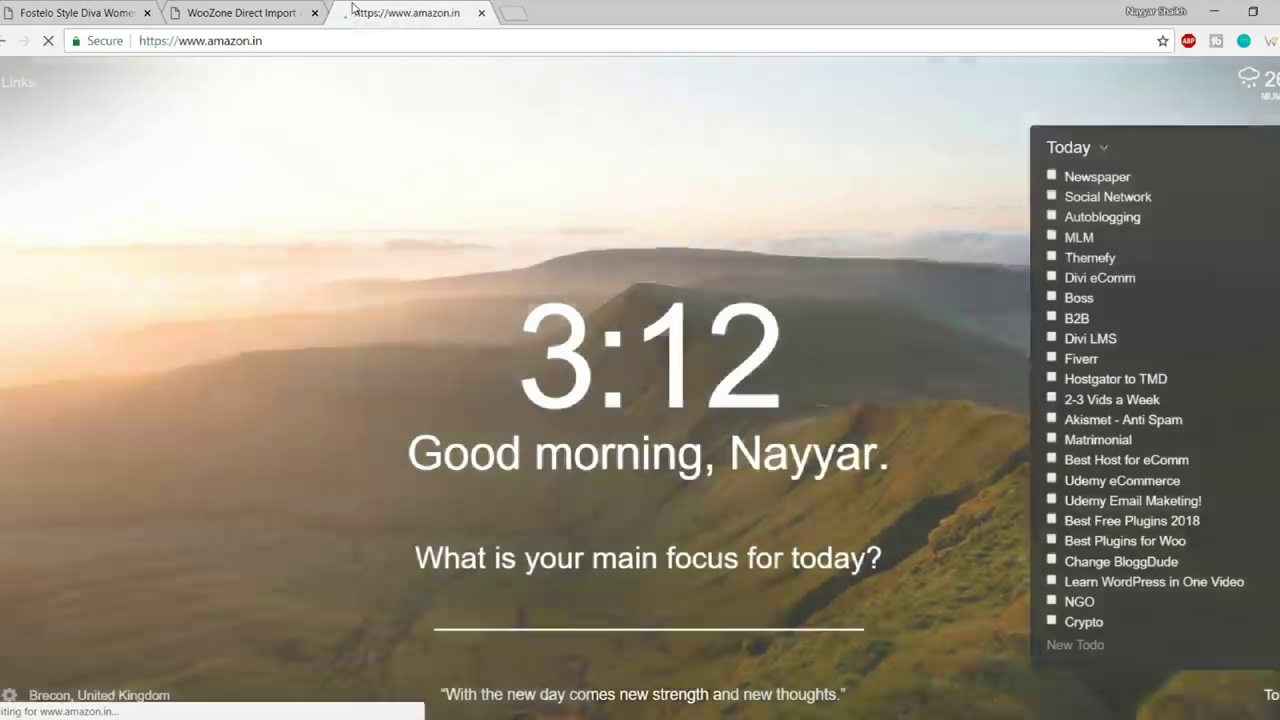
pyautogui.scroll(-8, 512, 184)
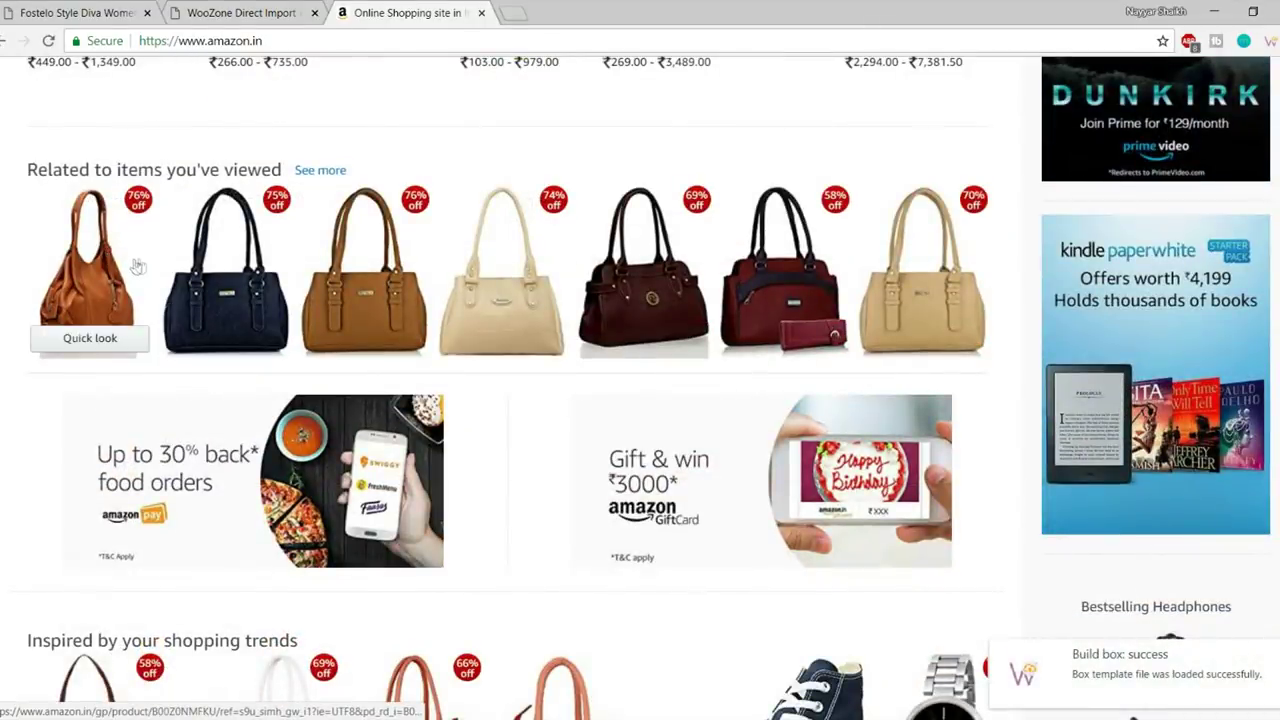
pyautogui.click(72, 265)
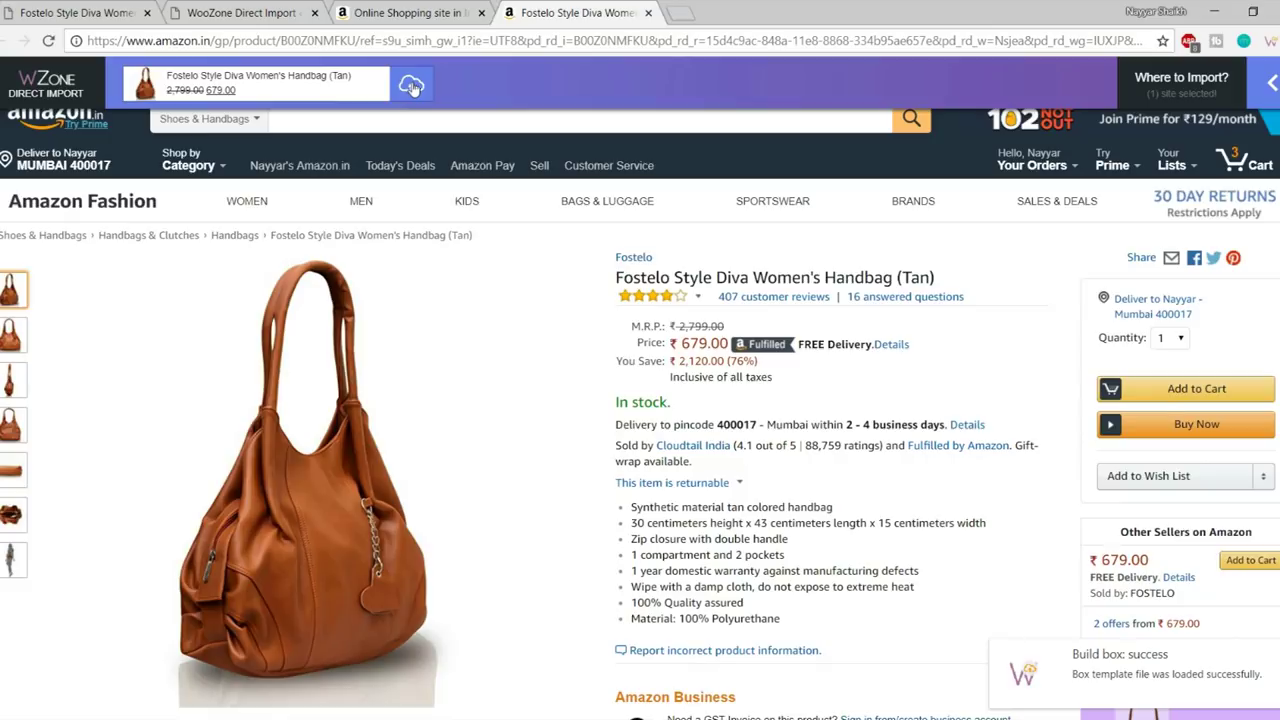
# Bring up the WooZone Tutorial import settings under Where to Import?
pyautogui.scroll(-10, 523, 331)
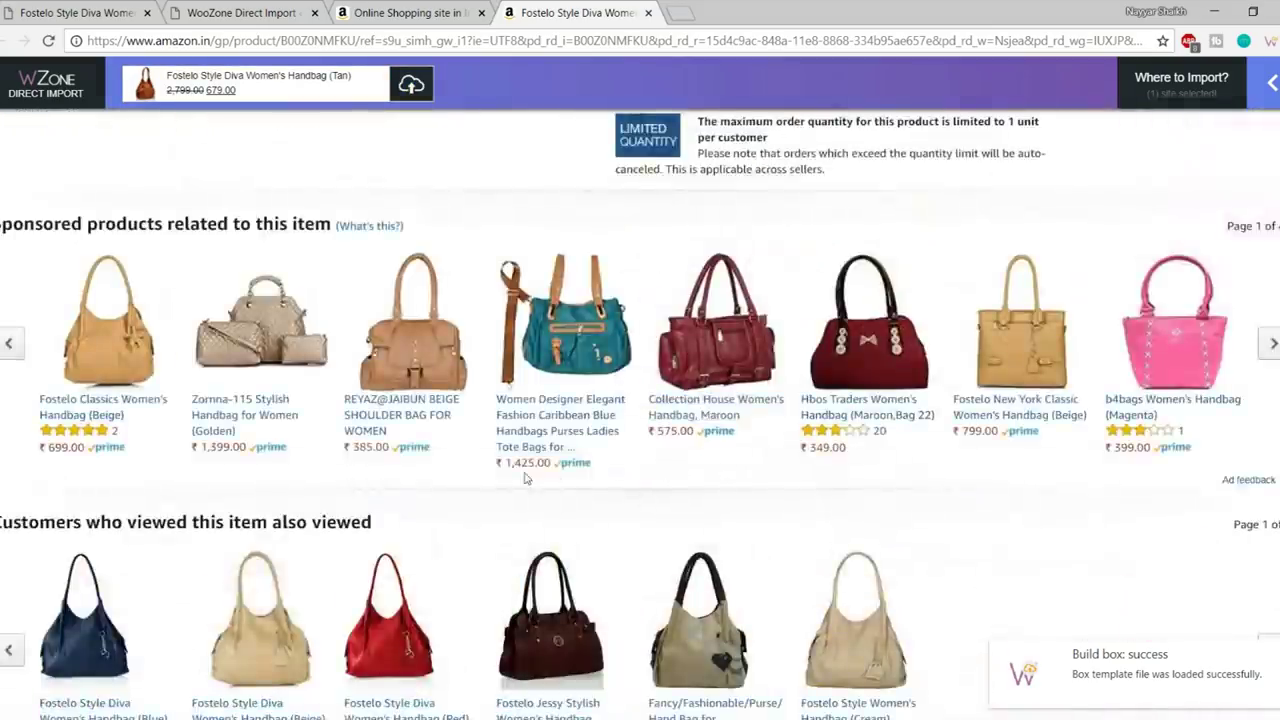
pyautogui.scroll(10, 526, 478)
pyautogui.scroll(-5, 743, 517)
pyautogui.scroll(6, 750, 470)
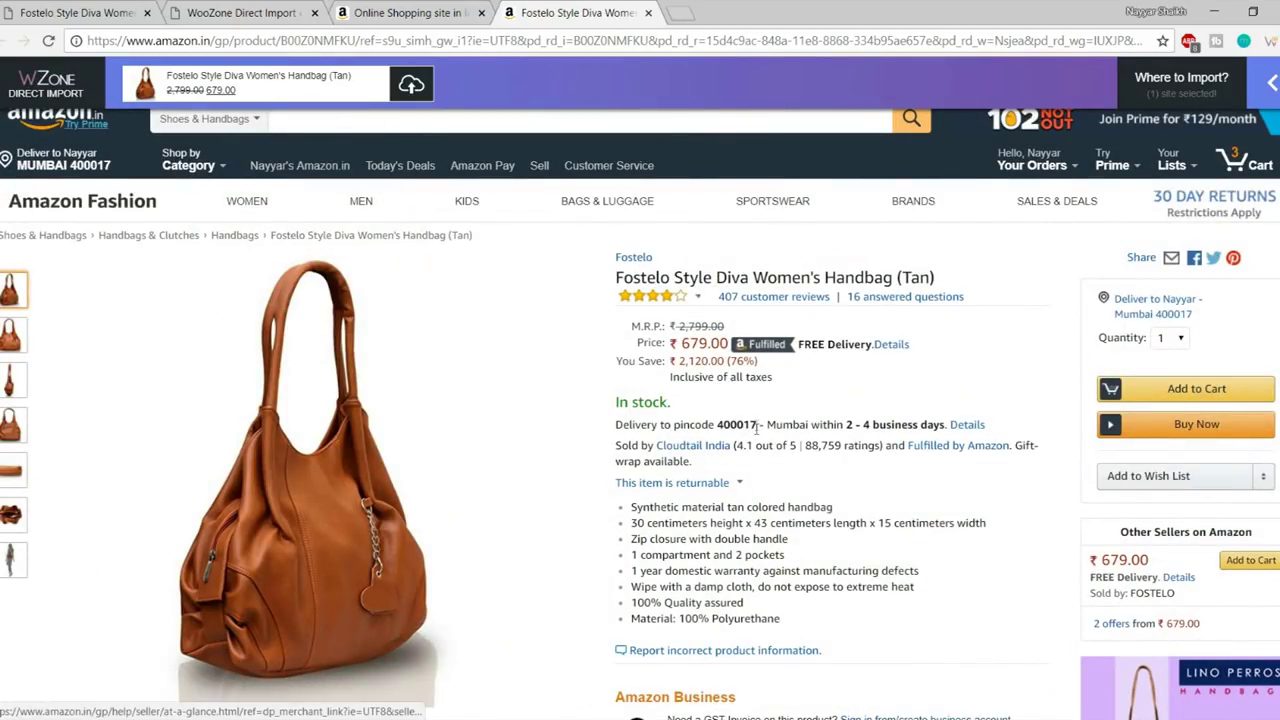
pyautogui.moveTo(1226, 148)
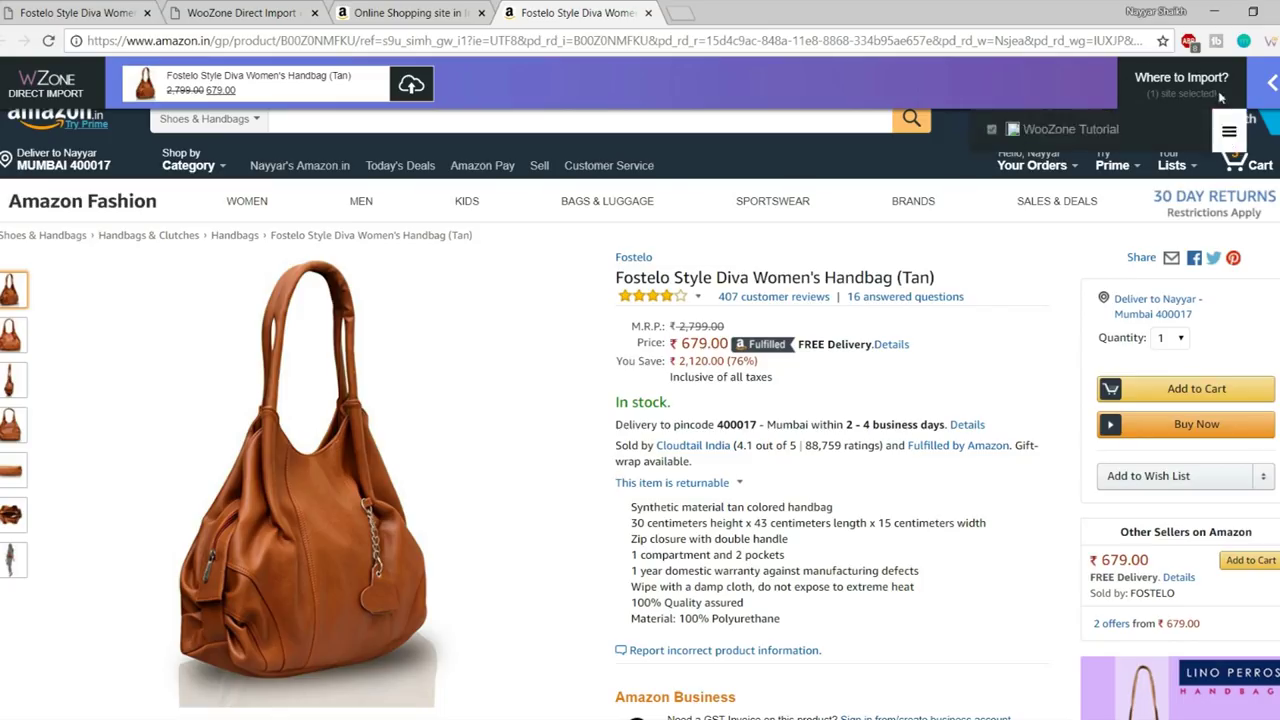
pyautogui.click(1230, 138)
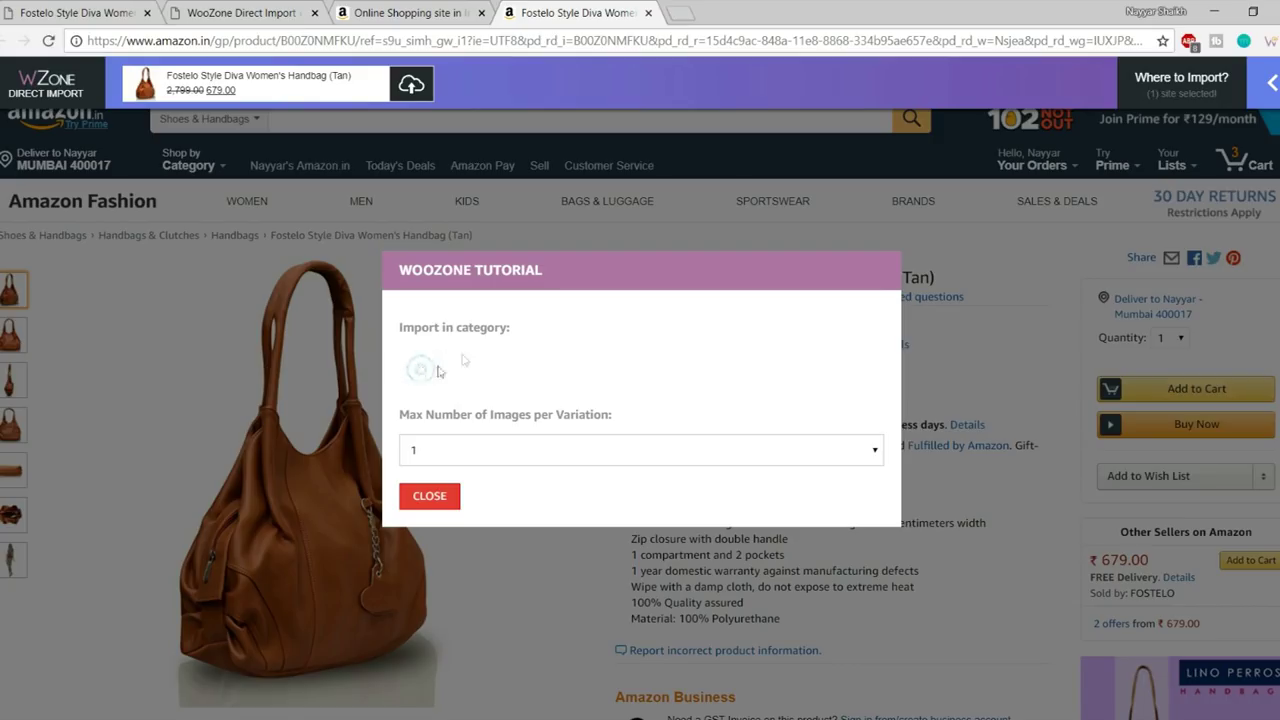
# Keep maximum images per variation at 1 and import the handbag into WooZone Tutorial.
pyautogui.click(565, 451)
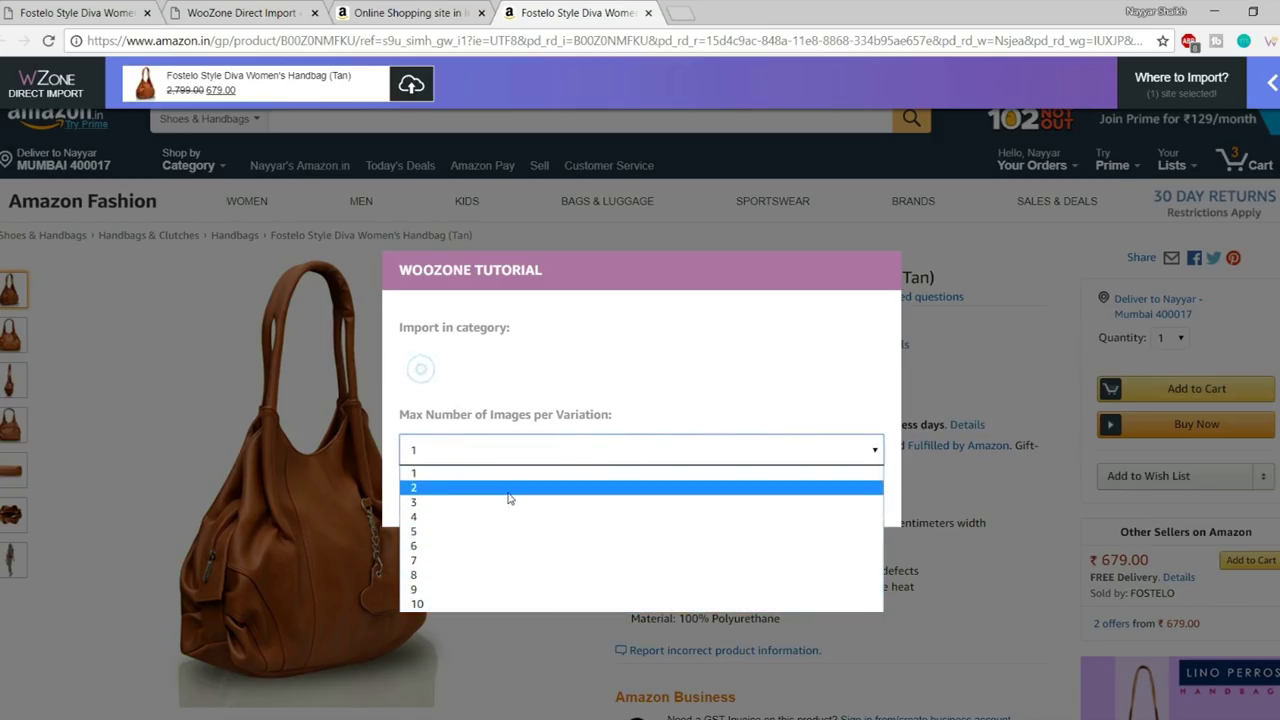
pyautogui.click(693, 386)
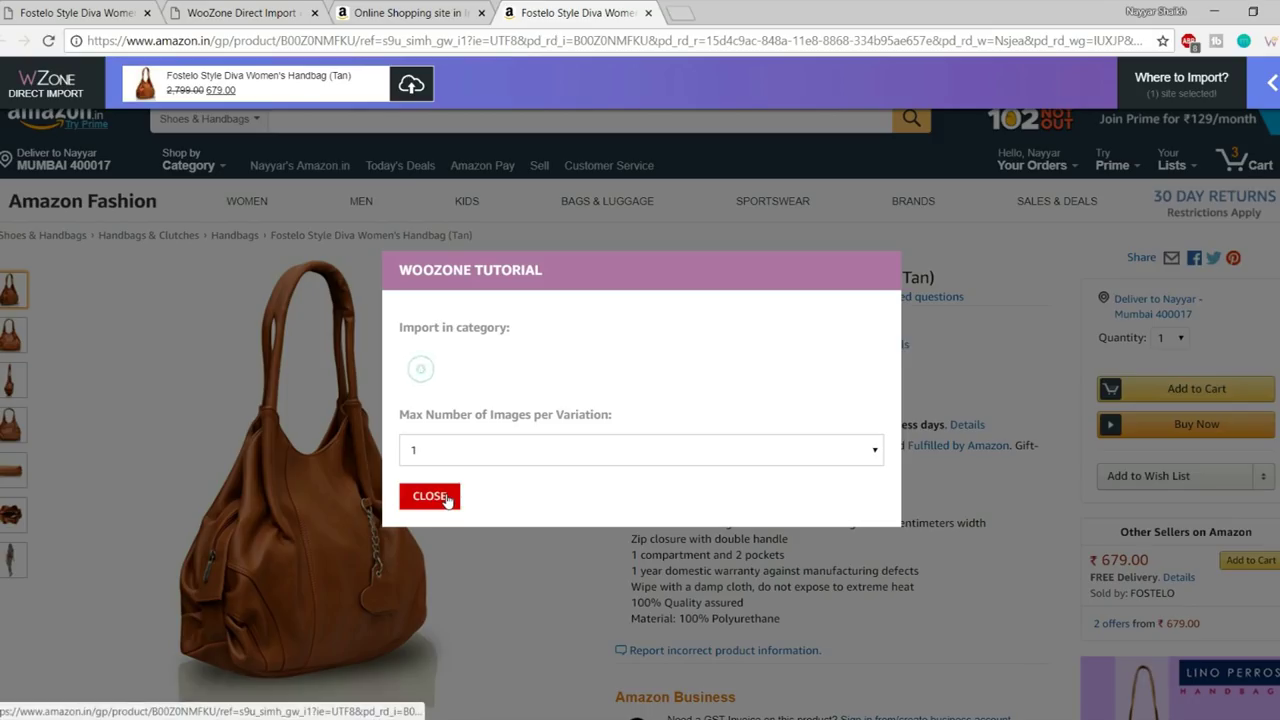
pyautogui.click(429, 496)
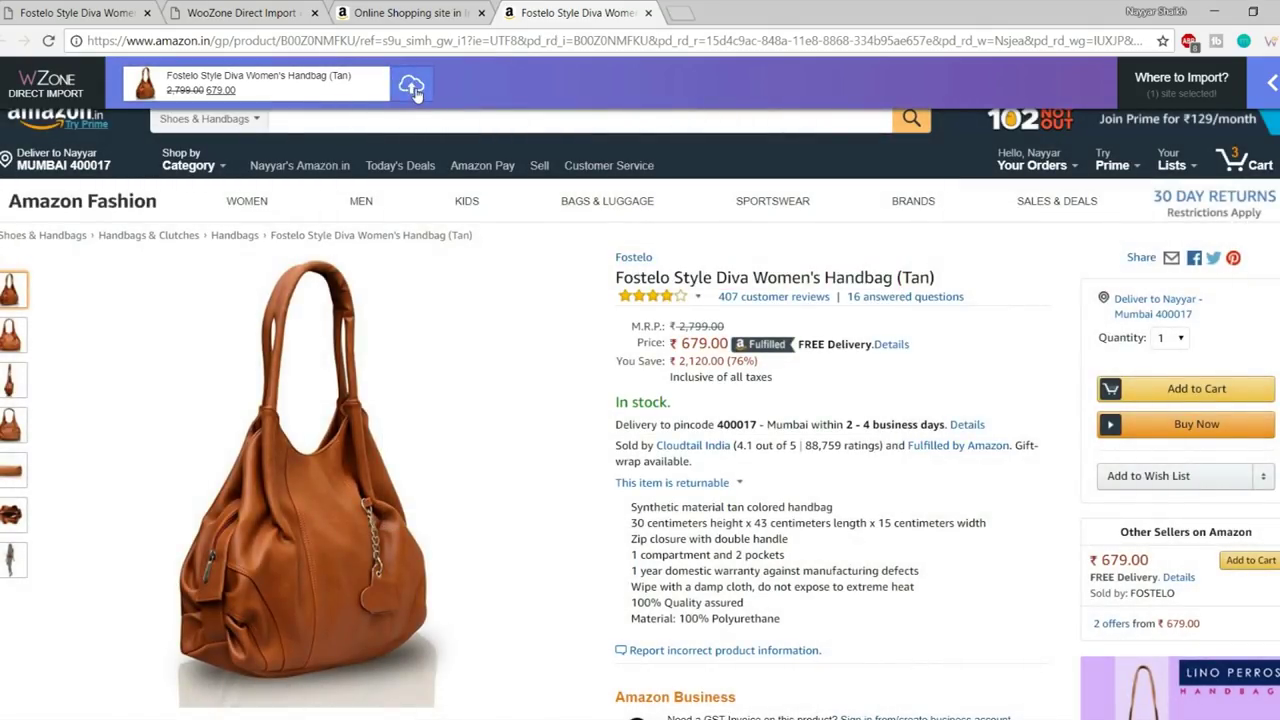
pyautogui.click(413, 88)
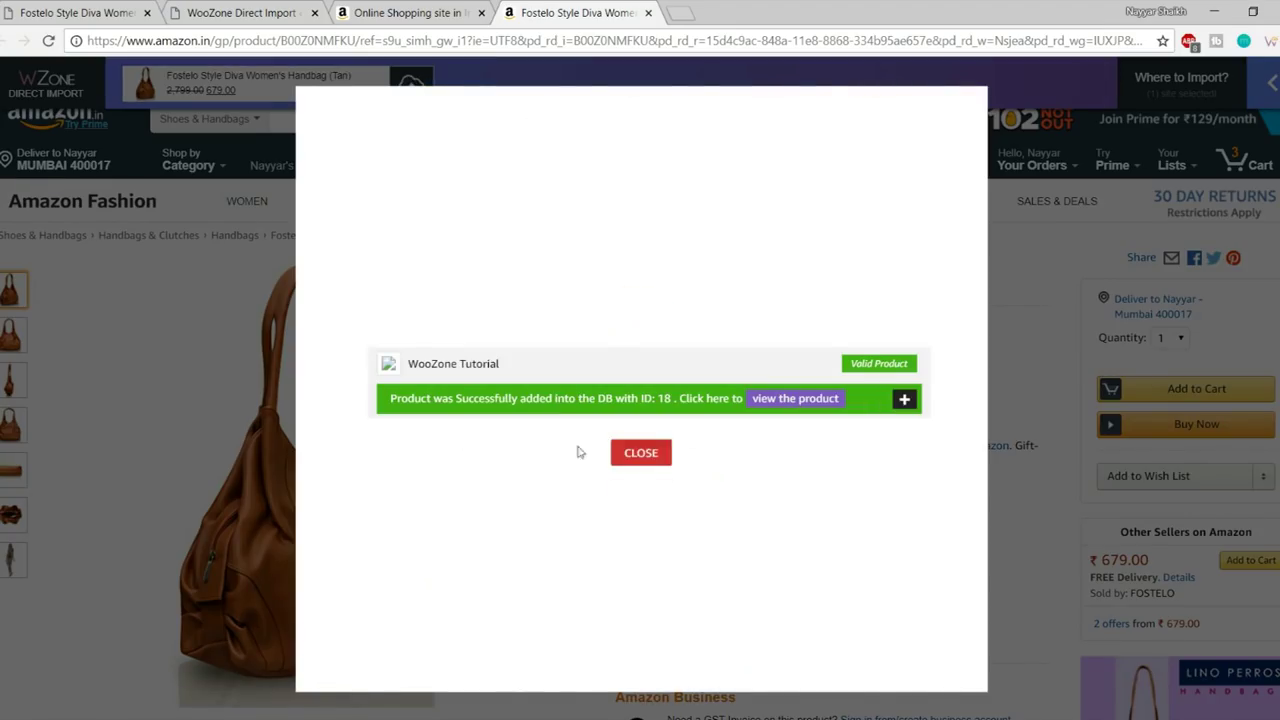
# Review the success message for product ID 18 and view the imported product.
pyautogui.moveTo(390, 398); pyautogui.dragTo(654, 399)
pyautogui.click(682, 400)
pyautogui.click(810, 402)
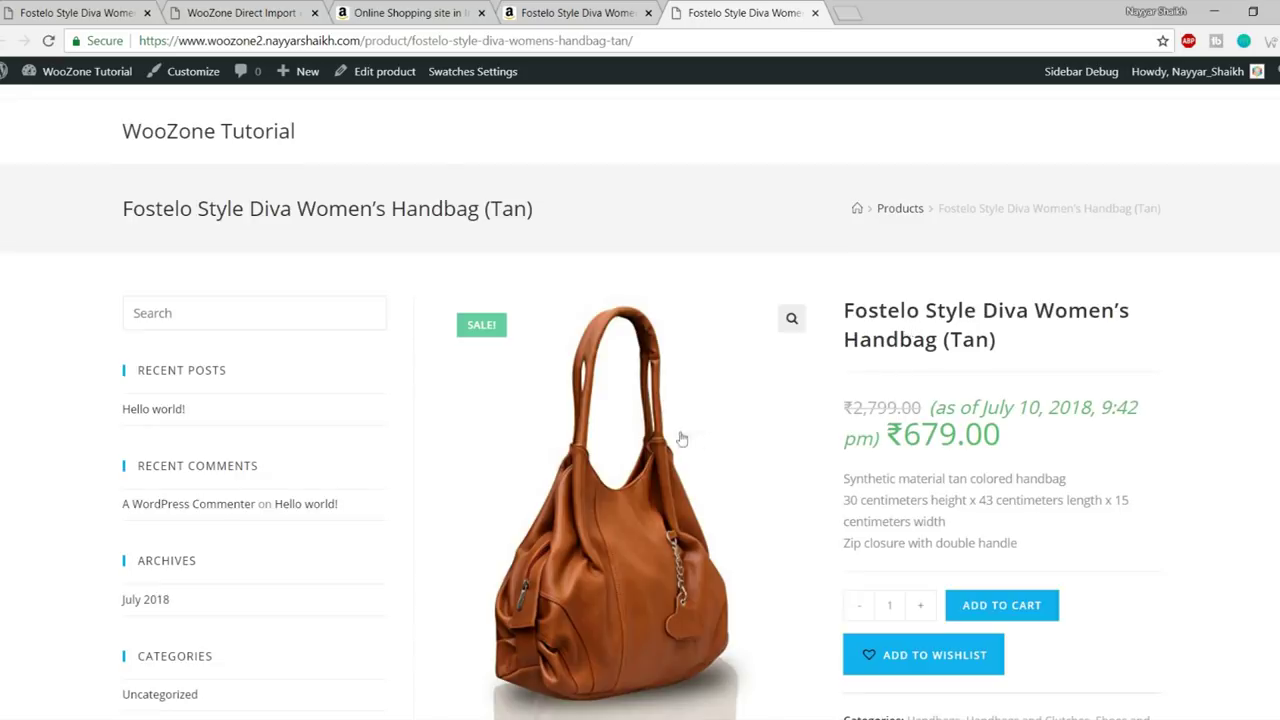
# Browse the imported handbag's gallery, showing the side-view and front-view images.
pyautogui.scroll(-2, 690, 435)
pyautogui.scroll(-3, 700, 460)
pyautogui.click(676, 365)
pyautogui.scroll(3, 751, 418)
pyautogui.scroll(2, 833, 368)
pyautogui.scroll(-3, 624, 477)
pyautogui.click(589, 443)
pyautogui.scroll(3, 600, 440)
# Review the ₹679.00 price, description and Frequently Bought Together items, then return to Amazon.
pyautogui.moveTo(842, 222); pyautogui.dragTo(1020, 298)
pyautogui.scroll(-2, 938, 352)
pyautogui.scroll(-7, 938, 352)
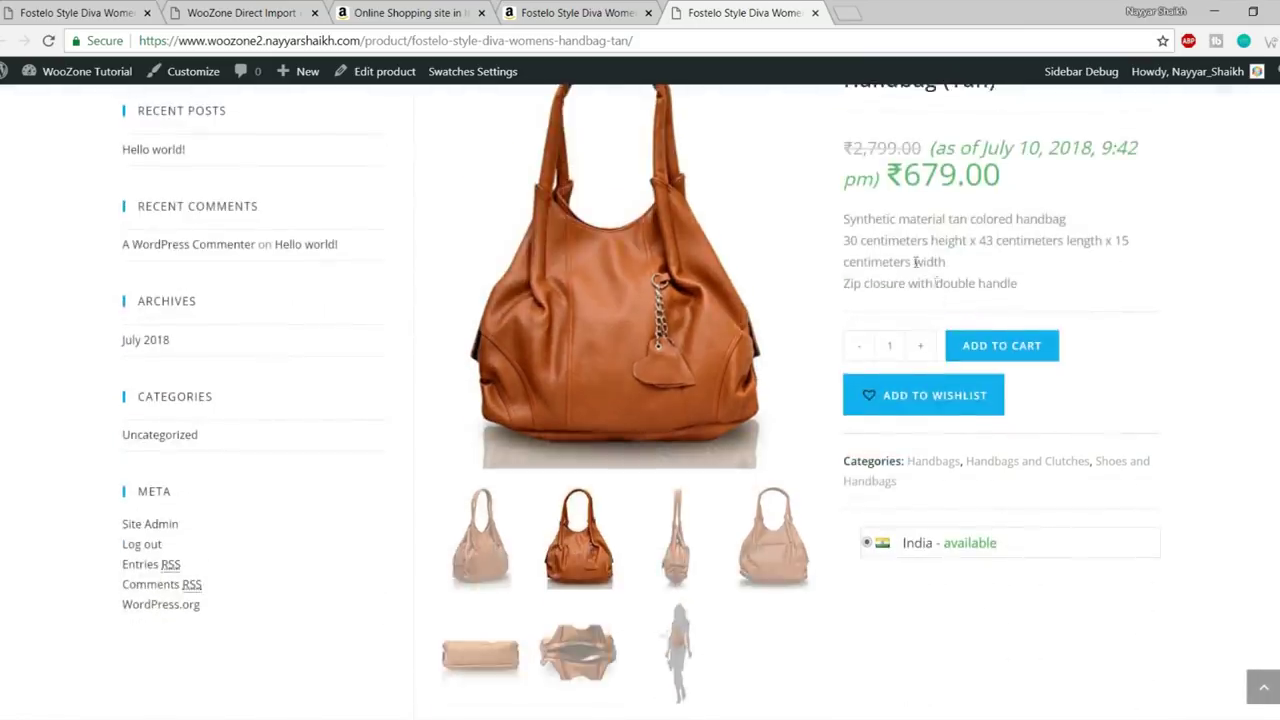
pyautogui.scroll(-2, 649, 363)
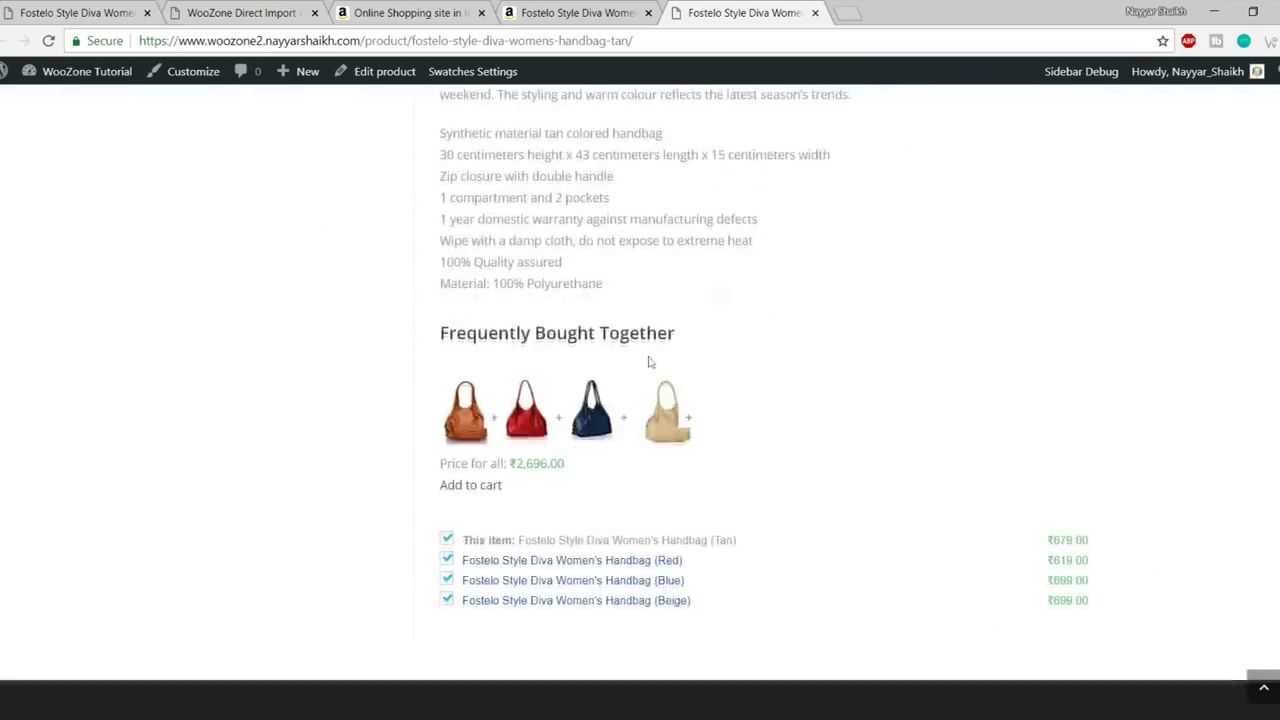
pyautogui.scroll(1, 591, 569)
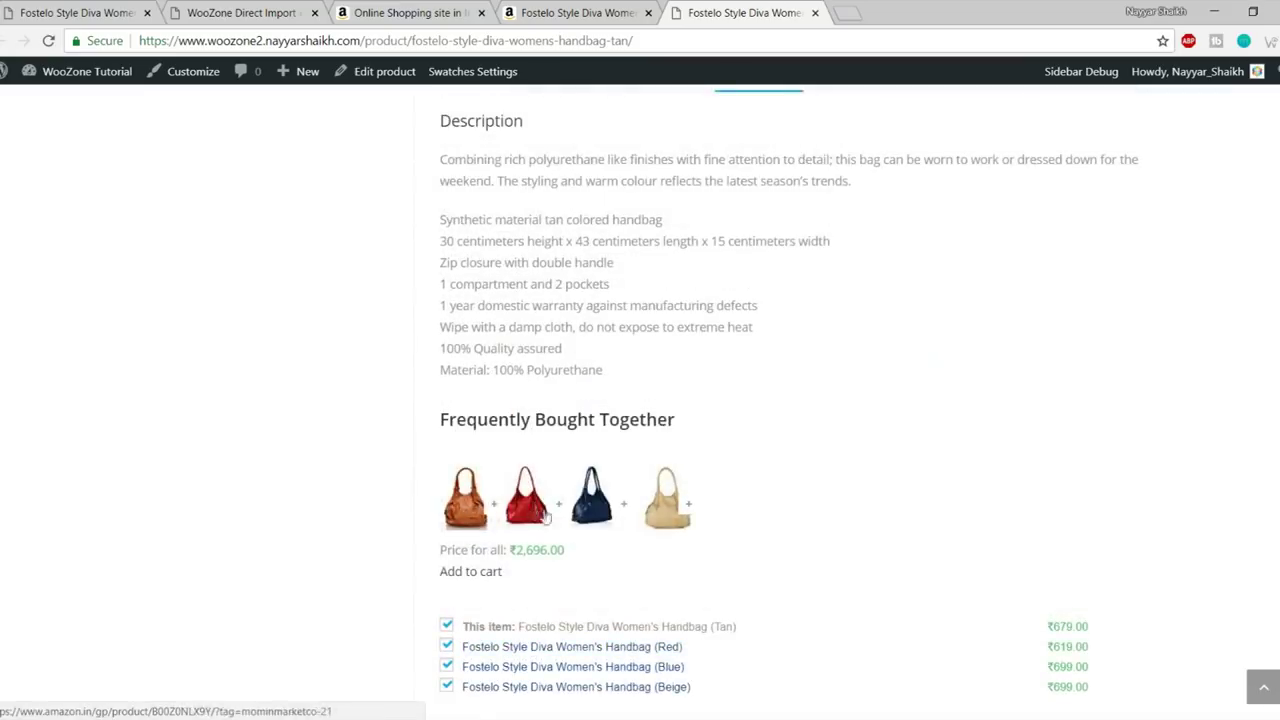
pyautogui.scroll(6, 652, 537)
pyautogui.scroll(4, 961, 451)
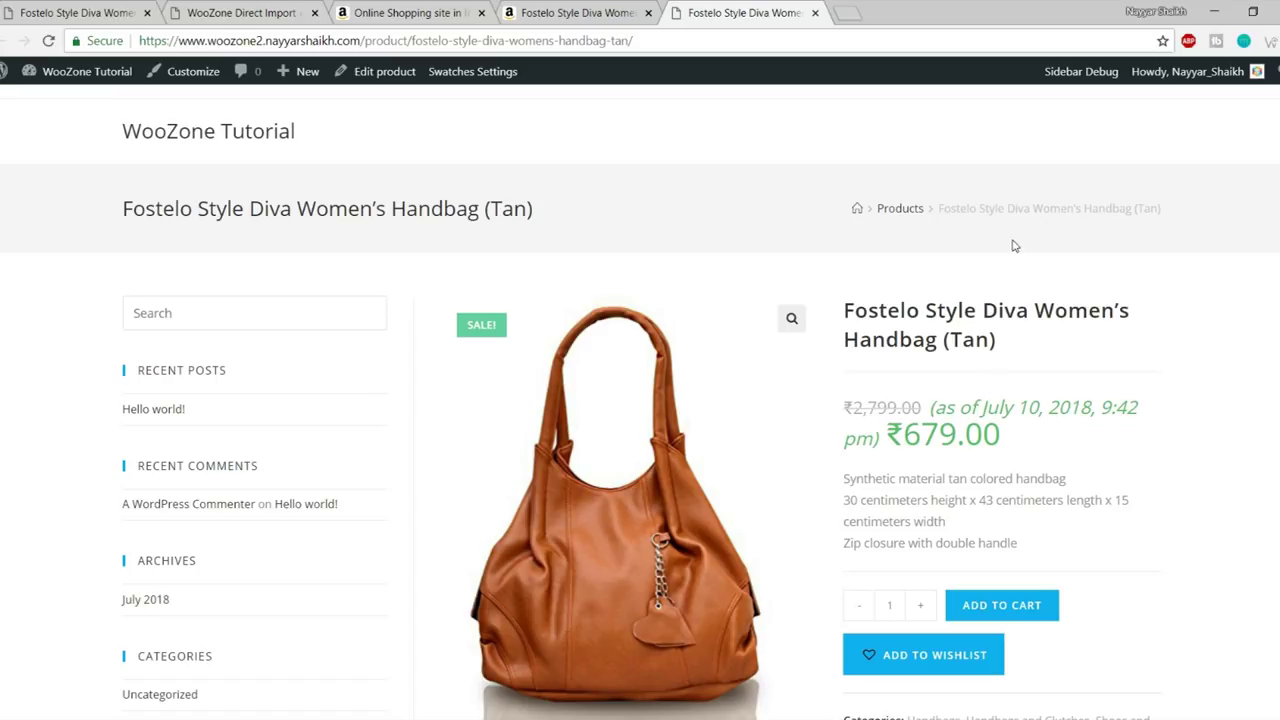
pyautogui.click(605, 20)
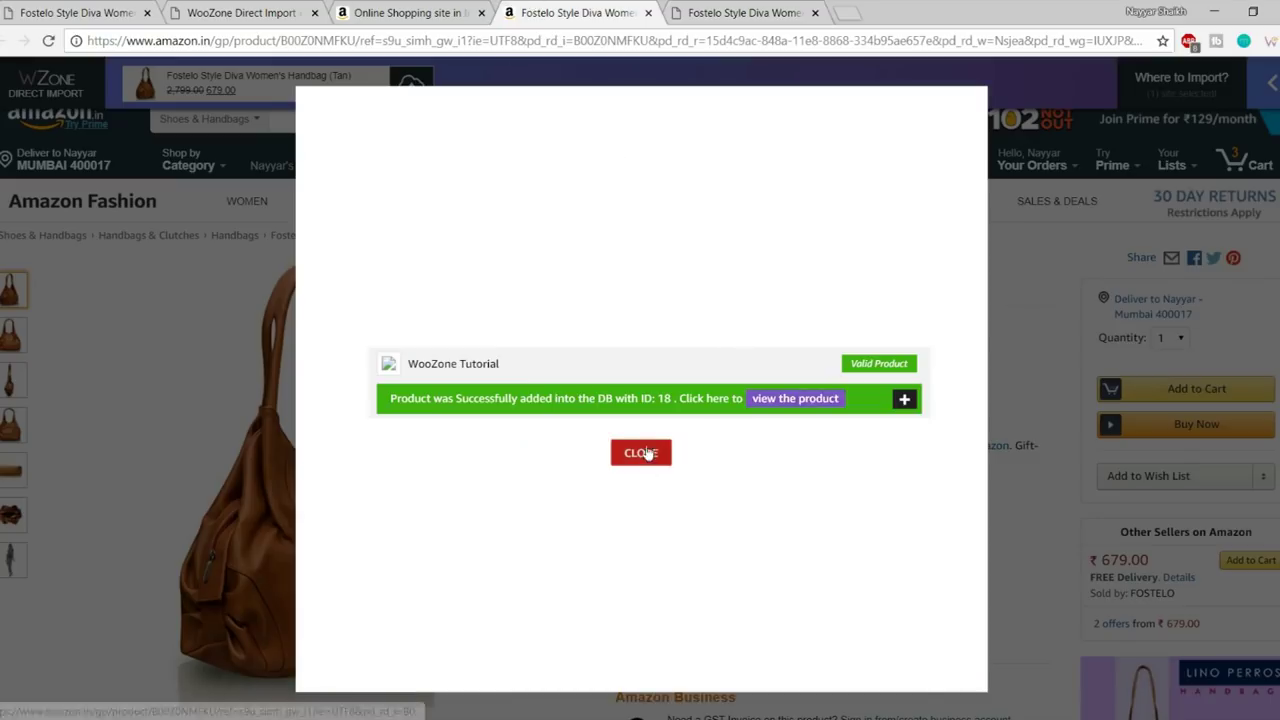
# Dismiss the import result and look over the Amazon homepage and Fostelo product tabs.
pyautogui.click(648, 455)
pyautogui.scroll(-10, 865, 440)
pyautogui.scroll(10, 600, 400)
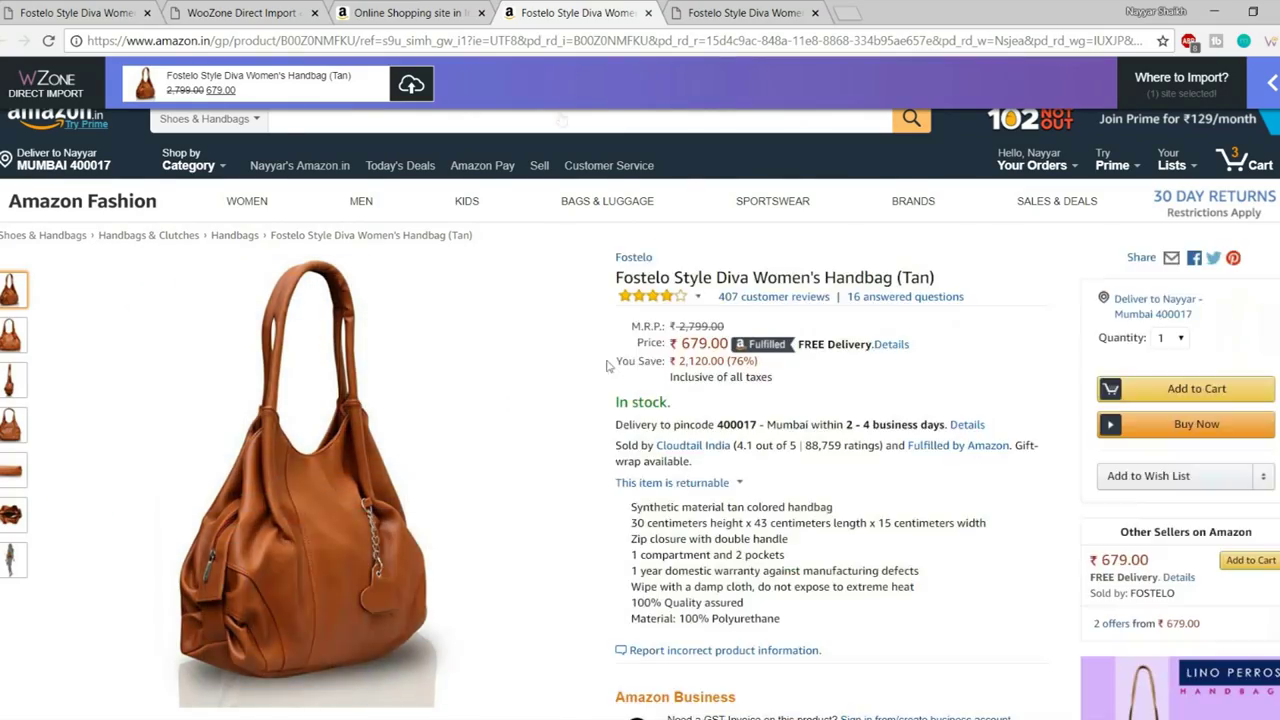
pyautogui.click(412, 10)
pyautogui.scroll(9, 443, 323)
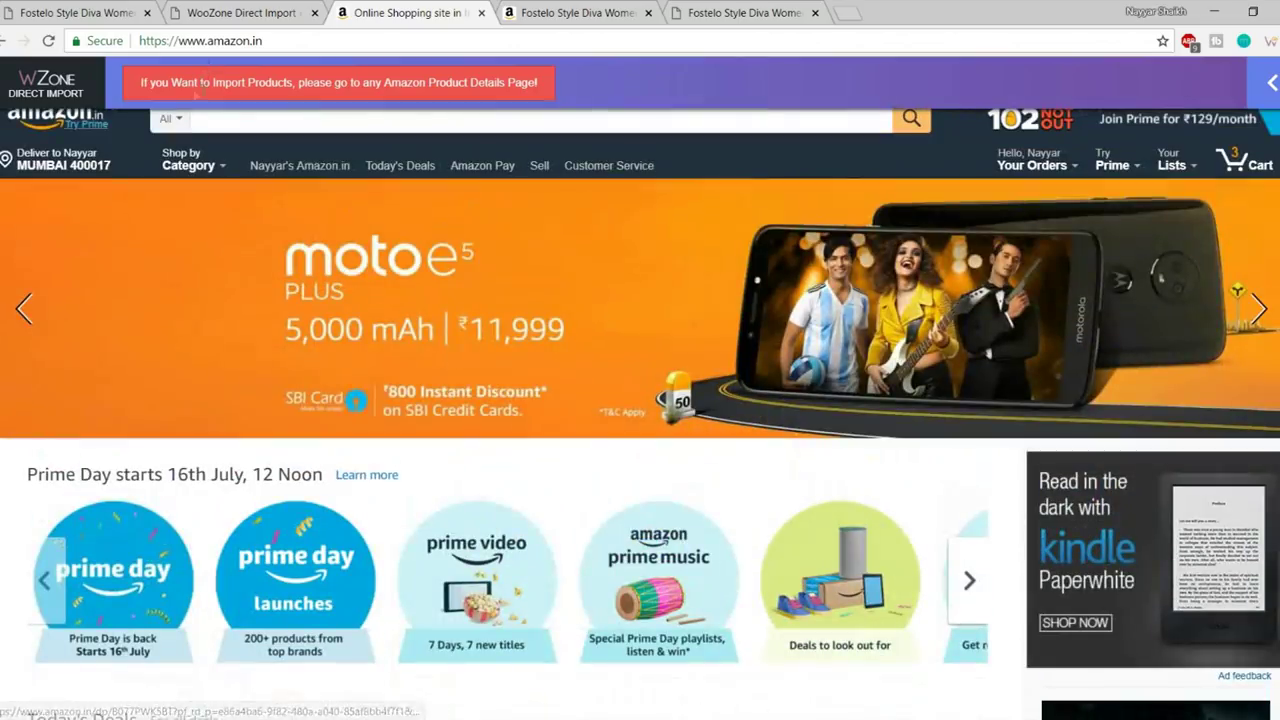
pyautogui.moveTo(138, 88); pyautogui.dragTo(531, 83)
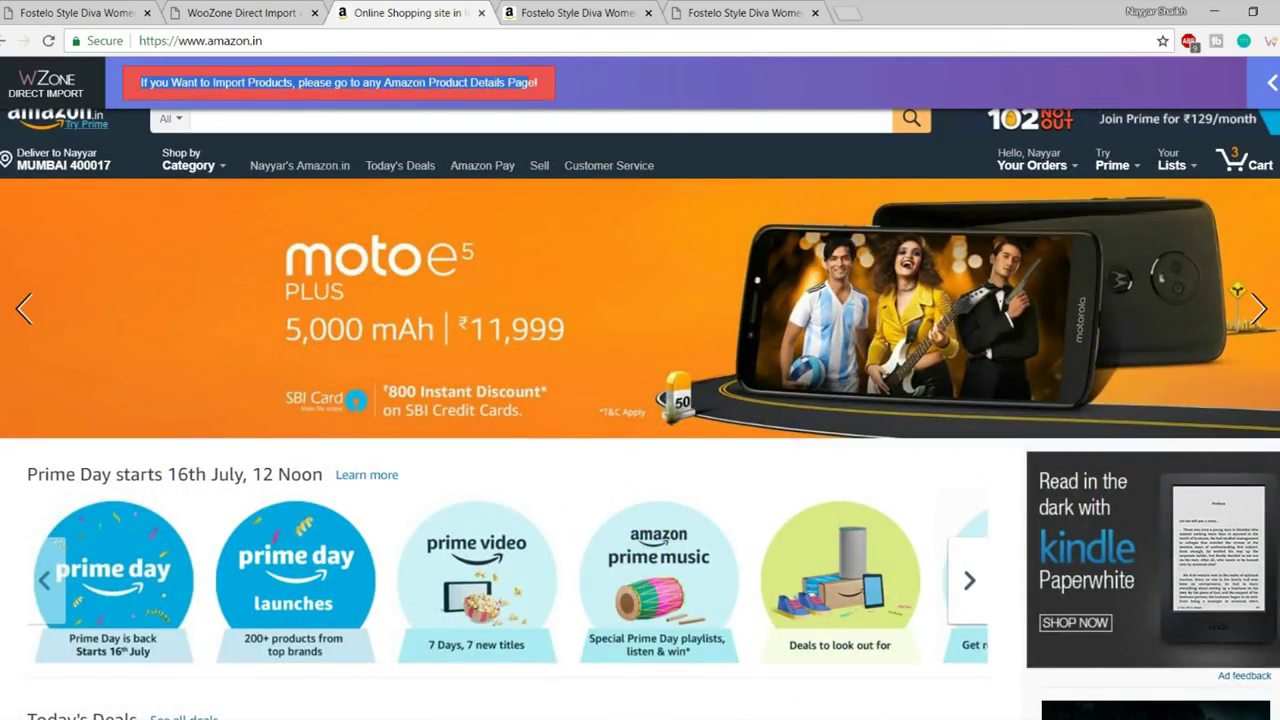
pyautogui.scroll(-10, 384, 486)
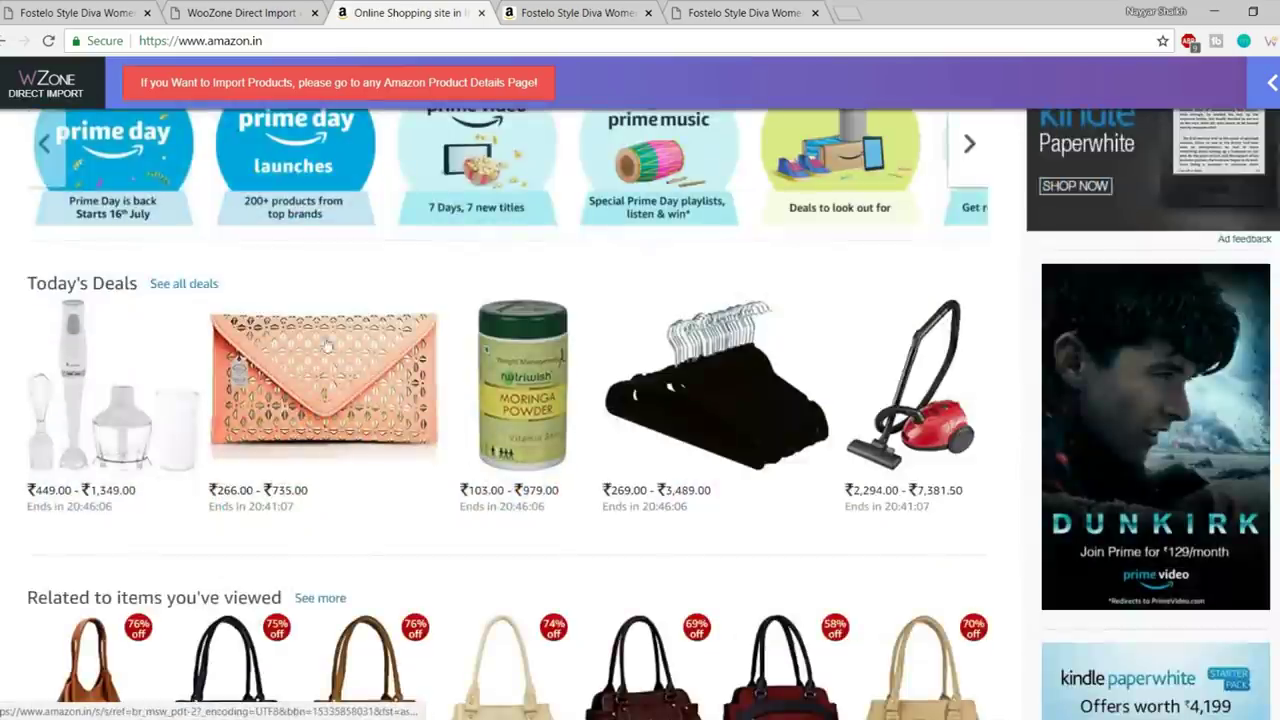
pyautogui.hotkey('ctrl', 'Tab')
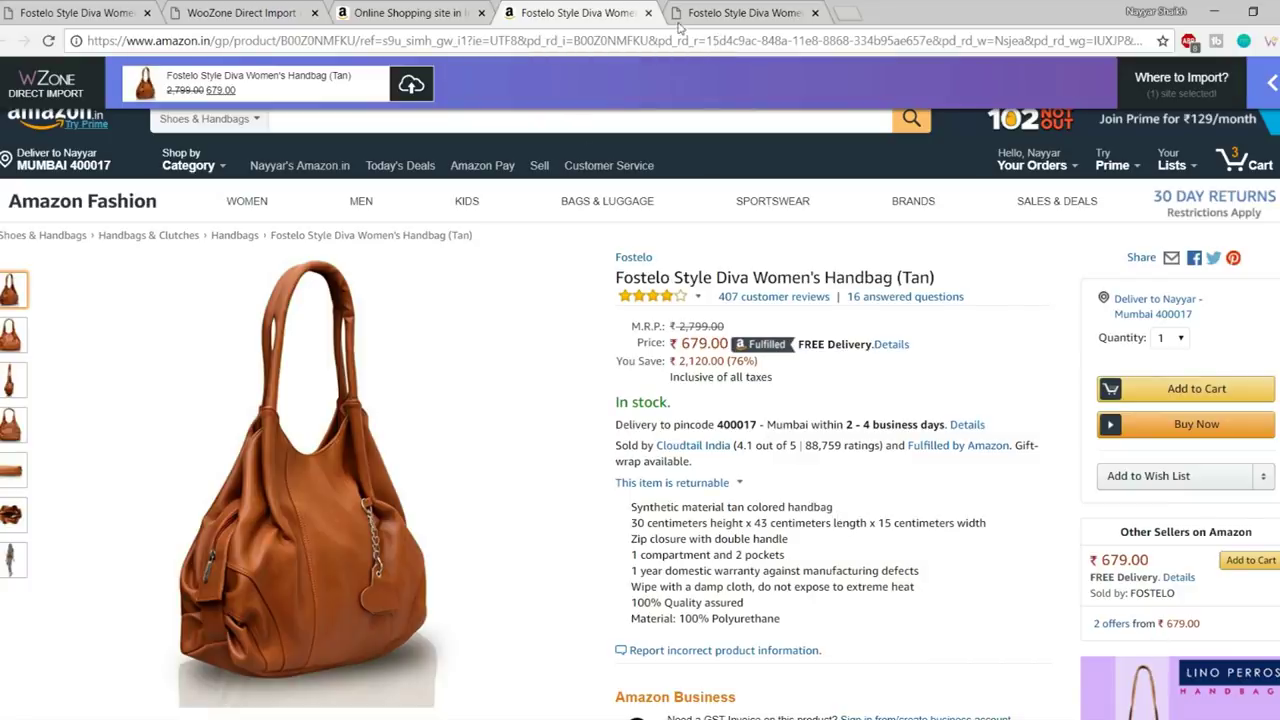
# Close the Amazon homepage and Fostelo tabs, returning to the WooZone Direct Import page.
pyautogui.click(459, 9)
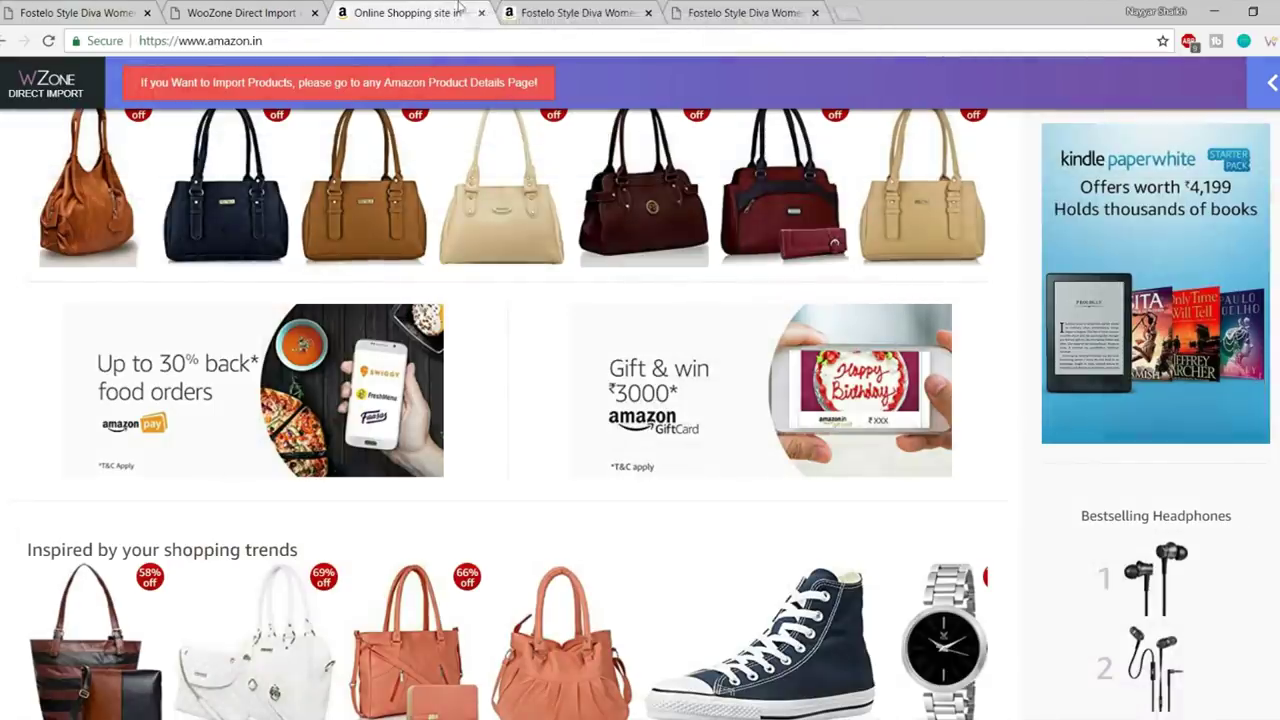
pyautogui.click(481, 13)
pyautogui.click(481, 13)
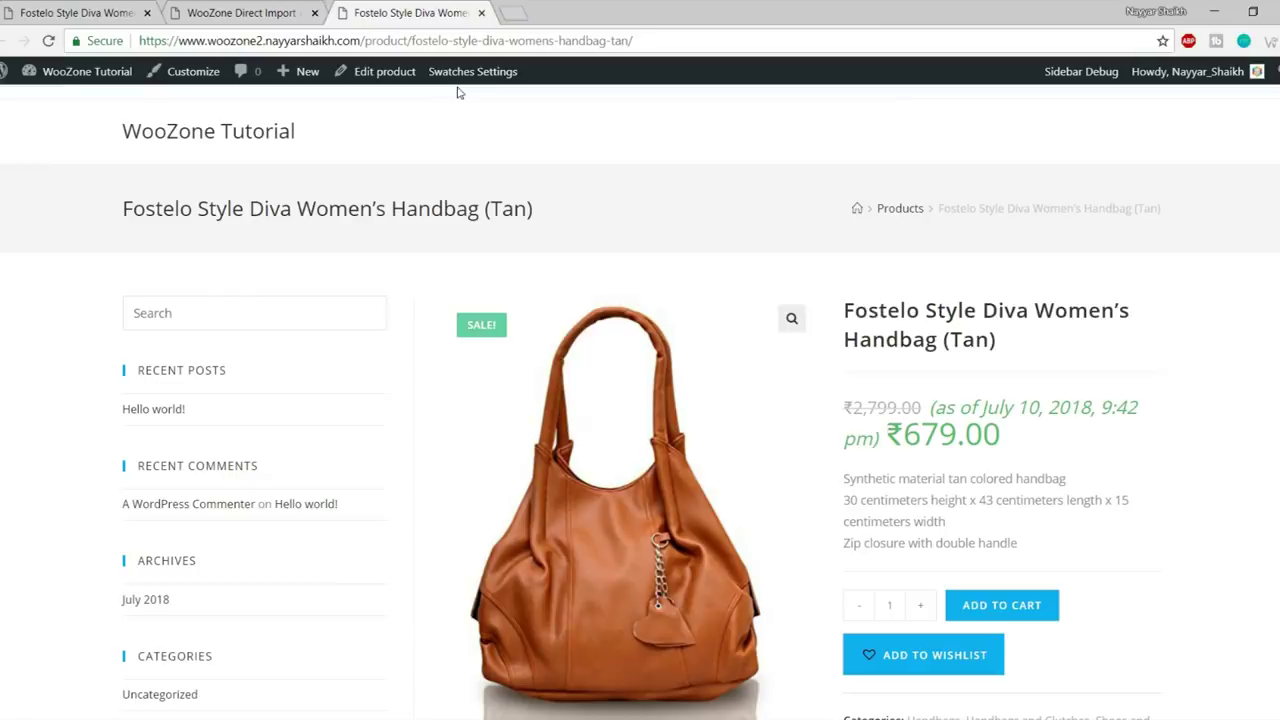
pyautogui.click(276, 8)
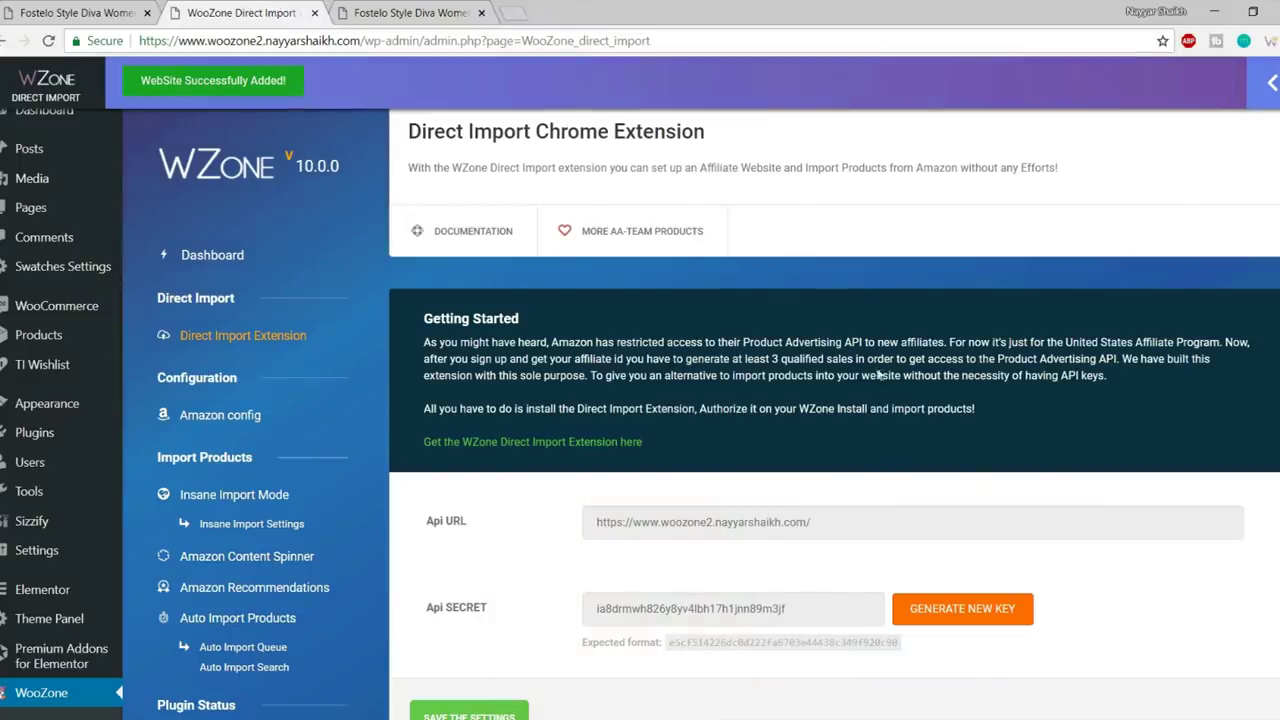
# Open Insane Import Mode from the WooZone dashboard.
pyautogui.click(230, 258)
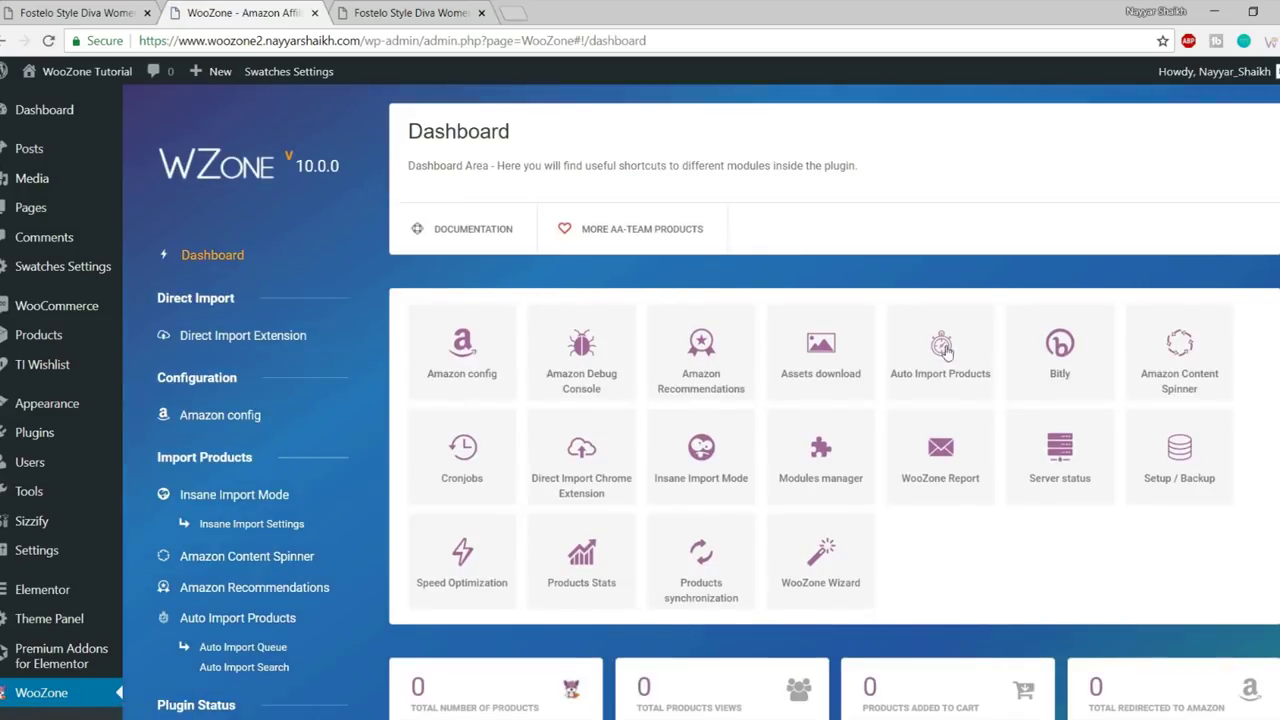
pyautogui.scroll(-3, 810, 480)
pyautogui.scroll(3, 810, 480)
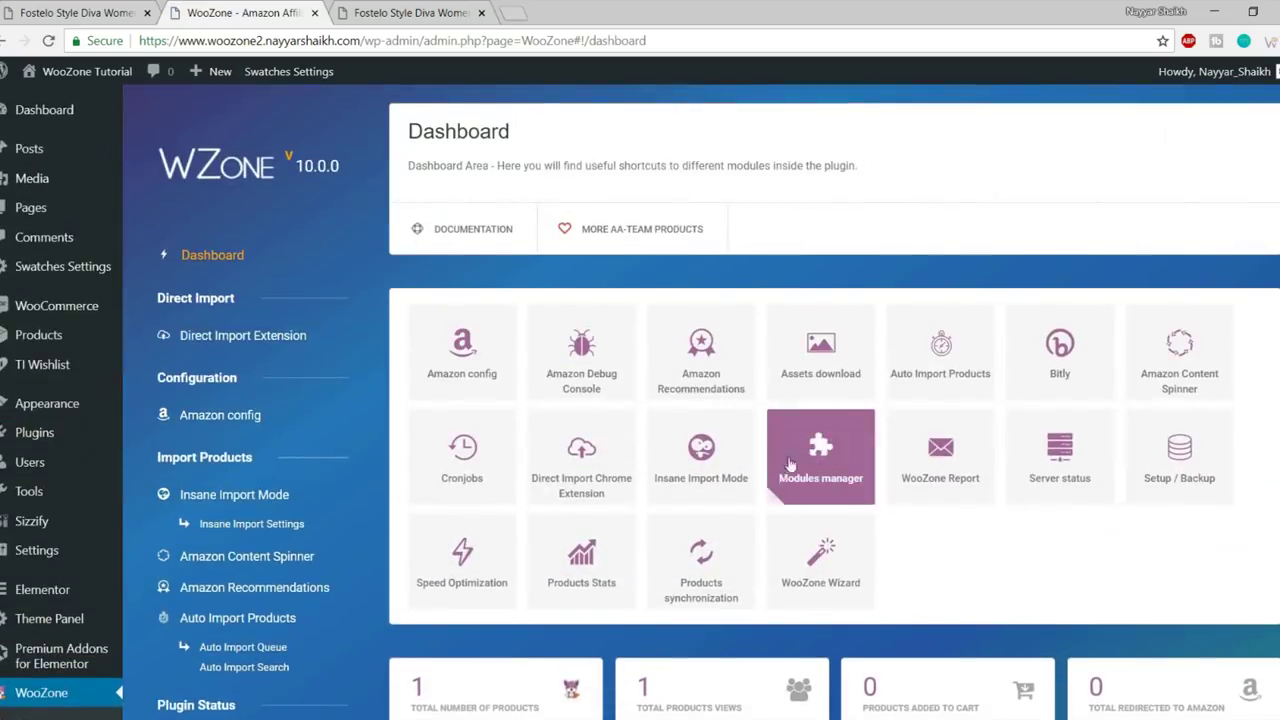
pyautogui.click(733, 460)
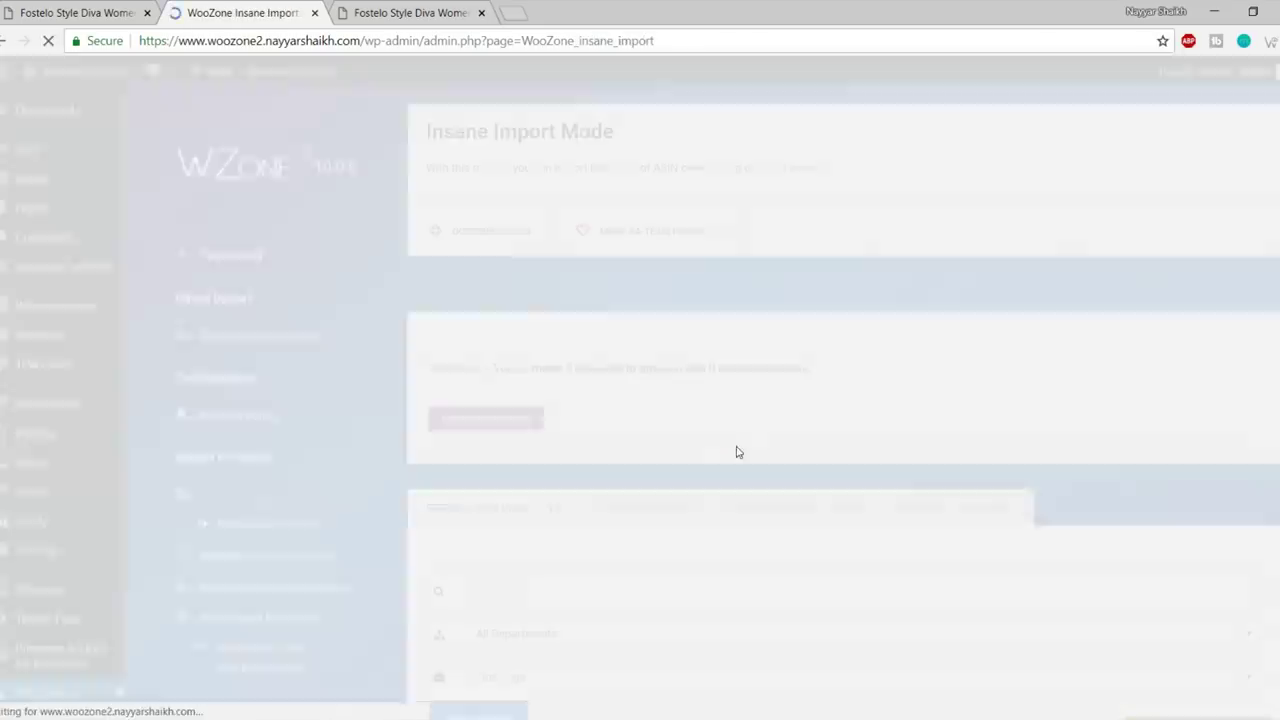
pyautogui.scroll(-3, 972, 504)
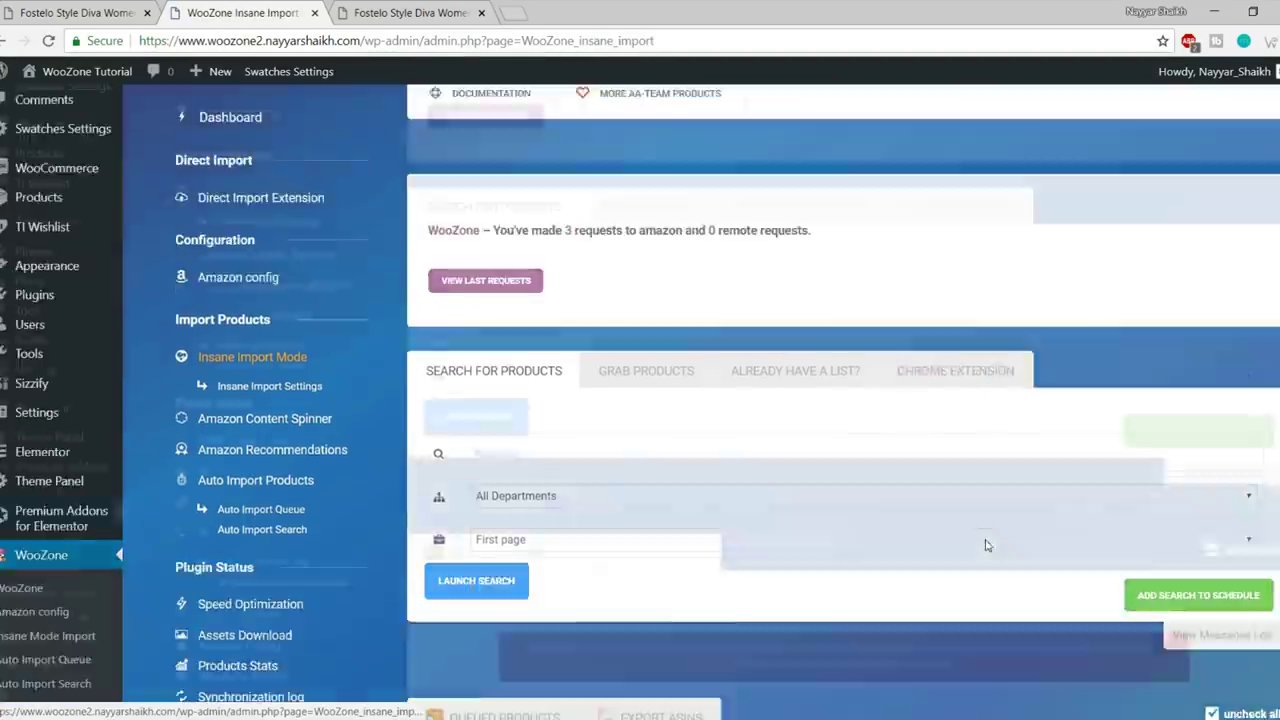
# Copy 'Fostelo' from the product title into the Keyword field.
pyautogui.click(505, 250)
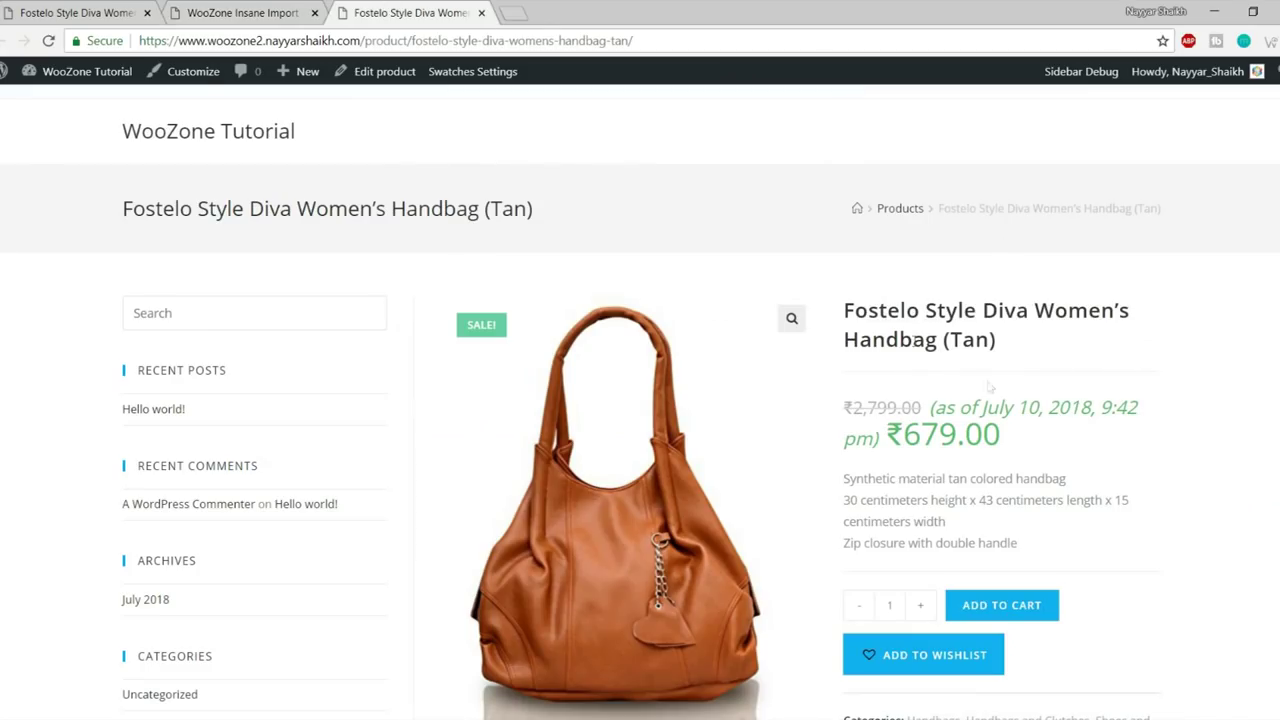
pyautogui.moveTo(846, 312); pyautogui.dragTo(921, 311)
pyautogui.hotkey('ctrl', 'c')
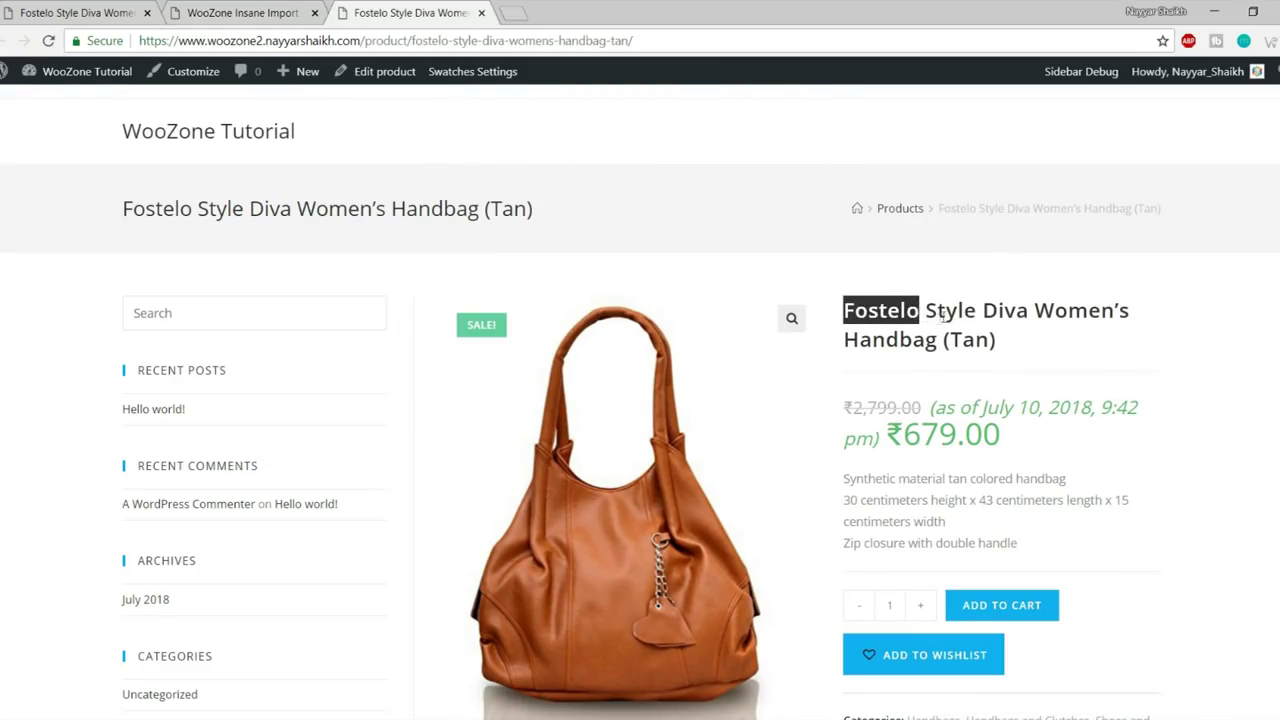
pyautogui.click(289, 12)
pyautogui.hotkey('ctrl', 'v')
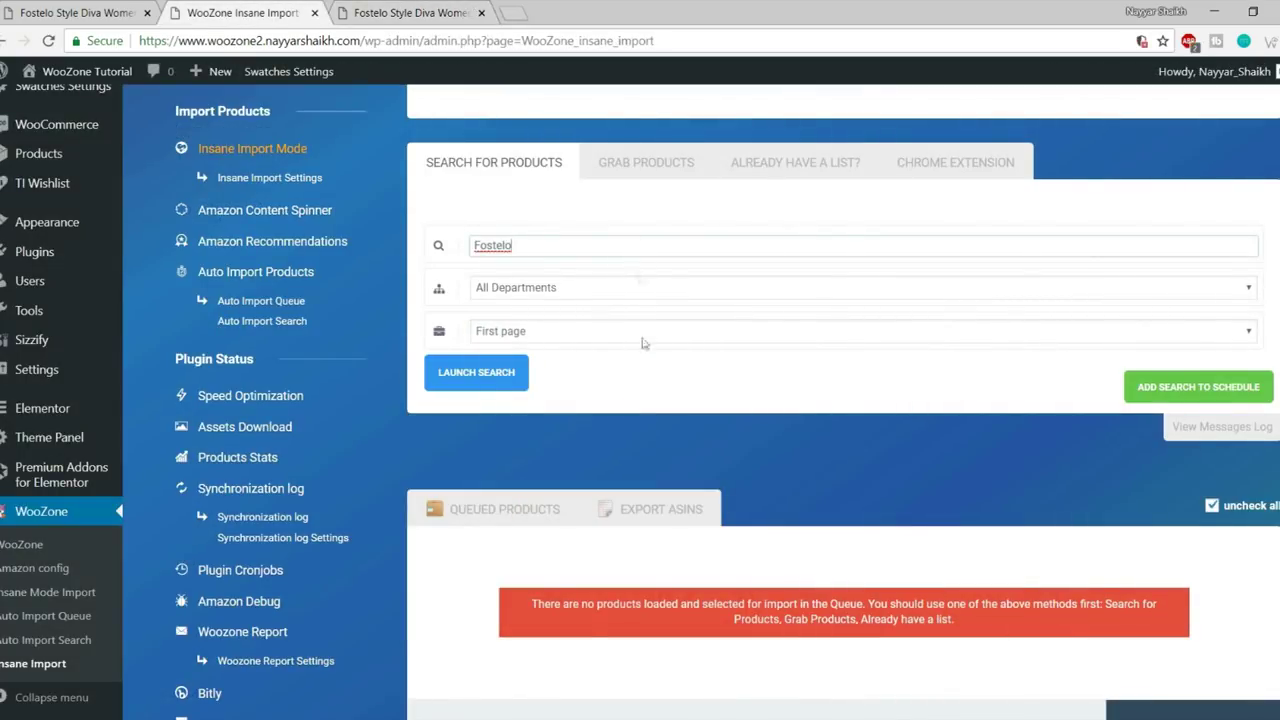
pyautogui.click(548, 288)
# Set the search department to Luggage & Bags.
pyautogui.scroll(-5, 581, 500)
pyautogui.scroll(5, 581, 532)
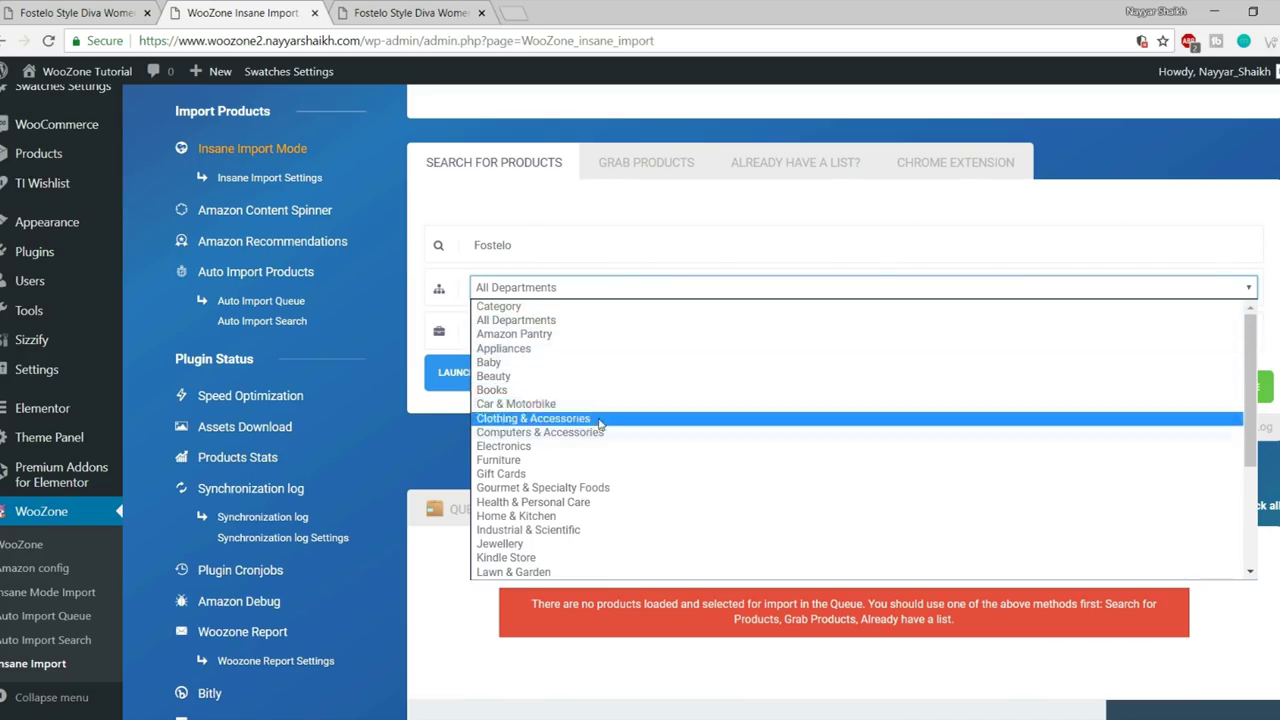
pyautogui.click(633, 244)
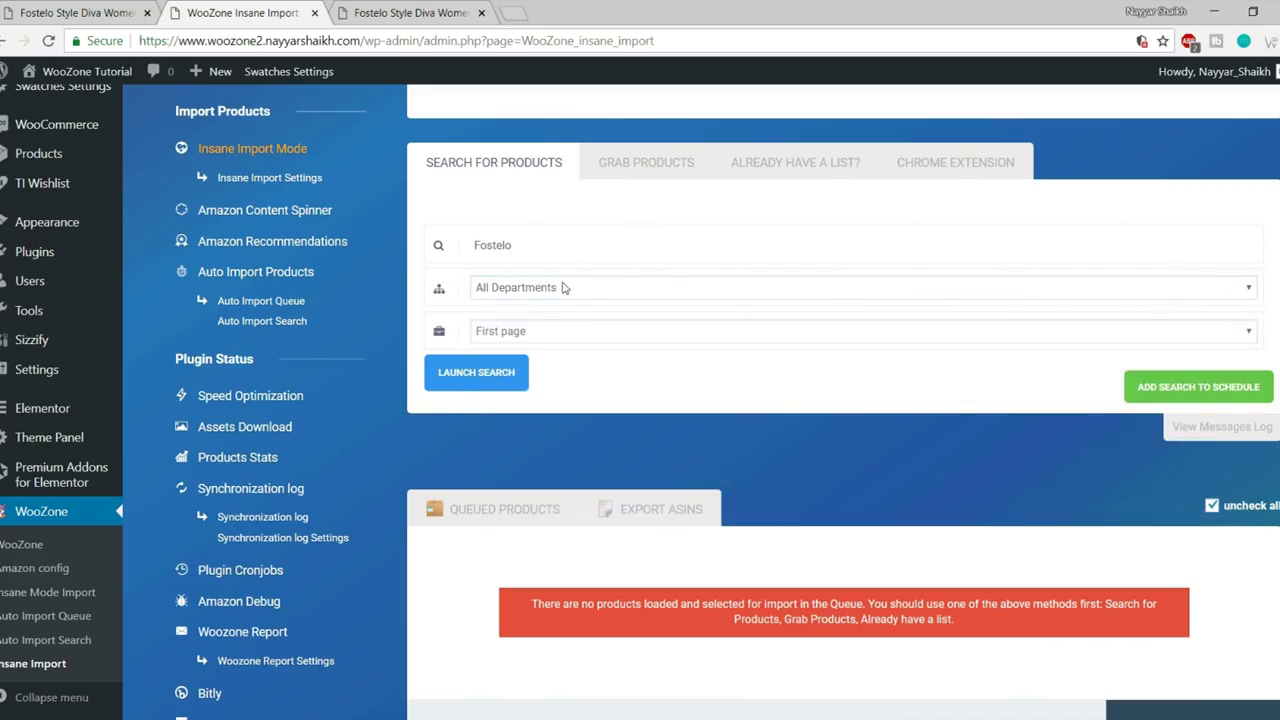
pyautogui.click(563, 289)
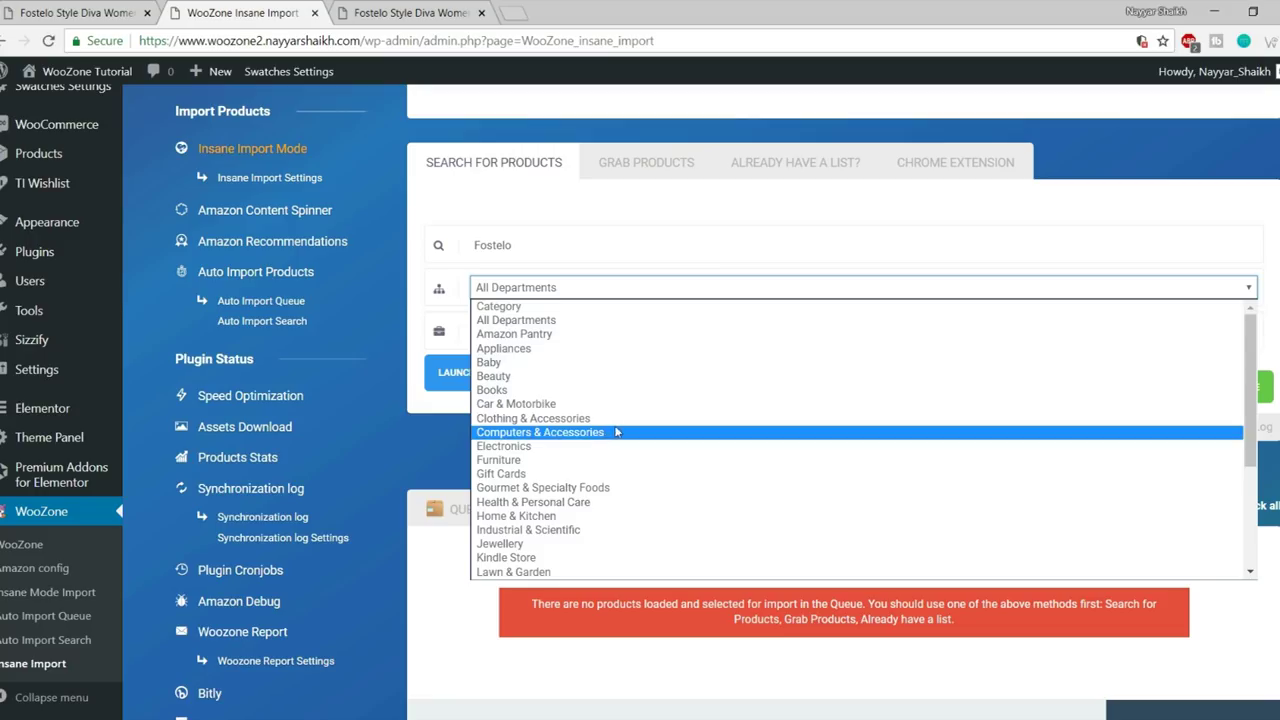
pyautogui.scroll(-3, 611, 466)
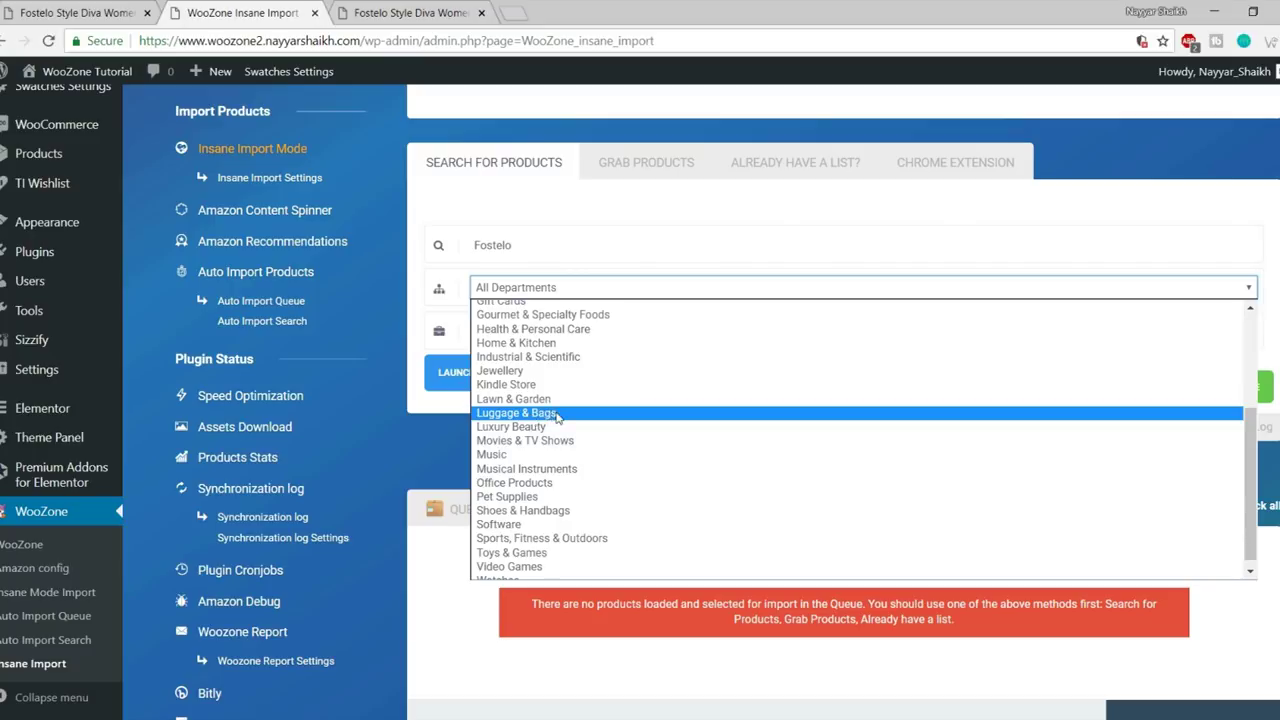
pyautogui.click(558, 414)
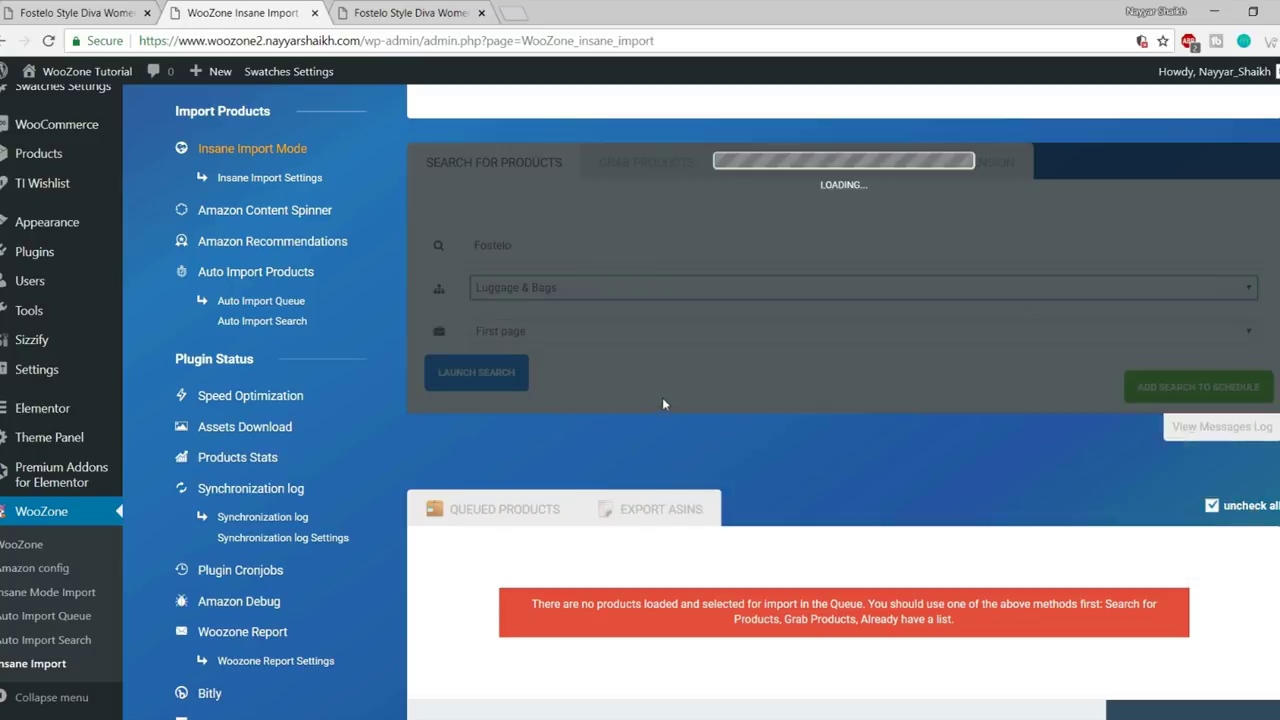
# Set the browse node to Handbags & Clutches, leaving the subcategory unchanged.
pyautogui.scroll(-2, 600, 438)
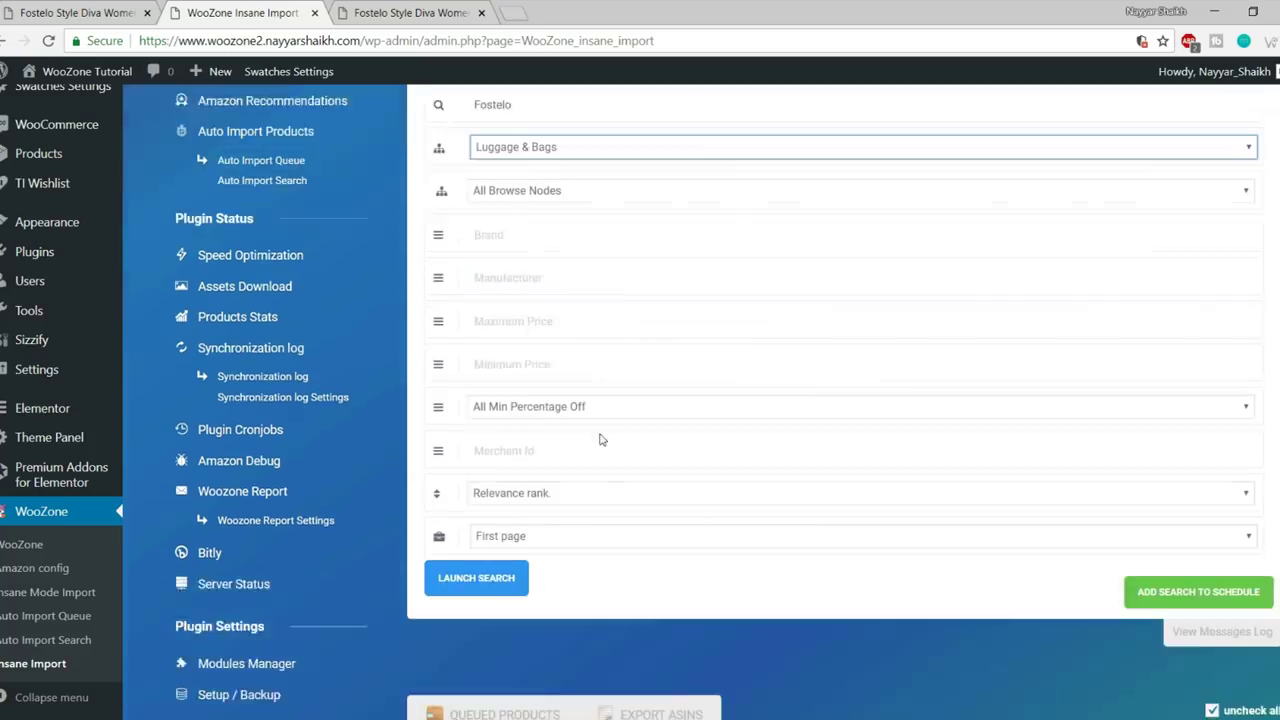
pyautogui.scroll(2, 600, 440)
pyautogui.click(545, 334)
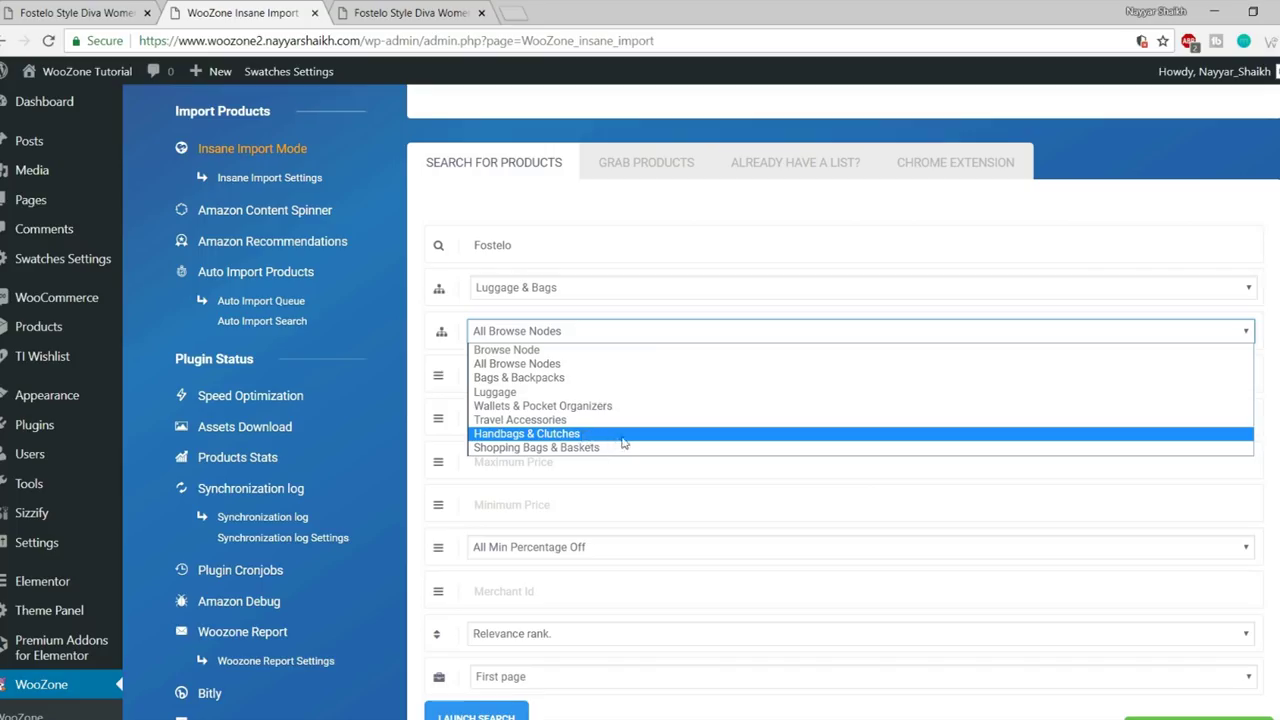
pyautogui.click(556, 435)
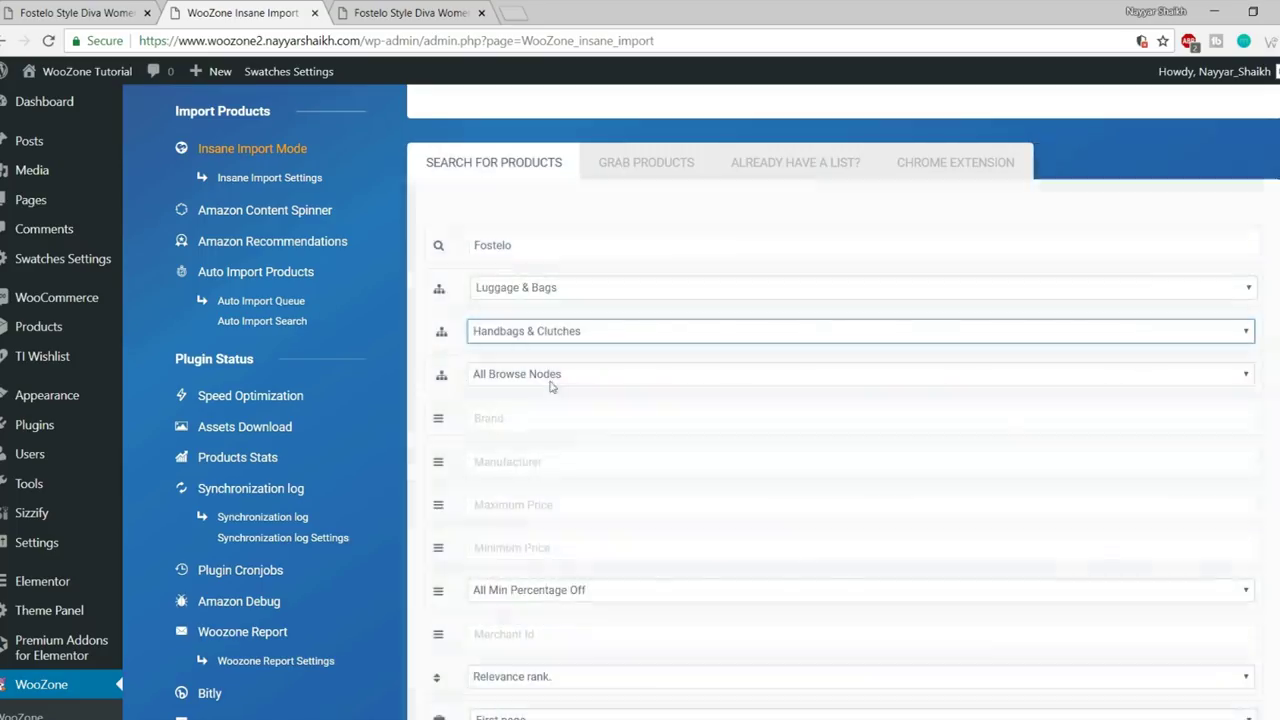
pyautogui.click(557, 375)
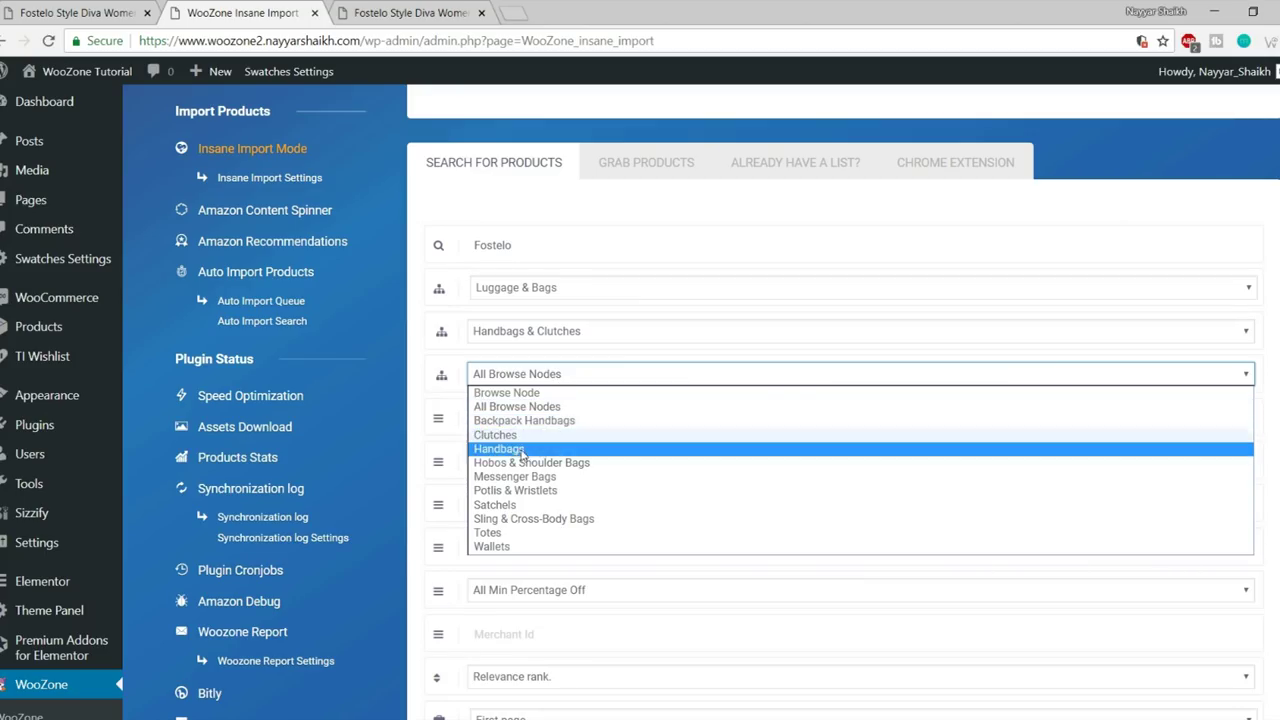
pyautogui.click(546, 380)
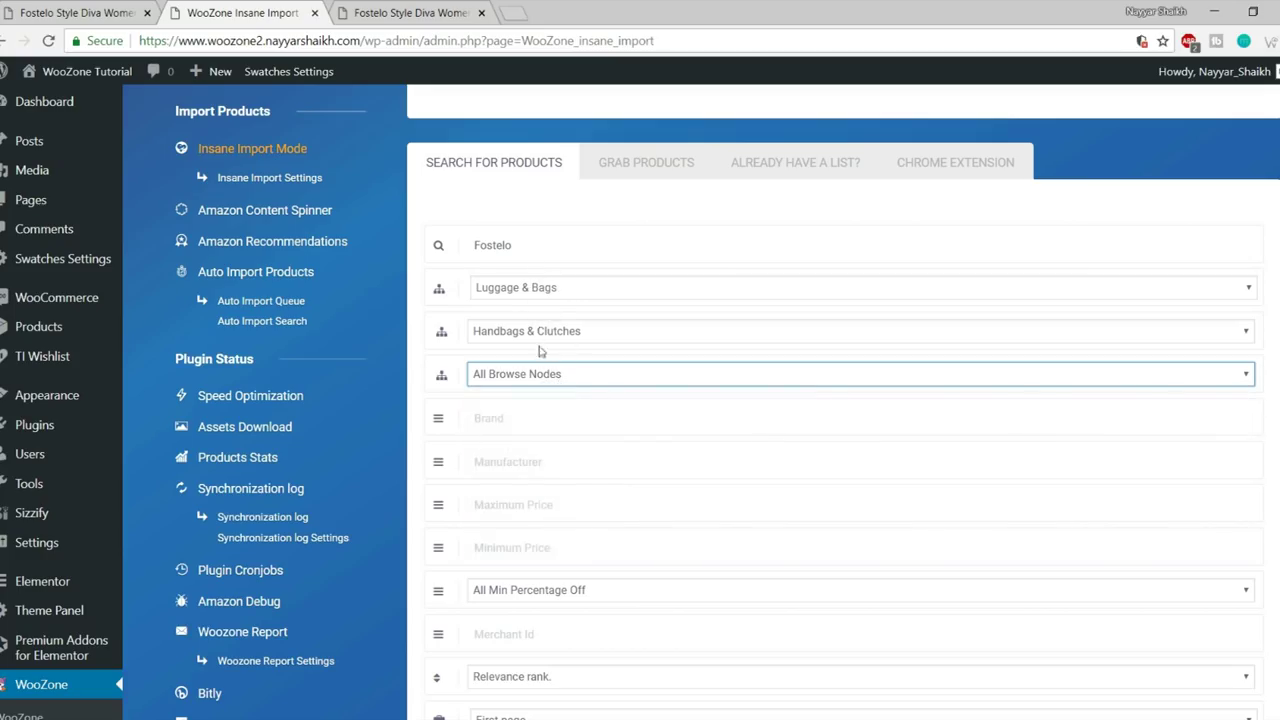
pyautogui.click(540, 382)
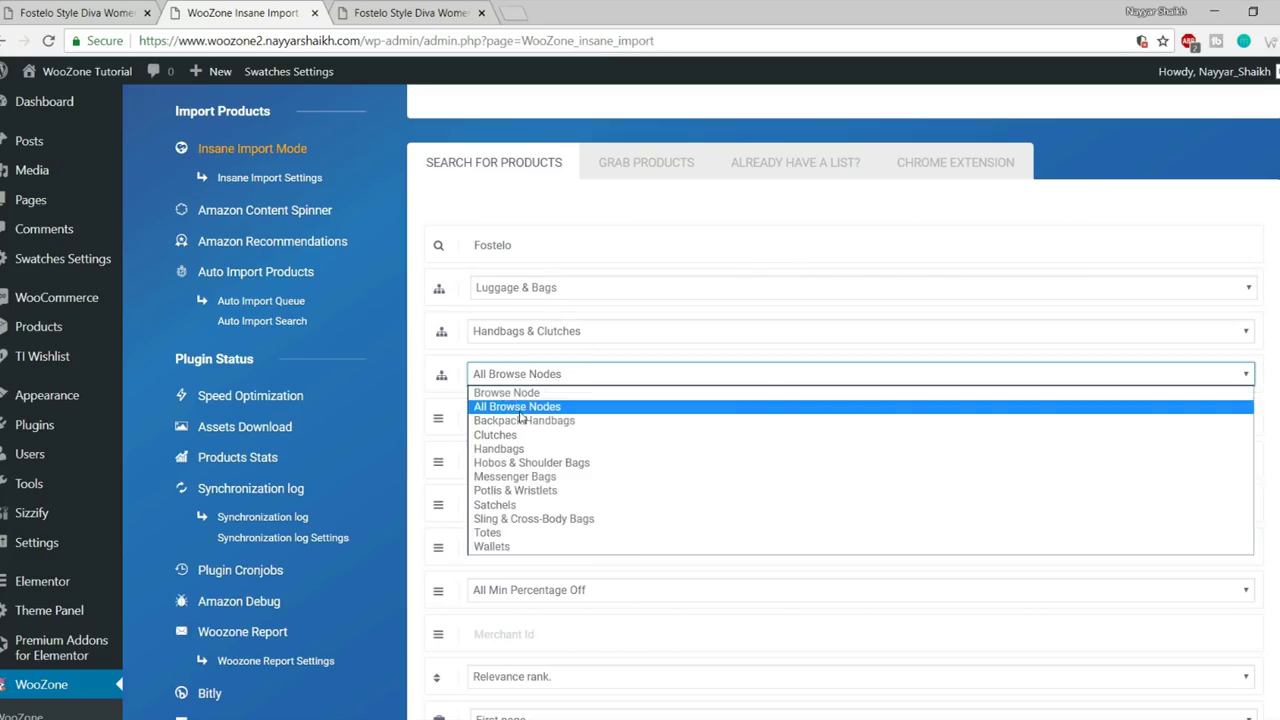
pyautogui.click(540, 405)
pyautogui.scroll(-3, 682, 412)
pyautogui.click(535, 248)
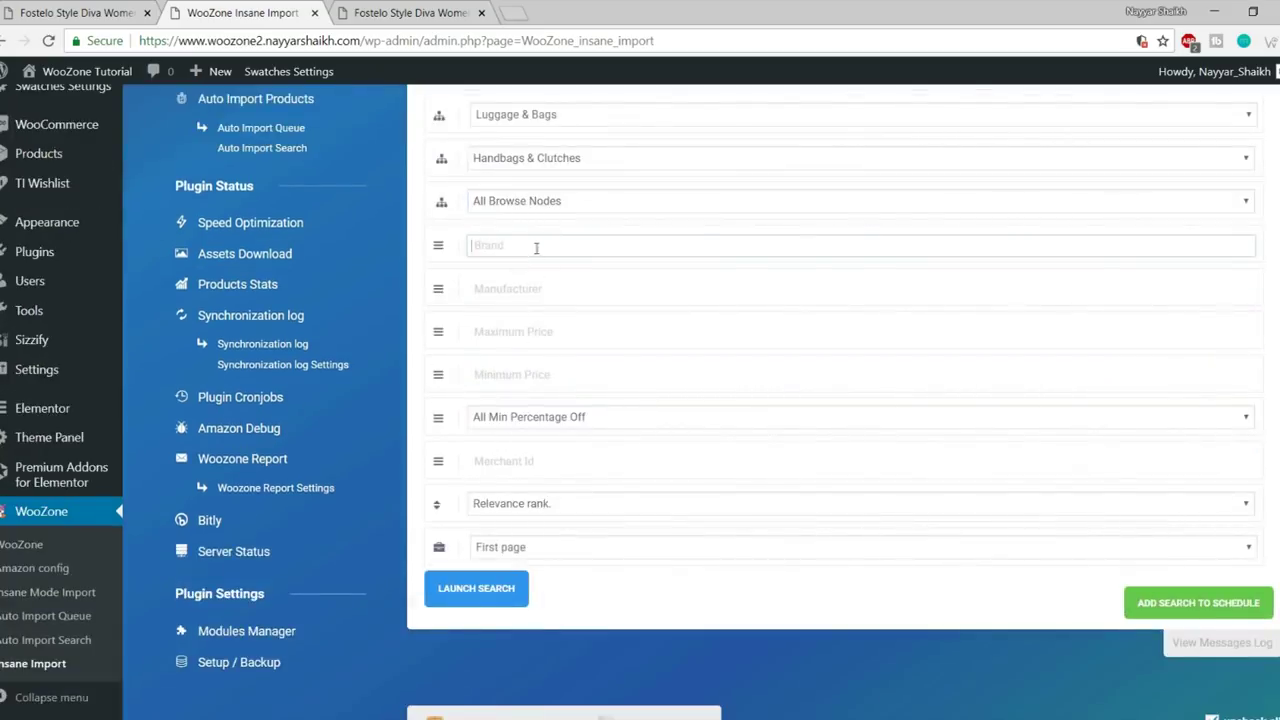
pyautogui.click(553, 288)
pyautogui.click(600, 331)
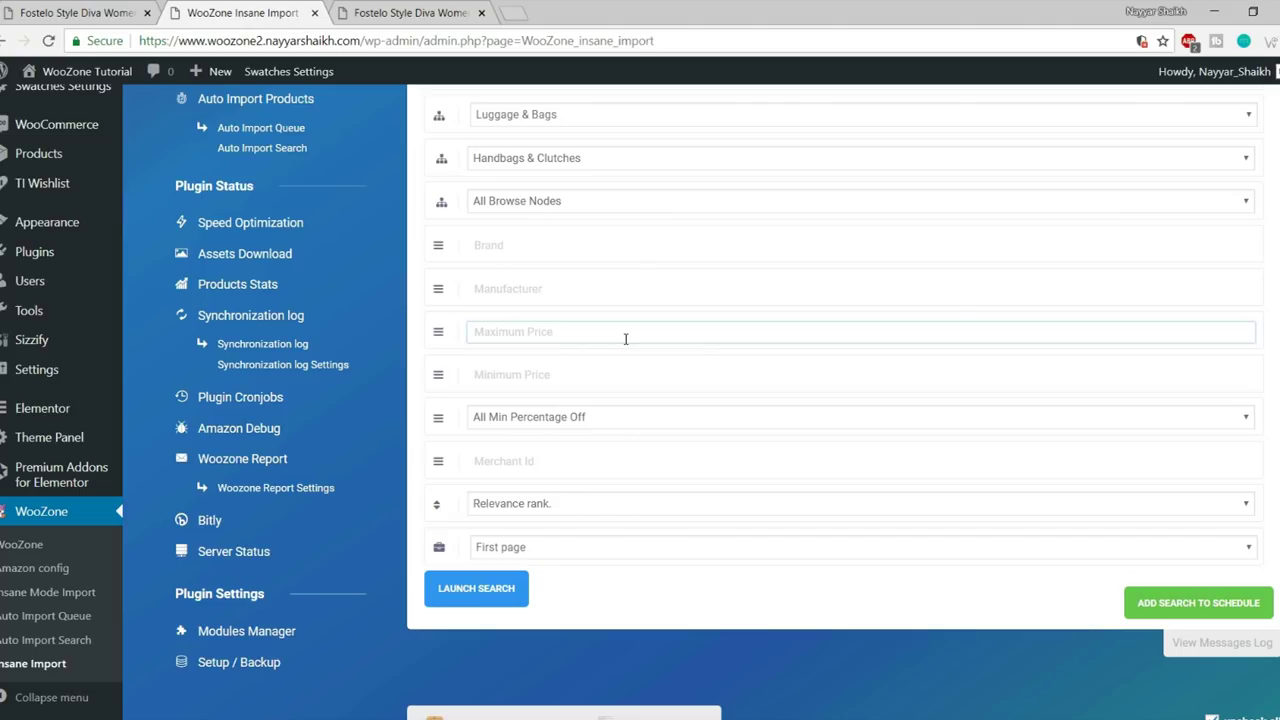
pyautogui.click(579, 373)
pyautogui.click(565, 333)
pyautogui.click(570, 398)
pyautogui.click(569, 373)
pyautogui.hotkey('shift', 'Tab')
pyautogui.scroll(-2, 553, 432)
pyautogui.click(560, 248)
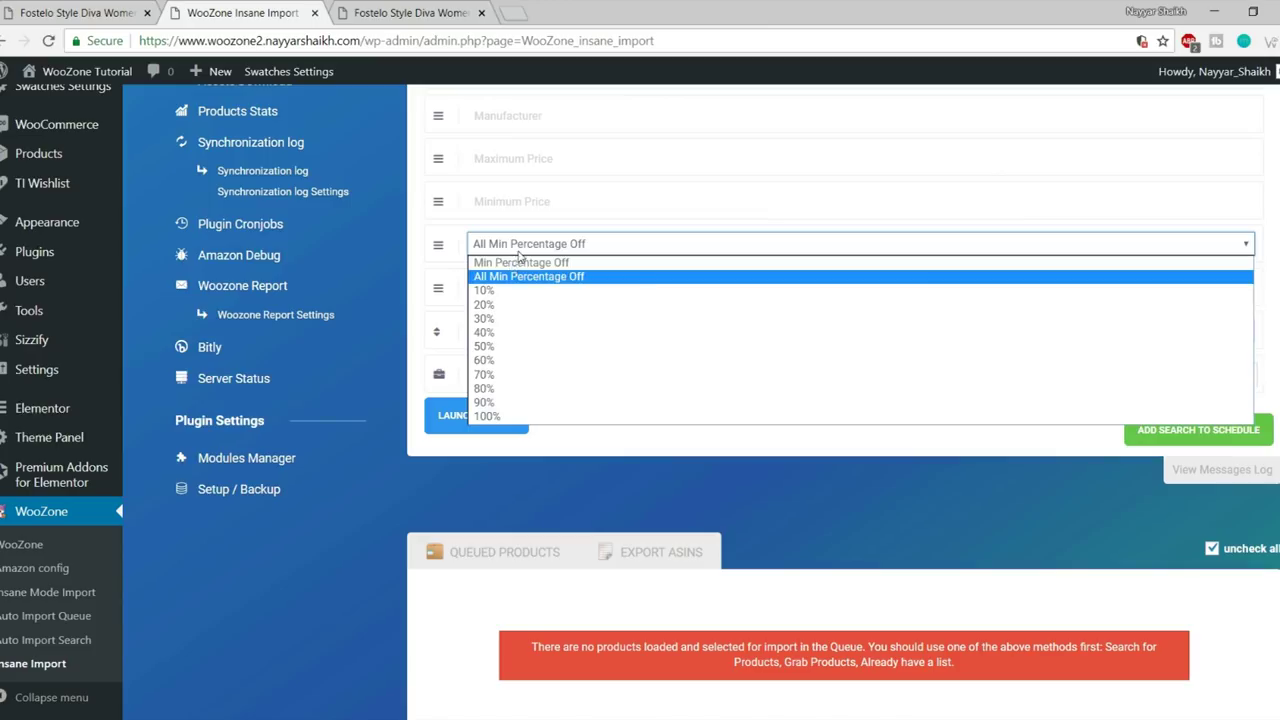
pyautogui.click(519, 250)
pyautogui.click(519, 250)
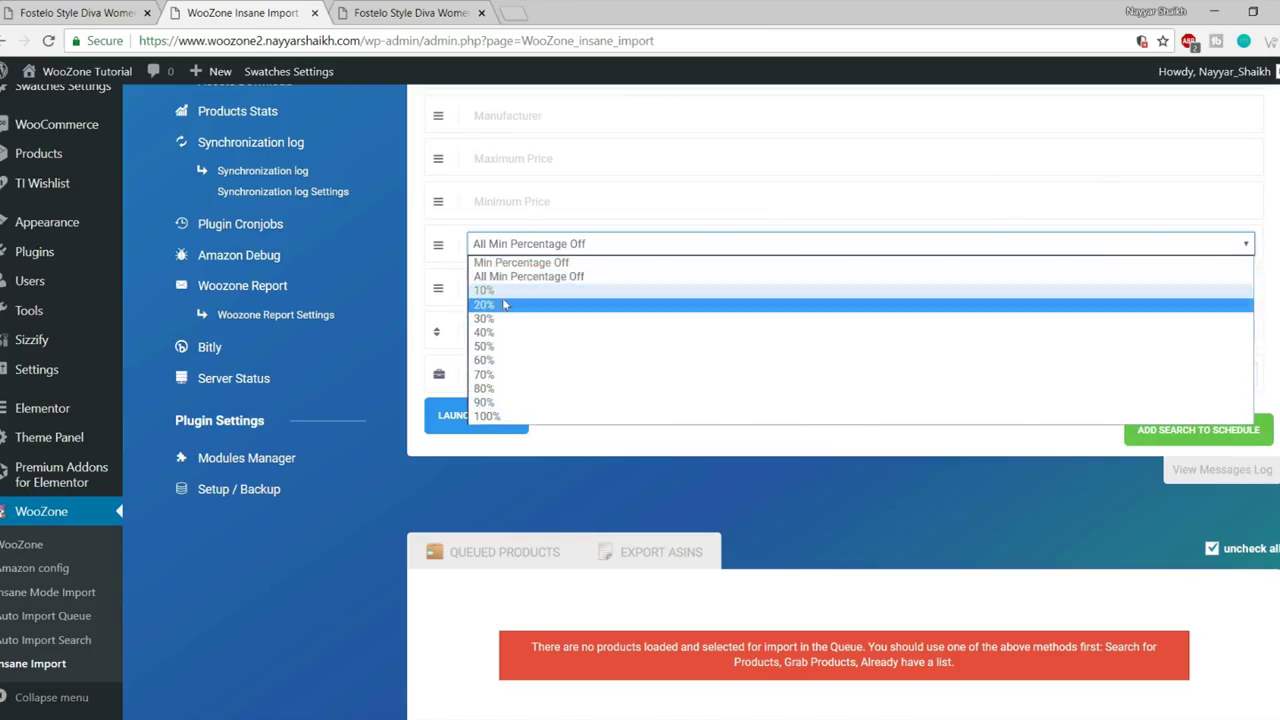
pyautogui.click(522, 276)
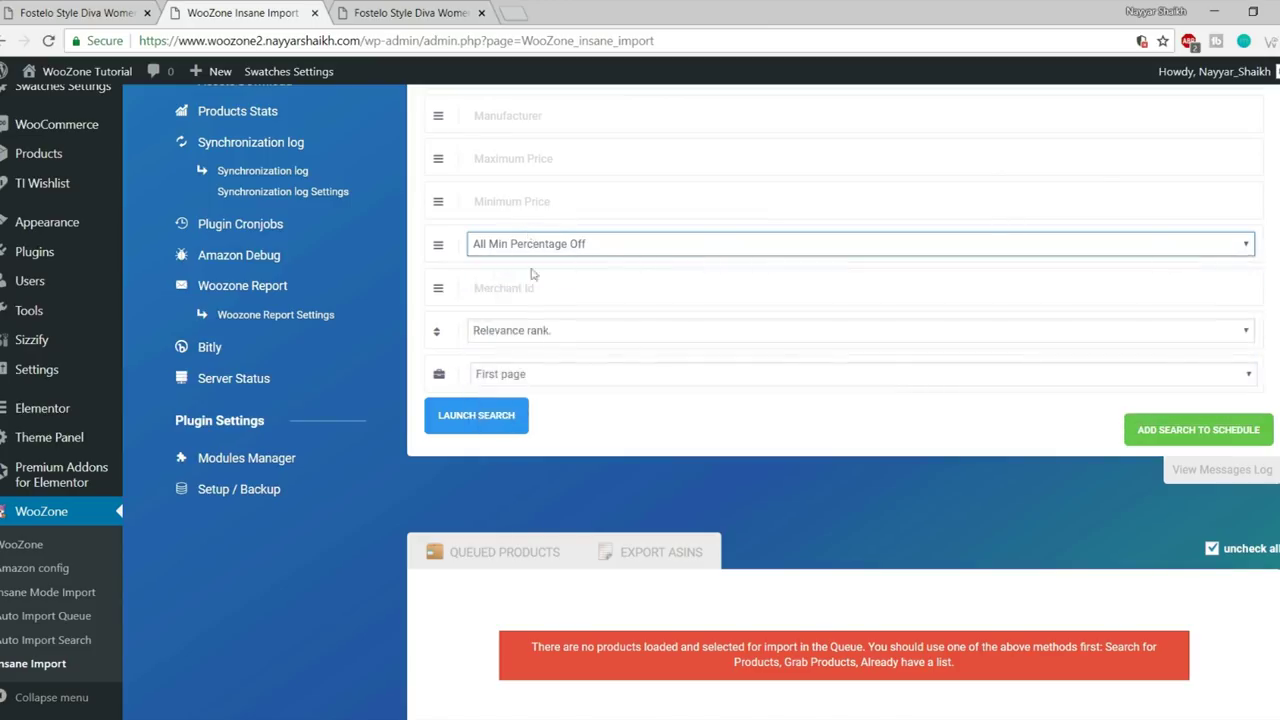
pyautogui.scroll(1, 560, 371)
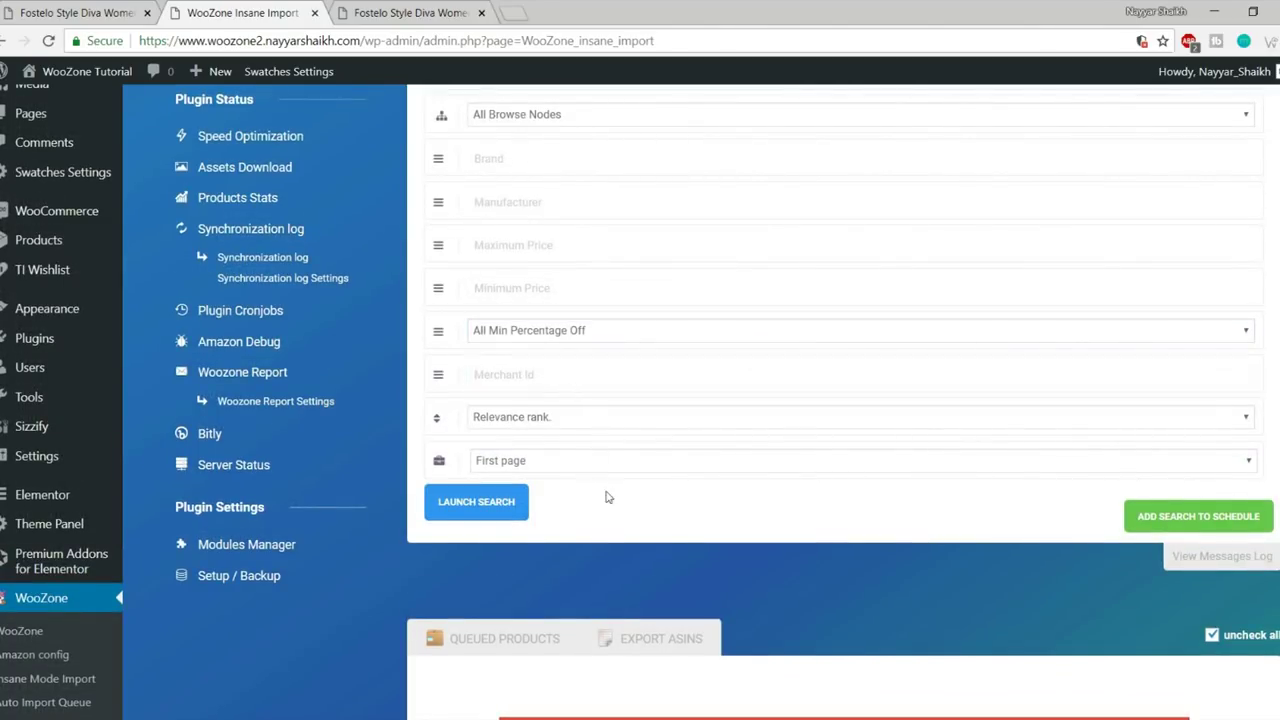
pyautogui.scroll(3, 540, 385)
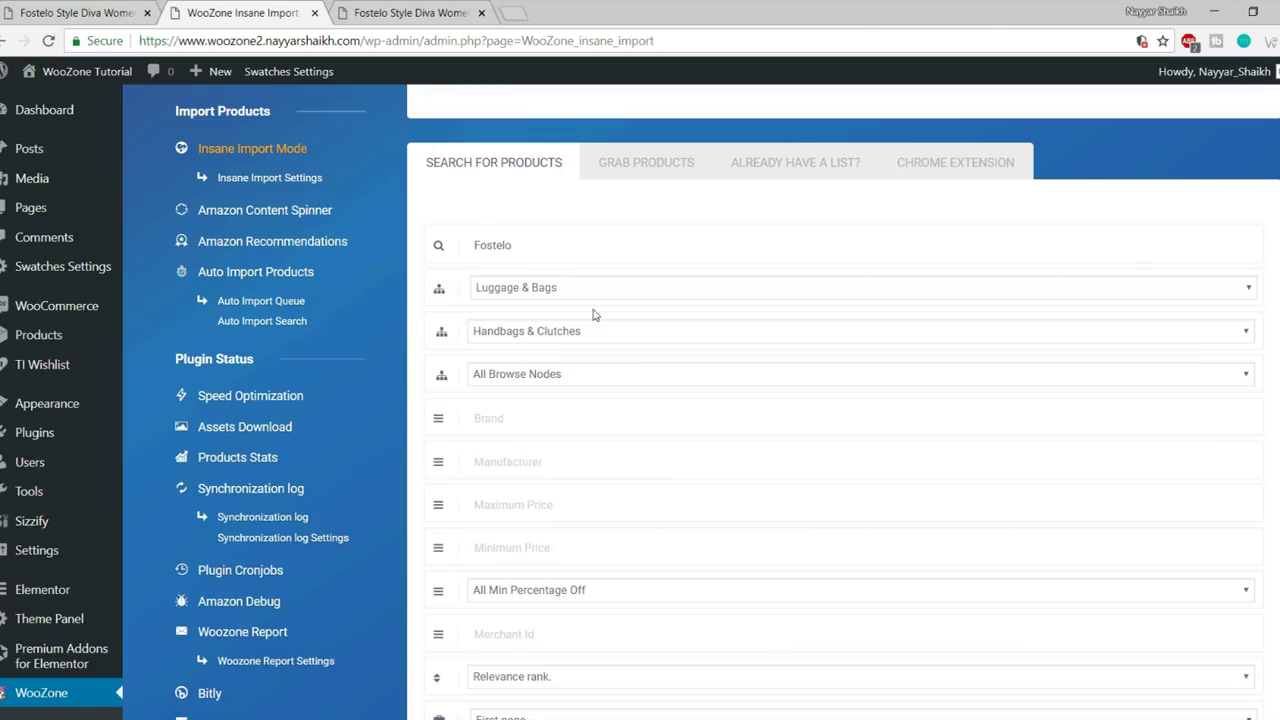
pyautogui.doubleClick(515, 245)
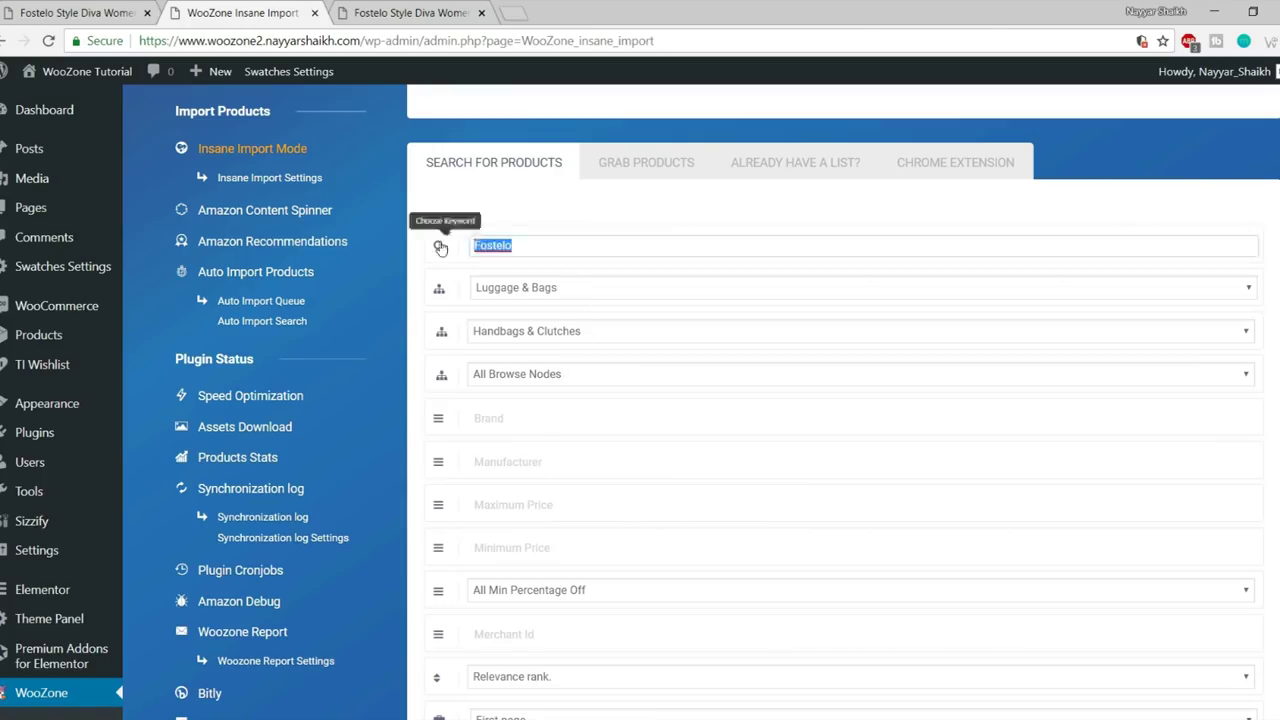
# Keep Luggage & Bags as the department and set the price range from 100 to 5000.
pyautogui.click(532, 289)
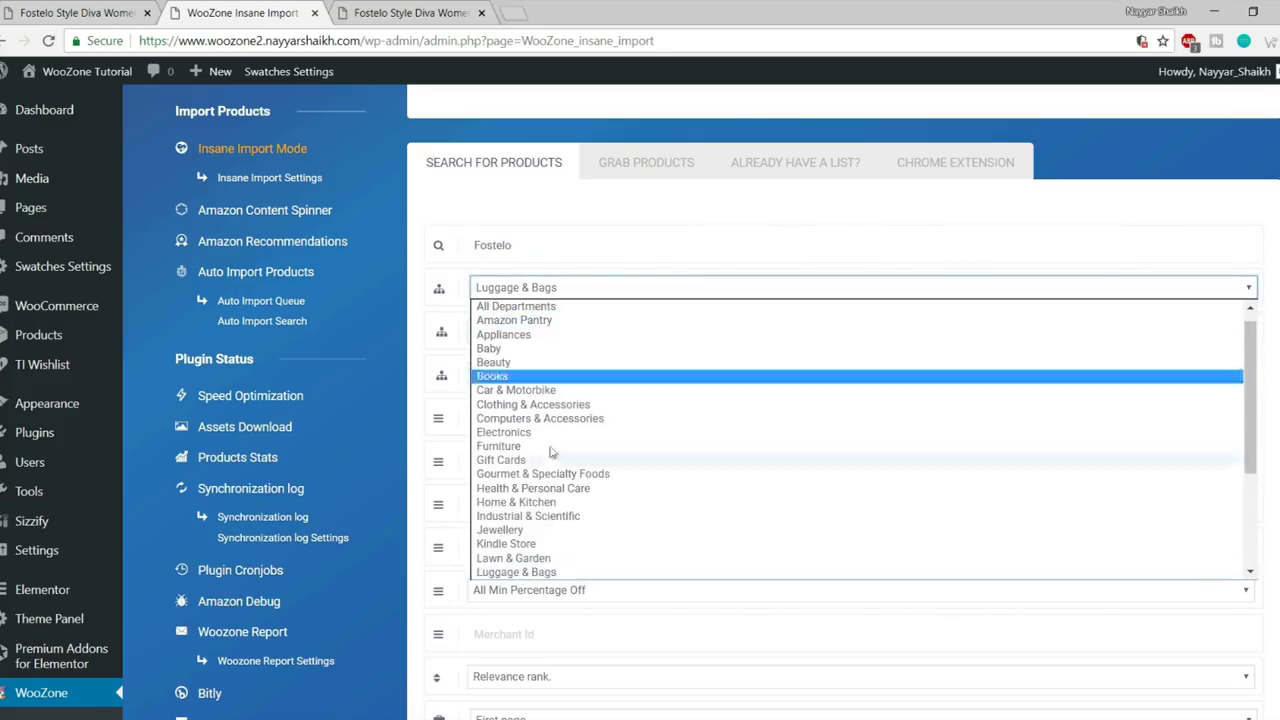
pyautogui.click(557, 574)
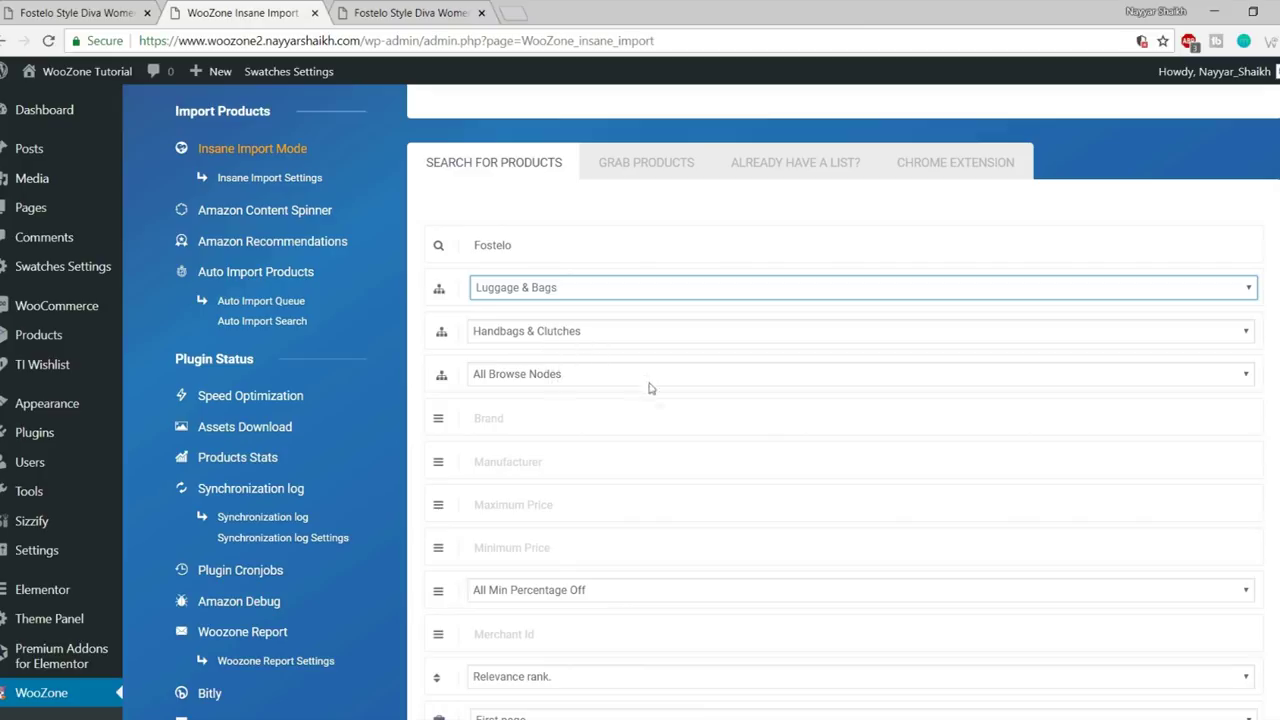
pyautogui.scroll(-3, 655, 400)
pyautogui.click(565, 288)
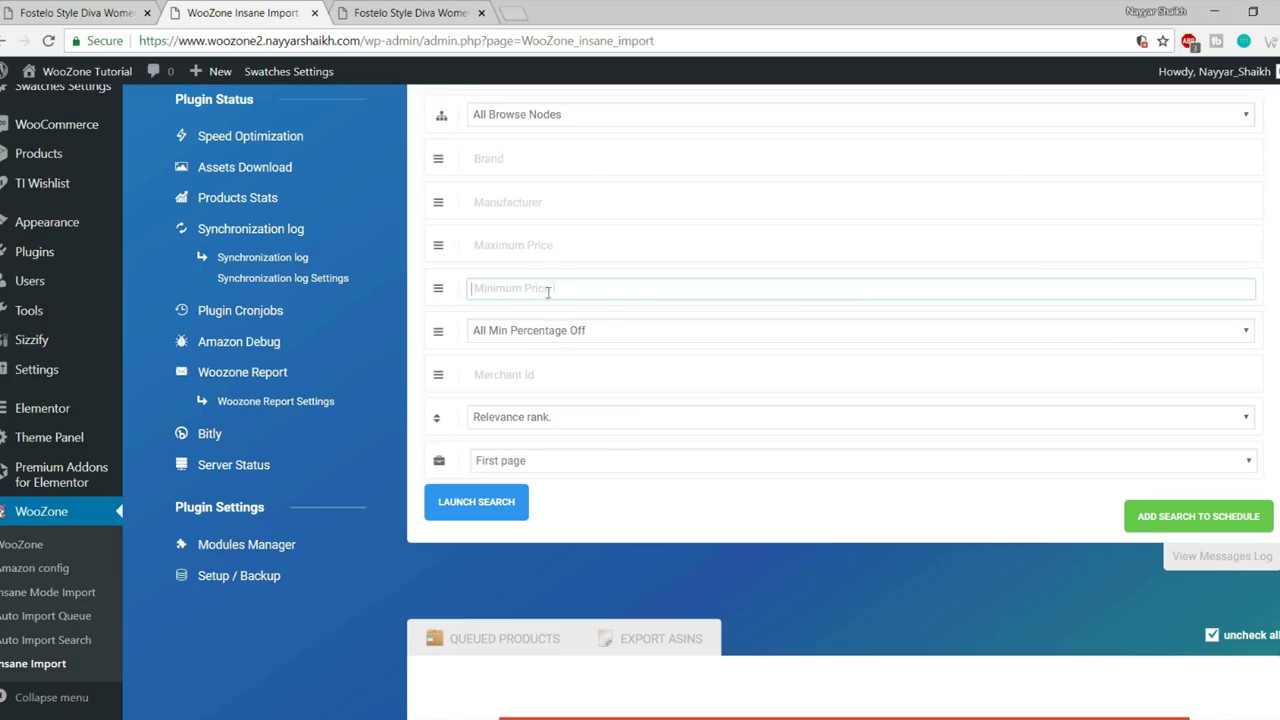
pyautogui.click(526, 245)
pyautogui.click(544, 283)
pyautogui.write('100')
pyautogui.click(549, 252)
pyautogui.write('5000')
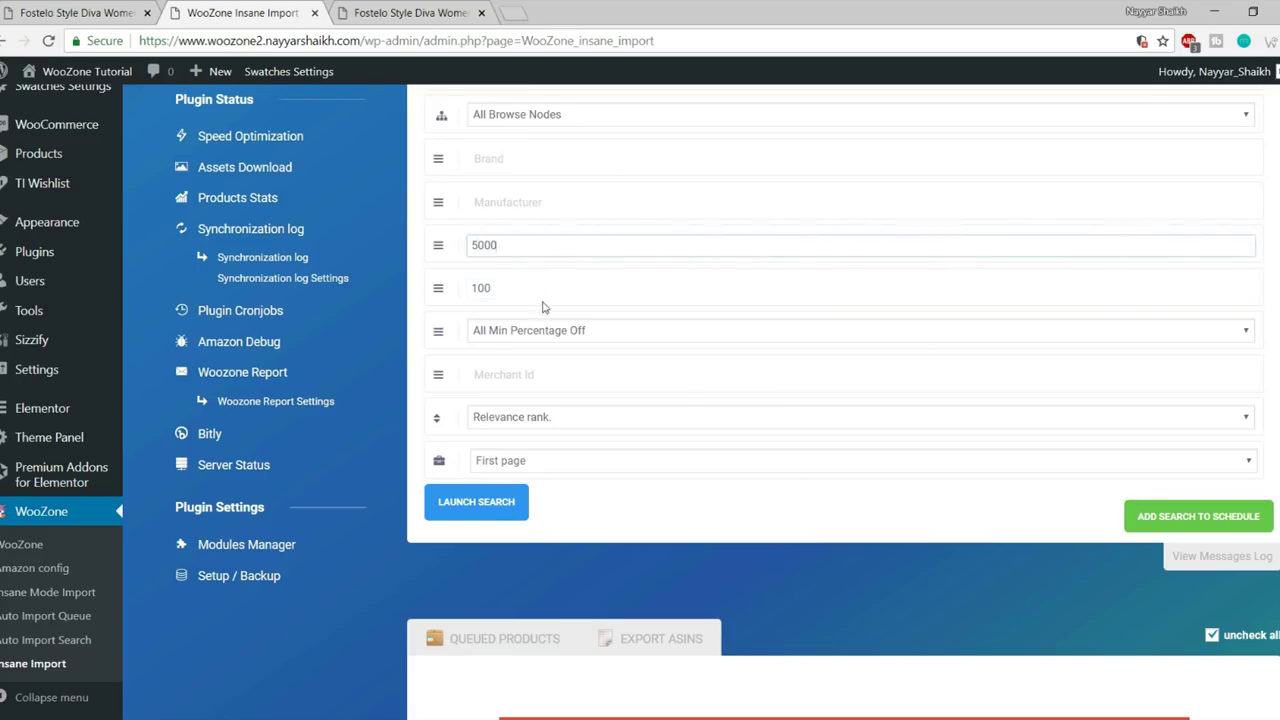
pyautogui.click(545, 307)
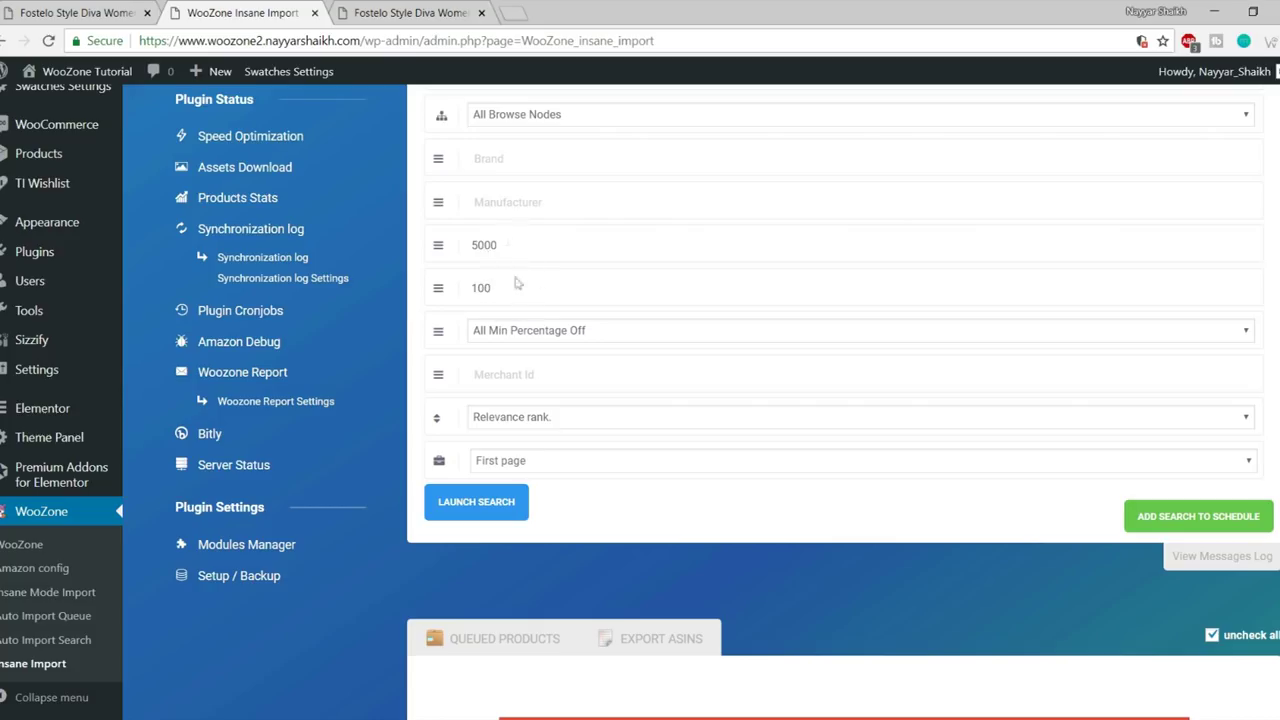
# Require at least 10% off and keep searching only the first results page.
pyautogui.click(614, 332)
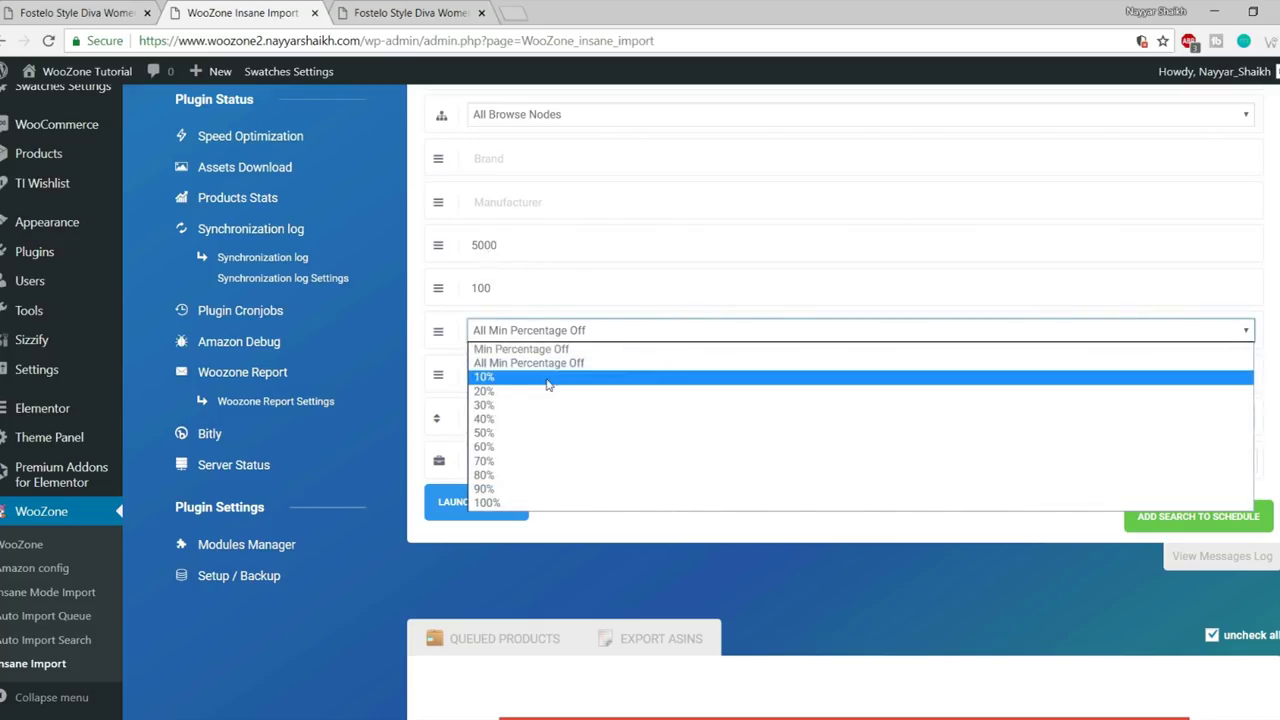
pyautogui.click(505, 377)
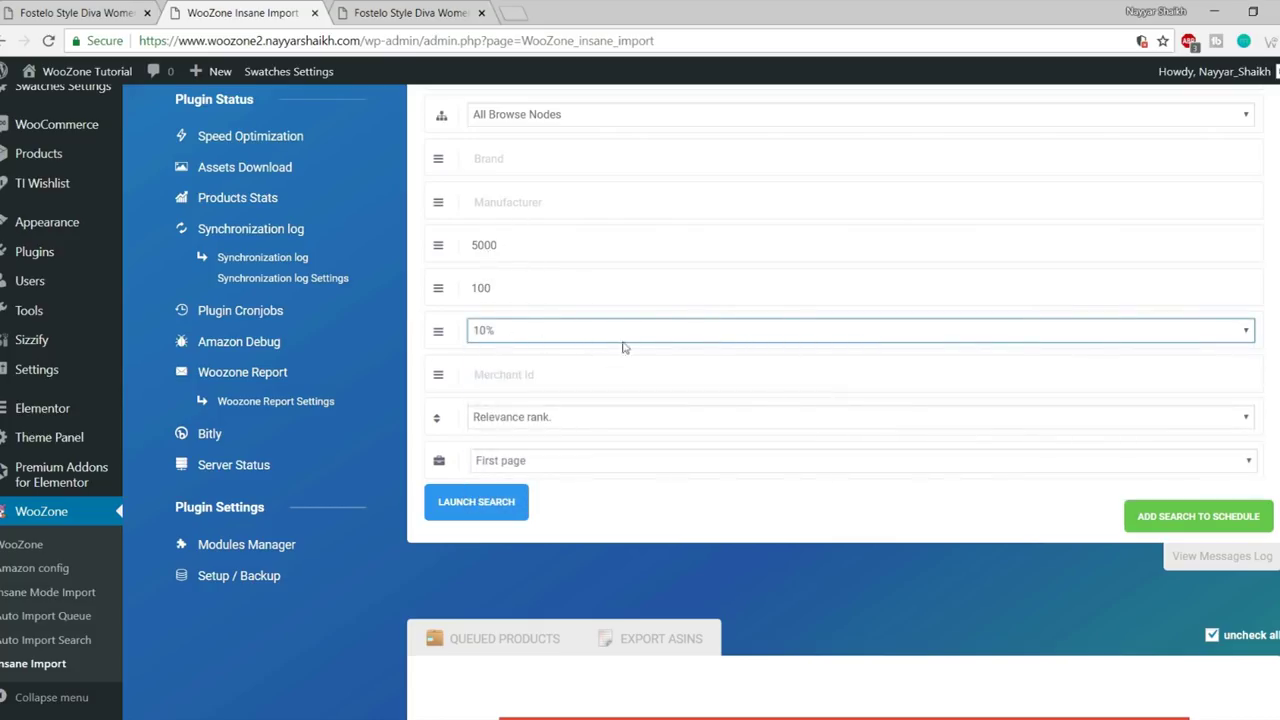
pyautogui.click(570, 467)
pyautogui.scroll(-1, 570, 467)
pyautogui.click(553, 378)
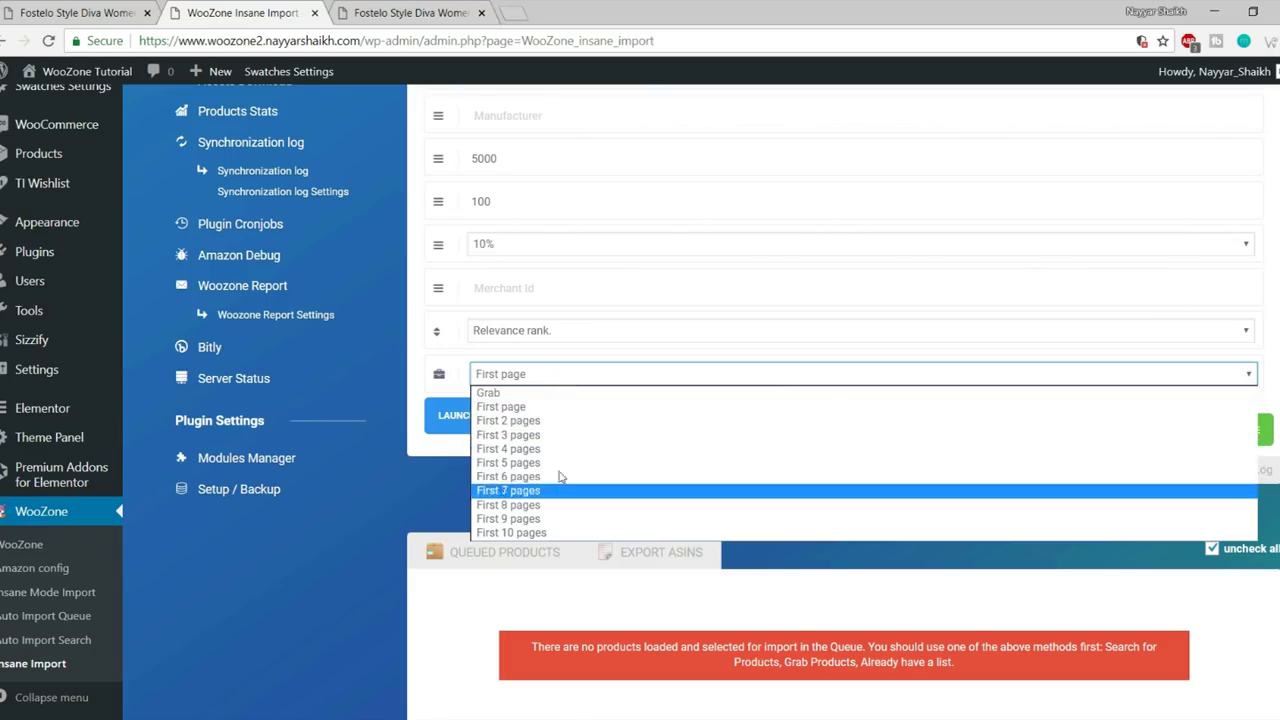
pyautogui.click(559, 378)
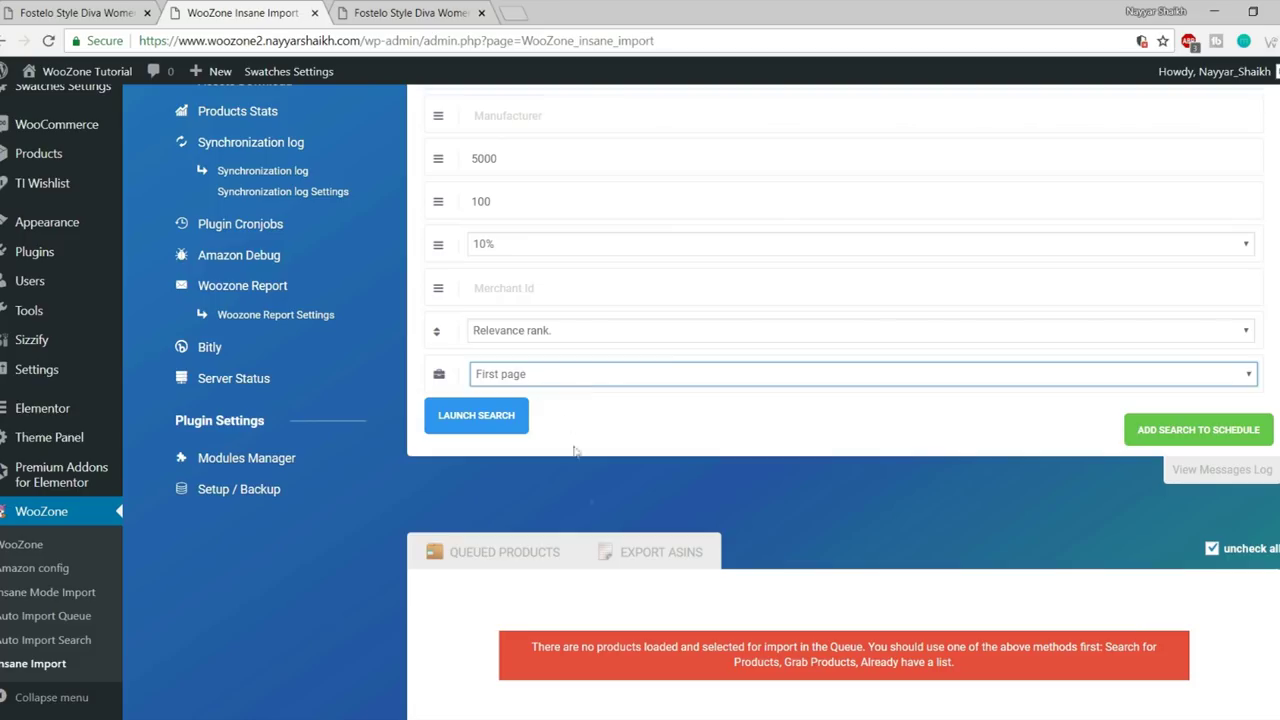
pyautogui.scroll(3, 566, 423)
pyautogui.scroll(-2, 490, 480)
# Launch the Fostelo search and scroll down to the results log and nine queued handbags.
pyautogui.click(472, 505)
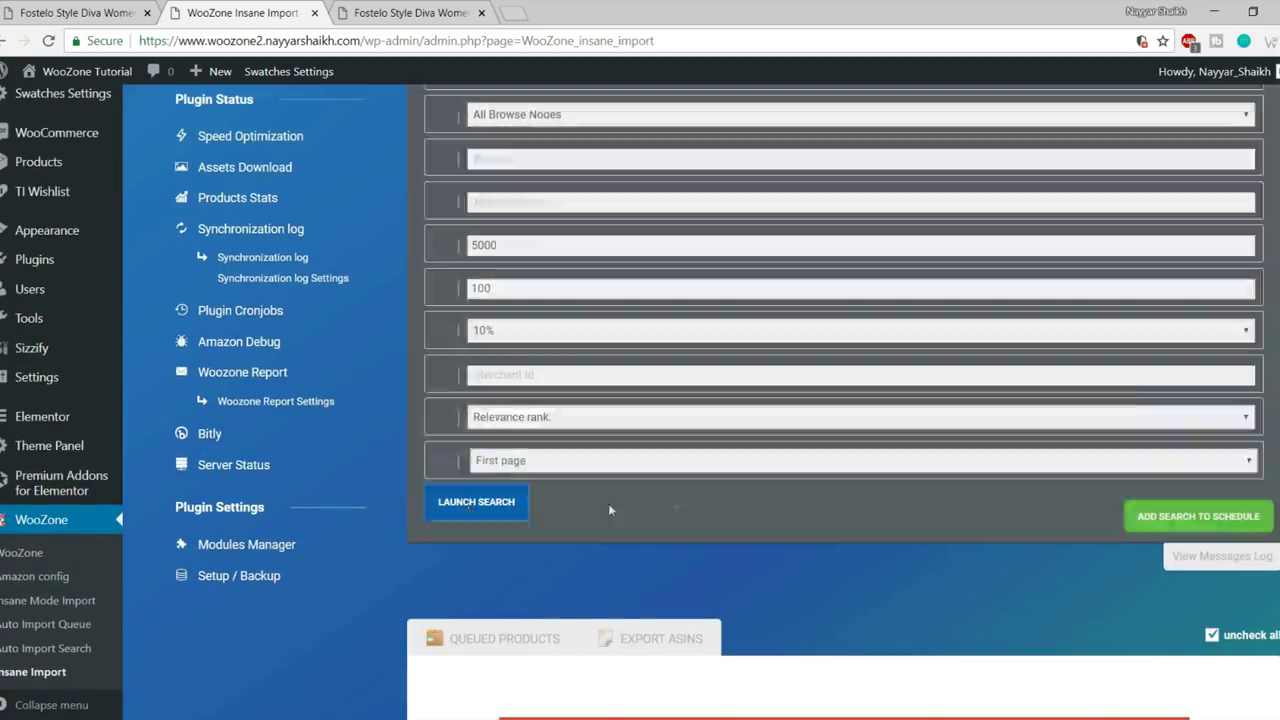
pyautogui.scroll(-4, 651, 571)
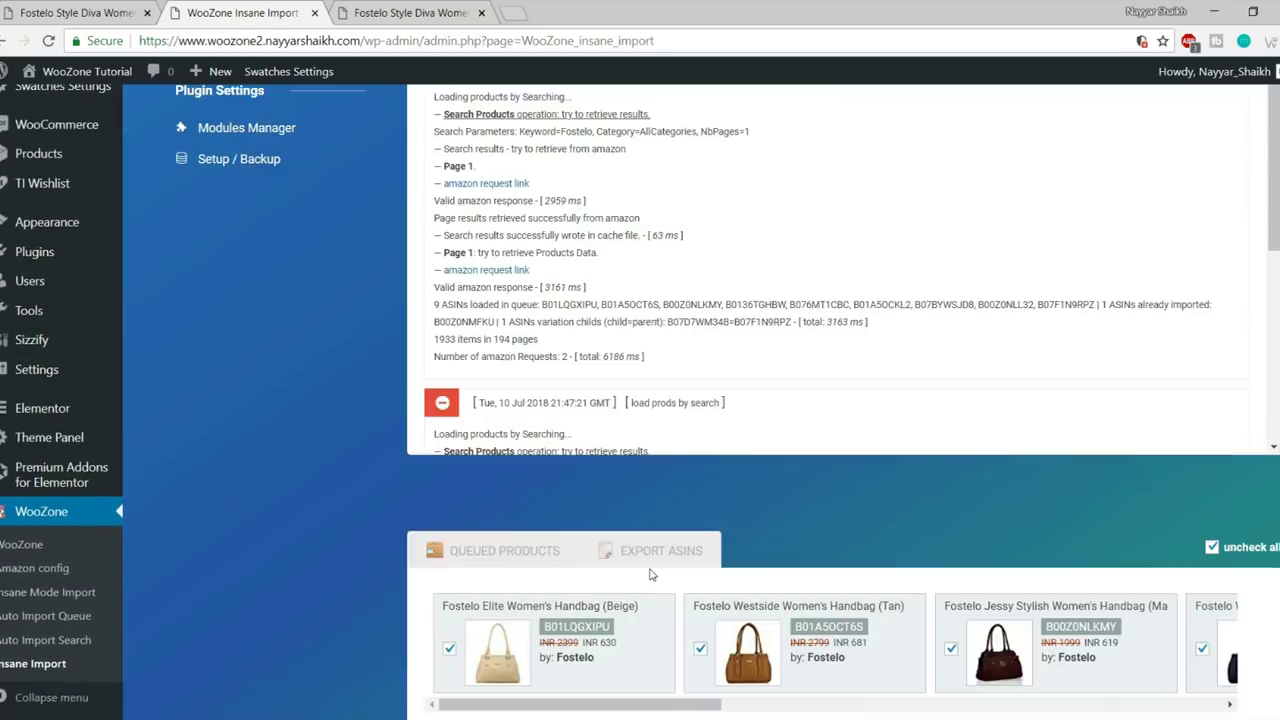
pyautogui.scroll(-1, 945, 621)
pyautogui.scroll(-3, 945, 621)
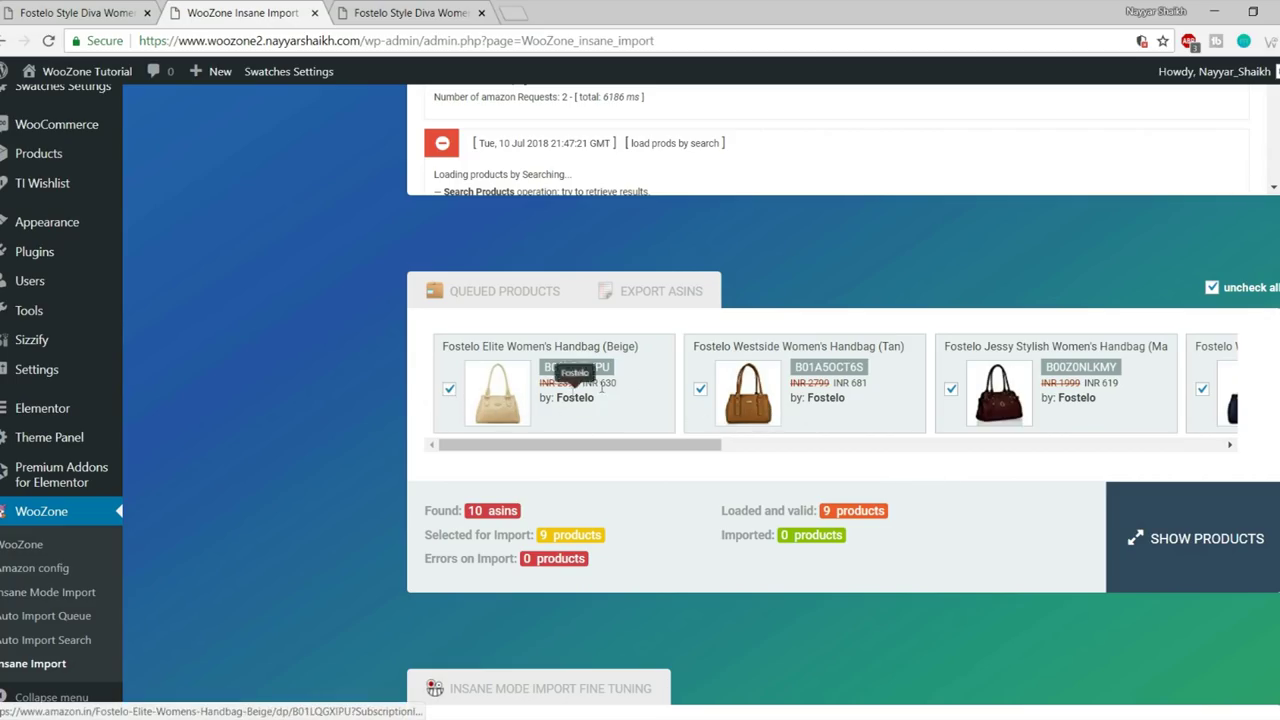
# Keep the Elite Beige selected; deselect Westside Tan, Jessy Stylish, Westside Blue and Versatile Clutch.
pyautogui.click(450, 390)
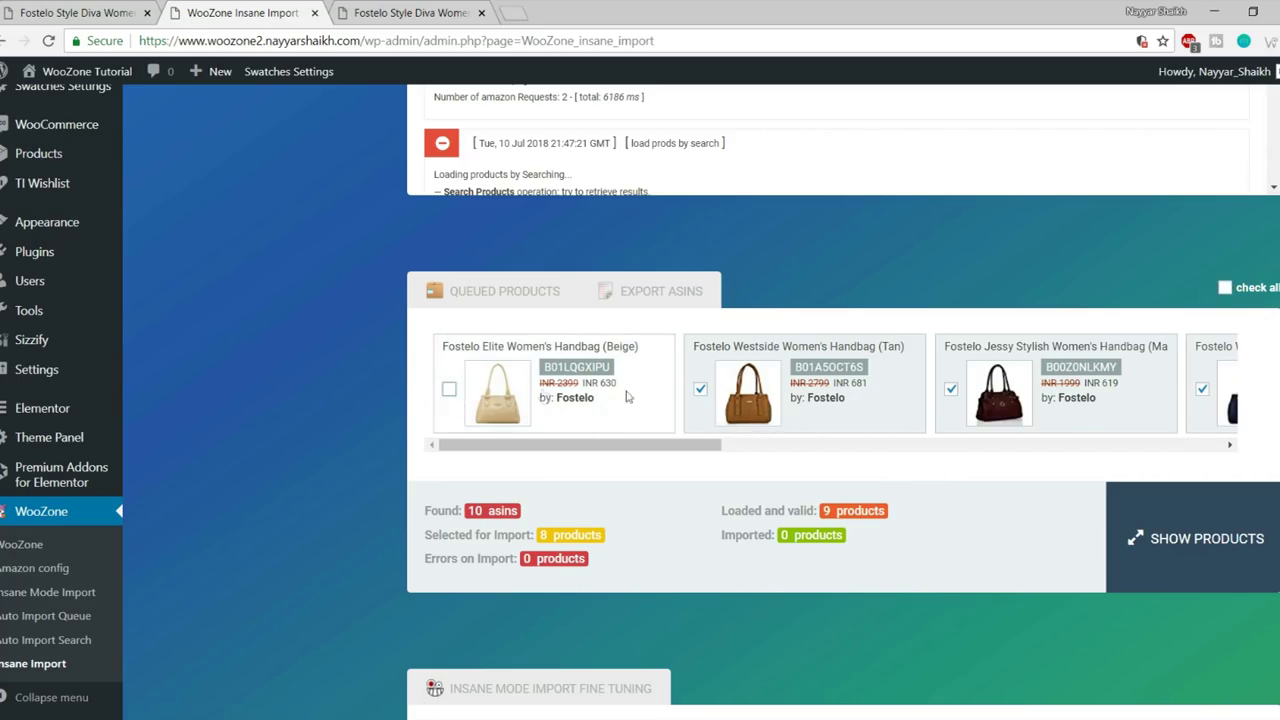
pyautogui.click(449, 390)
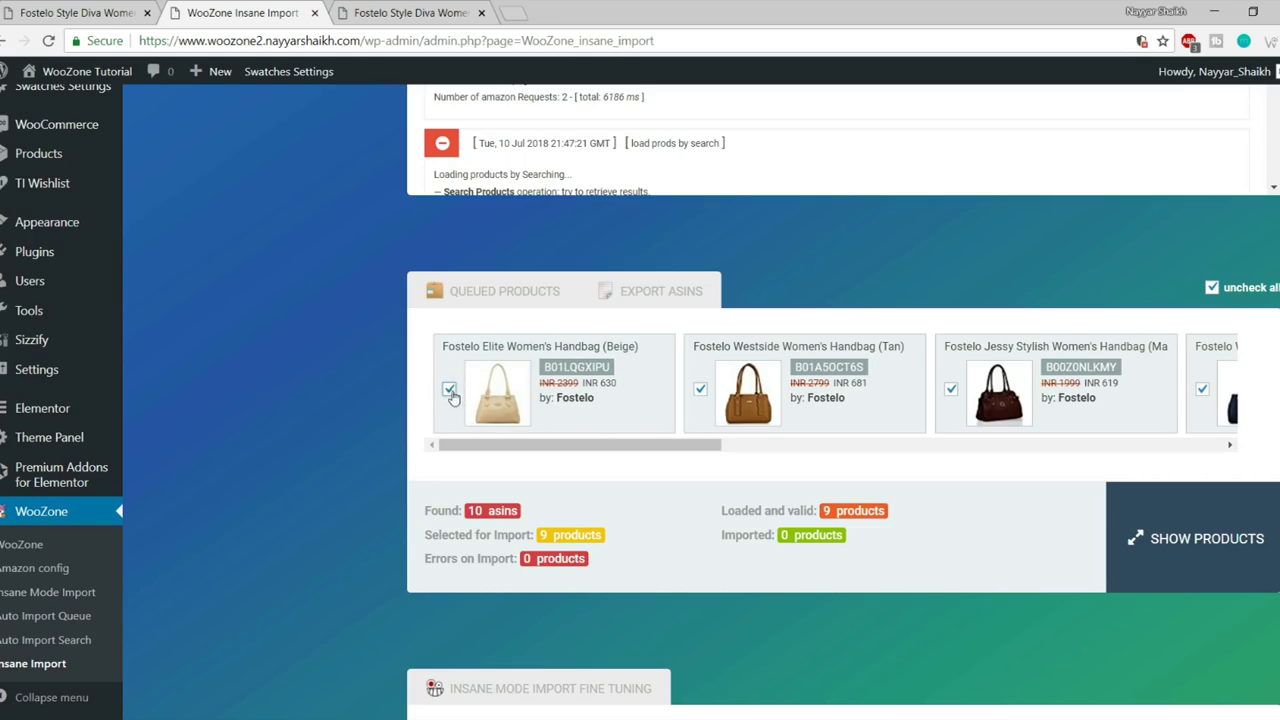
pyautogui.click(700, 389)
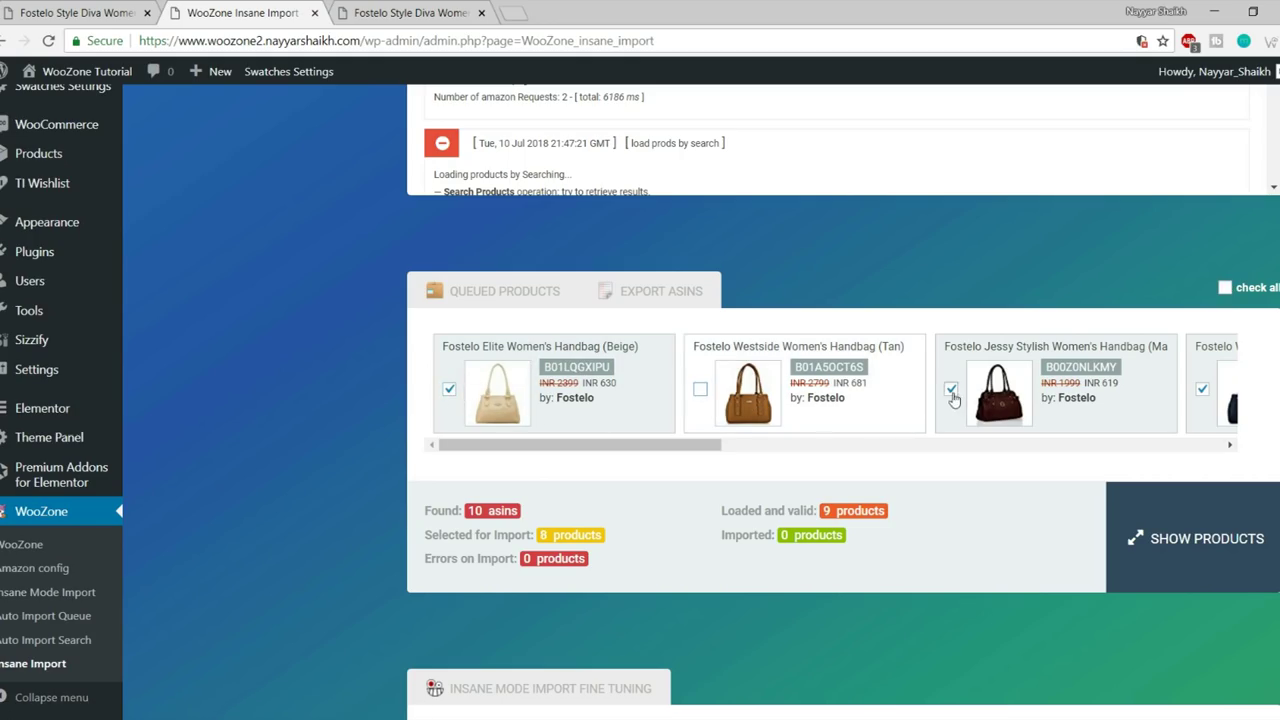
pyautogui.click(951, 389)
pyautogui.hscroll(5, 706, 443)
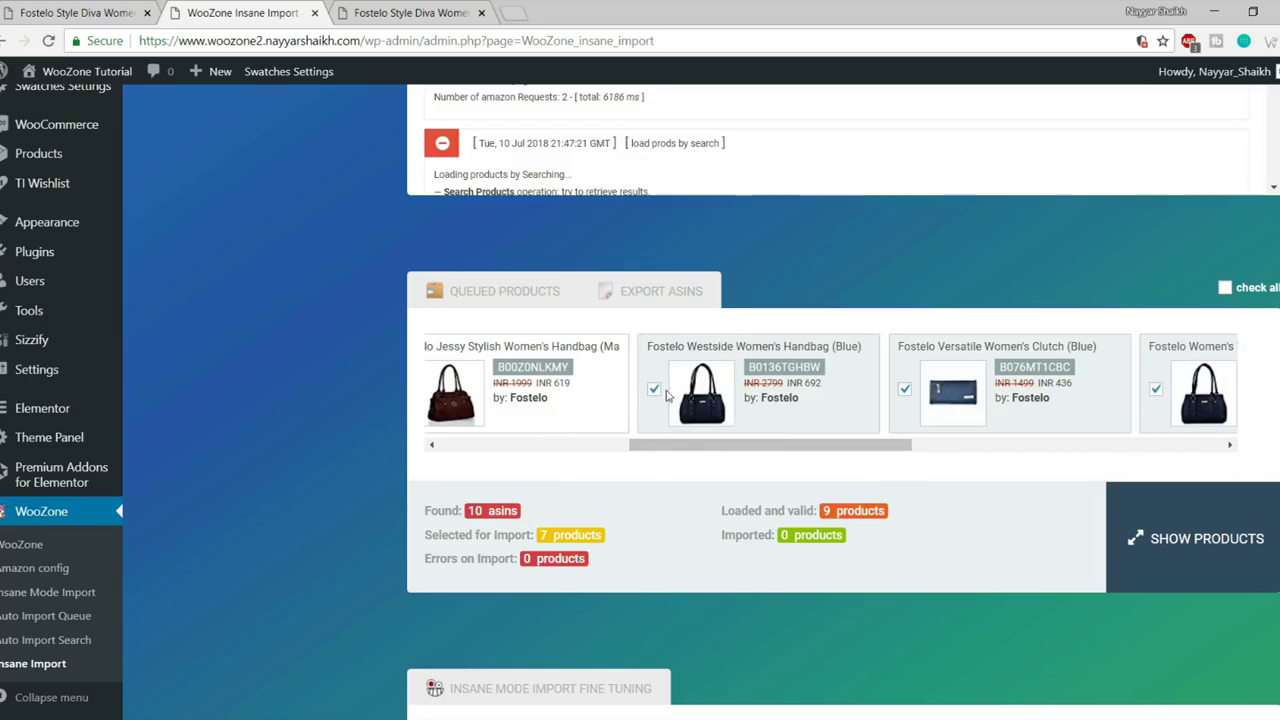
pyautogui.click(655, 389)
pyautogui.click(906, 390)
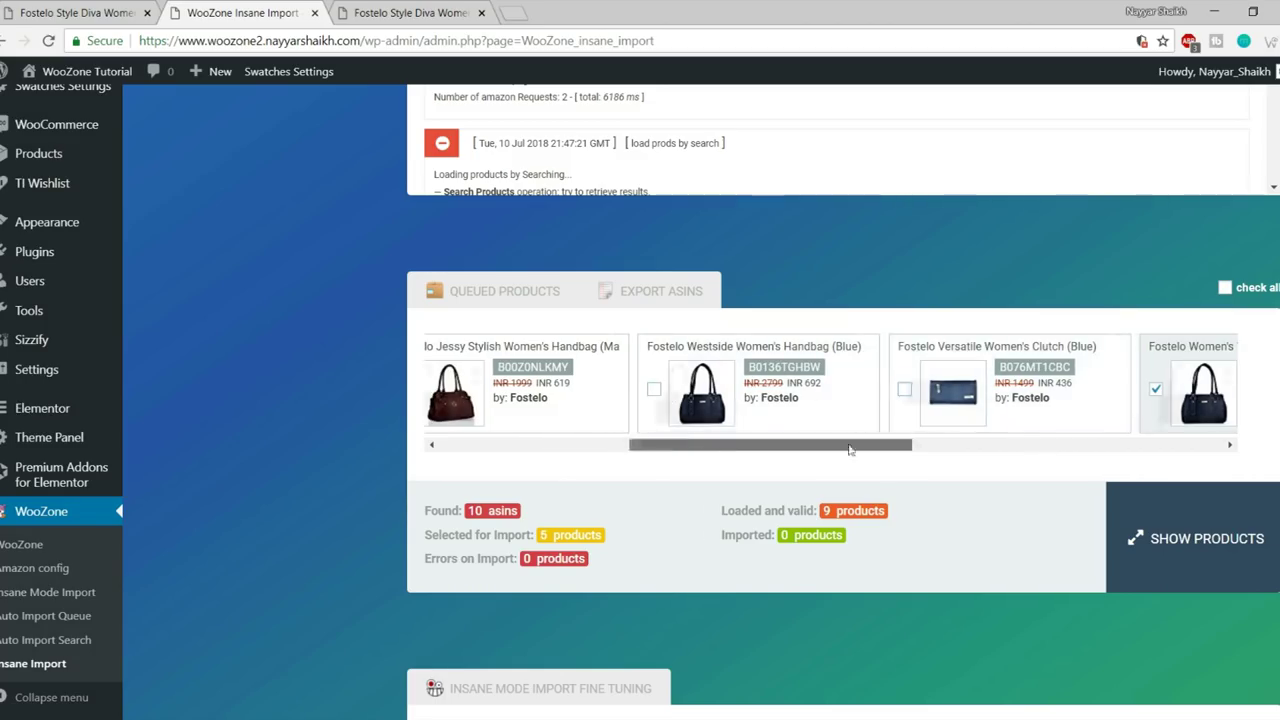
# Deselect the second Westside Blue, Princess Diana, Aurielle brown and Kathleen handbags.
pyautogui.moveTo(850, 446); pyautogui.dragTo(980, 446)
pyautogui.click(779, 389)
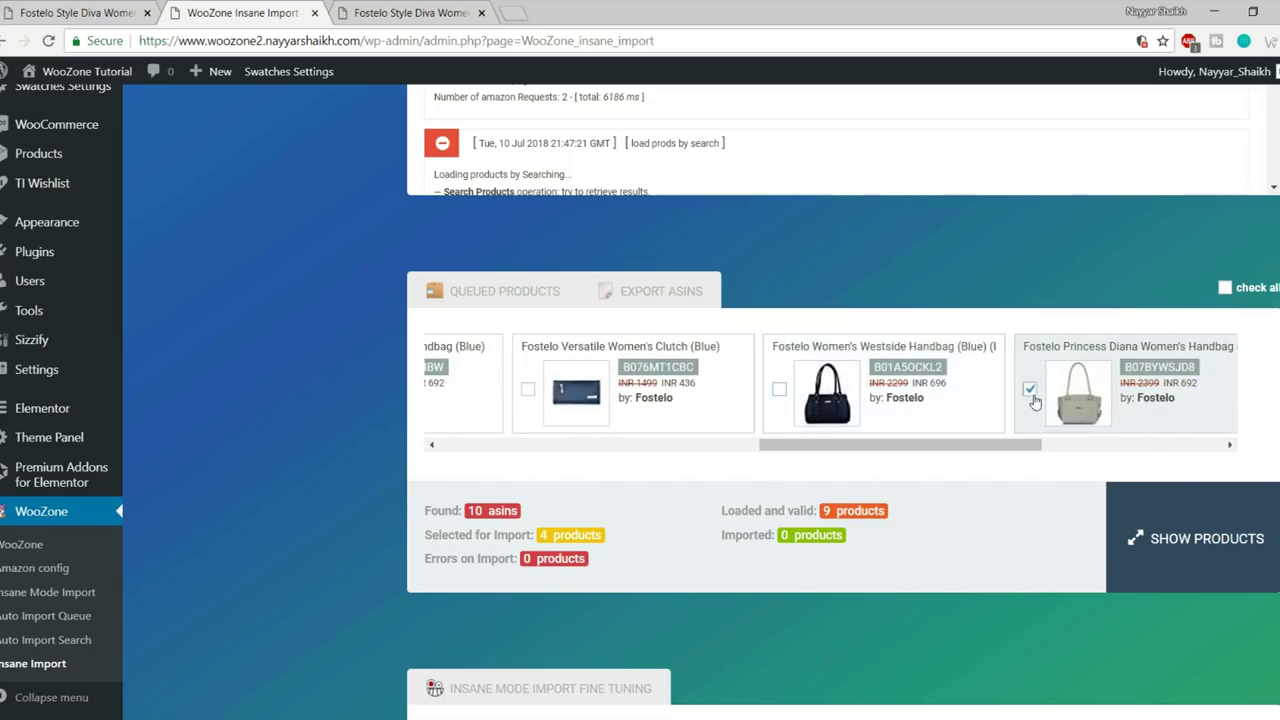
pyautogui.click(1030, 389)
pyautogui.moveTo(900, 446); pyautogui.dragTo(1078, 446)
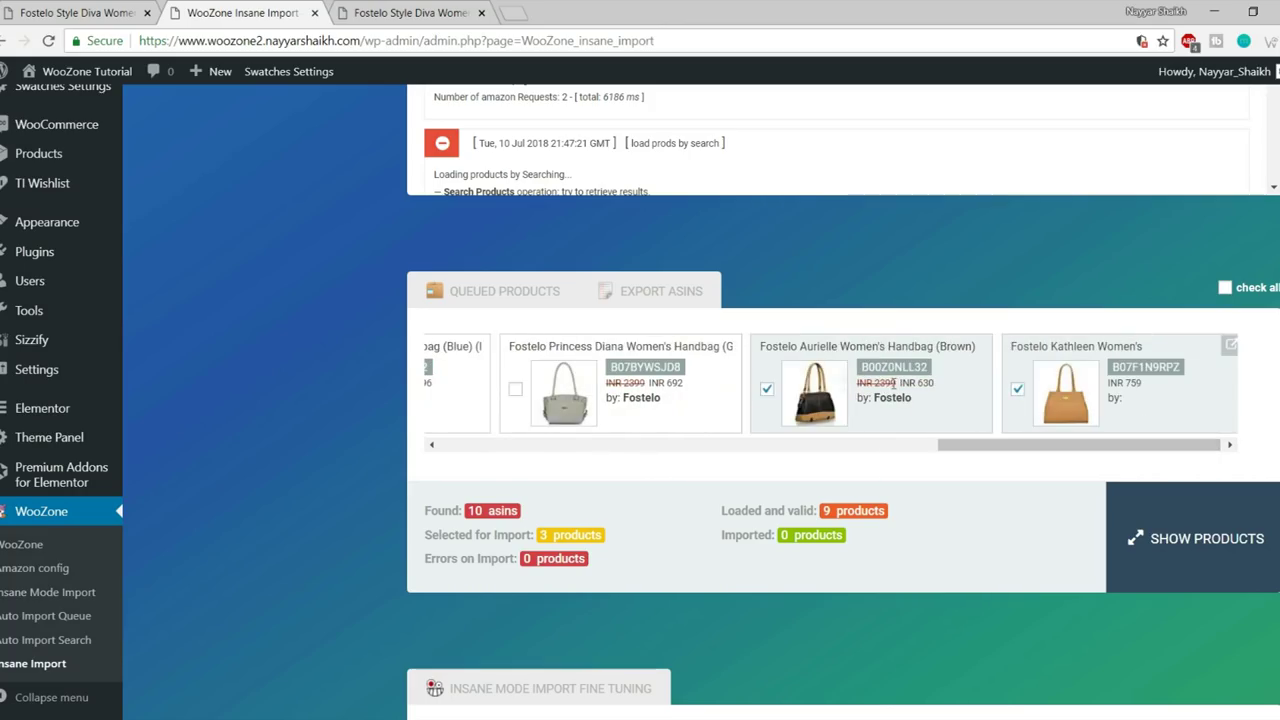
pyautogui.click(766, 390)
pyautogui.click(1018, 390)
pyautogui.moveTo(1029, 446); pyautogui.dragTo(466, 449)
pyautogui.scroll(-2, 857, 491)
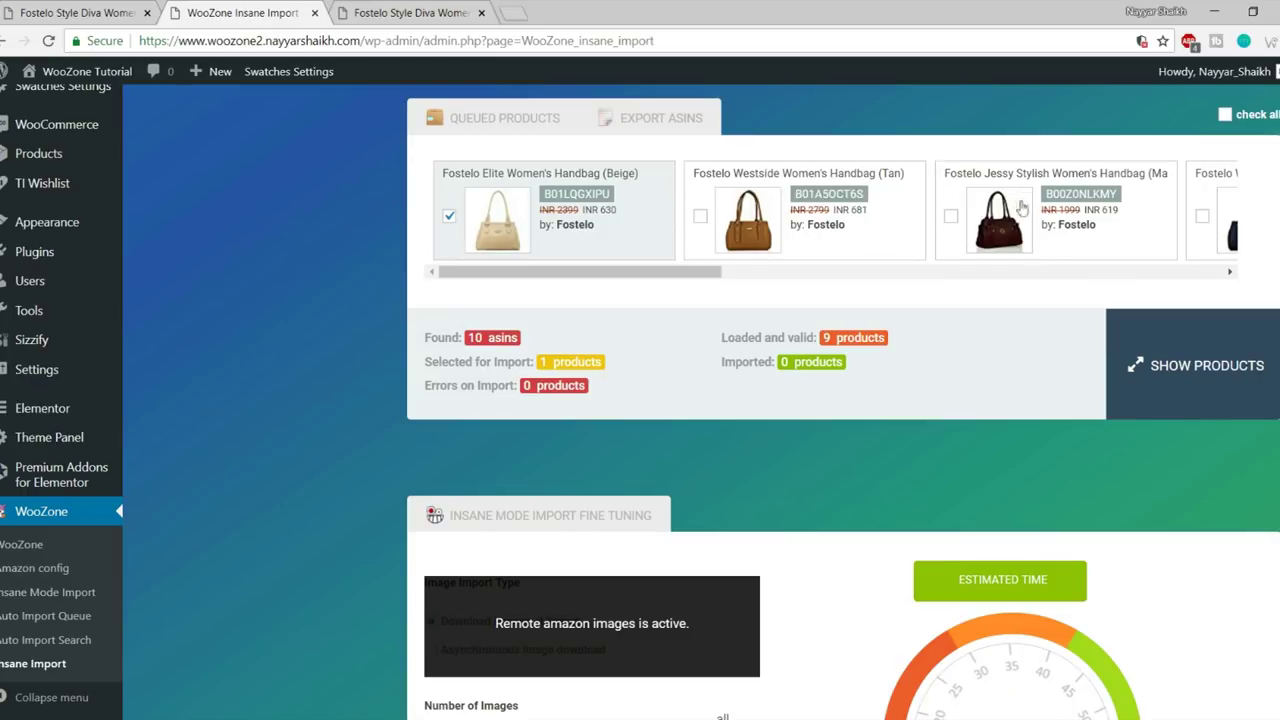
# Limit the number of imported images per product to 3.
pyautogui.scroll(-5, 1010, 320)
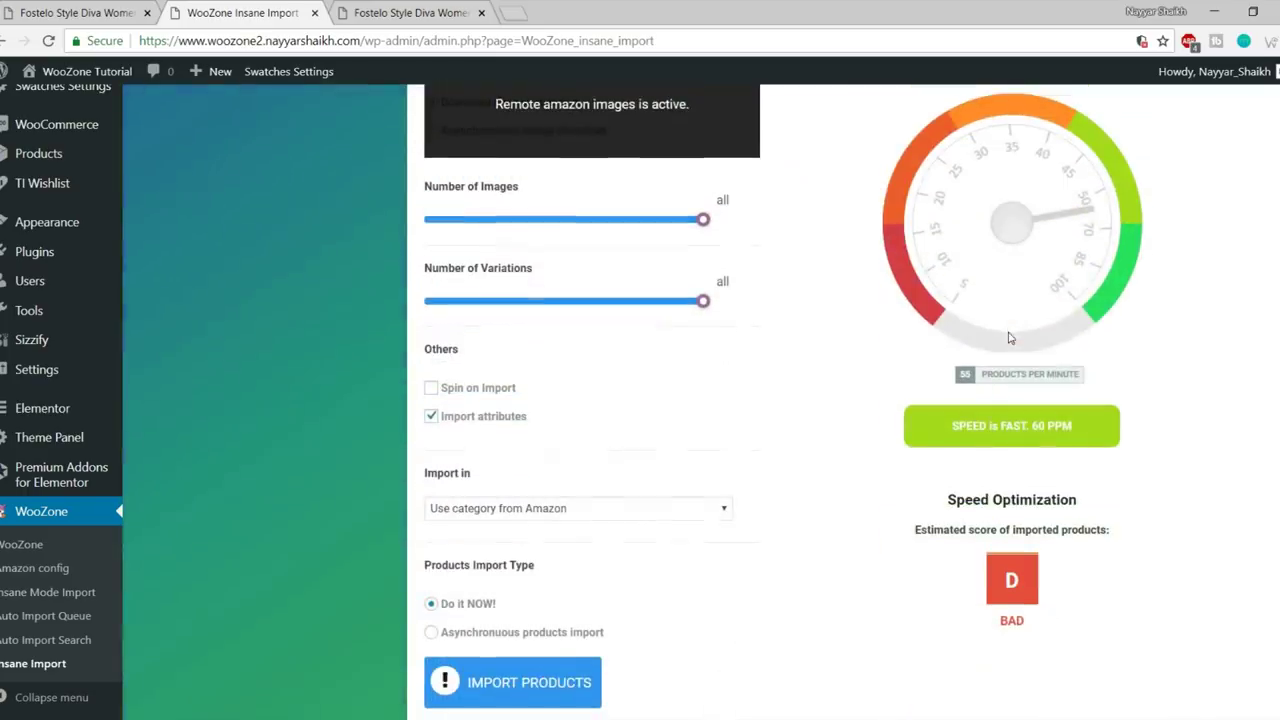
pyautogui.scroll(2, 800, 270)
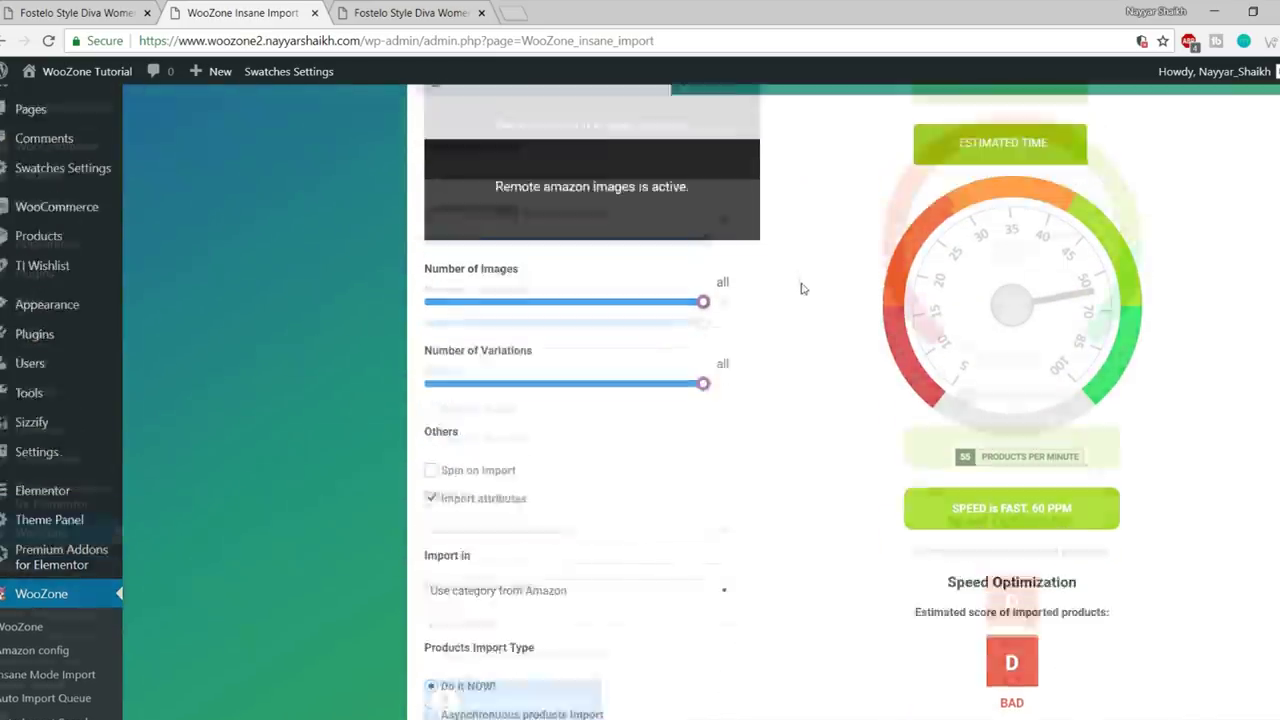
pyautogui.moveTo(703, 394); pyautogui.dragTo(788, 425)
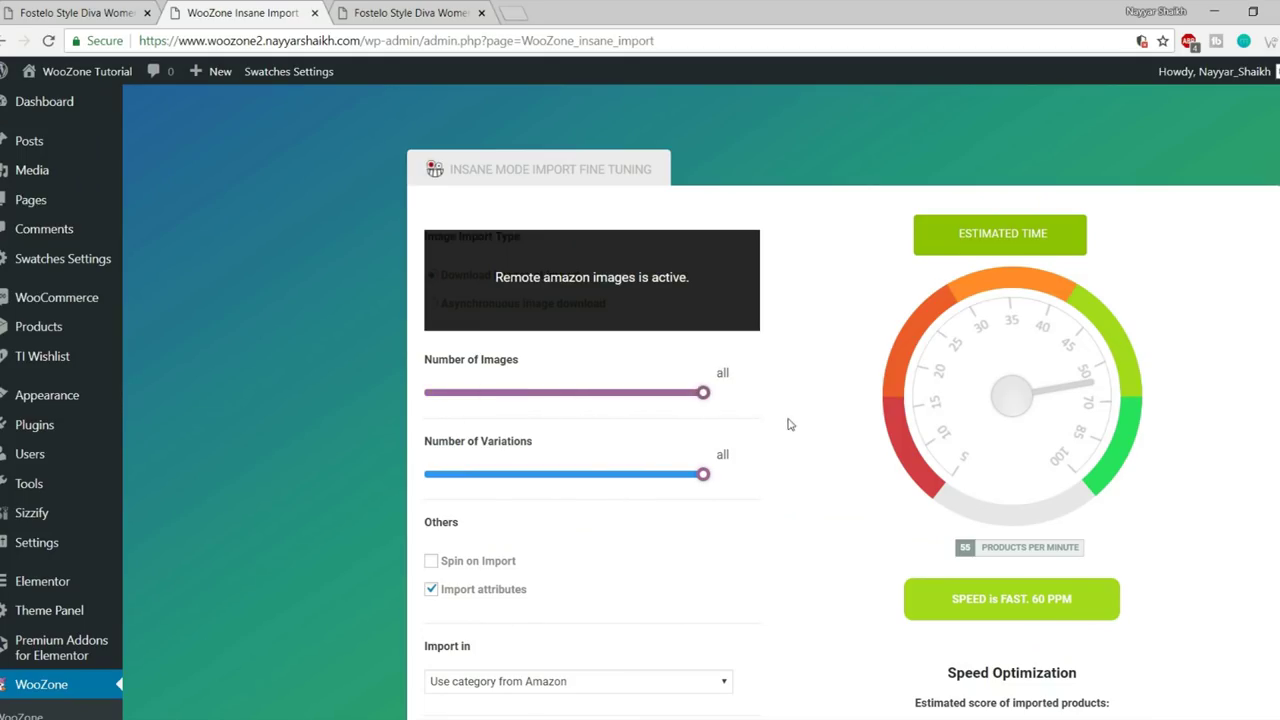
pyautogui.moveTo(706, 400); pyautogui.dragTo(440, 410)
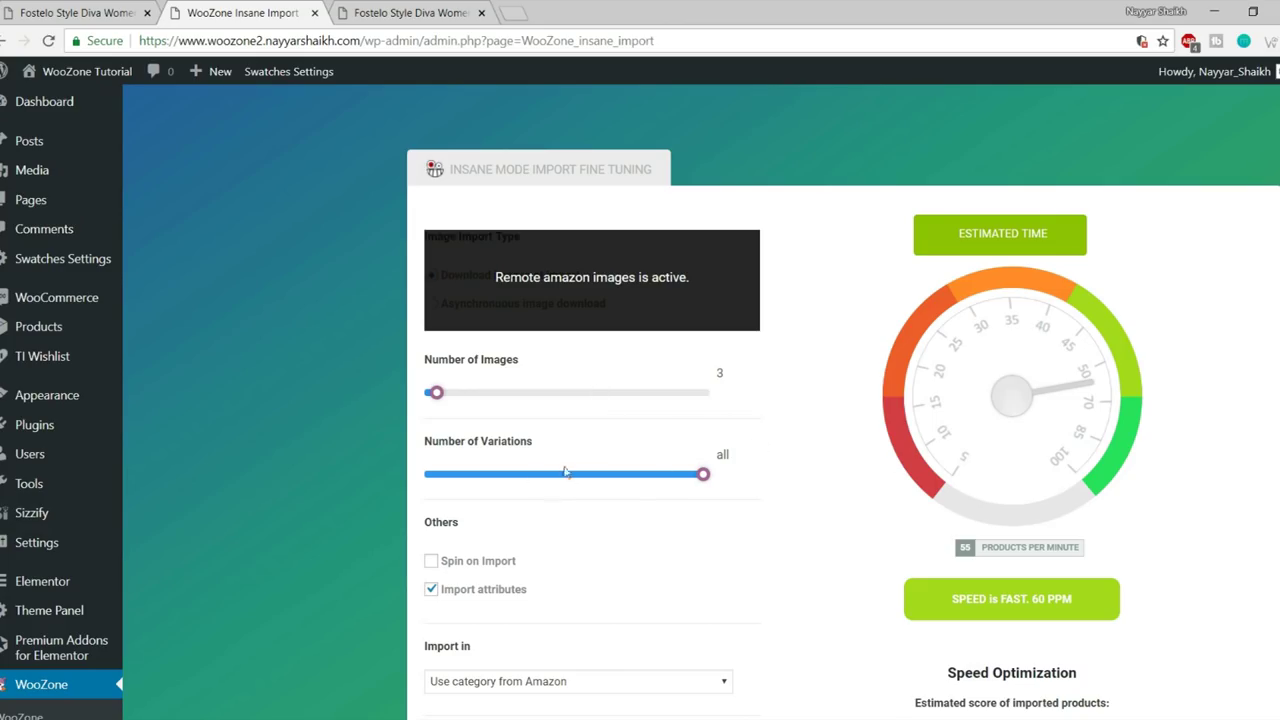
pyautogui.scroll(-2, 770, 456)
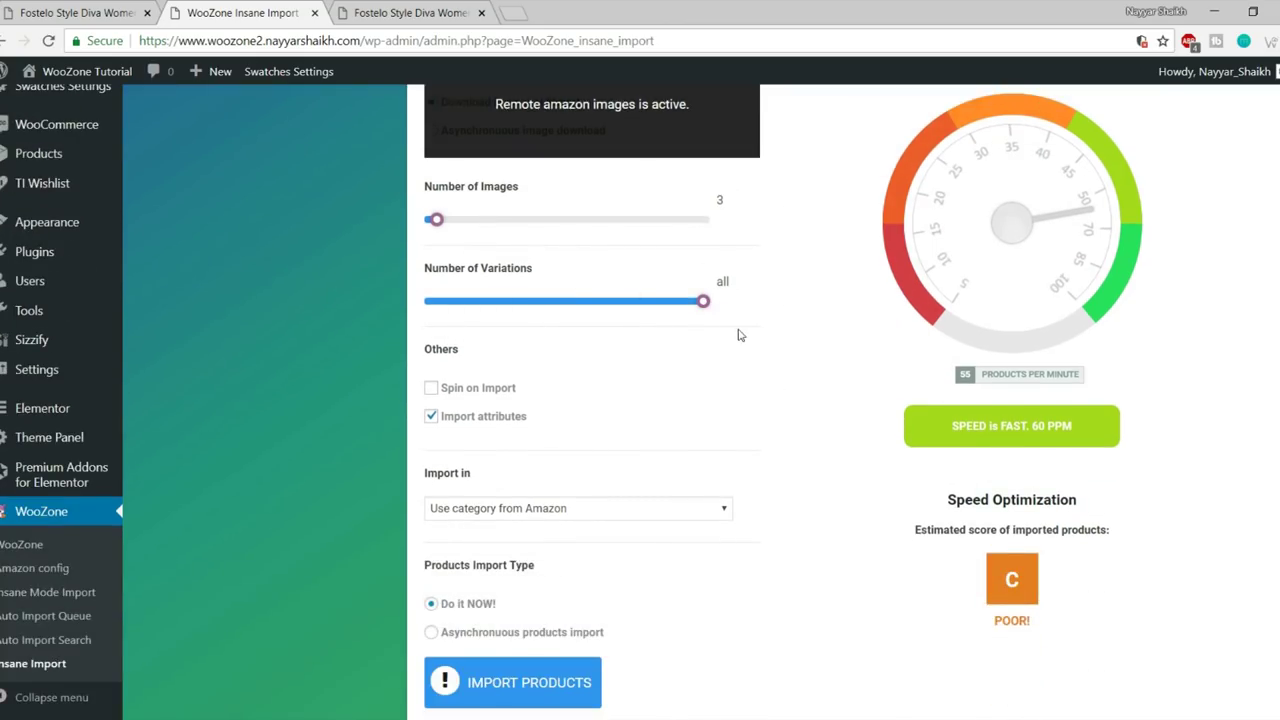
pyautogui.scroll(-2, 718, 371)
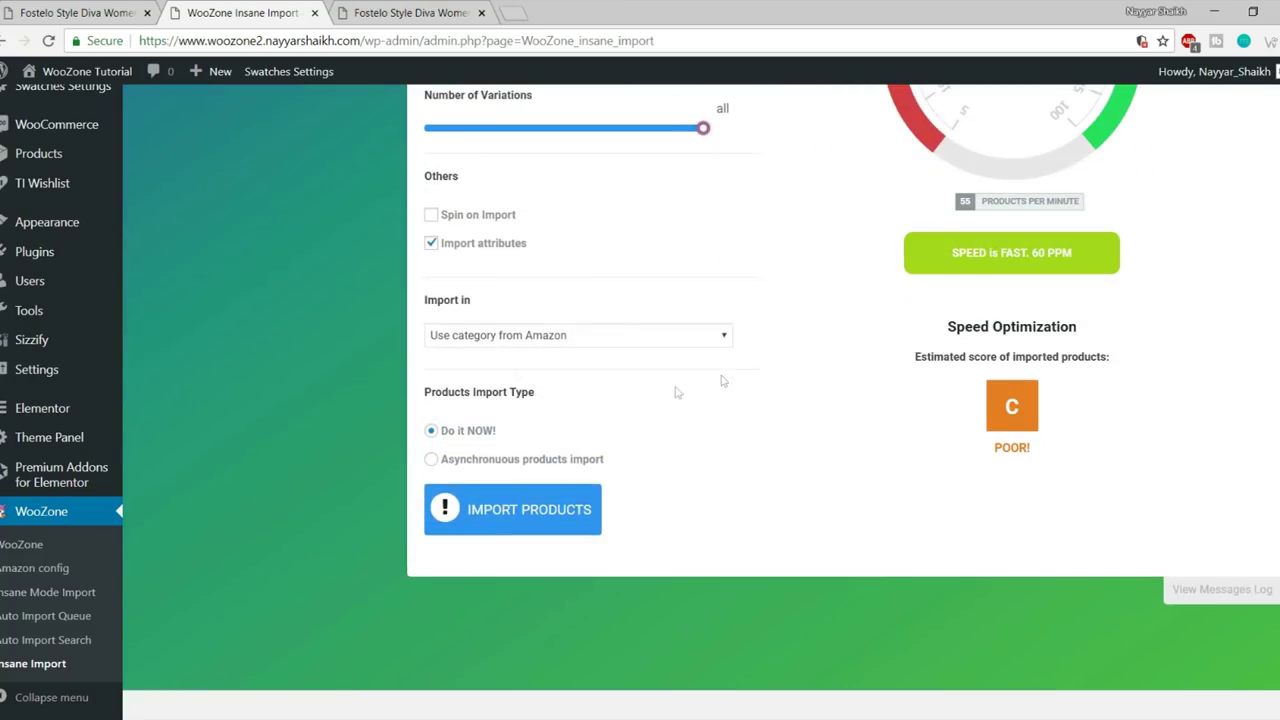
# Keep Amazon's category for imported products and start importing the selected handbag.
pyautogui.click(536, 340)
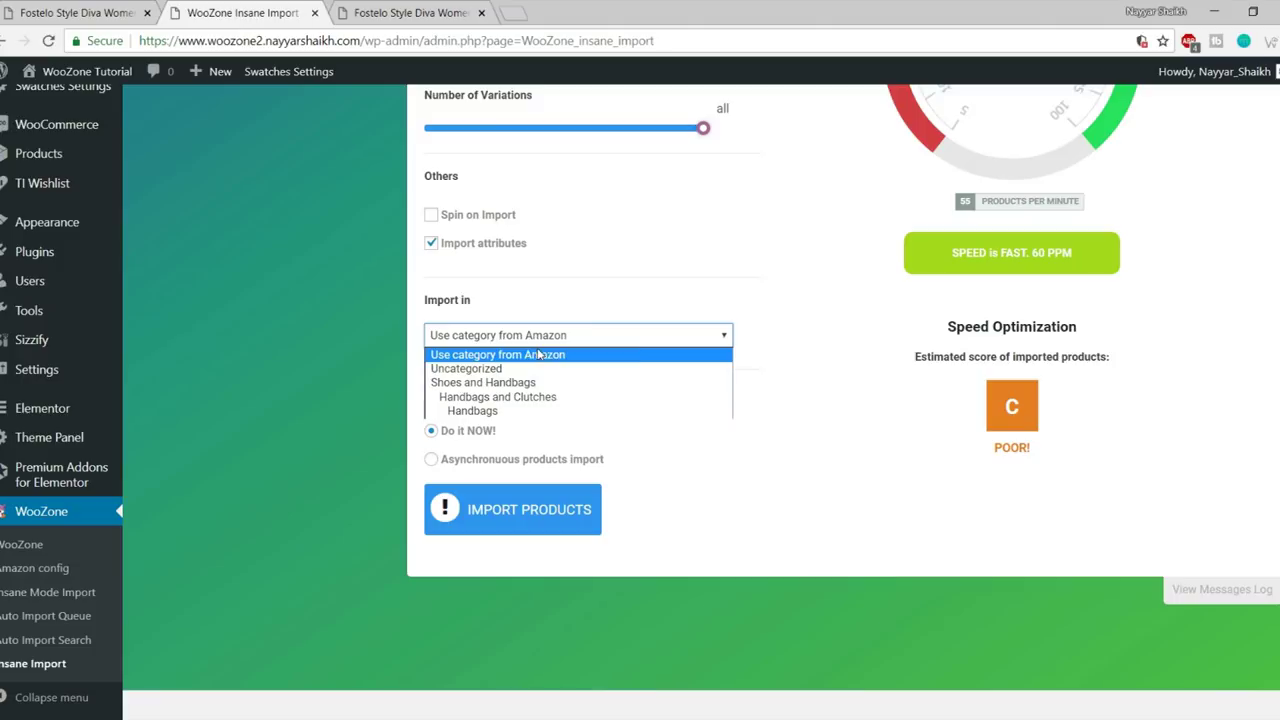
pyautogui.click(676, 358)
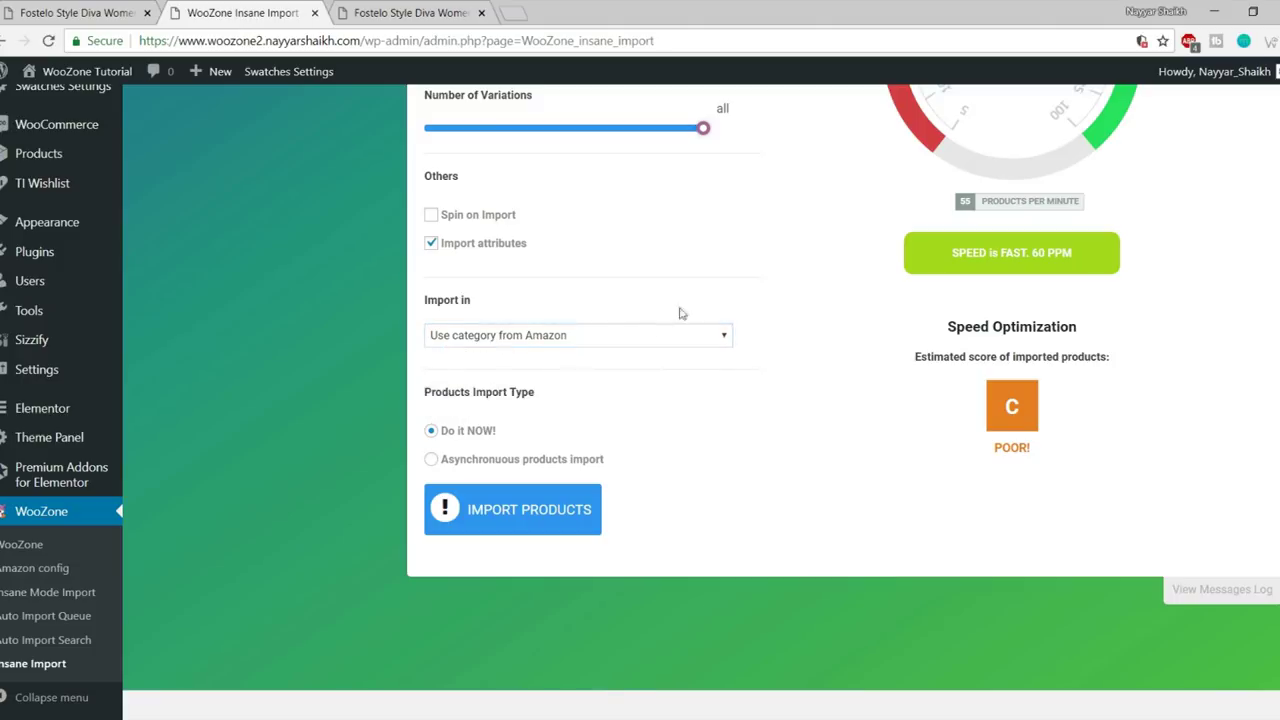
pyautogui.scroll(4, 648, 464)
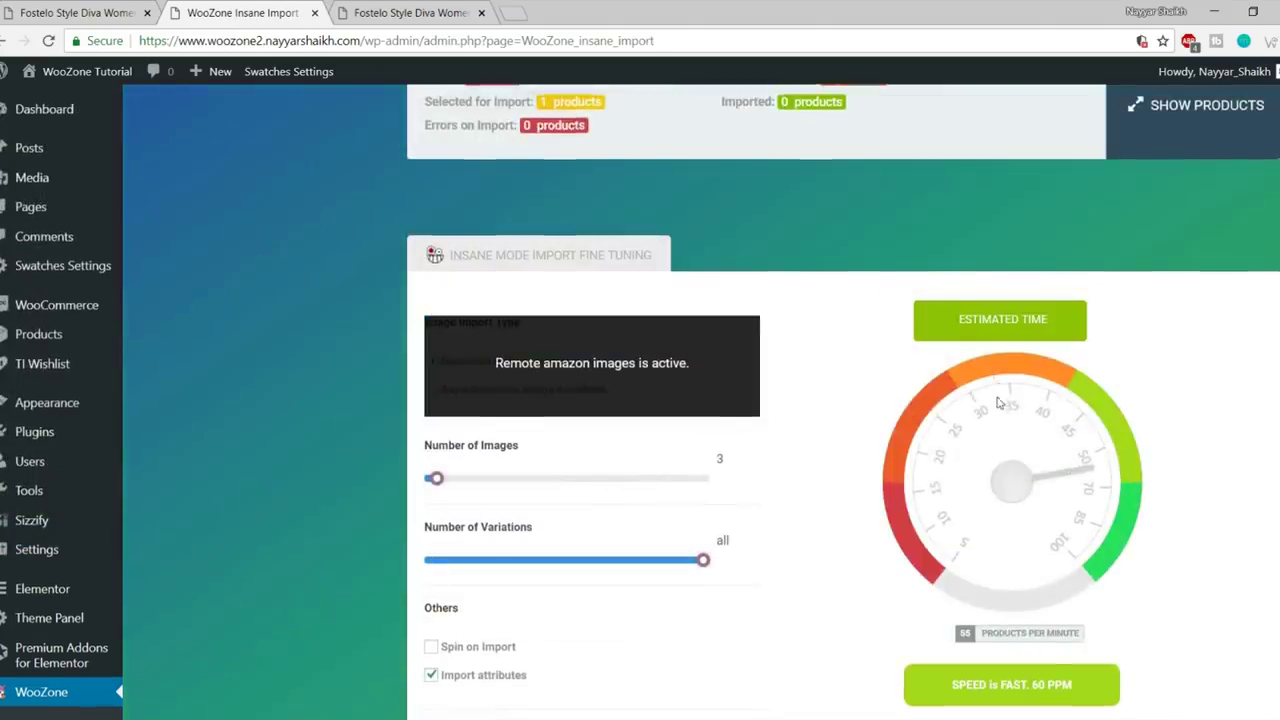
pyautogui.scroll(-4, 655, 485)
pyautogui.click(540, 520)
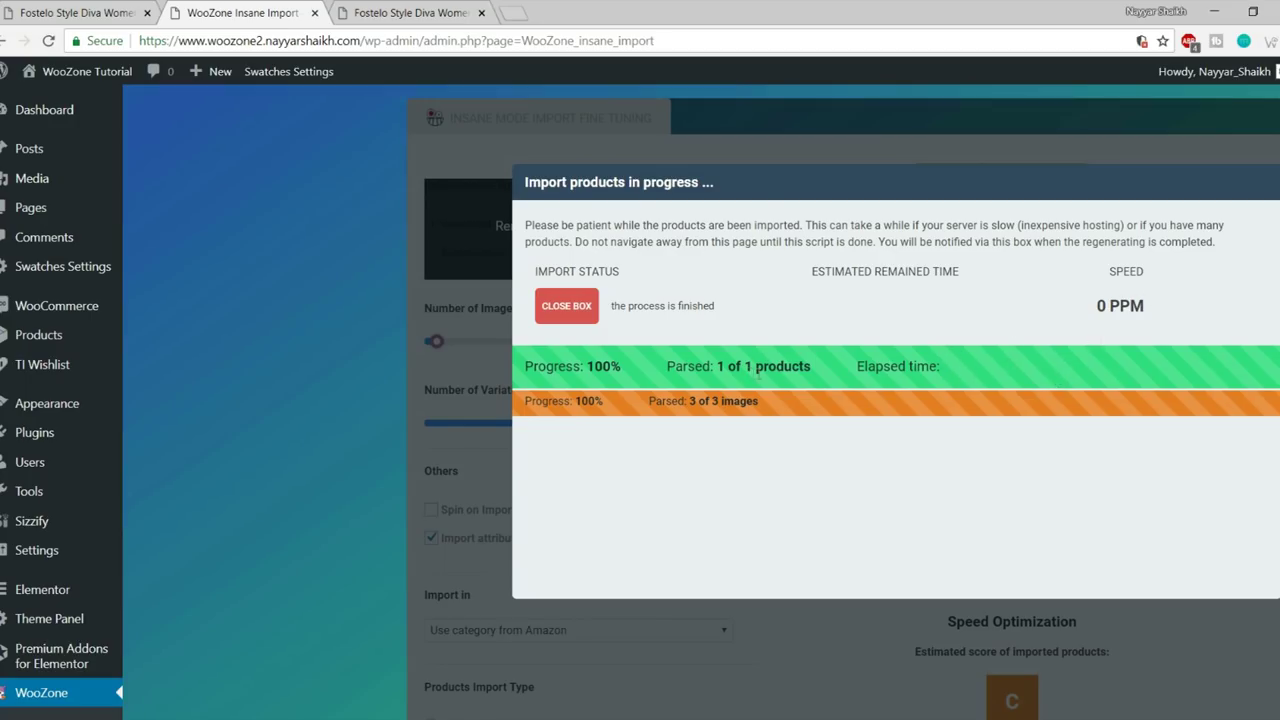
# Close the finished import report and go to the store's All Products list.
pyautogui.click(566, 306)
pyautogui.scroll(2, 717, 394)
pyautogui.moveTo(30, 360)
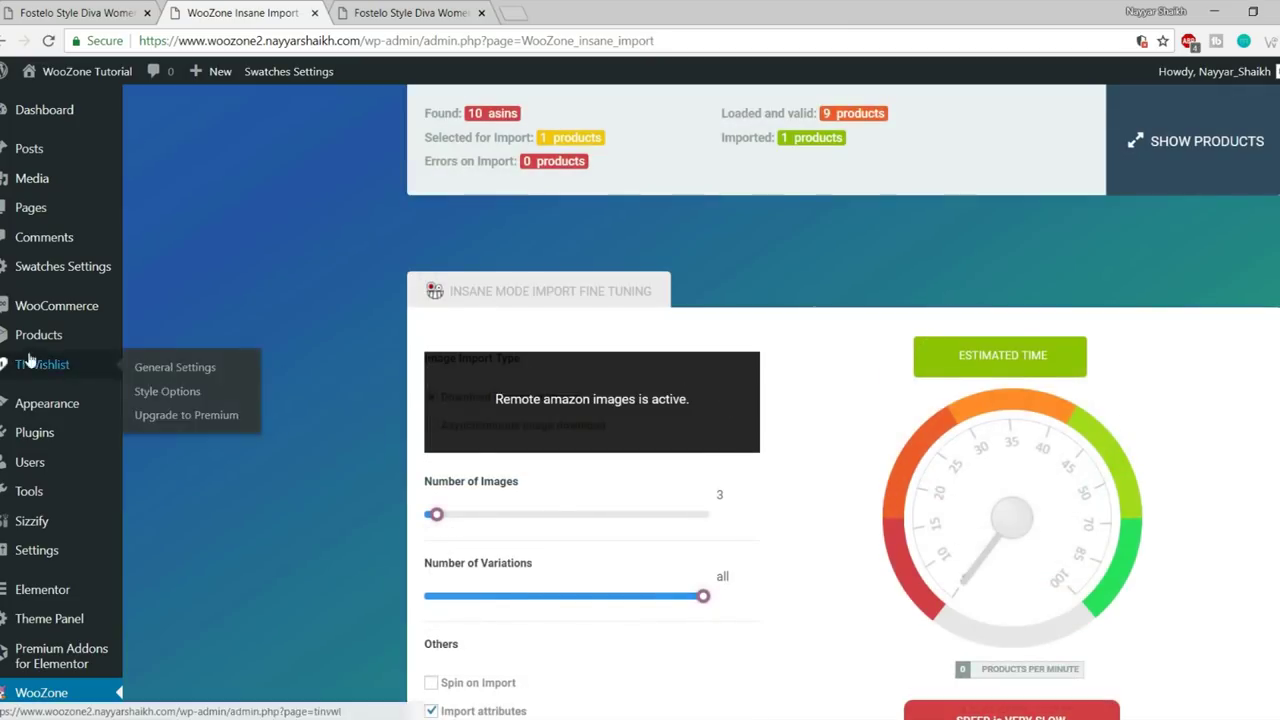
pyautogui.scroll(2, 30, 360)
pyautogui.click(50, 338)
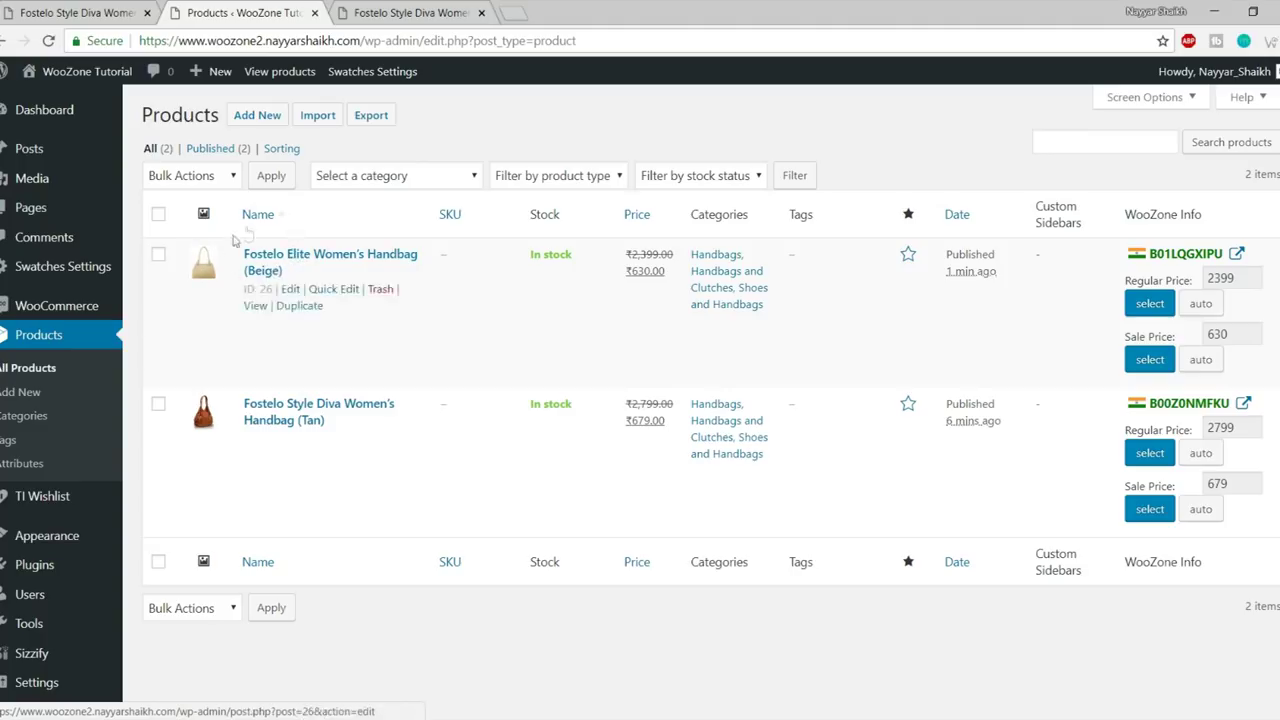
# View the Tan handbag's storefront page and the shop page, then return to the admin list.
pyautogui.click(405, 12)
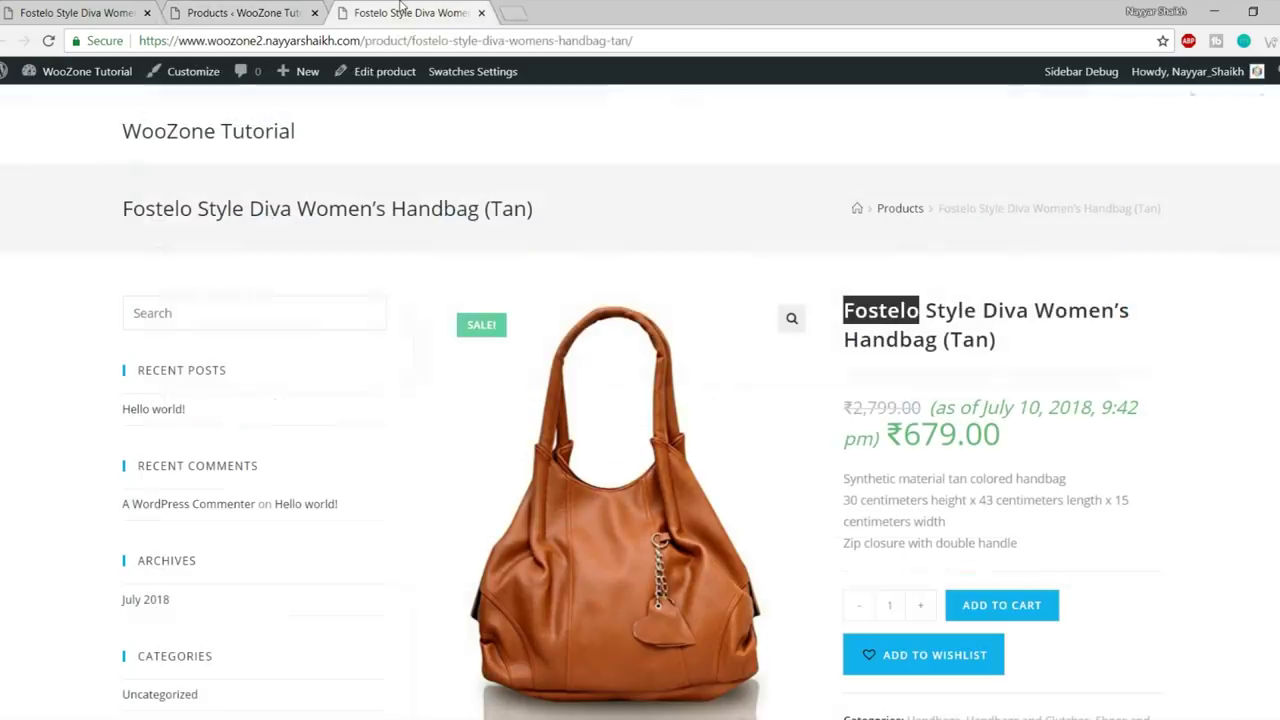
pyautogui.click(894, 212)
pyautogui.scroll(-3, 917, 334)
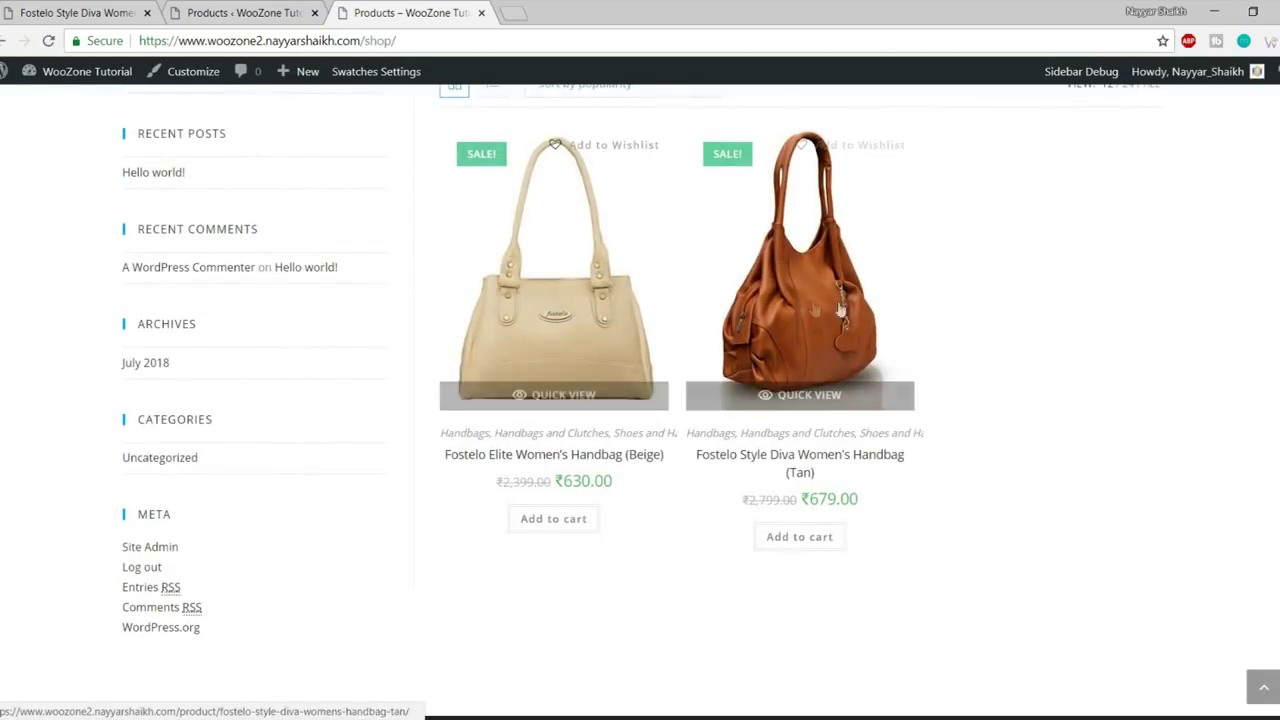
pyautogui.scroll(5, 1122, 300)
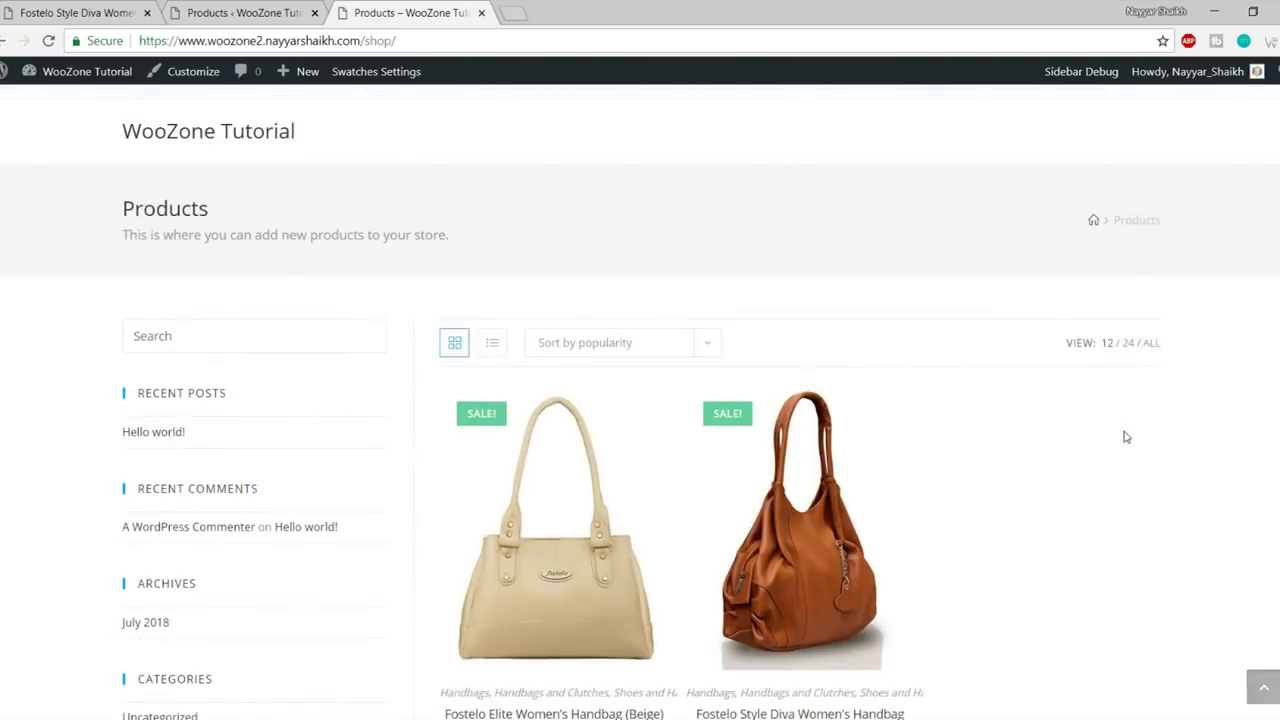
pyautogui.click(244, 8)
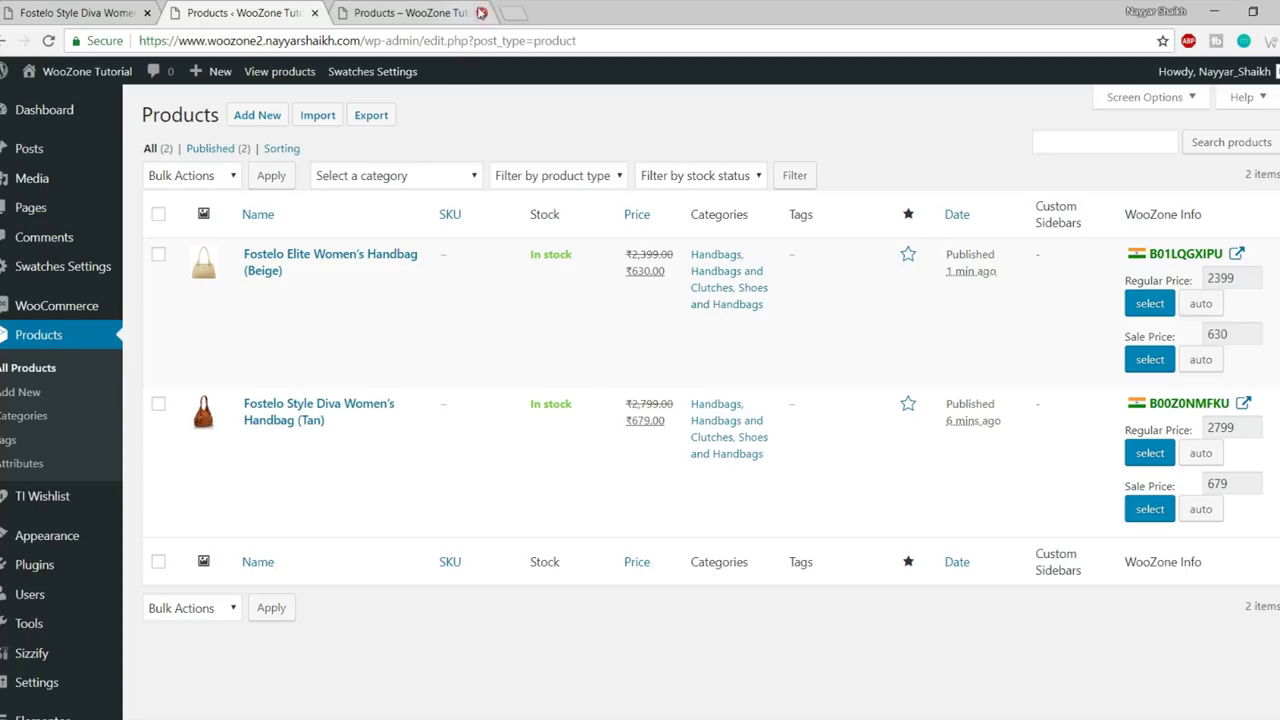
# Open the Beige handbag's storefront page at ₹630.00, review it, and return to the admin list.
pyautogui.moveTo(356, 310)
pyautogui.click(412, 14)
pyautogui.scroll(-2, 556, 416)
pyautogui.click(556, 416)
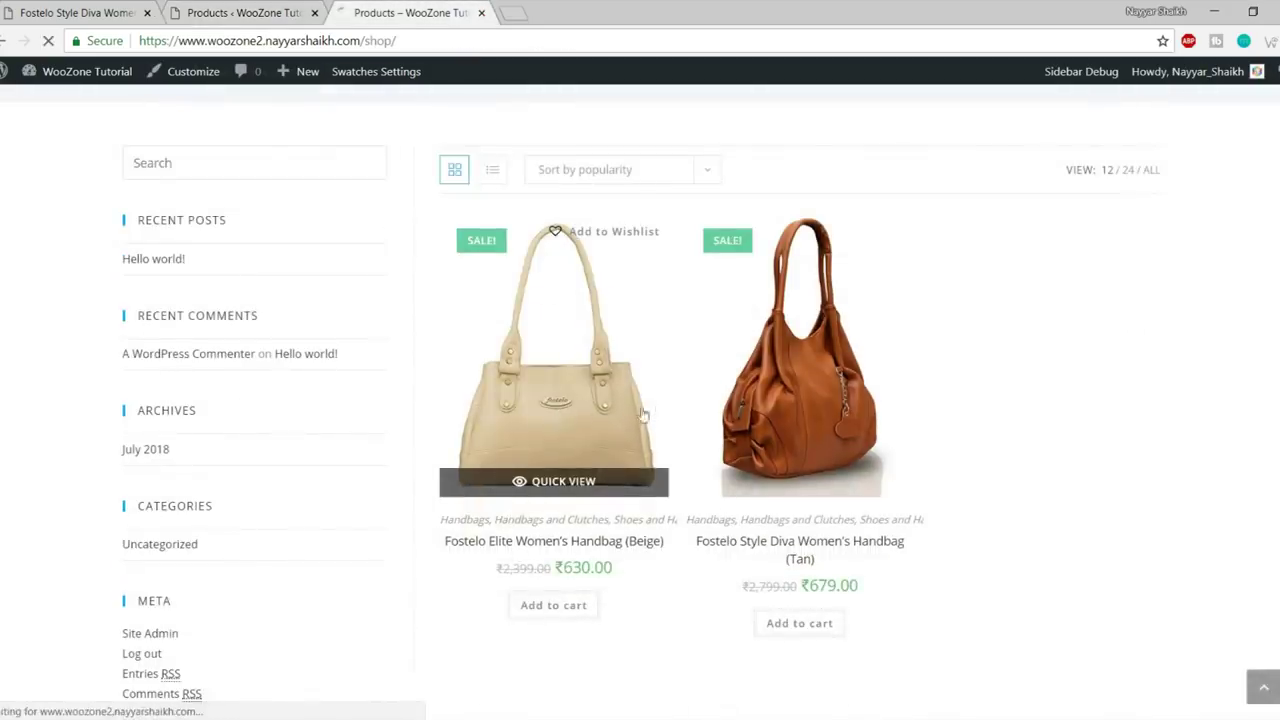
pyautogui.scroll(-4, 963, 398)
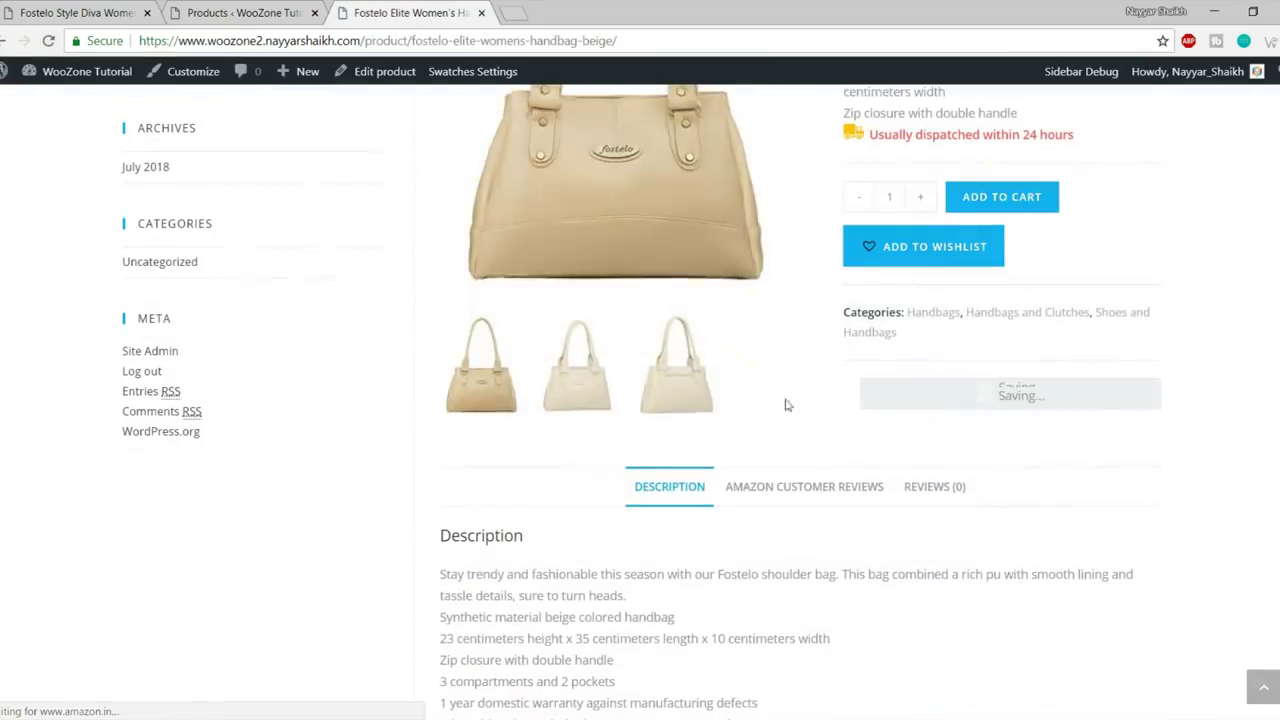
pyautogui.scroll(2, 505, 382)
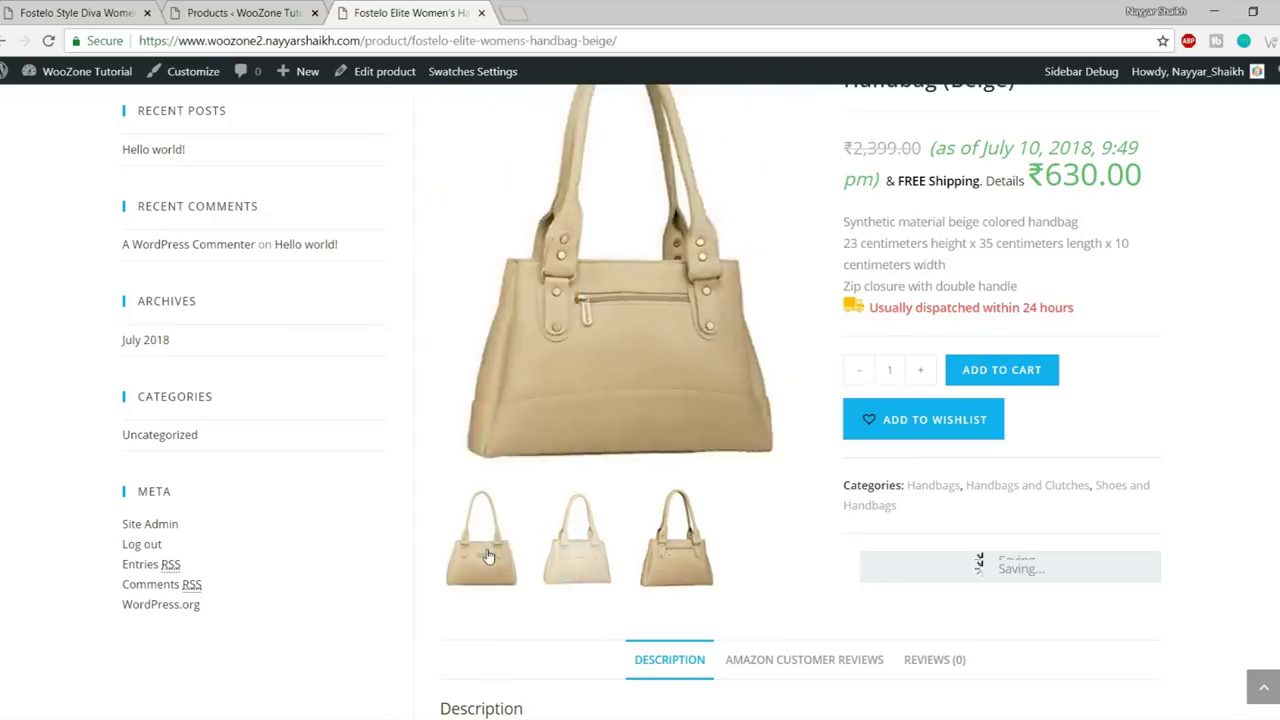
pyautogui.scroll(3, 651, 520)
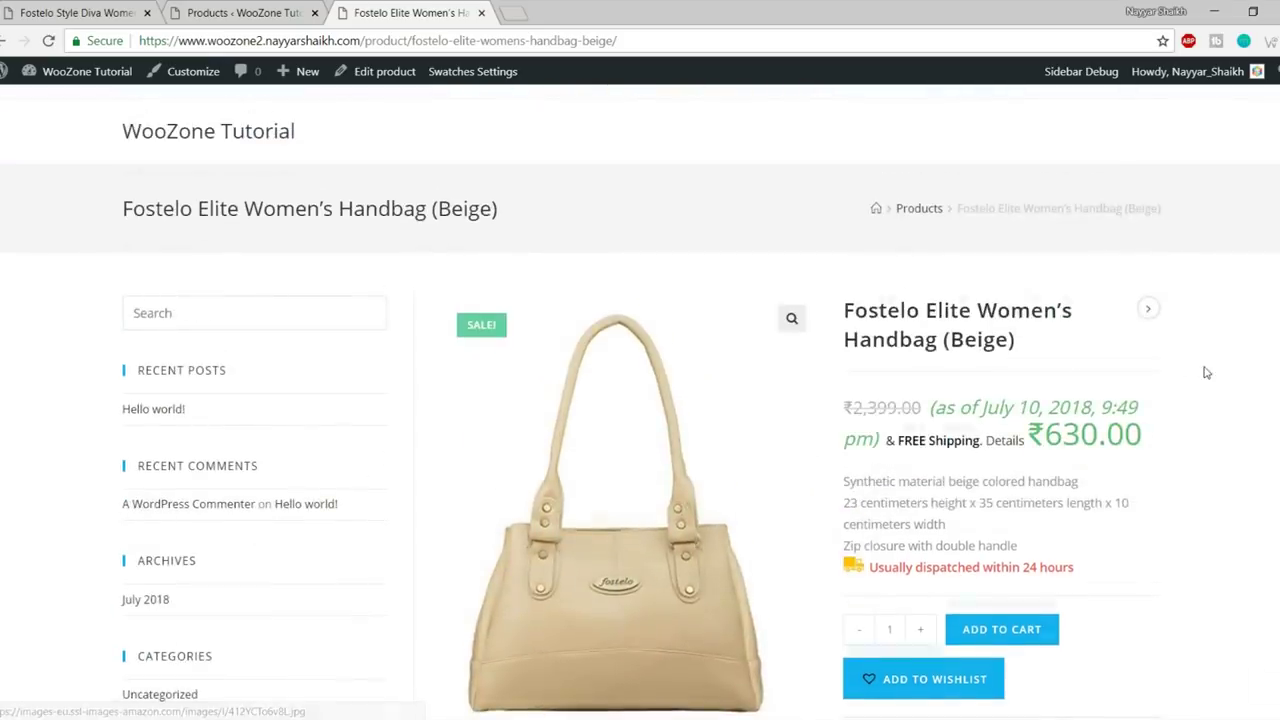
pyautogui.scroll(-6, 1163, 380)
pyautogui.scroll(-3, 982, 495)
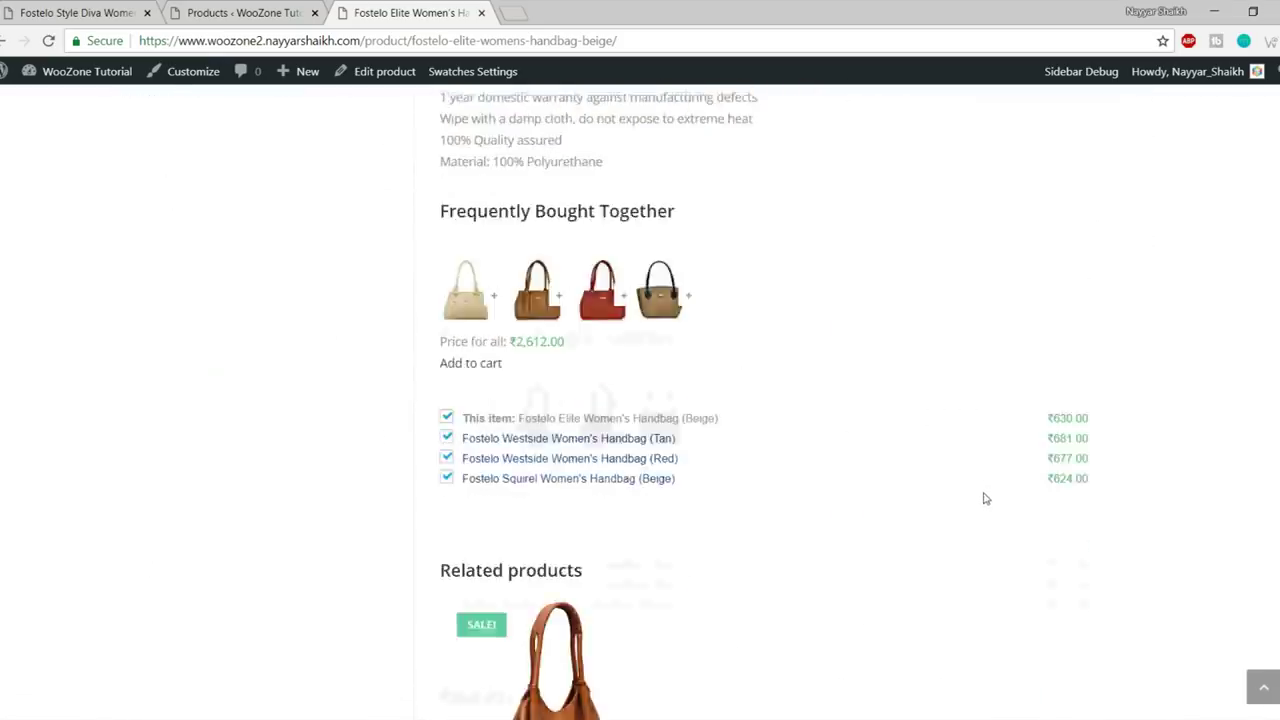
pyautogui.scroll(8, 983, 497)
pyautogui.scroll(4, 983, 497)
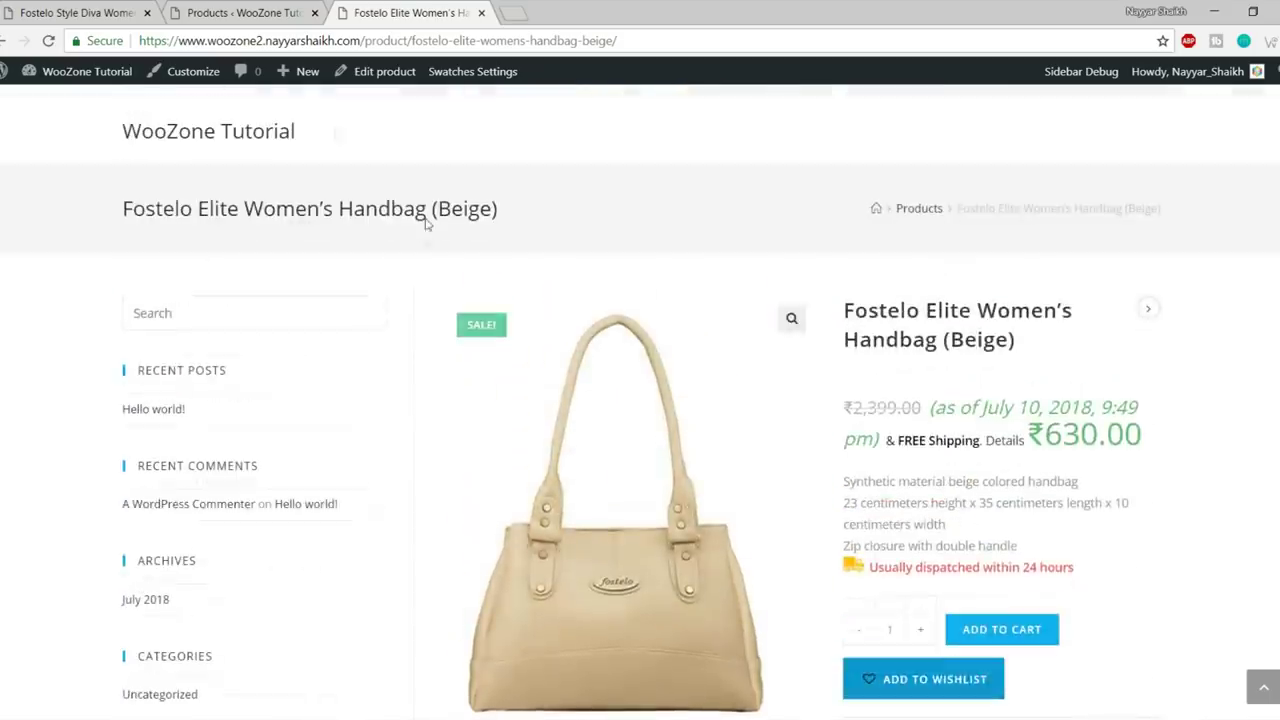
pyautogui.click(240, 12)
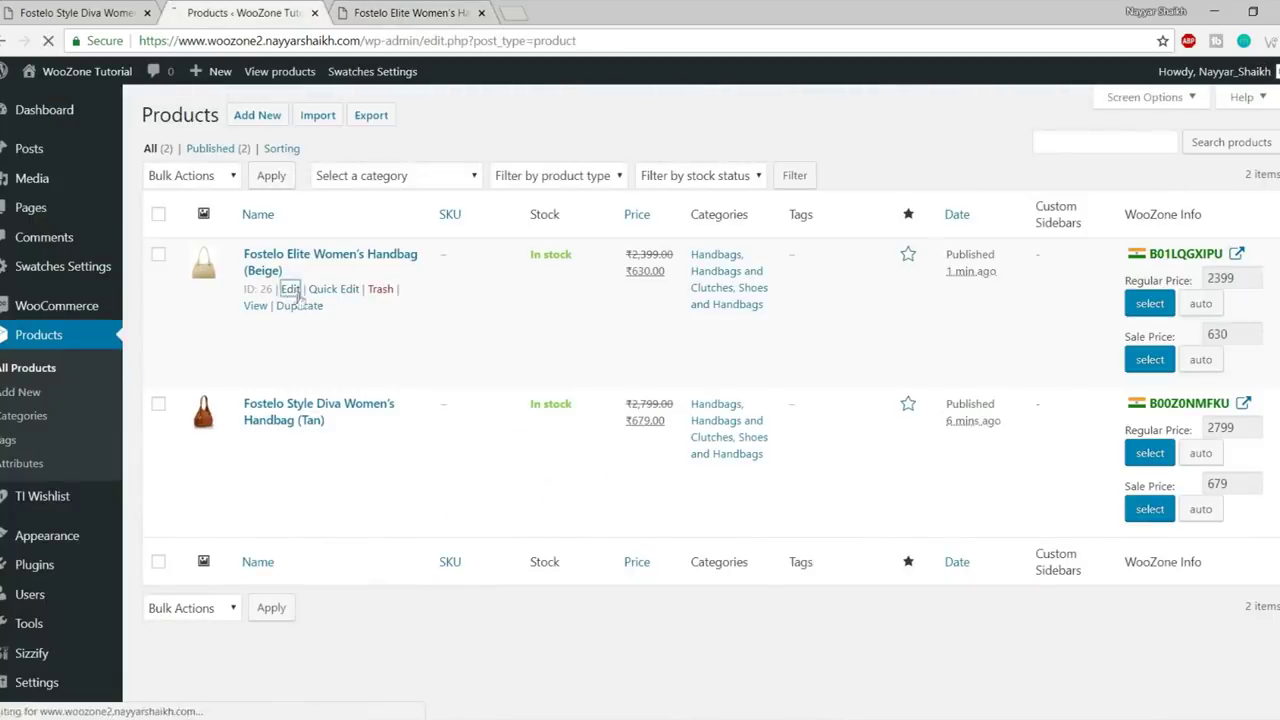
# Open the Fostelo Elite Women's Handbag (Beige) in the product editor.
pyautogui.click(290, 289)
pyautogui.click(420, 12)
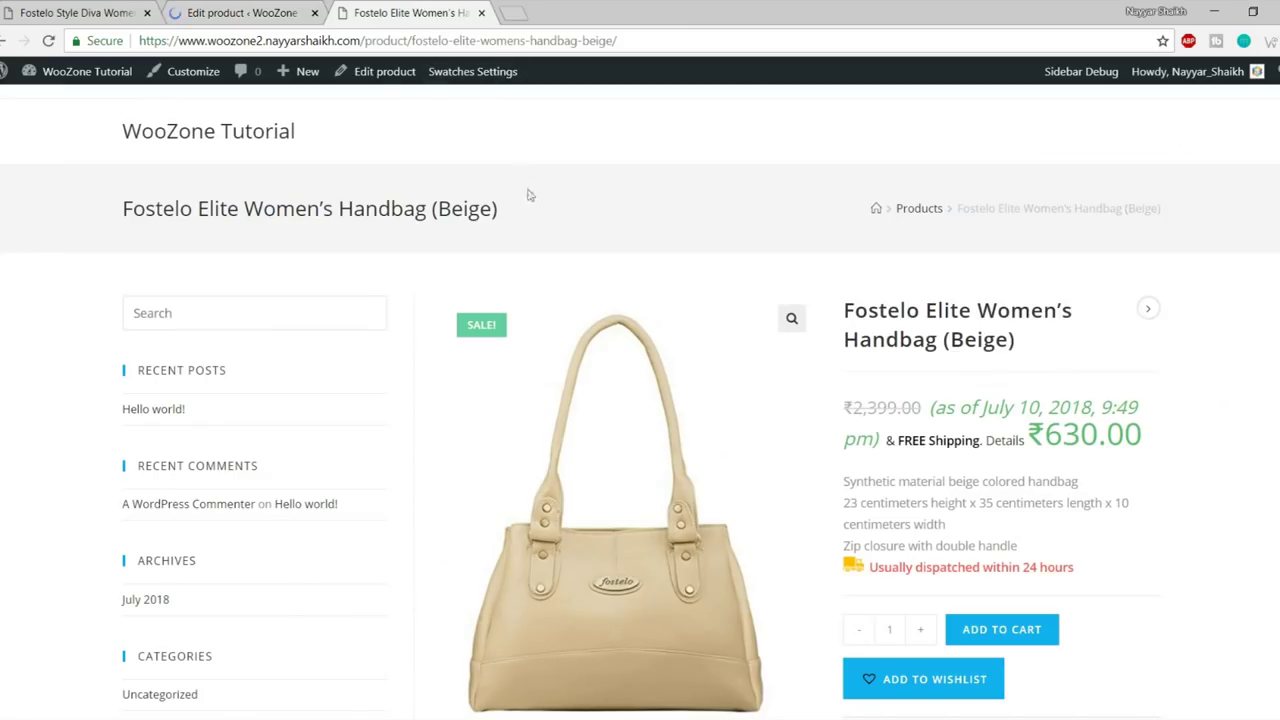
pyautogui.rightClick(370, 80)
pyautogui.click(795, 122)
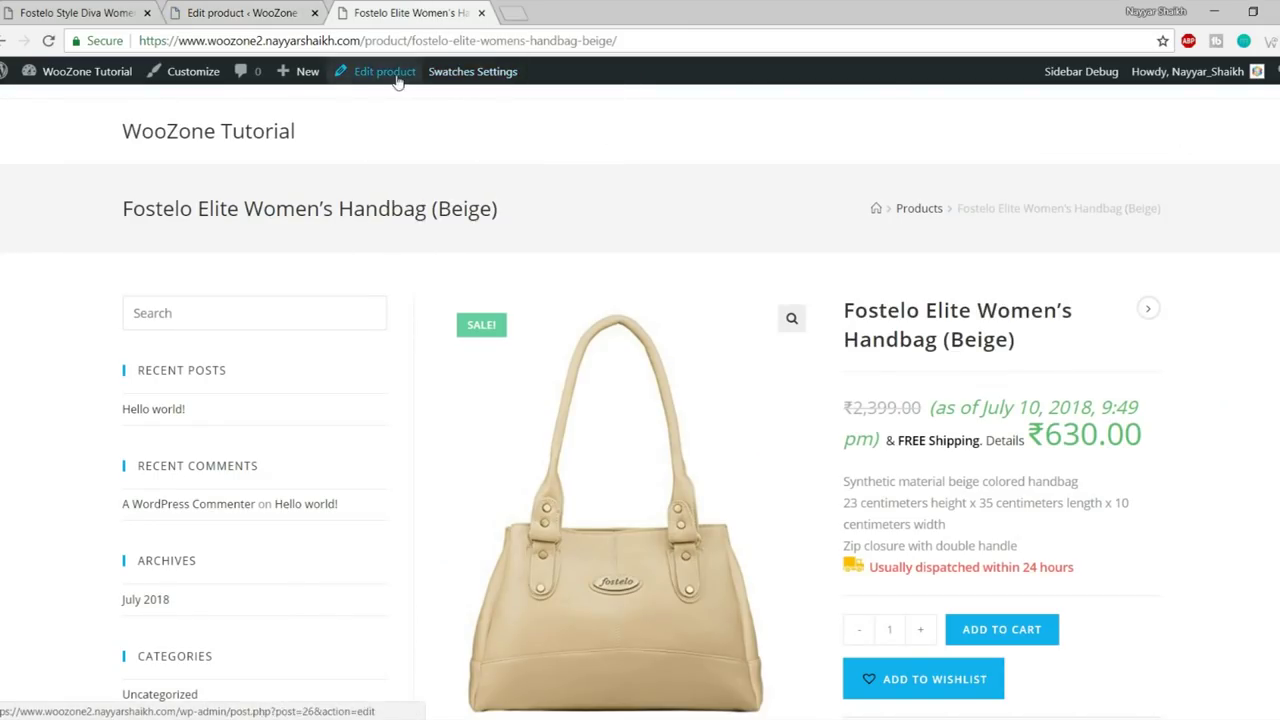
pyautogui.hotkey('ctrl', 'shift', 'Tab')
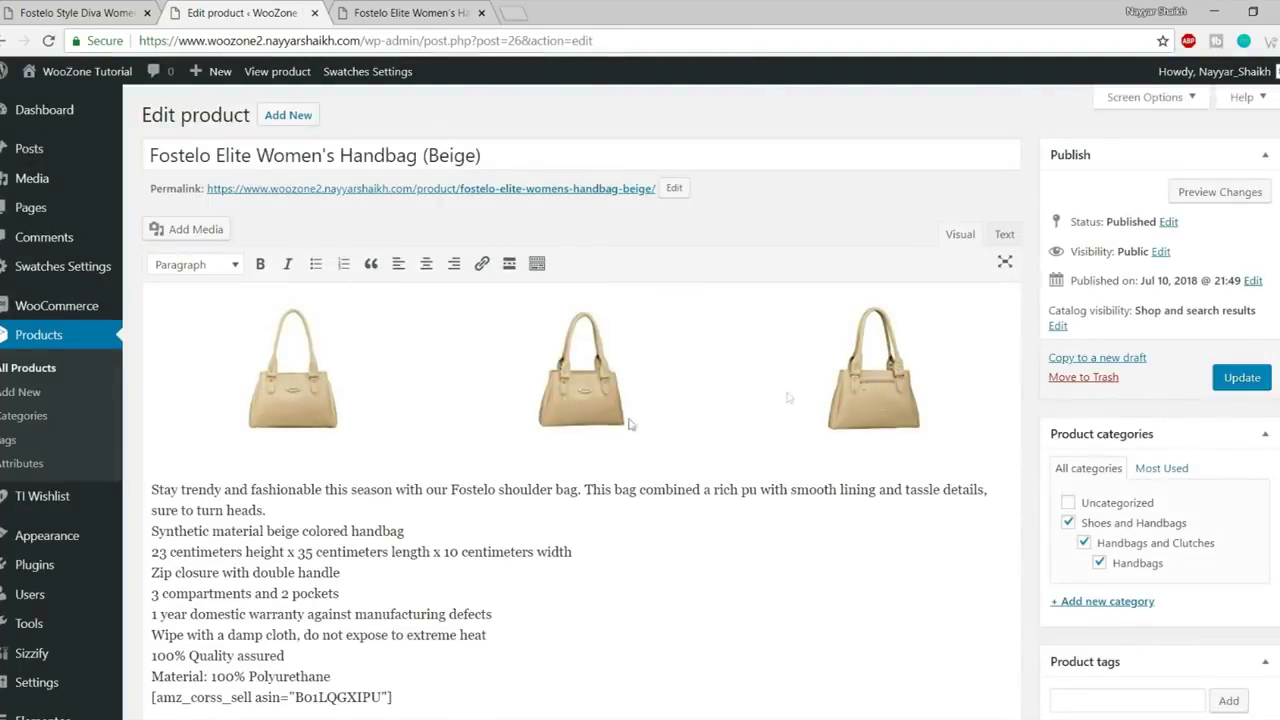
pyautogui.scroll(-3, 743, 420)
pyautogui.scroll(1, 382, 422)
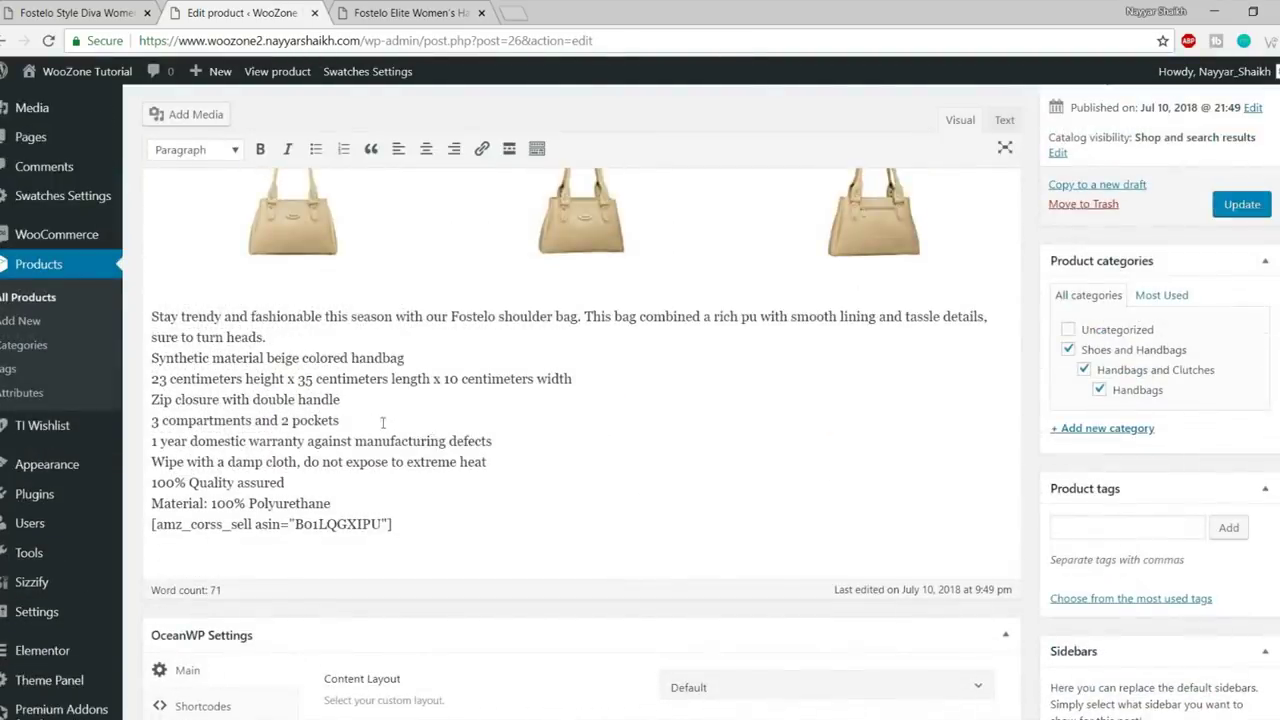
# Replace '1 year' with '6 Months' in the description's warranty line.
pyautogui.moveTo(165, 318); pyautogui.dragTo(491, 508)
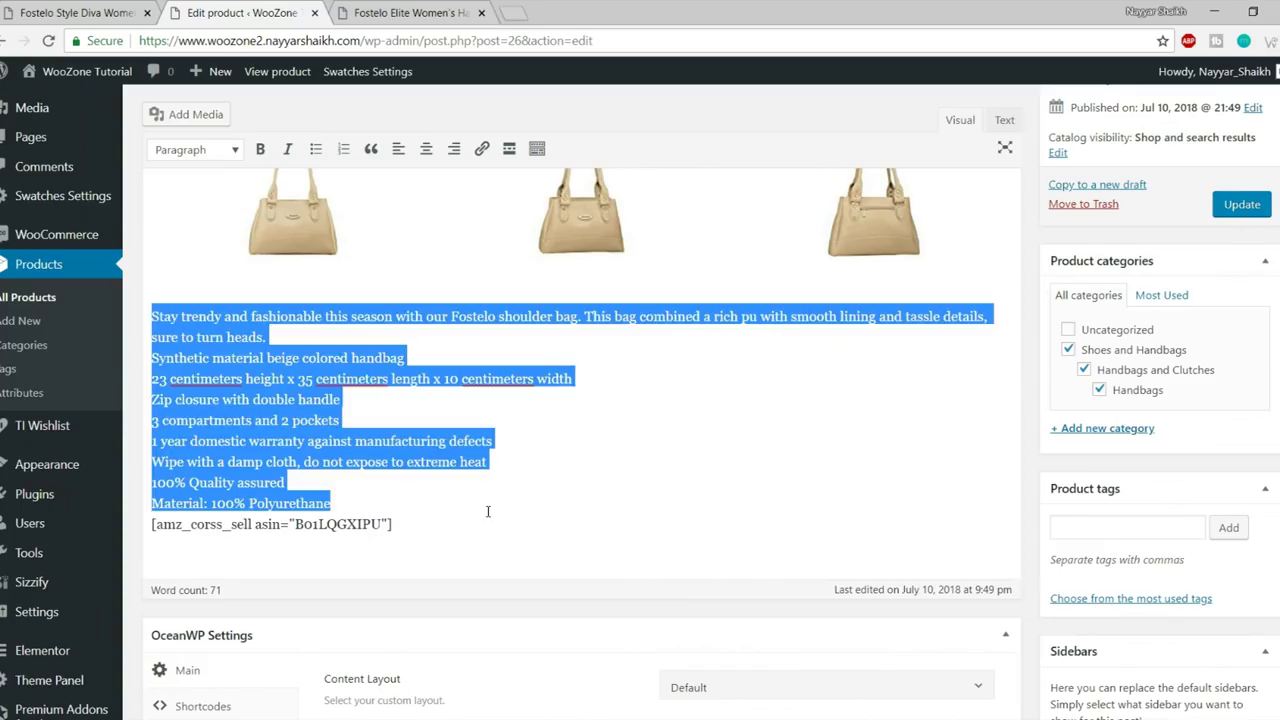
pyautogui.click(404, 498)
pyautogui.moveTo(330, 505); pyautogui.dragTo(188, 402)
pyautogui.click(243, 424)
pyautogui.moveTo(153, 441); pyautogui.dragTo(288, 443)
pyautogui.click(159, 441)
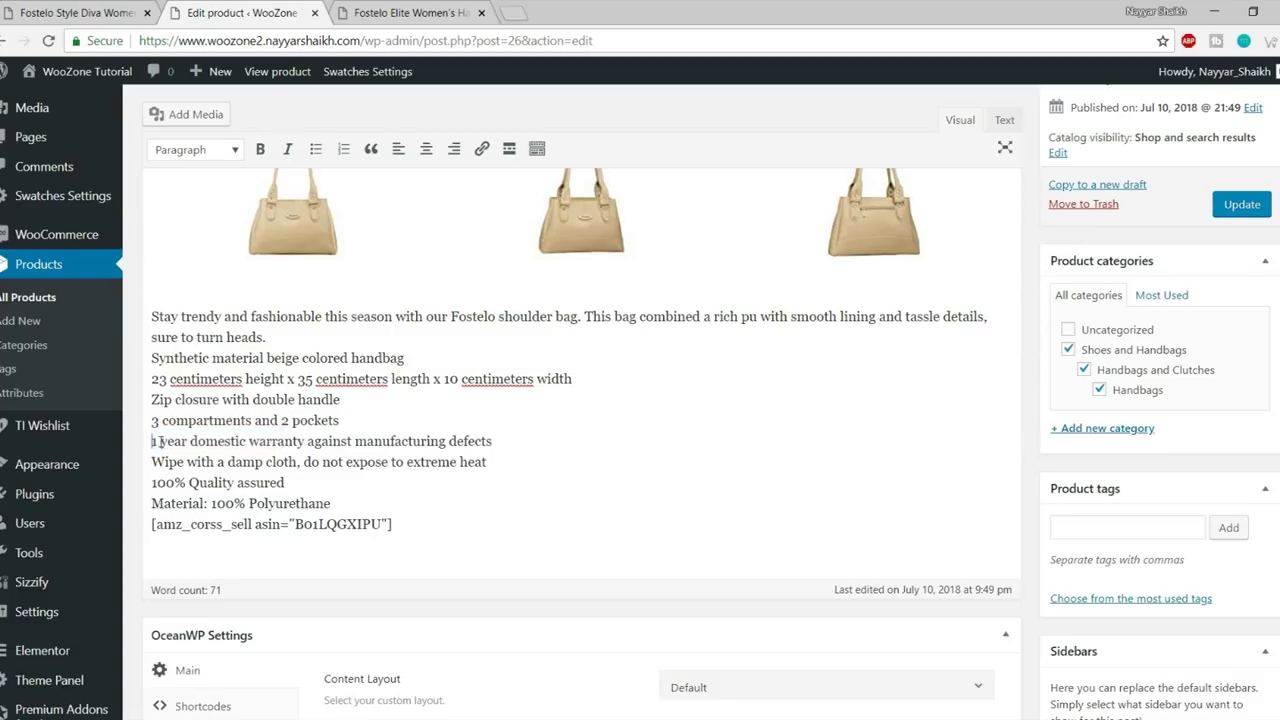
pyautogui.moveTo(154, 441)
pyautogui.mouseDown()
pyautogui.moveTo(188, 441)
pyautogui.moveTo(130, 446)
pyautogui.mouseUp()
pyautogui.click(188, 441)
pyautogui.write('6 Mo')
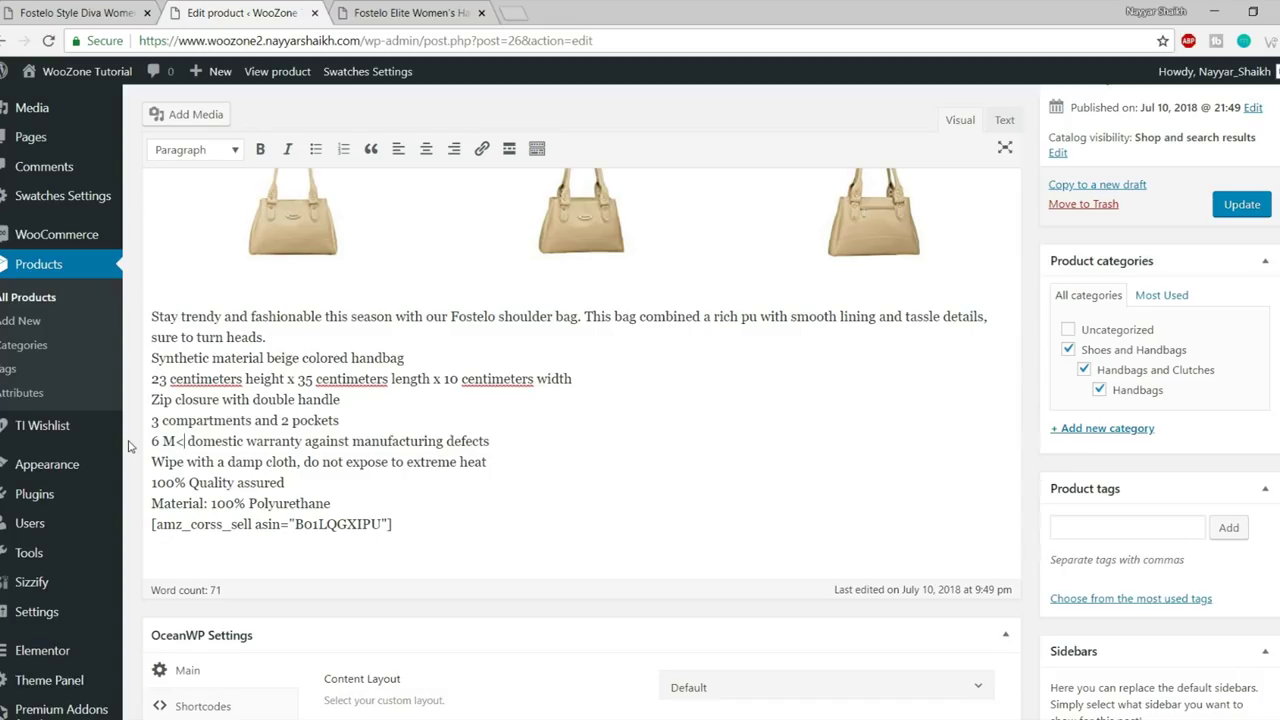
pyautogui.press('BackSpace')
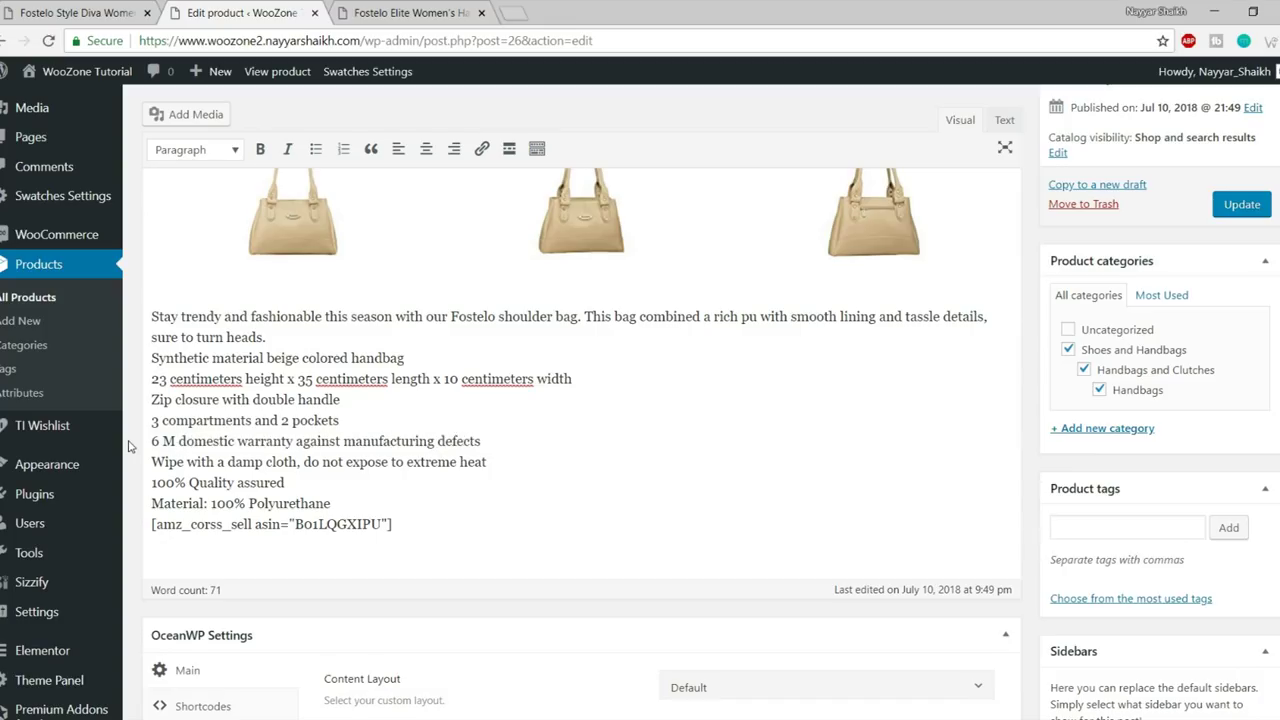
pyautogui.write('onths')
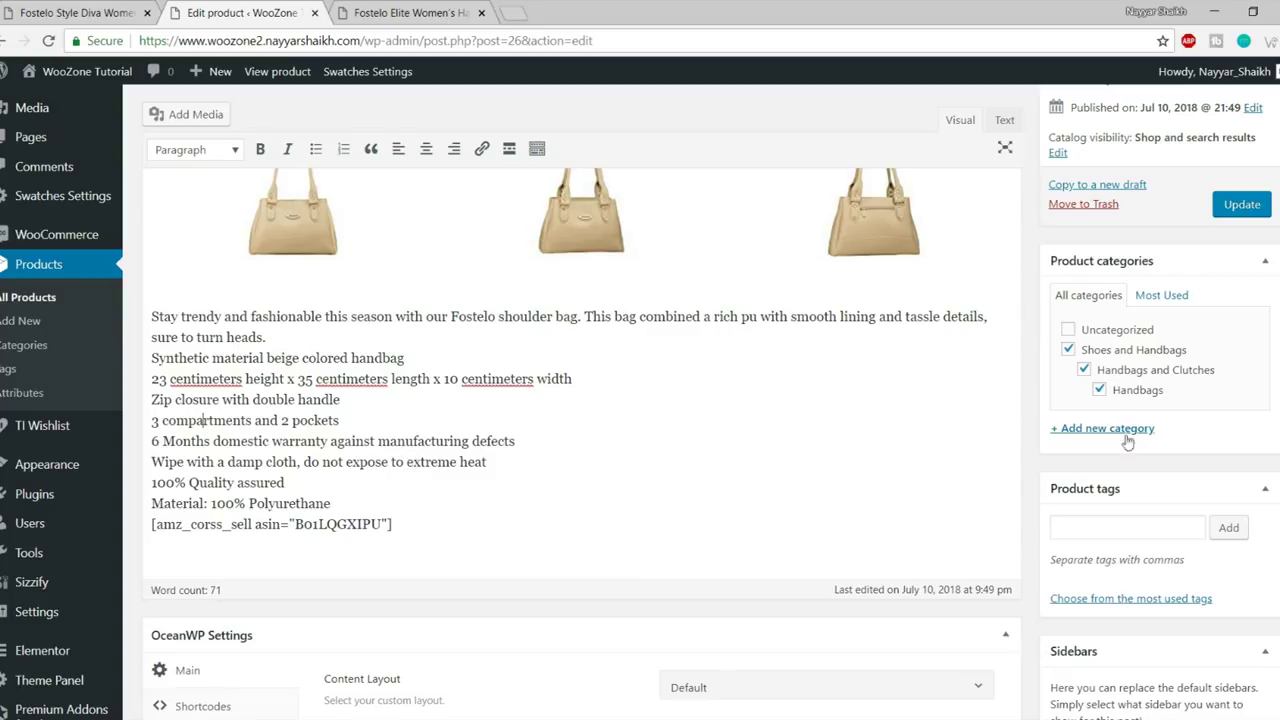
# Untick the Handbags categories and add a new 'Bags' category for the product.
pyautogui.click(1099, 389)
pyautogui.click(1084, 369)
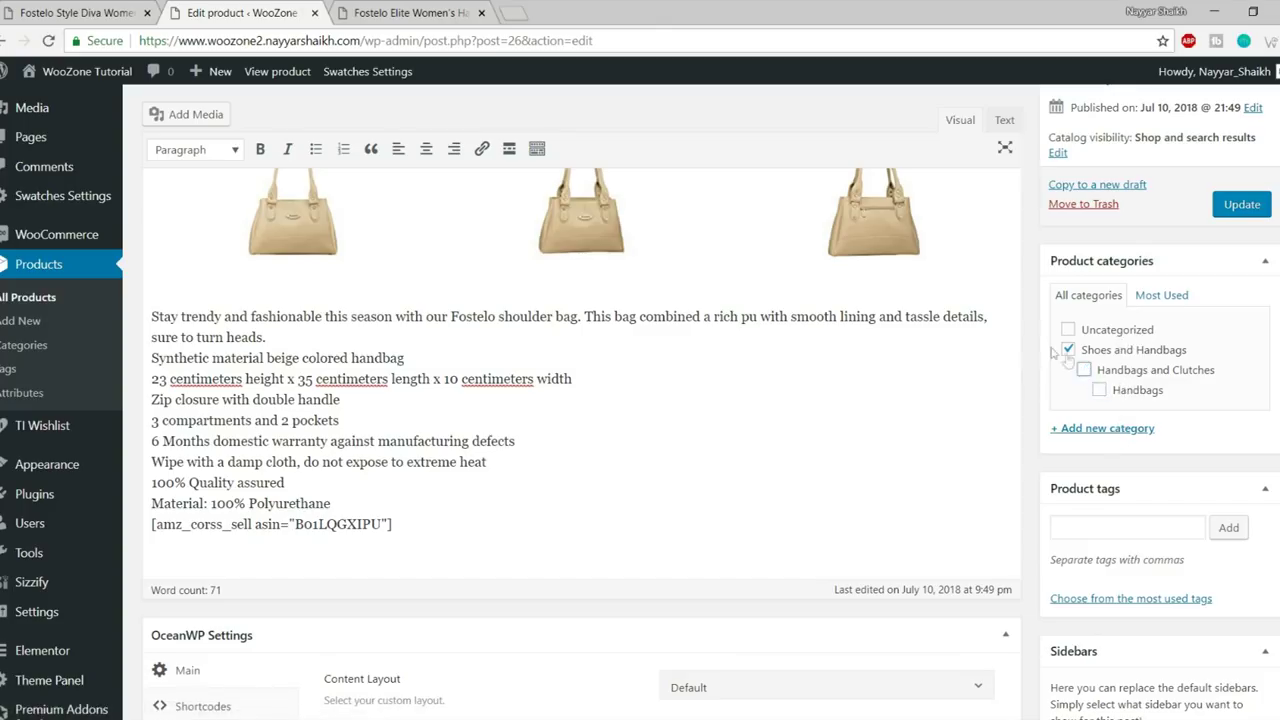
pyautogui.click(1110, 430)
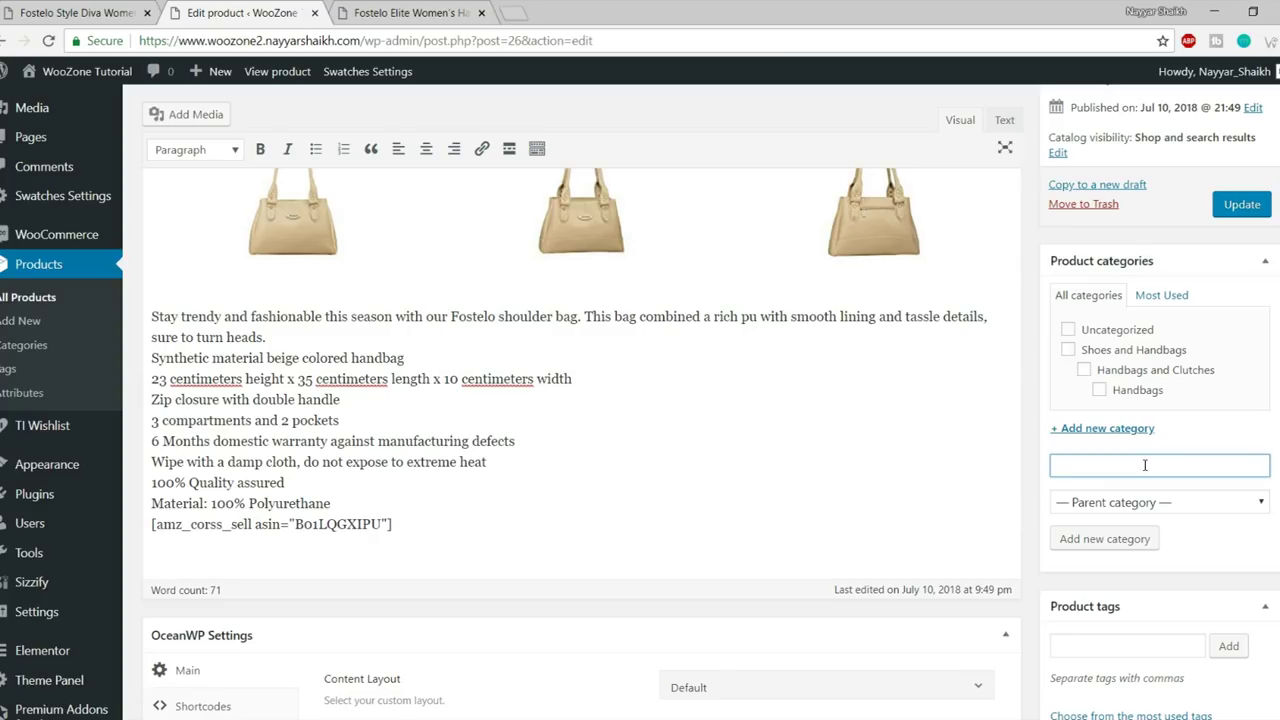
pyautogui.click(1114, 546)
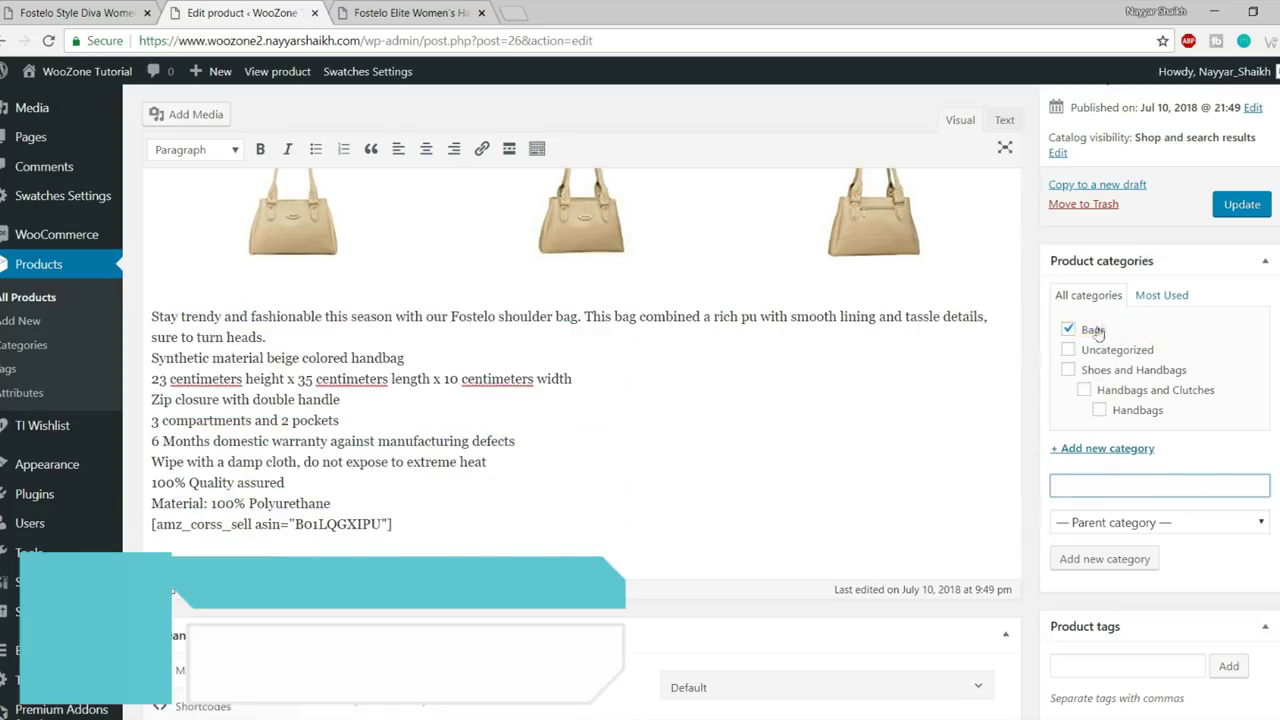
# Compare the 2399 regular and 630 sale prices with the live product page.
pyautogui.scroll(-5, 1098, 343)
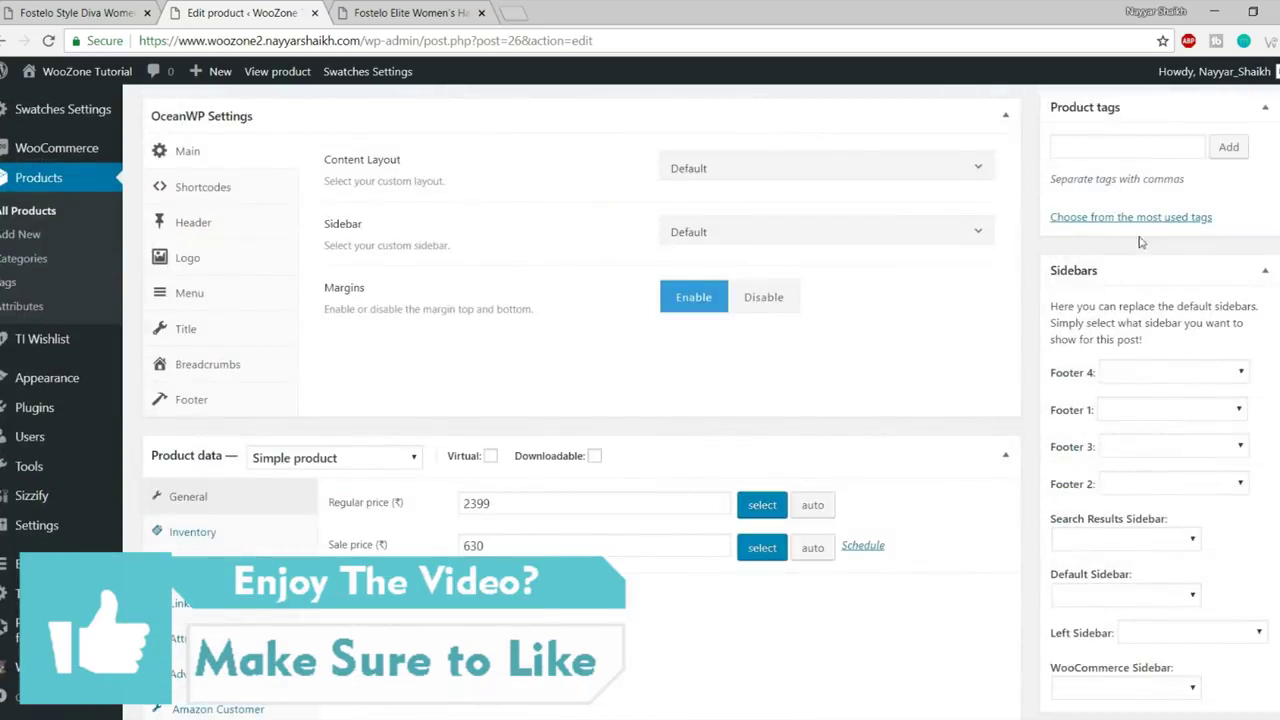
pyautogui.scroll(-3, 1118, 298)
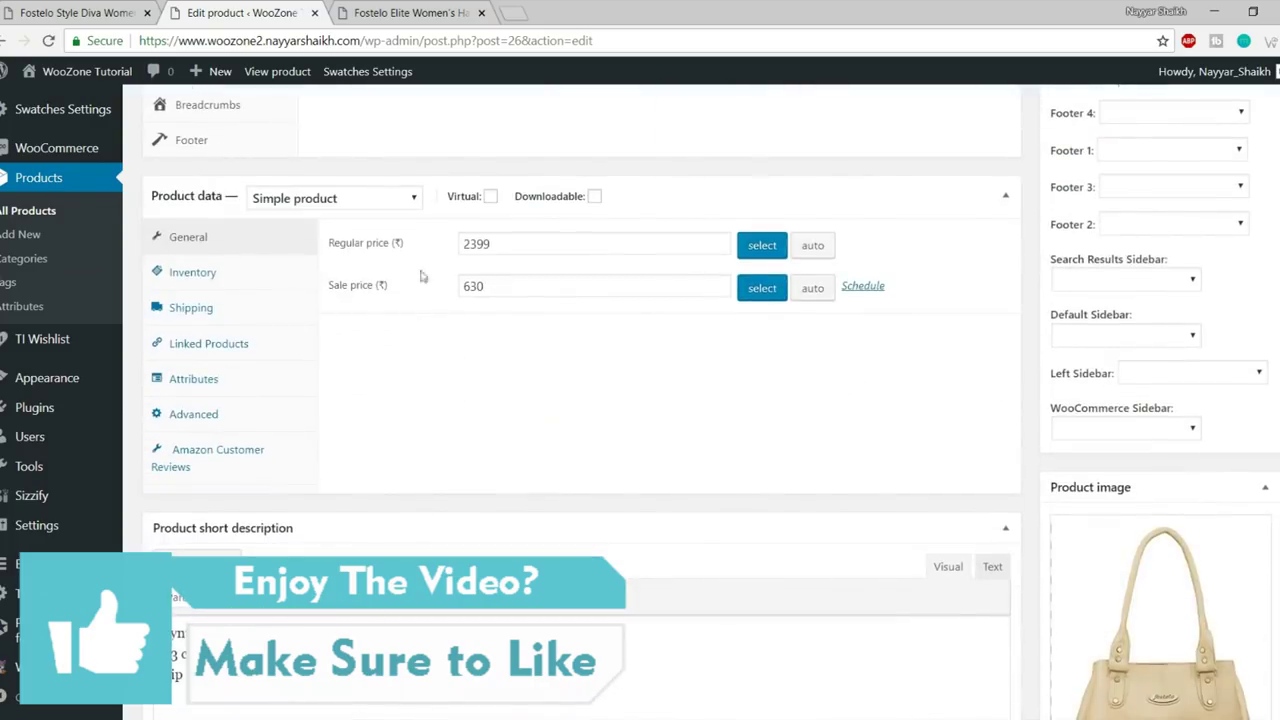
pyautogui.doubleClick(521, 242)
pyautogui.click(509, 290)
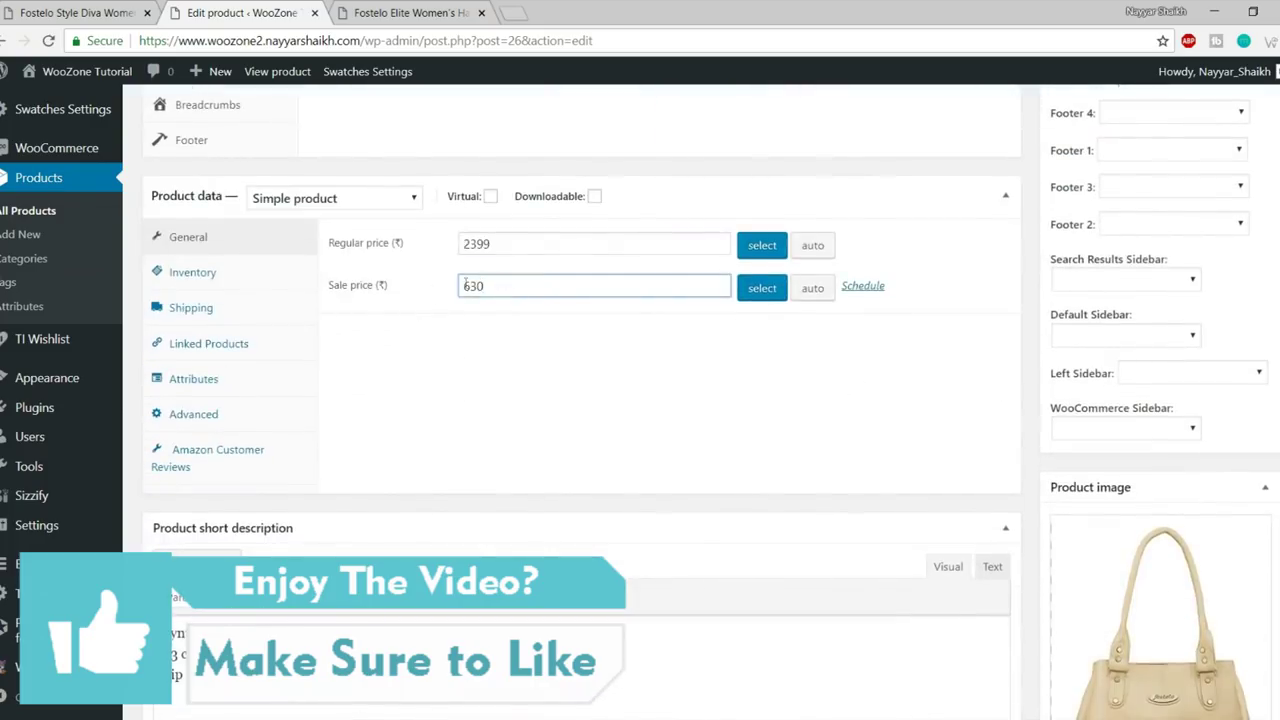
pyautogui.click(405, 12)
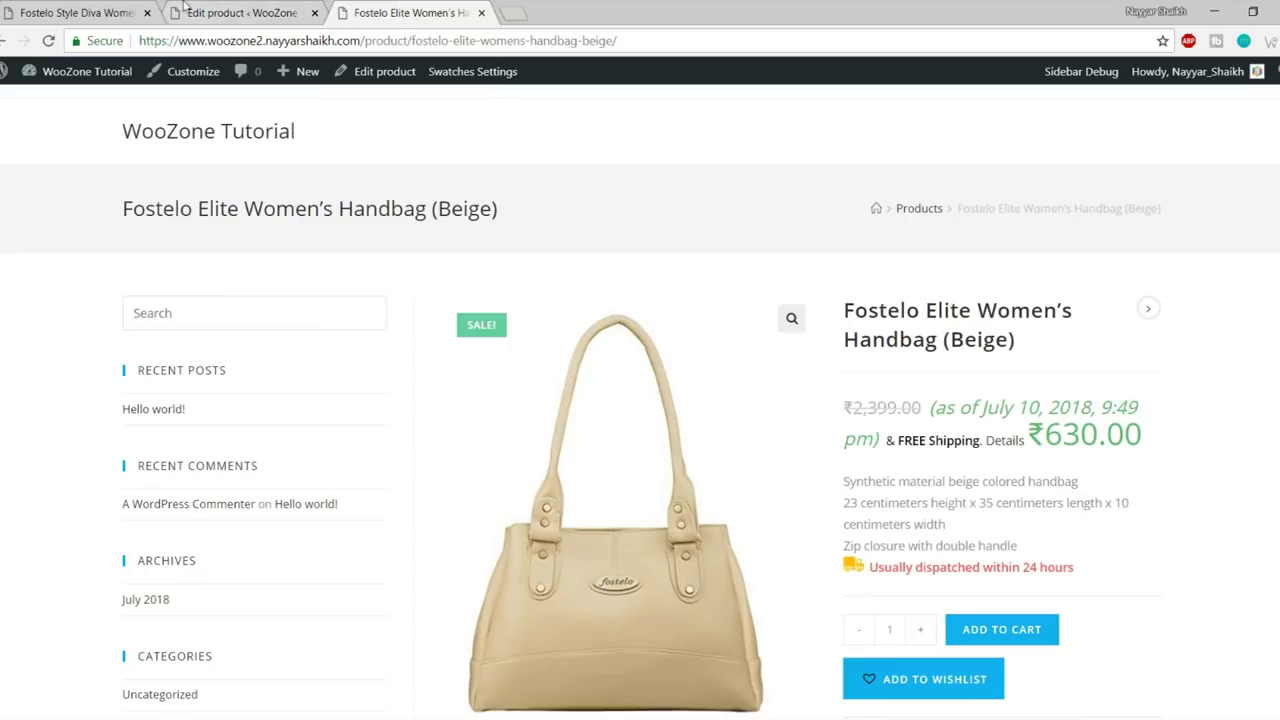
pyautogui.click(183, 9)
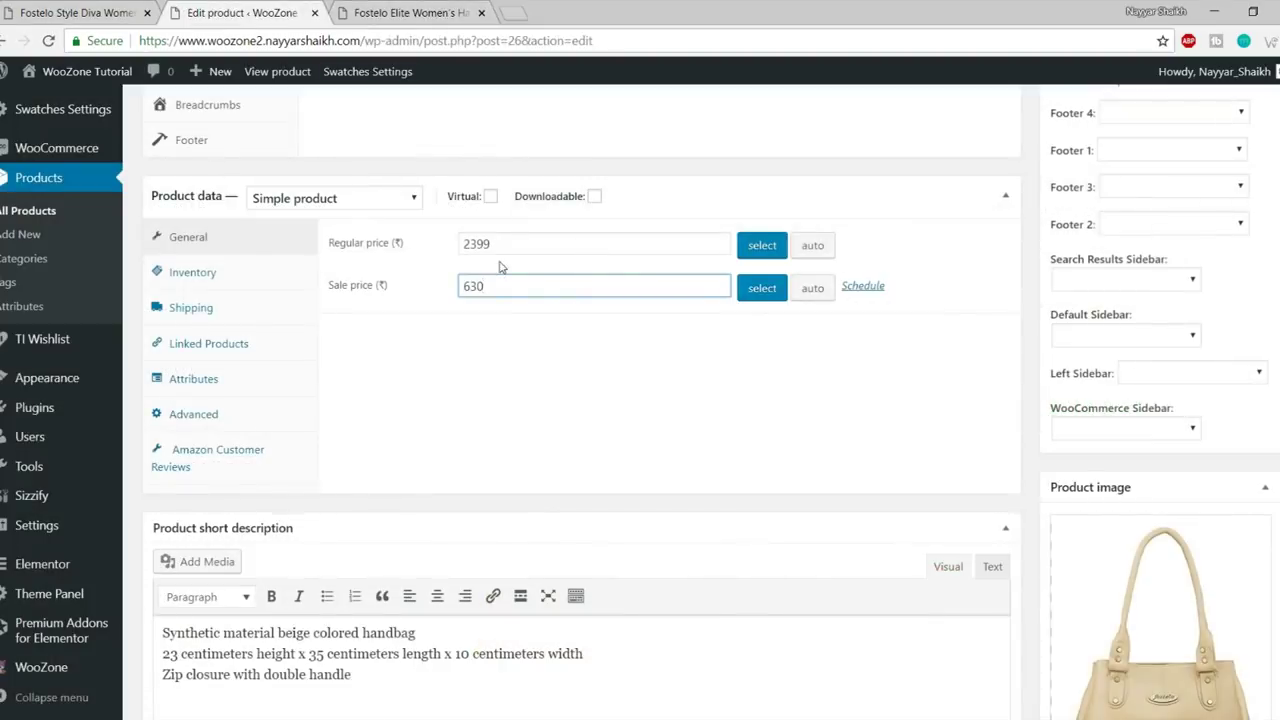
# Compare the product's short description with the text on the live page.
pyautogui.scroll(-2, 815, 356)
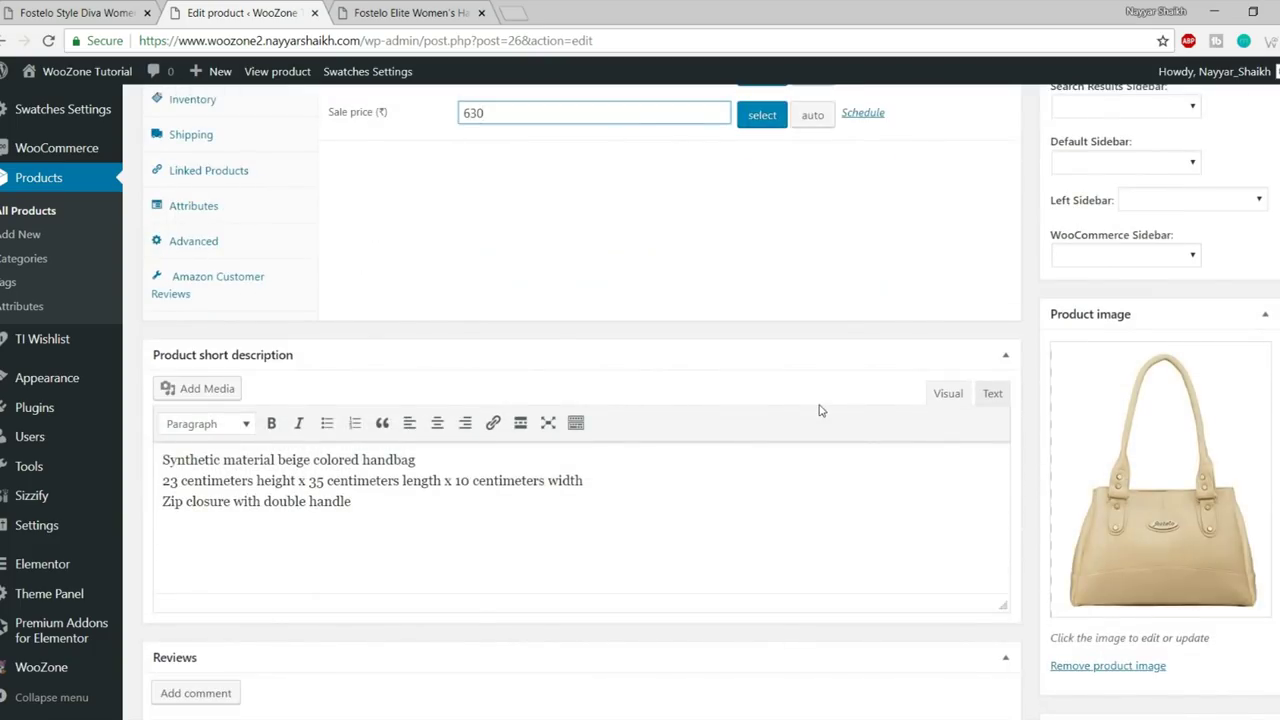
pyautogui.moveTo(393, 509); pyautogui.dragTo(148, 462)
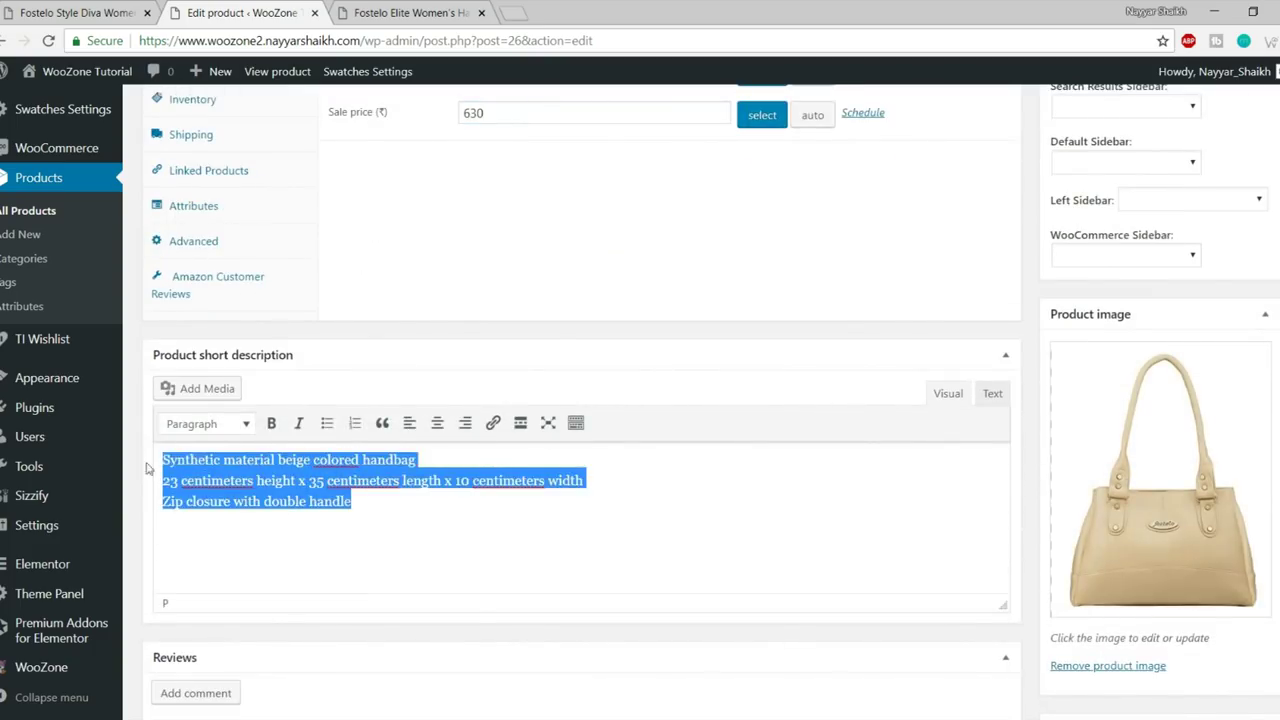
pyautogui.click(405, 12)
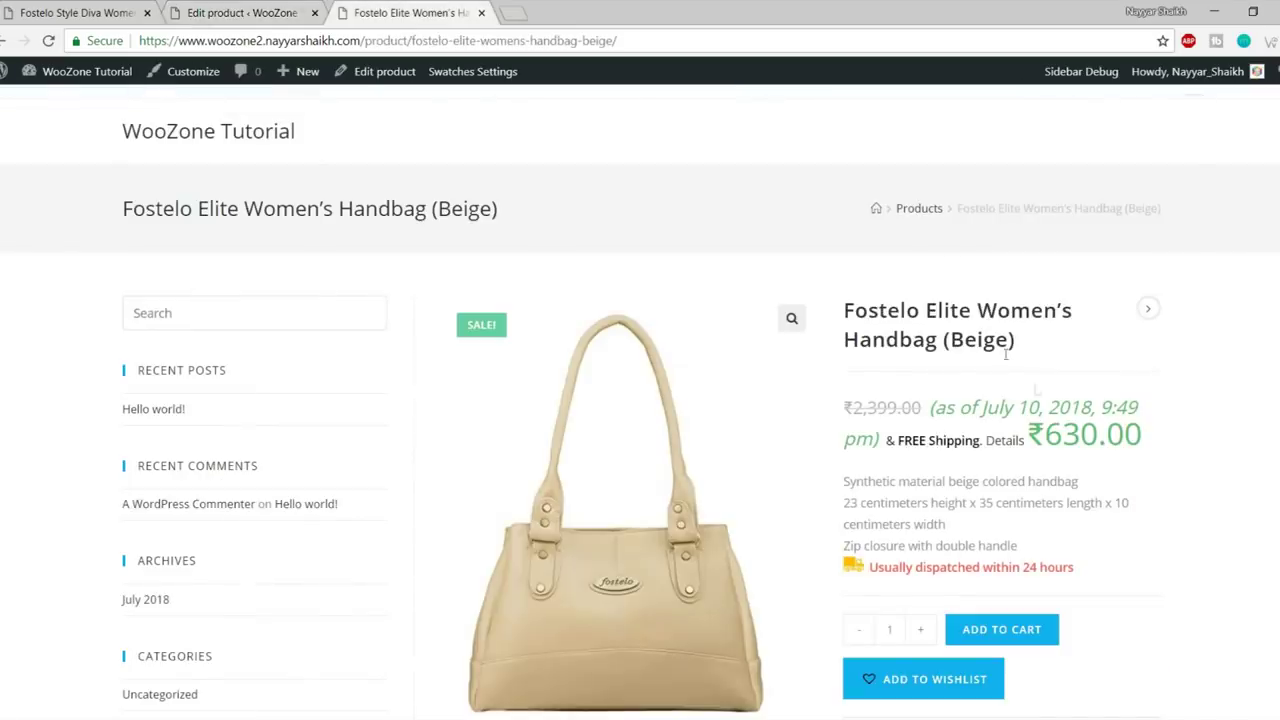
pyautogui.moveTo(841, 487); pyautogui.dragTo(1038, 548)
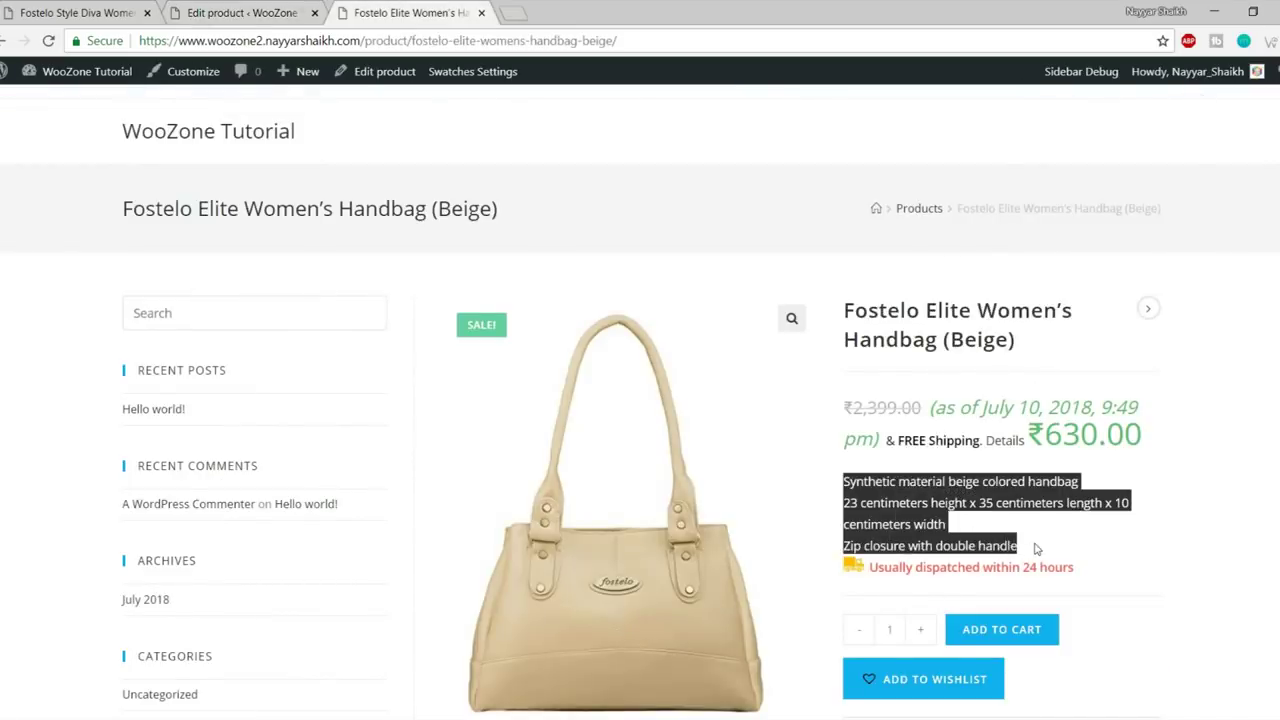
pyautogui.click(1038, 548)
pyautogui.hotkey('ctrl', 'shift', 'Tab')
pyautogui.scroll(-3, 521, 434)
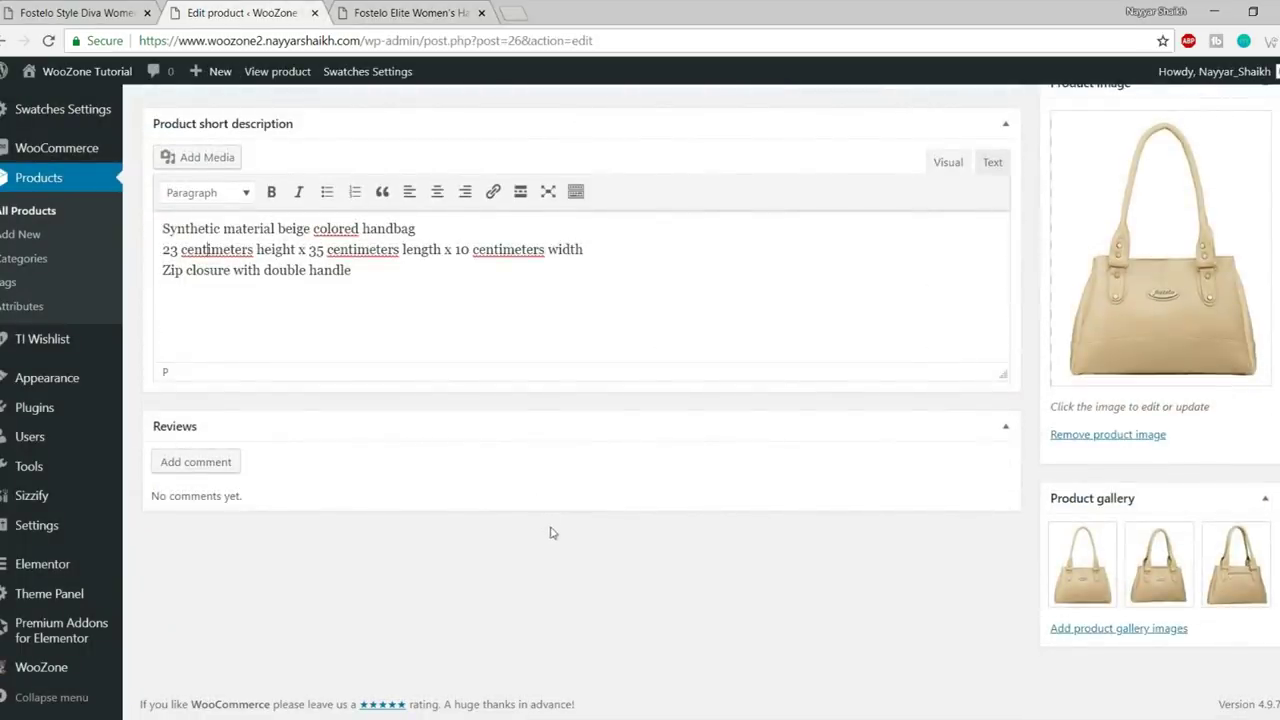
pyautogui.scroll(5, 551, 531)
pyautogui.scroll(10, 581, 400)
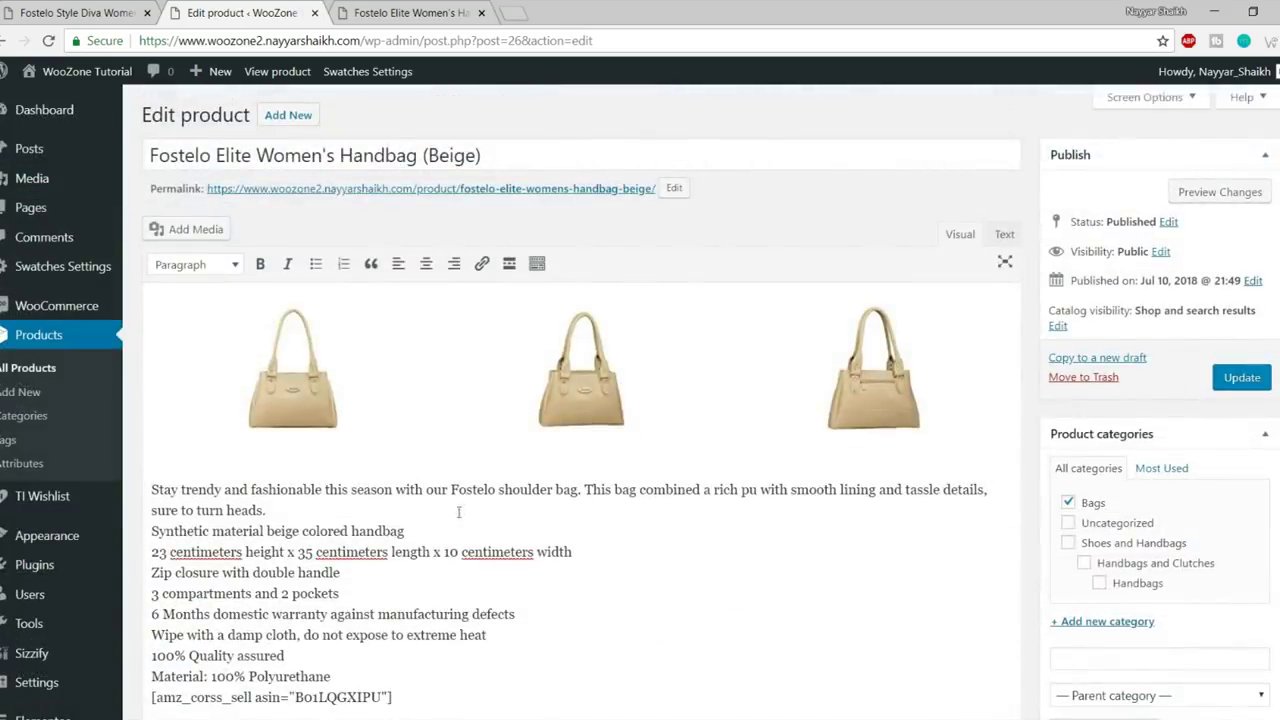
pyautogui.scroll(-3, 529, 548)
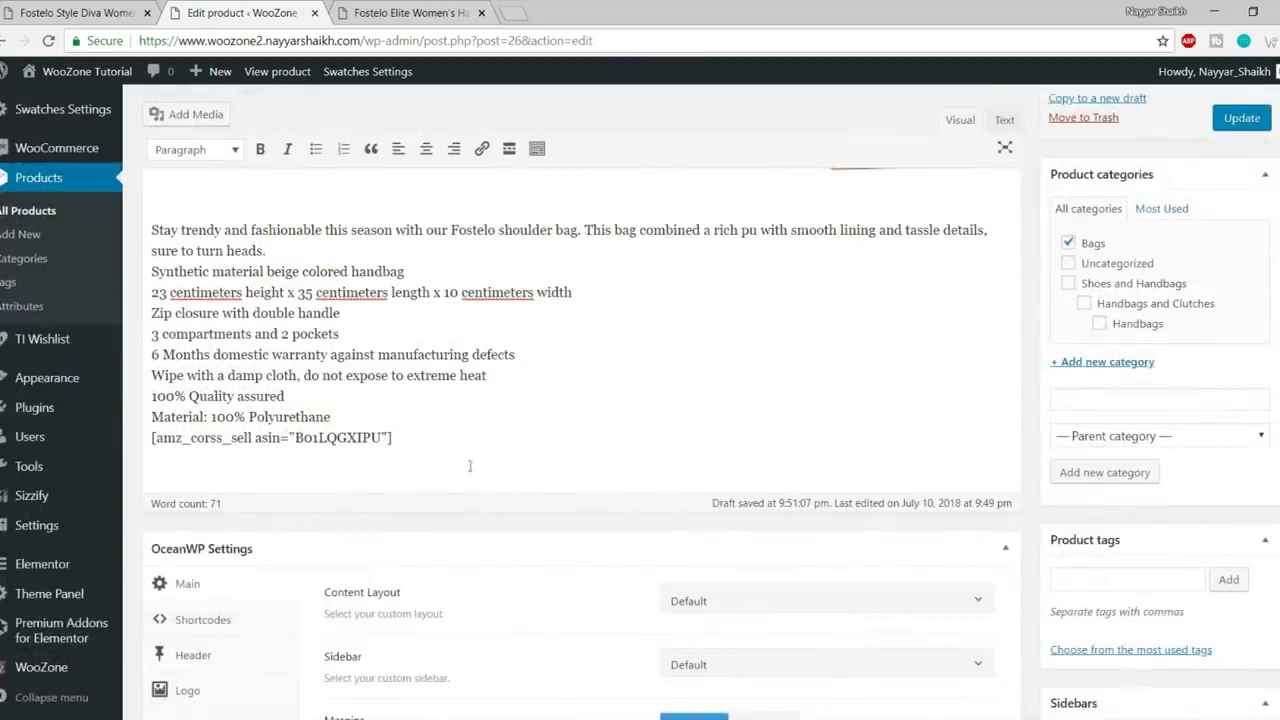
pyautogui.scroll(2, 470, 466)
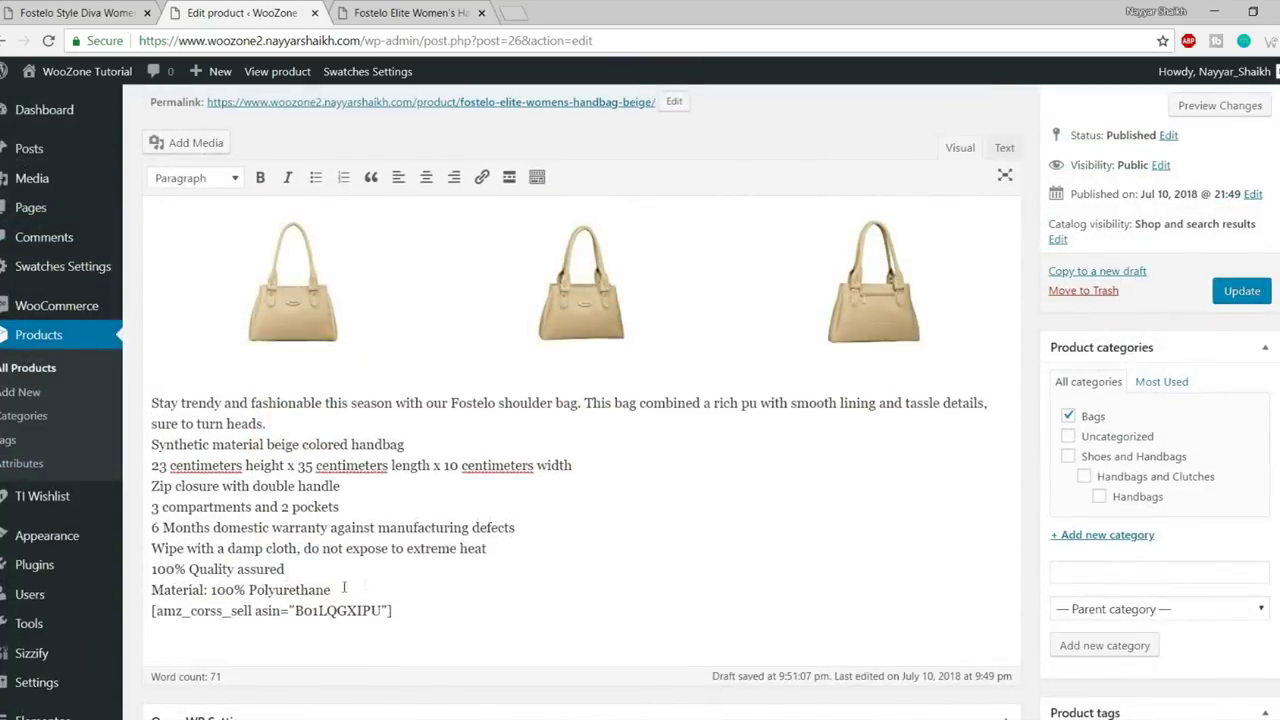
# Review the long description above the shortcode, then update the product.
pyautogui.moveTo(327, 589); pyautogui.dragTo(125, 390)
pyautogui.click(218, 451)
pyautogui.moveTo(332, 589); pyautogui.dragTo(156, 452)
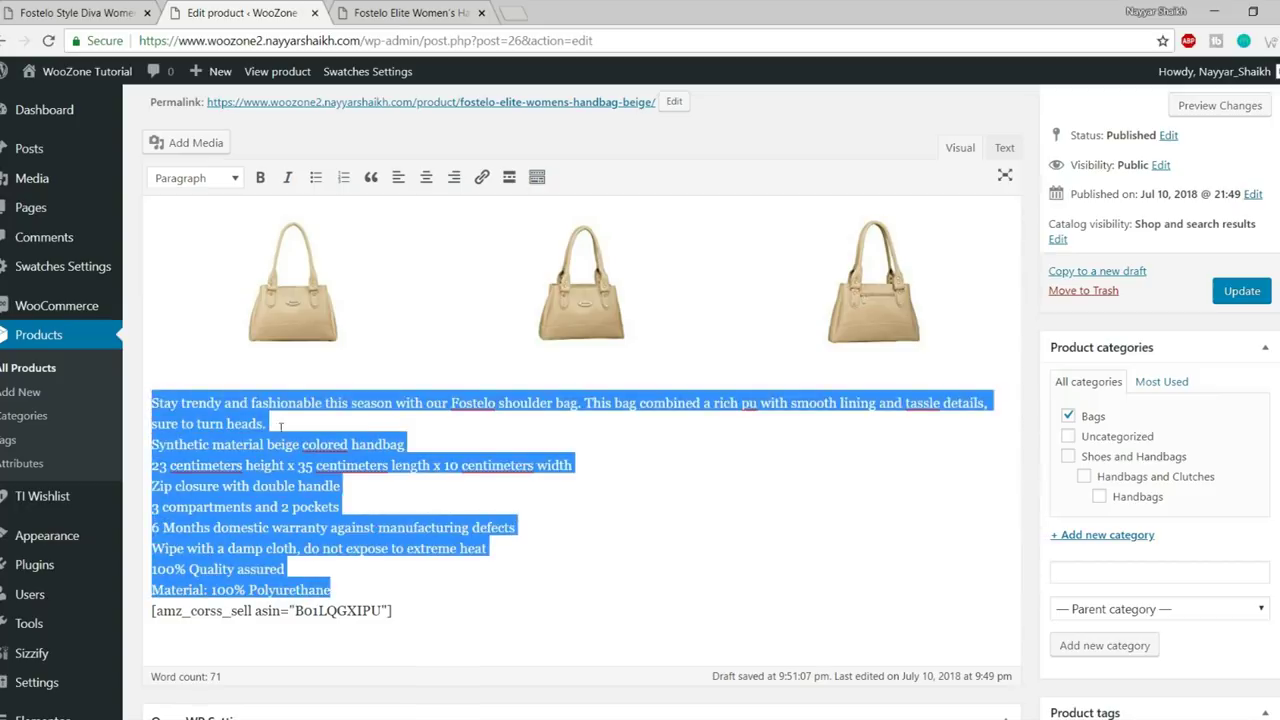
pyautogui.scroll(1, 580, 450)
pyautogui.scroll(-2, 580, 450)
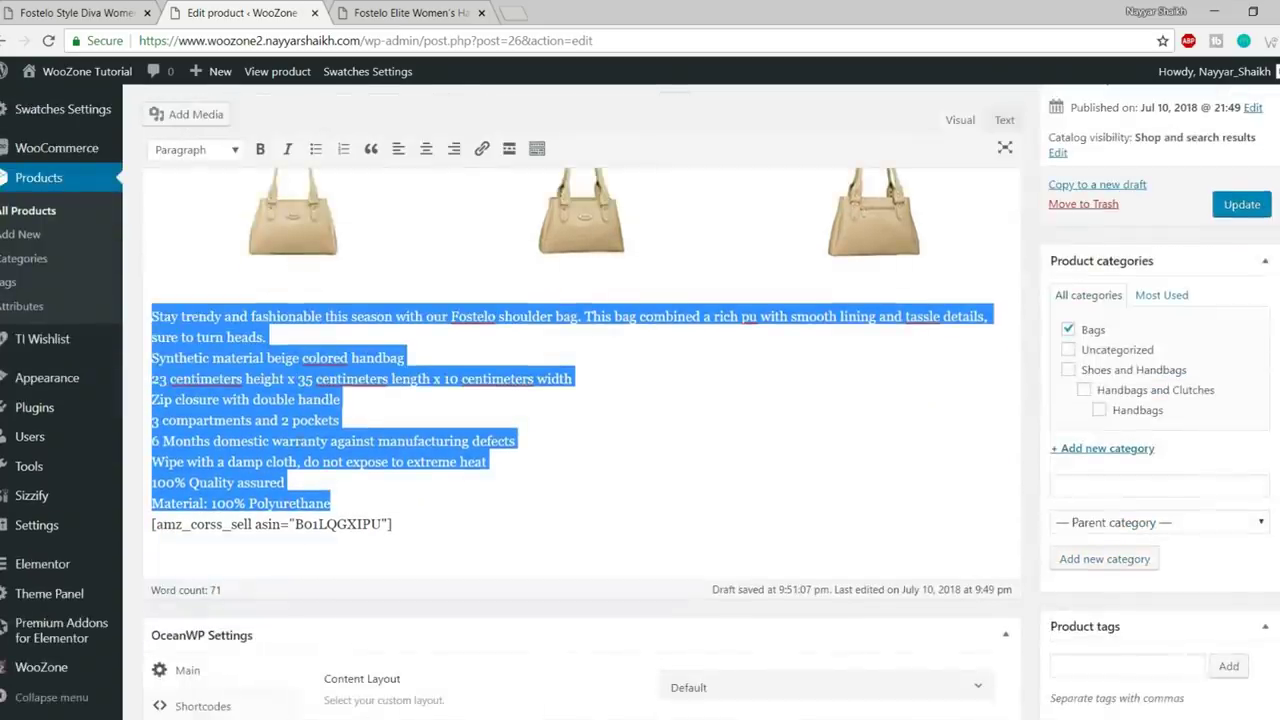
pyautogui.scroll(1, 580, 450)
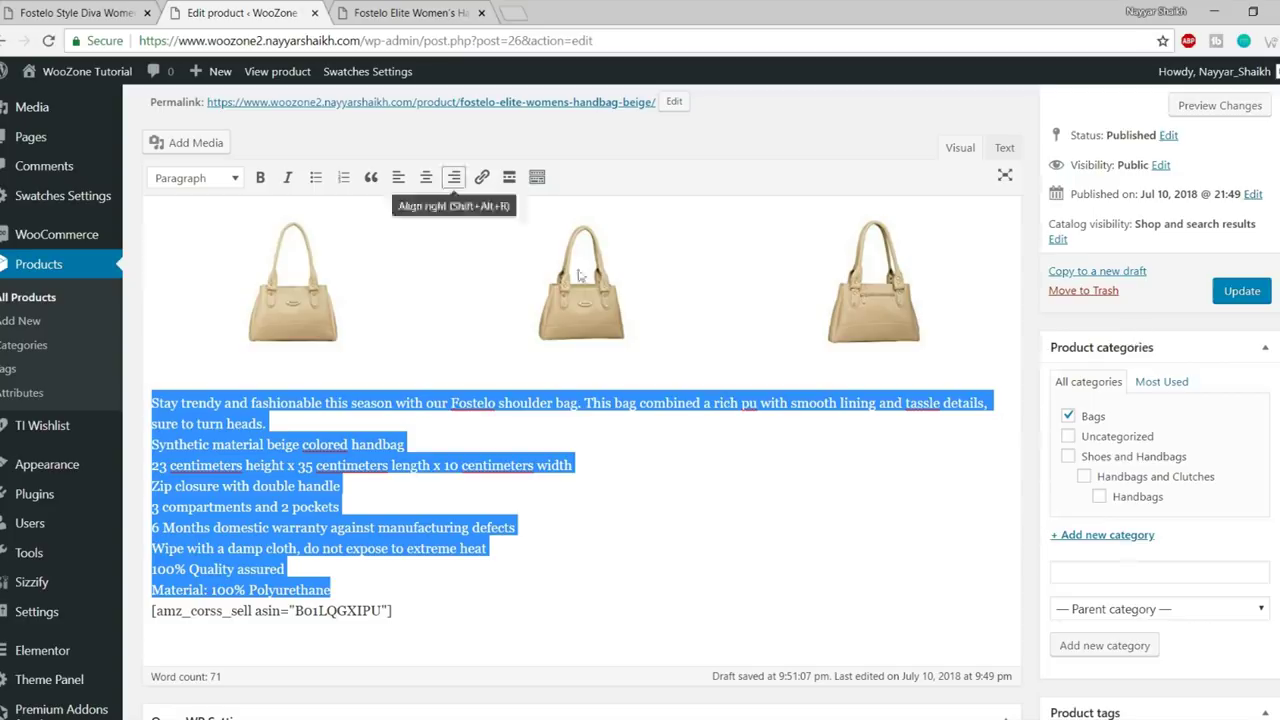
pyautogui.scroll(1, 637, 390)
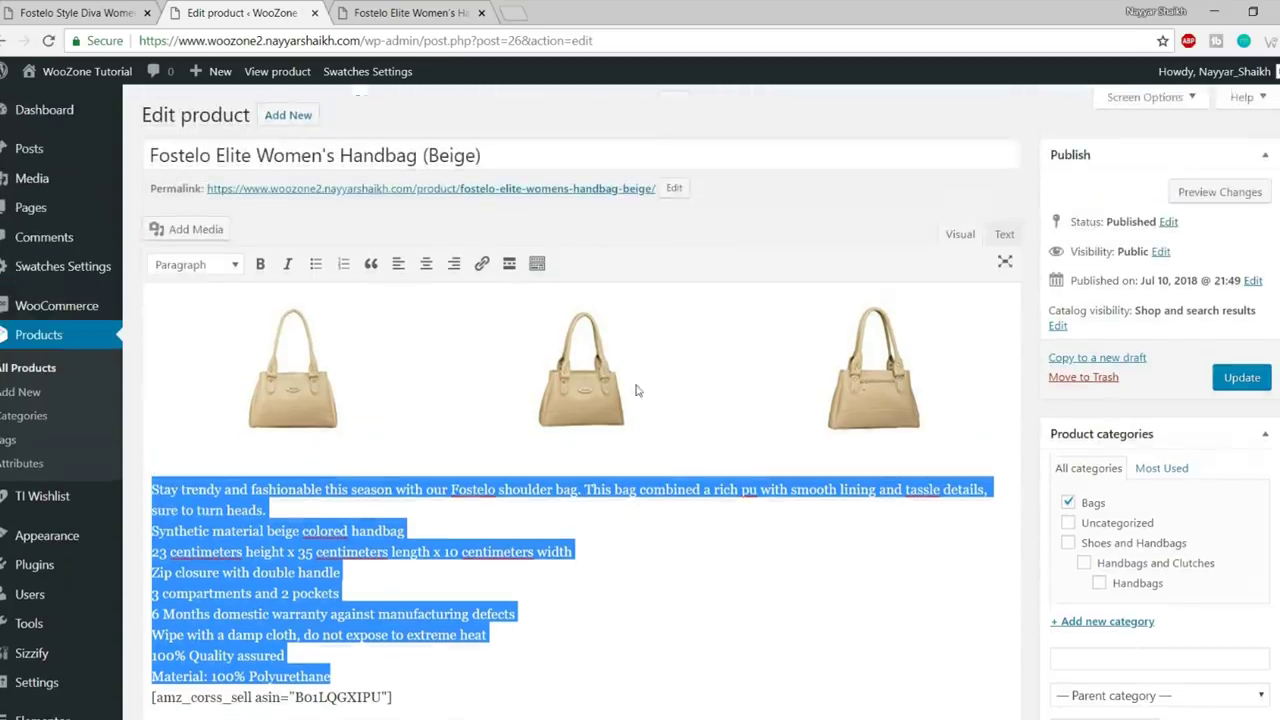
pyautogui.click(1258, 381)
# Reload the live product page and check its description and new Bags category.
pyautogui.click(410, 12)
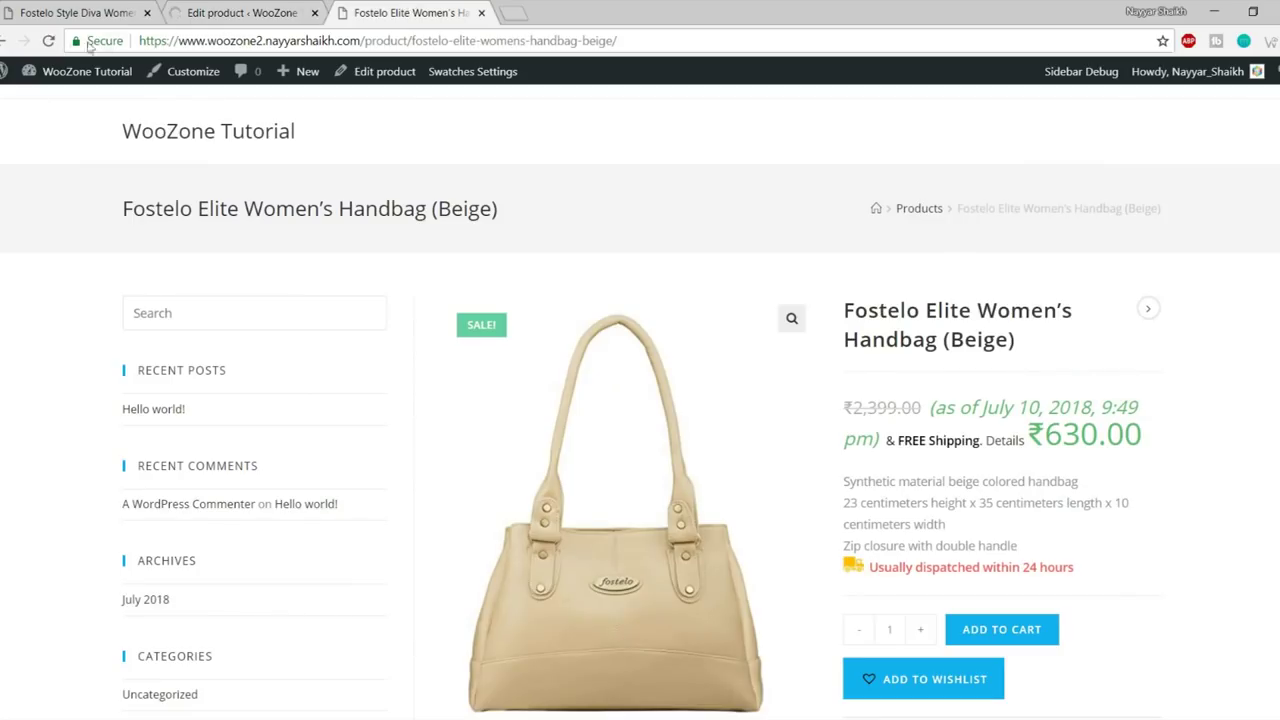
pyautogui.click(45, 40)
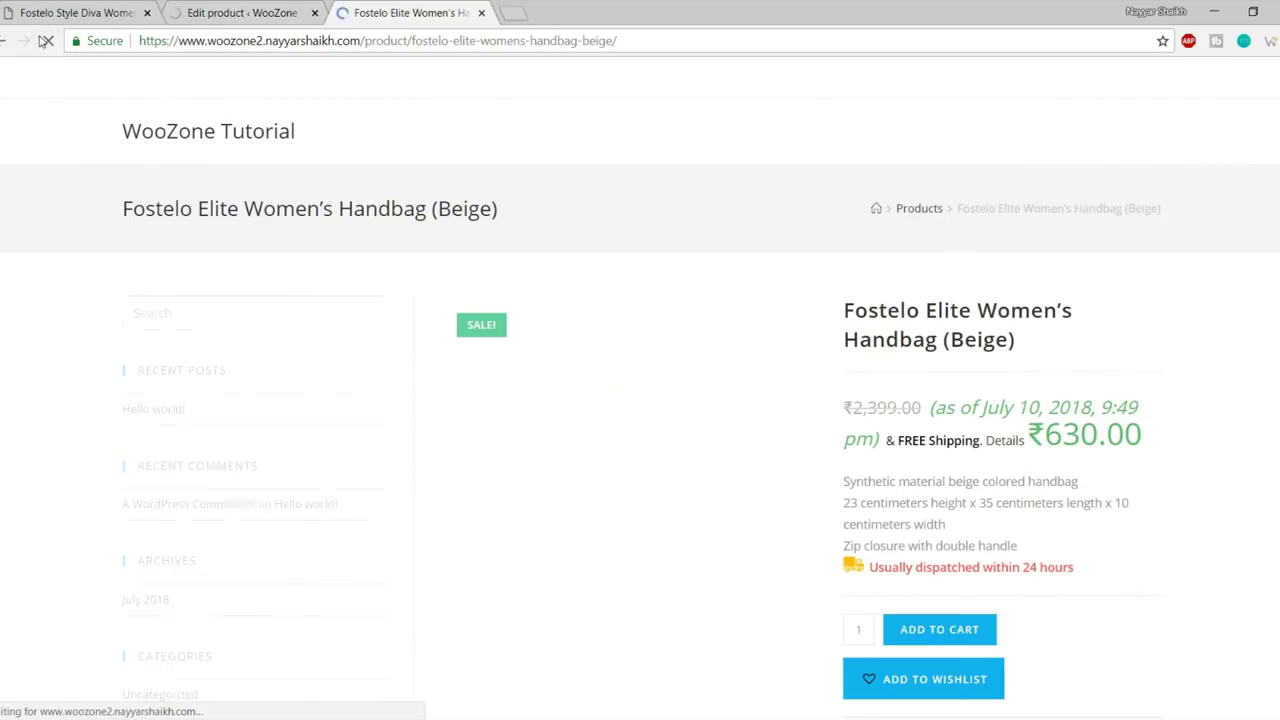
pyautogui.scroll(-8, 1035, 266)
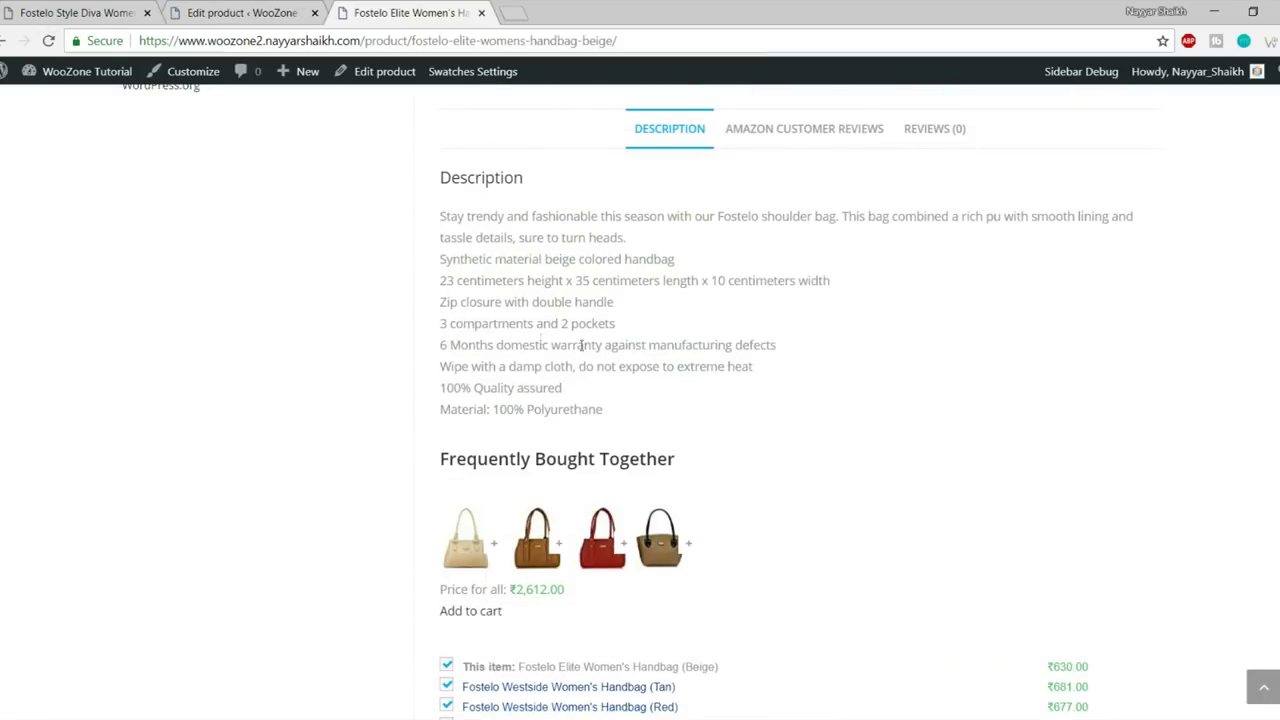
pyautogui.moveTo(441, 344); pyautogui.dragTo(785, 348)
pyautogui.click(784, 348)
pyautogui.scroll(-3, 600, 370)
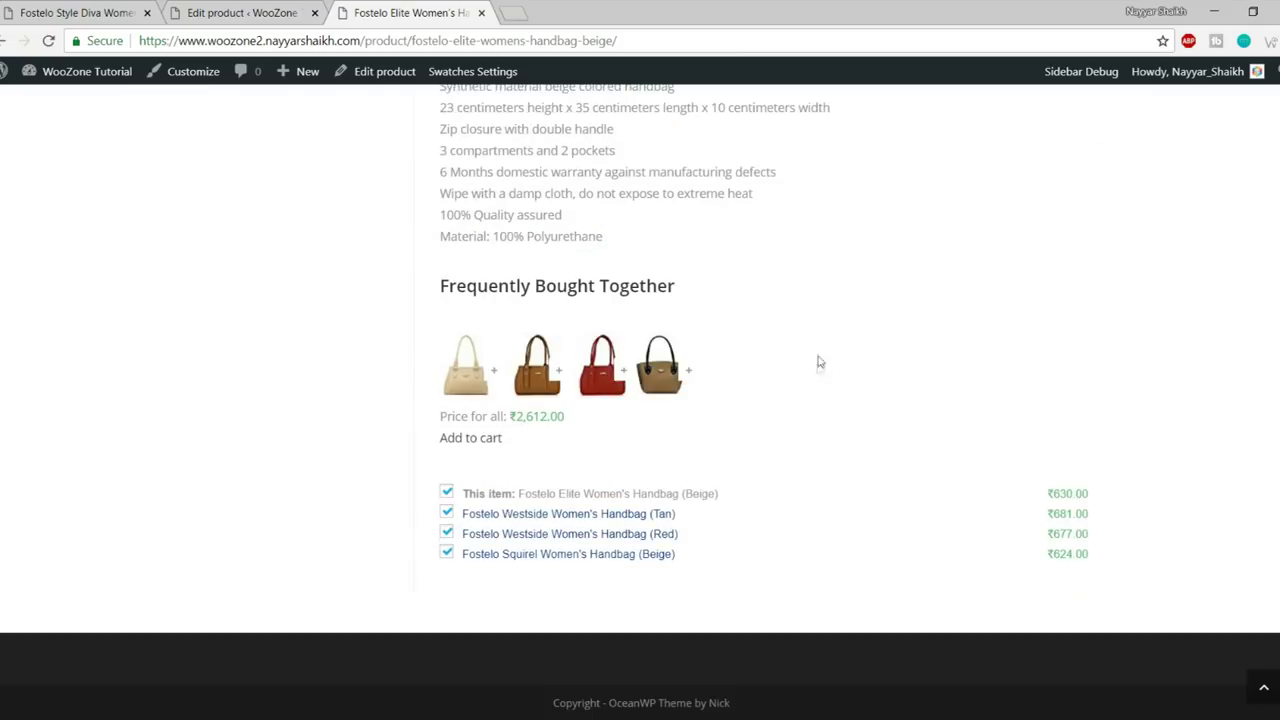
pyautogui.scroll(6, 823, 371)
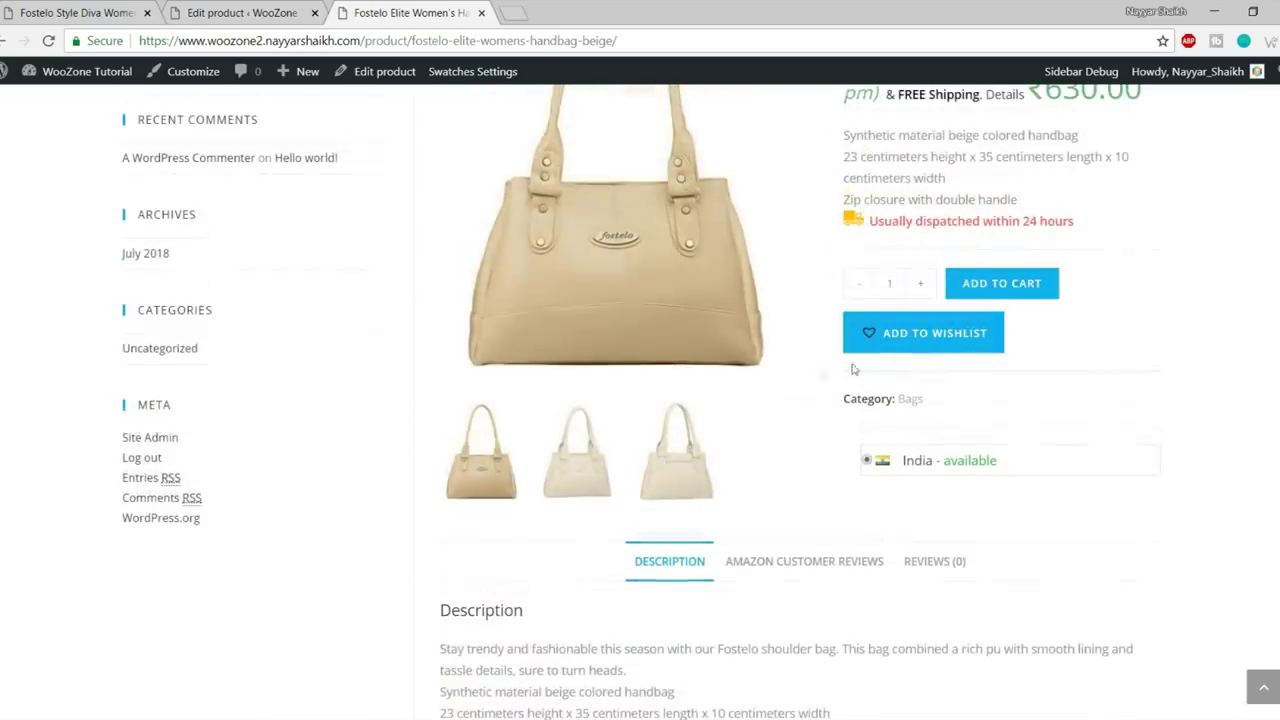
pyautogui.scroll(4, 1151, 360)
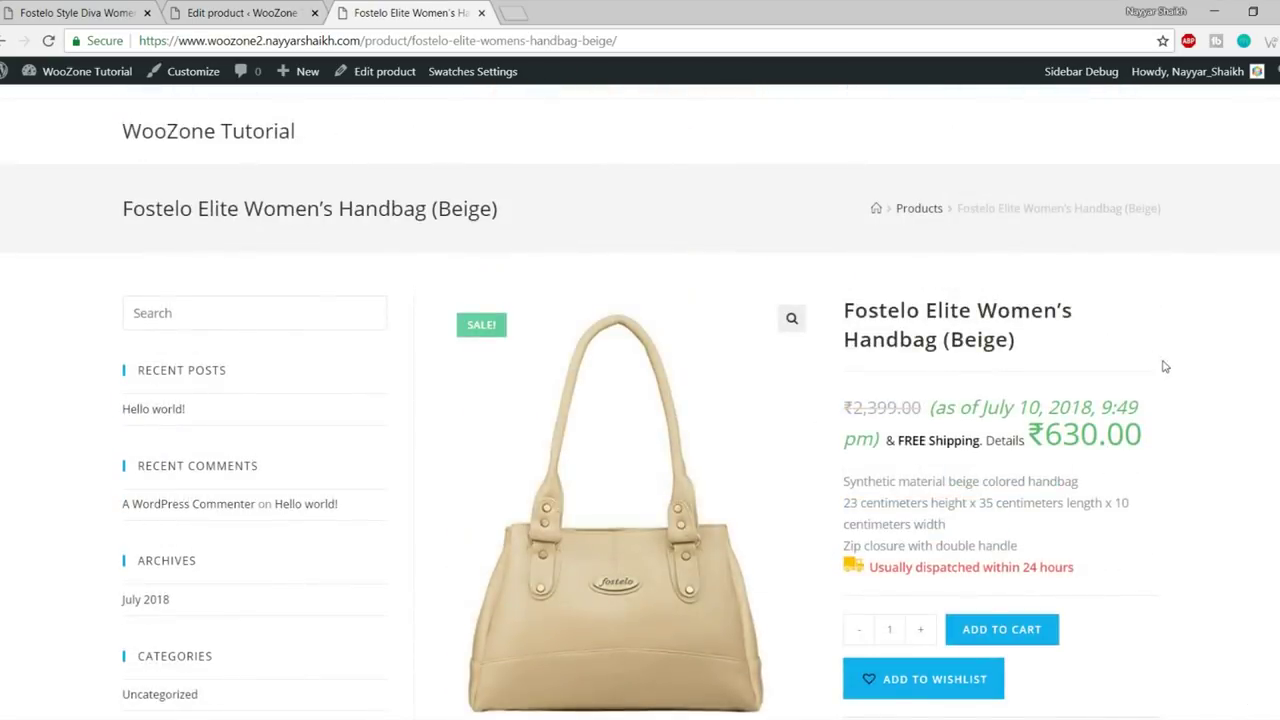
pyautogui.scroll(-10, 1164, 367)
pyautogui.scroll(6, 1170, 430)
pyautogui.scroll(4, 1171, 435)
# Select the '(as of July 10, 2018, 9:49 pm)' date note beside the price.
pyautogui.moveTo(933, 408); pyautogui.dragTo(1141, 408)
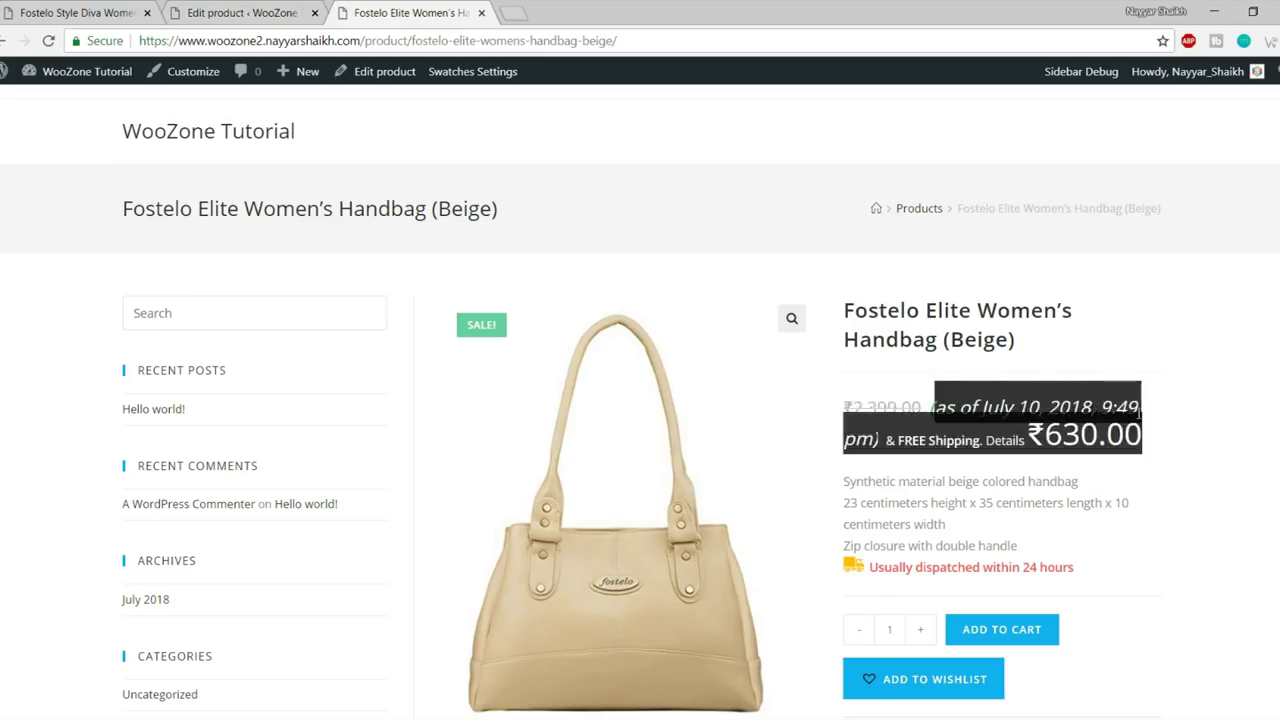
pyautogui.click(1152, 417)
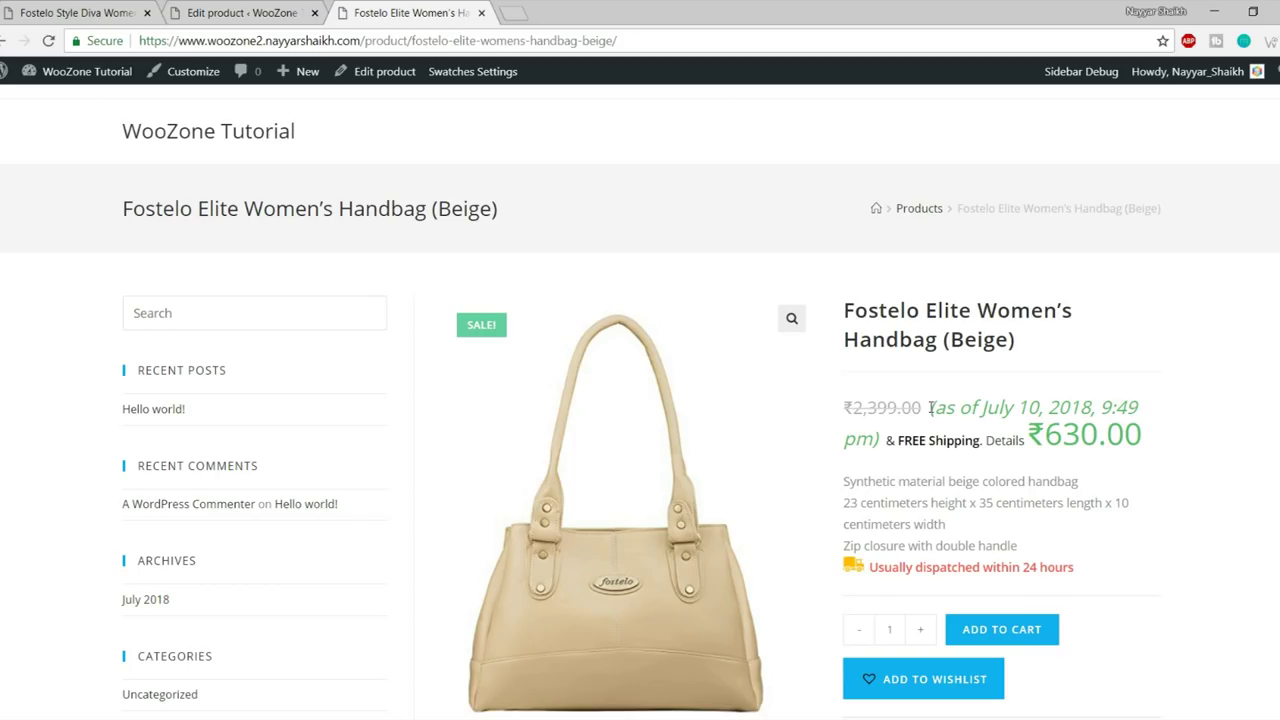
pyautogui.moveTo(930, 408); pyautogui.dragTo(882, 430)
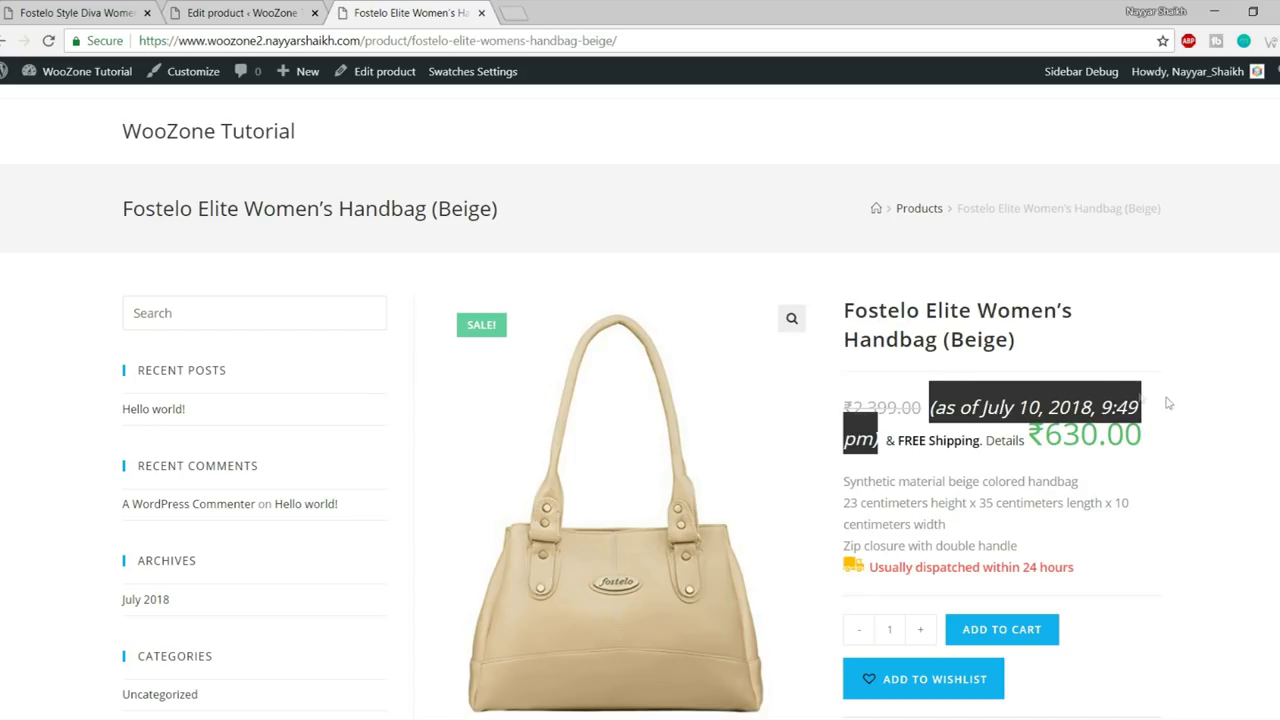
pyautogui.scroll(-1, 1125, 400)
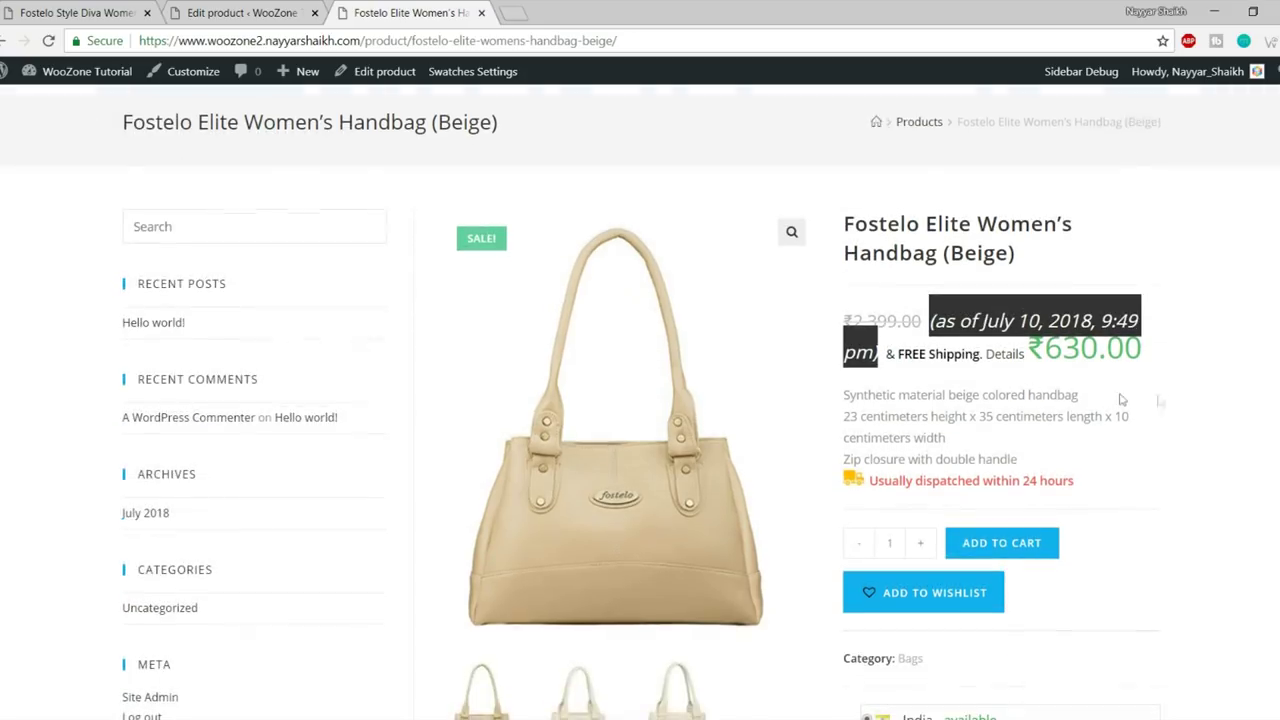
pyautogui.rightClick(949, 319)
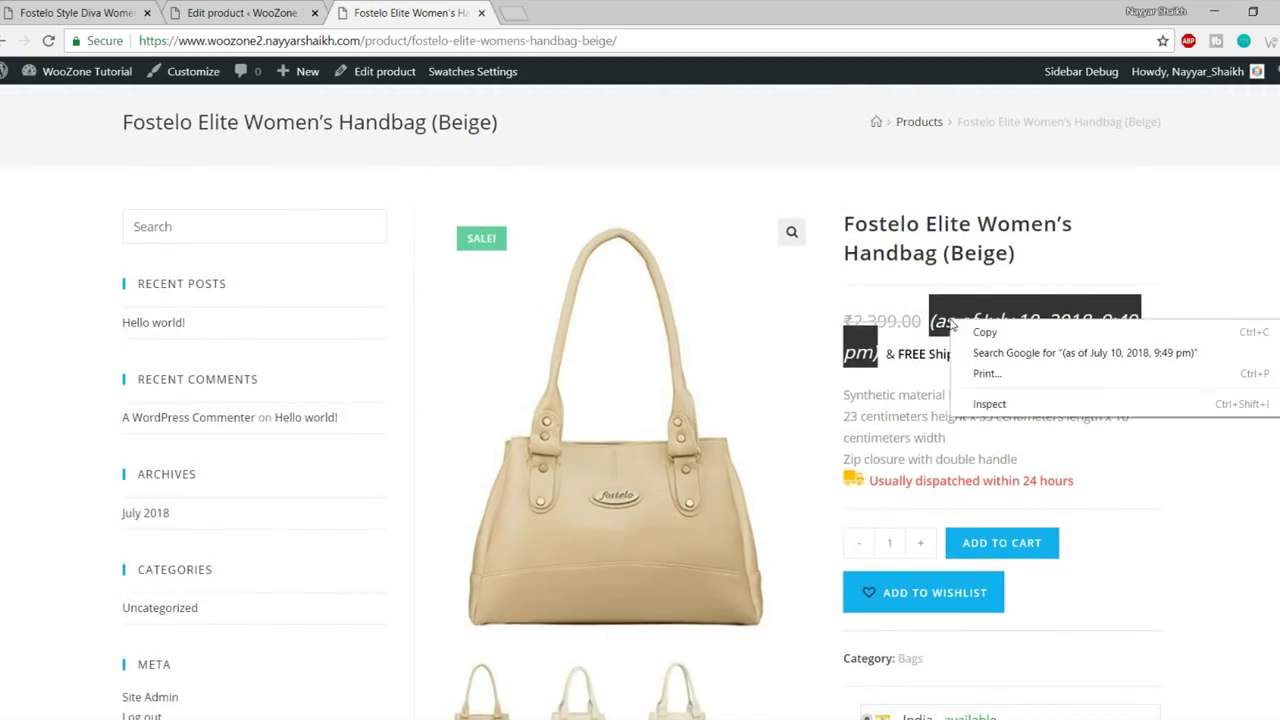
# Inspect the date note and add an em.WooZone-price-info rule with display: none.
pyautogui.click(1031, 409)
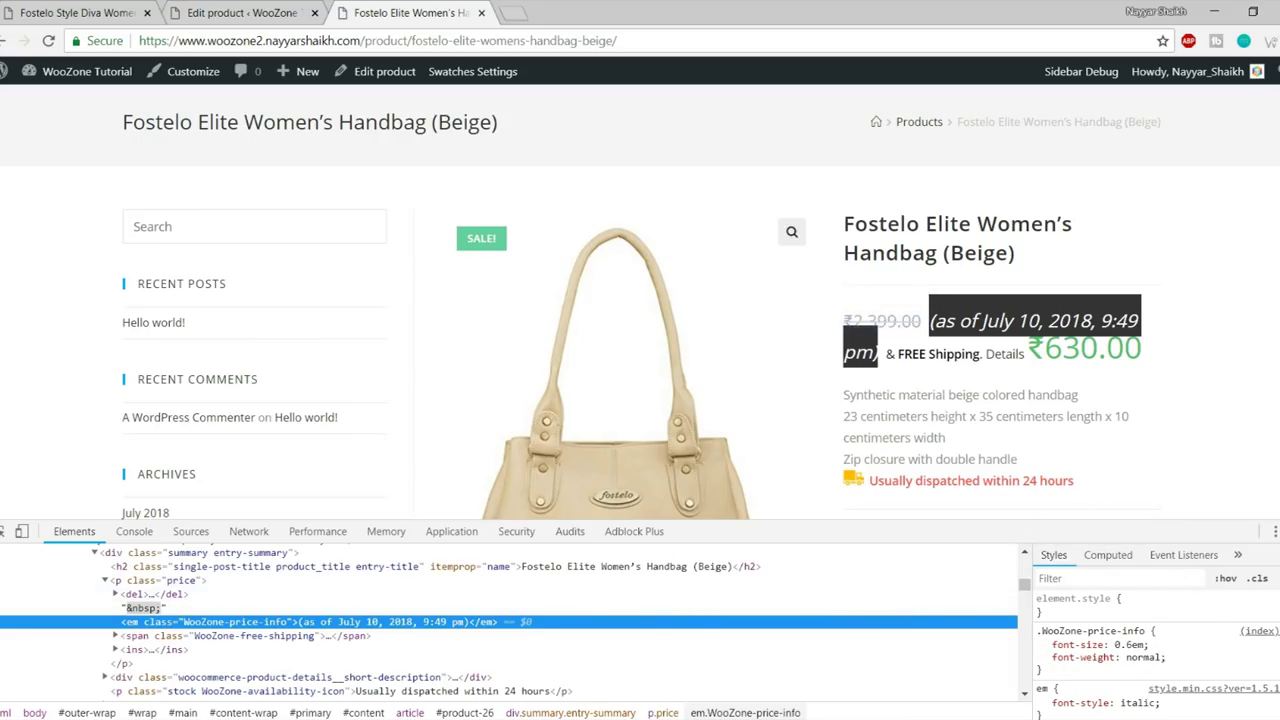
pyautogui.click(1272, 578)
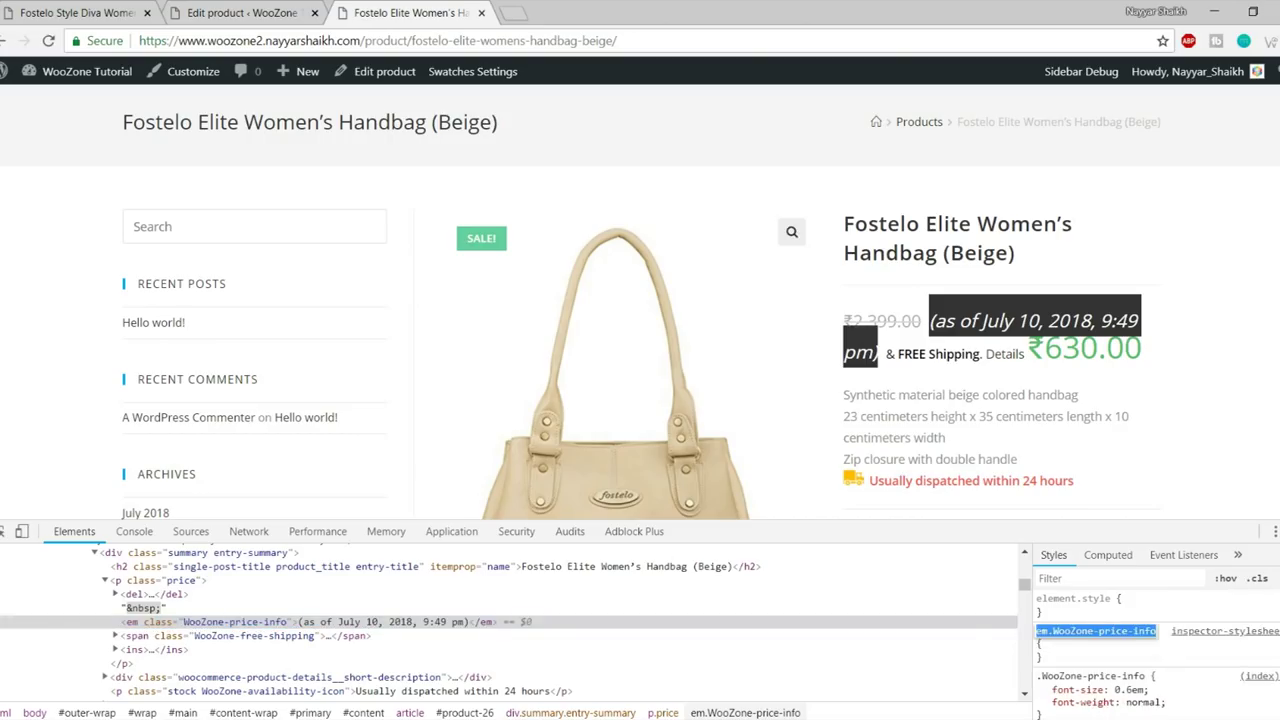
pyautogui.press('Return')
pyautogui.click(1069, 648)
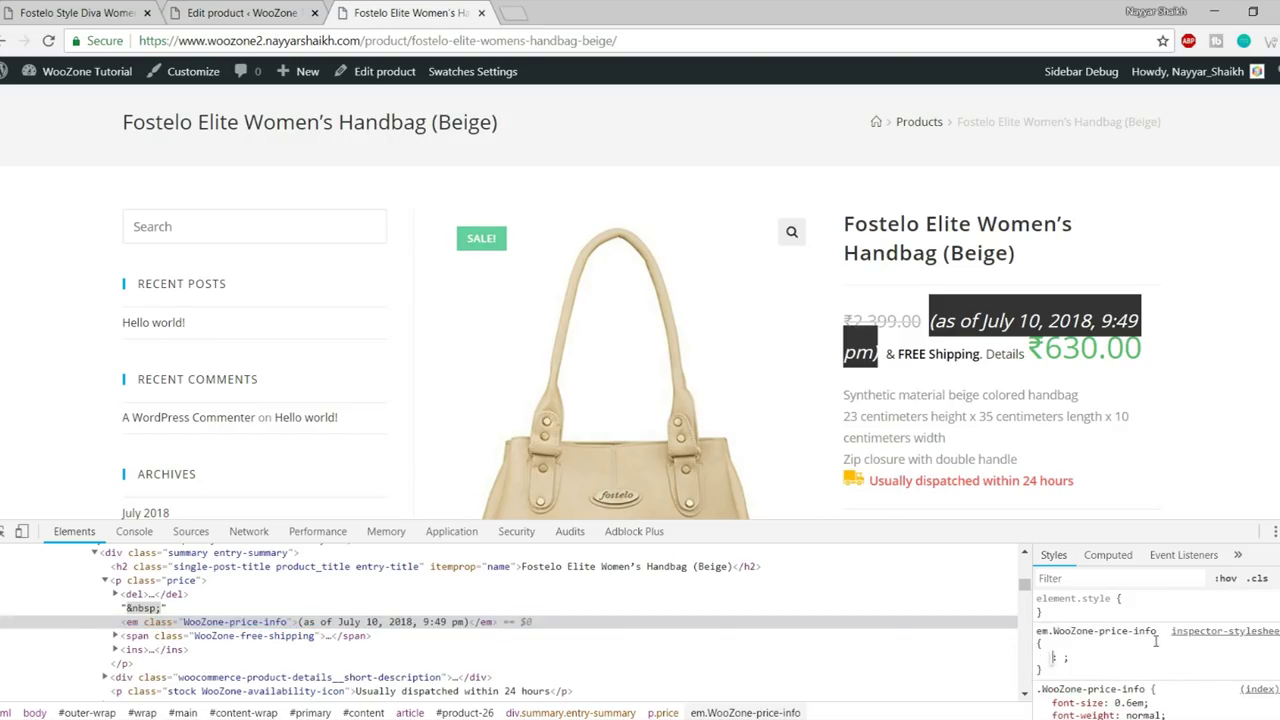
pyautogui.write('display')
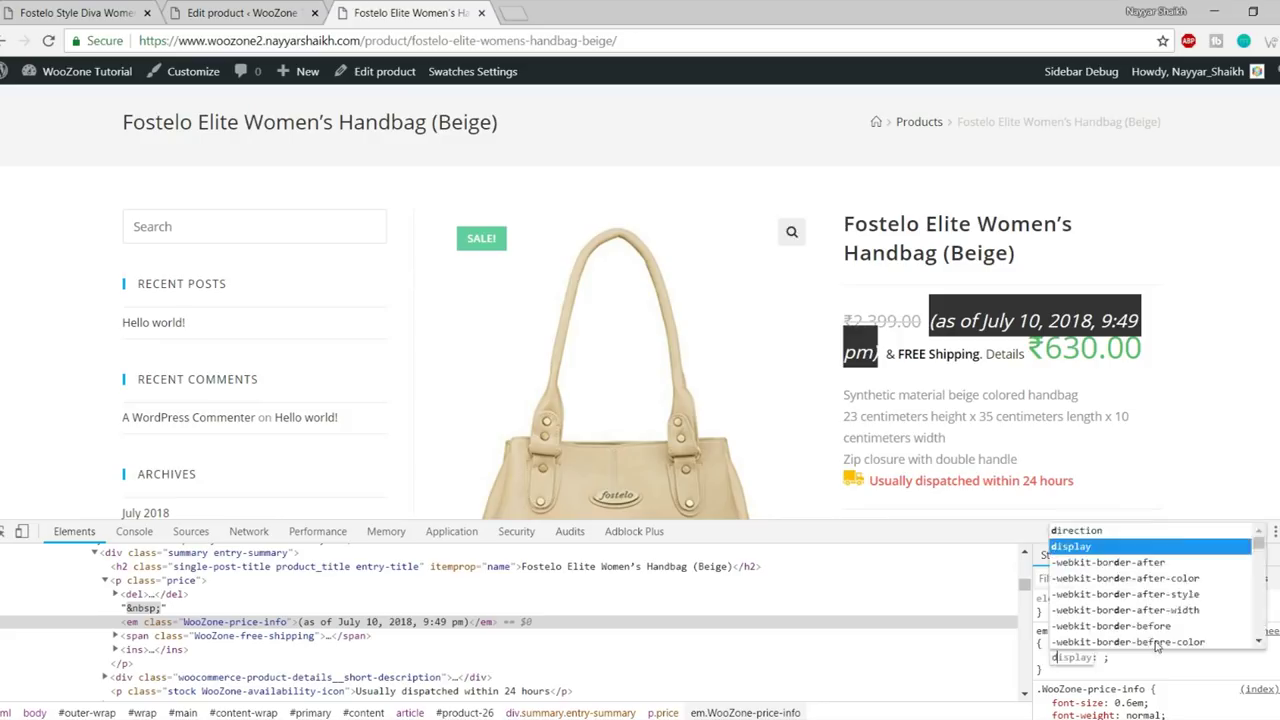
pyautogui.press('Tab')
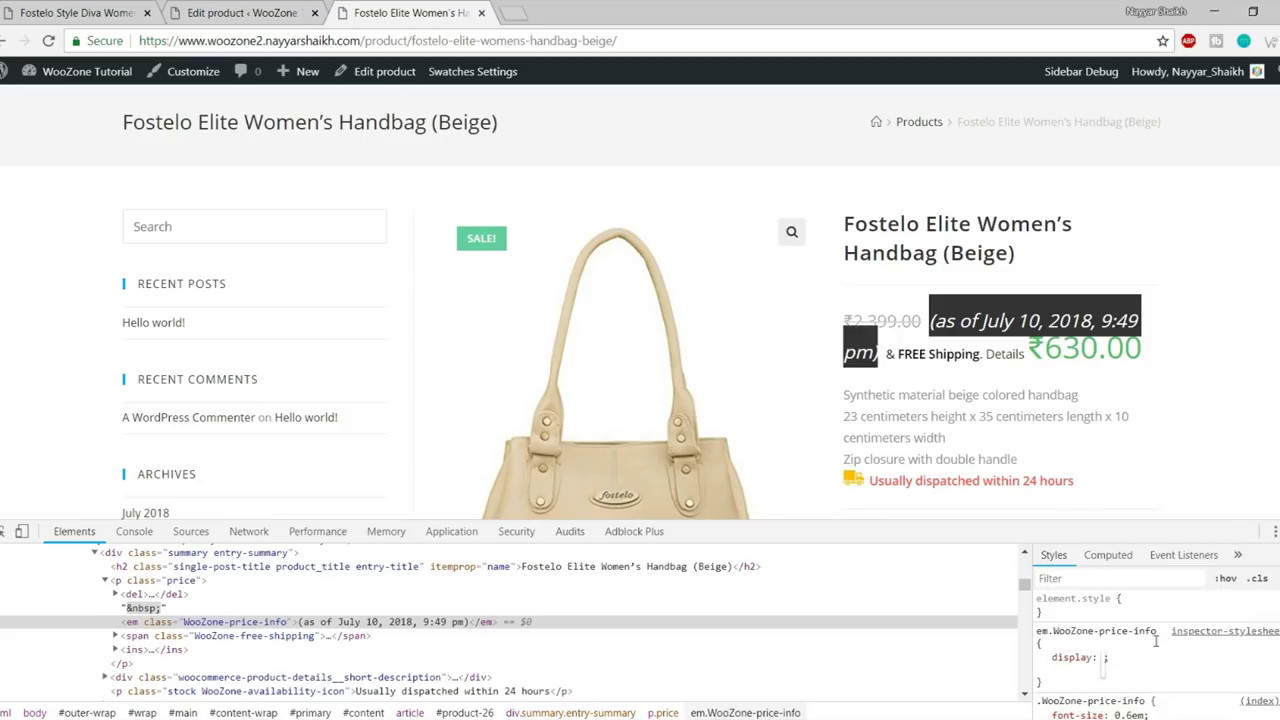
pyautogui.write('none')
pyautogui.press('Escape')
pyautogui.write('one')
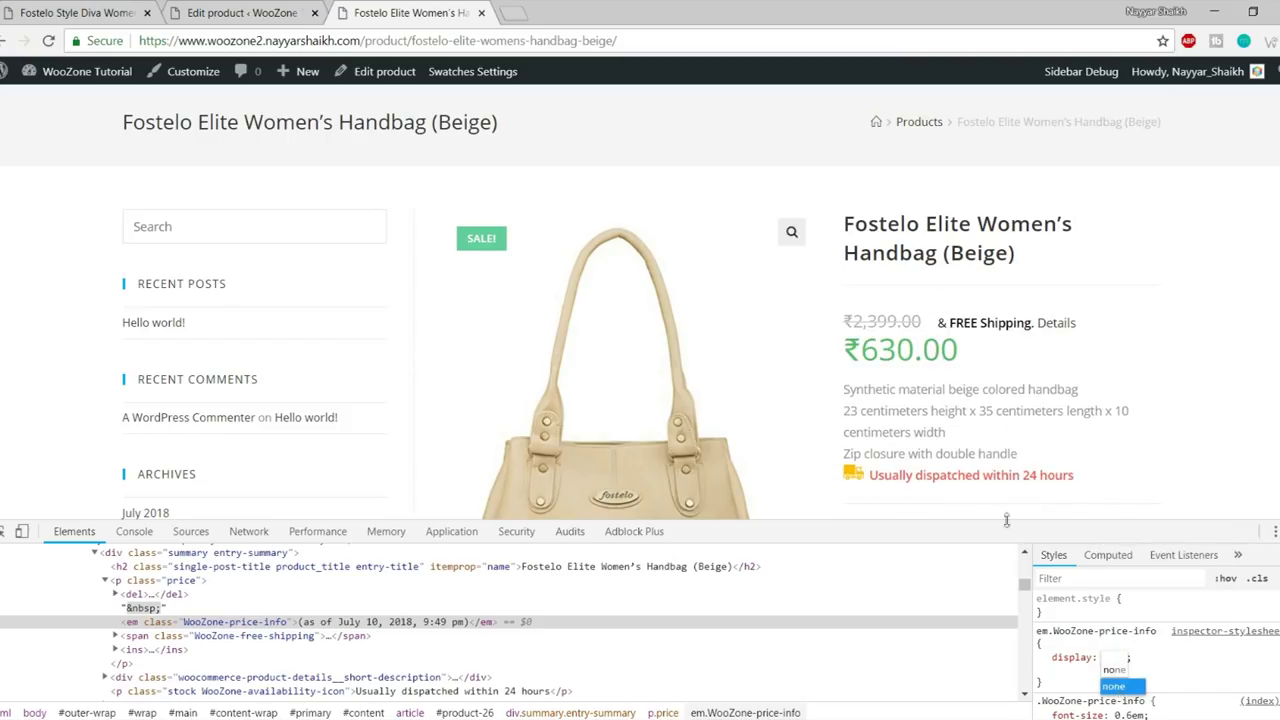
pyautogui.press('Return')
# Copy the new rule and open the Customizer from the Style Diva handbag tab.
pyautogui.moveTo(1066, 681); pyautogui.dragTo(1034, 632)
pyautogui.hotkey('ctrl', 'c')
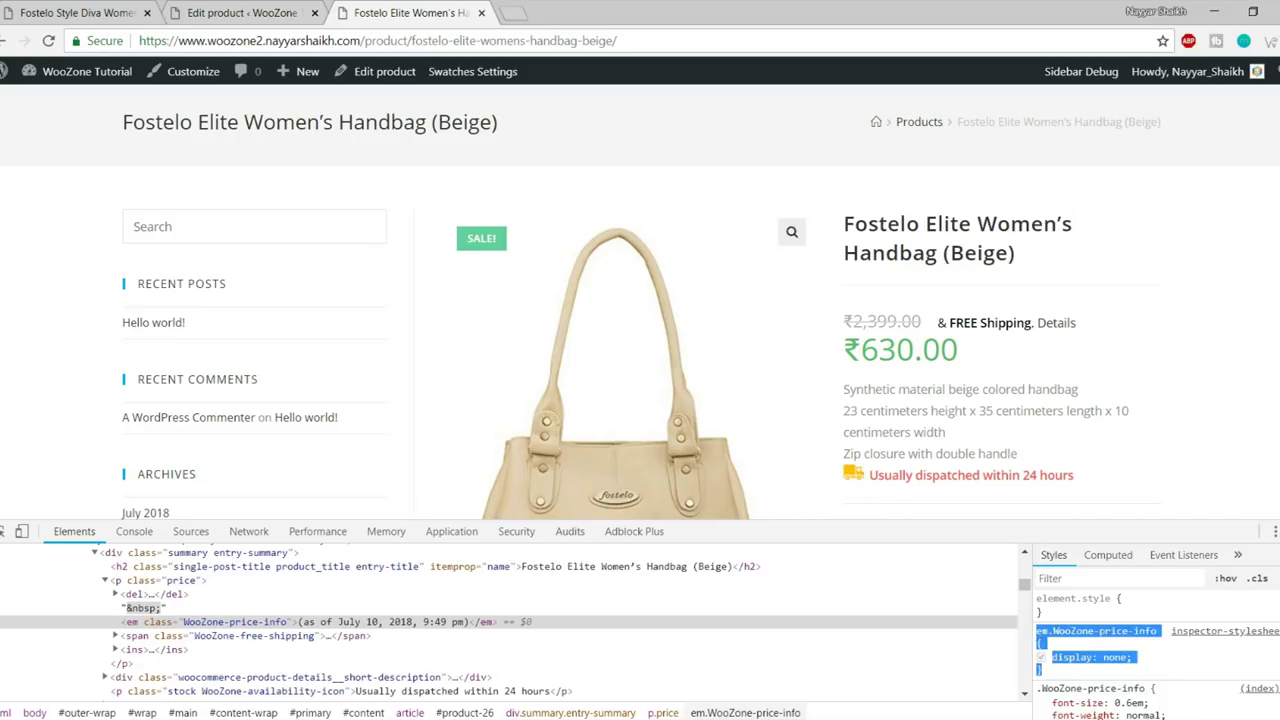
pyautogui.click(90, 12)
pyautogui.click(172, 82)
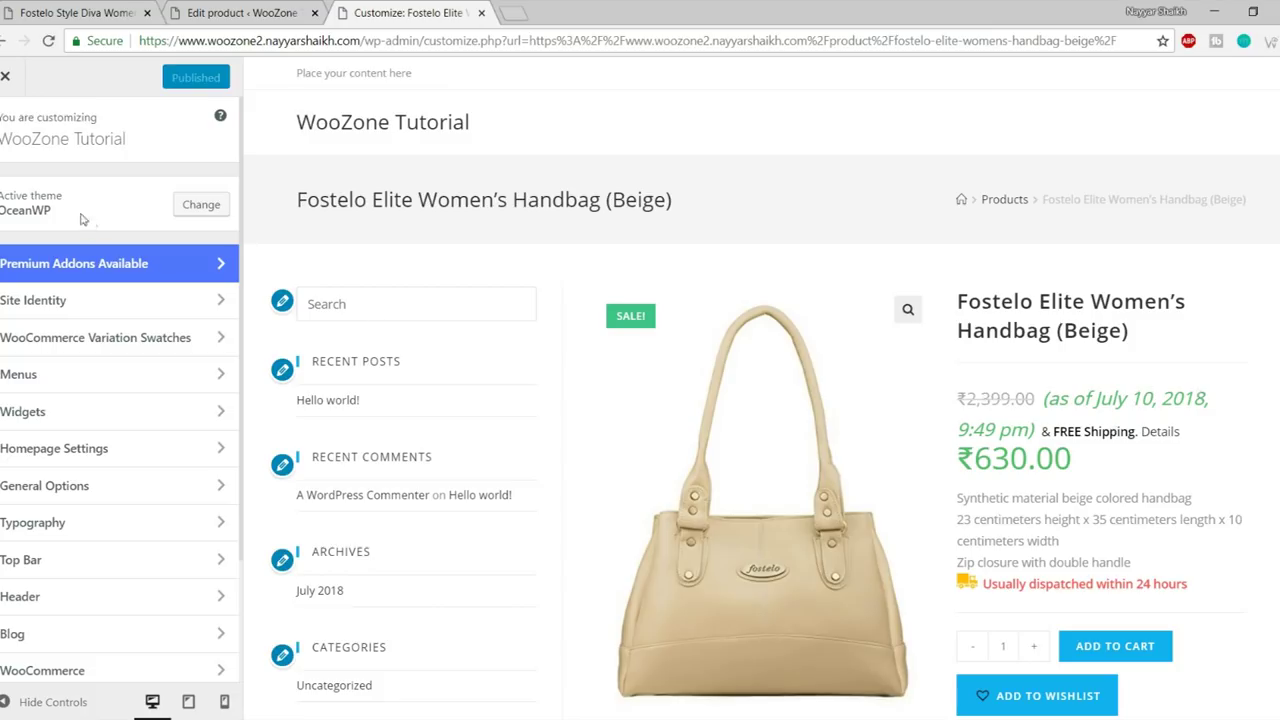
# Paste the em.WooZone-price-info { display: none; } rule into the Custom CSS/JS box.
pyautogui.scroll(-2, 164, 416)
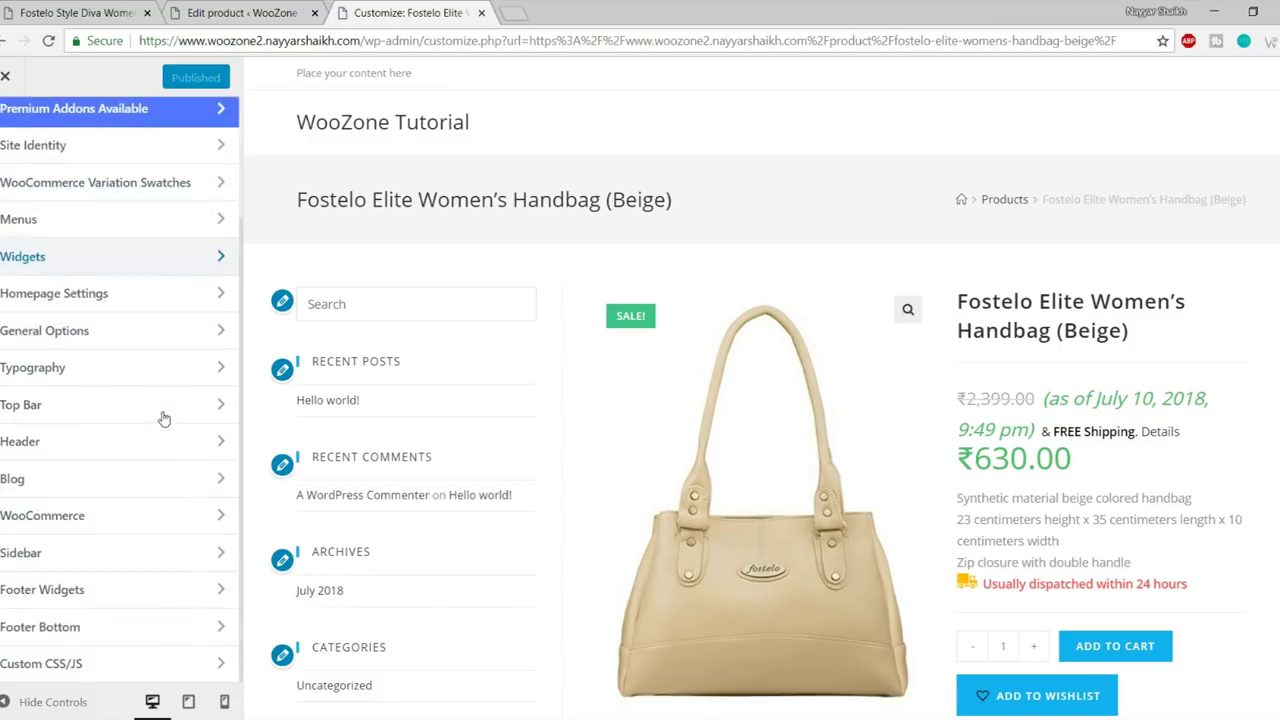
pyautogui.click(69, 665)
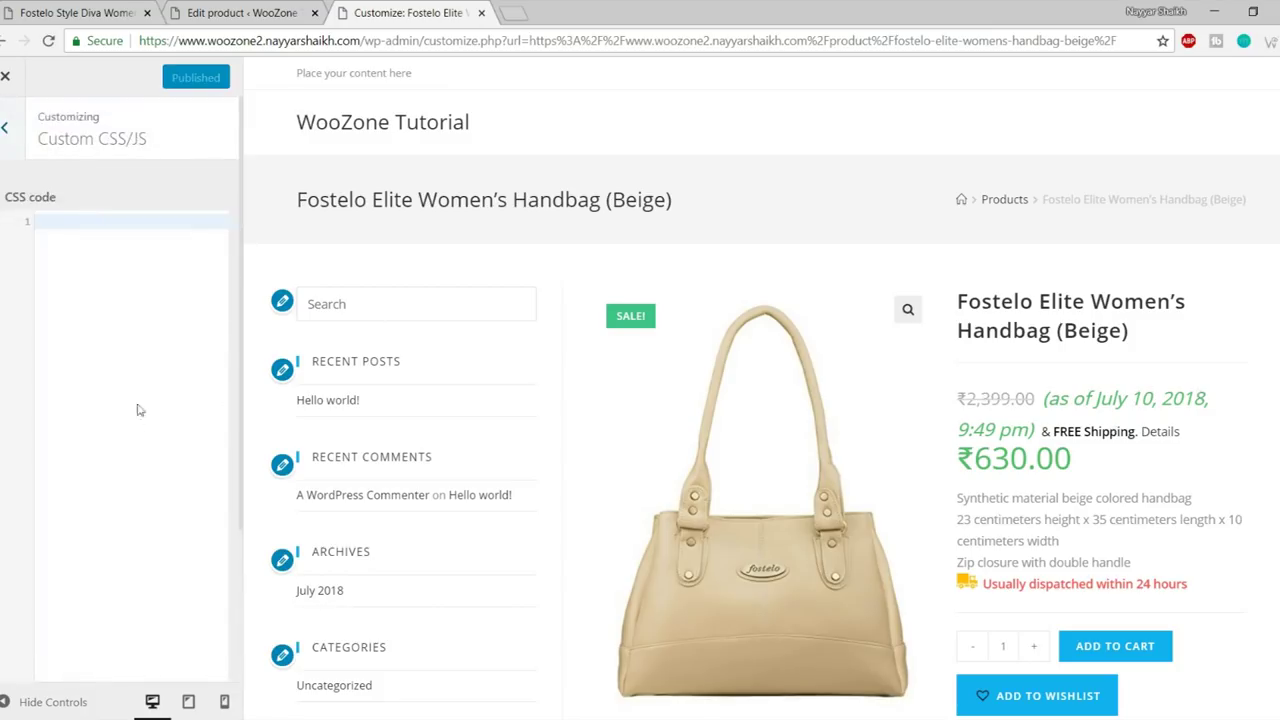
pyautogui.hotkey('ctrl', 'v')
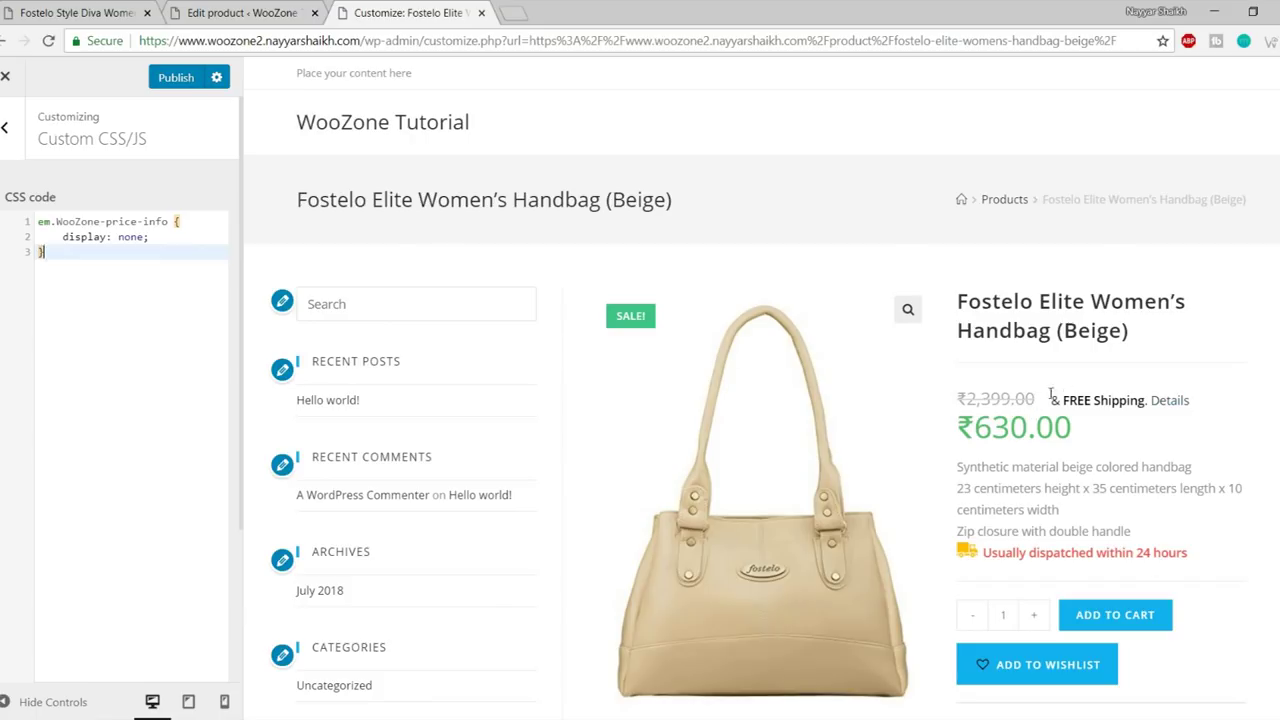
pyautogui.moveTo(1050, 400); pyautogui.dragTo(1197, 407)
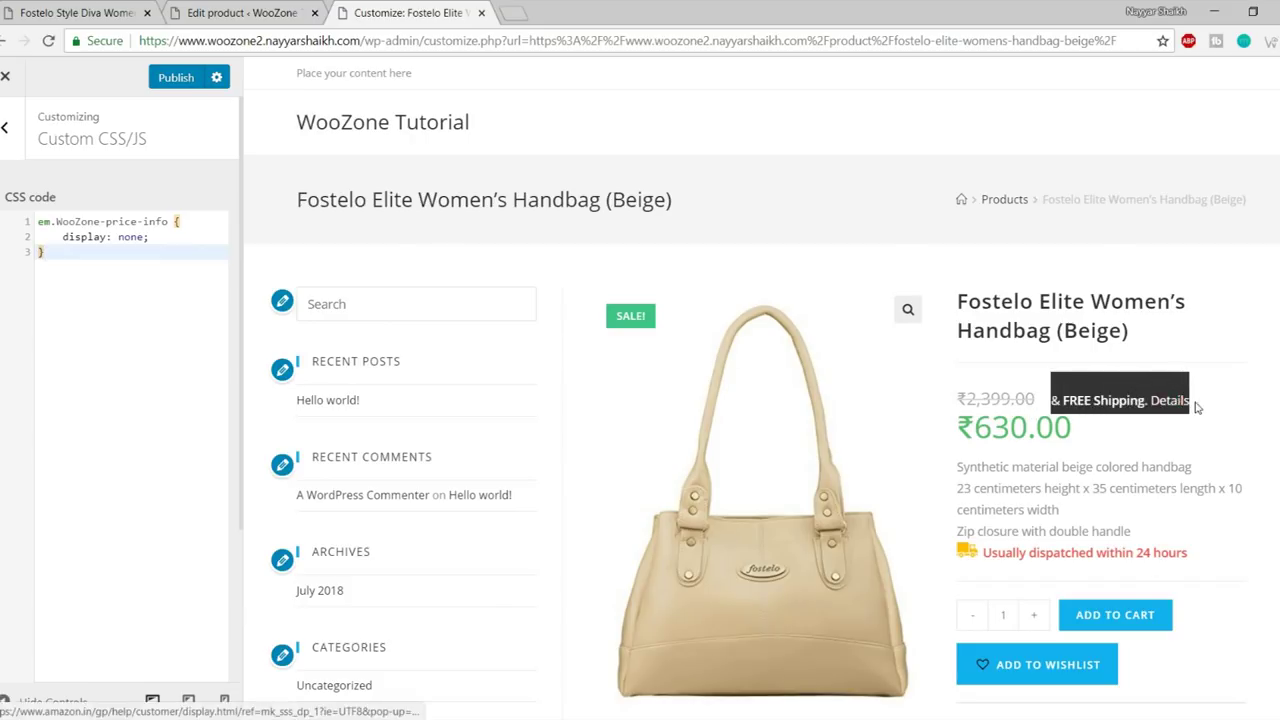
# Inspect the '& FREE Shipping. Details' note and select its span.WooZone-free-shipping element.
pyautogui.rightClick(1092, 400)
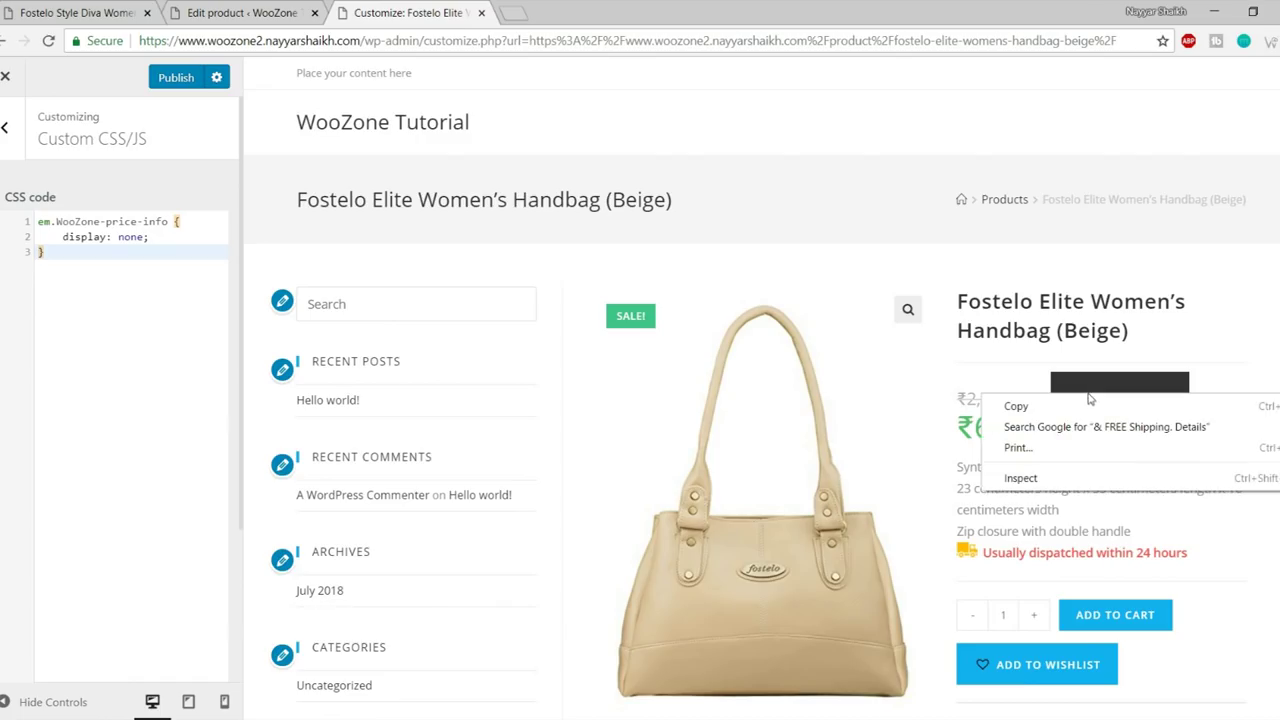
pyautogui.click(1080, 484)
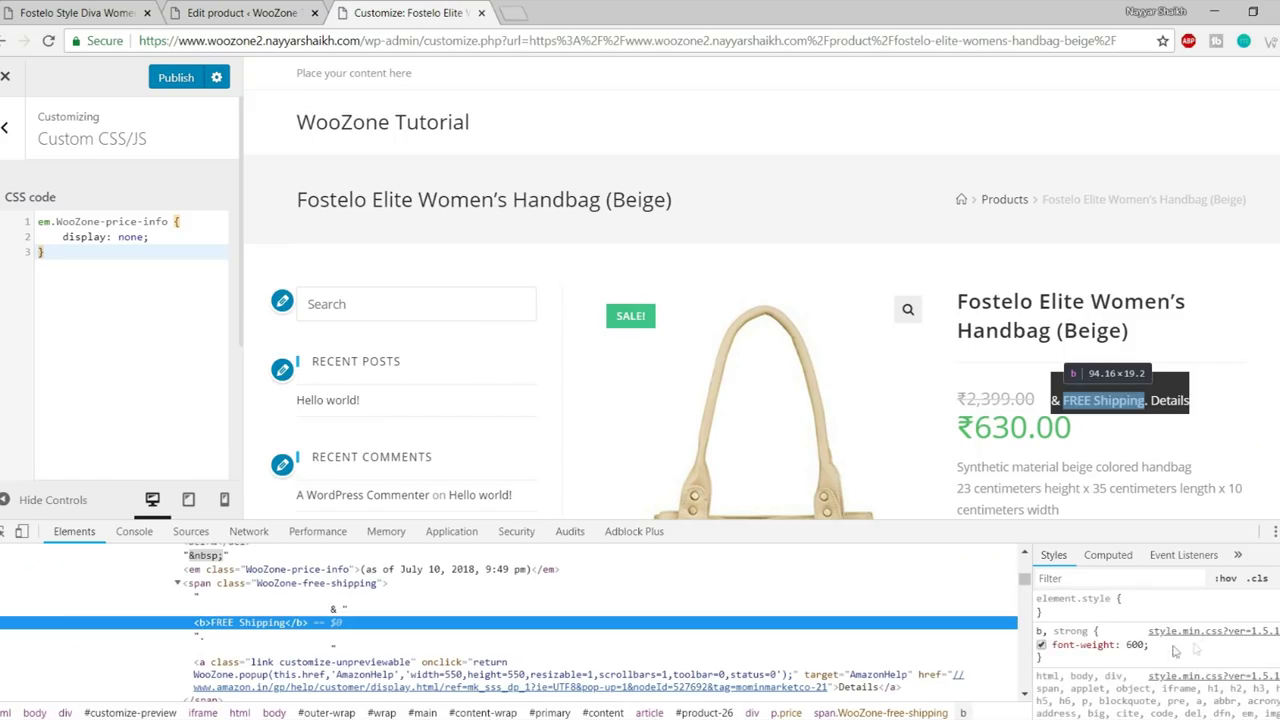
pyautogui.click(1268, 578)
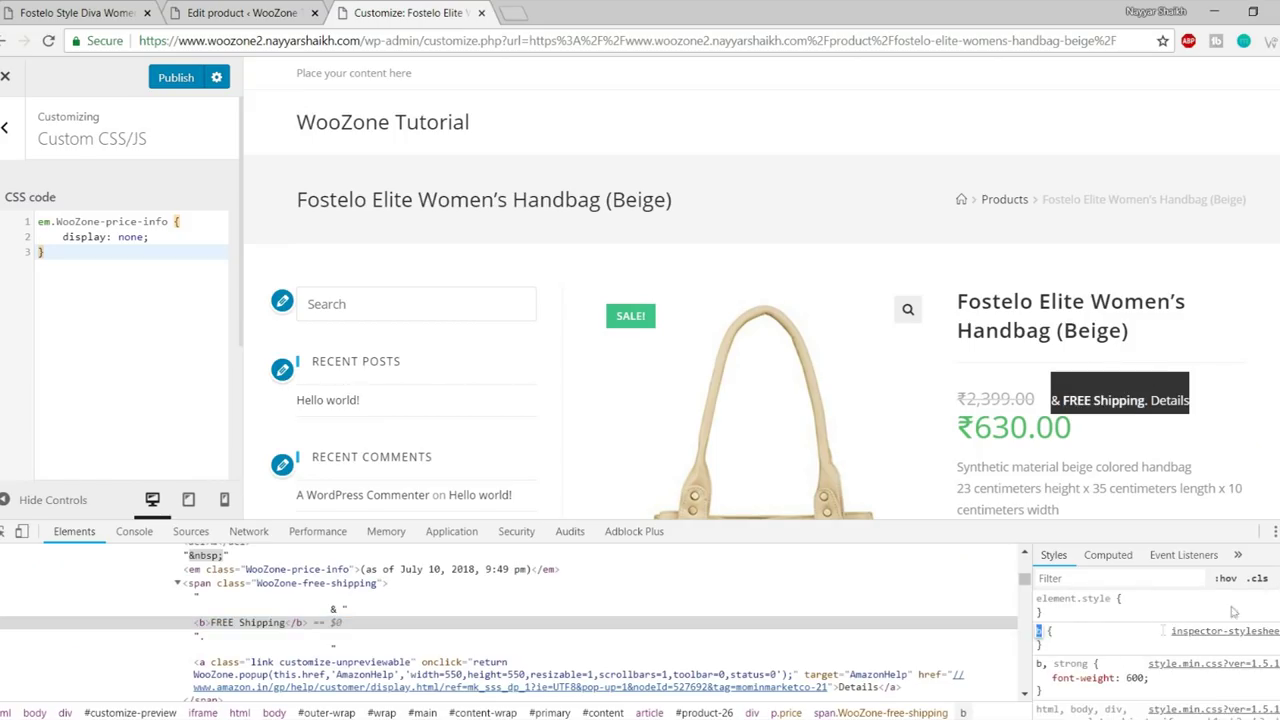
pyautogui.scroll(-5, 1098, 650)
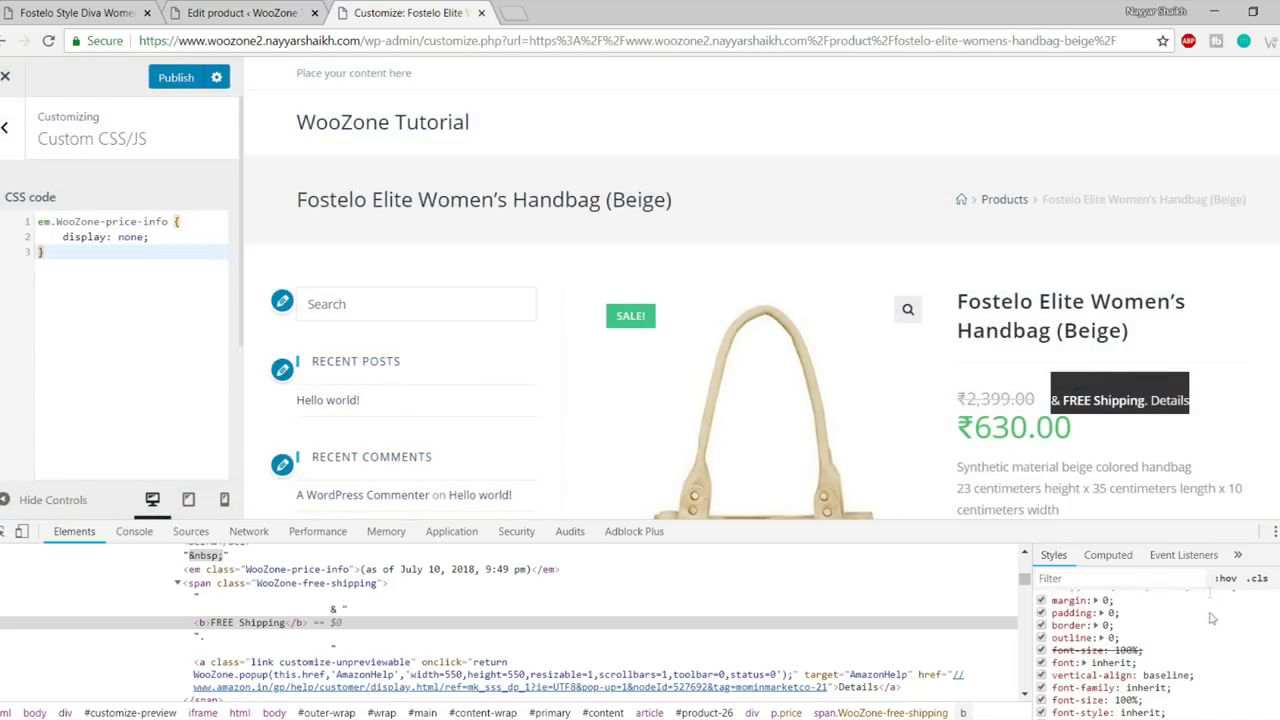
pyautogui.scroll(-3, 1213, 629)
pyautogui.scroll(3, 1213, 640)
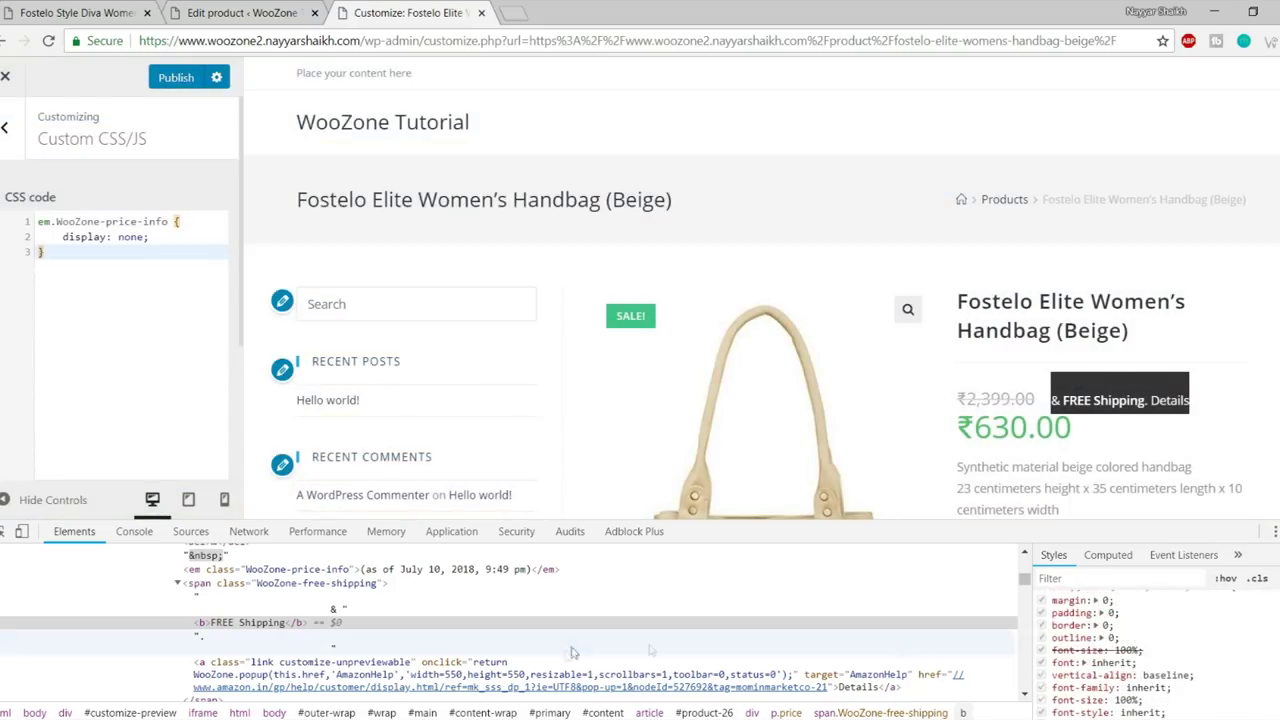
pyautogui.click(296, 584)
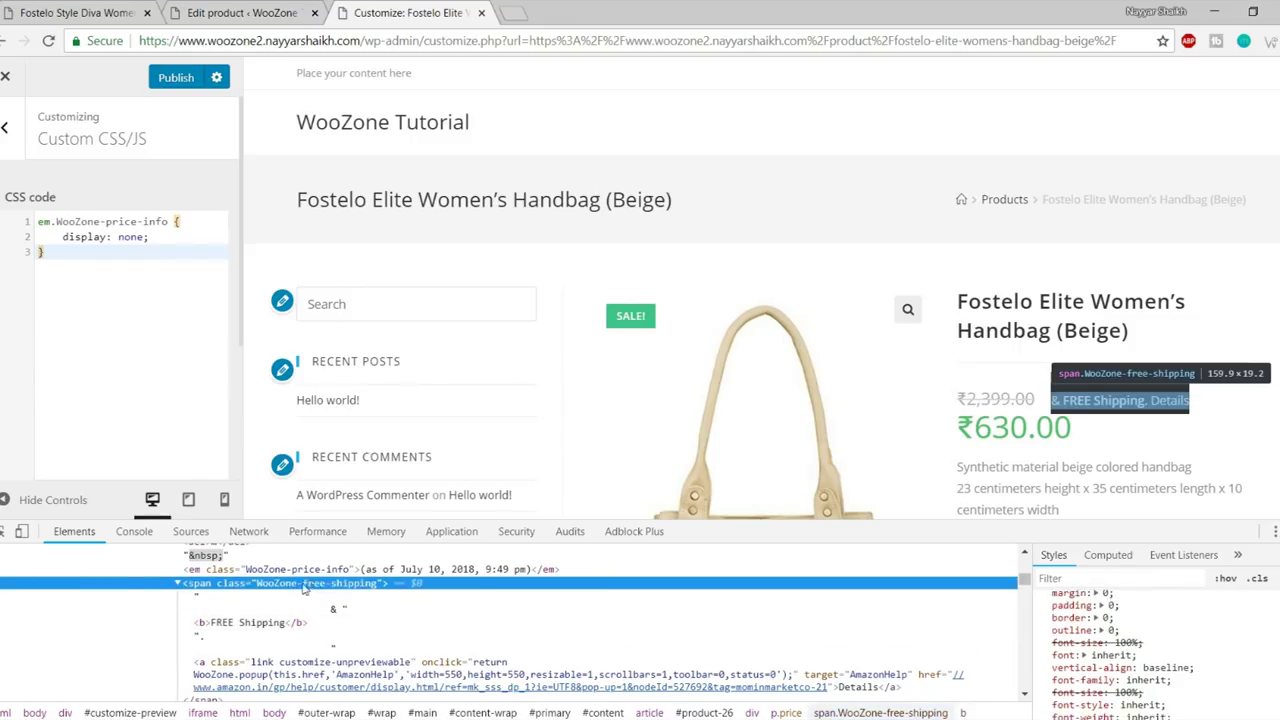
pyautogui.scroll(3, 600, 620)
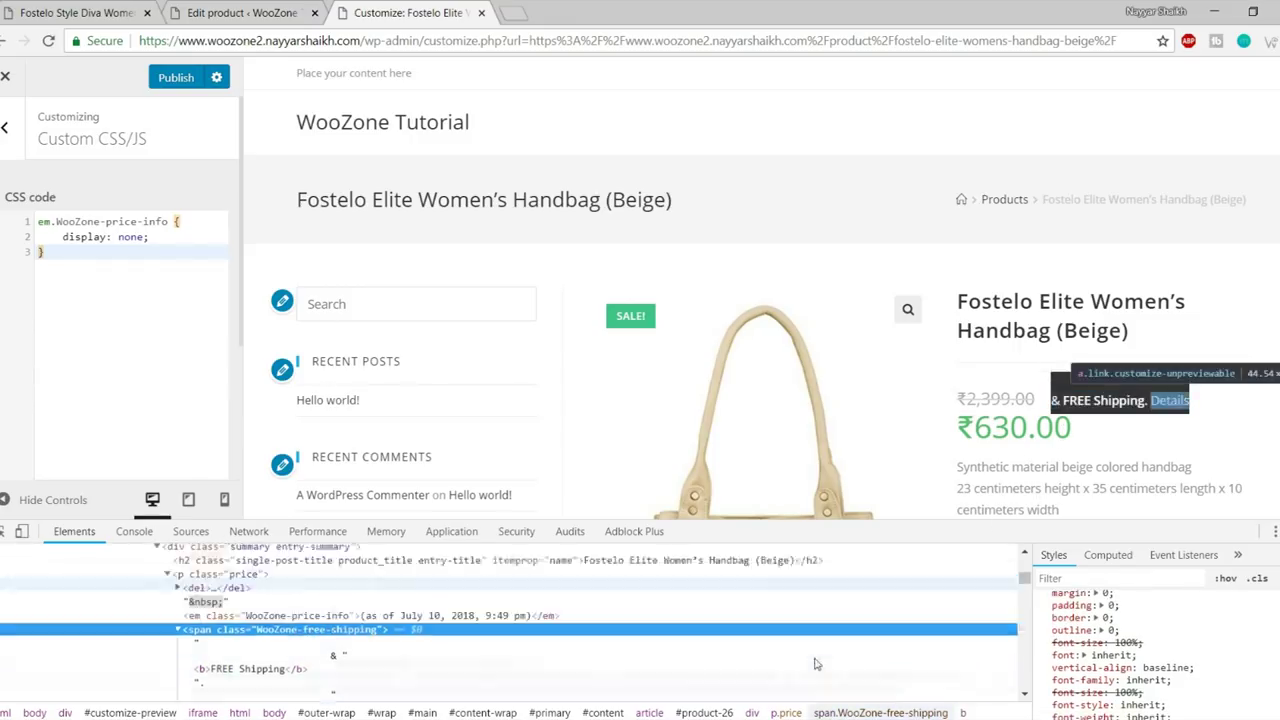
pyautogui.scroll(-3, 600, 620)
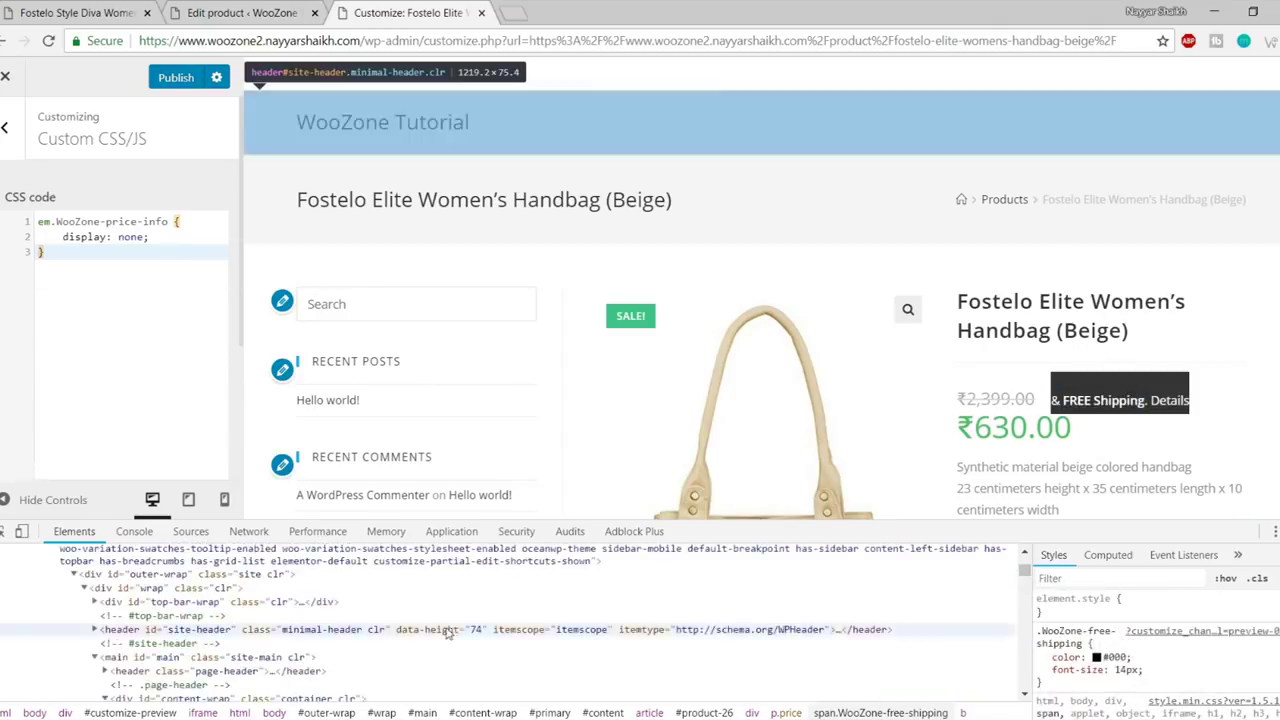
pyautogui.scroll(-10, 447, 633)
pyautogui.scroll(2, 447, 633)
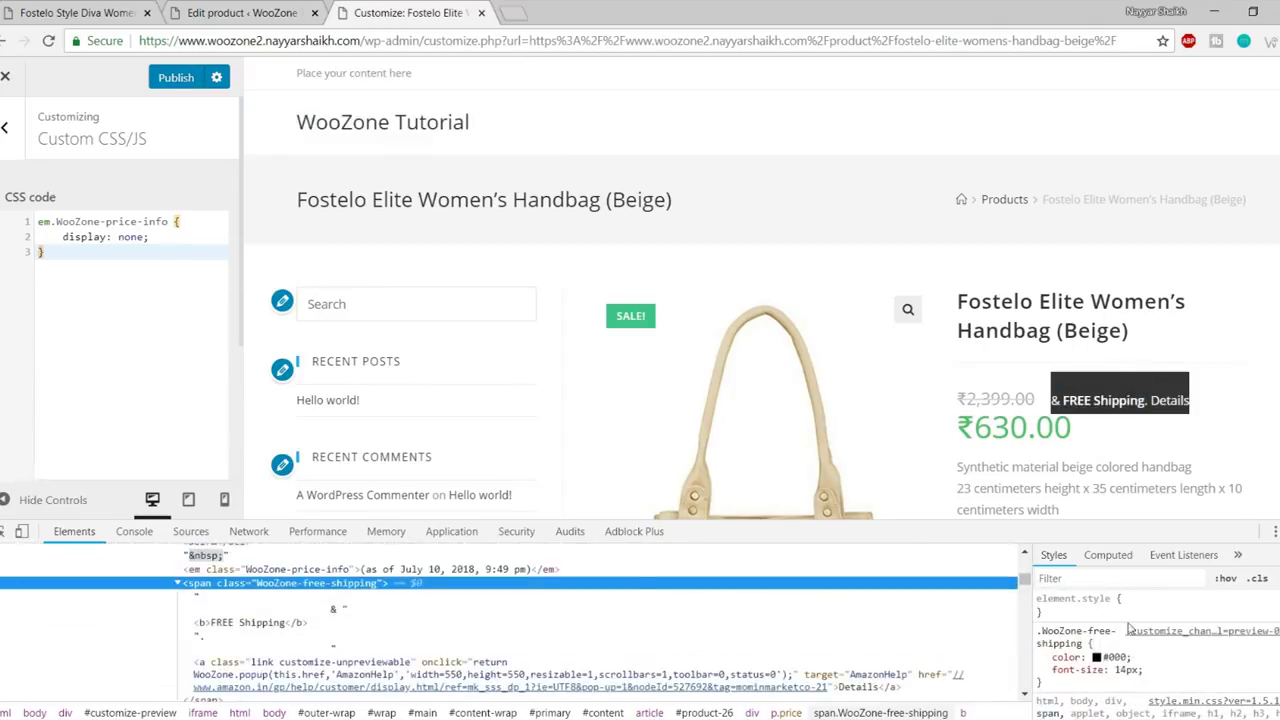
# Add a span.WooZone-free-shipping rule with display: none in DevTools Styles.
pyautogui.click(1276, 578)
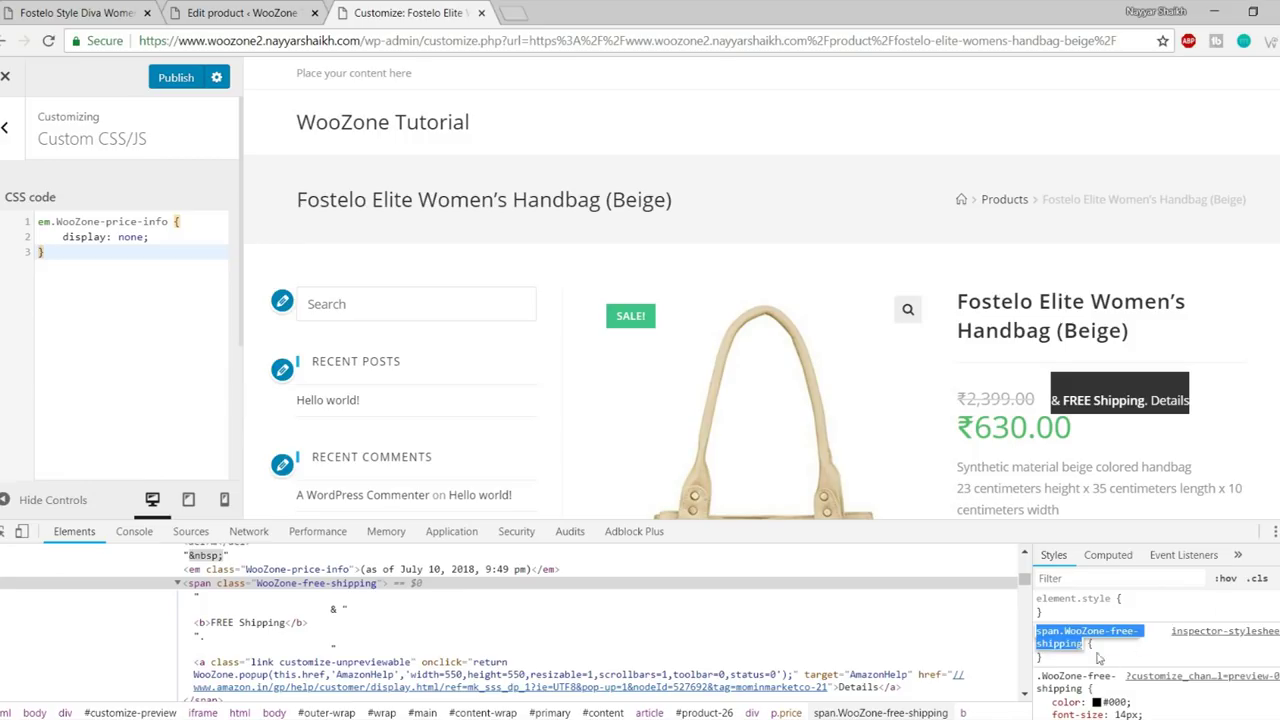
pyautogui.click(1095, 657)
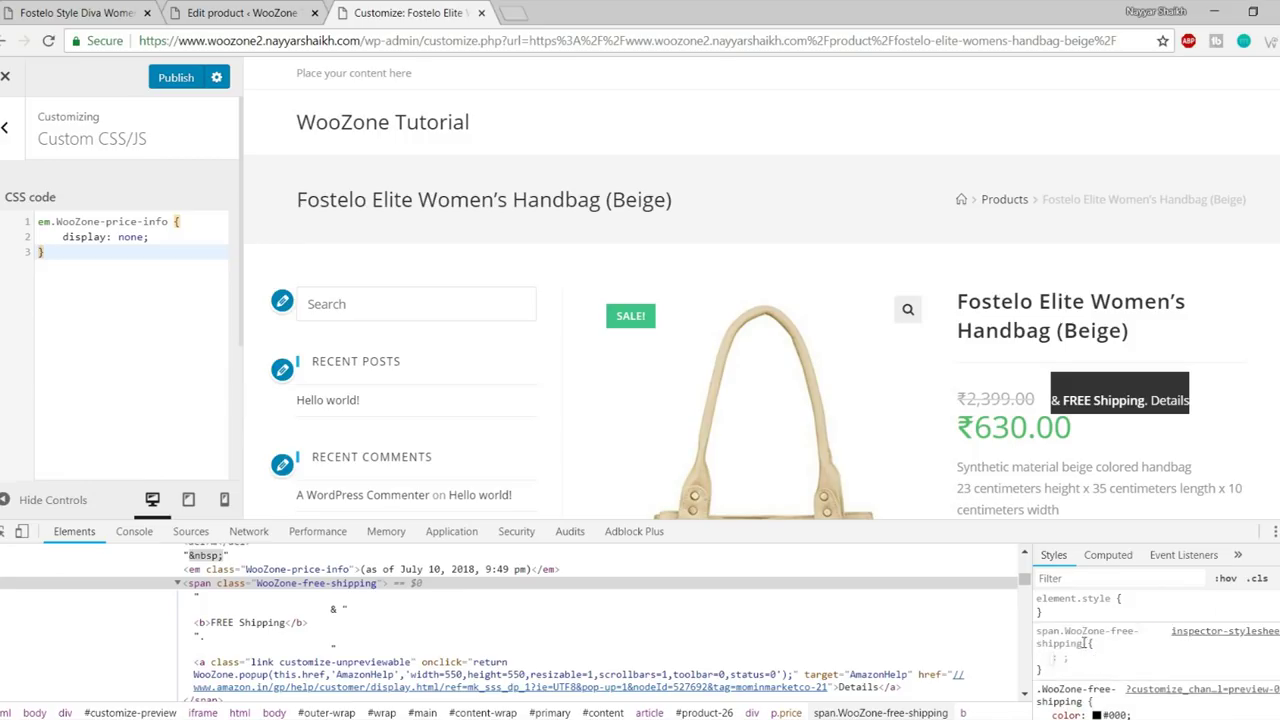
pyautogui.write('di')
pyautogui.press('Tab')
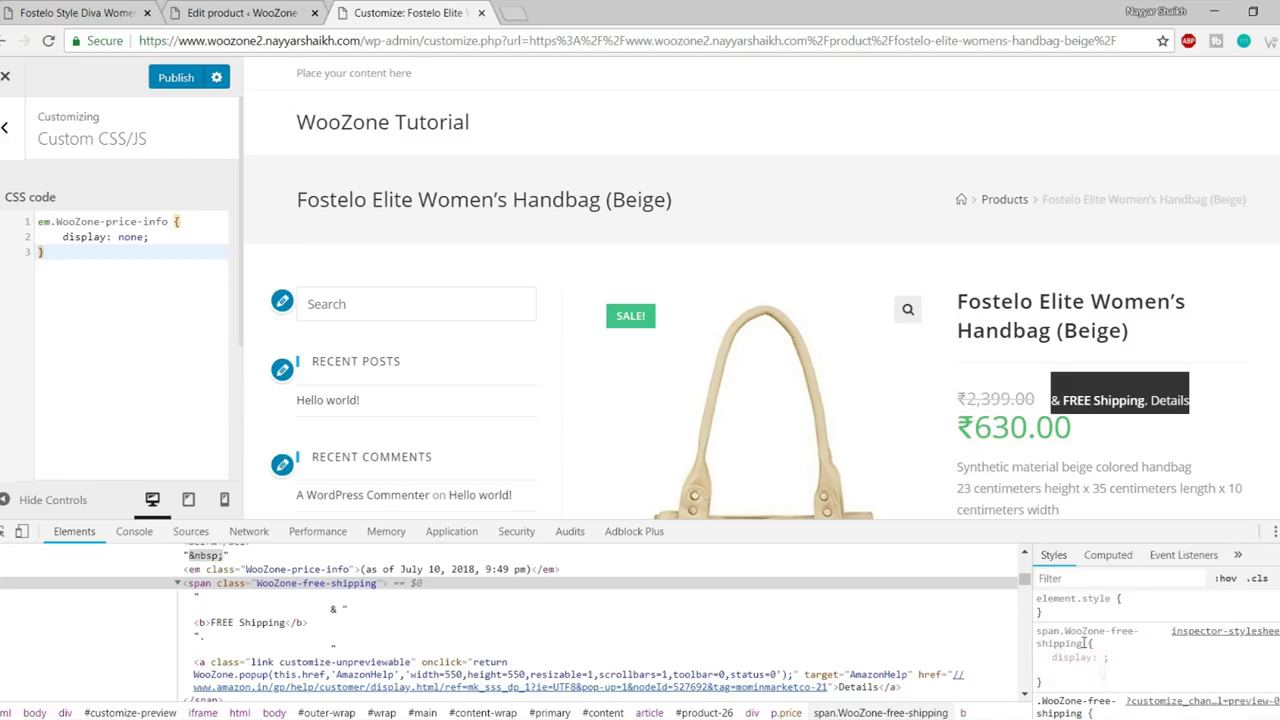
pyautogui.write('n')
pyautogui.press('Return')
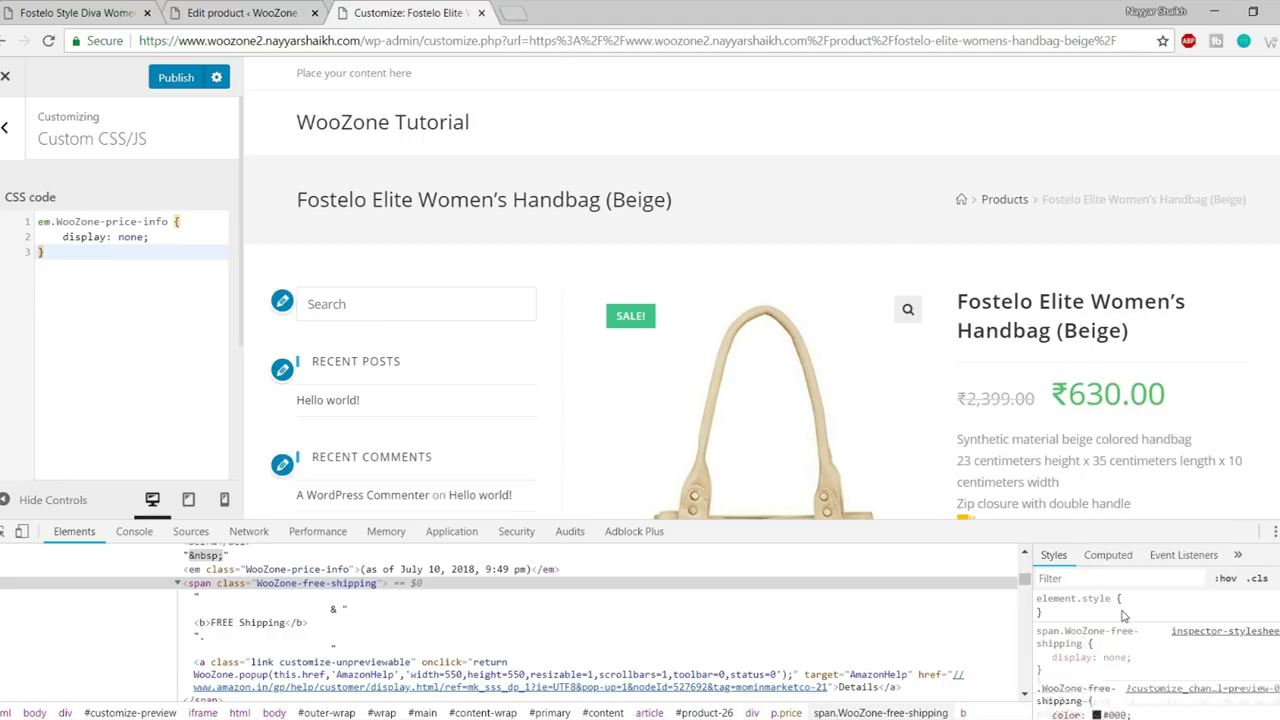
# Copy the shipping rule below the first one in Custom CSS and publish.
pyautogui.moveTo(1040, 670); pyautogui.dragTo(884, 632)
pyautogui.hotkey('ctrl', 'c')
pyautogui.click(128, 304)
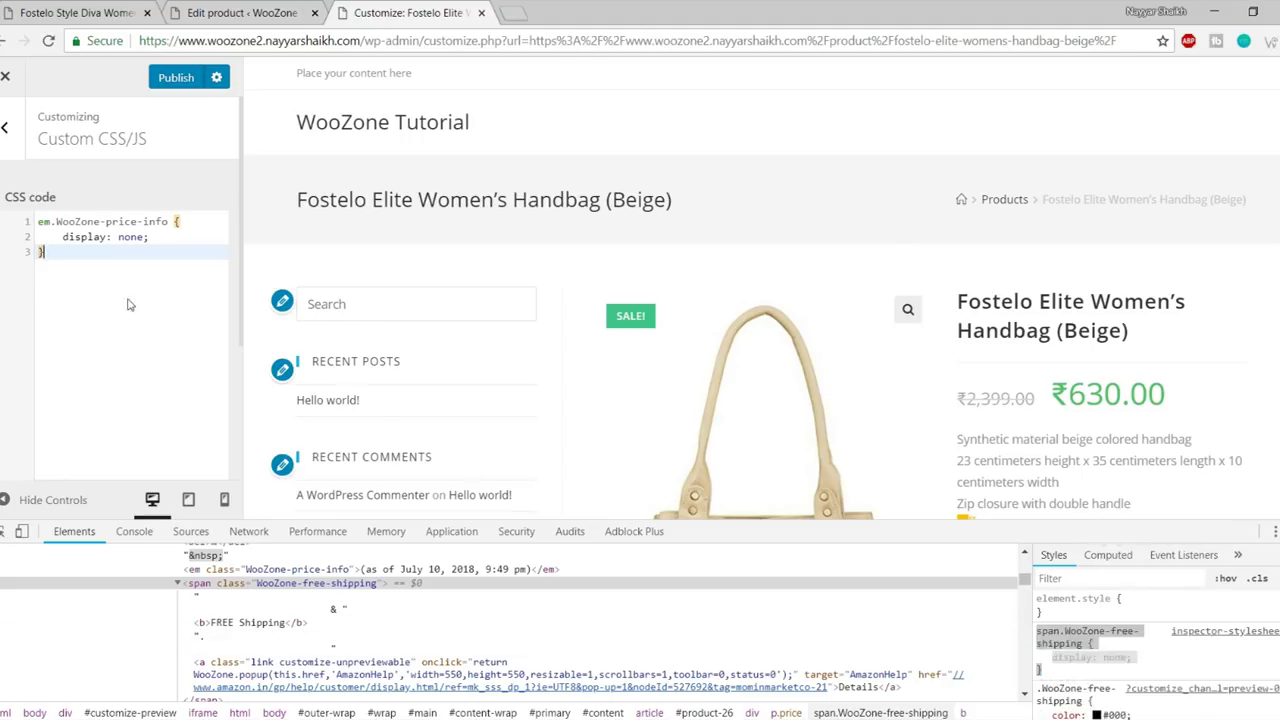
pyautogui.press('Return')
pyautogui.hotkey('ctrl', 'v')
pyautogui.click(168, 80)
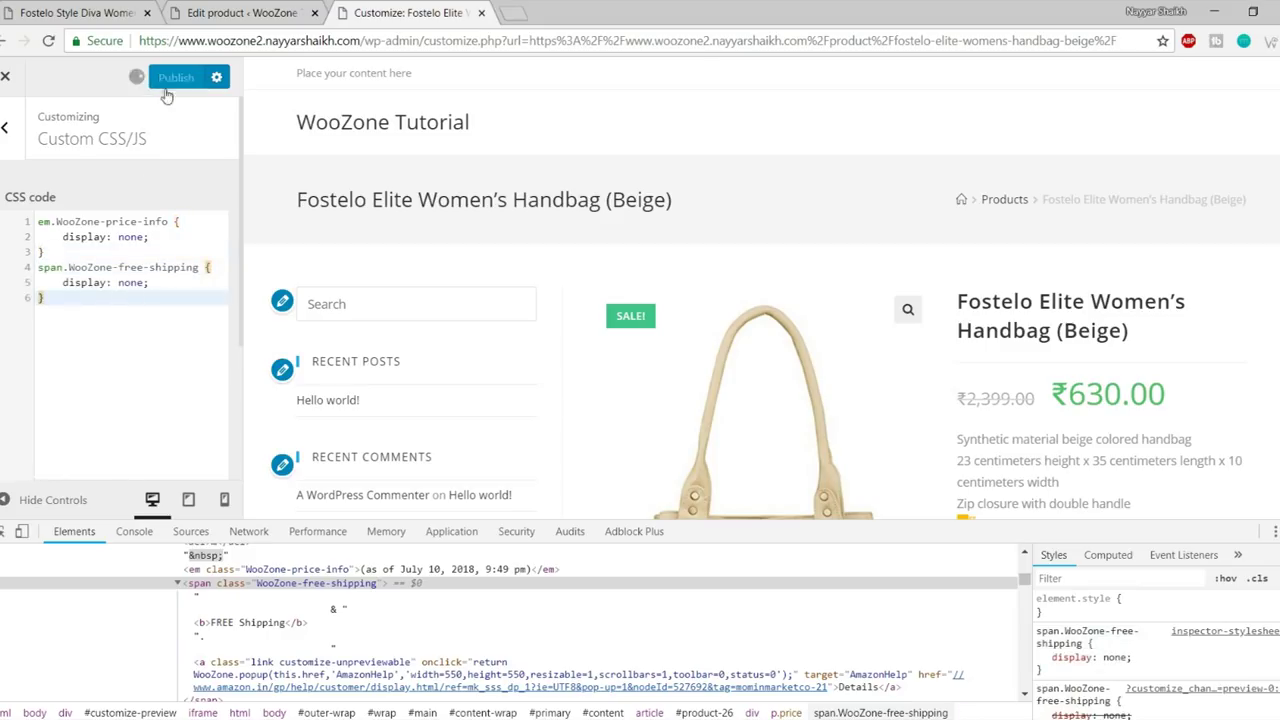
pyautogui.press('F12')
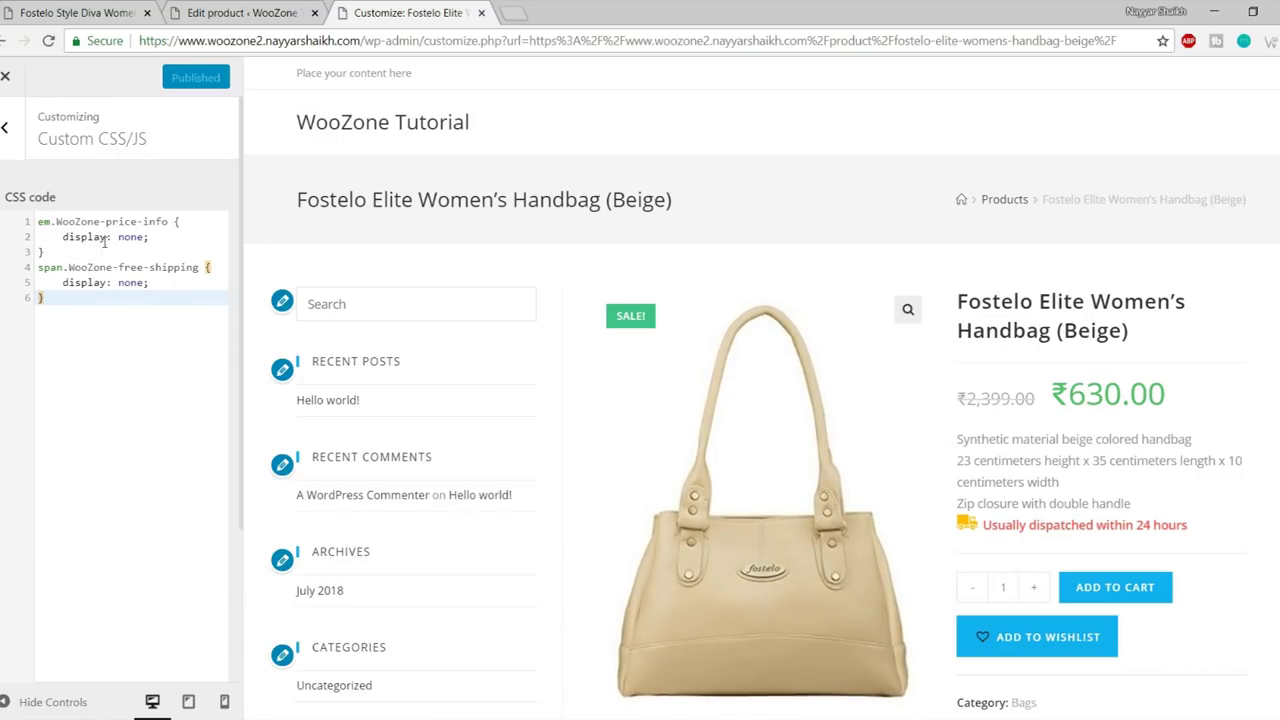
# Check the product page shows ₹2,399.00 struck out and ₹630.00 without the notes.
pyautogui.click(6, 80)
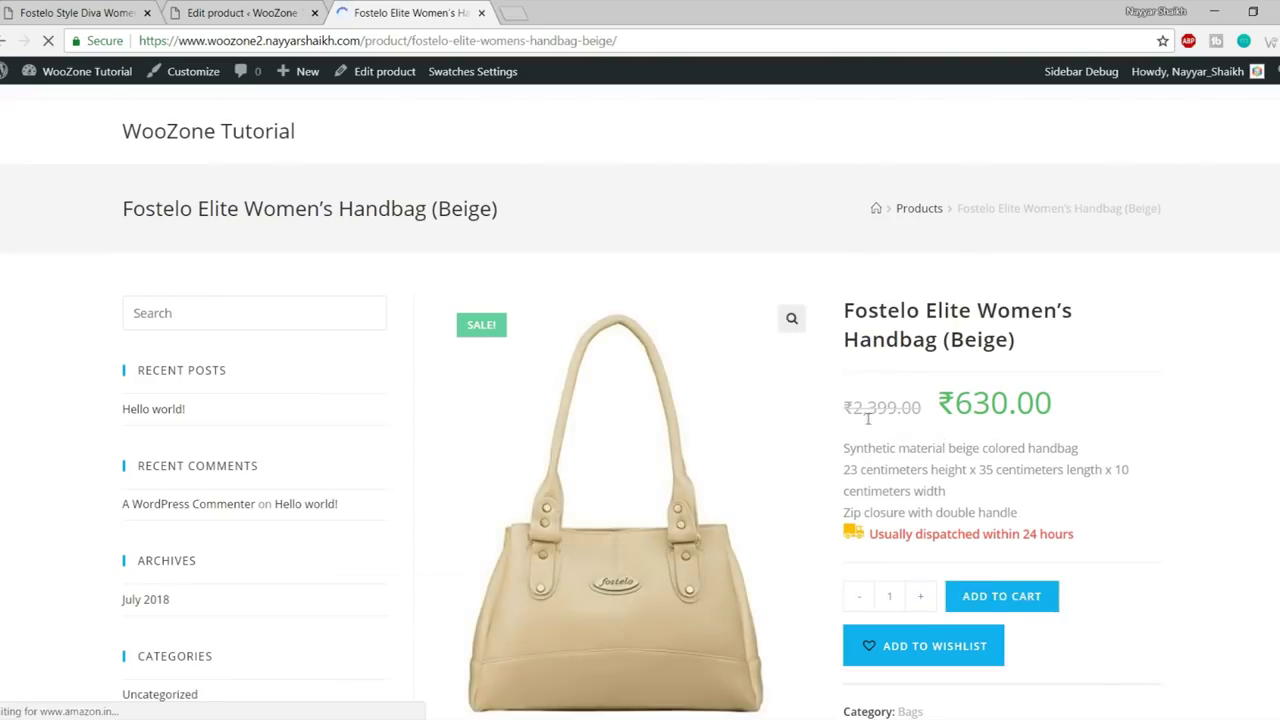
pyautogui.moveTo(845, 410); pyautogui.dragTo(930, 414)
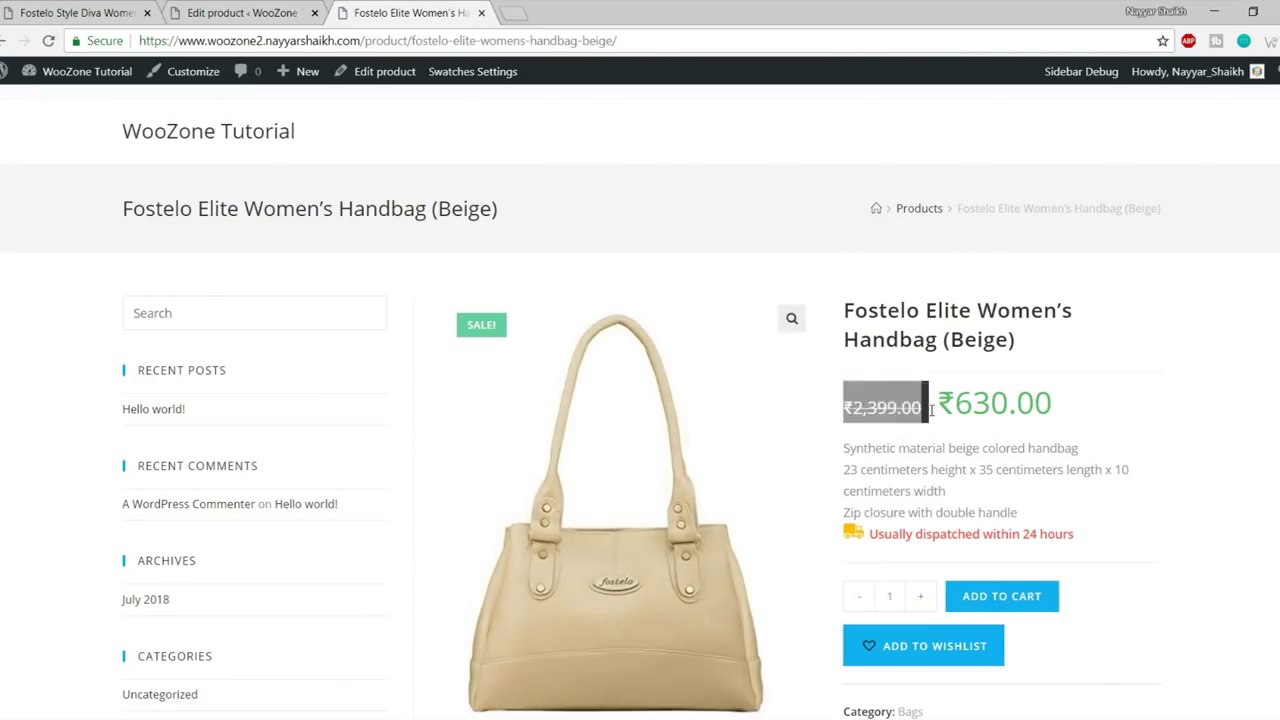
pyautogui.moveTo(845, 408); pyautogui.dragTo(922, 410)
pyautogui.moveTo(1078, 410); pyautogui.dragTo(941, 400)
pyautogui.click(865, 404)
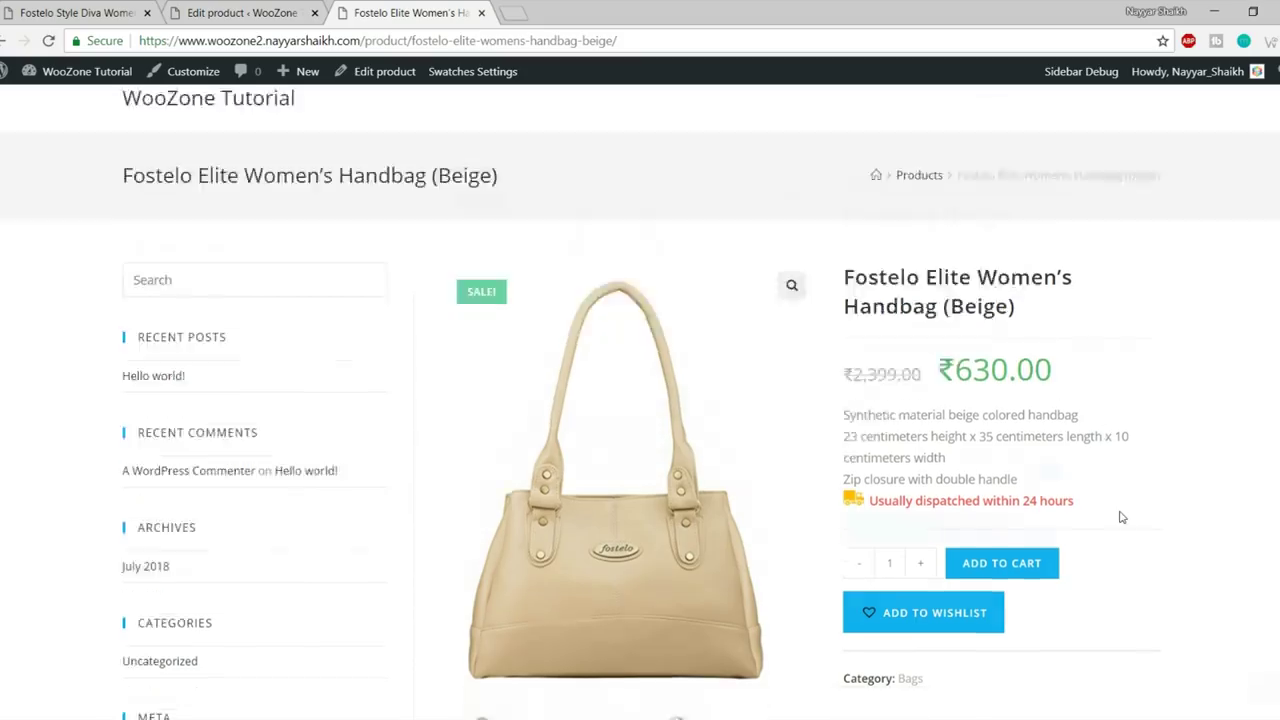
pyautogui.scroll(-7, 1120, 517)
pyautogui.scroll(-3, 1150, 560)
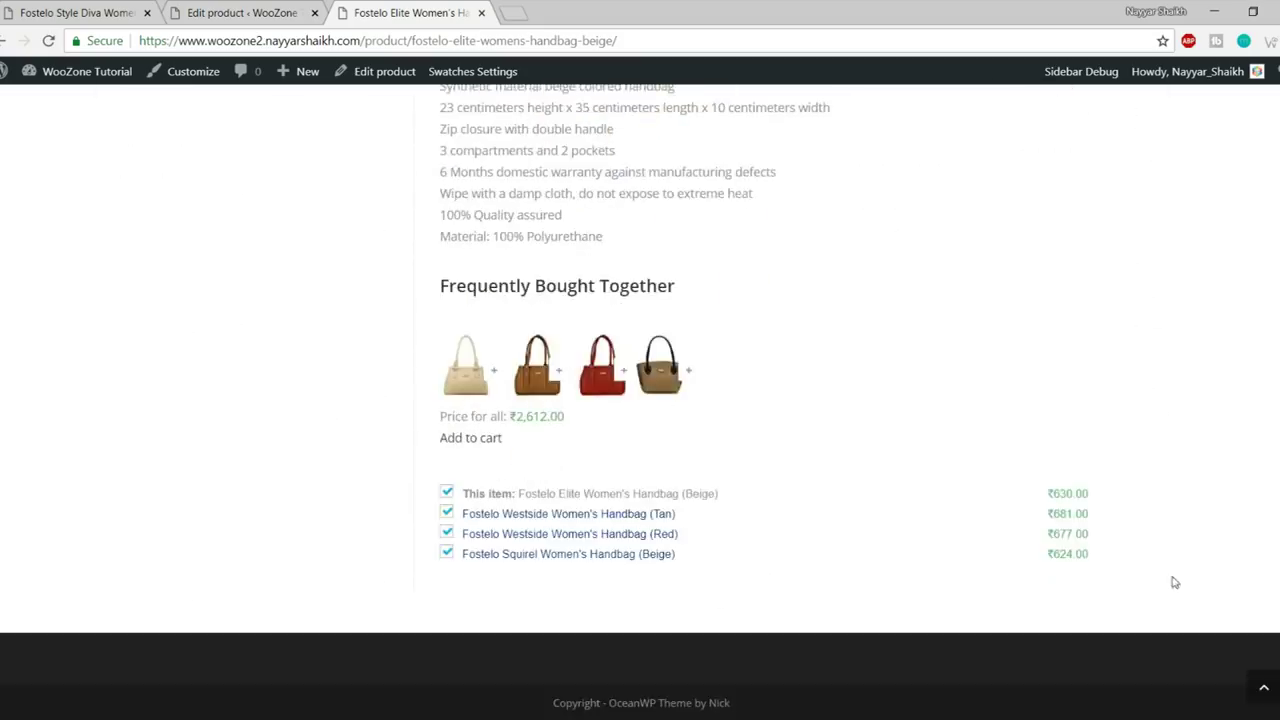
pyautogui.click(1258, 684)
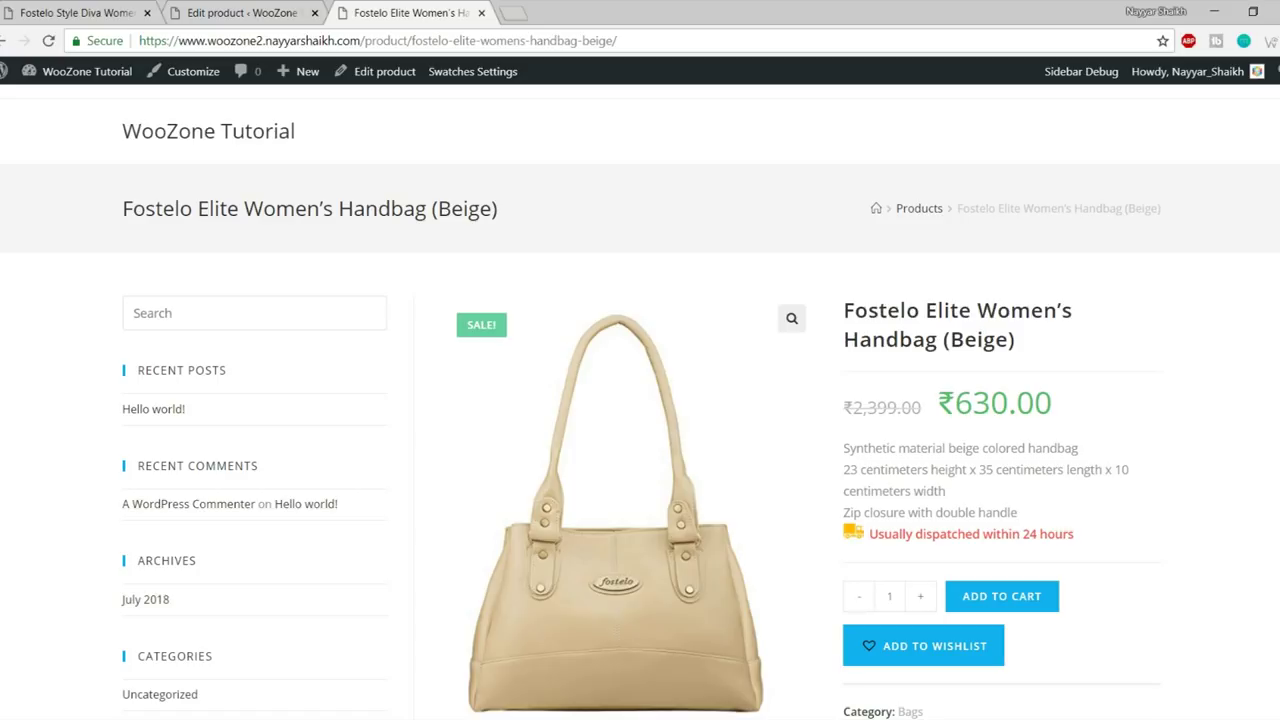
# Go back to the WooZone Tutorial home page via the site title.
pyautogui.scroll(-9, 1006, 329)
pyautogui.scroll(4, 1040, 470)
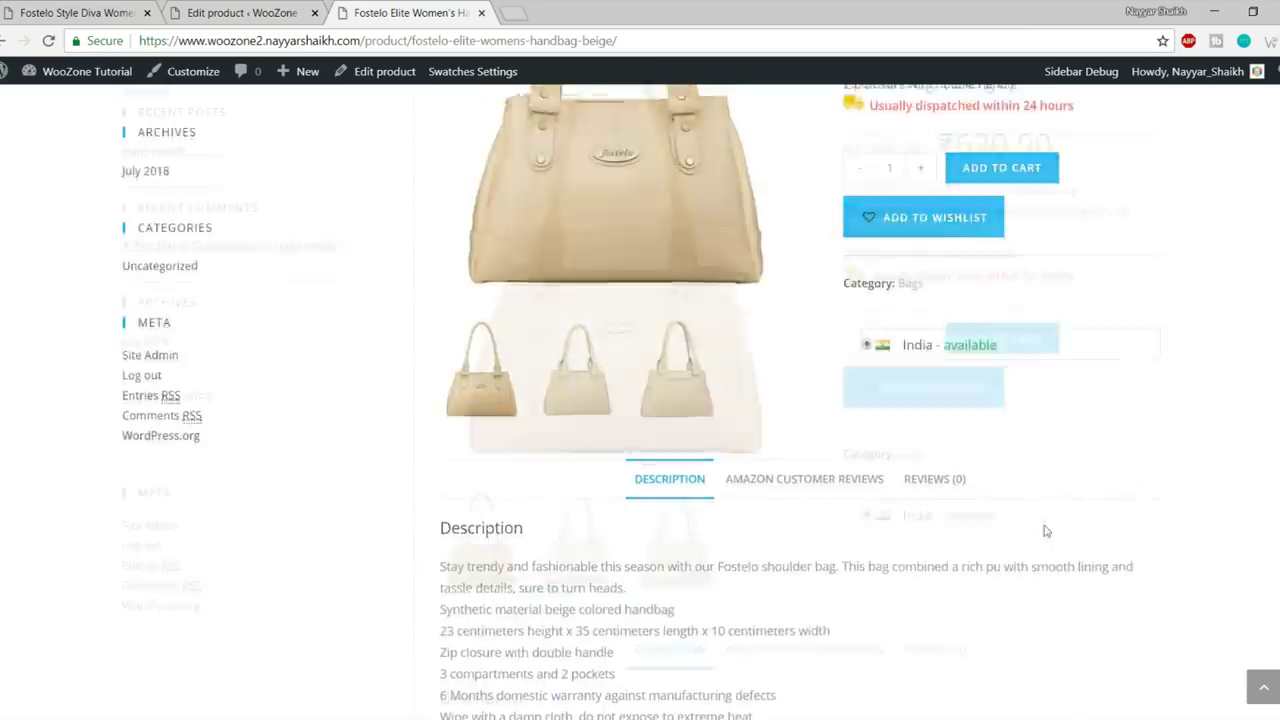
pyautogui.scroll(4, 1043, 529)
pyautogui.click(216, 131)
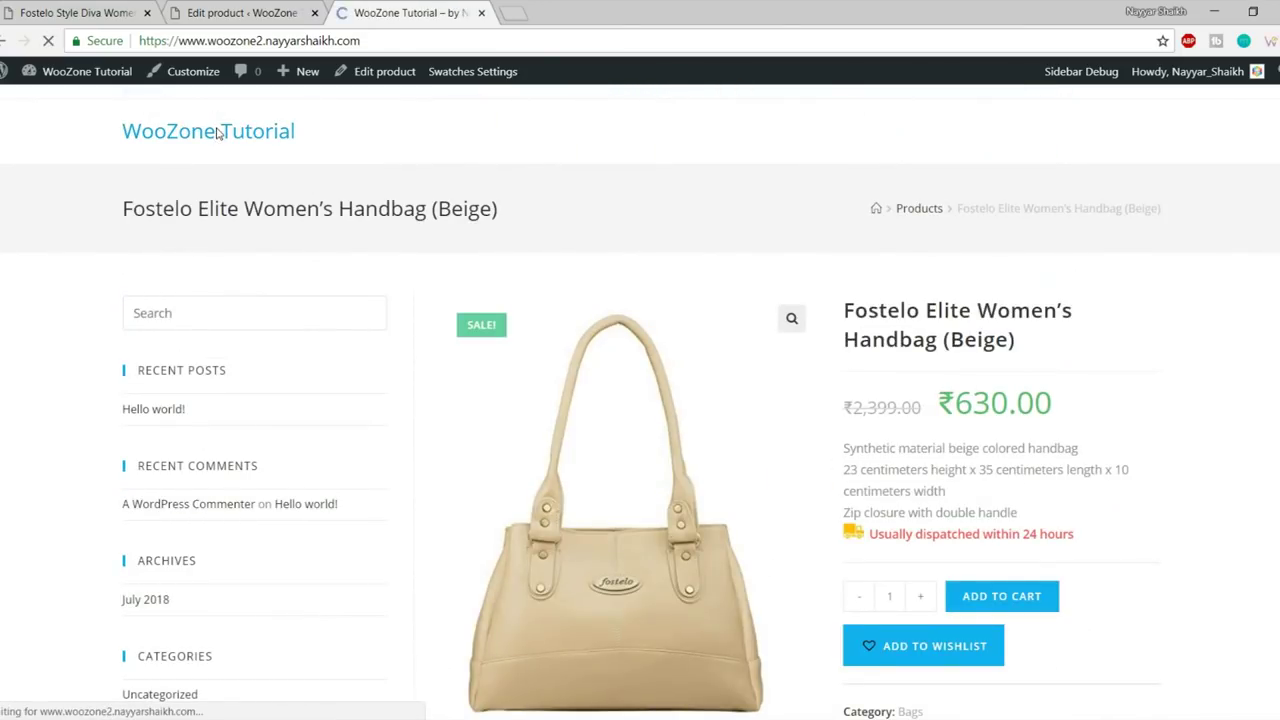
# Open the second site's admin Dashboard in a new tab beside the store homepage.
pyautogui.scroll(-3, 476, 467)
pyautogui.scroll(3, 525, 558)
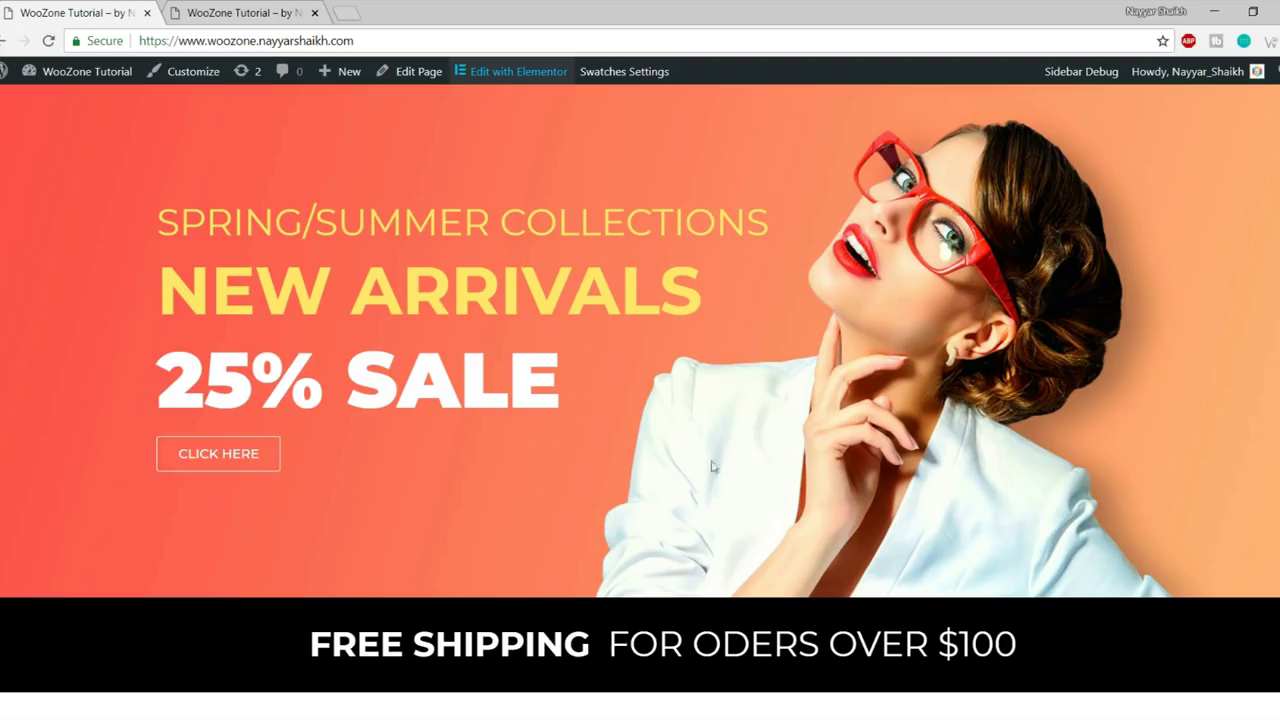
pyautogui.scroll(1, 712, 465)
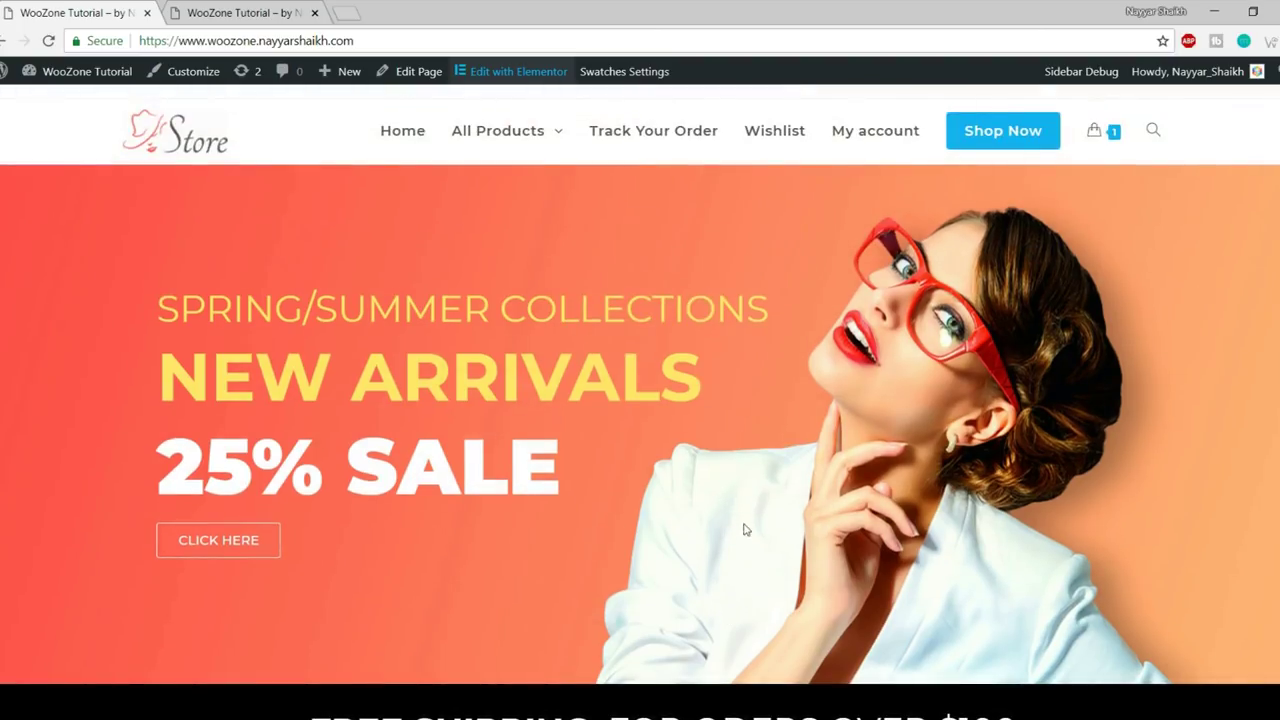
pyautogui.click(247, 15)
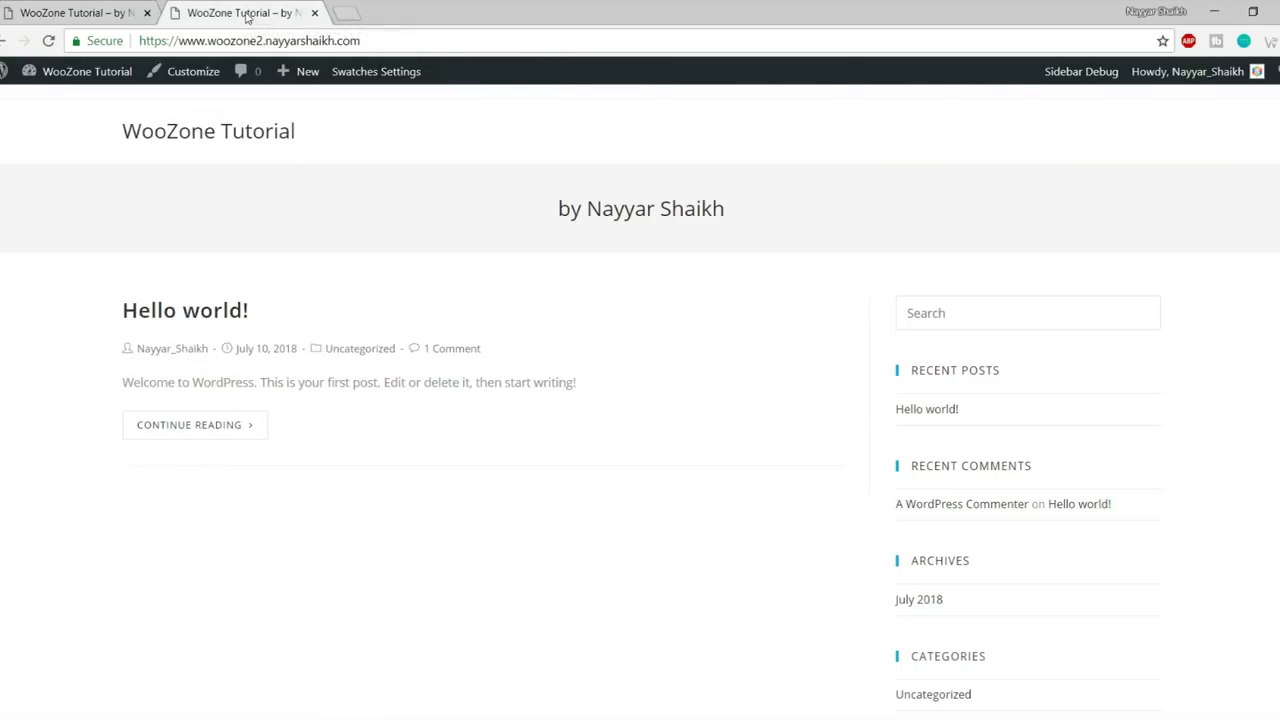
pyautogui.rightClick(86, 101)
pyautogui.click(91, 112)
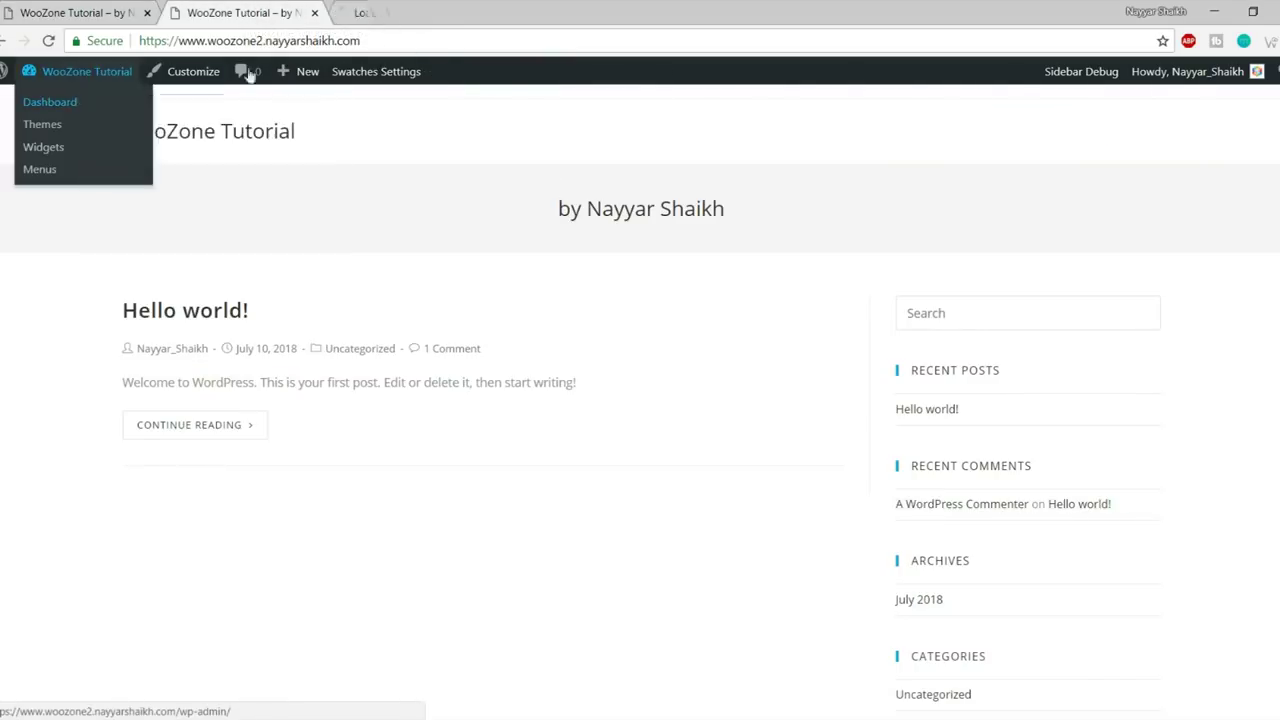
pyautogui.moveTo(385, 12); pyautogui.dragTo(194, 10)
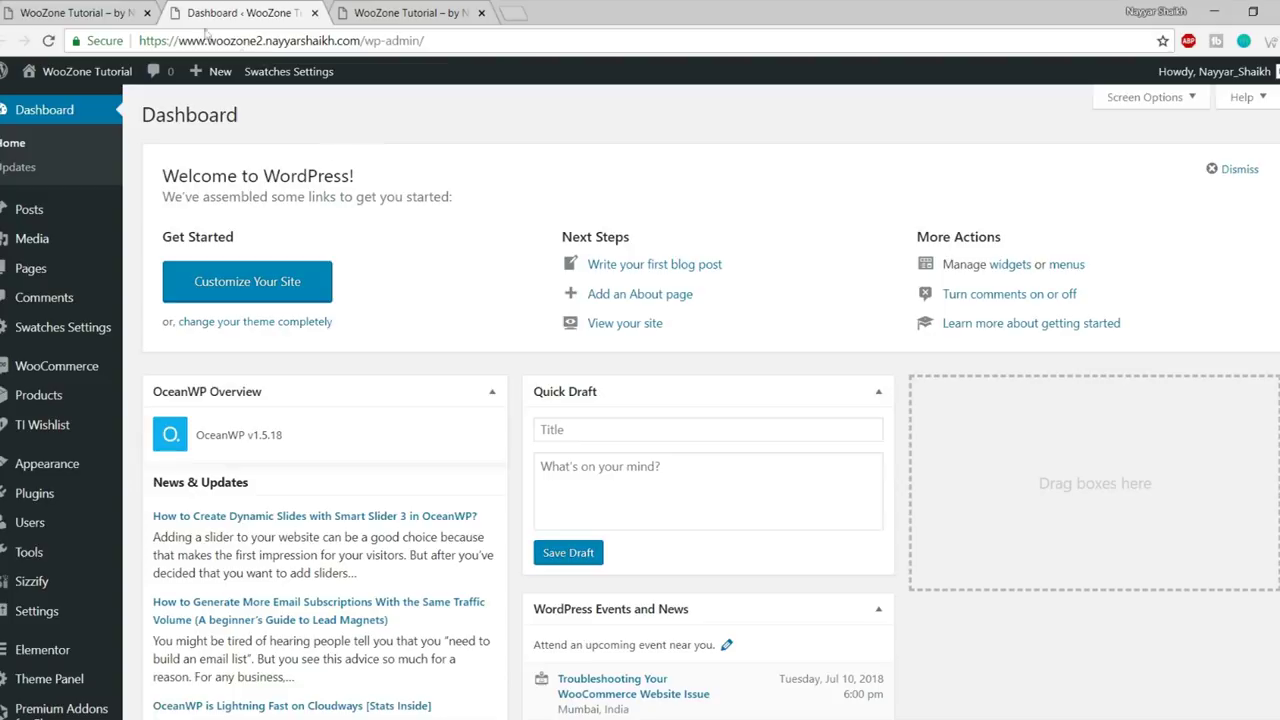
# Recheck the reference store homepage, then start a new page in the admin.
pyautogui.click(105, 12)
pyautogui.scroll(-9, 860, 478)
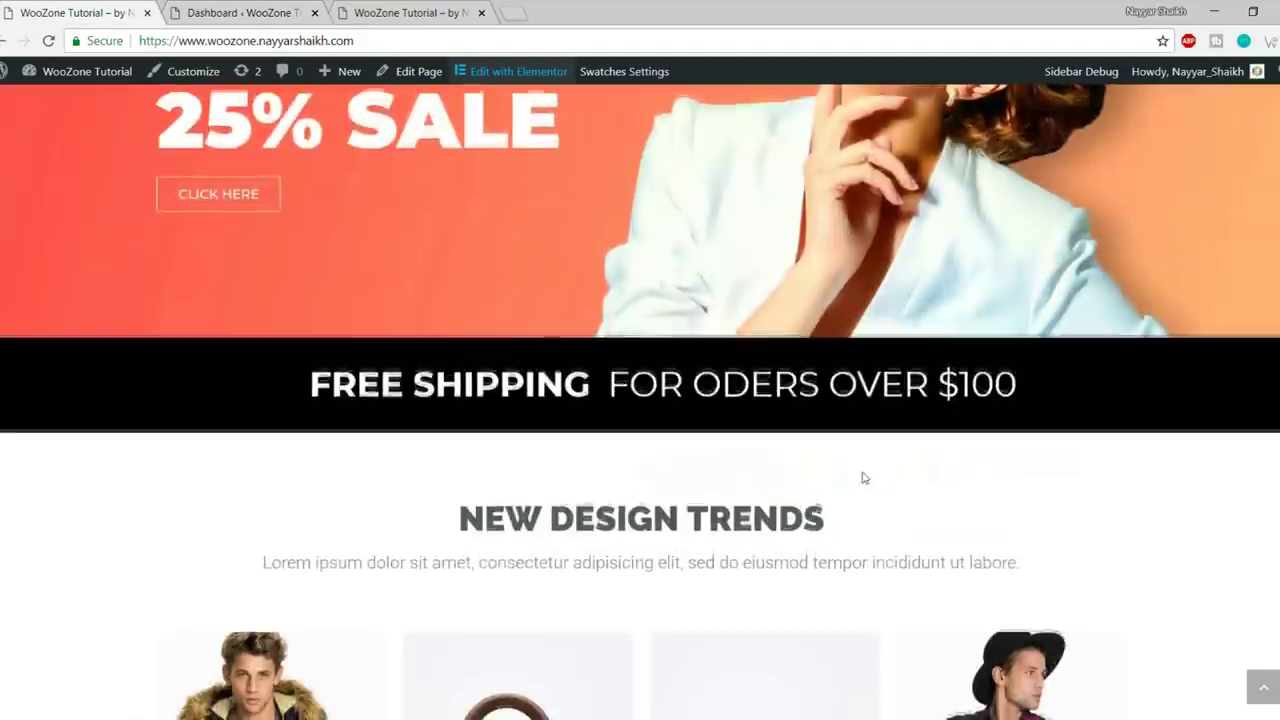
pyautogui.scroll(8, 857, 486)
pyautogui.scroll(1, 771, 540)
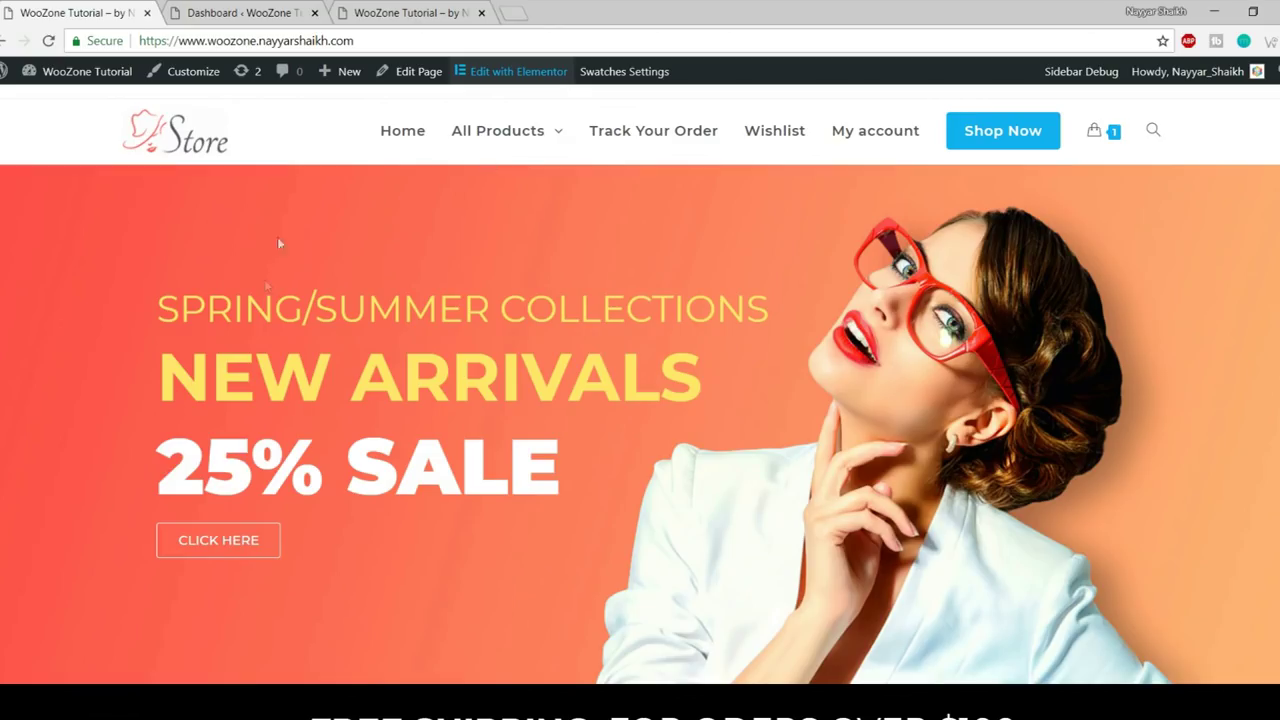
pyautogui.click(251, 10)
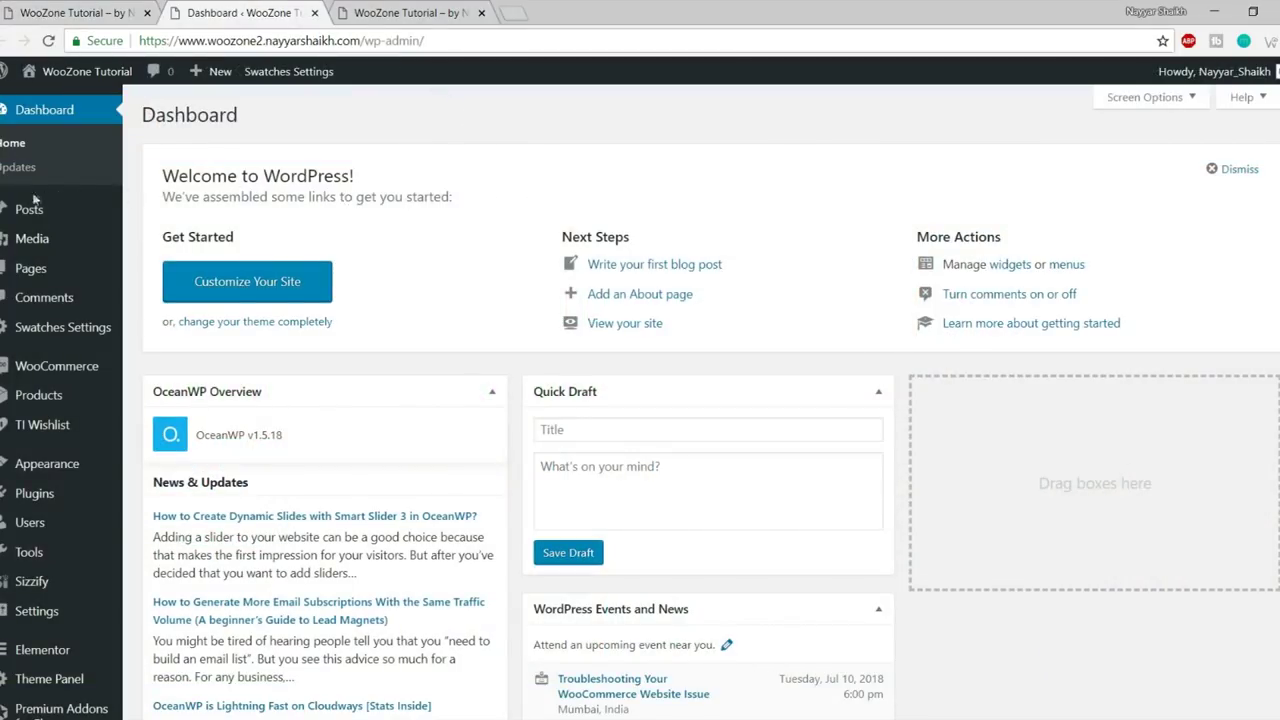
pyautogui.moveTo(21, 280)
pyautogui.click(157, 295)
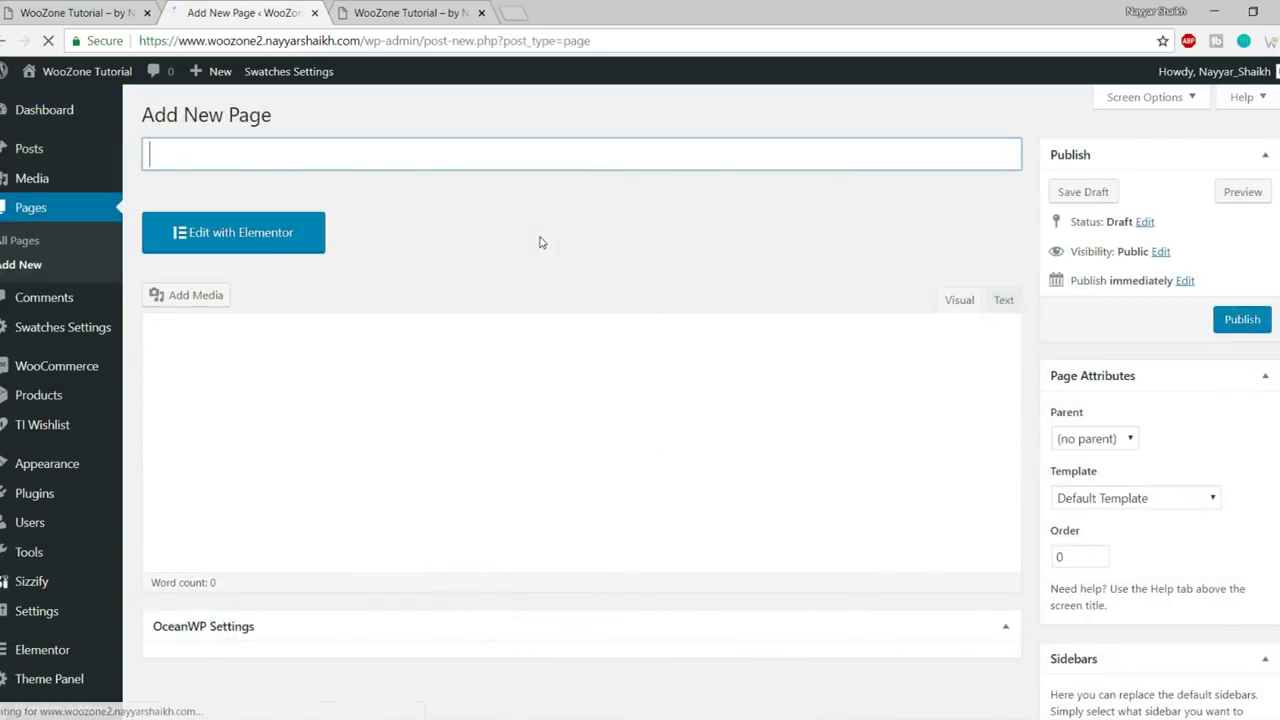
# Title the new page 'Home', publish it, and open the published page in a new tab.
pyautogui.write('Home')
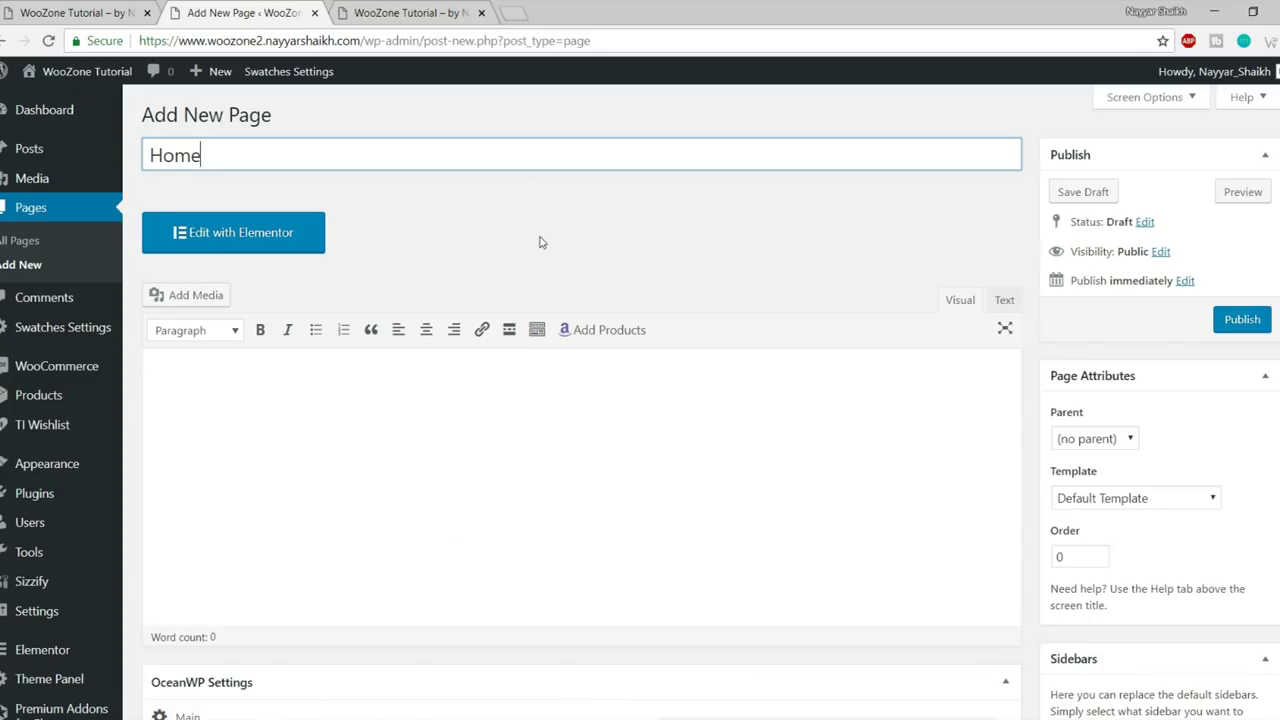
pyautogui.click(1258, 320)
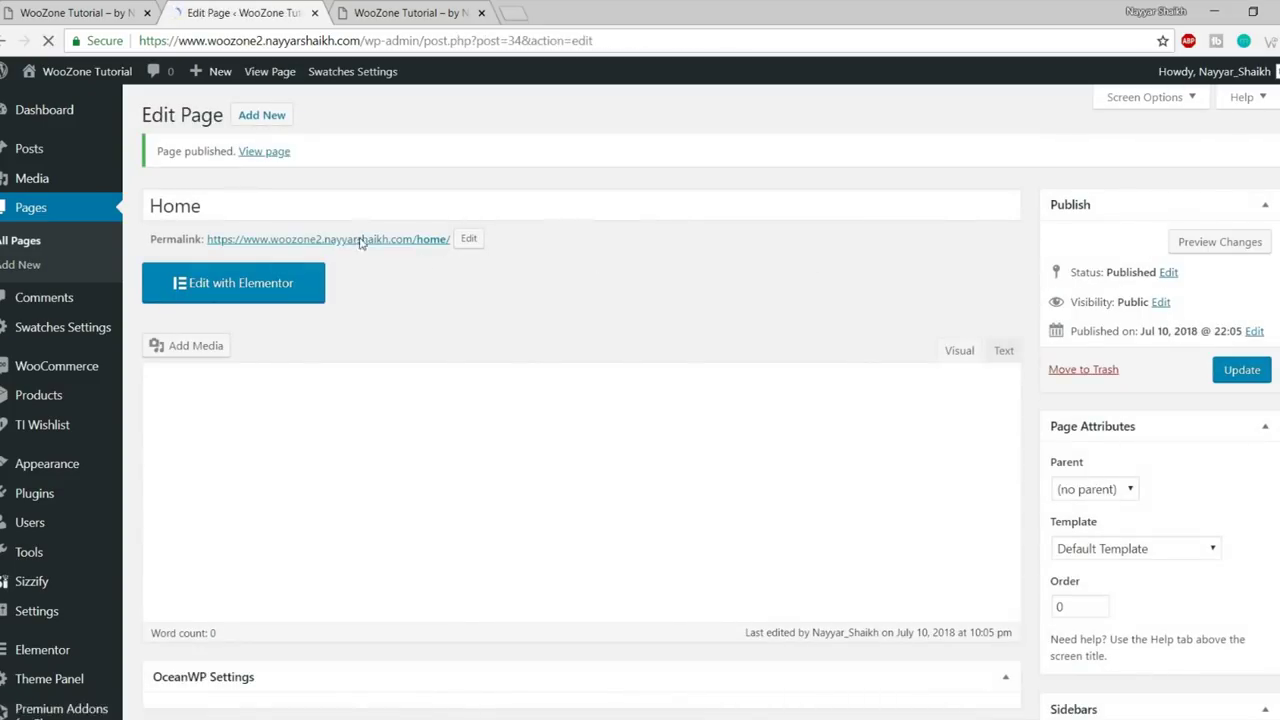
pyautogui.rightClick(356, 240)
pyautogui.click(272, 154)
pyautogui.rightClick(272, 156)
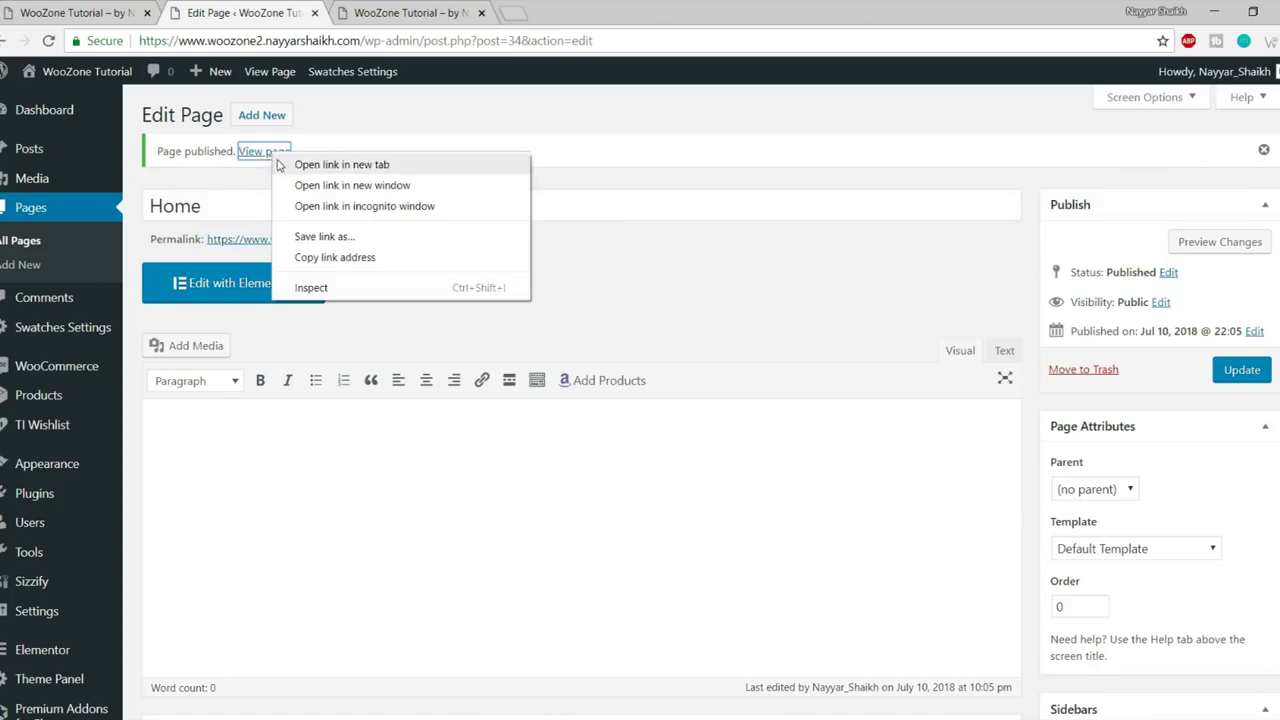
pyautogui.click(310, 168)
# Look over the published Home page and its sidebar widgets, then return to the editor.
pyautogui.click(383, 12)
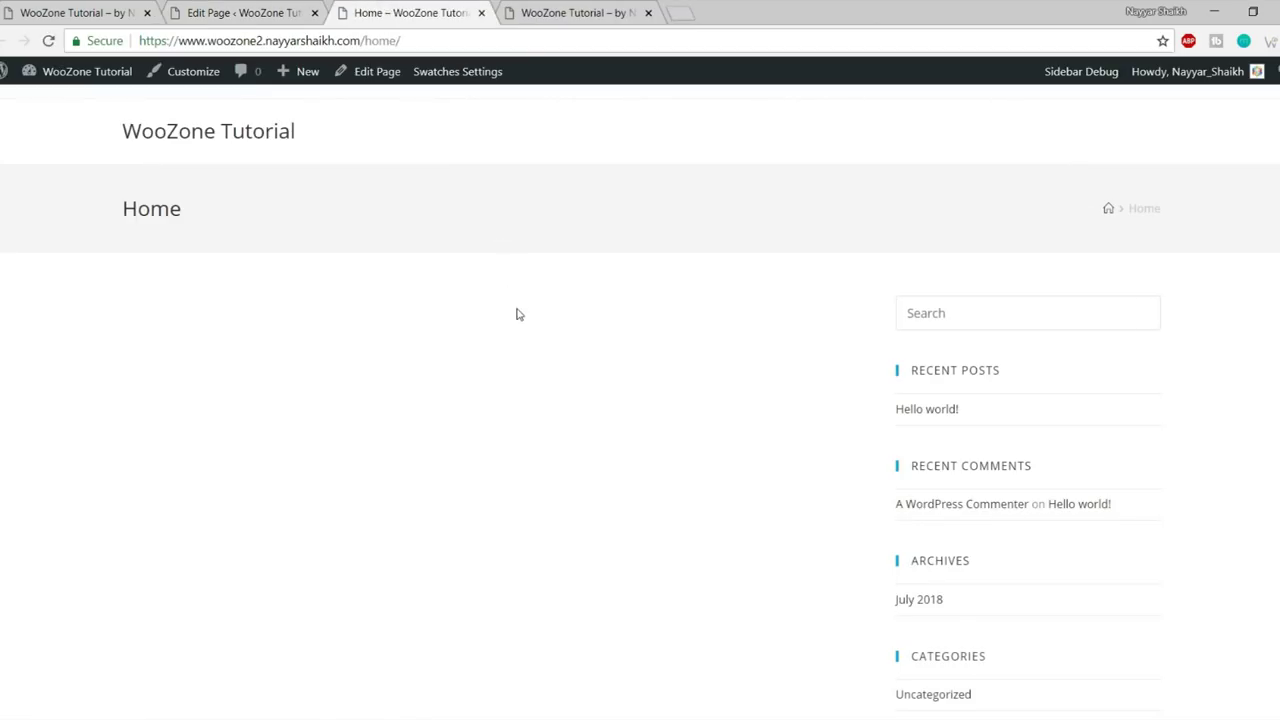
pyautogui.scroll(-3, 517, 314)
pyautogui.scroll(3, 596, 444)
pyautogui.moveTo(894, 294); pyautogui.dragTo(1025, 697)
pyautogui.click(1106, 654)
pyautogui.click(240, 12)
pyautogui.scroll(-7, 863, 346)
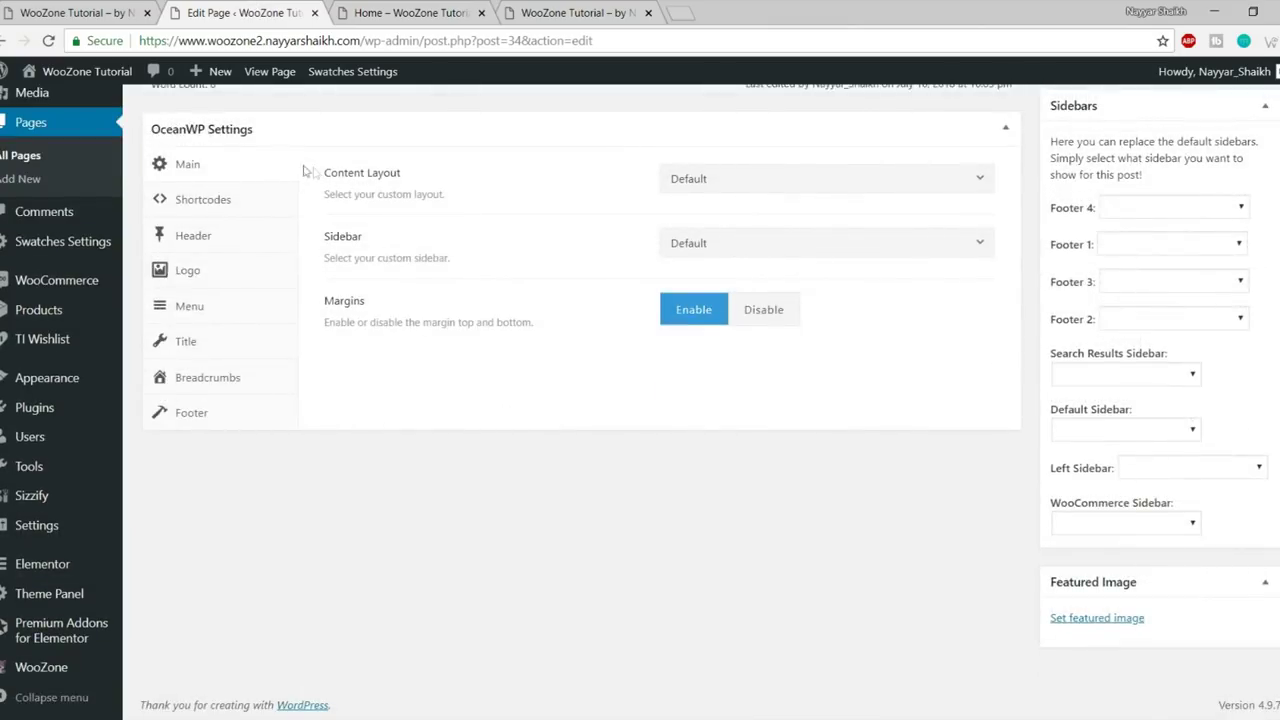
# Set the Home page's OceanWP Content Layout to Full Width and update the page.
pyautogui.moveTo(327, 167); pyautogui.dragTo(408, 178)
pyautogui.click(721, 178)
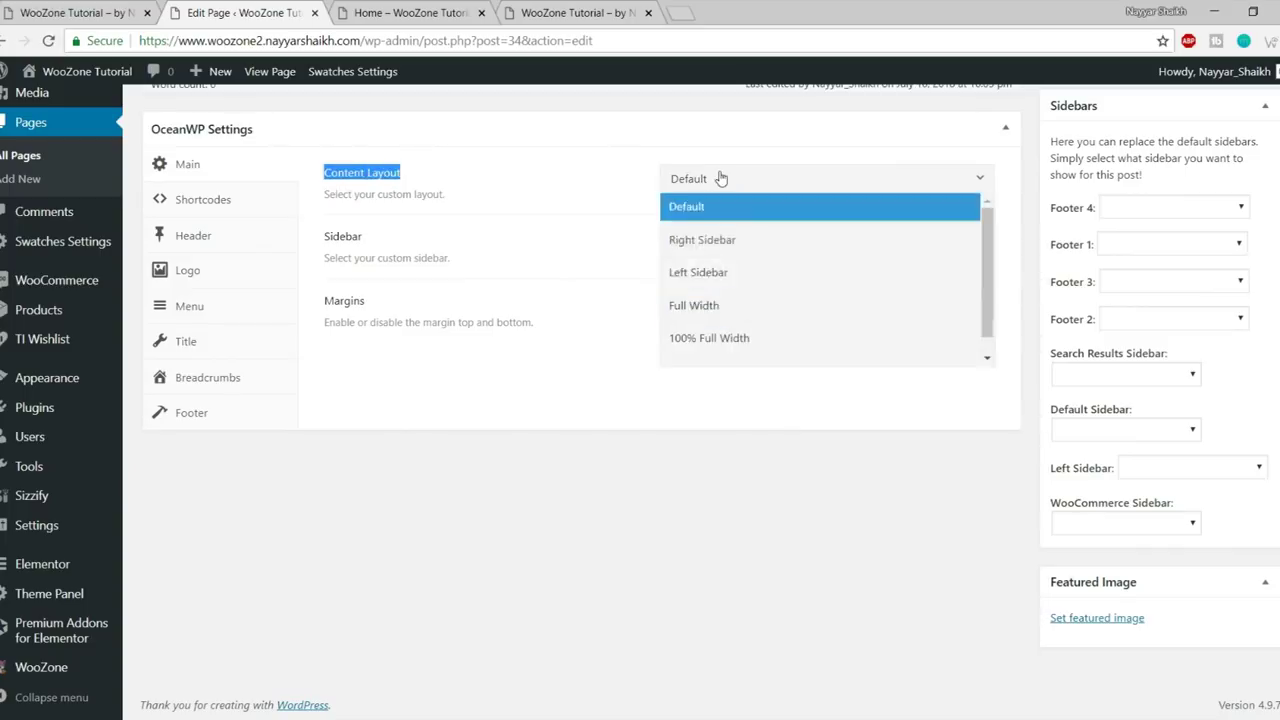
pyautogui.click(771, 303)
pyautogui.scroll(5, 744, 456)
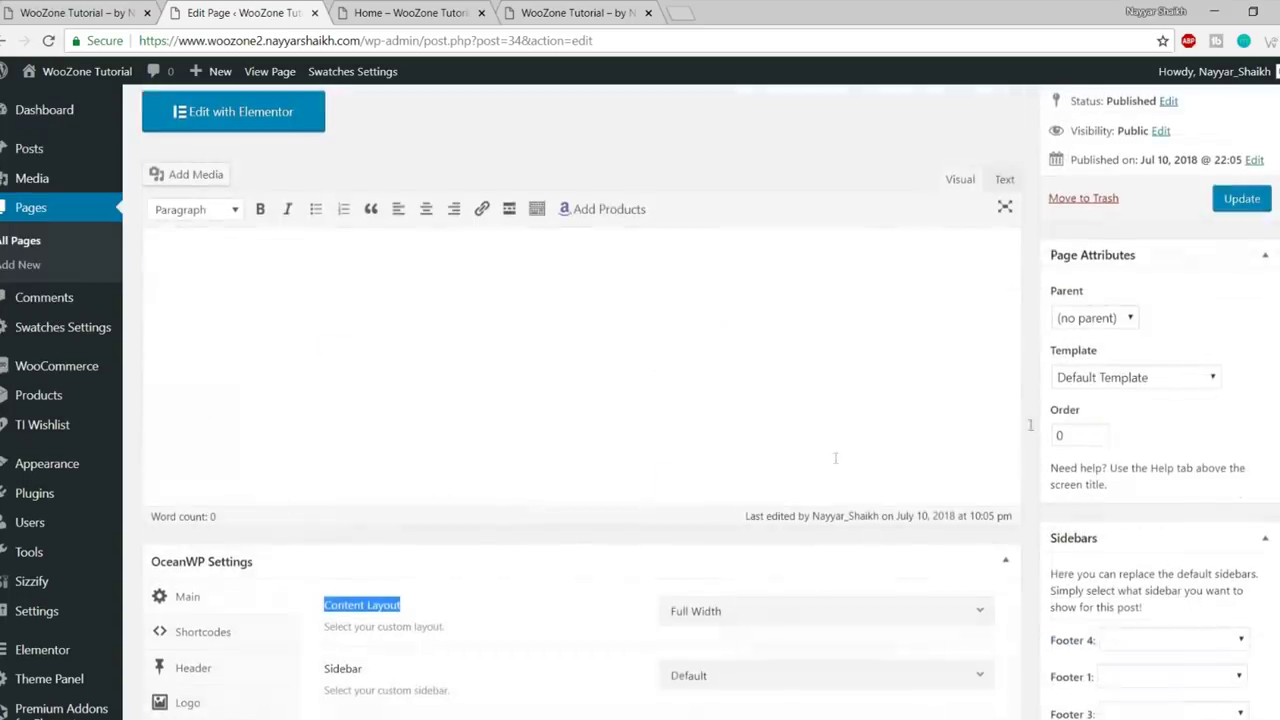
pyautogui.click(1238, 197)
# Compare the full-width Home page with the reference store homepage.
pyautogui.click(476, 8)
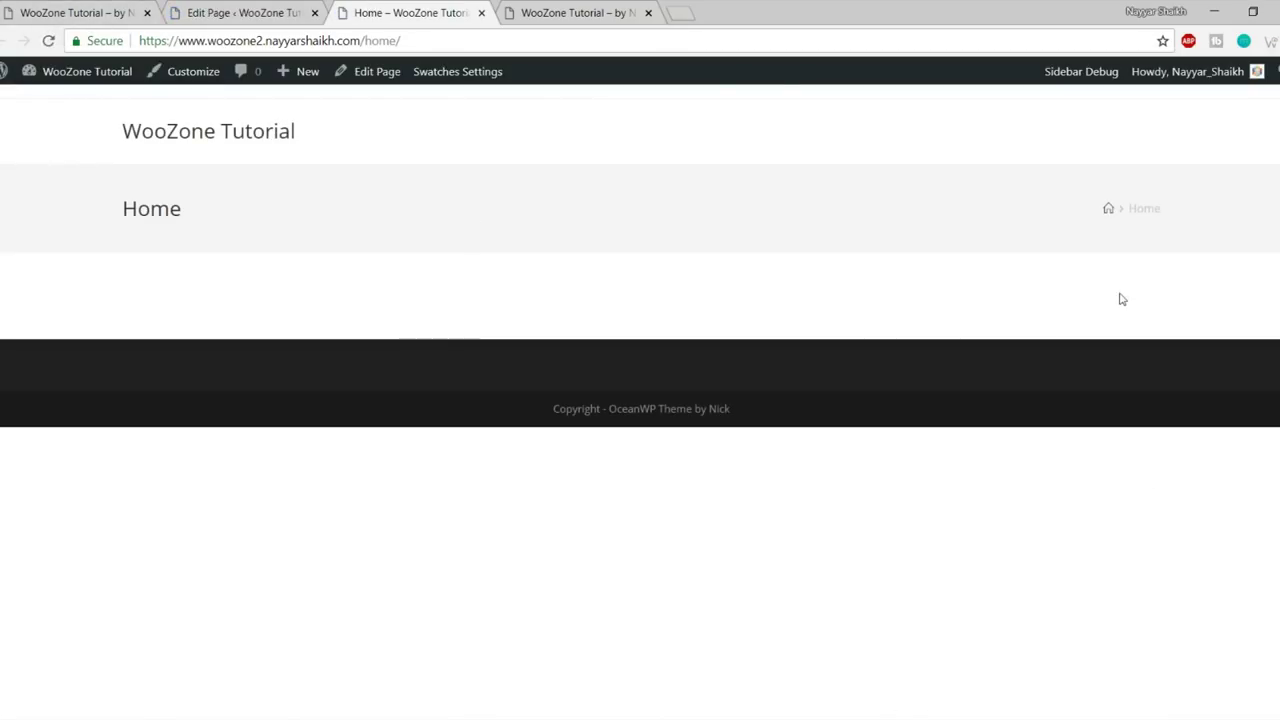
pyautogui.click(60, 16)
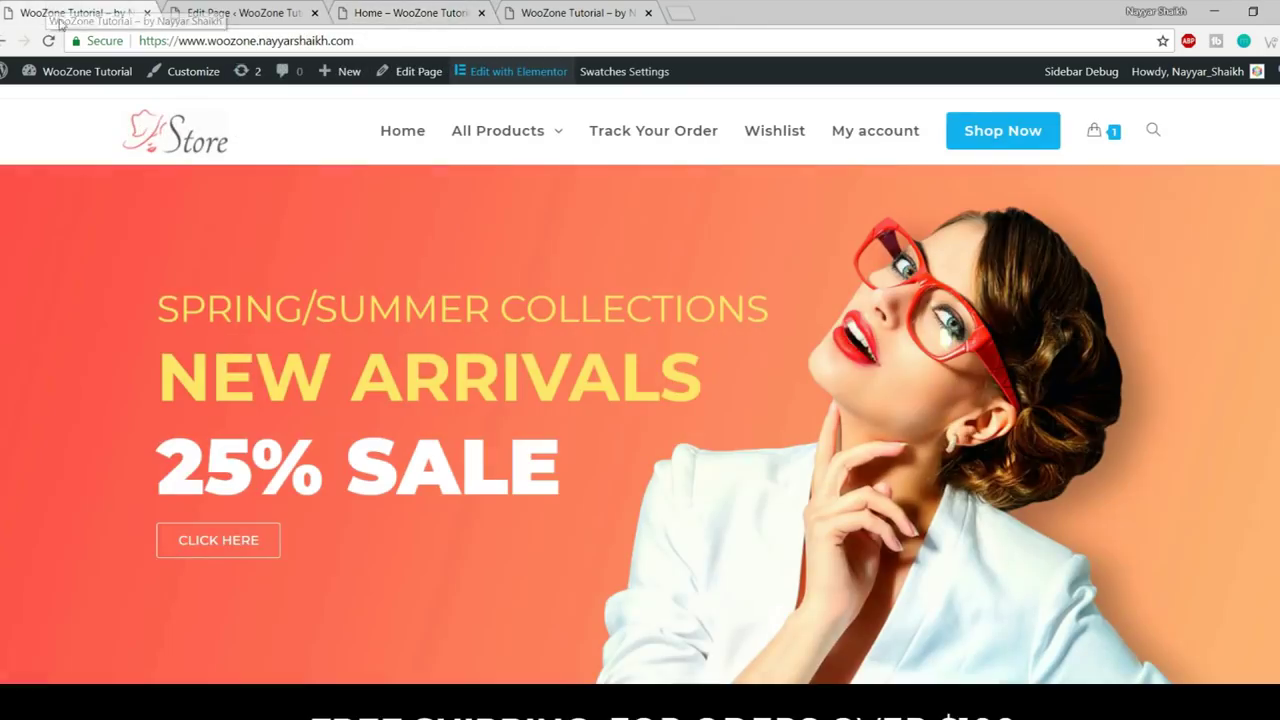
pyautogui.click(426, 10)
pyautogui.moveTo(97, 205); pyautogui.dragTo(1145, 212)
pyautogui.click(87, 8)
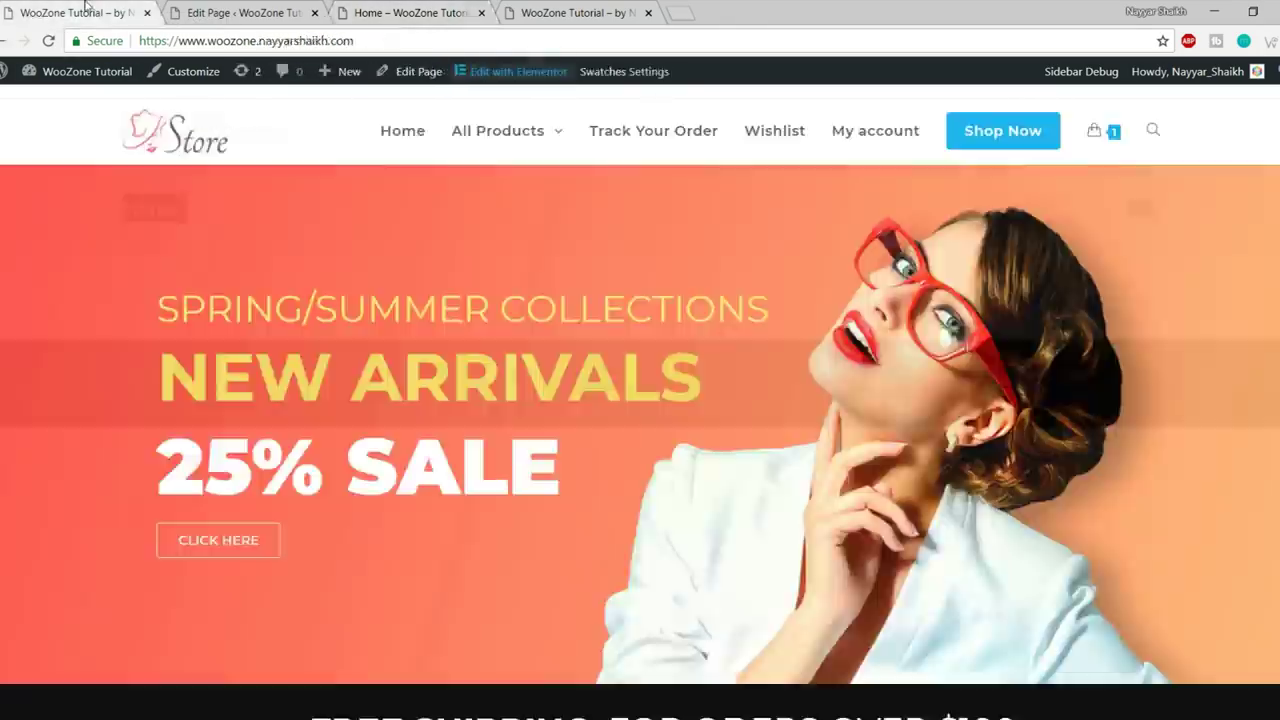
pyautogui.click(336, 8)
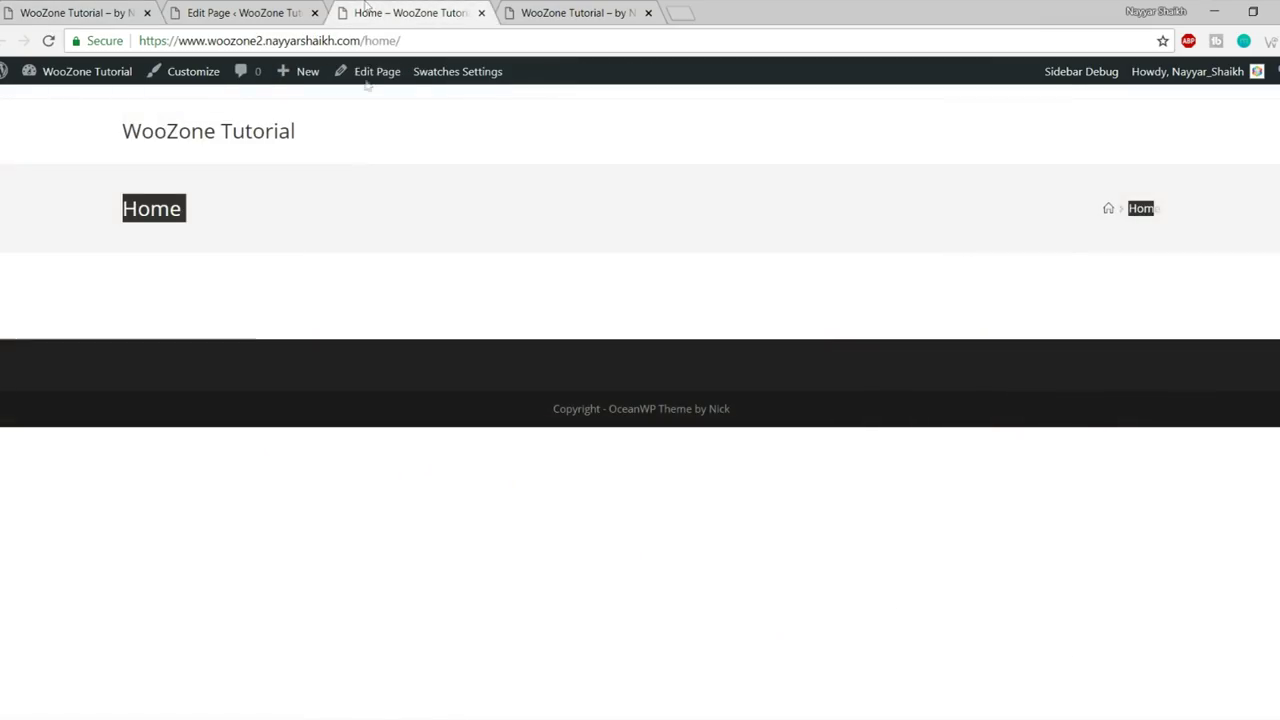
# Hide the Home page's title in OceanWP settings, update, and reload the front end.
pyautogui.click(203, 208)
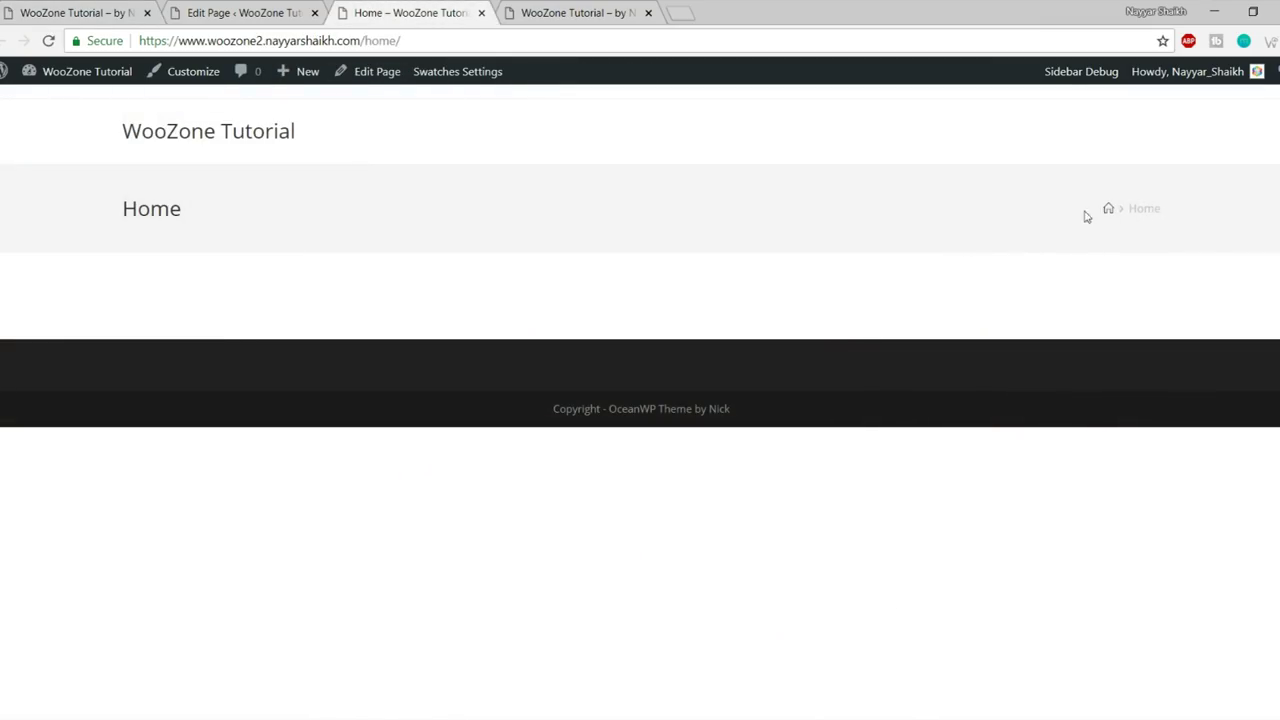
pyautogui.click(276, 9)
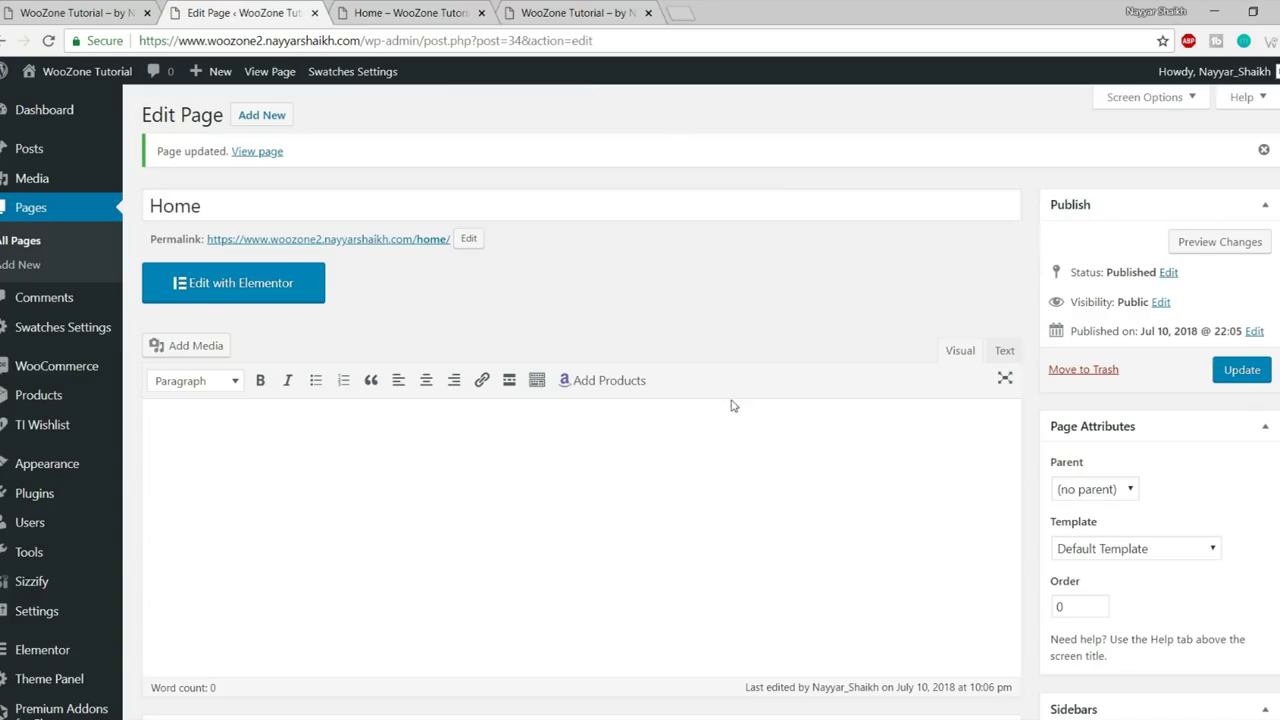
pyautogui.scroll(-5, 731, 405)
pyautogui.click(215, 520)
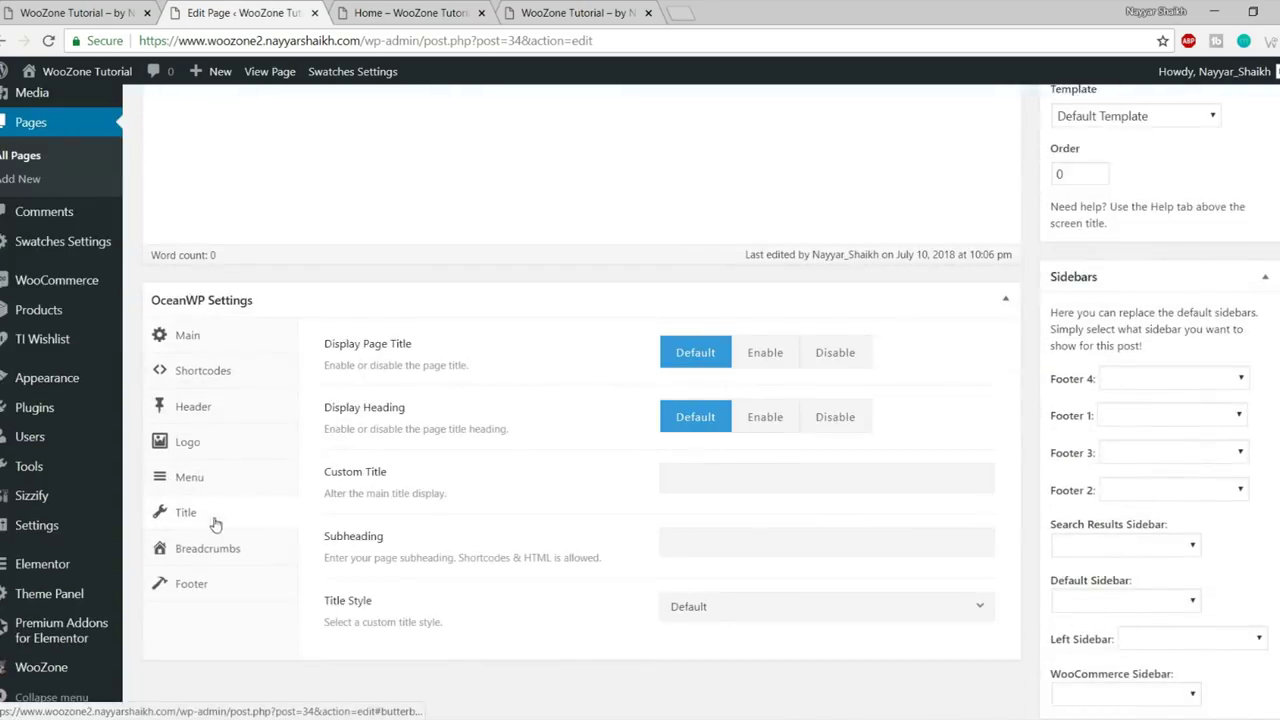
pyautogui.click(850, 362)
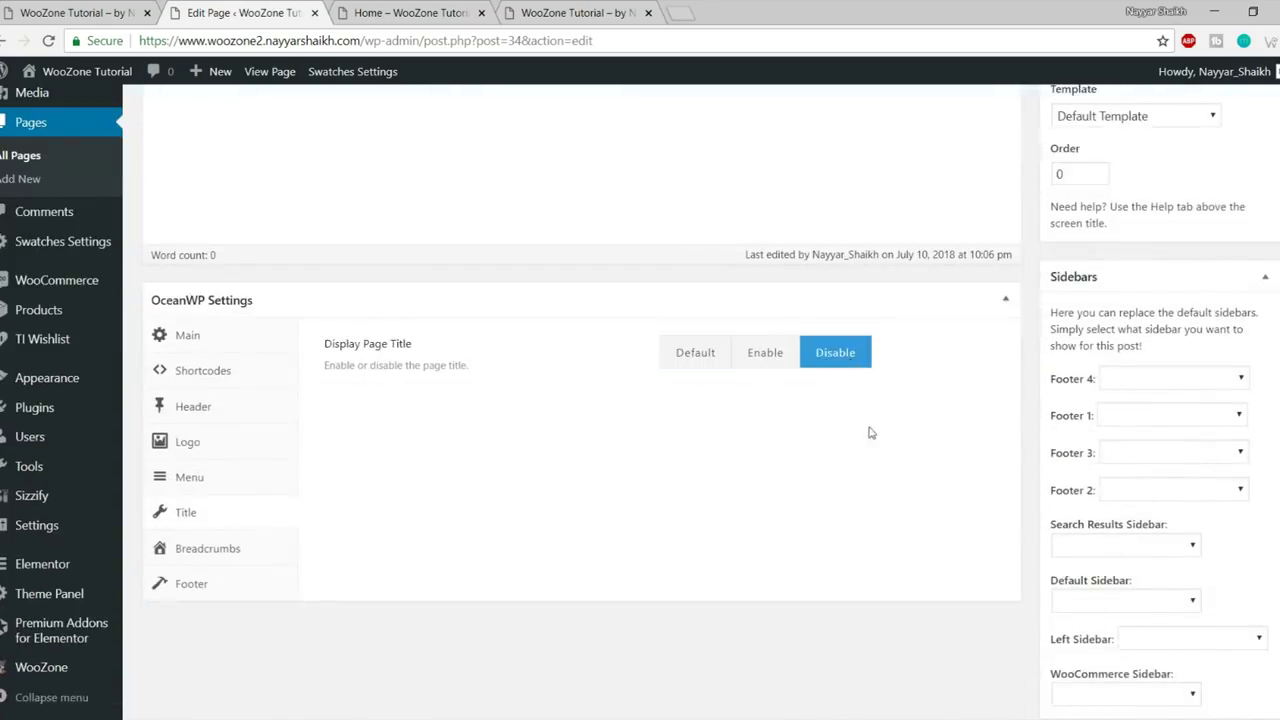
pyautogui.scroll(5, 870, 432)
pyautogui.click(1240, 369)
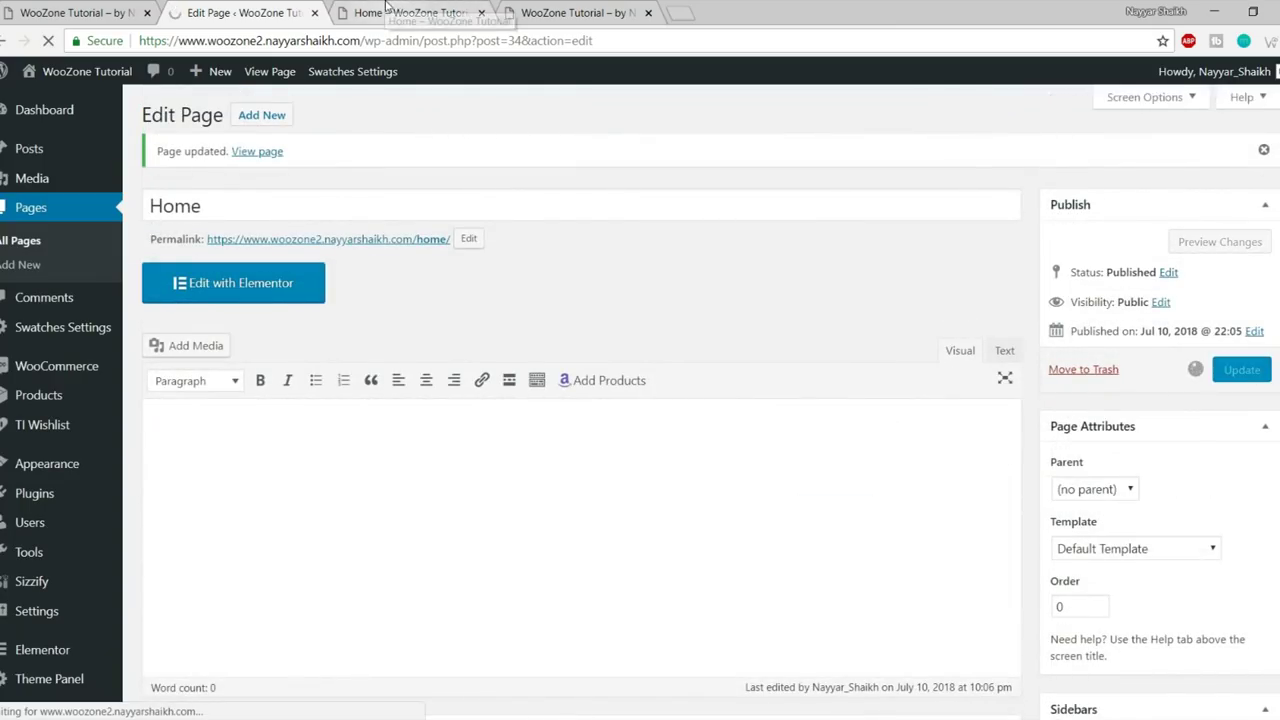
pyautogui.click(386, 8)
pyautogui.click(47, 40)
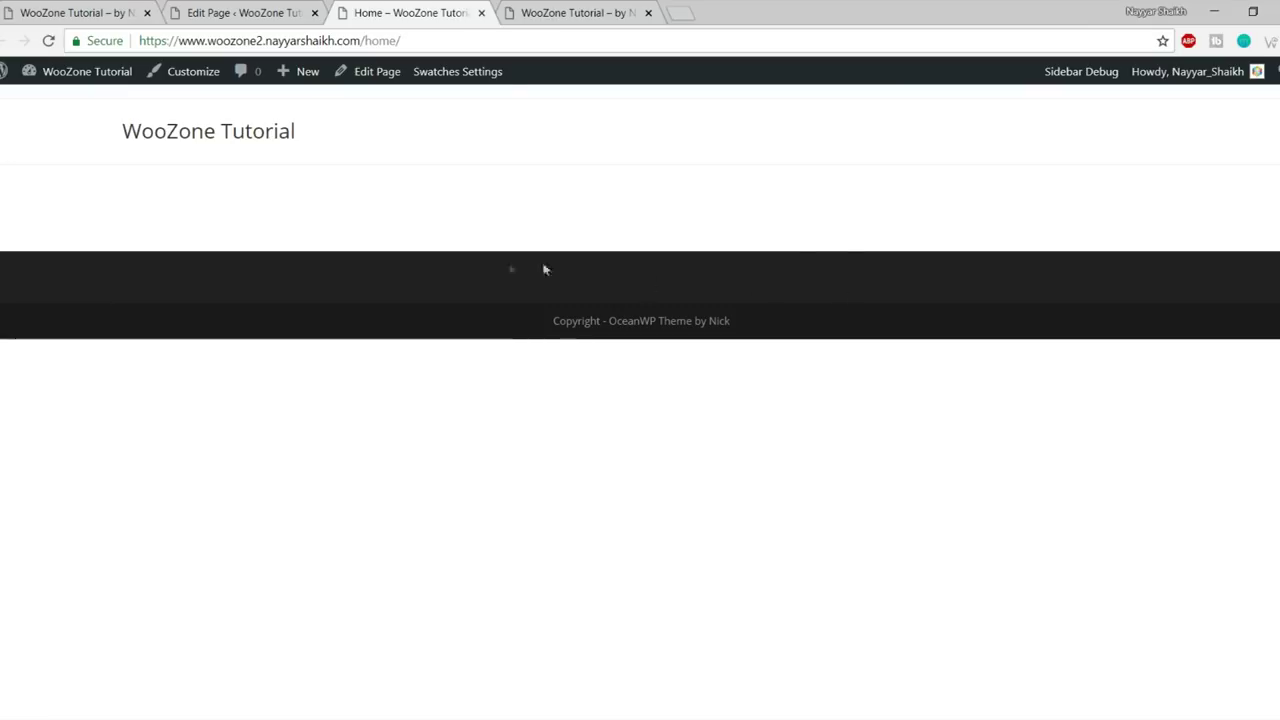
# Set the Home page's OceanWP Margins option to Disable.
pyautogui.click(200, 12)
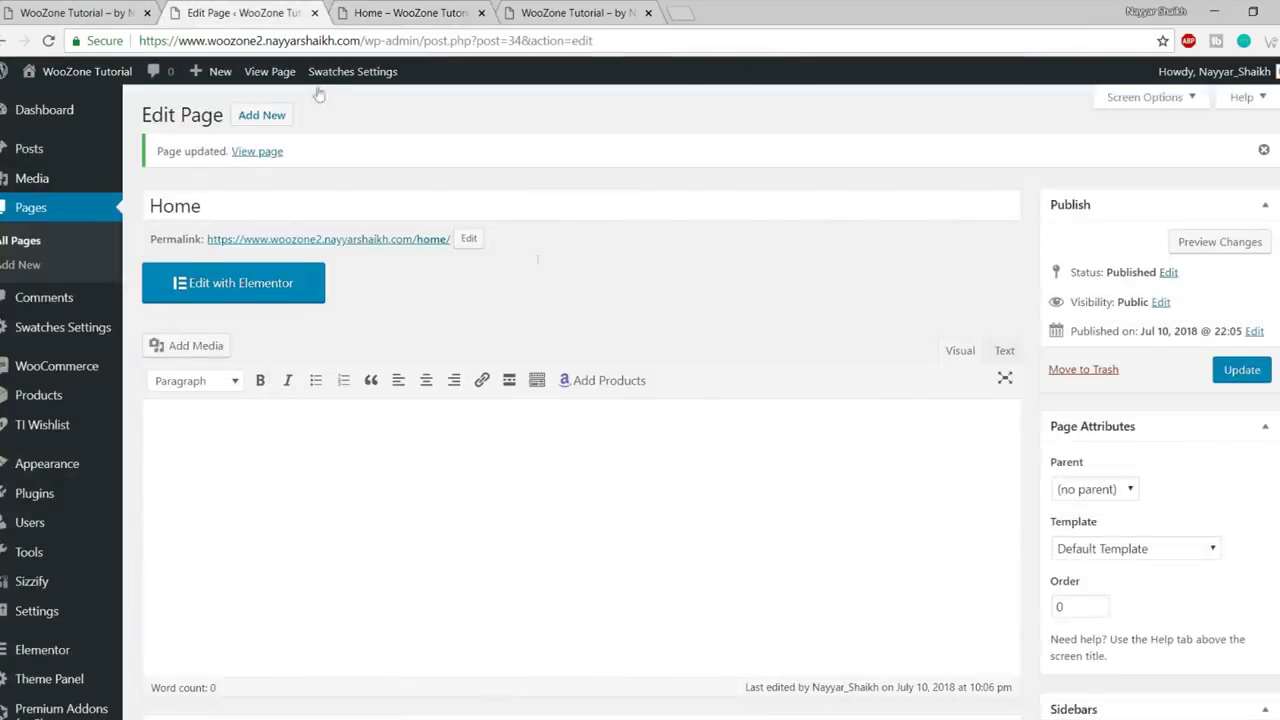
pyautogui.scroll(-6, 605, 340)
pyautogui.click(774, 318)
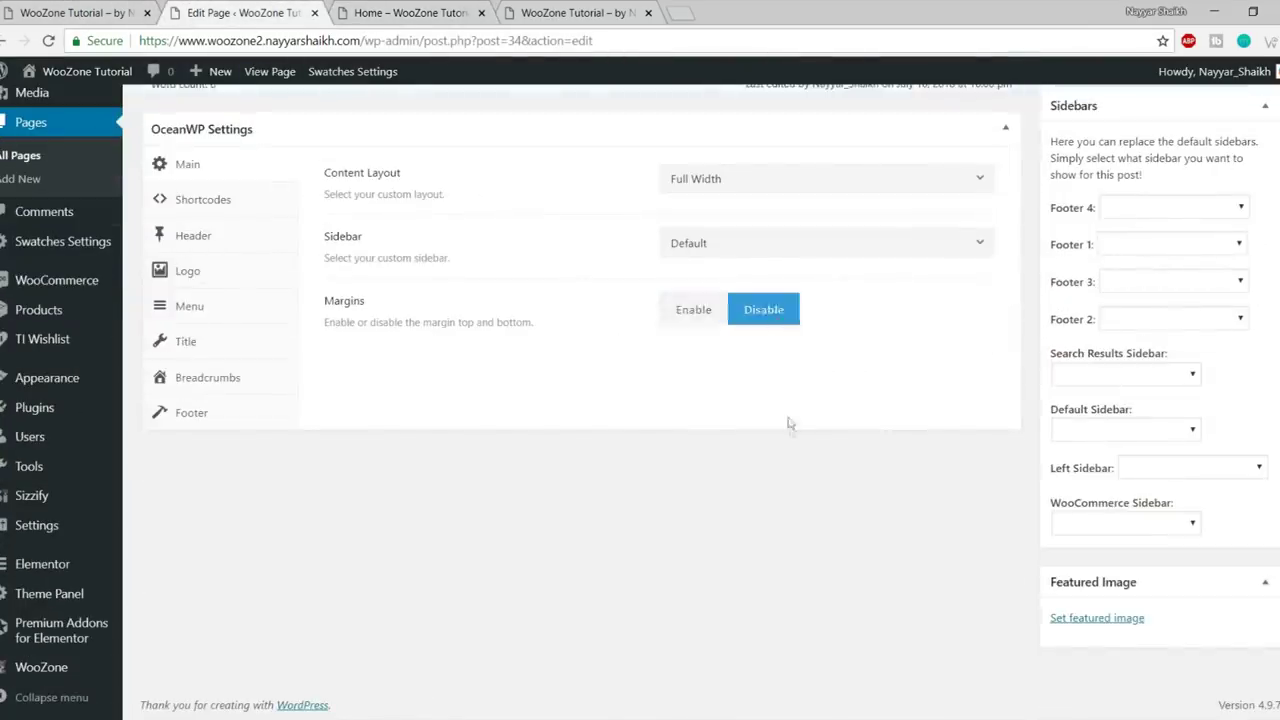
pyautogui.scroll(2, 788, 423)
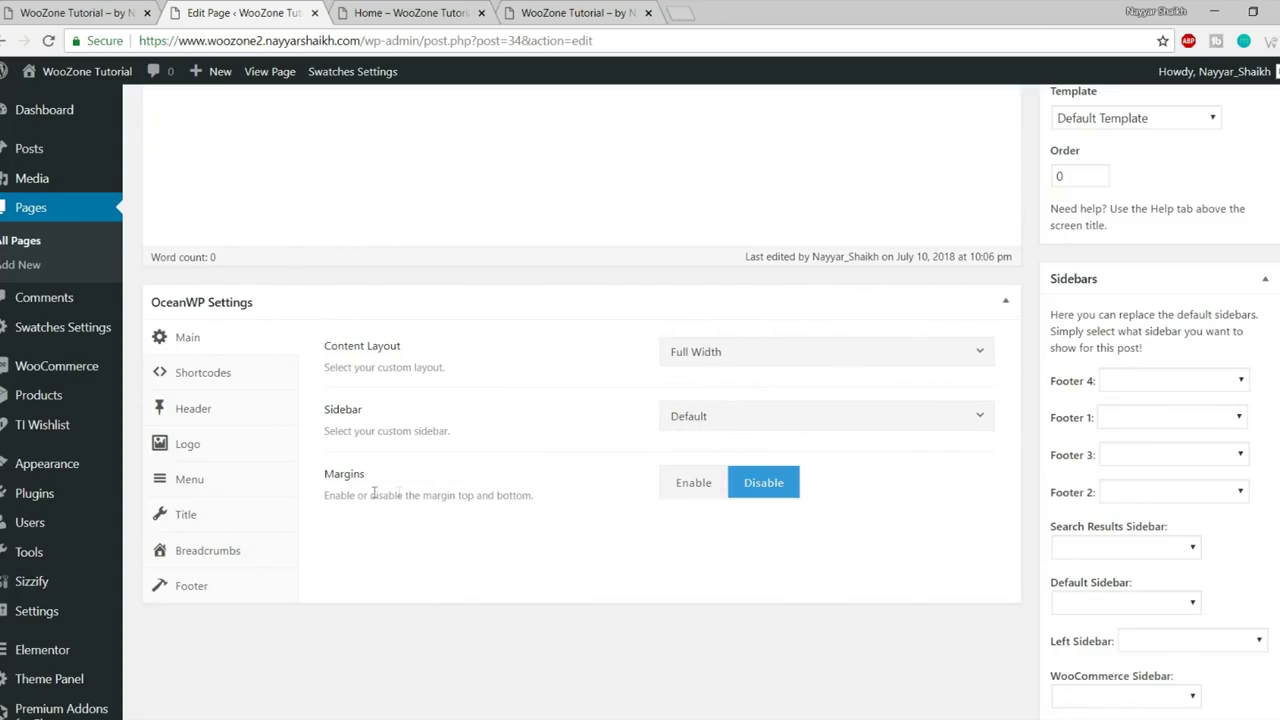
pyautogui.moveTo(533, 495); pyautogui.dragTo(494, 495)
pyautogui.click(777, 487)
# Update the Home page, reload its front end, and view the reference store page.
pyautogui.click(461, 13)
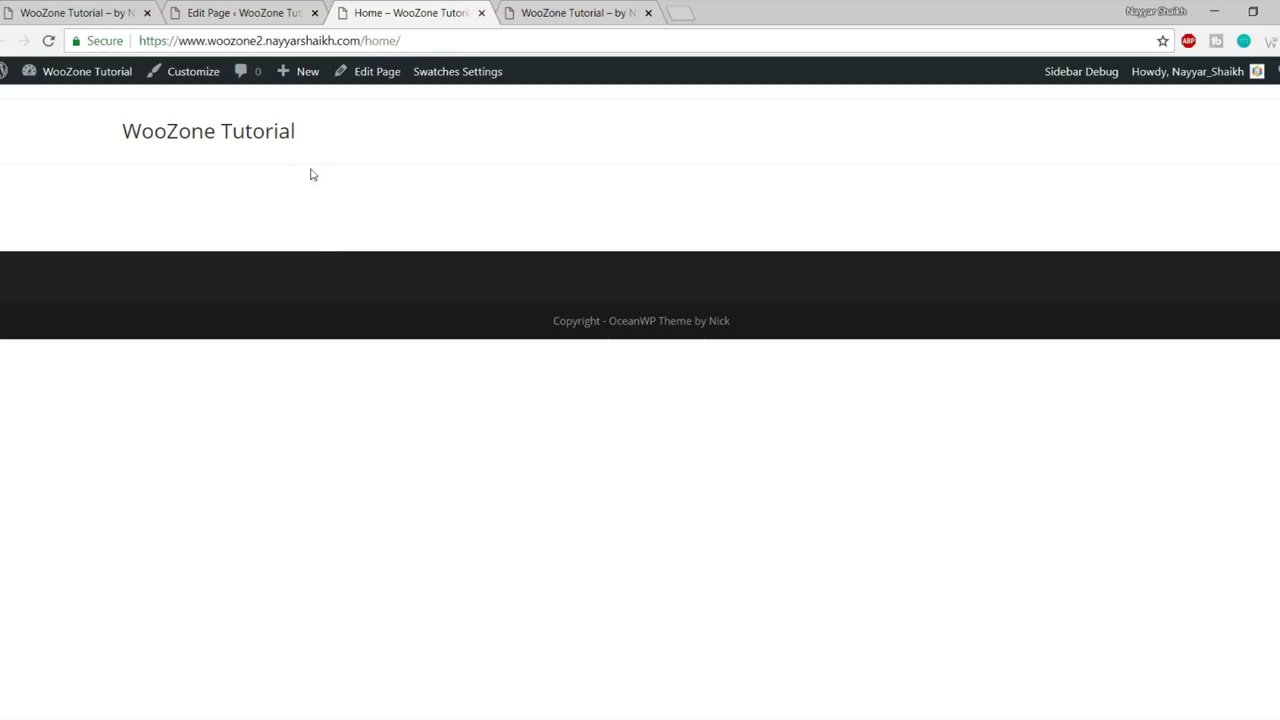
pyautogui.click(285, 13)
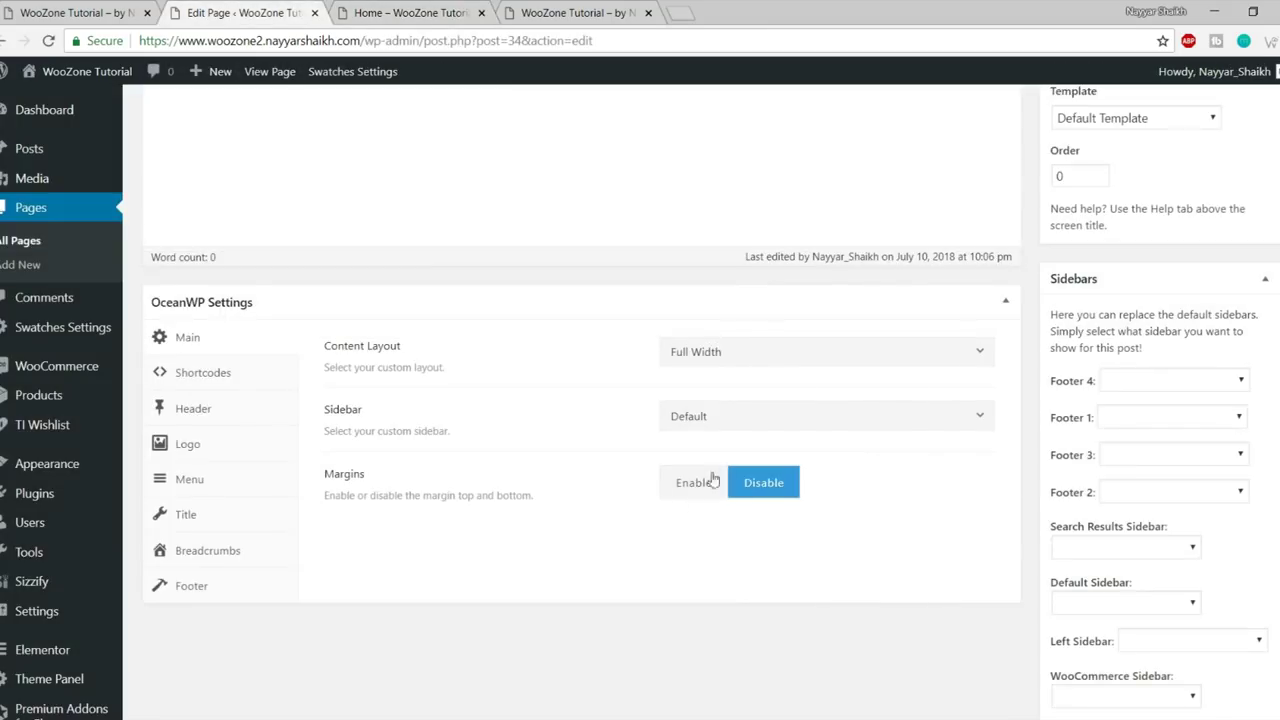
pyautogui.scroll(5, 840, 548)
pyautogui.click(1238, 370)
pyautogui.click(453, 14)
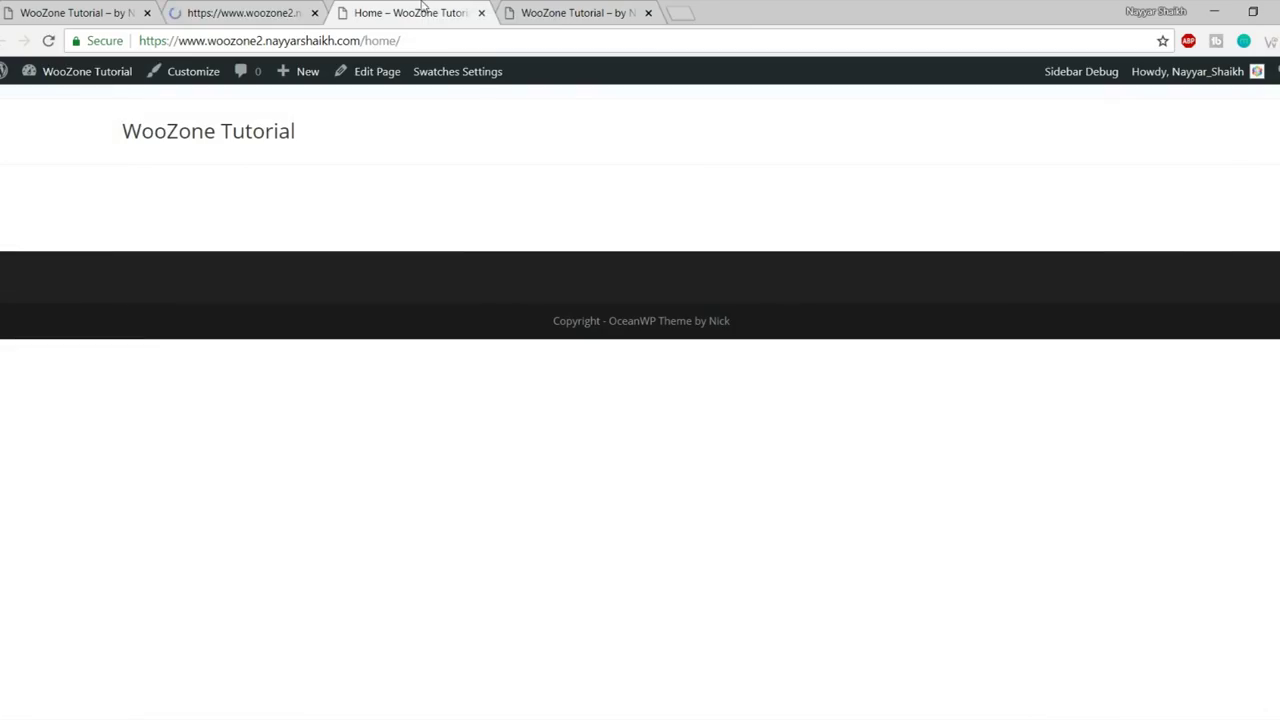
pyautogui.click(48, 41)
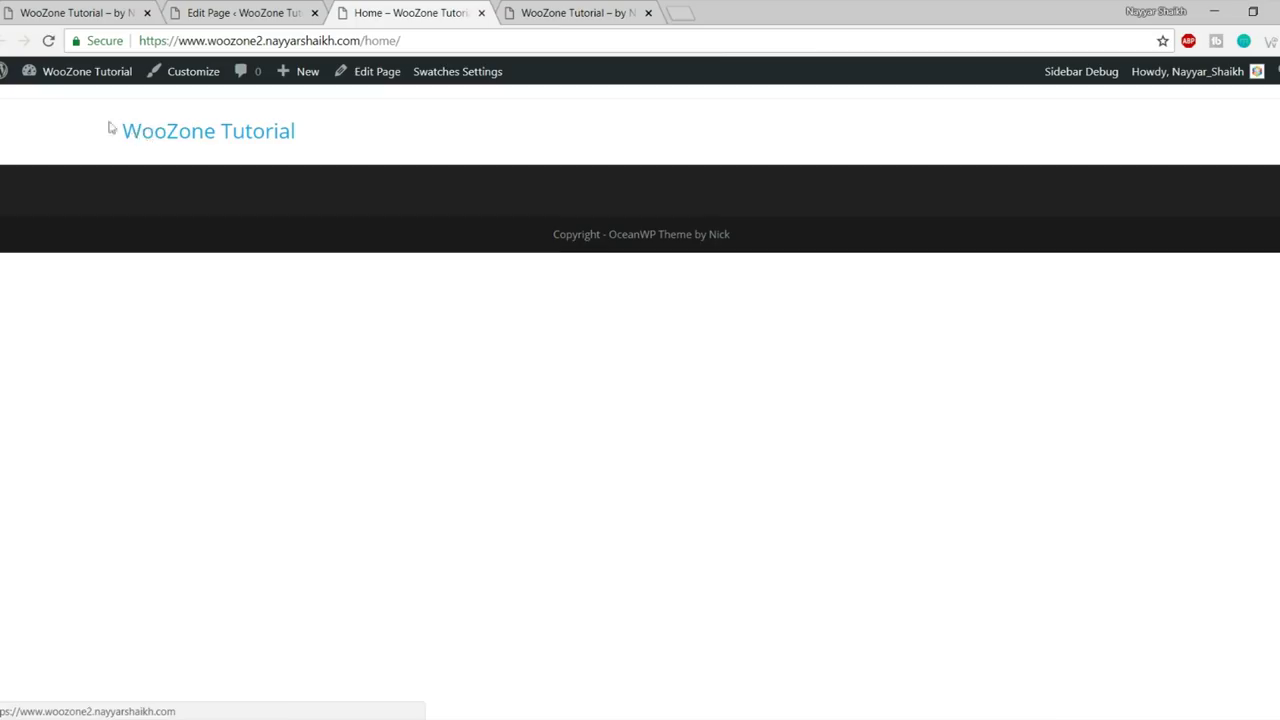
pyautogui.moveTo(109, 131); pyautogui.dragTo(397, 163)
pyautogui.click(352, 132)
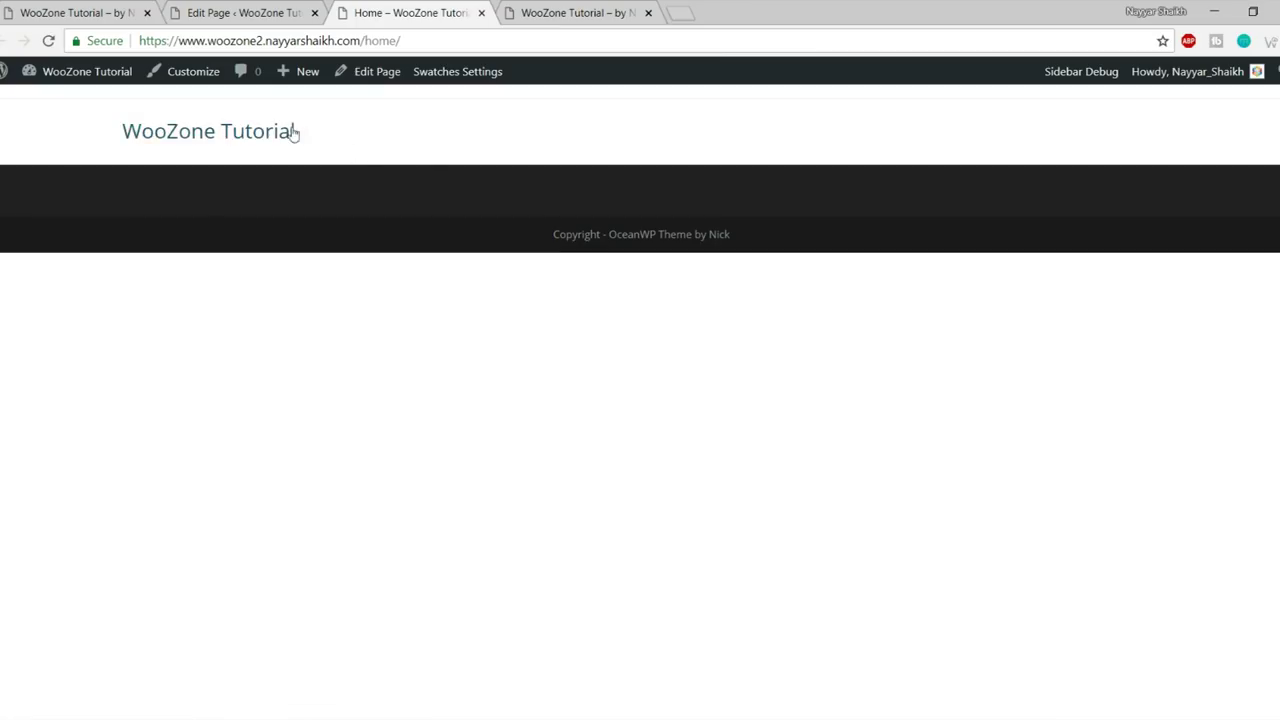
pyautogui.click(65, 12)
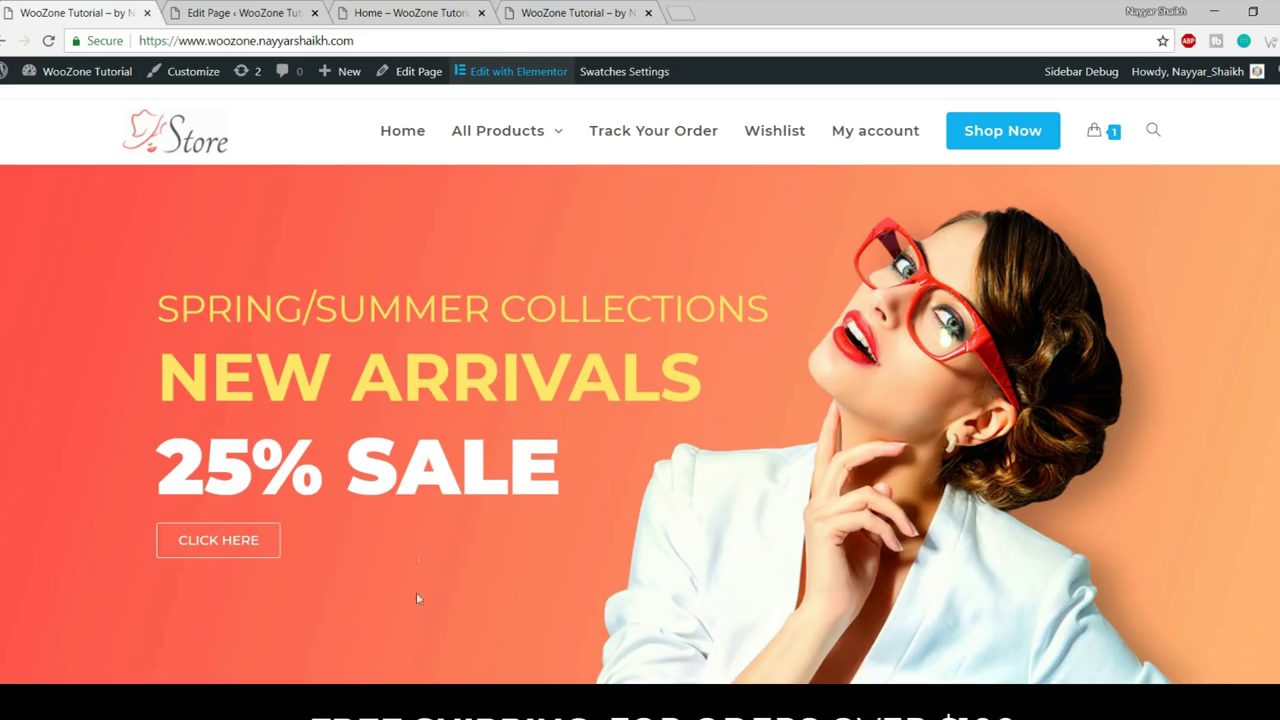
# Compare the Home editor, Home front end and reference store tabs.
pyautogui.click(287, 14)
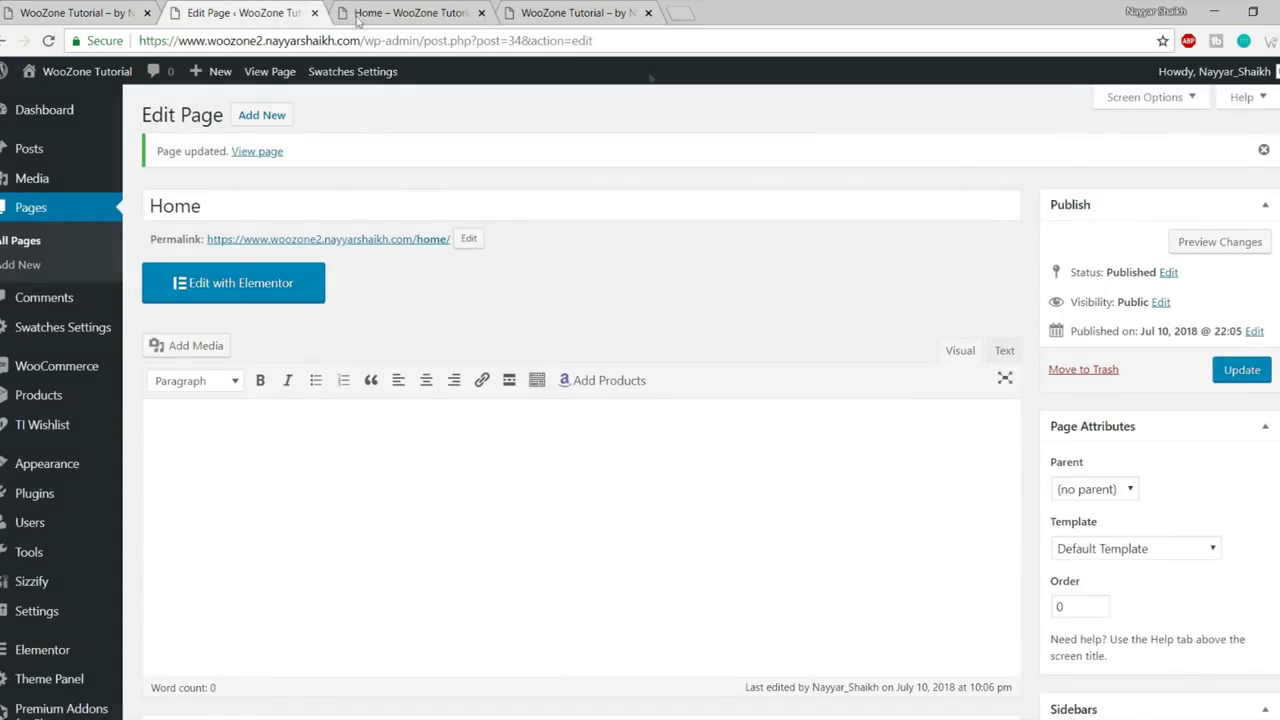
pyautogui.click(437, 12)
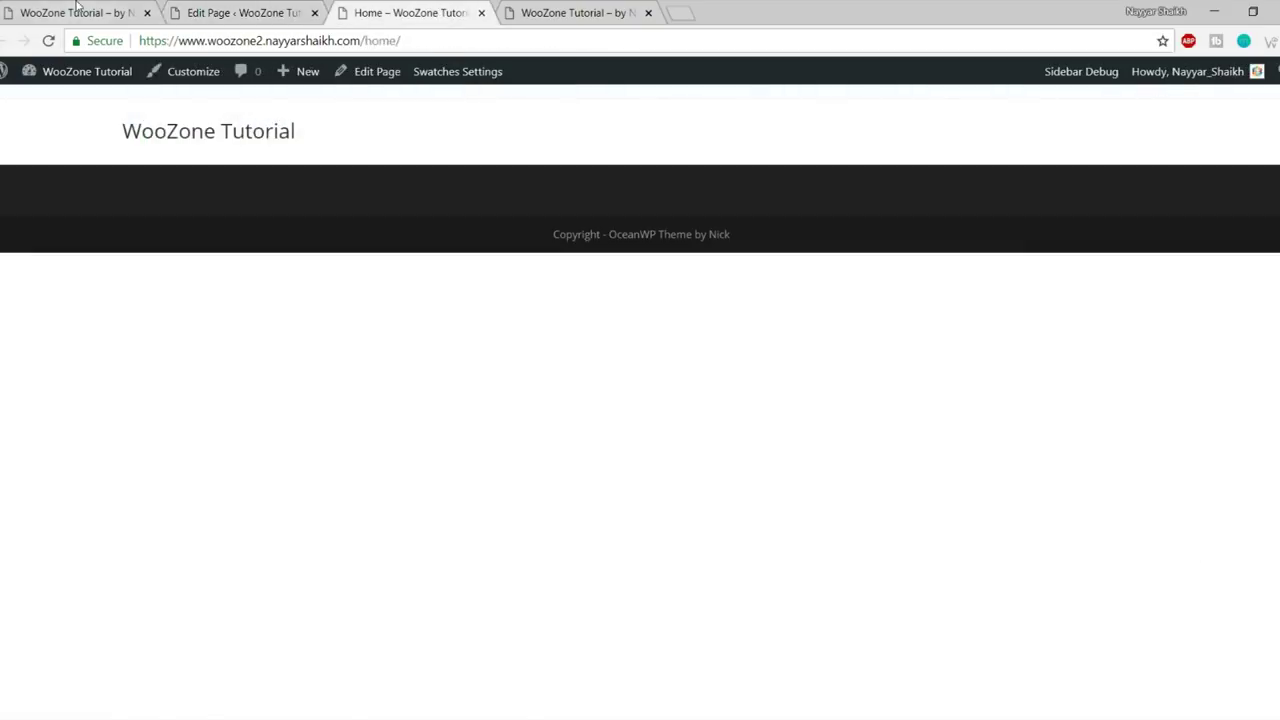
pyautogui.click(75, 10)
pyautogui.scroll(-6, 594, 337)
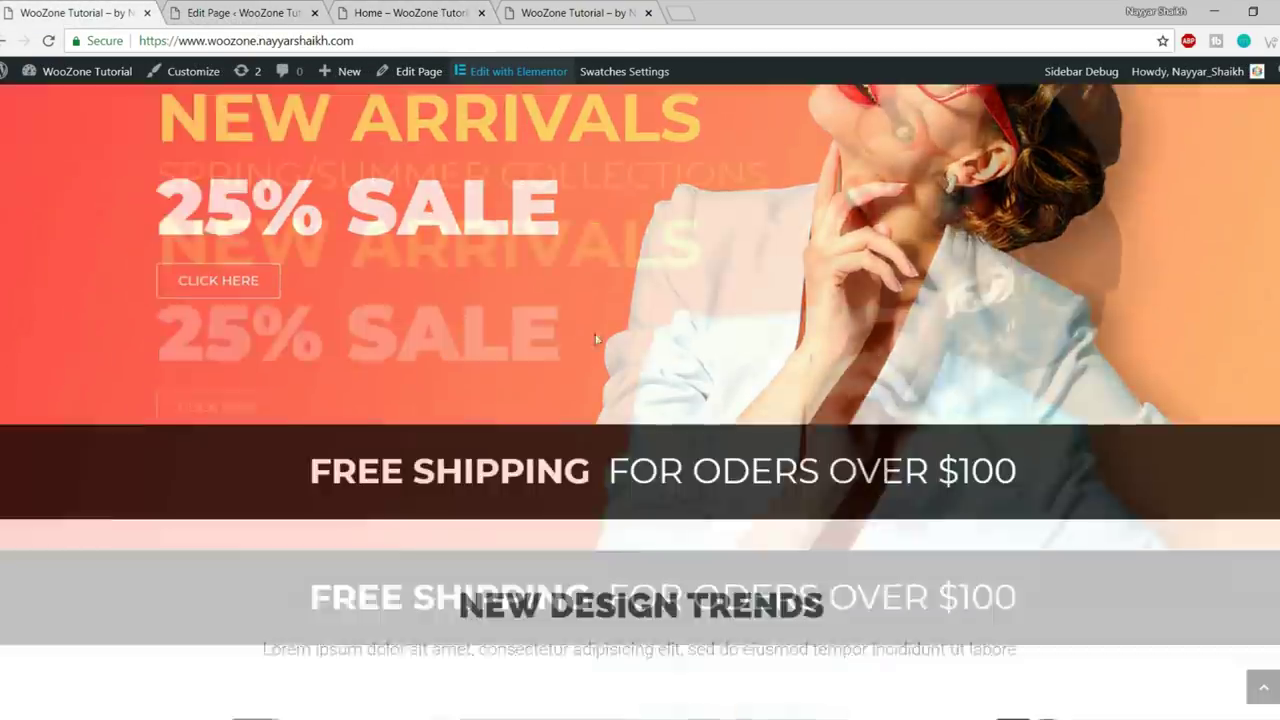
pyautogui.scroll(6, 594, 460)
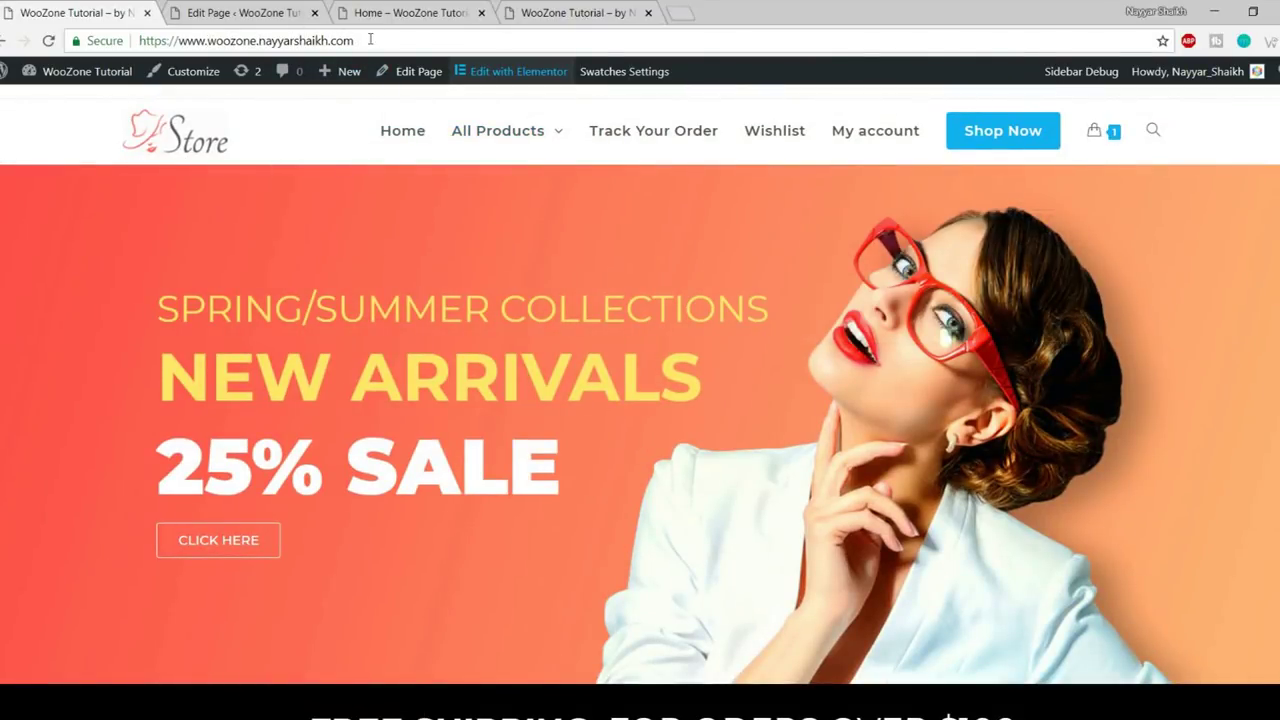
# Inspect the store and Home page addresses, selecting the /home/ part.
pyautogui.click(370, 38)
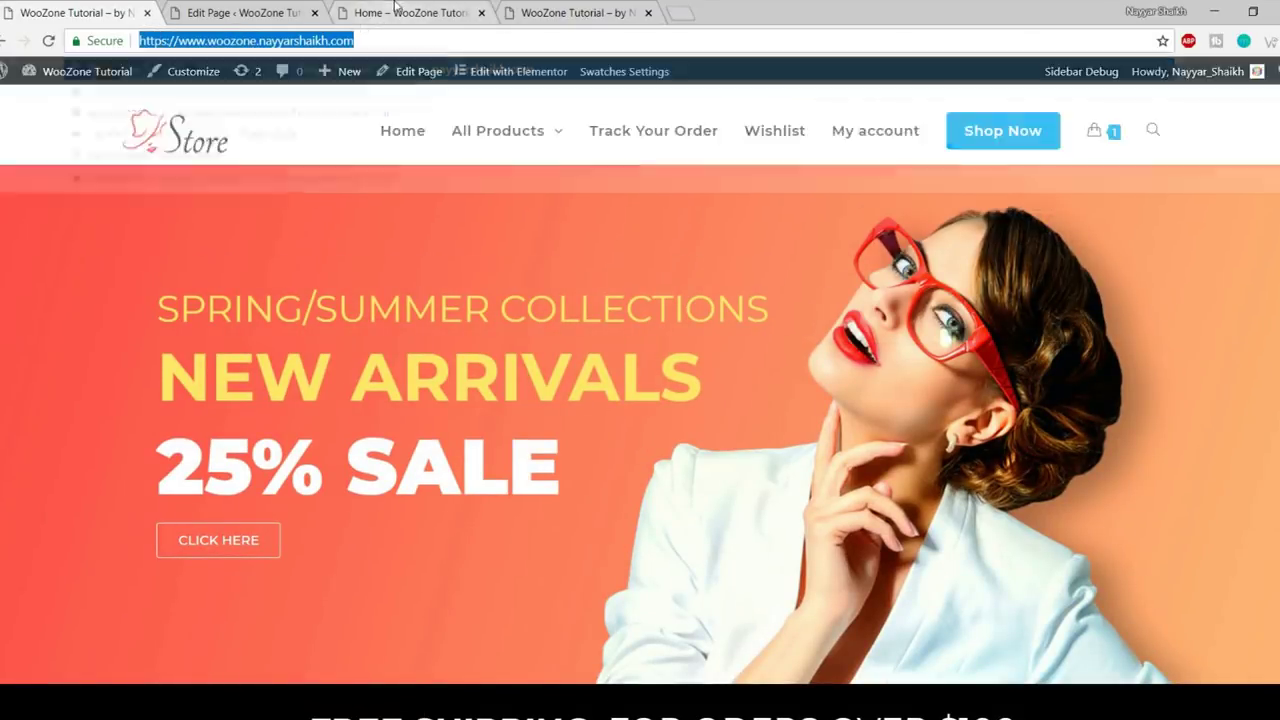
pyautogui.click(396, 12)
pyautogui.moveTo(364, 40); pyautogui.dragTo(134, 40)
pyautogui.click(436, 38)
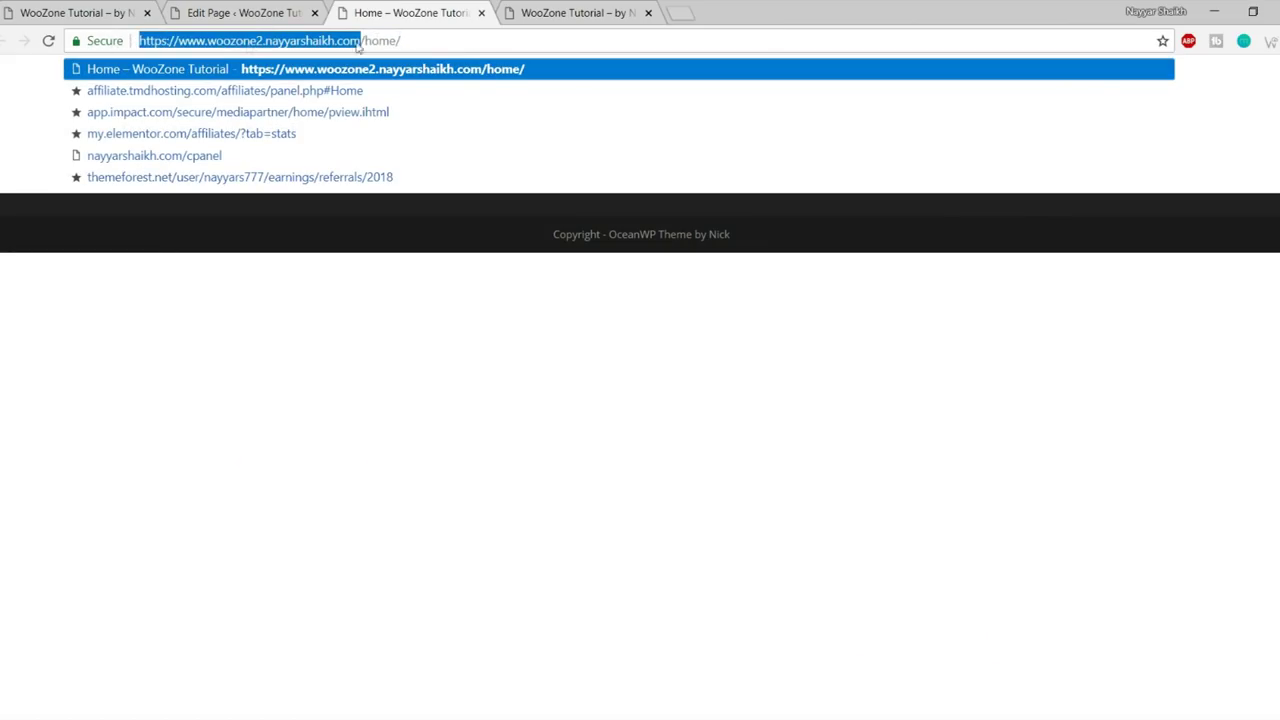
pyautogui.moveTo(415, 40); pyautogui.dragTo(352, 41)
pyautogui.click(488, 429)
pyautogui.click(471, 335)
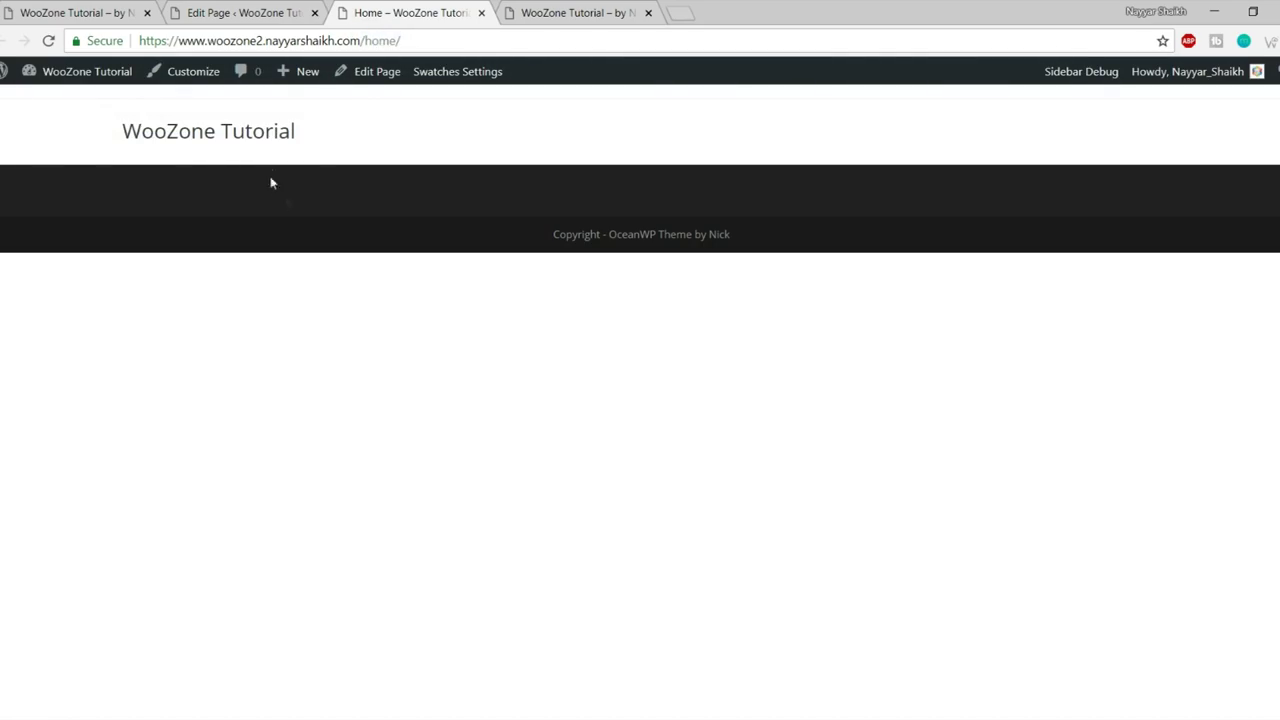
# Check that the site's front page shows blog posts, then return to the Home page editor.
pyautogui.click(285, 140)
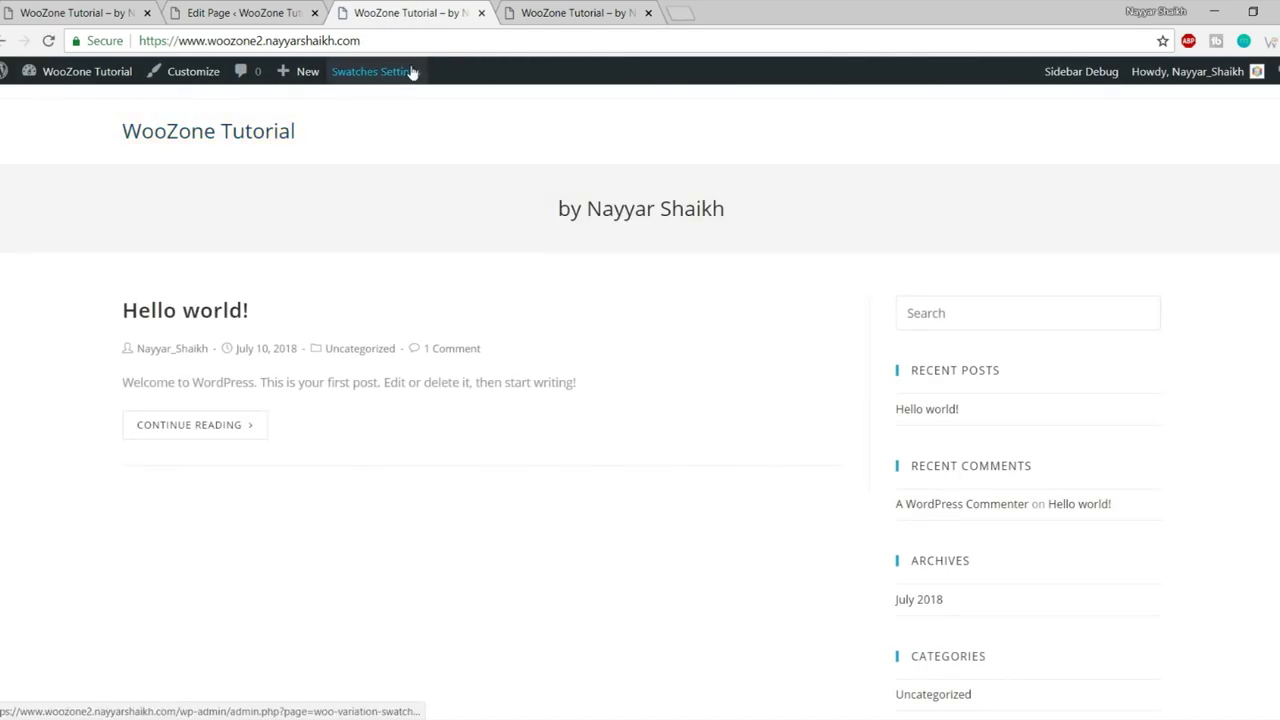
pyautogui.click(5, 40)
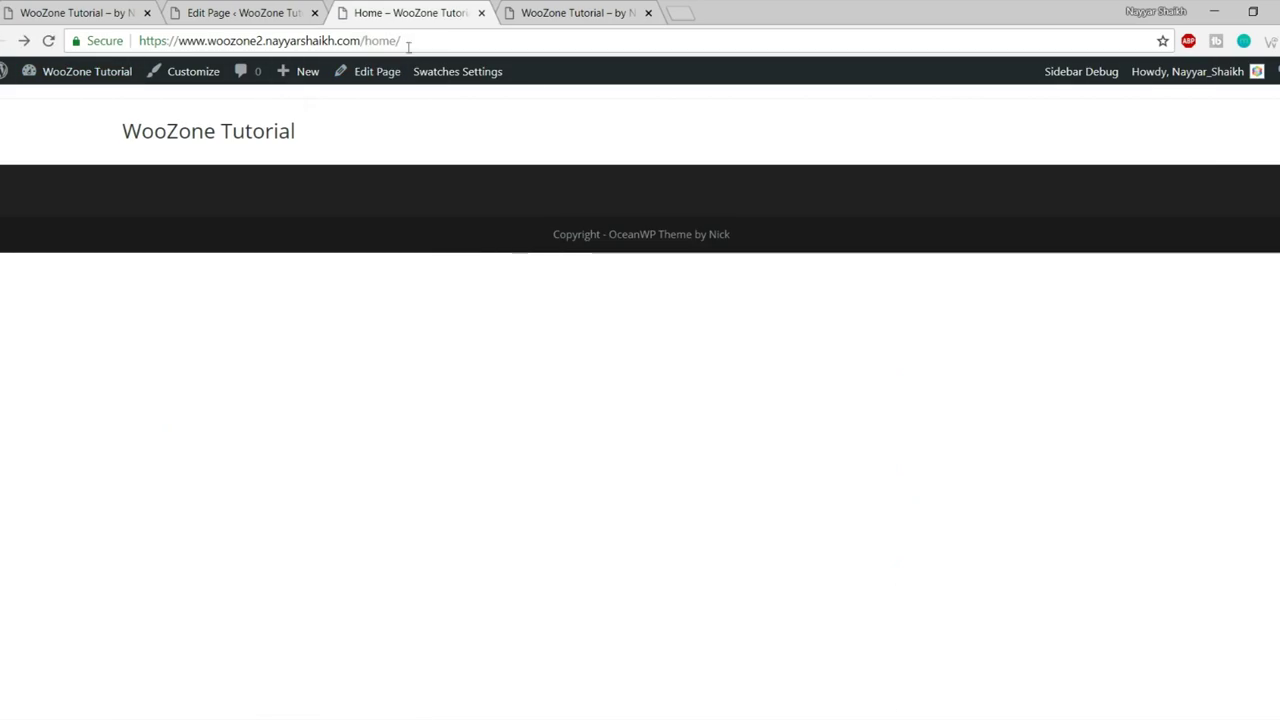
pyautogui.click(229, 134)
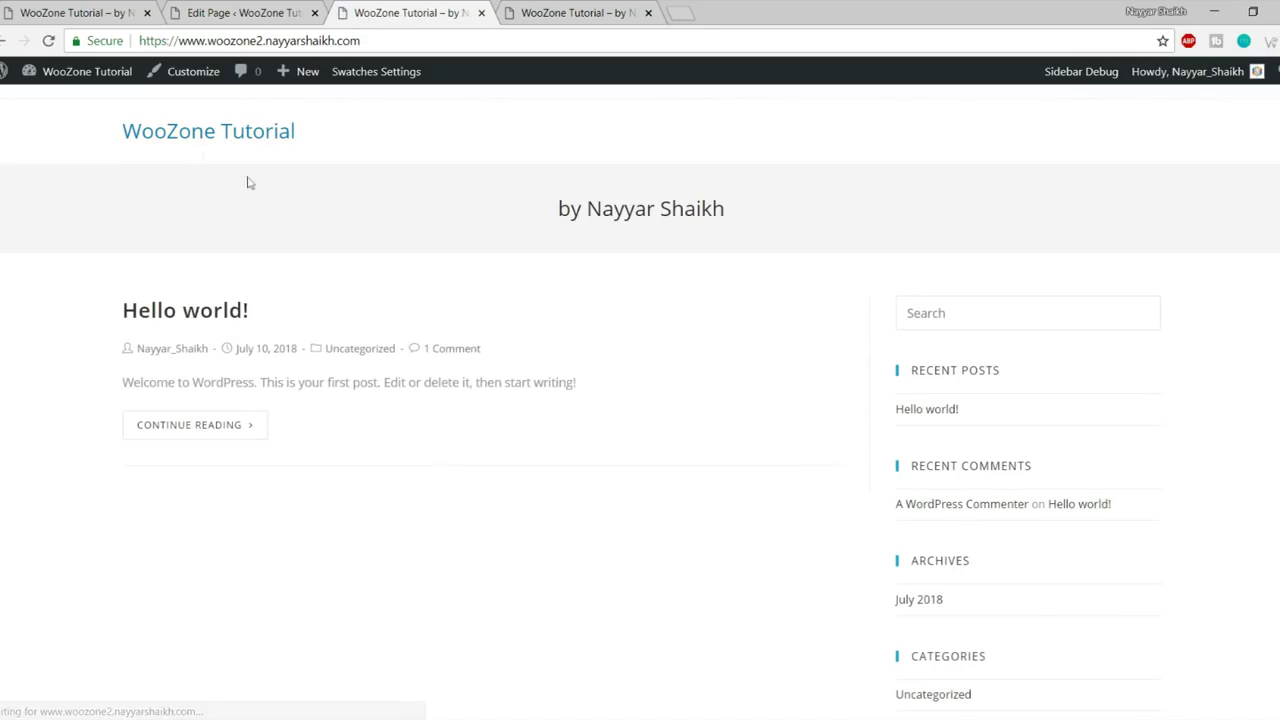
pyautogui.hotkey('alt', 'Left')
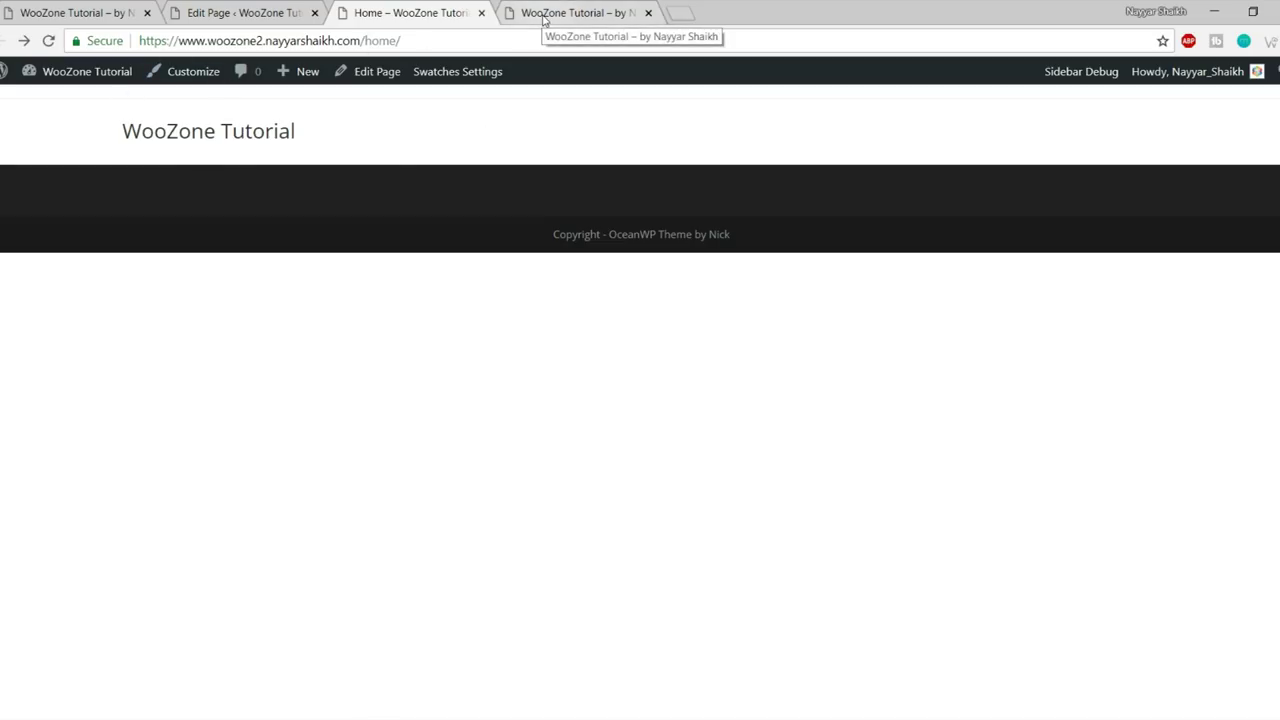
pyautogui.click(262, 14)
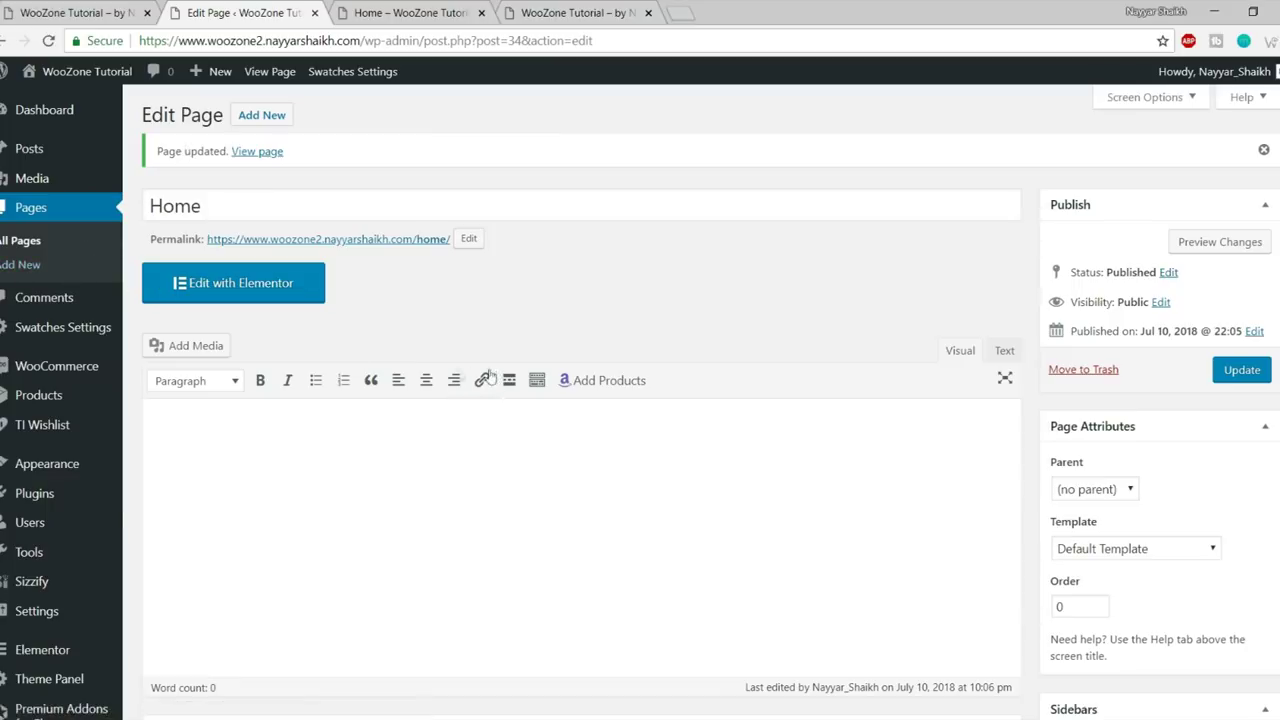
pyautogui.scroll(-3, 40, 466)
# Set Reading Settings to 'A static page' with Home as the homepage, and save.
pyautogui.moveTo(70, 563)
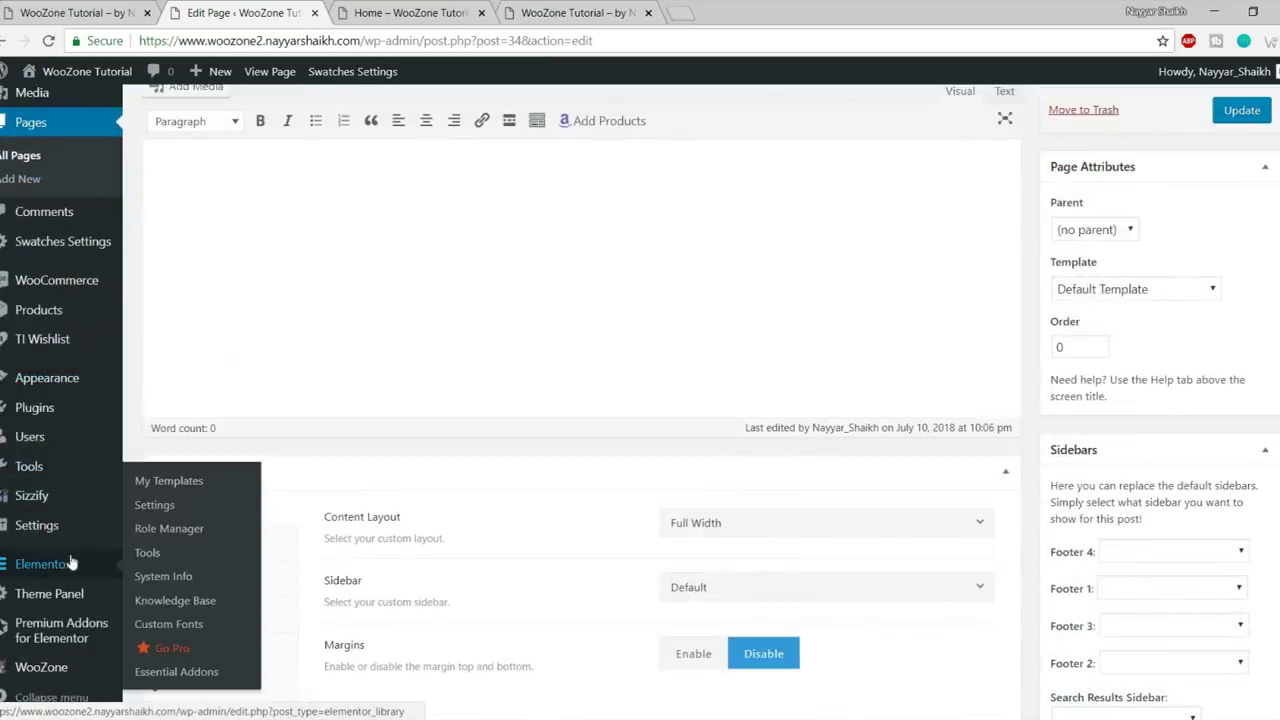
pyautogui.moveTo(50, 525)
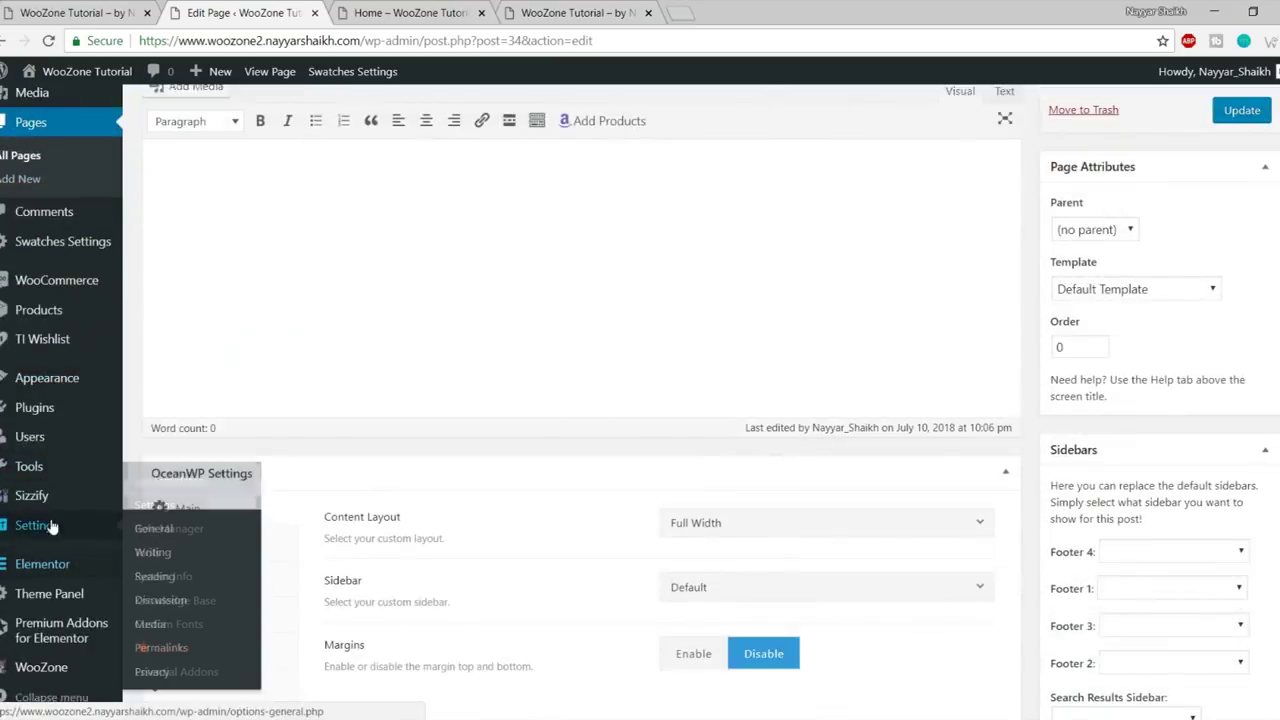
pyautogui.click(186, 576)
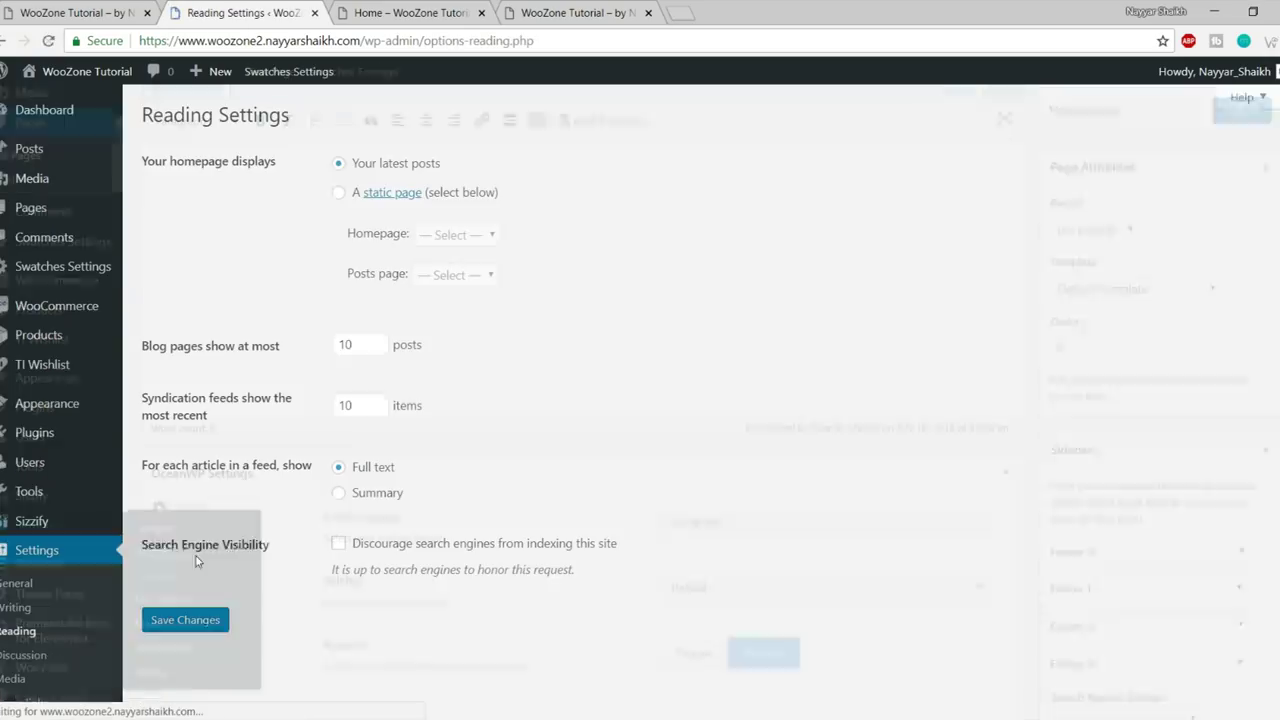
pyautogui.click(339, 193)
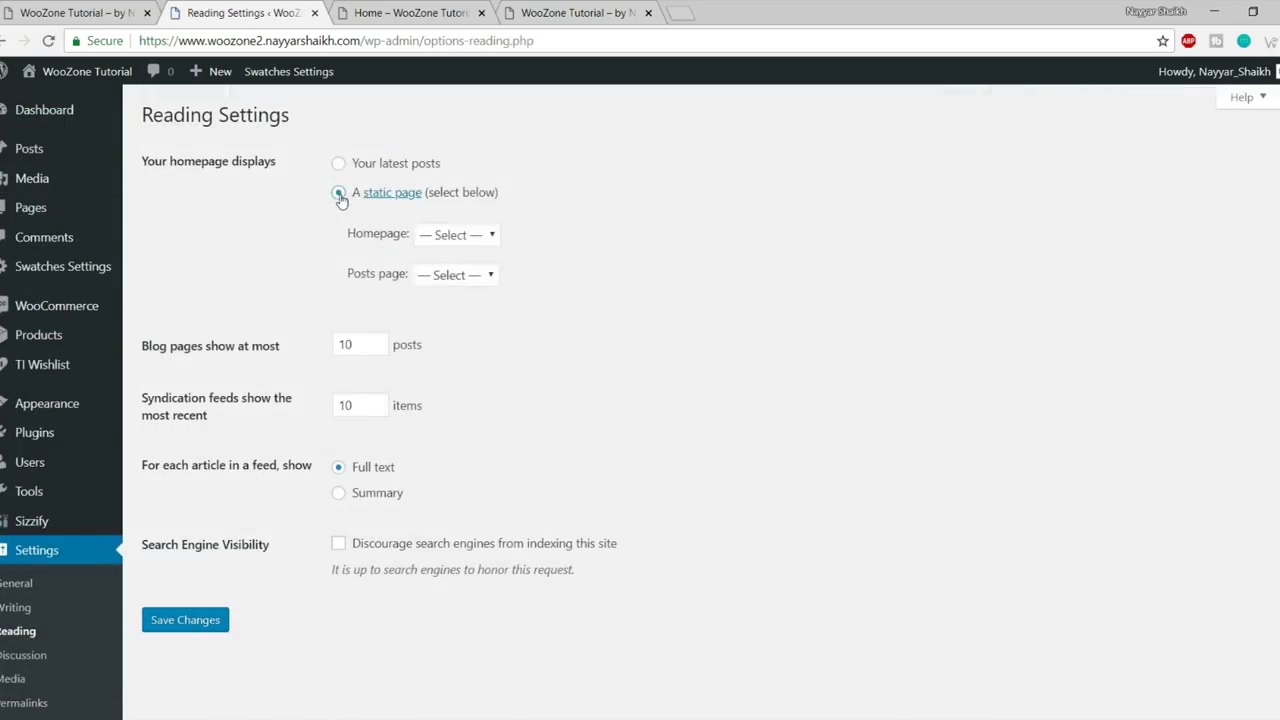
pyautogui.click(494, 236)
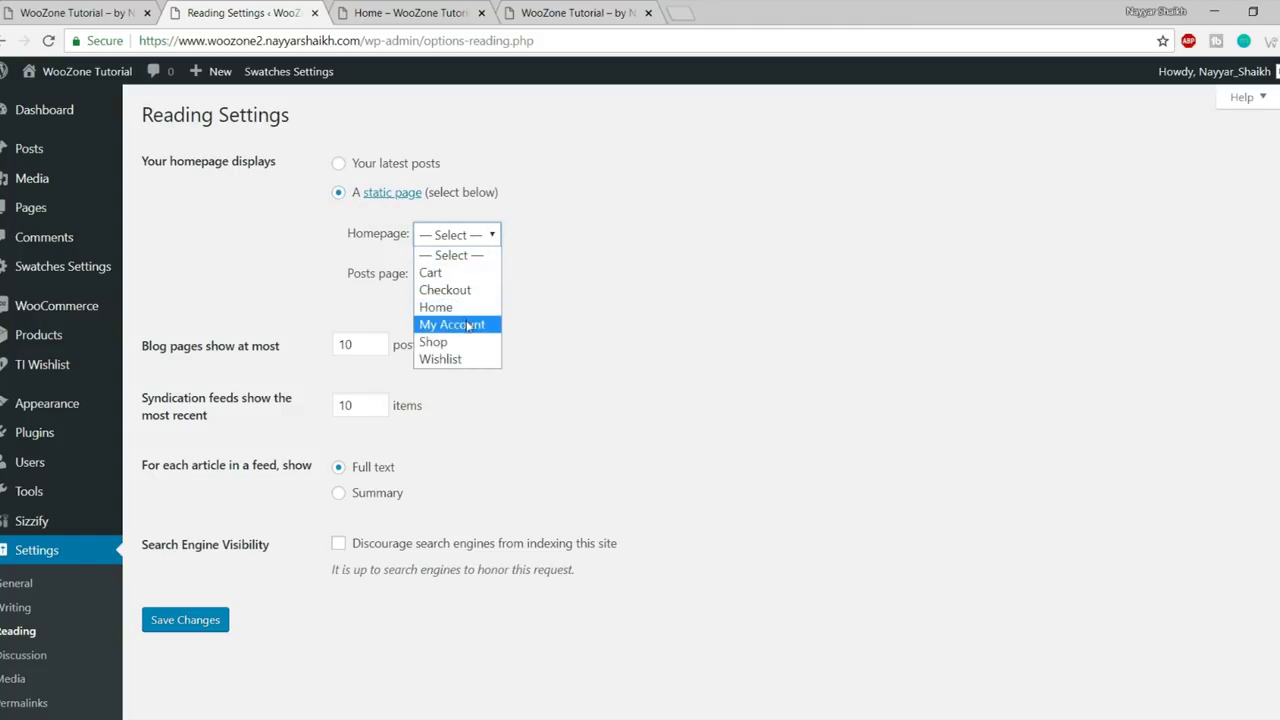
pyautogui.click(604, 266)
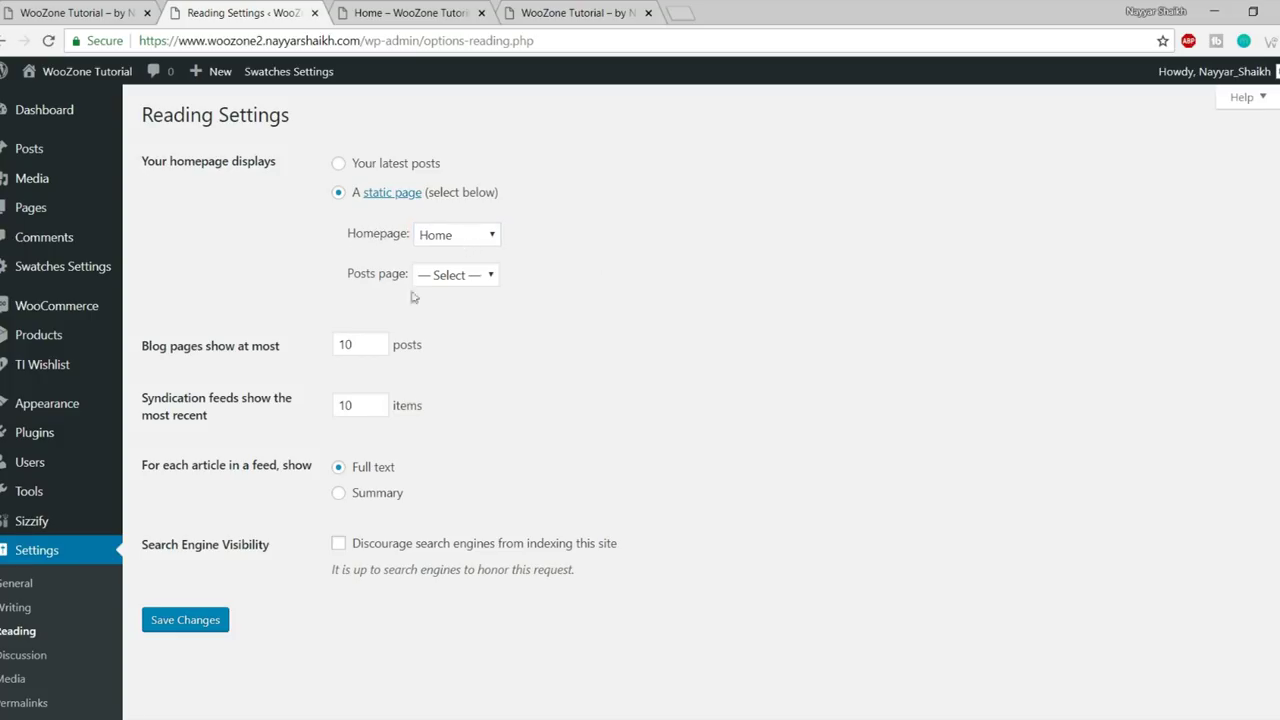
pyautogui.click(190, 619)
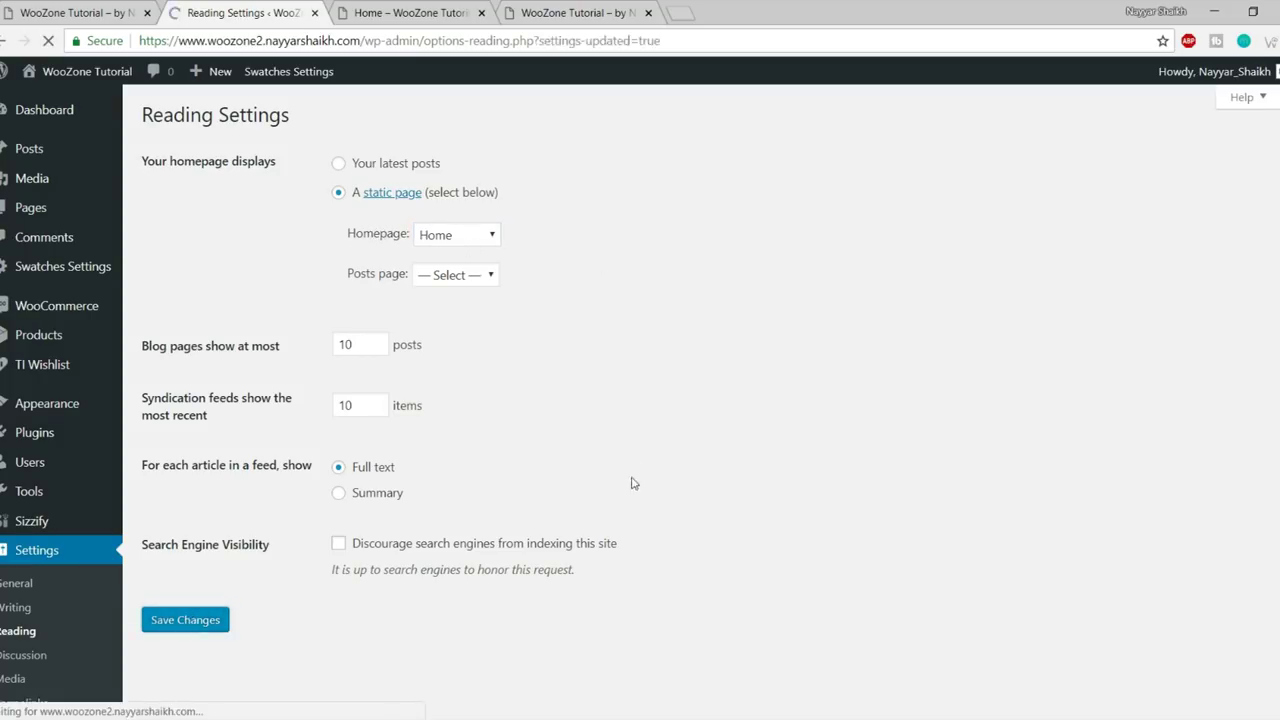
# Reload the site's root address to confirm Home displays, then return to Reading Settings.
pyautogui.click(415, 12)
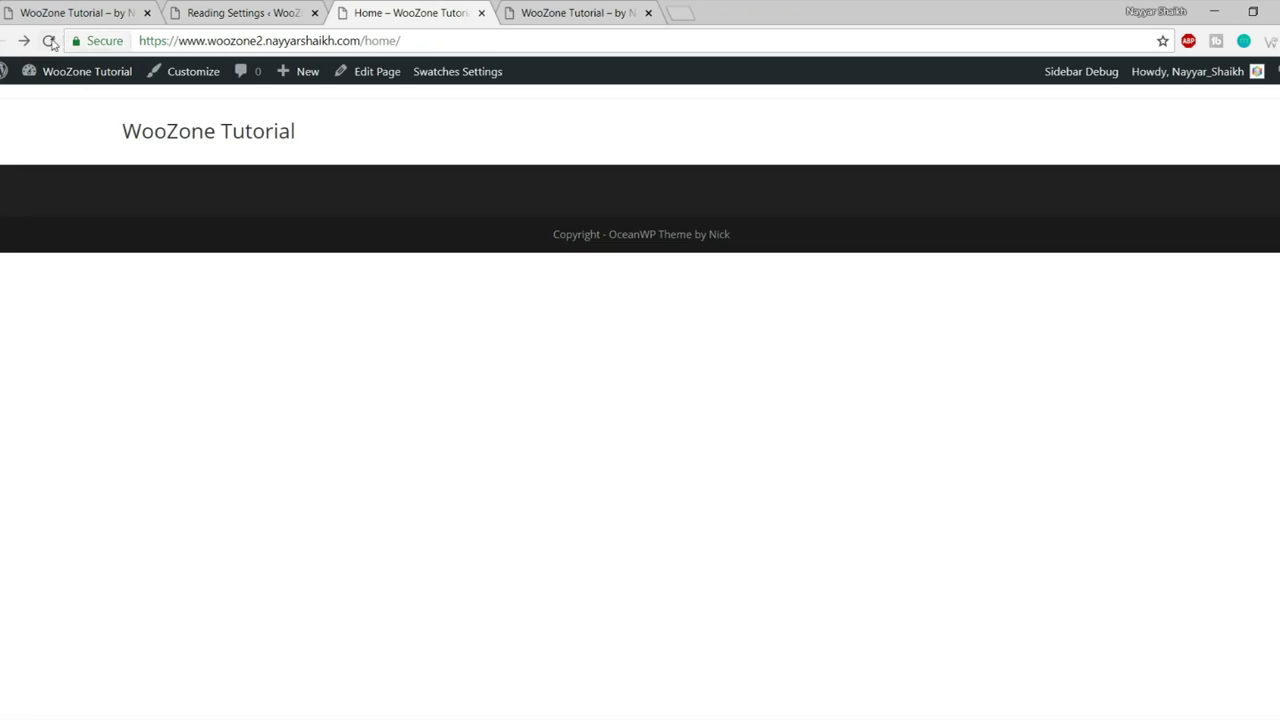
pyautogui.moveTo(468, 40); pyautogui.dragTo(362, 40)
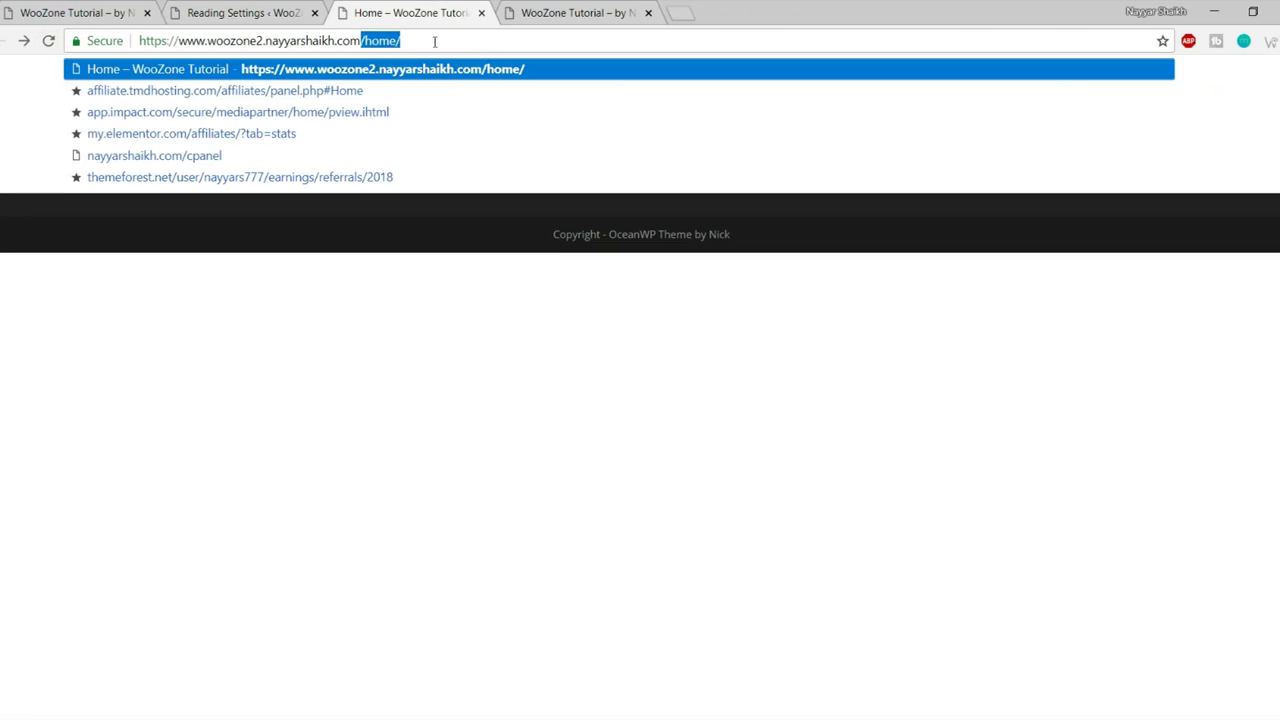
pyautogui.click(371, 374)
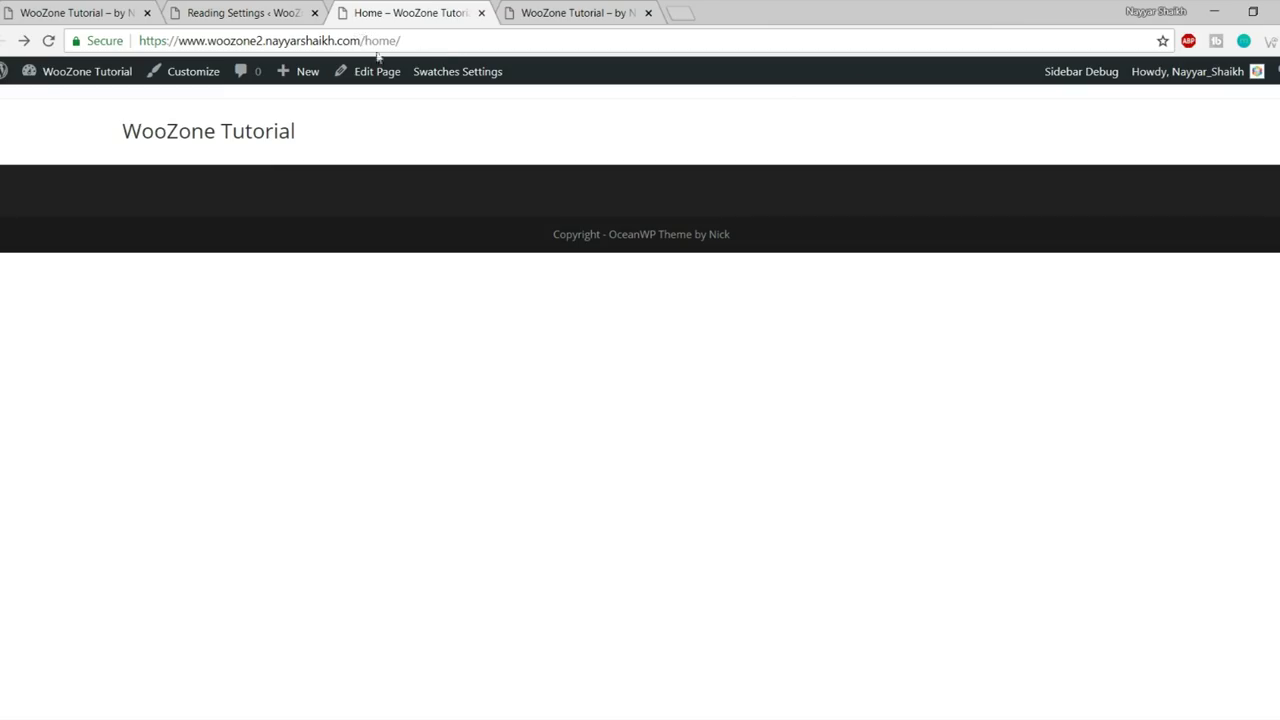
pyautogui.click(48, 41)
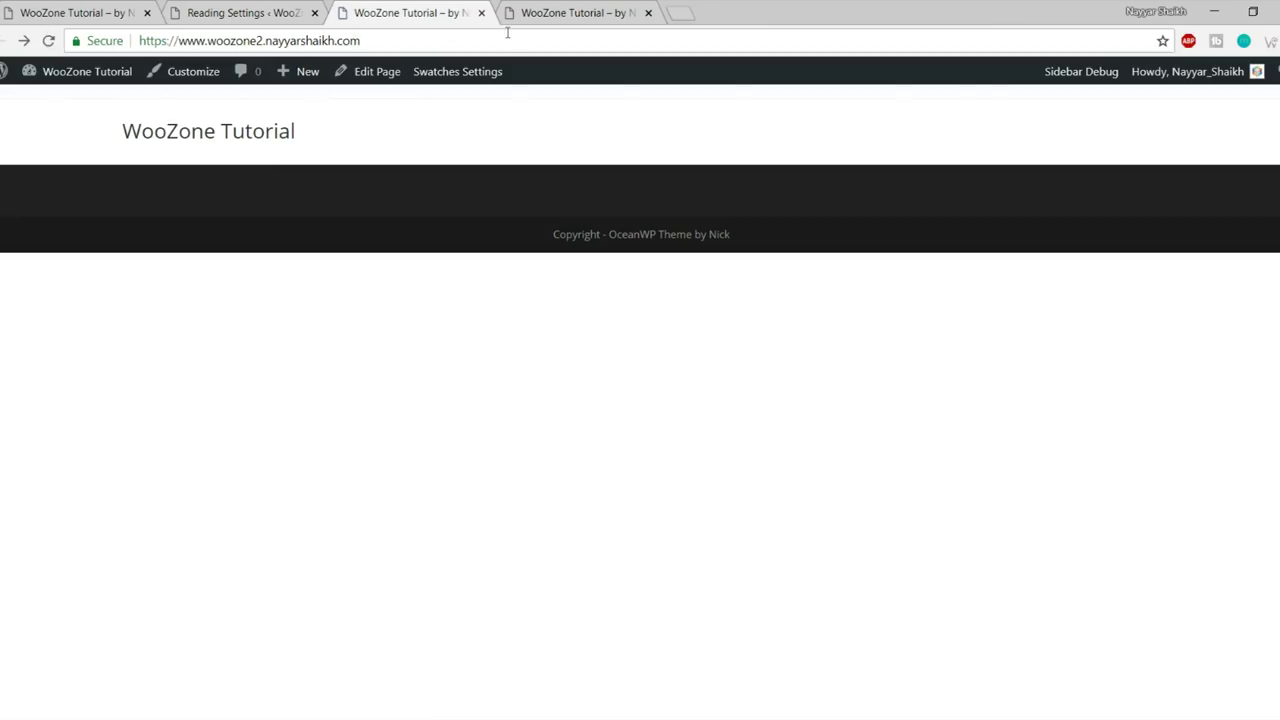
pyautogui.click(236, 130)
pyautogui.click(262, 12)
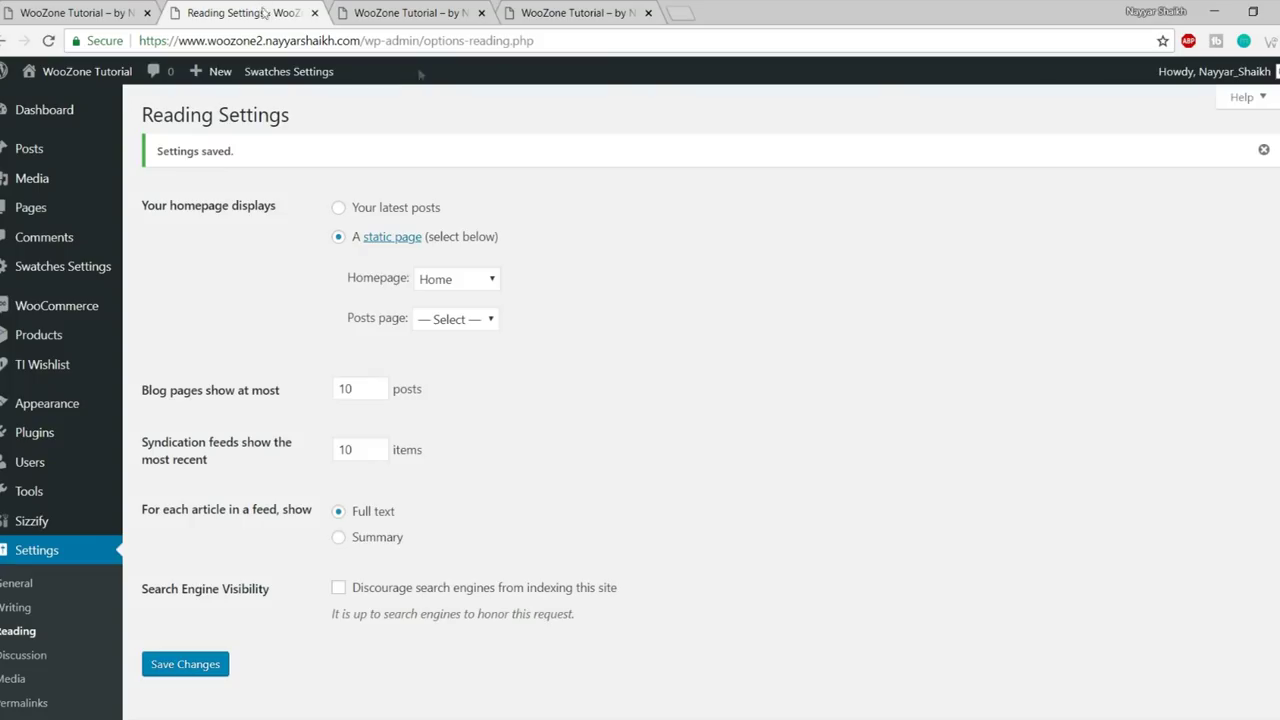
pyautogui.scroll(-2, 983, 437)
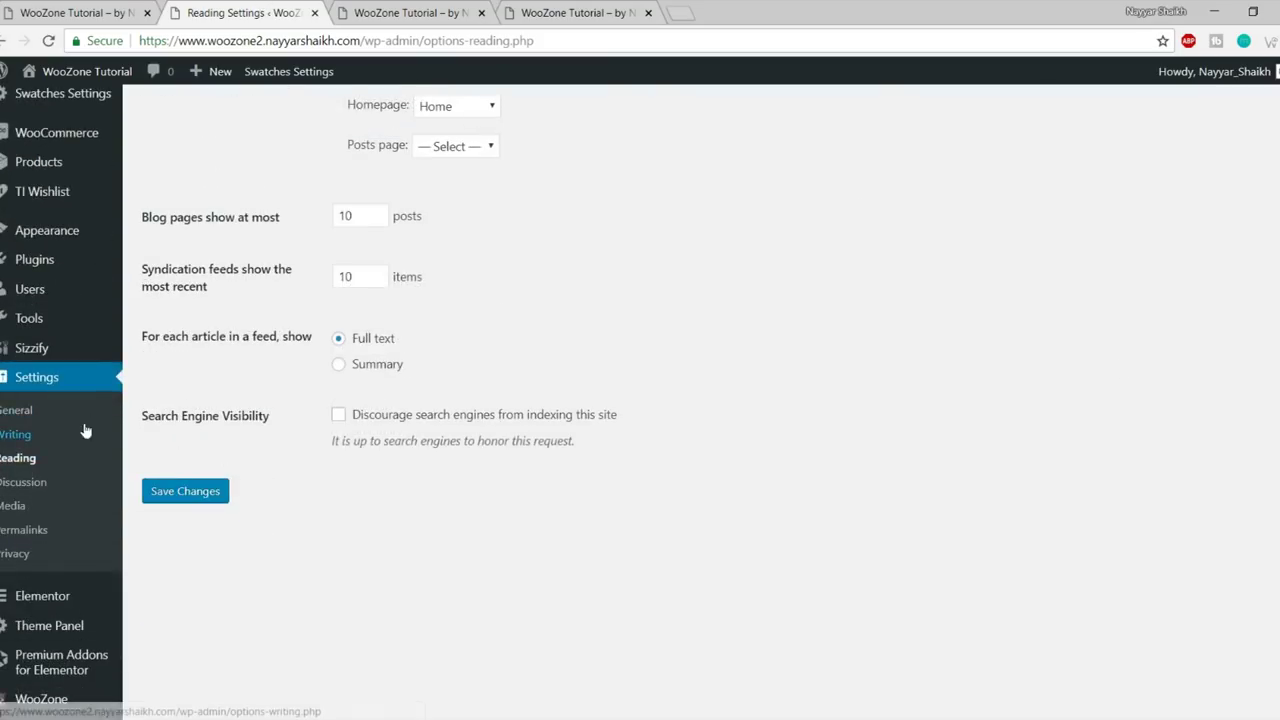
# Tick Membership 'Anyone can register' in General Settings and save the changes.
pyautogui.click(24, 412)
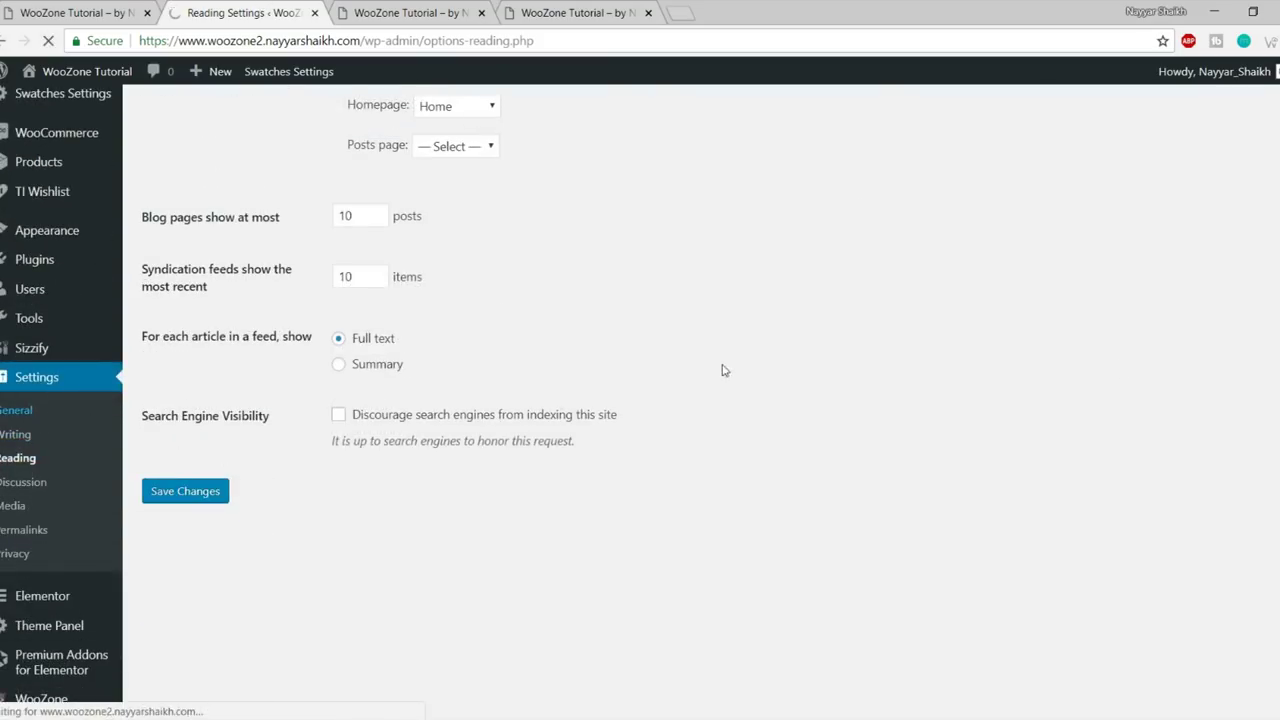
pyautogui.moveTo(460, 163); pyautogui.dragTo(399, 163)
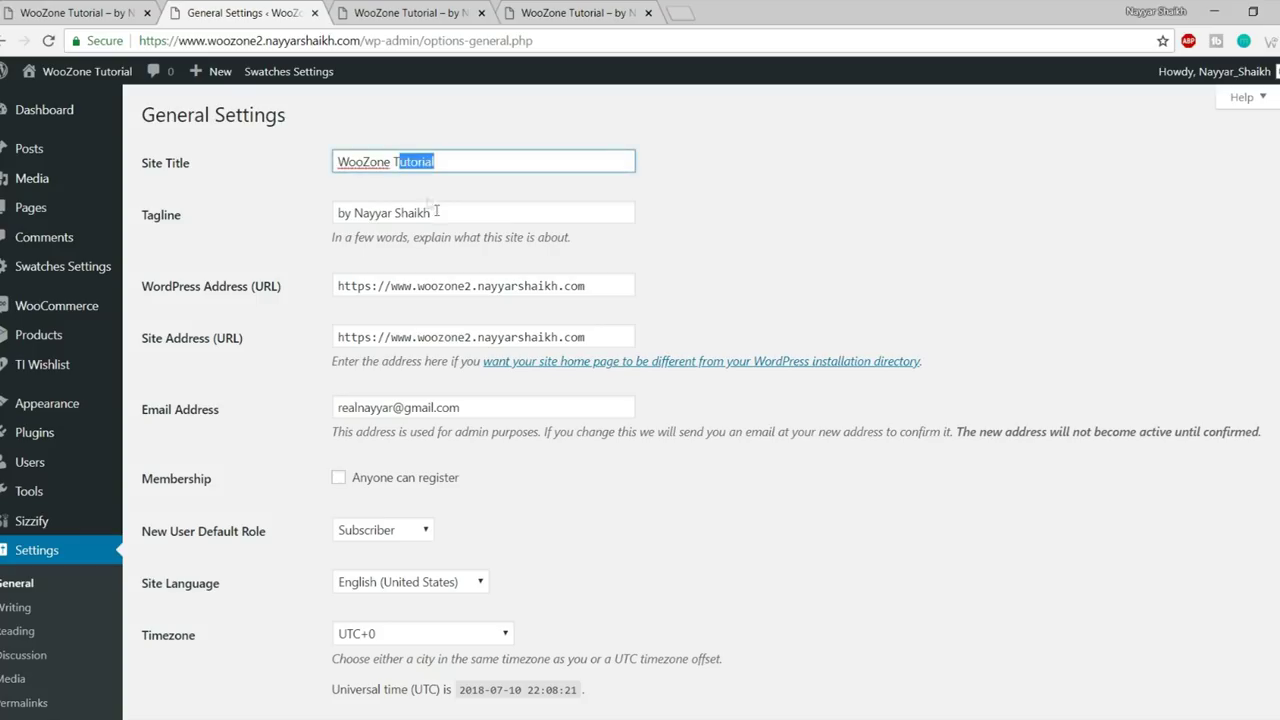
pyautogui.scroll(-2, 620, 280)
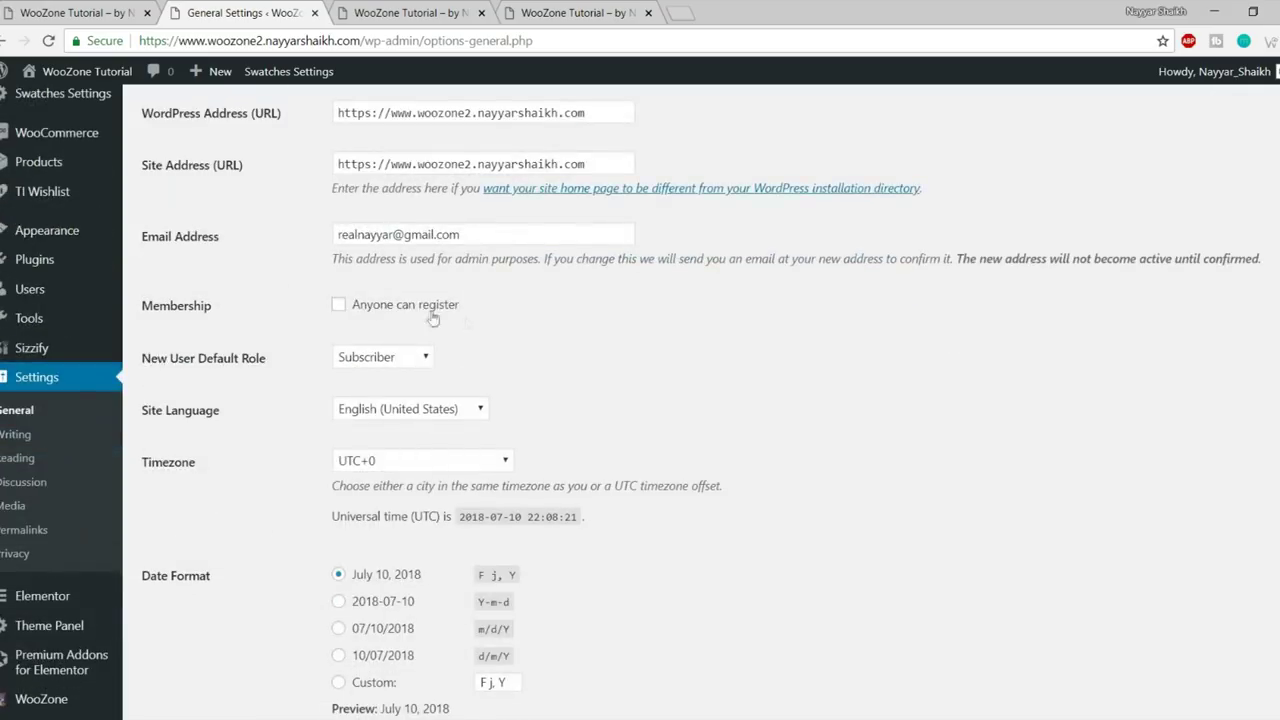
pyautogui.click(401, 307)
pyautogui.scroll(-4, 665, 388)
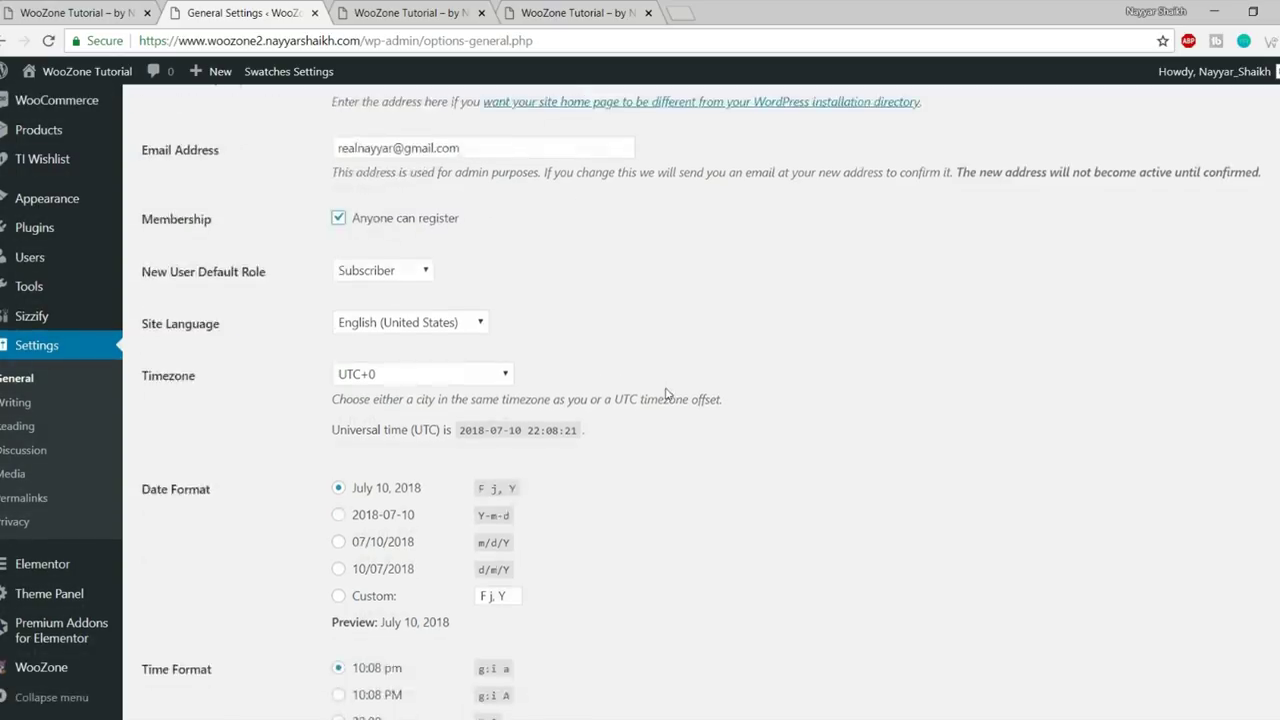
pyautogui.click(199, 638)
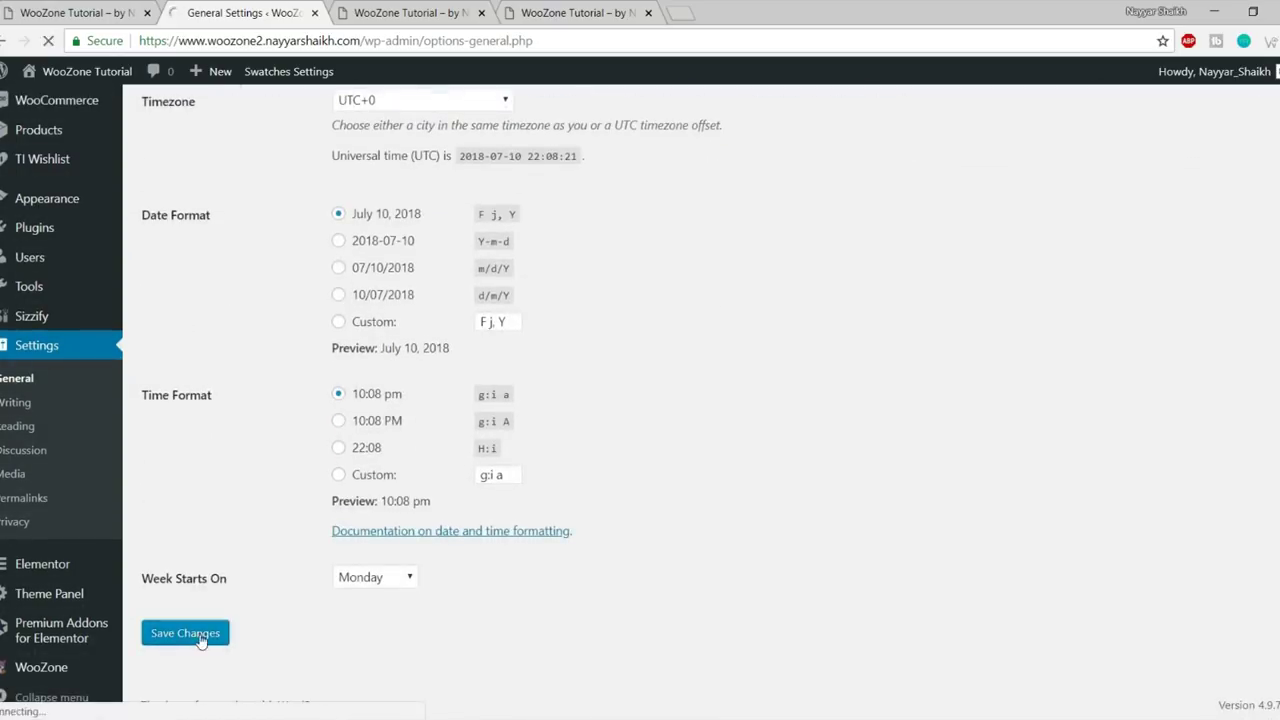
pyautogui.scroll(-2, 655, 561)
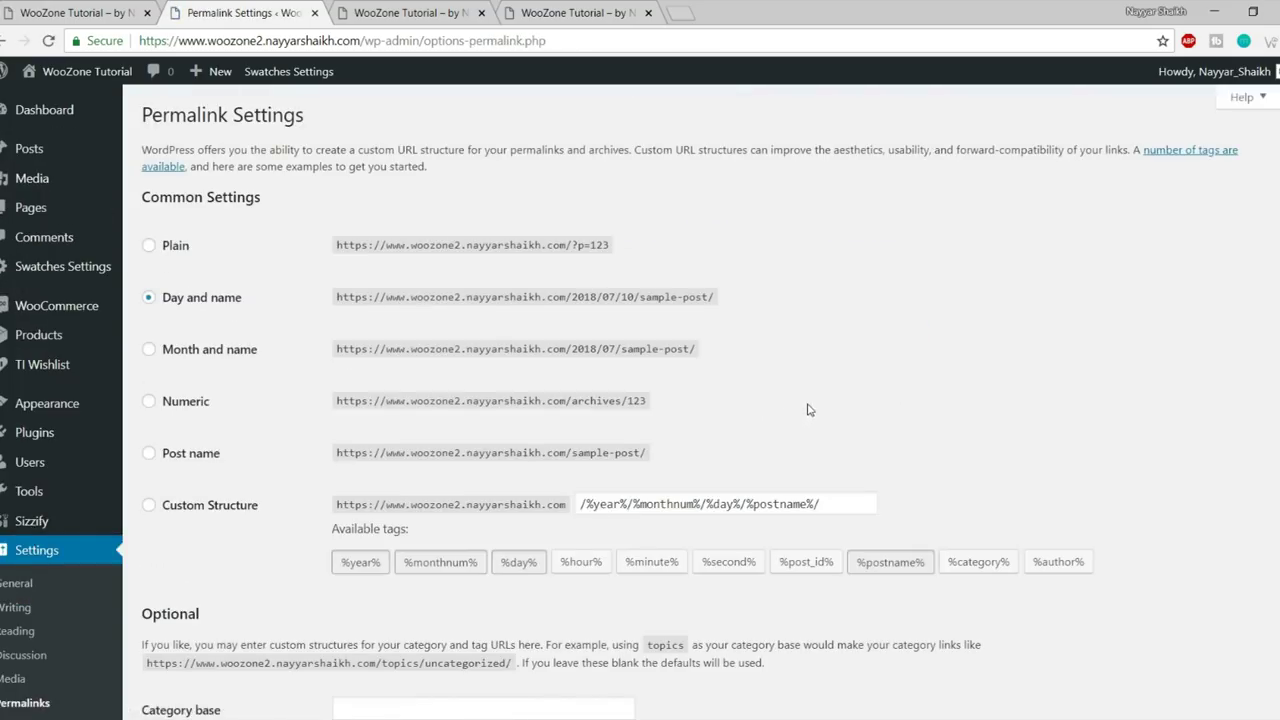
# Select the Post name permalink structure, save it, and bring up the Pages list.
pyautogui.scroll(-1, 411, 311)
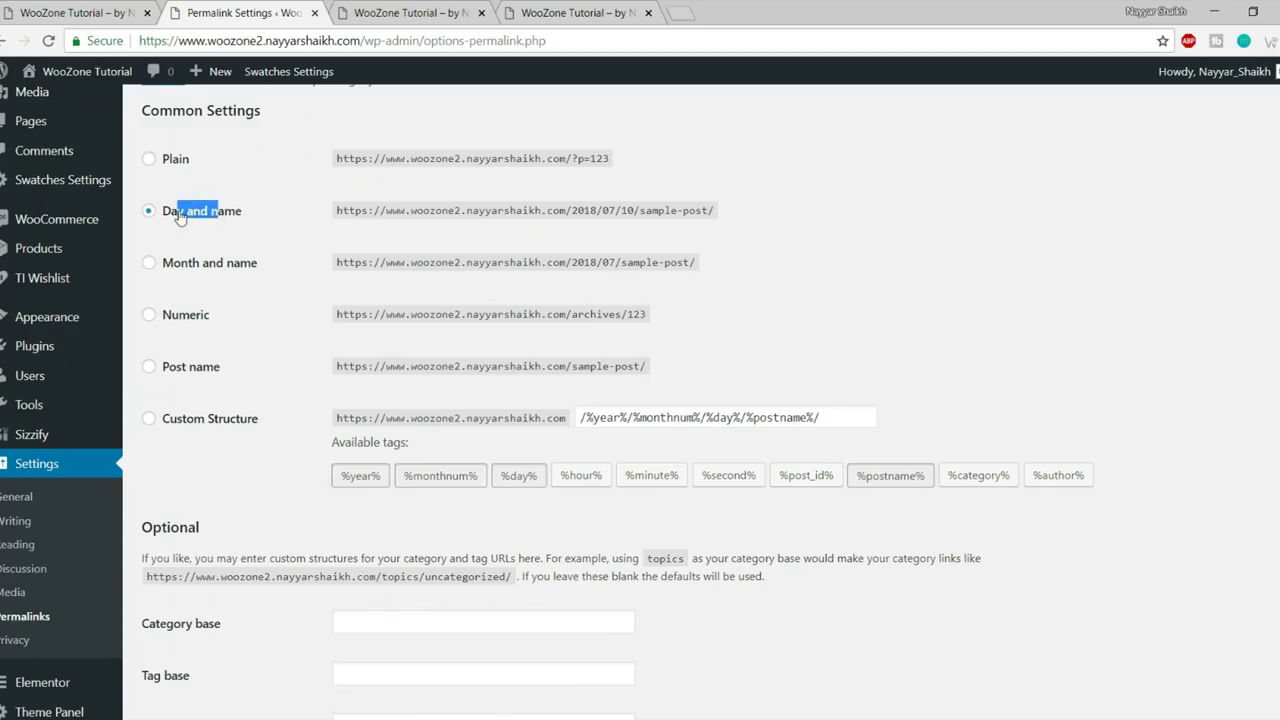
pyautogui.scroll(-1, 257, 350)
pyautogui.click(165, 283)
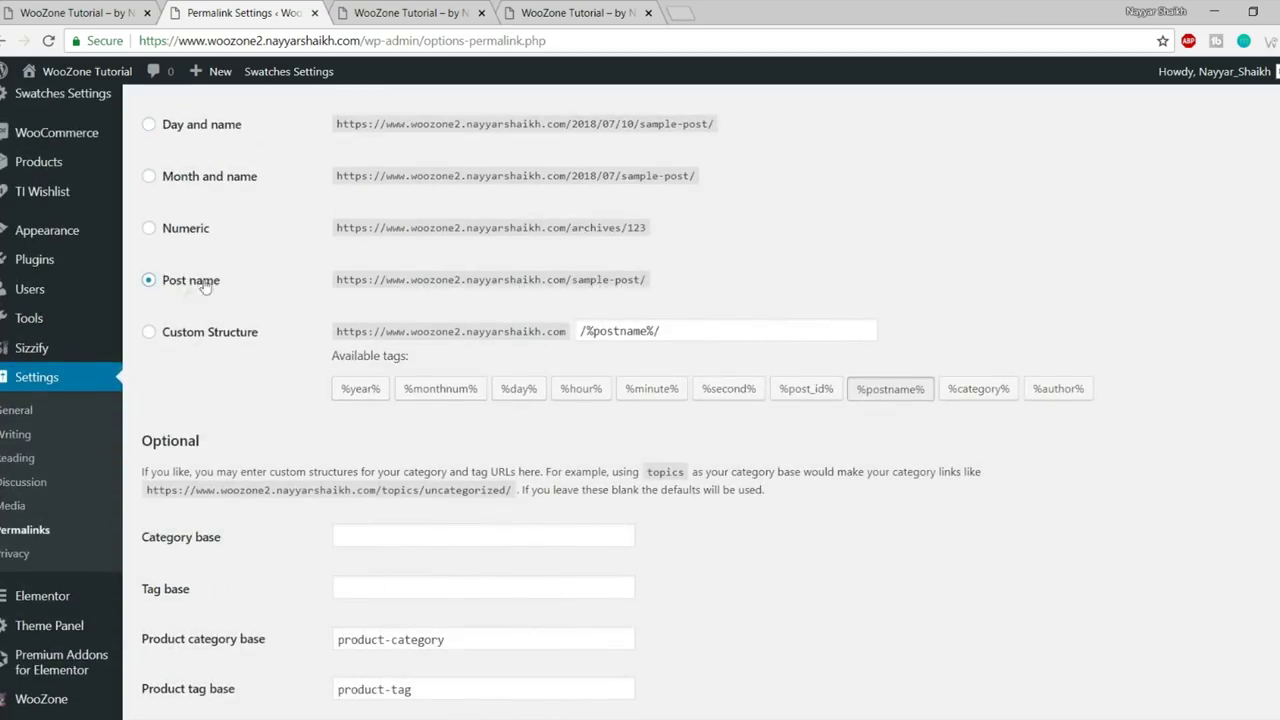
pyautogui.scroll(-4, 185, 297)
pyautogui.scroll(-1, 262, 610)
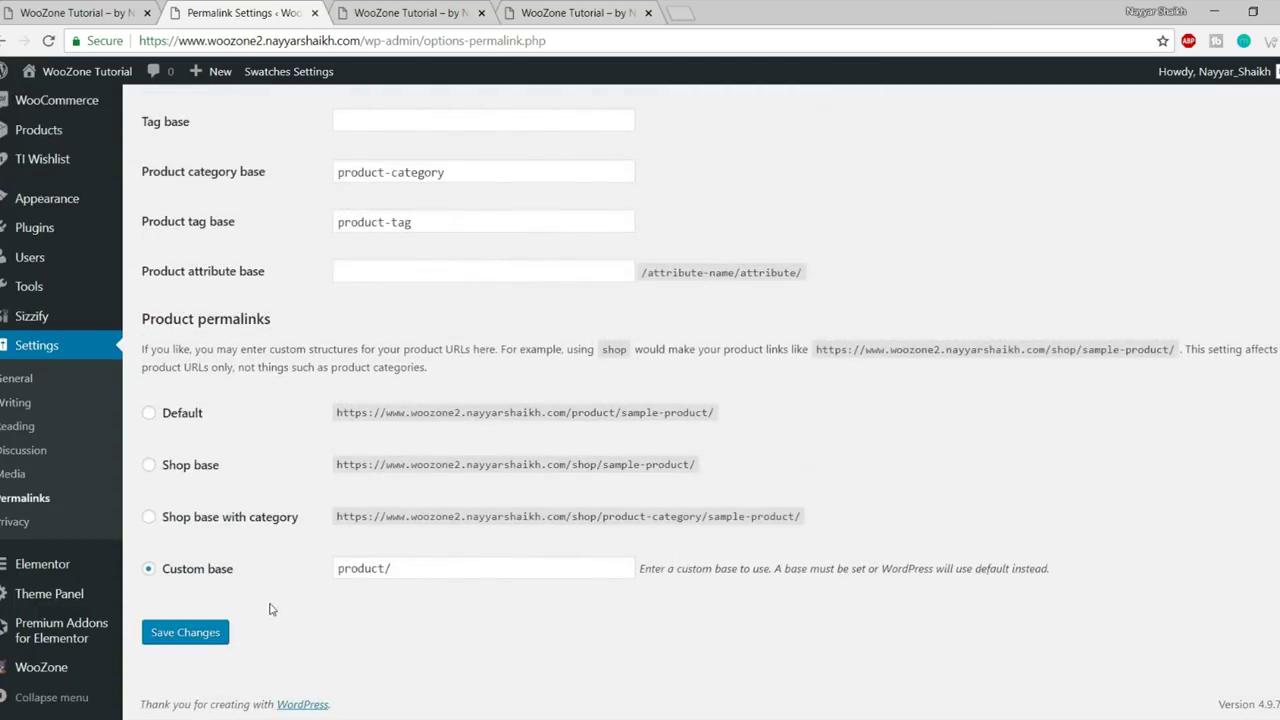
pyautogui.click(185, 632)
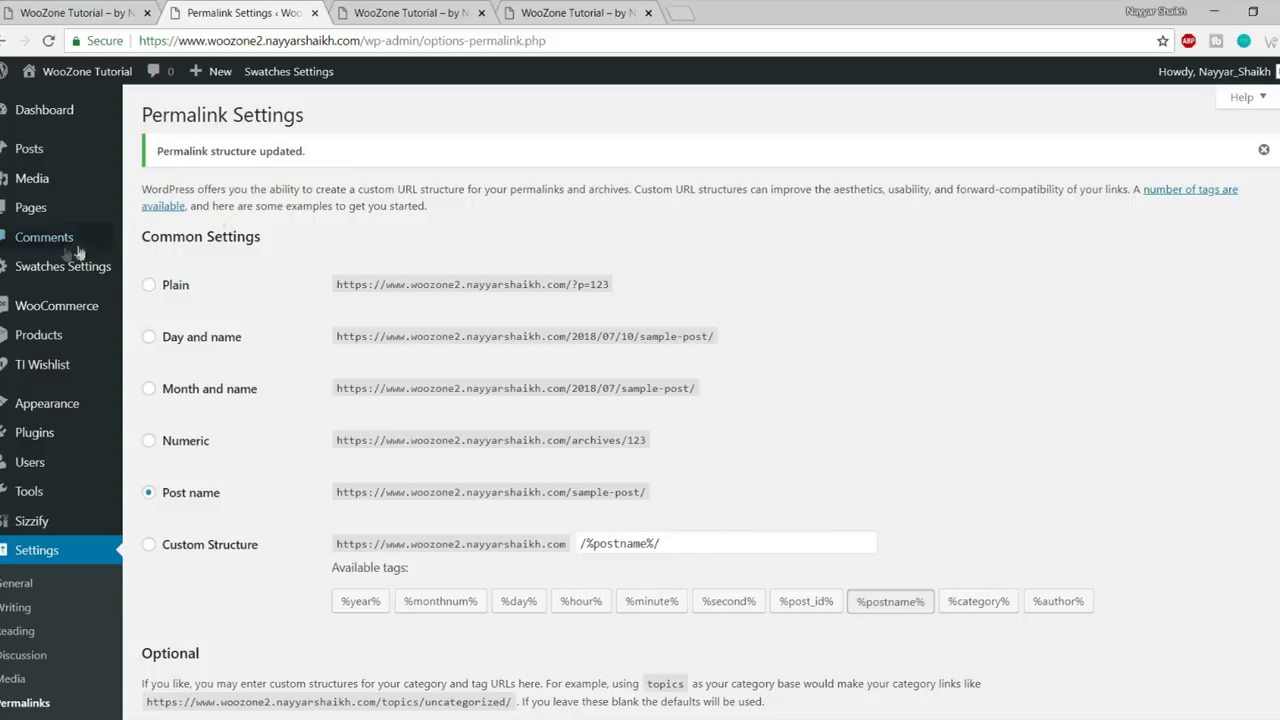
pyautogui.click(47, 209)
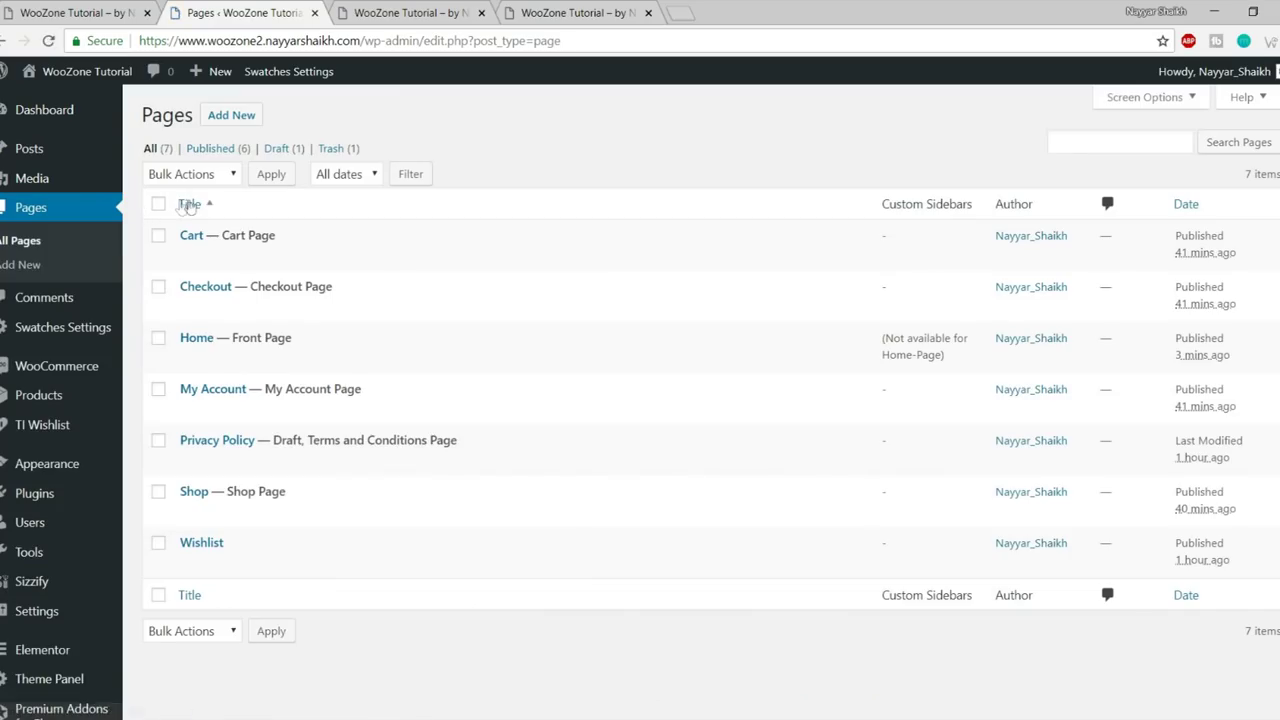
# Edit the Home page from the Pages list and launch it in Elementor.
pyautogui.click(189, 360)
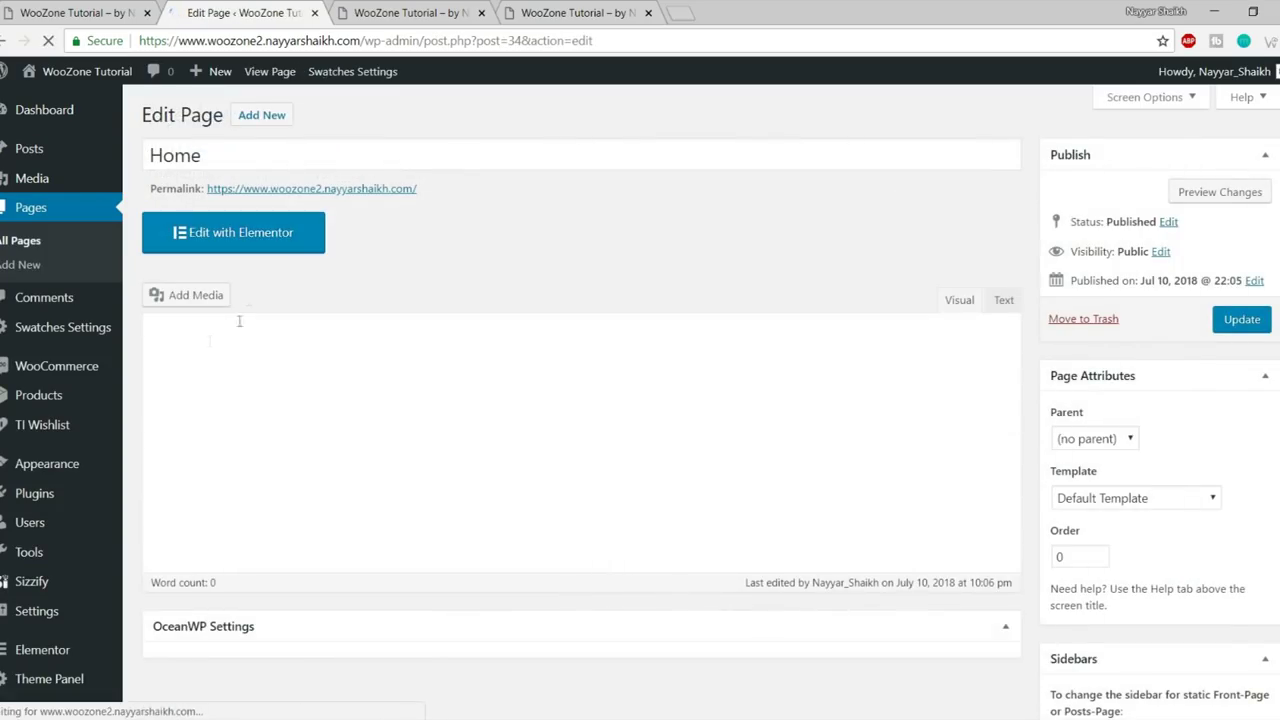
pyautogui.click(259, 240)
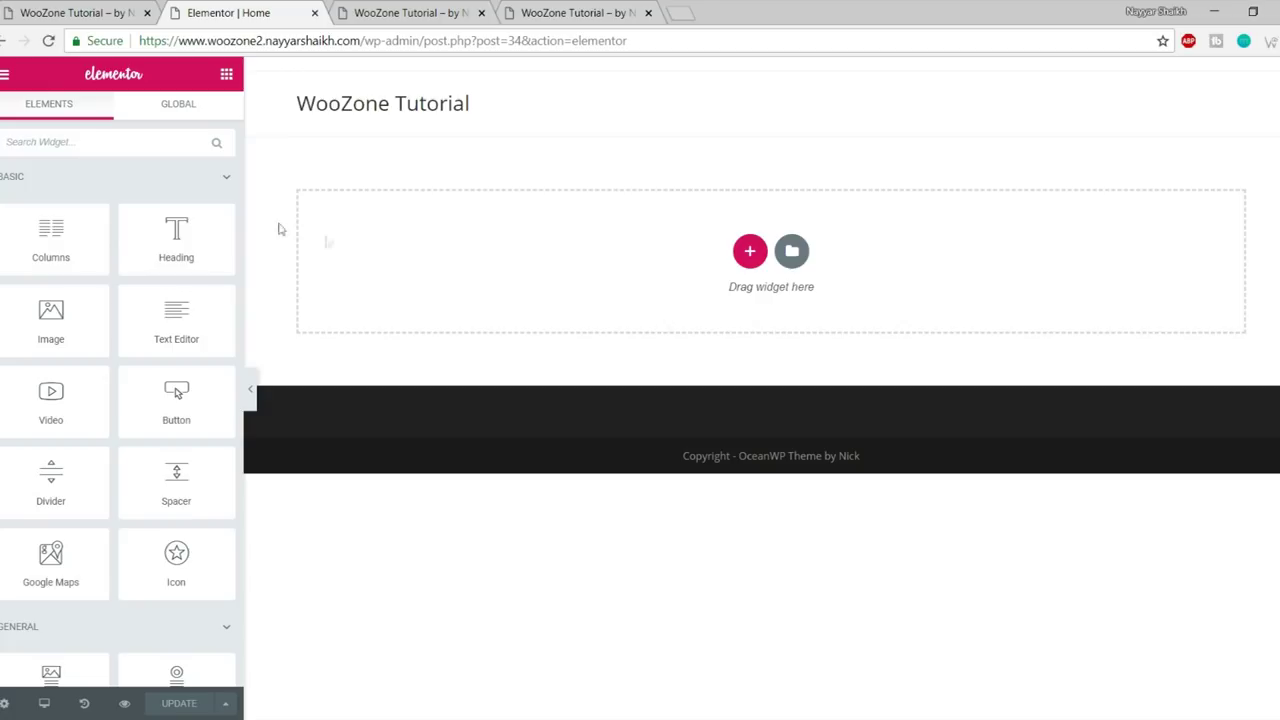
# Review the live store's SPRING/SUMMER COLLECTIONS banner for reference.
pyautogui.scroll(-15, 156, 436)
pyautogui.scroll(20, 156, 440)
pyautogui.click(43, 8)
pyautogui.moveTo(150, 314); pyautogui.dragTo(773, 300)
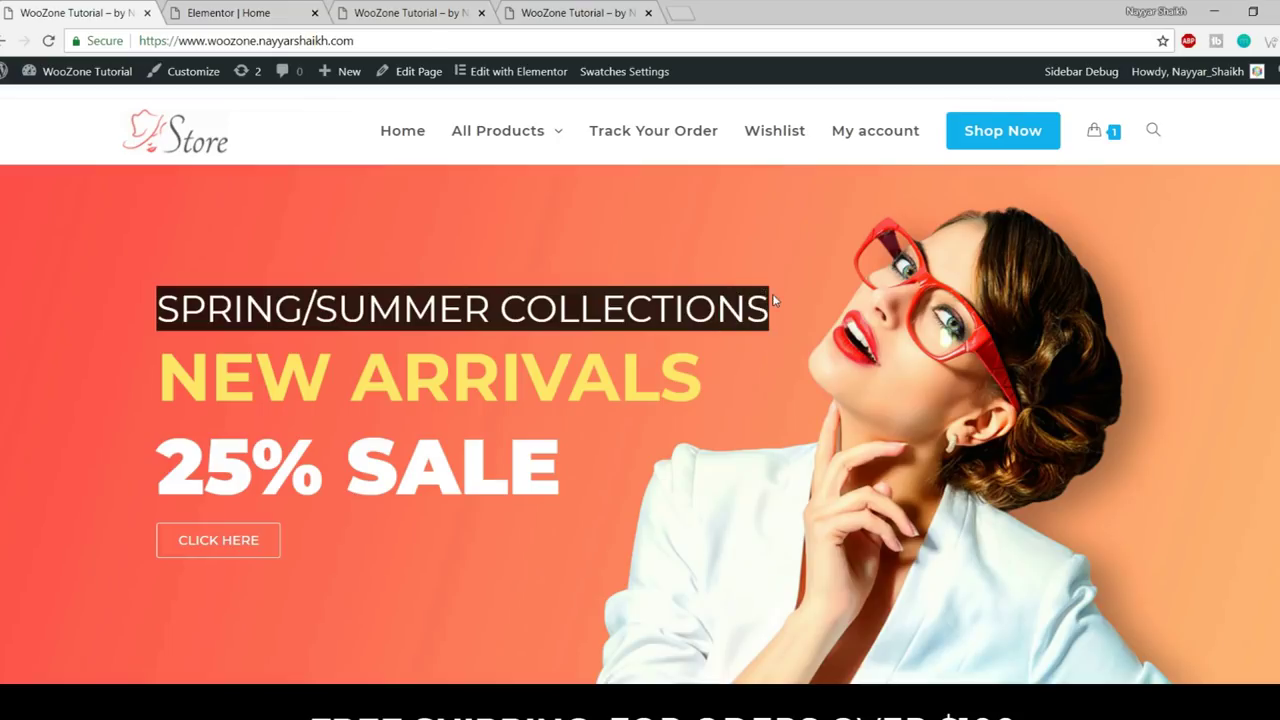
pyautogui.click(773, 300)
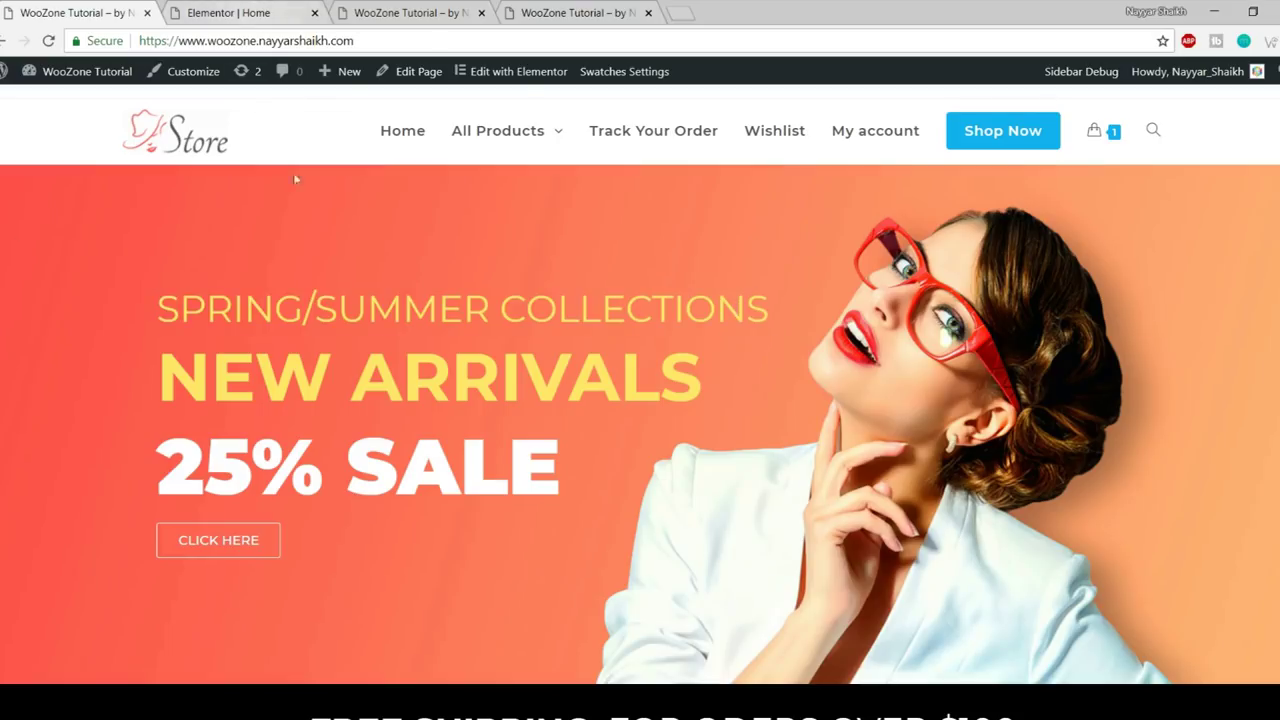
pyautogui.click(270, 16)
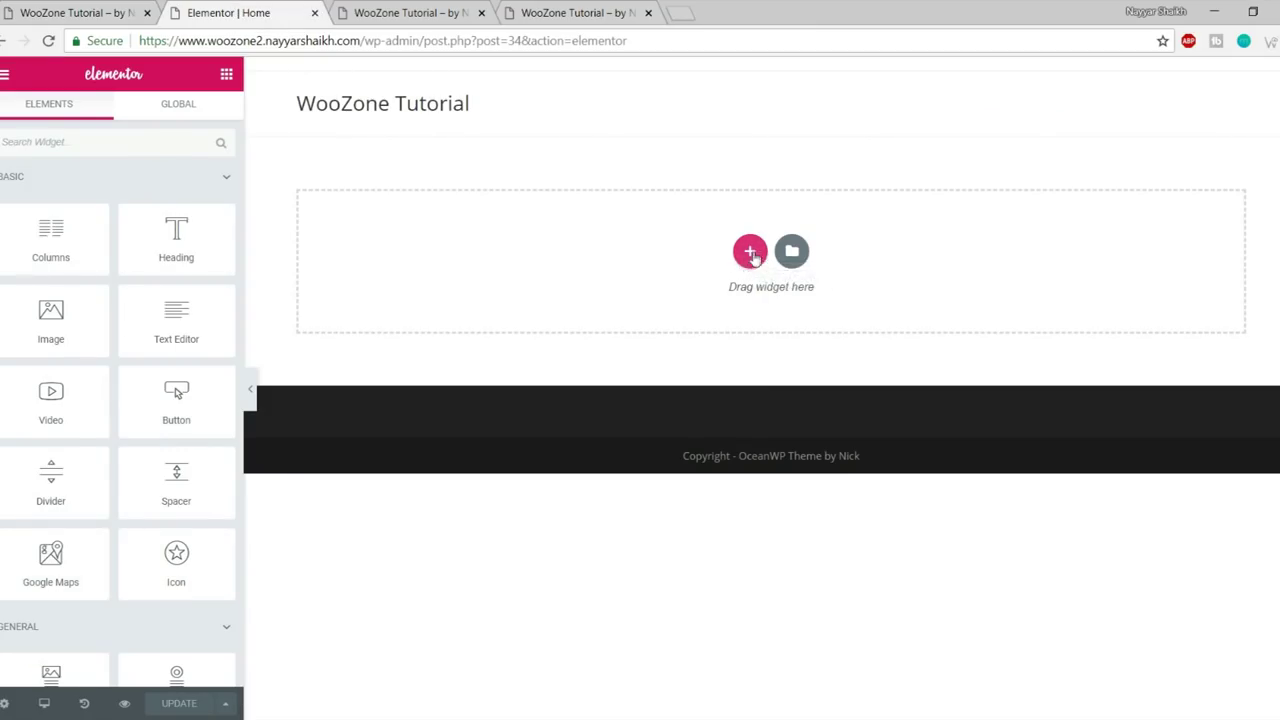
# Add a new single-column section to the Home page's empty content area.
pyautogui.click(750, 253)
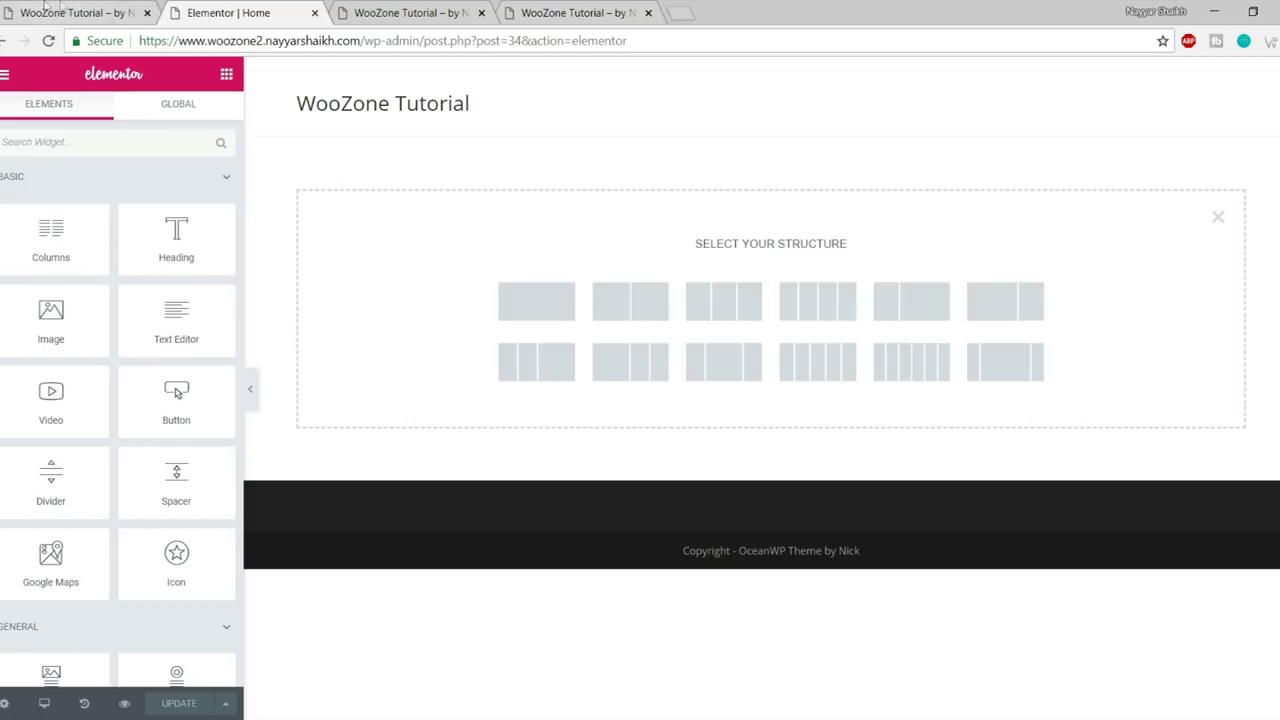
pyautogui.click(113, 20)
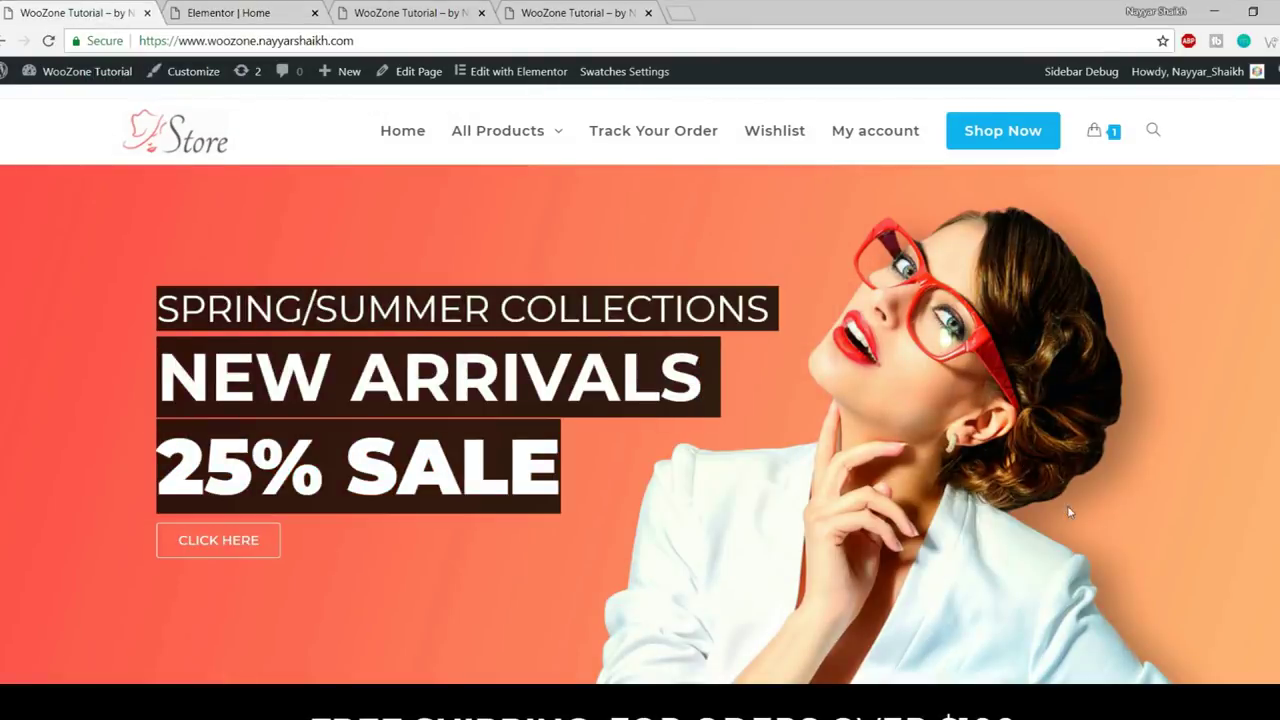
pyautogui.scroll(-6, 487, 398)
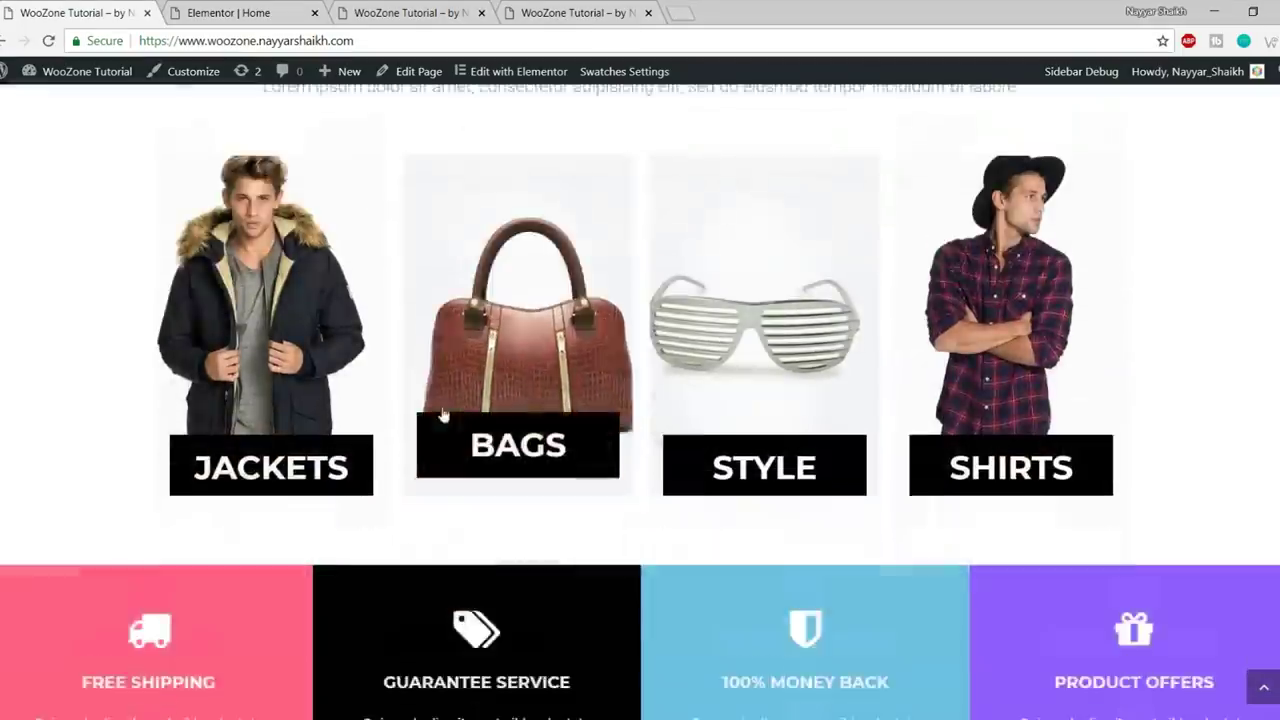
pyautogui.scroll(6, 871, 309)
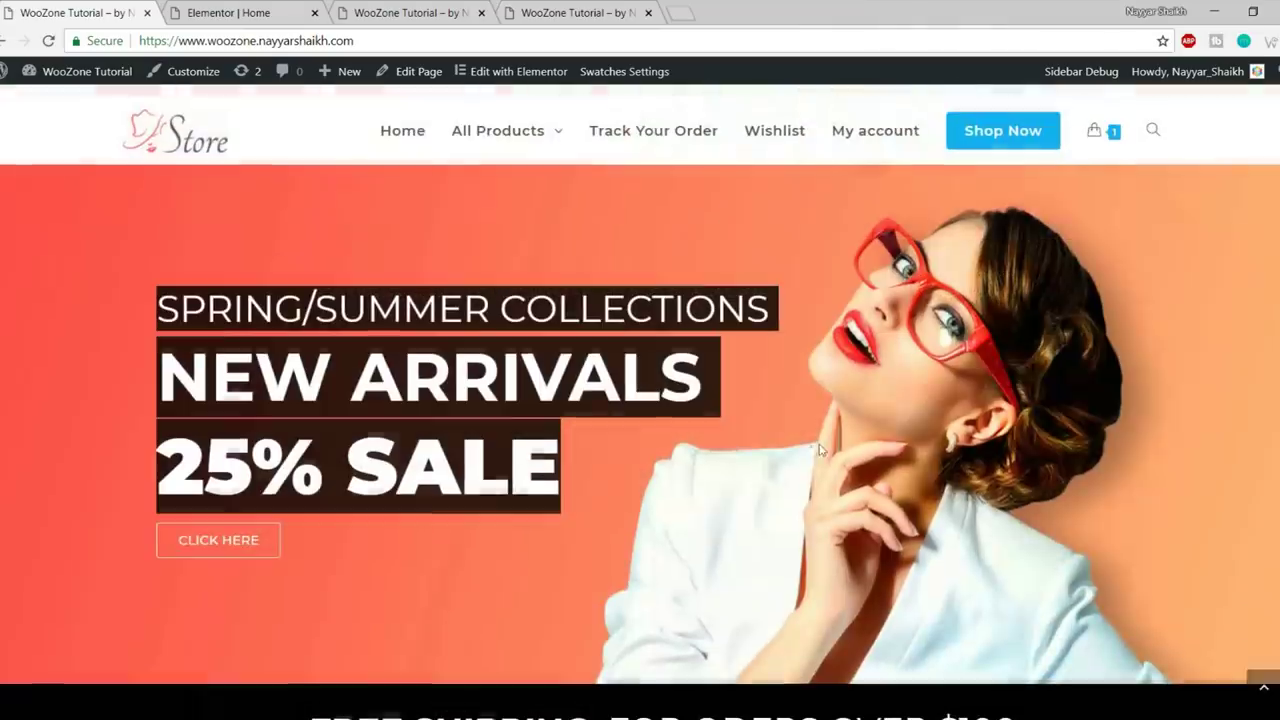
pyautogui.click(250, 12)
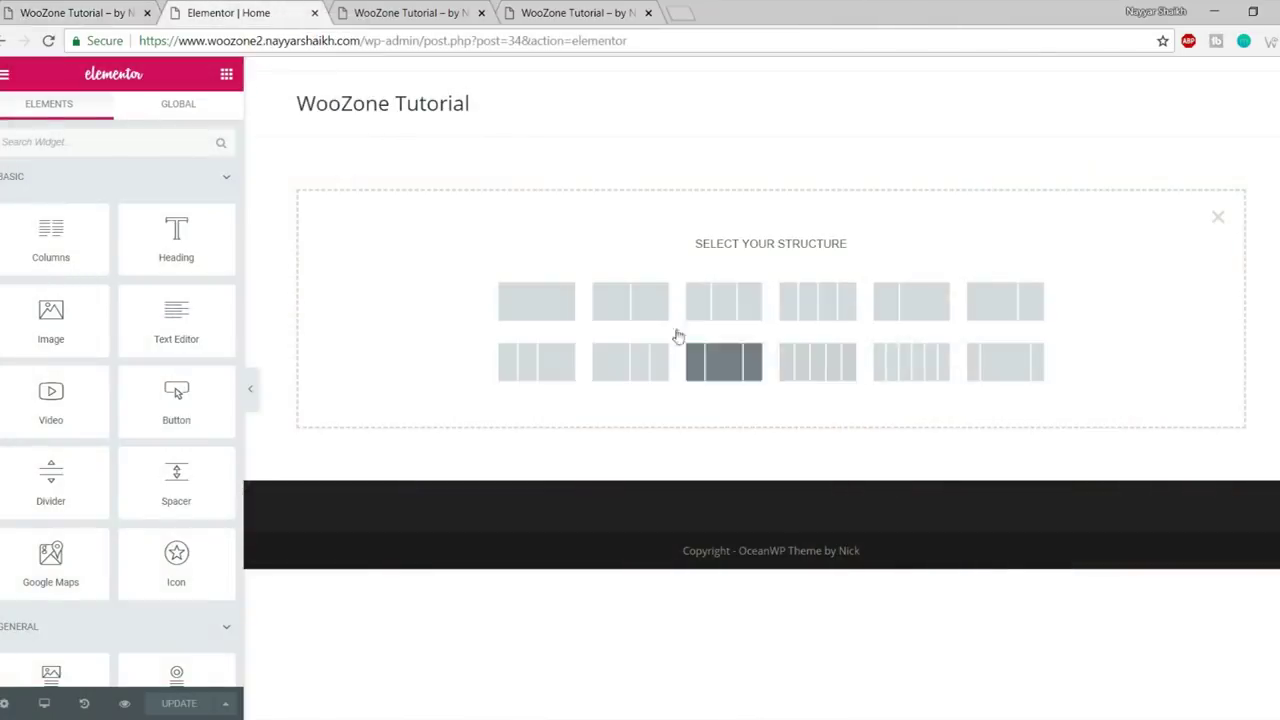
pyautogui.click(528, 309)
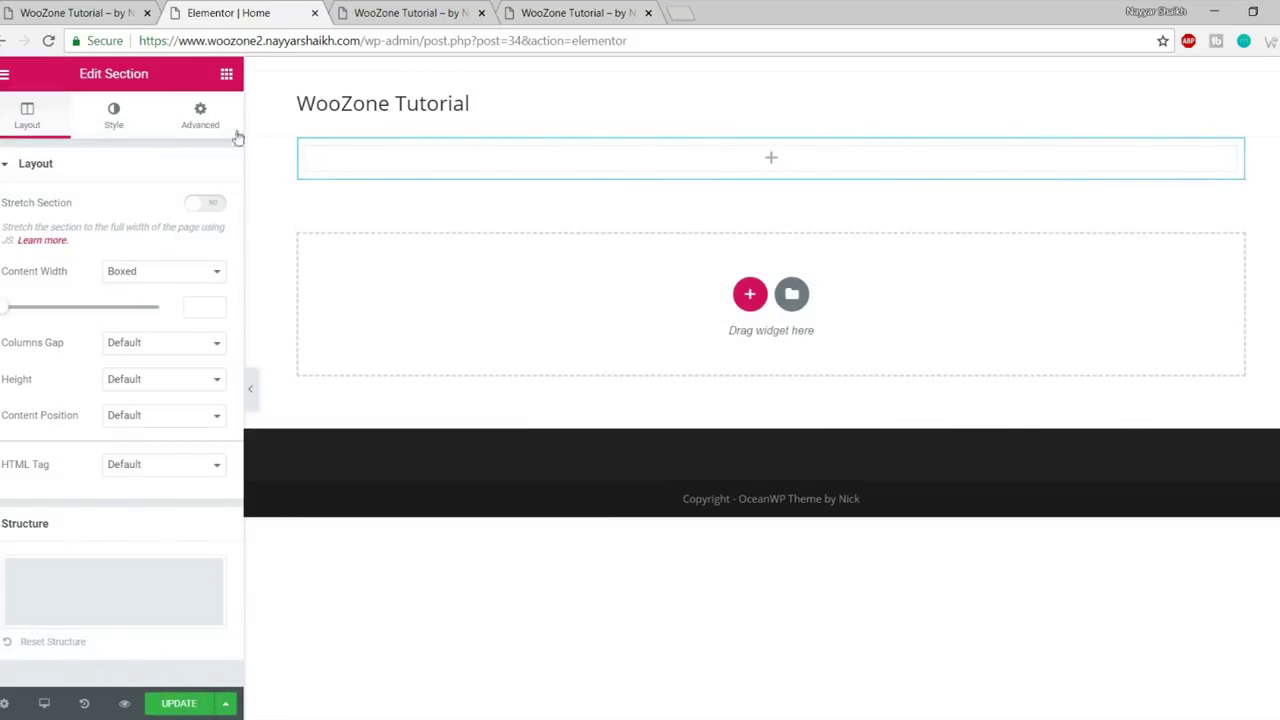
# Set the section's Style background type to Classic.
pyautogui.moveTo(80, 74); pyautogui.dragTo(171, 73)
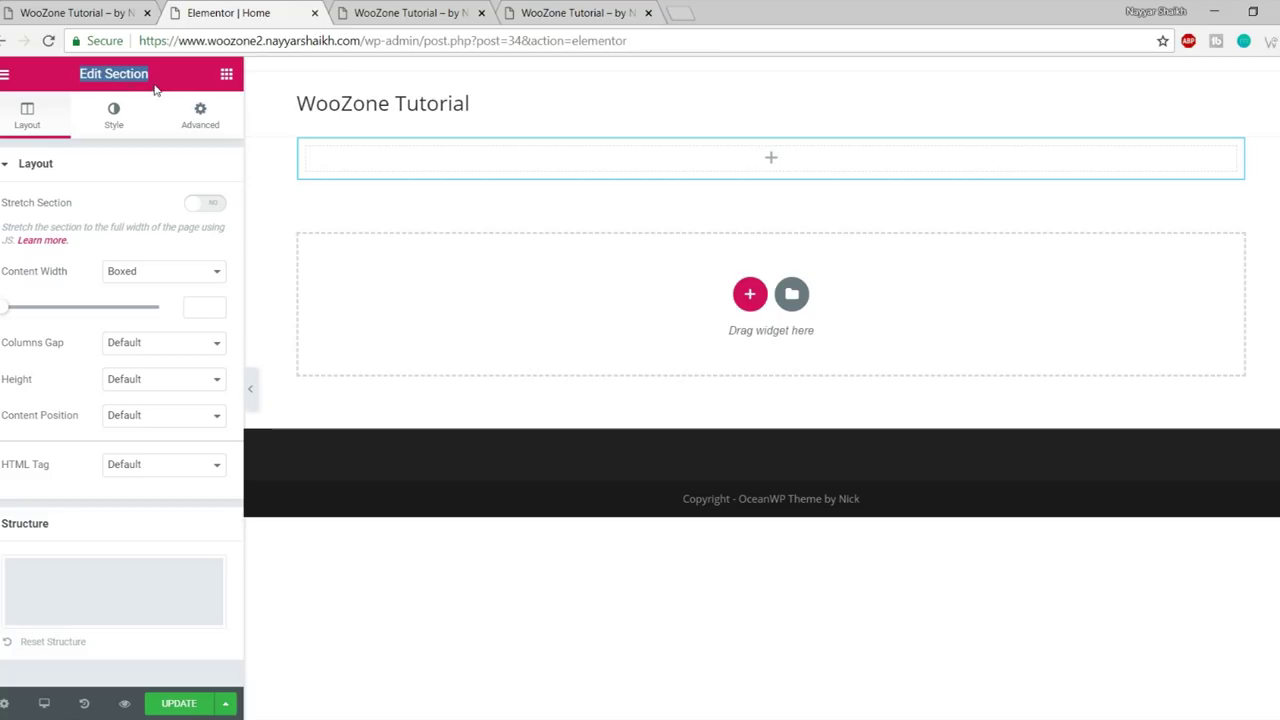
pyautogui.click(43, 12)
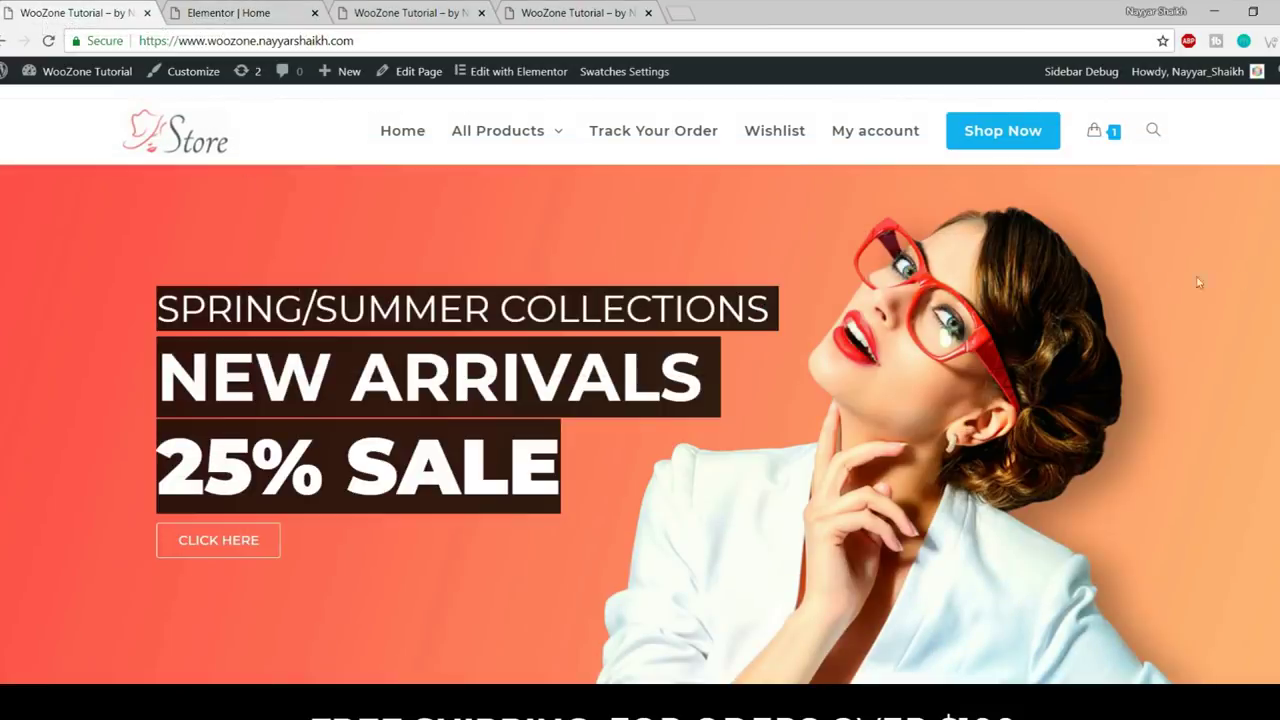
pyautogui.click(252, 10)
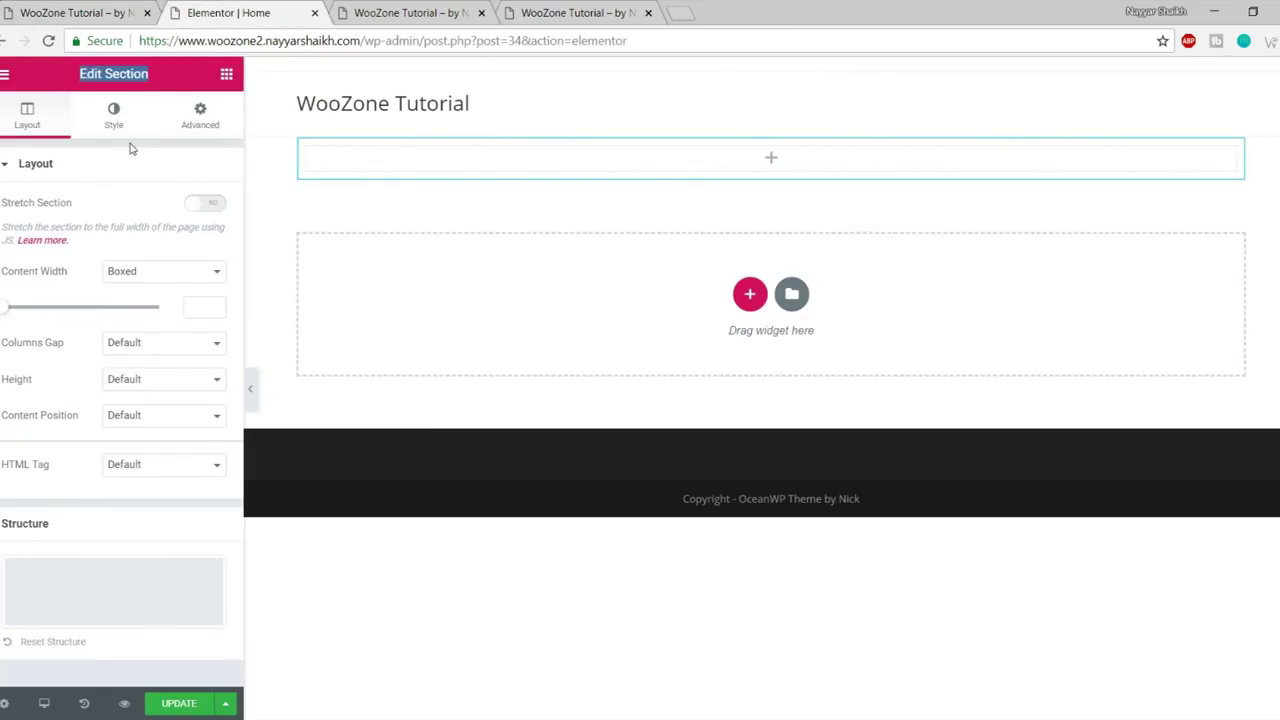
pyautogui.click(114, 118)
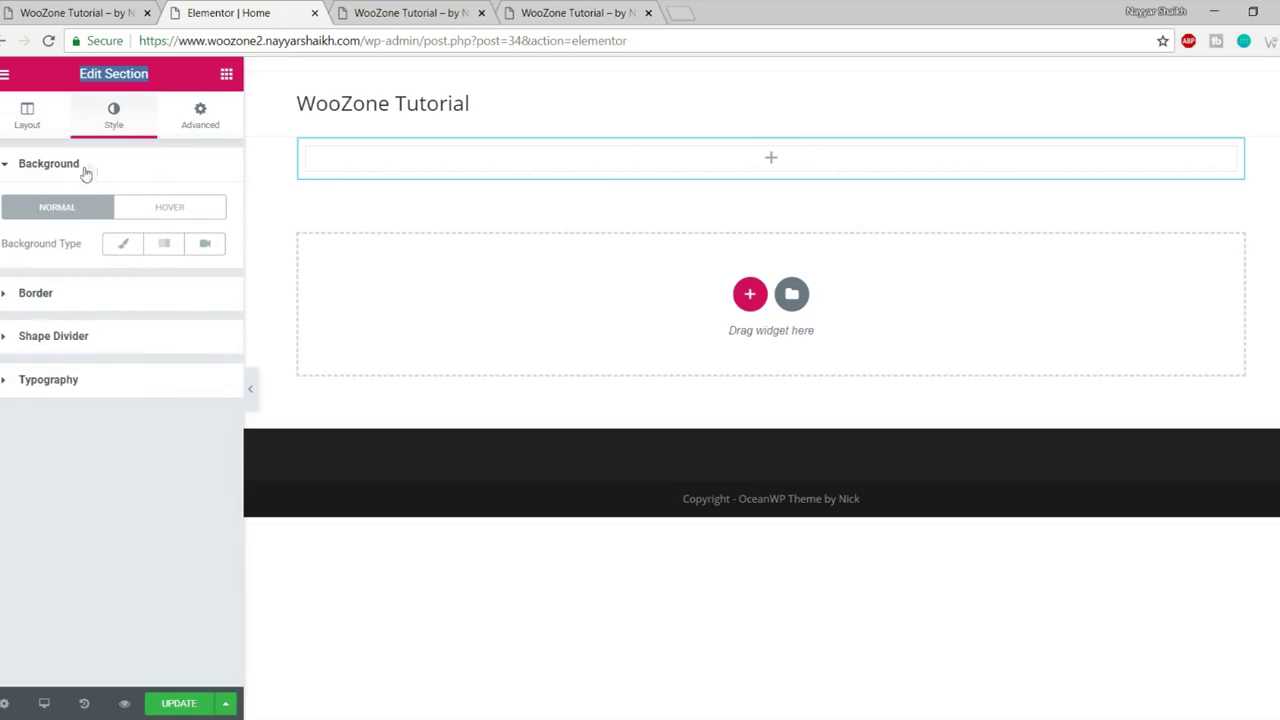
pyautogui.click(125, 245)
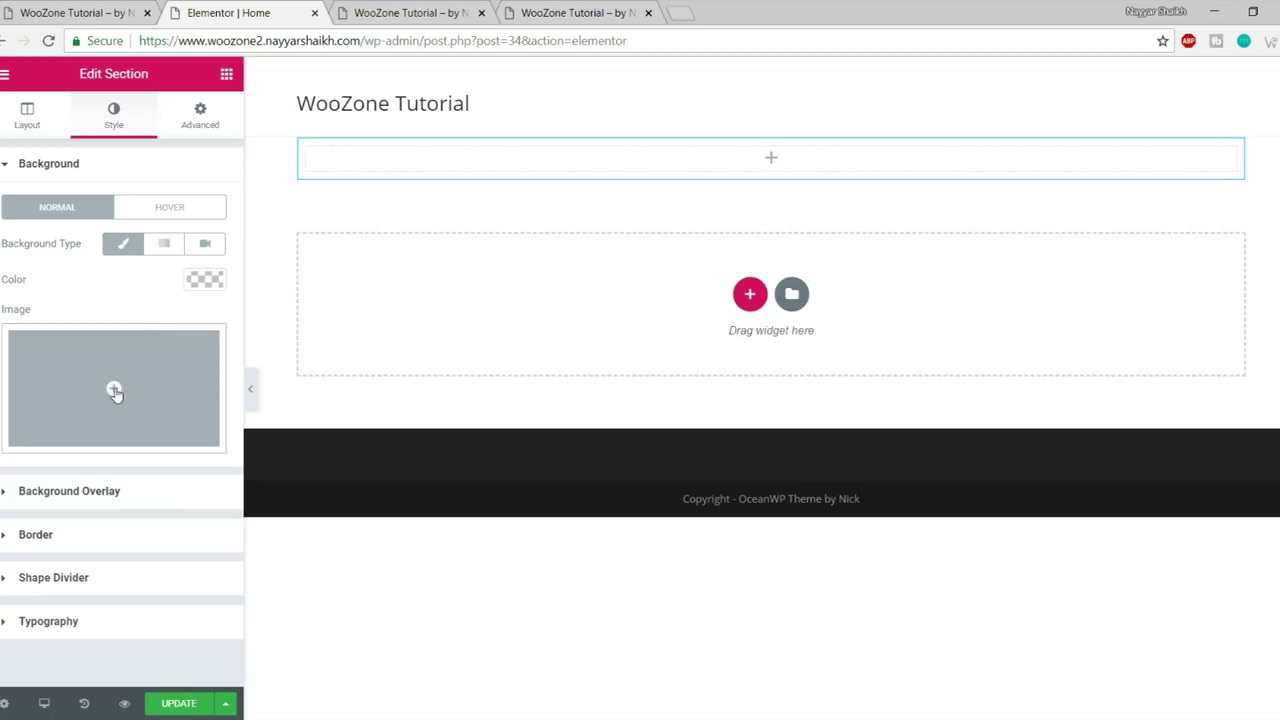
# Upload splash_shop_1_slide_3.jpg from the Media folder as the background image.
pyautogui.click(114, 391)
pyautogui.click(666, 388)
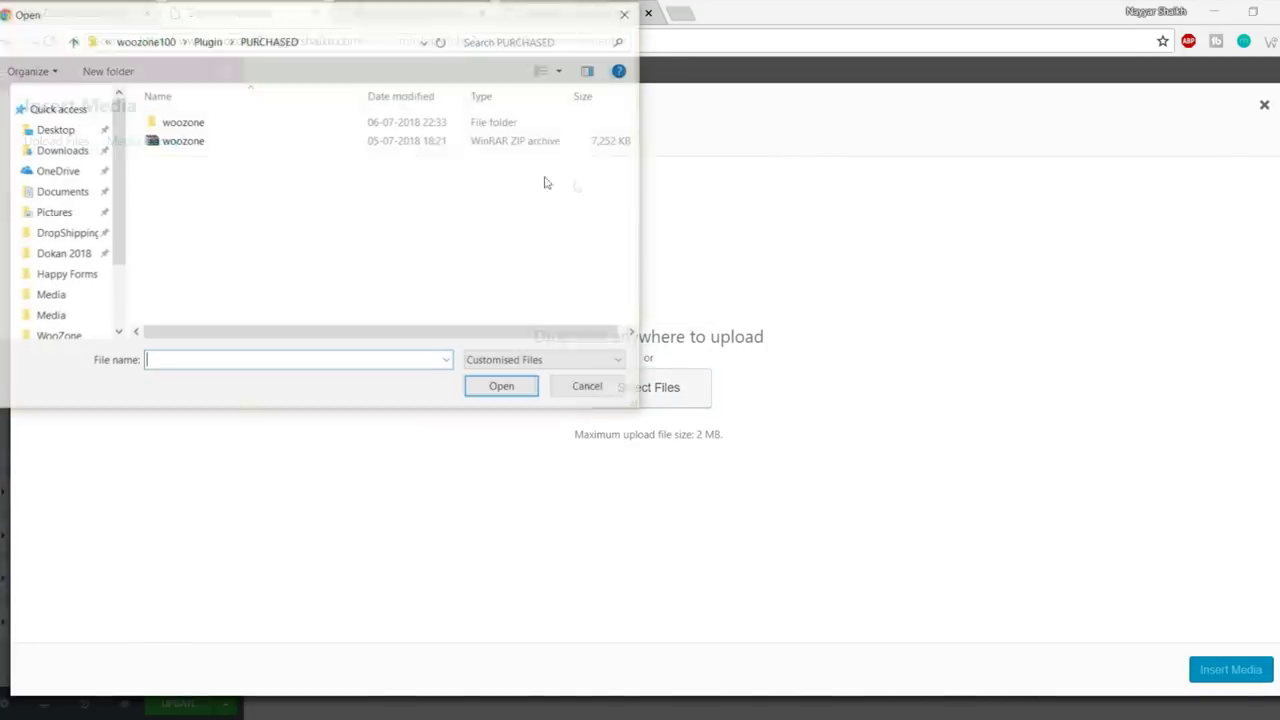
pyautogui.click(150, 41)
pyautogui.click(160, 41)
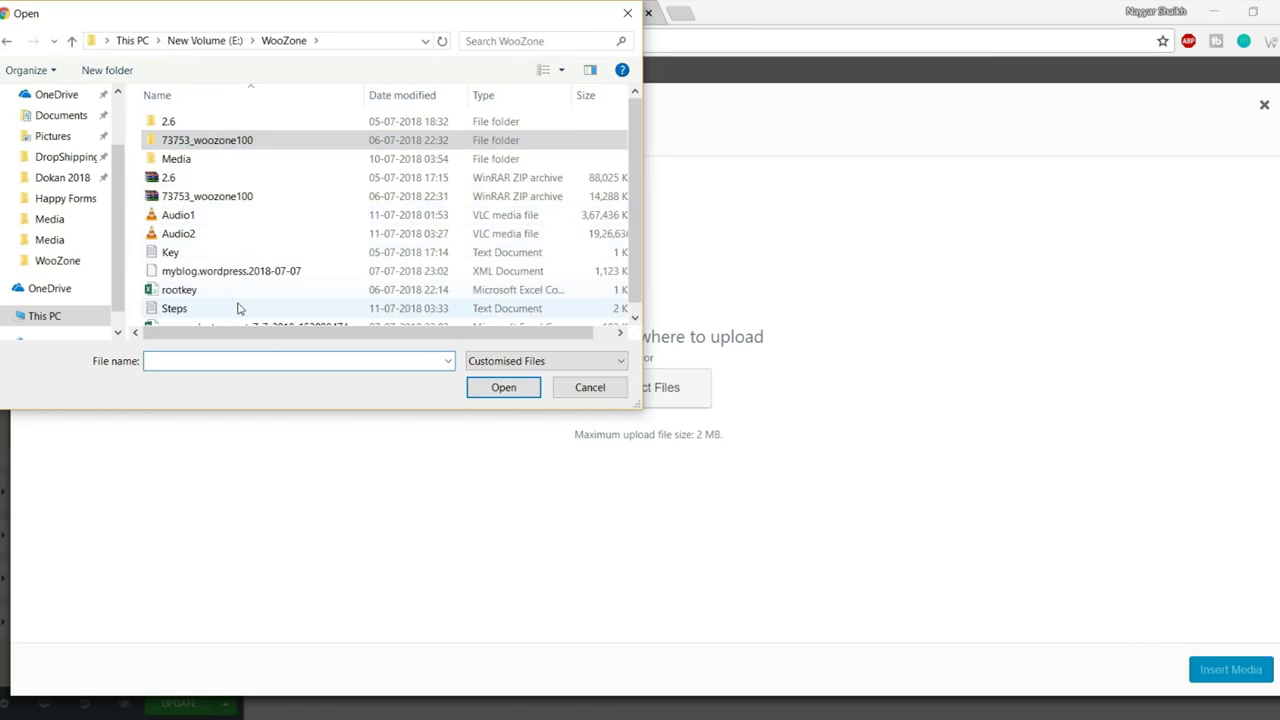
pyautogui.scroll(-1, 300, 260)
pyautogui.scroll(1, 307, 305)
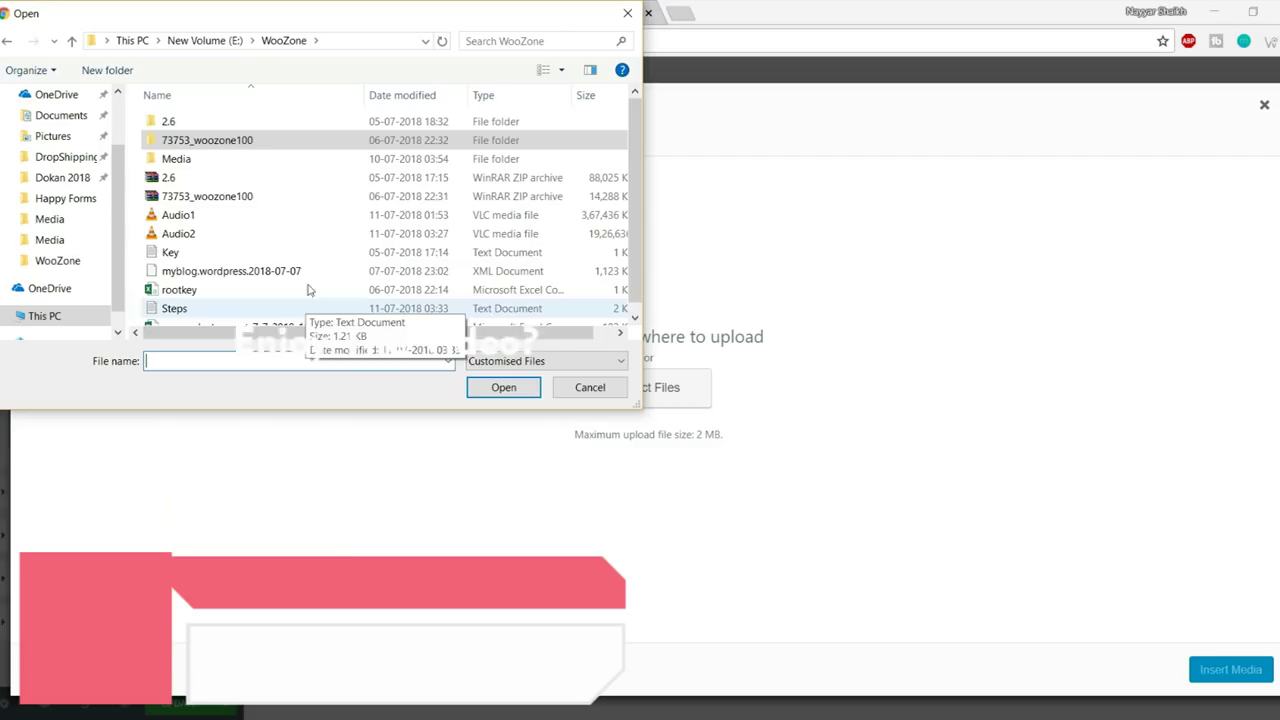
pyautogui.doubleClick(190, 162)
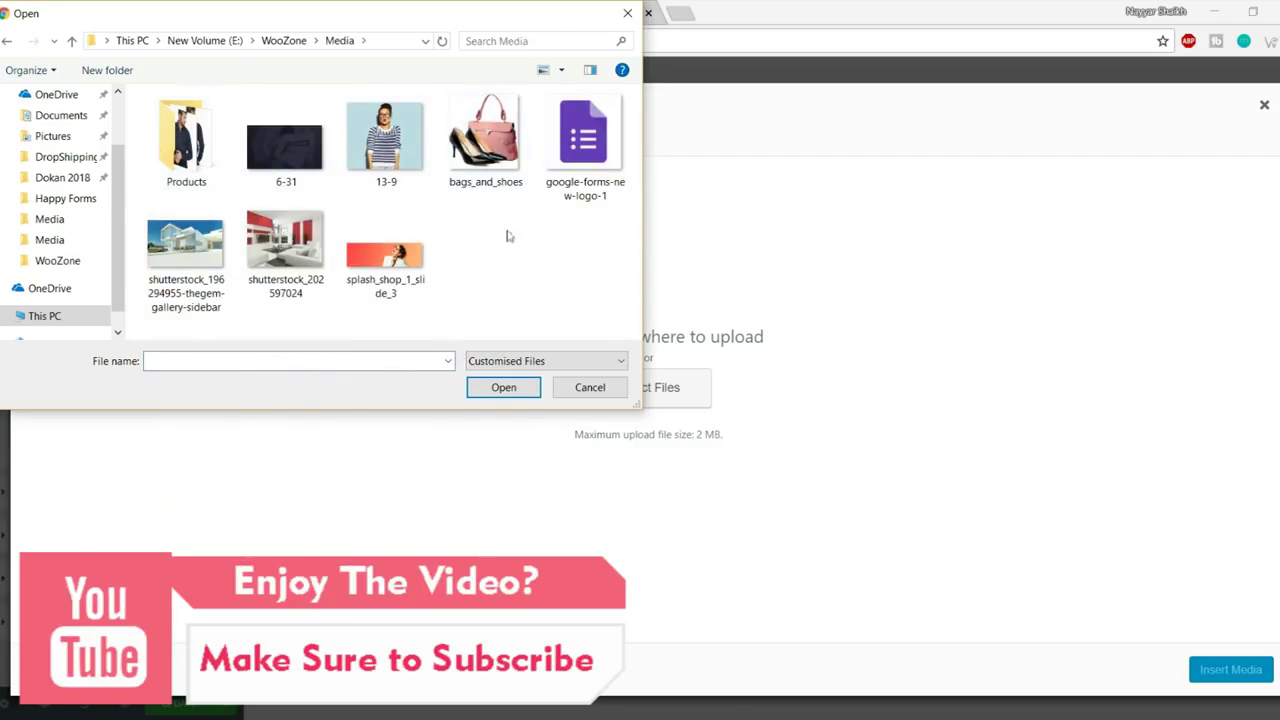
pyautogui.click(388, 255)
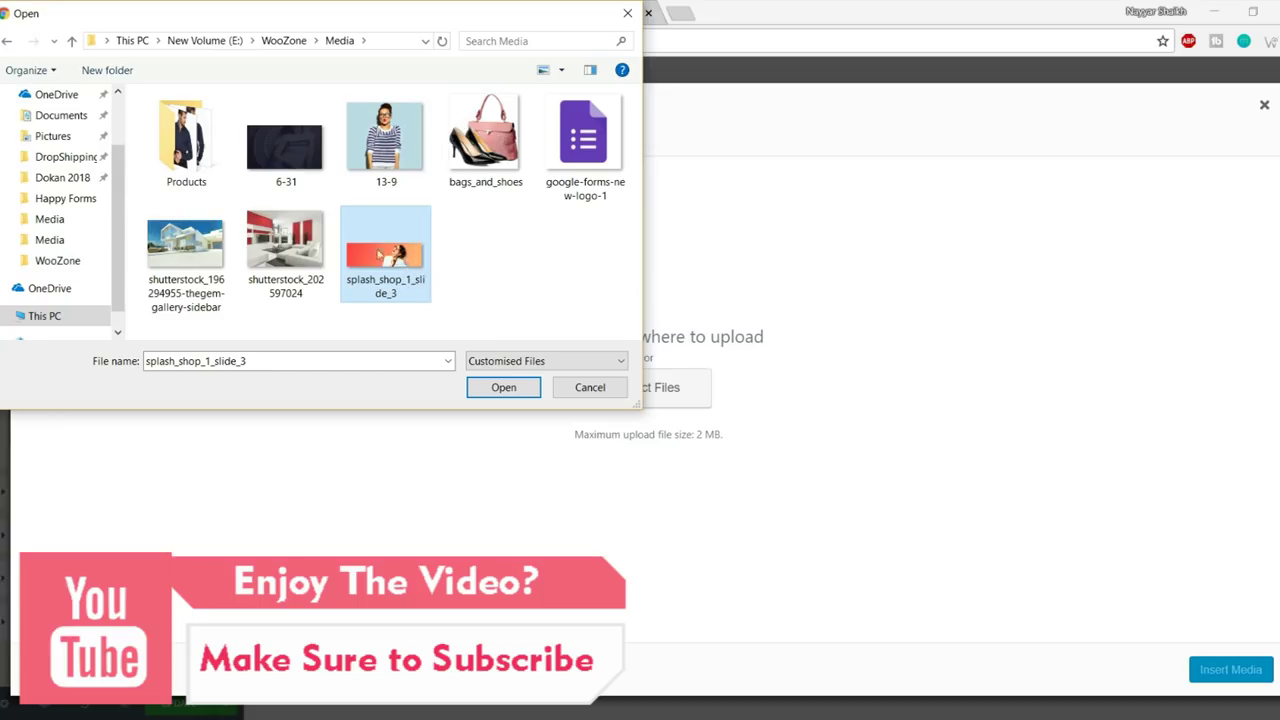
pyautogui.click(500, 386)
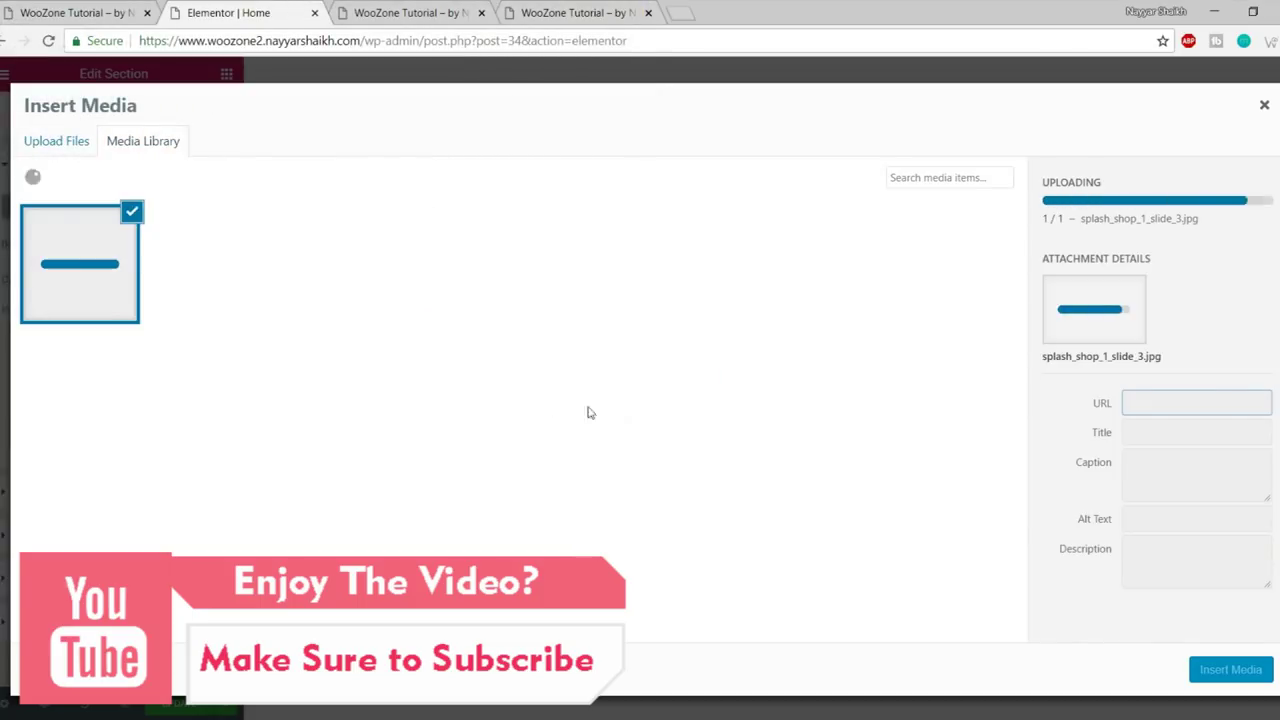
# Insert the uploaded background image with position Center Center and size Cover.
pyautogui.click(1238, 676)
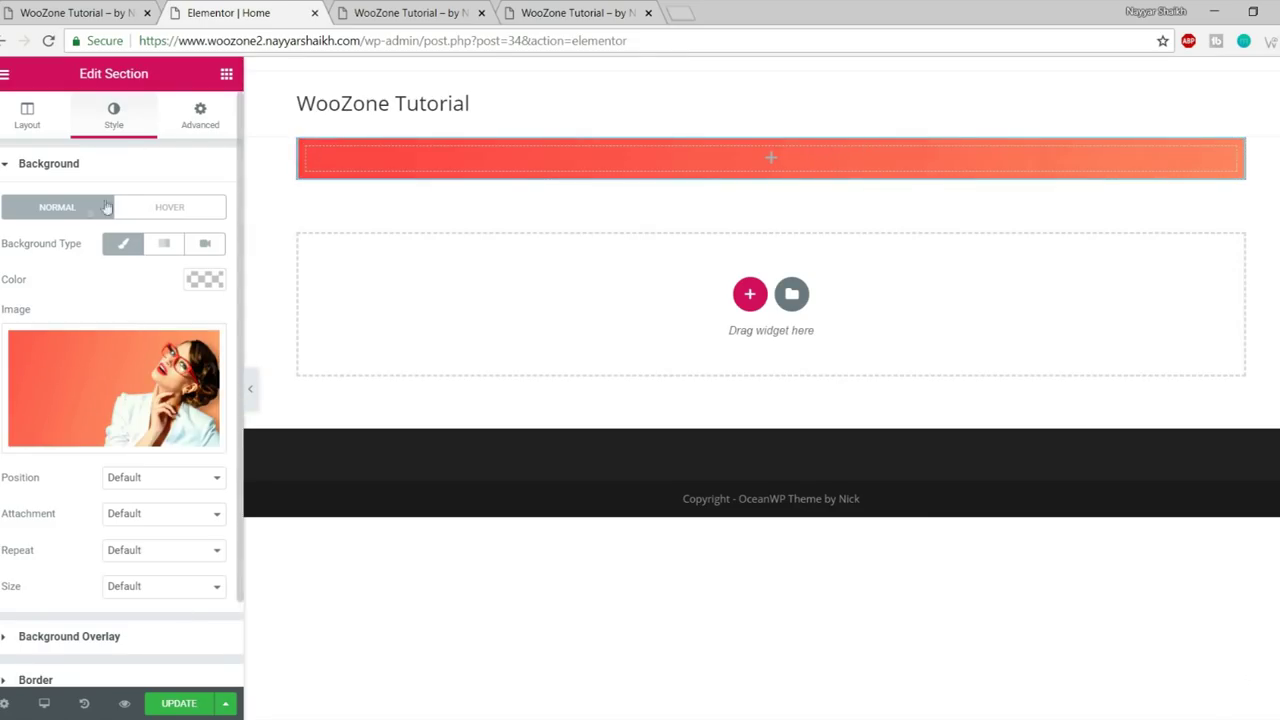
pyautogui.scroll(-1, 97, 366)
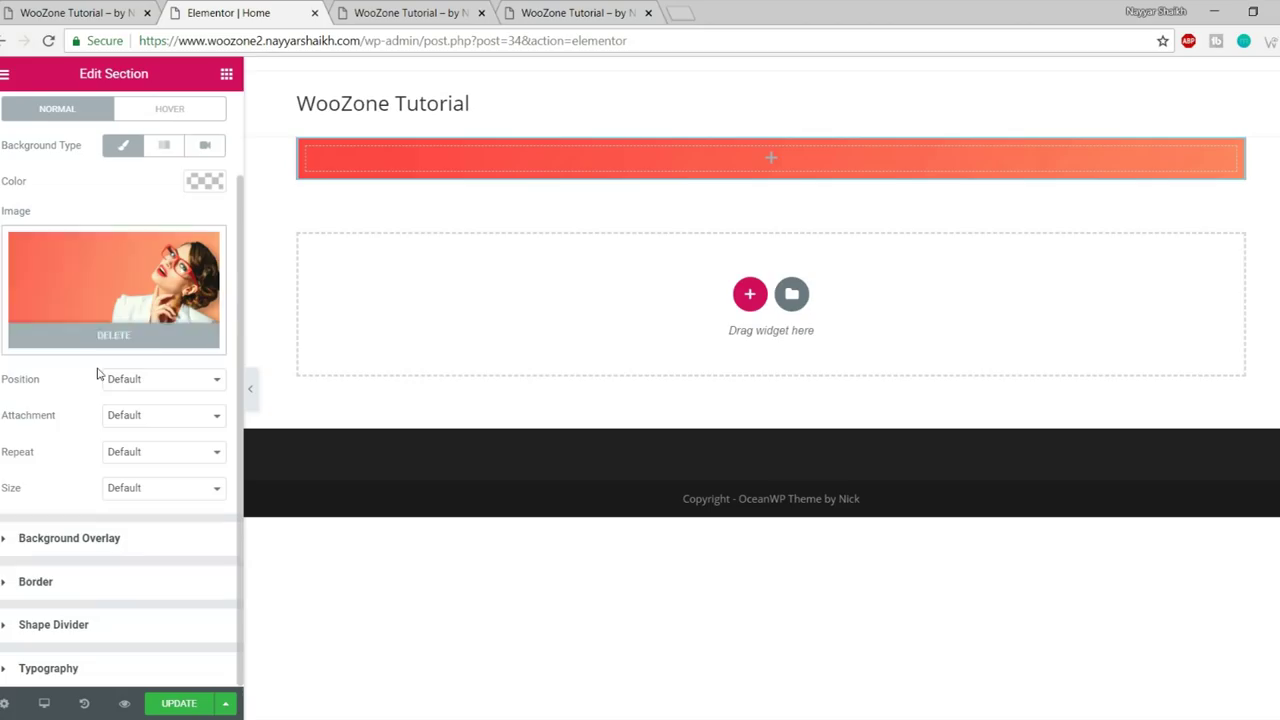
pyautogui.click(152, 382)
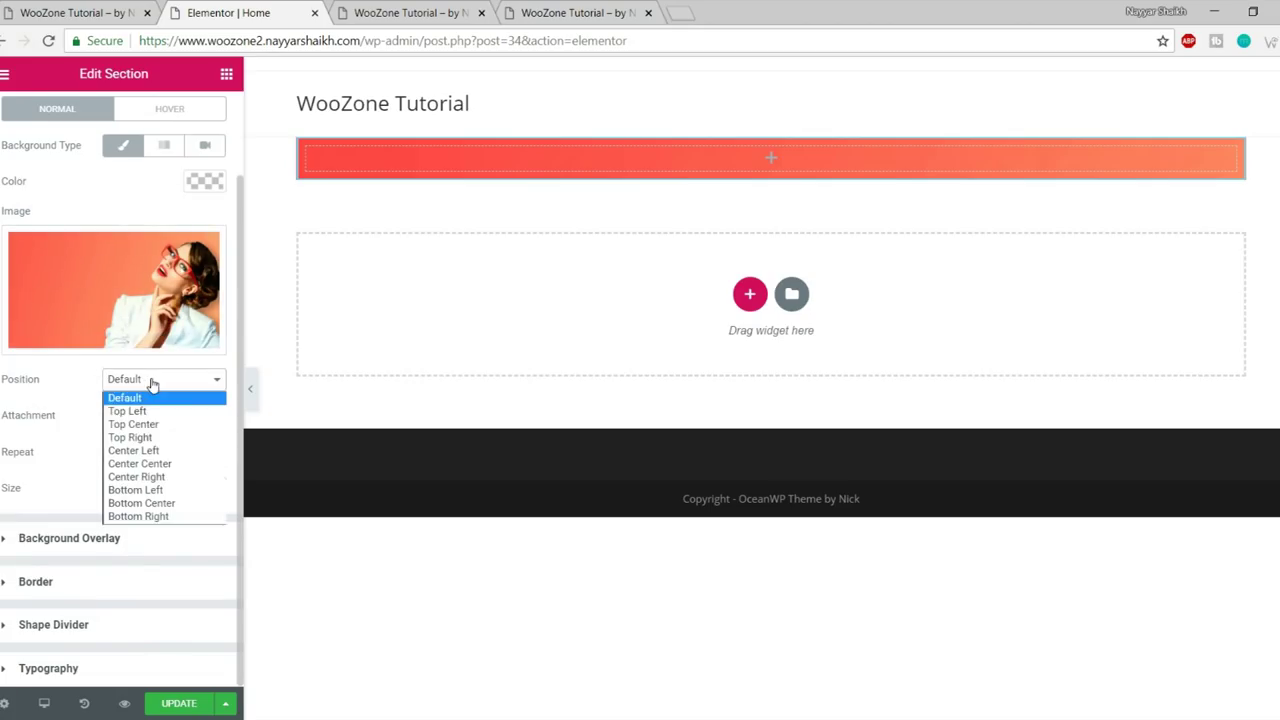
pyautogui.click(184, 464)
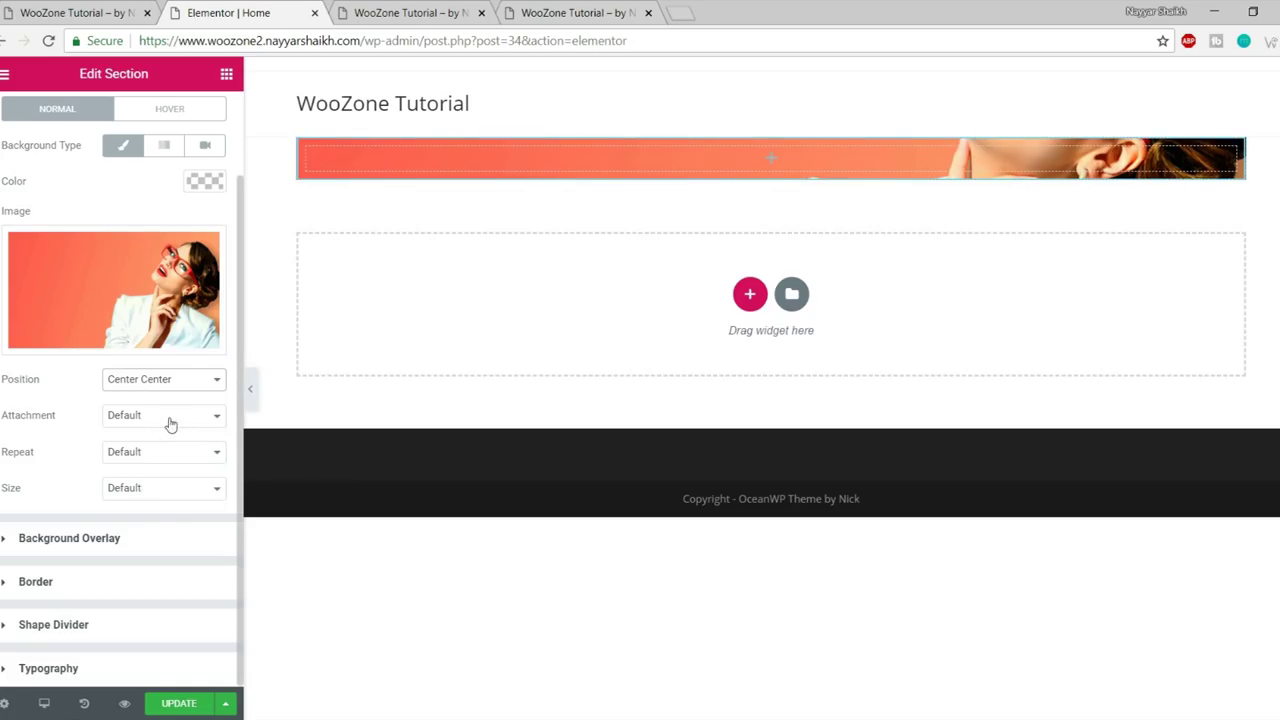
pyautogui.click(159, 489)
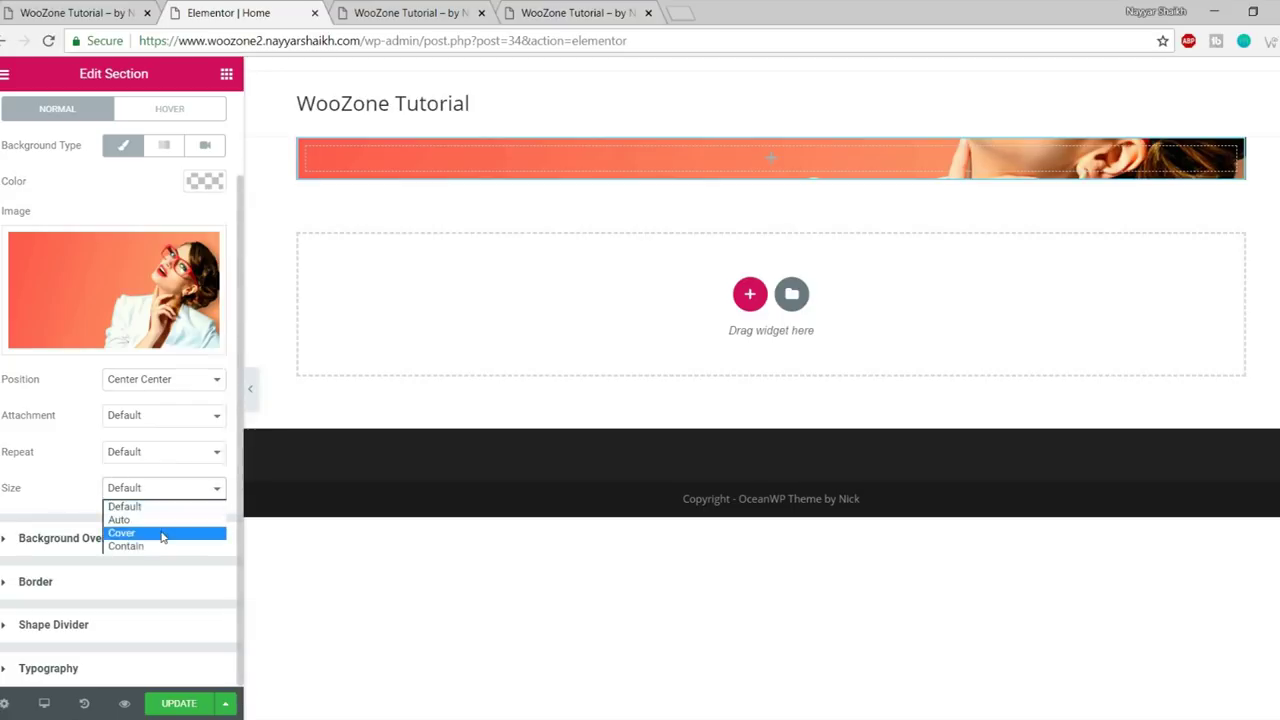
pyautogui.click(161, 534)
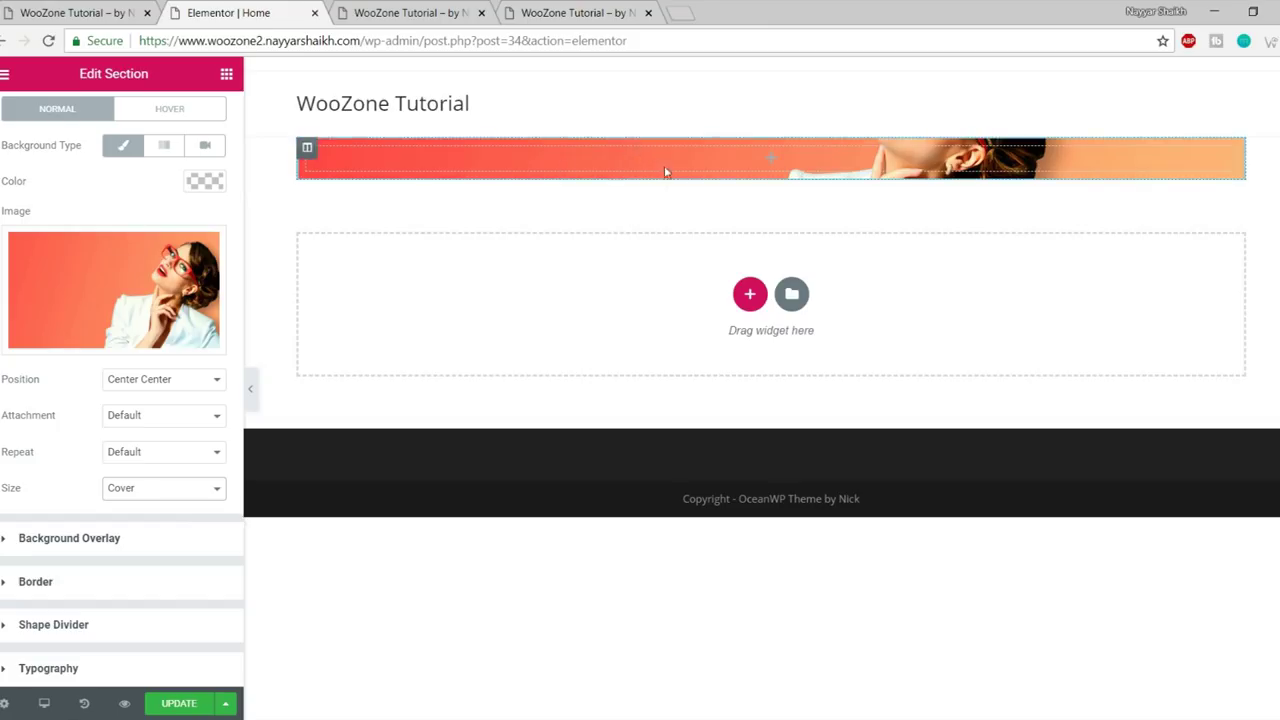
# Turn on Stretch Section in Layout, comparing against the live store banner.
pyautogui.click(88, 8)
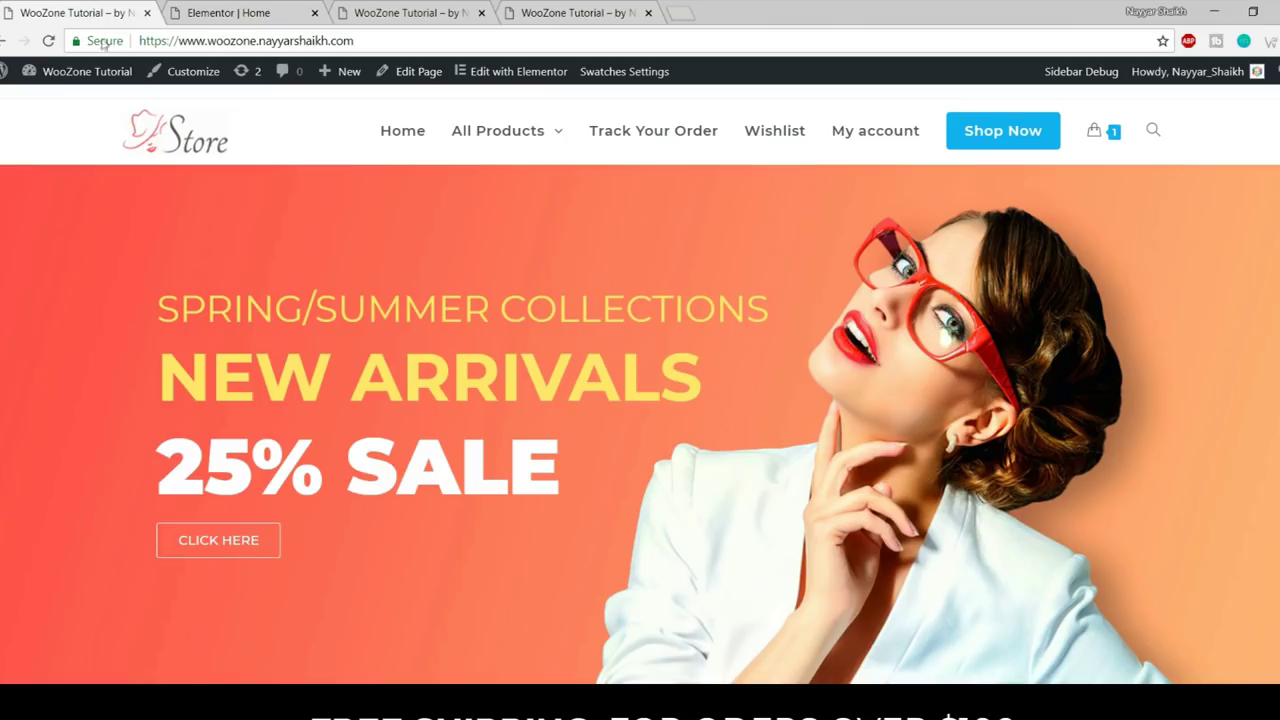
pyautogui.click(228, 12)
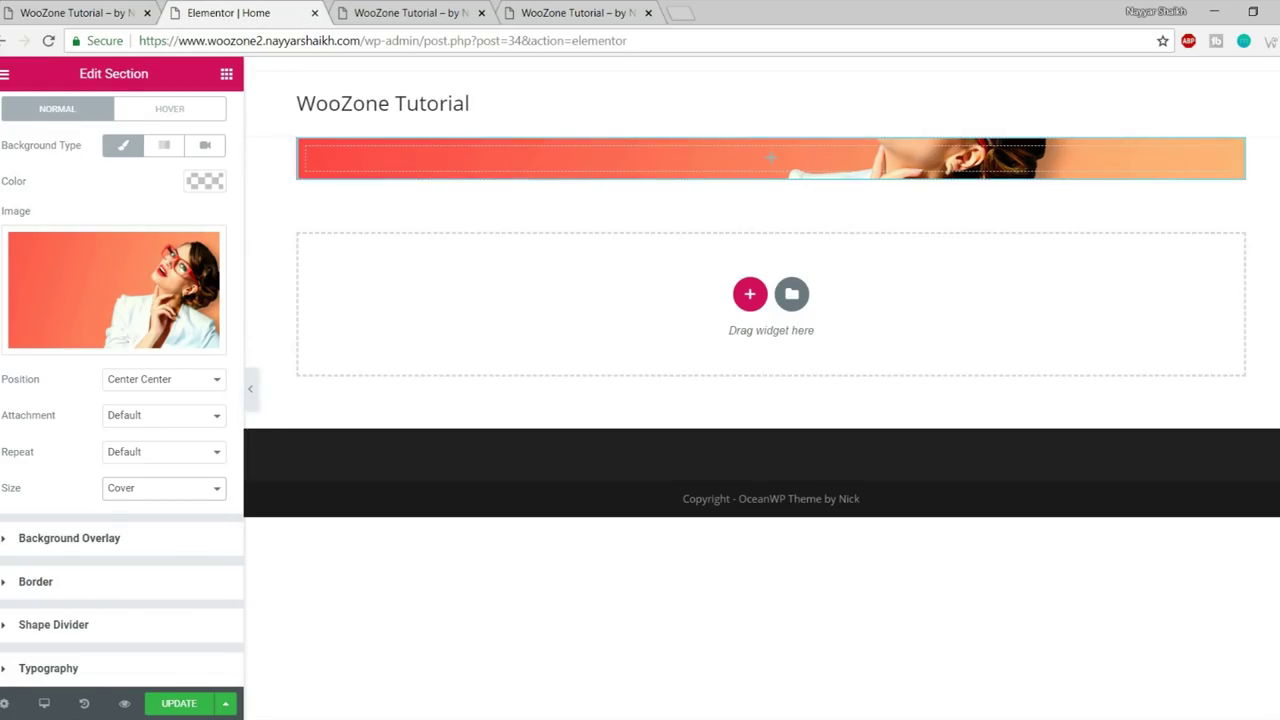
pyautogui.click(88, 10)
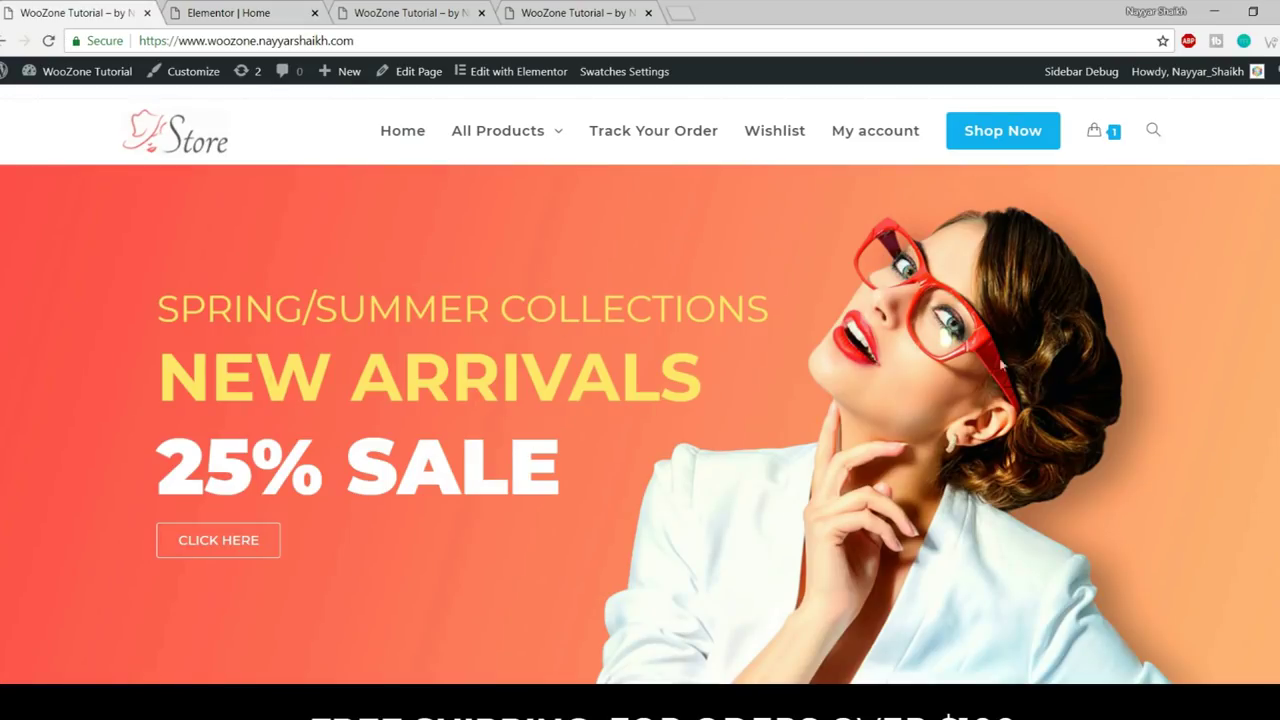
pyautogui.click(165, 10)
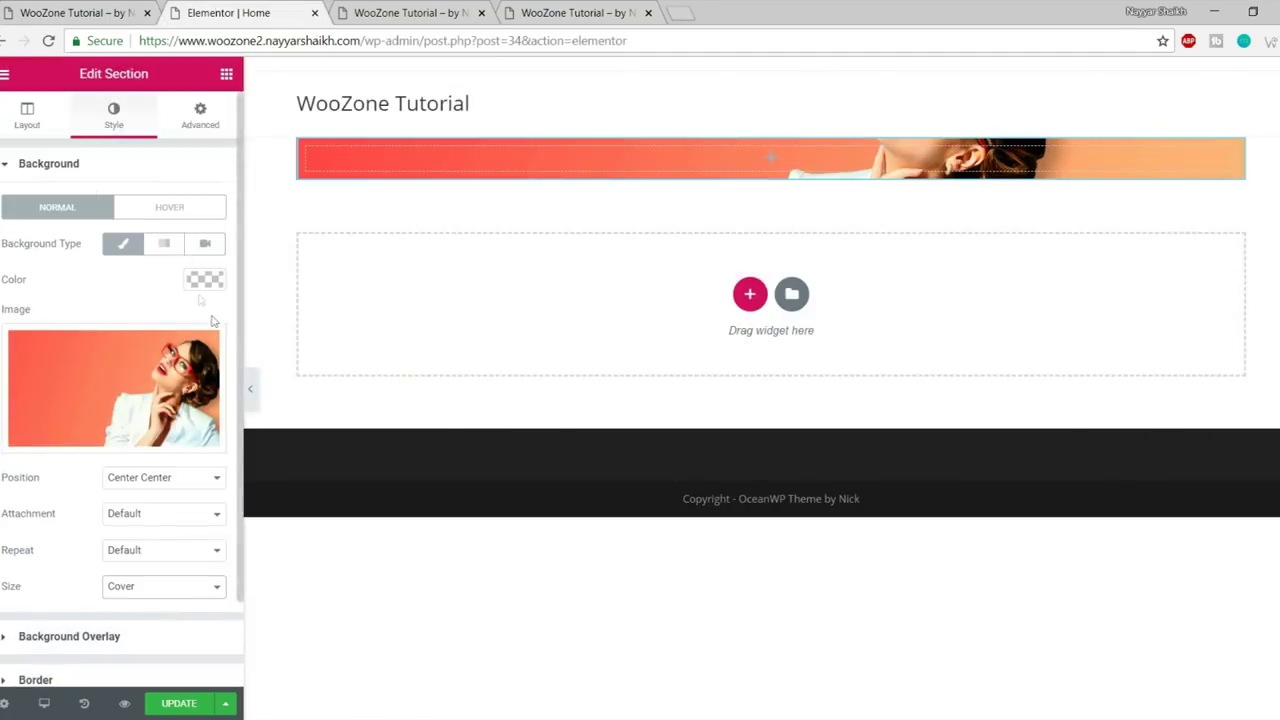
pyautogui.click(36, 122)
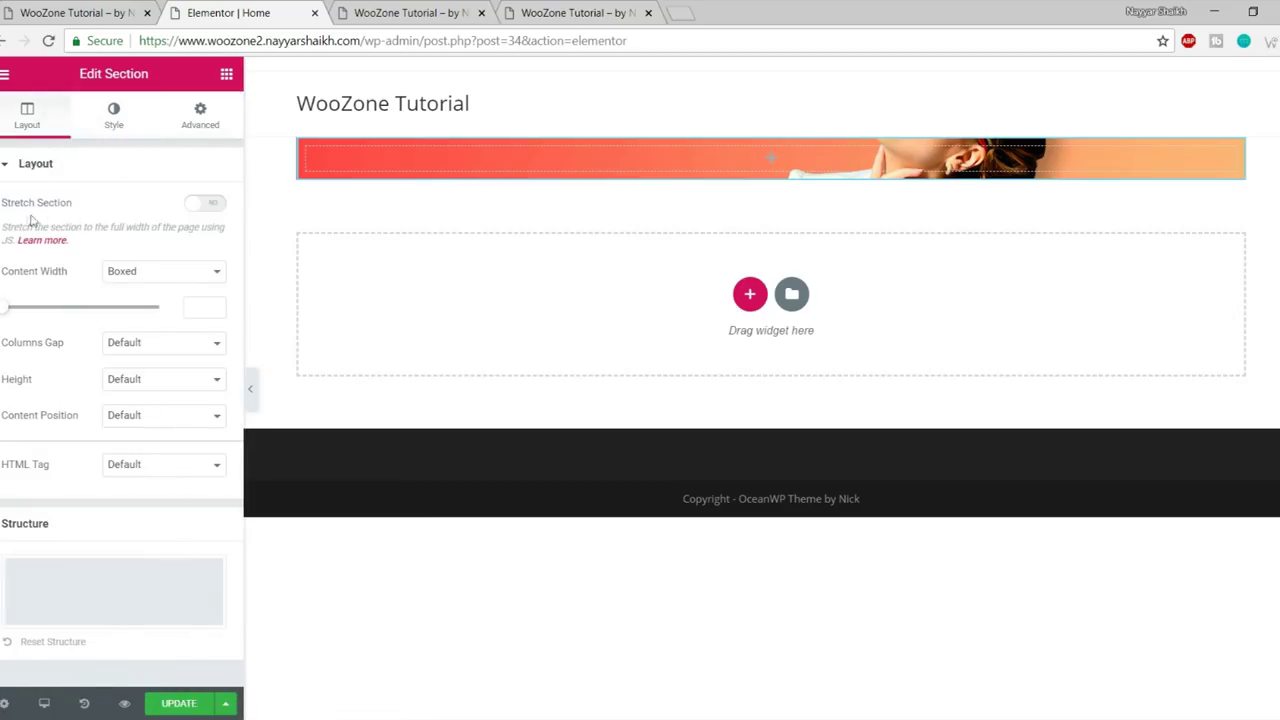
pyautogui.moveTo(12, 207); pyautogui.dragTo(42, 207)
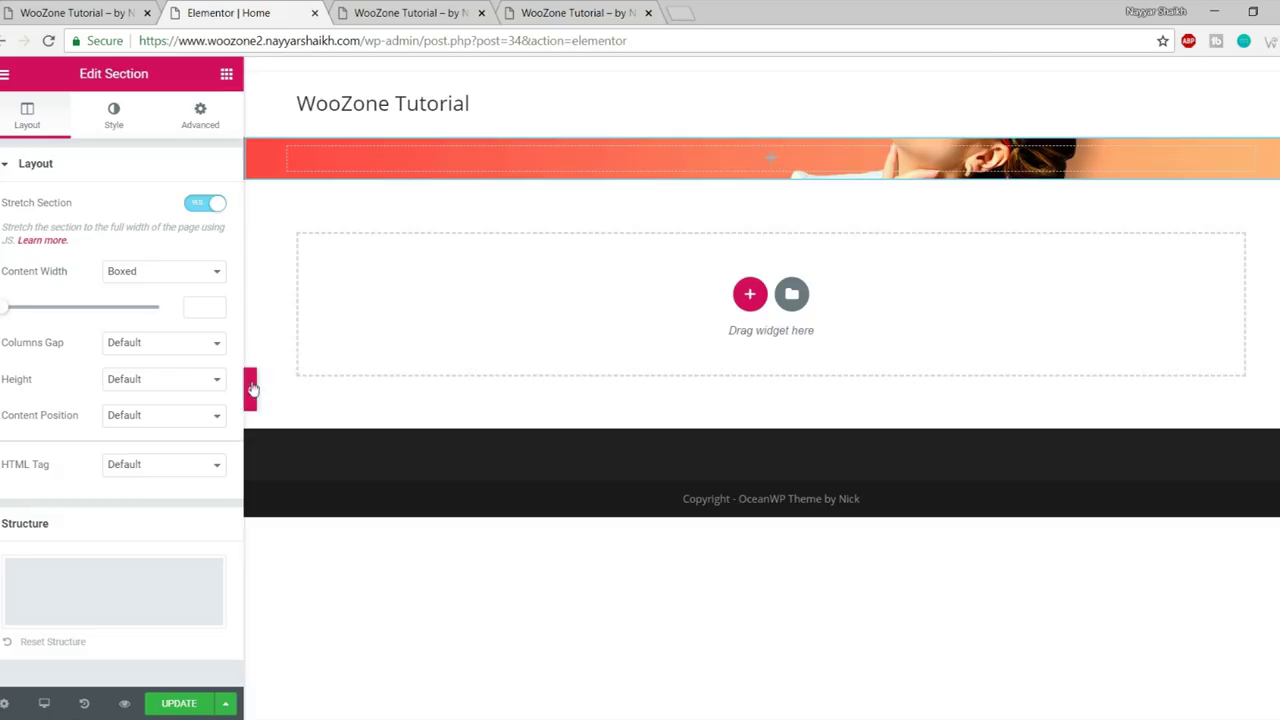
pyautogui.click(250, 389)
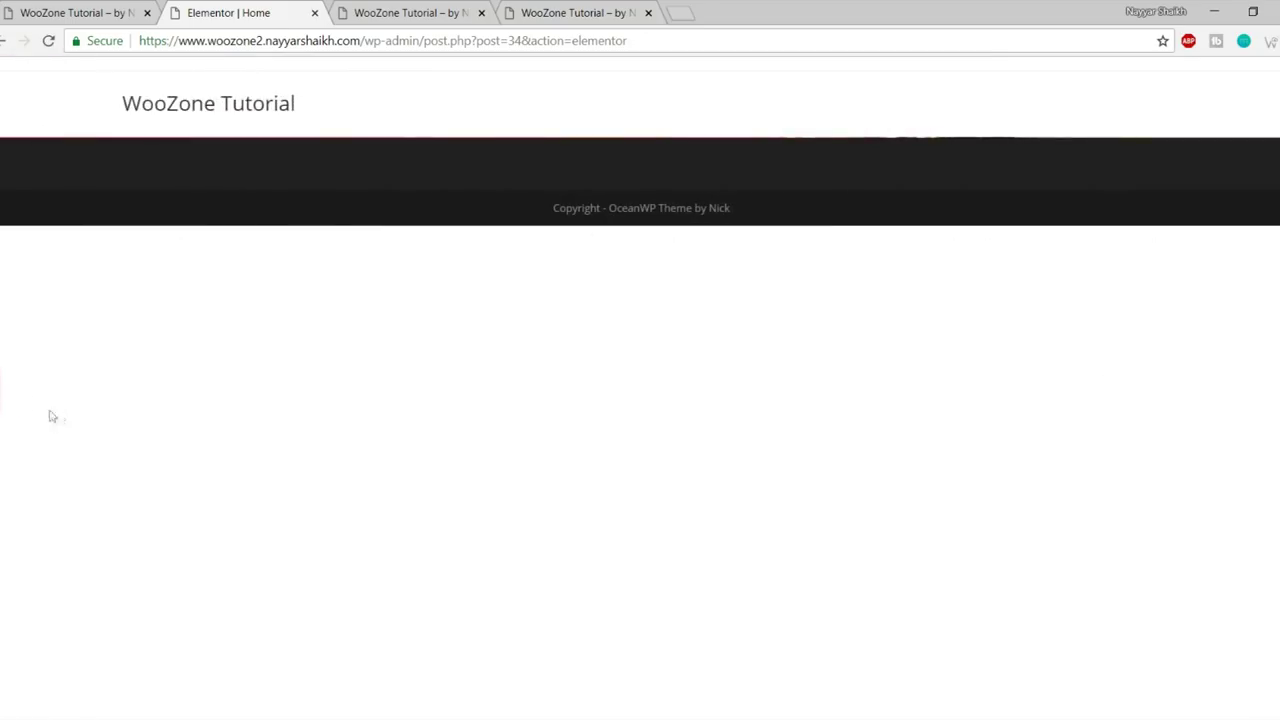
# Set the section height to Min Height with 600 px and update the page.
pyautogui.click(1, 403)
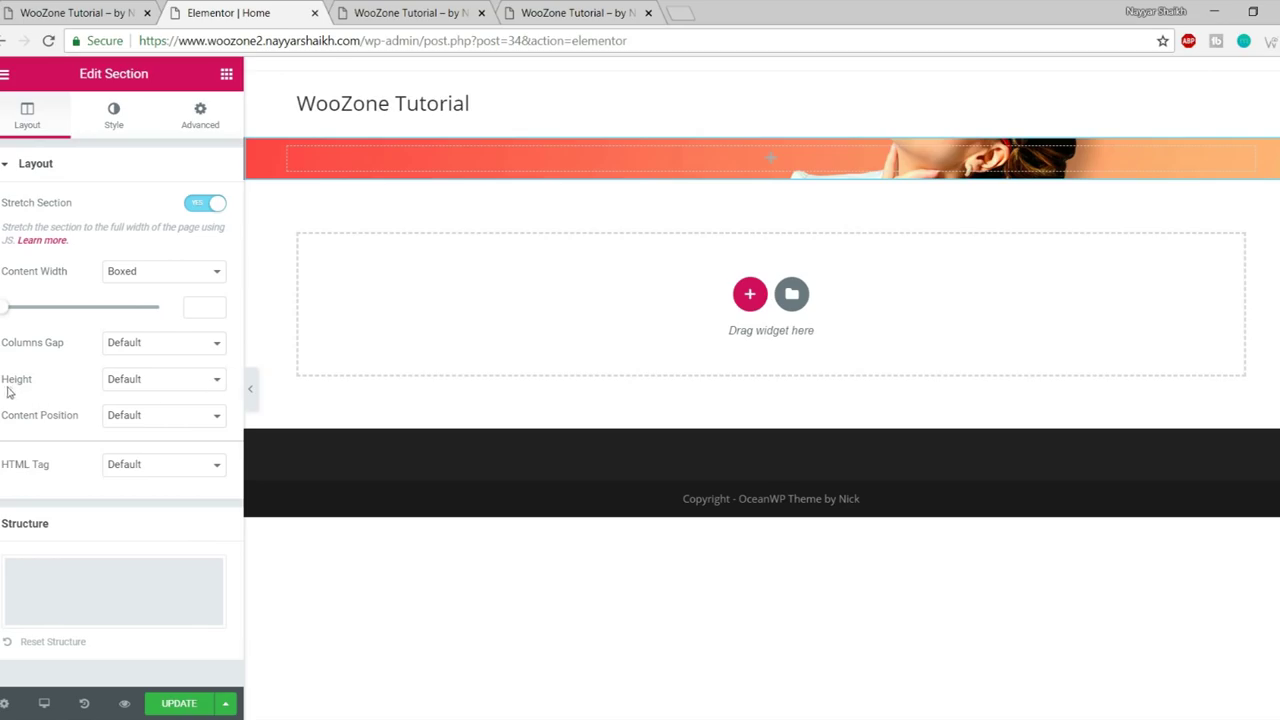
pyautogui.click(161, 387)
pyautogui.click(166, 424)
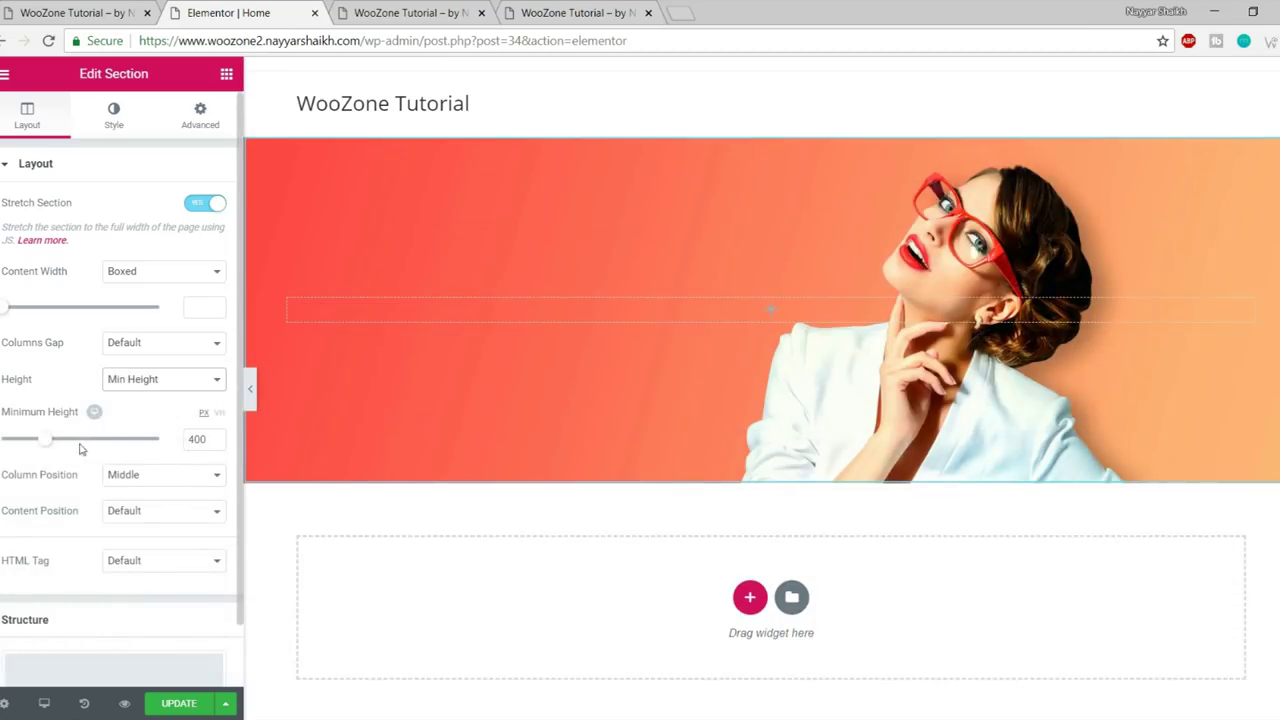
pyautogui.click(213, 436)
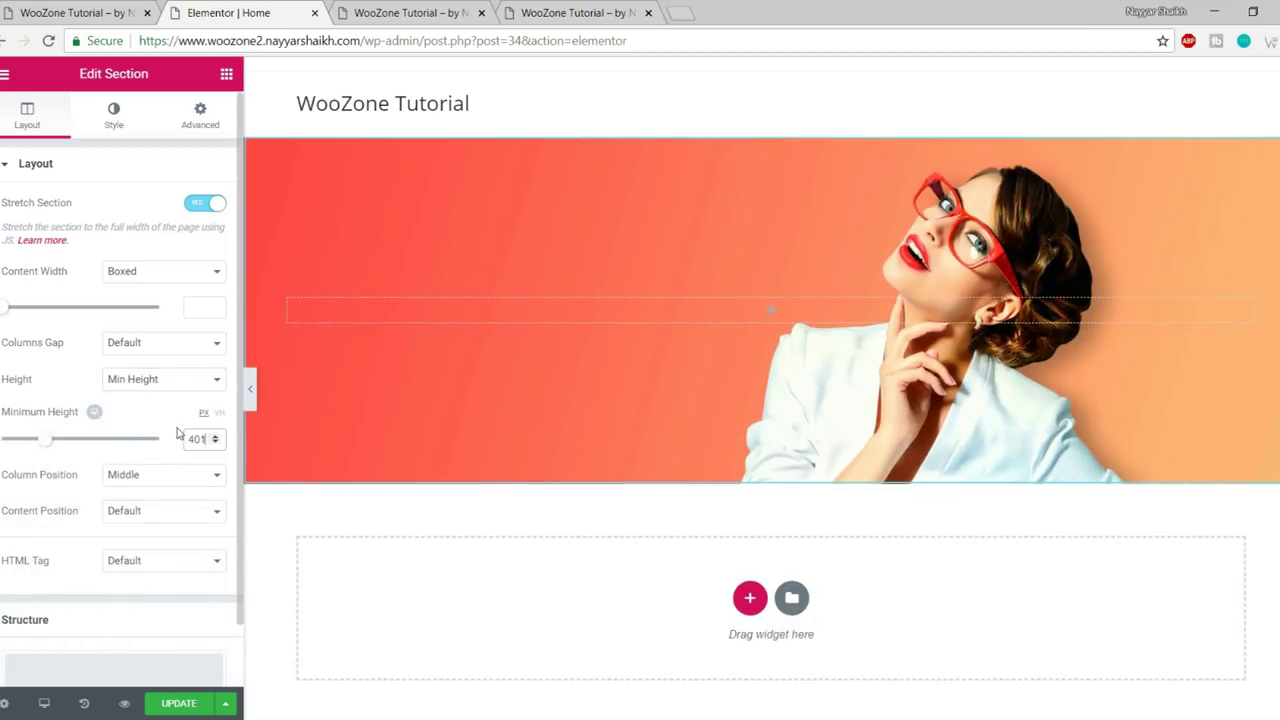
pyautogui.write('600')
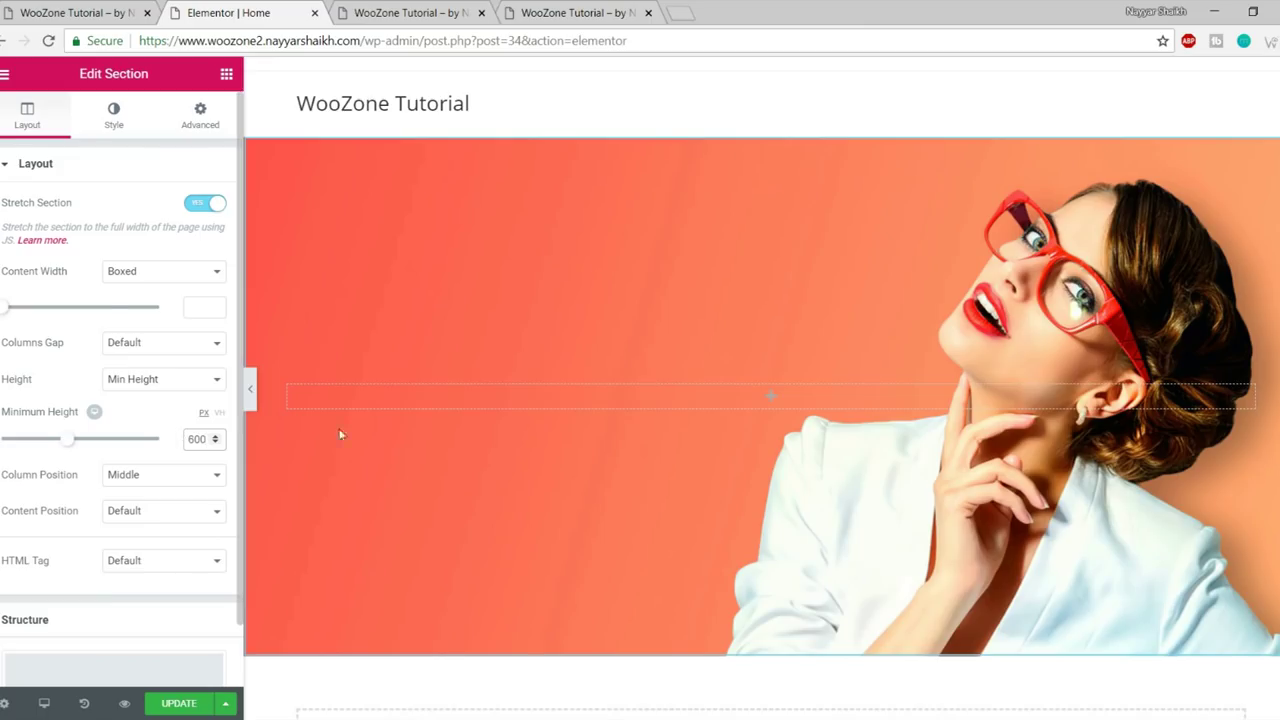
pyautogui.click(179, 703)
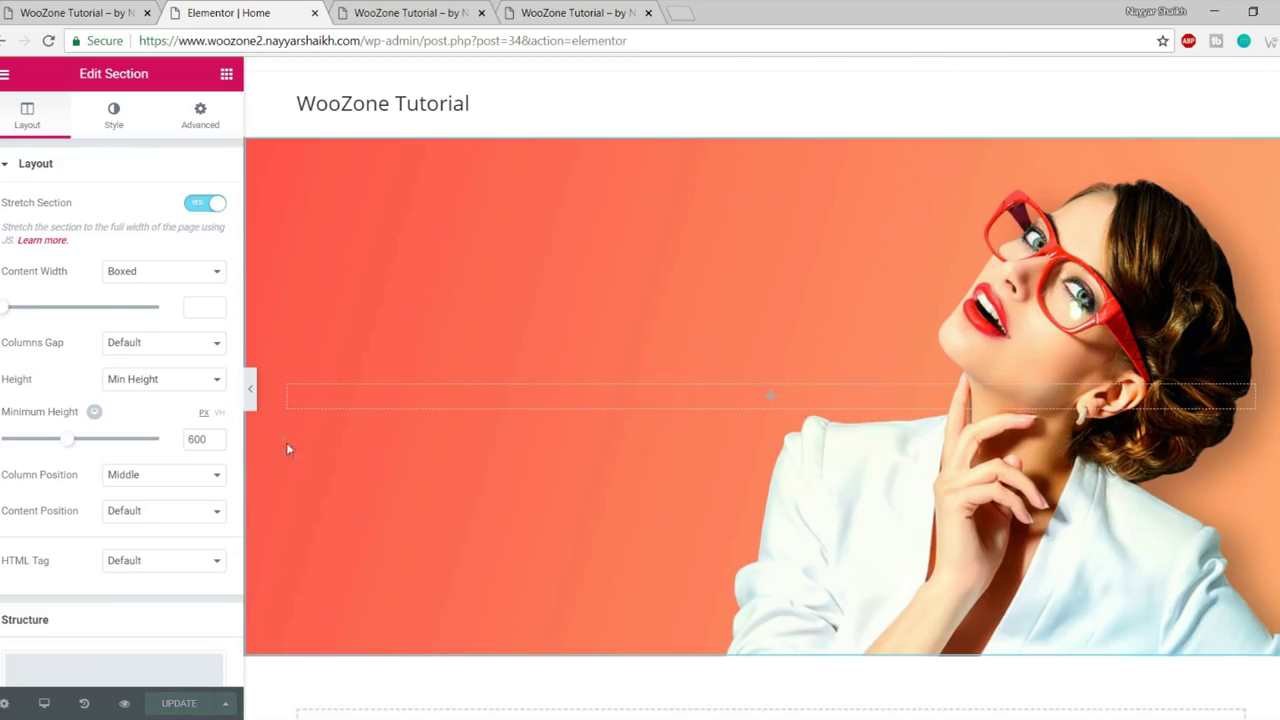
pyautogui.click(250, 405)
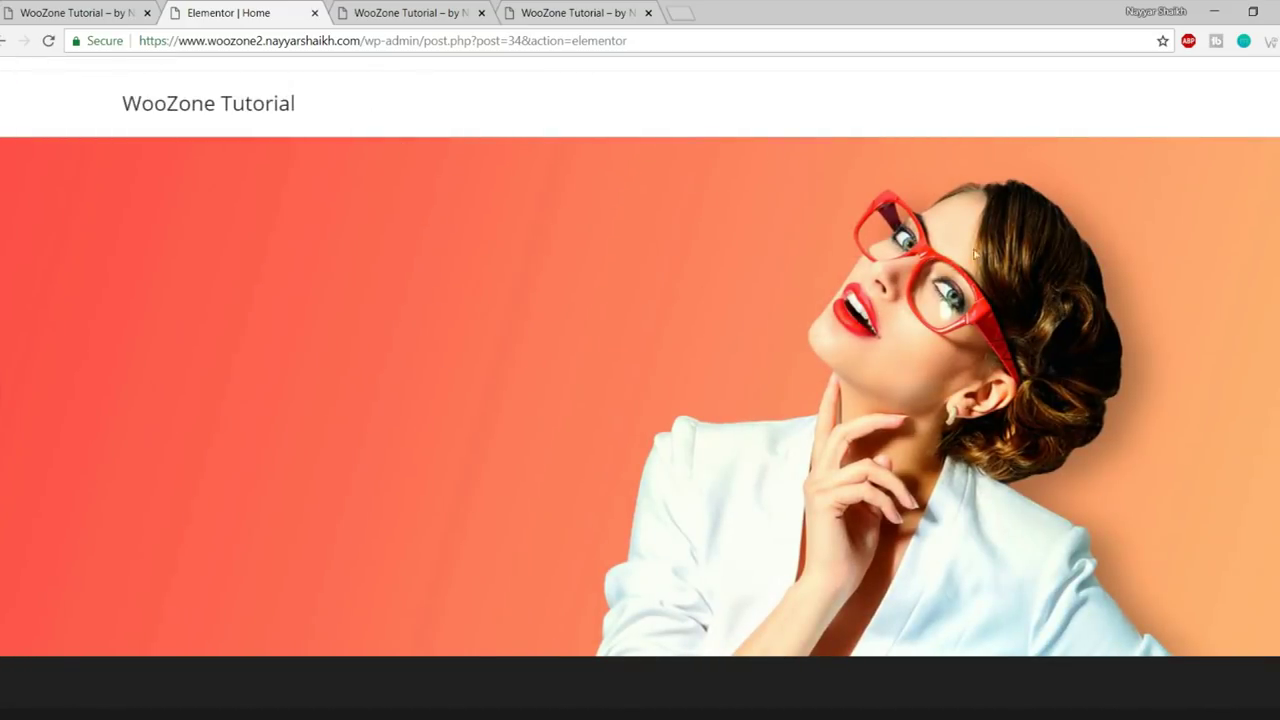
pyautogui.click(3, 405)
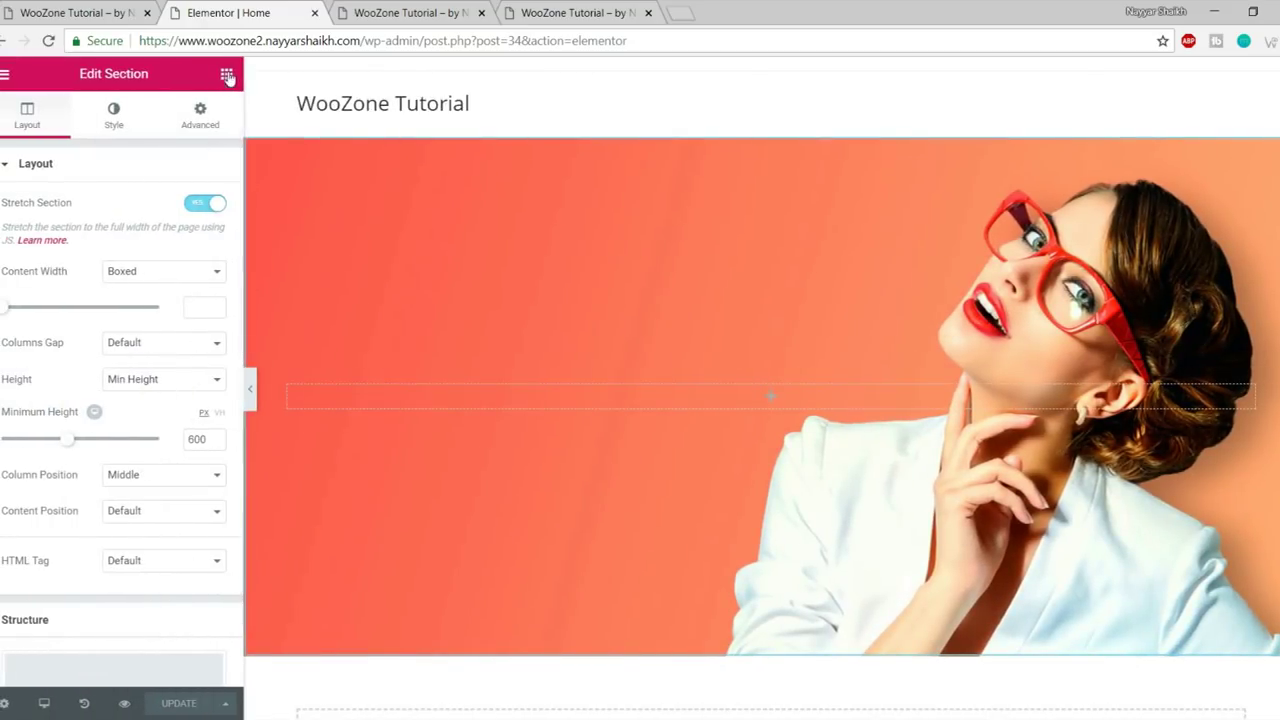
# Open the Elements panel and copy 'SPRING/SUMMER COLLECTIONS' from the live store banner.
pyautogui.click(227, 79)
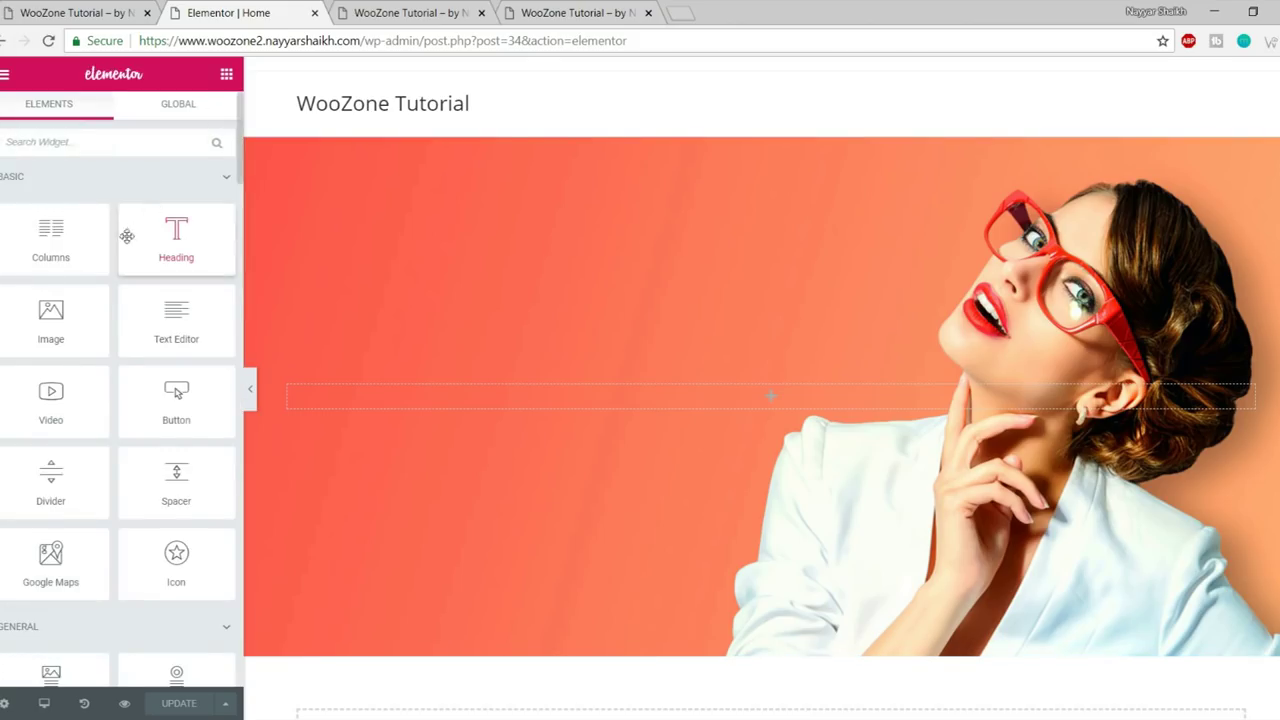
pyautogui.scroll(-5, 86, 386)
pyautogui.scroll(5, 88, 393)
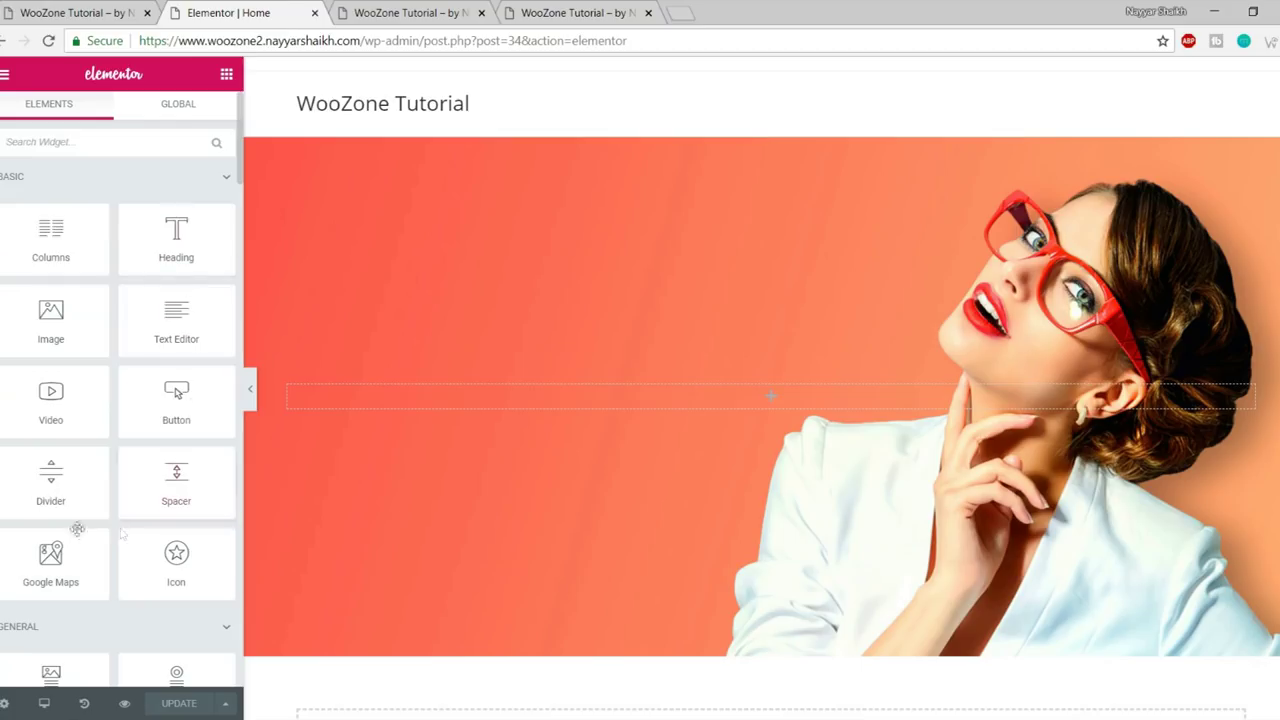
pyautogui.click(82, 13)
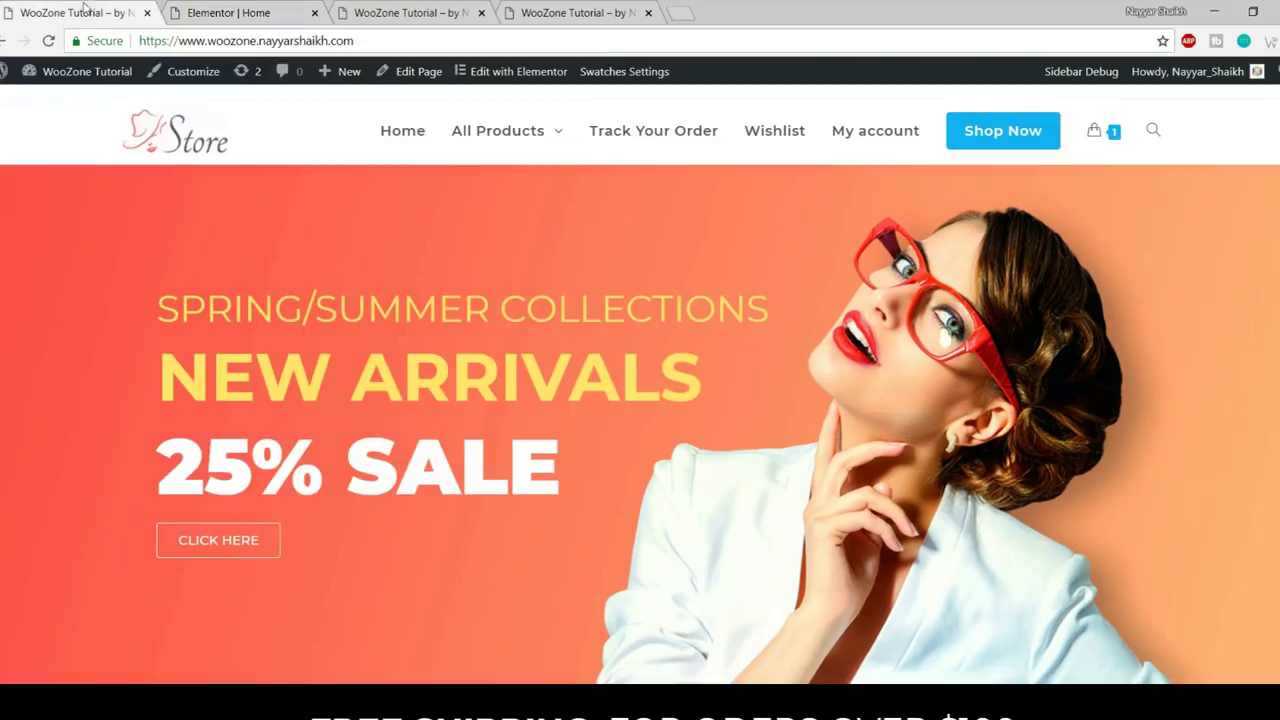
pyautogui.moveTo(137, 306); pyautogui.dragTo(763, 317)
pyautogui.hotkey('ctrl', 'c')
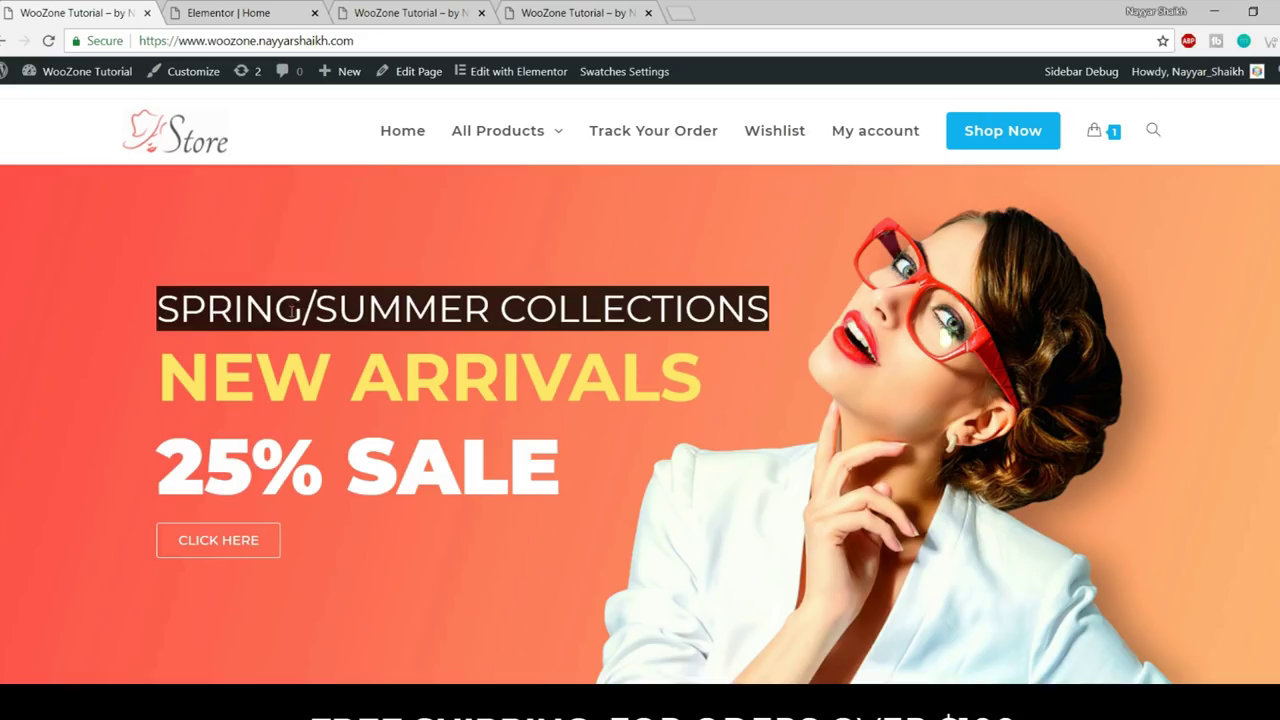
pyautogui.click(201, 8)
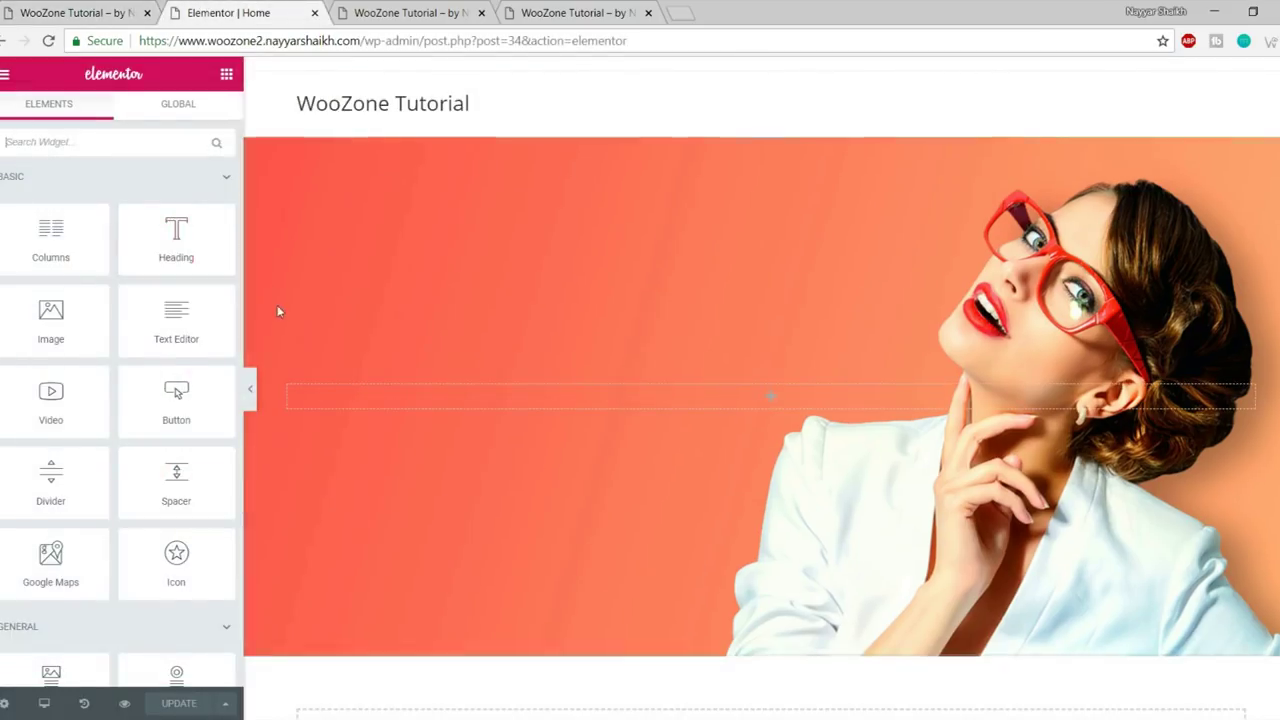
# Drag a Heading widget into the hero section, showing its placeholder text.
pyautogui.scroll(-3, 129, 358)
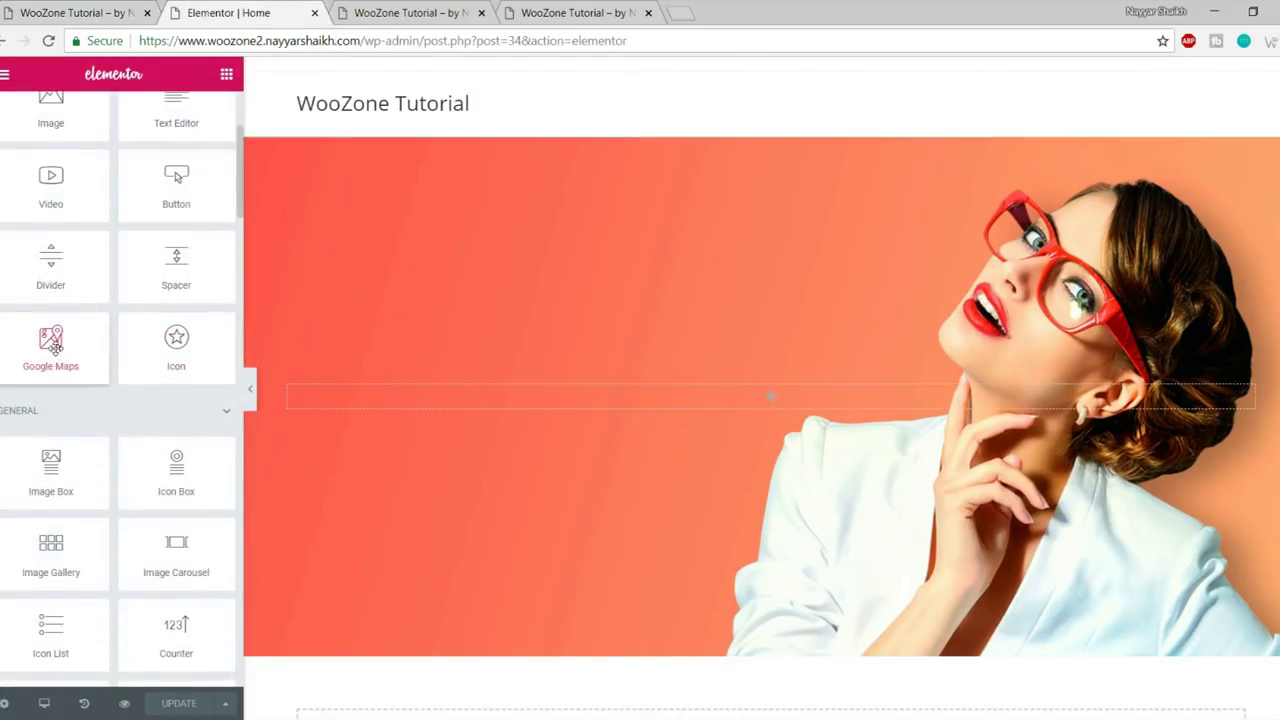
pyautogui.moveTo(316, 386); pyautogui.dragTo(147, 423)
pyautogui.scroll(3, 147, 423)
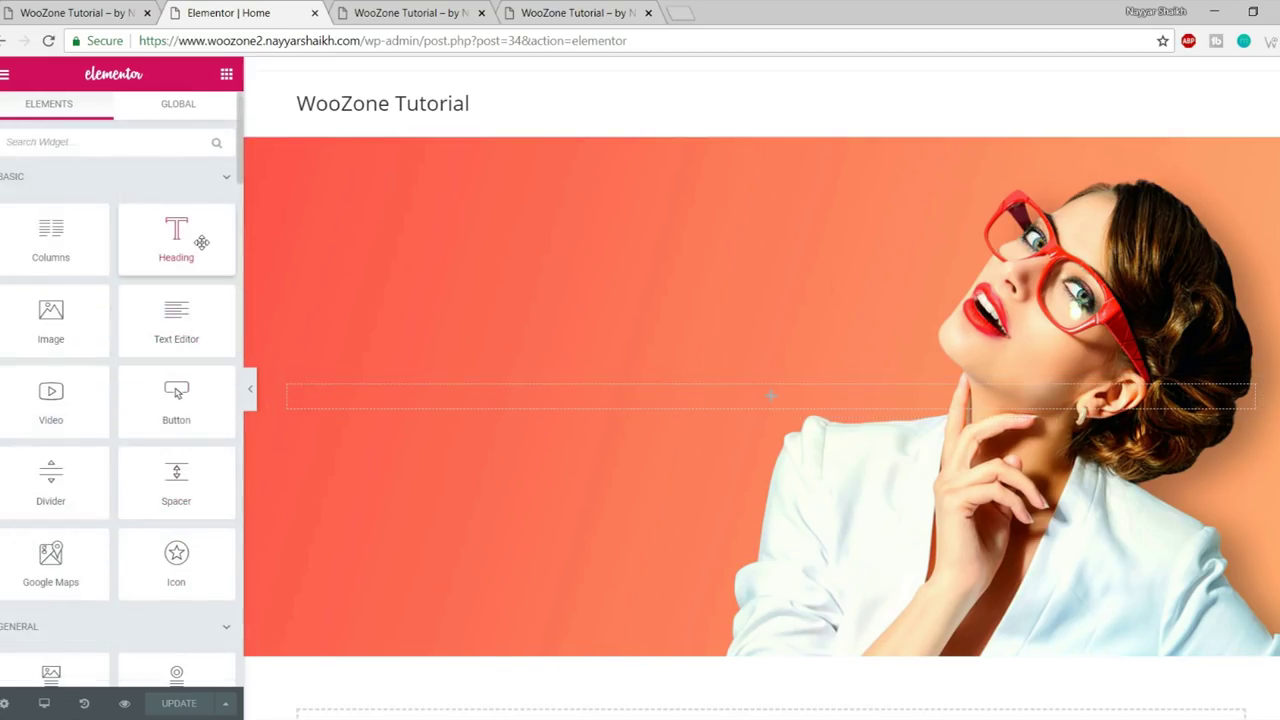
pyautogui.scroll(-8, 157, 443)
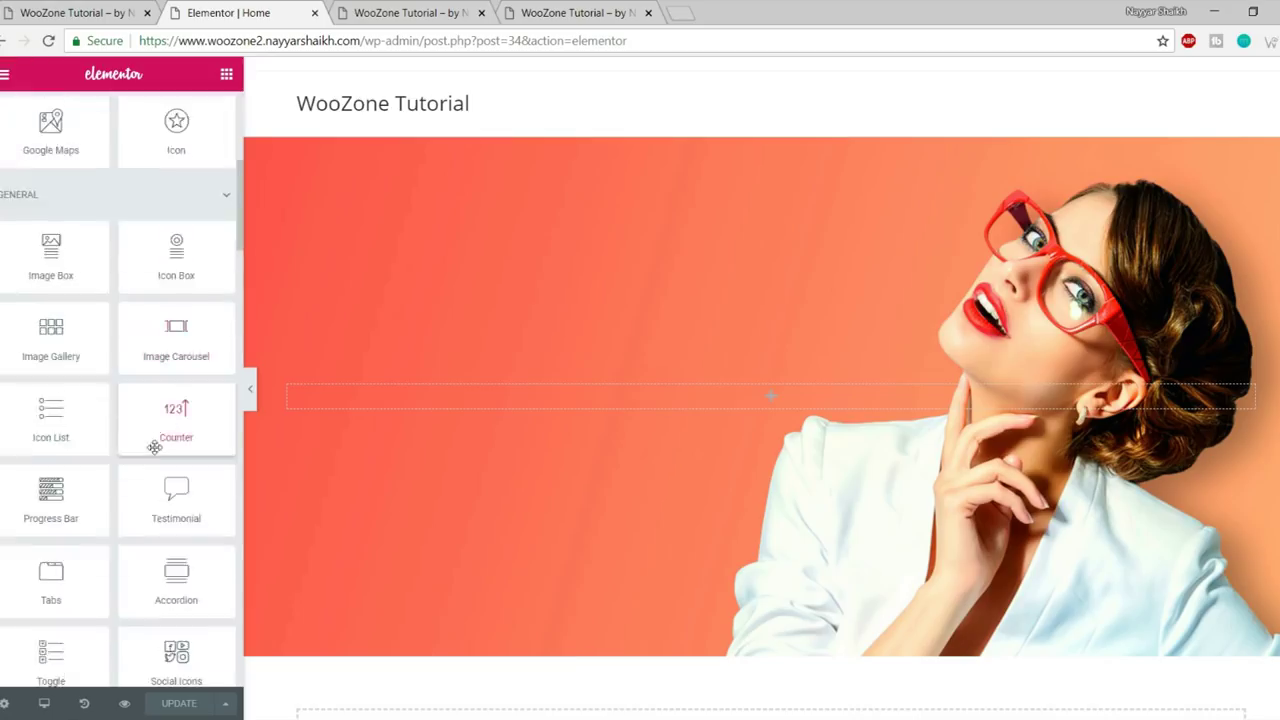
pyautogui.scroll(8, 160, 491)
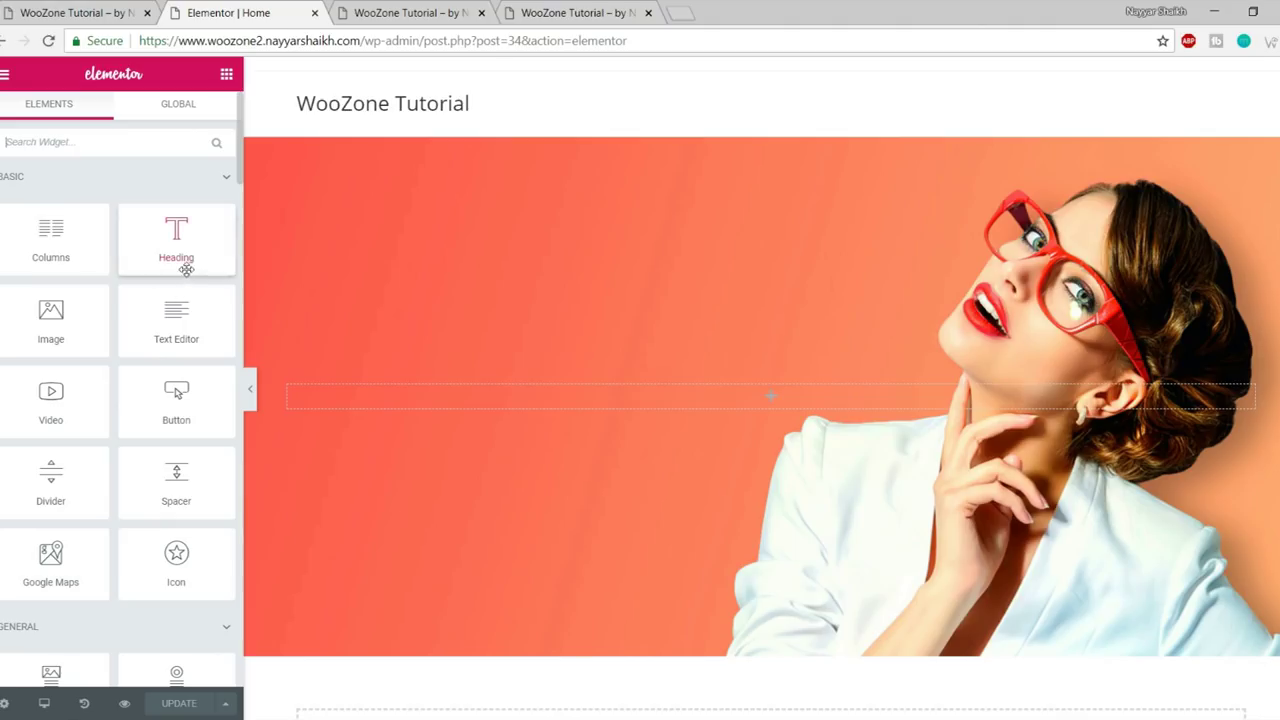
pyautogui.hotkey('ctrl', '1')
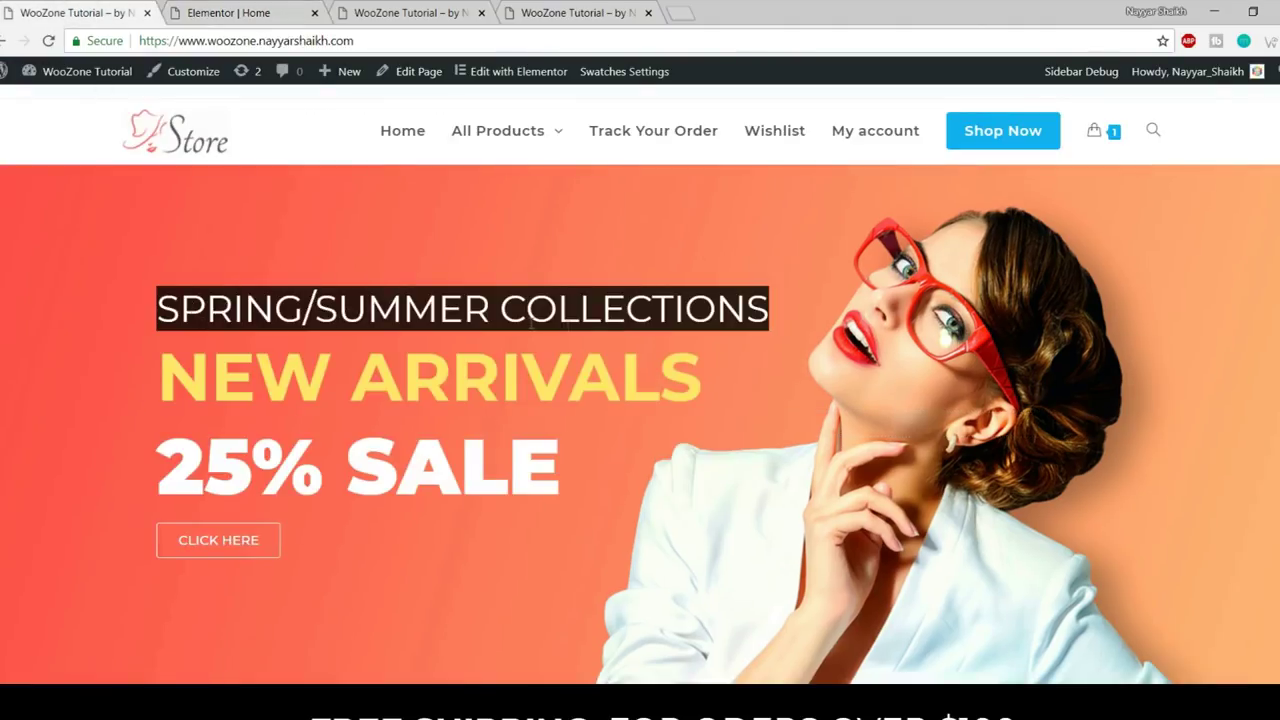
pyautogui.click(243, 13)
pyautogui.moveTo(186, 230); pyautogui.dragTo(722, 400)
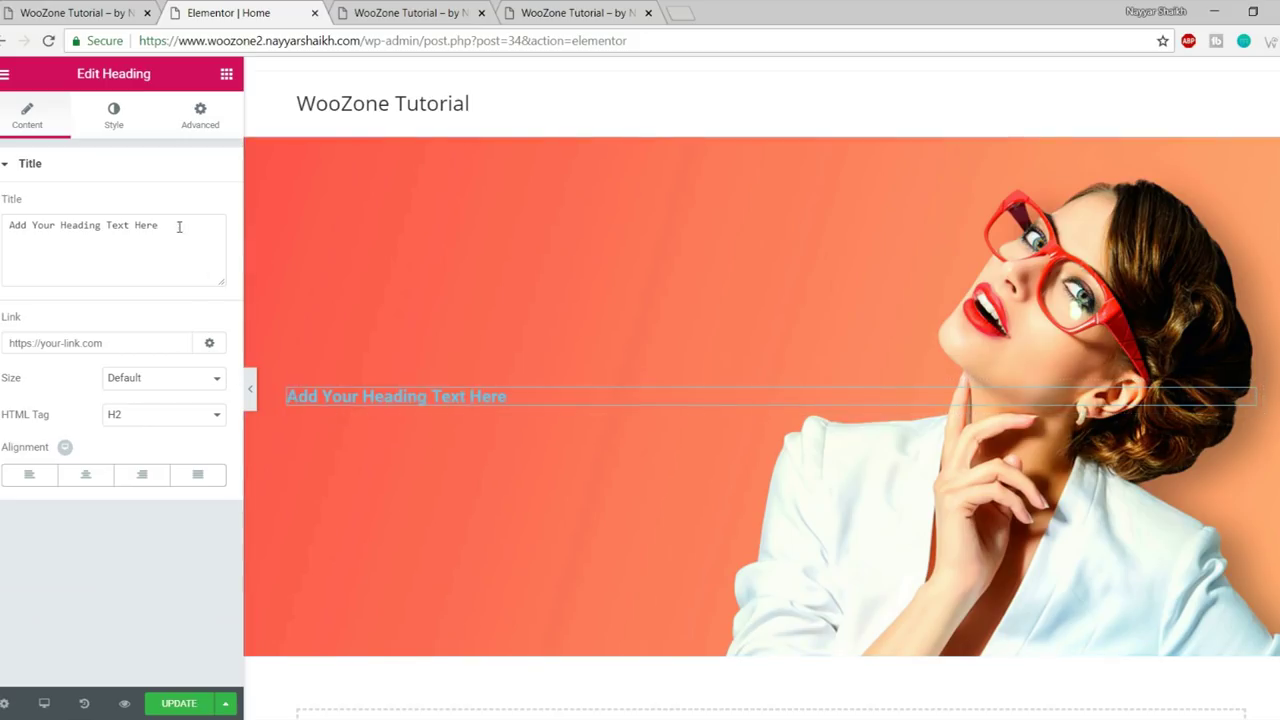
# Paste 'SPRING/SUMMER COLLECTIONS' over the placeholder heading text, then view the live store homepage.
pyautogui.moveTo(179, 226); pyautogui.dragTo(8, 226)
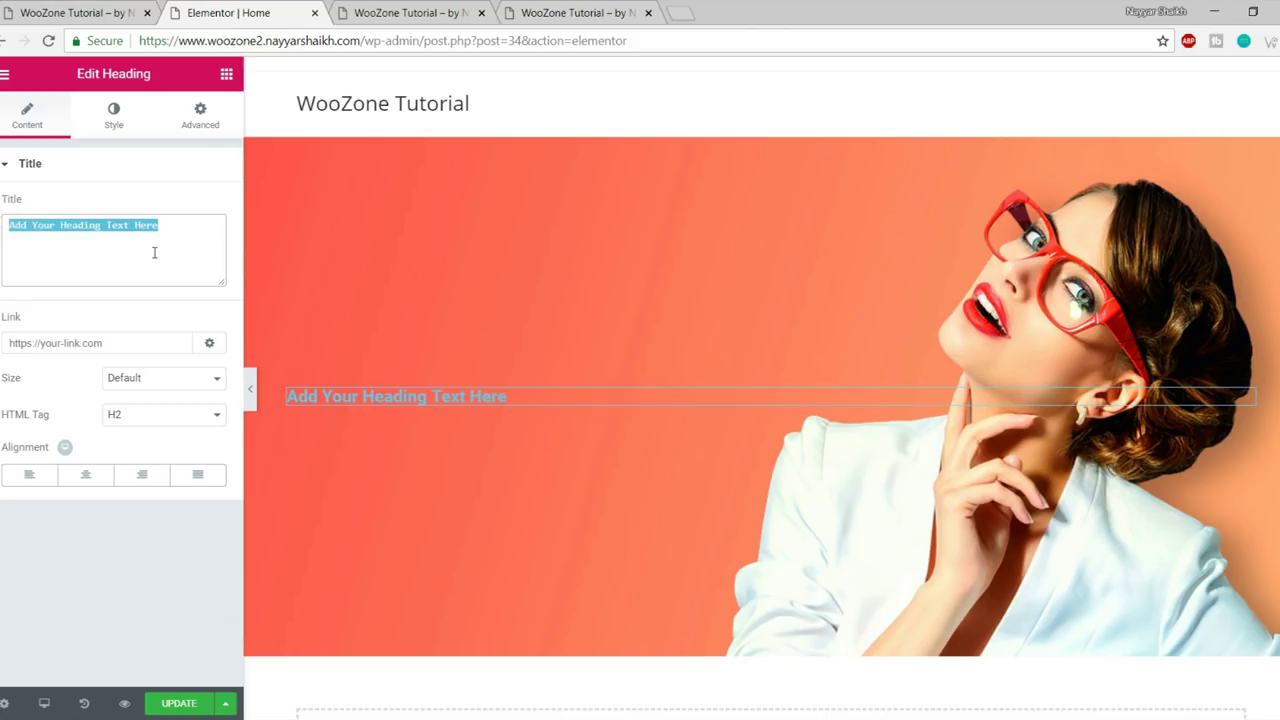
pyautogui.hotkey('ctrl', 'v')
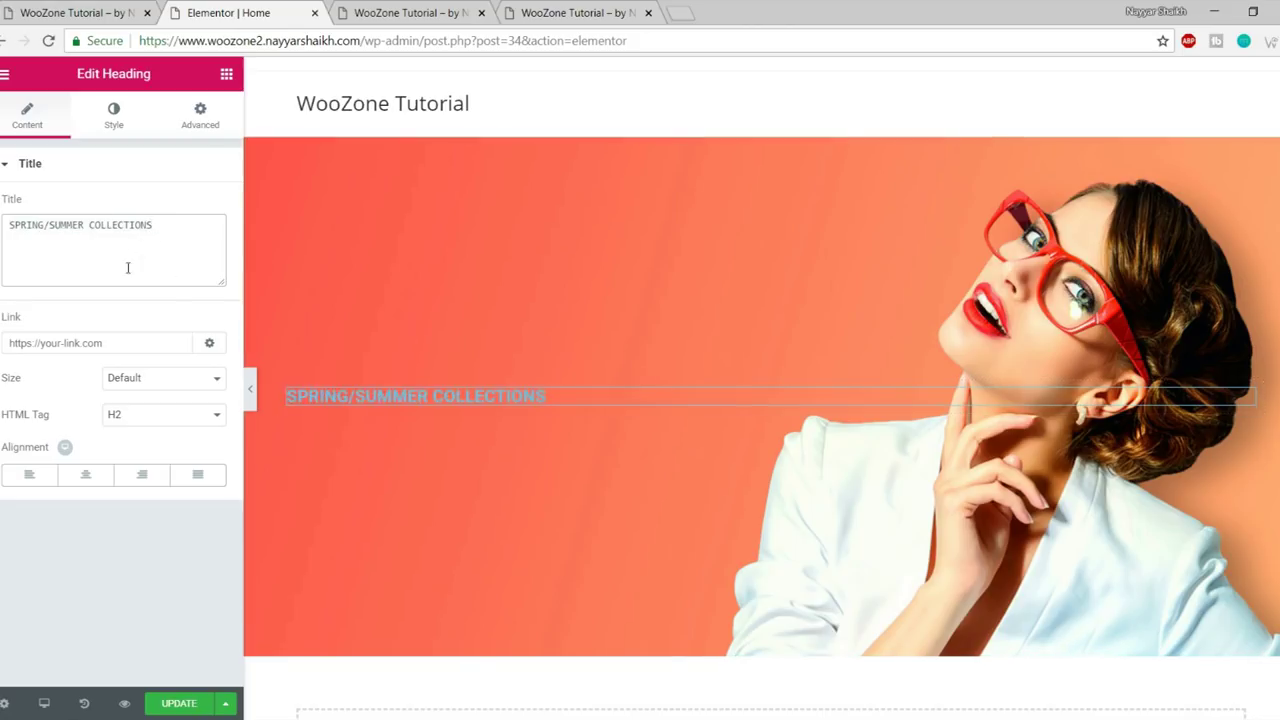
pyautogui.click(114, 126)
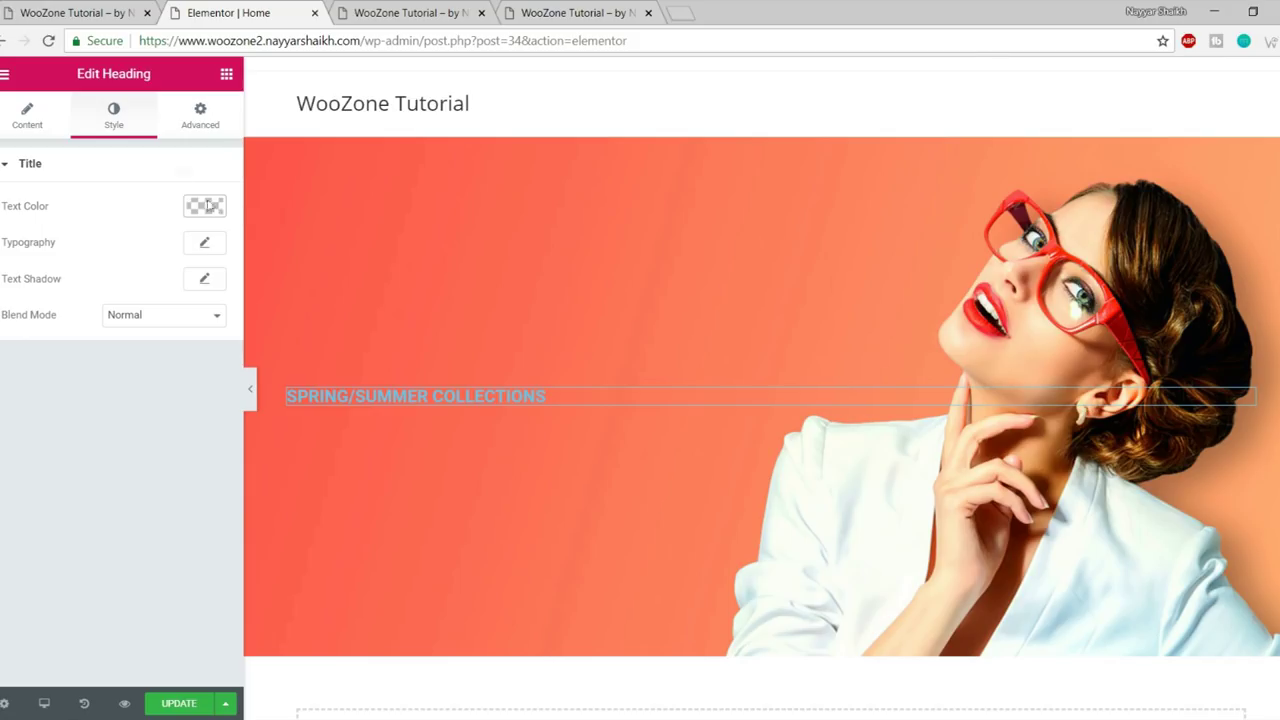
pyautogui.click(76, 12)
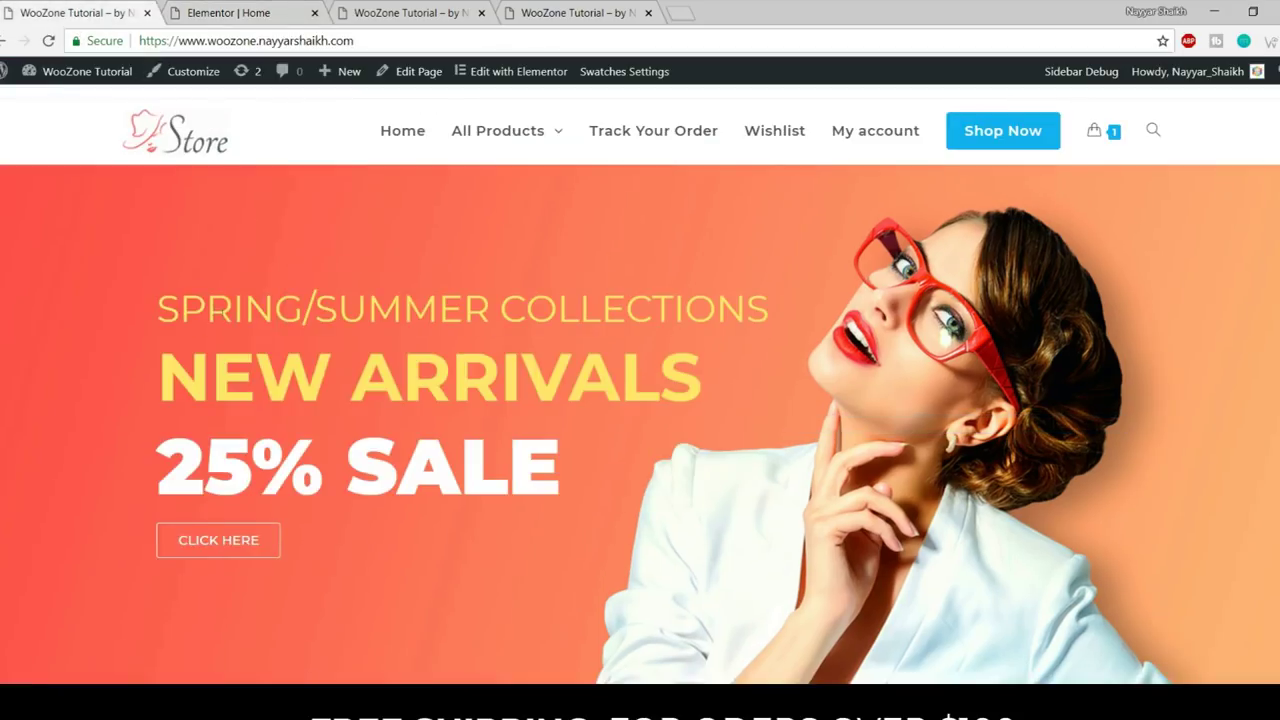
# Inspect the live banner's SPRING heading in DevTools and copy its colour value #ffe569.
pyautogui.moveTo(155, 306); pyautogui.dragTo(301, 300)
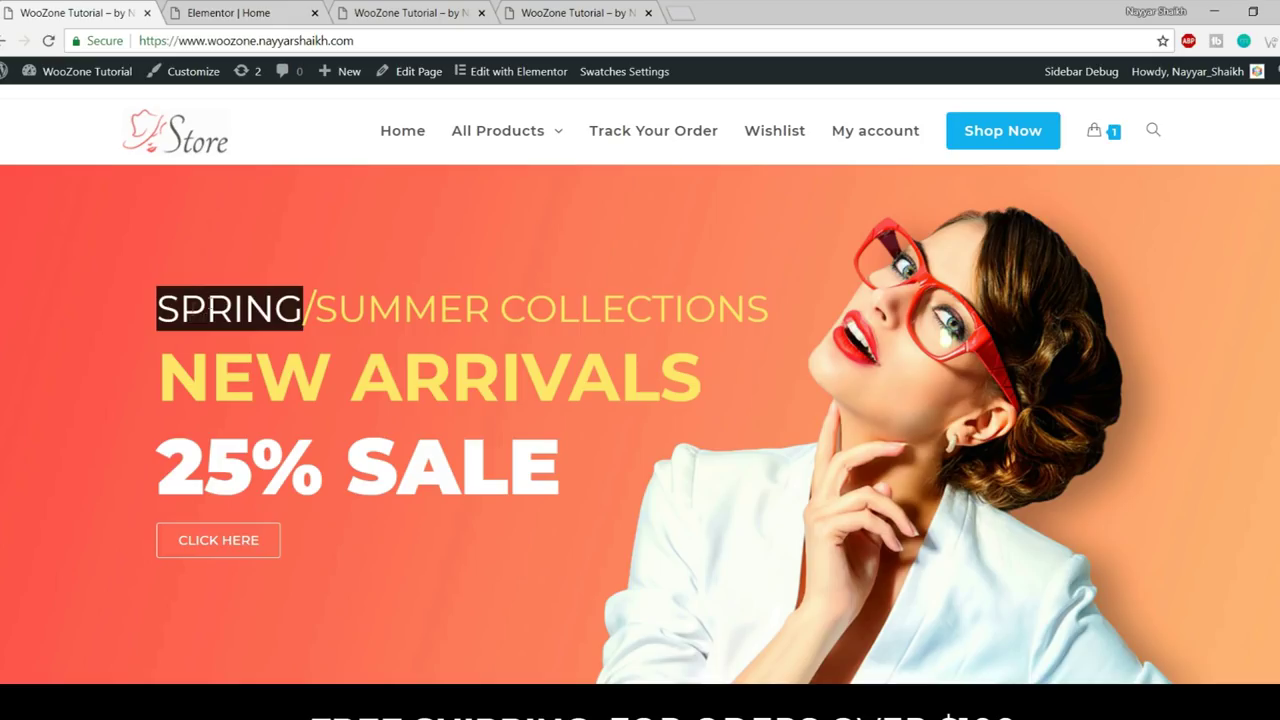
pyautogui.rightClick(200, 308)
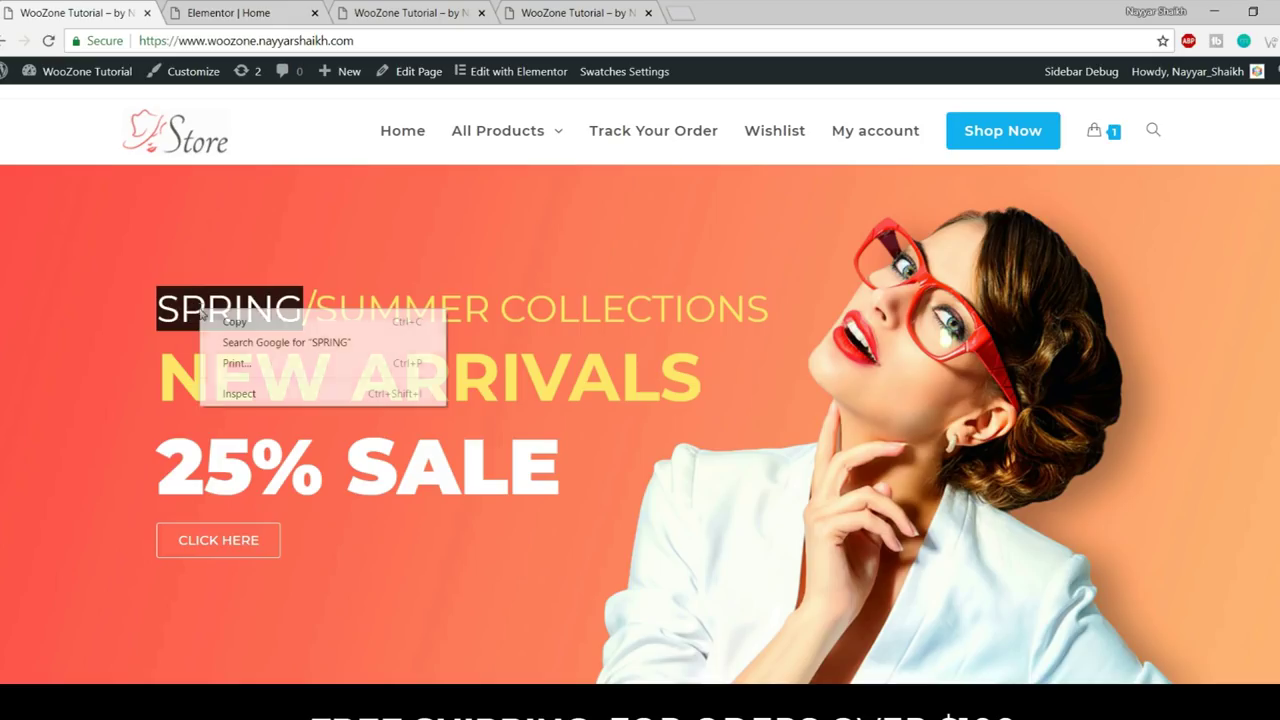
pyautogui.click(277, 395)
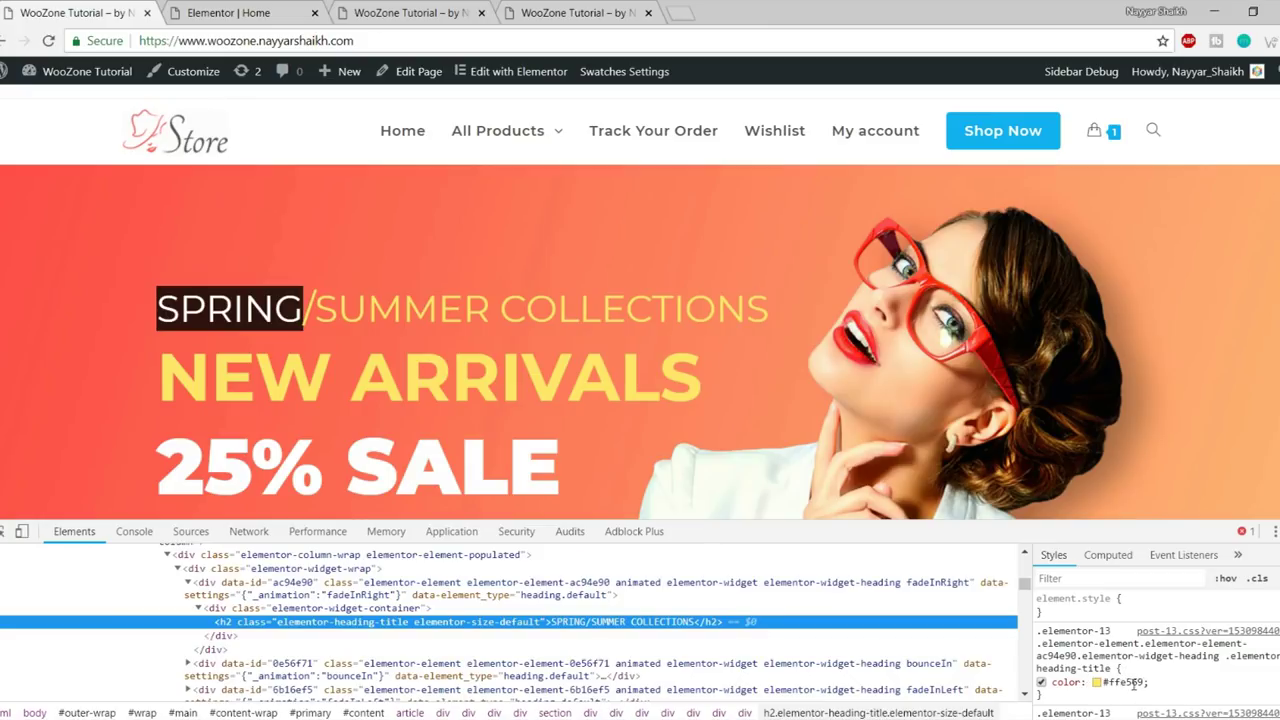
pyautogui.click(1135, 683)
pyautogui.hotkey('ctrl', 'c')
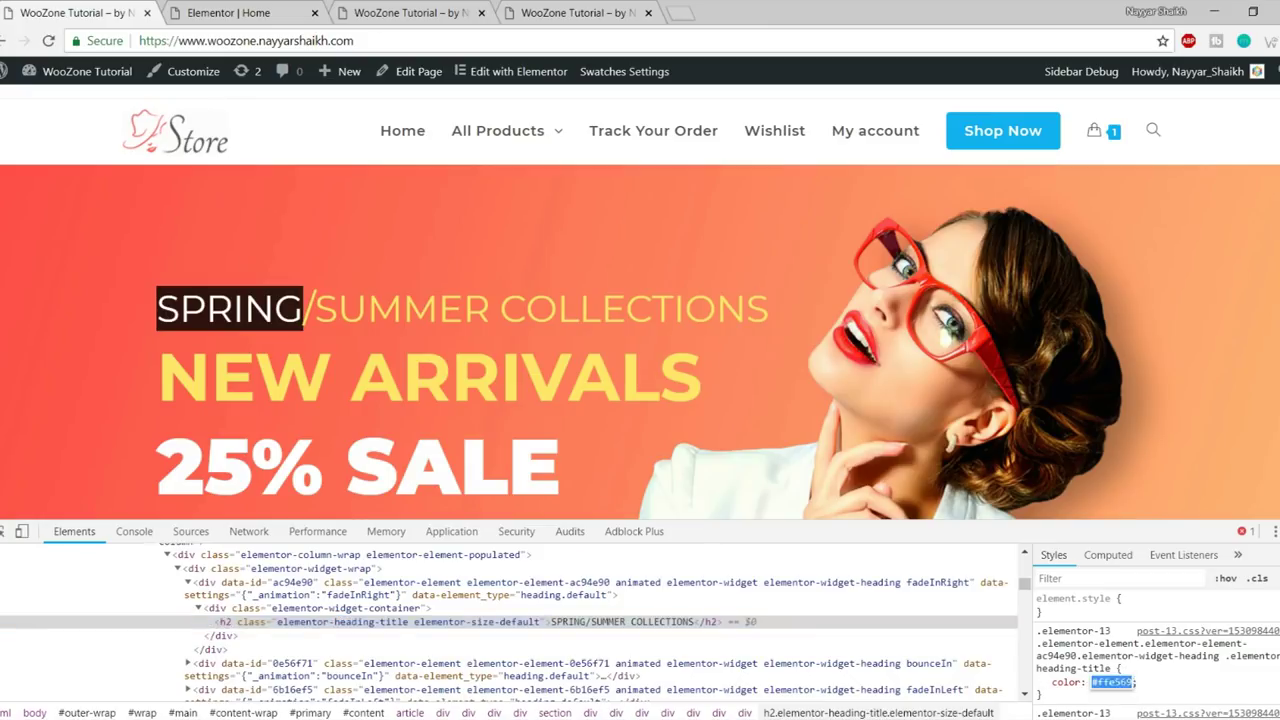
pyautogui.press('F12')
pyautogui.click(232, 12)
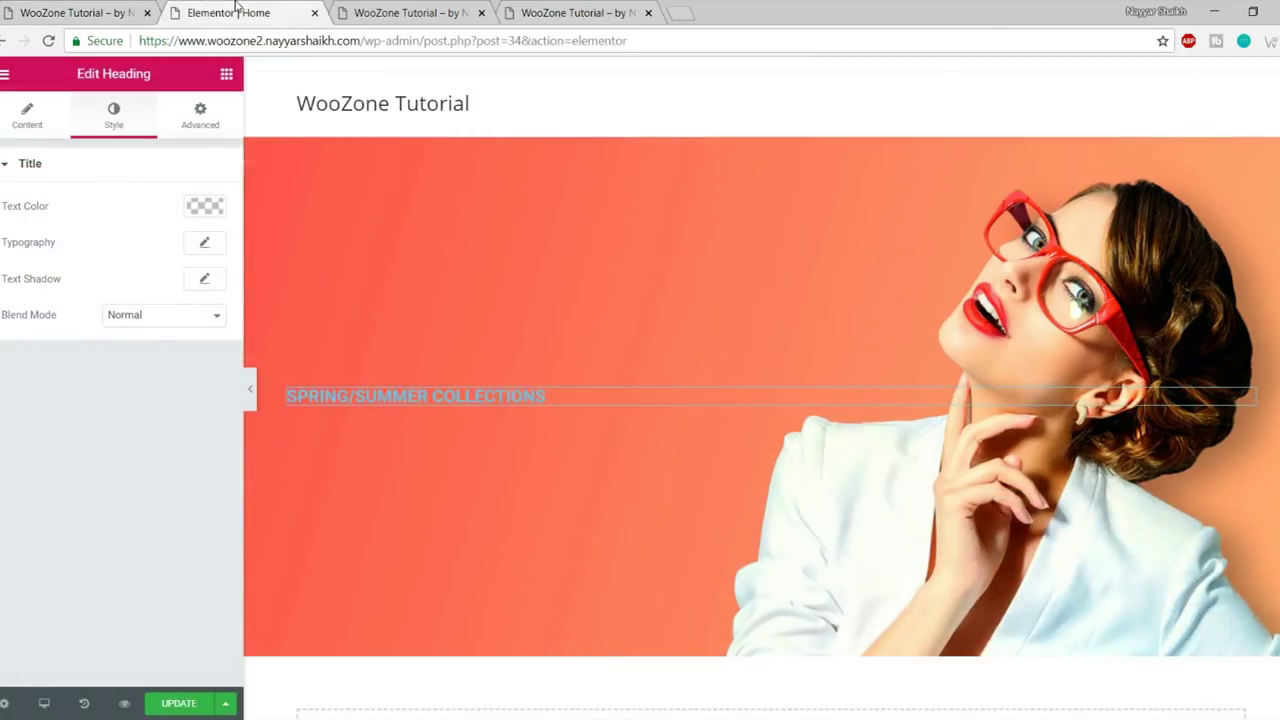
# Paste #ffe569 into the heading's Text Color hex field, replacing the trial preset colours.
pyautogui.click(205, 207)
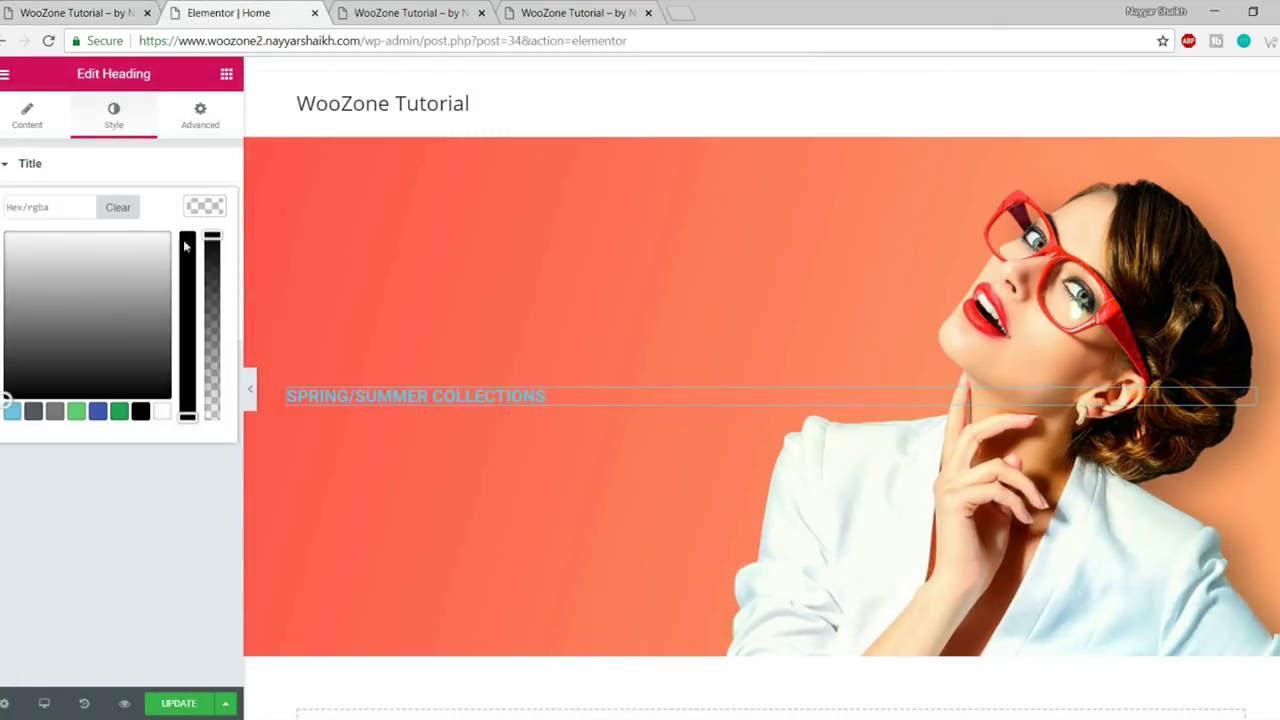
pyautogui.click(12, 412)
pyautogui.click(97, 411)
pyautogui.moveTo(99, 297); pyautogui.dragTo(124, 349)
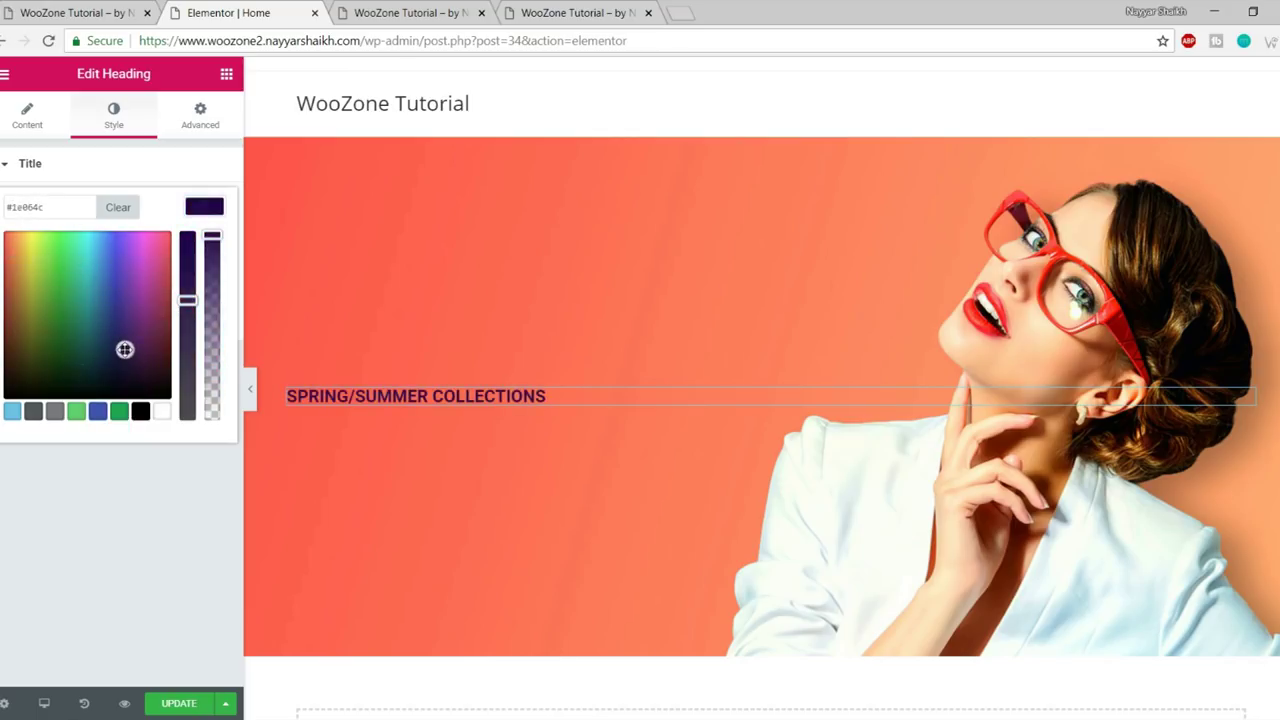
pyautogui.moveTo(74, 207); pyautogui.dragTo(6, 207)
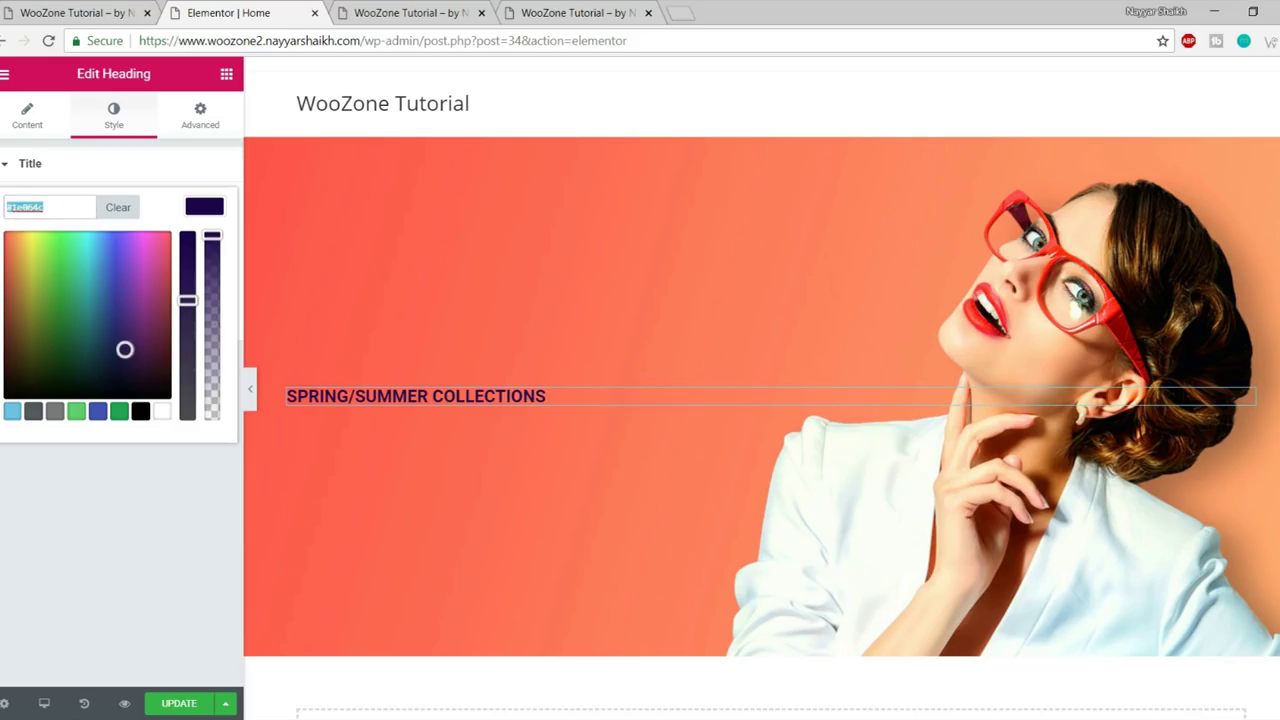
pyautogui.hotkey('ctrl', 'v')
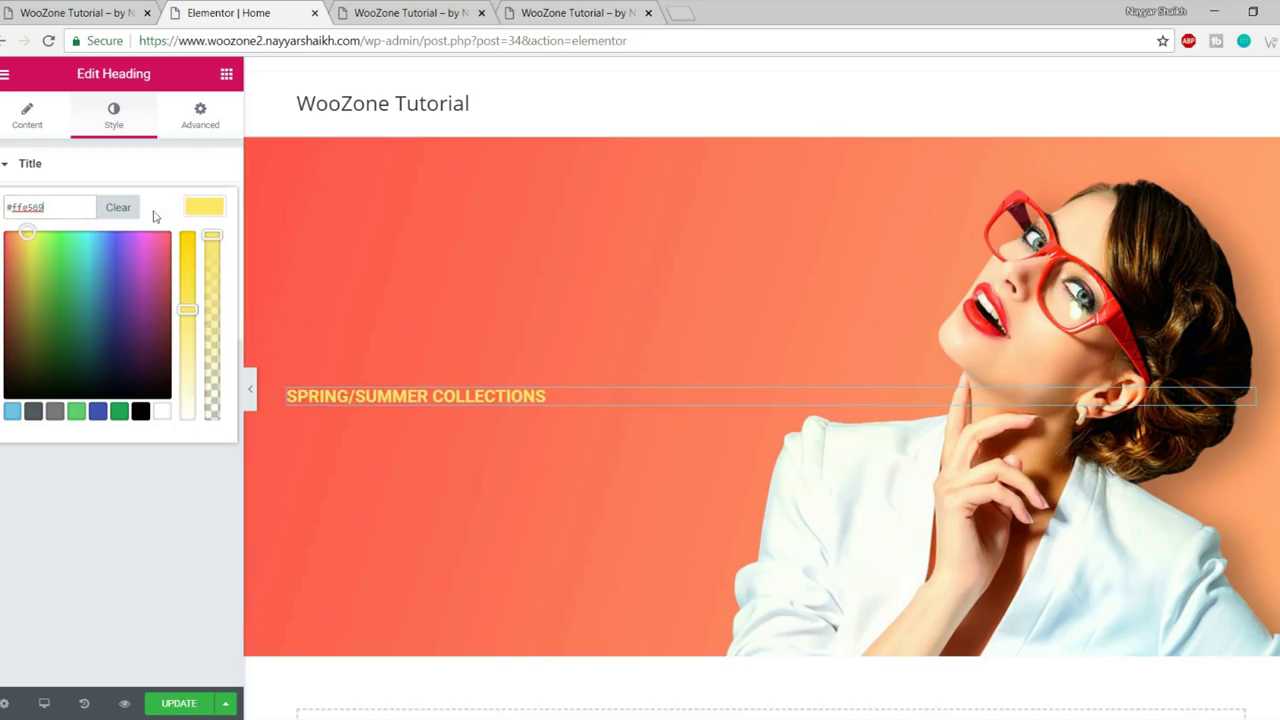
pyautogui.click(200, 214)
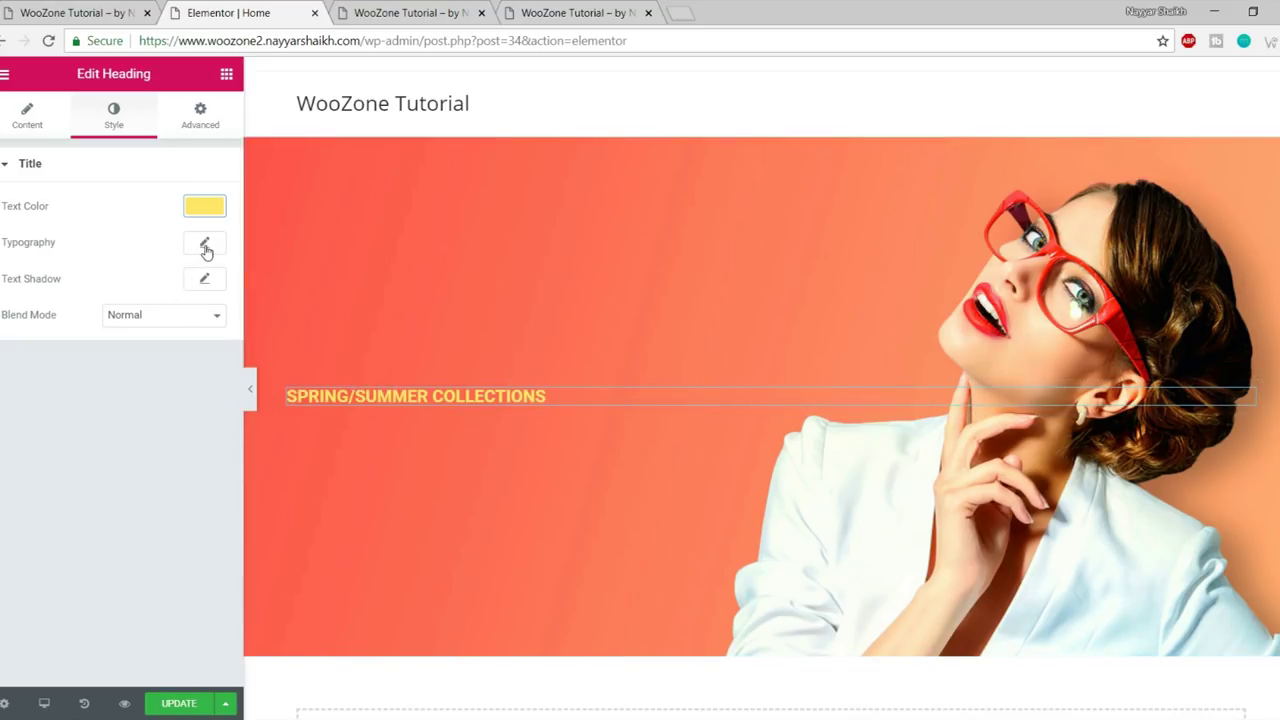
pyautogui.click(205, 247)
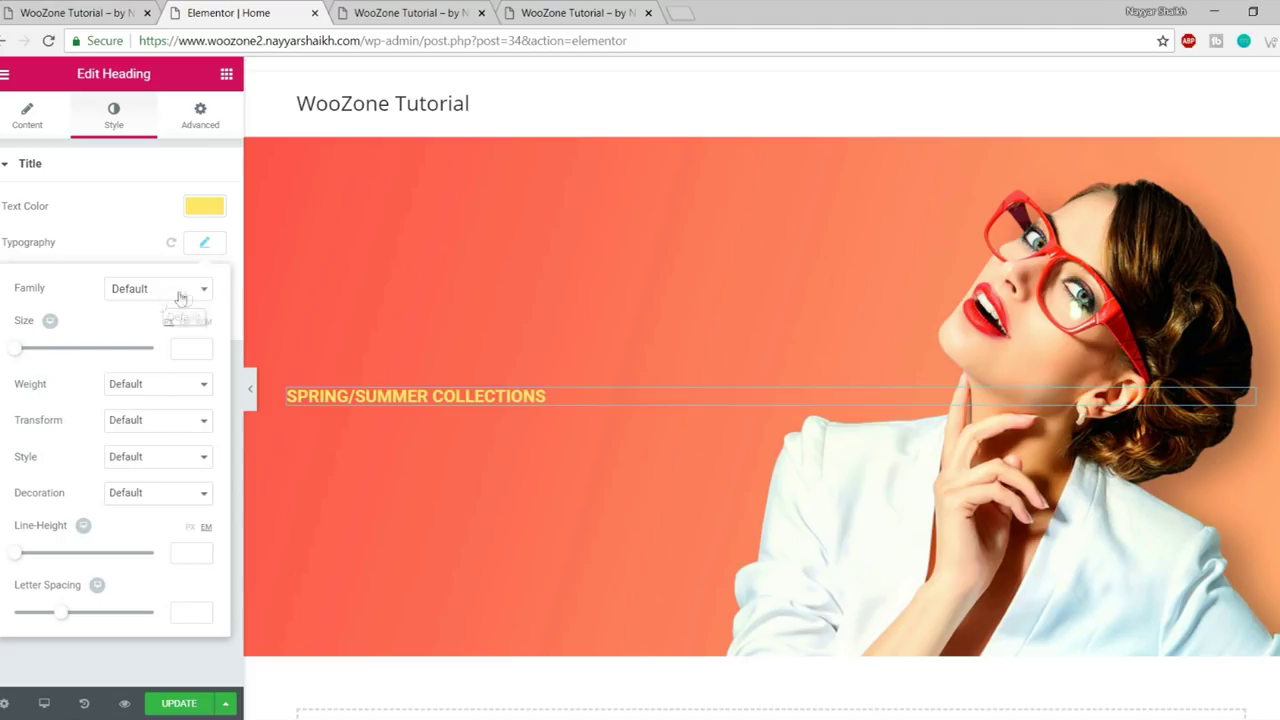
# Give the heading Montserrat font at 43 px, weight 400, and update the page.
pyautogui.click(165, 292)
pyautogui.write('montser')
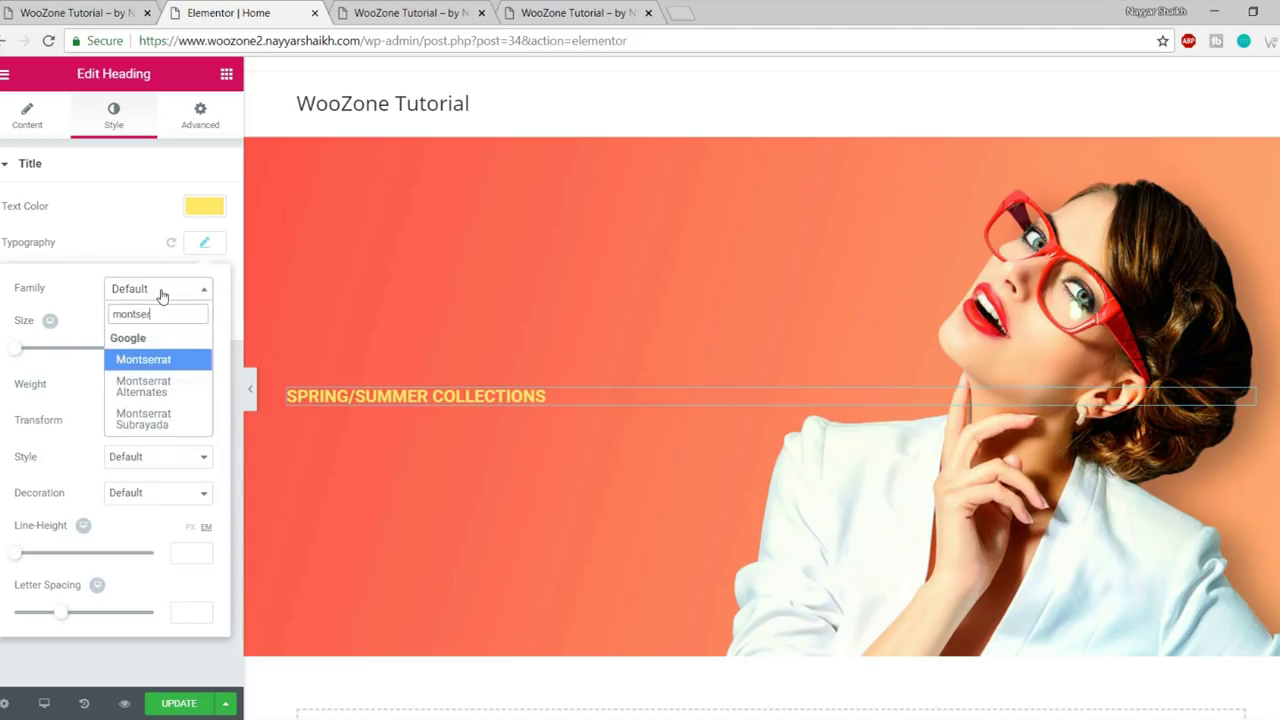
pyautogui.press('Return')
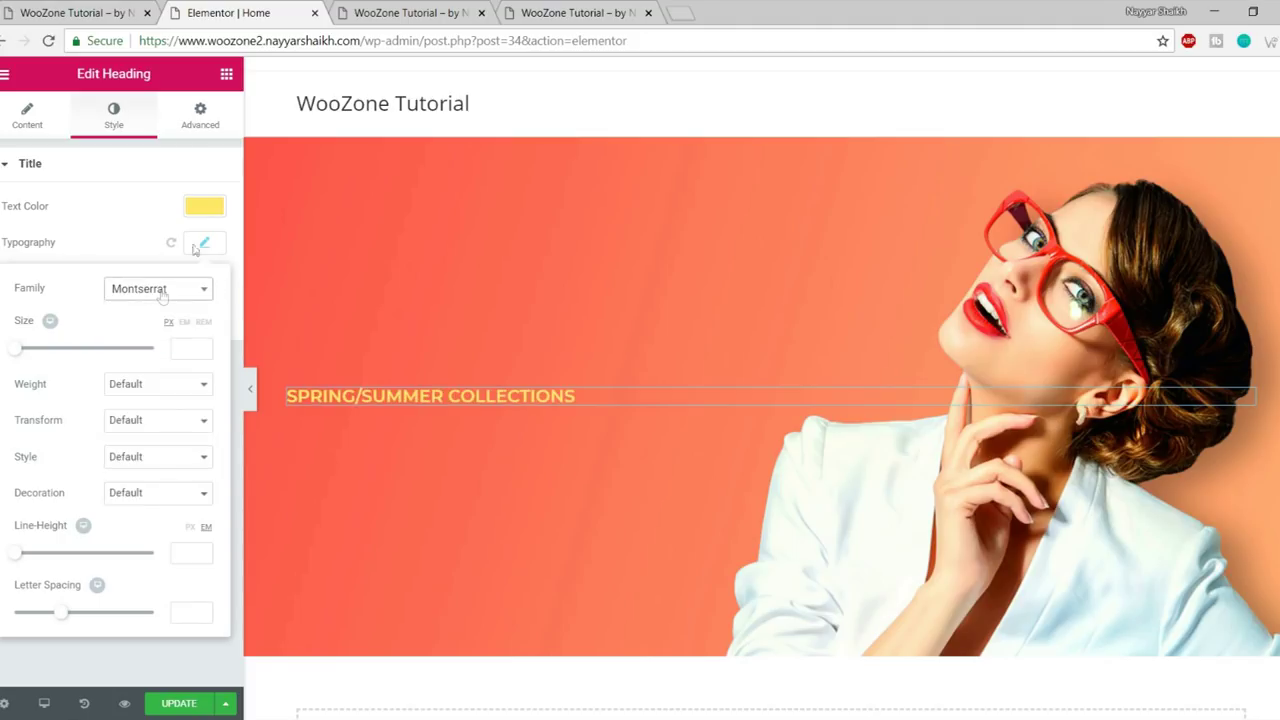
pyautogui.moveTo(14, 352); pyautogui.dragTo(45, 356)
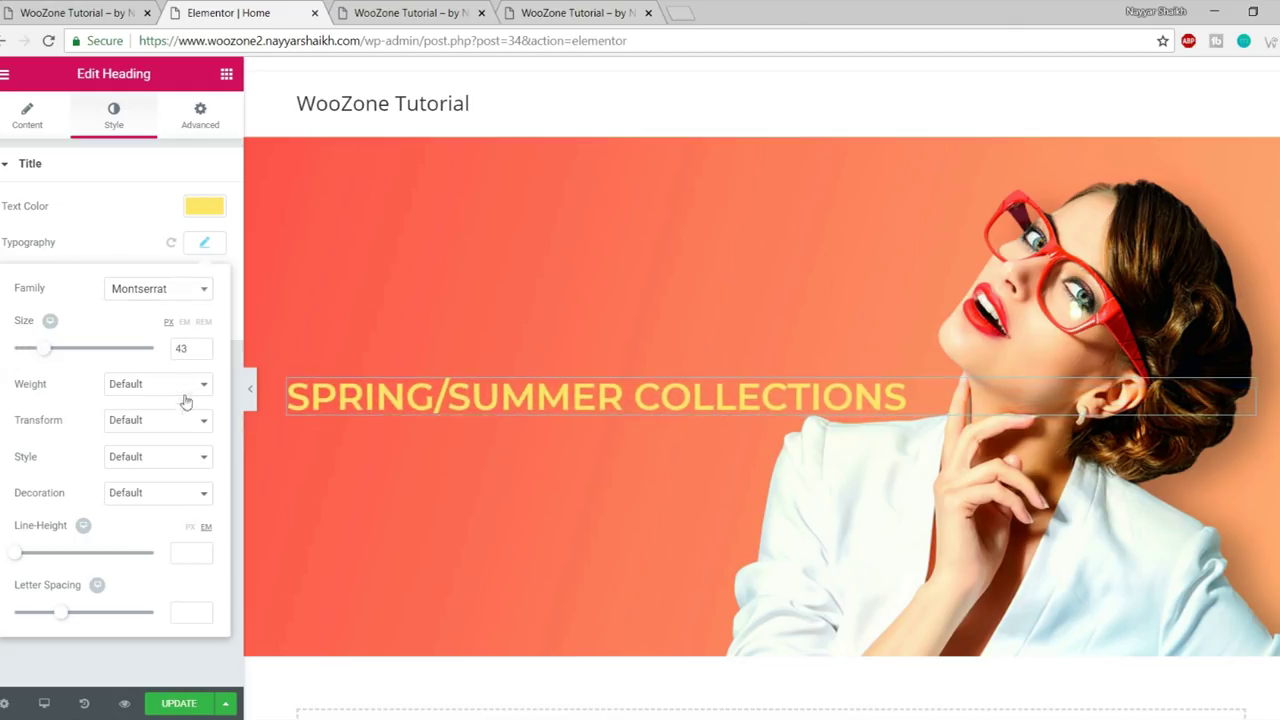
pyautogui.click(174, 395)
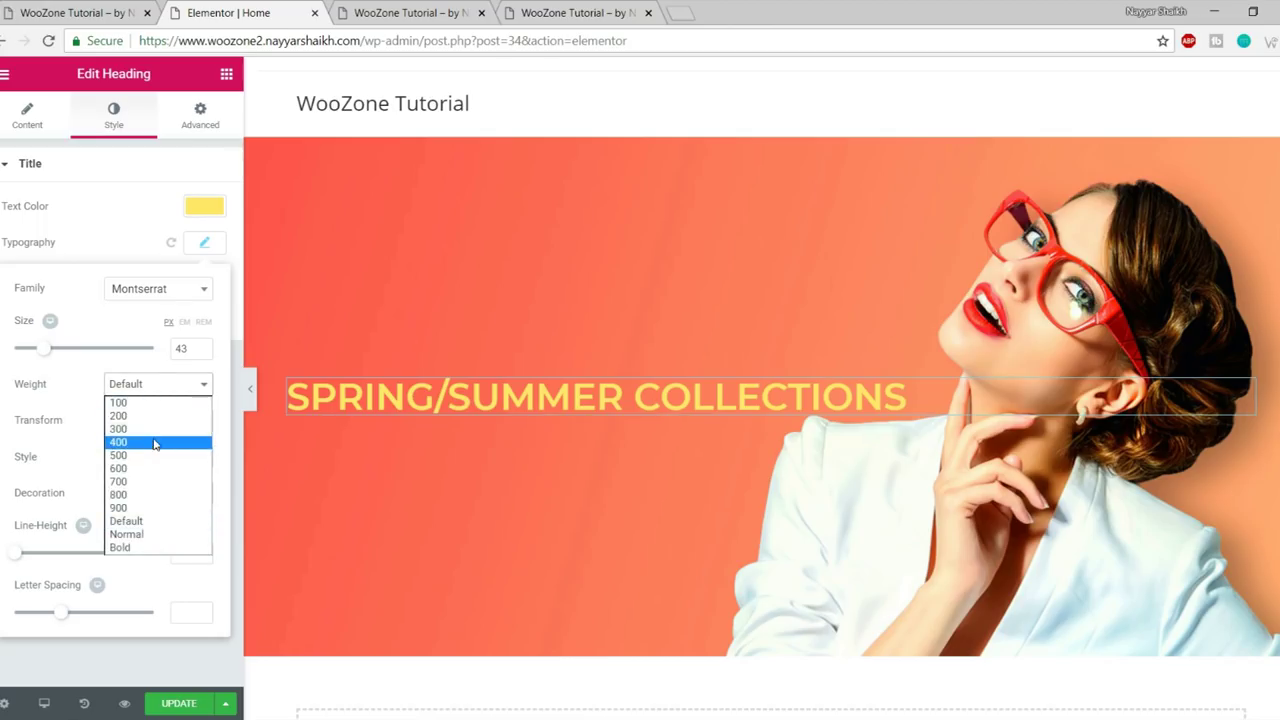
pyautogui.click(154, 443)
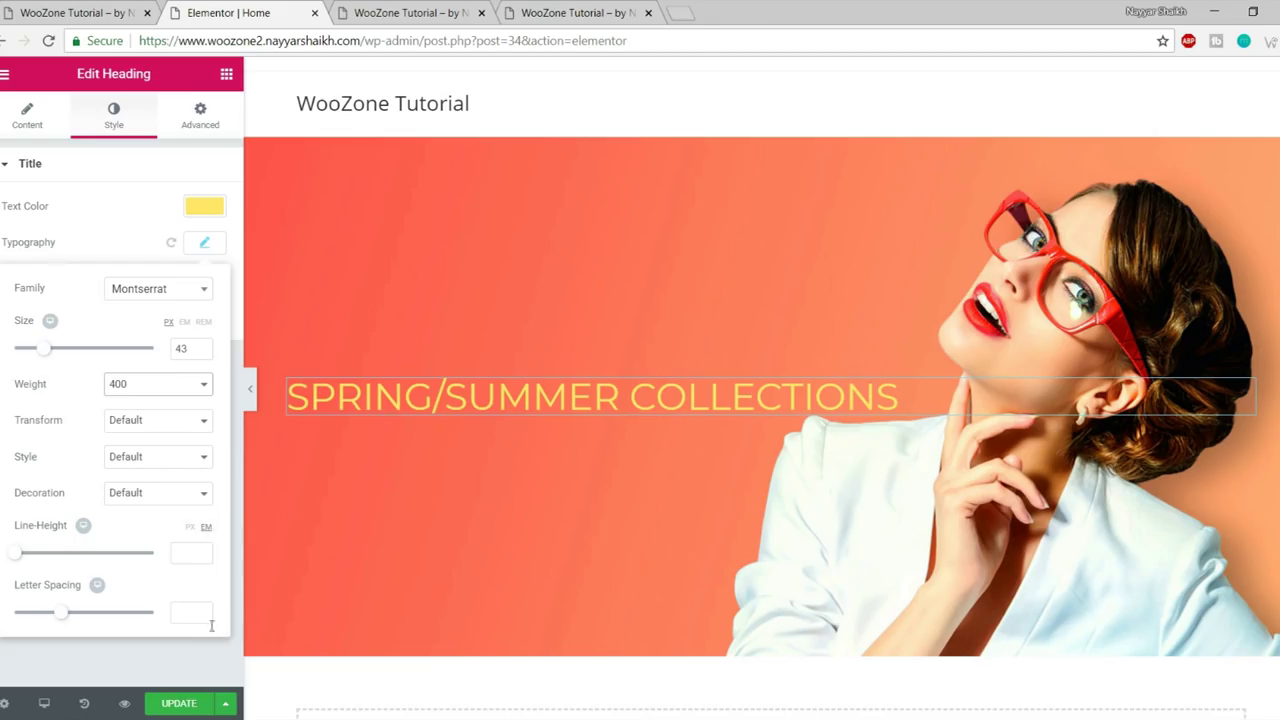
pyautogui.click(202, 249)
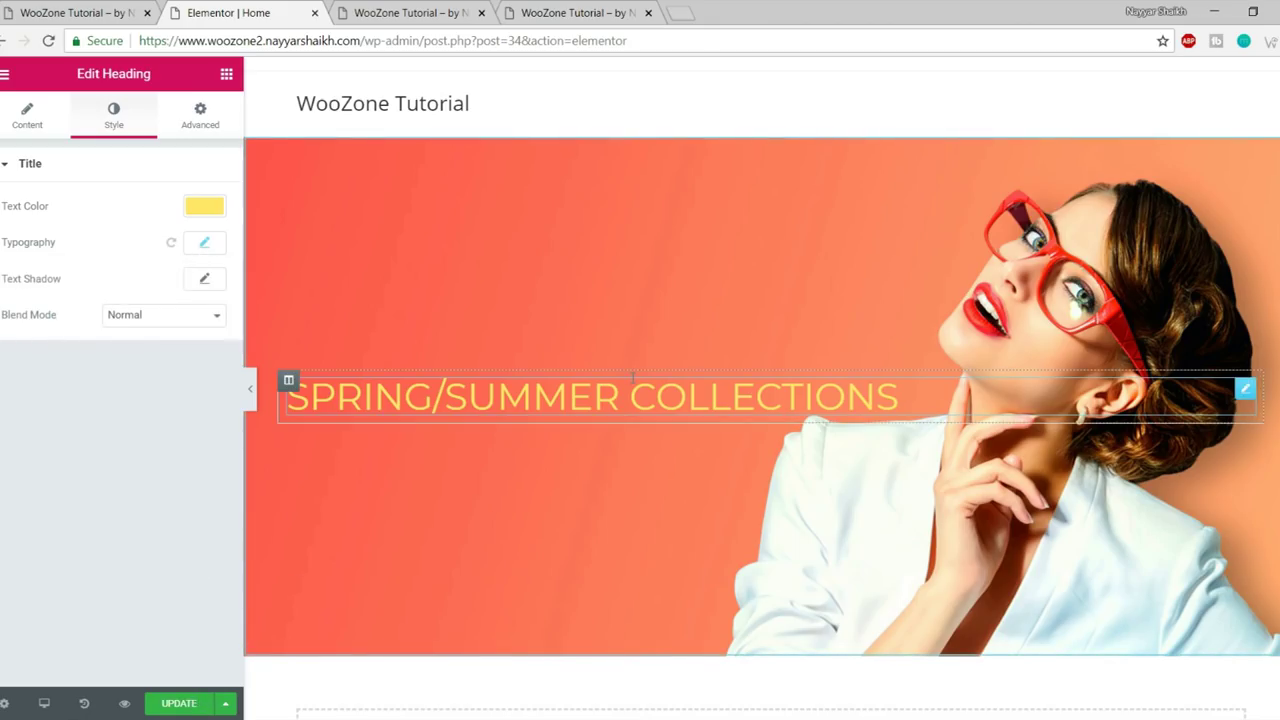
pyautogui.click(179, 703)
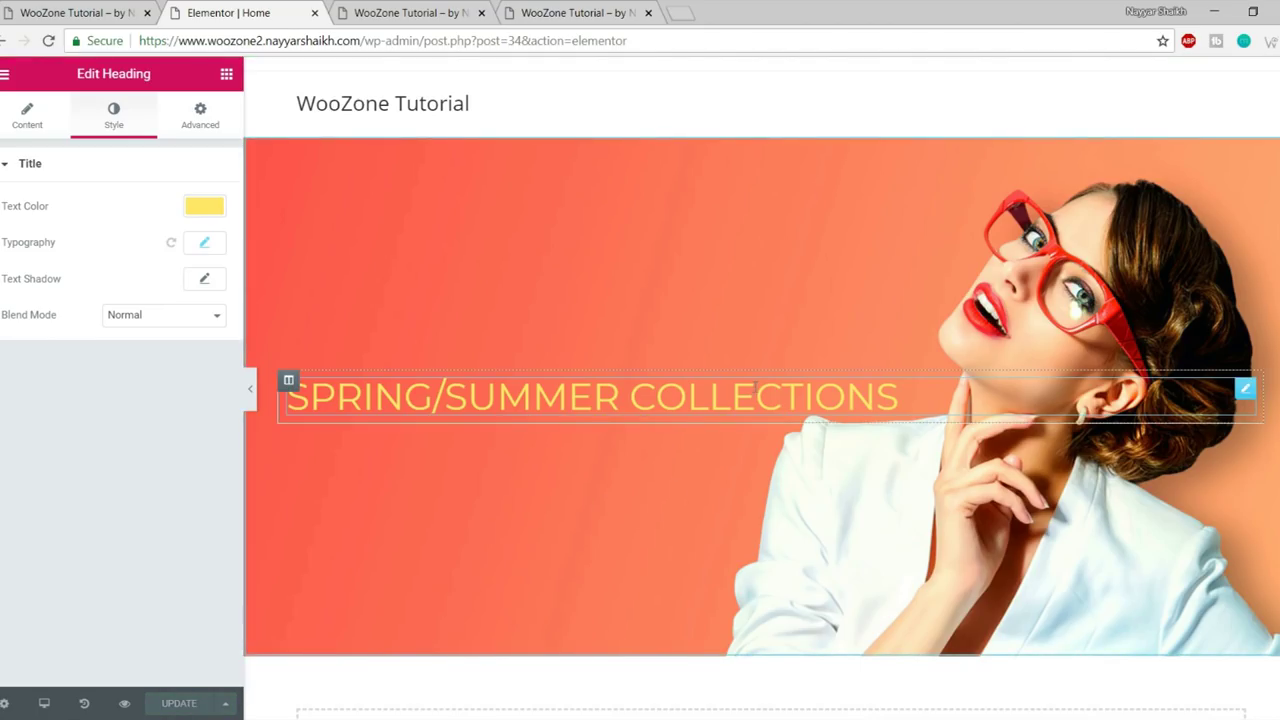
pyautogui.click(75, 12)
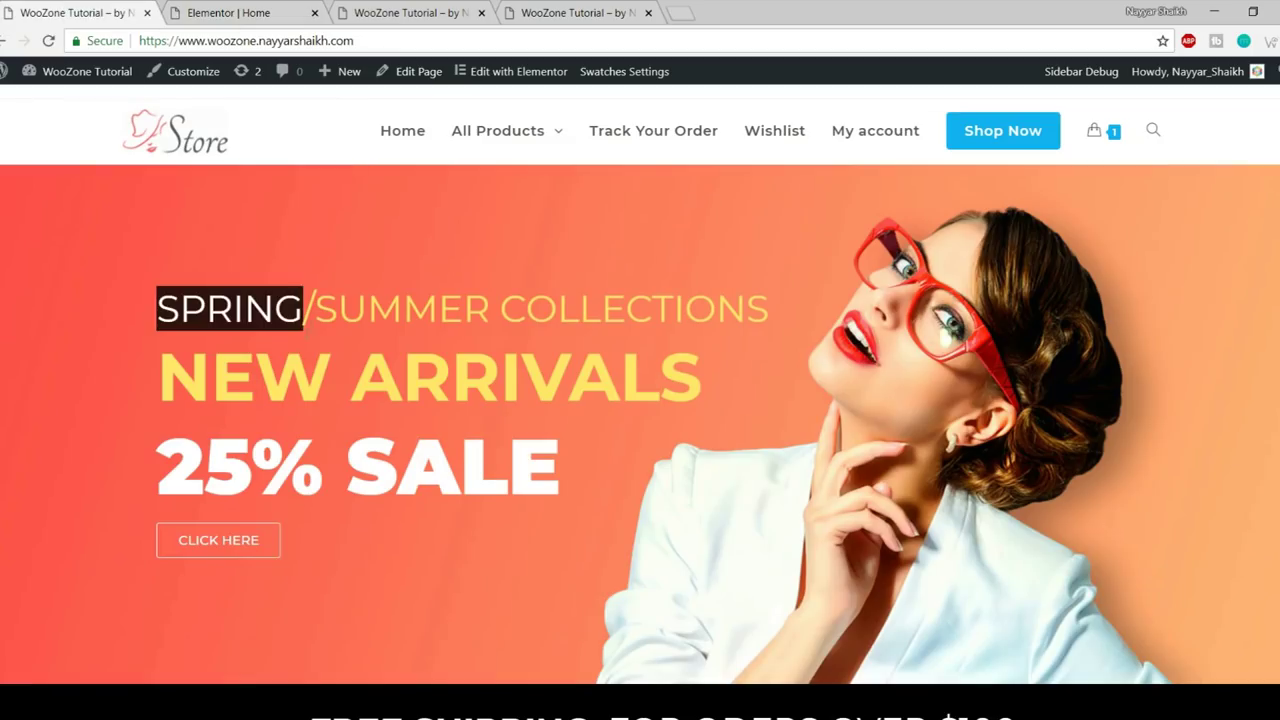
pyautogui.moveTo(184, 373); pyautogui.dragTo(614, 392)
pyautogui.click(421, 418)
pyautogui.moveTo(156, 302); pyautogui.dragTo(566, 380)
pyautogui.click(541, 388)
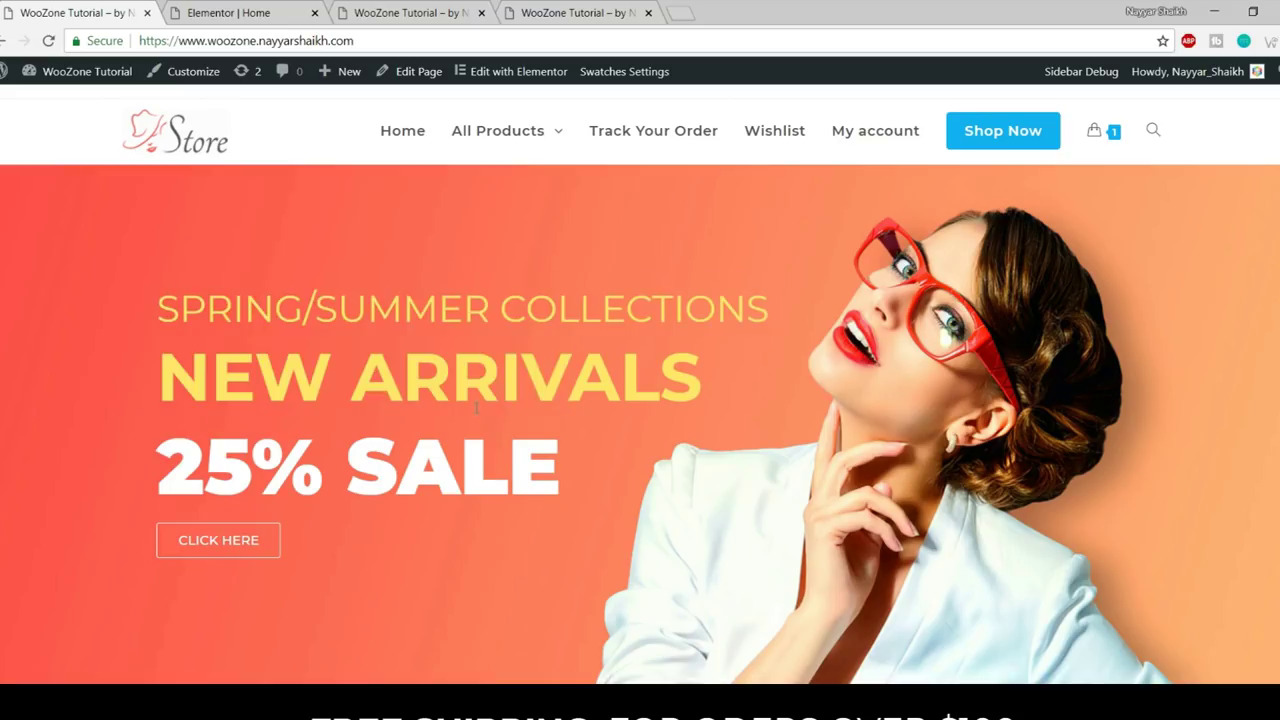
pyautogui.click(226, 13)
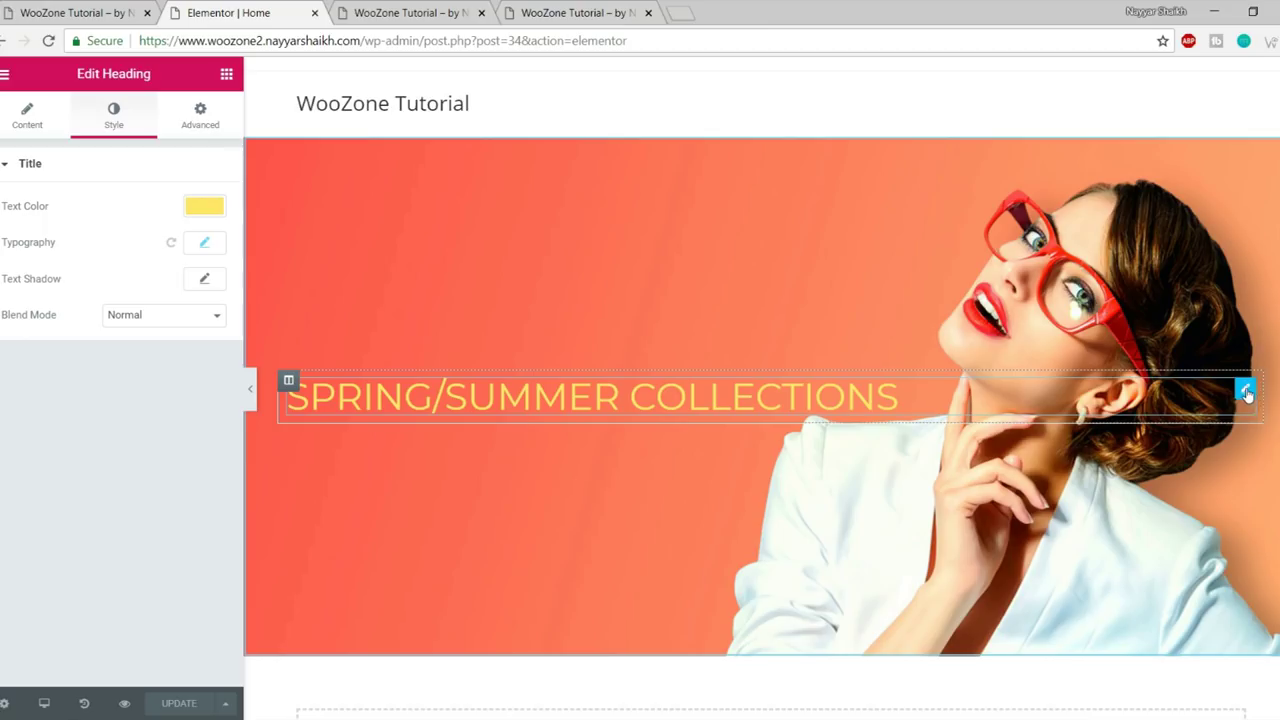
# Duplicate the SPRING/SUMMER COLLECTIONS heading and paste 'NEW ARRIVALS' as the copy's title.
pyautogui.rightClick(1246, 394)
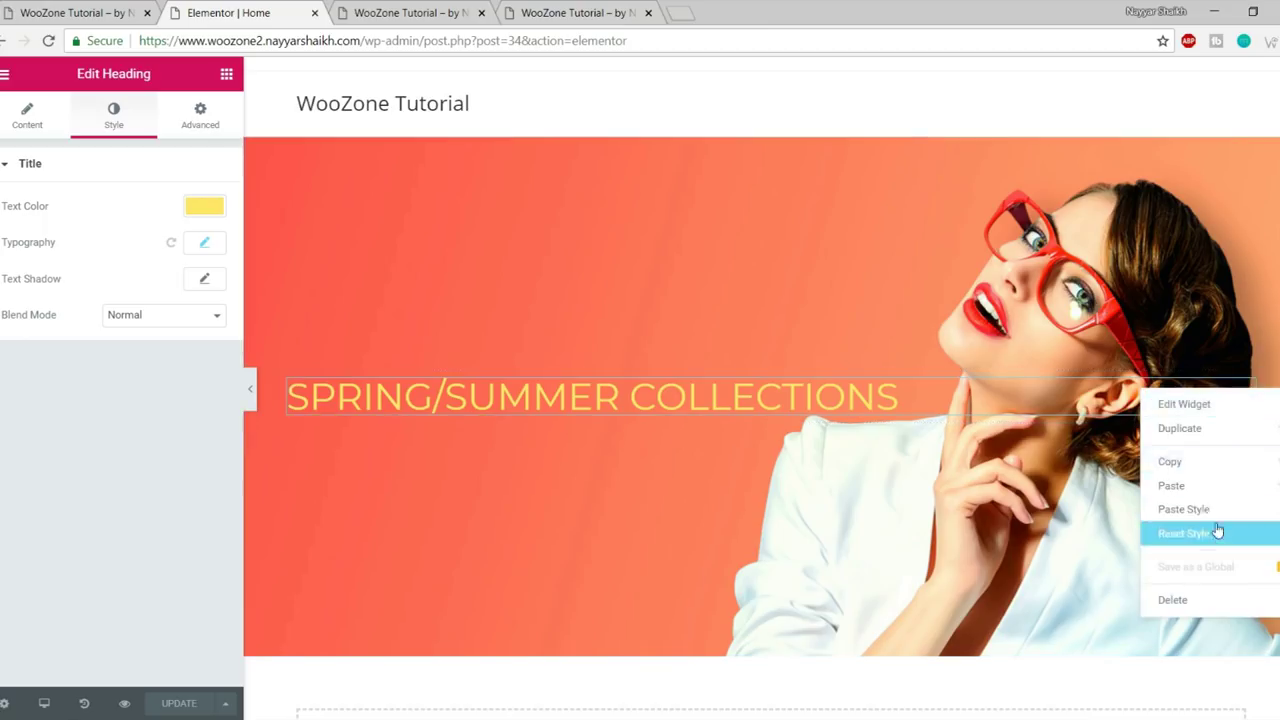
pyautogui.click(1180, 428)
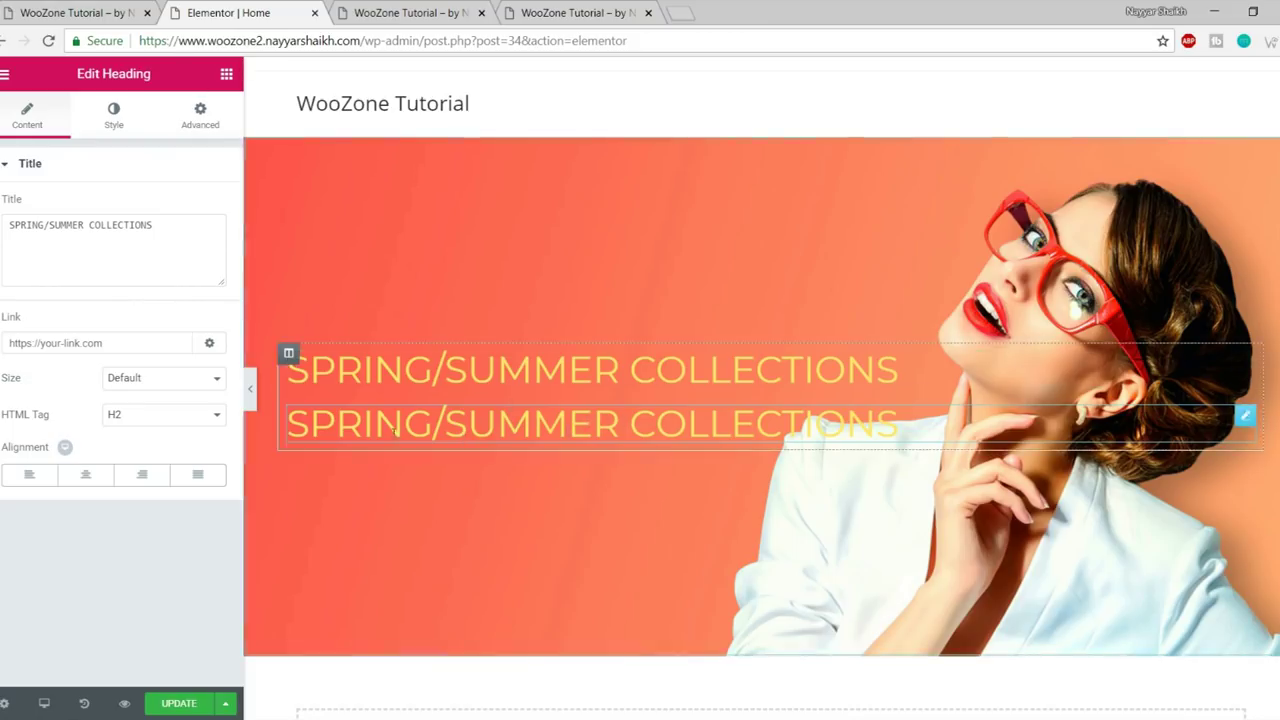
pyautogui.click(50, 12)
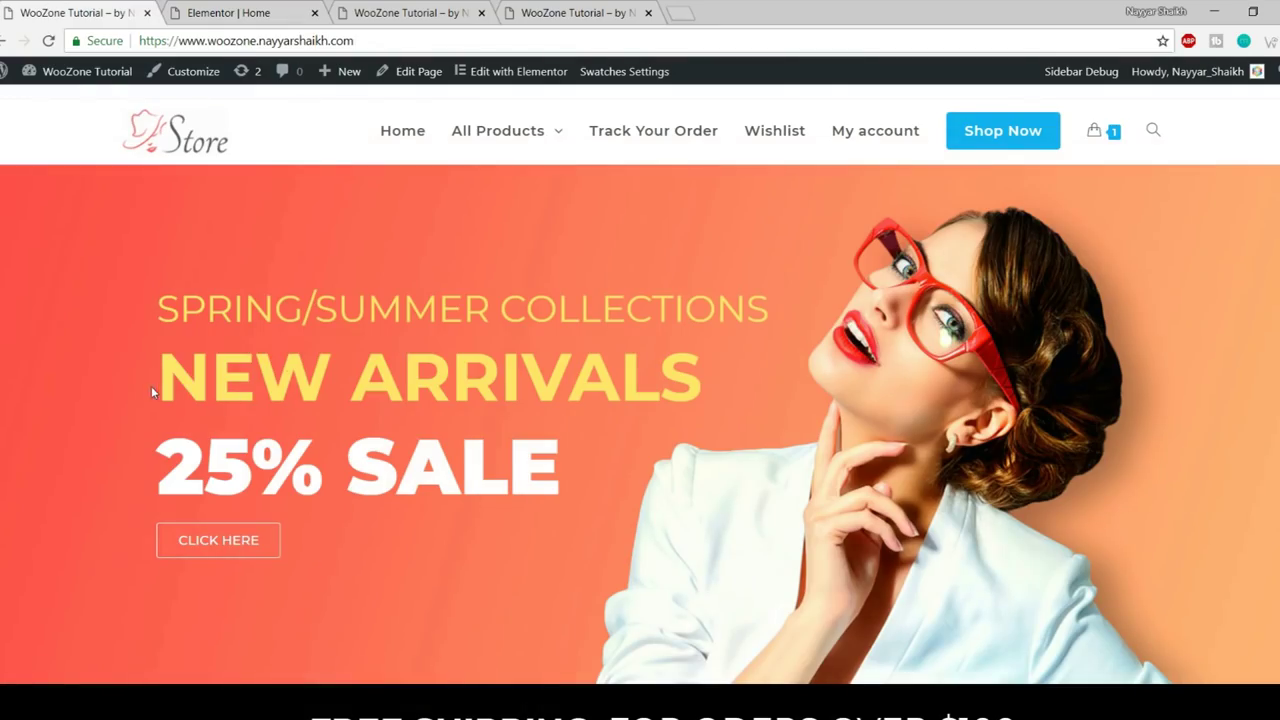
pyautogui.click(228, 12)
pyautogui.click(137, 229)
pyautogui.hotkey('ctrl', 'a')
pyautogui.write('NEW ARRIVALS')
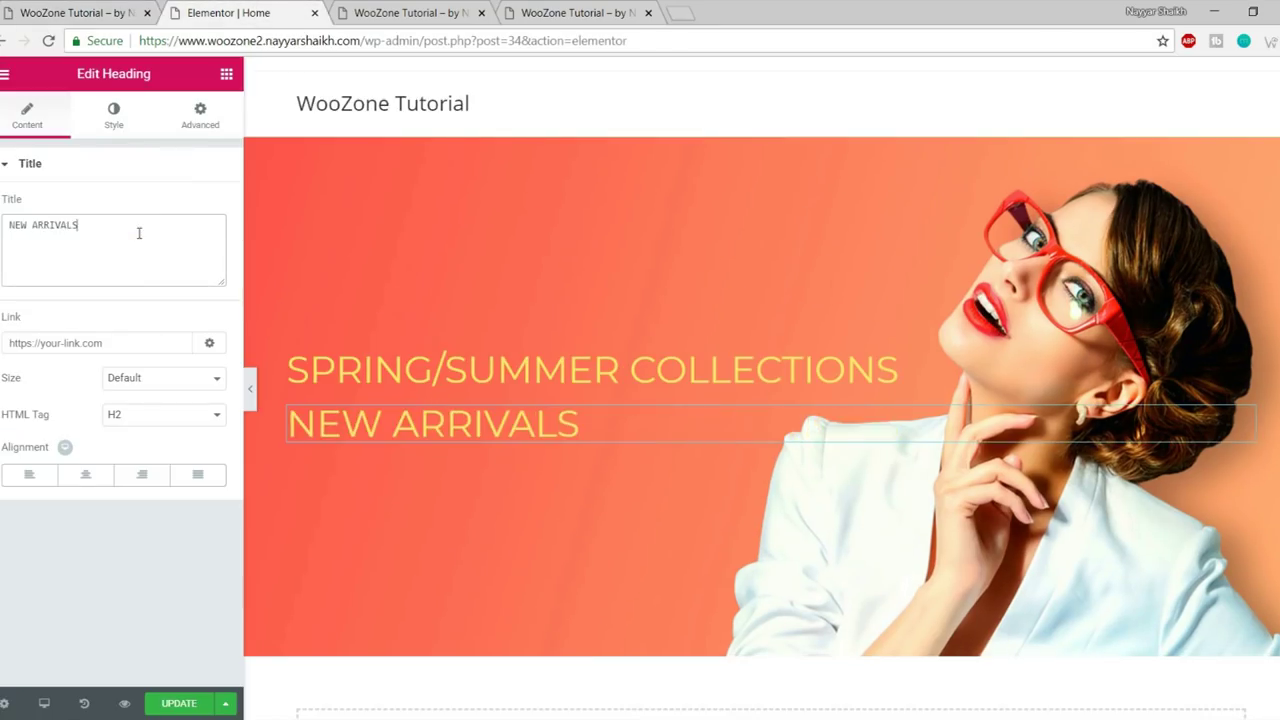
pyautogui.click(114, 114)
# Set the NEW ARRIVALS heading size to 77 px and its weight to 700.
pyautogui.click(206, 244)
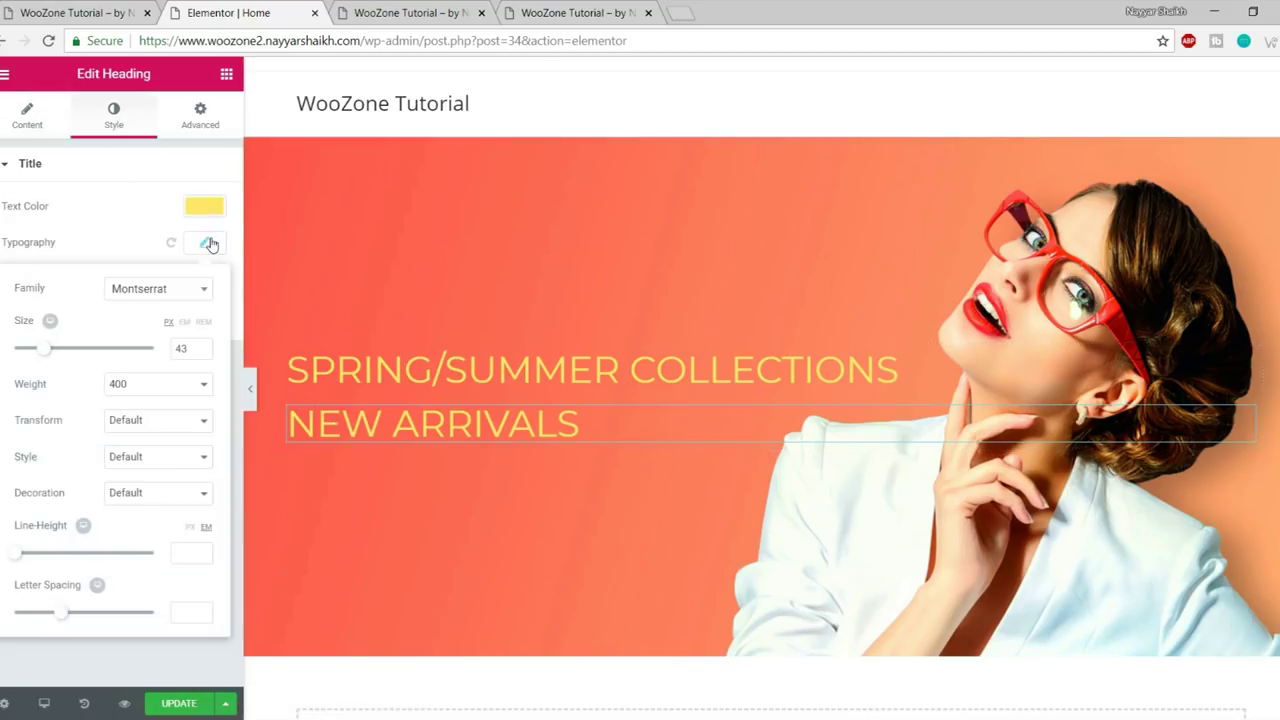
pyautogui.moveTo(45, 355); pyautogui.dragTo(69, 357)
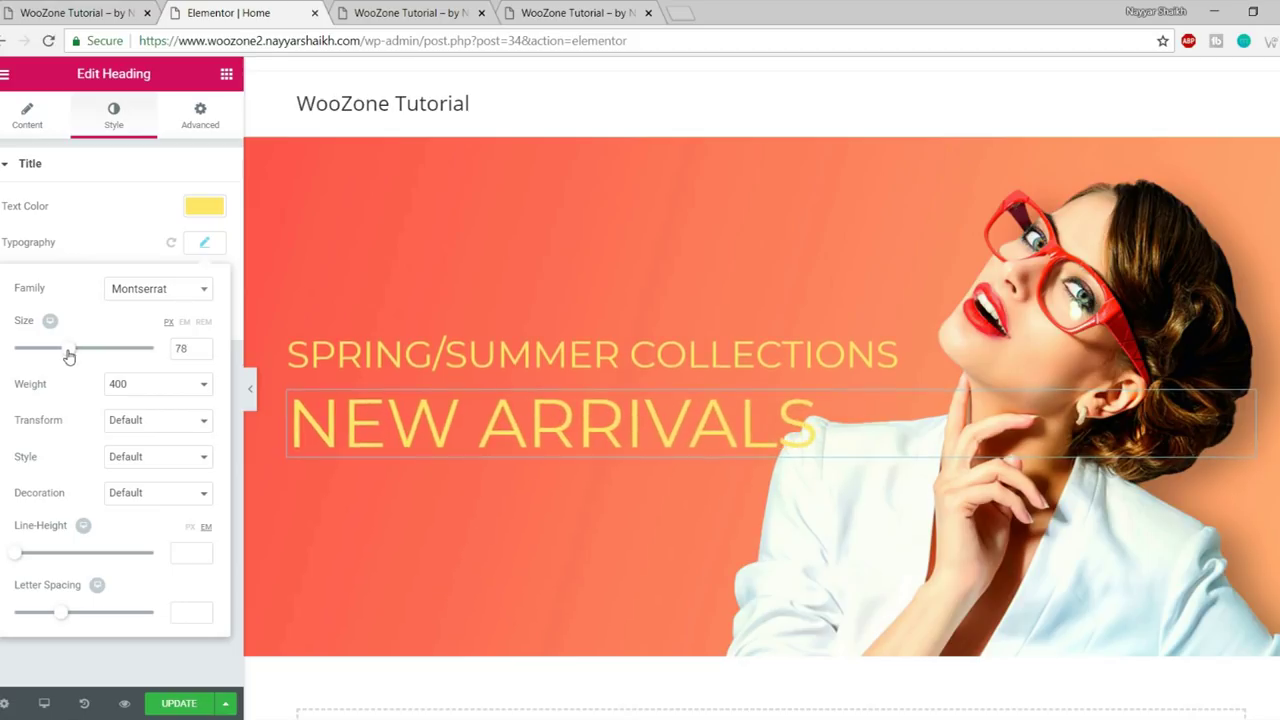
pyautogui.moveTo(190, 350); pyautogui.dragTo(170, 352)
pyautogui.write('77')
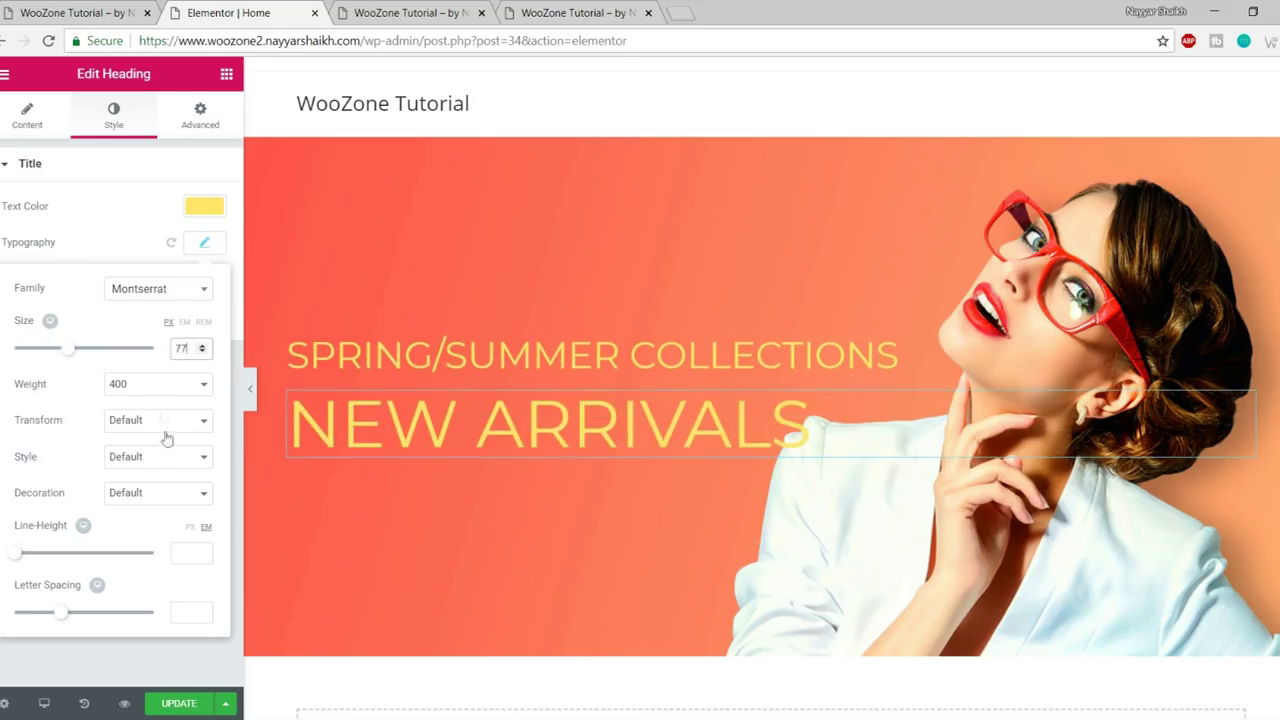
pyautogui.click(8, 10)
pyautogui.click(313, 378)
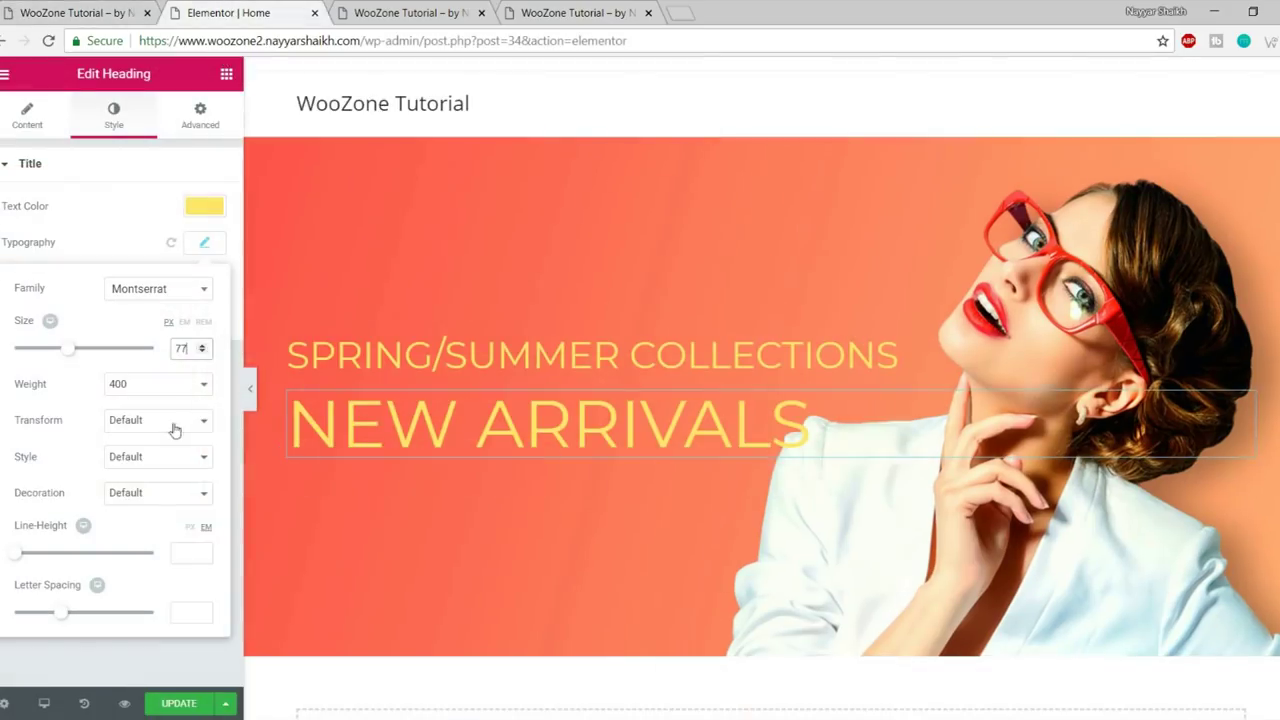
pyautogui.click(158, 383)
pyautogui.click(158, 481)
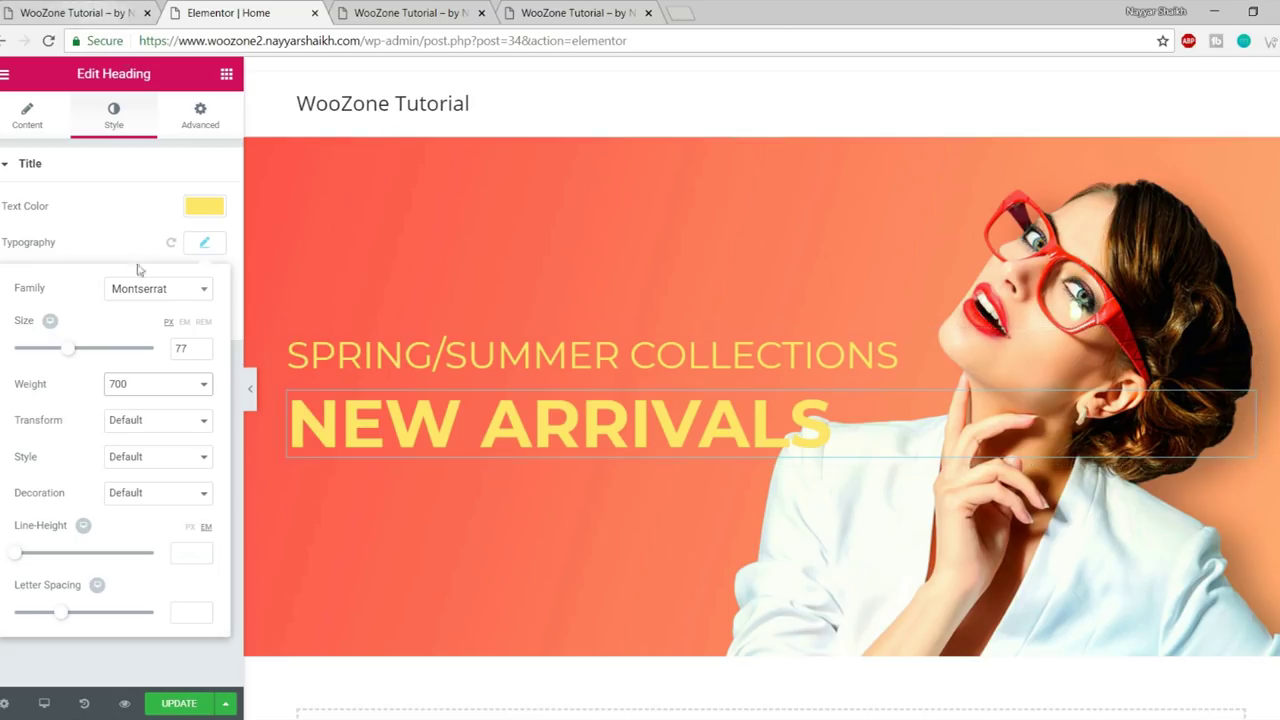
pyautogui.click(118, 8)
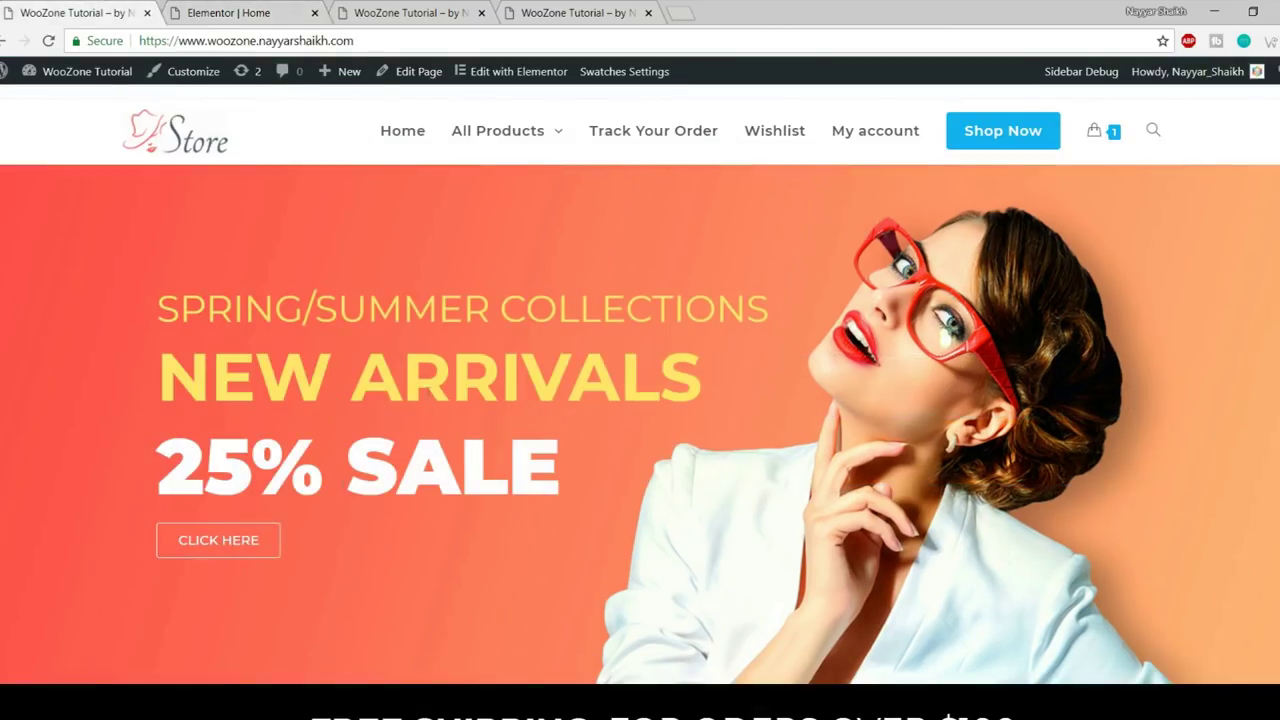
pyautogui.click(280, 12)
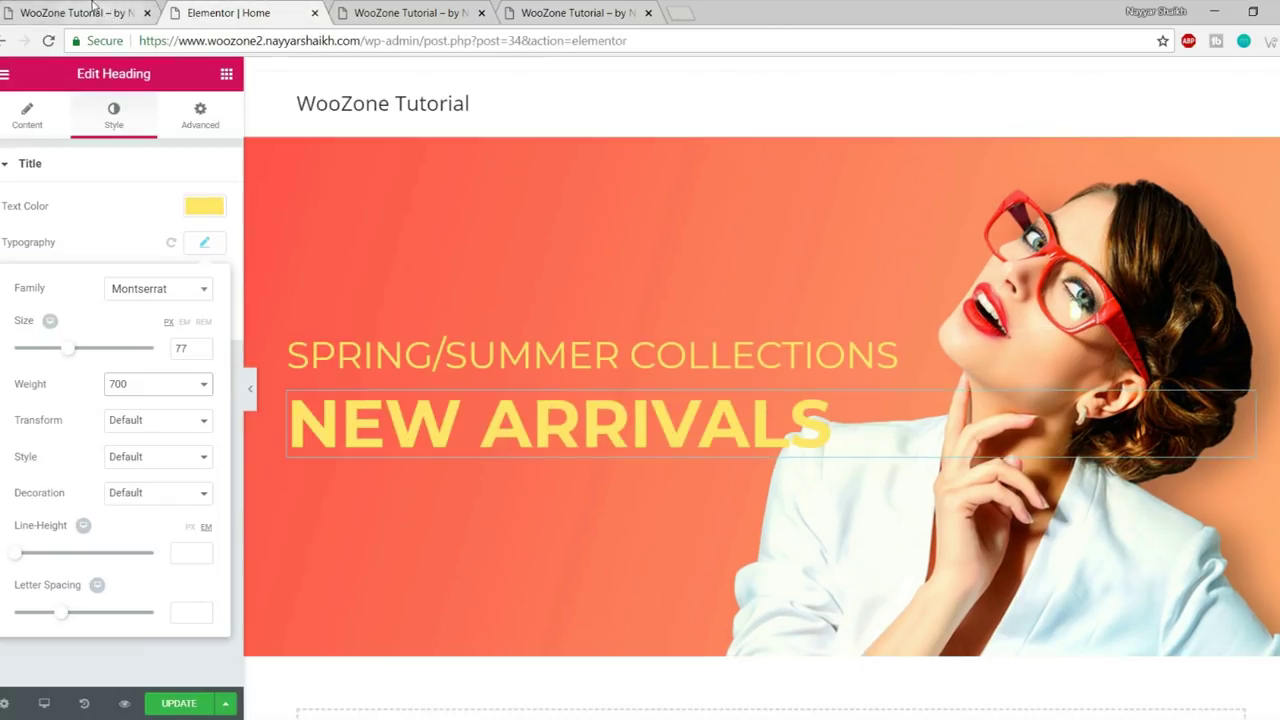
# Select the 25% SALE text on the live banner for reference, then return to the editor.
pyautogui.click(125, 20)
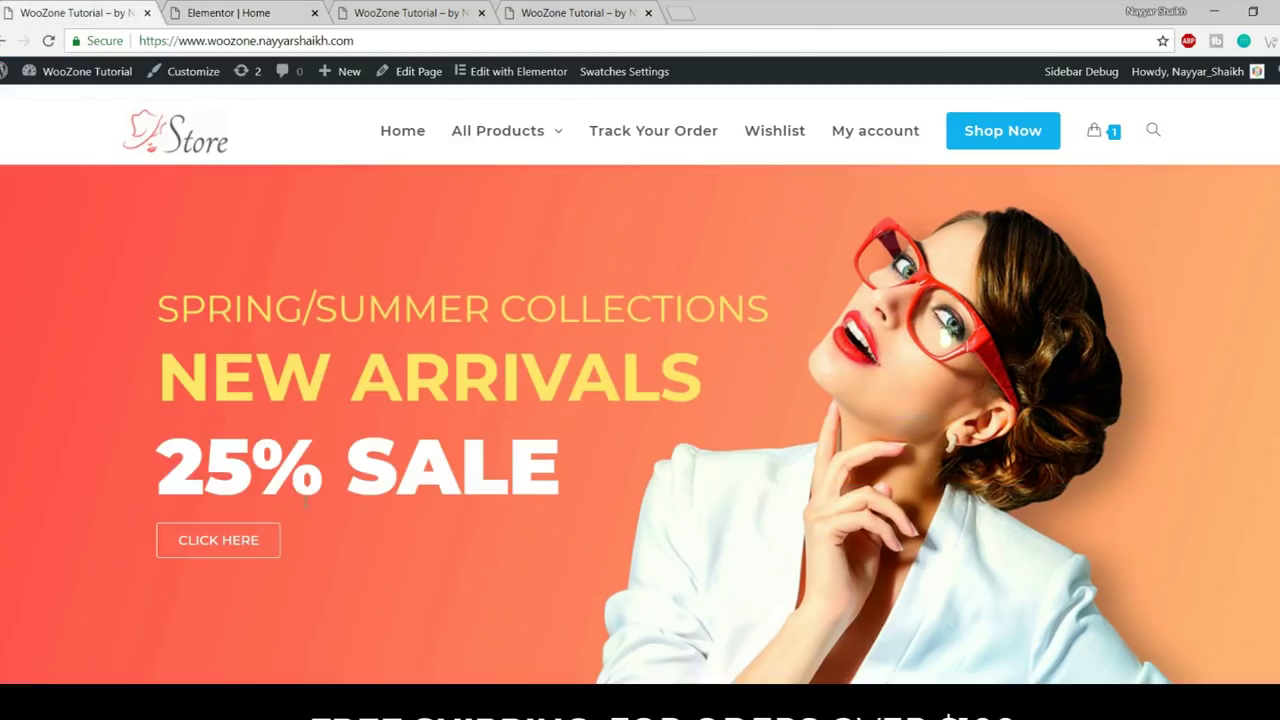
pyautogui.moveTo(158, 470); pyautogui.dragTo(556, 478)
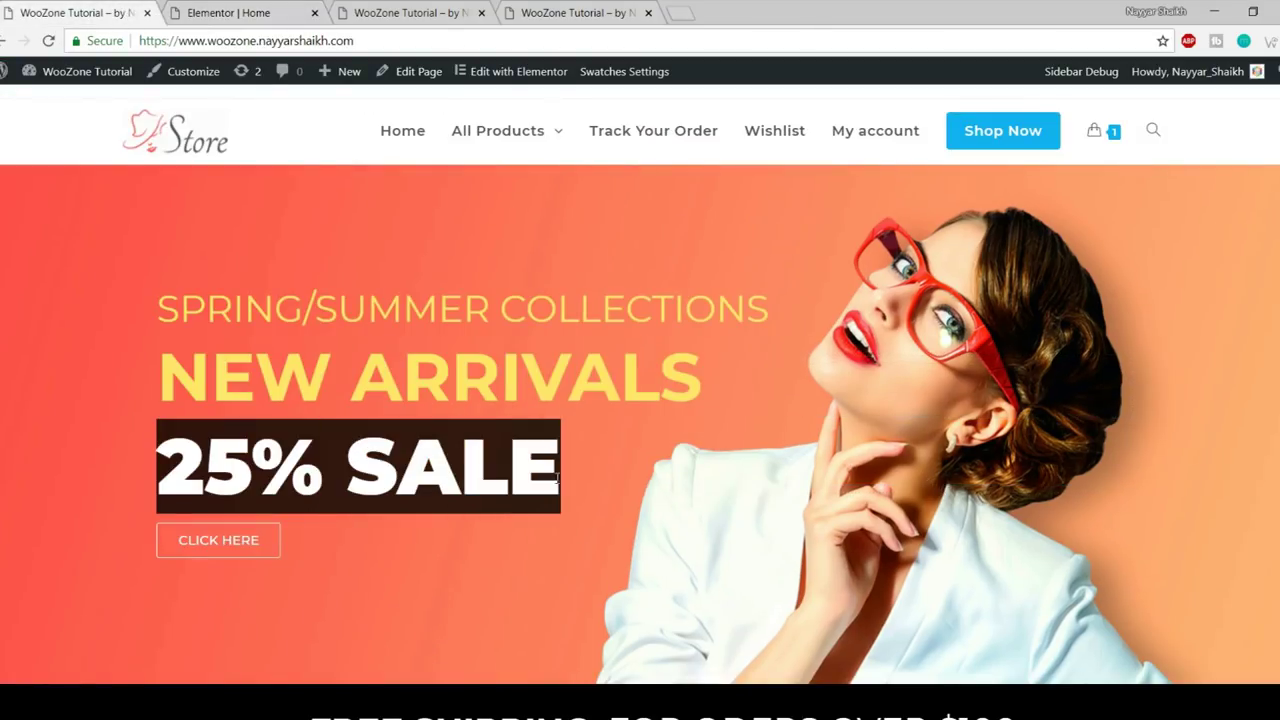
pyautogui.click(252, 8)
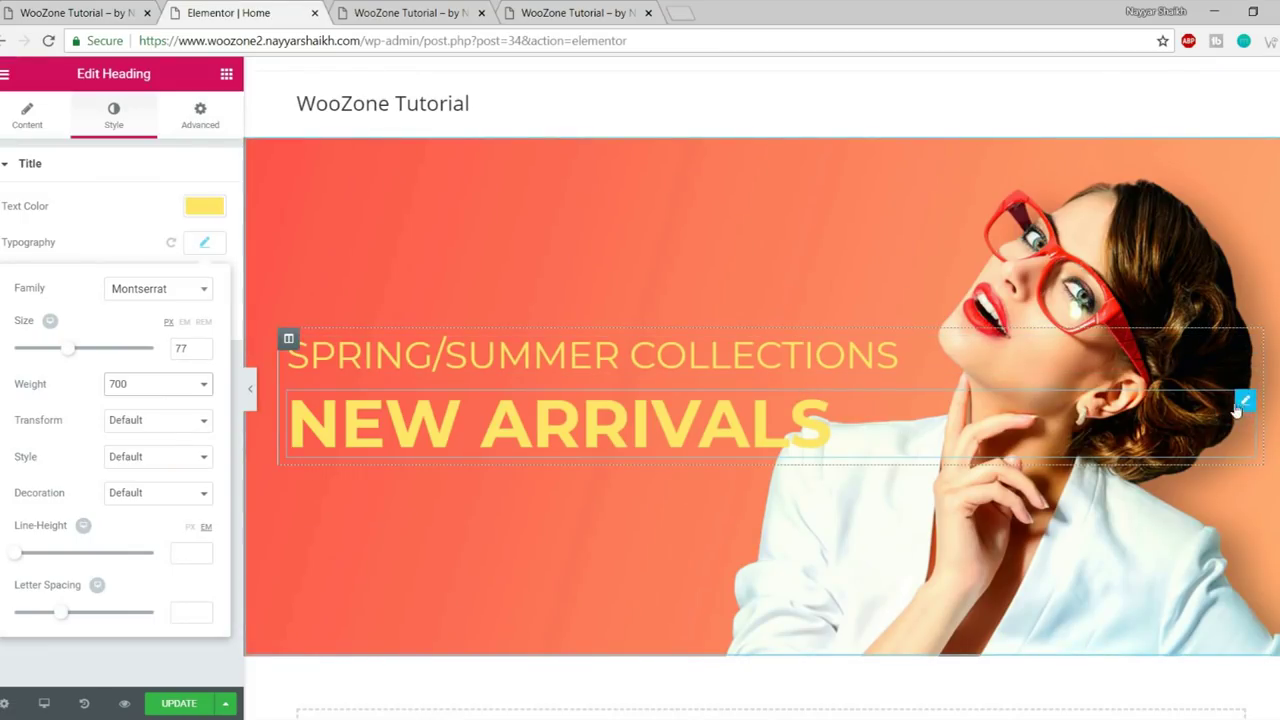
pyautogui.rightClick(1244, 410)
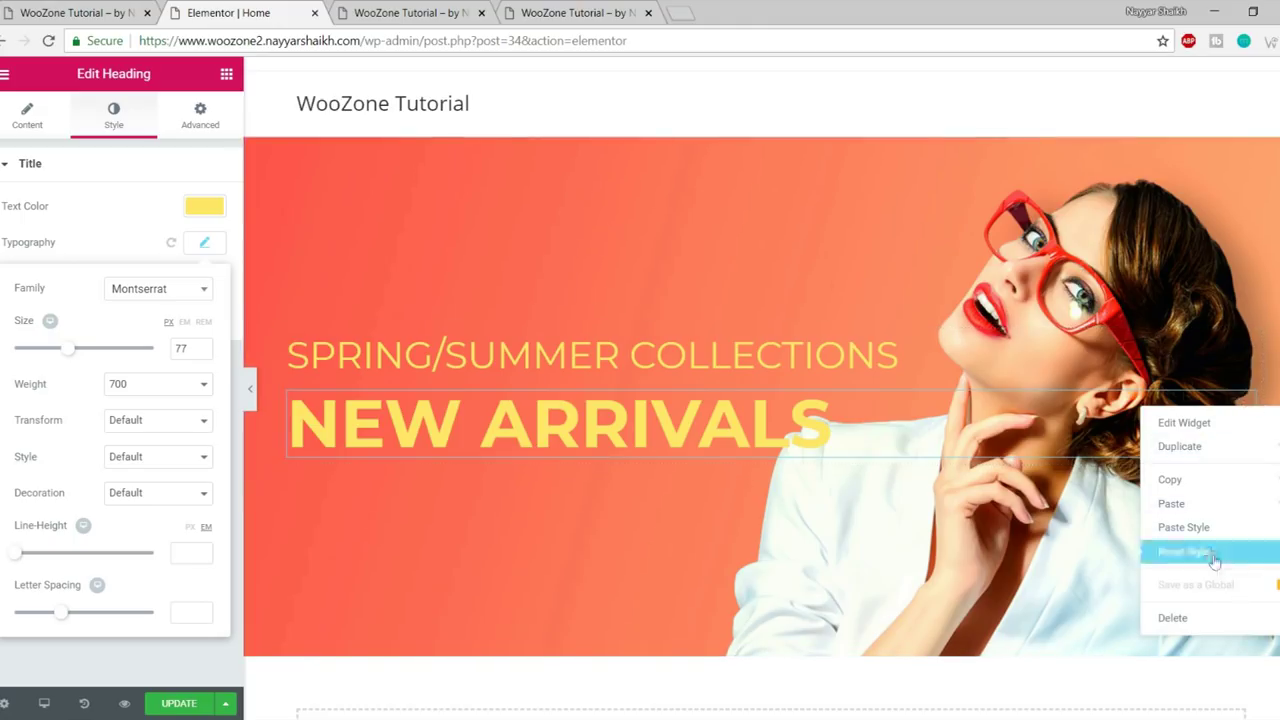
# Duplicate NEW ARRIVALS, retitle the copy '25% SALE' and make its text white.
pyautogui.click(1205, 448)
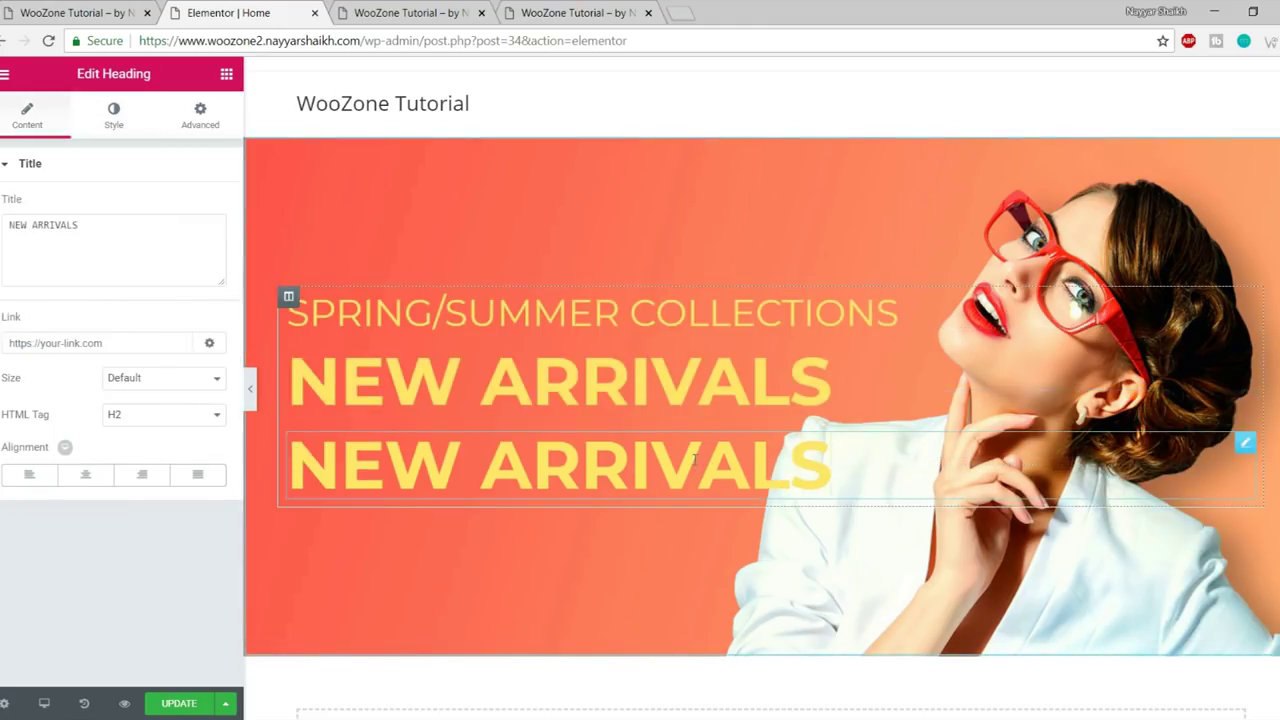
pyautogui.tripleClick(86, 231)
pyautogui.write('25% SALE')
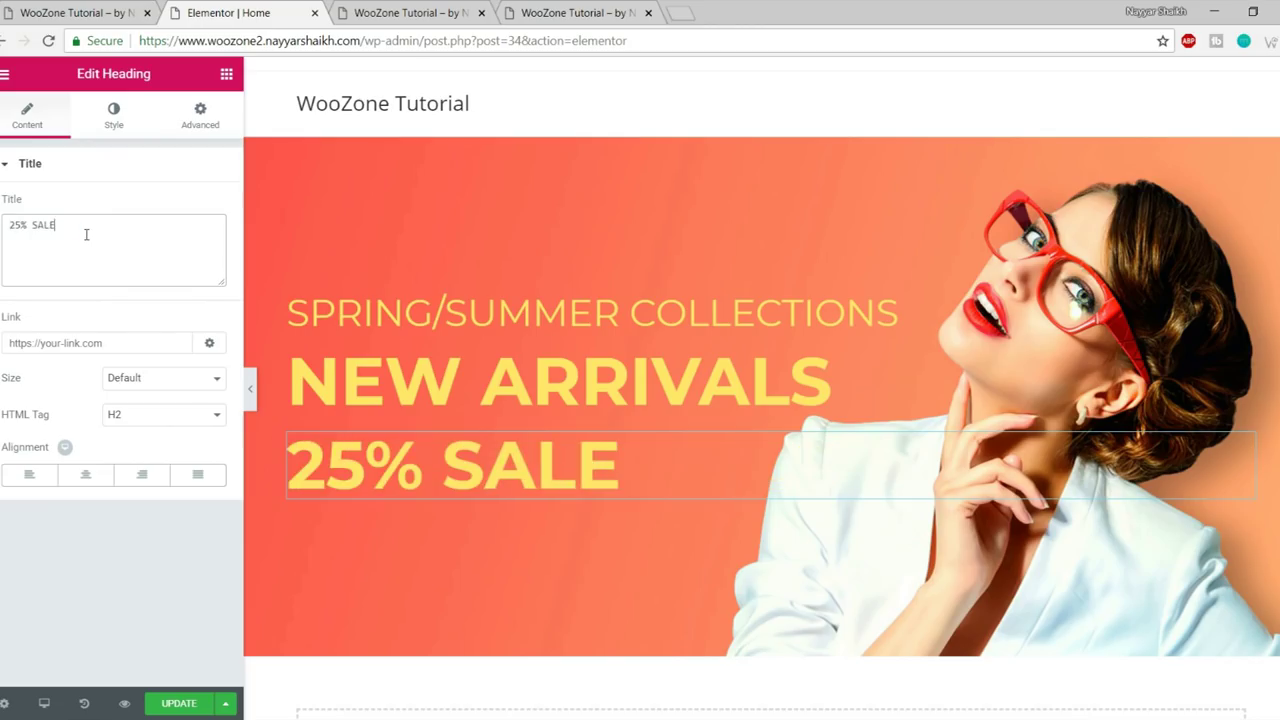
pyautogui.click(114, 116)
pyautogui.click(206, 206)
pyautogui.click(162, 412)
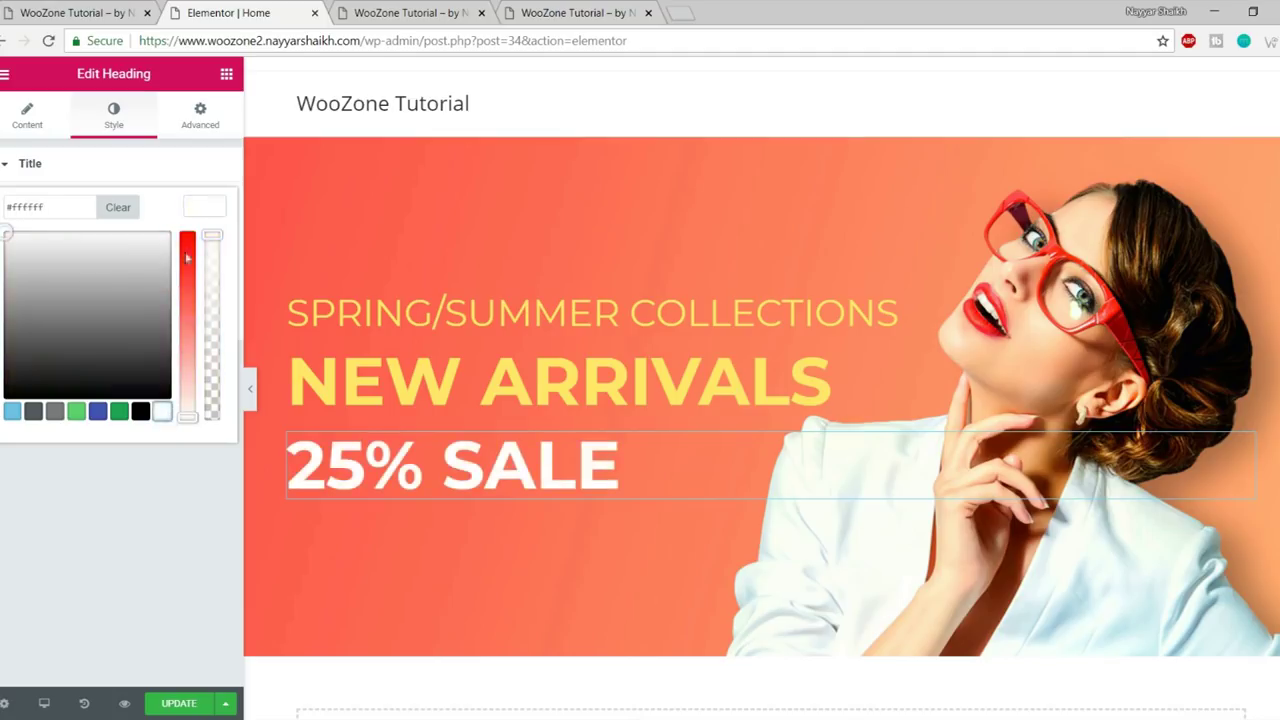
pyautogui.click(205, 205)
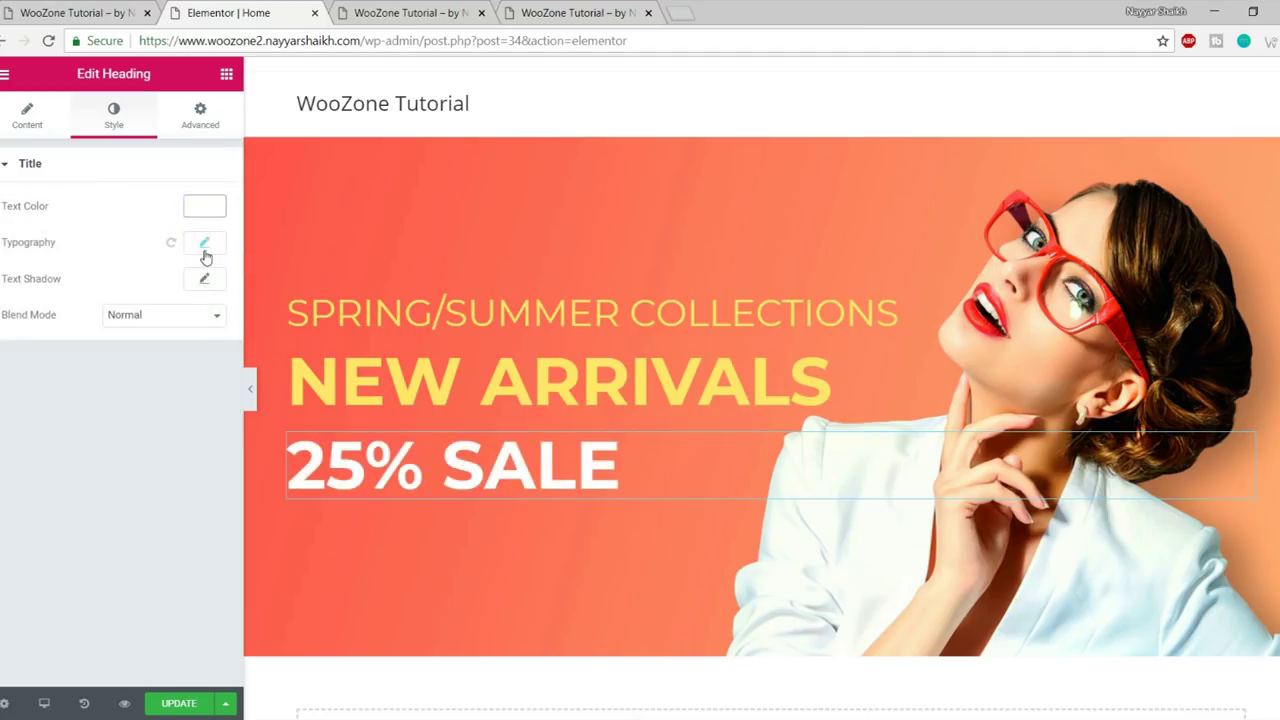
# Set 25% SALE to size 91 and weight 900, then update and preview the page.
pyautogui.click(204, 246)
pyautogui.moveTo(72, 352); pyautogui.dragTo(82, 354)
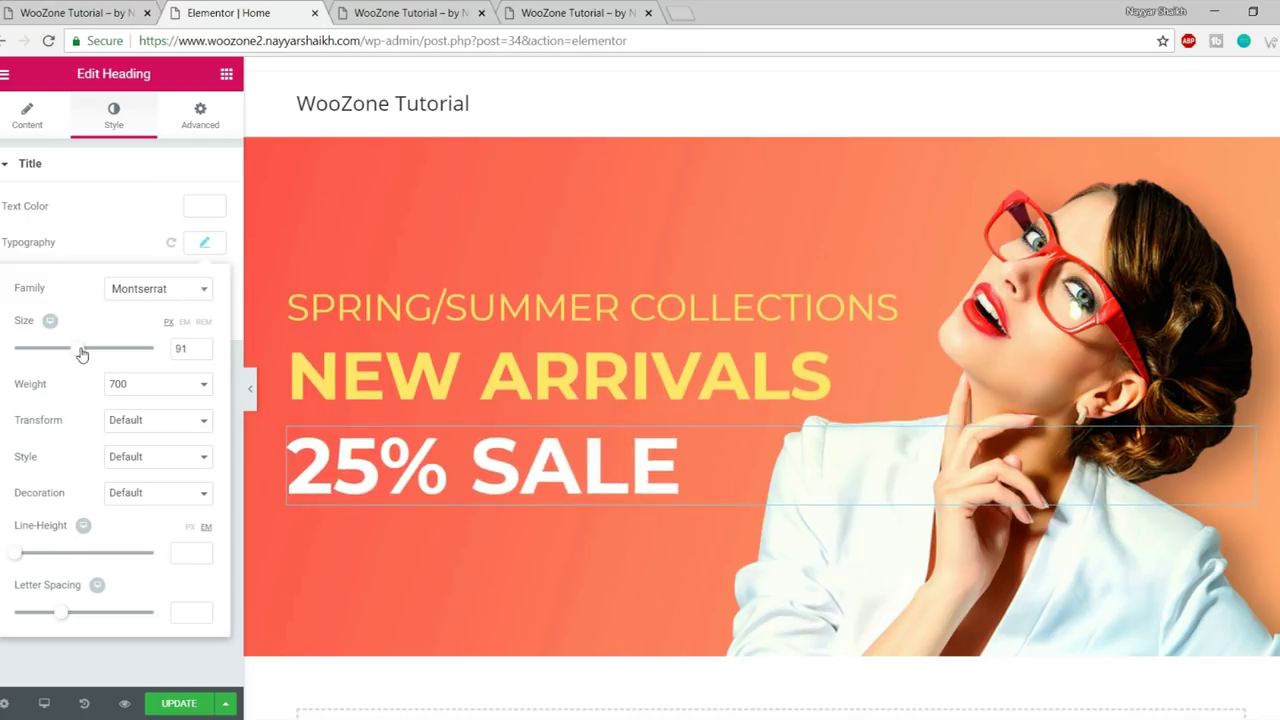
pyautogui.click(154, 388)
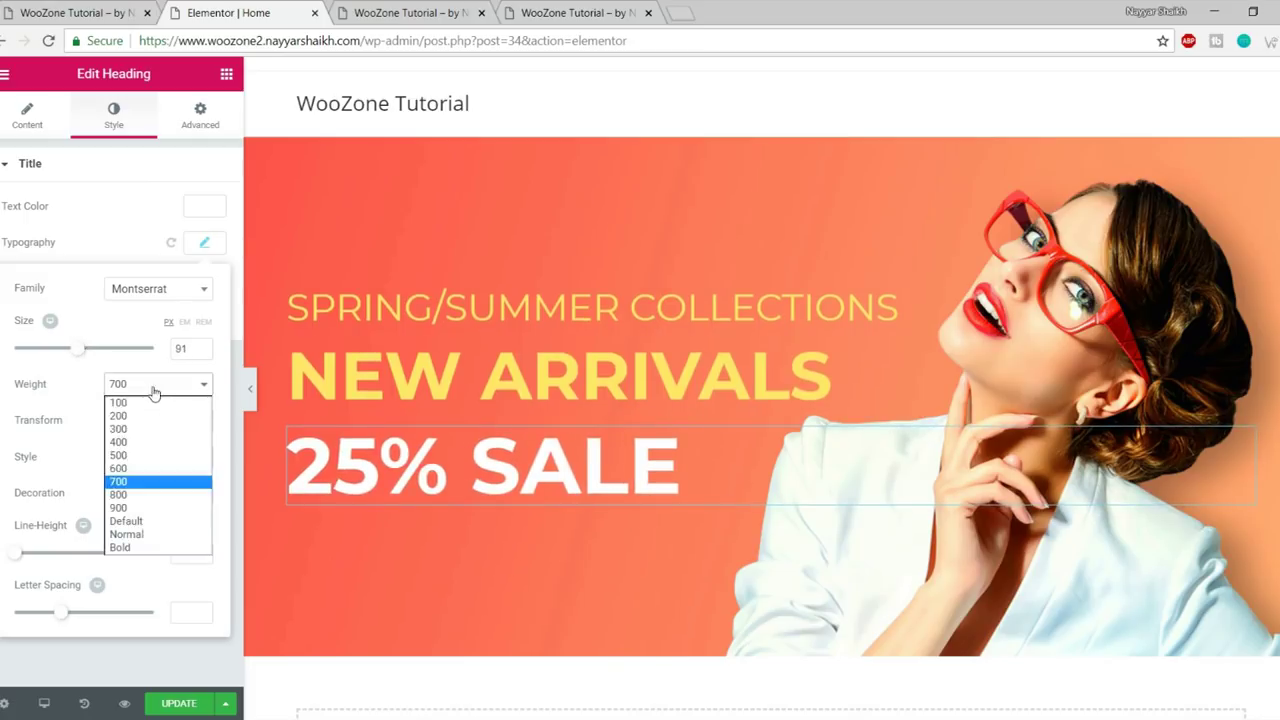
pyautogui.click(143, 510)
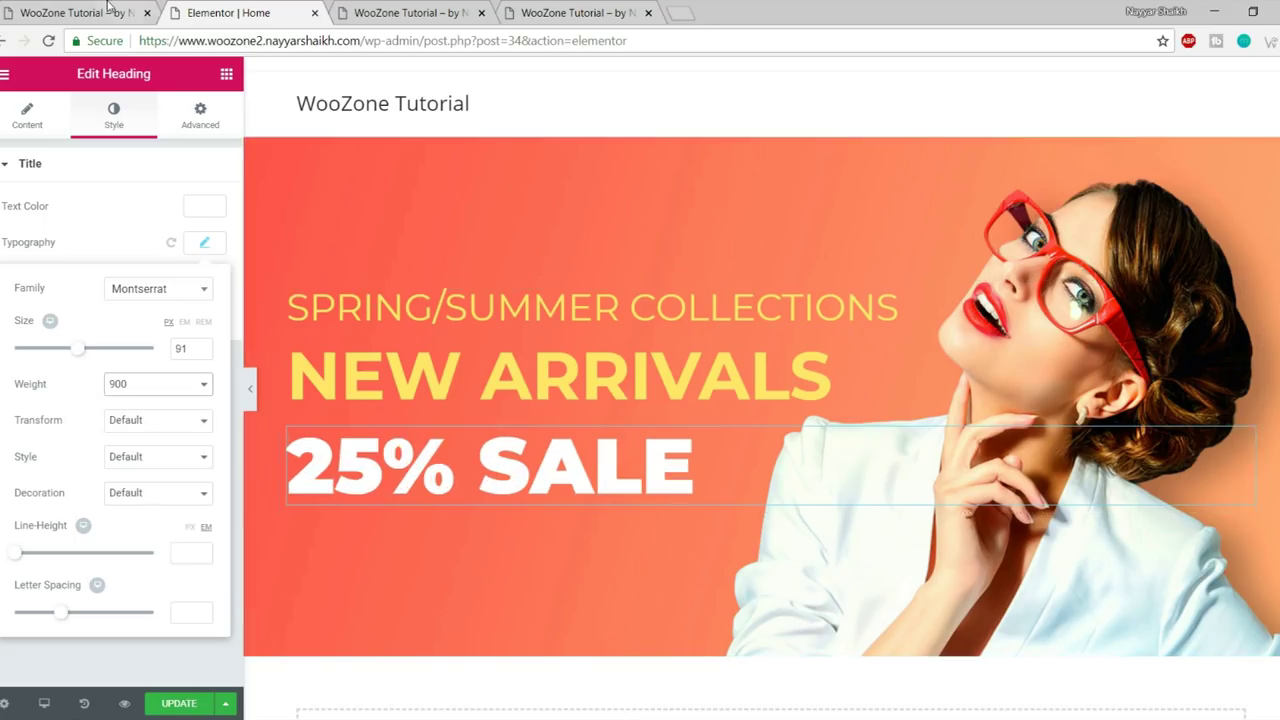
pyautogui.click(108, 9)
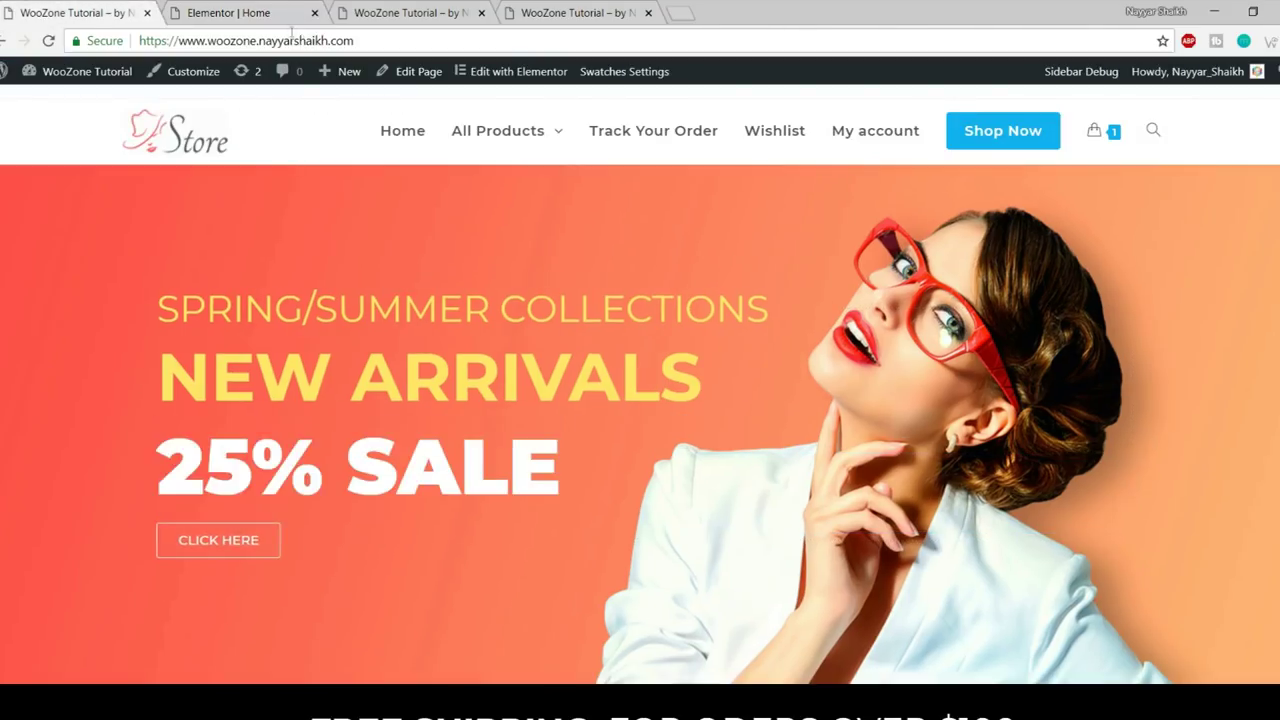
pyautogui.click(272, 12)
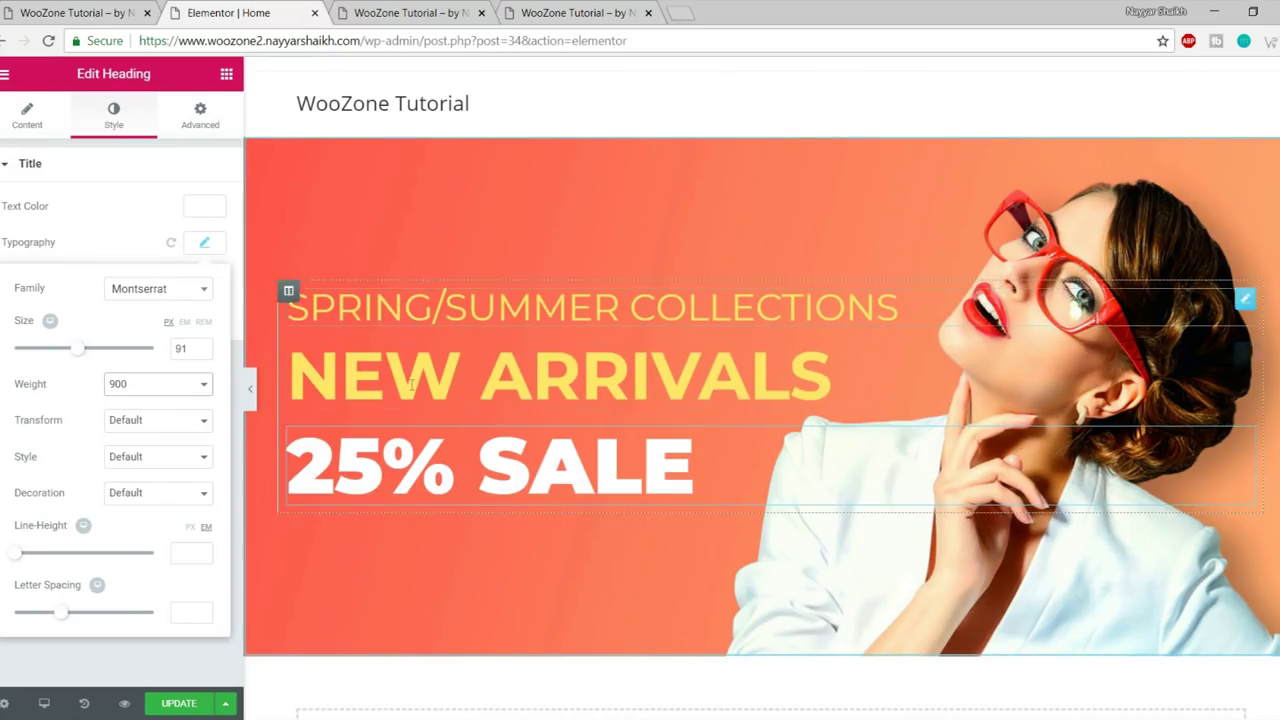
pyautogui.click(179, 703)
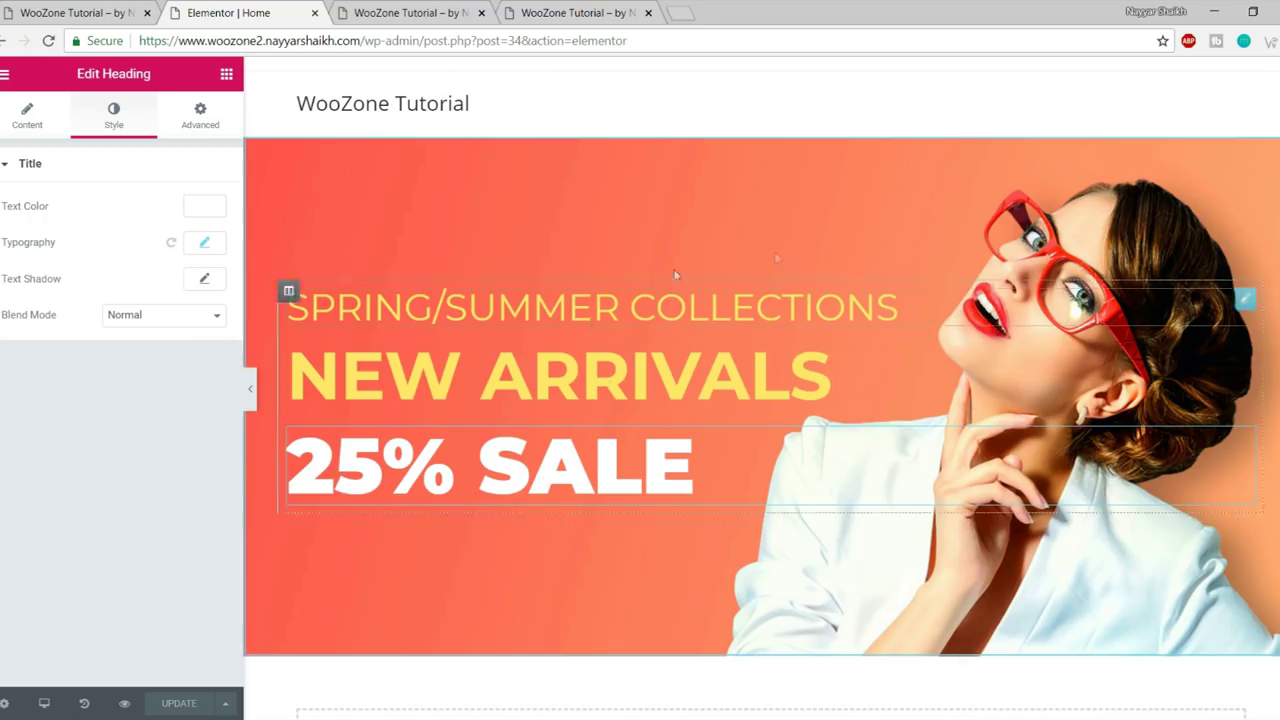
pyautogui.click(125, 705)
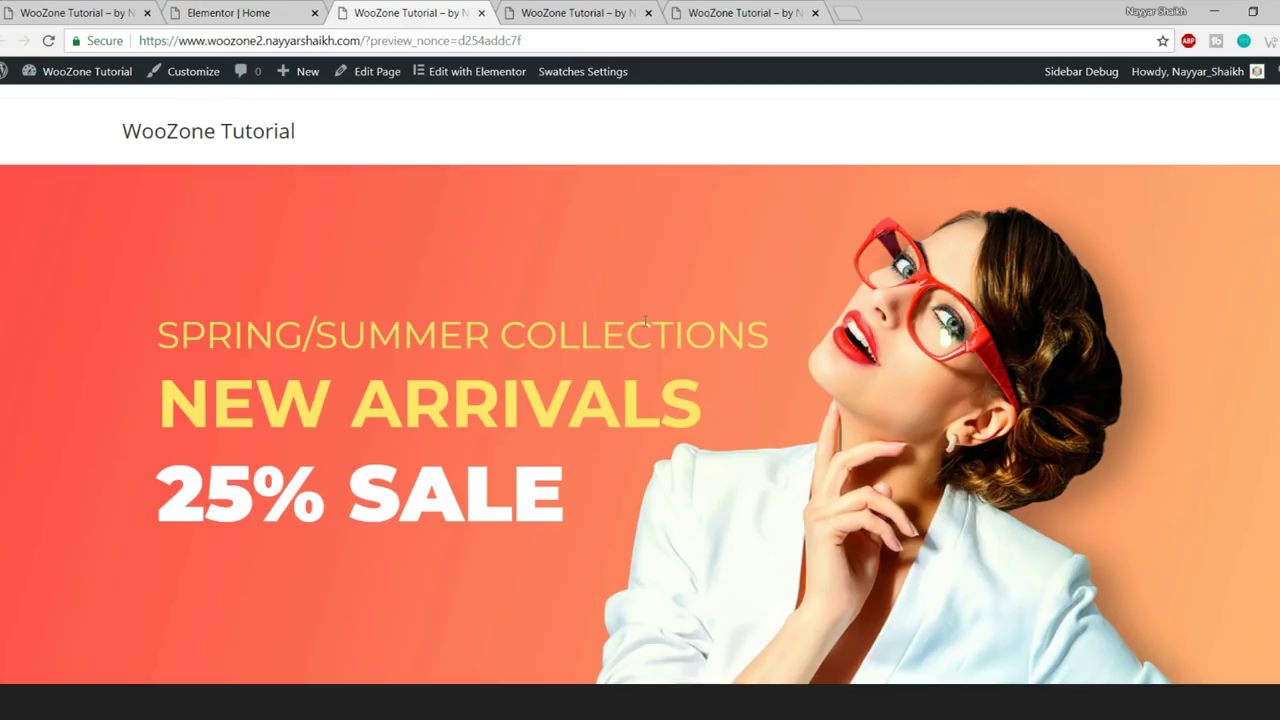
# Compare the saved preview against the live store banner, then return to the editor.
pyautogui.click(75, 7)
pyautogui.click(220, 10)
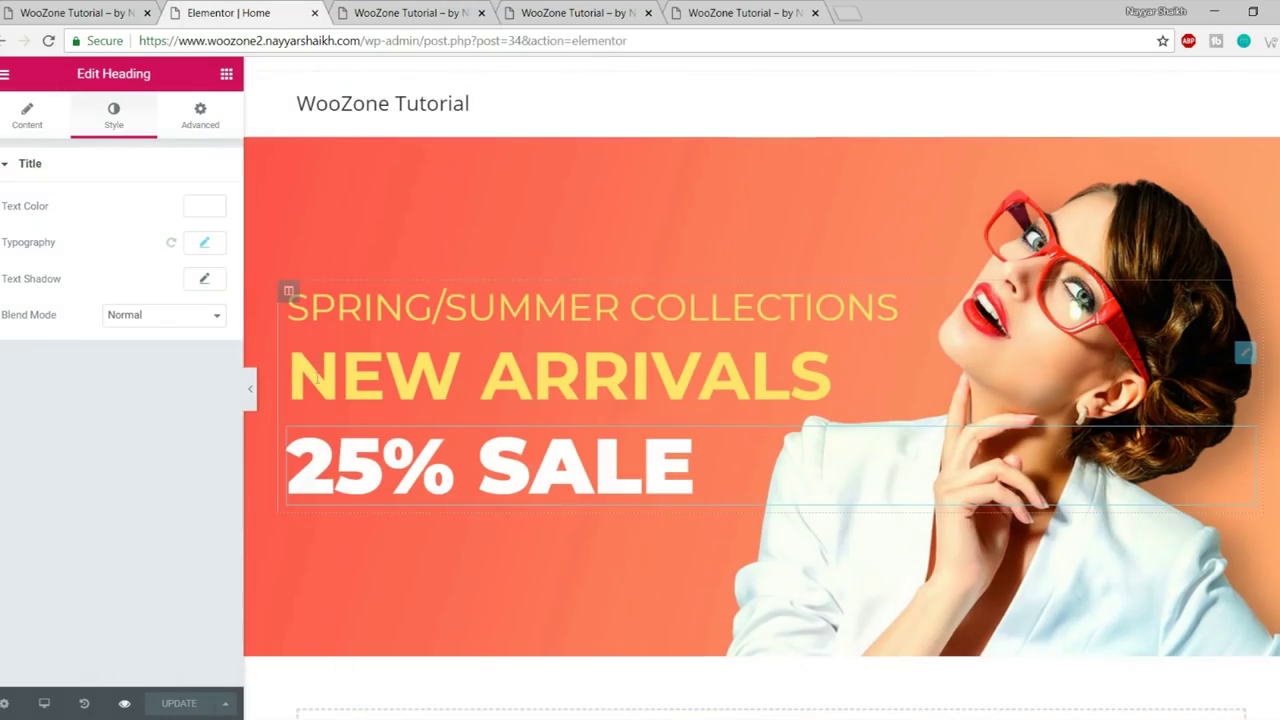
pyautogui.click(227, 77)
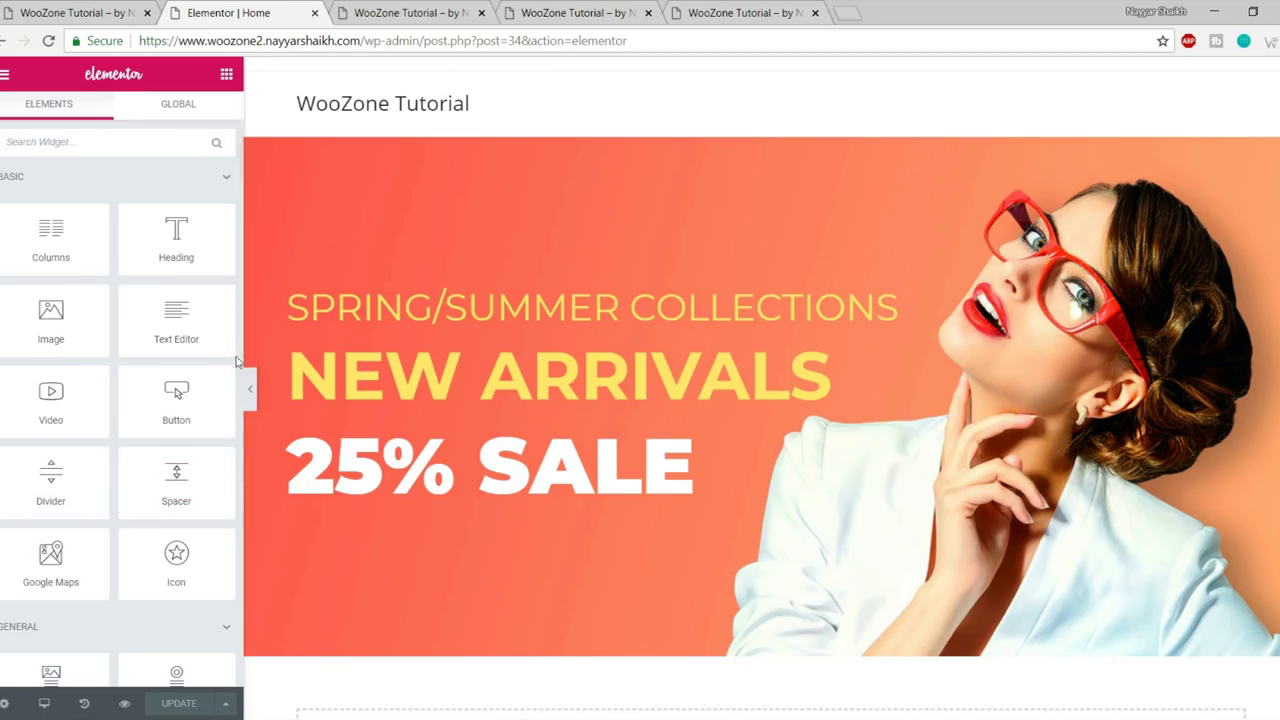
# Drag a Button widget into the hero section below the 25% SALE heading.
pyautogui.moveTo(161, 405); pyautogui.dragTo(452, 500)
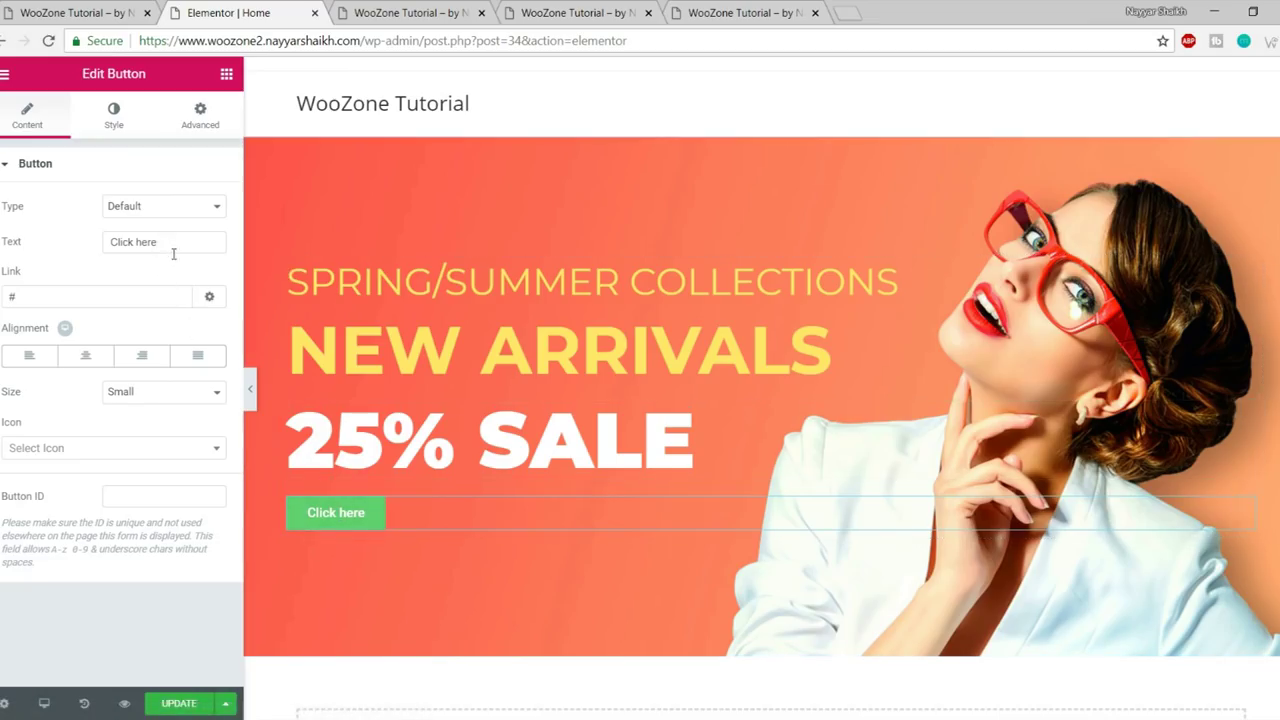
pyautogui.click(93, 13)
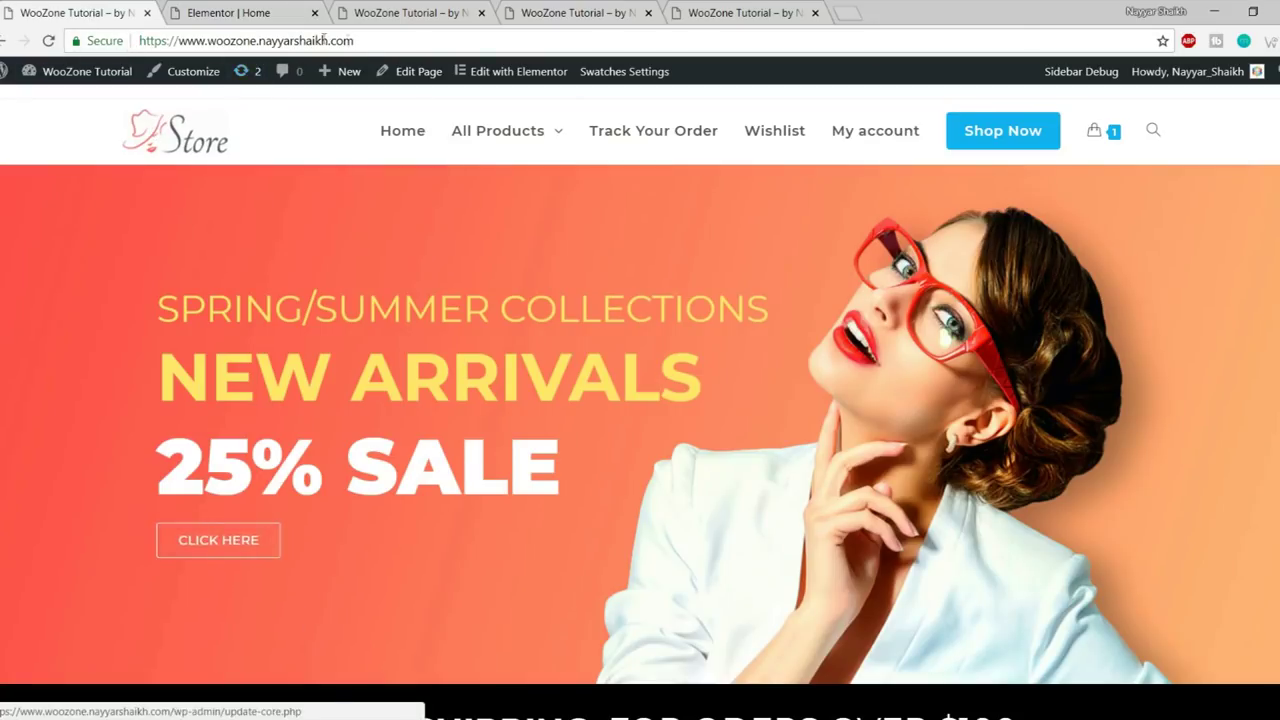
pyautogui.click(412, 14)
pyautogui.click(252, 9)
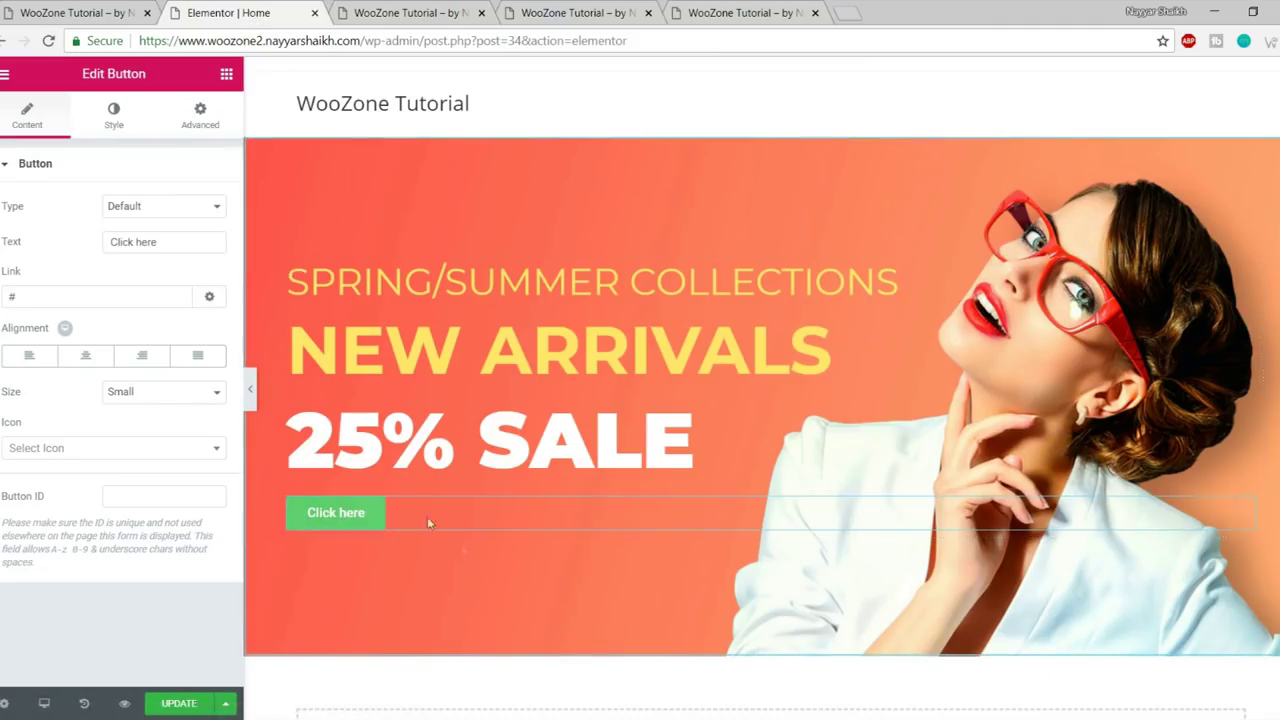
# Set the button typography to Montserrat with uppercase text transform.
pyautogui.click(116, 120)
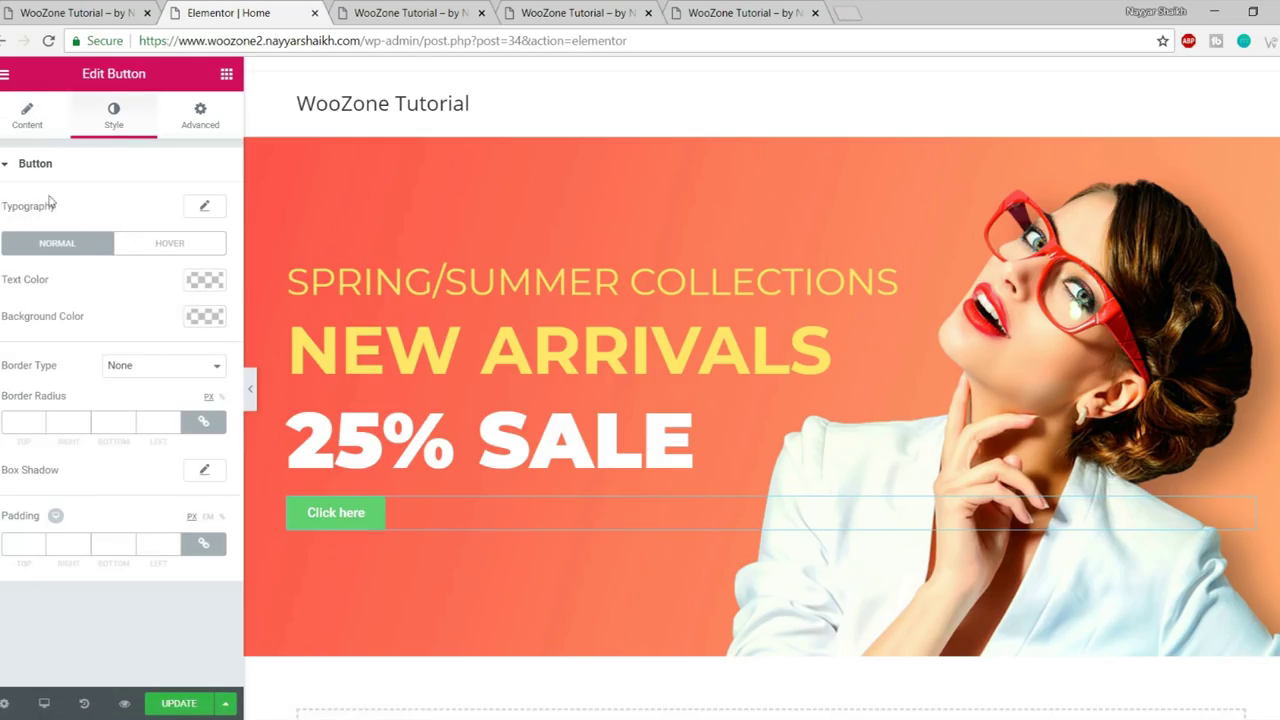
pyautogui.click(202, 210)
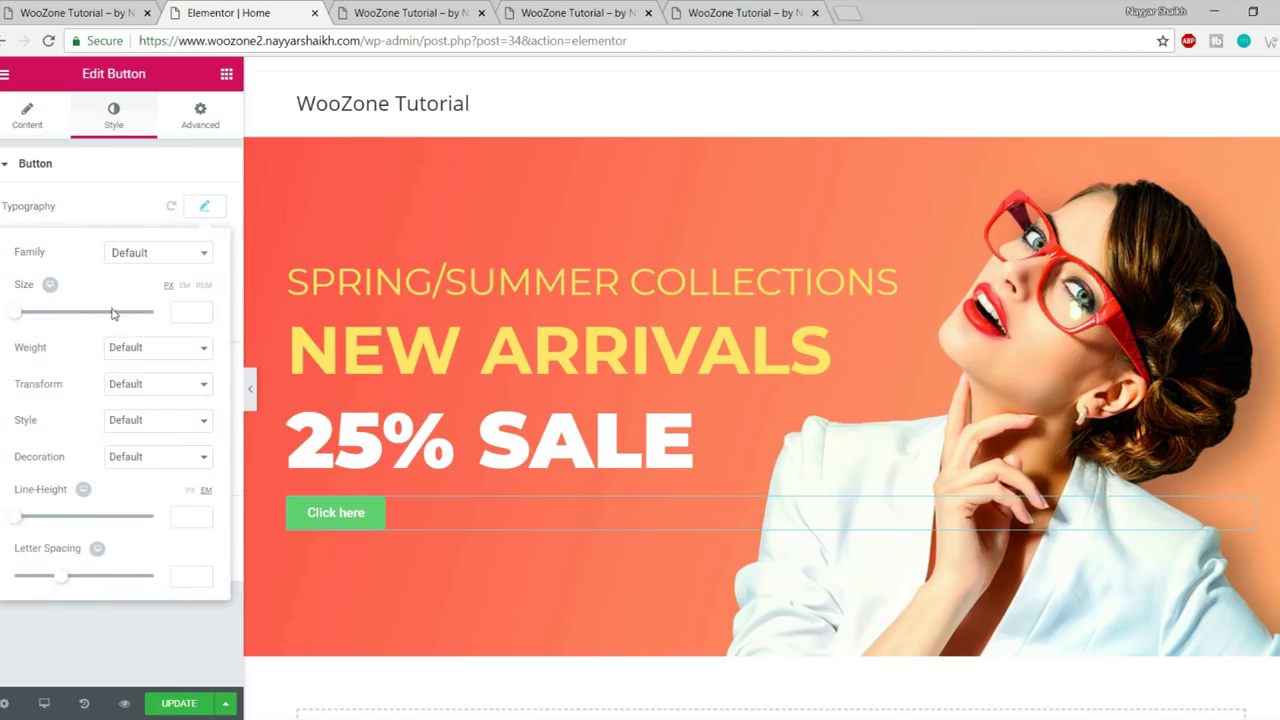
pyautogui.click(162, 256)
pyautogui.write('monts')
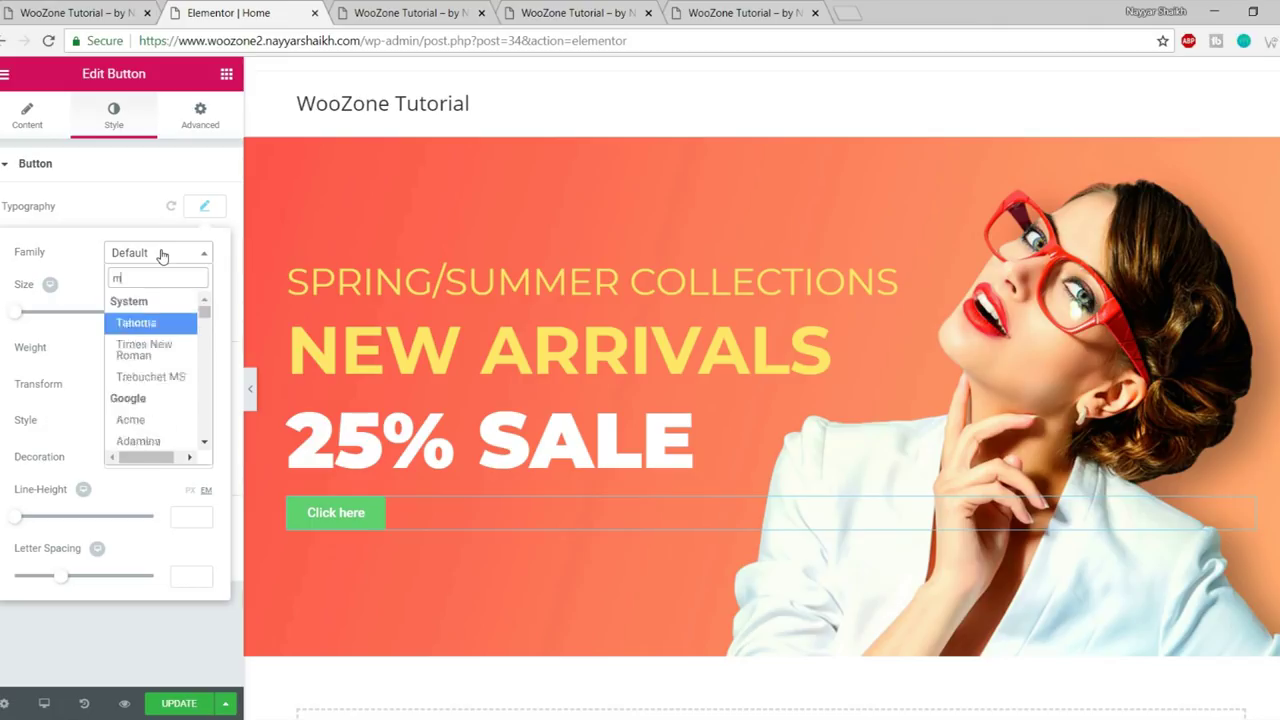
pyautogui.press('Return')
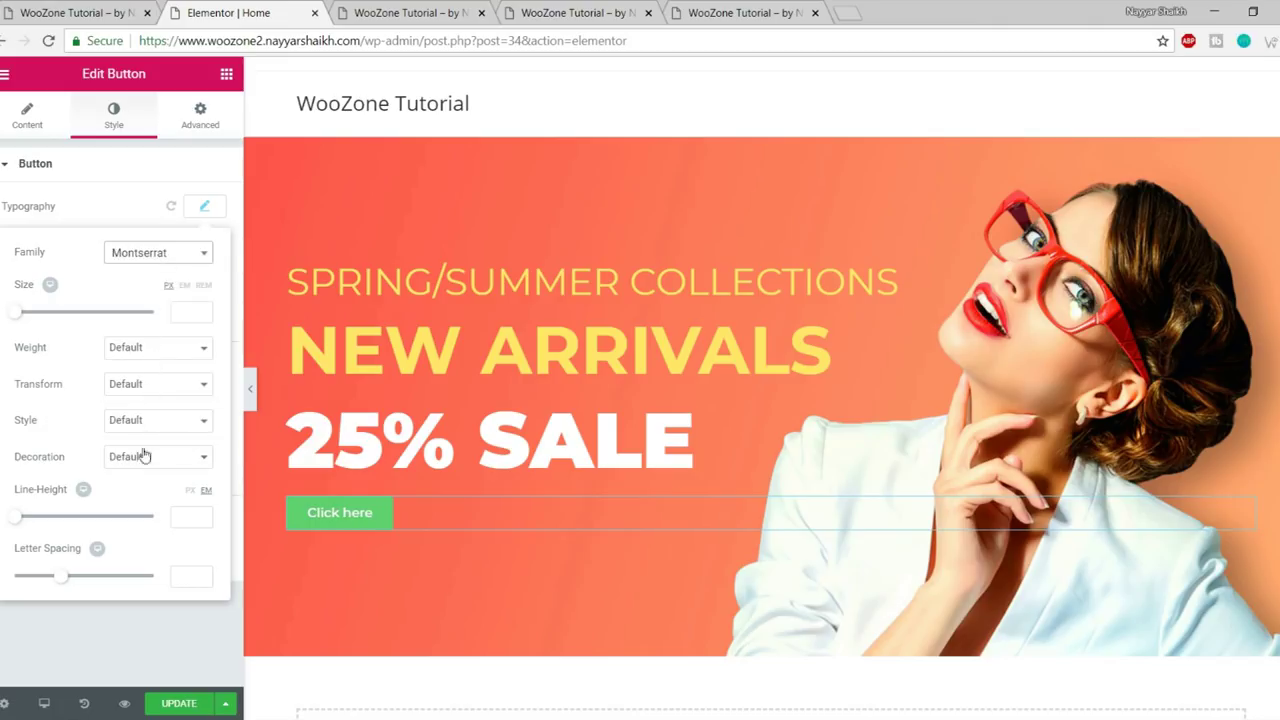
pyautogui.click(174, 383)
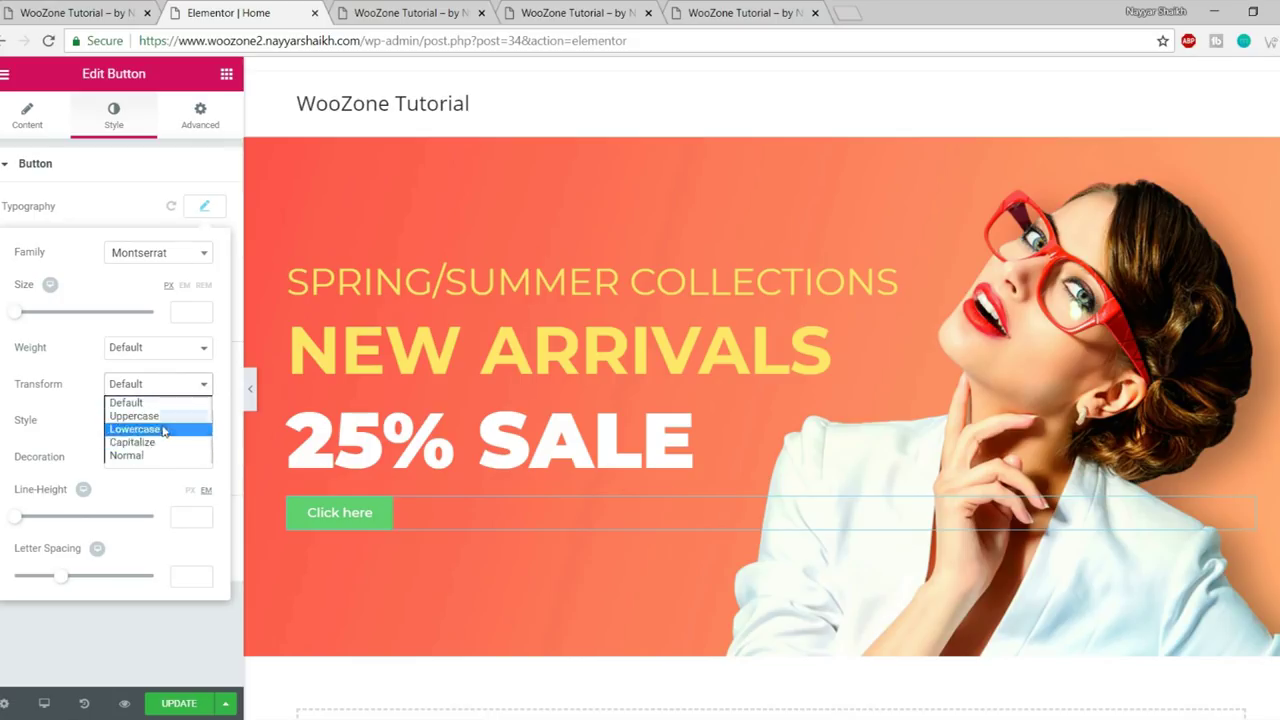
pyautogui.click(160, 416)
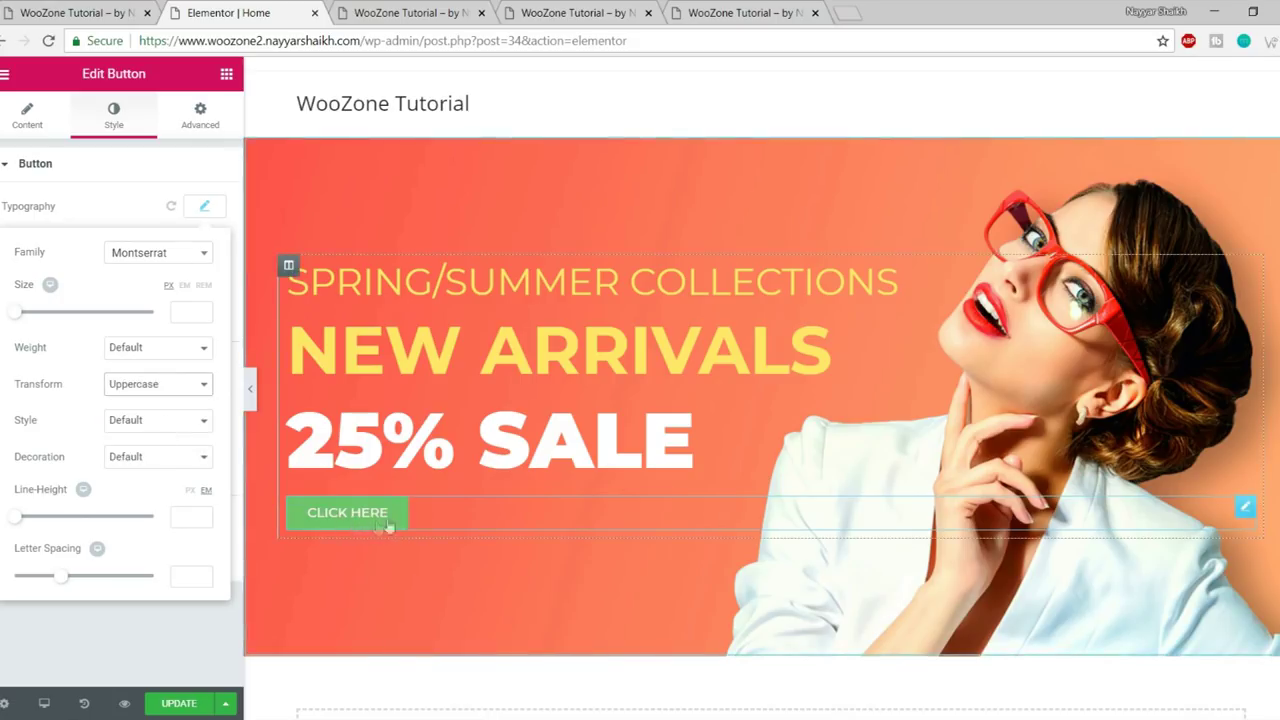
pyautogui.click(80, 13)
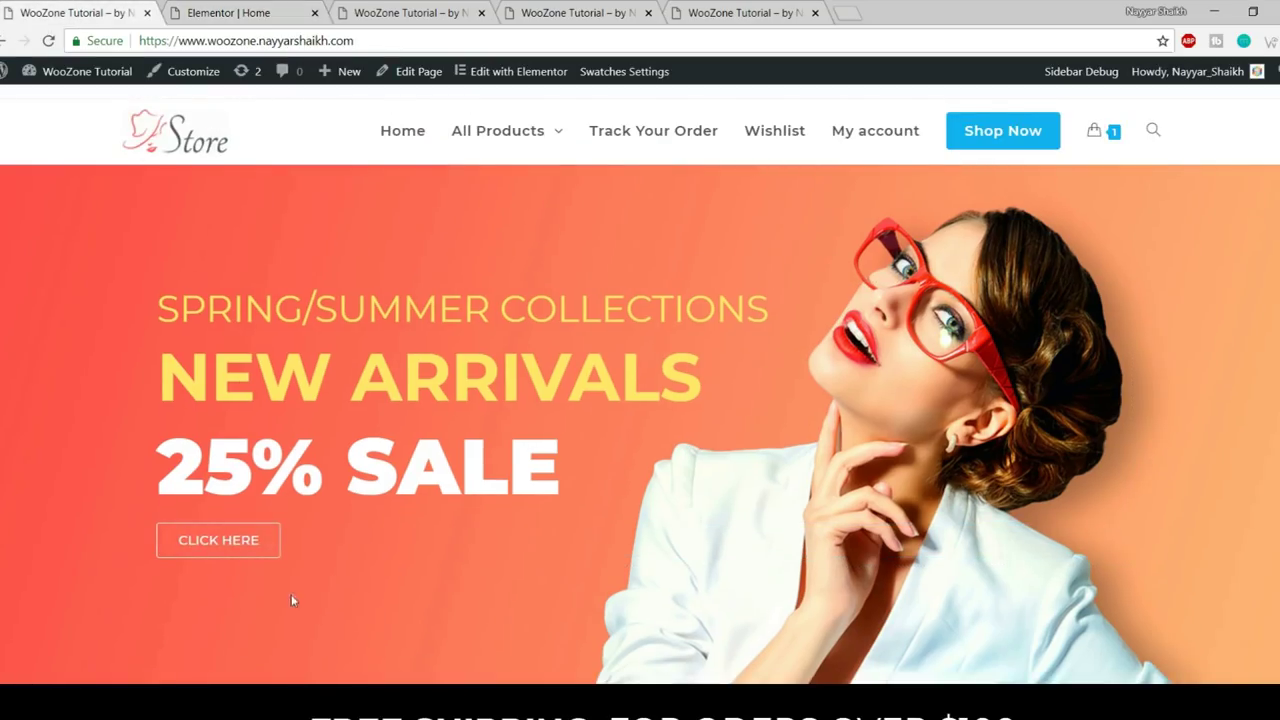
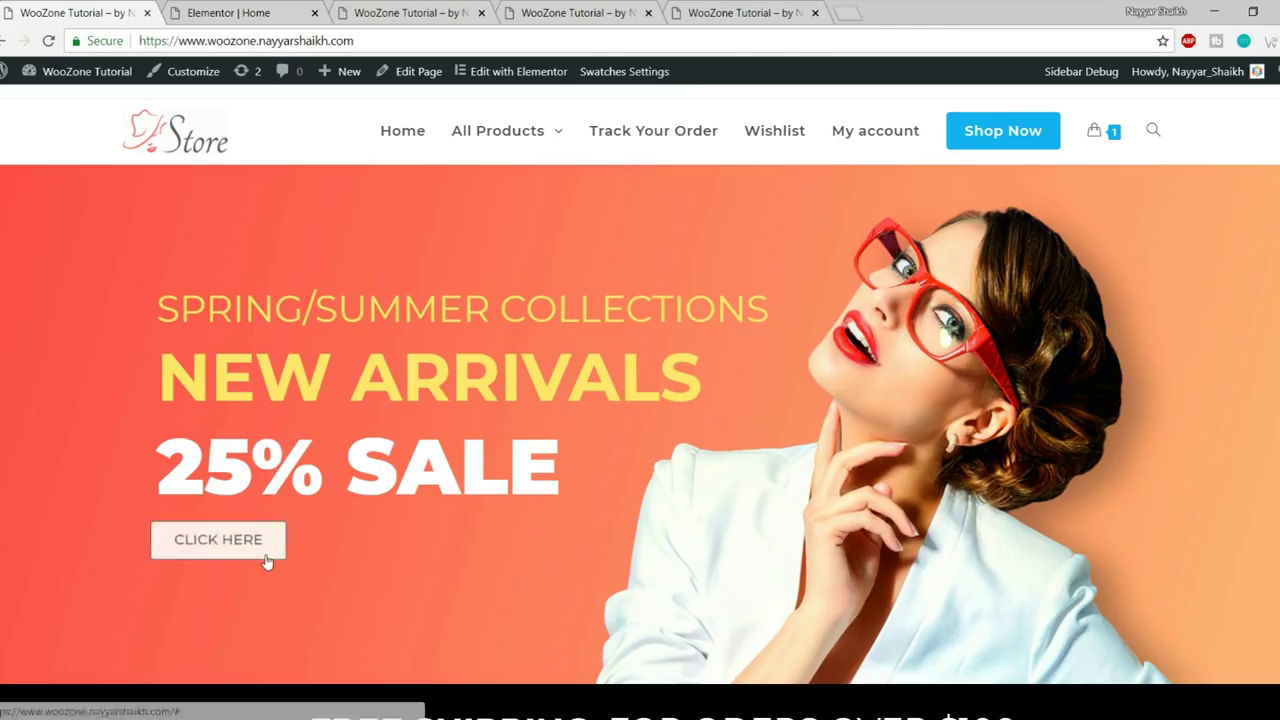
# Set the CLICK HERE button background to white with zero alpha, making it fully transparent.
pyautogui.click(253, 10)
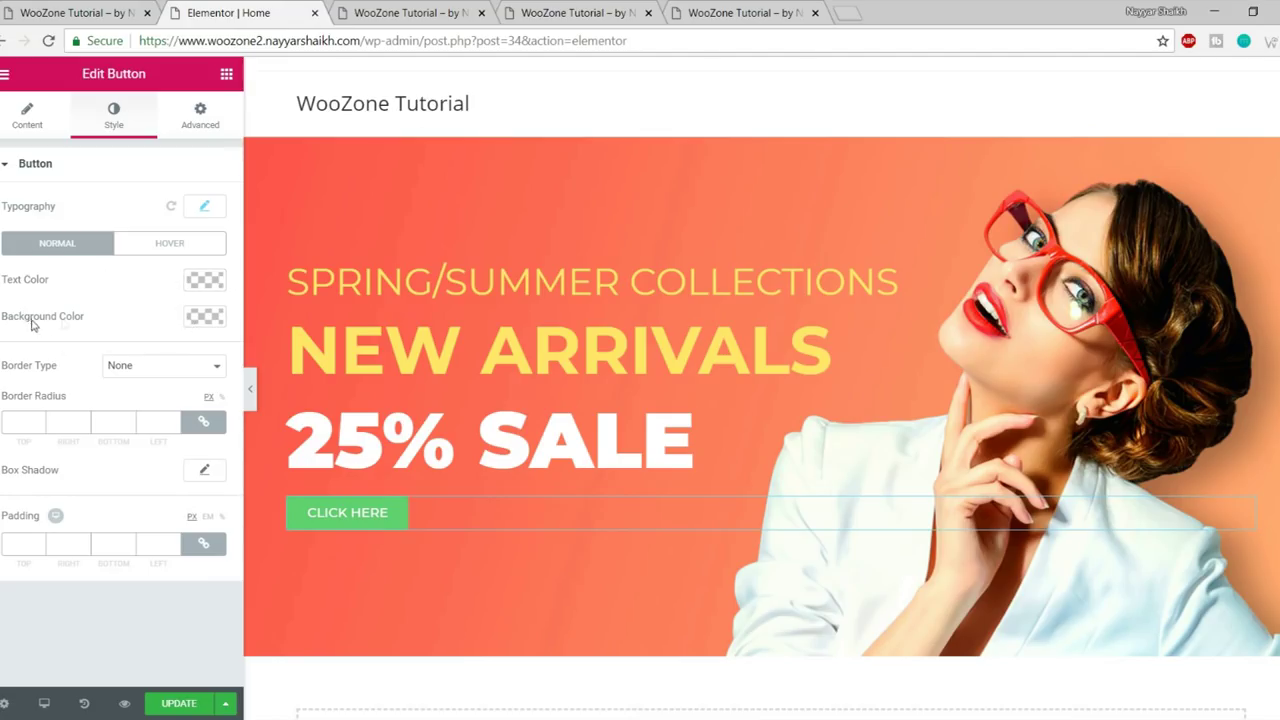
pyautogui.click(204, 316)
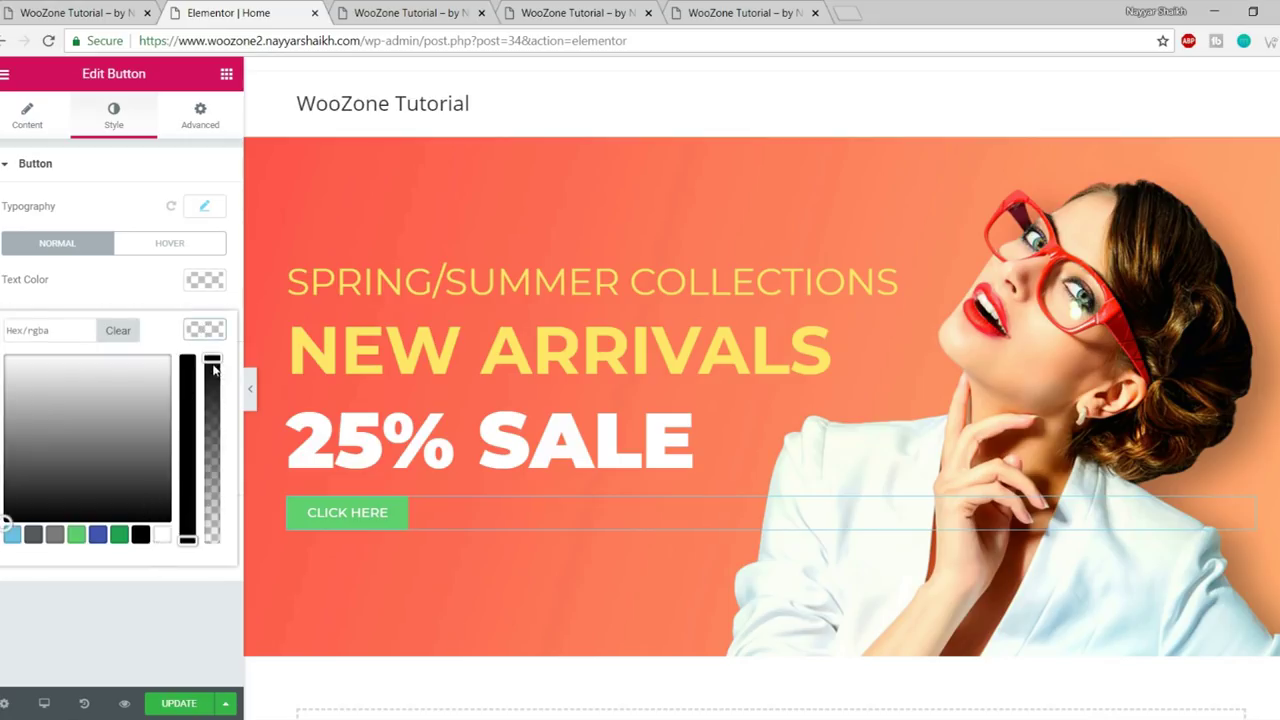
pyautogui.moveTo(212, 364); pyautogui.dragTo(221, 576)
pyautogui.click(221, 575)
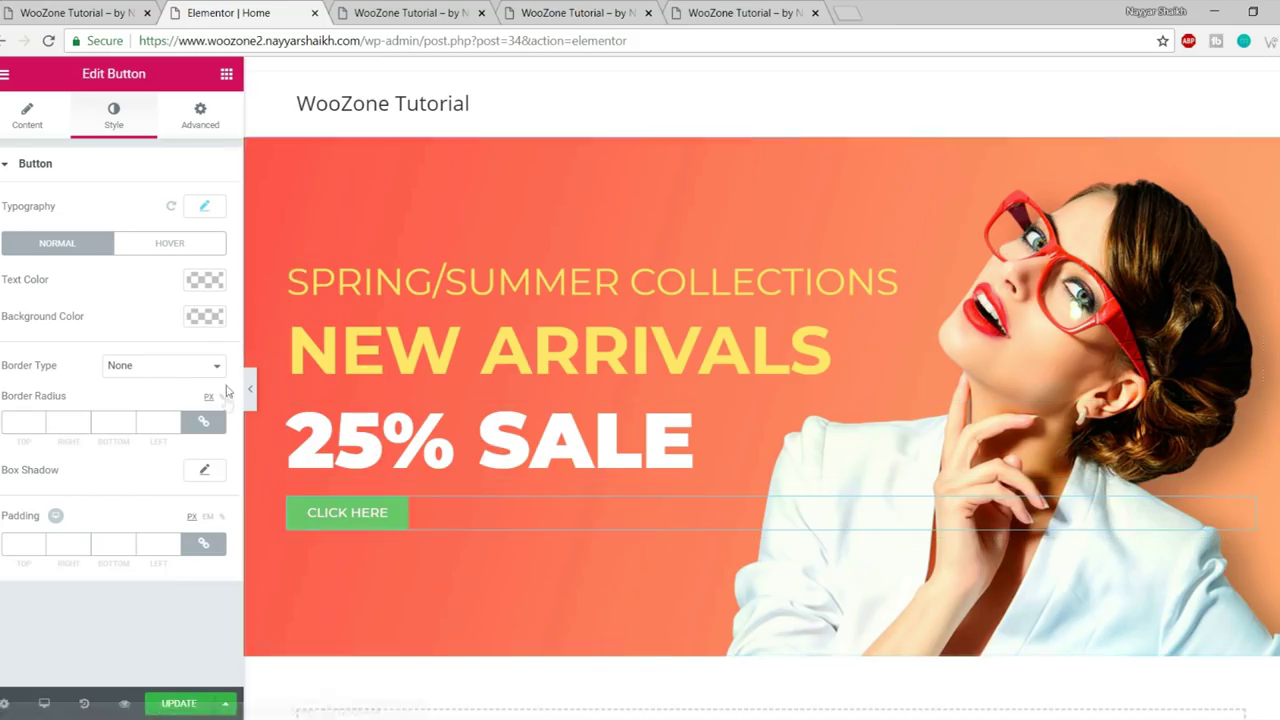
pyautogui.click(205, 322)
pyautogui.click(119, 534)
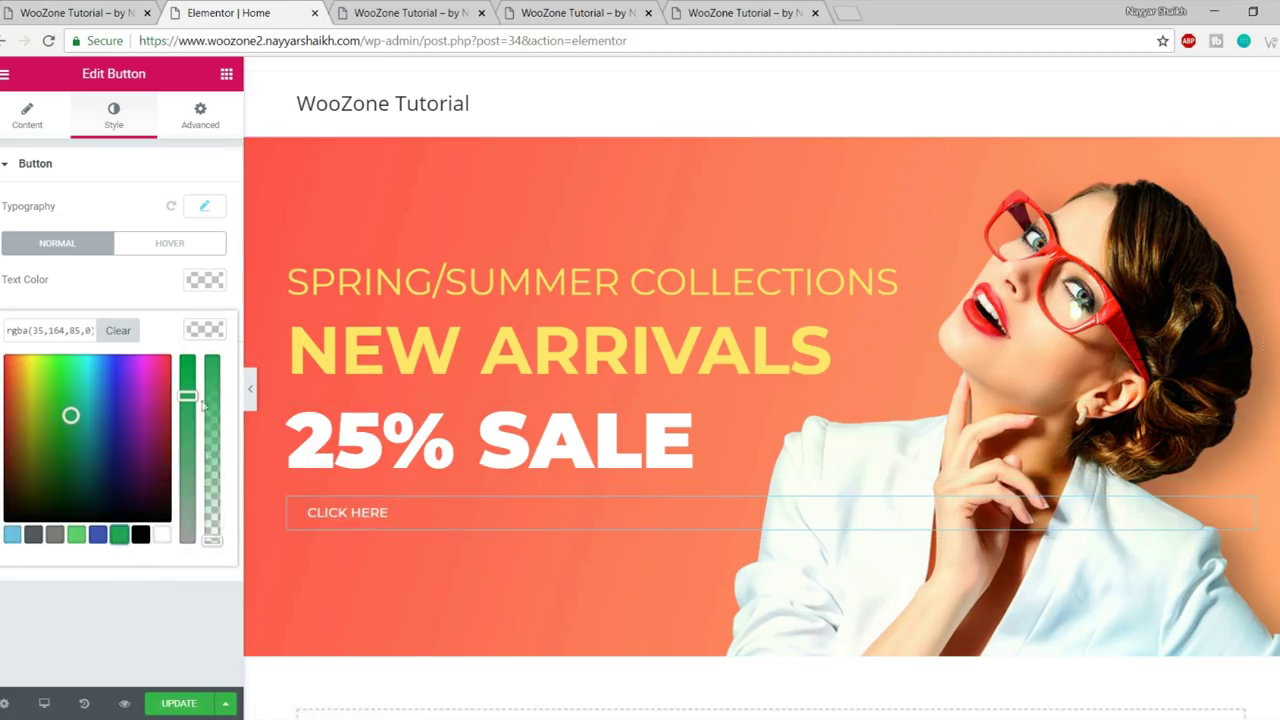
pyautogui.click(141, 535)
pyautogui.click(161, 535)
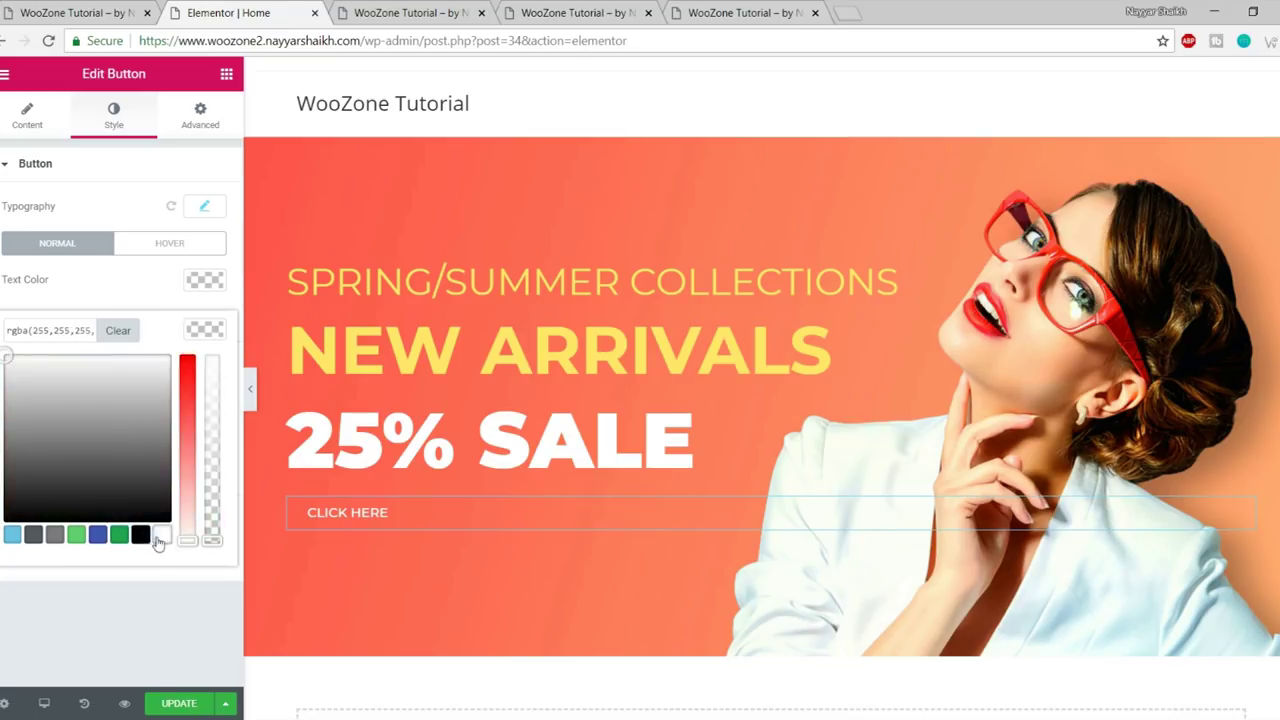
pyautogui.moveTo(211, 410); pyautogui.dragTo(231, 569)
pyautogui.click(231, 569)
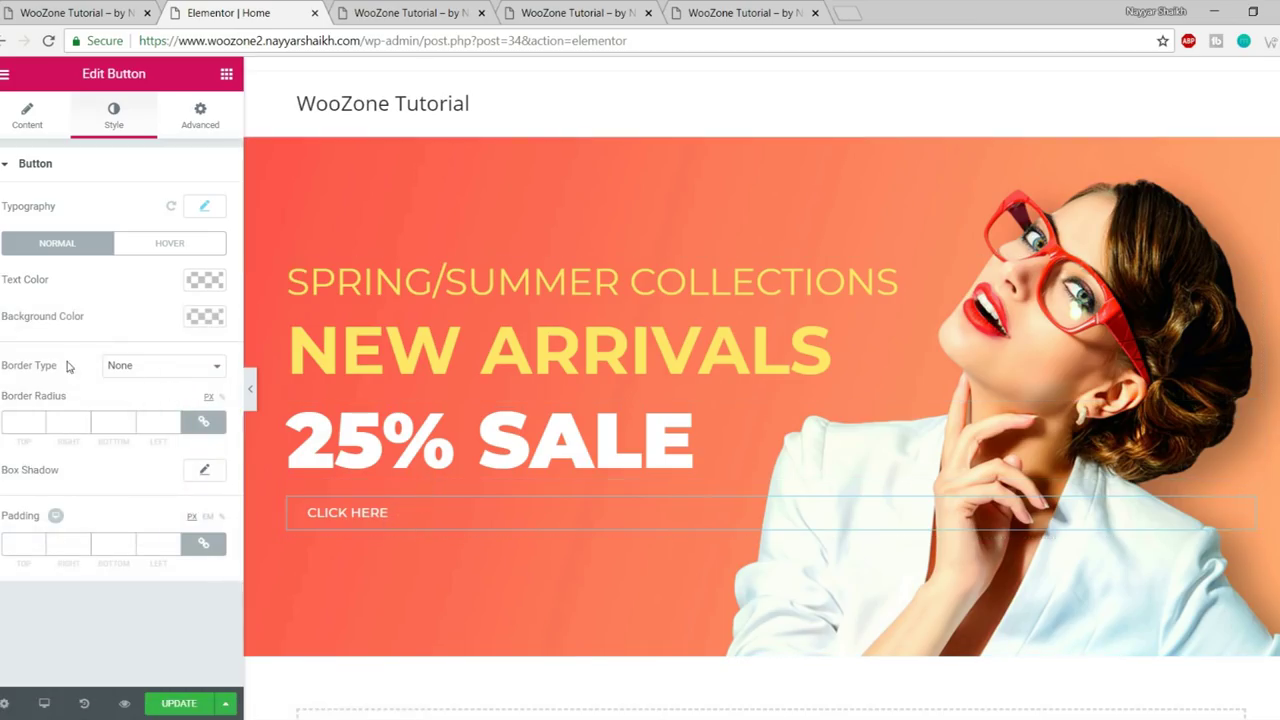
# Set the CLICK HERE button's Border Type to Solid with a linked width of 1.
pyautogui.click(128, 368)
pyautogui.click(122, 397)
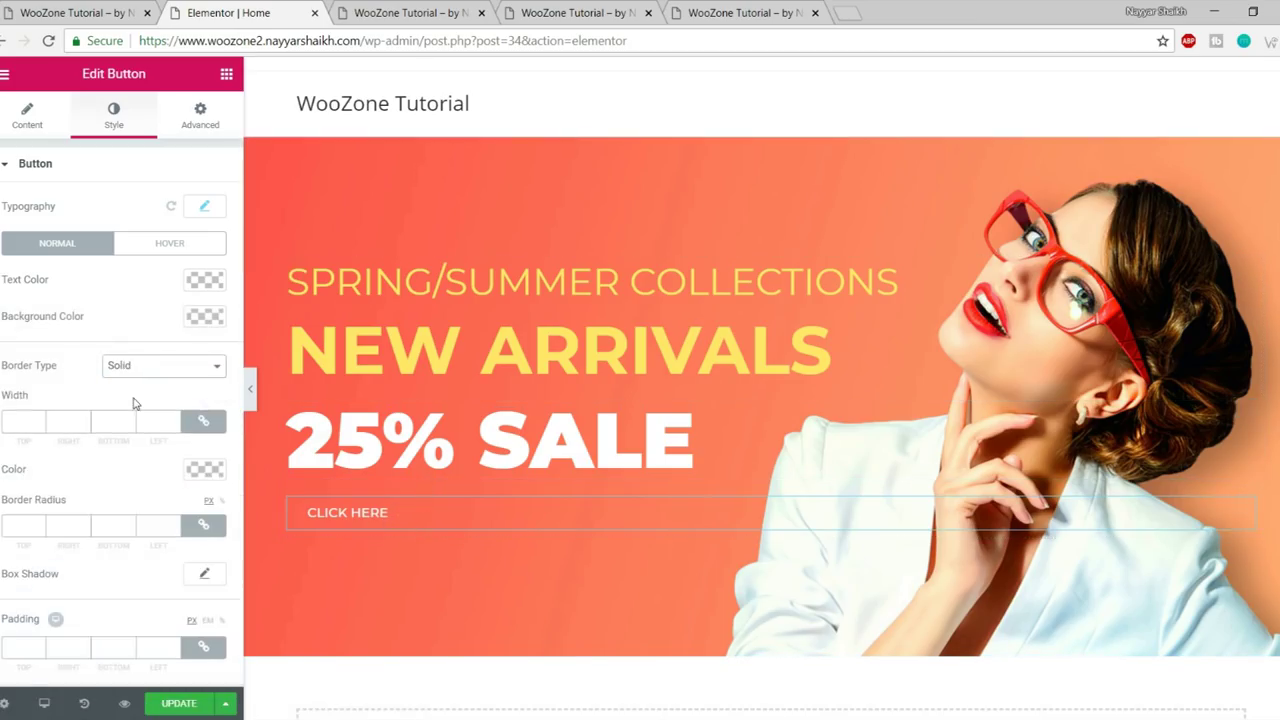
pyautogui.click(23, 424)
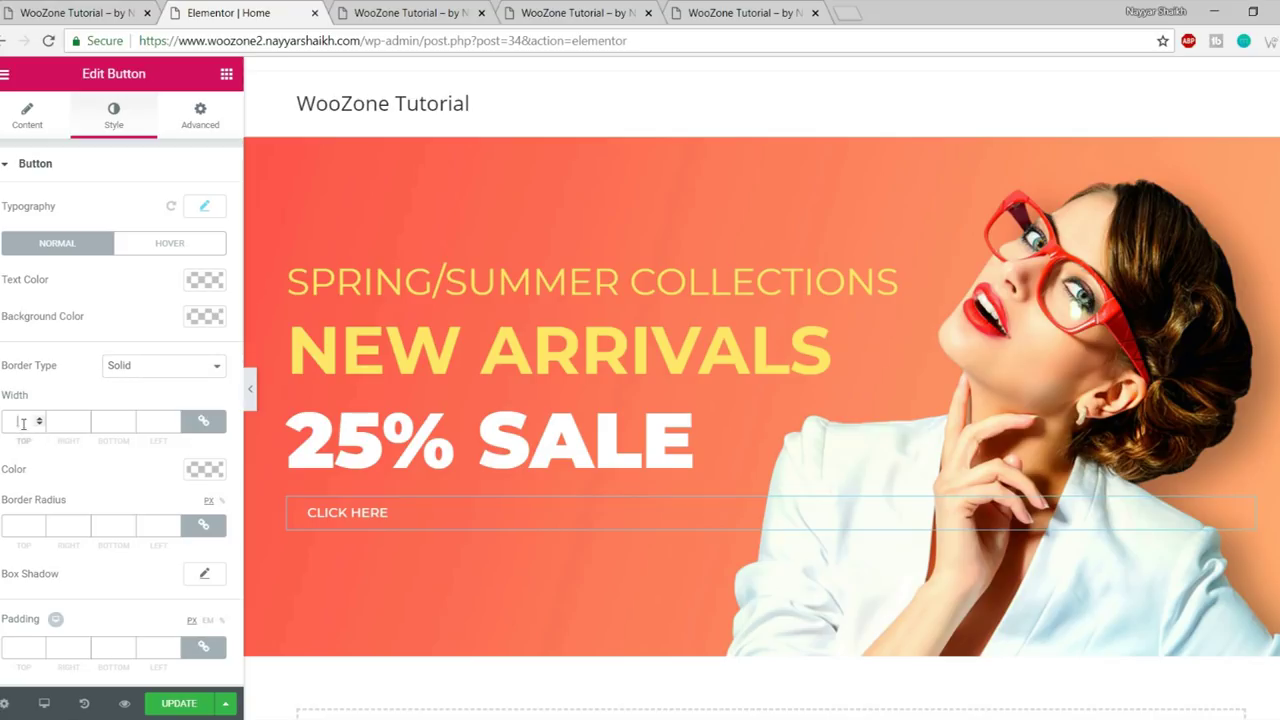
pyautogui.write('1')
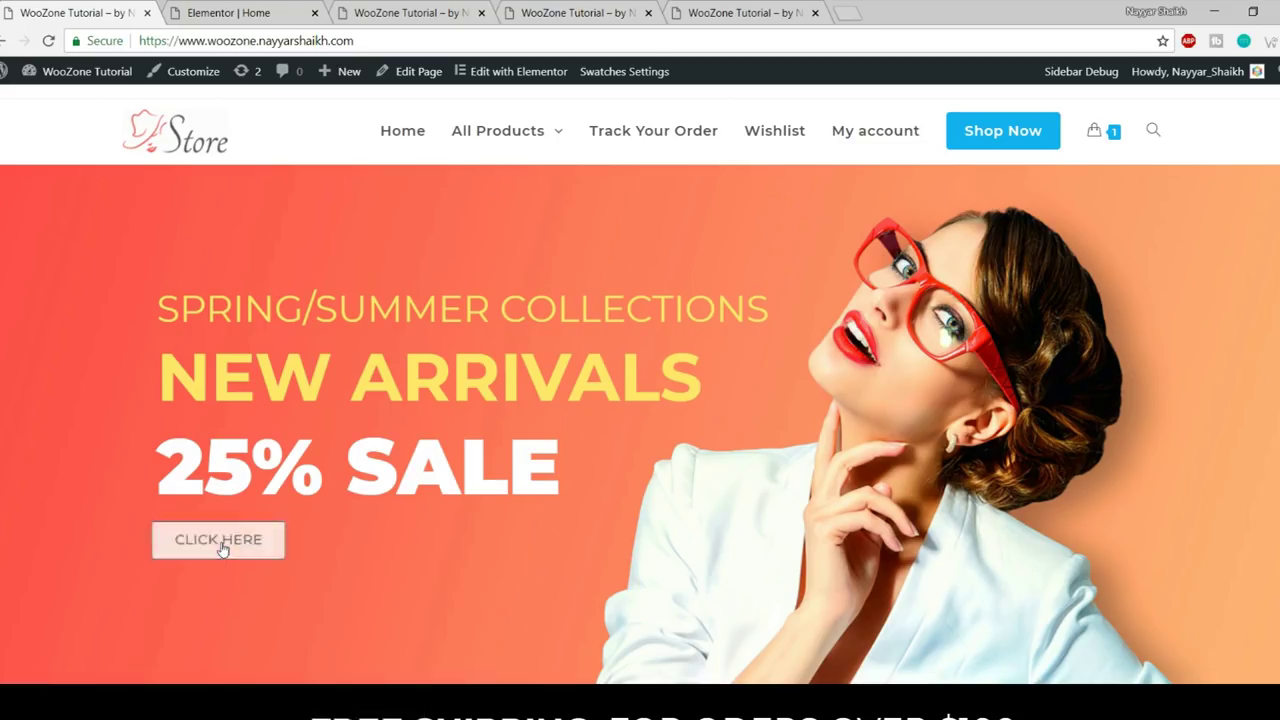
pyautogui.click(238, 10)
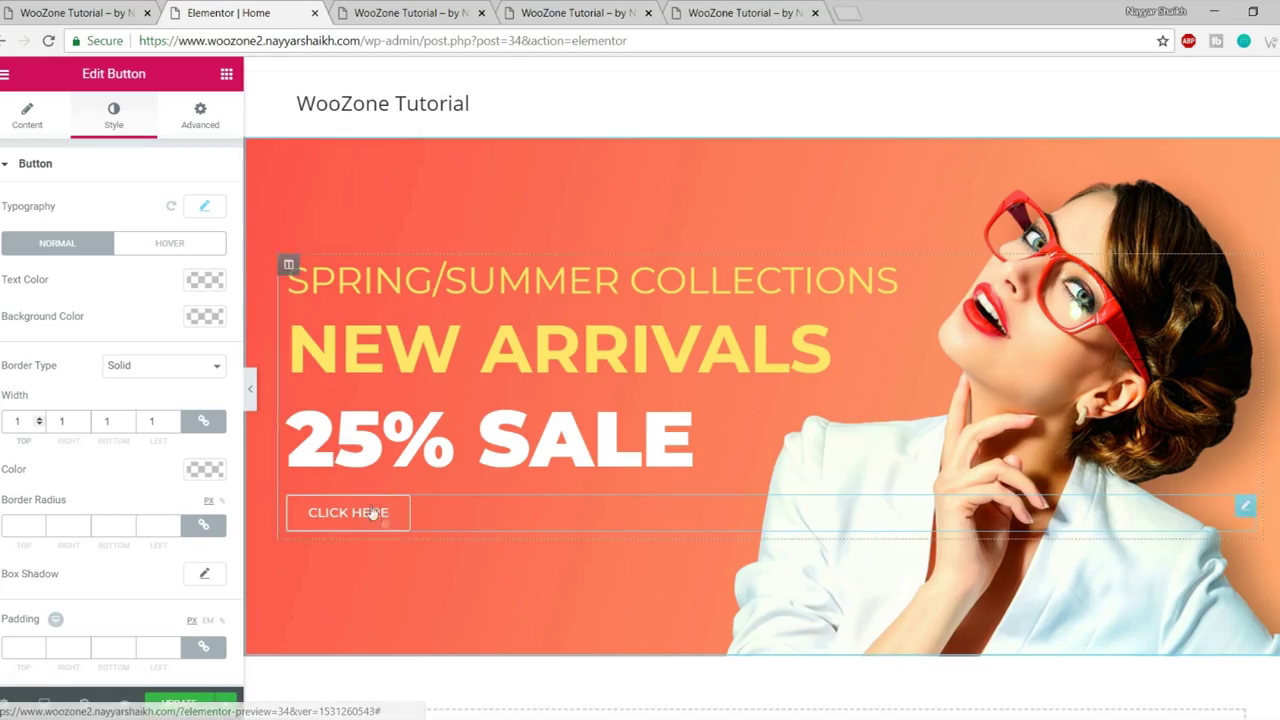
# Give the button's hover state black text, a white background and a black border.
pyautogui.click(183, 251)
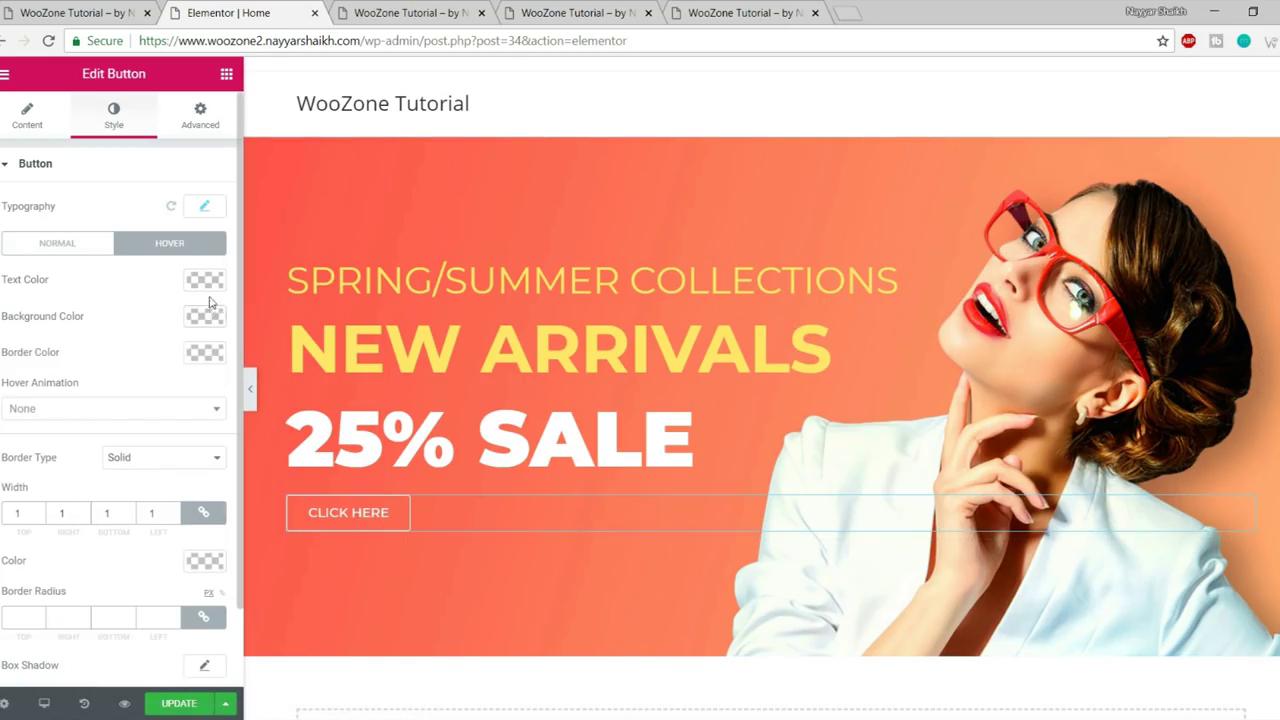
pyautogui.click(205, 281)
pyautogui.click(141, 498)
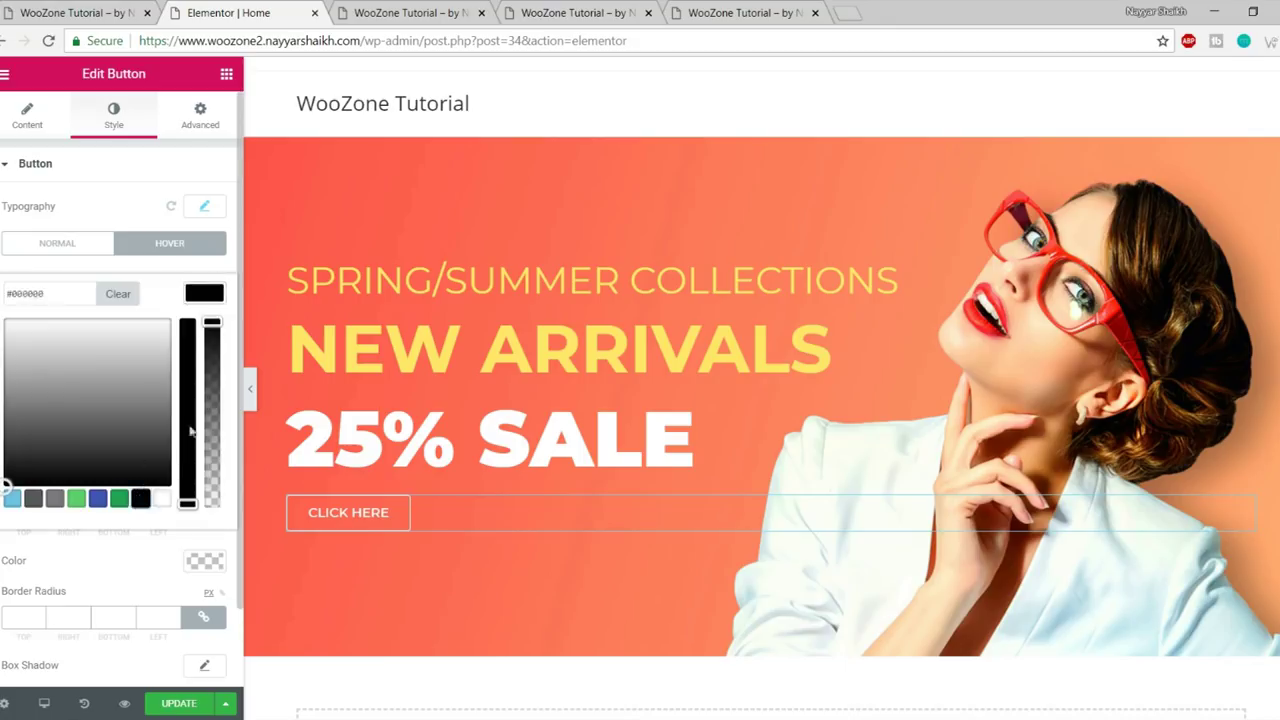
pyautogui.click(203, 290)
pyautogui.click(205, 314)
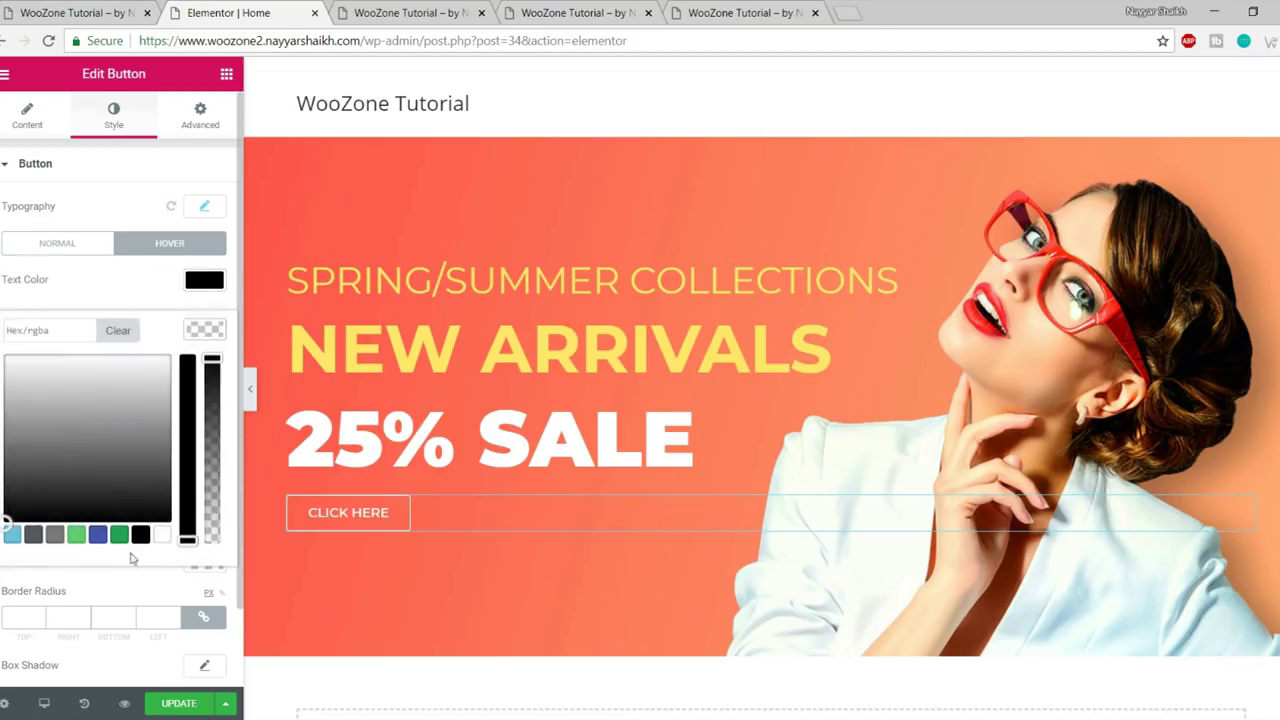
pyautogui.click(167, 537)
pyautogui.click(210, 336)
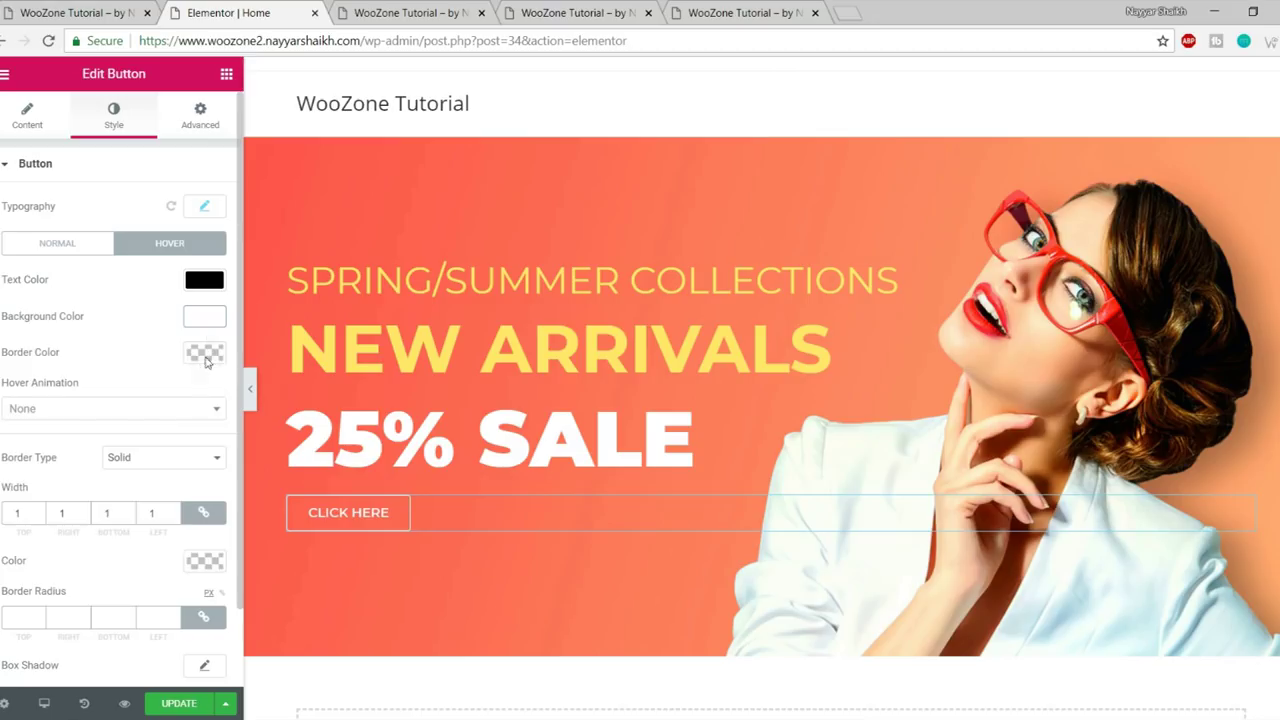
pyautogui.click(205, 355)
pyautogui.click(141, 571)
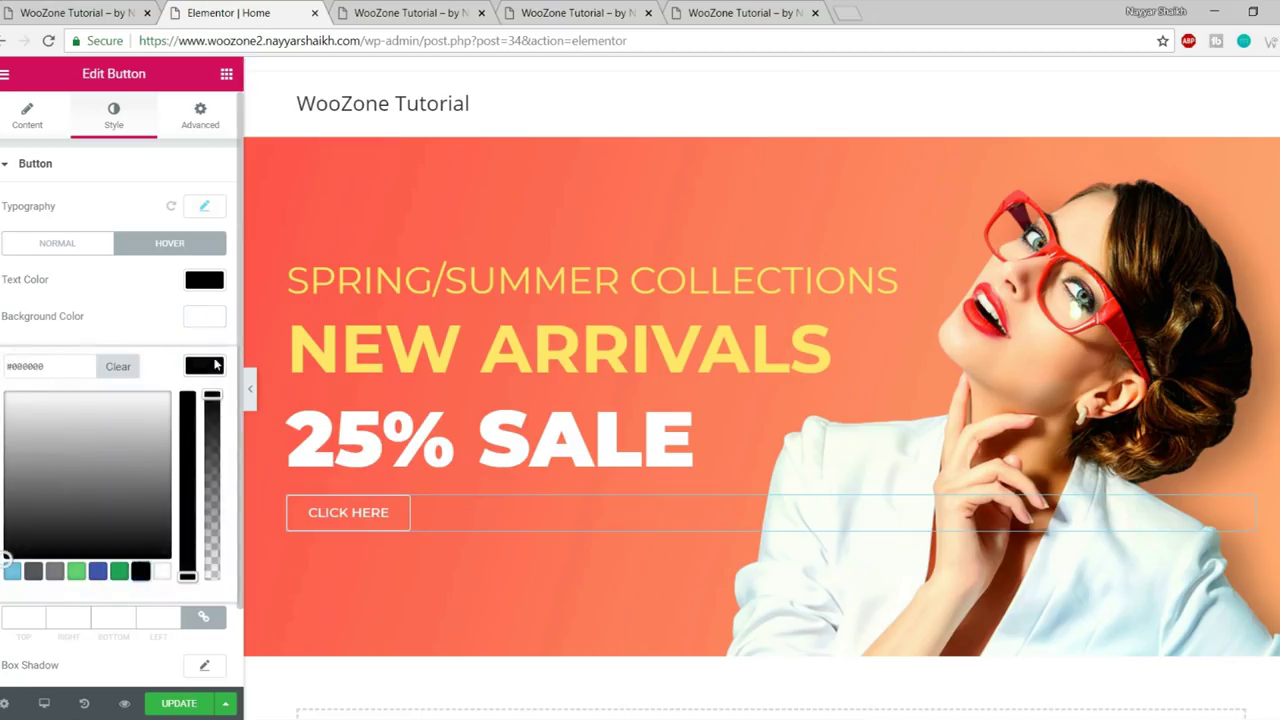
pyautogui.click(214, 365)
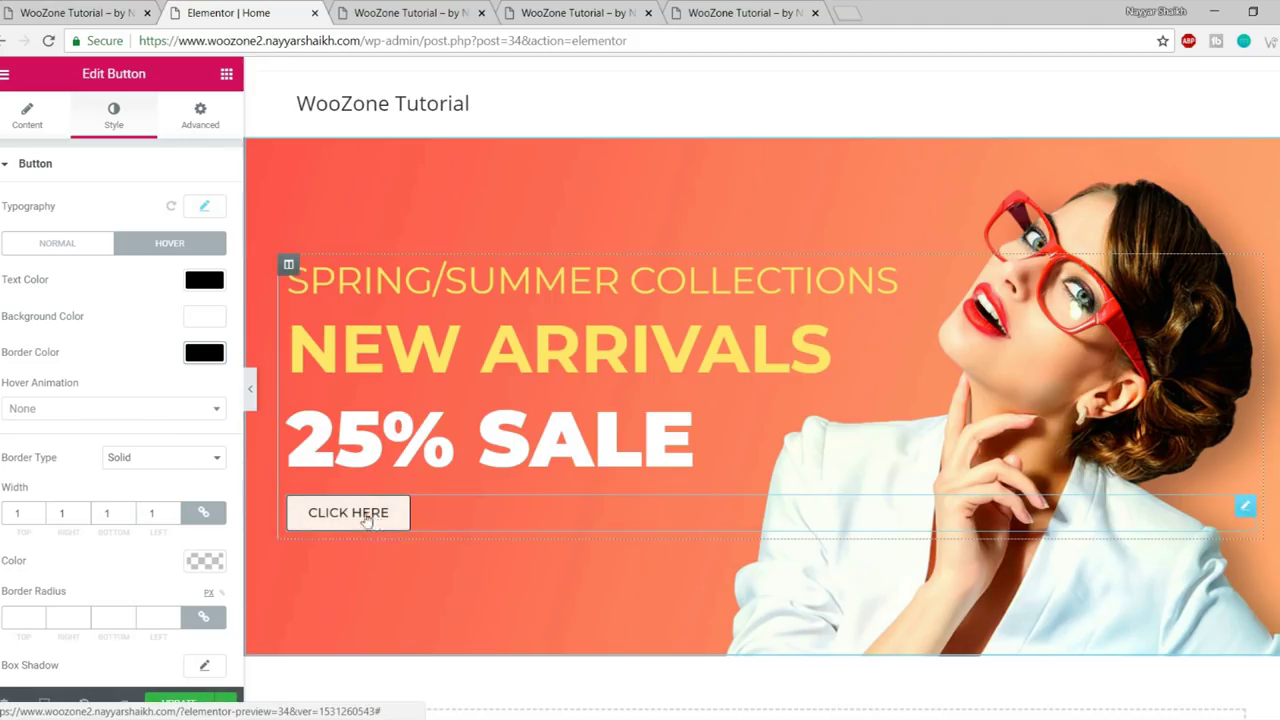
# Set the button's hover animation to Grow Rotate.
pyautogui.click(103, 409)
pyautogui.scroll(-4, 71, 551)
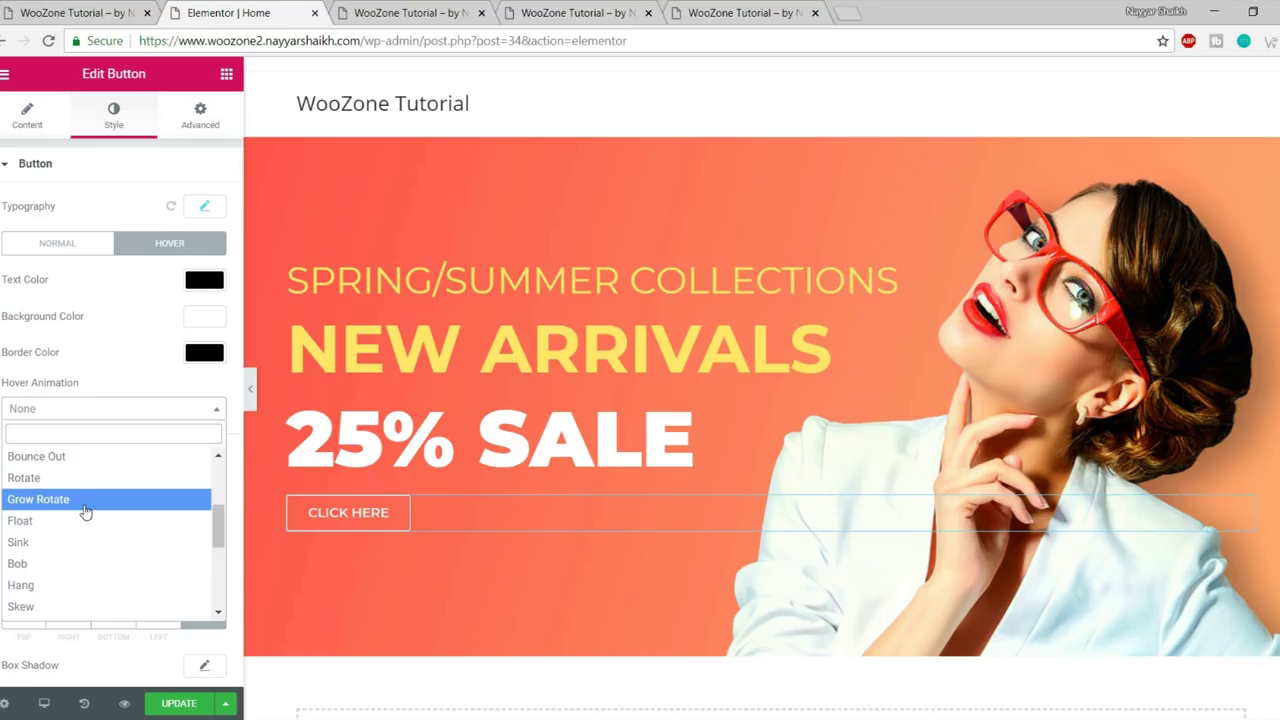
pyautogui.click(91, 510)
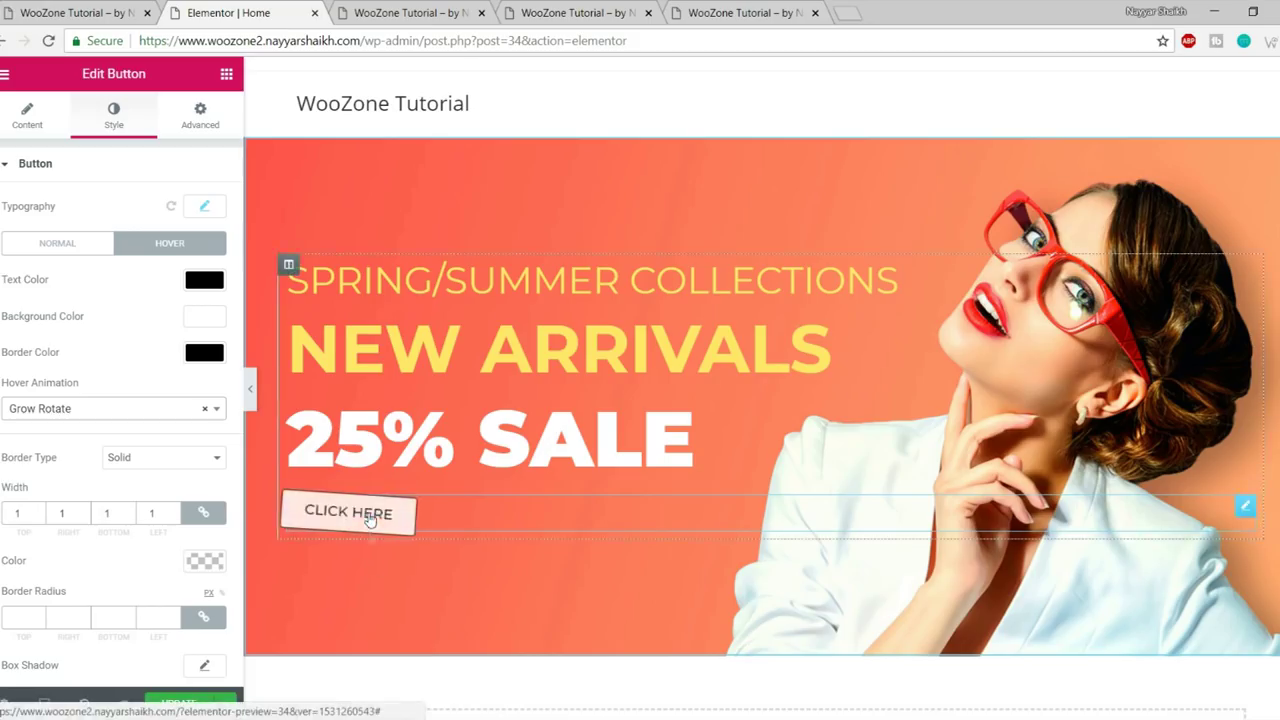
pyautogui.scroll(-1, 129, 486)
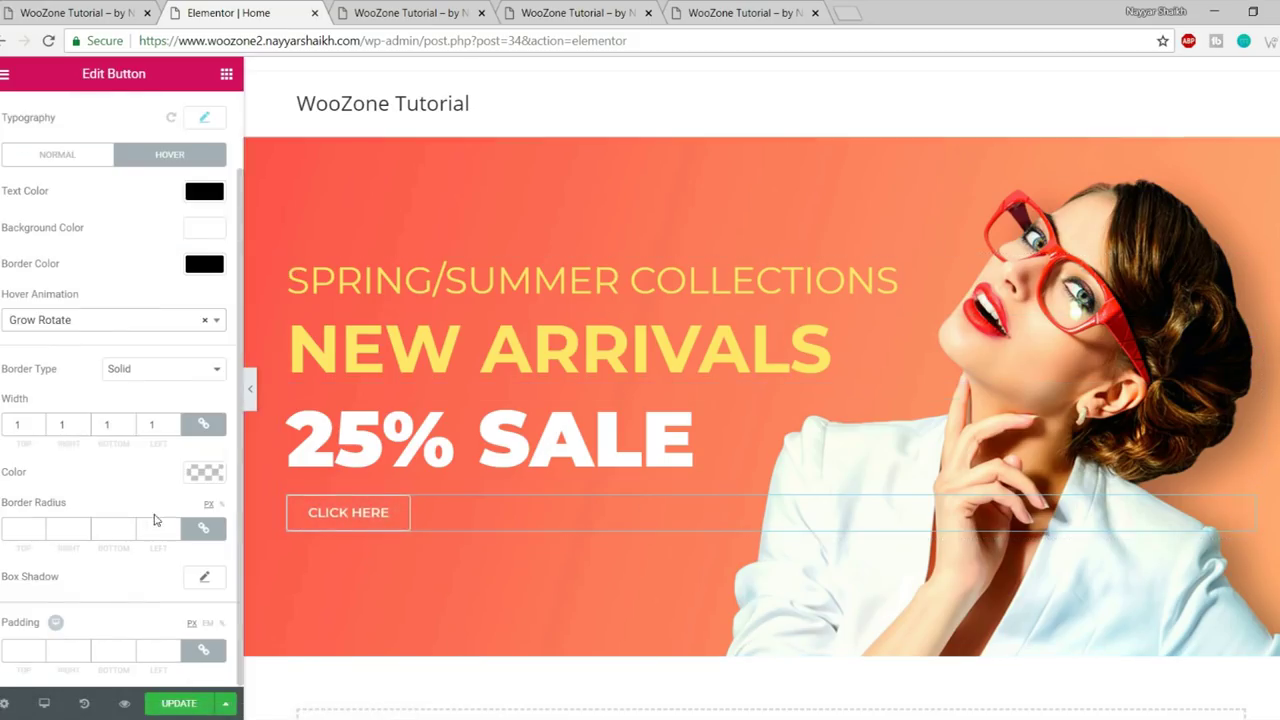
# Check the button's Link value in Content settings and save the page with UPDATE.
pyautogui.scroll(2, 120, 400)
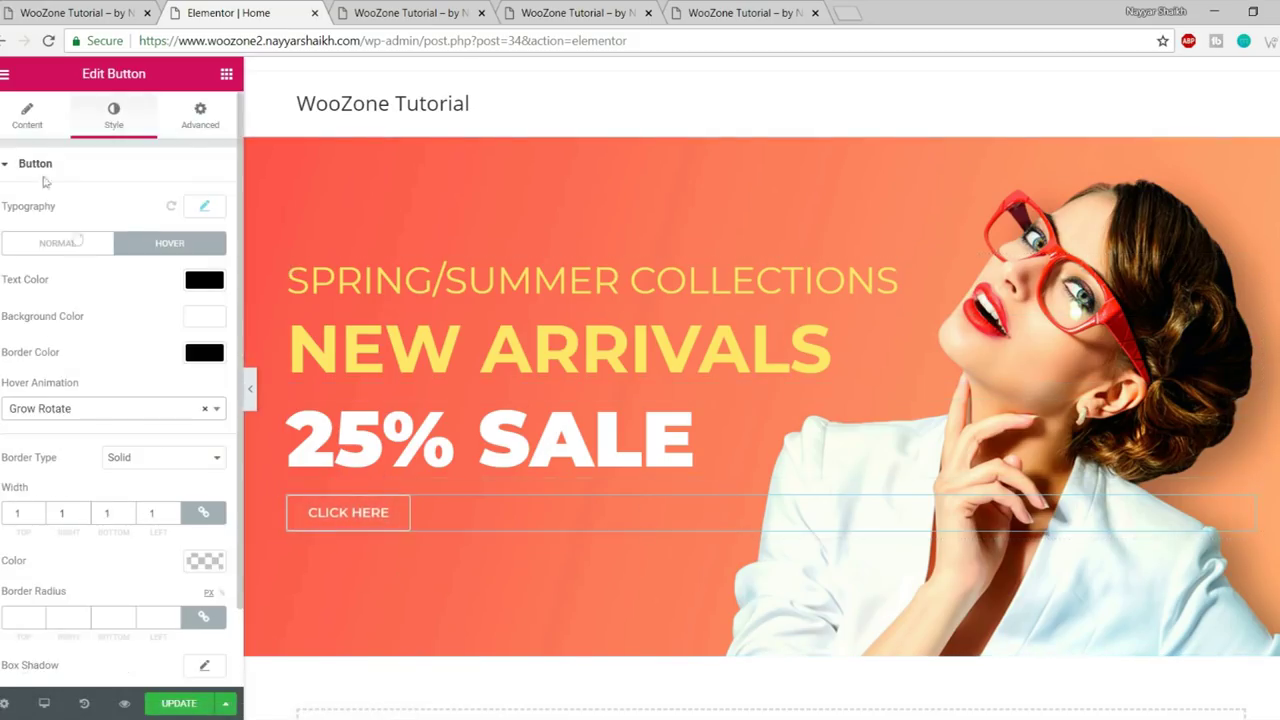
pyautogui.click(25, 117)
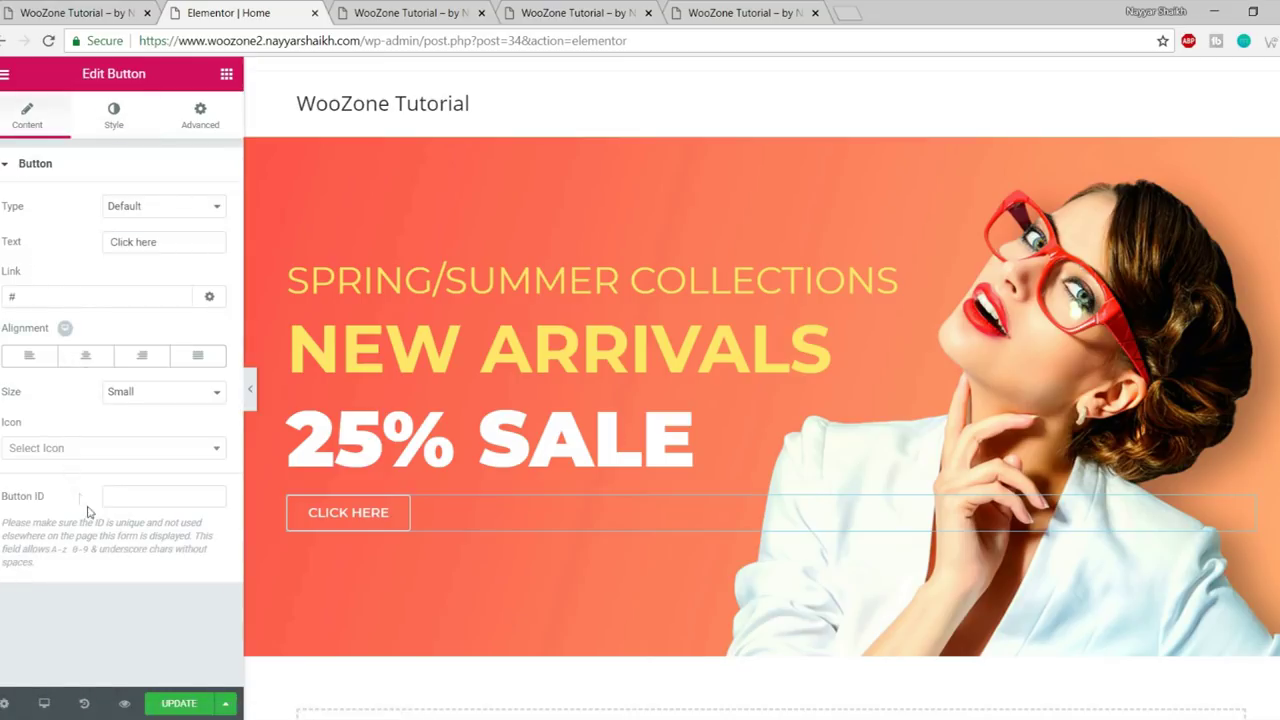
pyautogui.doubleClick(73, 296)
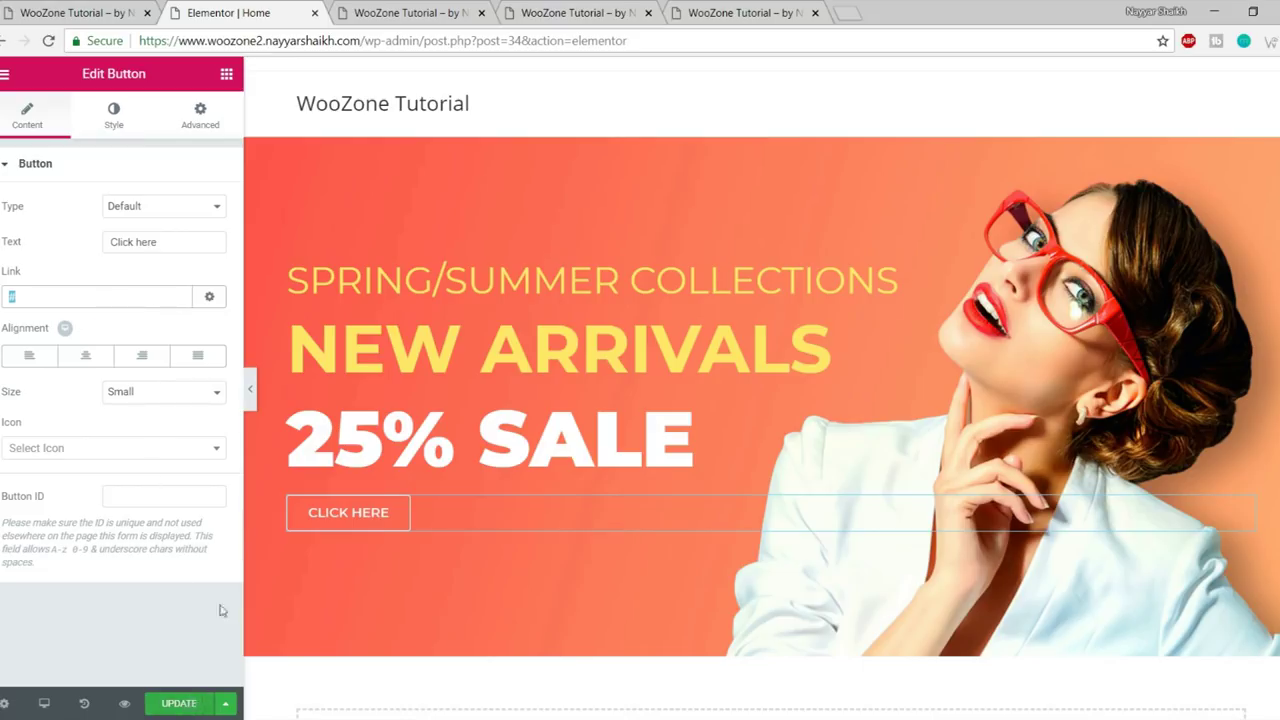
pyautogui.click(175, 704)
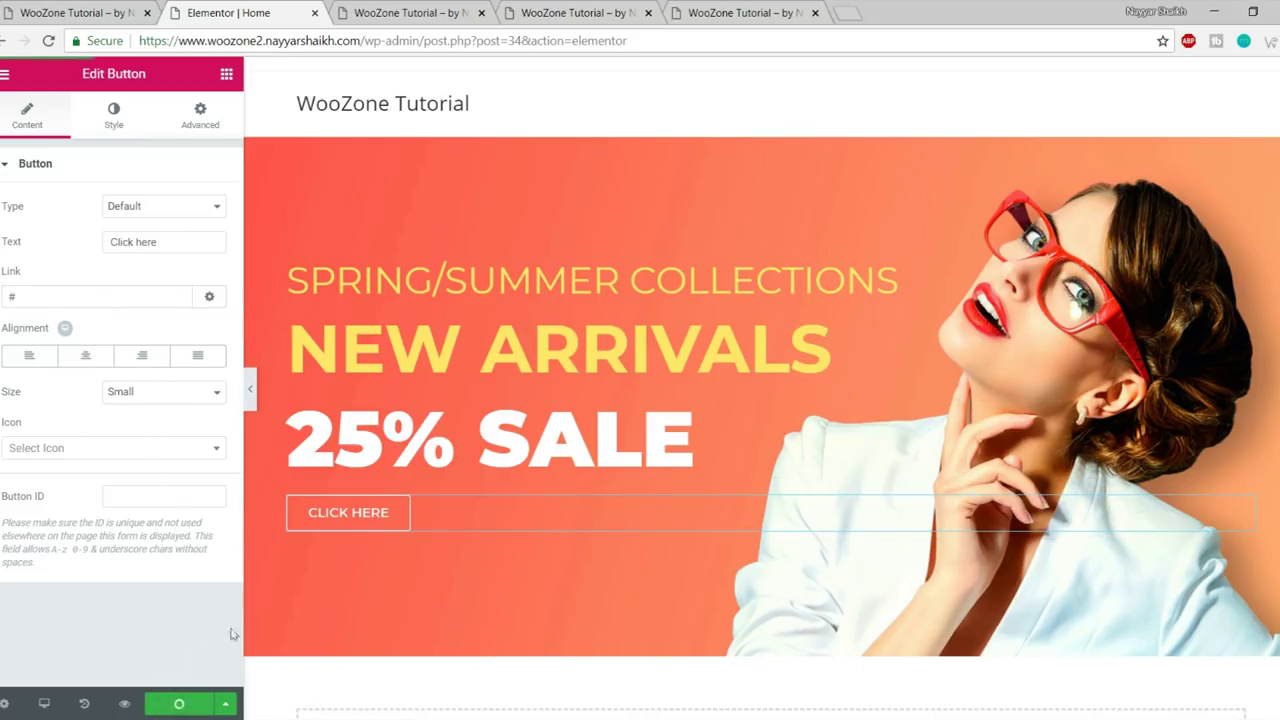
# Look at the page preview and the live homepage, then return to the editor.
pyautogui.click(420, 12)
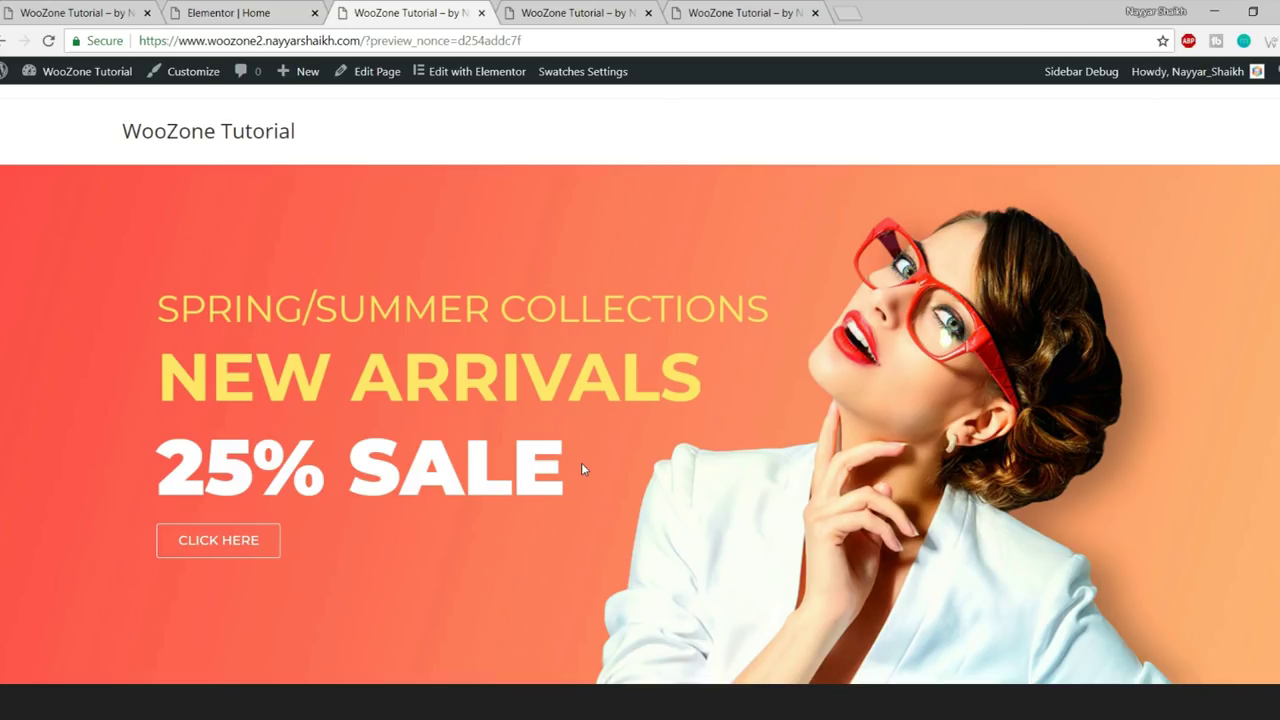
pyautogui.click(118, 8)
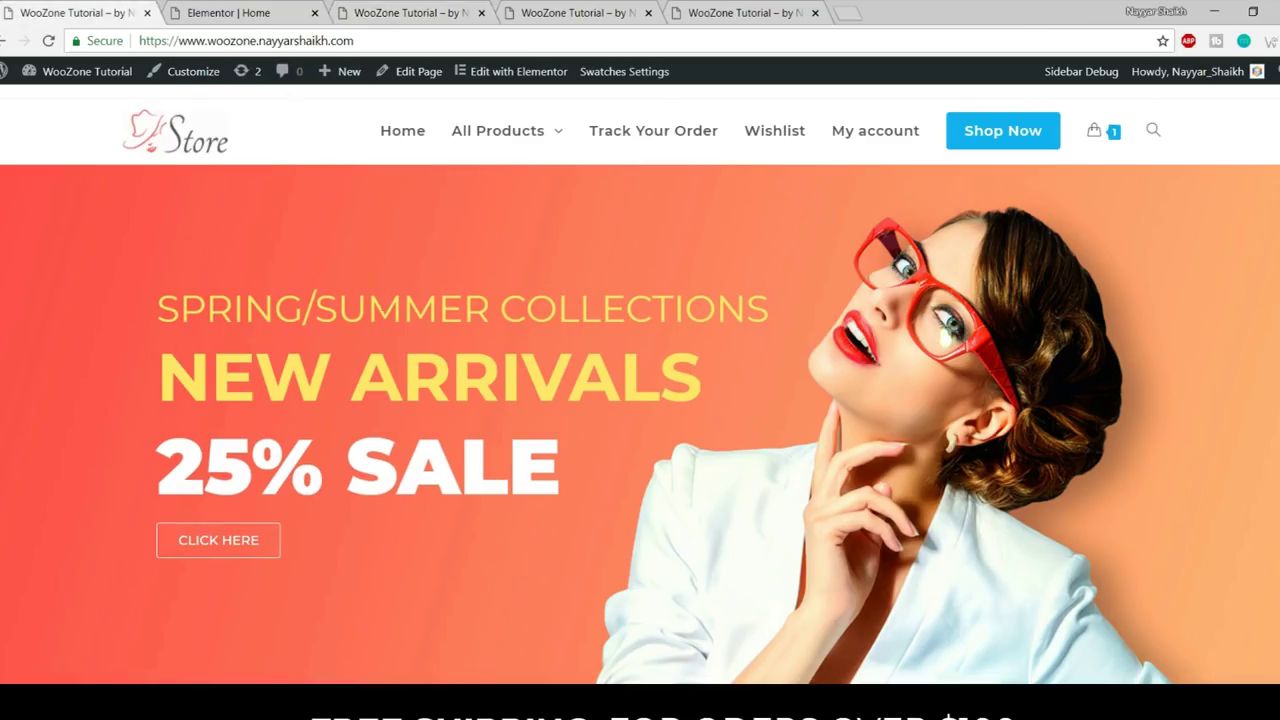
pyautogui.scroll(-4, 348, 249)
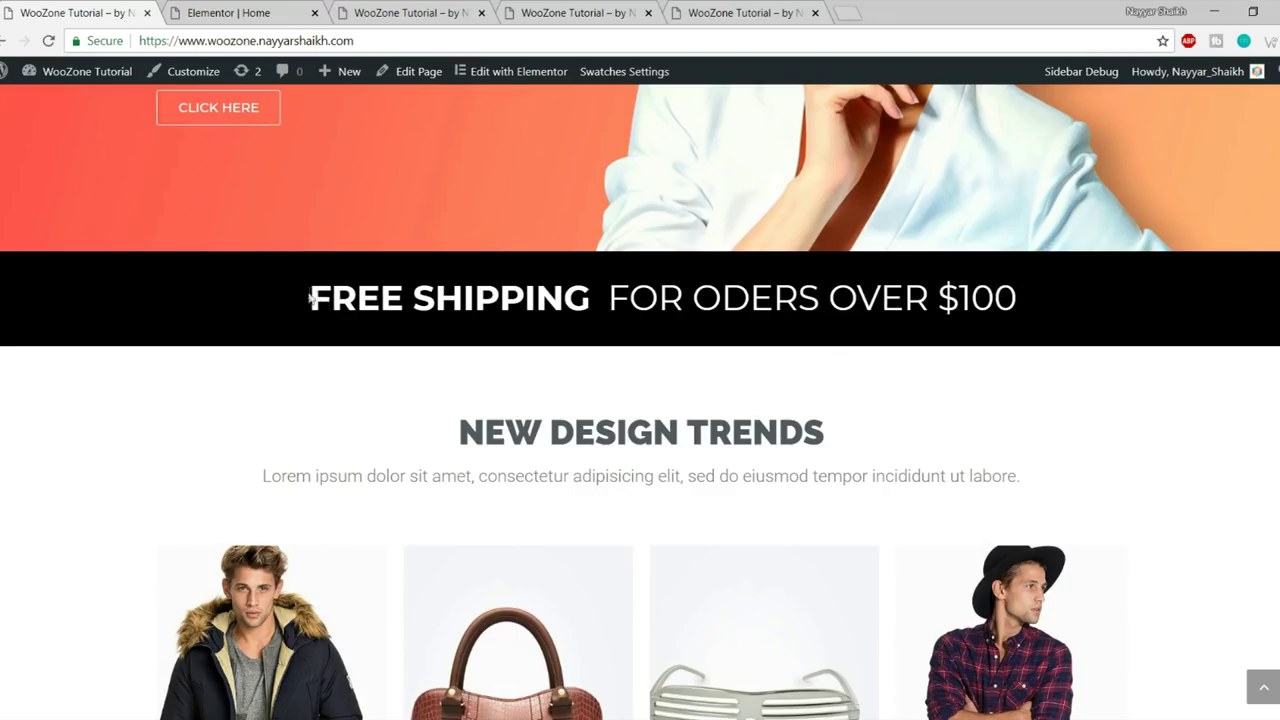
pyautogui.click(293, 10)
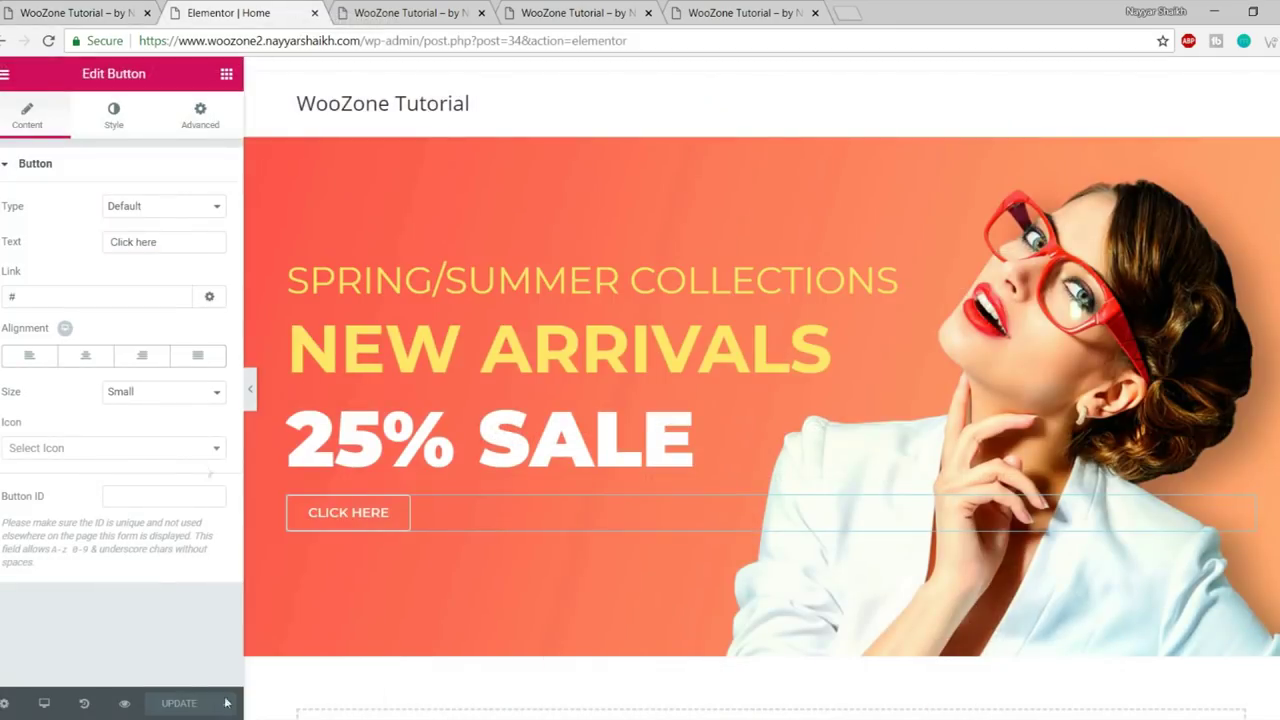
# Try dragging a Heading widget onto the page and glance at the live homepage.
pyautogui.click(227, 76)
pyautogui.scroll(-2, 337, 216)
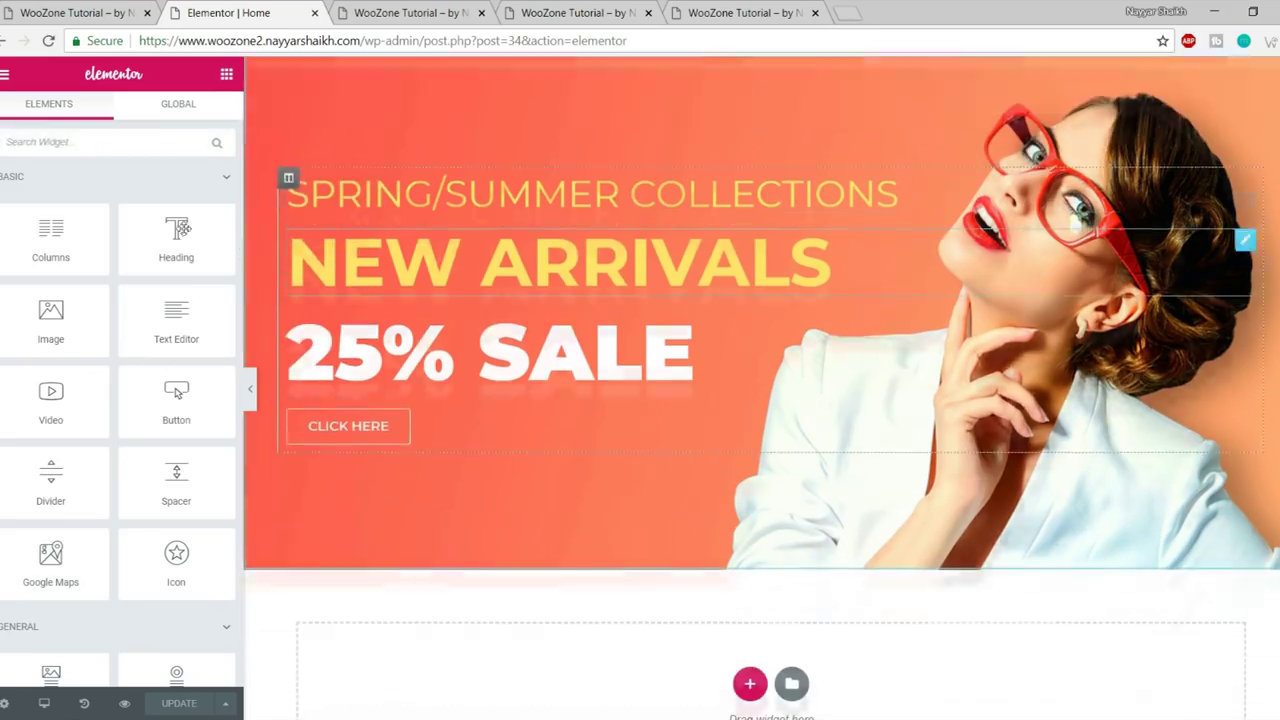
pyautogui.moveTo(176, 245)
pyautogui.mouseDown()
pyautogui.moveTo(813, 598)
pyautogui.moveTo(829, 657)
pyautogui.moveTo(200, 183)
pyautogui.moveTo(176, 235)
pyautogui.mouseUp()
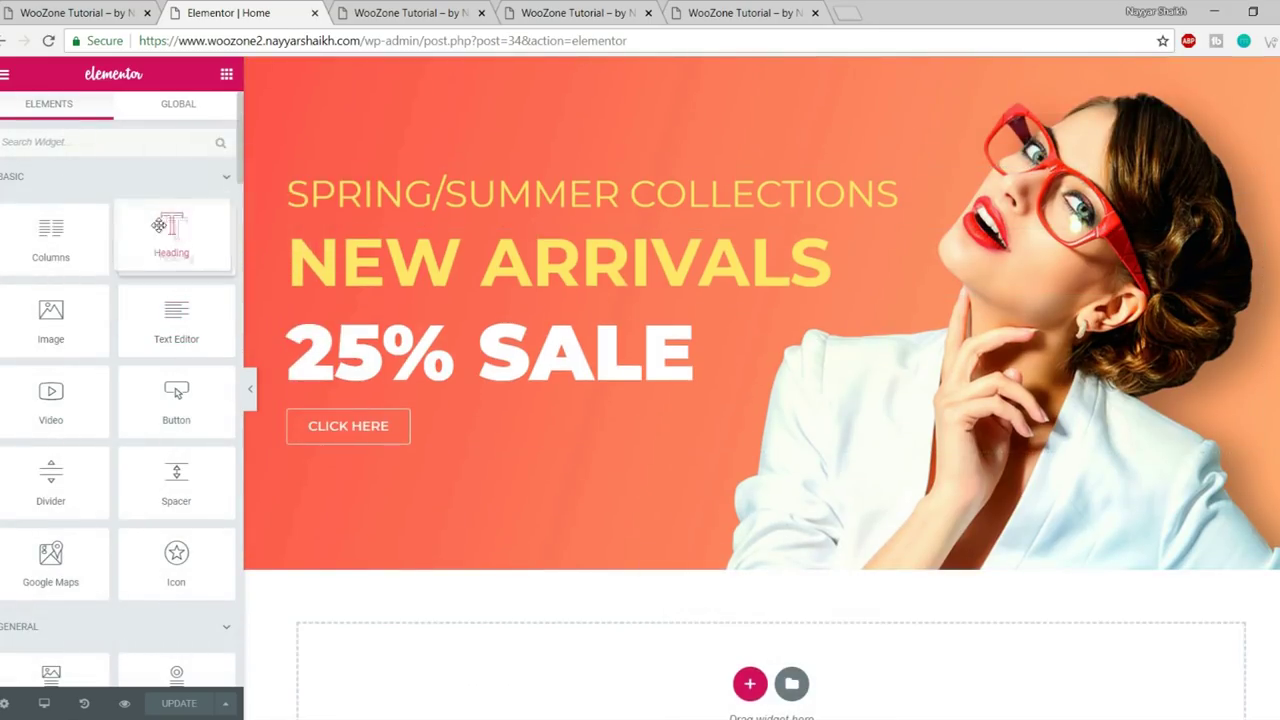
pyautogui.click(45, 8)
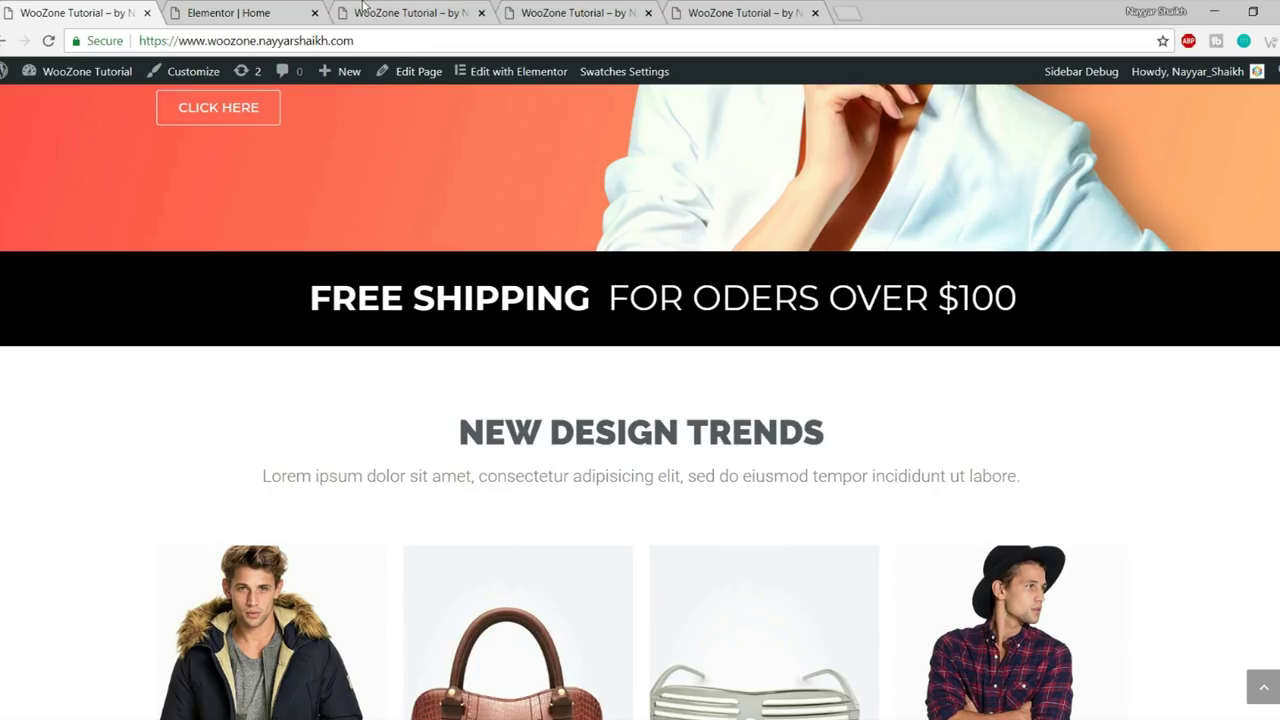
pyautogui.click(228, 12)
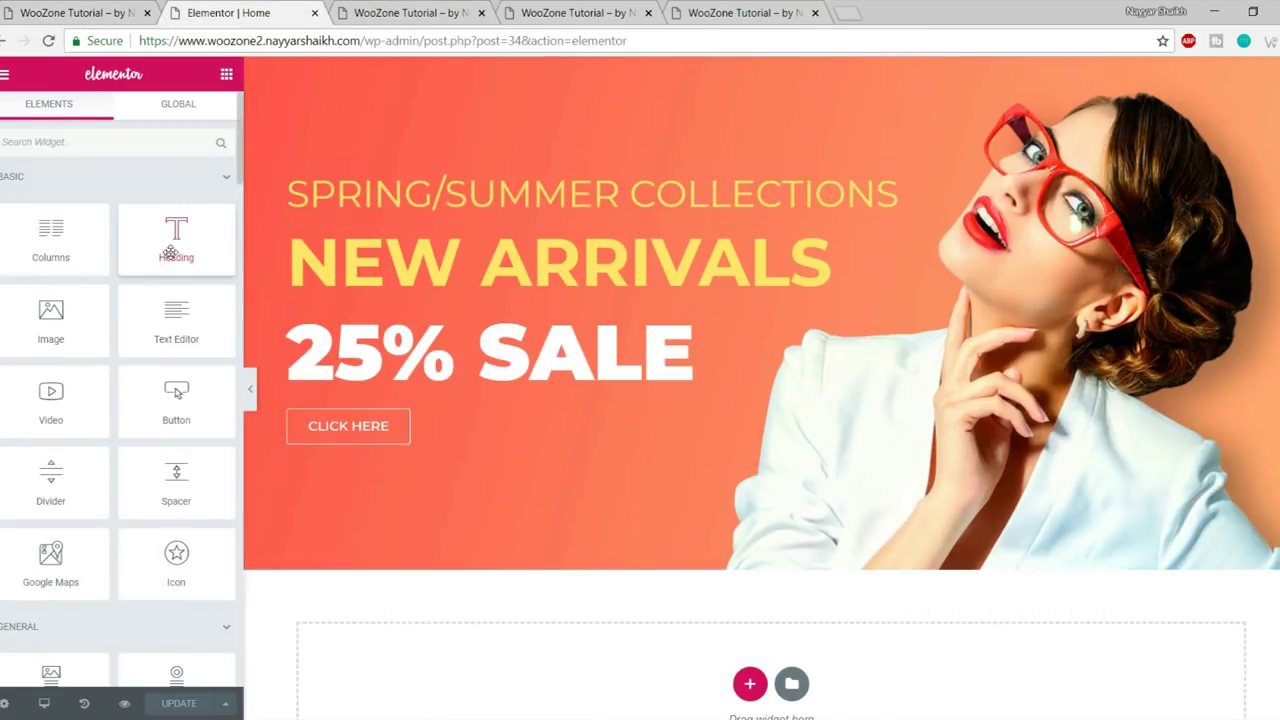
# Add a Columns layout below the banner and drop a Heading into its left column.
pyautogui.moveTo(55, 245); pyautogui.dragTo(768, 690)
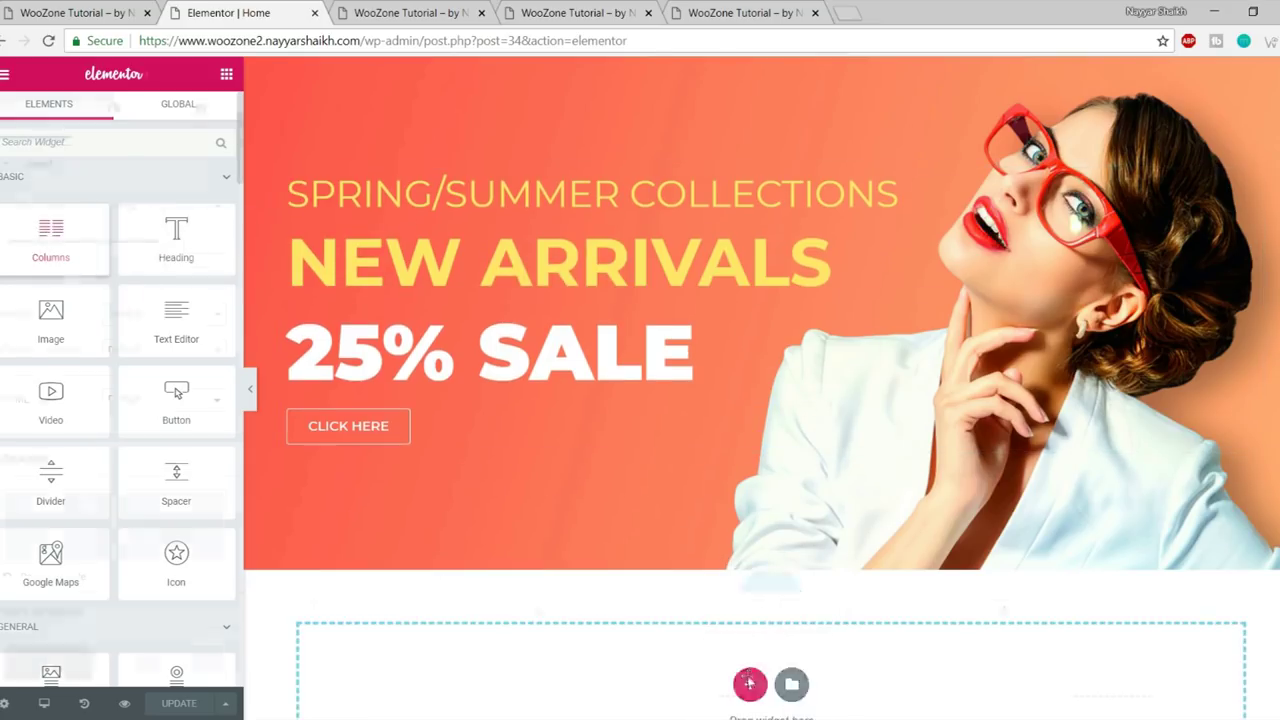
pyautogui.scroll(-2, 766, 637)
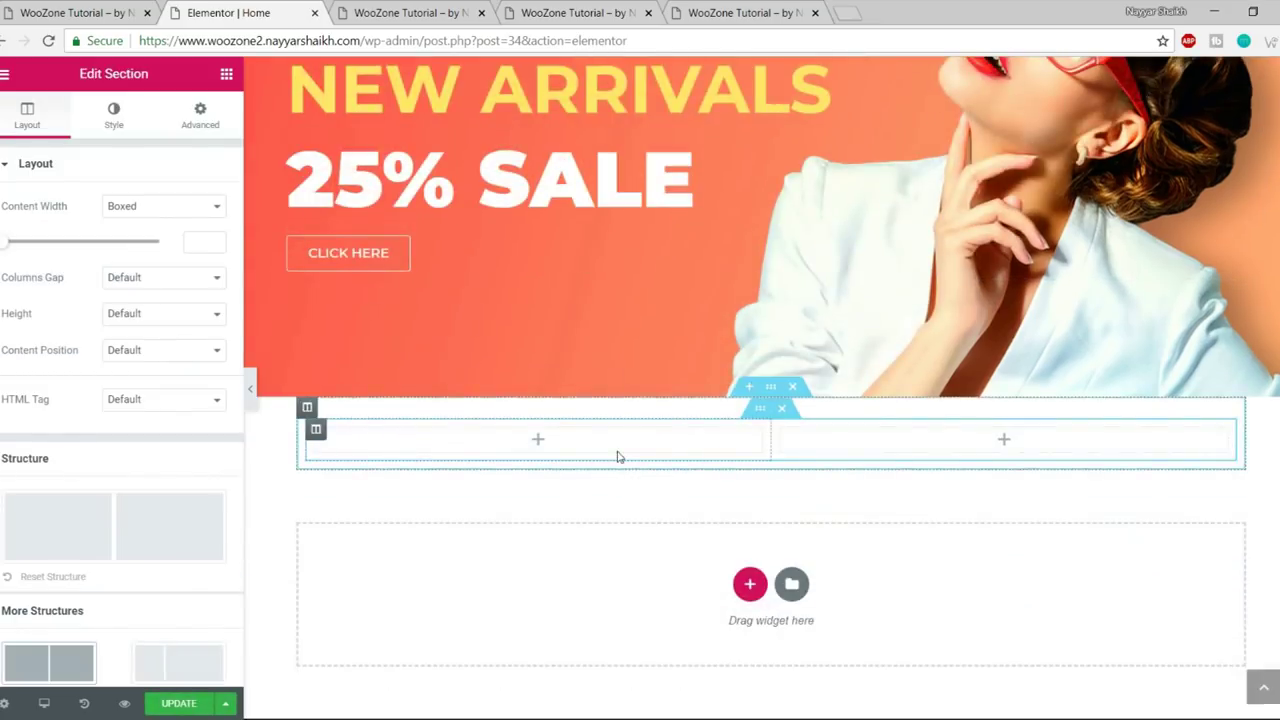
pyautogui.click(226, 73)
pyautogui.moveTo(236, 240); pyautogui.dragTo(535, 450)
pyautogui.click(76, 12)
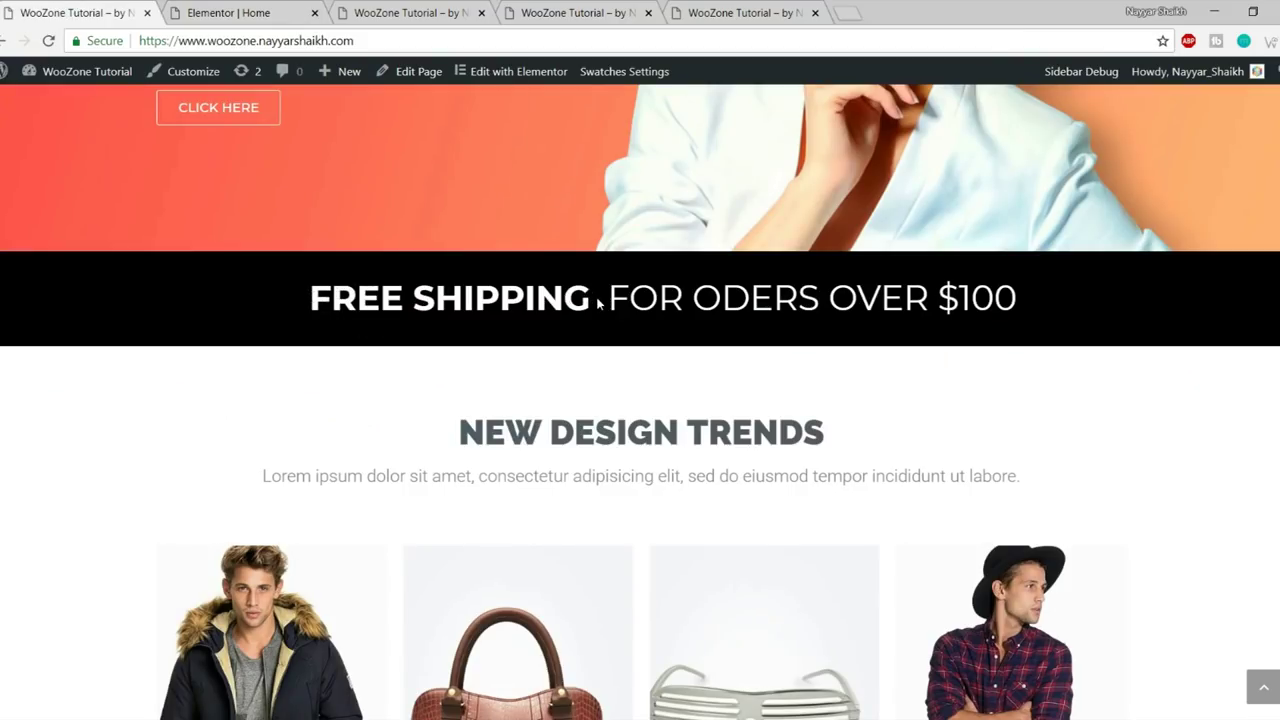
# Replace the heading title with FREE SHIPPING and right-align it in the column.
pyautogui.click(256, 10)
pyautogui.click(134, 234)
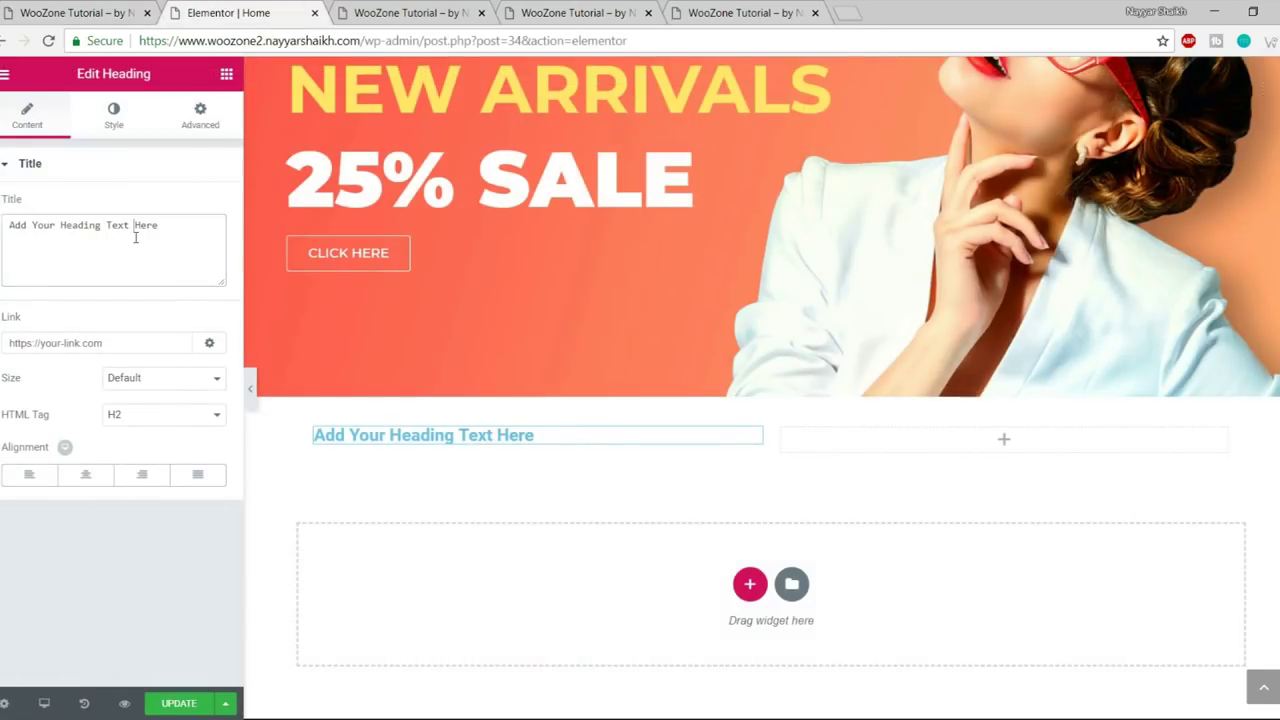
pyautogui.hotkey('ctrl', 'a')
pyautogui.write('FREE SHIPPING')
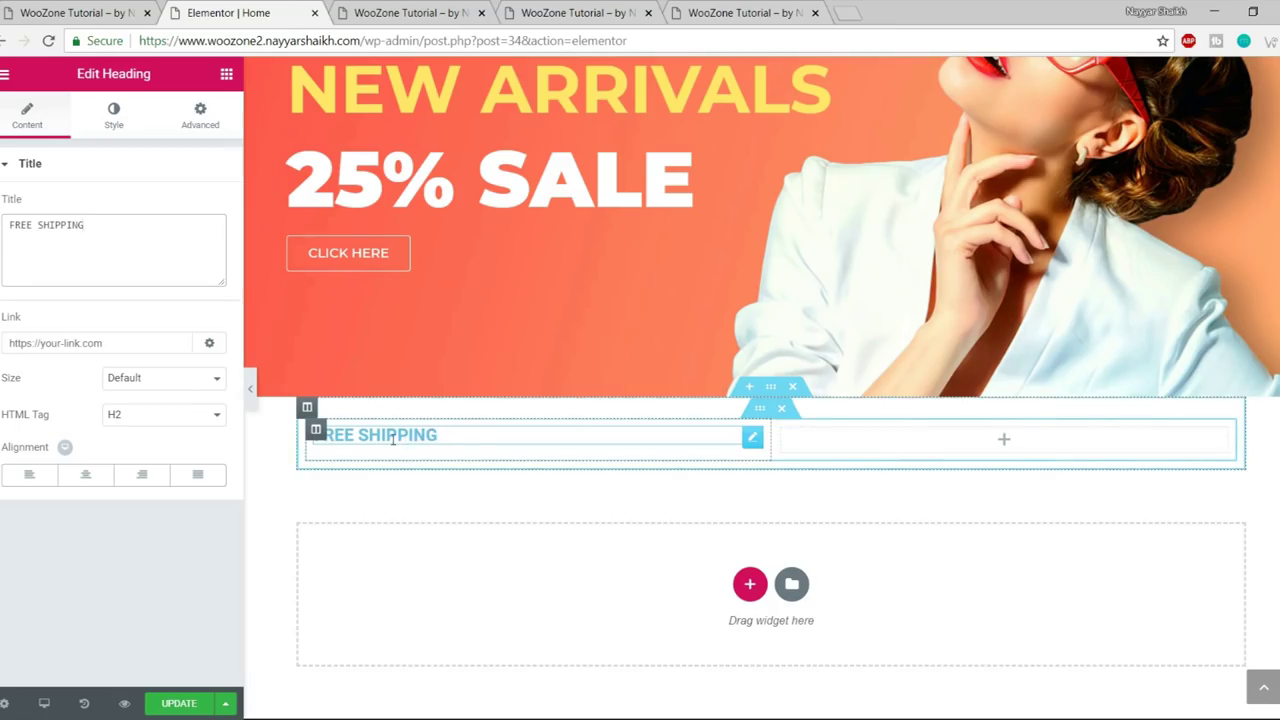
pyautogui.click(393, 440)
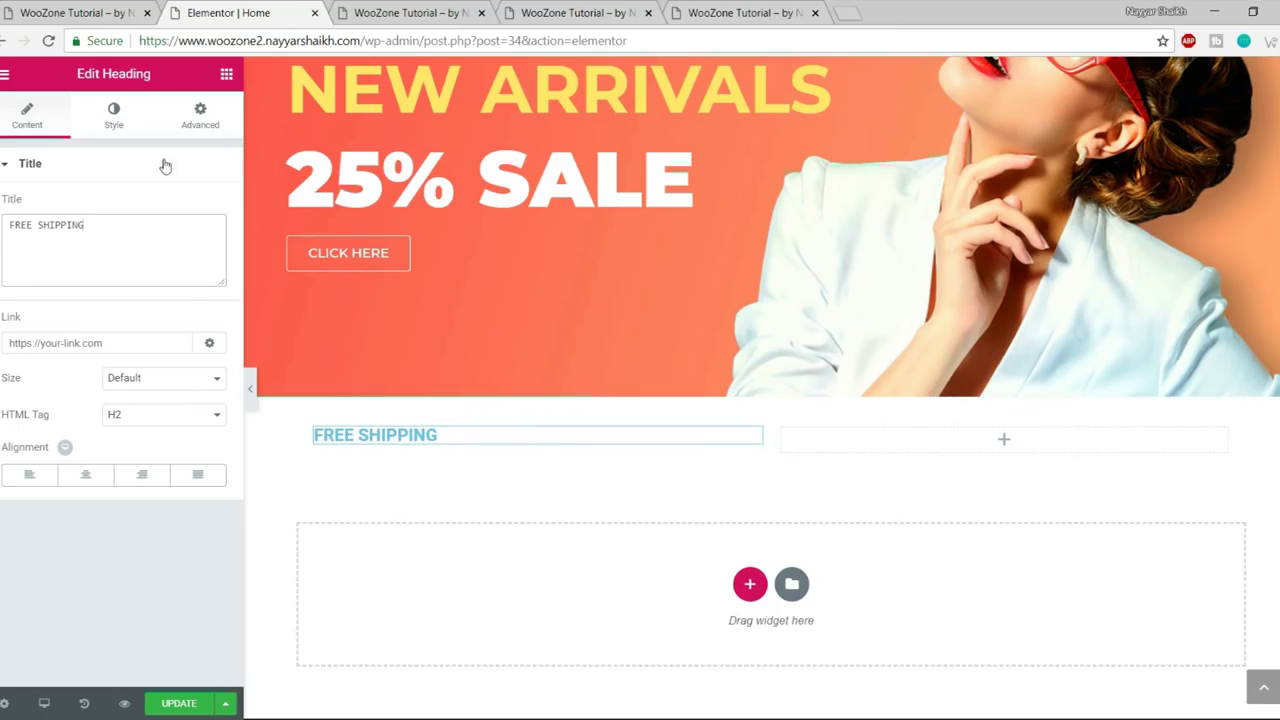
pyautogui.click(151, 480)
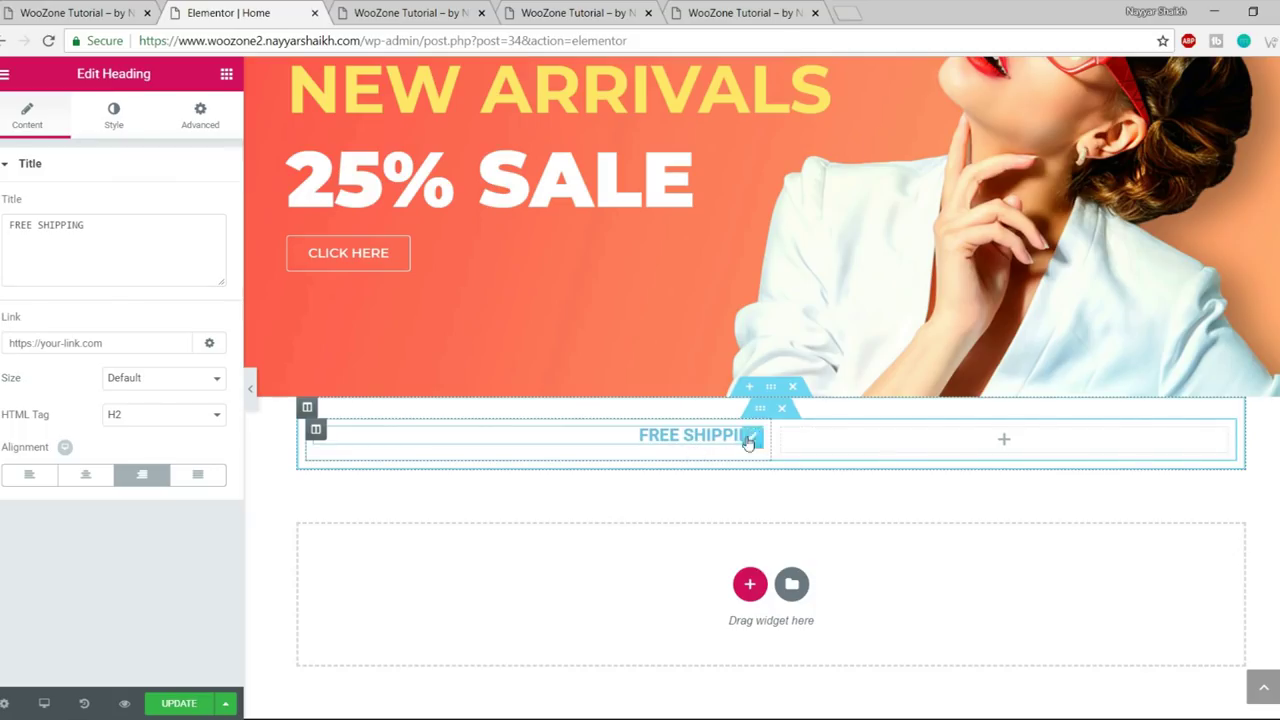
pyautogui.hotkey('ctrl', 'pageup')
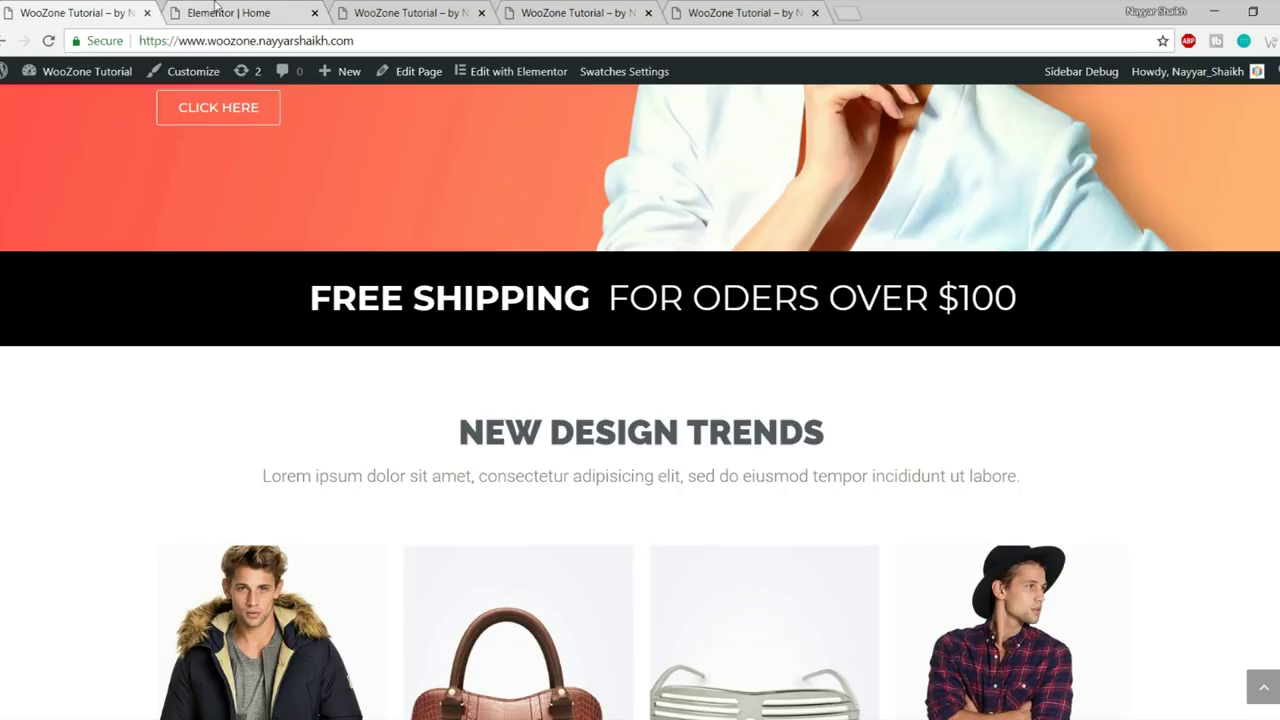
pyautogui.click(215, 8)
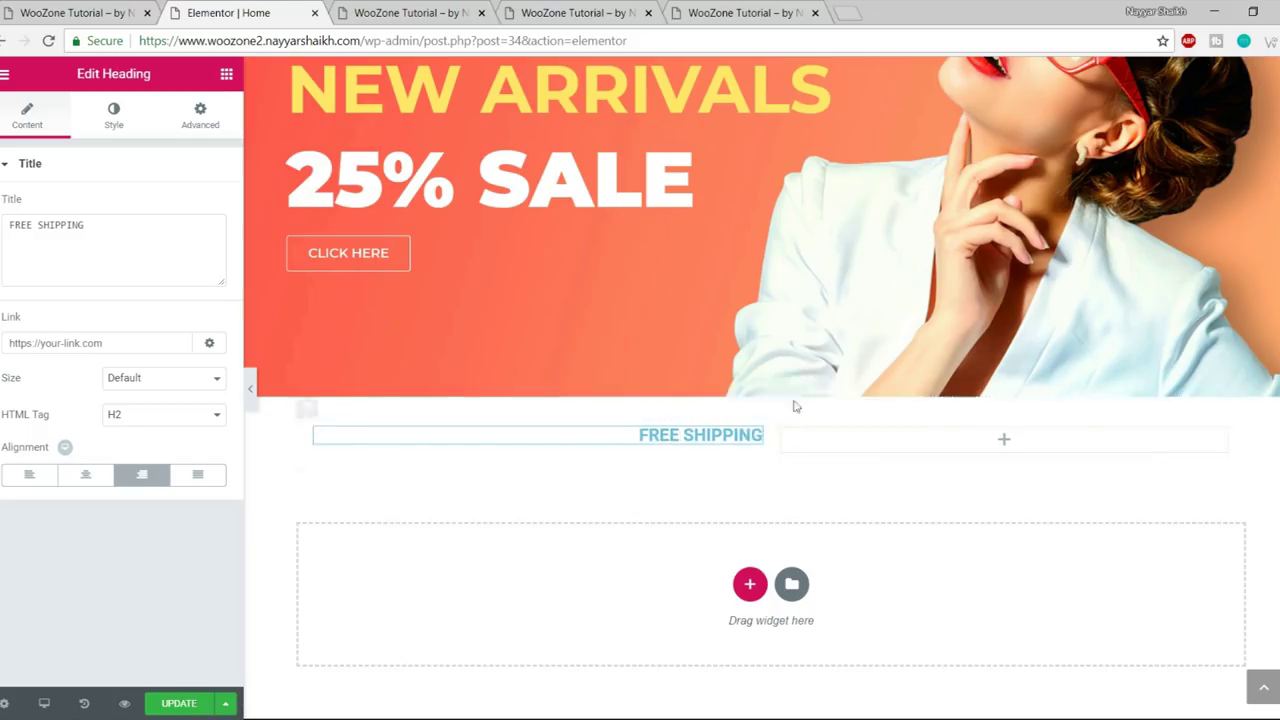
# Set the FREE SHIPPING heading's text colour to the white swatch.
pyautogui.click(116, 122)
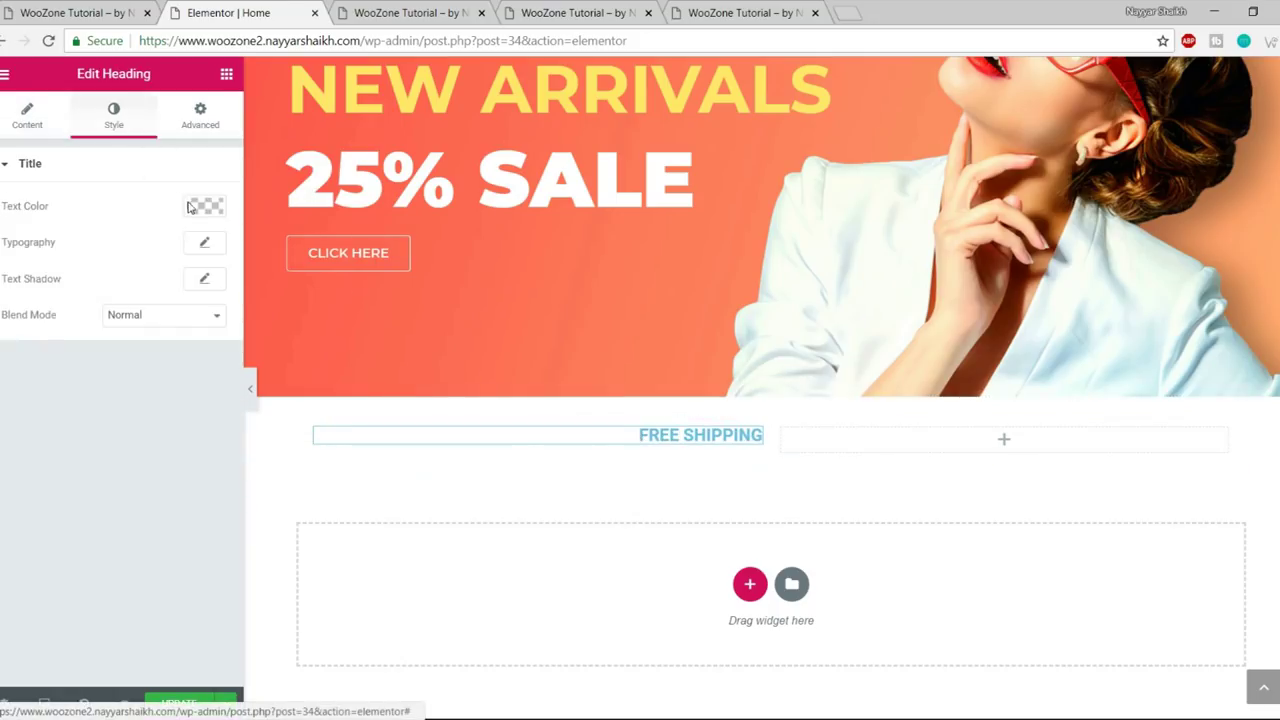
pyautogui.click(200, 206)
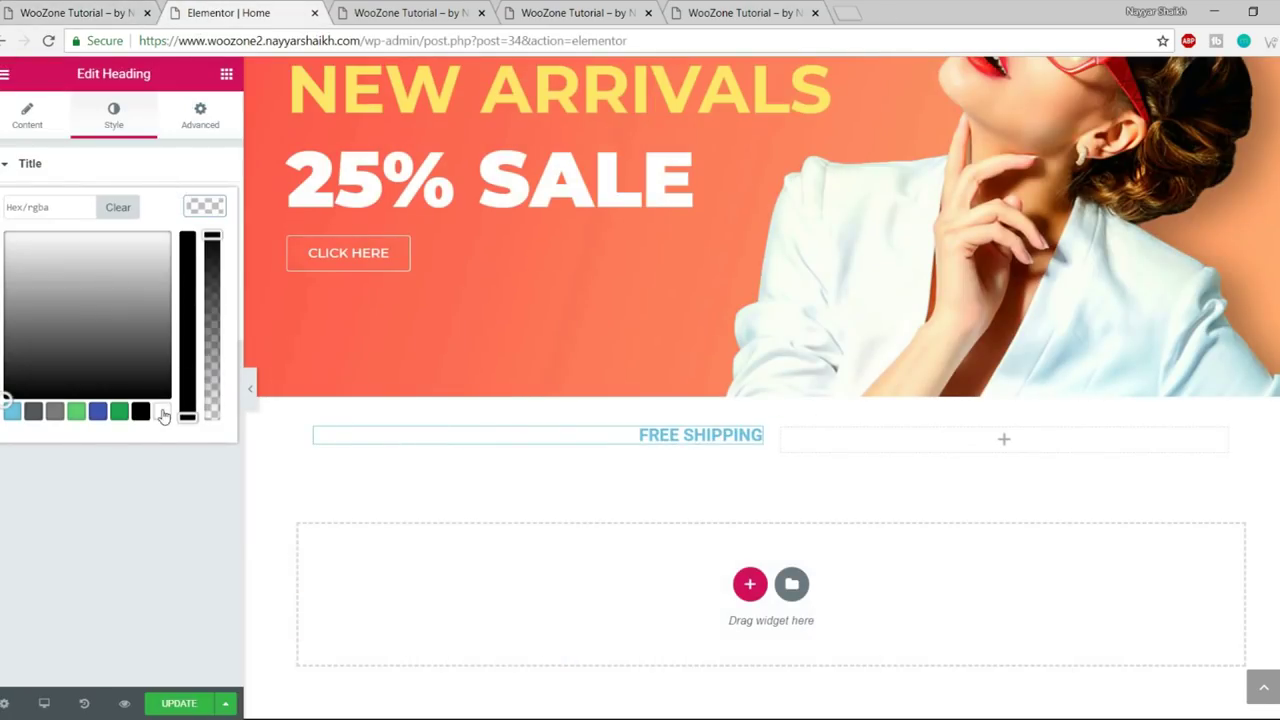
pyautogui.click(163, 413)
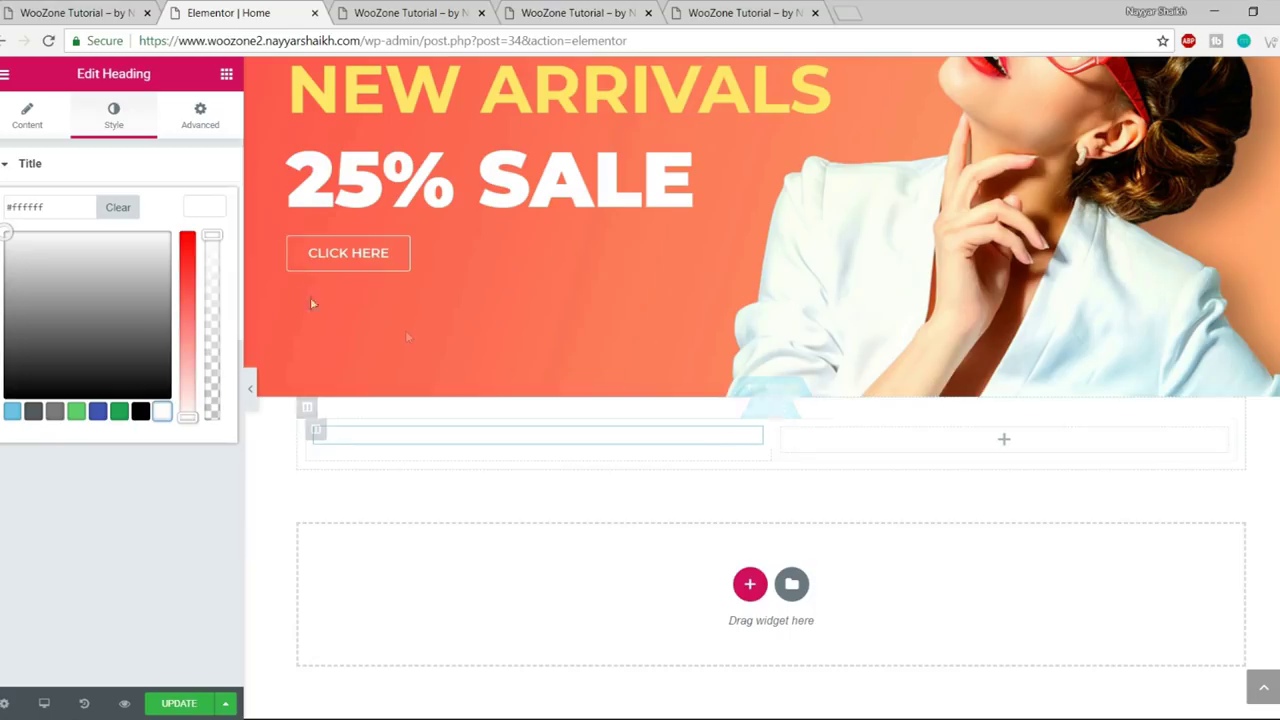
pyautogui.click(198, 207)
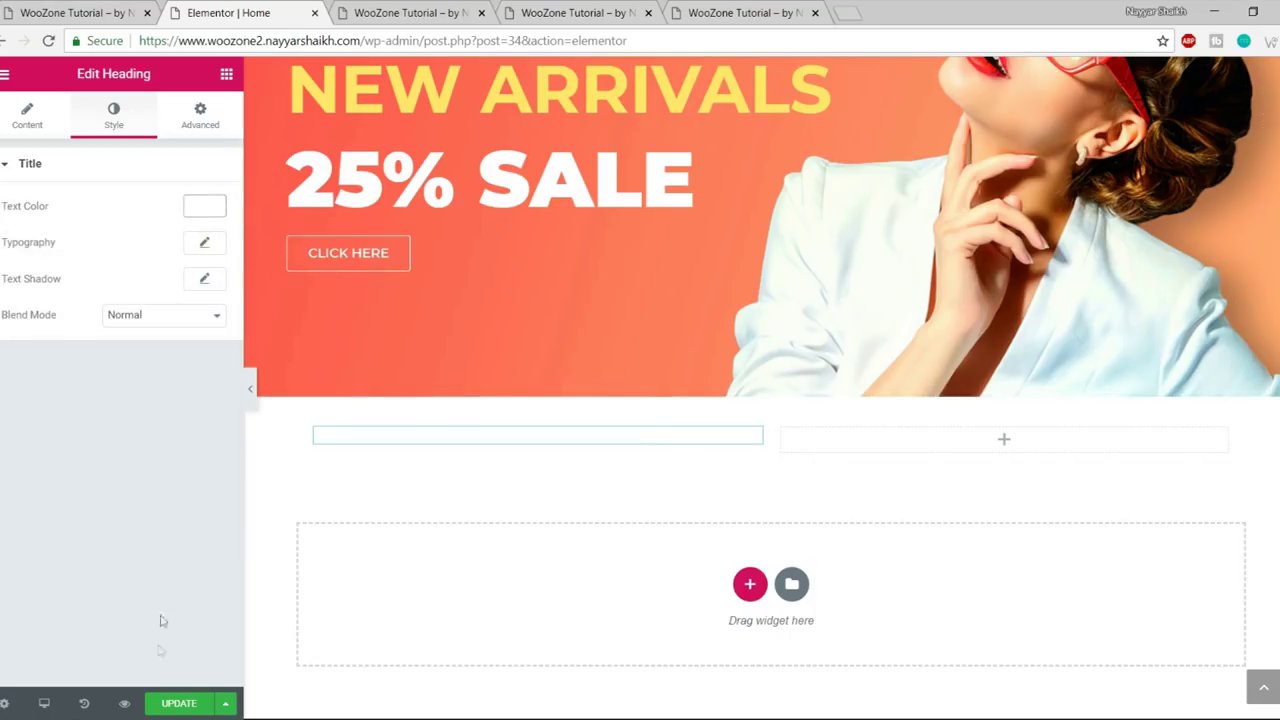
# Save the page with UPDATE and check the live site.
pyautogui.click(180, 704)
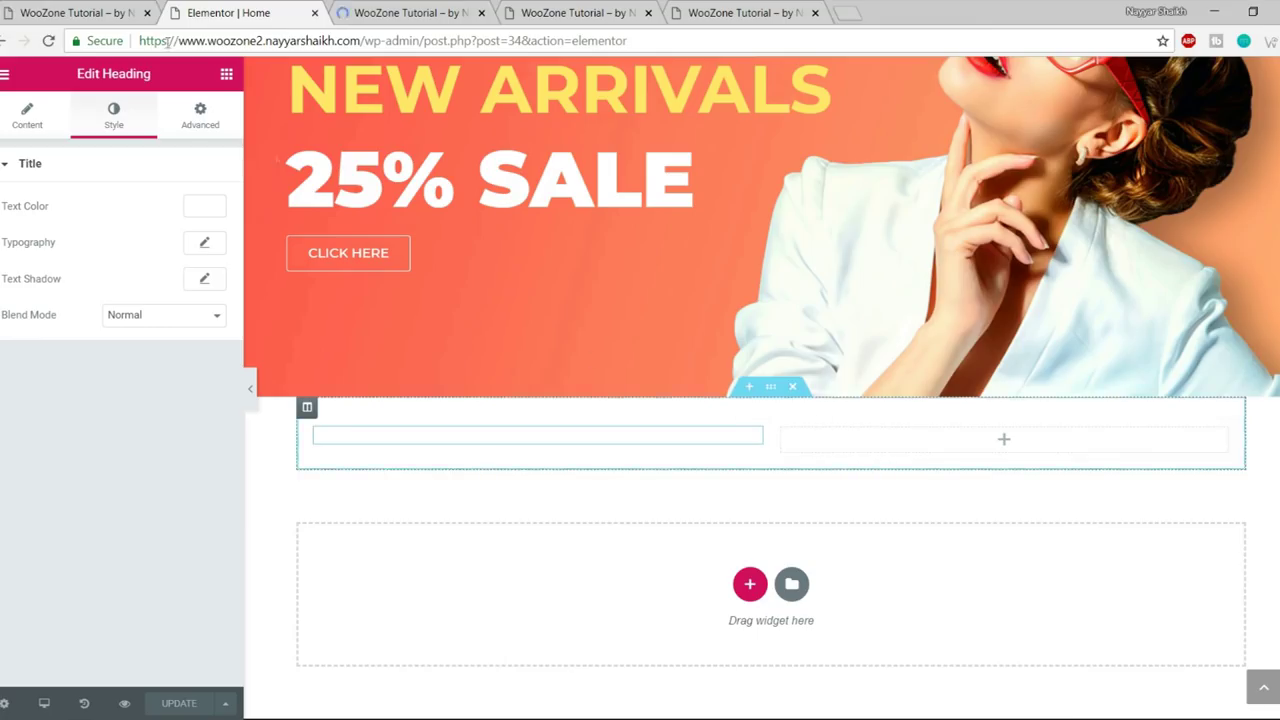
pyautogui.click(120, 12)
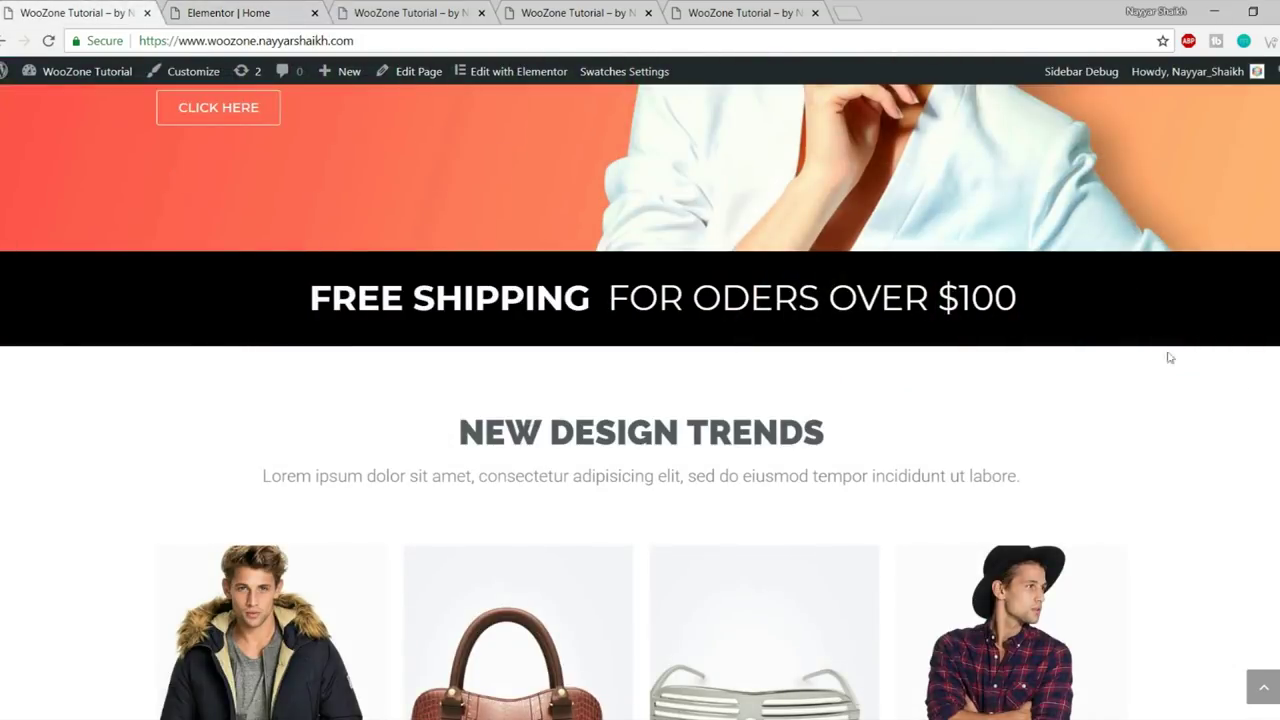
pyautogui.click(228, 12)
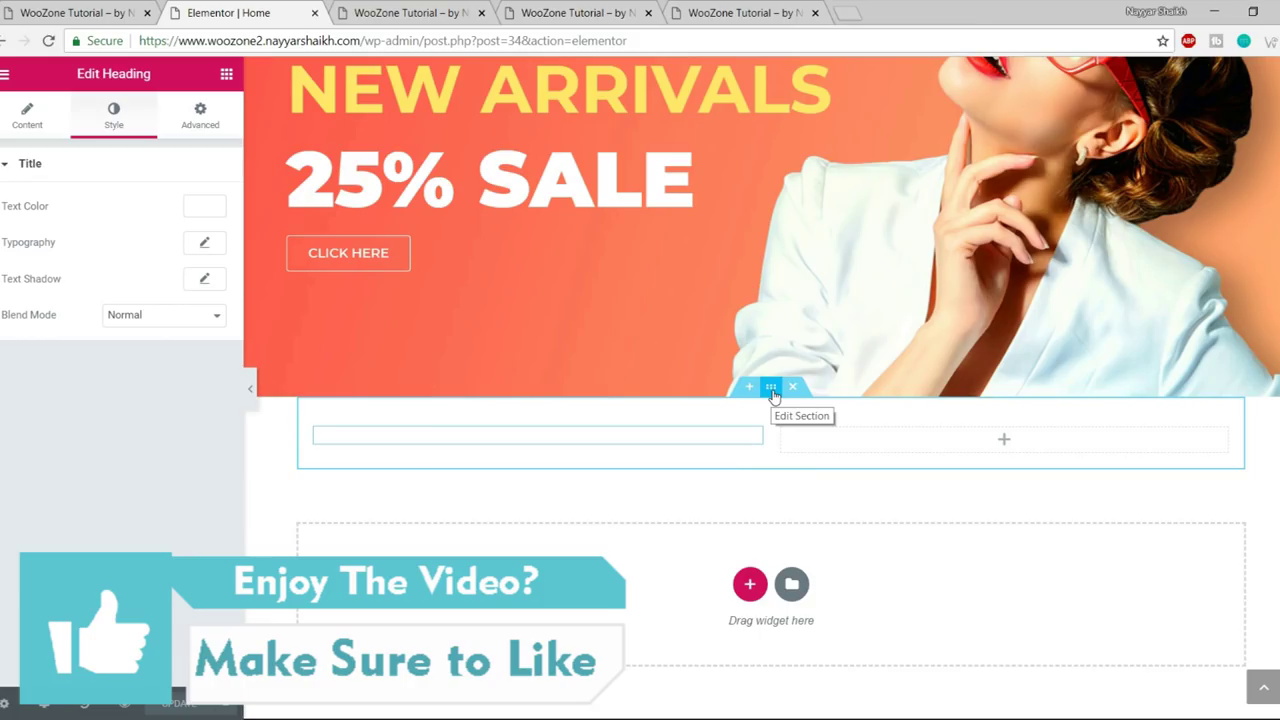
# Turn on Stretch Section and give the section a Classic black background.
pyautogui.click(771, 387)
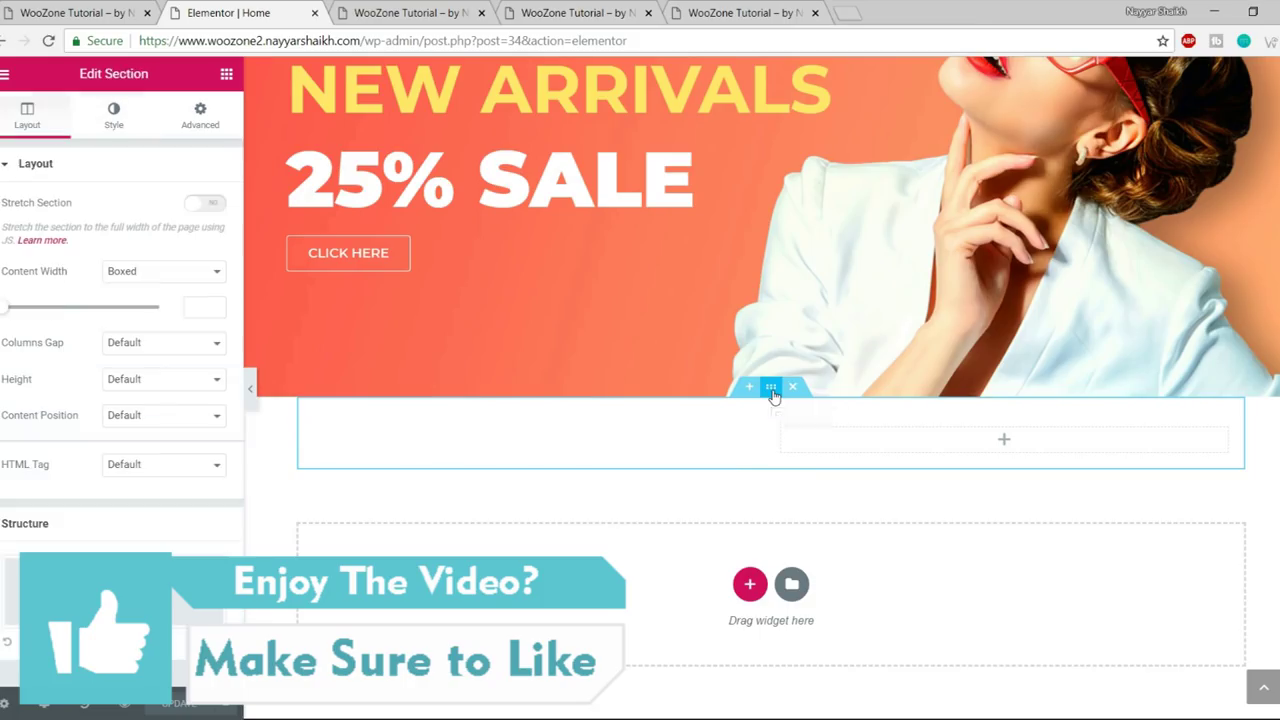
pyautogui.click(210, 204)
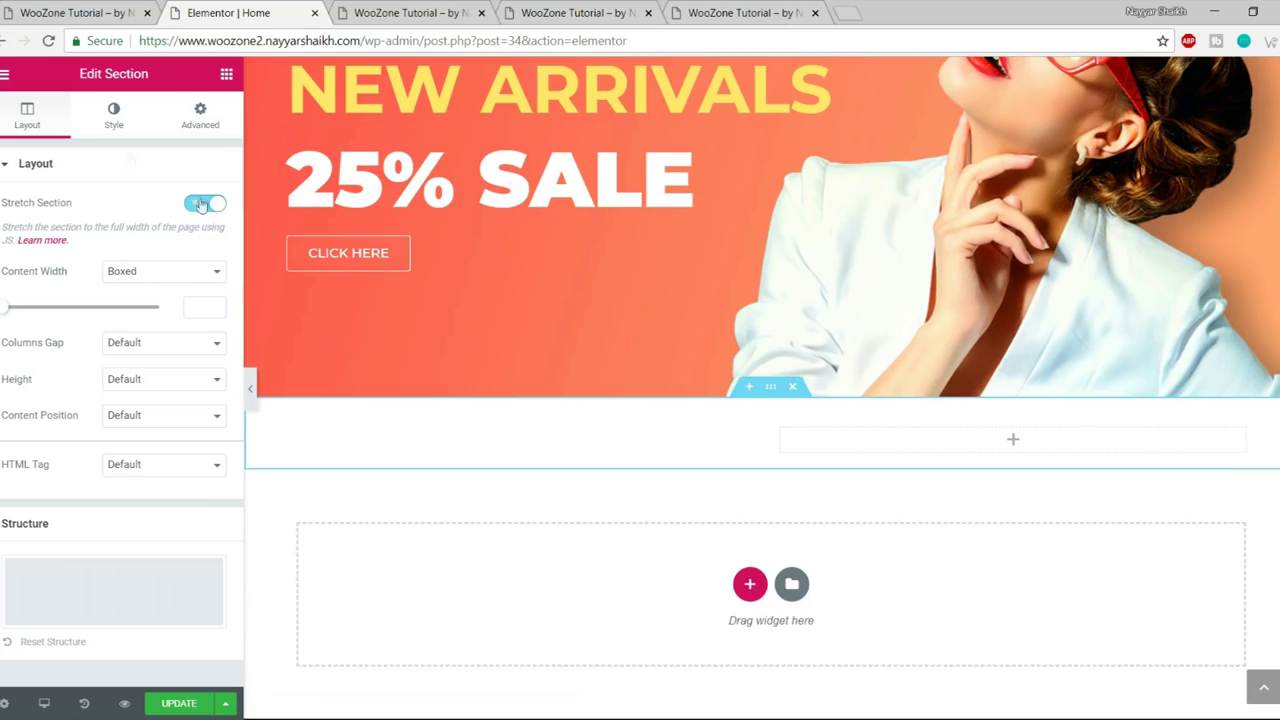
pyautogui.click(114, 122)
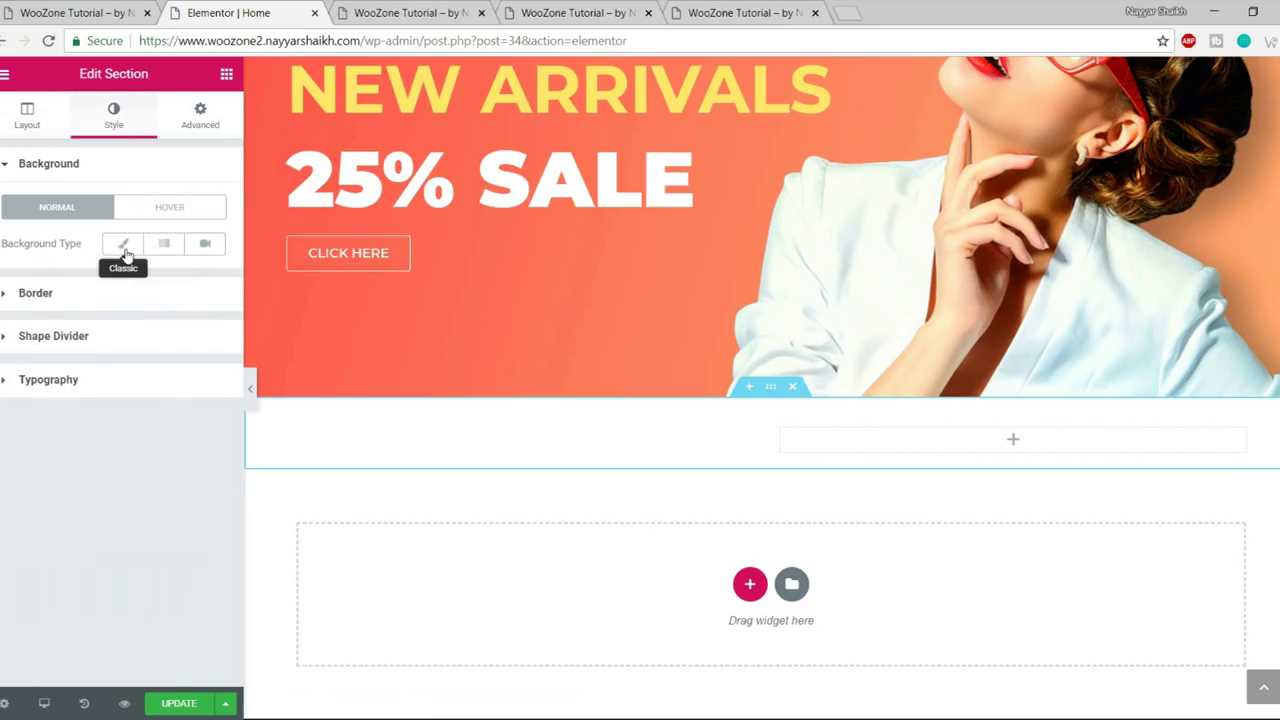
pyautogui.click(124, 250)
pyautogui.click(205, 279)
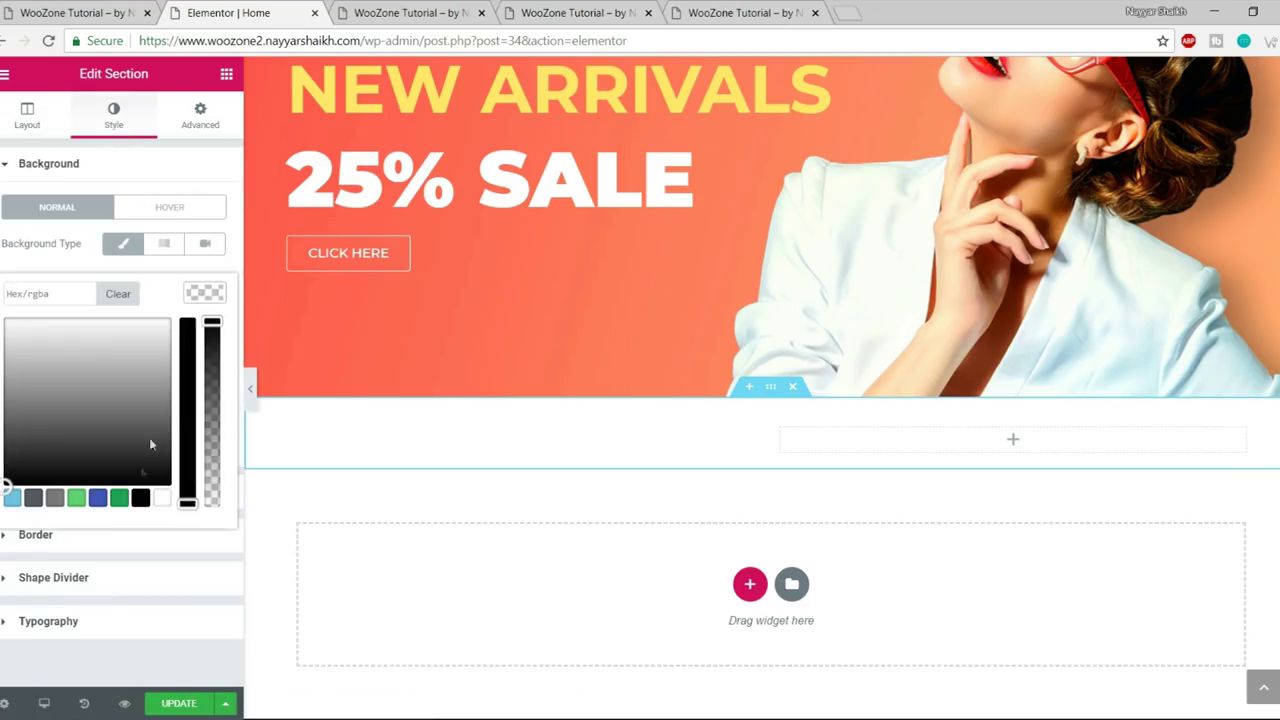
pyautogui.click(140, 498)
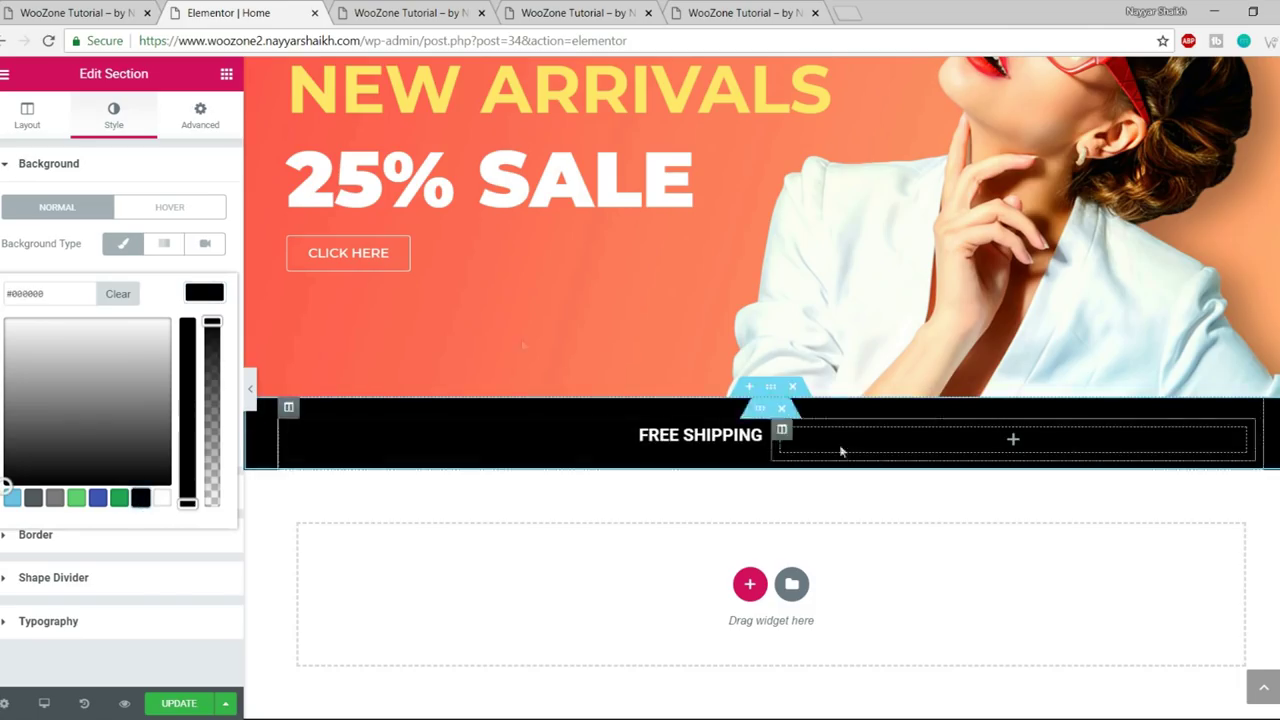
pyautogui.click(202, 292)
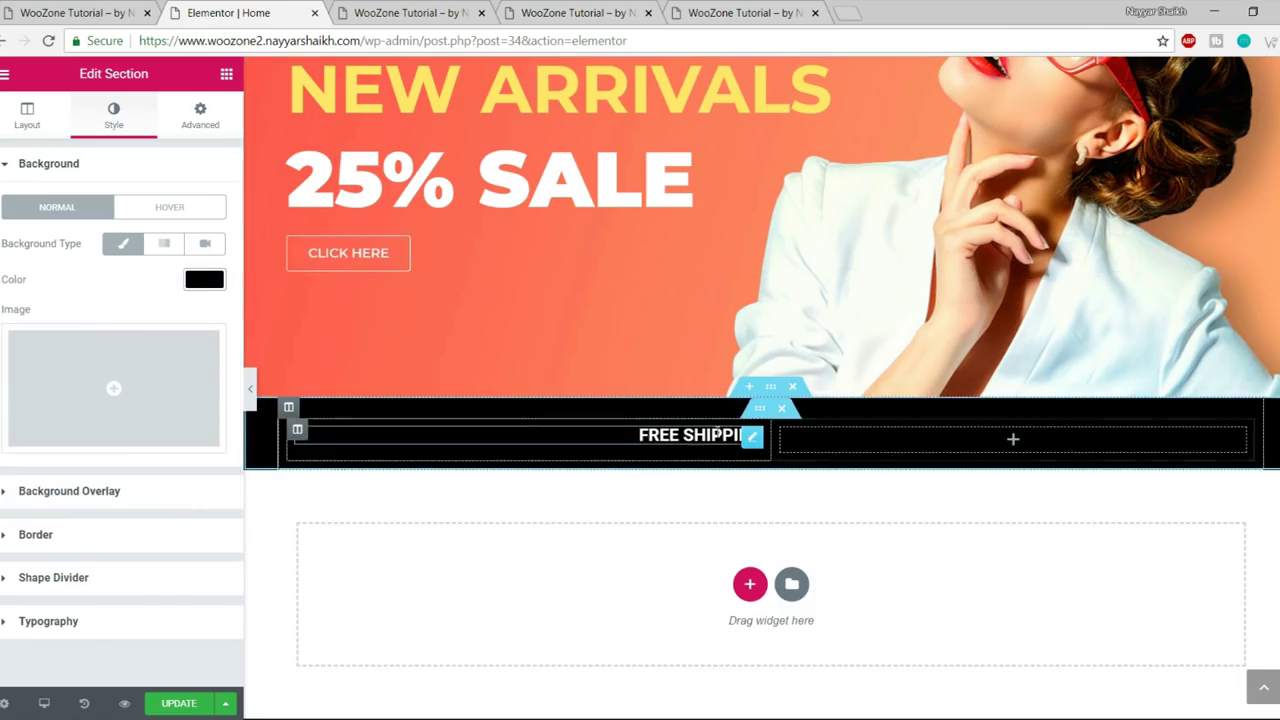
# Set the FREE SHIPPING heading's typography font family to Montserrat.
pyautogui.click(678, 435)
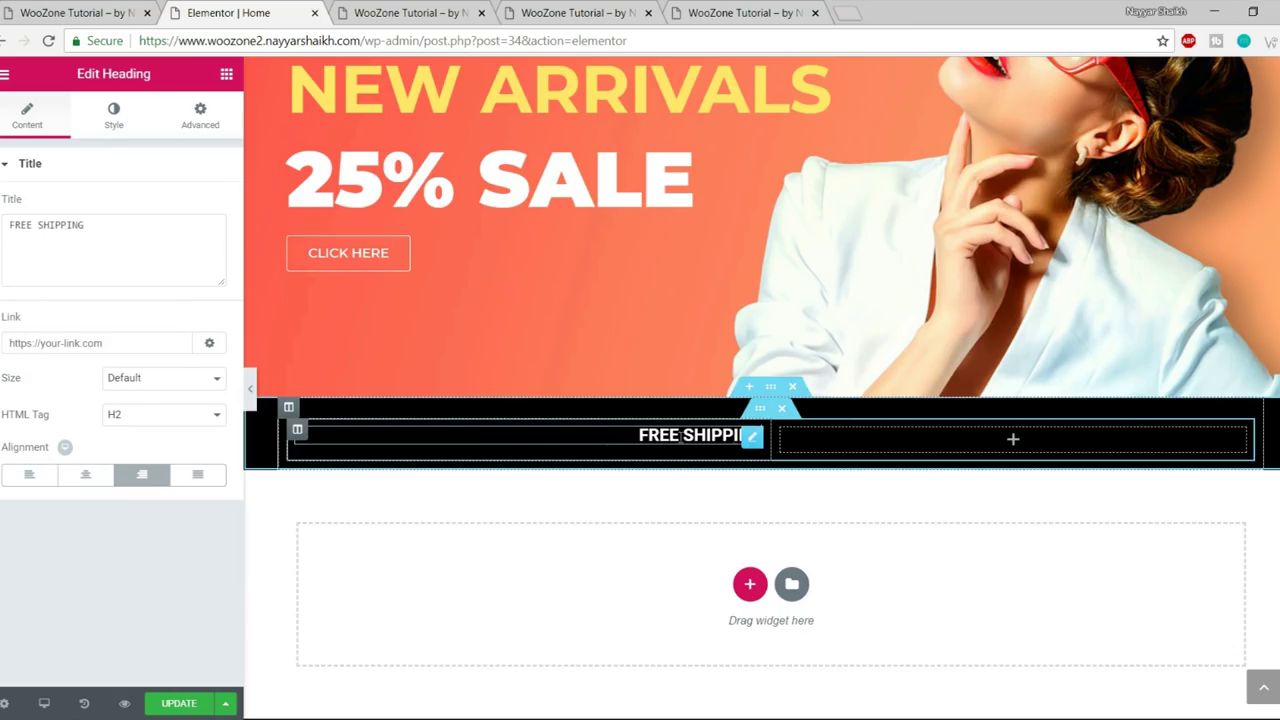
pyautogui.click(110, 116)
pyautogui.click(205, 245)
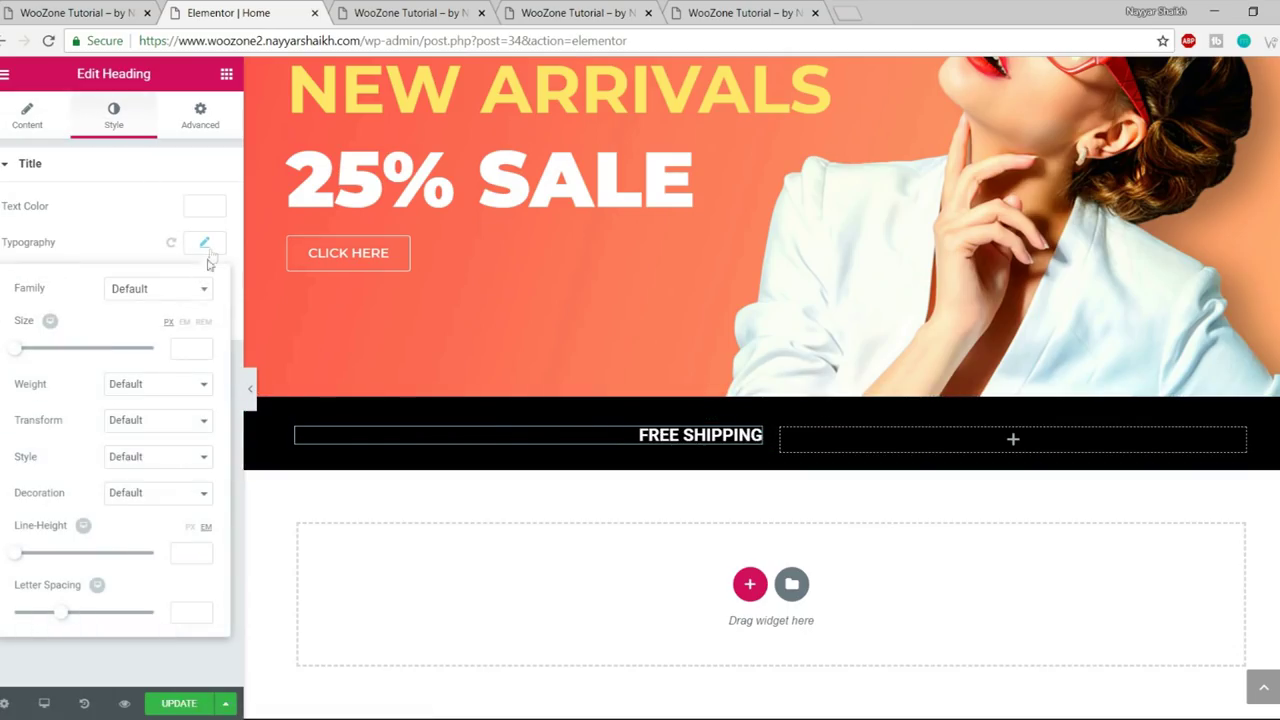
pyautogui.click(164, 290)
pyautogui.write('m')
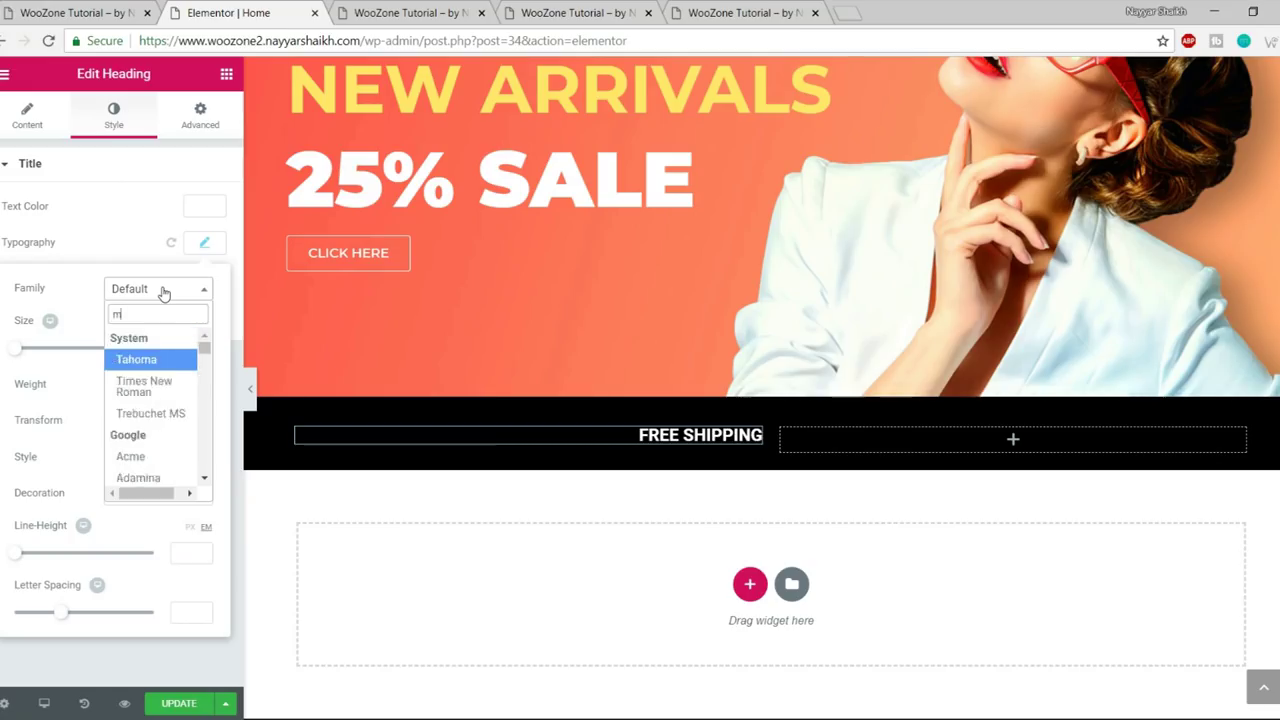
pyautogui.write('ontse')
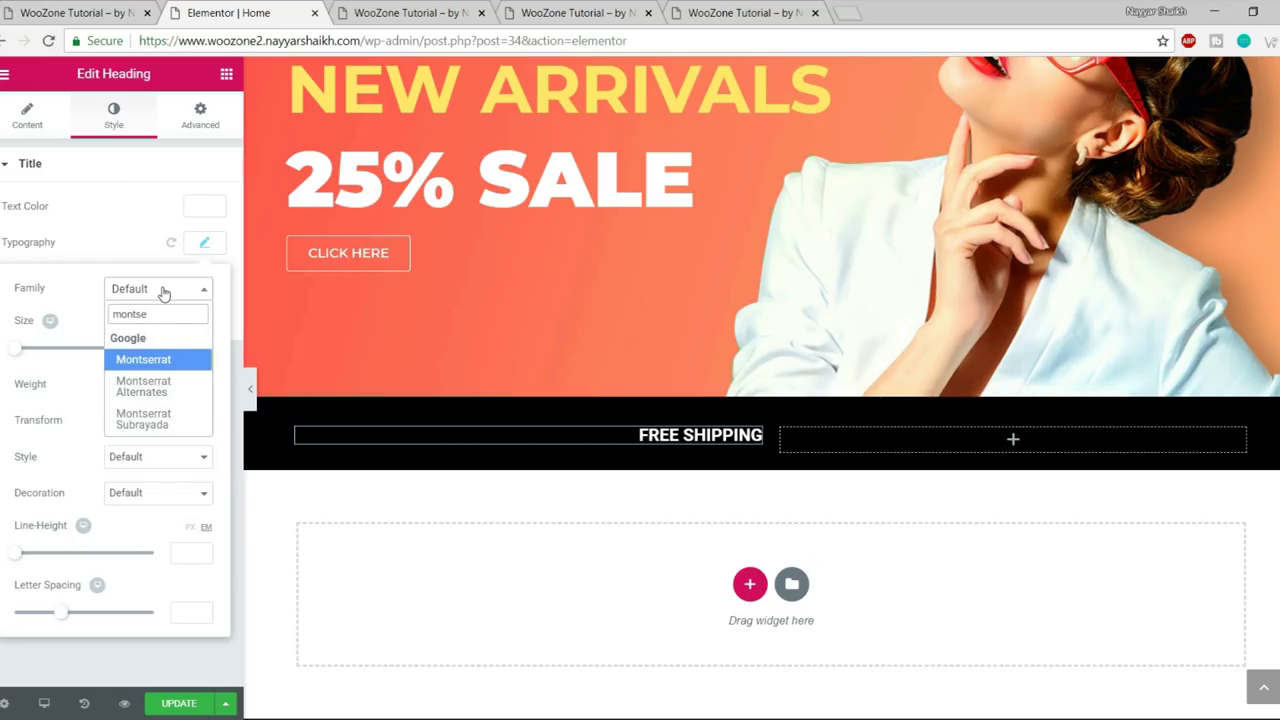
pyautogui.press('Return')
# Set the heading's font size to 40 px and weight to 700.
pyautogui.moveTo(16, 355); pyautogui.dragTo(46, 354)
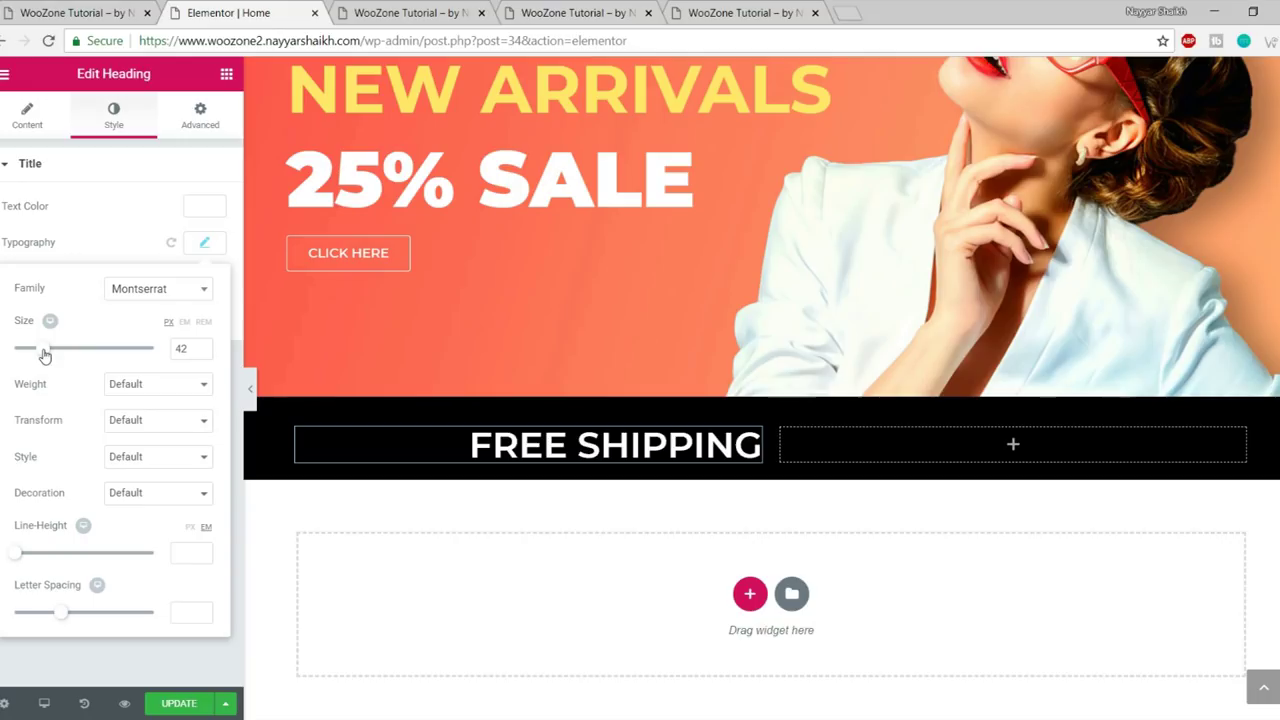
pyautogui.doubleClick(183, 349)
pyautogui.write('40')
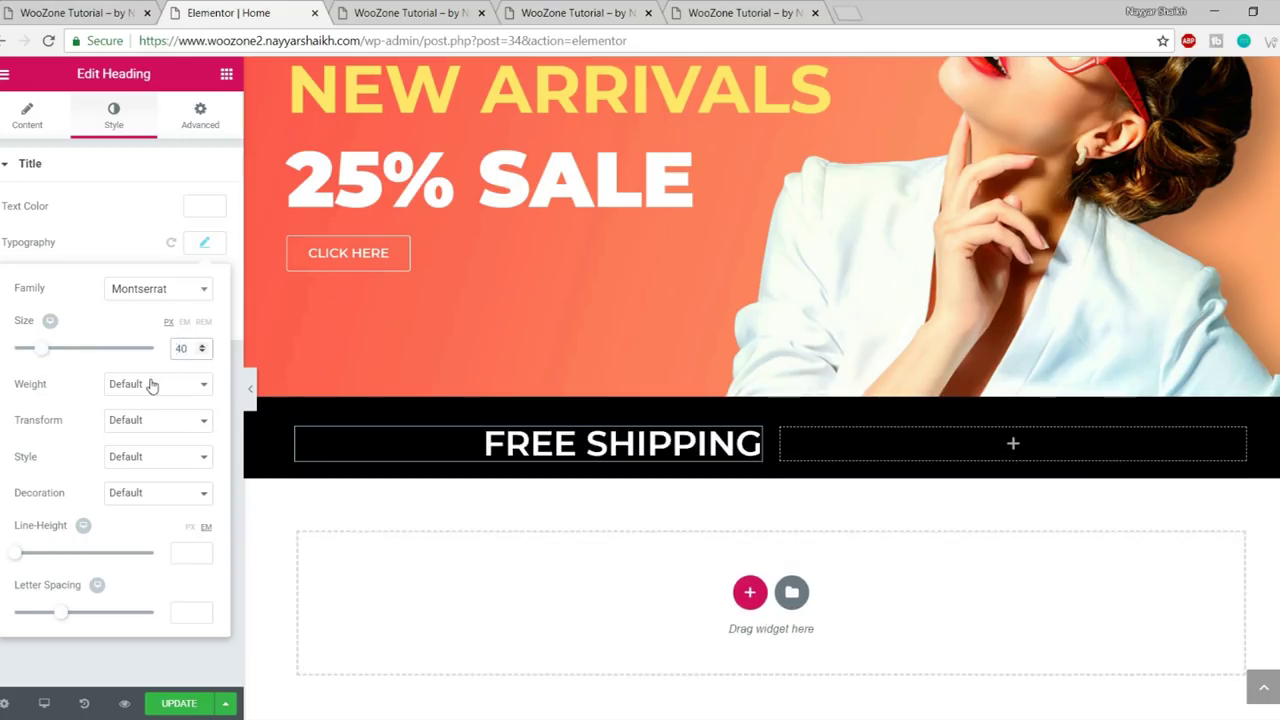
pyautogui.click(152, 385)
pyautogui.click(135, 487)
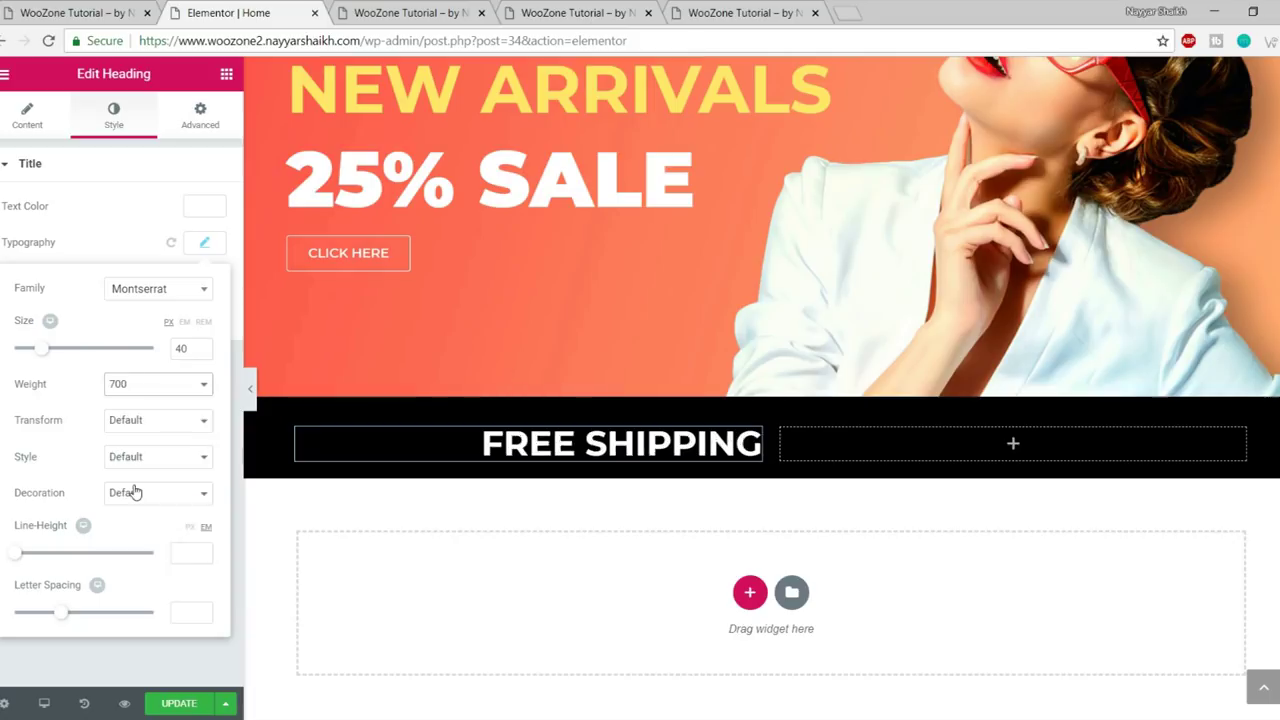
pyautogui.click(76, 12)
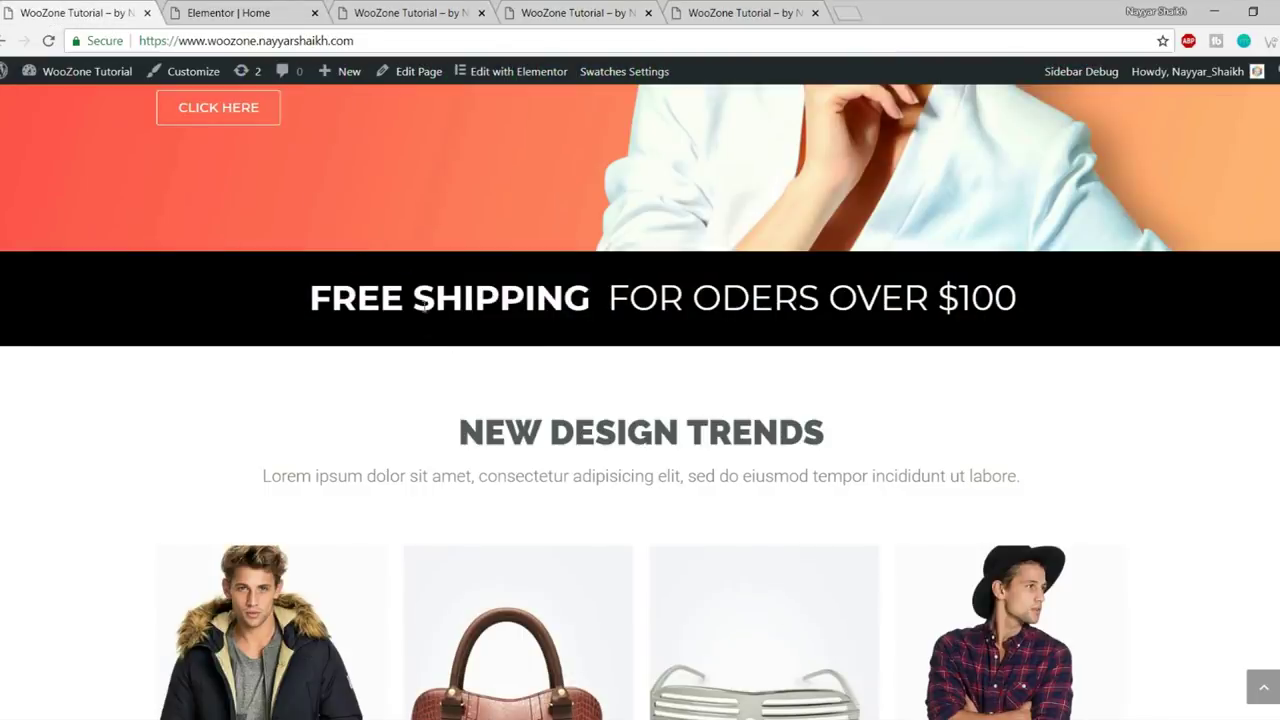
pyautogui.click(285, 12)
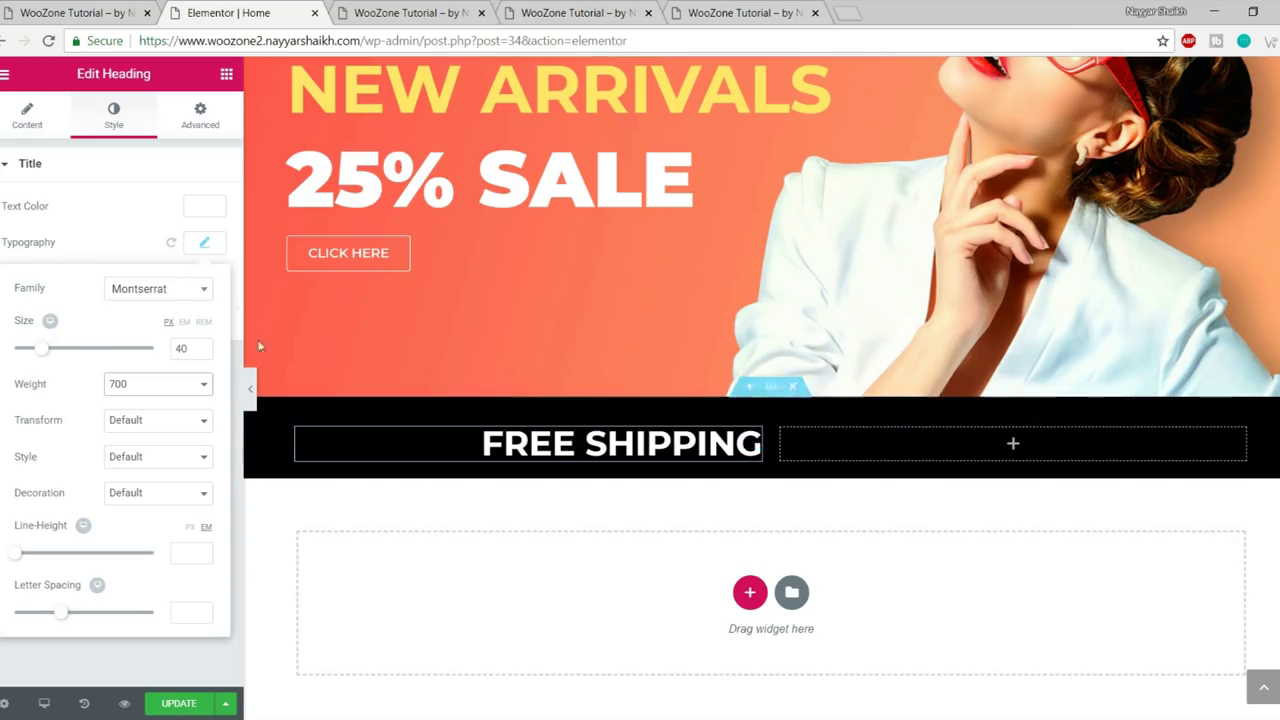
pyautogui.click(207, 246)
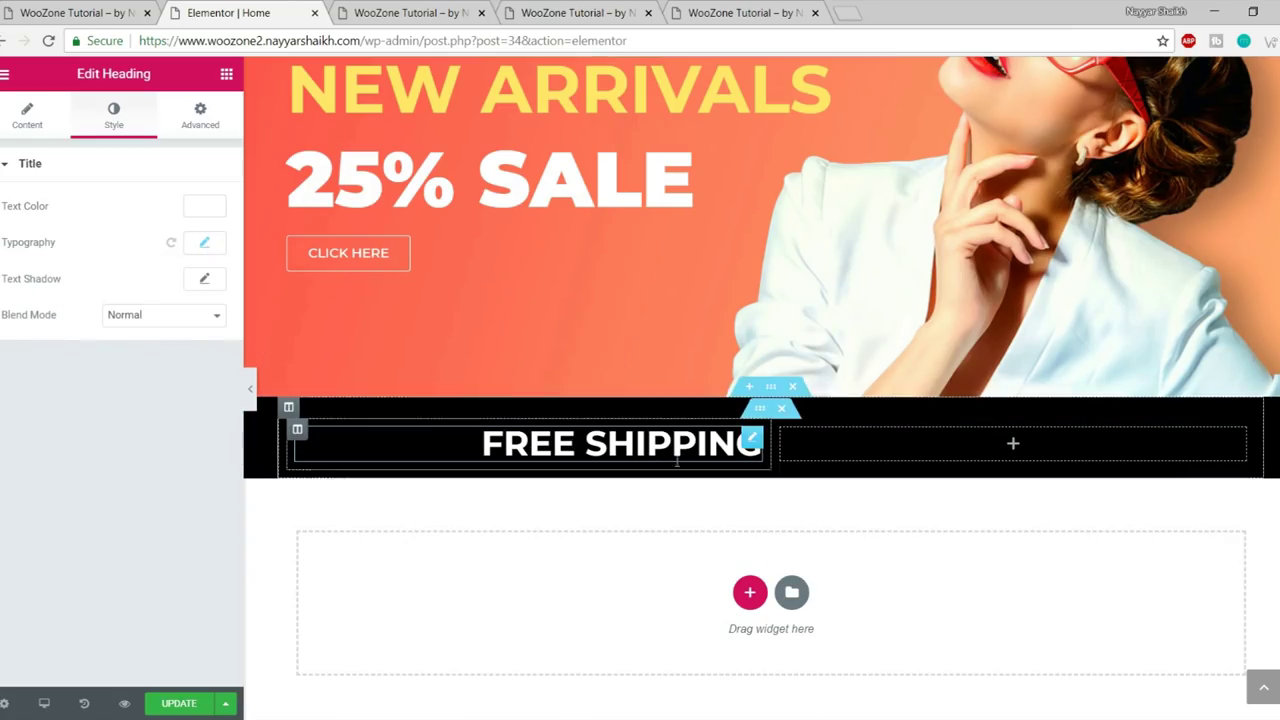
pyautogui.rightClick(751, 442)
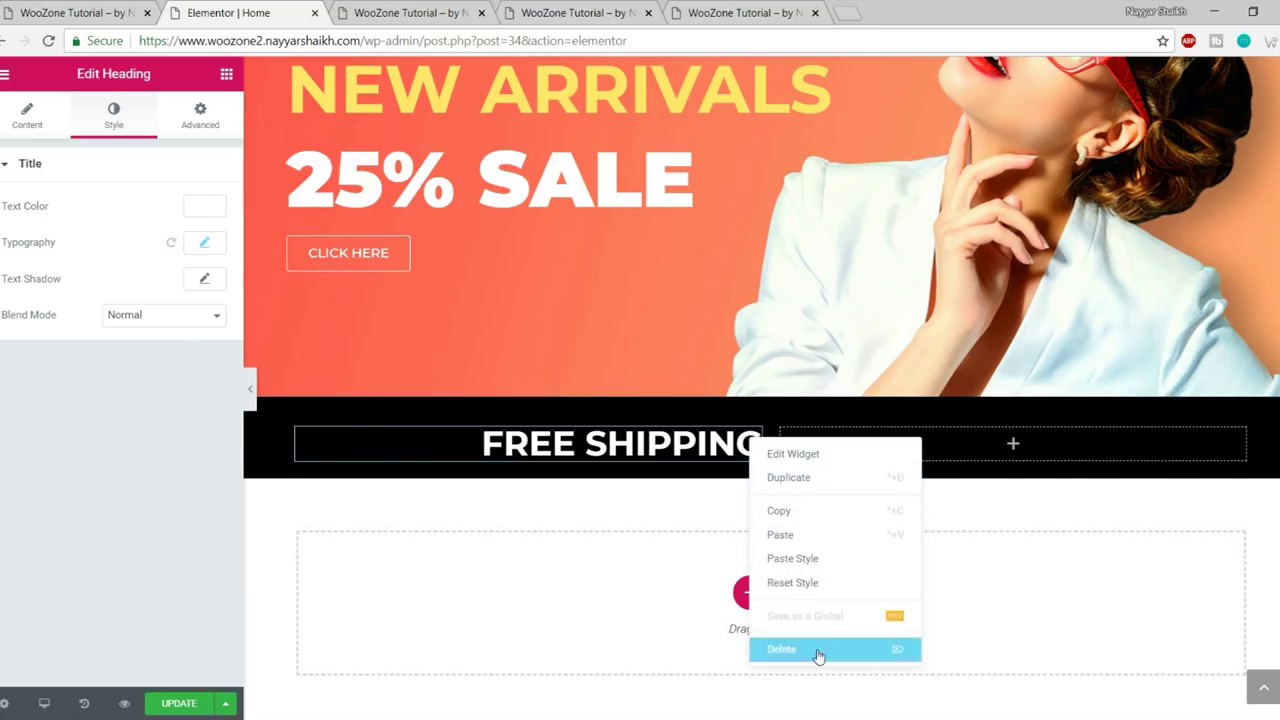
# Paste a copy of the FREE SHIPPING heading into the empty right column, left-aligned.
pyautogui.click(831, 512)
pyautogui.click(1013, 445)
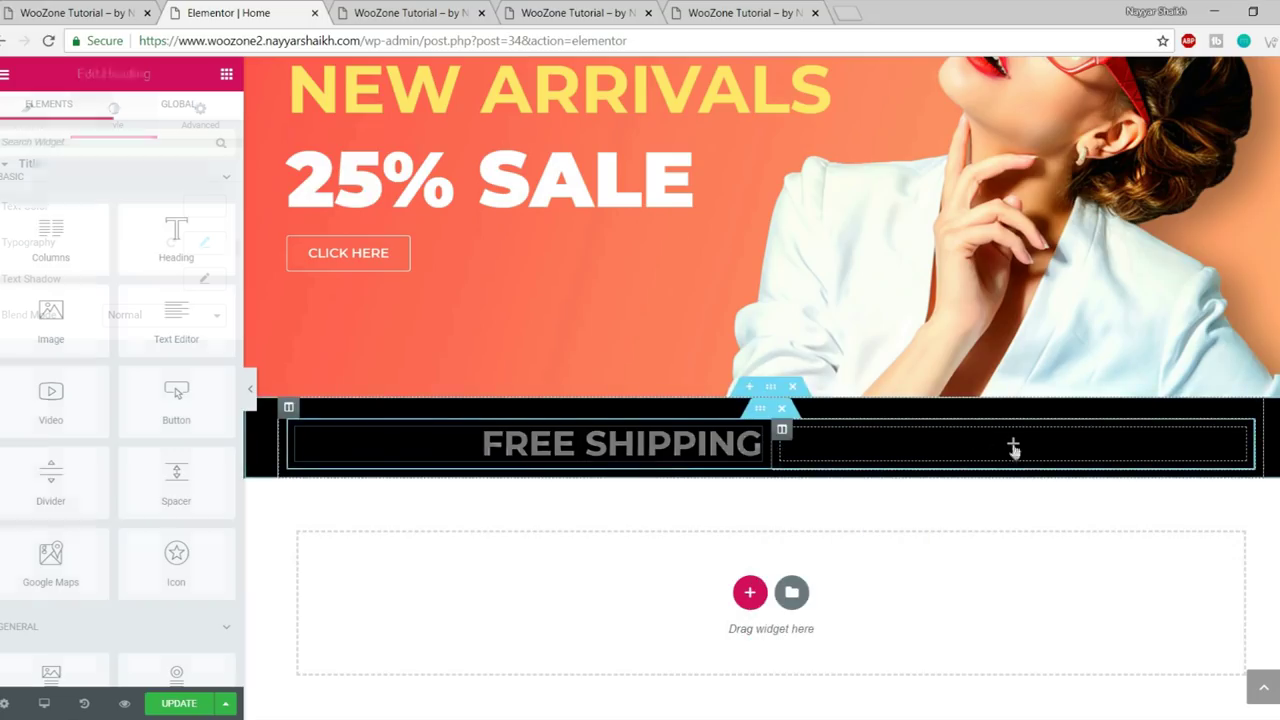
pyautogui.rightClick(1017, 447)
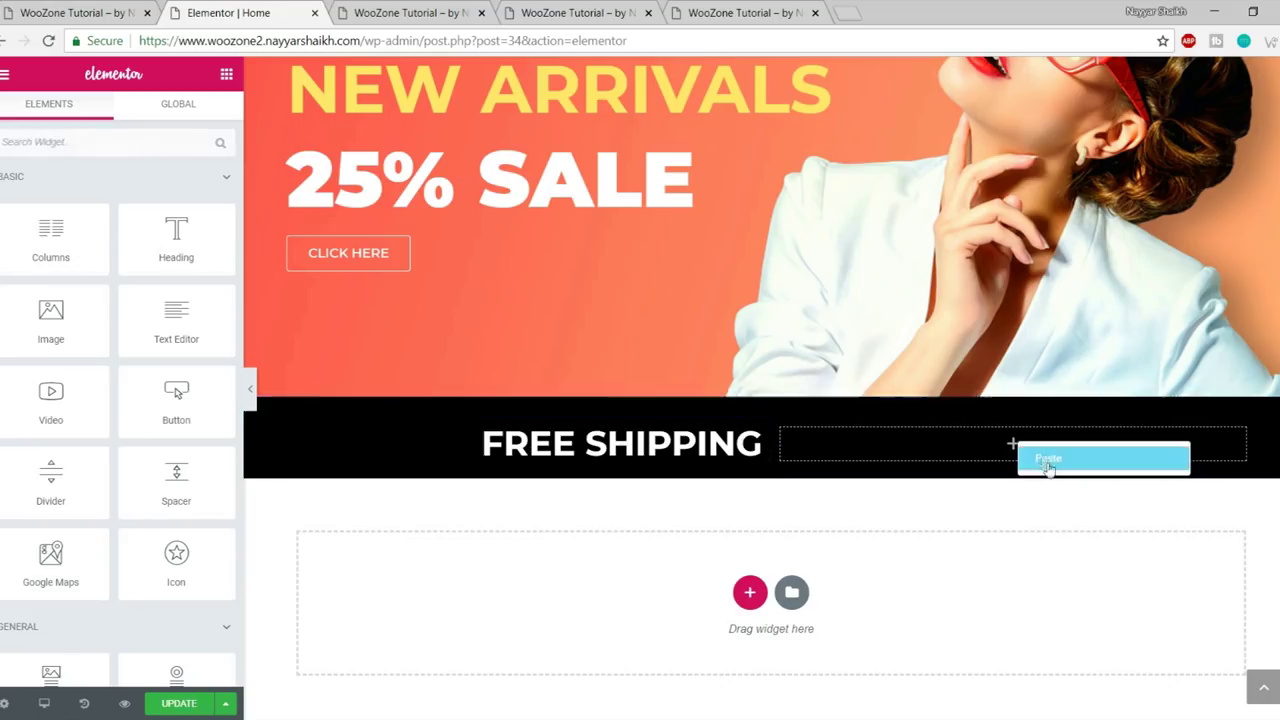
pyautogui.click(1048, 460)
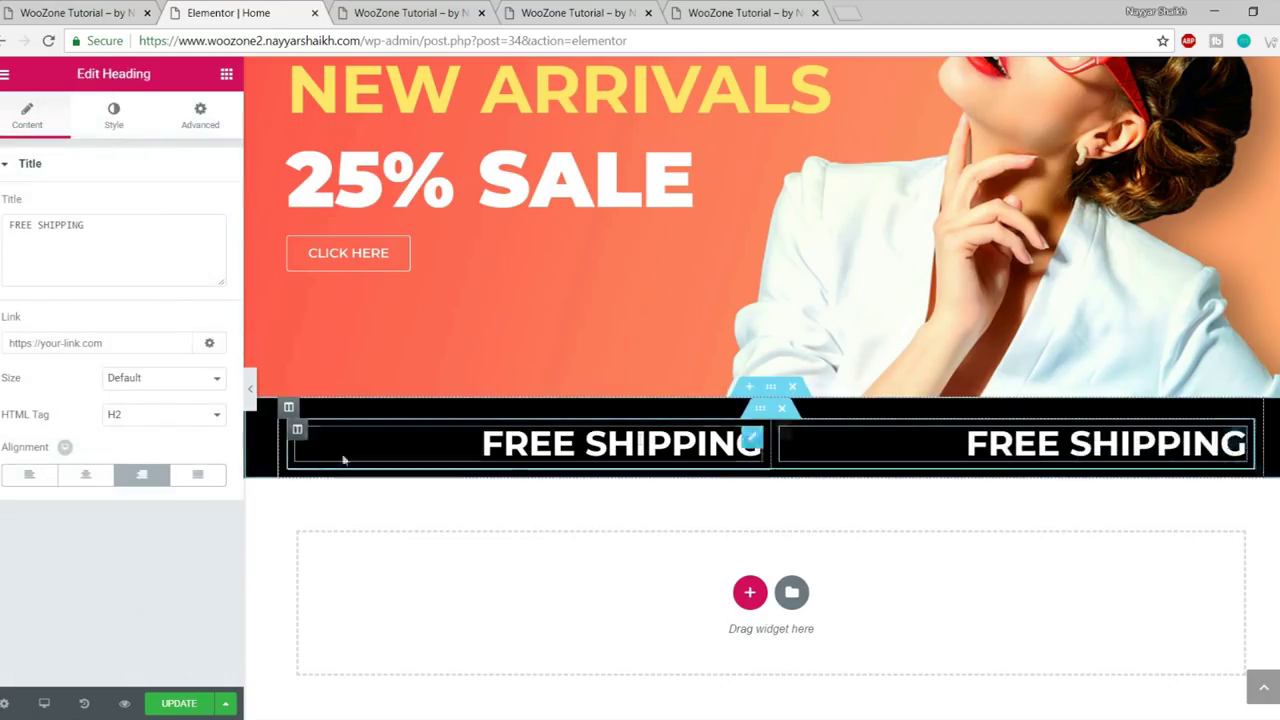
pyautogui.click(30, 483)
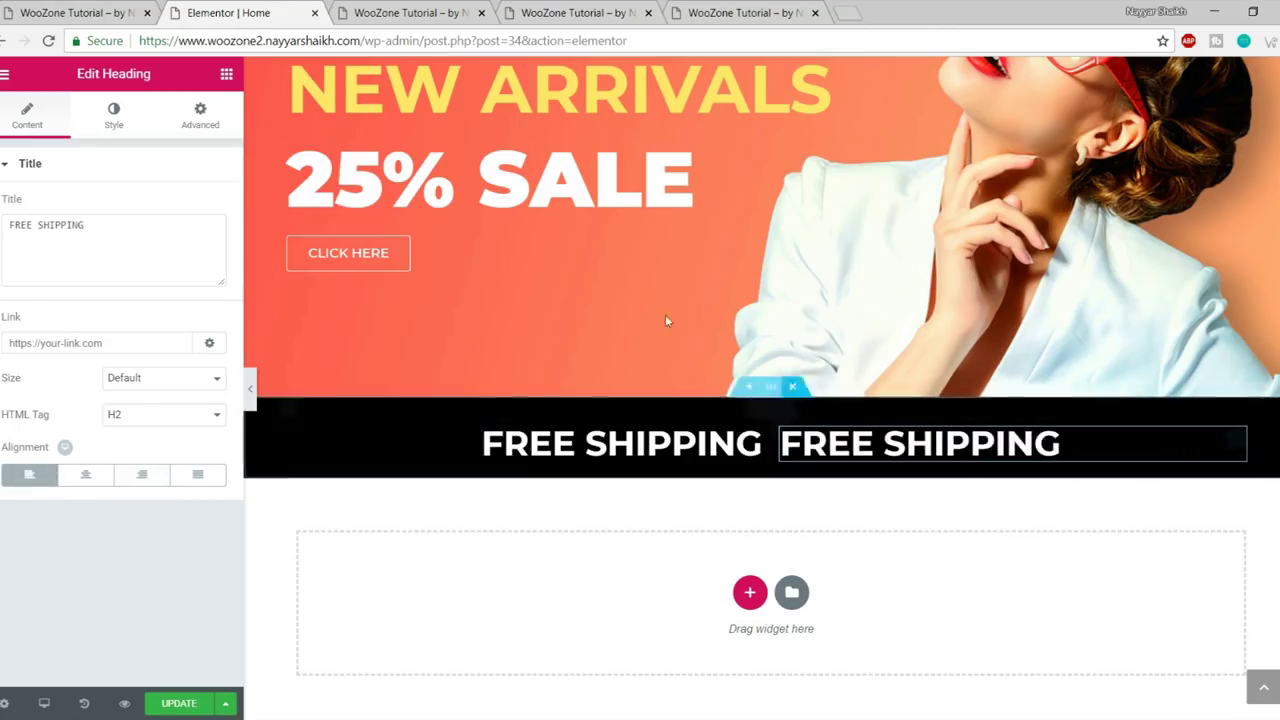
pyautogui.click(117, 9)
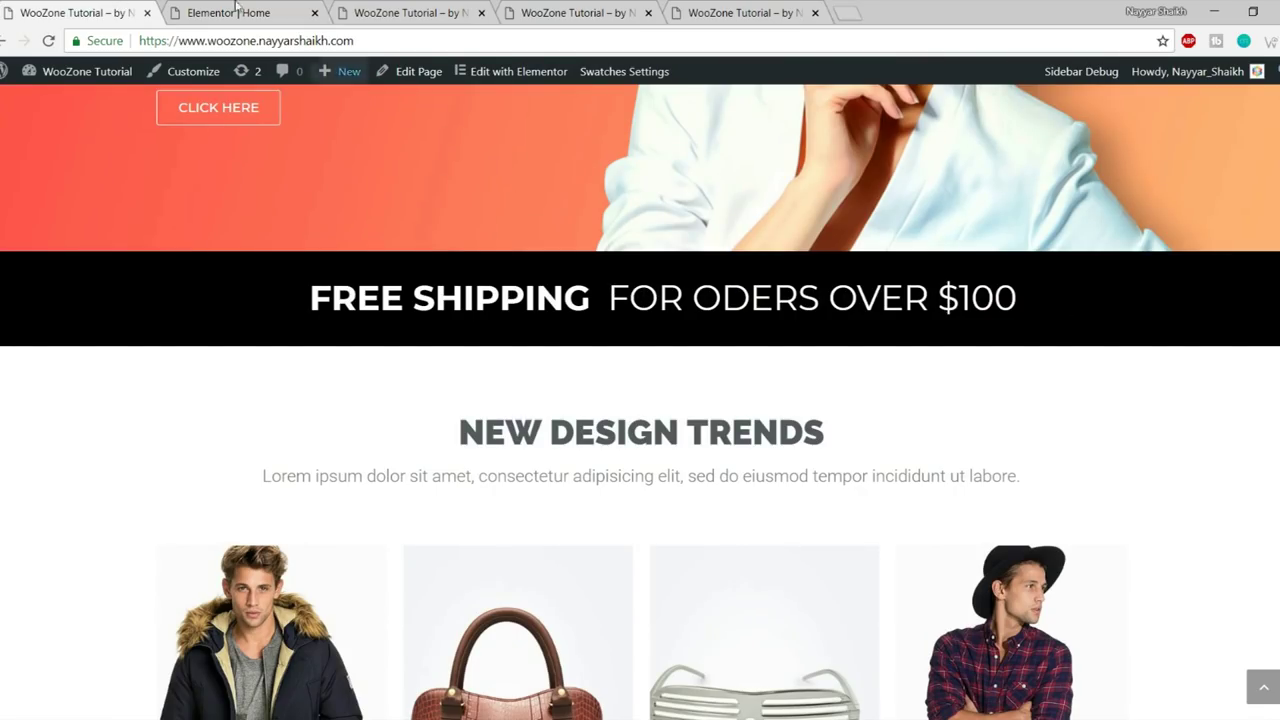
pyautogui.click(200, 12)
# Retitle the copy 'FOR ODERS OVER $100', set its weight to 400, and preview.
pyautogui.click(139, 242)
pyautogui.hotkey('ctrl', 'a')
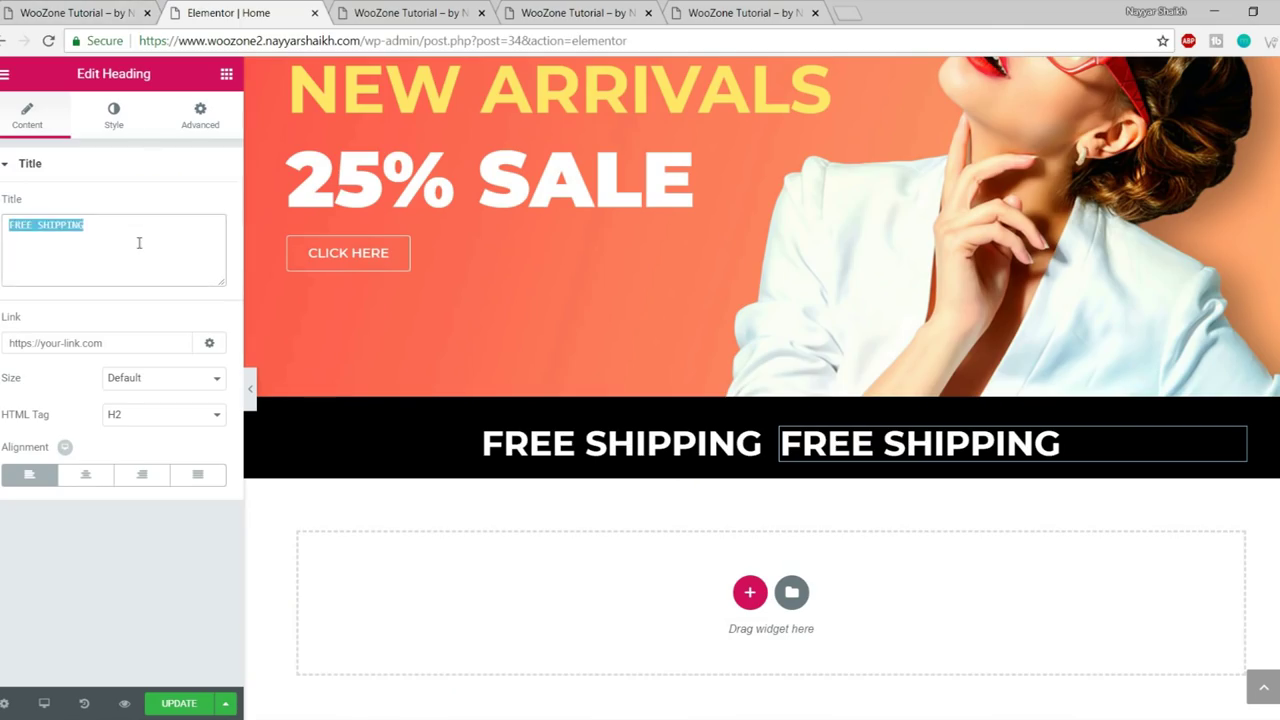
pyautogui.write('FOR ODERS OVER $100')
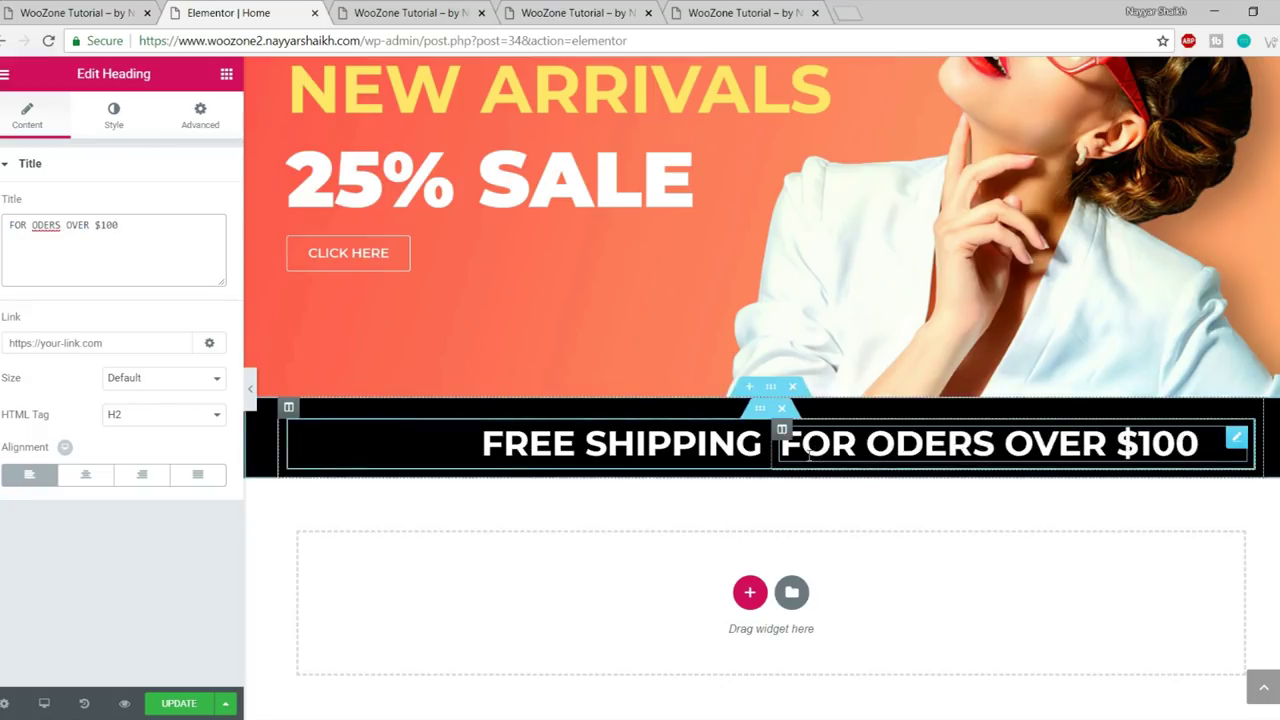
pyautogui.click(112, 124)
pyautogui.click(210, 247)
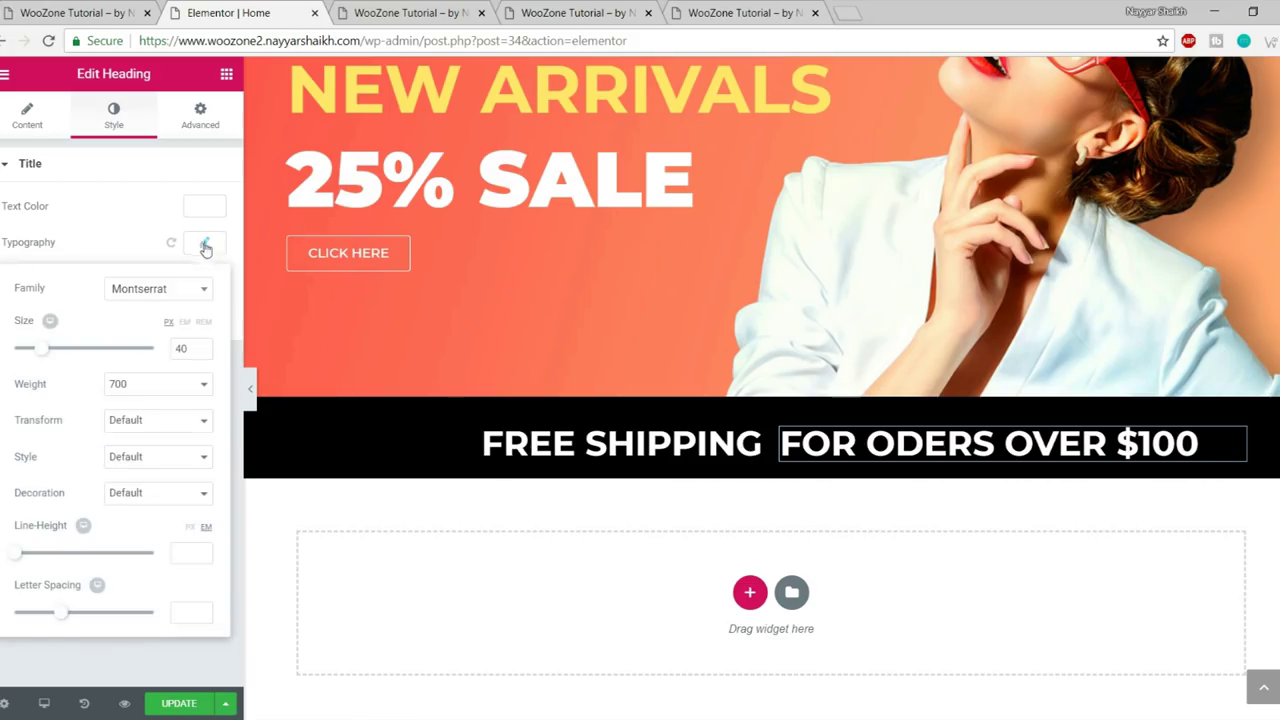
pyautogui.click(151, 386)
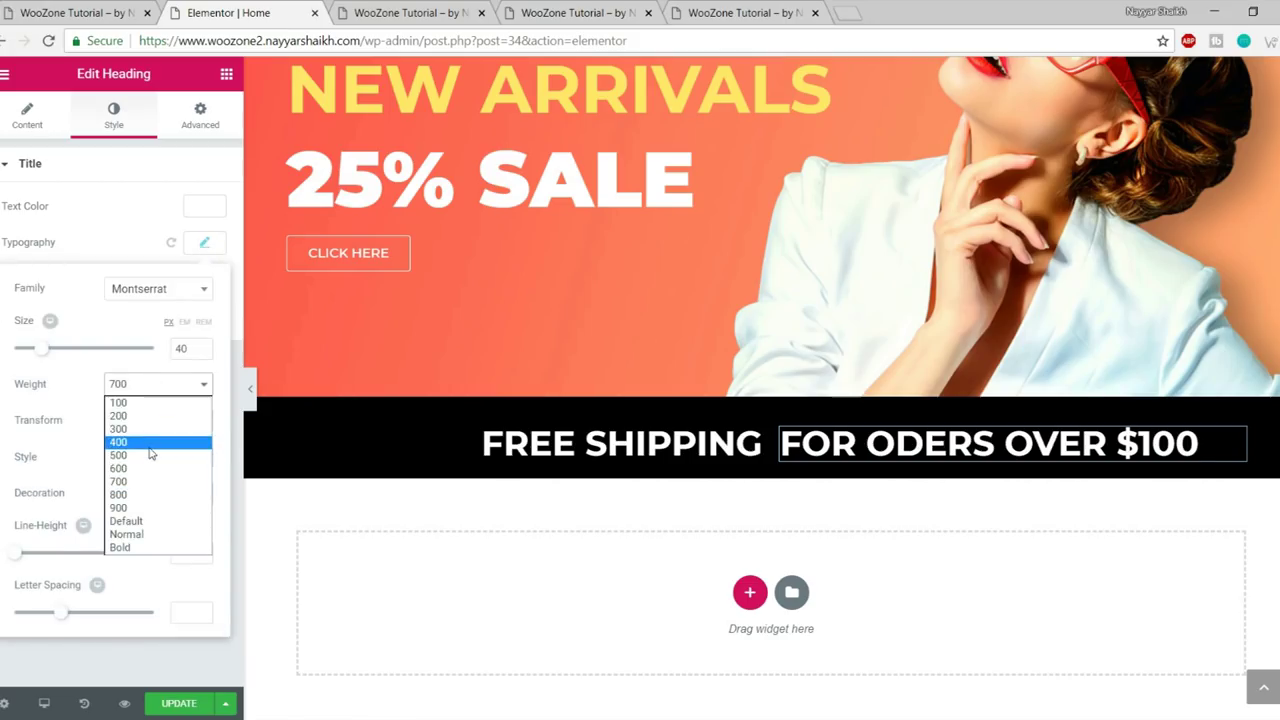
pyautogui.click(150, 443)
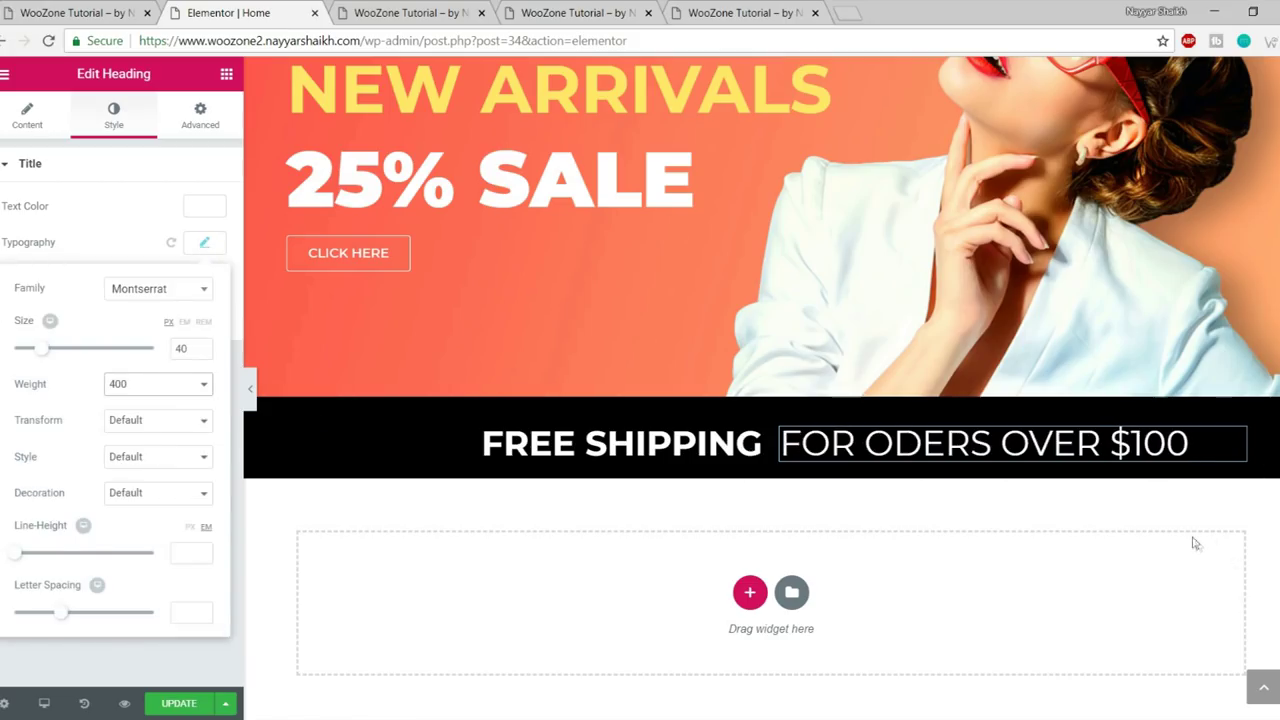
pyautogui.hotkey('ctrl', 'p')
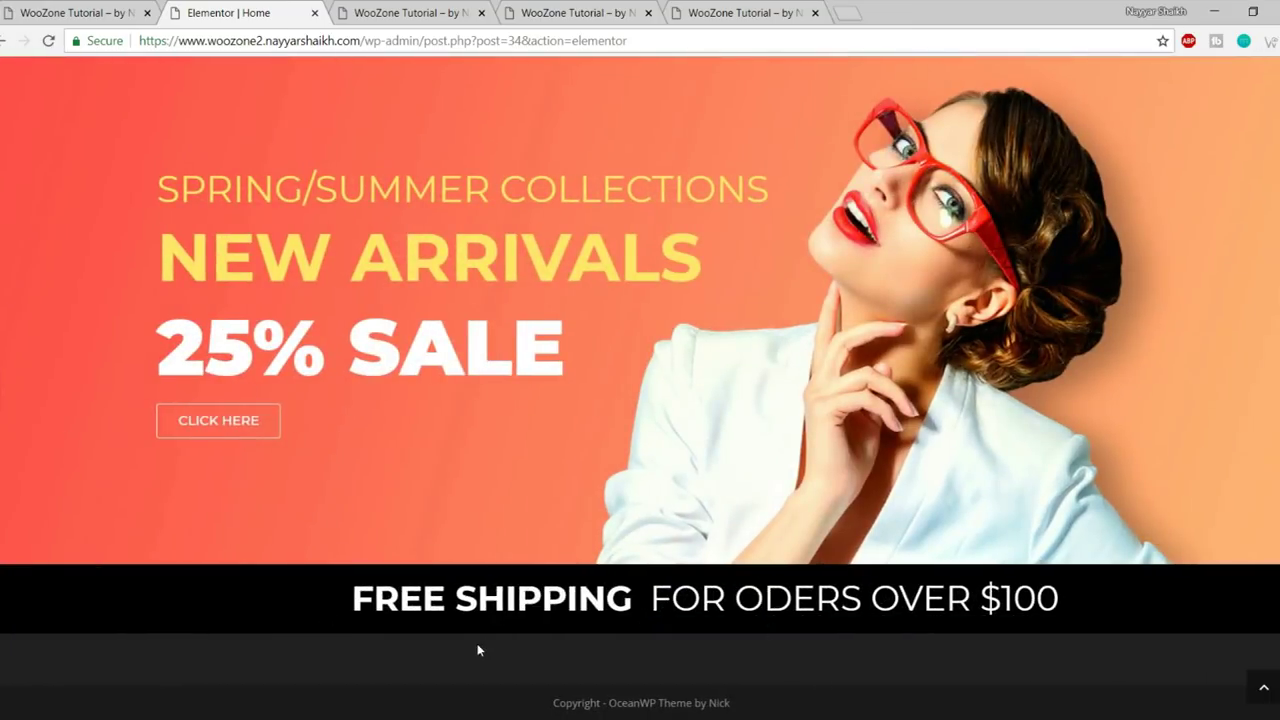
# Narrow the banner's left column to about 46.5%, leaving 53.7% for the right, and preview it.
pyautogui.click(2, 386)
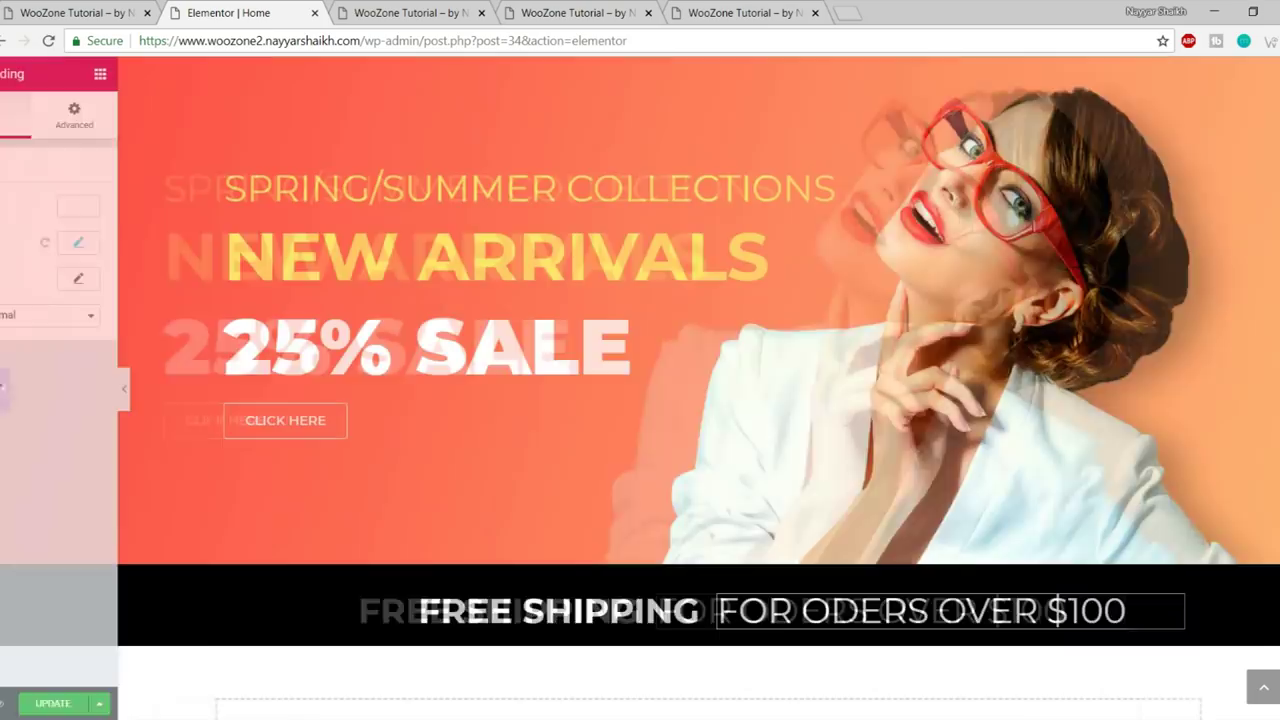
pyautogui.moveTo(772, 607); pyautogui.dragTo(733, 607)
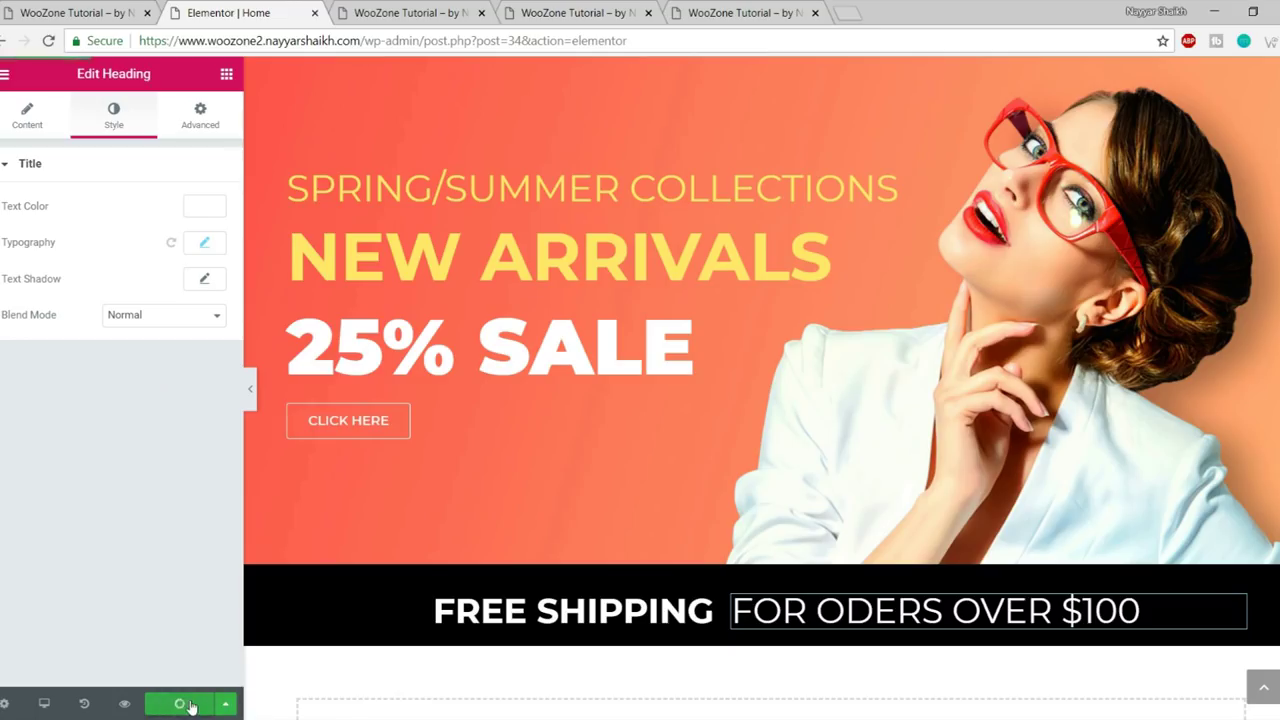
pyautogui.click(425, 12)
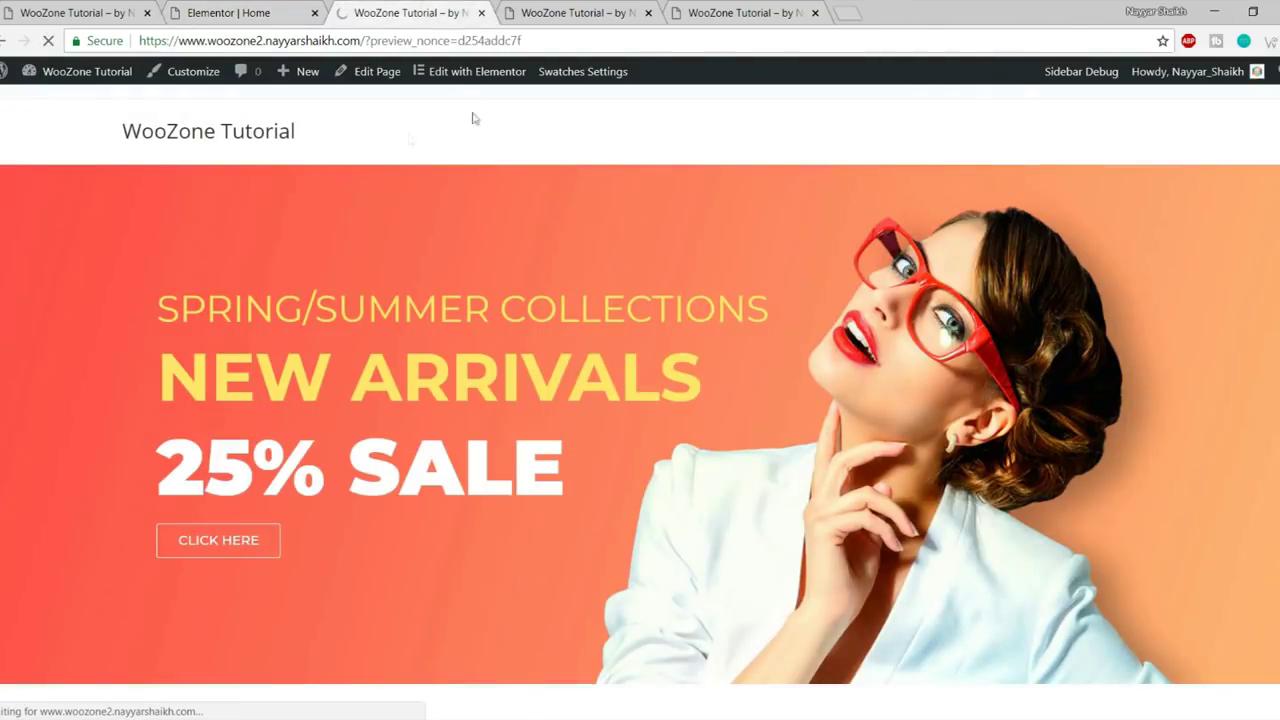
pyautogui.scroll(-3, 641, 328)
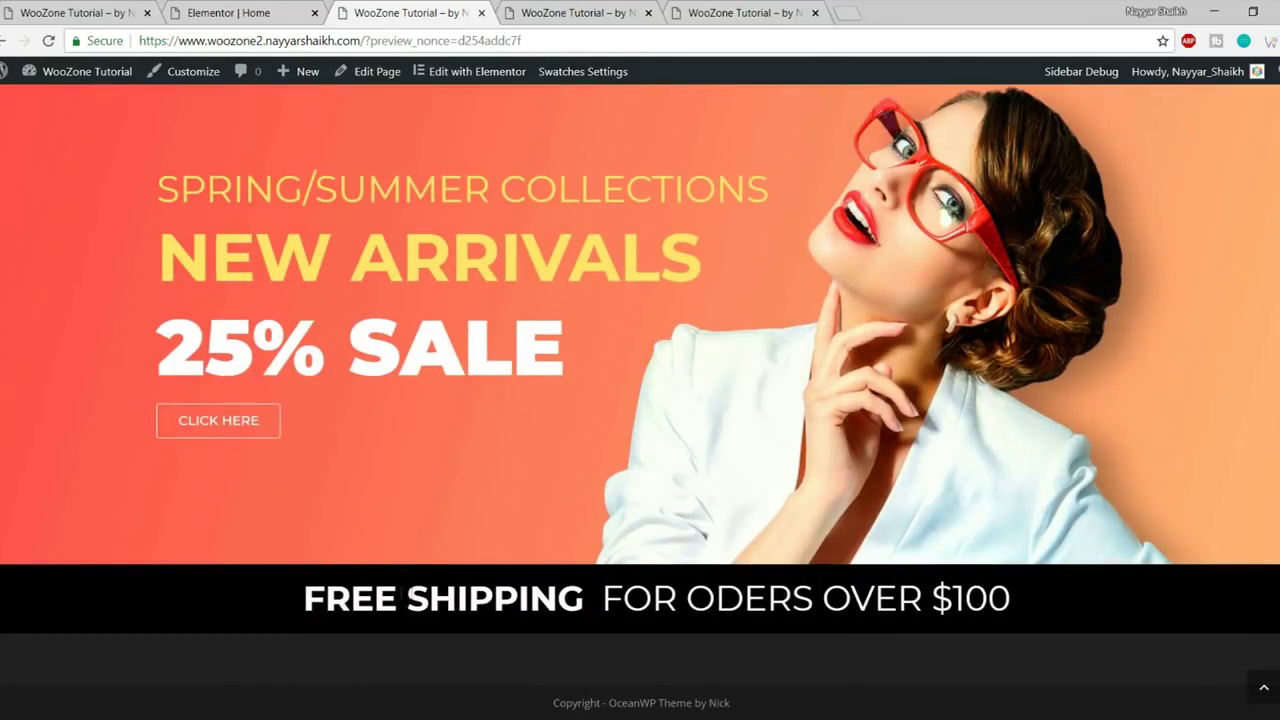
# Compare the editor's FREE SHIPPING strip against the live homepage and site preview.
pyautogui.click(38, 8)
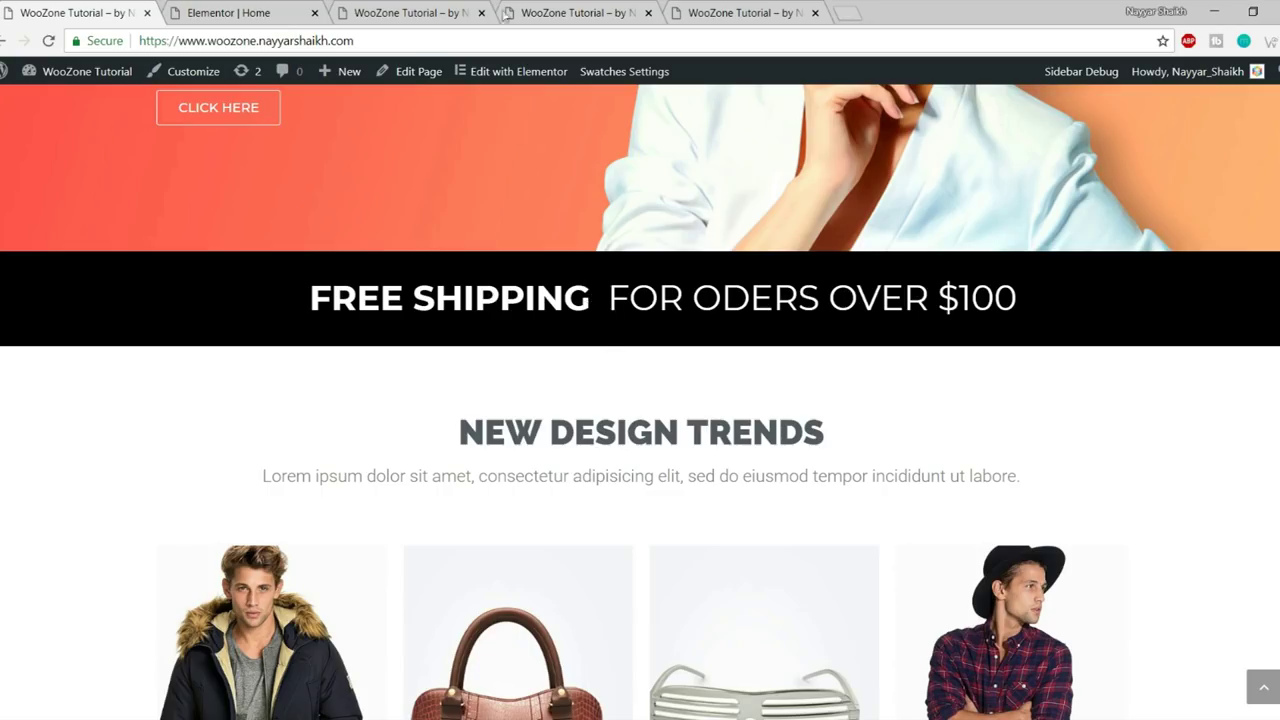
pyautogui.hotkey('ctrl', '3')
pyautogui.hotkey('ctrl', '2')
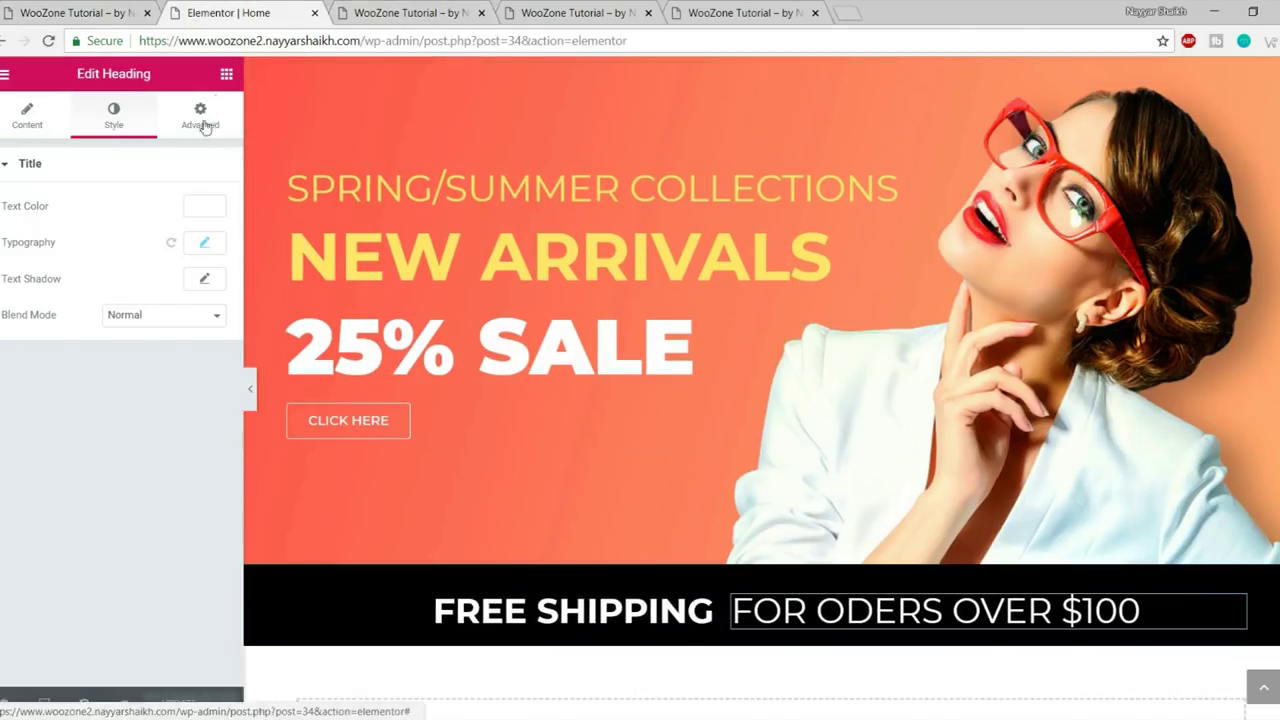
pyautogui.click(78, 10)
pyautogui.scroll(-1, 790, 452)
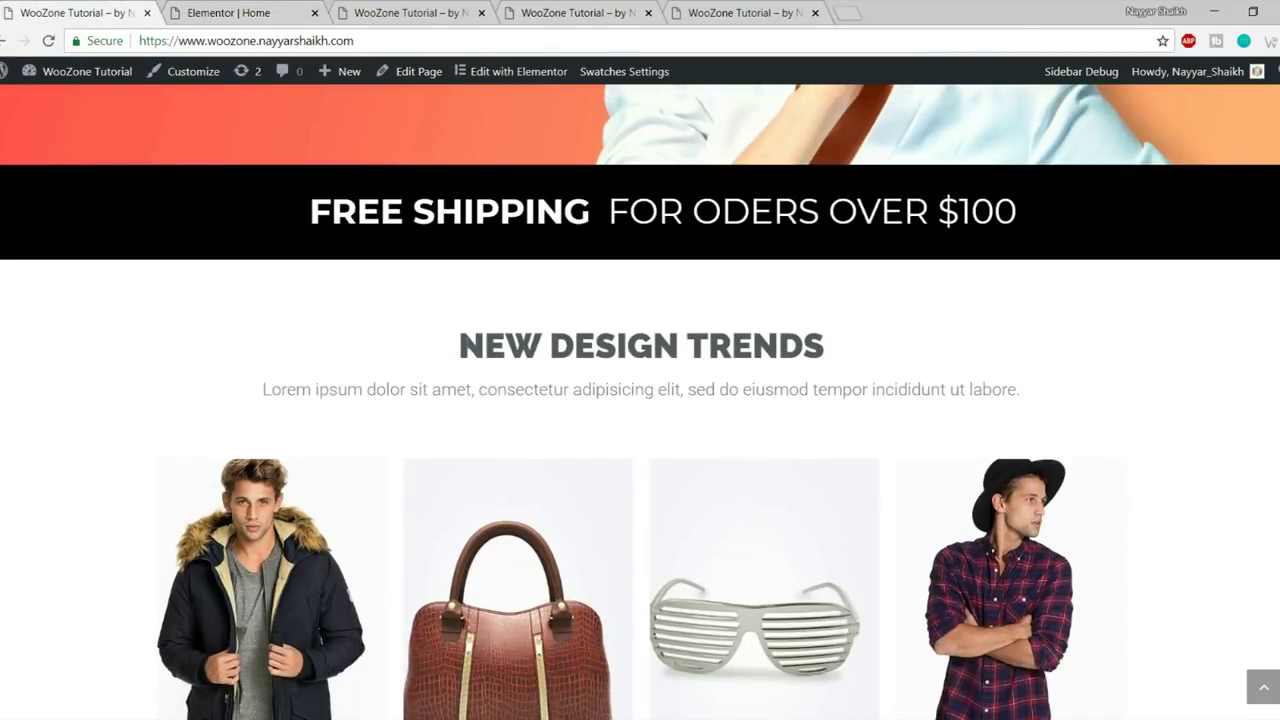
pyautogui.scroll(-2, 662, 476)
pyautogui.scroll(1, 680, 554)
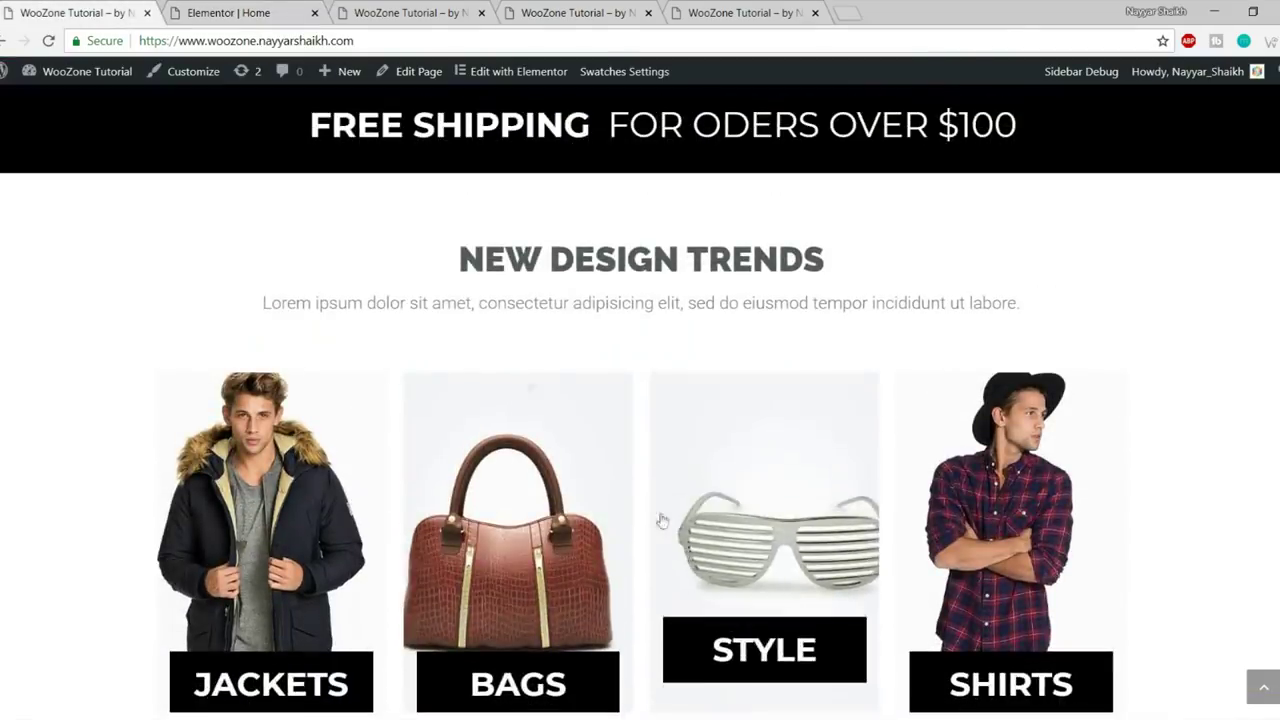
pyautogui.moveTo(458, 258); pyautogui.dragTo(871, 323)
pyautogui.click(871, 323)
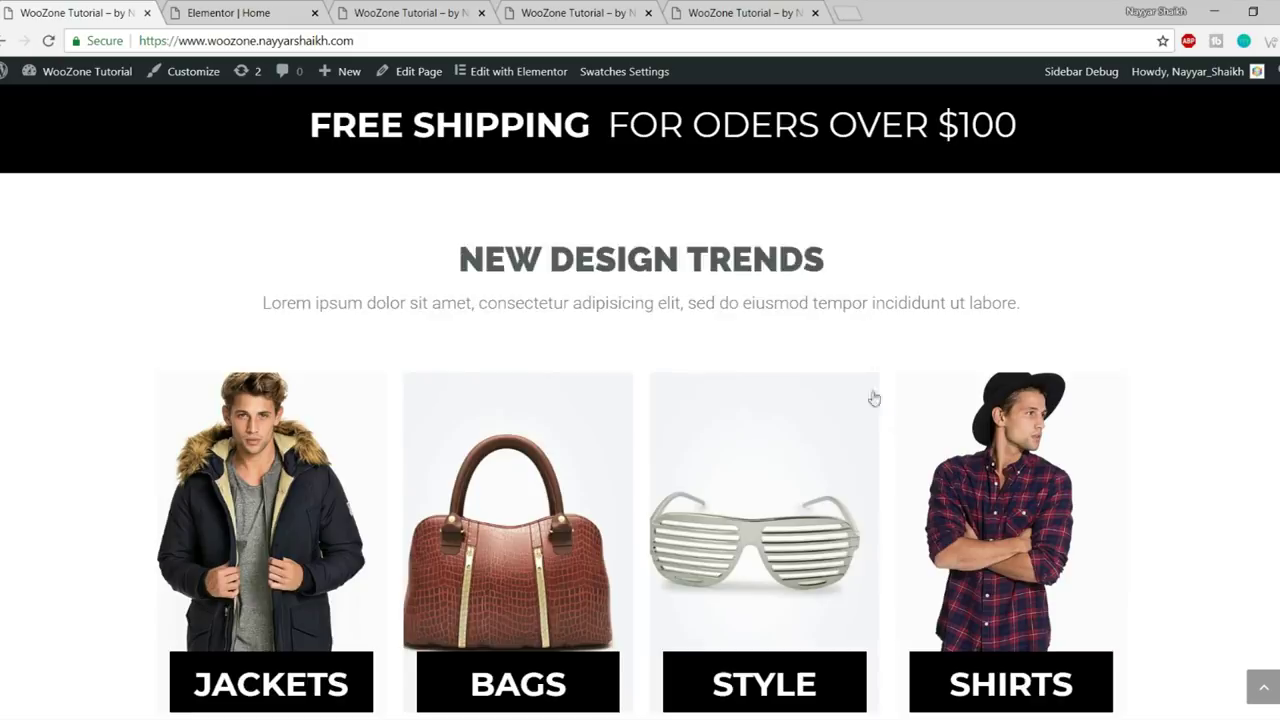
pyautogui.scroll(-1, 873, 398)
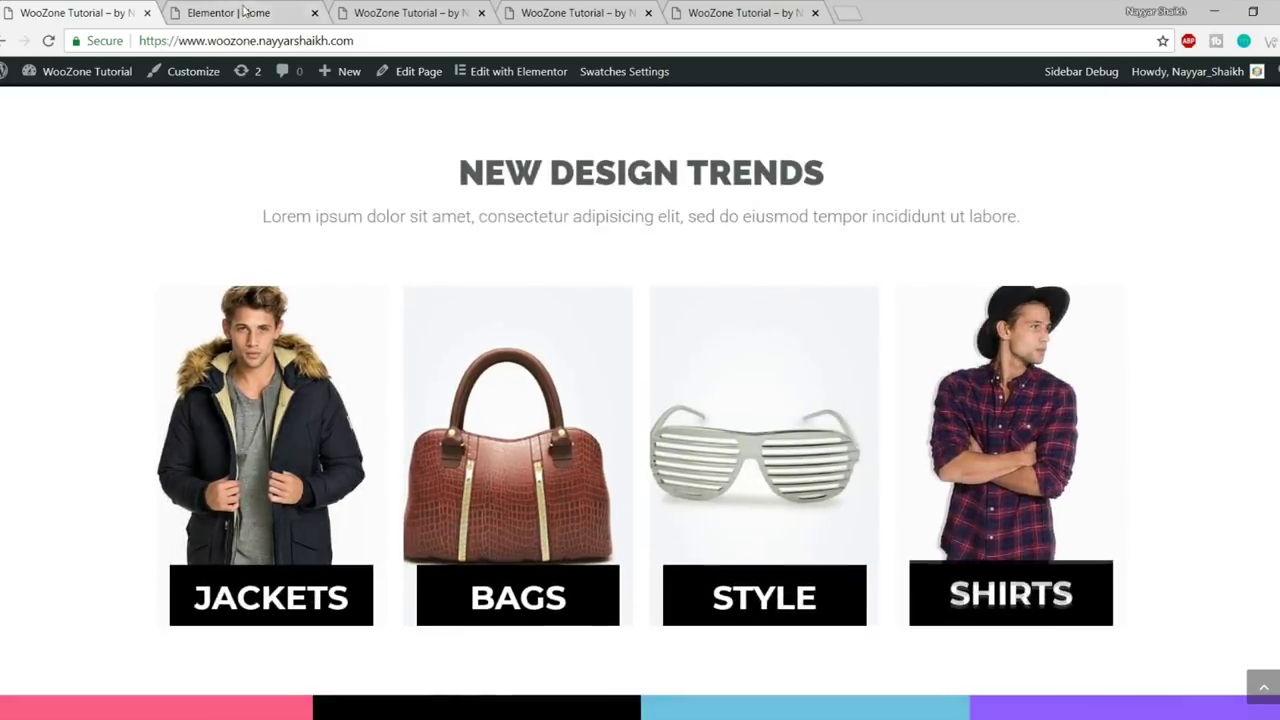
pyautogui.click(240, 10)
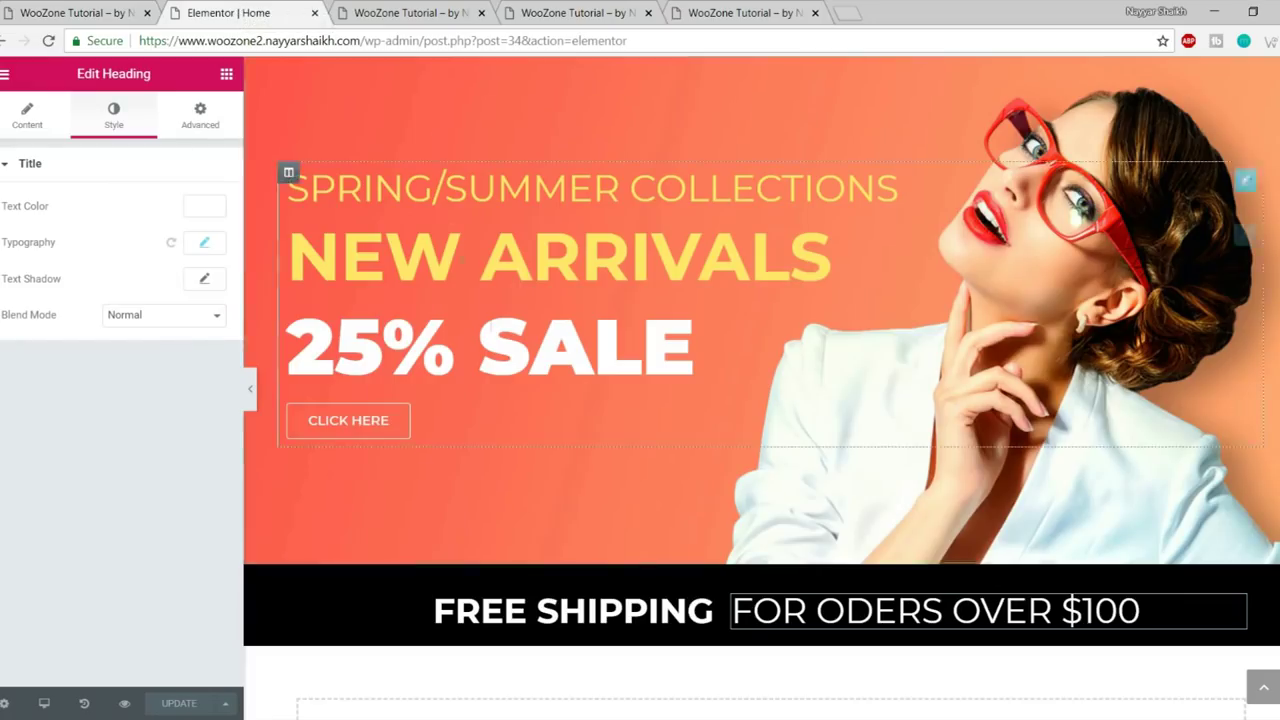
pyautogui.scroll(-2, 517, 383)
pyautogui.scroll(-1, 540, 400)
pyautogui.scroll(1, 554, 417)
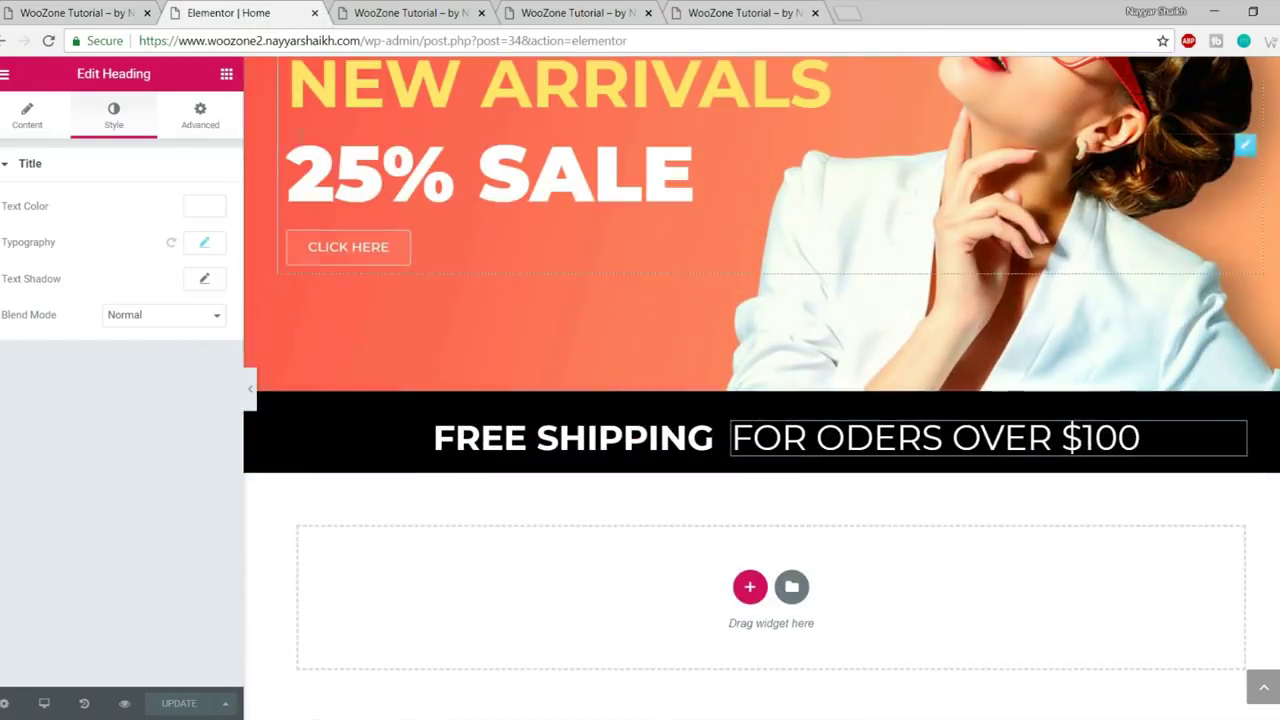
pyautogui.click(227, 76)
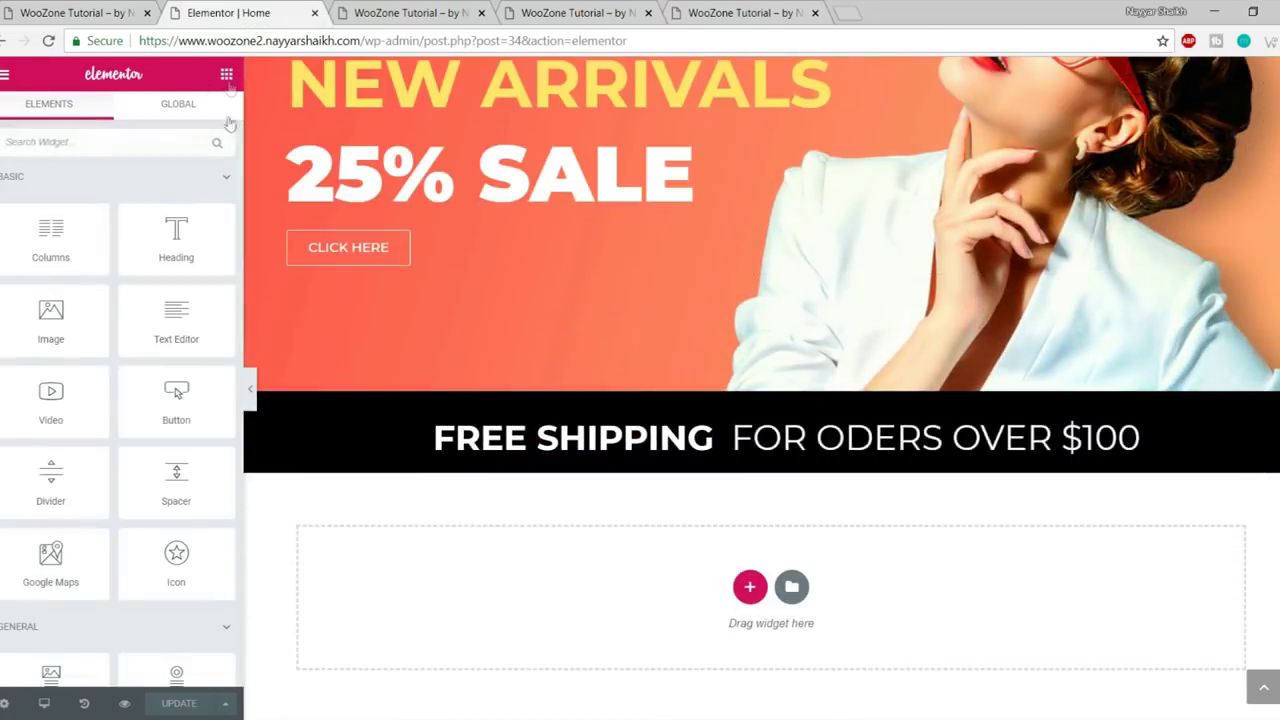
# Add a centred heading to the empty section titled NEW DESIGN TRENDS, copied from the live site.
pyautogui.moveTo(174, 232); pyautogui.dragTo(728, 596)
pyautogui.scroll(-1, 600, 480)
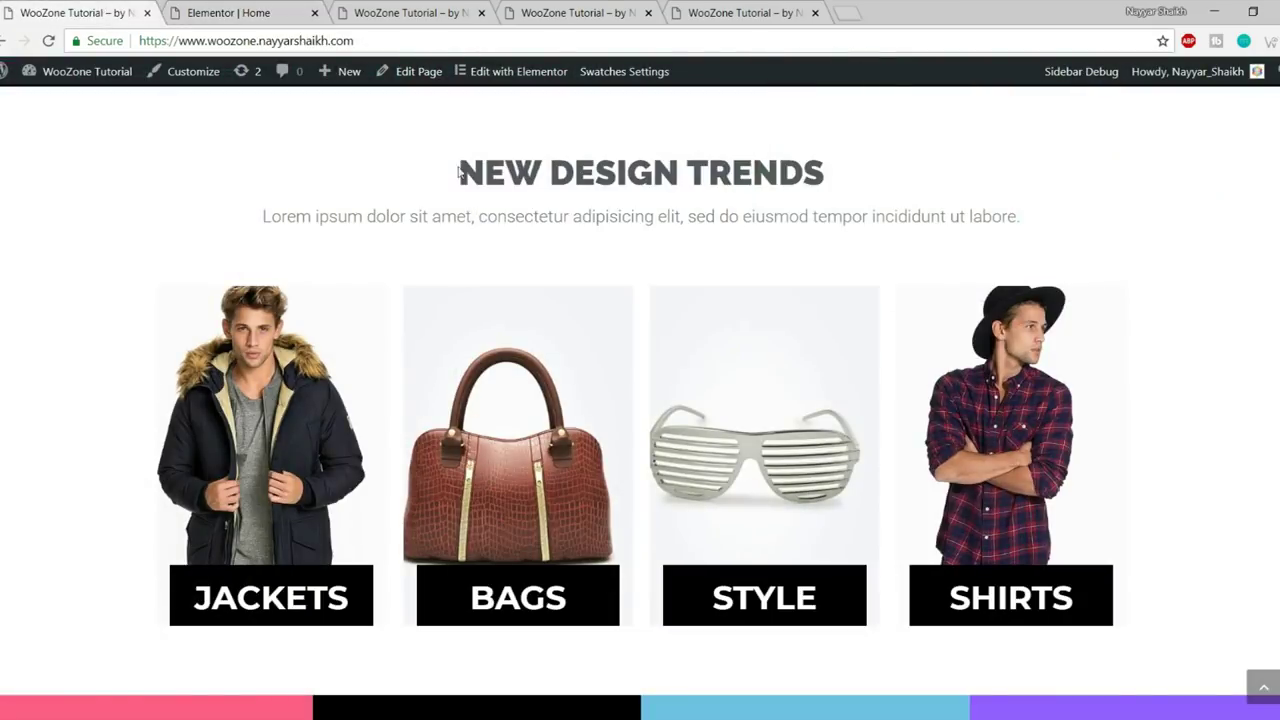
pyautogui.moveTo(458, 172); pyautogui.dragTo(828, 172)
pyautogui.hotkey('ctrl', 'c')
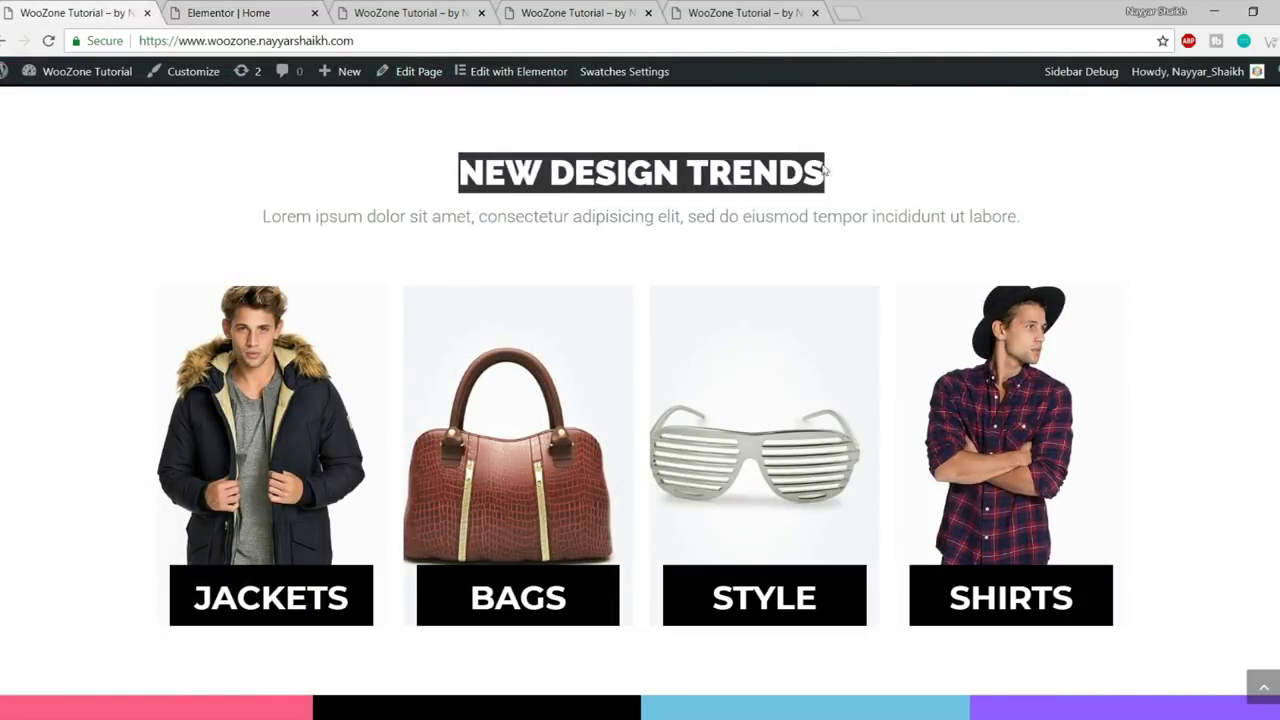
pyautogui.click(283, 7)
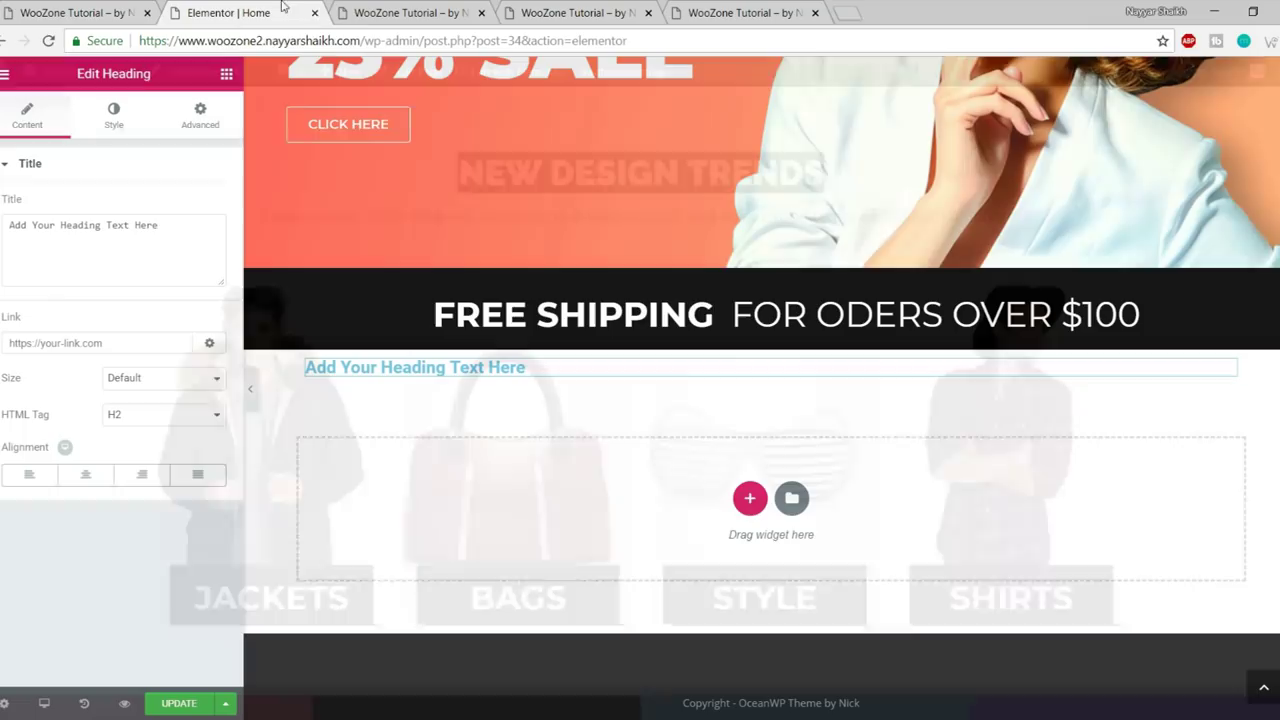
pyautogui.click(160, 236)
pyautogui.hotkey('ctrl', 'a')
pyautogui.hotkey('ctrl', 'v')
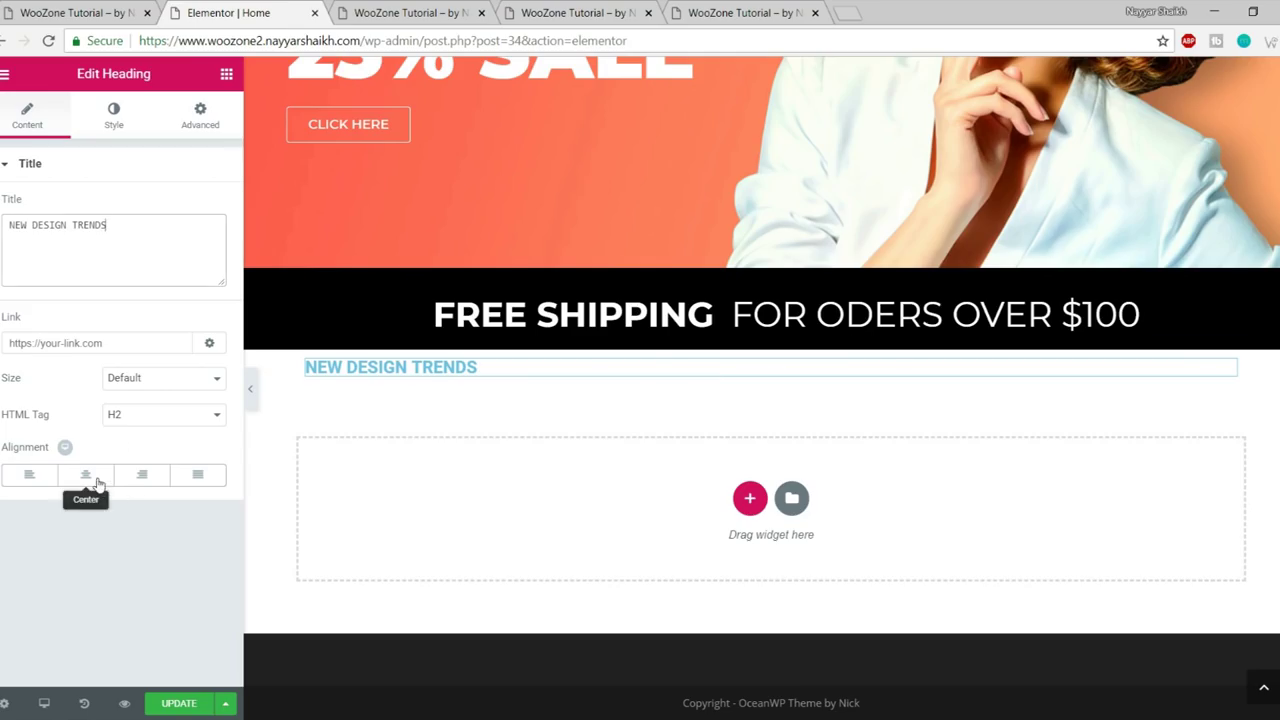
pyautogui.click(86, 474)
# Make the NEW DESIGN TRENDS heading text dark grey.
pyautogui.click(112, 10)
pyautogui.press('F5')
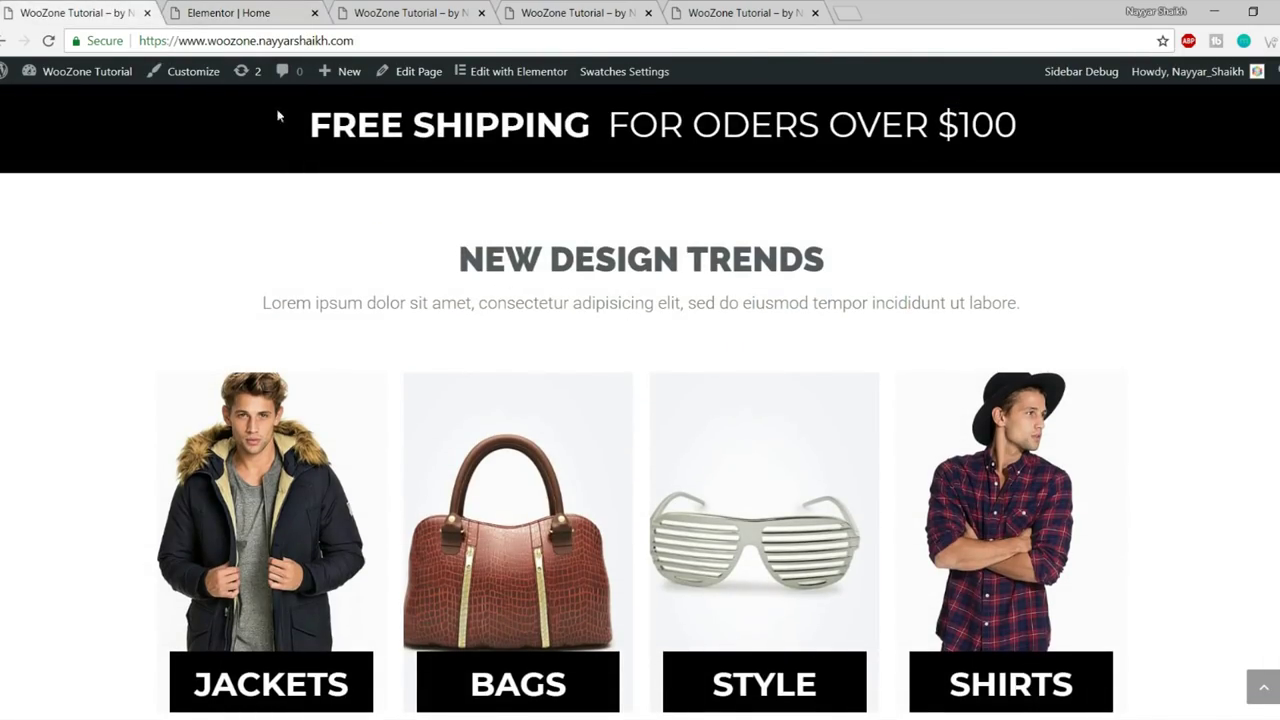
pyautogui.click(228, 12)
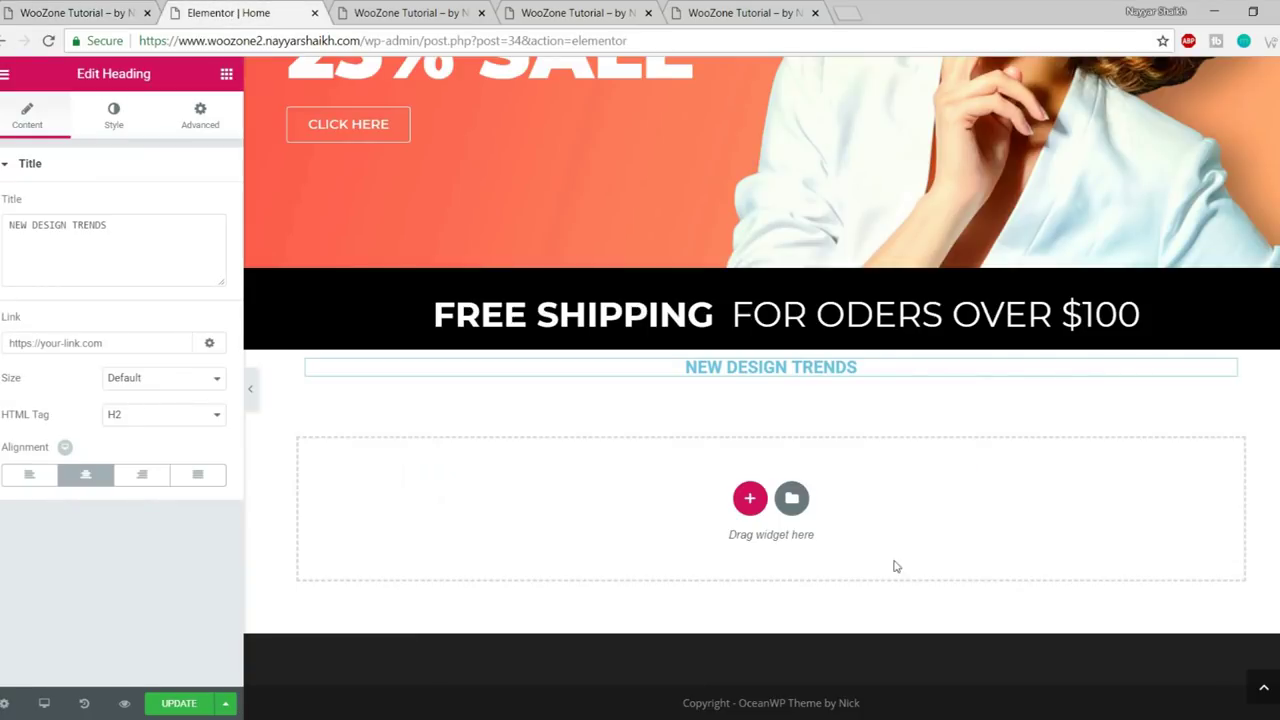
pyautogui.click(114, 118)
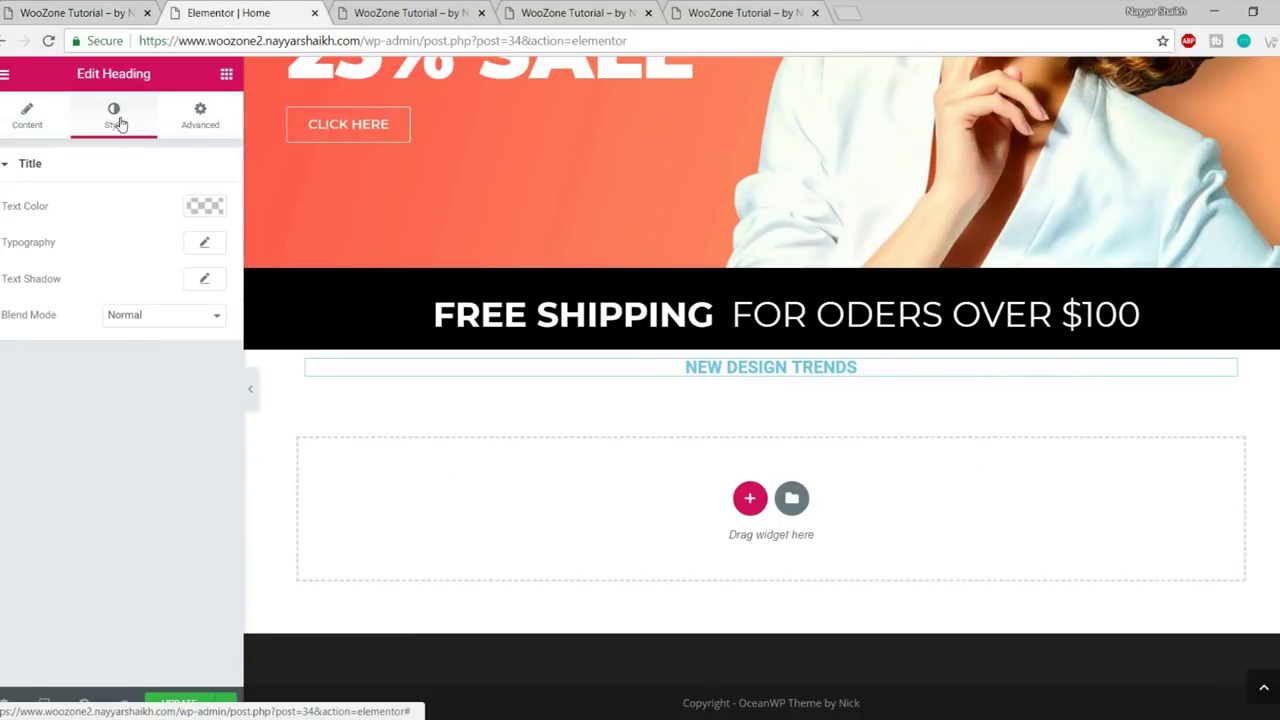
pyautogui.click(206, 207)
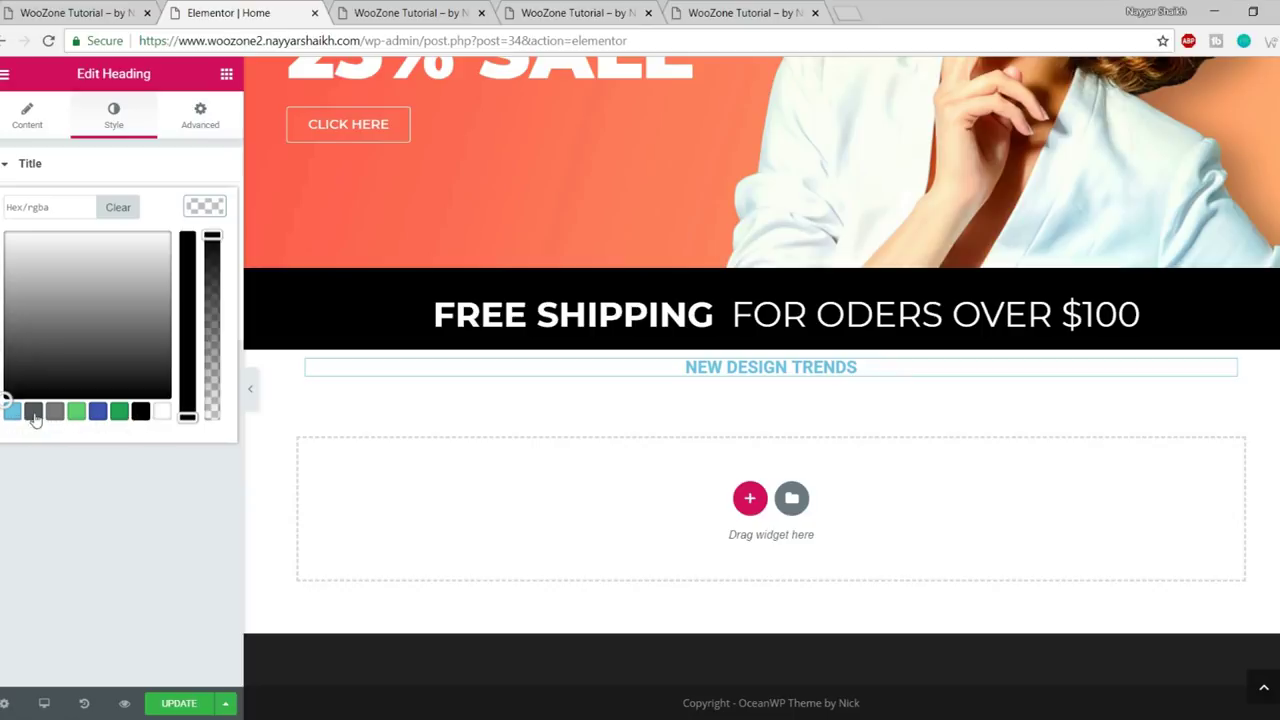
pyautogui.click(33, 413)
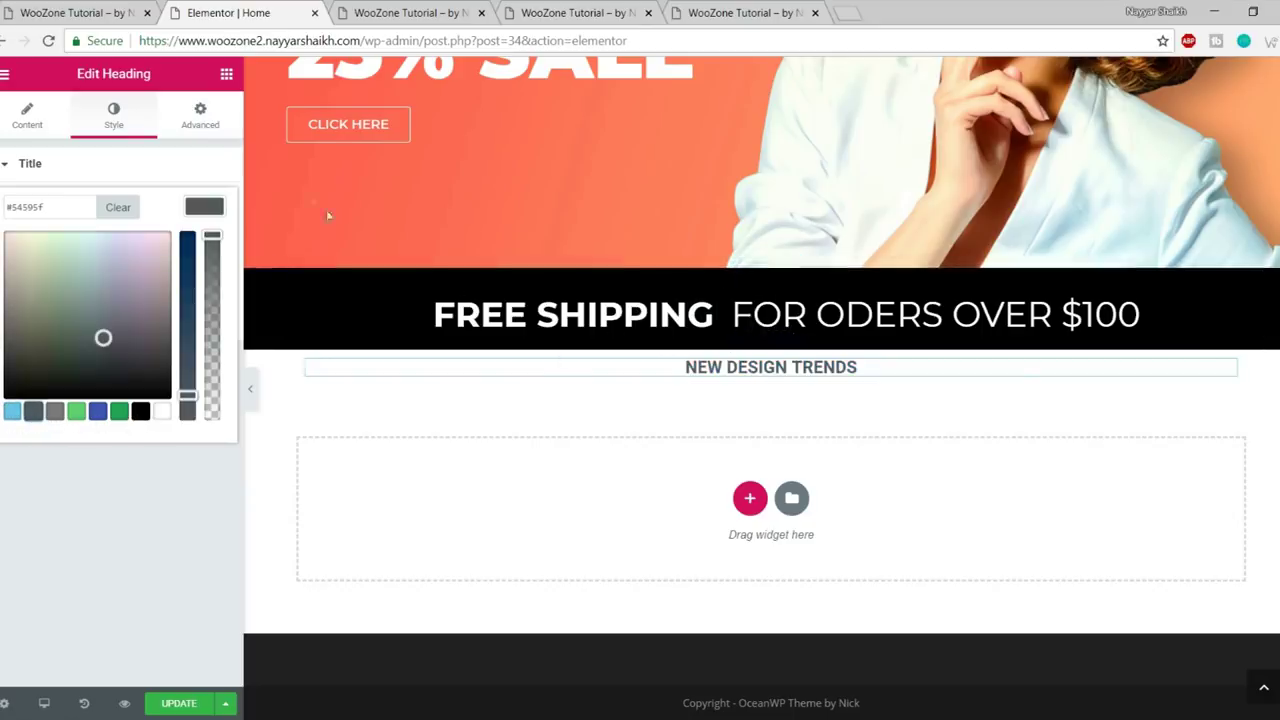
pyautogui.click(224, 207)
# Set the heading typography to Raleway, size 40, weight 900.
pyautogui.click(204, 245)
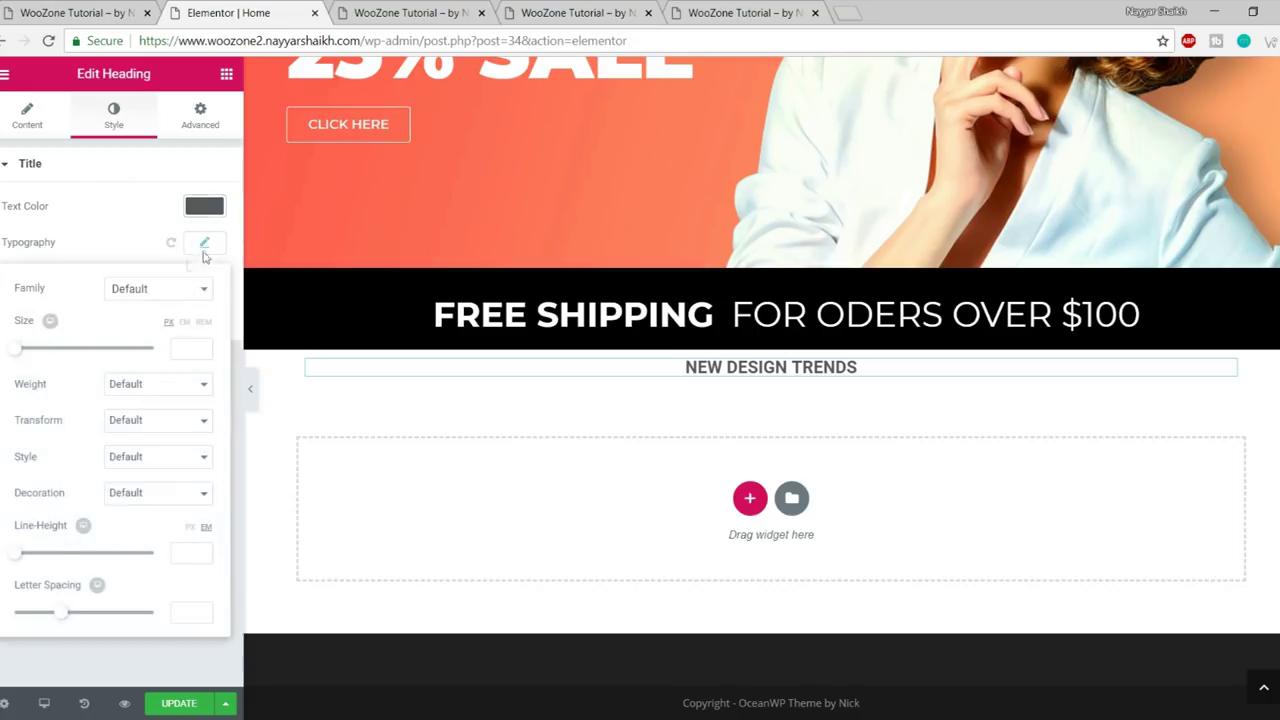
pyautogui.click(150, 290)
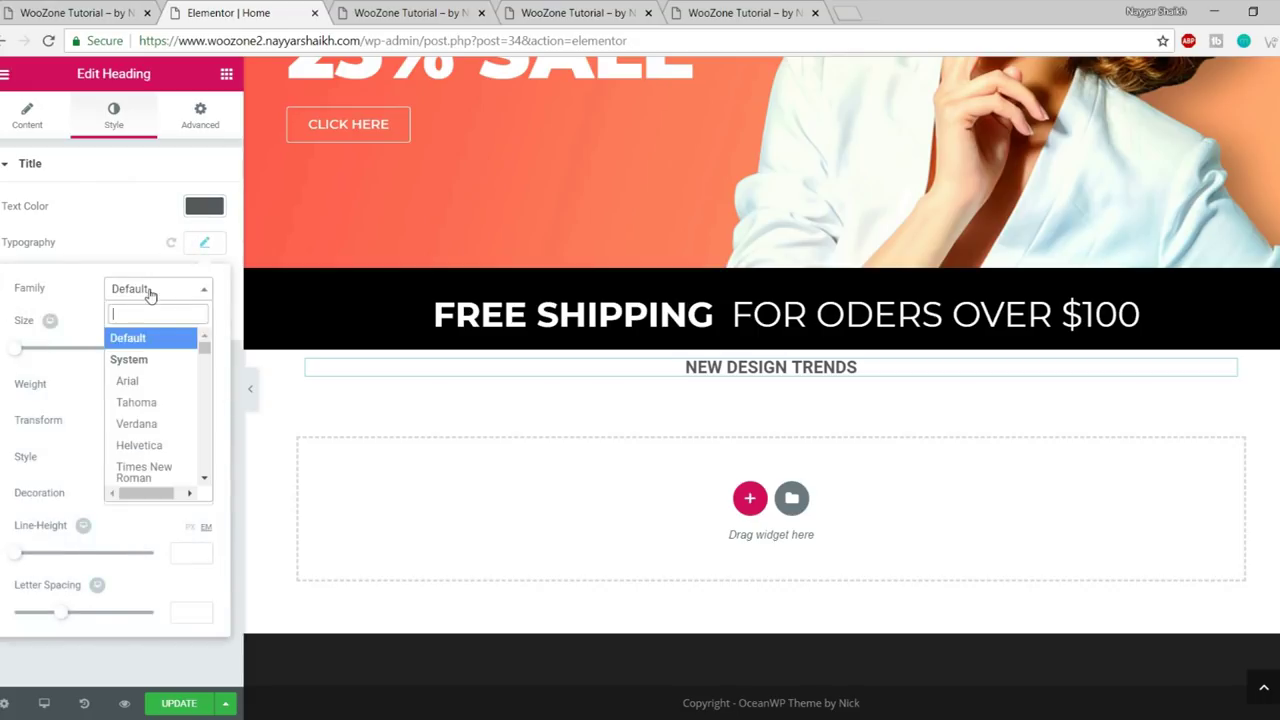
pyautogui.write('rale')
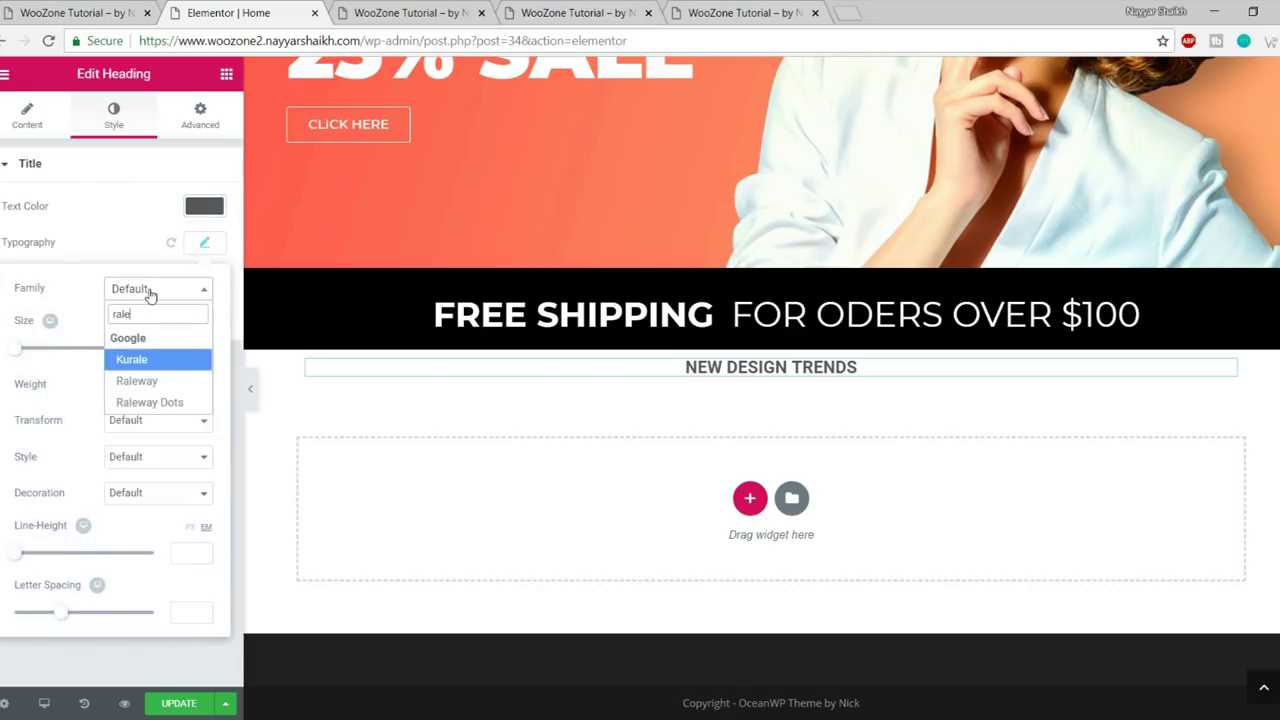
pyautogui.write('c')
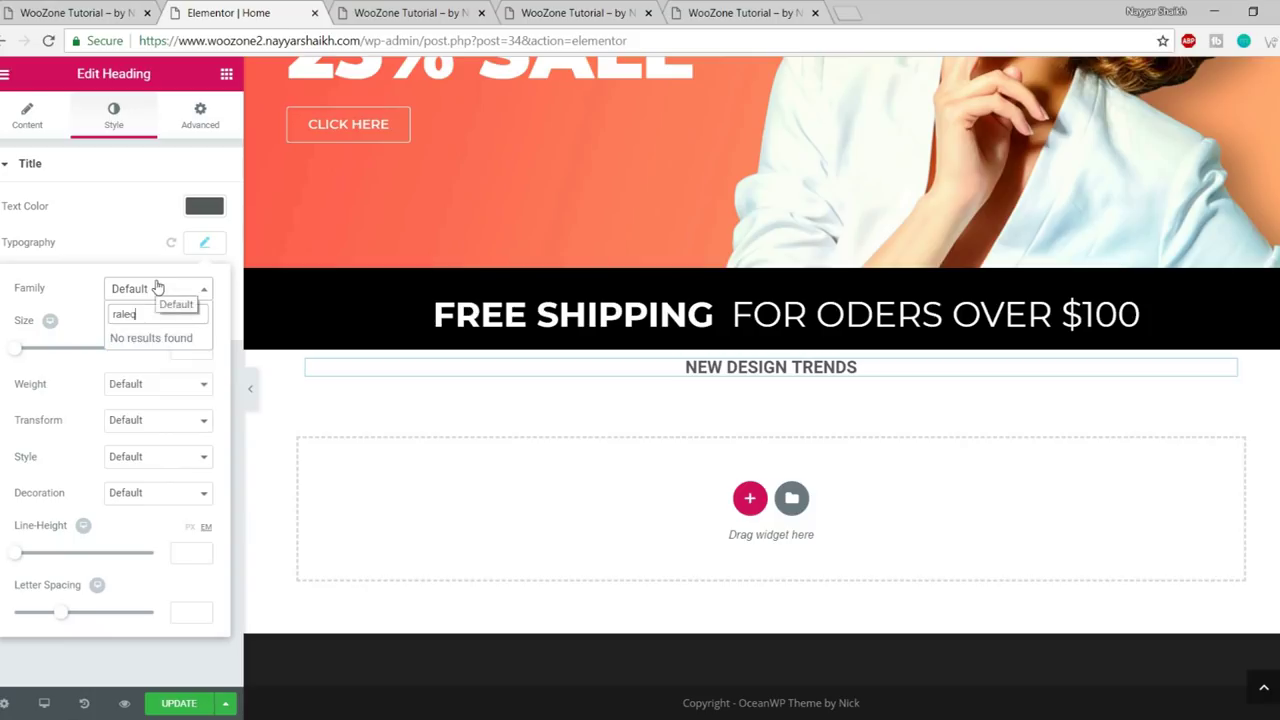
pyautogui.press('BackSpace')
pyautogui.write('w')
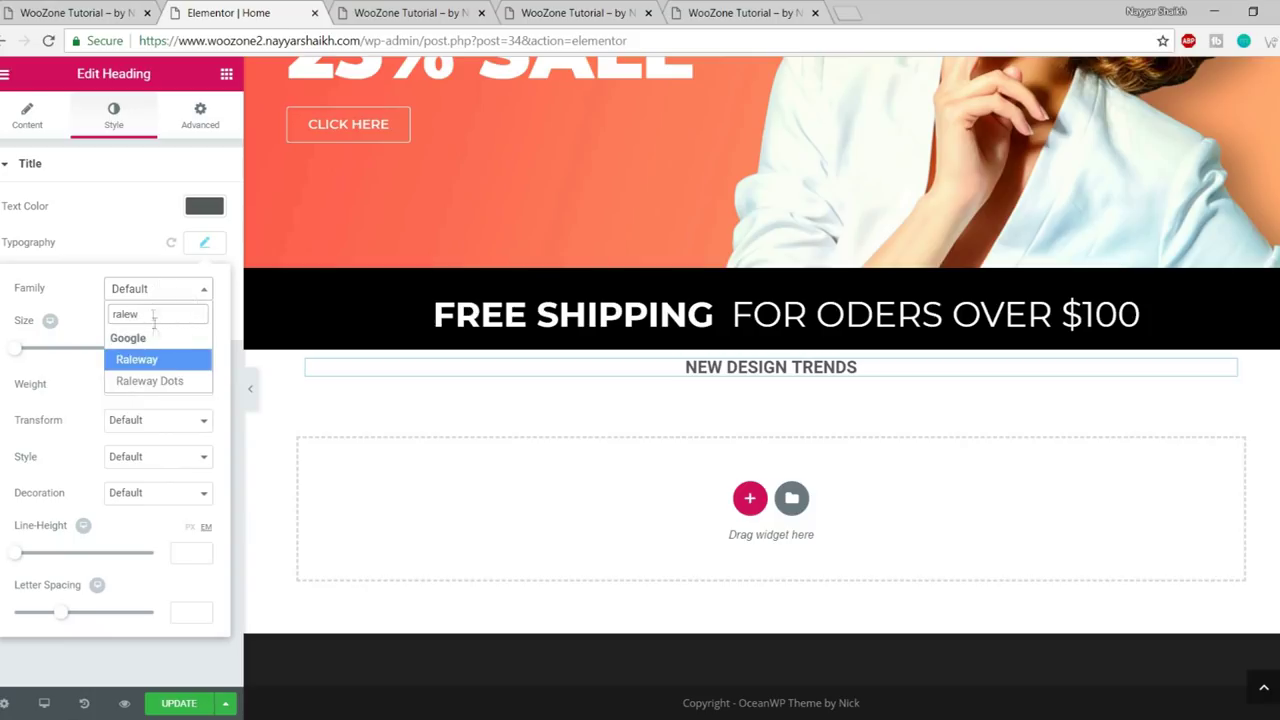
pyautogui.click(150, 366)
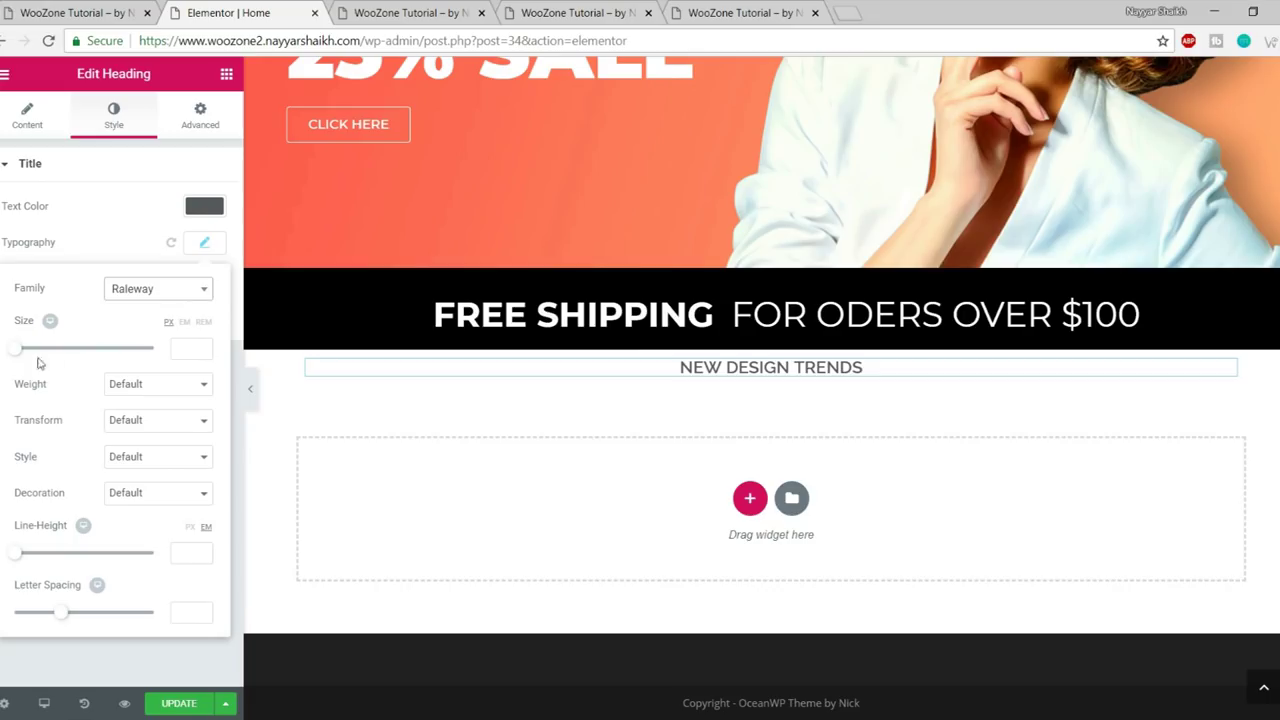
pyautogui.moveTo(20, 352); pyautogui.dragTo(43, 360)
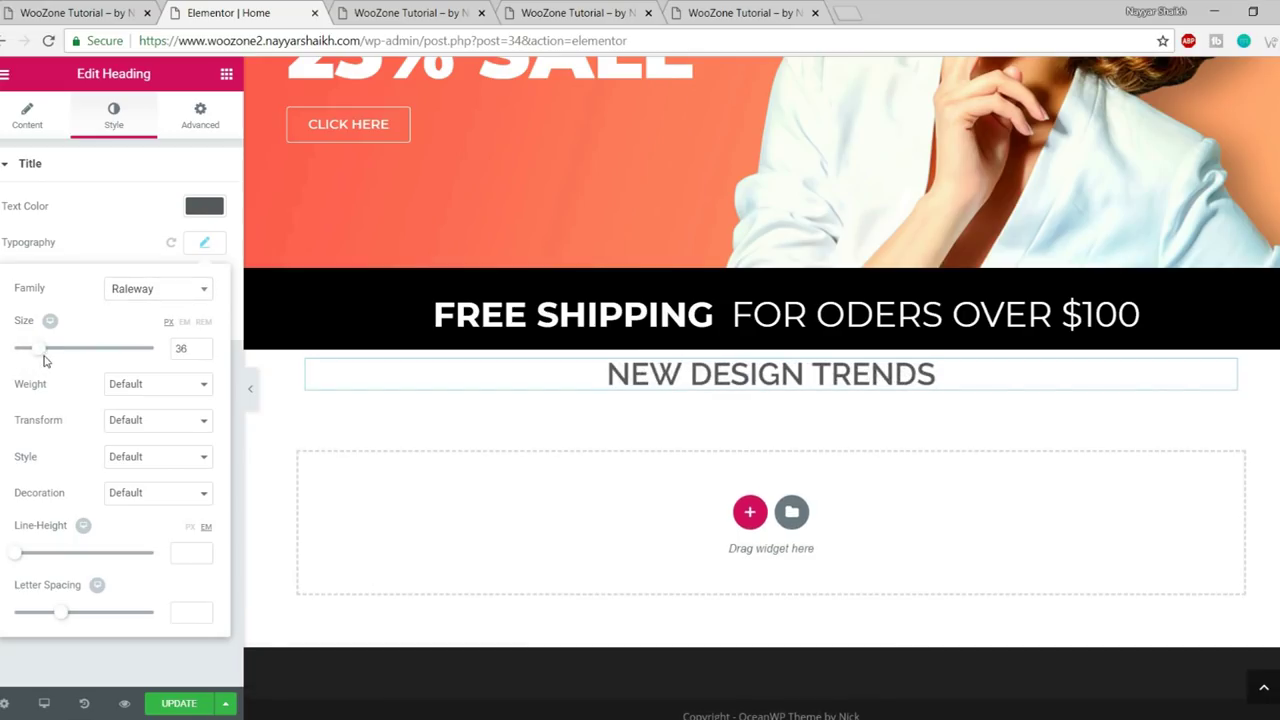
pyautogui.moveTo(208, 356); pyautogui.dragTo(152, 348)
pyautogui.write('40')
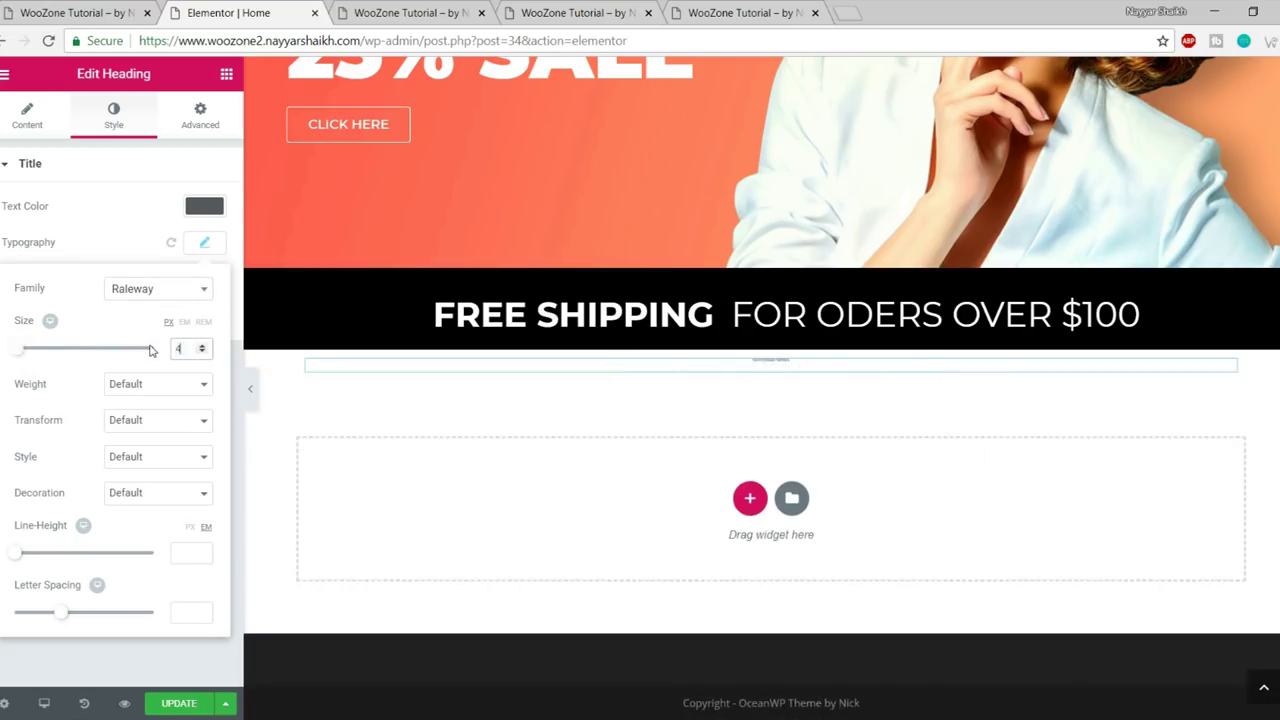
pyautogui.click(173, 384)
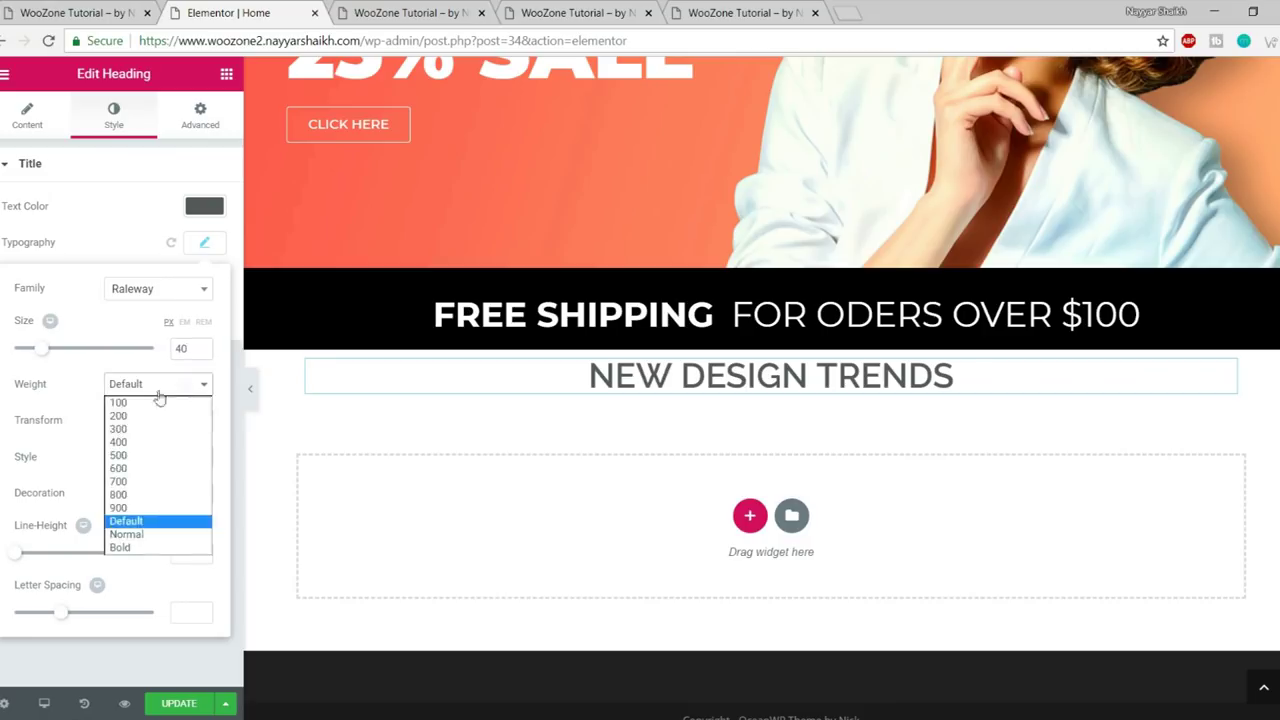
pyautogui.click(120, 509)
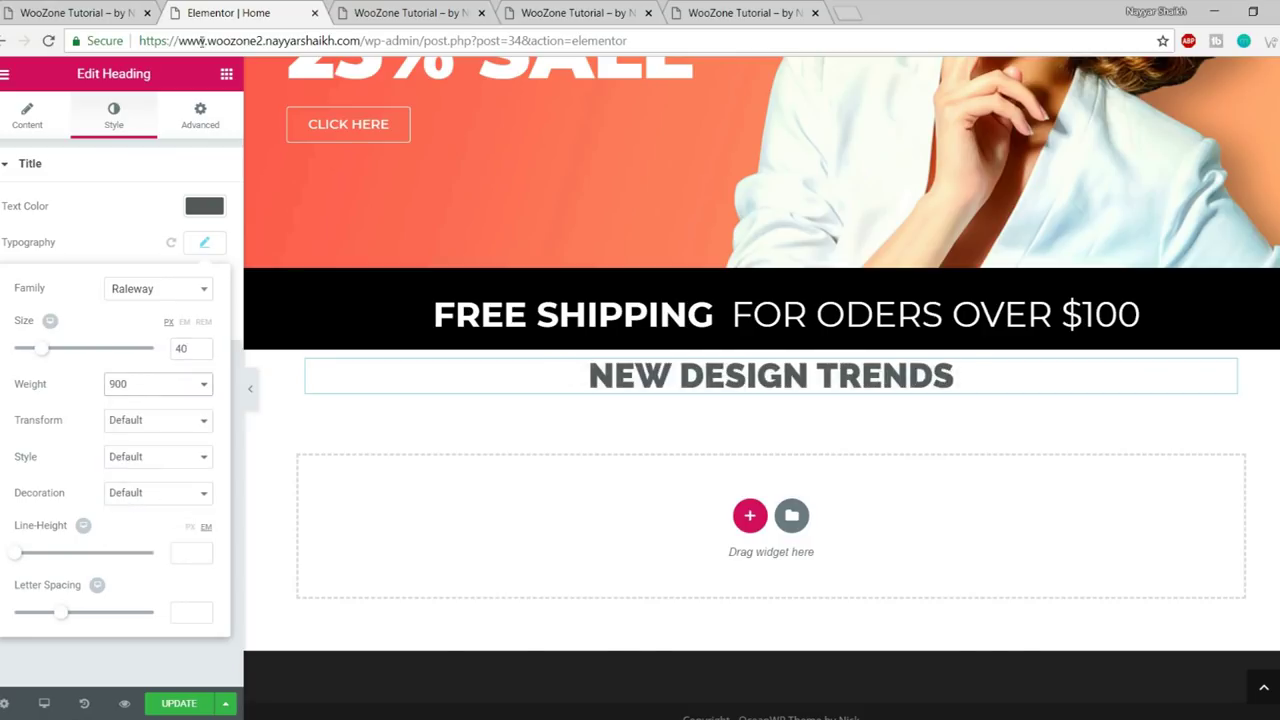
# Check the heading against the live site and copy its subtitle sentence.
pyautogui.click(72, 10)
pyautogui.moveTo(462, 262); pyautogui.dragTo(866, 264)
pyautogui.click(892, 294)
pyautogui.moveTo(265, 310); pyautogui.dragTo(1078, 305)
pyautogui.hotkey('ctrl', 'c')
pyautogui.click(255, 10)
pyautogui.click(226, 75)
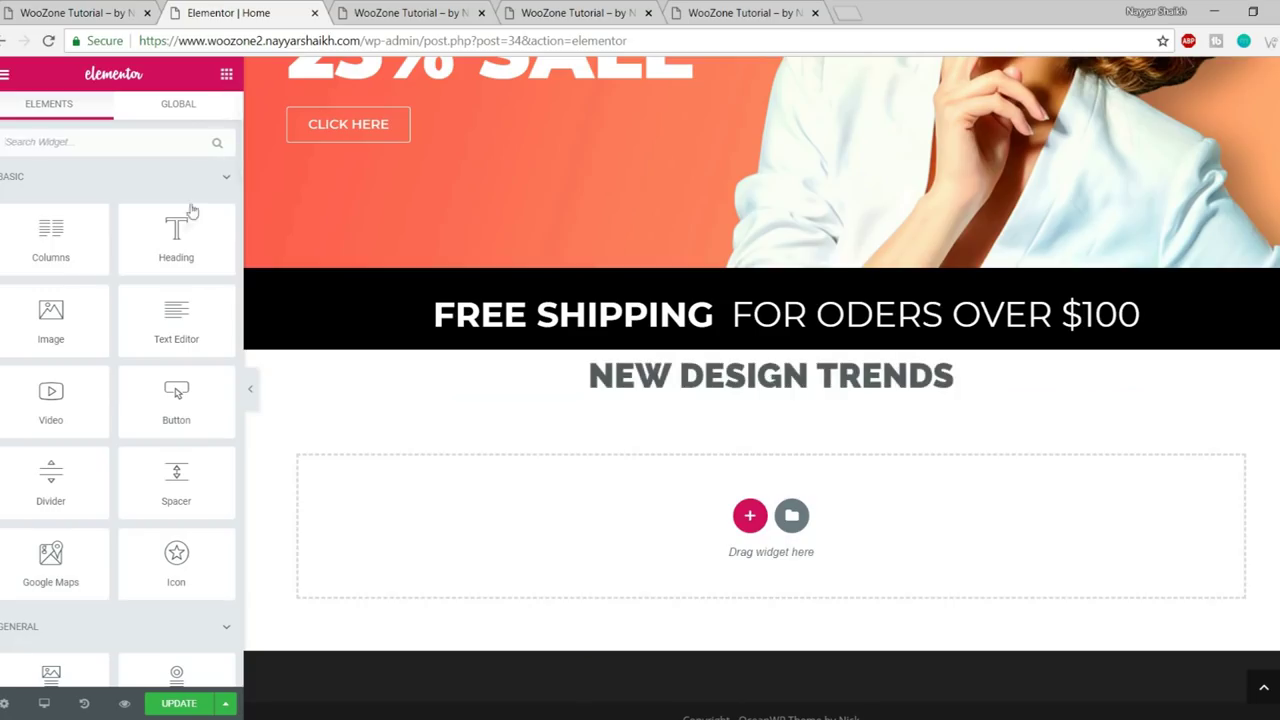
# Add a centred heading below NEW DESIGN TRENDS containing the pasted Lorem ipsum sentence.
pyautogui.moveTo(176, 240); pyautogui.dragTo(743, 392)
pyautogui.click(103, 257)
pyautogui.hotkey('ctrl', 'a')
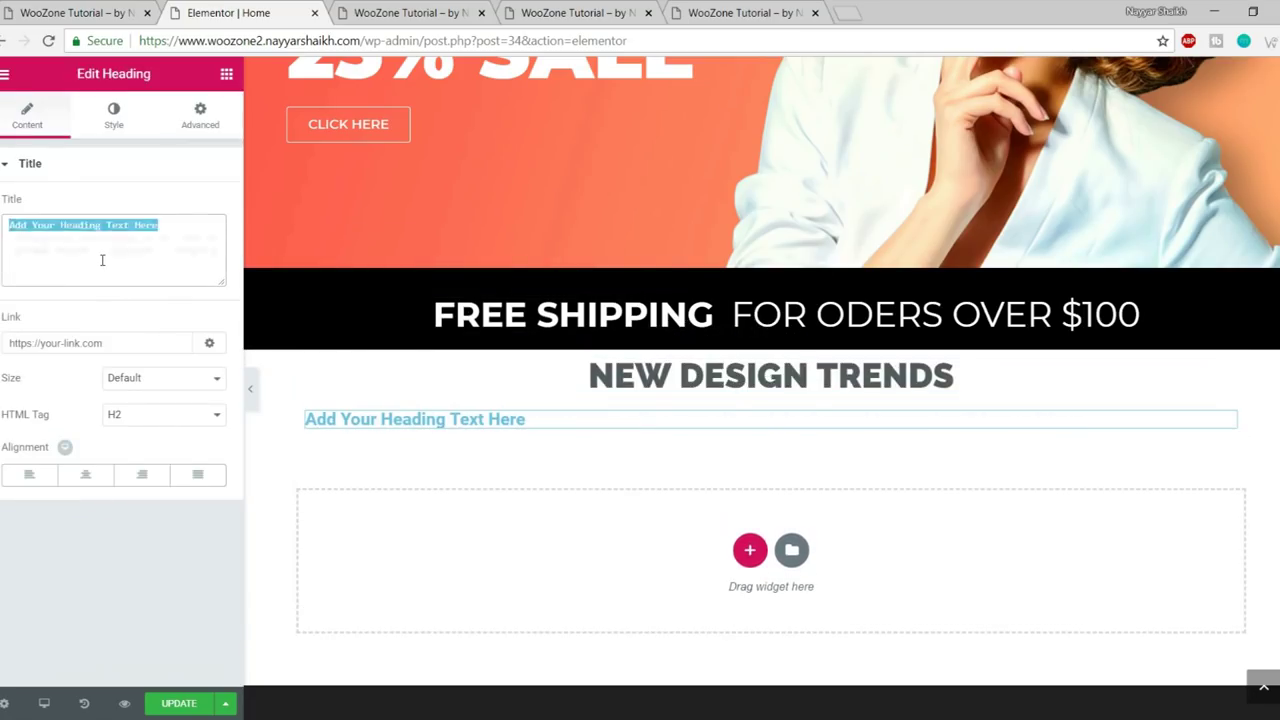
pyautogui.hotkey('ctrl', 'v')
pyautogui.click(86, 475)
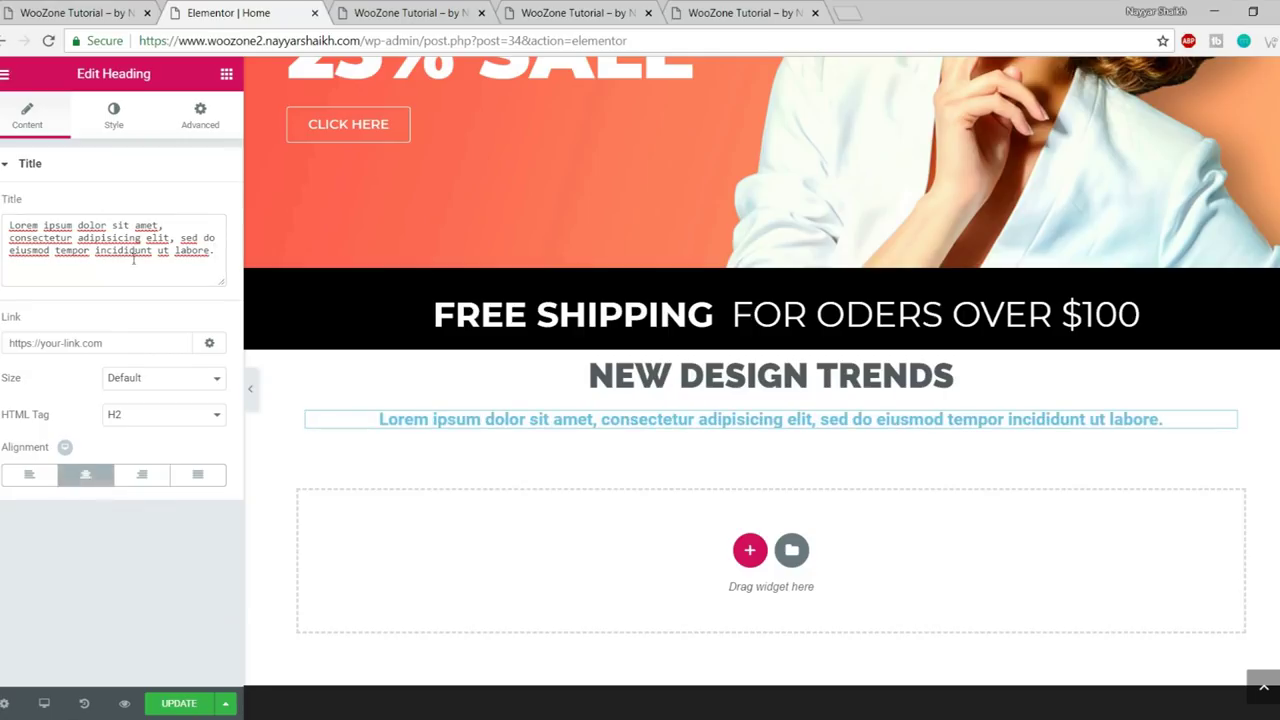
# Colour the subtitle grey #7a7a7a and set its font weight to 300.
pyautogui.click(114, 118)
pyautogui.click(205, 206)
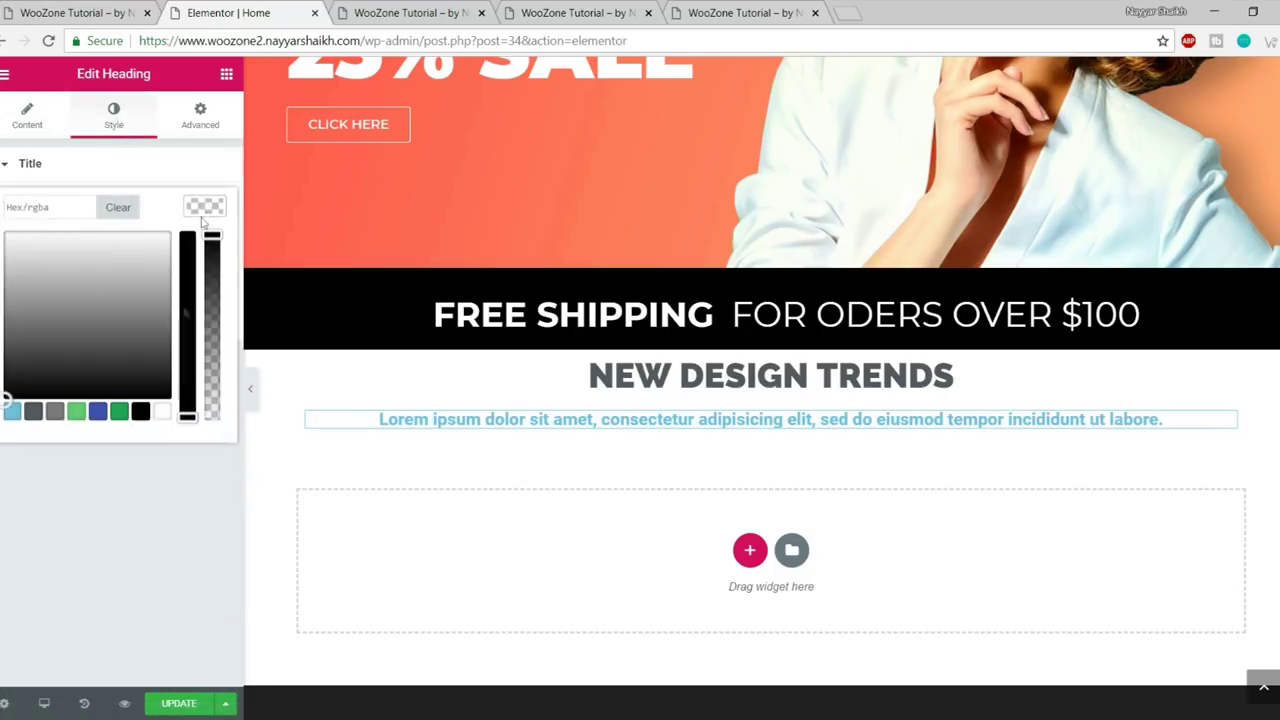
pyautogui.click(55, 412)
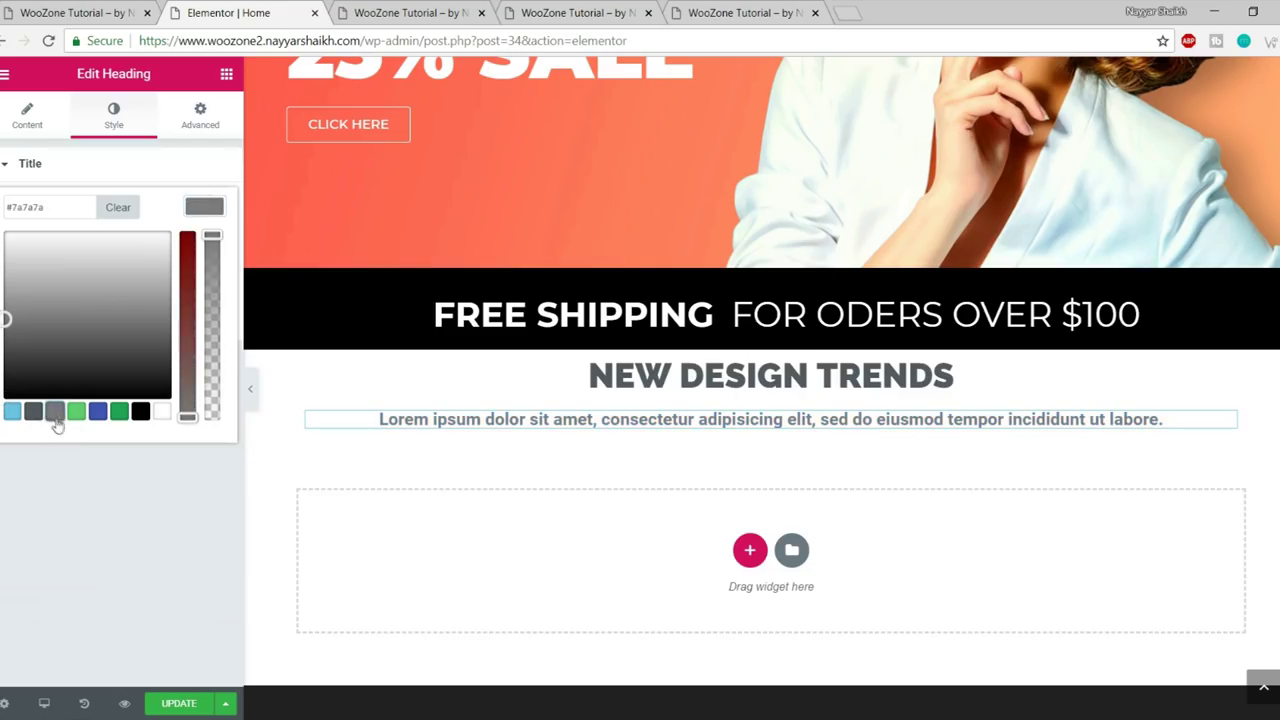
pyautogui.click(203, 207)
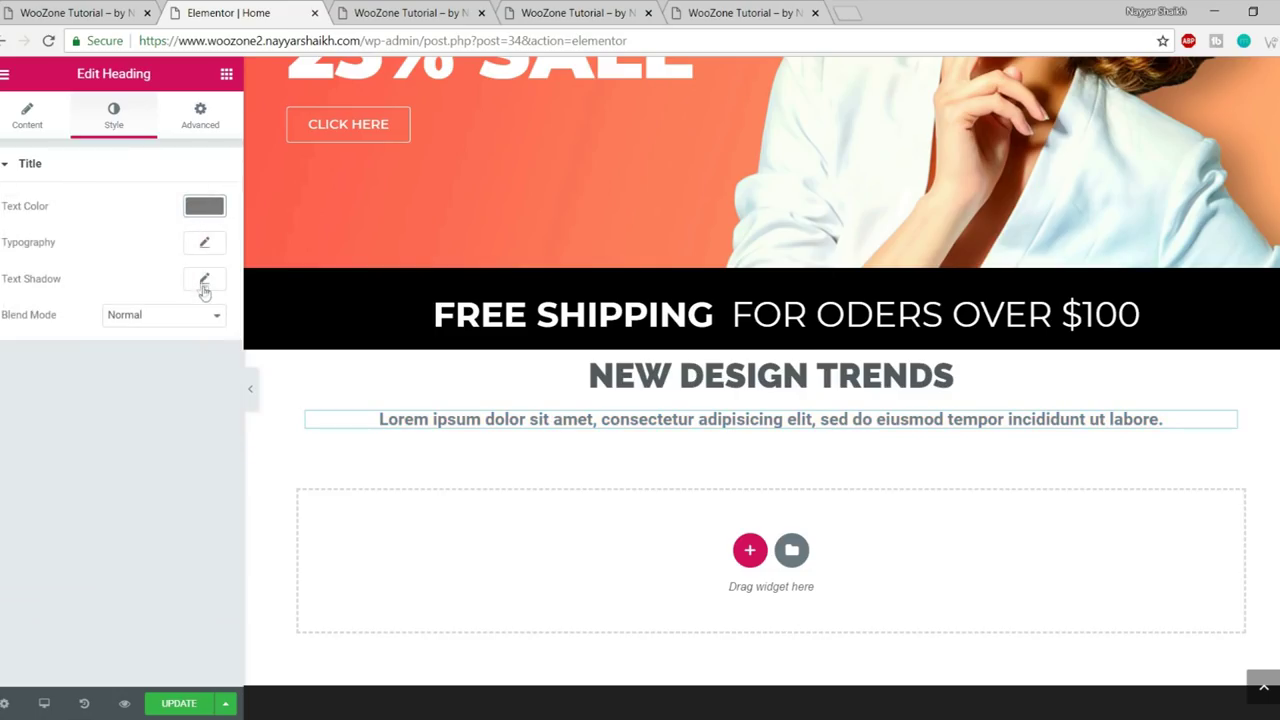
pyautogui.click(206, 246)
pyautogui.click(147, 386)
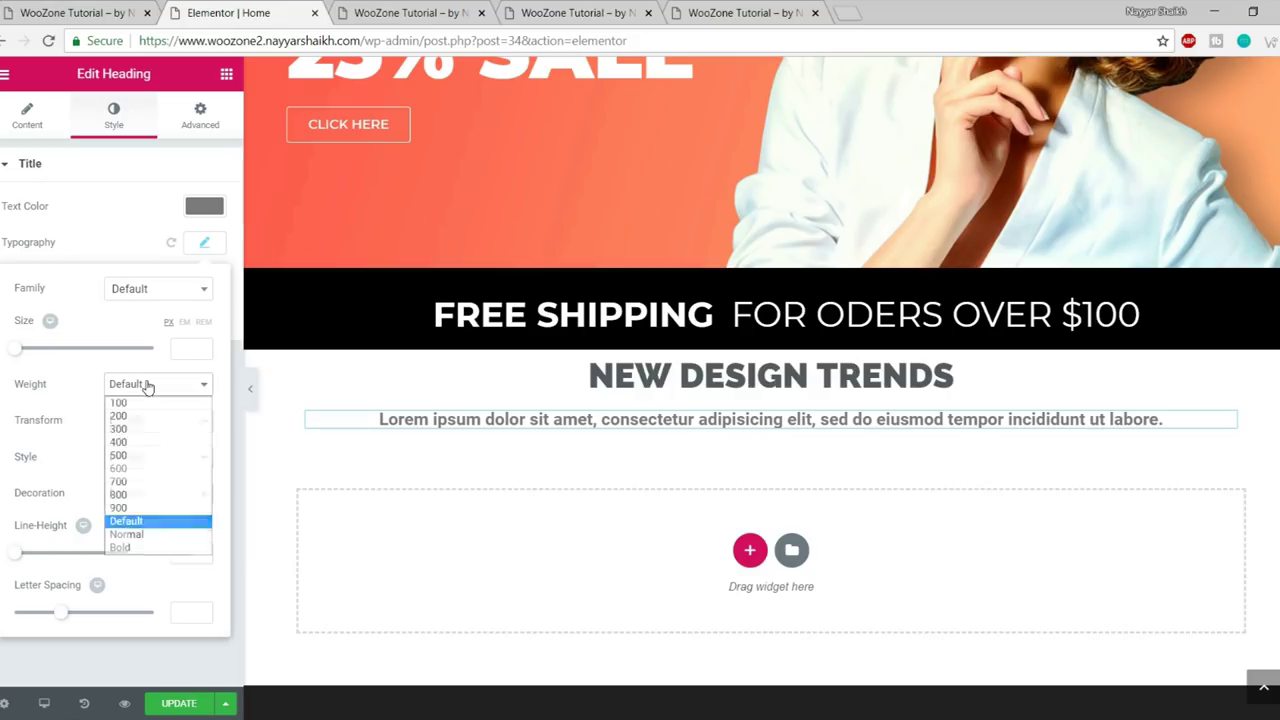
pyautogui.click(147, 430)
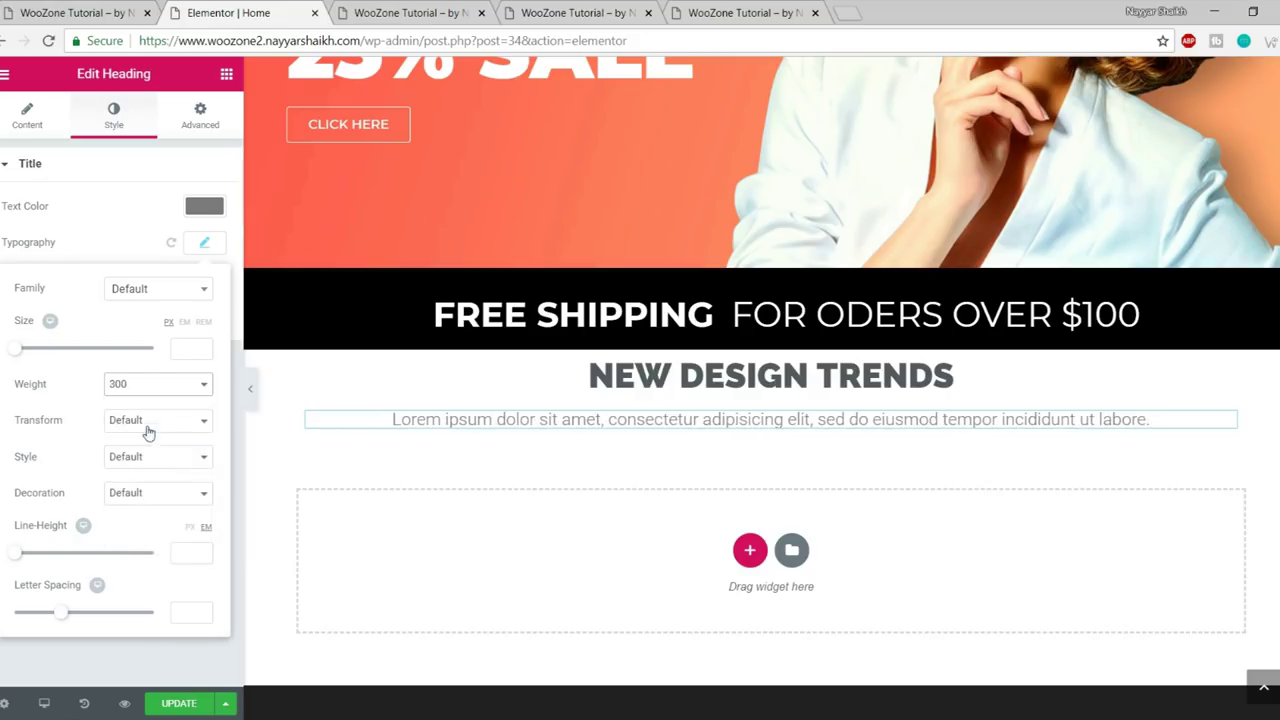
# Compare the new subtitle with the live site's version.
pyautogui.click(75, 12)
pyautogui.click(444, 307)
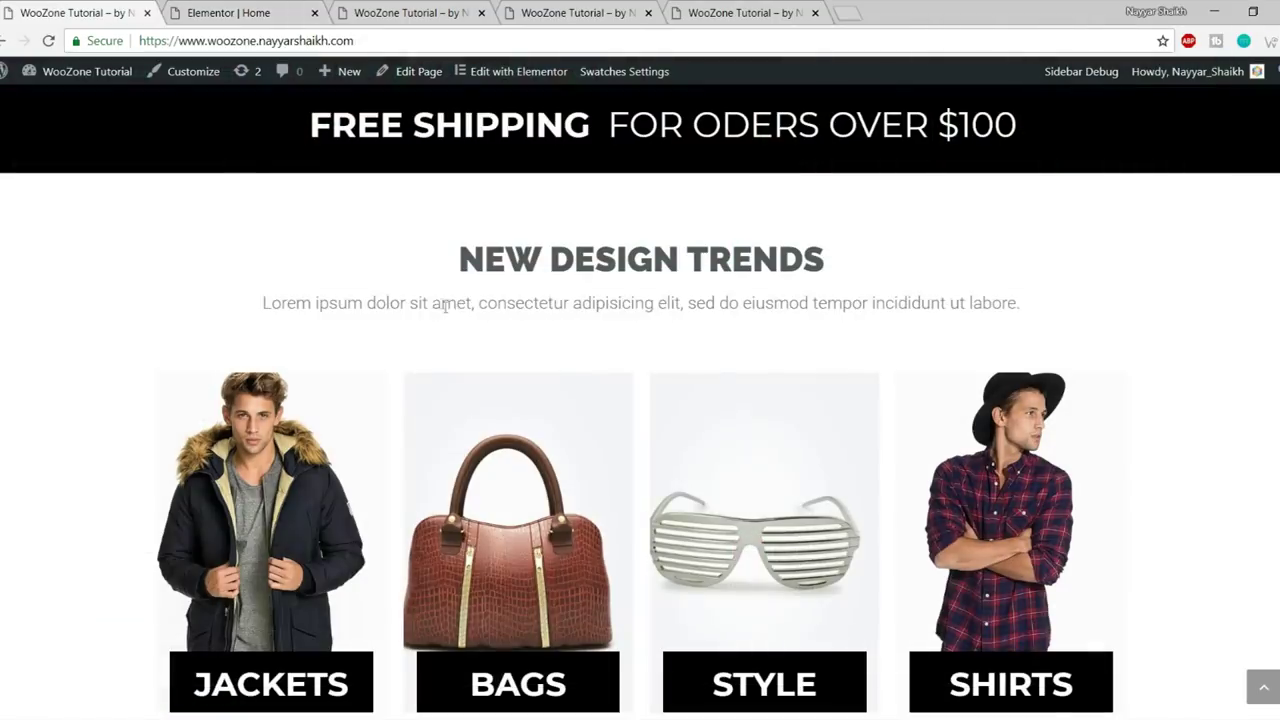
pyautogui.click(258, 12)
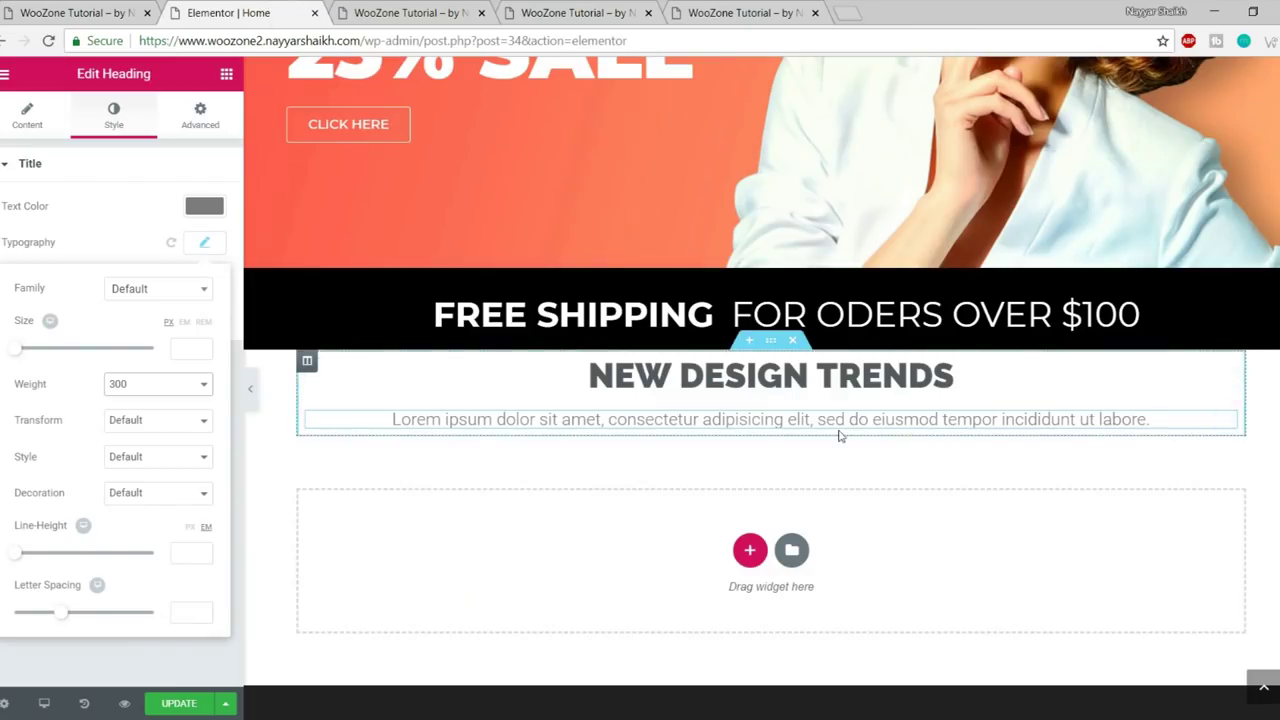
pyautogui.hotkey('ctrl', '1')
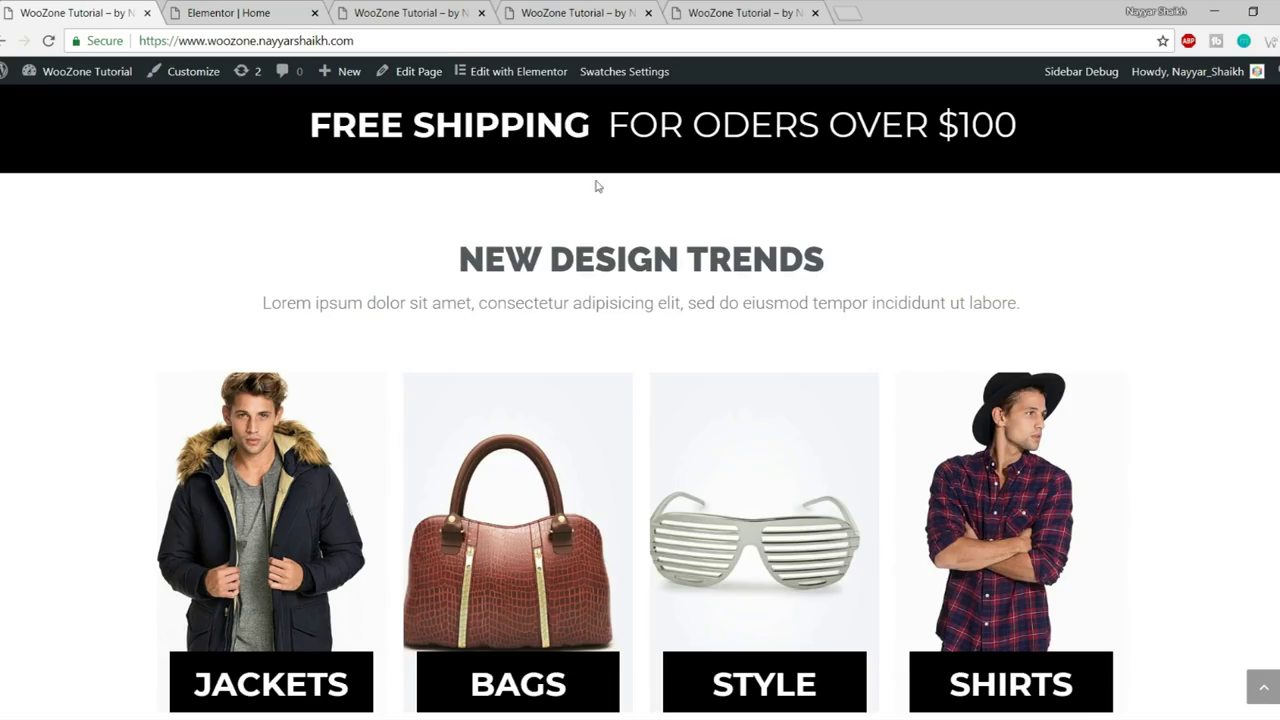
pyautogui.click(283, 8)
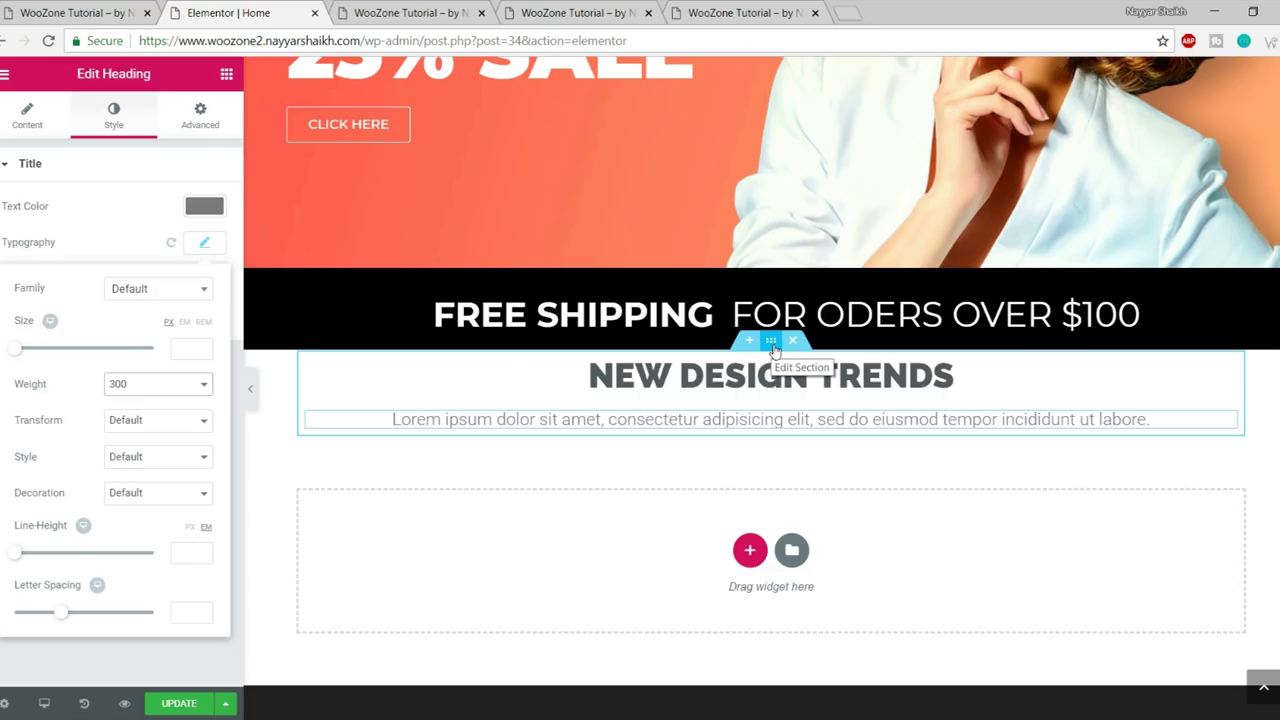
pyautogui.click(771, 342)
# Set the section's padding to 0 and margins to 70 px top and 50 px bottom, then save.
pyautogui.click(198, 126)
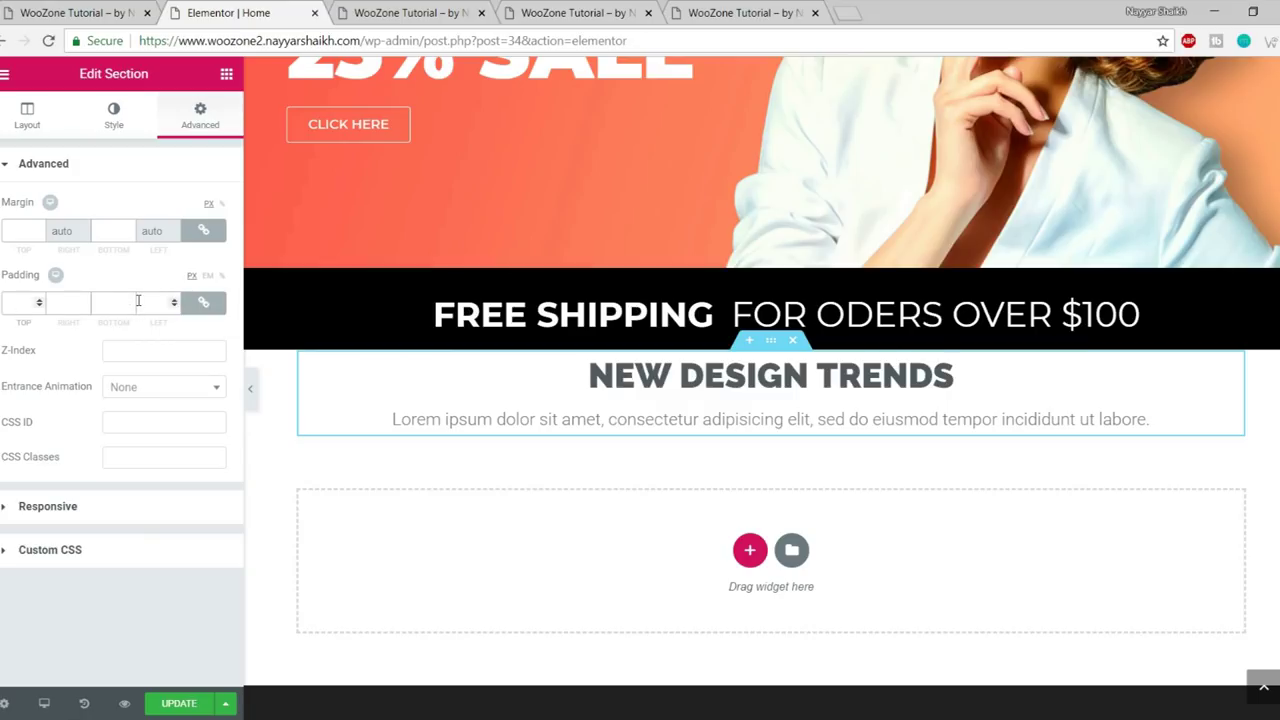
pyautogui.write('10')
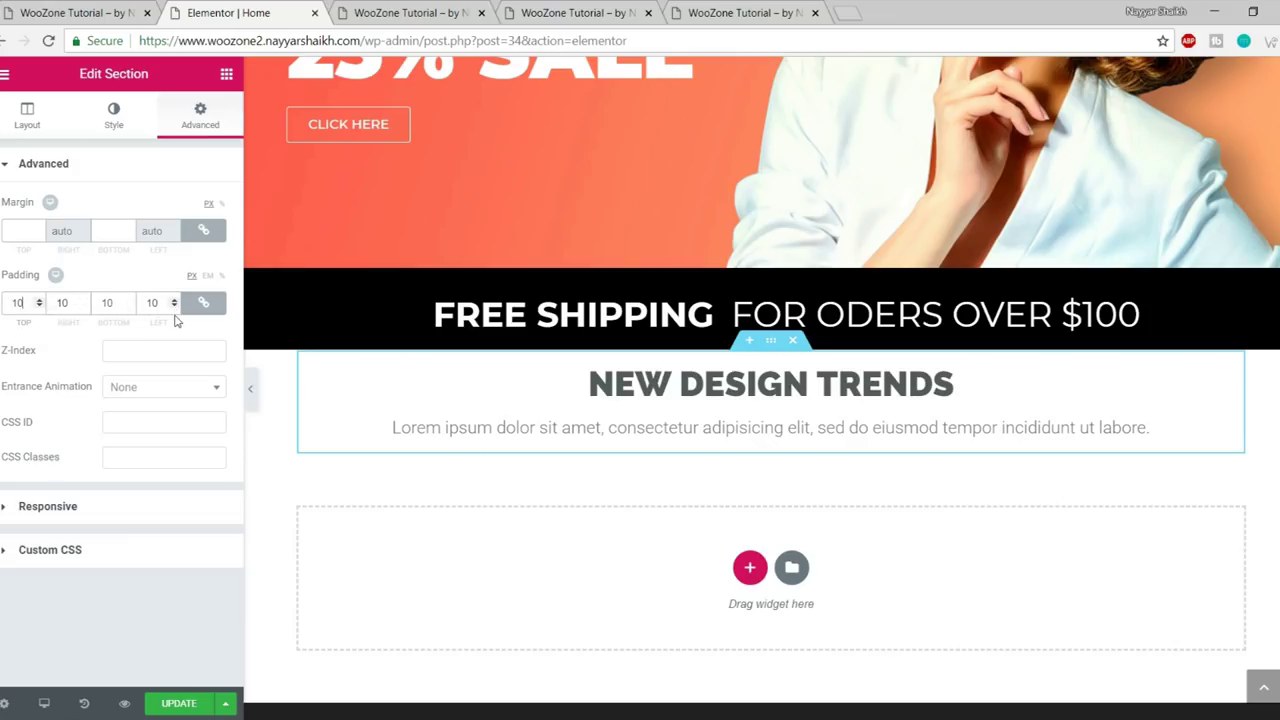
pyautogui.write('0')
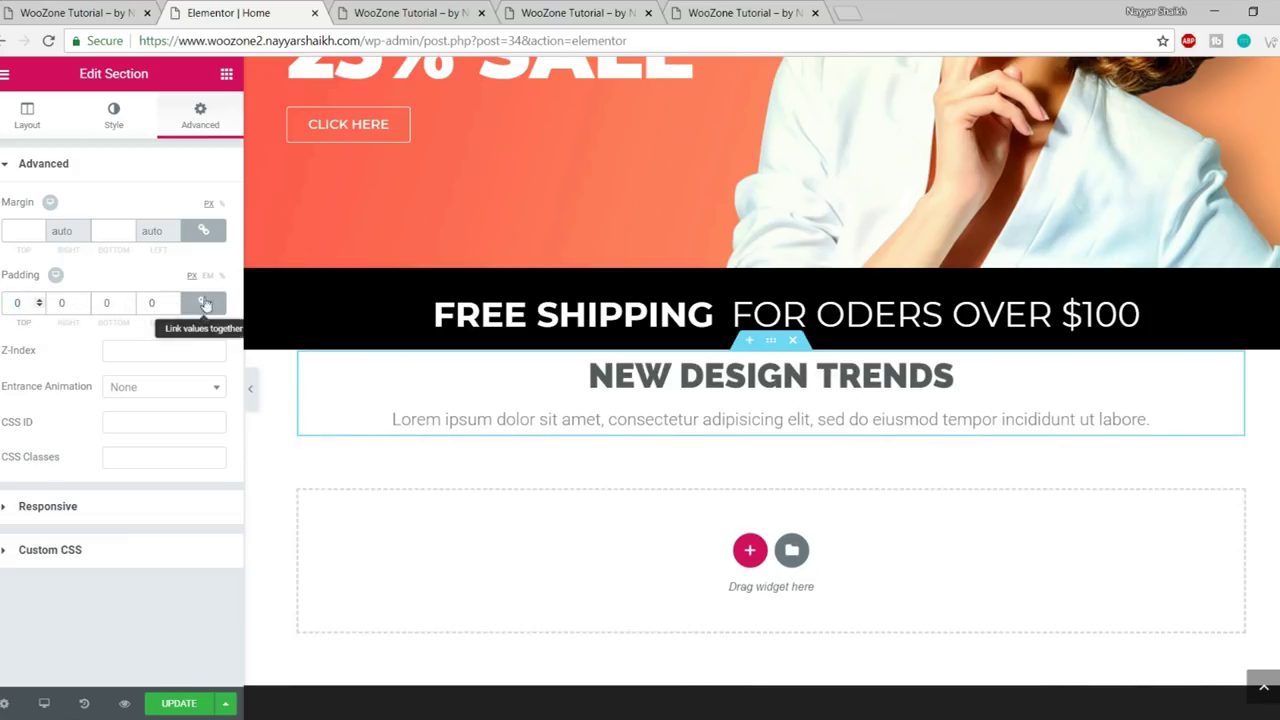
pyautogui.click(204, 305)
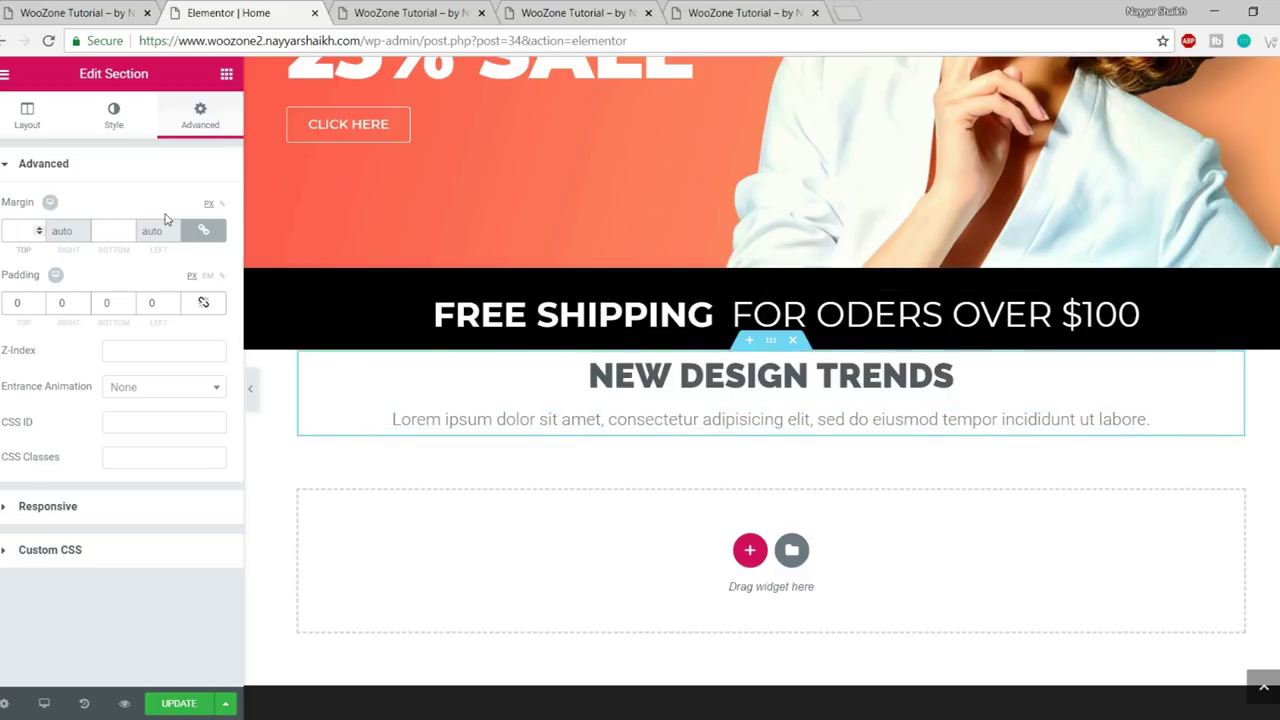
pyautogui.write('70')
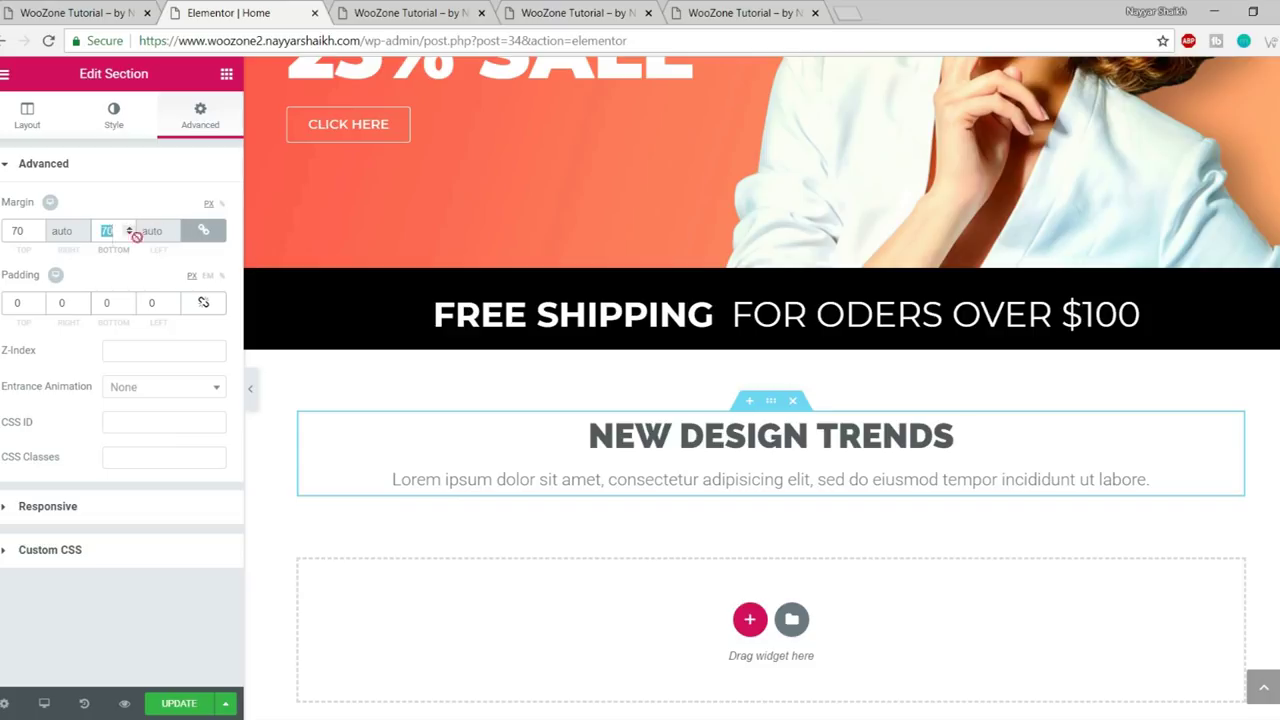
pyautogui.click(205, 231)
pyautogui.doubleClick(117, 231)
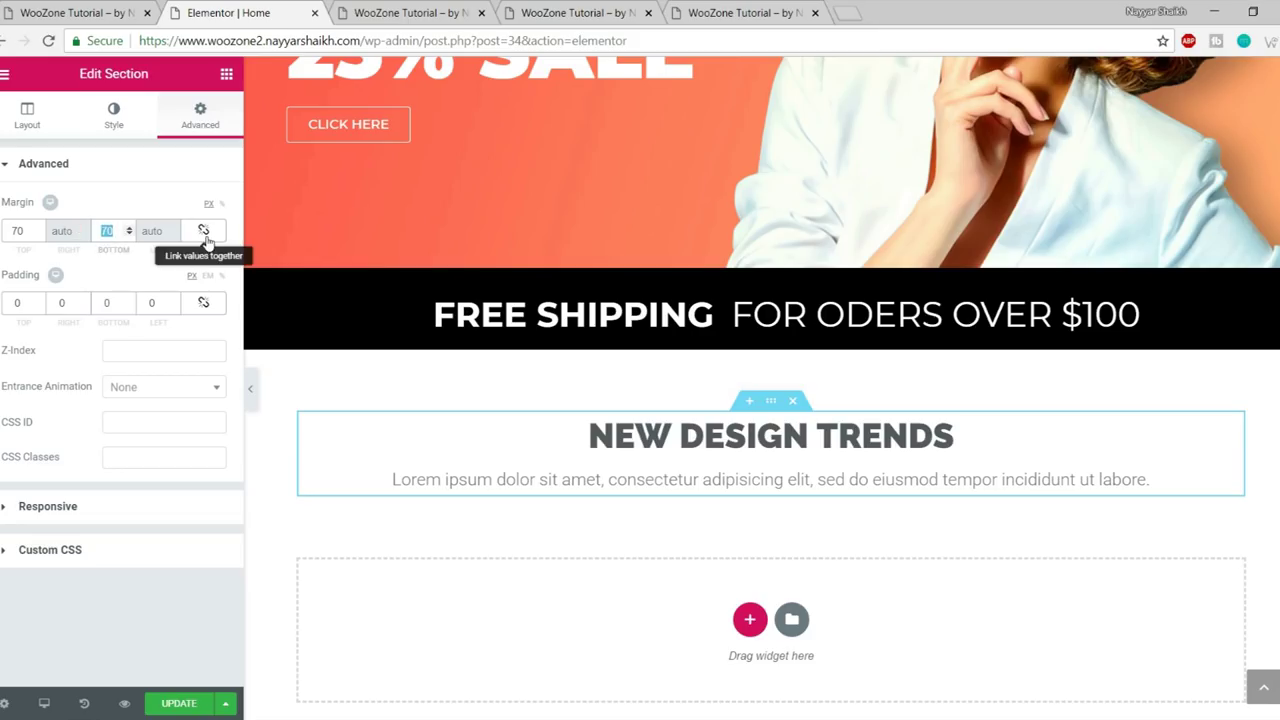
pyautogui.write('5')
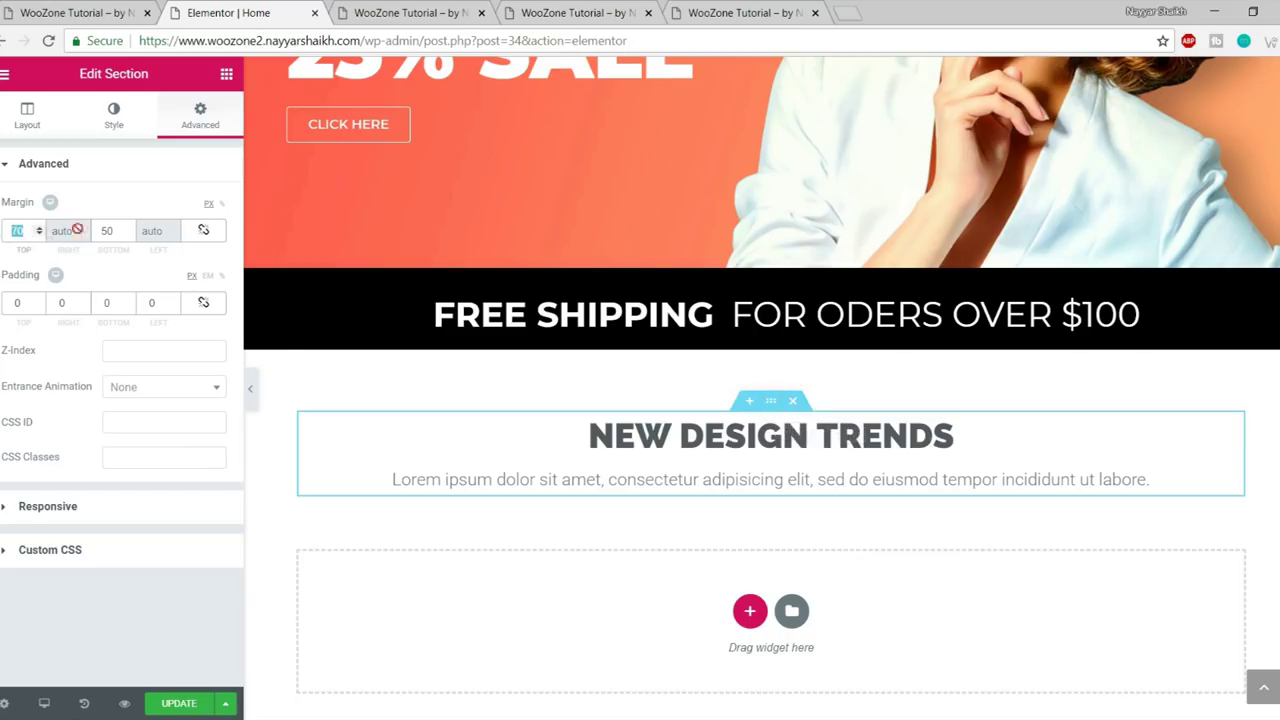
pyautogui.press('Tab')
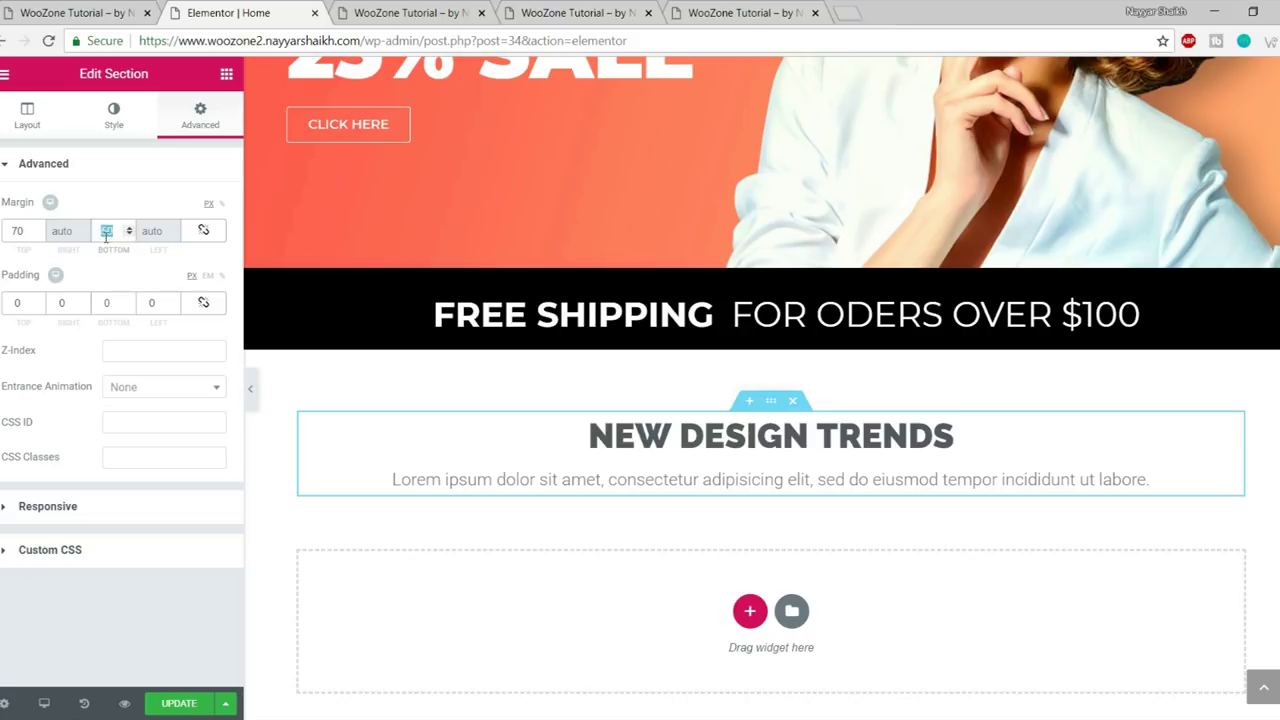
pyautogui.click(179, 705)
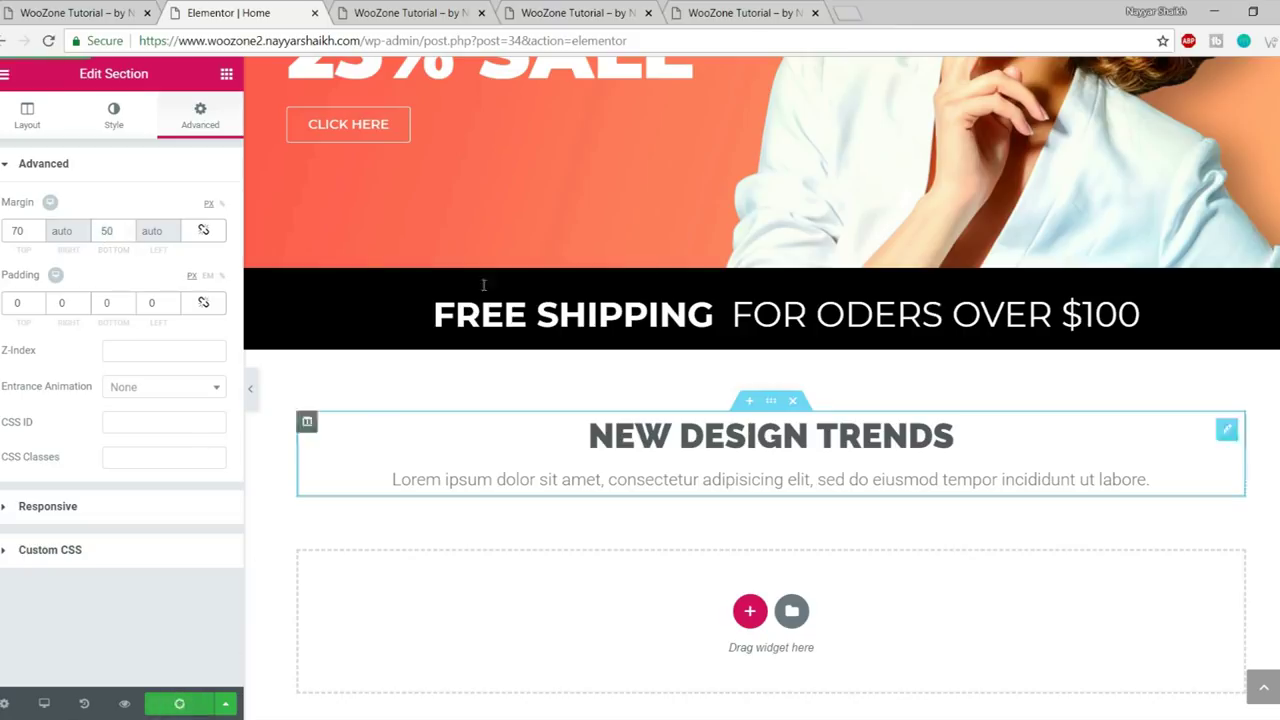
# Check the page preview and the live storefront for the next section's layout.
pyautogui.click(453, 8)
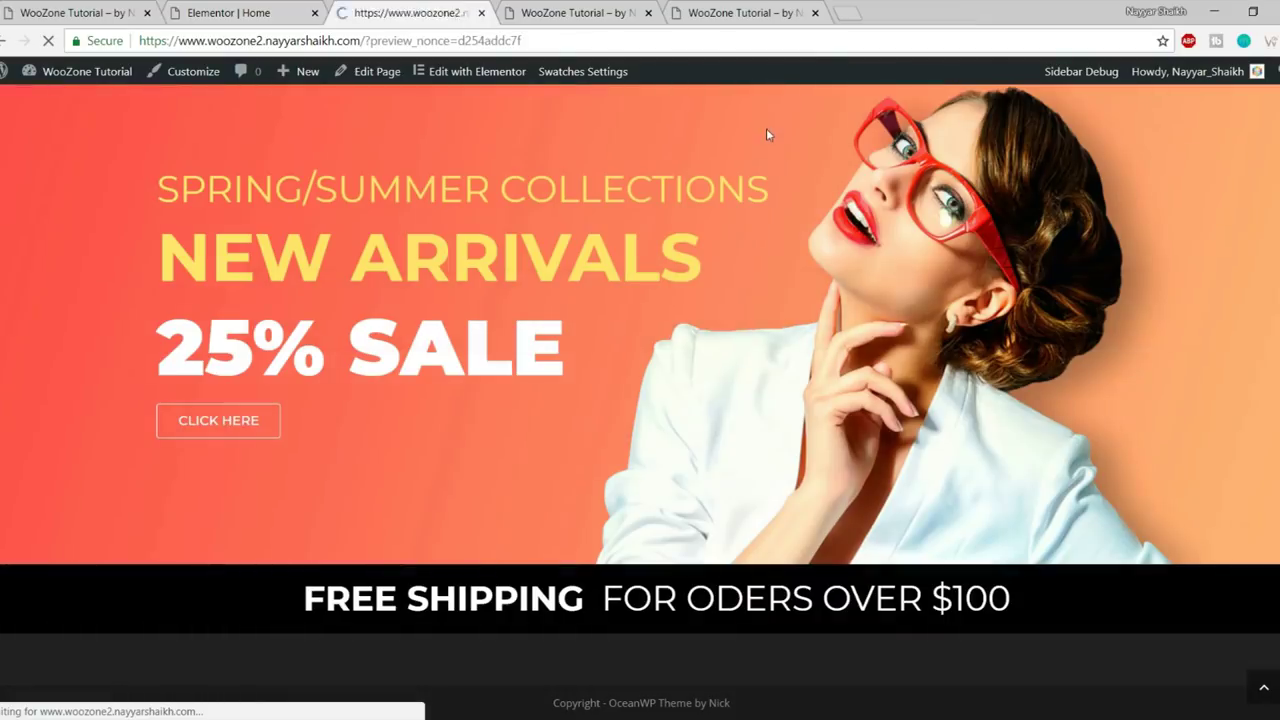
pyautogui.scroll(-3, 760, 230)
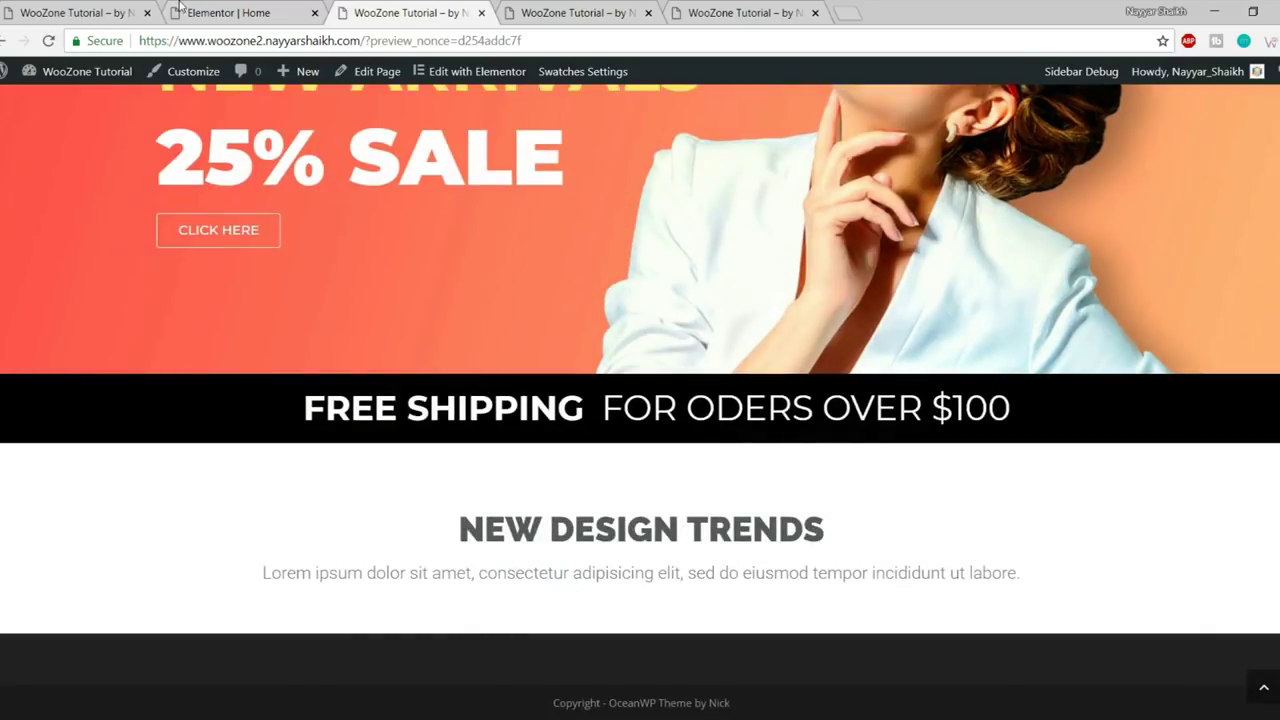
pyautogui.click(88, 10)
pyautogui.scroll(-2, 540, 230)
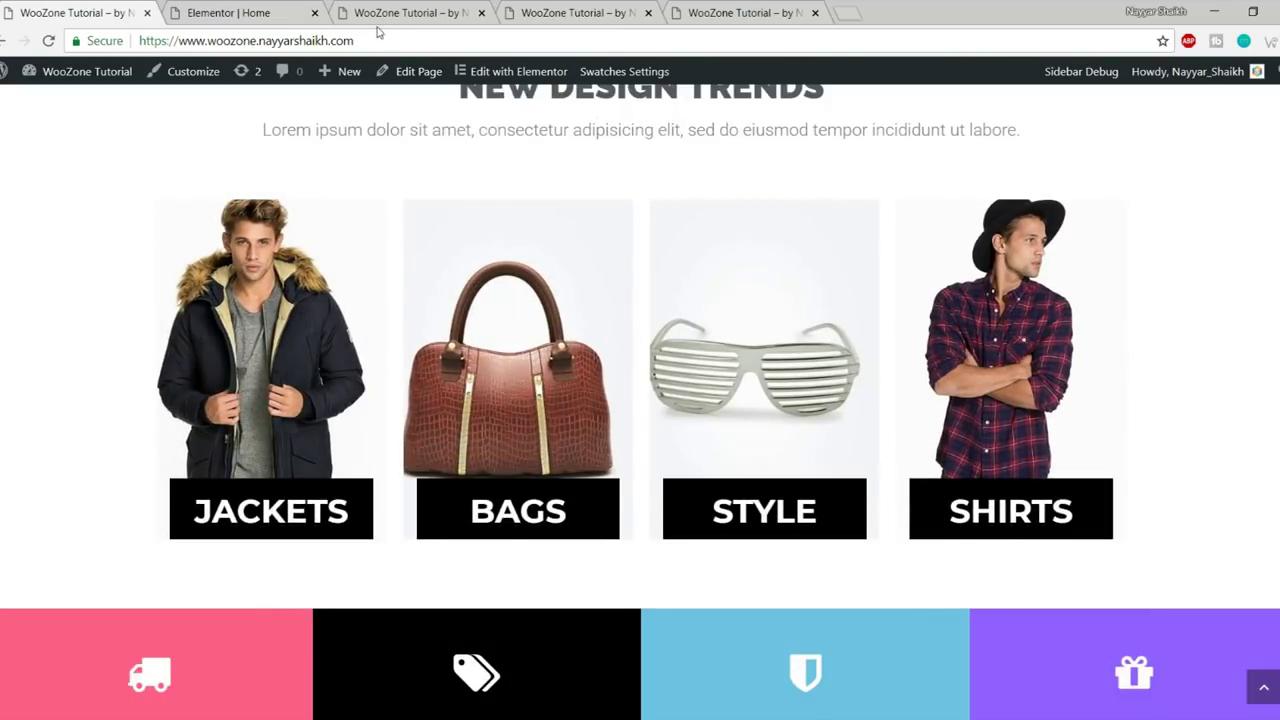
pyautogui.click(258, 10)
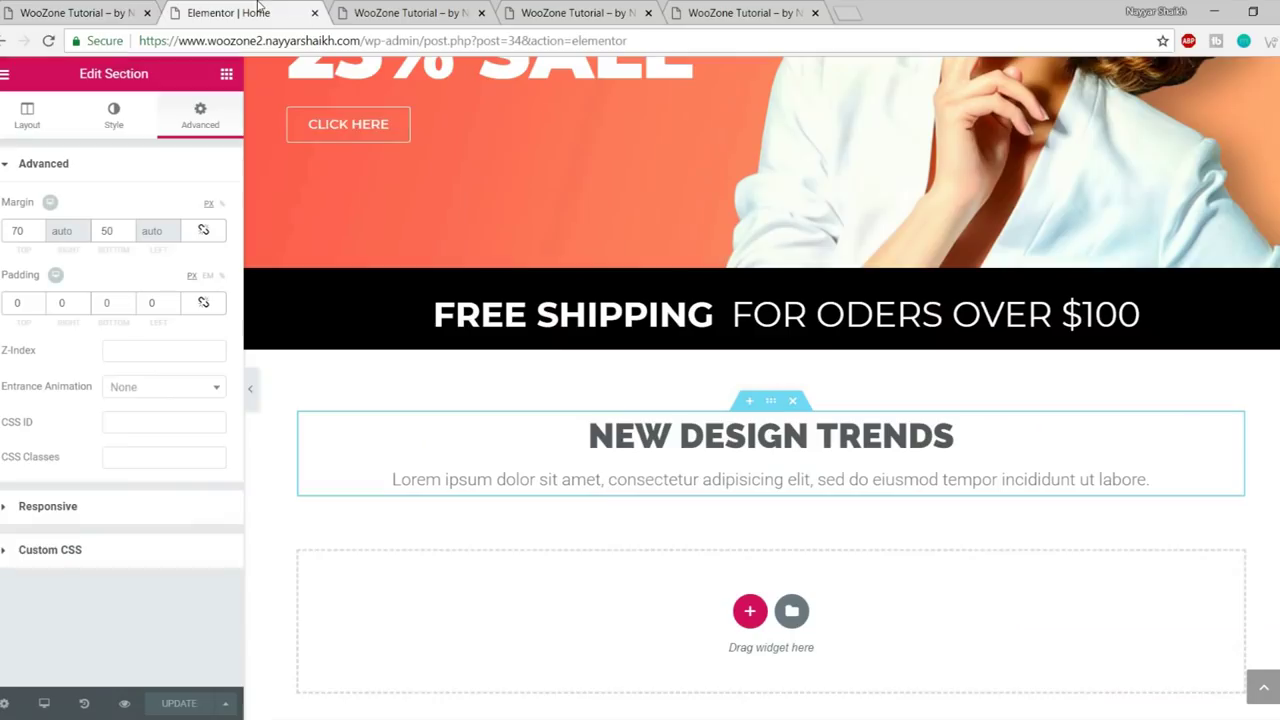
# Place a Premium Addons Premium Banner in the empty section below NEW DESIGN TRENDS.
pyautogui.click(226, 73)
pyautogui.scroll(-4, 110, 300)
pyautogui.scroll(-8, 128, 326)
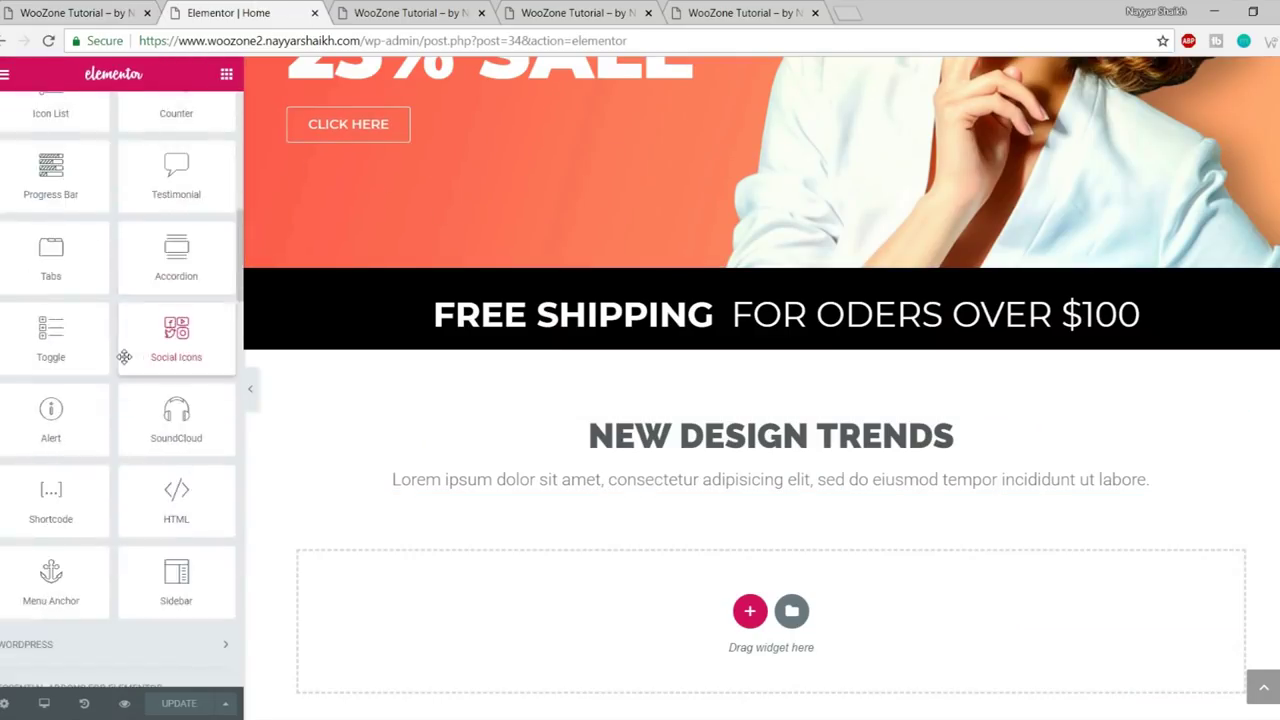
pyautogui.scroll(-10, 115, 422)
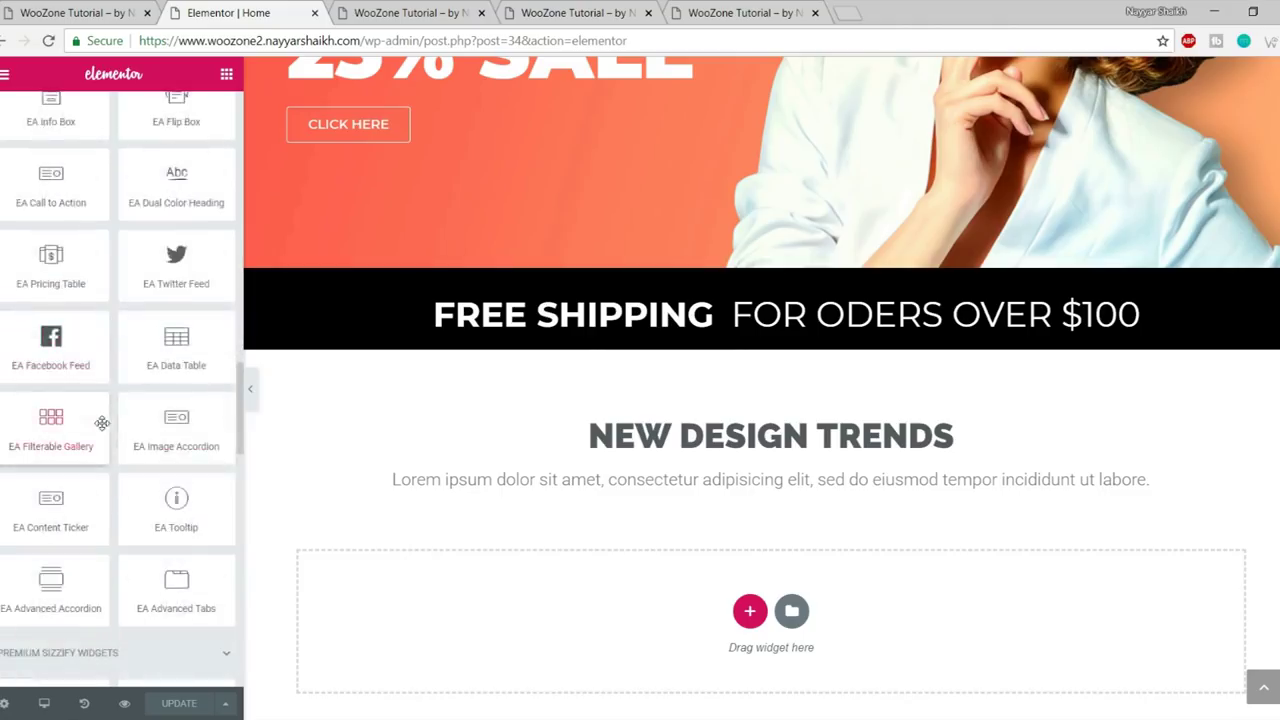
pyautogui.scroll(-5, 103, 430)
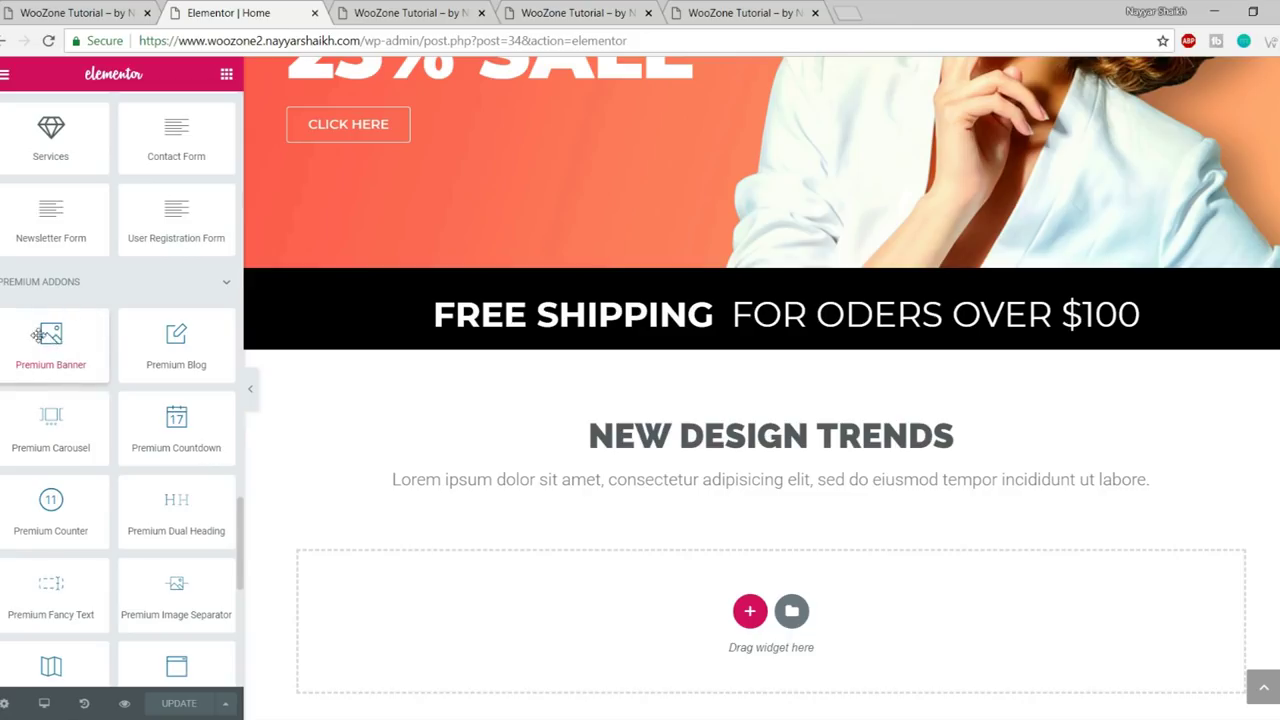
pyautogui.moveTo(35, 333); pyautogui.dragTo(705, 635)
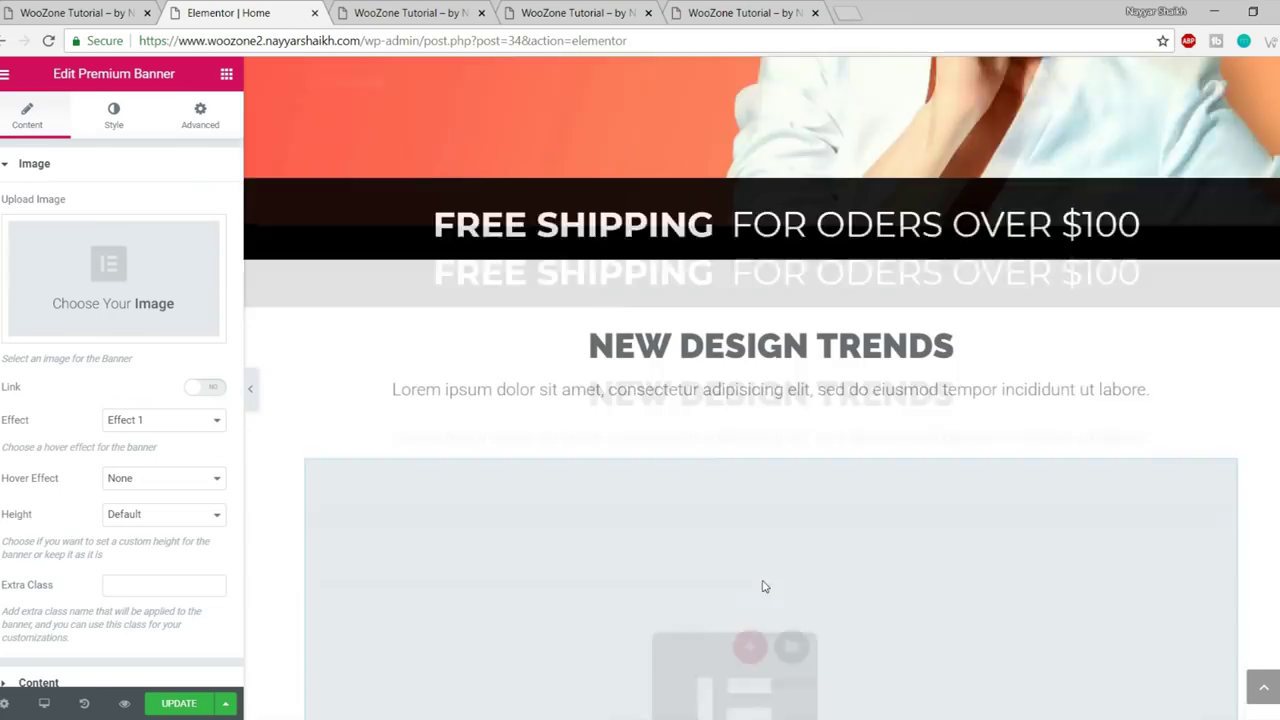
# Add three new columns so the banner's row has four columns.
pyautogui.scroll(-1, 790, 432)
pyautogui.scroll(2, 829, 430)
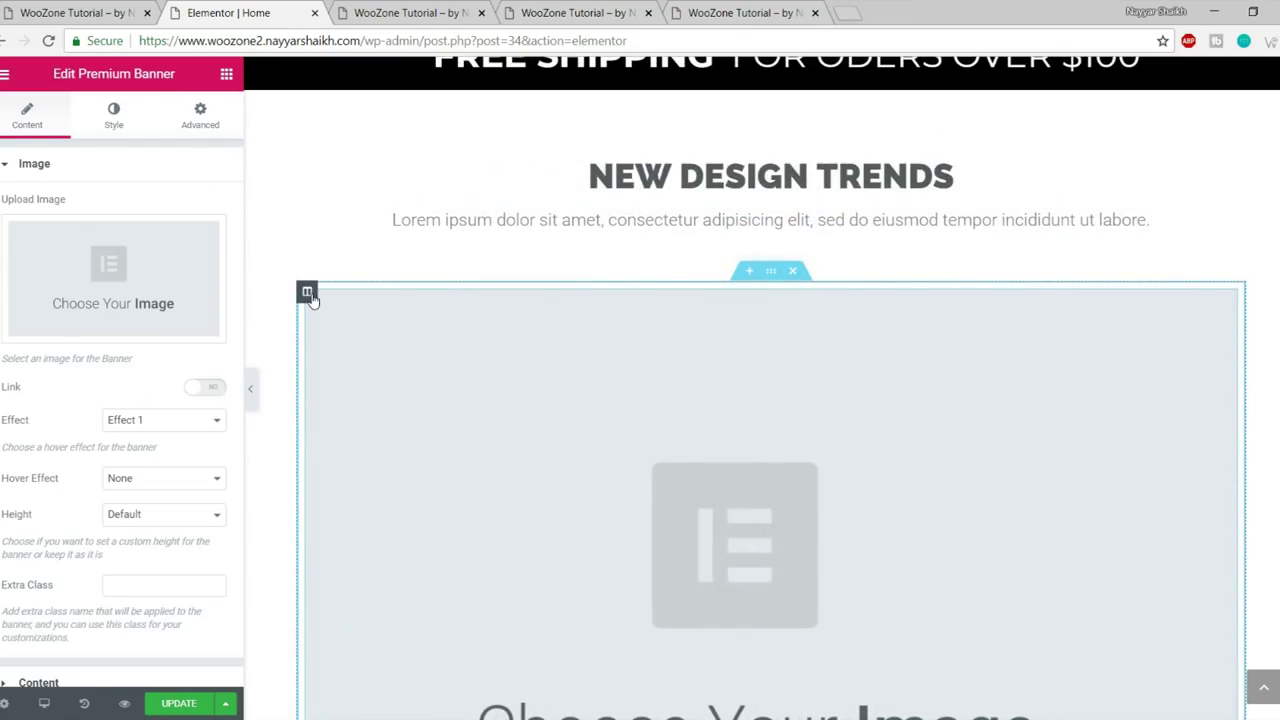
pyautogui.rightClick(308, 297)
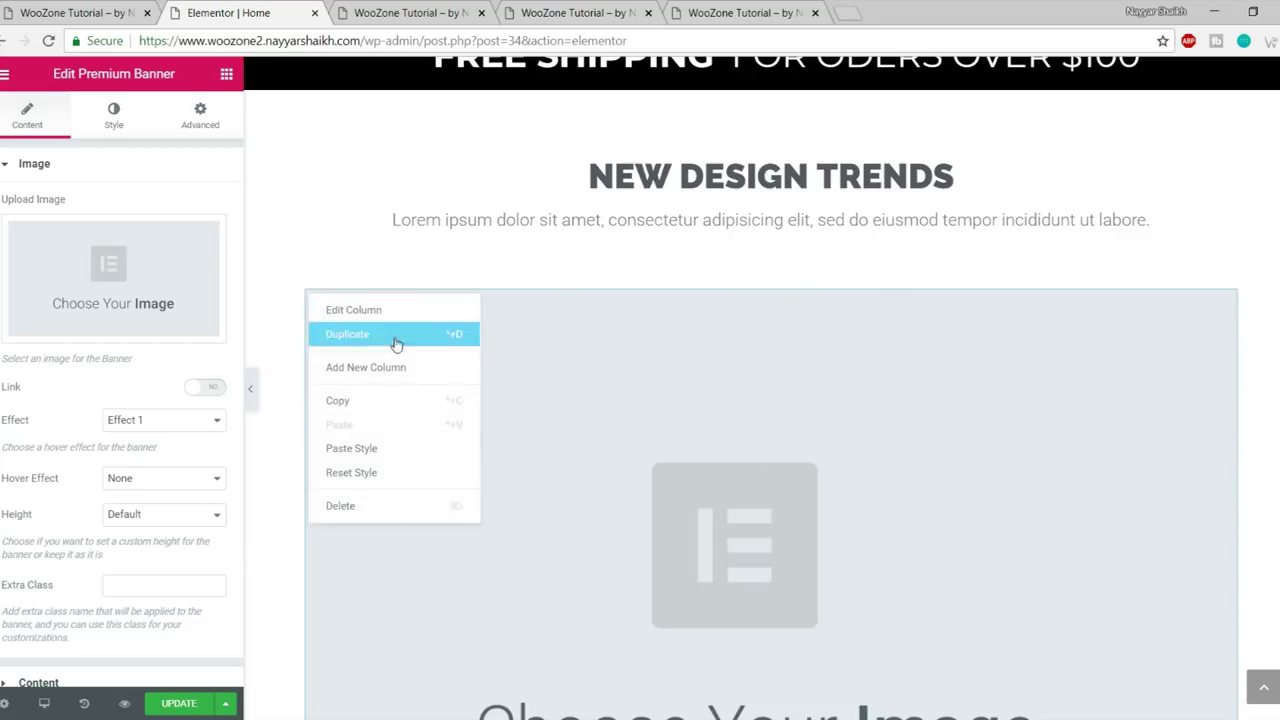
pyautogui.click(410, 368)
pyautogui.rightClick(312, 293)
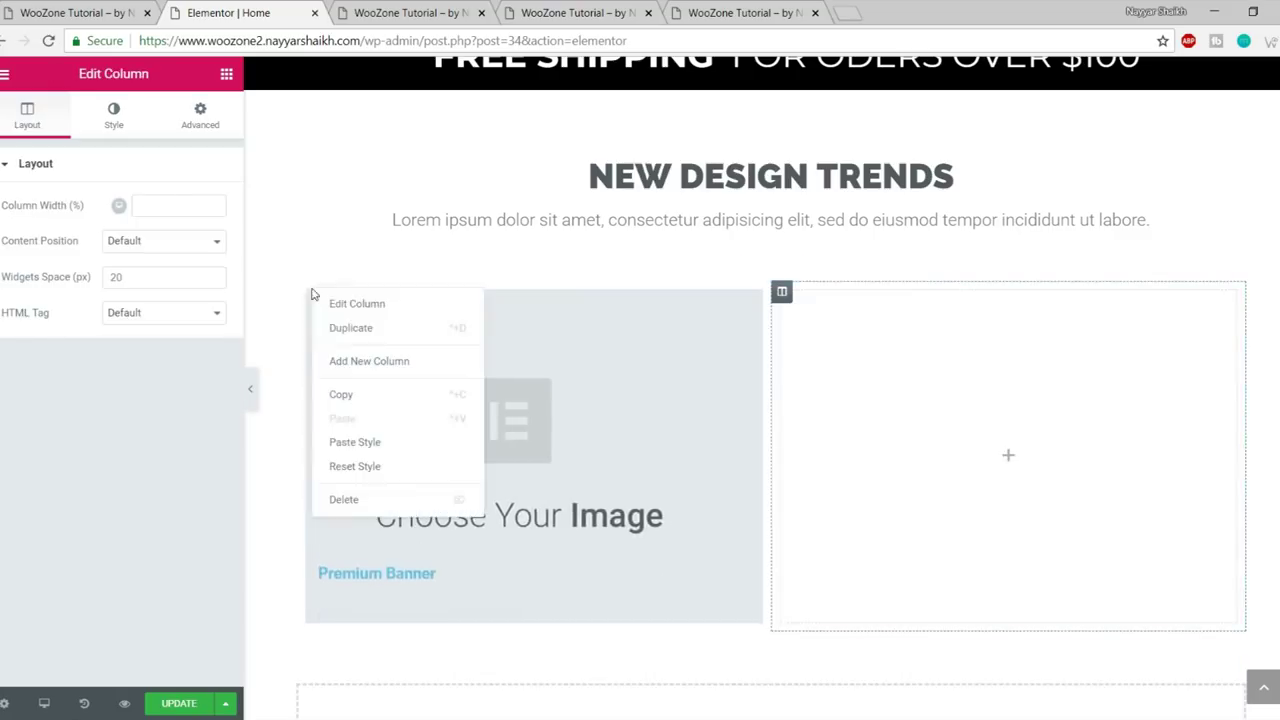
pyautogui.click(366, 361)
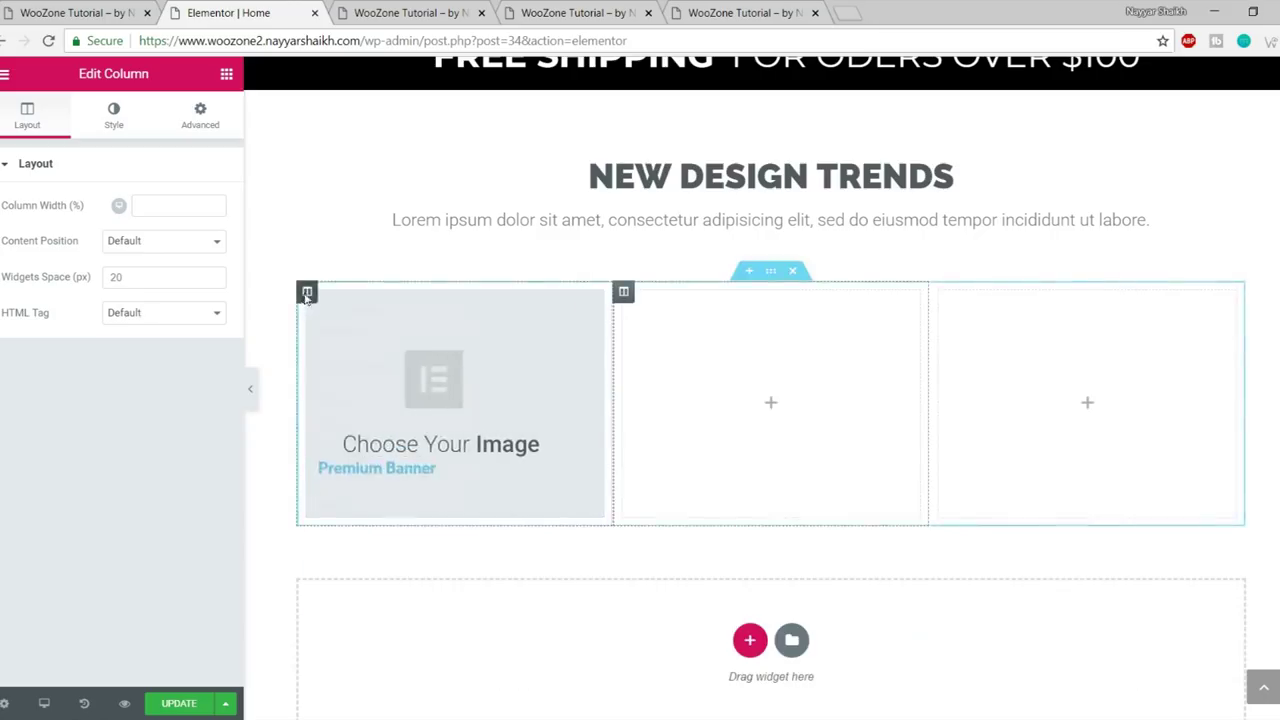
pyautogui.rightClick(307, 295)
pyautogui.click(386, 366)
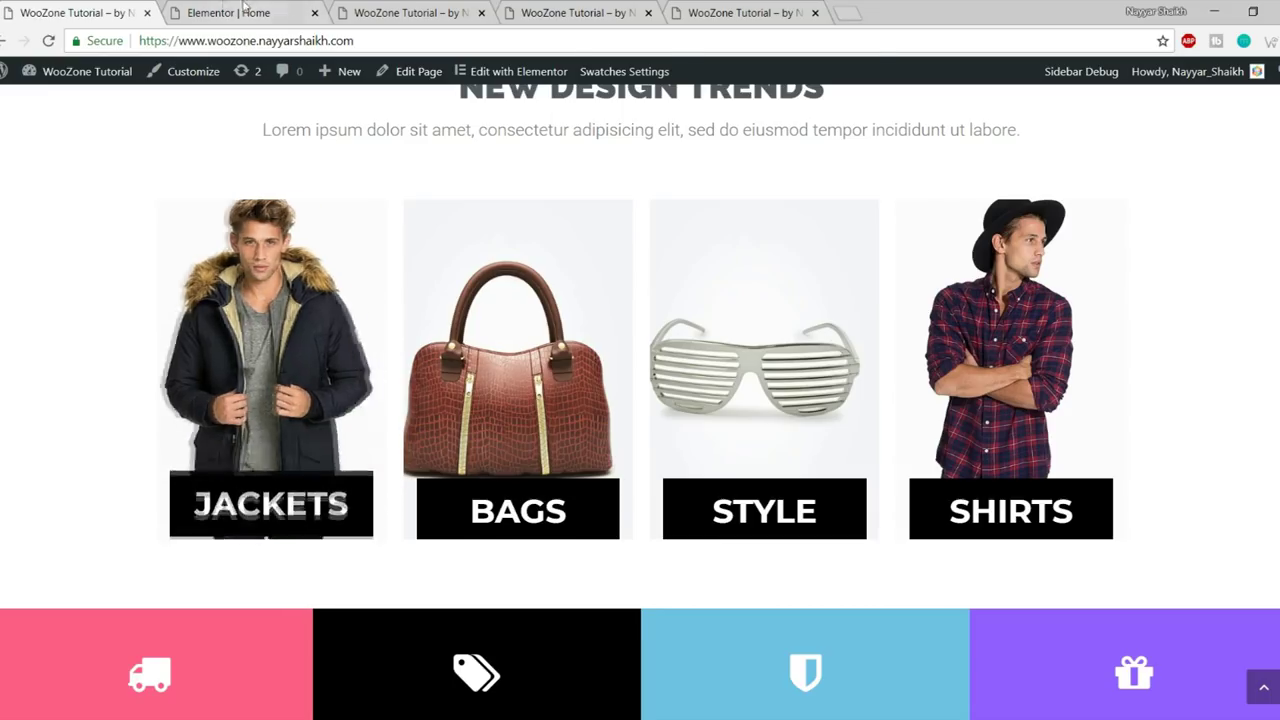
# Open the first Premium Banner's image picker on the upload option.
pyautogui.click(205, 8)
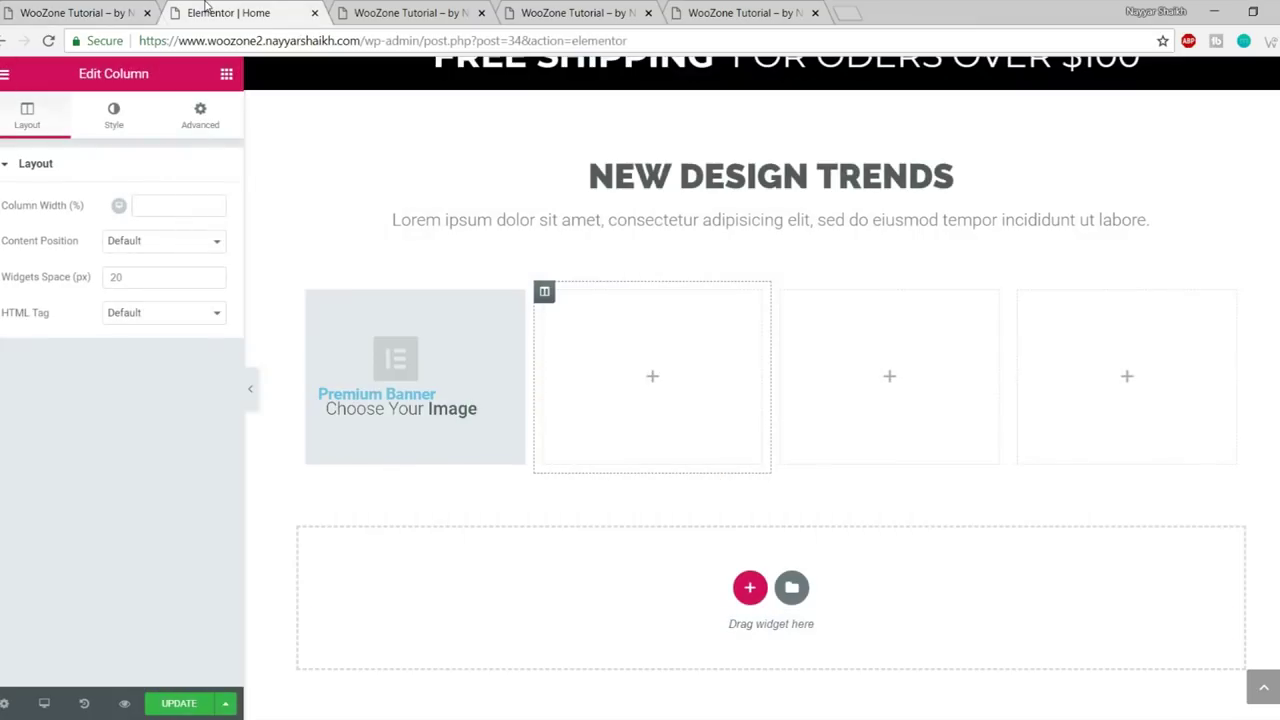
pyautogui.click(438, 358)
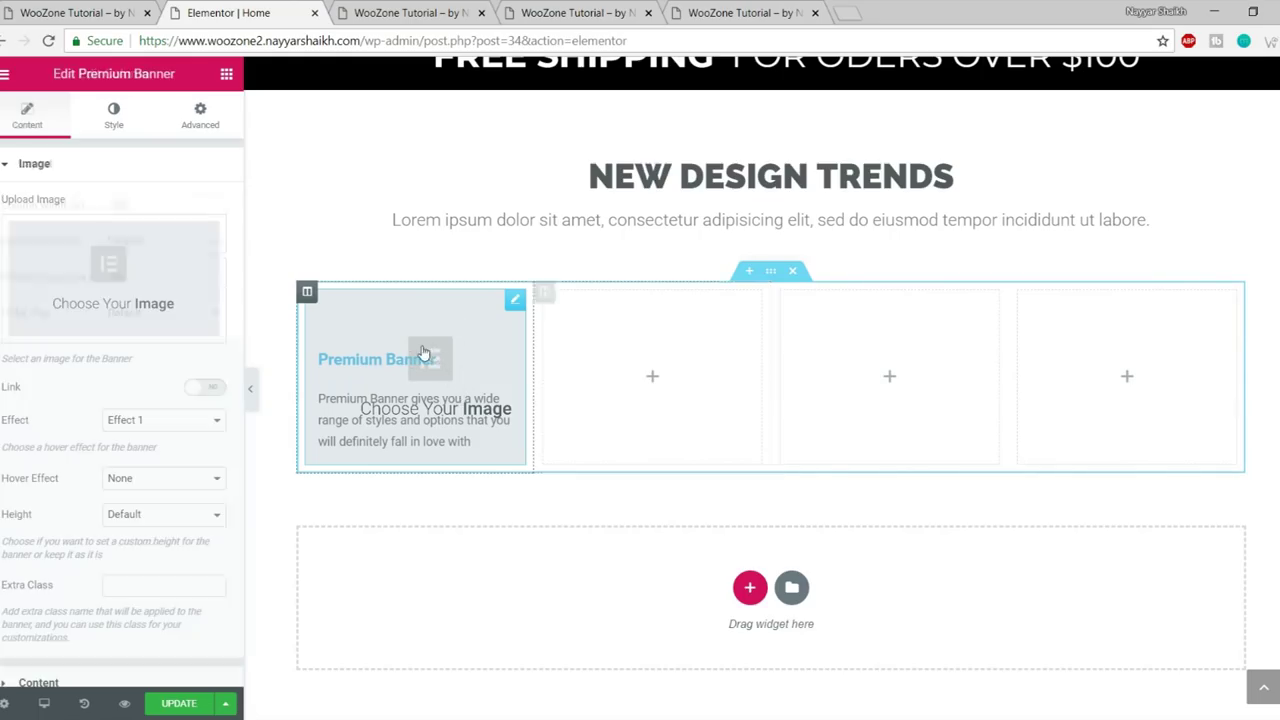
pyautogui.click(150, 300)
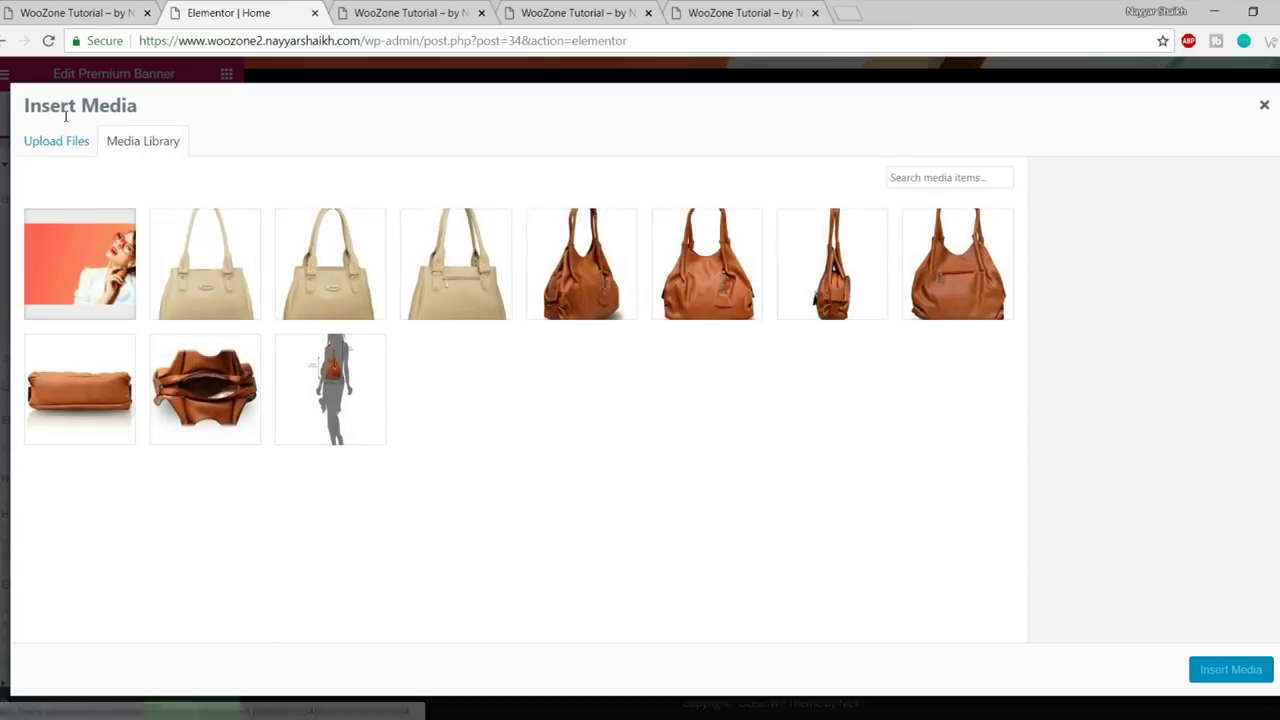
pyautogui.click(63, 140)
# Upload the jacket photo from E:\OceanWP eCommerce\Media and insert it as the banner image.
pyautogui.click(670, 393)
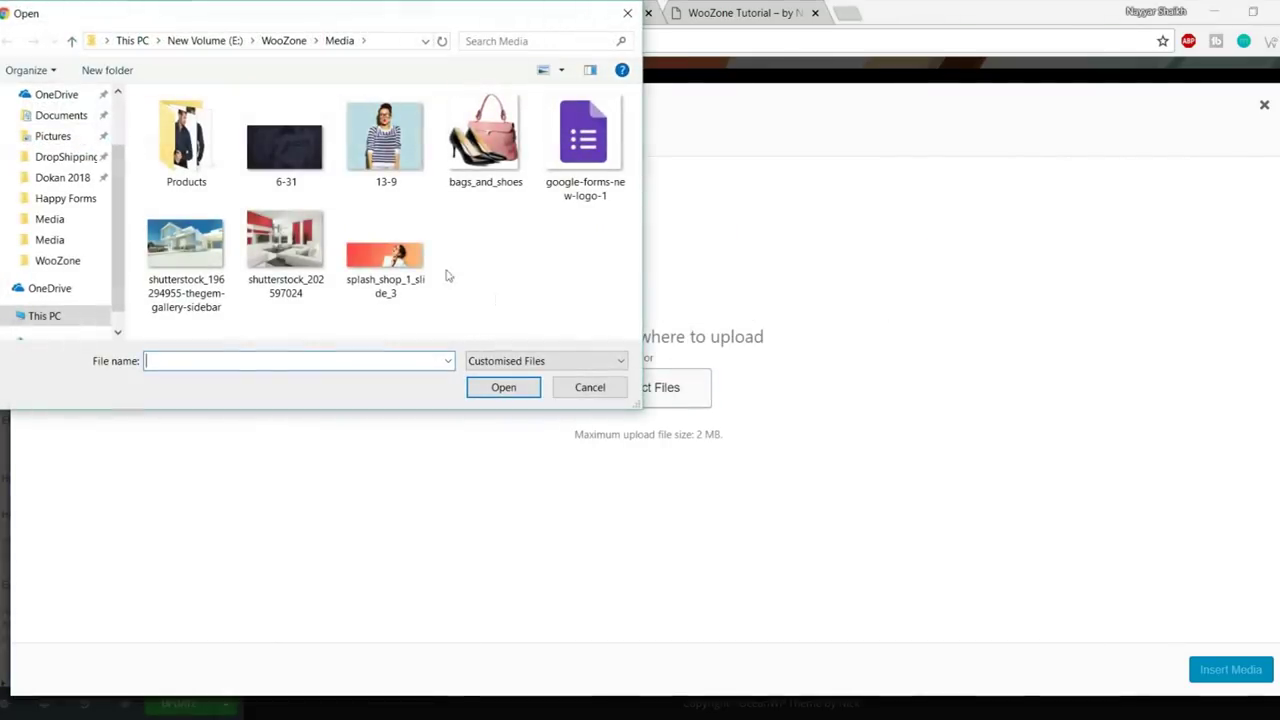
pyautogui.doubleClick(200, 167)
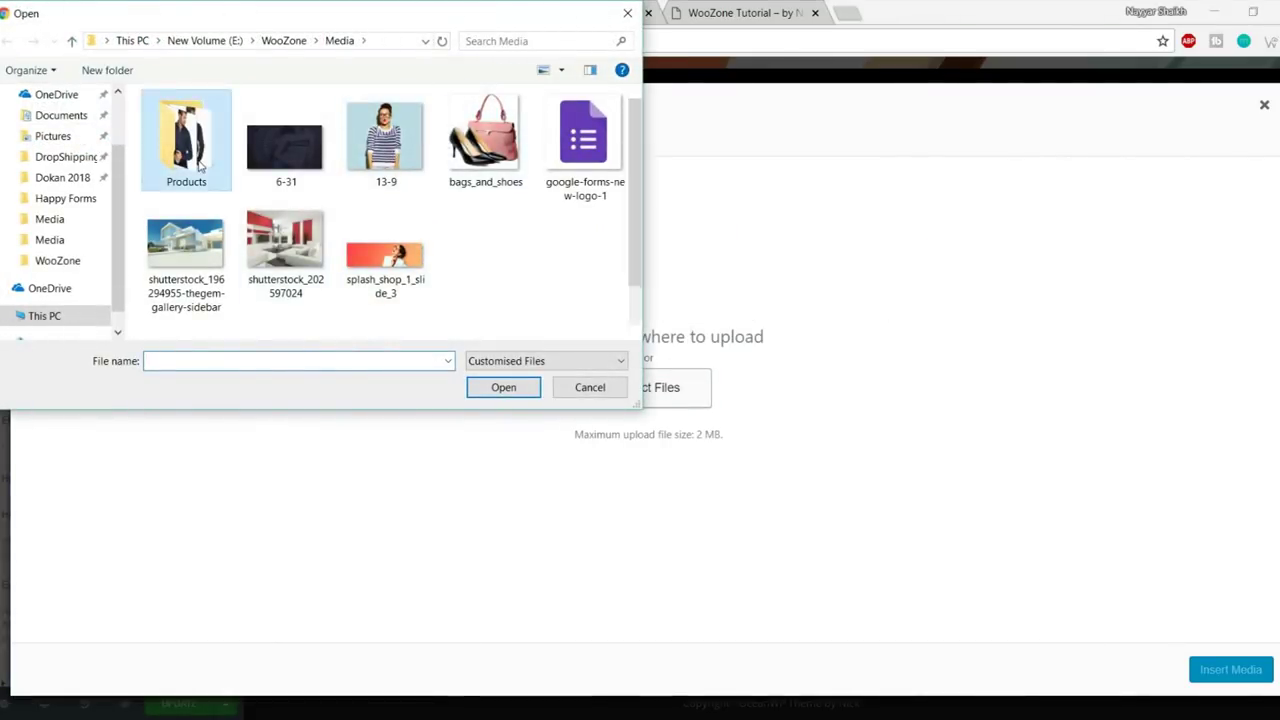
pyautogui.scroll(-1, 380, 210)
pyautogui.scroll(1, 400, 250)
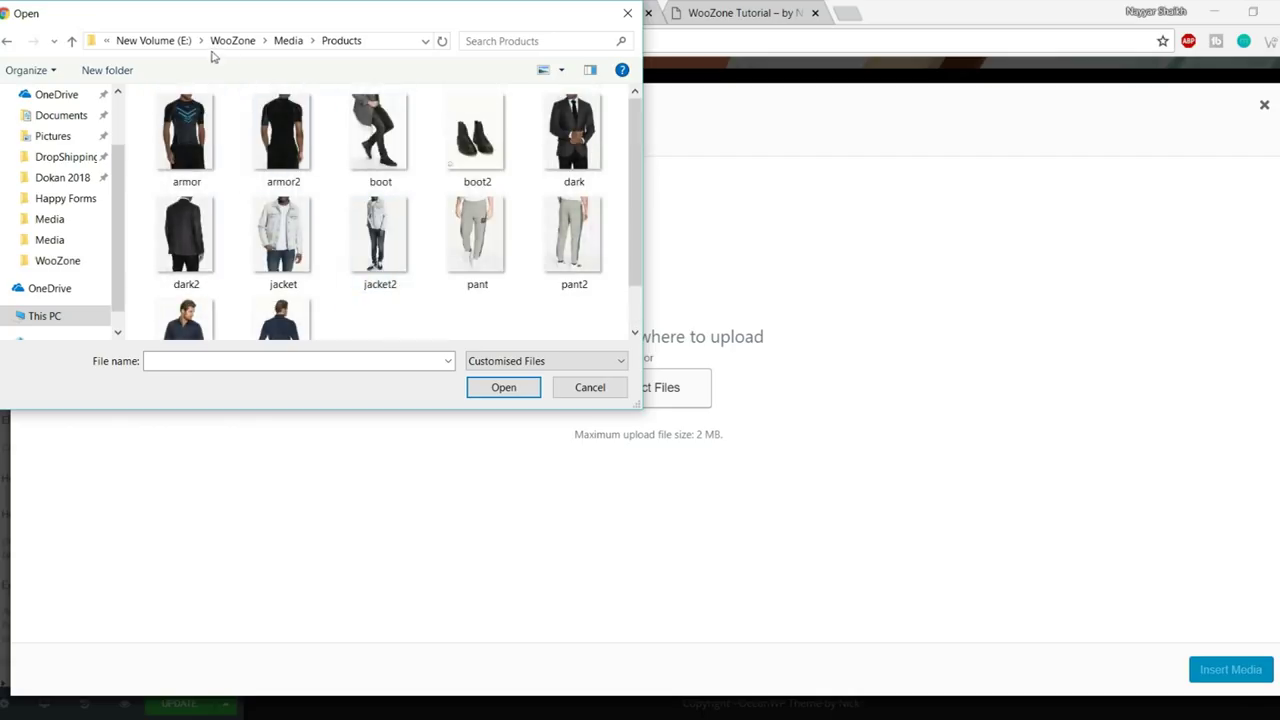
pyautogui.click(158, 42)
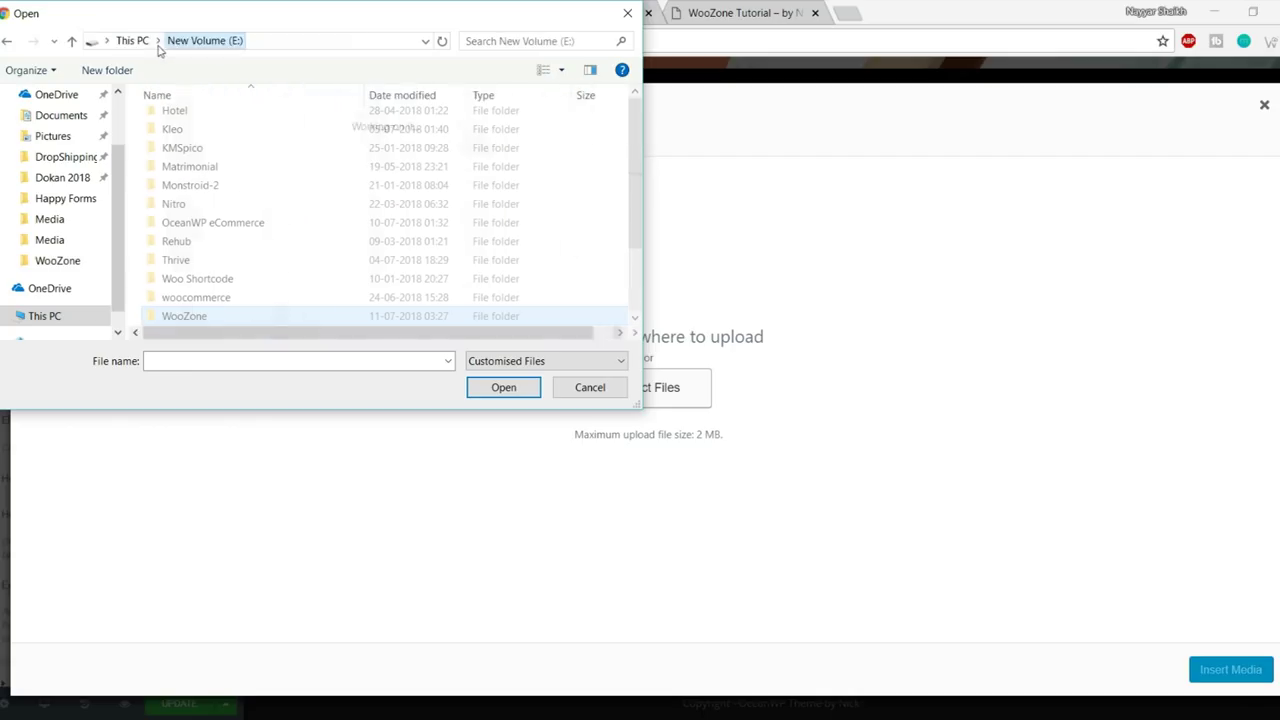
pyautogui.doubleClick(244, 222)
pyautogui.doubleClick(227, 178)
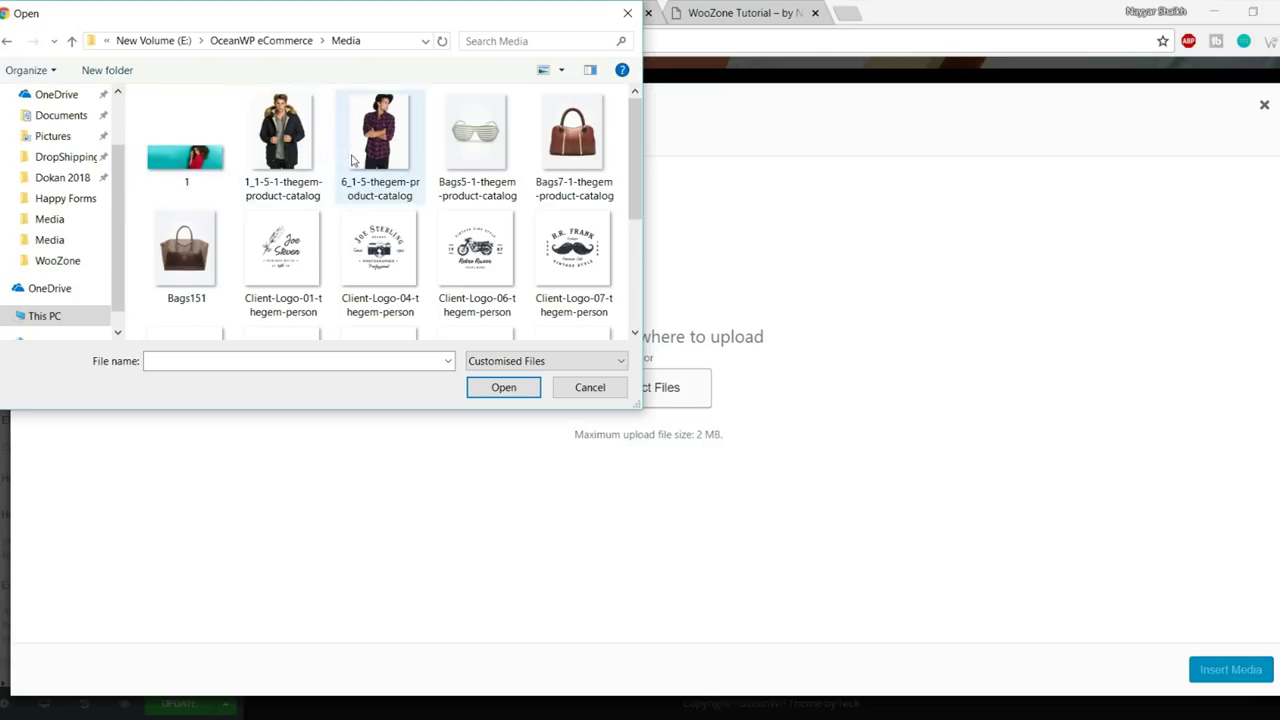
pyautogui.click(283, 140)
pyautogui.click(507, 388)
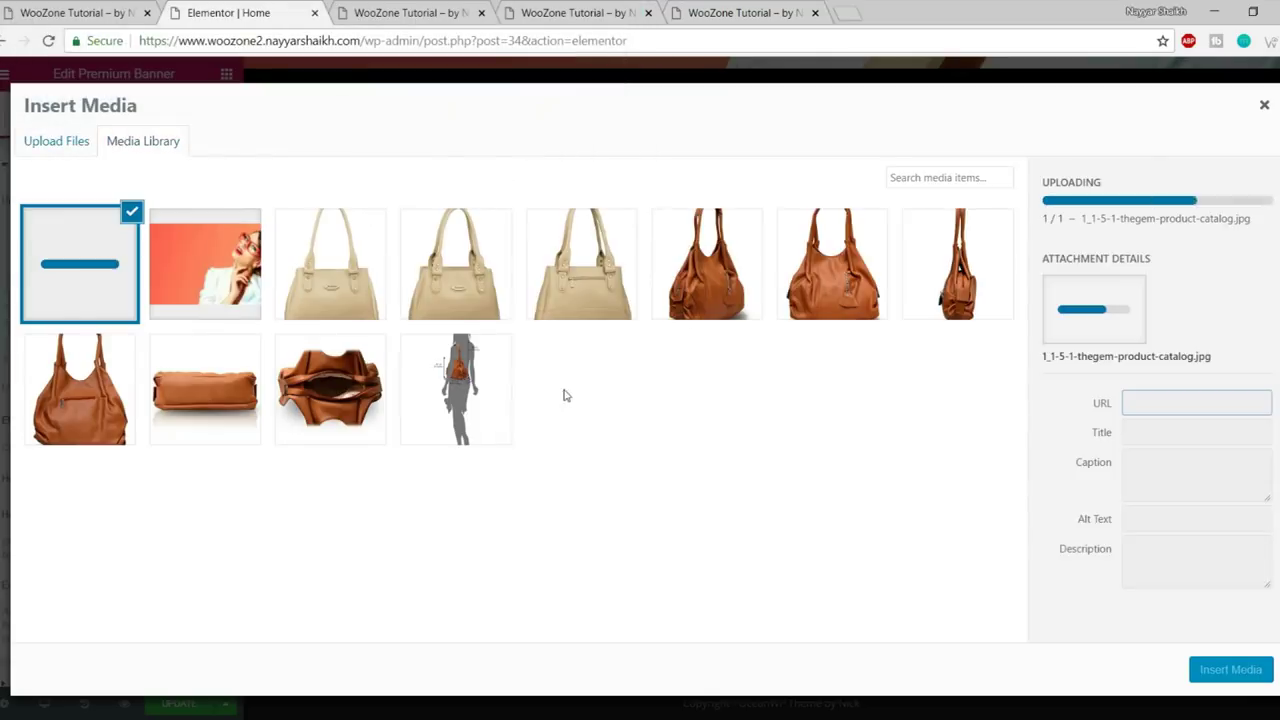
pyautogui.click(1229, 670)
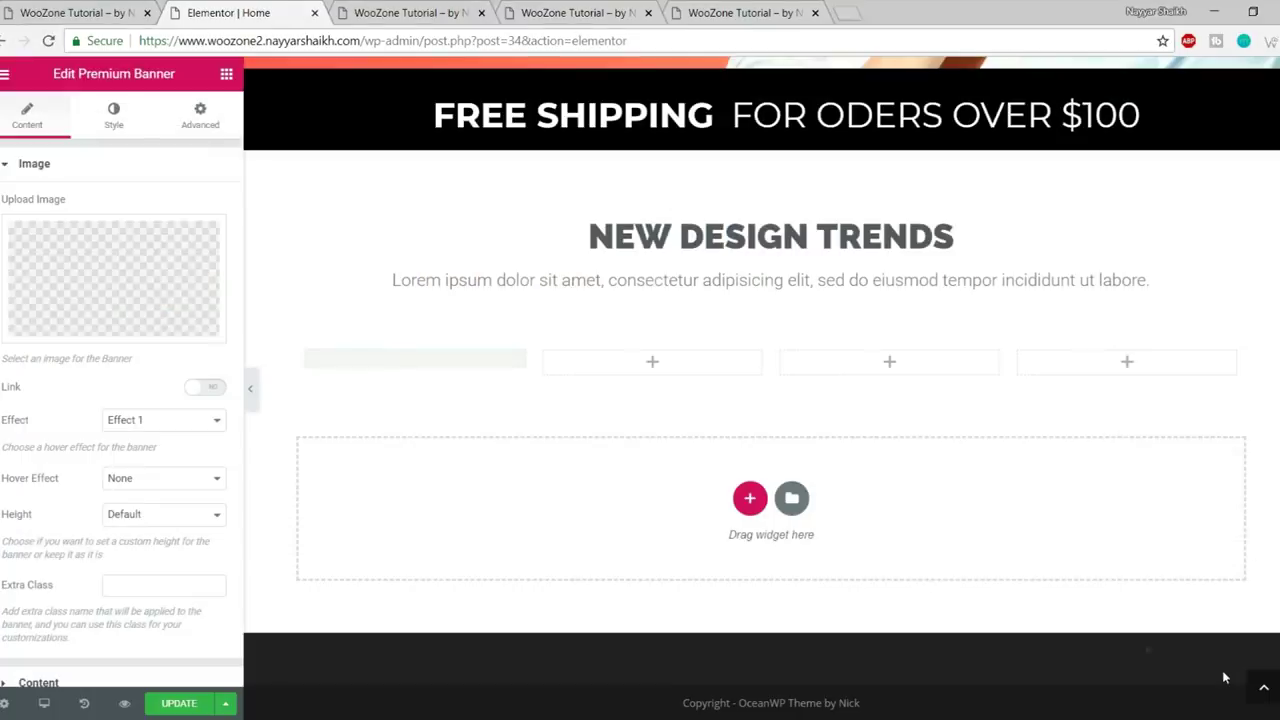
# Keep banner Effect 1 and delete the banner's description text.
pyautogui.scroll(-1, 92, 417)
pyautogui.click(128, 370)
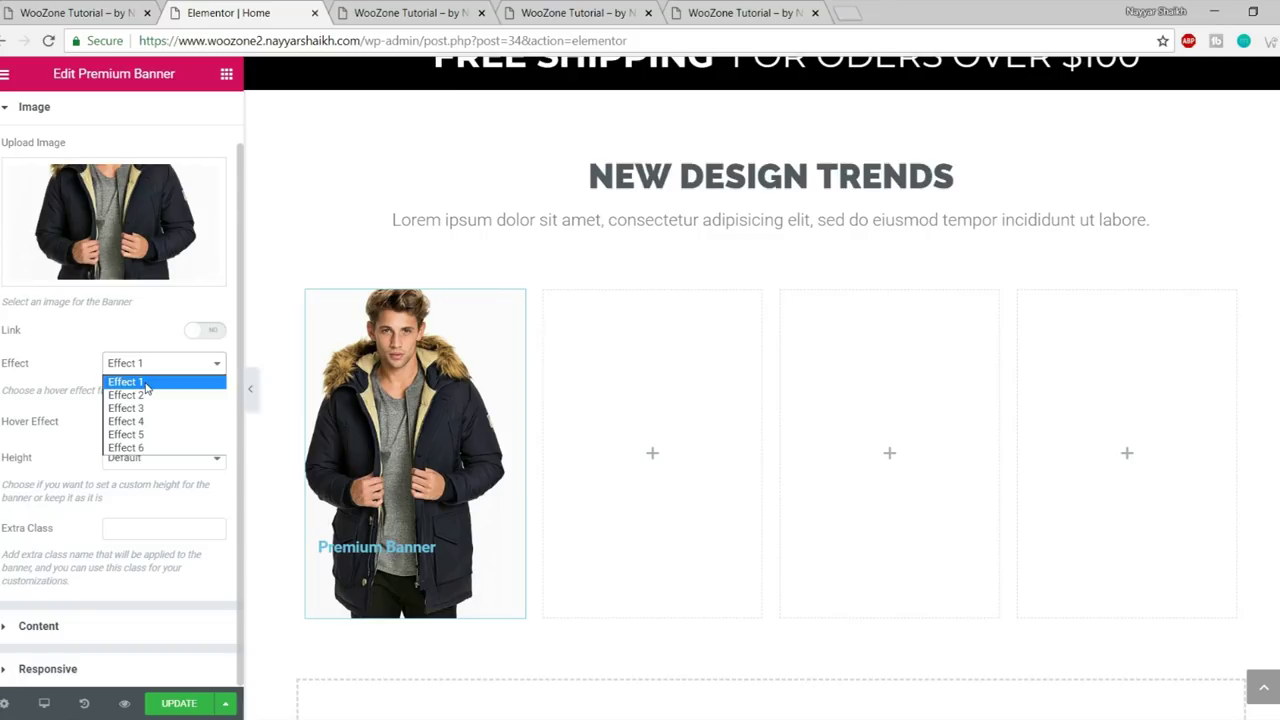
pyautogui.click(145, 384)
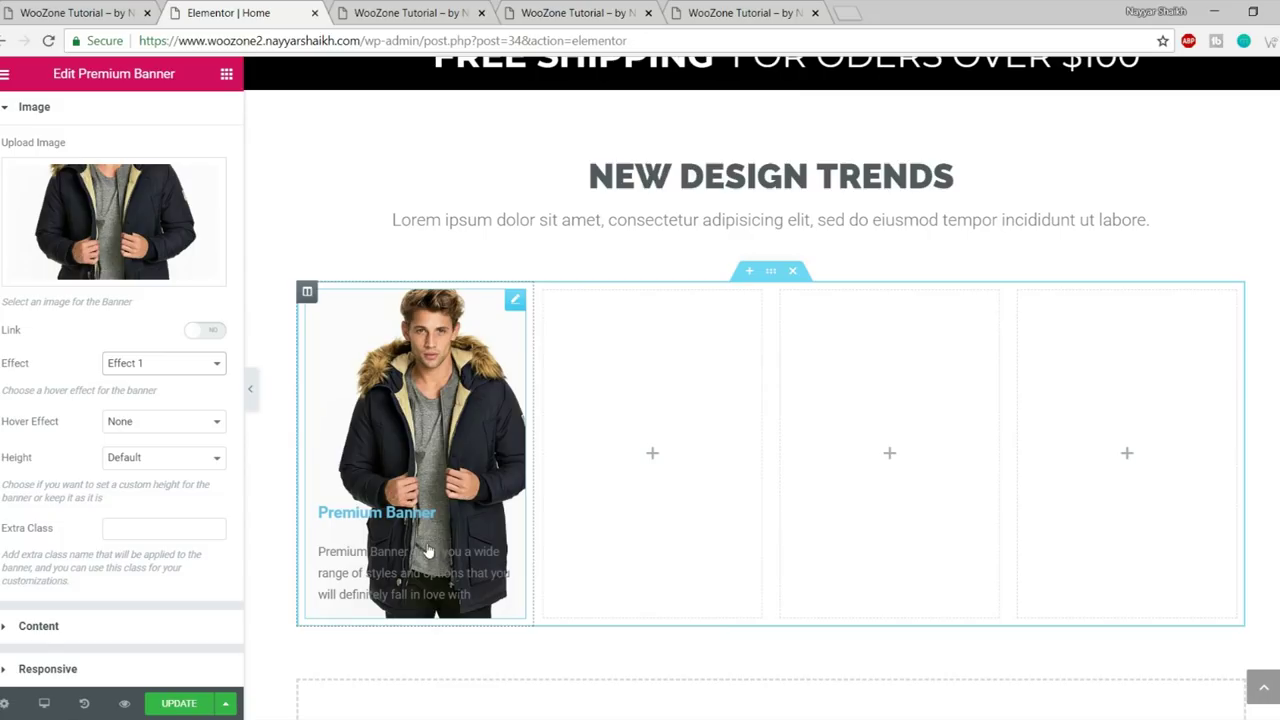
pyautogui.click(103, 632)
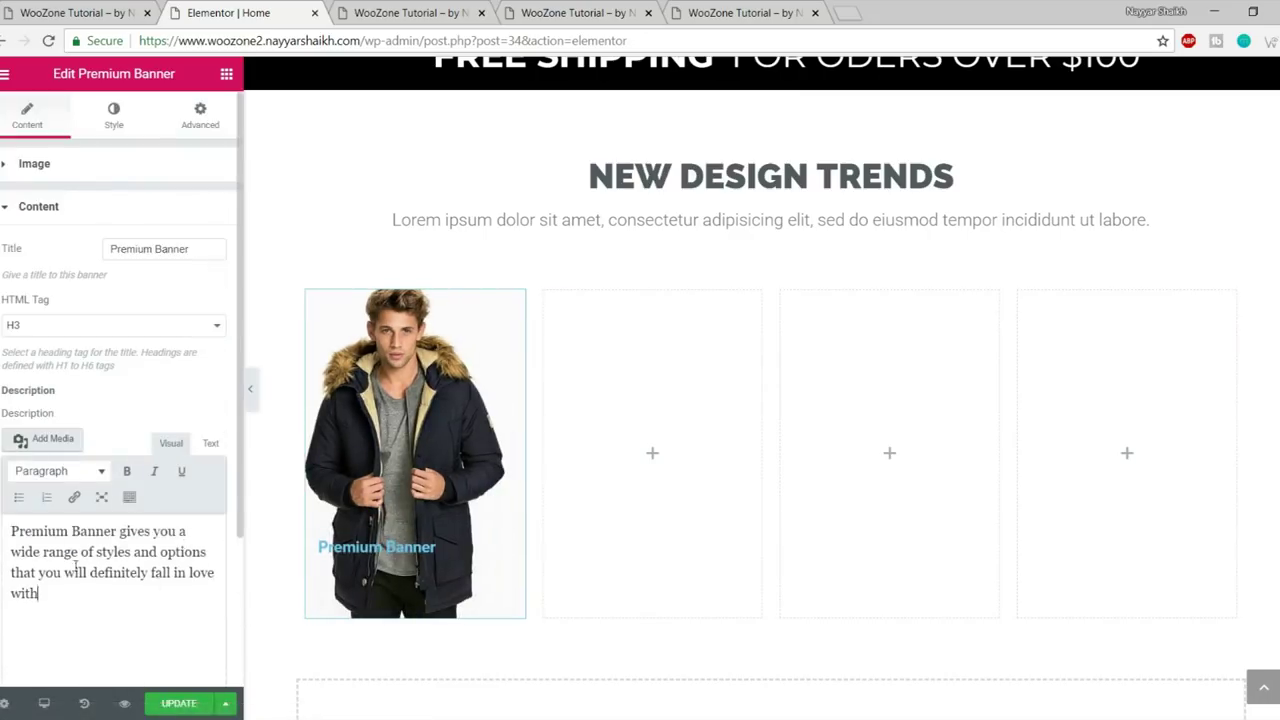
pyautogui.moveTo(40, 594); pyautogui.dragTo(5, 494)
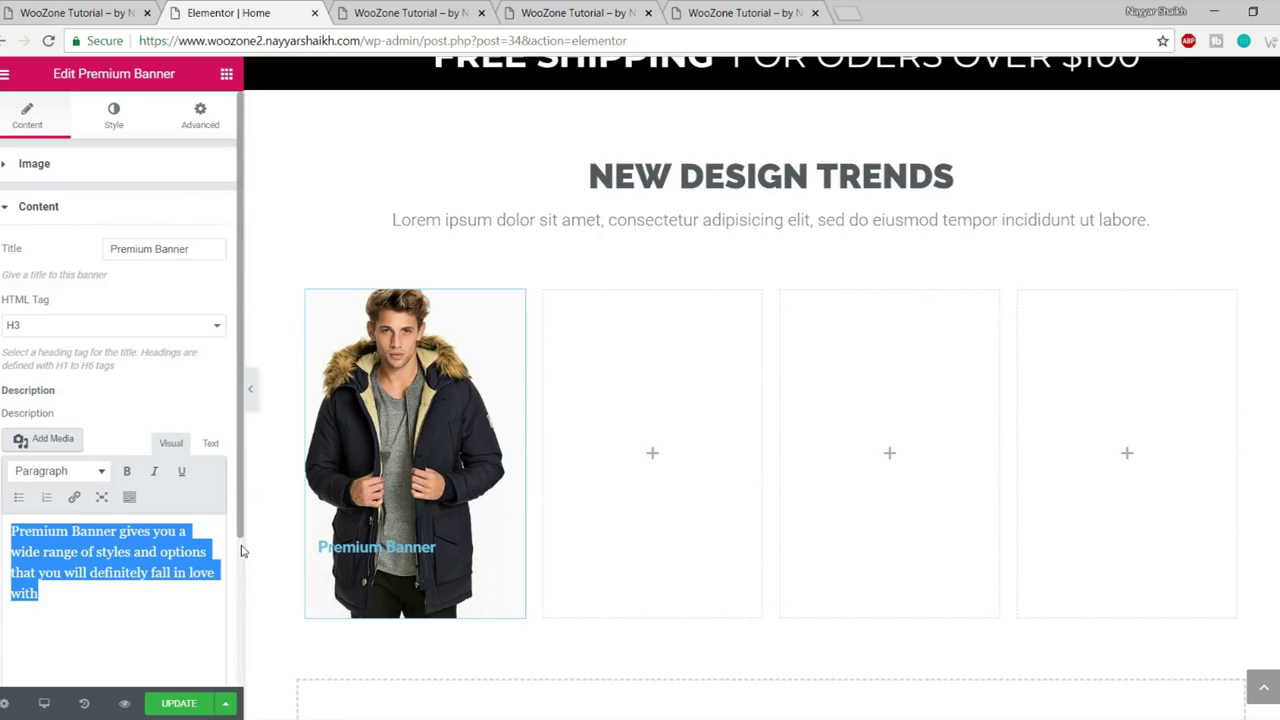
pyautogui.press('BackSpace')
# Change the banner title to JACKETS and centre it.
pyautogui.moveTo(190, 249); pyautogui.dragTo(98, 262)
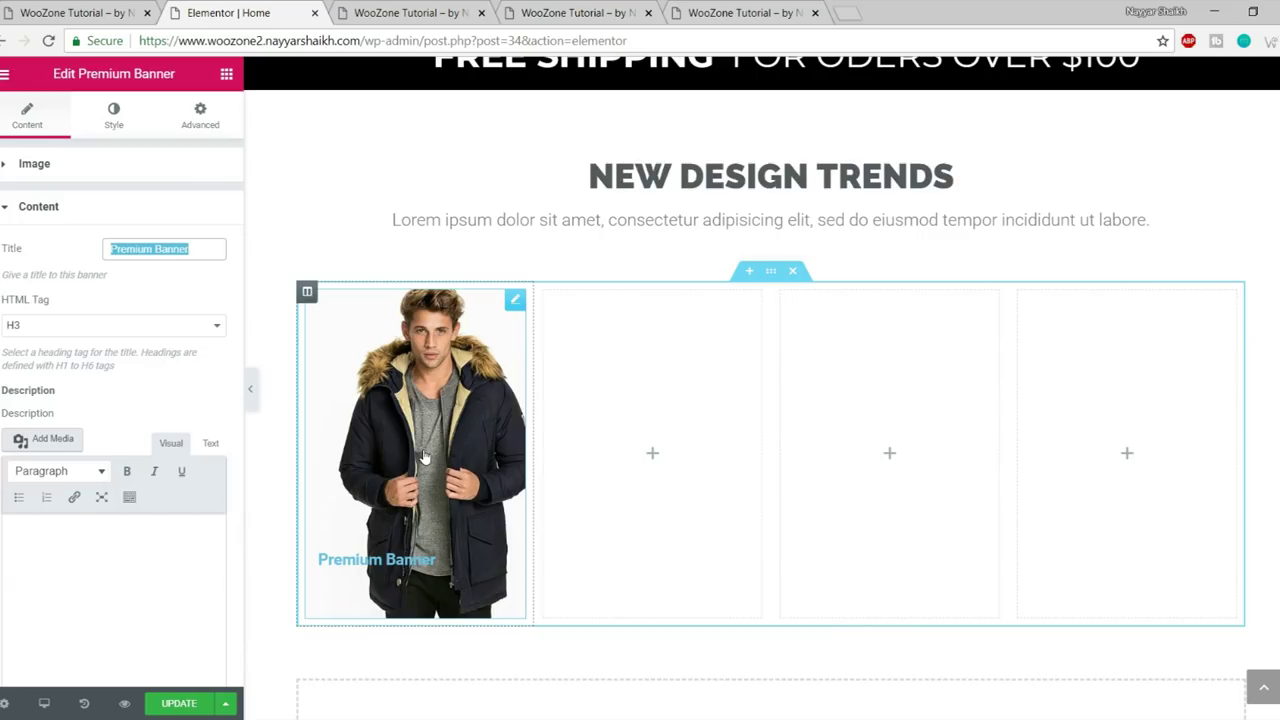
pyautogui.write('JACKETS')
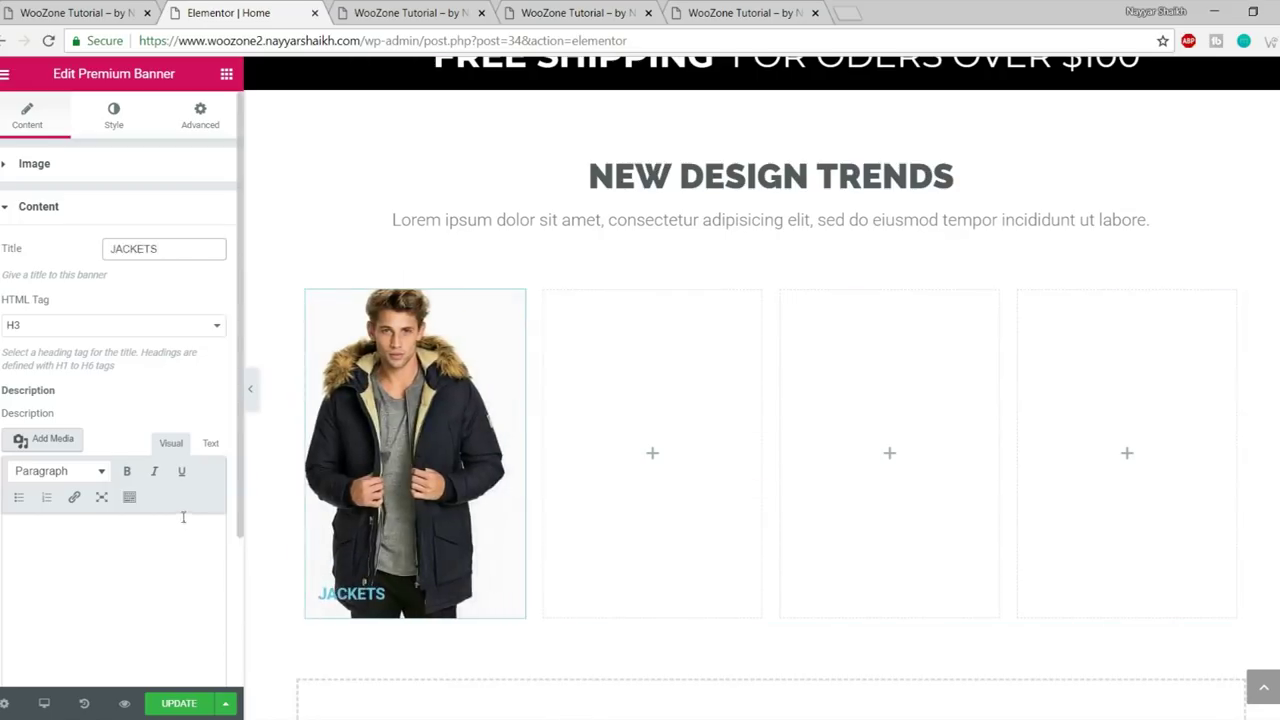
pyautogui.scroll(-2, 195, 505)
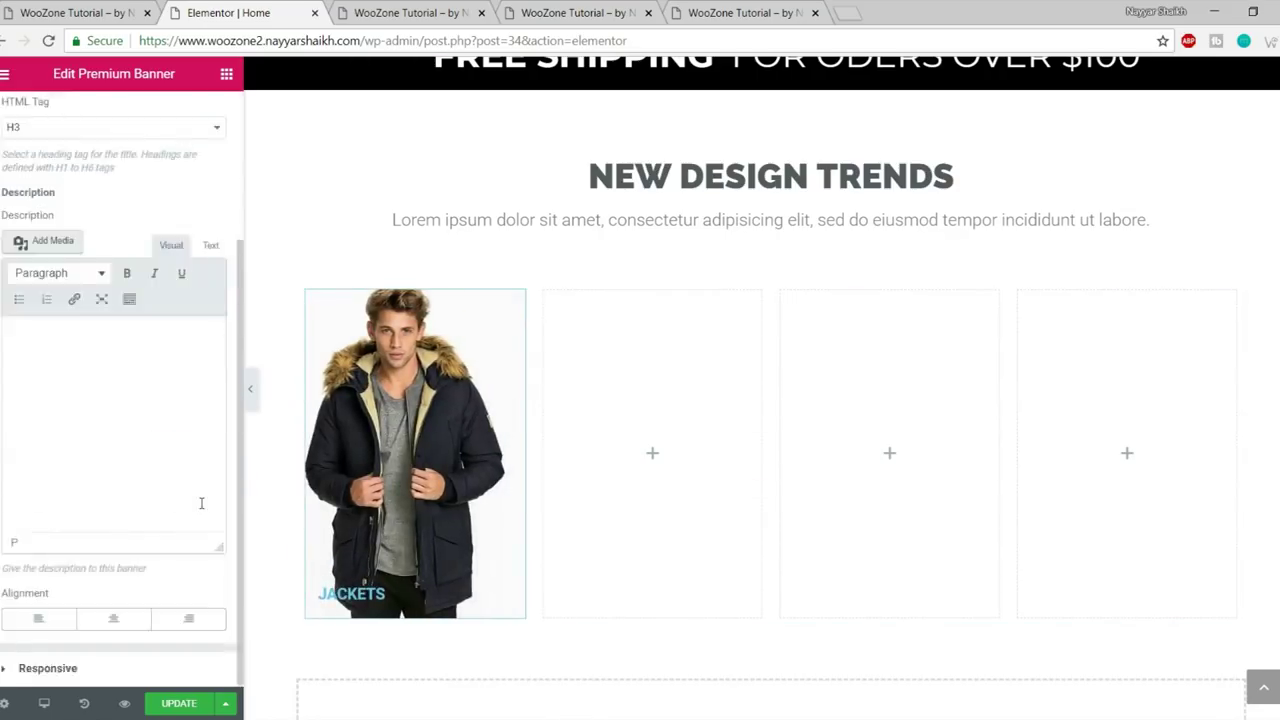
pyautogui.click(116, 625)
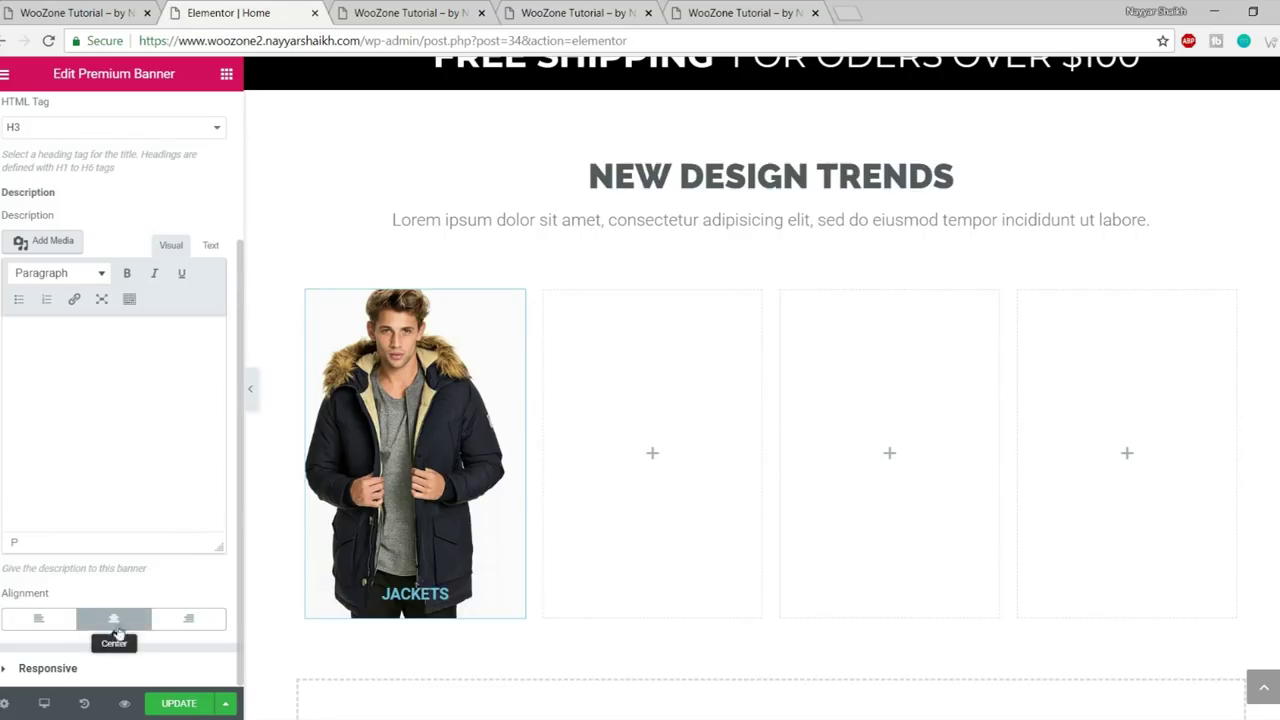
pyautogui.scroll(3, 195, 628)
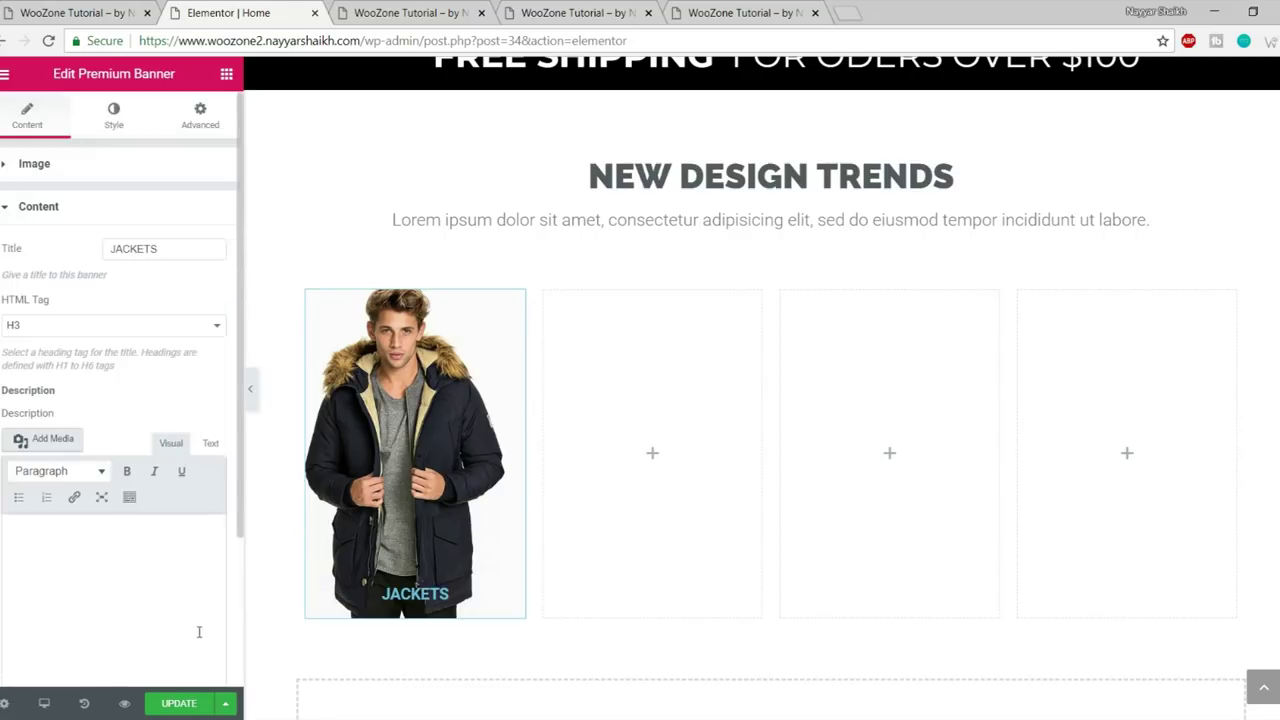
# Set the JACKETS title typography to Montserrat, size 37, weight 700.
pyautogui.click(111, 124)
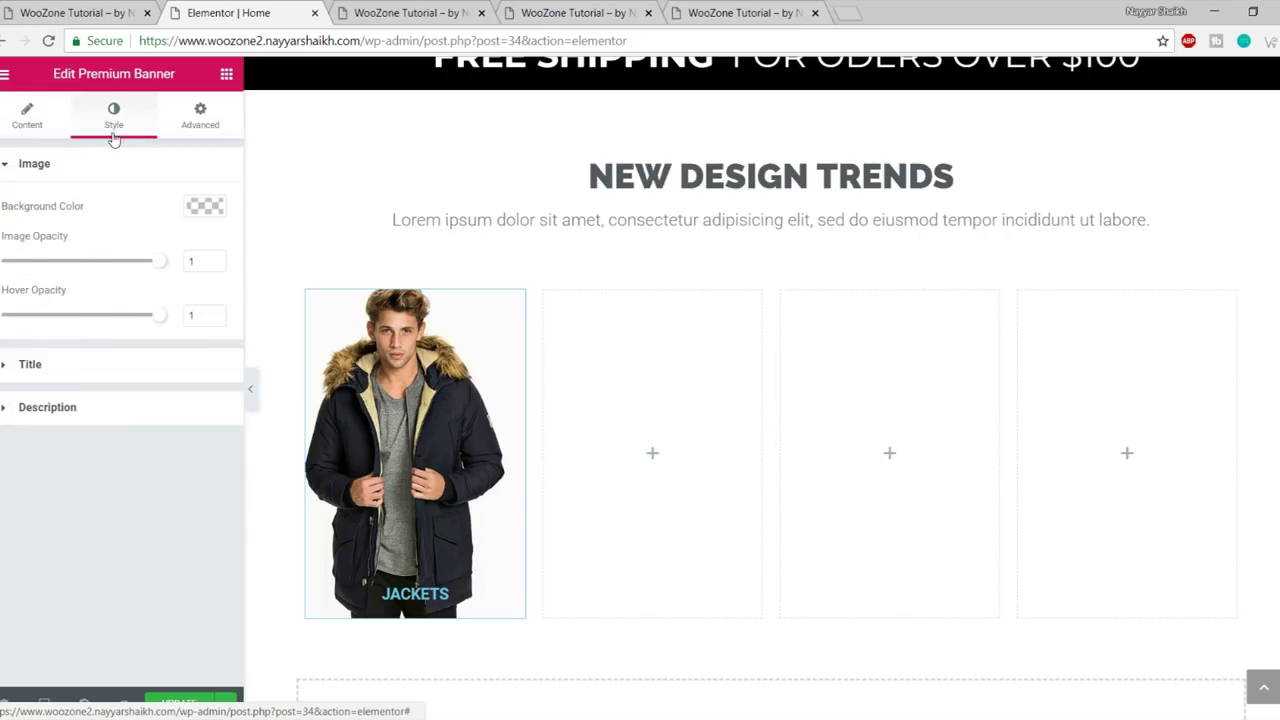
pyautogui.click(110, 368)
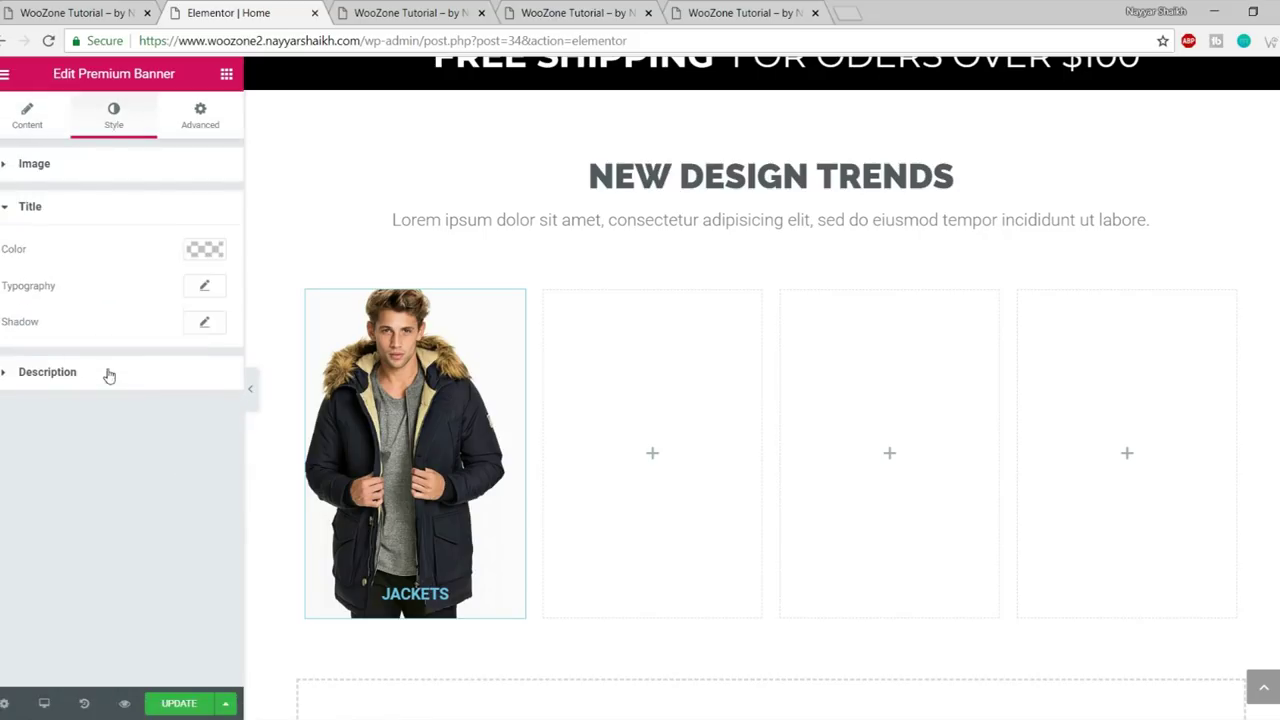
pyautogui.click(205, 290)
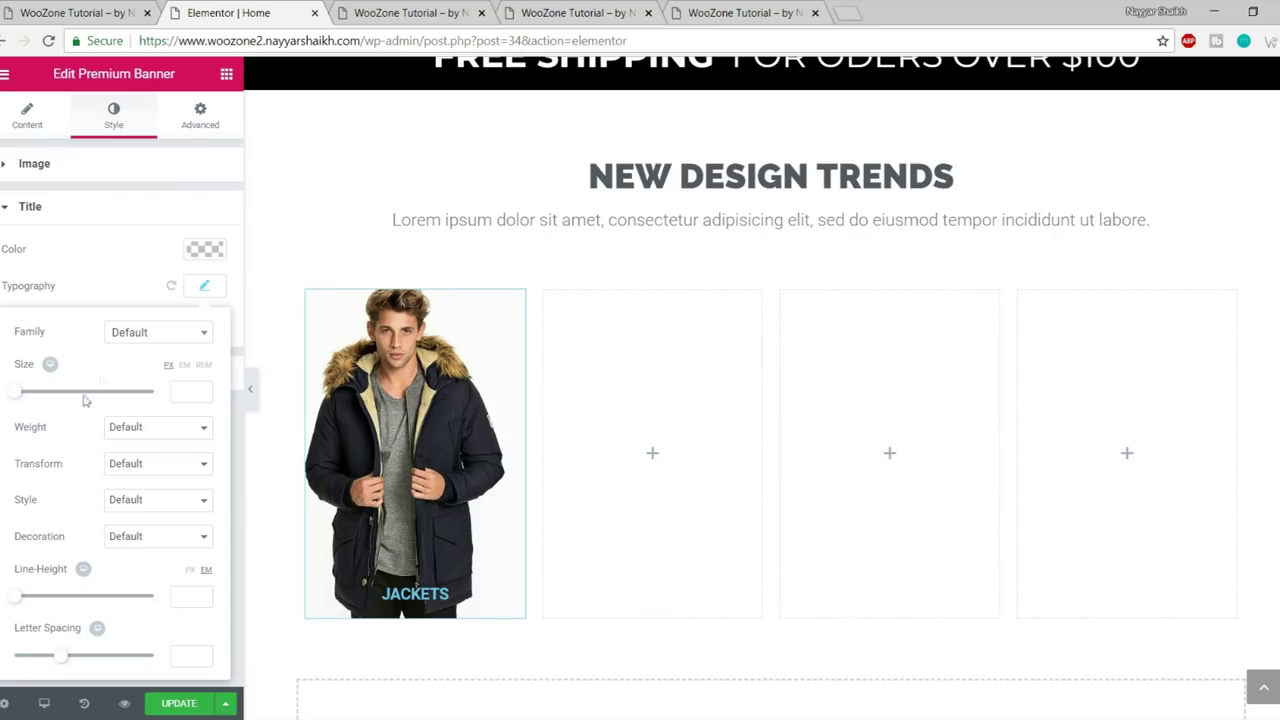
pyautogui.click(145, 338)
pyautogui.write('mon')
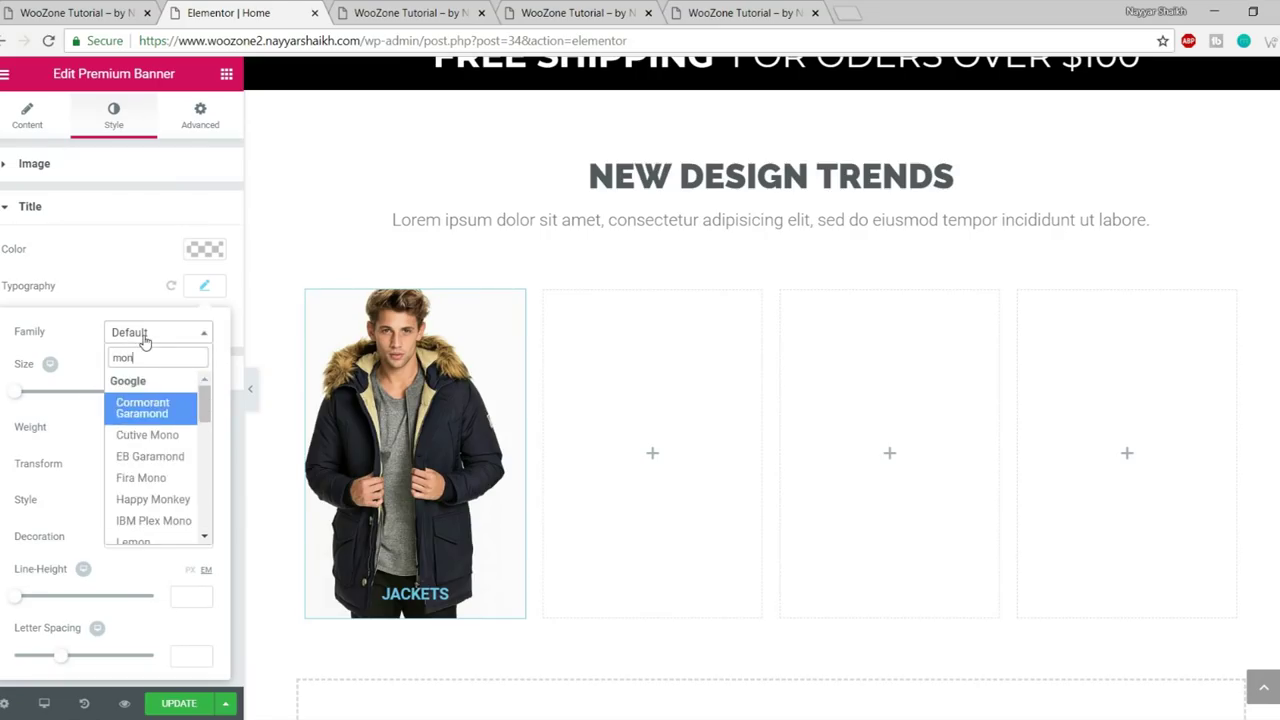
pyautogui.write('ts')
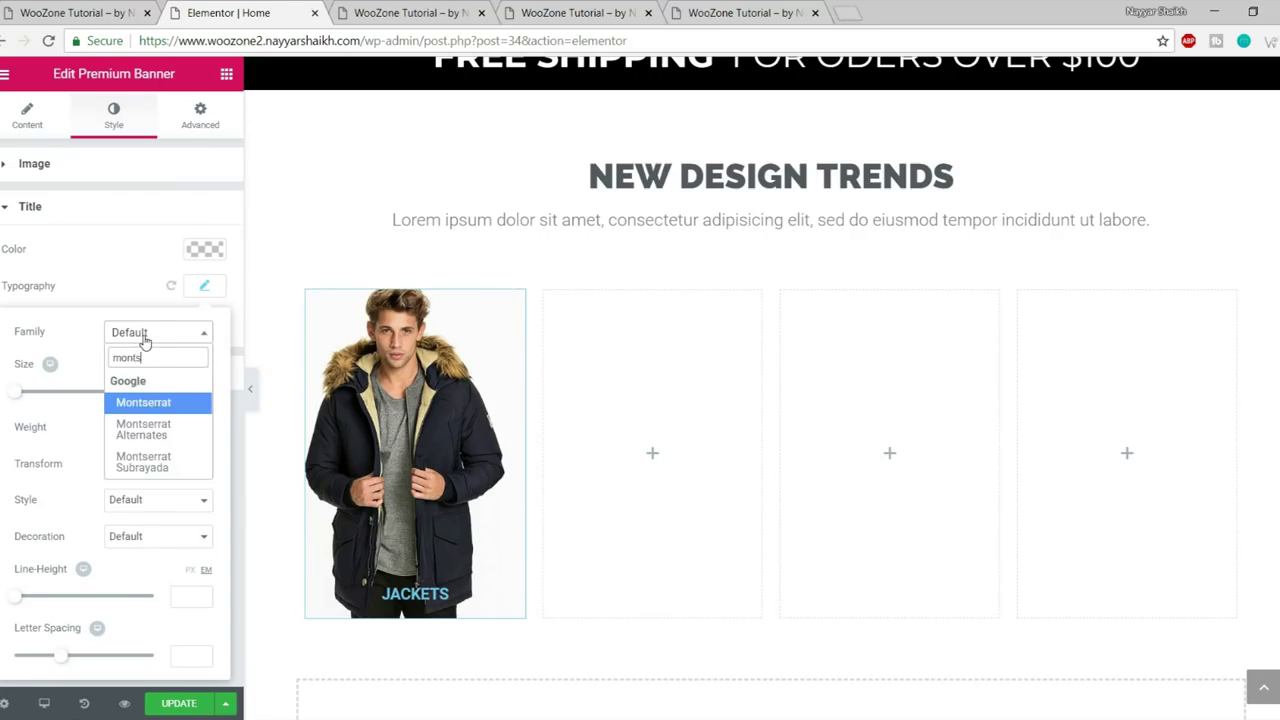
pyautogui.press('Return')
pyautogui.moveTo(18, 393); pyautogui.dragTo(39, 394)
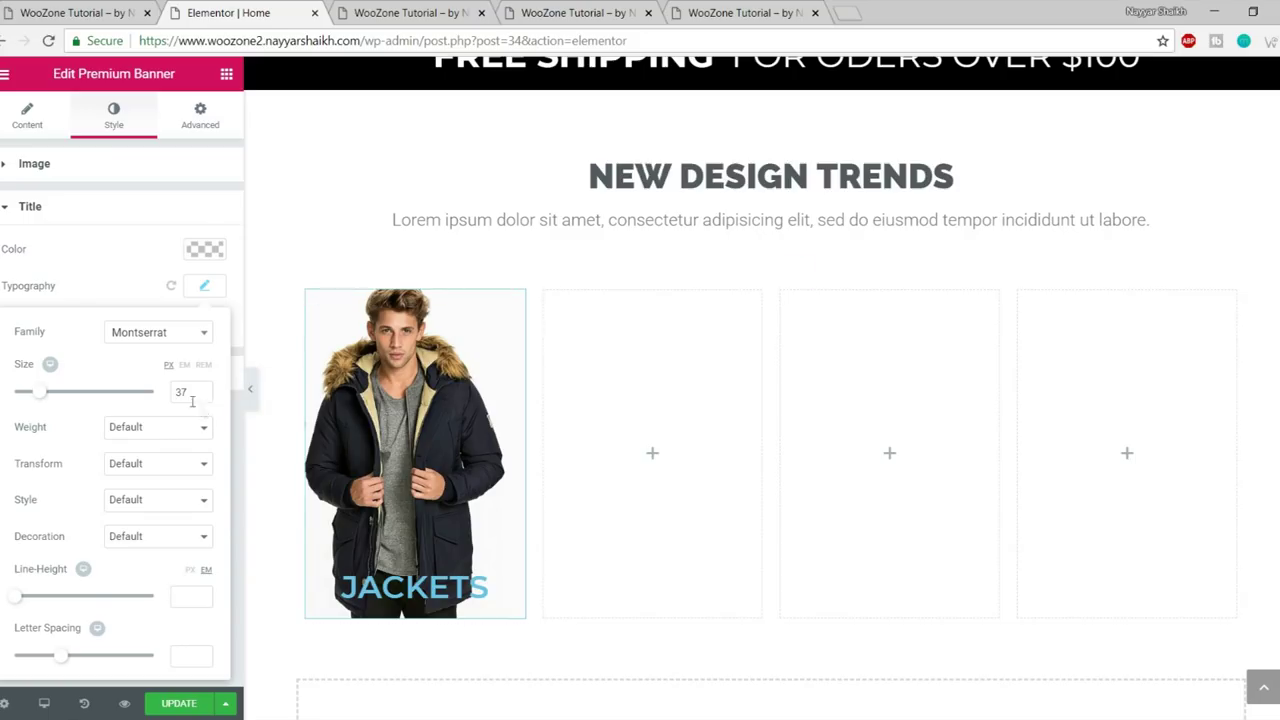
pyautogui.click(145, 435)
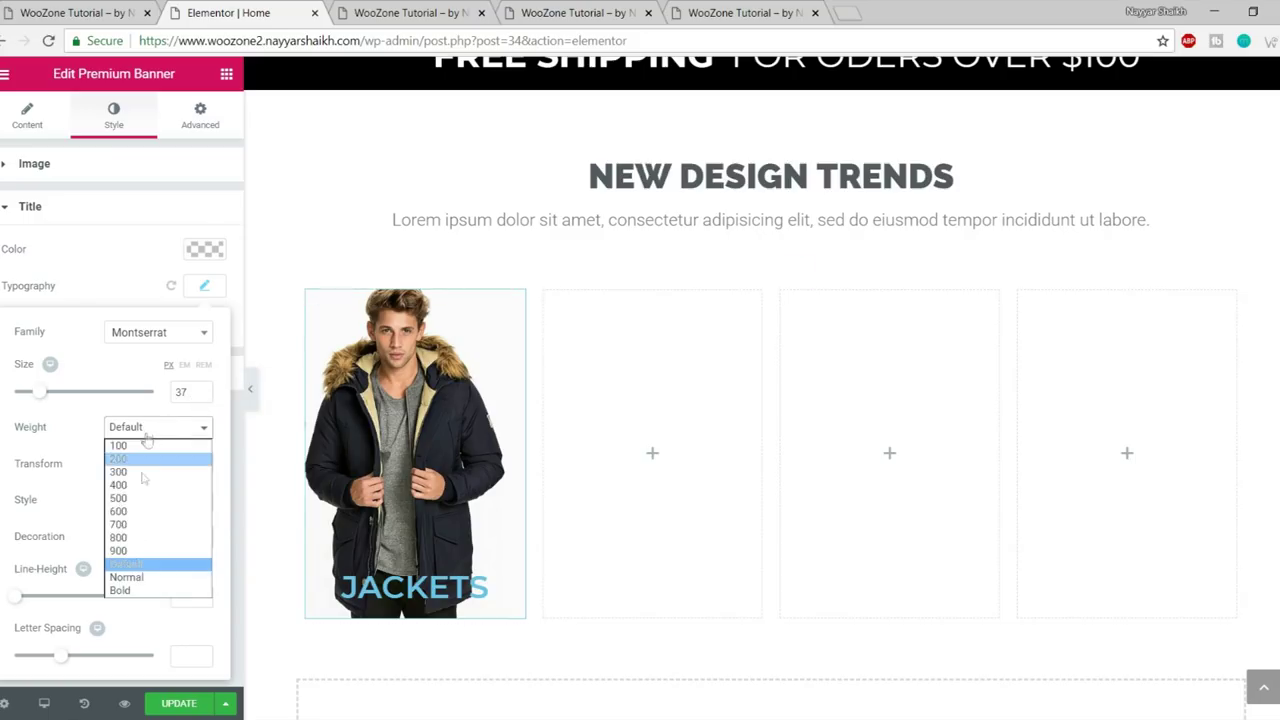
pyautogui.click(140, 524)
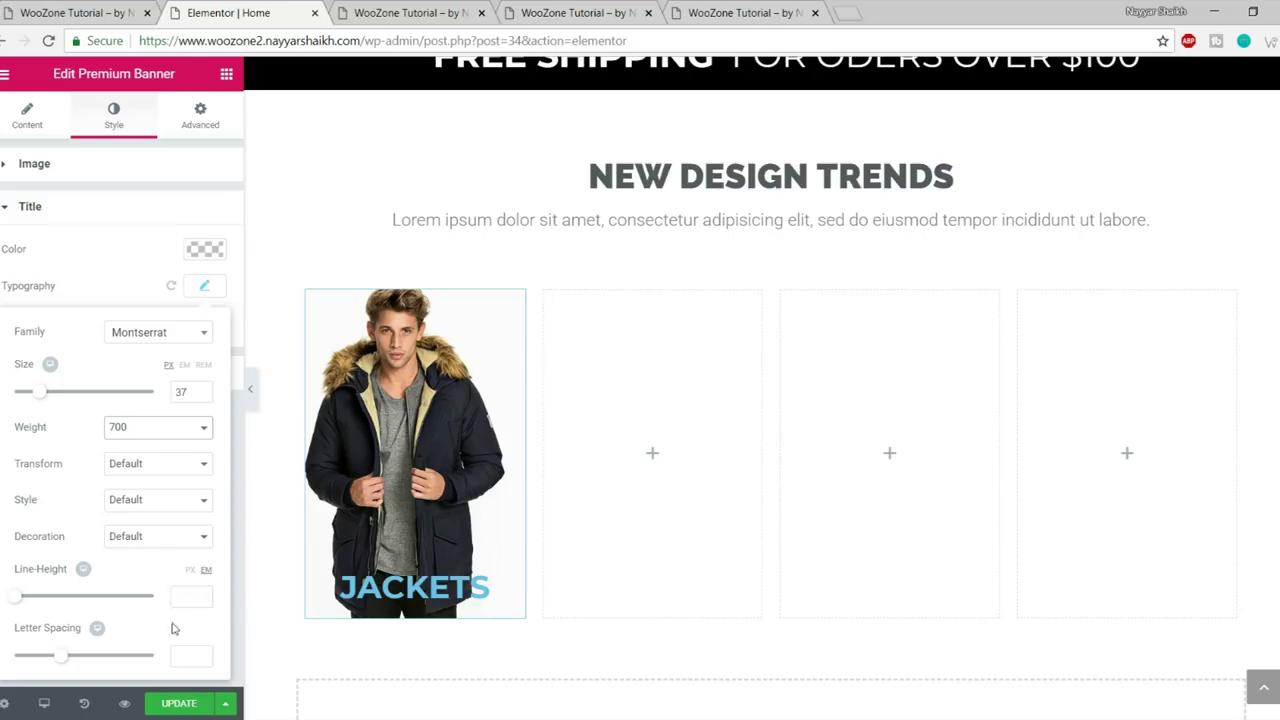
# Make the JACKETS title white with a 2 em line height, and save the page.
pyautogui.click(206, 250)
pyautogui.click(161, 456)
pyautogui.click(197, 255)
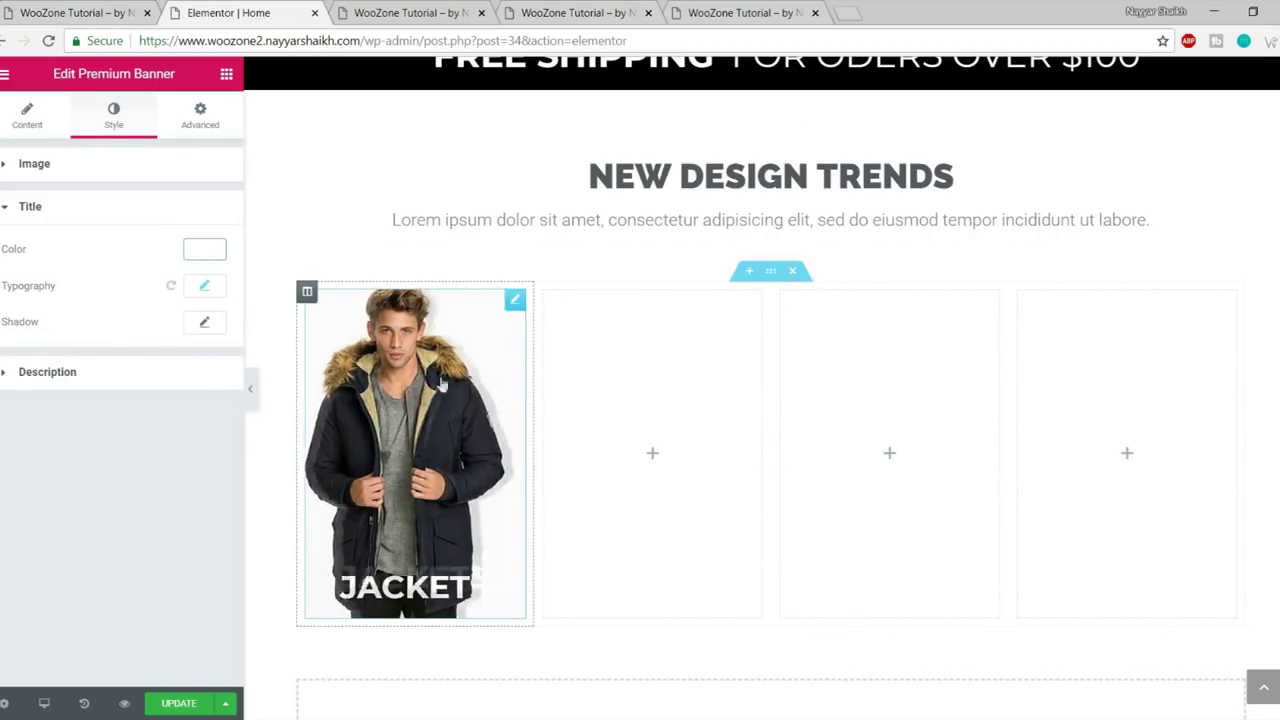
pyautogui.click(205, 288)
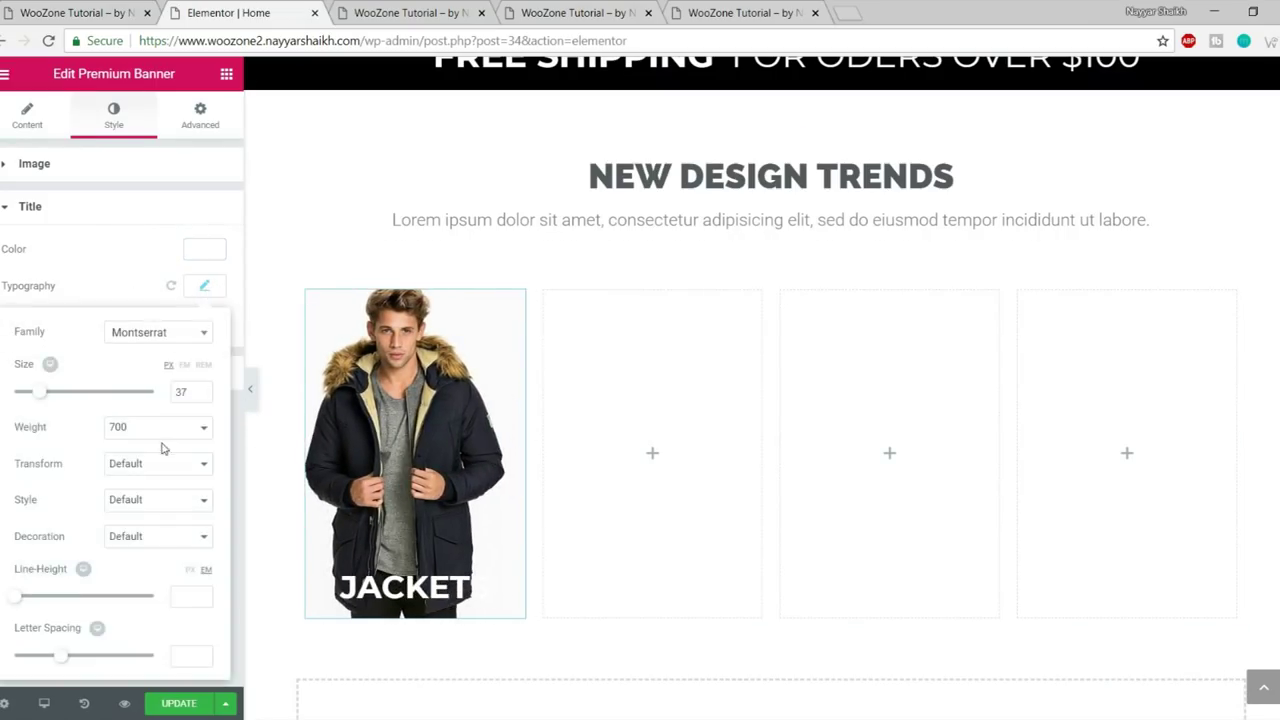
pyautogui.moveTo(20, 600); pyautogui.dragTo(46, 606)
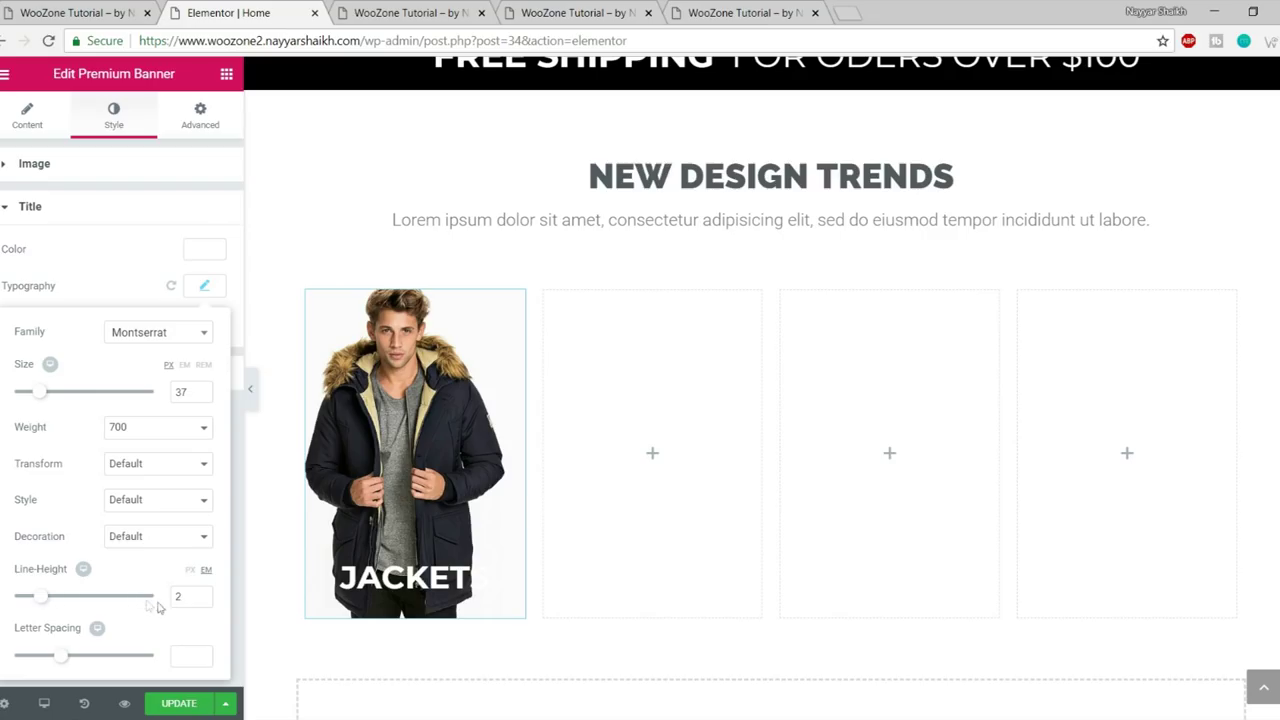
pyautogui.click(180, 712)
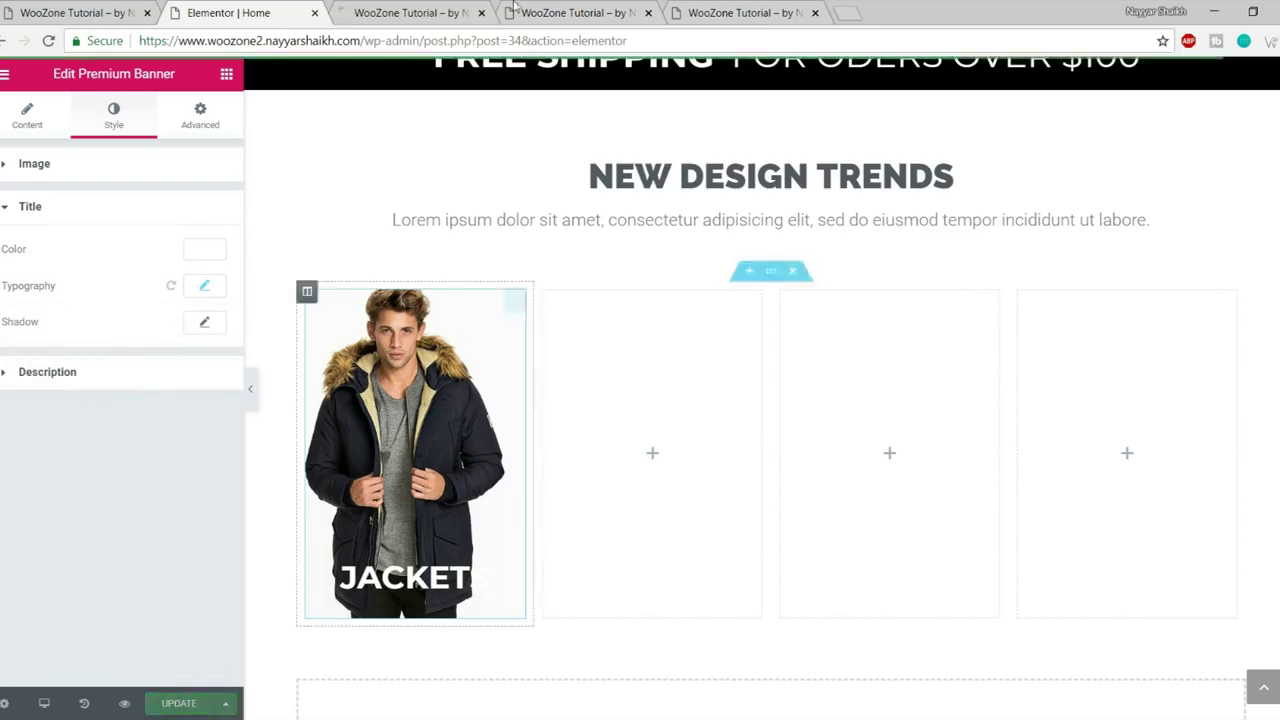
pyautogui.click(124, 703)
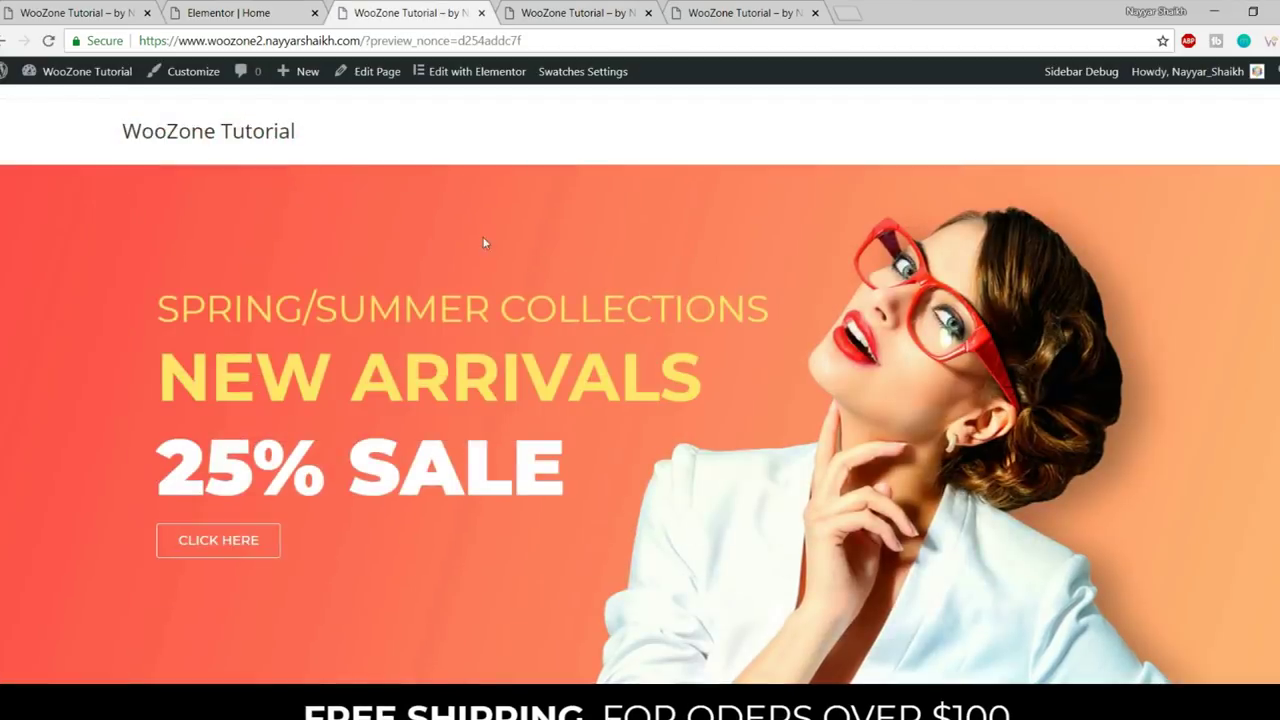
# Scroll the preview to the JACKETS banner and inspect its title in DevTools.
pyautogui.scroll(-7, 482, 240)
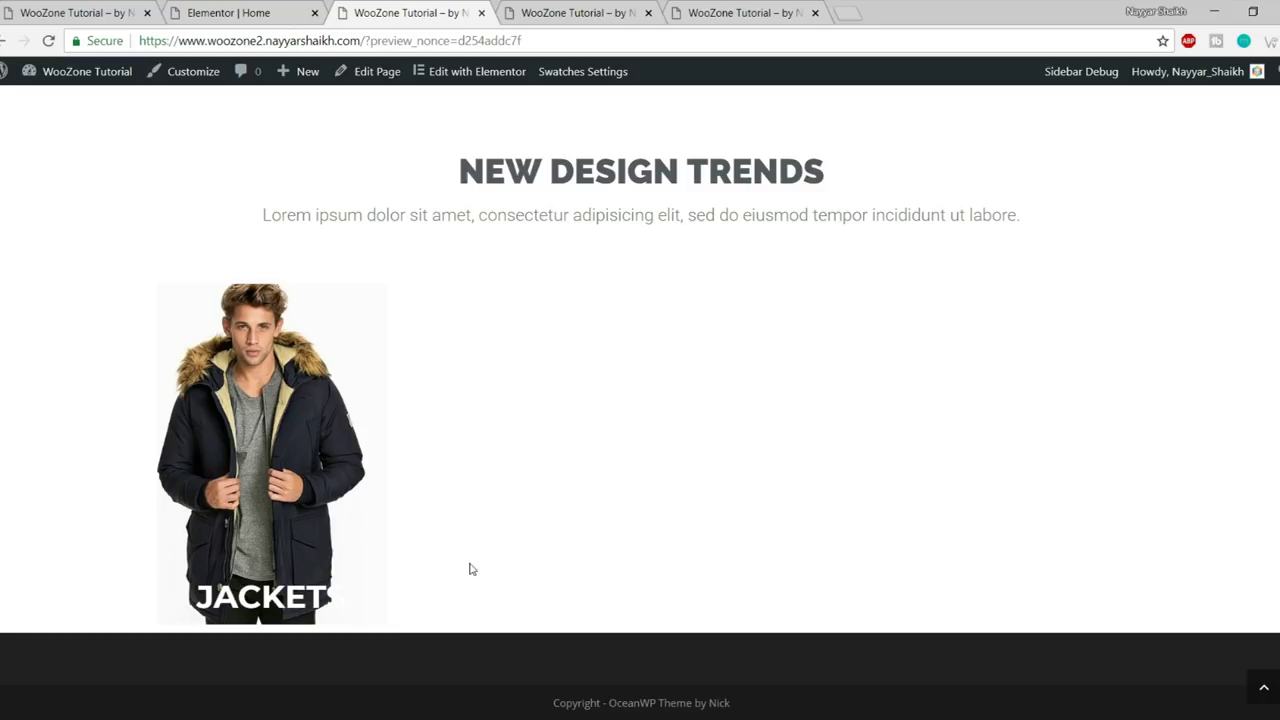
pyautogui.rightClick(273, 568)
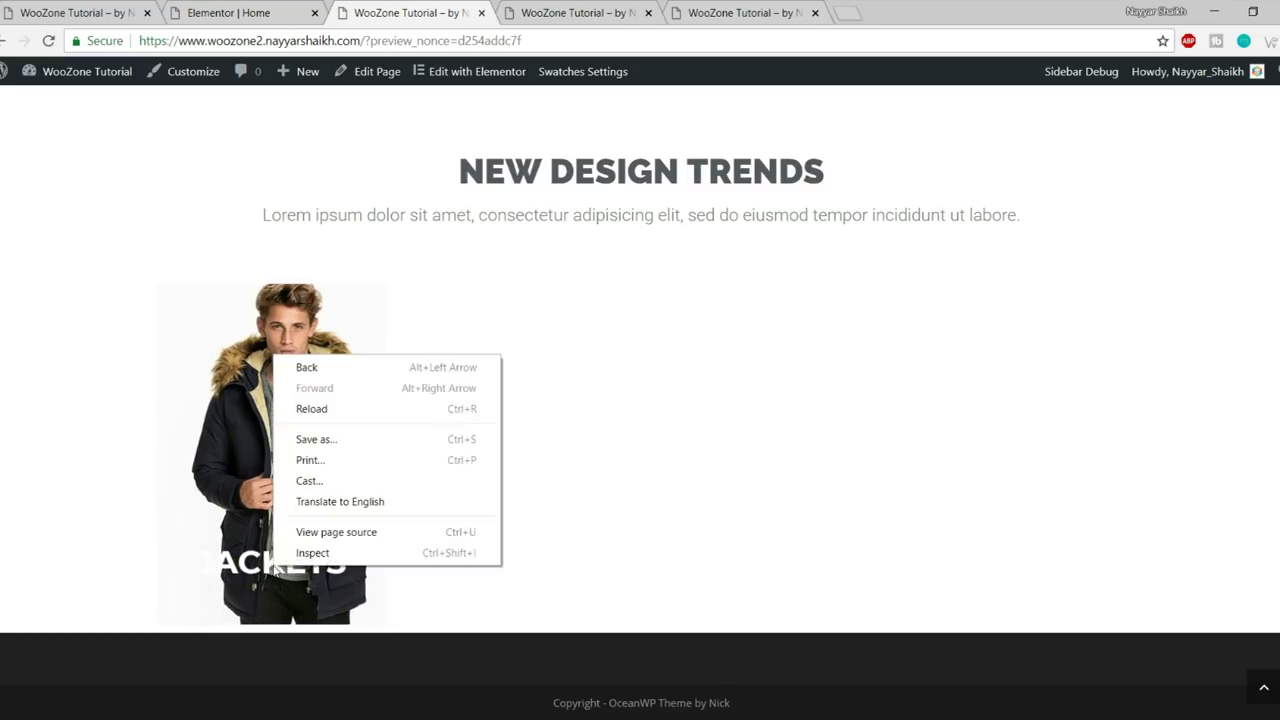
pyautogui.click(297, 561)
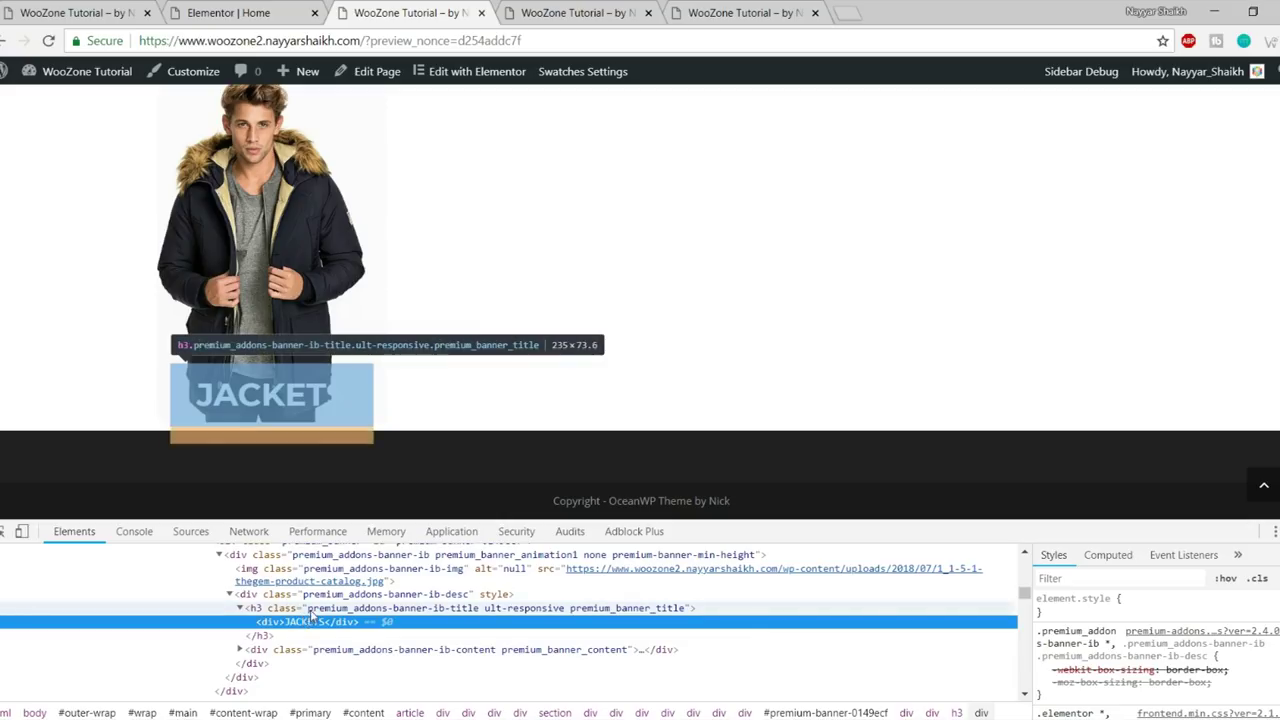
# Select the JACKETS title's h3 node and create a new style rule for it.
pyautogui.click(310, 610)
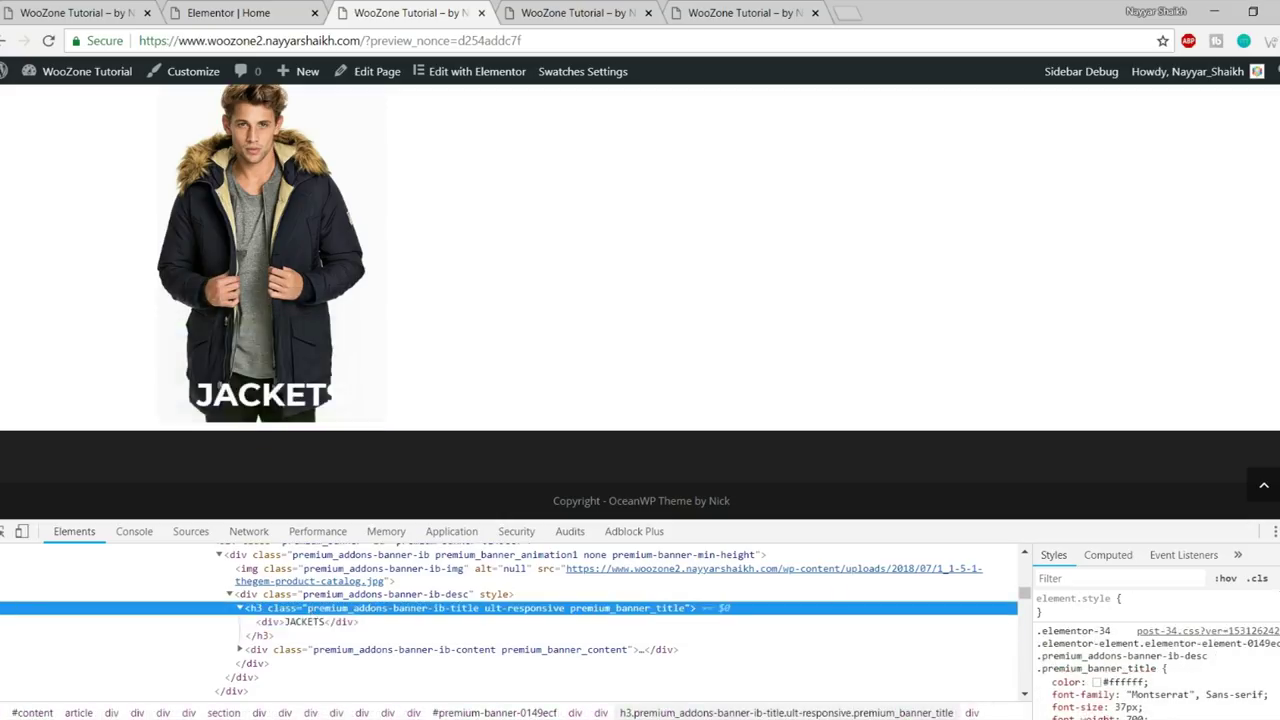
pyautogui.click(1276, 578)
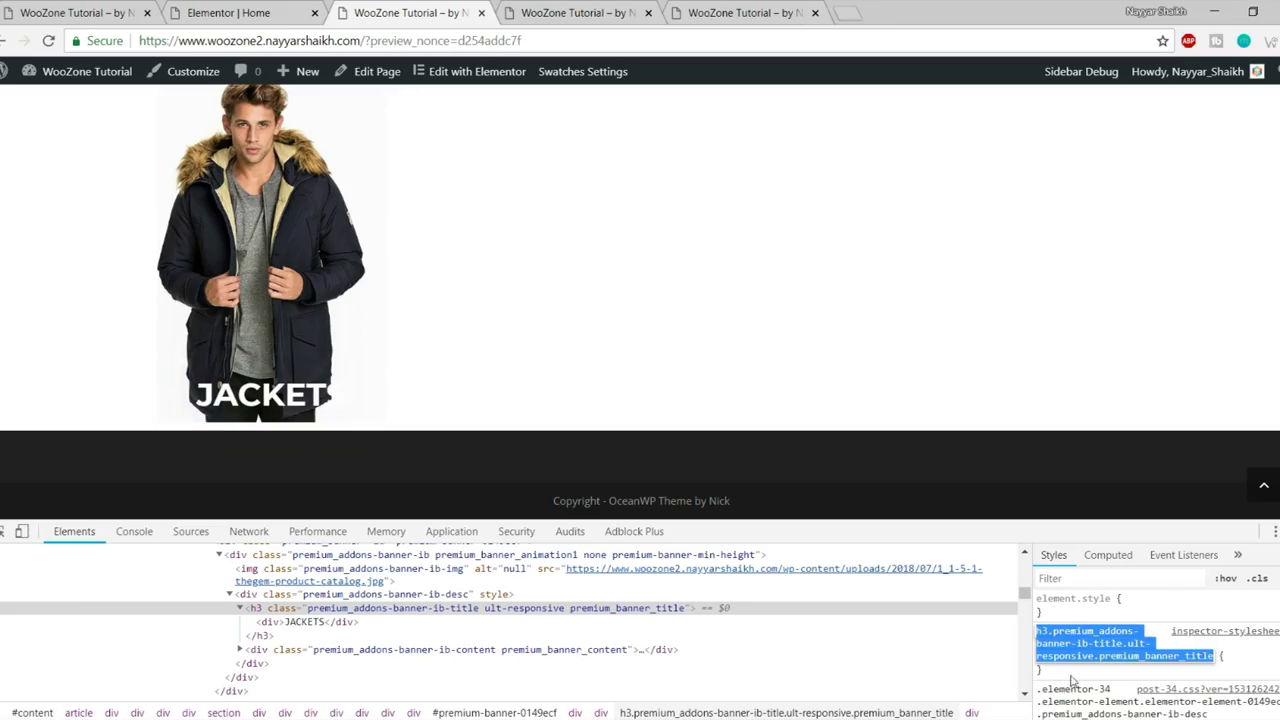
pyautogui.press('Return')
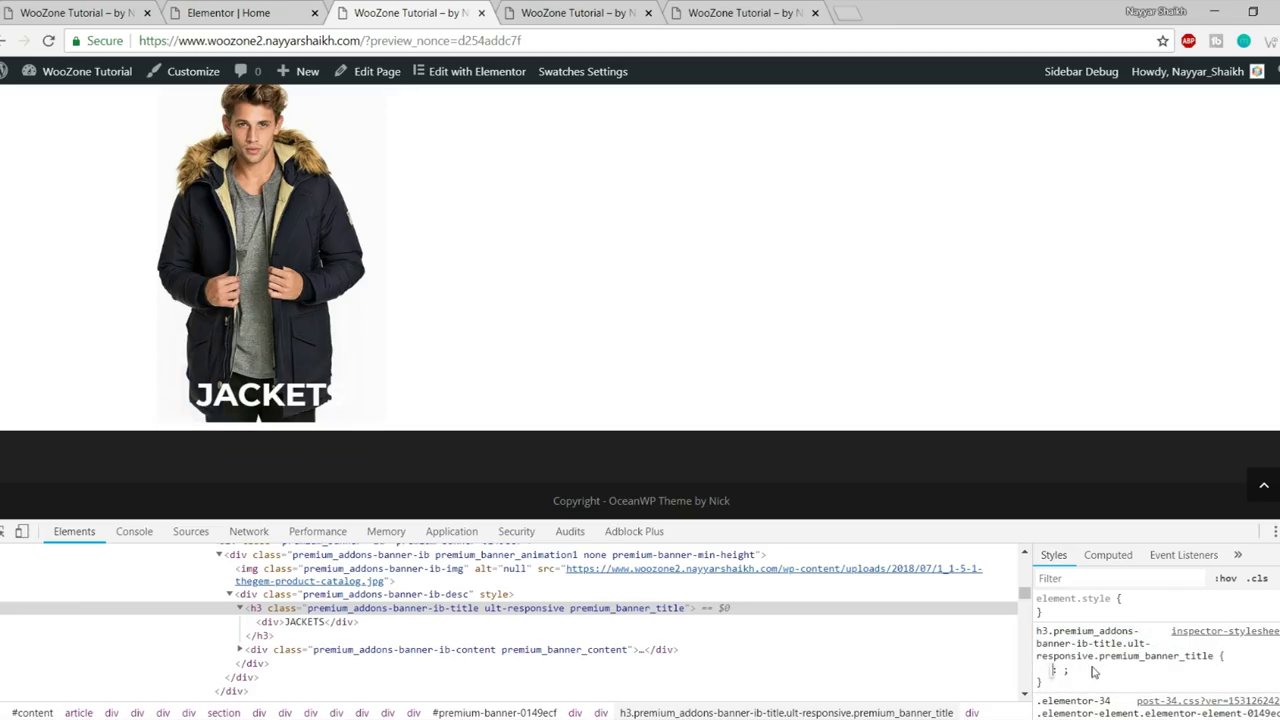
pyautogui.write('back')
pyautogui.press('Return')
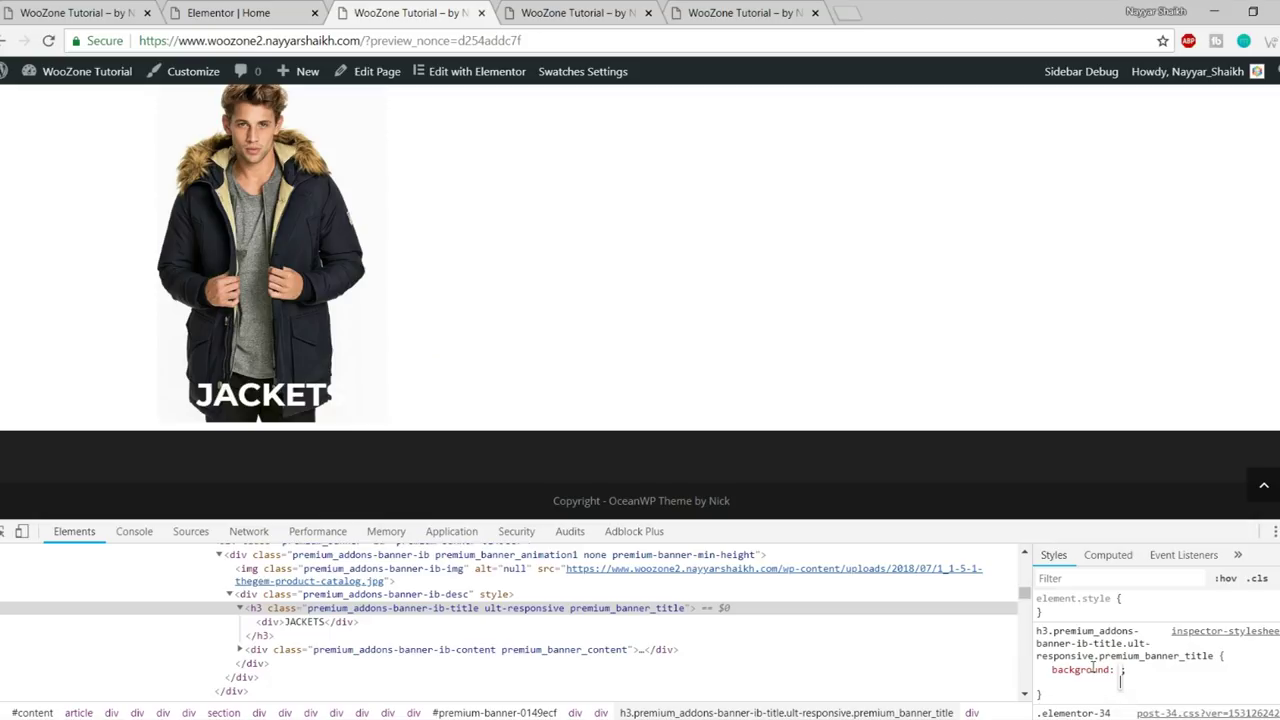
pyautogui.press('Escape')
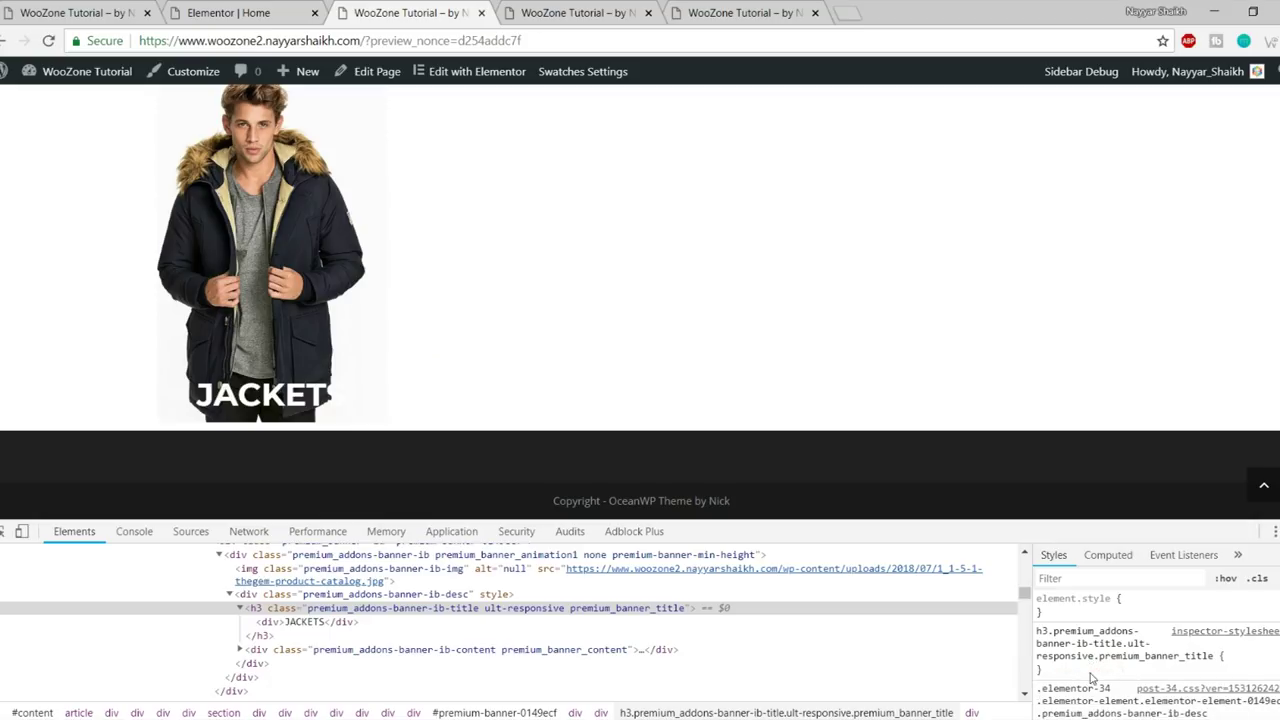
# Add background-color: black to the new h3 title rule.
pyautogui.click(1090, 678)
pyautogui.write('backgr')
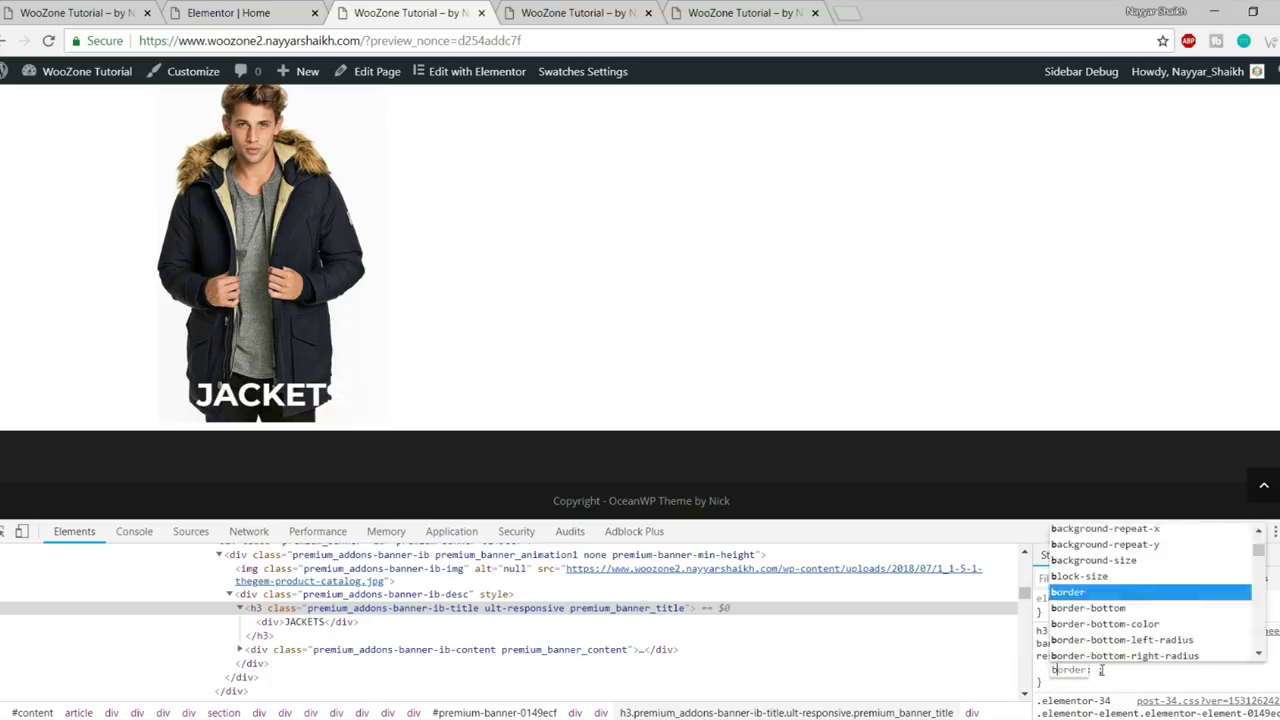
pyautogui.press('Down')
pyautogui.press('Down')
pyautogui.press('Down')
pyautogui.press('Down')
pyautogui.press('Down')
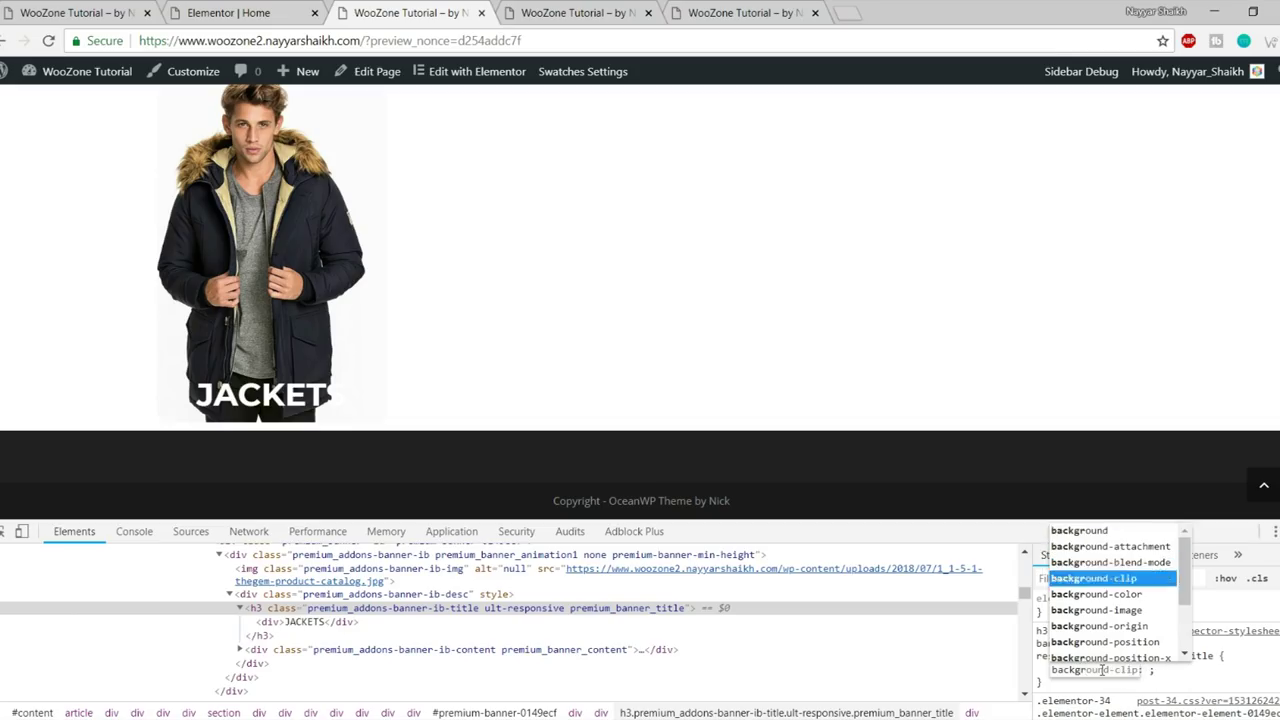
pyautogui.press('Up')
pyautogui.press('Return')
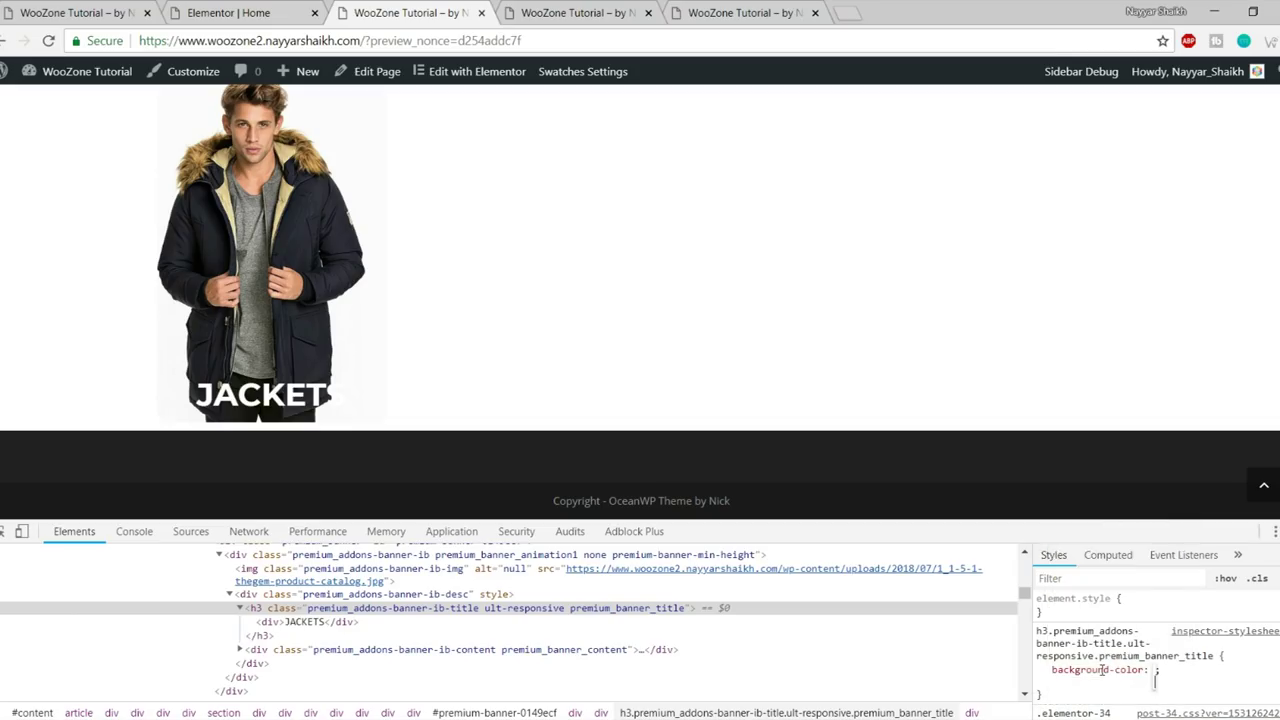
pyautogui.write('bla')
pyautogui.press('Return')
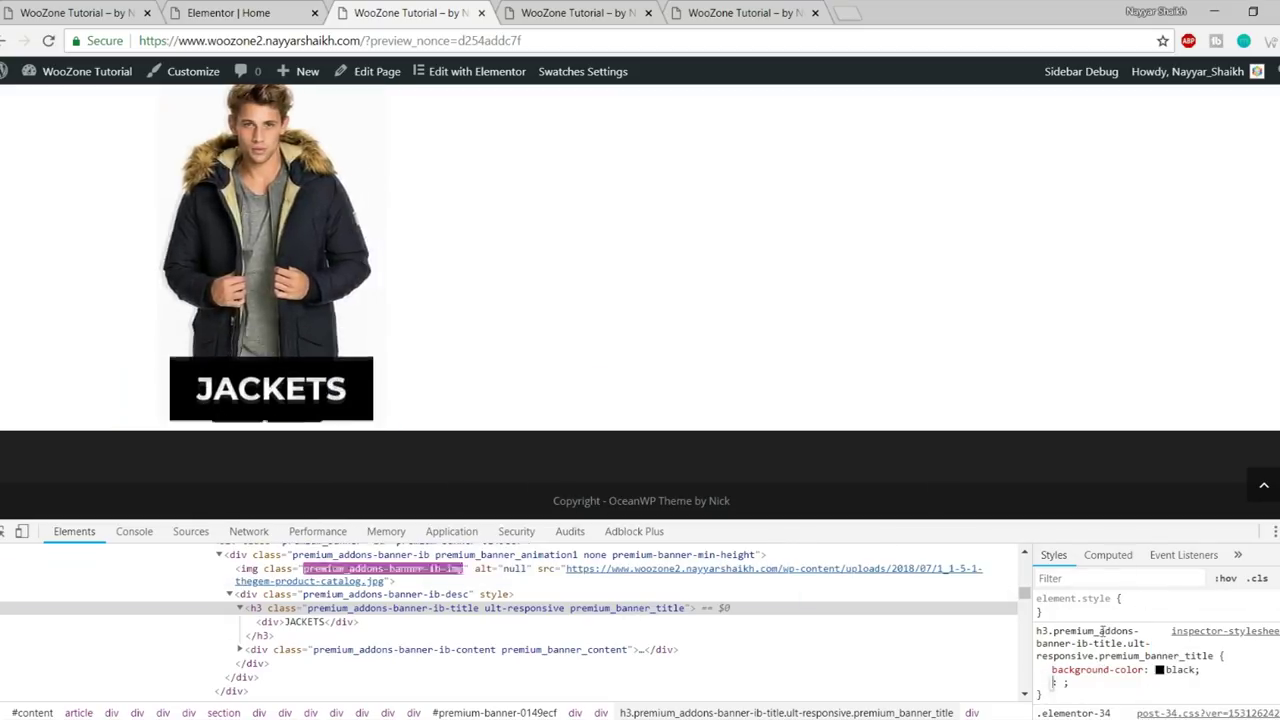
pyautogui.click(1050, 688)
# Copy the whole rule and select the preview suffix in the page address.
pyautogui.moveTo(1050, 690); pyautogui.dragTo(1038, 630)
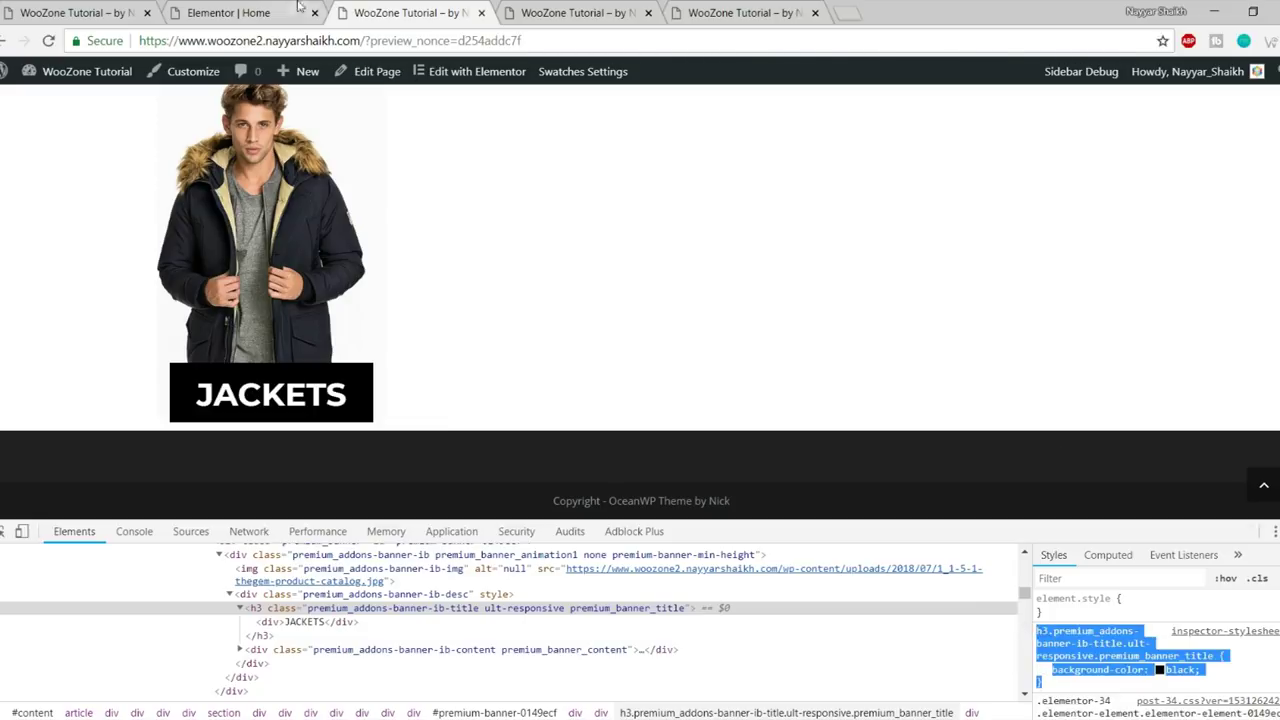
pyautogui.click(298, 8)
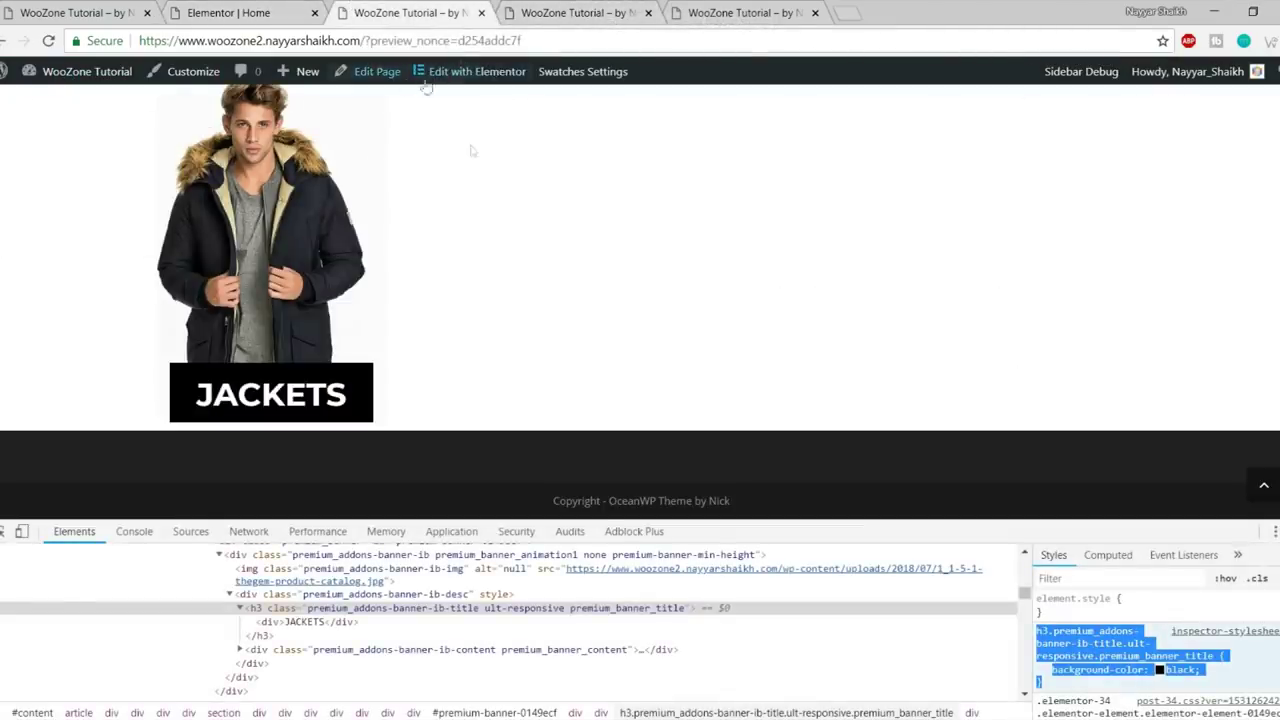
pyautogui.scroll(15, 425, 200)
pyautogui.scroll(-4, 425, 200)
pyautogui.moveTo(366, 41); pyautogui.dragTo(735, 46)
# Load the plain site address without the preview suffix.
pyautogui.press('BackSpace')
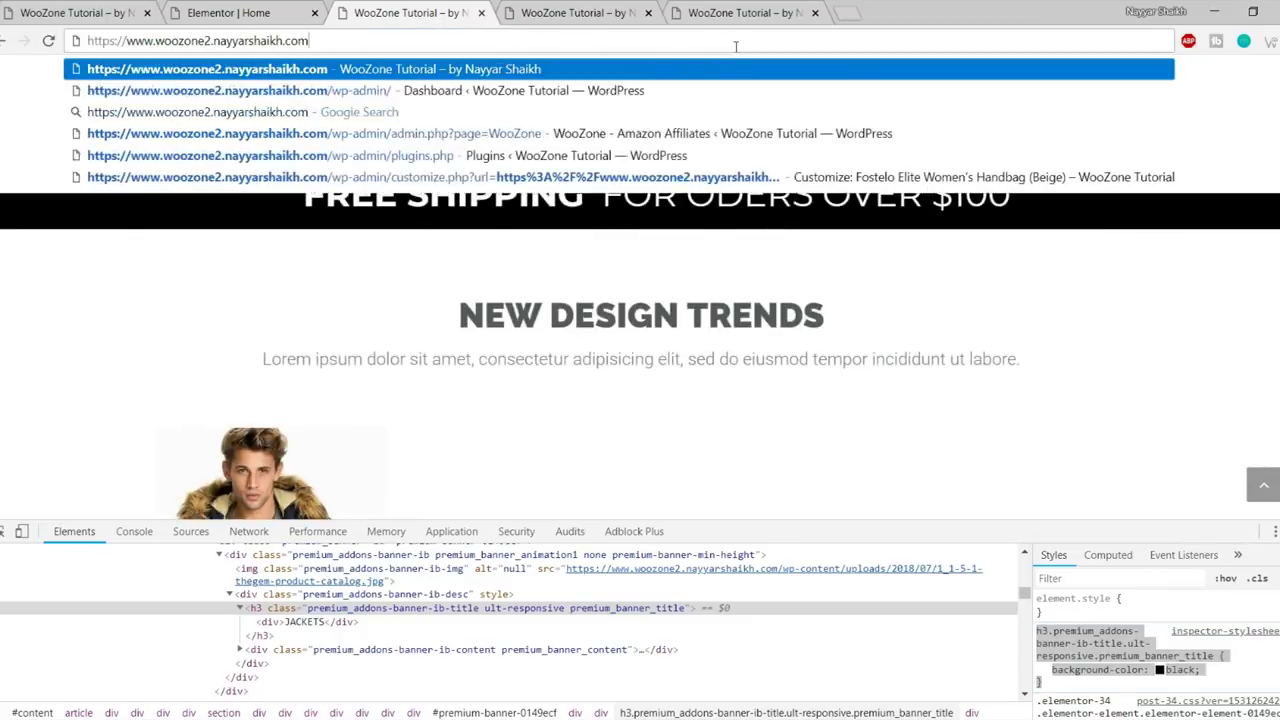
pyautogui.press('Return')
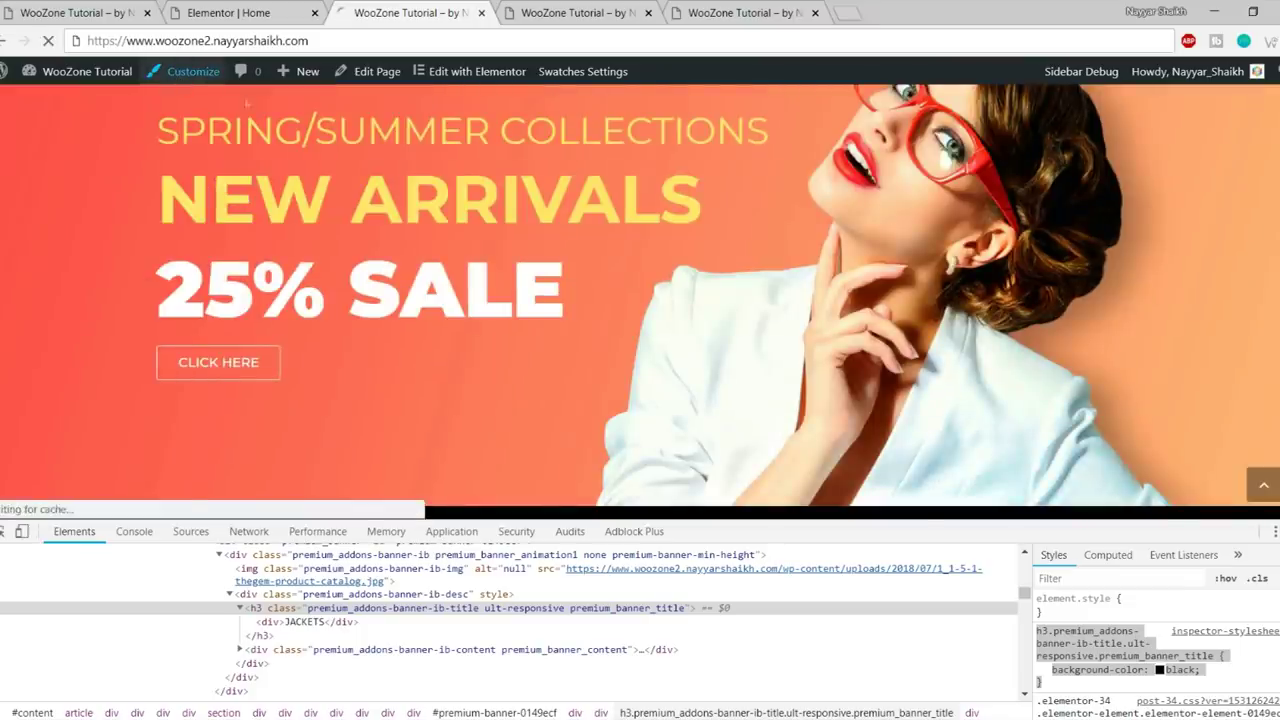
pyautogui.scroll(-6, 608, 517)
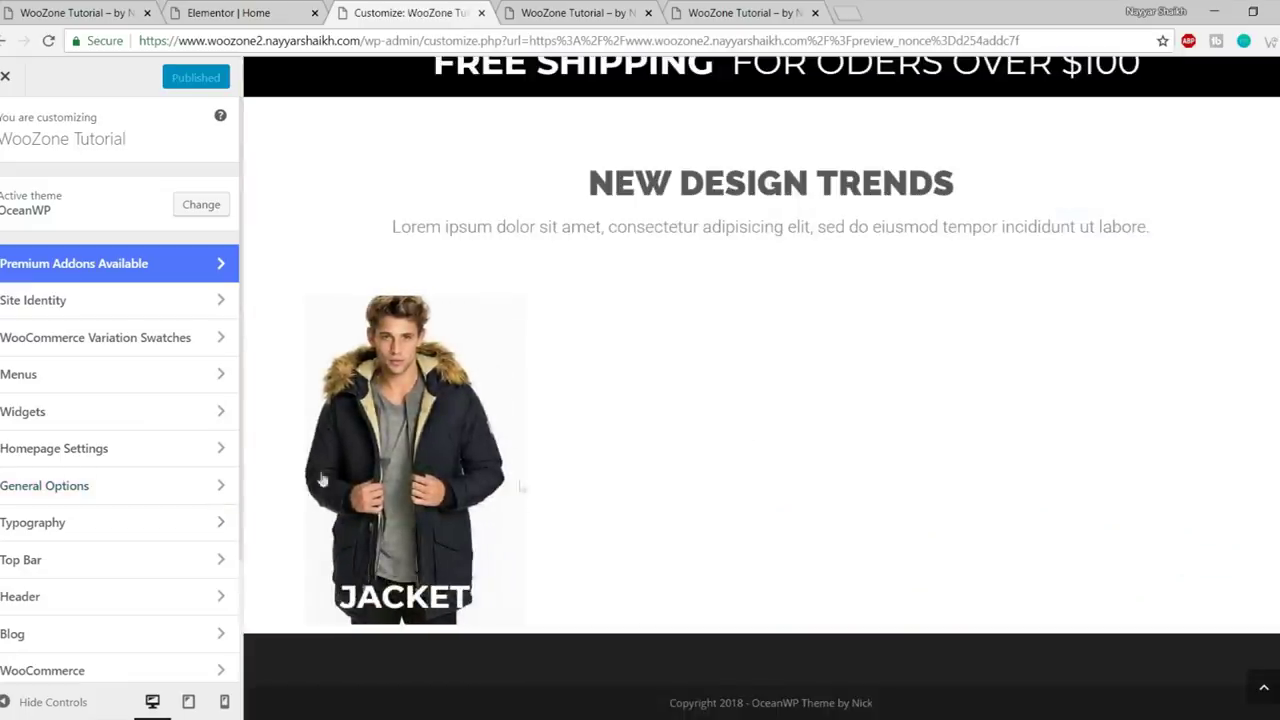
pyautogui.scroll(-2, 163, 506)
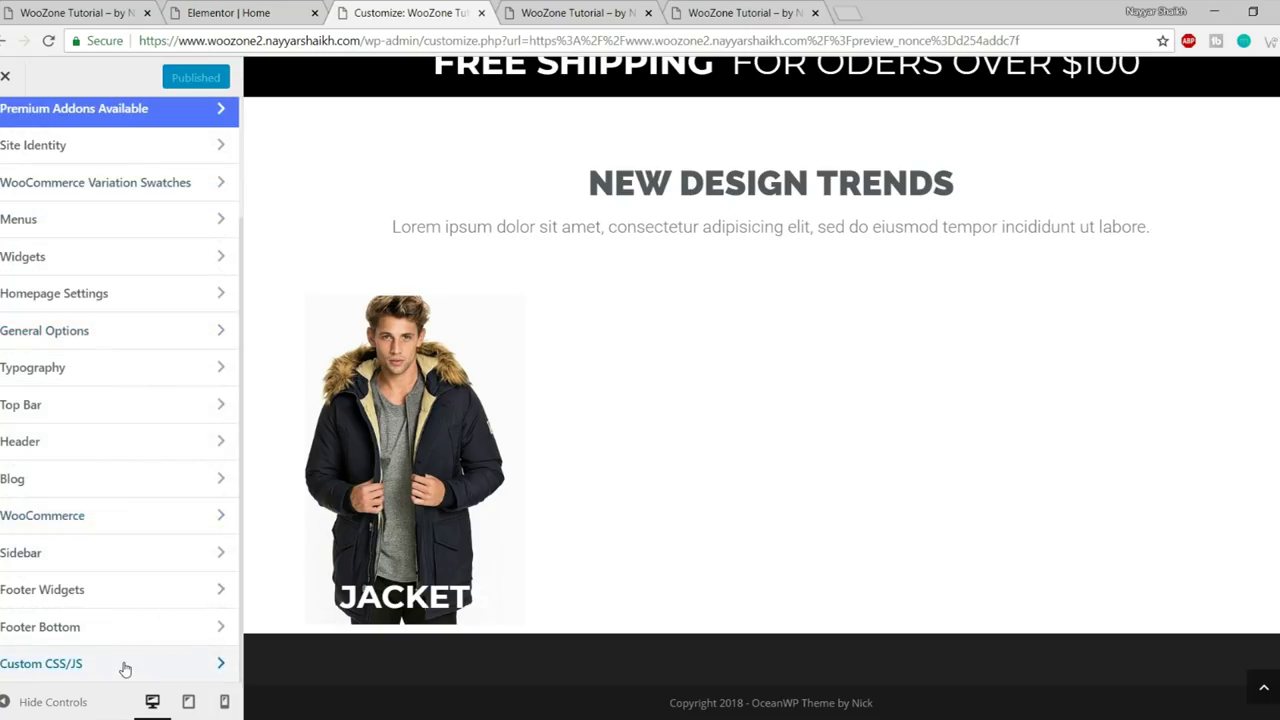
# Paste the black title-background rule into the site's Custom CSS and close the Customizer.
pyautogui.click(125, 665)
pyautogui.press('Return')
pyautogui.write('h3.premium_addons_banner-ib-title.ult-responsive.premium_banner_title {     background-color: black; }')
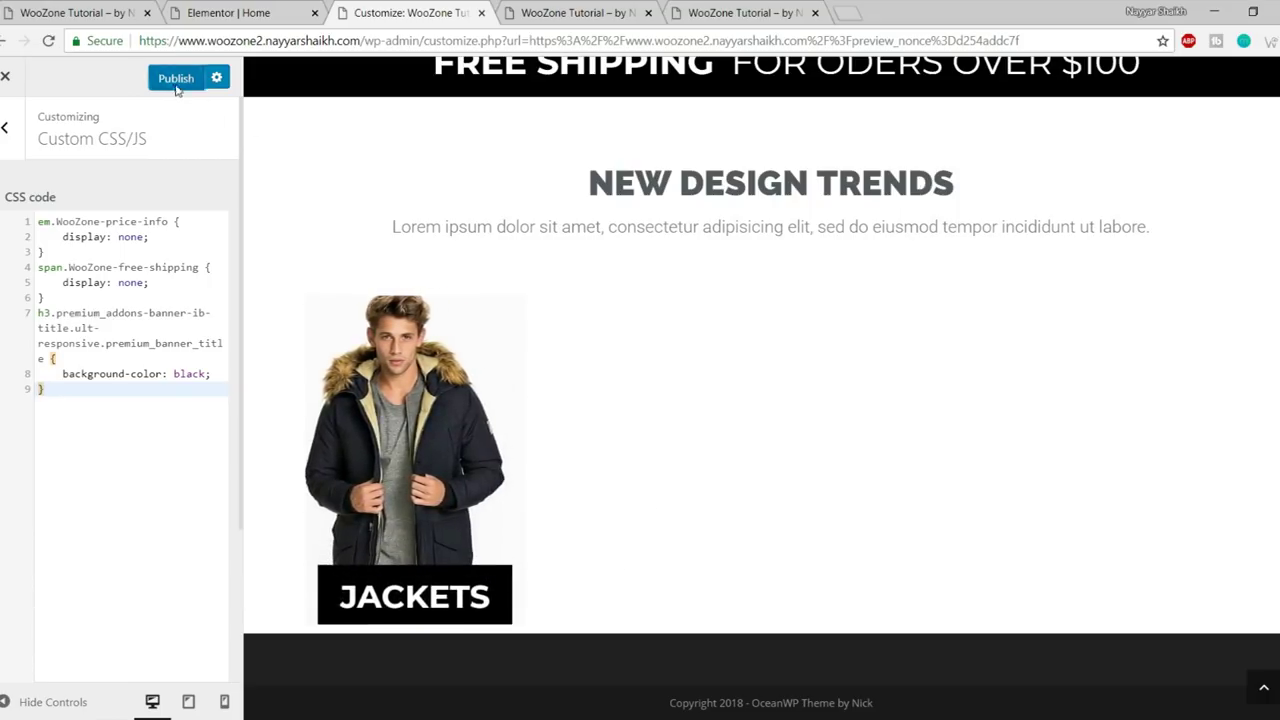
pyautogui.click(5, 76)
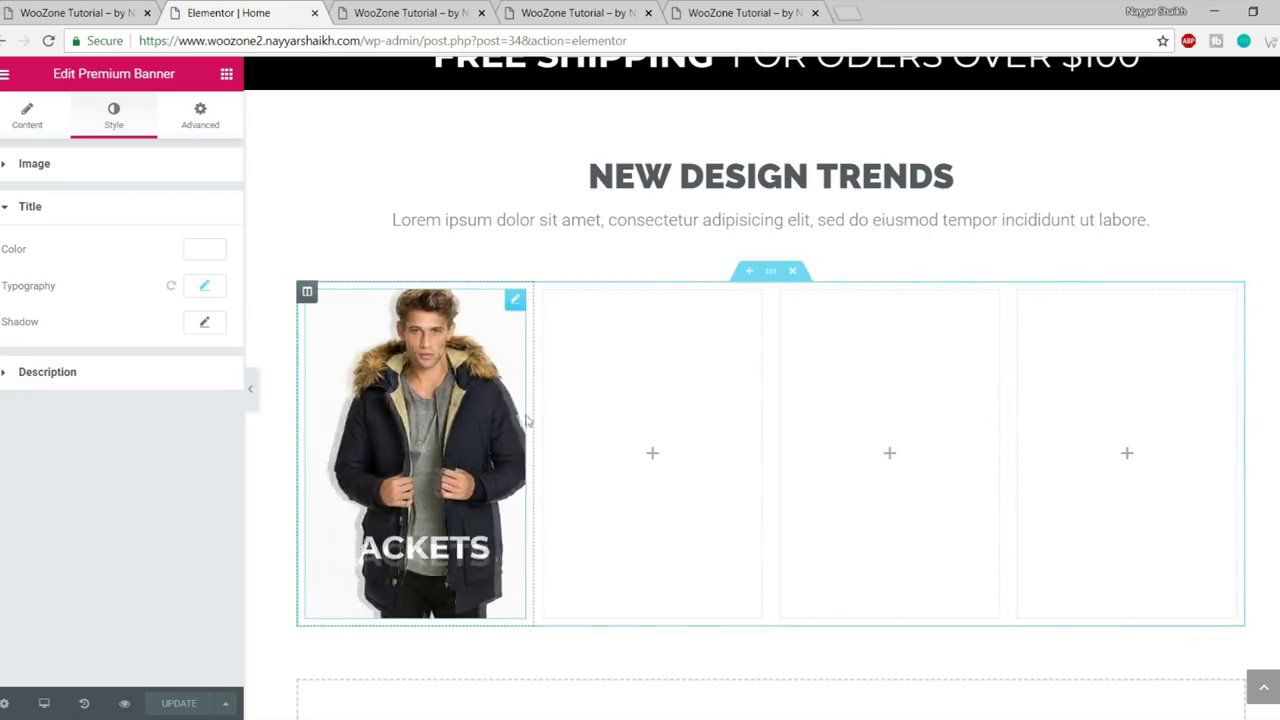
# Copy the JACKETS banner and paste it into the second, third and fourth columns.
pyautogui.rightClick(330, 344)
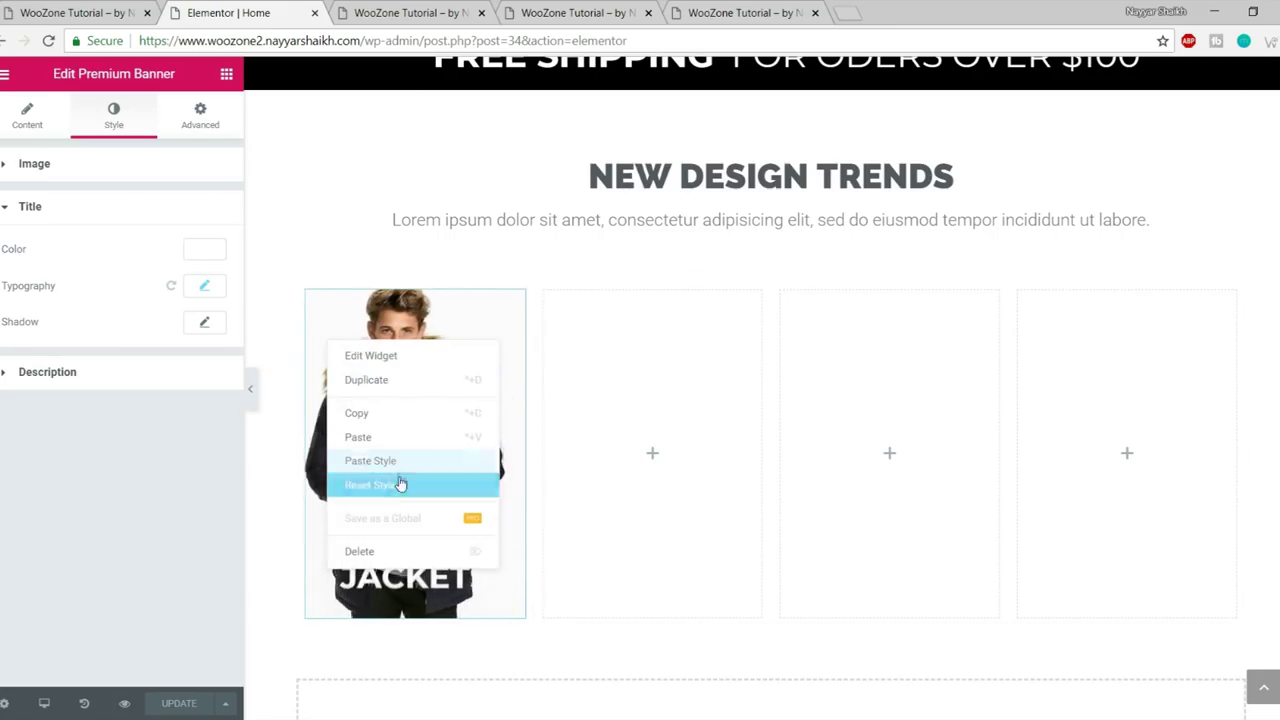
pyautogui.click(400, 416)
pyautogui.rightClick(636, 402)
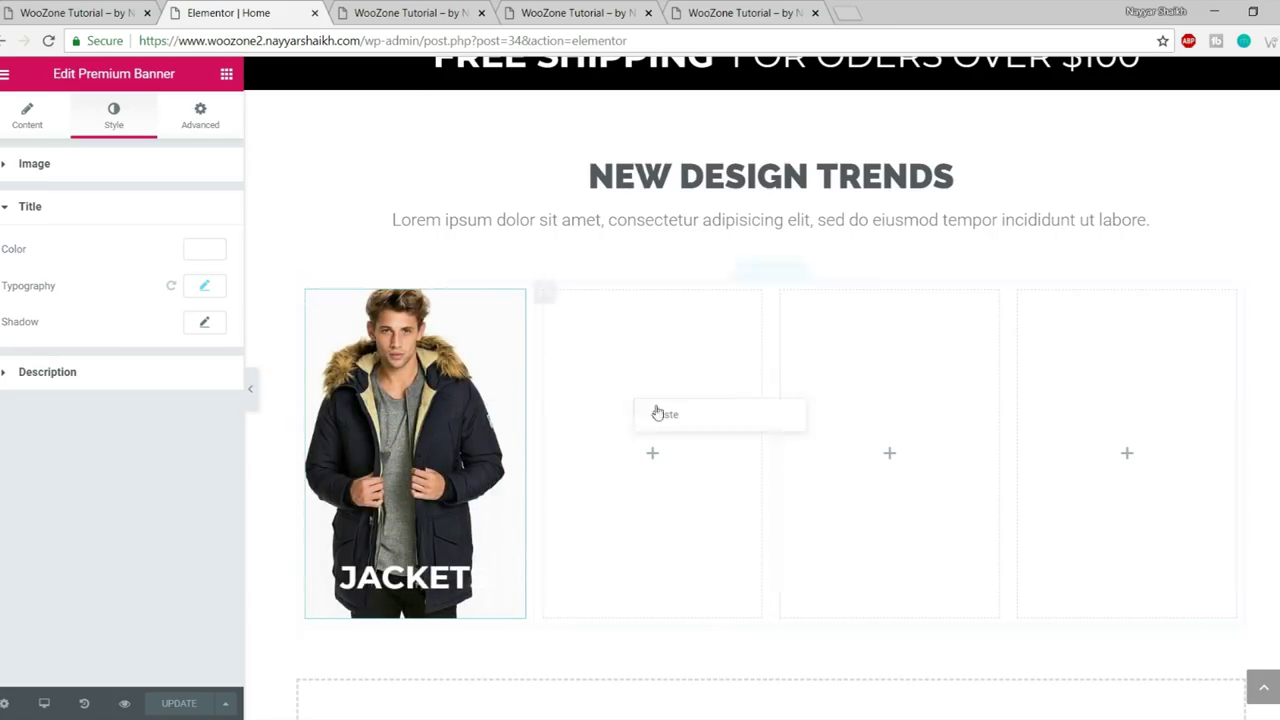
pyautogui.click(671, 420)
pyautogui.rightClick(886, 390)
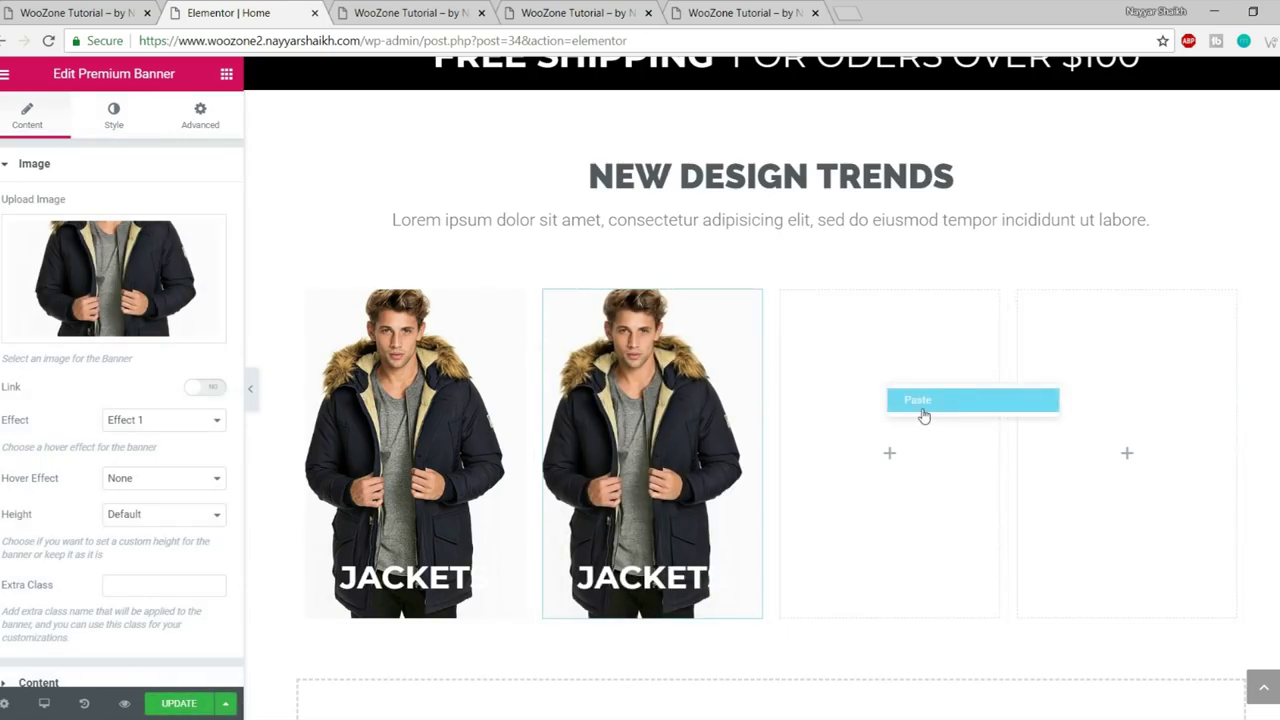
pyautogui.click(900, 402)
pyautogui.rightClick(1141, 411)
pyautogui.click(1163, 428)
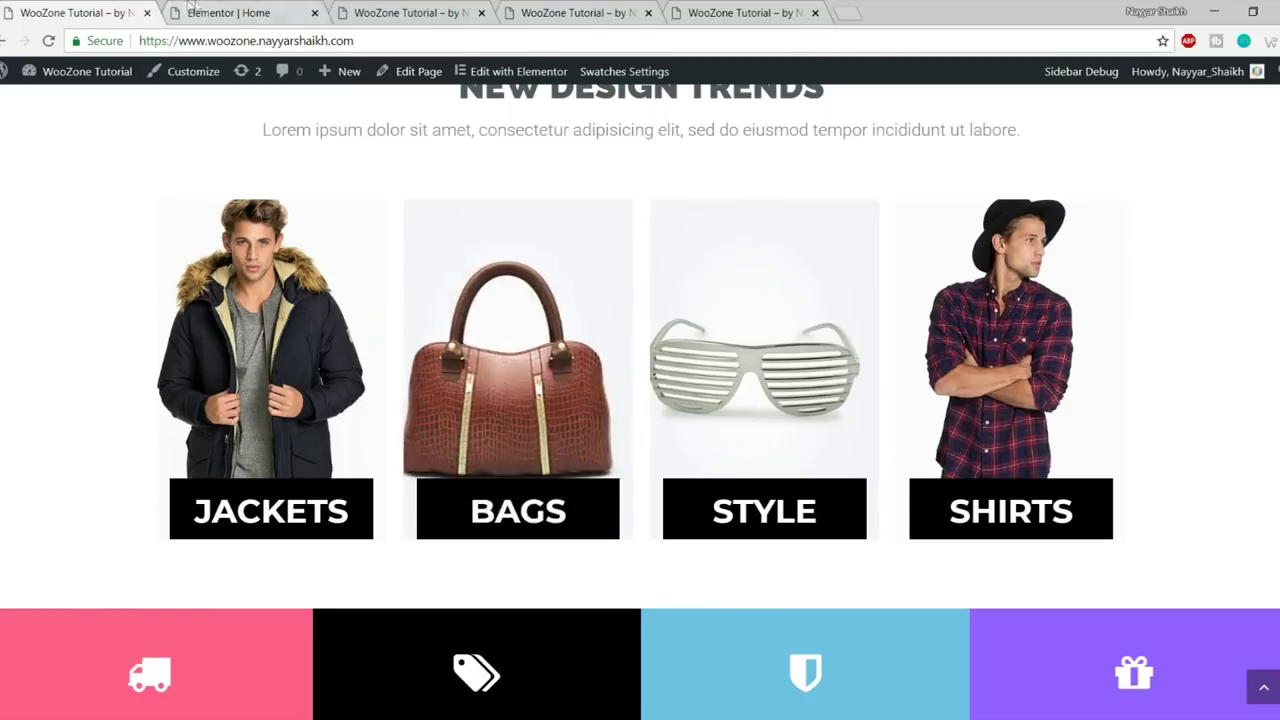
# Replace the second banner's image with the uploaded Bags7-1-thegem-product-catalog handbag photo.
pyautogui.click(190, 8)
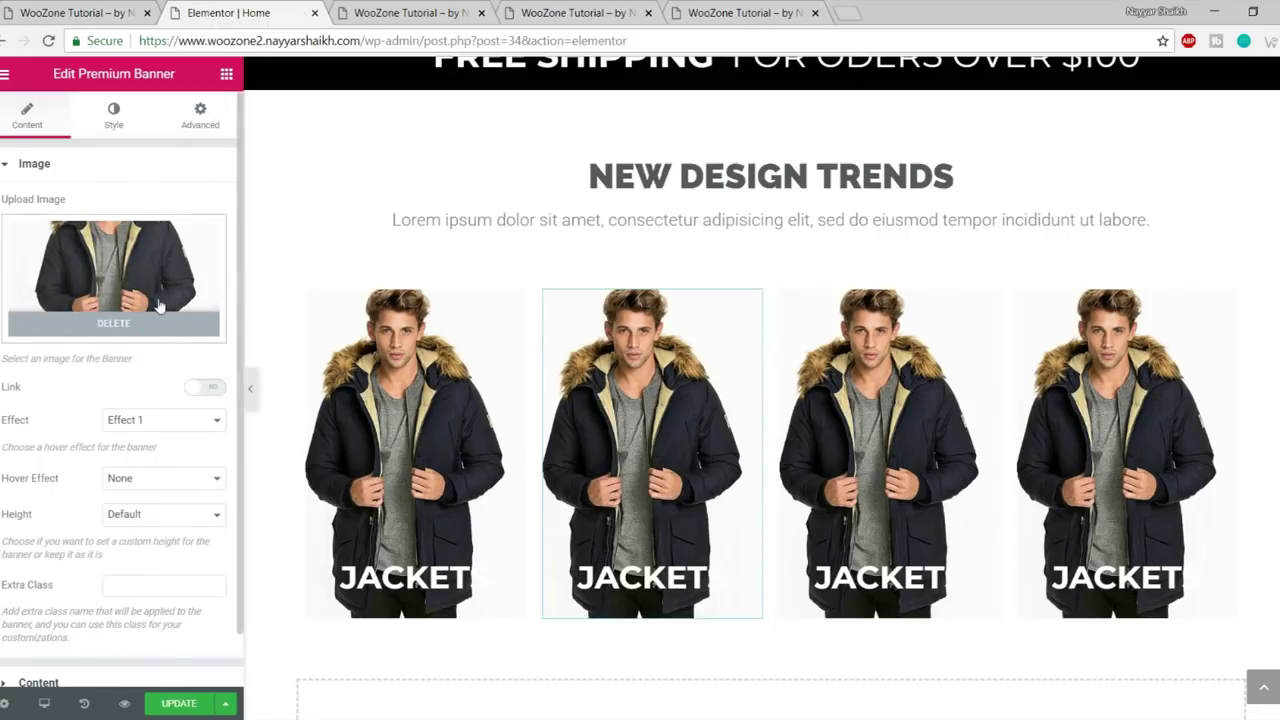
pyautogui.click(140, 327)
pyautogui.click(148, 289)
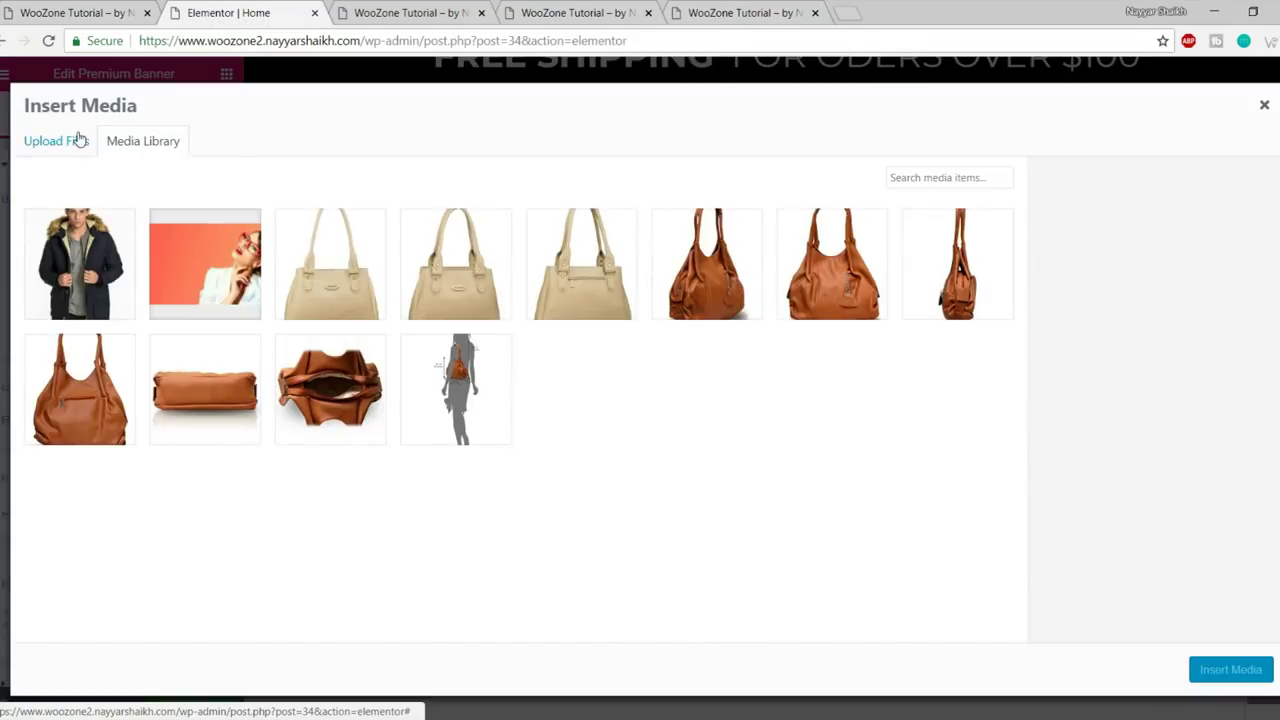
pyautogui.click(79, 139)
pyautogui.click(660, 386)
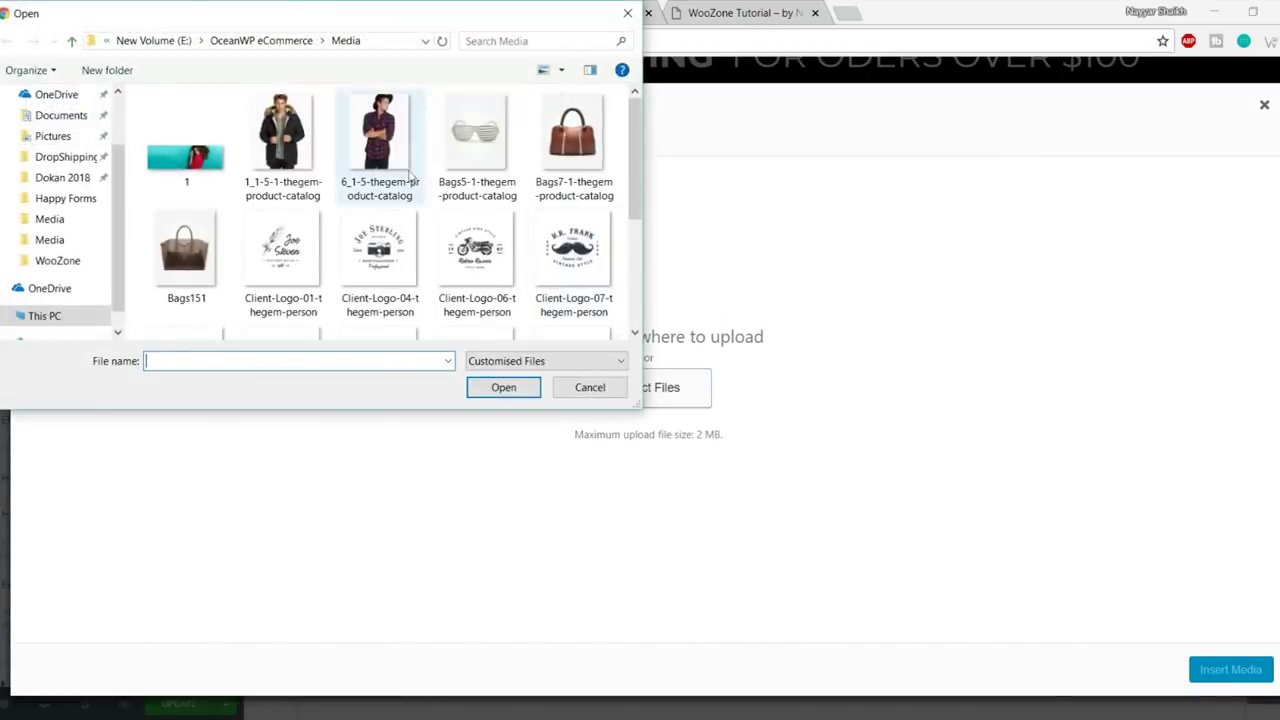
pyautogui.click(573, 140)
pyautogui.click(502, 387)
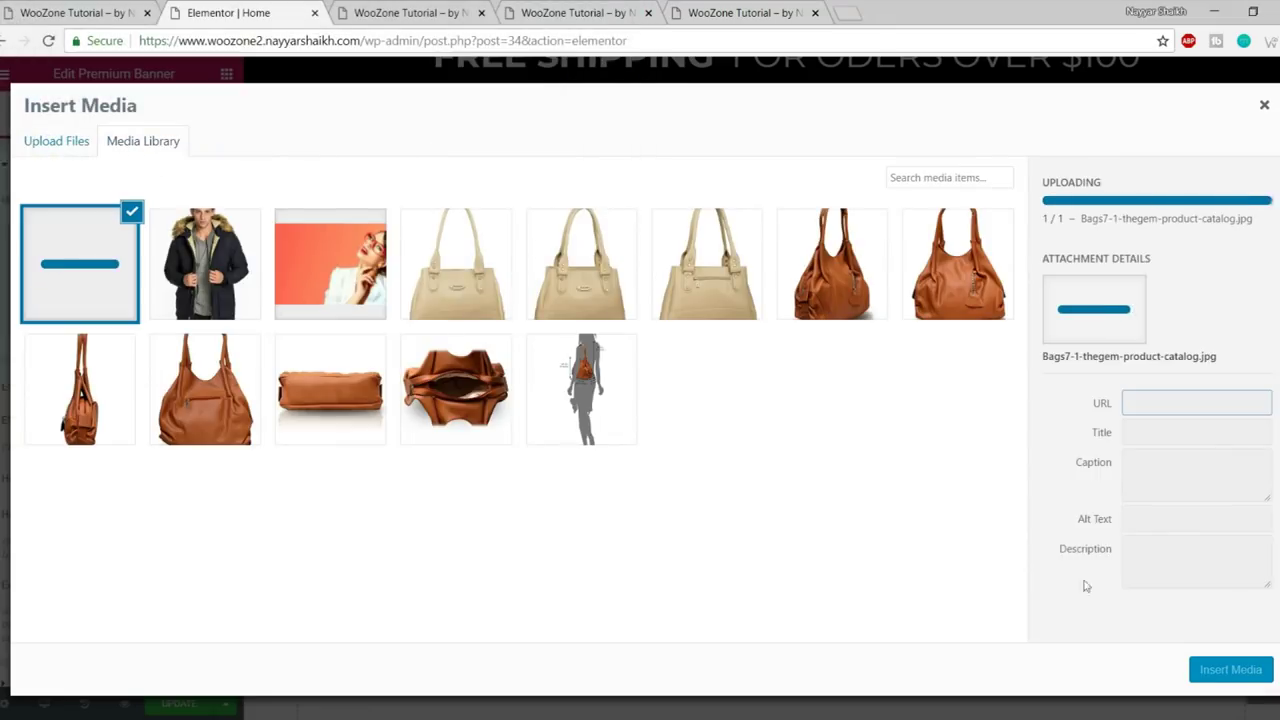
pyautogui.click(1228, 670)
# Change the second banner's title to BAGS.
pyautogui.scroll(-1, 165, 553)
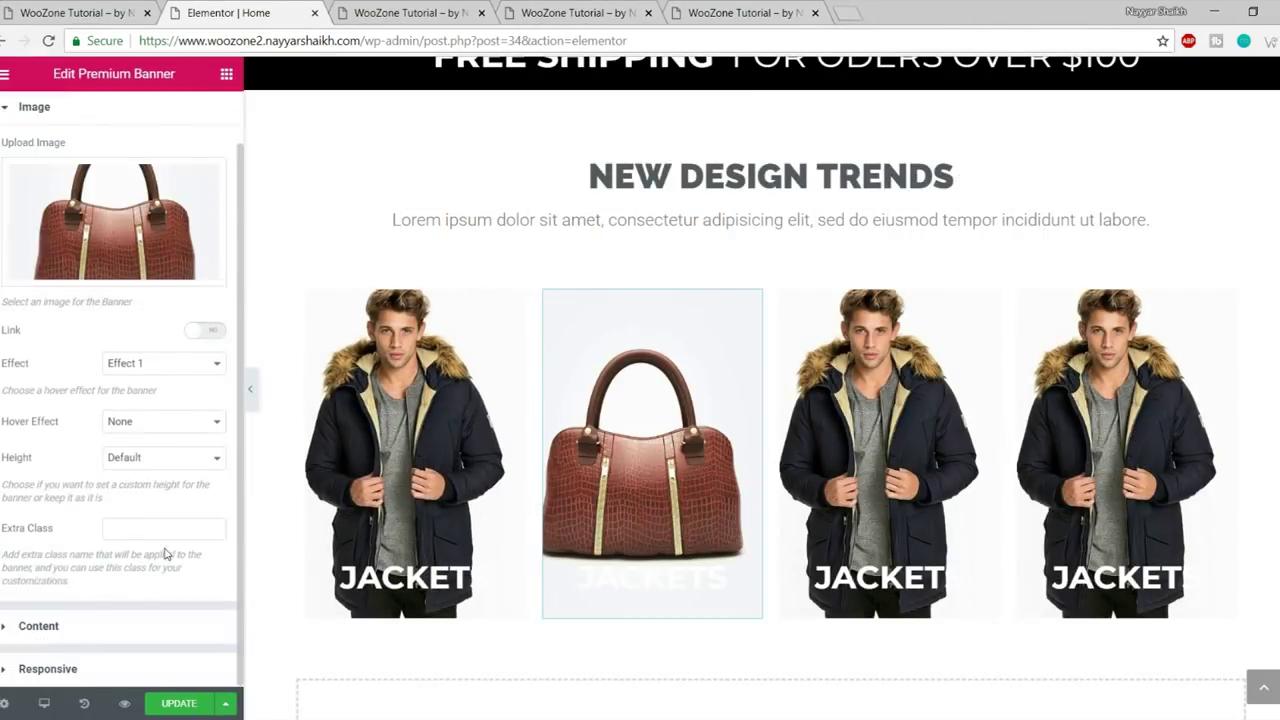
pyautogui.click(98, 636)
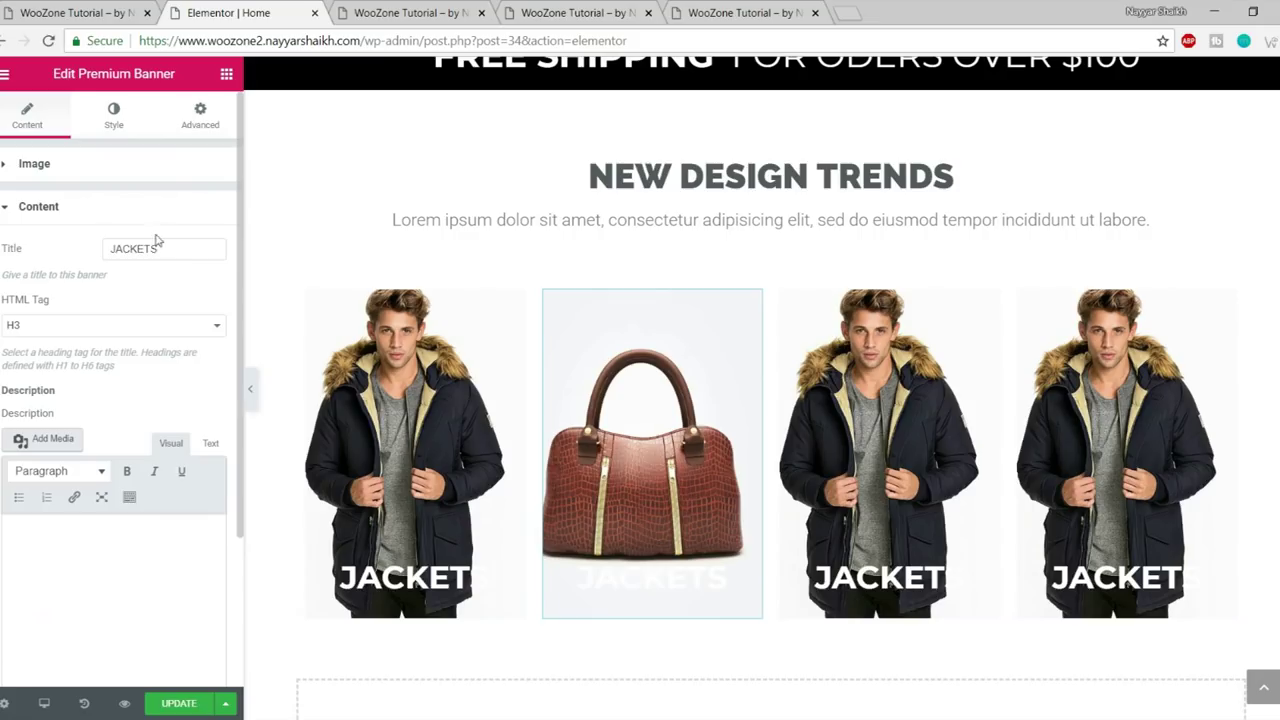
pyautogui.write('BAGS')
pyautogui.click(888, 450)
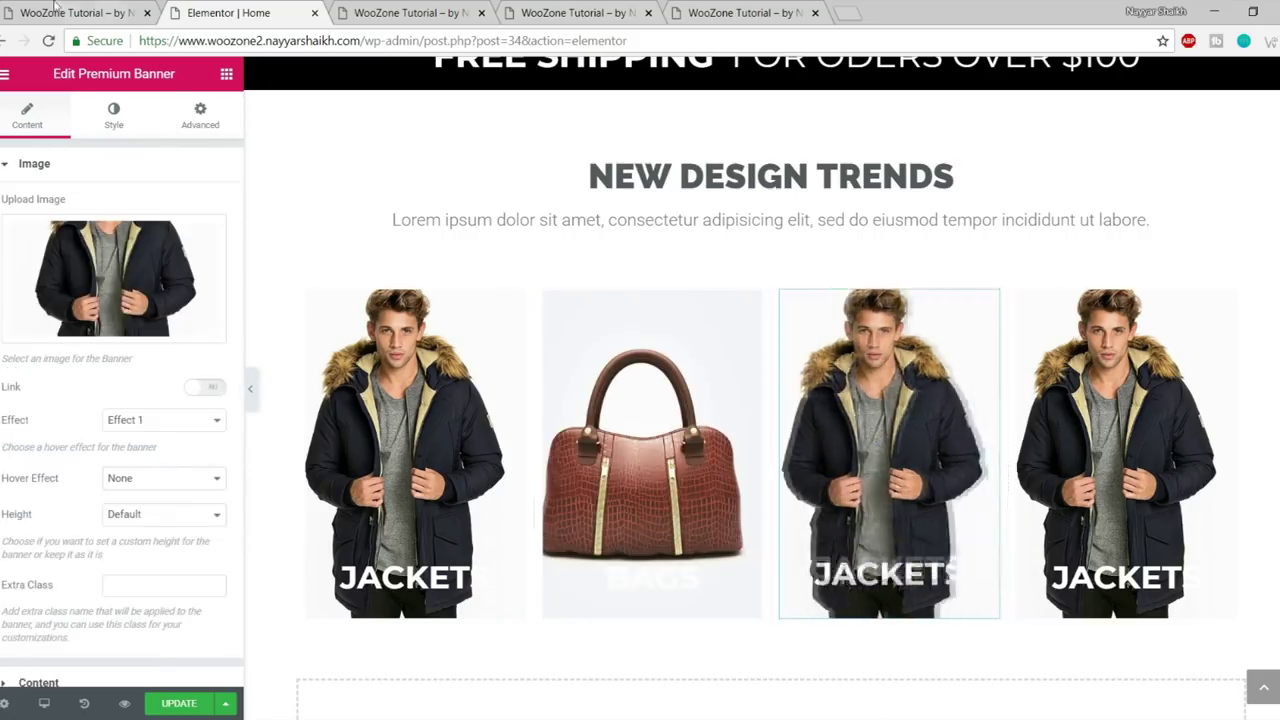
# Give the third banner the uploaded Bags5-1-thegem-product-catalog sunglasses image and the title STYLE.
pyautogui.click(35, 6)
pyautogui.click(305, 8)
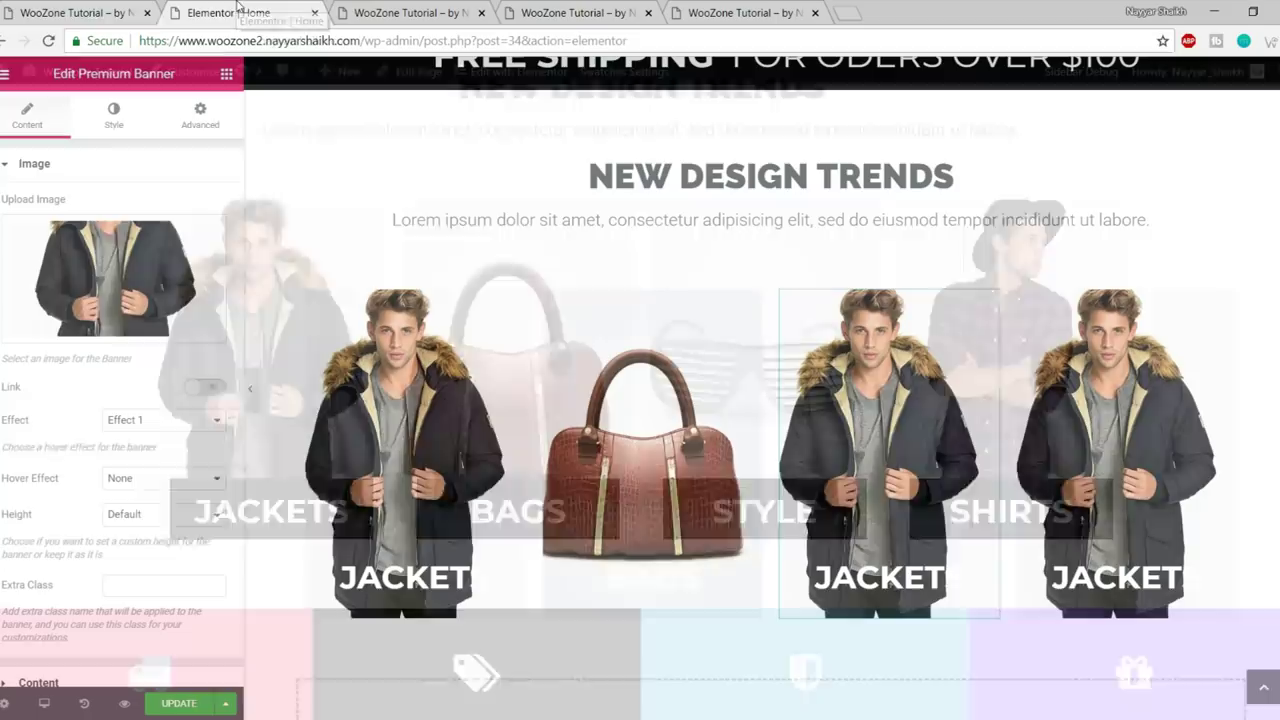
pyautogui.click(141, 280)
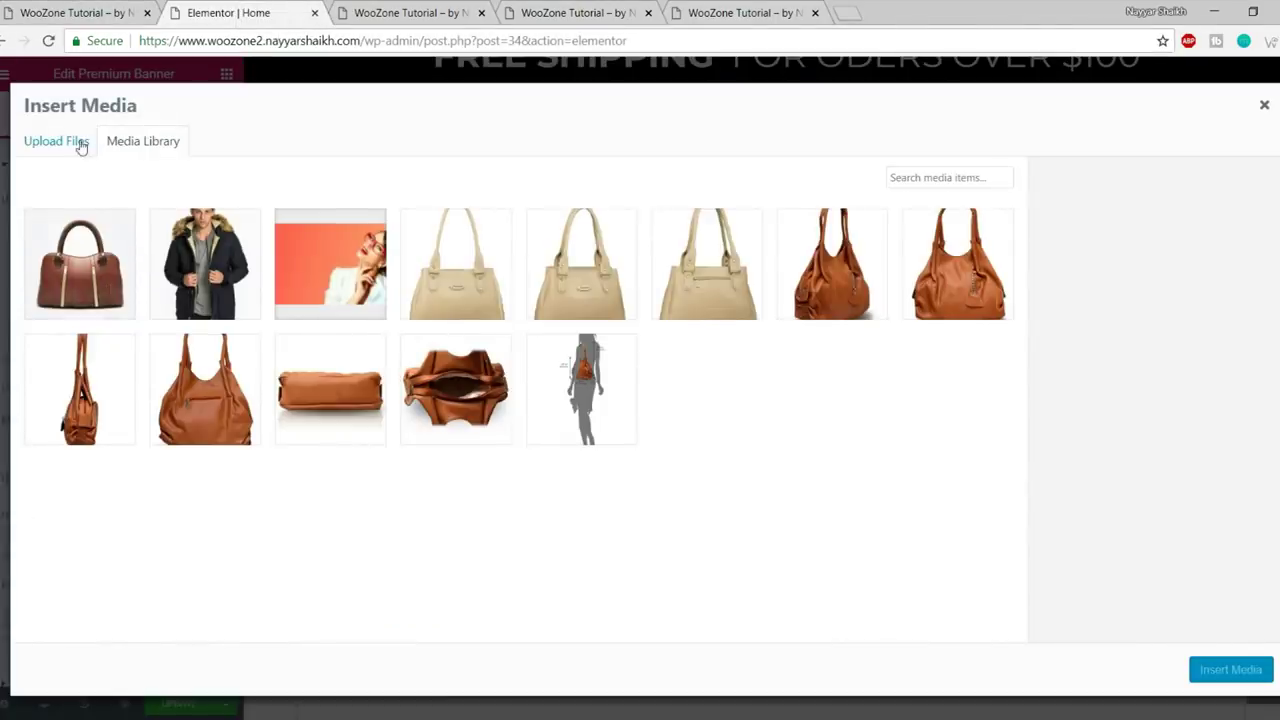
pyautogui.click(81, 145)
pyautogui.click(689, 383)
pyautogui.scroll(-5, 529, 248)
pyautogui.scroll(3, 529, 248)
pyautogui.click(474, 140)
pyautogui.click(505, 392)
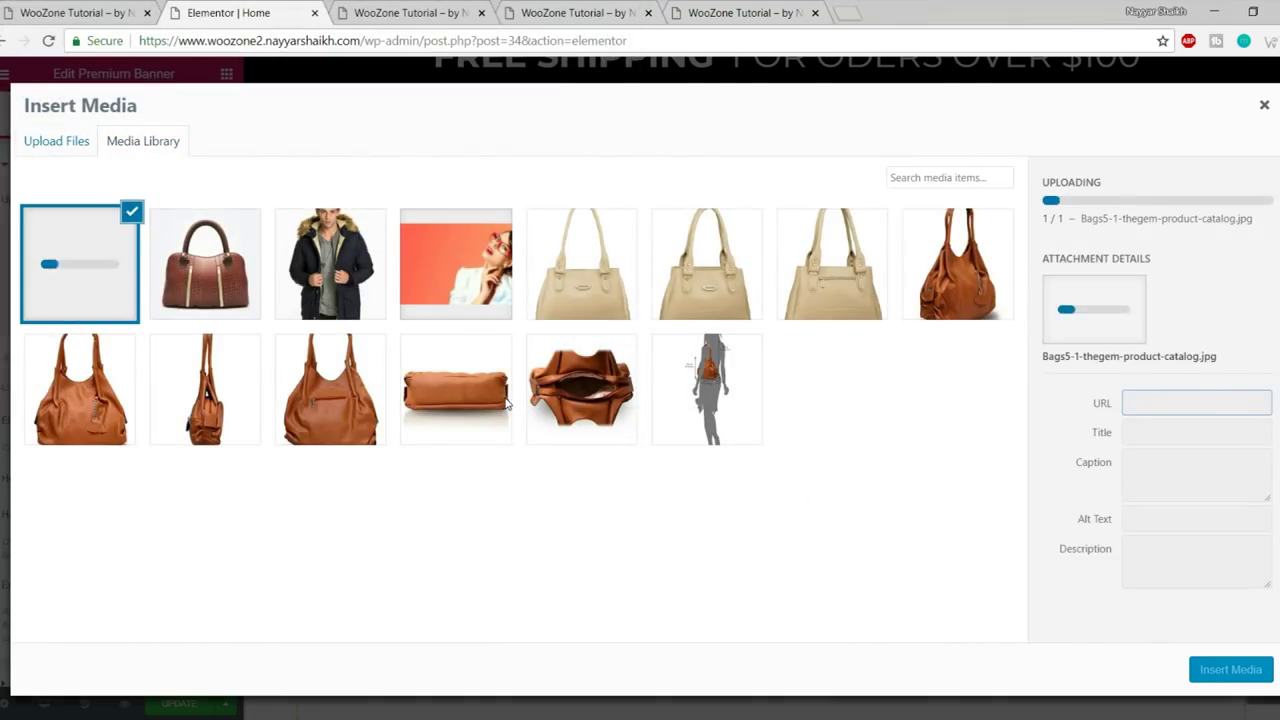
pyautogui.click(1222, 670)
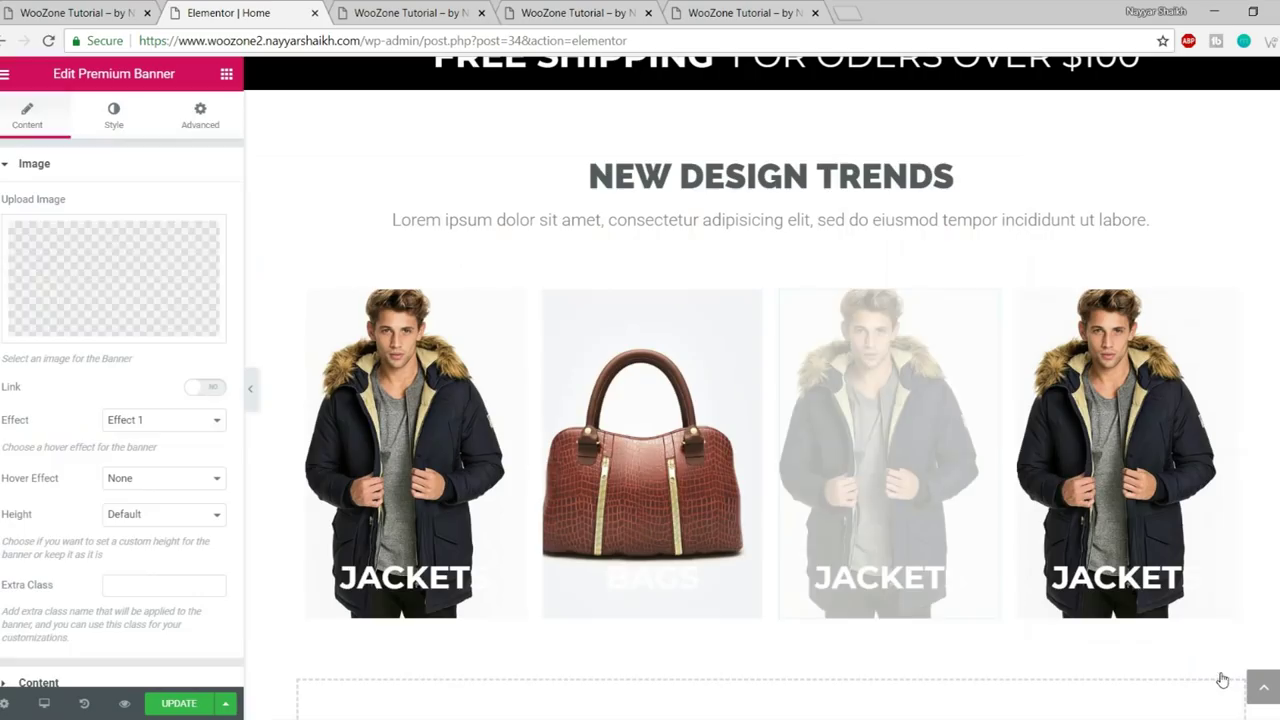
pyautogui.scroll(-1, 155, 387)
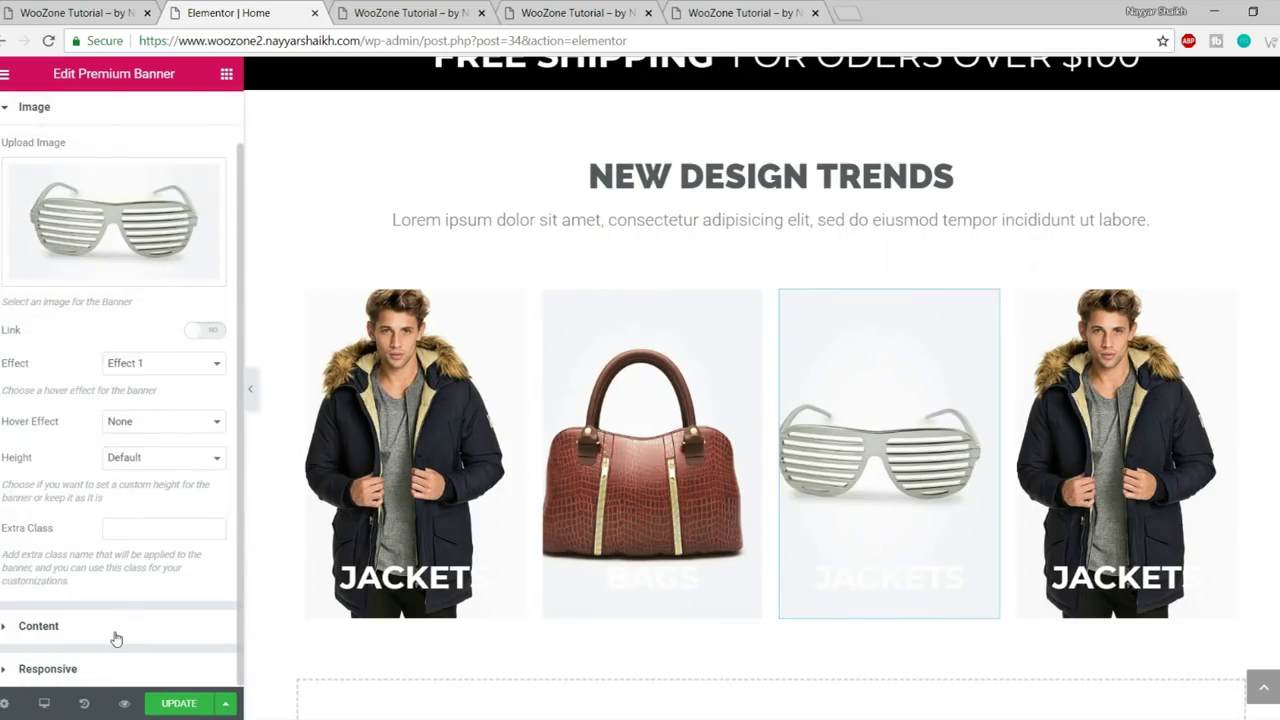
pyautogui.click(38, 626)
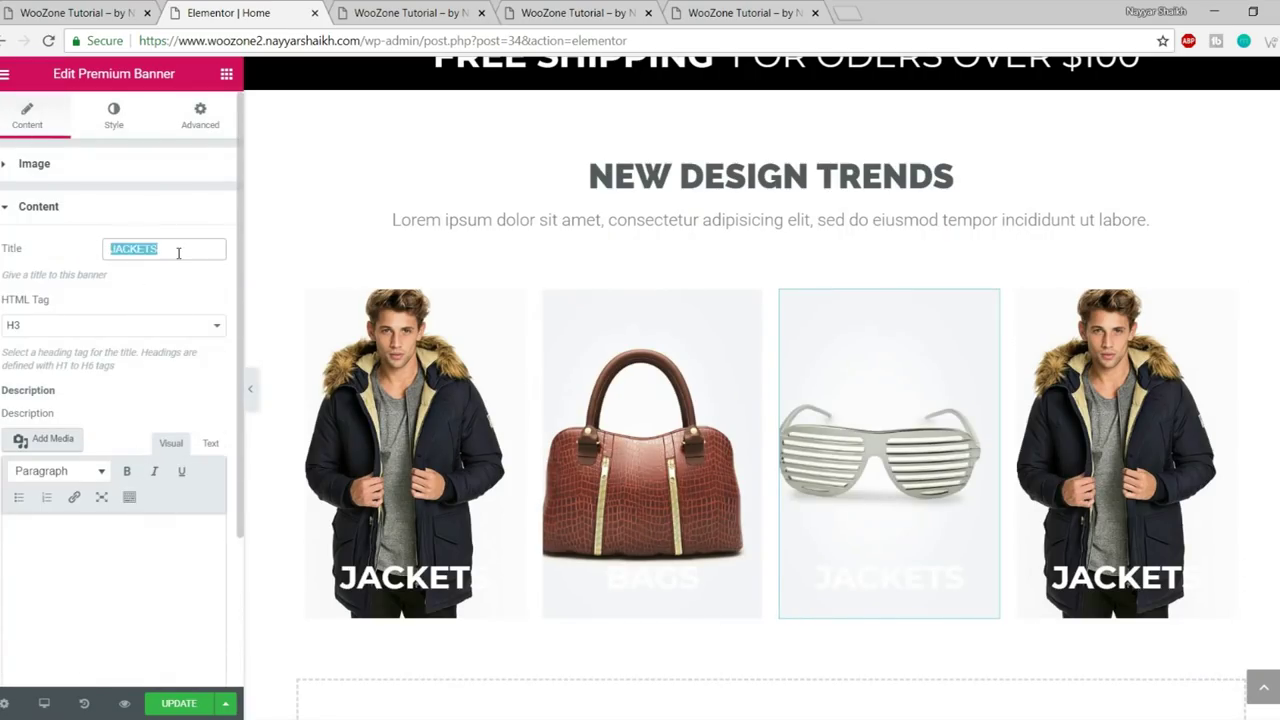
pyautogui.write('STYLE')
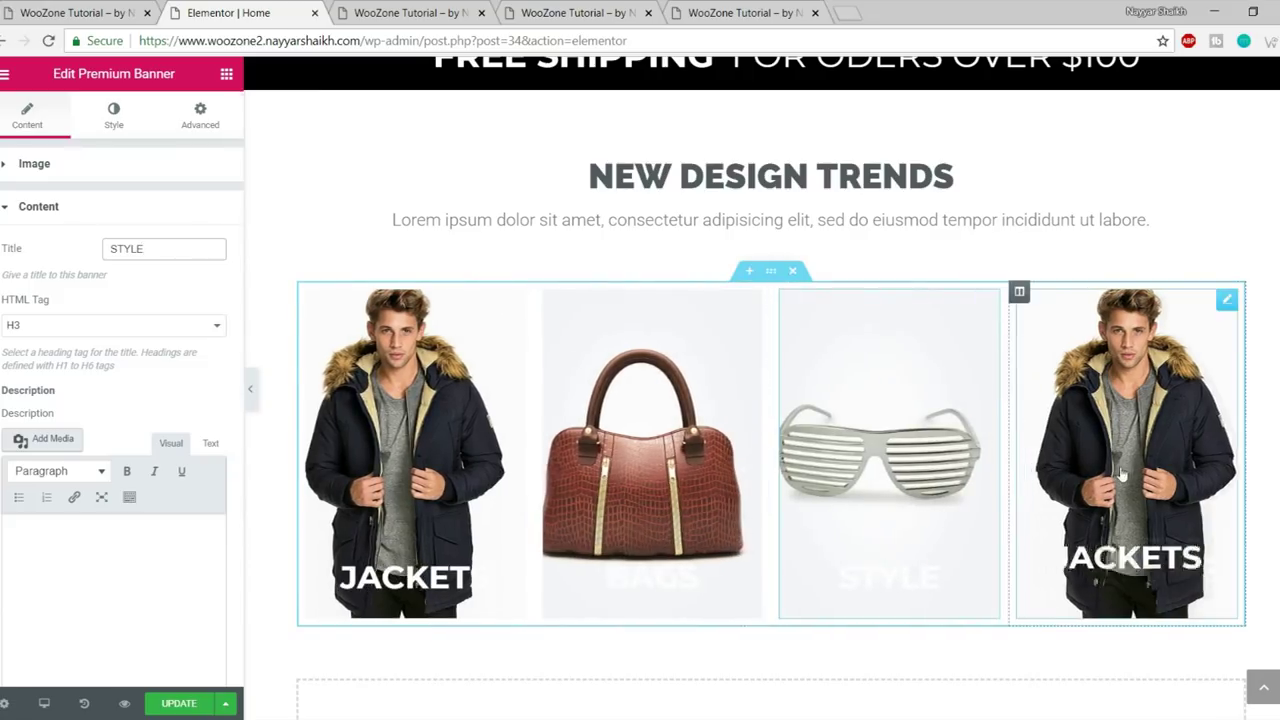
# Give the fourth banner the uploaded 6_1-5-thegem-product-catalog shirt photo and the title SHIRTS.
pyautogui.click(1226, 299)
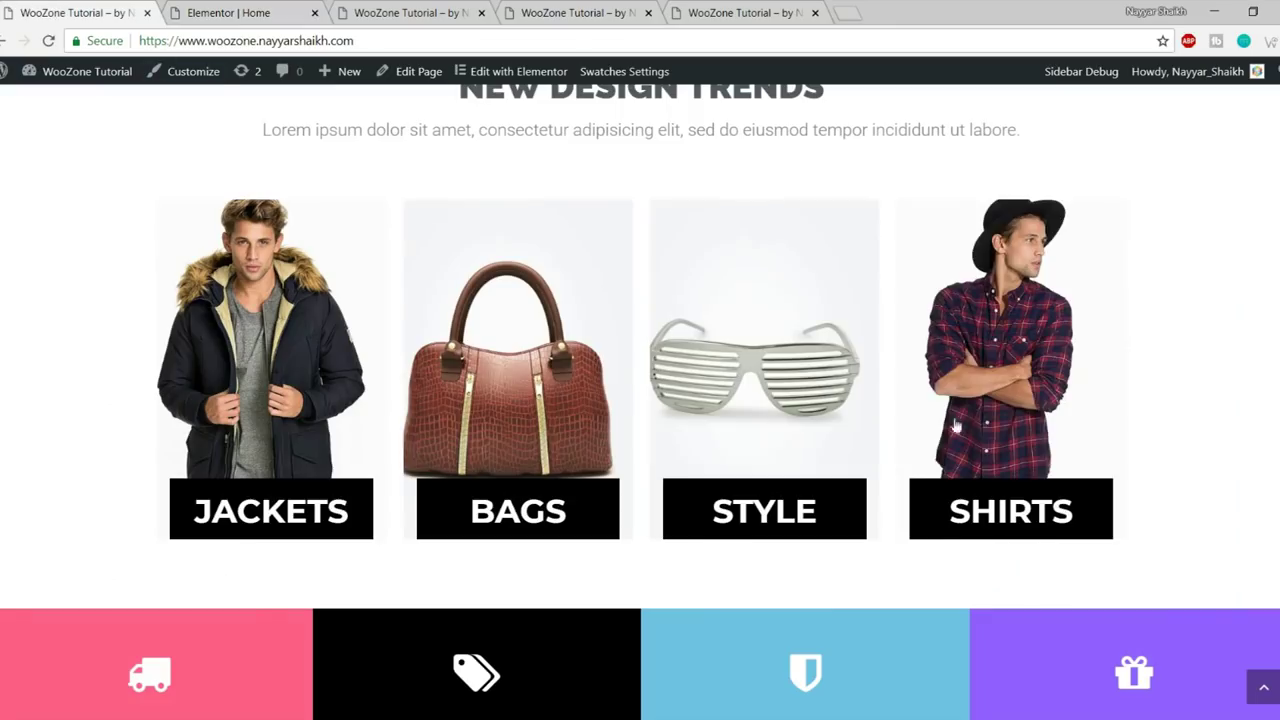
pyautogui.click(222, 12)
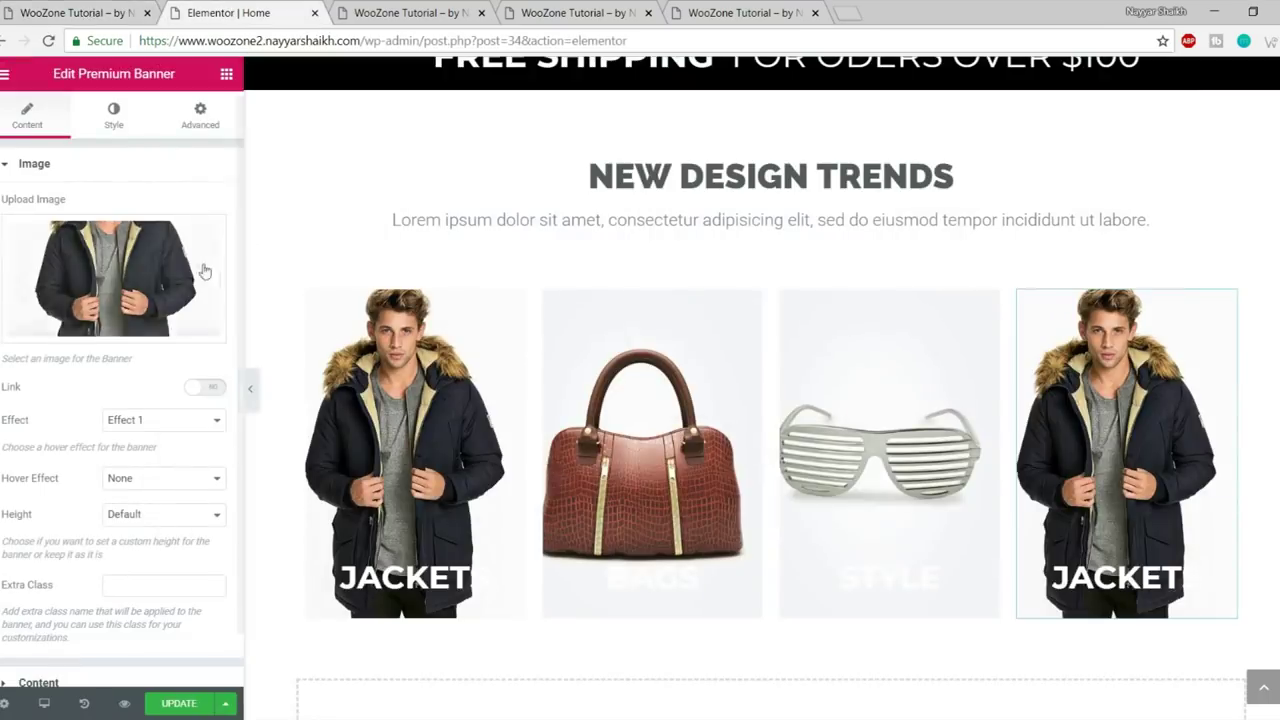
pyautogui.click(207, 272)
pyautogui.click(86, 141)
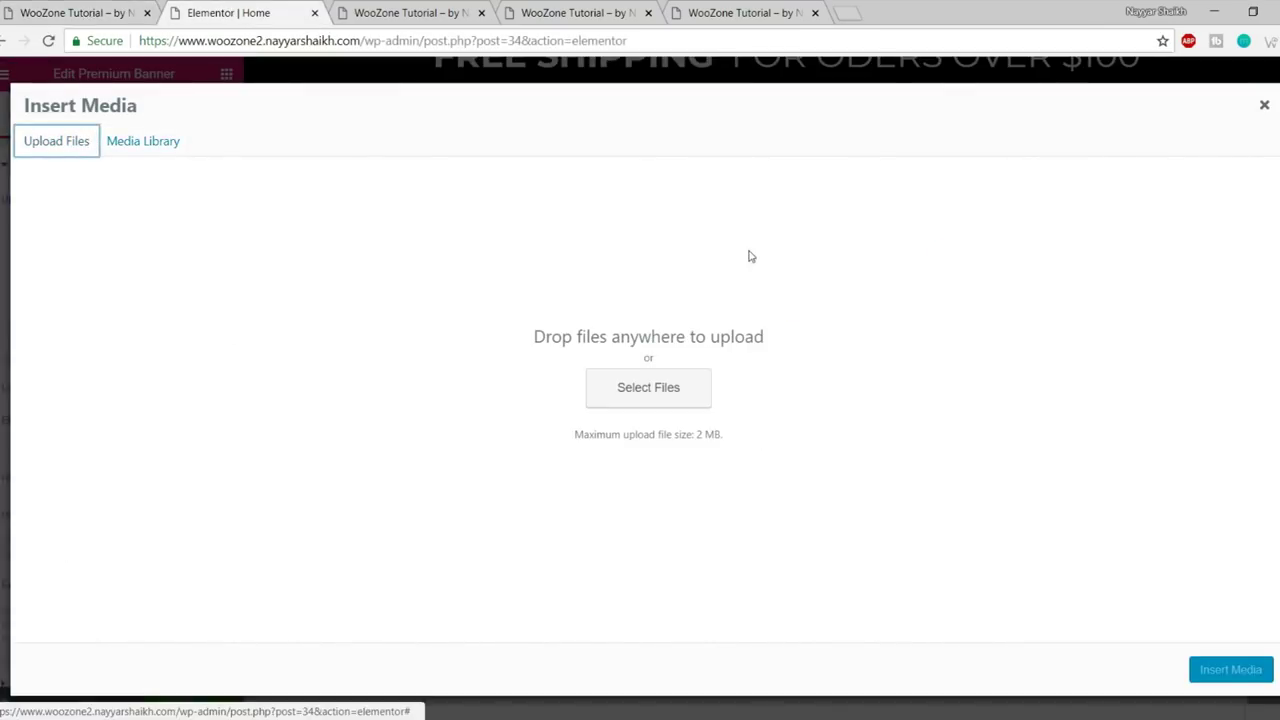
pyautogui.click(631, 404)
pyautogui.click(345, 148)
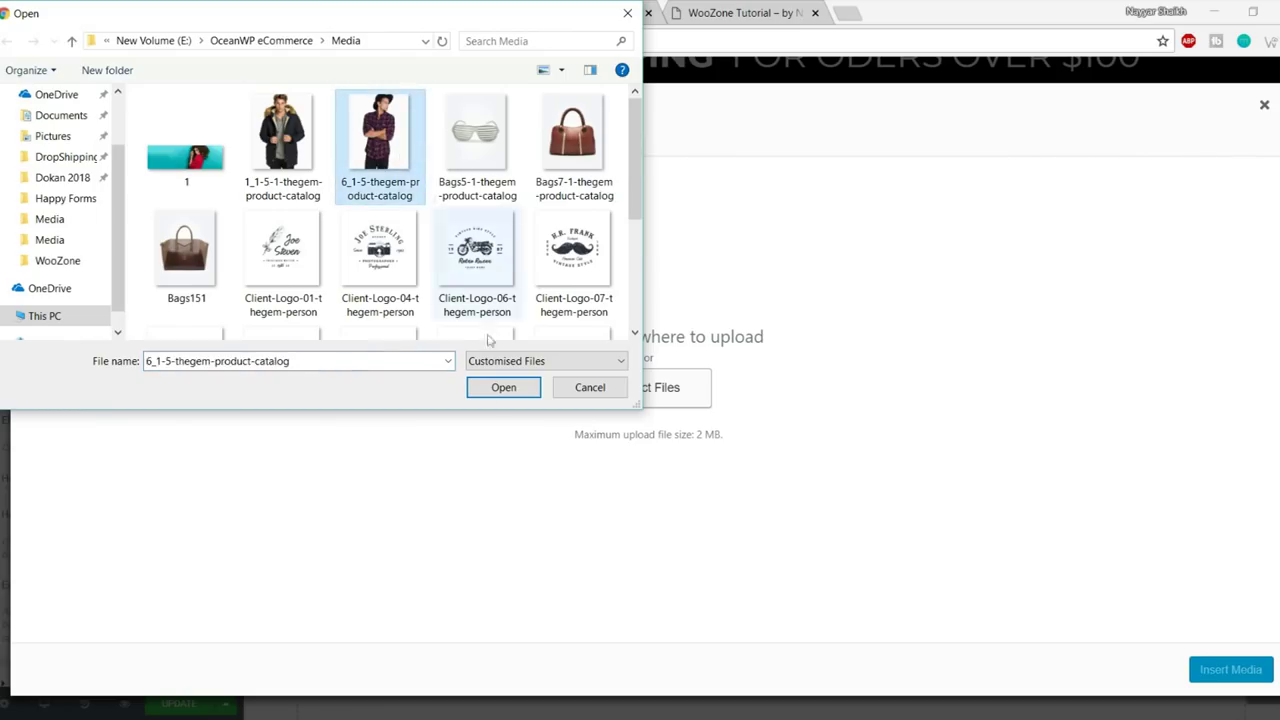
pyautogui.click(503, 389)
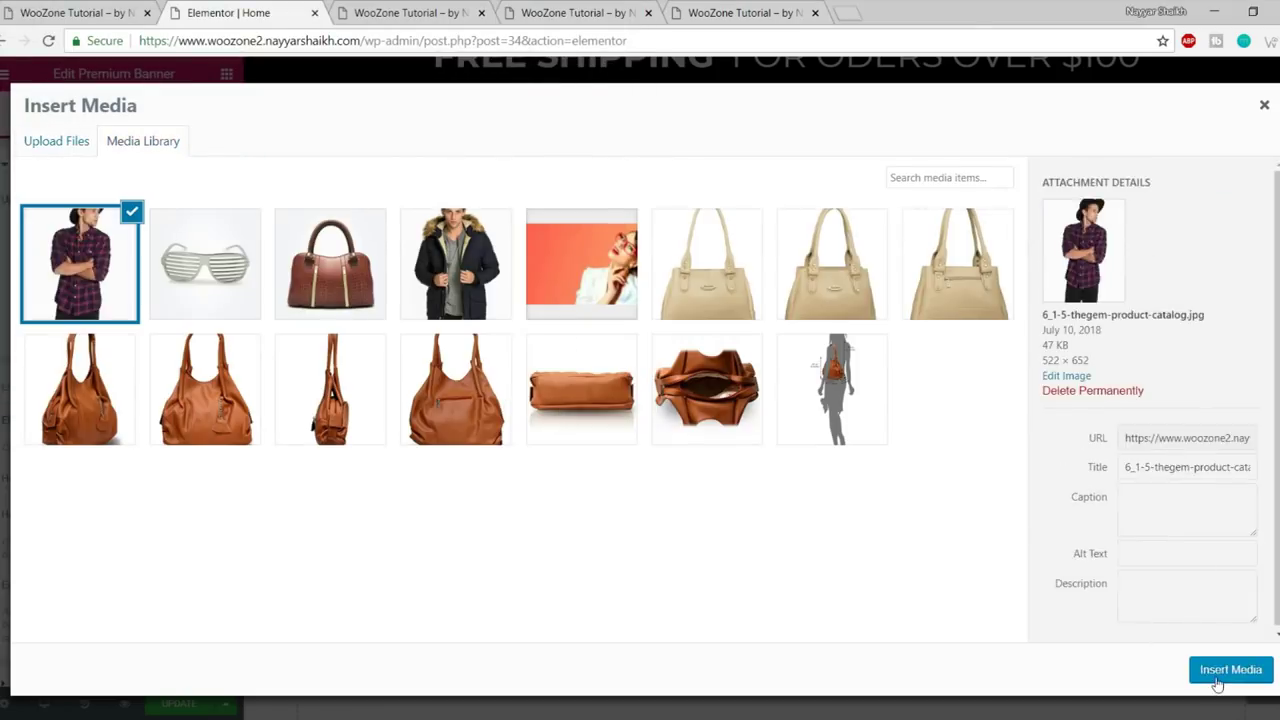
pyautogui.click(1217, 684)
pyautogui.click(119, 617)
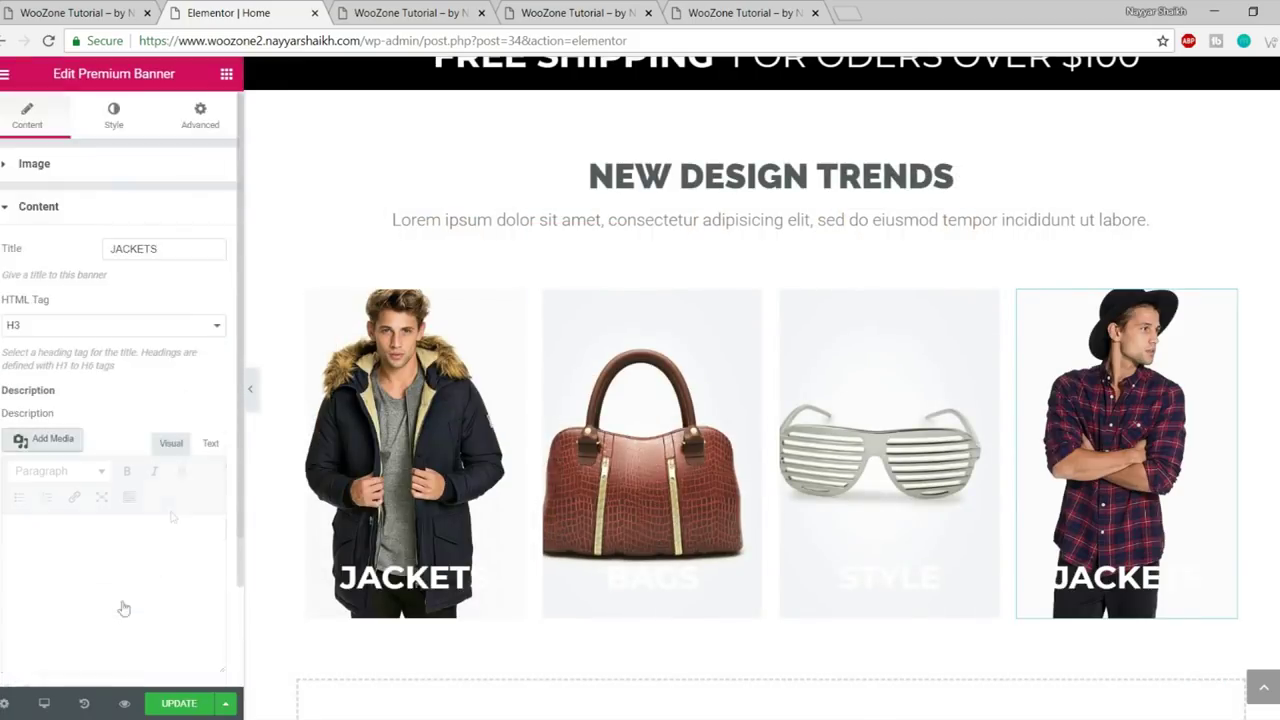
pyautogui.write('SHIRTS')
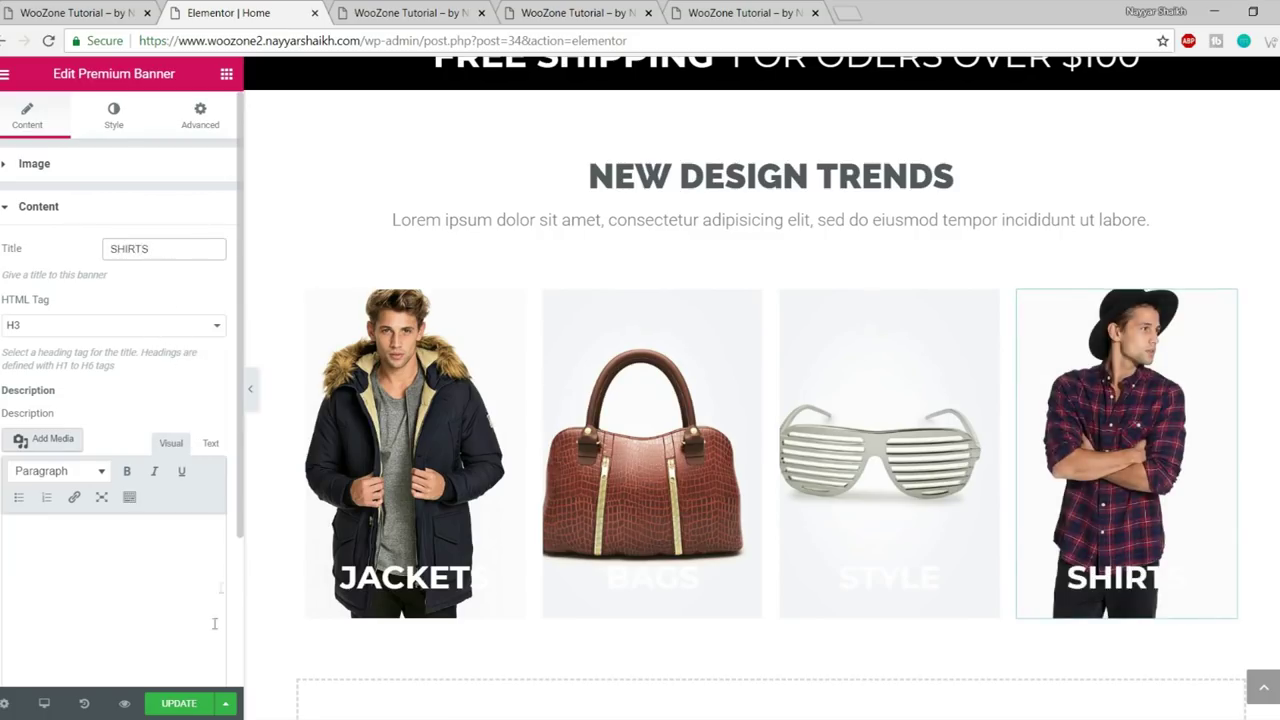
pyautogui.click(128, 705)
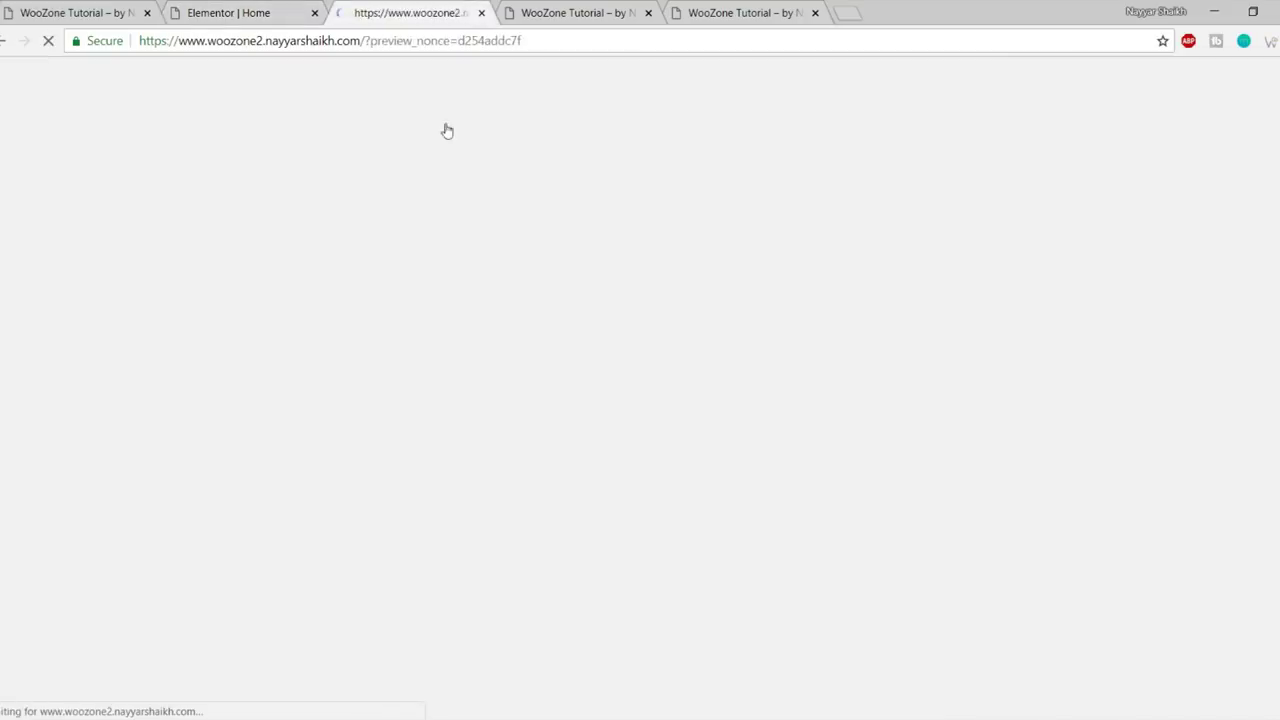
pyautogui.scroll(-7, 626, 357)
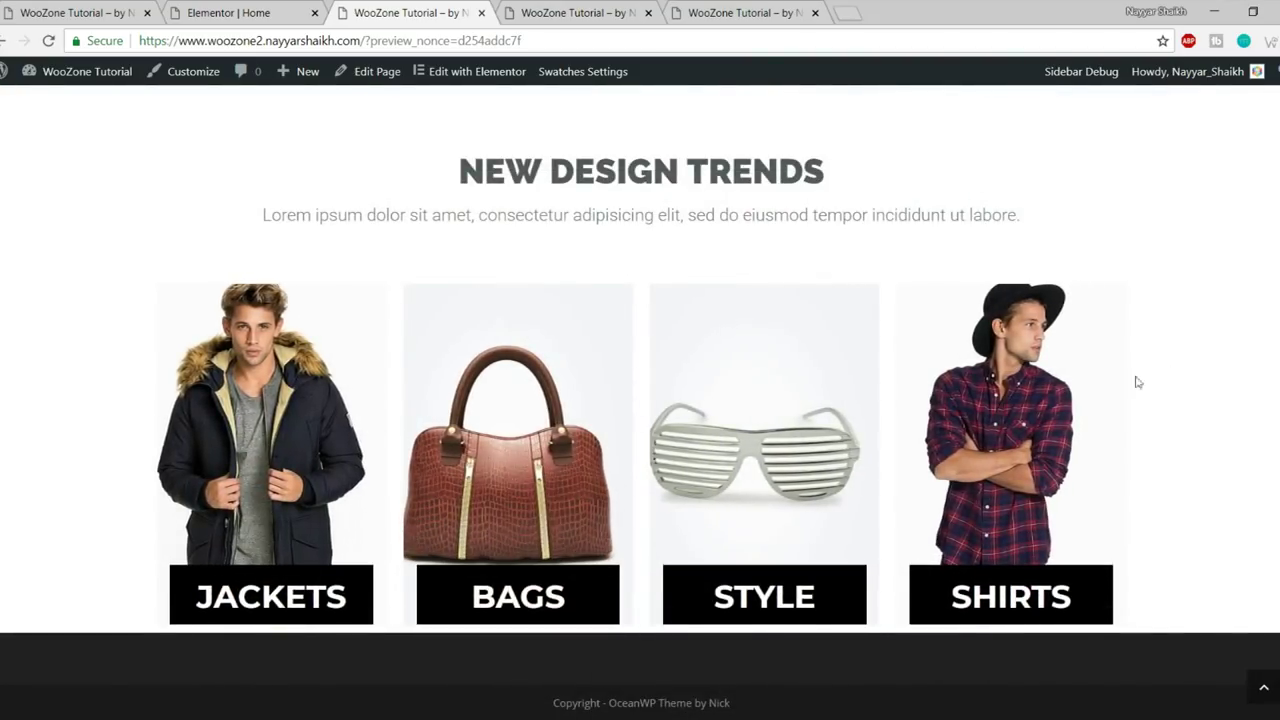
pyautogui.click(90, 8)
pyautogui.scroll(-4, 652, 271)
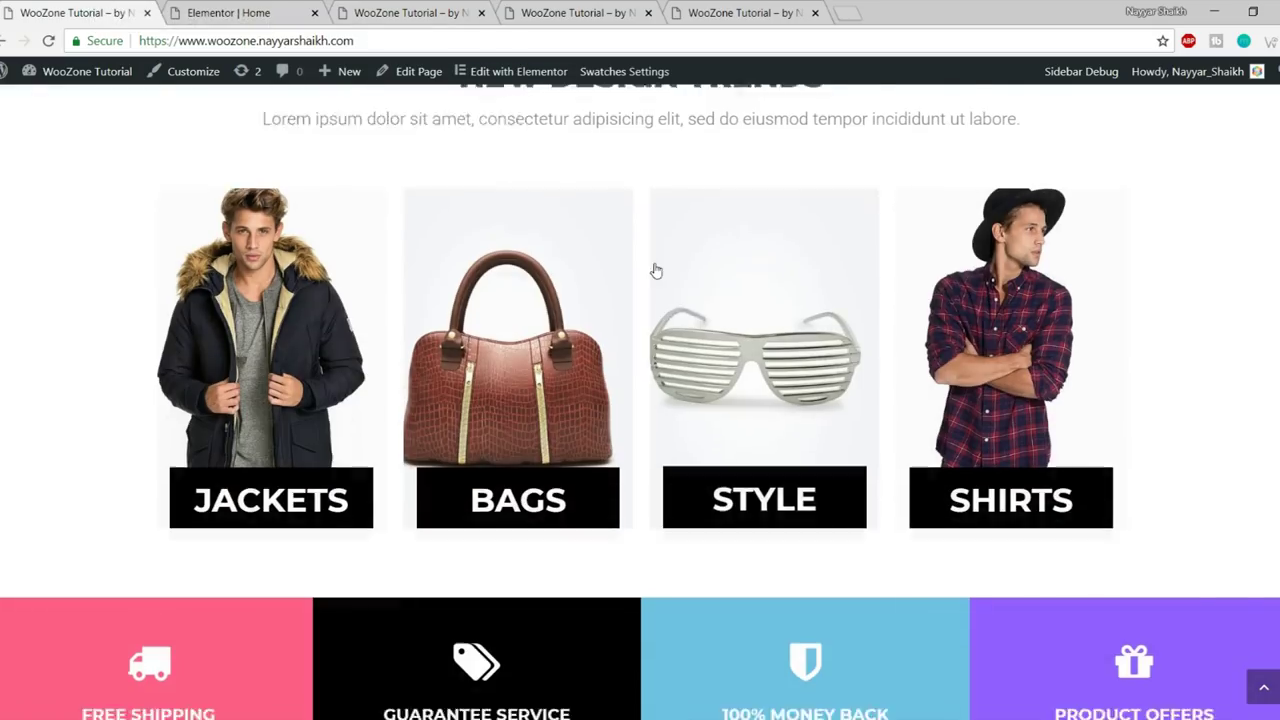
pyautogui.click(255, 8)
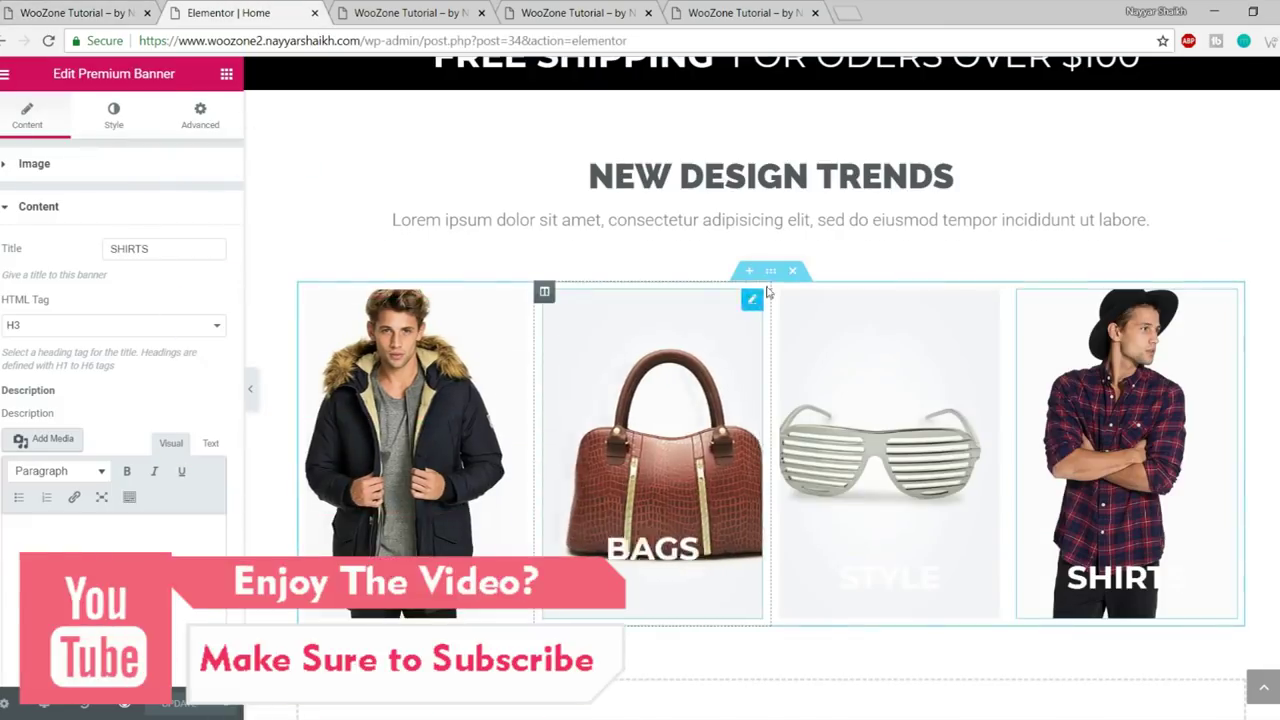
# Unlink the banner section's margins, set the bottom margin to 50, and update the page.
pyautogui.click(771, 276)
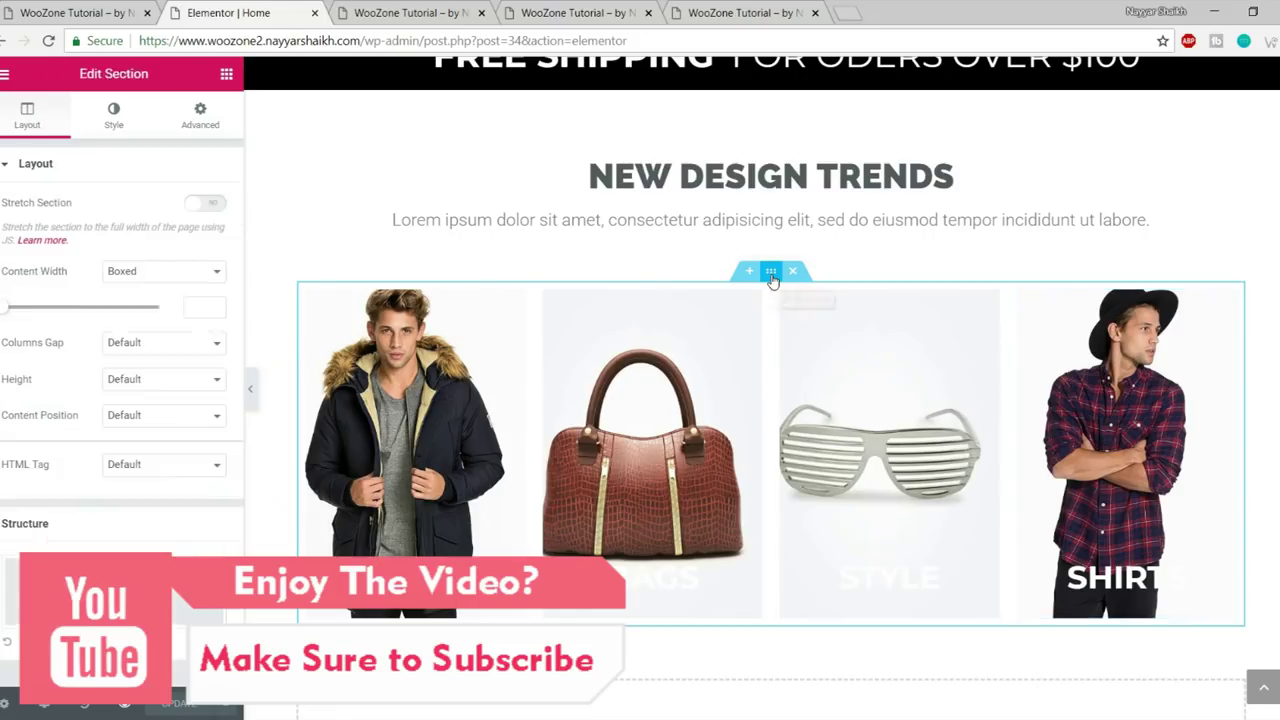
pyautogui.click(204, 124)
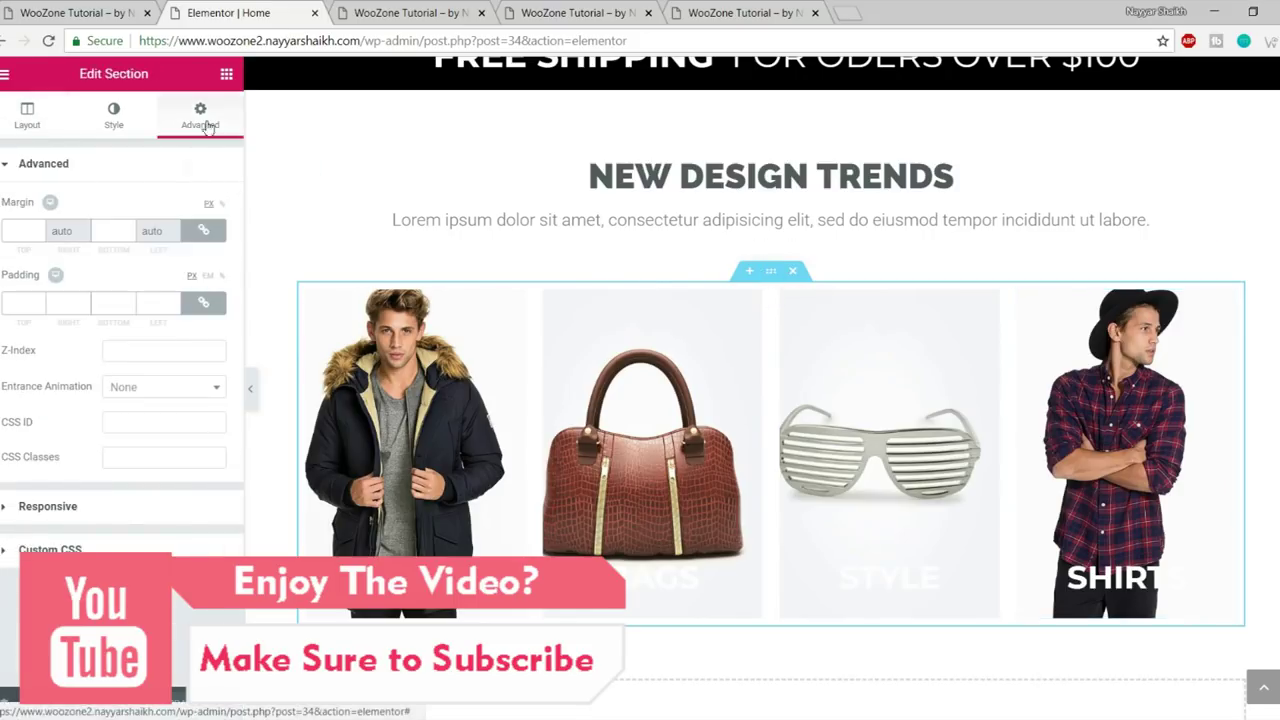
pyautogui.click(204, 232)
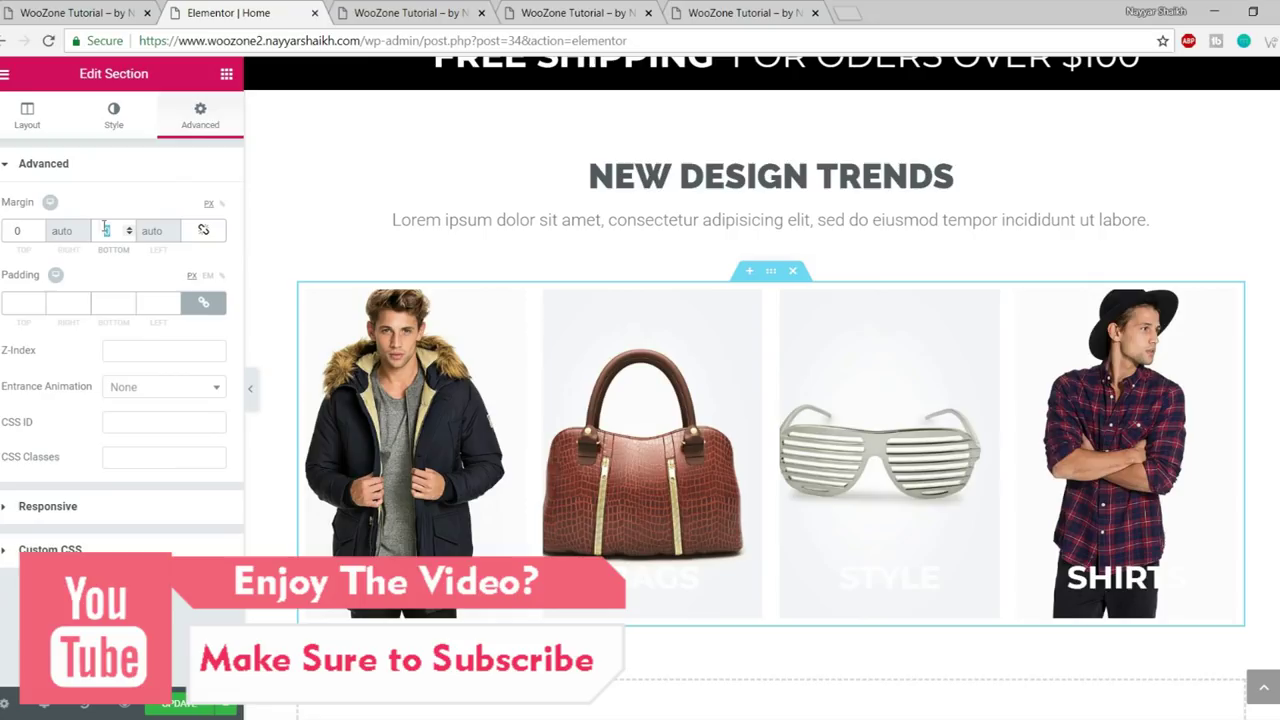
pyautogui.write('4')
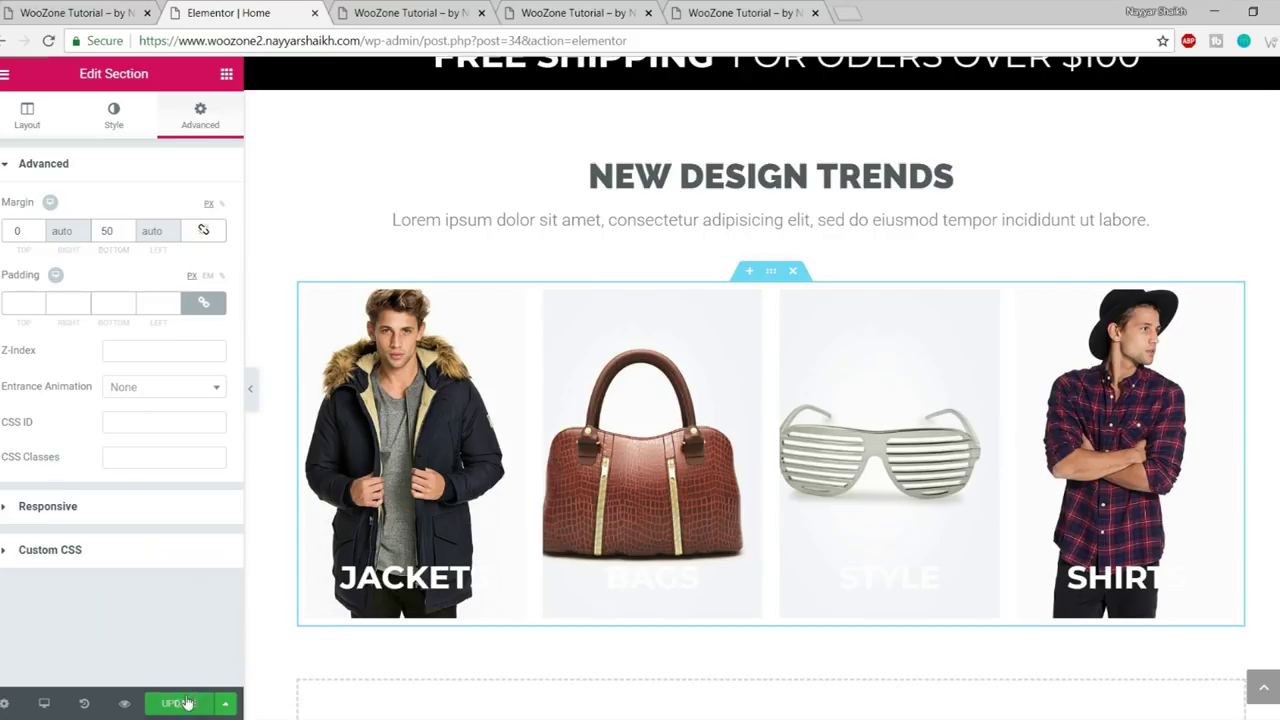
pyautogui.click(124, 703)
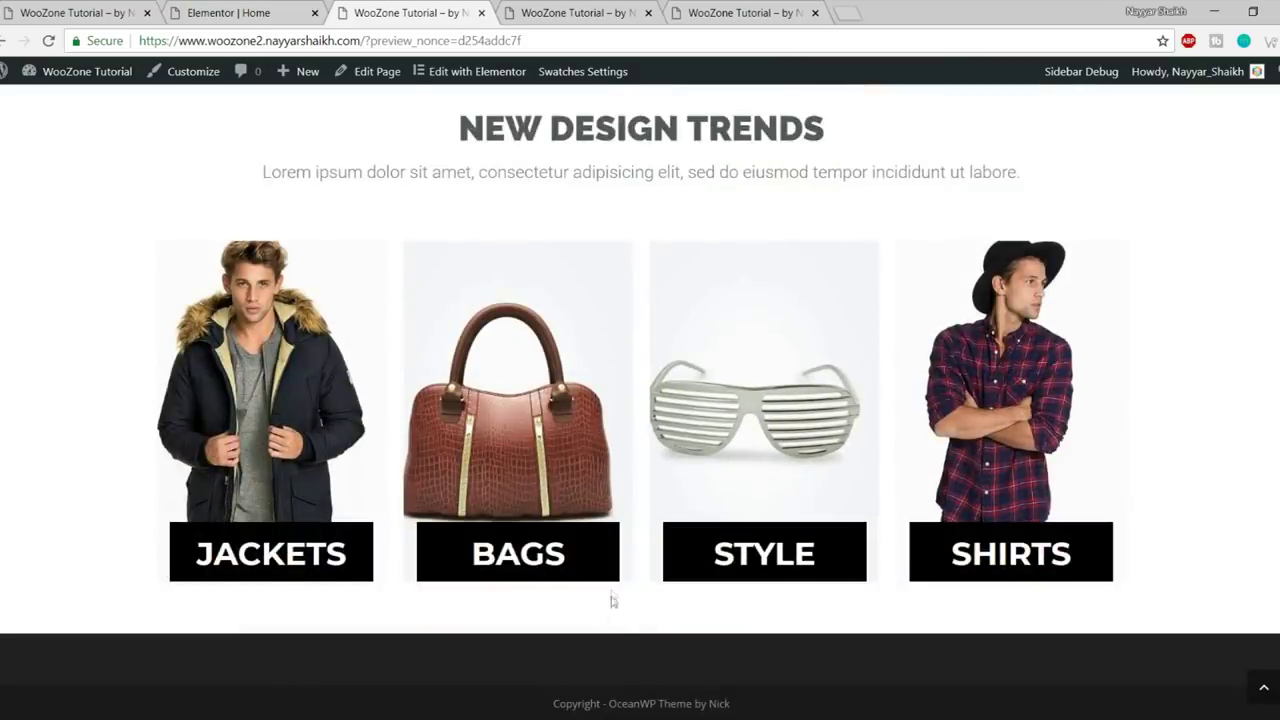
pyautogui.click(124, 5)
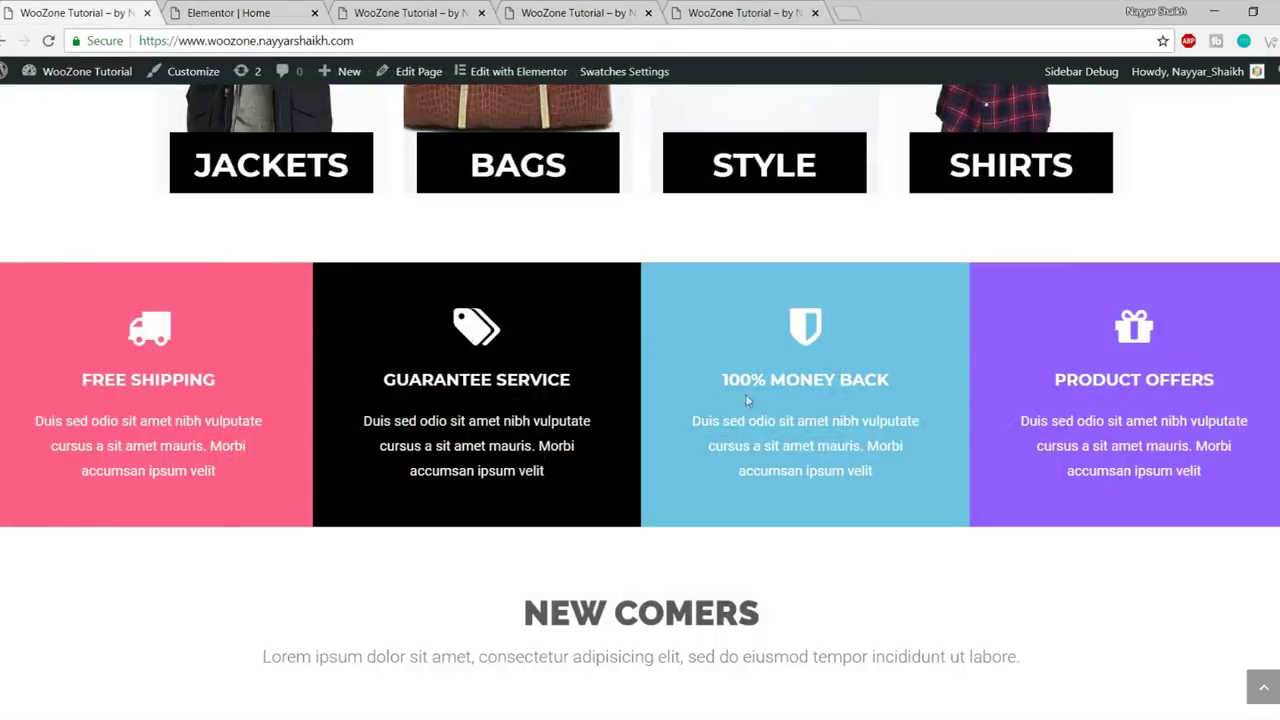
pyautogui.scroll(-1, 746, 400)
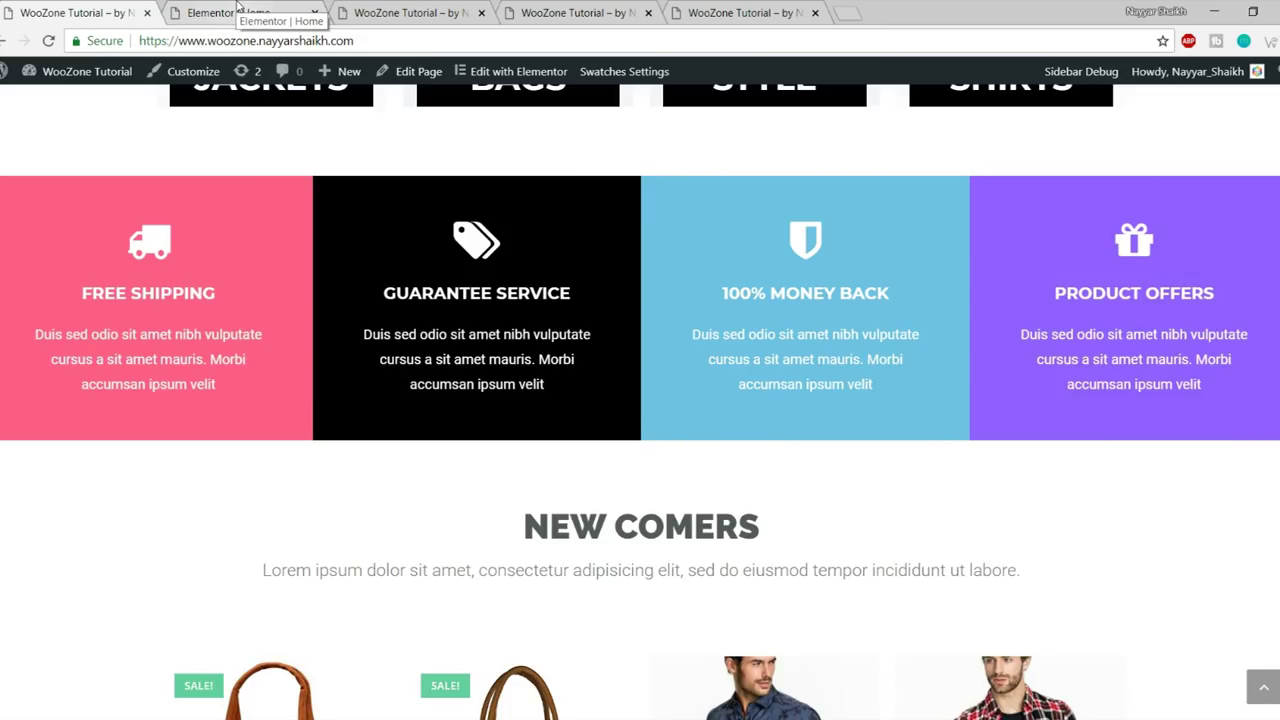
pyautogui.click(238, 10)
pyautogui.scroll(-3, 691, 283)
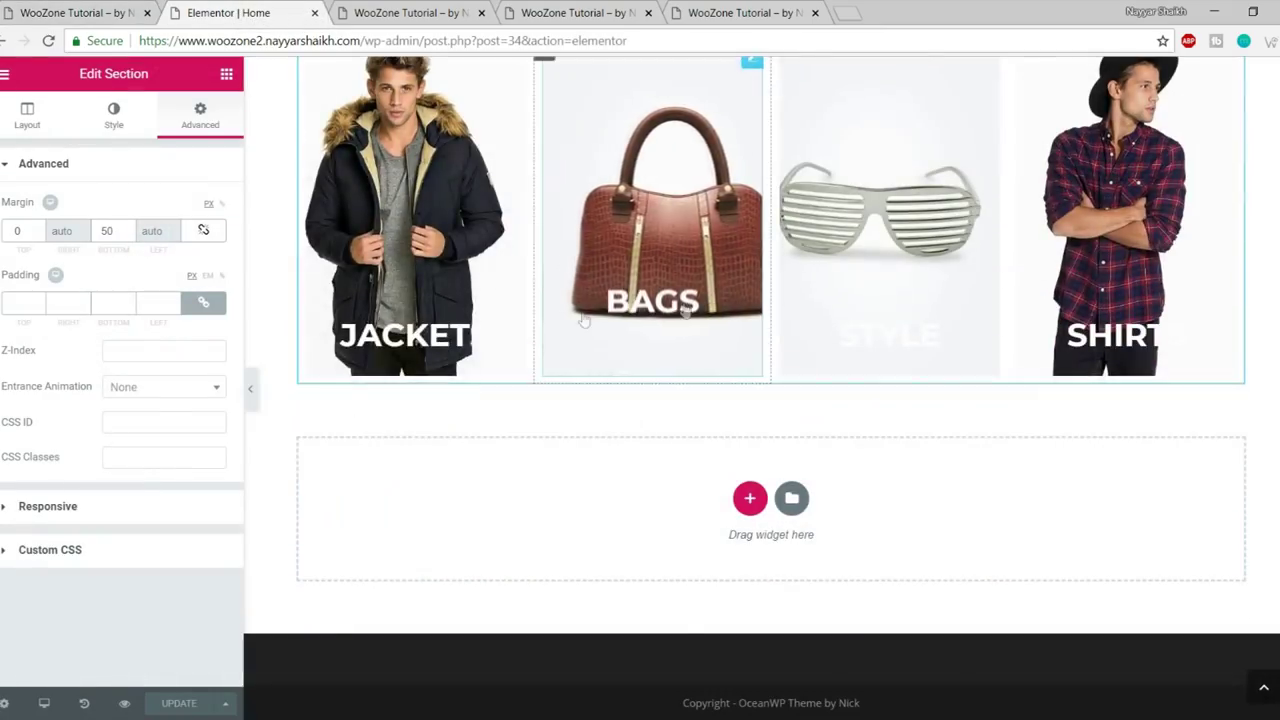
# Drop a two-column structure below the banners and add two more columns to make four.
pyautogui.click(227, 74)
pyautogui.moveTo(63, 251); pyautogui.dragTo(700, 520)
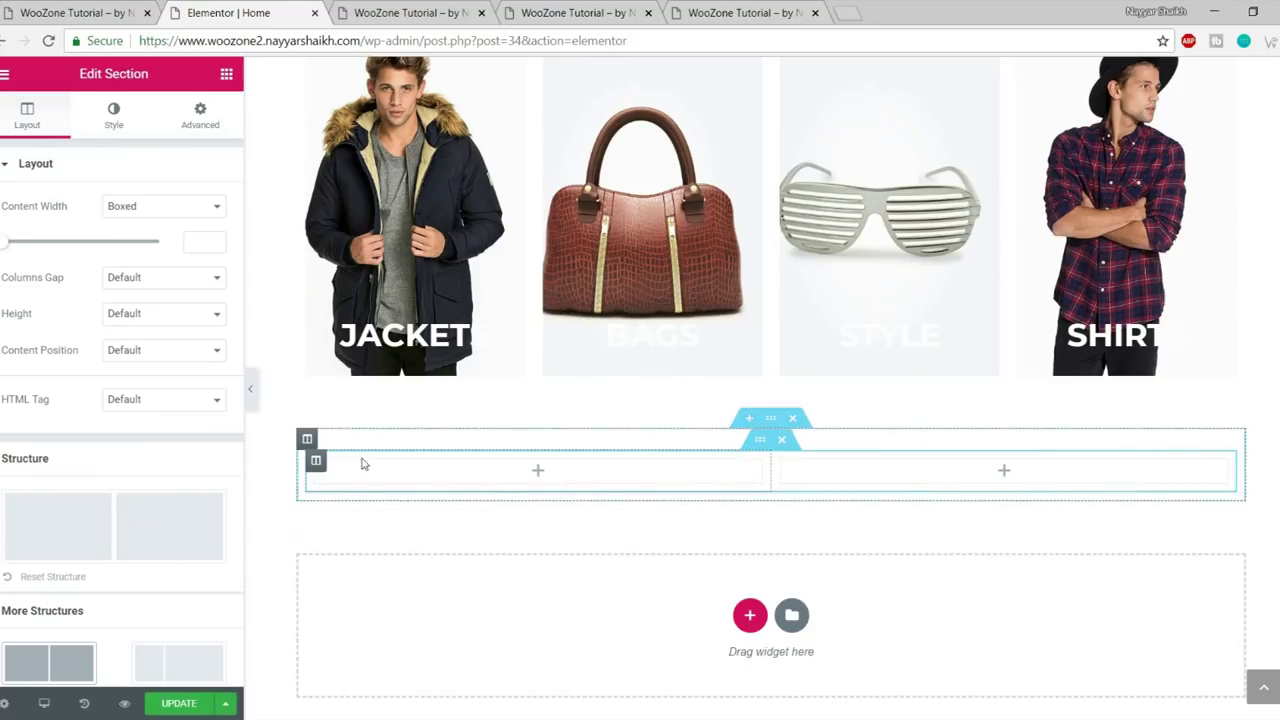
pyautogui.rightClick(318, 464)
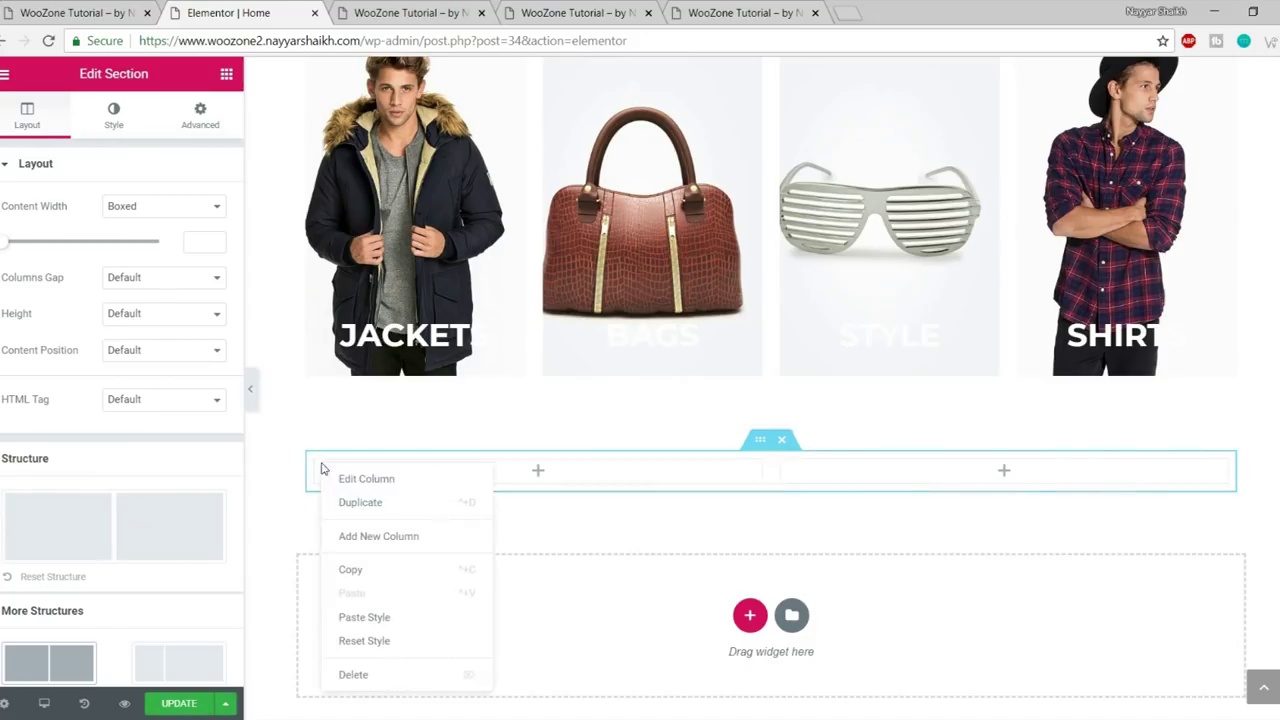
pyautogui.click(410, 537)
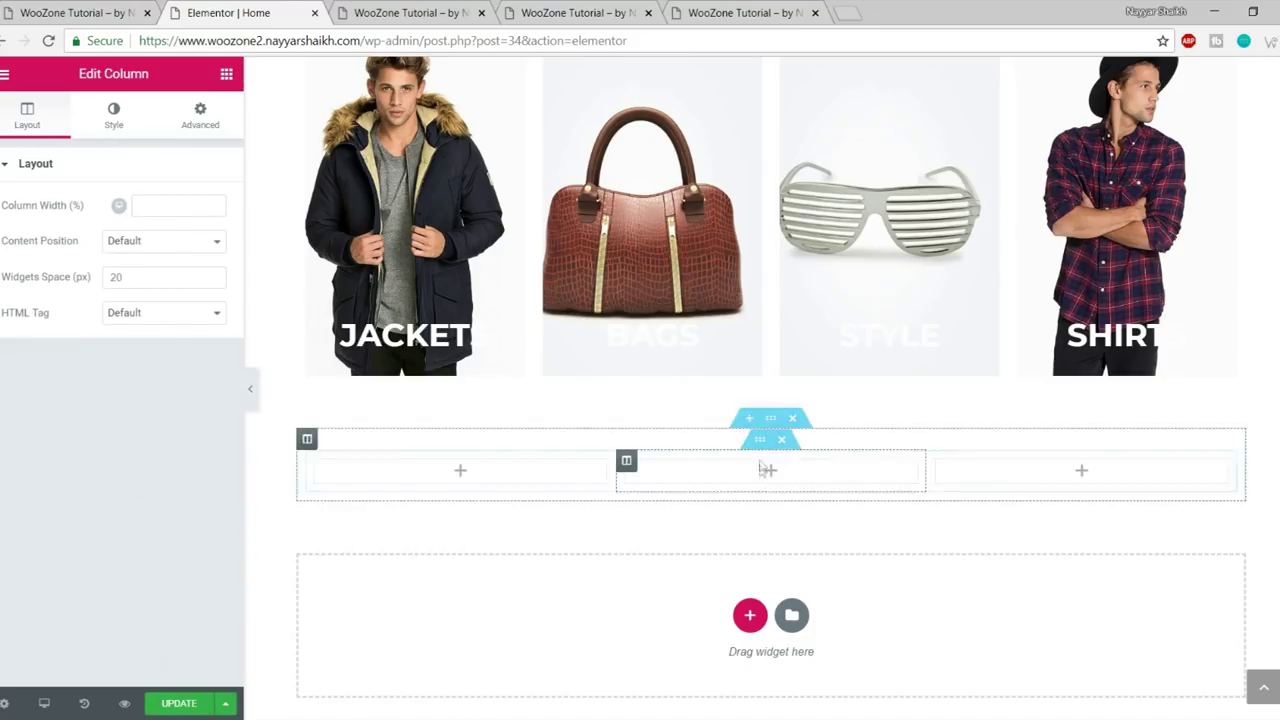
pyautogui.rightClick(318, 462)
pyautogui.click(385, 530)
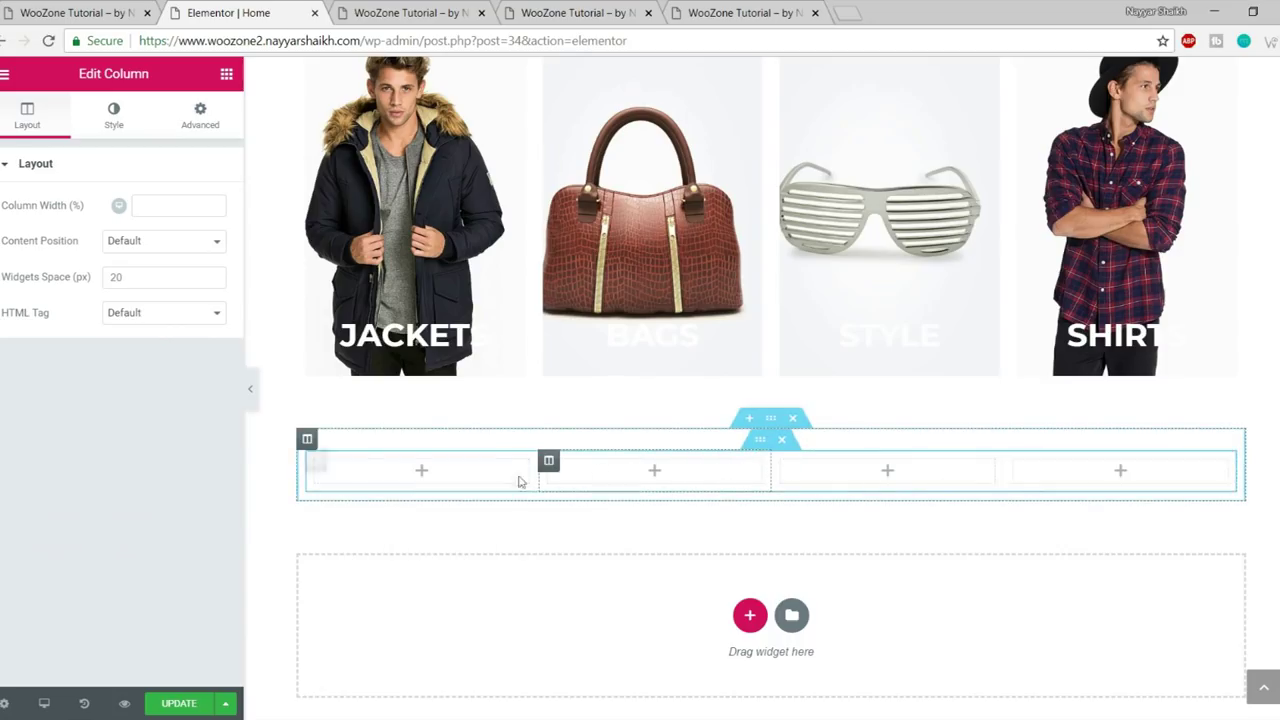
pyautogui.click(40, 8)
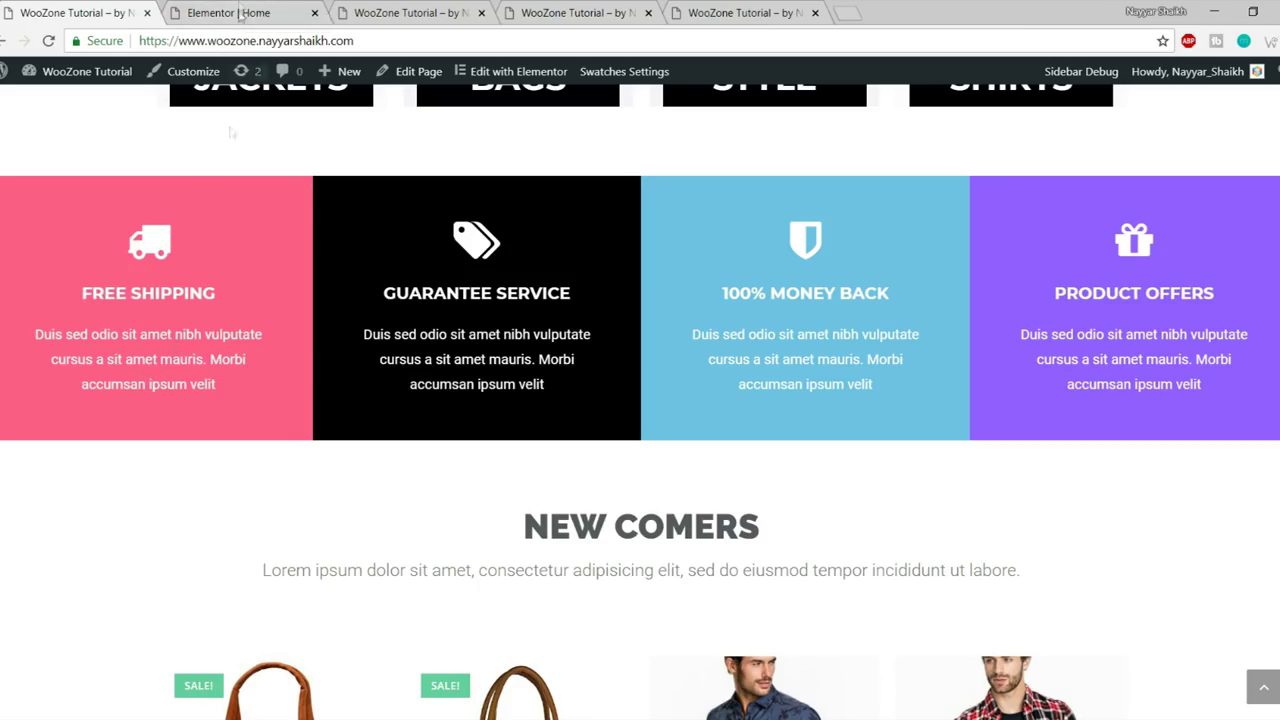
pyautogui.click(240, 12)
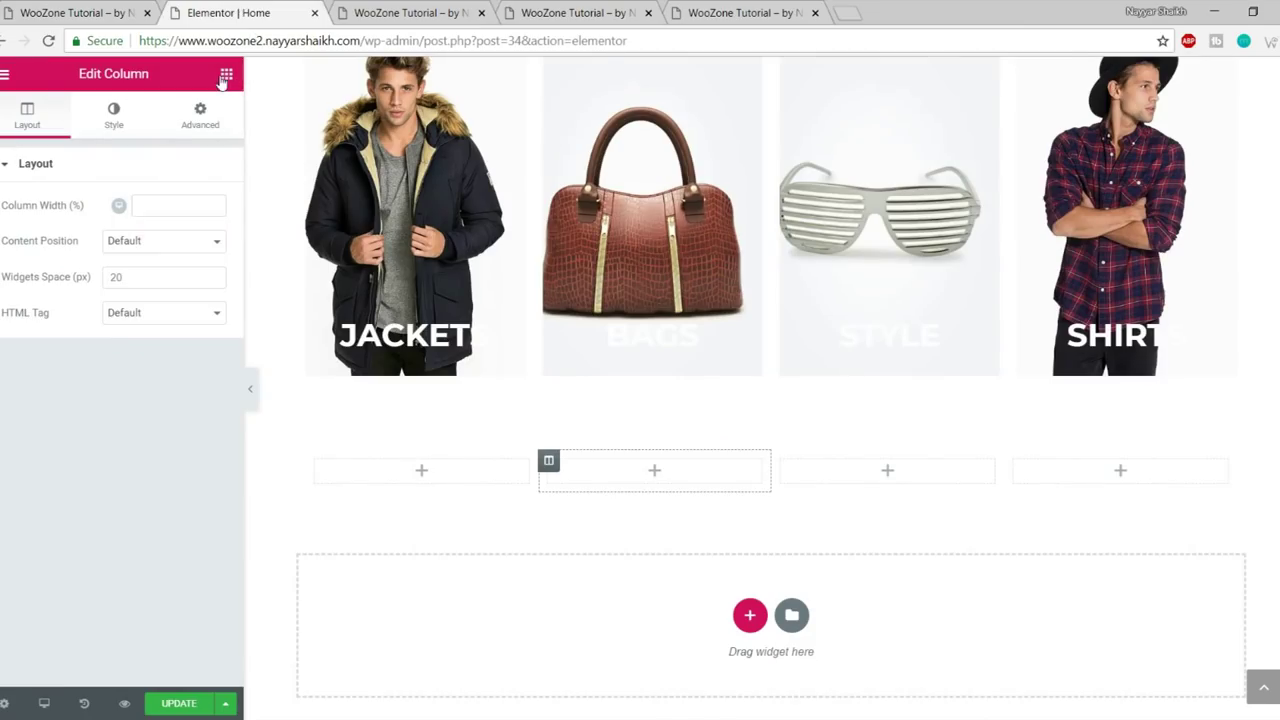
pyautogui.click(226, 74)
# Place an Icon Box in the first column and set its icon to the truck.
pyautogui.scroll(-4, 171, 314)
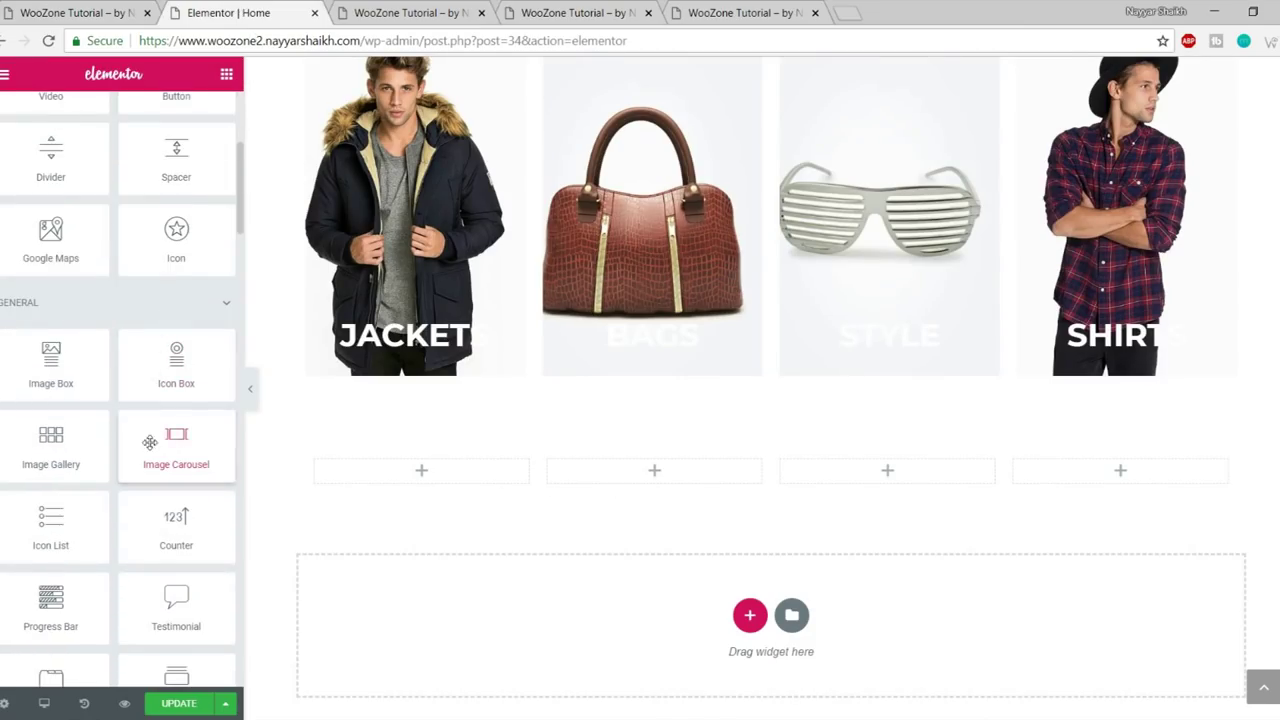
pyautogui.moveTo(176, 368); pyautogui.dragTo(445, 478)
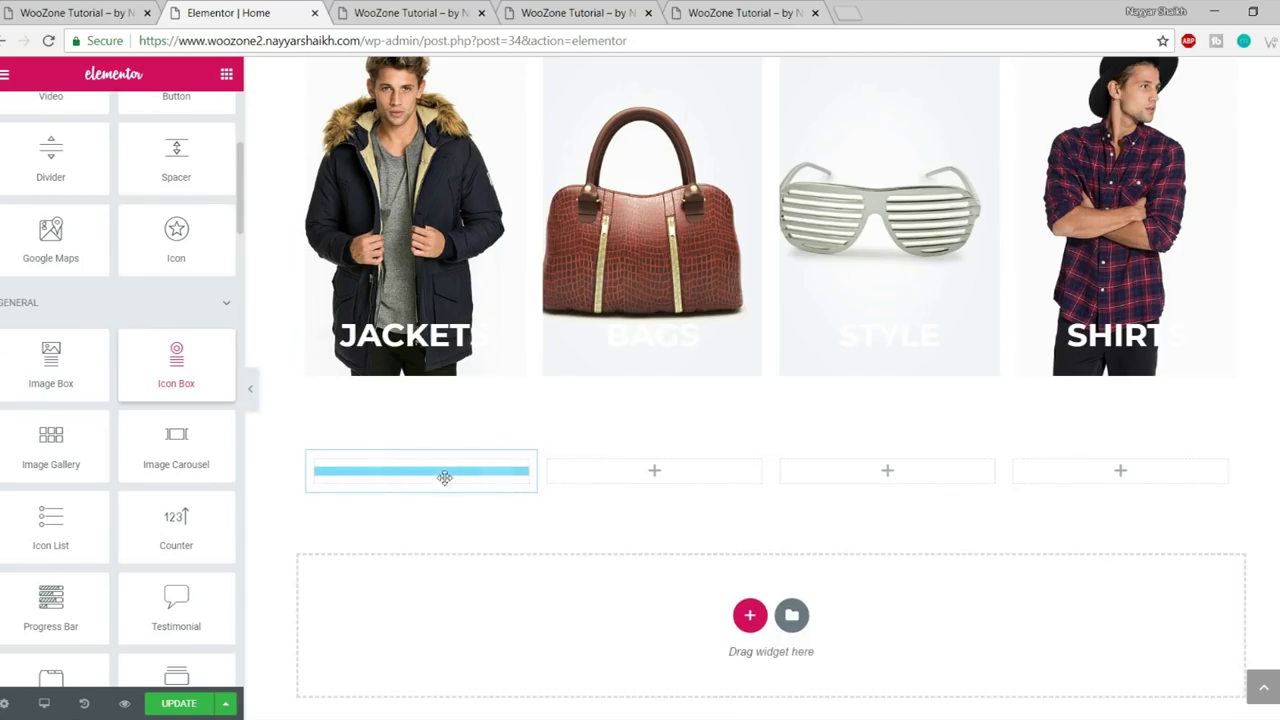
pyautogui.scroll(-3, 689, 417)
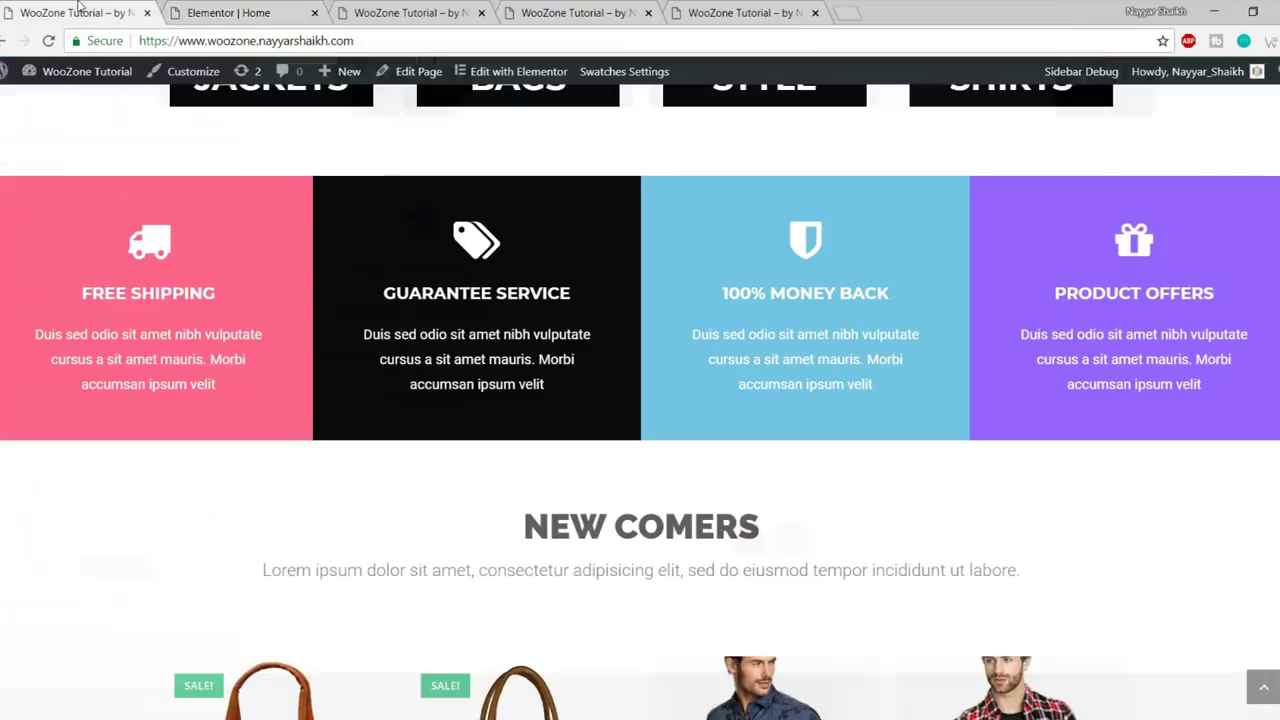
pyautogui.click(86, 12)
pyautogui.click(252, 12)
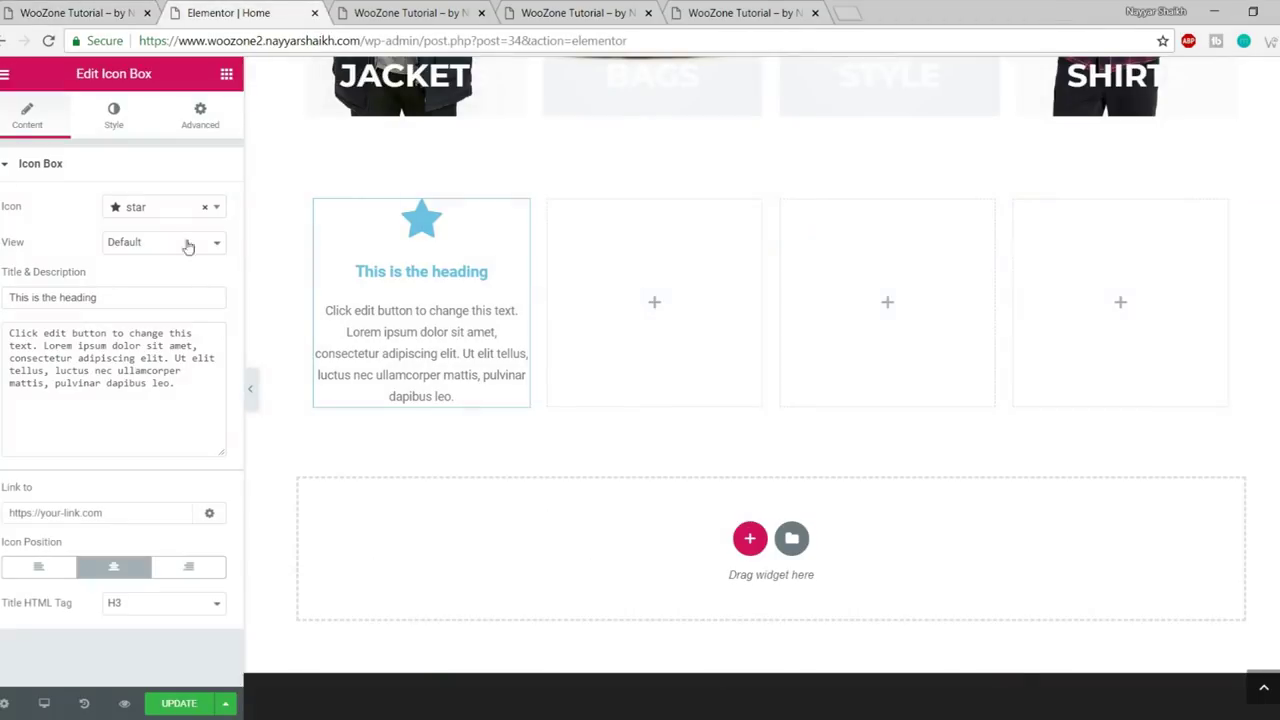
pyautogui.click(155, 213)
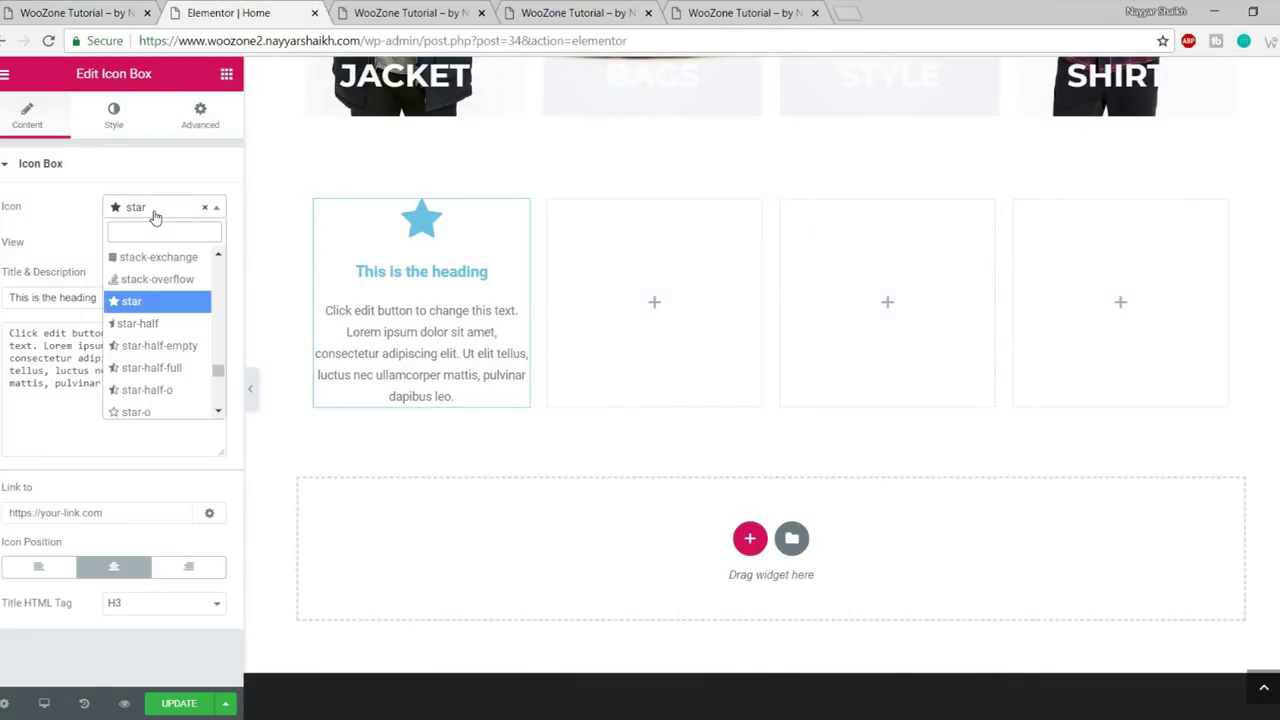
pyautogui.write('truck')
pyautogui.press('Return')
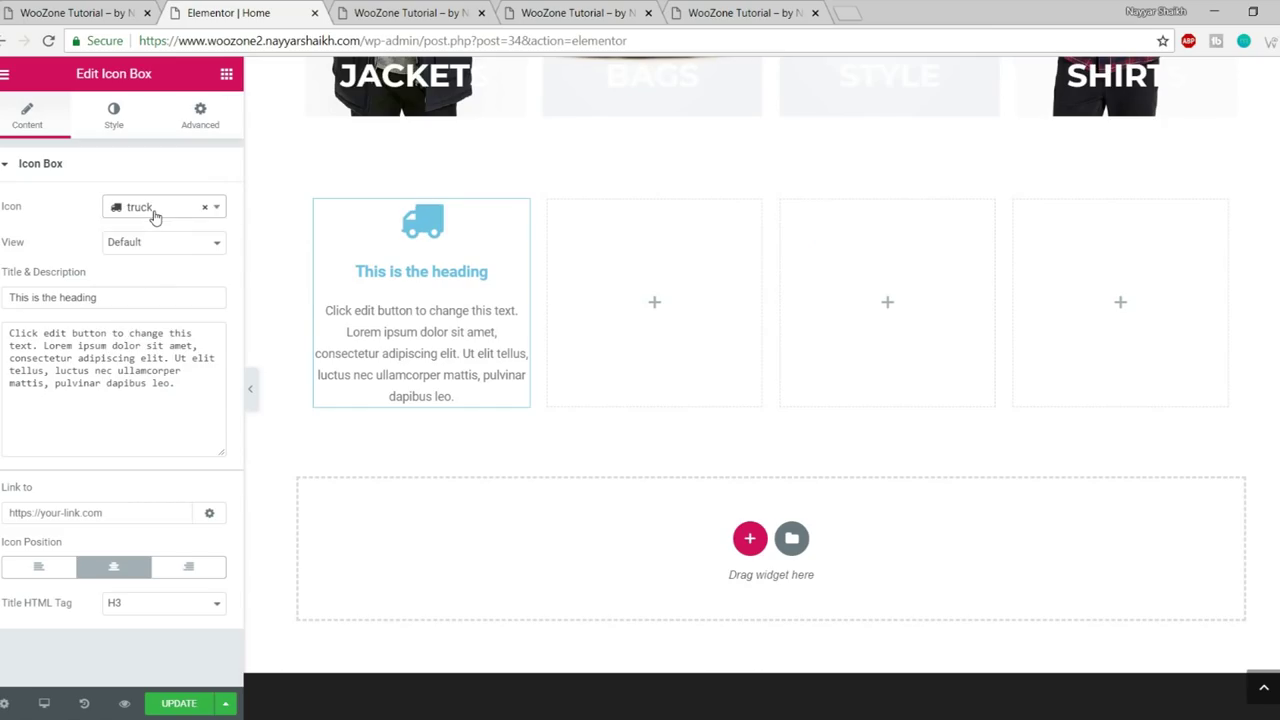
# Copy FREE SHIPPING from the live site into the icon box title.
pyautogui.click(31, 8)
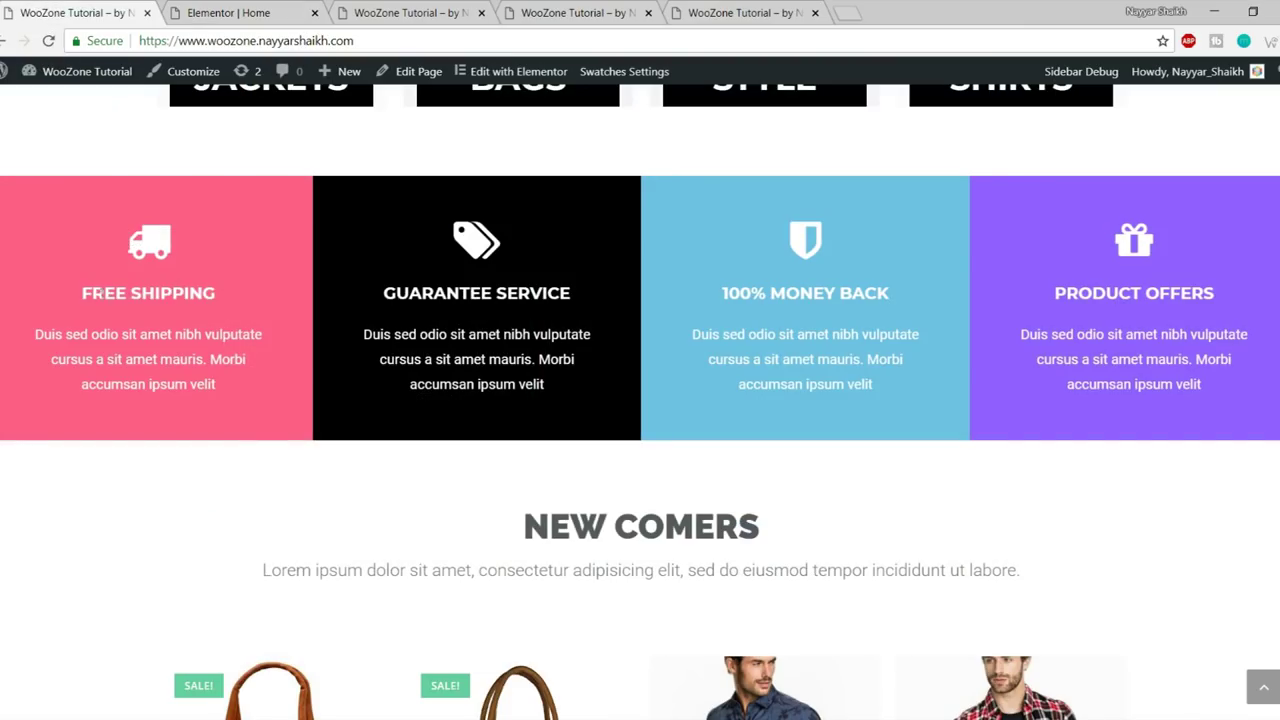
pyautogui.moveTo(81, 293); pyautogui.dragTo(231, 289)
pyautogui.hotkey('ctrl', 'c')
pyautogui.click(198, 10)
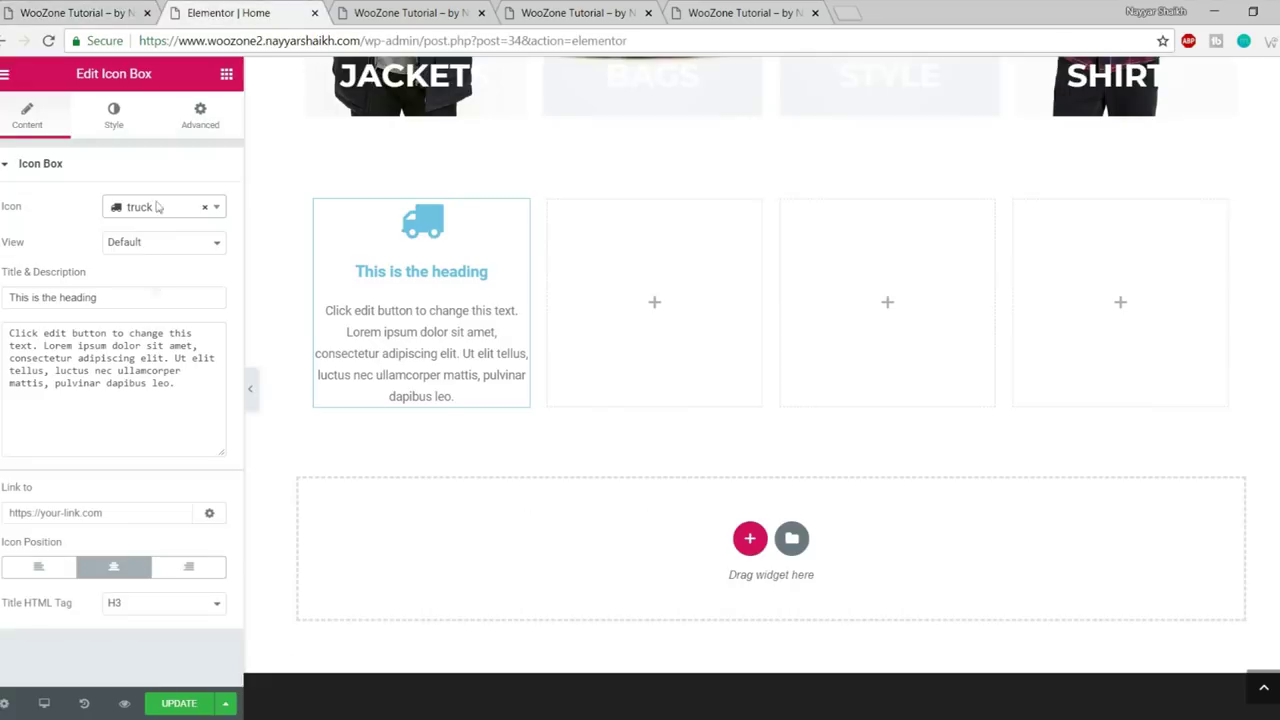
pyautogui.click(122, 297)
pyautogui.hotkey('ctrl', 'a')
pyautogui.hotkey('ctrl', 'v')
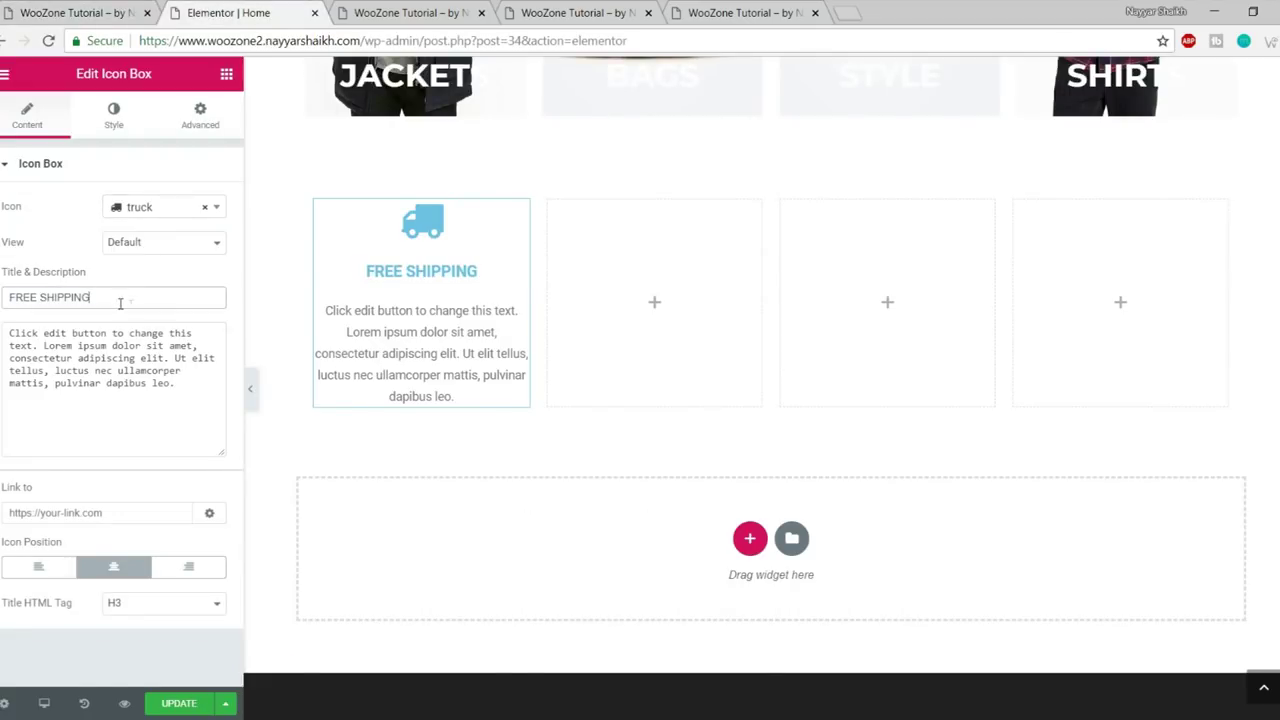
# Replace the icon box description with the paragraph copied from the live site.
pyautogui.click(77, 12)
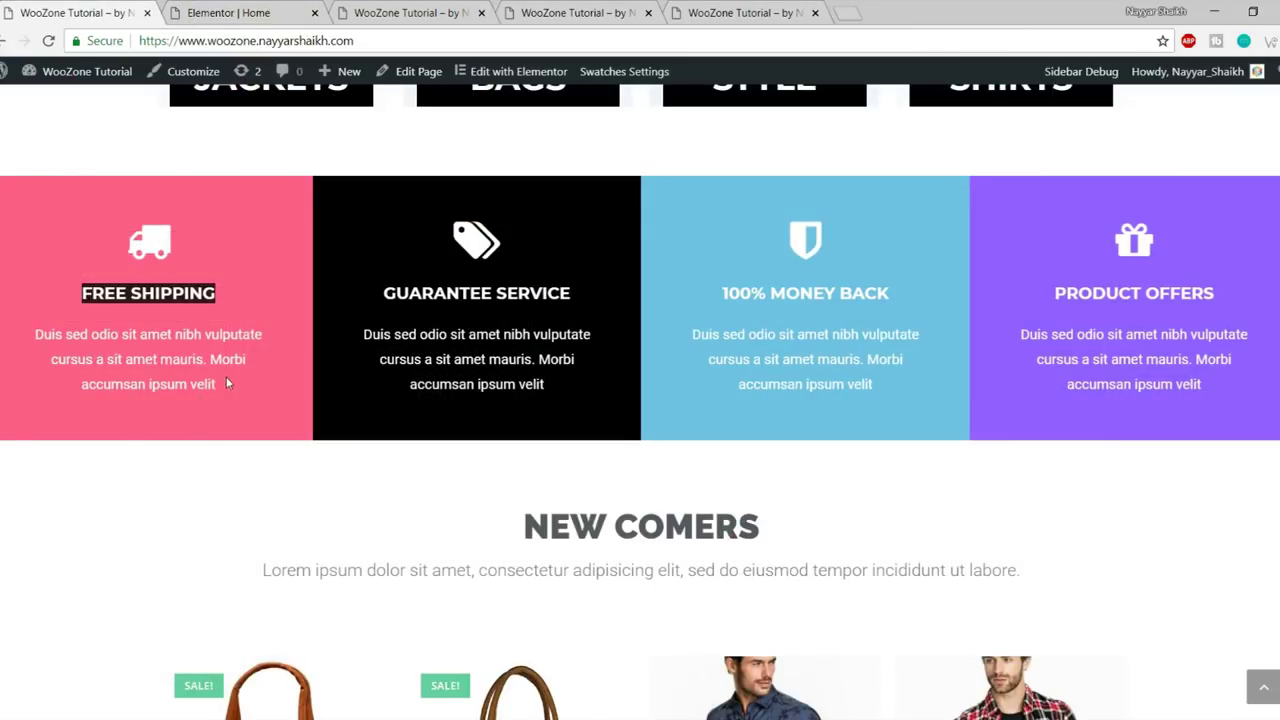
pyautogui.moveTo(226, 384); pyautogui.dragTo(37, 333)
pyautogui.hotkey('ctrl', 'c')
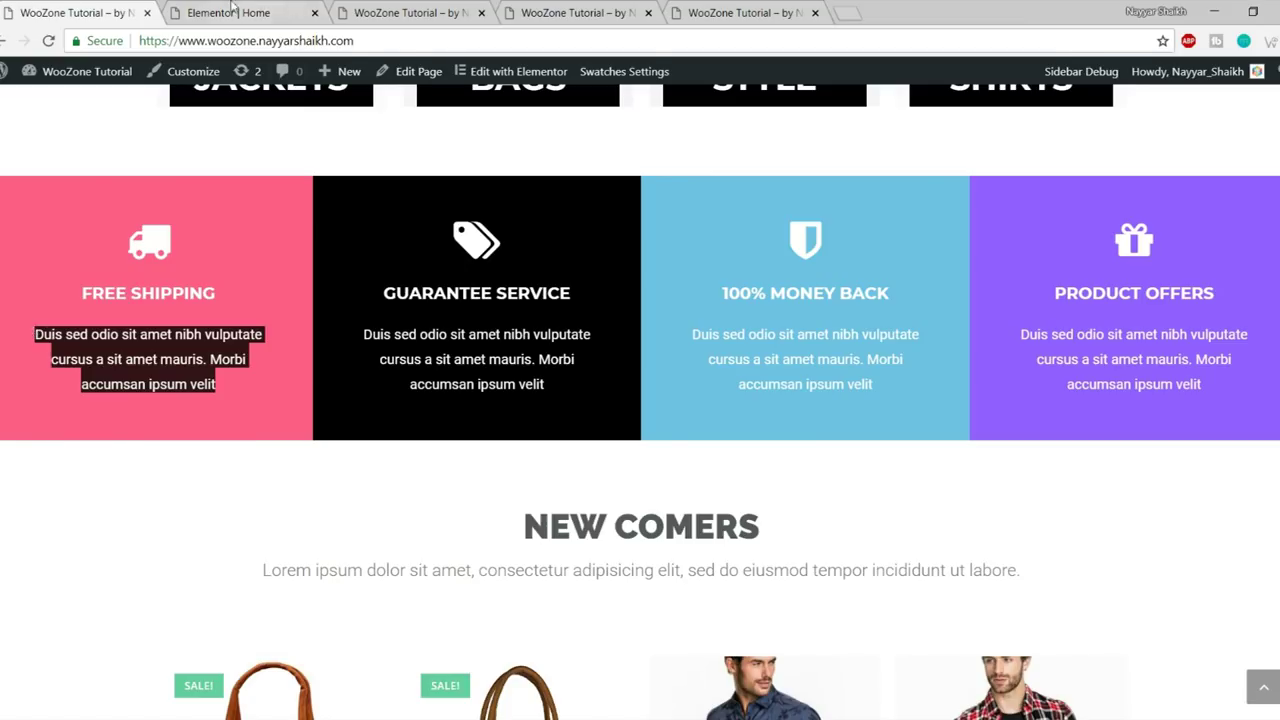
pyautogui.click(230, 12)
pyautogui.click(76, 414)
pyautogui.hotkey('ctrl', 'a')
pyautogui.hotkey('ctrl', 'v')
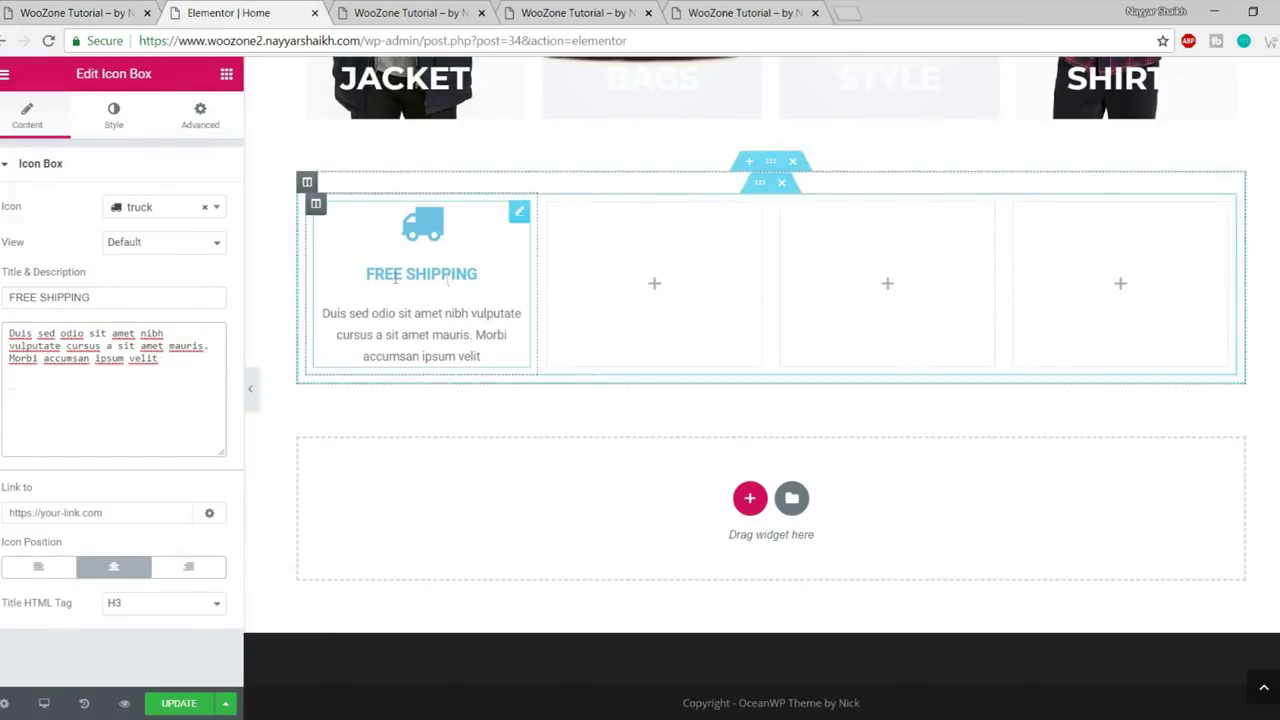
pyautogui.click(100, 12)
pyautogui.click(205, 12)
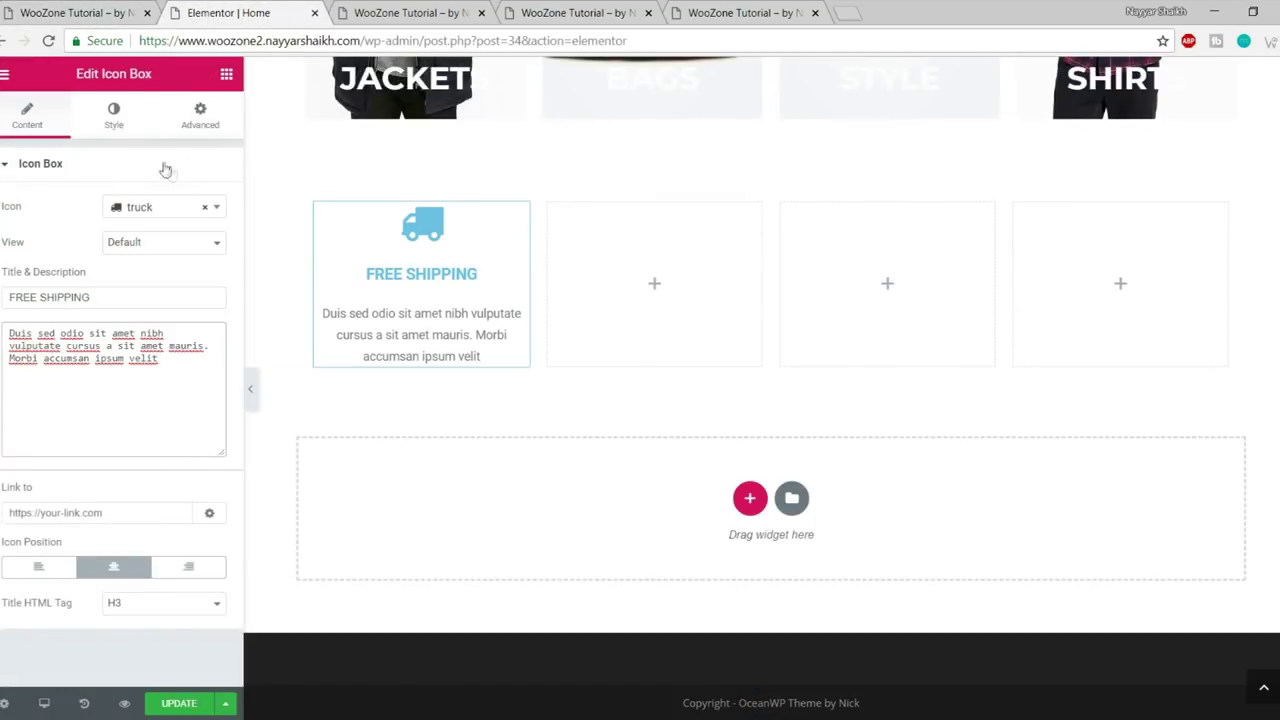
# Make the icon box's truck icon white.
pyautogui.click(113, 117)
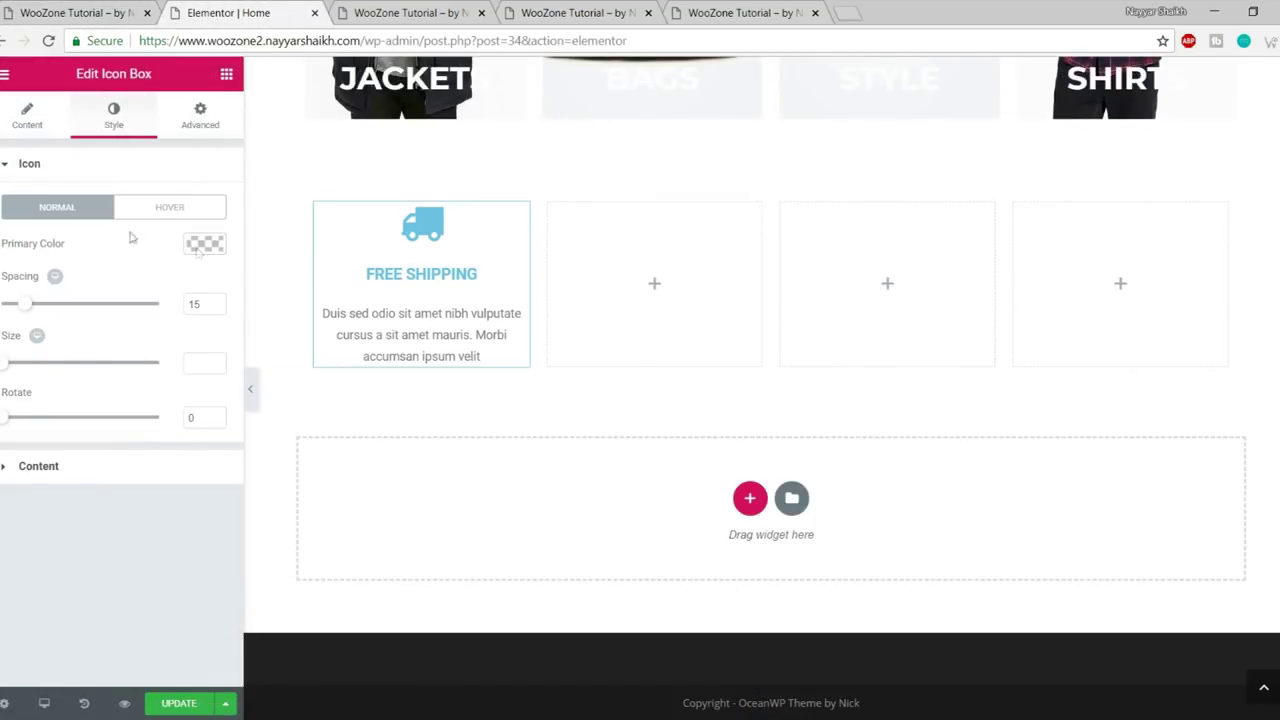
pyautogui.click(22, 165)
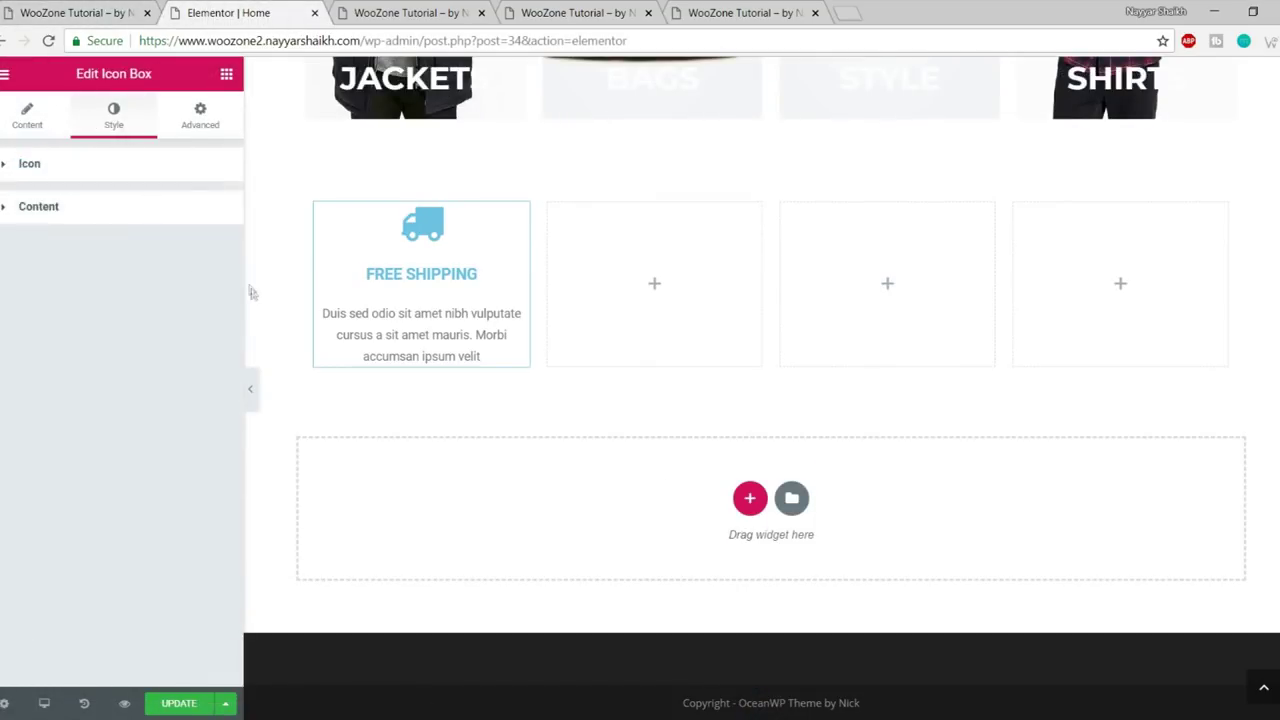
pyautogui.click(90, 172)
pyautogui.click(206, 250)
pyautogui.click(125, 321)
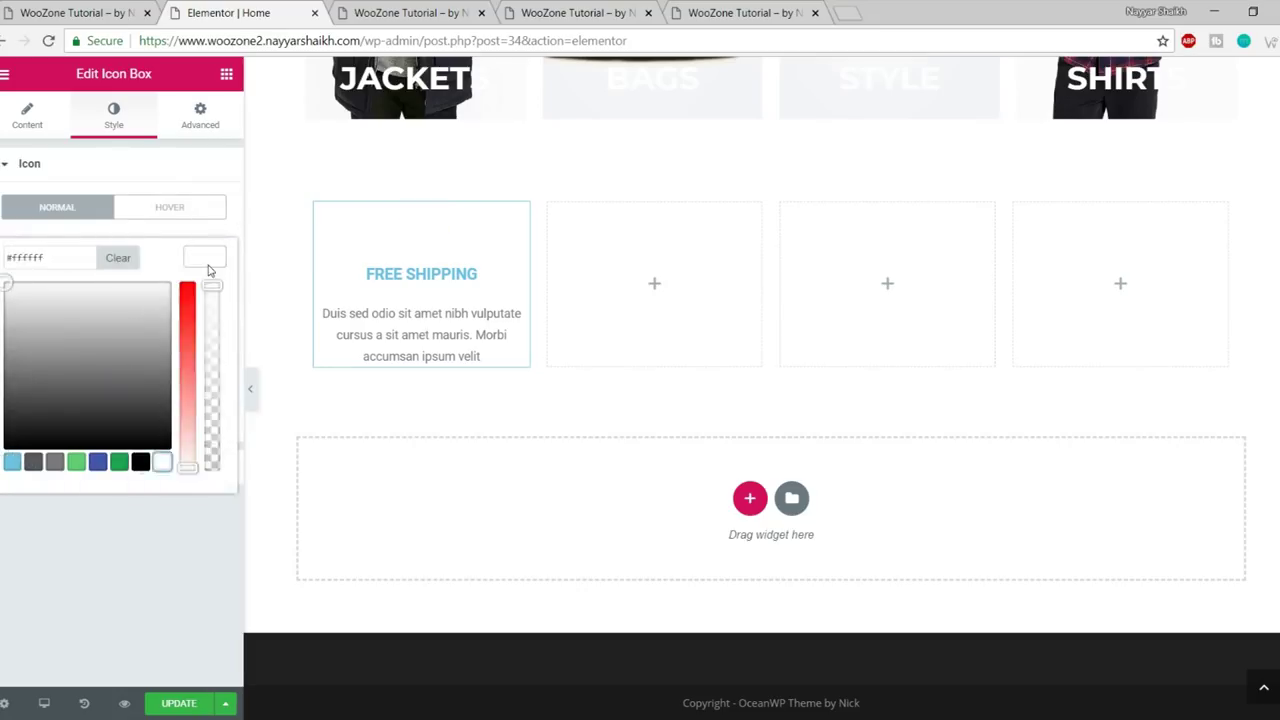
pyautogui.click(206, 257)
pyautogui.click(194, 172)
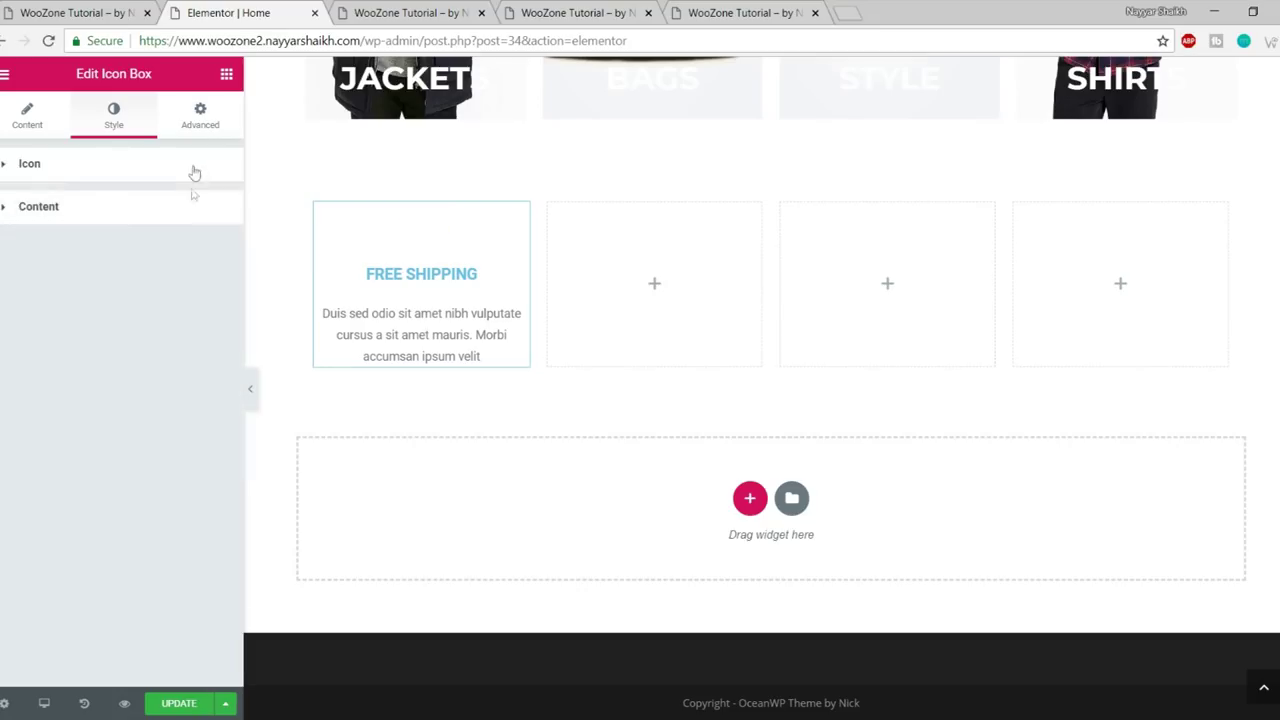
# Make the FREE SHIPPING title white and save the page.
pyautogui.click(104, 209)
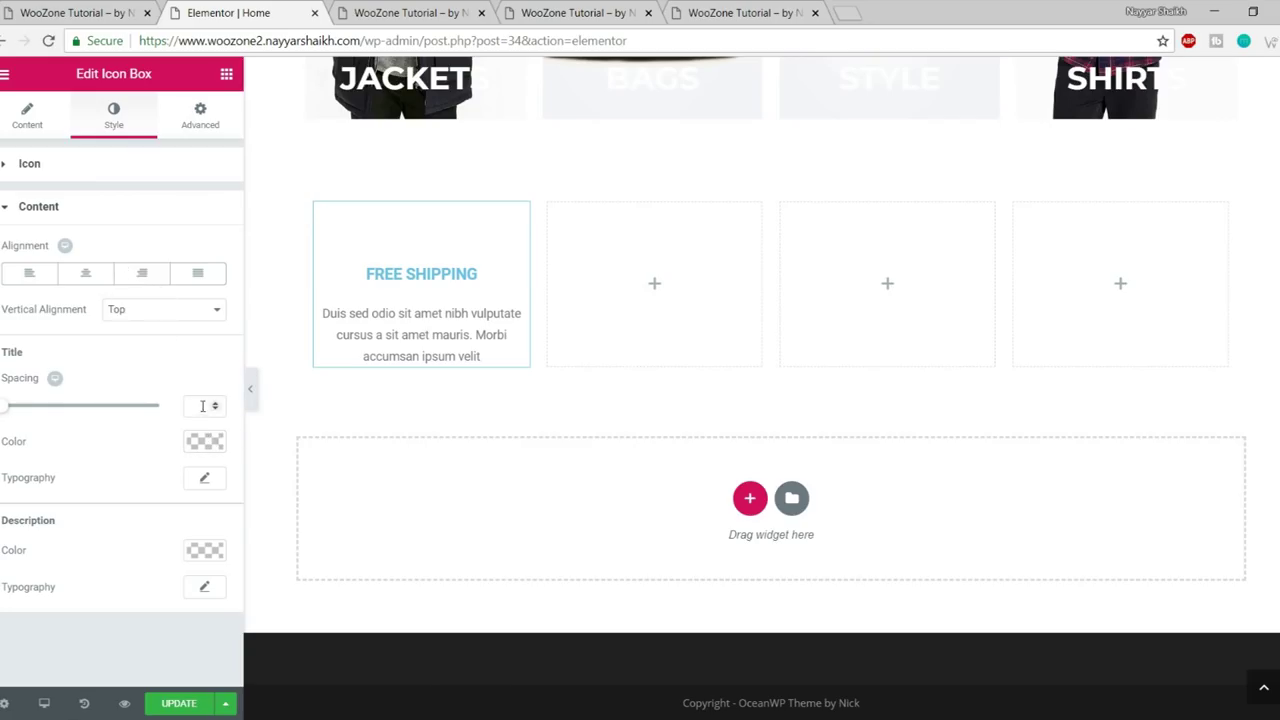
pyautogui.click(203, 442)
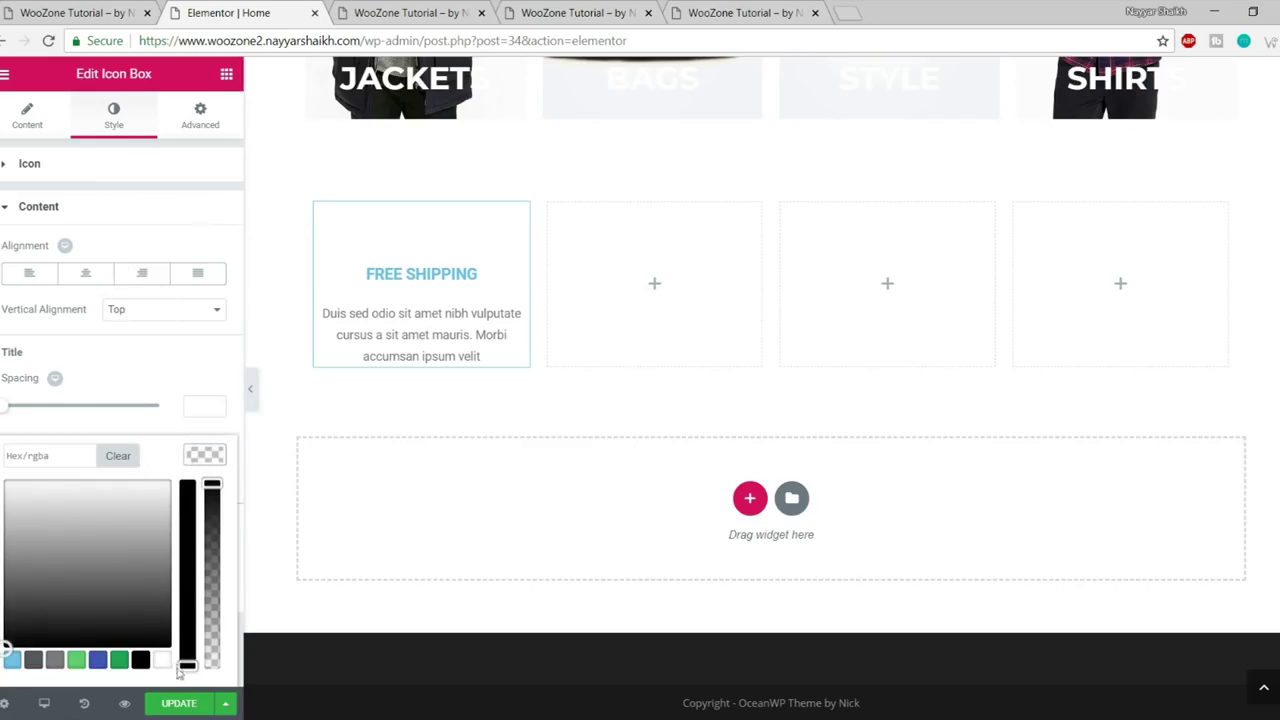
pyautogui.click(165, 662)
pyautogui.click(209, 454)
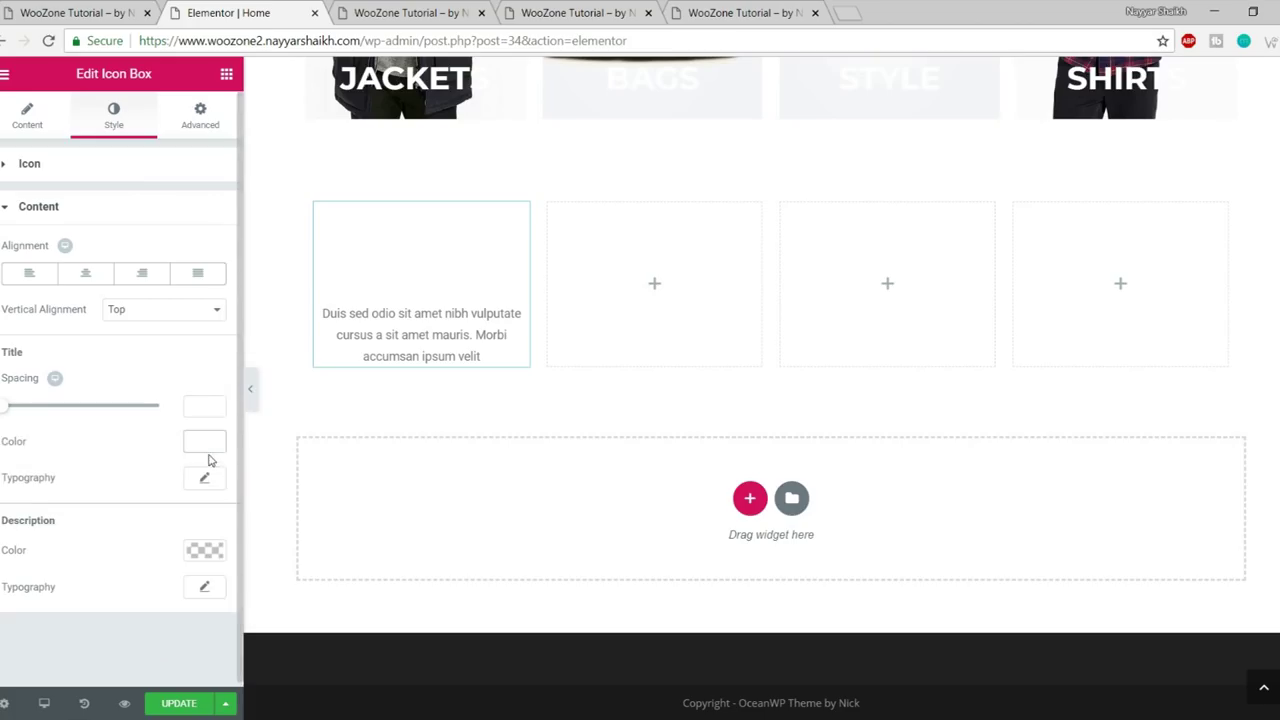
pyautogui.click(177, 704)
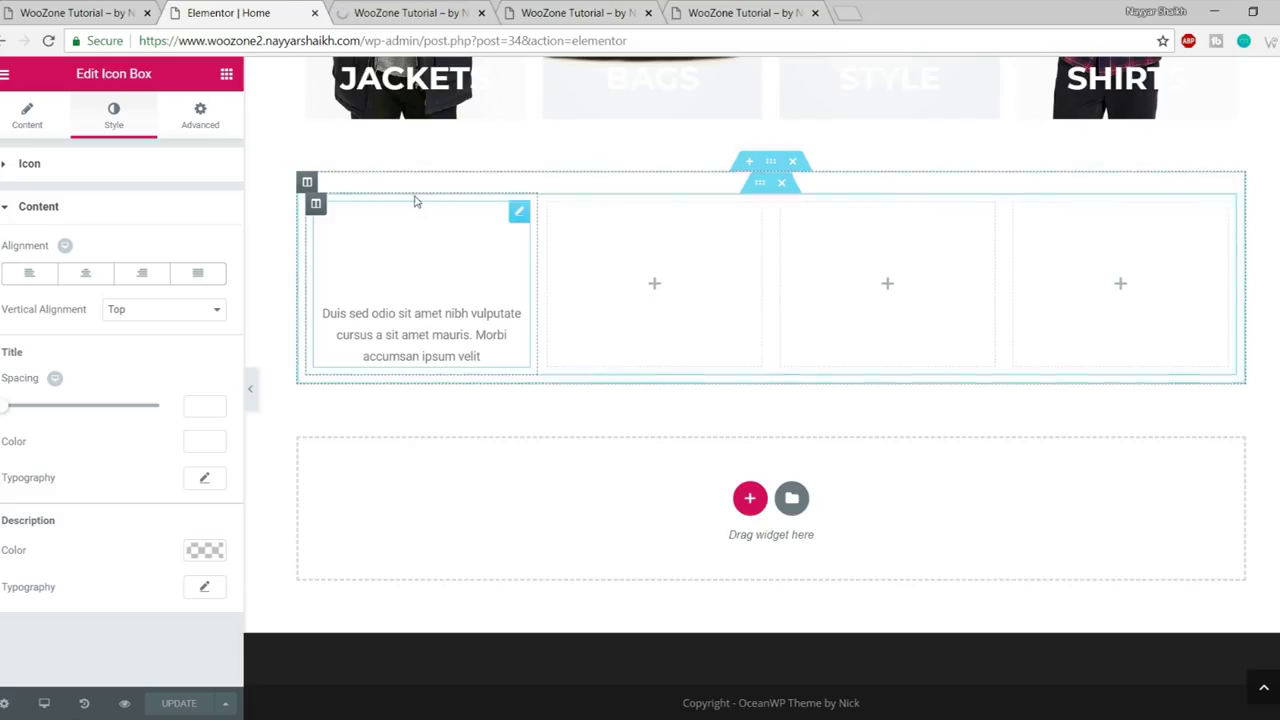
# Check the live site's feature row, then open the first column's settings.
pyautogui.click(98, 8)
pyautogui.click(200, 200)
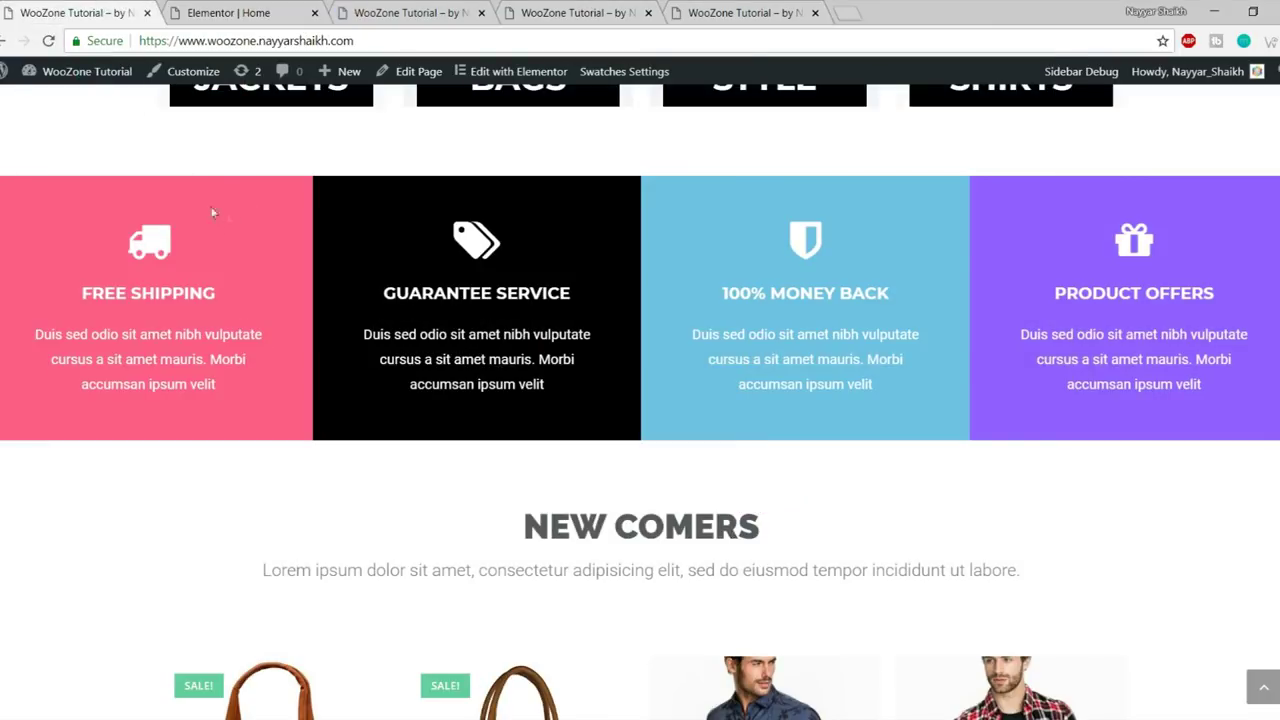
pyautogui.click(231, 12)
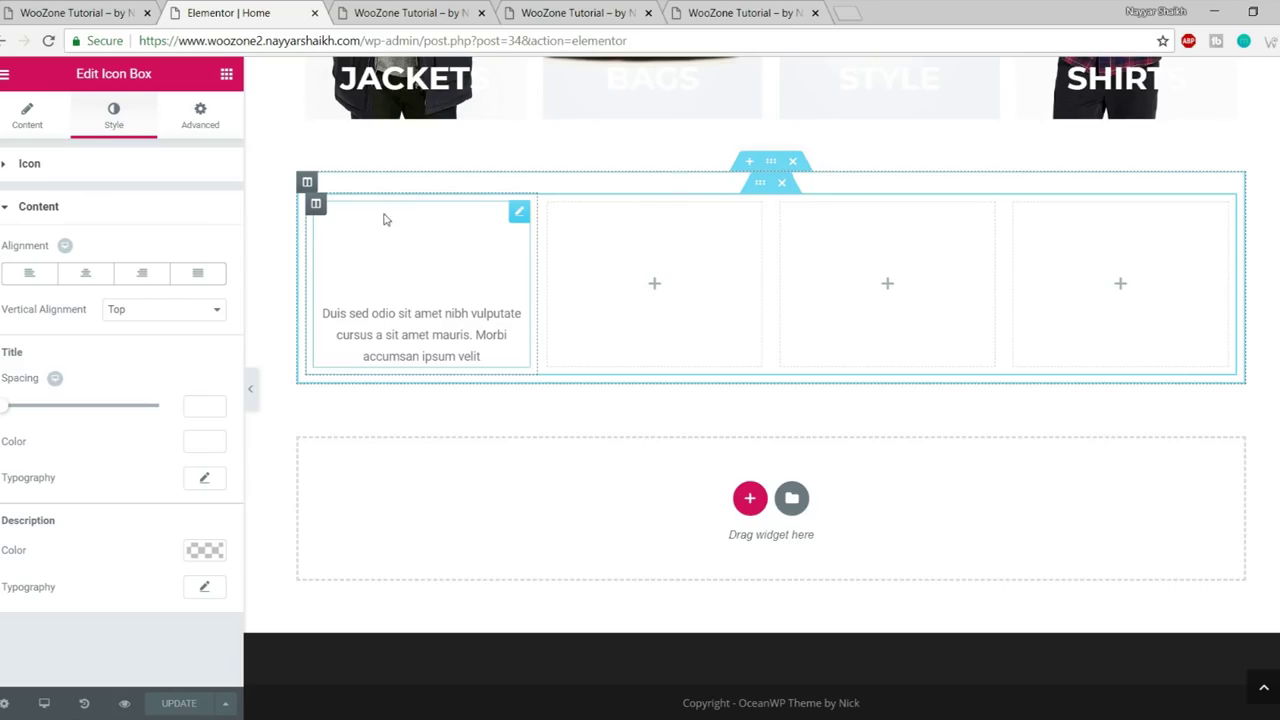
pyautogui.click(316, 205)
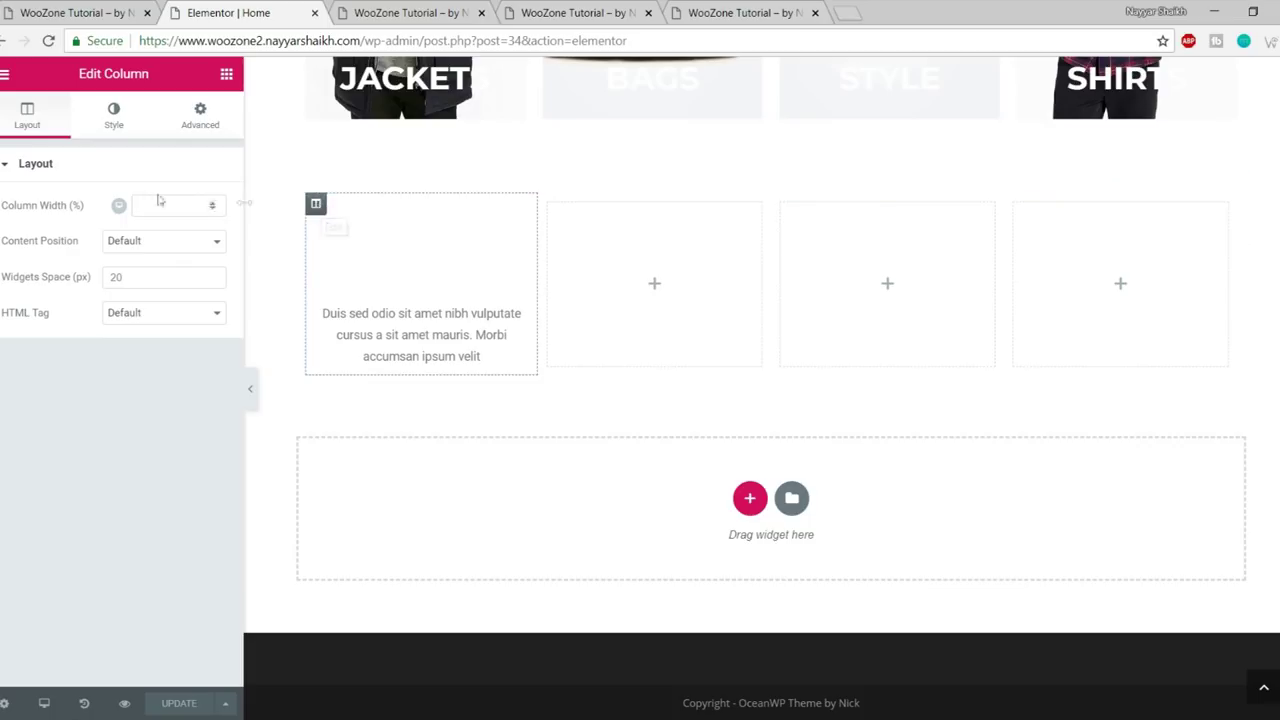
# Give the first column a Classic deep pink #ff5985 background, matching the live site's colour.
pyautogui.moveTo(79, 82); pyautogui.dragTo(167, 84)
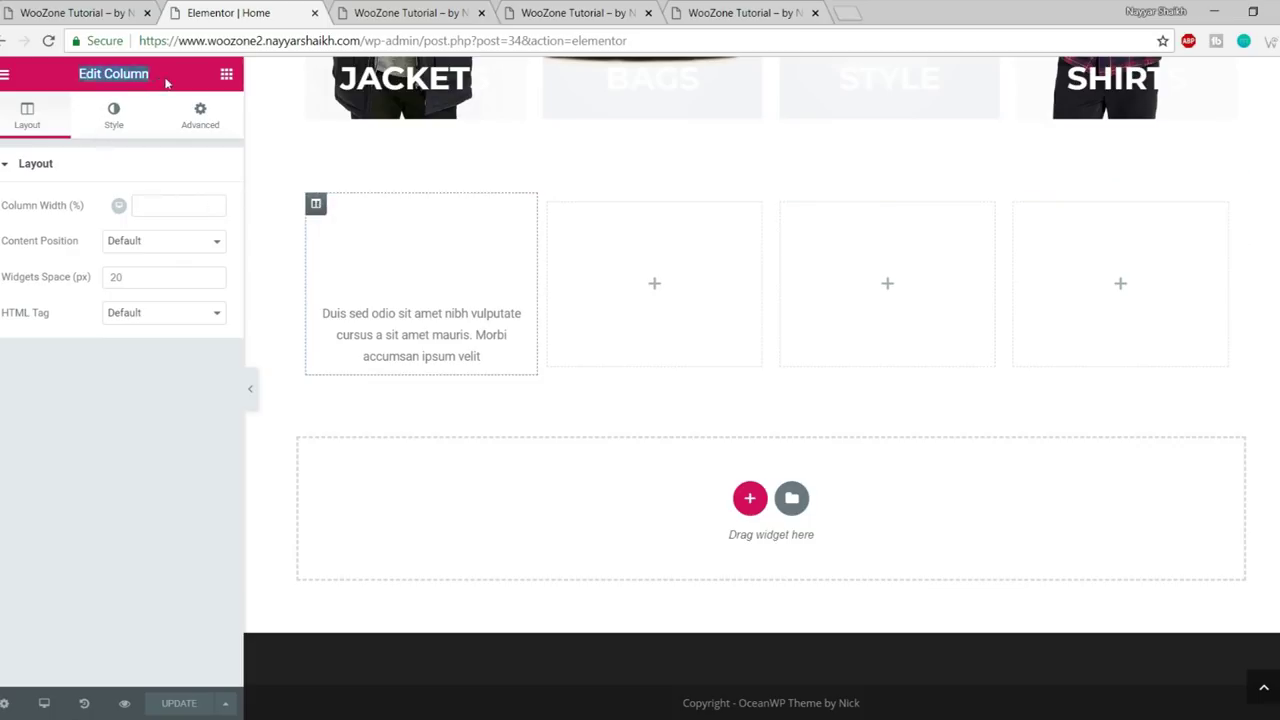
pyautogui.click(113, 117)
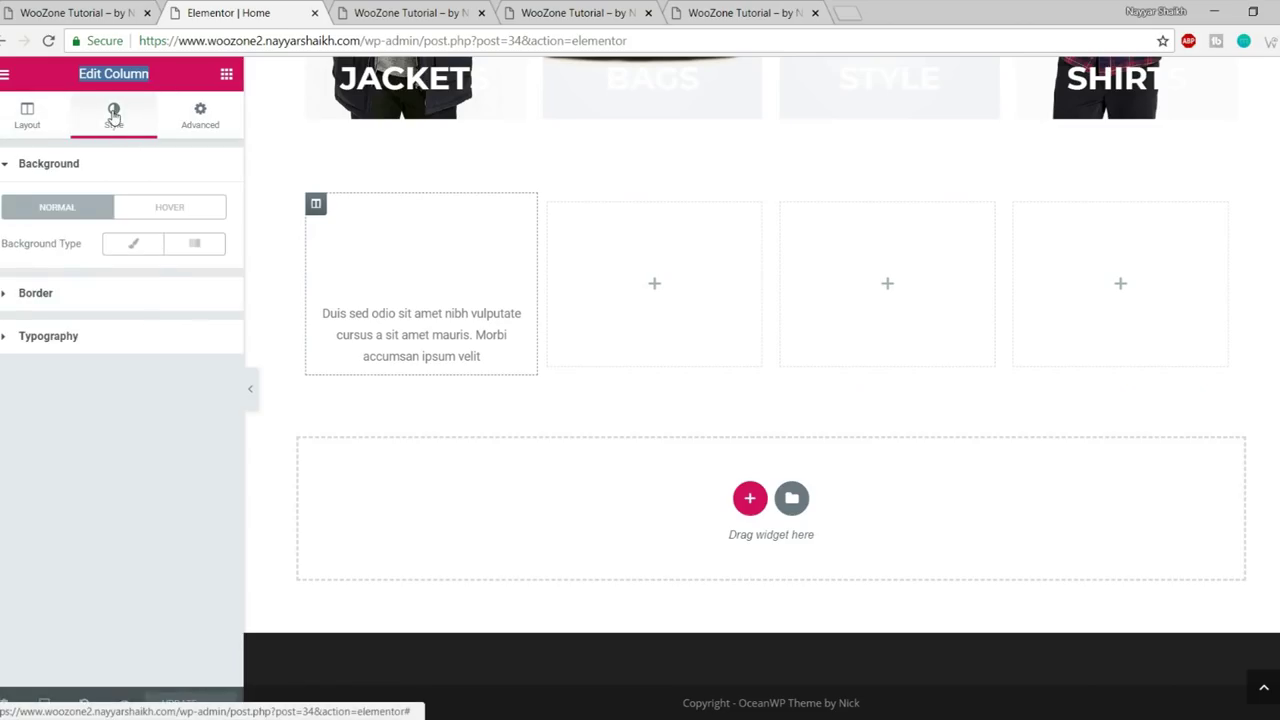
pyautogui.click(128, 248)
pyautogui.click(207, 291)
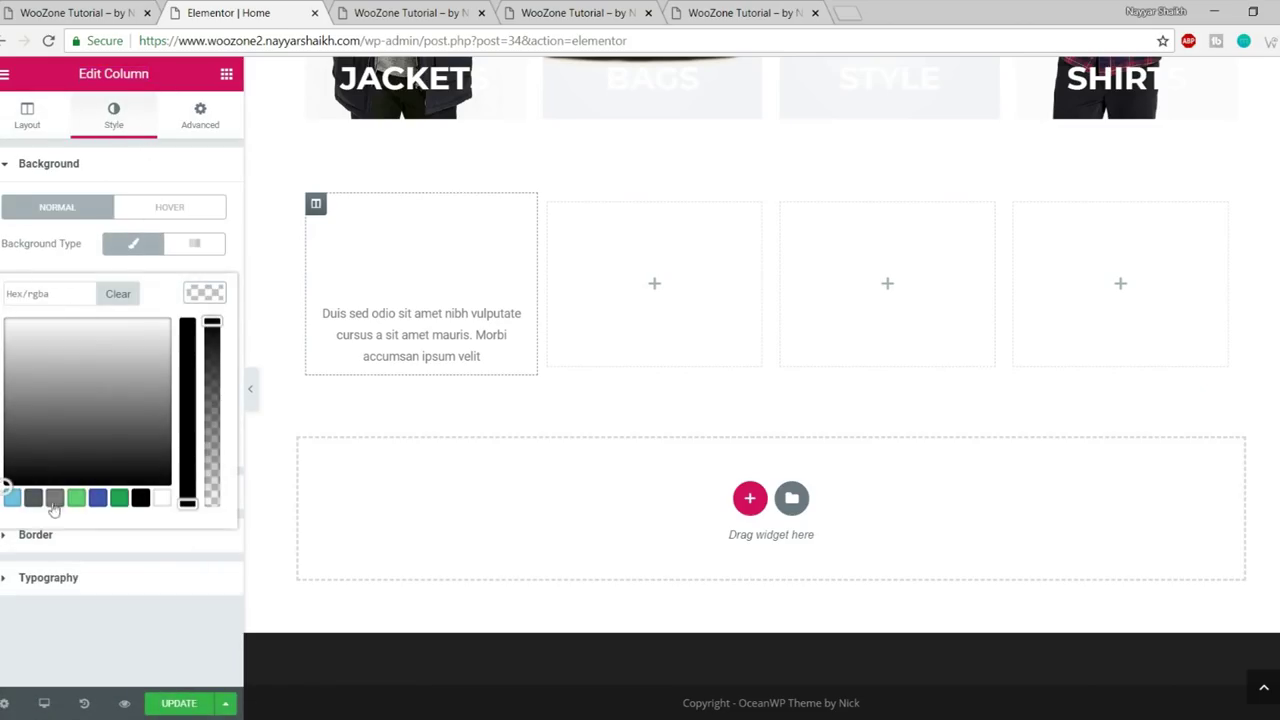
pyautogui.click(11, 497)
pyautogui.moveTo(88, 338); pyautogui.dragTo(191, 246)
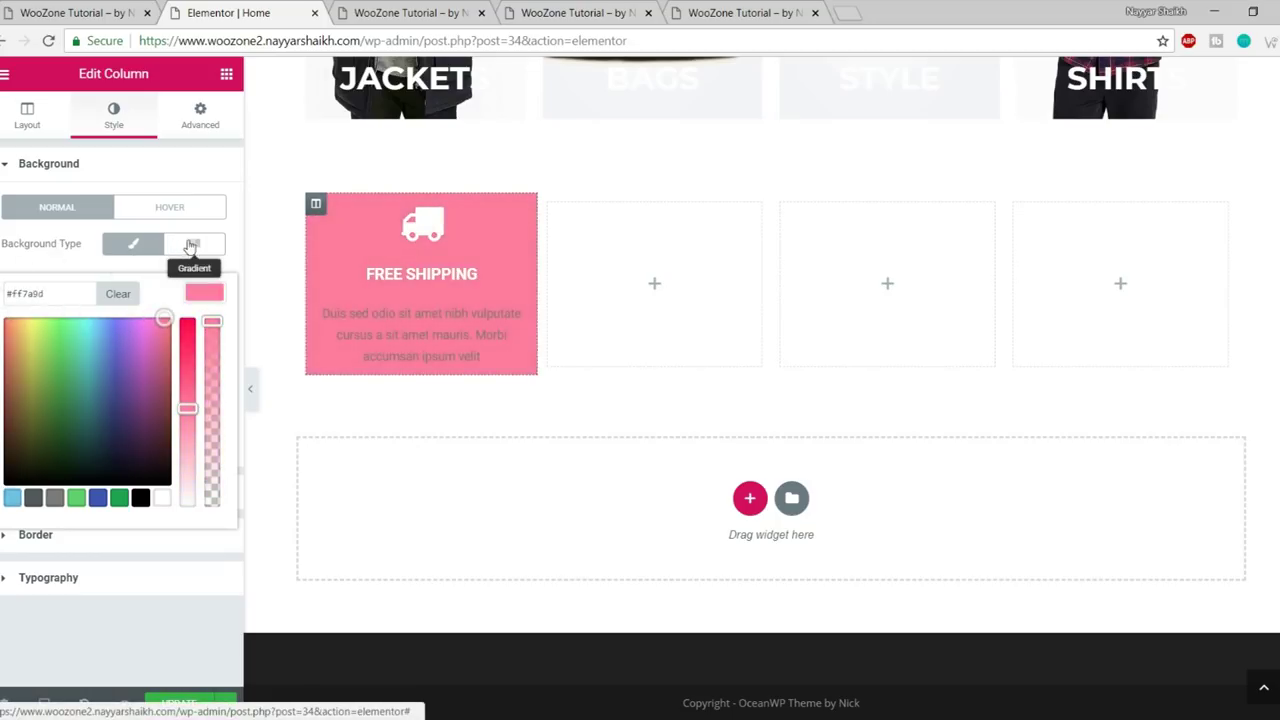
pyautogui.moveTo(187, 408)
pyautogui.mouseDown()
pyautogui.moveTo(187, 367)
pyautogui.moveTo(187, 384)
pyautogui.mouseUp()
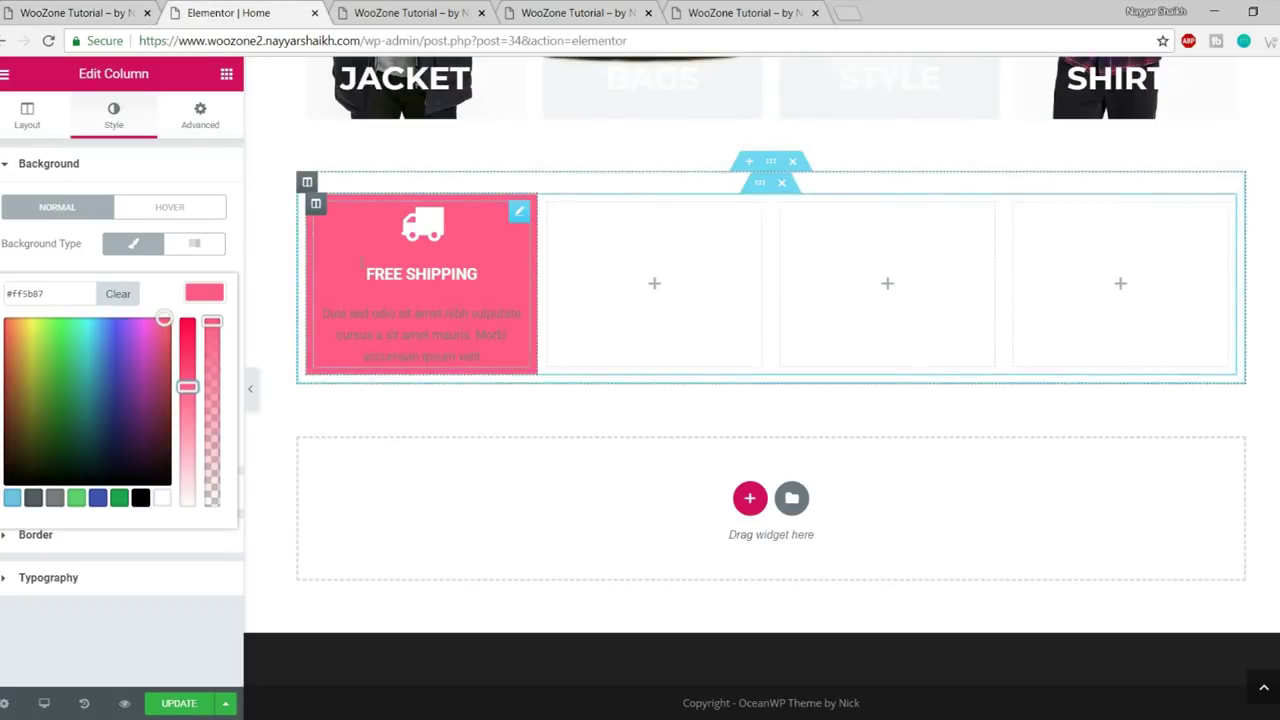
pyautogui.click(75, 12)
pyautogui.click(485, 249)
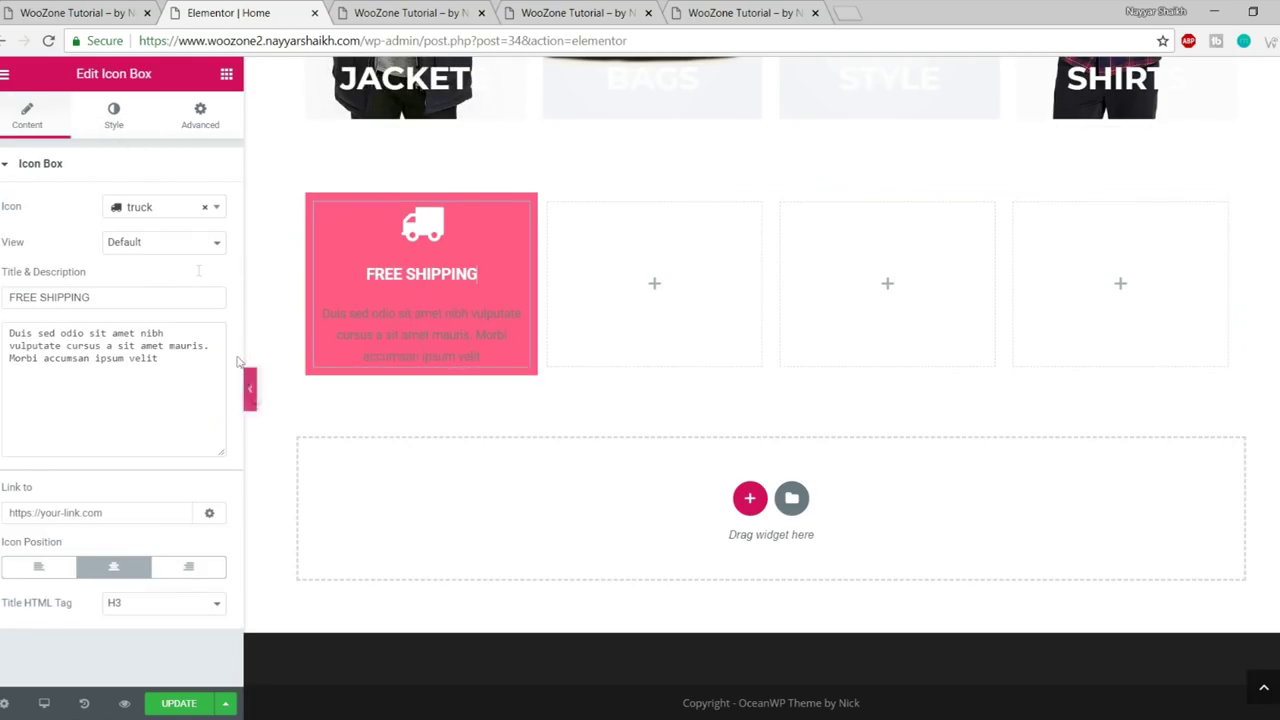
# Set the FREE SHIPPING title typography to Montserrat, 19 px, weight 700.
pyautogui.click(113, 113)
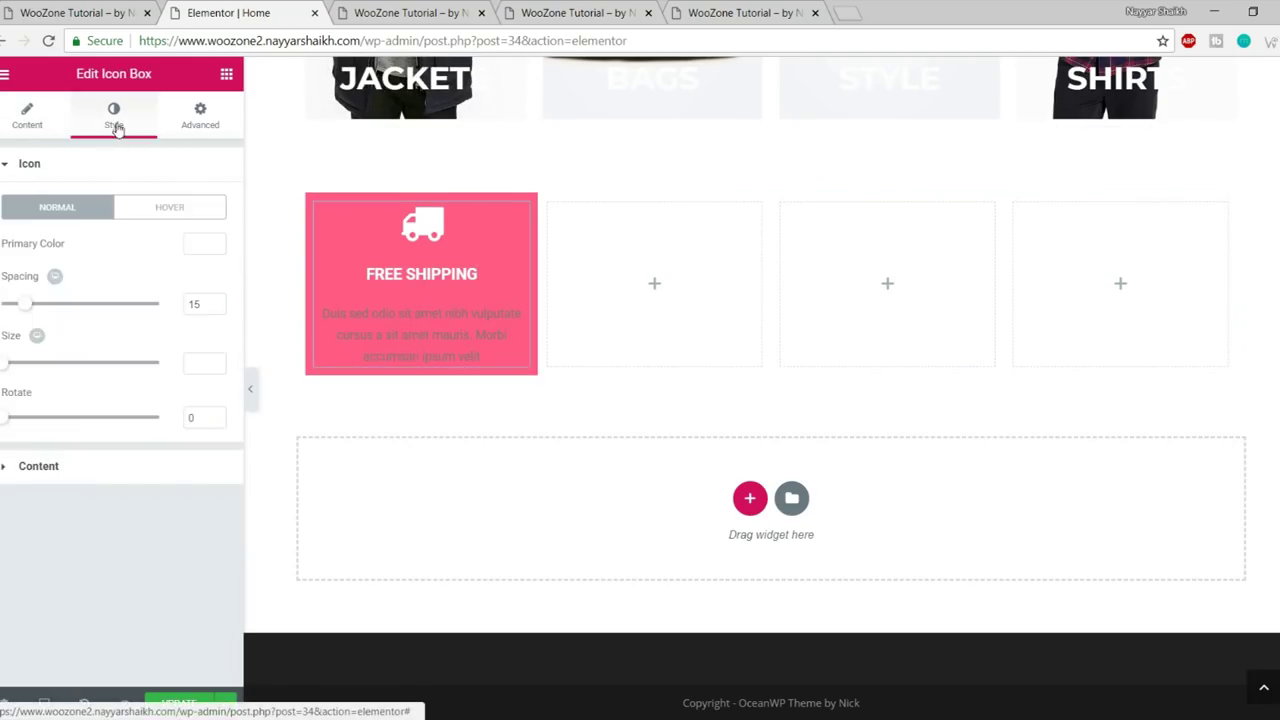
pyautogui.click(140, 465)
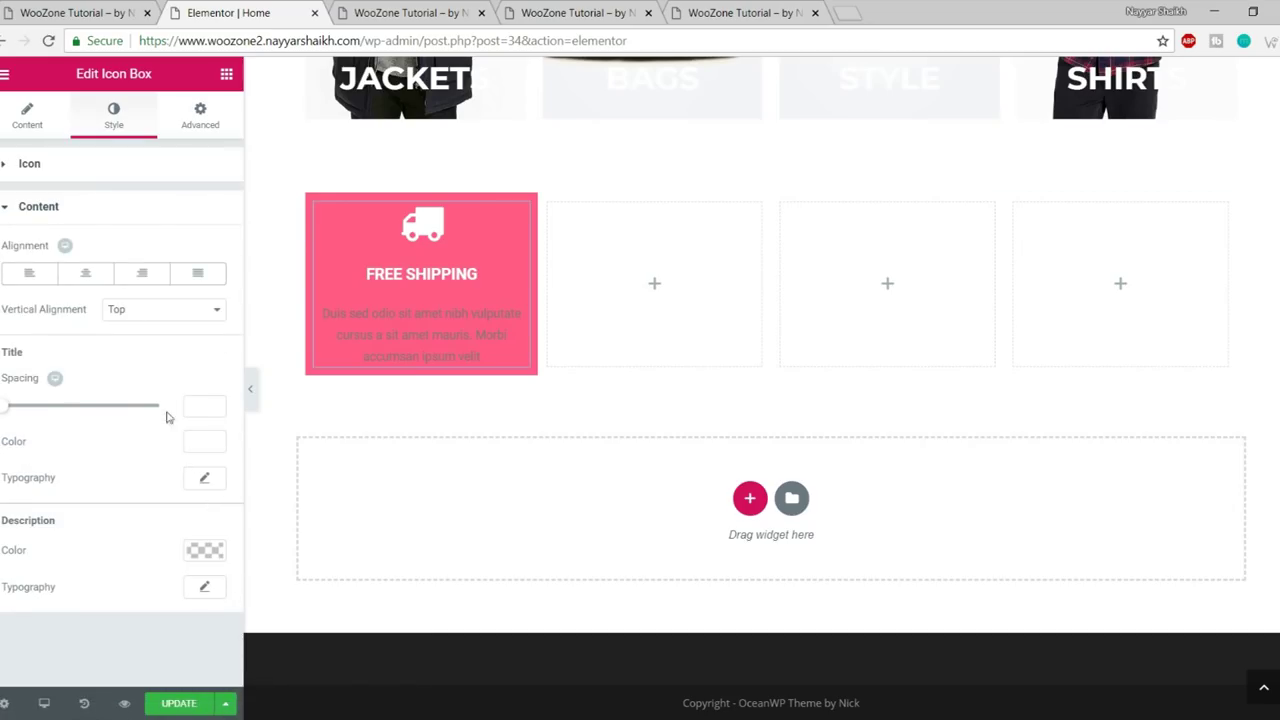
pyautogui.click(206, 481)
pyautogui.scroll(-2, 197, 500)
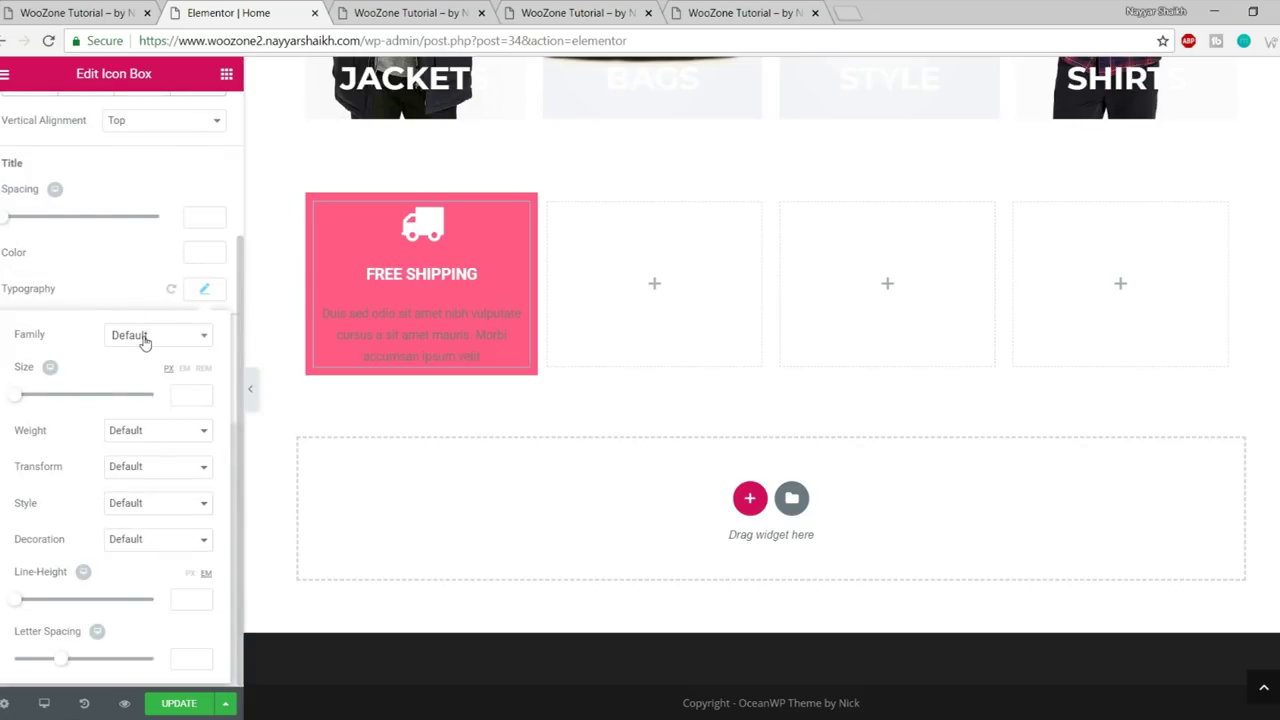
pyautogui.click(145, 341)
pyautogui.write('montse')
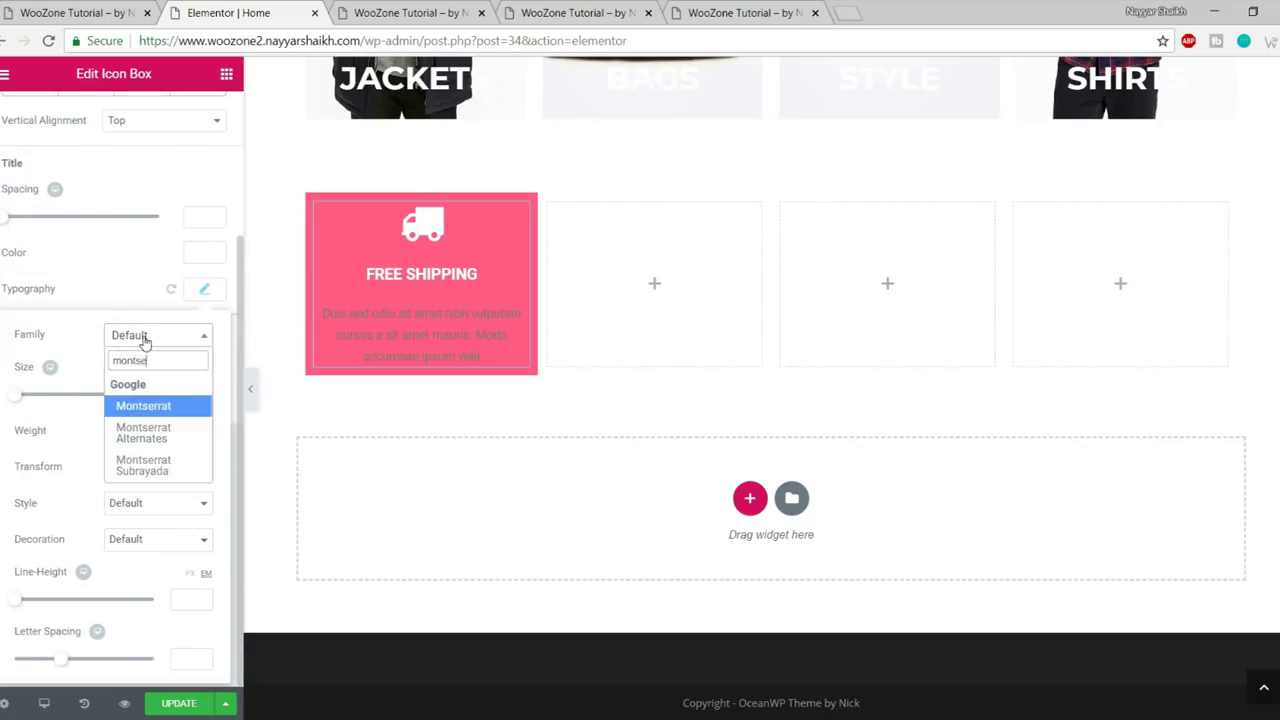
pyautogui.press('Return')
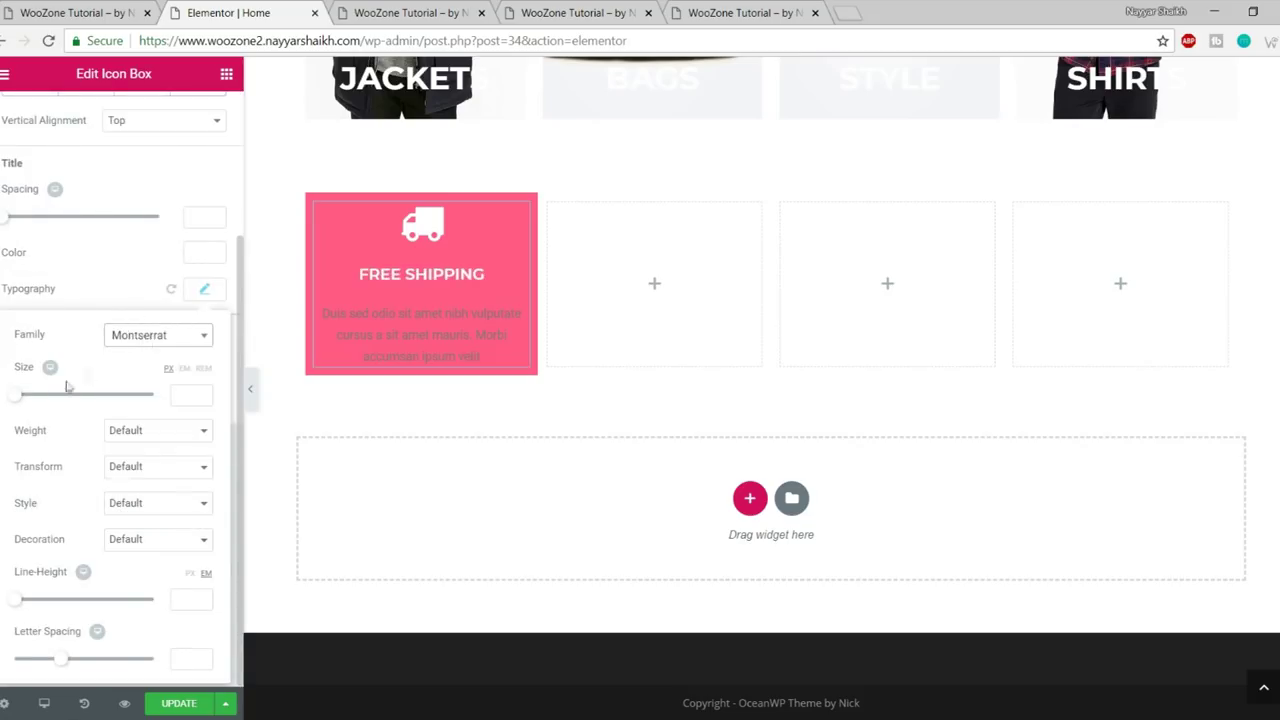
pyautogui.click(185, 394)
pyautogui.write('19')
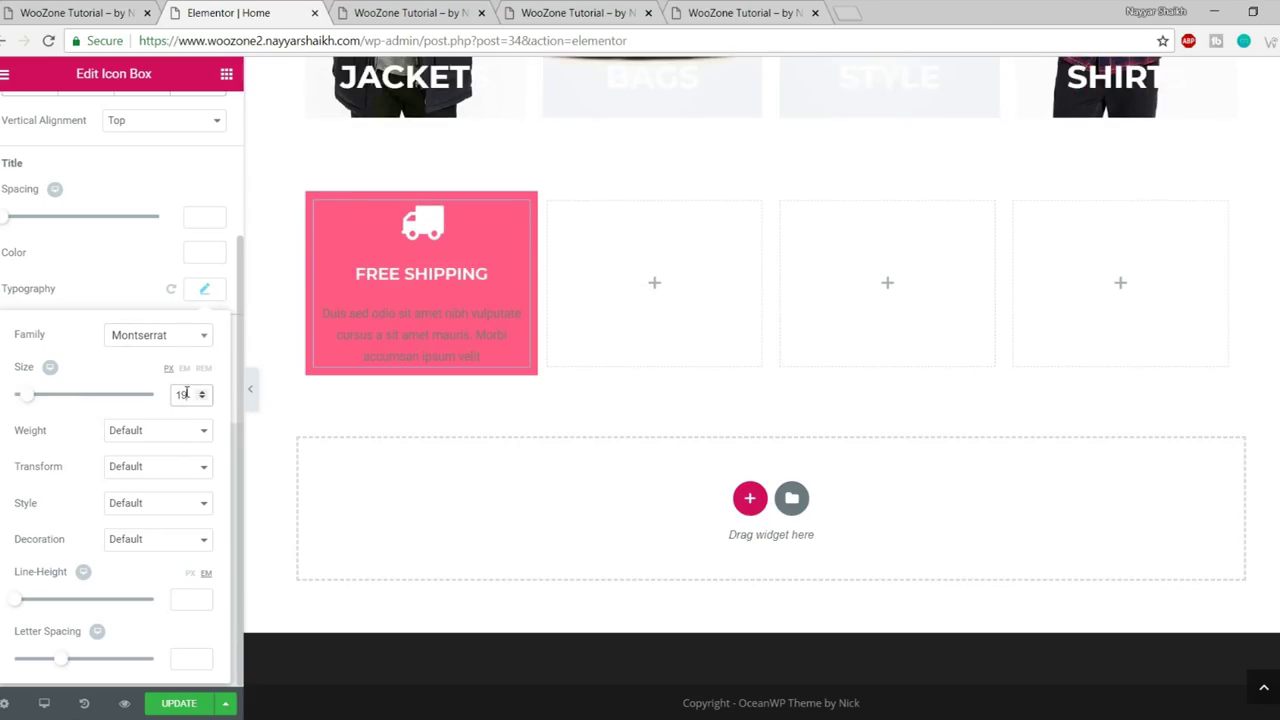
pyautogui.click(157, 430)
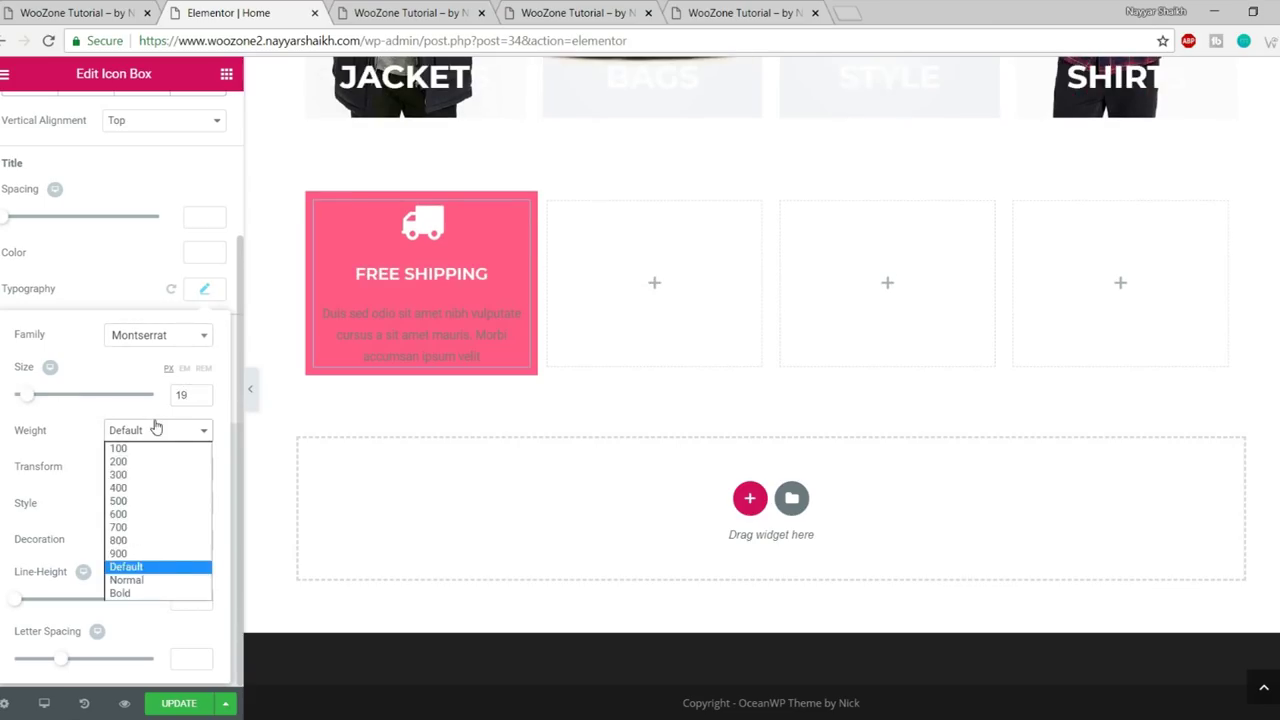
pyautogui.click(140, 527)
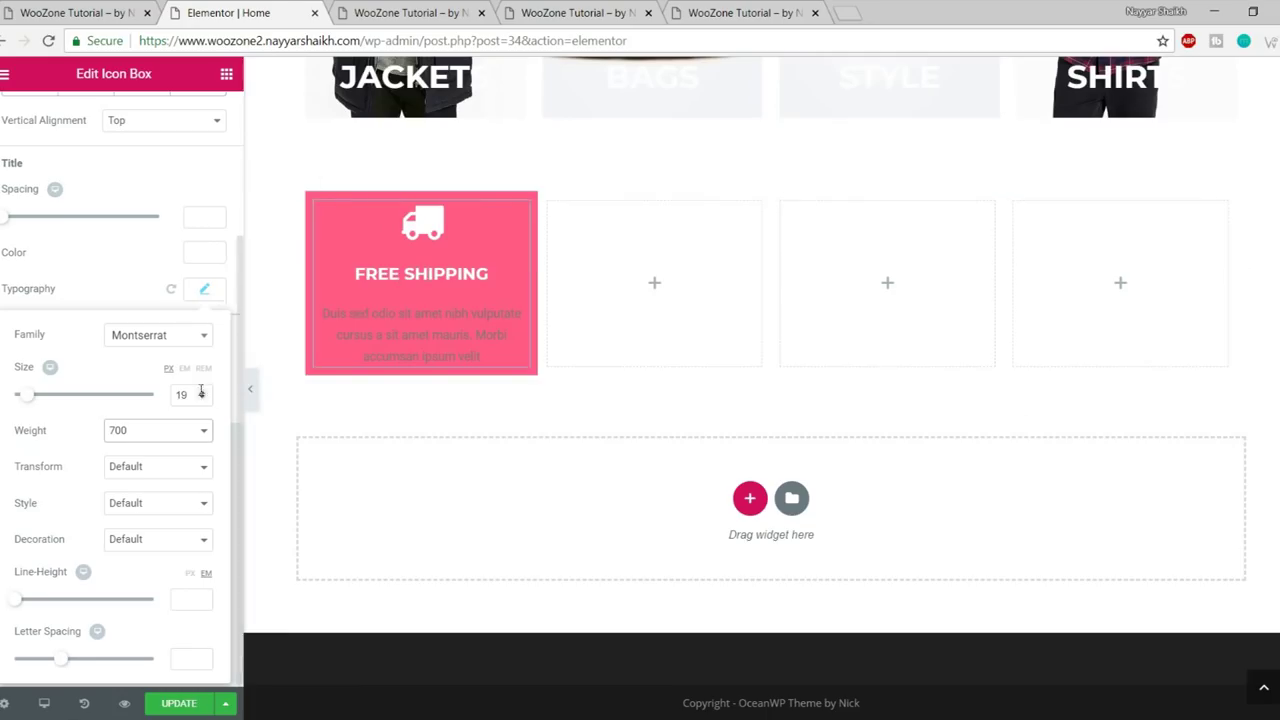
pyautogui.click(205, 296)
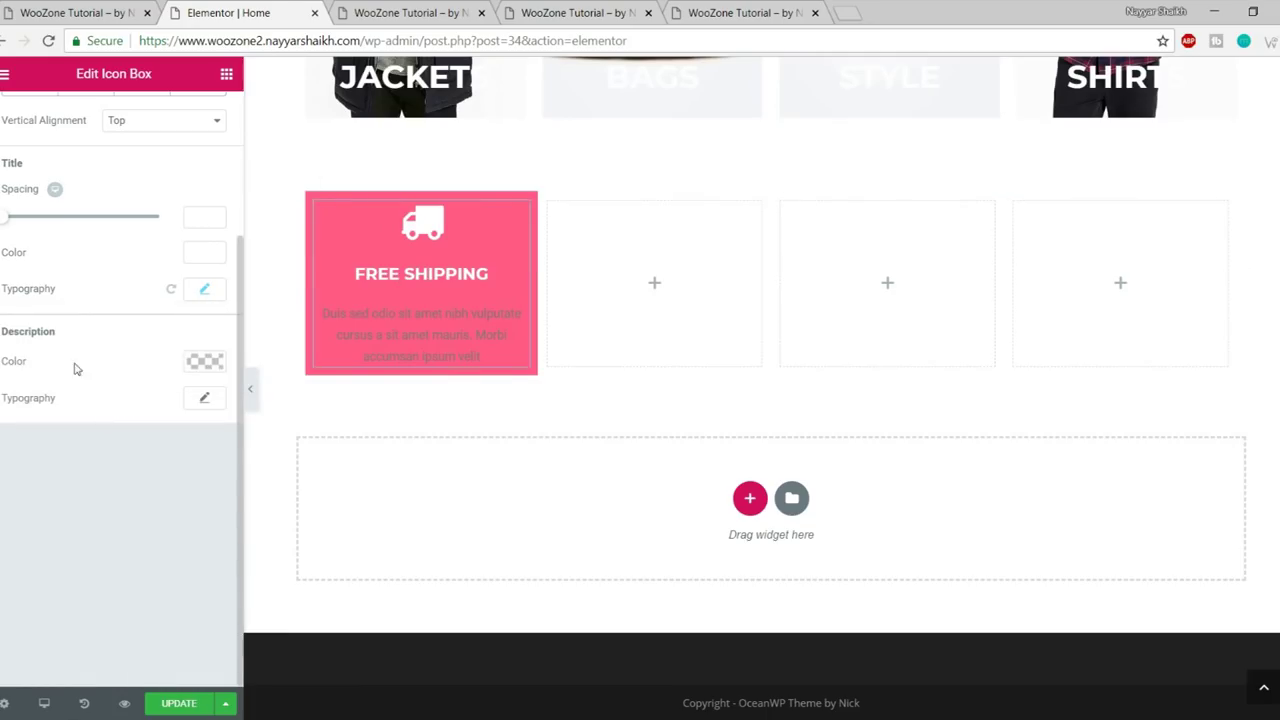
# Make the description text white (#ffffff) at 16 px and save the page with Update.
pyautogui.moveTo(1, 331); pyautogui.dragTo(50, 335)
pyautogui.click(203, 362)
pyautogui.scroll(1, 198, 548)
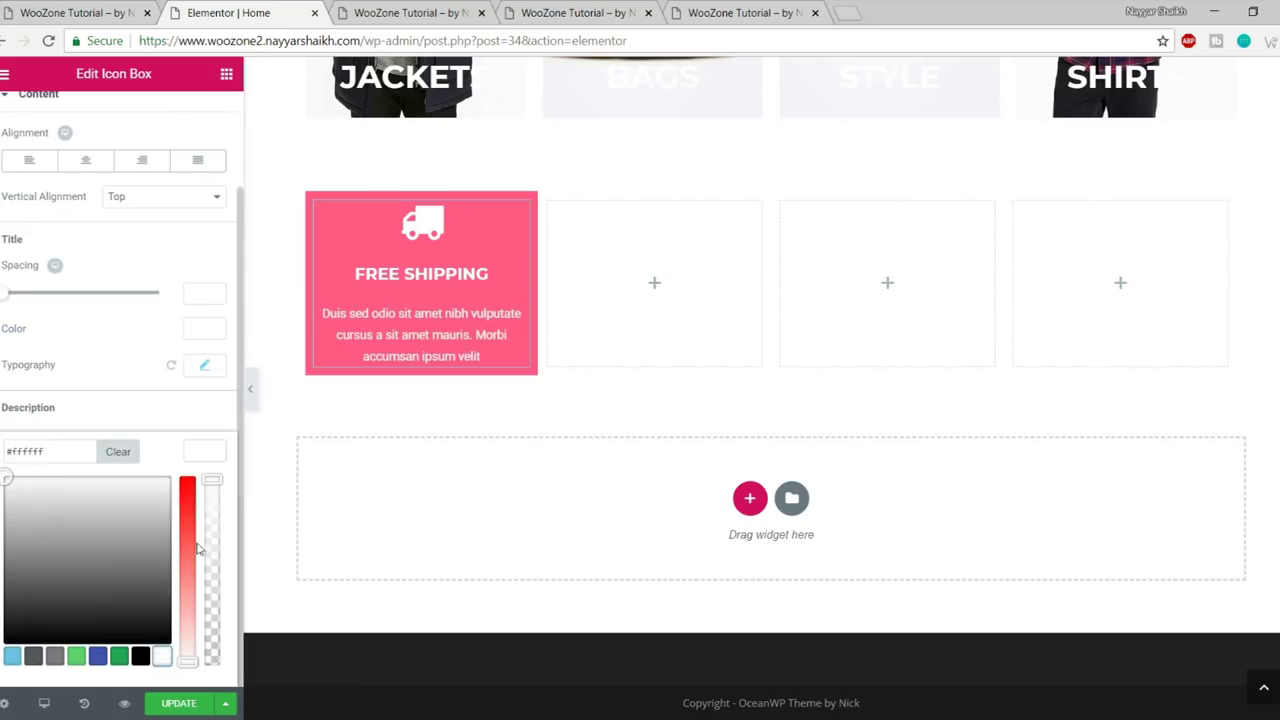
pyautogui.click(210, 455)
pyautogui.click(204, 476)
pyautogui.scroll(-2, 205, 500)
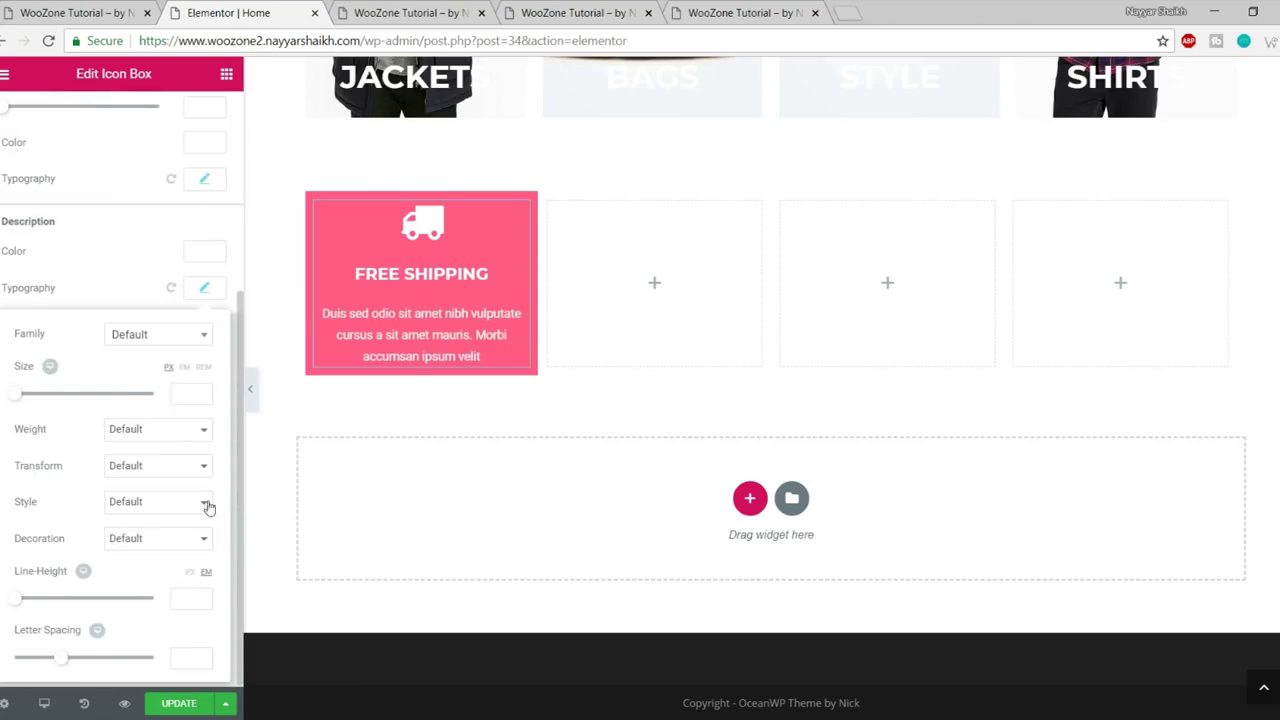
pyautogui.write('16')
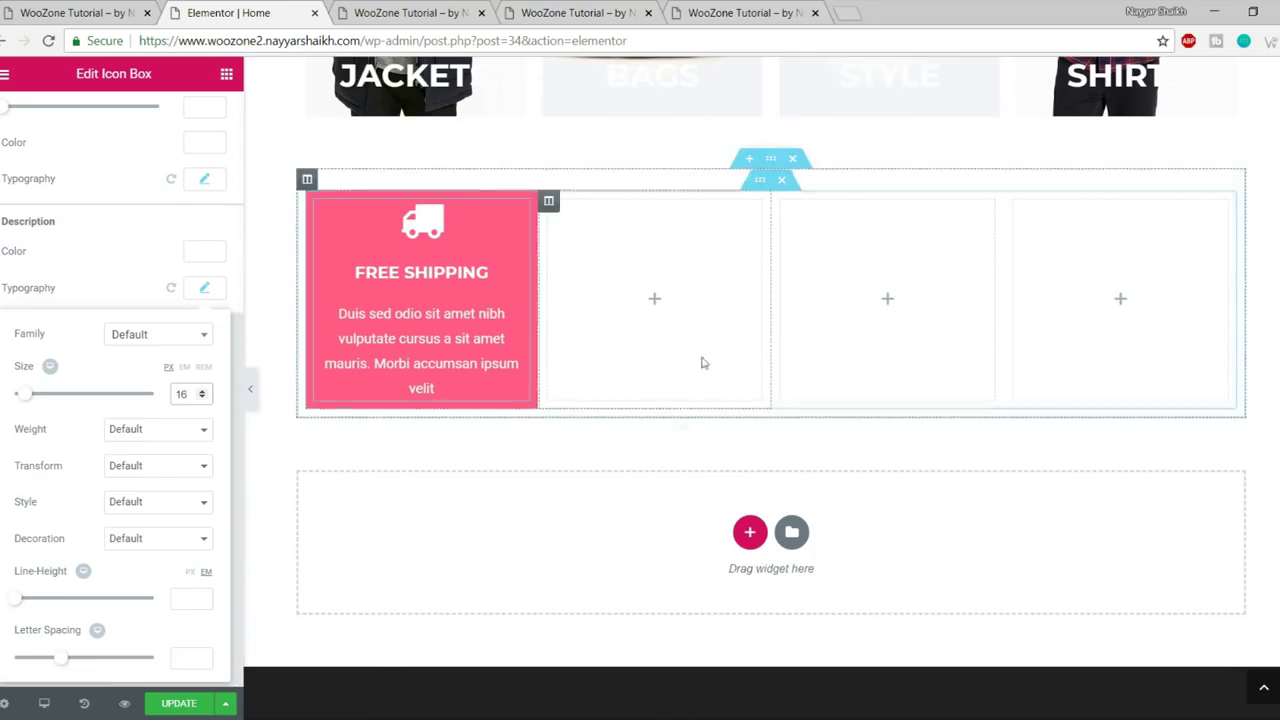
pyautogui.click(172, 703)
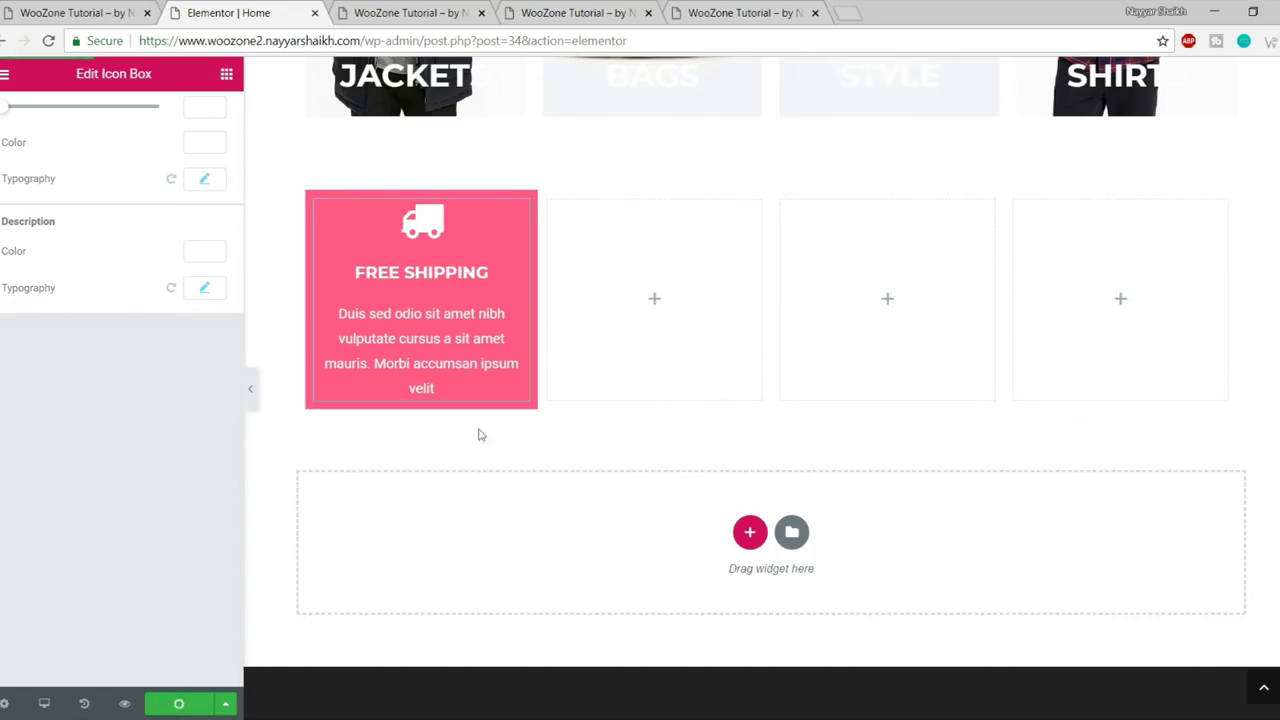
pyautogui.click(415, 12)
pyautogui.scroll(-5, 575, 250)
pyautogui.scroll(-2, 578, 270)
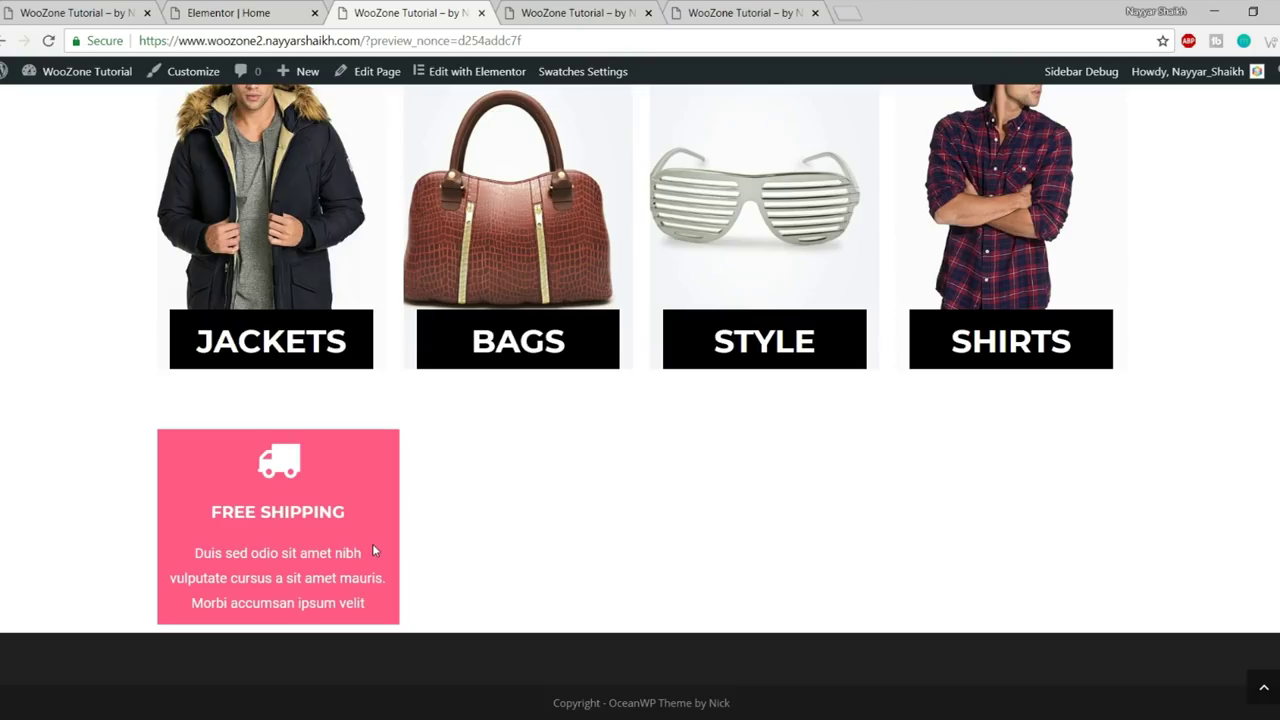
pyautogui.click(76, 8)
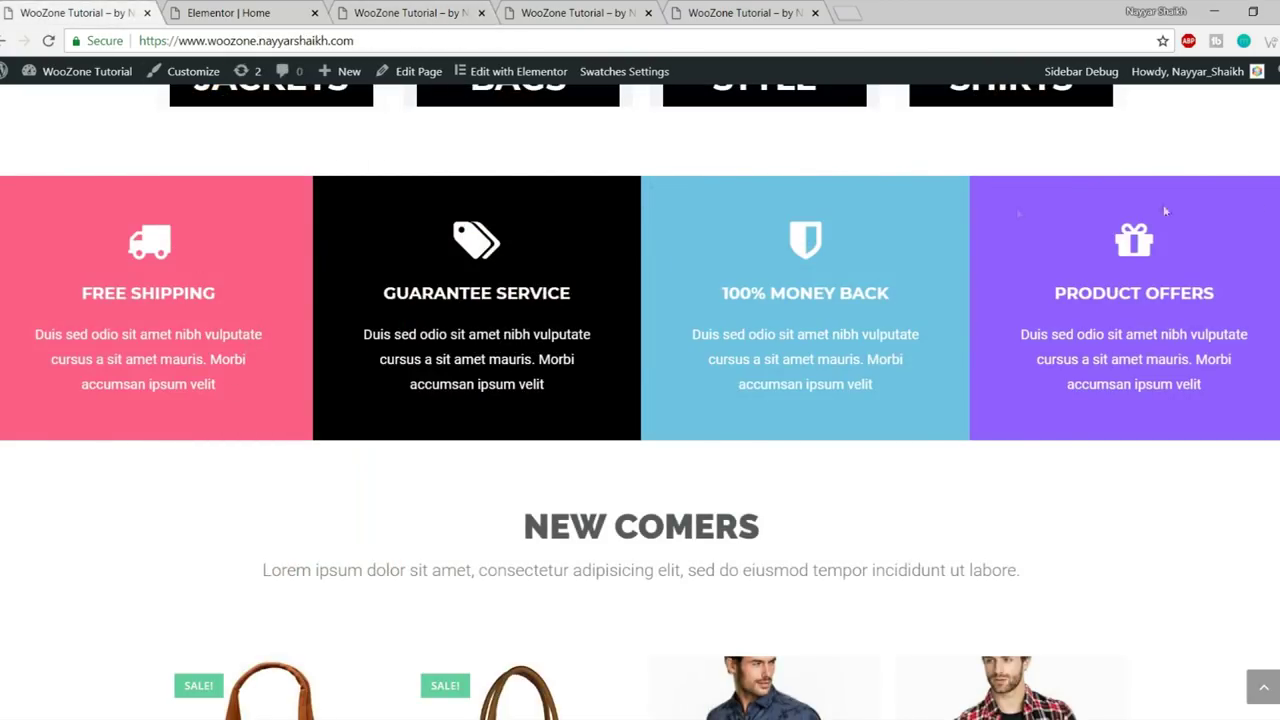
pyautogui.scroll(3, 166, 418)
pyautogui.scroll(-3, 186, 443)
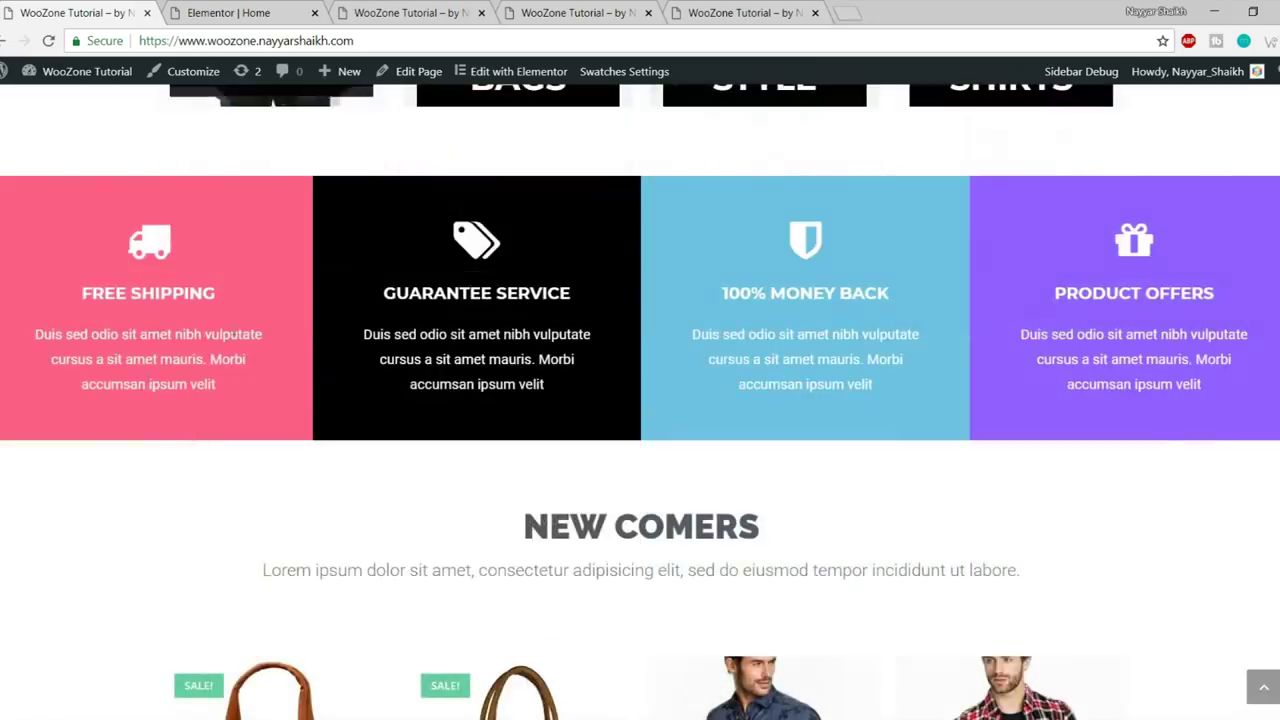
pyautogui.click(272, 8)
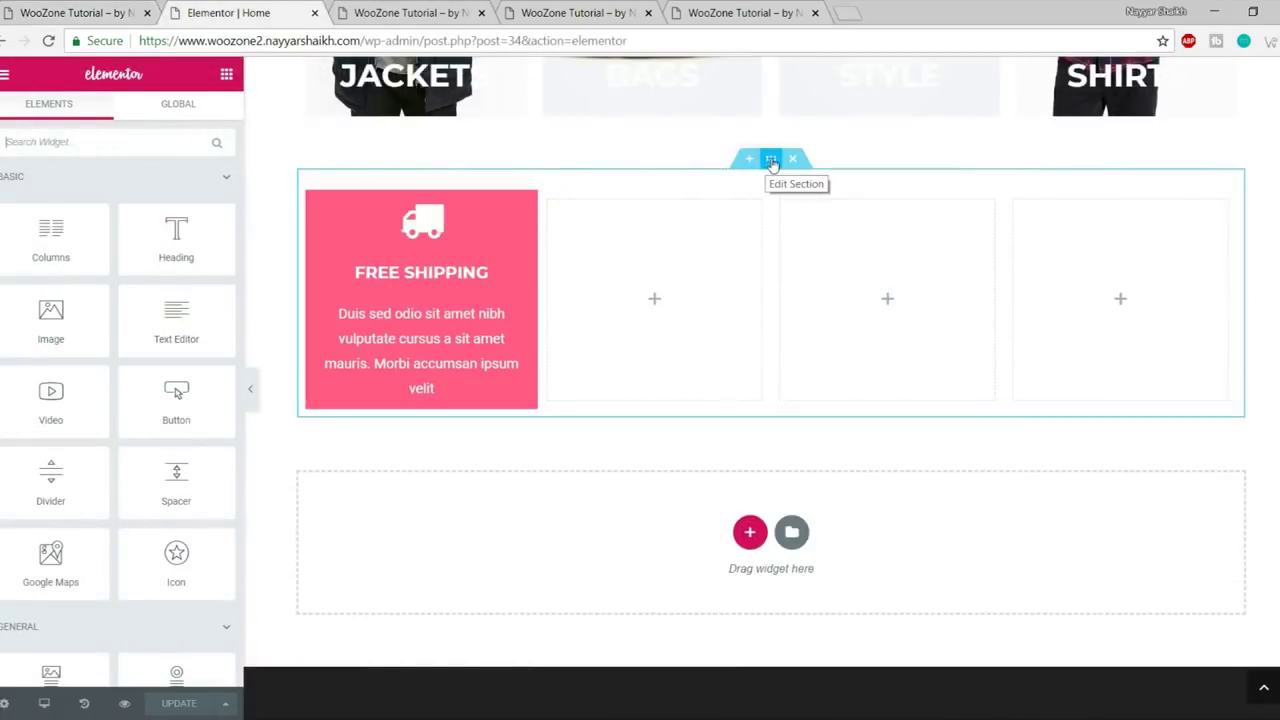
# Turn on Stretch Section for the icon-box section and set its Content Width to Full Width.
pyautogui.click(773, 159)
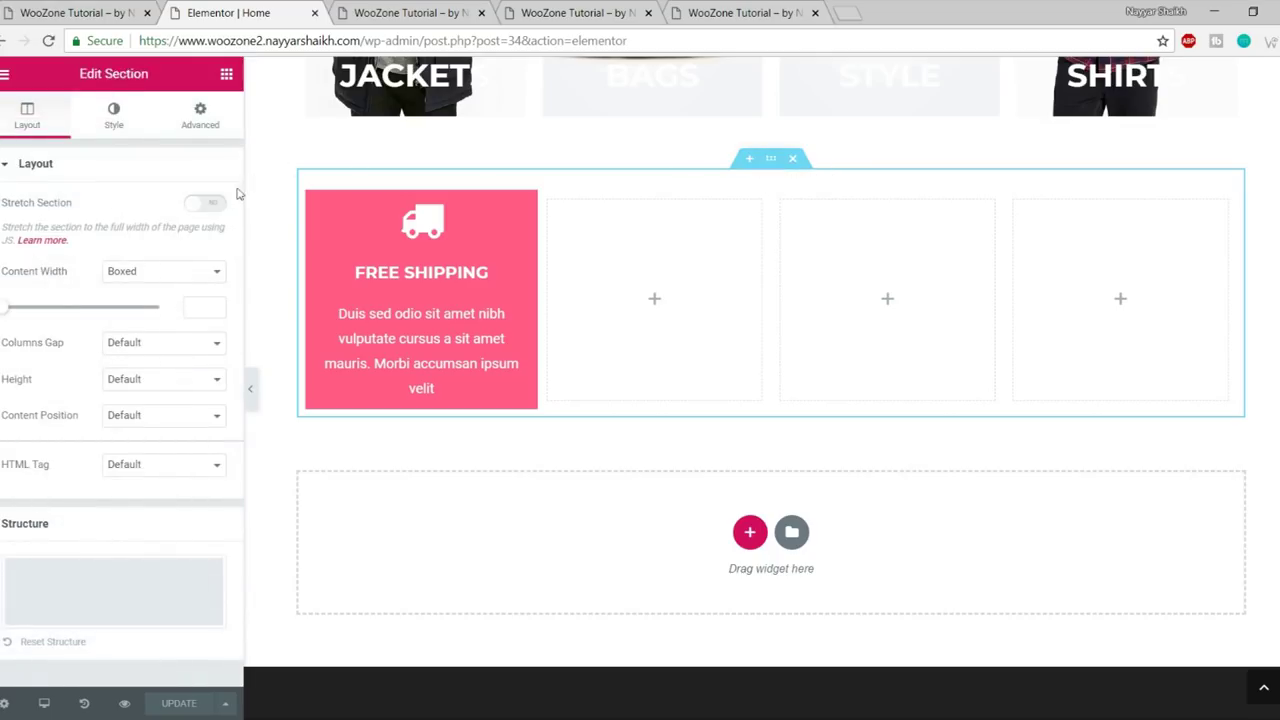
pyautogui.click(206, 204)
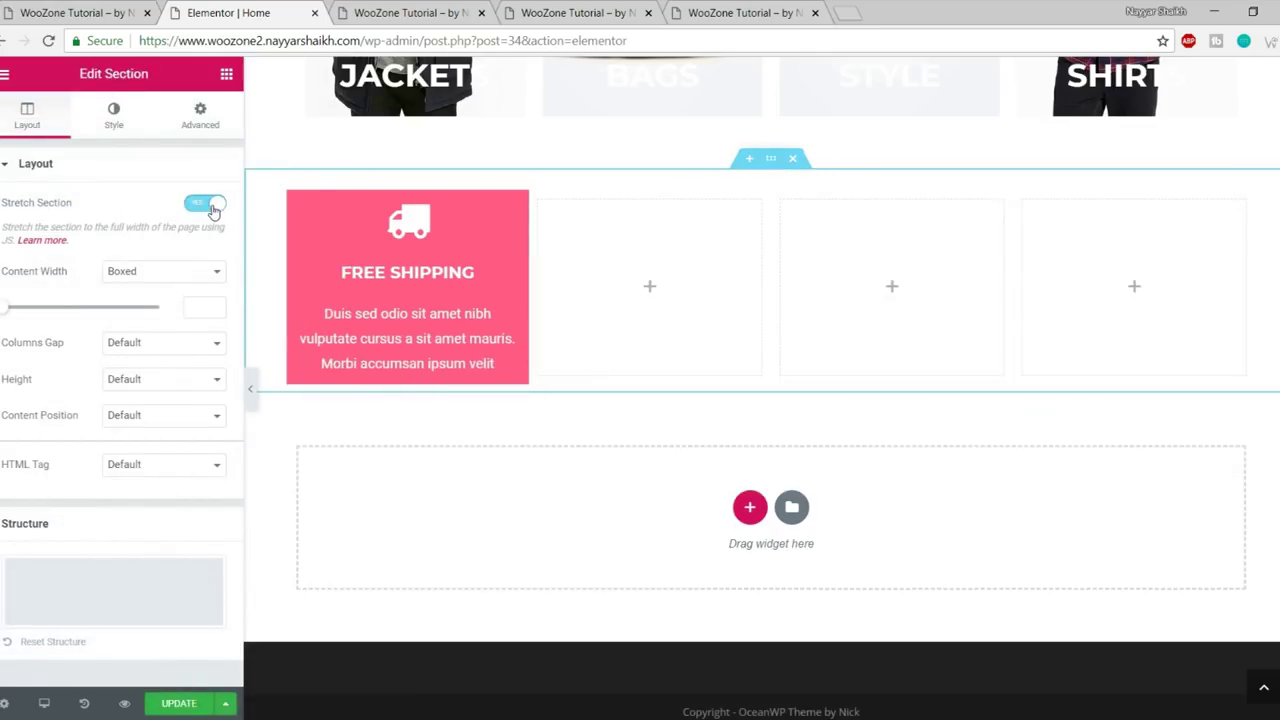
pyautogui.click(145, 280)
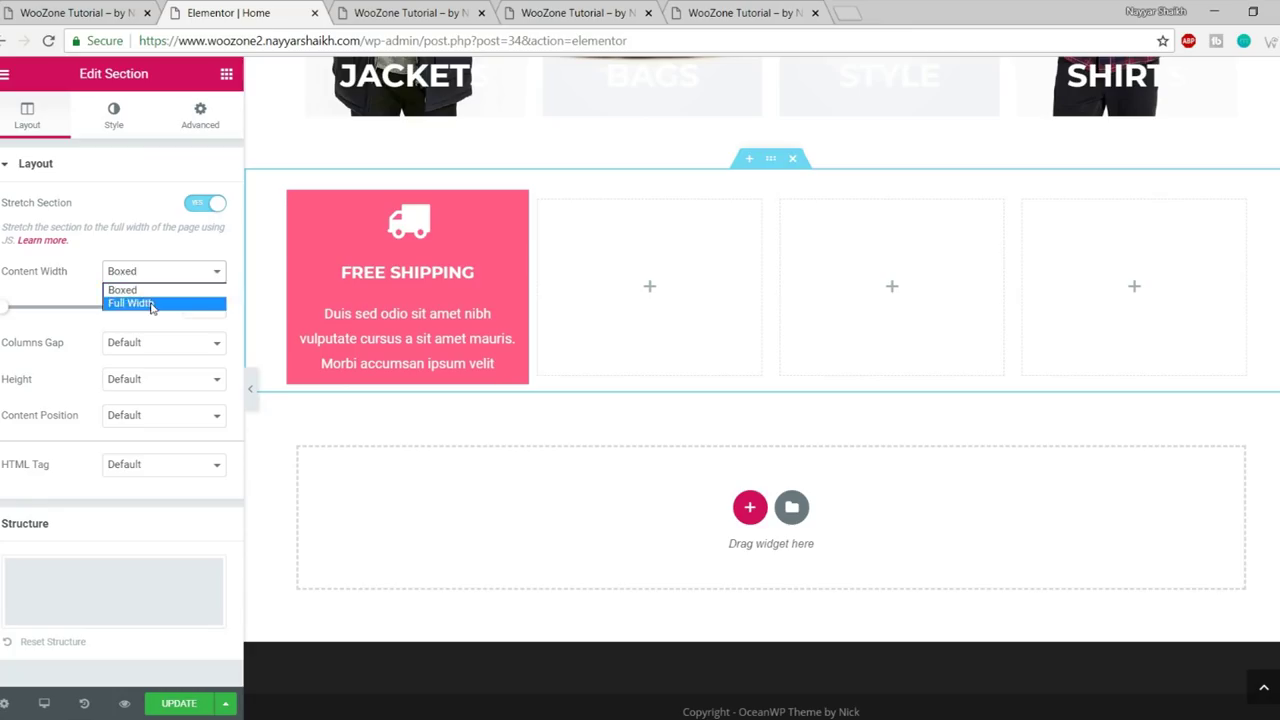
pyautogui.click(46, 273)
pyautogui.doubleClick(56, 271)
pyautogui.click(160, 271)
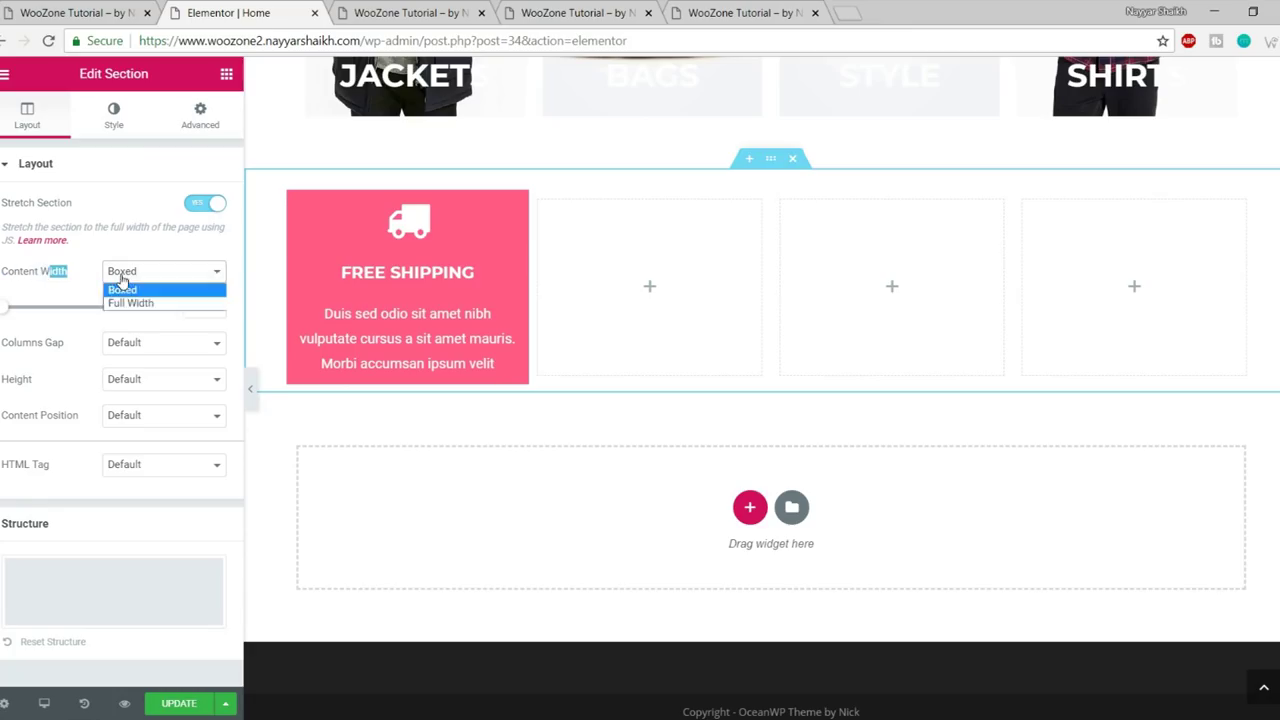
pyautogui.click(166, 303)
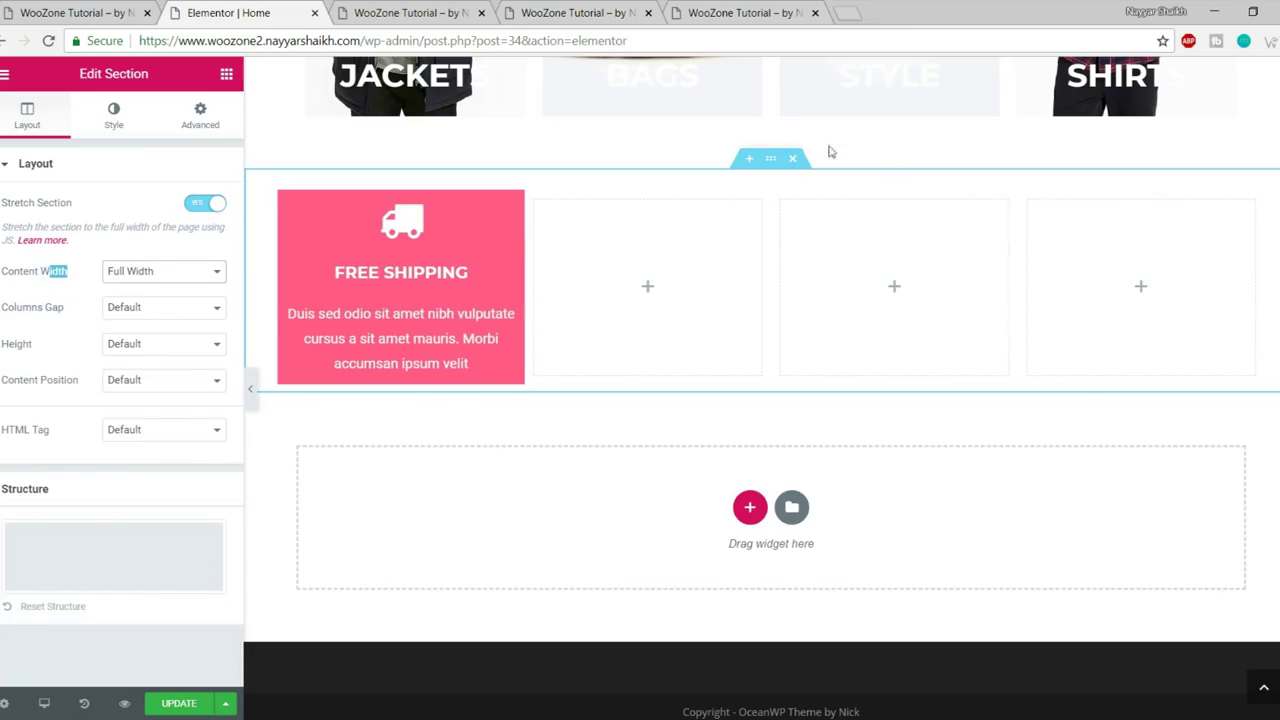
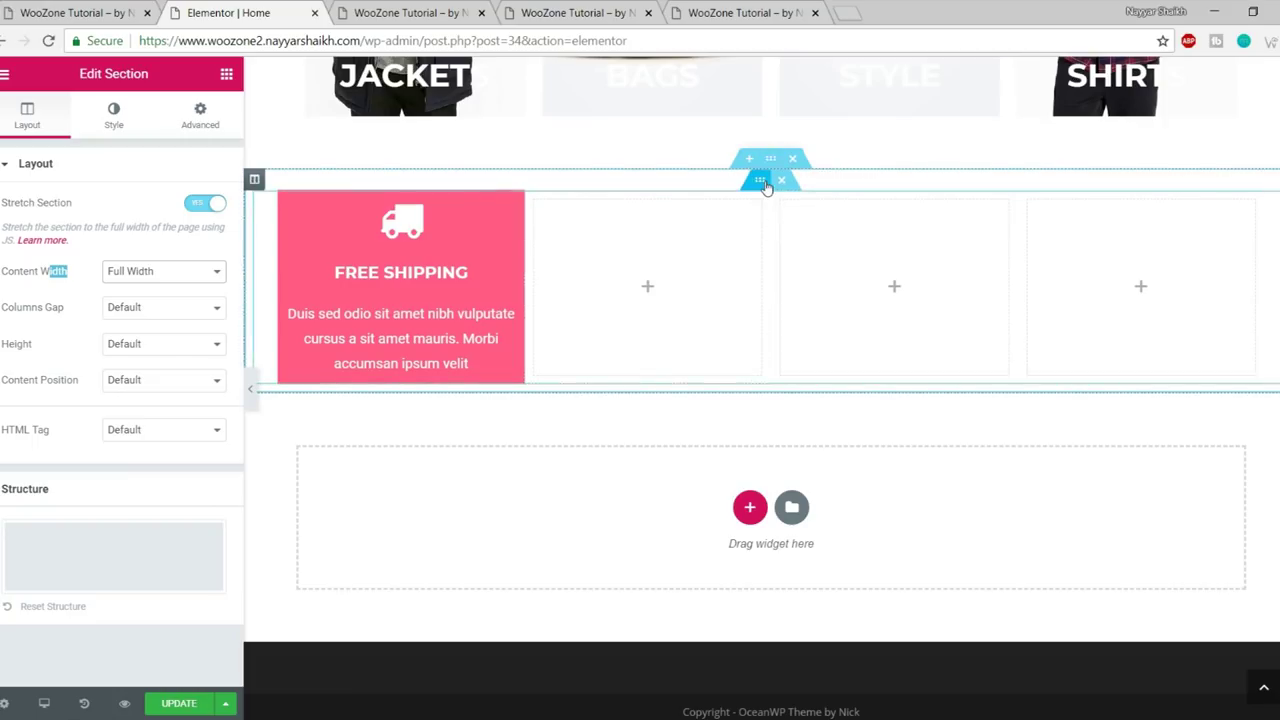
# Set the inner section's Content Width to Full Width and Columns Gap to No Gap.
pyautogui.click(758, 187)
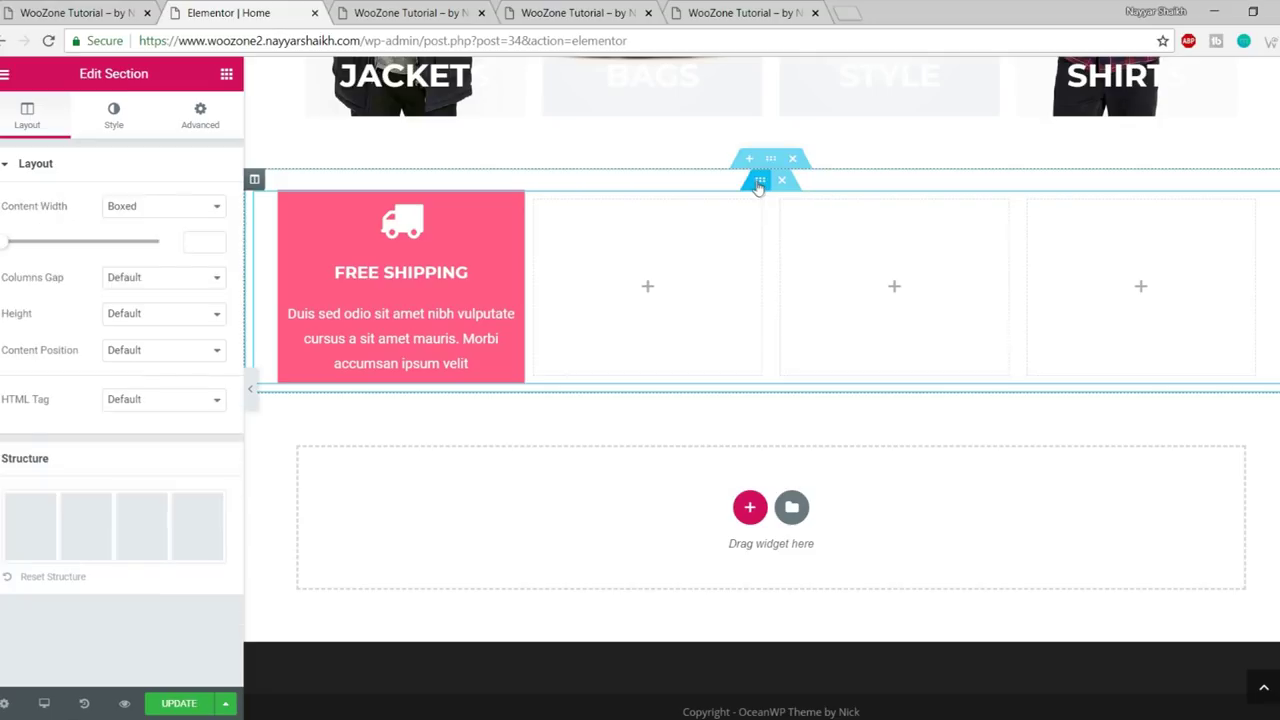
pyautogui.click(130, 206)
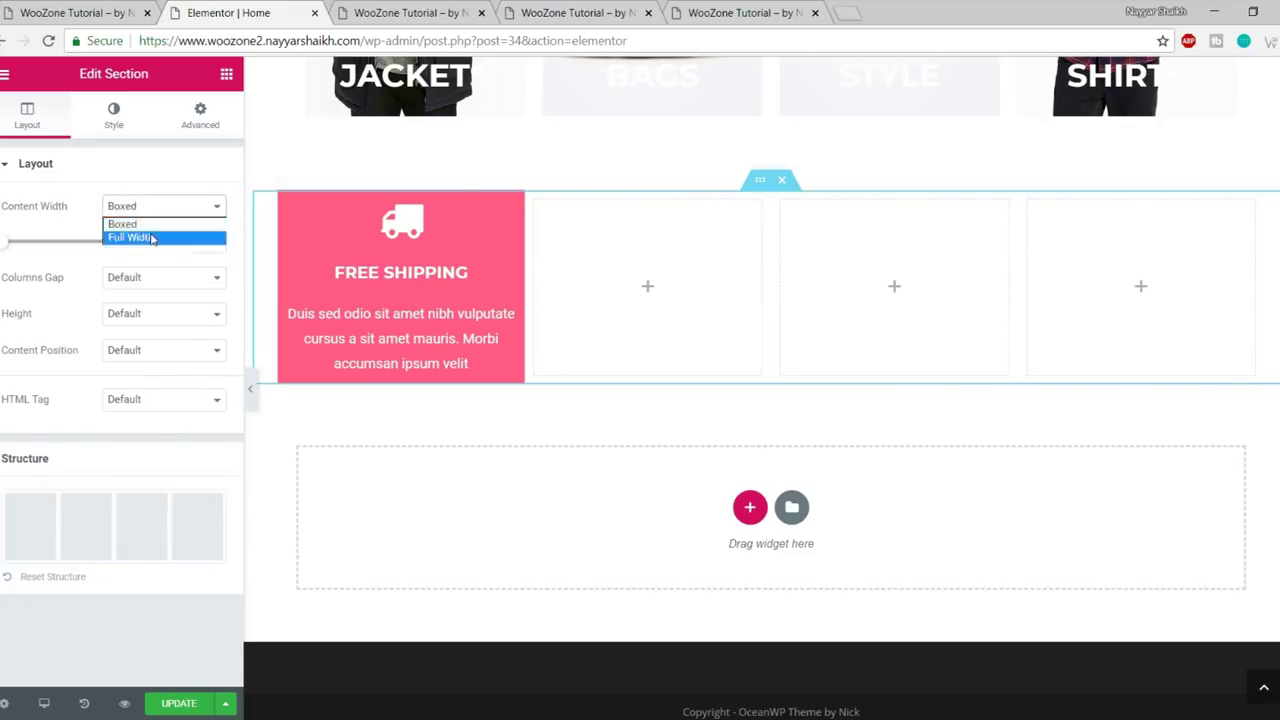
pyautogui.click(135, 237)
pyautogui.click(143, 246)
pyautogui.click(148, 252)
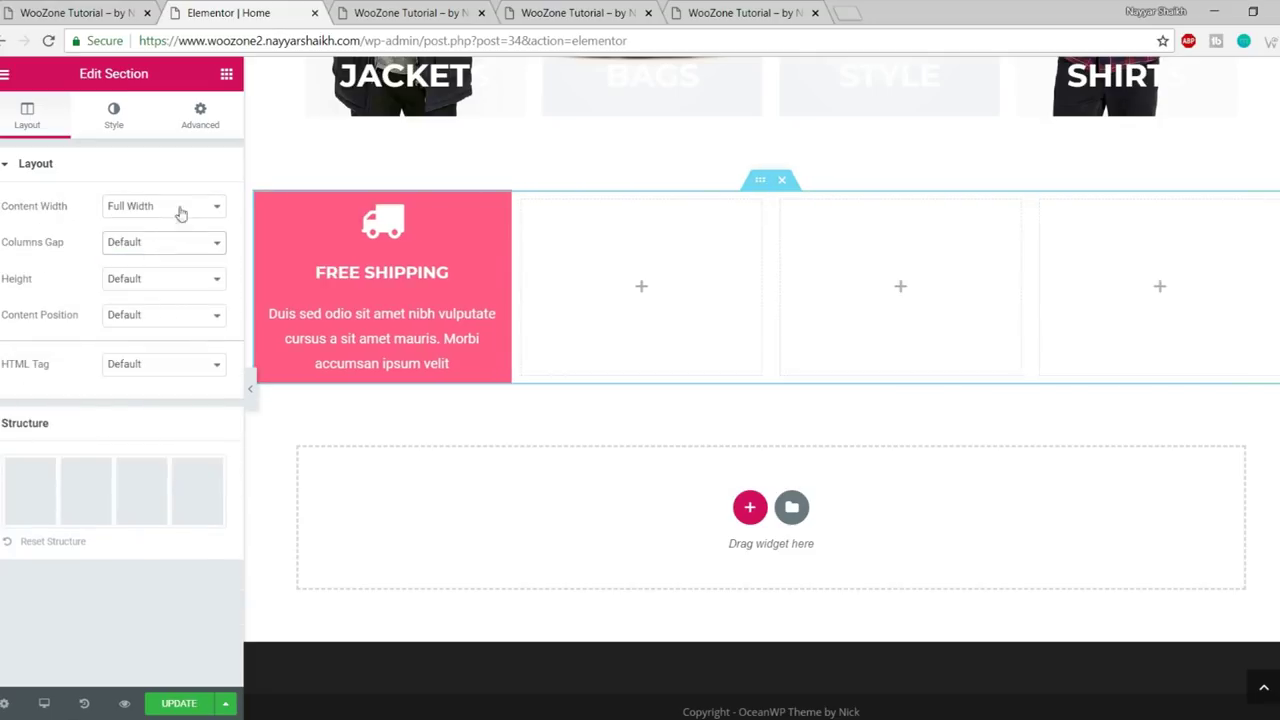
pyautogui.click(172, 241)
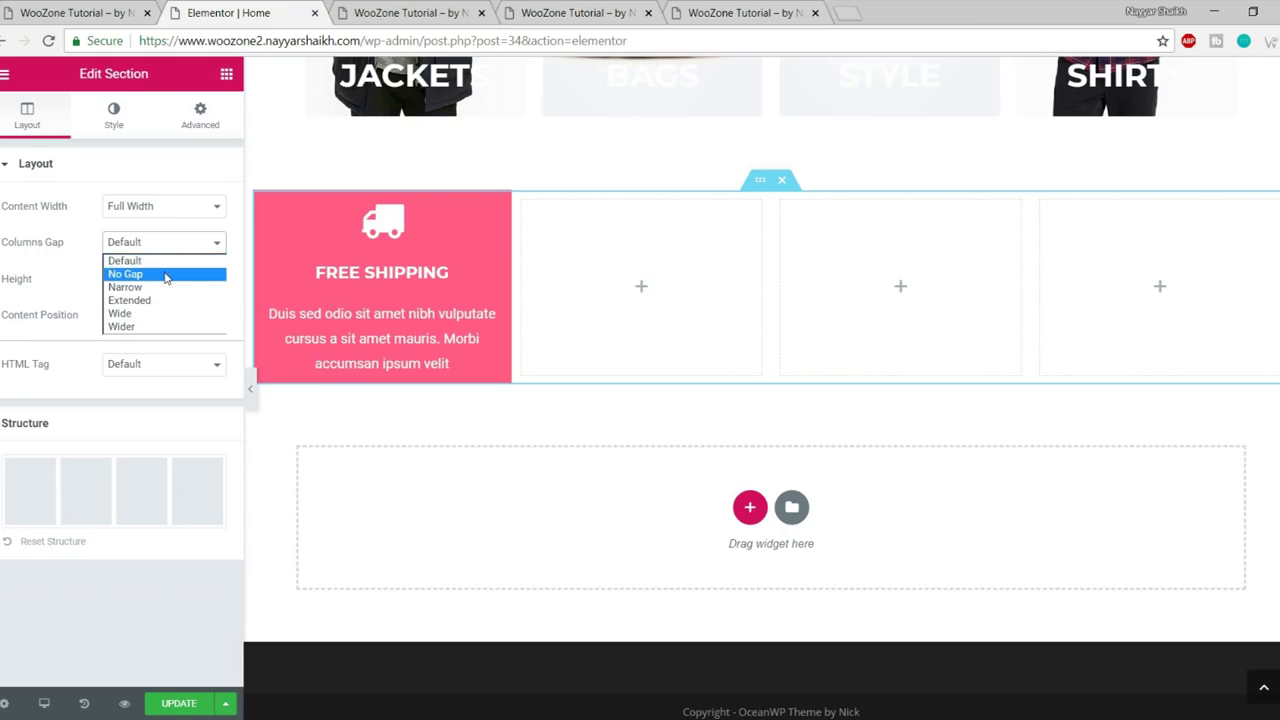
pyautogui.click(126, 274)
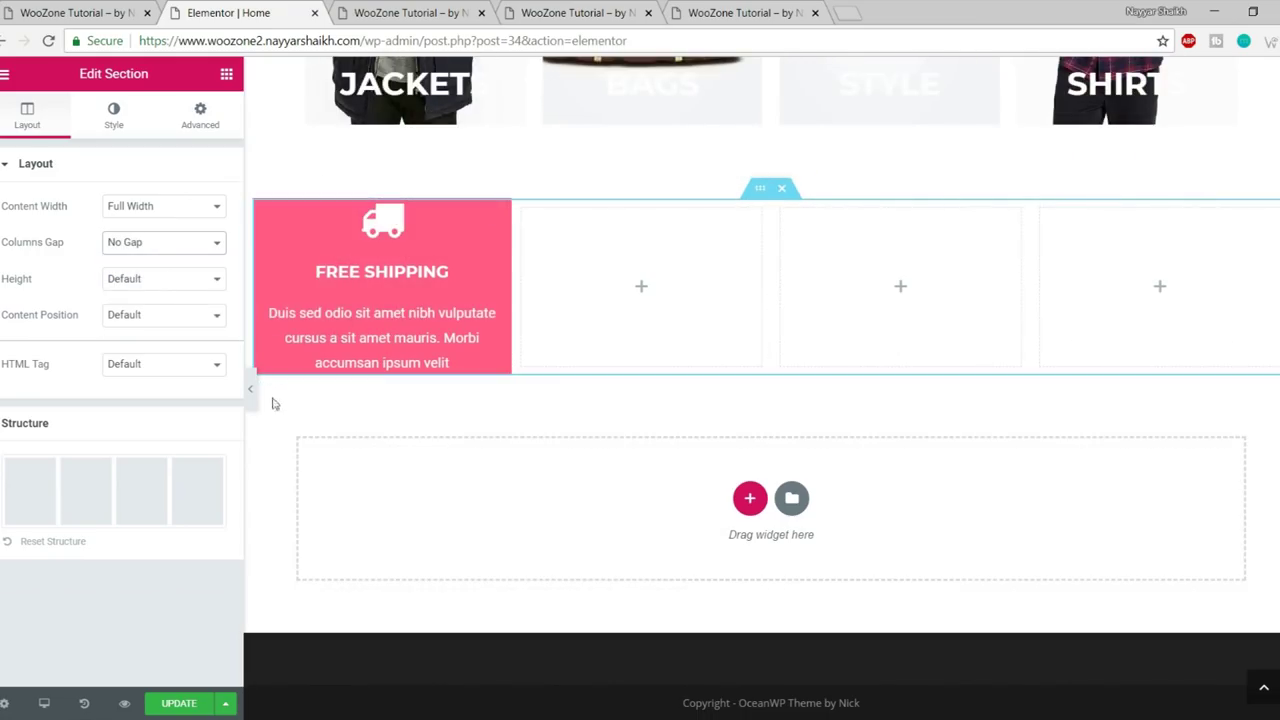
# Save the page and check the full-width row on the live preview.
pyautogui.click(185, 706)
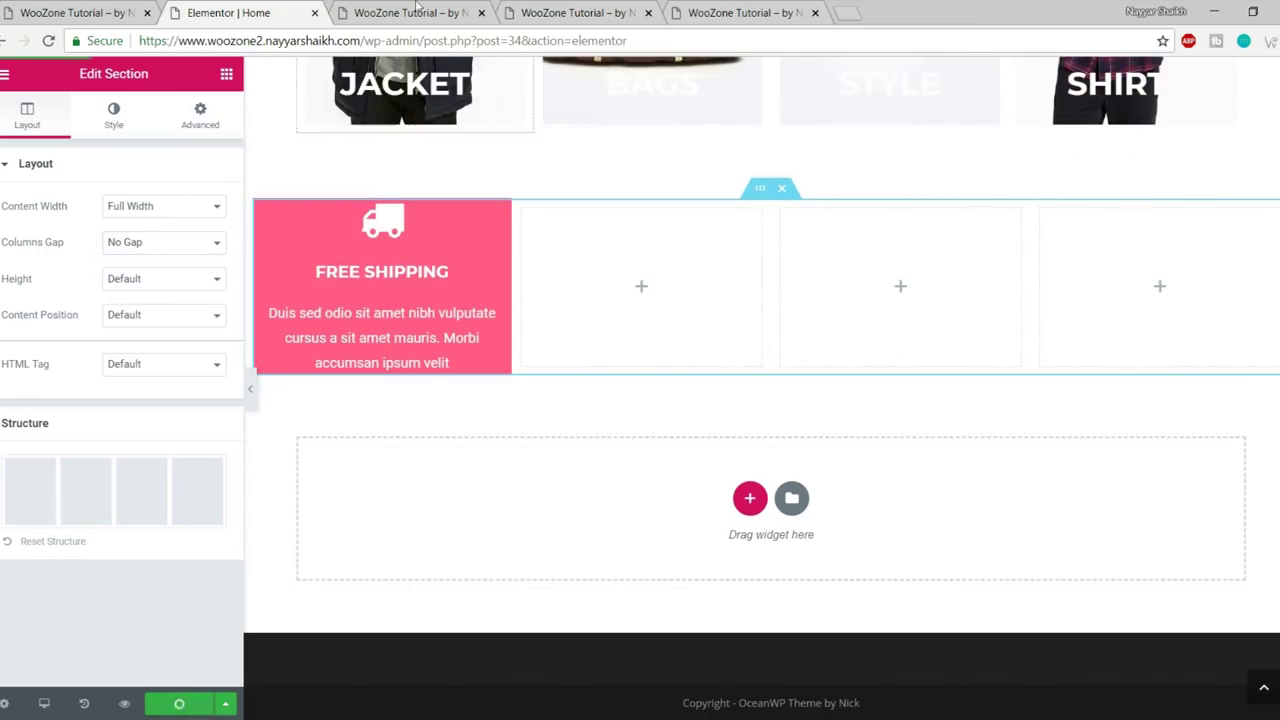
pyautogui.click(410, 13)
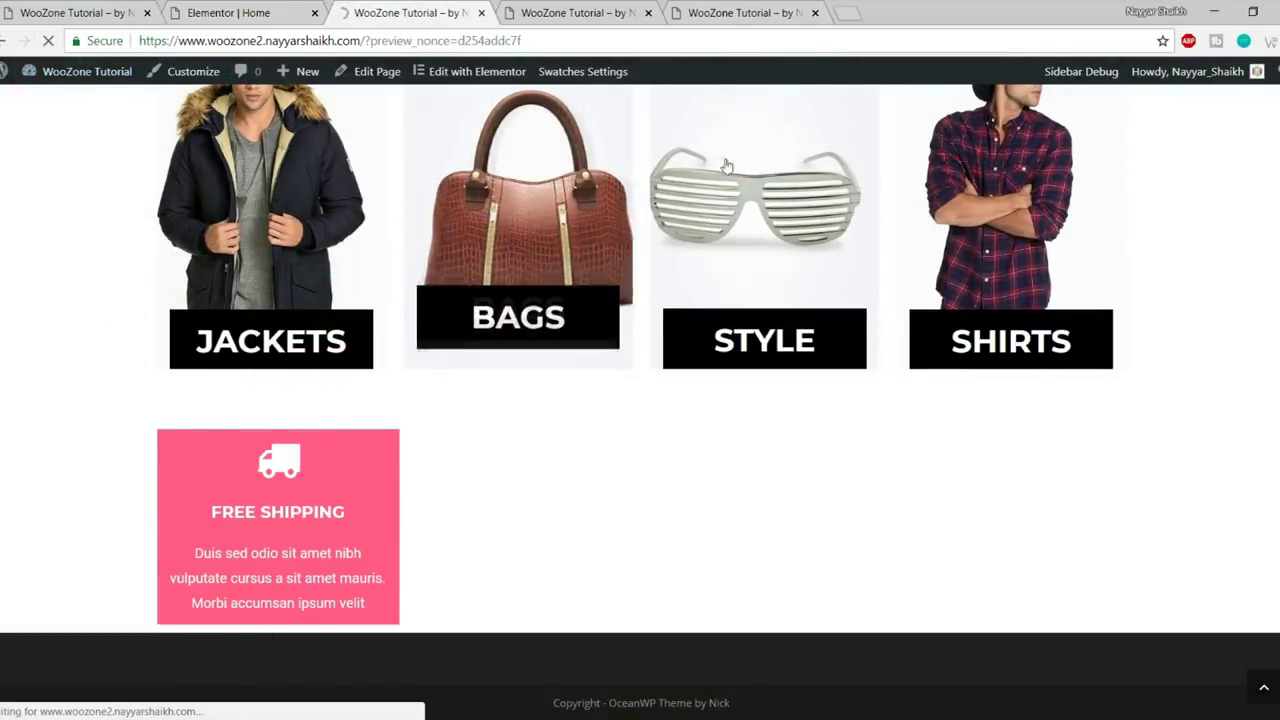
pyautogui.scroll(-10, 714, 367)
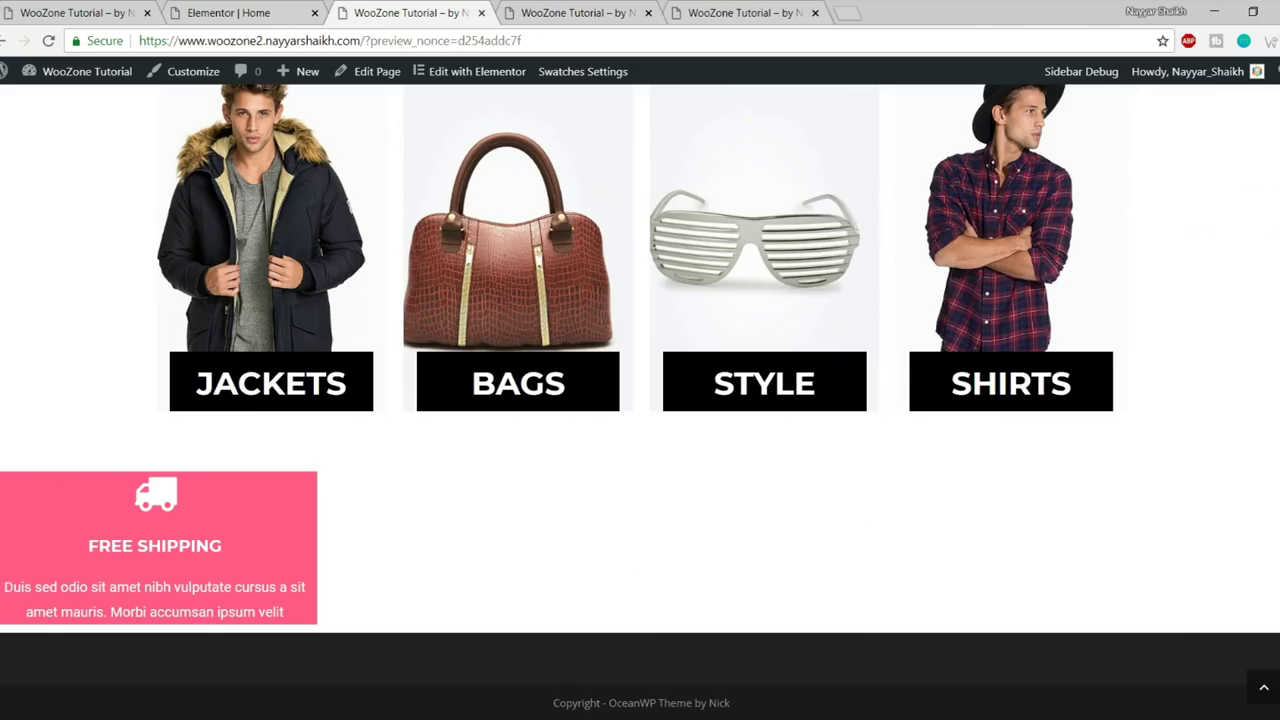
pyautogui.click(228, 12)
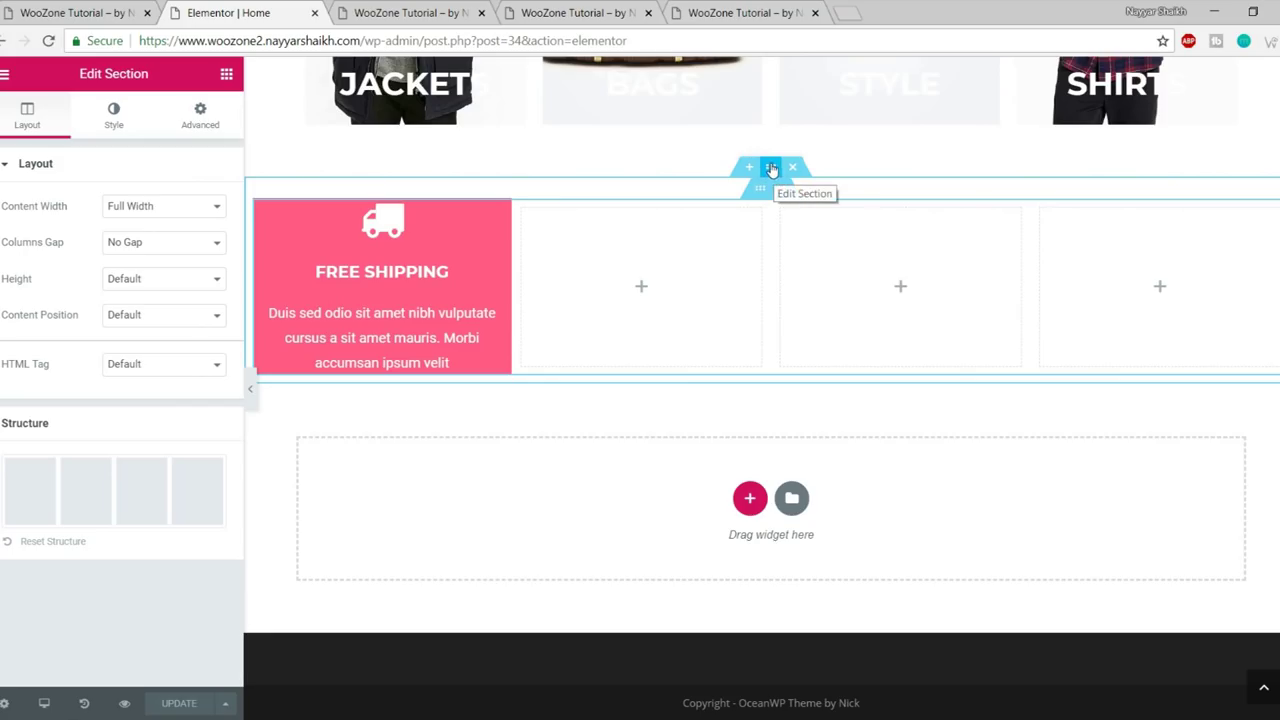
pyautogui.click(771, 168)
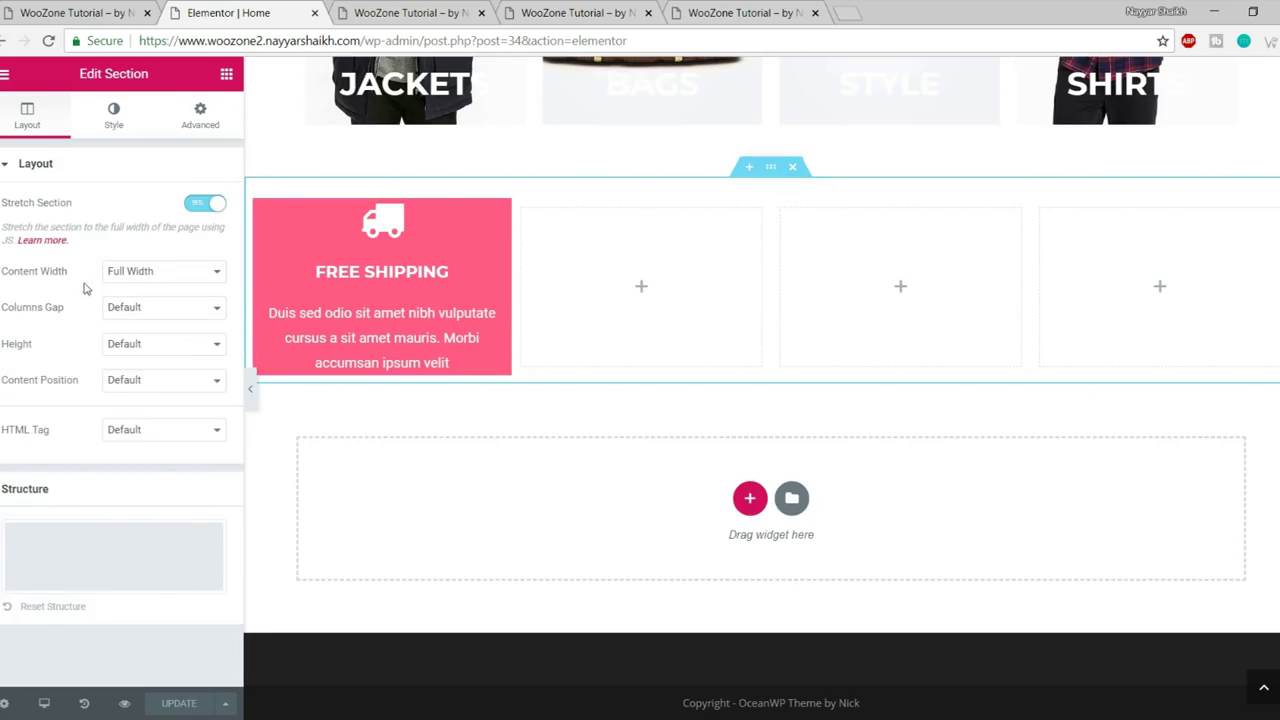
# Set the outer section's Columns Gap to No Gap, save, and check the live preview.
pyautogui.click(141, 310)
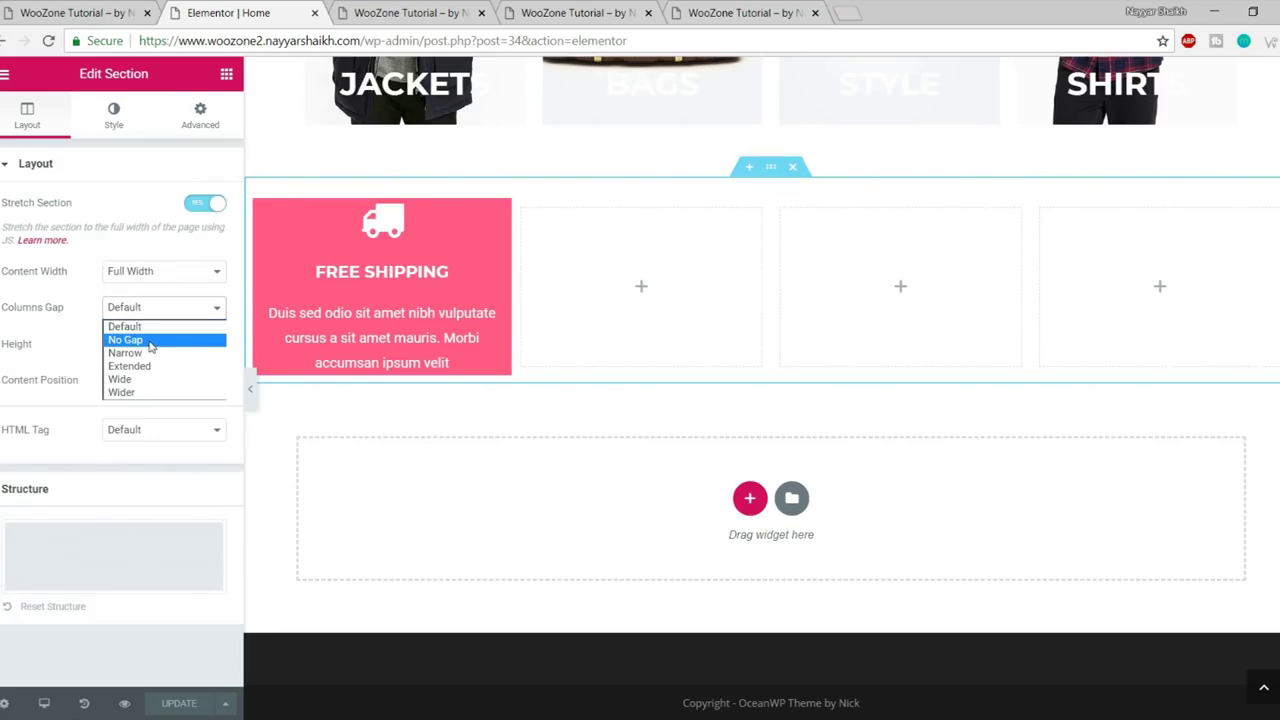
pyautogui.click(140, 337)
pyautogui.click(124, 703)
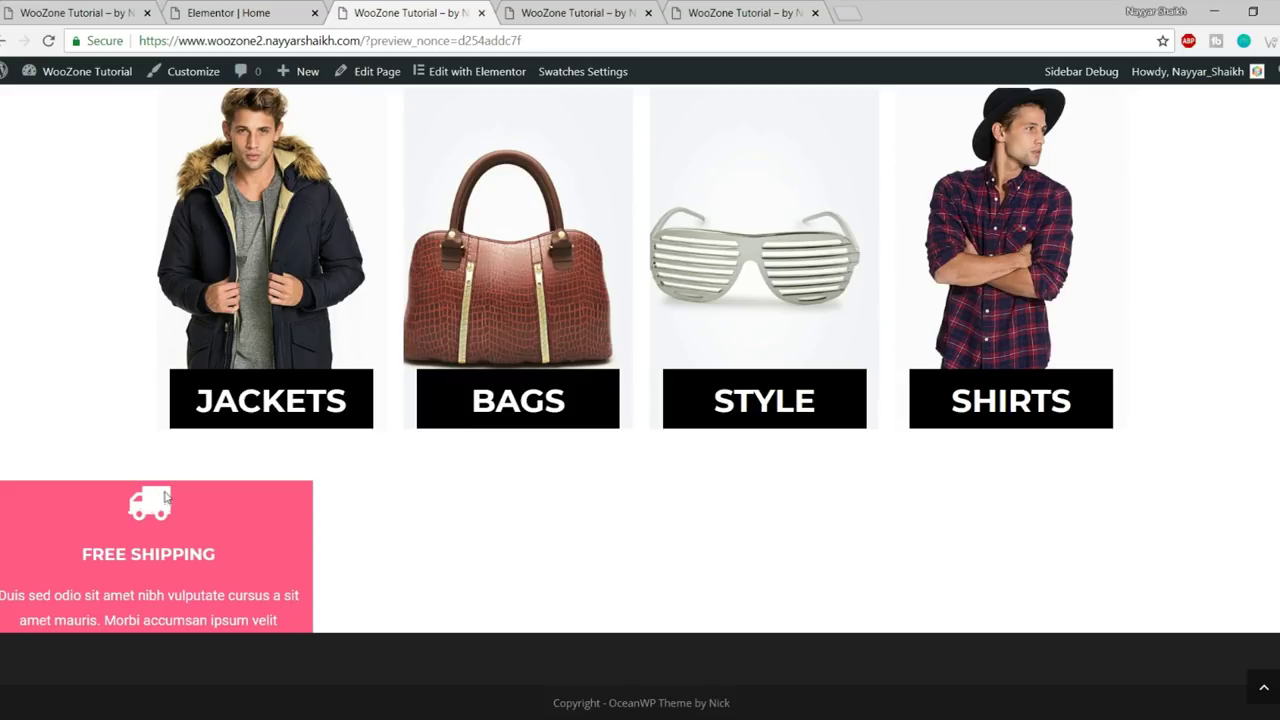
pyautogui.moveTo(308, 601); pyautogui.dragTo(0, 596)
pyautogui.moveTo(120, 620); pyautogui.dragTo(288, 628)
pyautogui.click(288, 628)
pyautogui.click(250, 14)
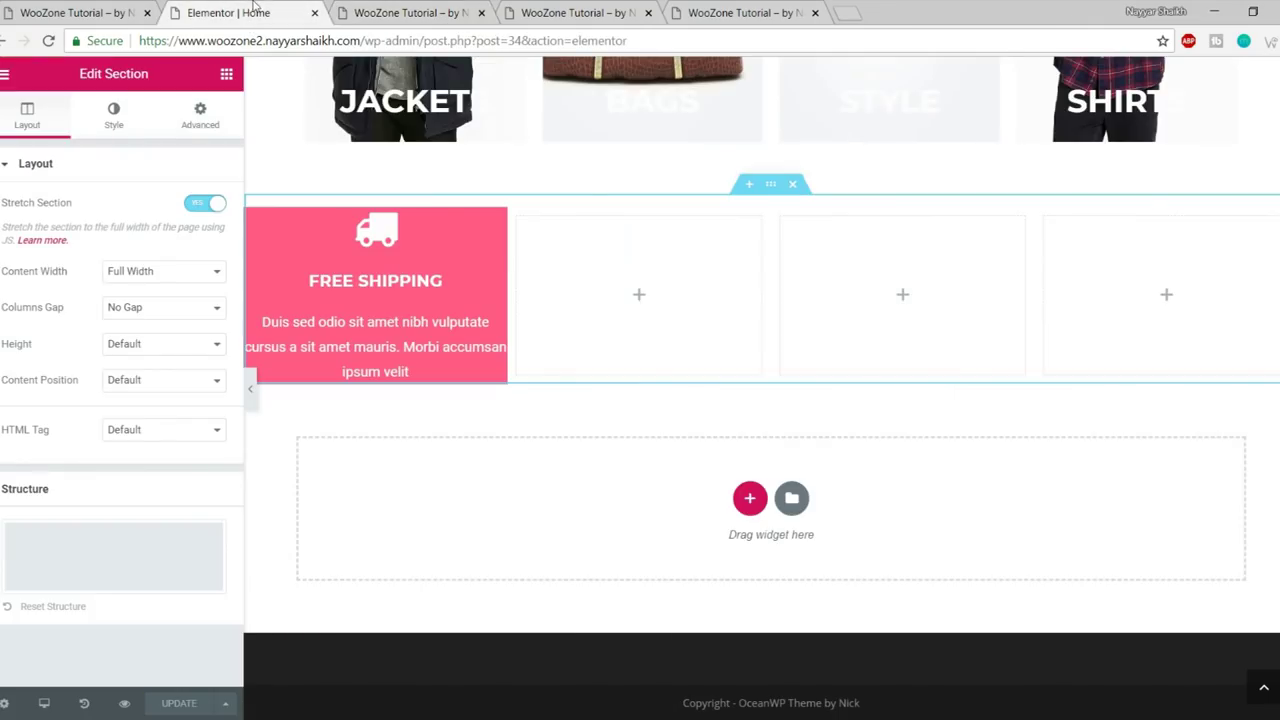
# Set the Free Shipping icon box's Advanced padding to 50 on all sides.
pyautogui.click(382, 268)
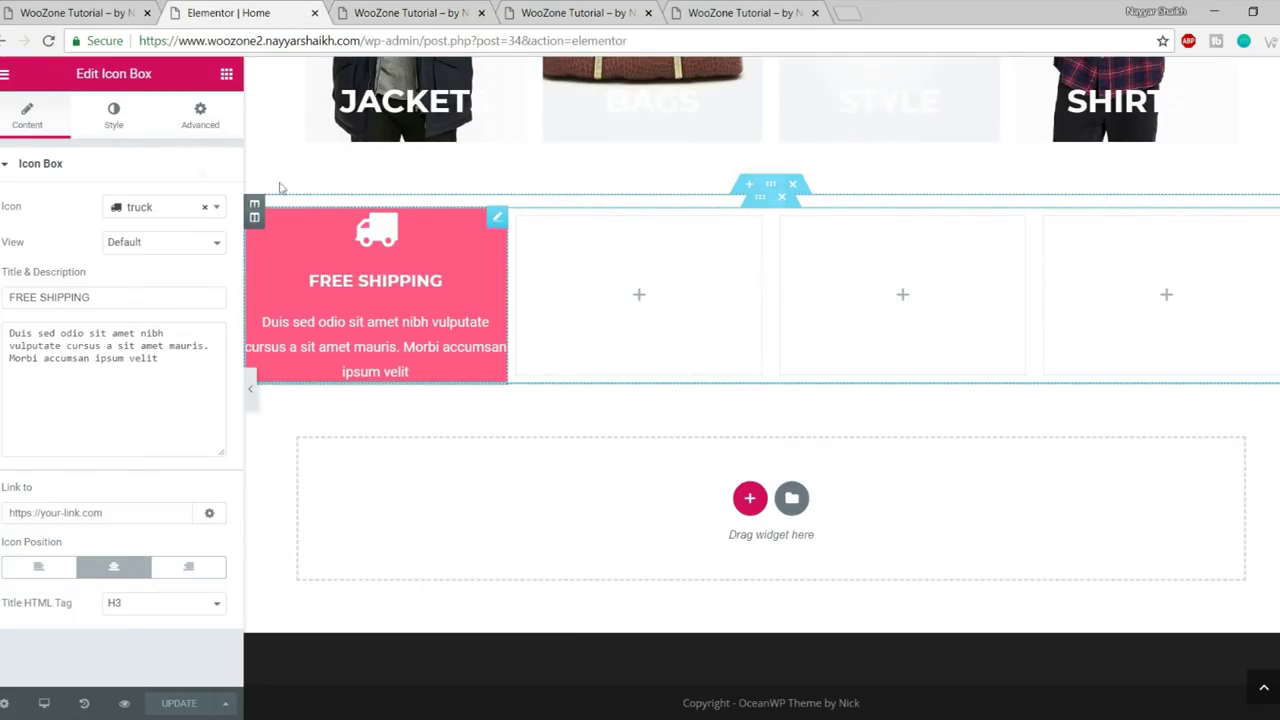
pyautogui.click(222, 125)
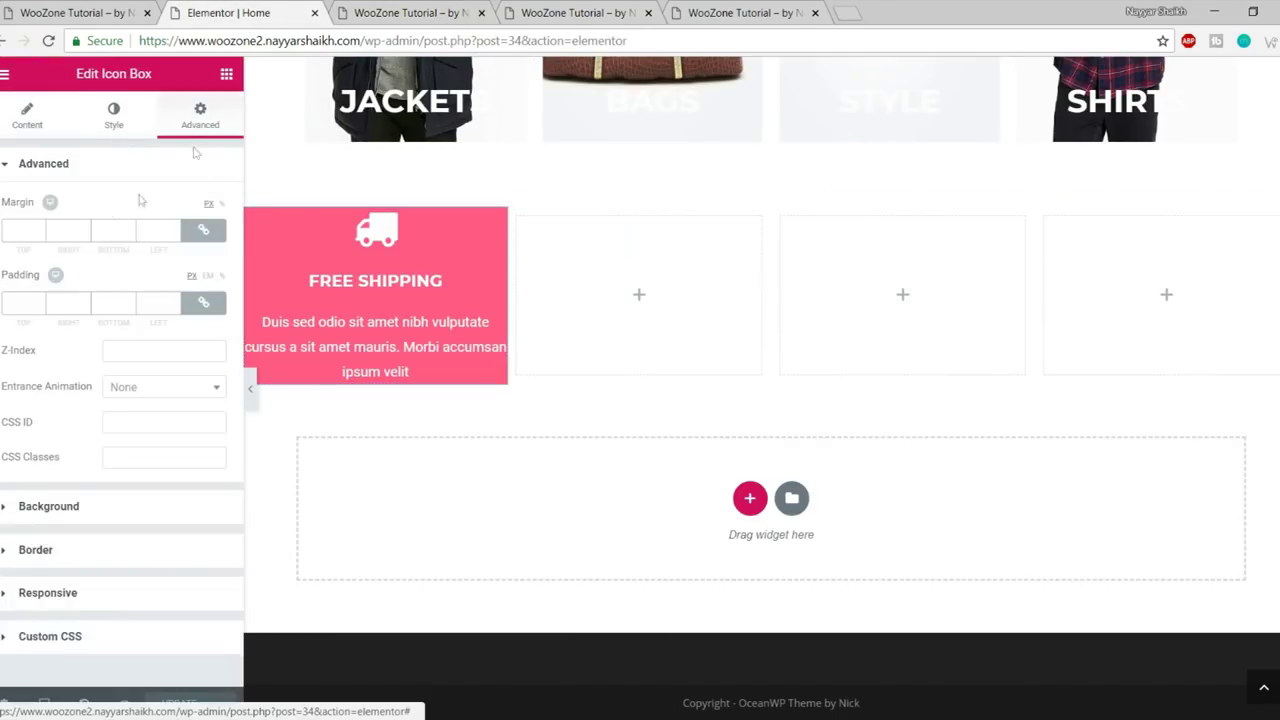
pyautogui.click(25, 302)
pyautogui.write('50')
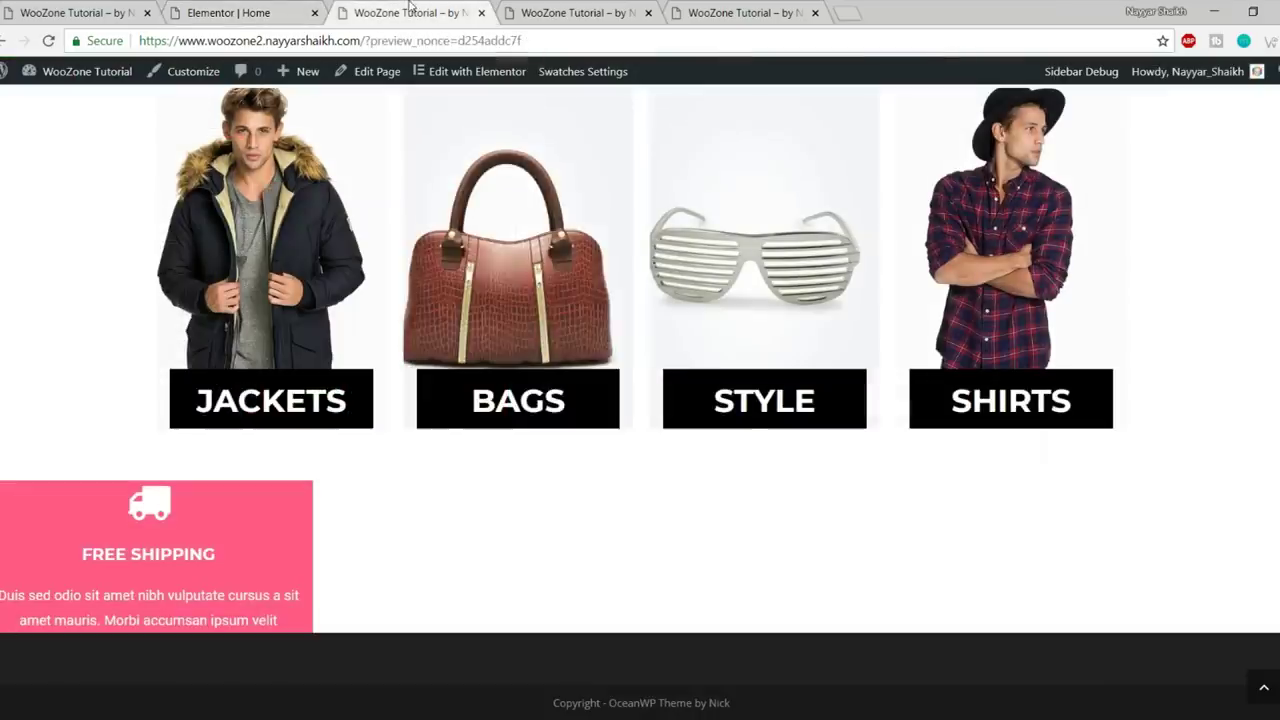
# Save the page, check the live preview, and close the two extra site tabs.
pyautogui.click(124, 703)
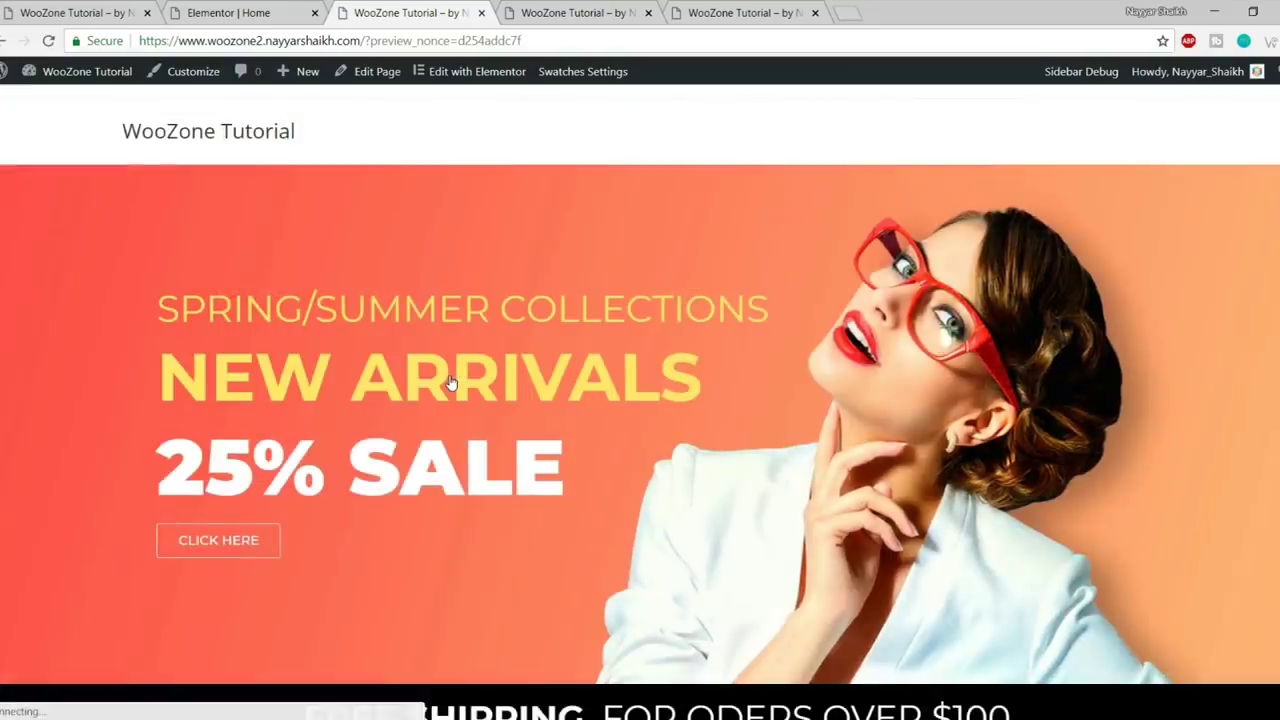
pyautogui.scroll(-1, 365, 448)
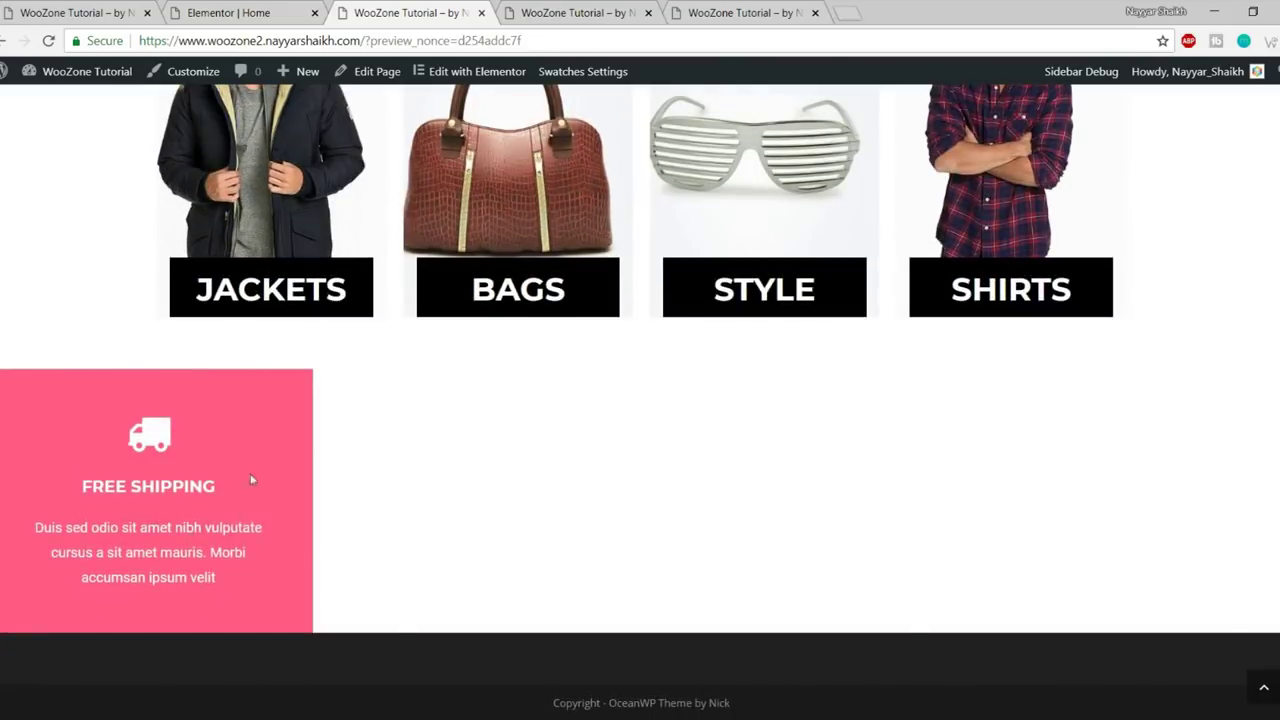
pyautogui.click(572, 13)
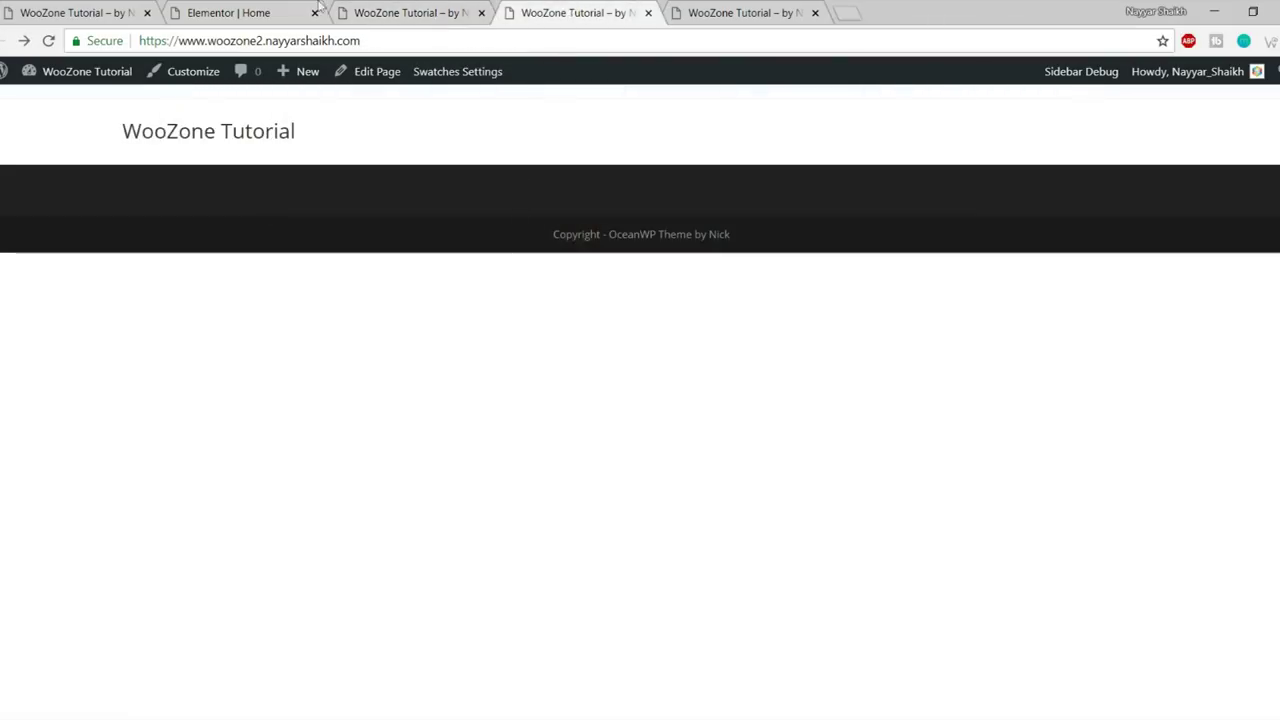
pyautogui.click(342, 12)
pyautogui.click(646, 20)
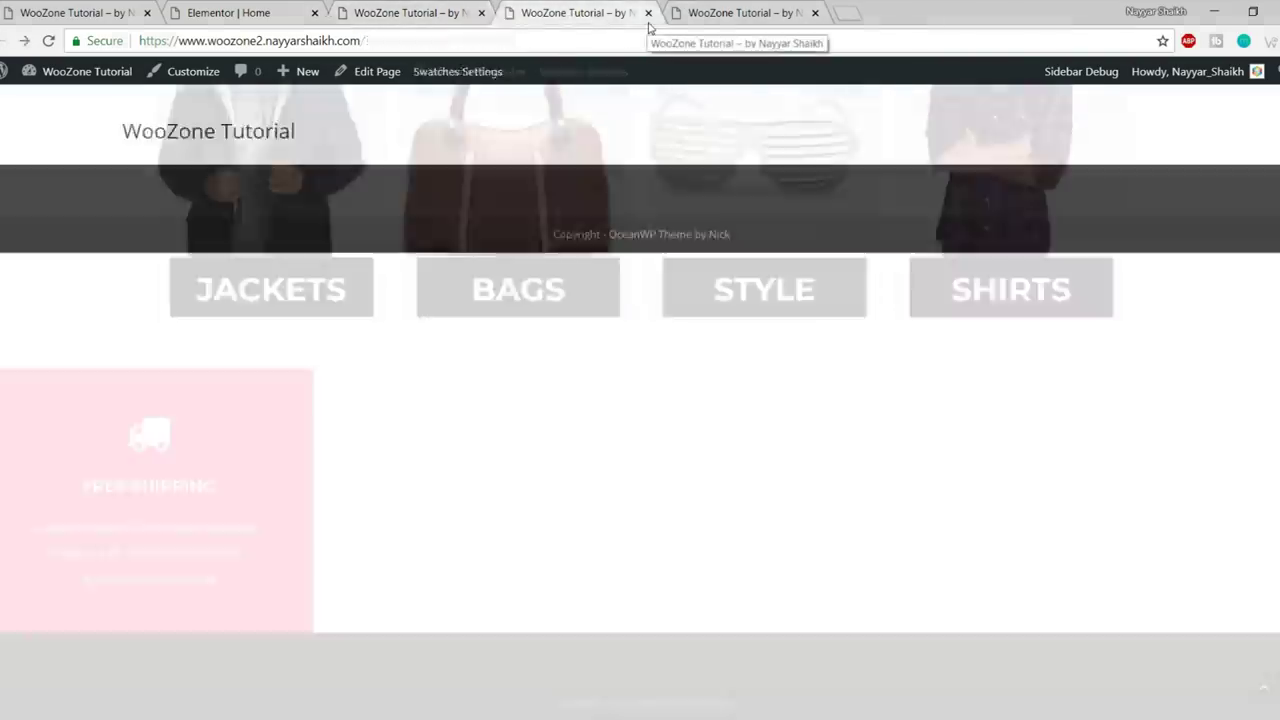
pyautogui.click(648, 13)
pyautogui.click(648, 13)
pyautogui.click(245, 12)
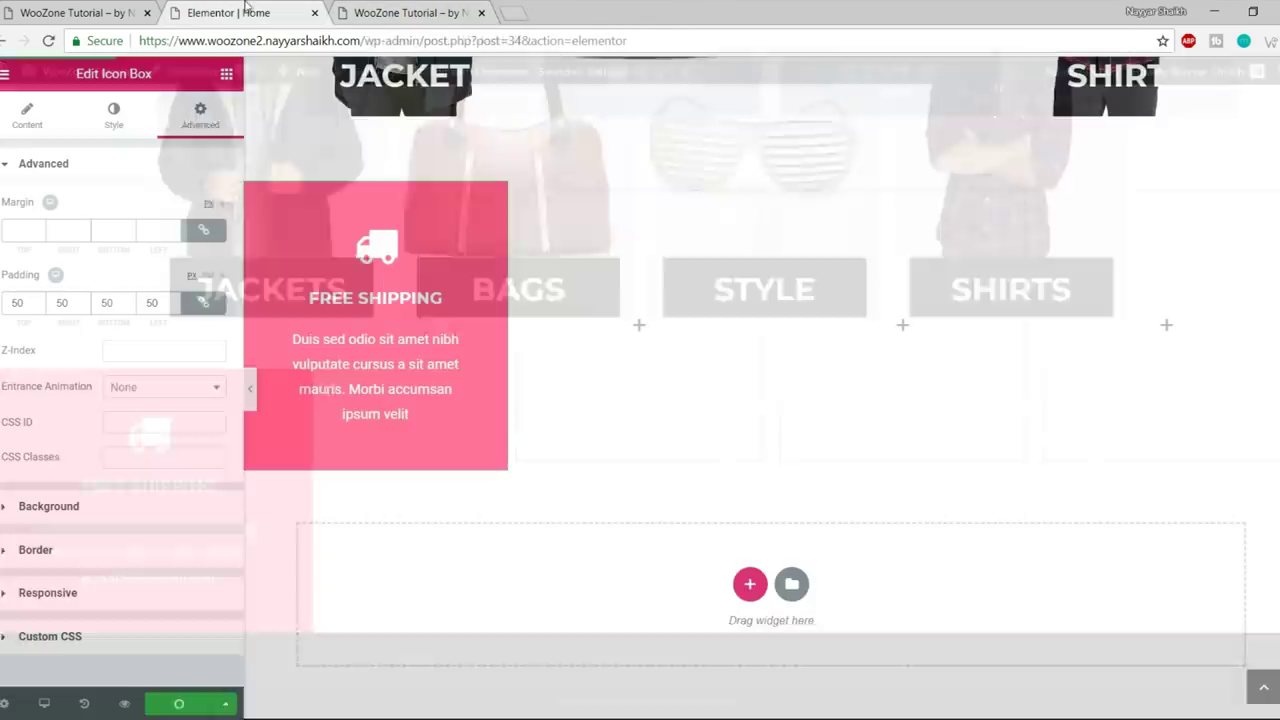
# Copy the Free Shipping icon box and paste it into columns two, three and four.
pyautogui.scroll(-1, 420, 250)
pyautogui.rightClick(390, 216)
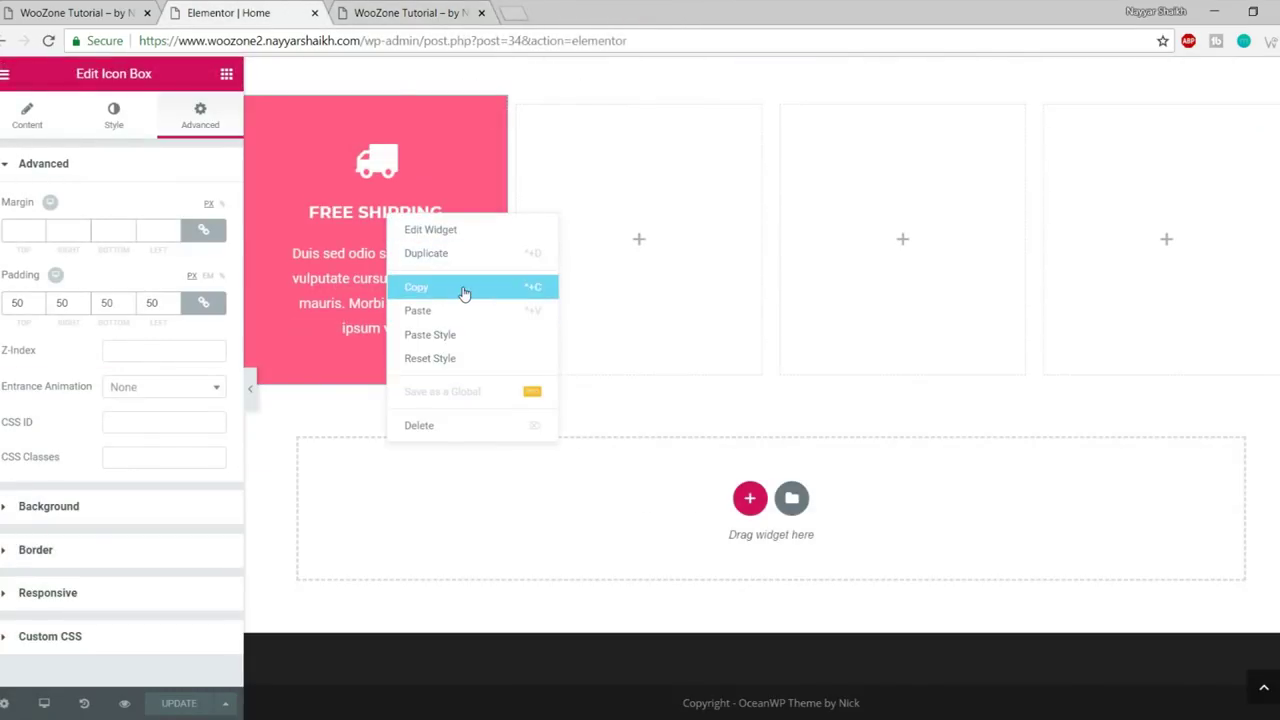
pyautogui.click(464, 290)
pyautogui.rightClick(634, 249)
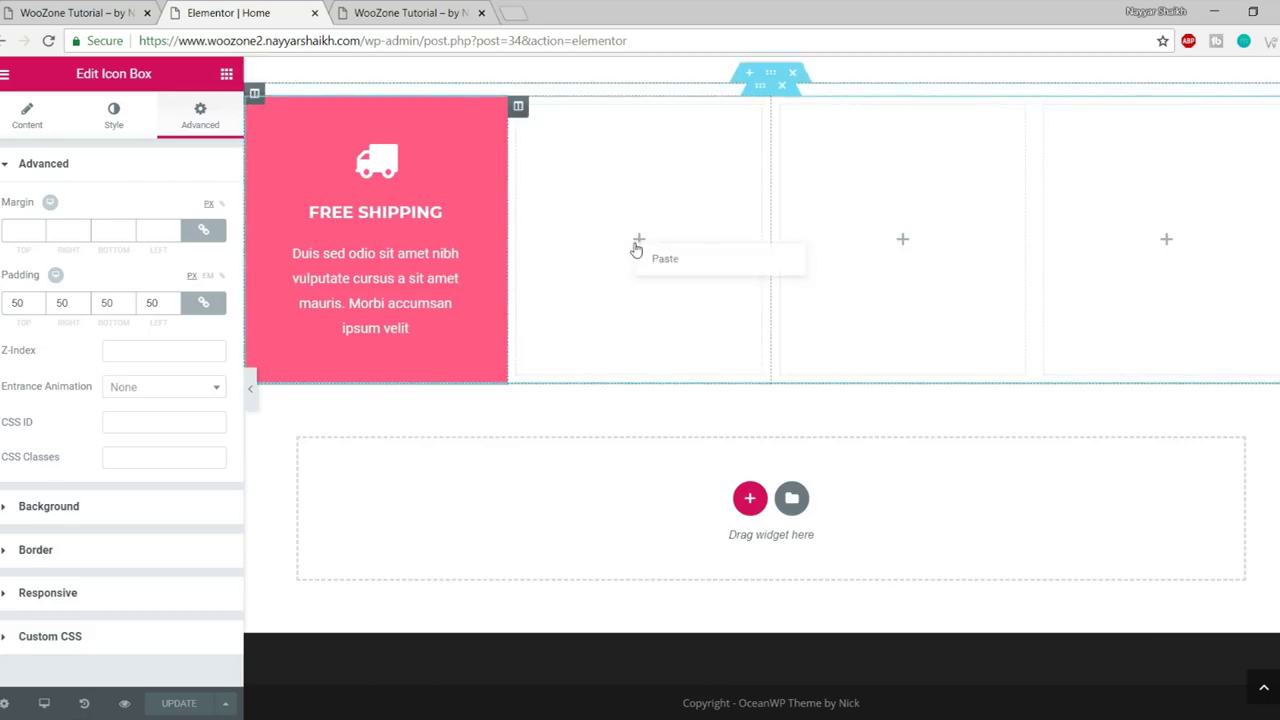
pyautogui.click(650, 262)
pyautogui.rightClick(837, 234)
pyautogui.click(886, 251)
pyautogui.rightClick(1123, 237)
pyautogui.click(1153, 249)
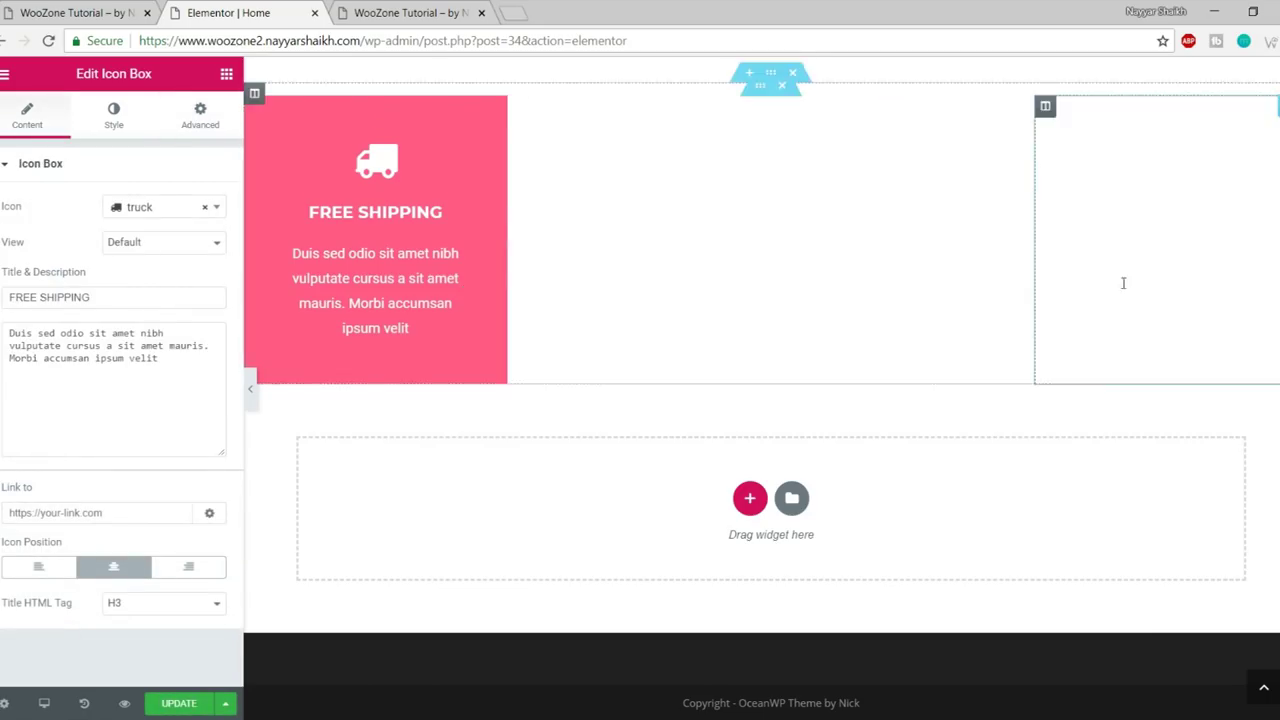
pyautogui.scroll(1, 1100, 300)
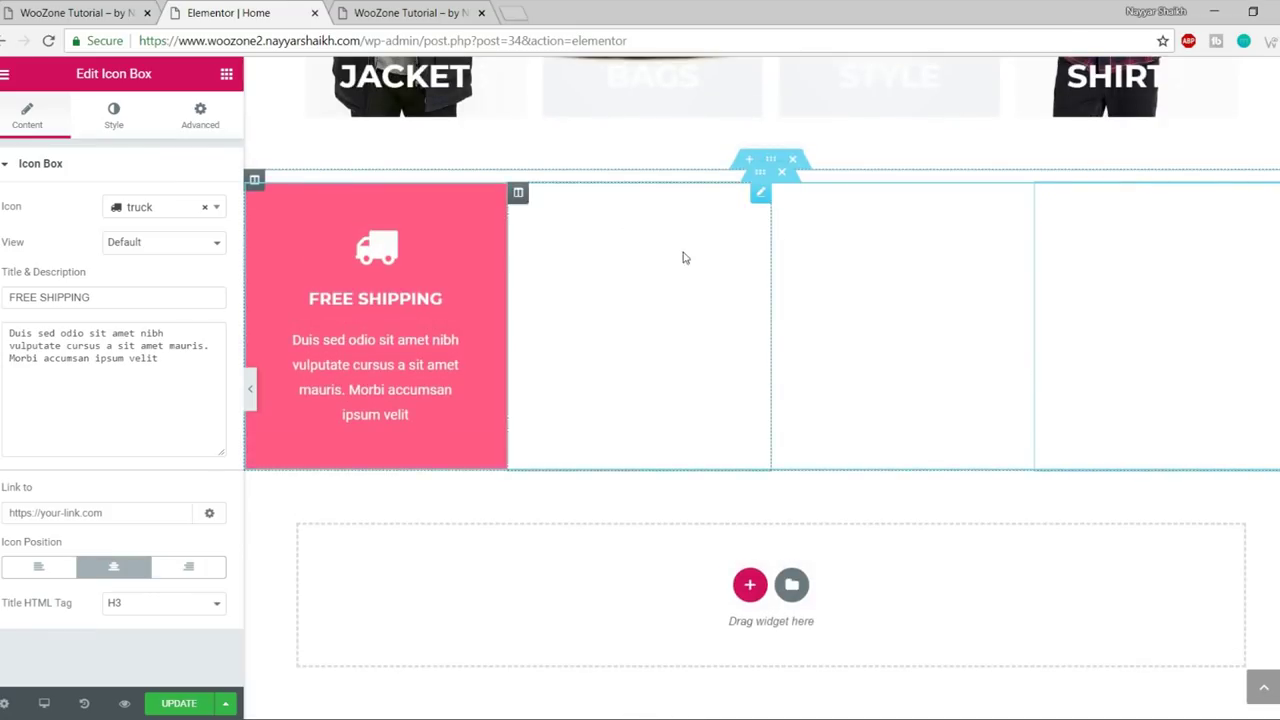
# Give column two a classic black background.
pyautogui.click(518, 194)
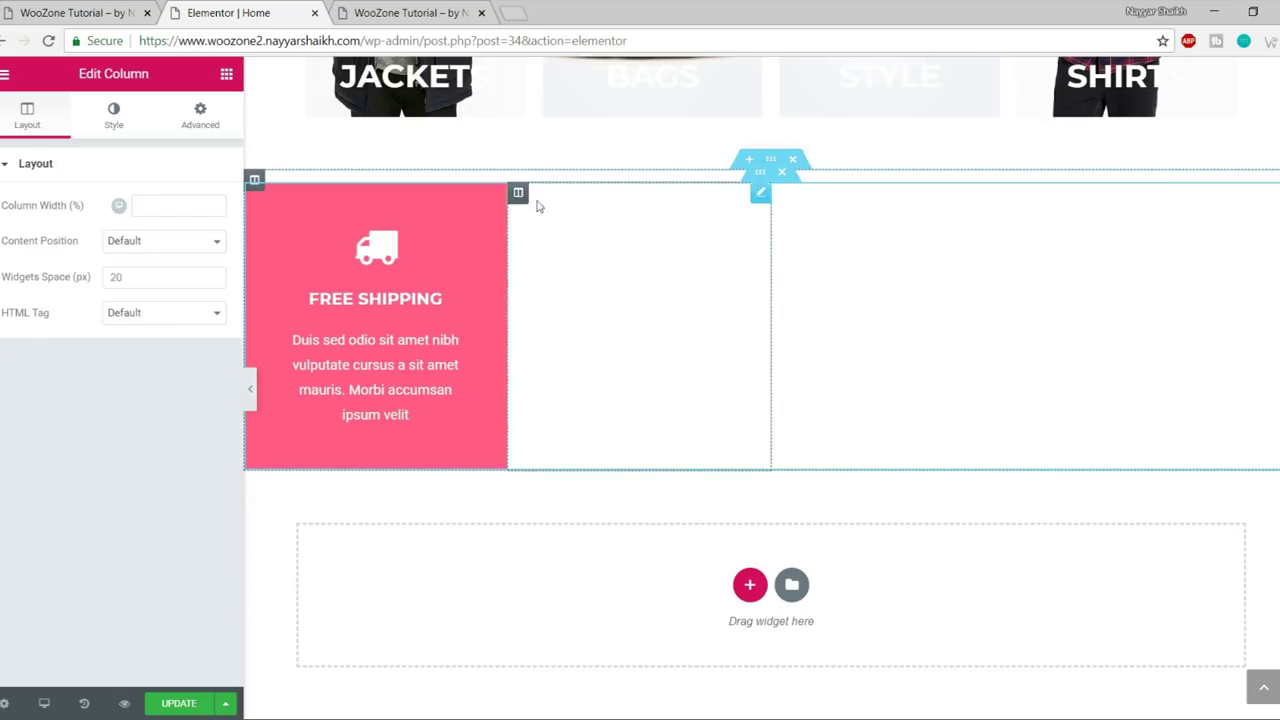
pyautogui.click(112, 122)
pyautogui.click(78, 13)
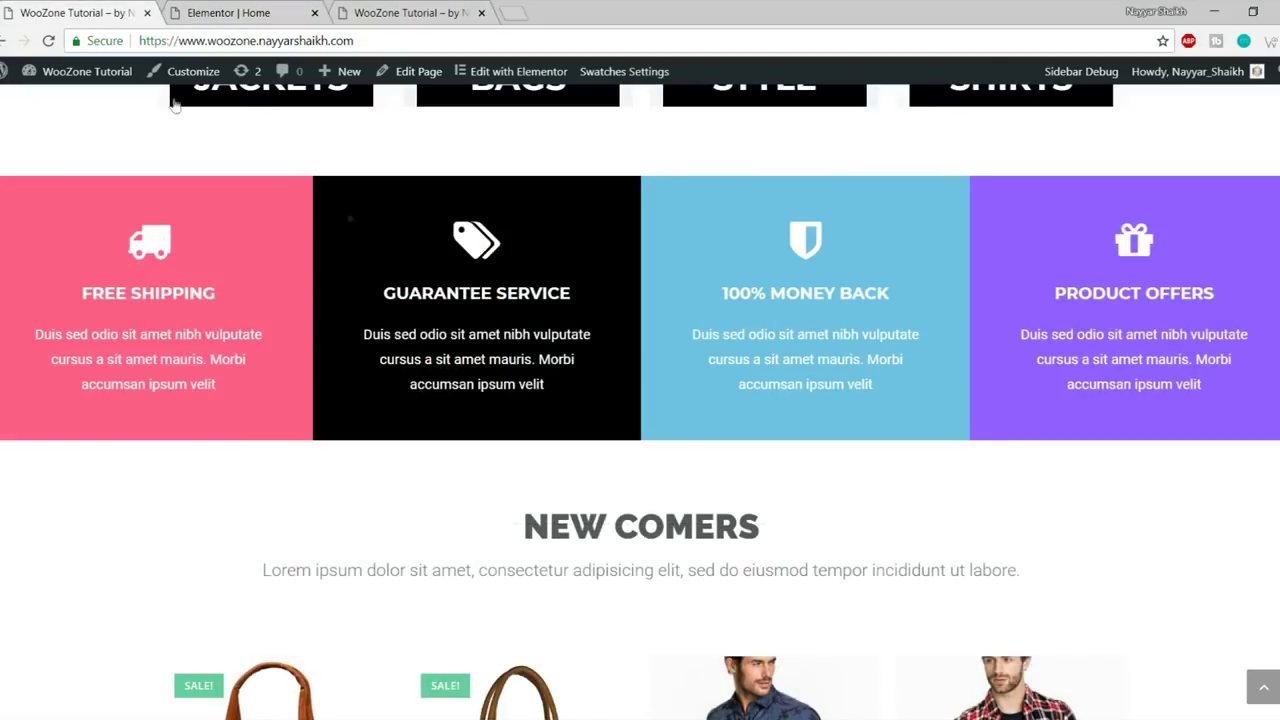
pyautogui.click(232, 14)
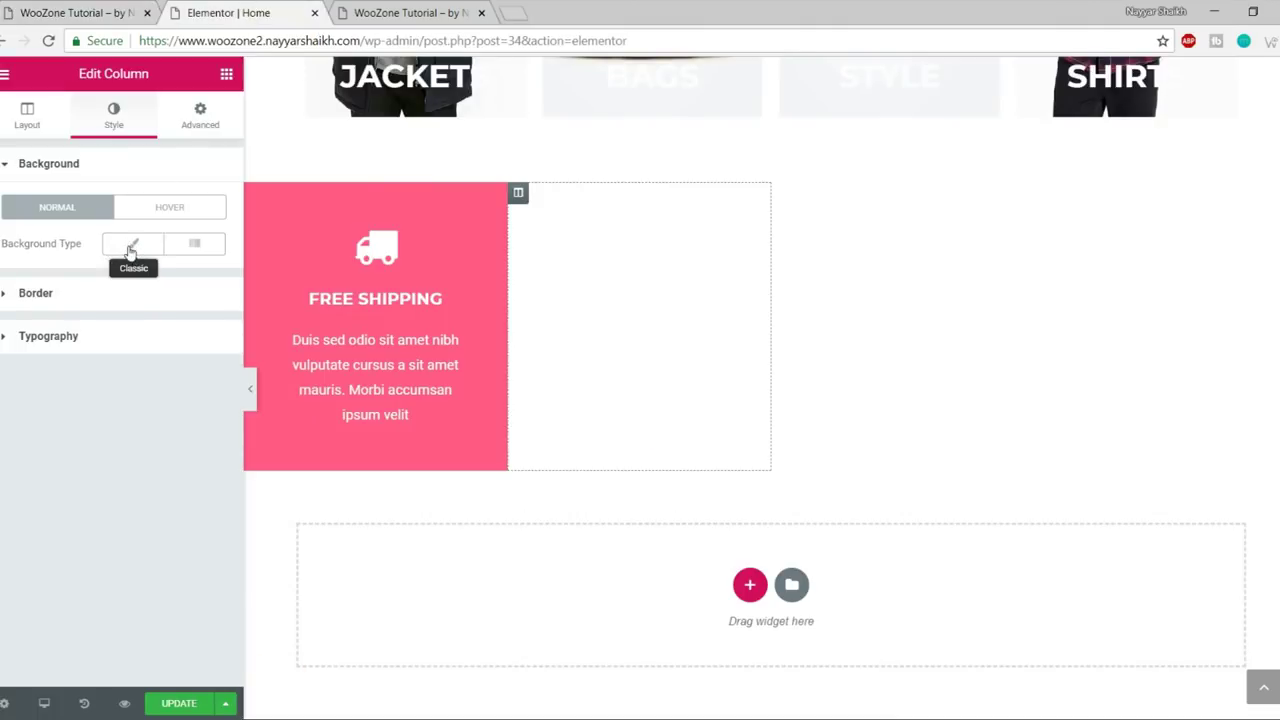
pyautogui.click(130, 253)
pyautogui.click(205, 280)
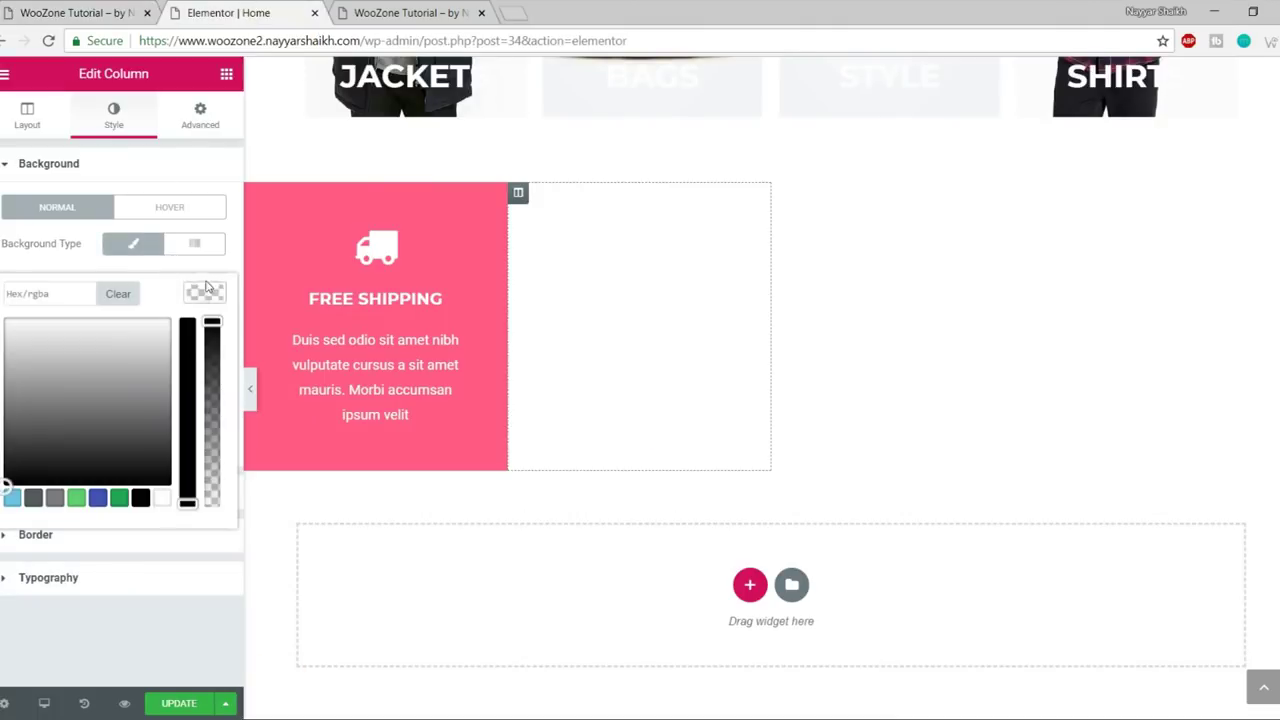
pyautogui.click(141, 498)
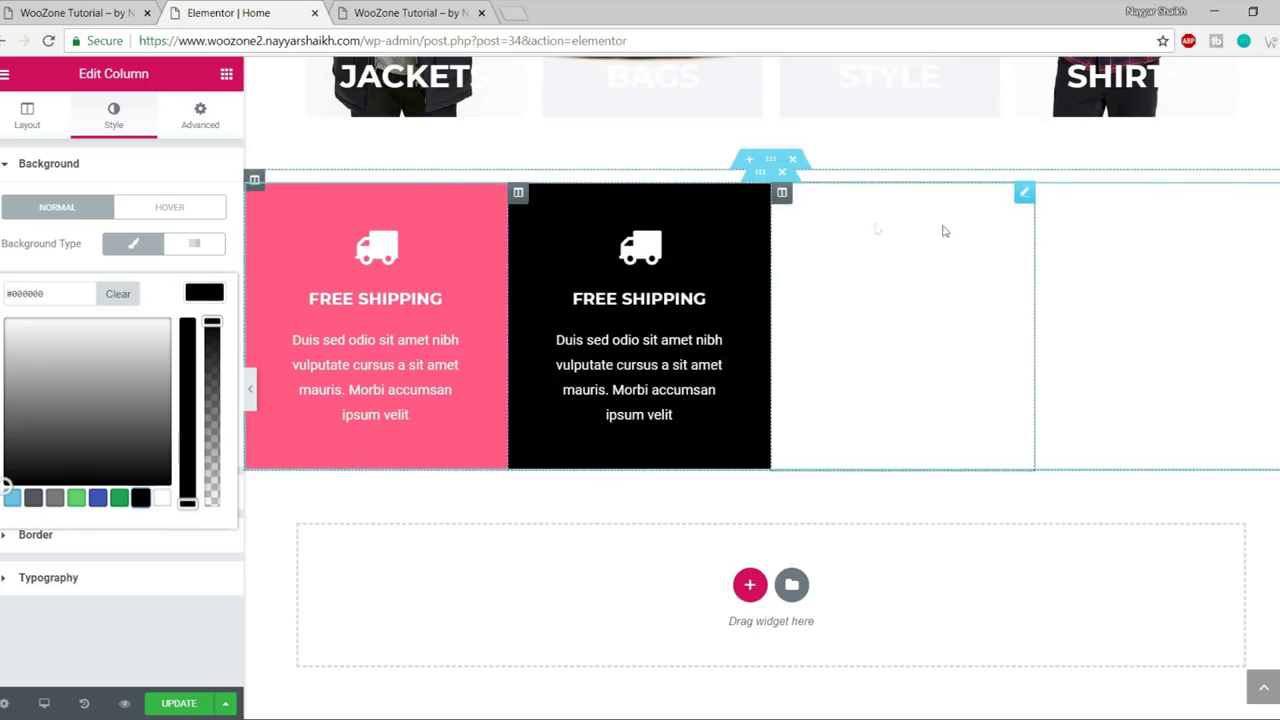
# Give the third column a classic light blue background.
pyautogui.click(784, 199)
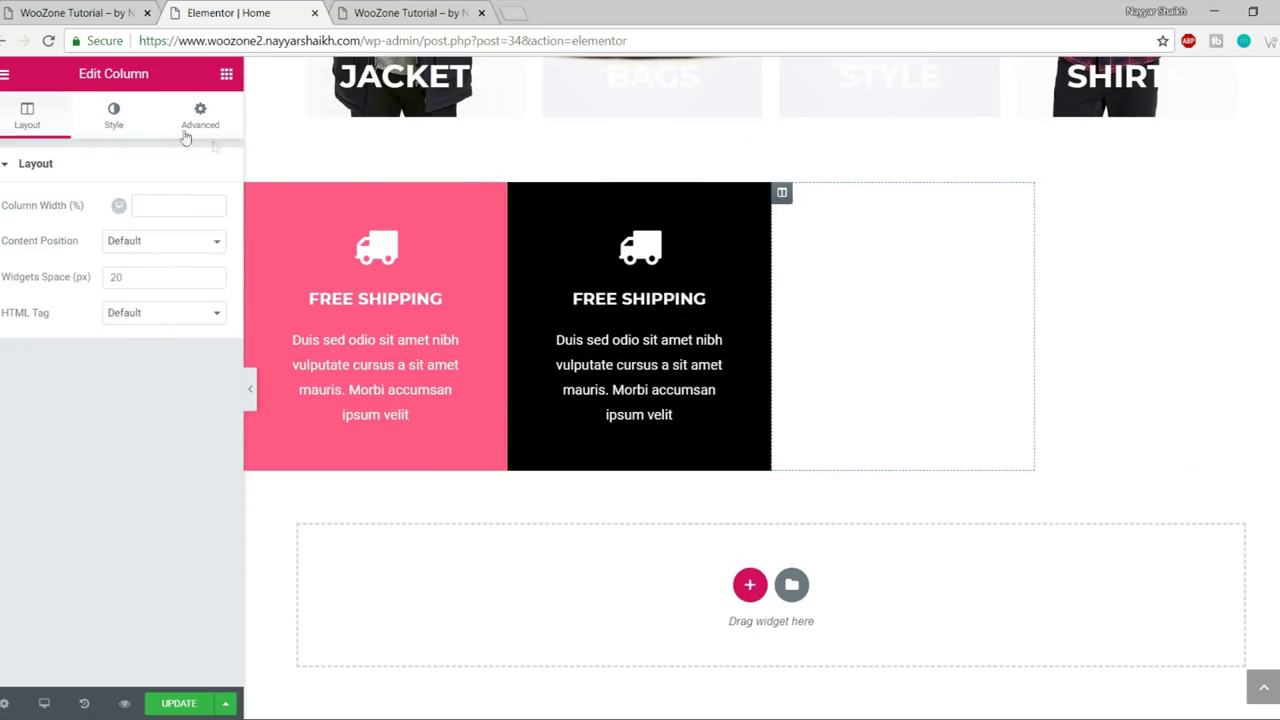
pyautogui.click(116, 128)
pyautogui.hotkey('ctrl', 'pageup')
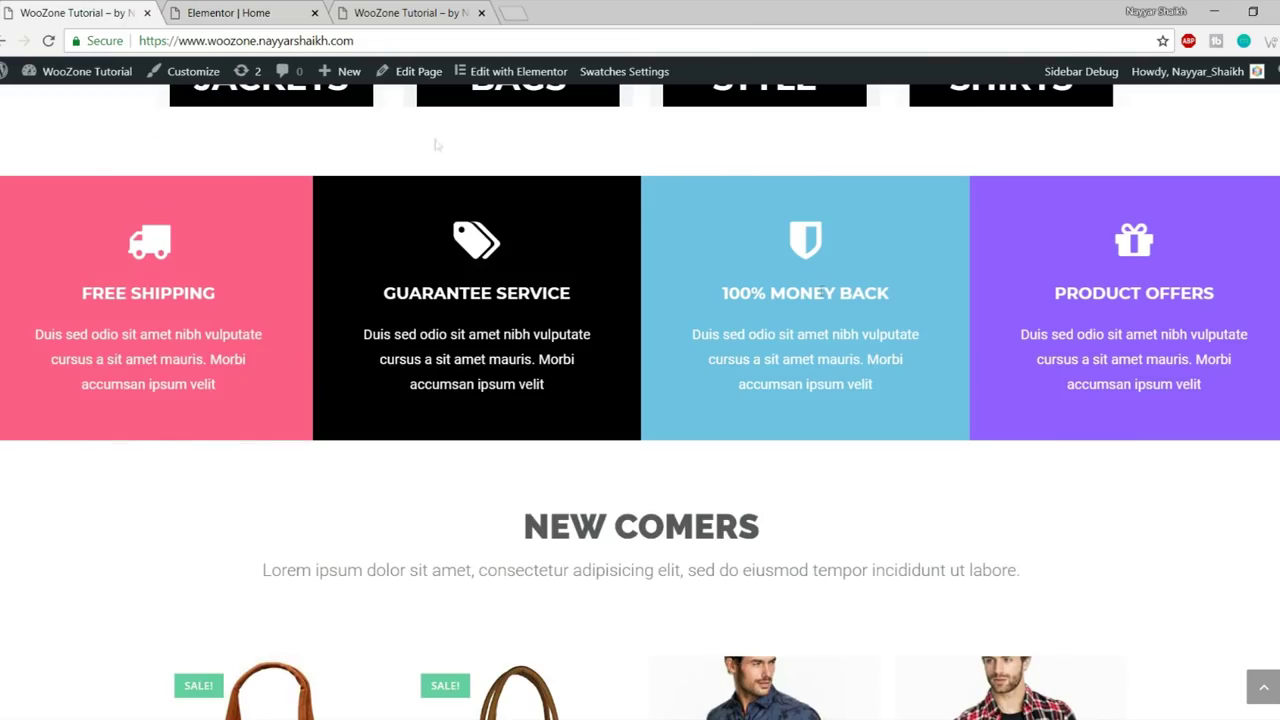
pyautogui.click(243, 10)
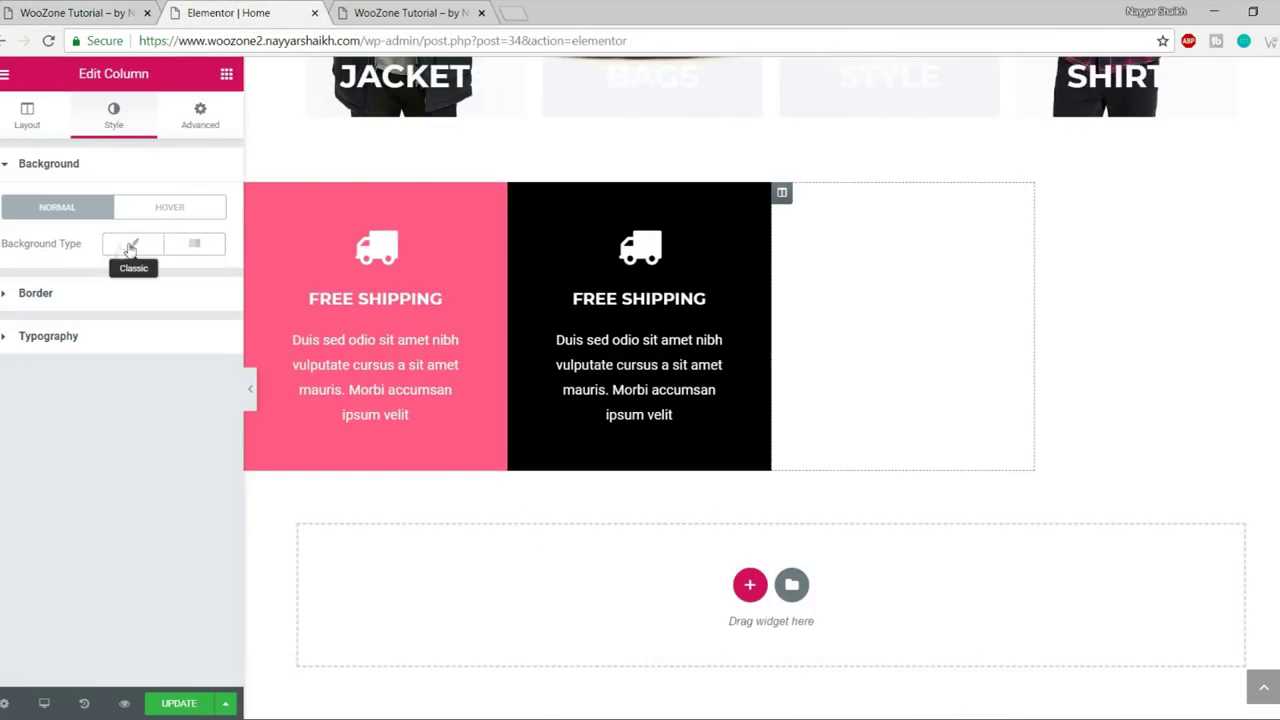
pyautogui.click(131, 247)
pyautogui.click(205, 280)
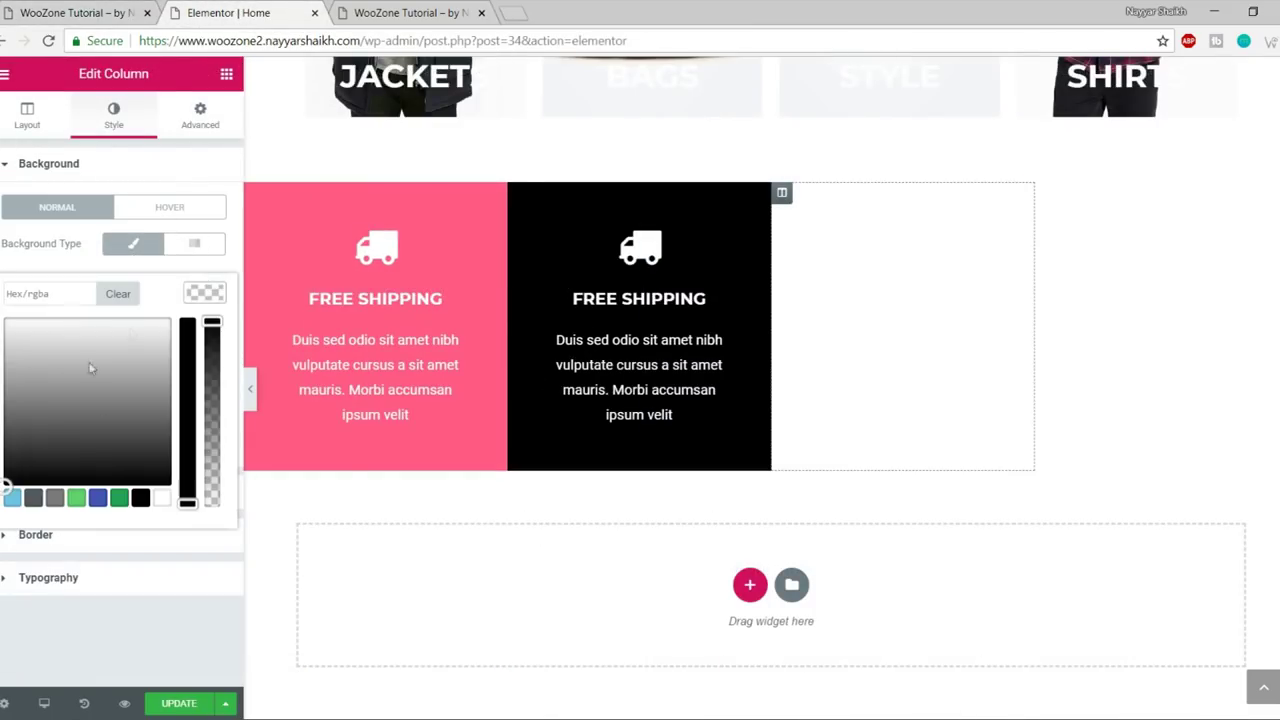
pyautogui.click(16, 497)
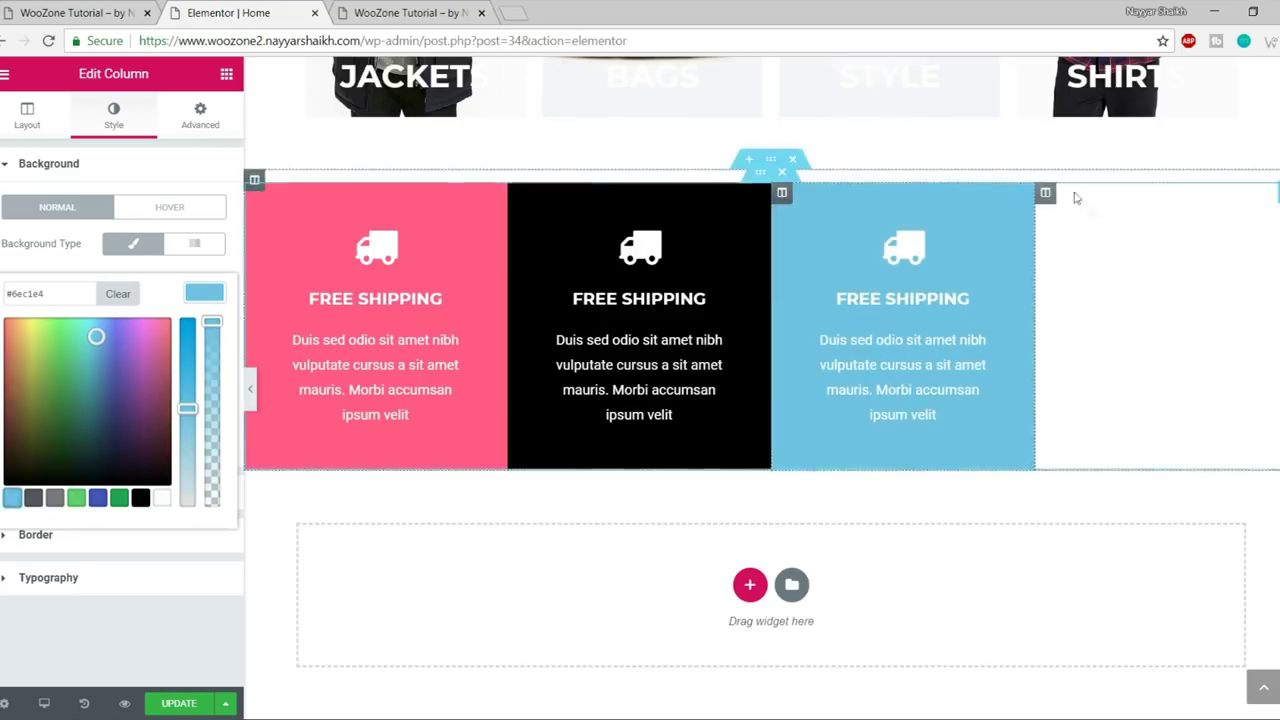
# Give the fourth column a classic purple background.
pyautogui.click(1046, 194)
pyautogui.hotkey('ctrl', 'pageup')
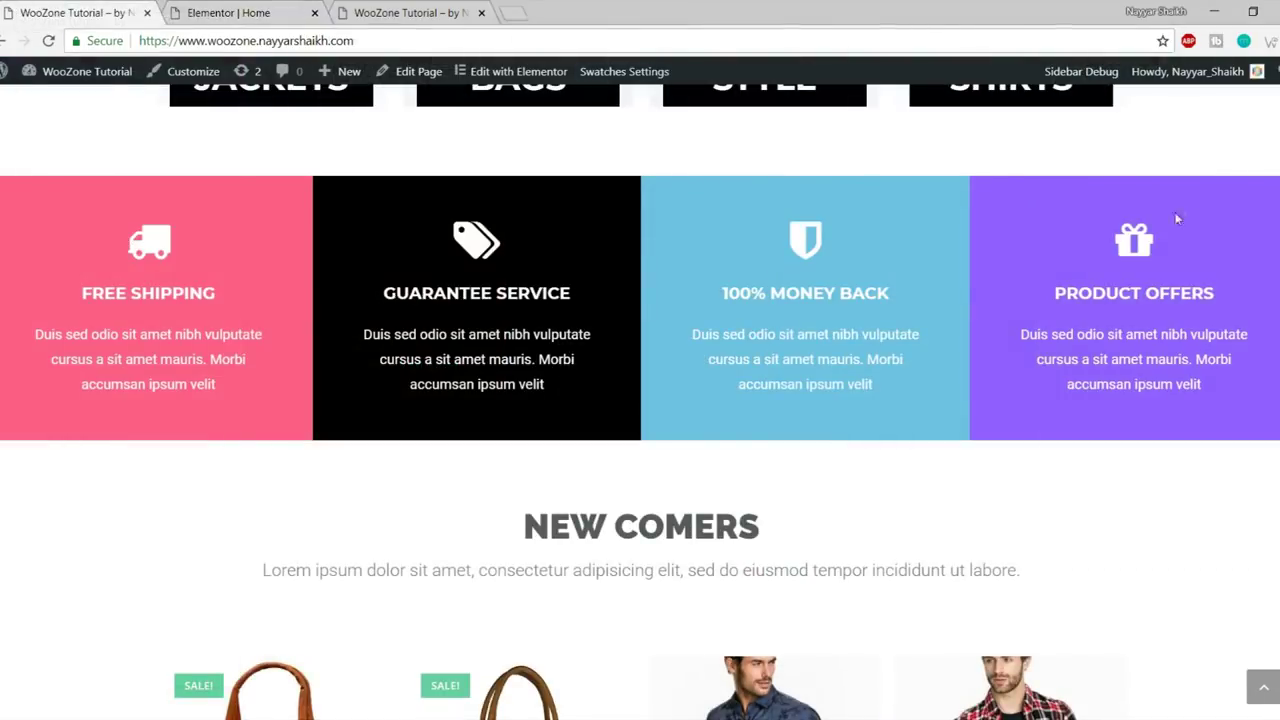
pyautogui.click(230, 13)
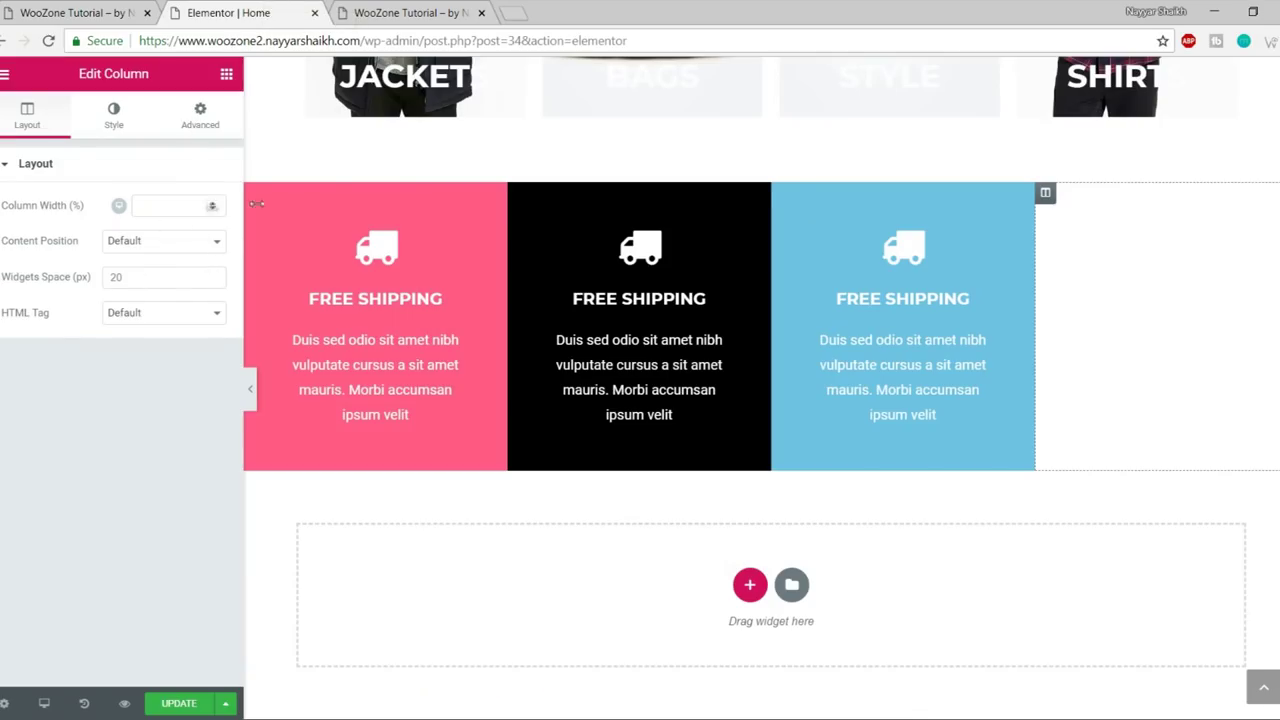
pyautogui.click(130, 128)
pyautogui.click(138, 246)
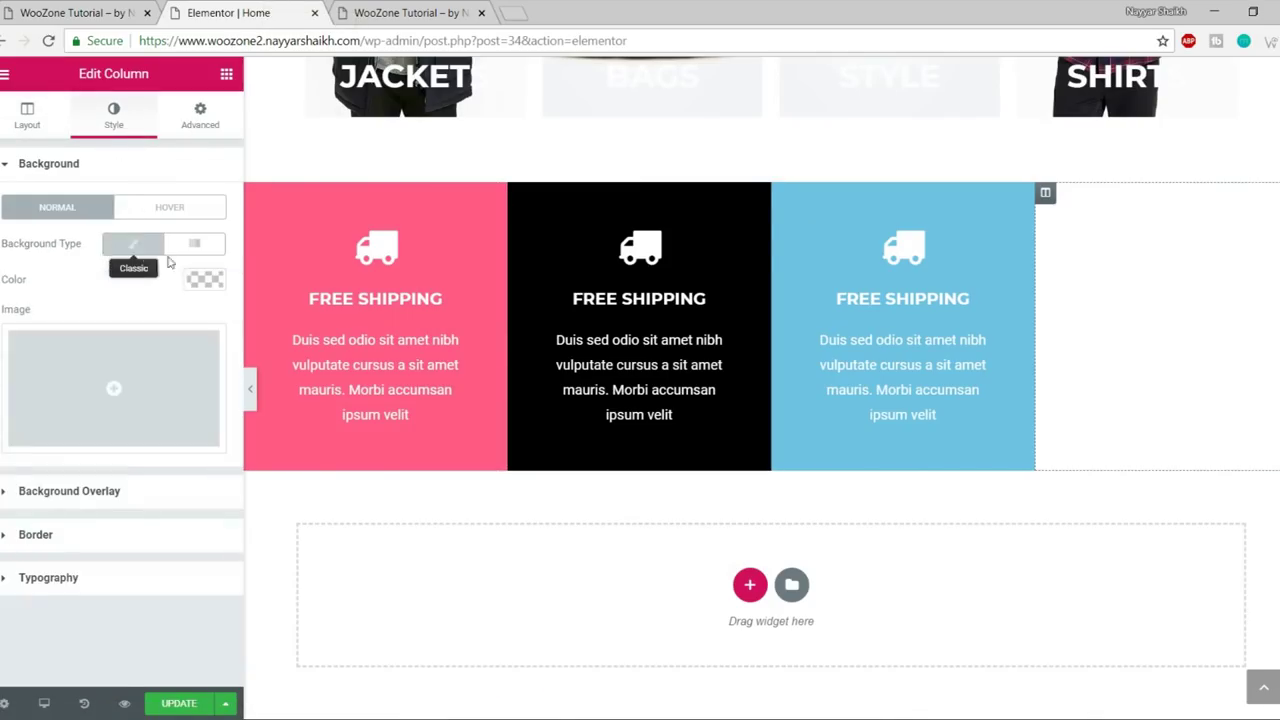
pyautogui.click(207, 281)
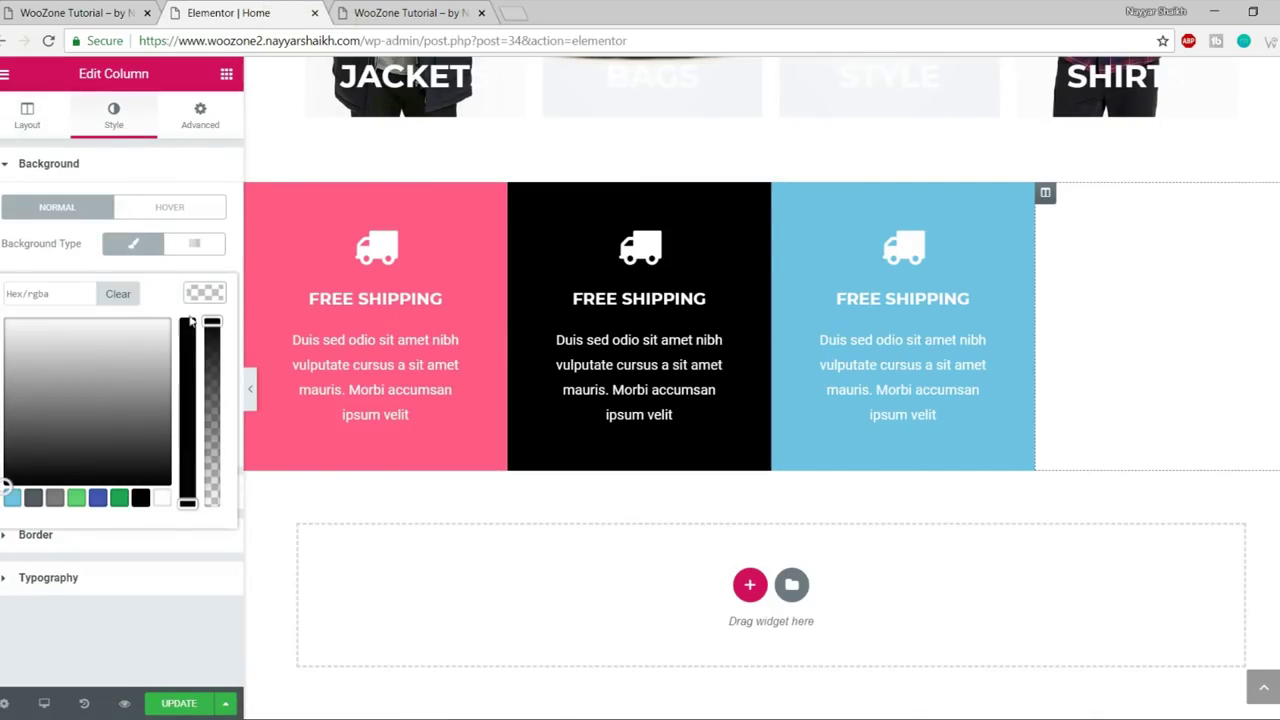
pyautogui.click(12, 497)
pyautogui.click(76, 497)
pyautogui.moveTo(125, 322); pyautogui.dragTo(131, 282)
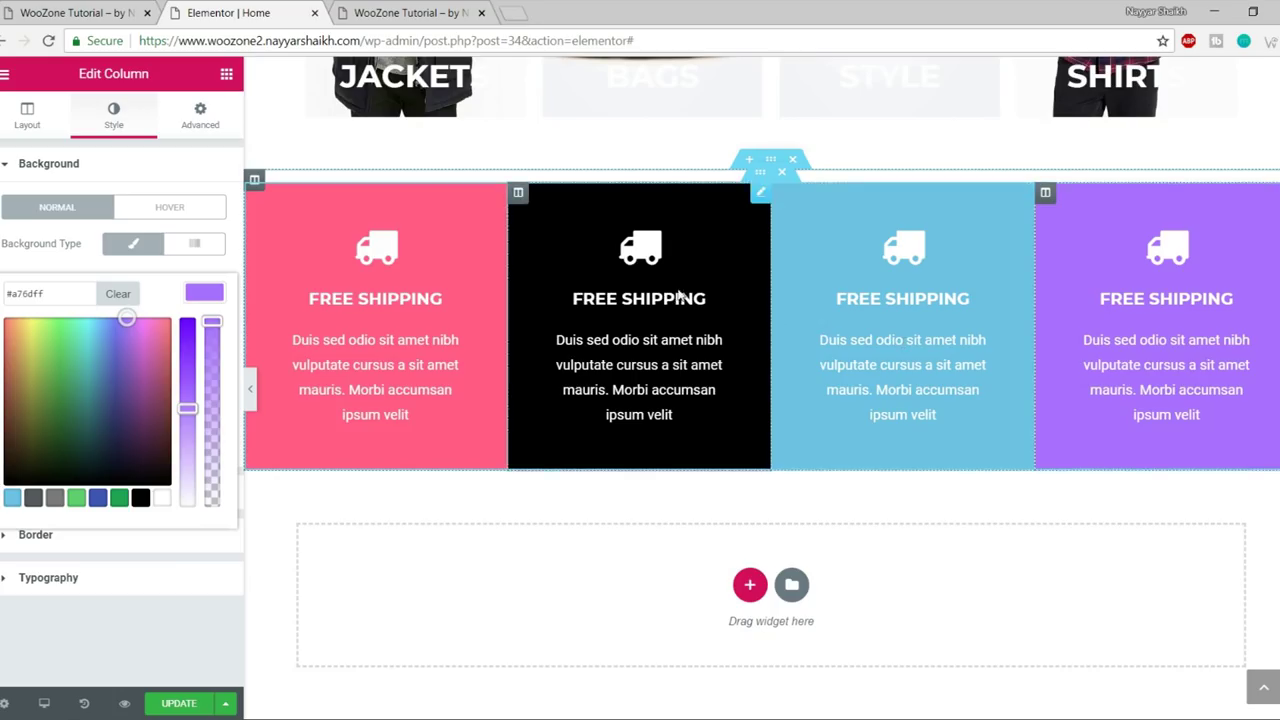
pyautogui.click(635, 265)
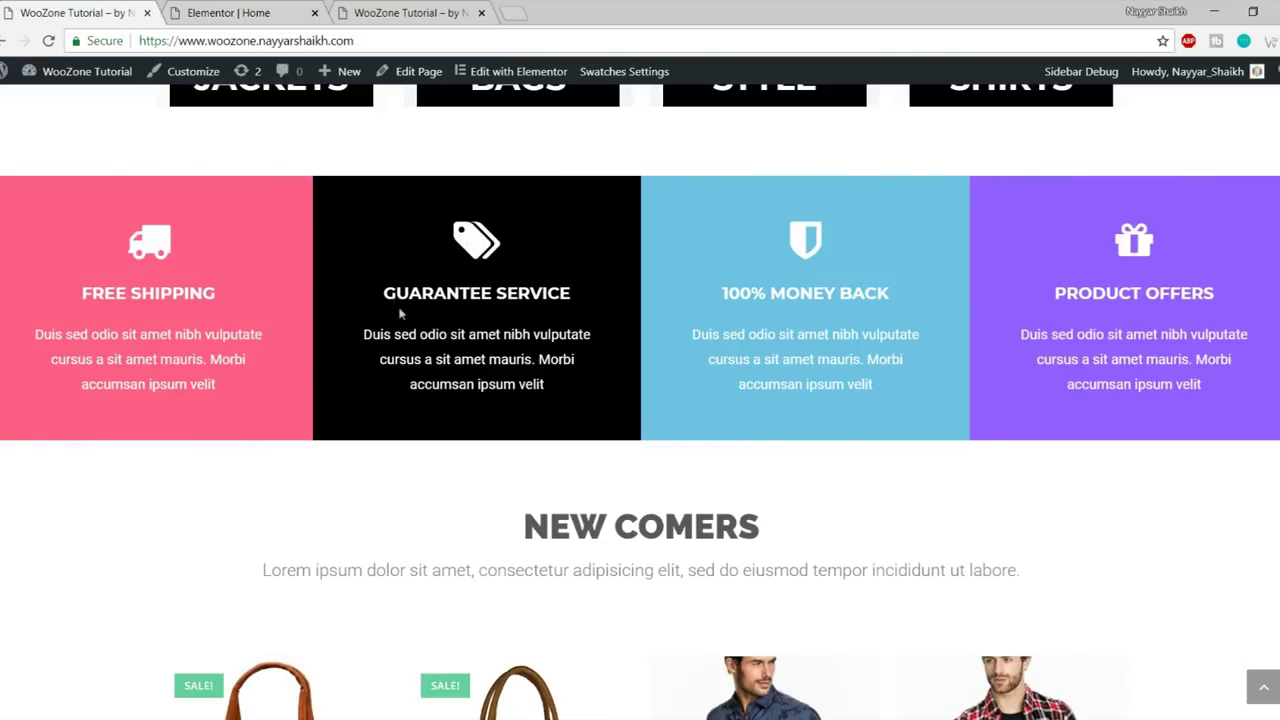
# Set the black column's icon to 'tags' and its title to GUARANTEE SERVICE, then save.
pyautogui.click(285, 12)
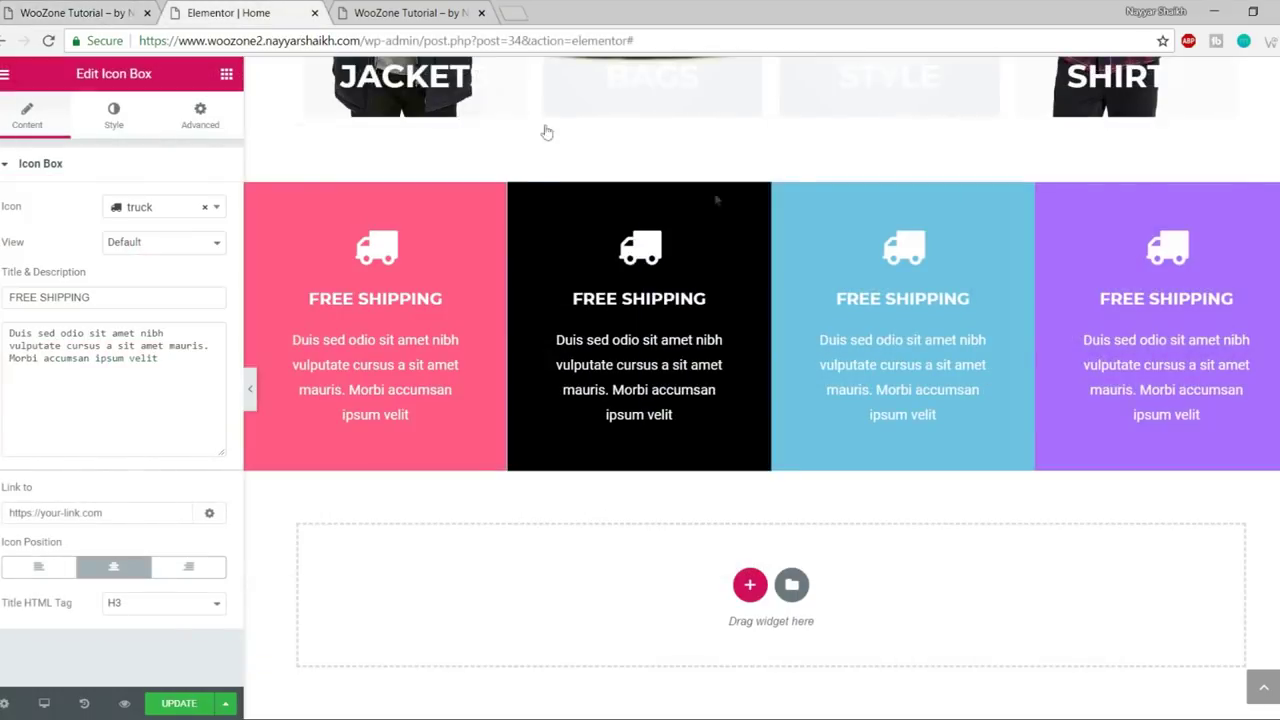
pyautogui.click(170, 208)
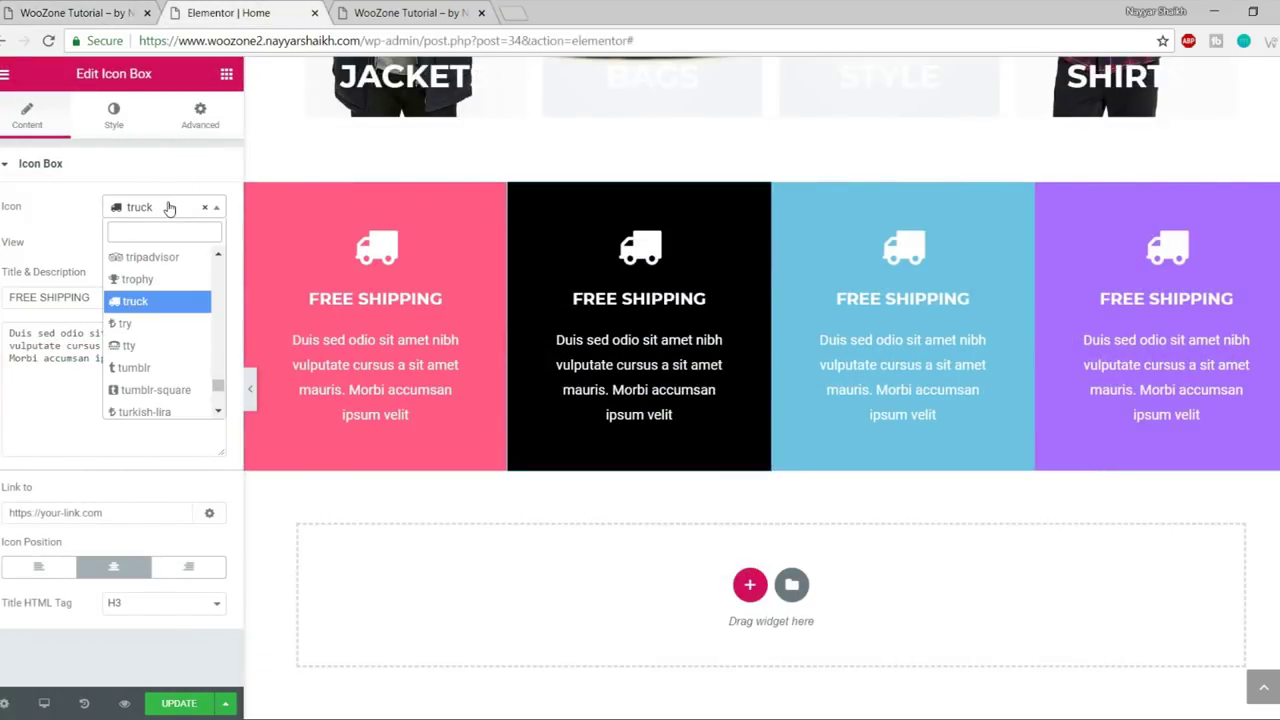
pyautogui.write('tag')
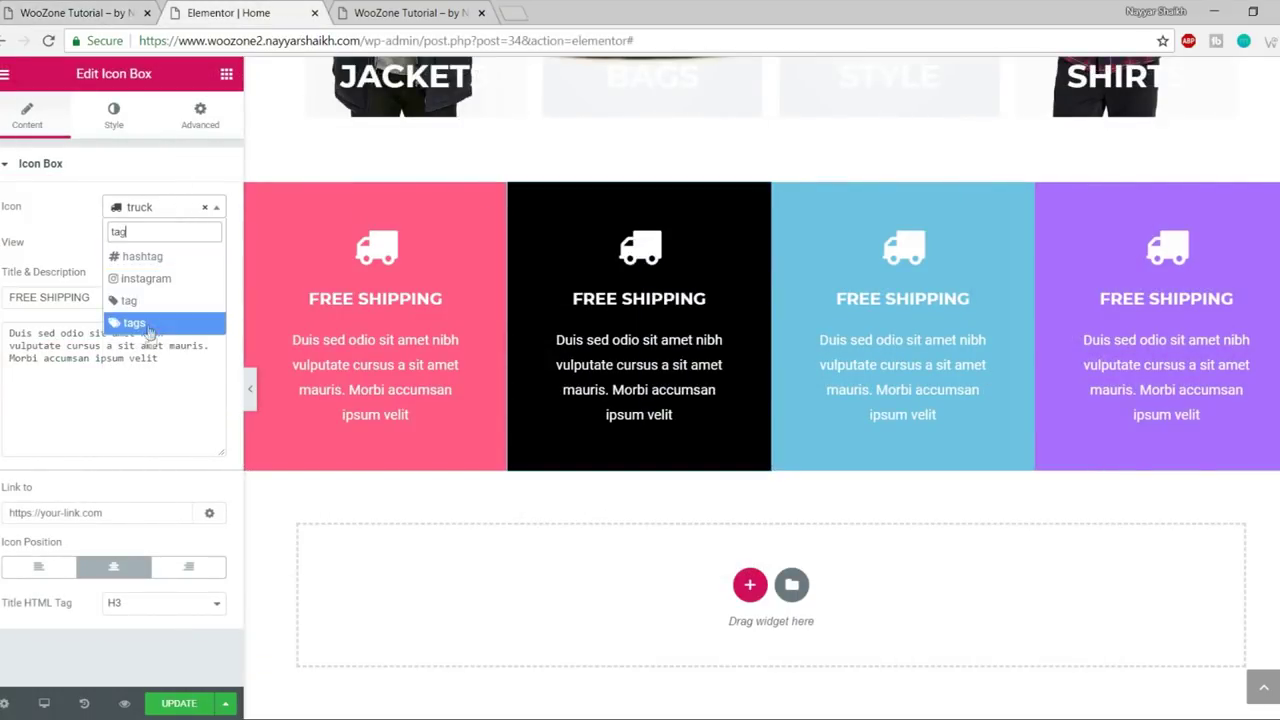
pyautogui.click(140, 322)
pyautogui.tripleClick(98, 298)
pyautogui.write('GUA')
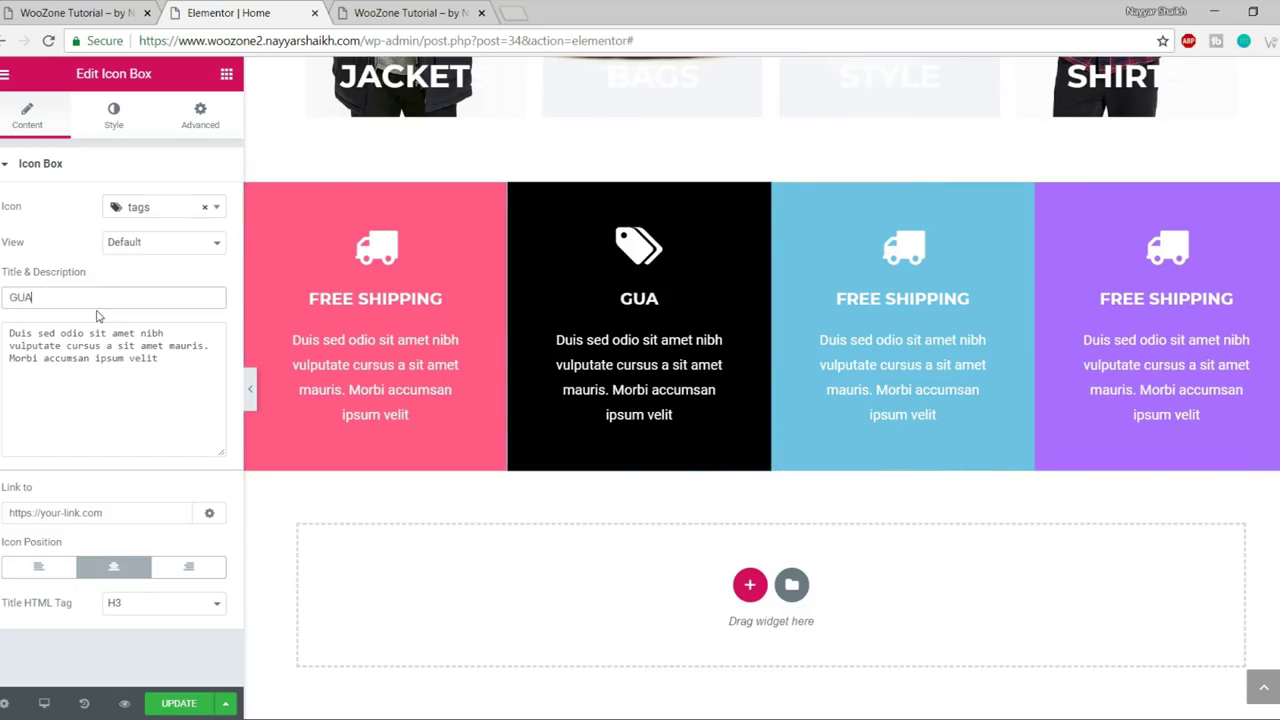
pyautogui.write('RANTEE')
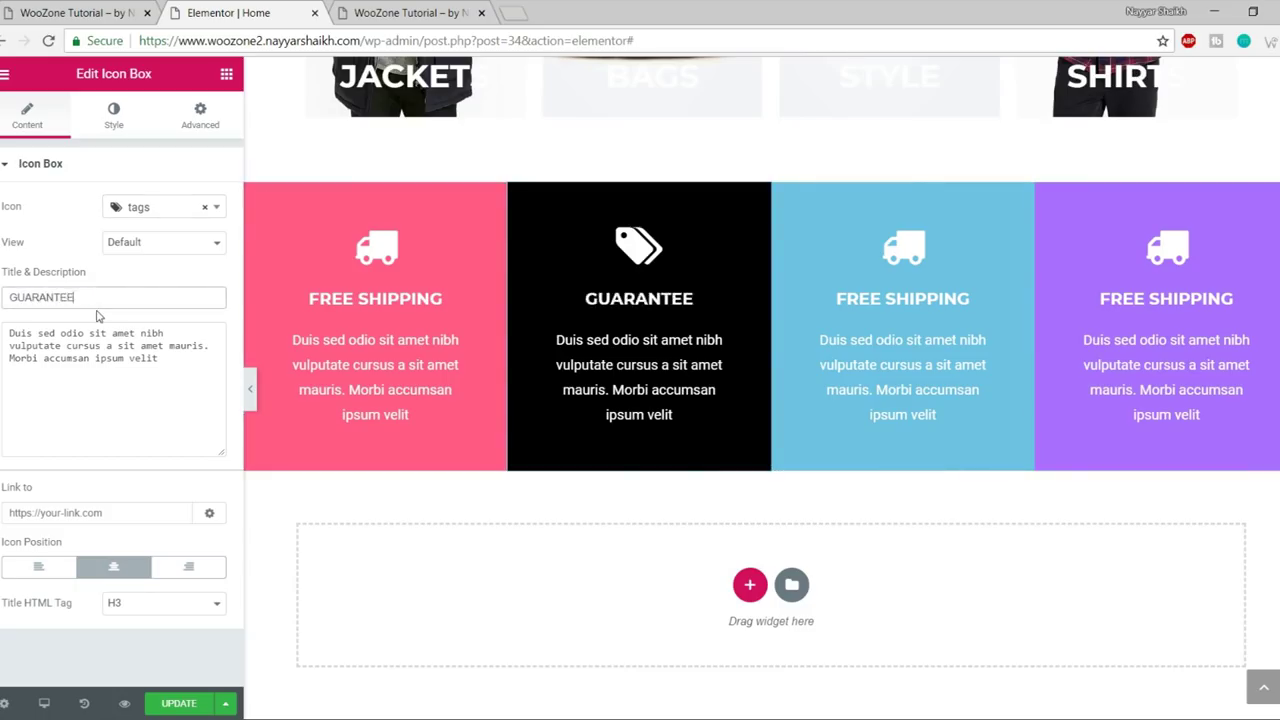
pyautogui.write(' SERVICE')
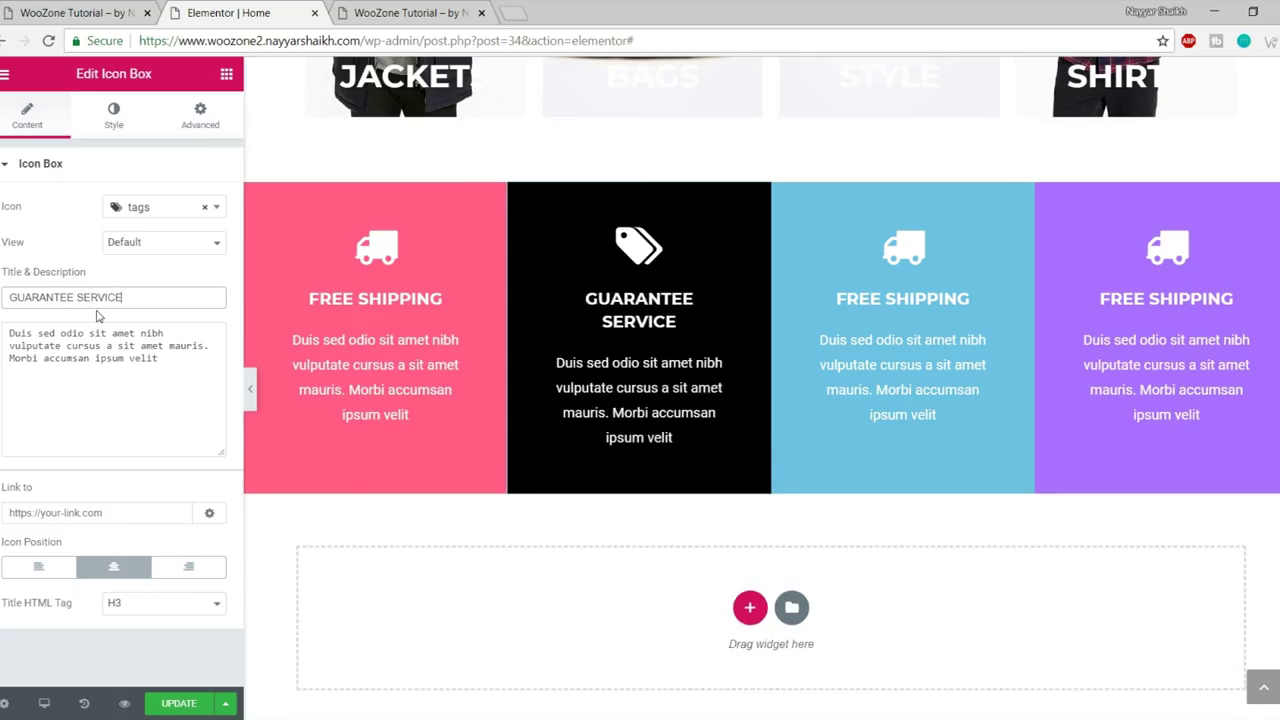
pyautogui.click(180, 705)
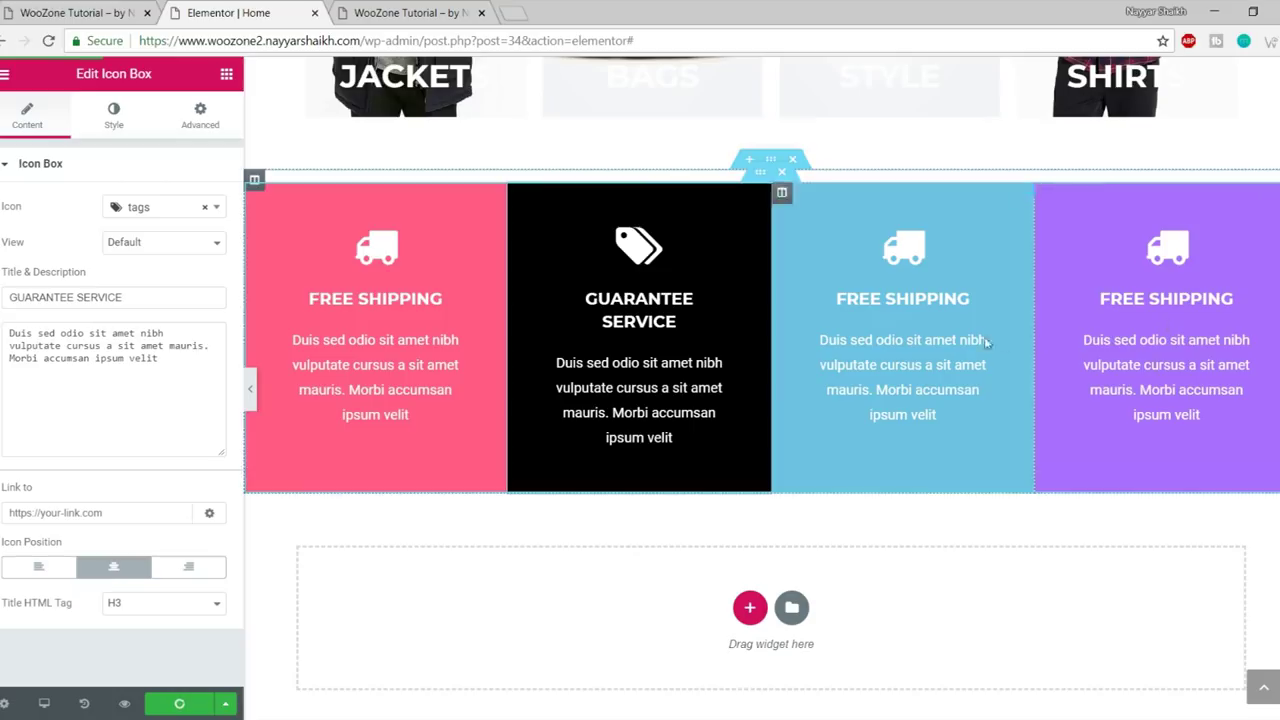
pyautogui.click(48, 6)
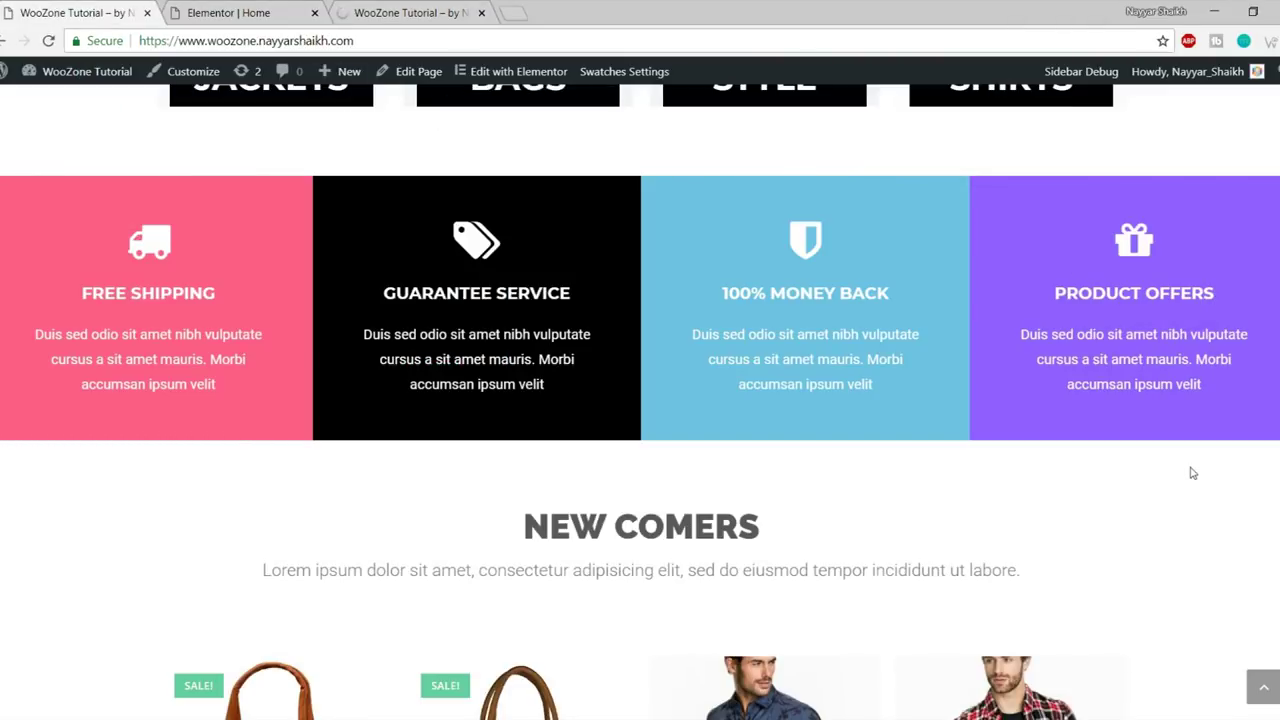
pyautogui.click(503, 7)
pyautogui.click(420, 12)
pyautogui.scroll(-10, 563, 312)
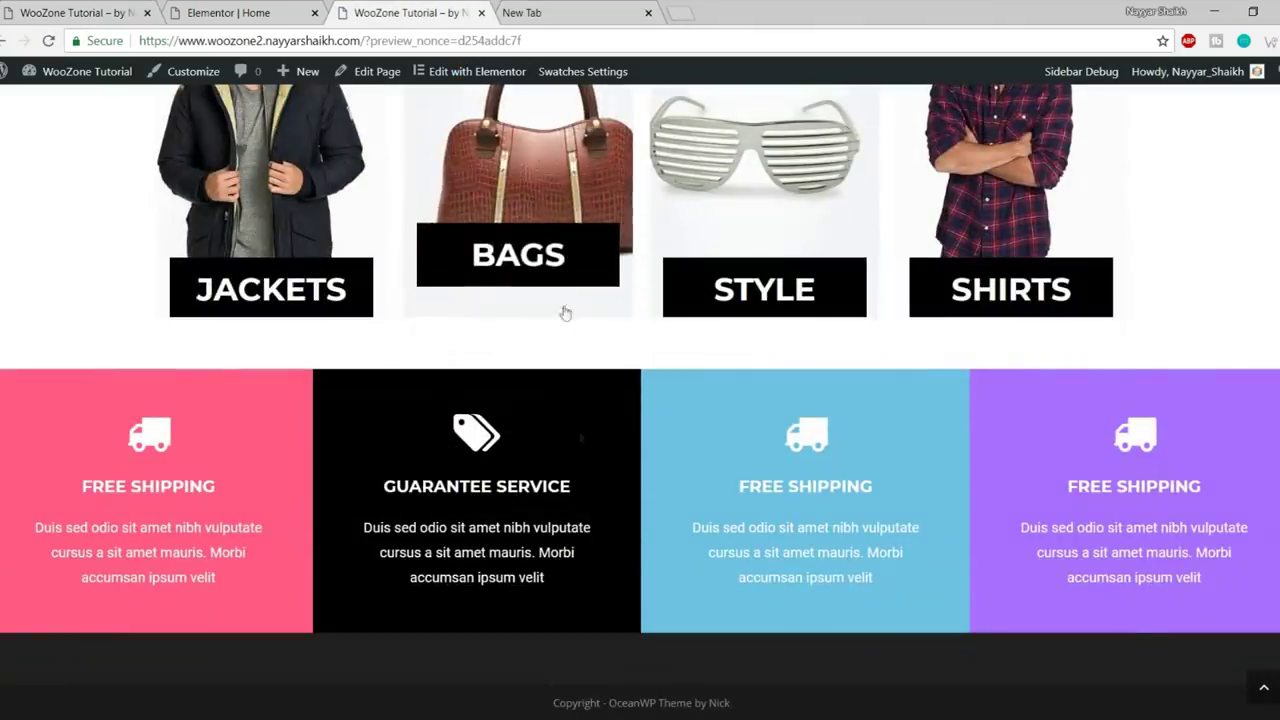
pyautogui.click(648, 13)
pyautogui.click(10, 6)
pyautogui.scroll(-3, 576, 290)
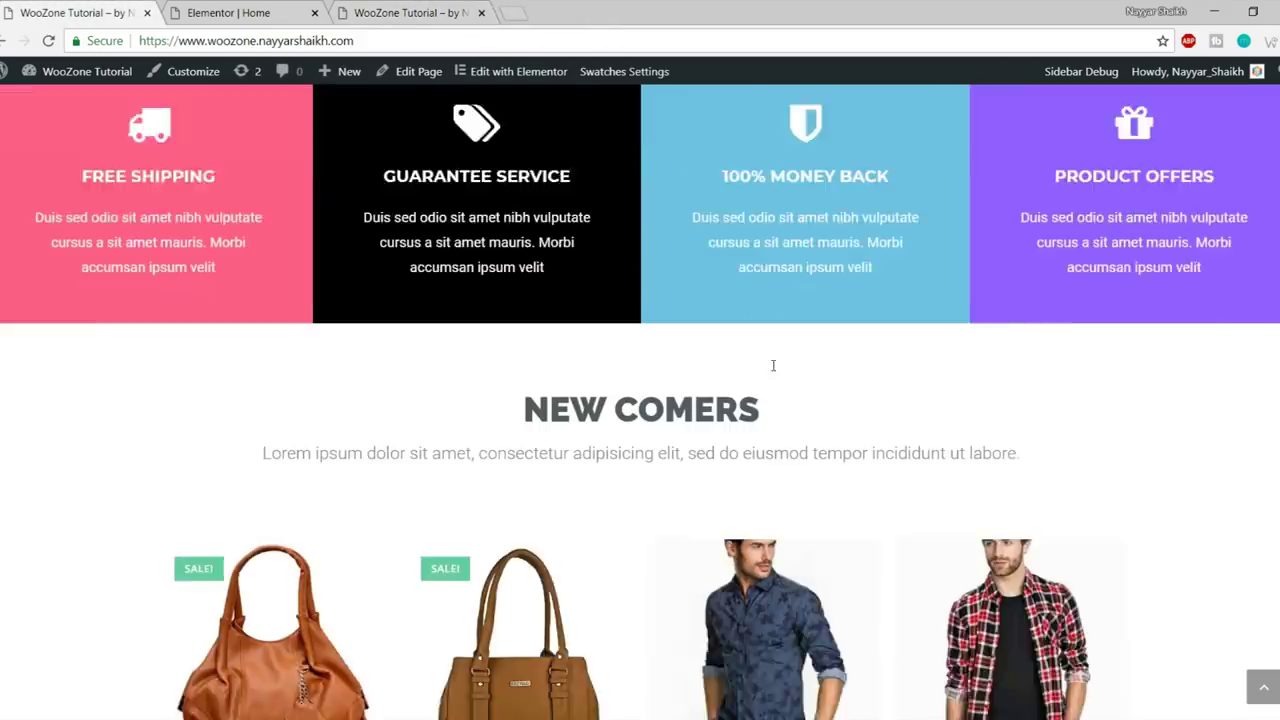
pyautogui.moveTo(521, 262); pyautogui.dragTo(1074, 334)
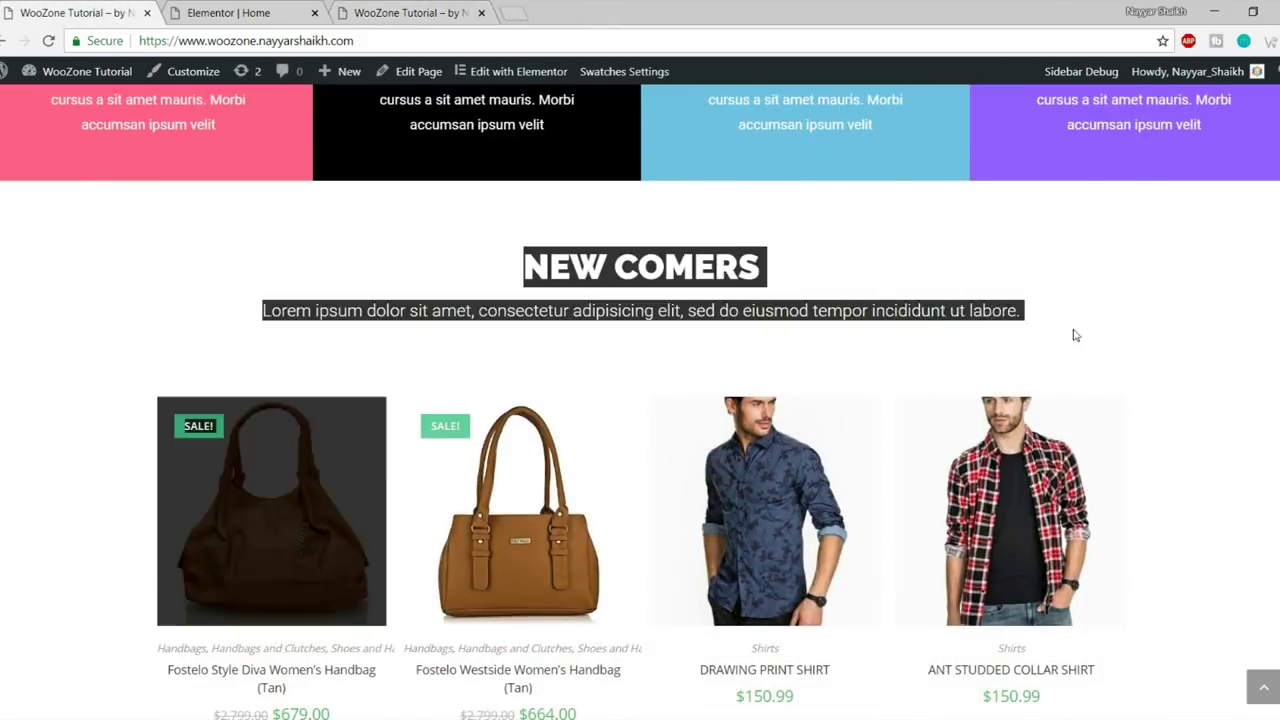
pyautogui.click(1075, 335)
pyautogui.click(280, 7)
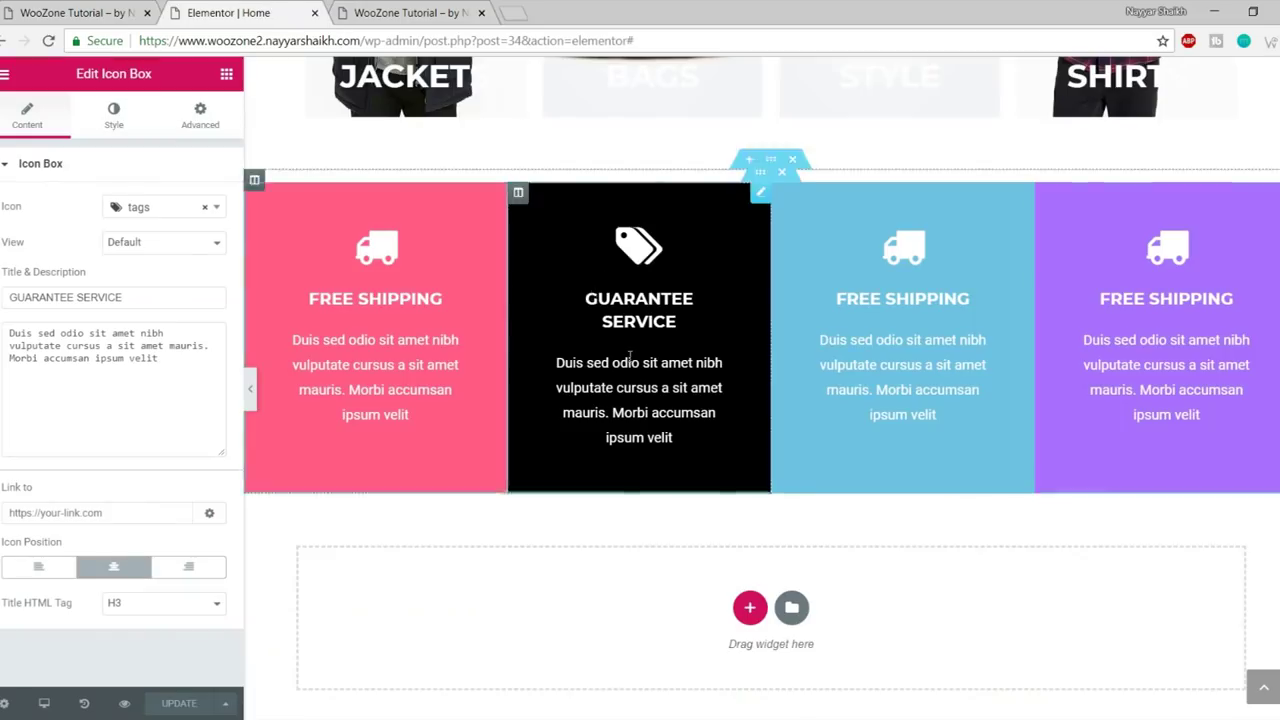
pyautogui.scroll(8, 716, 380)
pyautogui.scroll(-2, 716, 380)
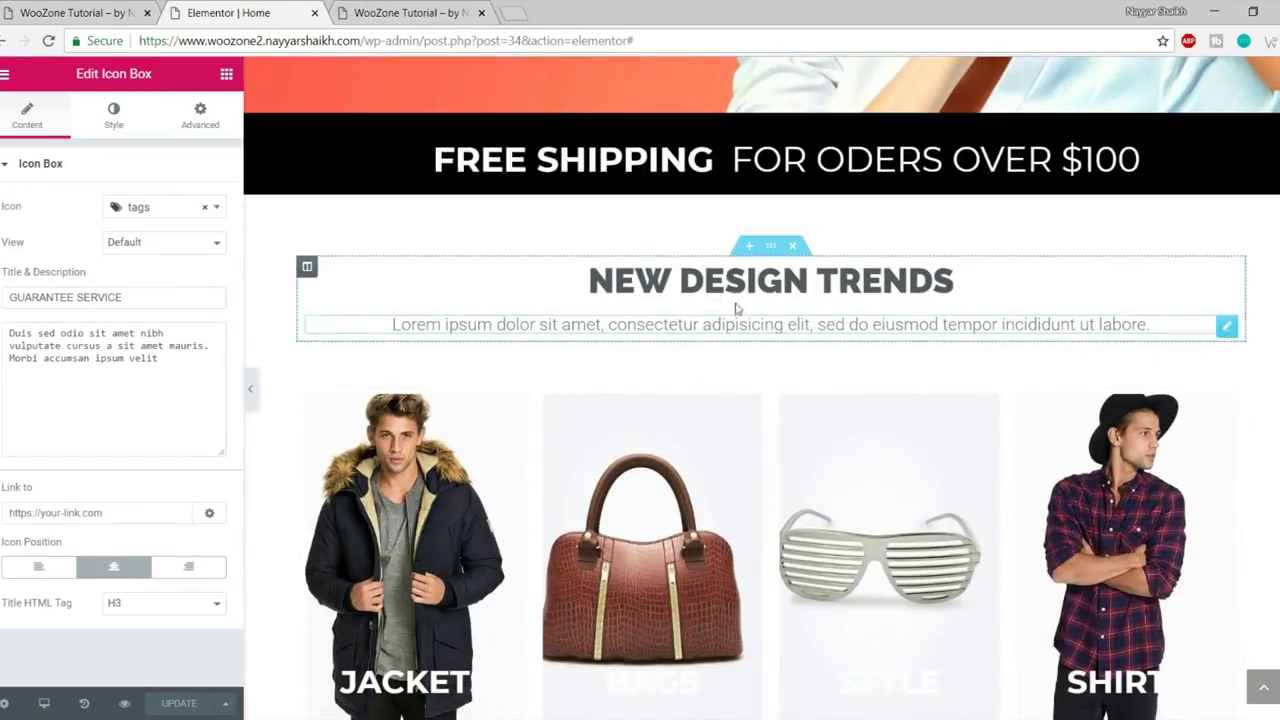
# Copy the New Design Trends heading section and paste it into the empty section below.
pyautogui.rightClick(775, 249)
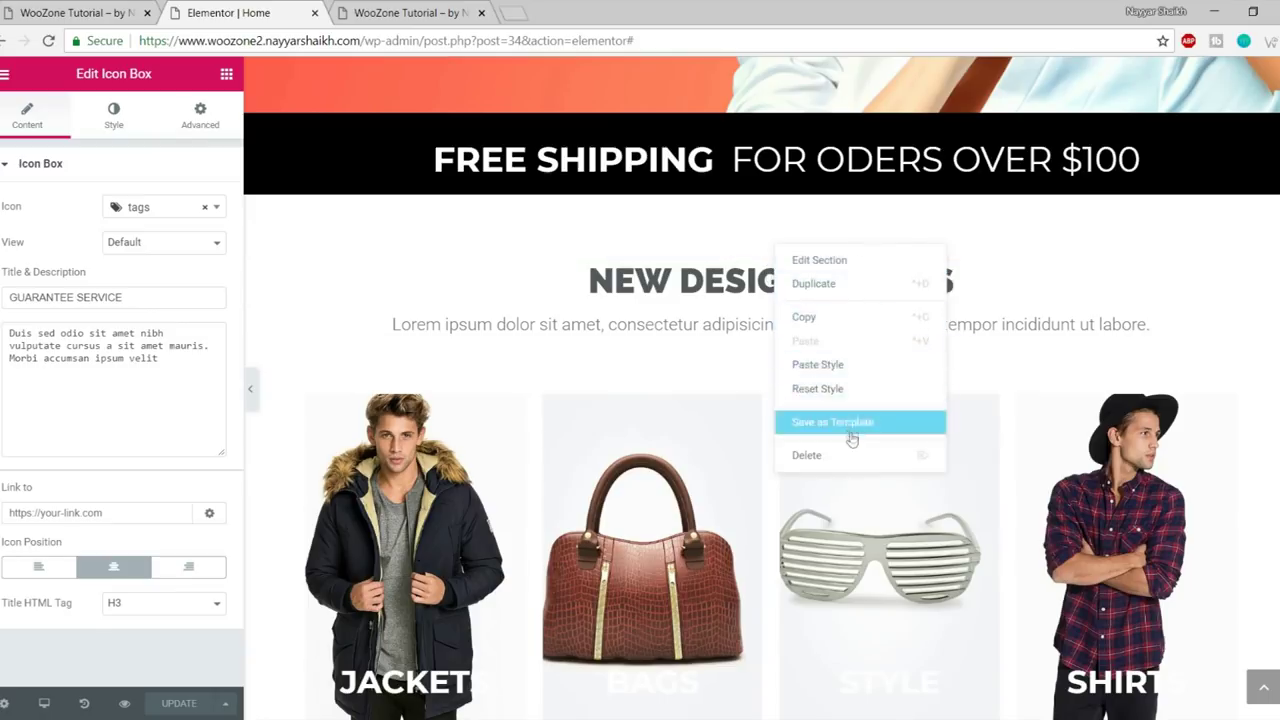
pyautogui.click(843, 318)
pyautogui.scroll(-6, 849, 340)
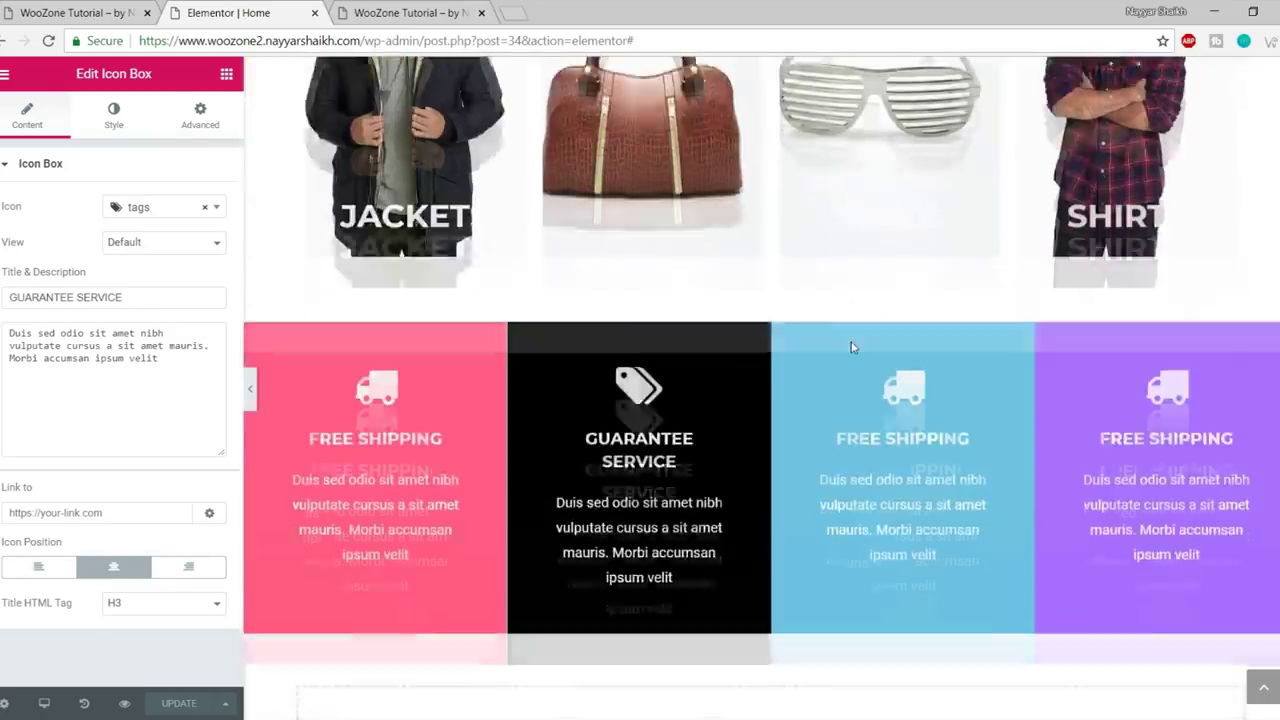
pyautogui.rightClick(721, 491)
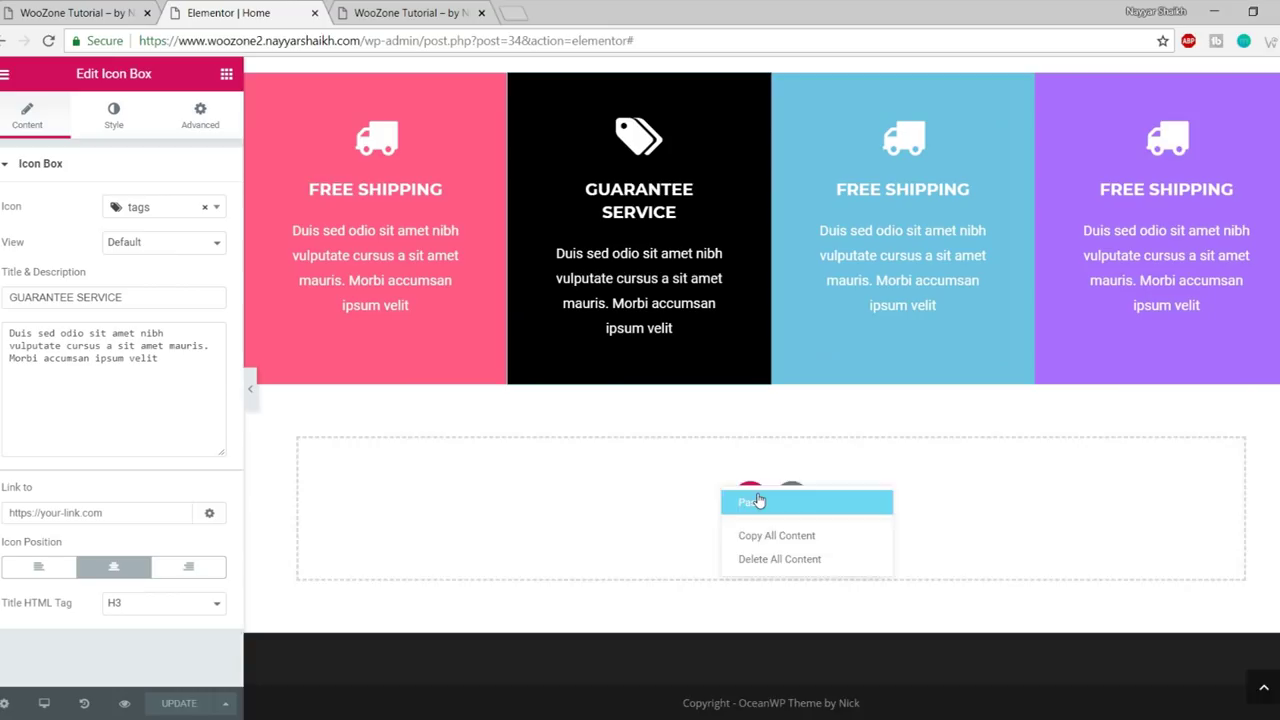
pyautogui.click(738, 502)
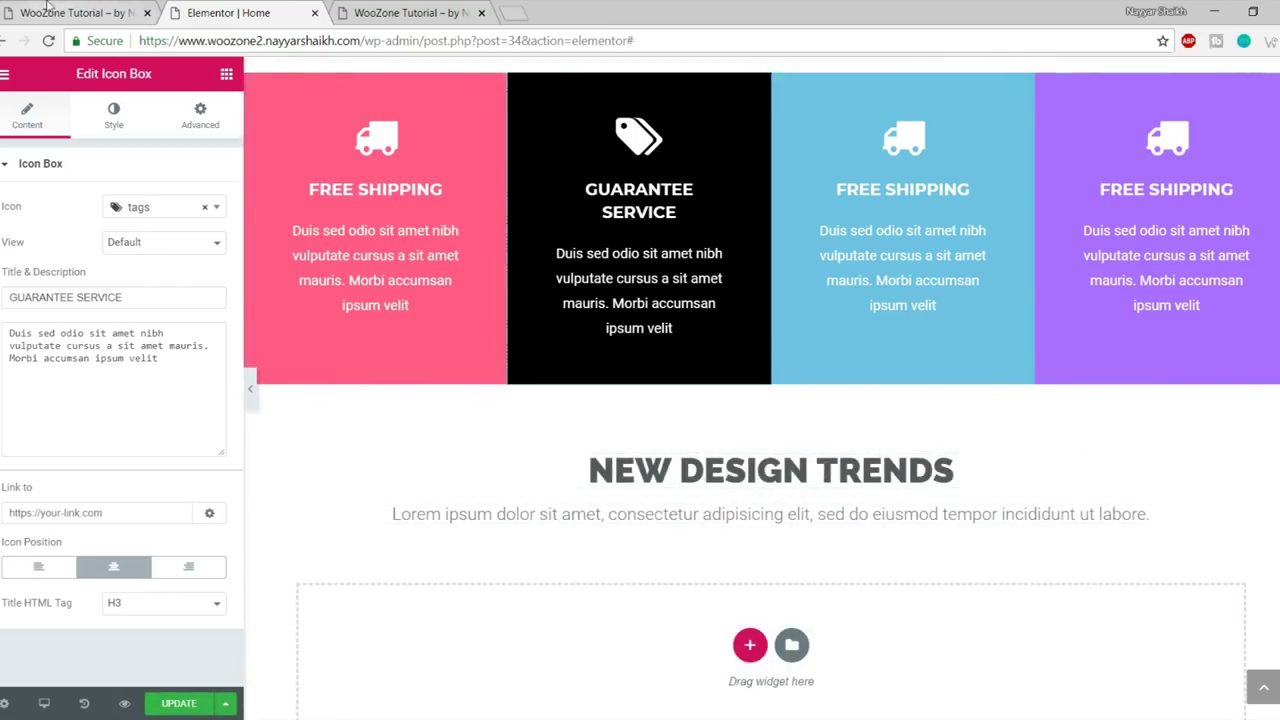
# Check the live site's heading and retitle the pasted heading NEW COMERS.
pyautogui.click(75, 12)
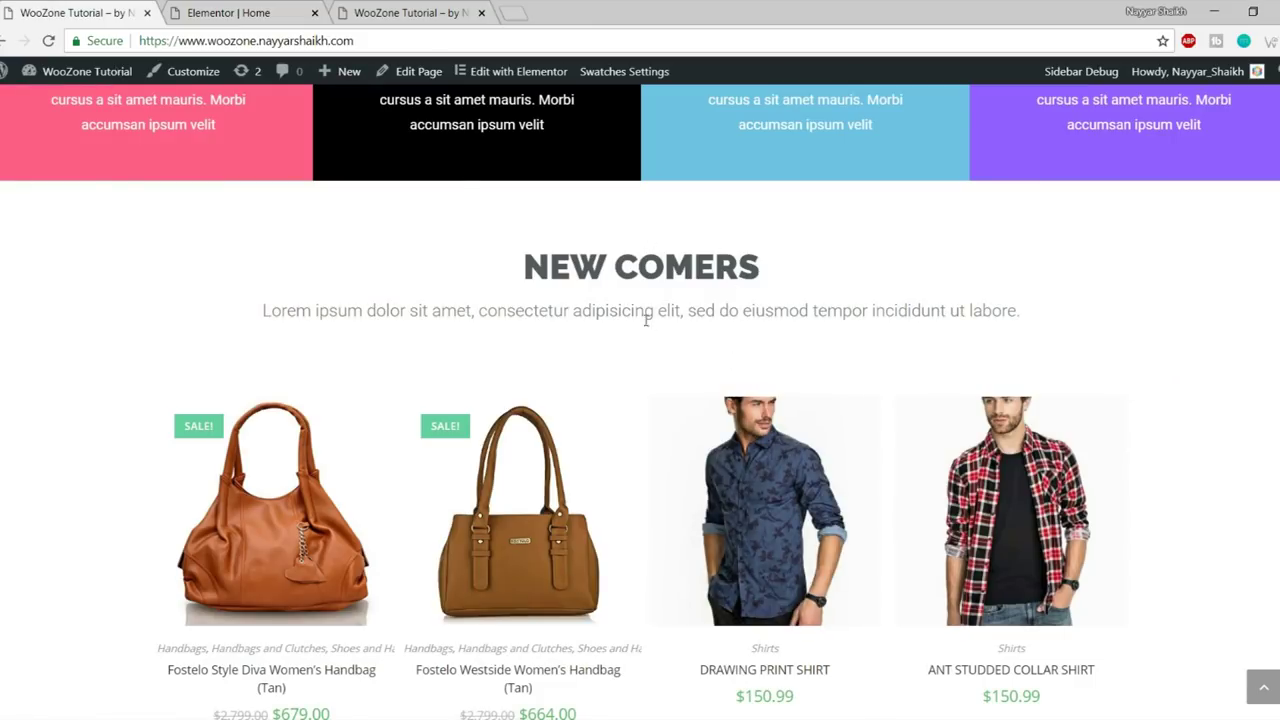
pyautogui.moveTo(526, 251); pyautogui.dragTo(863, 277)
pyautogui.click(862, 278)
pyautogui.moveTo(516, 268); pyautogui.dragTo(796, 257)
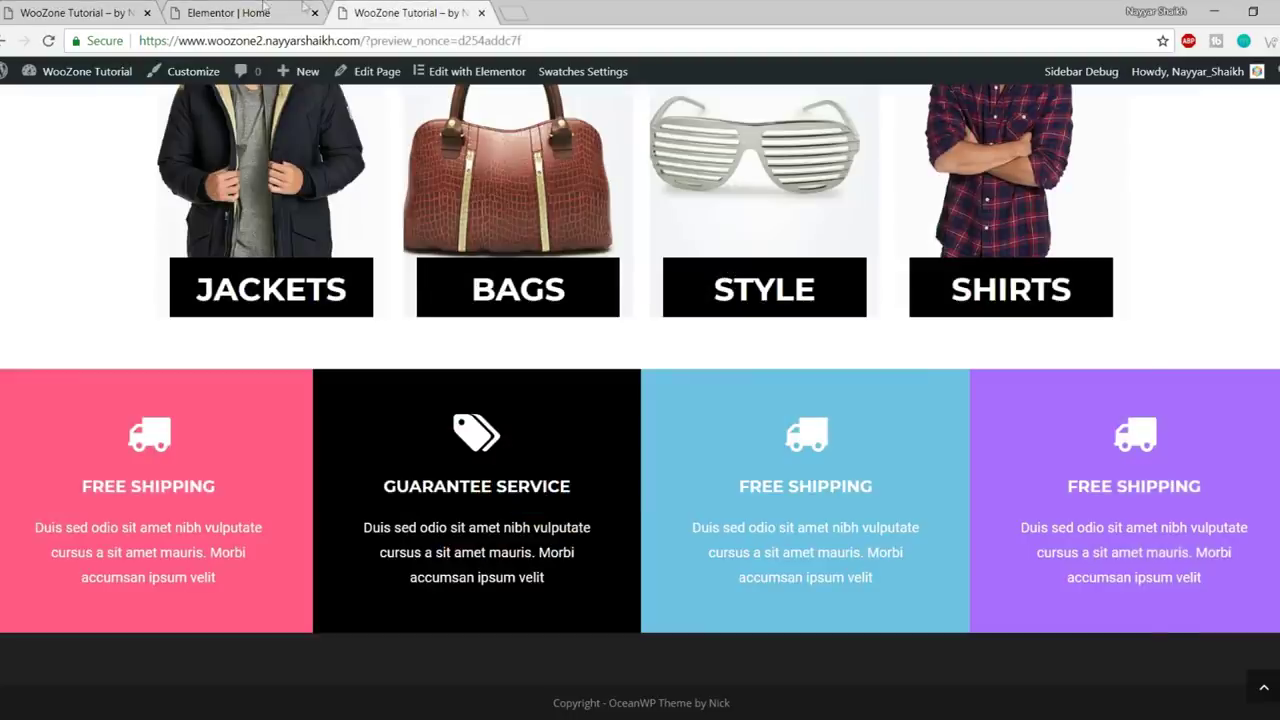
pyautogui.click(228, 12)
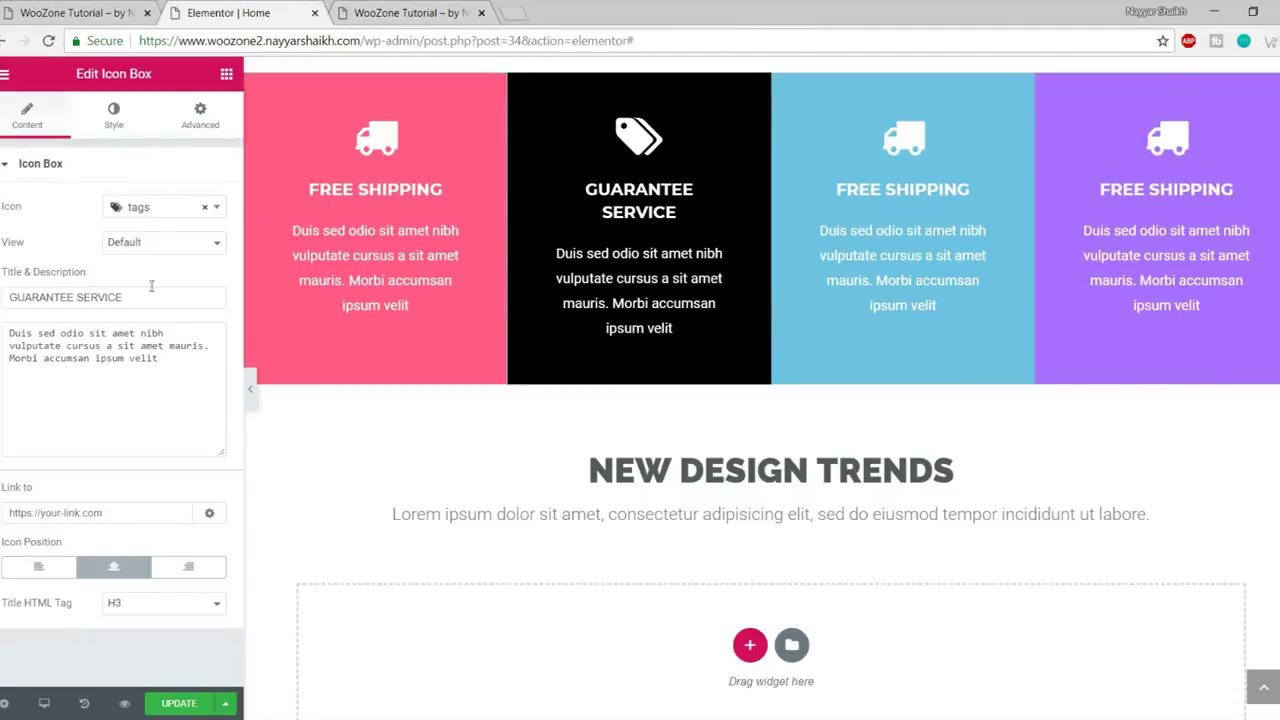
pyautogui.click(820, 494)
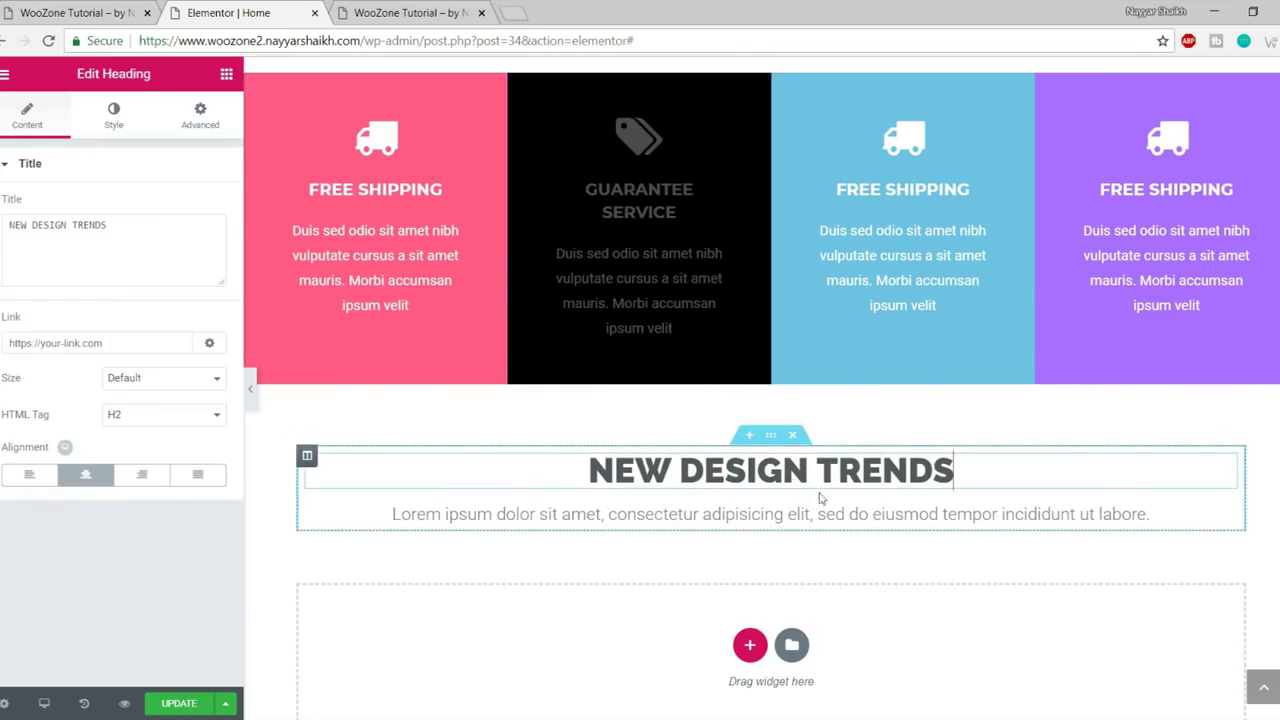
pyautogui.tripleClick(776, 472)
pyautogui.write('NEW')
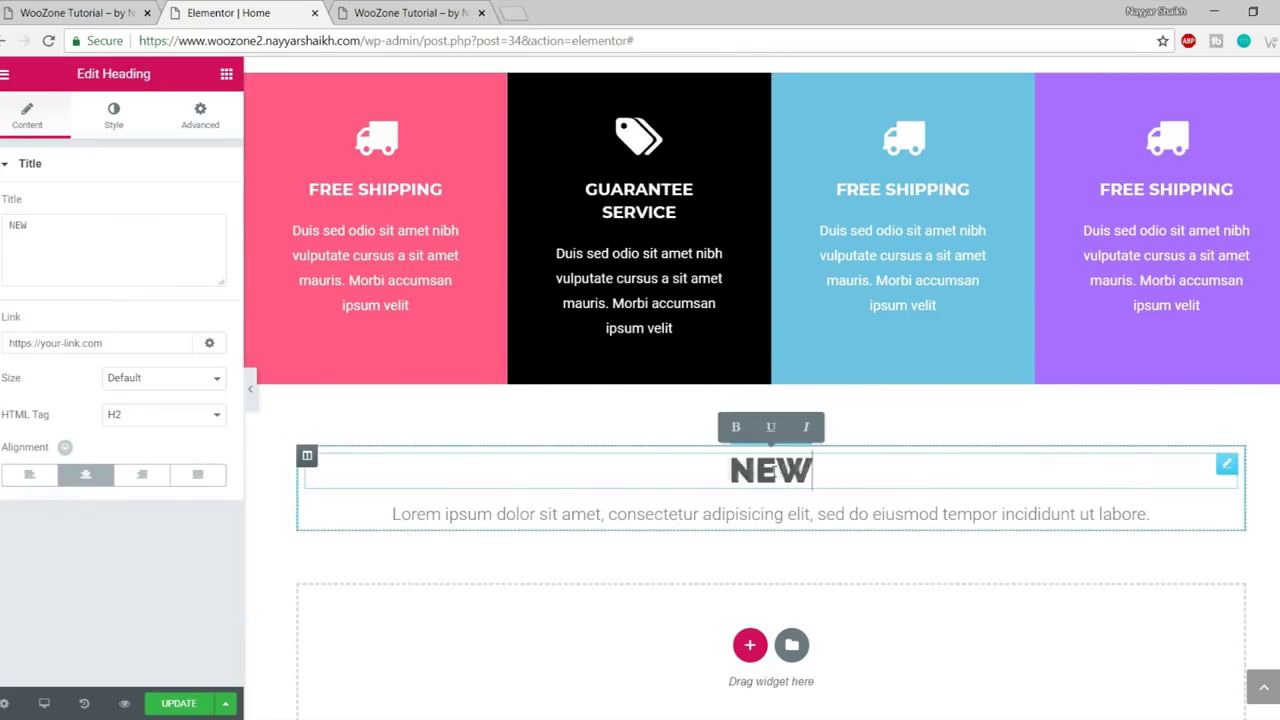
pyautogui.write(' COMERS')
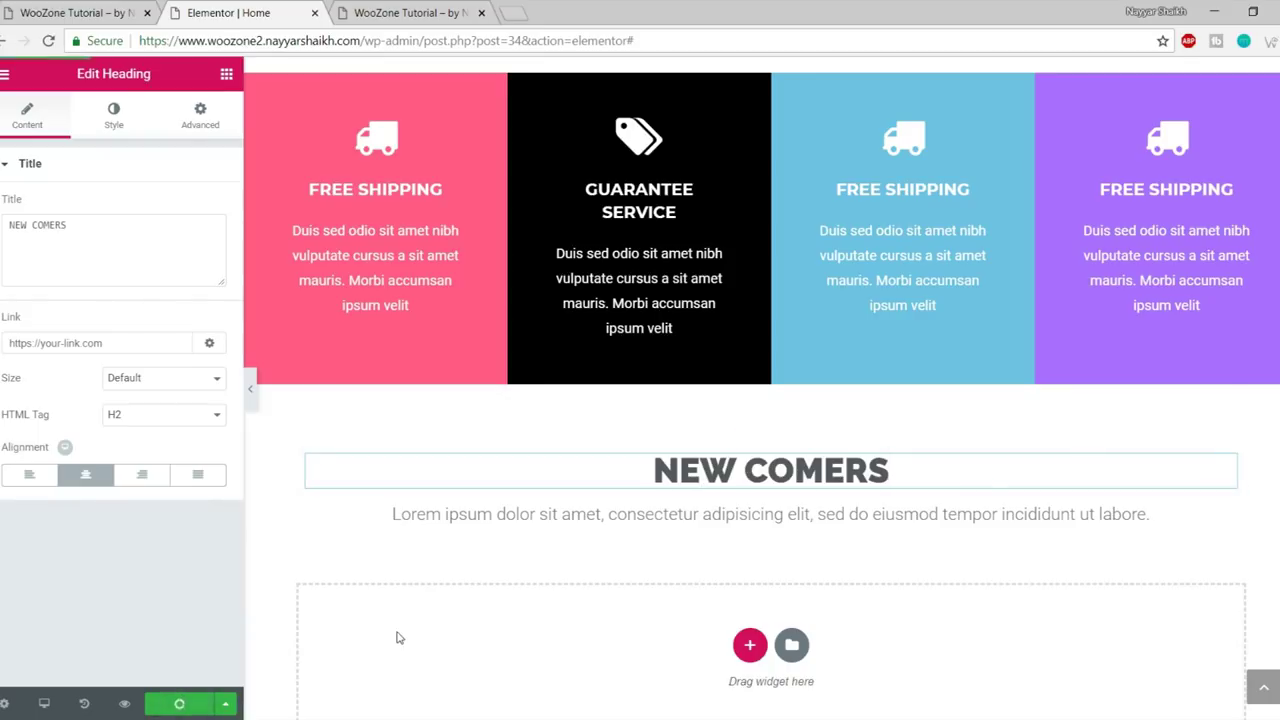
# Review the saved page preview against the live homepage's New Comers products.
pyautogui.click(427, 6)
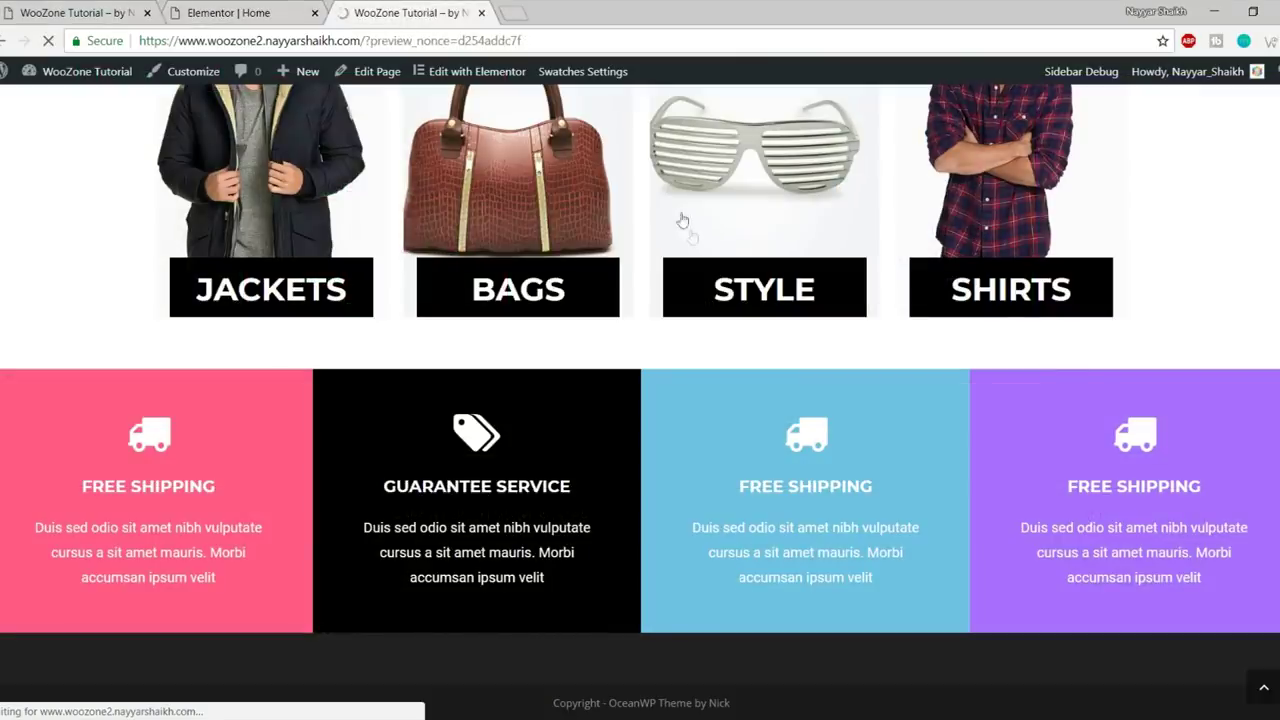
pyautogui.scroll(-1, 820, 452)
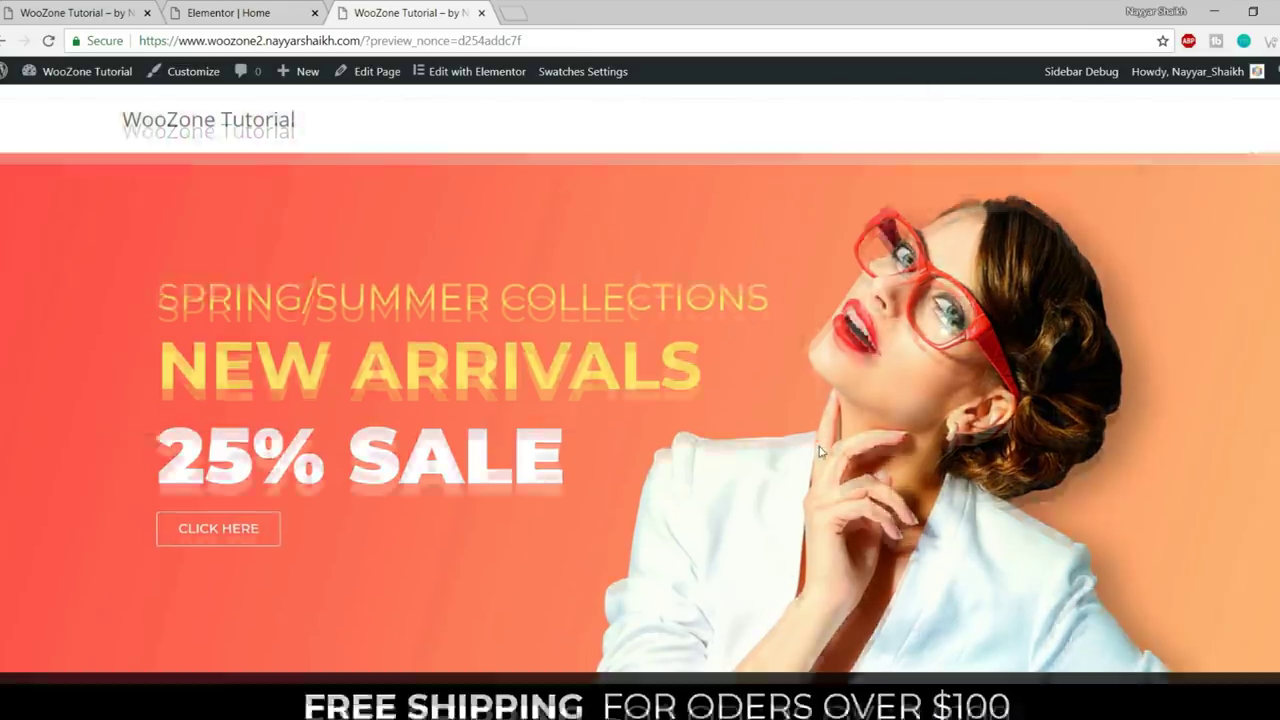
pyautogui.scroll(-10, 820, 452)
pyautogui.scroll(8, 826, 526)
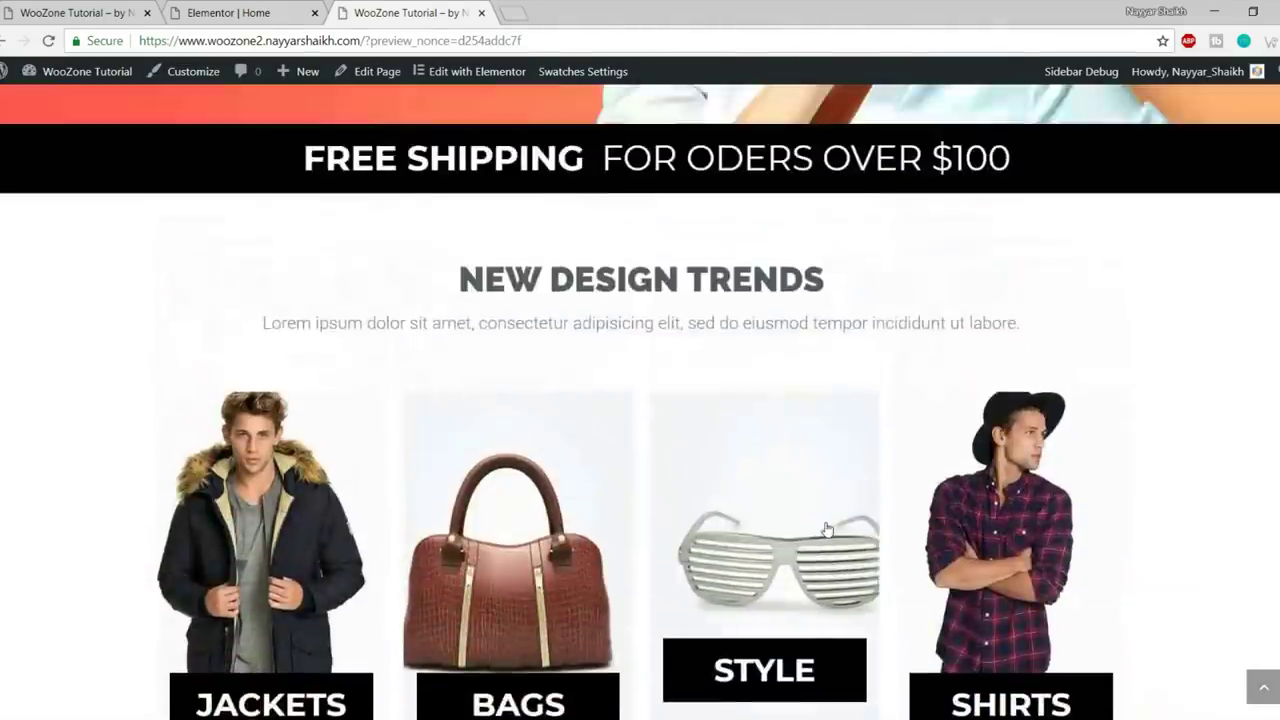
pyautogui.scroll(3, 826, 528)
pyautogui.scroll(2, 826, 522)
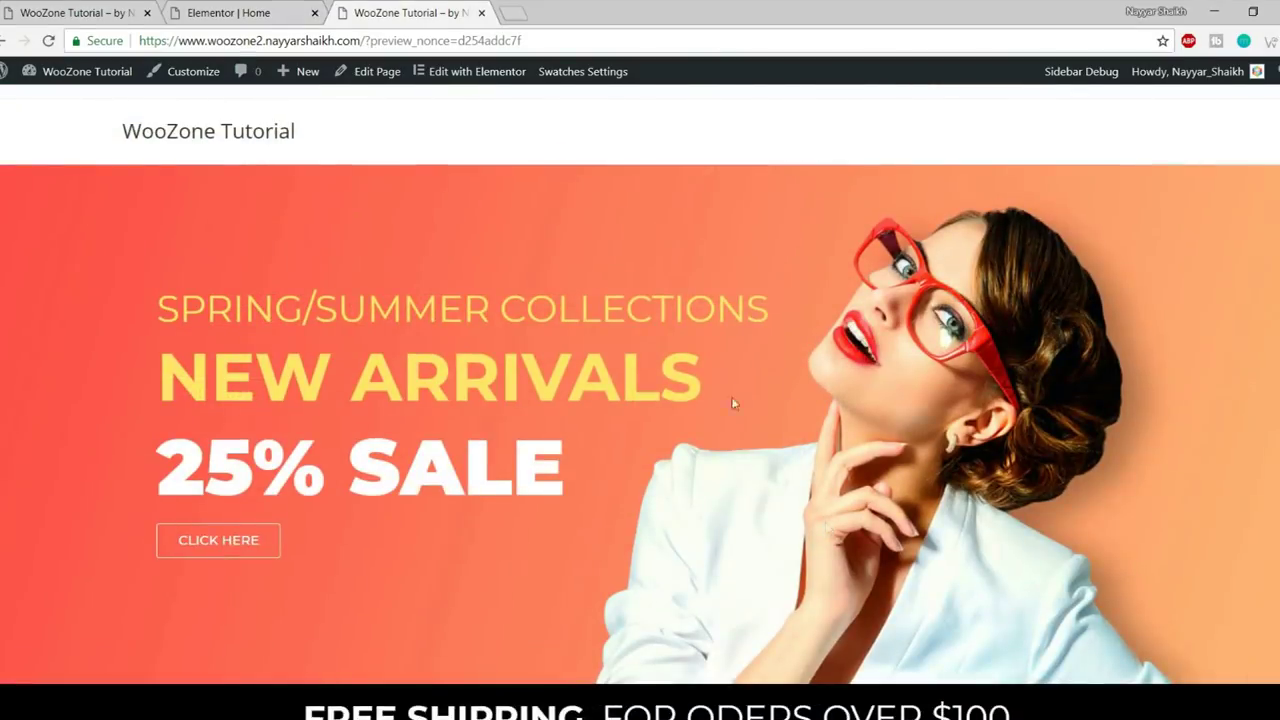
pyautogui.click(95, 8)
pyautogui.scroll(-2, 765, 330)
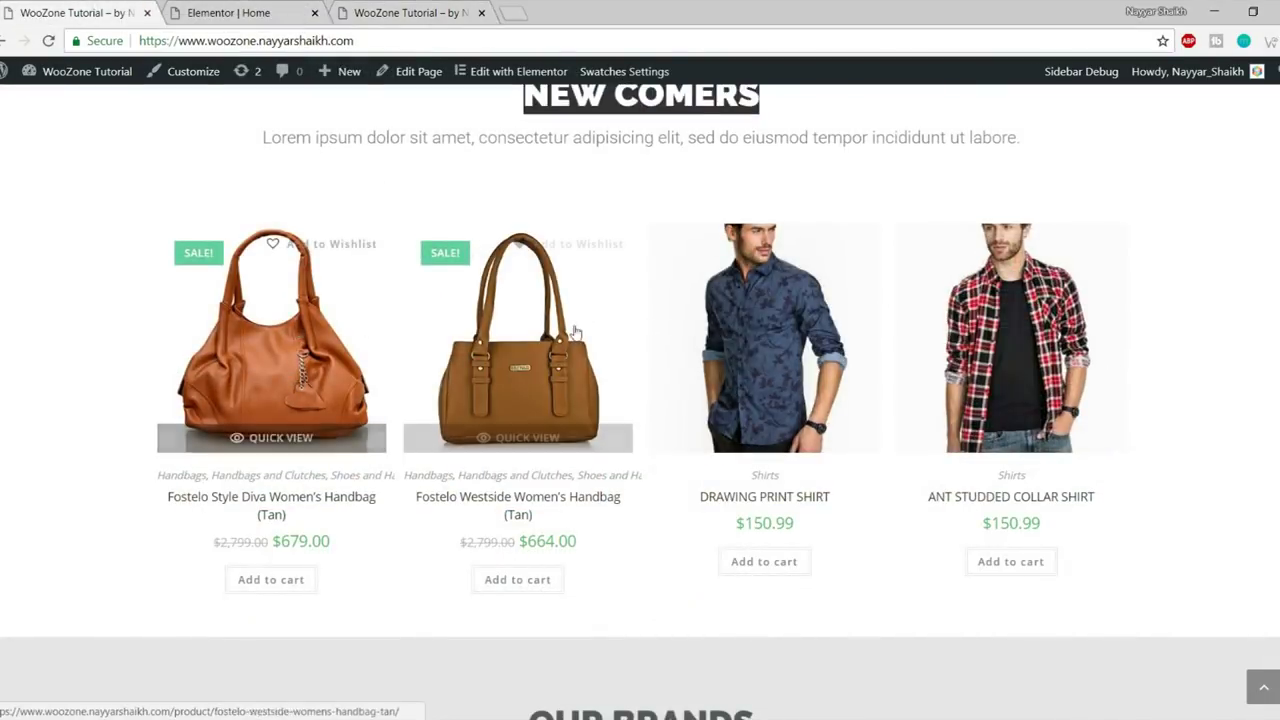
pyautogui.click(300, 10)
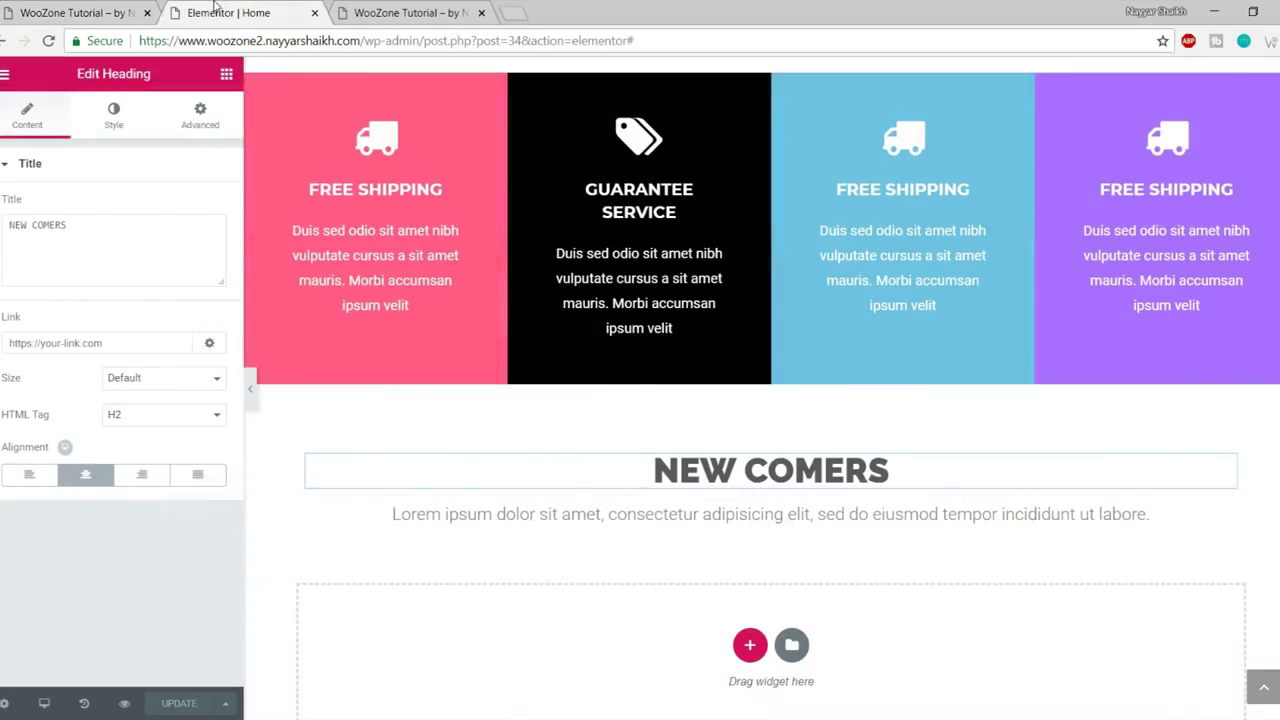
pyautogui.click(226, 73)
# Drag the WordPress Woo Recent Products widget below the NEW COMERS heading.
pyautogui.scroll(-15, 138, 338)
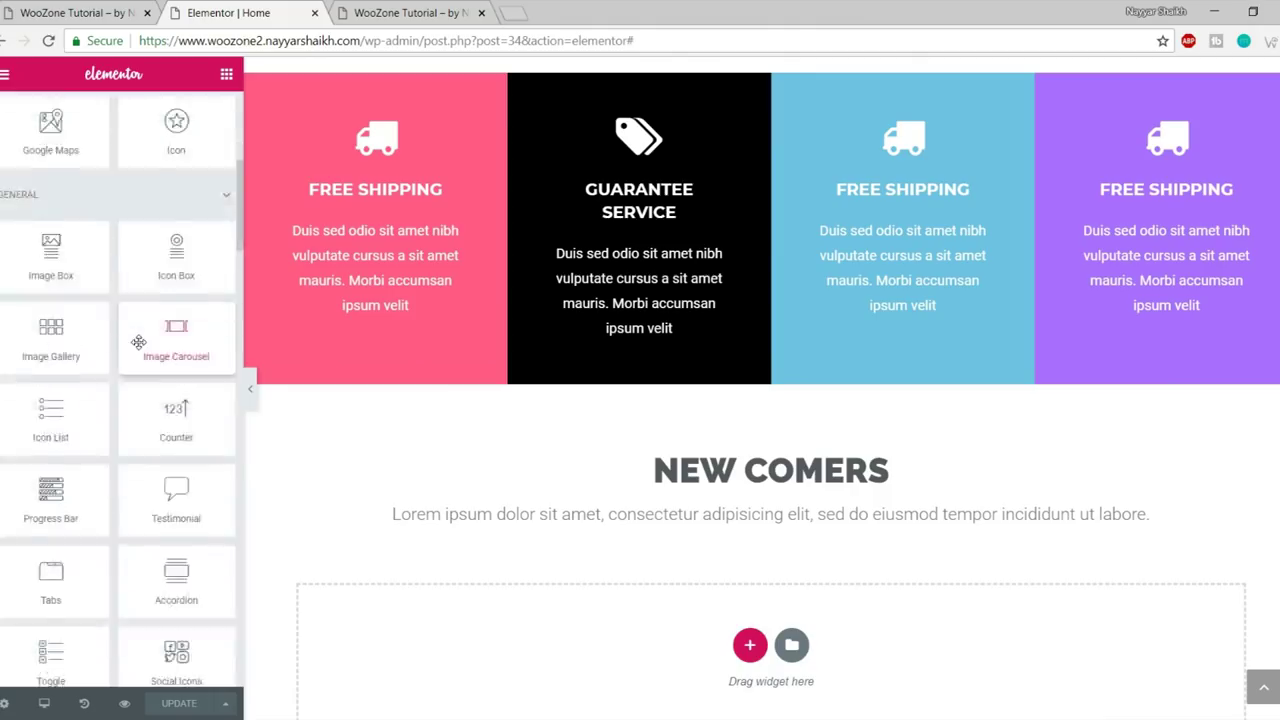
pyautogui.scroll(-10, 138, 342)
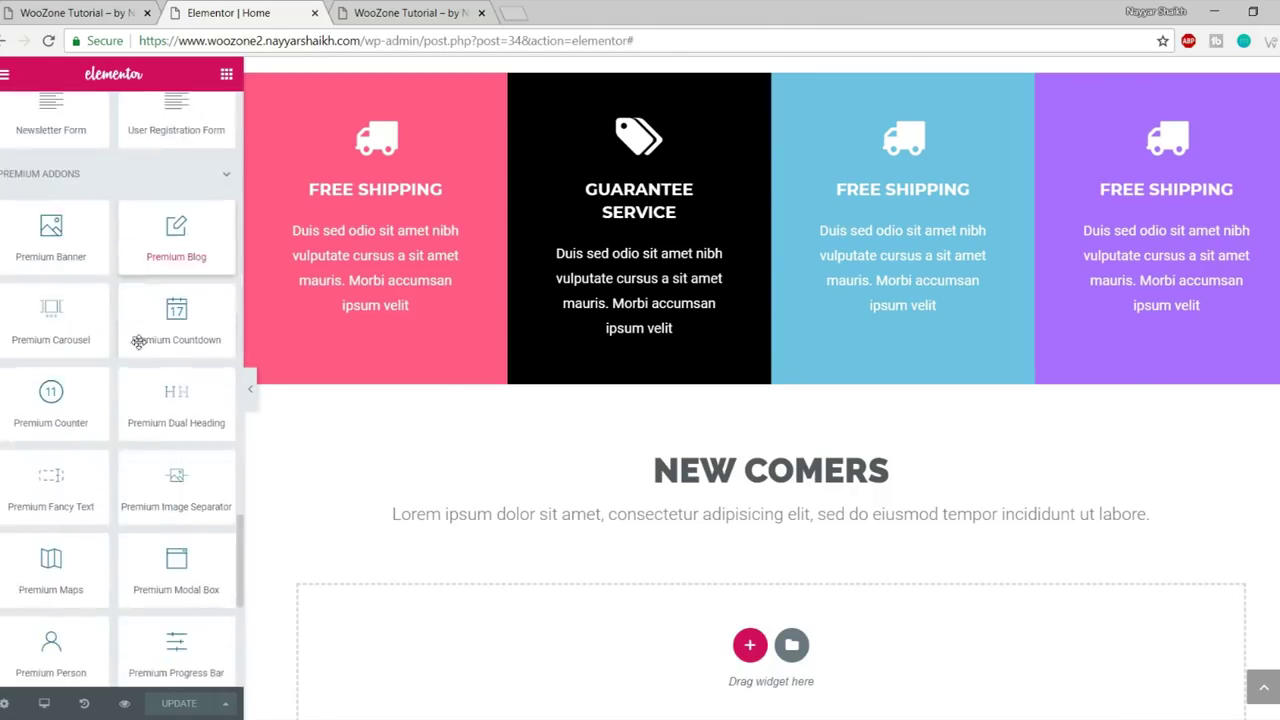
pyautogui.scroll(10, 138, 350)
pyautogui.scroll(8, 138, 353)
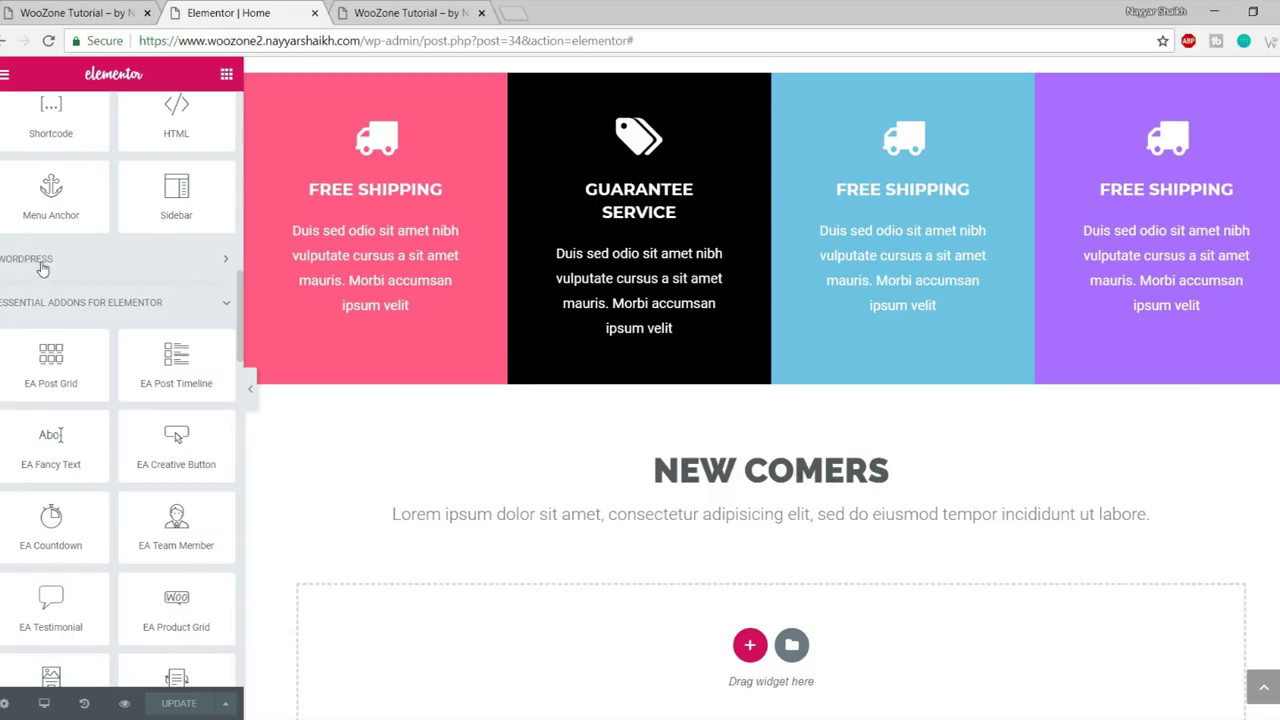
pyautogui.click(98, 262)
pyautogui.scroll(-15, 128, 357)
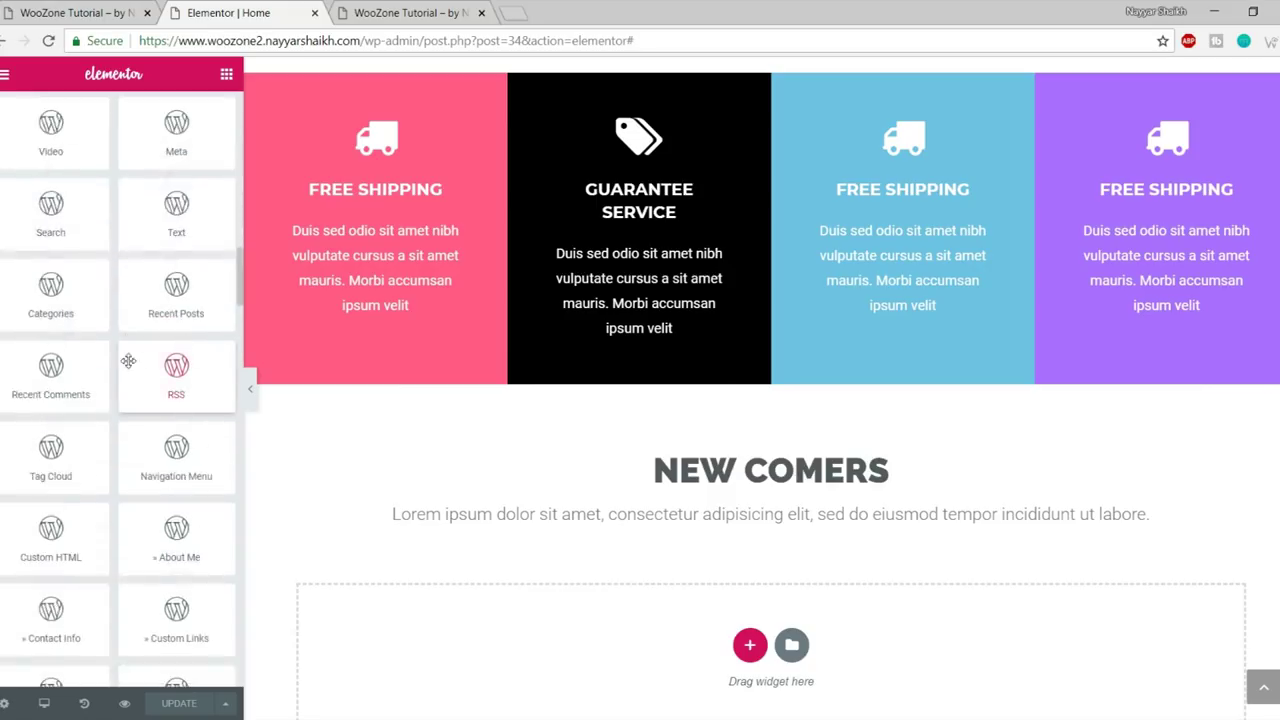
pyautogui.scroll(-1, 198, 365)
pyautogui.scroll(1, 198, 370)
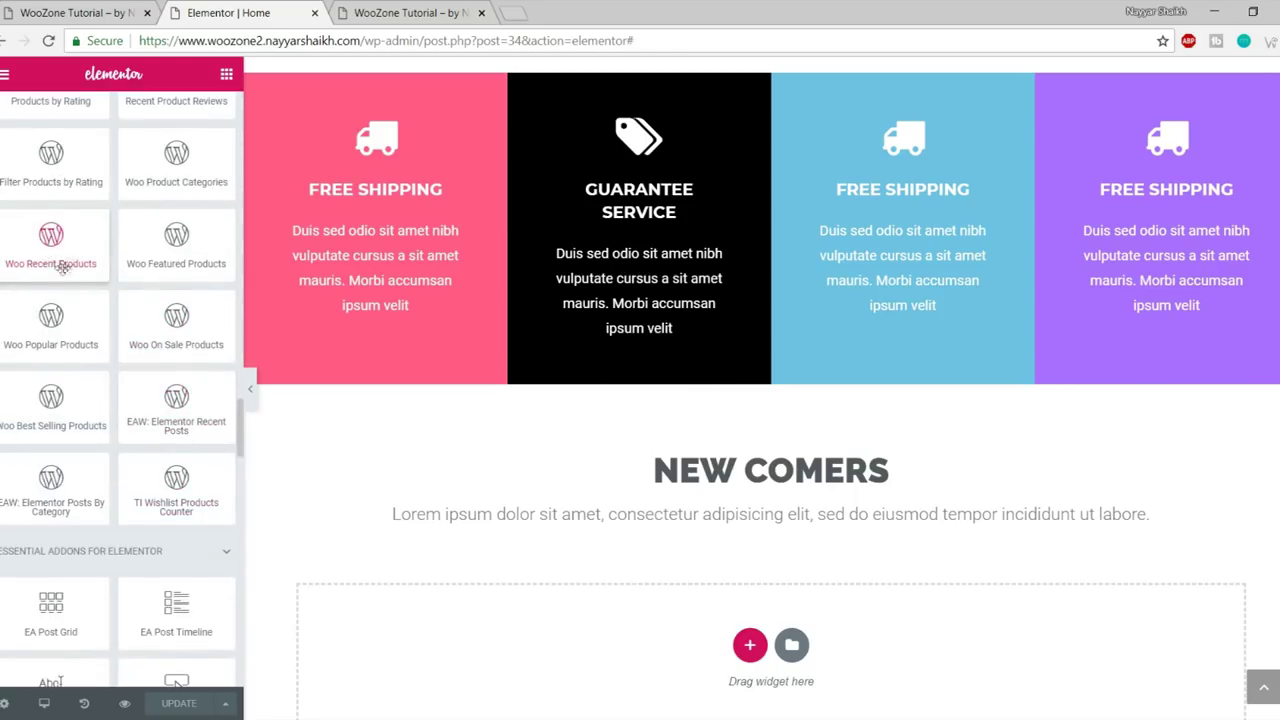
pyautogui.moveTo(80, 247); pyautogui.dragTo(709, 666)
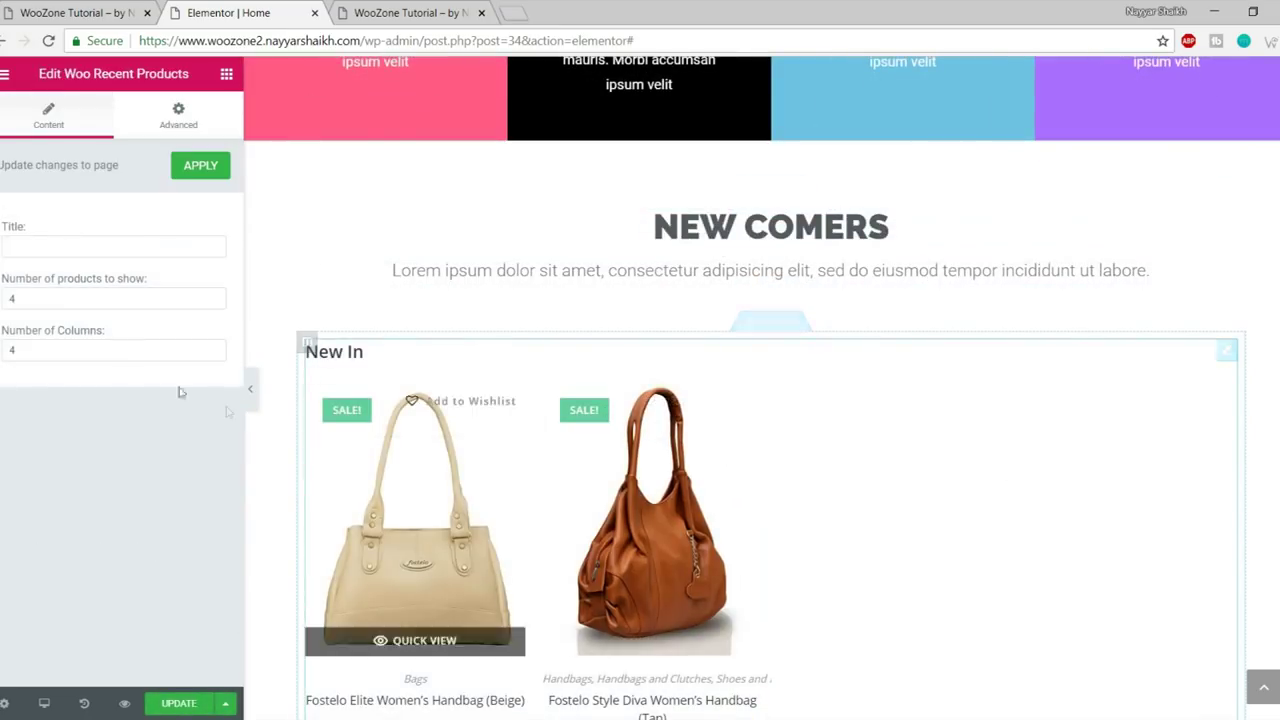
# Clear the products widget's New In title and apply the settings.
pyautogui.press('Tab')
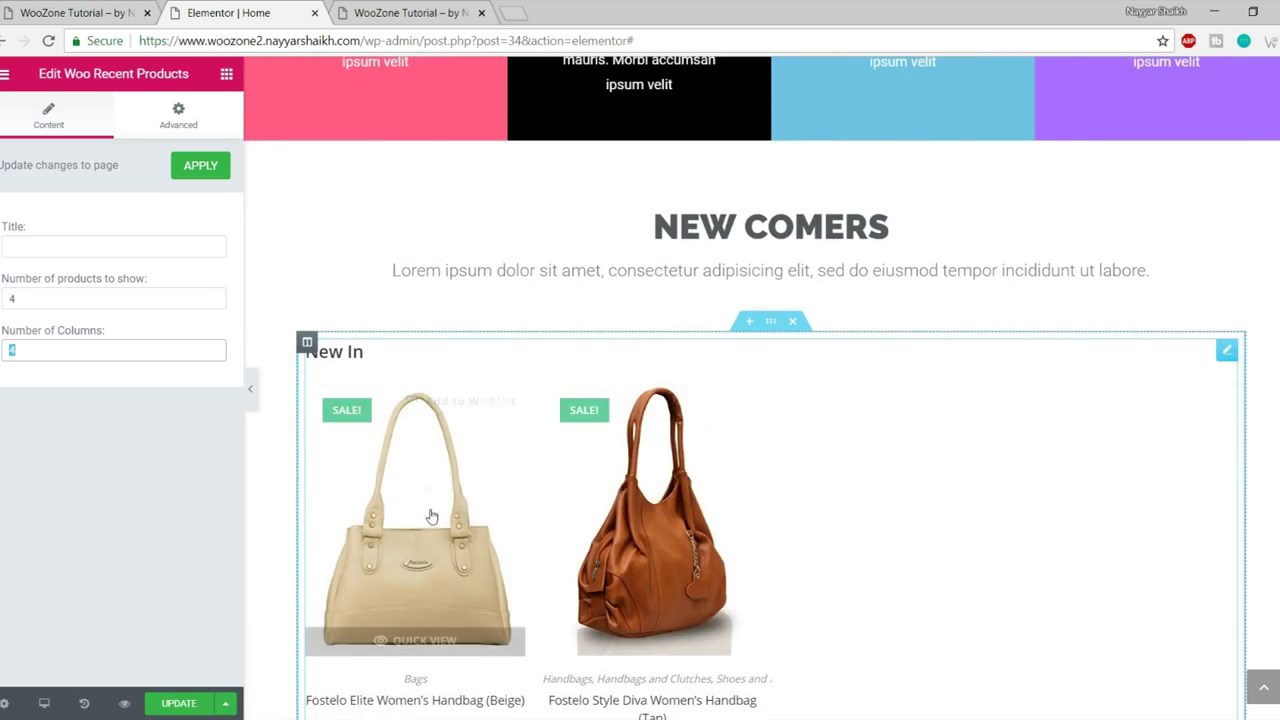
pyautogui.click(97, 244)
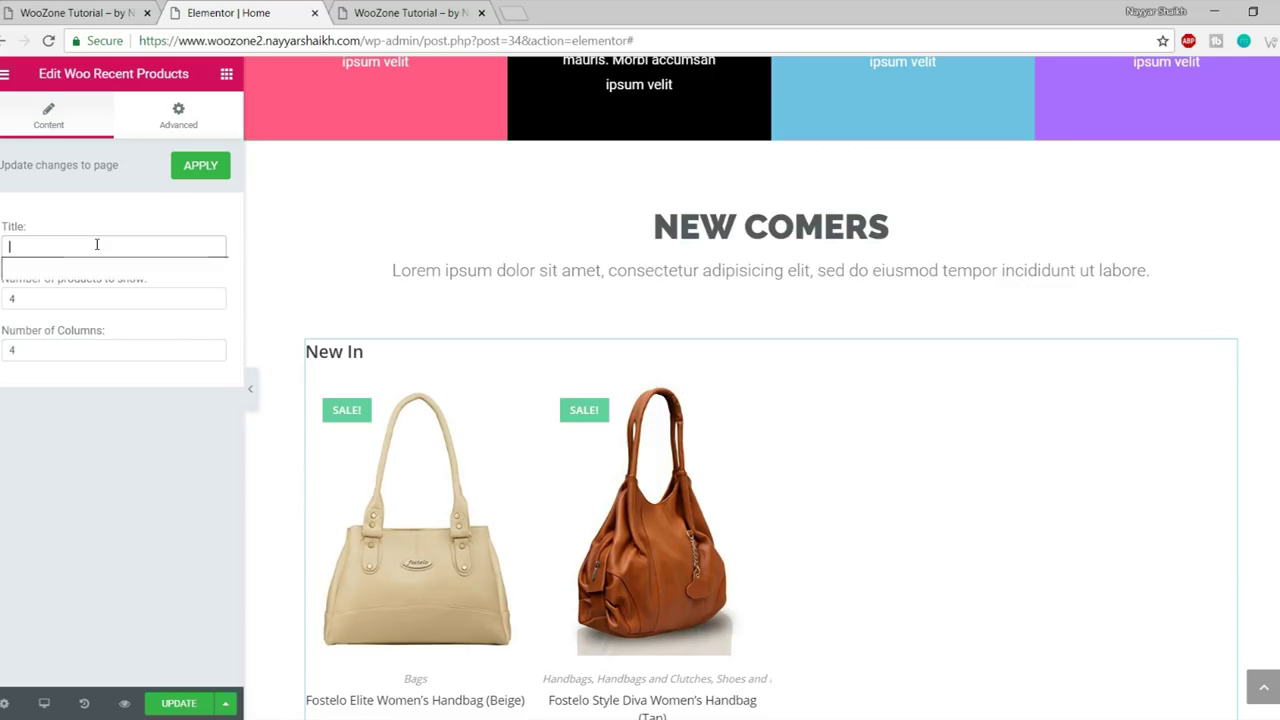
pyautogui.click(128, 198)
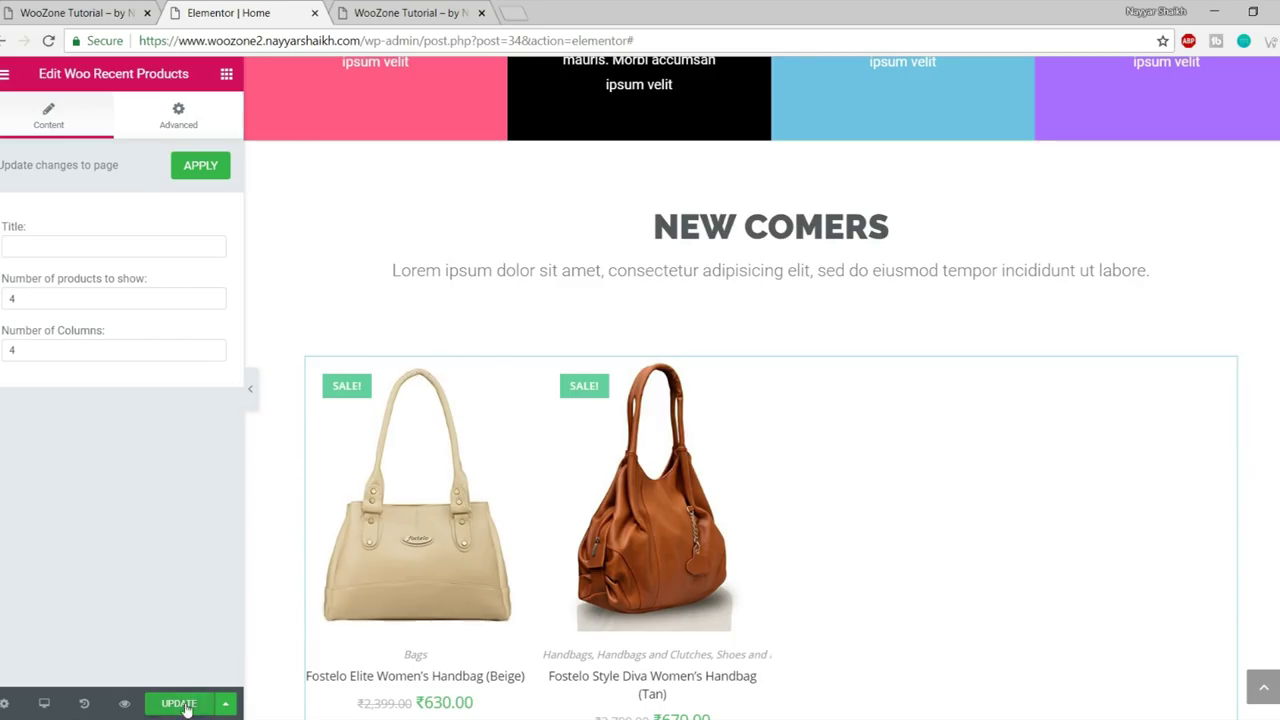
pyautogui.scroll(-3, 768, 435)
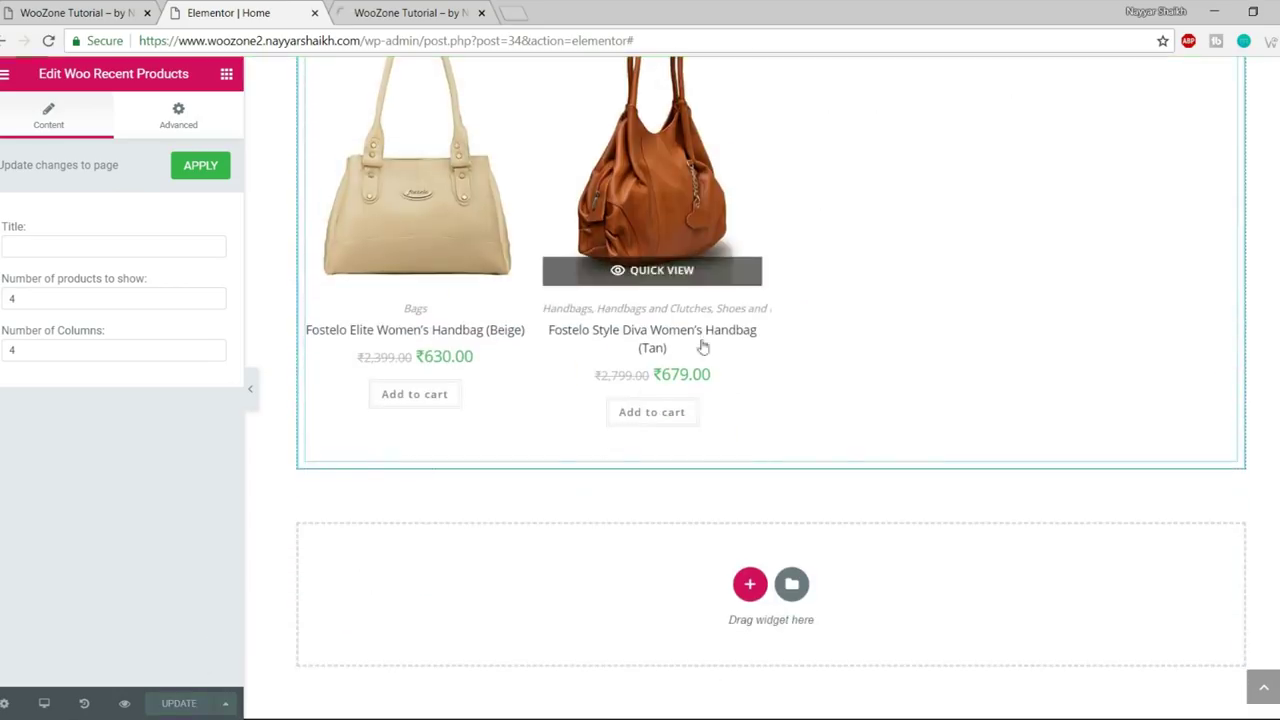
pyautogui.scroll(3, 766, 366)
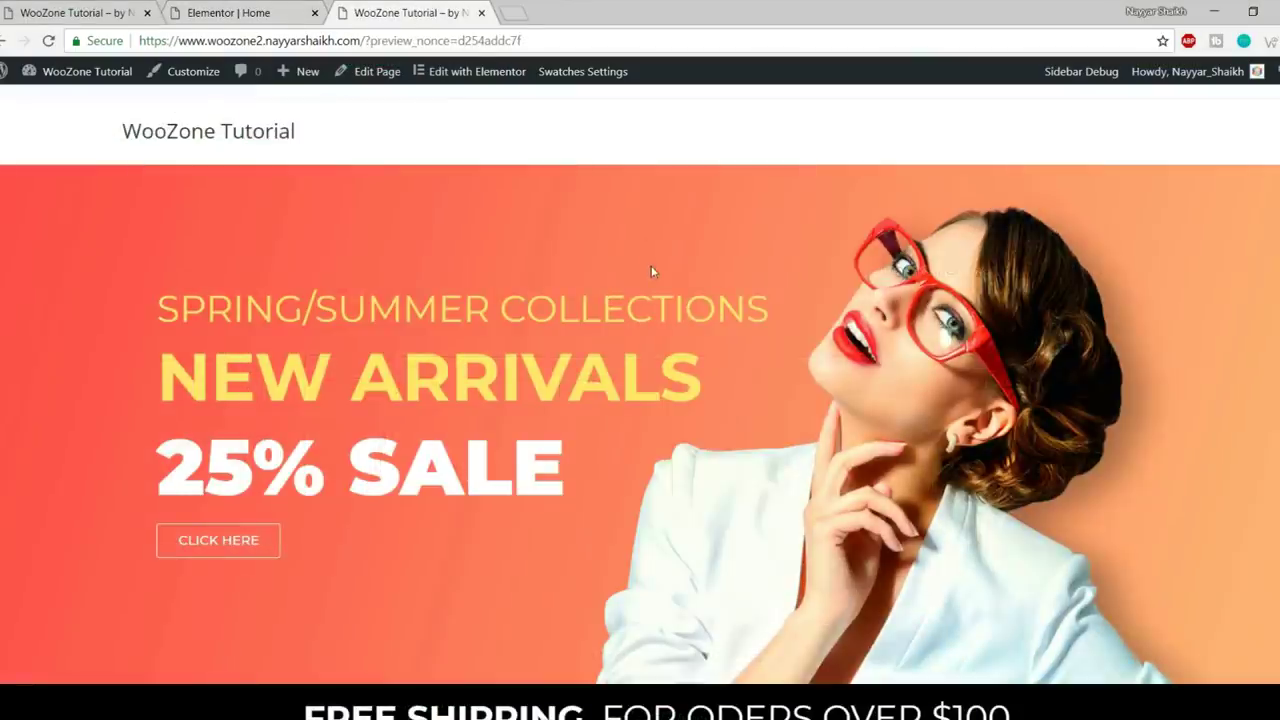
pyautogui.scroll(-15, 651, 265)
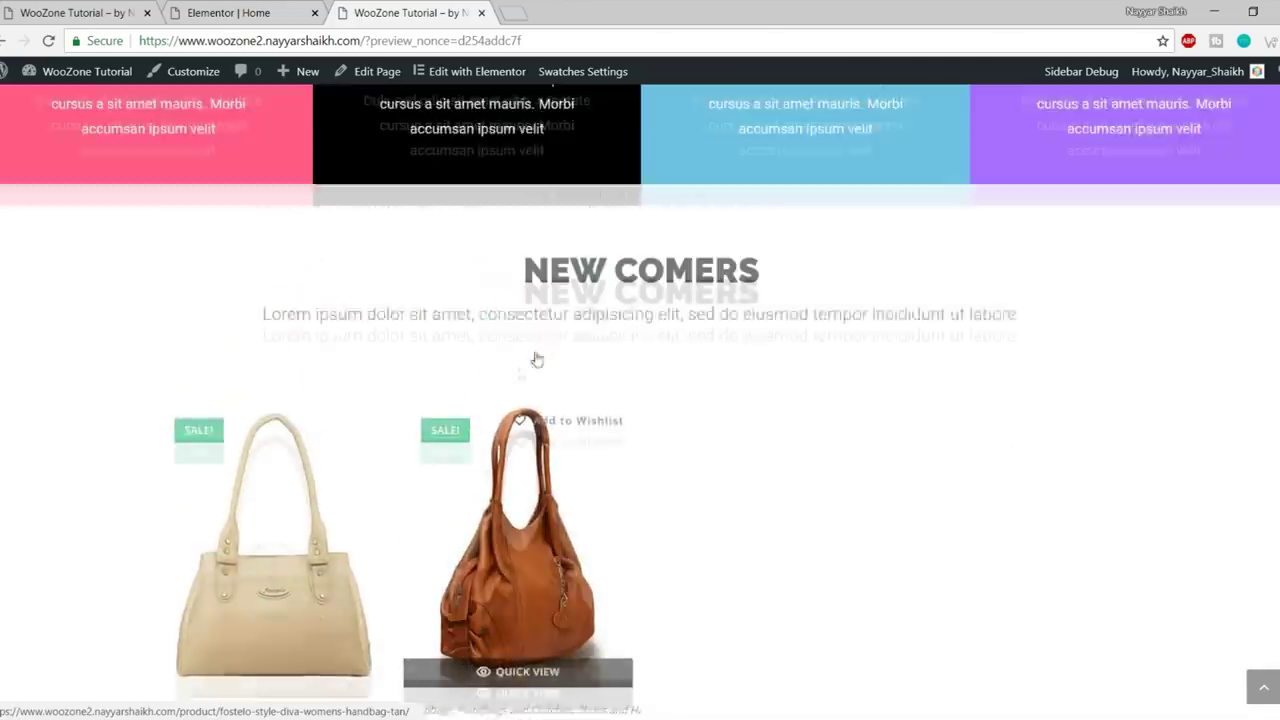
# Compare the preview's handbag products with the live homepage's OUR BRANDS section.
pyautogui.scroll(-2, 357, 557)
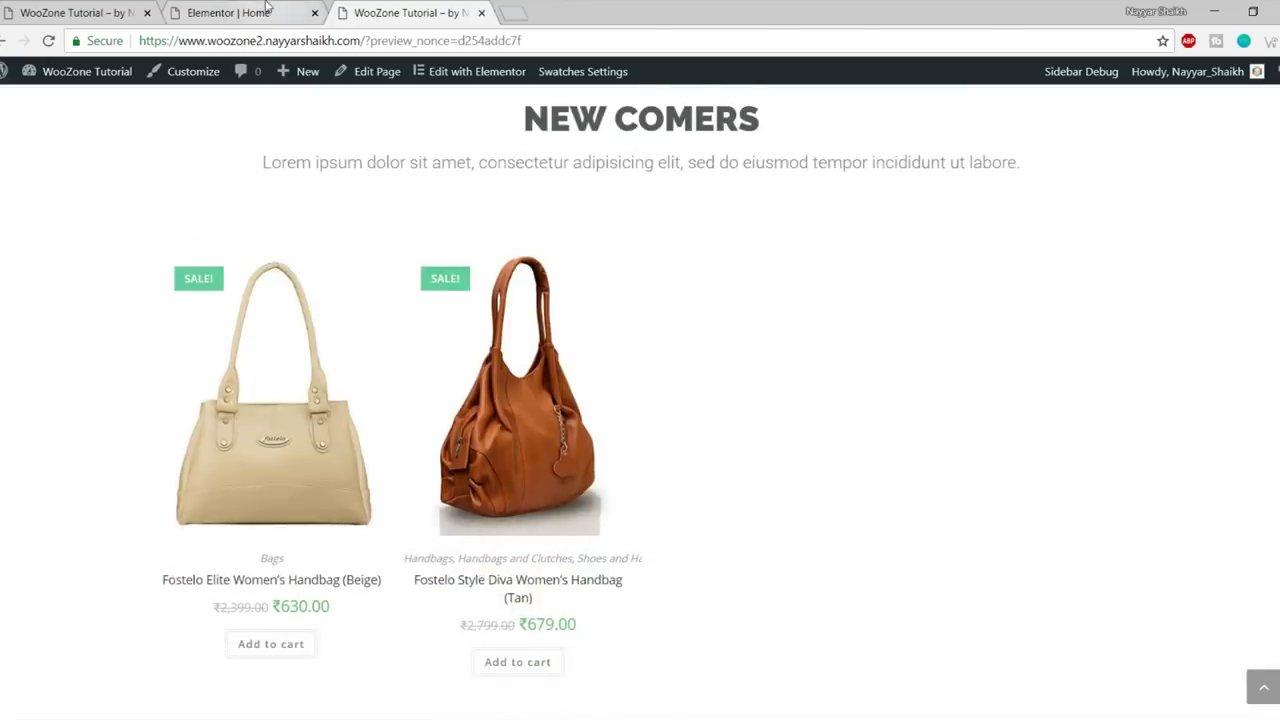
pyautogui.click(80, 12)
pyautogui.scroll(-5, 672, 300)
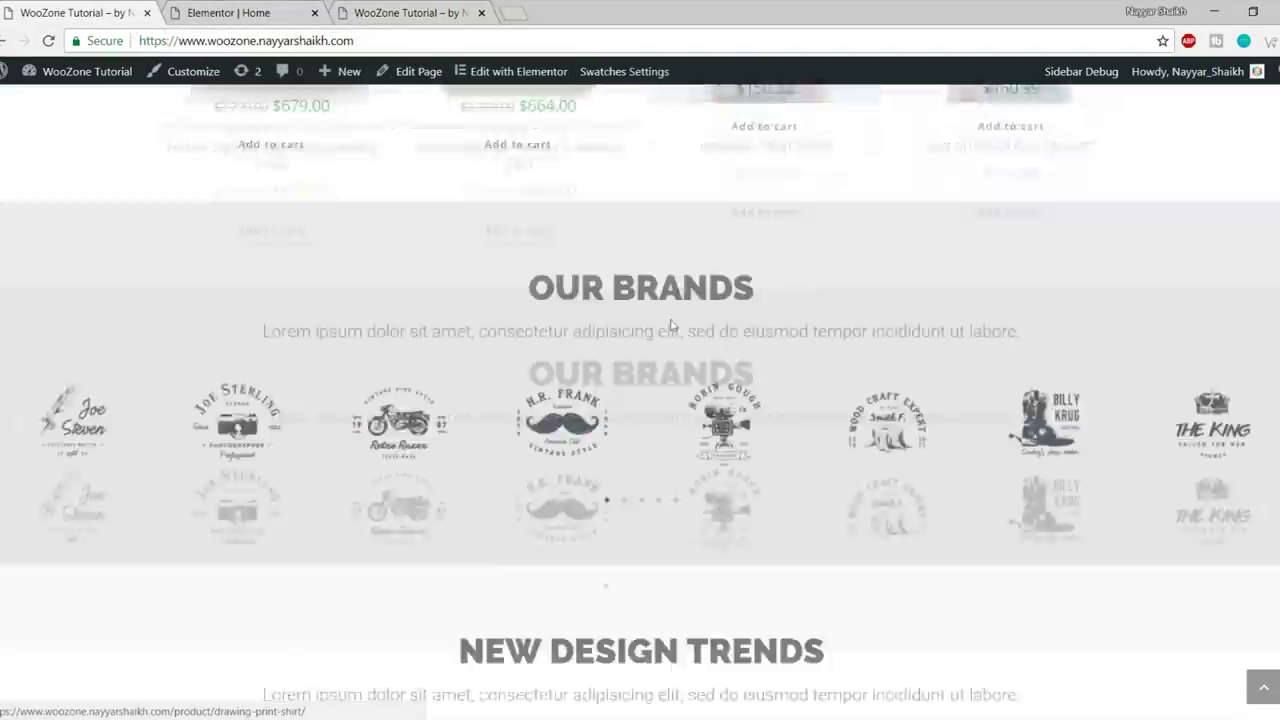
pyautogui.scroll(-1, 650, 300)
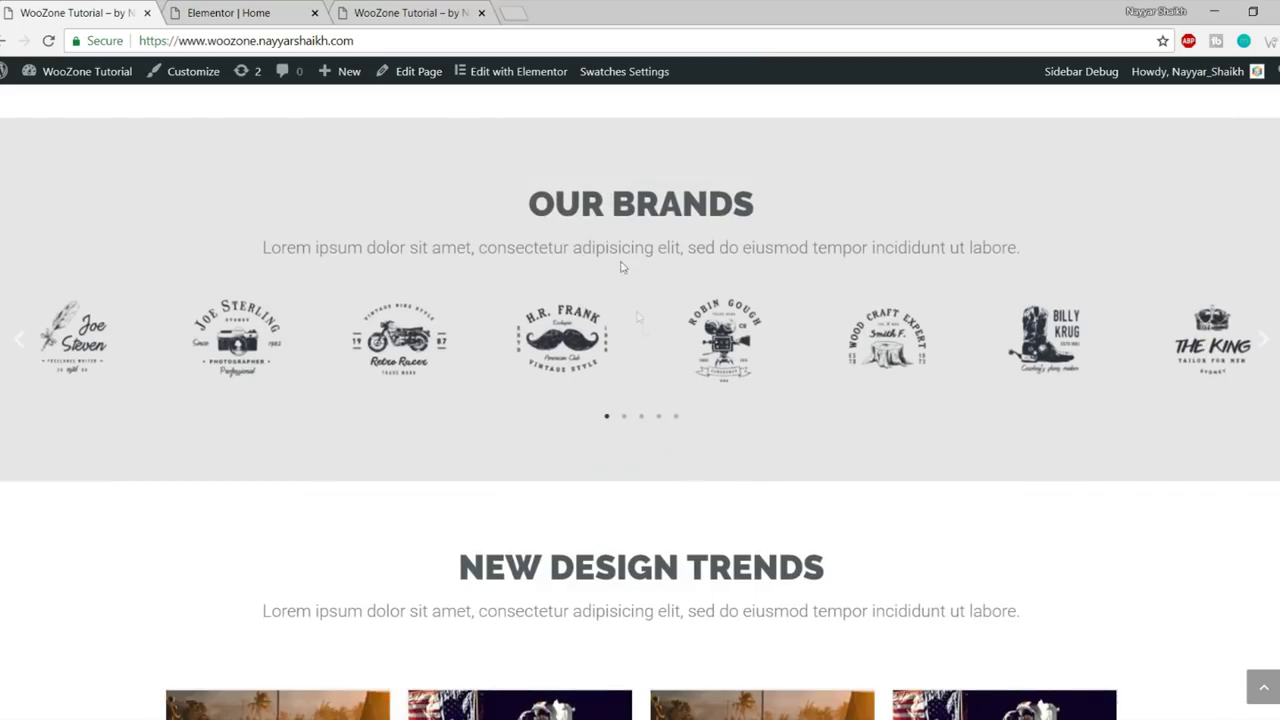
pyautogui.click(237, 6)
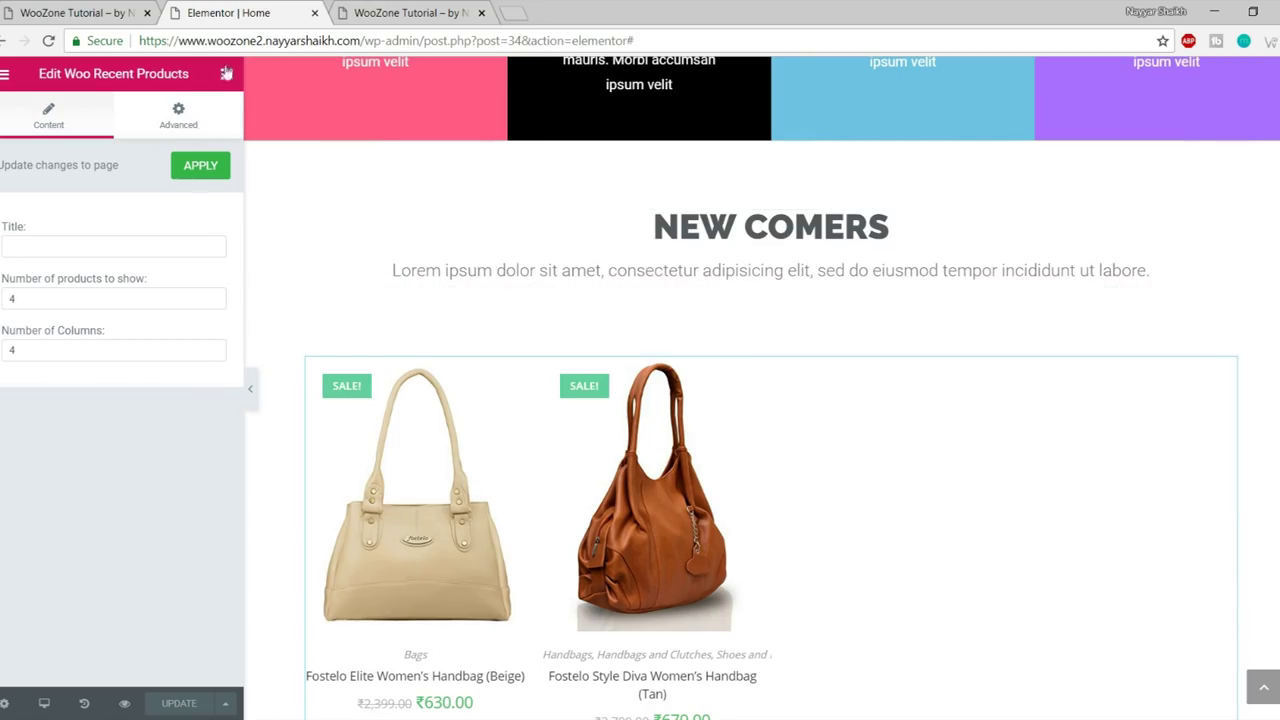
pyautogui.scroll(-2, 252, 138)
pyautogui.click(108, 6)
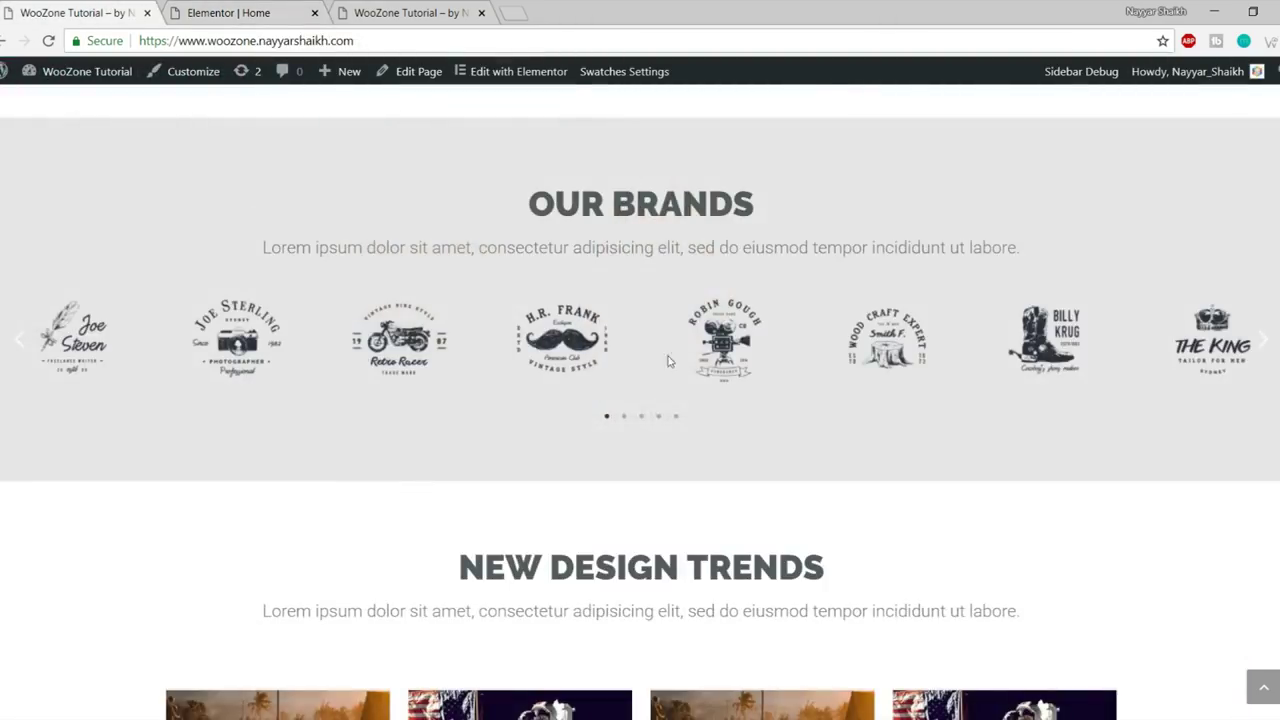
pyautogui.scroll(1, 588, 336)
pyautogui.moveTo(540, 290); pyautogui.dragTo(944, 340)
pyautogui.click(749, 460)
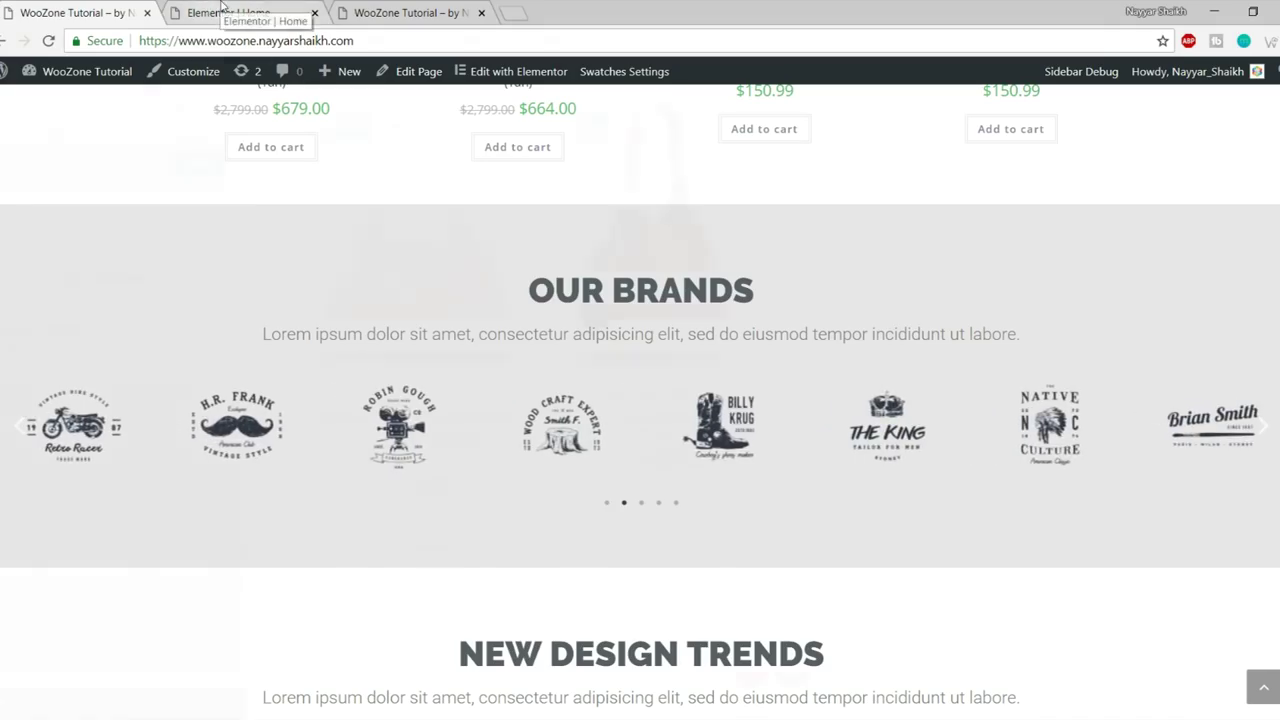
pyautogui.click(221, 12)
pyautogui.scroll(3, 740, 409)
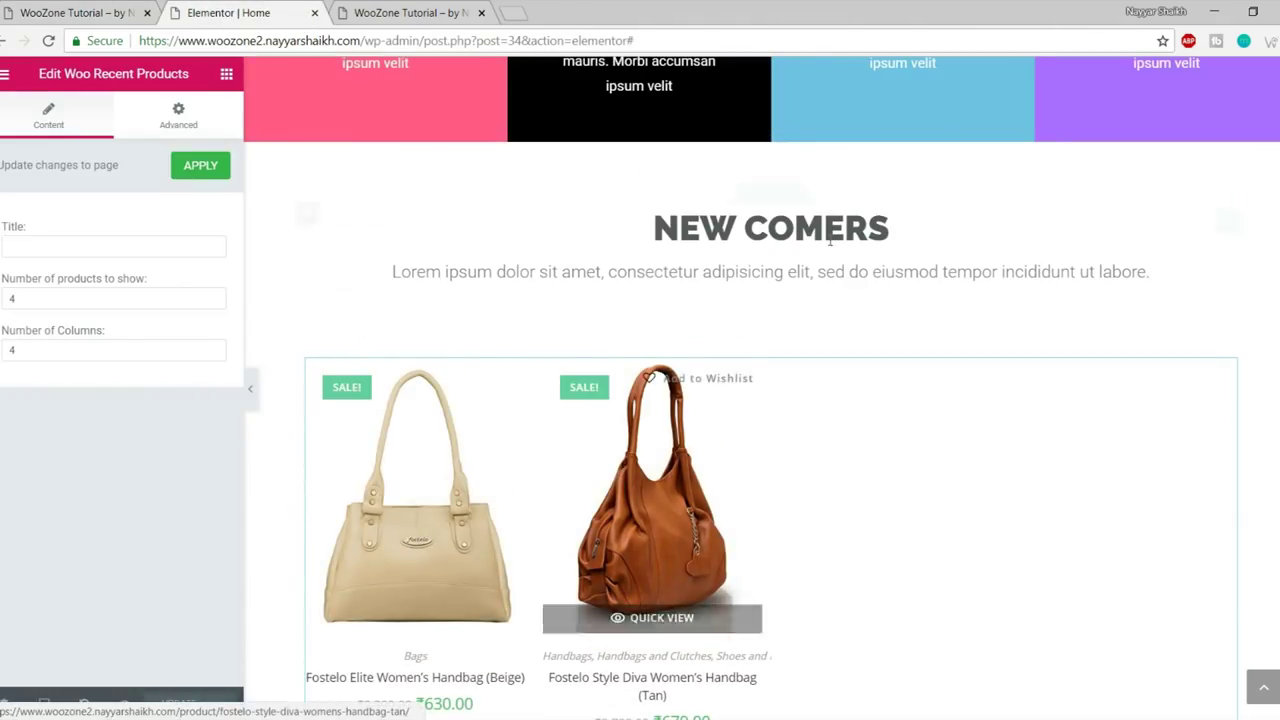
# Paste a copy of the NEW COMERS section into the empty section below the products.
pyautogui.rightClick(772, 192)
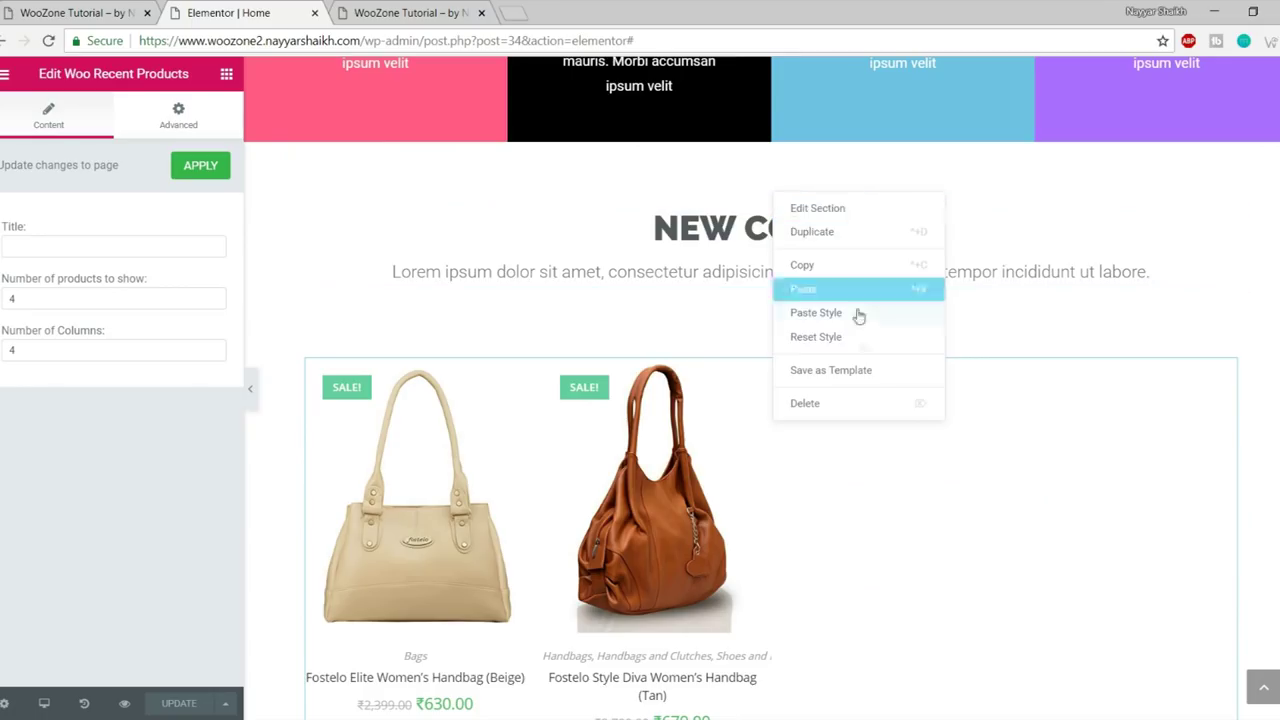
pyautogui.click(830, 289)
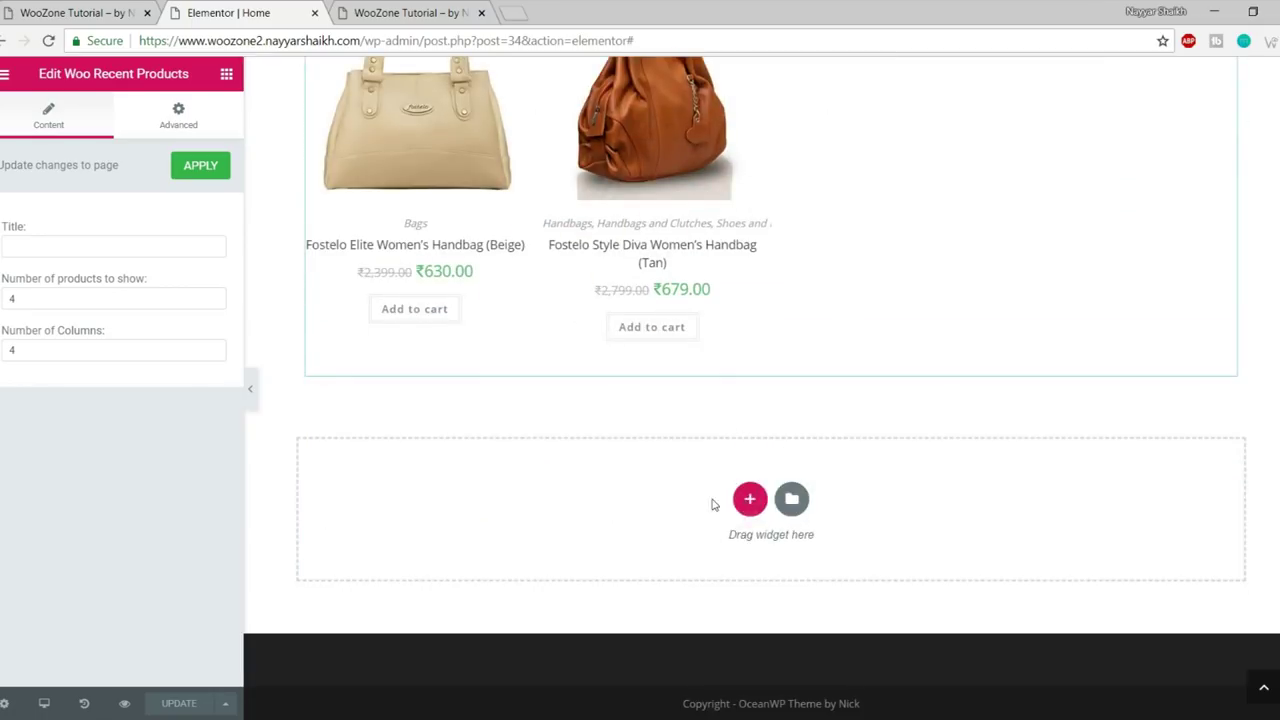
pyautogui.rightClick(716, 503)
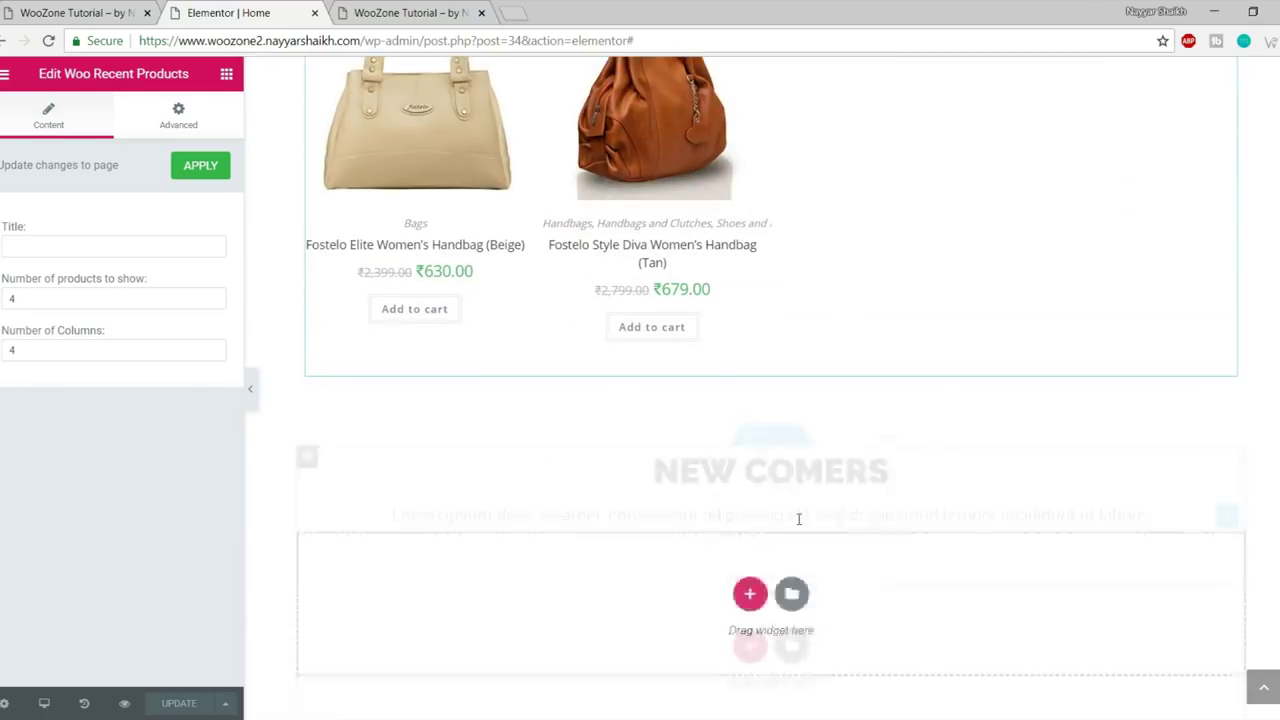
pyautogui.click(118, 8)
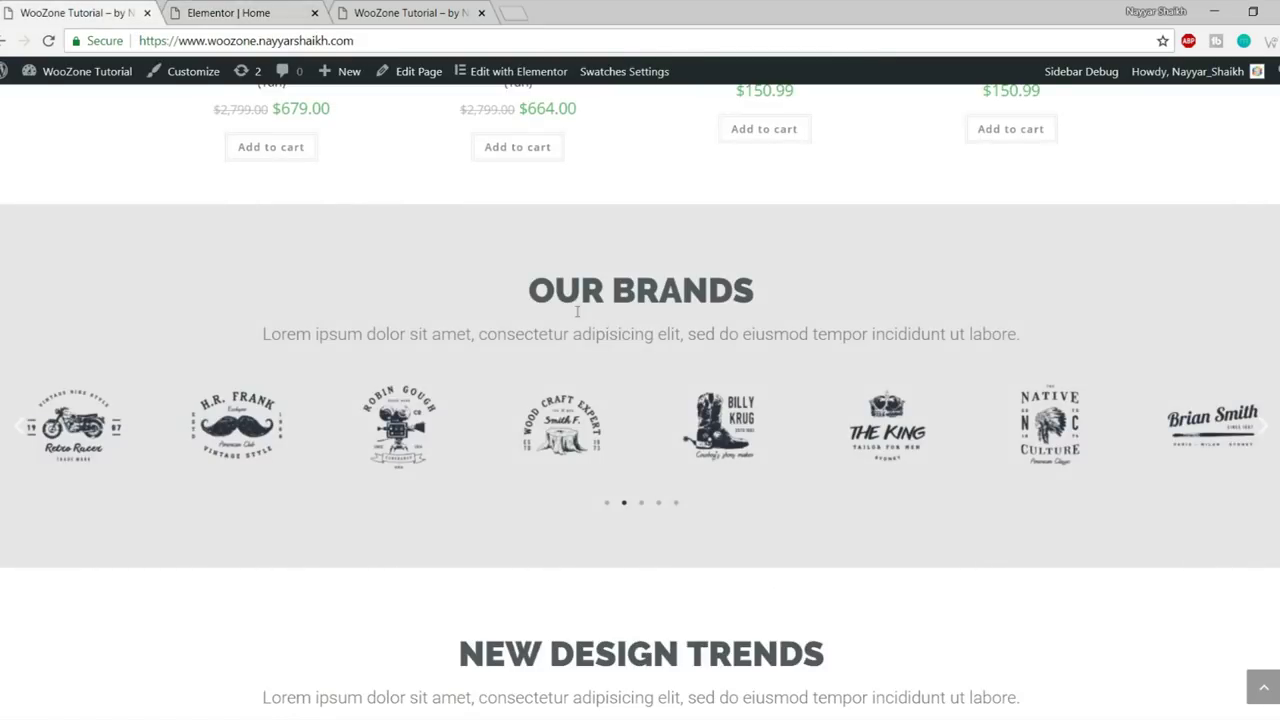
# Retitle the pasted heading OUR BRANDS to match the live site.
pyautogui.moveTo(540, 291); pyautogui.dragTo(824, 293)
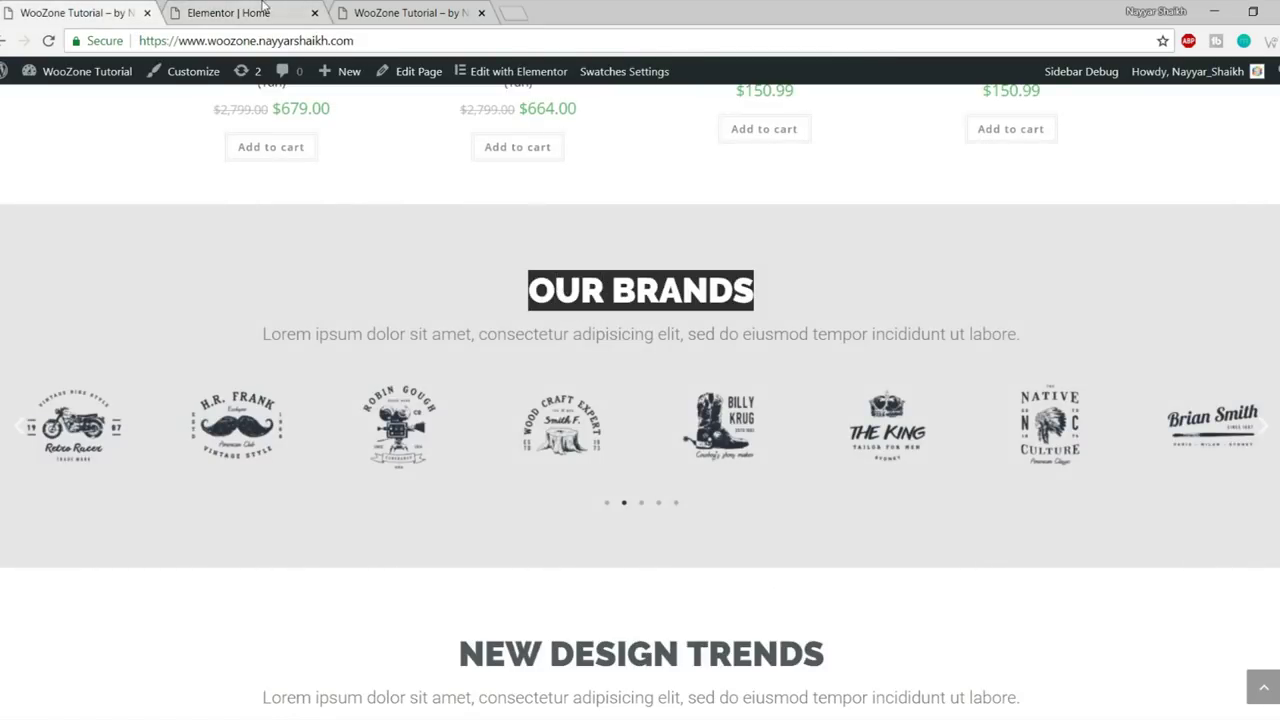
pyautogui.click(263, 8)
pyautogui.click(772, 323)
pyautogui.tripleClick(772, 323)
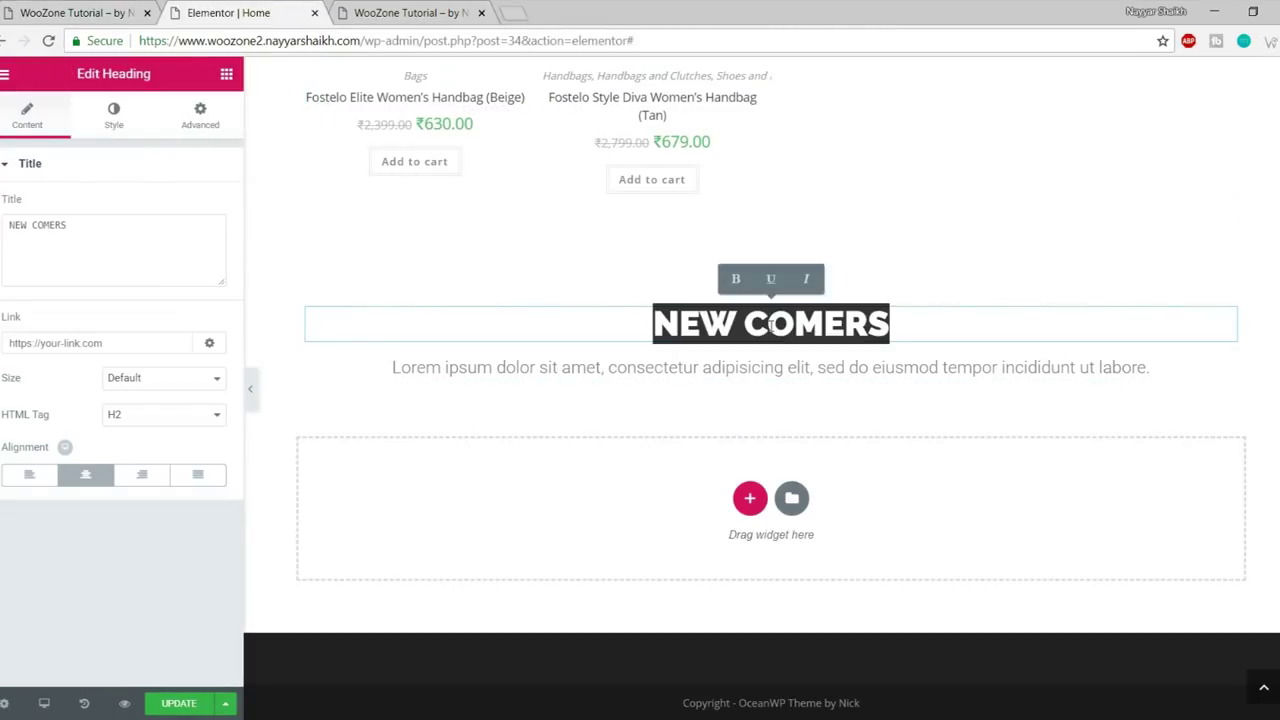
pyautogui.write('OUR BRA')
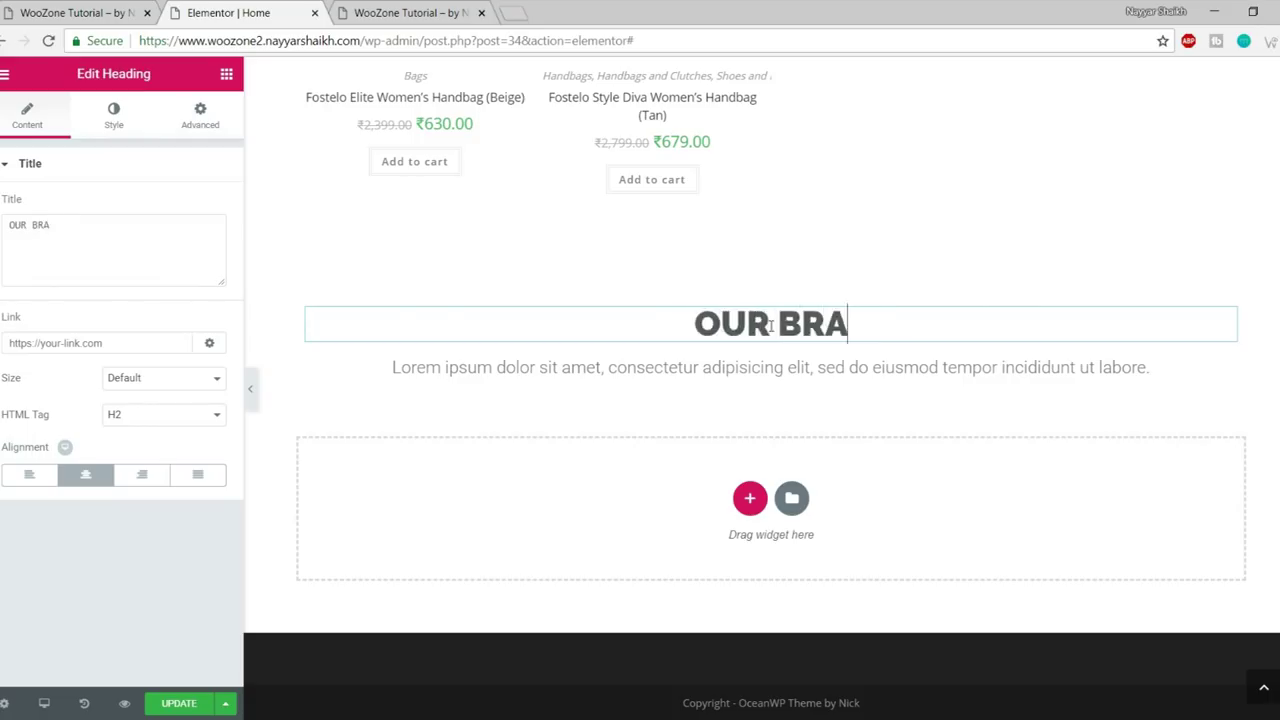
pyautogui.write('NDS')
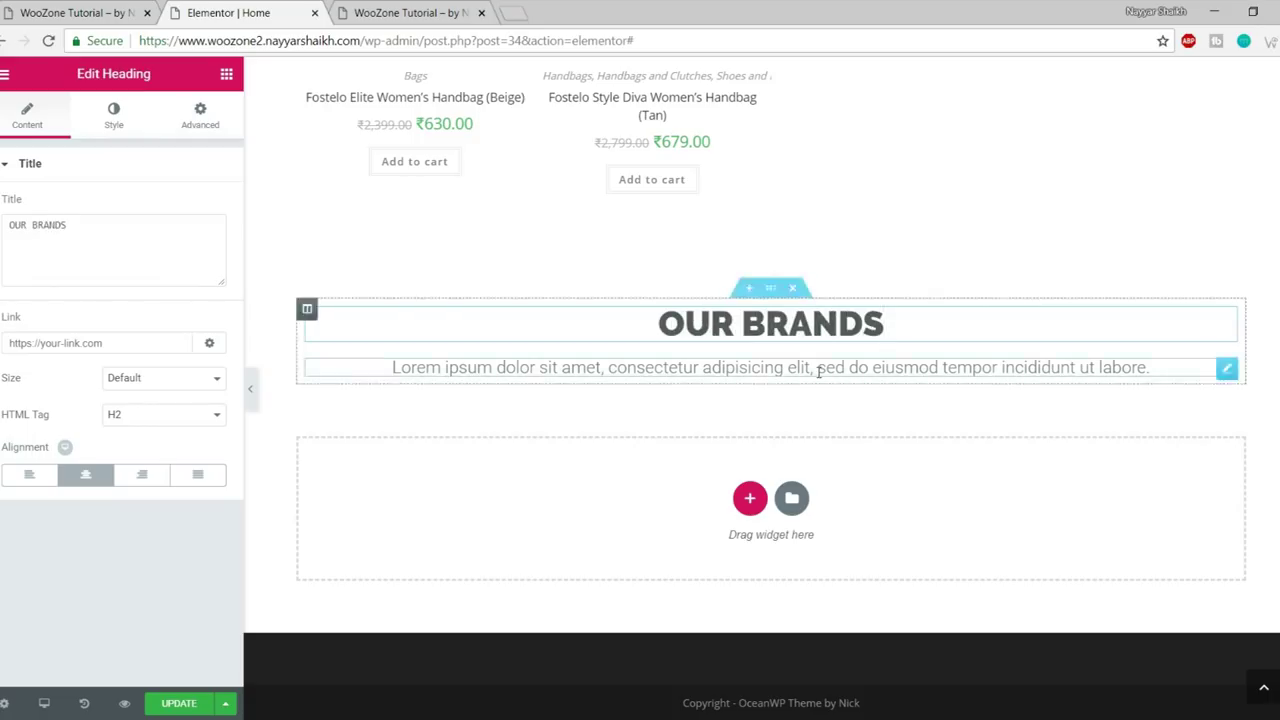
# Recheck the live OUR BRANDS section and bring up the Elements widget list.
pyautogui.click(86, 8)
pyautogui.click(476, 449)
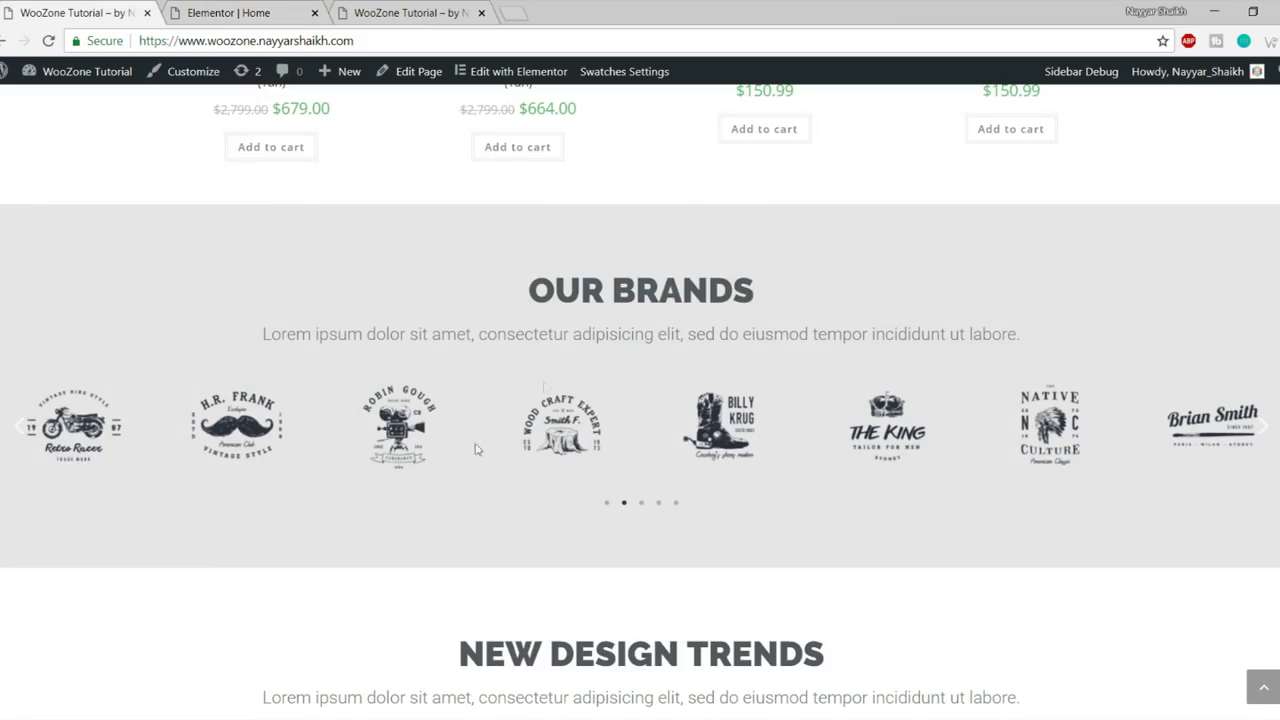
pyautogui.click(204, 8)
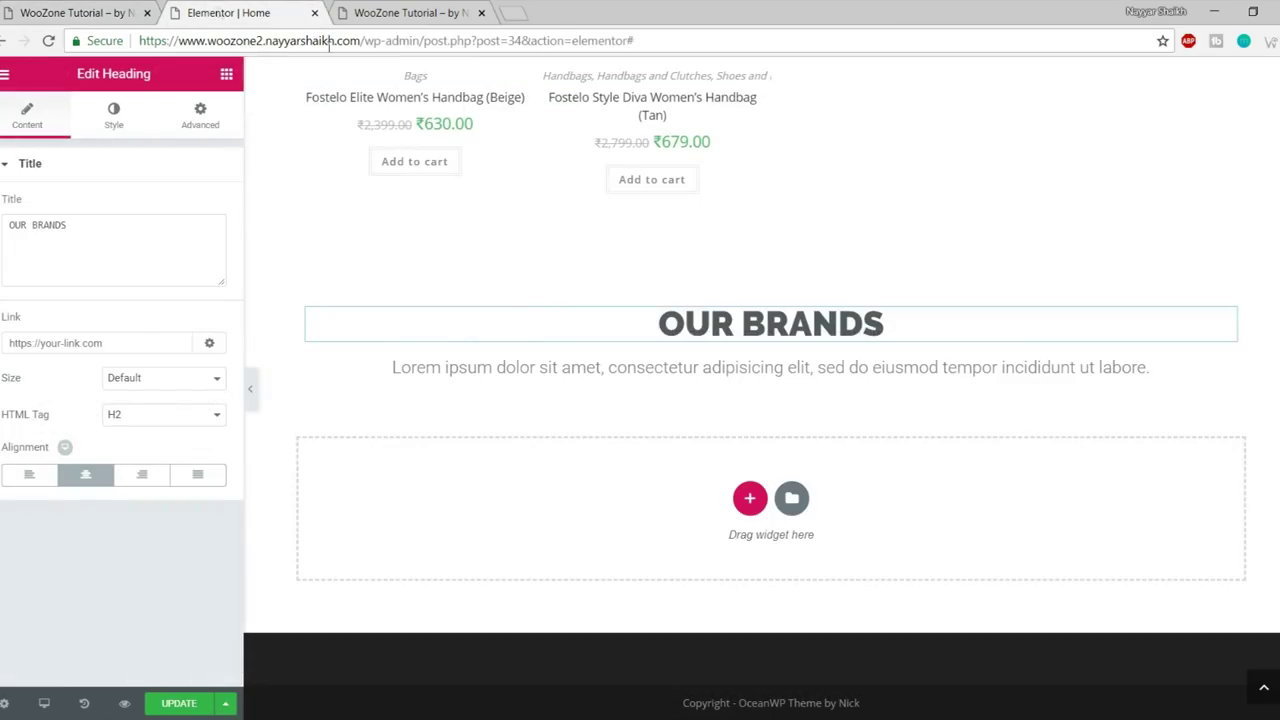
pyautogui.click(226, 76)
pyautogui.scroll(-3, 172, 378)
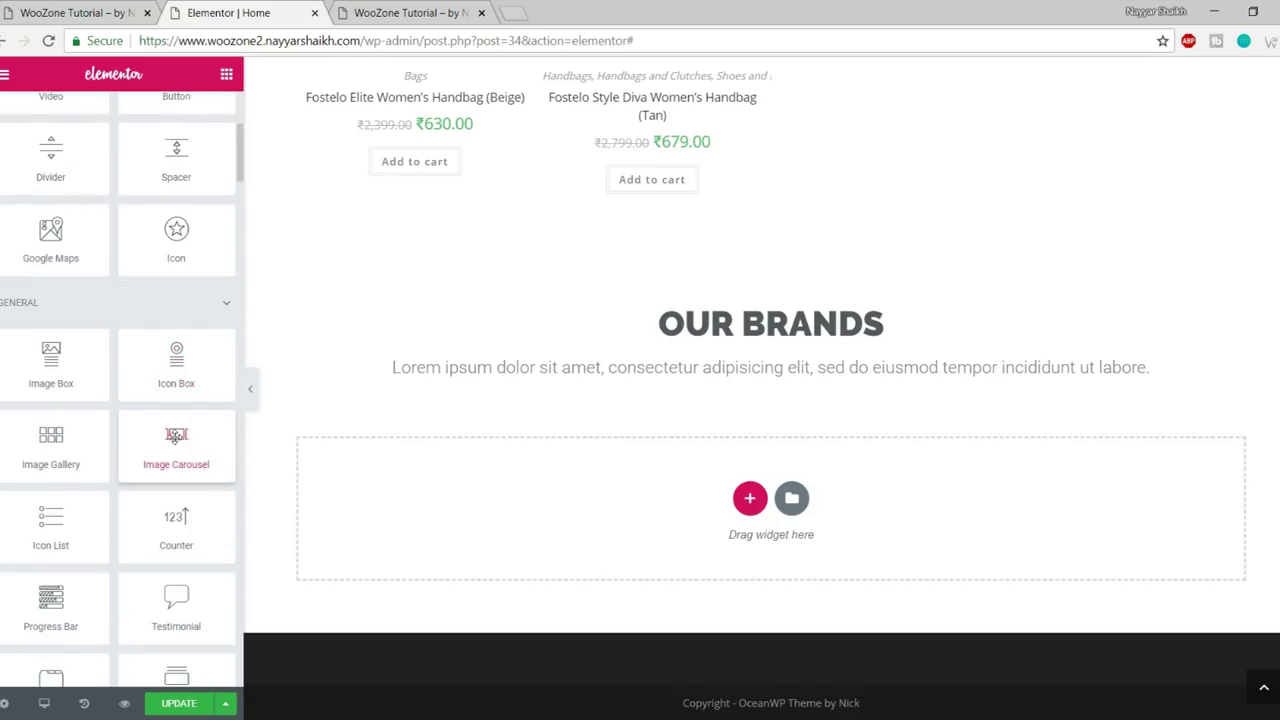
# Place an Image Carousel under the OUR BRANDS text and begin uploading images for it.
pyautogui.moveTo(175, 437); pyautogui.dragTo(770, 382)
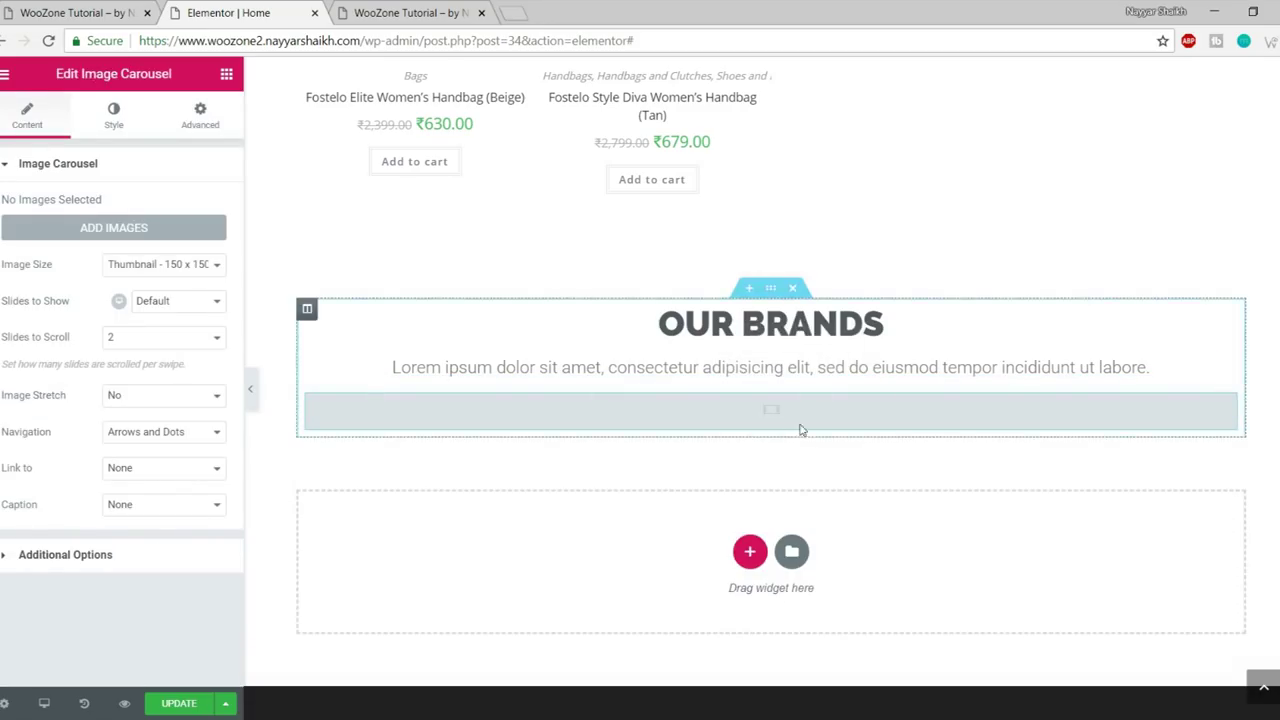
pyautogui.click(108, 230)
pyautogui.click(238, 140)
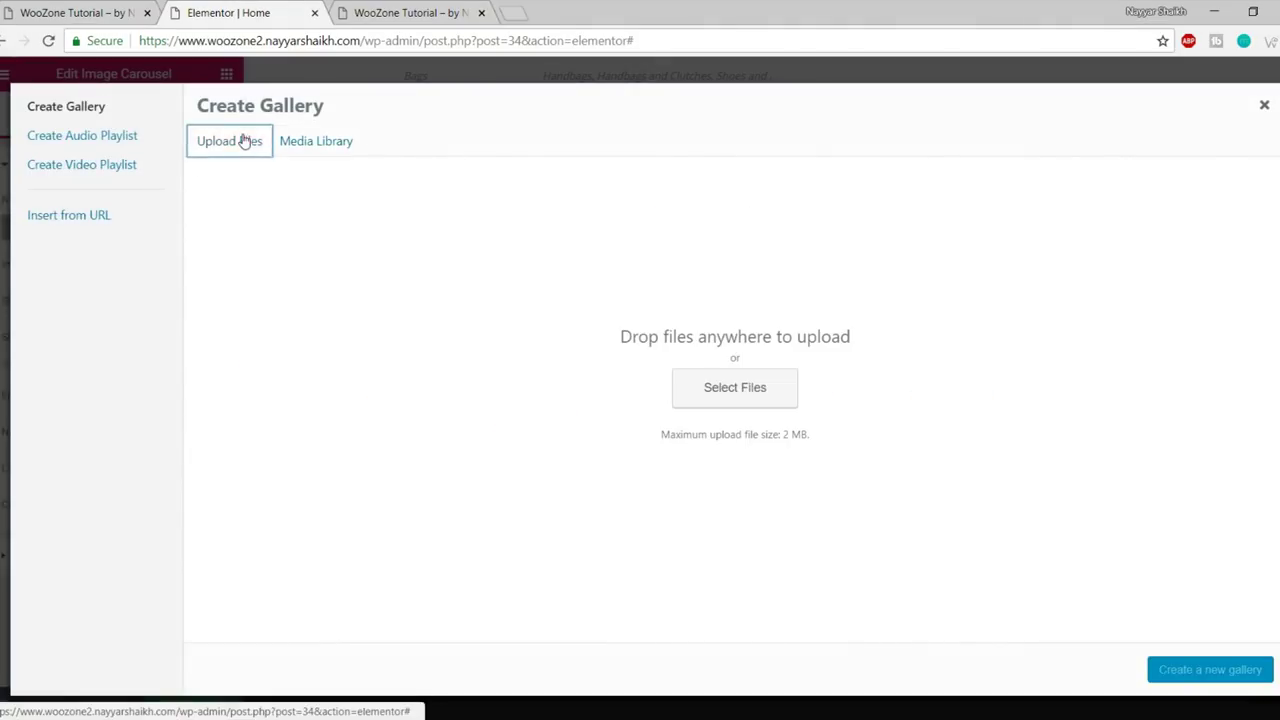
pyautogui.click(720, 385)
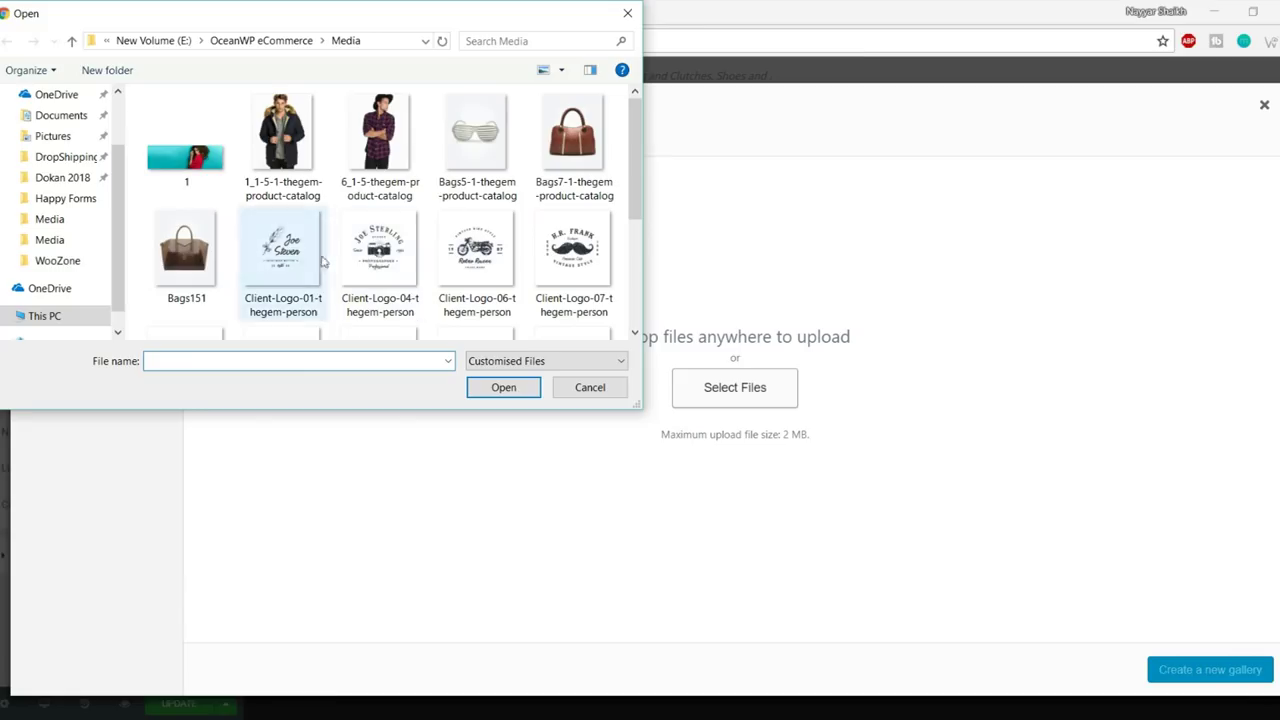
# Upload ten Client-Logo files: 01, 04, 06, 07 and 15 through 20.
pyautogui.click(283, 250)
pyautogui.keyDown('ctrl'); pyautogui.click(380, 250); pyautogui.keyUp('ctrl')
pyautogui.keyDown('ctrl'); pyautogui.click(477, 250); pyautogui.keyUp('ctrl')
pyautogui.keyDown('ctrl'); pyautogui.click(573, 250); pyautogui.keyUp('ctrl')
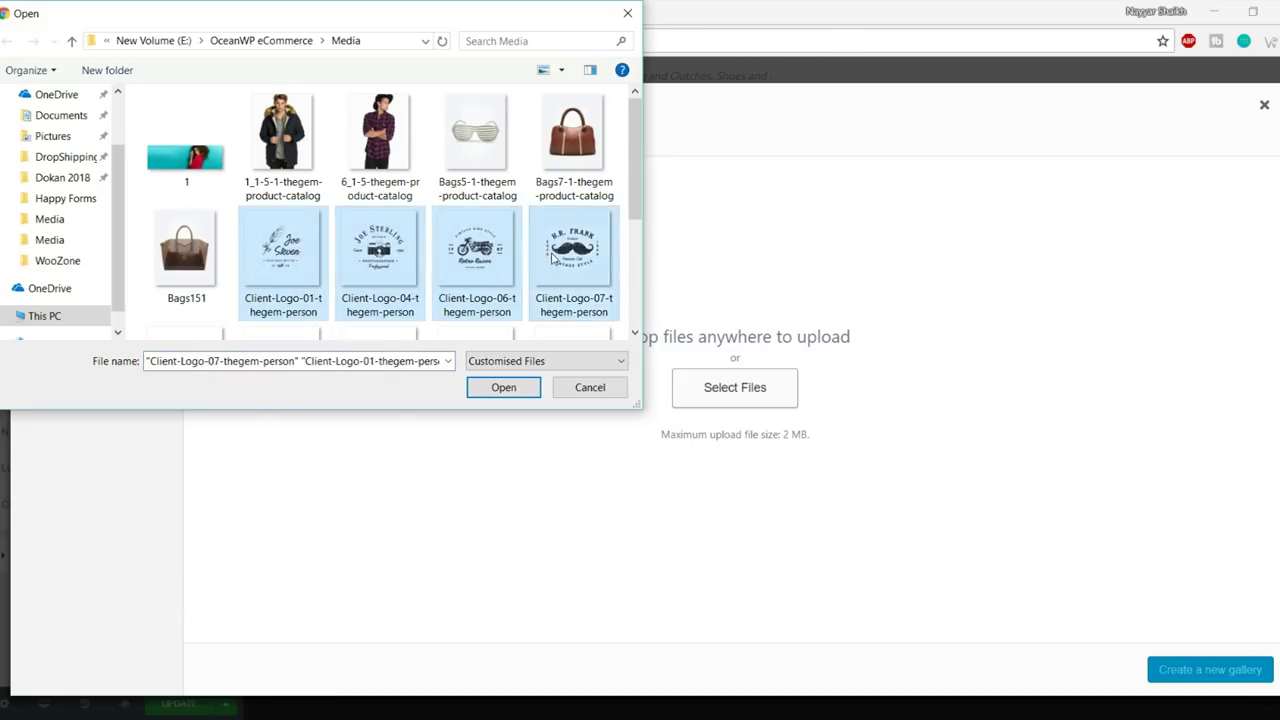
pyautogui.scroll(-1, 430, 265)
pyautogui.keyDown('ctrl'); pyautogui.click(186, 265); pyautogui.keyUp('ctrl')
pyautogui.keyDown('ctrl'); pyautogui.click(283, 265); pyautogui.keyUp('ctrl')
pyautogui.keyDown('ctrl'); pyautogui.click(380, 265); pyautogui.keyUp('ctrl')
pyautogui.keyDown('ctrl'); pyautogui.click(477, 265); pyautogui.keyUp('ctrl')
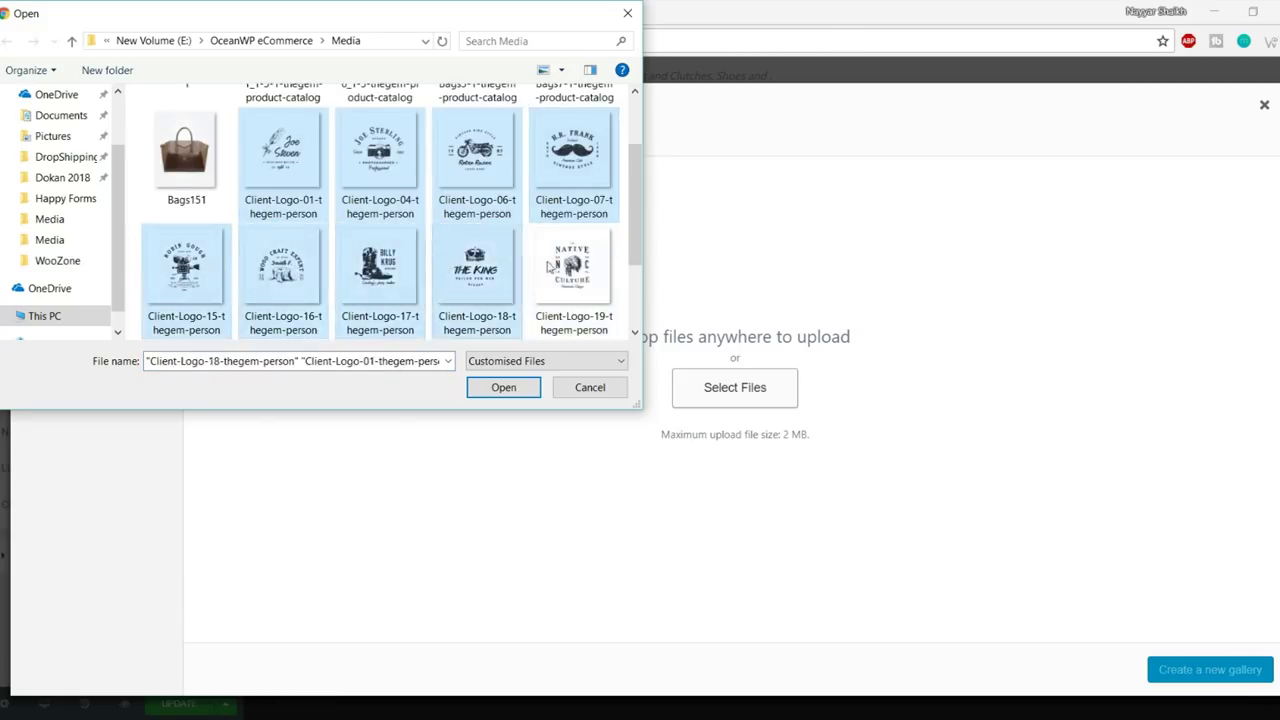
pyautogui.keyDown('ctrl'); pyautogui.click(573, 265); pyautogui.keyUp('ctrl')
pyautogui.scroll(-1, 555, 268)
pyautogui.keyDown('ctrl'); pyautogui.click(207, 275); pyautogui.keyUp('ctrl')
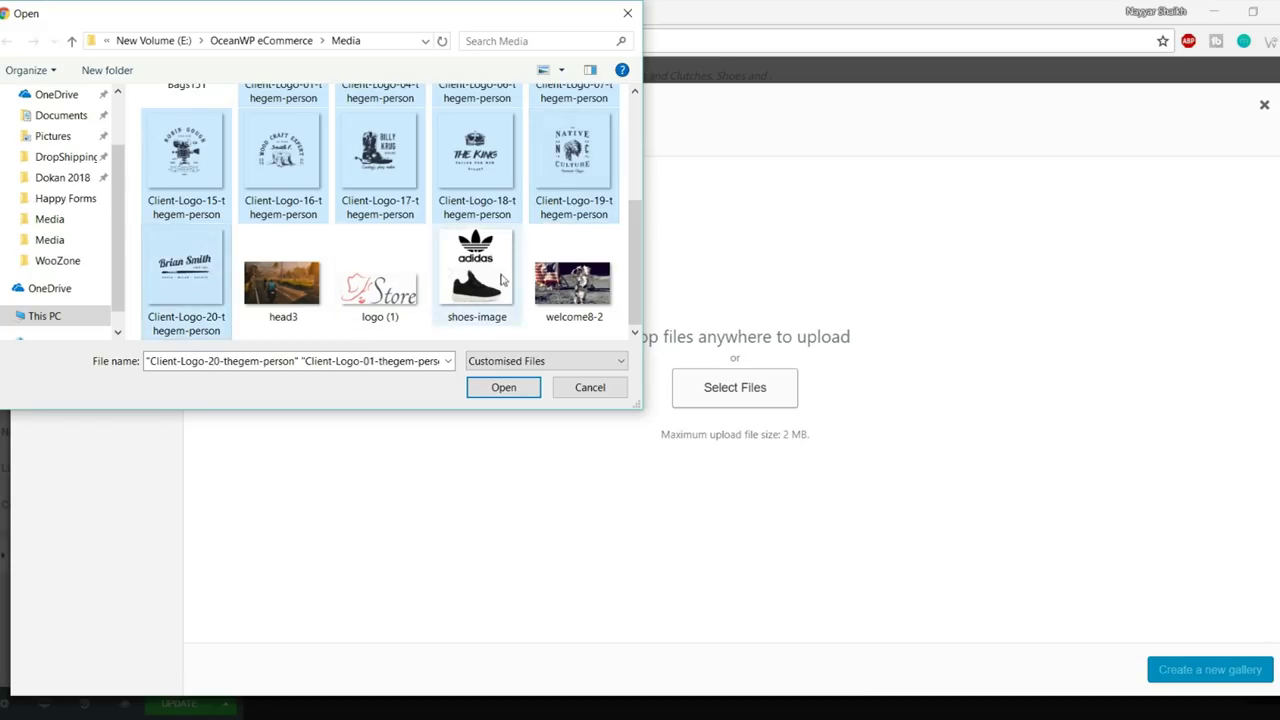
pyautogui.click(500, 388)
# Create a gallery from the ten uploaded logos and insert it into the carousel.
pyautogui.click(95, 10)
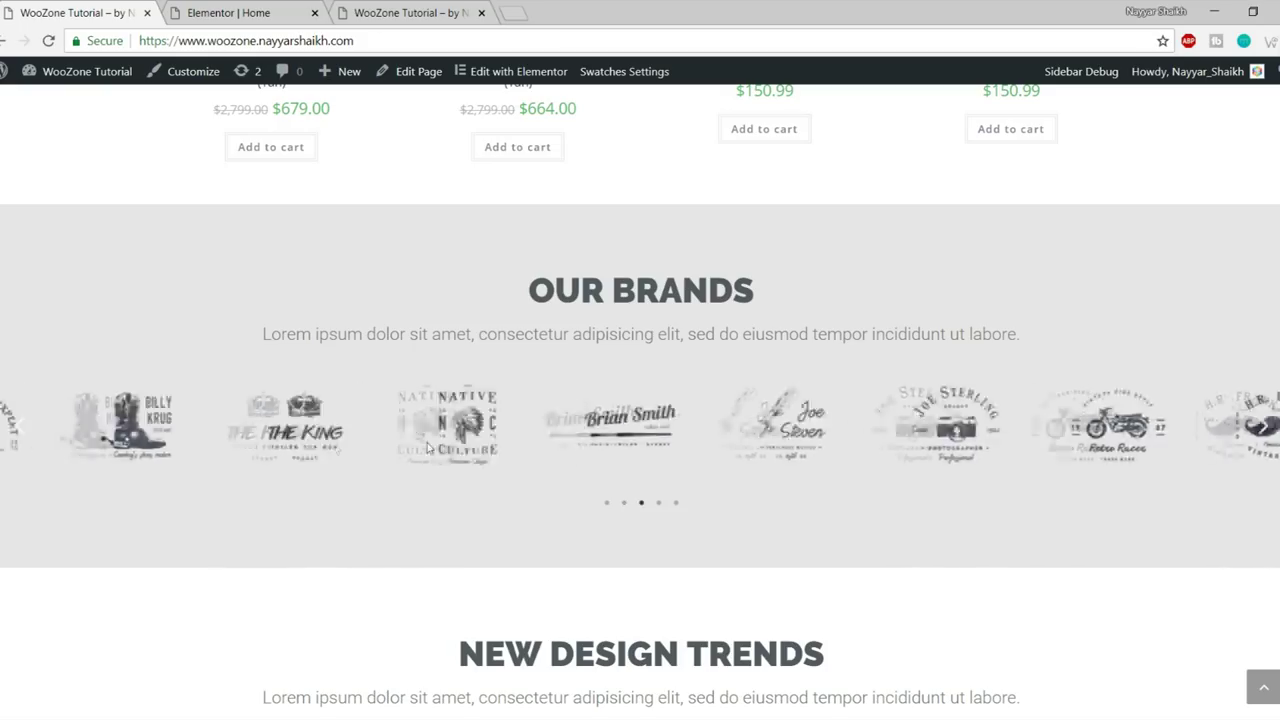
pyautogui.click(222, 12)
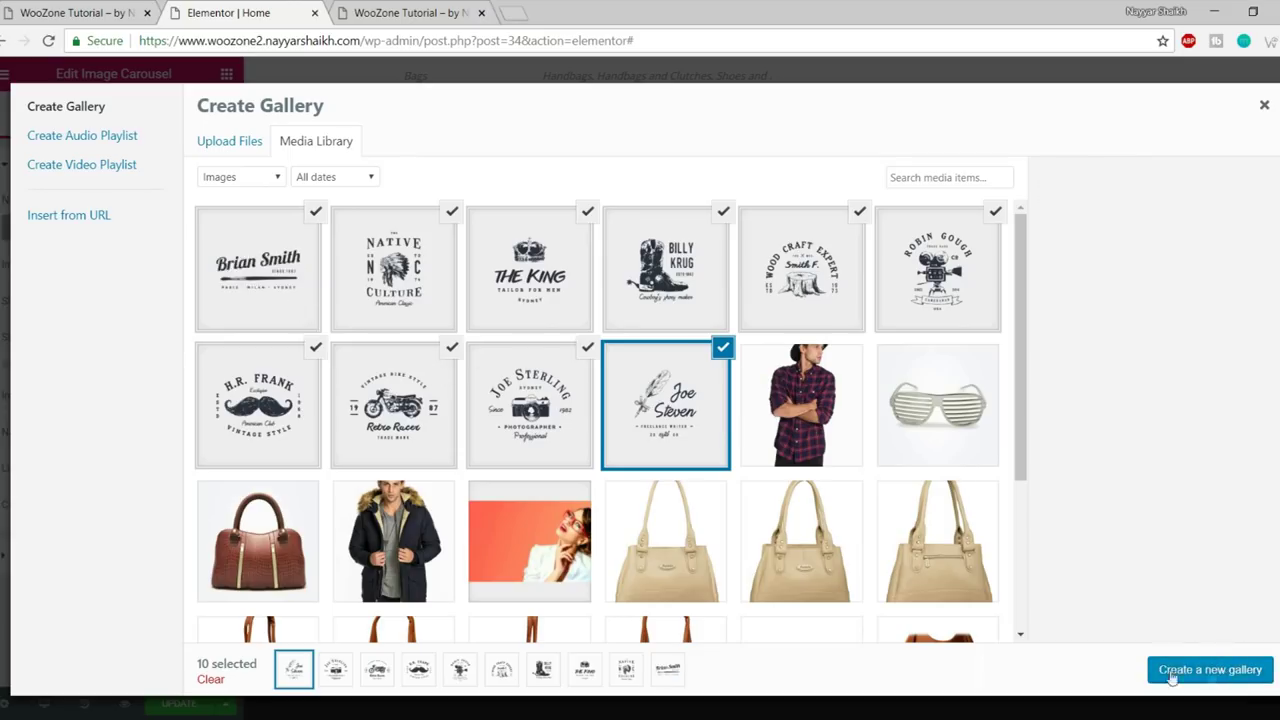
pyautogui.click(1202, 672)
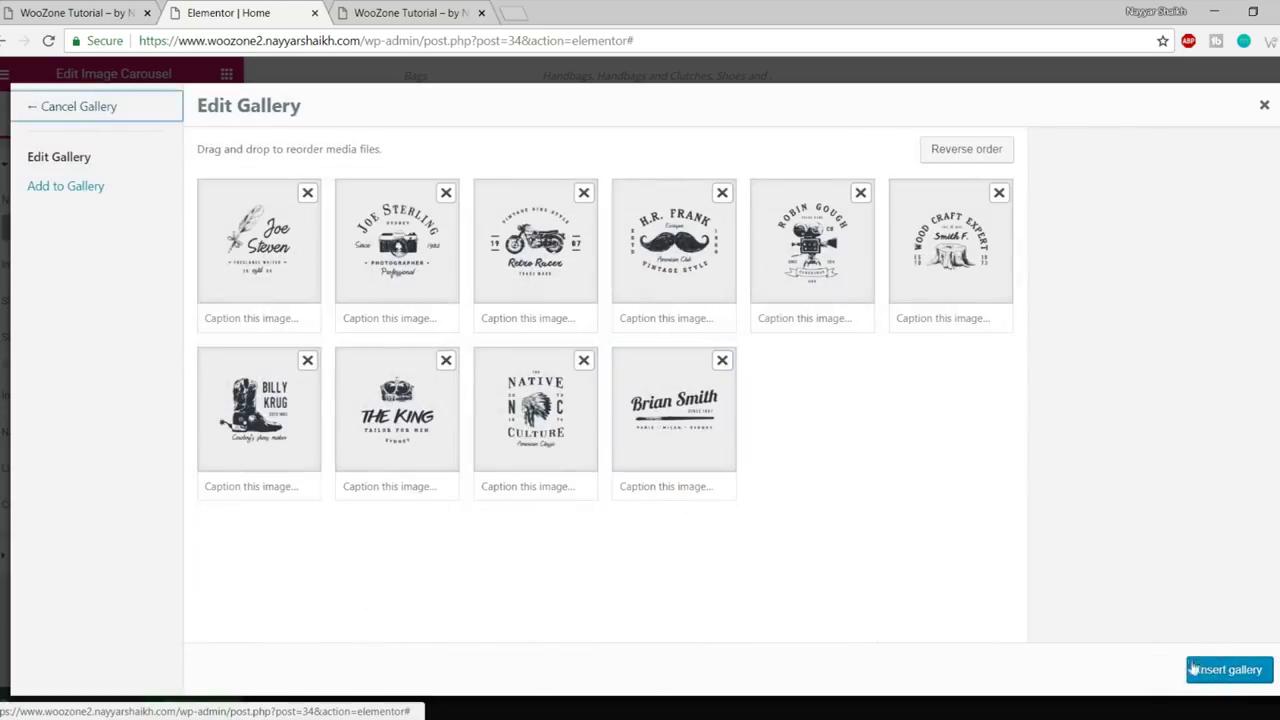
pyautogui.click(1222, 675)
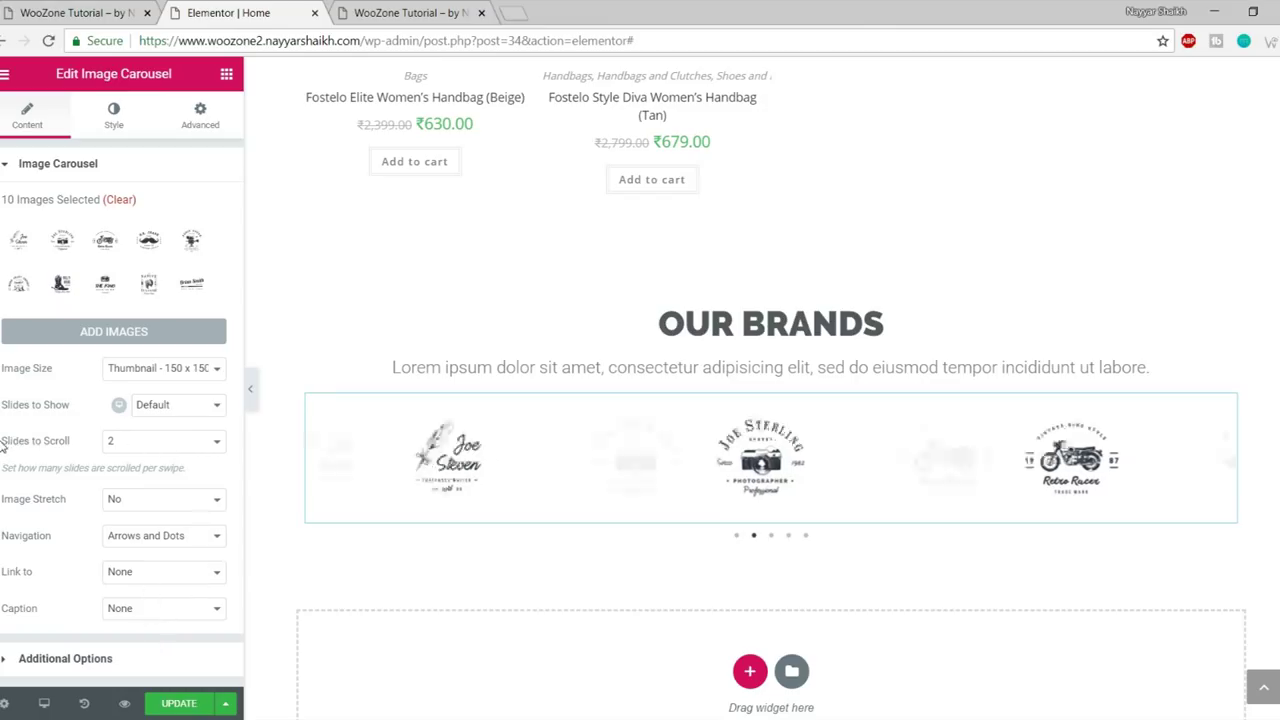
# Set the carousel's Slides to Show to 8 and compare it with the live site.
pyautogui.tripleClick(18, 405)
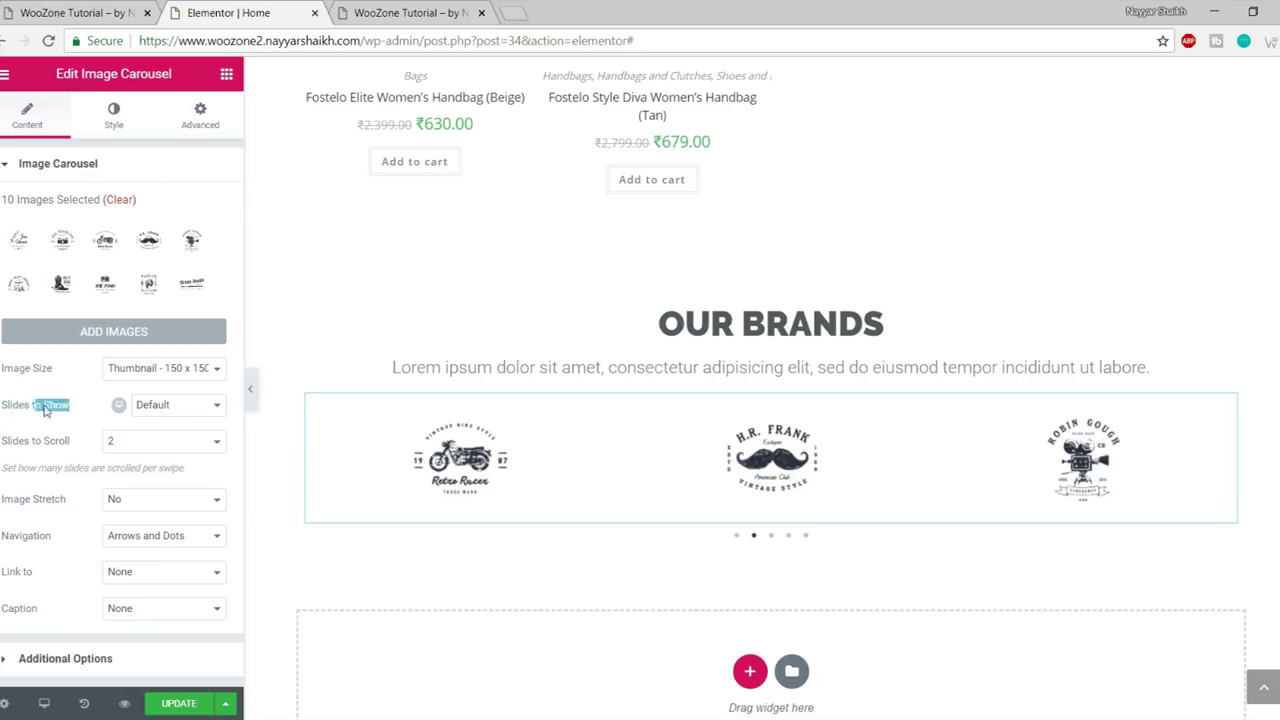
pyautogui.click(165, 405)
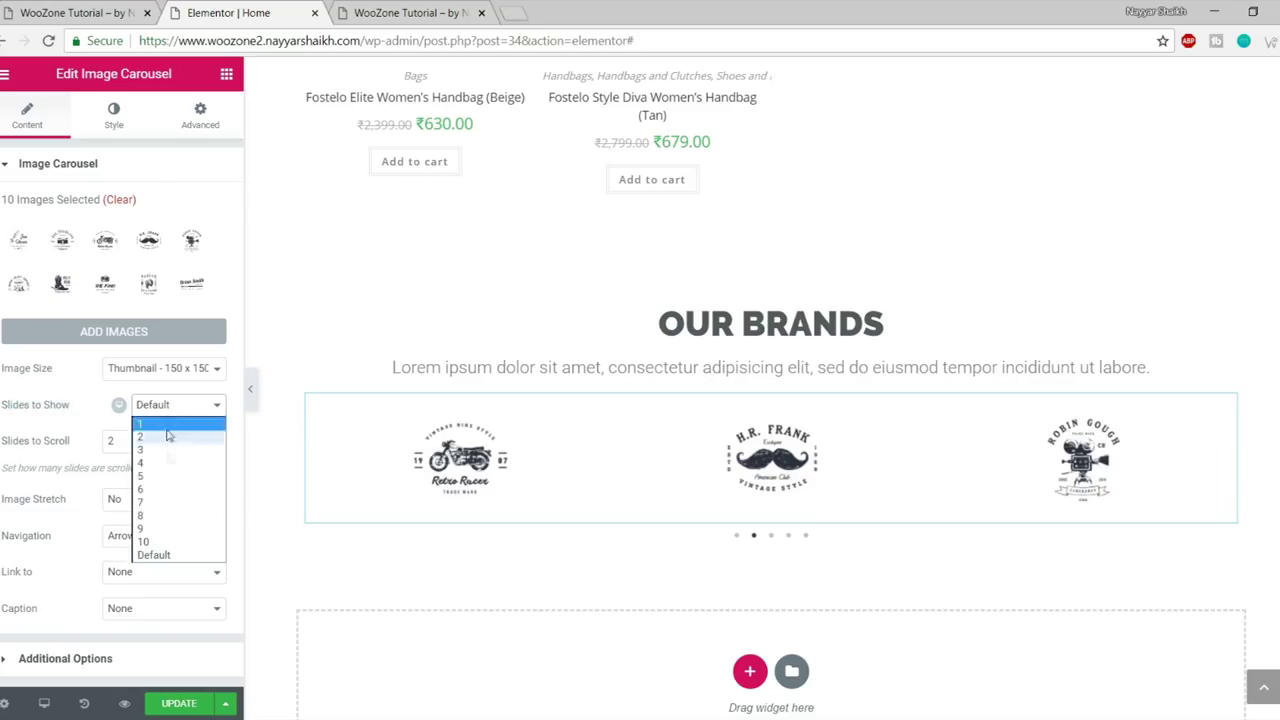
pyautogui.click(172, 528)
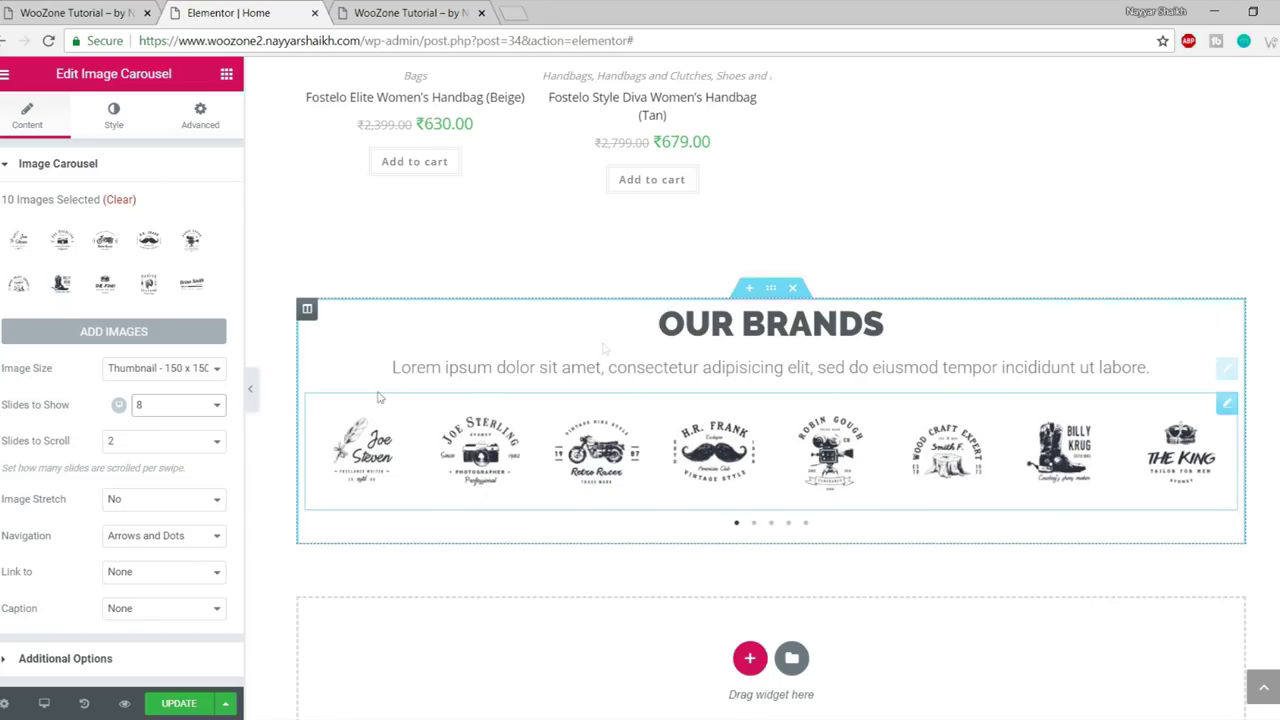
pyautogui.hotkey('ctrl', 'shift', 'Tab')
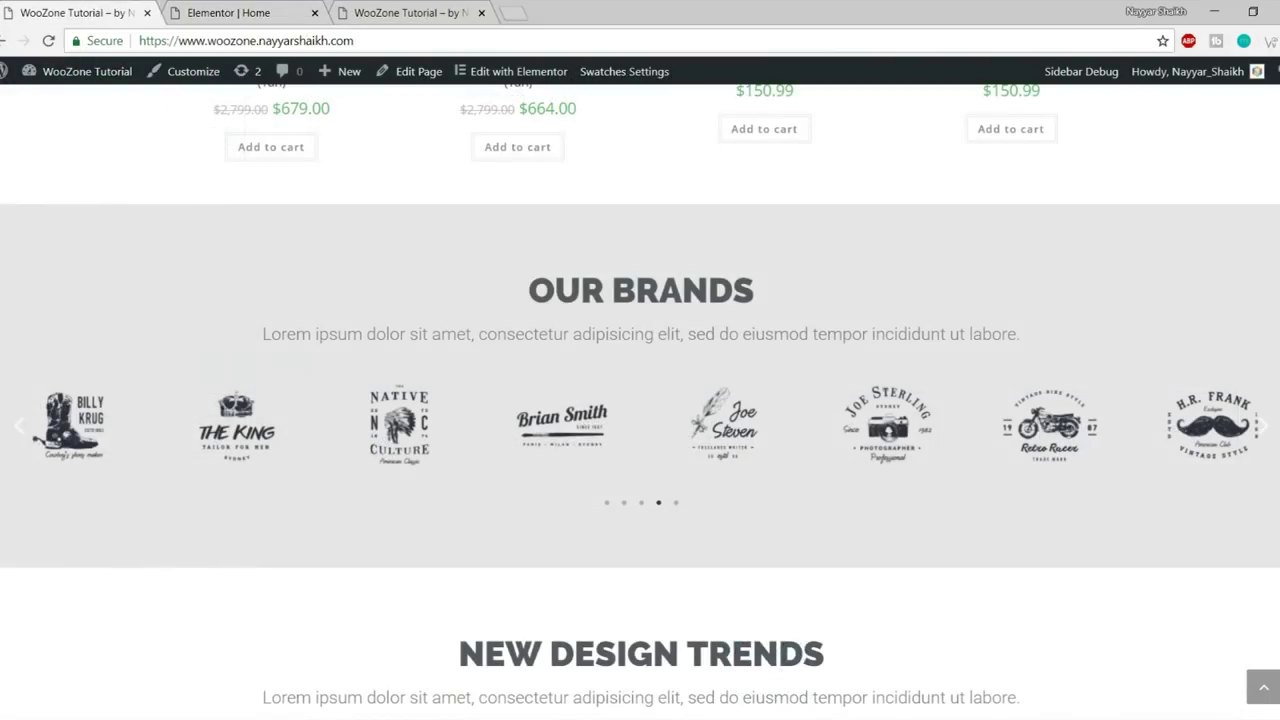
pyautogui.click(274, 9)
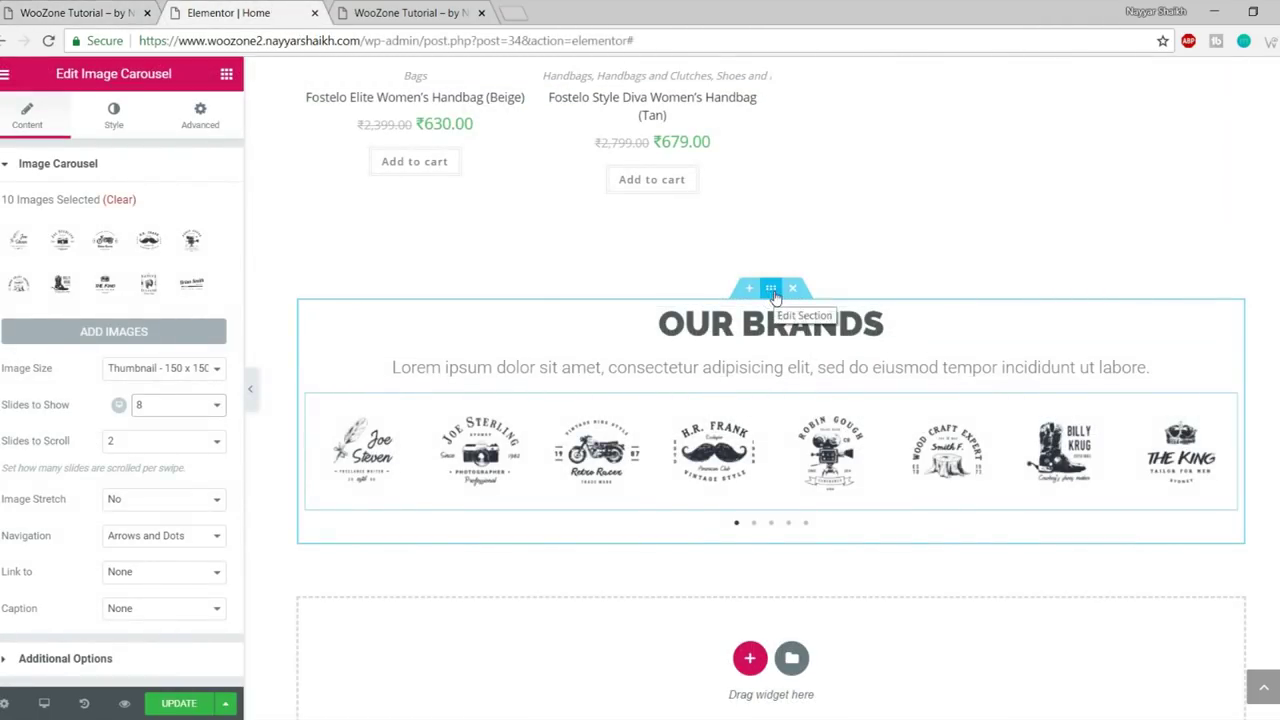
pyautogui.click(773, 292)
# Stretch the OUR BRANDS section across the page with full-width content.
pyautogui.click(203, 205)
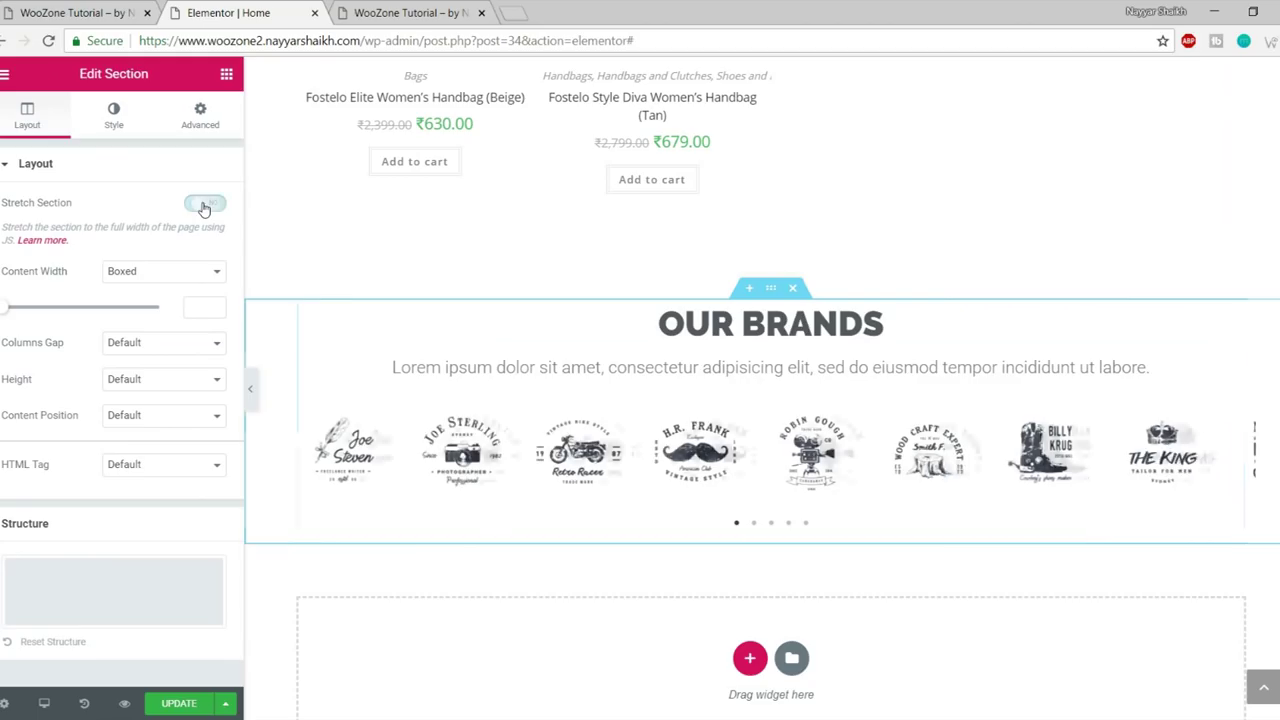
pyautogui.click(201, 277)
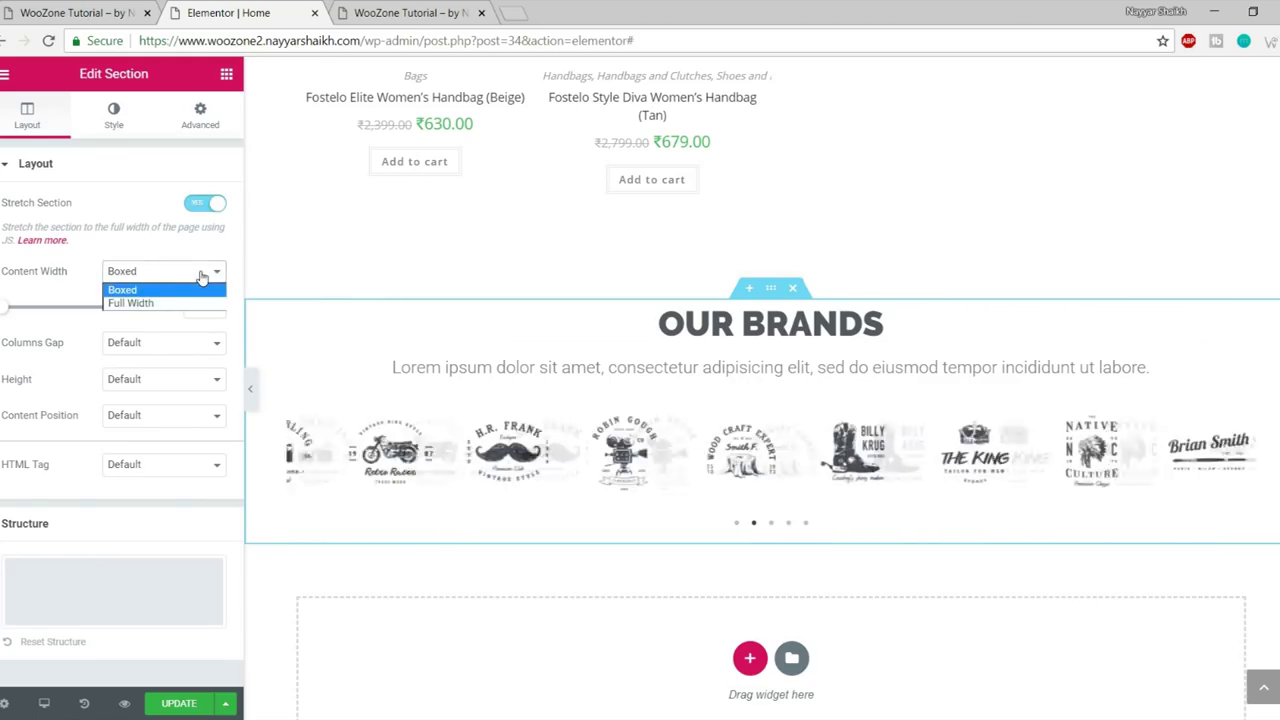
pyautogui.click(160, 303)
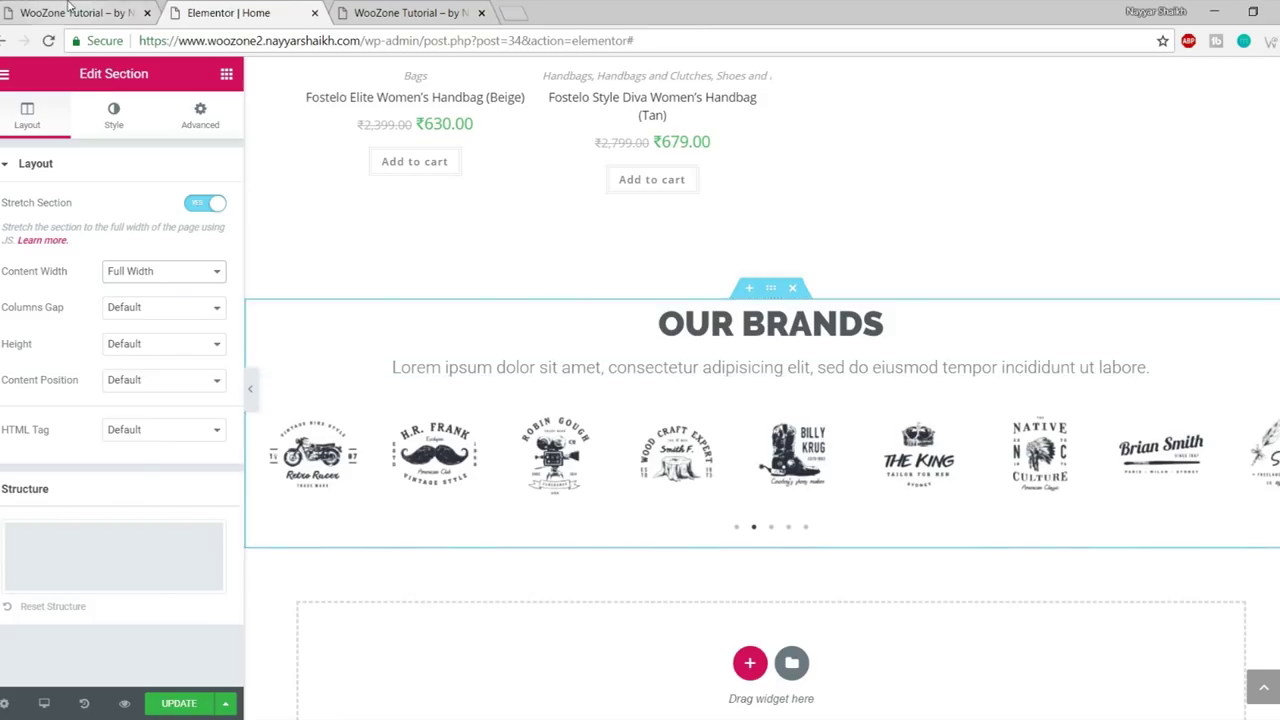
pyautogui.click(70, 10)
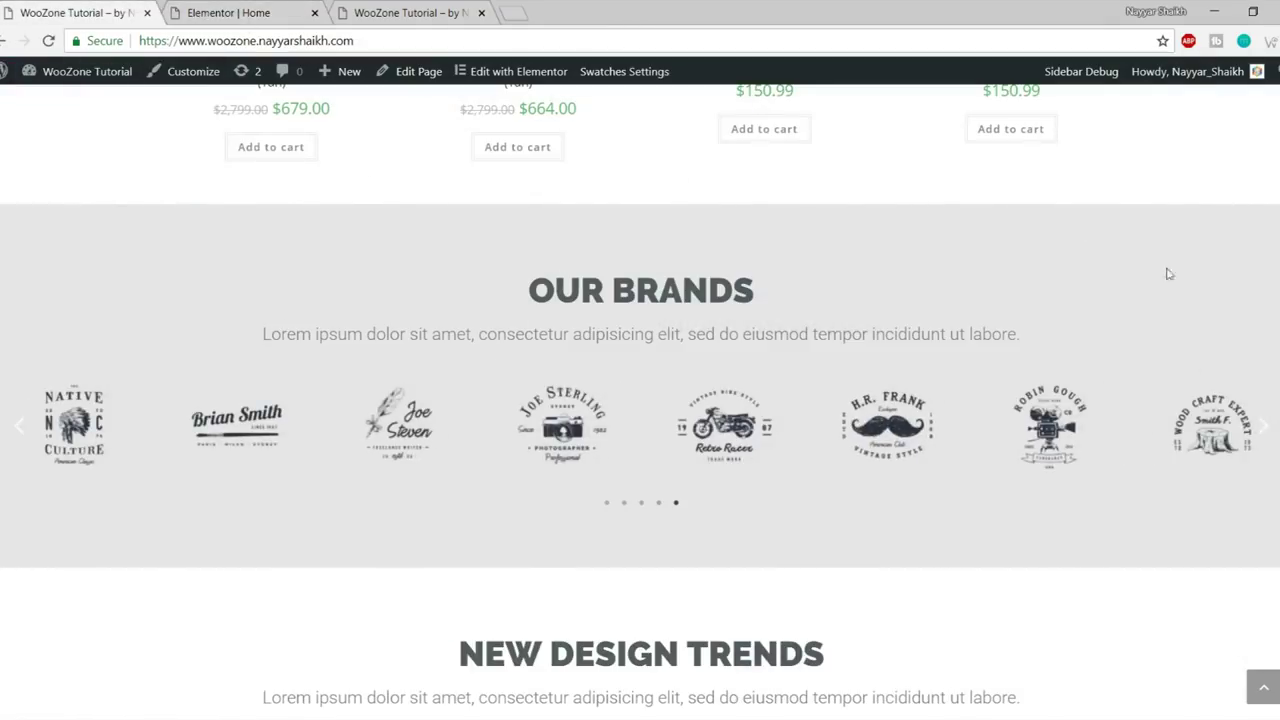
pyautogui.scroll(2, 882, 234)
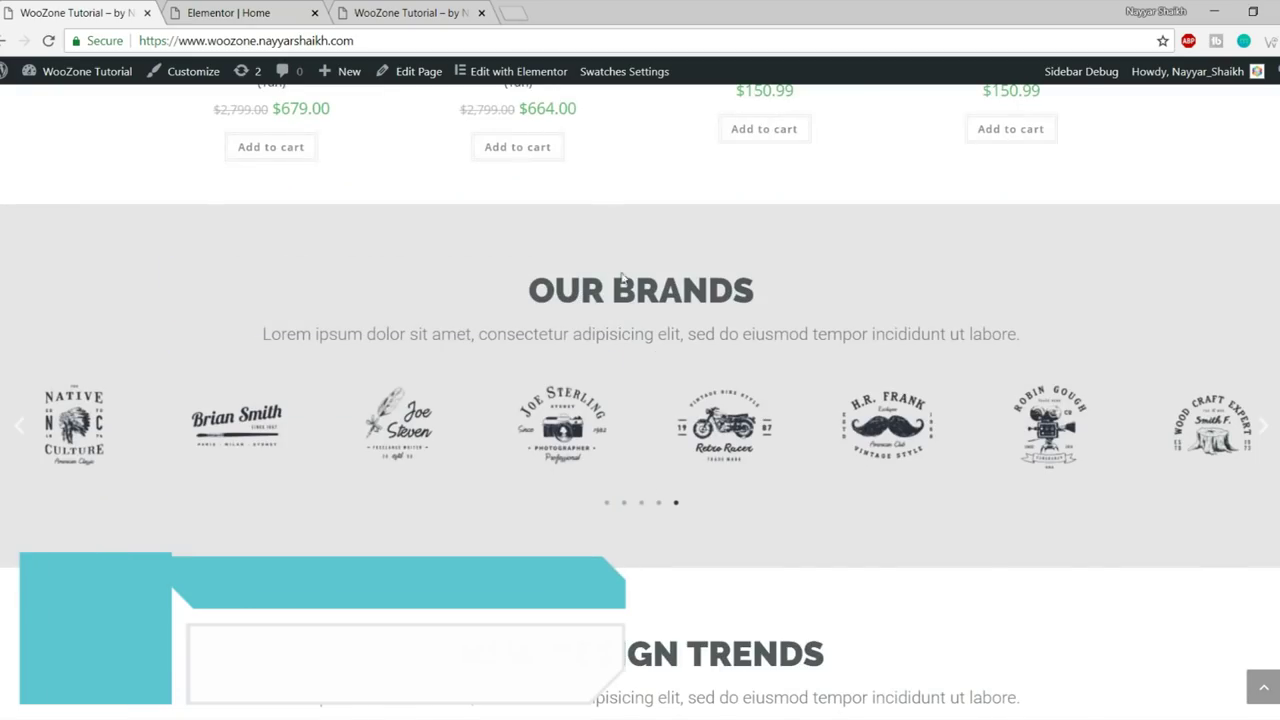
pyautogui.click(243, 10)
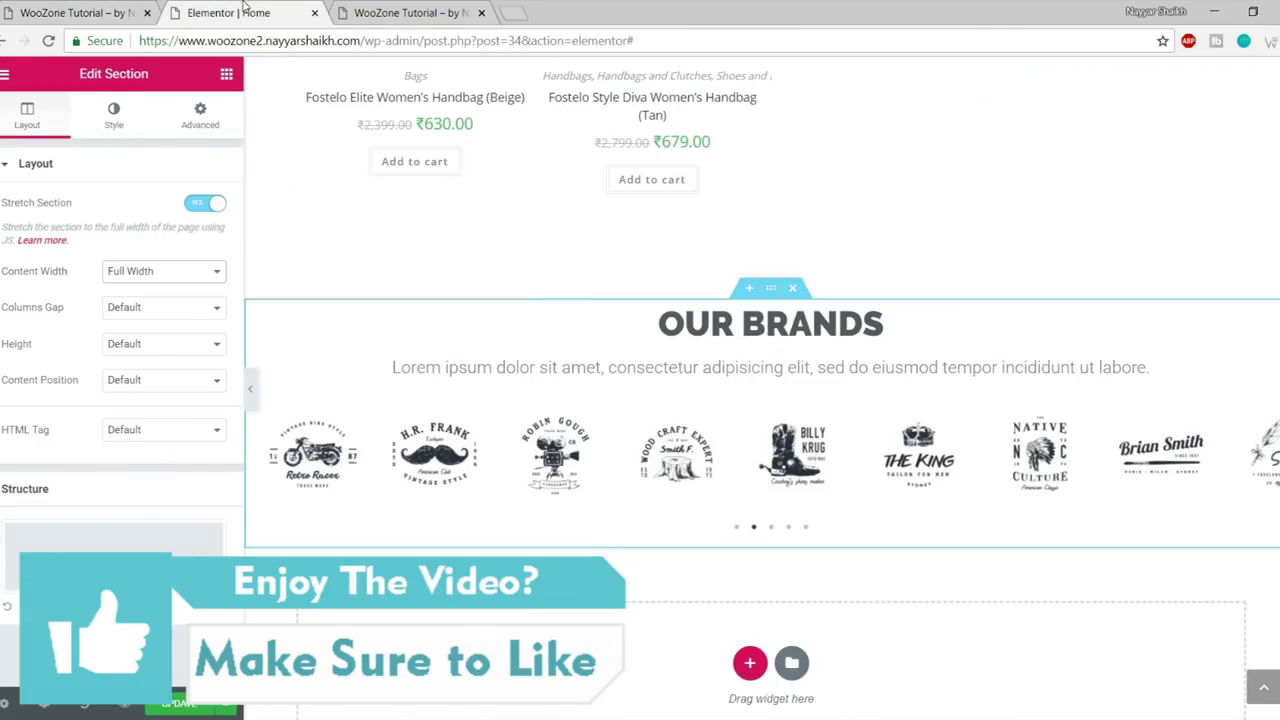
# Give the section a light grey background and 70 px top, 50 px bottom spacing, then save.
pyautogui.click(108, 116)
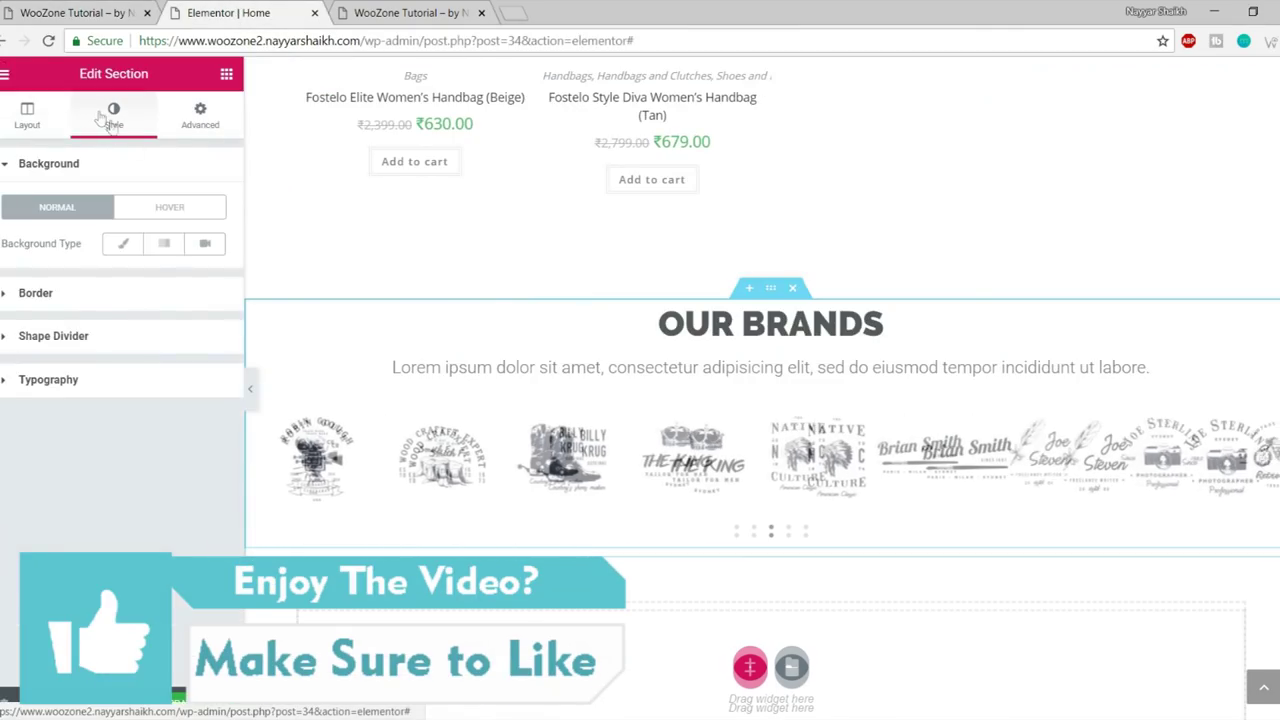
pyautogui.click(117, 248)
pyautogui.click(210, 288)
pyautogui.moveTo(30, 460); pyautogui.dragTo(6, 333)
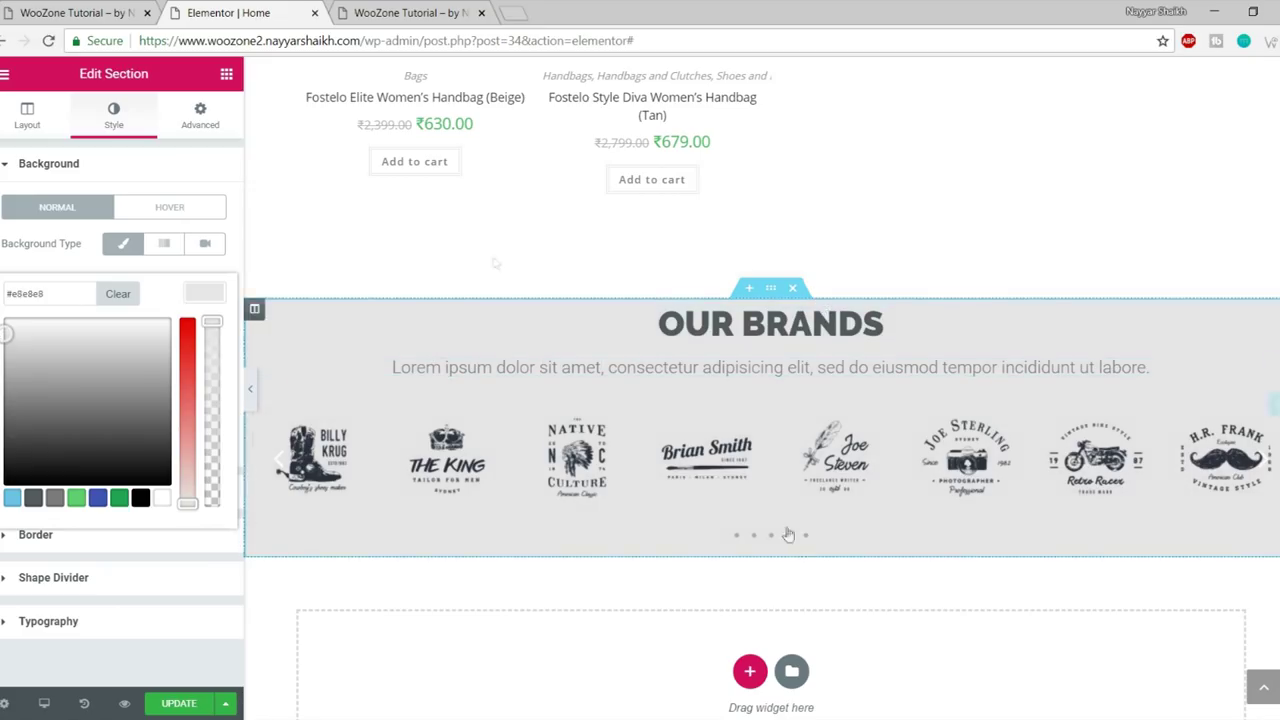
pyautogui.click(205, 118)
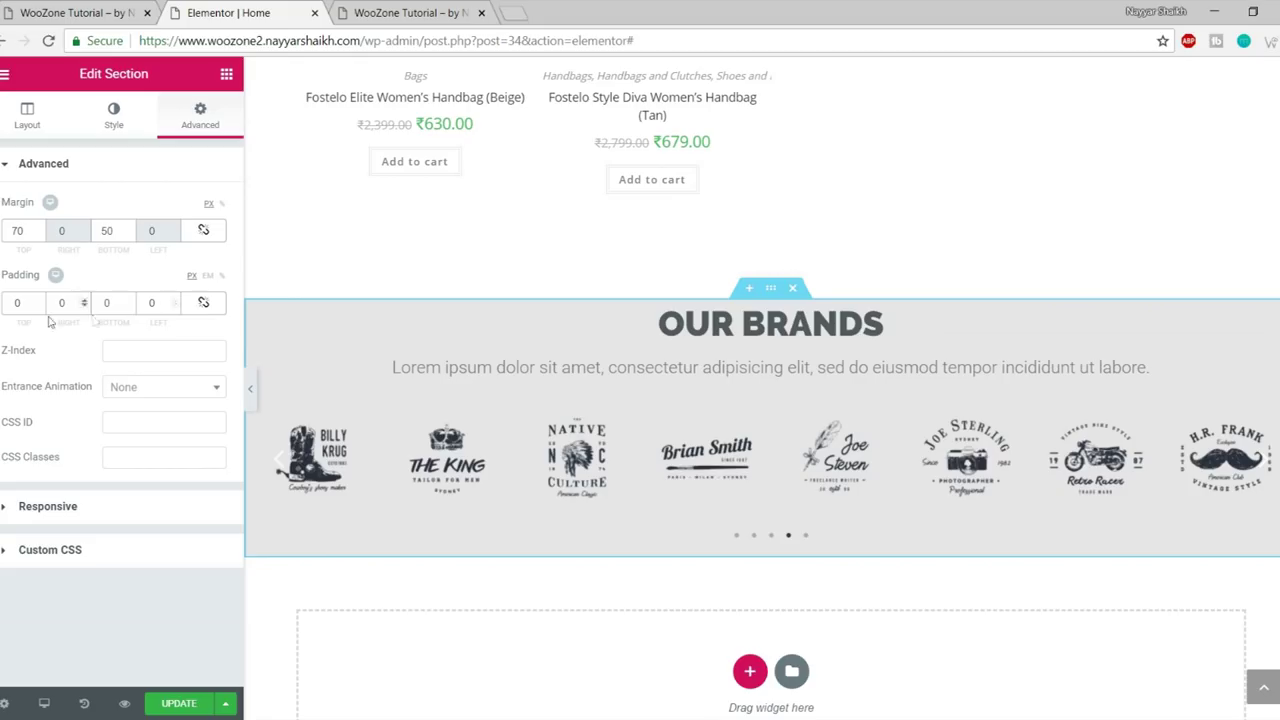
pyautogui.write('70')
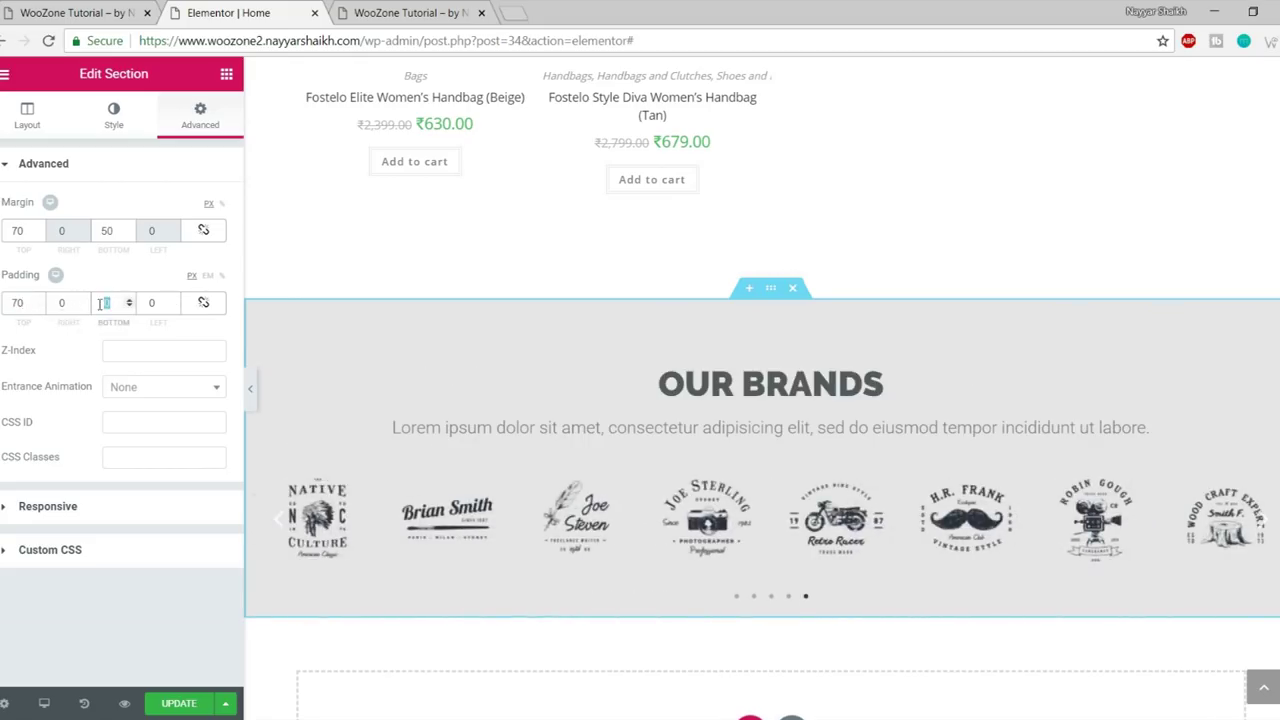
pyautogui.write('5')
pyautogui.scroll(-2, 827, 262)
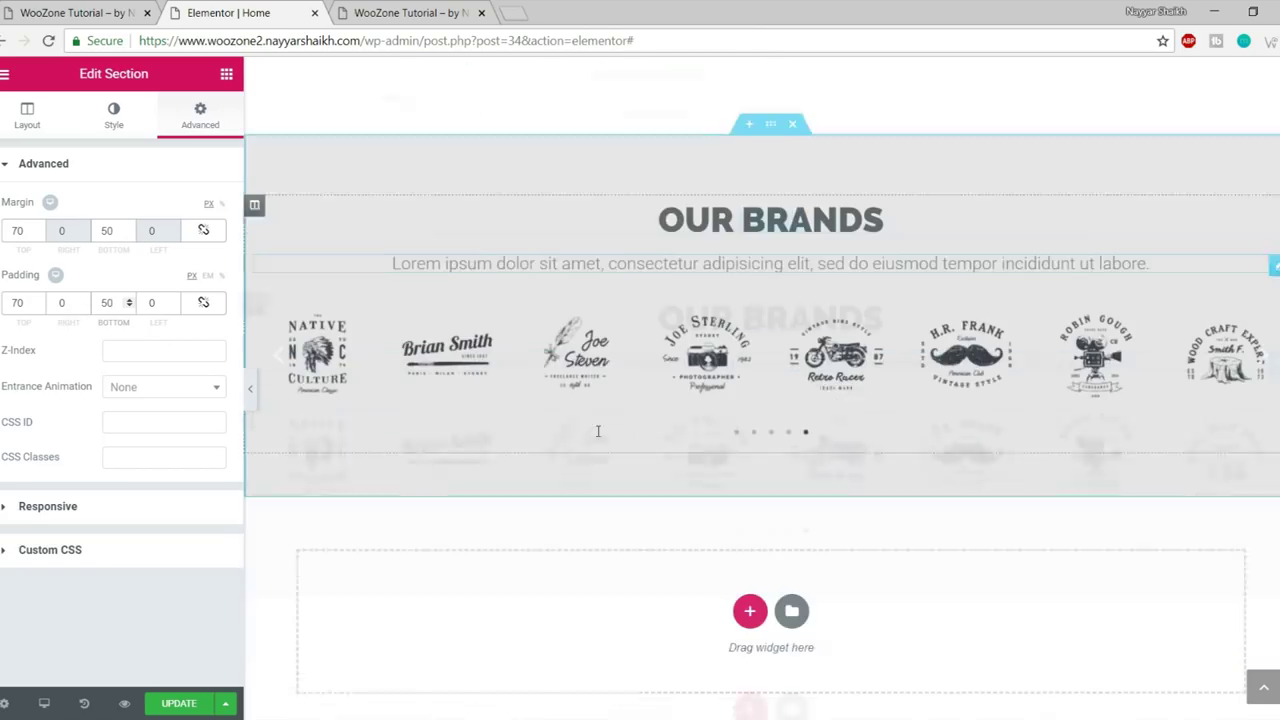
pyautogui.click(186, 707)
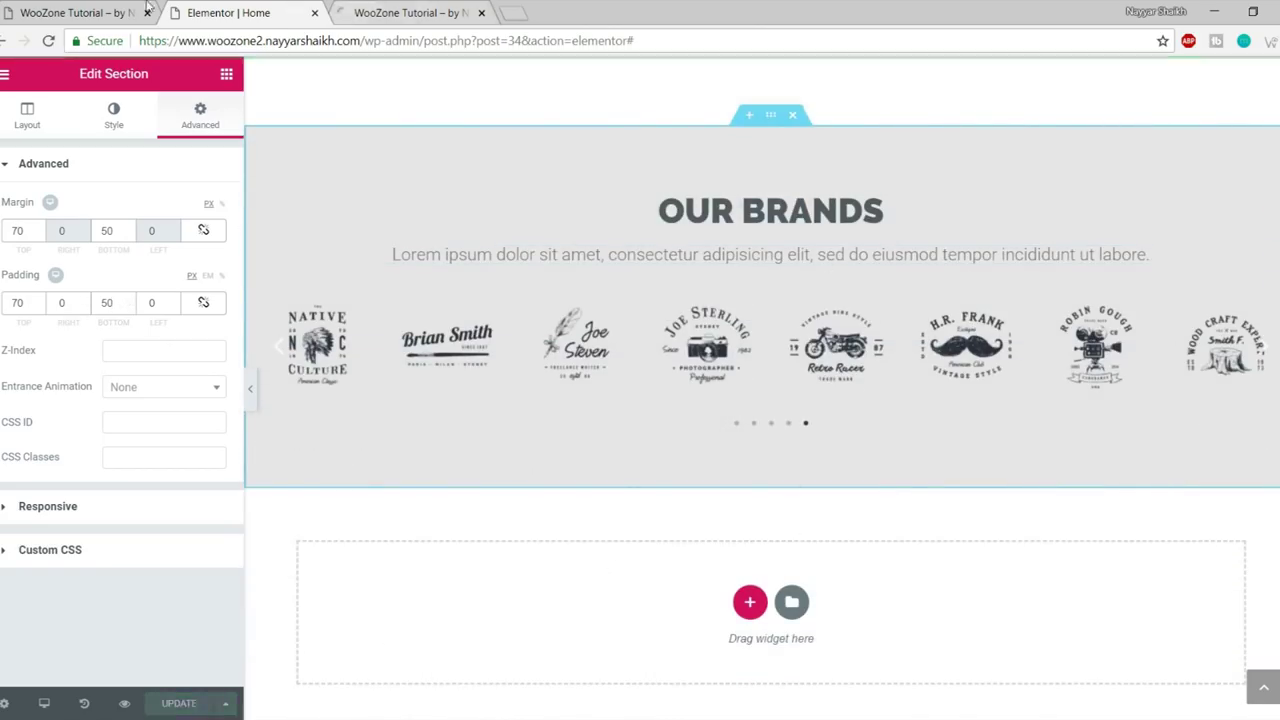
# Review the updated section on the live site, then return to the Elementor editor.
pyautogui.click(100, 10)
pyautogui.scroll(-5, 805, 450)
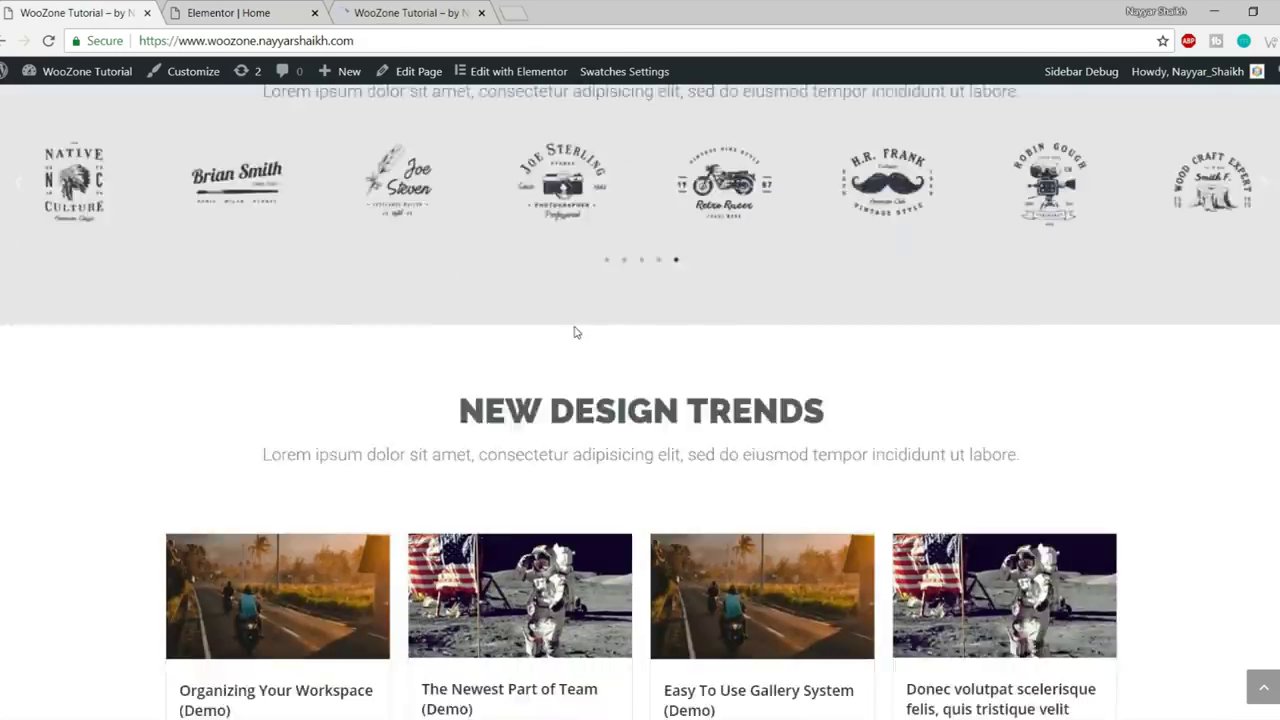
pyautogui.moveTo(468, 207); pyautogui.dragTo(971, 266)
pyautogui.click(971, 266)
pyautogui.scroll(-3, 990, 430)
pyautogui.scroll(6, 337, 509)
pyautogui.scroll(-4, 403, 523)
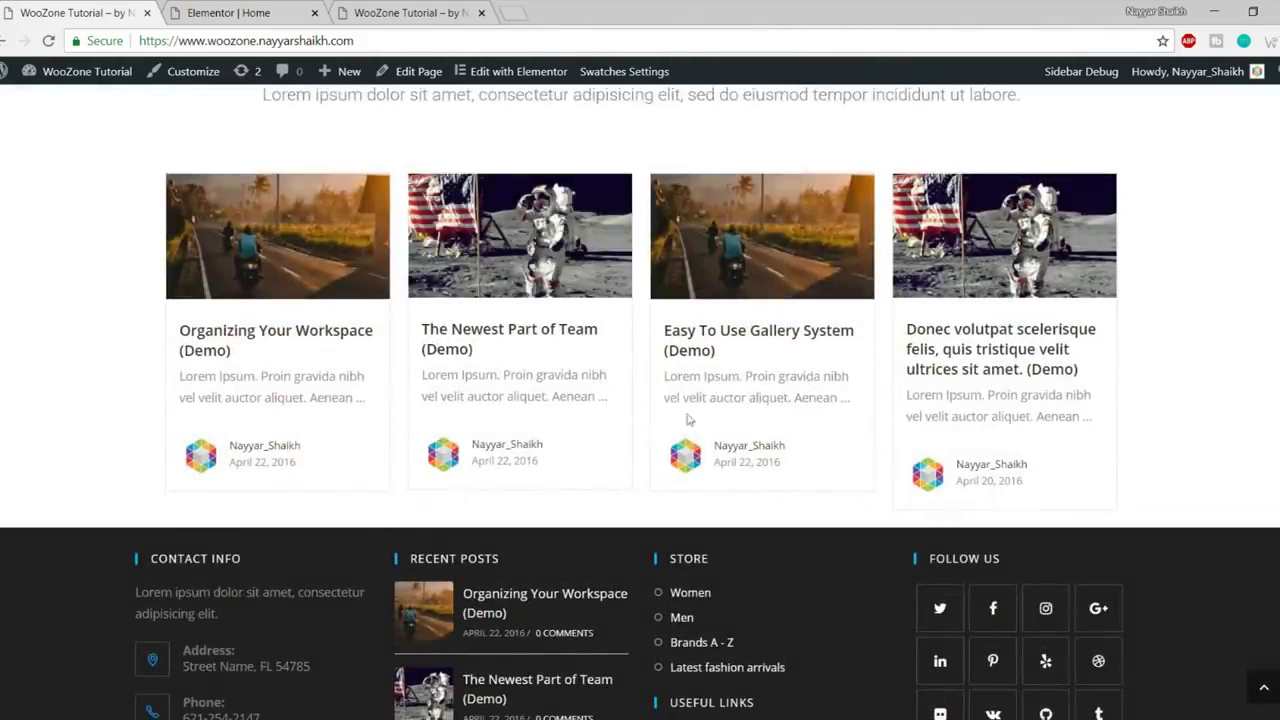
pyautogui.scroll(3, 688, 417)
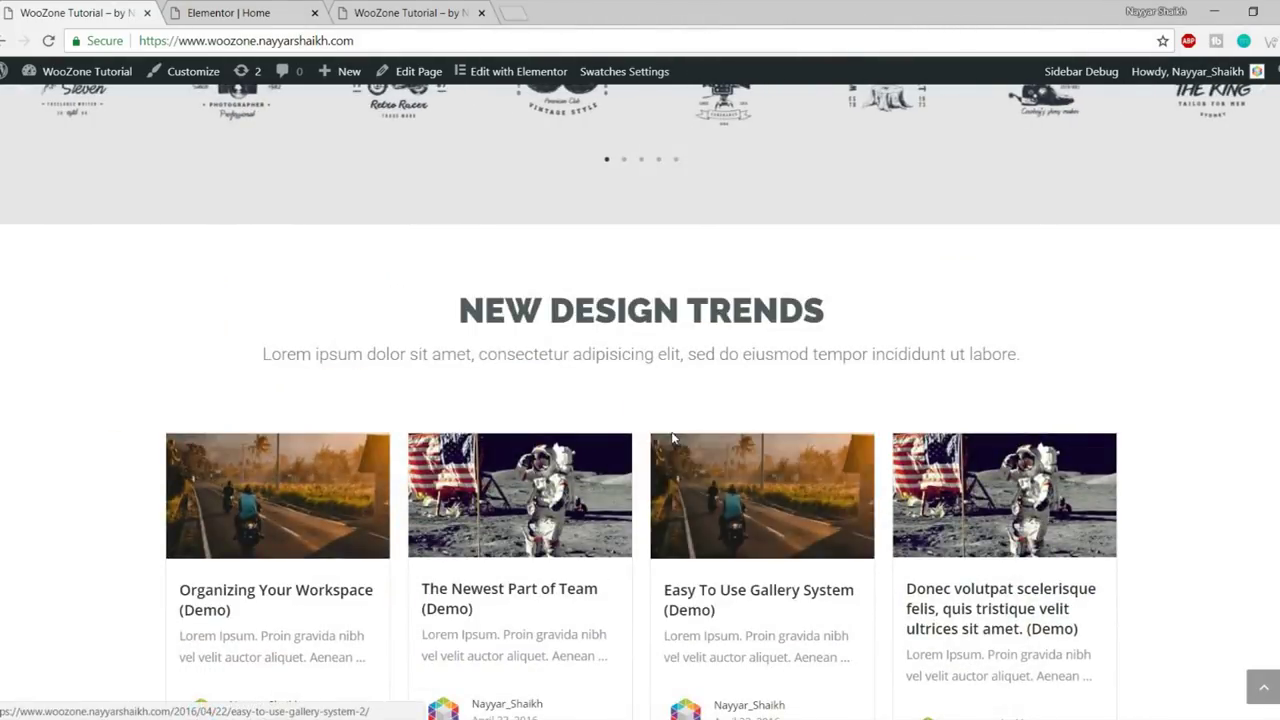
pyautogui.click(238, 10)
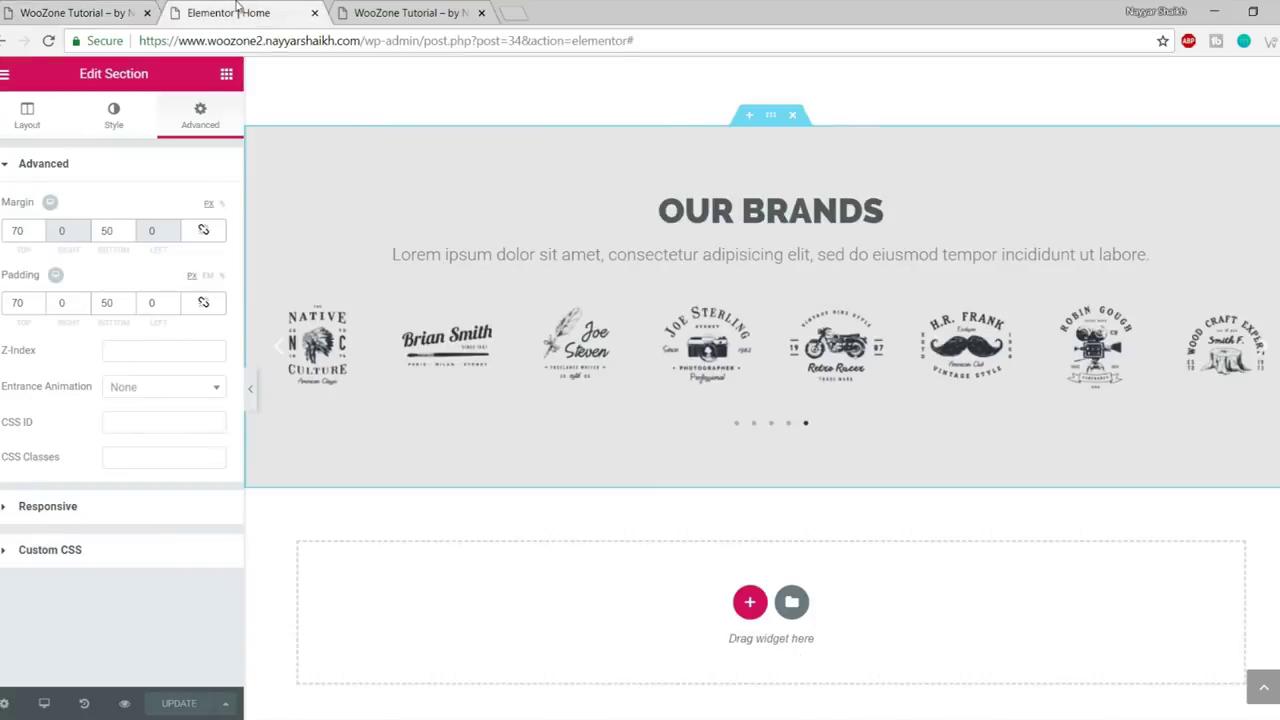
pyautogui.click(408, 12)
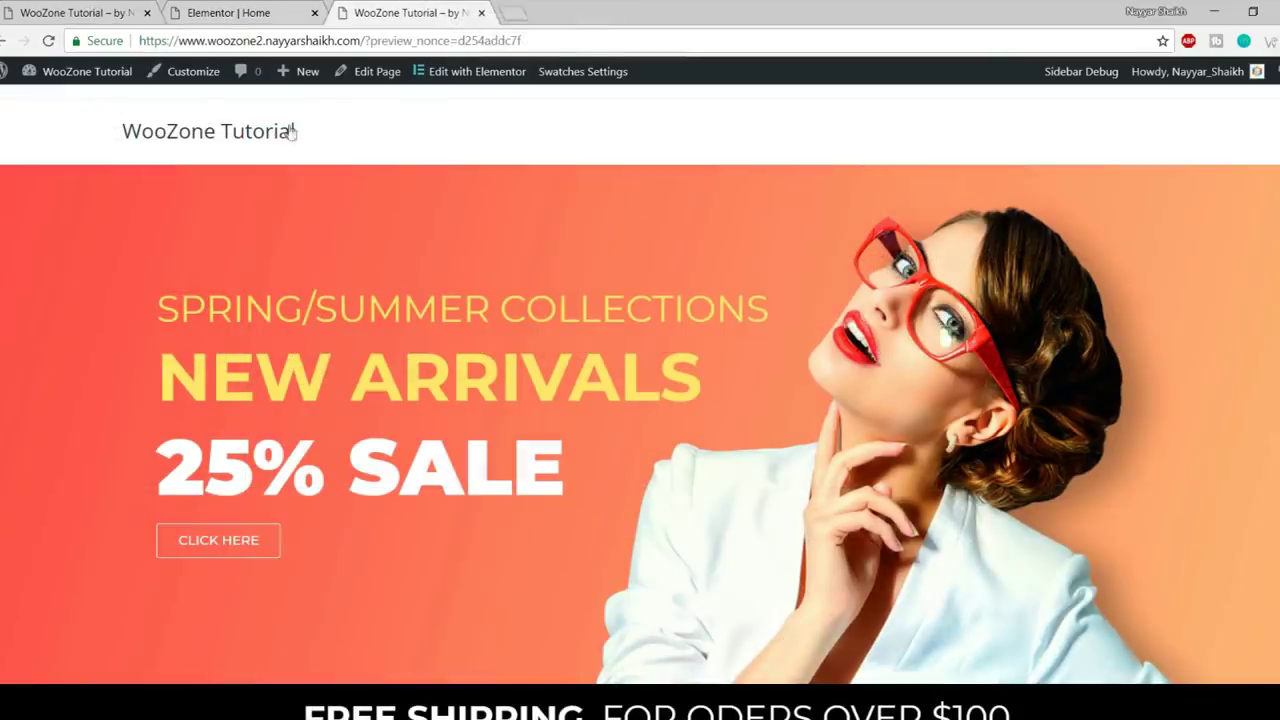
# Open the WordPress Dashboard in a new browser tab.
pyautogui.moveTo(89, 91)
pyautogui.rightClick(72, 115)
pyautogui.click(76, 117)
pyautogui.click(575, 12)
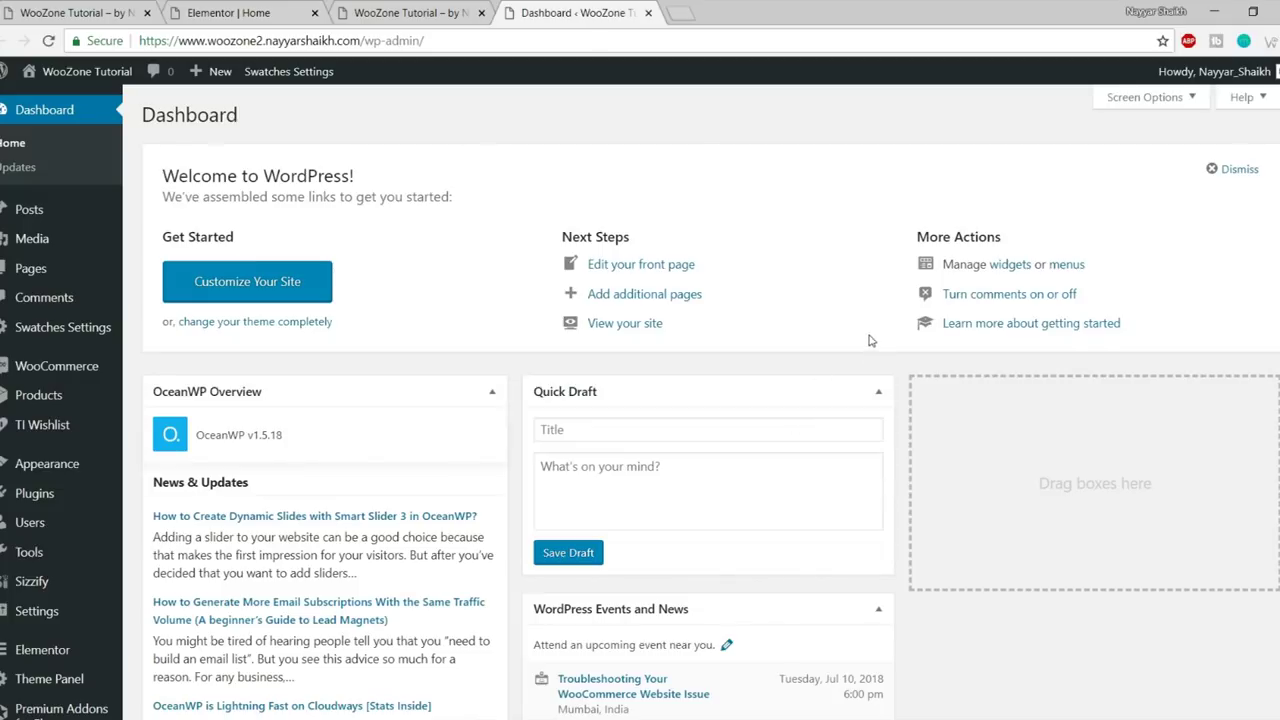
# Create a new post titled 'Post title come here', then enter lispum.com in a new tab.
pyautogui.moveTo(24, 208)
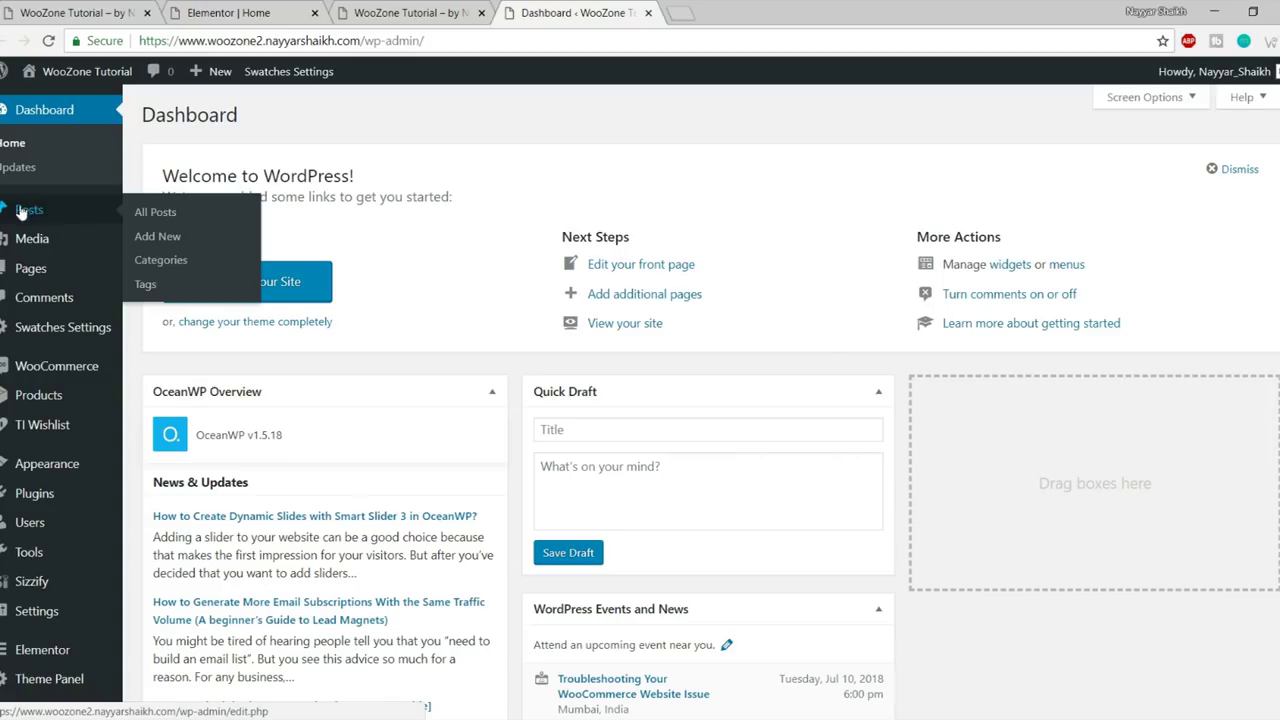
pyautogui.click(189, 243)
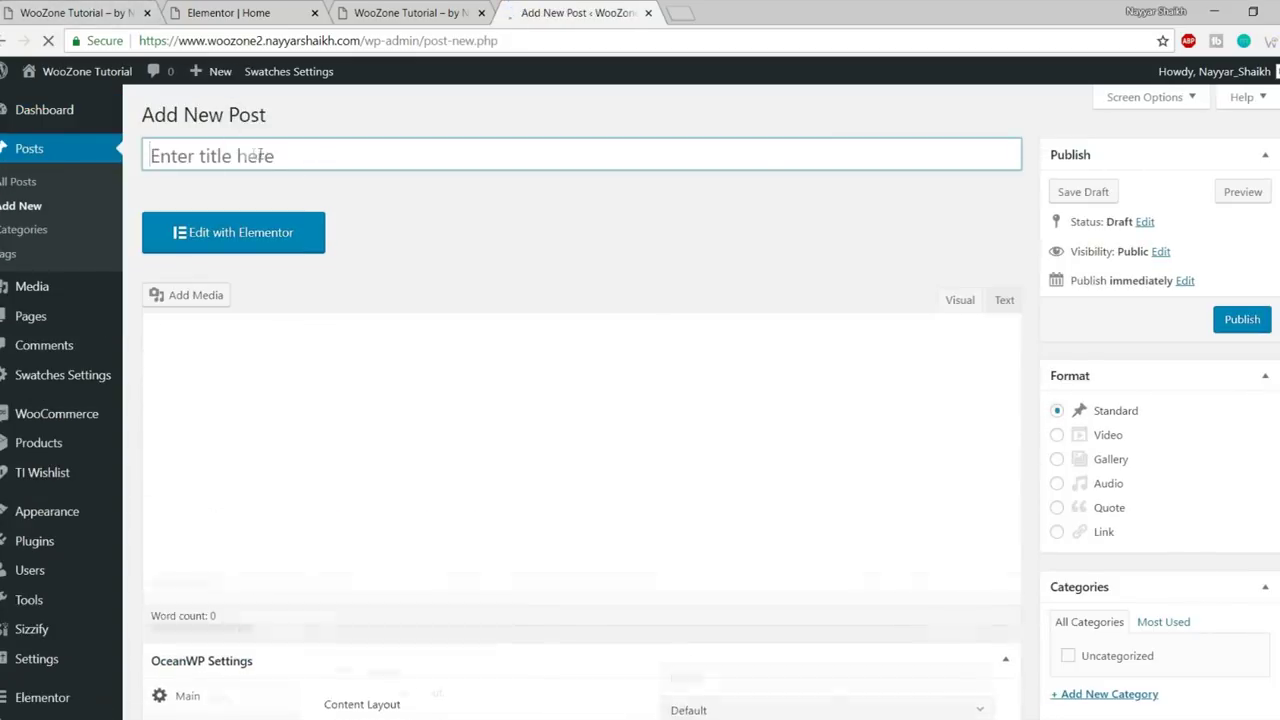
pyautogui.write('Post title come here')
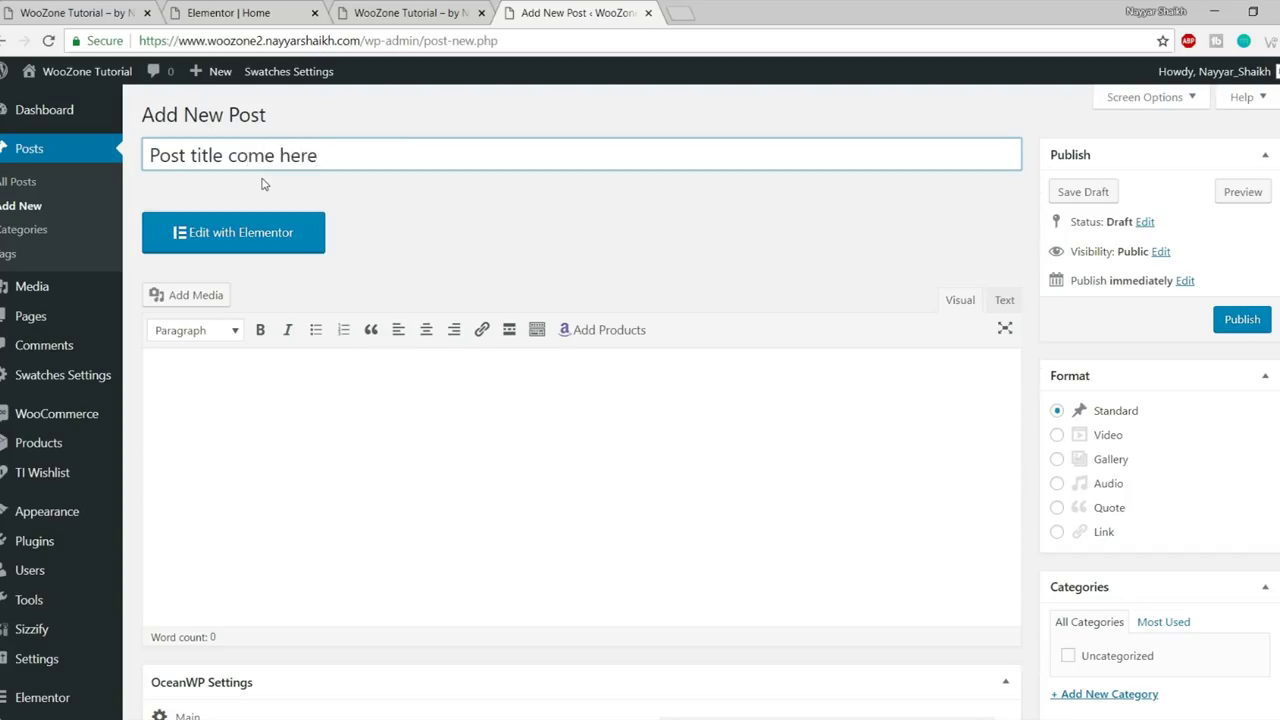
pyautogui.click(366, 391)
pyautogui.scroll(-2, 273, 272)
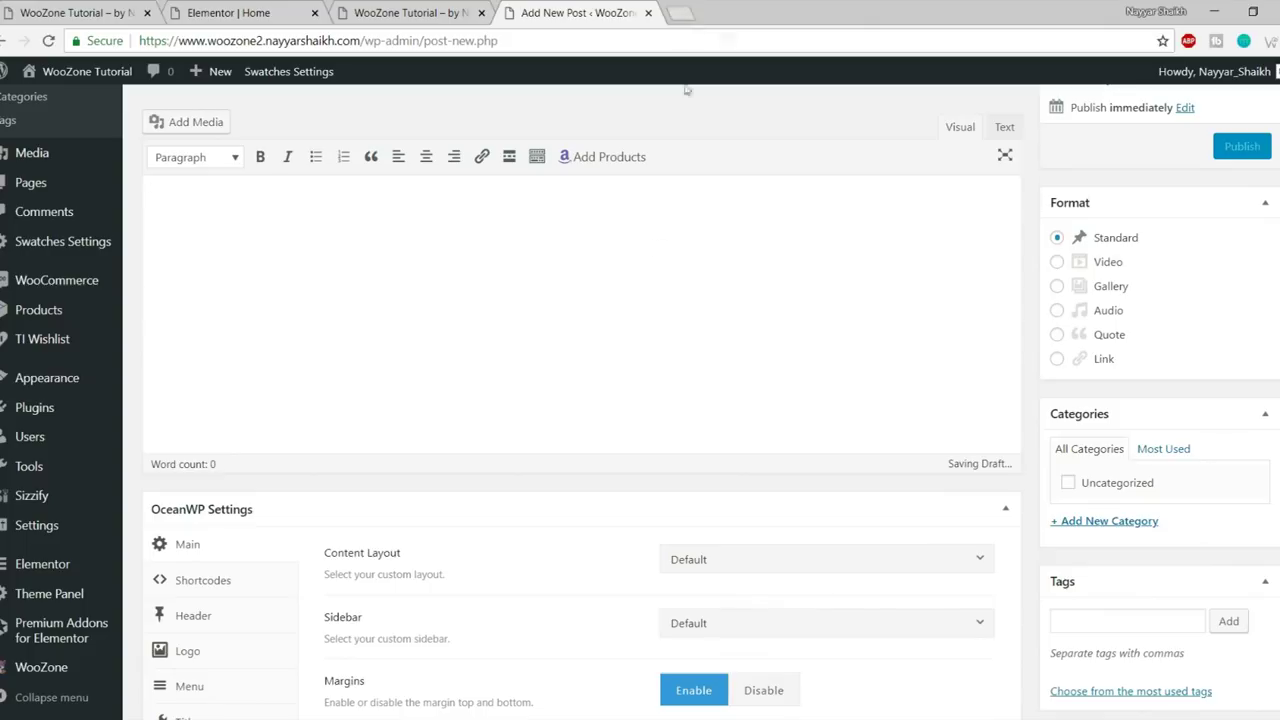
pyautogui.scroll(2, 854, 338)
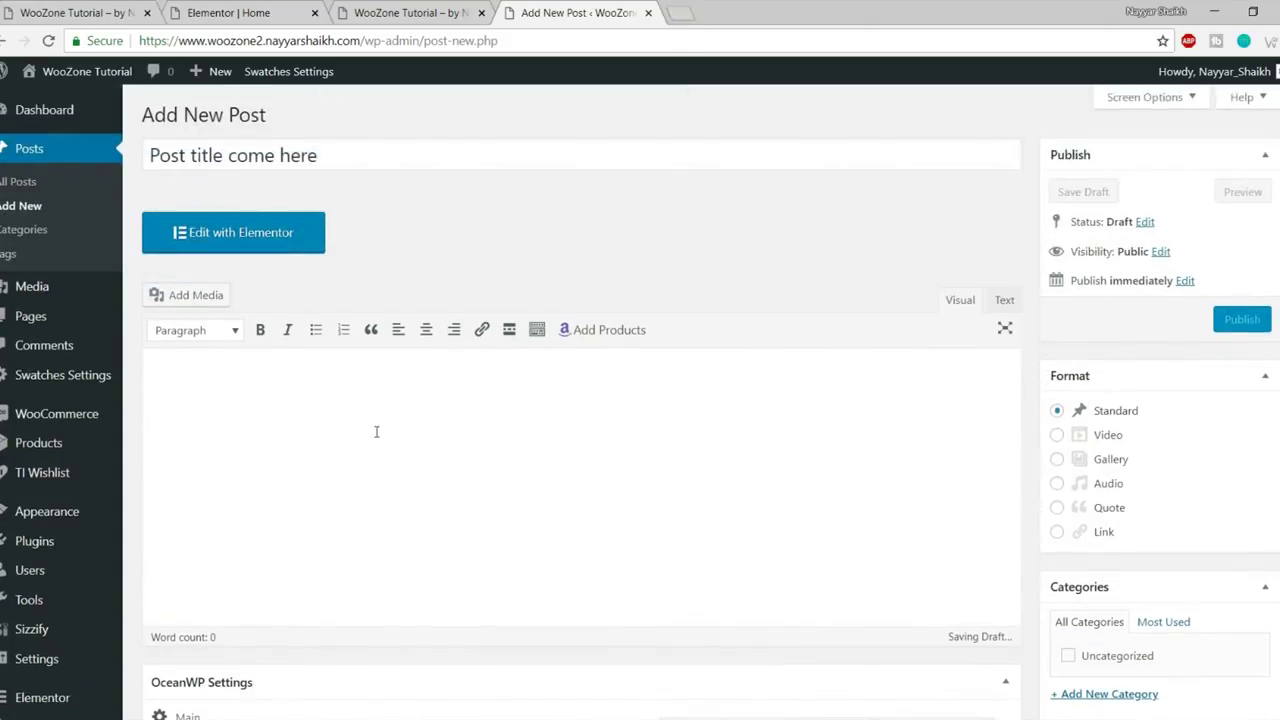
pyautogui.click(676, 8)
pyautogui.write('l')
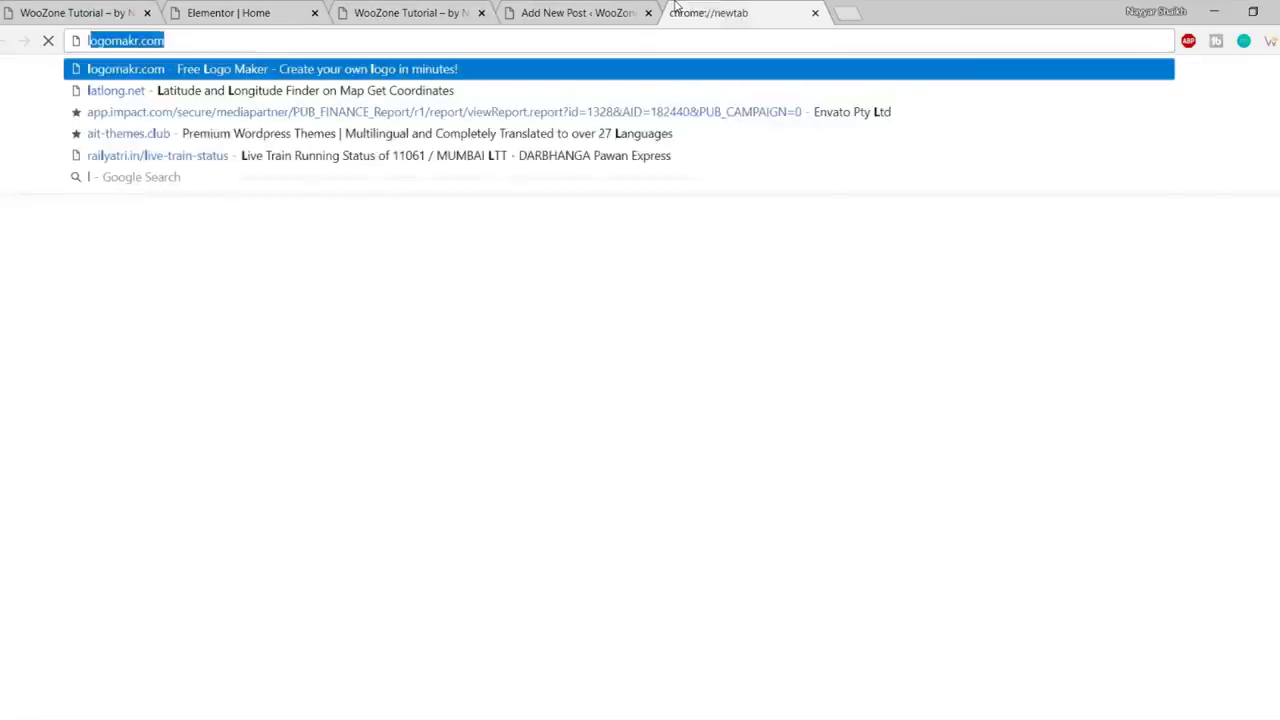
pyautogui.write('ispum.com')
# Correct the mistyped address to lipsum.com and load the site.
pyautogui.press('Return')
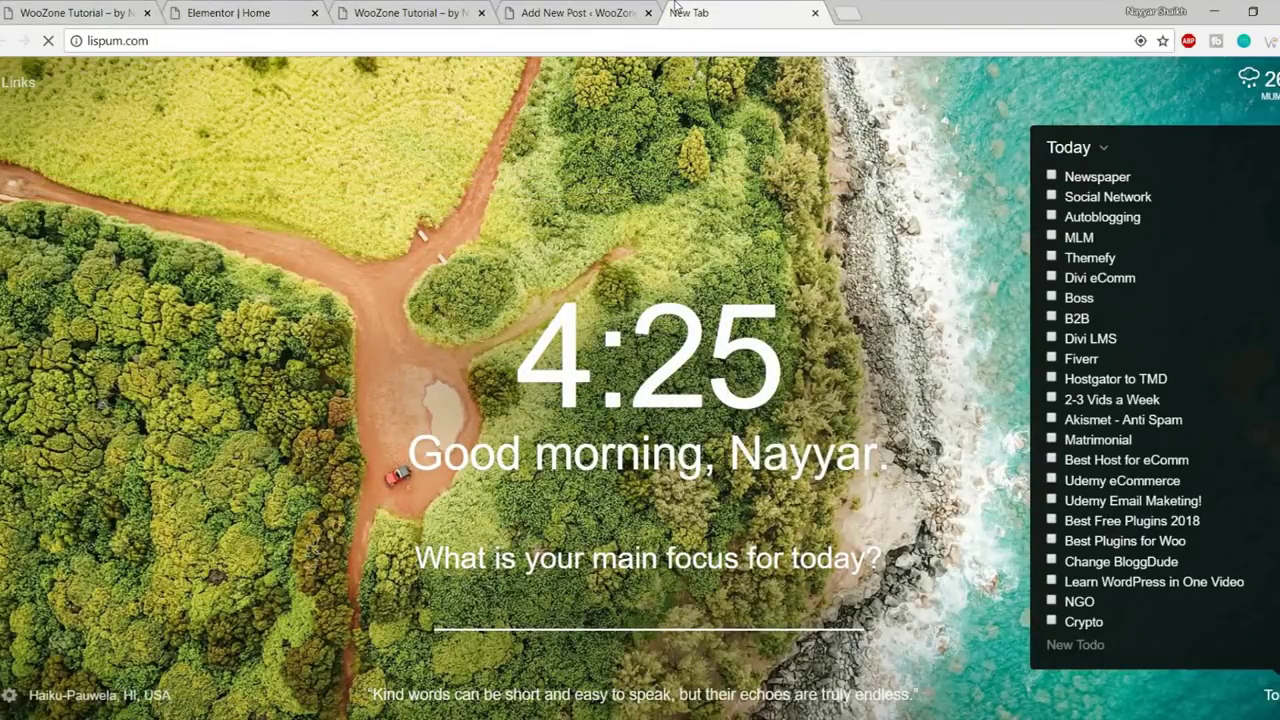
pyautogui.click(242, 40)
pyautogui.write('https://www.lipsum.com')
pyautogui.press('Return')
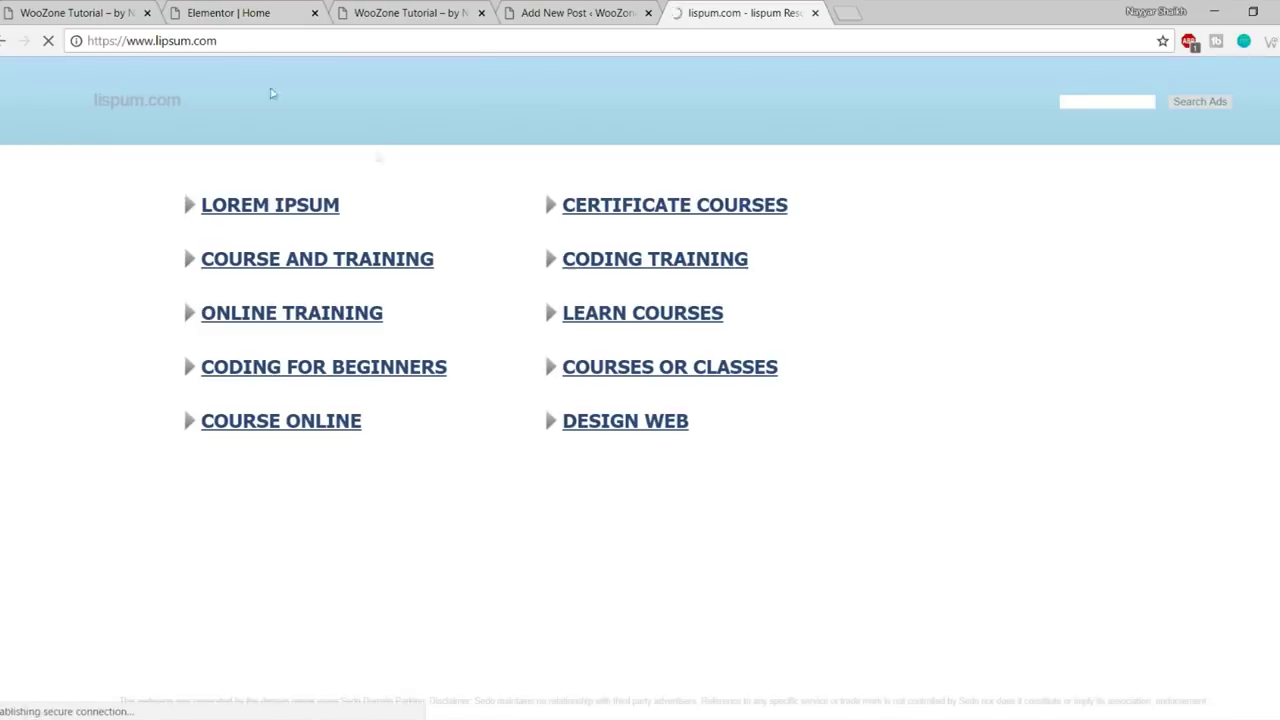
pyautogui.scroll(-10, 918, 320)
pyautogui.scroll(2, 918, 320)
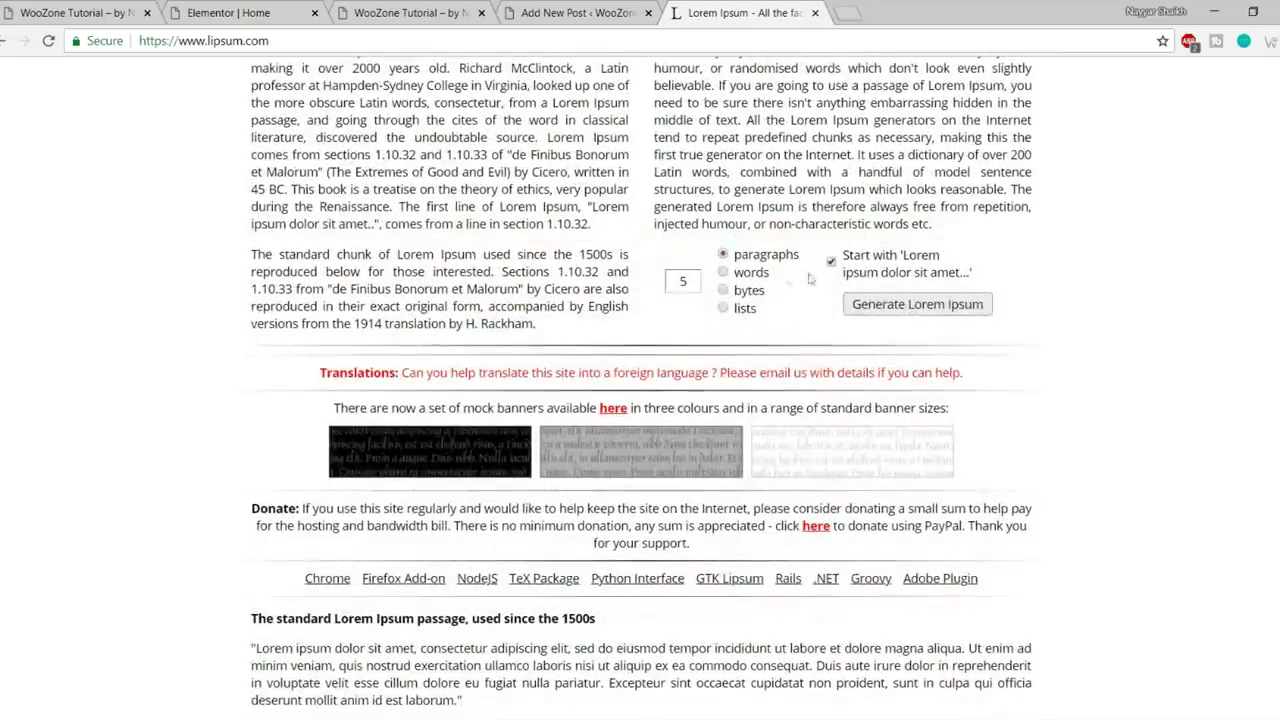
# Generate Lorem Ipsum and paste its first three paragraphs into the post draft.
pyautogui.click(902, 313)
pyautogui.moveTo(229, 303); pyautogui.dragTo(940, 537)
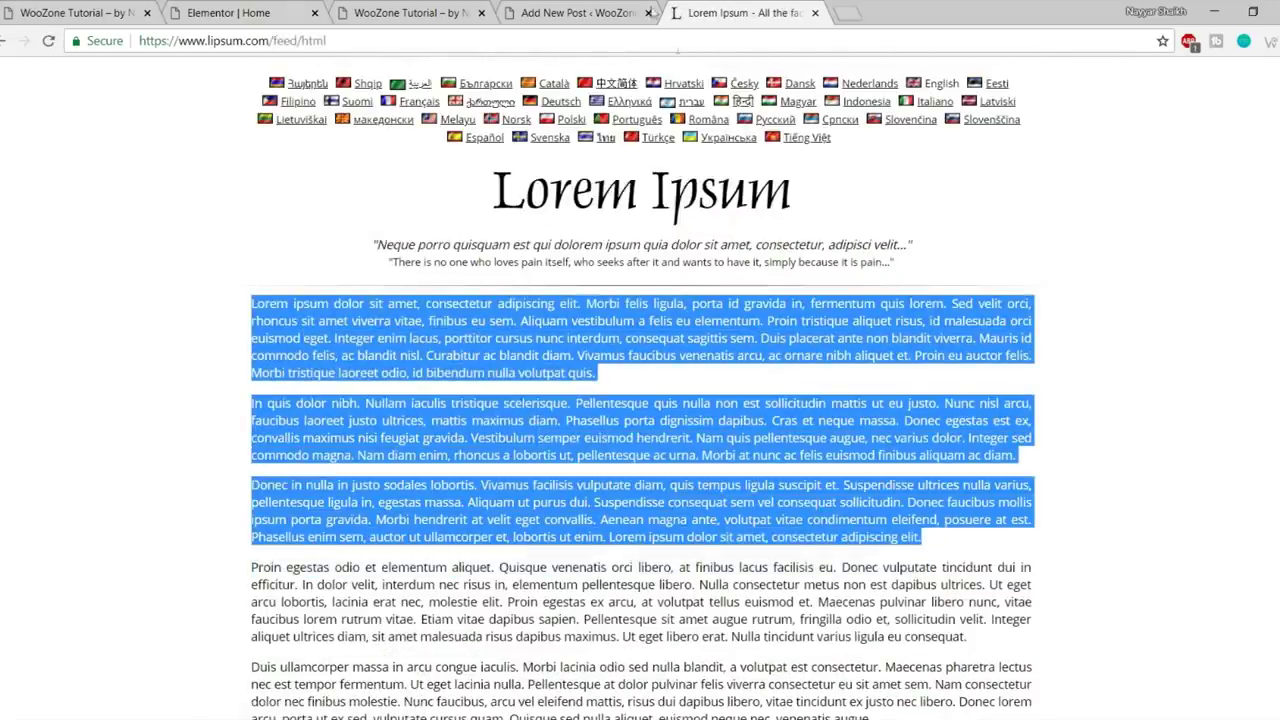
pyautogui.click(575, 12)
pyautogui.write('Lorem ipsum dolor sit amet, consectetur adipiscing elit. Morbi felis ligula, porta id gravida in, fermentum quis lorem. Sed velit orci, rhoncus sit amet viverra vitae, finibus eu sem. Aliquam vestibulum a felis eu elementum. Proin tristique aliquet risus, id malesuada orci euismod eget. Integer enim lacus, porttitor cursus nunc interdum, consequat sagittis sem. Duis placerat ante non blandit viverra. Mauris id commodo felis, ac blandit nisl. Curabitur ac blandit diam. Vivamus faucibus venenatis arcu, ac ornare nibh aliquet et. Proin eu auctor felis. Morbi tristique laoreet odio, id bibendum nulla volutpat quis.  In quis dolor nibh. Nullam iaculis tristique scelerisque. Pellentesque quis nulla non est sollicitudin mattis ut eu justo. Nunc nisl arcu, faucibus laoreet justo ultrices, mattis maximus diam. Phasellus porta dignissim dapibus. Cras et neque massa. Donec egestas est ex, convallis maximus nisi feugiat gravida. Vestibulum semper euismod hendrerit. Nam quis pellentesque augue, nec varius dolor. Integer sed commodo magna. Nam diam enim, rhoncus a lobortis ut, pellentesque ac urna. Morbi at nunc ac felis euismod finibus aliquam ac diam.  Donec in nulla in justo sodales lobortis. Vivamus facilisis vulputate diam, quis tempus ligula suscipit et. Suspendisse ultrices nulla varius, pellentesque ligula in, egestas massa. Aliquam ut purus dui. Suspendisse consequat sem vel consequat sollicitudin. Donec faucibus mollis ipsum porta gravida. Morbi hendrerit at velit eget convallis. Aenean magna ante, volutpat vitae condimentum eleifend, posuere at est. Phasellus enim sem, auctor ut ullamcorper et, lobortis ut enim. Lorem ipsum dolor sit amet, consectetur adipiscing elit.')
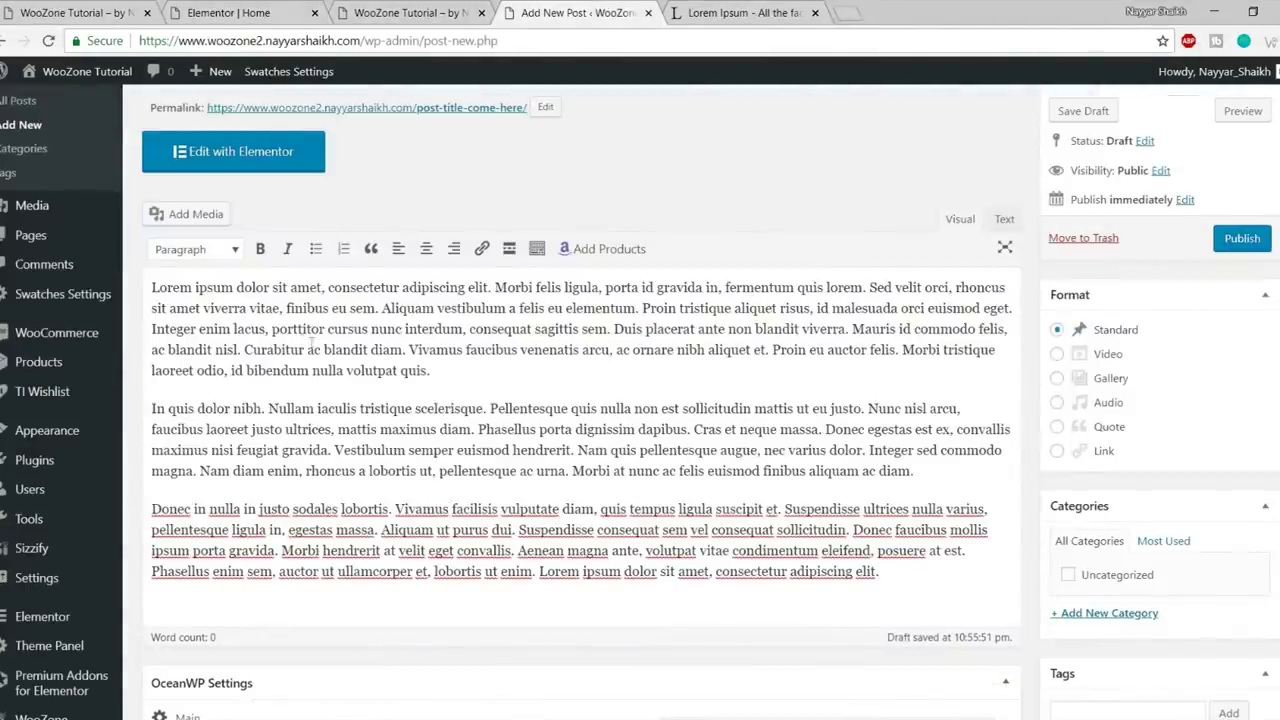
# Insert the beige handbag Amazon product shortcode into the post.
pyautogui.scroll(2, 311, 342)
pyautogui.scroll(-1, 378, 445)
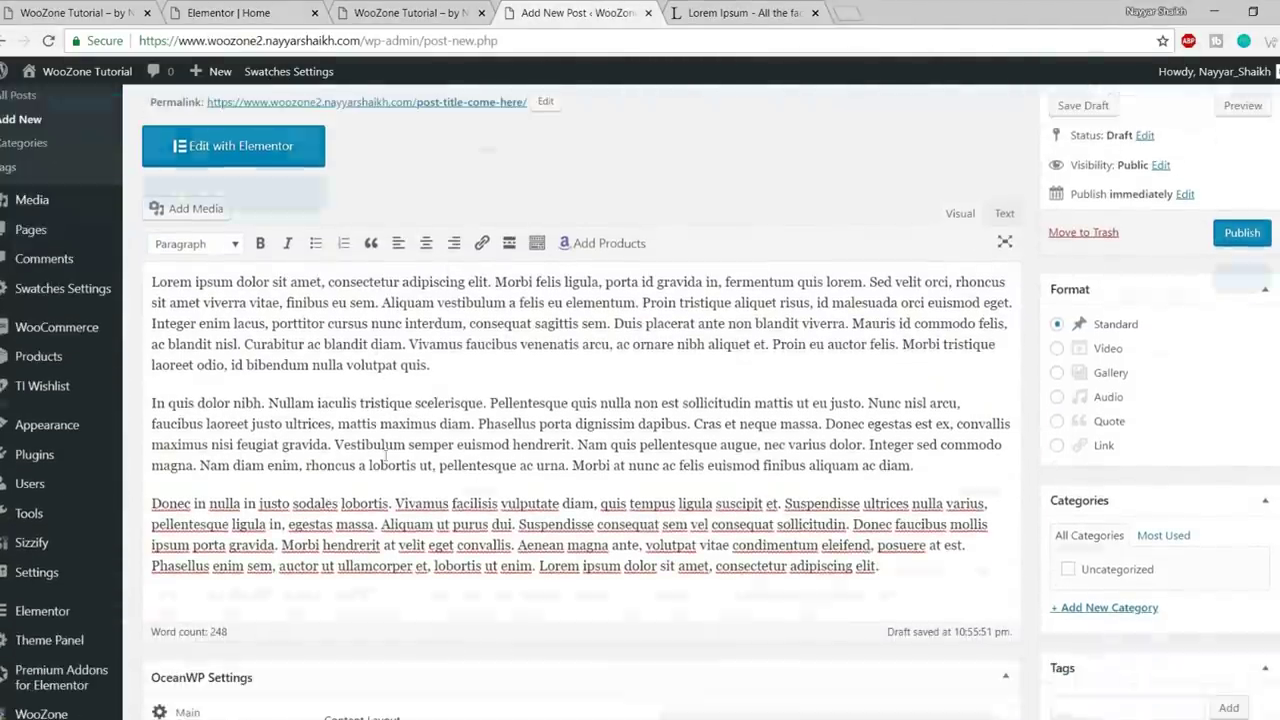
pyautogui.moveTo(594, 372)
pyautogui.mouseDown()
pyautogui.moveTo(432, 524)
pyautogui.moveTo(594, 372)
pyautogui.mouseUp()
pyautogui.scroll(1, 594, 372)
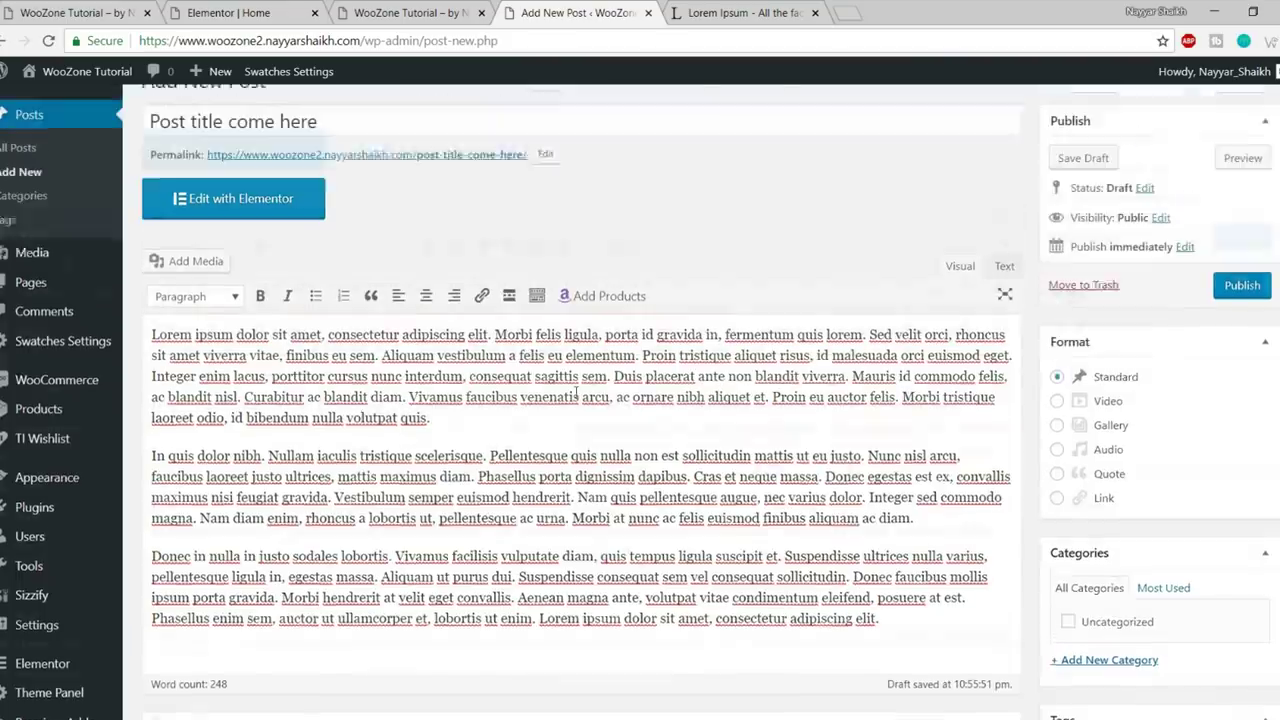
pyautogui.moveTo(458, 450); pyautogui.dragTo(246, 451)
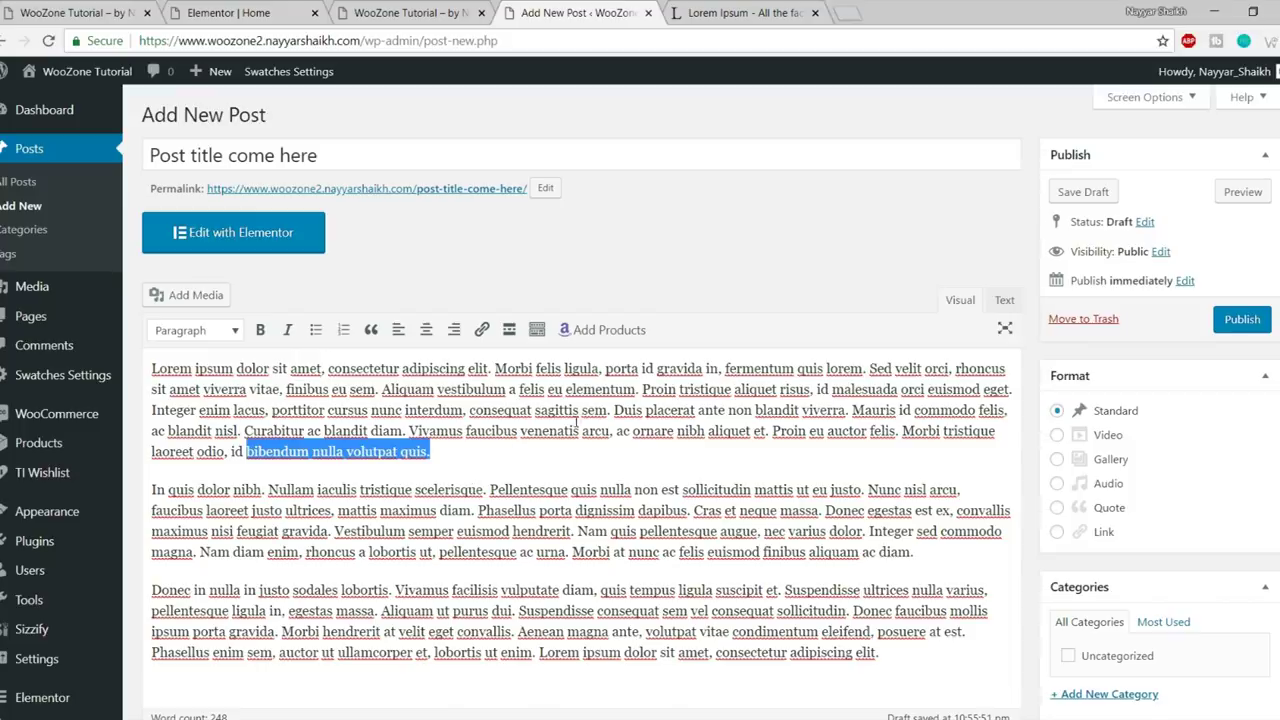
pyautogui.click(612, 336)
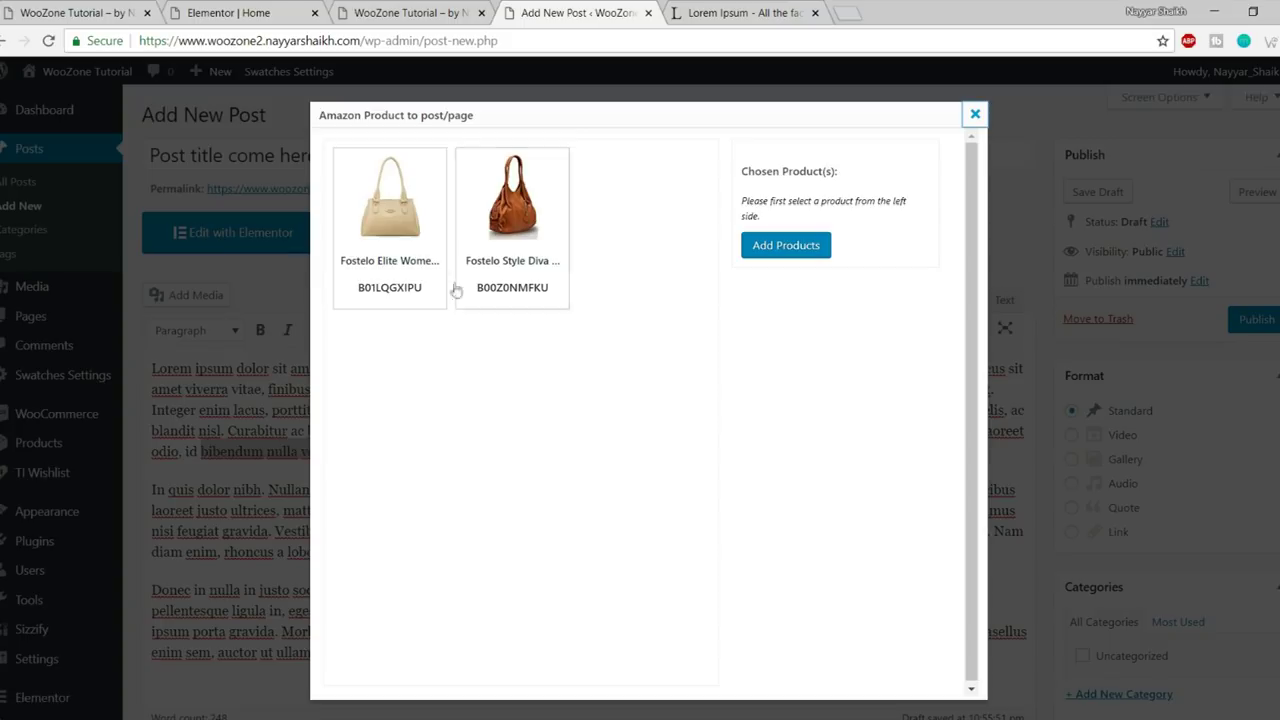
pyautogui.click(409, 267)
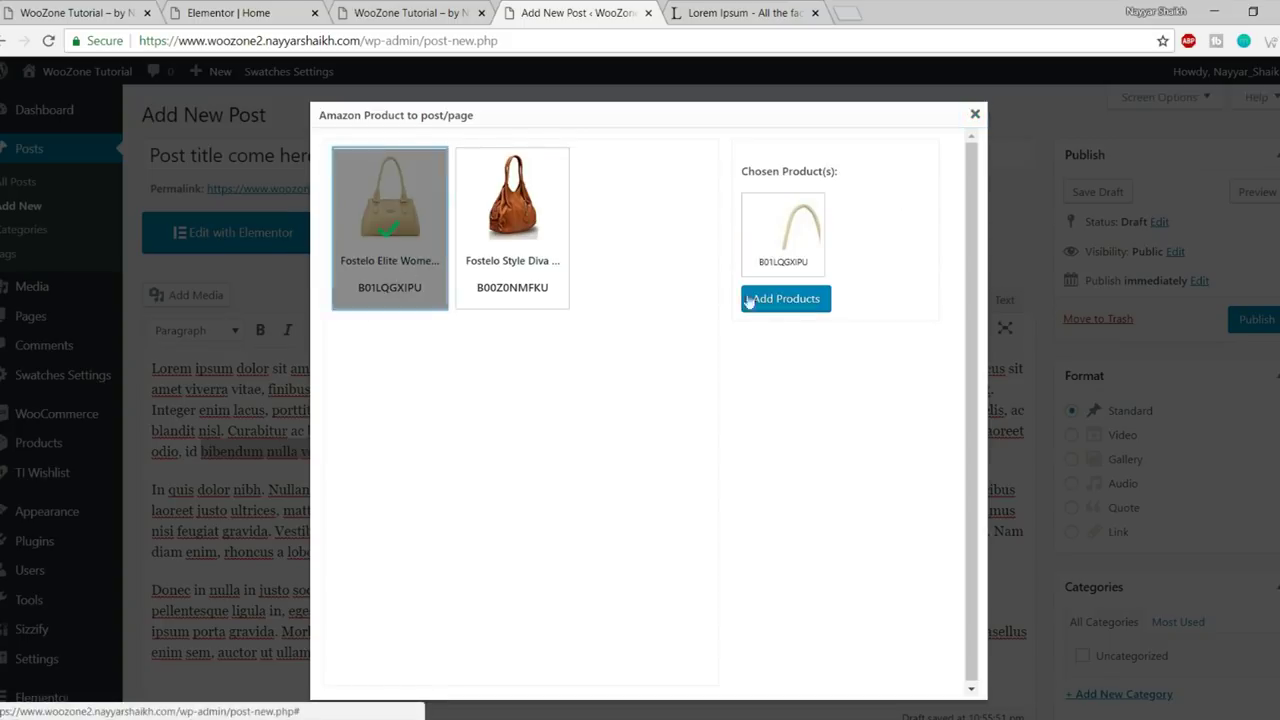
pyautogui.click(783, 305)
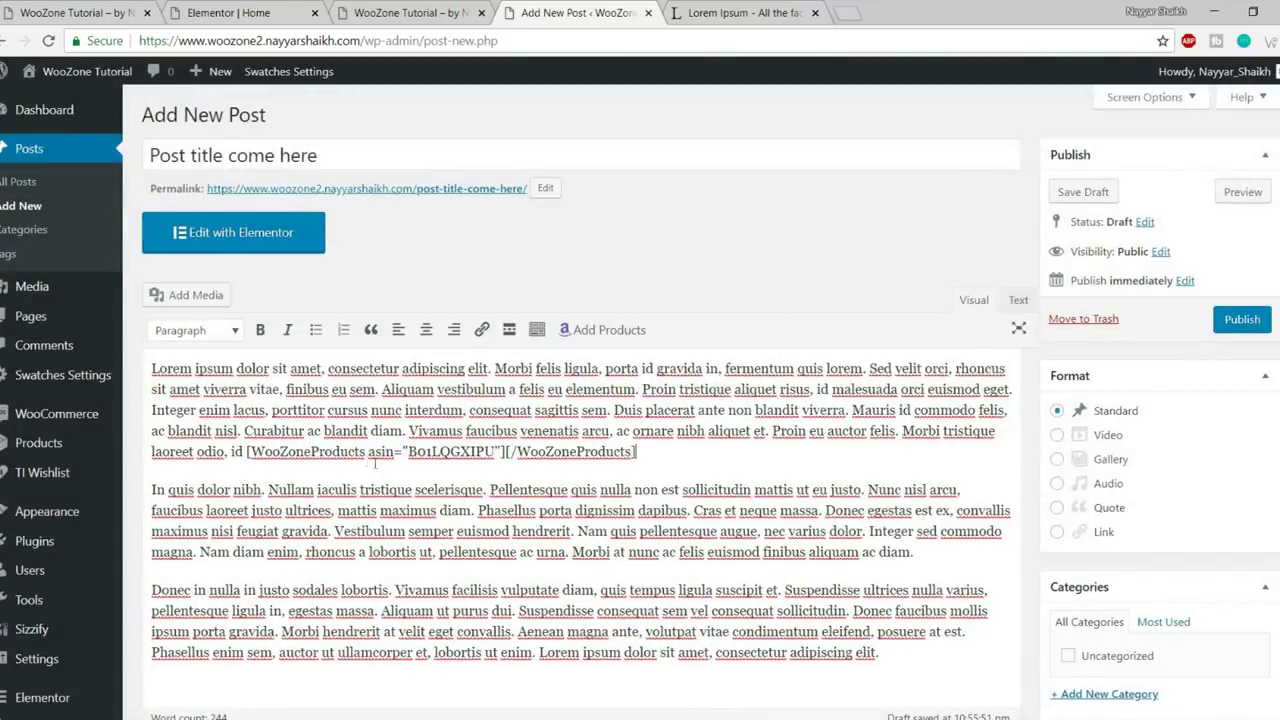
# Move the product shortcode onto its own line and publish the post.
pyautogui.click(245, 451)
pyautogui.press('Return')
pyautogui.click(1242, 283)
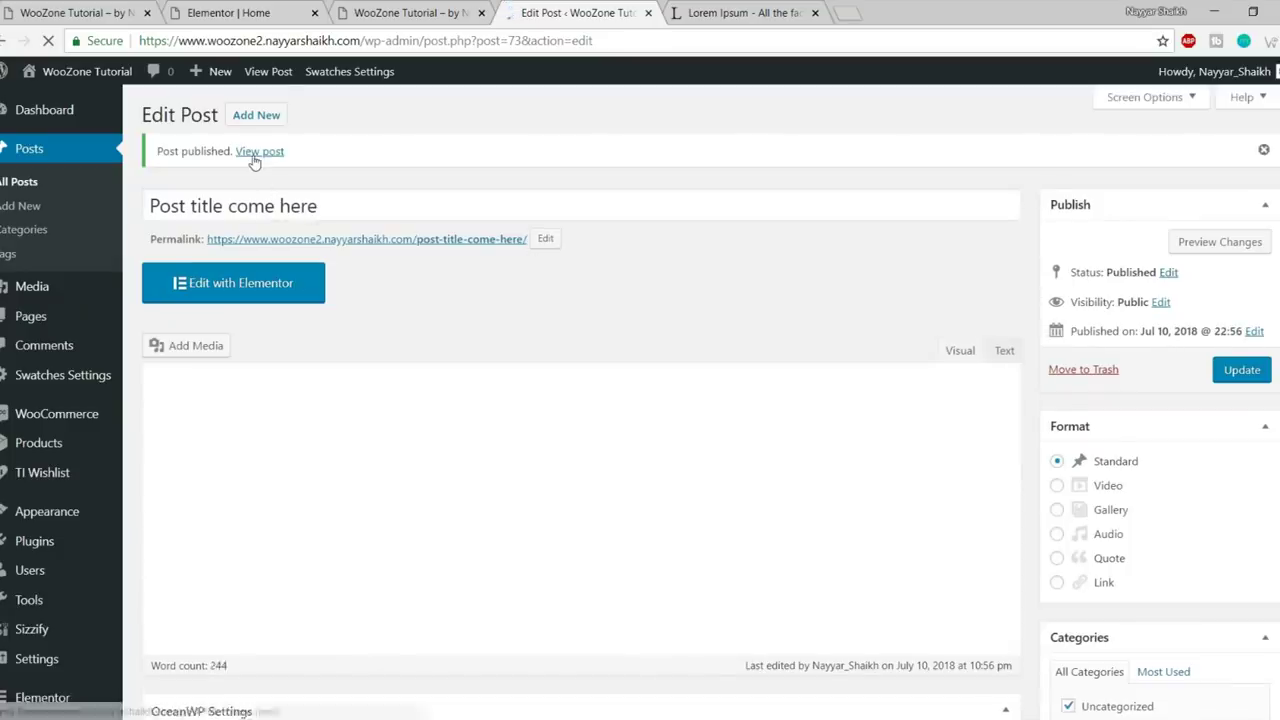
# Open the published post in a new tab and read through its text.
pyautogui.rightClick(261, 146)
pyautogui.click(328, 157)
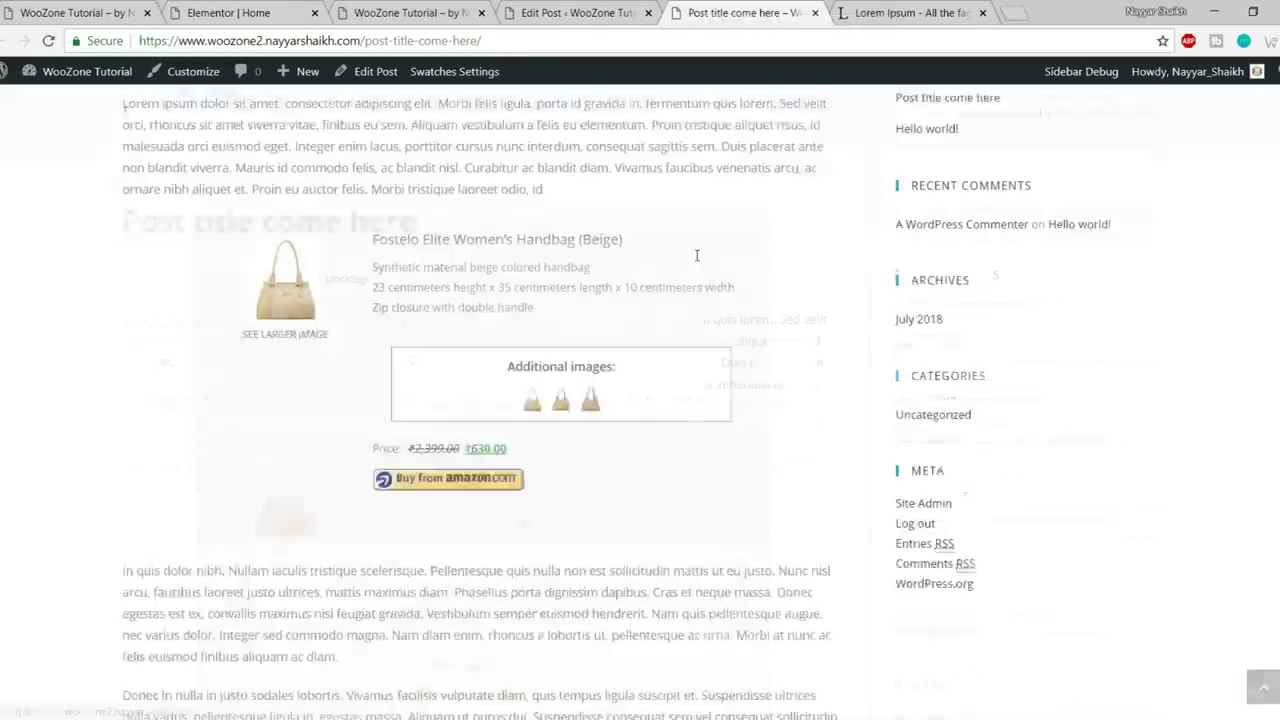
pyautogui.scroll(-1, 481, 370)
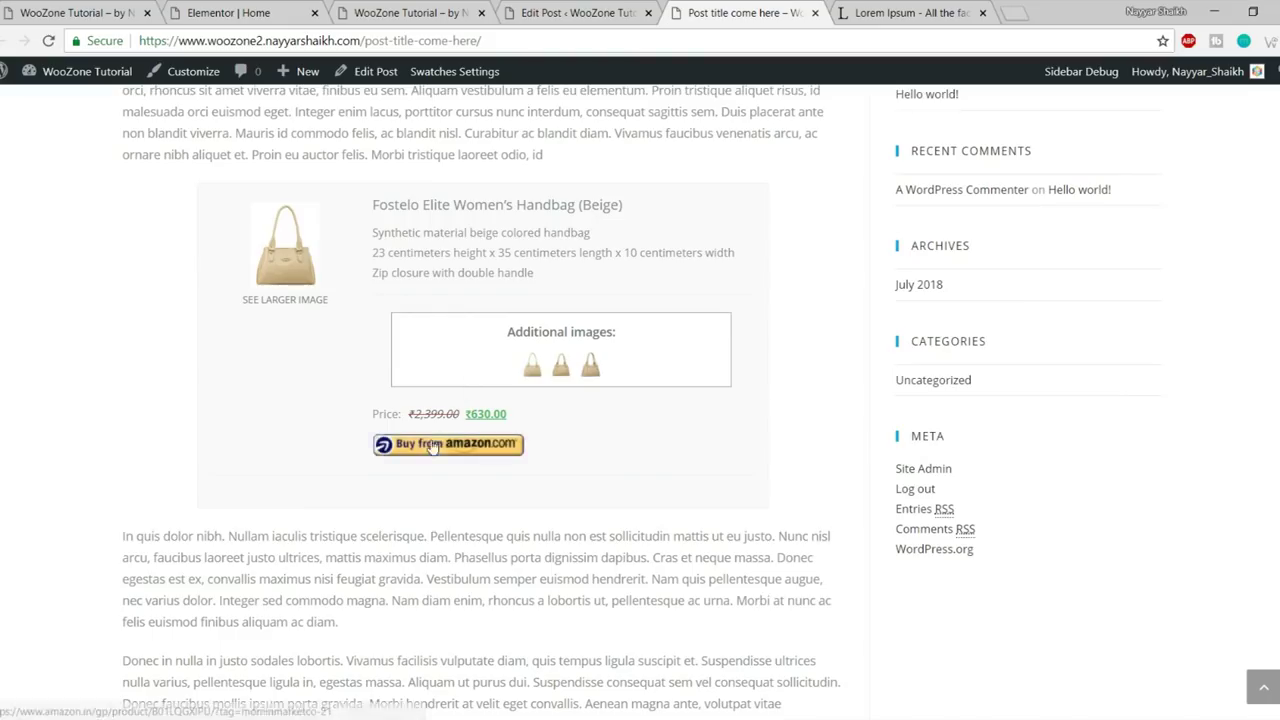
pyautogui.scroll(3, 363, 429)
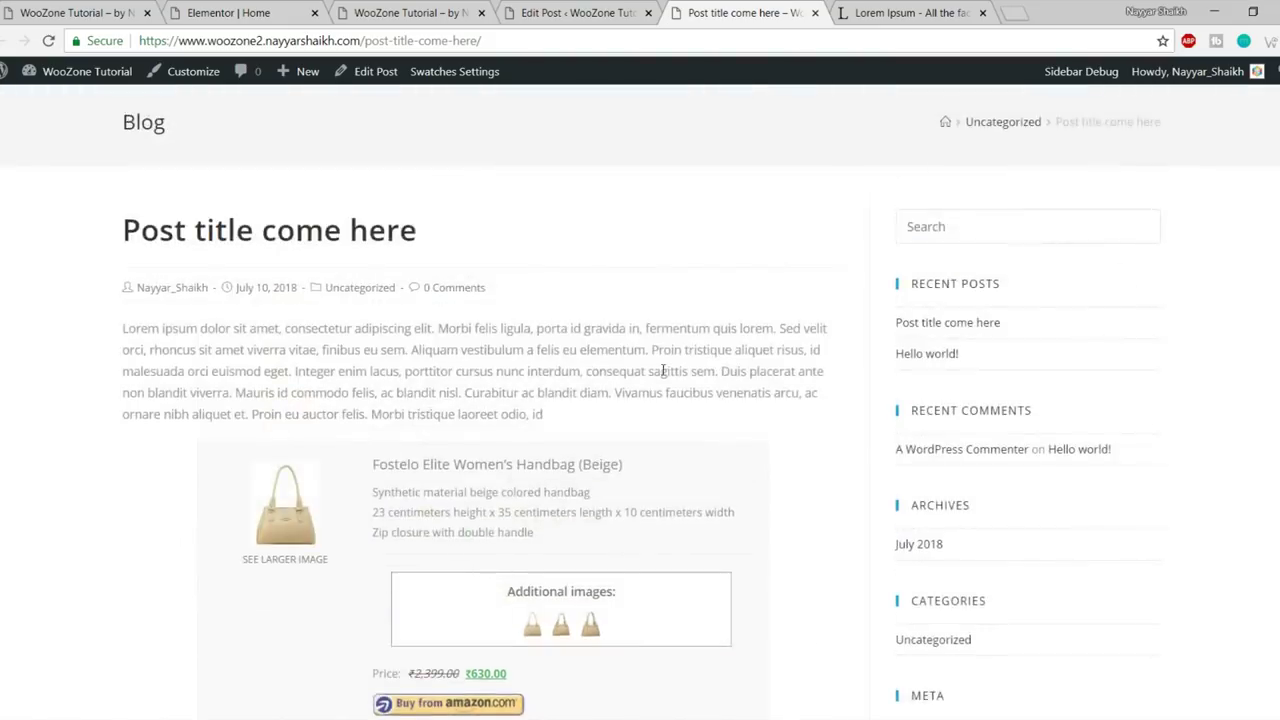
pyautogui.scroll(1, 663, 372)
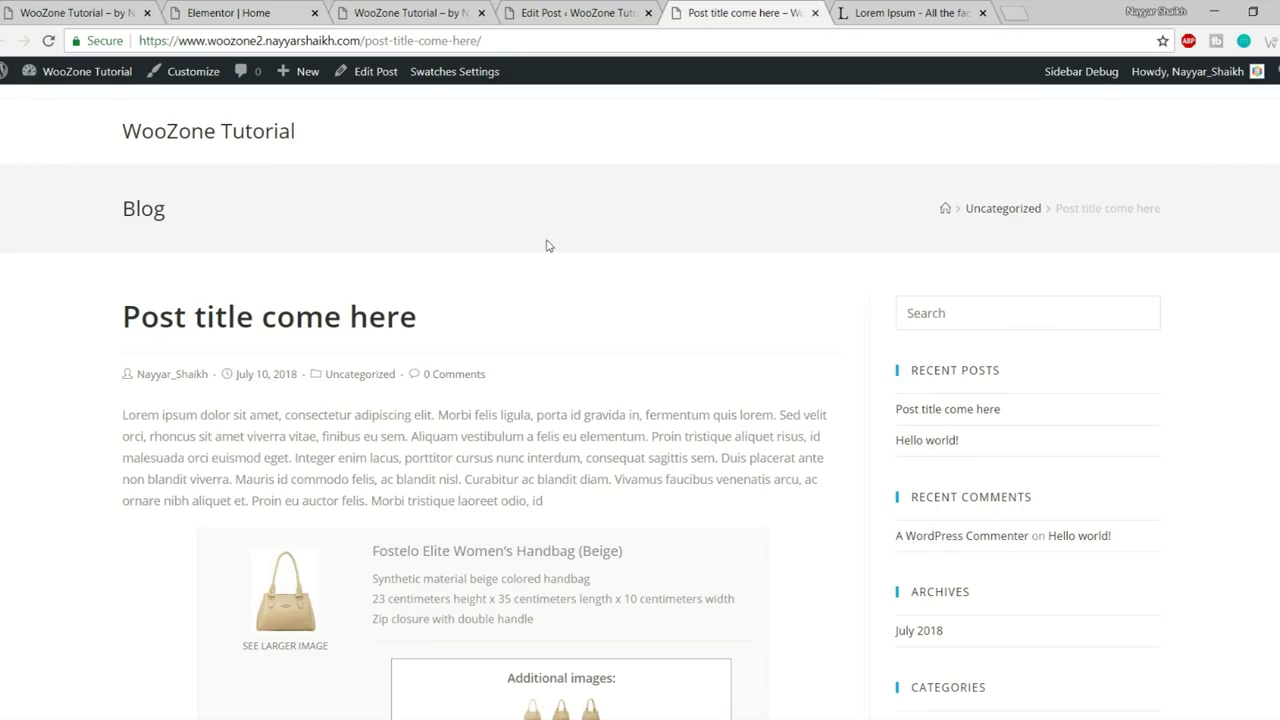
pyautogui.scroll(-2, 500, 397)
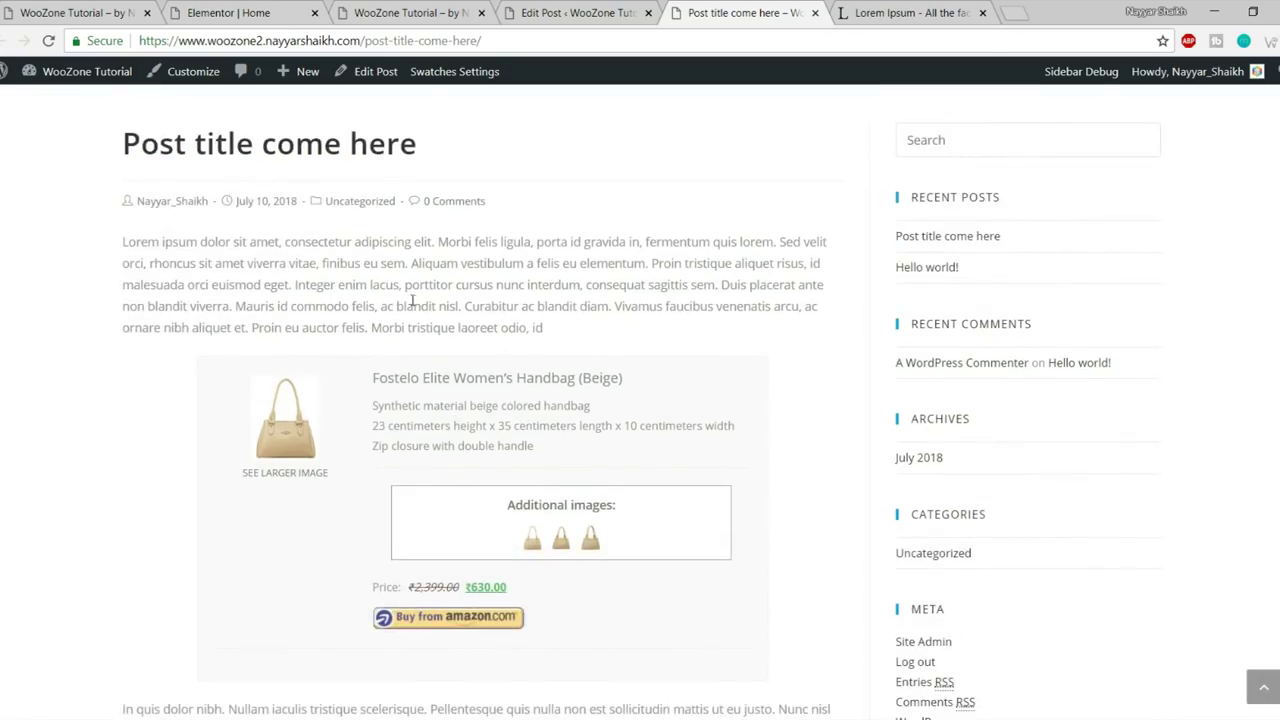
pyautogui.moveTo(389, 304); pyautogui.dragTo(551, 329)
pyautogui.click(552, 328)
pyautogui.scroll(-1, 537, 492)
pyautogui.scroll(2, 537, 492)
pyautogui.moveTo(120, 343); pyautogui.dragTo(600, 395)
pyautogui.click(618, 430)
# Enlarge and close the handbag photo, then open the handbag's Amazon product page.
pyautogui.scroll(-2, 605, 448)
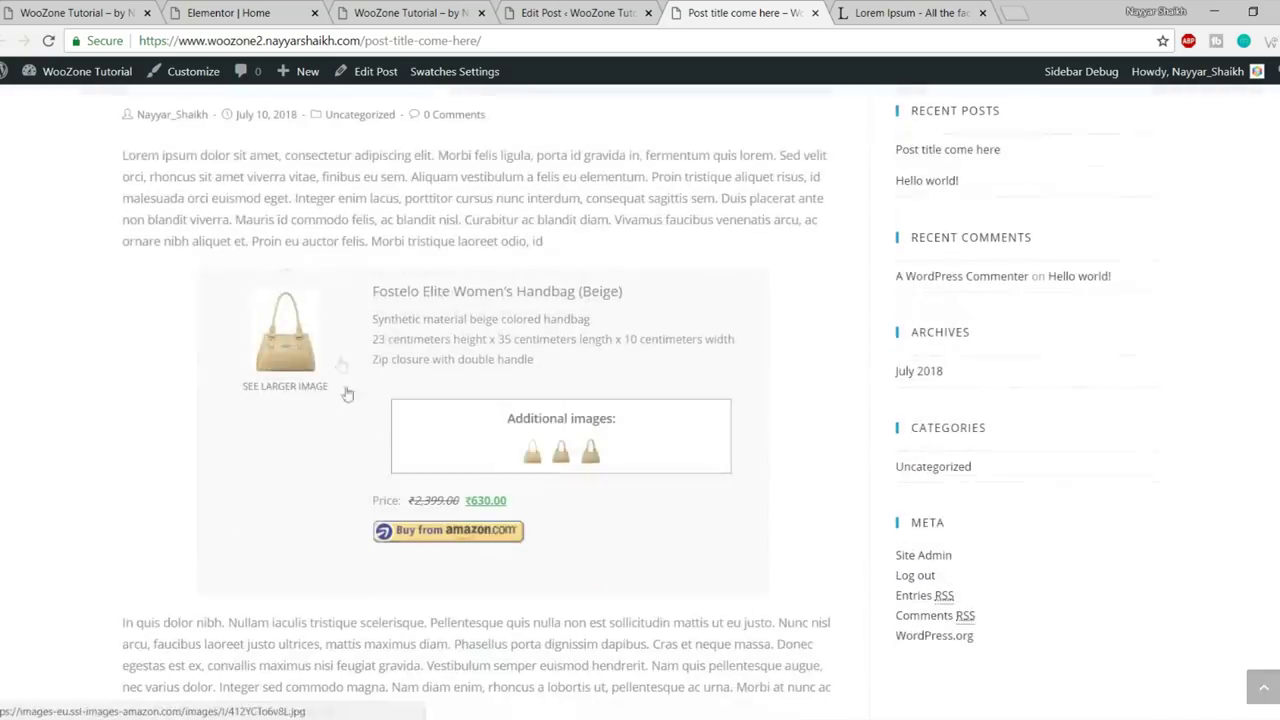
pyautogui.scroll(-1, 460, 470)
pyautogui.scroll(2, 514, 500)
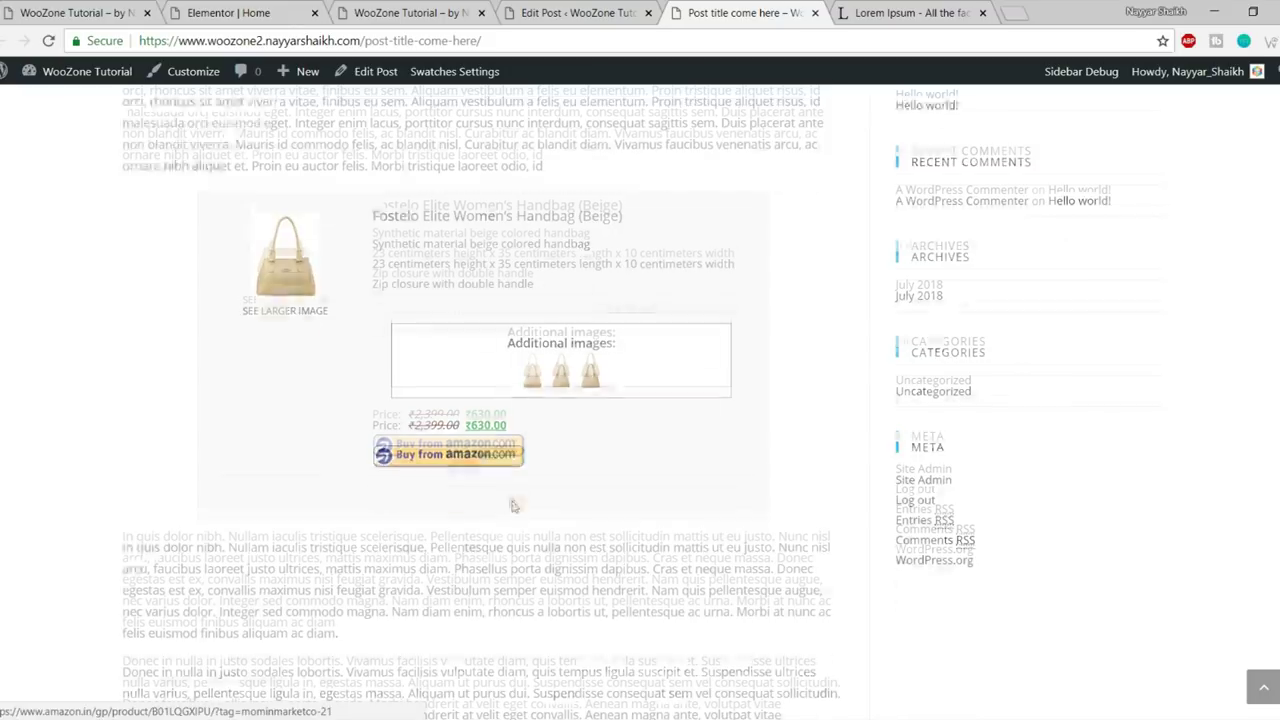
pyautogui.scroll(-1, 535, 441)
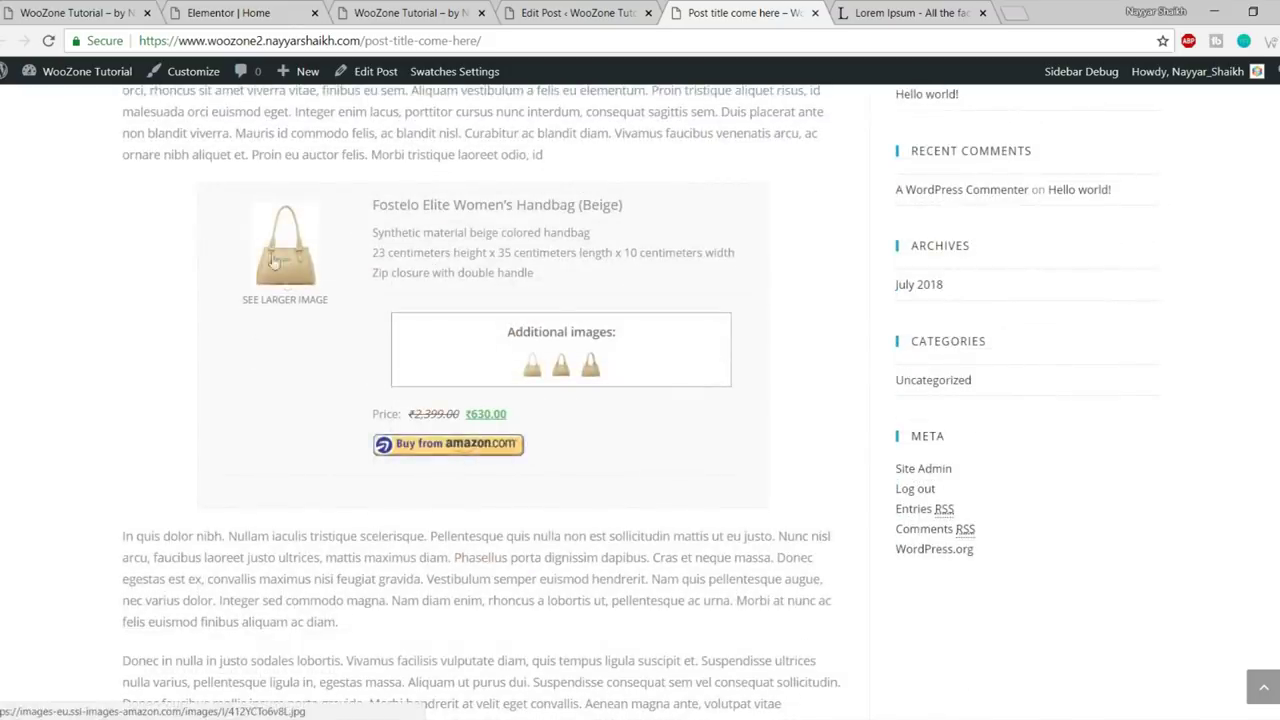
pyautogui.click(560, 368)
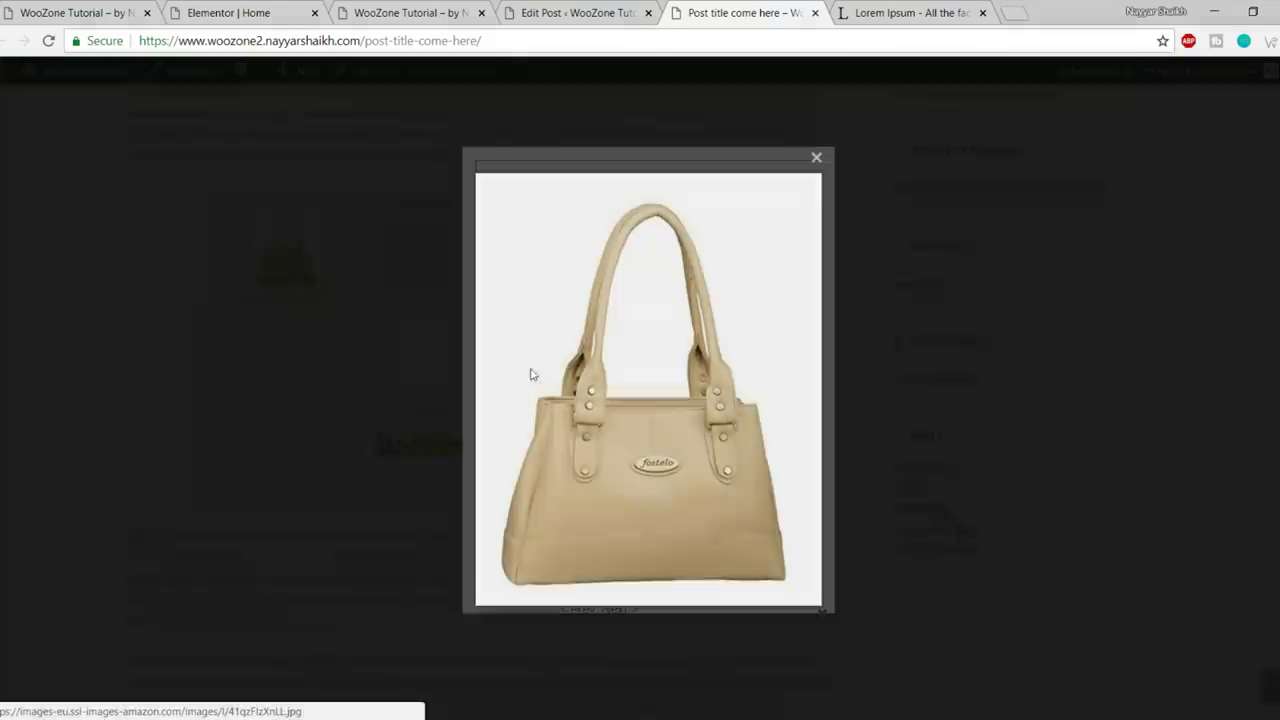
pyautogui.click(815, 160)
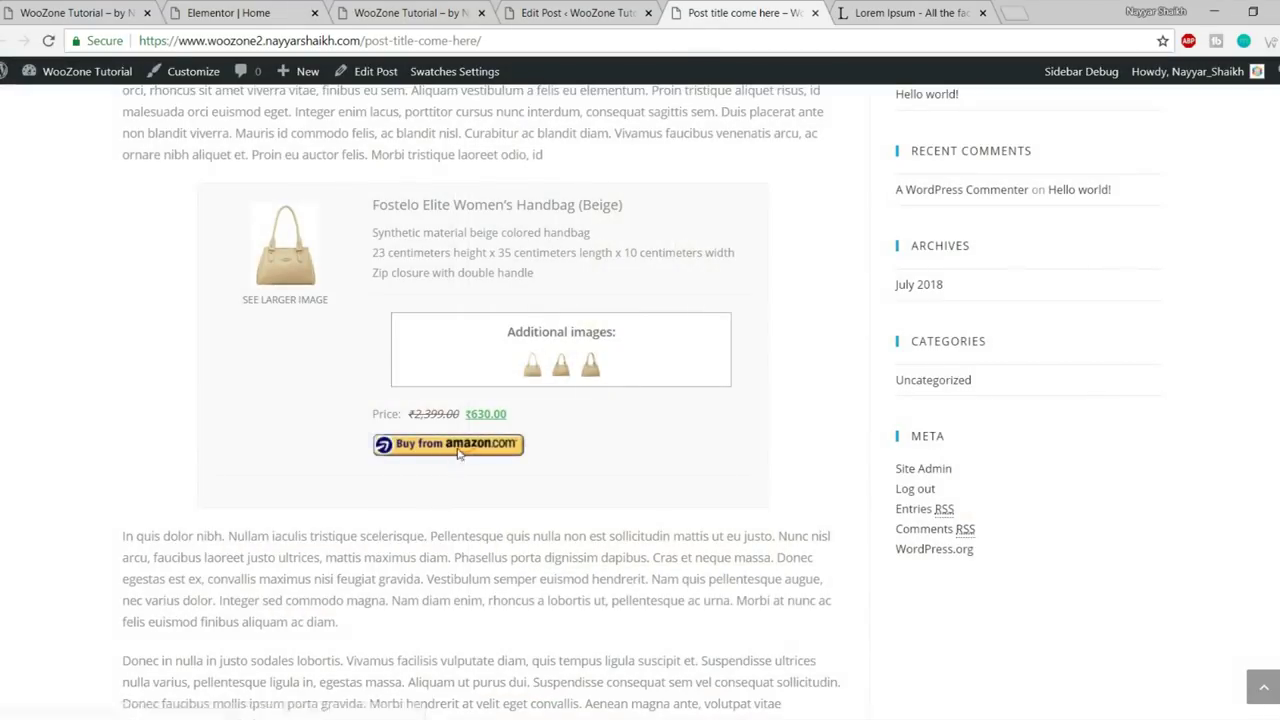
pyautogui.click(449, 446)
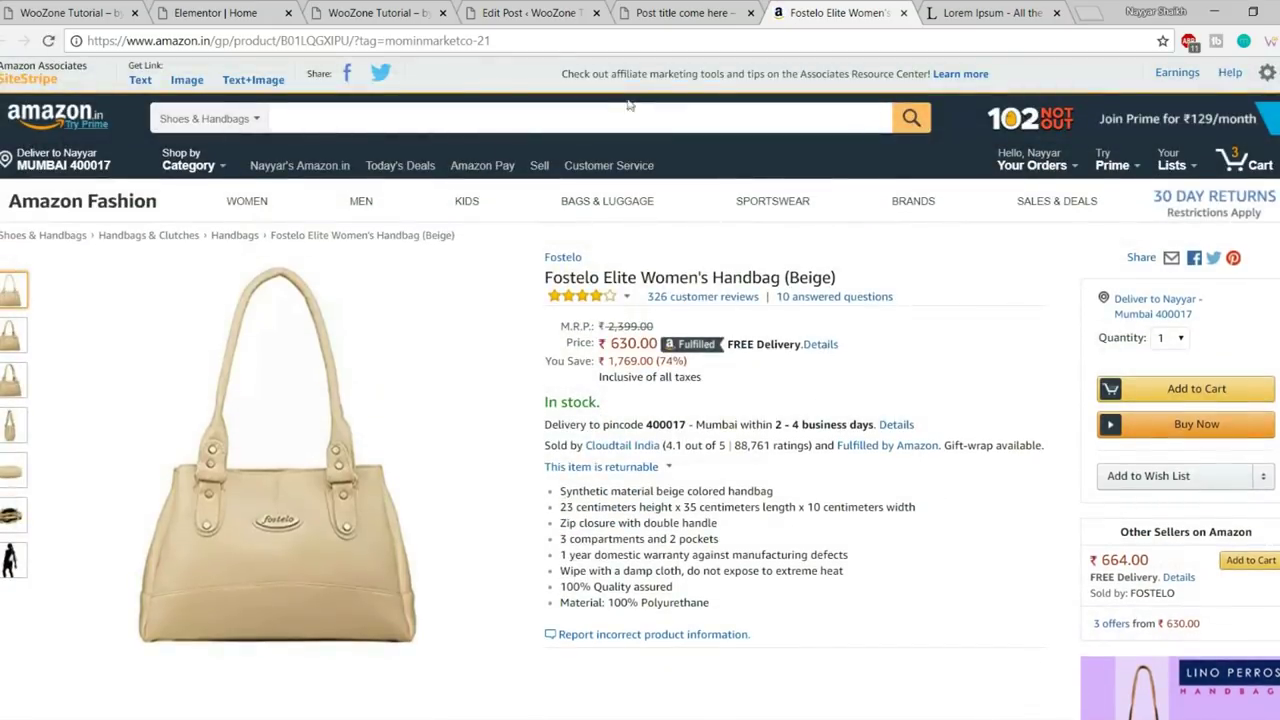
# Verify the tag= affiliate parameter in the Amazon URL, then close the Amazon tab.
pyautogui.moveTo(490, 40); pyautogui.dragTo(358, 40)
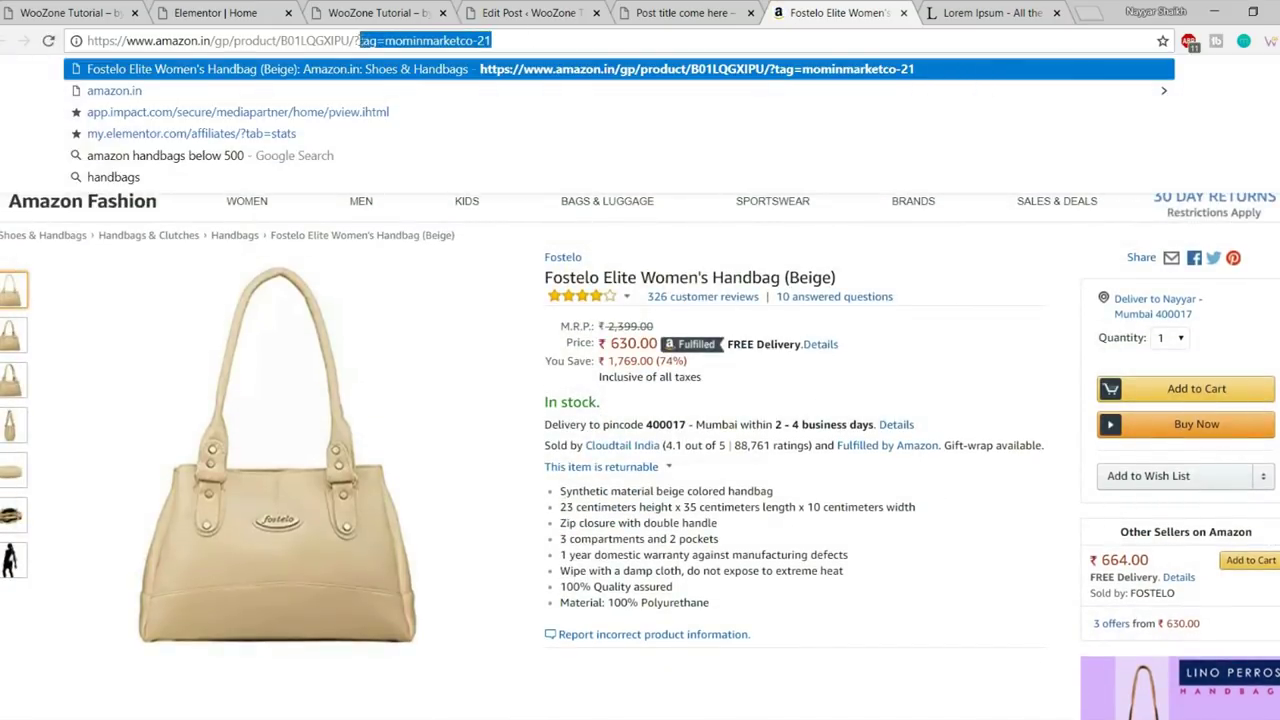
pyautogui.click(400, 40)
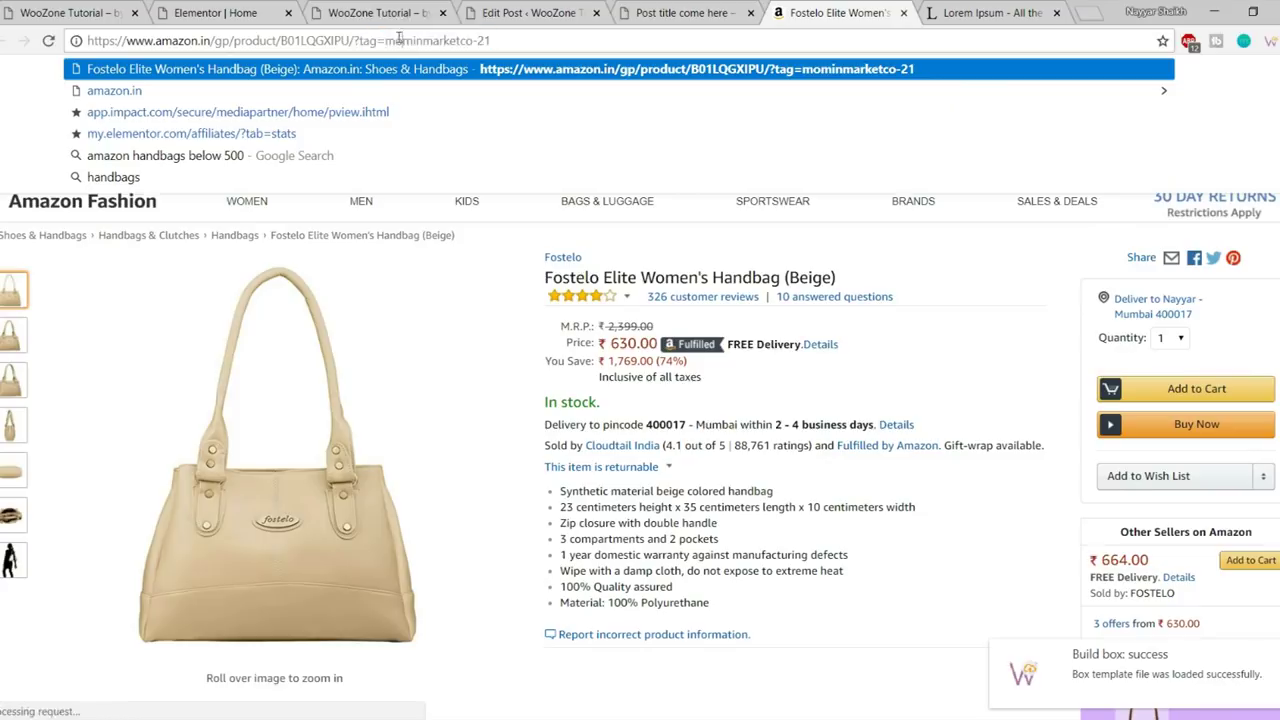
pyautogui.moveTo(386, 40); pyautogui.dragTo(547, 41)
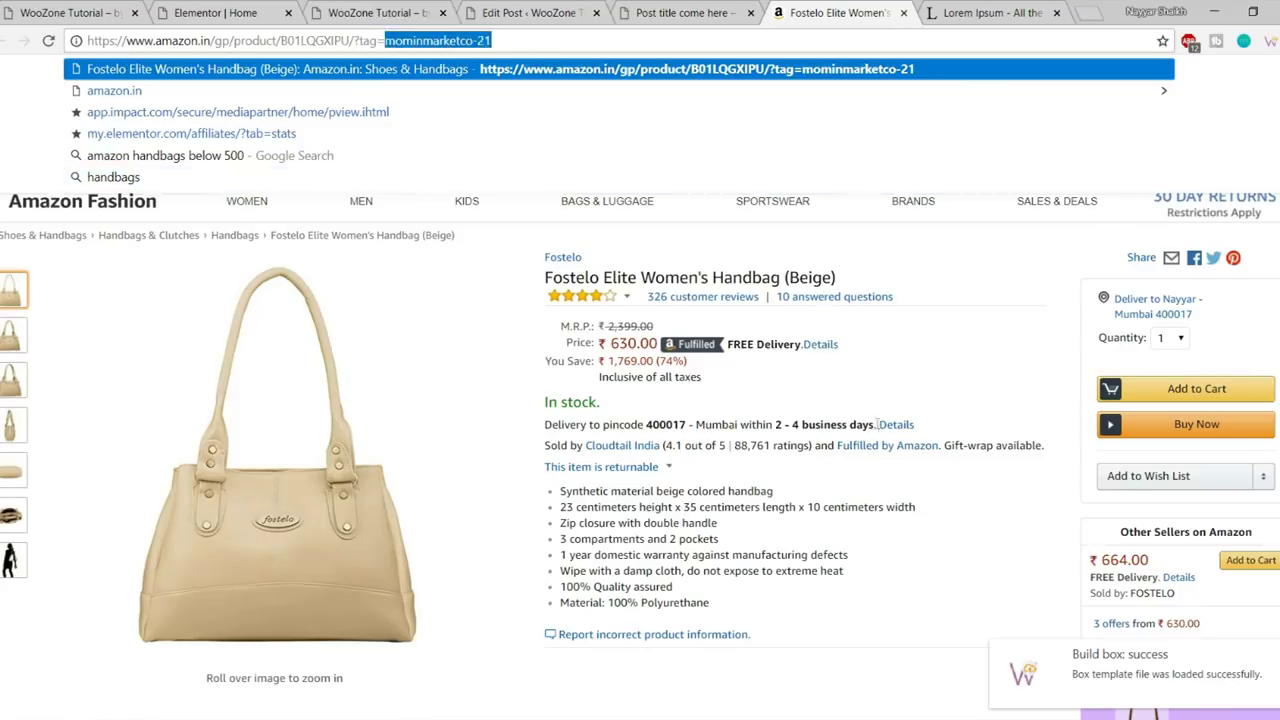
pyautogui.click(896, 424)
pyautogui.click(463, 13)
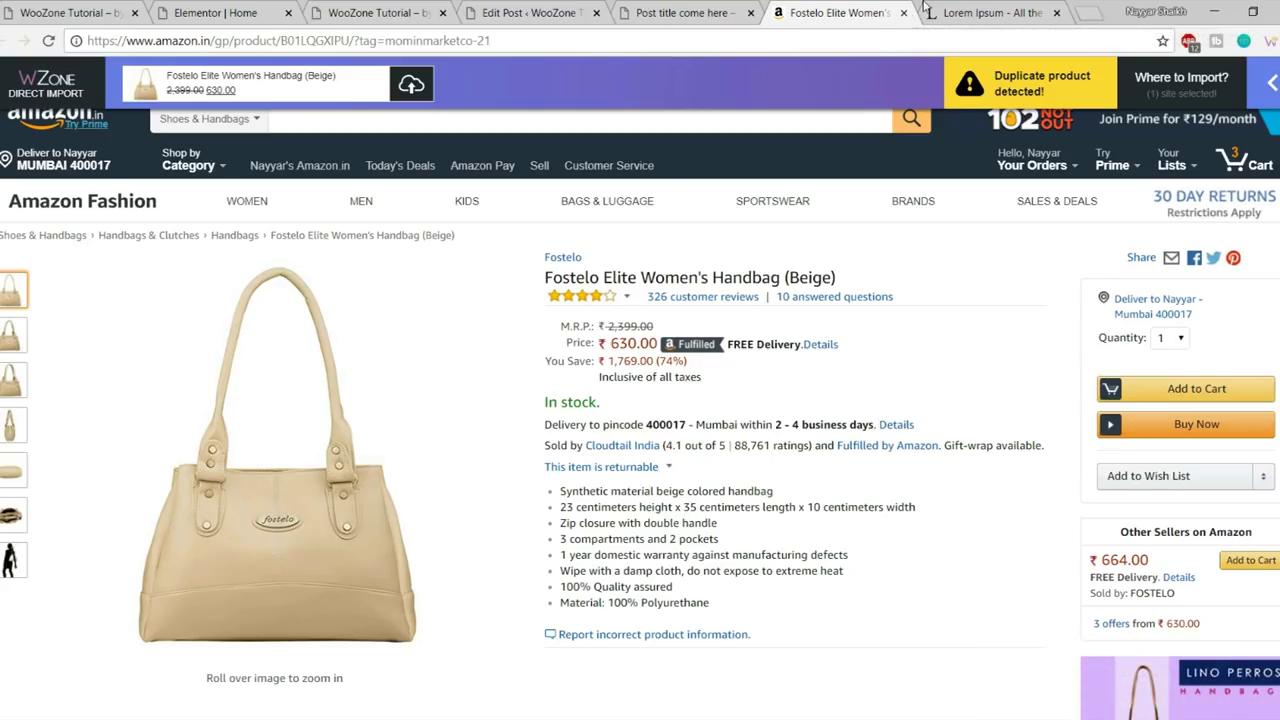
pyautogui.click(904, 13)
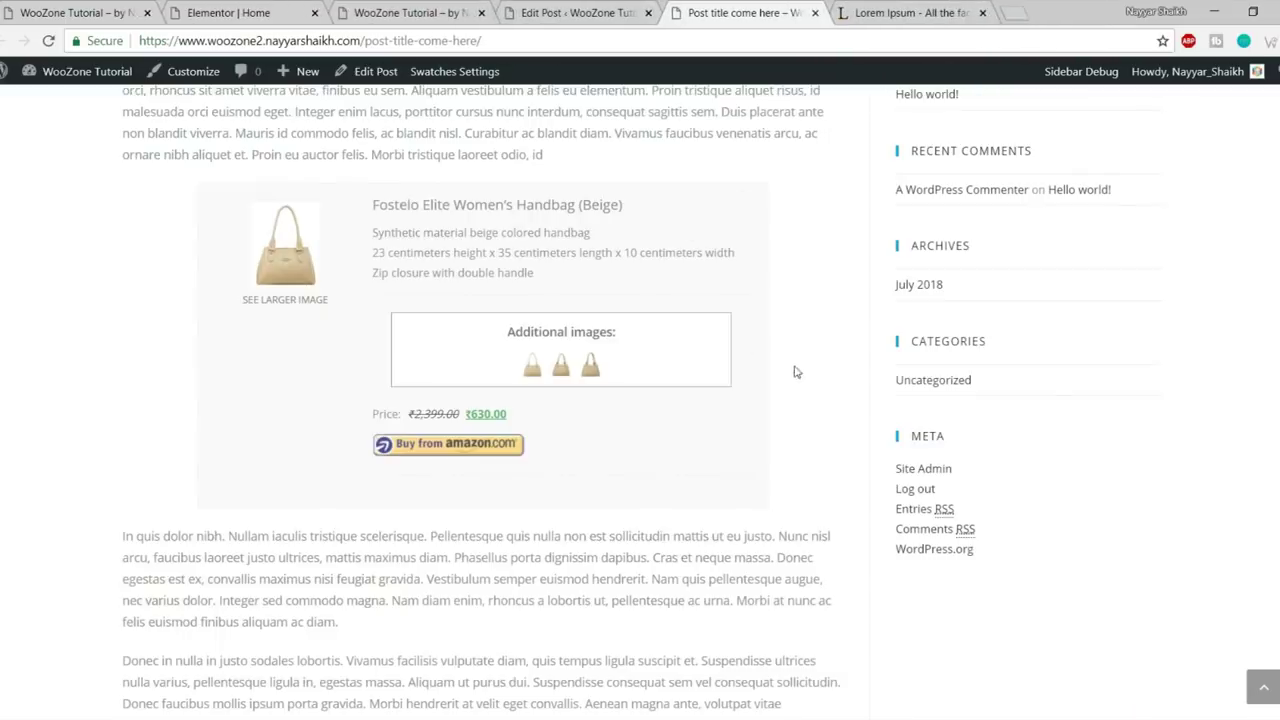
pyautogui.scroll(-3, 800, 420)
# Create a Bags category for the post and untick Uncategorized.
pyautogui.scroll(5, 809, 481)
pyautogui.scroll(-3, 829, 386)
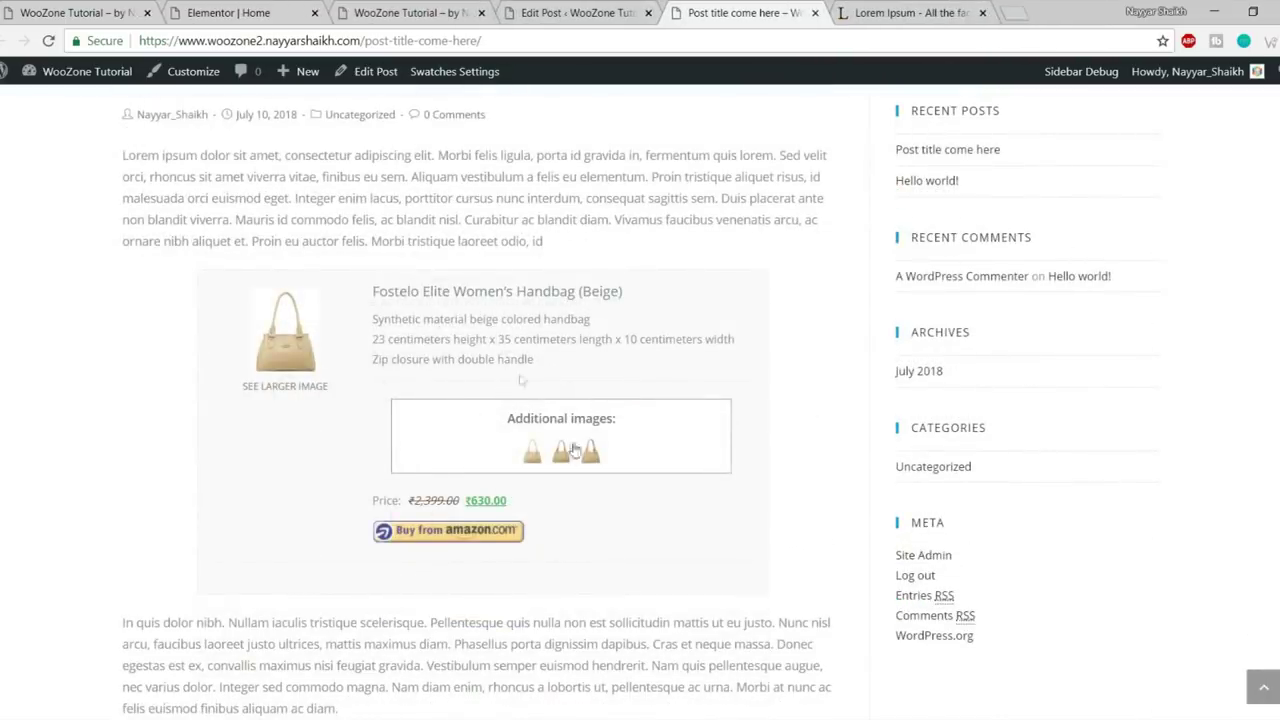
pyautogui.click(567, 20)
pyautogui.scroll(-3, 677, 336)
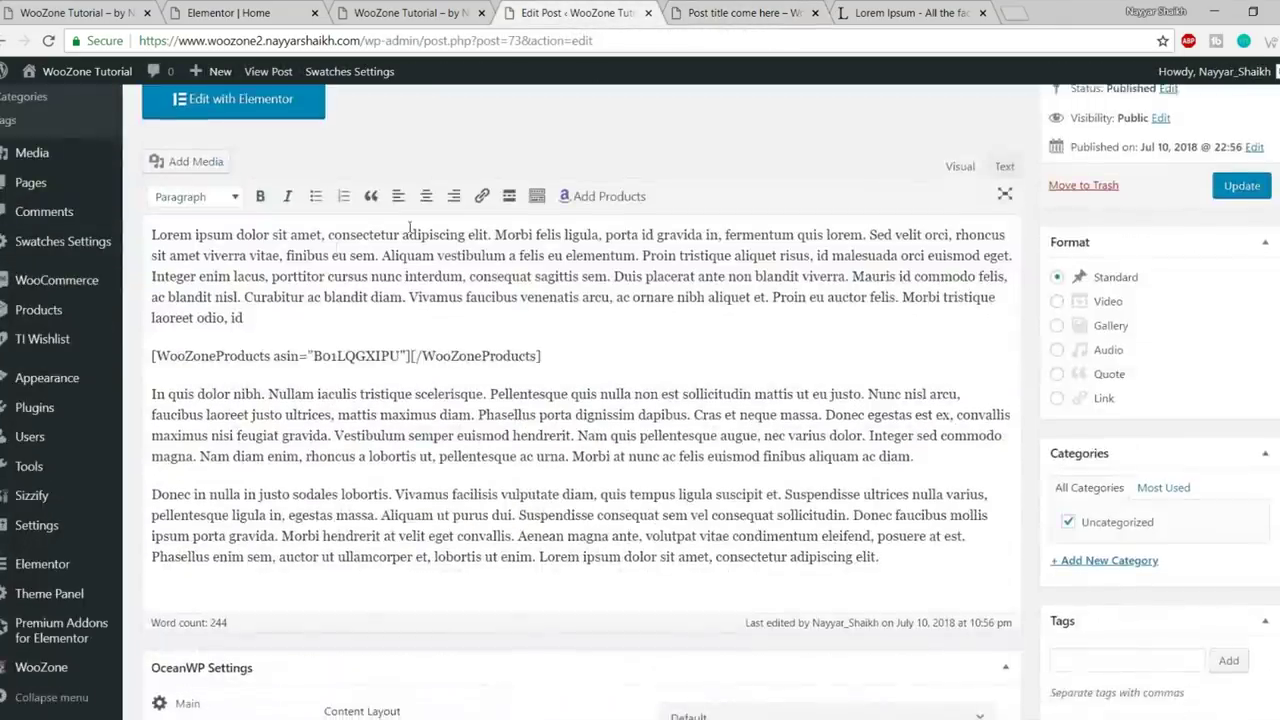
pyautogui.scroll(-2, 409, 228)
pyautogui.scroll(1, 1050, 245)
pyautogui.scroll(-1, 1165, 452)
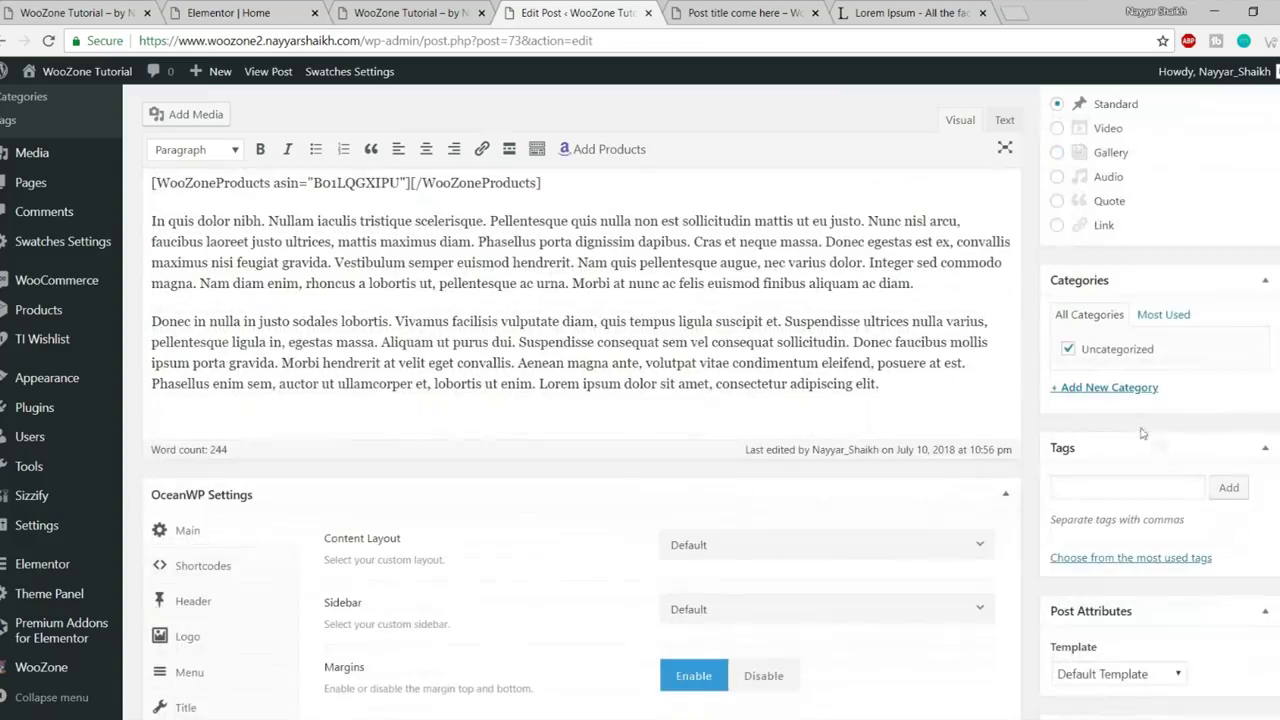
pyautogui.click(1130, 389)
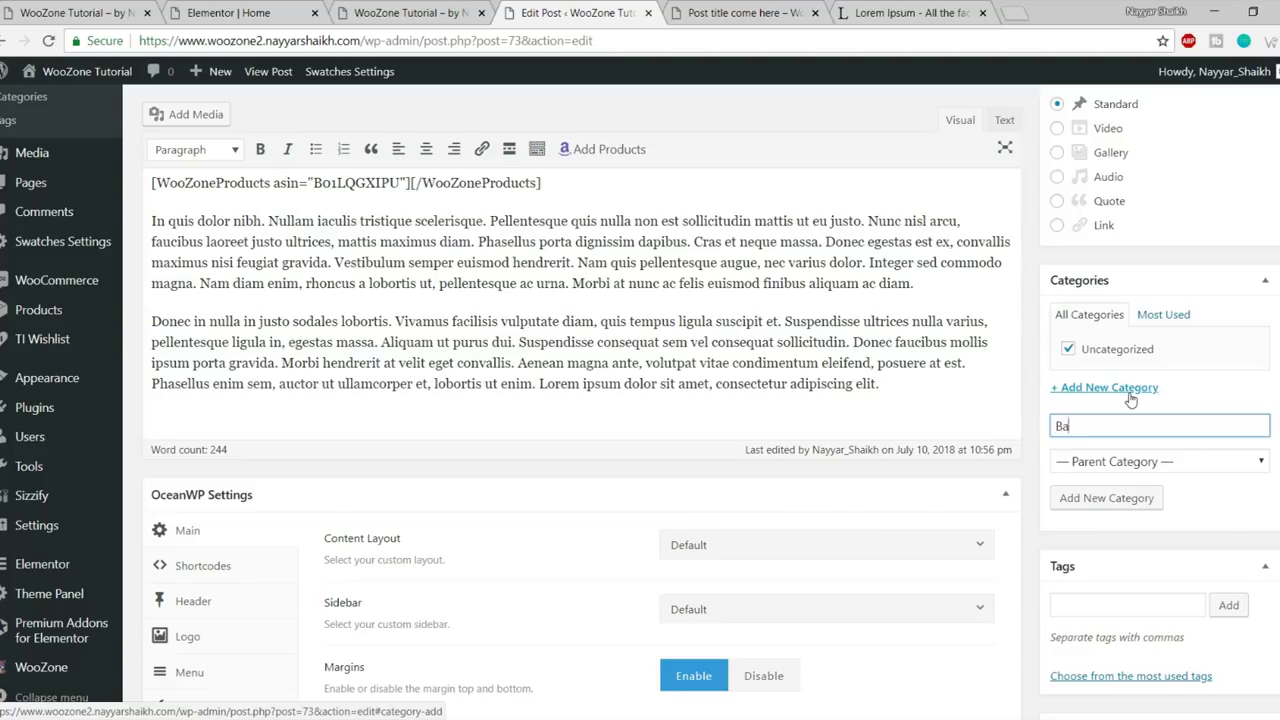
pyautogui.click(1105, 498)
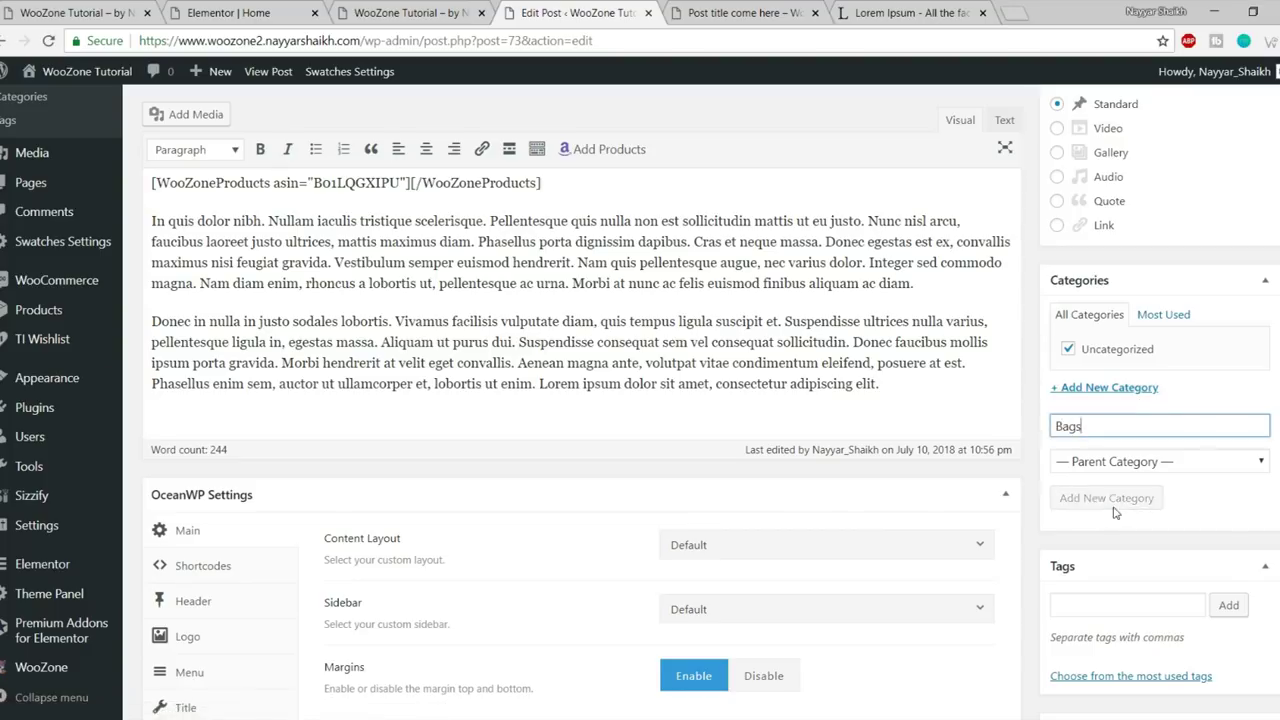
pyautogui.click(1143, 376)
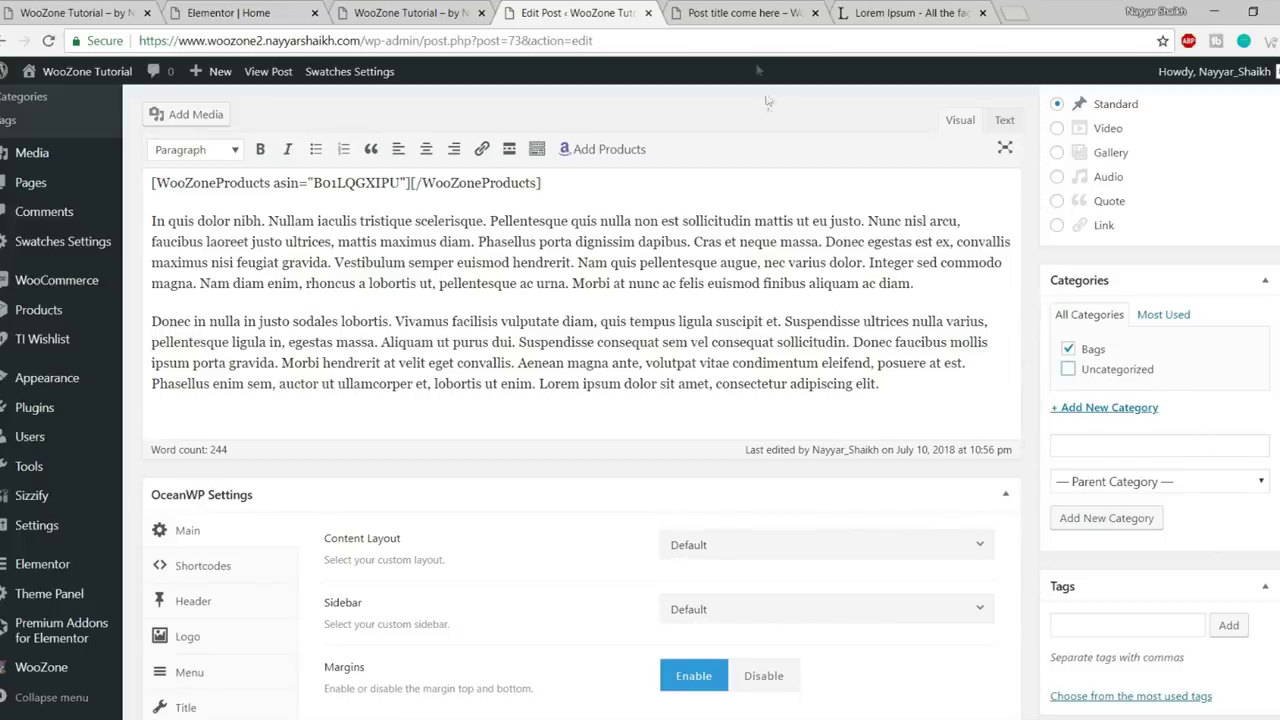
# Check the live post page, then return to the post editor.
pyautogui.click(758, 14)
pyautogui.scroll(5, 820, 363)
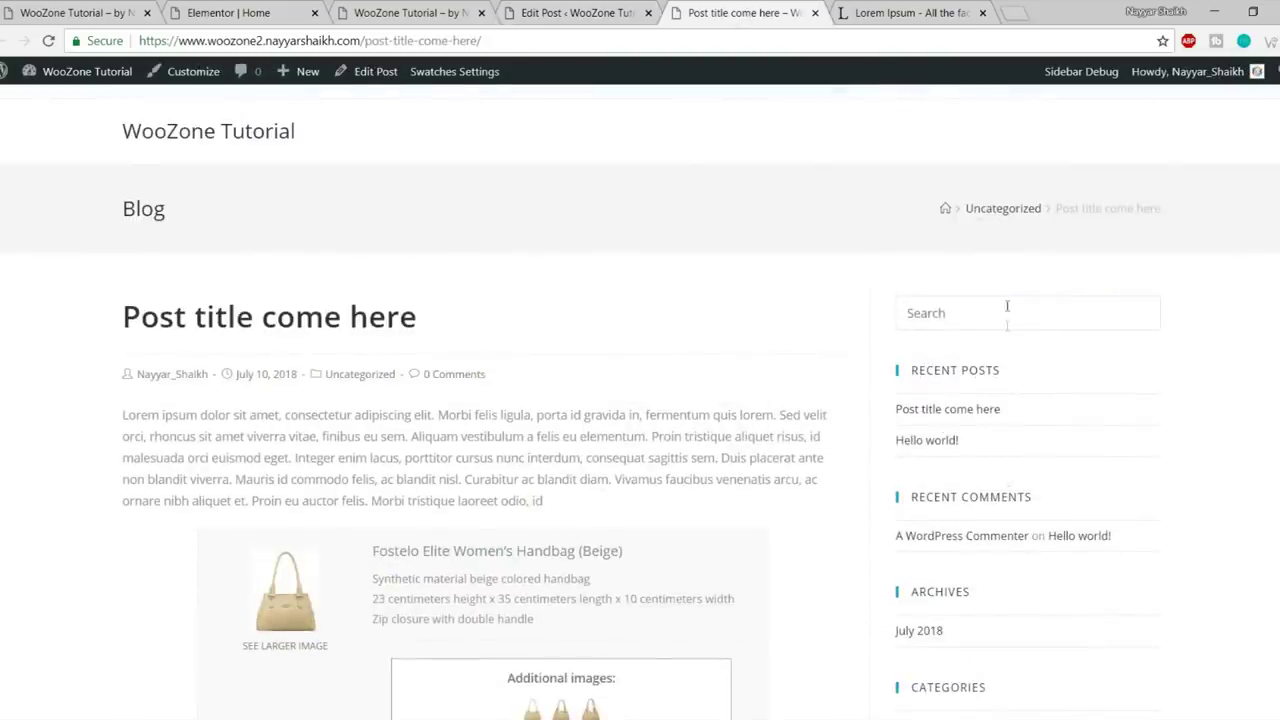
pyautogui.click(569, 12)
pyautogui.scroll(-3, 737, 409)
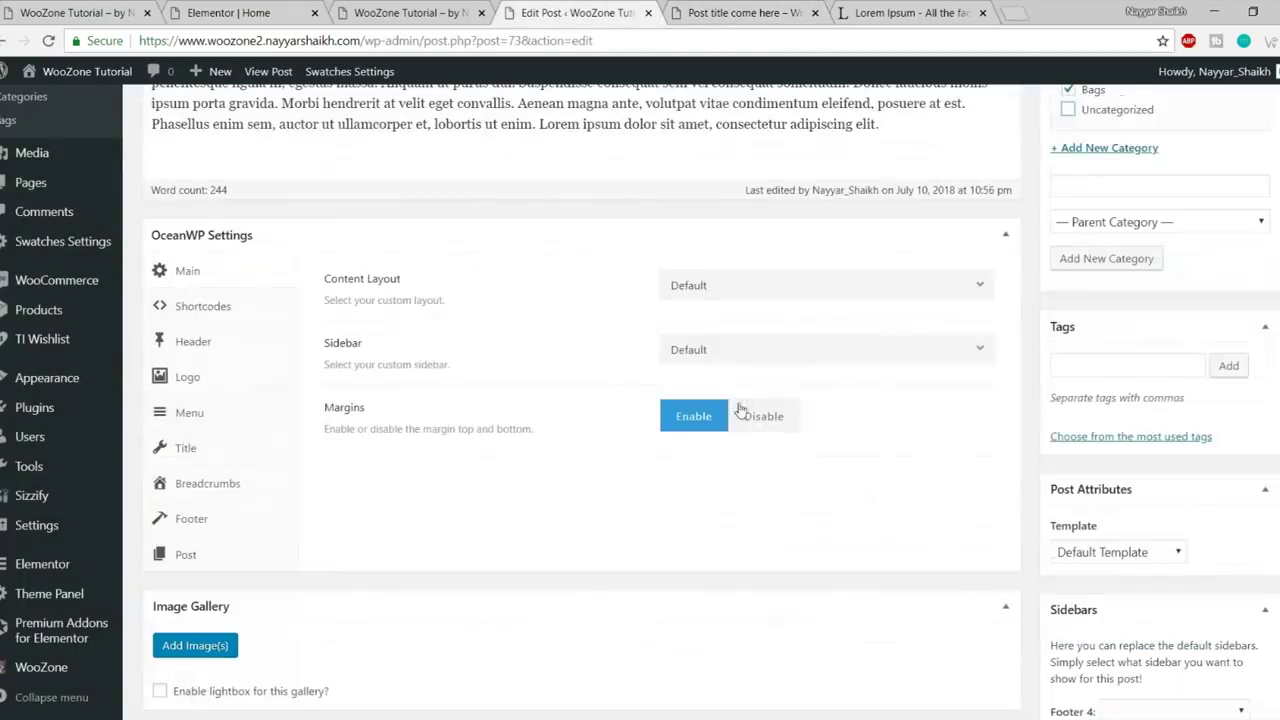
# Set the post's OceanWP Content Layout to Full Width.
pyautogui.click(740, 285)
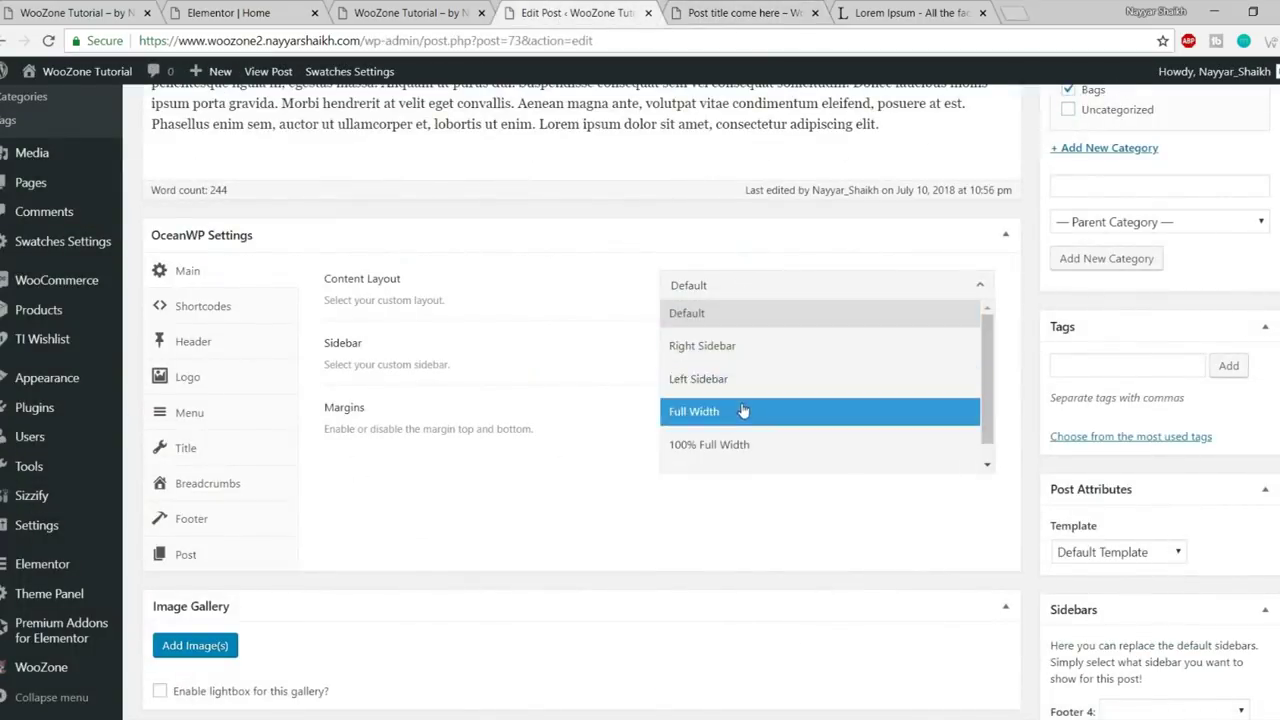
pyautogui.click(740, 411)
pyautogui.scroll(-1, 855, 470)
pyautogui.scroll(-5, 855, 470)
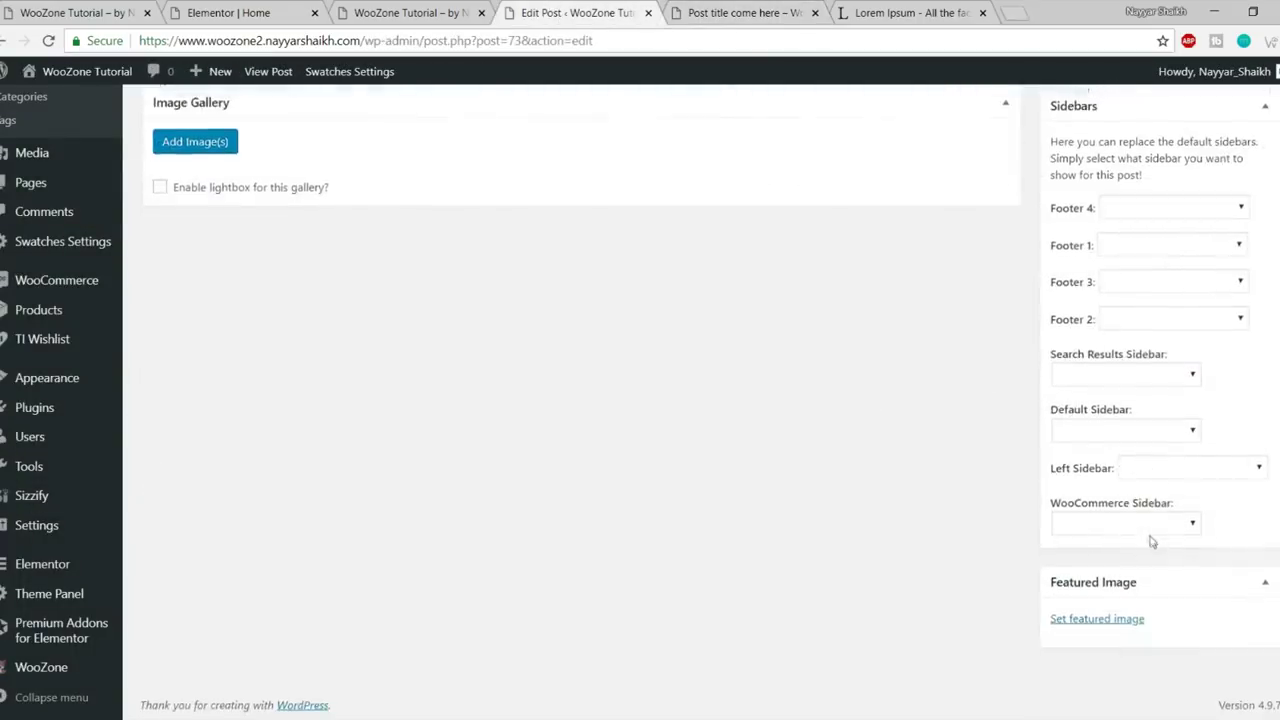
pyautogui.click(75, 12)
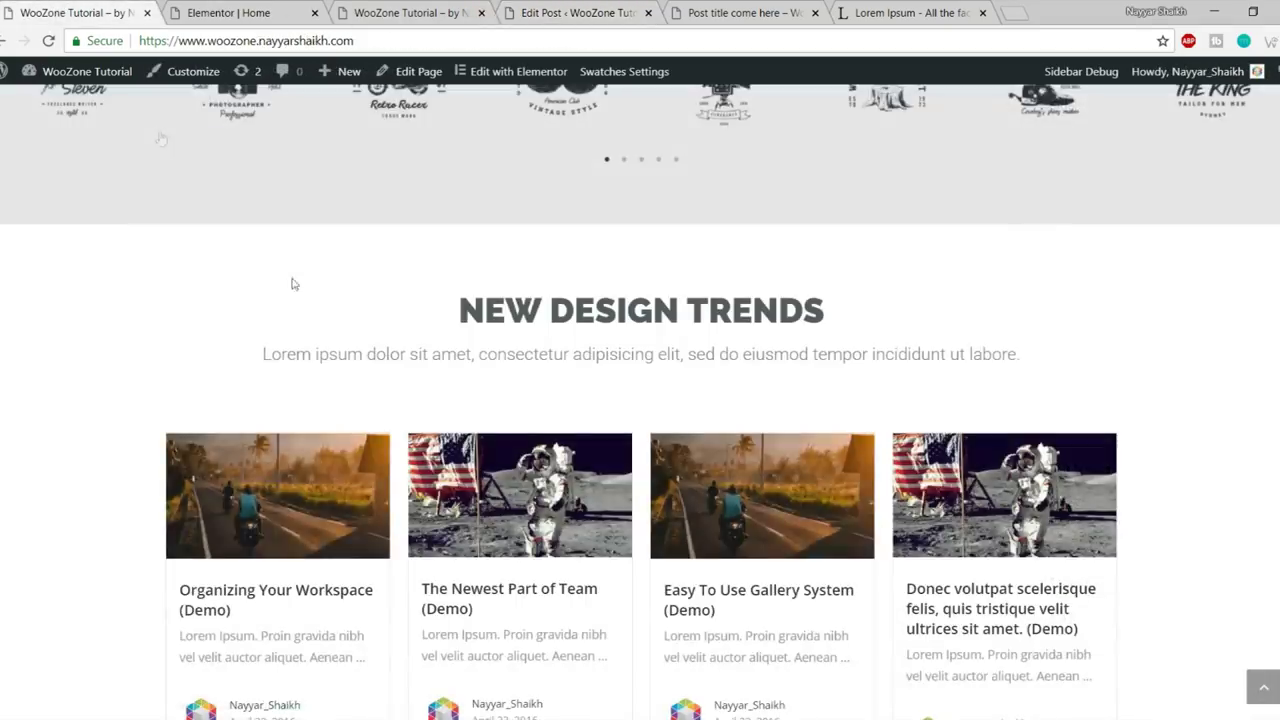
pyautogui.scroll(-2, 323, 448)
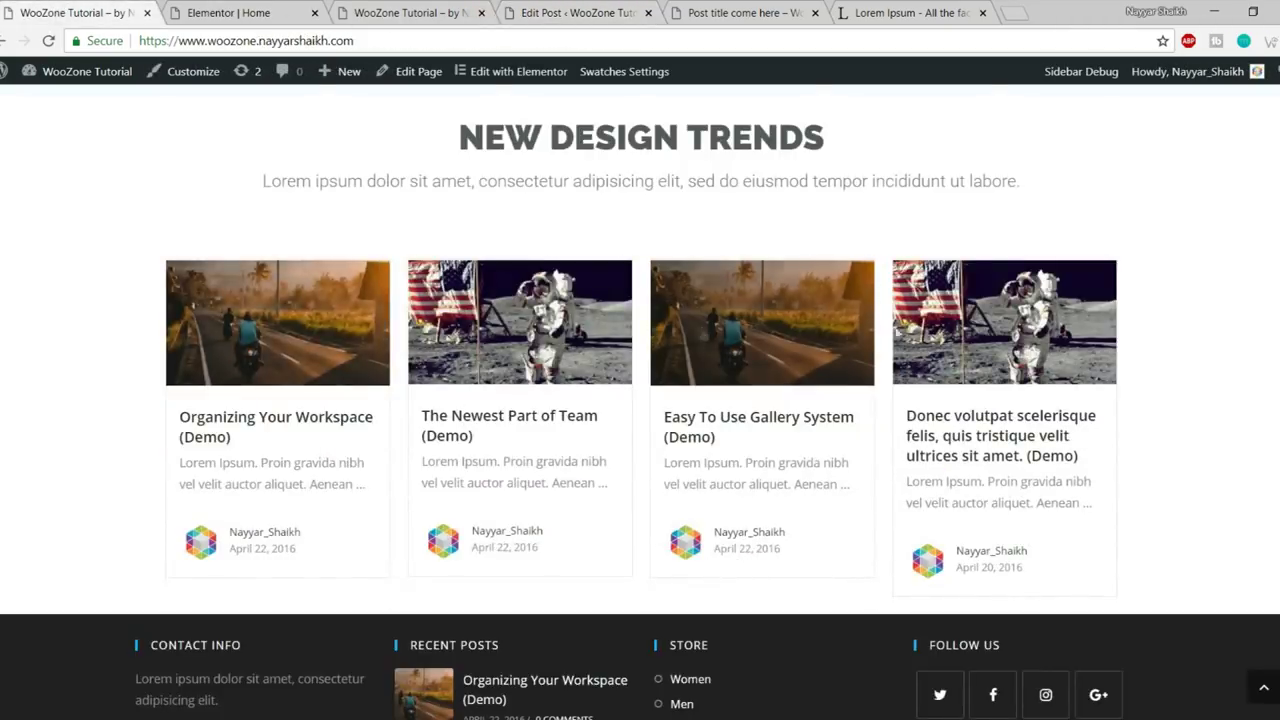
pyautogui.click(573, 8)
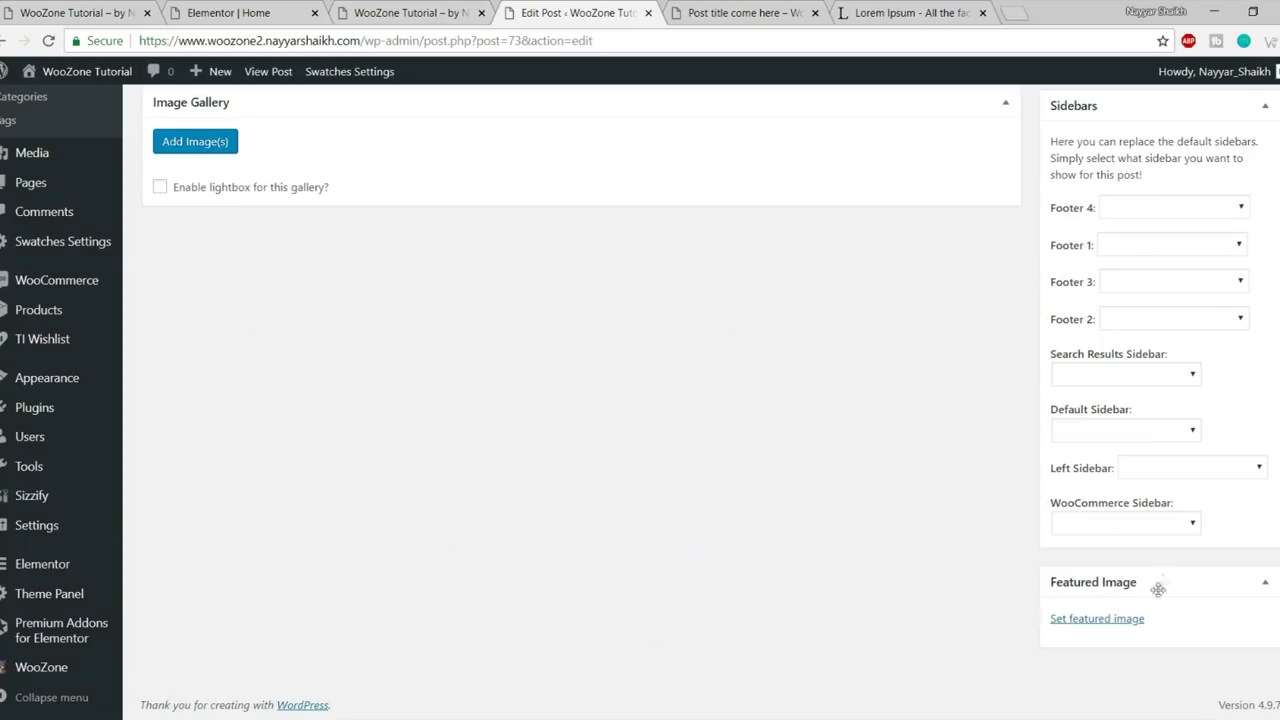
# Upload head3 and set it as the post's featured image.
pyautogui.click(1103, 619)
pyautogui.click(80, 143)
pyautogui.click(691, 391)
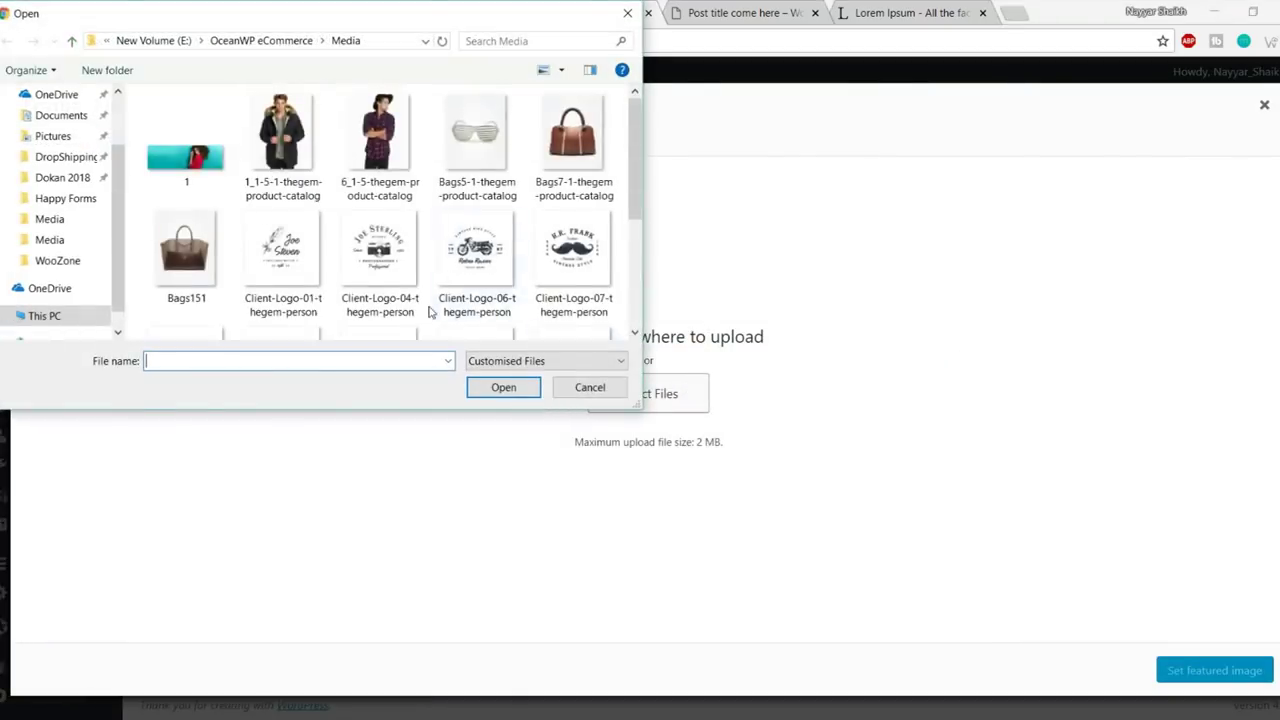
pyautogui.scroll(-5, 380, 220)
pyautogui.click(306, 296)
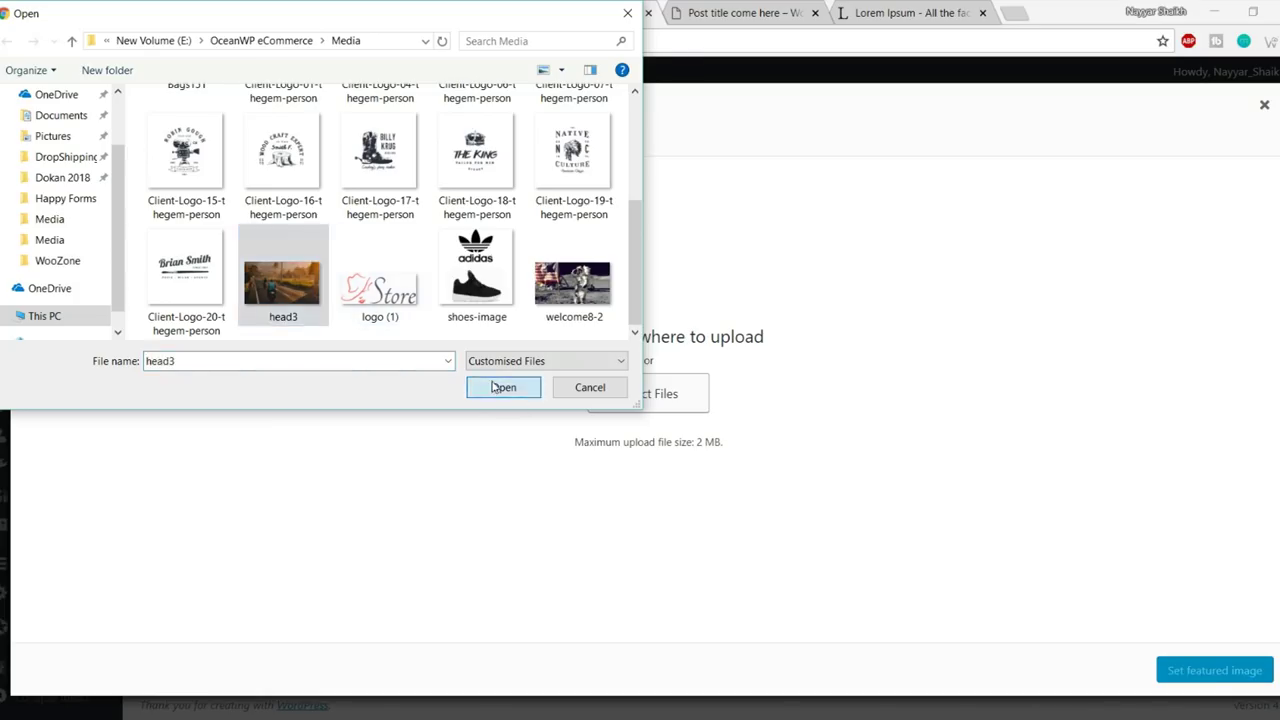
pyautogui.click(503, 387)
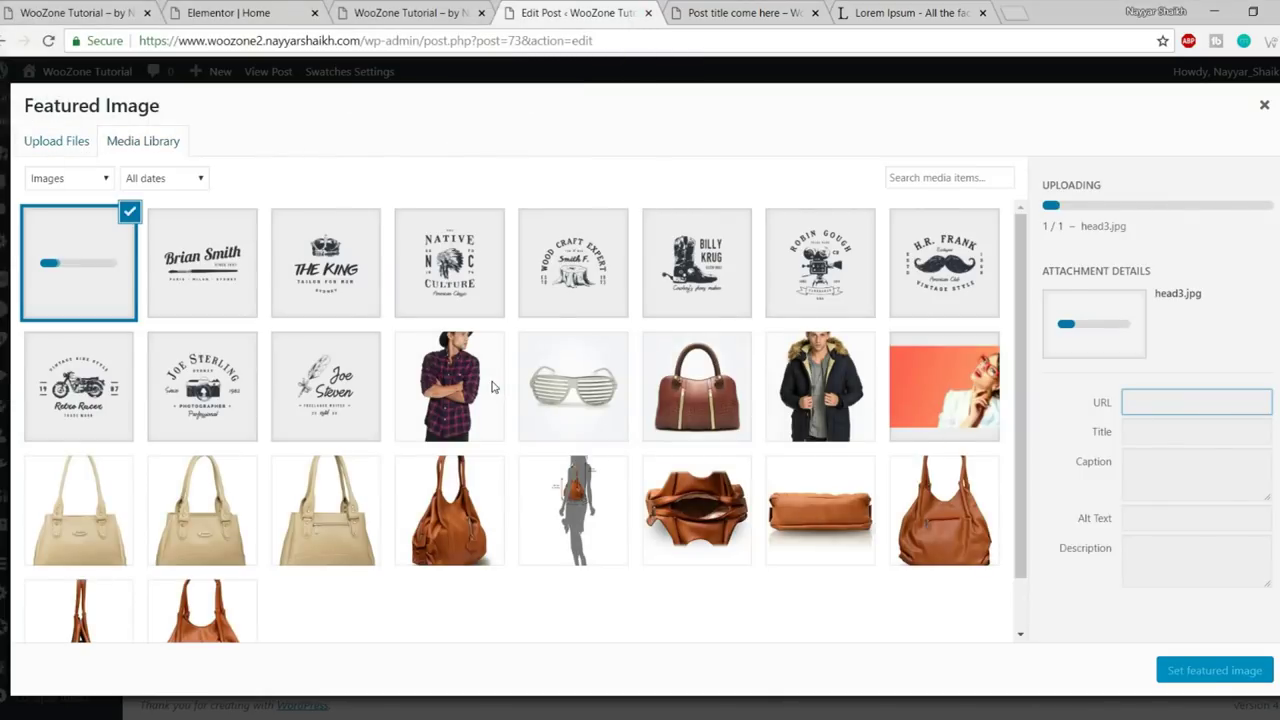
pyautogui.click(1190, 674)
pyautogui.scroll(10, 1190, 678)
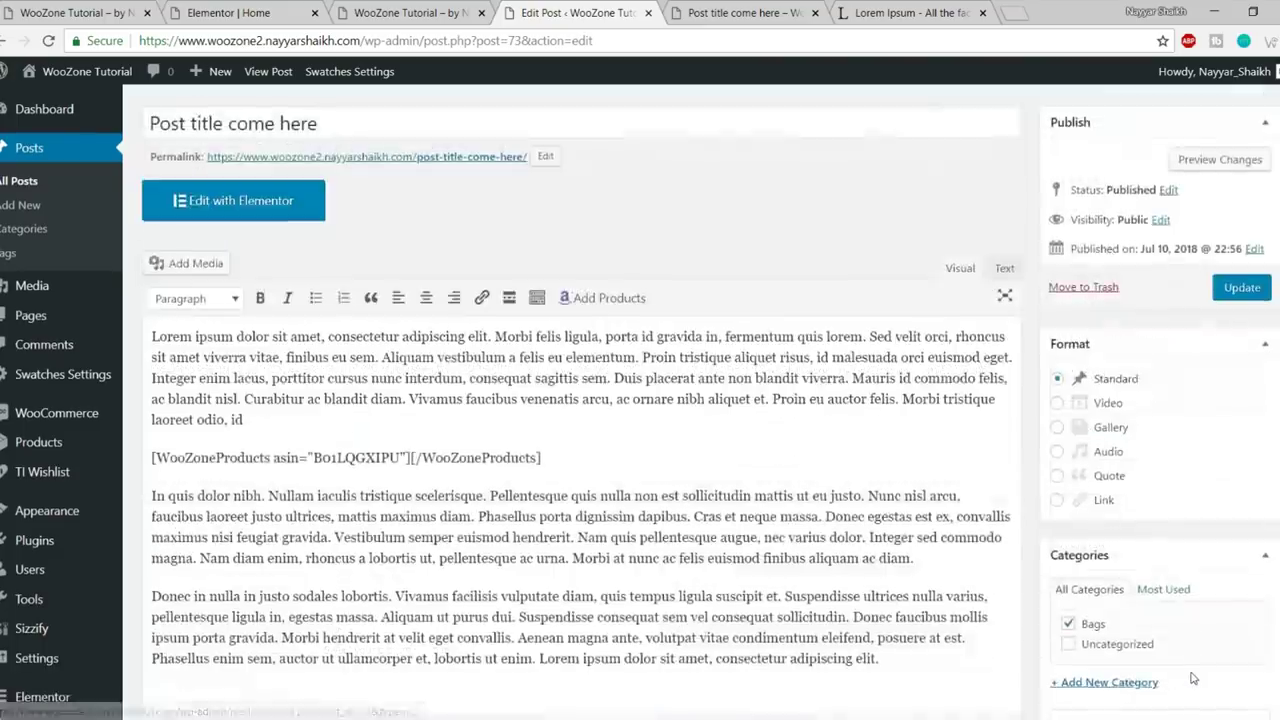
pyautogui.scroll(1, 1210, 580)
# Save the post update and reload the live post to review the changes.
pyautogui.click(1241, 373)
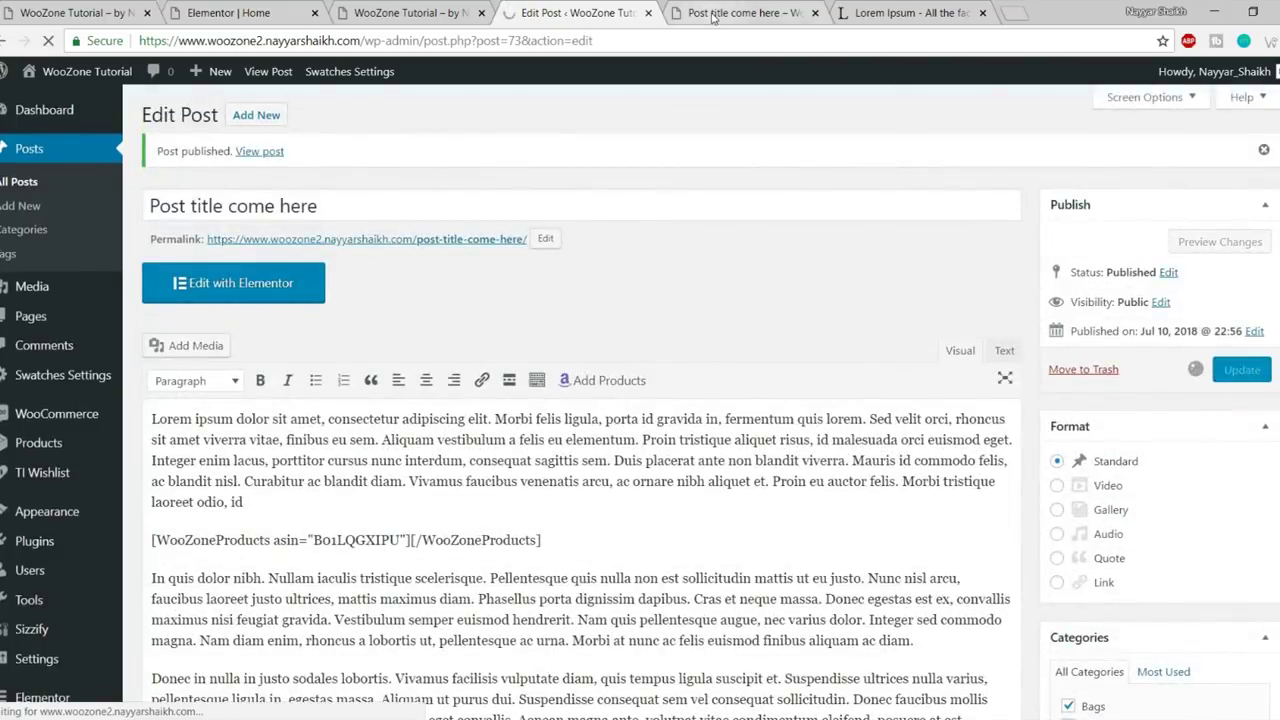
pyautogui.click(714, 17)
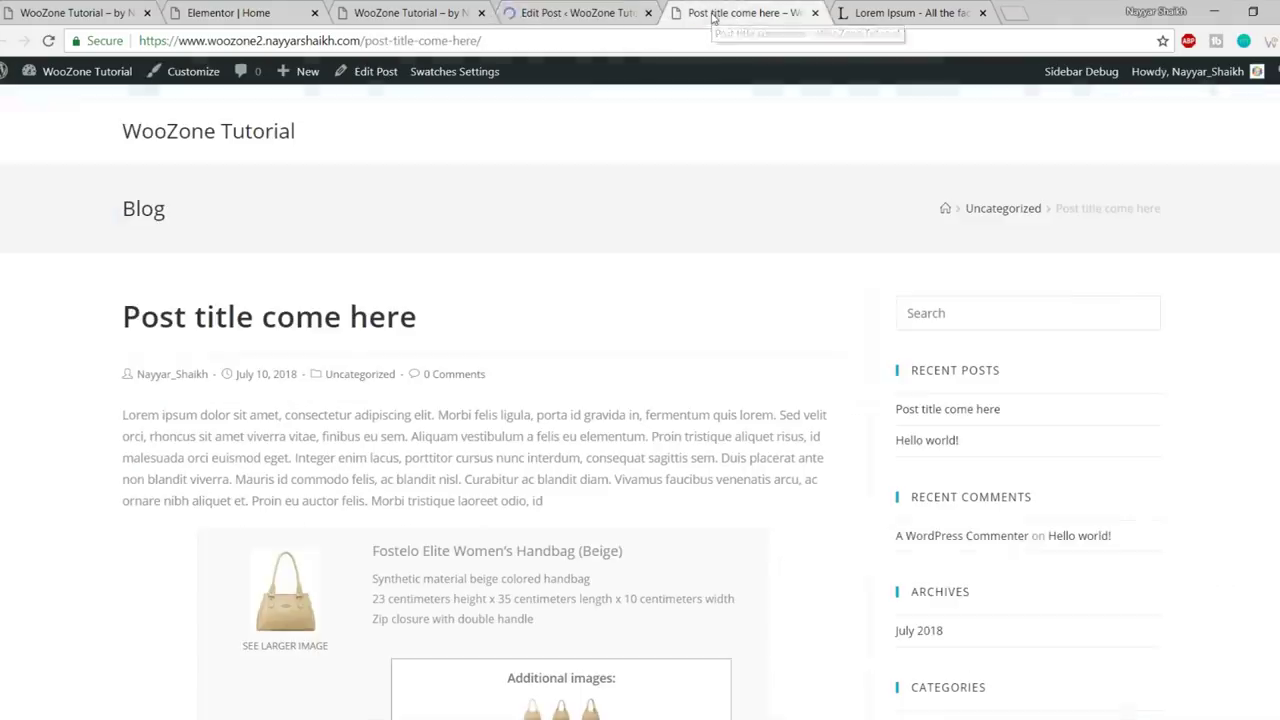
pyautogui.click(48, 43)
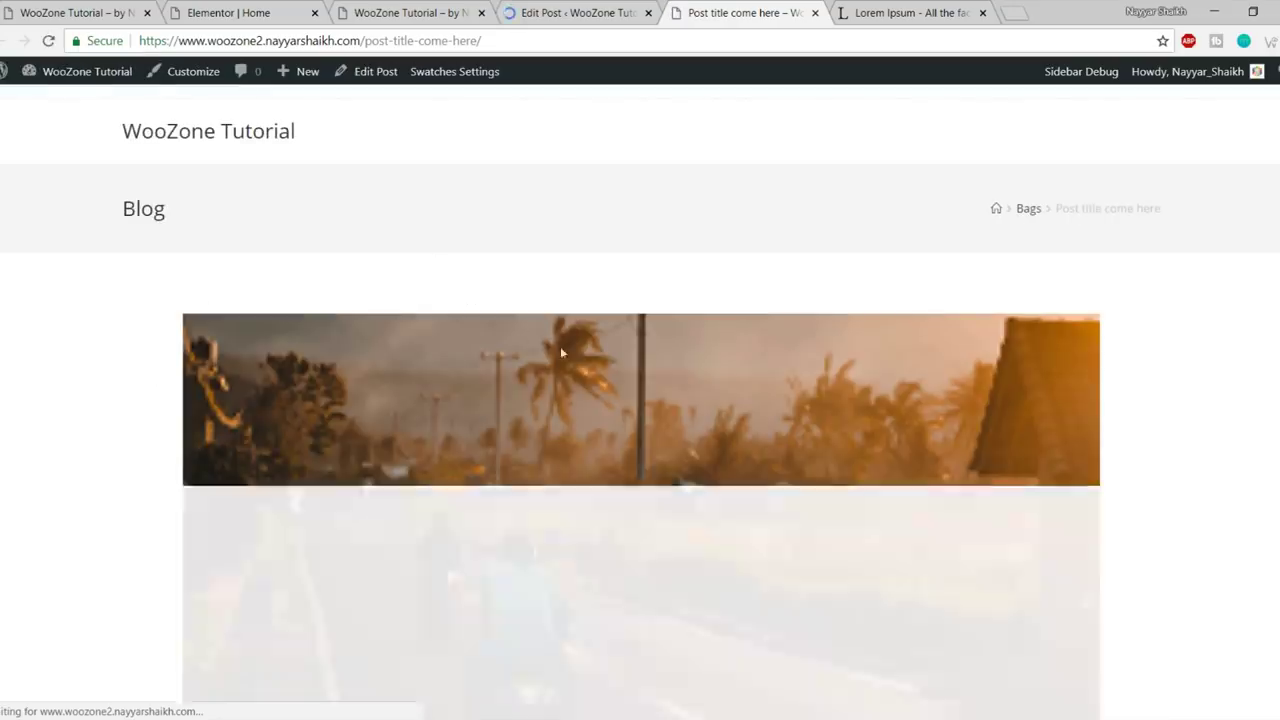
pyautogui.scroll(-2, 605, 393)
pyautogui.scroll(-5, 761, 395)
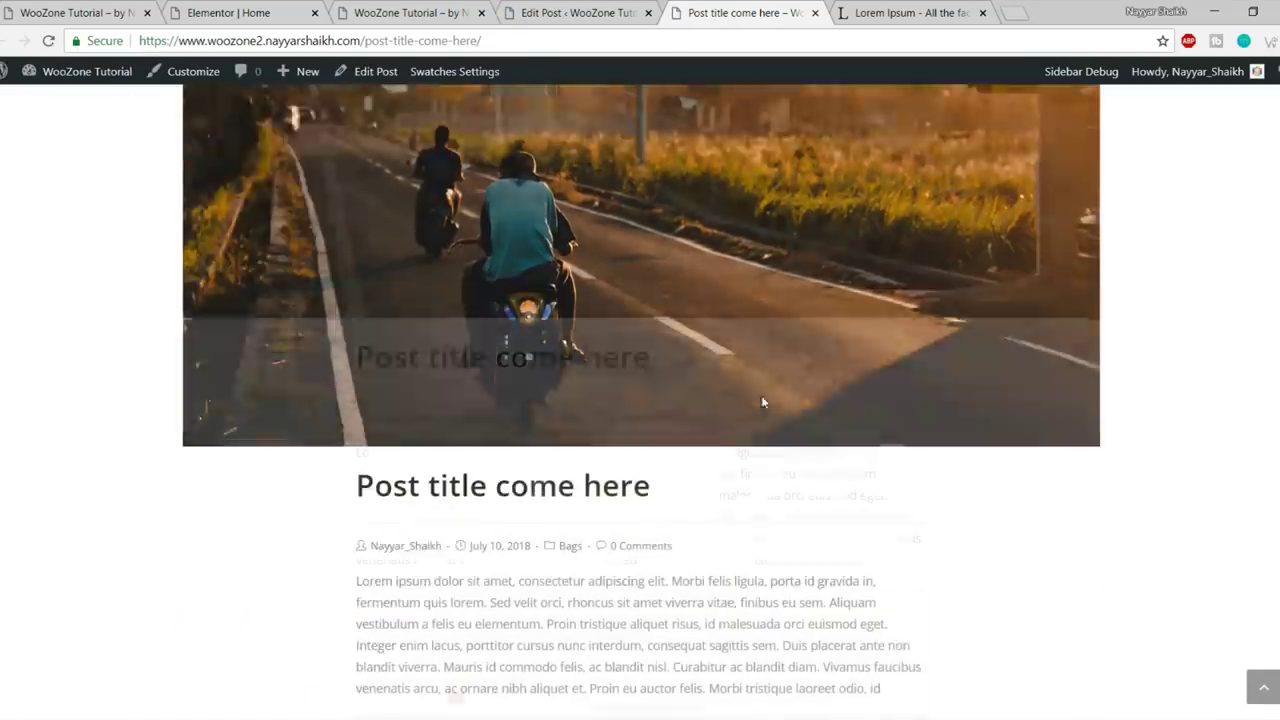
pyautogui.scroll(-8, 577, 374)
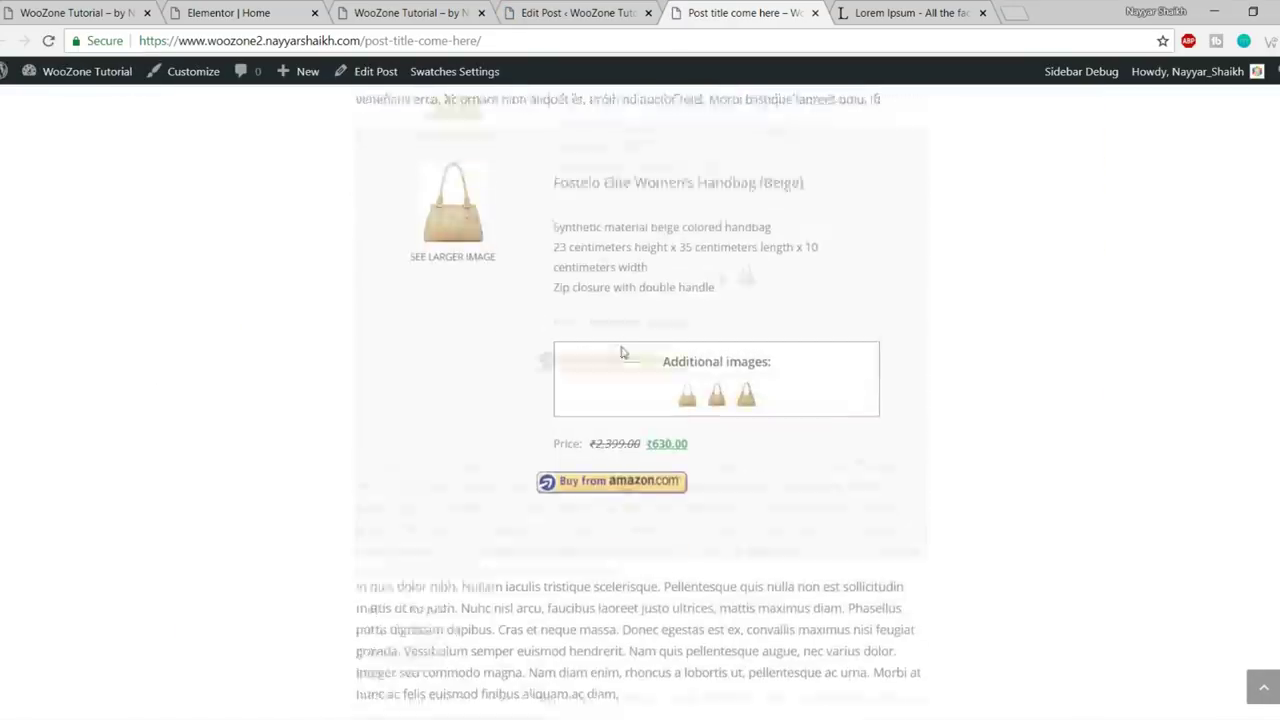
pyautogui.scroll(6, 629, 363)
pyautogui.scroll(8, 1131, 427)
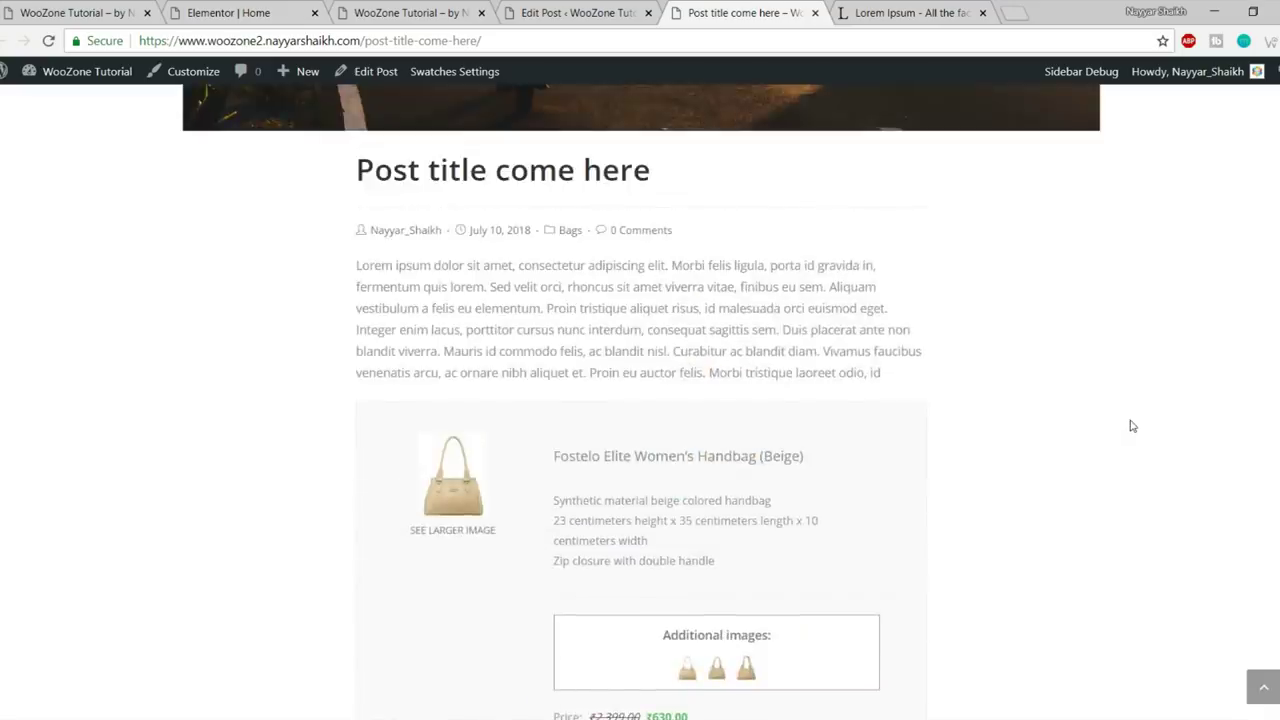
pyautogui.scroll(-12, 1133, 427)
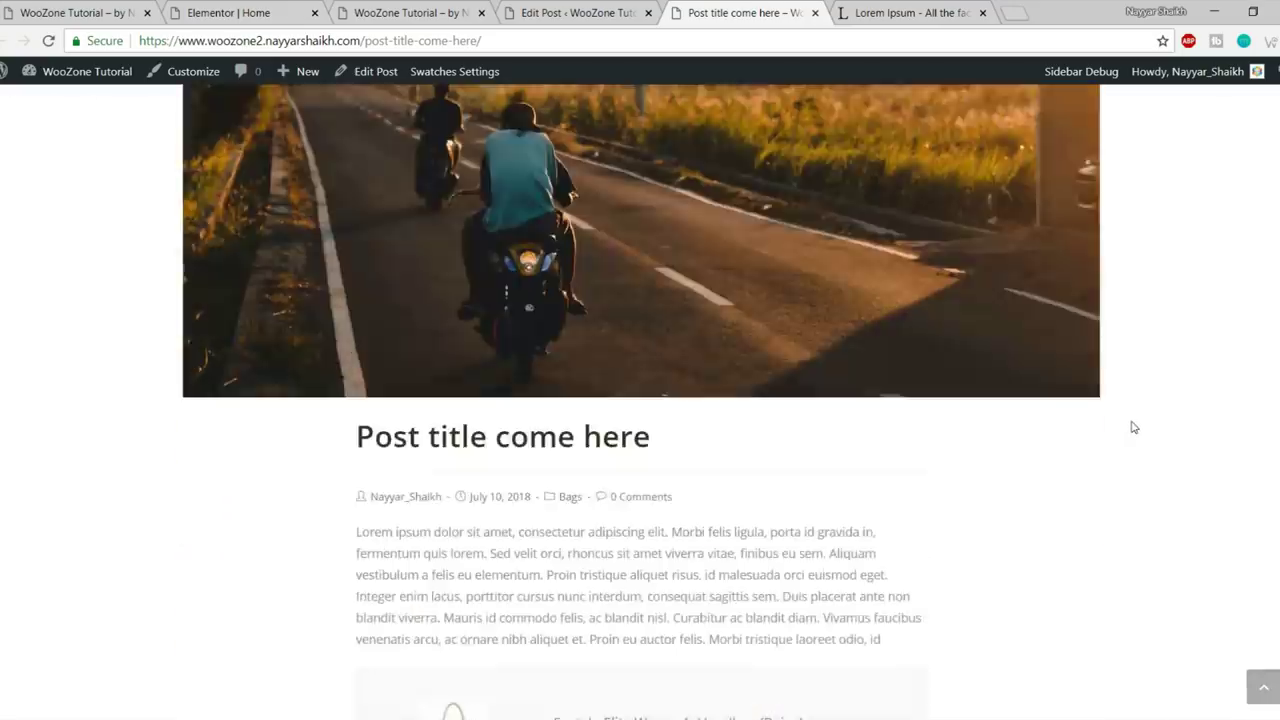
pyautogui.scroll(-2, 1133, 427)
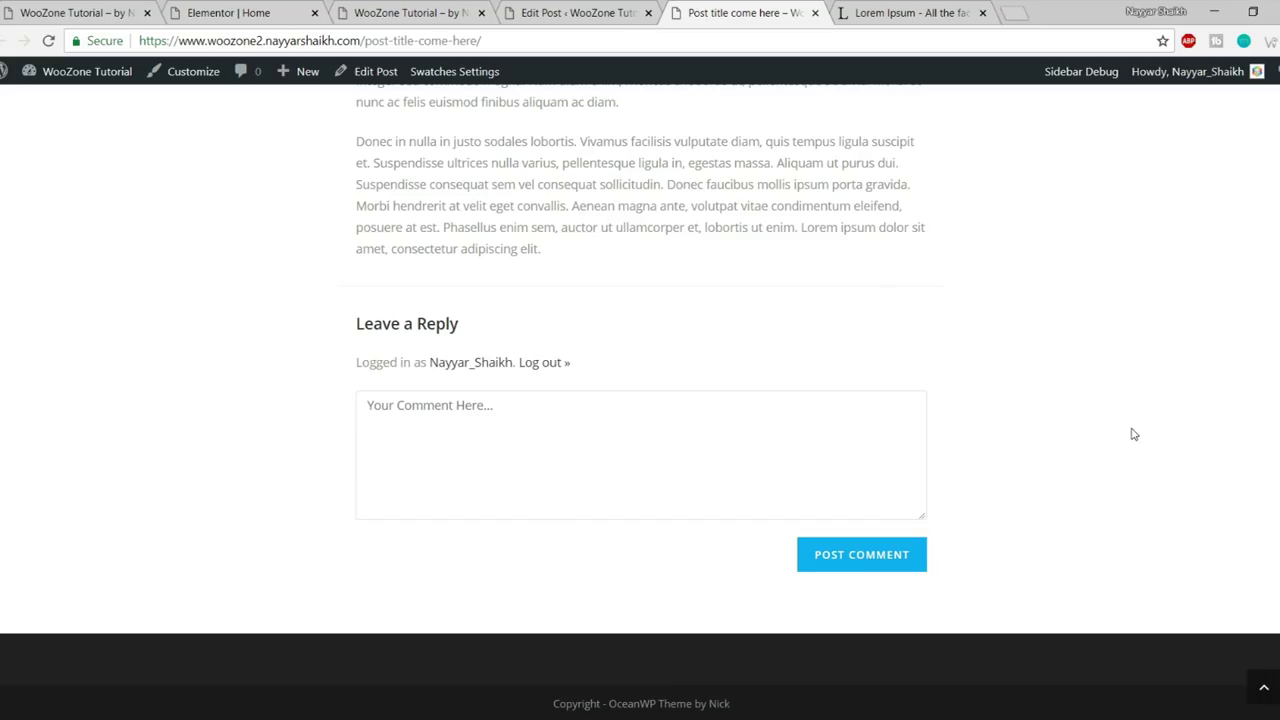
pyautogui.scroll(15, 1138, 418)
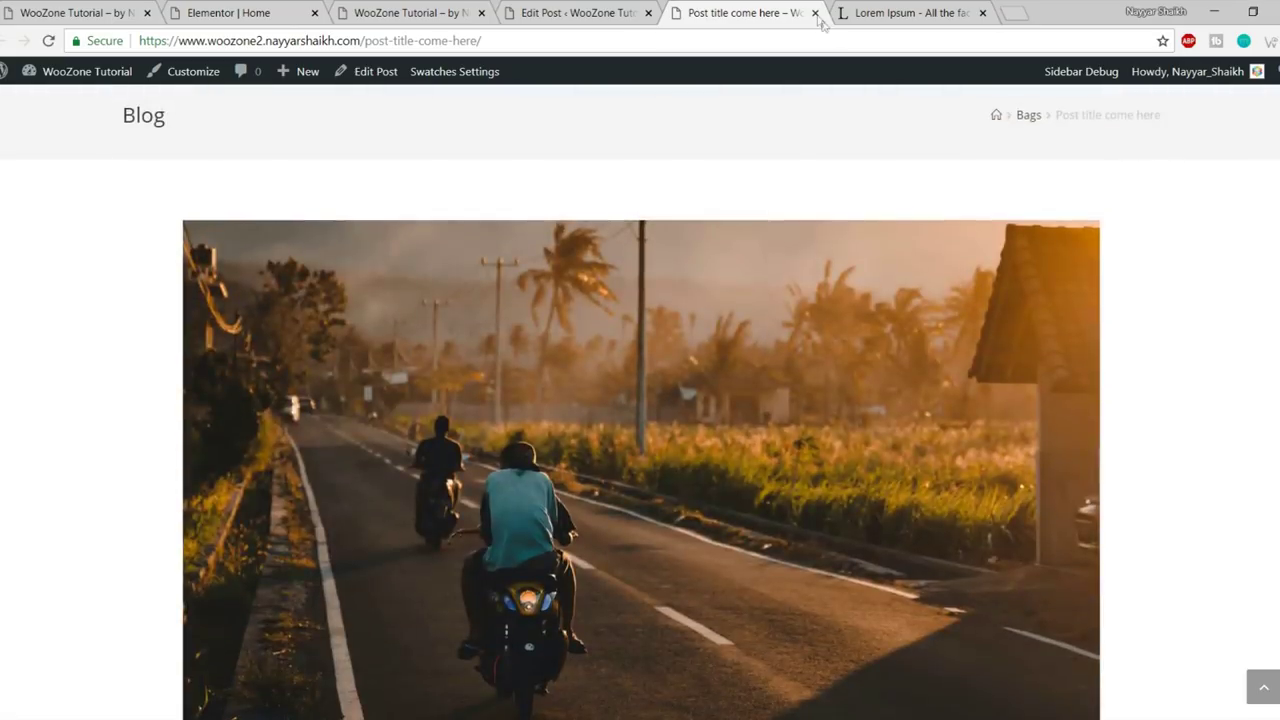
# Close the post, Lorem Ipsum and Edit Post tabs and reload the Elementor Home editor.
pyautogui.click(816, 14)
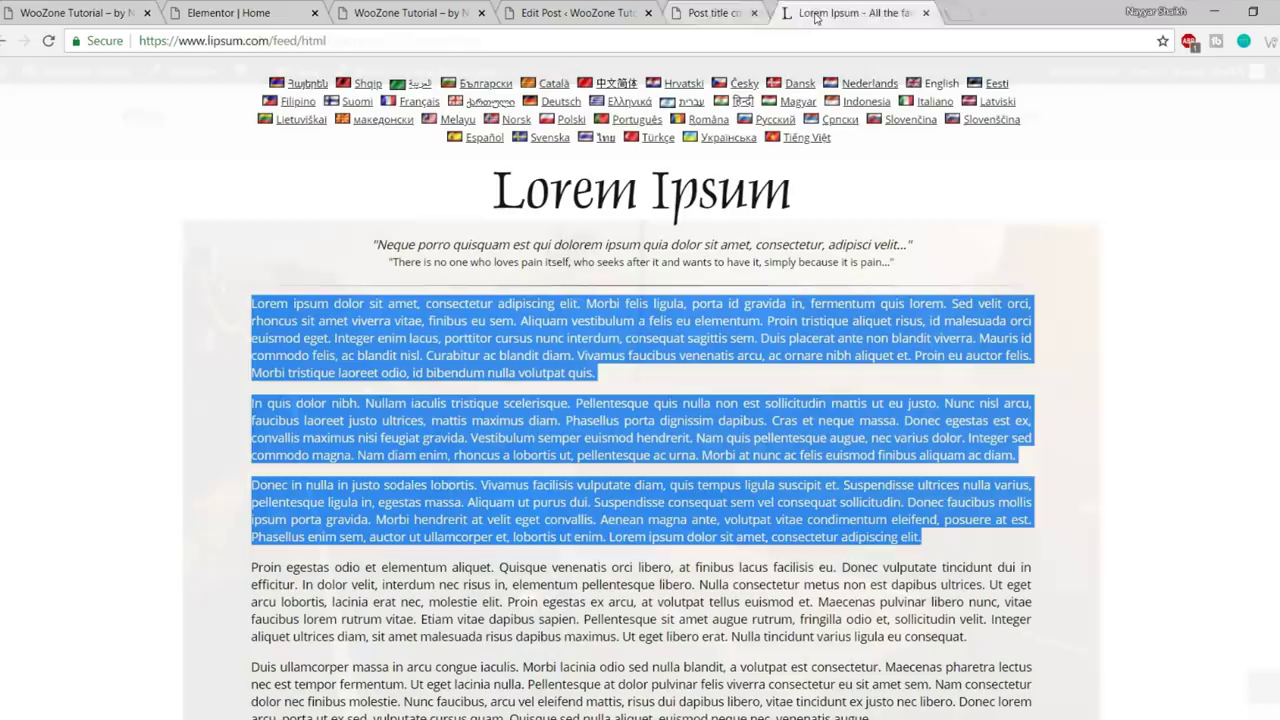
pyautogui.click(816, 14)
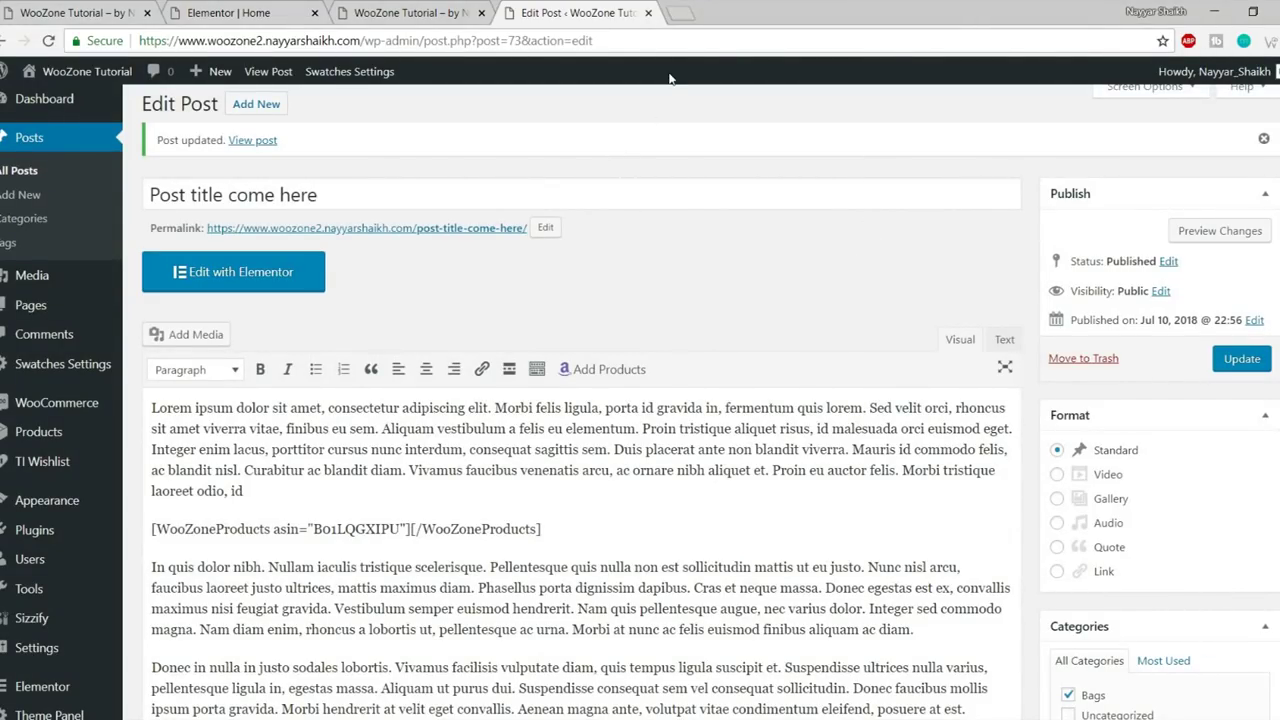
pyautogui.click(648, 12)
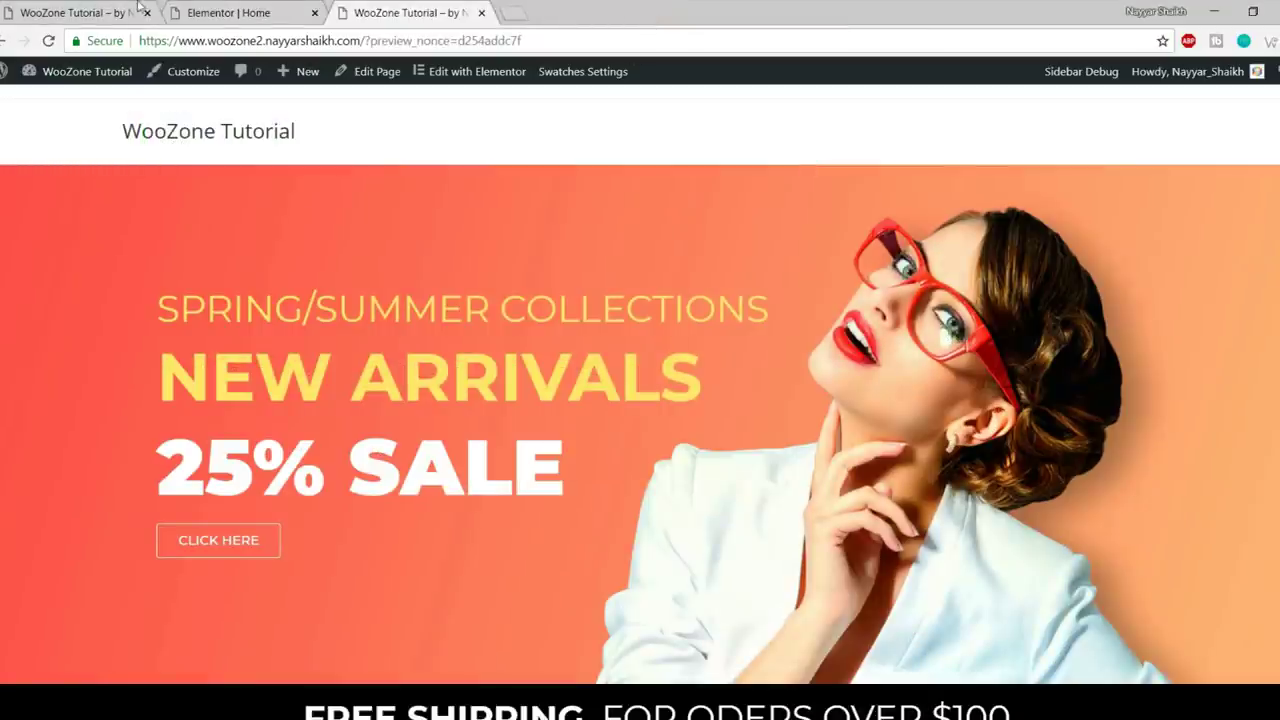
pyautogui.click(240, 12)
pyautogui.click(48, 42)
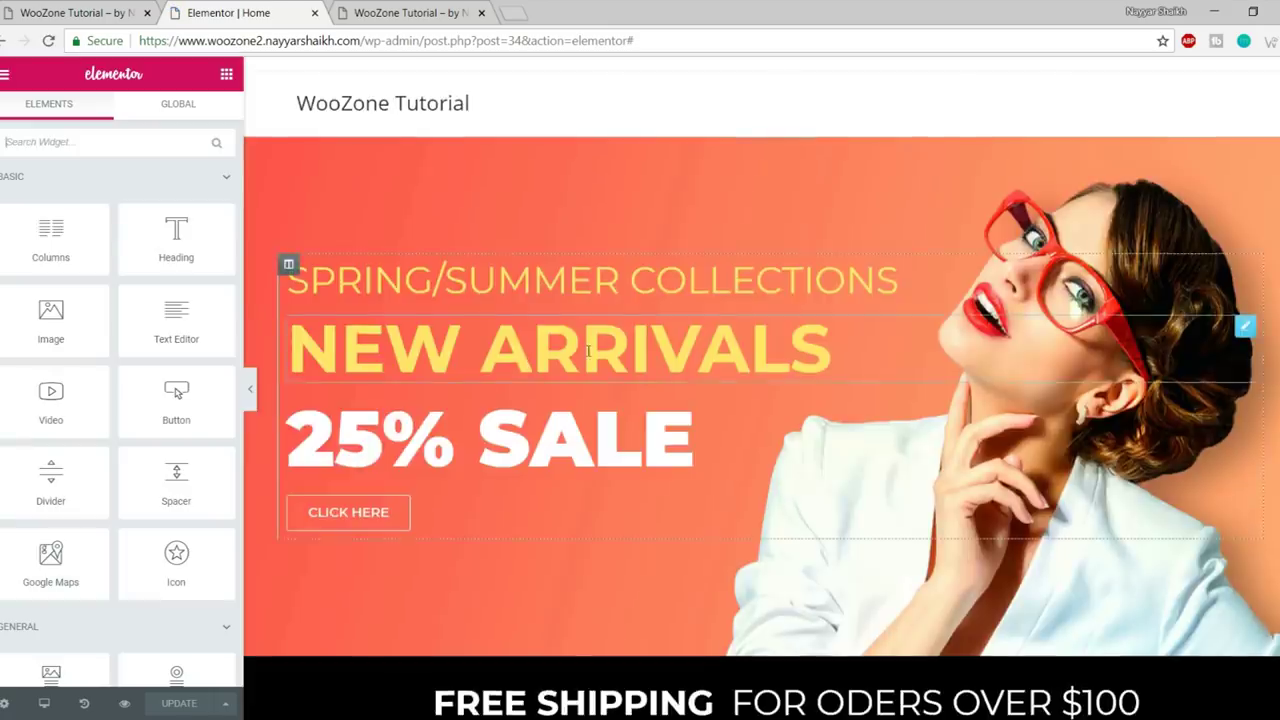
# Compare the demo site's layout with the Home page in the editor.
pyautogui.scroll(-15, 555, 420)
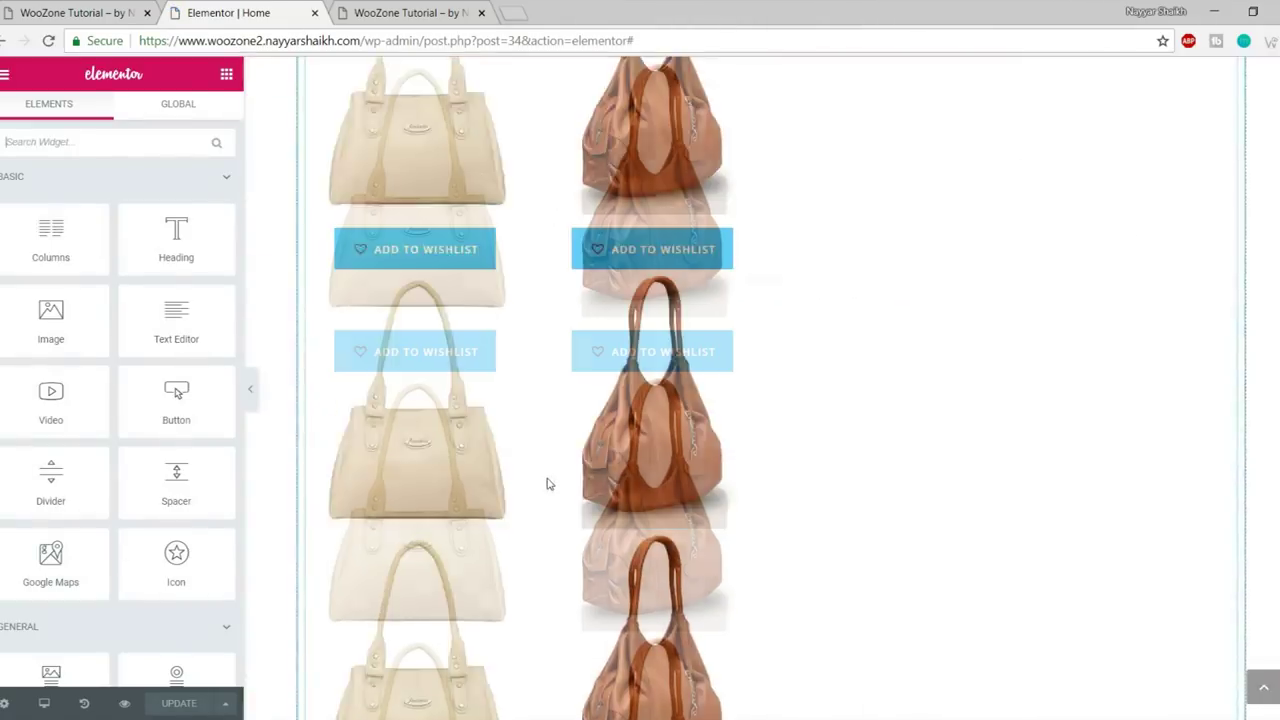
pyautogui.scroll(-10, 547, 484)
pyautogui.click(118, 8)
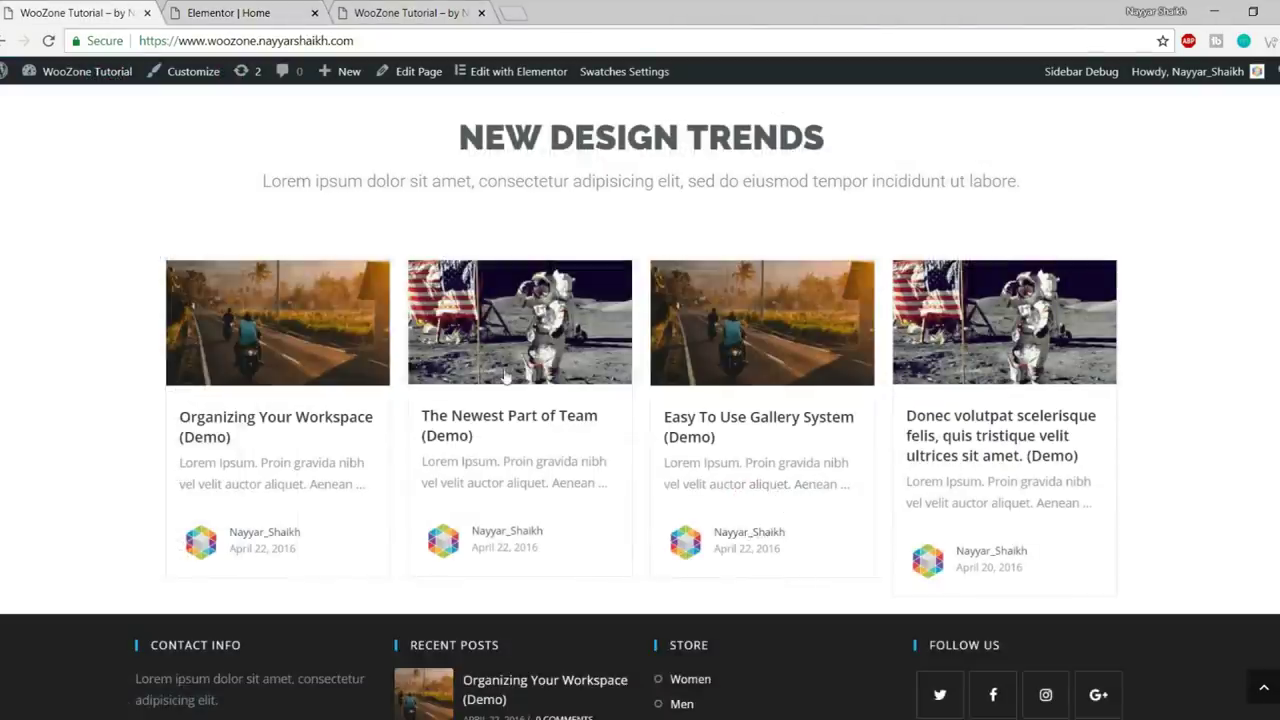
pyautogui.scroll(-3, 556, 415)
pyautogui.scroll(5, 556, 415)
pyautogui.moveTo(460, 392); pyautogui.dragTo(860, 489)
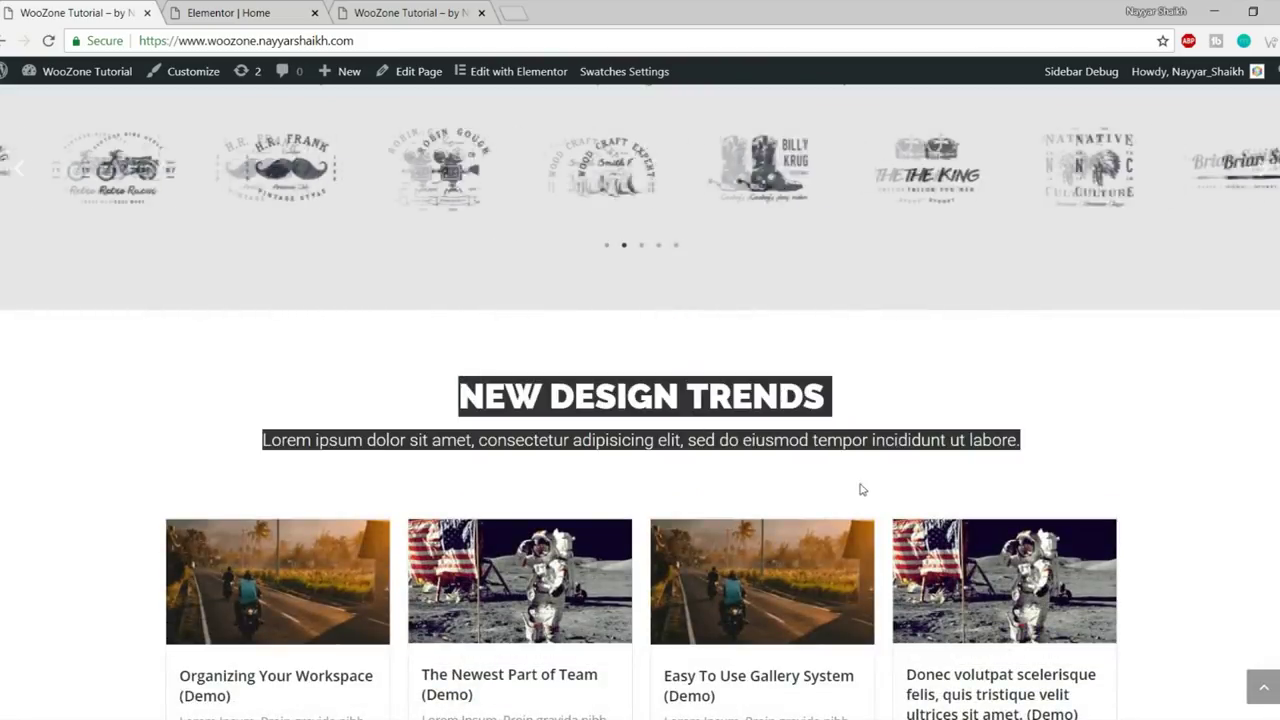
pyautogui.hotkey('ctrl', 'Tab')
pyautogui.scroll(4, 868, 400)
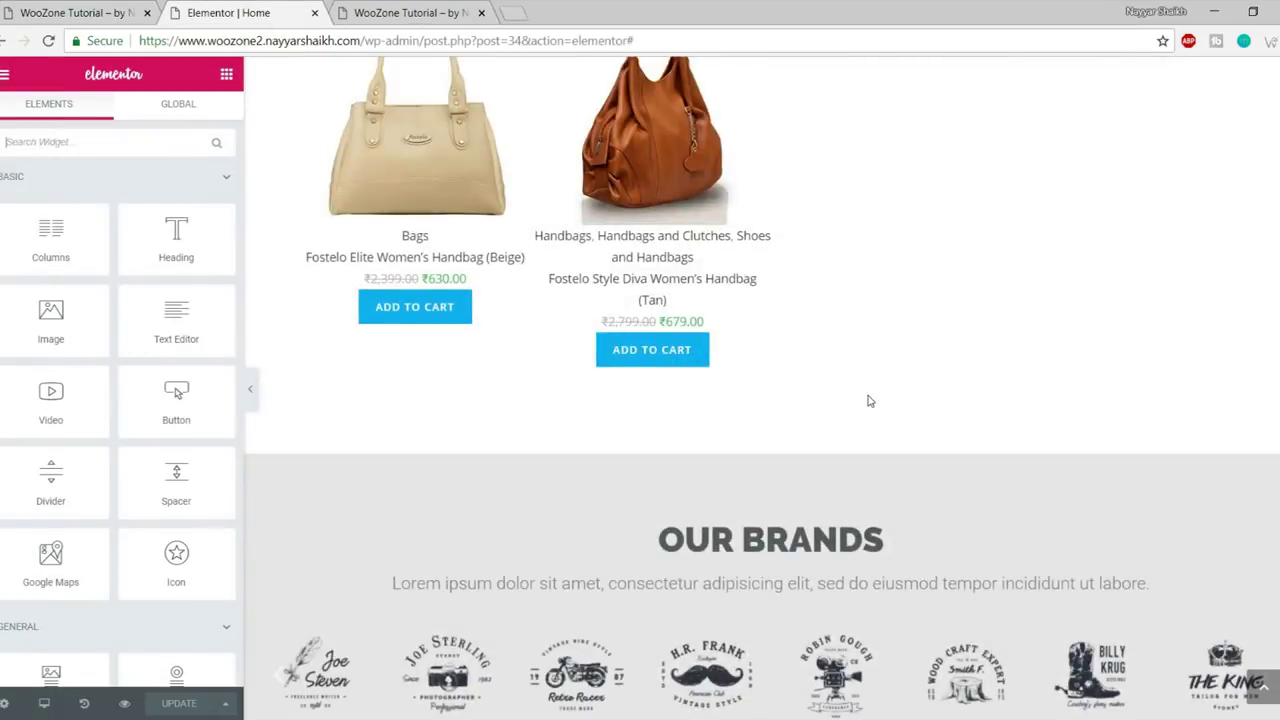
pyautogui.scroll(-2, 866, 397)
pyautogui.scroll(10, 800, 410)
pyautogui.scroll(5, 805, 467)
pyautogui.scroll(-8, 814, 471)
pyautogui.scroll(-4, 757, 457)
pyautogui.scroll(10, 780, 506)
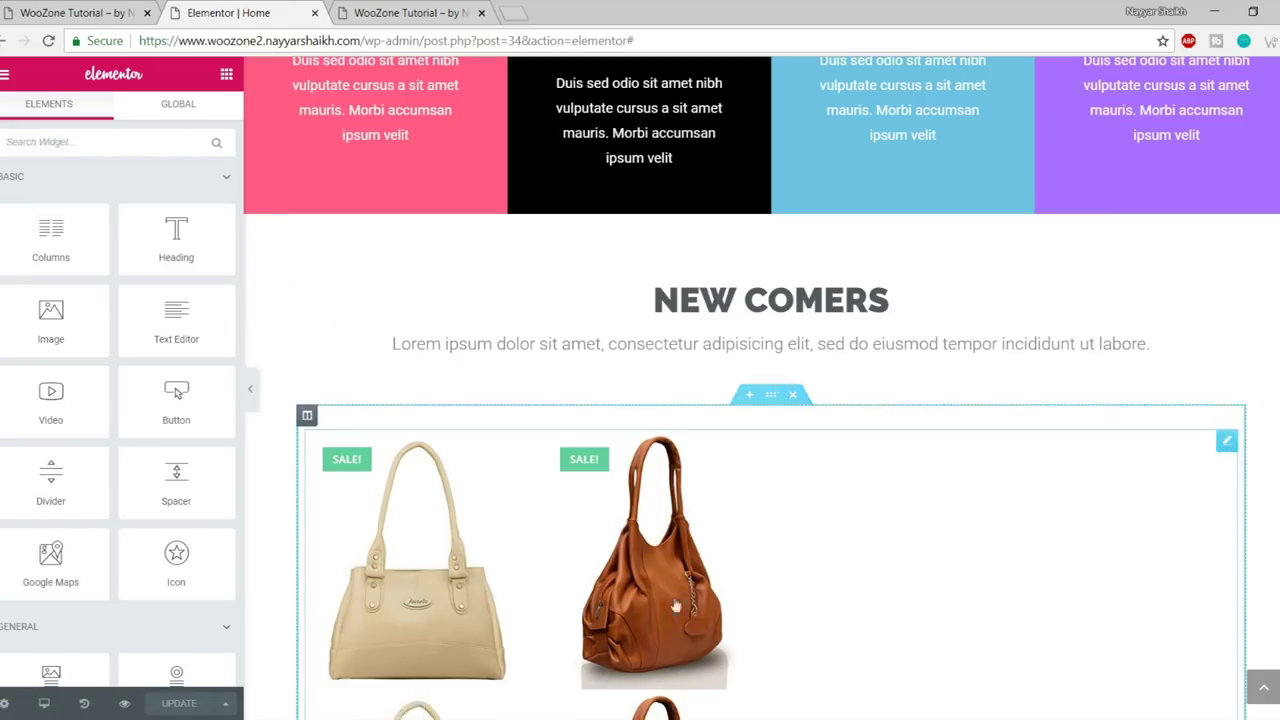
pyautogui.scroll(1, 766, 474)
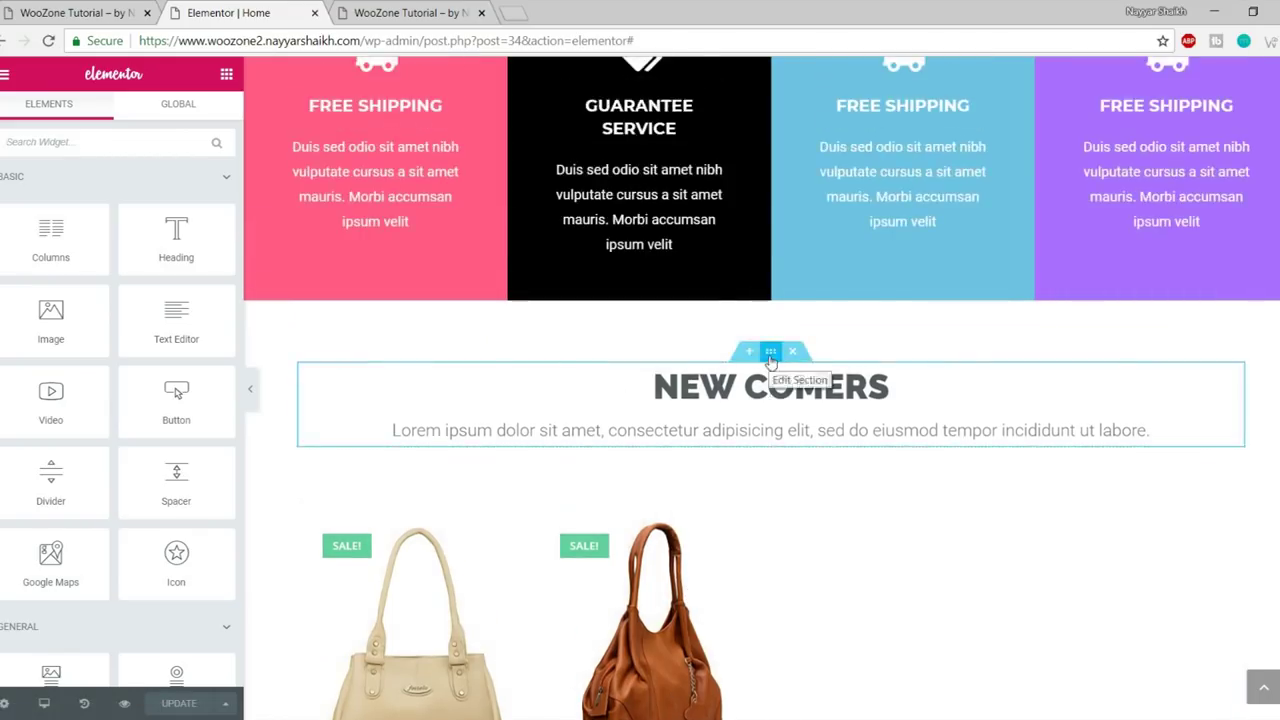
# Copy the New Comers section and paste it into the empty section below Our Brands.
pyautogui.rightClick(771, 362)
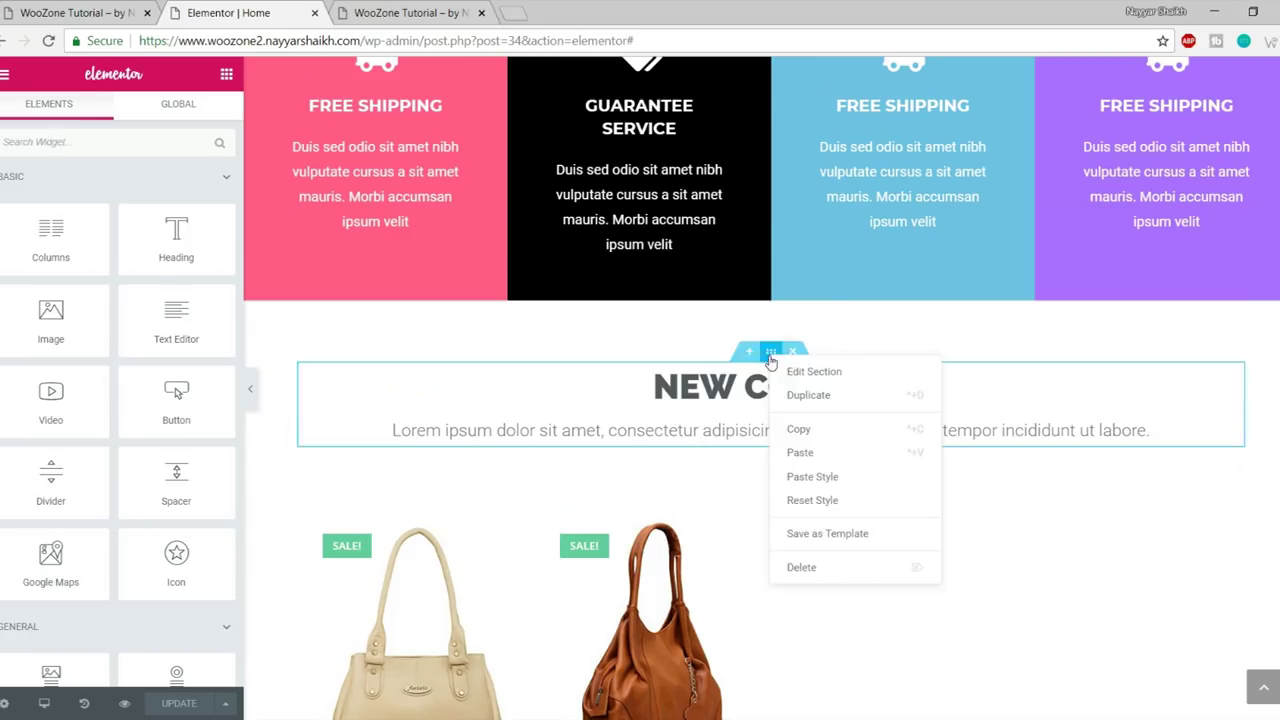
pyautogui.click(826, 434)
pyautogui.scroll(-6, 871, 549)
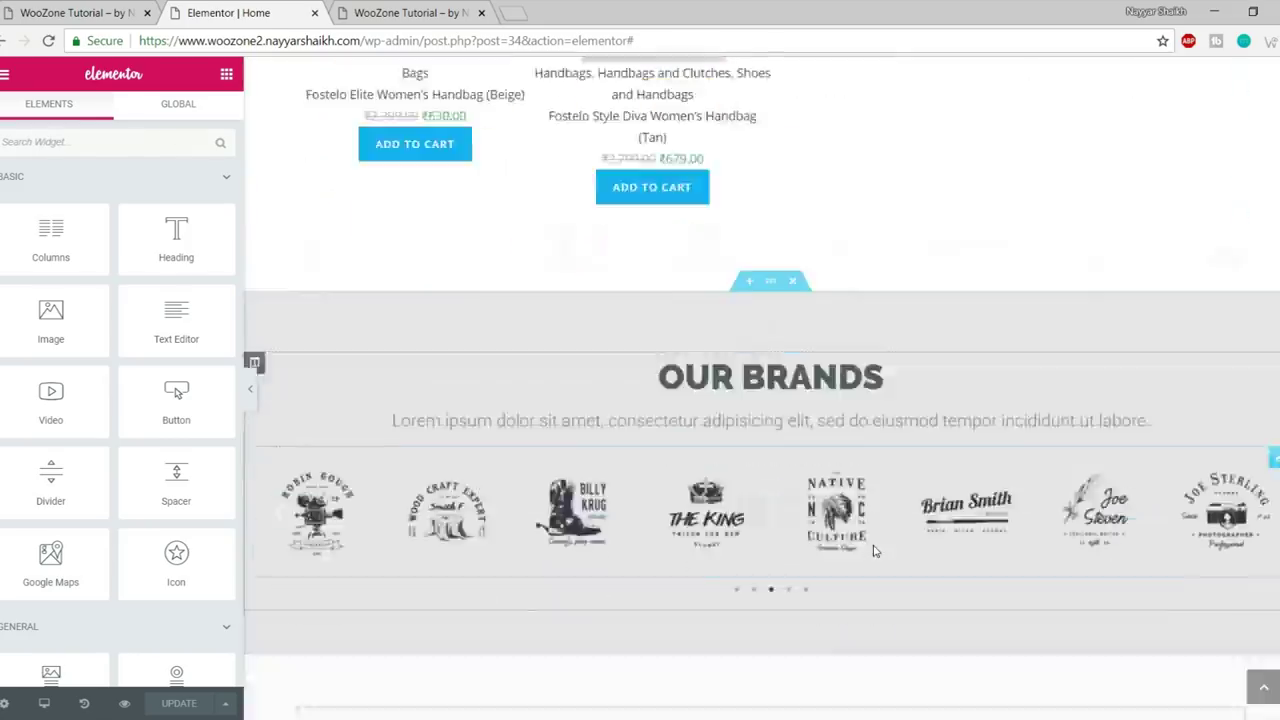
pyautogui.scroll(-3, 873, 551)
pyautogui.click(723, 545)
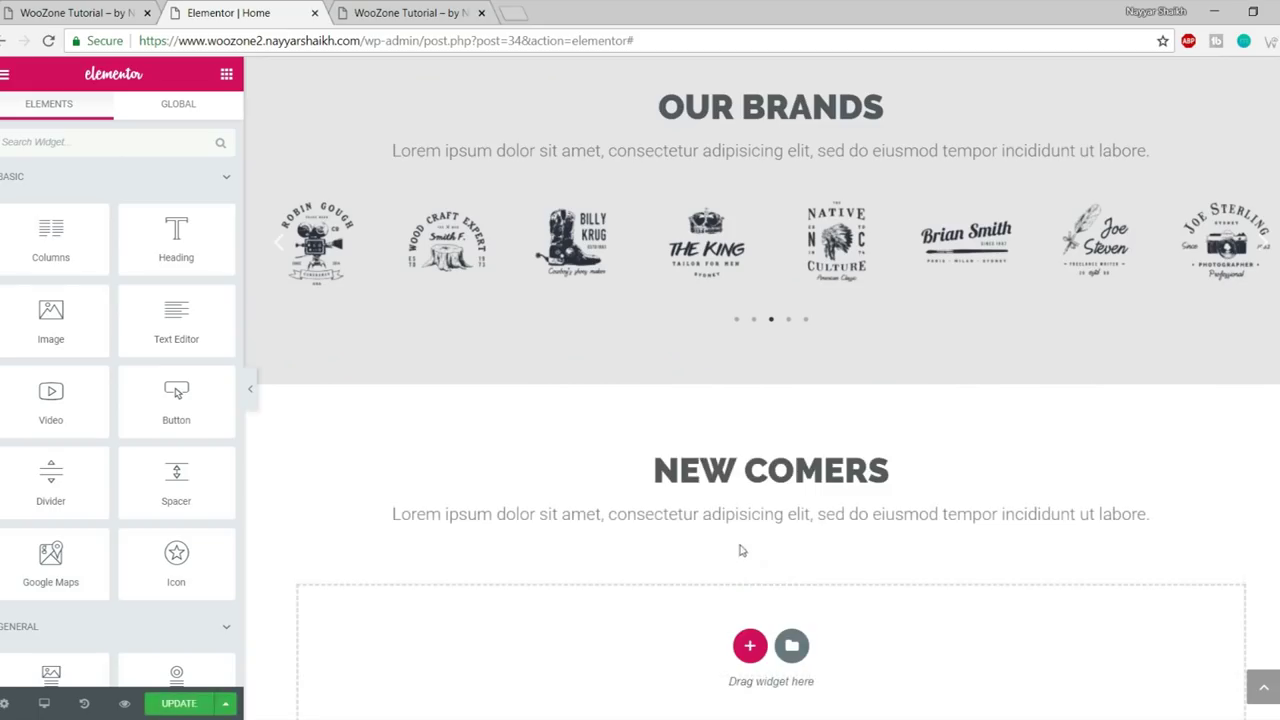
# Change the pasted heading from NEW COMERS to NEW DESIGN TRENDS.
pyautogui.click(110, 13)
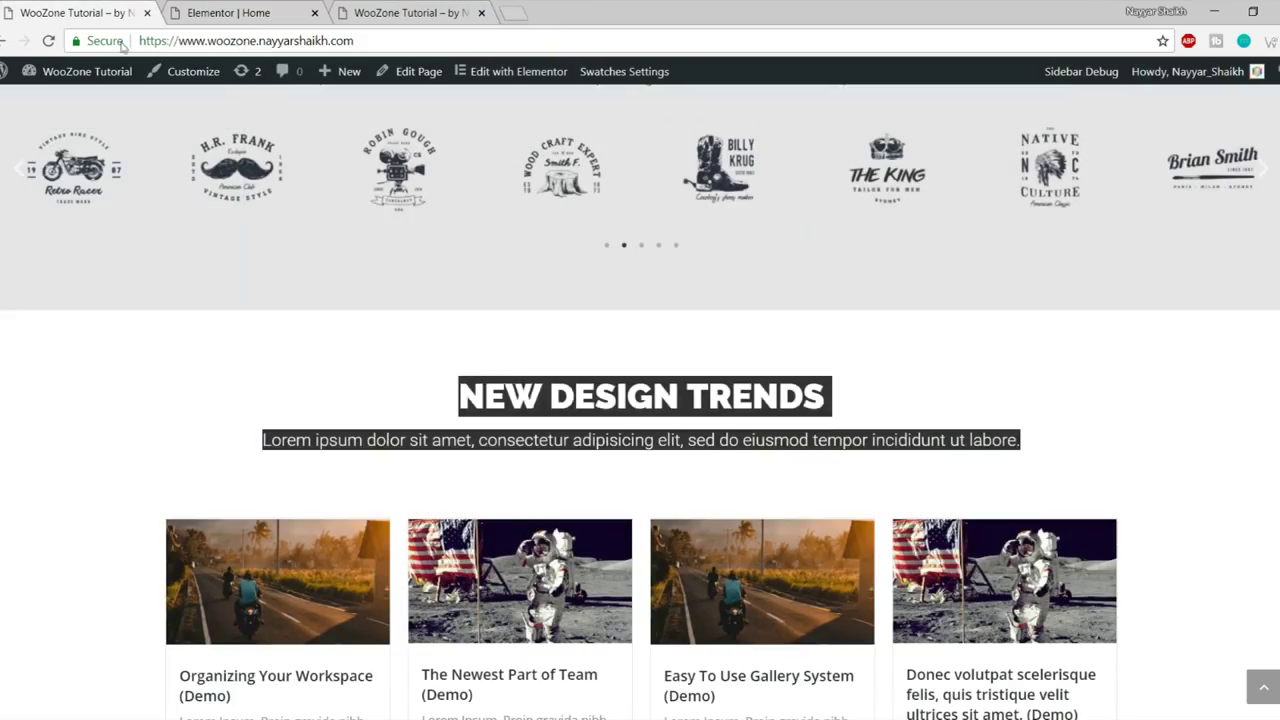
pyautogui.click(581, 382)
pyautogui.click(316, 8)
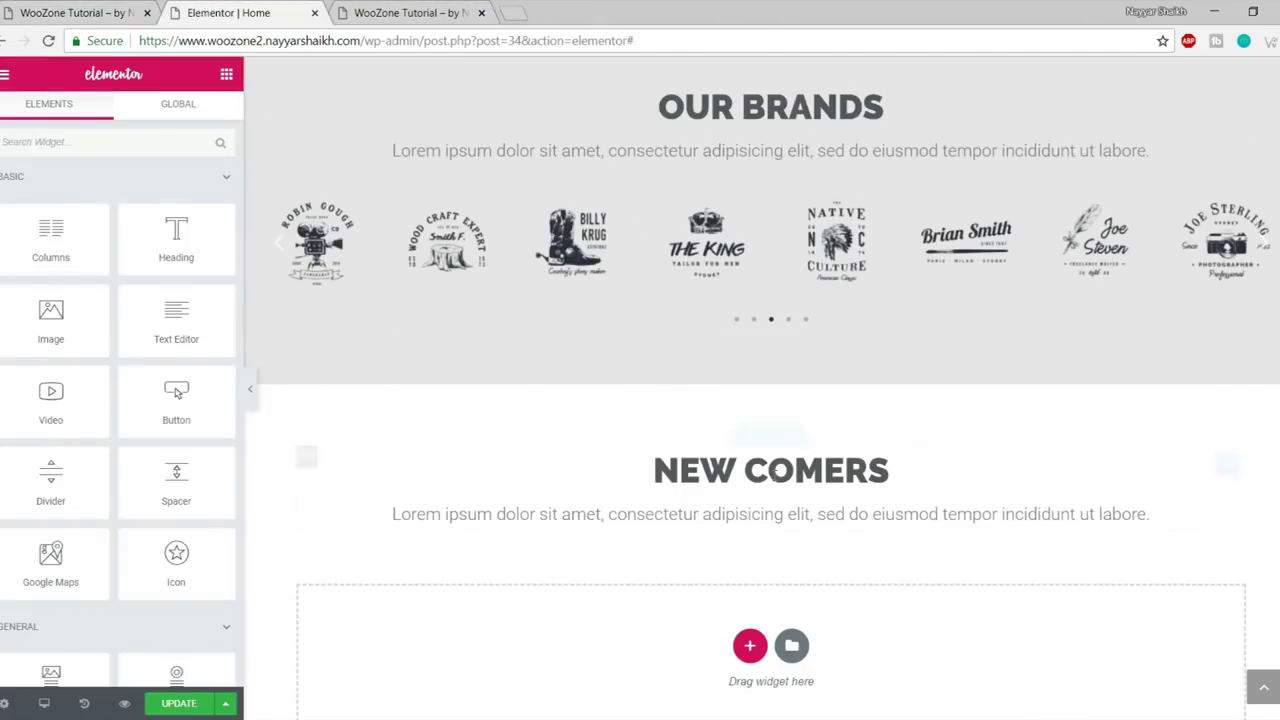
pyautogui.click(976, 472)
pyautogui.moveTo(976, 472); pyautogui.dragTo(1131, 472)
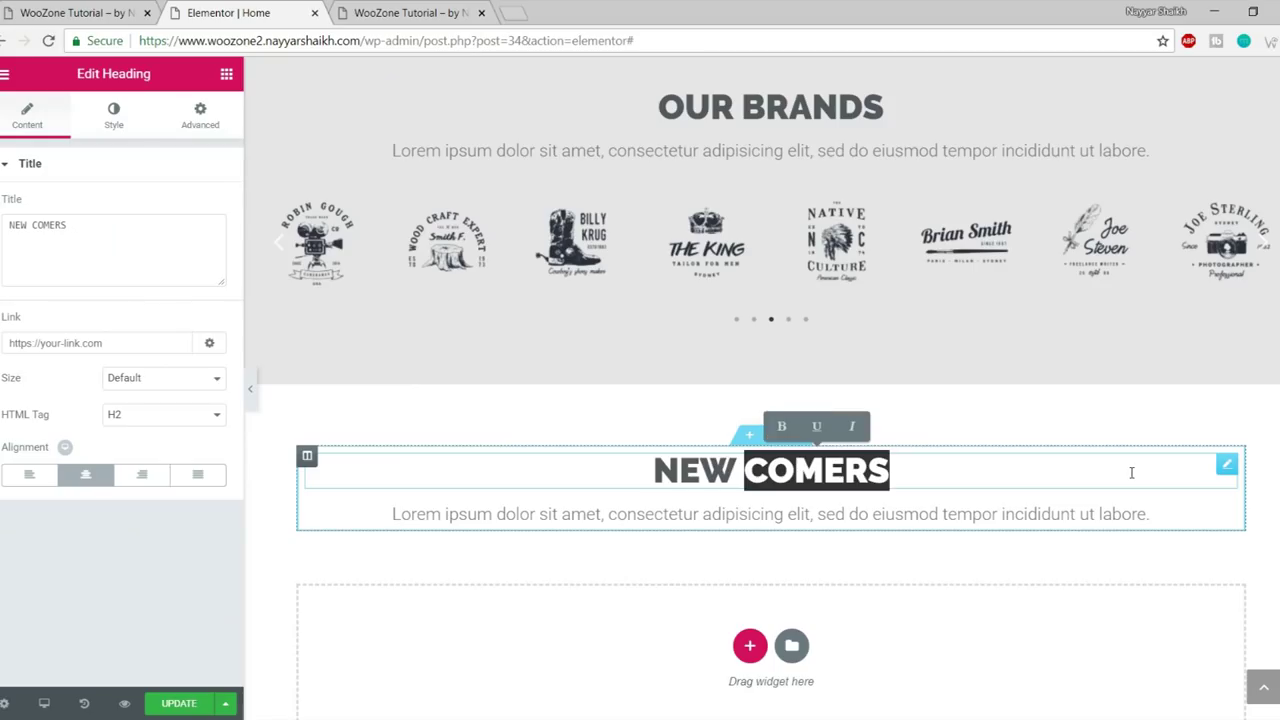
pyautogui.write('DESIGN TRENDS')
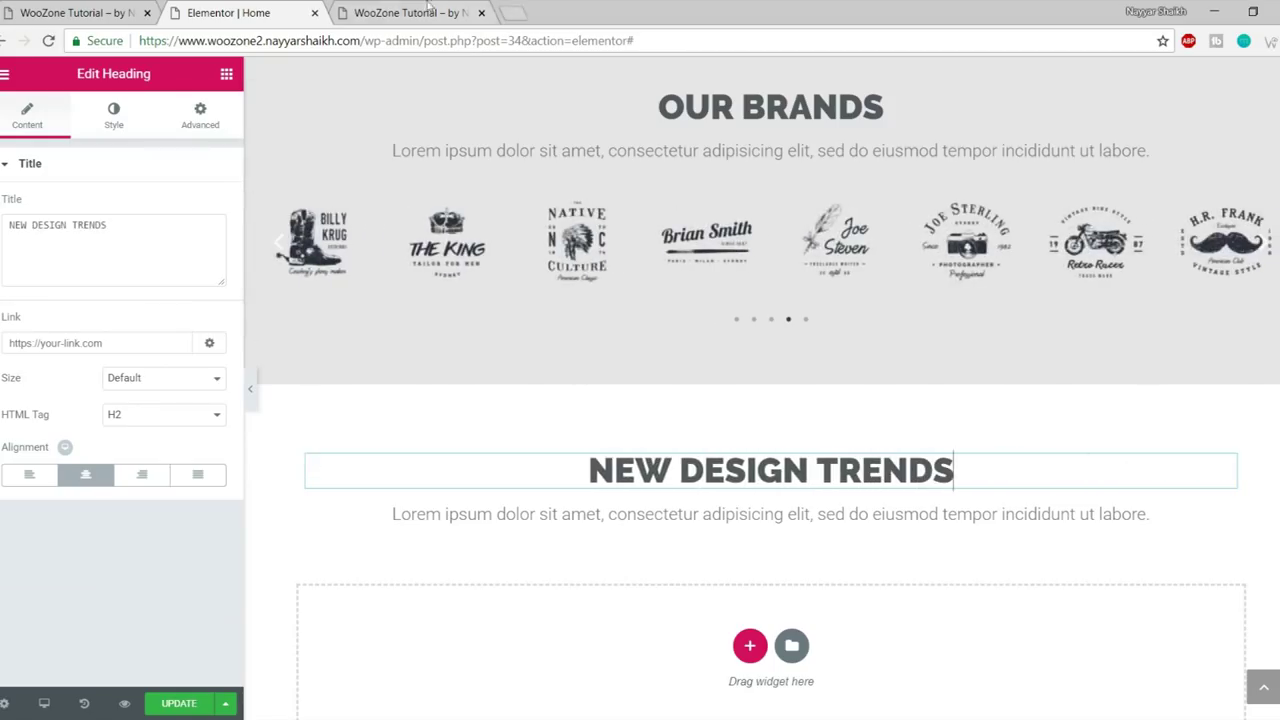
# Check the demo site's posts section, then bring back the Elementor widget list.
pyautogui.click(113, 8)
pyautogui.scroll(-3, 433, 426)
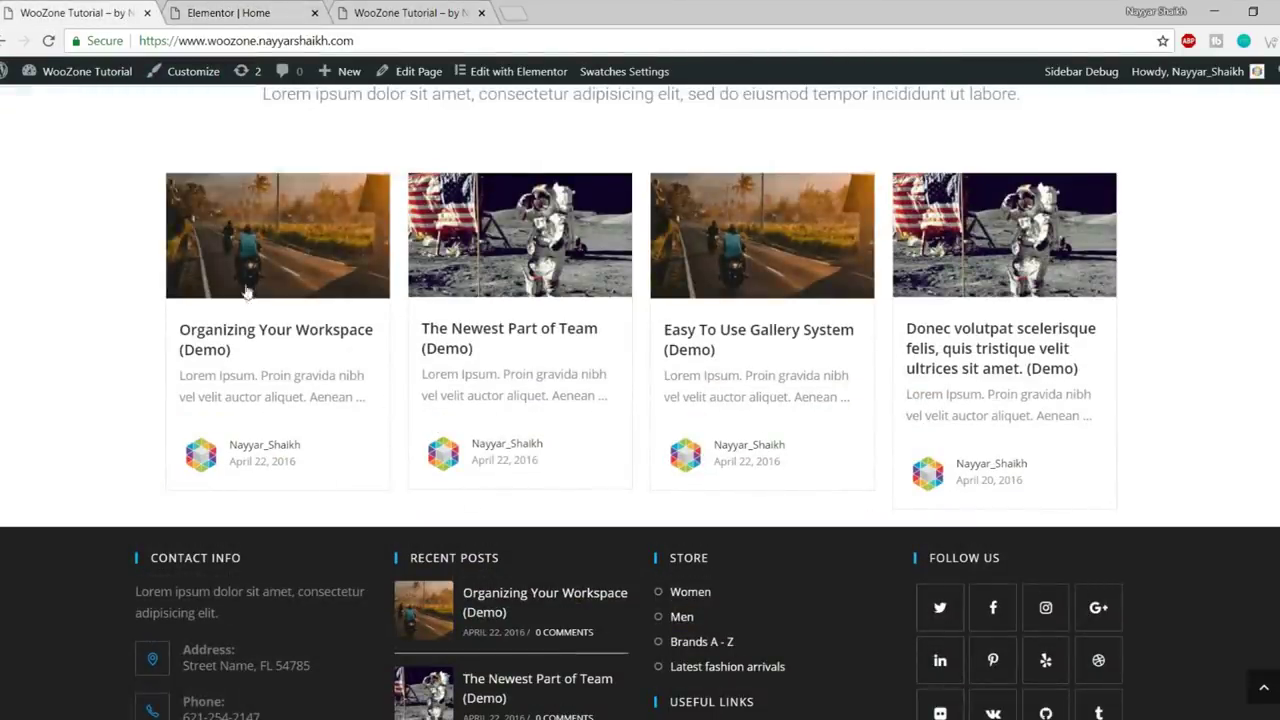
pyautogui.click(230, 12)
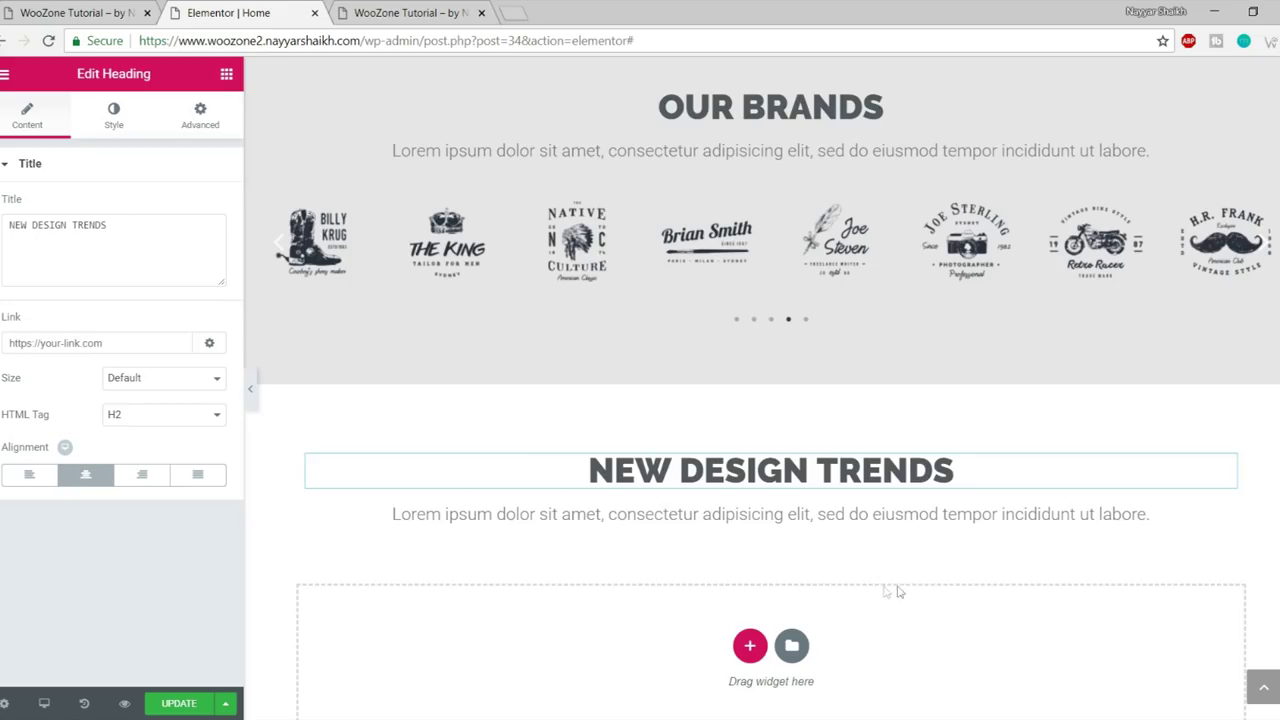
pyautogui.click(227, 75)
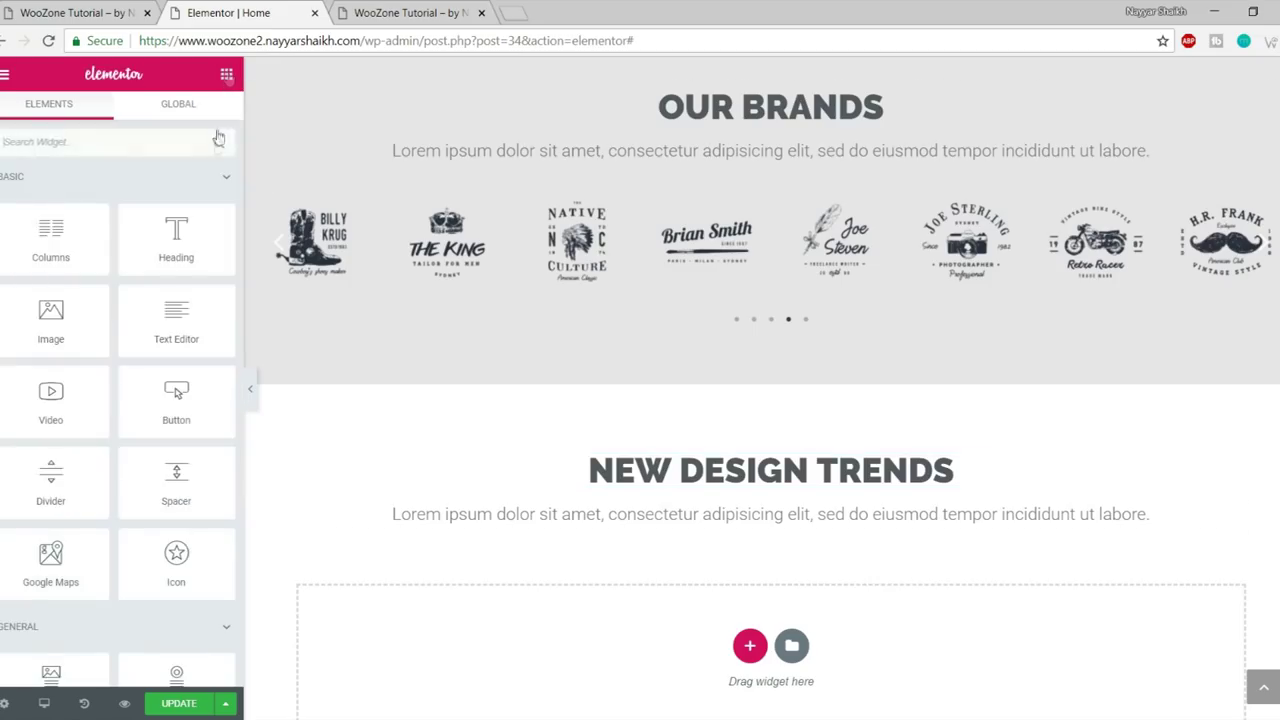
# Place an EA Post Grid under NEW DESIGN TRENDS and update the page.
pyautogui.scroll(-10, 175, 388)
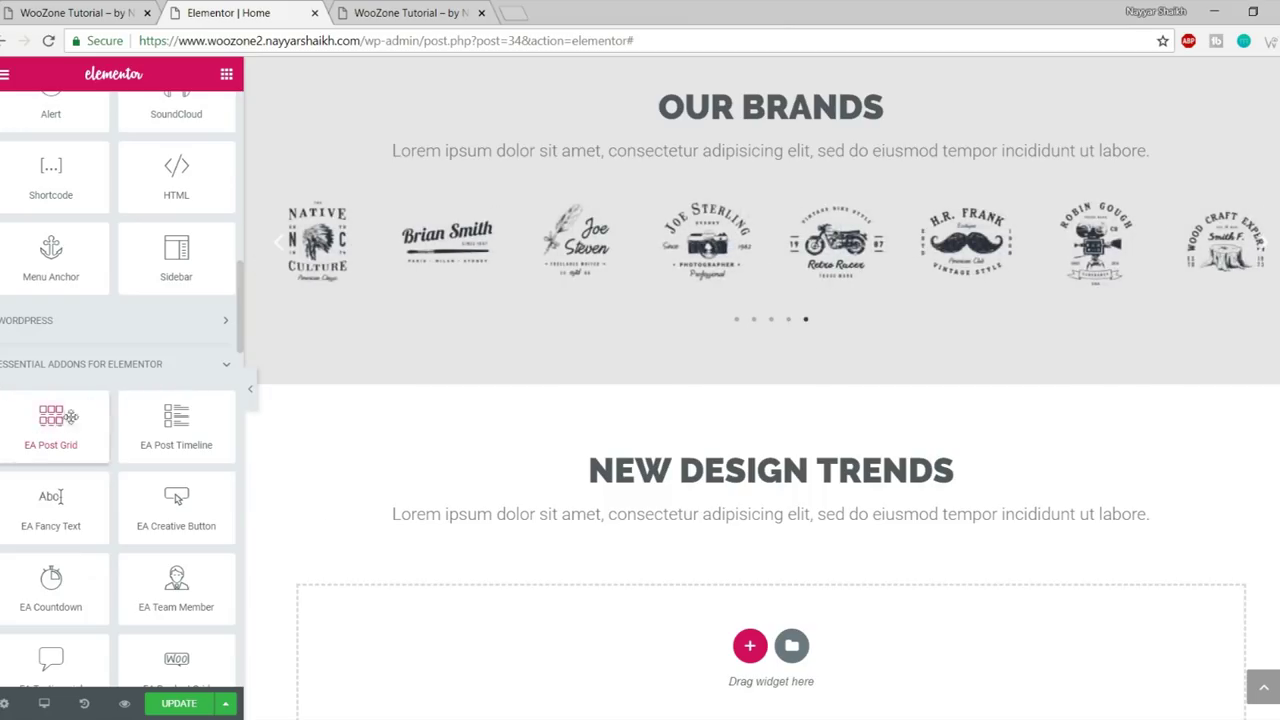
pyautogui.moveTo(42, 418); pyautogui.dragTo(718, 626)
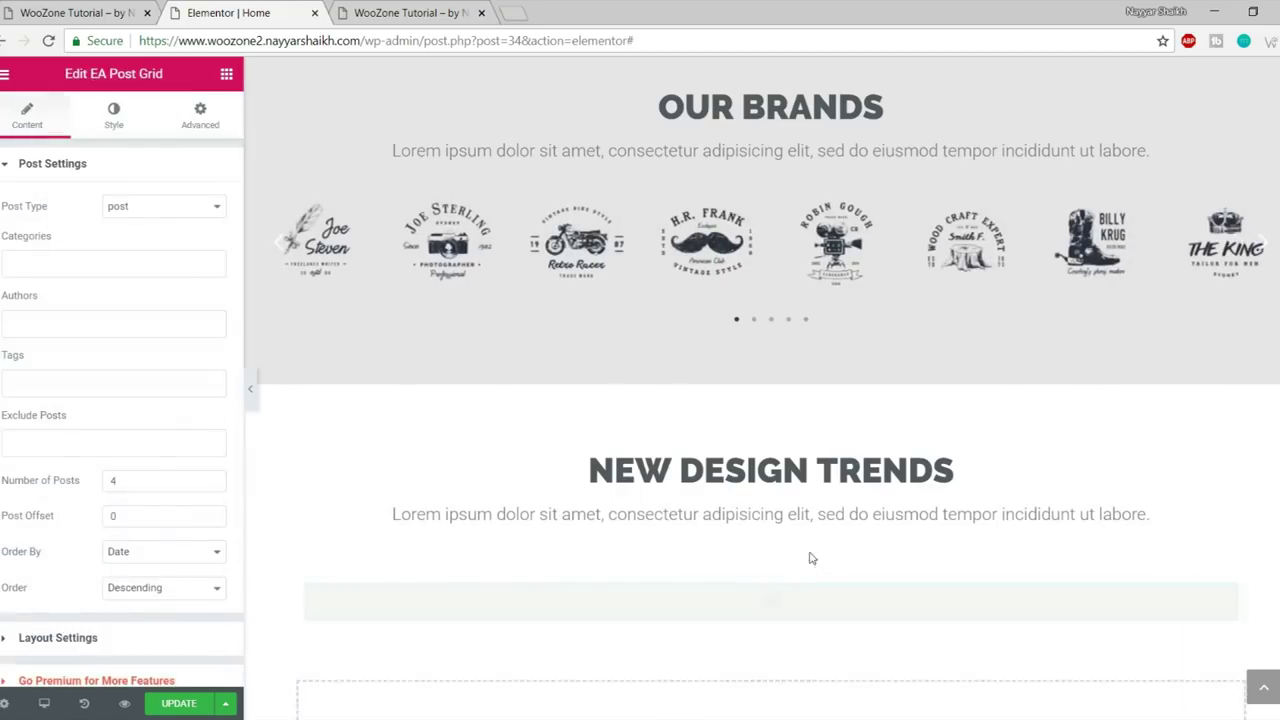
pyautogui.scroll(-3, 823, 534)
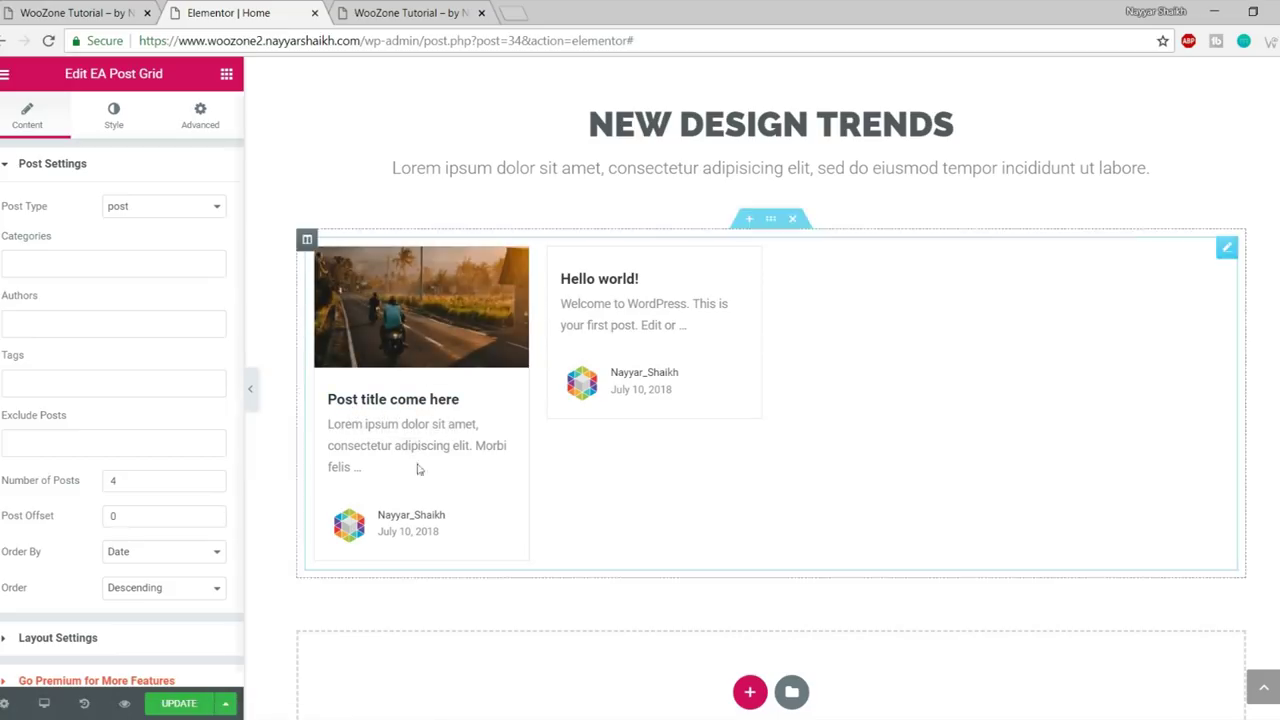
pyautogui.scroll(-2, 421, 466)
pyautogui.scroll(5, 421, 466)
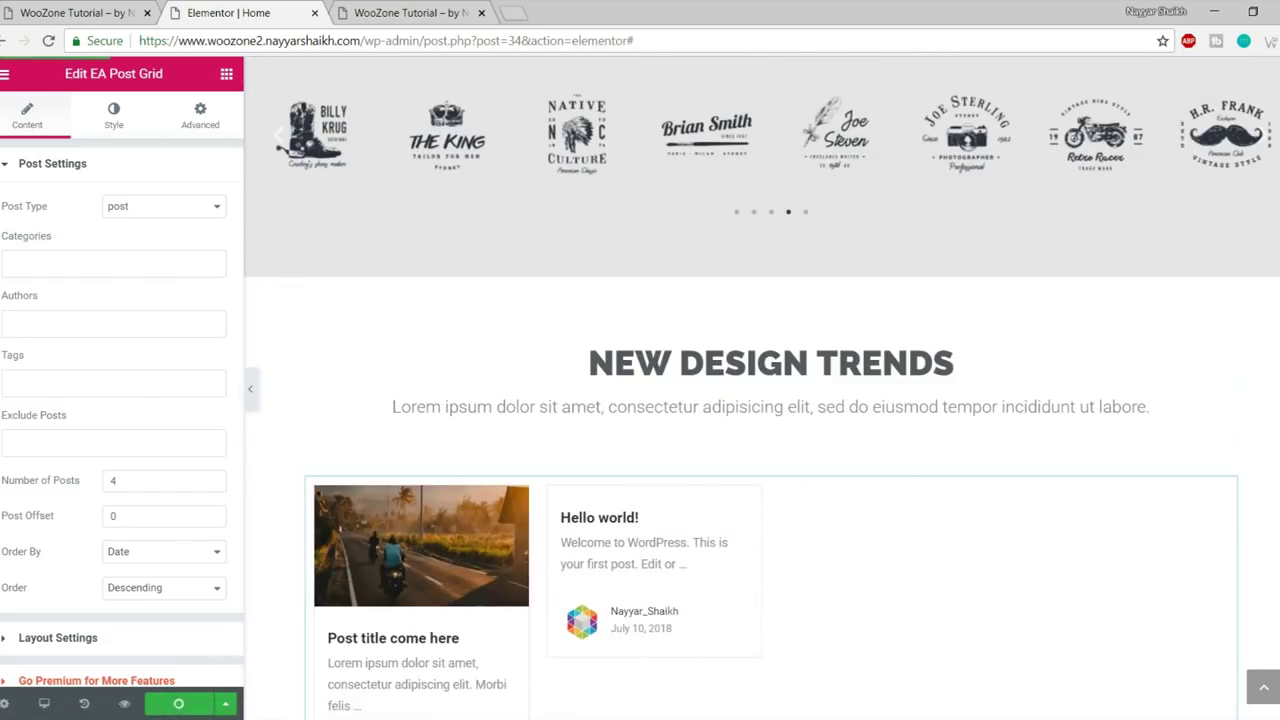
pyautogui.click(1262, 690)
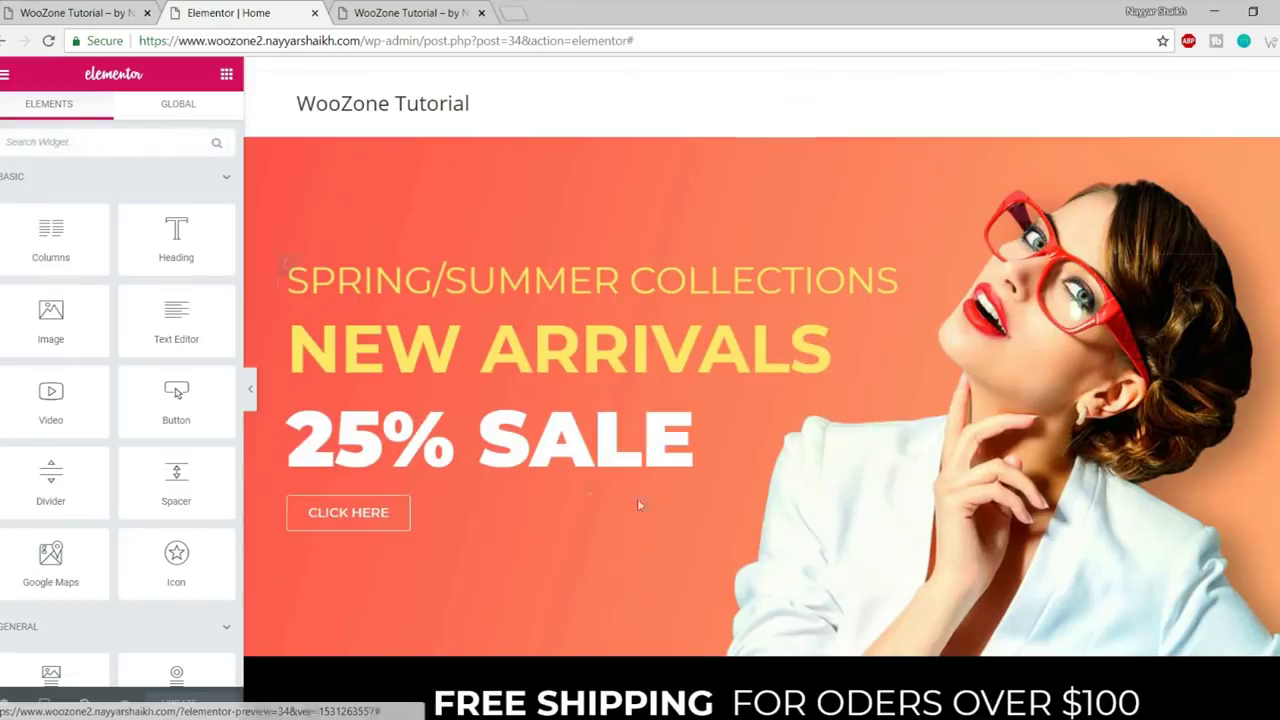
pyautogui.scroll(-3, 667, 484)
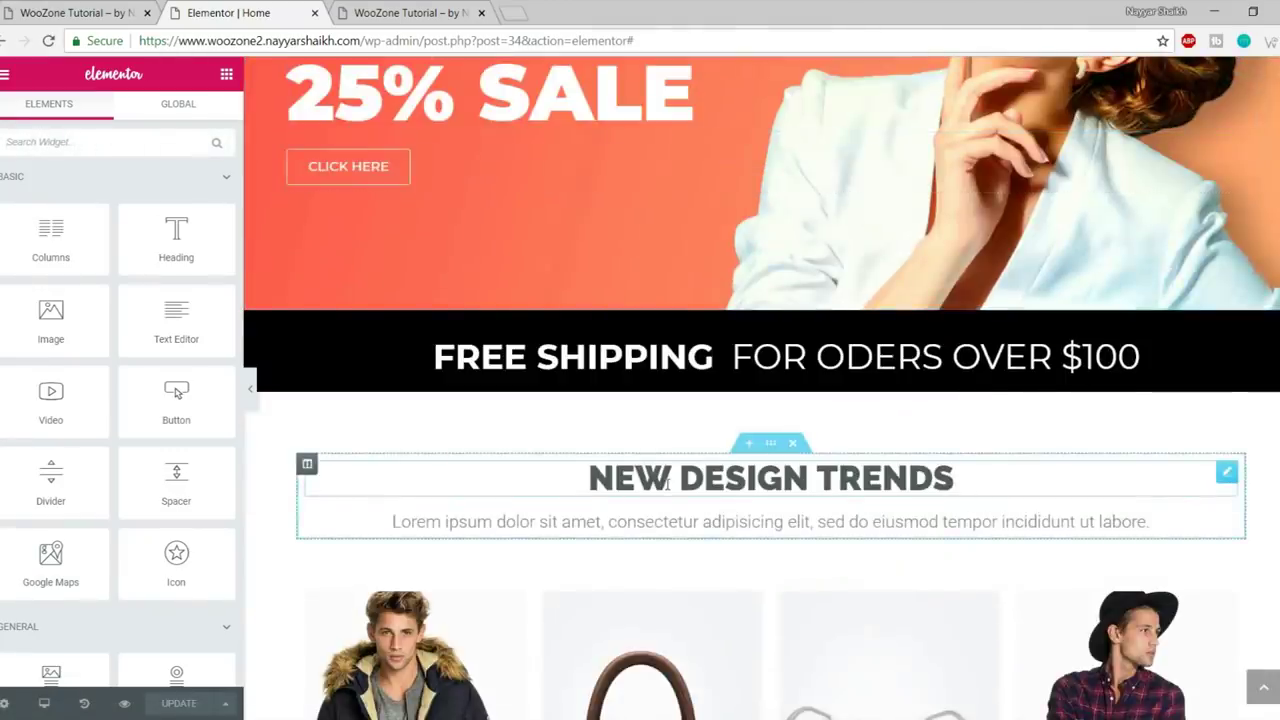
pyautogui.scroll(-2, 669, 510)
pyautogui.scroll(-12, 669, 518)
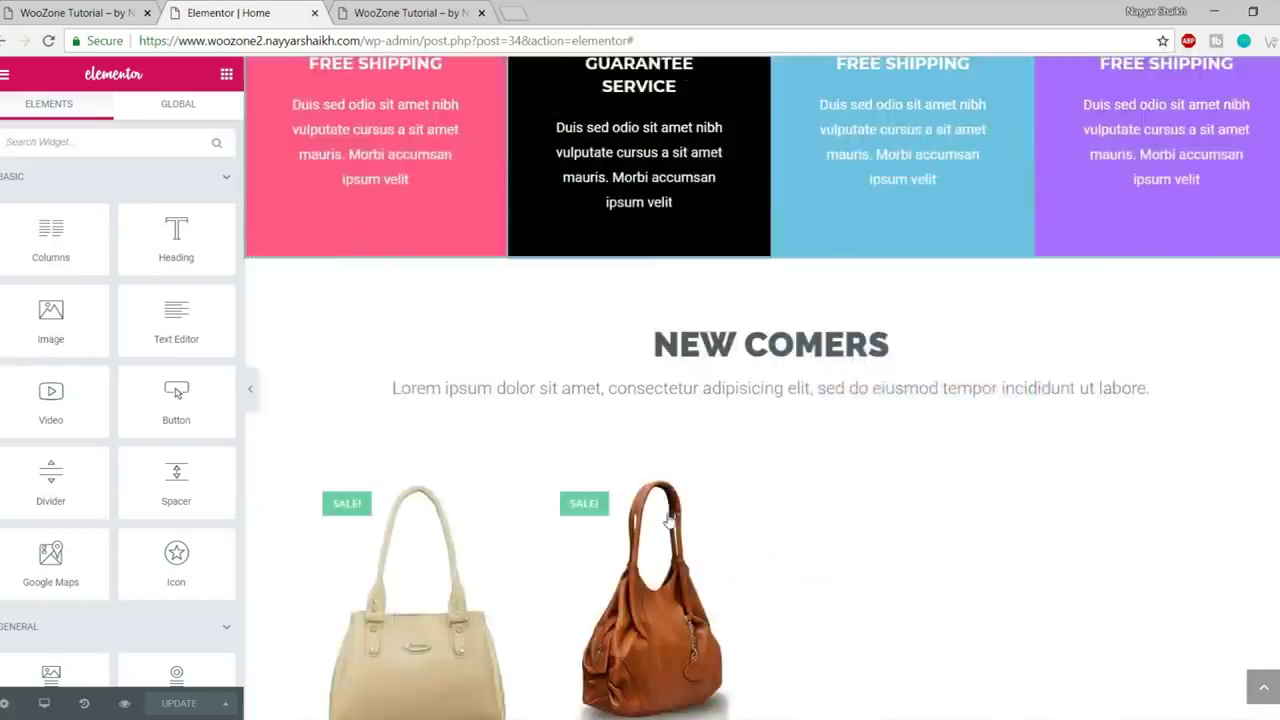
pyautogui.scroll(12, 673, 545)
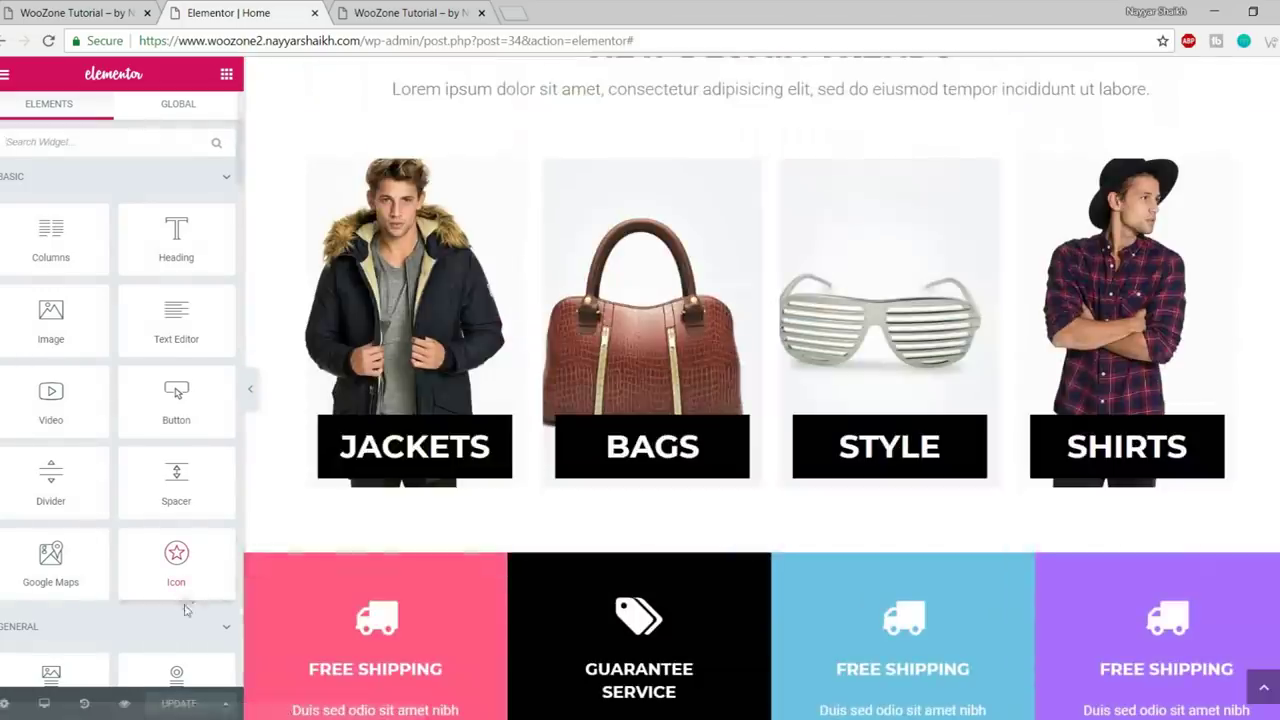
pyautogui.click(333, 8)
# Browse the live homepage from its title down and back to the SPRING/SUMMER COLLECTIONS banner.
pyautogui.scroll(-3, 413, 60)
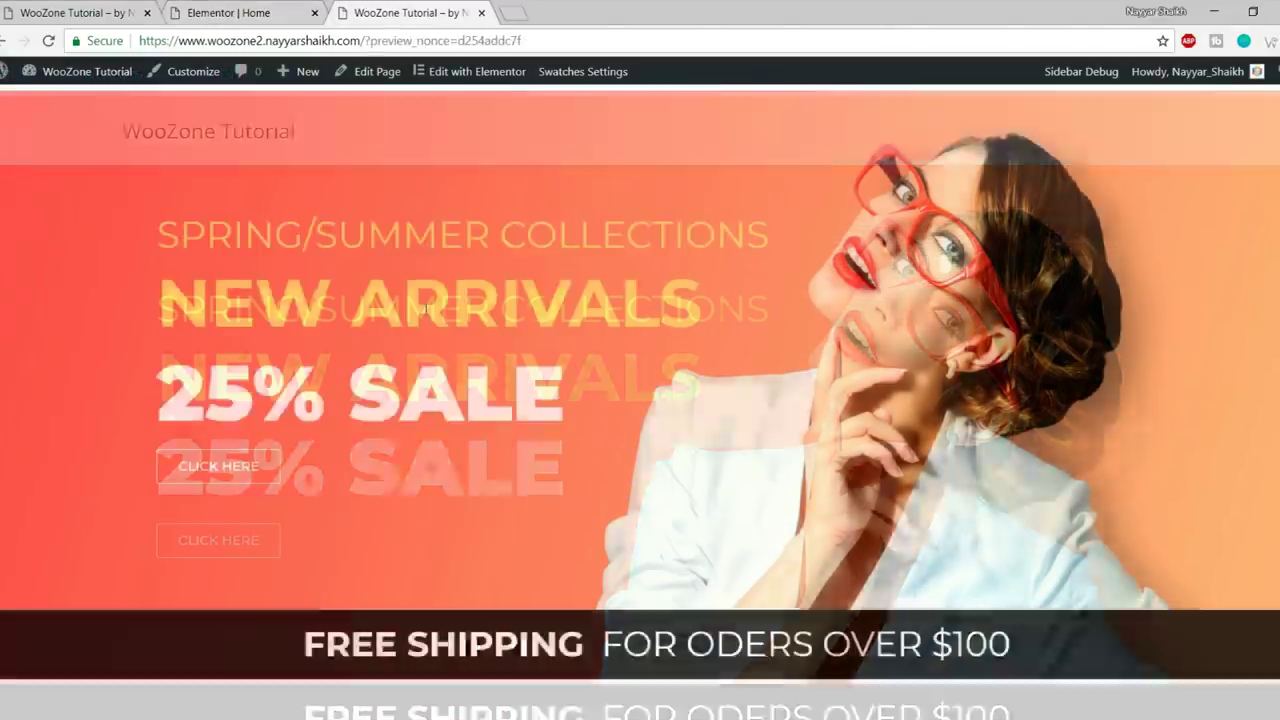
pyautogui.scroll(3, 296, 236)
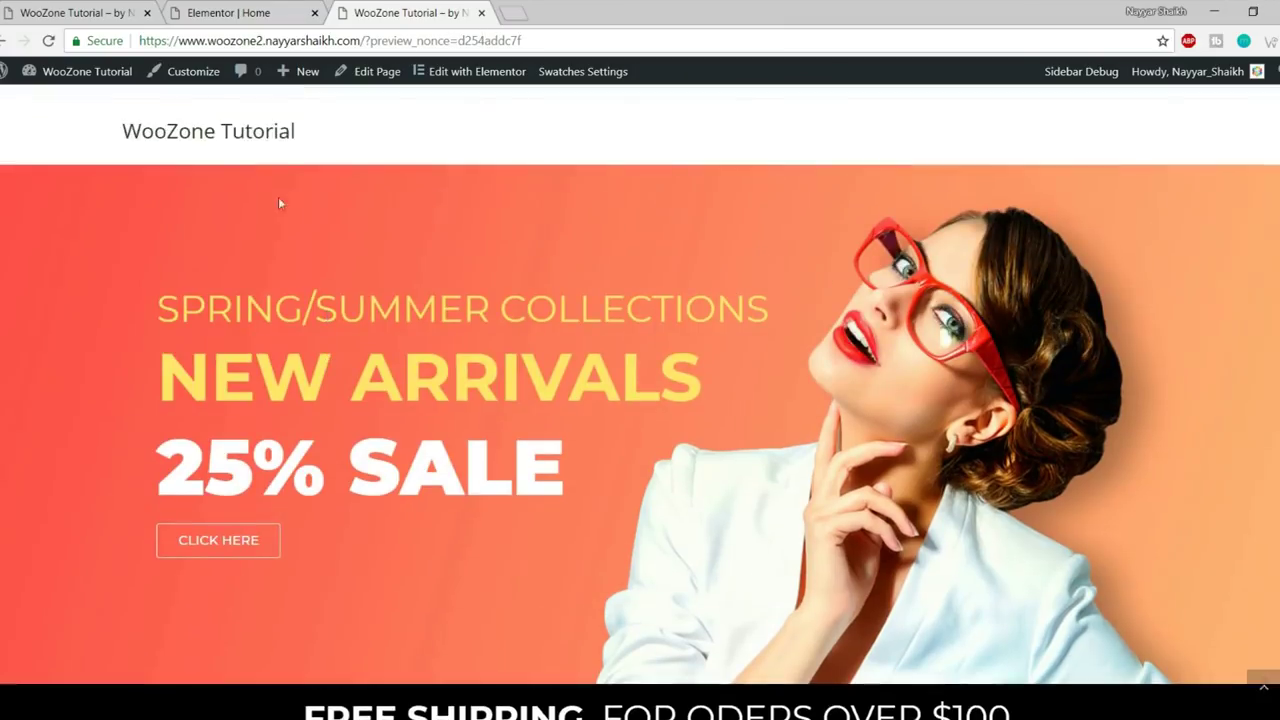
pyautogui.click(211, 133)
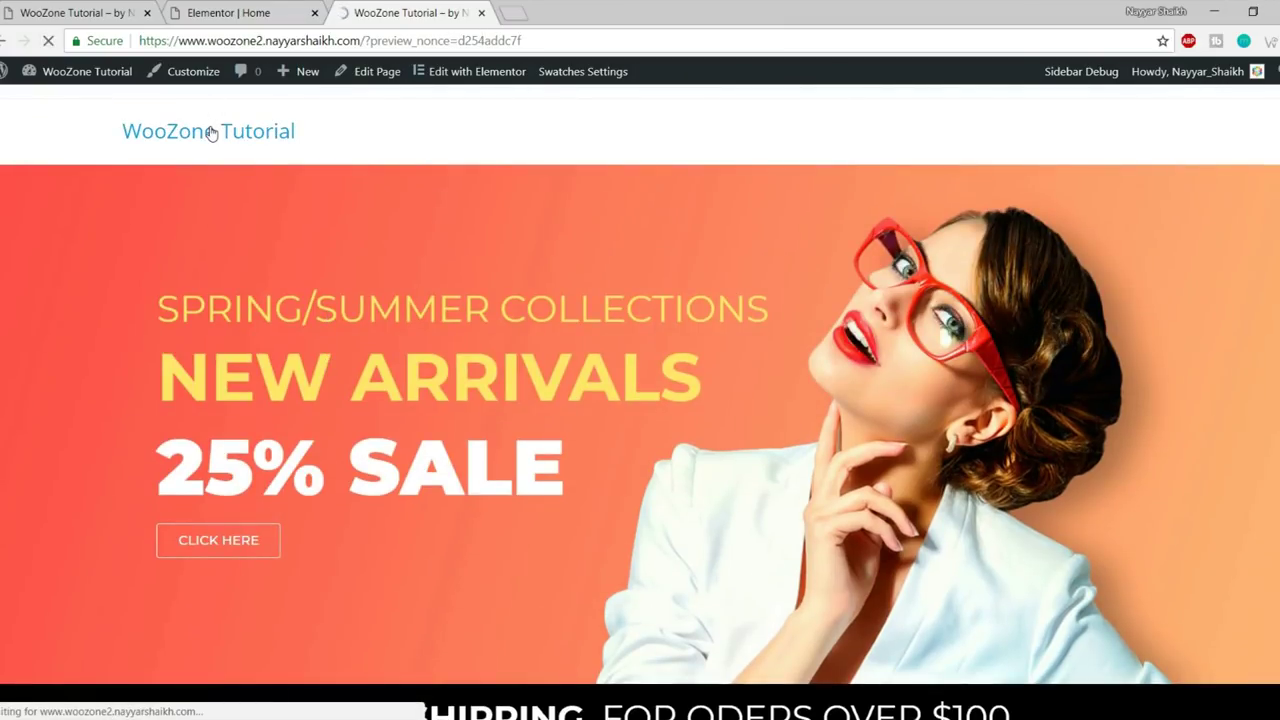
pyautogui.scroll(-8, 467, 363)
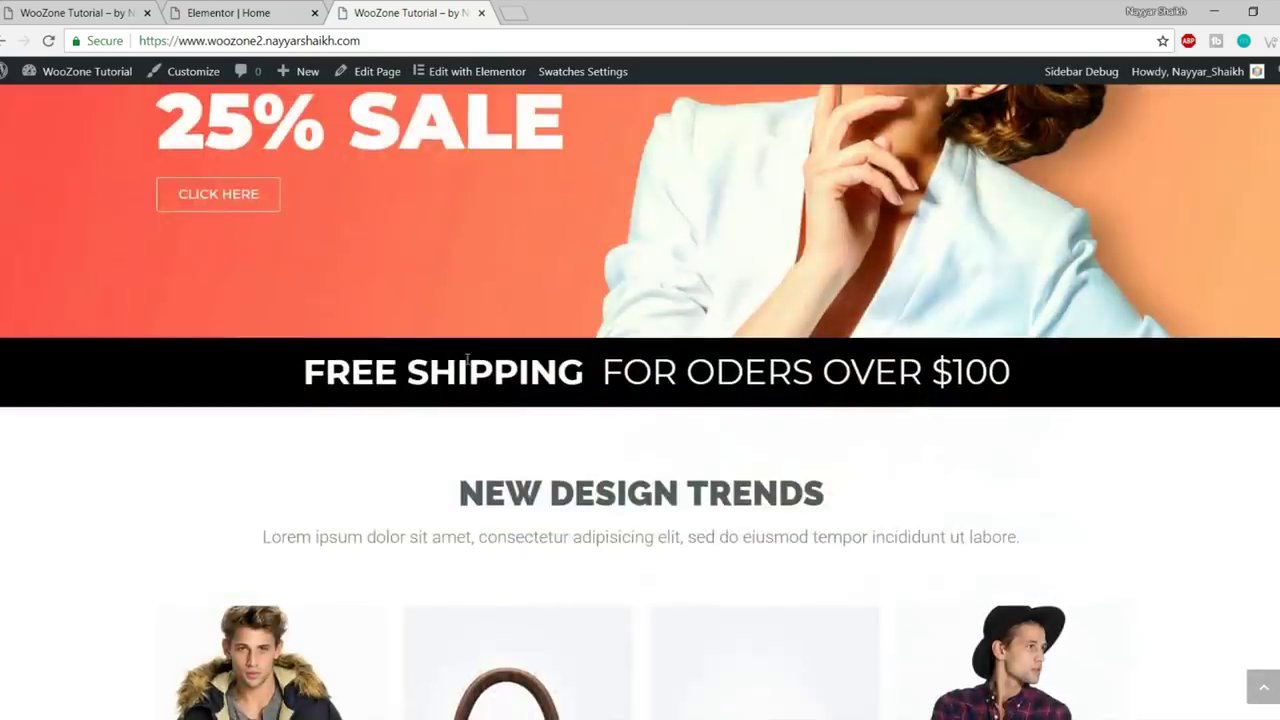
pyautogui.scroll(-10, 467, 363)
pyautogui.scroll(7, 467, 363)
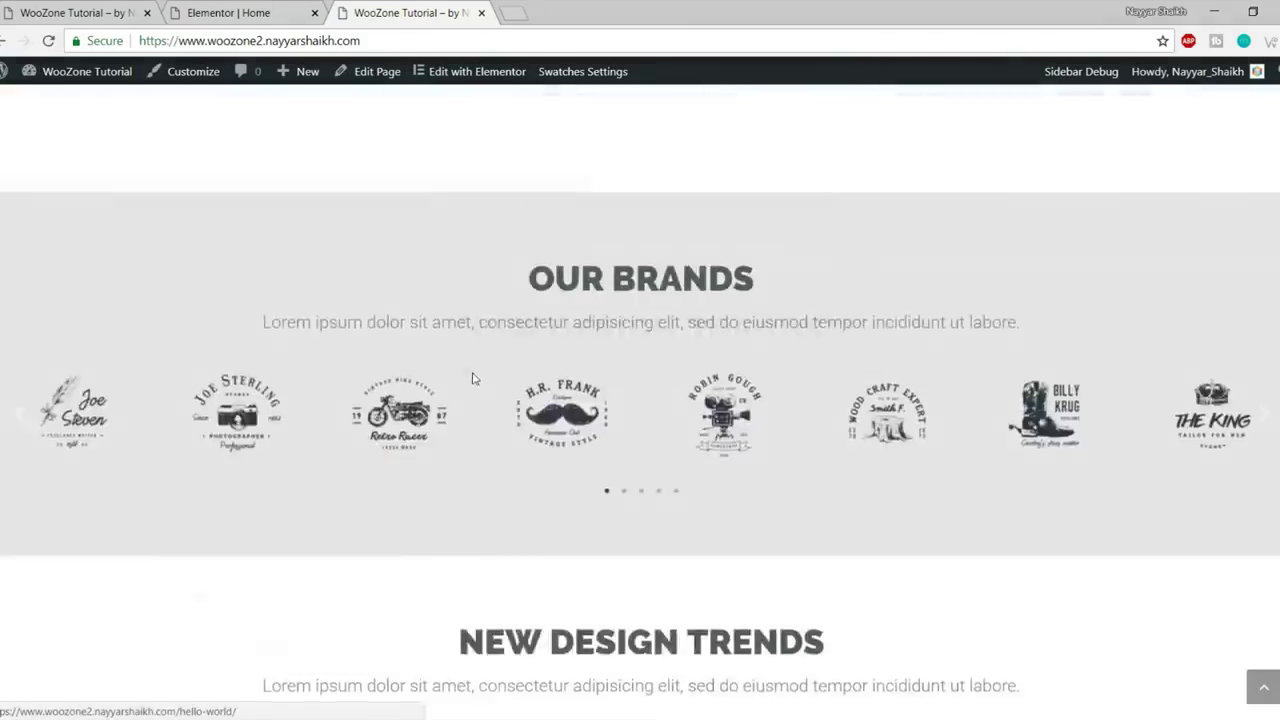
pyautogui.scroll(-10, 516, 374)
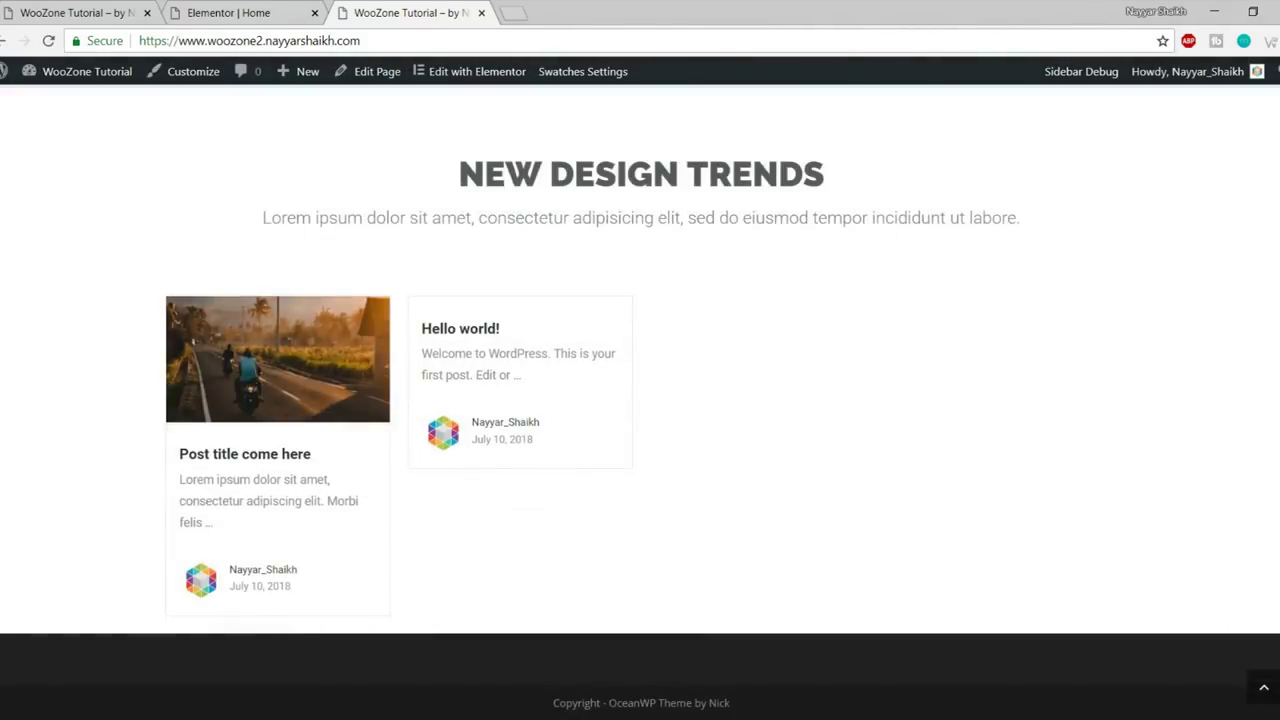
pyautogui.click(1263, 687)
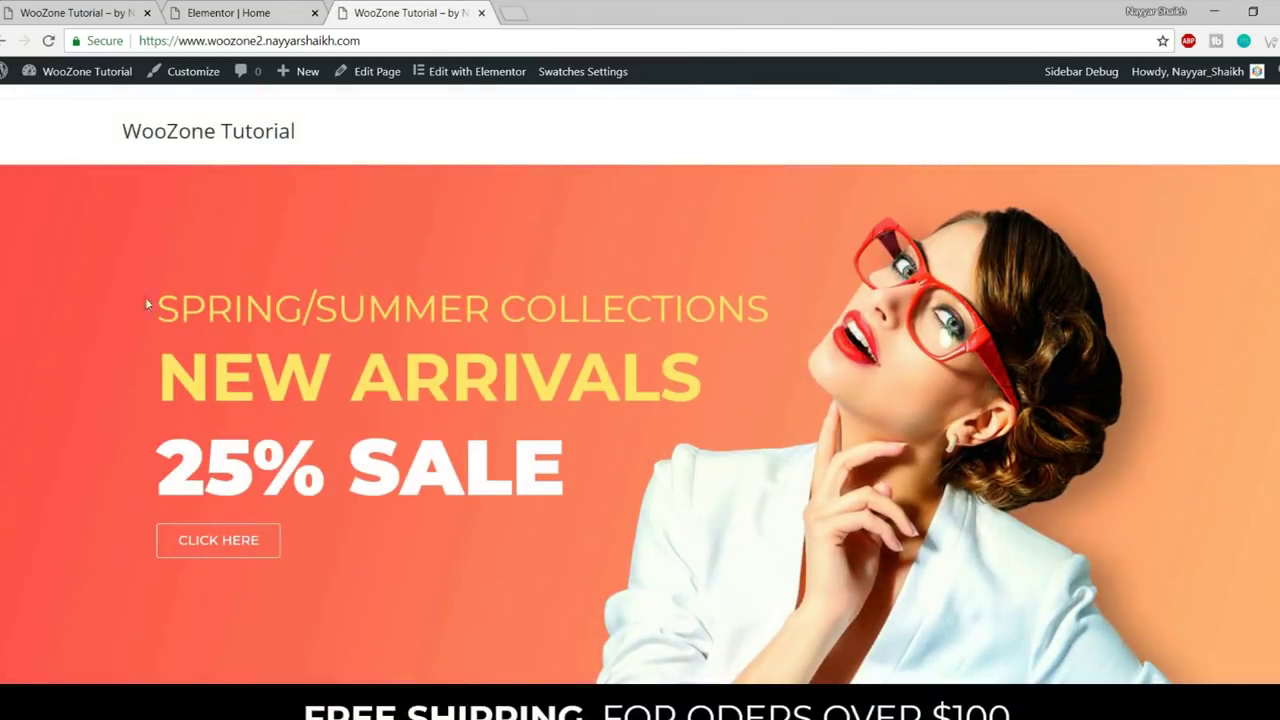
pyautogui.tripleClick(145, 297)
# Reload the reference store homepage, then return to the Elementor Home editor.
pyautogui.click(228, 12)
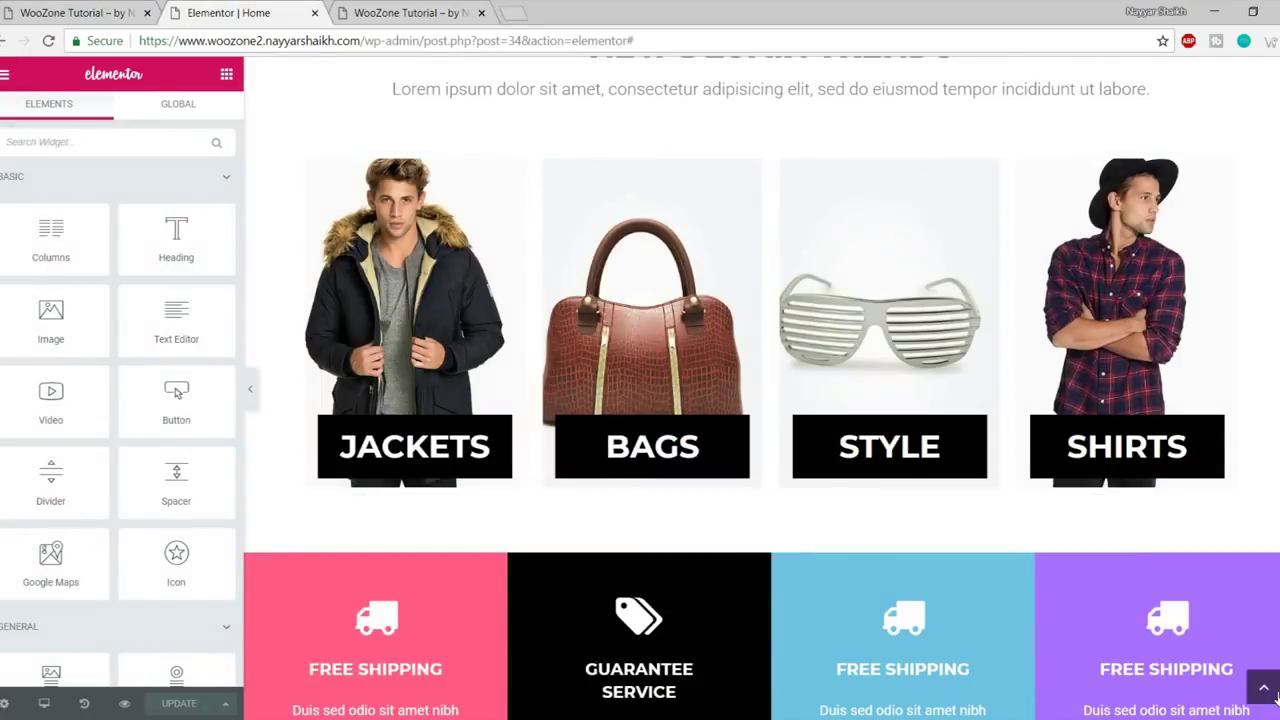
pyautogui.click(1263, 687)
pyautogui.click(5, 73)
pyautogui.click(60, 13)
pyautogui.scroll(20, 128, 108)
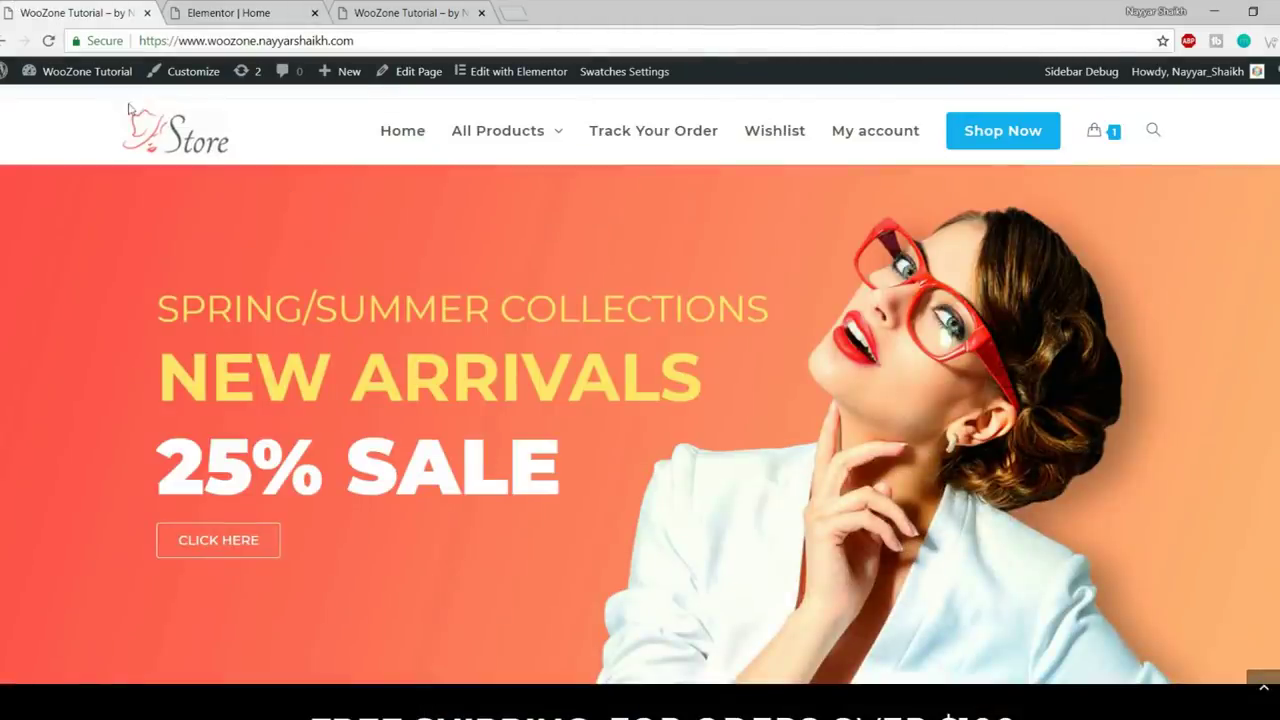
pyautogui.click(50, 42)
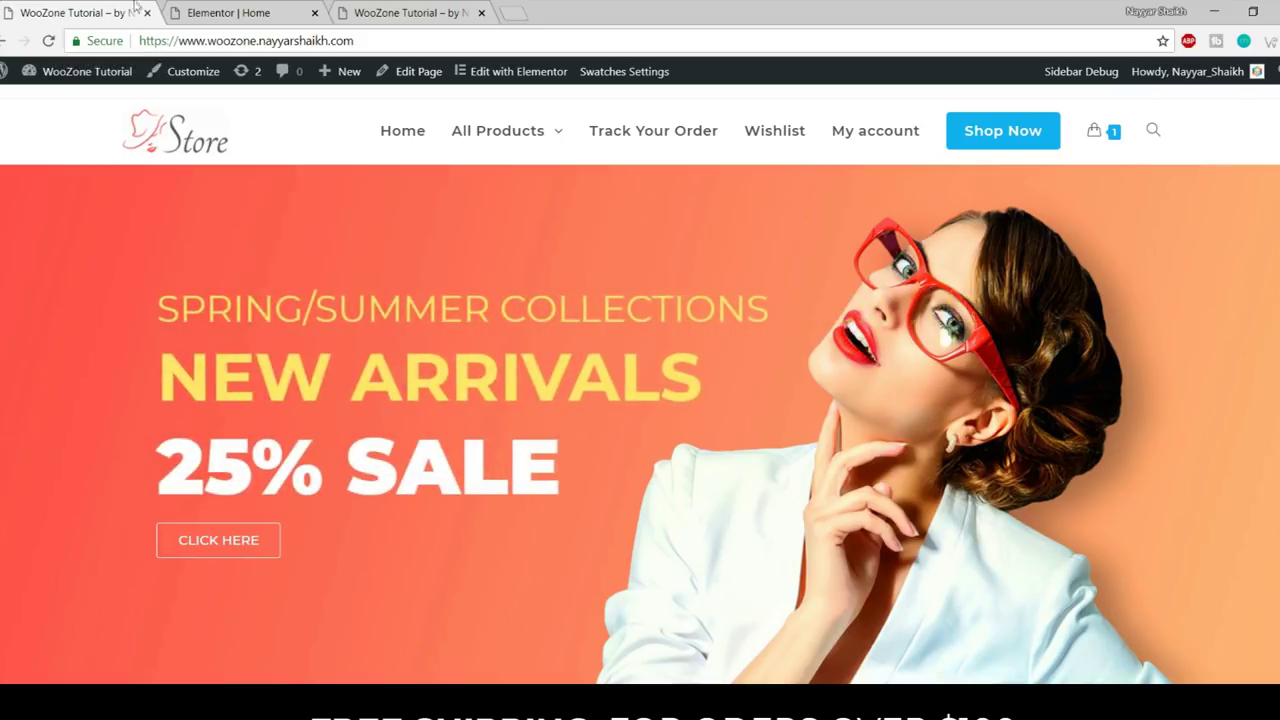
pyautogui.click(258, 8)
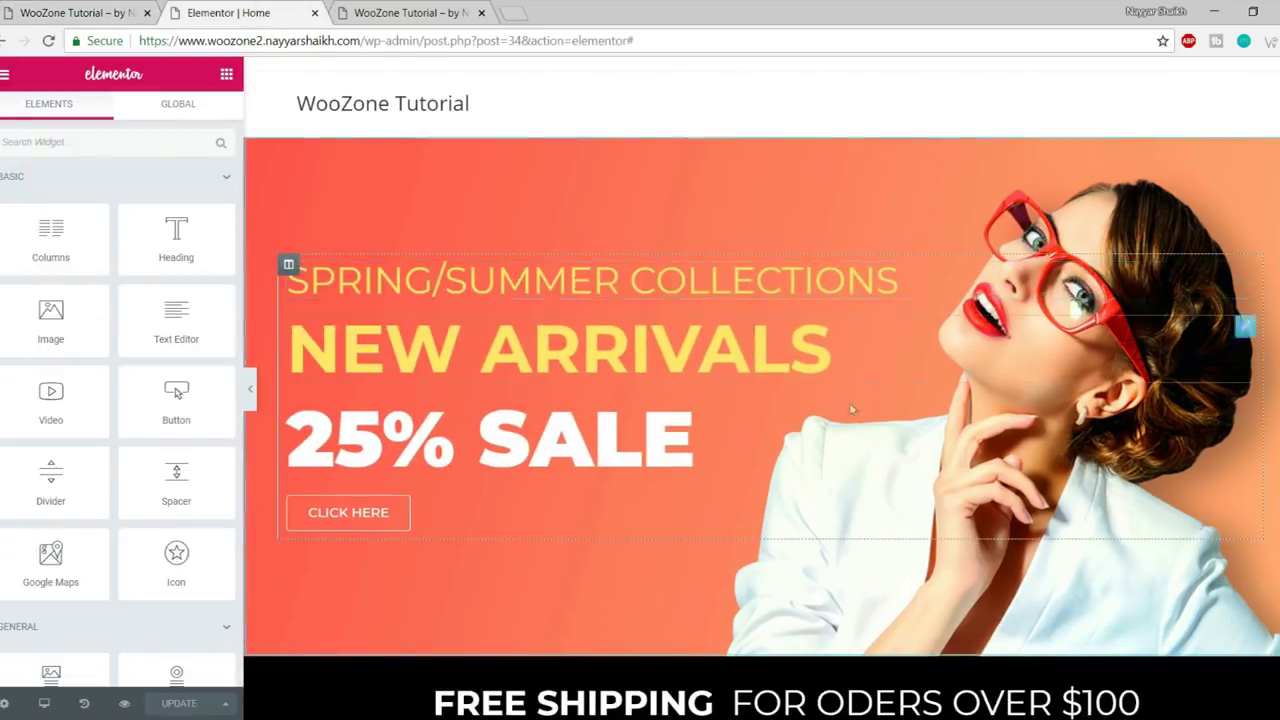
pyautogui.scroll(-15, 852, 408)
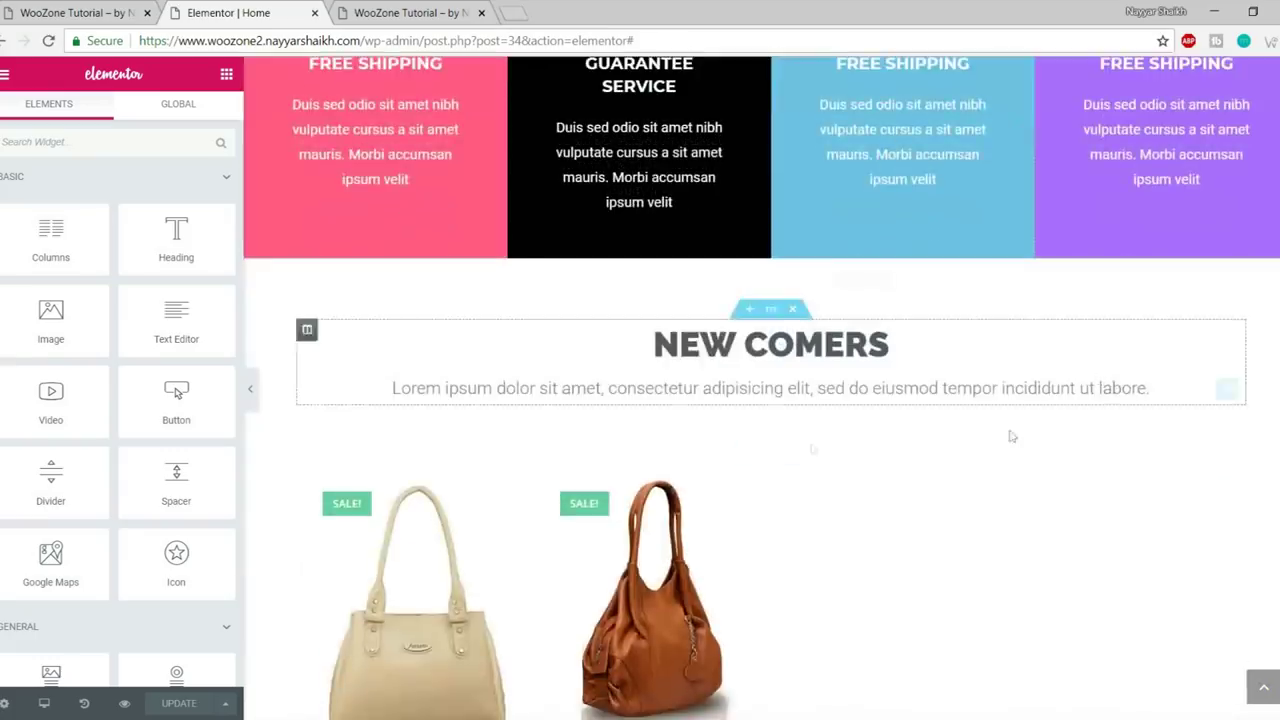
# Give the SPRING/SUMMER COLLECTIONS heading a Zoom In Left entrance animation.
pyautogui.scroll(-10, 900, 440)
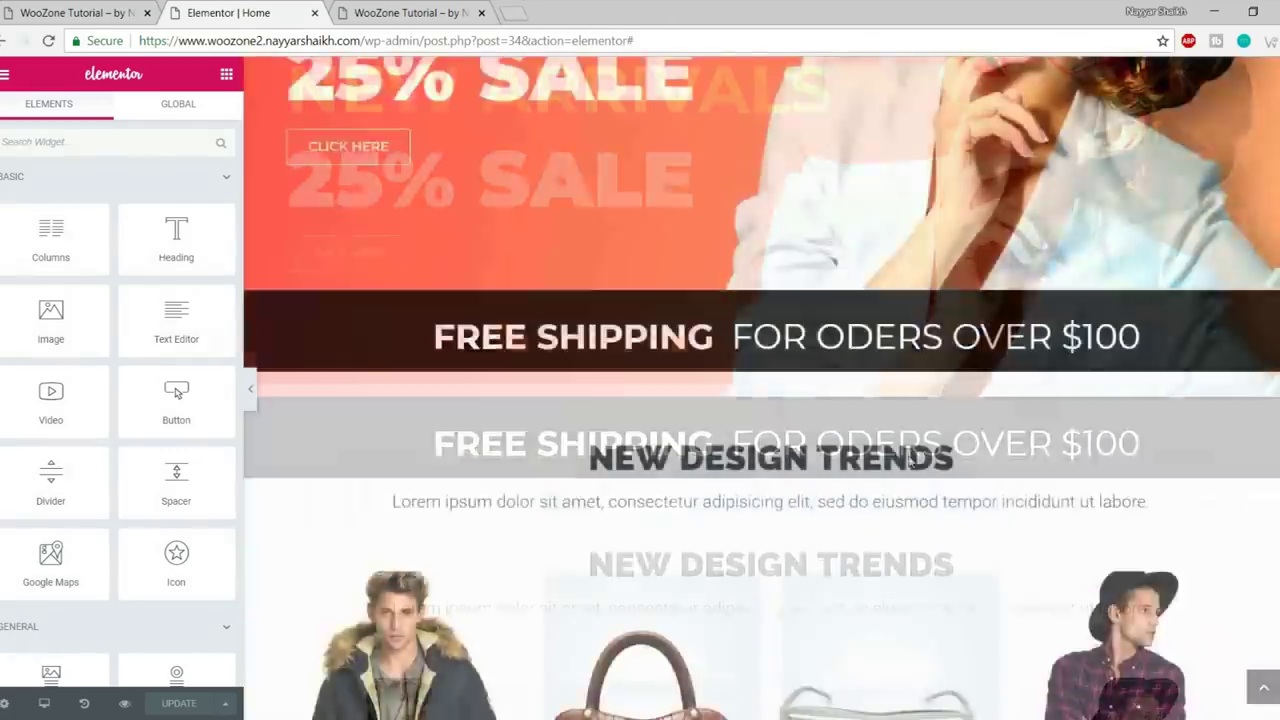
pyautogui.scroll(-6, 820, 517)
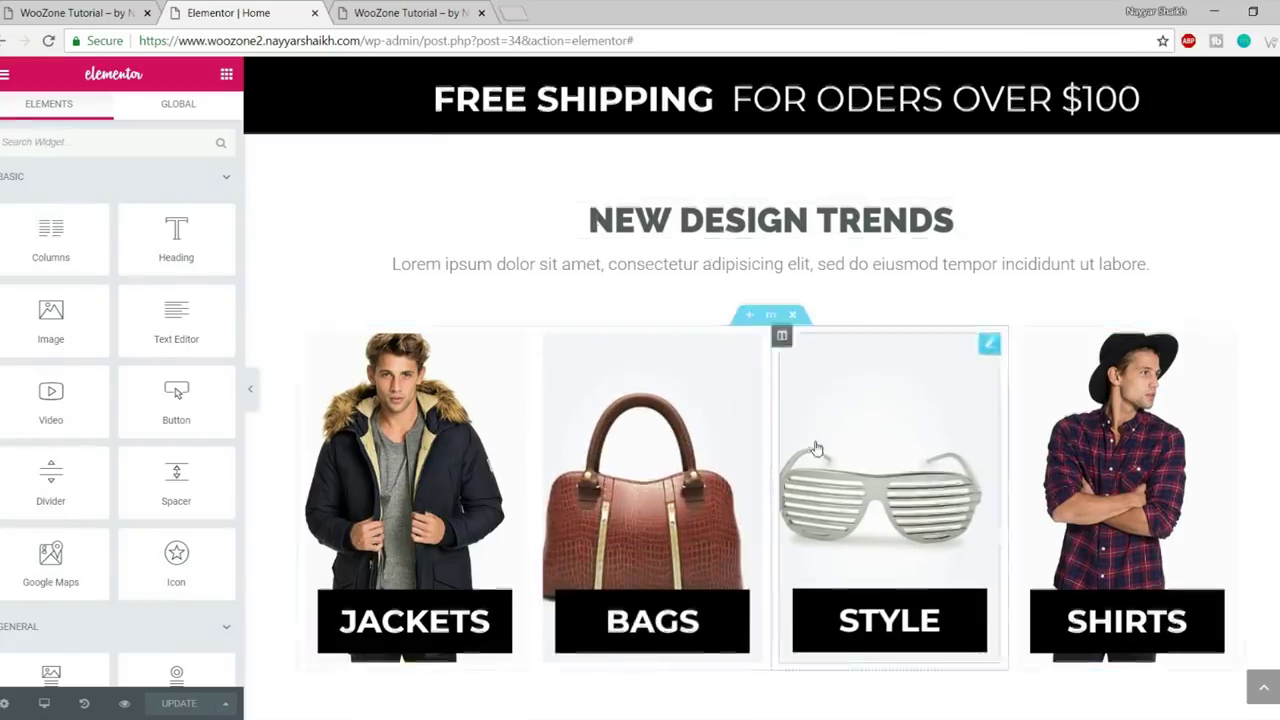
pyautogui.scroll(5, 816, 448)
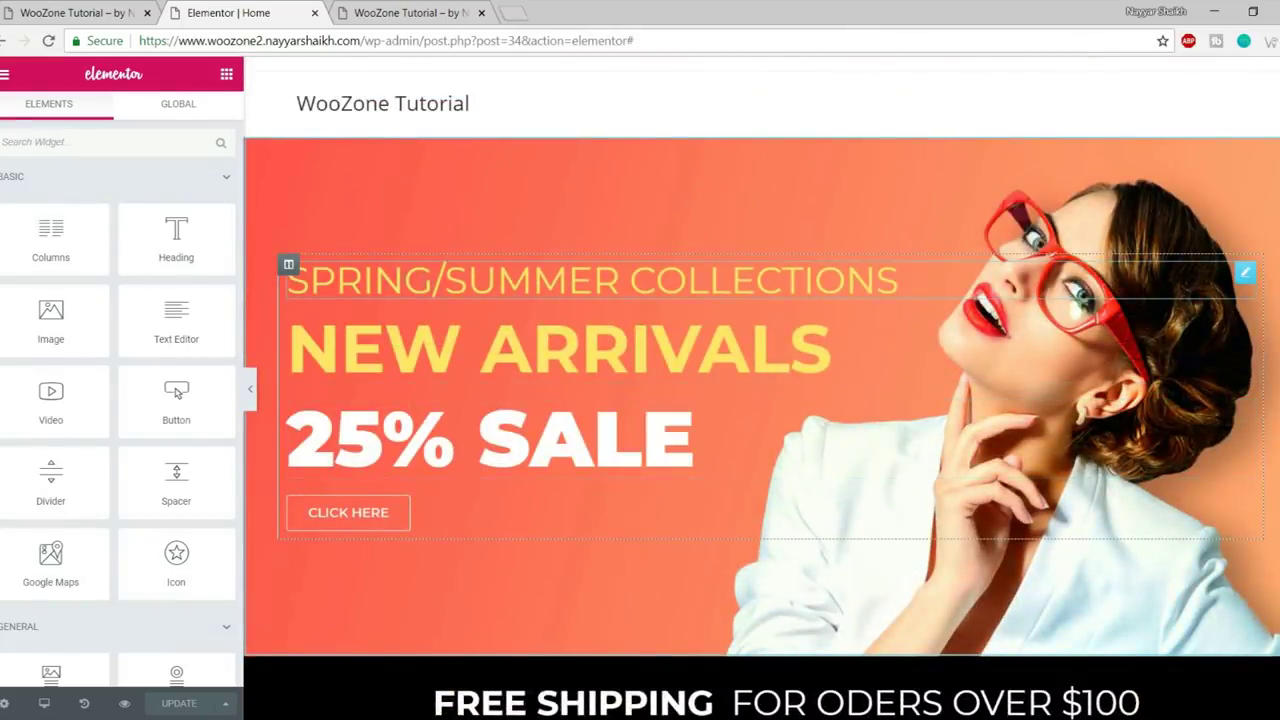
pyautogui.click(452, 280)
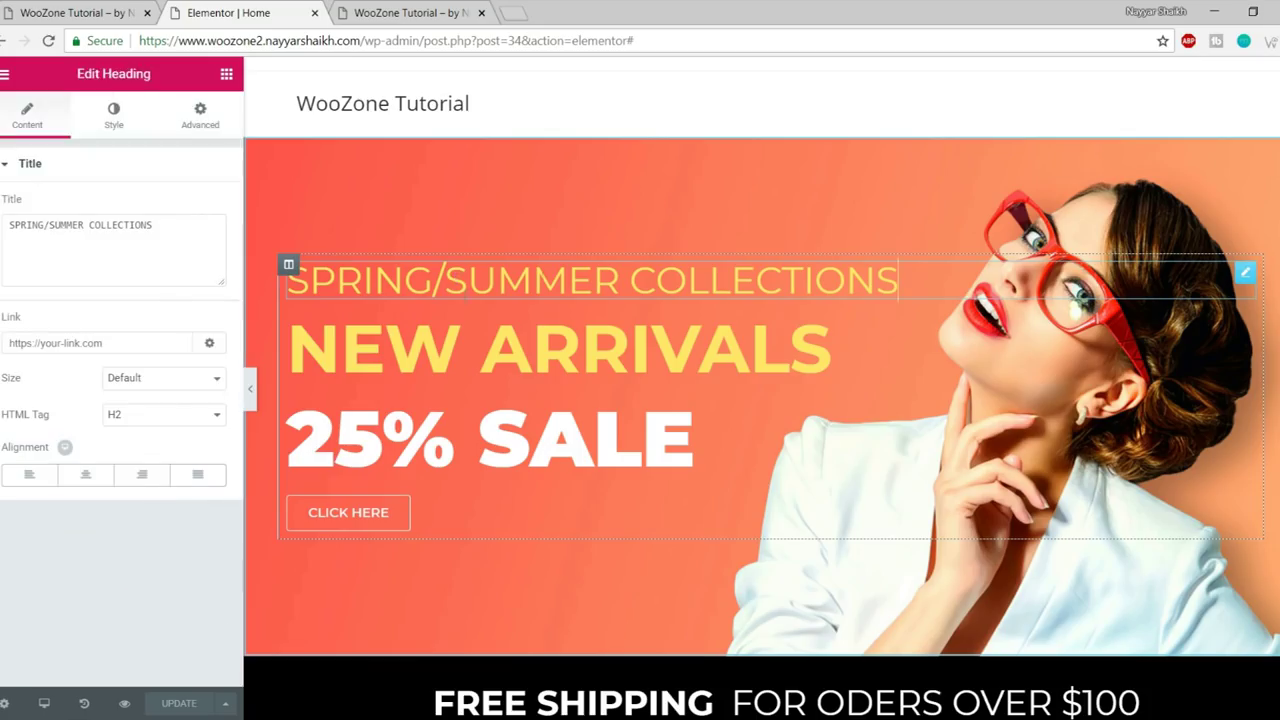
pyautogui.click(200, 114)
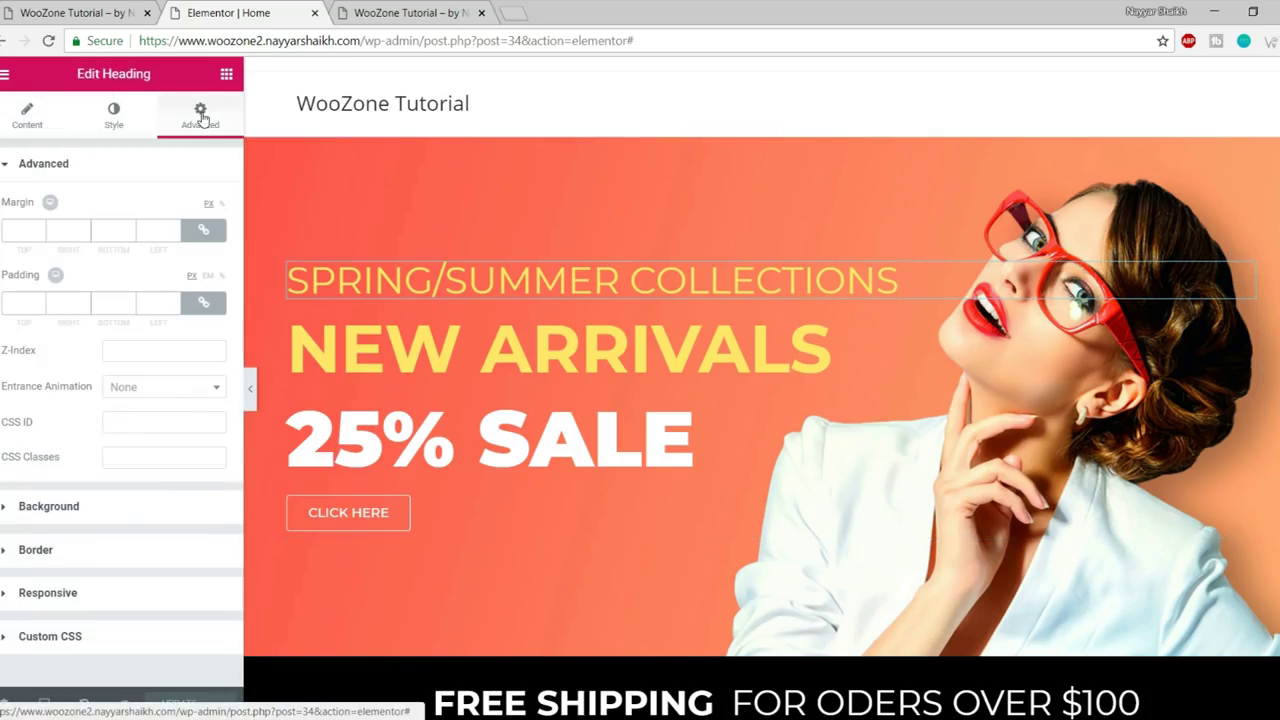
pyautogui.click(157, 393)
pyautogui.scroll(-1, 186, 498)
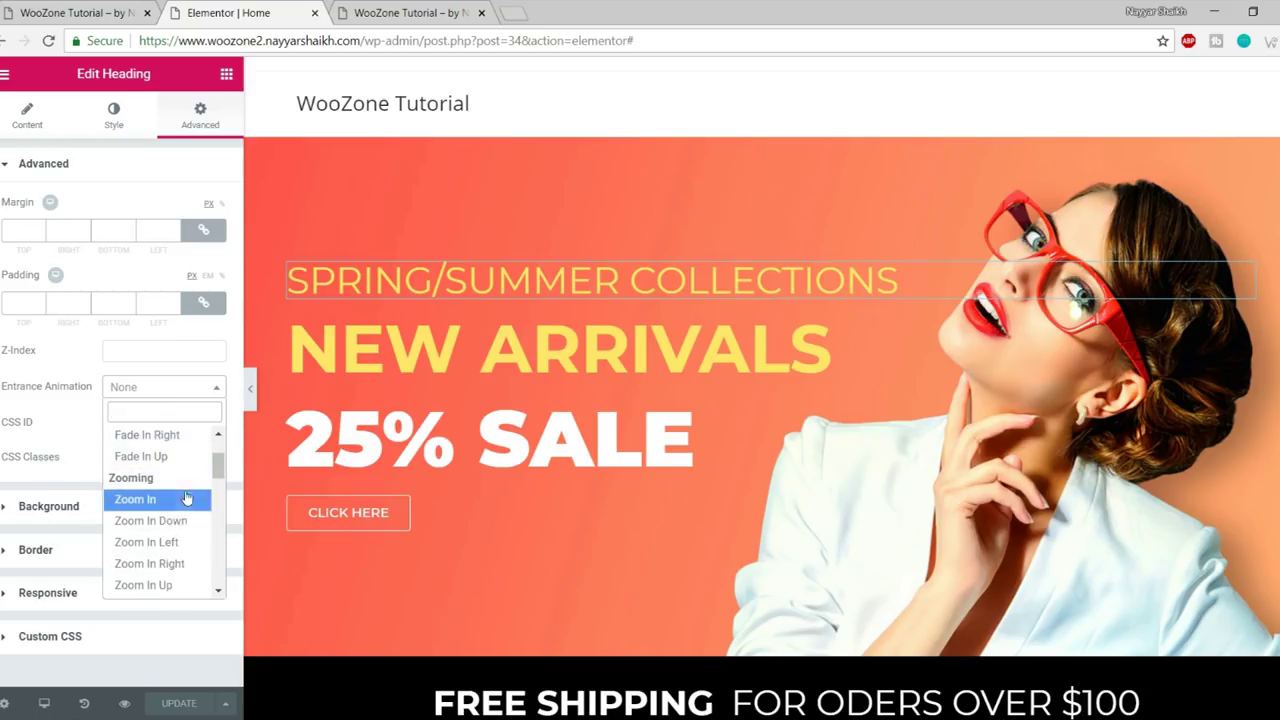
pyautogui.click(149, 542)
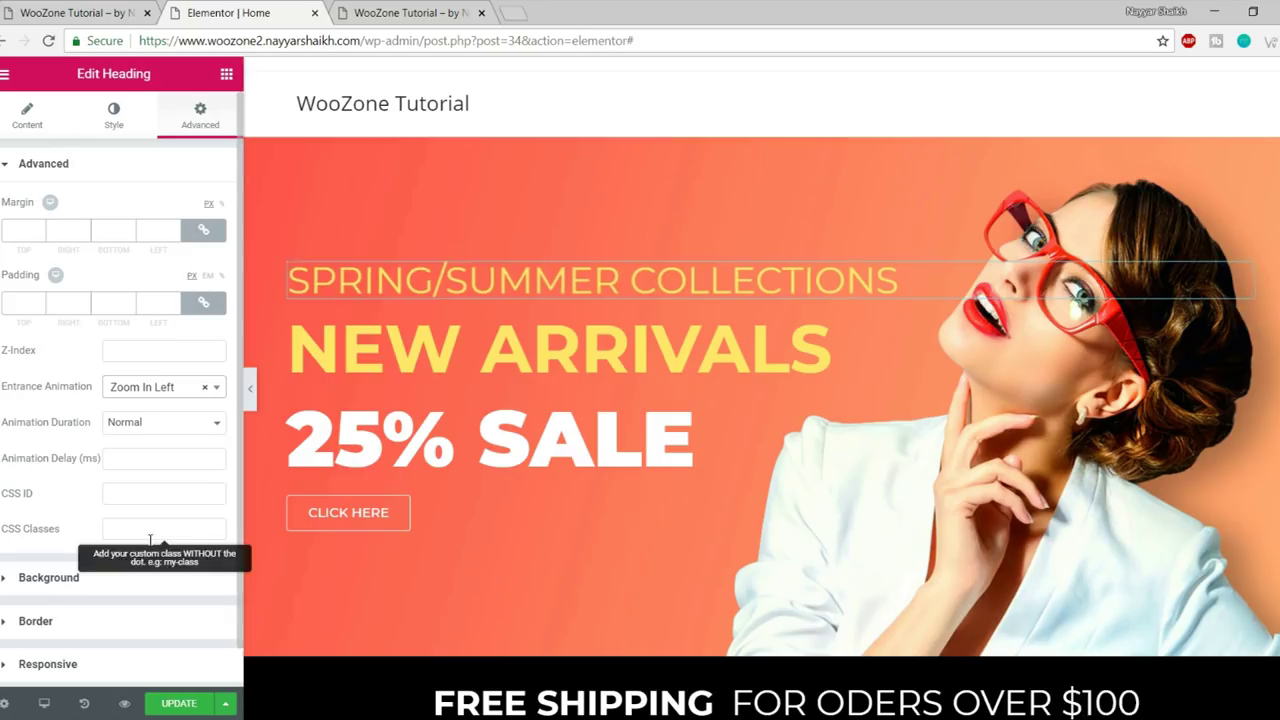
# Give the 25% SALE heading a Fade In Right entrance animation.
pyautogui.click(433, 443)
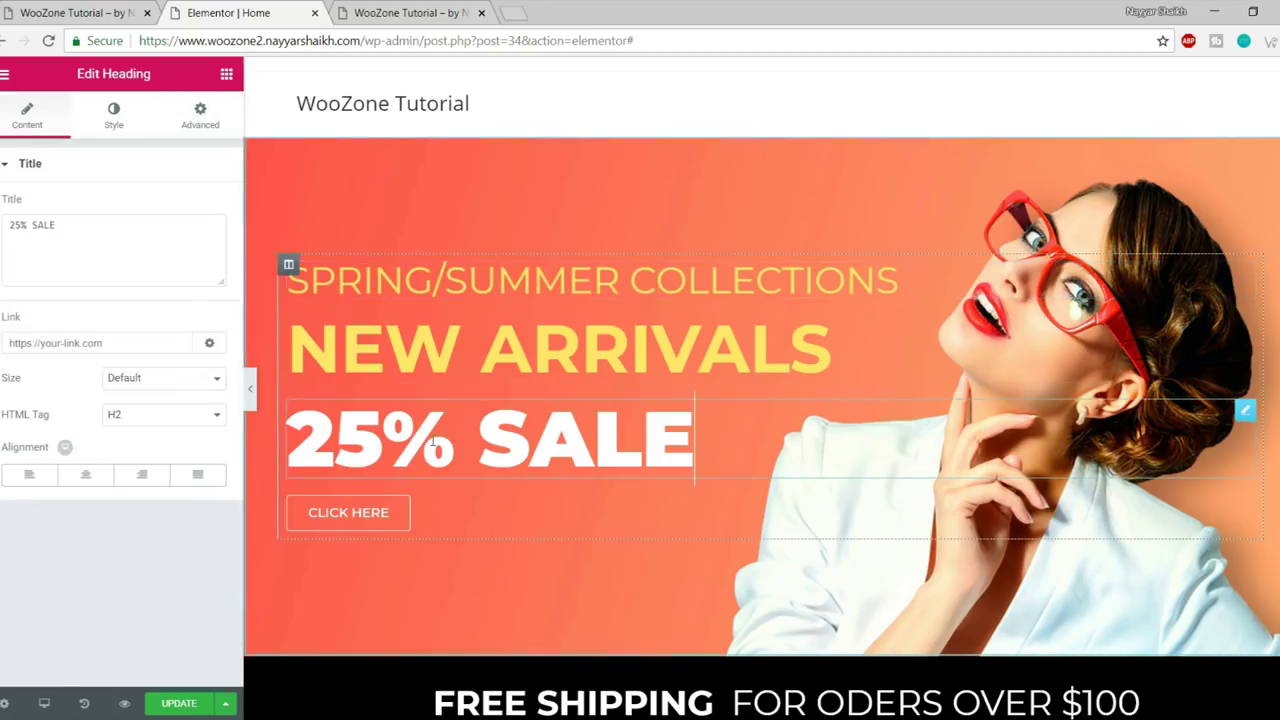
pyautogui.click(200, 115)
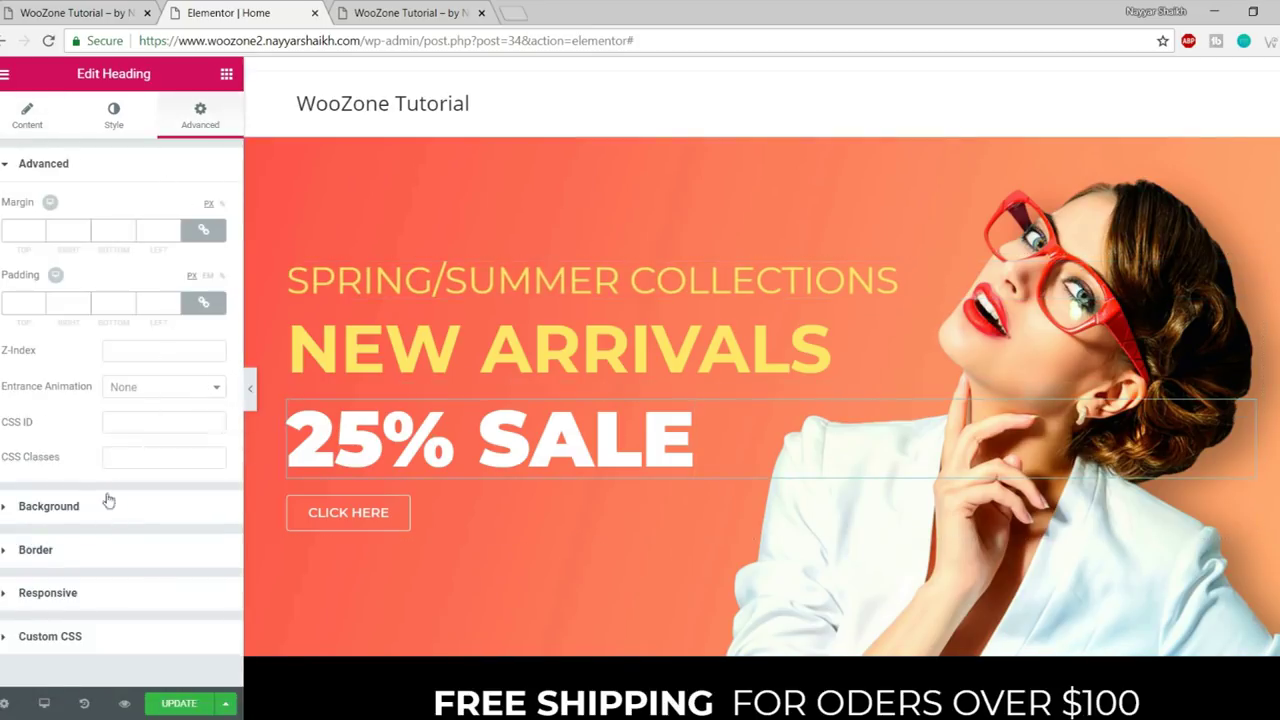
pyautogui.click(170, 394)
pyautogui.scroll(-2, 163, 540)
pyautogui.scroll(2, 170, 552)
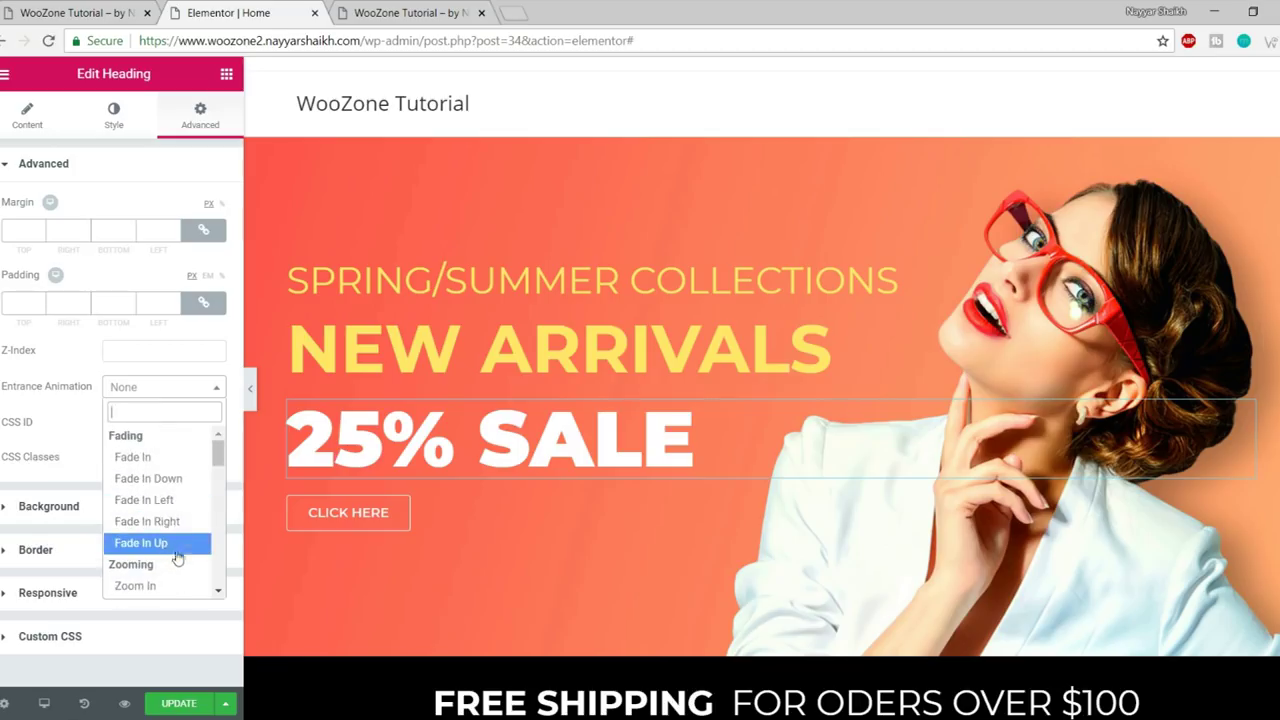
pyautogui.click(187, 522)
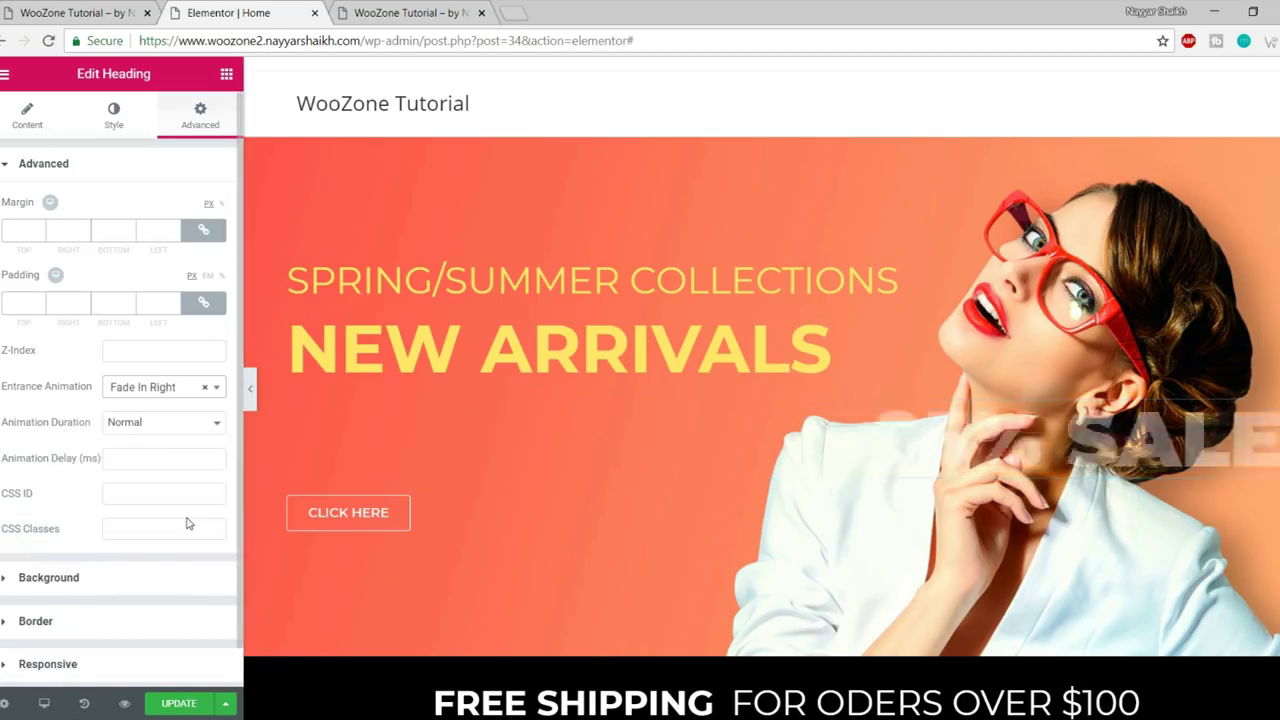
# Give the CLICK HERE button a Bounce In Up entrance animation.
pyautogui.click(392, 522)
pyautogui.click(199, 112)
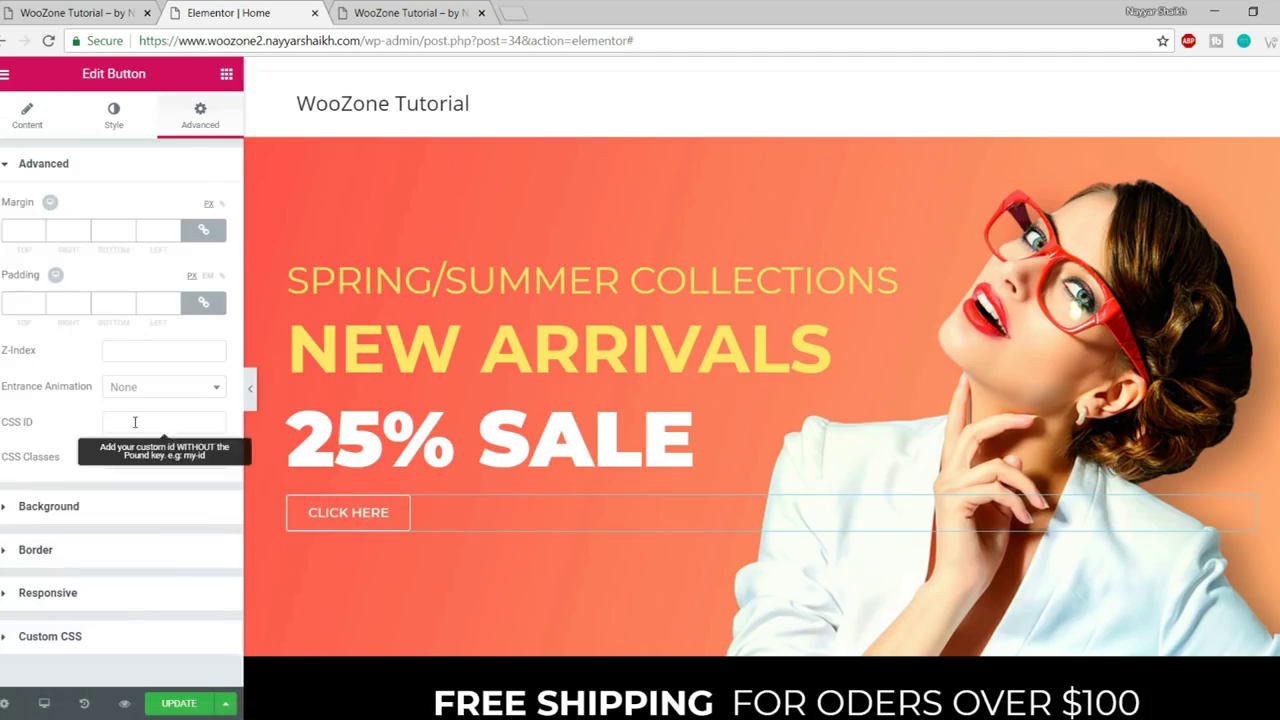
pyautogui.click(158, 390)
pyautogui.scroll(-4, 160, 540)
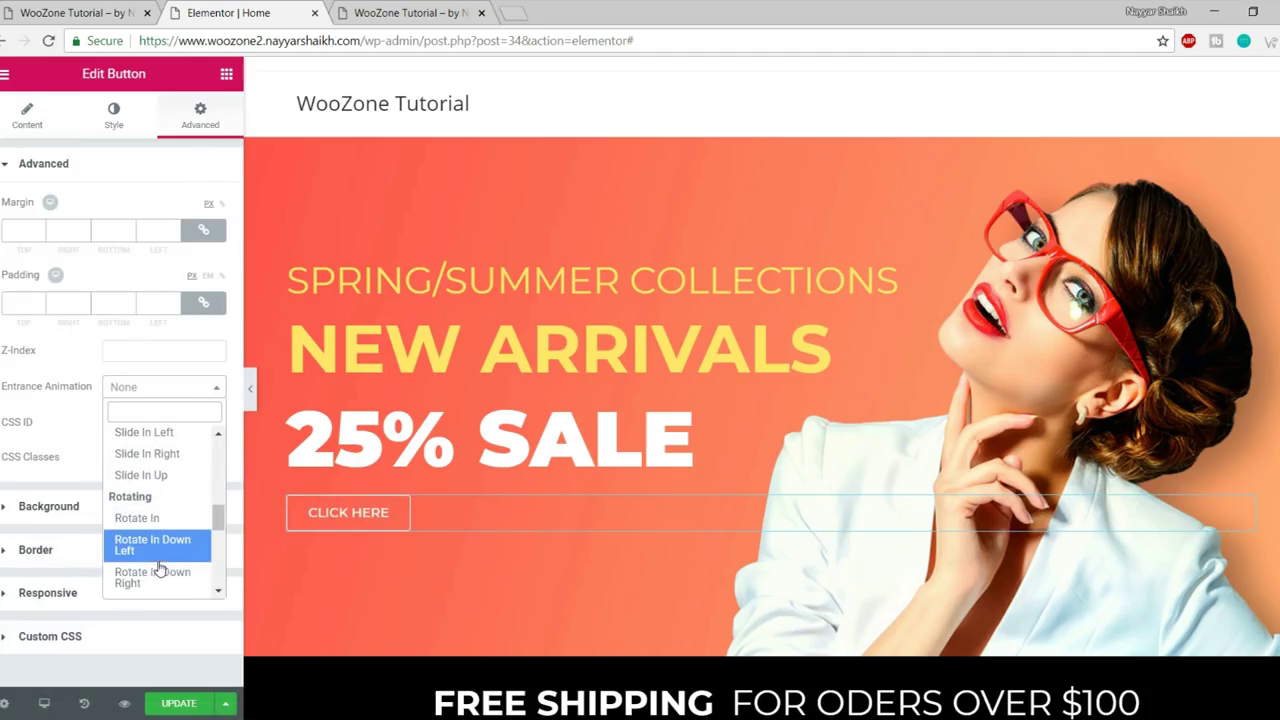
pyautogui.scroll(4, 170, 545)
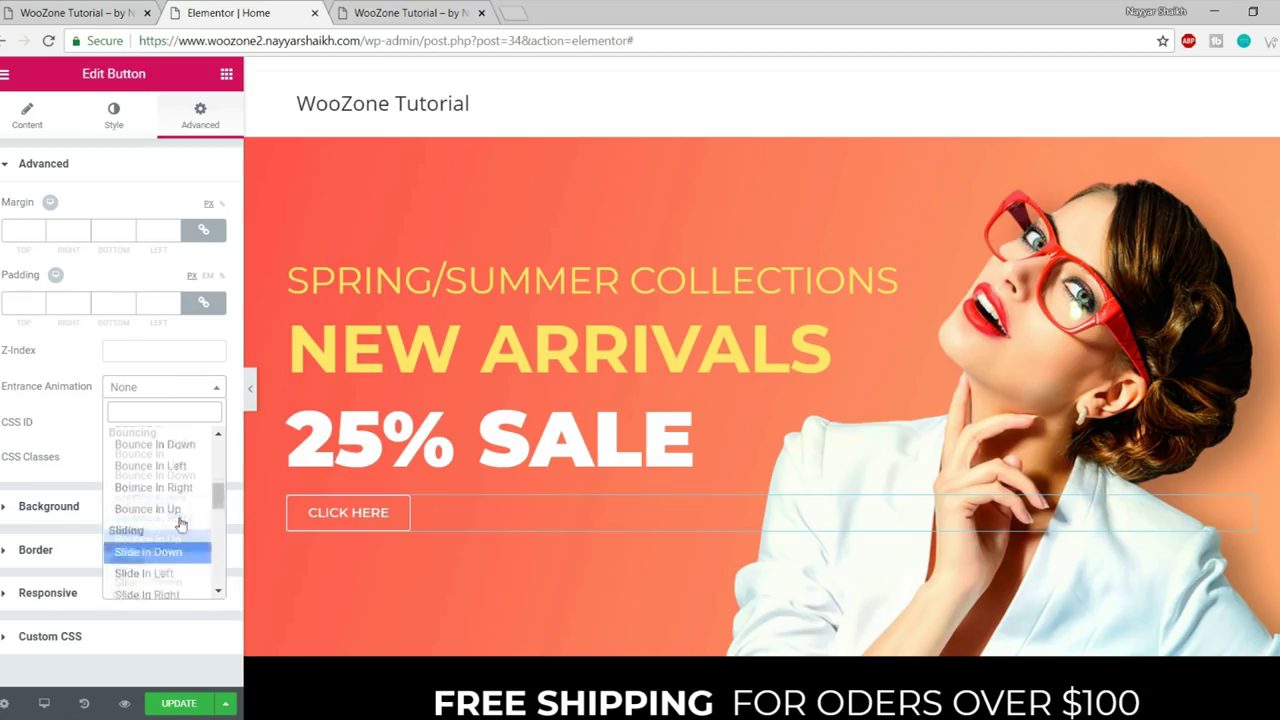
pyautogui.click(187, 541)
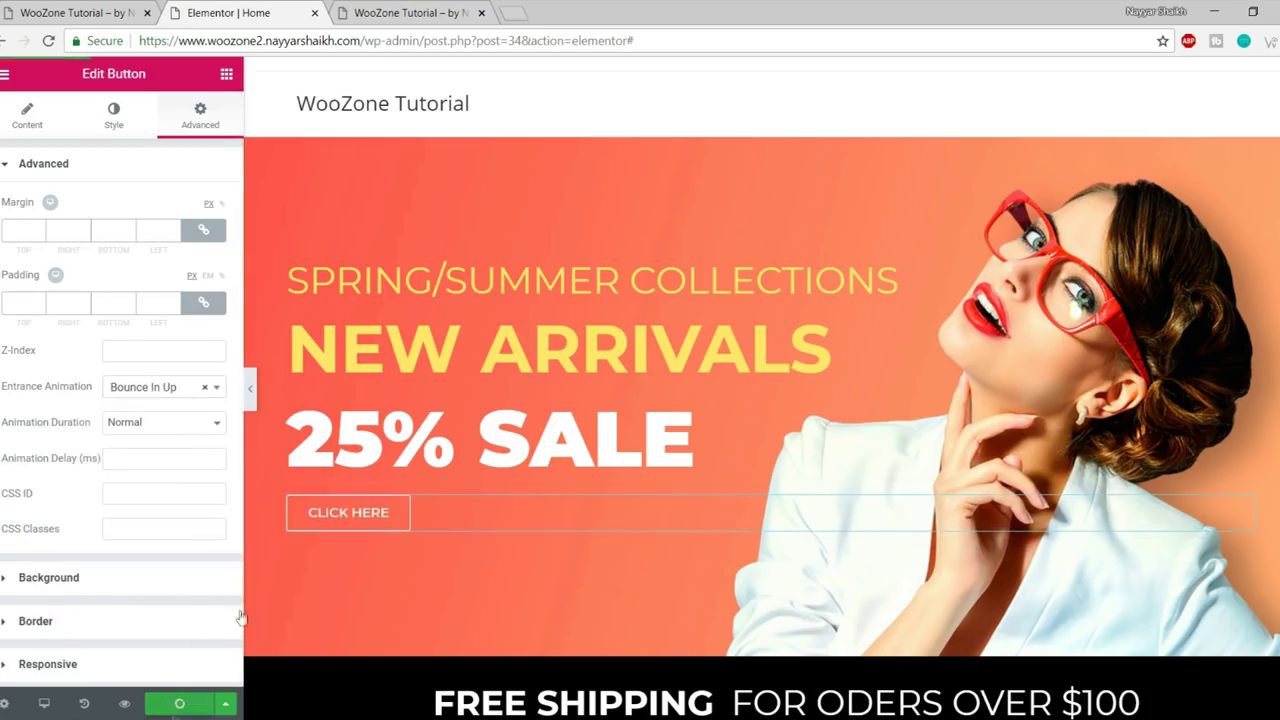
pyautogui.click(435, 10)
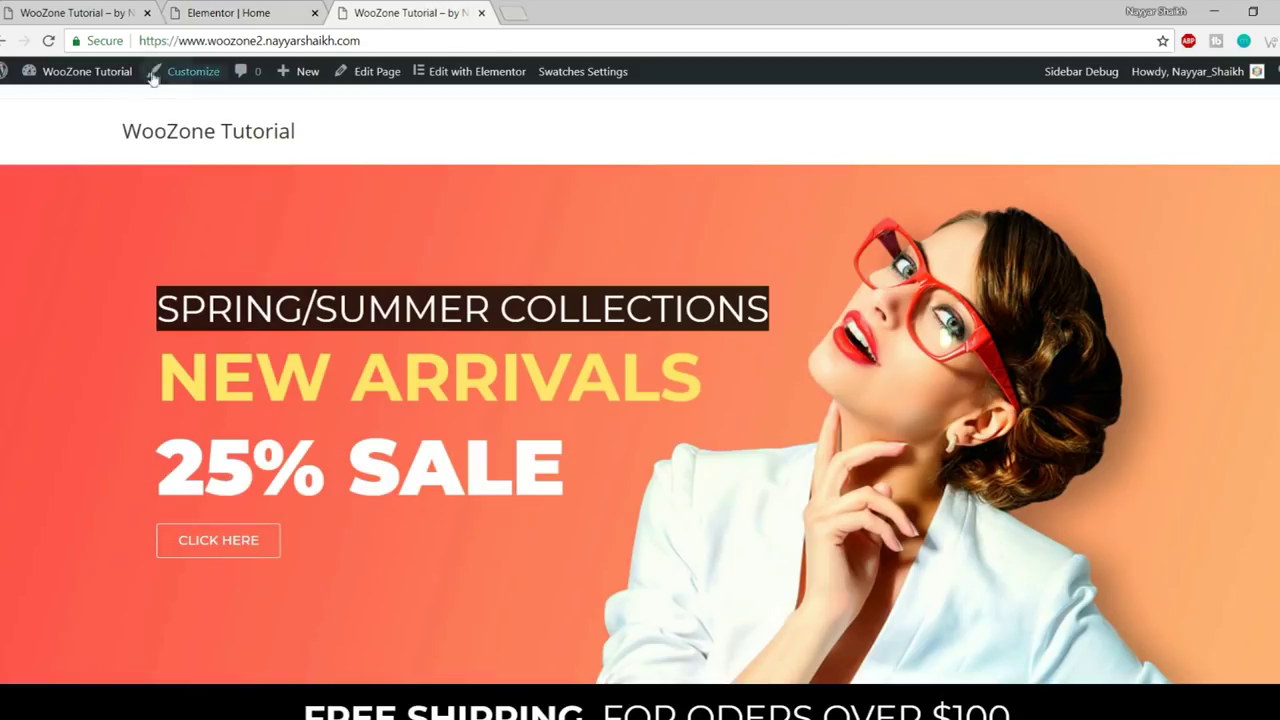
# Reload the live homepage to watch the banner animations, compare with the store, and return to Elementor.
pyautogui.click(48, 41)
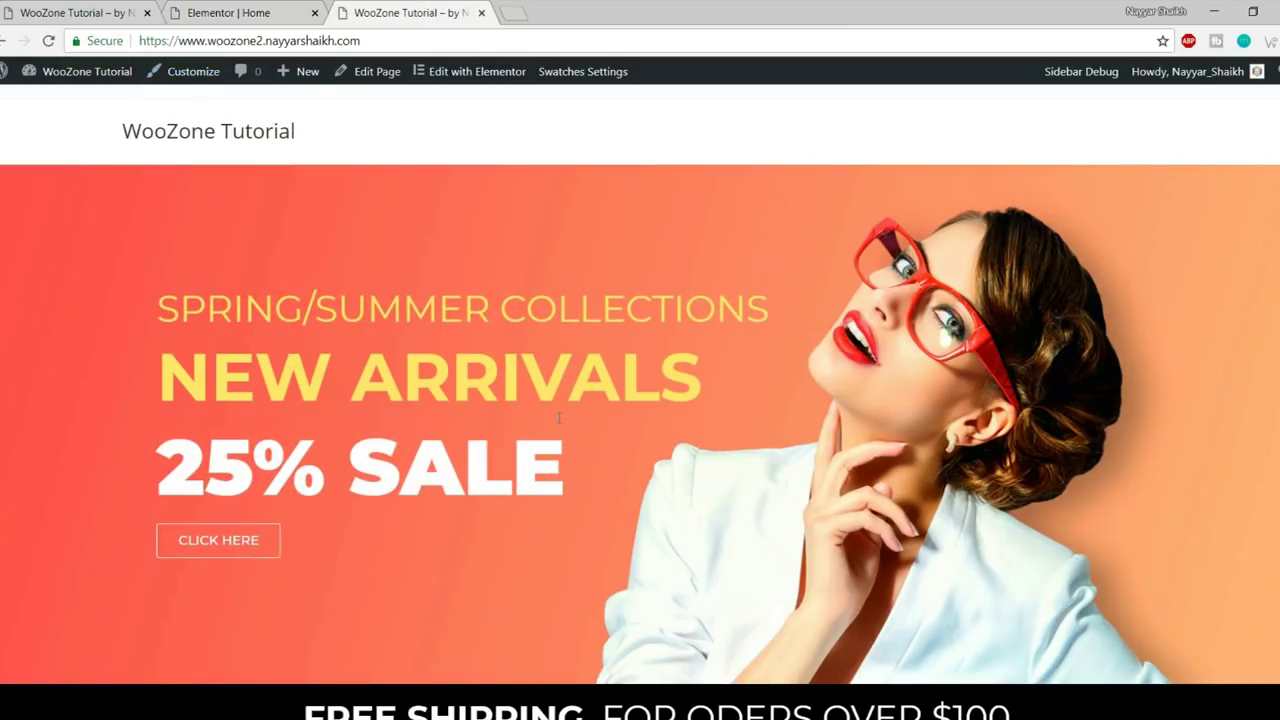
pyautogui.scroll(-15, 640, 400)
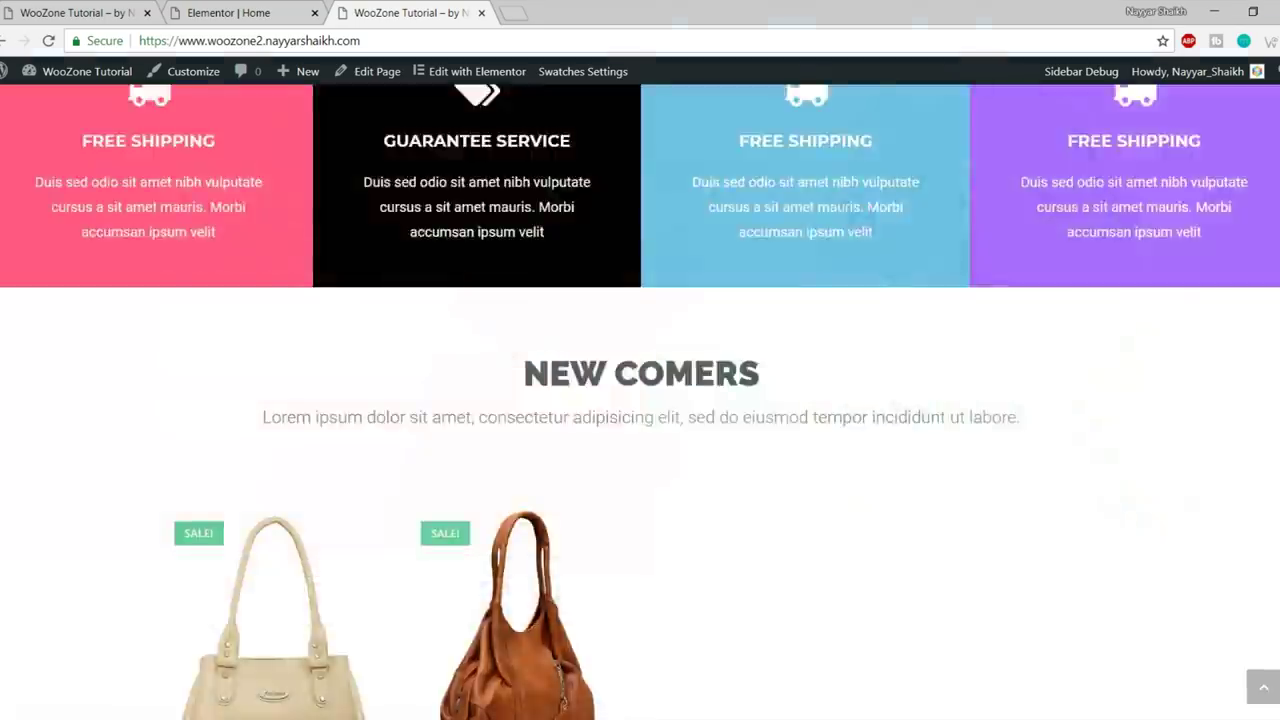
pyautogui.click(1263, 687)
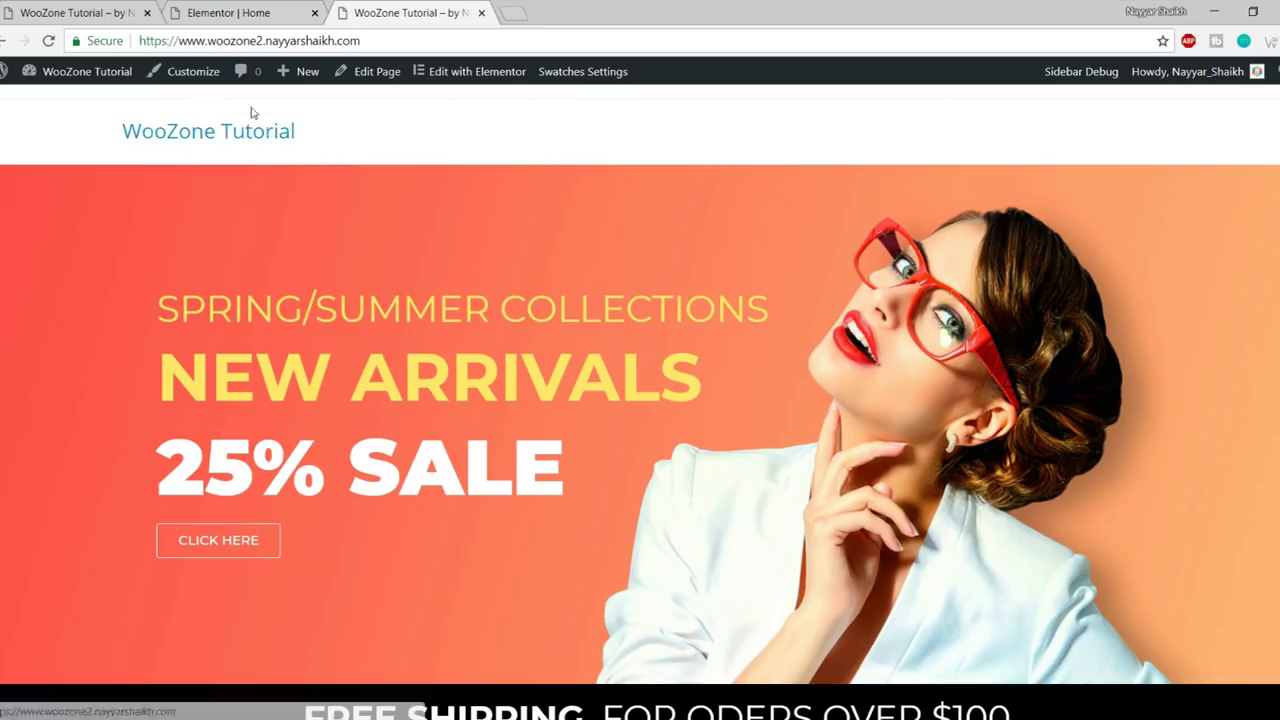
pyautogui.click(70, 12)
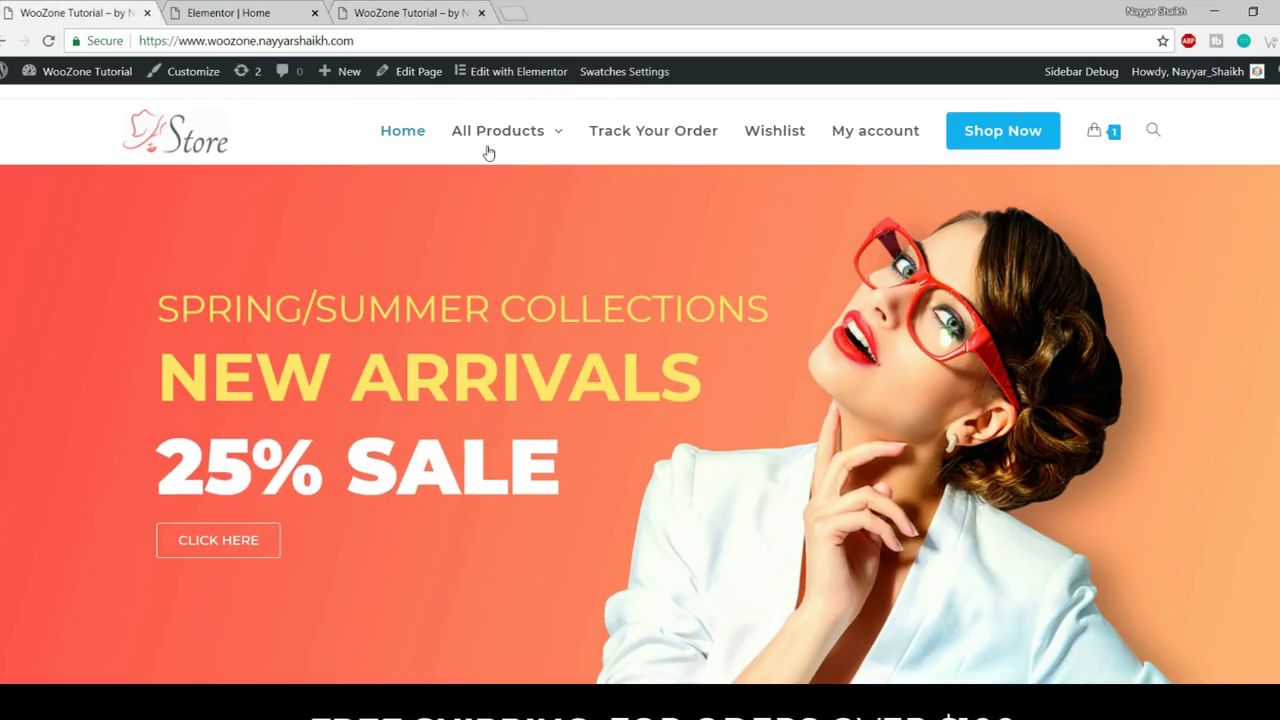
pyautogui.moveTo(486, 151)
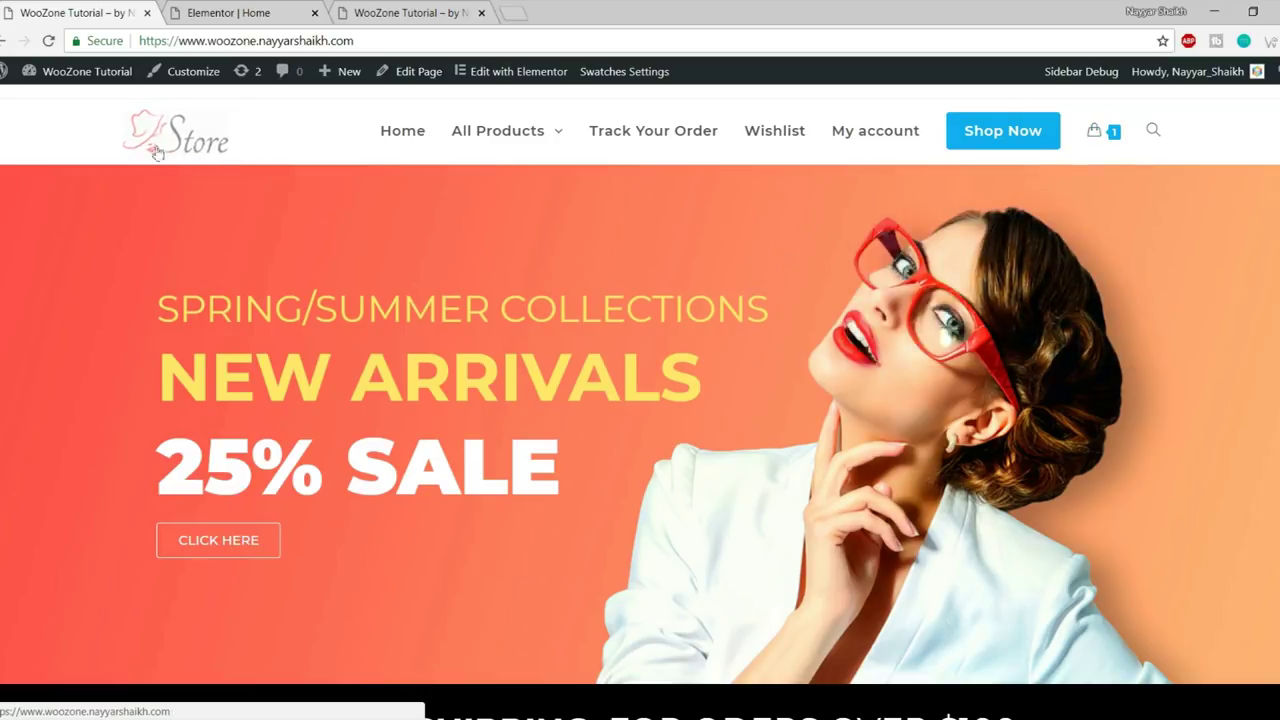
pyautogui.click(280, 16)
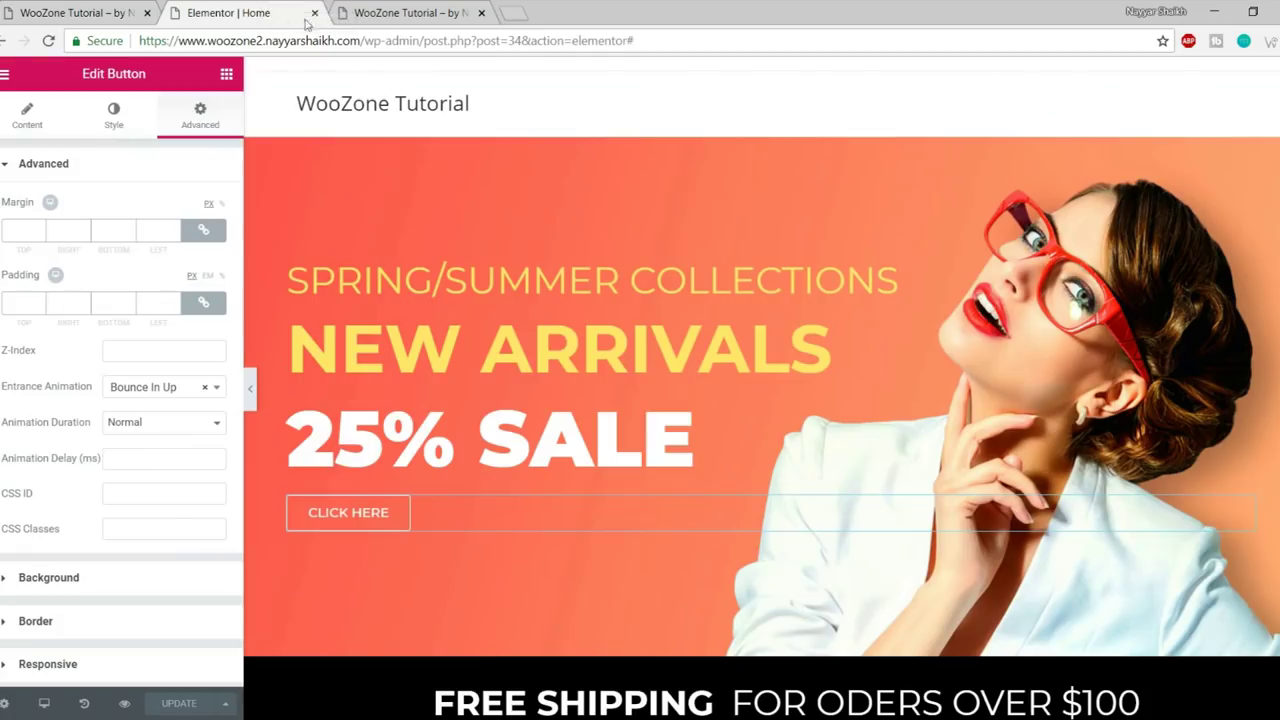
# Close the Elementor editor and open the admin Menus page in a new tab.
pyautogui.click(315, 13)
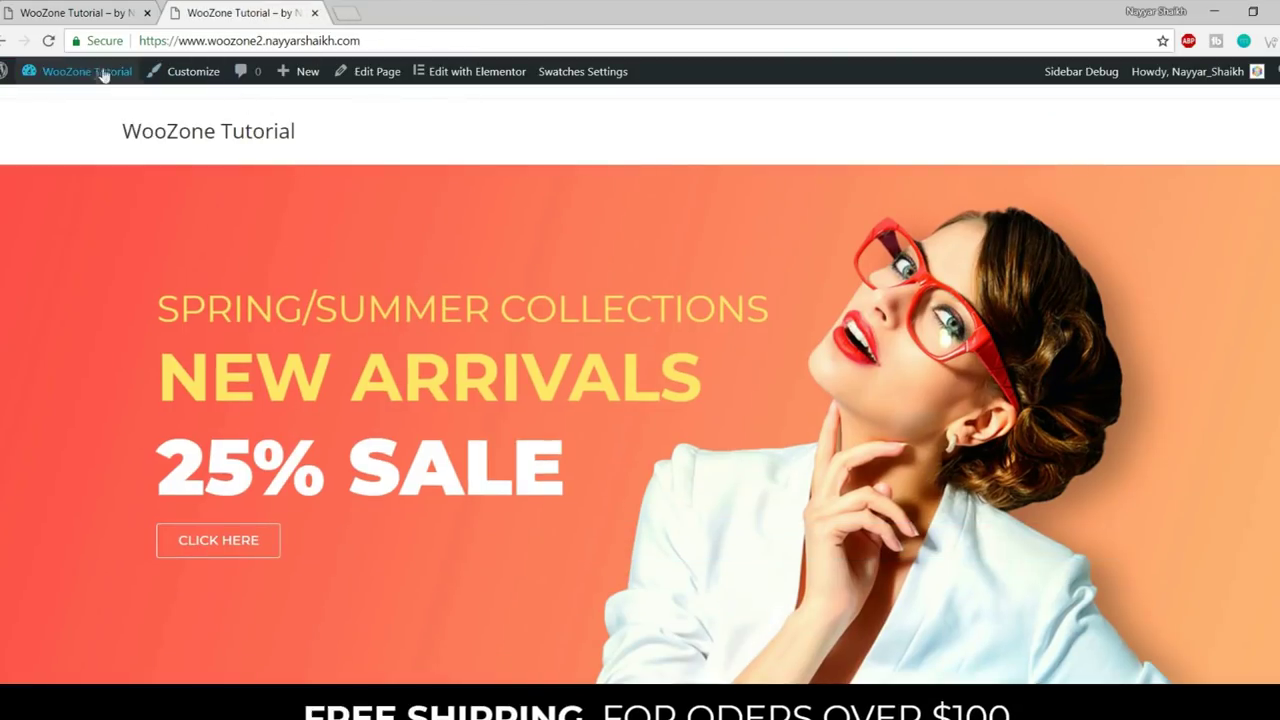
pyautogui.moveTo(83, 76)
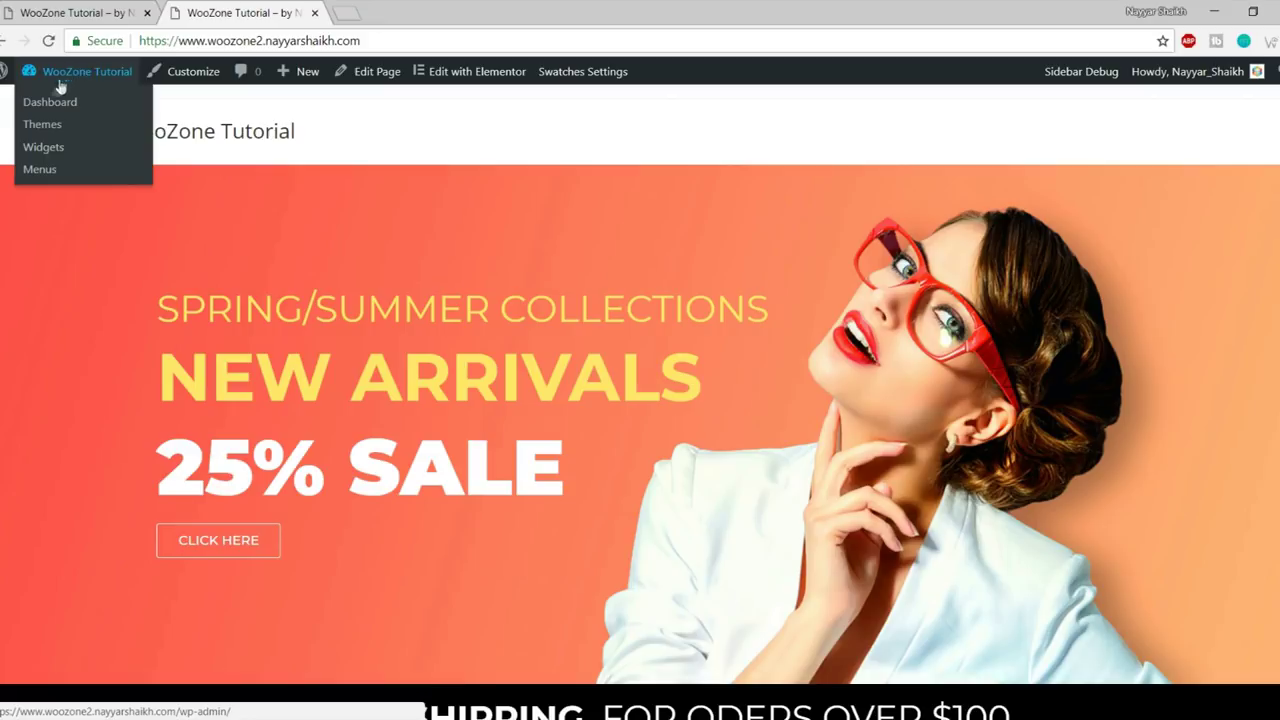
pyautogui.rightClick(45, 177)
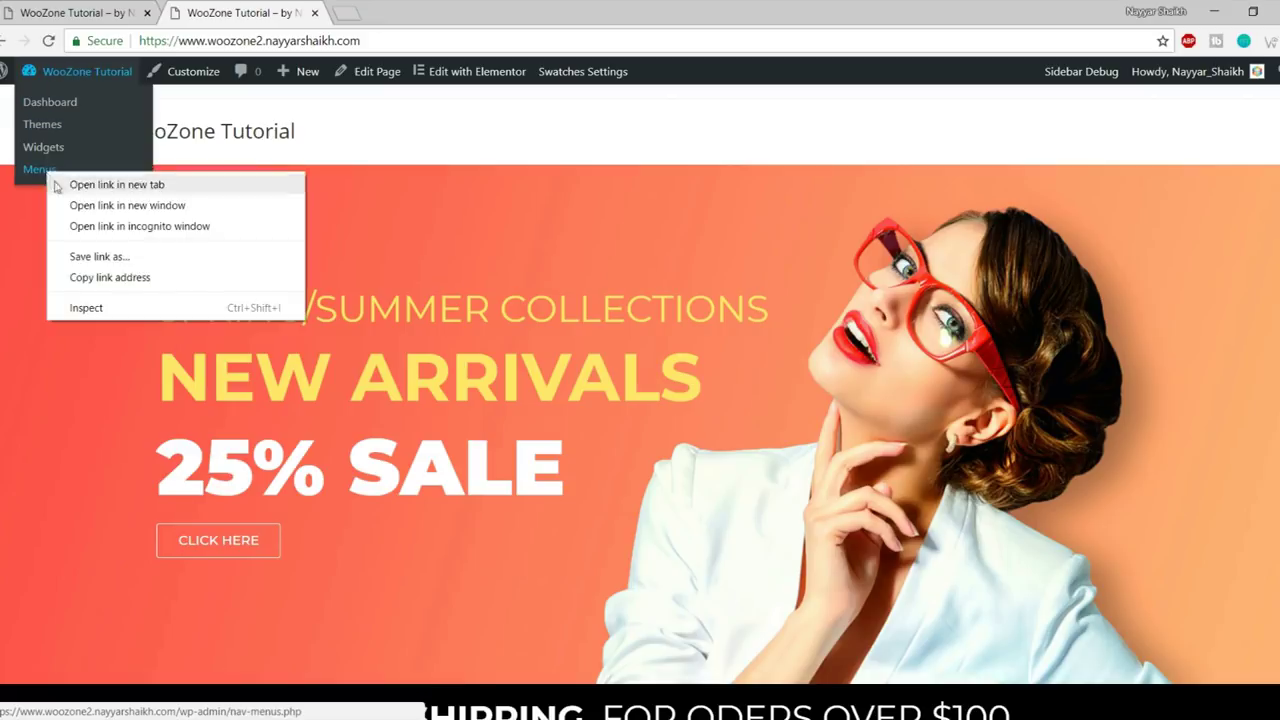
pyautogui.click(90, 183)
pyautogui.click(413, 8)
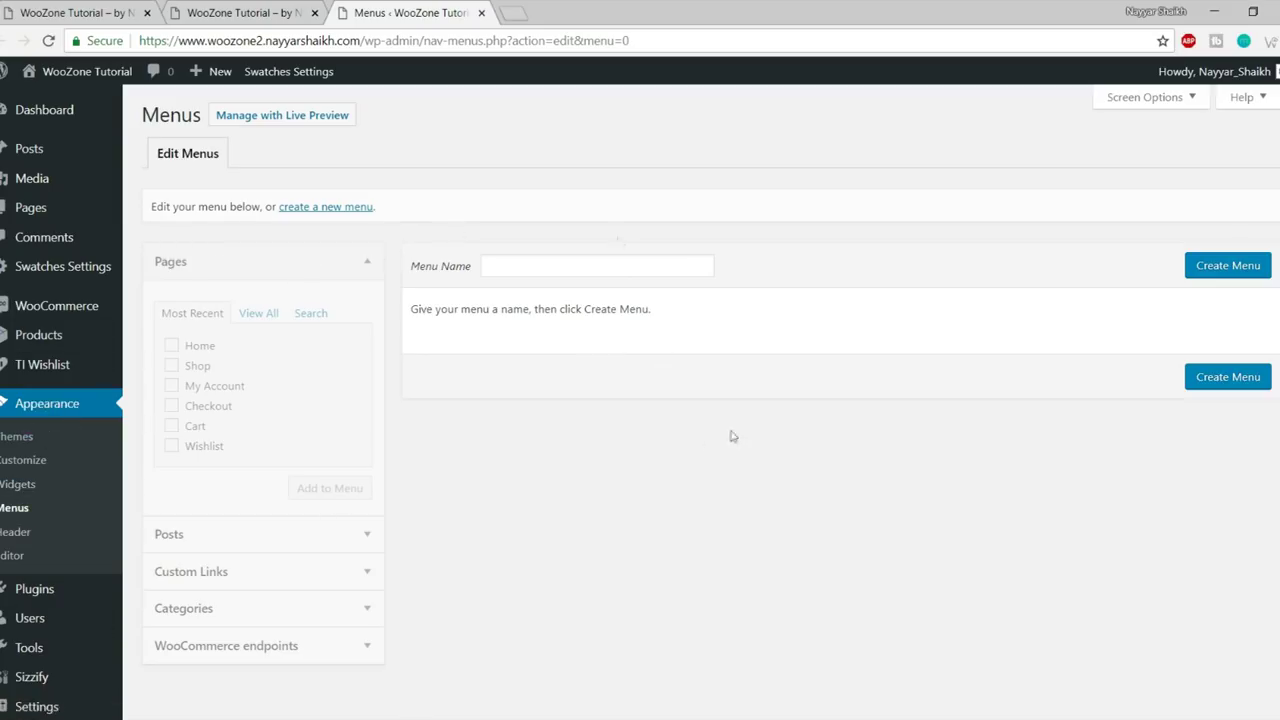
# Create a new menu named Main Menu.
pyautogui.click(609, 267)
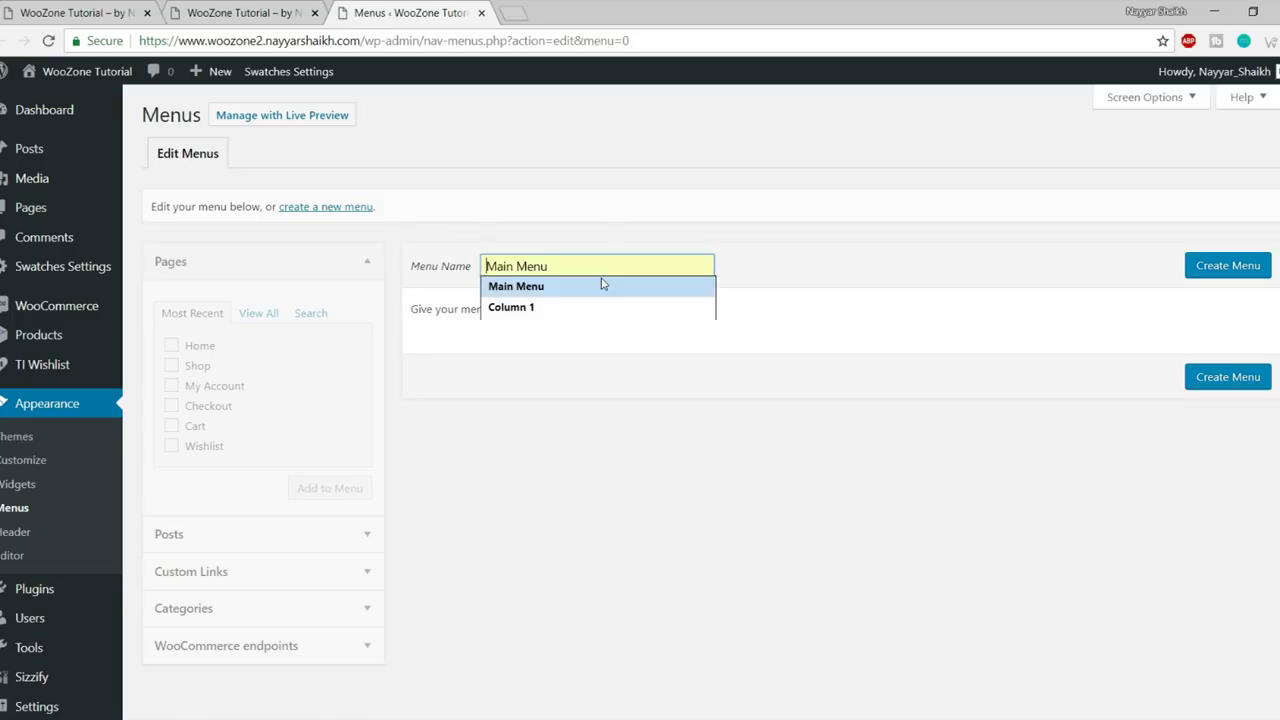
pyautogui.click(602, 286)
pyautogui.click(1216, 281)
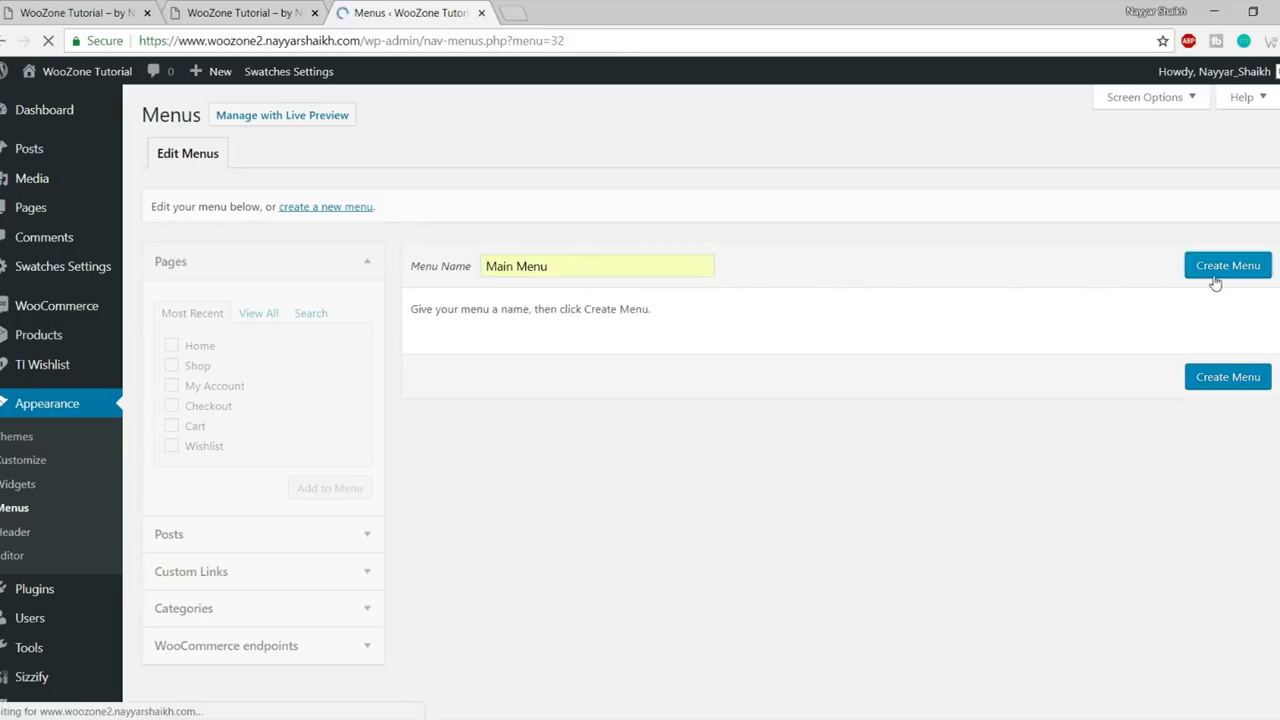
pyautogui.click(100, 8)
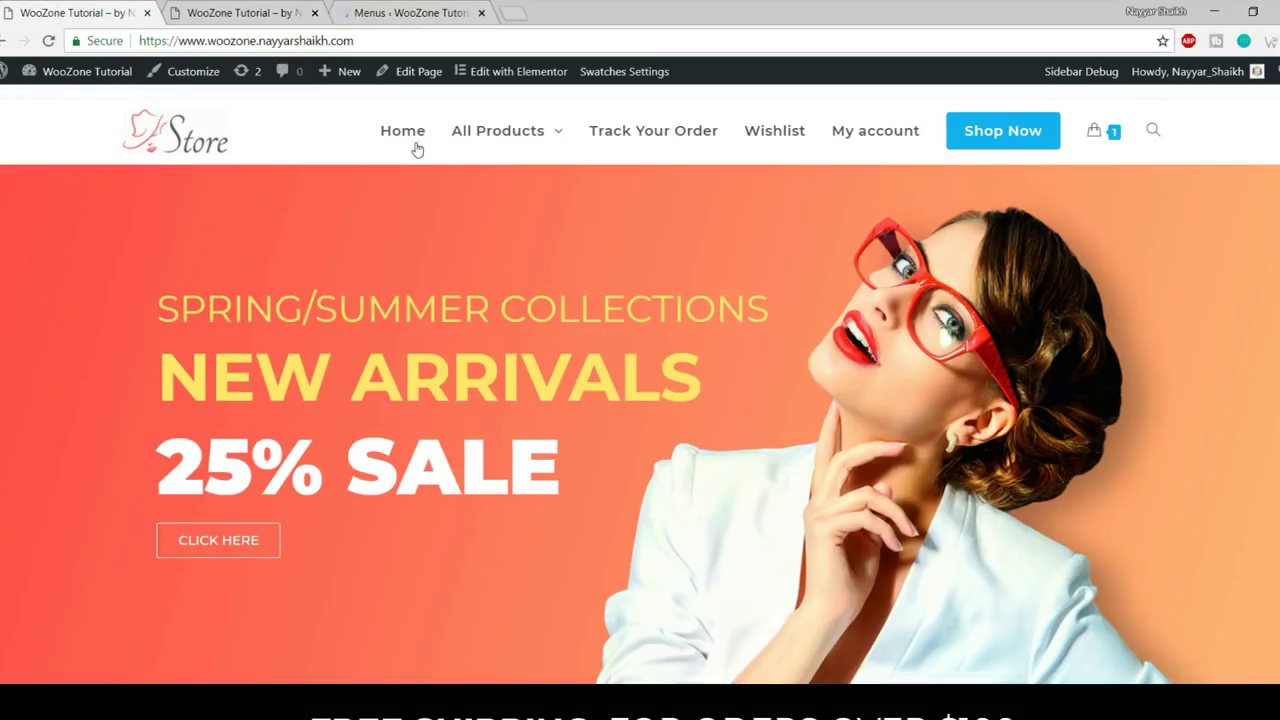
pyautogui.moveTo(528, 144)
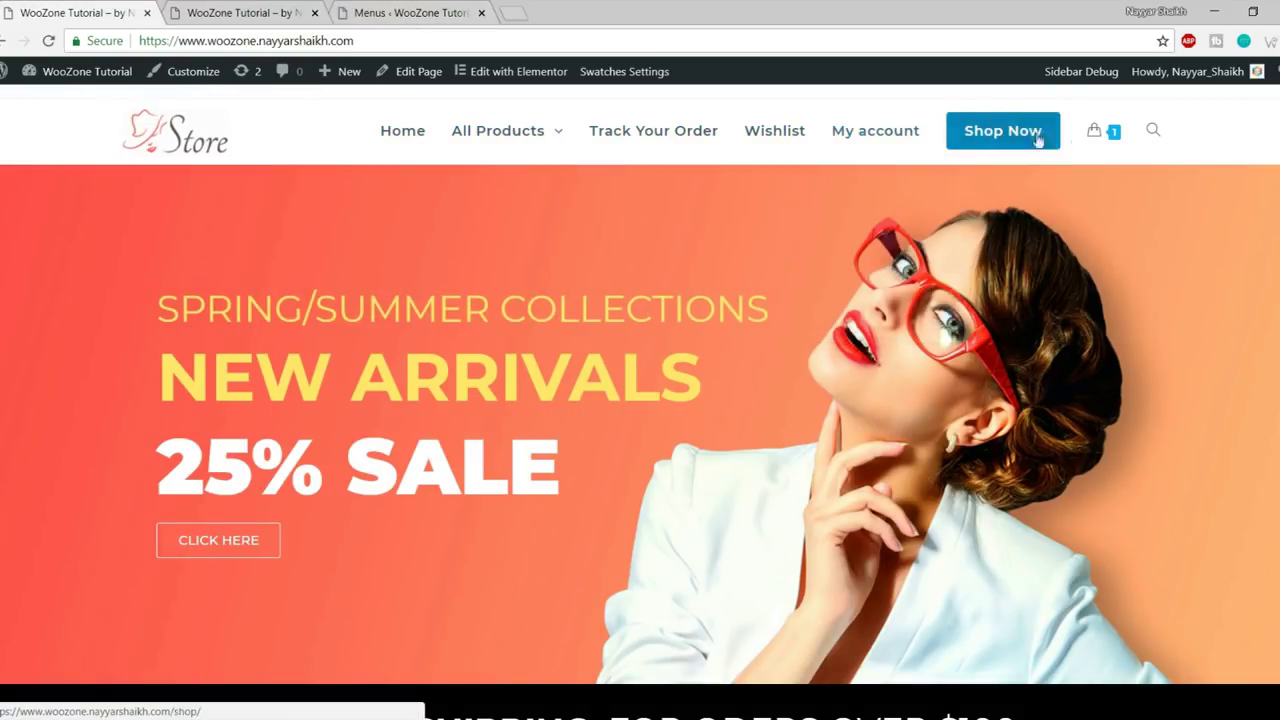
pyautogui.click(410, 12)
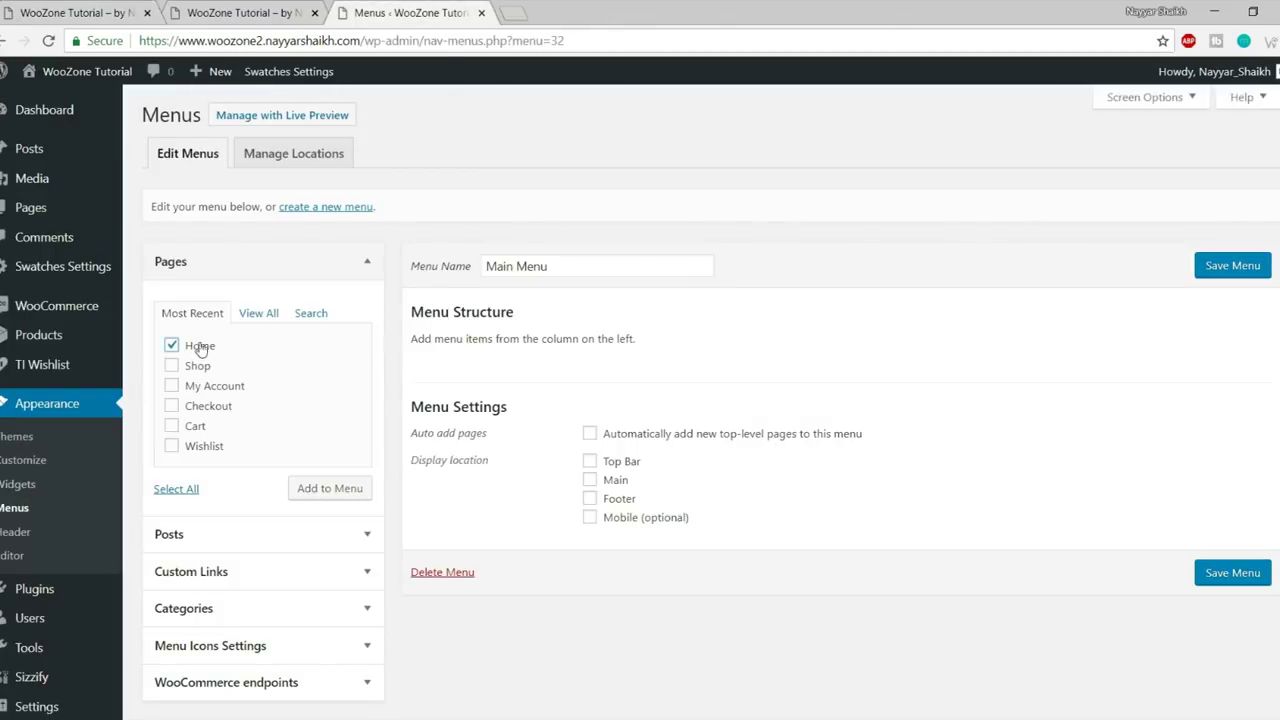
# Add Home, My Account, Wishlist and Shop, move Shop last and relabel it Shop Now.
pyautogui.click(222, 409)
pyautogui.click(335, 489)
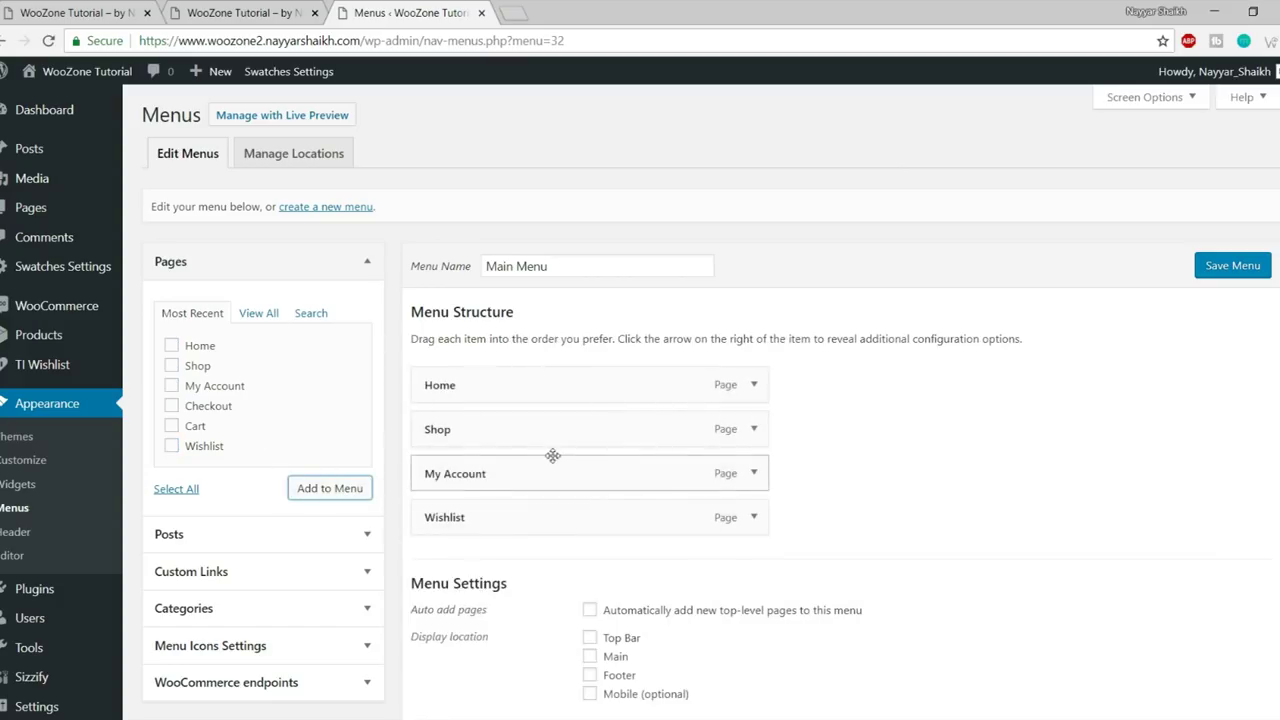
pyautogui.moveTo(557, 431); pyautogui.dragTo(565, 518)
pyautogui.scroll(-3, 571, 517)
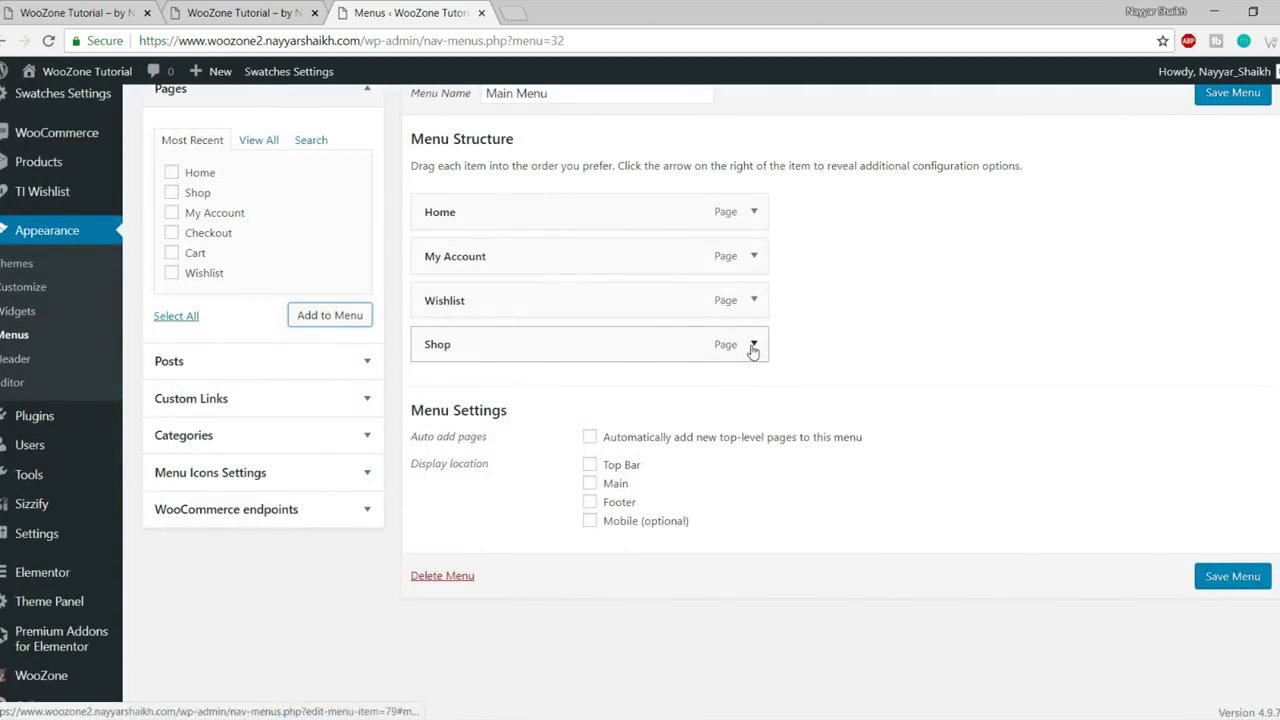
pyautogui.click(753, 344)
pyautogui.click(544, 403)
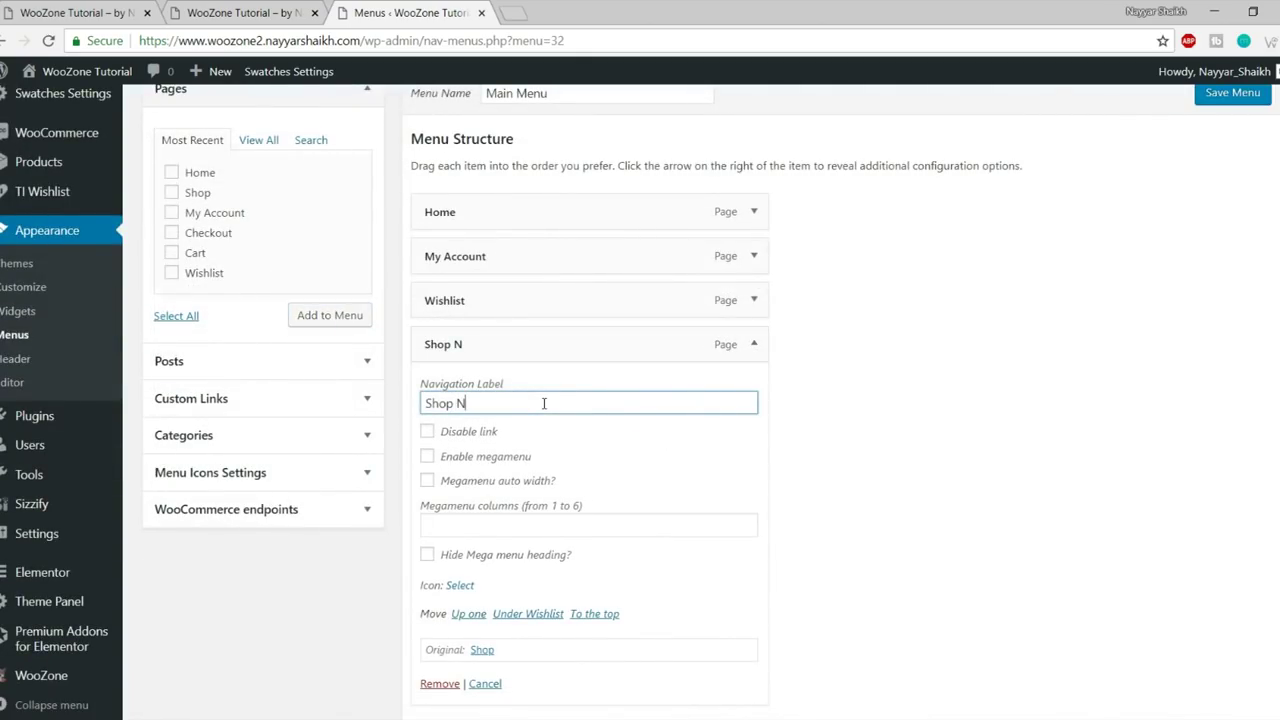
pyautogui.click(745, 343)
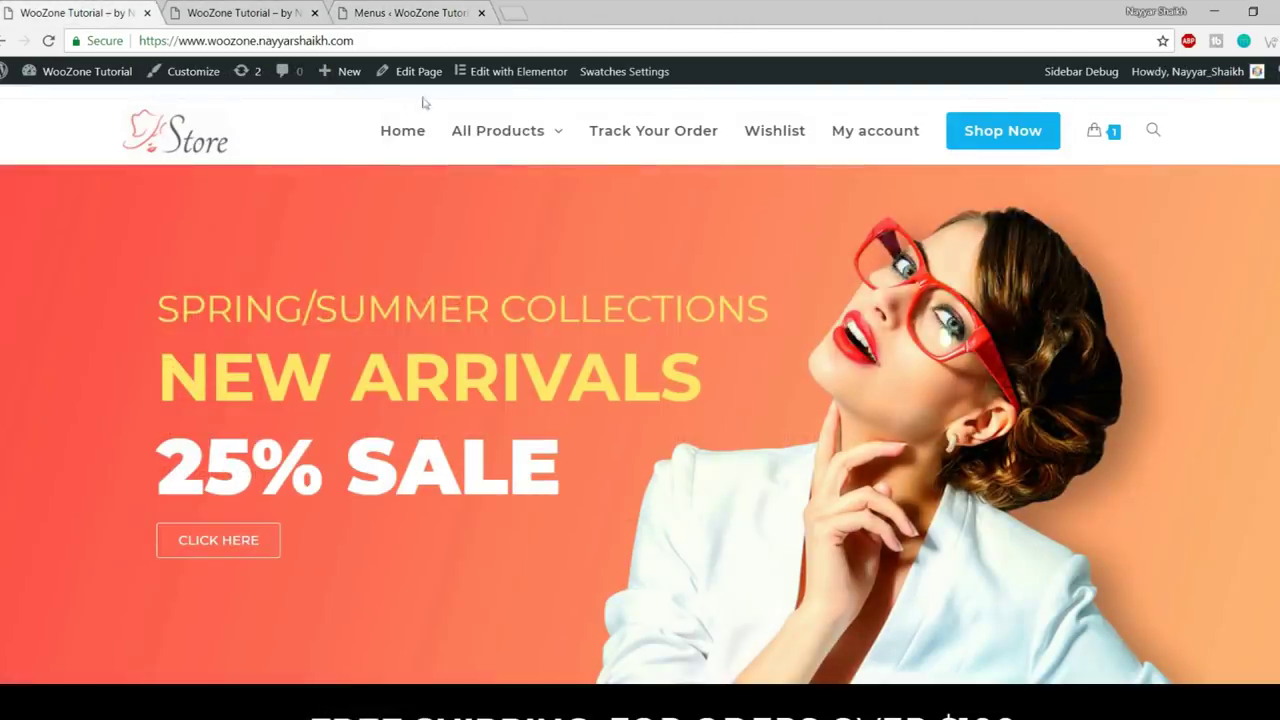
pyautogui.moveTo(489, 137)
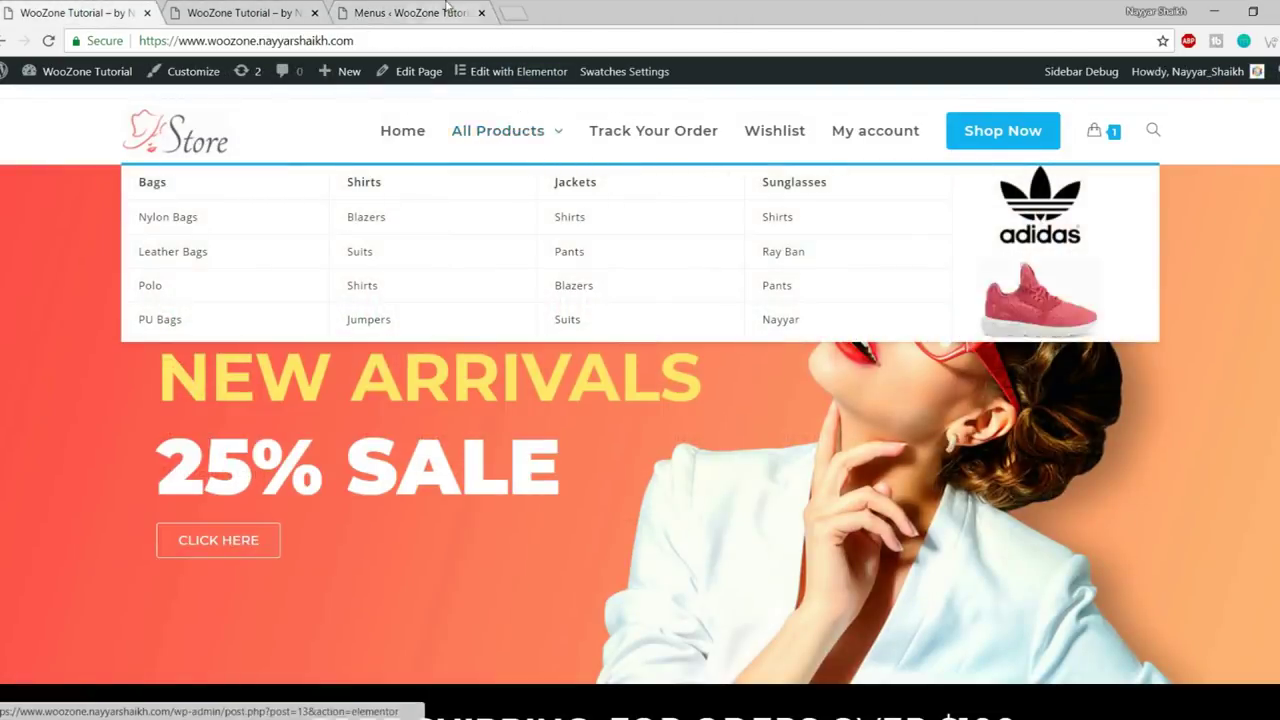
pyautogui.click(447, 9)
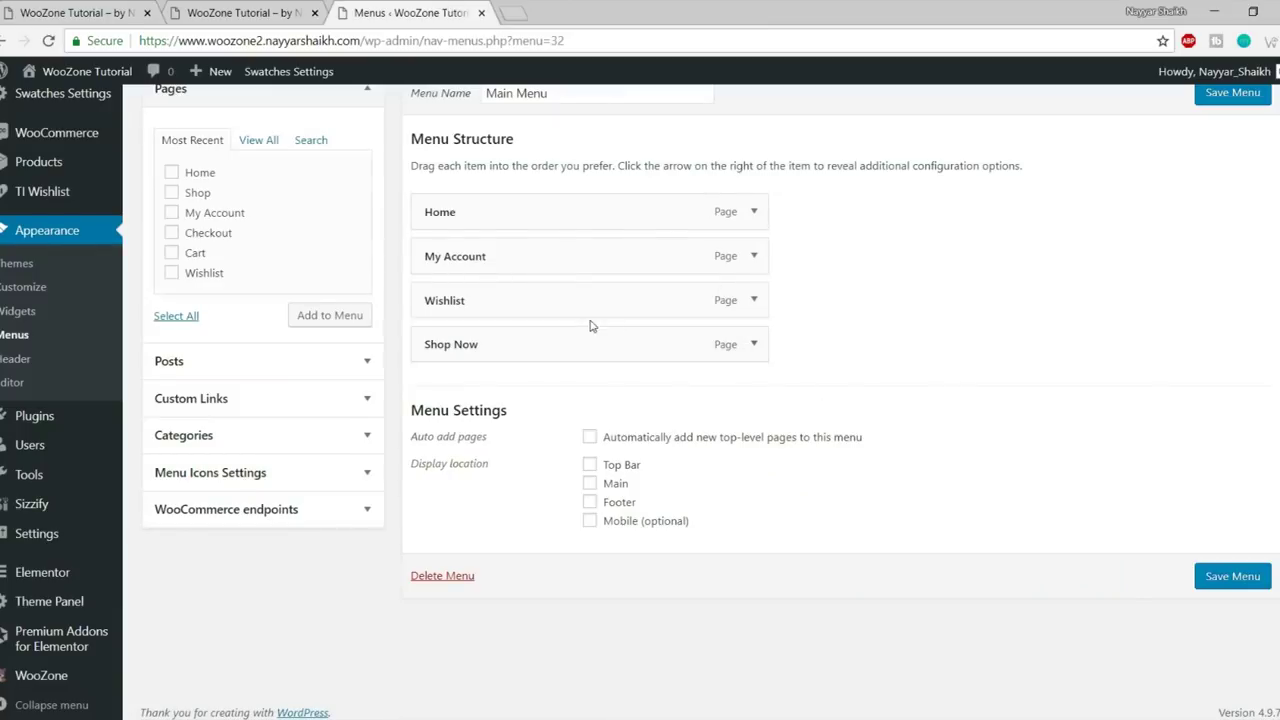
pyautogui.click(236, 9)
# Assign Main Menu to the Main location, save it, and reload the site header.
pyautogui.click(390, 12)
pyautogui.click(612, 487)
pyautogui.click(1235, 574)
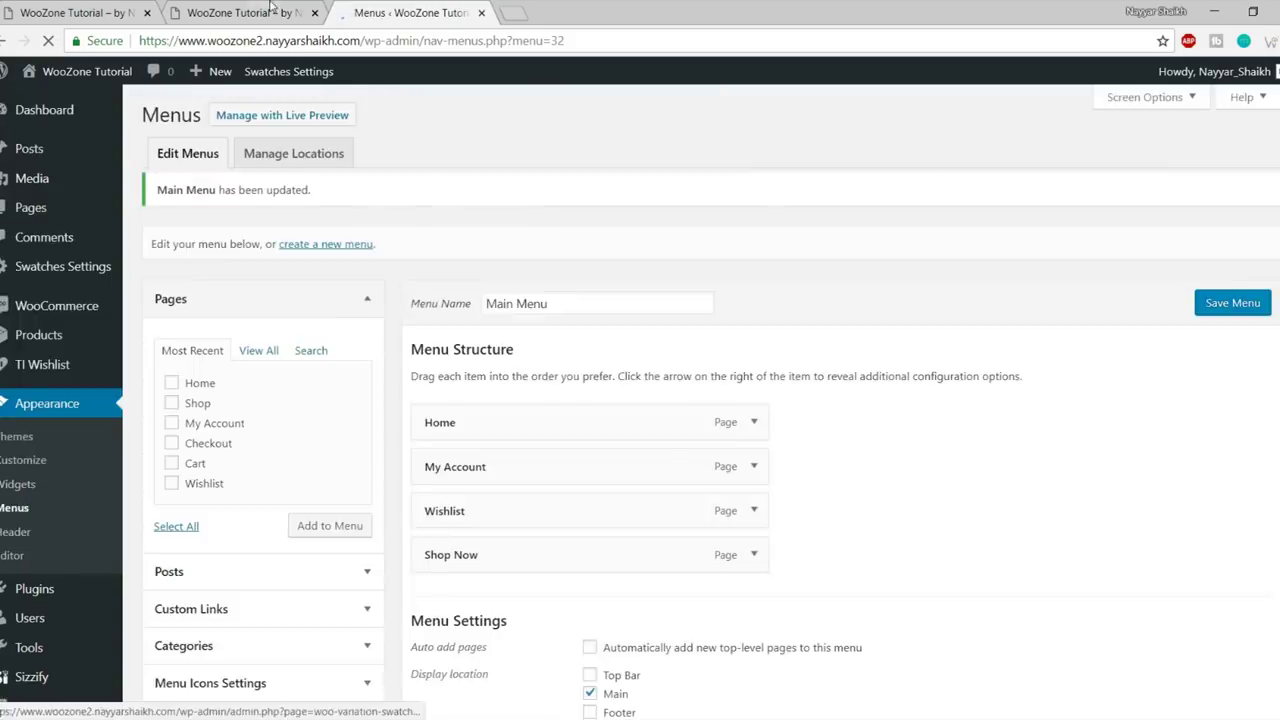
pyautogui.click(240, 12)
pyautogui.click(55, 46)
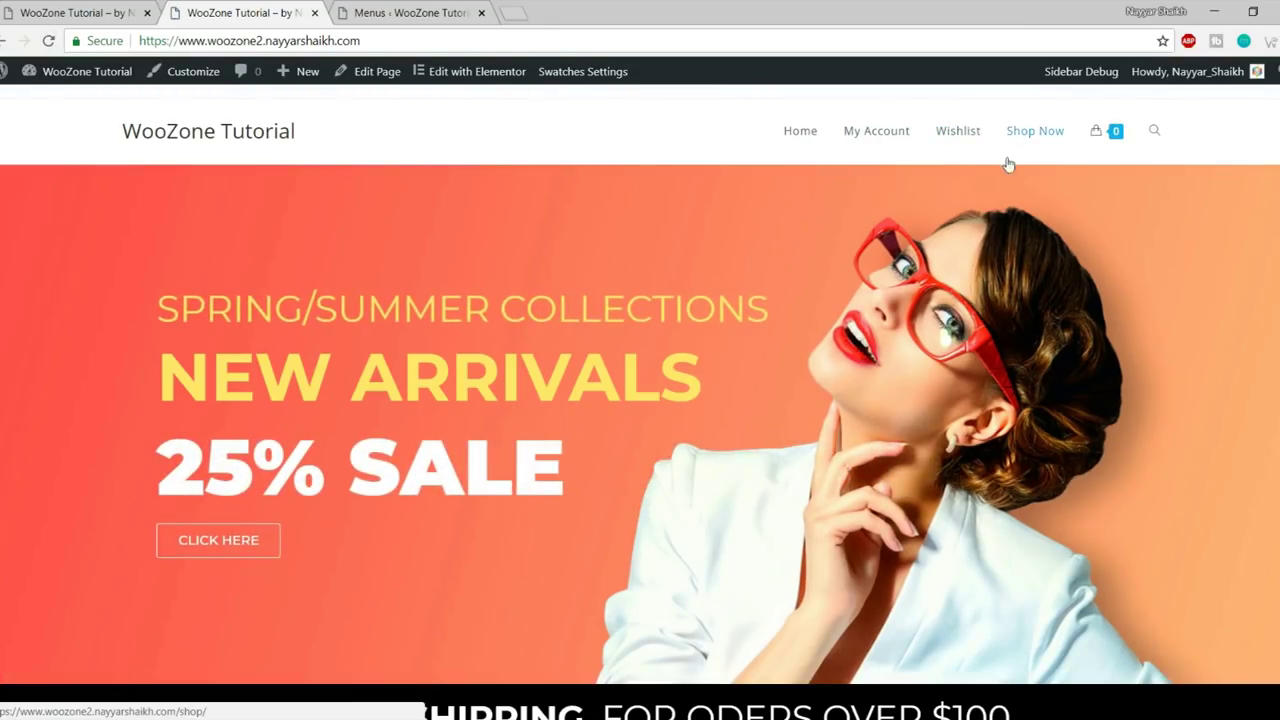
# Compare the header with the original store and reopen the Shop Now item's settings.
pyautogui.click(436, 12)
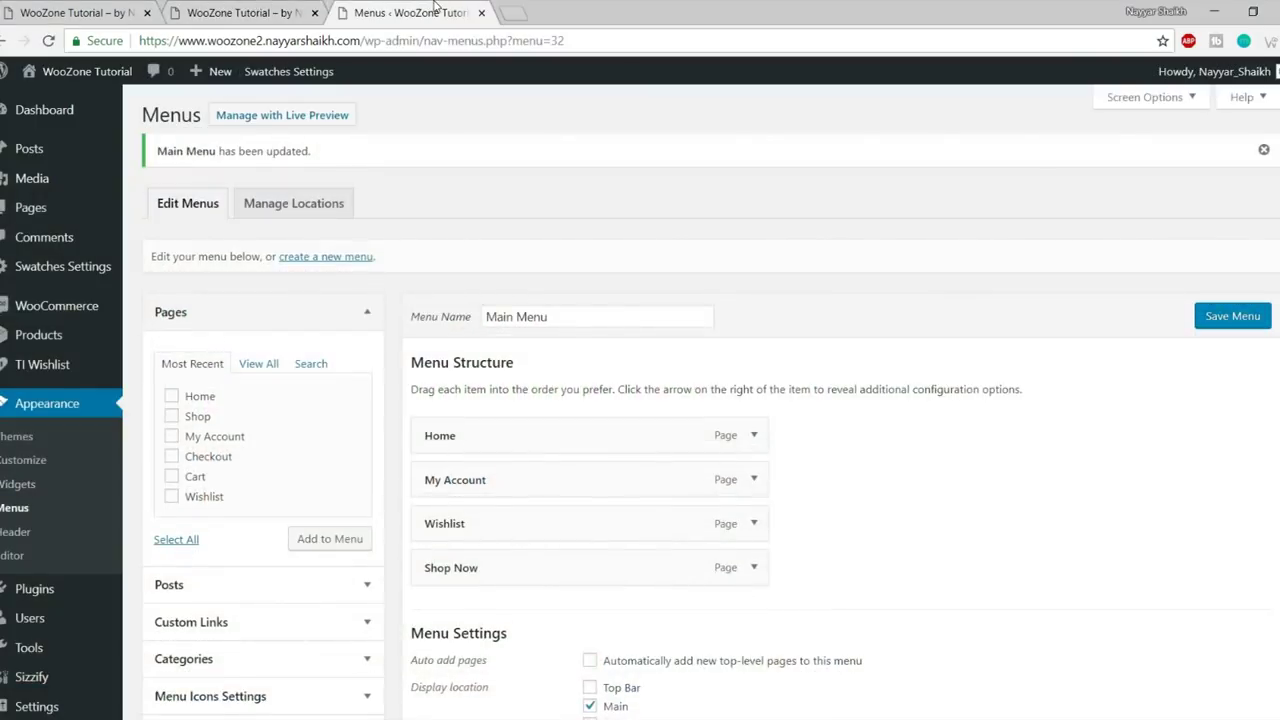
pyautogui.scroll(-2, 841, 318)
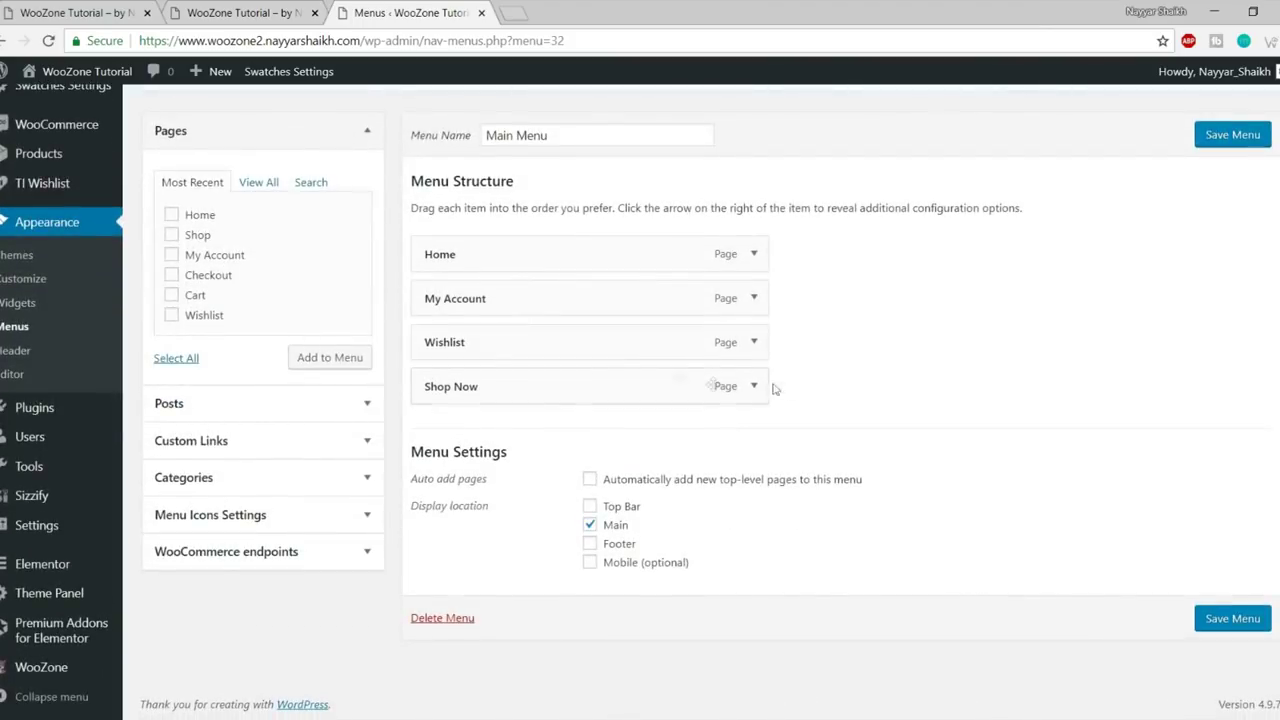
pyautogui.click(75, 12)
pyautogui.moveTo(1100, 152)
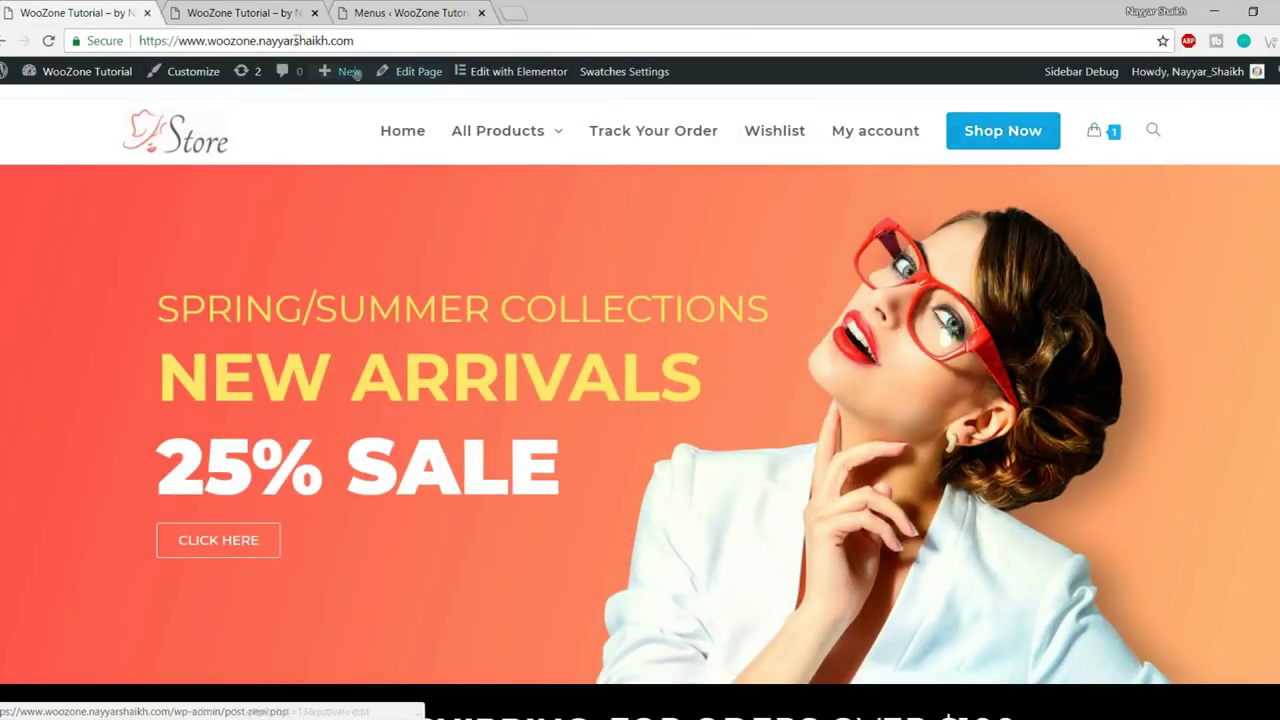
pyautogui.hotkey('ctrl', 'Tab')
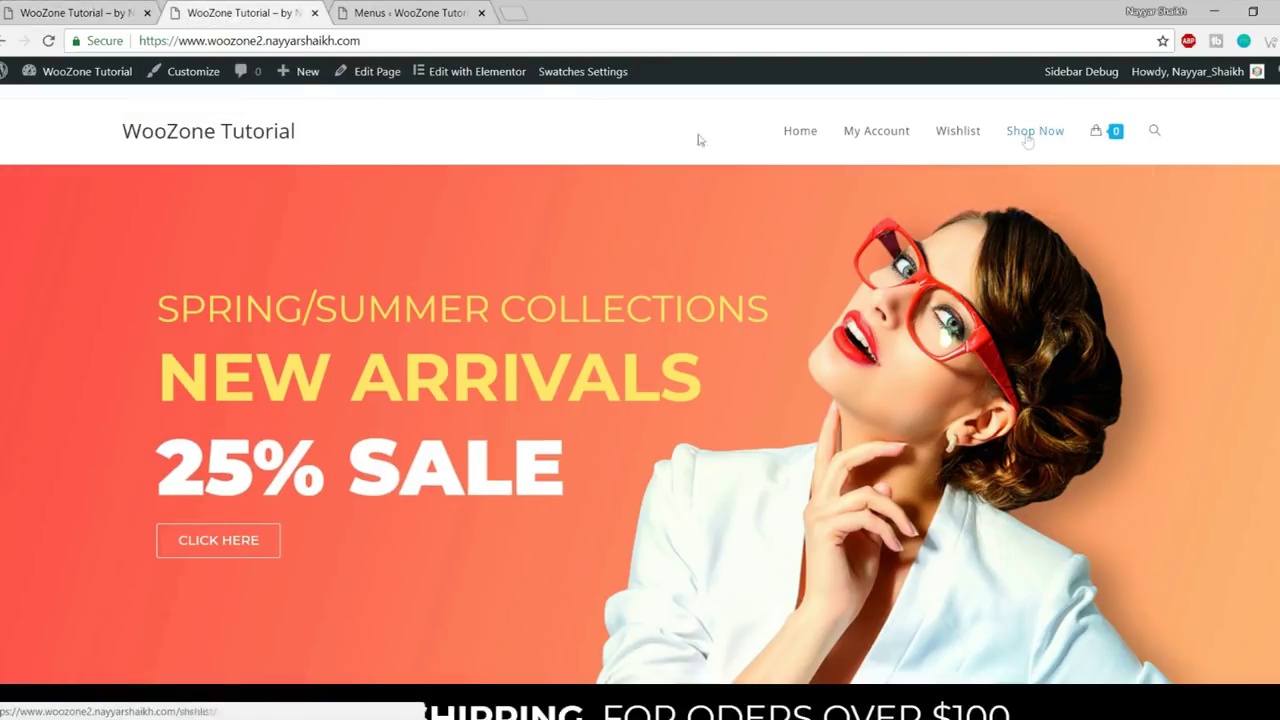
pyautogui.click(411, 10)
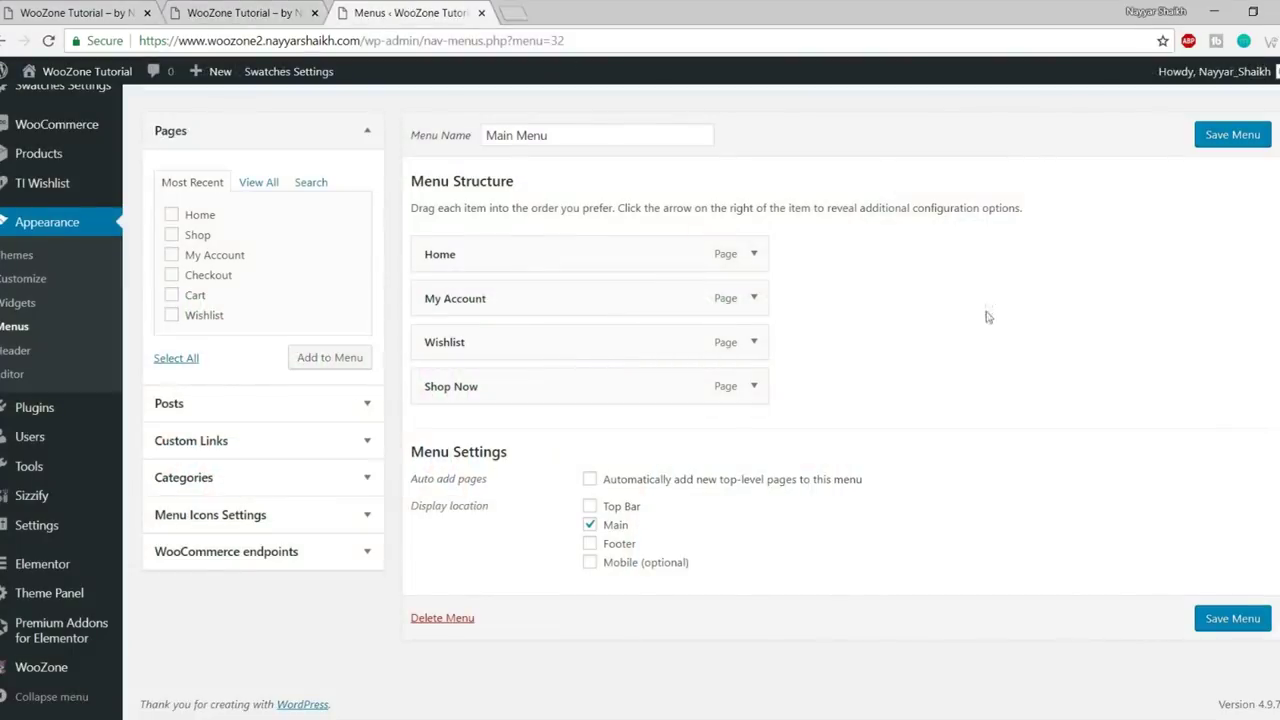
pyautogui.click(753, 387)
pyautogui.scroll(-3, 940, 397)
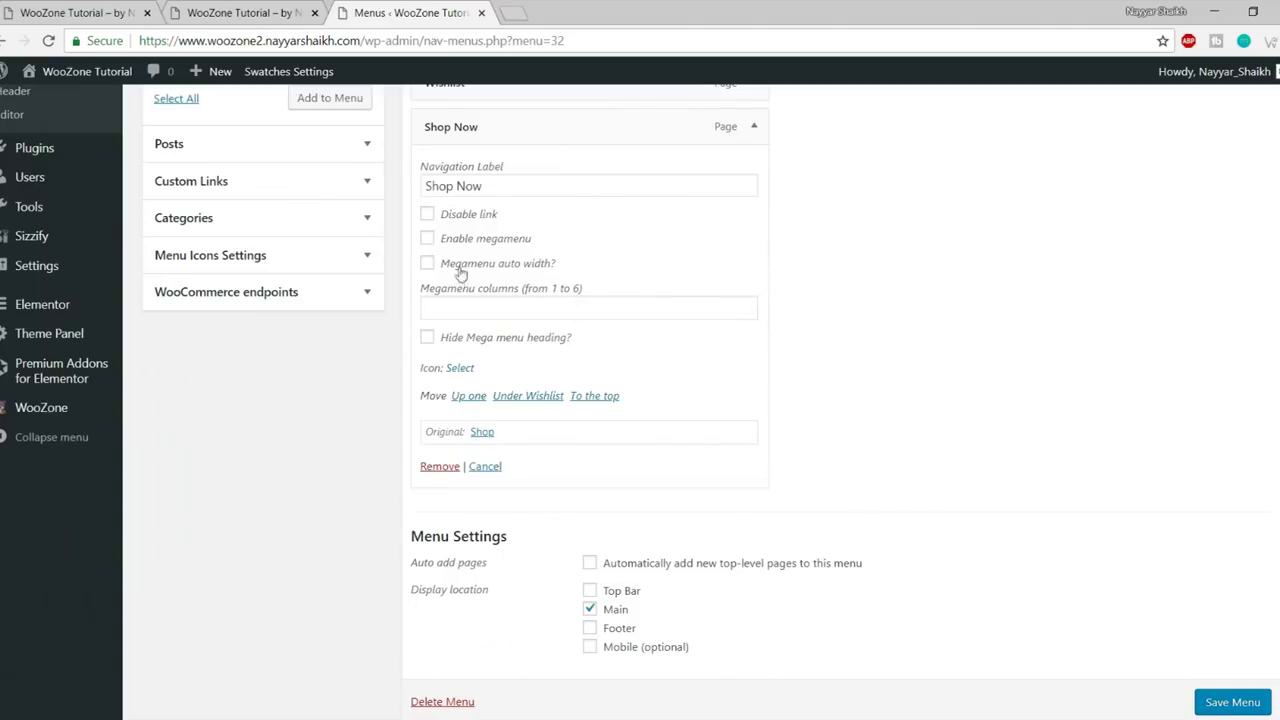
pyautogui.scroll(5, 617, 383)
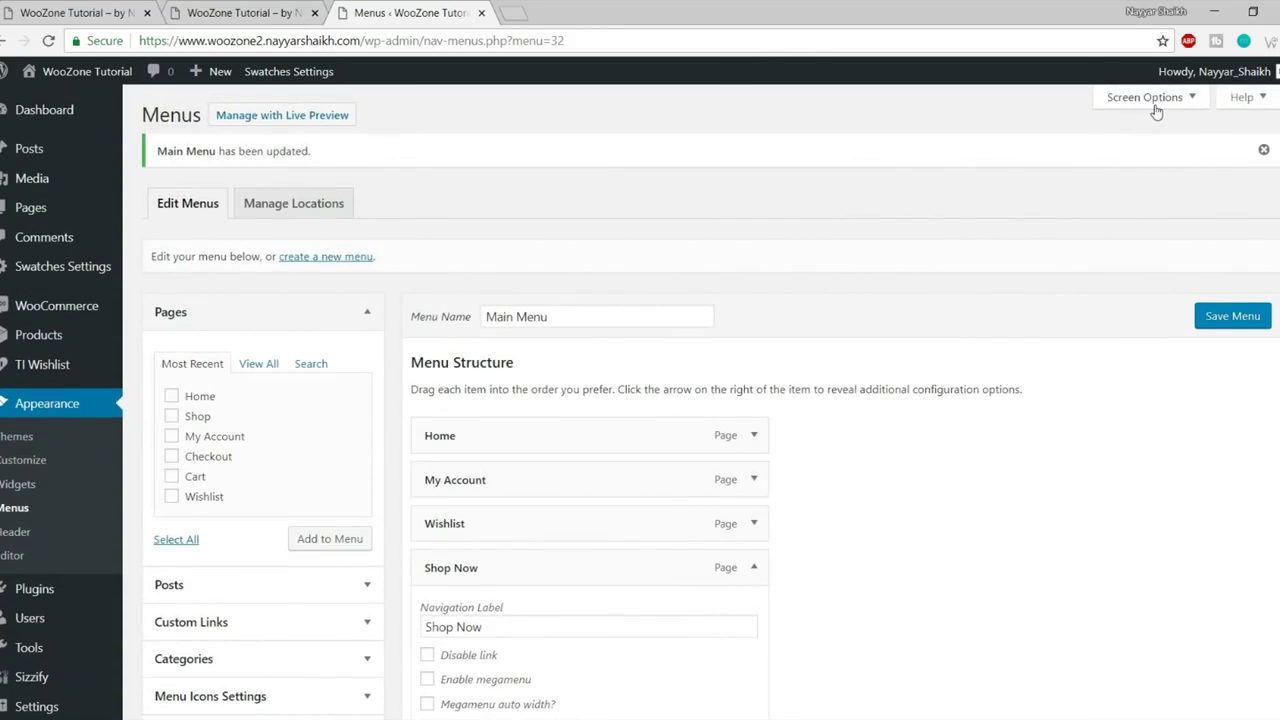
# Turn on the CSS Classes menu property in Screen Options.
pyautogui.click(1150, 97)
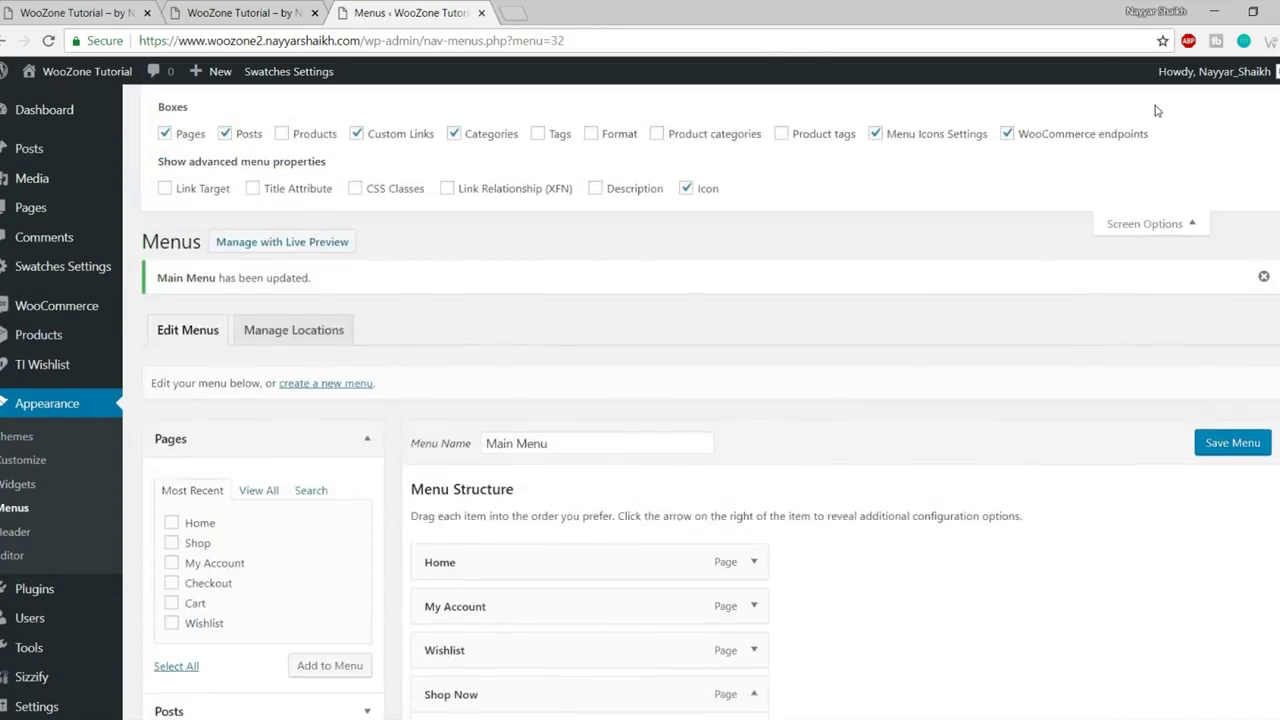
pyautogui.click(385, 192)
pyautogui.click(1152, 224)
pyautogui.scroll(-5, 1146, 380)
pyautogui.scroll(2, 1142, 405)
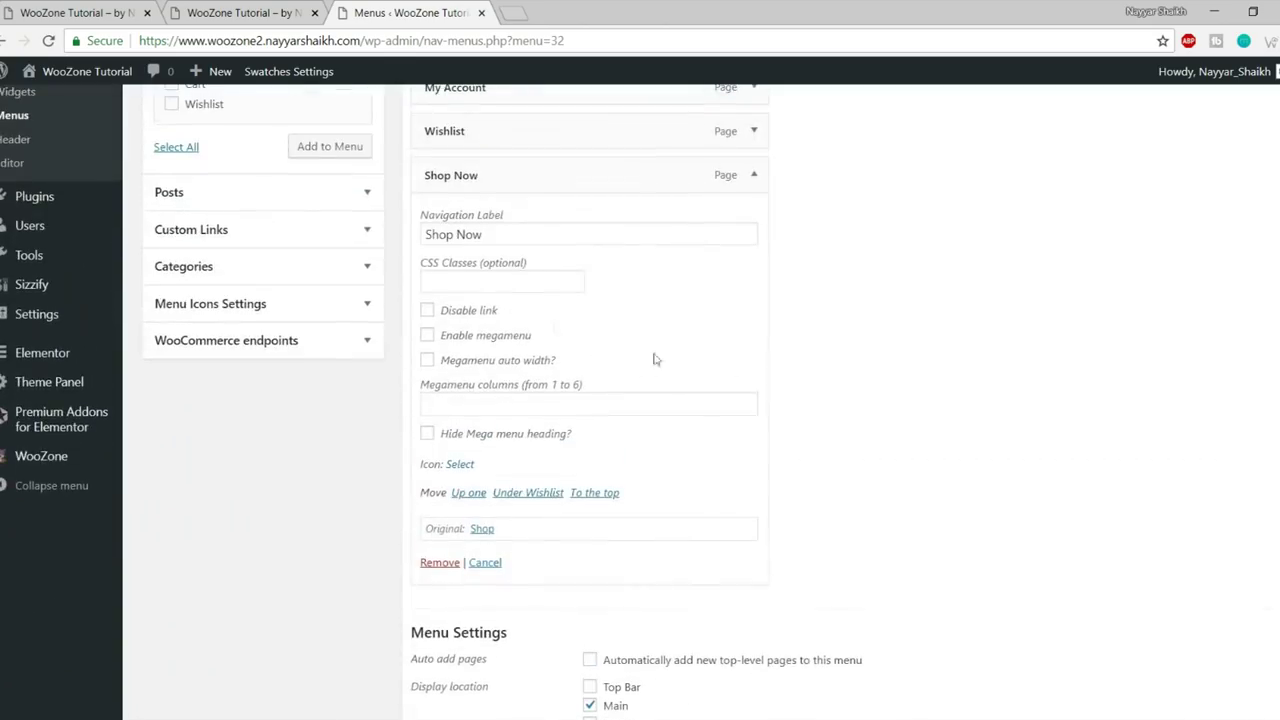
# Give the Shop Now item the CSS class 'btn', save the menu, and view the site.
pyautogui.click(478, 283)
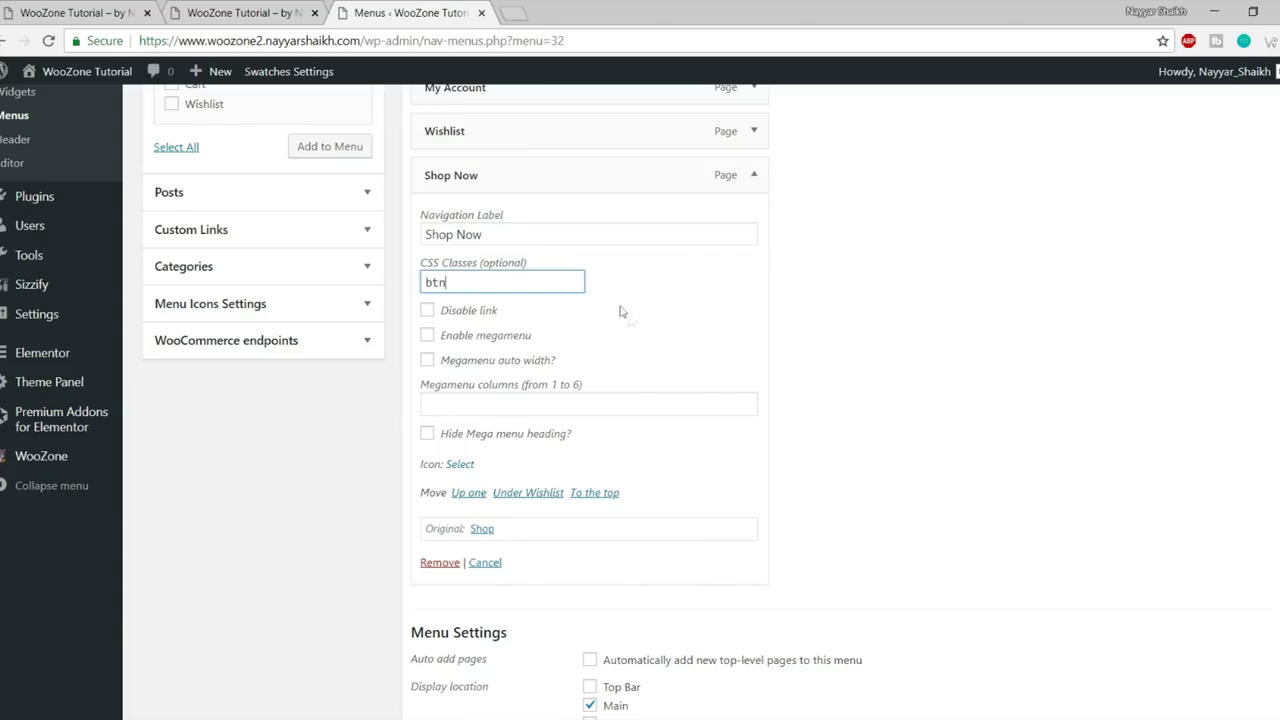
pyautogui.write('btn')
pyautogui.scroll(-2, 630, 321)
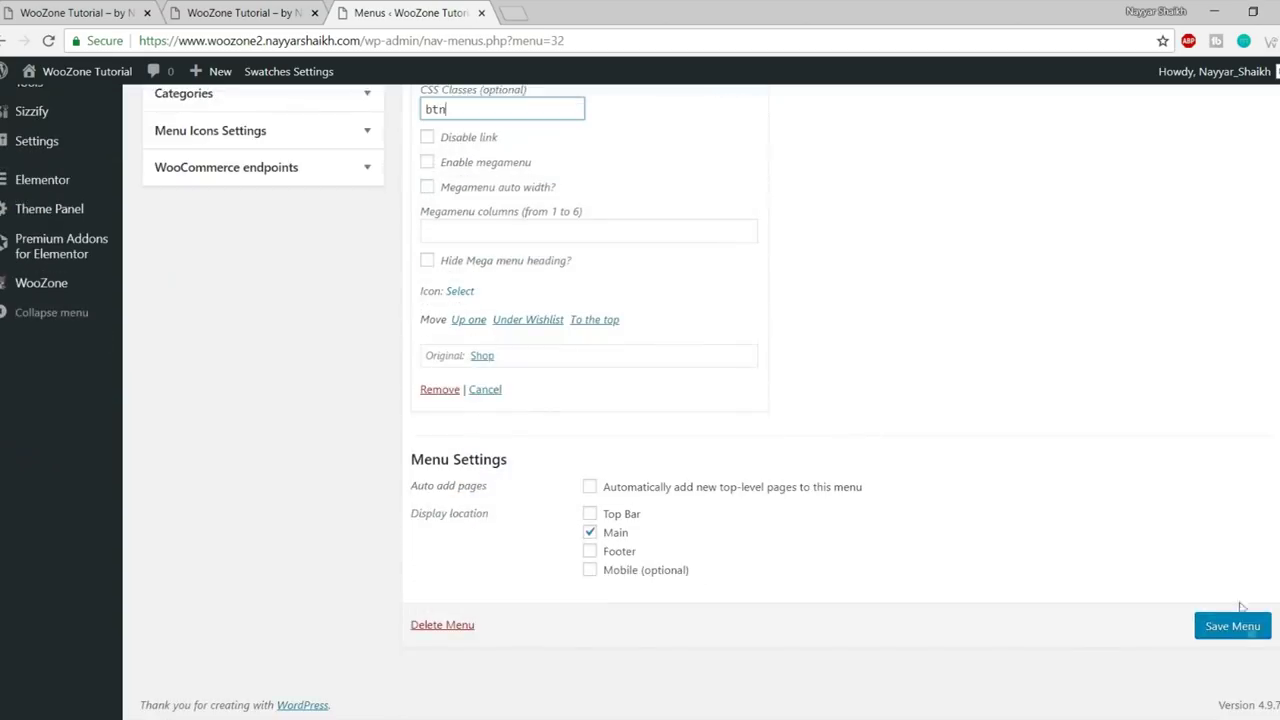
pyautogui.click(1246, 634)
pyautogui.click(270, 10)
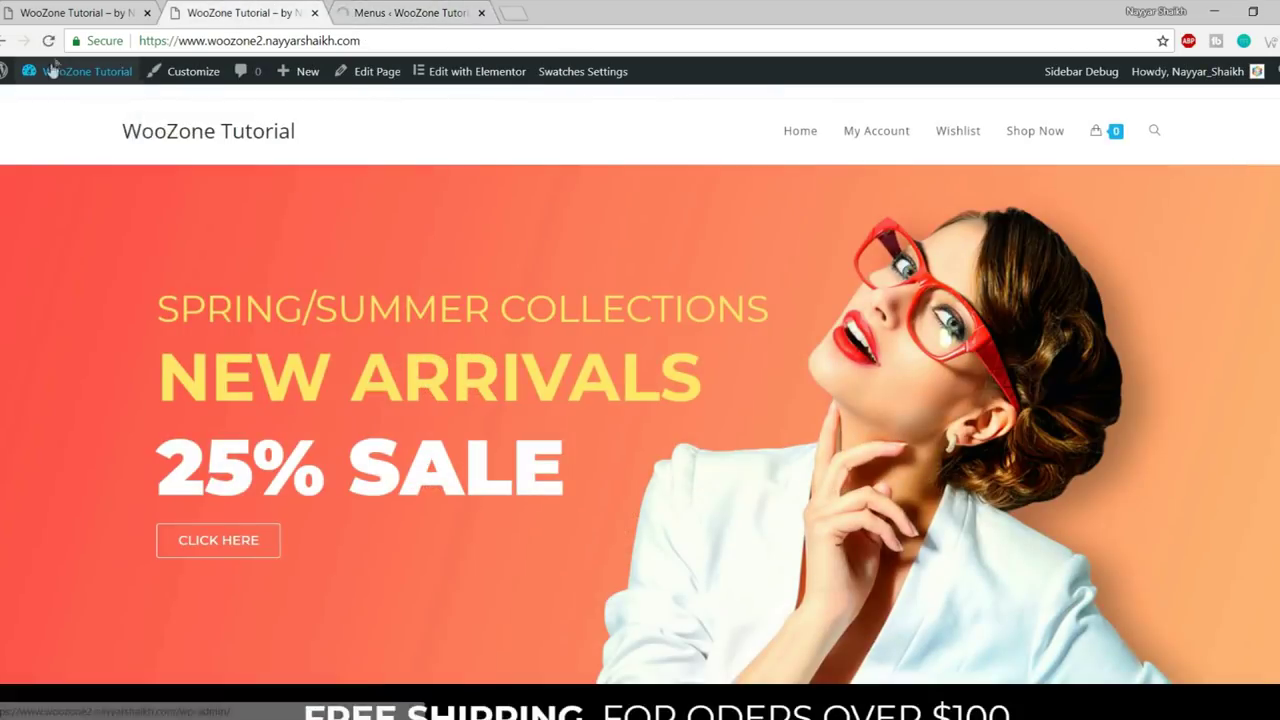
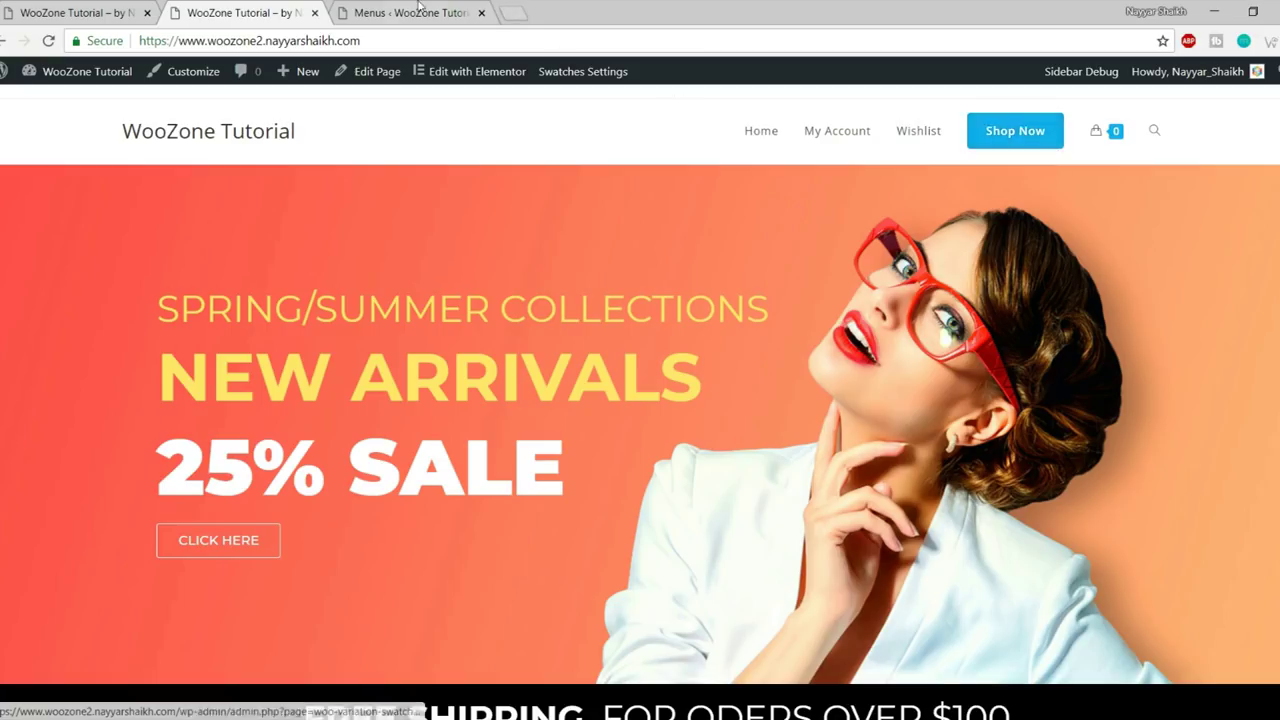
# Add an All Products custom link with URL # to the Main Menu, placed directly below Home.
pyautogui.hotkey('ctrl', 'Tab')
pyautogui.hotkey('ctrl', 'Tab')
pyautogui.moveTo(498, 142)
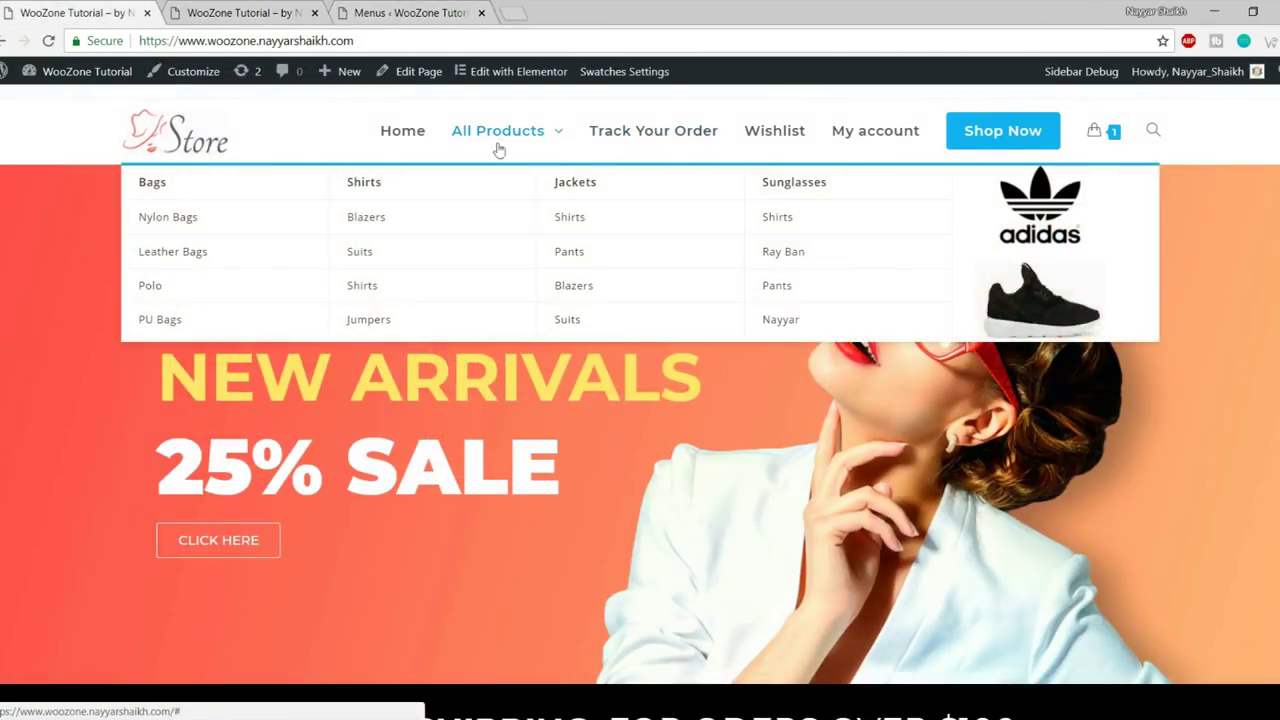
pyautogui.click(446, 10)
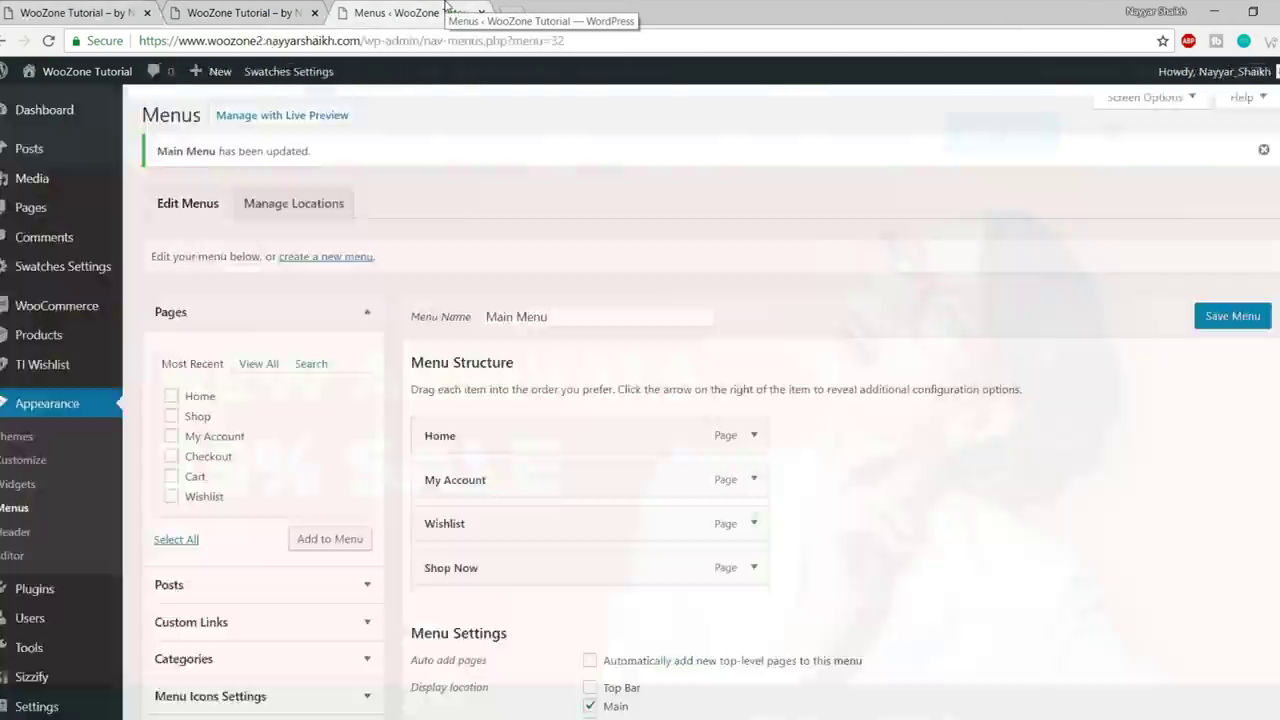
pyautogui.scroll(-3, 286, 406)
pyautogui.click(270, 450)
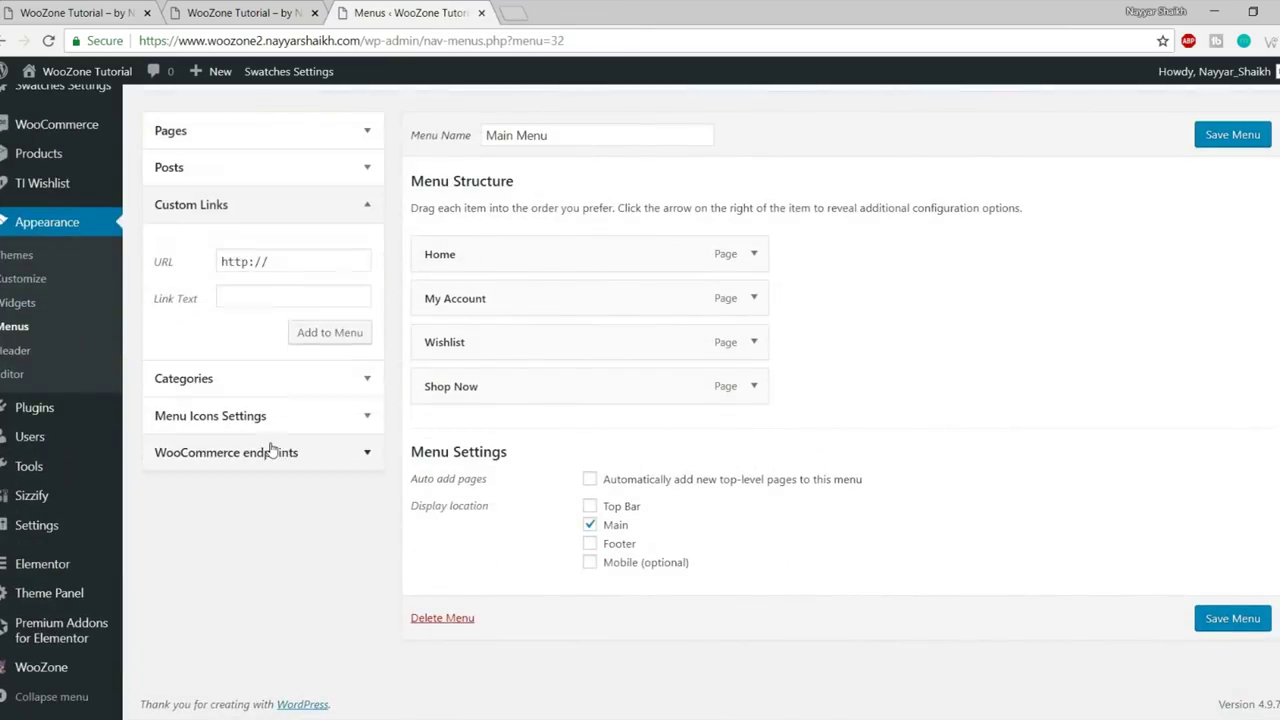
pyautogui.click(294, 256)
pyautogui.hotkey('ctrl', 'a')
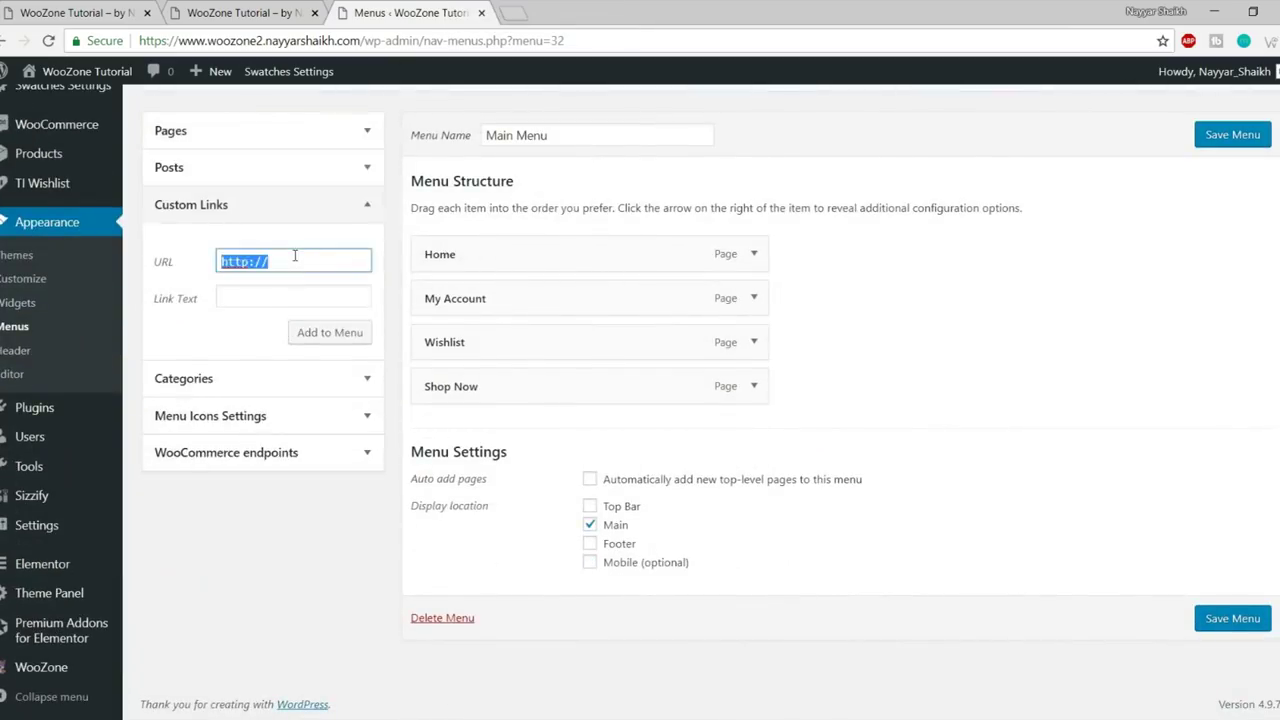
pyautogui.write('#')
pyautogui.press('Tab')
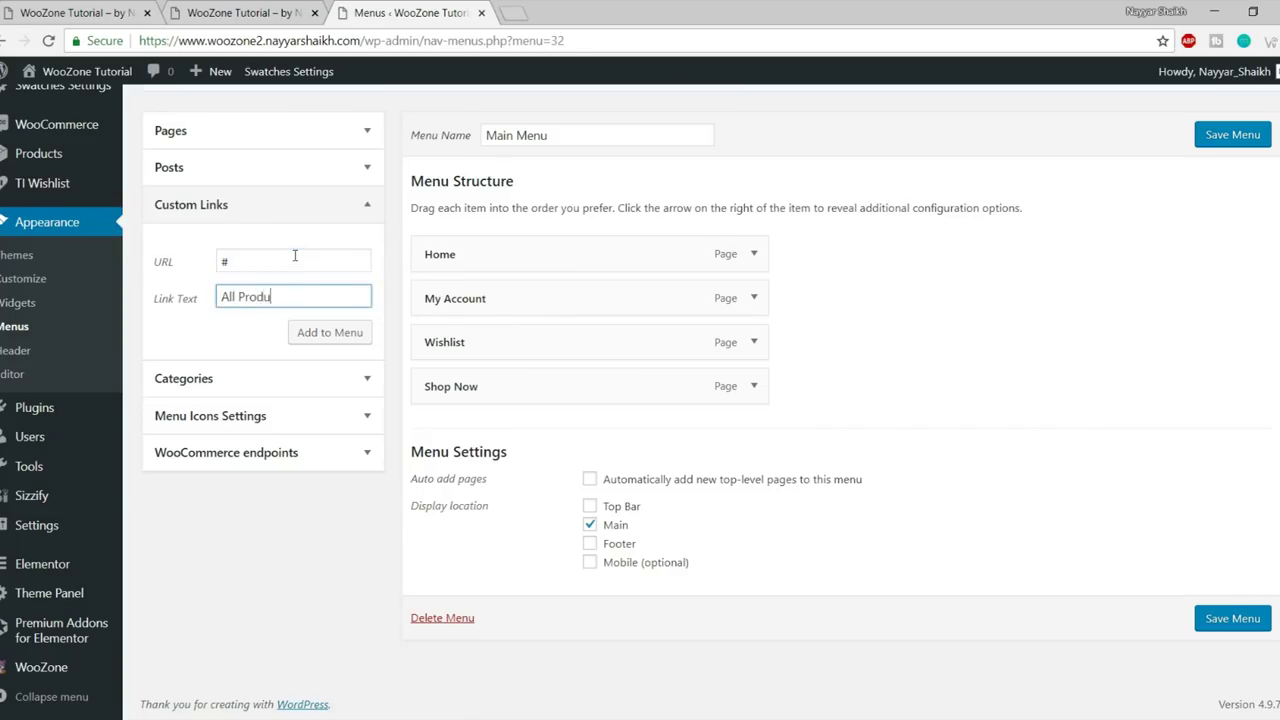
pyautogui.click(330, 332)
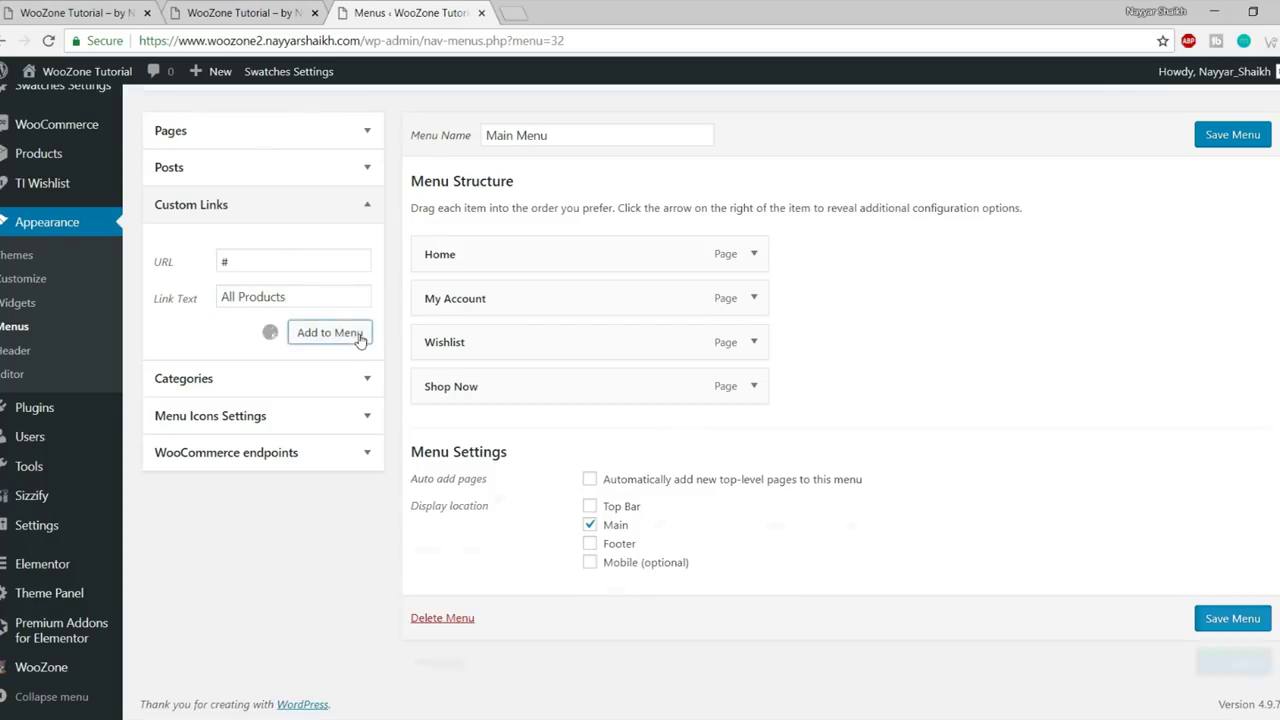
pyautogui.moveTo(528, 438); pyautogui.dragTo(502, 286)
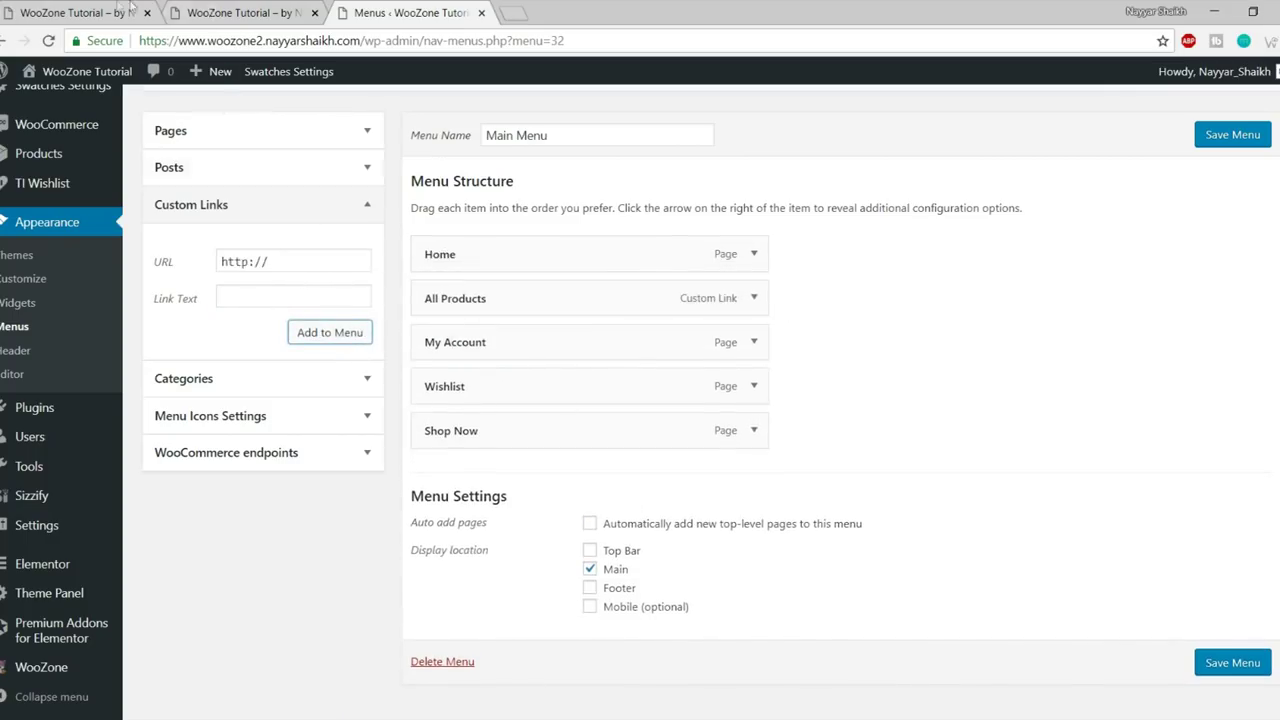
# Enable megamenu on the All Products item with 5 columns.
pyautogui.click(131, 7)
pyautogui.moveTo(508, 131)
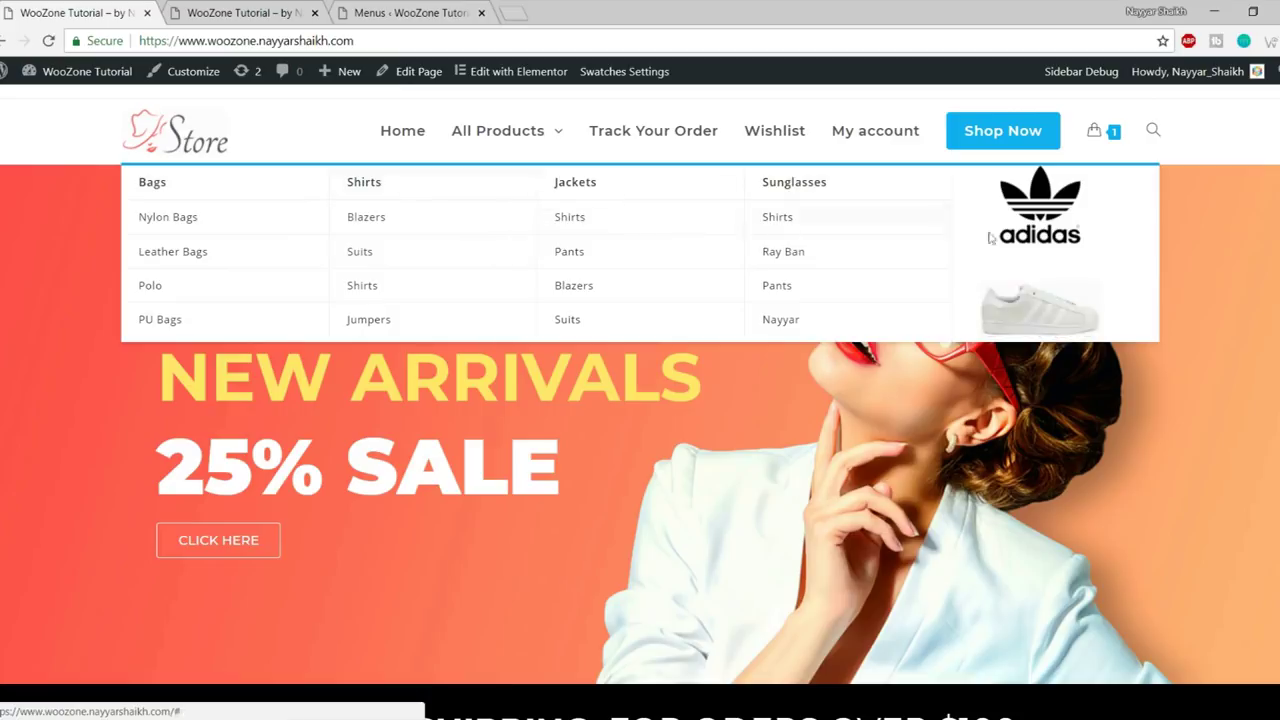
pyautogui.click(238, 12)
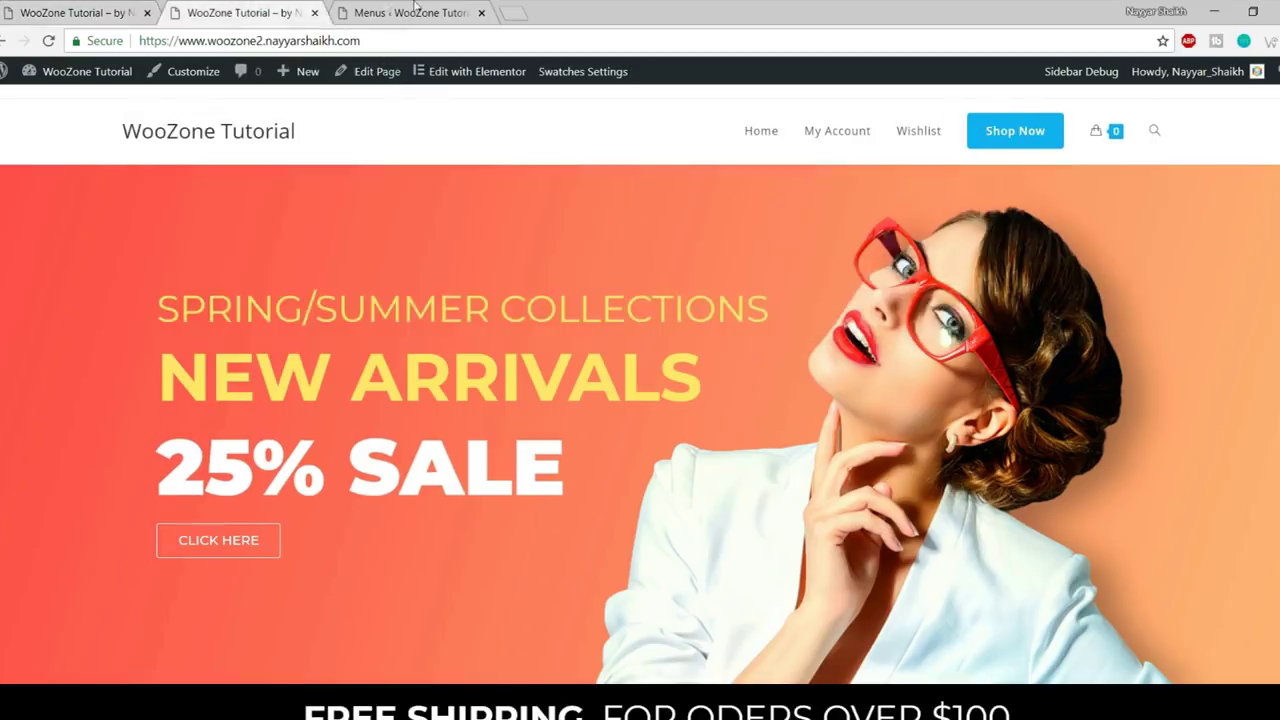
pyautogui.click(416, 8)
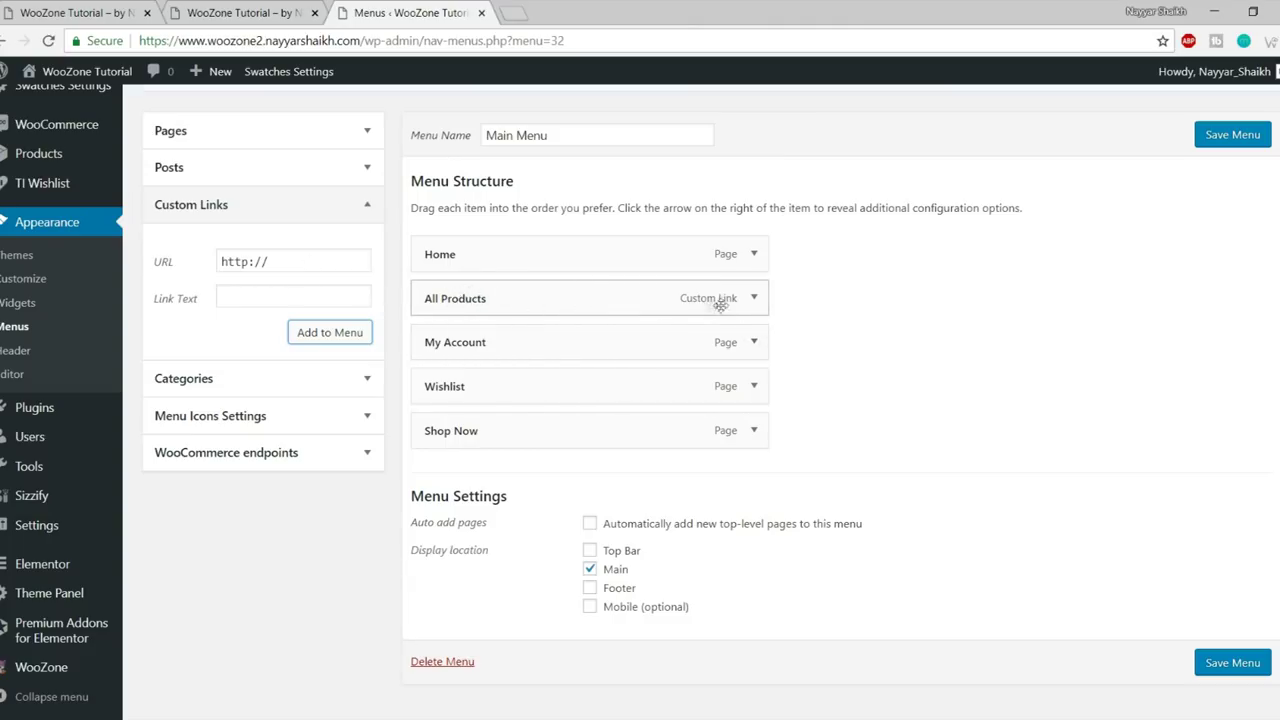
pyautogui.click(755, 298)
pyautogui.scroll(-2, 900, 325)
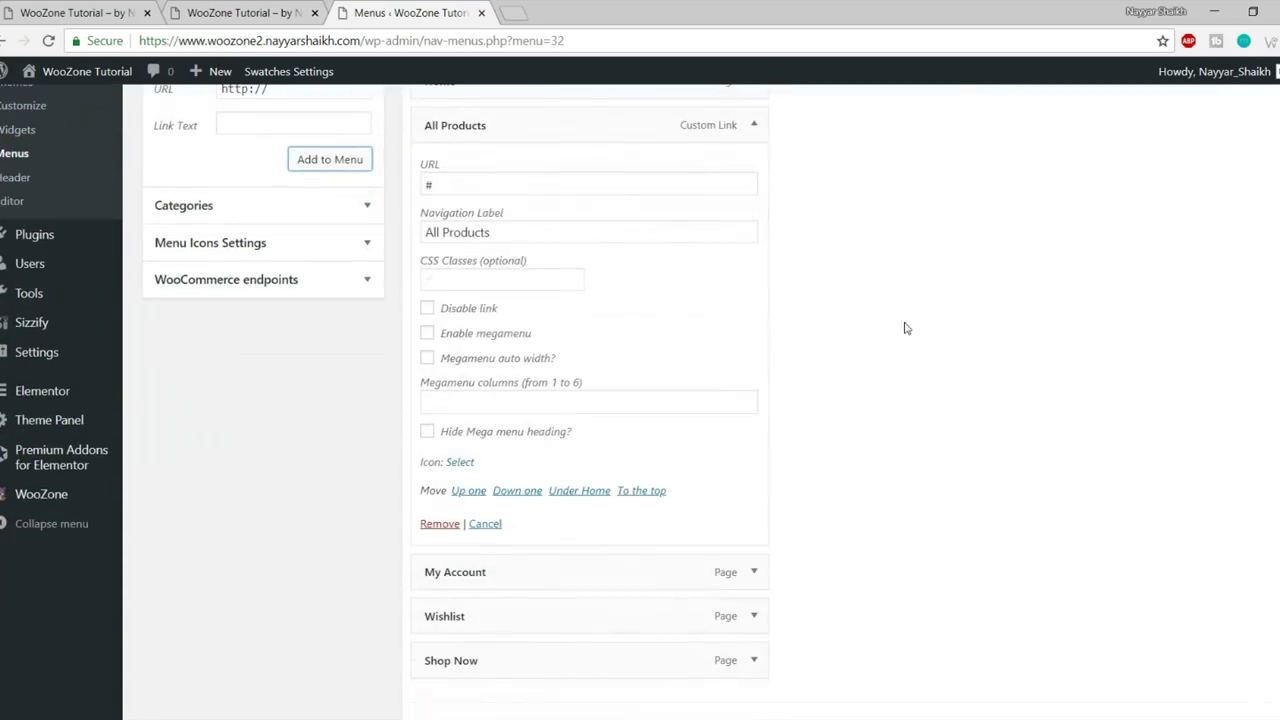
pyautogui.click(486, 334)
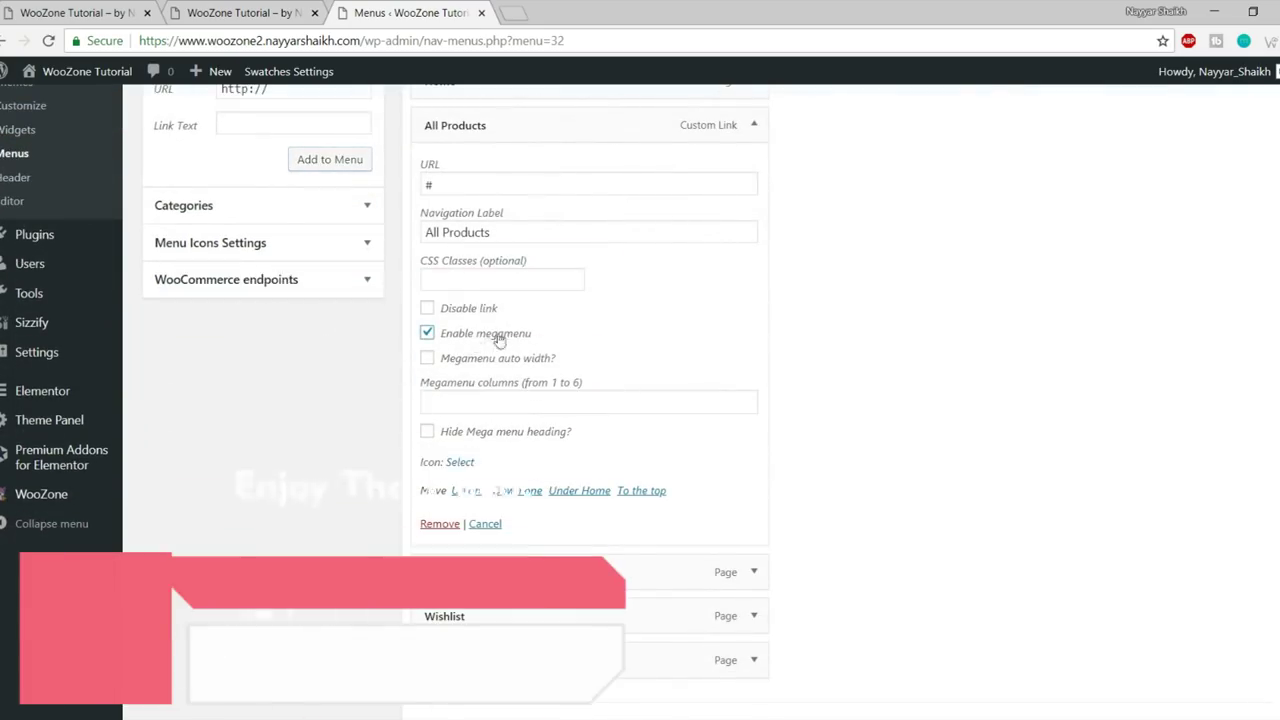
pyautogui.click(580, 402)
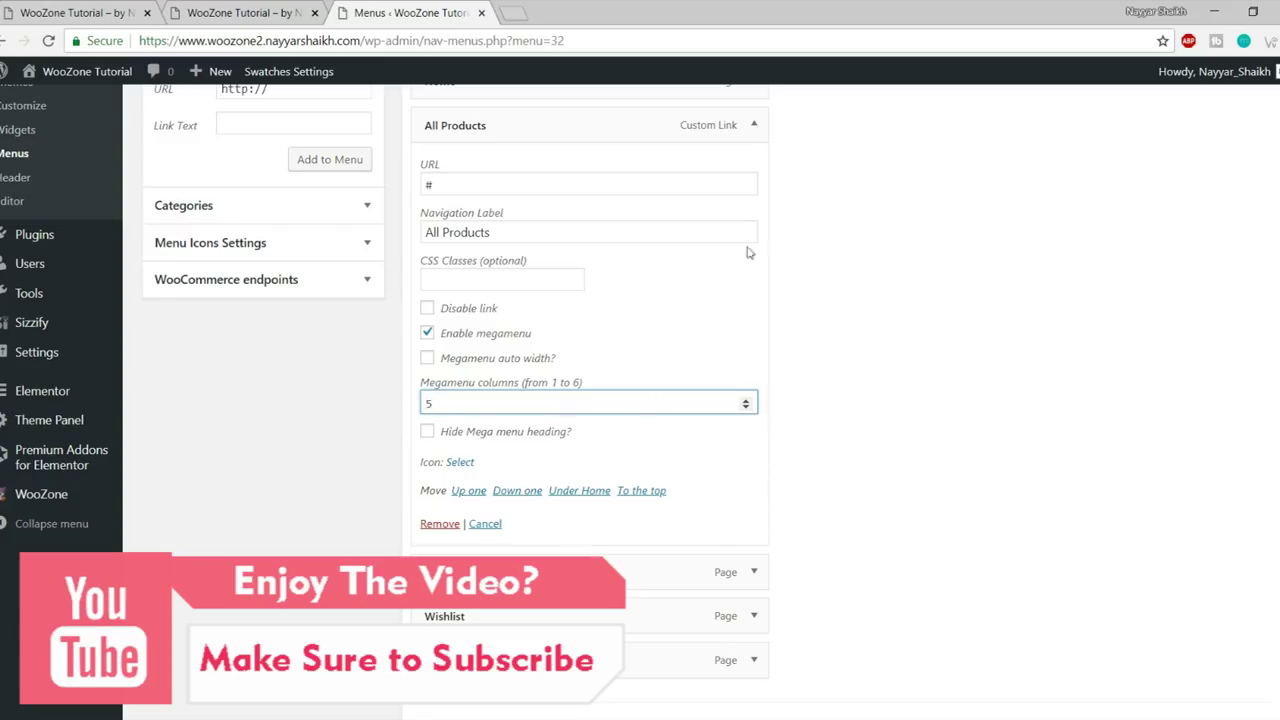
pyautogui.click(753, 127)
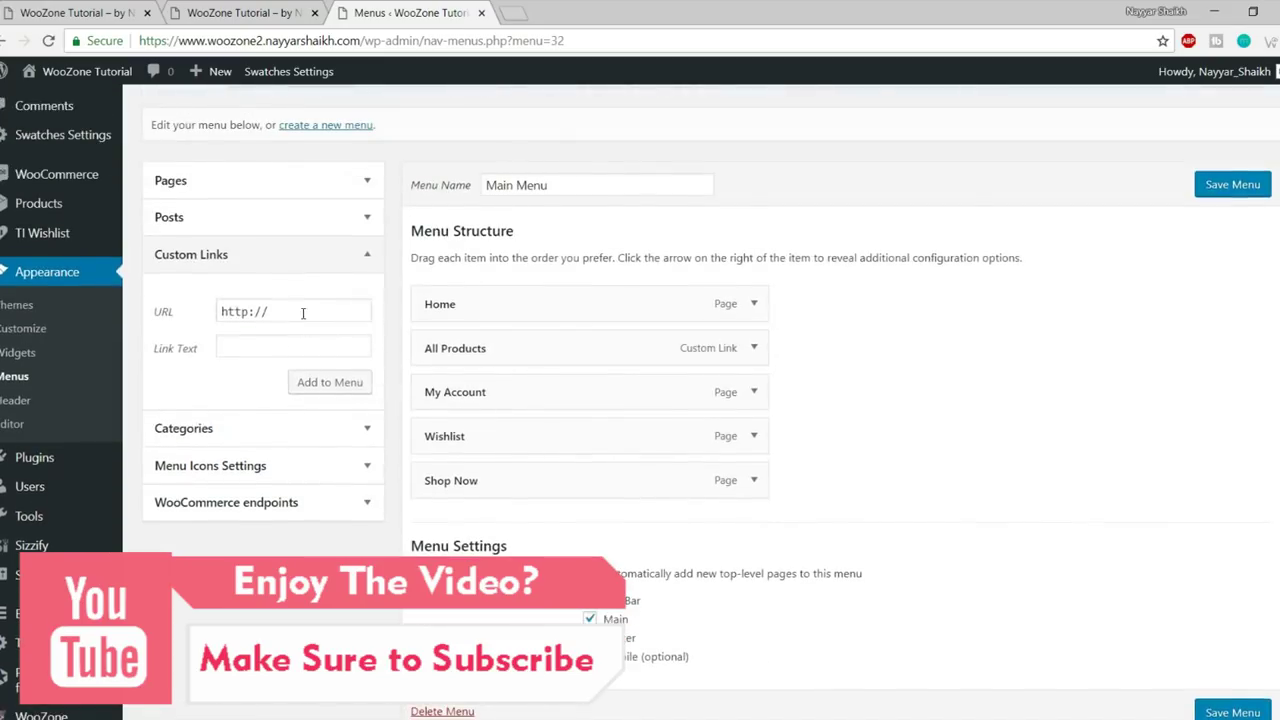
pyautogui.tripleClick(303, 313)
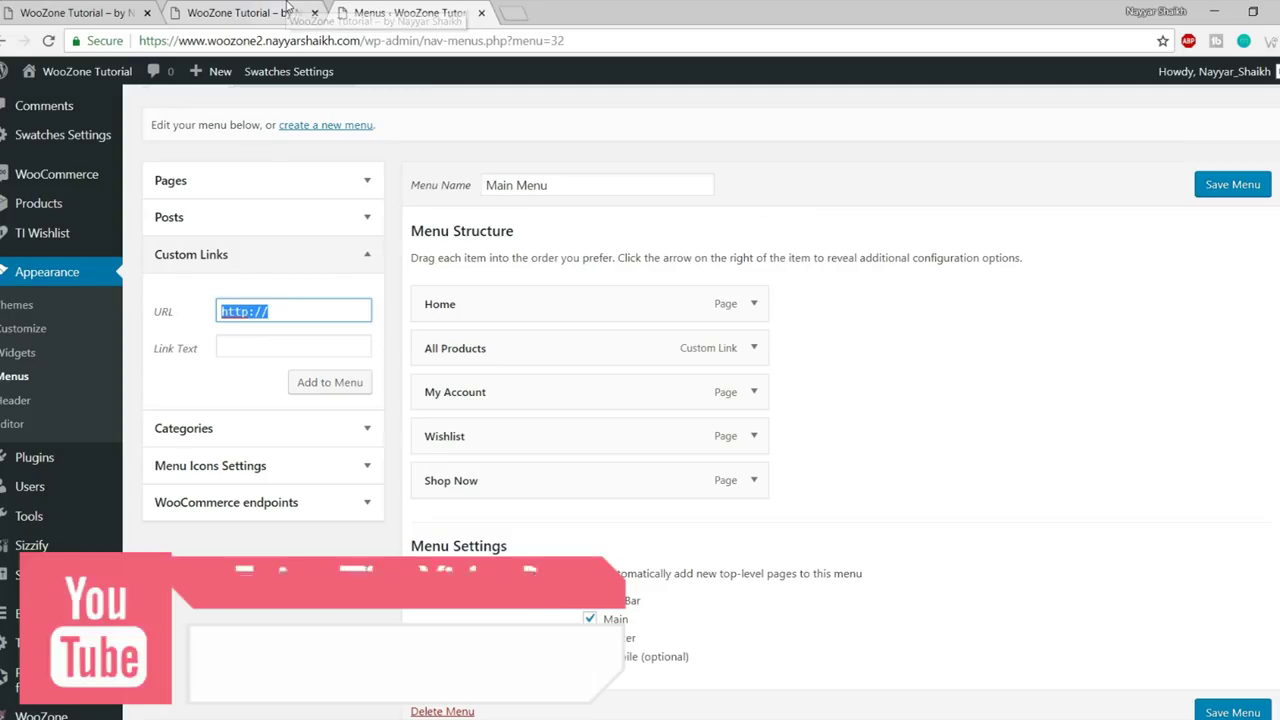
# Add Bags and Shirts custom links with URL #, nested under All Products.
pyautogui.write('#')
pyautogui.press('Tab')
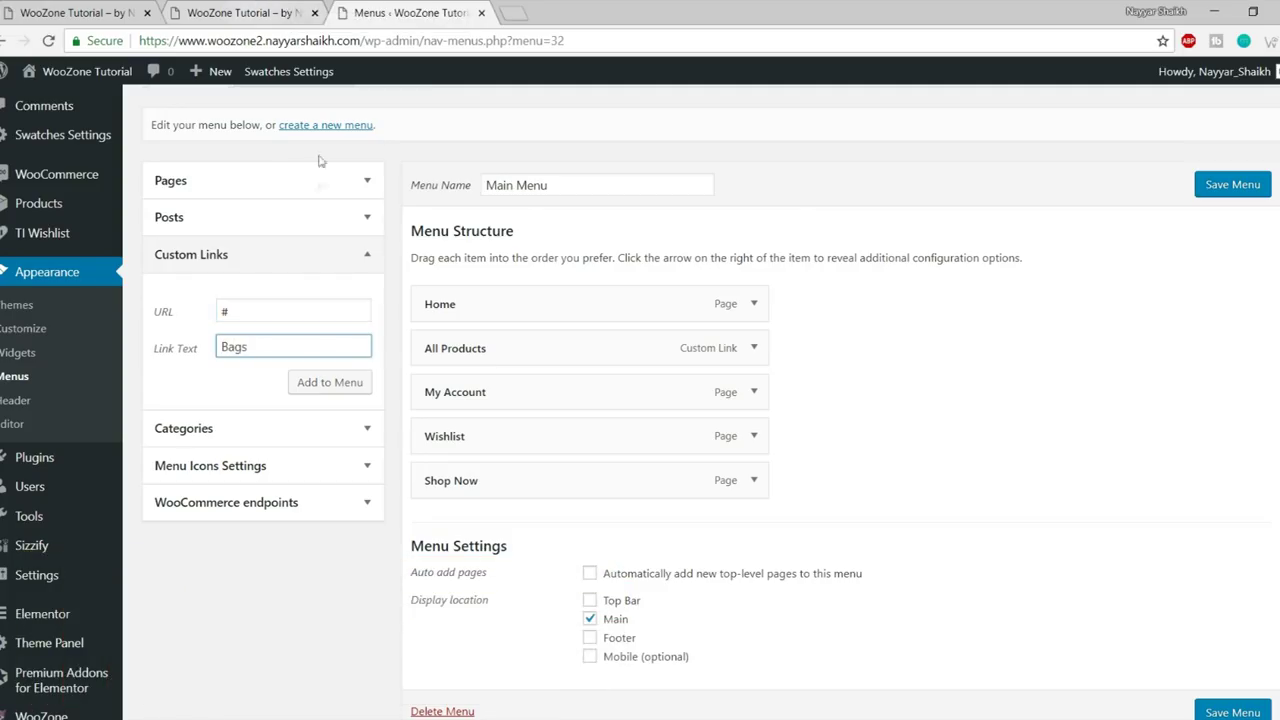
pyautogui.click(302, 380)
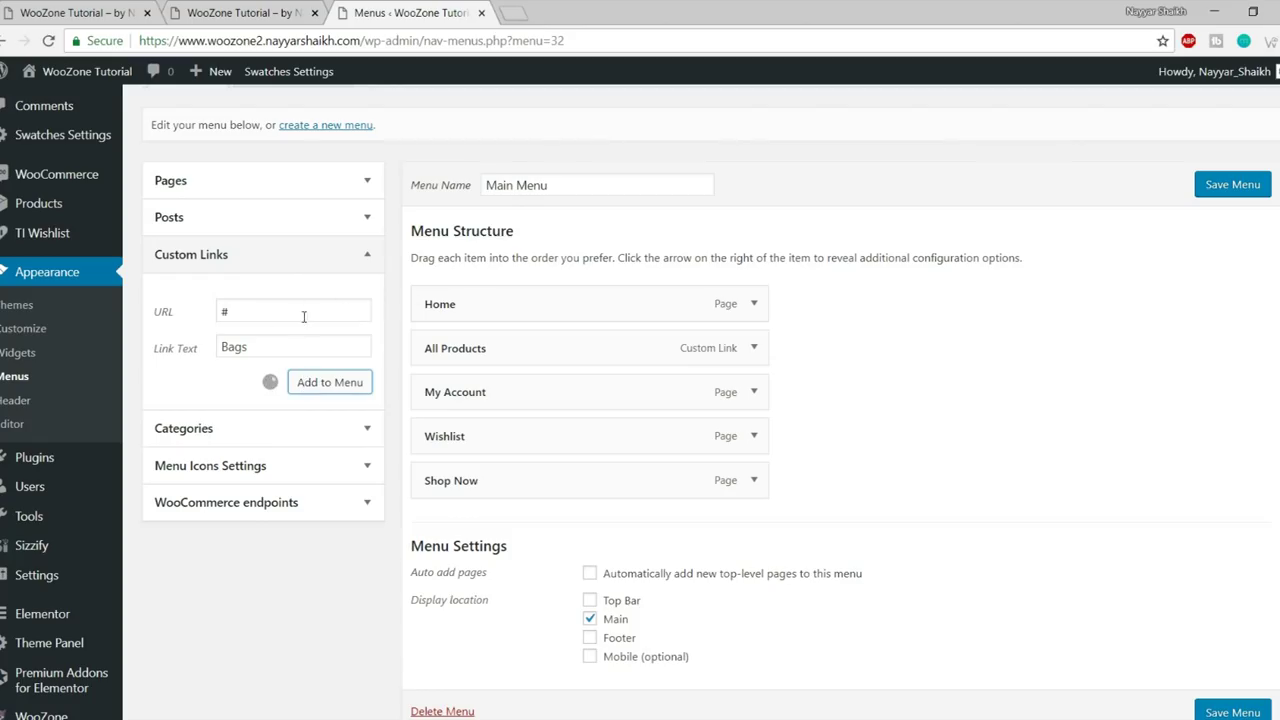
pyautogui.scroll(-2, 304, 316)
pyautogui.moveTo(513, 446); pyautogui.dragTo(543, 293)
pyautogui.click(163, 228)
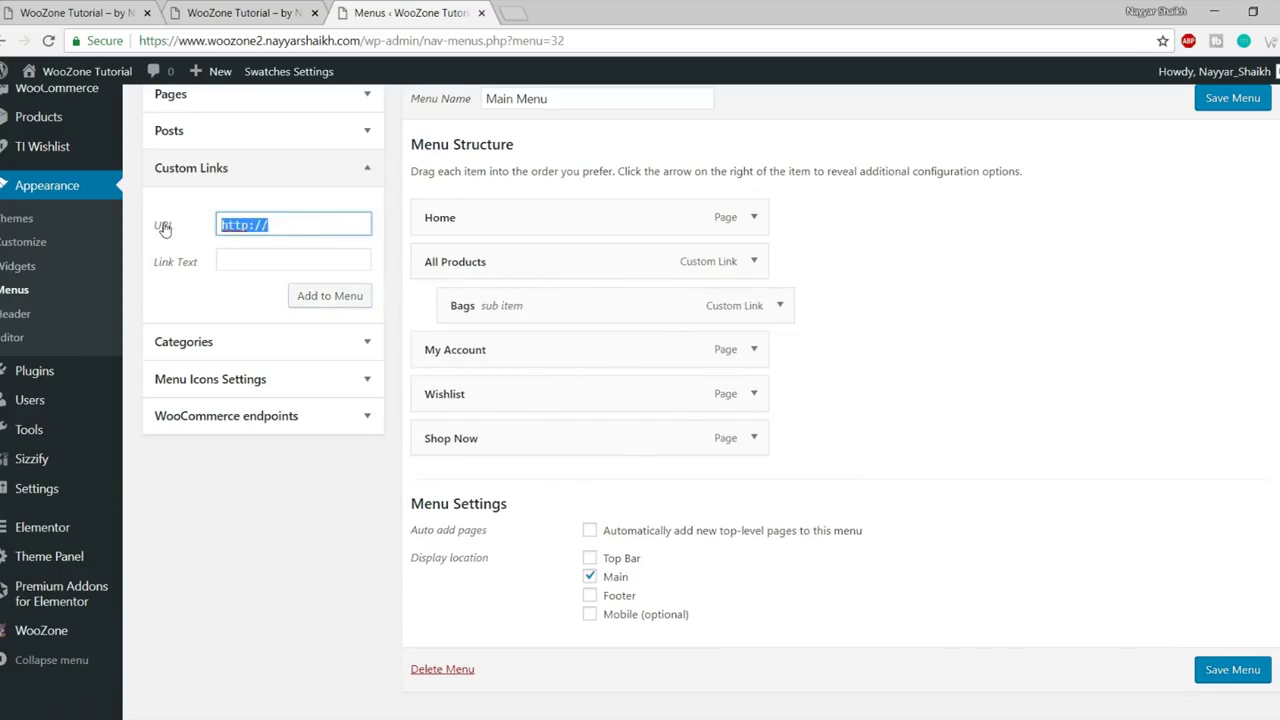
pyautogui.write('shirts')
pyautogui.hotkey('ctrl', 'a')
pyautogui.hotkey('ctrl', 'x')
pyautogui.click(256, 259)
pyautogui.hotkey('ctrl', 'v')
pyautogui.click(250, 216)
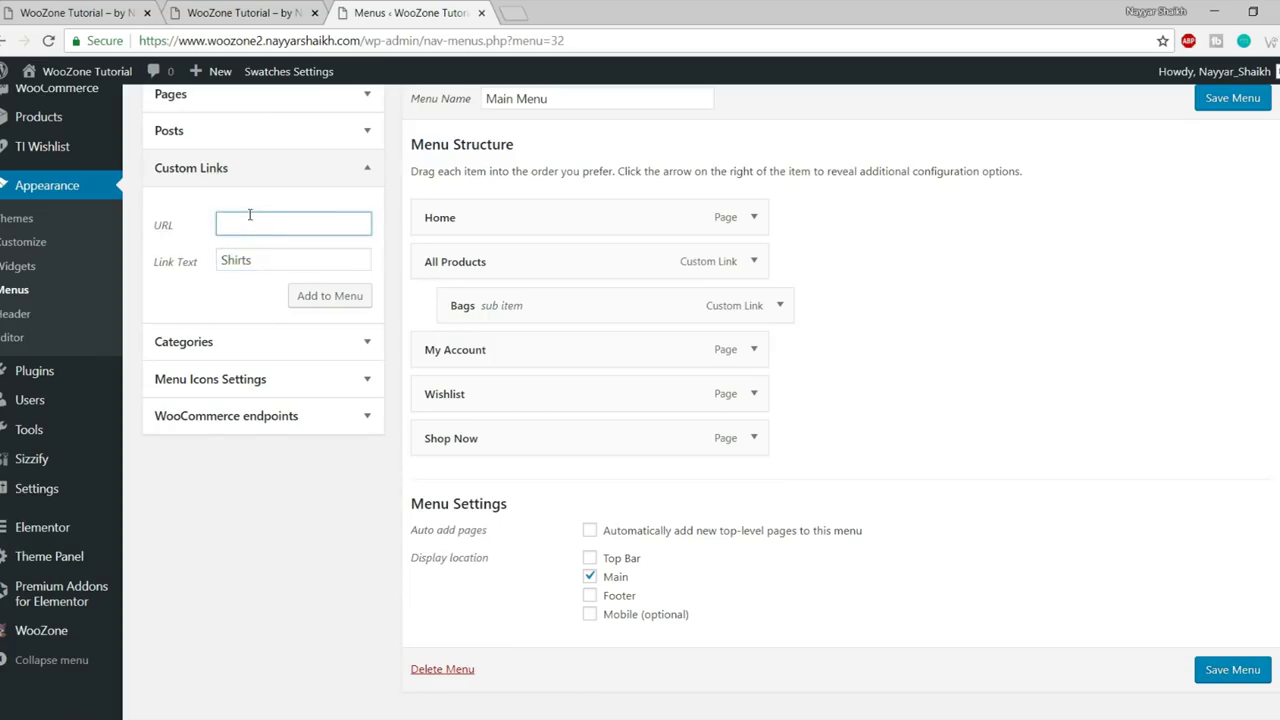
pyautogui.click(334, 302)
pyautogui.moveTo(508, 492); pyautogui.dragTo(536, 351)
pyautogui.moveTo(537, 356); pyautogui.dragTo(535, 354)
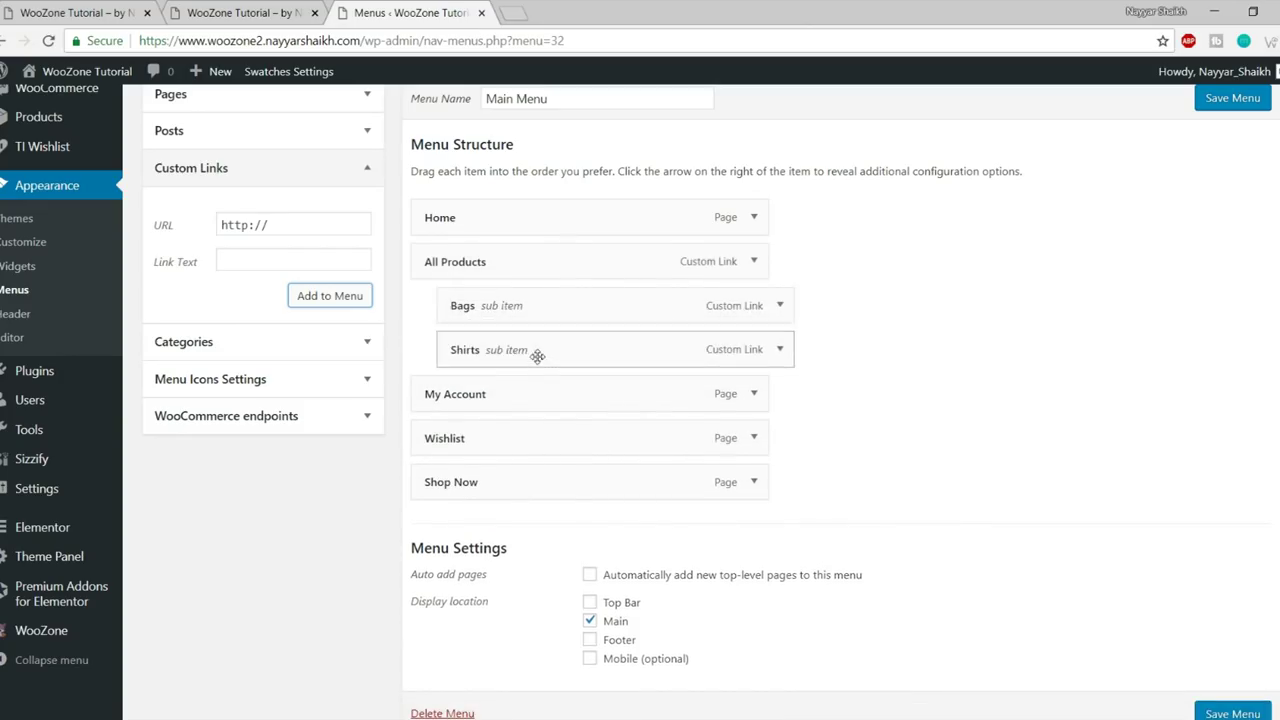
# Add Shoes and Sunglasses custom links with URL #, nested below Shirts under All Products.
pyautogui.moveTo(270, 225); pyautogui.dragTo(185, 231)
pyautogui.write('#')
pyautogui.press('Tab')
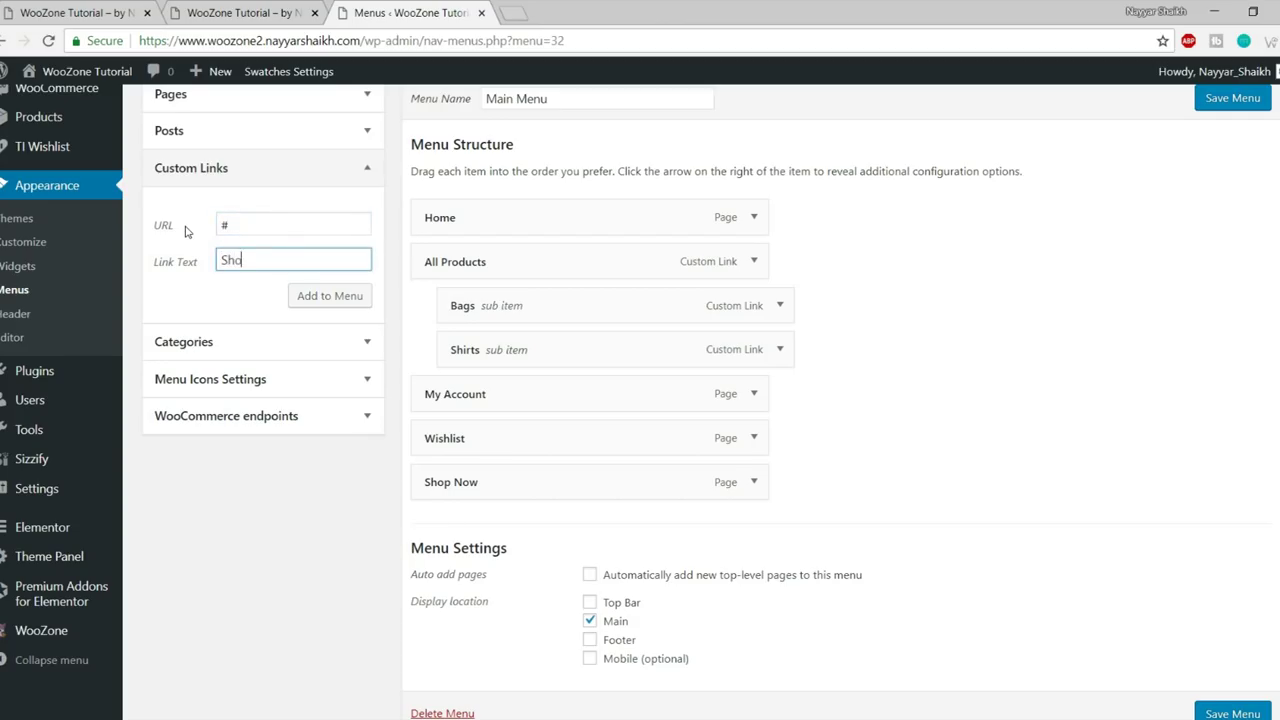
pyautogui.click(291, 297)
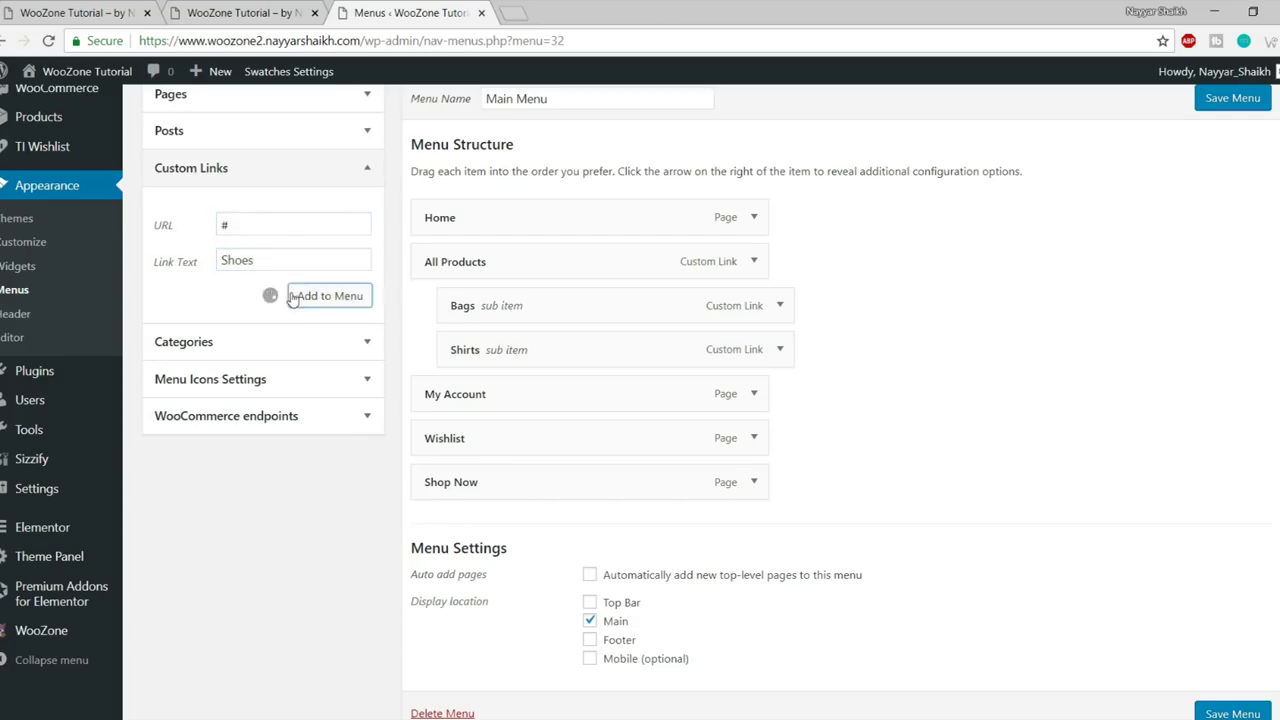
pyautogui.moveTo(503, 523); pyautogui.dragTo(528, 401)
pyautogui.click(290, 224)
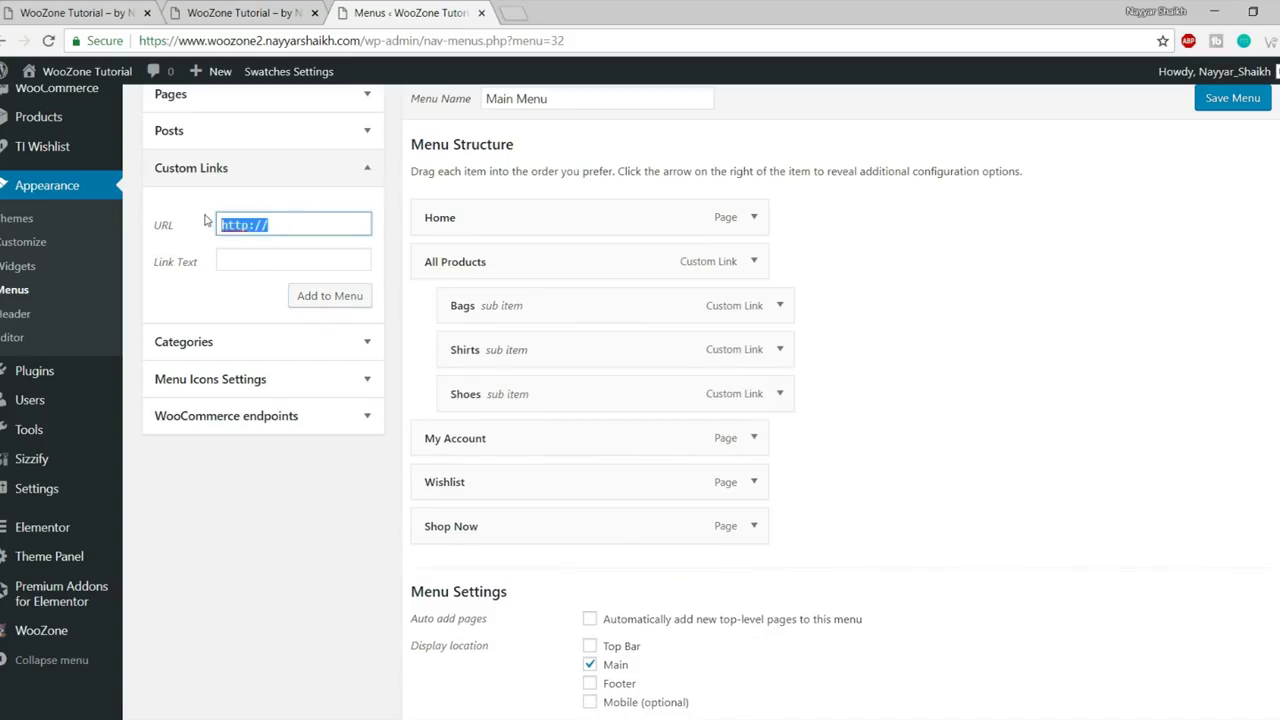
pyautogui.write('#')
pyautogui.press('Tab')
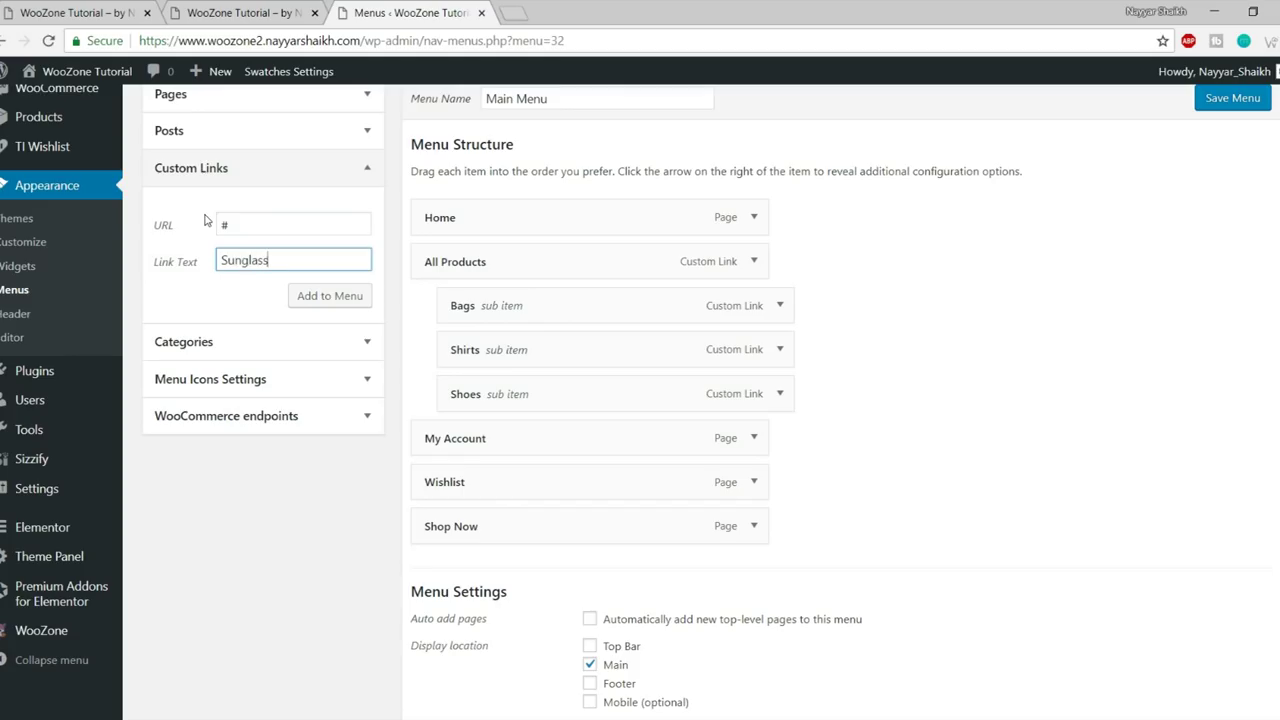
pyautogui.click(305, 296)
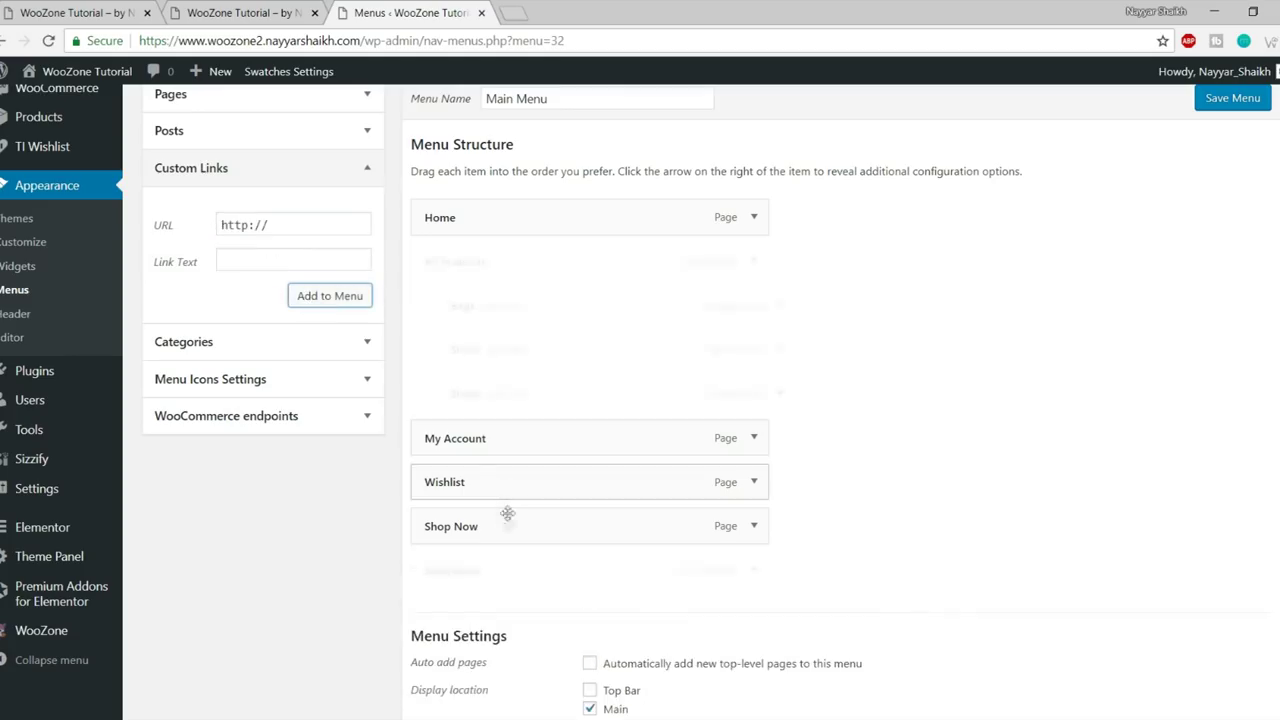
pyautogui.moveTo(500, 560); pyautogui.dragTo(536, 440)
# Add a Column 5 custom link with URL # beneath Sunglasses and save the Main Menu.
pyautogui.click(80, 12)
pyautogui.moveTo(495, 150)
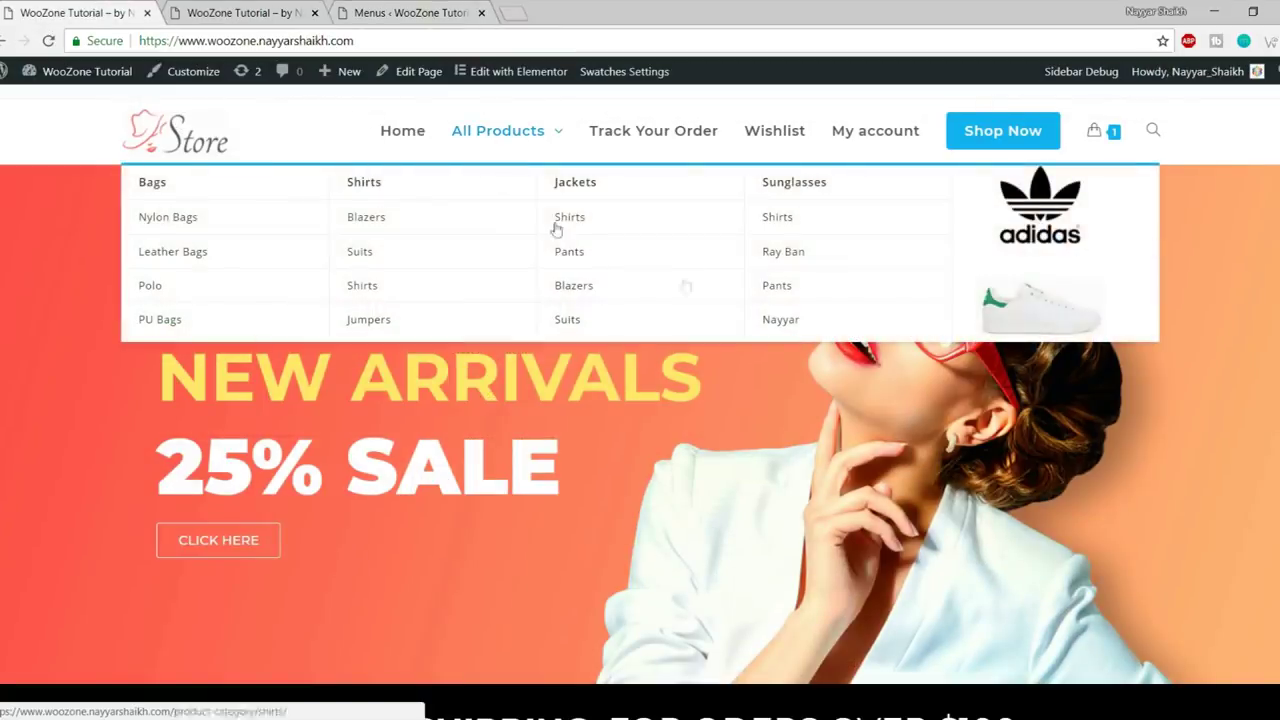
pyautogui.hotkey('ctrl', 'Tab')
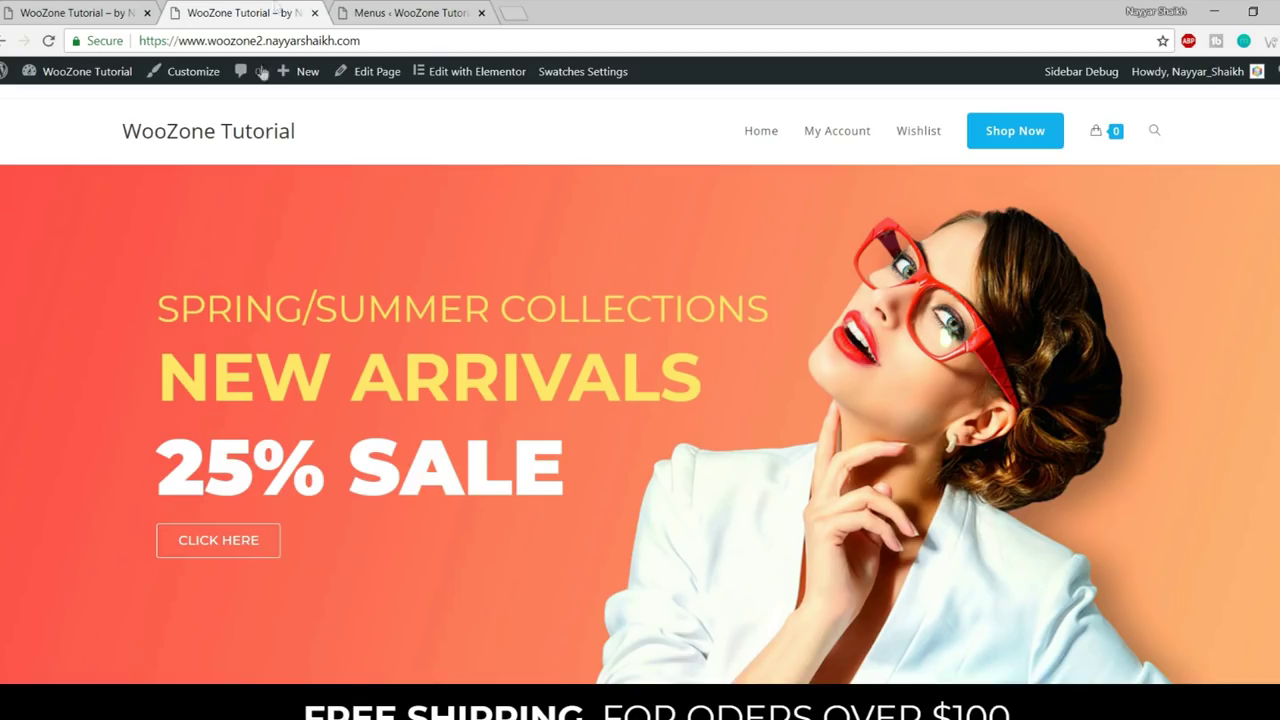
pyautogui.click(400, 12)
pyautogui.moveTo(310, 224); pyautogui.dragTo(183, 232)
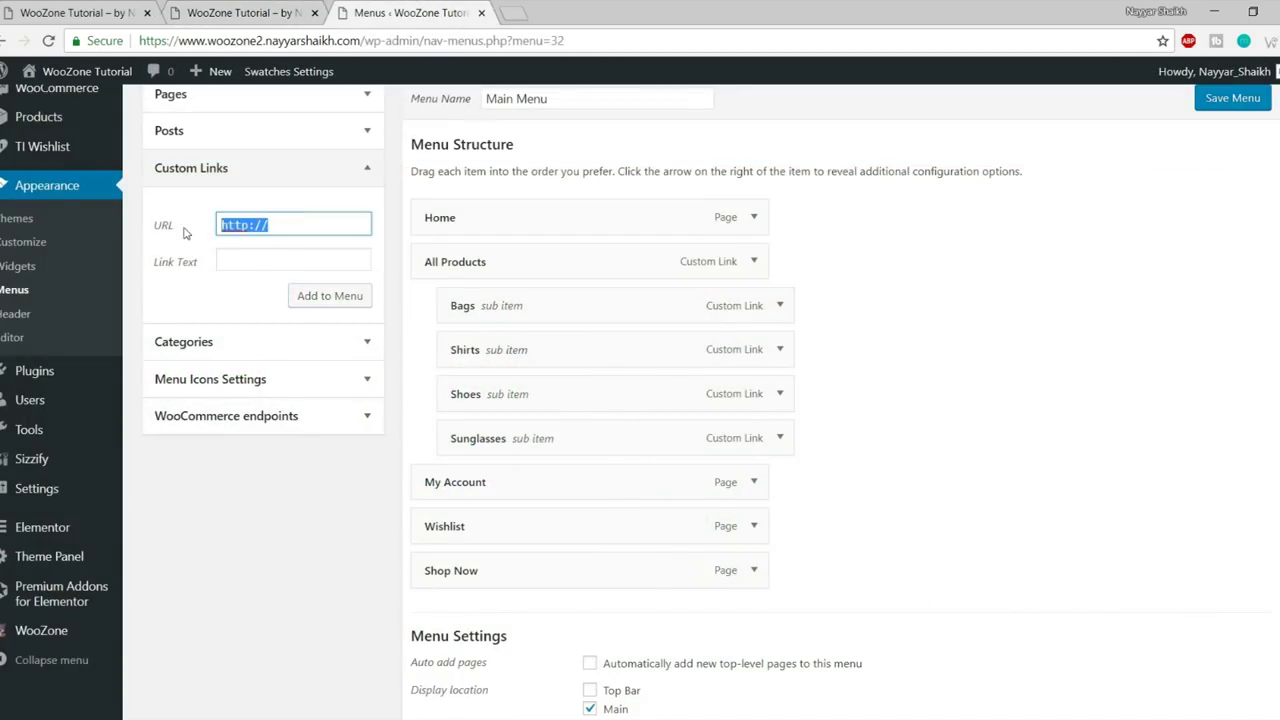
pyautogui.write('#')
pyautogui.press('Tab')
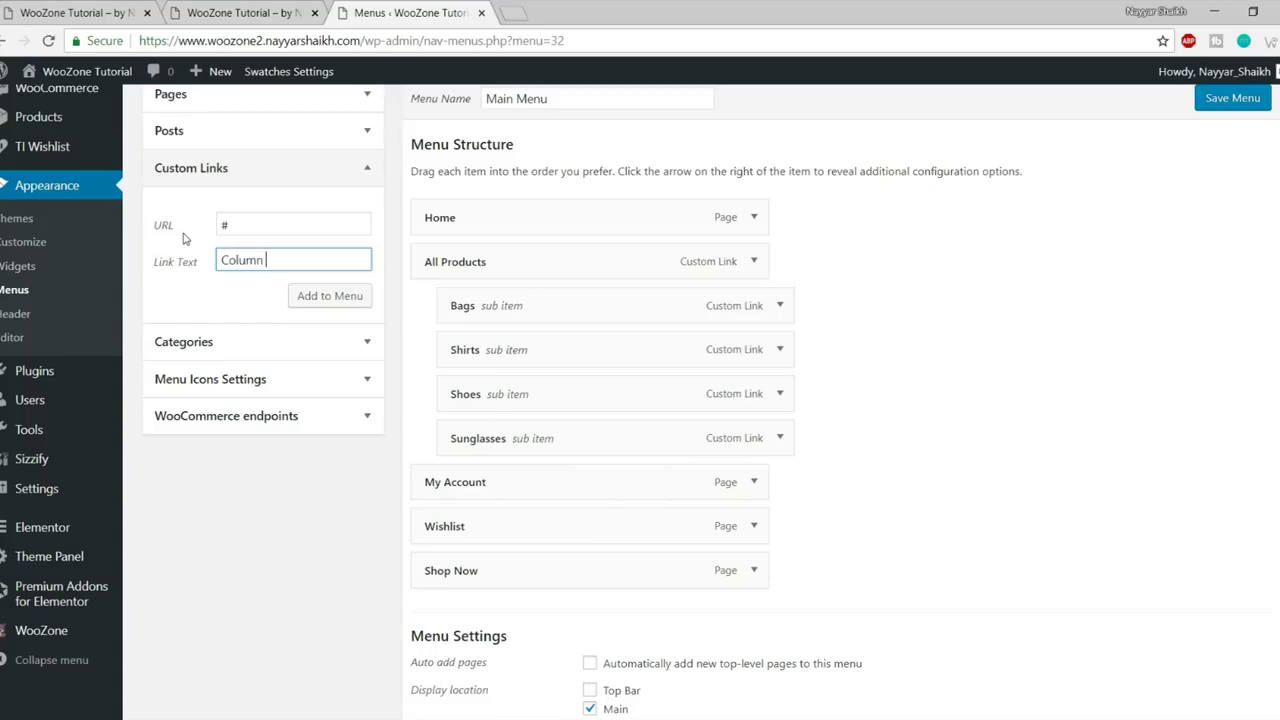
pyautogui.click(338, 302)
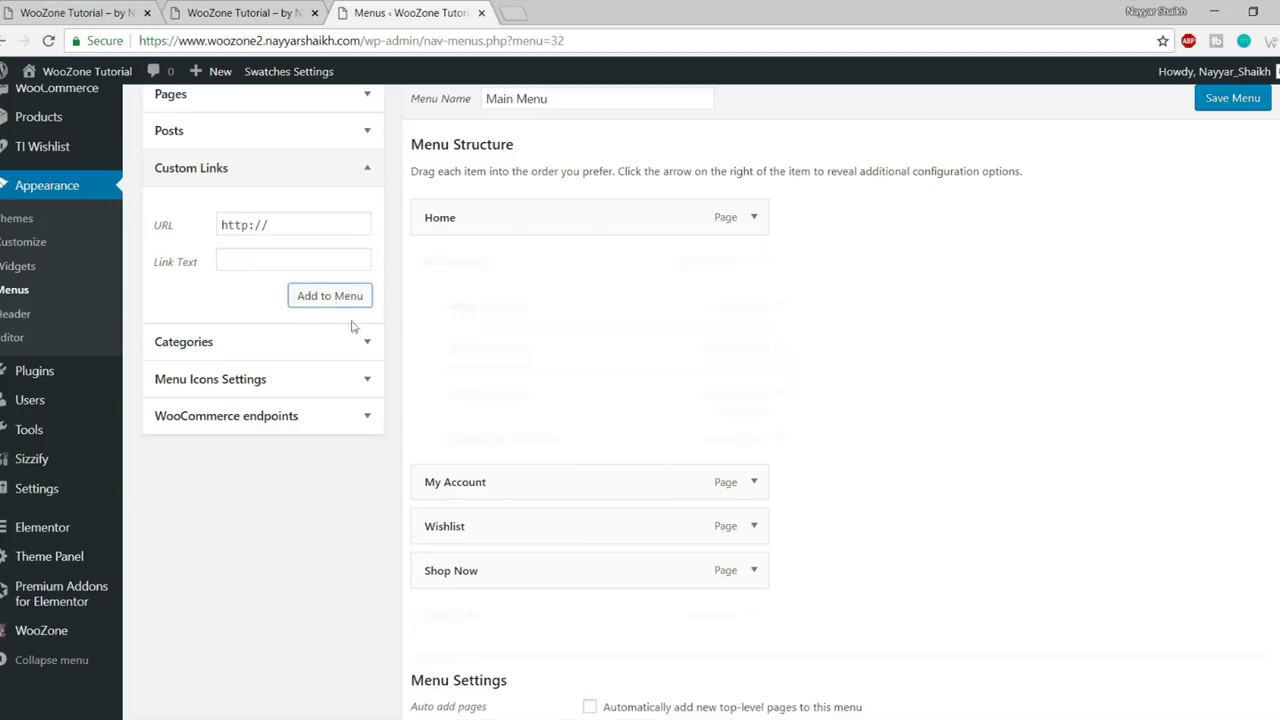
pyautogui.moveTo(486, 600); pyautogui.dragTo(505, 488)
pyautogui.scroll(-3, 1249, 594)
pyautogui.click(1225, 627)
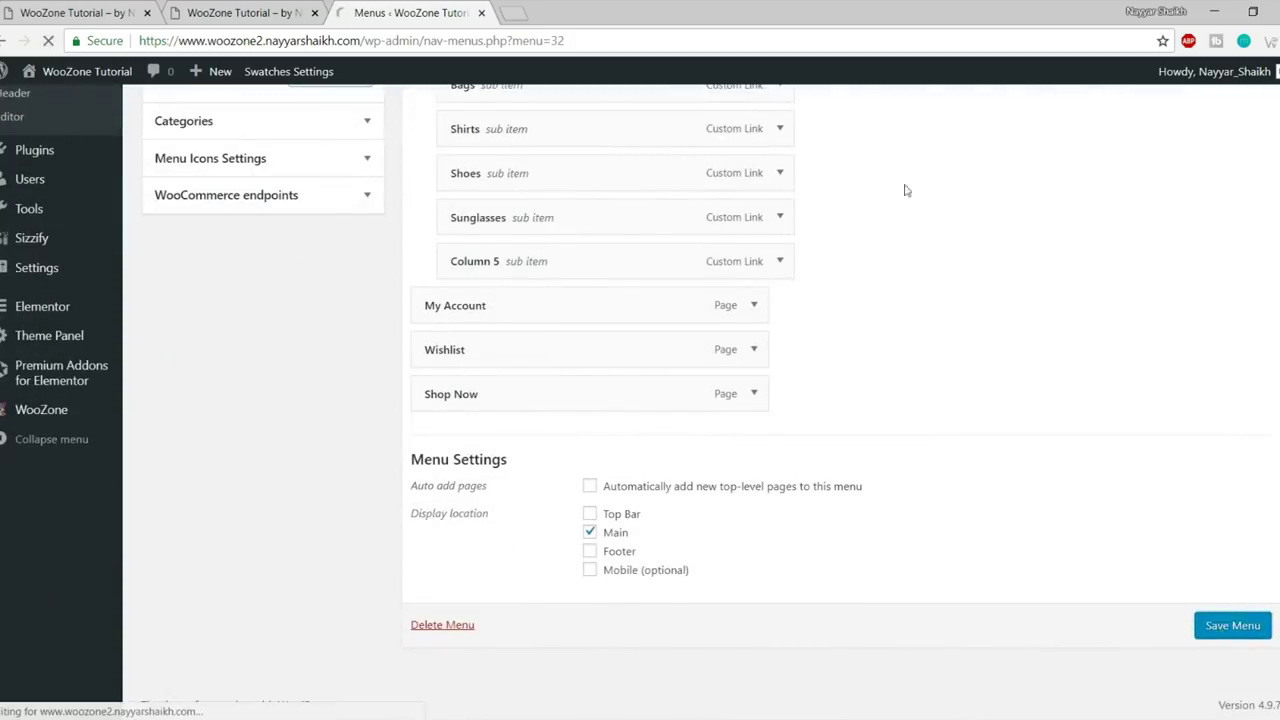
# Reload the woozone2 storefront and view the All Products megamenu.
pyautogui.click(200, 10)
pyautogui.click(48, 41)
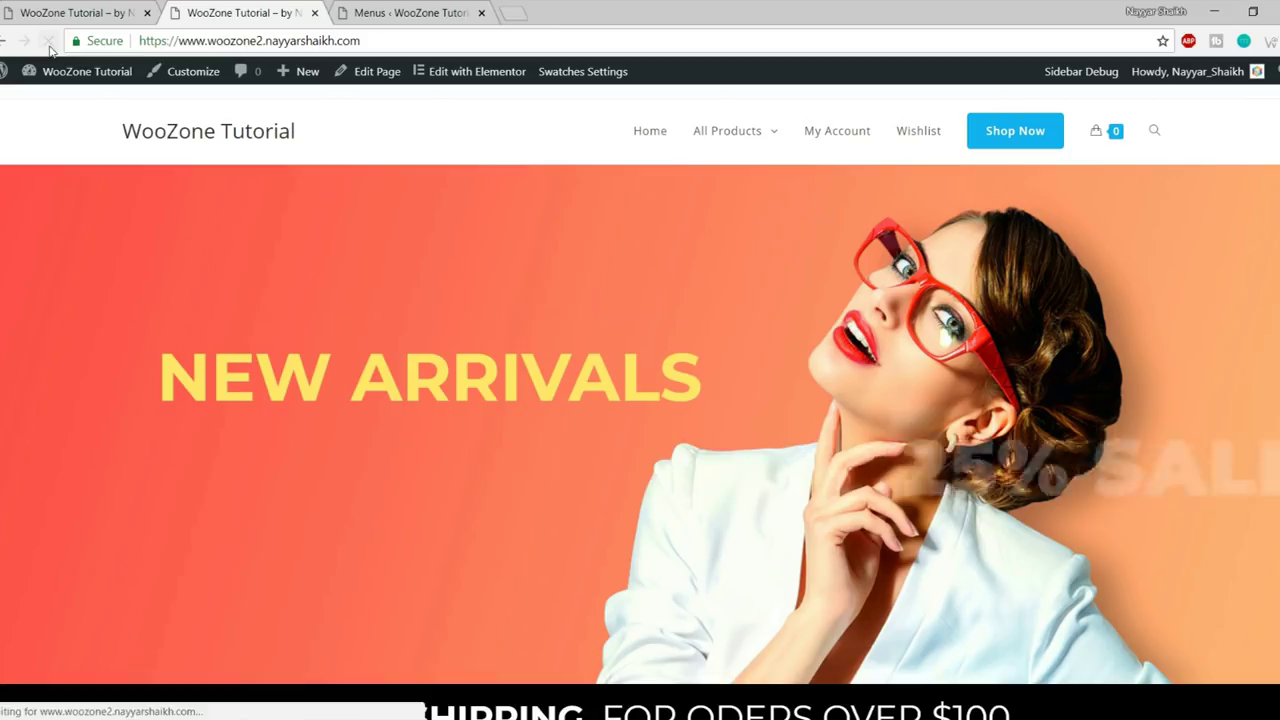
pyautogui.moveTo(742, 140)
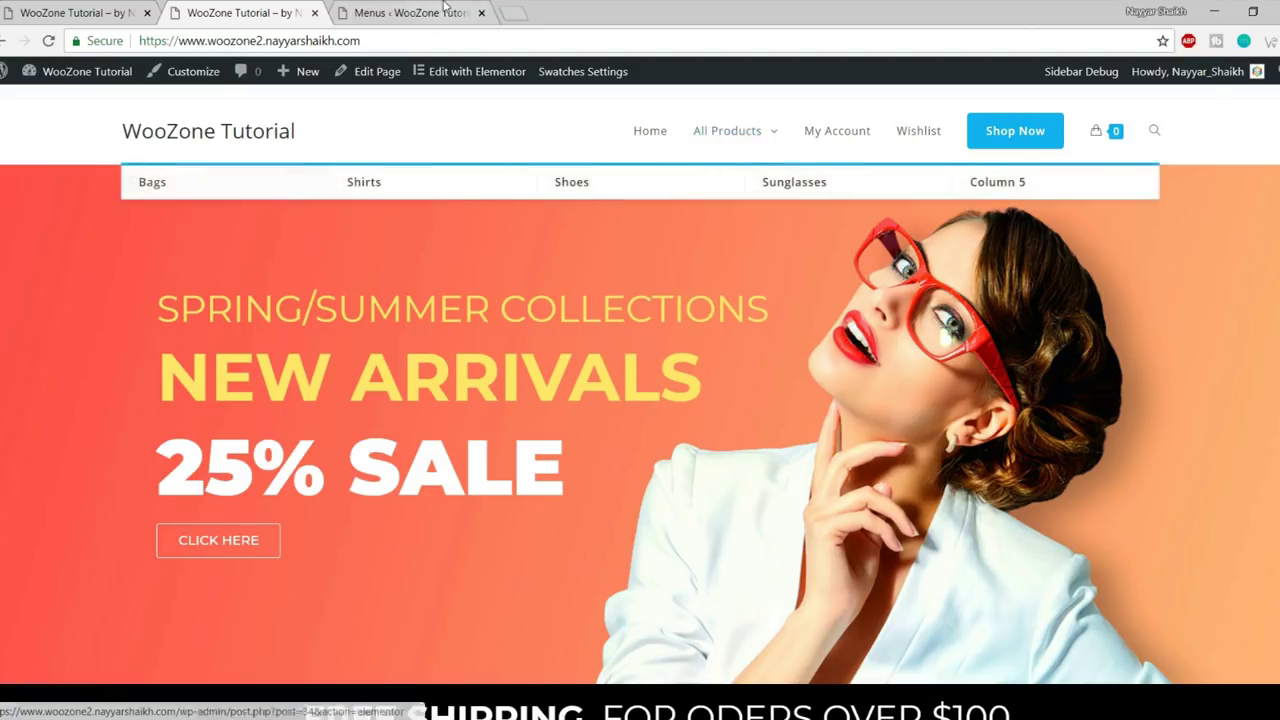
# Back in the menu editor, replace the default custom link URL with #.
pyautogui.click(447, 7)
pyautogui.scroll(-5, 320, 330)
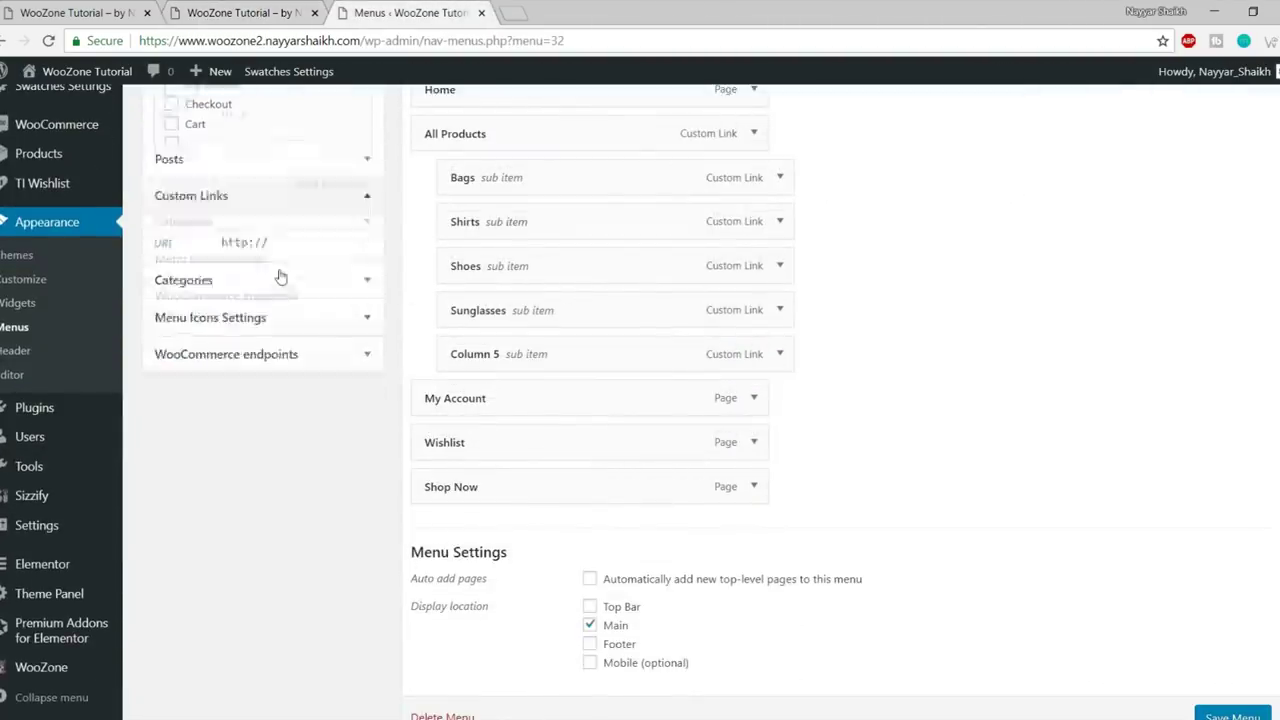
pyautogui.scroll(3, 281, 277)
pyautogui.moveTo(323, 363); pyautogui.dragTo(157, 368)
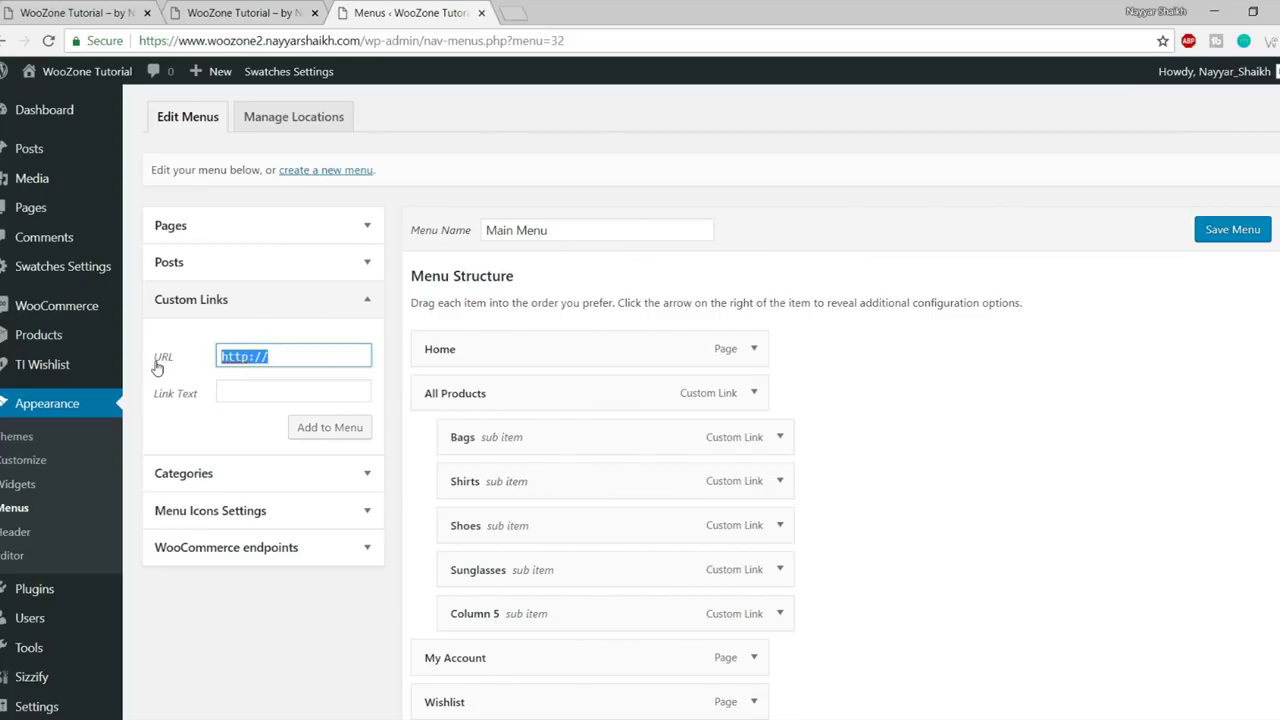
pyautogui.write('#')
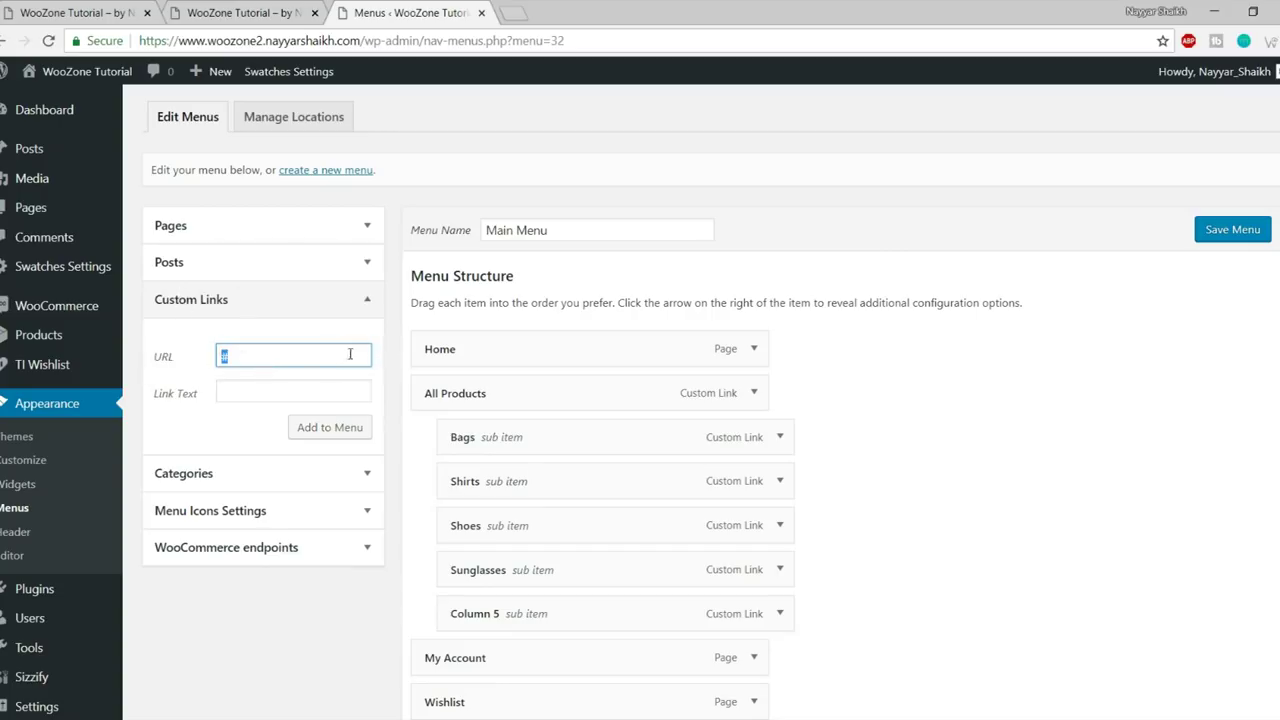
# Copy the Bags category page address from Products > Categories in a new tab.
pyautogui.moveTo(17, 341)
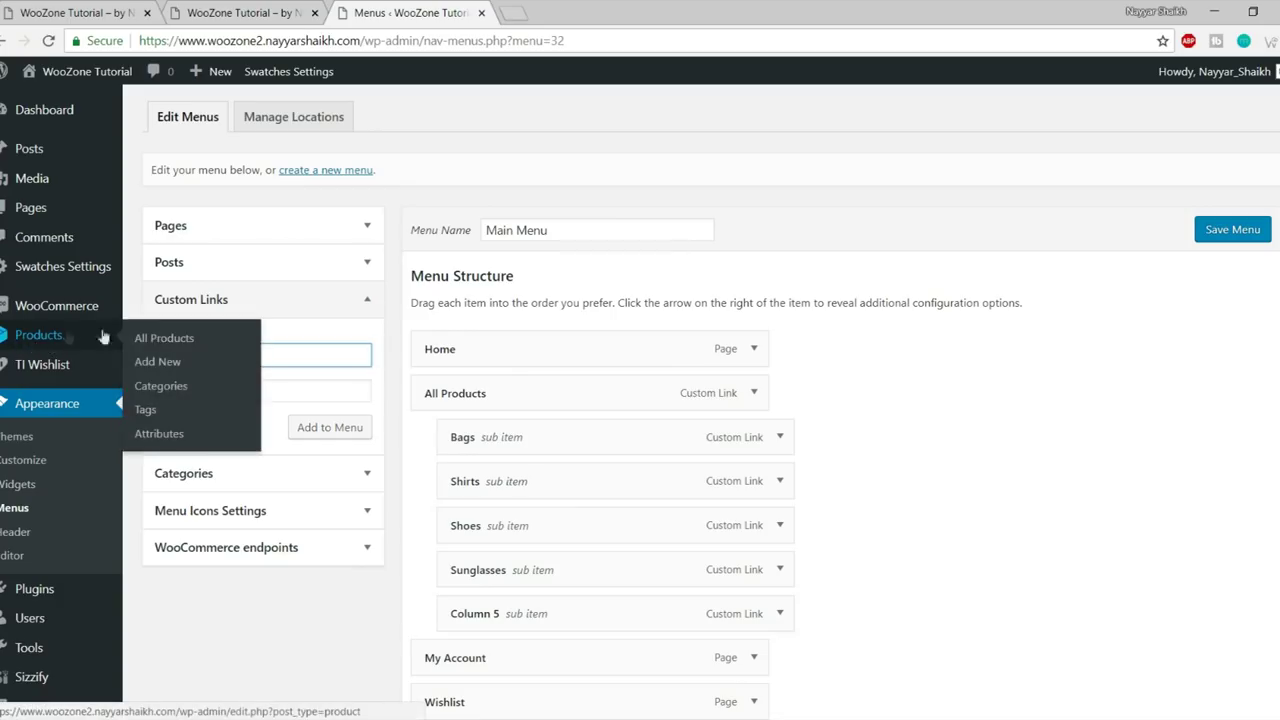
pyautogui.rightClick(177, 391)
pyautogui.click(199, 407)
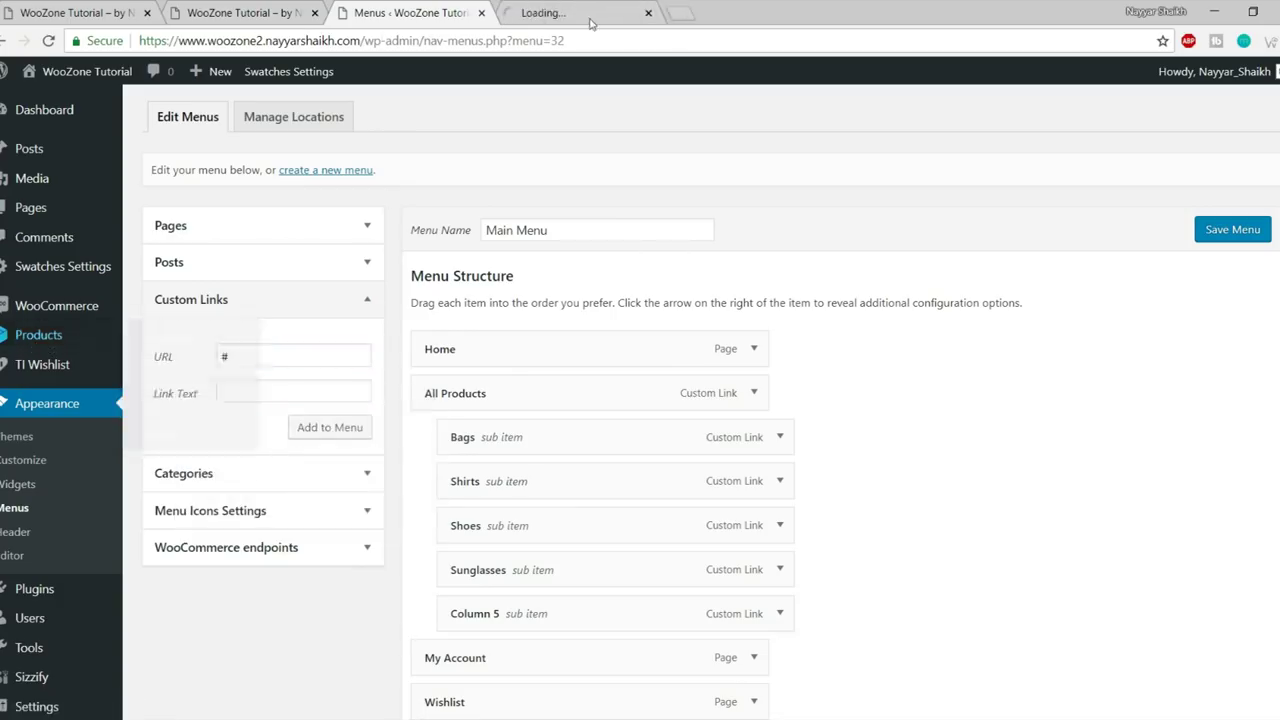
pyautogui.click(591, 18)
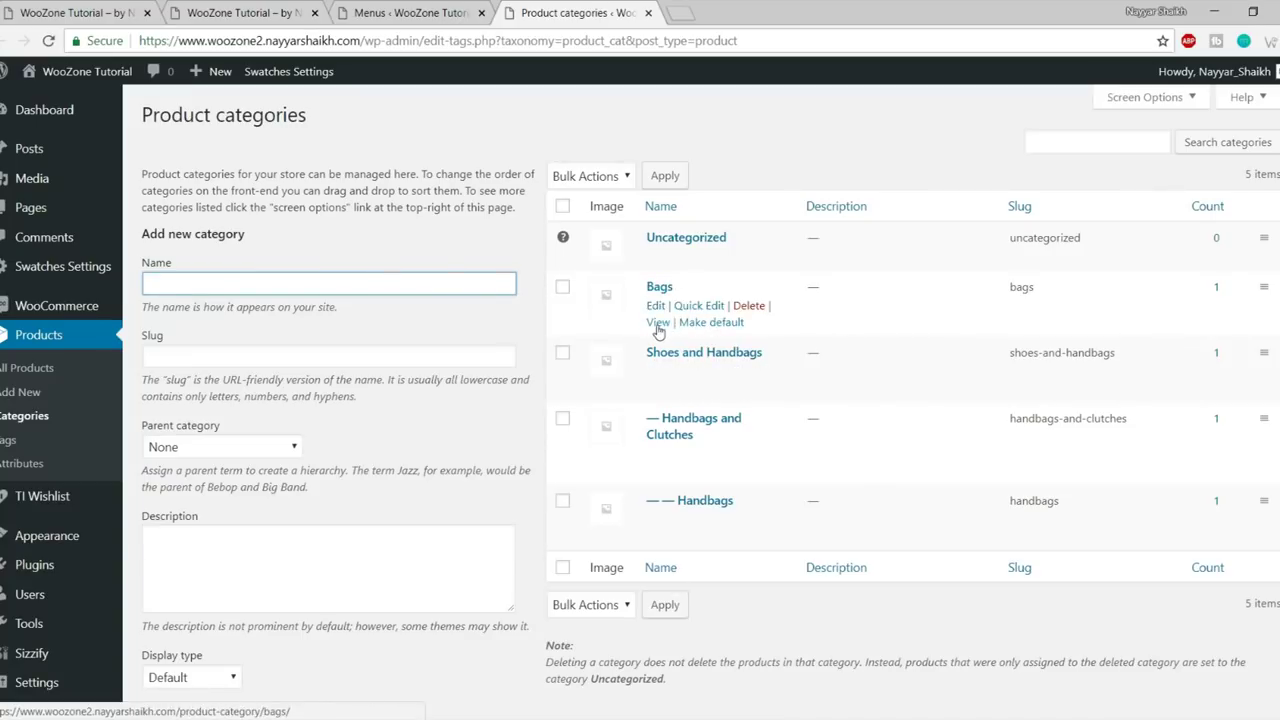
pyautogui.rightClick(658, 323)
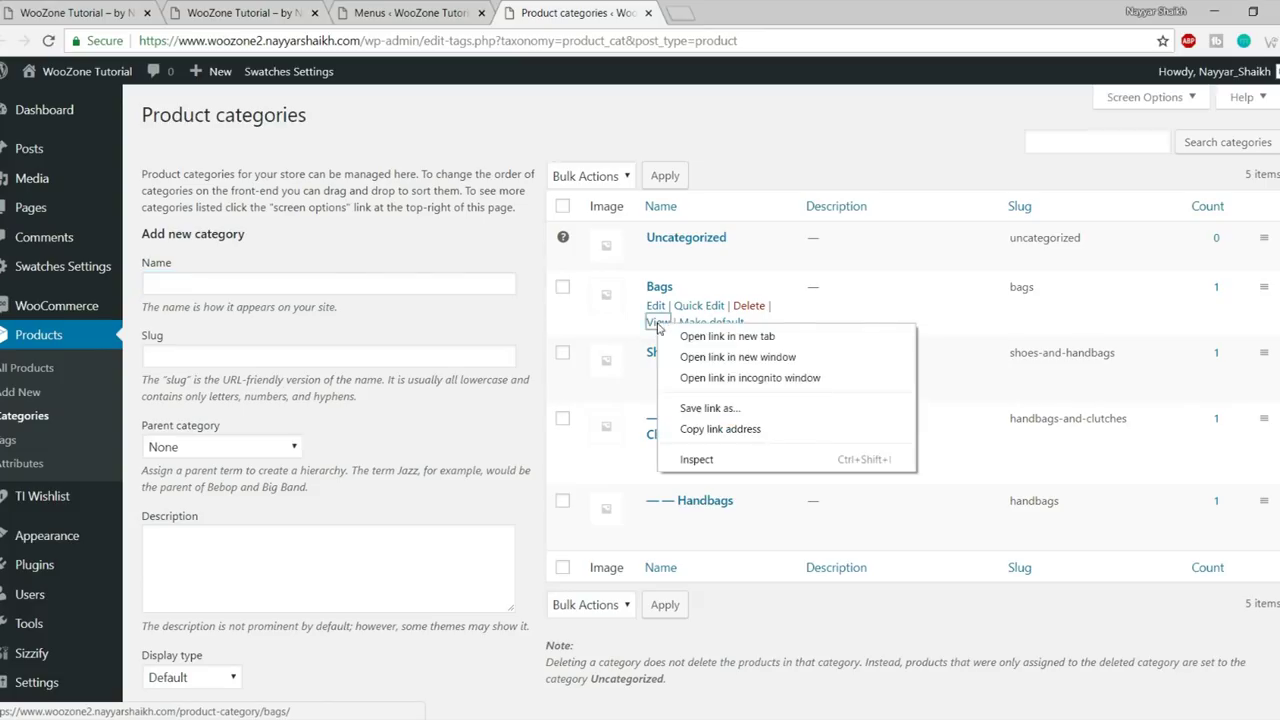
pyautogui.click(737, 429)
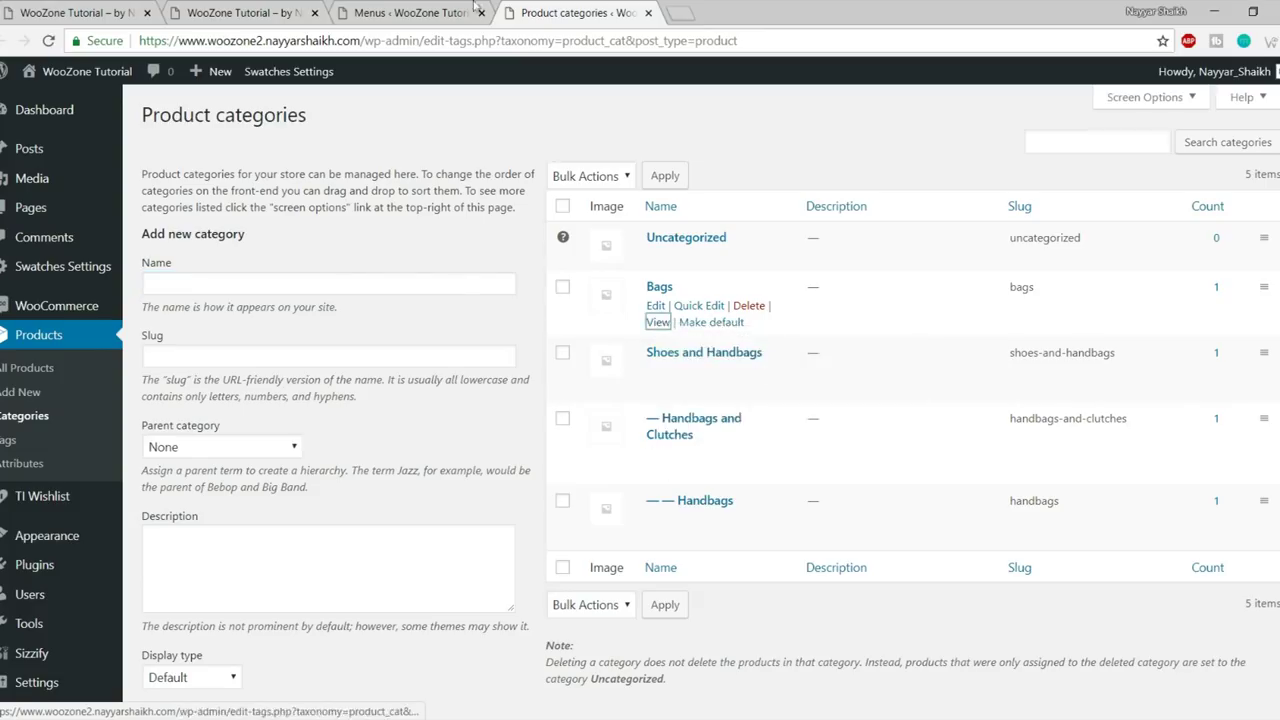
pyautogui.click(410, 13)
# Add a School Bags custom link using the pasted Bags category address.
pyautogui.click(336, 352)
pyautogui.write('#')
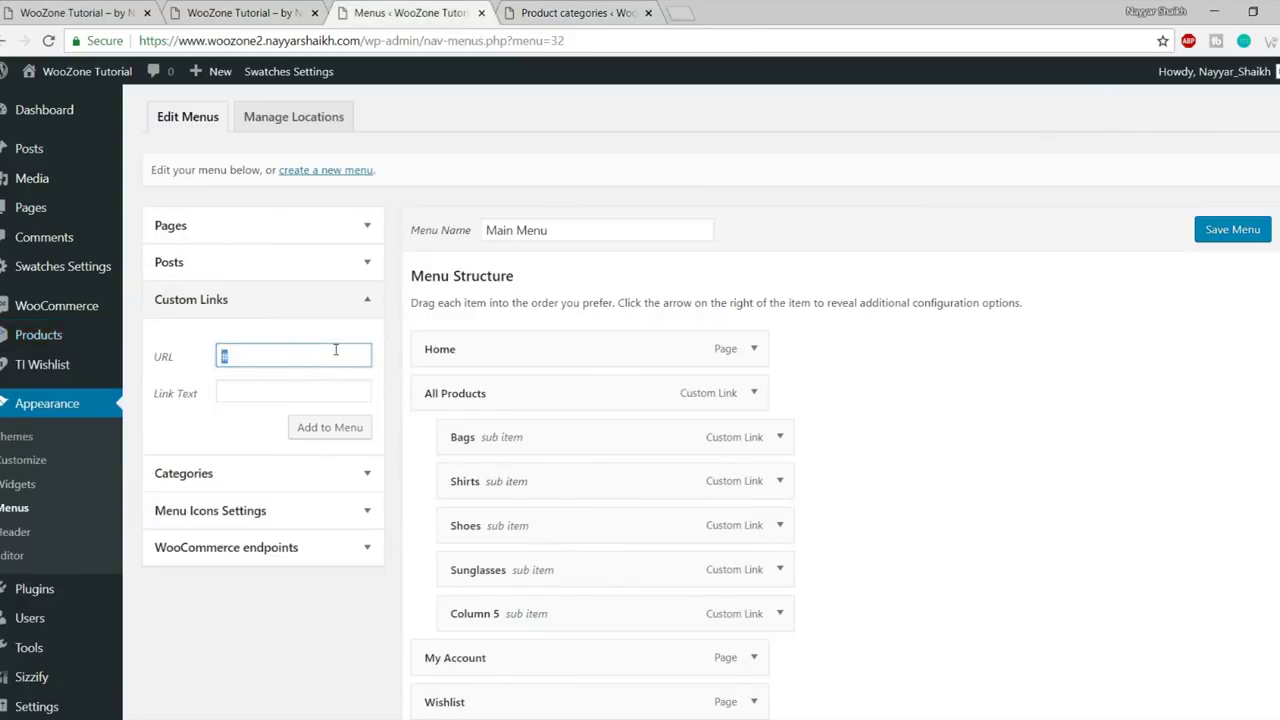
pyautogui.hotkey('ctrl', 'v')
pyautogui.click(342, 383)
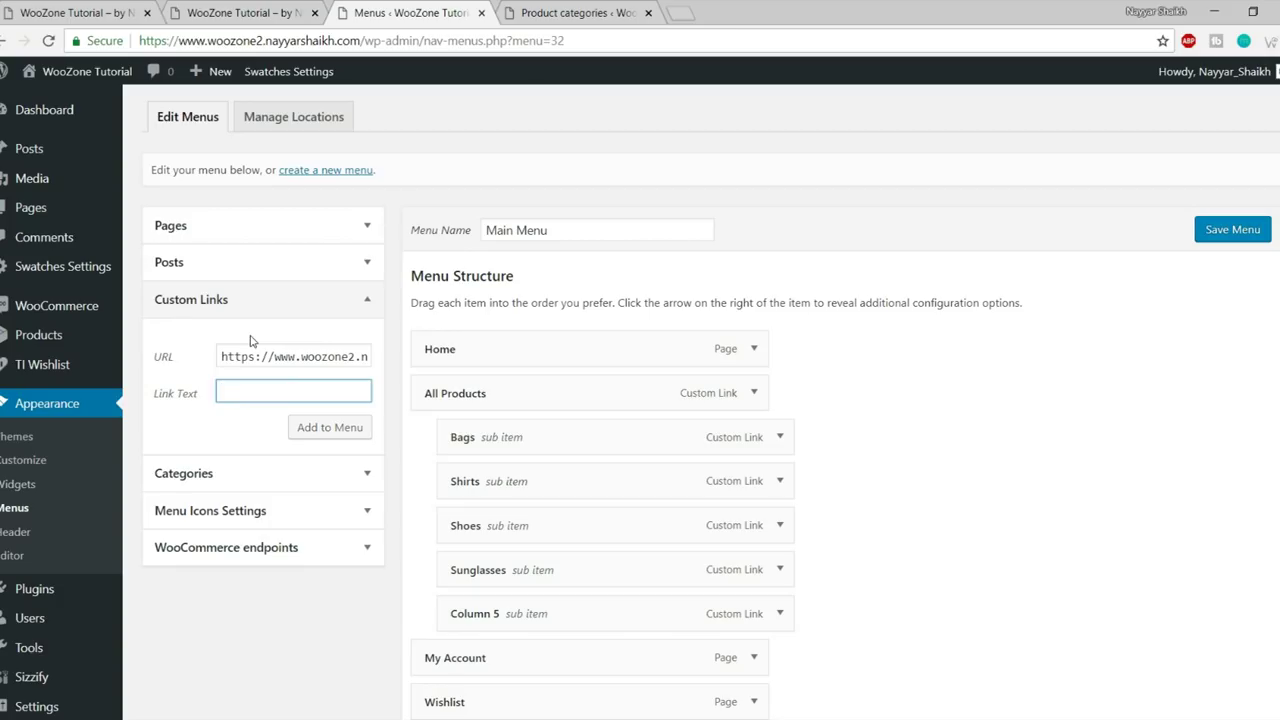
pyautogui.hotkey('ctrl', 'Tab')
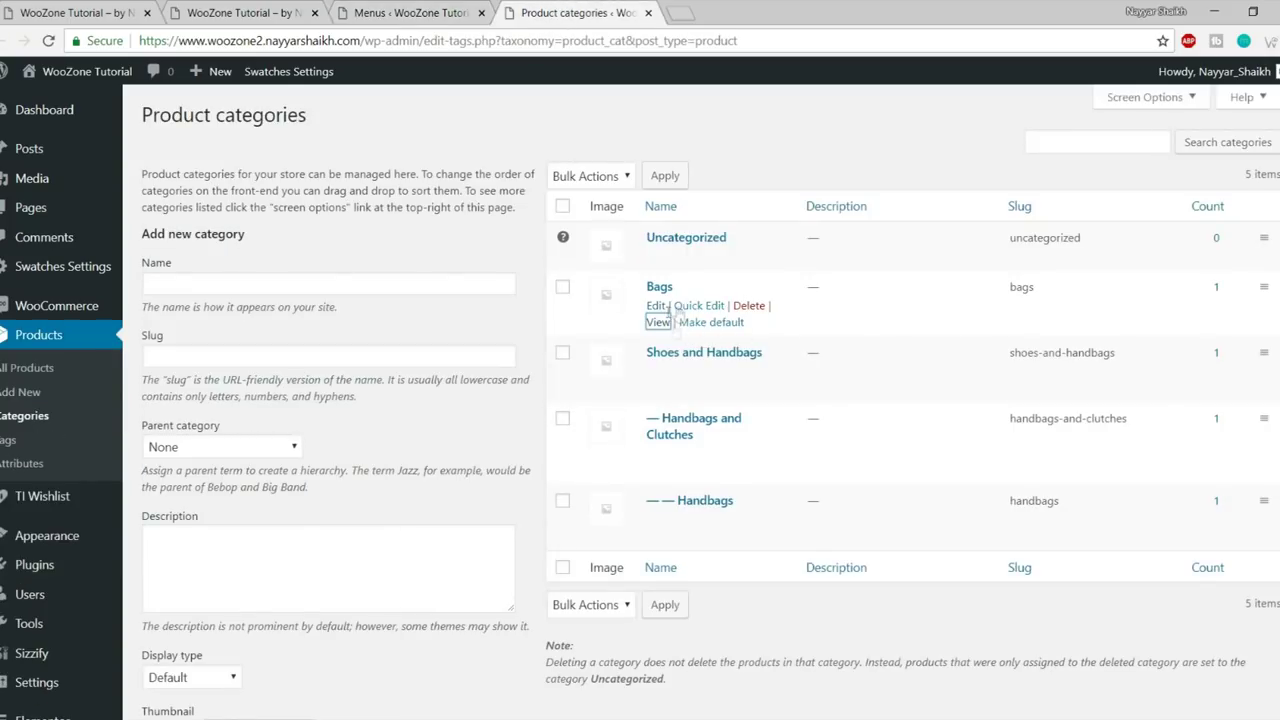
pyautogui.hotkey('ctrl', 'shift', 'Tab')
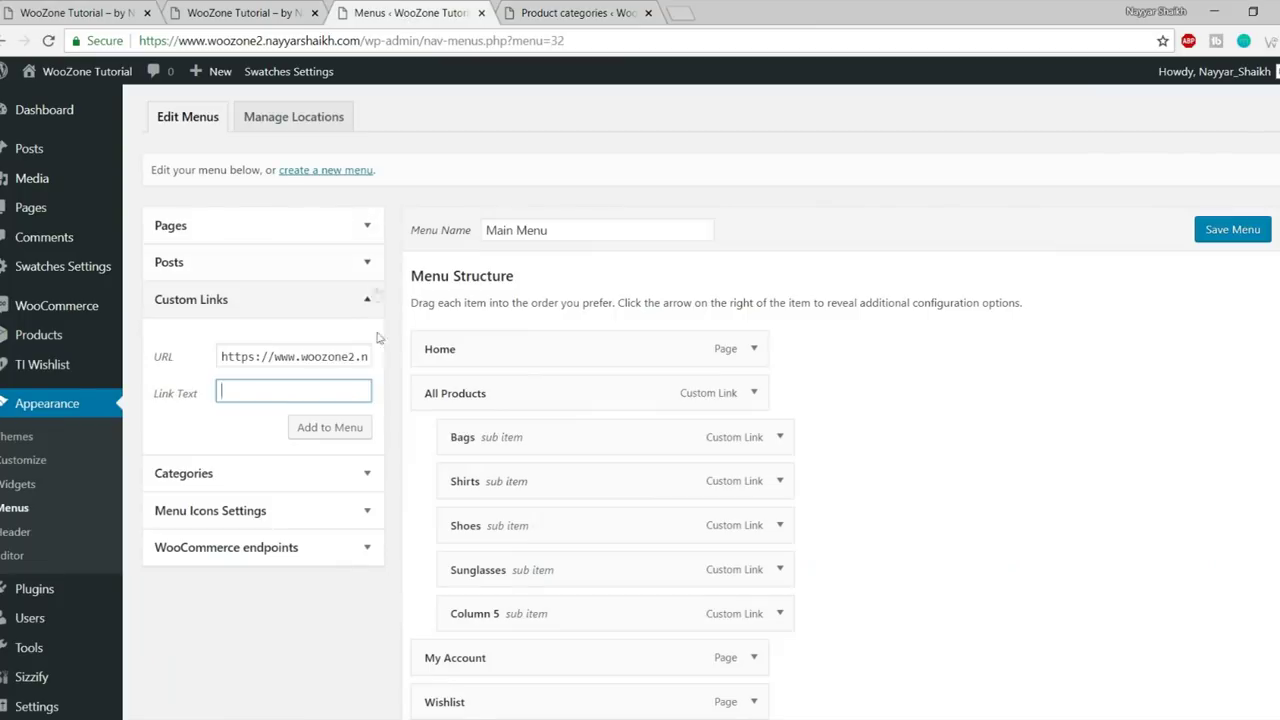
pyautogui.click(309, 425)
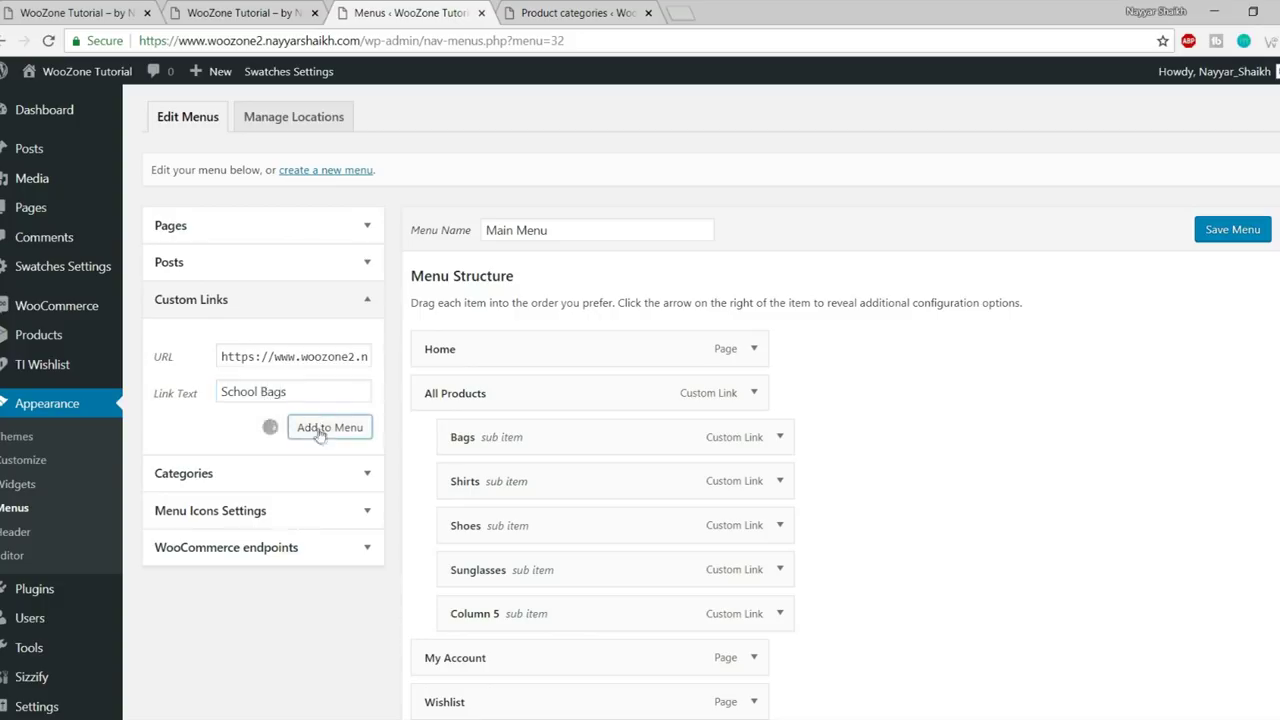
# Add Nylon Bags and Jeans Bags custom links with URL #.
pyautogui.click(298, 357)
pyautogui.hotkey('ctrl', 'a')
pyautogui.write('#')
pyautogui.press('Tab')
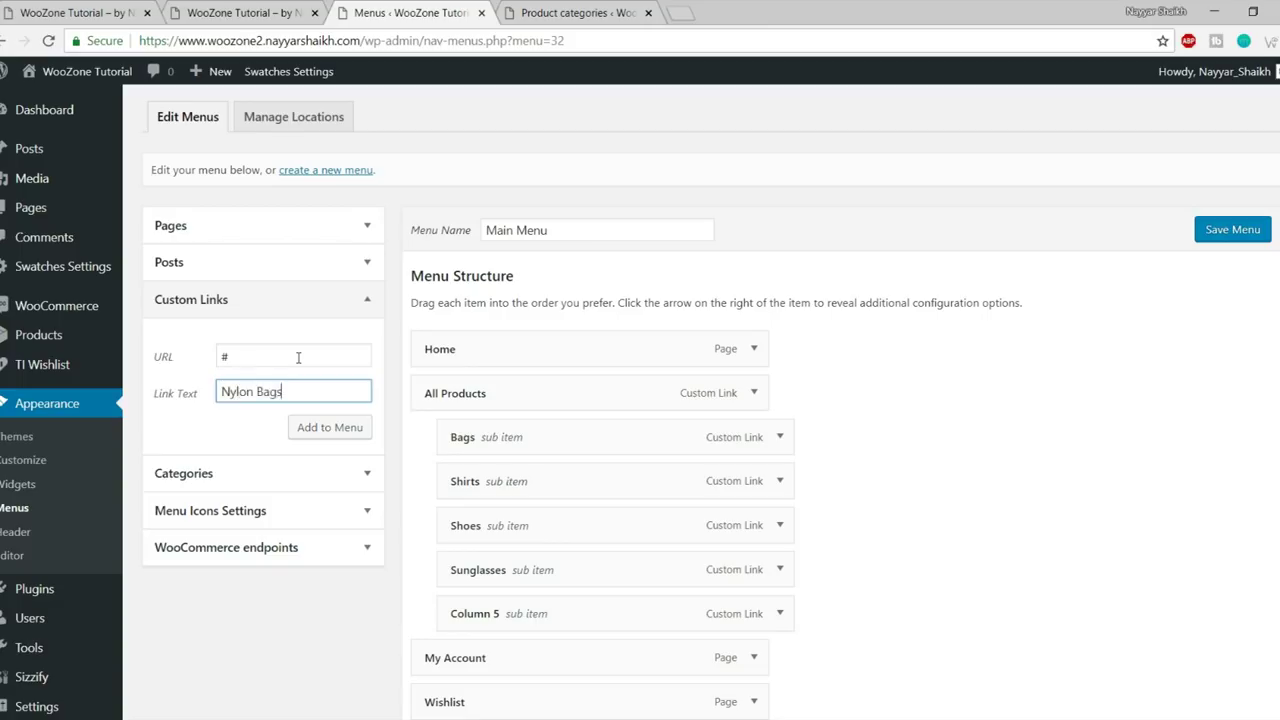
pyautogui.click(330, 428)
pyautogui.click(283, 356)
pyautogui.hotkey('ctrl', 'a')
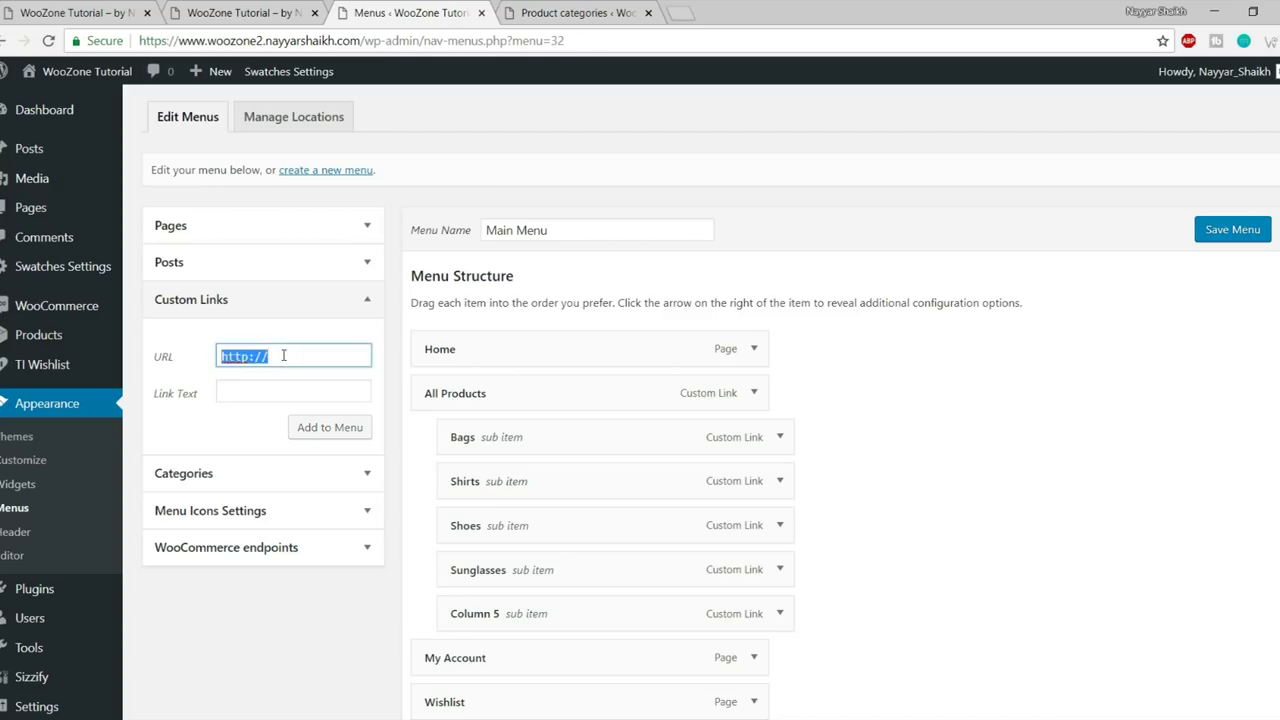
pyautogui.write('#')
pyautogui.press('Tab')
pyautogui.write('J')
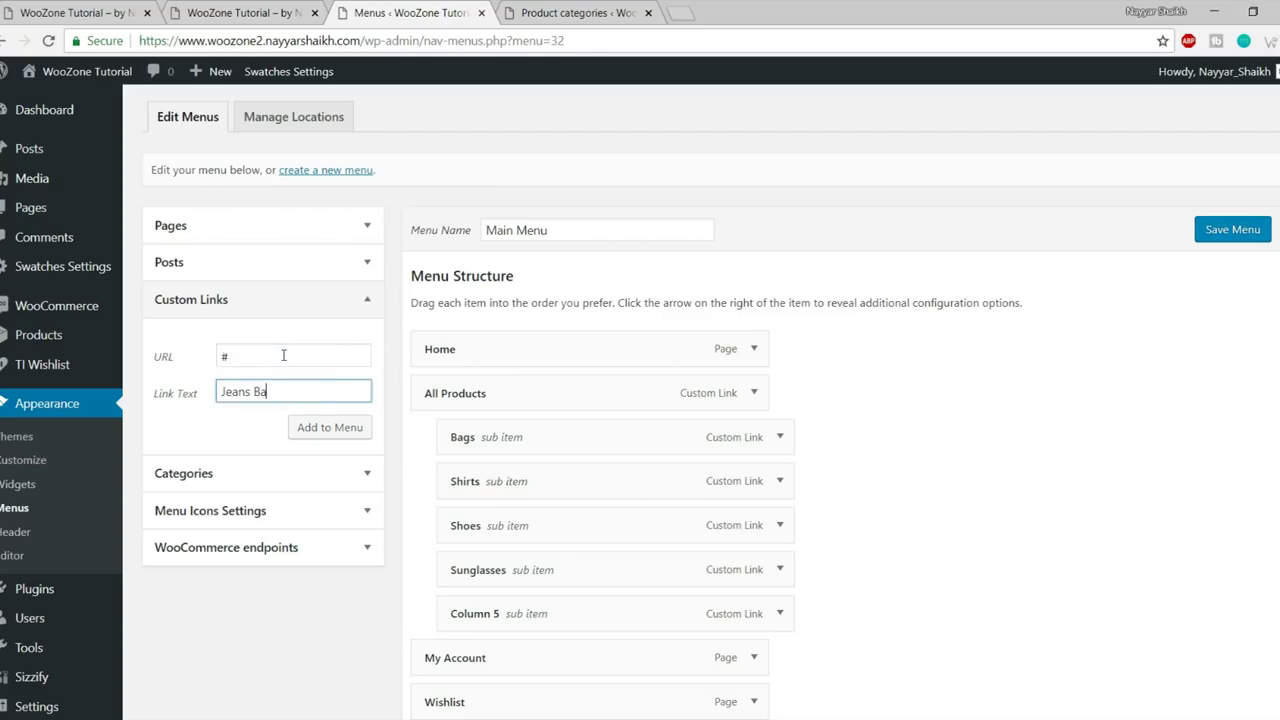
pyautogui.click(324, 427)
# Add Bags and PU Bags custom links with URL #.
pyautogui.click(290, 357)
pyautogui.hotkey('ctrl', 'a')
pyautogui.write('#')
pyautogui.press('Tab')
pyautogui.click(346, 432)
pyautogui.click(304, 352)
pyautogui.hotkey('ctrl', 'a')
pyautogui.write('#')
pyautogui.press('Tab')
pyautogui.click(323, 427)
# Nest Nylon Bags, Jeans Bags, School Bags and the other new bag links under Bags, save, and reload the homepage.
pyautogui.scroll(-3, 465, 502)
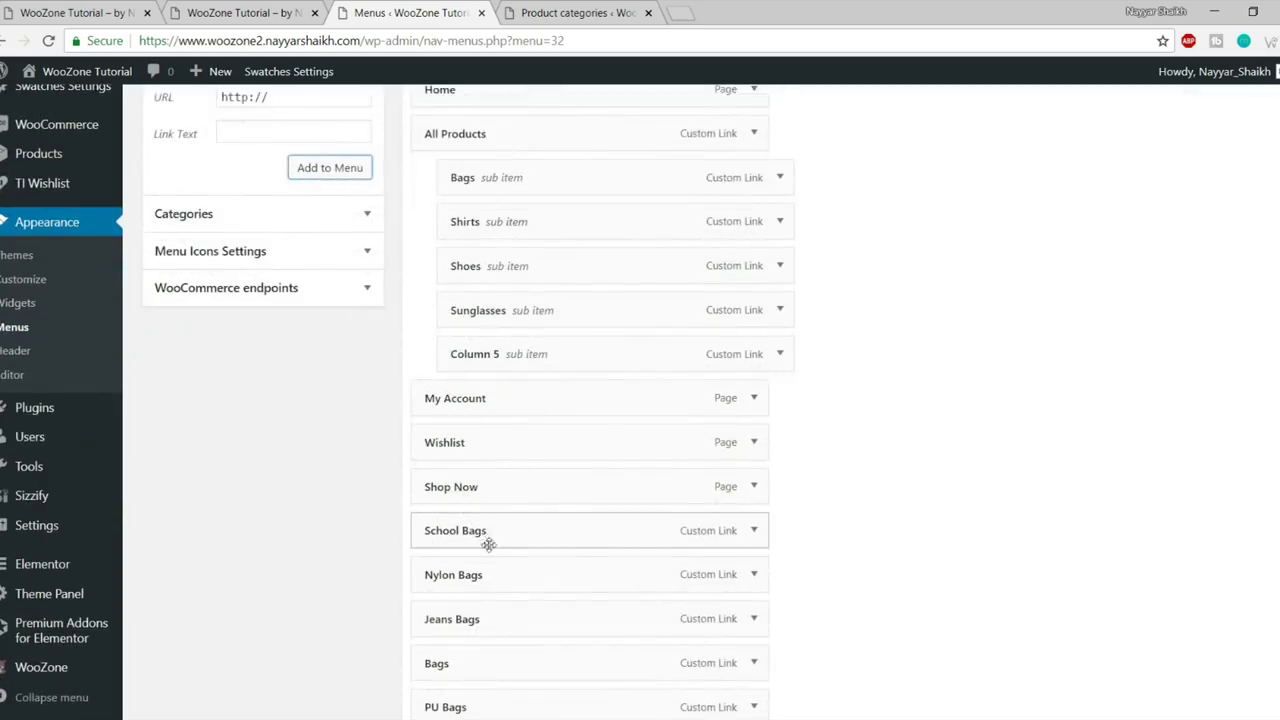
pyautogui.scroll(-1, 495, 553)
pyautogui.moveTo(497, 488); pyautogui.dragTo(559, 128)
pyautogui.moveTo(494, 531); pyautogui.dragTo(534, 229)
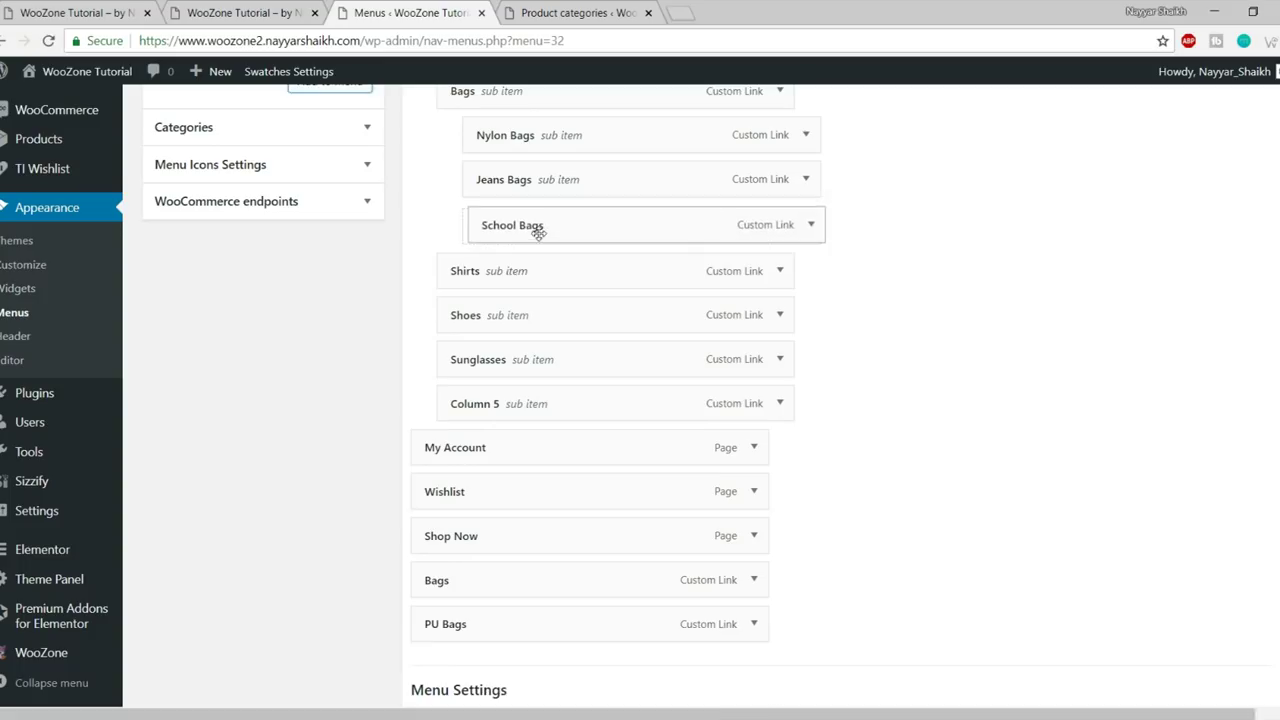
pyautogui.moveTo(509, 577); pyautogui.dragTo(566, 268)
pyautogui.moveTo(495, 628); pyautogui.dragTo(560, 322)
pyautogui.scroll(2, 790, 400)
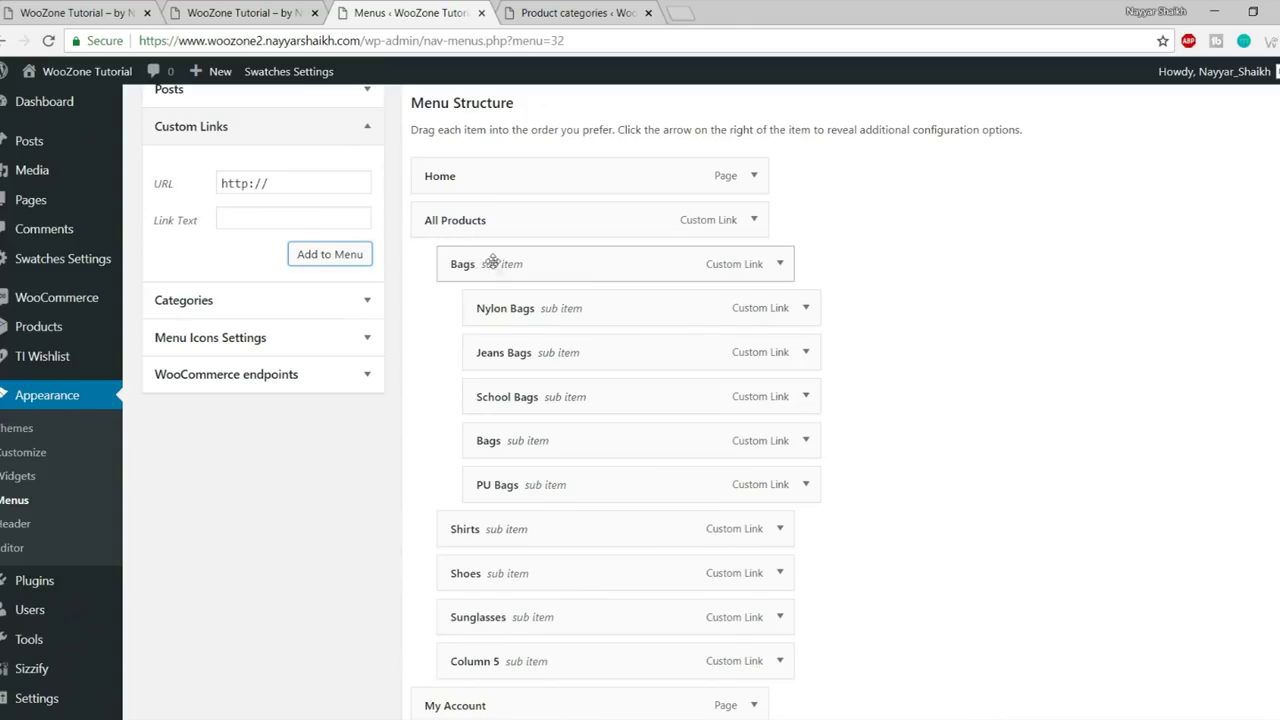
pyautogui.scroll(-3, 590, 450)
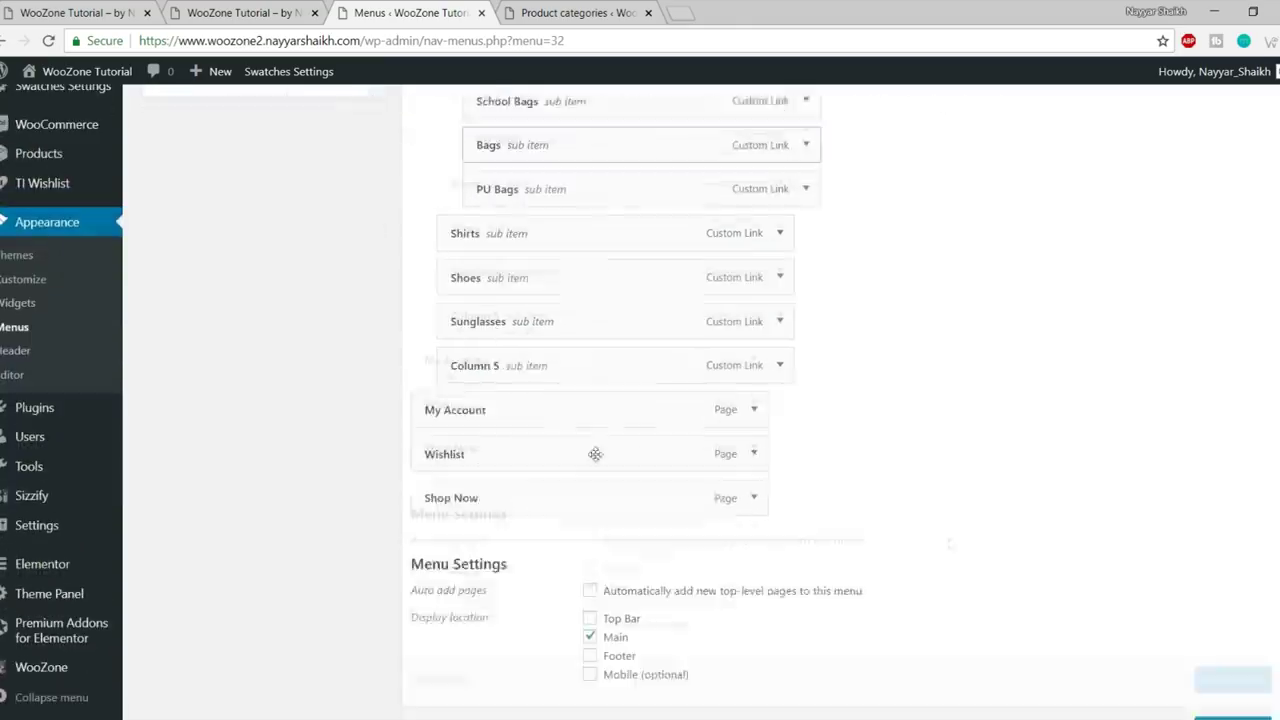
pyautogui.click(1233, 679)
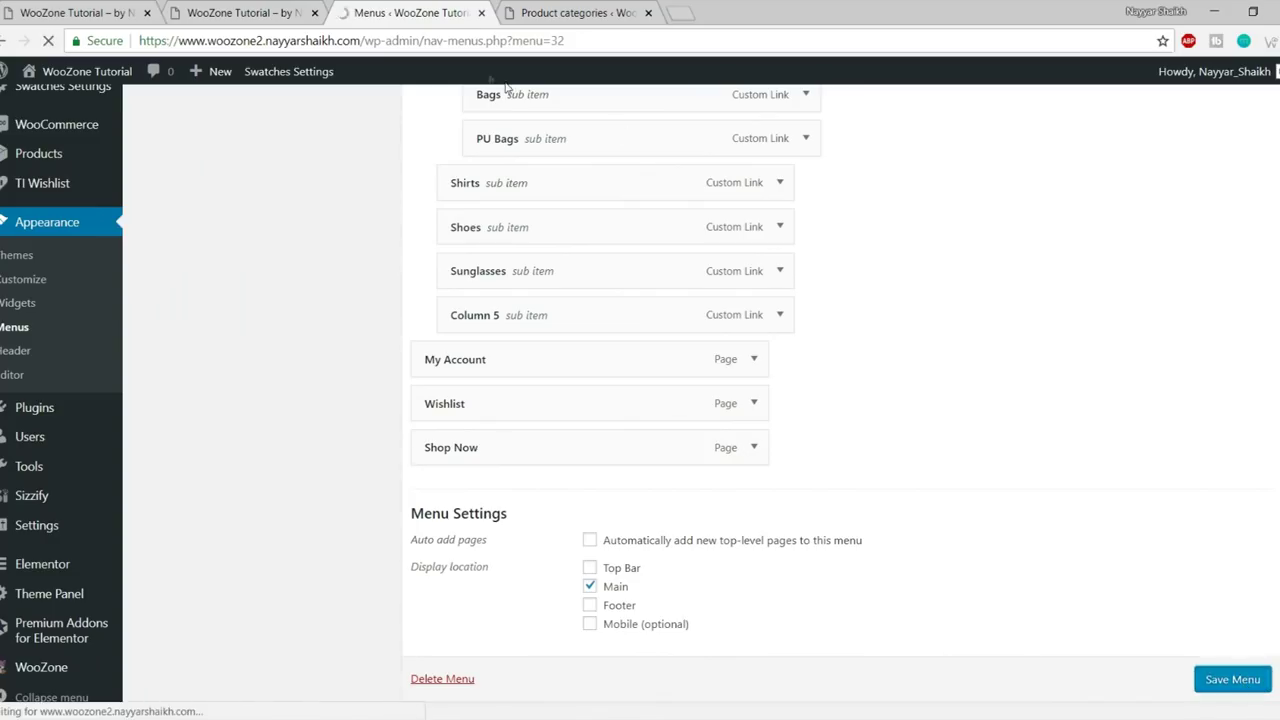
pyautogui.click(290, 5)
pyautogui.click(47, 43)
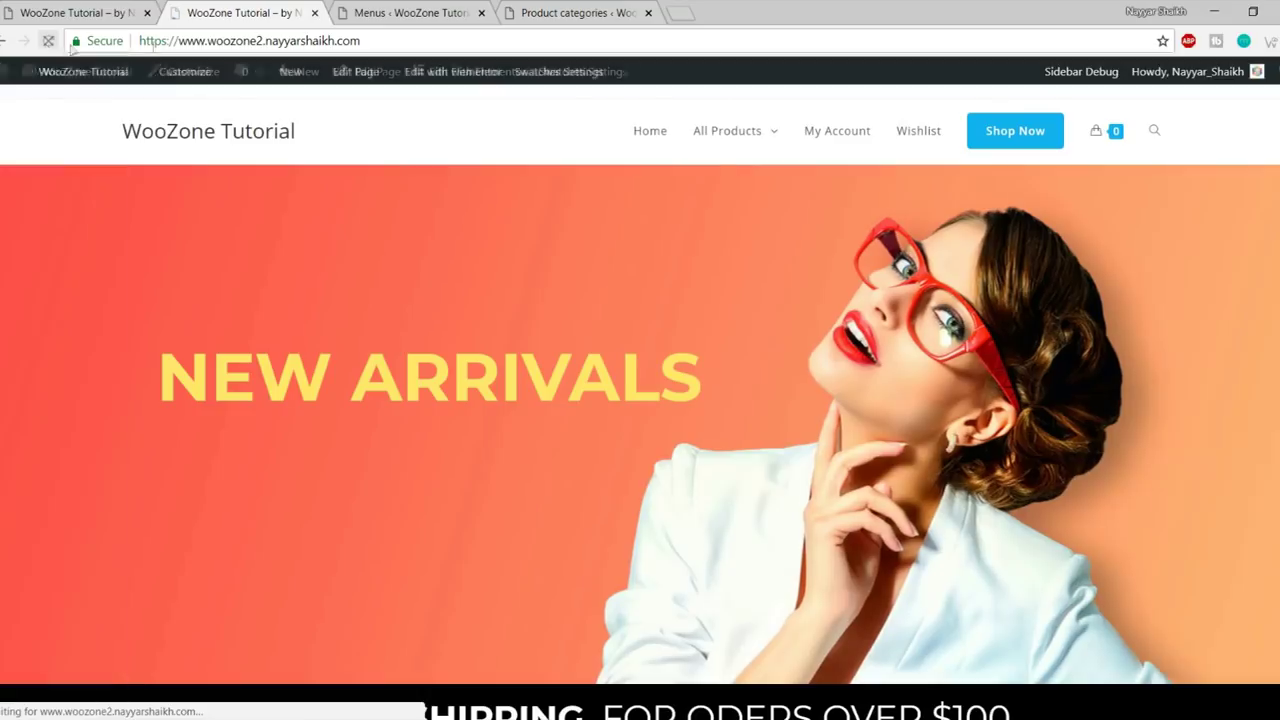
# Compare the live store's All Products megamenu Bags column with the reference store's menu.
pyautogui.moveTo(760, 128)
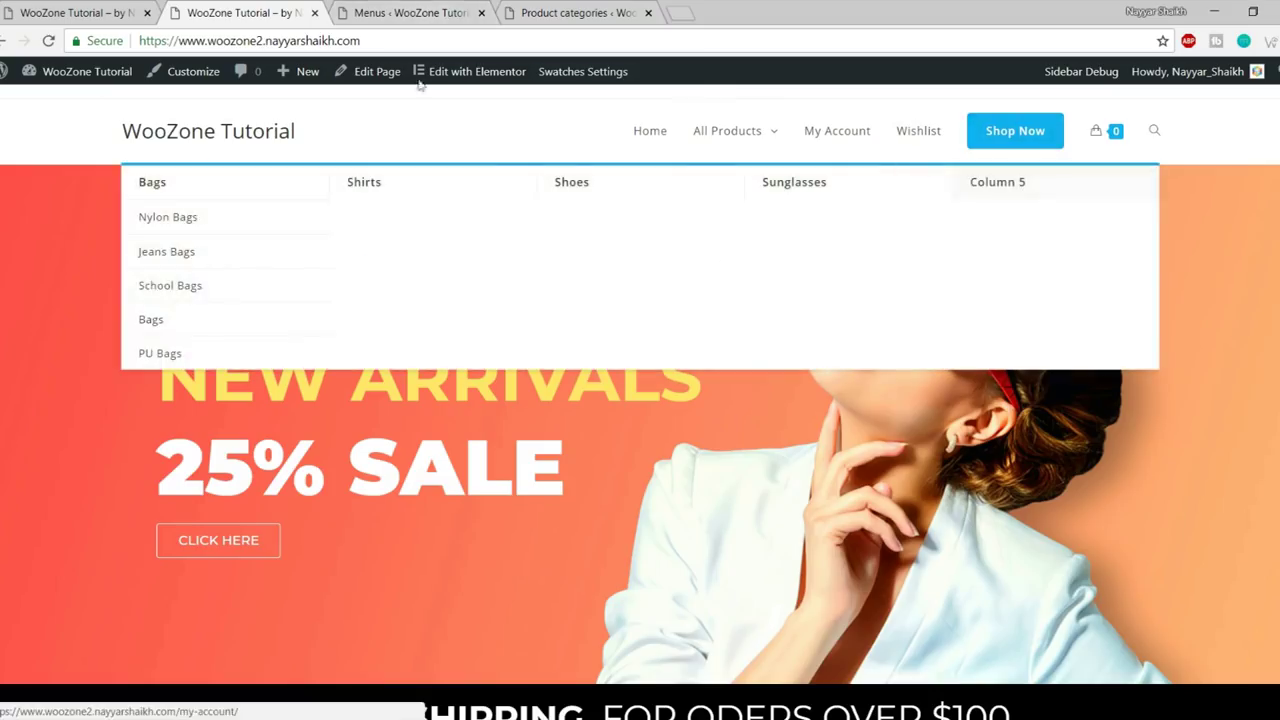
pyautogui.click(80, 8)
pyautogui.moveTo(491, 131)
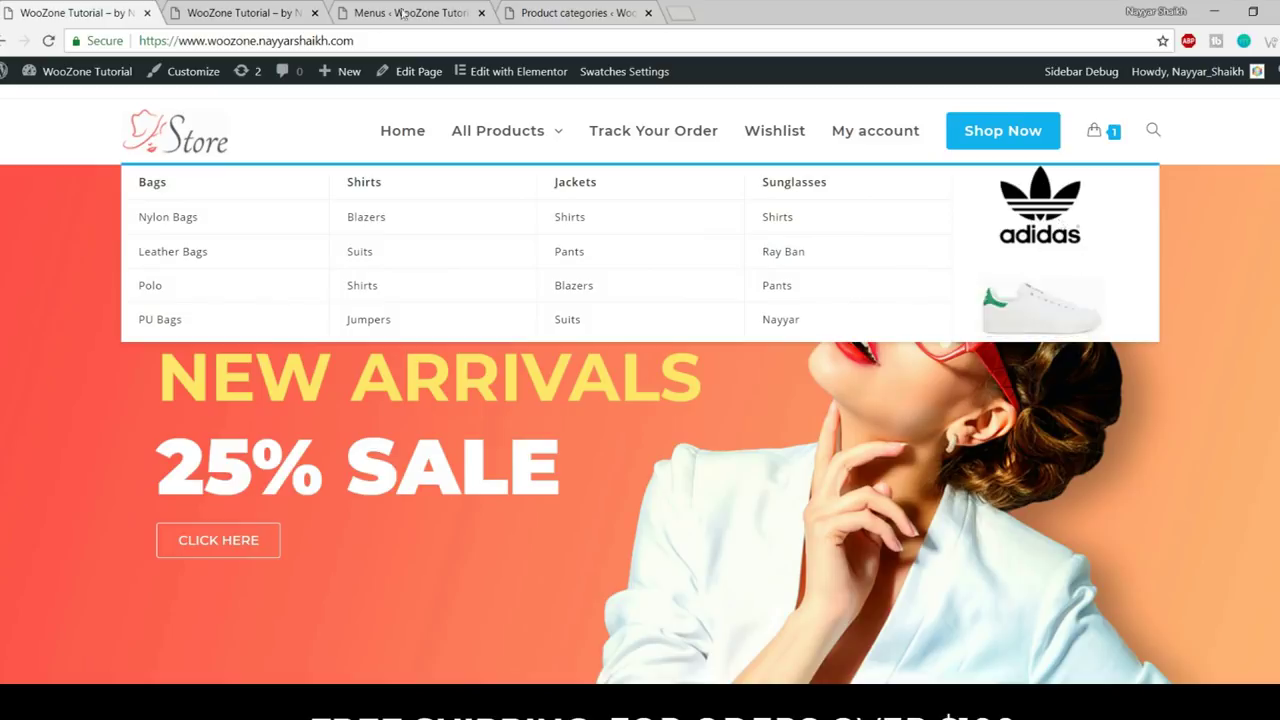
pyautogui.click(197, 10)
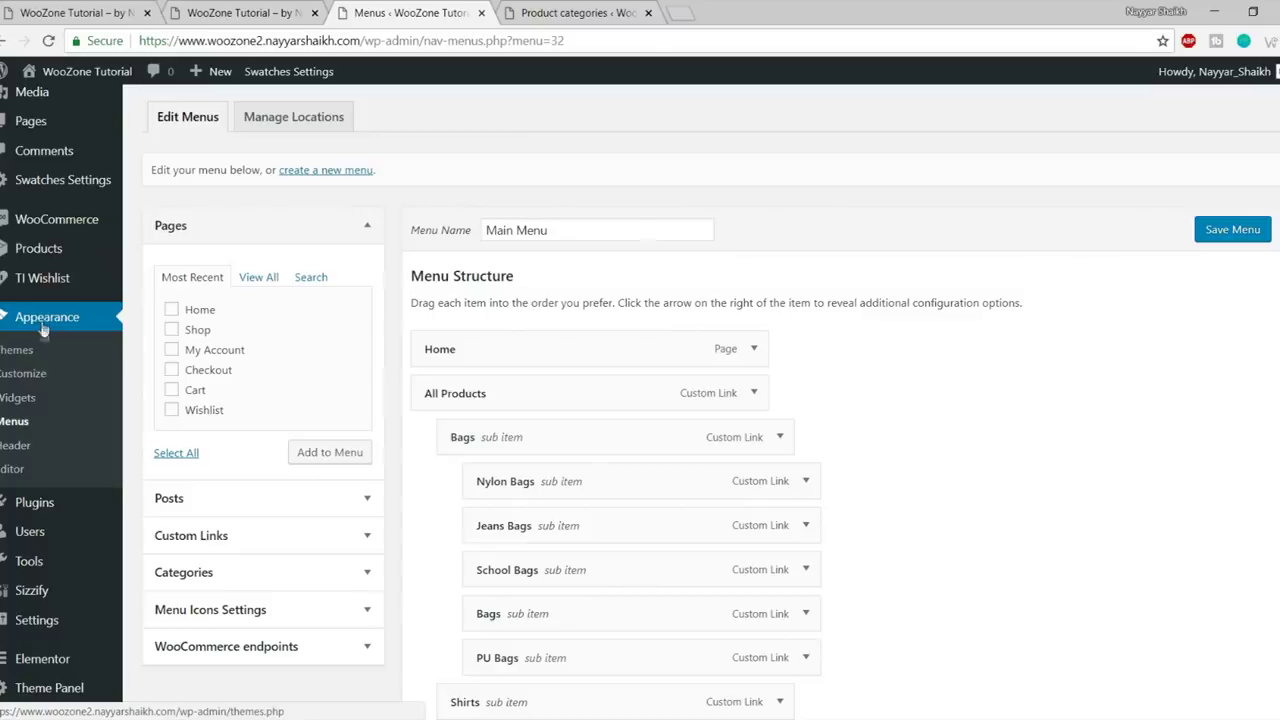
# Create a custom sidebar named 'Menu Column 5' on the Widgets page and reload it.
pyautogui.click(24, 400)
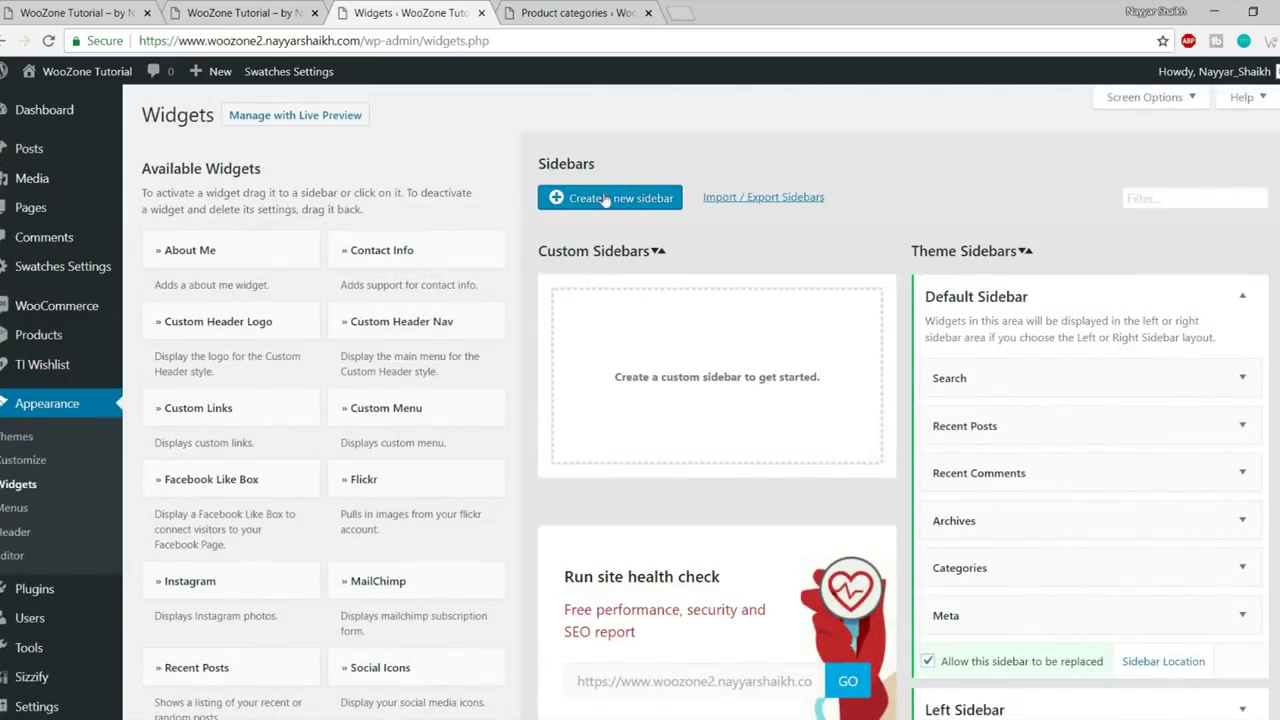
pyautogui.click(608, 199)
pyautogui.write('Column 5')
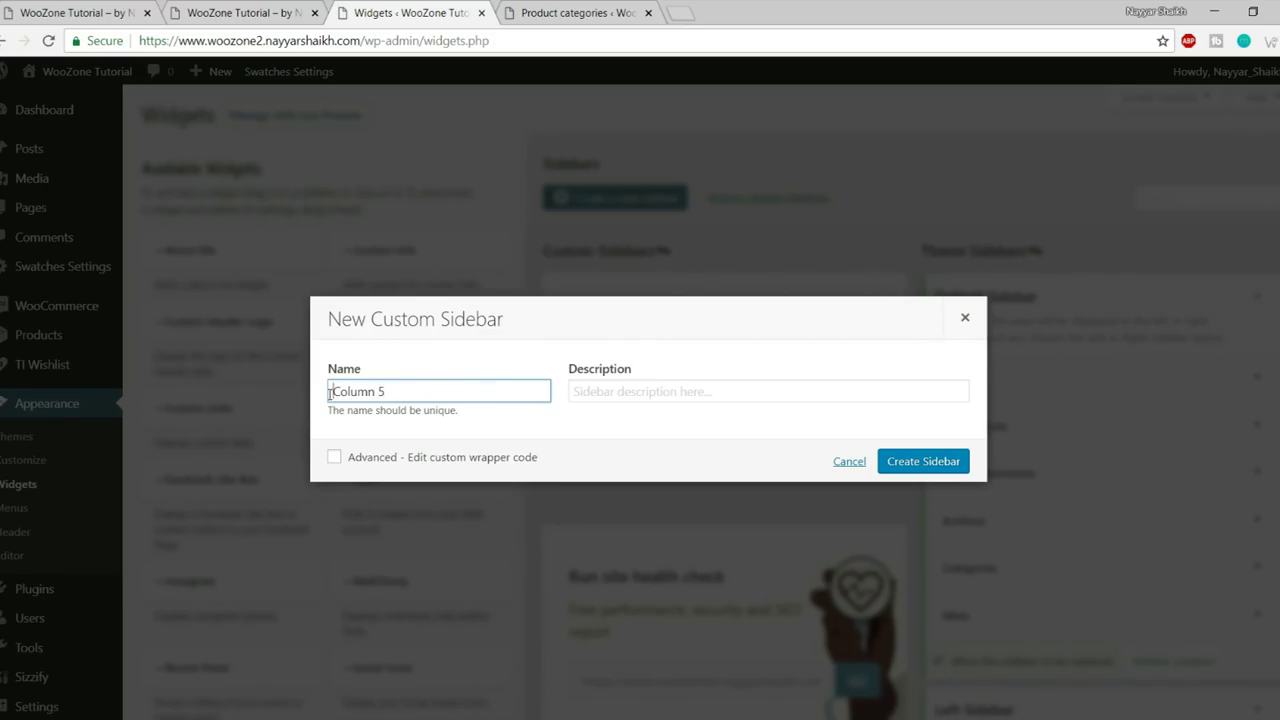
pyautogui.write('Menu')
pyautogui.click(903, 462)
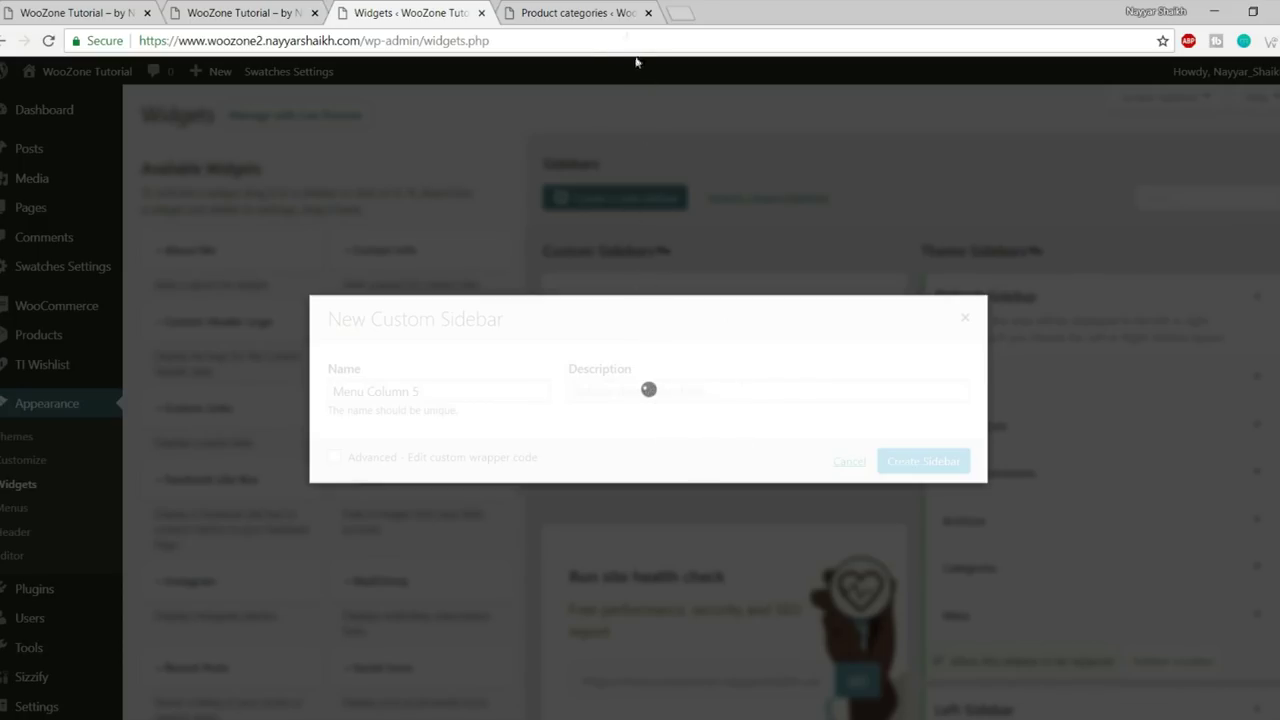
pyautogui.click(615, 47)
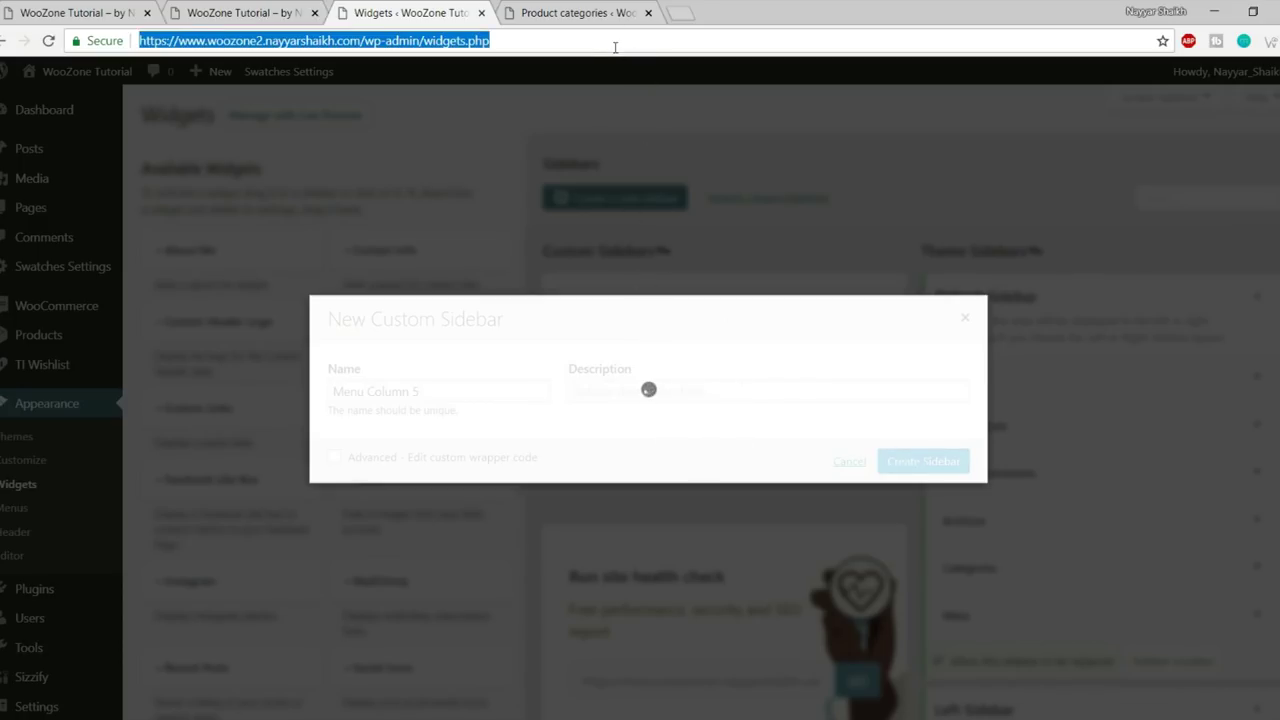
pyautogui.press('Return')
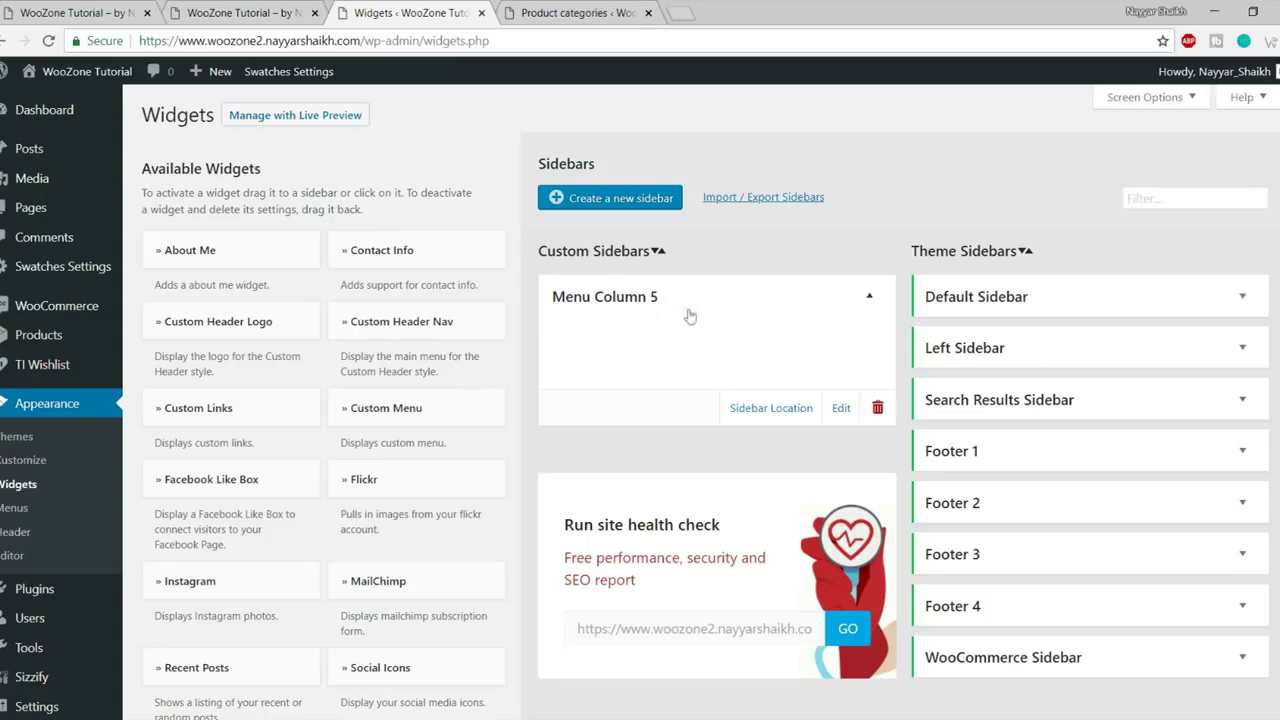
# Add an Image widget to the Menu Column 5 sidebar.
pyautogui.scroll(-15, 504, 378)
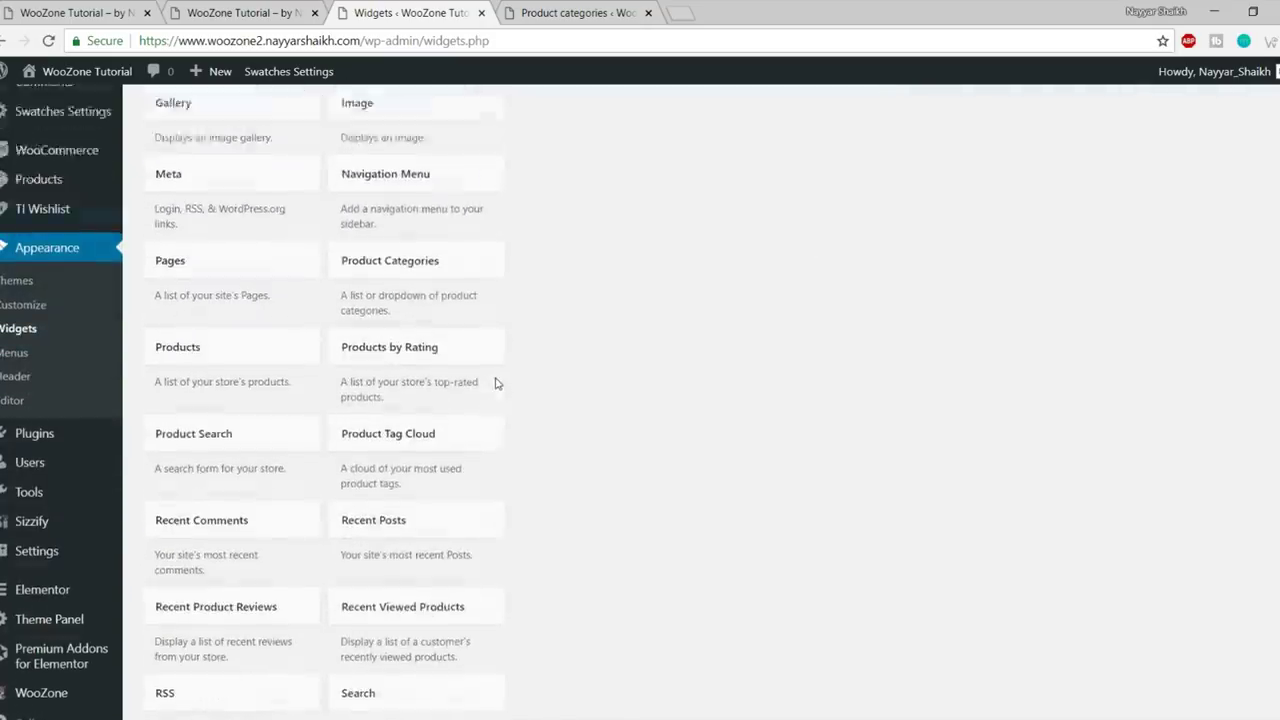
pyautogui.scroll(3, 494, 380)
pyautogui.click(359, 355)
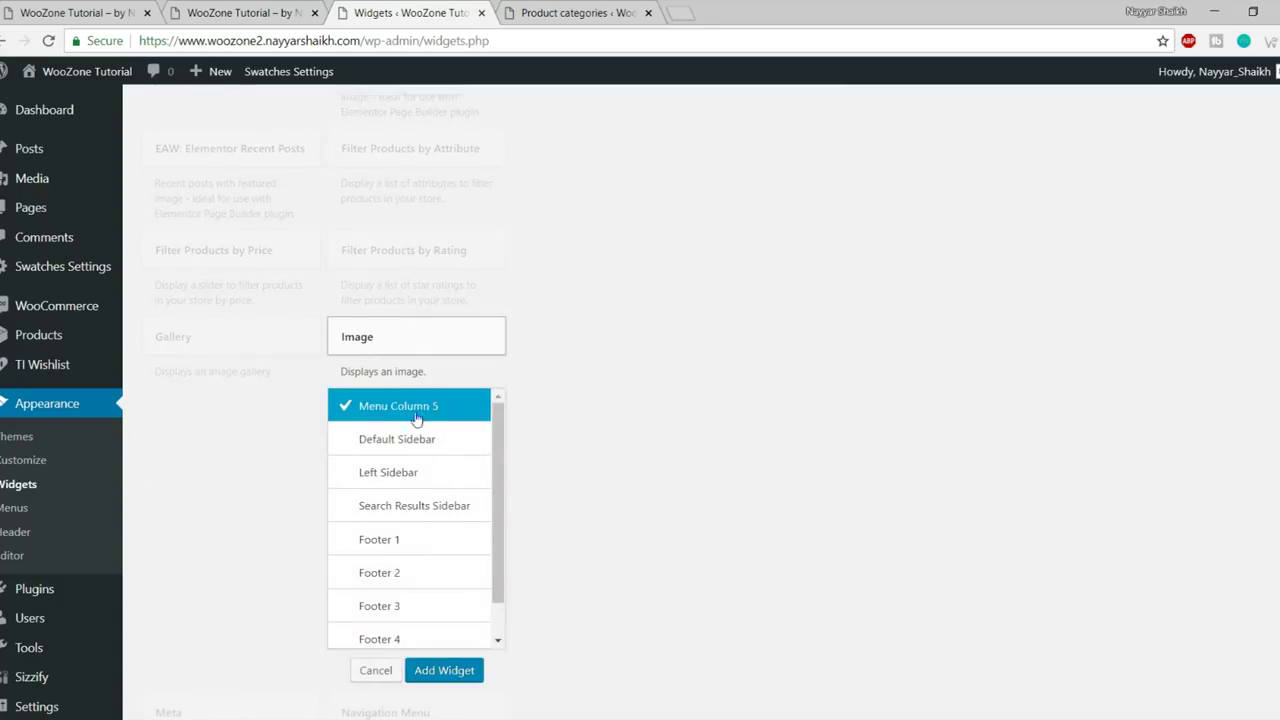
pyautogui.click(444, 670)
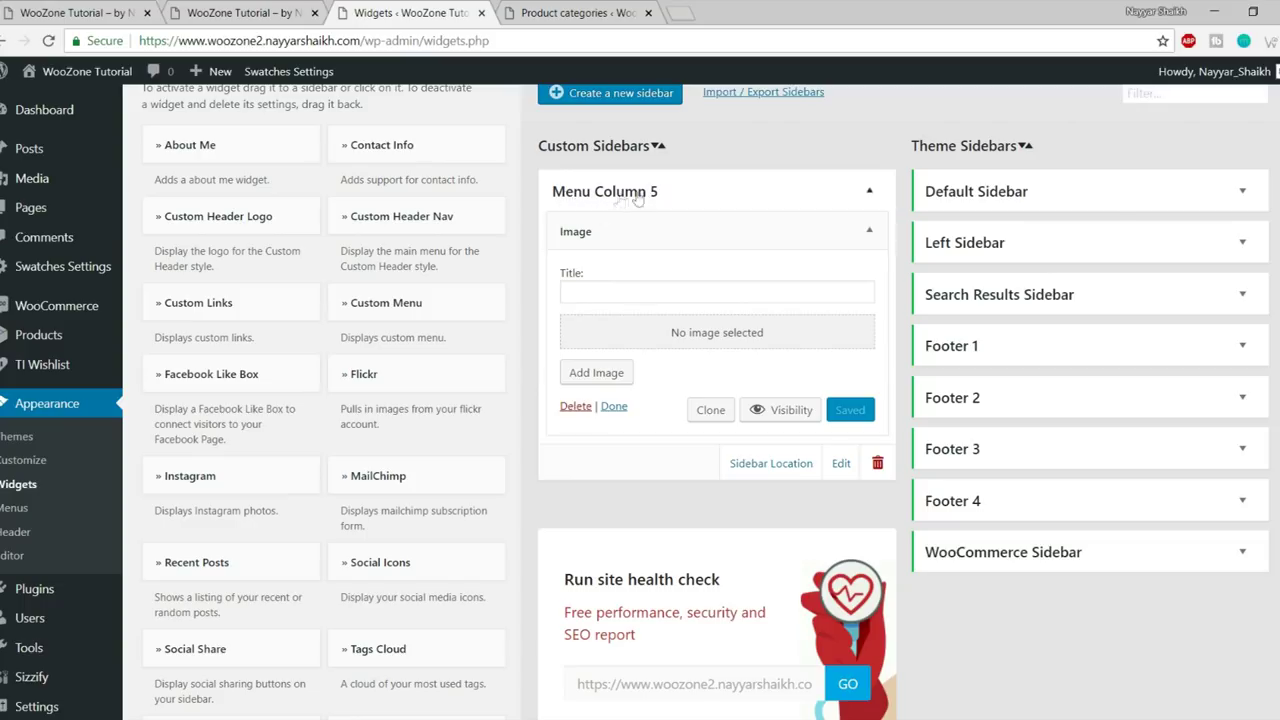
# Upload the shoes-image file into the Image widget and save it.
pyautogui.click(723, 337)
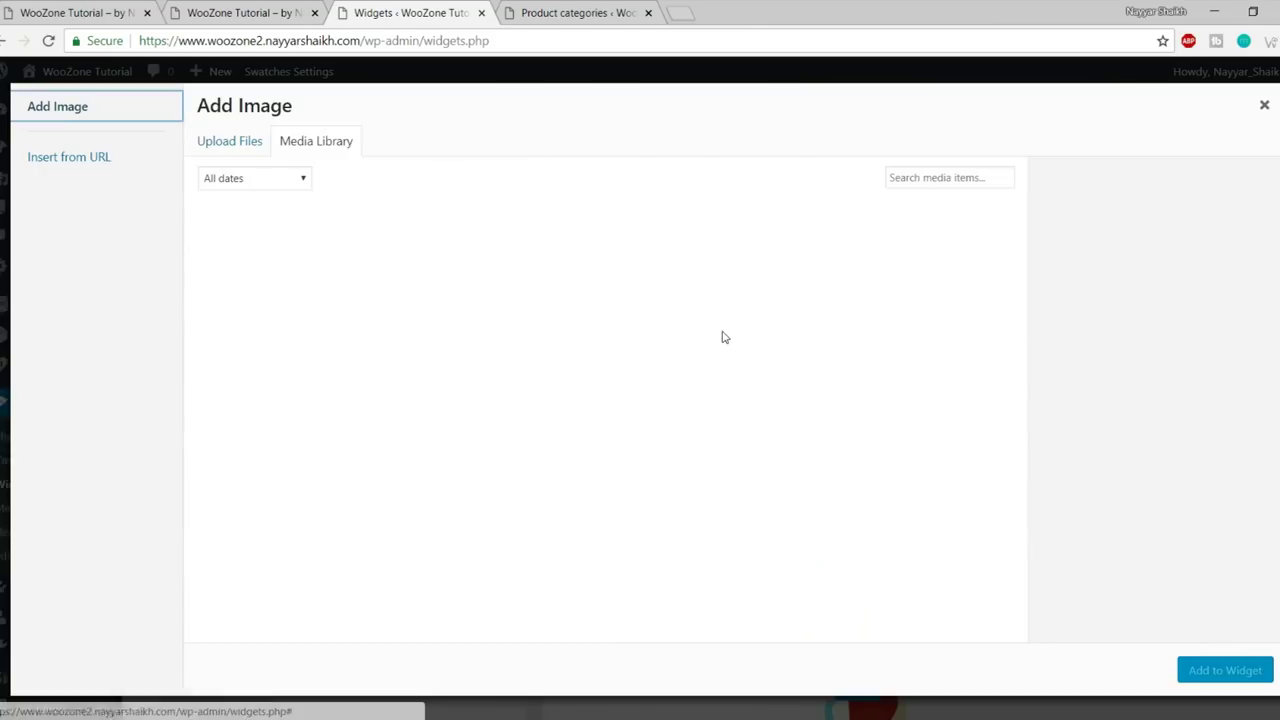
pyautogui.click(262, 145)
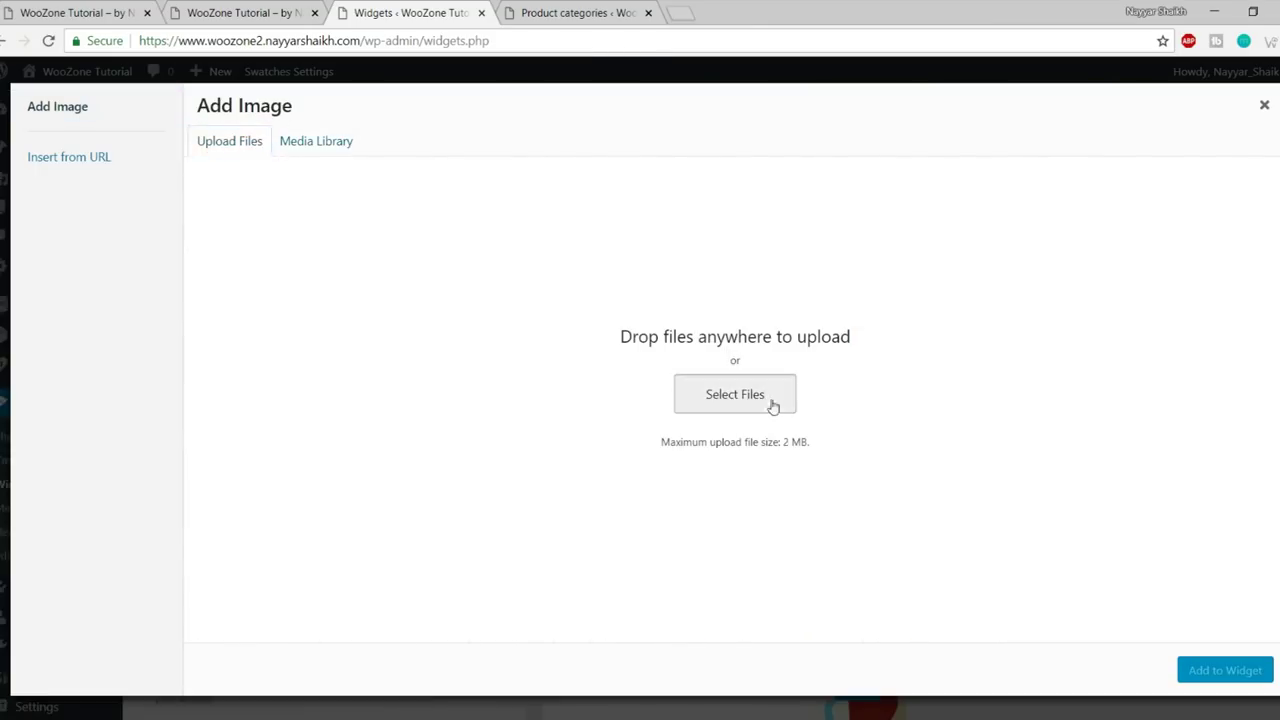
pyautogui.click(772, 400)
pyautogui.click(476, 262)
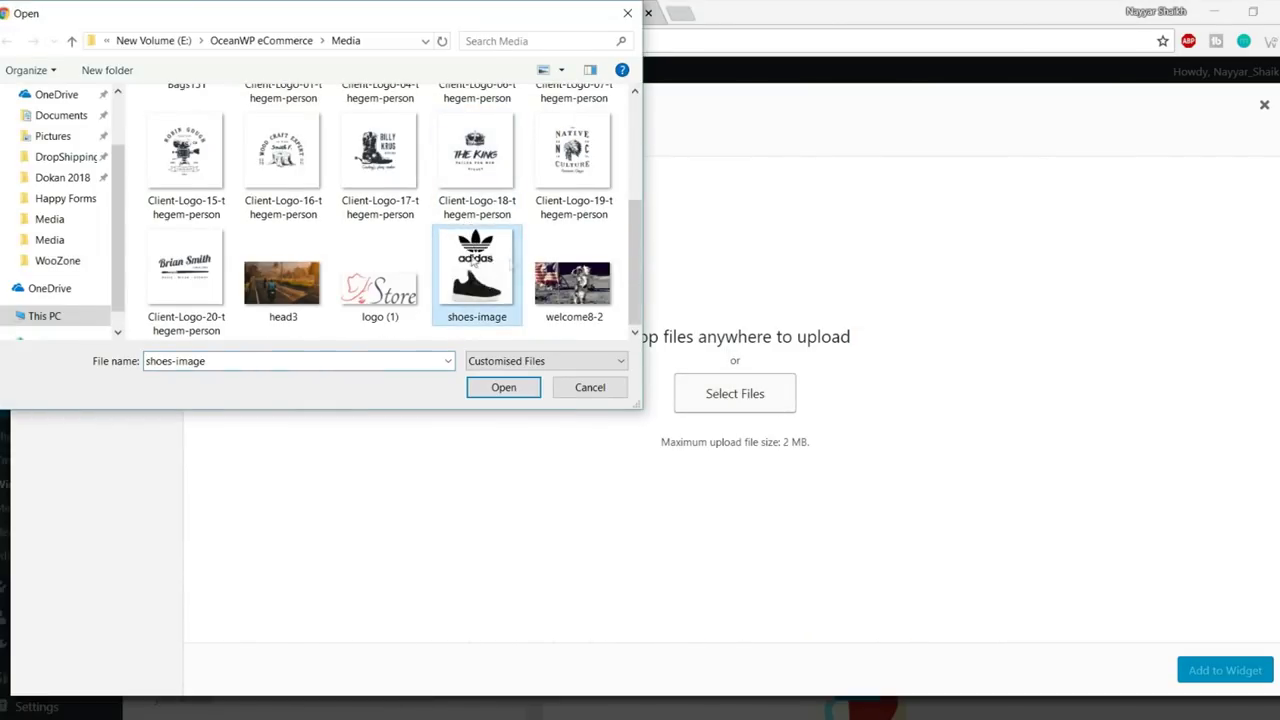
pyautogui.click(512, 391)
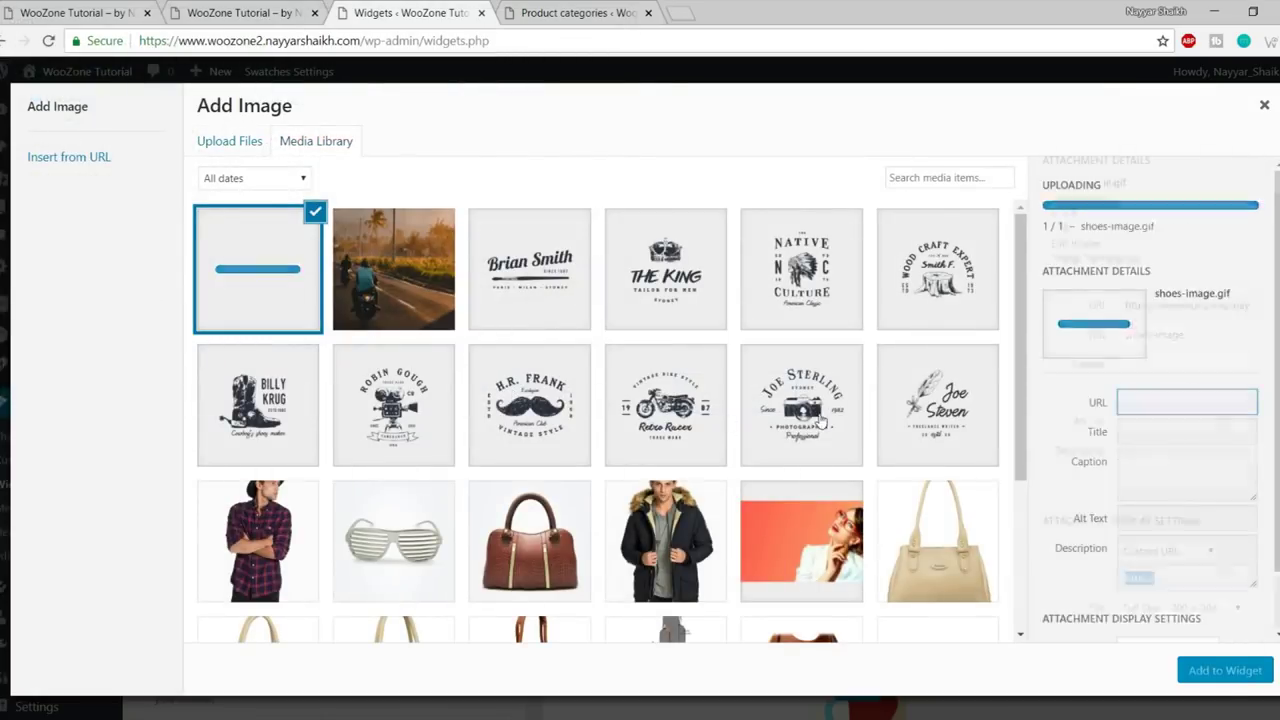
pyautogui.click(1224, 670)
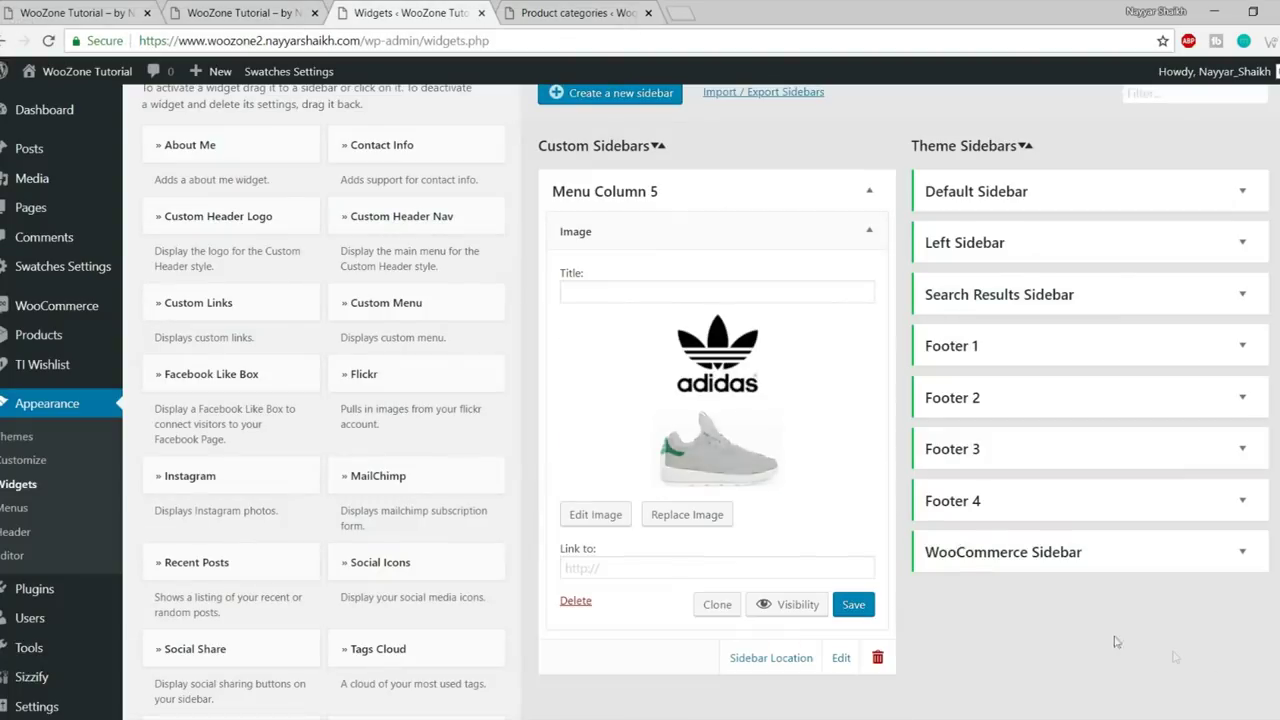
pyautogui.click(856, 612)
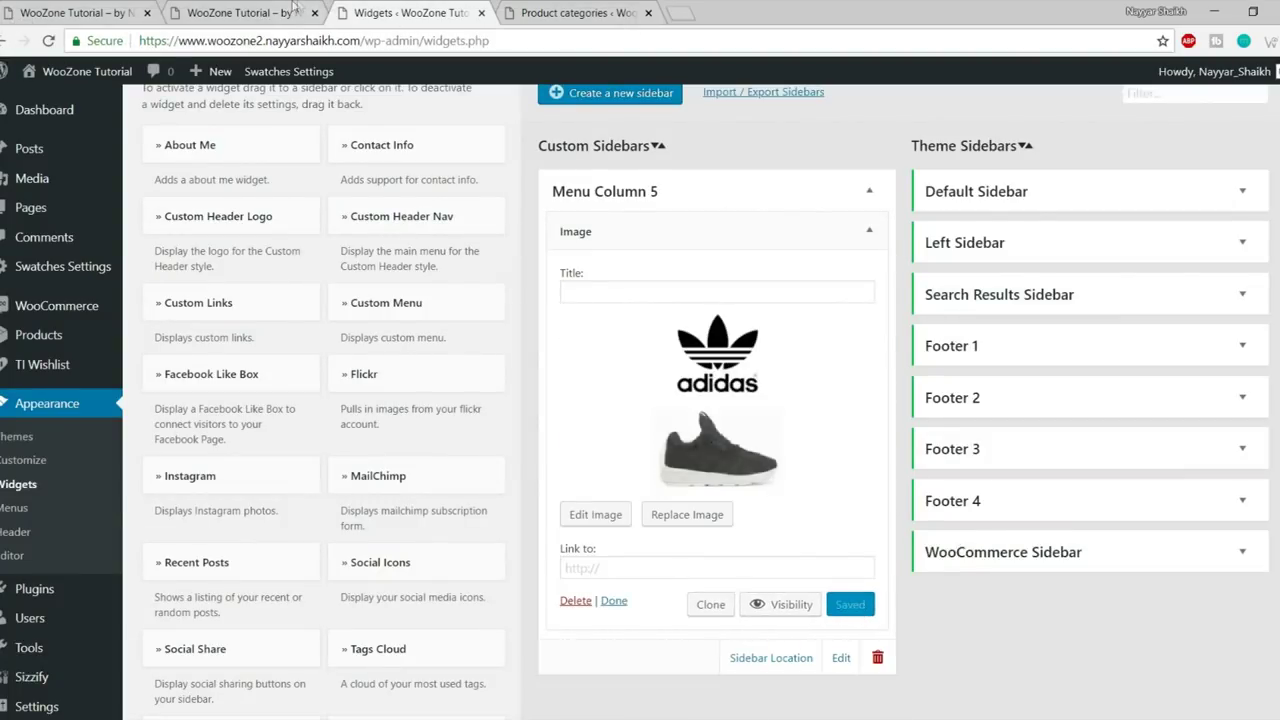
pyautogui.click(240, 13)
pyautogui.click(75, 13)
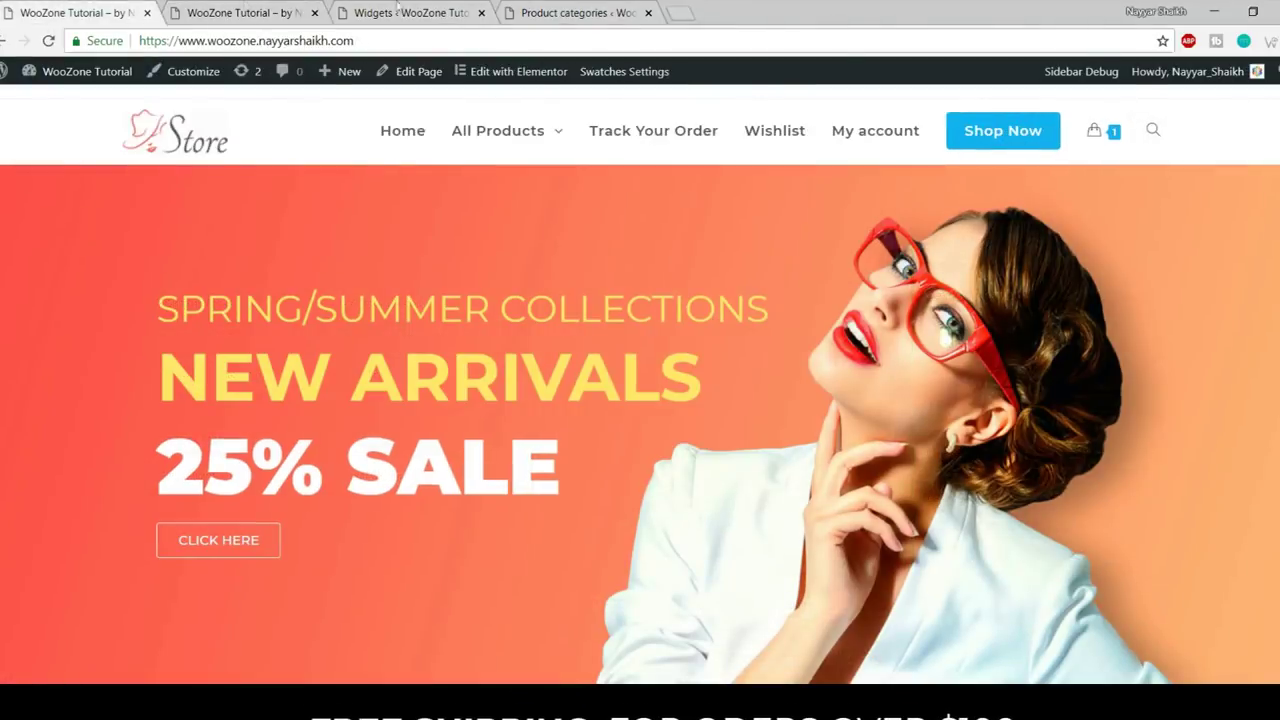
pyautogui.click(410, 13)
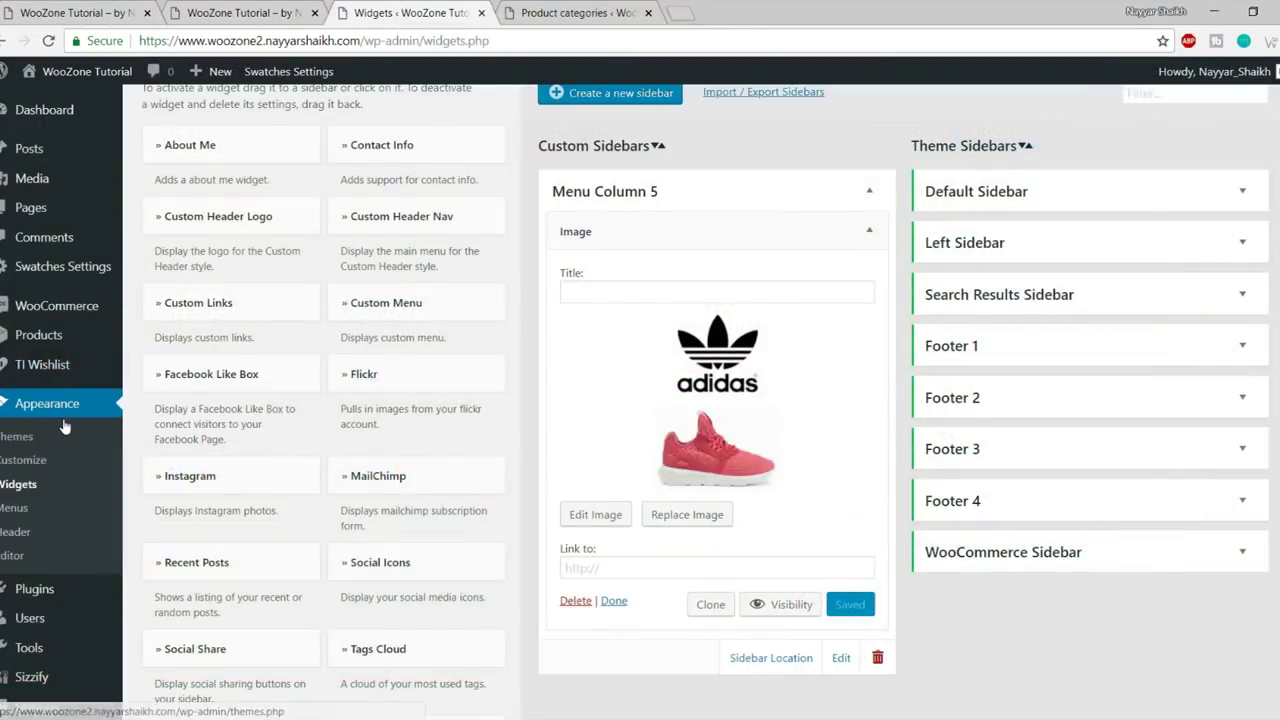
# Set the Column 5 menu item's Mega Menu Widget Area to Menu Column 5.
pyautogui.click(20, 512)
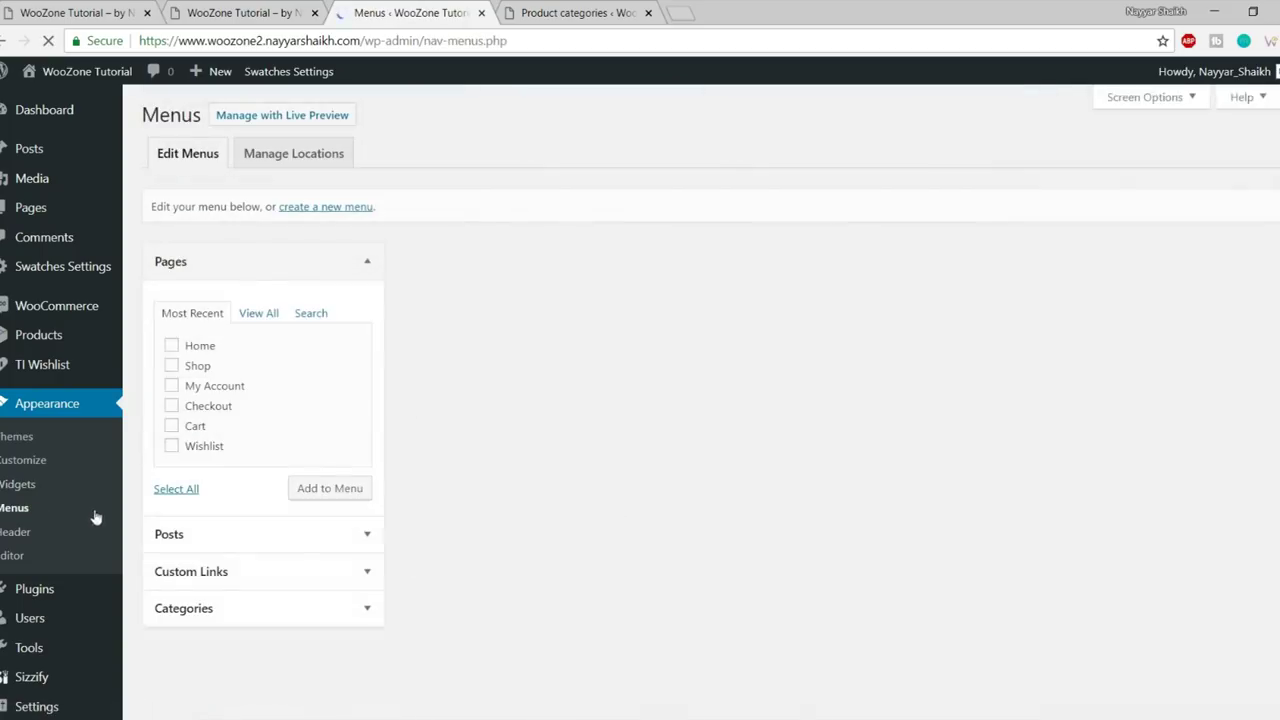
pyautogui.scroll(-4, 835, 447)
pyautogui.scroll(-2, 835, 447)
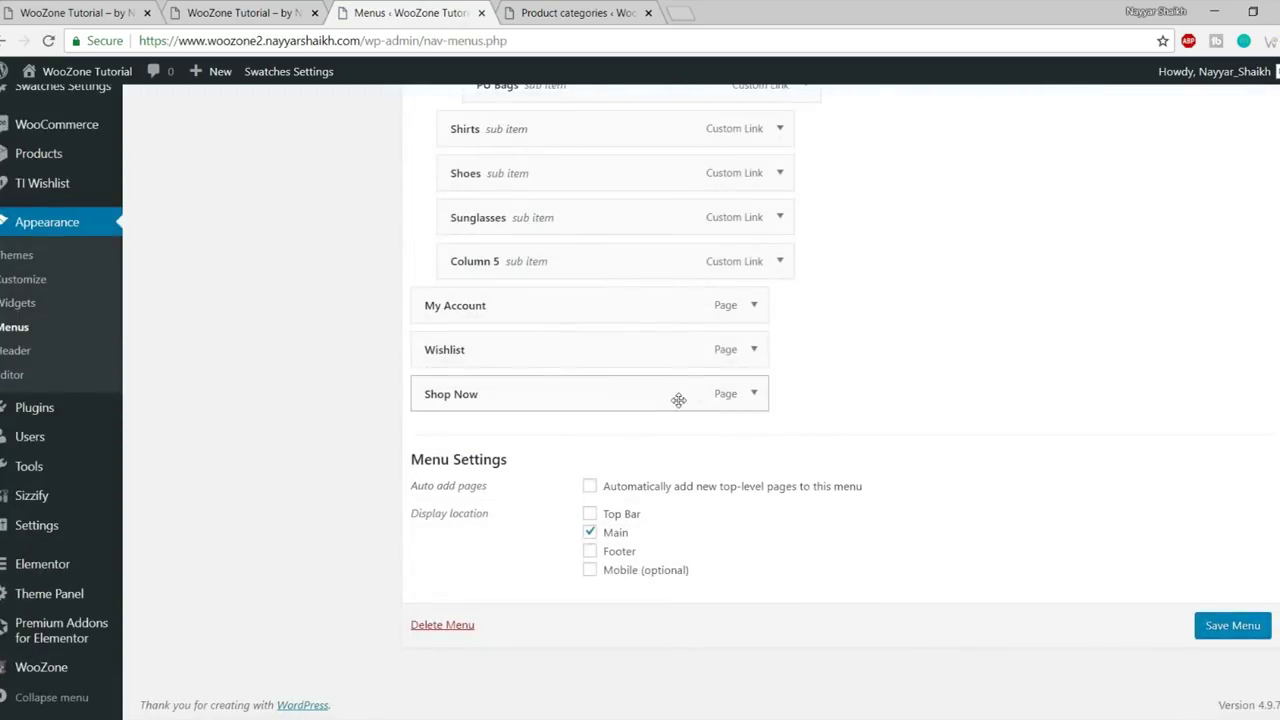
pyautogui.click(782, 262)
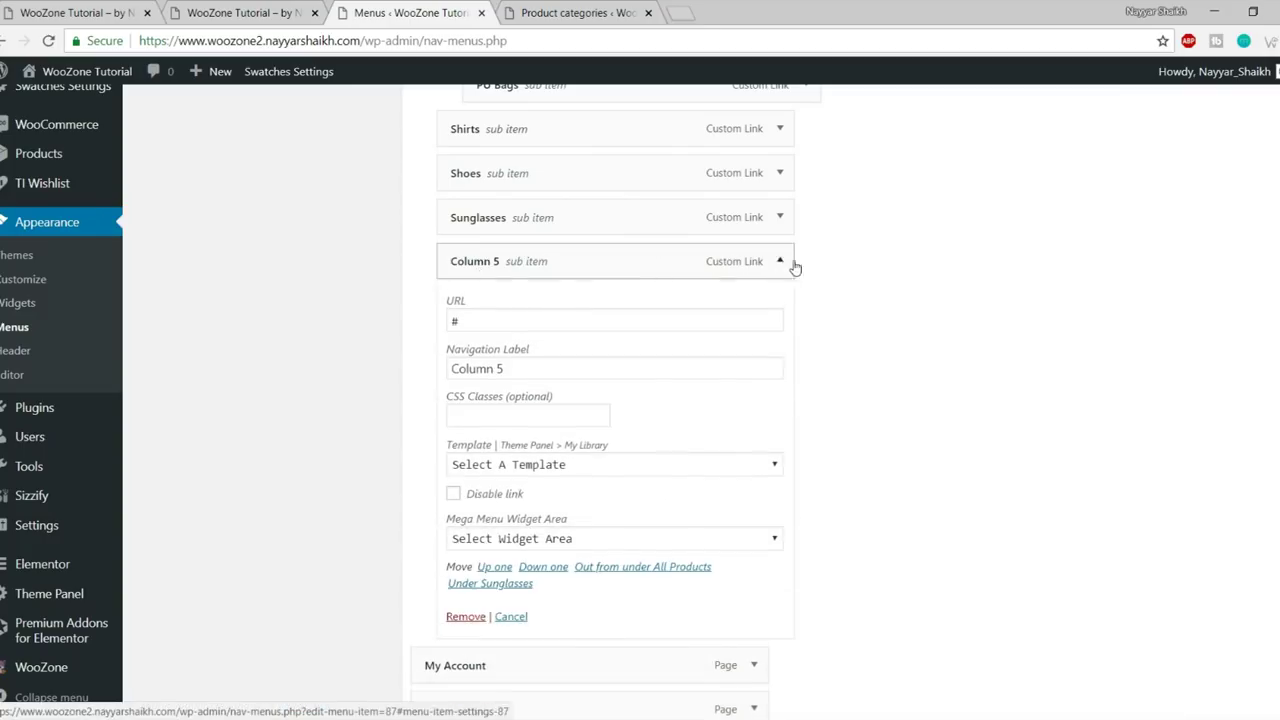
pyautogui.scroll(-1, 965, 295)
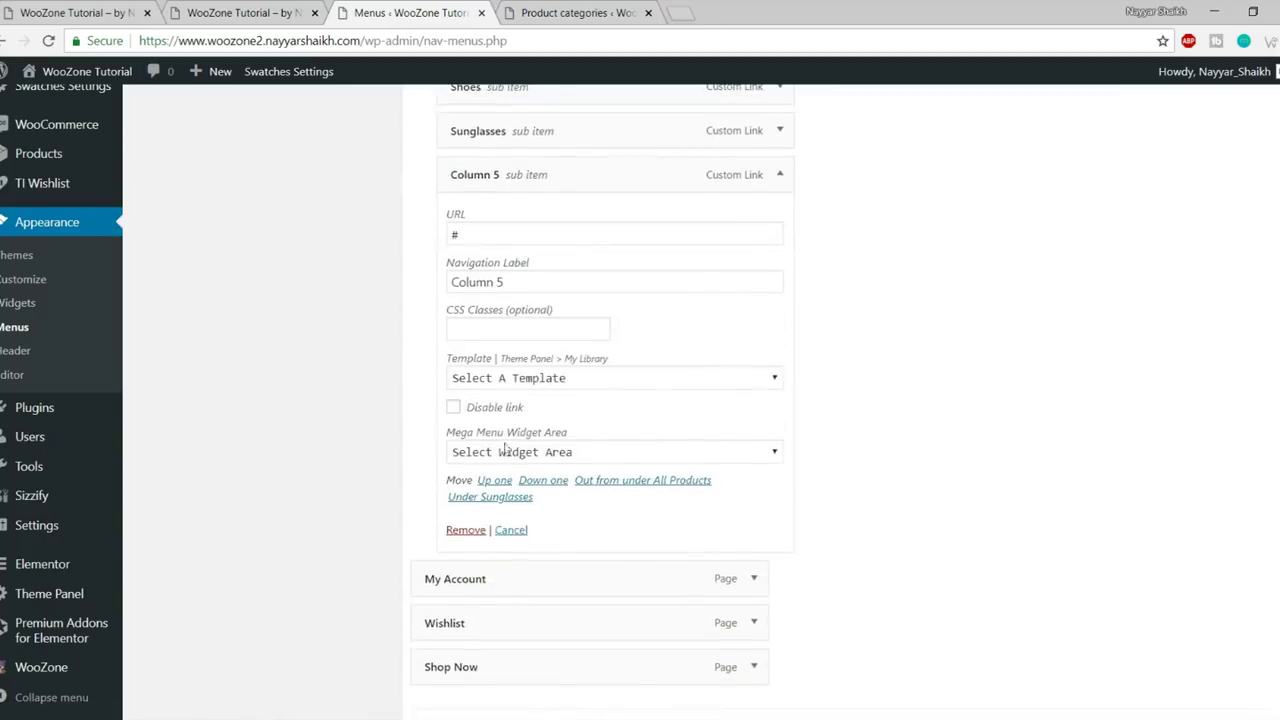
pyautogui.moveTo(454, 434); pyautogui.dragTo(591, 434)
pyautogui.click(591, 434)
pyautogui.click(586, 452)
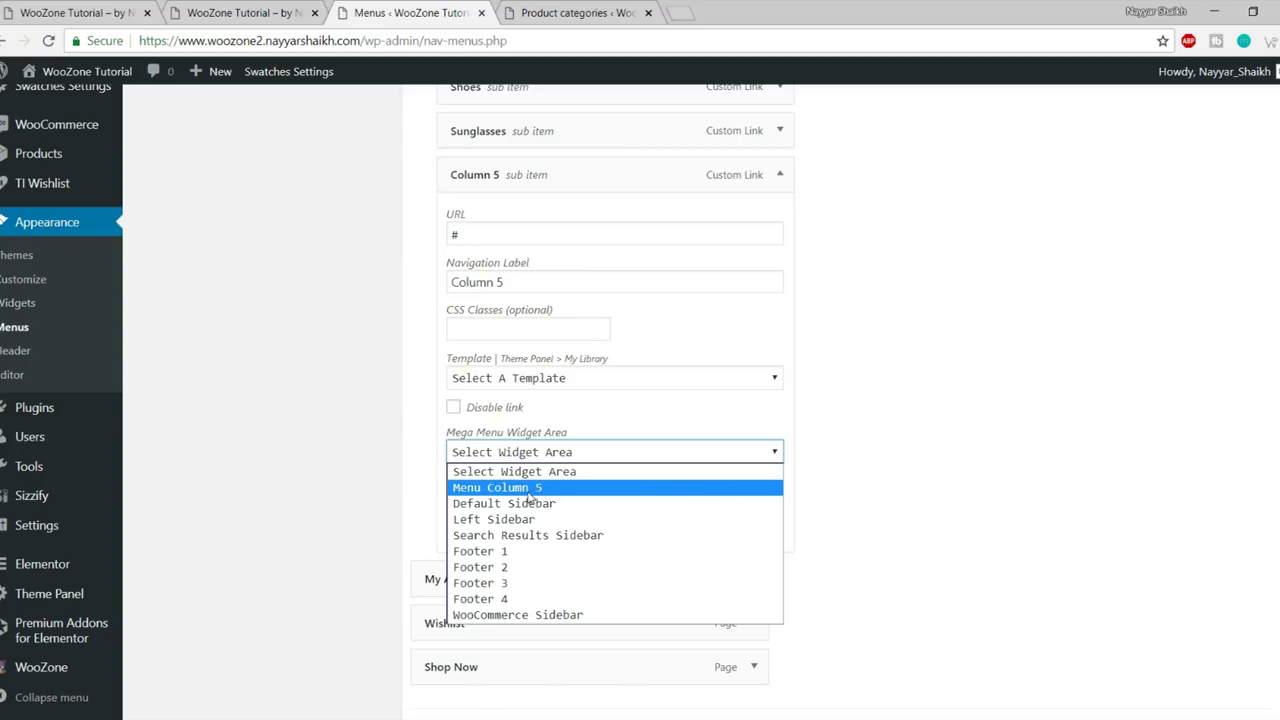
pyautogui.click(524, 489)
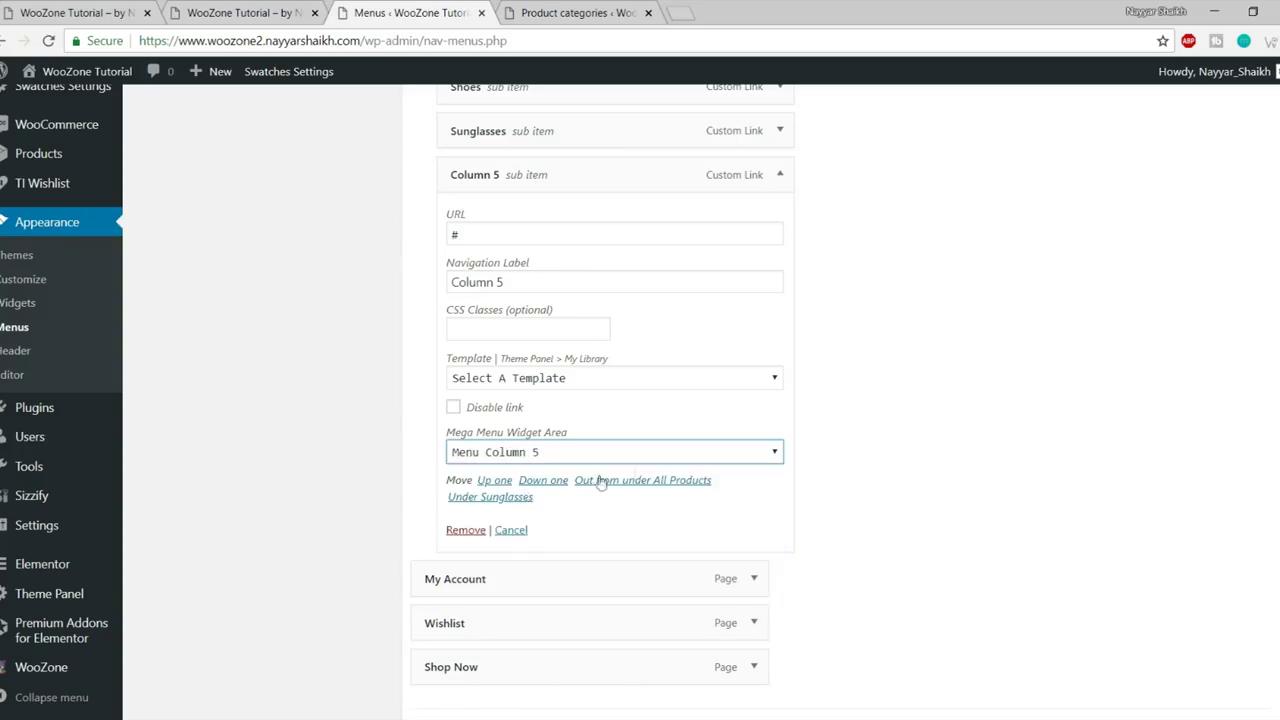
# Save the menu and reload the site homepage.
pyautogui.scroll(-5, 703, 474)
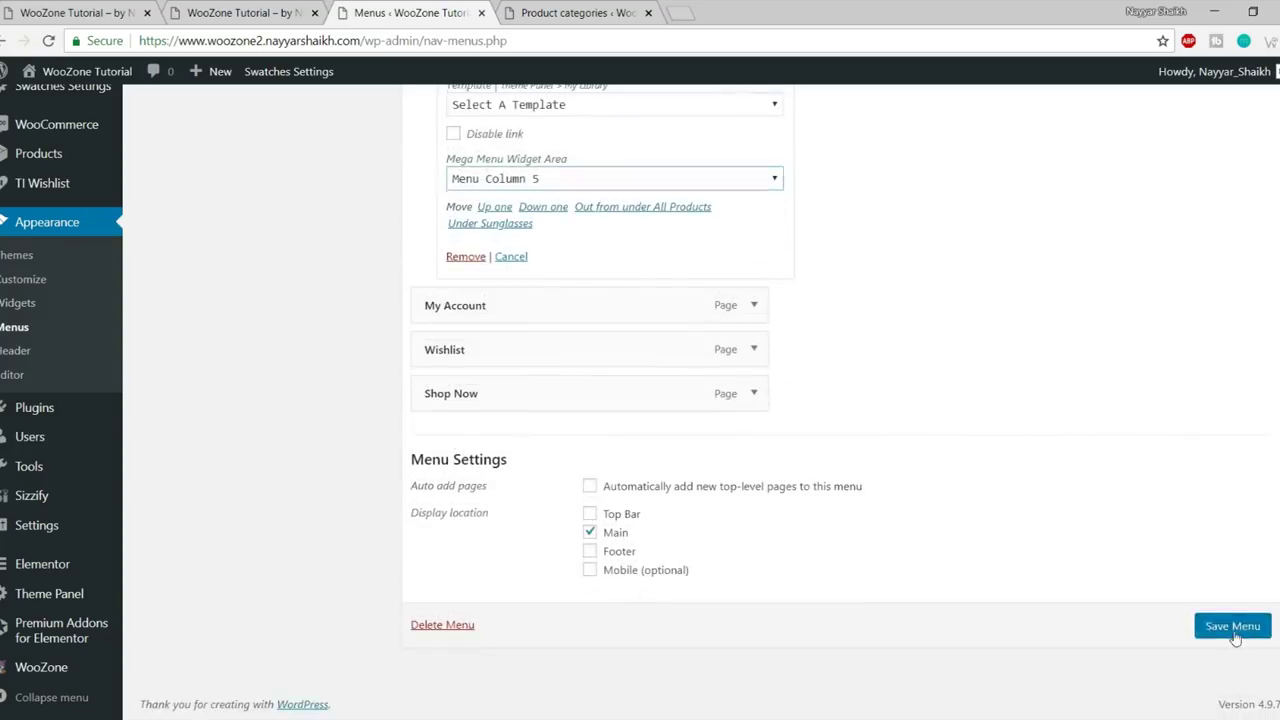
pyautogui.click(1232, 628)
pyautogui.click(262, 10)
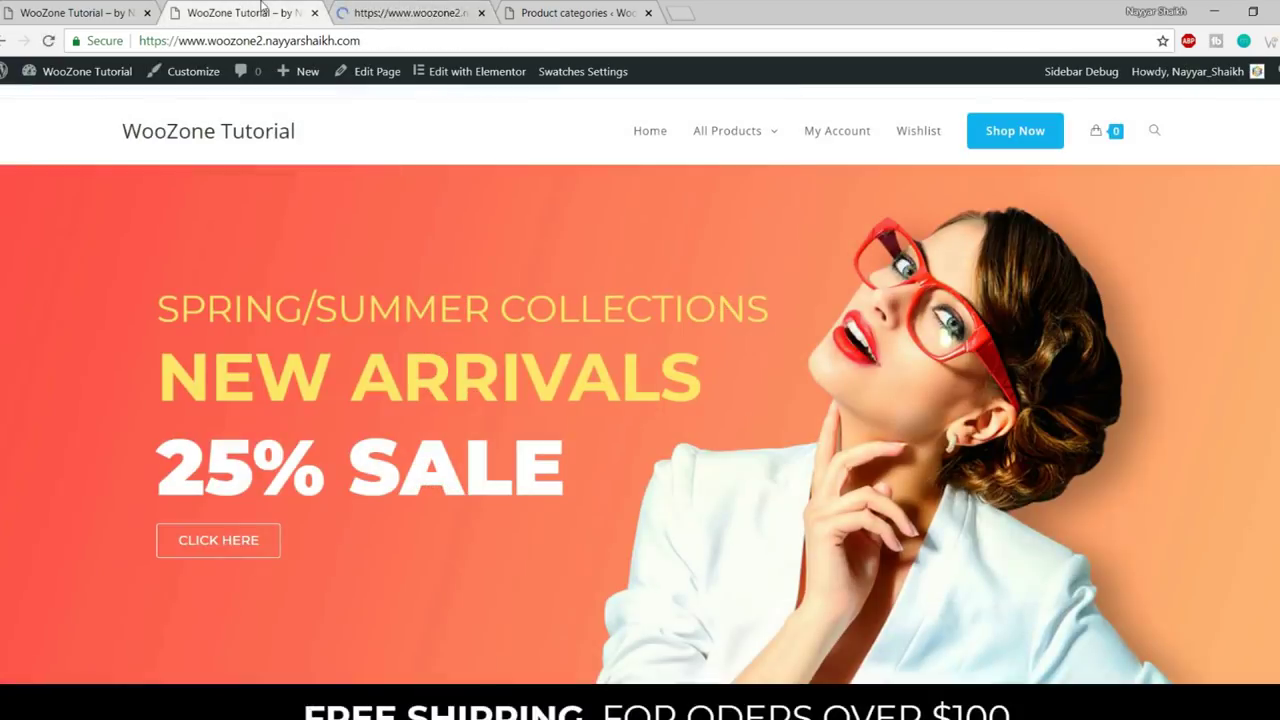
pyautogui.click(49, 42)
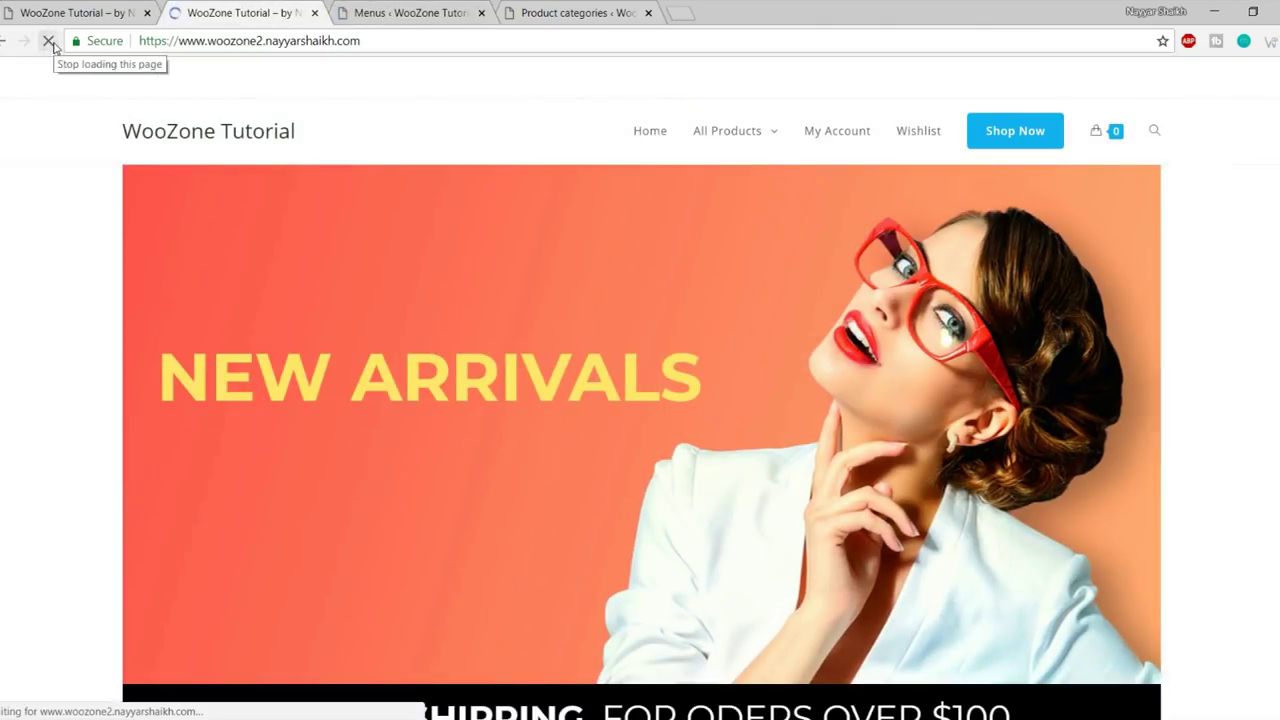
# Compare the All Products mega menu's adidas column with the reference Store site, then return to Menus.
pyautogui.moveTo(720, 148)
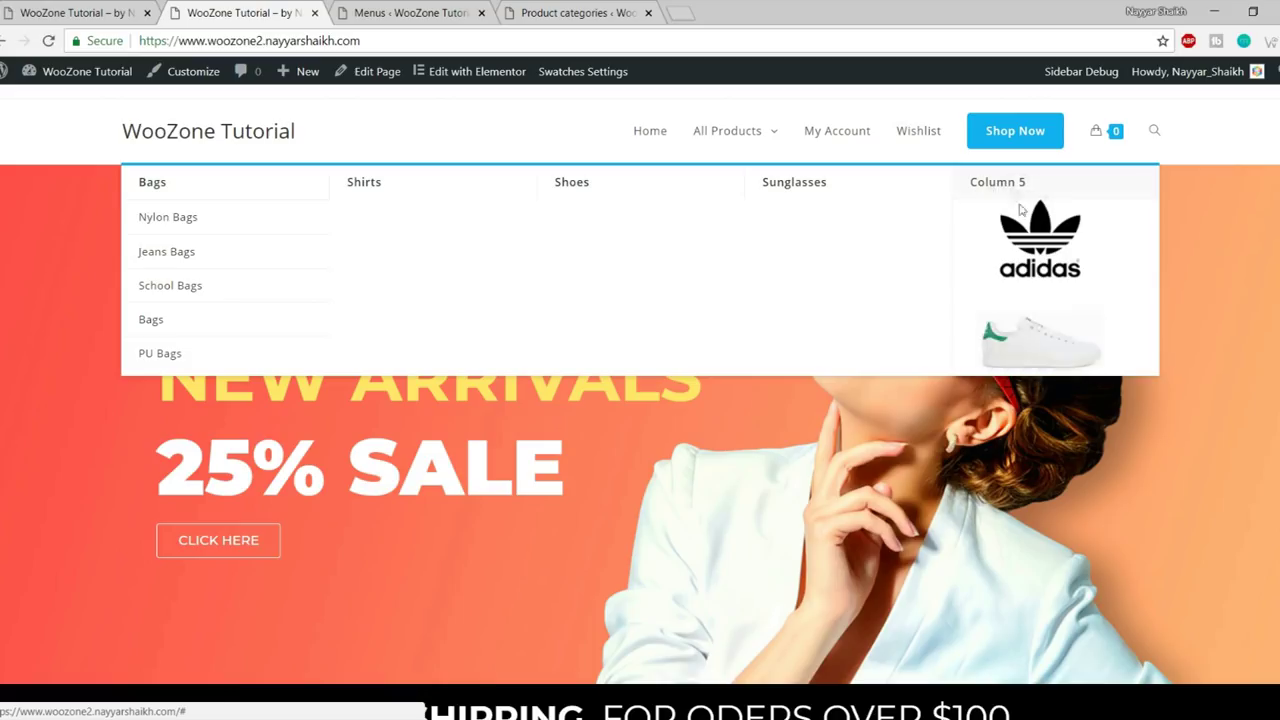
pyautogui.click(152, 6)
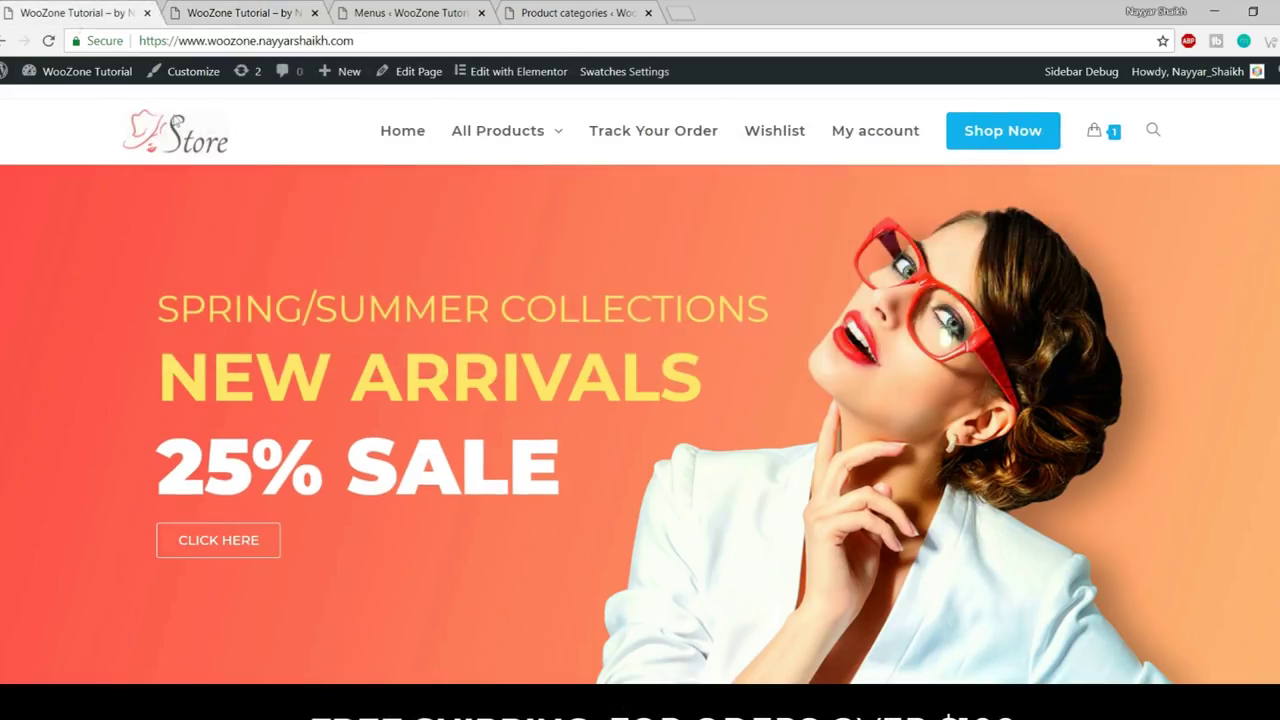
pyautogui.moveTo(522, 141)
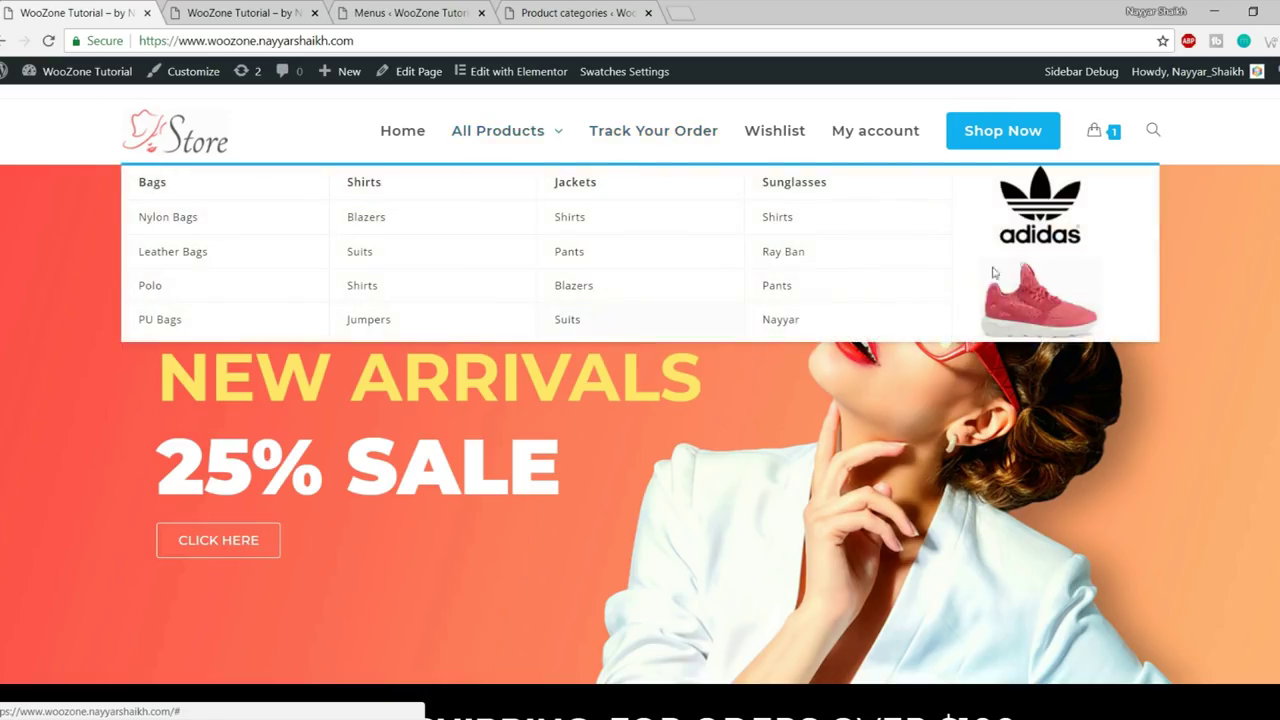
pyautogui.click(283, 6)
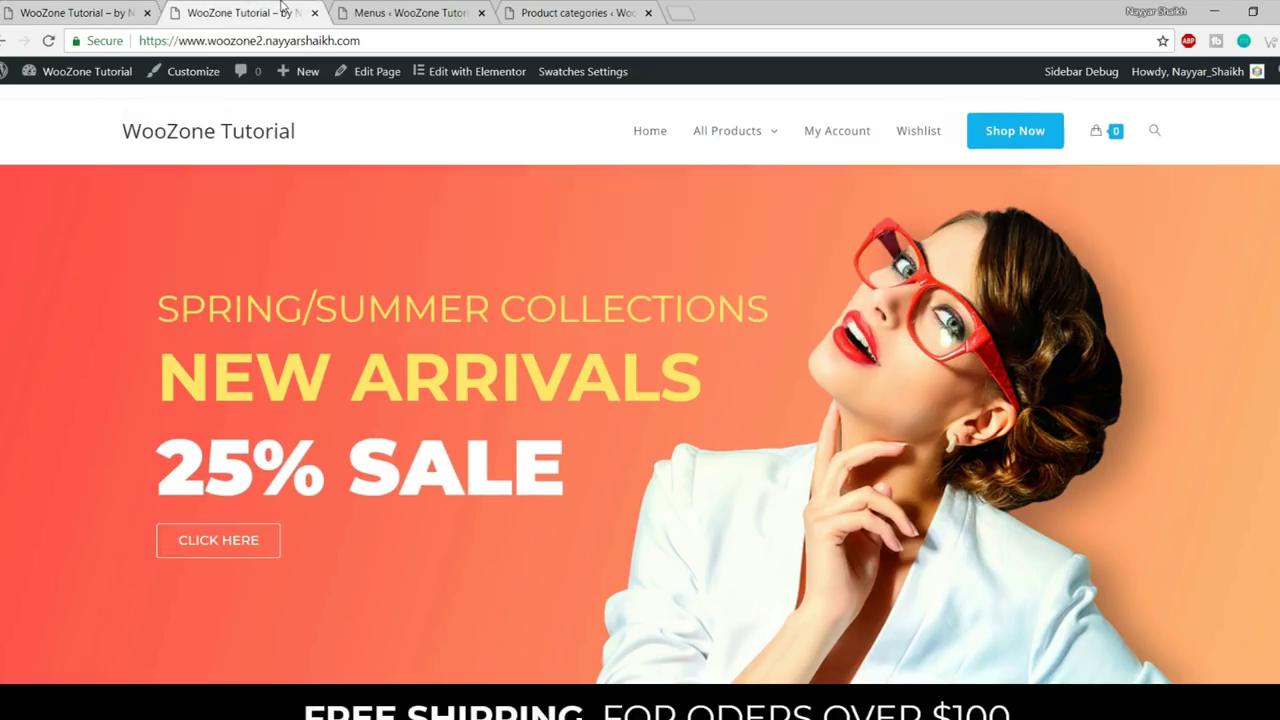
pyautogui.click(375, 7)
pyautogui.scroll(-7, 1040, 363)
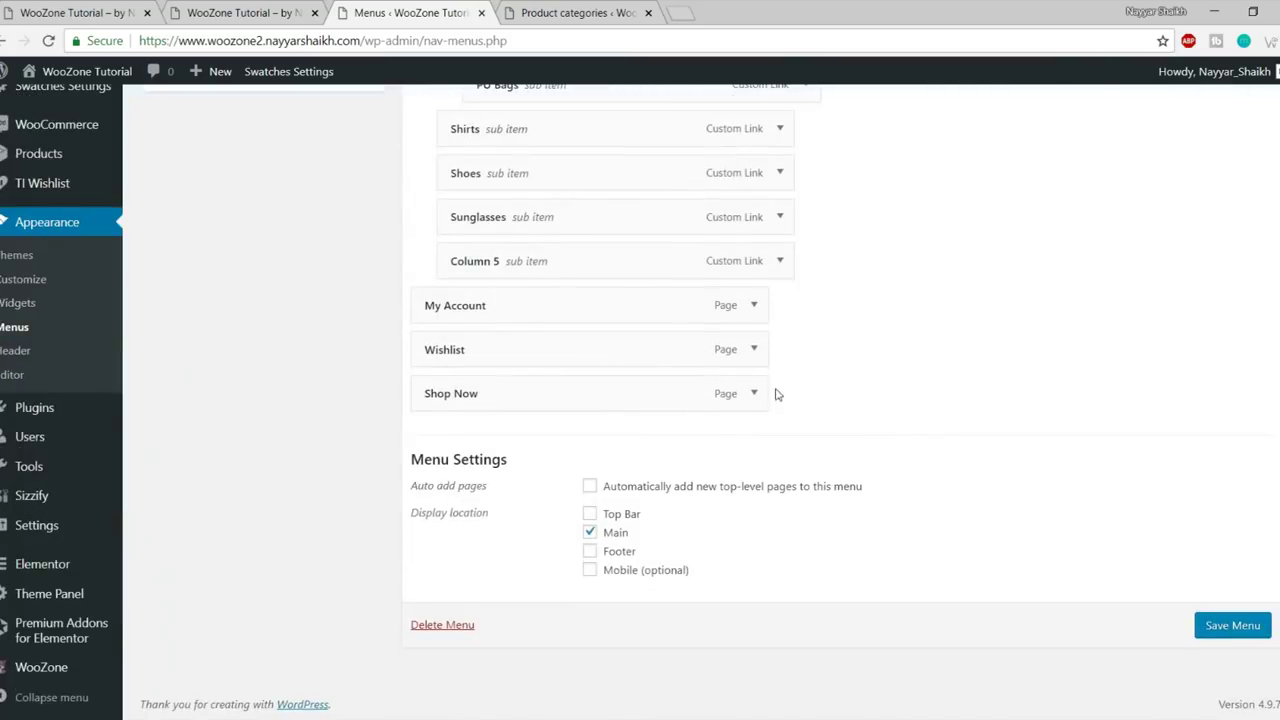
# Add the CSS class hide-heading to Column 5, save the menu, and view the homepage.
pyautogui.click(780, 262)
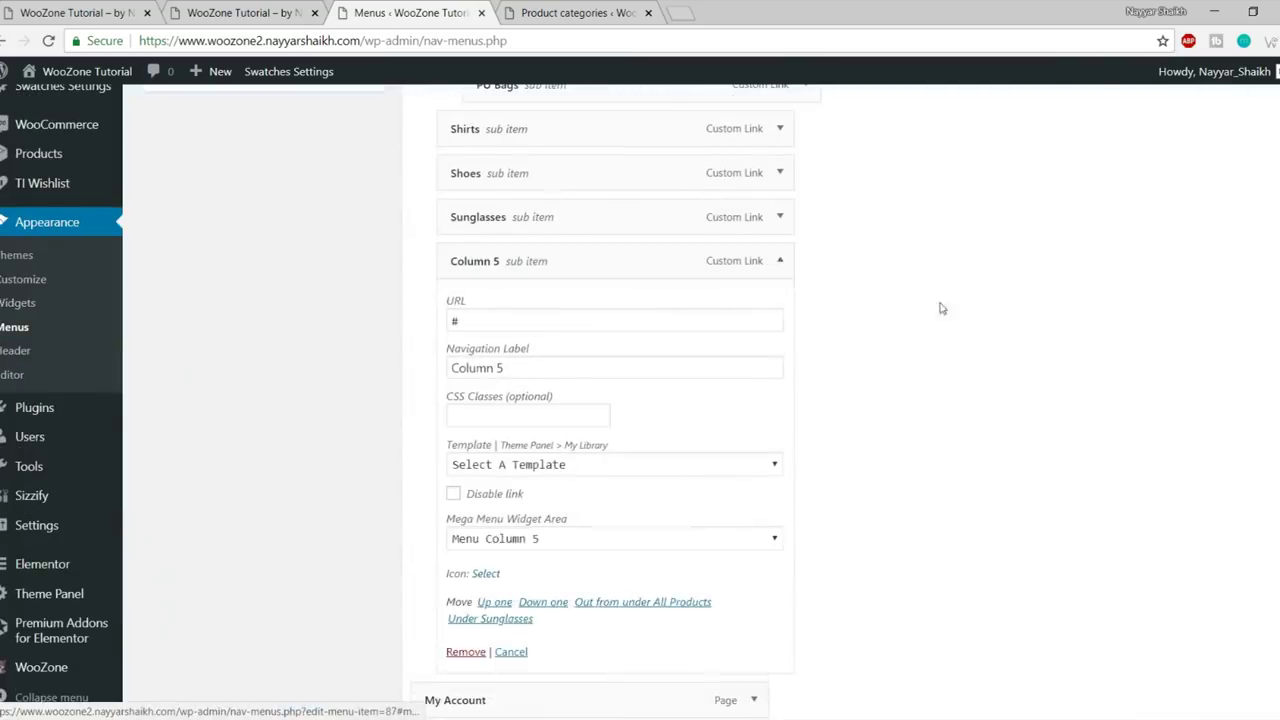
pyautogui.scroll(-1, 940, 308)
pyautogui.click(517, 328)
pyautogui.write('hide-heading')
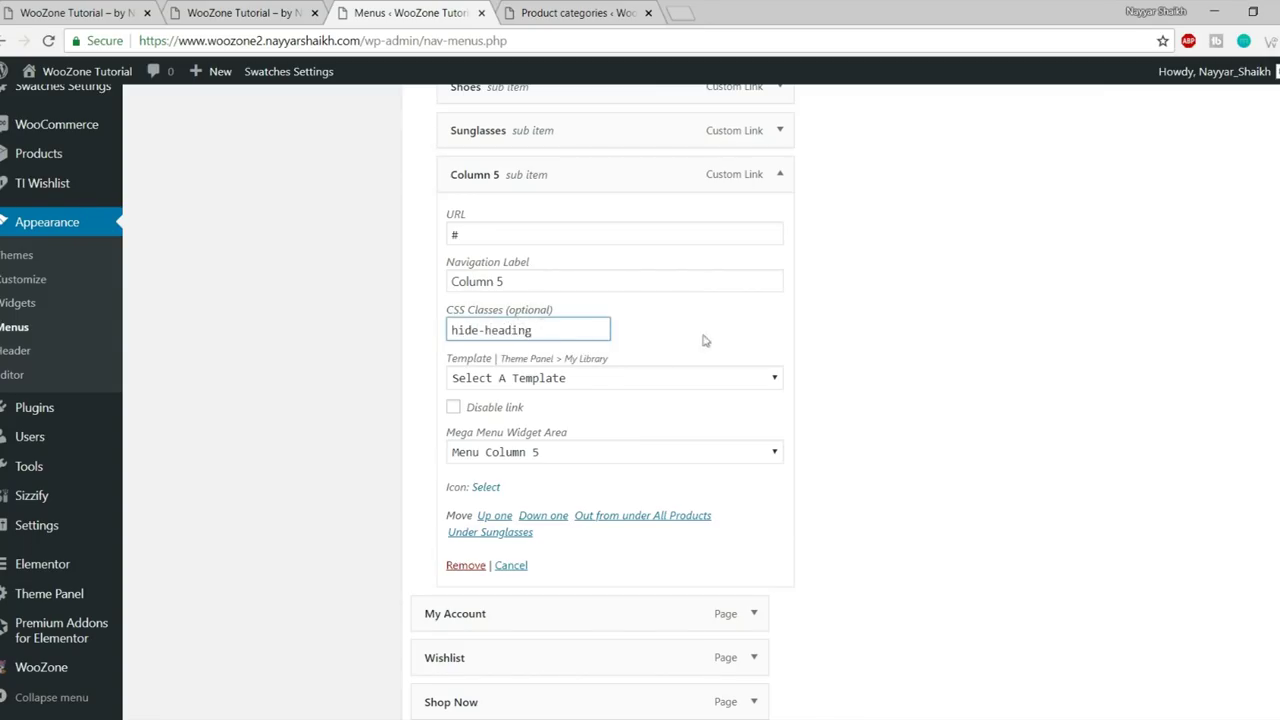
pyautogui.scroll(-3, 720, 350)
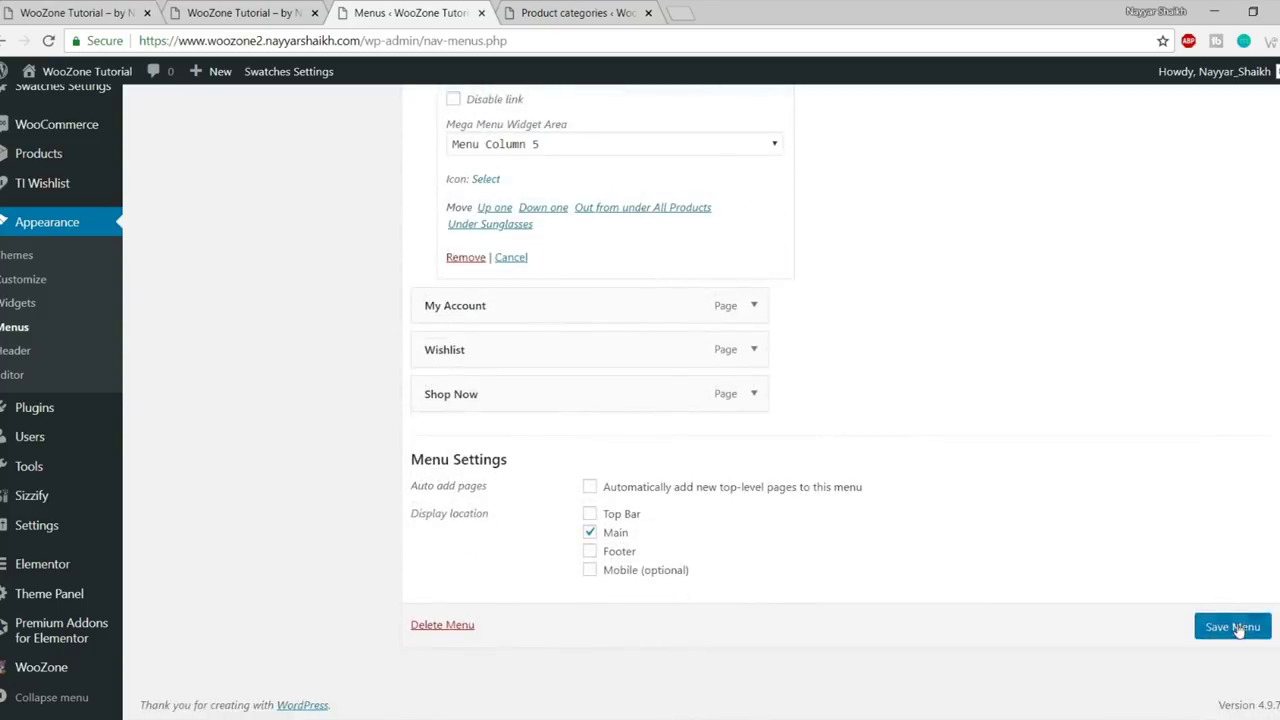
pyautogui.click(1236, 627)
pyautogui.click(284, 10)
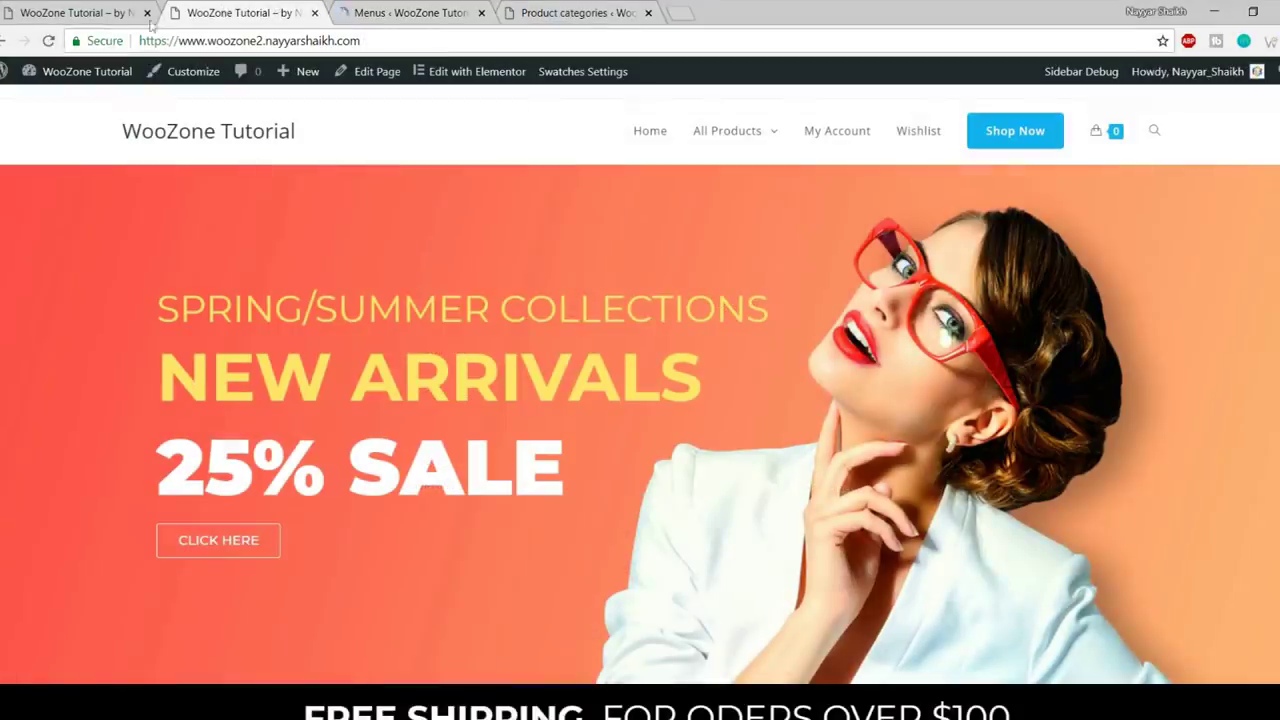
# Reload the homepage to confirm the Column 5 heading is hidden, then view the Store site.
pyautogui.click(47, 41)
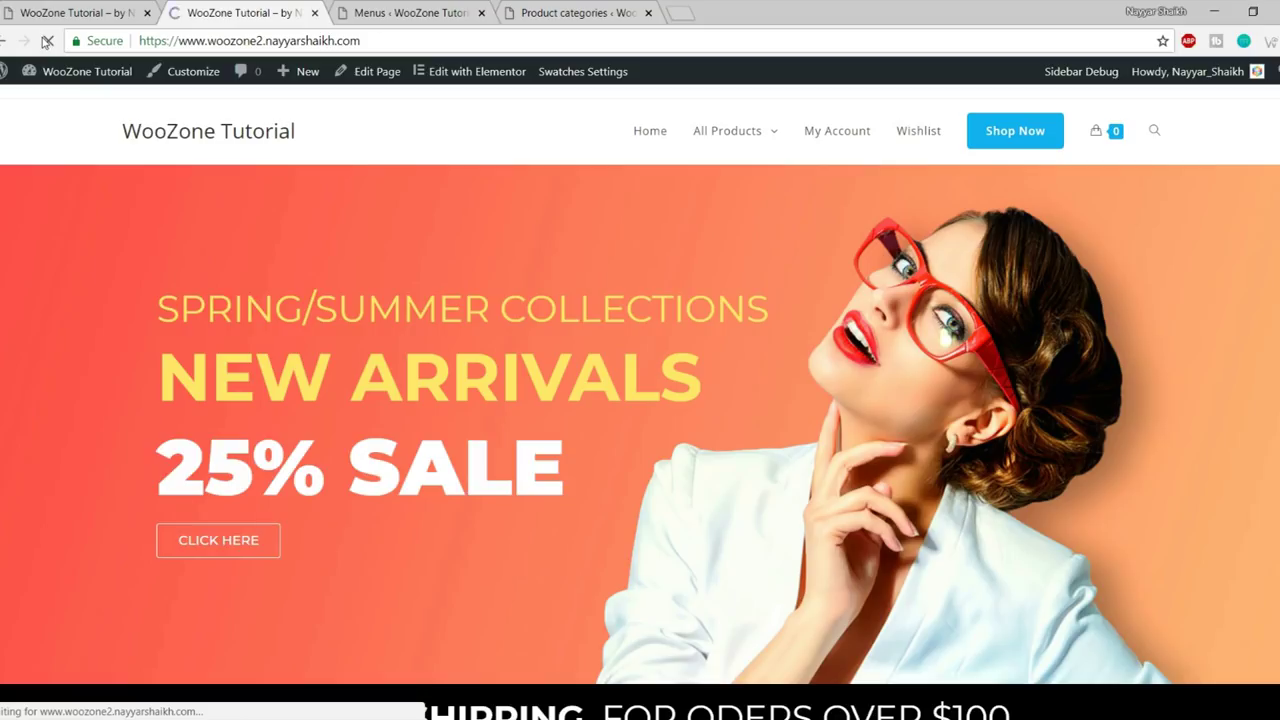
pyautogui.moveTo(765, 140)
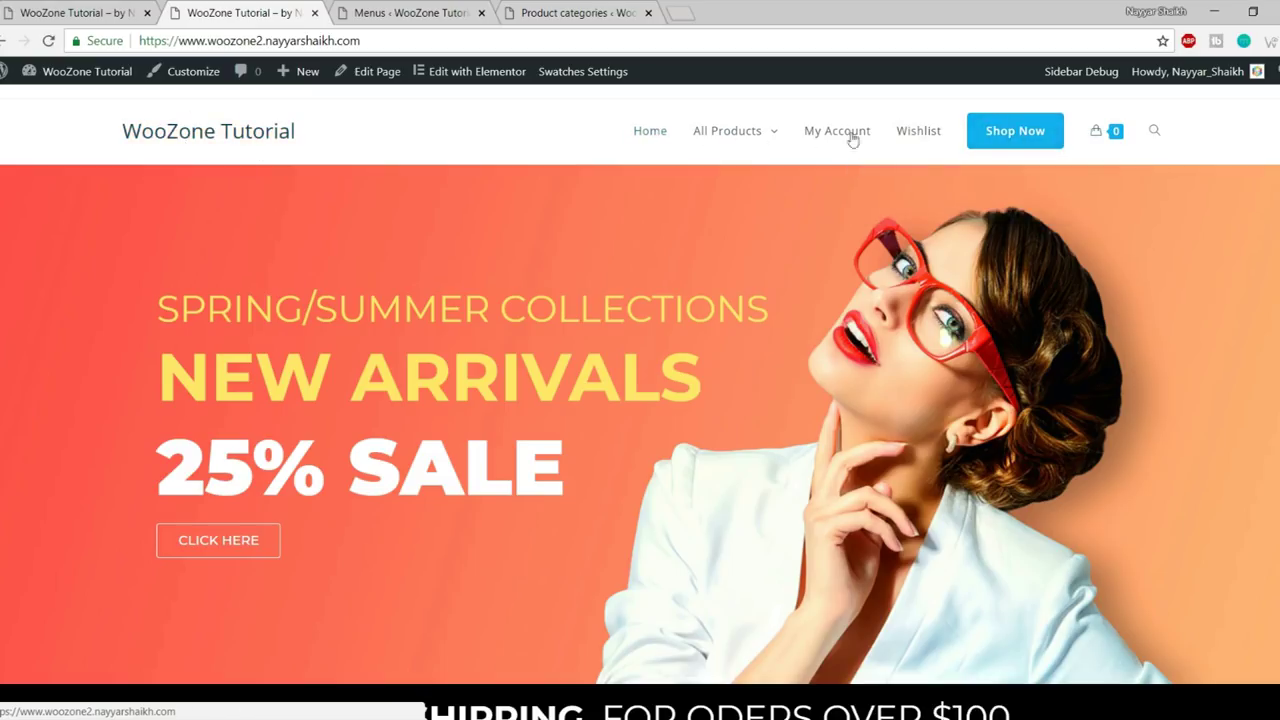
pyautogui.click(84, 10)
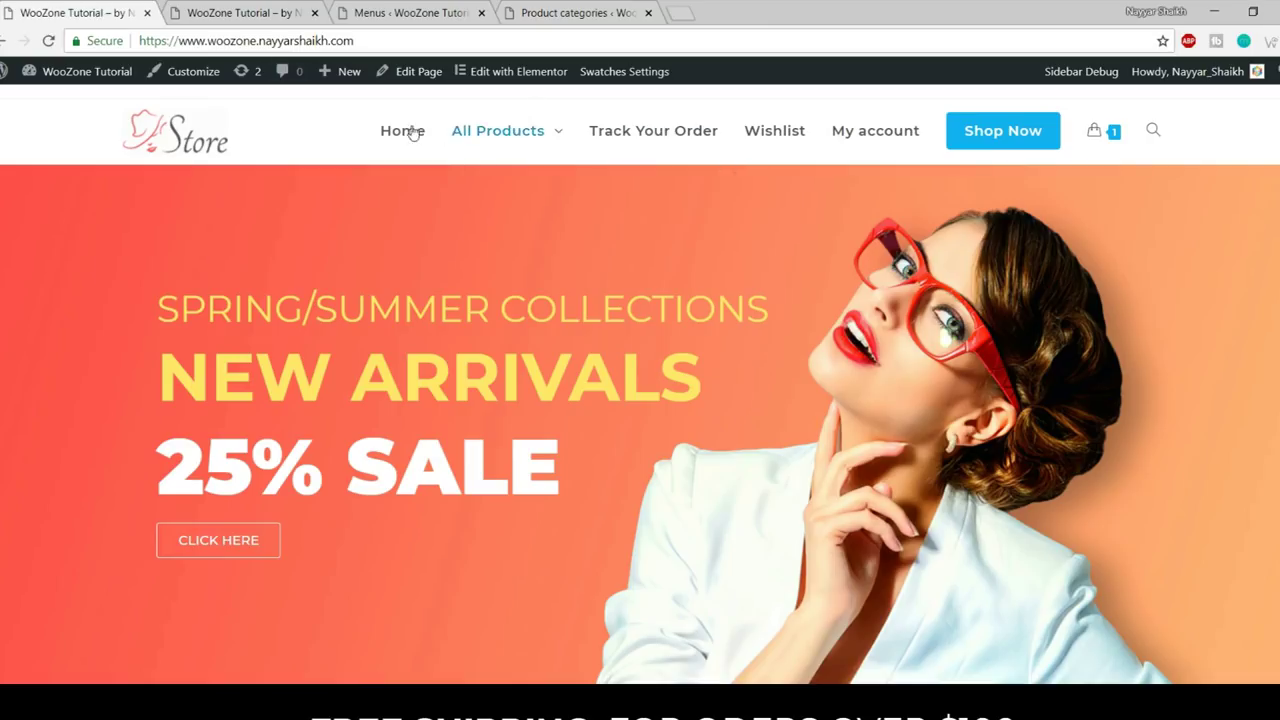
pyautogui.moveTo(535, 132)
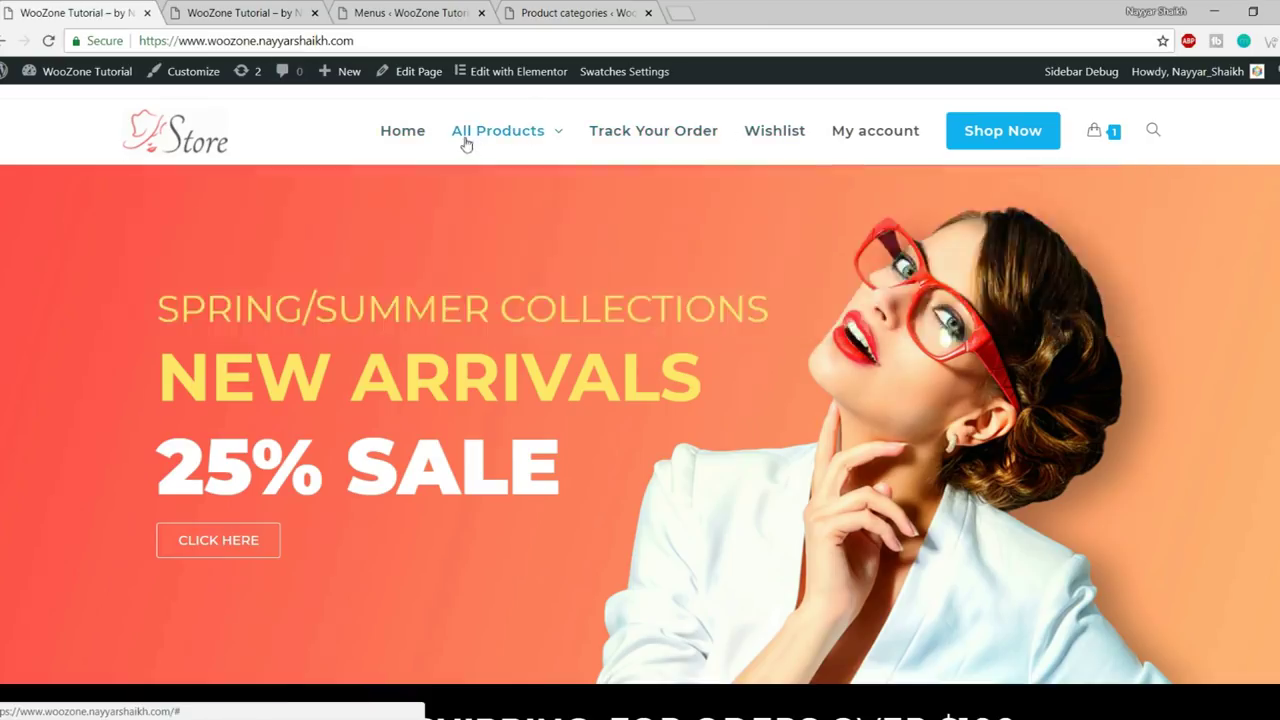
# In the WooZone2 Customizer, go to Header > Logo and begin selecting a logo image.
pyautogui.hotkey('ctrl', 'Tab')
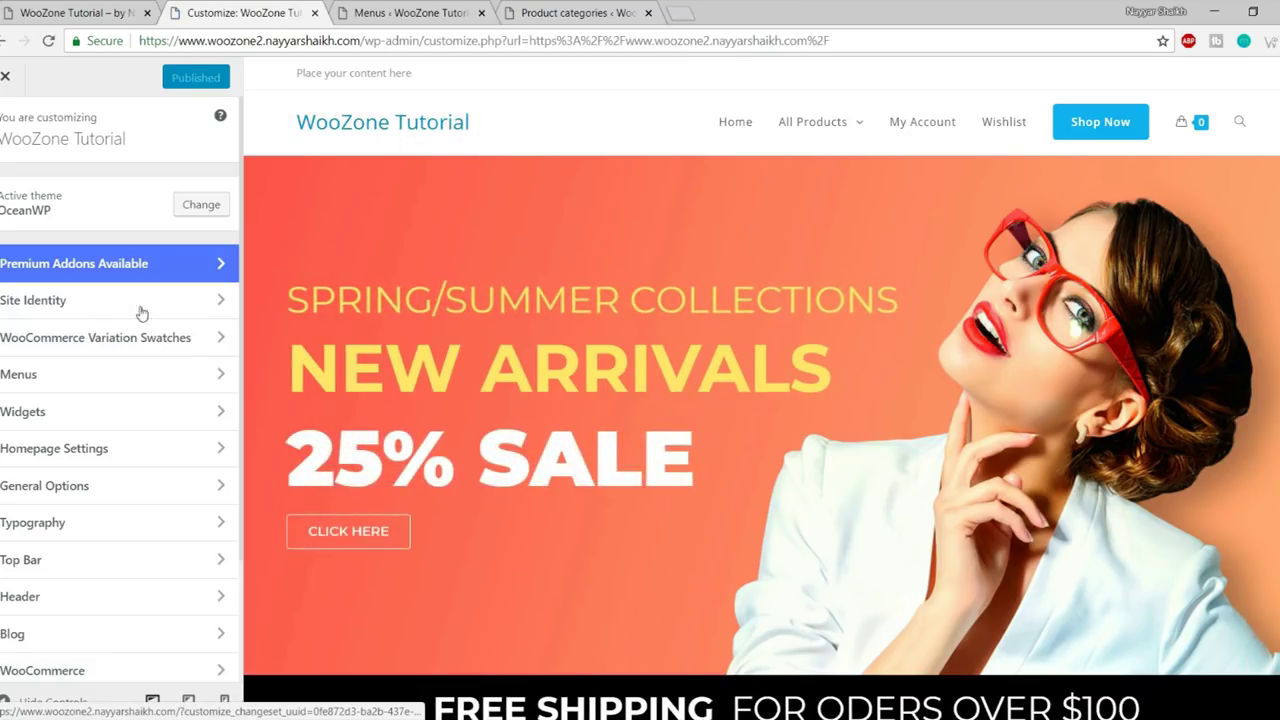
pyautogui.scroll(-2, 137, 409)
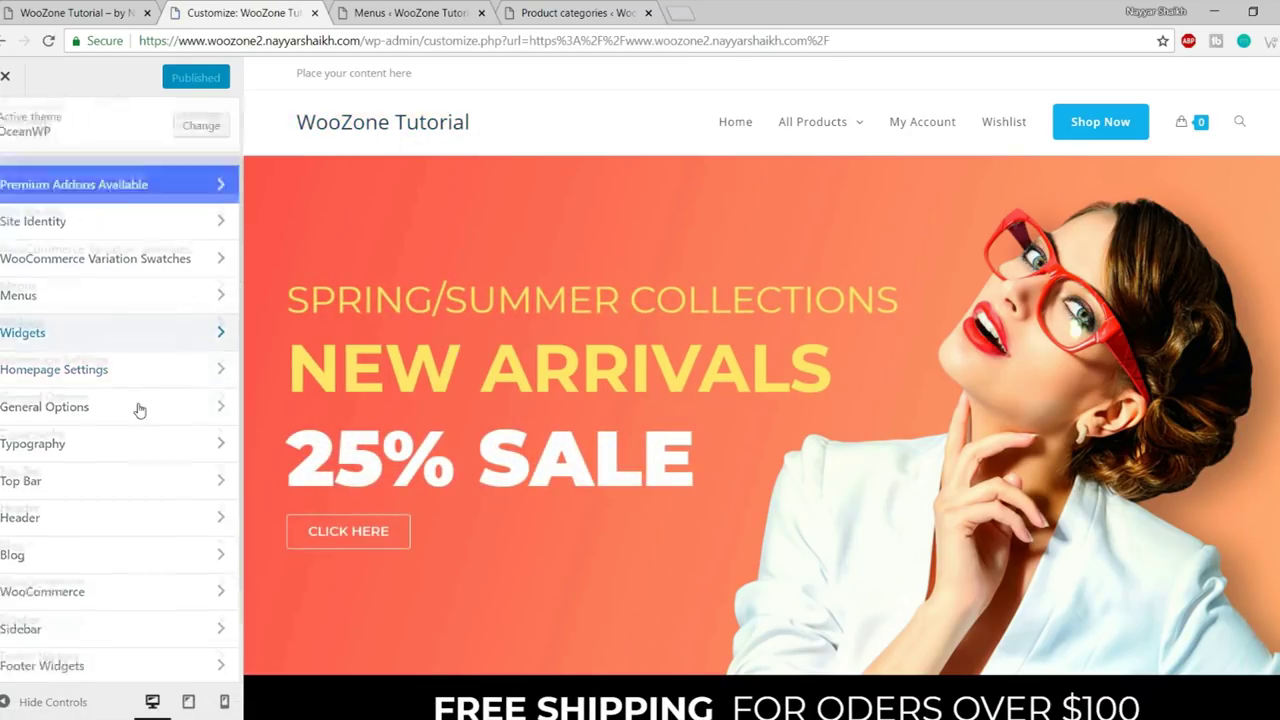
pyautogui.click(98, 446)
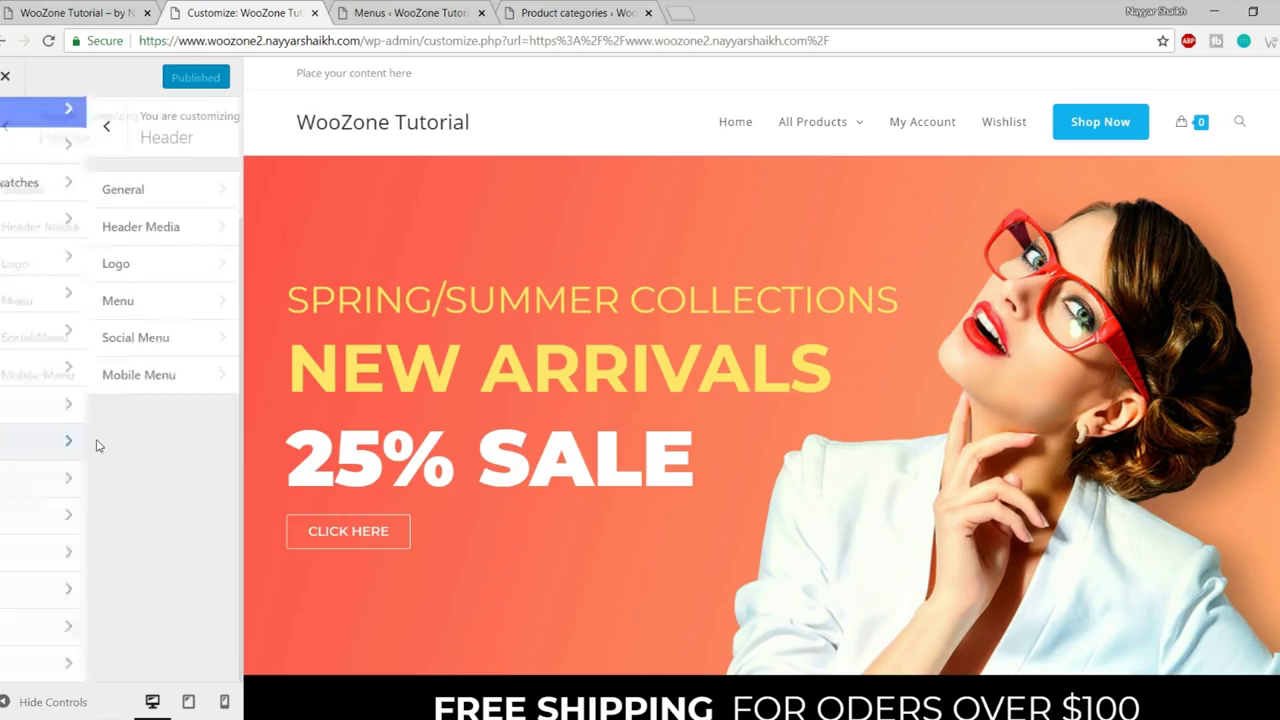
pyautogui.click(33, 268)
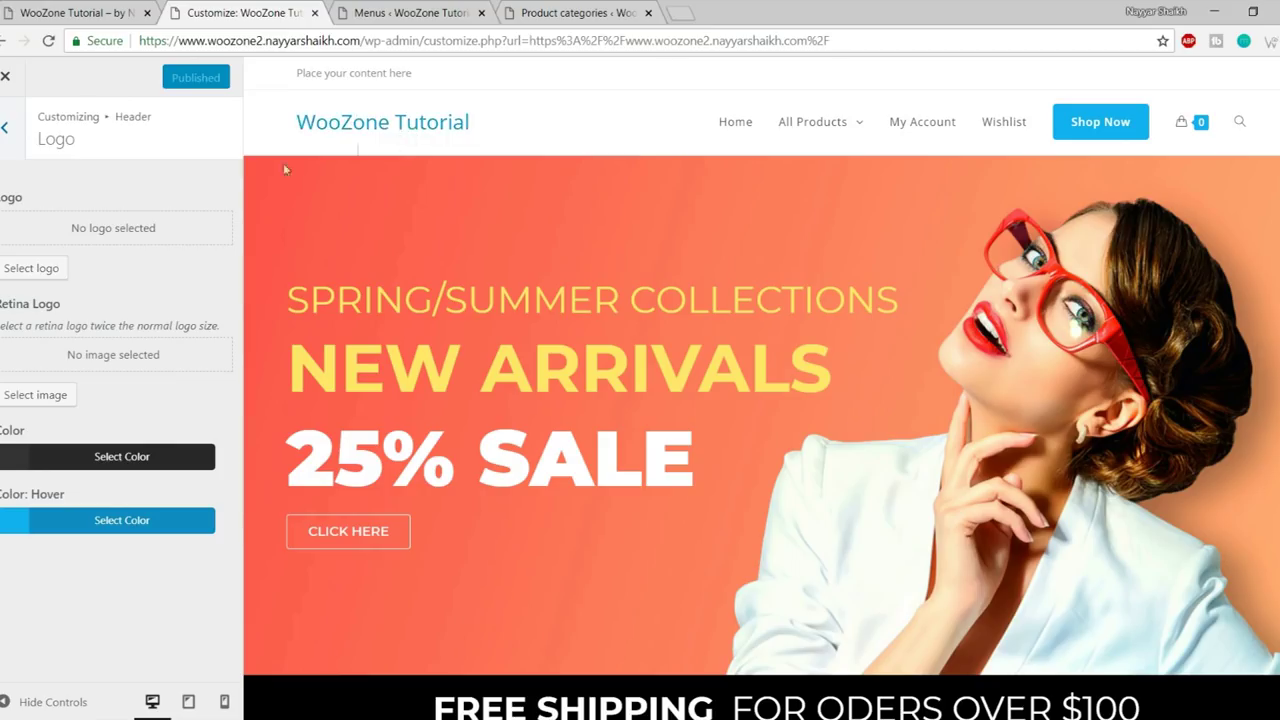
pyautogui.click(51, 270)
# Upload logo (1).png as the header logo, skip cropping, and publish.
pyautogui.click(60, 142)
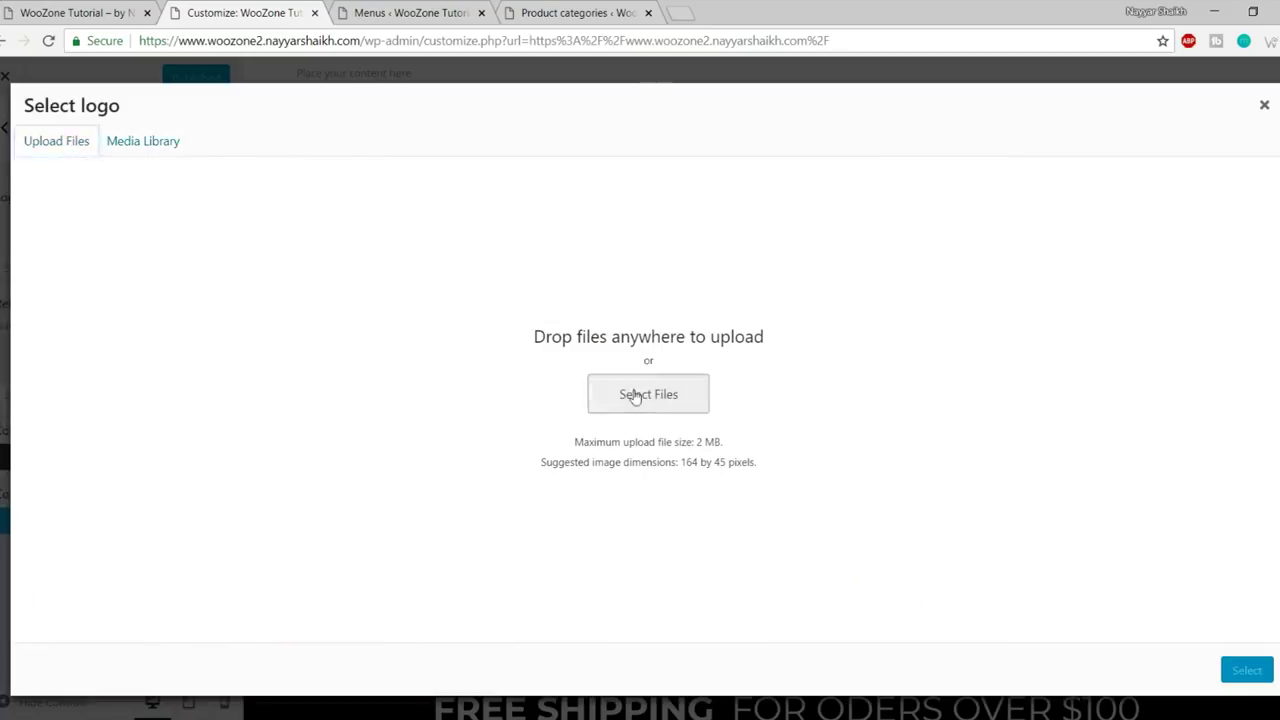
pyautogui.click(628, 395)
pyautogui.scroll(-2, 435, 265)
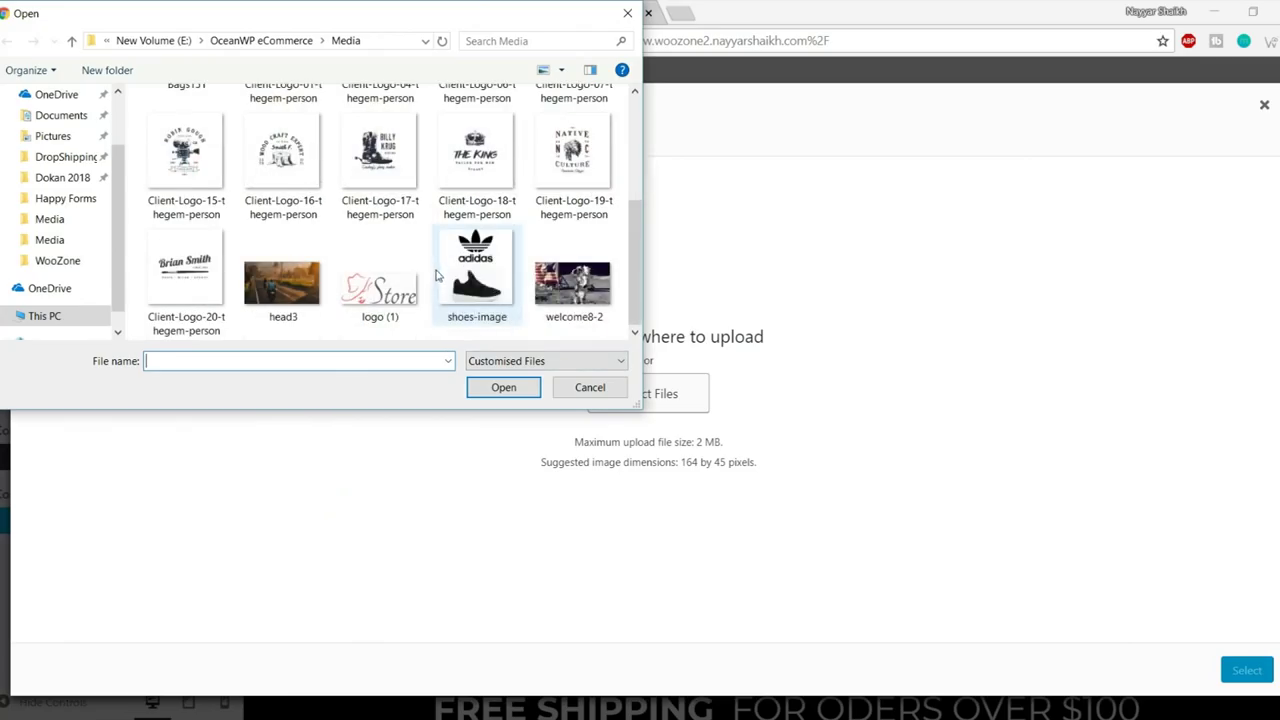
pyautogui.click(380, 285)
pyautogui.click(490, 386)
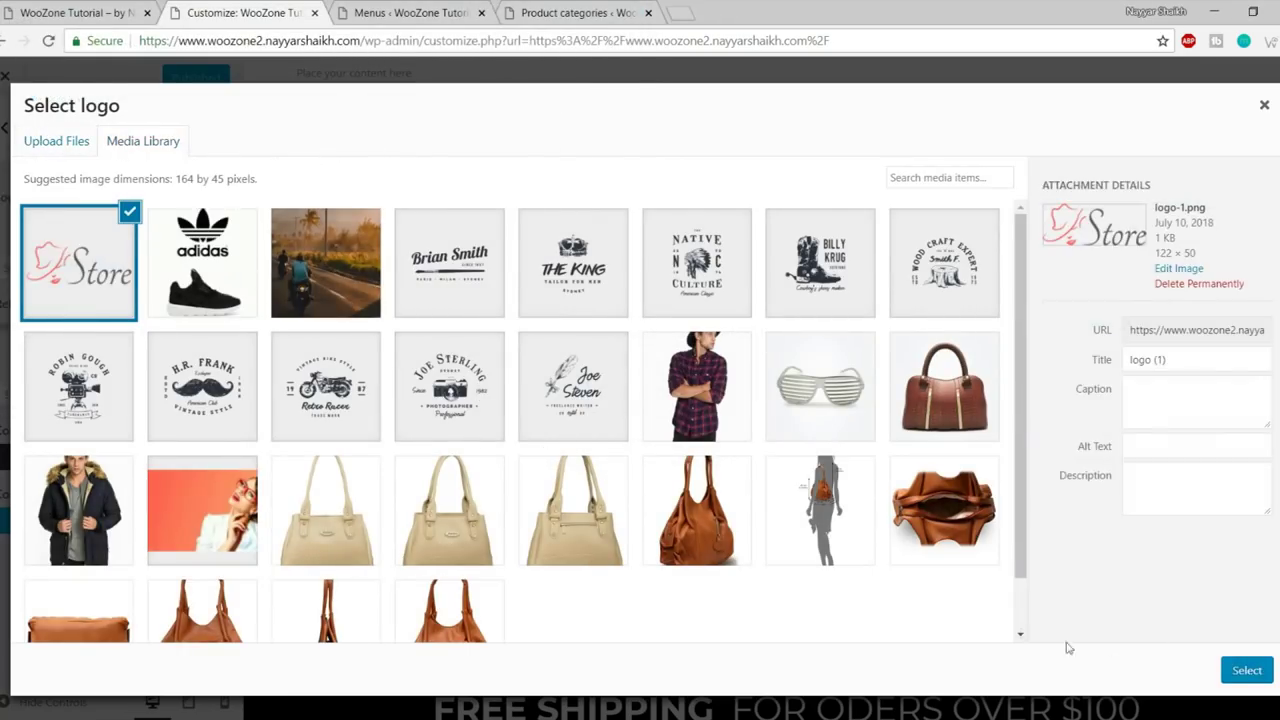
pyautogui.click(1248, 671)
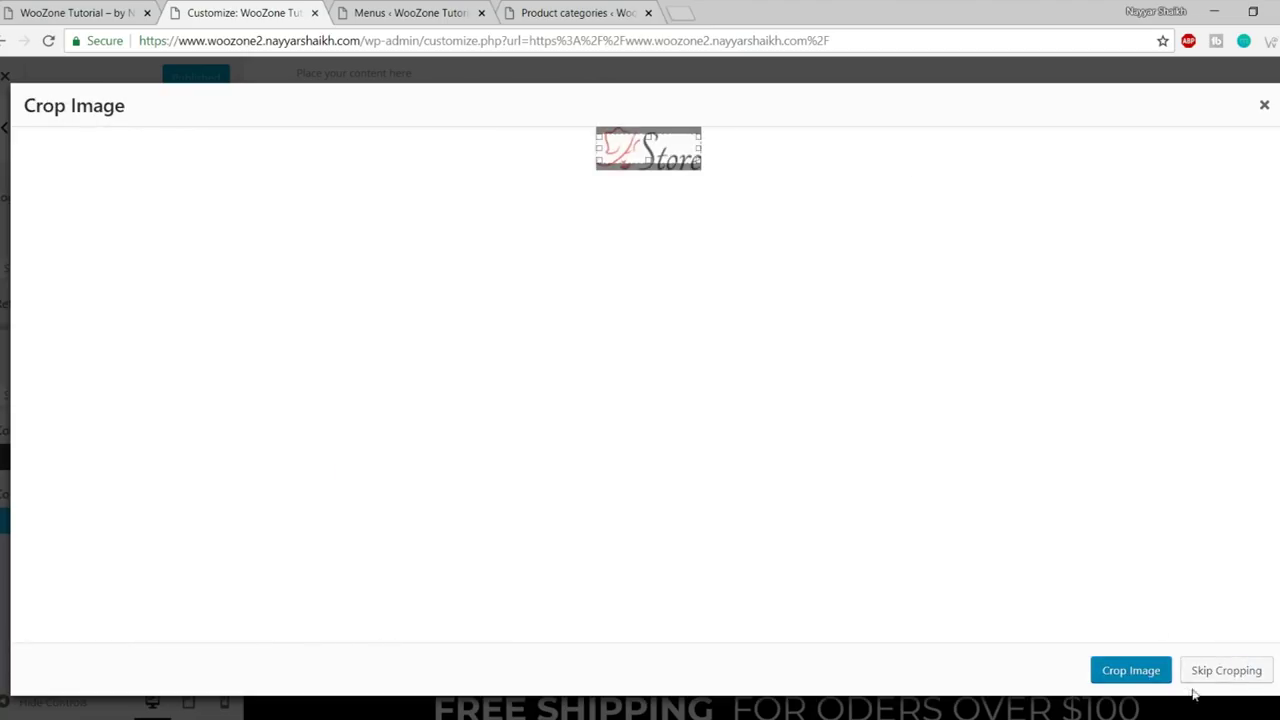
pyautogui.click(1236, 677)
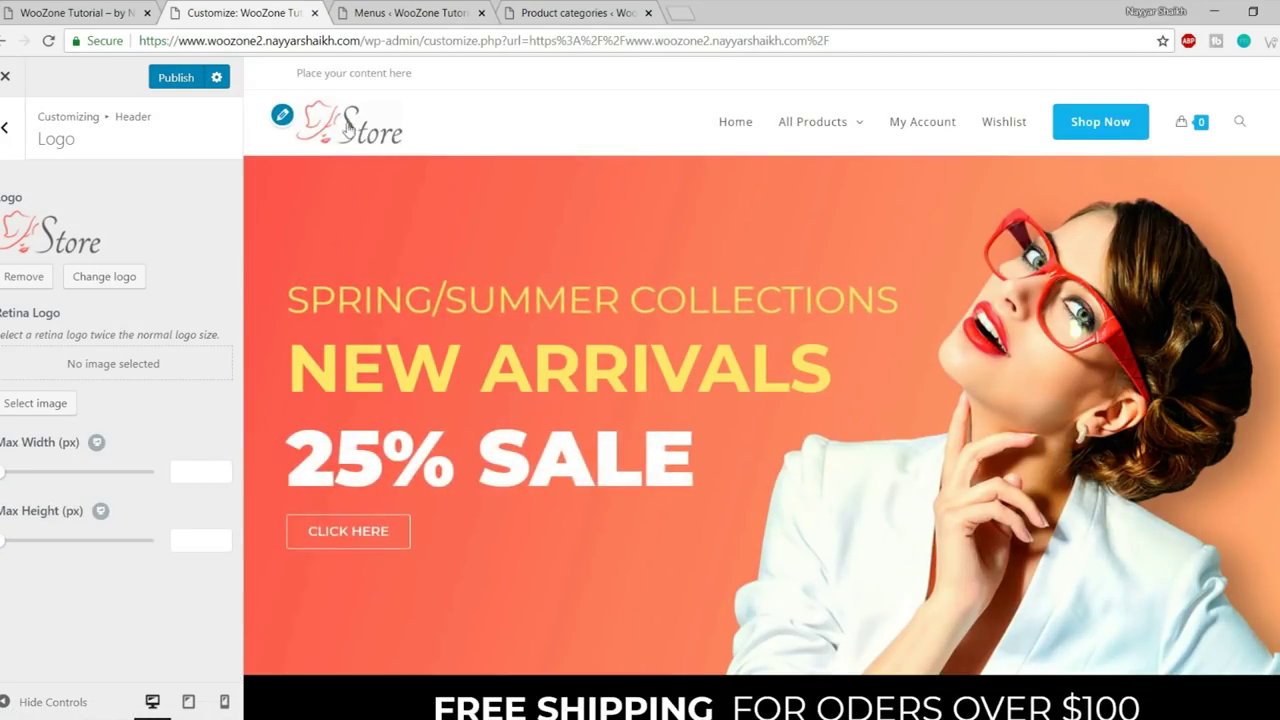
pyautogui.click(162, 80)
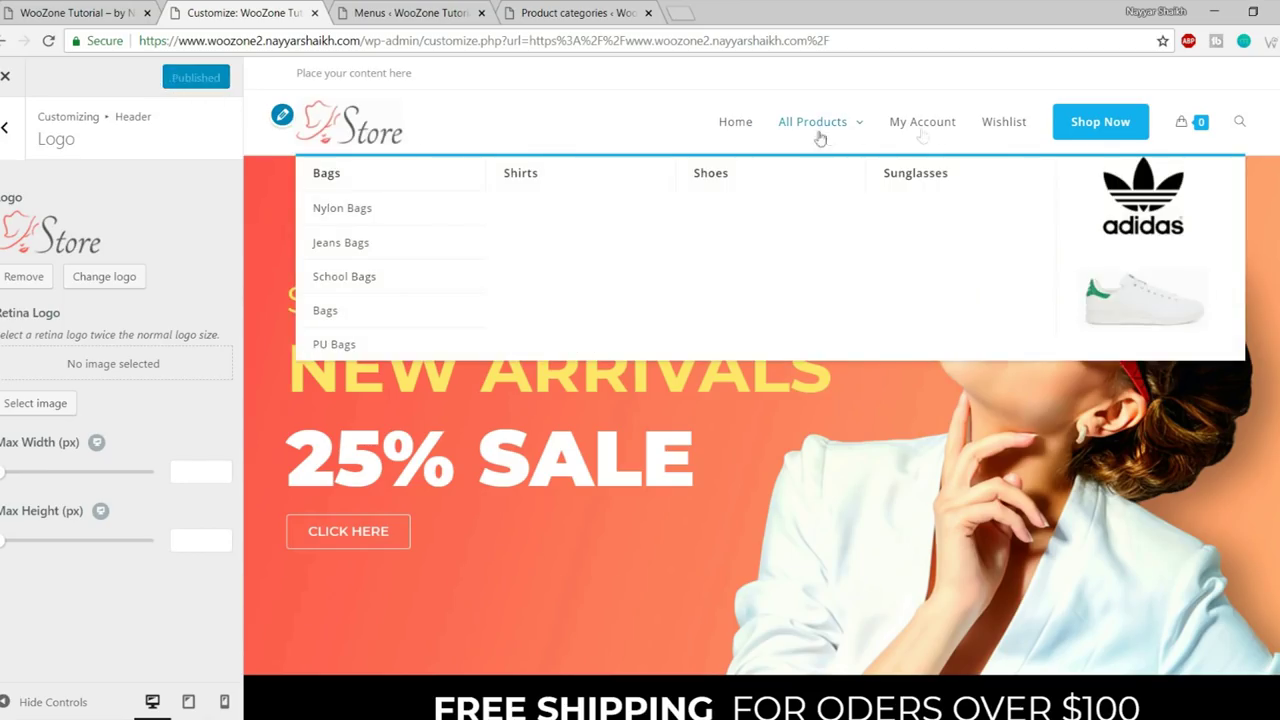
pyautogui.click(4, 128)
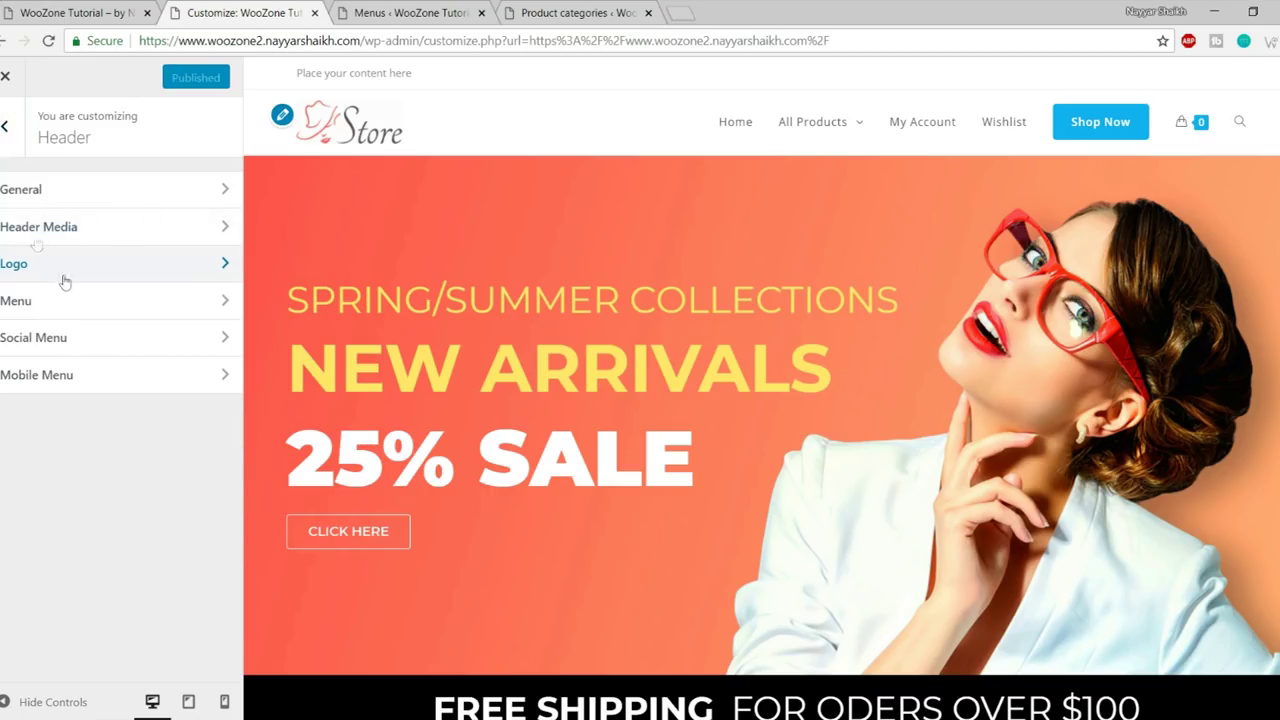
# Set the Main Menu typography font family to Montserrat.
pyautogui.click(4, 128)
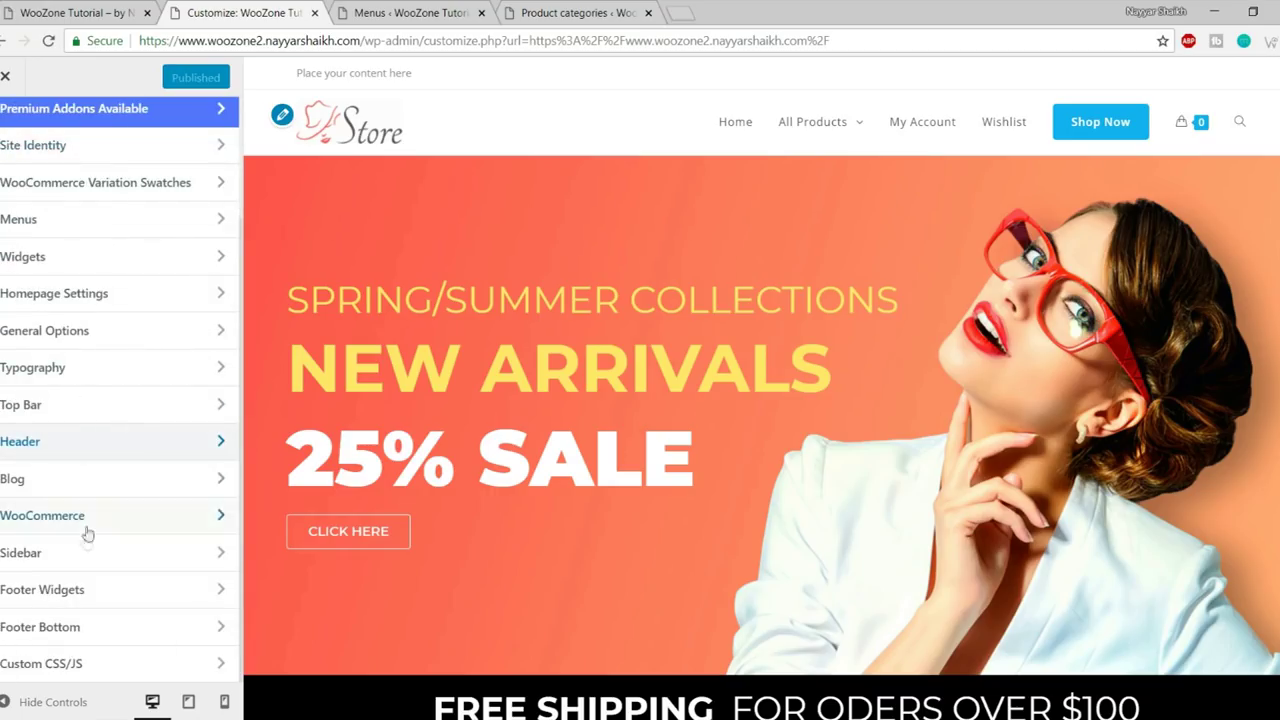
pyautogui.click(74, 367)
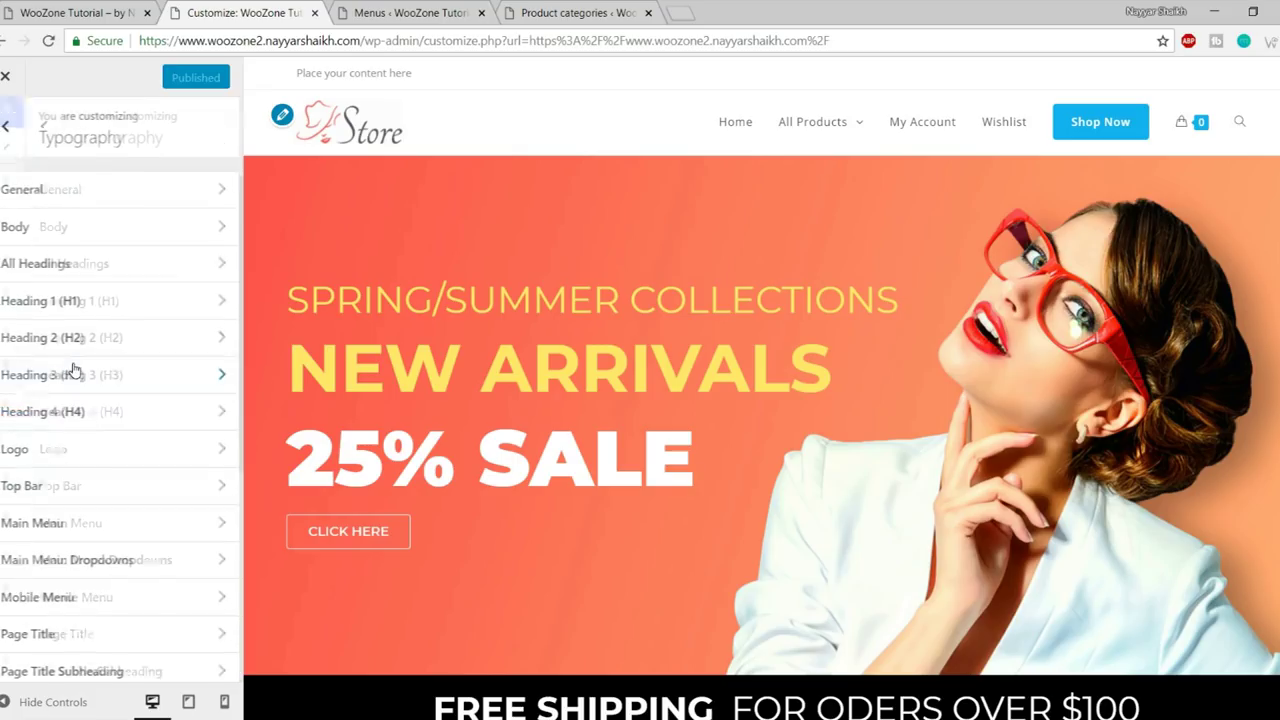
pyautogui.click(83, 527)
pyautogui.click(103, 235)
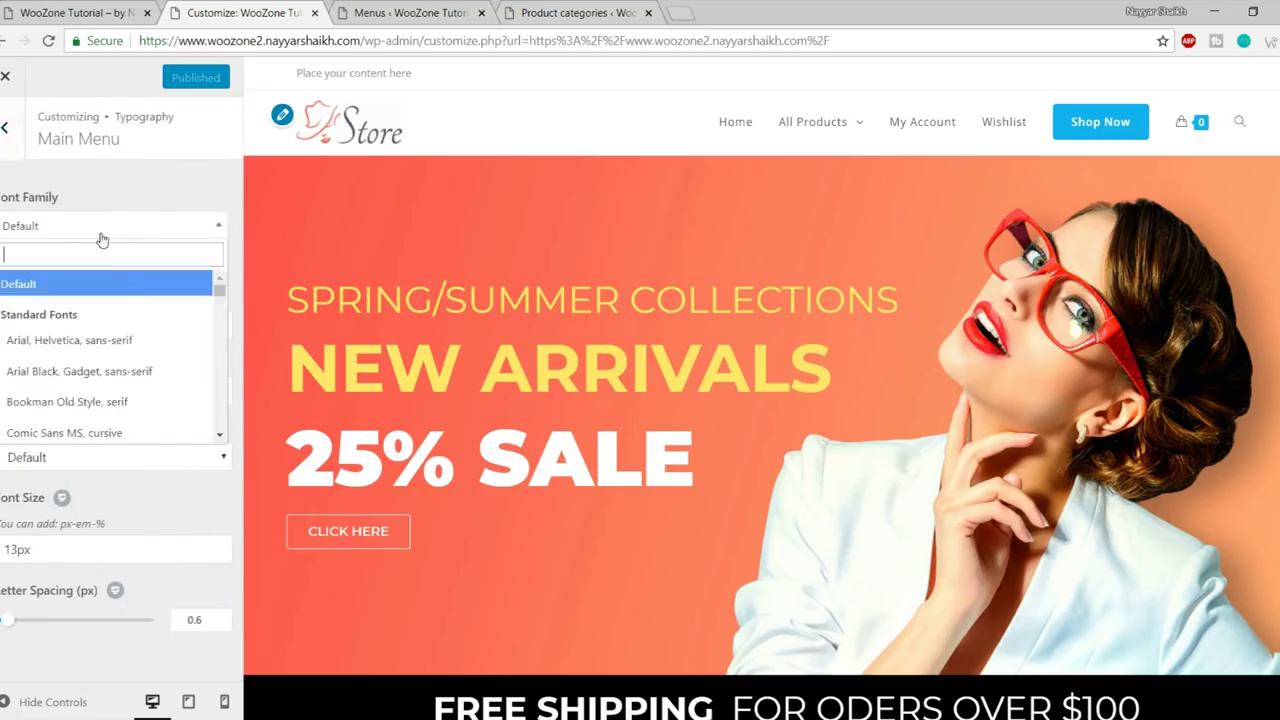
pyautogui.write('monts')
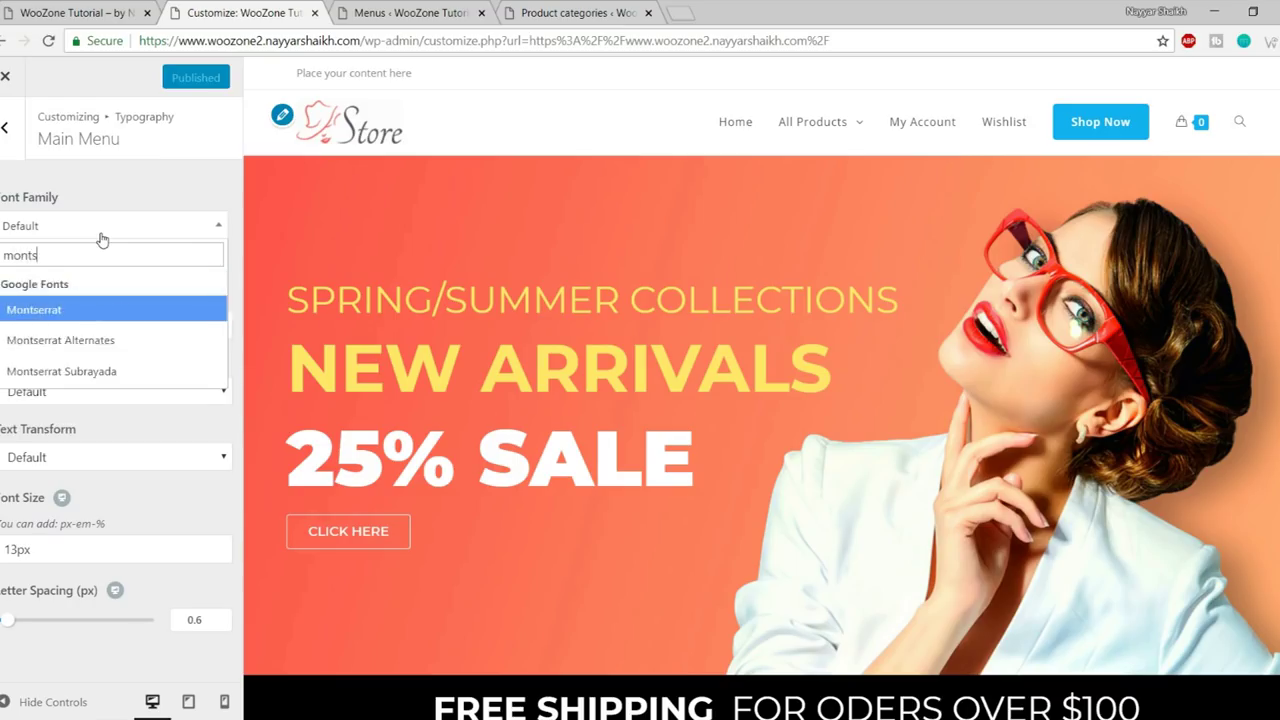
pyautogui.press('Return')
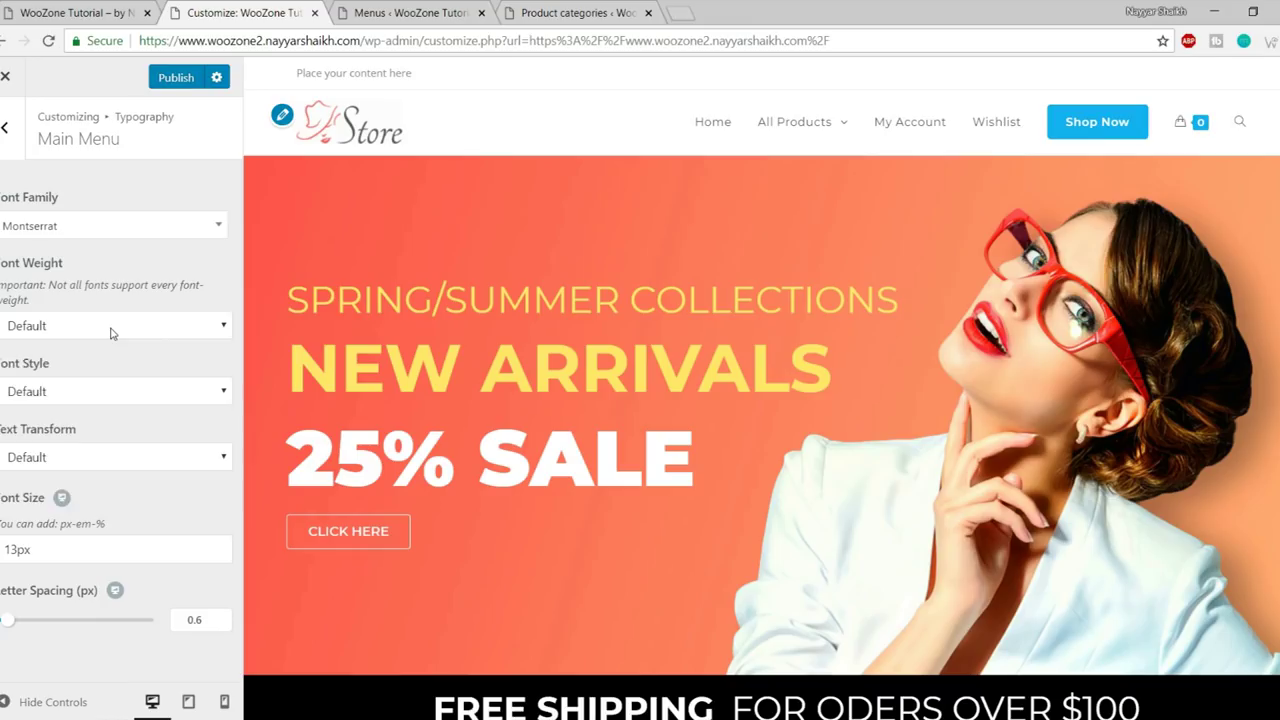
# Give the main menu Semibold 600 weight at 15px and publish.
pyautogui.click(111, 328)
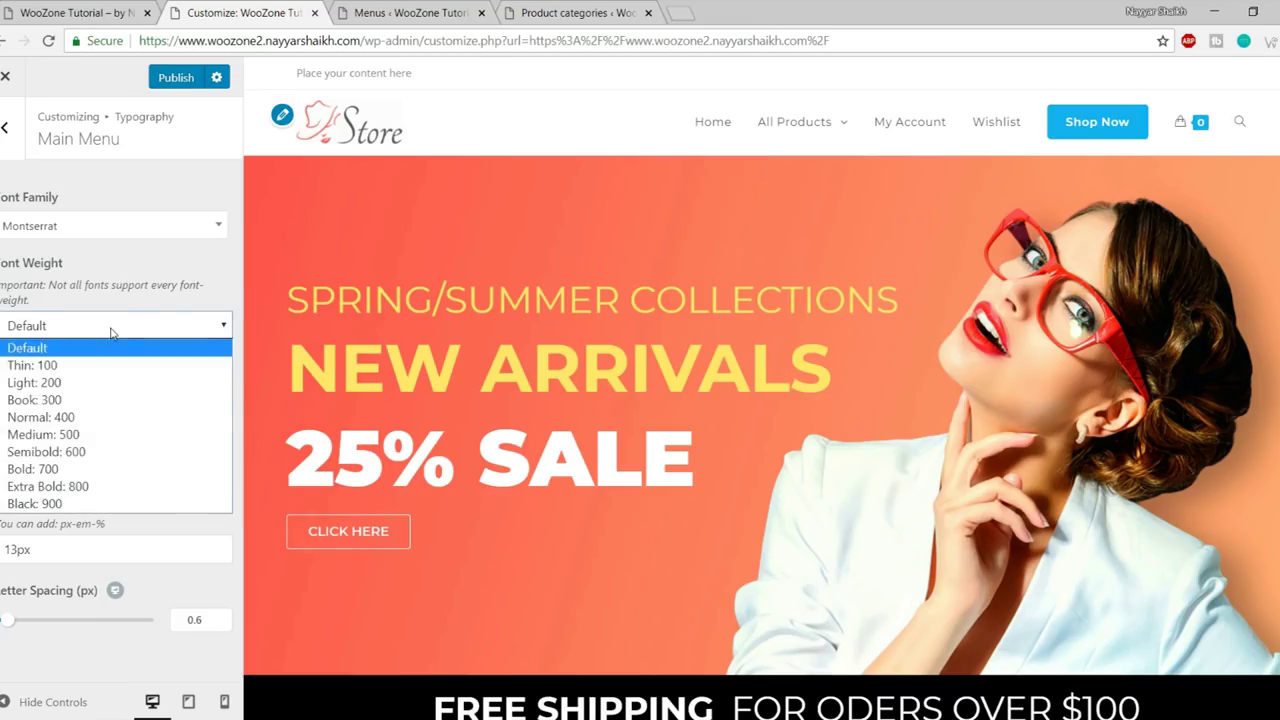
pyautogui.click(92, 456)
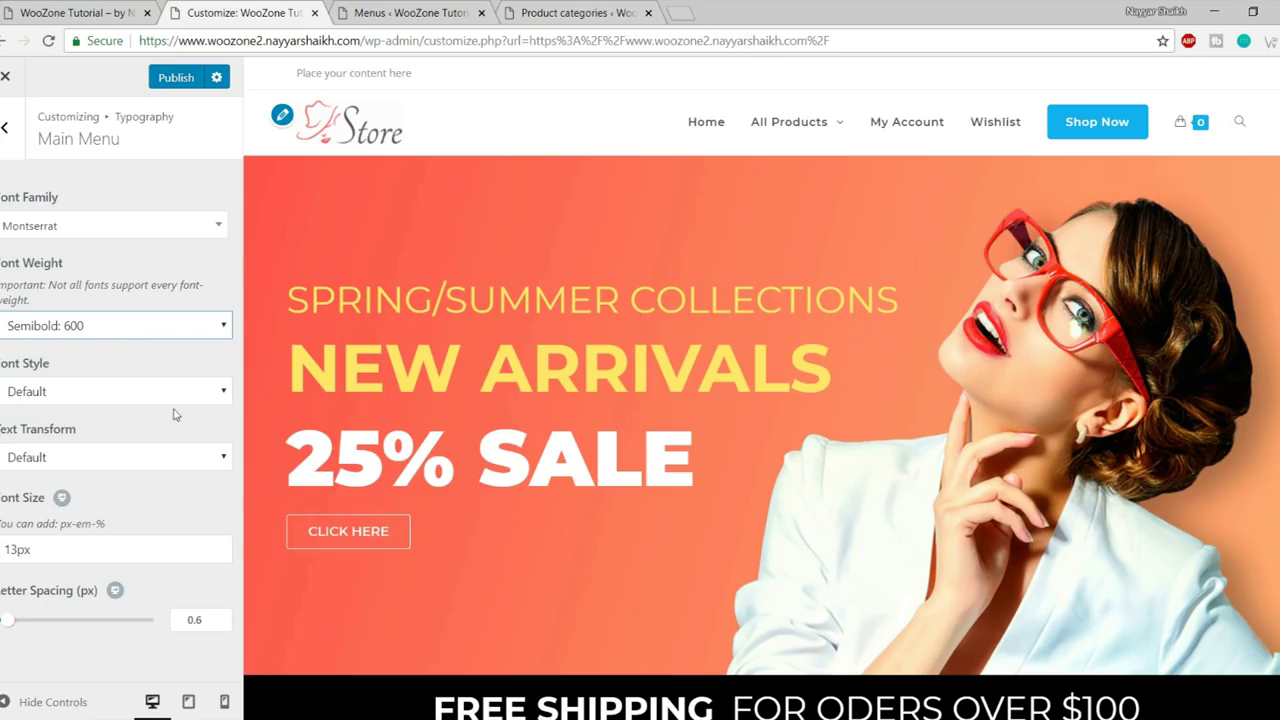
pyautogui.moveTo(19, 549); pyautogui.dragTo(6, 549)
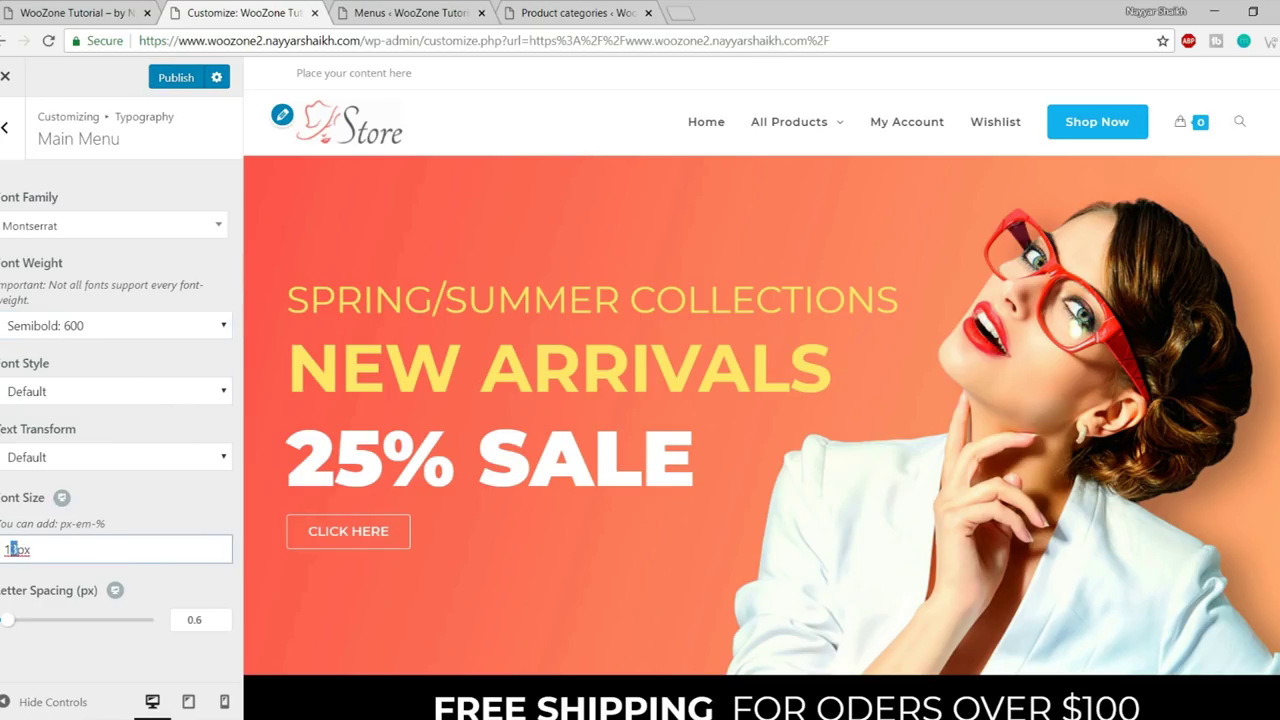
pyautogui.write('15')
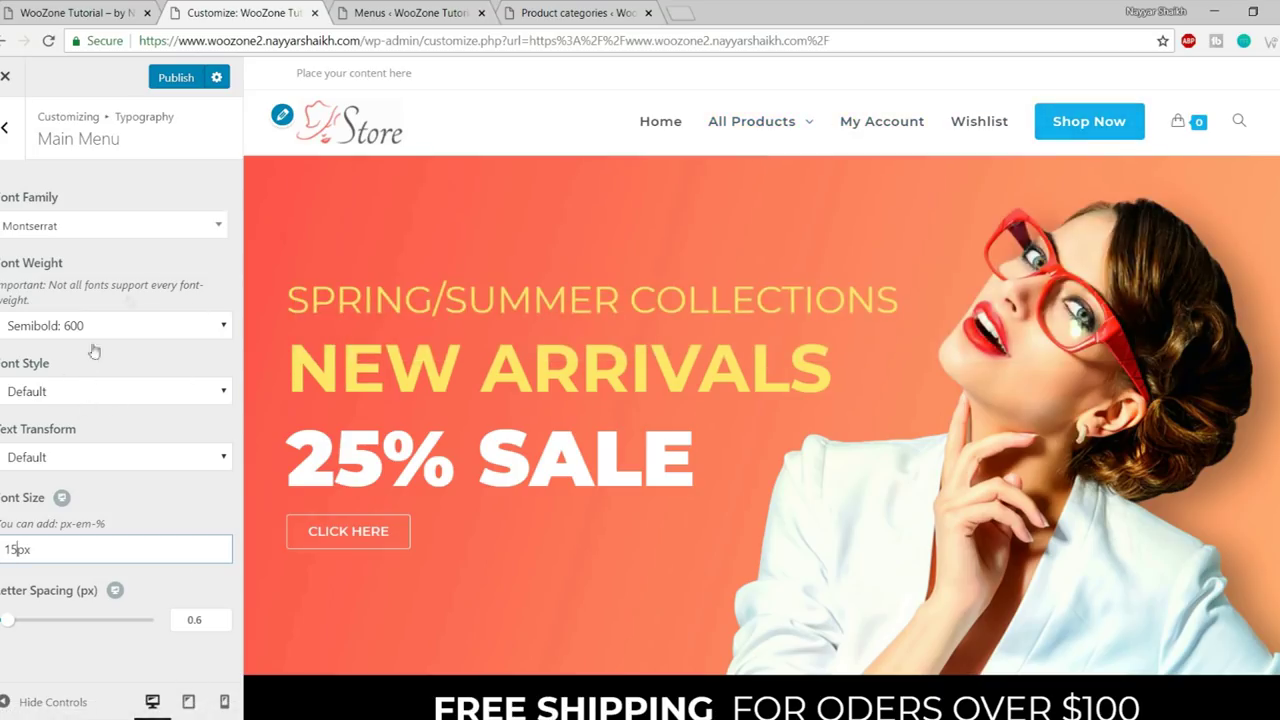
pyautogui.click(170, 88)
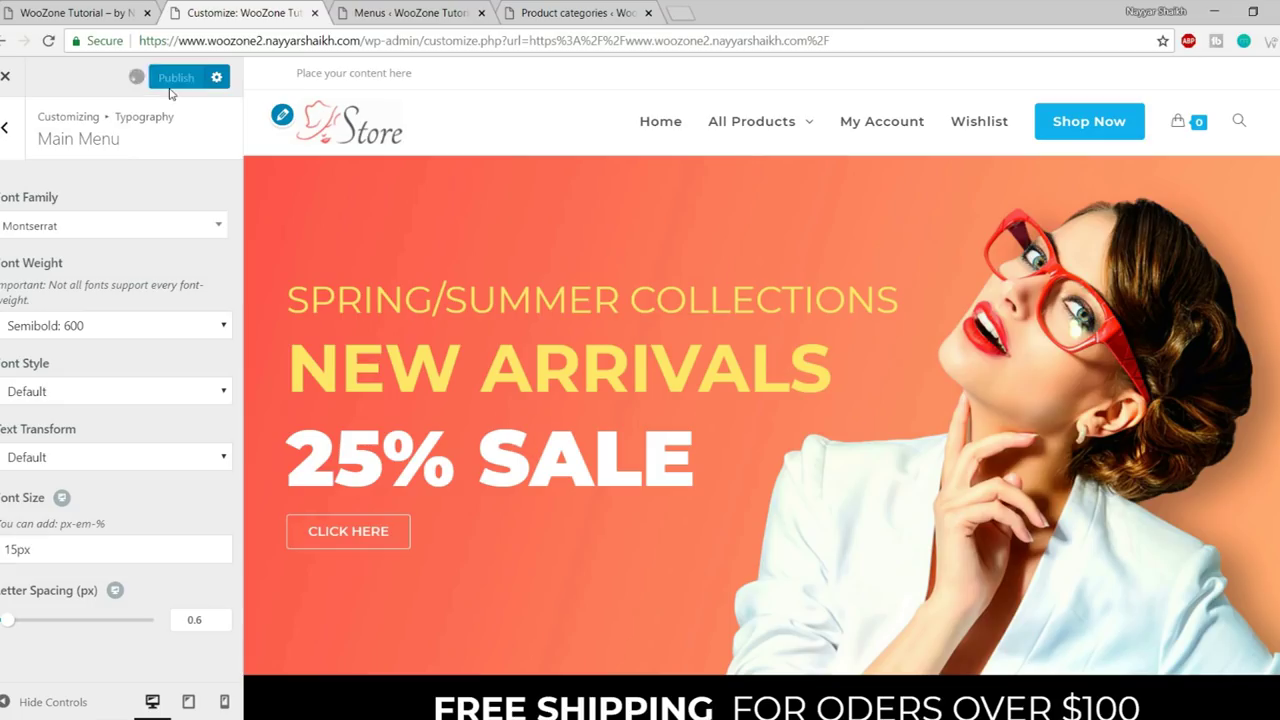
pyautogui.click(5, 127)
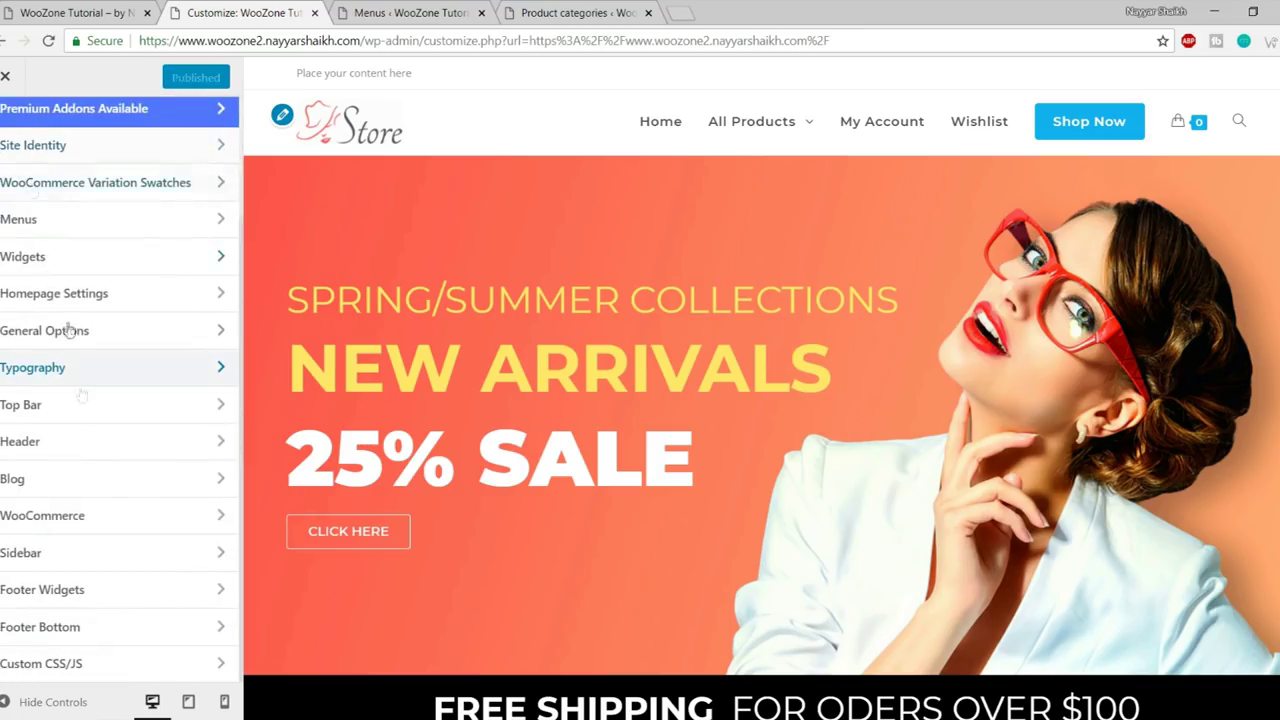
pyautogui.click(100, 627)
# Replace the copyright's OceanWP credit with 'Theme by' plus the owner's name, then publish.
pyautogui.scroll(-6, 418, 547)
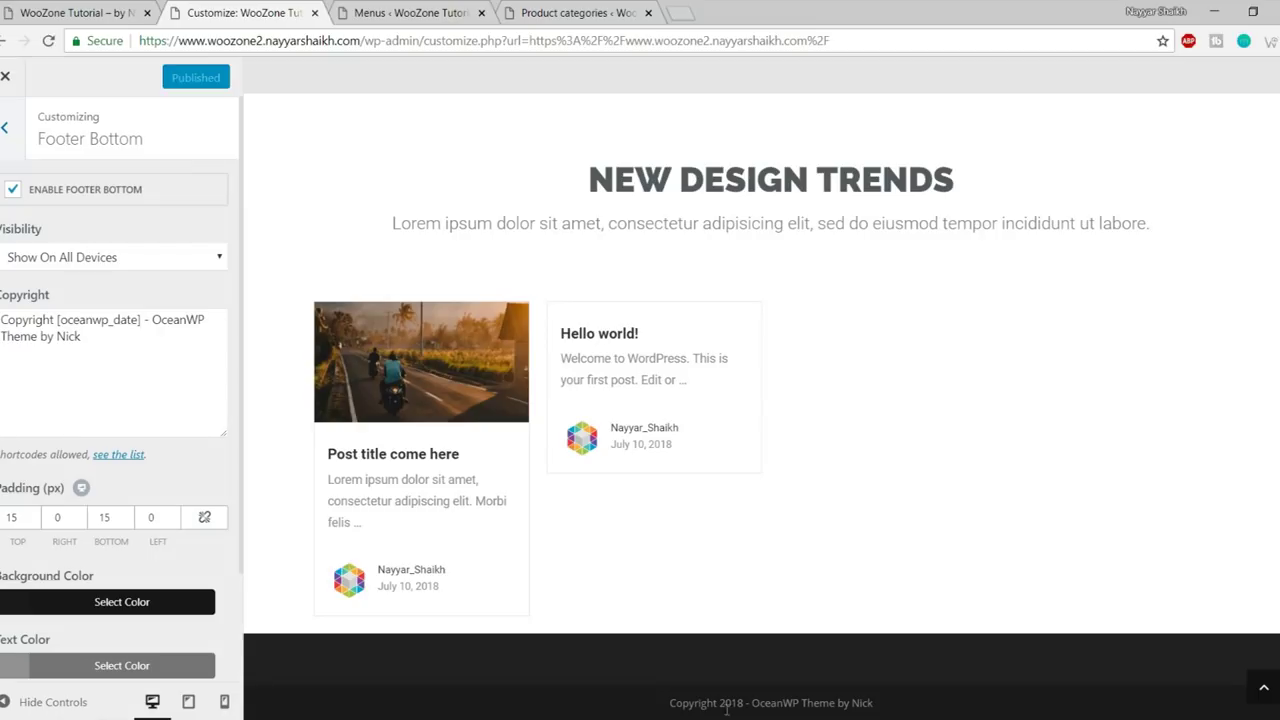
pyautogui.moveTo(675, 707); pyautogui.dragTo(858, 703)
pyautogui.click(912, 703)
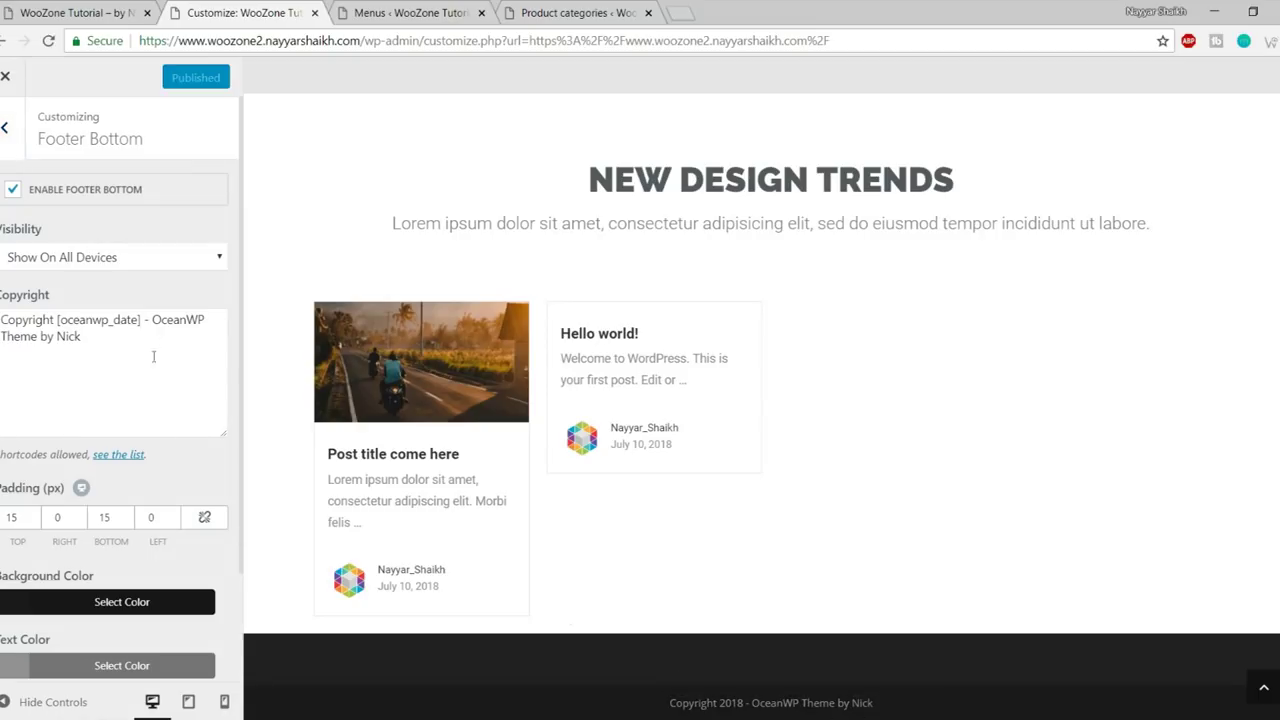
pyautogui.moveTo(153, 320); pyautogui.dragTo(178, 331)
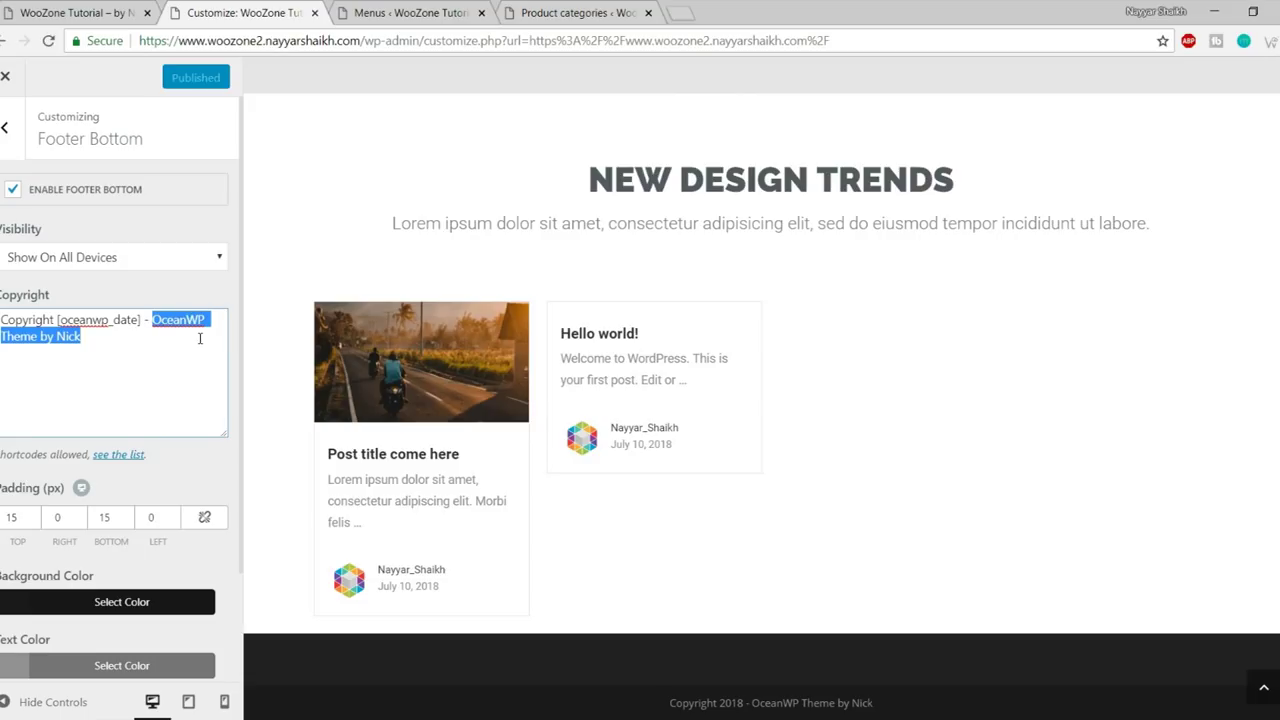
pyautogui.write('The')
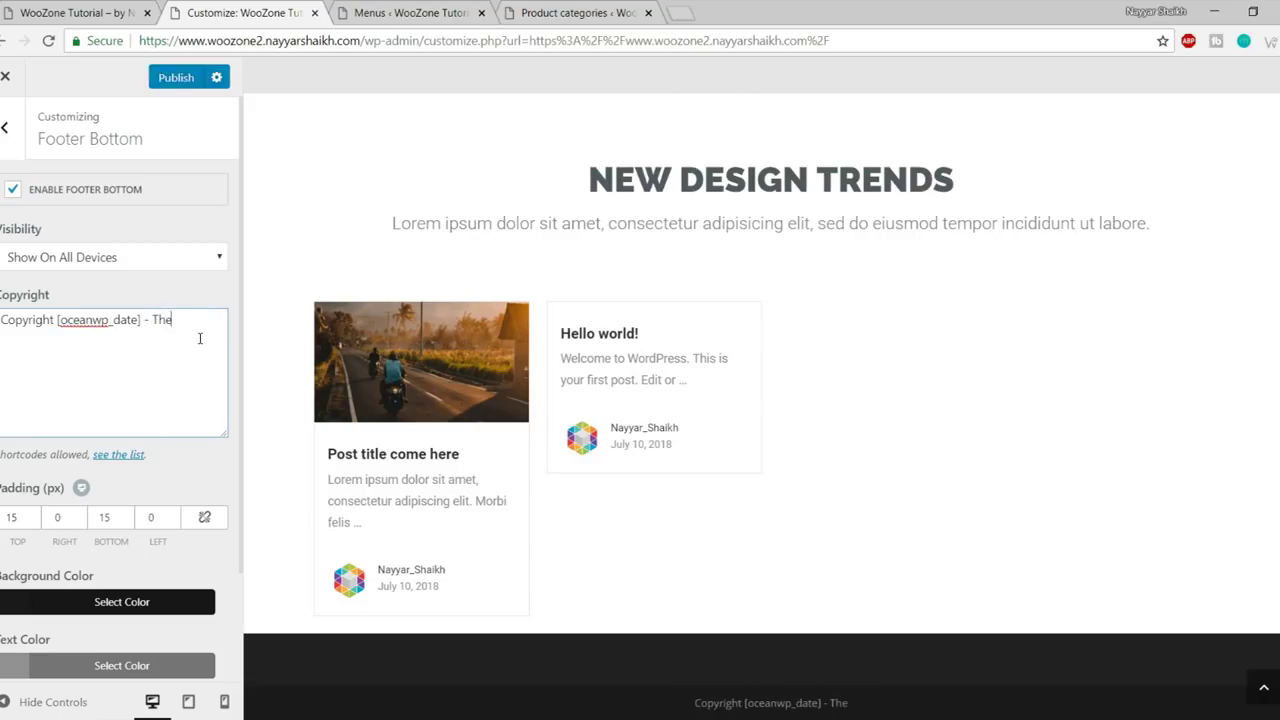
pyautogui.write('me by')
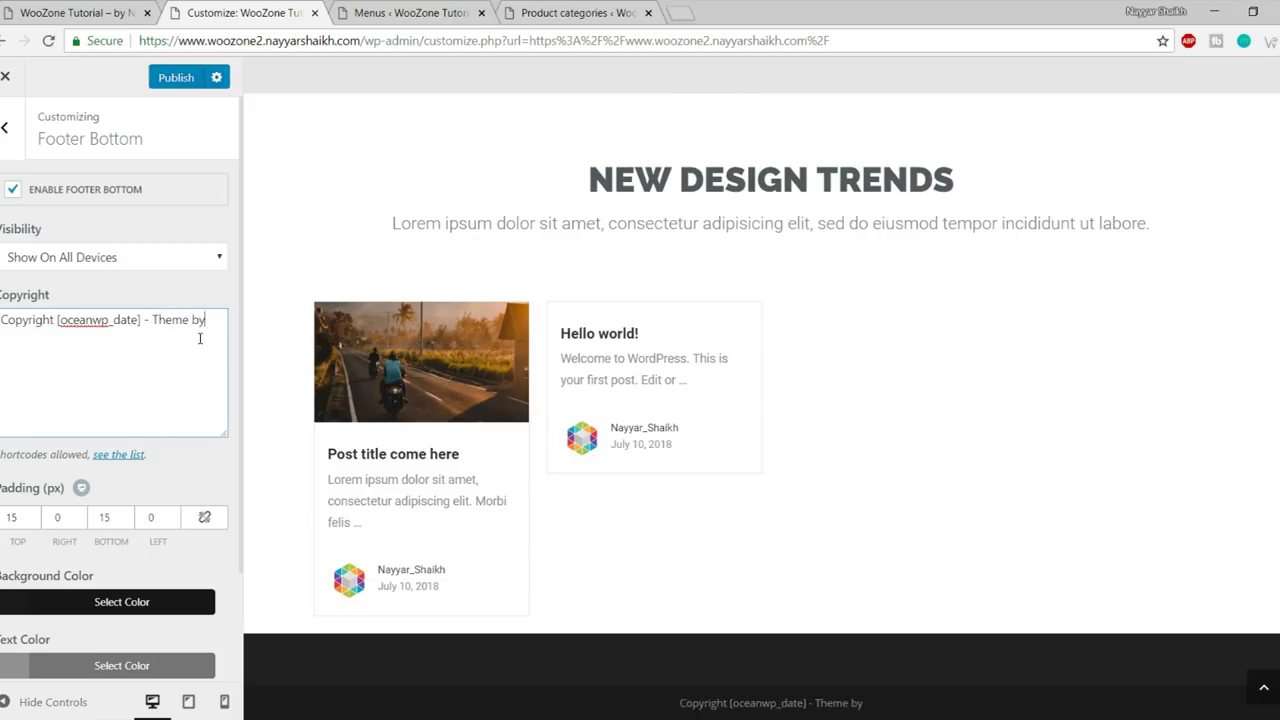
pyautogui.write(' Nayyar Shaikh')
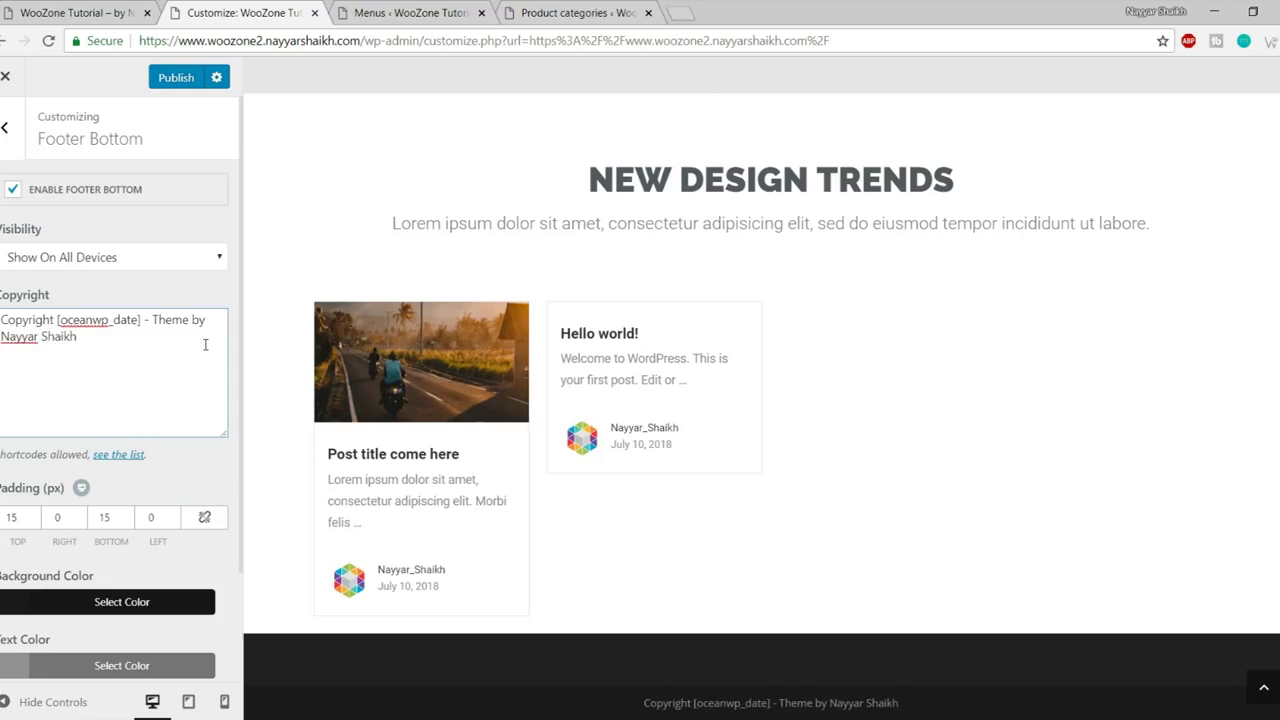
pyautogui.click(163, 80)
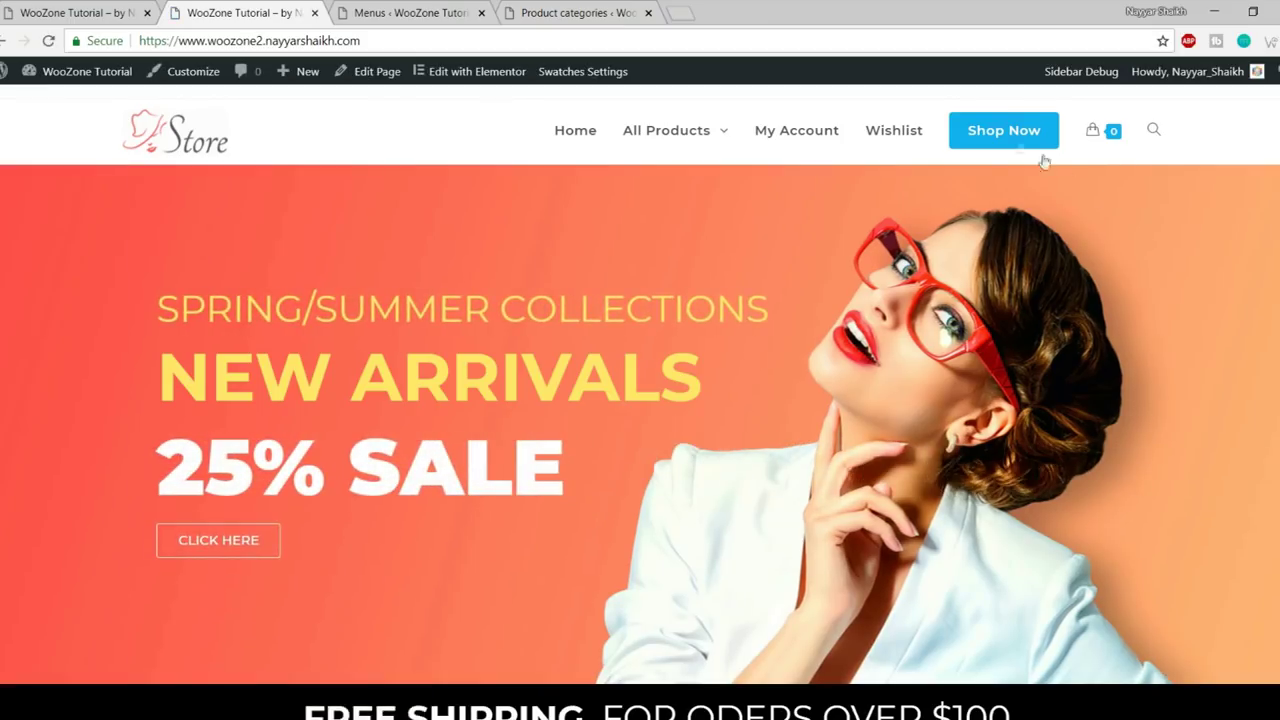
# Open both stores' shop pages and scroll through the demo store's shop sidebar.
pyautogui.click(1006, 139)
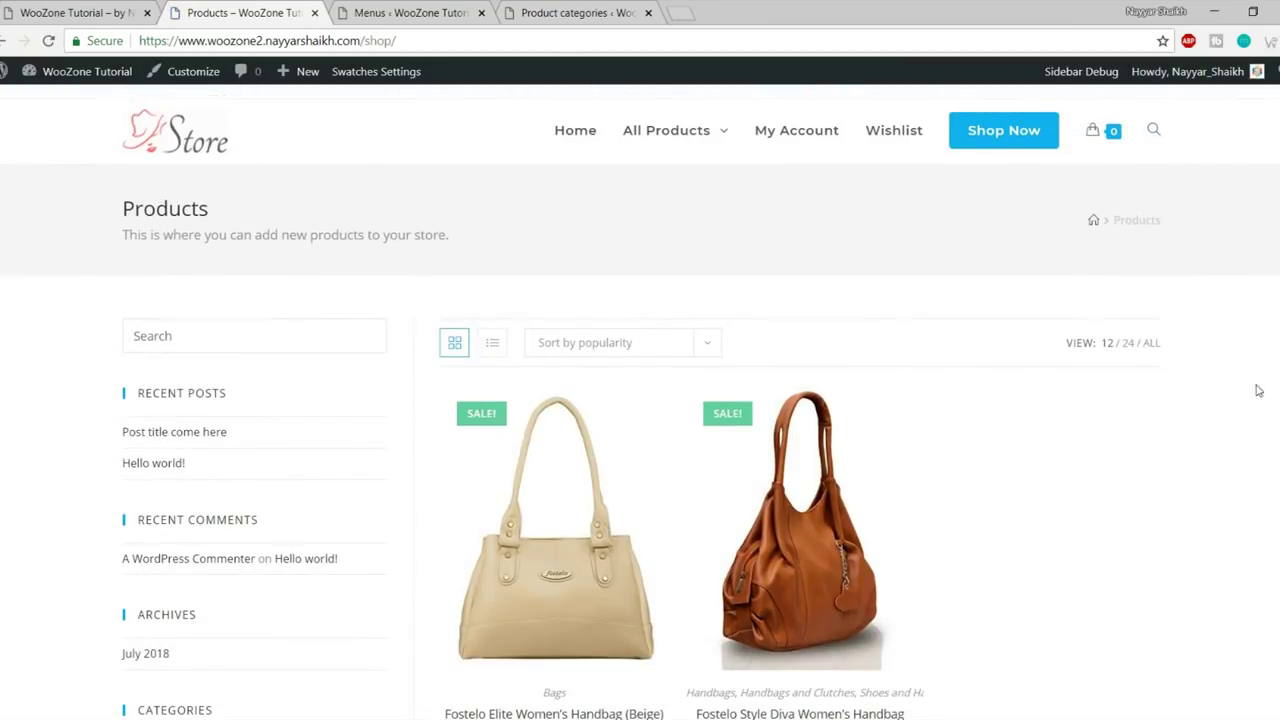
pyautogui.scroll(-3, 1266, 383)
pyautogui.click(85, 12)
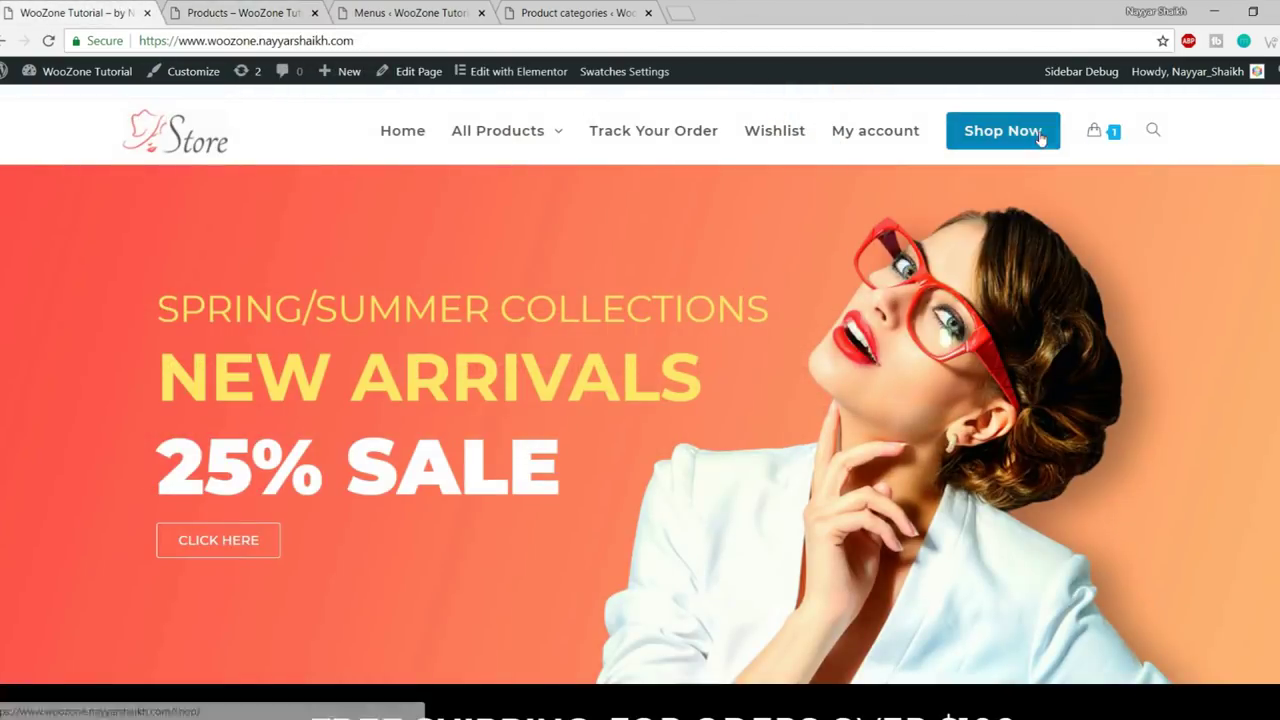
pyautogui.click(1040, 136)
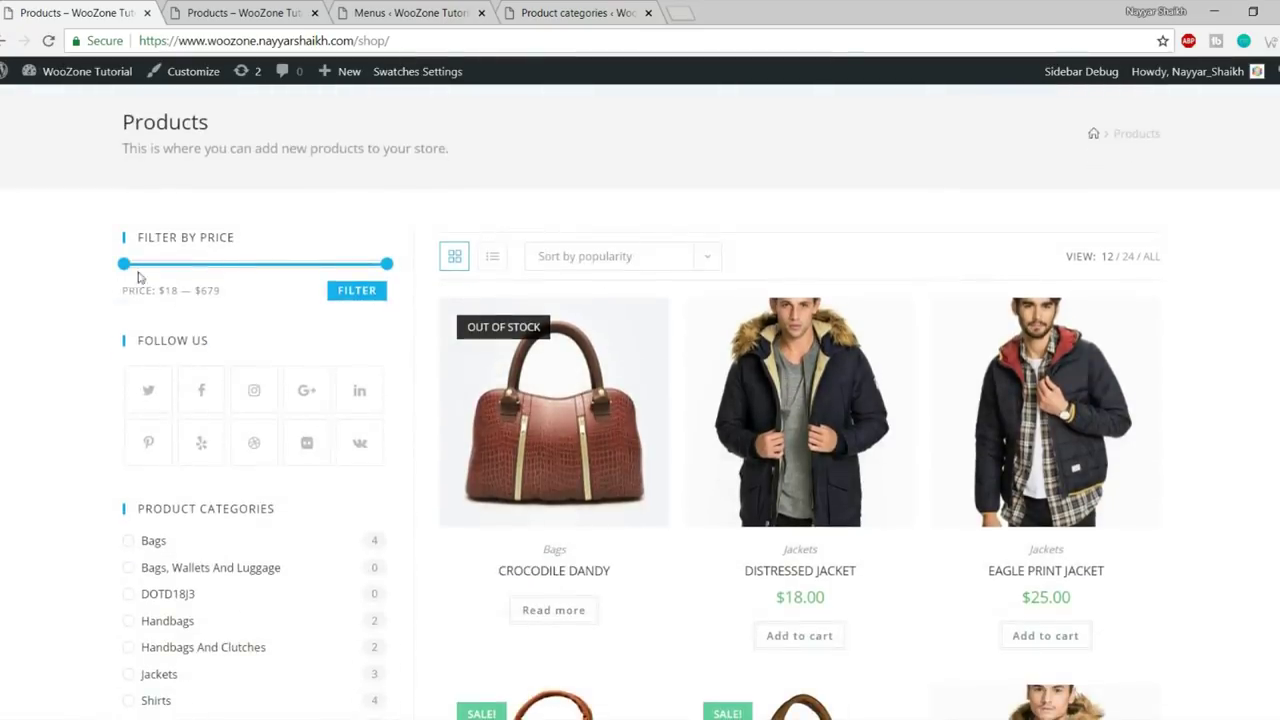
pyautogui.scroll(-3, 142, 278)
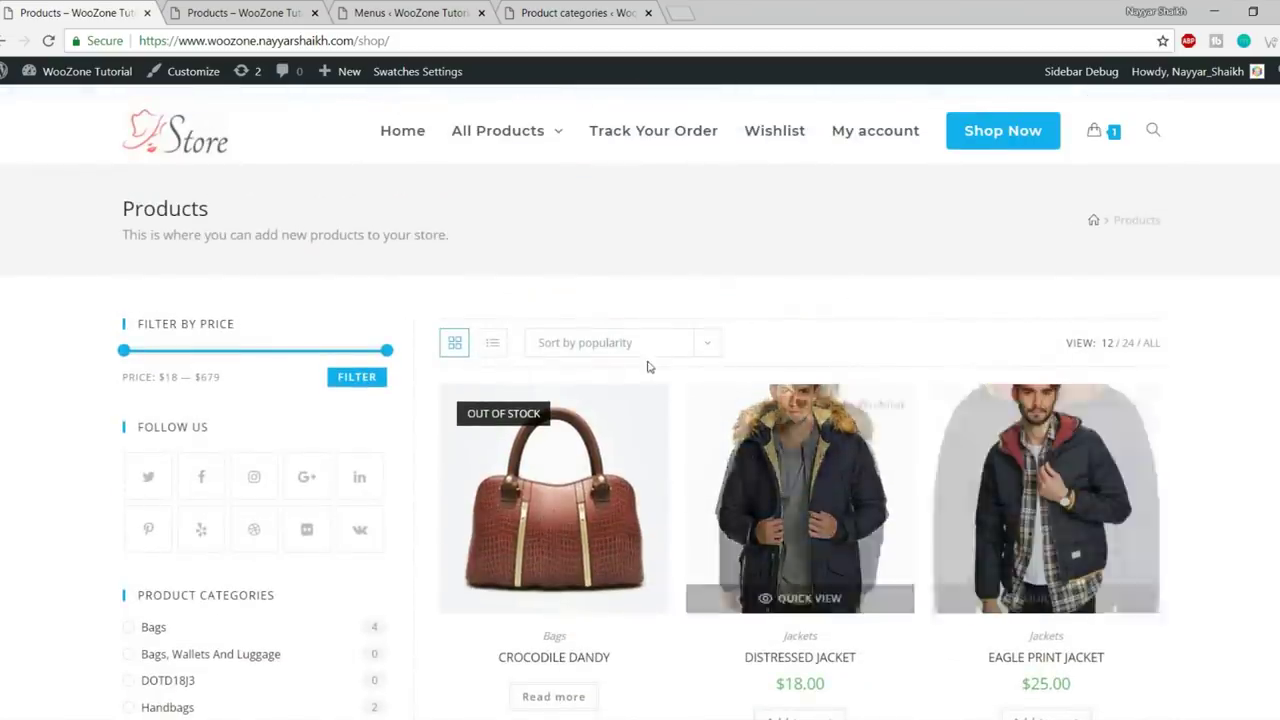
pyautogui.scroll(-2, 242, 318)
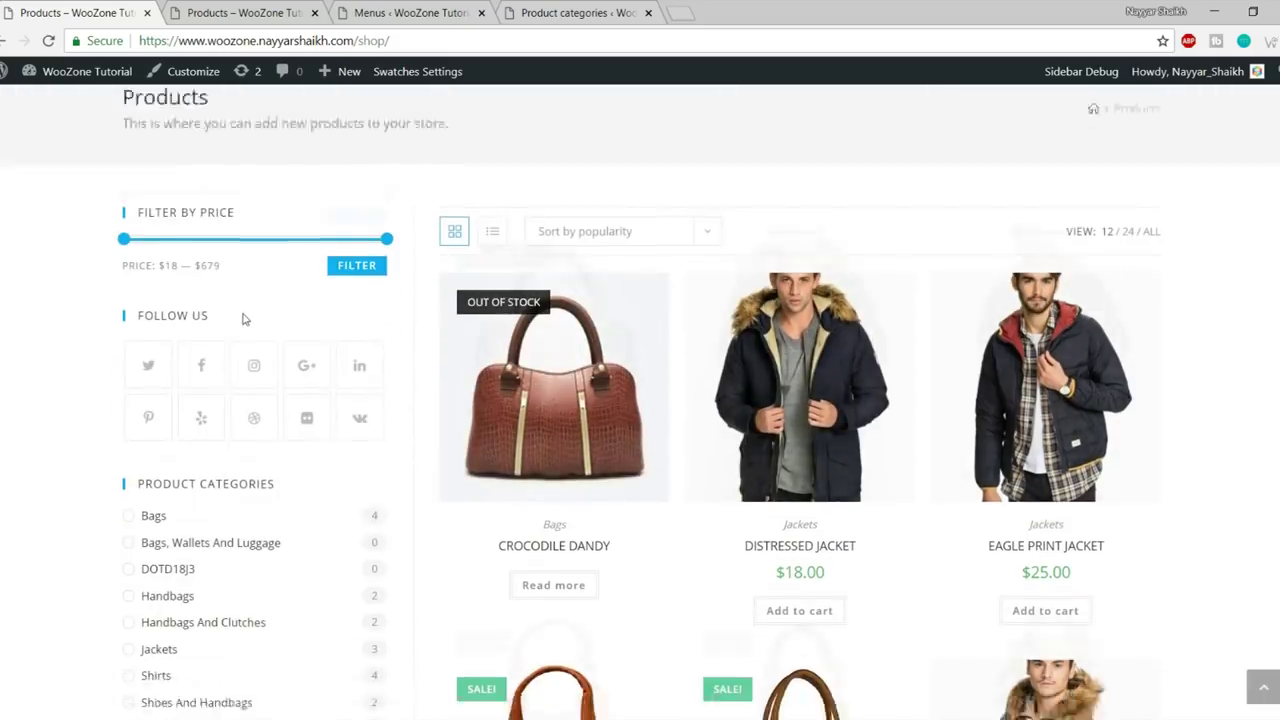
pyautogui.scroll(-7, 243, 314)
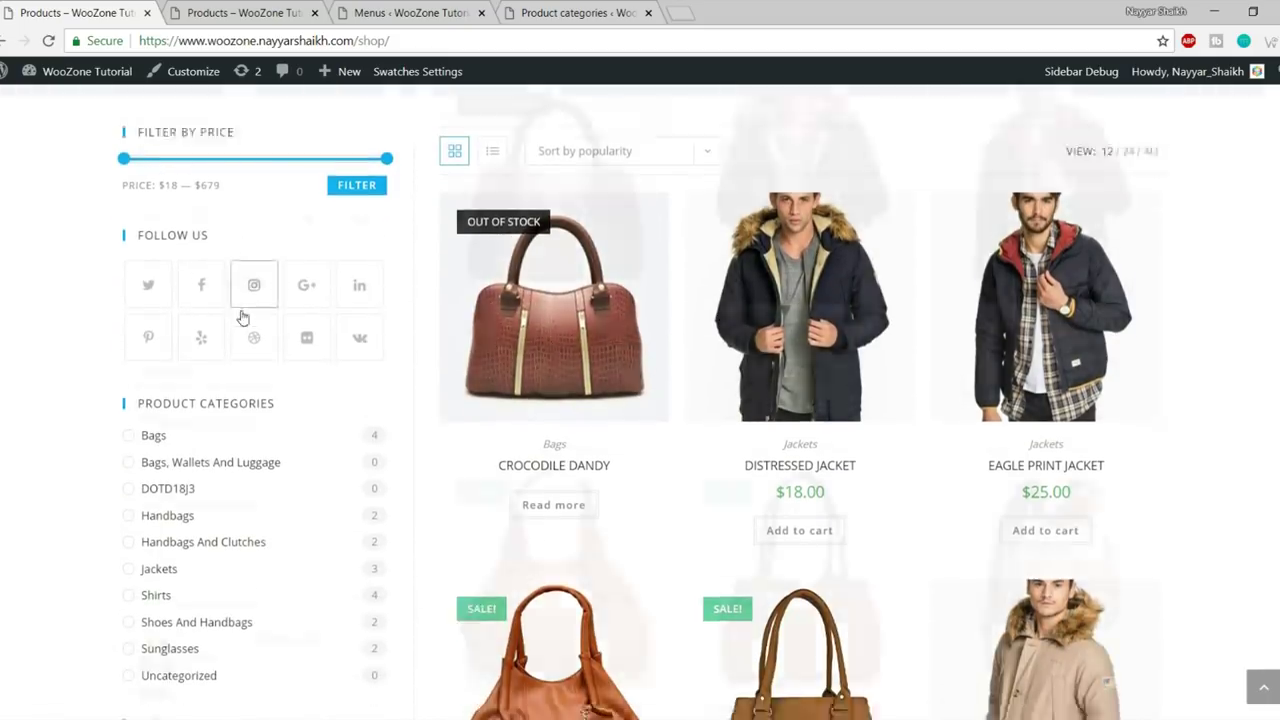
pyautogui.scroll(5, 228, 524)
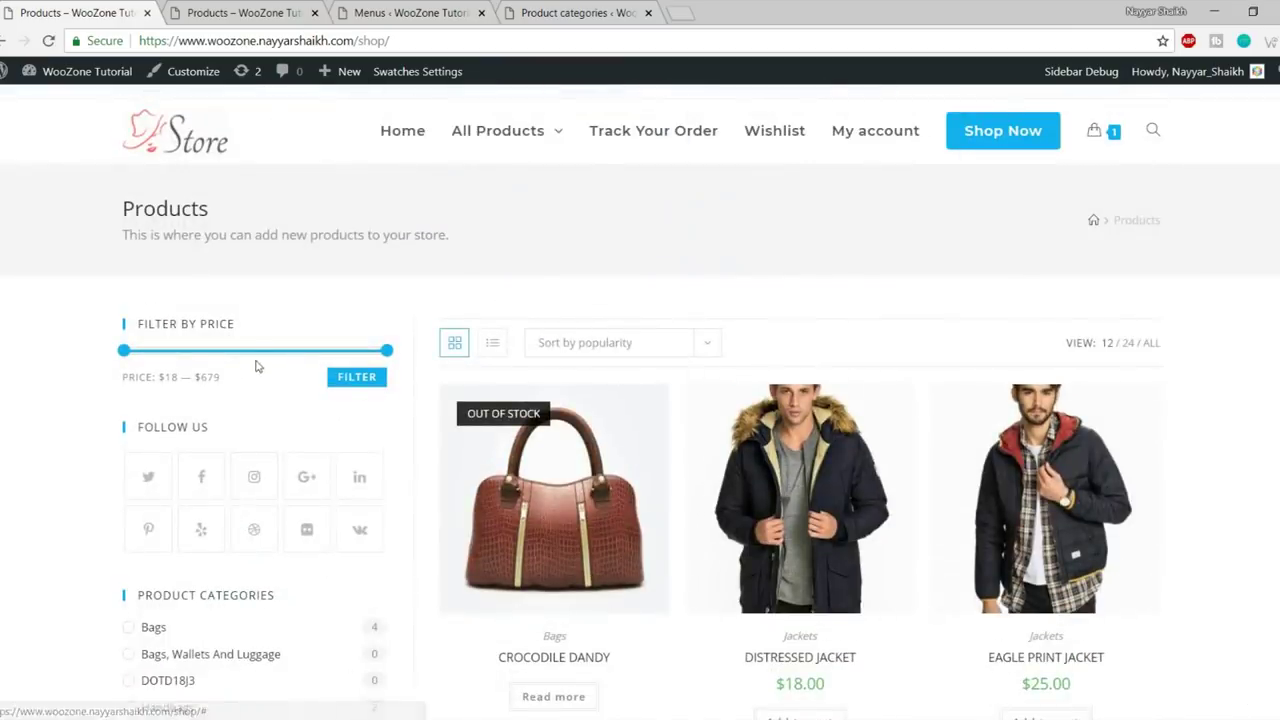
# Compare the new and demo shop sidebars, then bring up the Menus admin page.
pyautogui.hotkey('ctrl', 'Tab')
pyautogui.scroll(5, 253, 382)
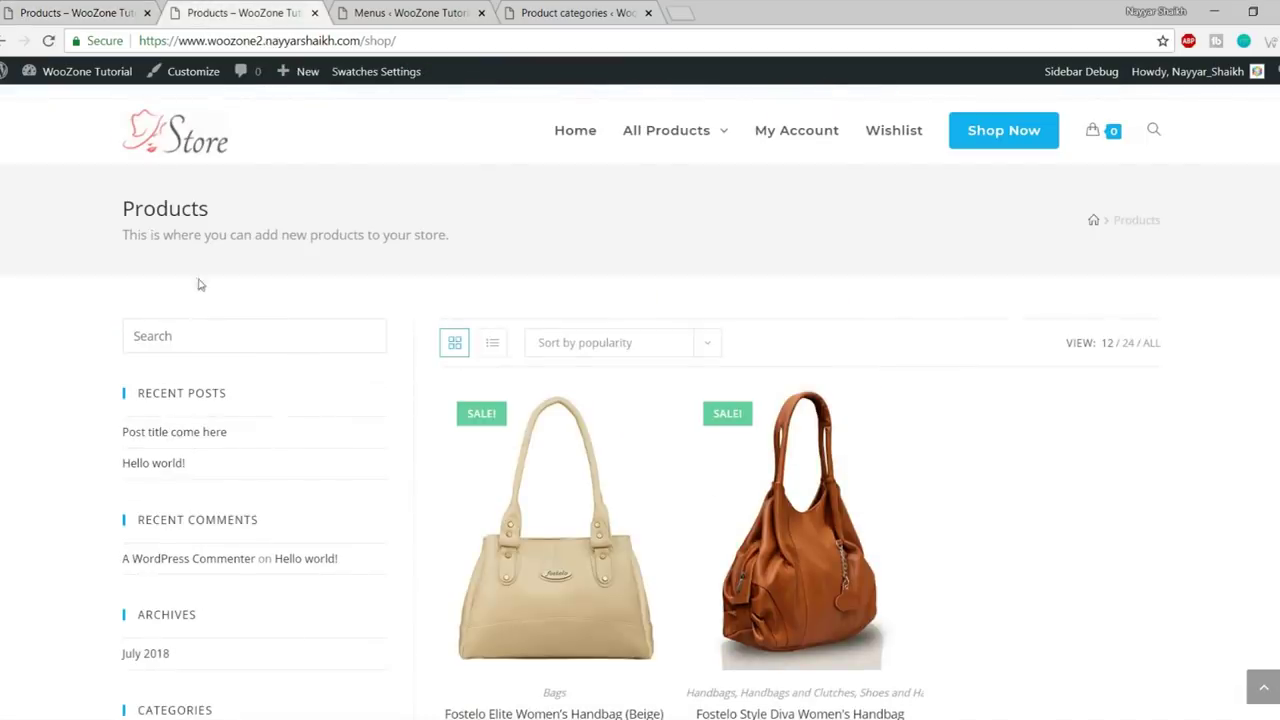
pyautogui.scroll(-2, 208, 563)
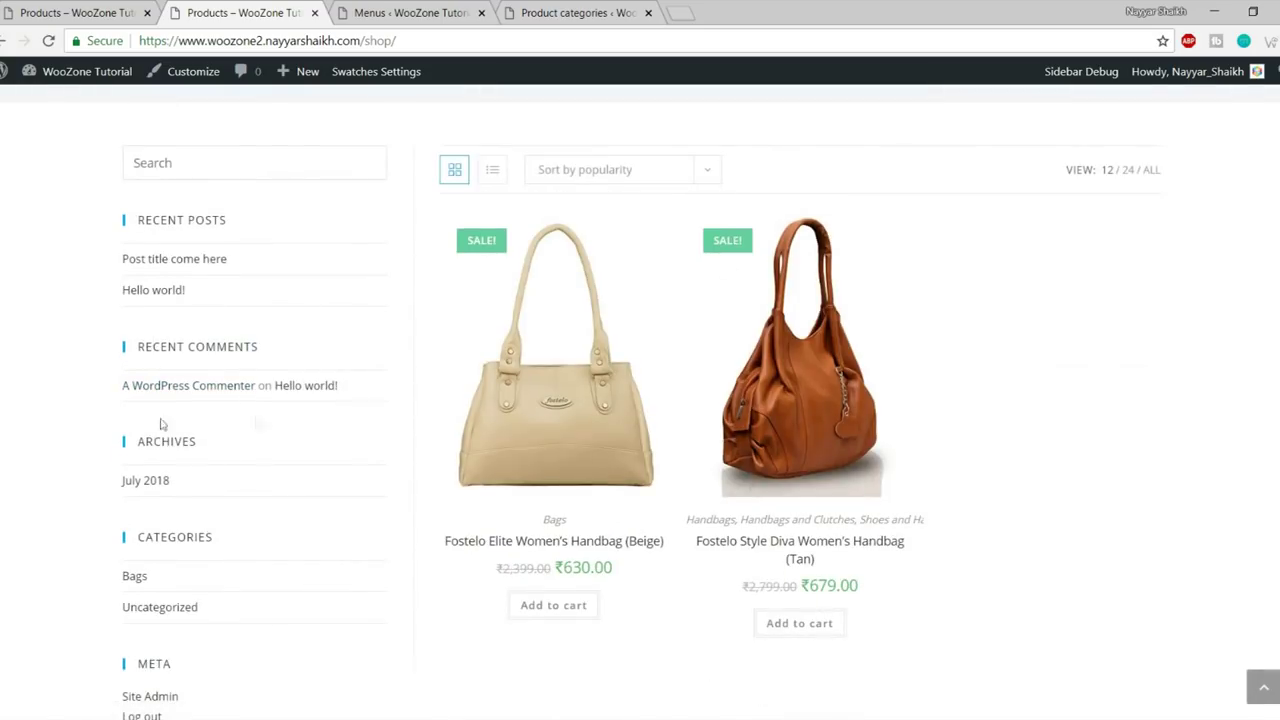
pyautogui.hotkey('ctrl', 'shift', 'Tab')
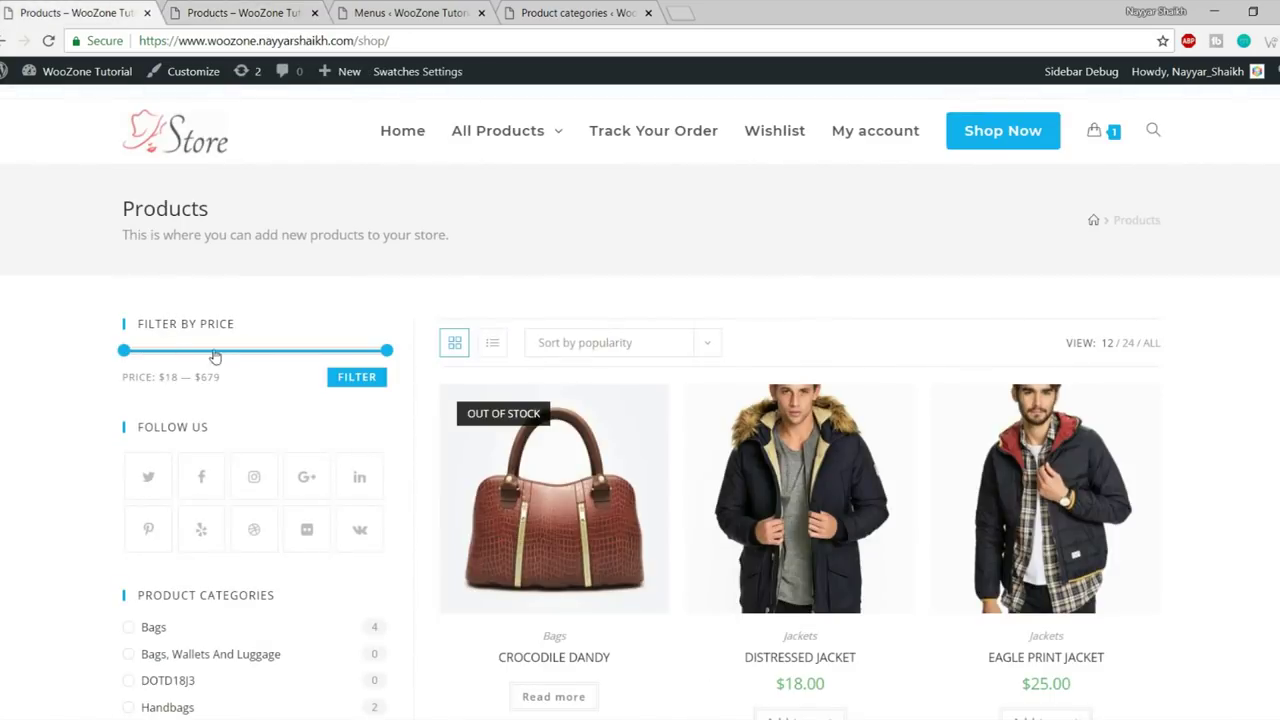
pyautogui.scroll(-2, 288, 360)
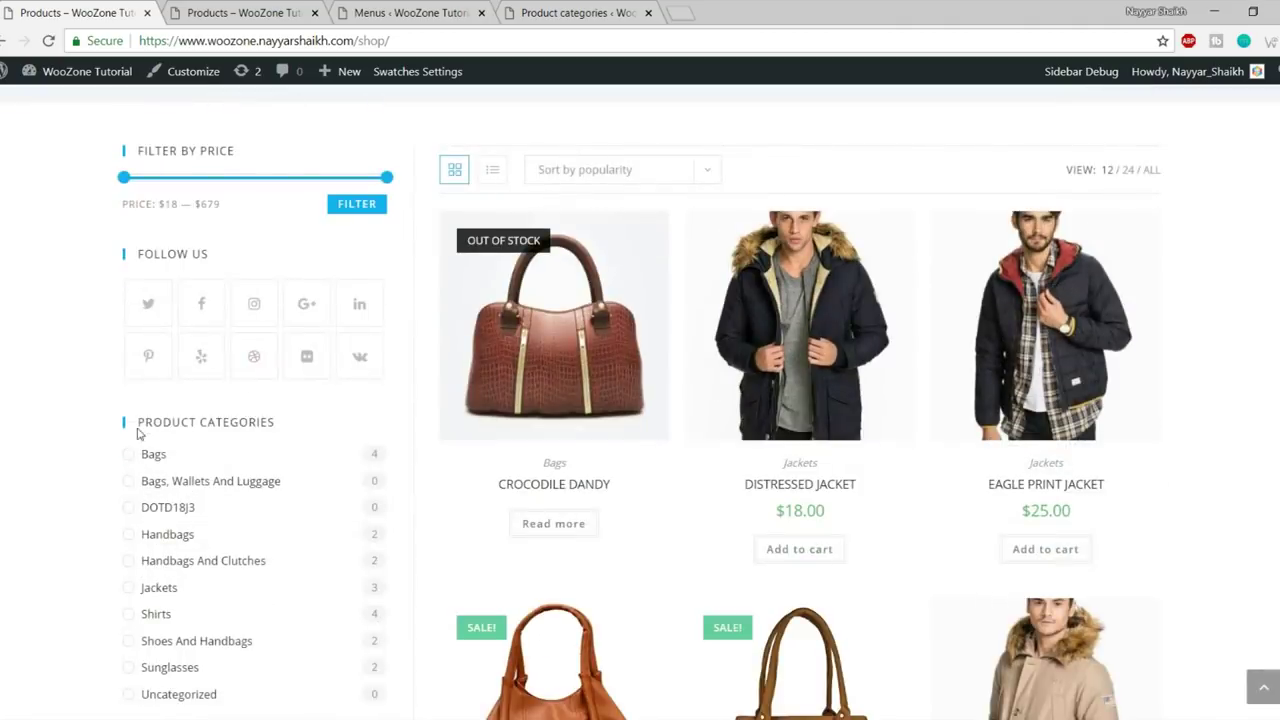
pyautogui.scroll(-7, 269, 438)
pyautogui.scroll(4, 243, 536)
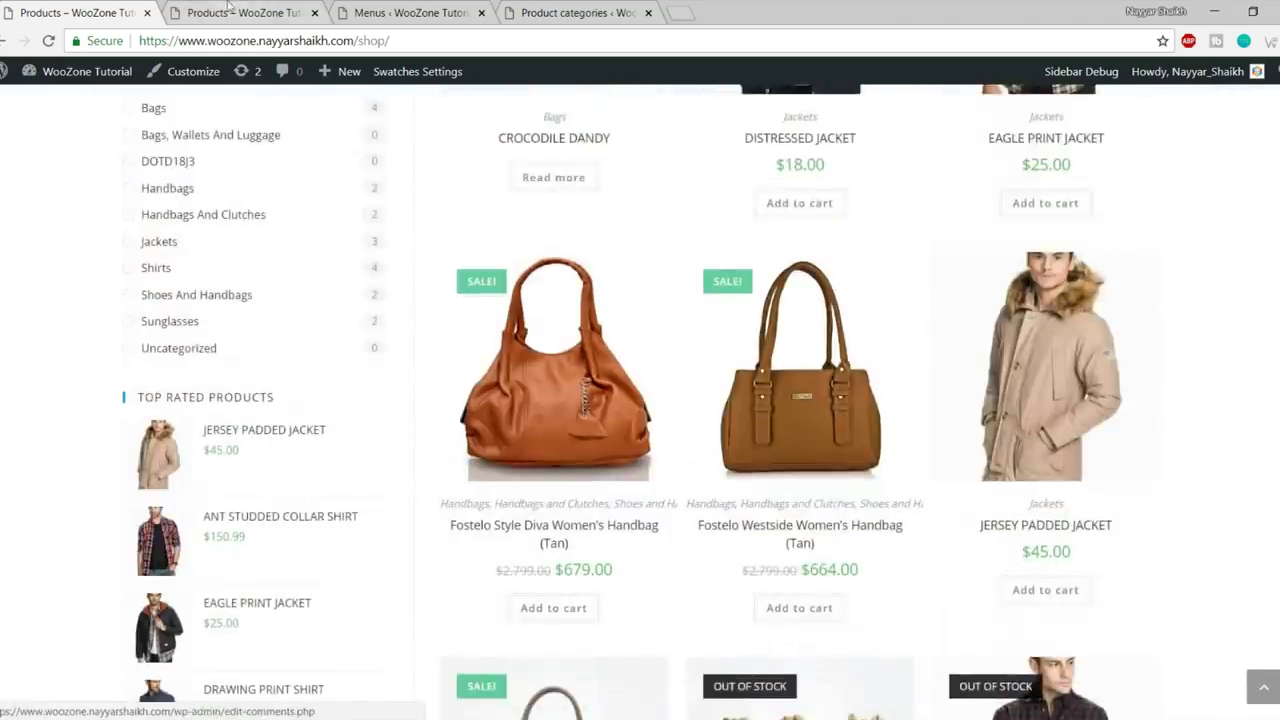
pyautogui.click(228, 12)
pyautogui.scroll(2, 325, 234)
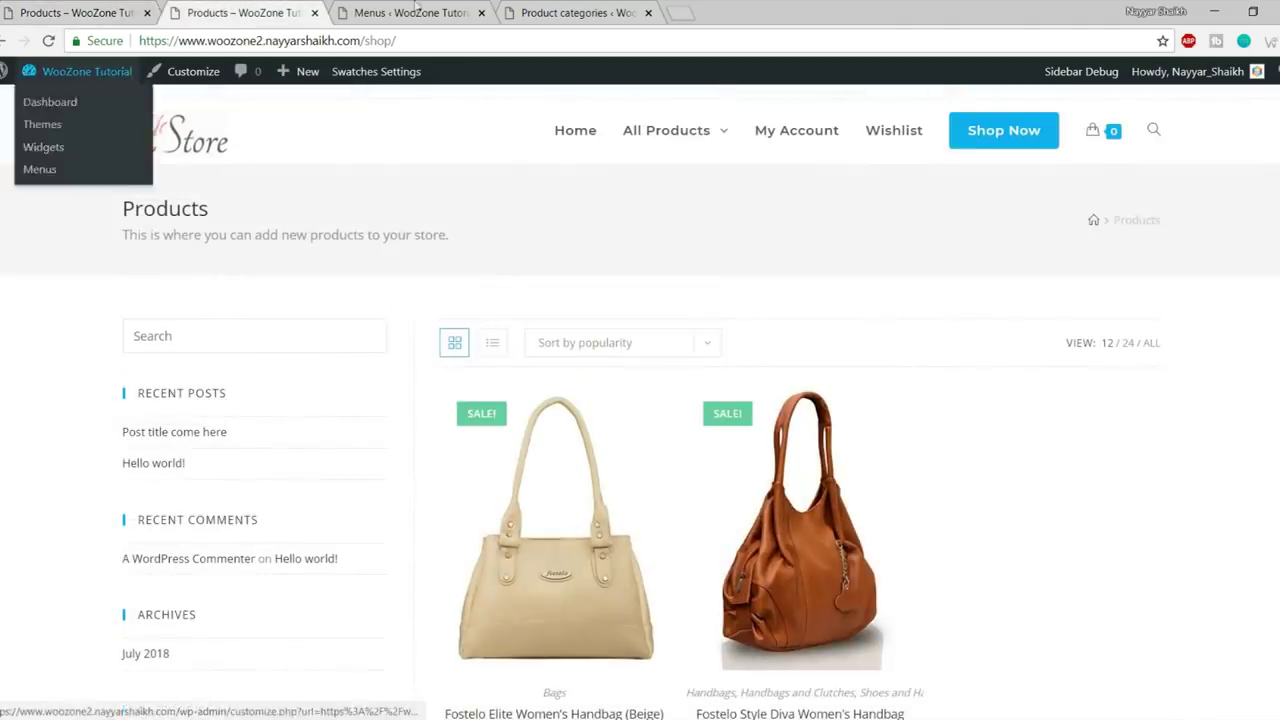
pyautogui.click(450, 10)
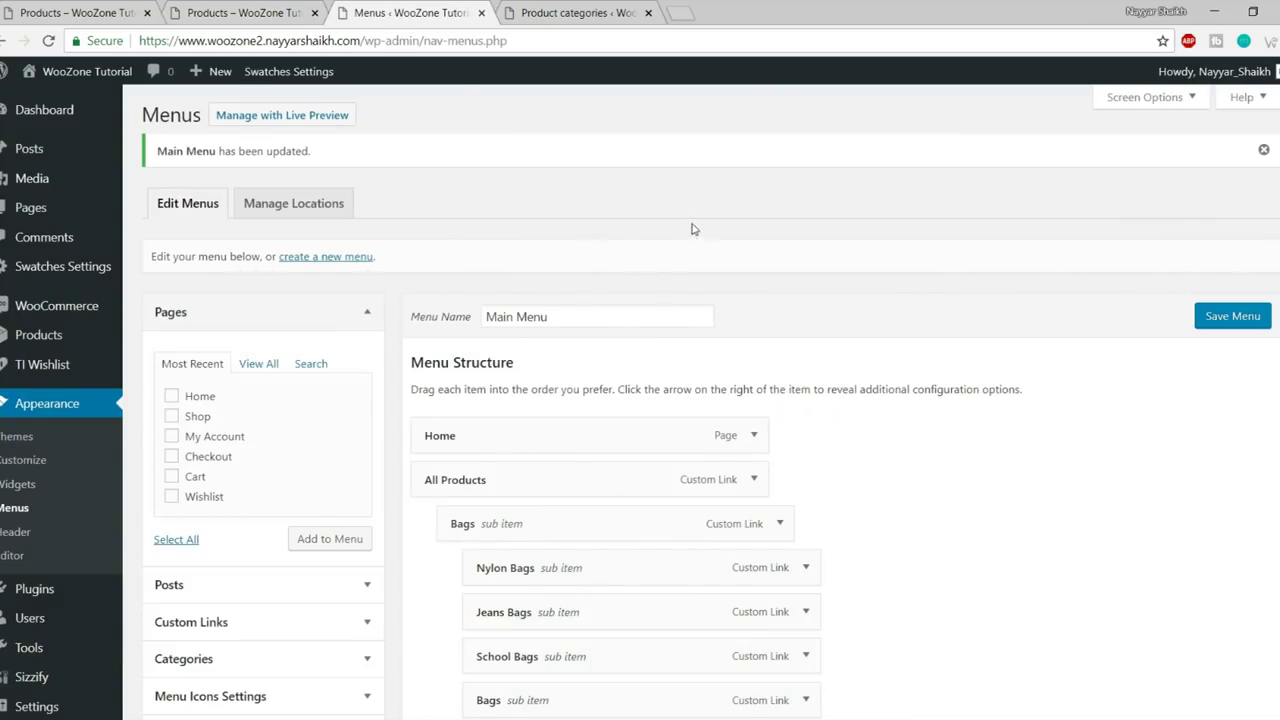
# Open Widgets, expand WooCommerce Sidebar, and check the demo store's shop sidebar for reference.
pyautogui.click(33, 487)
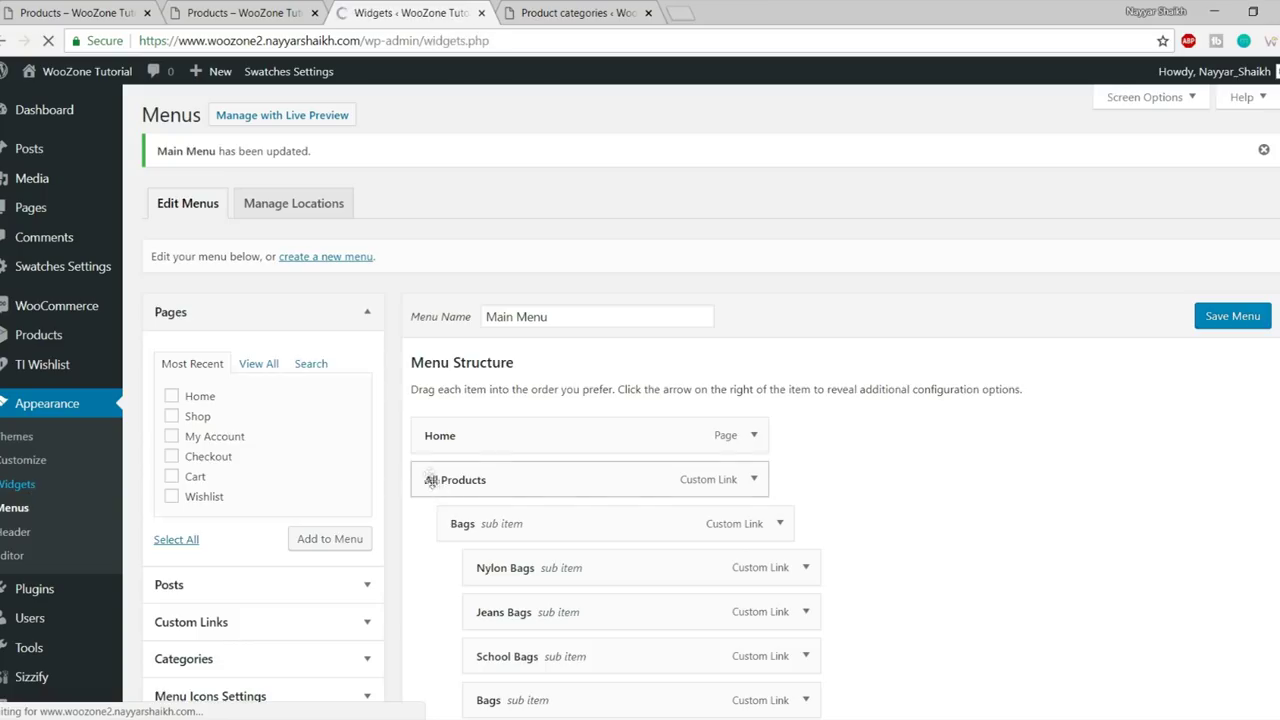
pyautogui.scroll(-3, 1110, 385)
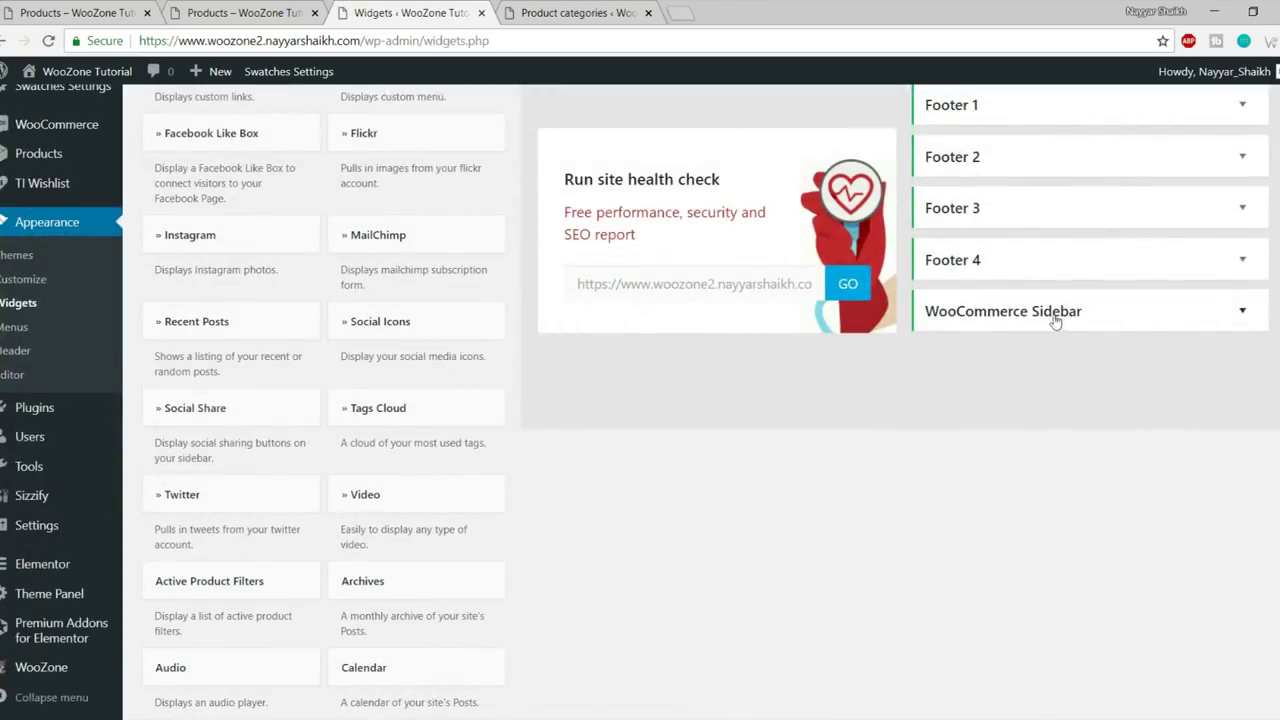
pyautogui.click(1066, 321)
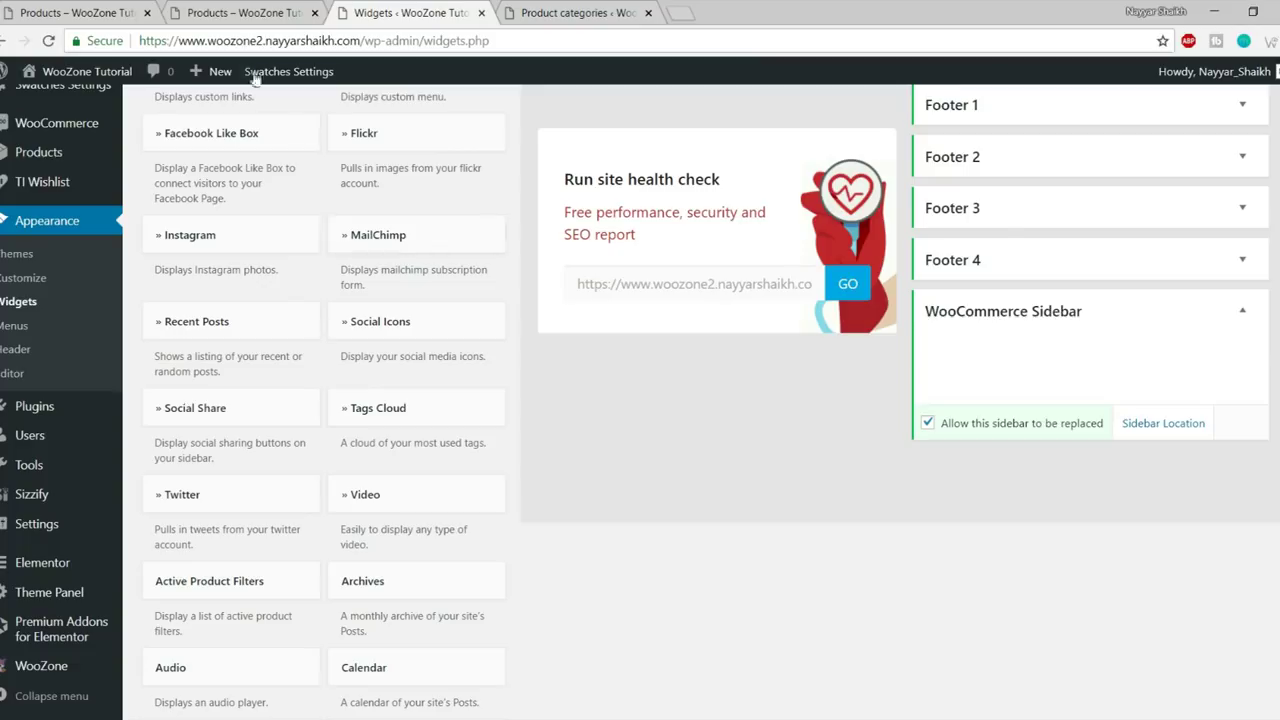
pyautogui.click(108, 8)
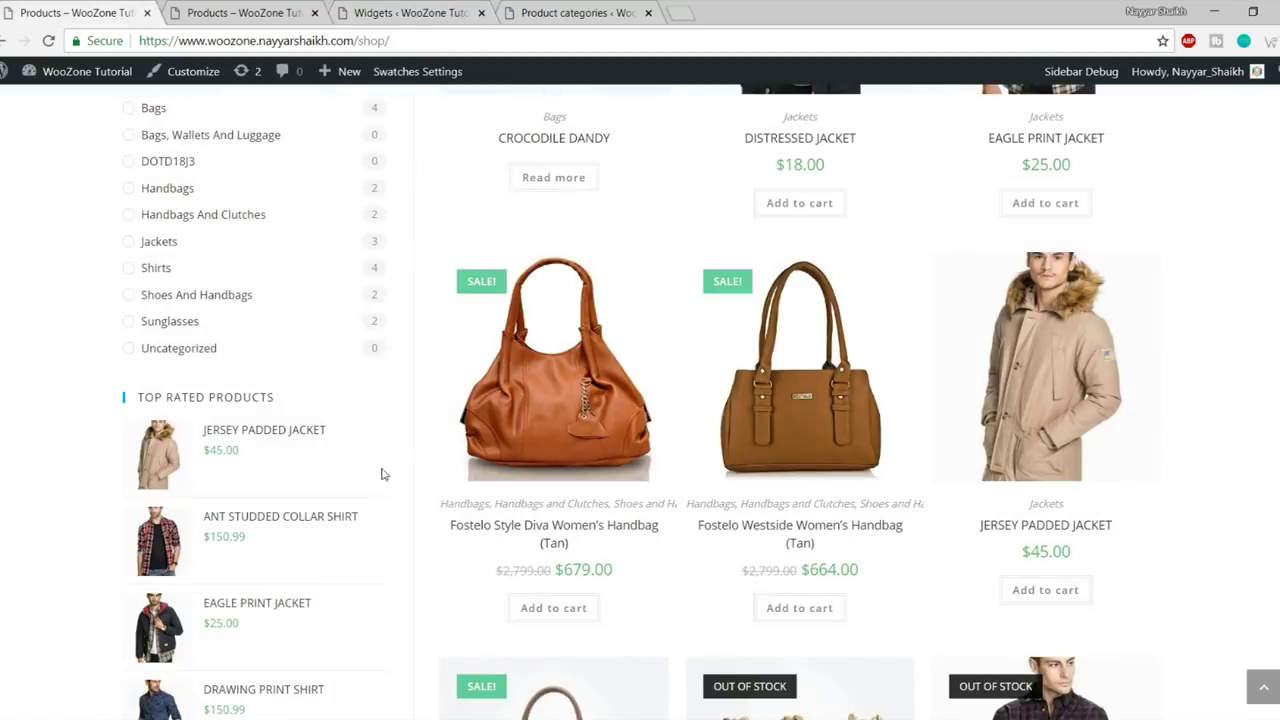
pyautogui.scroll(5, 381, 472)
pyautogui.click(400, 12)
pyautogui.scroll(-4, 694, 520)
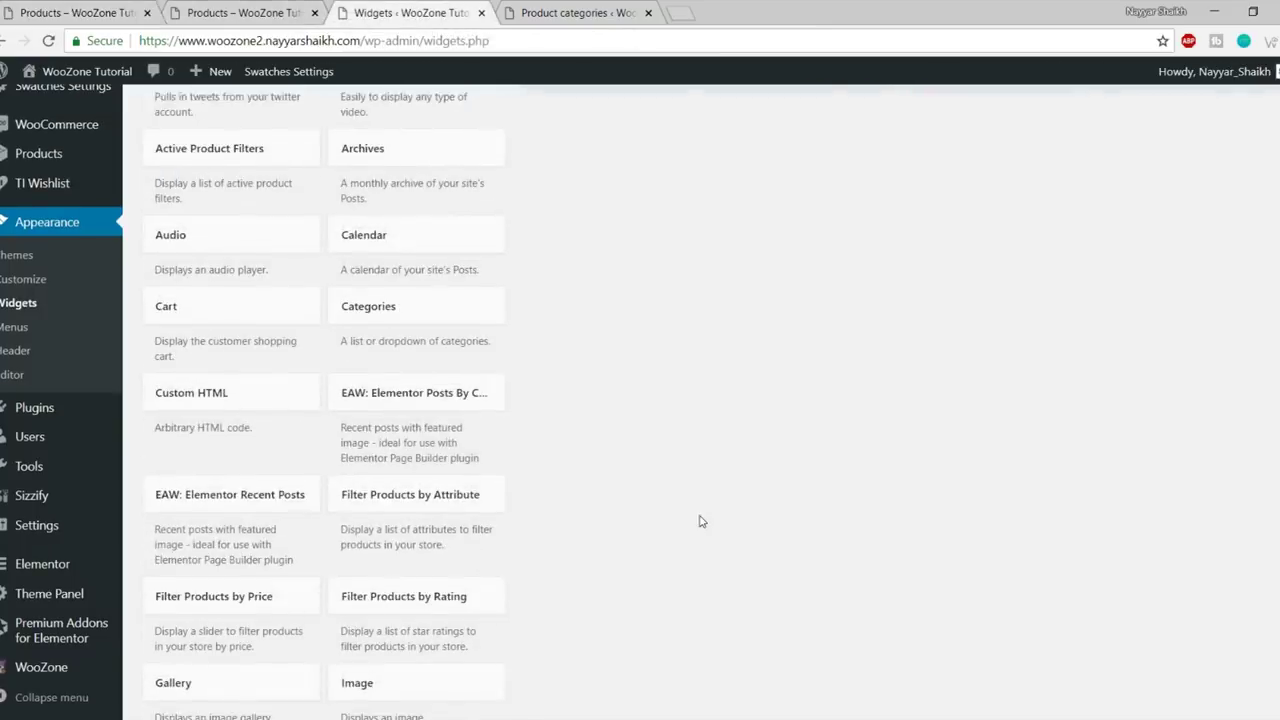
pyautogui.scroll(-2, 701, 520)
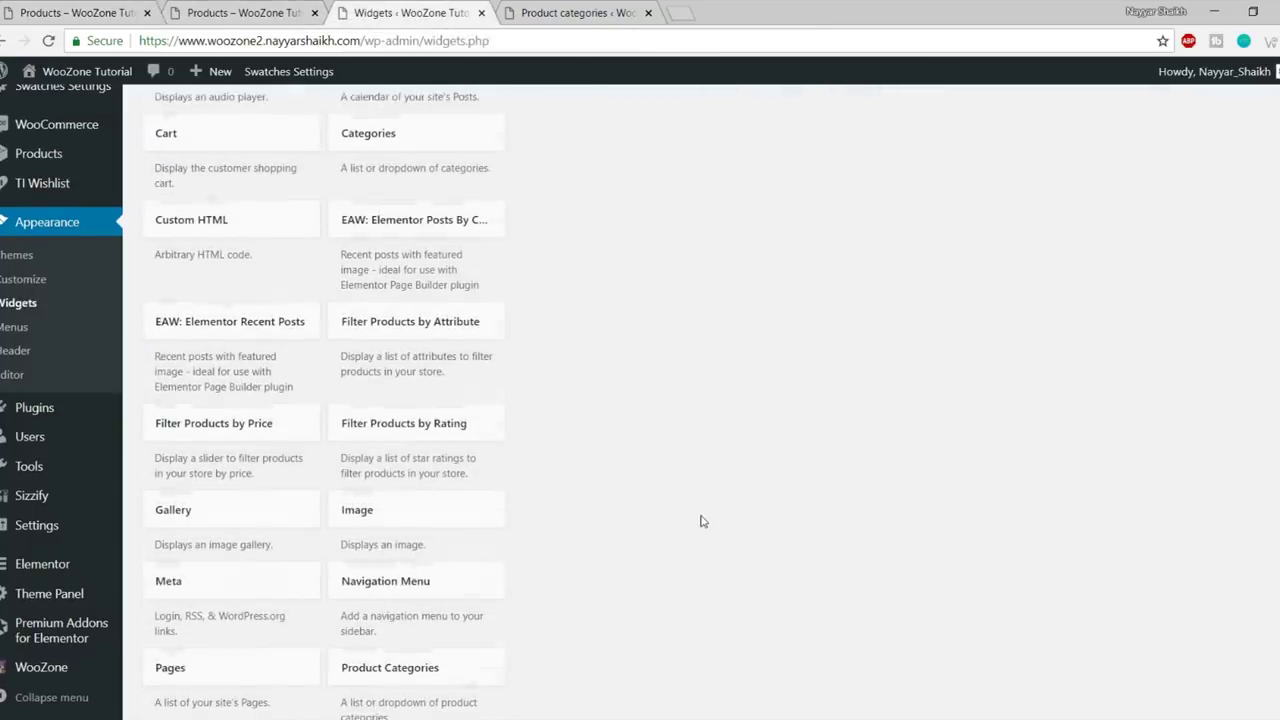
pyautogui.scroll(-1, 701, 520)
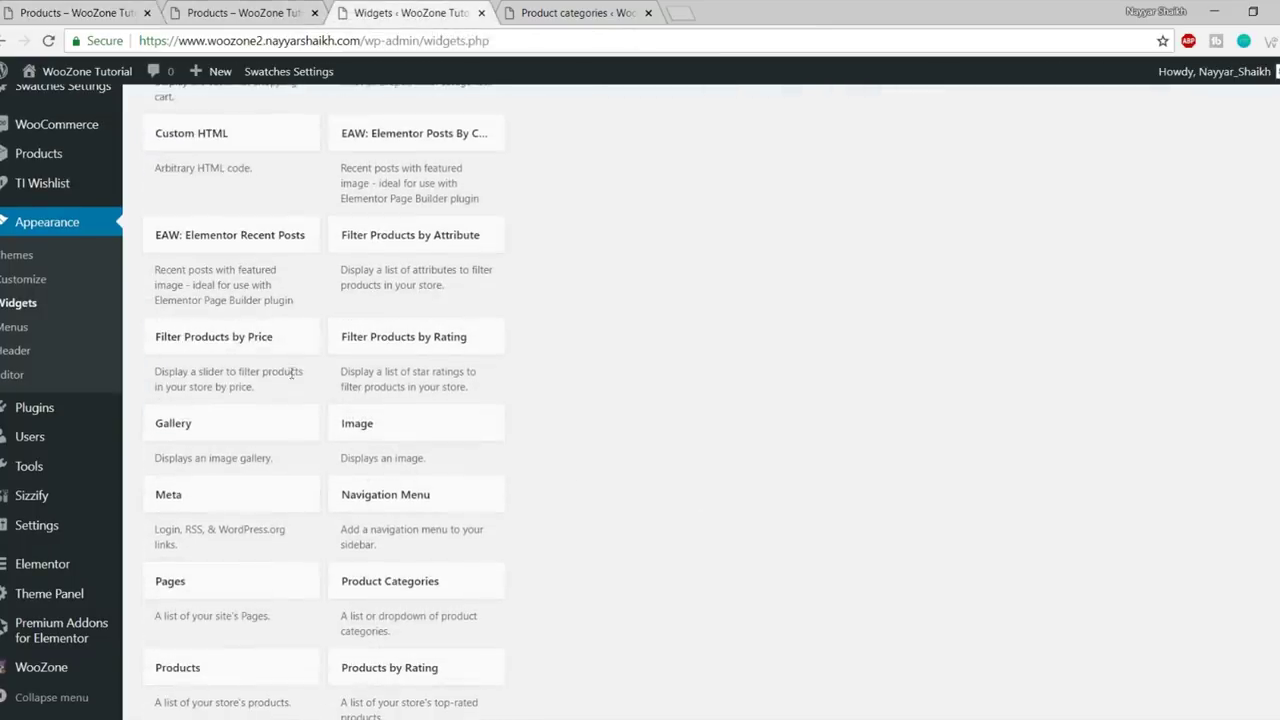
# Add the Filter Products by Price widget to the WooCommerce Sidebar.
pyautogui.click(241, 351)
pyautogui.scroll(-3, 714, 366)
pyautogui.scroll(-1, 254, 370)
pyautogui.click(254, 388)
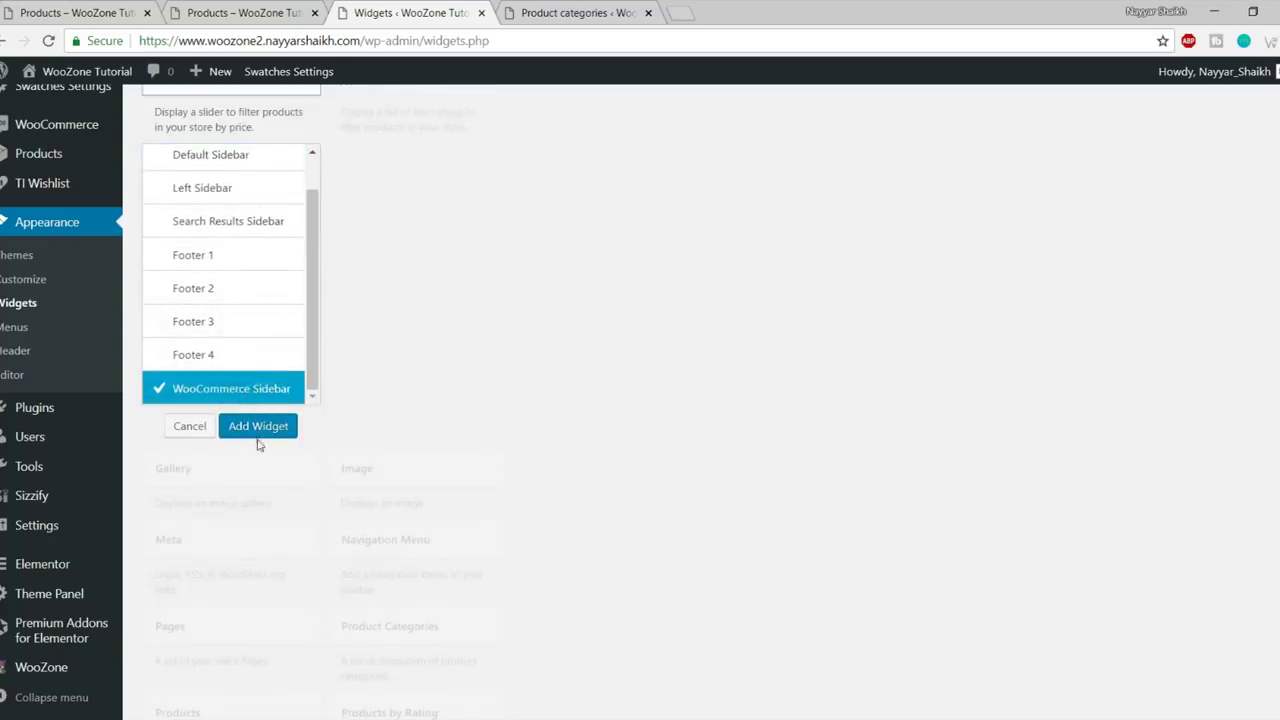
pyautogui.click(257, 430)
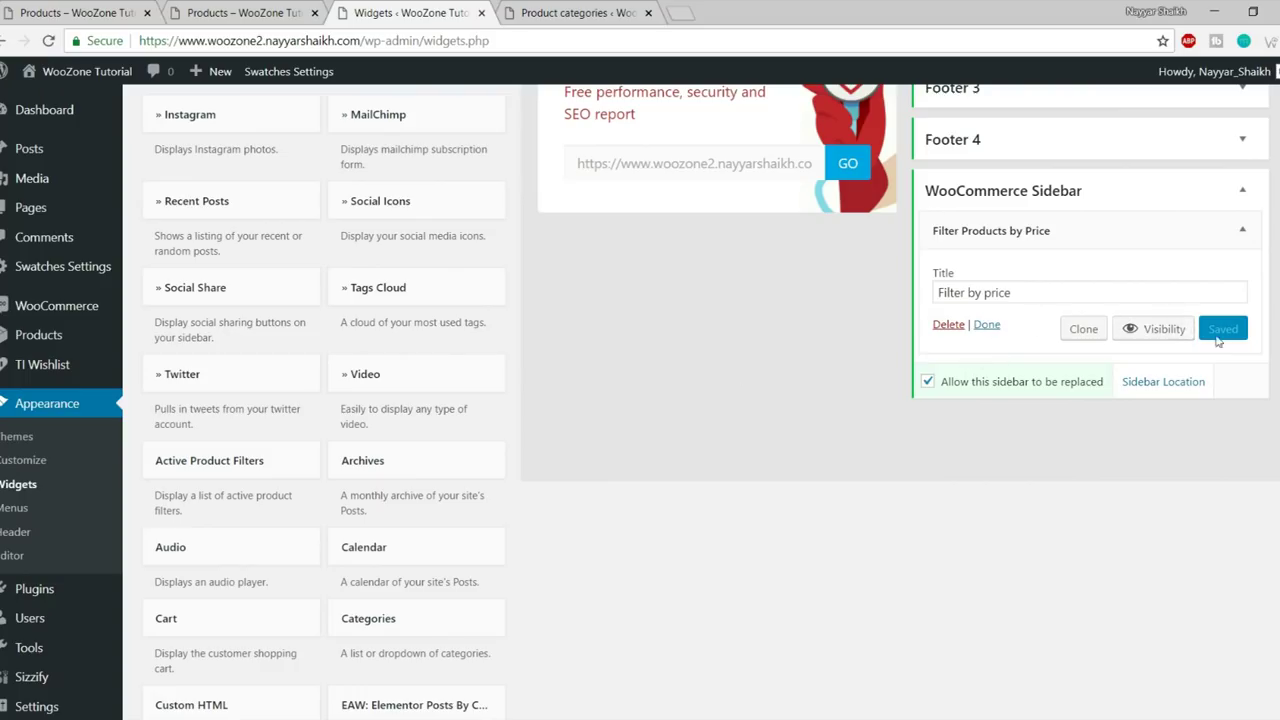
pyautogui.click(1243, 229)
# Reload the new shop page to see the price filter and compare with the demo store.
pyautogui.click(295, 7)
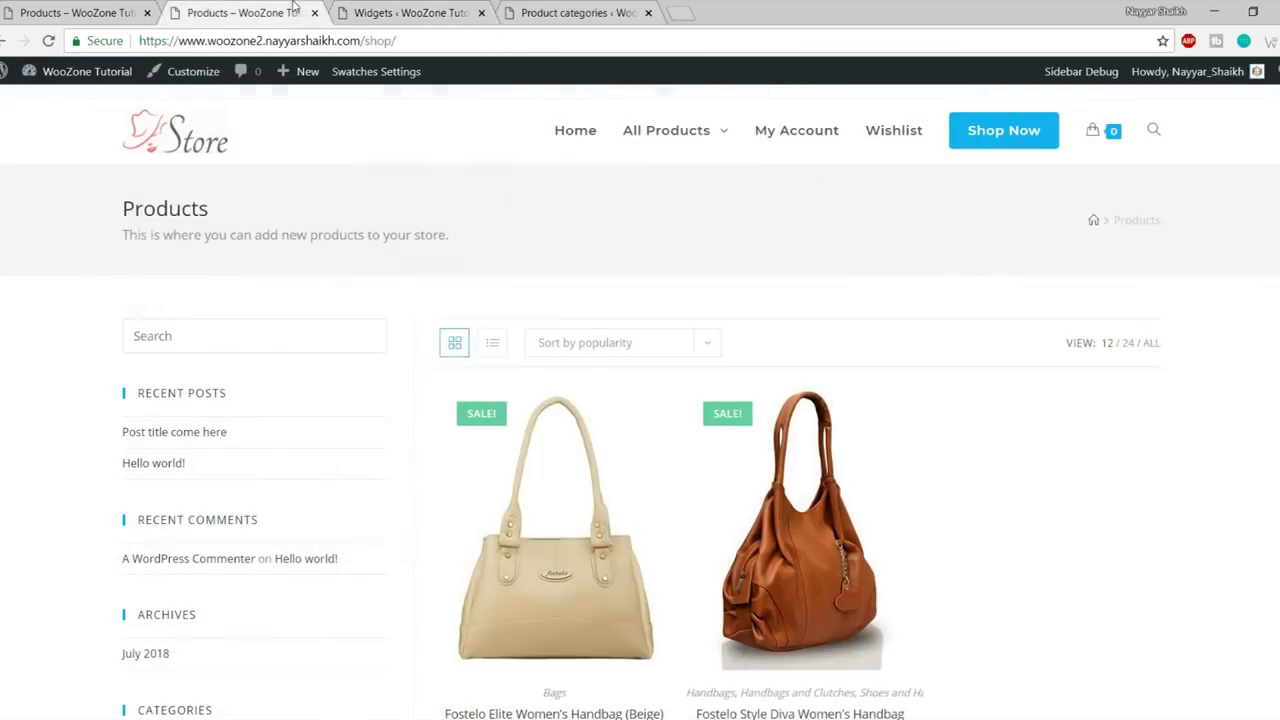
pyautogui.click(50, 41)
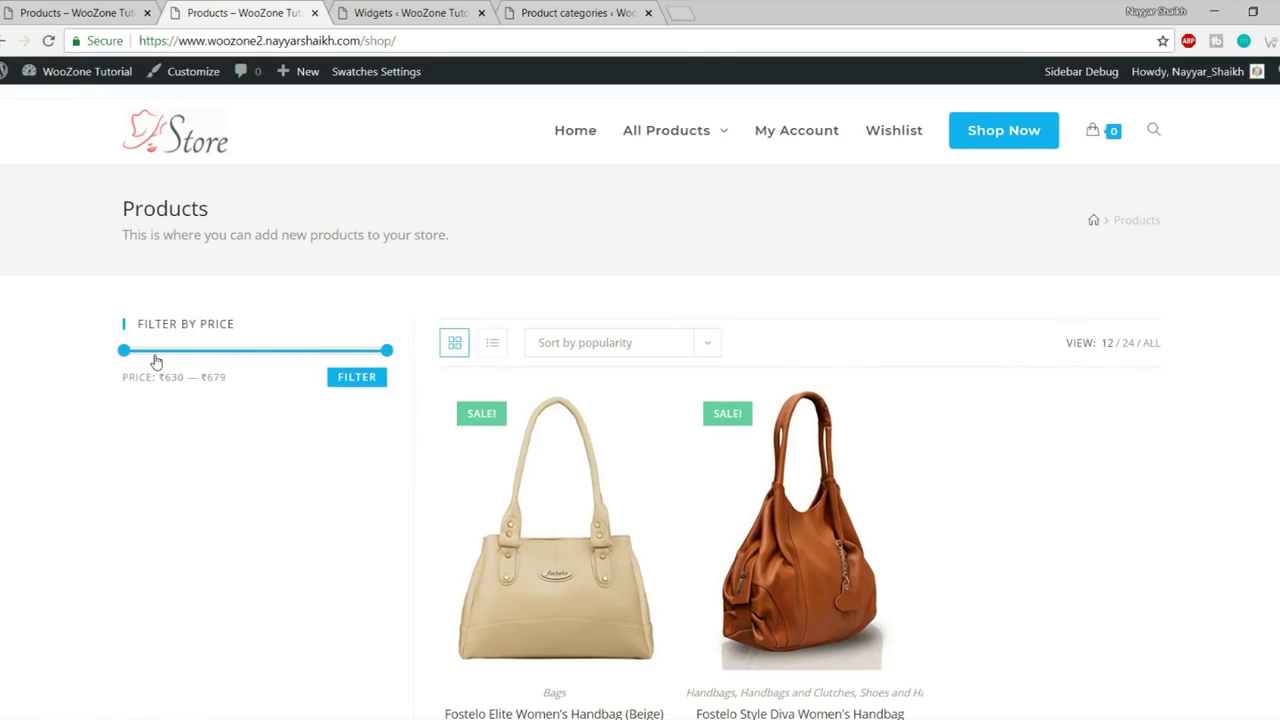
pyautogui.click(38, 10)
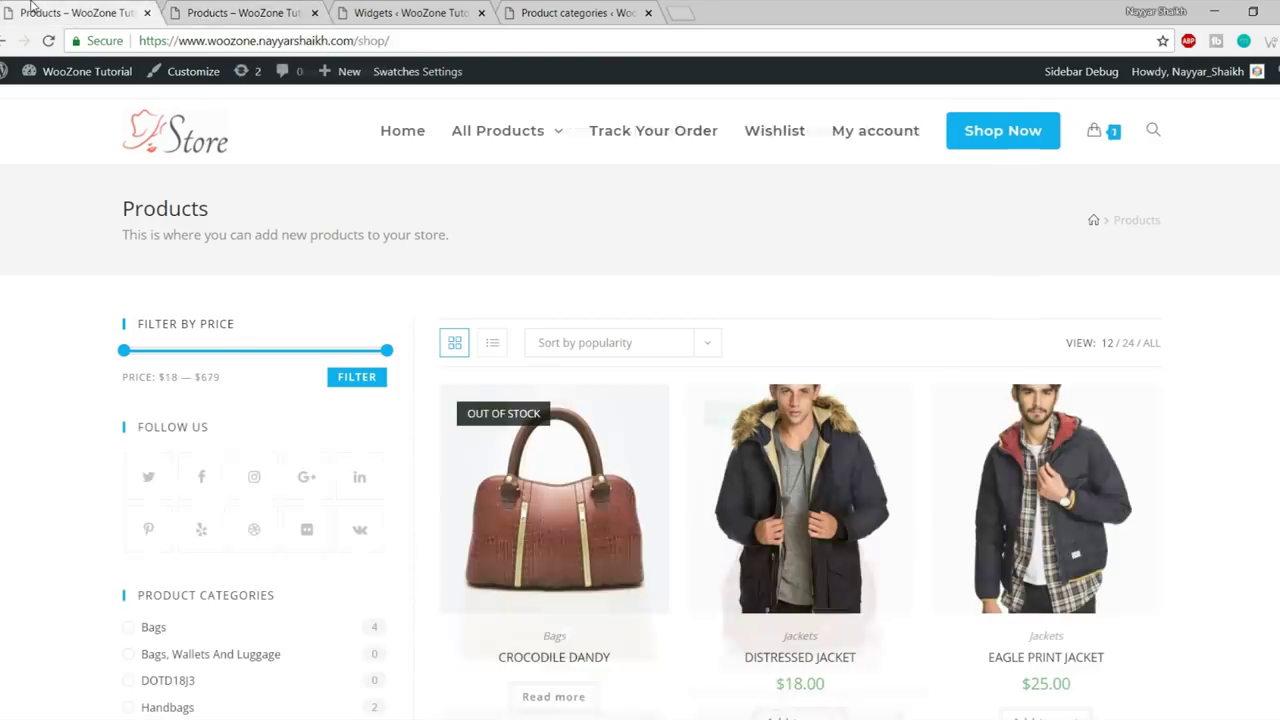
pyautogui.scroll(-1, 215, 425)
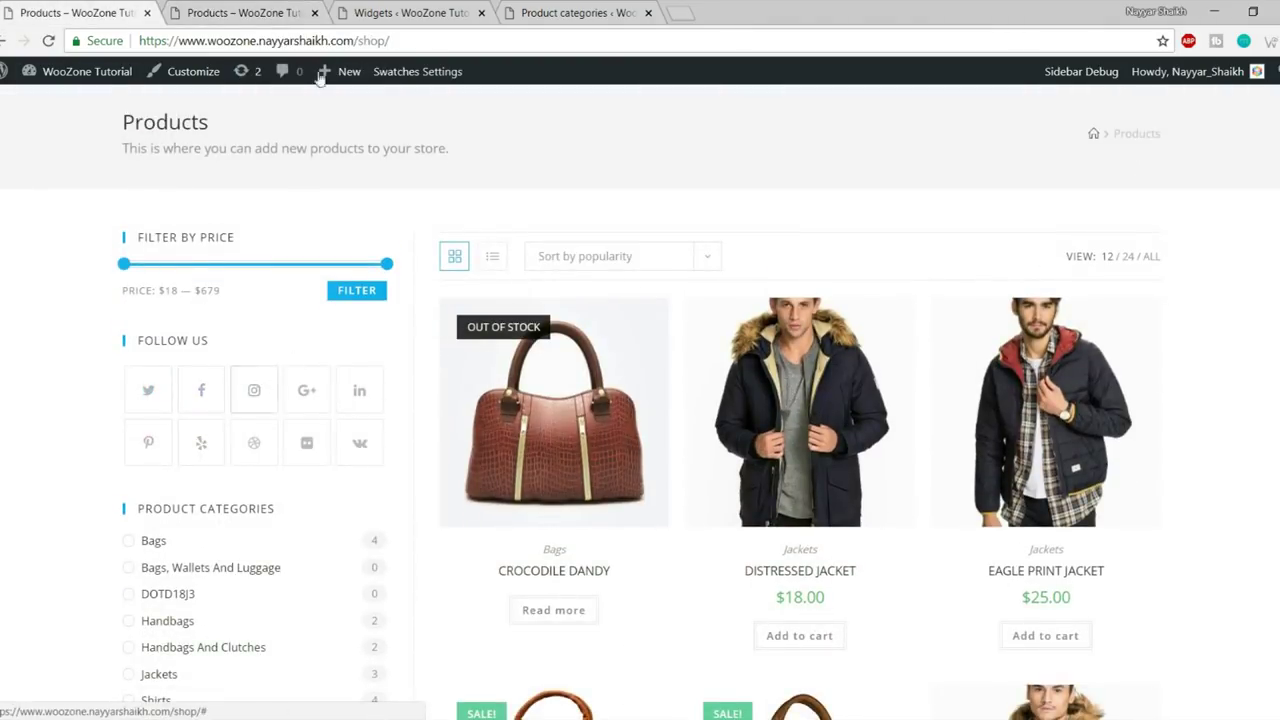
pyautogui.click(410, 12)
# Add a Social Icons widget to the WooCommerce Sidebar.
pyautogui.scroll(3, 632, 538)
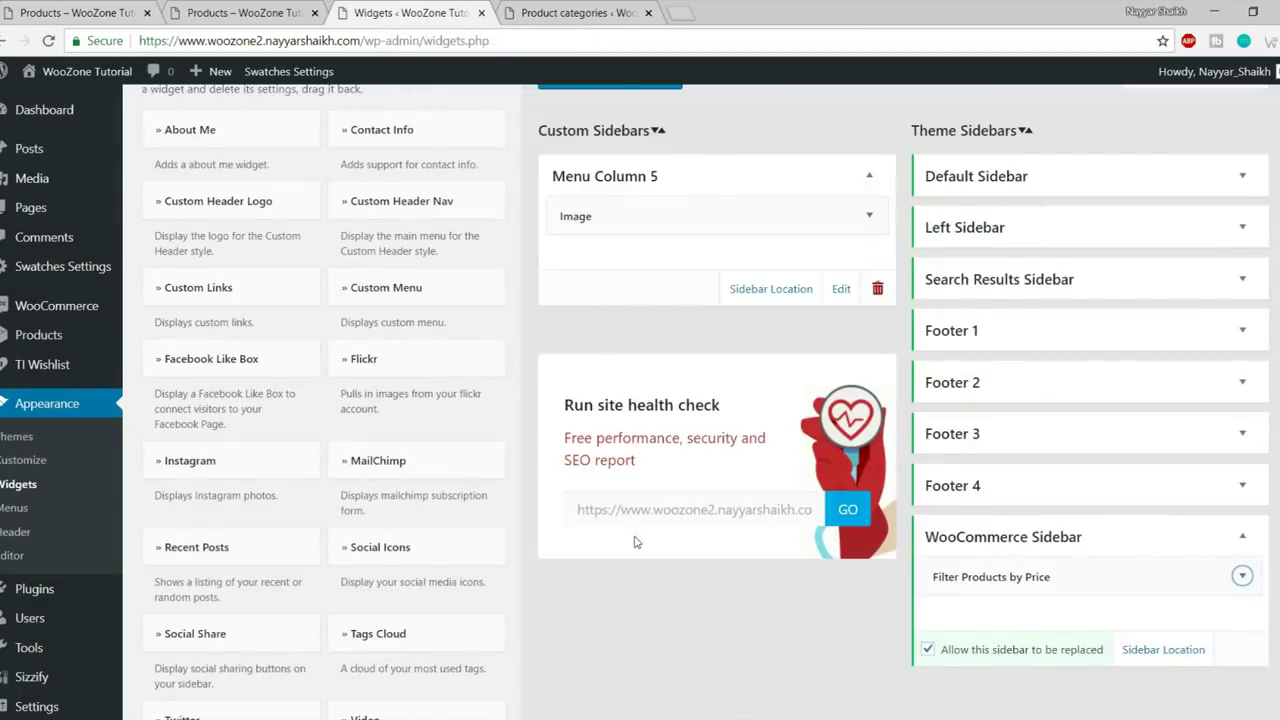
pyautogui.scroll(-1, 393, 557)
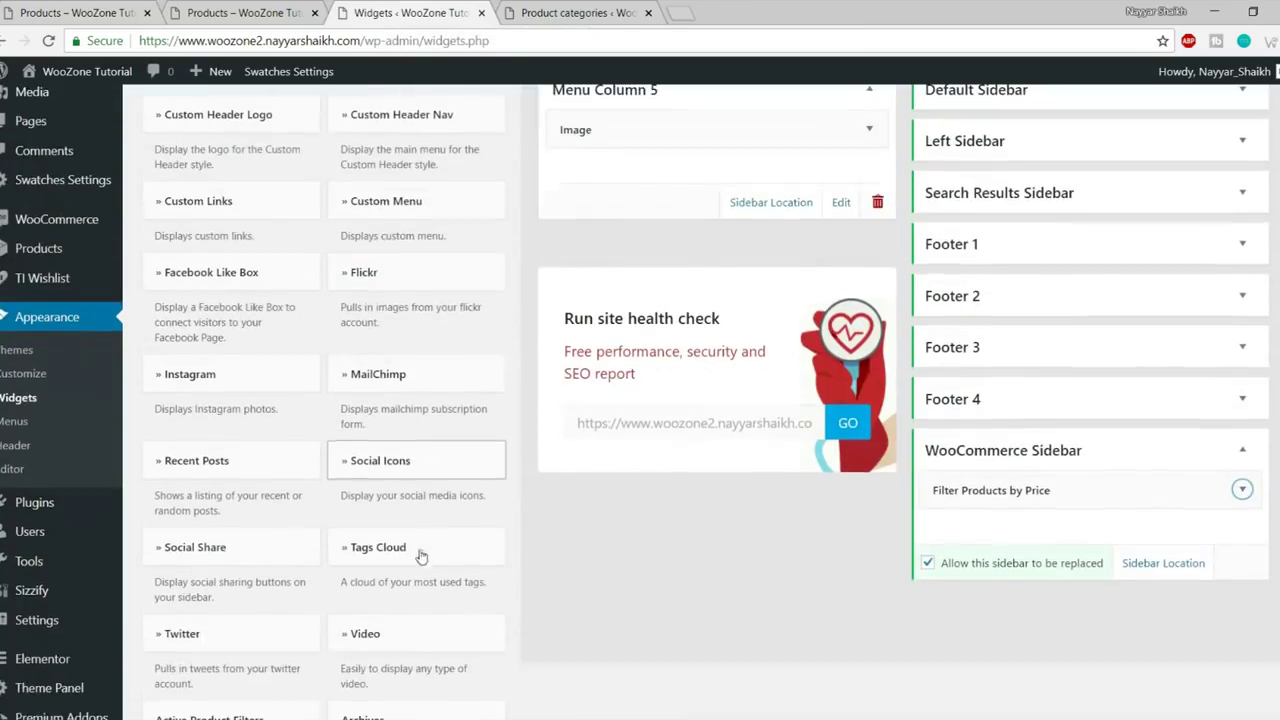
pyautogui.click(383, 462)
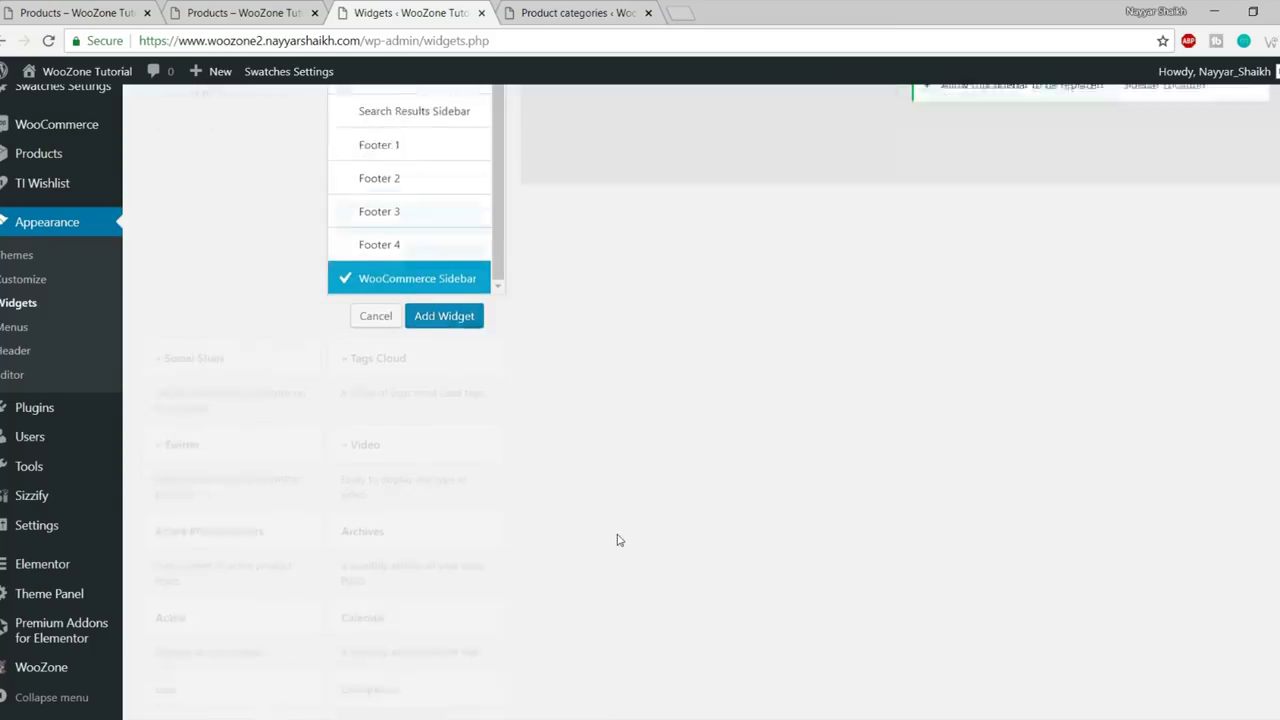
pyautogui.click(444, 255)
pyautogui.scroll(-2, 1075, 395)
pyautogui.scroll(-8, 1081, 396)
# Enter '#' as the Facebook, Instagram and GooglePlus links in the Social Icons widget.
pyautogui.click(1021, 299)
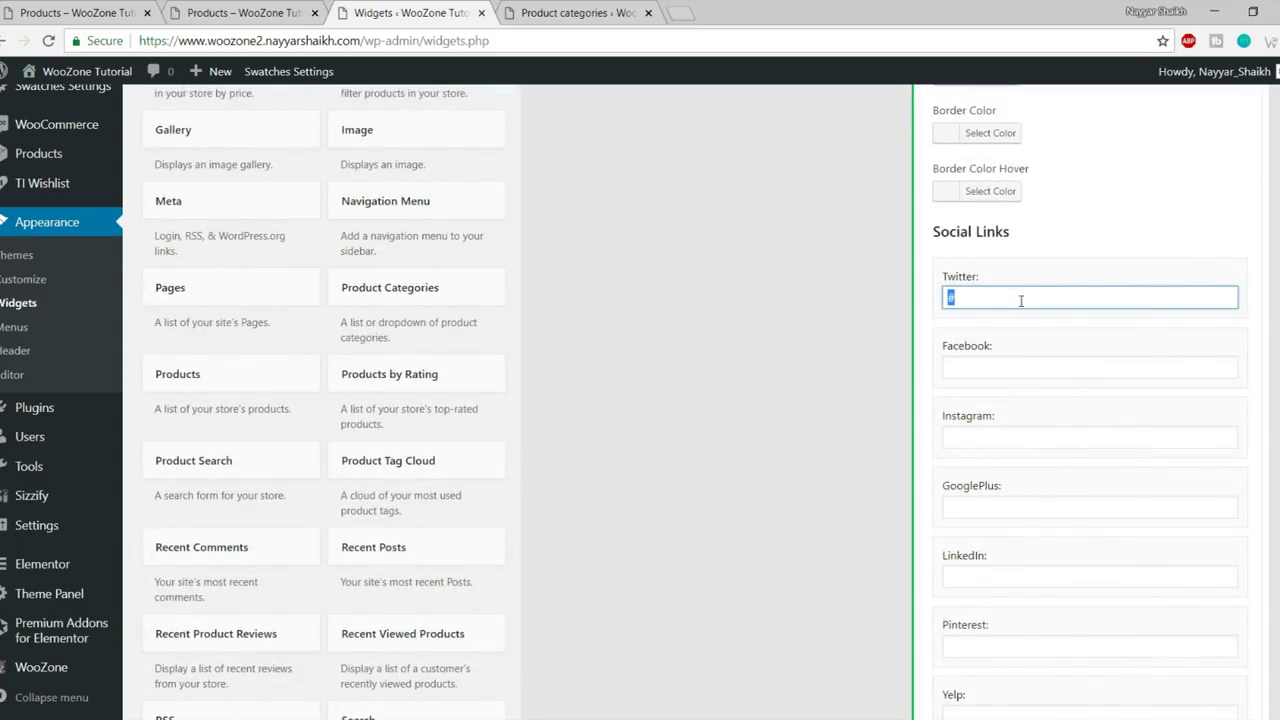
pyautogui.click(1011, 368)
pyautogui.write('#')
pyautogui.click(1009, 440)
pyautogui.write('##')
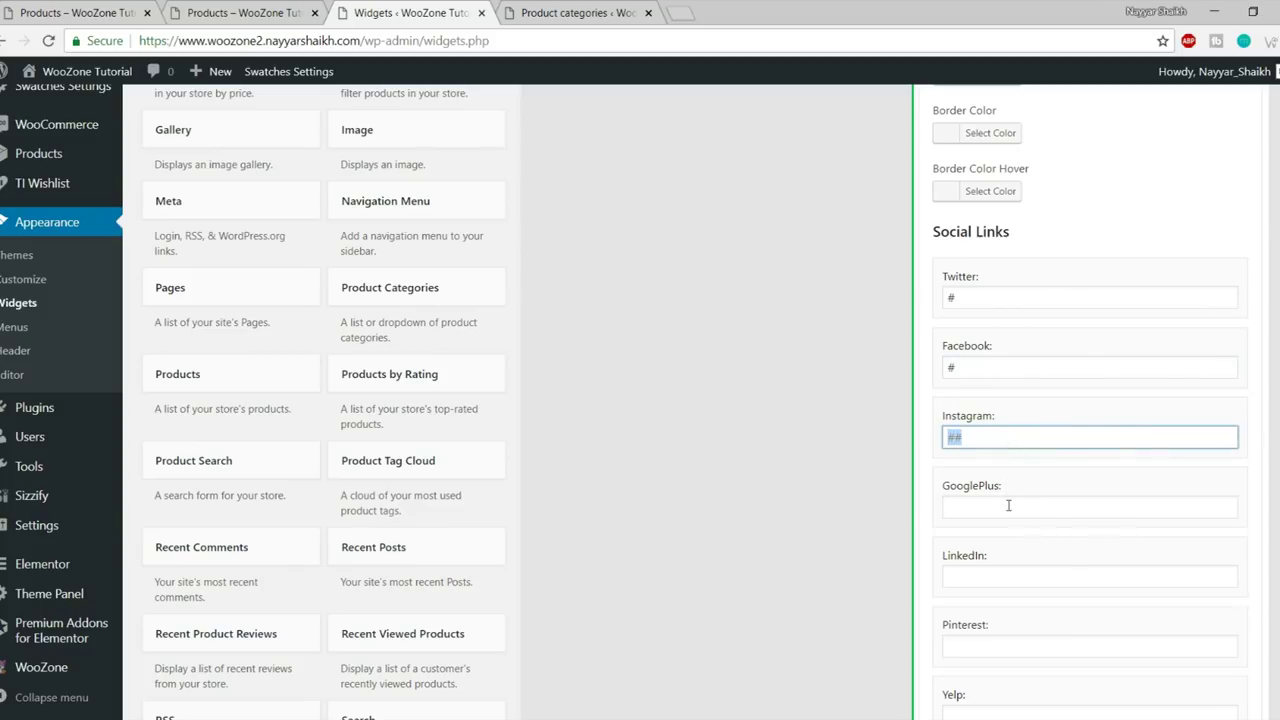
pyautogui.click(1008, 506)
pyautogui.write('#')
pyautogui.scroll(-3, 1010, 480)
# Fill the Pinterest, Yelp, Dribbble and Flickr links with '#' and save the widget.
pyautogui.click(1018, 322)
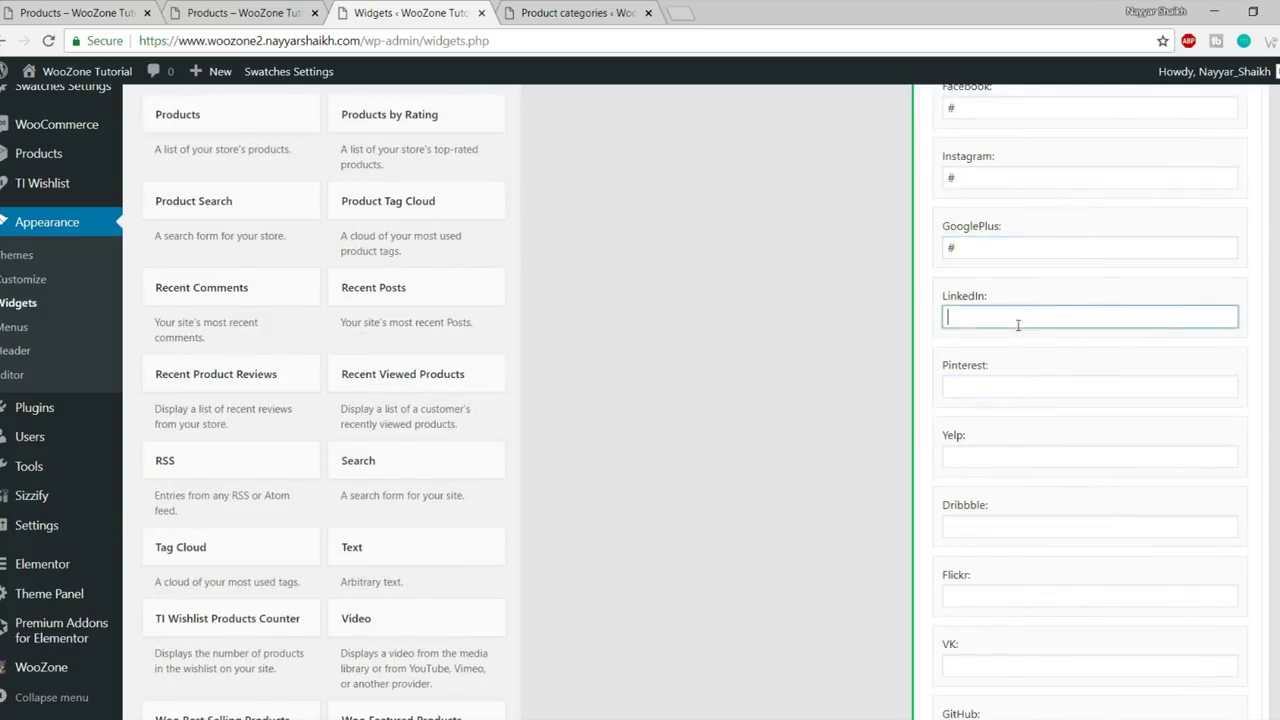
pyautogui.click(1017, 384)
pyautogui.write('#')
pyautogui.click(1026, 455)
pyautogui.write('#')
pyautogui.click(1032, 525)
pyautogui.write('#')
pyautogui.click(1012, 590)
pyautogui.scroll(-2, 1012, 586)
pyautogui.write('#')
pyautogui.click(994, 491)
pyautogui.write('#')
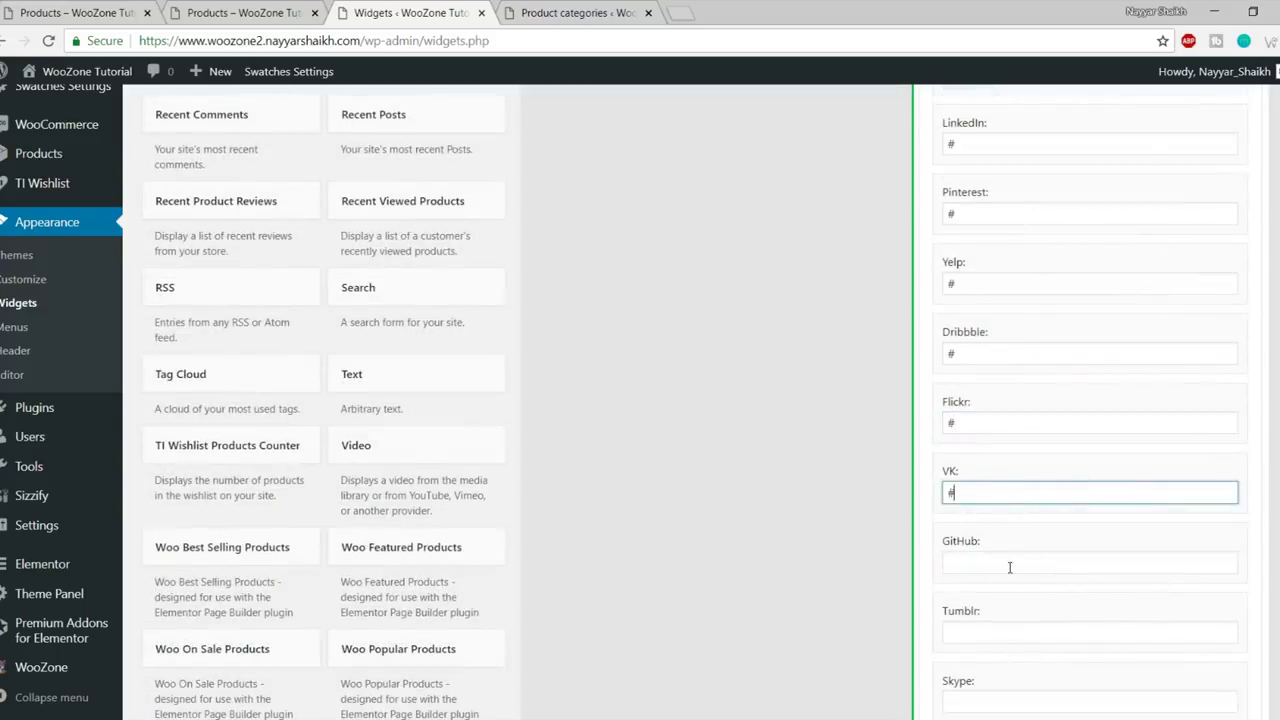
pyautogui.scroll(-3, 1008, 566)
pyautogui.scroll(-5, 1018, 572)
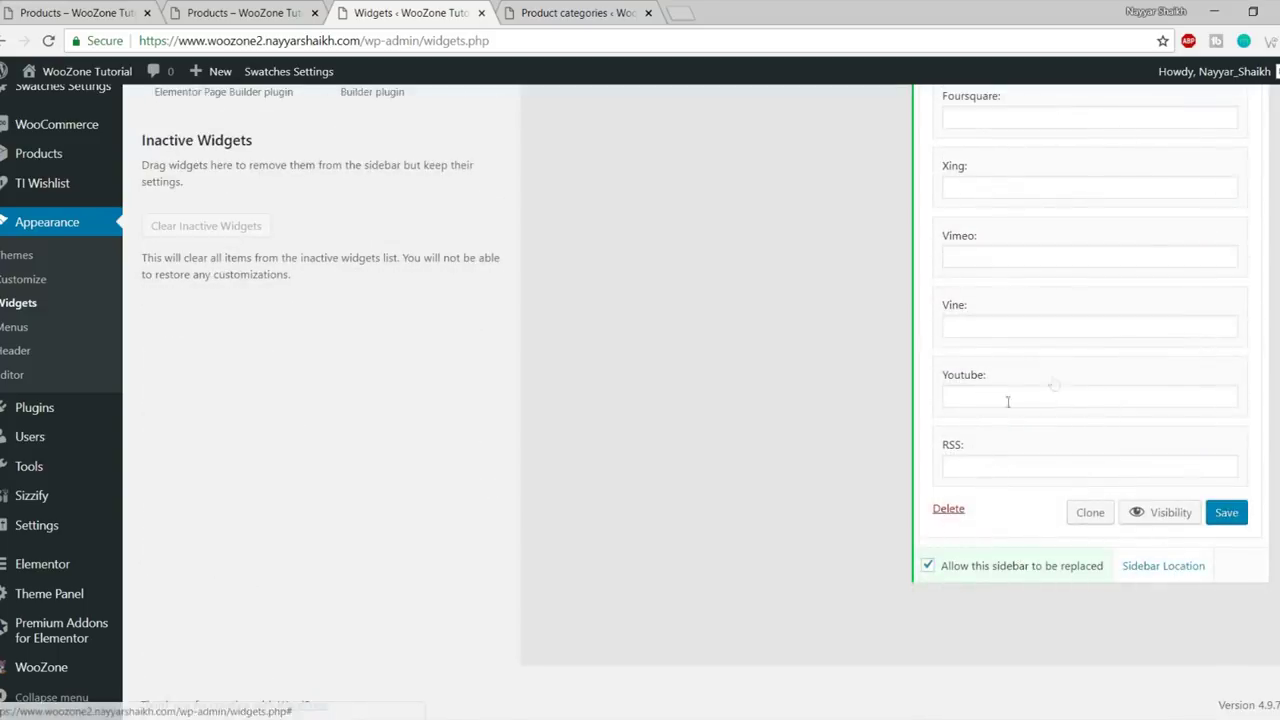
pyautogui.click(1222, 513)
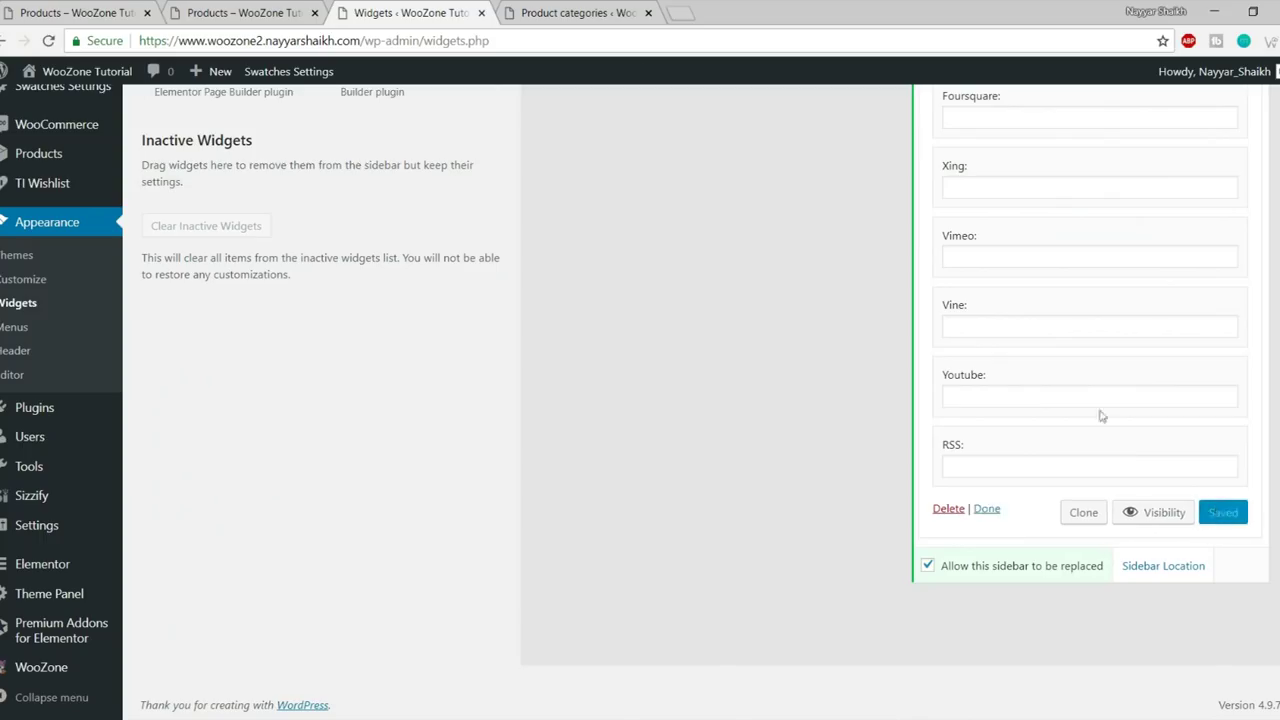
# Reload the shop to confirm Follow Us appears, compare with the other shop, then return to Widgets.
pyautogui.click(240, 13)
pyautogui.click(48, 40)
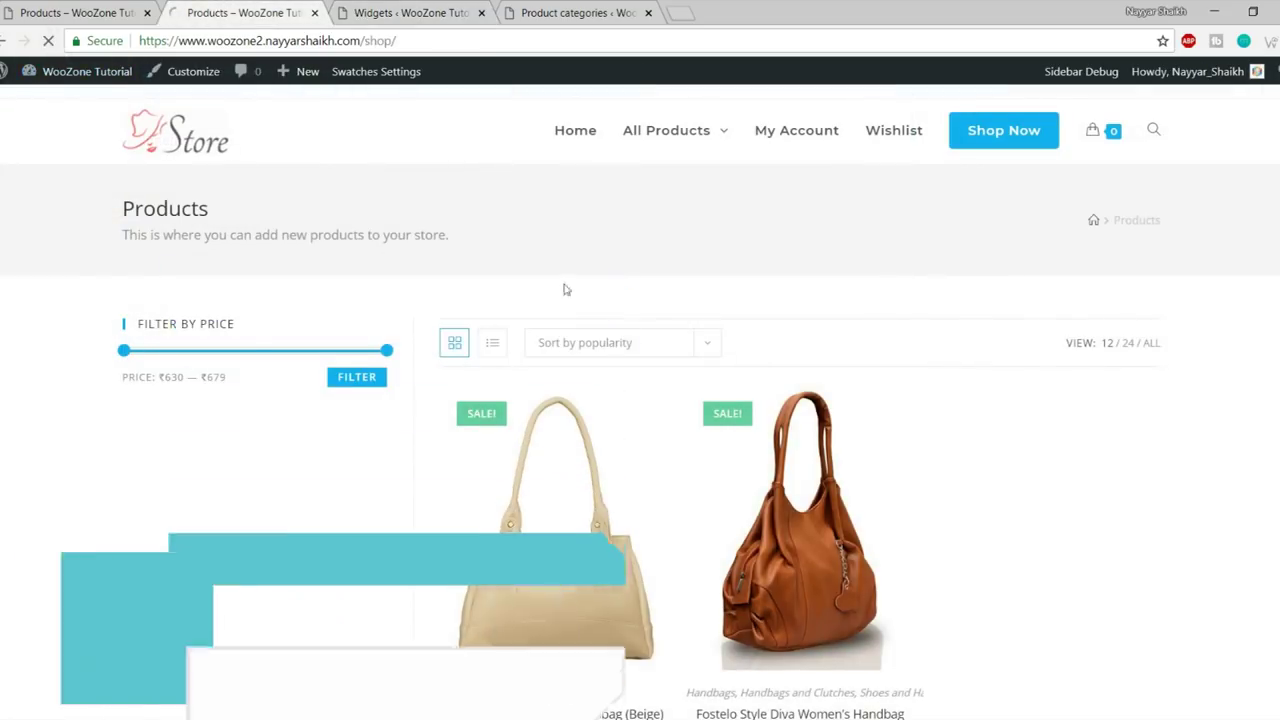
pyautogui.scroll(-2, 600, 297)
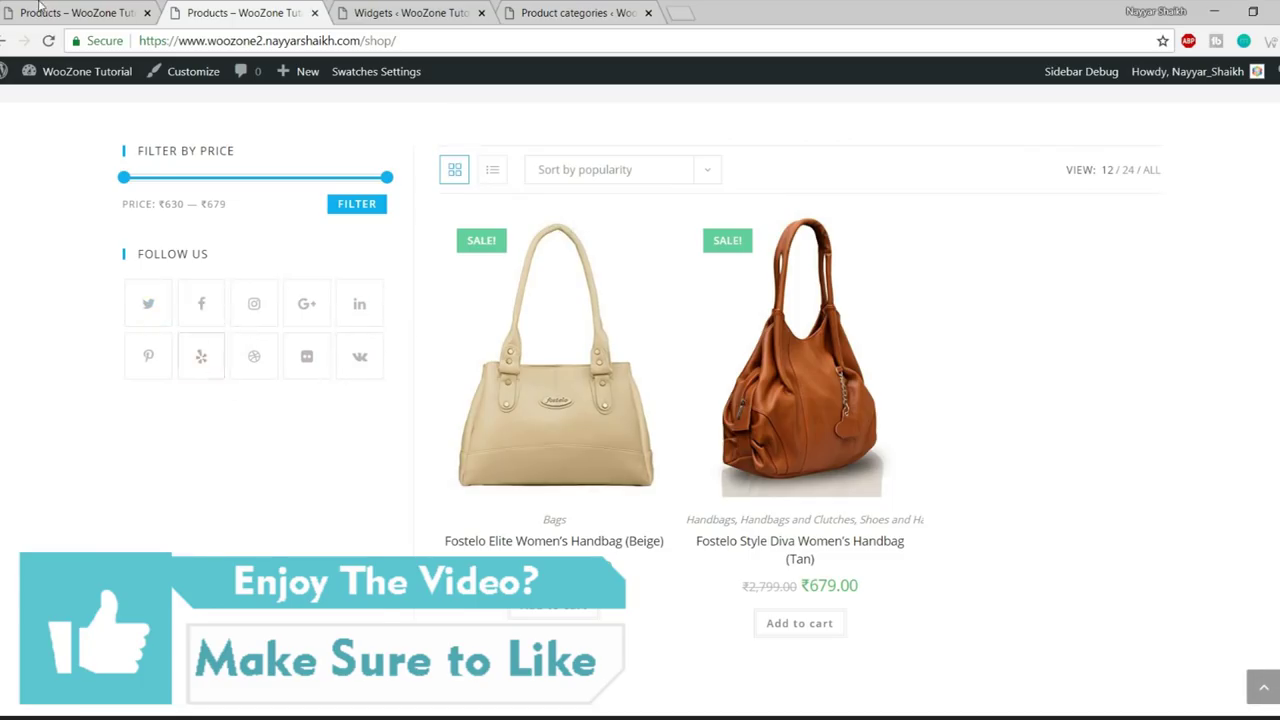
pyautogui.hotkey('ctrl', '1')
pyautogui.scroll(-2, 371, 307)
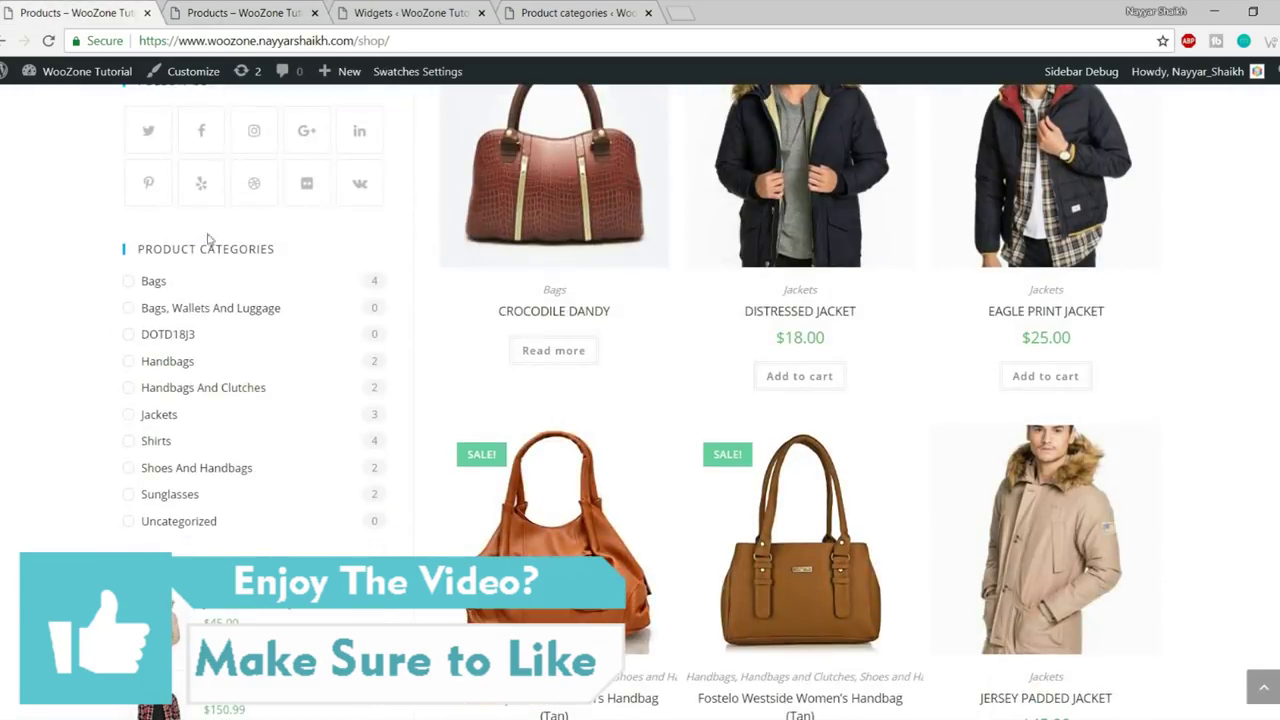
pyautogui.hotkey('ctrl', '3')
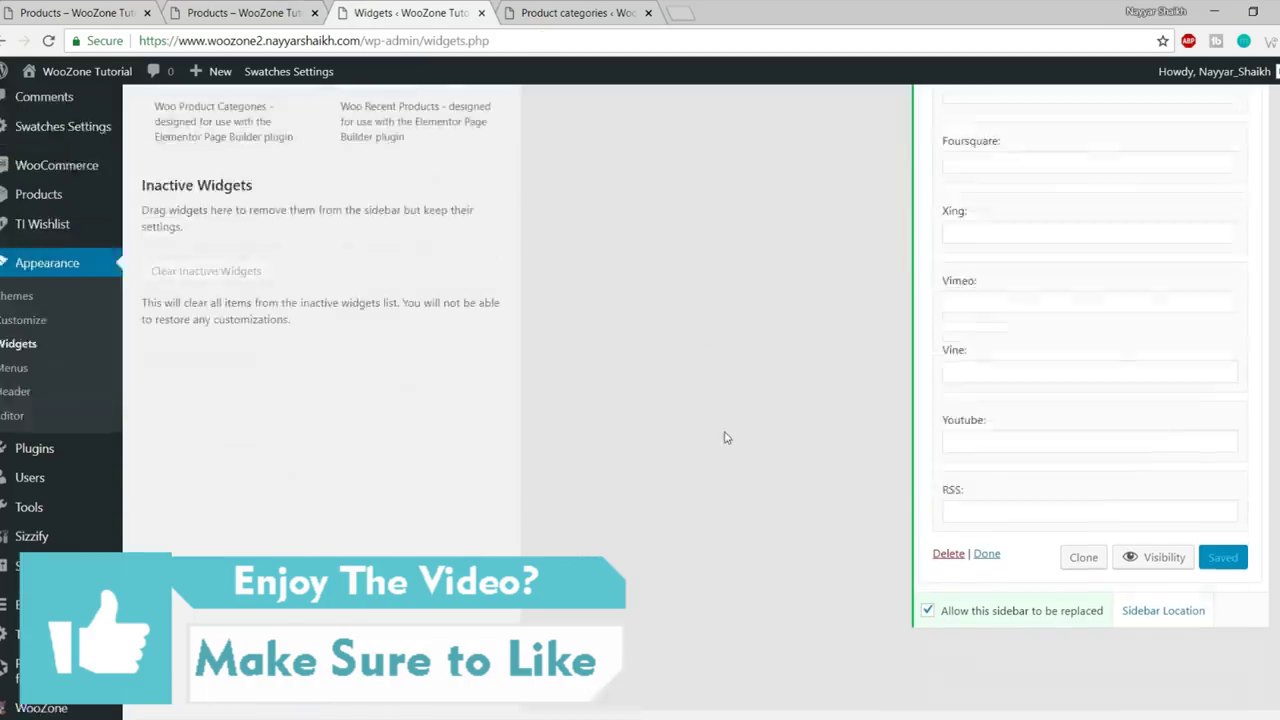
pyautogui.scroll(7, 726, 437)
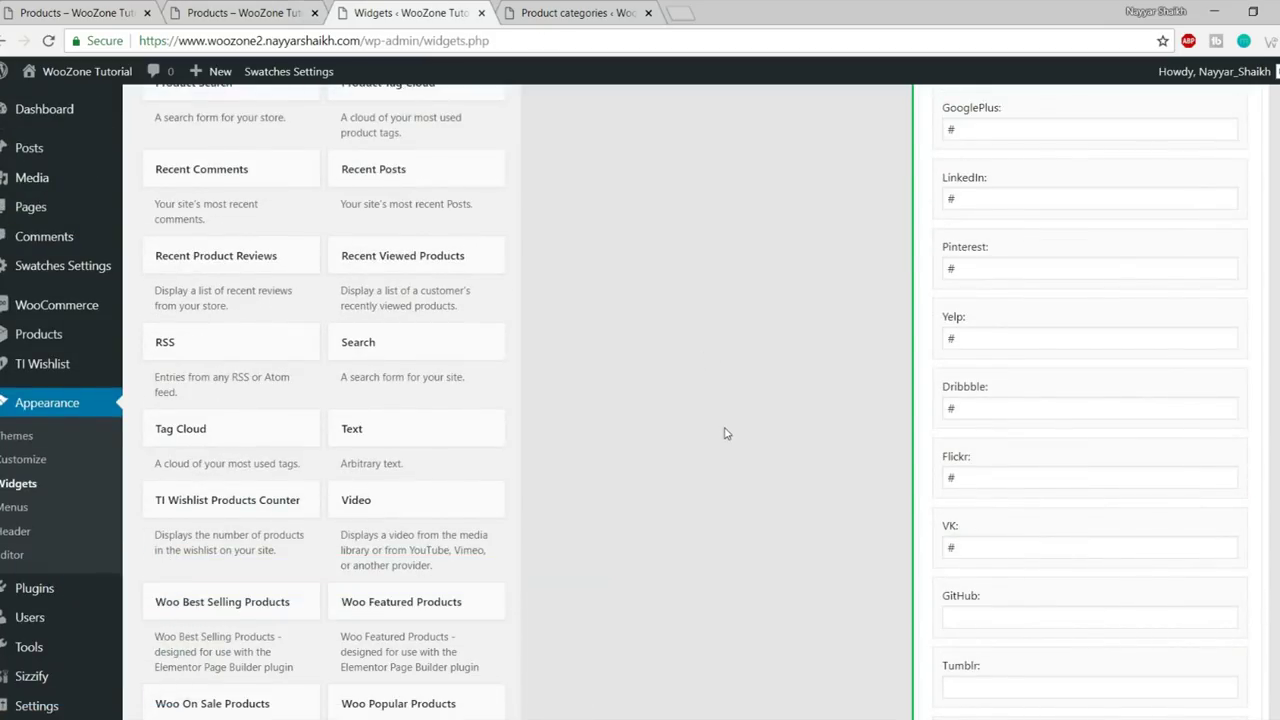
# Add a Product Categories widget to the WooCommerce Sidebar and collapse the Social Icons settings.
pyautogui.scroll(4, 726, 433)
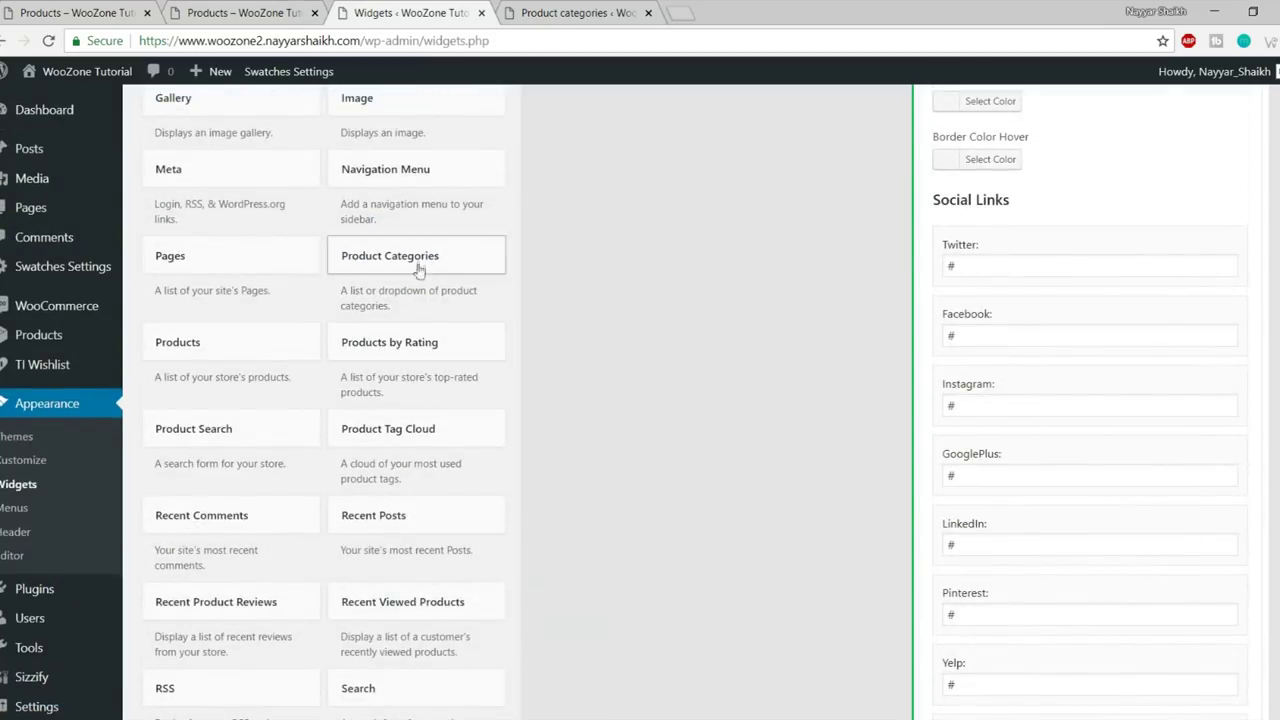
pyautogui.click(419, 262)
pyautogui.scroll(-2, 454, 477)
pyautogui.click(443, 433)
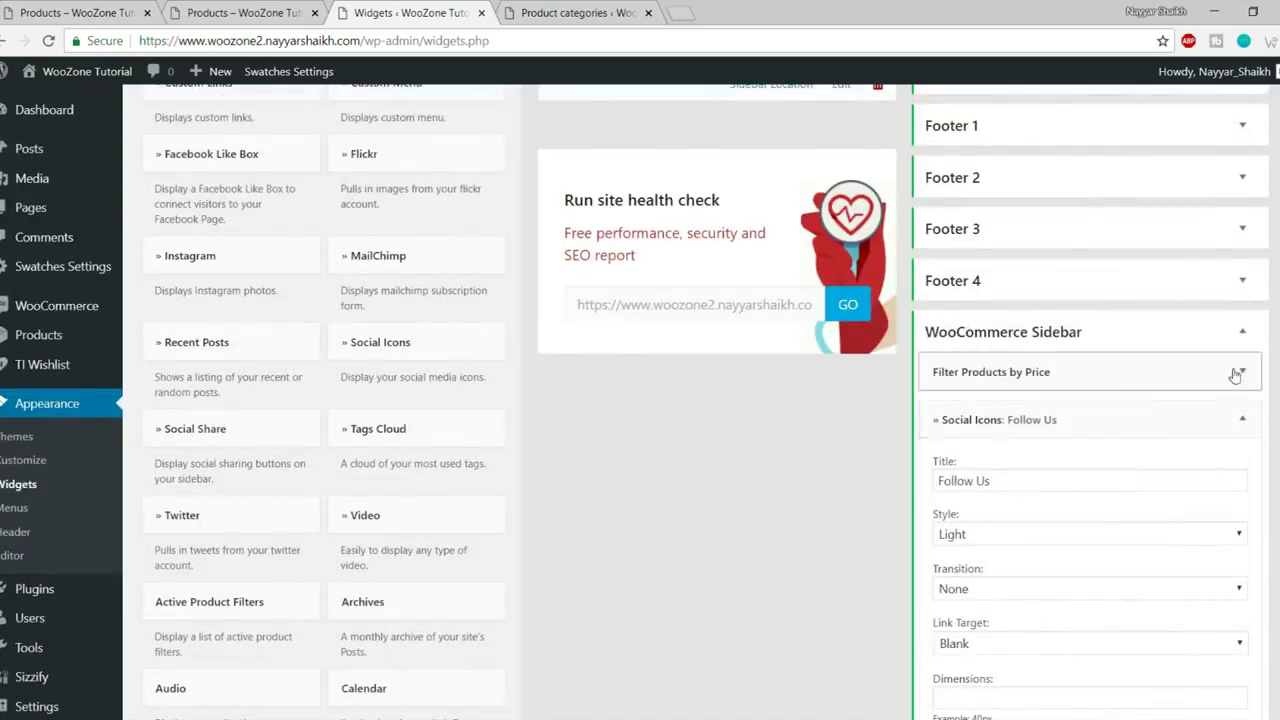
pyautogui.click(1242, 331)
pyautogui.click(1242, 331)
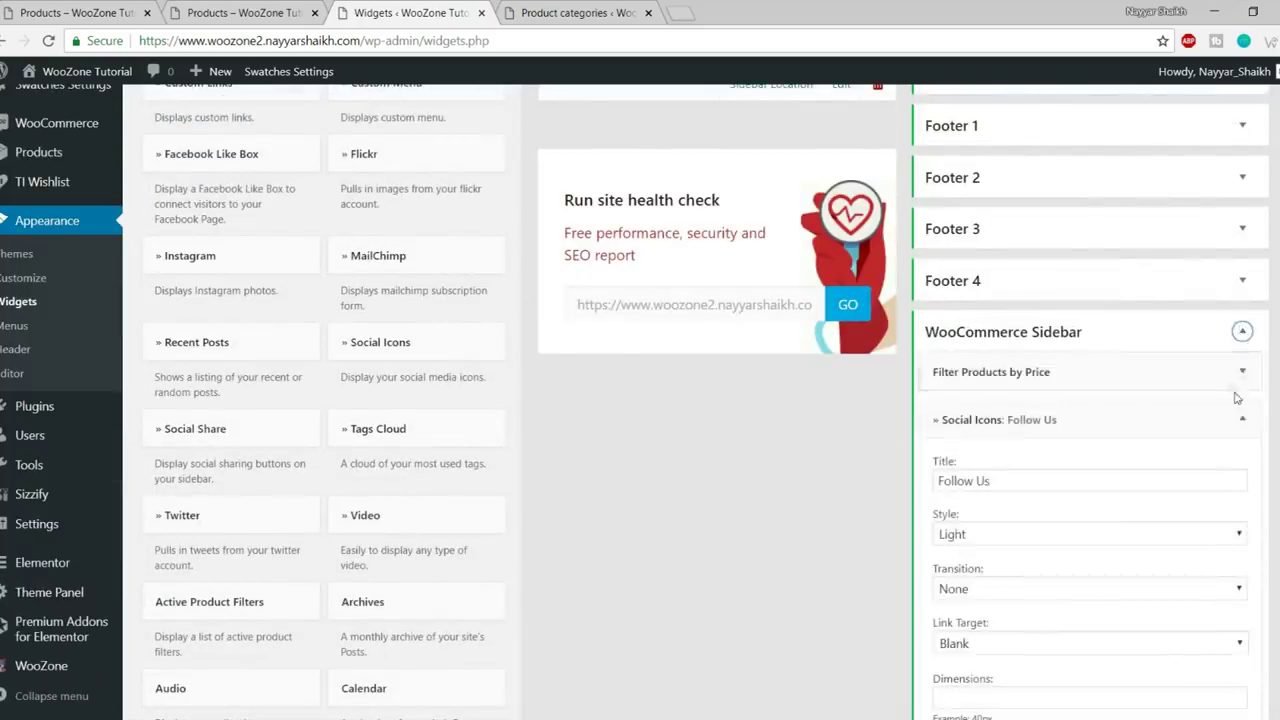
pyautogui.click(1242, 419)
# Turn off Show hierarchy, keep product counts, and save the Product Categories widget.
pyautogui.scroll(-1, 1250, 423)
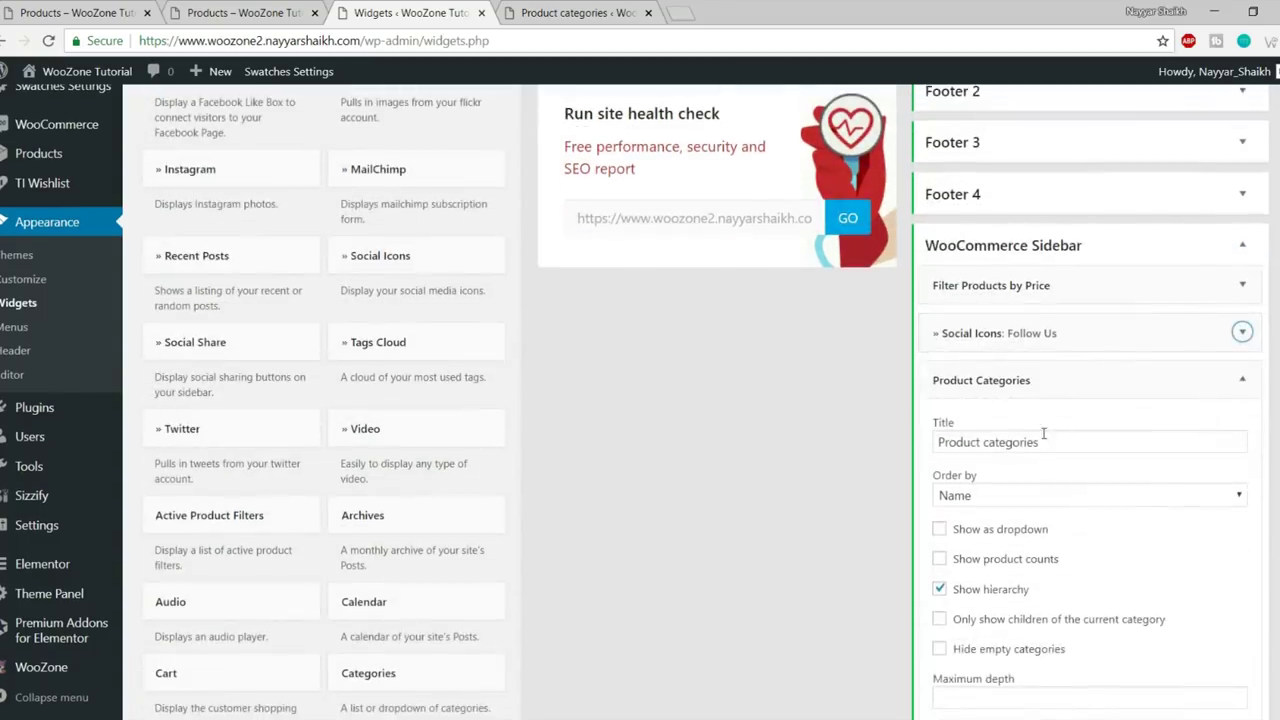
pyautogui.scroll(-2, 1044, 433)
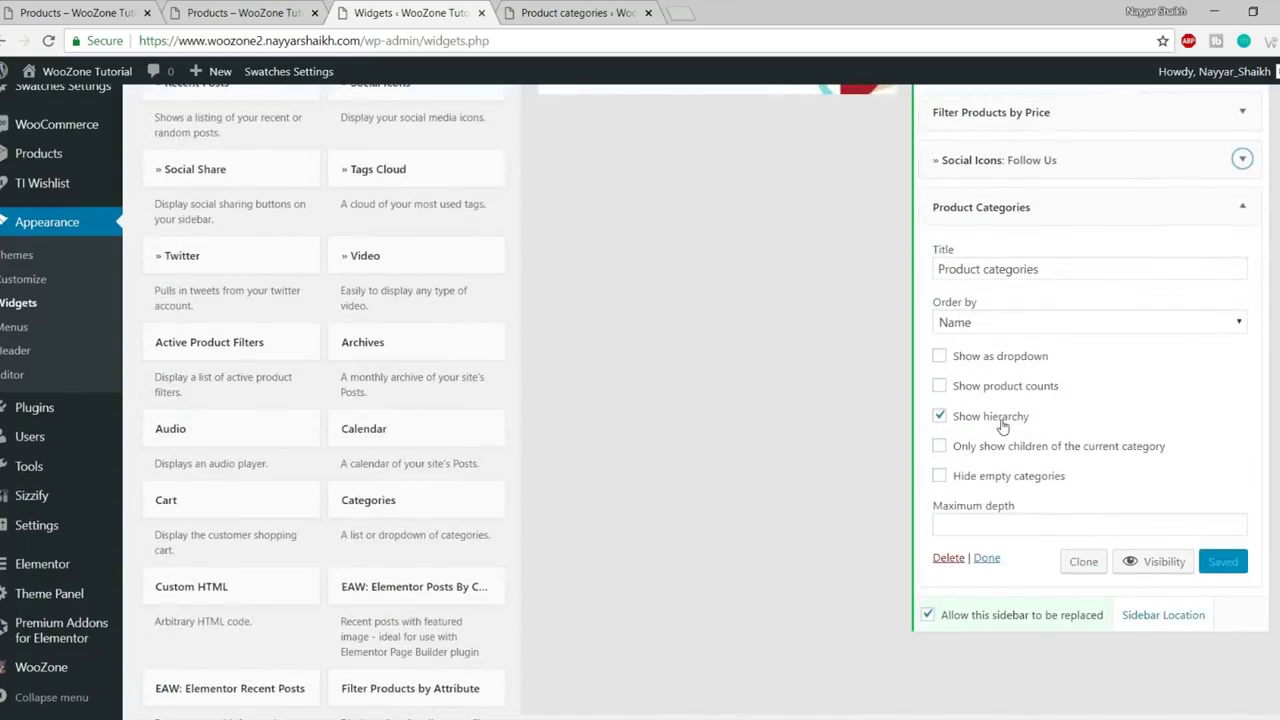
pyautogui.click(1003, 427)
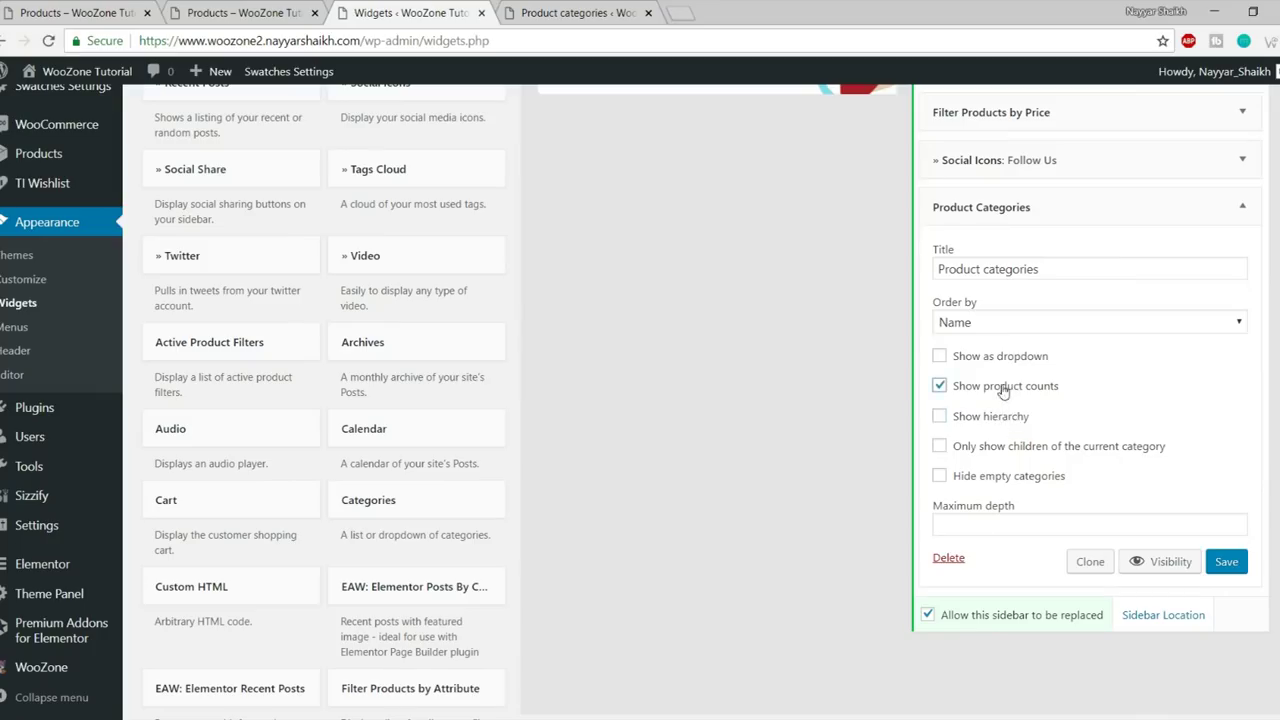
pyautogui.click(60, 12)
pyautogui.click(1226, 561)
pyautogui.click(1242, 207)
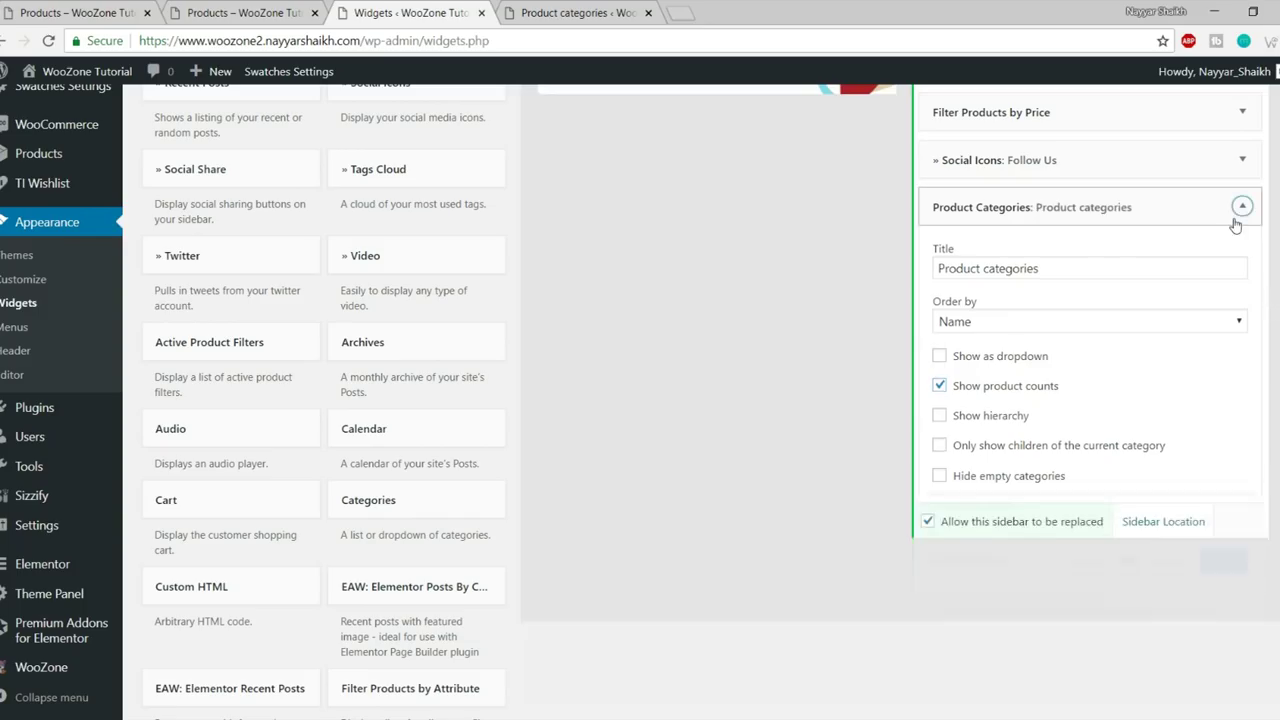
# Compare the category lists on both shop pages, then return to Widgets.
pyautogui.click(285, 13)
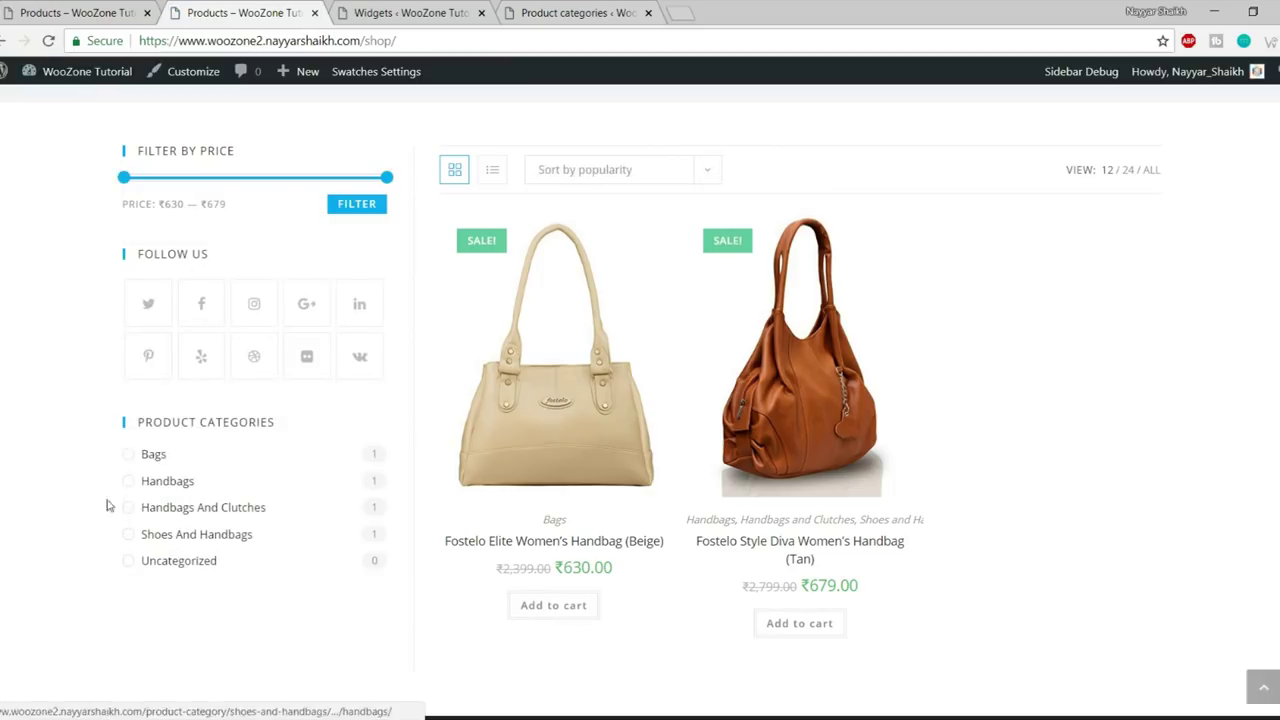
pyautogui.click(88, 10)
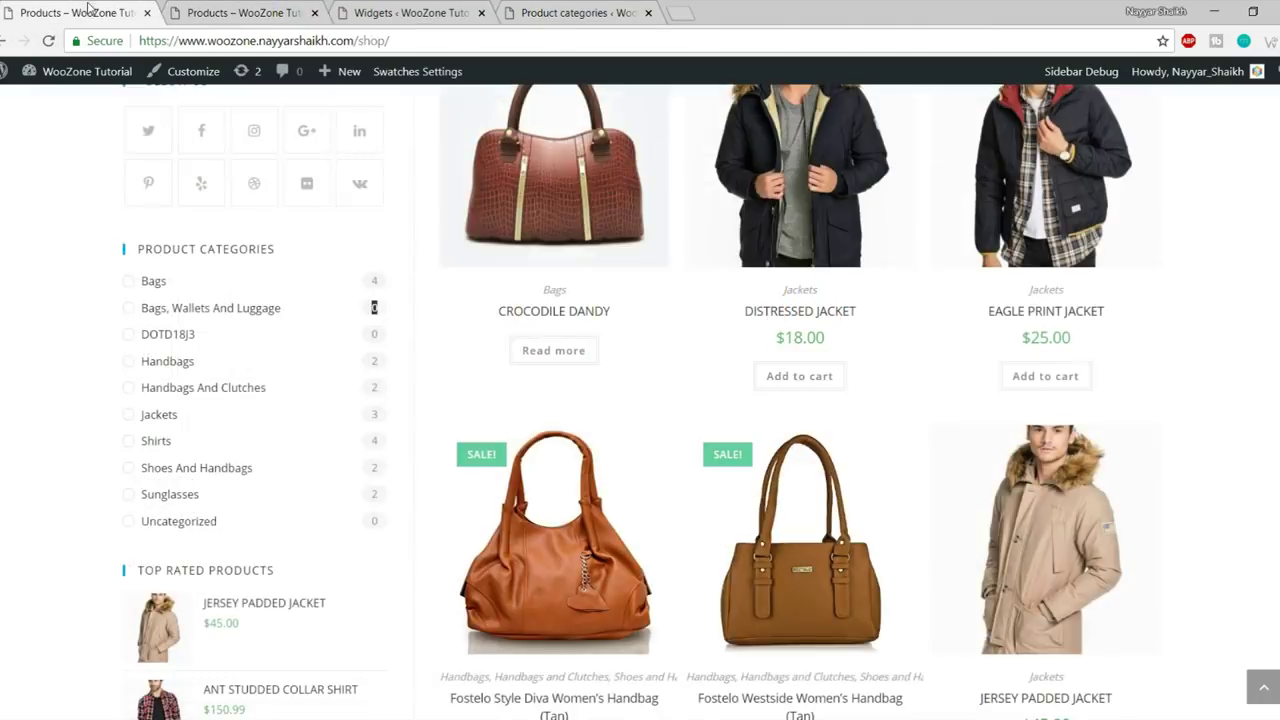
pyautogui.scroll(-3, 297, 287)
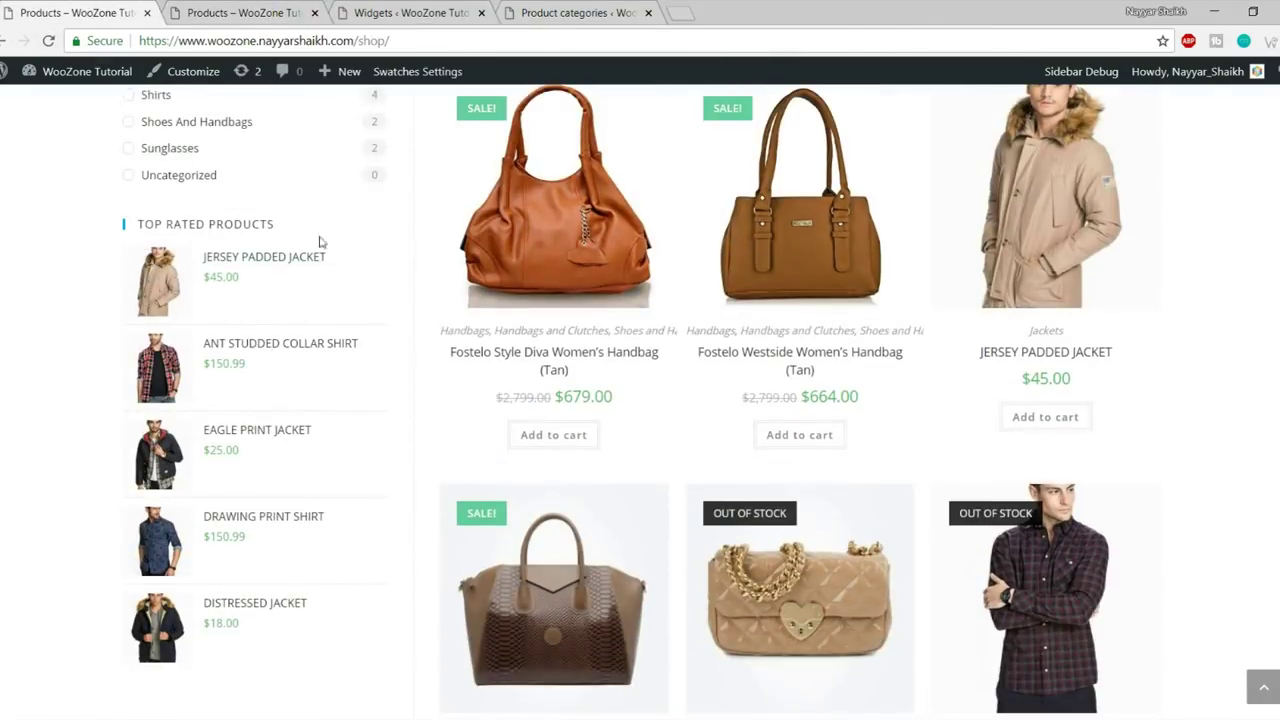
pyautogui.click(243, 12)
pyautogui.click(350, 10)
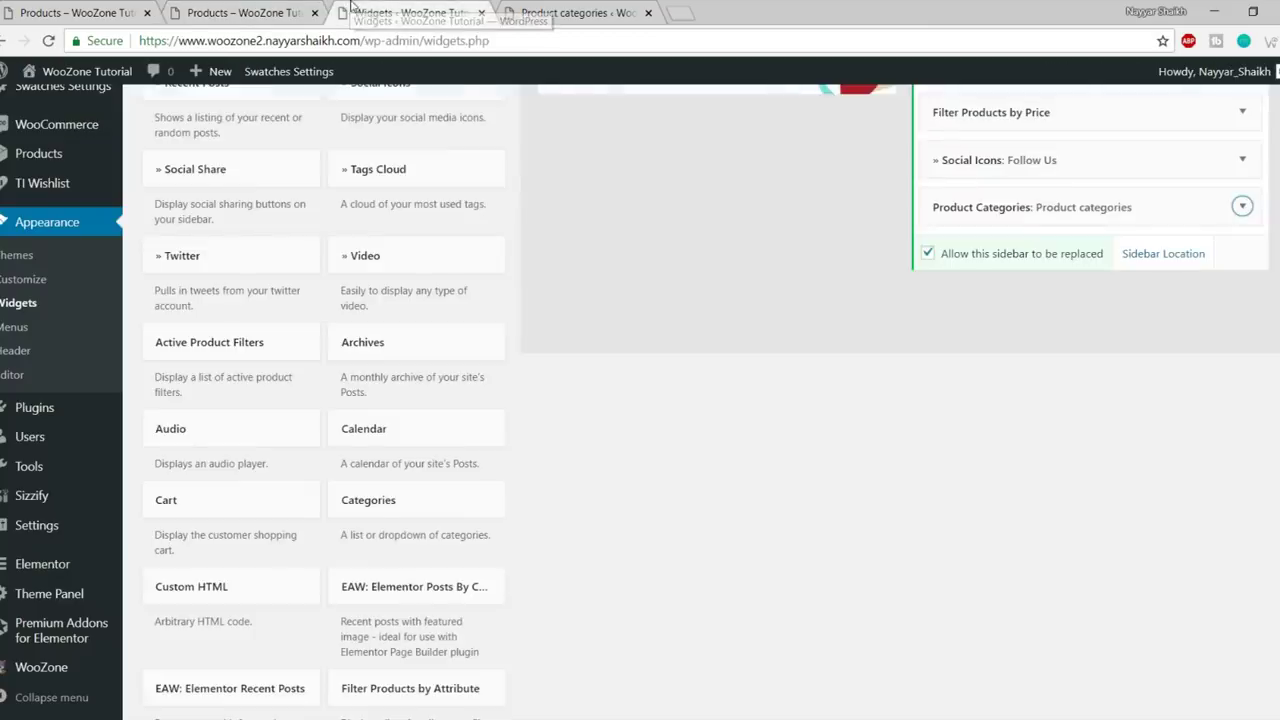
# Add a Filter Products by Rating widget to the WooCommerce Sidebar.
pyautogui.scroll(-5, 789, 457)
pyautogui.scroll(-2, 789, 458)
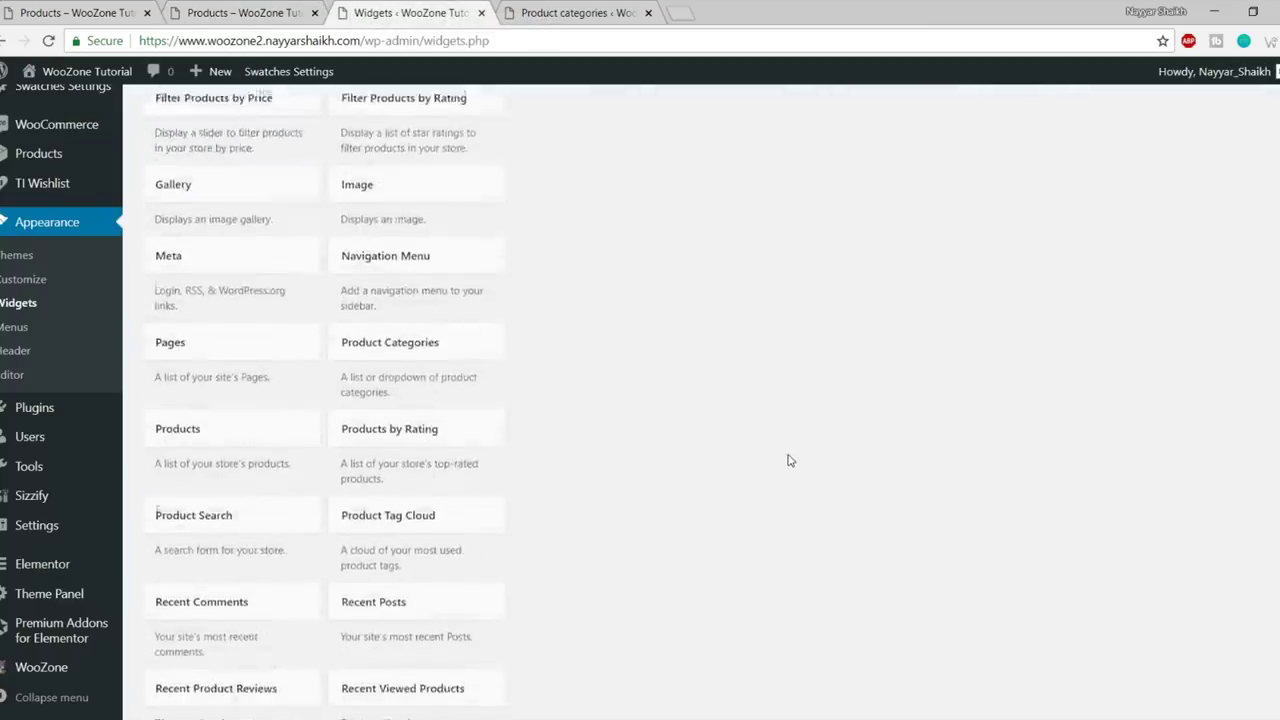
pyautogui.scroll(-4, 770, 396)
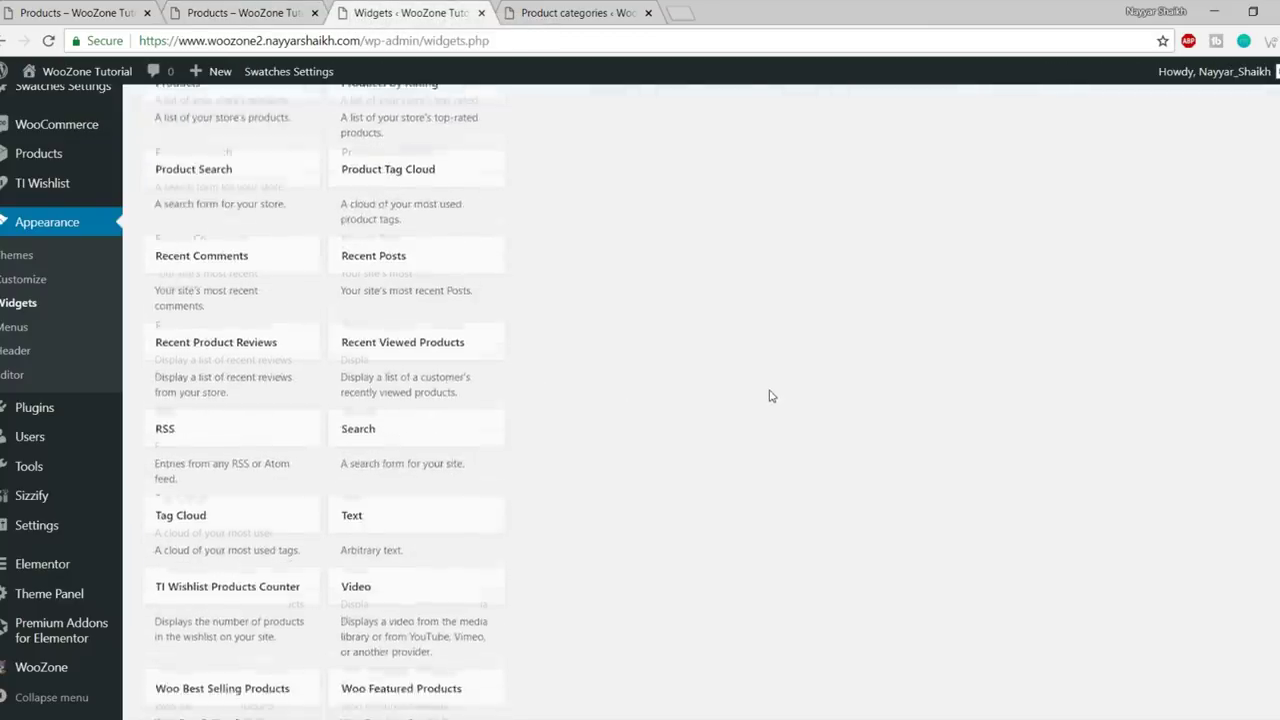
pyautogui.scroll(-2, 770, 397)
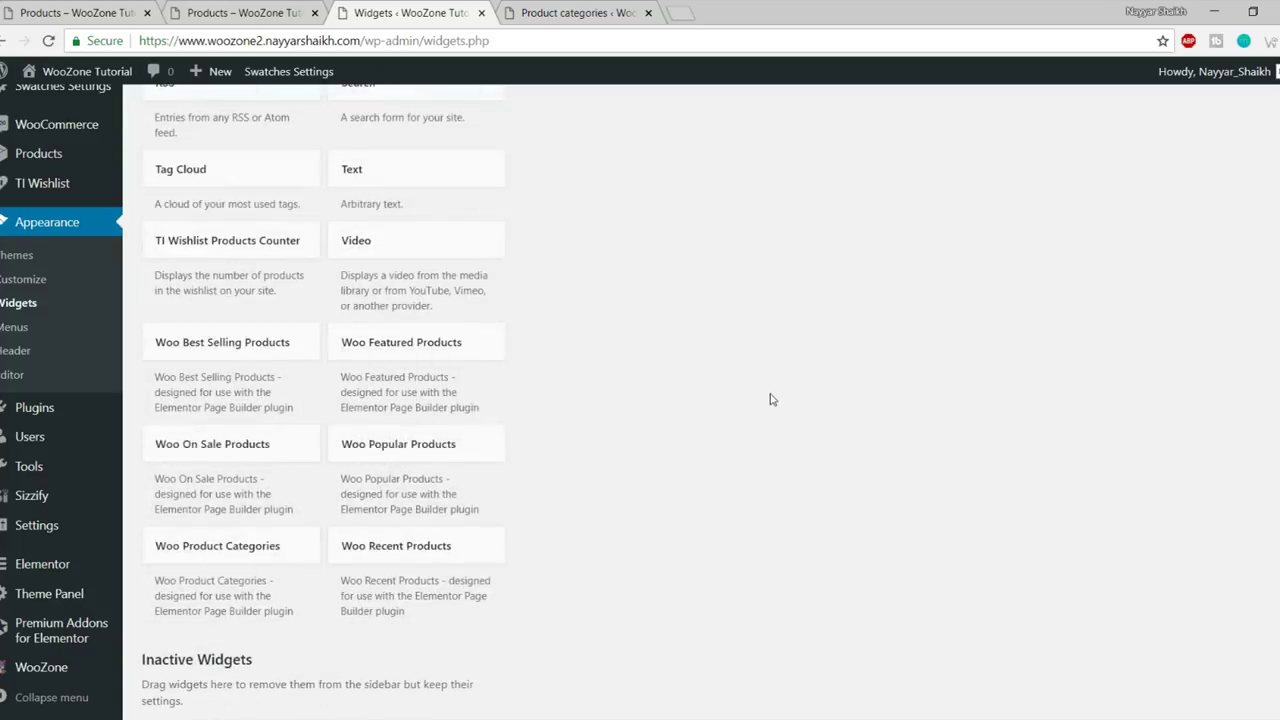
pyautogui.scroll(-2, 770, 400)
pyautogui.scroll(10, 775, 420)
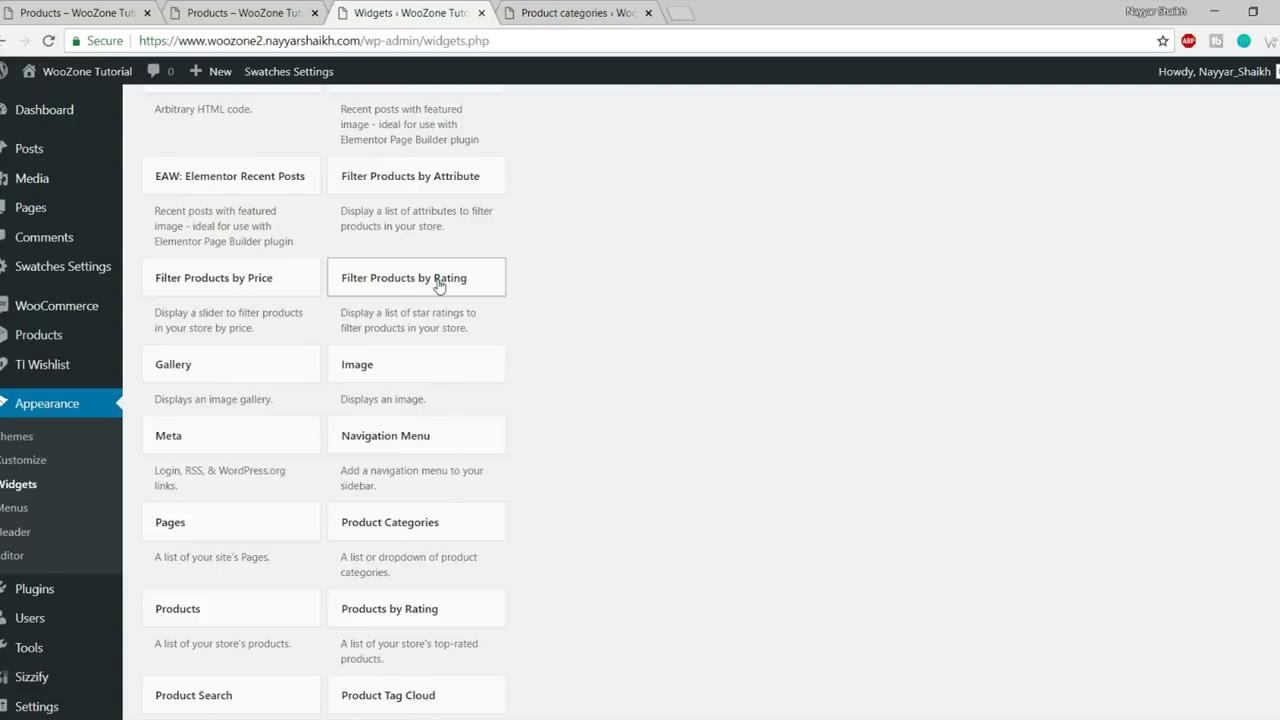
pyautogui.click(438, 286)
pyautogui.scroll(-2, 519, 497)
pyautogui.click(443, 454)
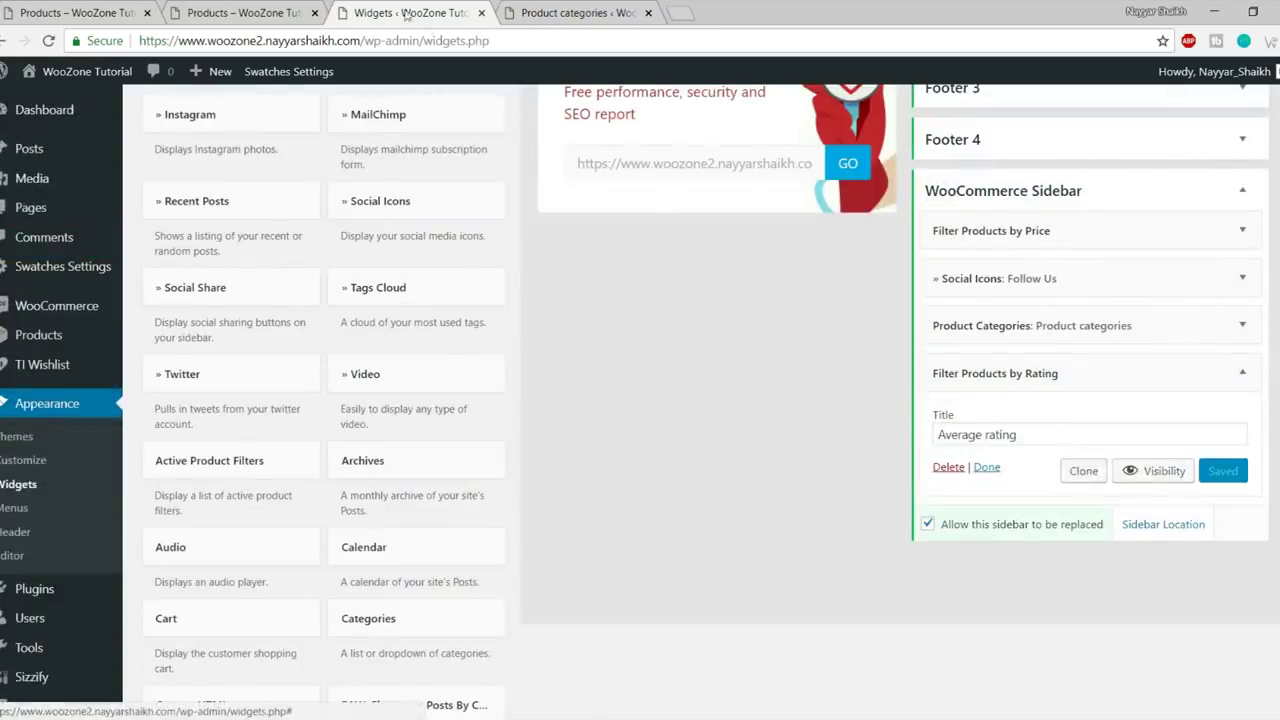
# Check the shop sidebar against the reference shop's top rated products list.
pyautogui.click(200, 13)
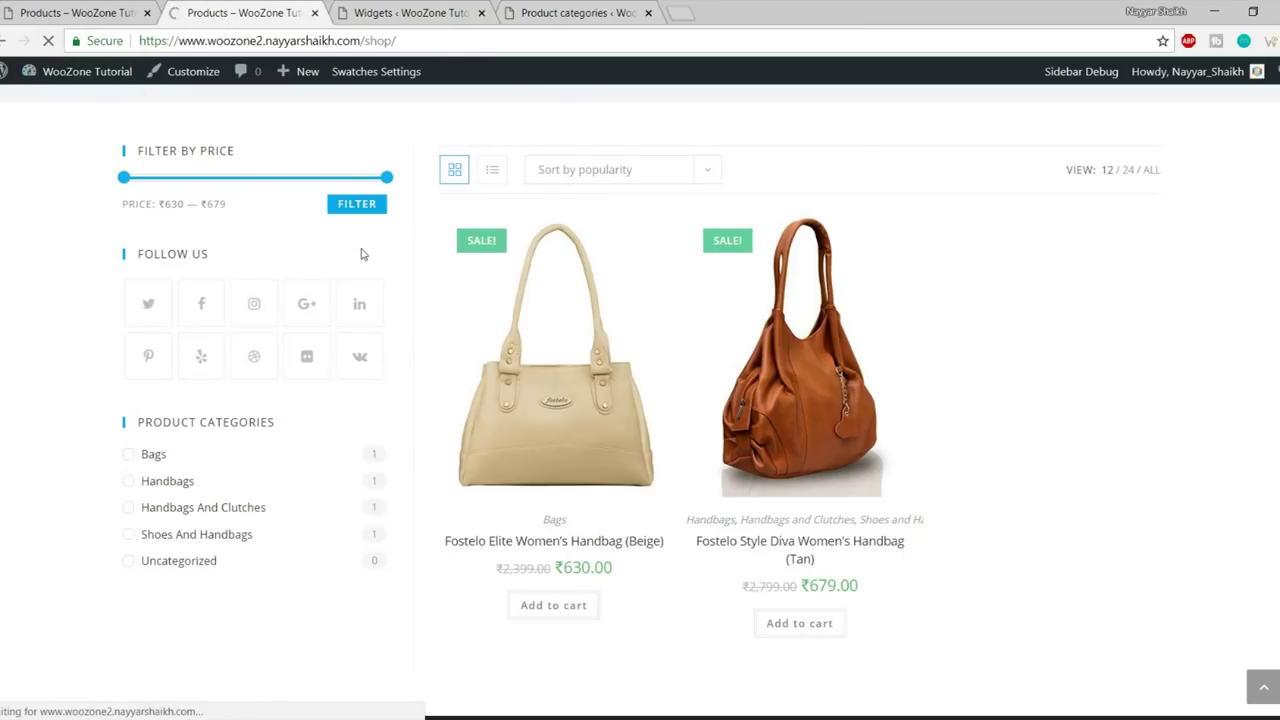
pyautogui.scroll(-2, 362, 255)
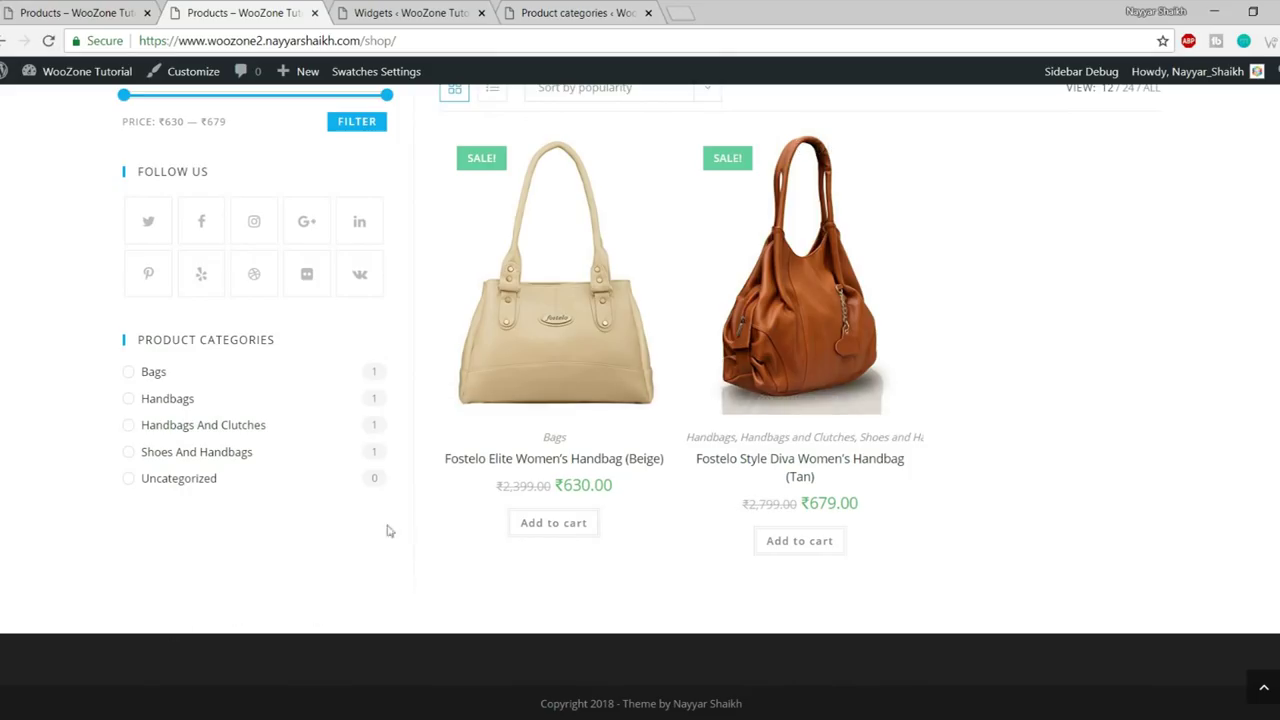
pyautogui.click(410, 12)
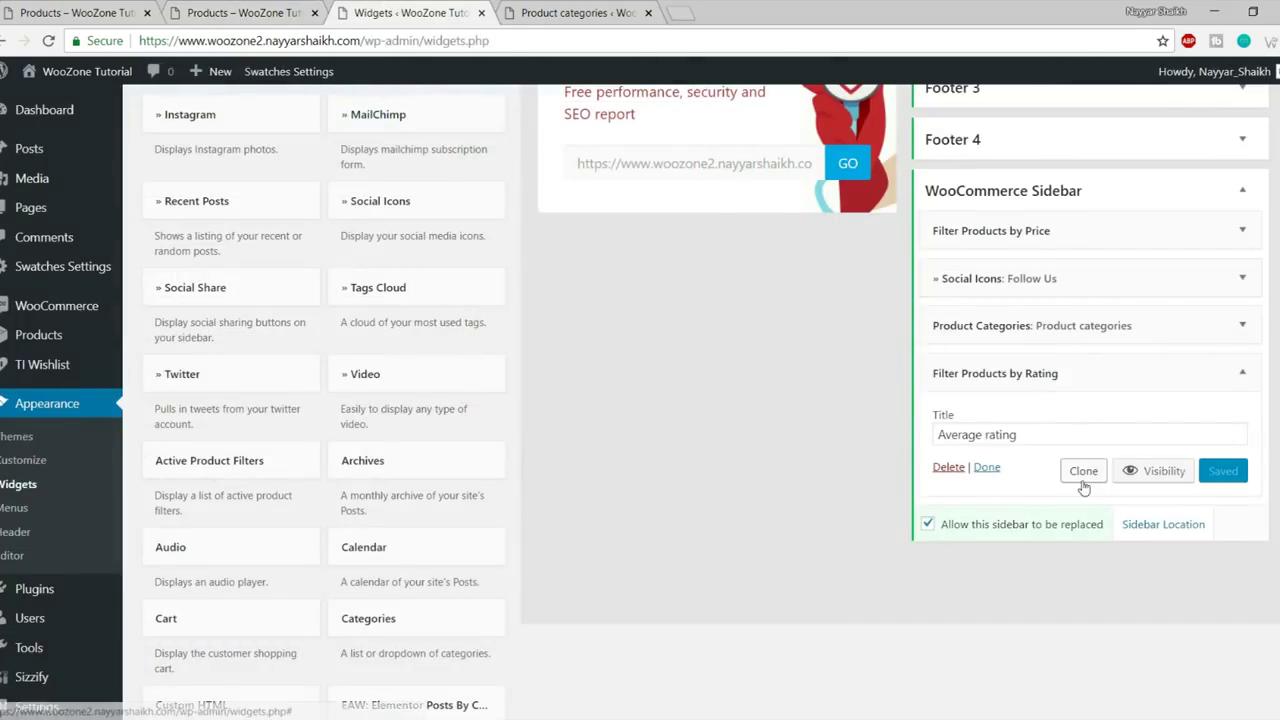
pyautogui.click(90, 10)
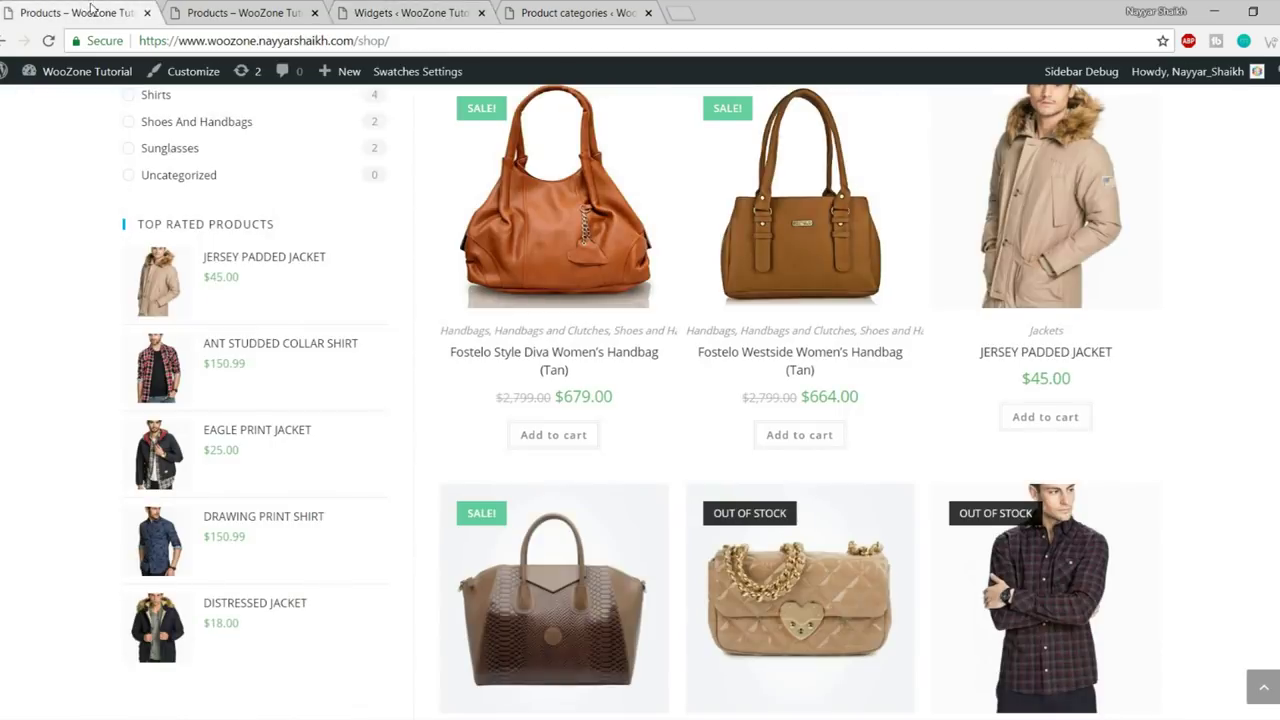
pyautogui.click(345, 12)
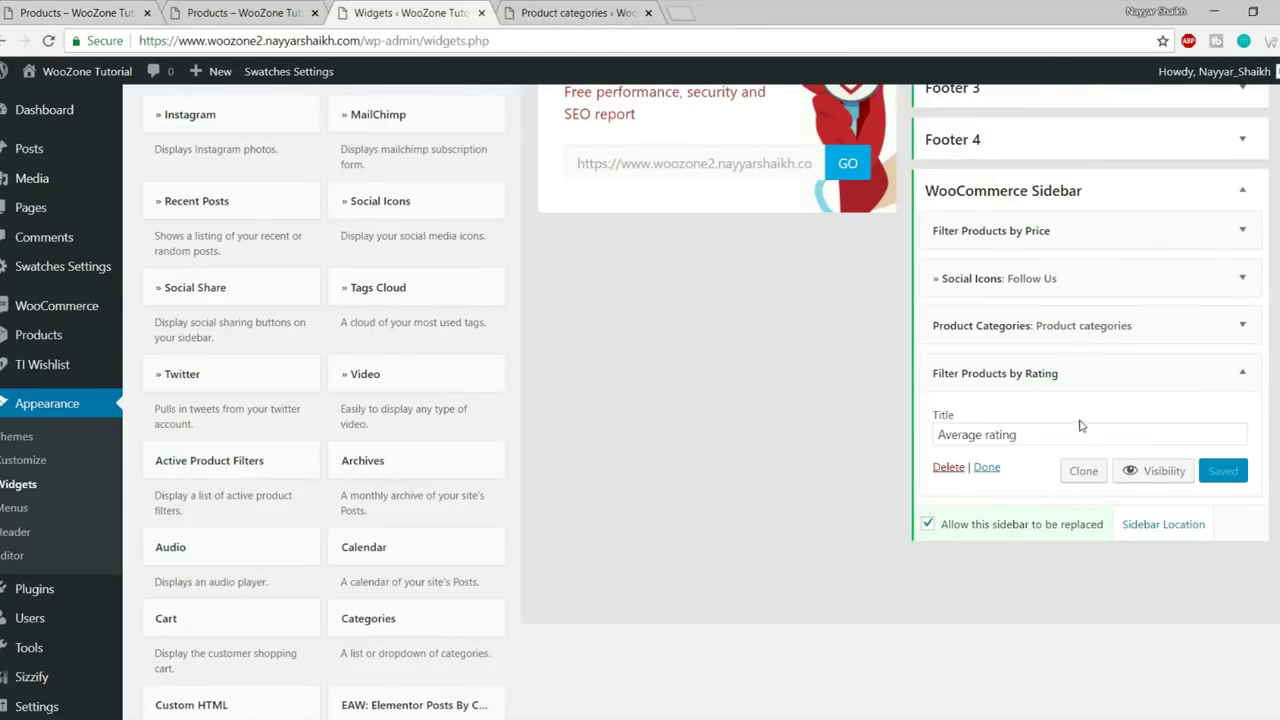
# Retitle the rating widget 'TOP RATED PRODUCTS' and save it.
pyautogui.moveTo(1046, 436); pyautogui.dragTo(786, 434)
pyautogui.write('Top')
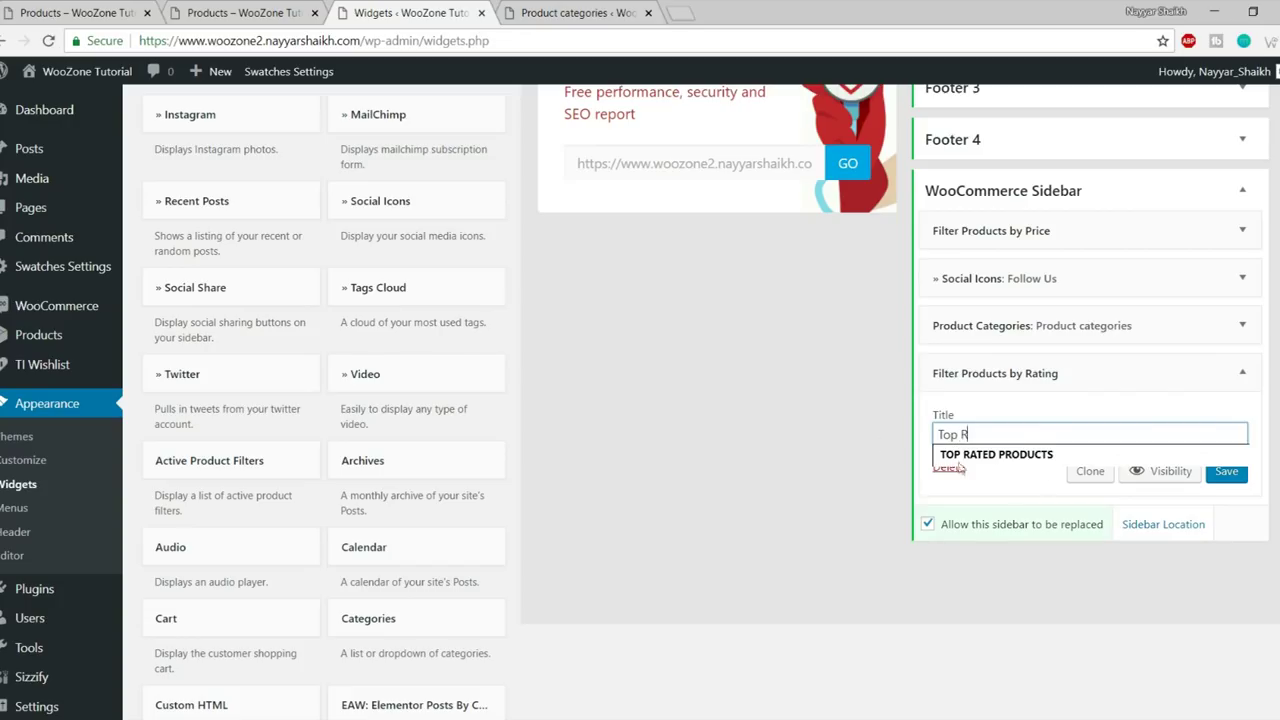
pyautogui.write(' R')
pyautogui.click(1000, 454)
pyautogui.click(1226, 471)
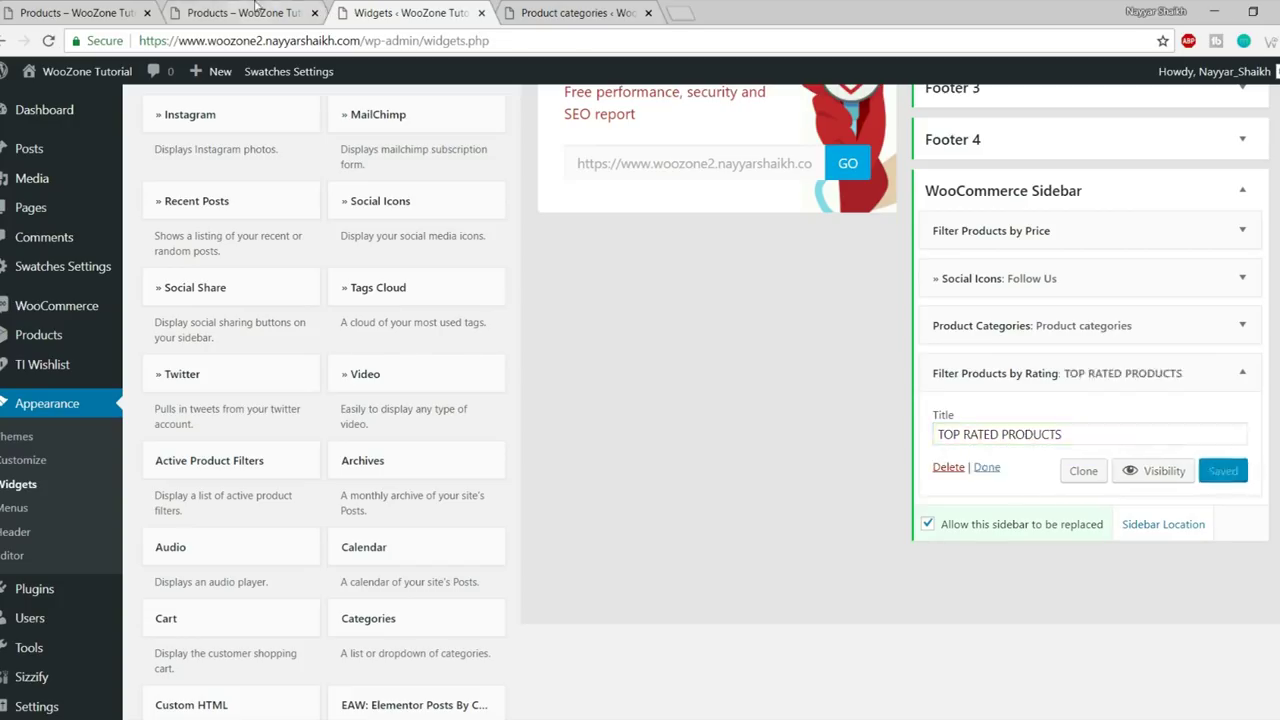
# Reload the shop and open the beige handbag's Reviews section.
pyautogui.click(255, 10)
pyautogui.click(46, 41)
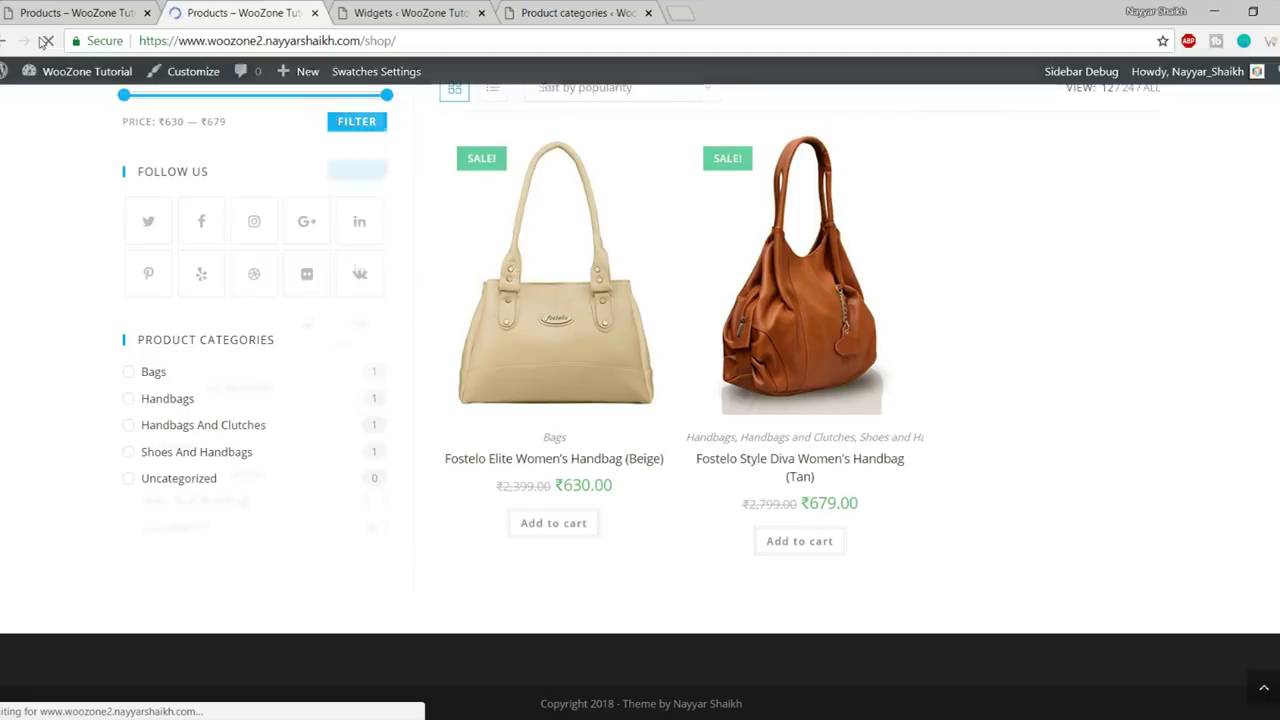
pyautogui.click(565, 341)
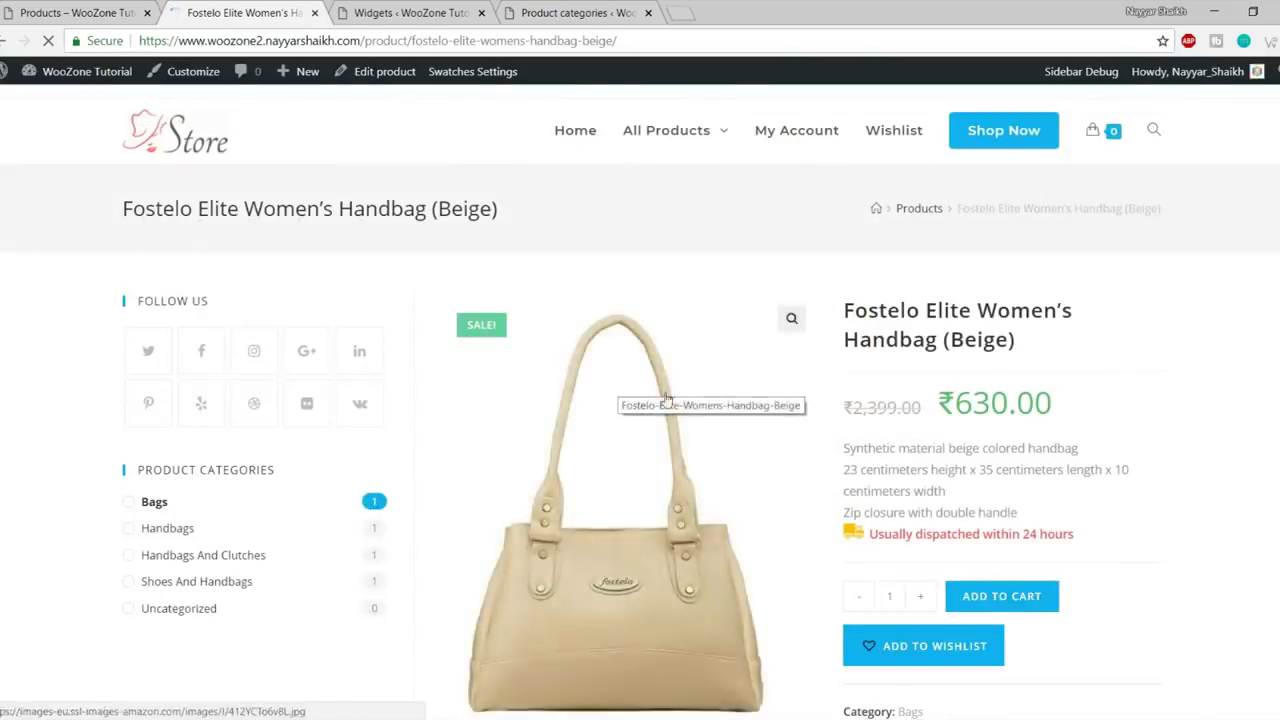
pyautogui.scroll(-6, 667, 398)
pyautogui.click(906, 303)
pyautogui.scroll(-1, 906, 308)
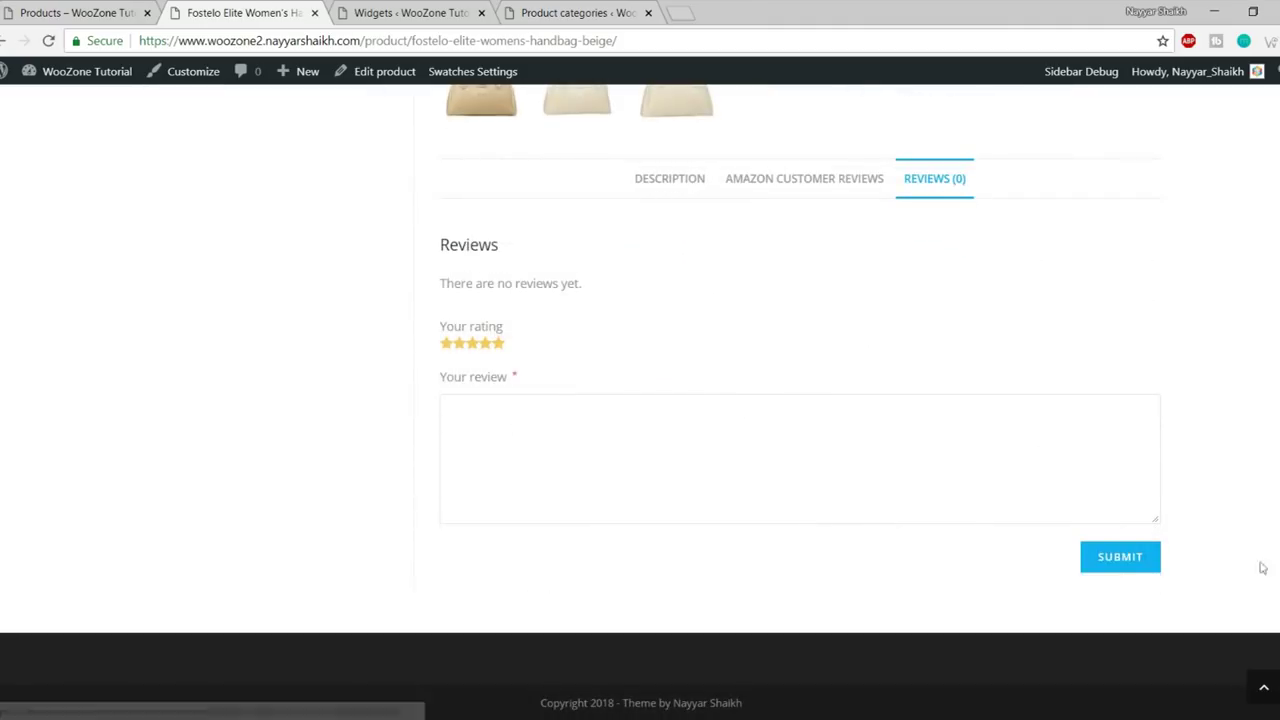
# Post a five-star 'Good Product' review on the beige handbag.
pyautogui.click(1117, 562)
pyautogui.click(362, 187)
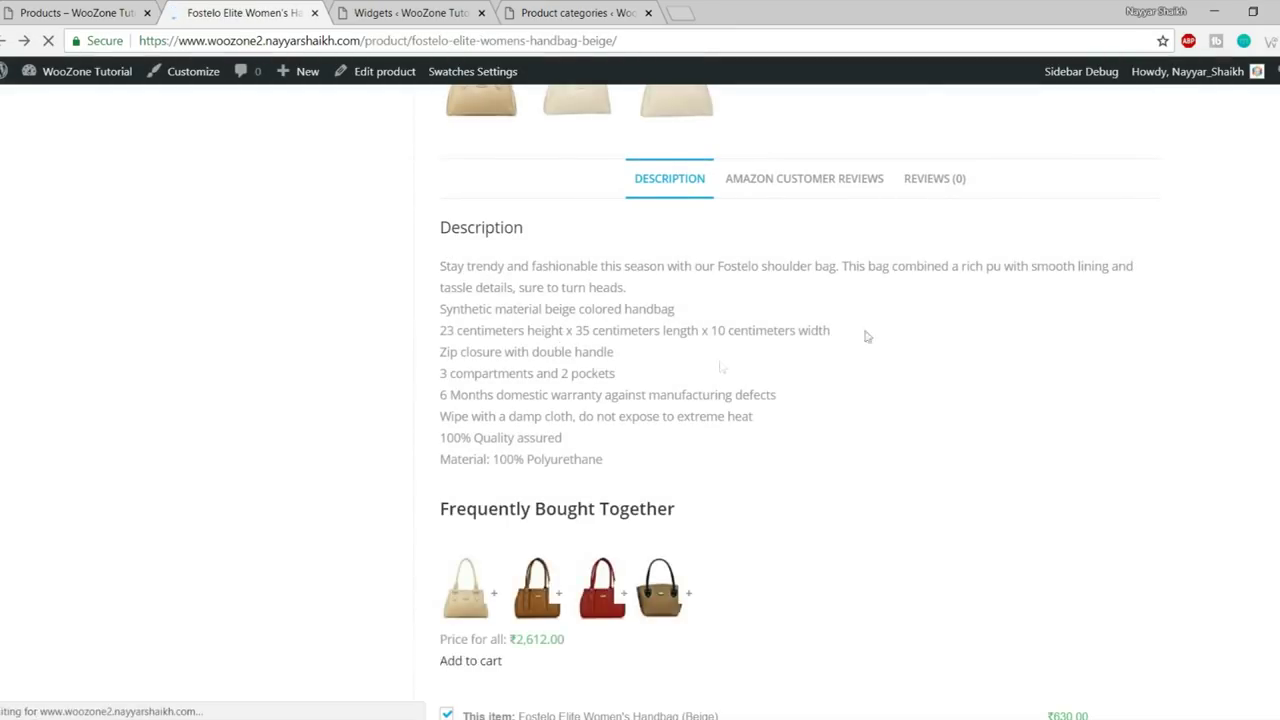
pyautogui.click(946, 178)
pyautogui.click(498, 344)
pyautogui.click(525, 456)
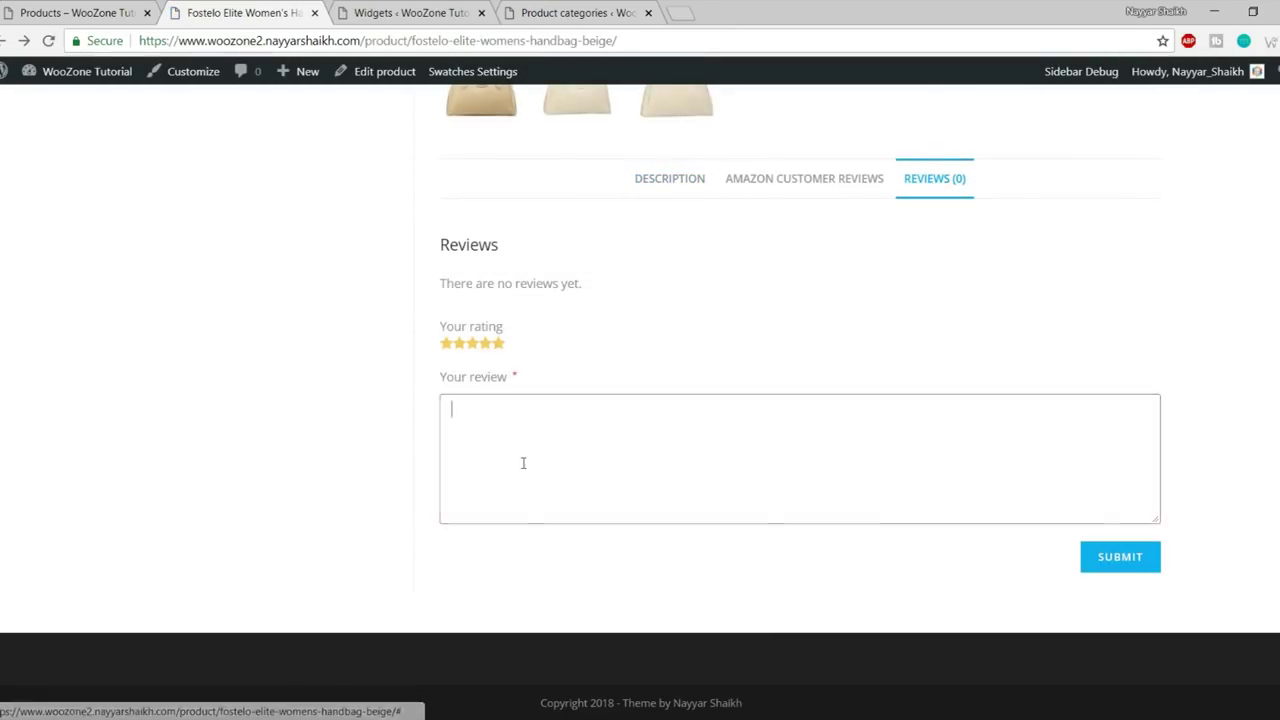
pyautogui.write('Good Product')
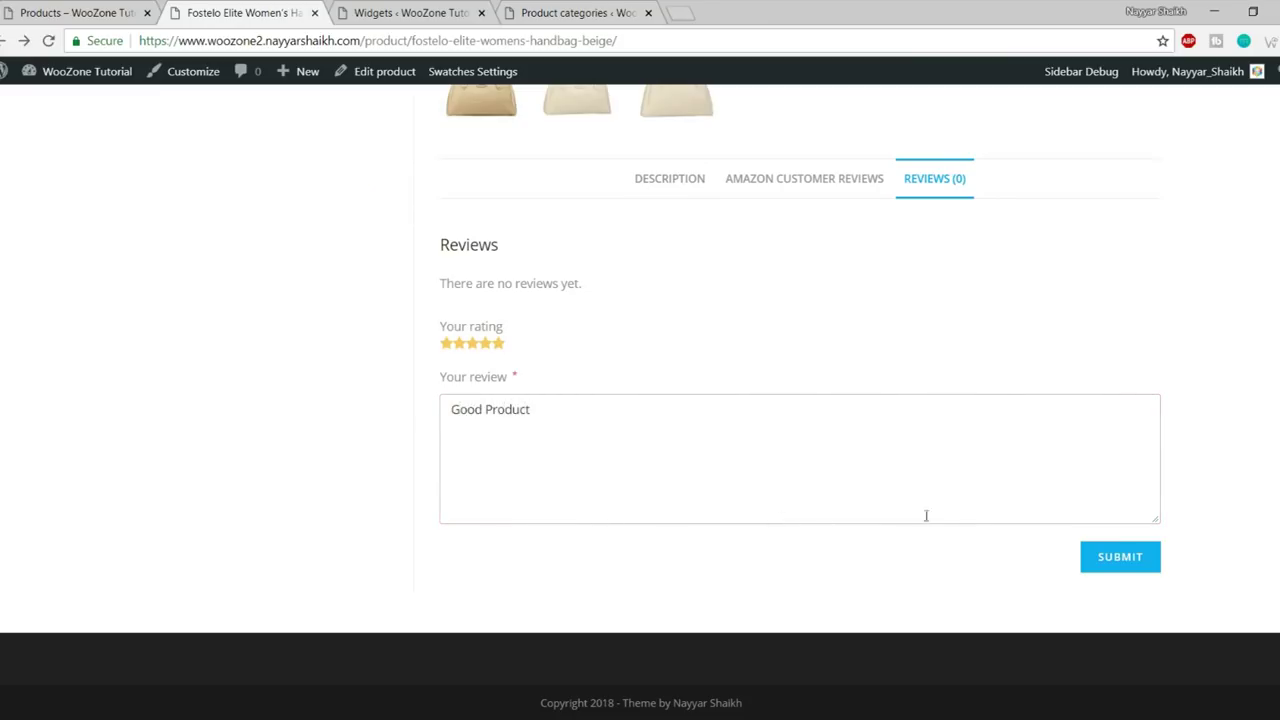
pyautogui.click(1108, 570)
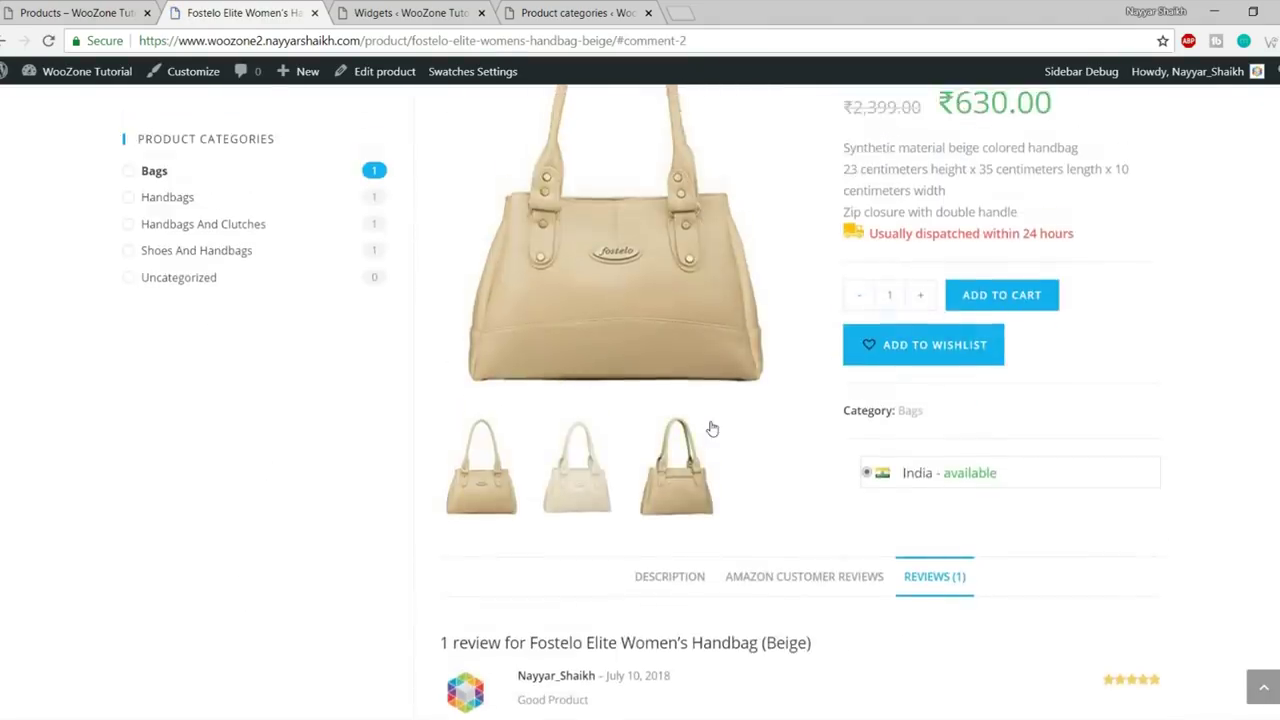
# Go back to the shop page via Shop Now.
pyautogui.scroll(3, 710, 428)
pyautogui.click(1013, 131)
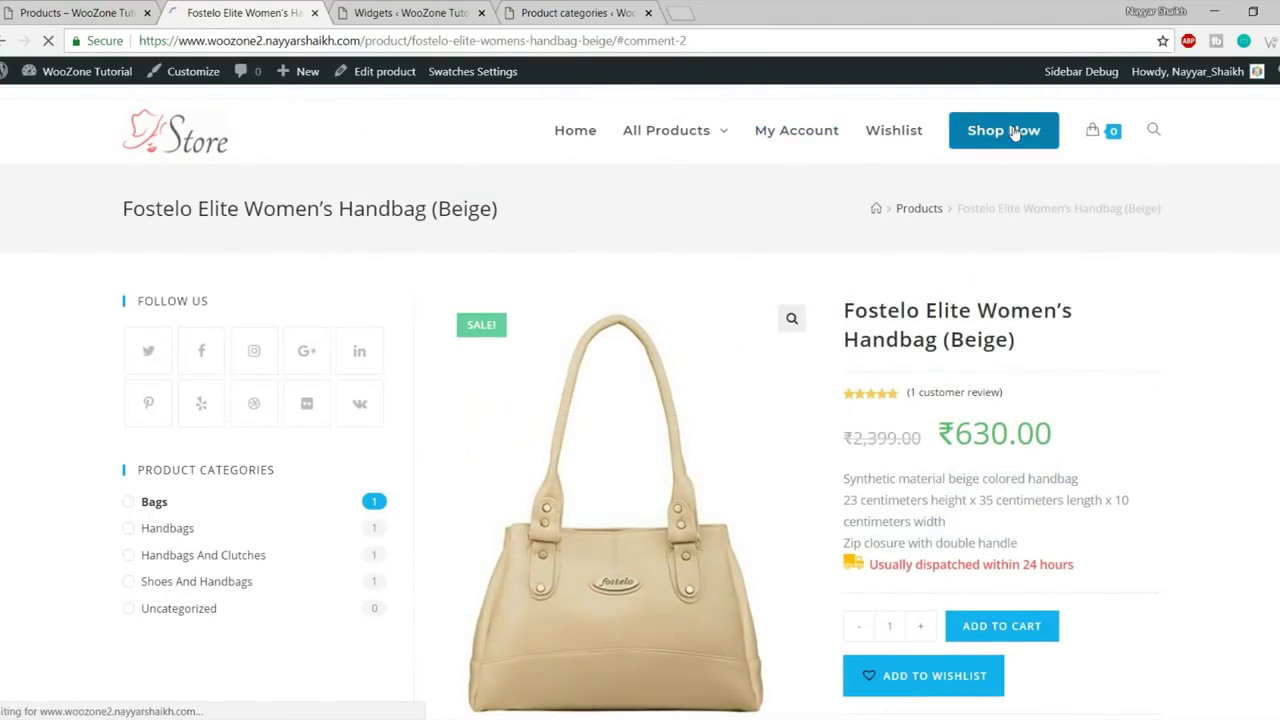
pyautogui.scroll(-5, 1009, 223)
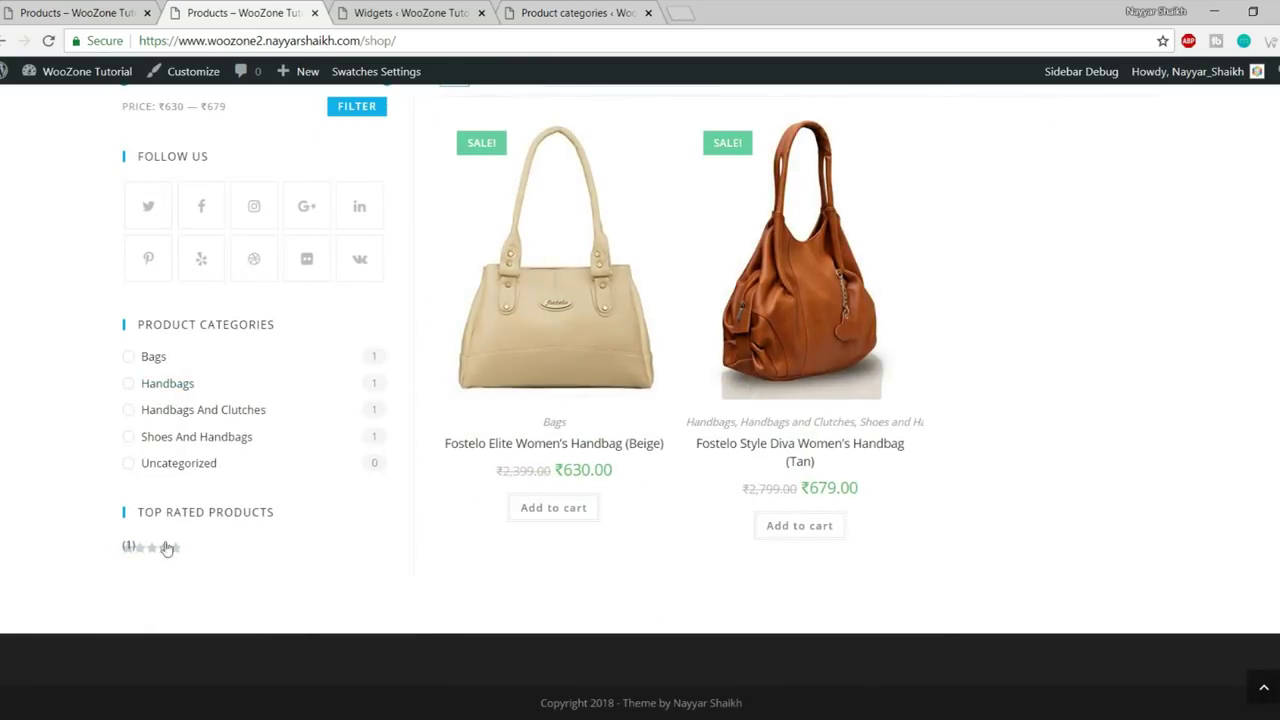
# Swap the Filter Products by Rating widget for Products by Rating in the WooCommerce Sidebar.
pyautogui.click(417, 8)
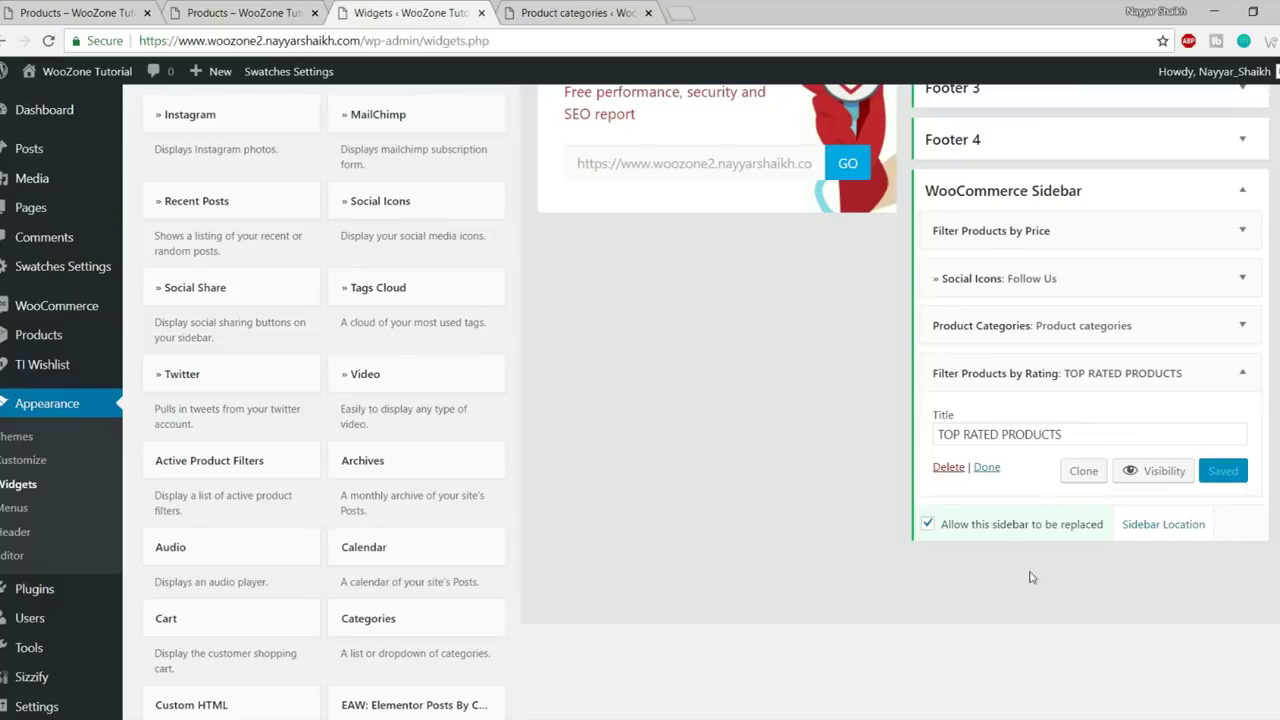
pyautogui.click(949, 468)
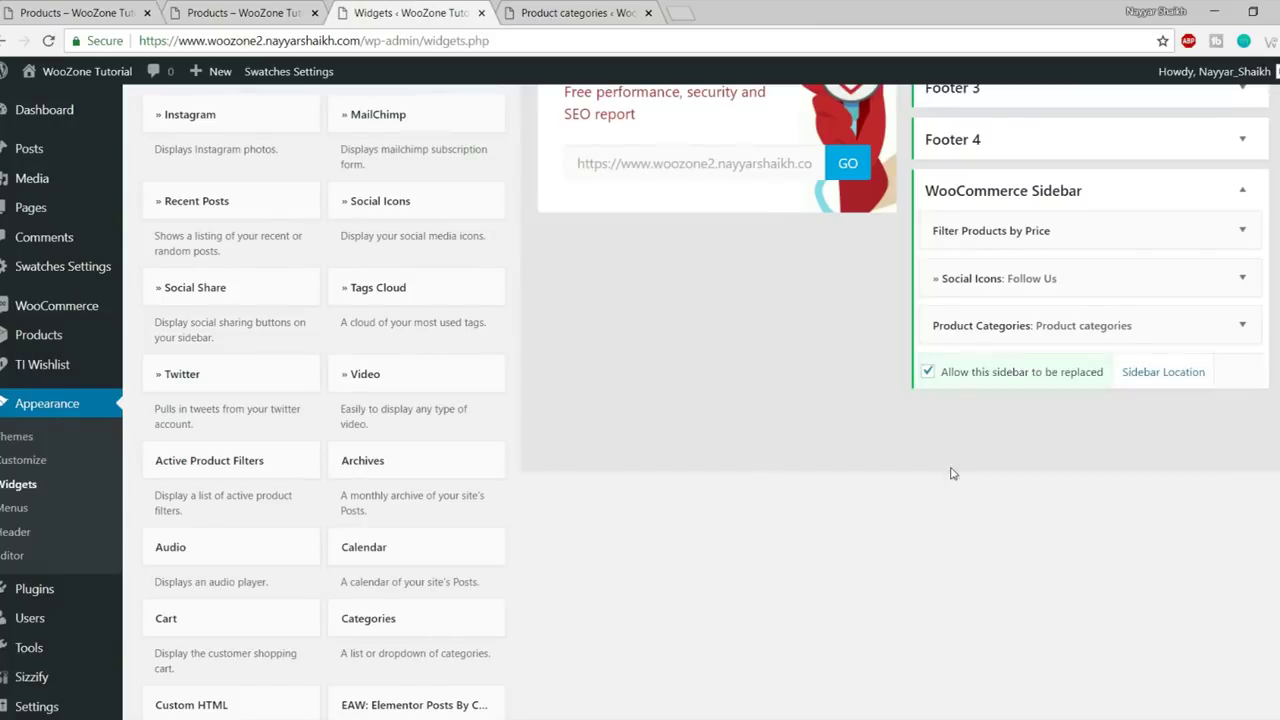
pyautogui.scroll(-10, 745, 480)
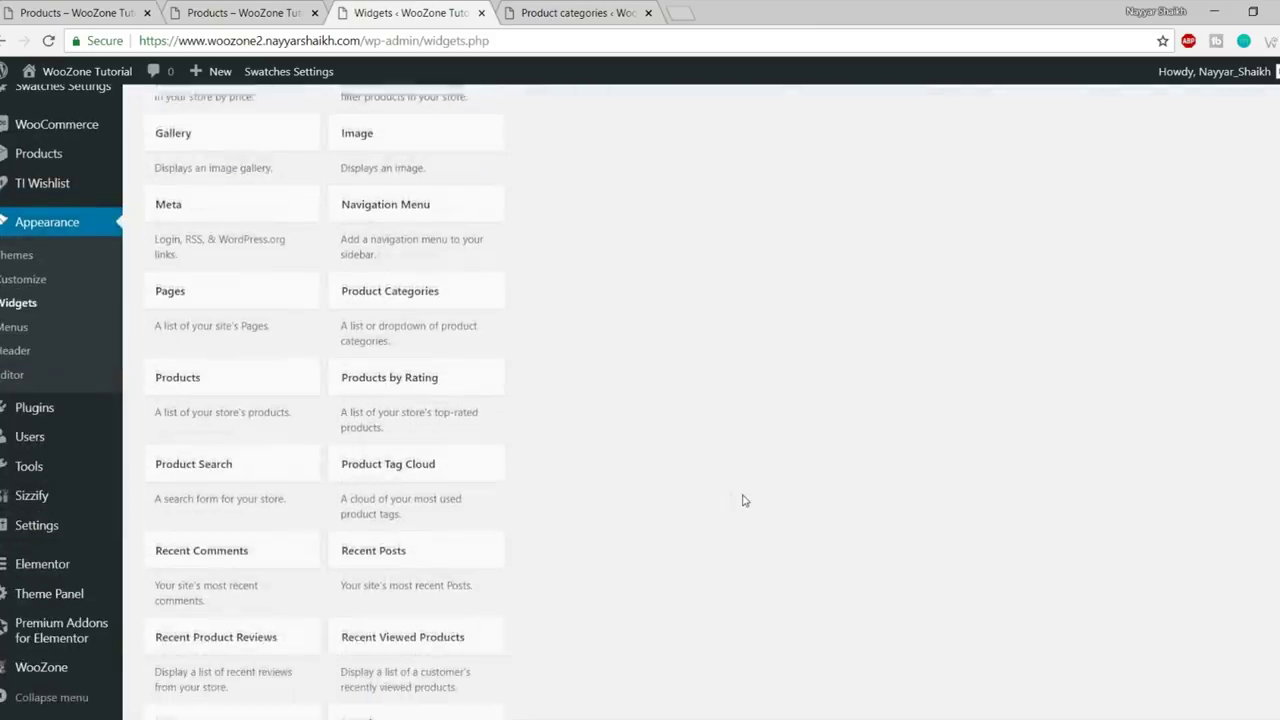
pyautogui.click(453, 386)
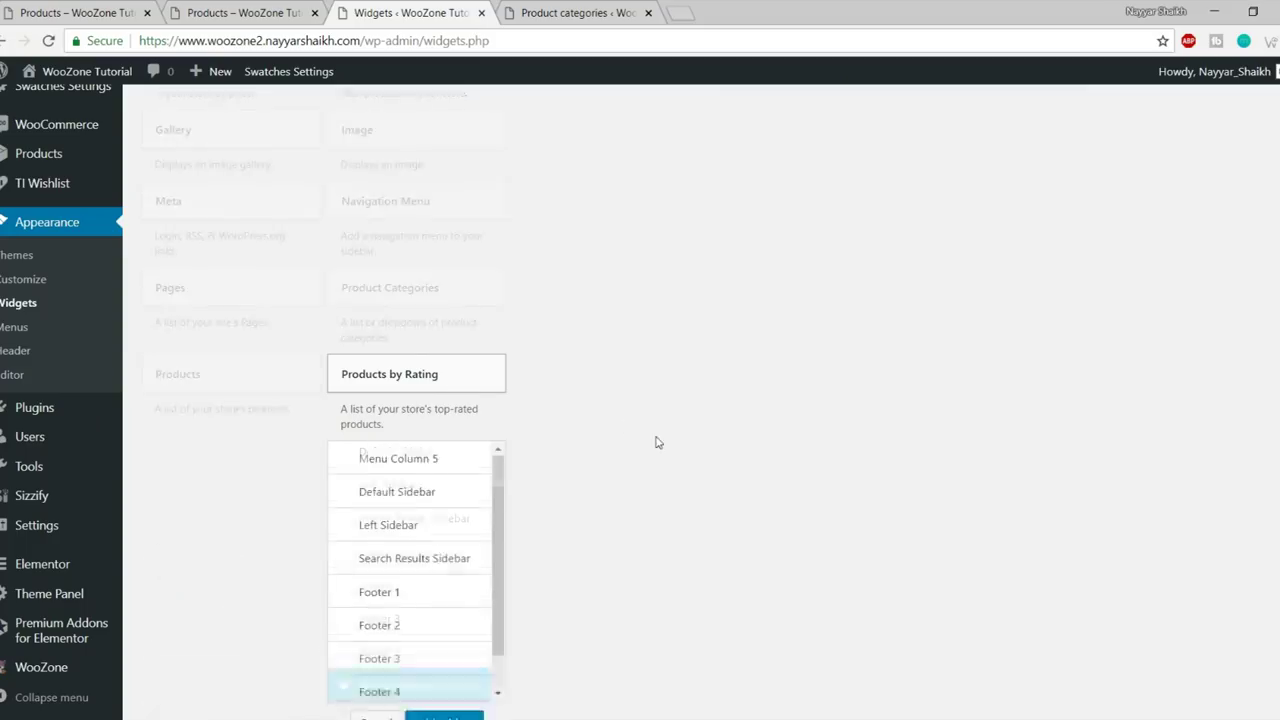
pyautogui.click(447, 550)
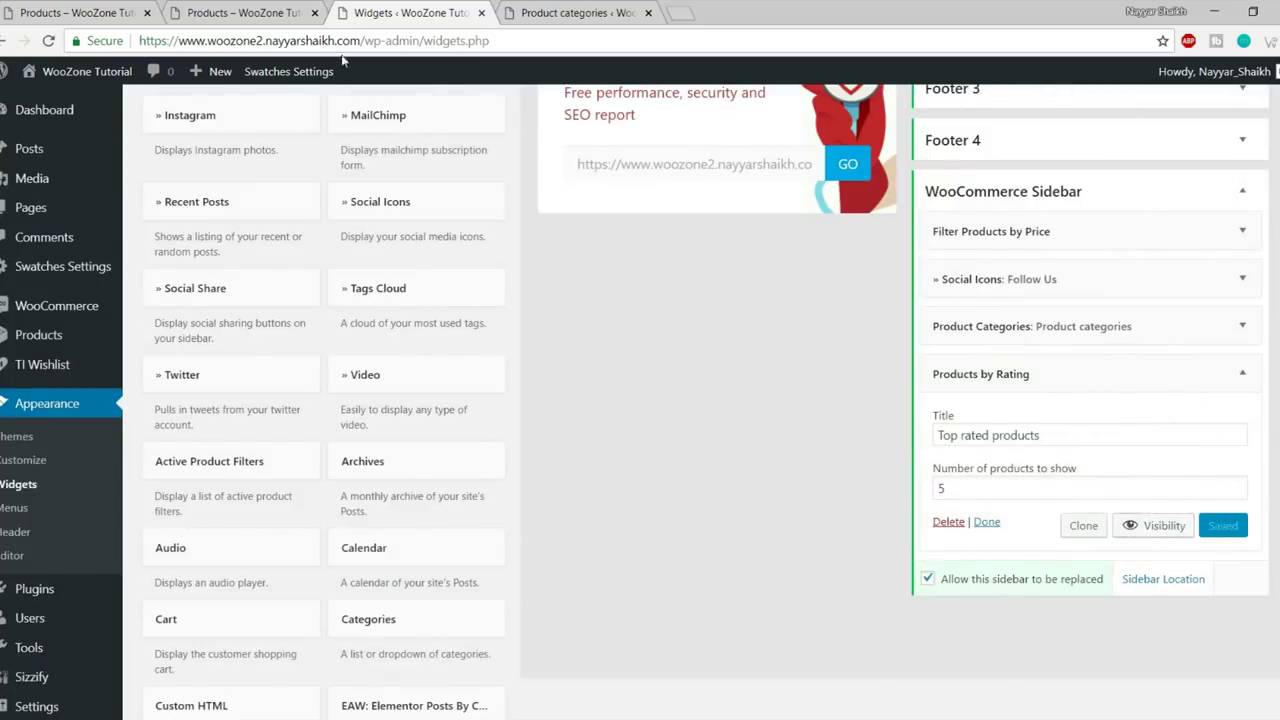
# Reload the shop to see both handbags listed under TOP RATED PRODUCTS.
pyautogui.click(268, 14)
pyautogui.click(54, 44)
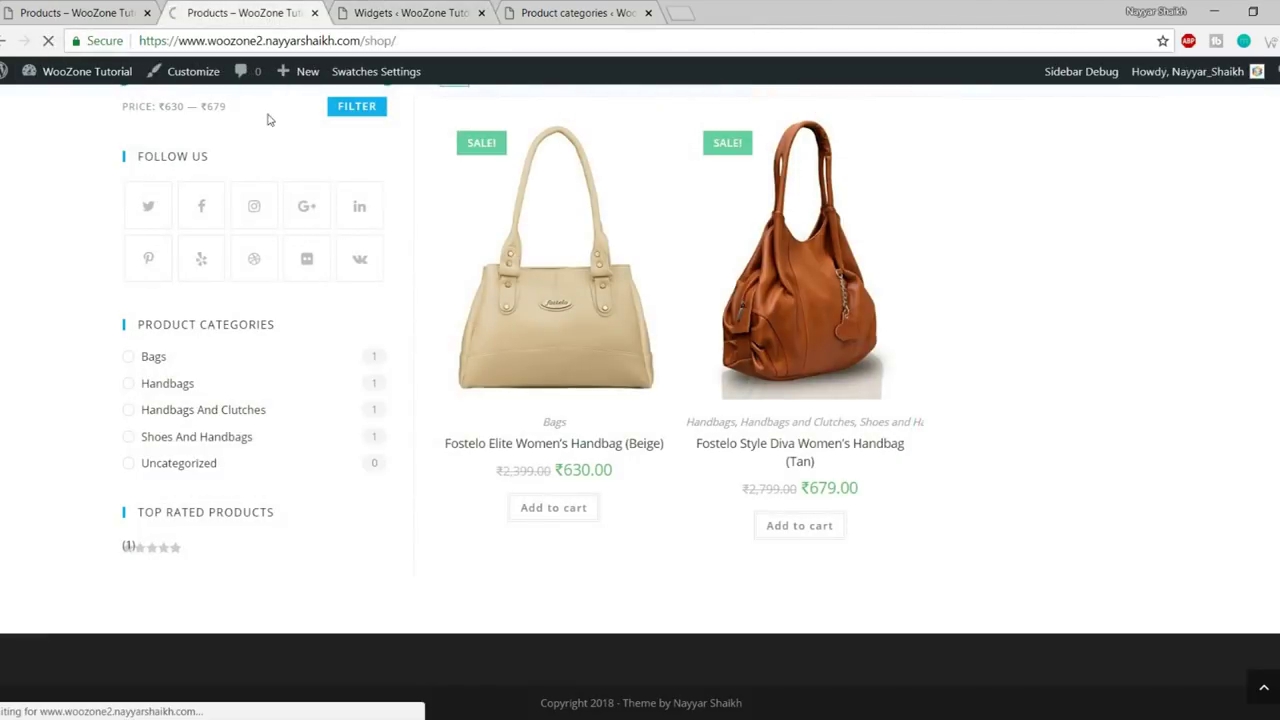
pyautogui.scroll(-2, 252, 413)
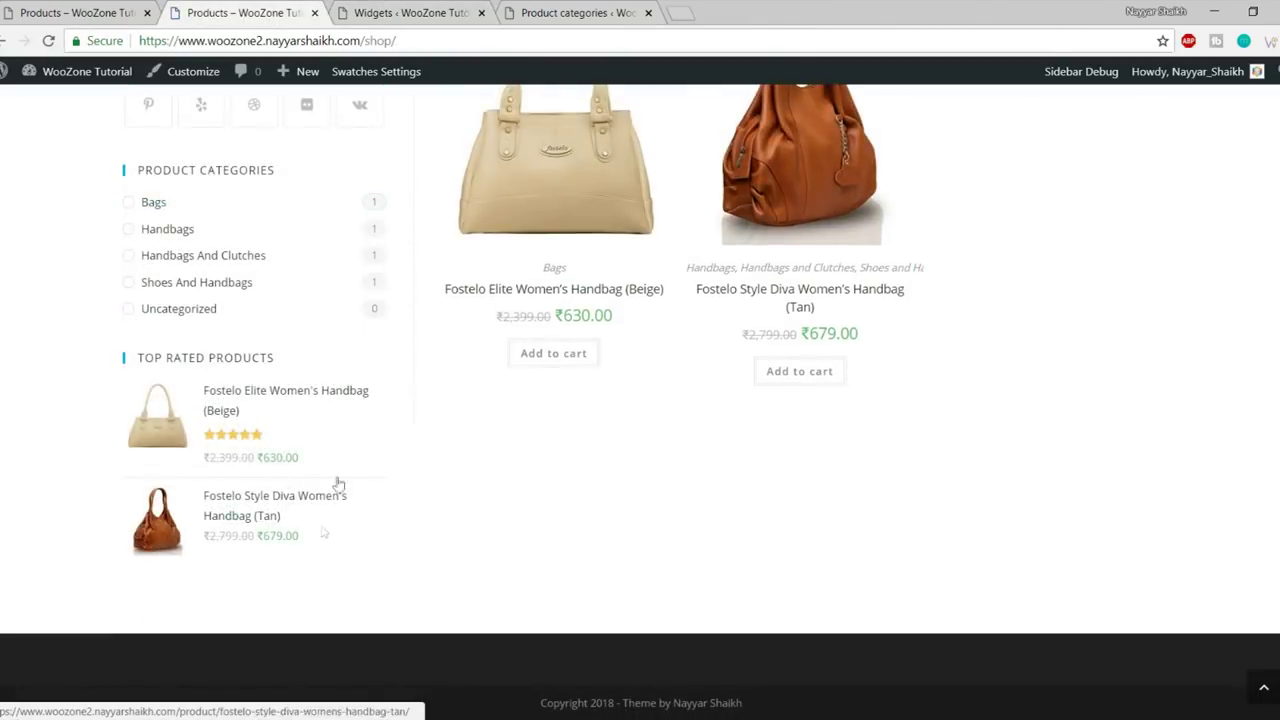
pyautogui.click(408, 13)
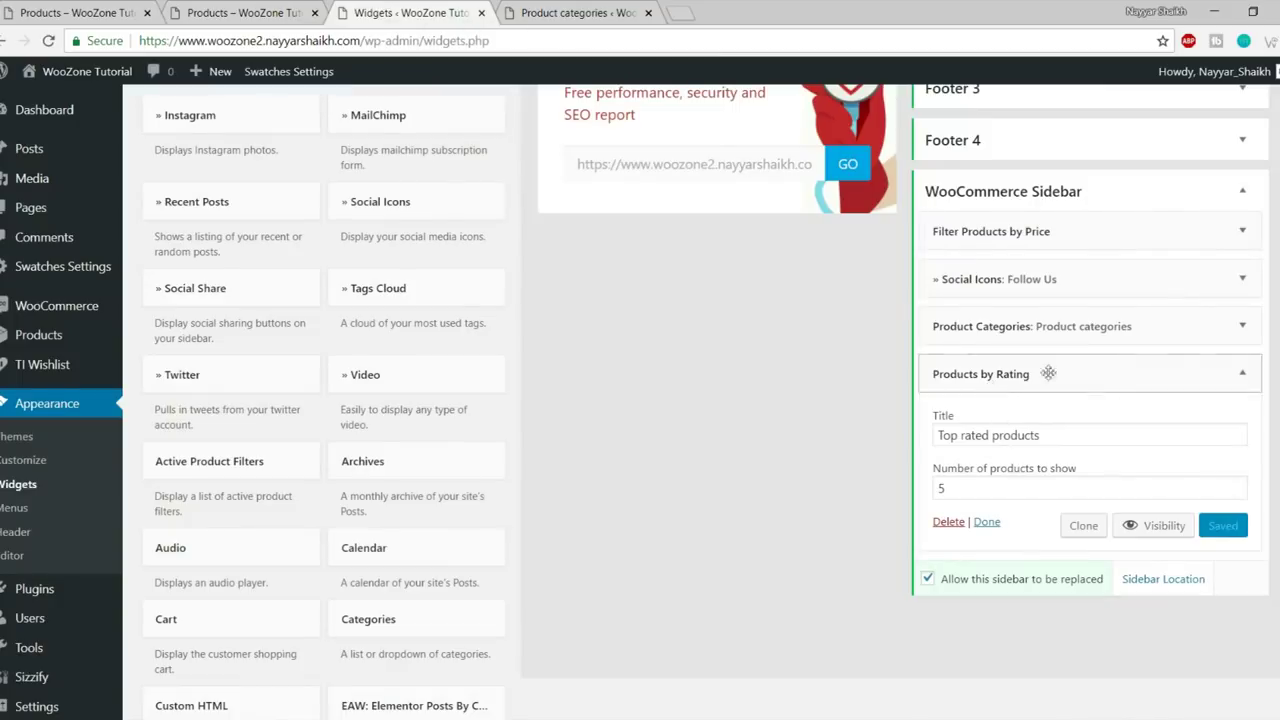
pyautogui.click(268, 11)
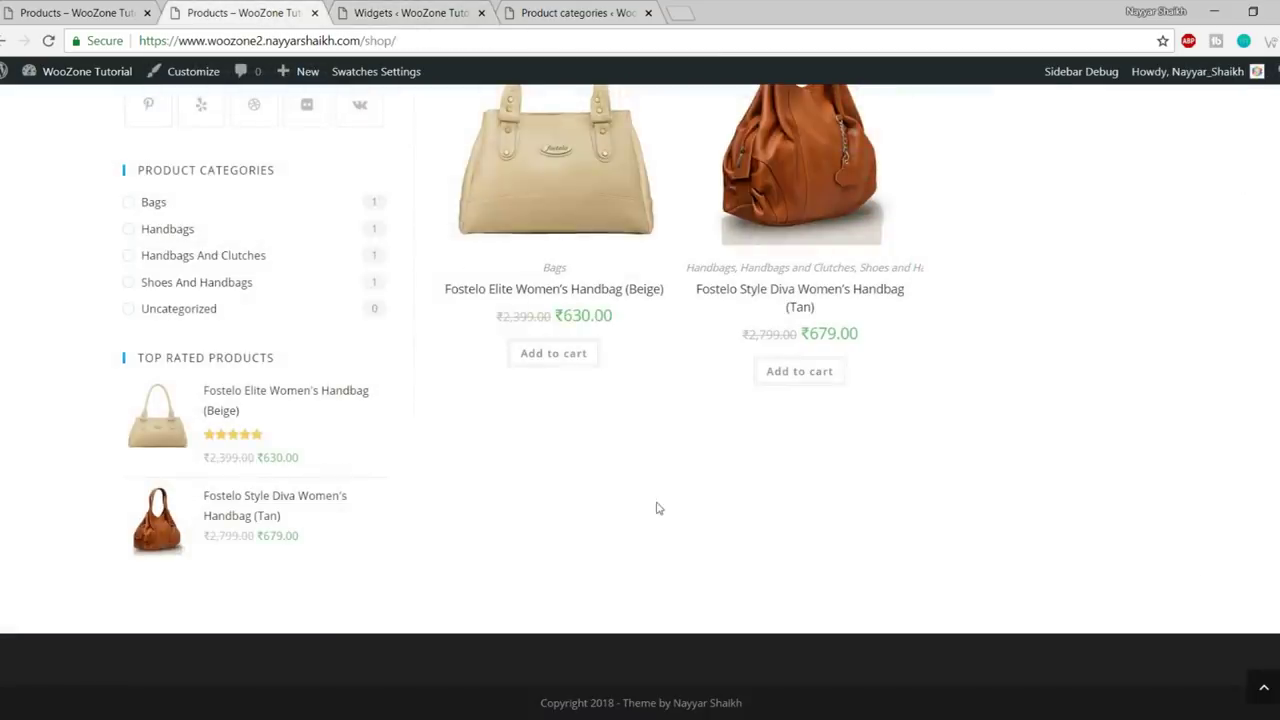
pyautogui.scroll(5, 937, 666)
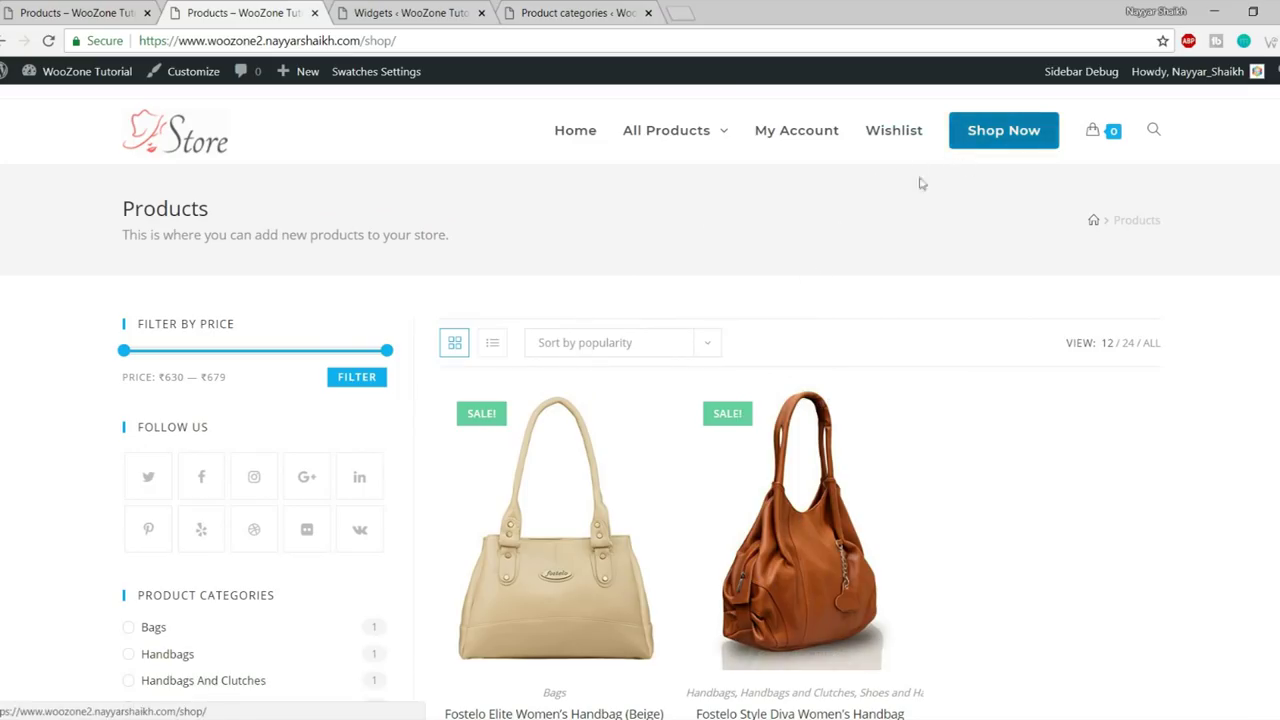
# Scroll through the shop page to review the updated sidebar.
pyautogui.scroll(-3, 317, 540)
pyautogui.scroll(3, 317, 574)
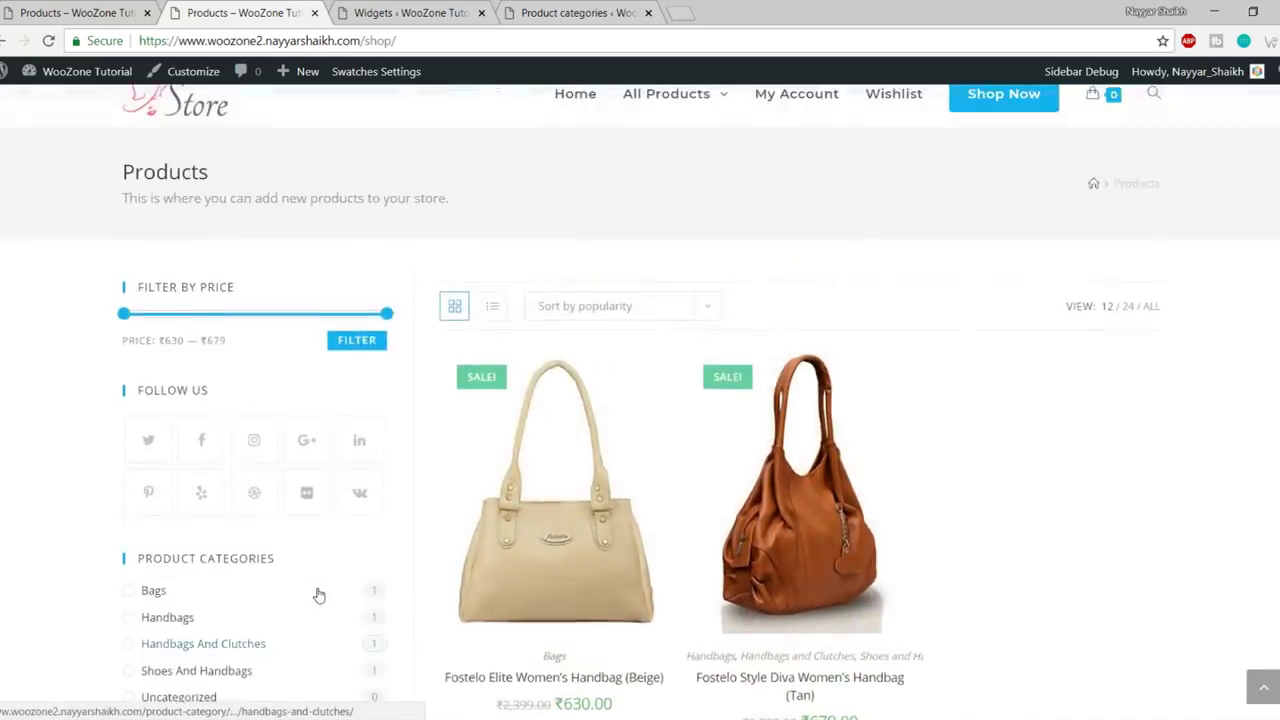
pyautogui.scroll(-4, 317, 595)
pyautogui.scroll(3, 300, 511)
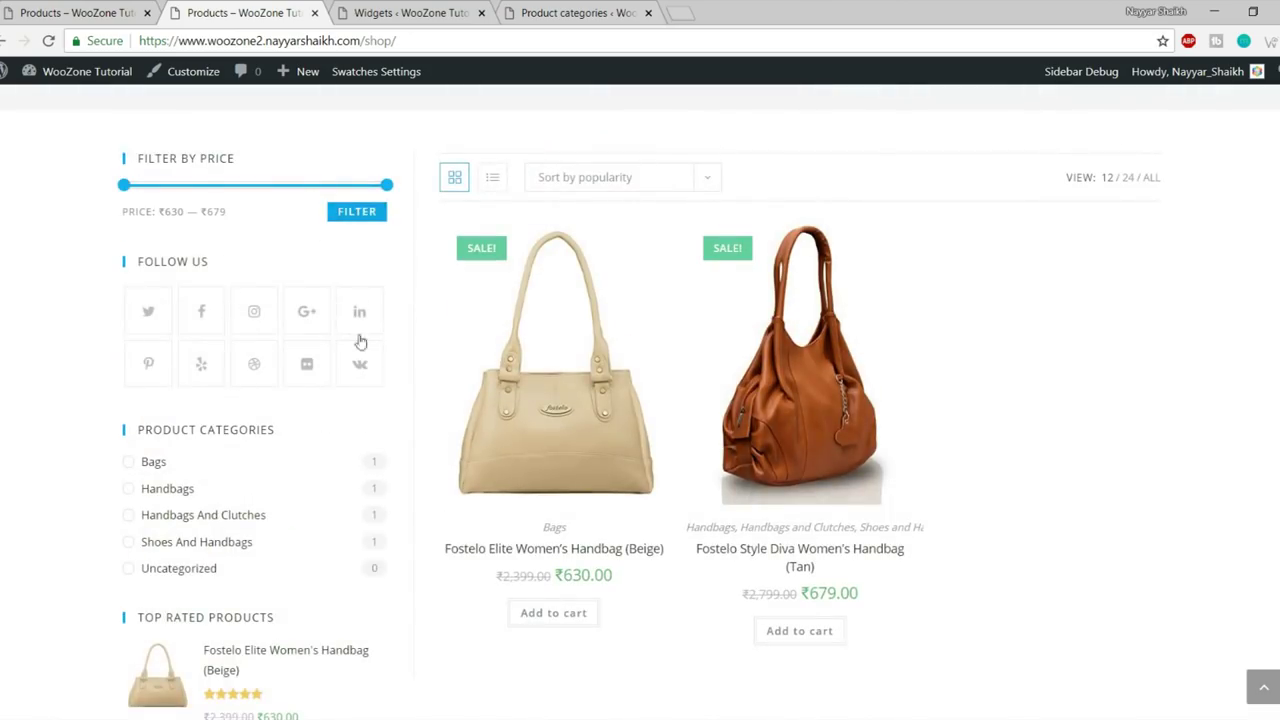
pyautogui.scroll(2, 360, 342)
pyautogui.scroll(-4, 1143, 412)
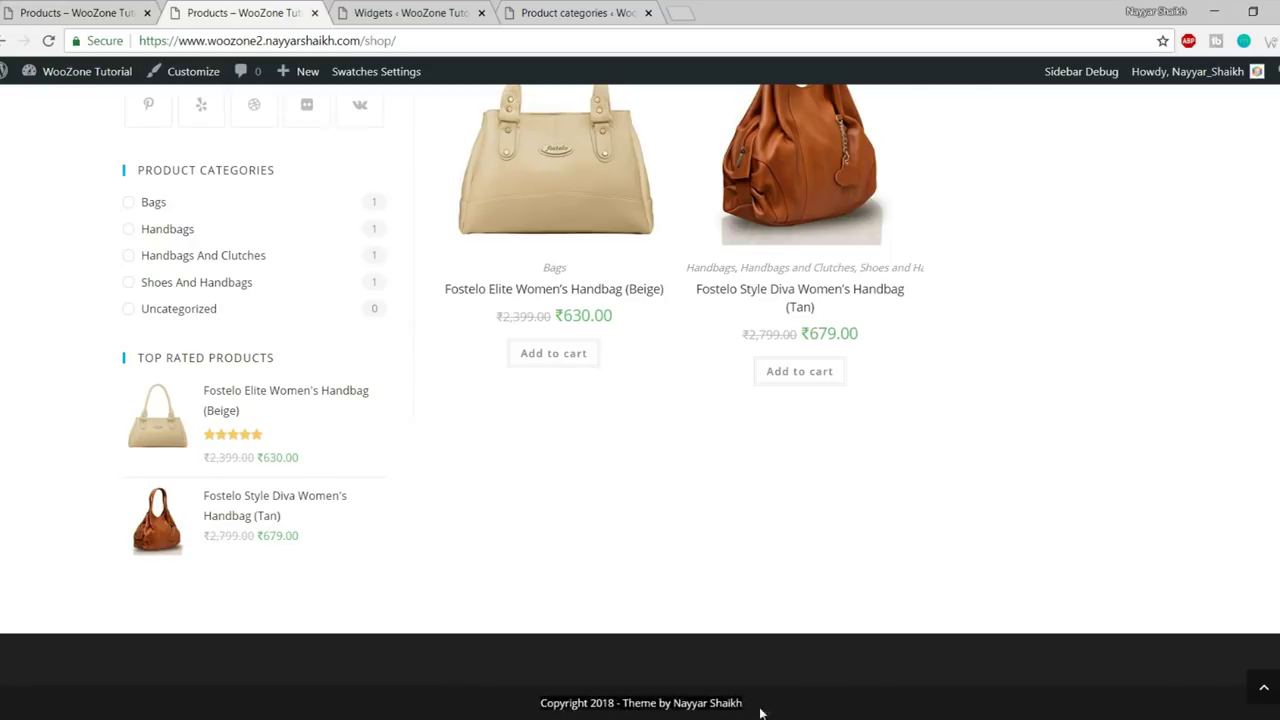
# View the reference shop's footer and collapse the WooCommerce Sidebar area in Widgets.
pyautogui.click(80, 12)
pyautogui.scroll(-13, 489, 451)
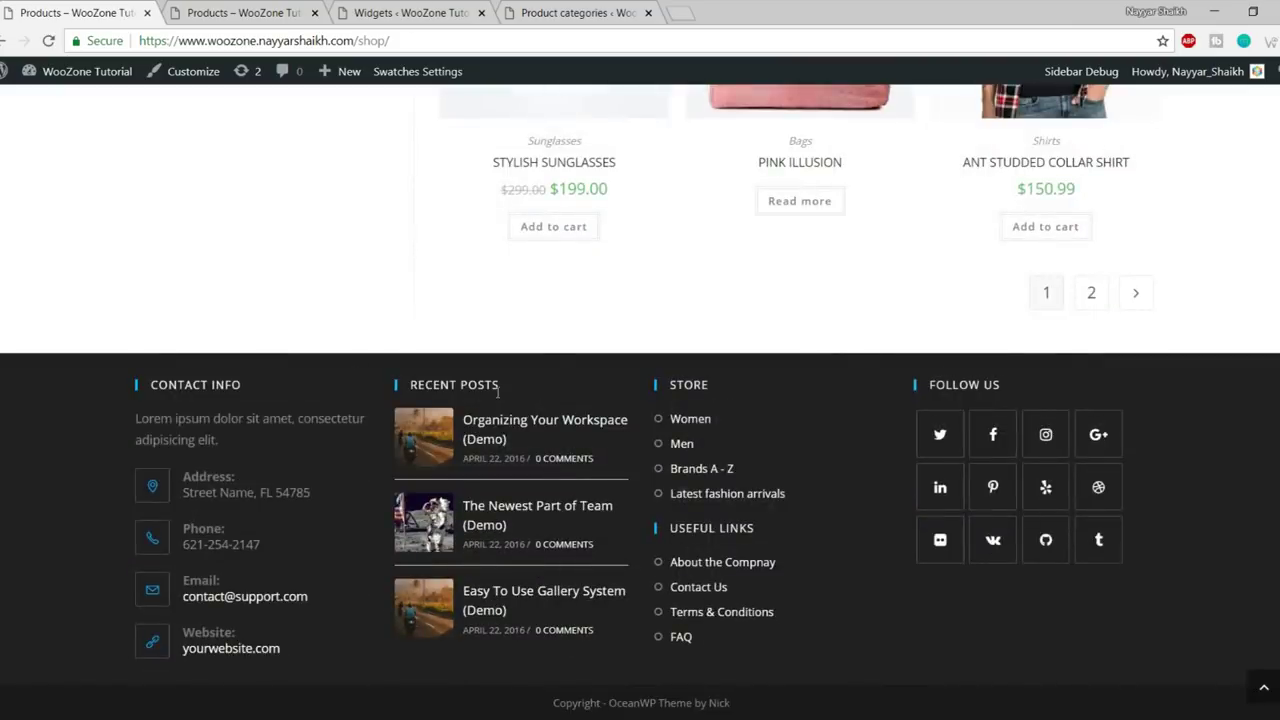
pyautogui.click(410, 14)
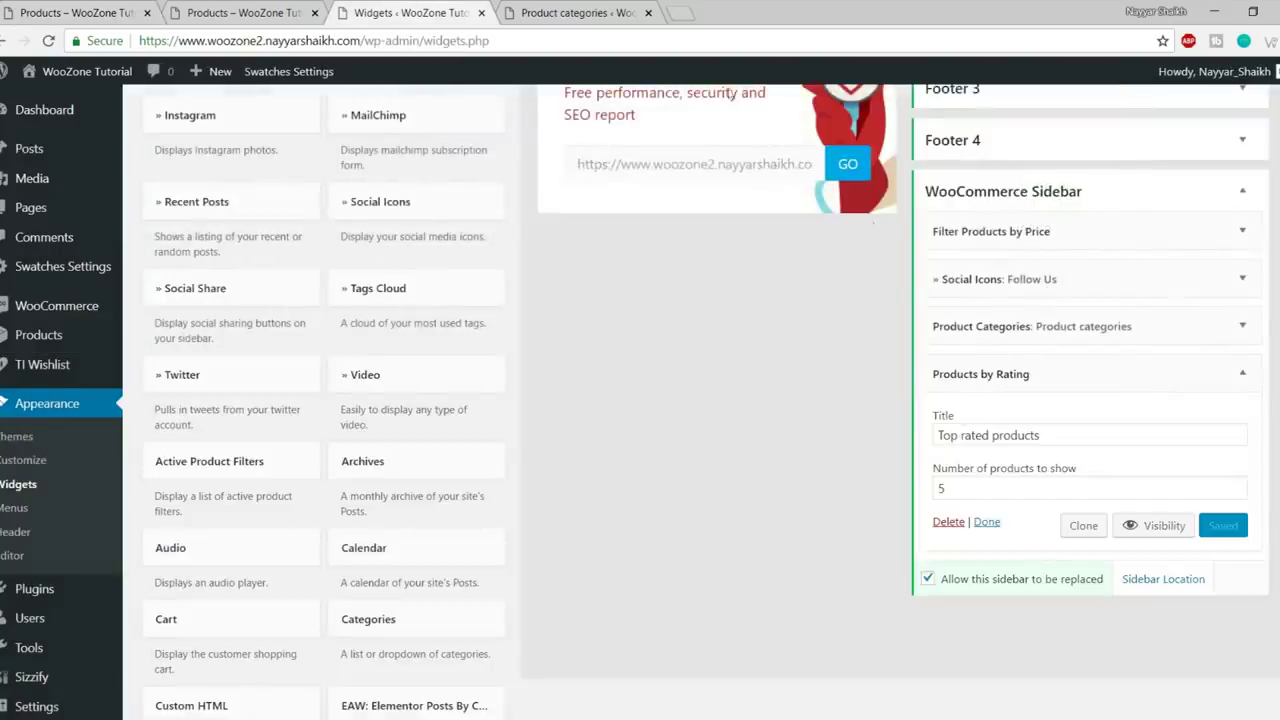
pyautogui.click(1242, 537)
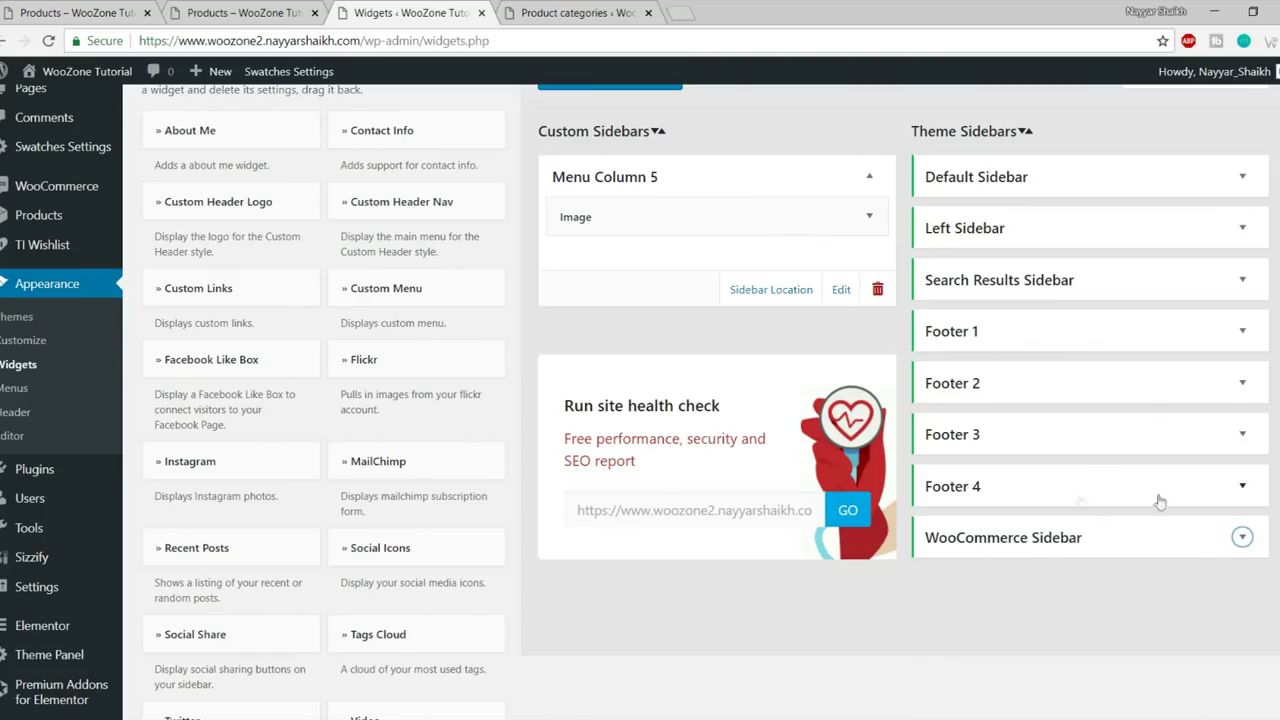
pyautogui.click(75, 13)
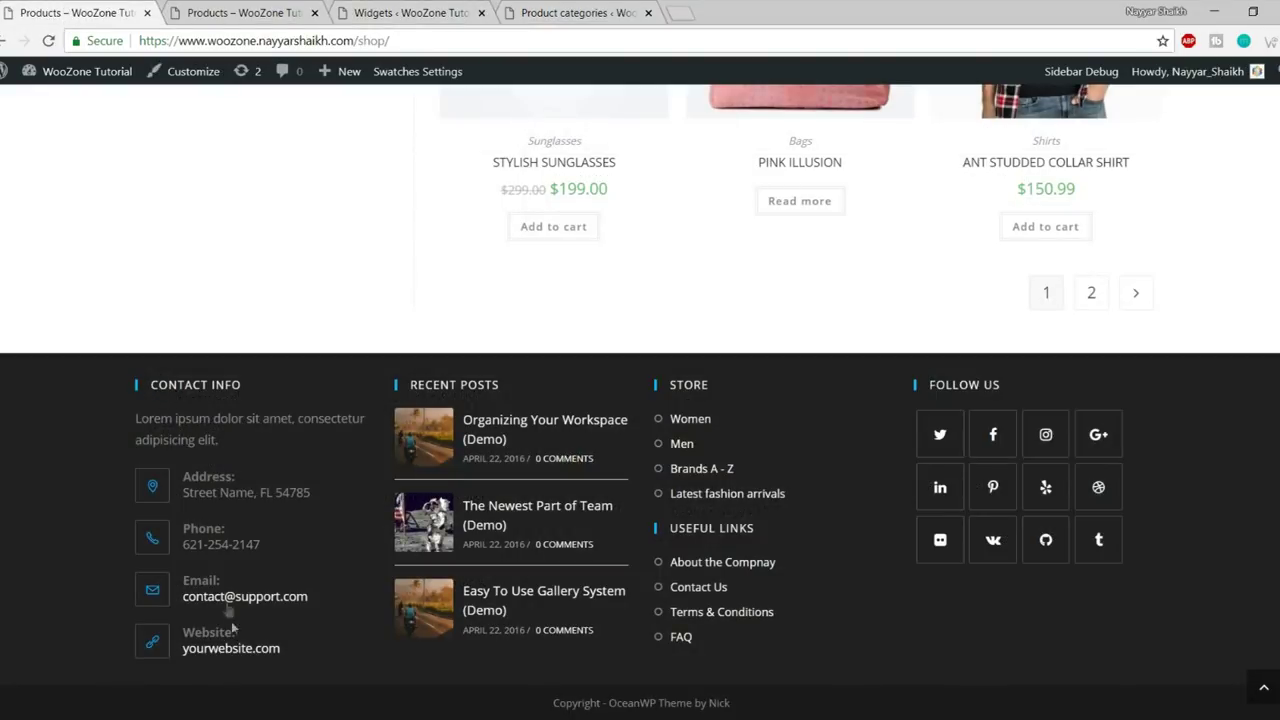
pyautogui.click(345, 15)
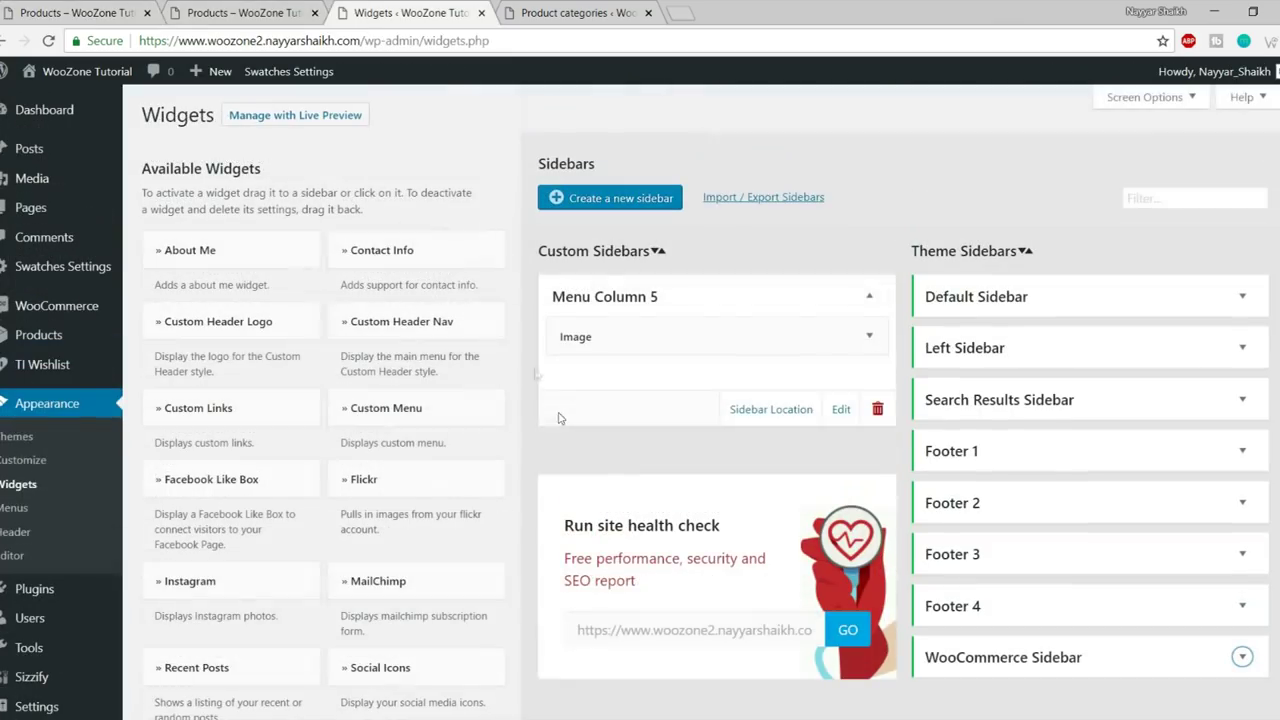
# Add a Contact Info widget to Footer 1 and trim its intro text.
pyautogui.click(455, 262)
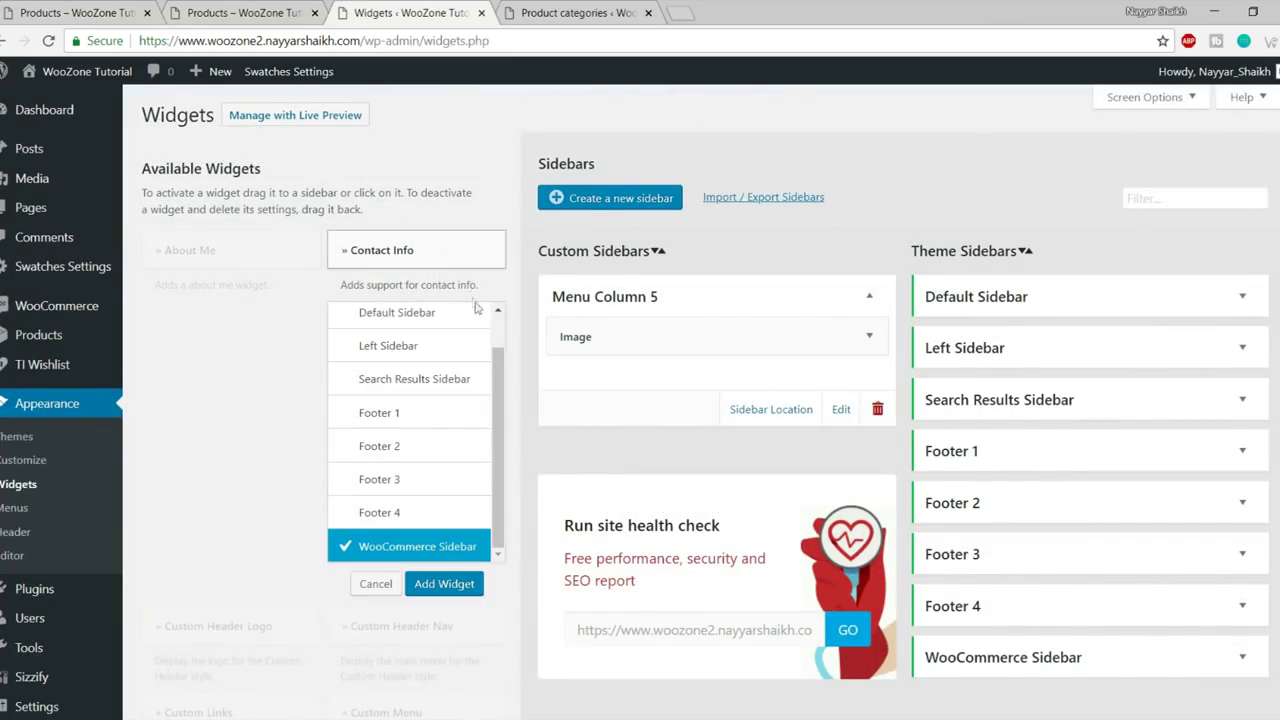
pyautogui.click(426, 424)
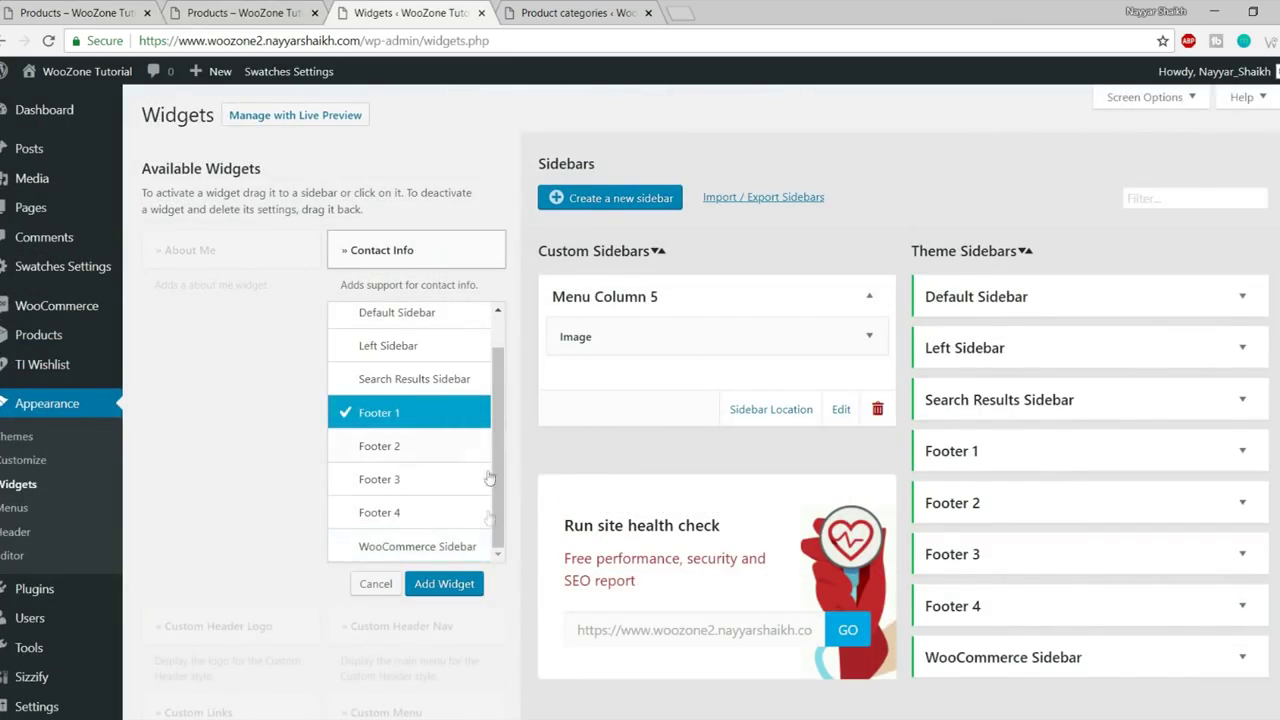
pyautogui.click(445, 584)
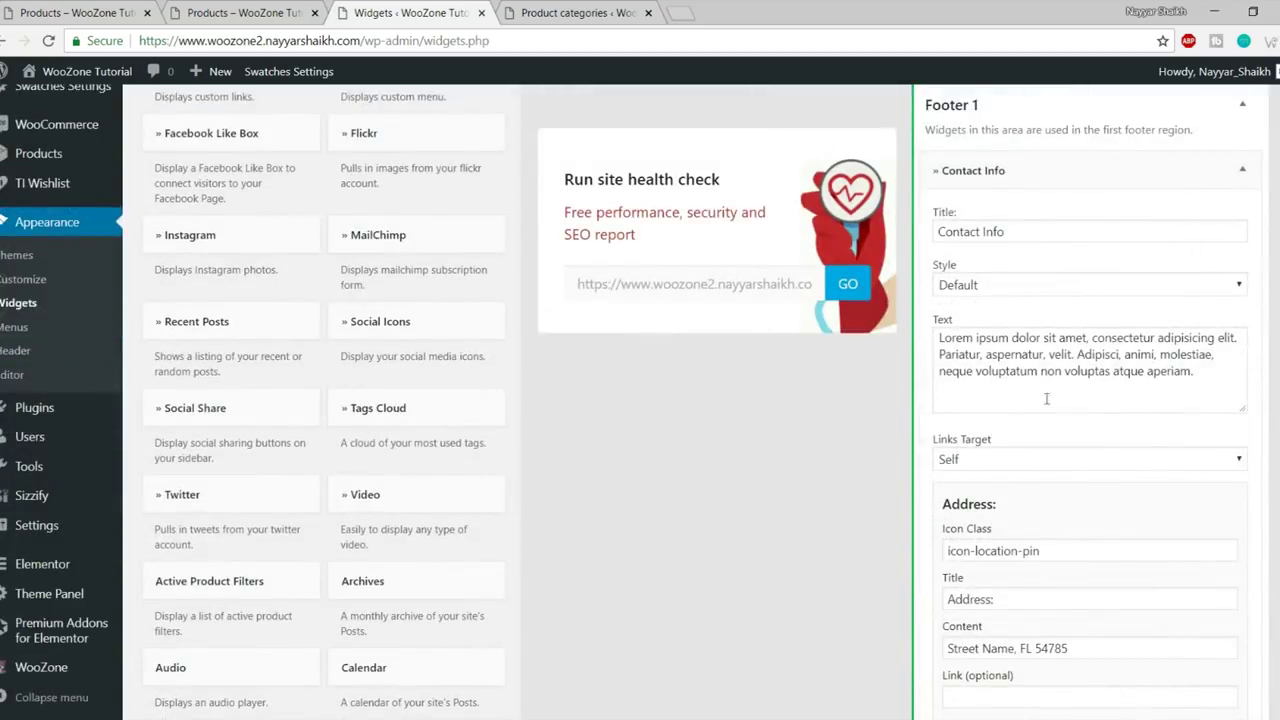
pyautogui.tripleClick(1090, 340)
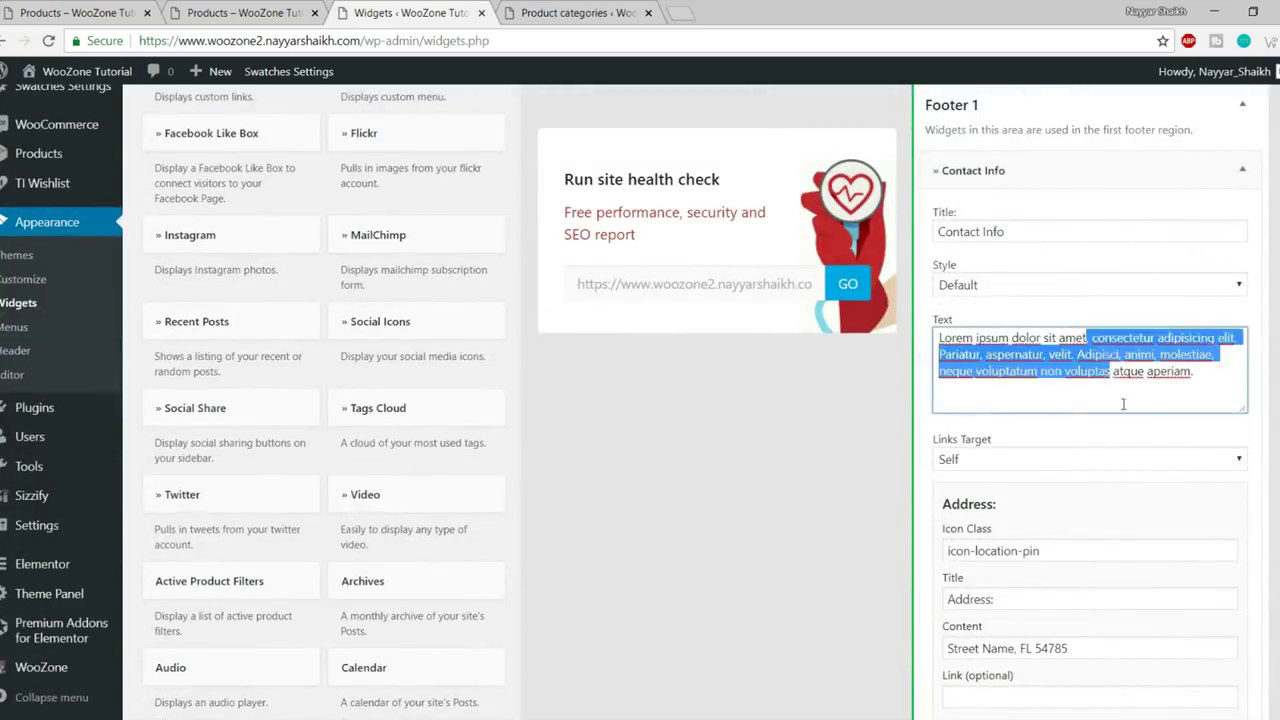
pyautogui.click(1128, 371)
pyautogui.moveTo(940, 354); pyautogui.dragTo(1231, 421)
pyautogui.press('BackSpace')
# Review the Address icon class, Address title and street address fields.
pyautogui.scroll(-3, 1208, 418)
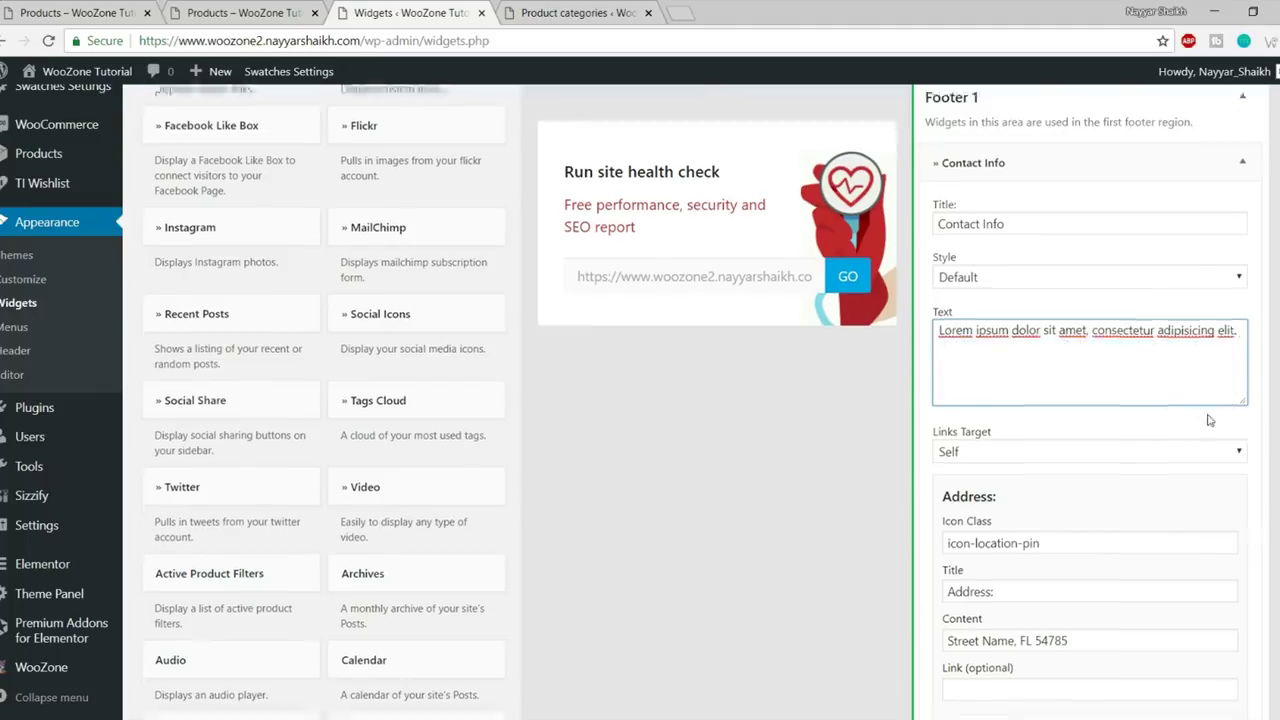
pyautogui.click(1056, 292)
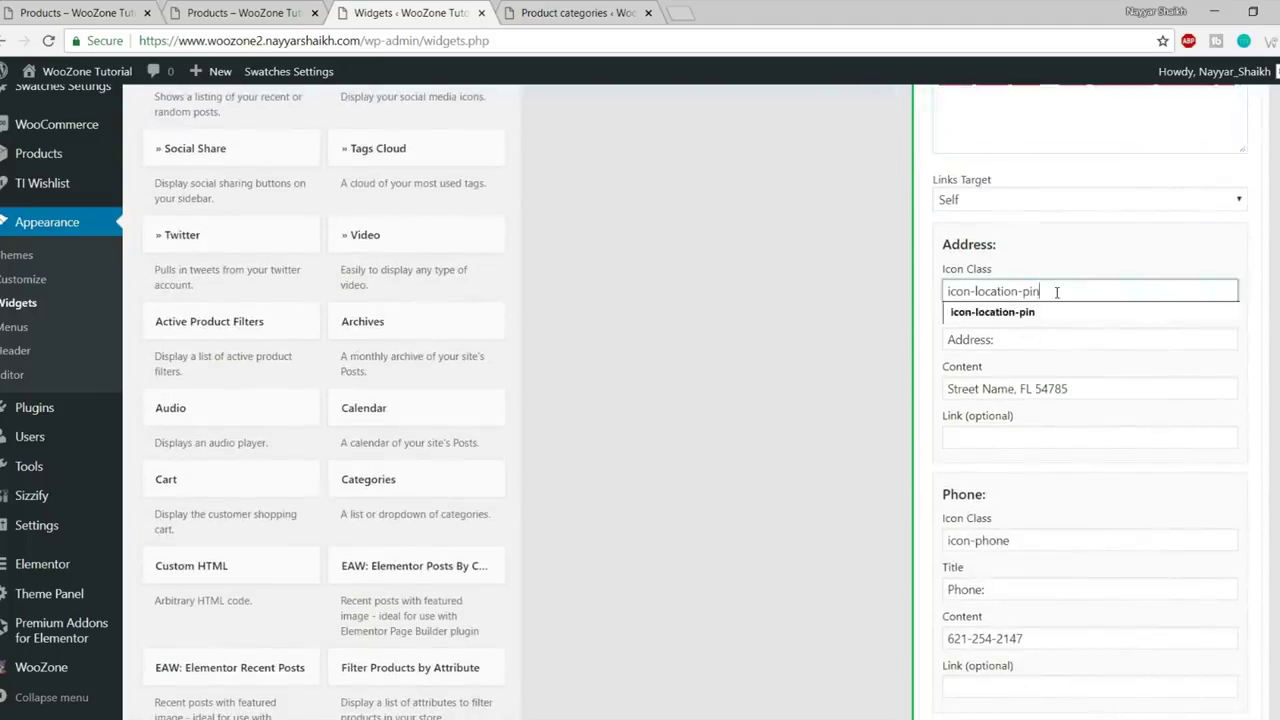
pyautogui.click(1077, 274)
pyautogui.click(1040, 290)
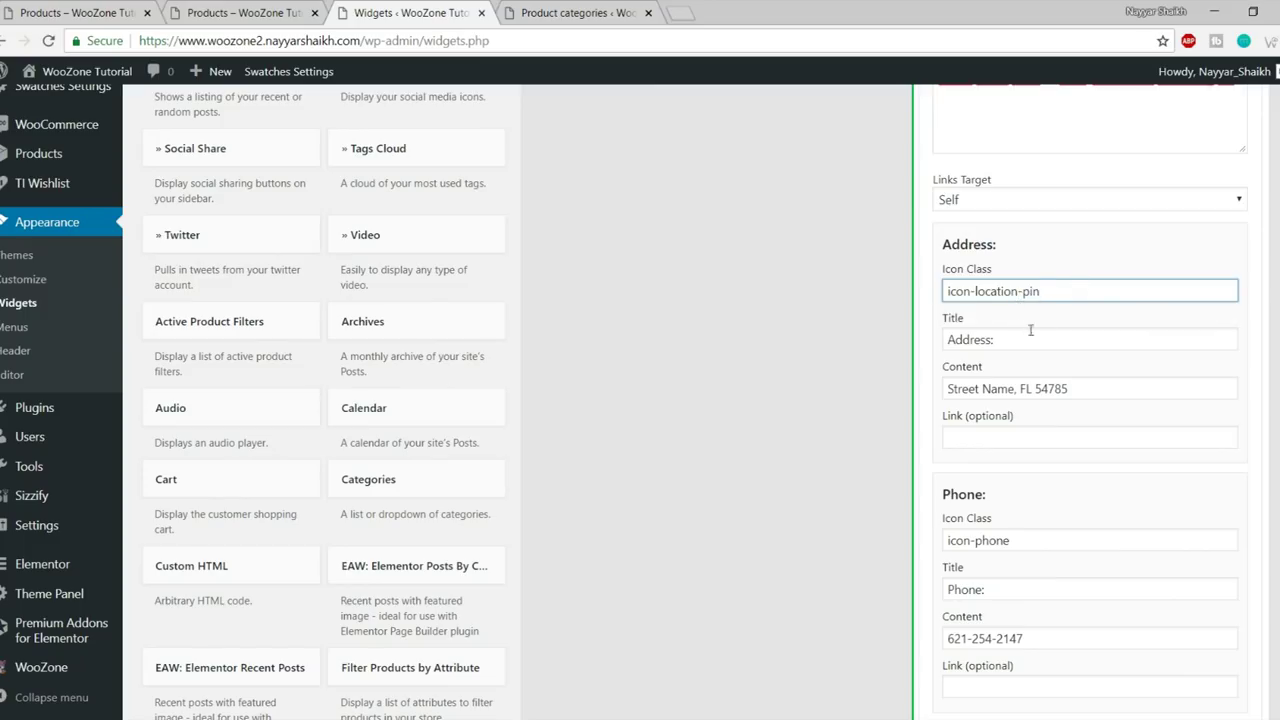
pyautogui.scroll(-1, 1022, 336)
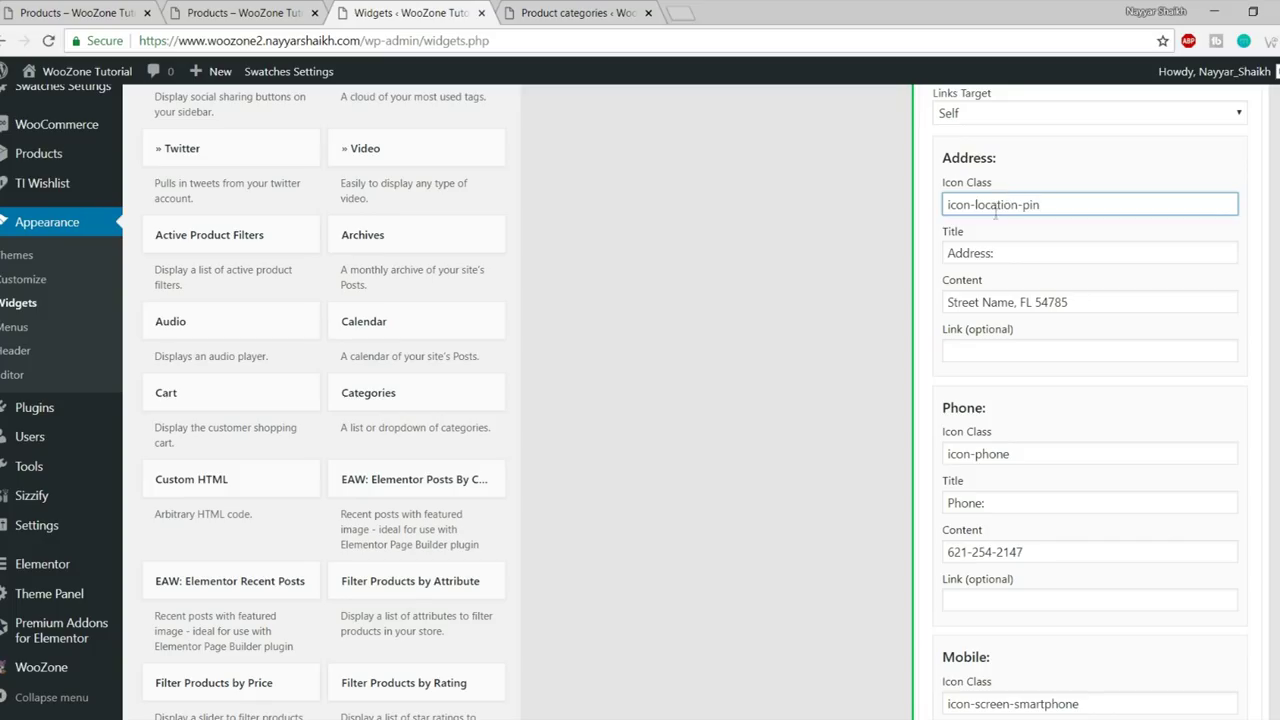
pyautogui.tripleClick(1011, 254)
pyautogui.click(1034, 234)
pyautogui.tripleClick(1019, 250)
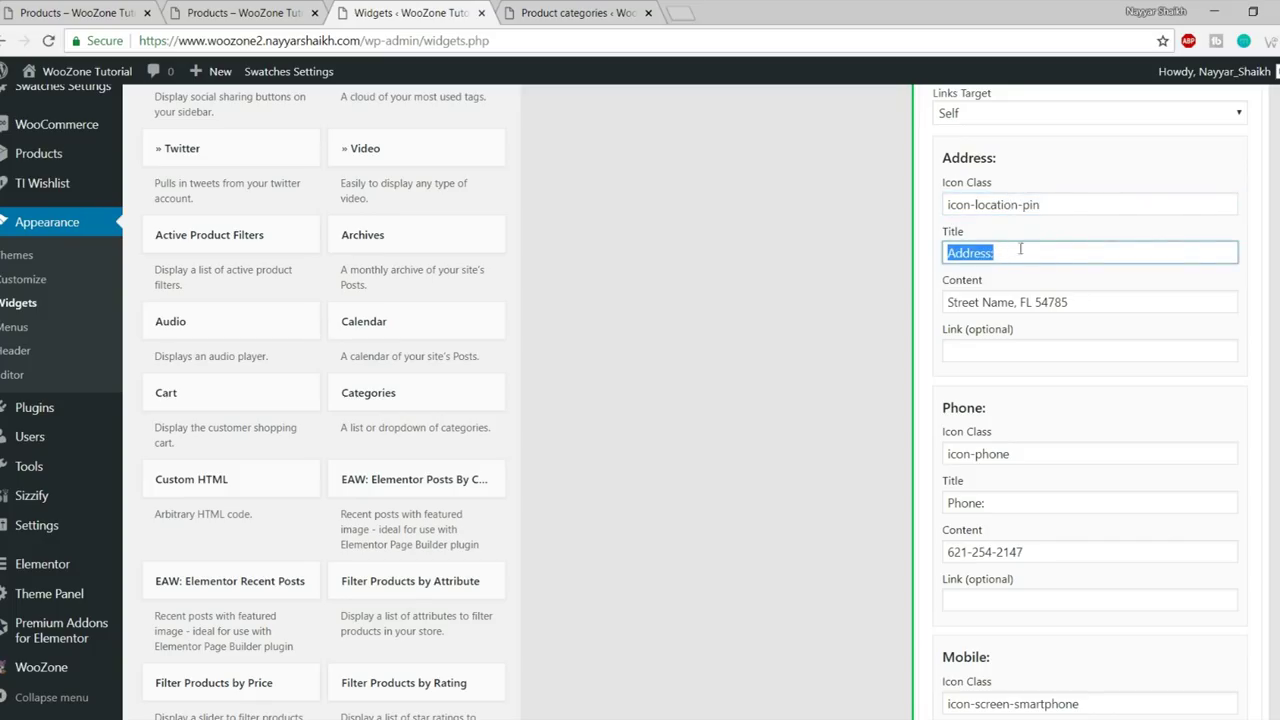
pyautogui.moveTo(1060, 300); pyautogui.dragTo(980, 357)
pyautogui.click(994, 385)
# Clear the Mobile icon class, title and number.
pyautogui.scroll(-2, 1023, 385)
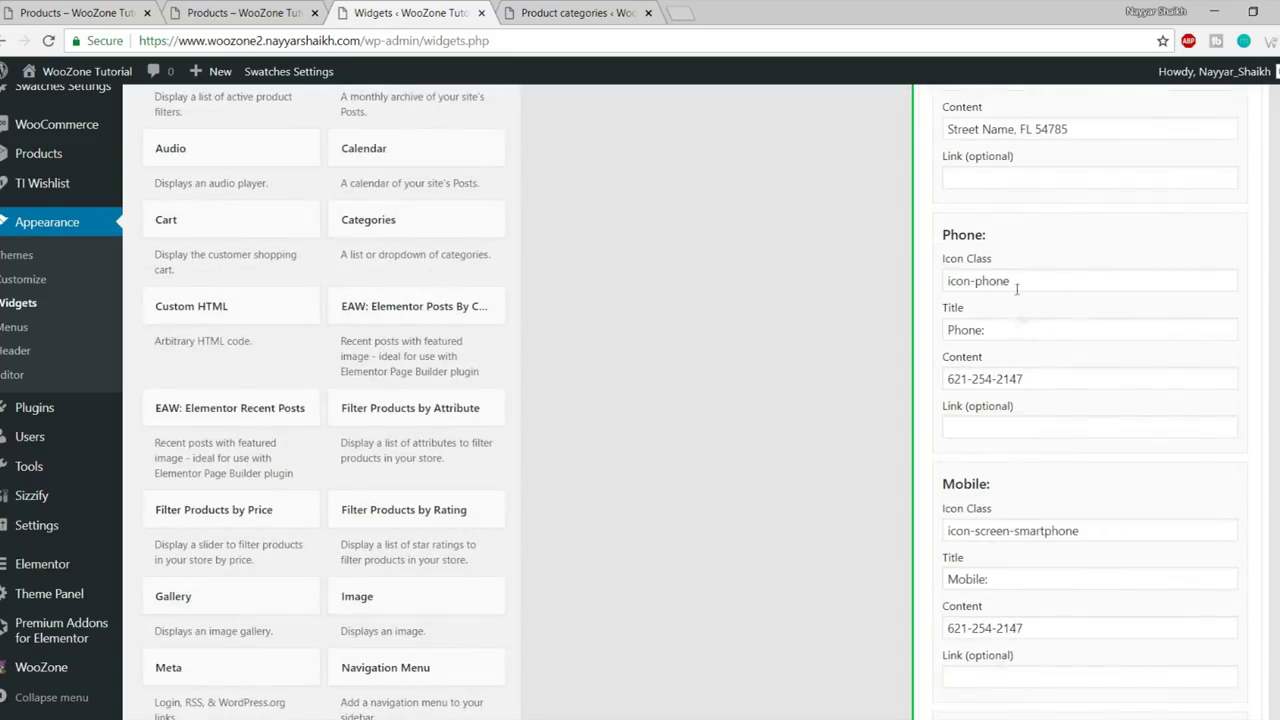
pyautogui.scroll(-3, 989, 419)
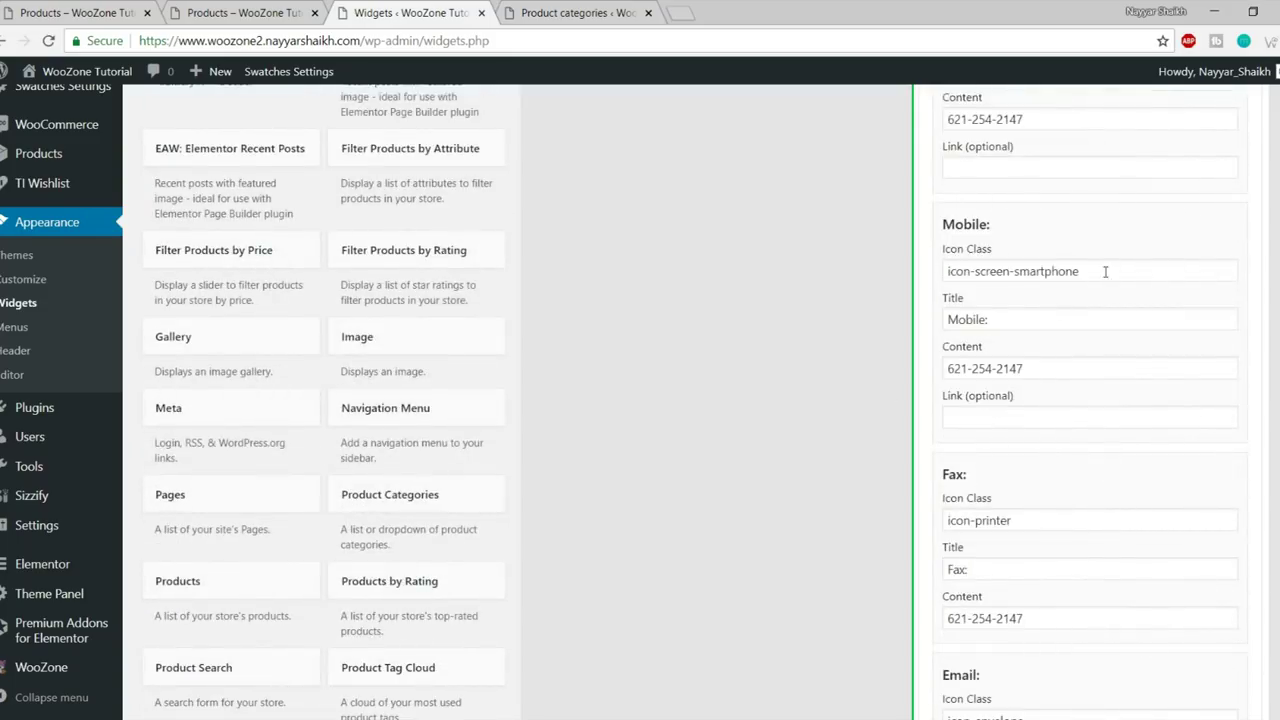
pyautogui.moveTo(1105, 271); pyautogui.dragTo(925, 280)
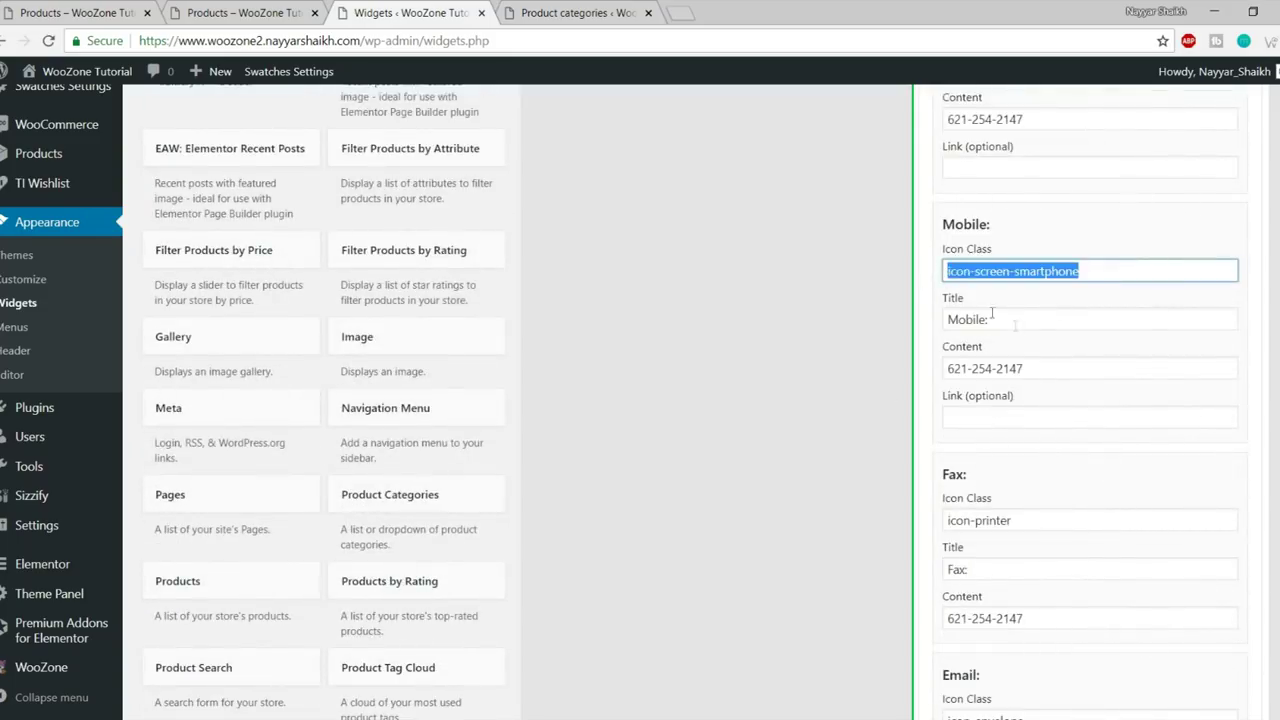
pyautogui.press('BackSpace')
pyautogui.press('Tab')
pyautogui.press('BackSpace')
pyautogui.press('Tab')
pyautogui.press('BackSpace')
# Clear the Fax icon class, title and number.
pyautogui.scroll(-3, 988, 403)
pyautogui.moveTo(1017, 277); pyautogui.dragTo(932, 277)
pyautogui.press('BackSpace')
pyautogui.moveTo(995, 307); pyautogui.dragTo(948, 312)
pyautogui.moveTo(1030, 352); pyautogui.dragTo(931, 367)
pyautogui.press('BackSpace')
# Delete the Skype username and Skype call text.
pyautogui.scroll(-2, 1005, 405)
pyautogui.scroll(-6, 1051, 293)
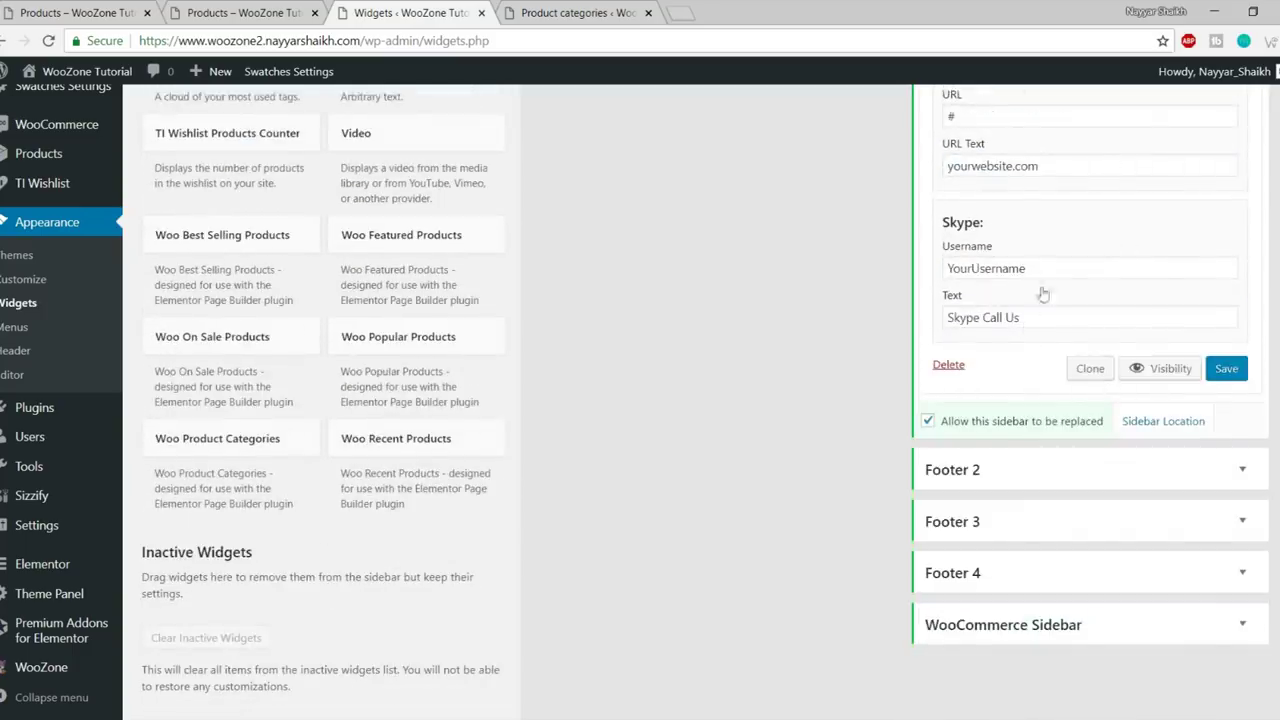
pyautogui.moveTo(1066, 264); pyautogui.dragTo(948, 272)
pyautogui.press('BackSpace')
pyautogui.moveTo(1048, 316); pyautogui.dragTo(885, 321)
pyautogui.press('BackSpace')
# Save the Contact Info widget and reload the shop page.
pyautogui.click(1225, 369)
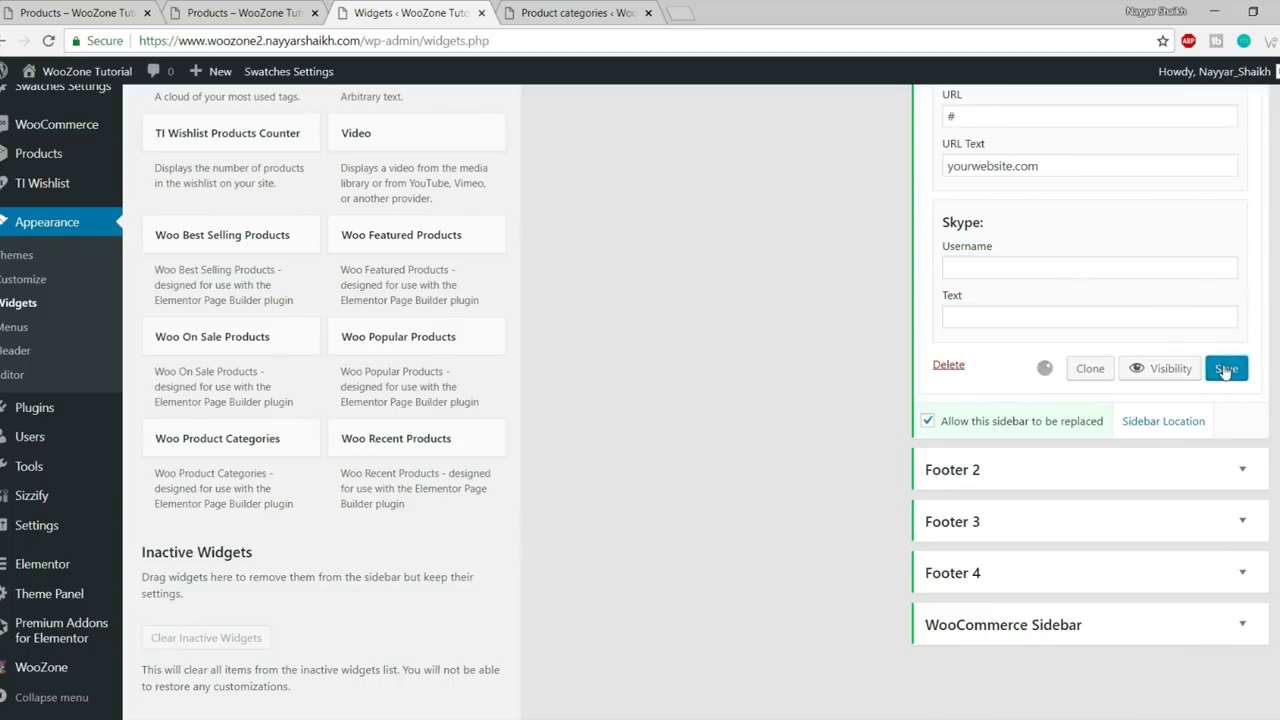
pyautogui.click(300, 12)
pyautogui.click(48, 40)
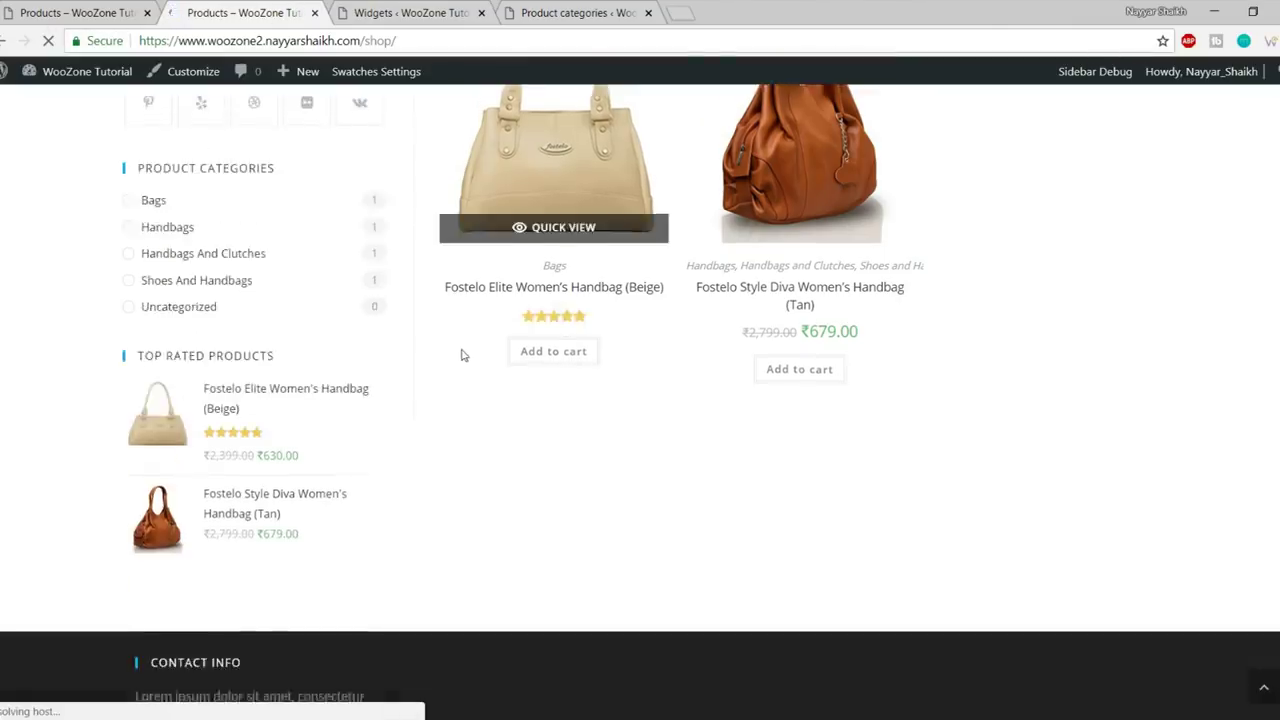
# Compare the shop footer with the demo site, then reload Widgets and collapse Footer 1.
pyautogui.scroll(-3, 308, 572)
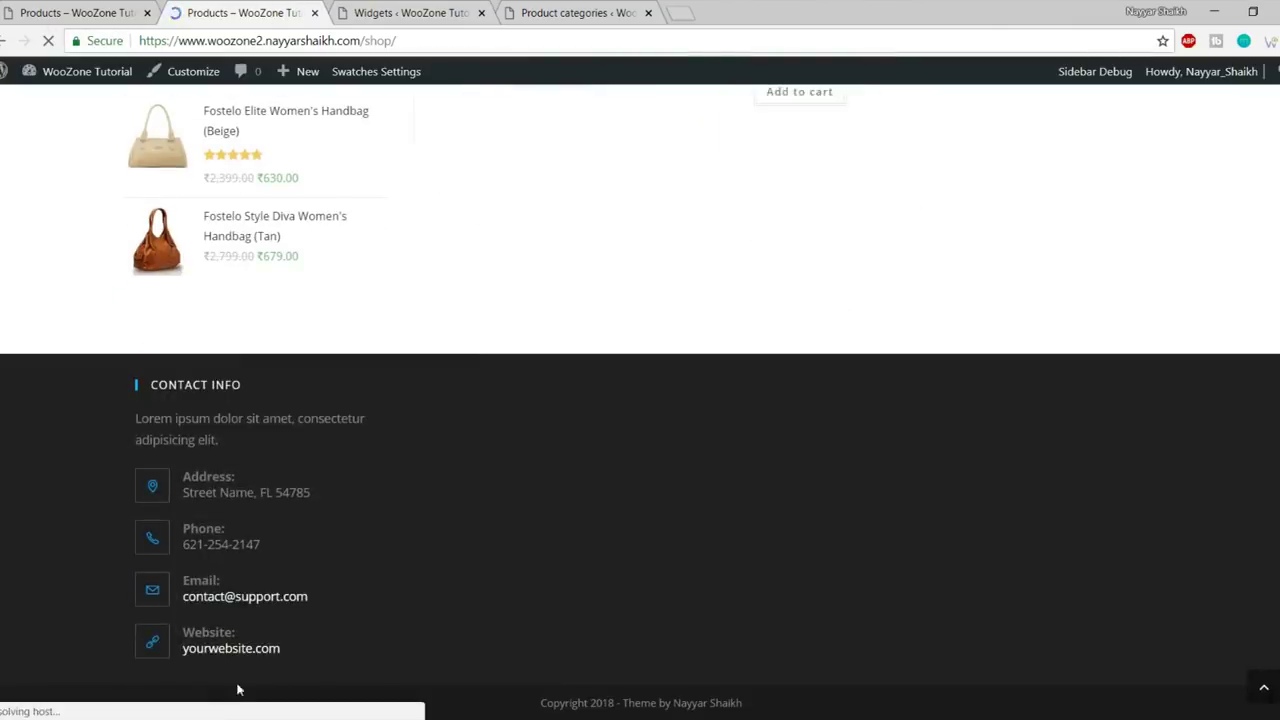
pyautogui.click(37, 17)
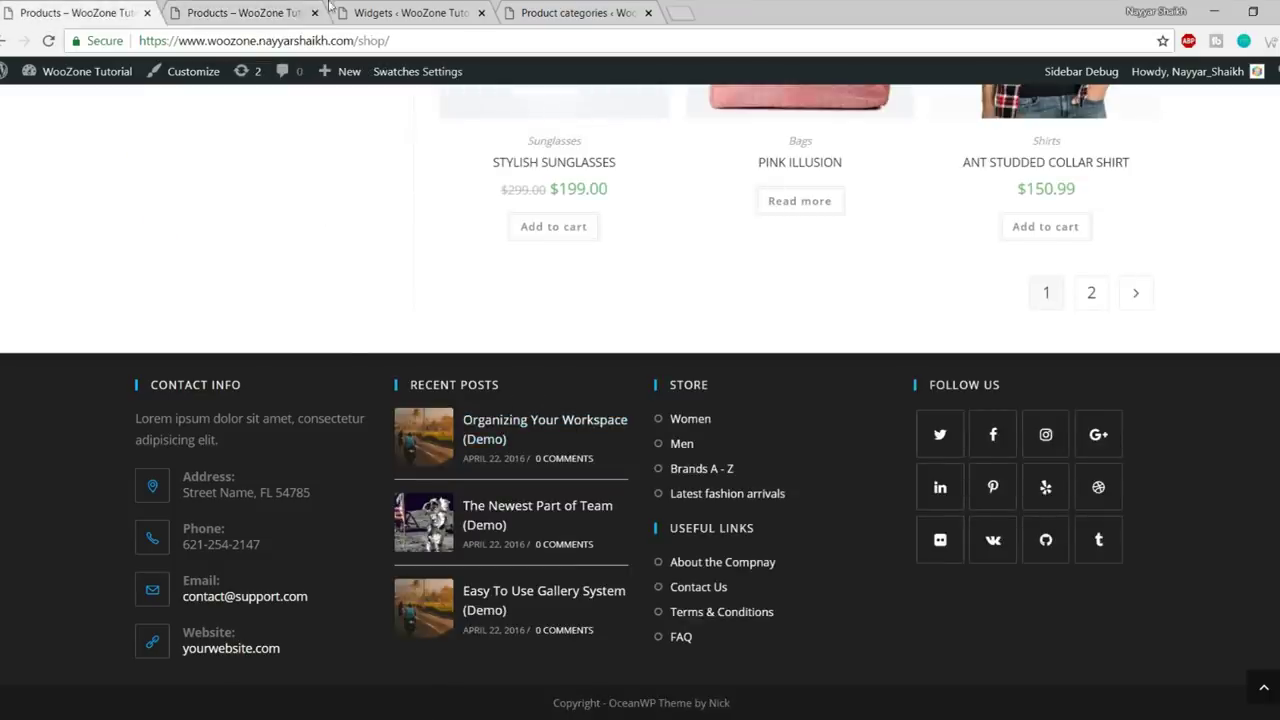
pyautogui.click(458, 8)
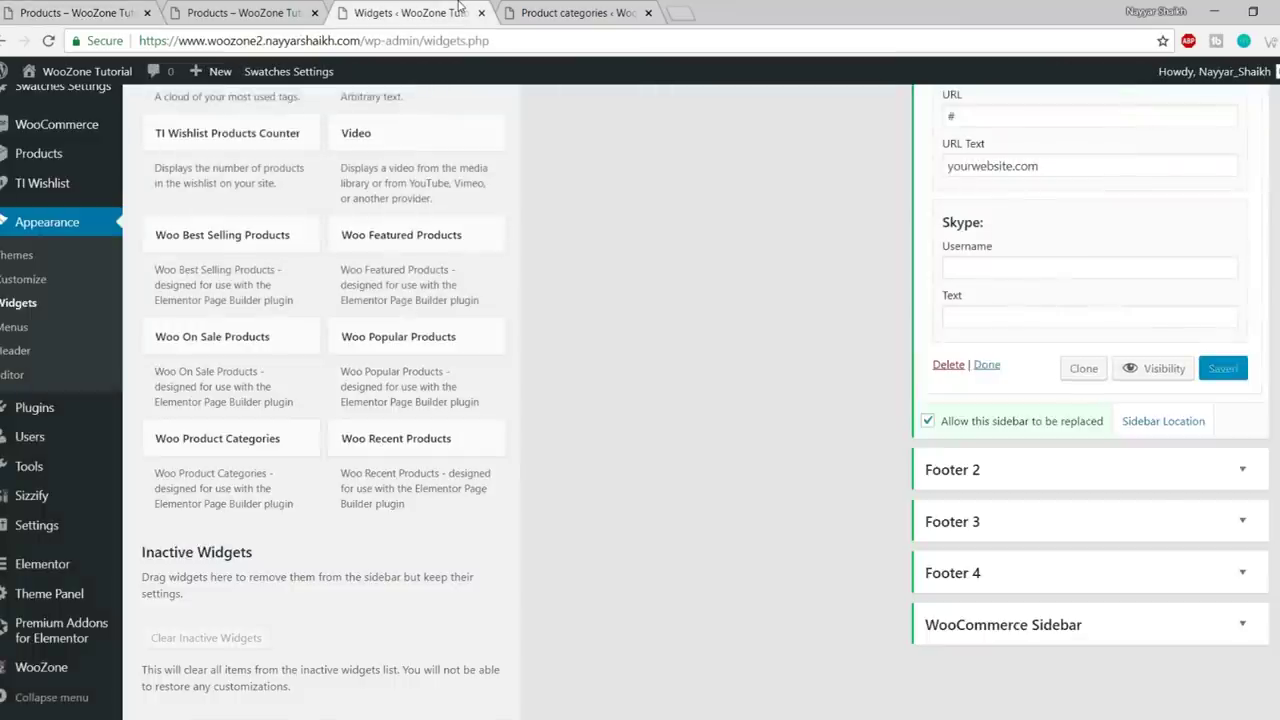
pyautogui.press('F5')
pyautogui.scroll(10, 559, 453)
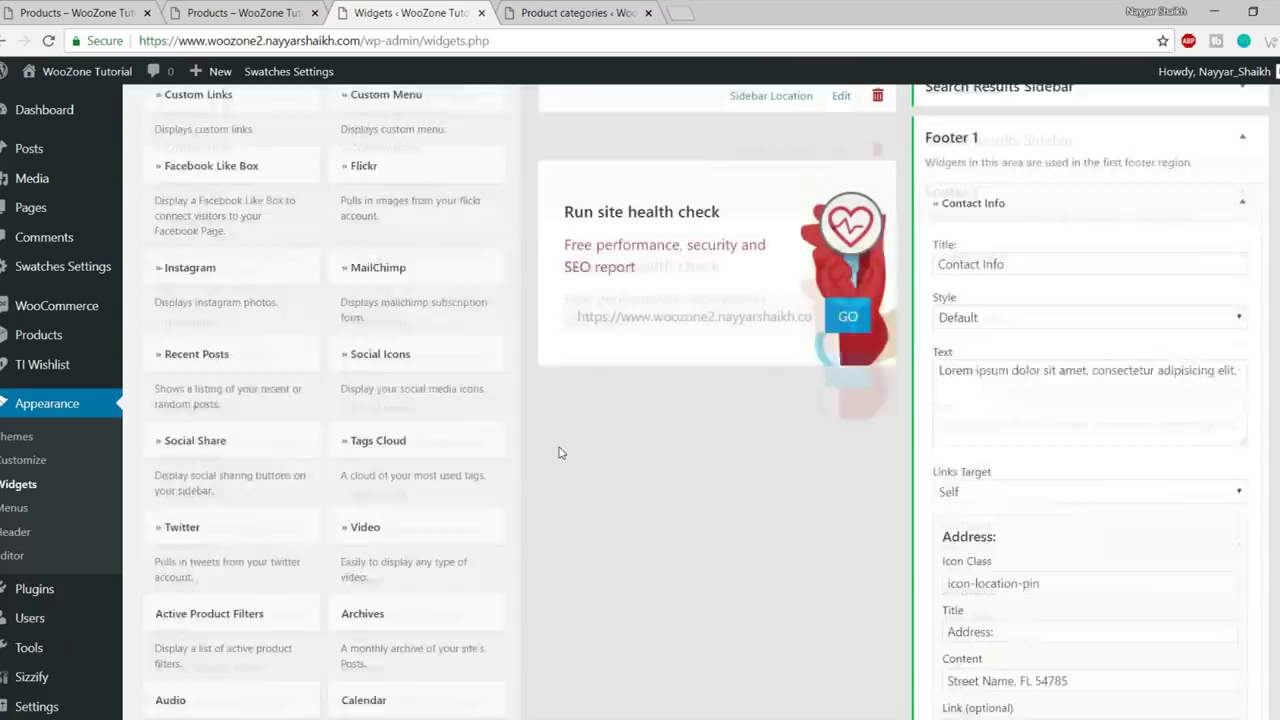
pyautogui.scroll(-3, 559, 453)
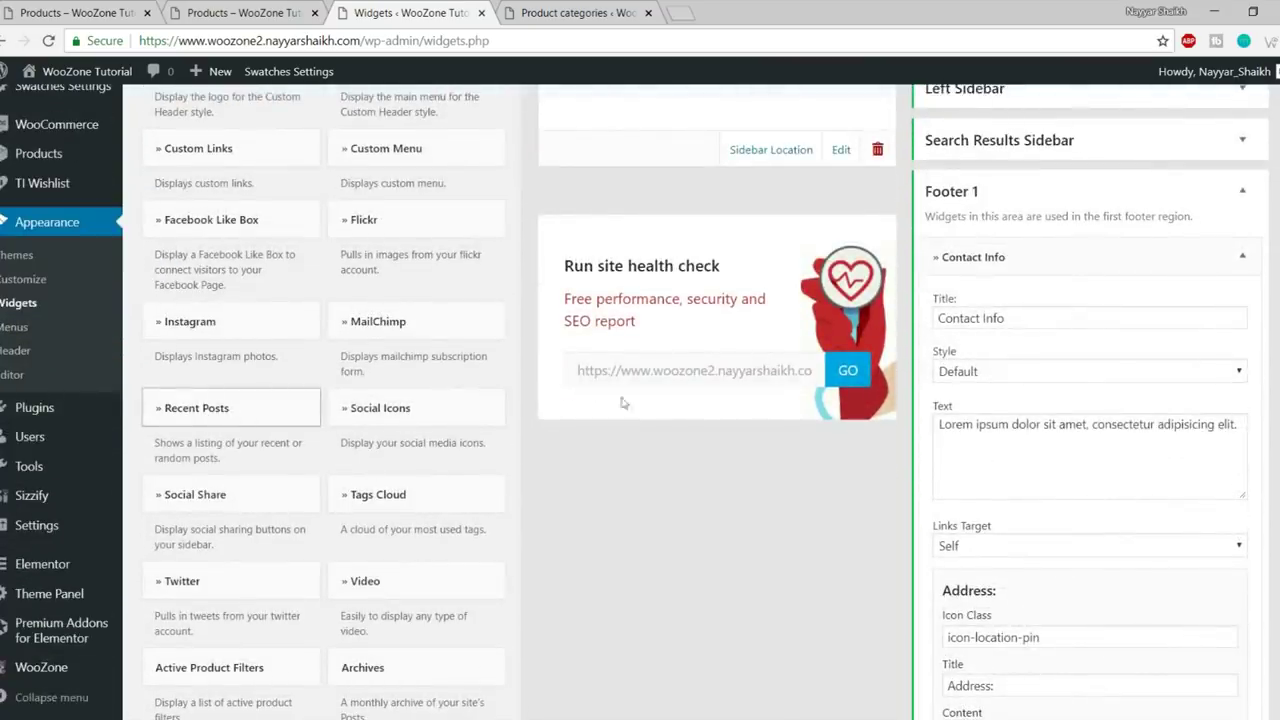
pyautogui.click(1243, 197)
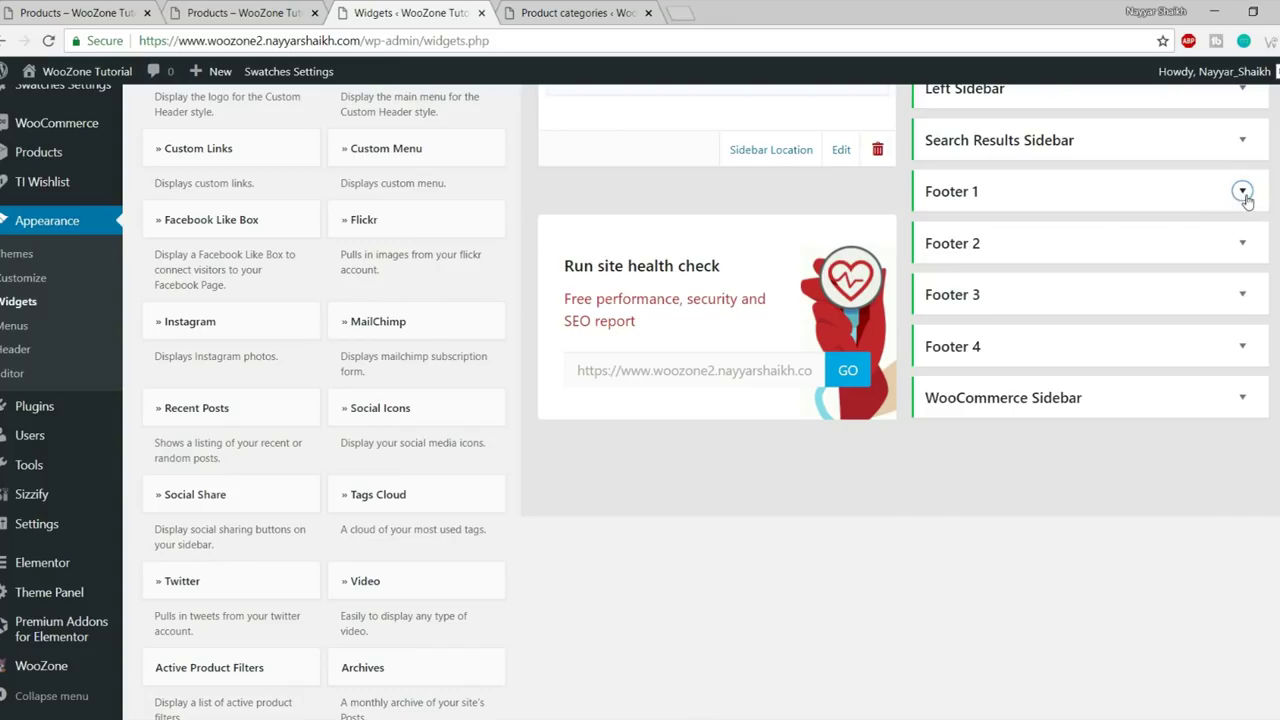
# Add a Recent Posts widget to Footer 2 and collapse its settings.
pyautogui.click(268, 404)
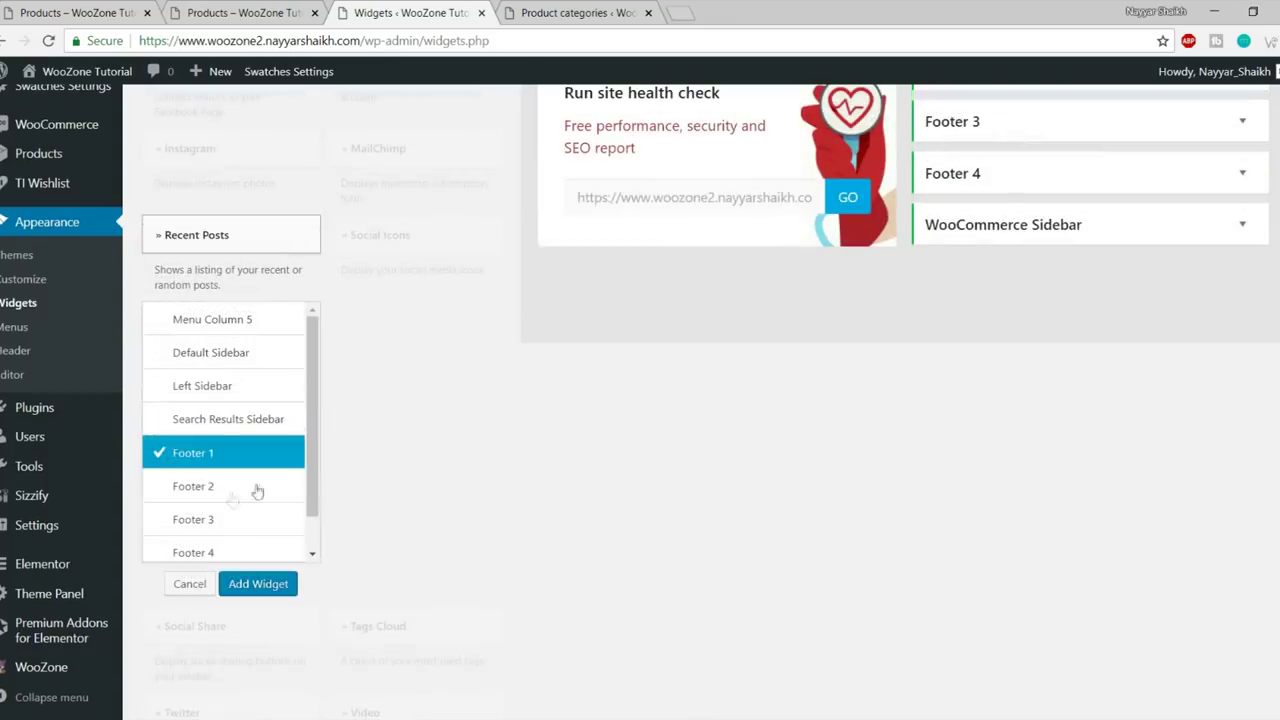
pyautogui.click(206, 488)
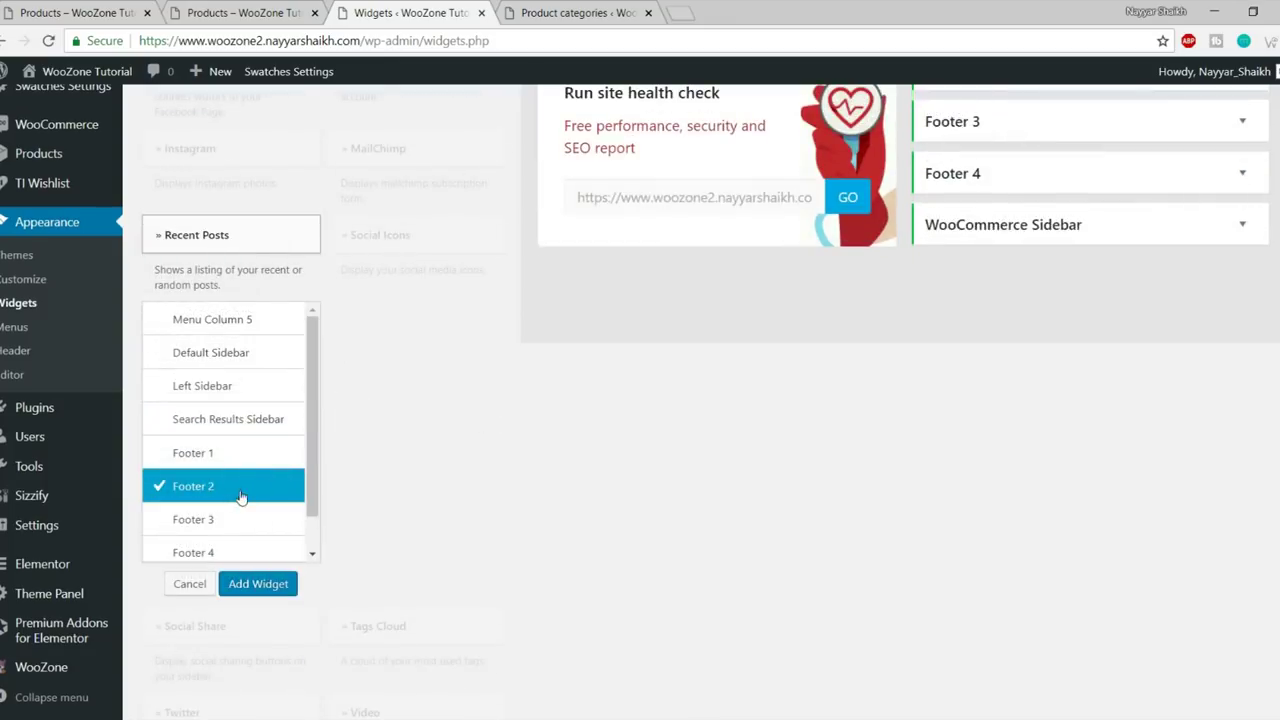
pyautogui.click(257, 584)
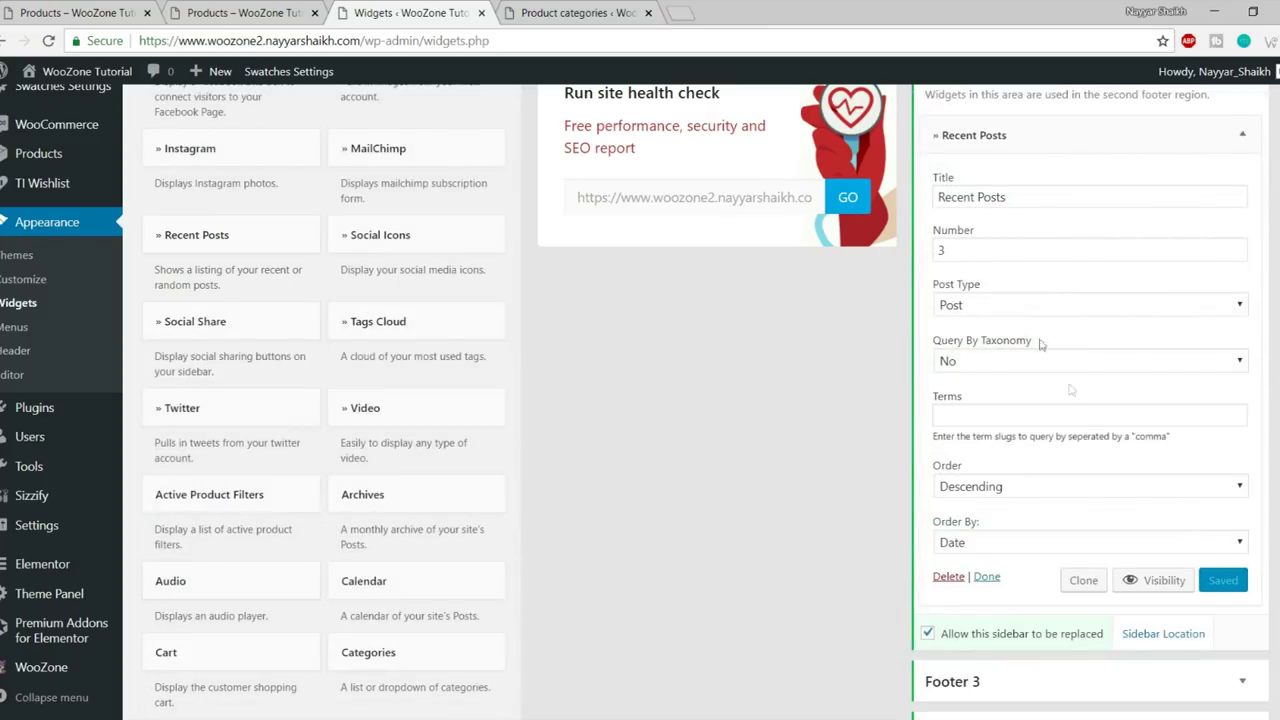
pyautogui.doubleClick(978, 247)
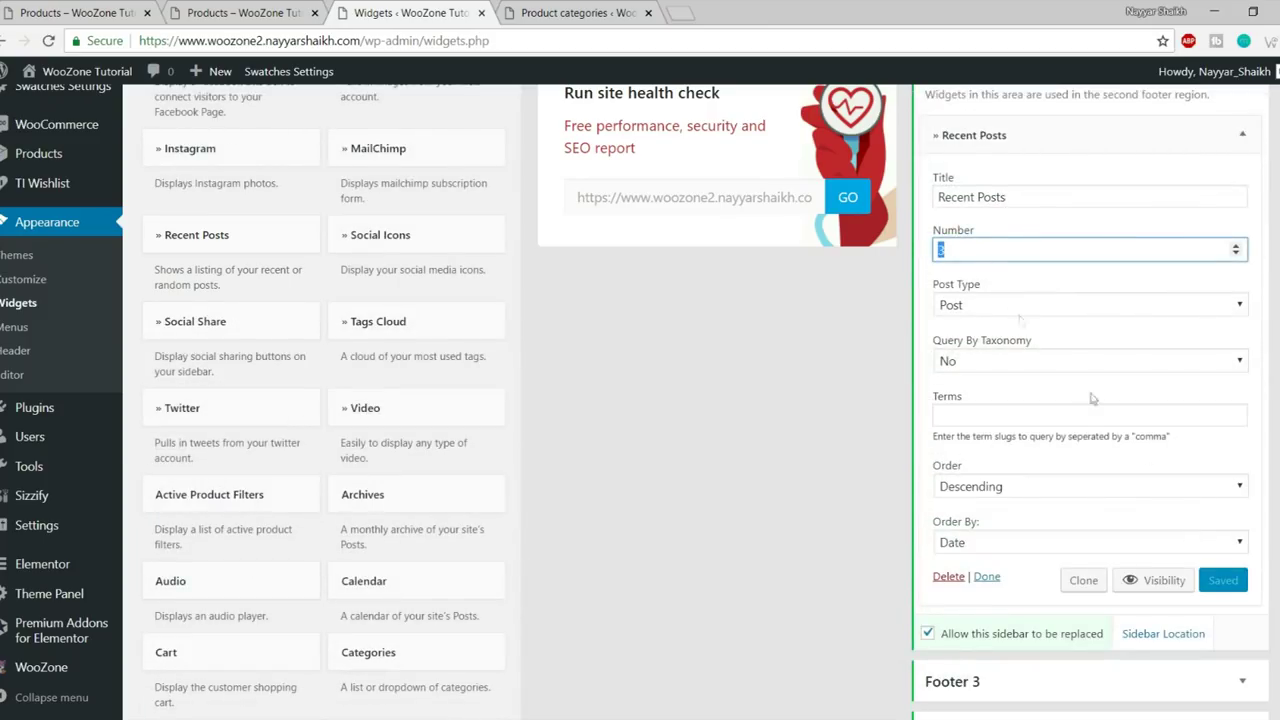
pyautogui.click(1242, 134)
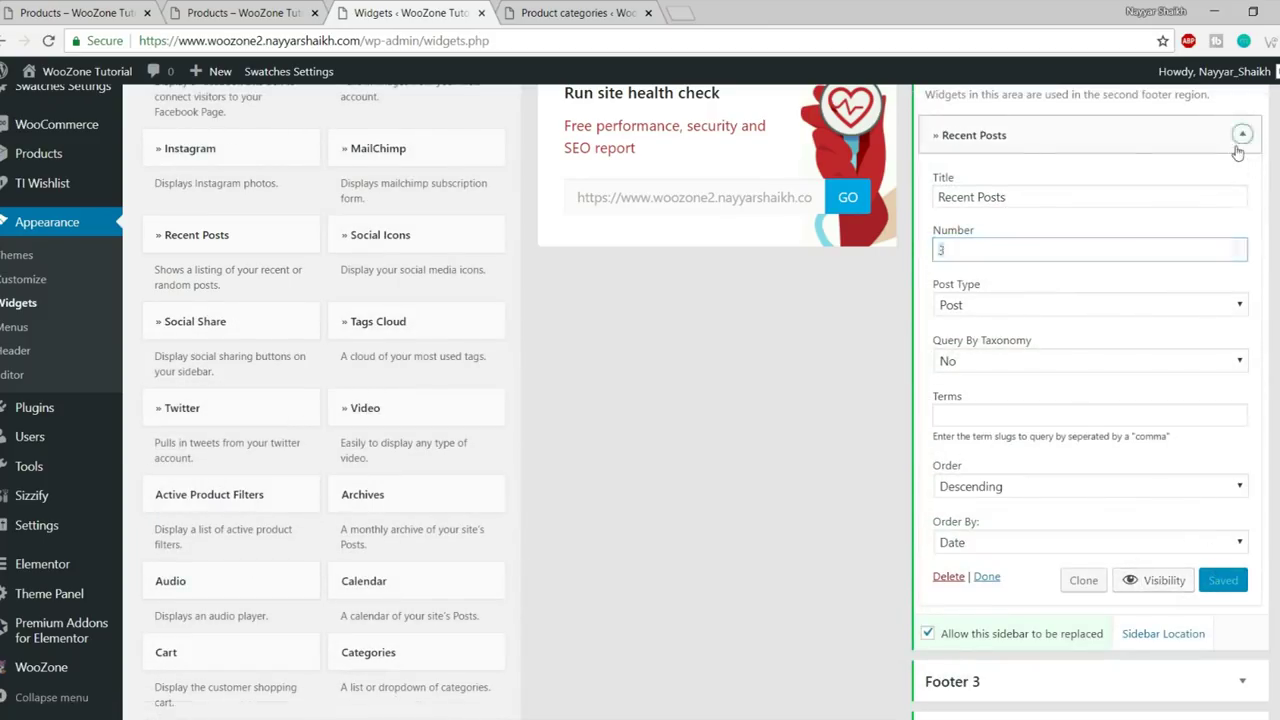
# Preview the shop footer against the demo site and return to the Widgets page.
pyautogui.click(48, 40)
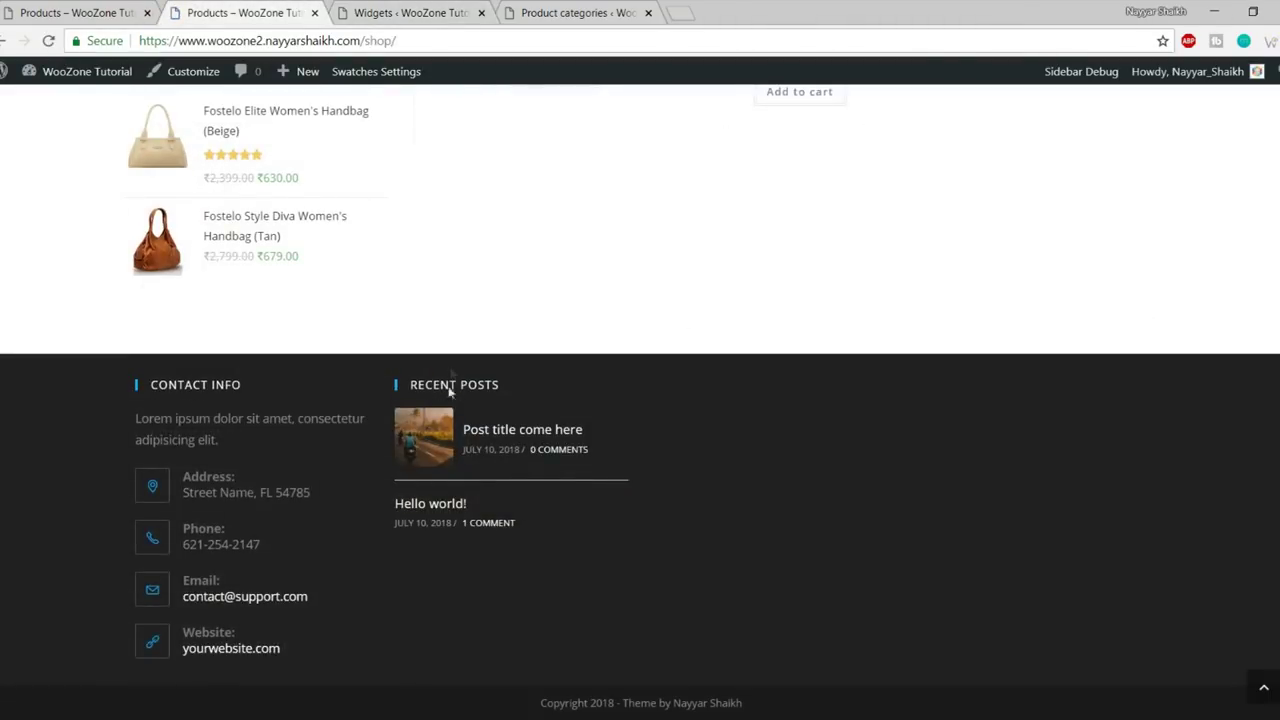
pyautogui.click(60, 12)
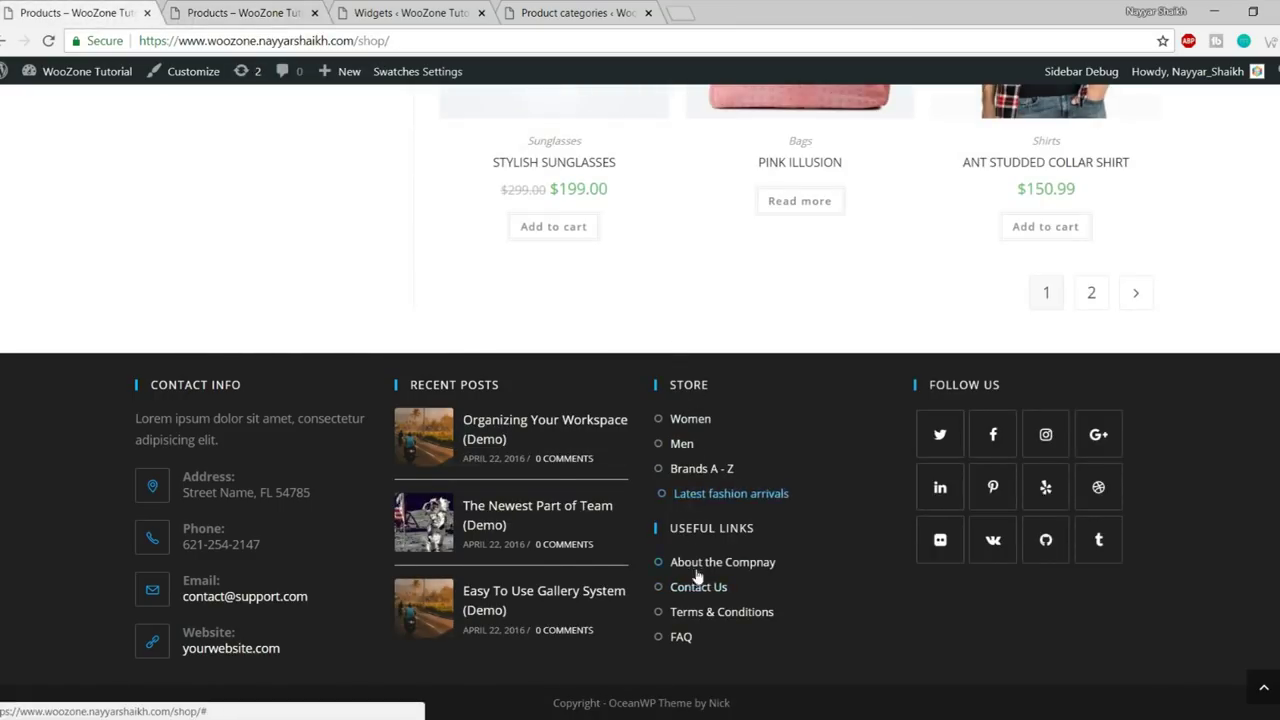
pyautogui.click(245, 12)
pyautogui.click(373, 11)
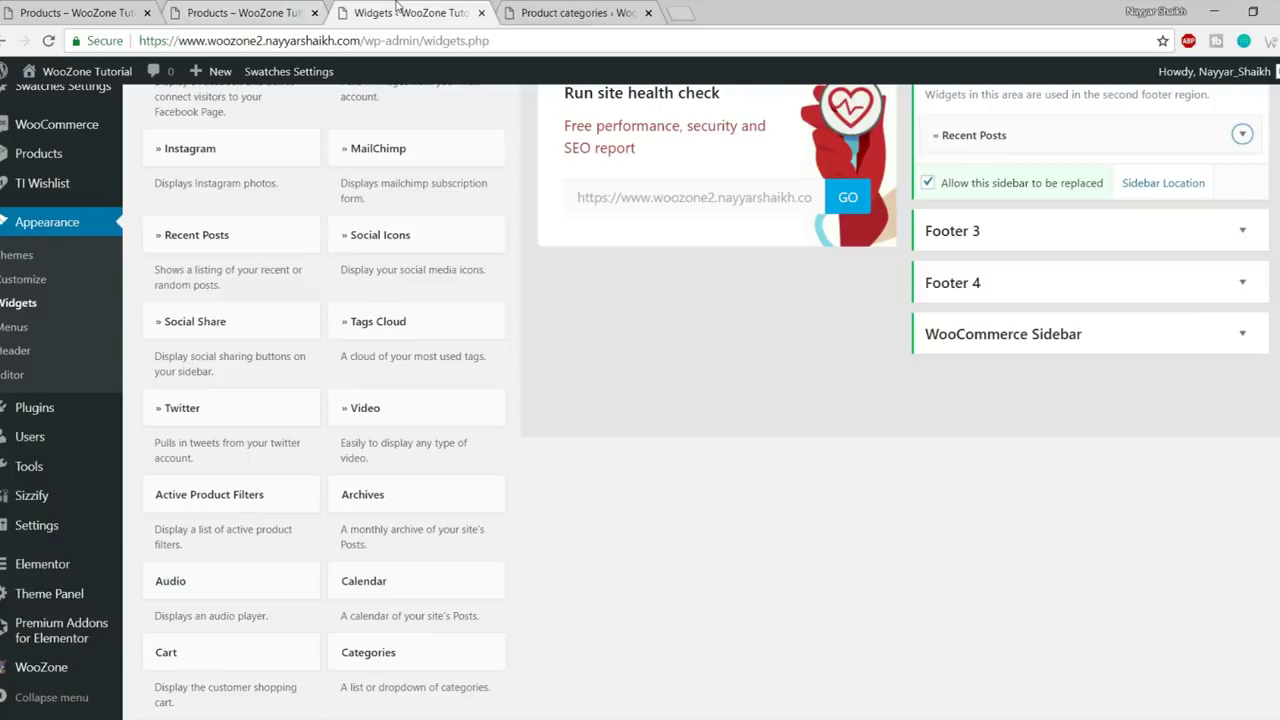
pyautogui.scroll(1, 672, 431)
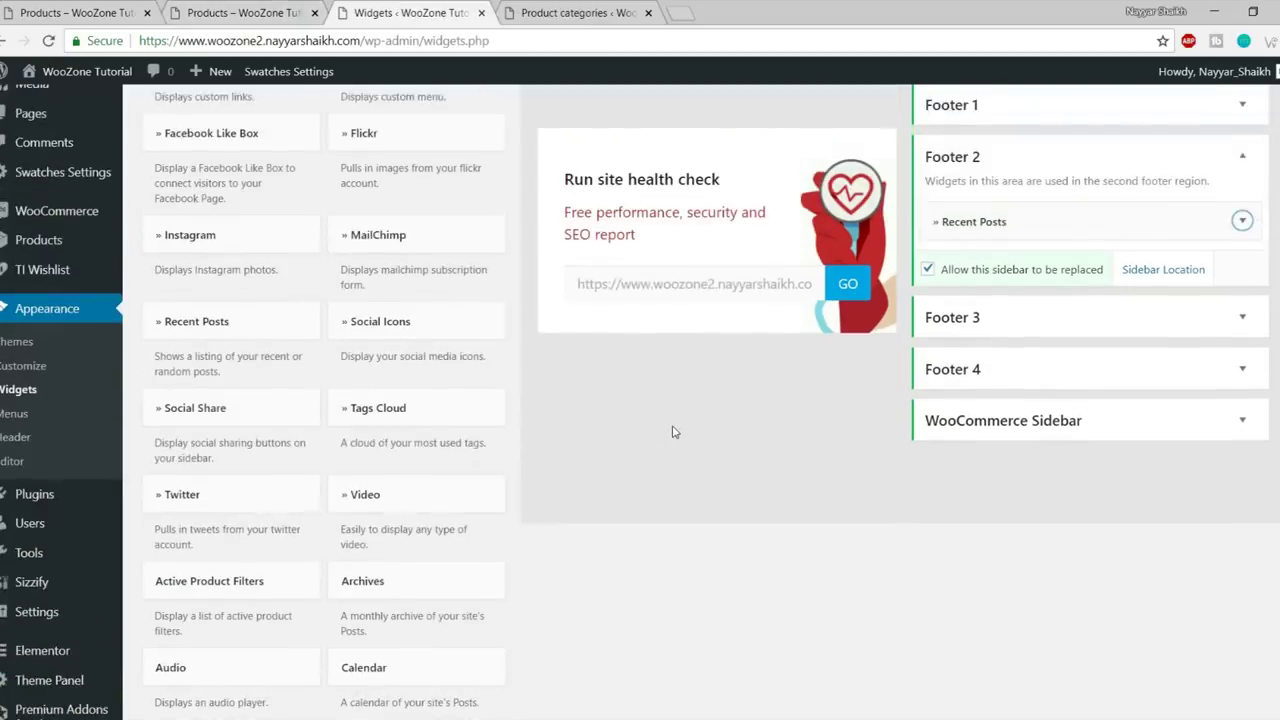
pyautogui.scroll(1, 672, 431)
pyautogui.scroll(1, 457, 406)
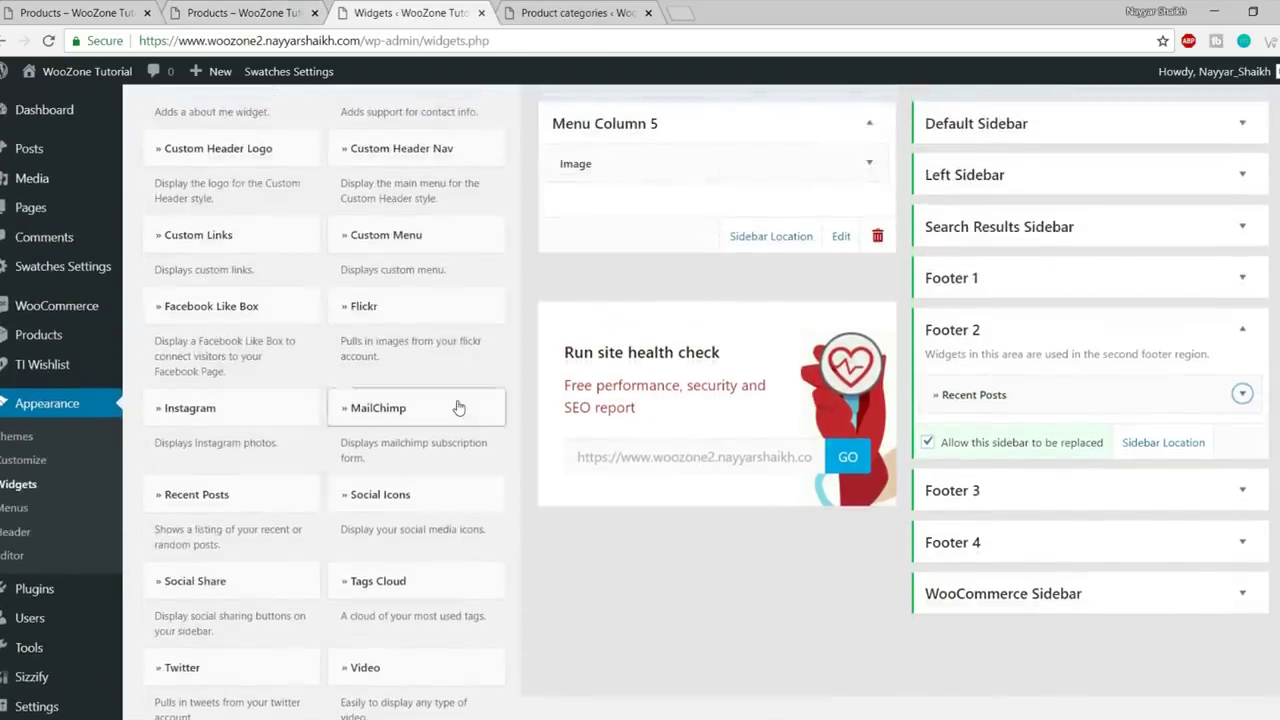
pyautogui.scroll(1, 457, 343)
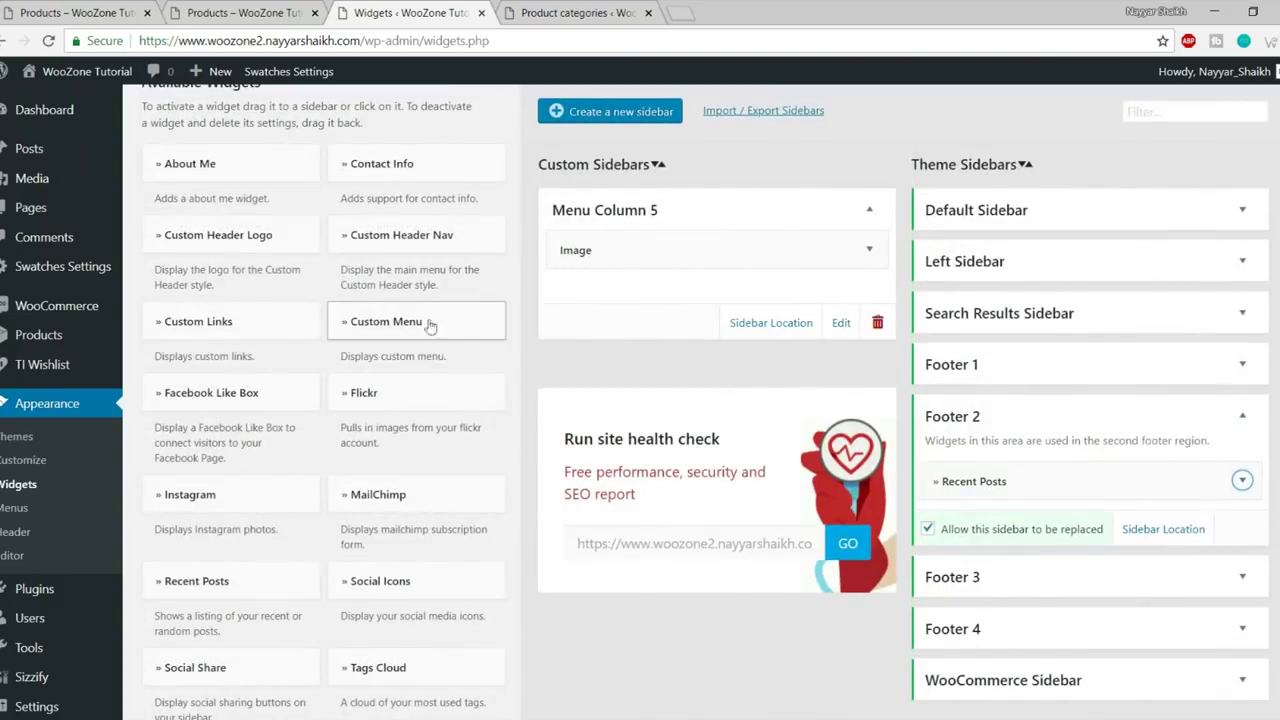
pyautogui.click(286, 323)
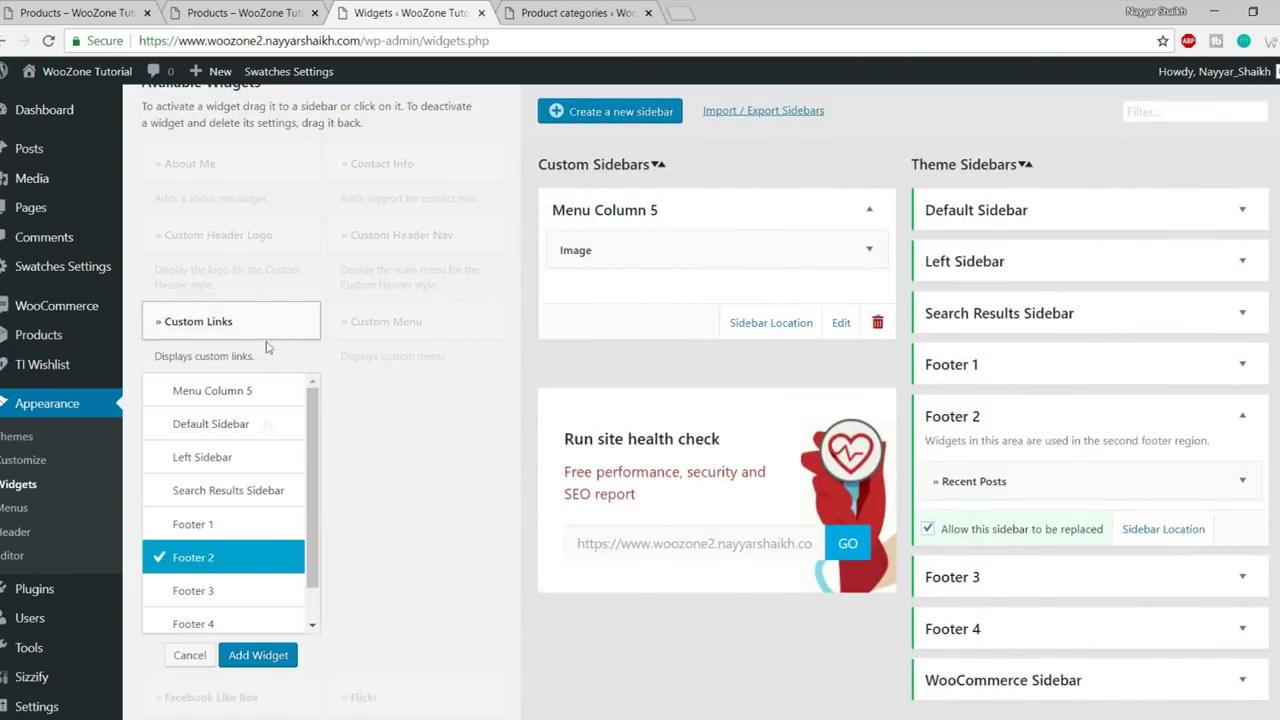
# Add a Custom Links widget to Footer 3 with the number of links set to 4.
pyautogui.click(220, 592)
pyautogui.click(260, 655)
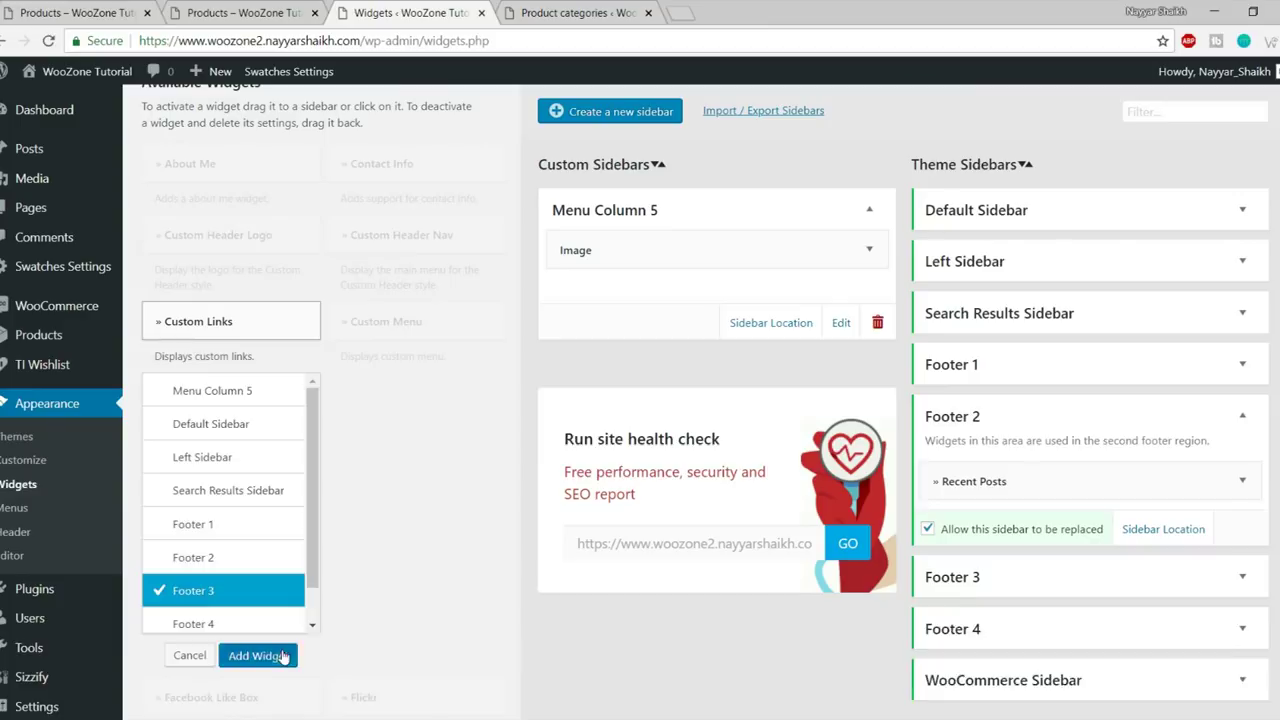
pyautogui.scroll(-3, 1066, 452)
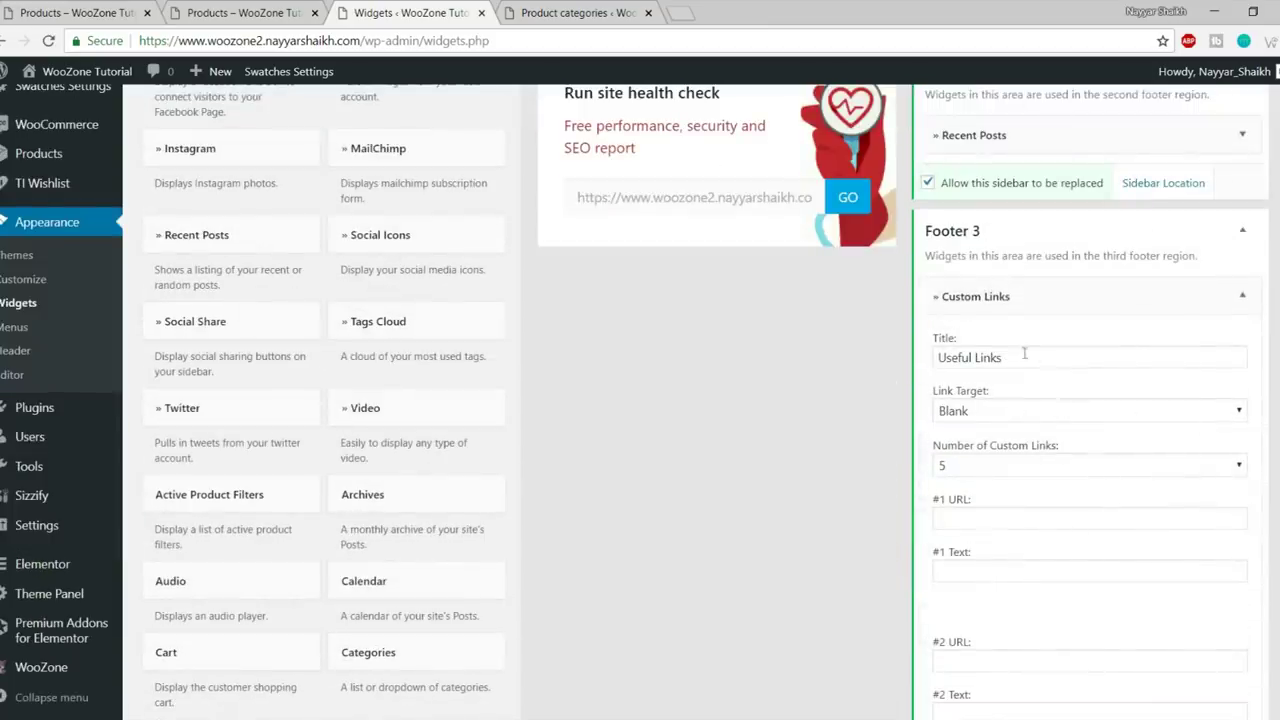
pyautogui.scroll(-2, 1060, 390)
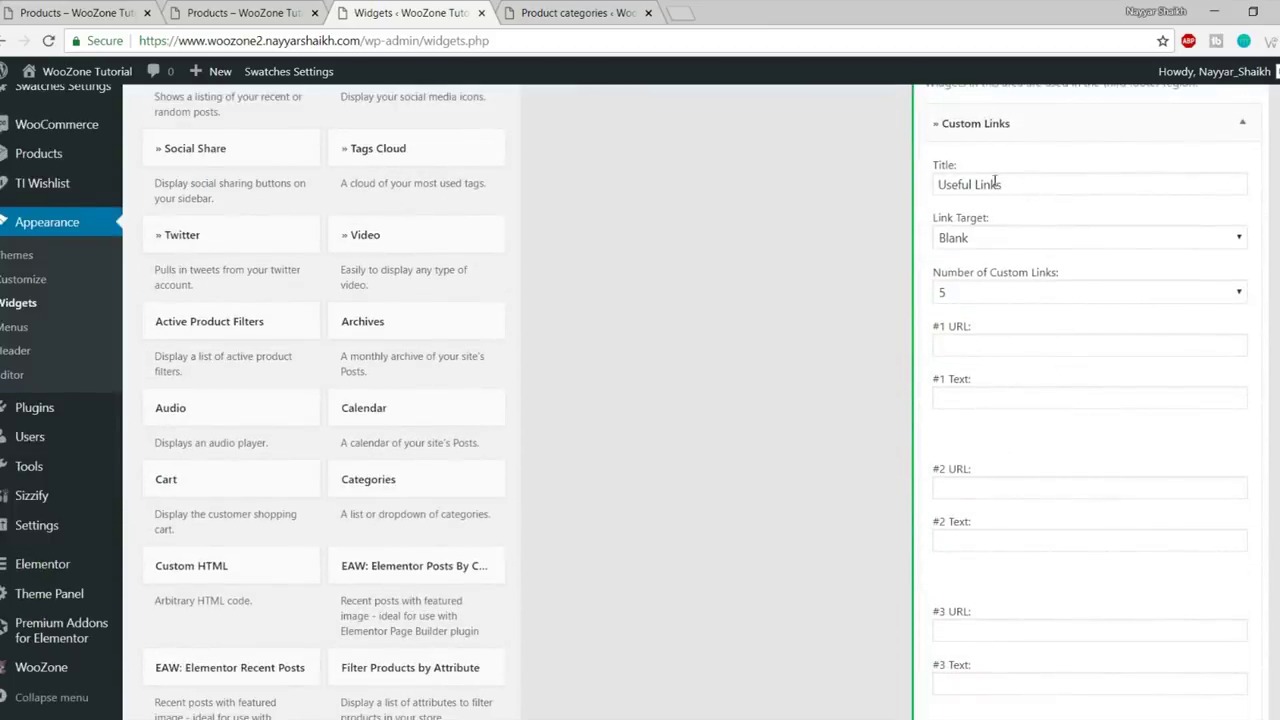
pyautogui.click(1040, 292)
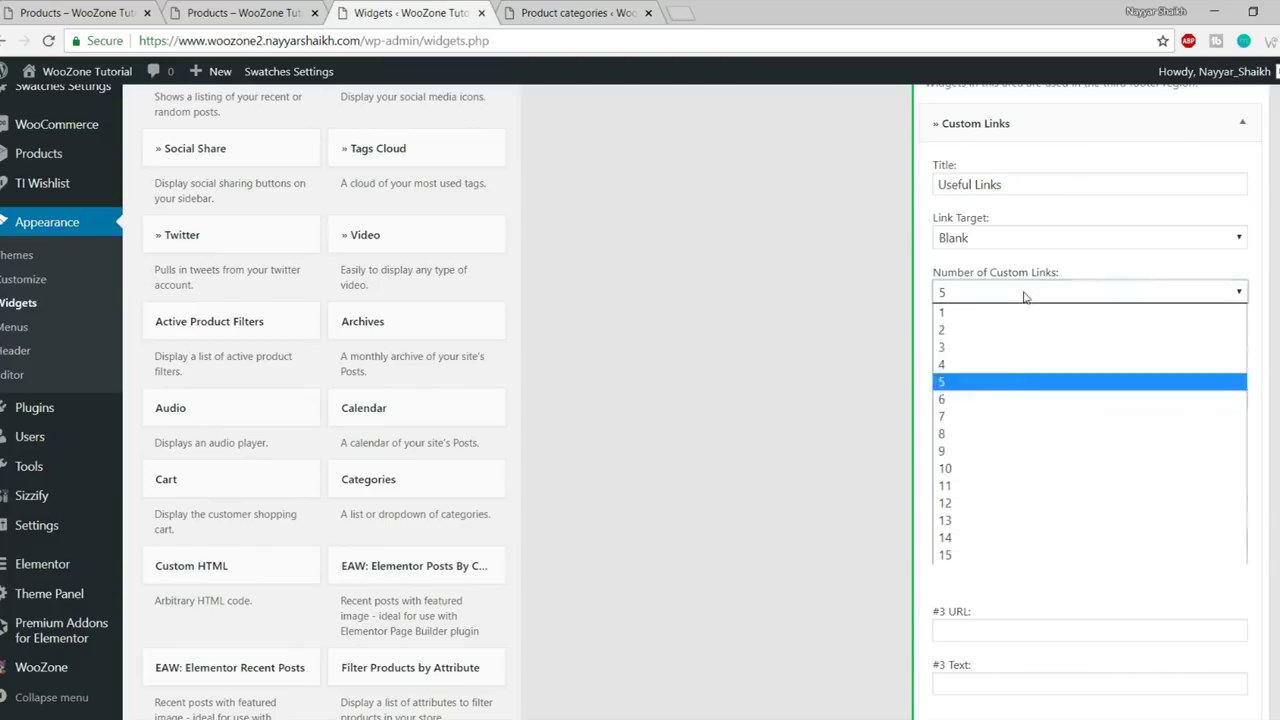
pyautogui.click(983, 369)
# Set the first link to # with text Women, checking the demo site's footer links.
pyautogui.click(988, 345)
pyautogui.click(988, 364)
pyautogui.click(1009, 393)
pyautogui.click(993, 426)
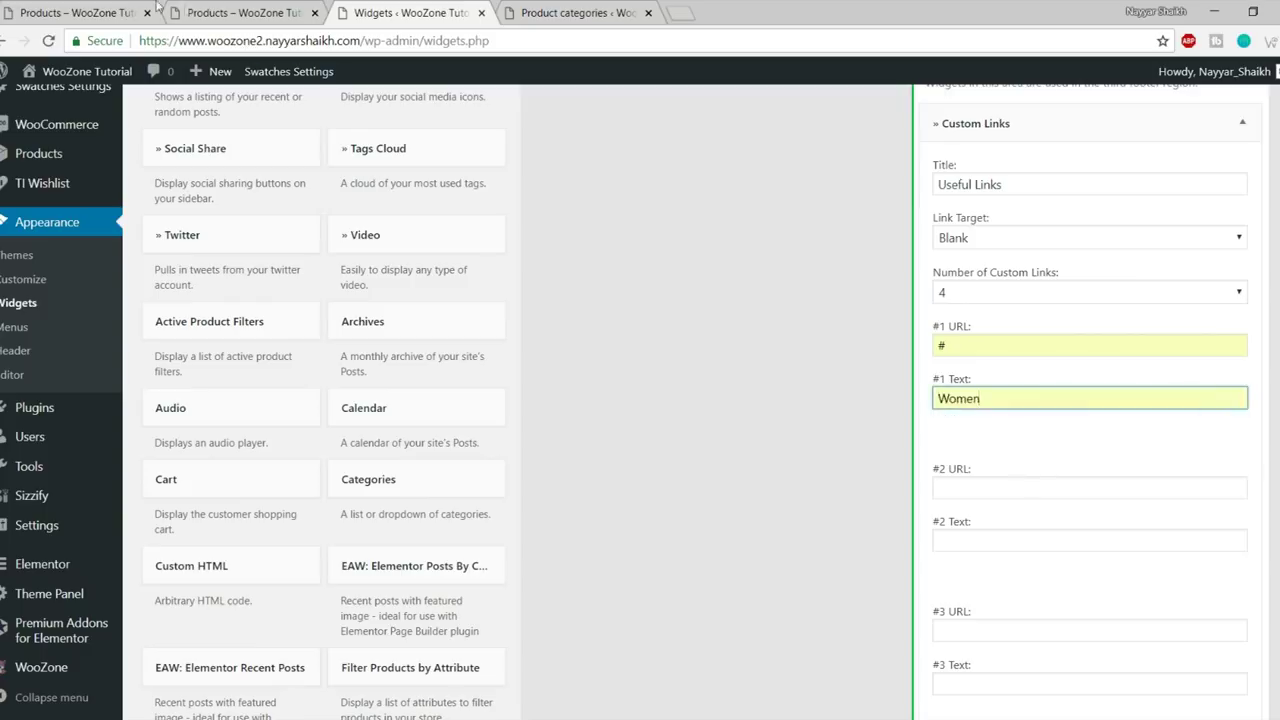
pyautogui.click(157, 6)
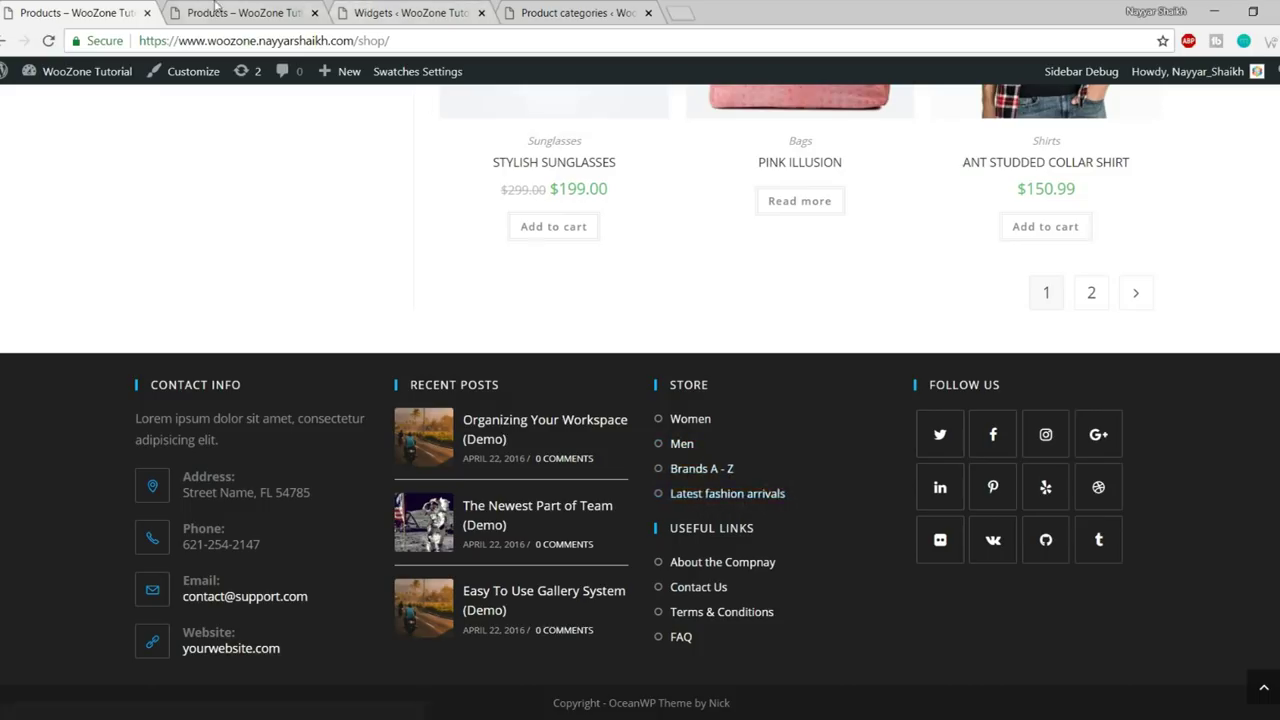
pyautogui.click(245, 12)
pyautogui.click(377, 10)
pyautogui.scroll(-2, 912, 345)
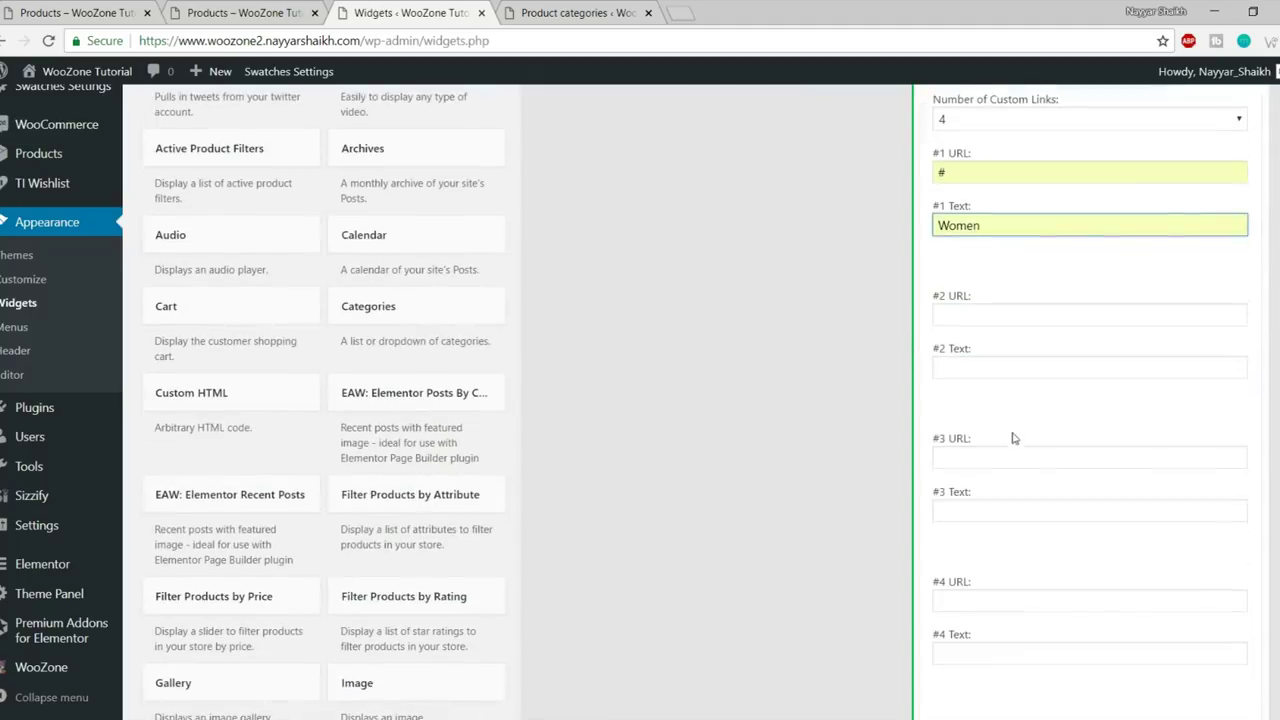
# Set links two and three to # with texts Men and Brands A - Z.
pyautogui.click(1010, 315)
pyautogui.click(995, 338)
pyautogui.click(985, 368)
pyautogui.click(988, 390)
pyautogui.click(978, 457)
pyautogui.click(975, 480)
pyautogui.click(976, 511)
pyautogui.click(976, 530)
# Set the fourth link to # with text Latest fashion arrivals and save the widget.
pyautogui.scroll(-3, 975, 520)
pyautogui.click(966, 343)
pyautogui.click(966, 358)
pyautogui.click(966, 394)
pyautogui.click(986, 415)
pyautogui.click(1237, 618)
# Reload the shop page and compare its footer with the demo shop's.
pyautogui.click(264, 12)
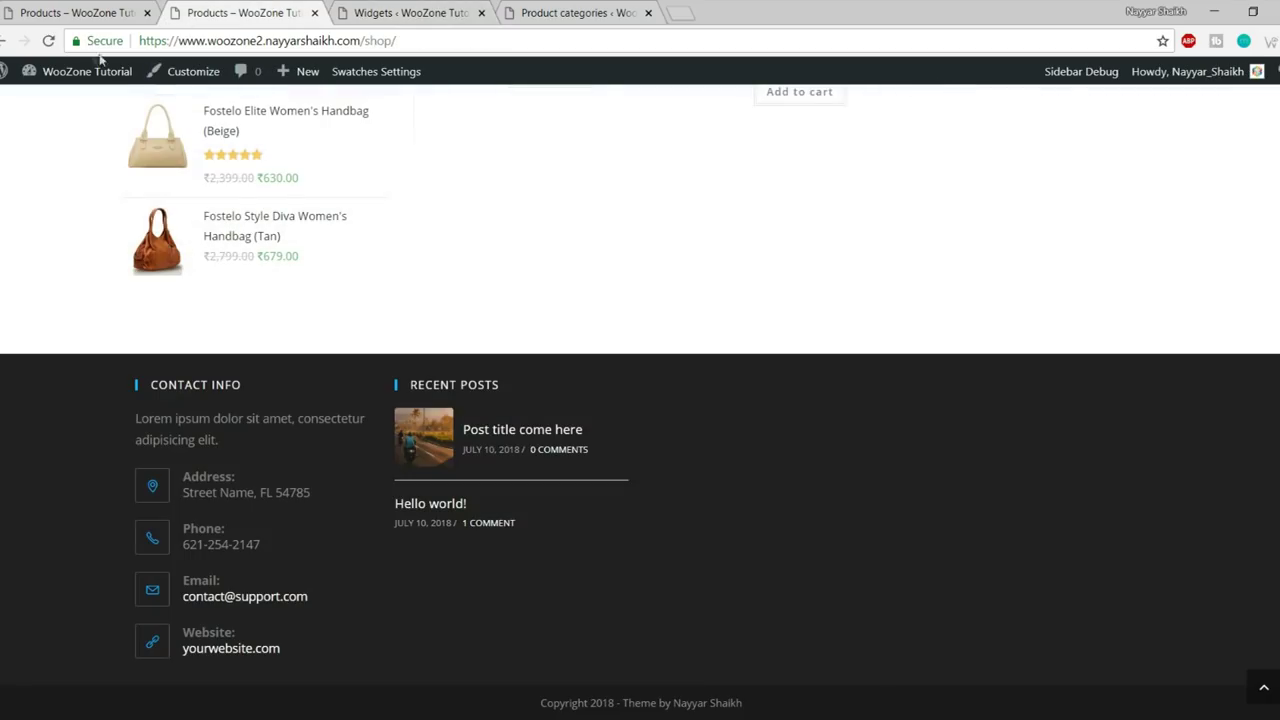
pyautogui.click(47, 41)
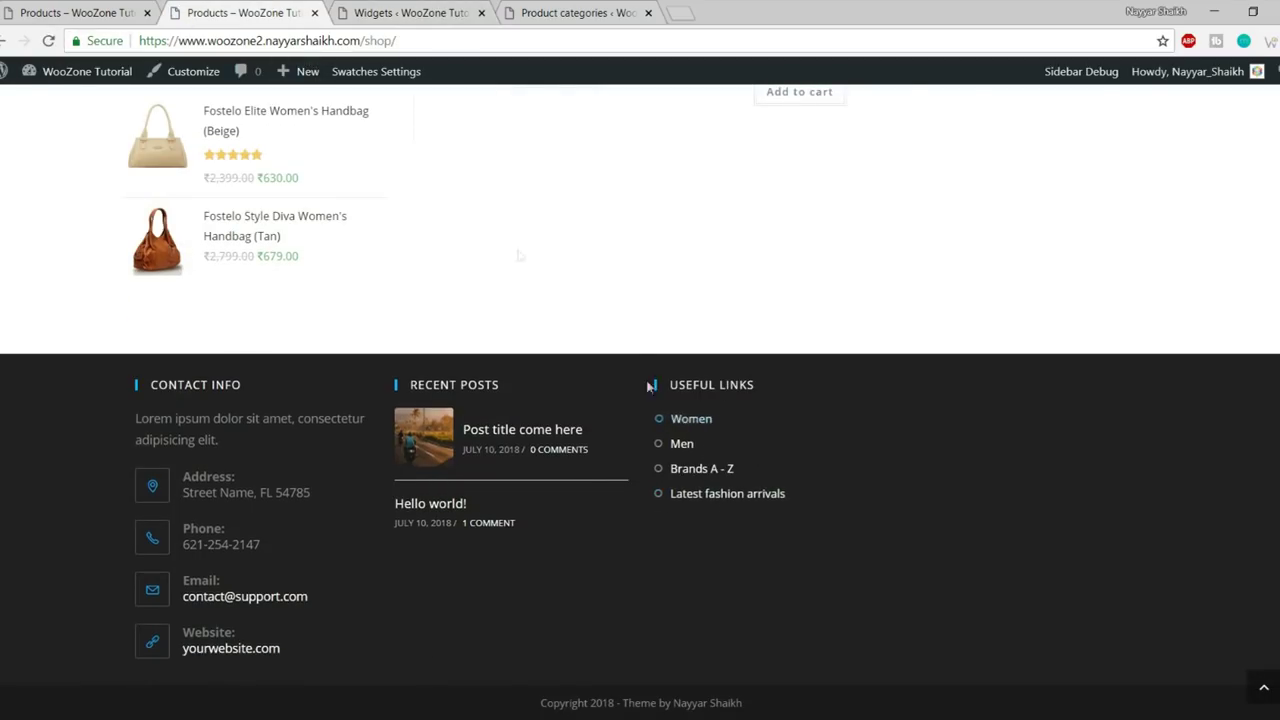
pyautogui.click(80, 12)
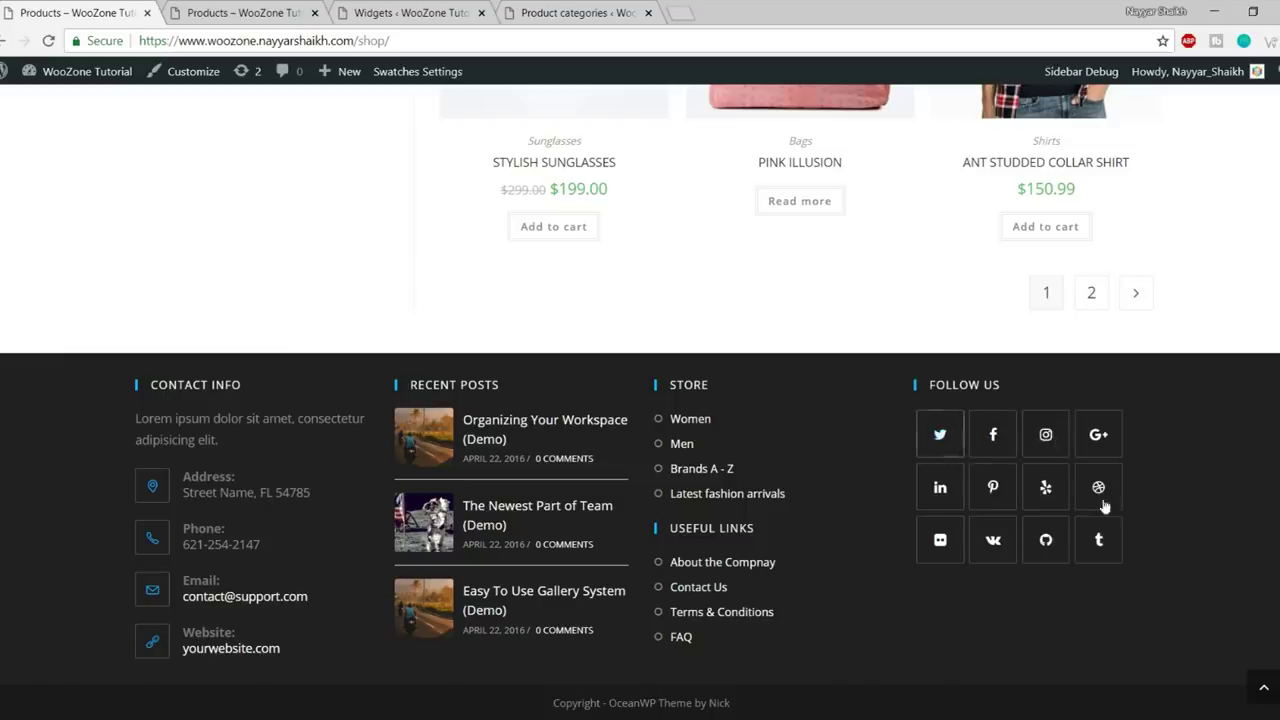
pyautogui.click(430, 12)
# Add a Social Icons widget to Footer 4.
pyautogui.scroll(10, 263, 366)
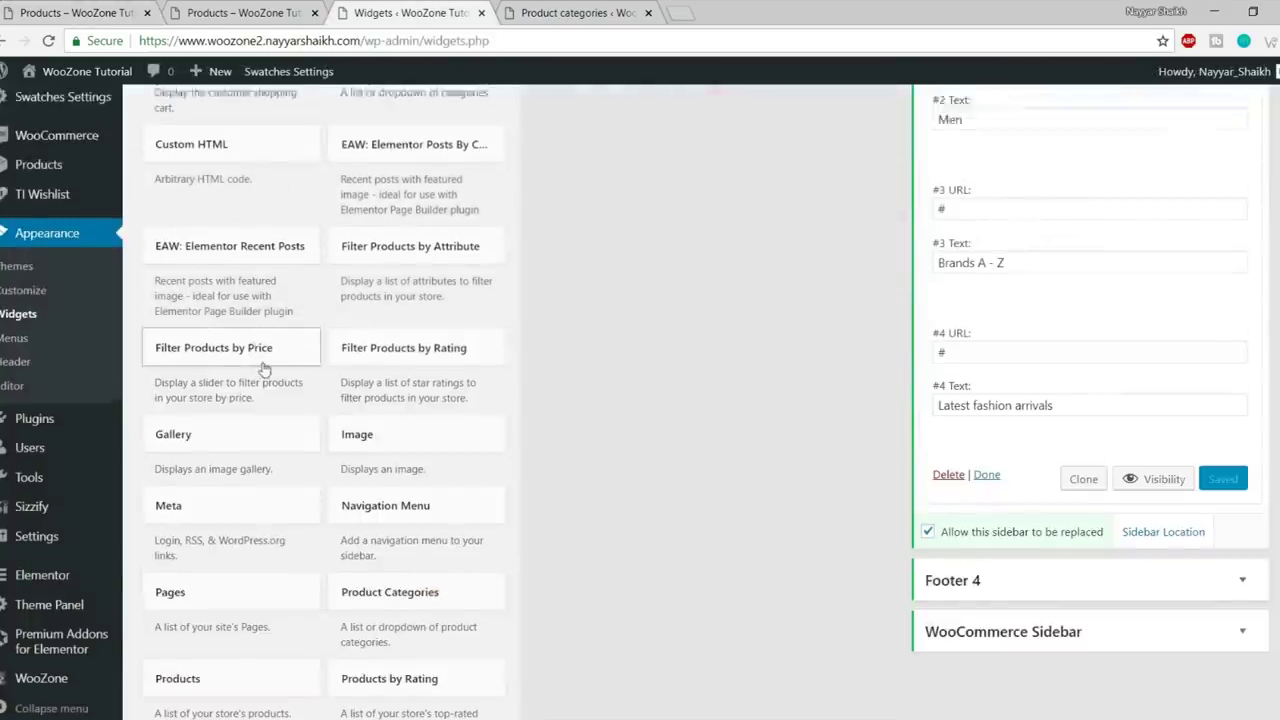
pyautogui.scroll(-5, 462, 356)
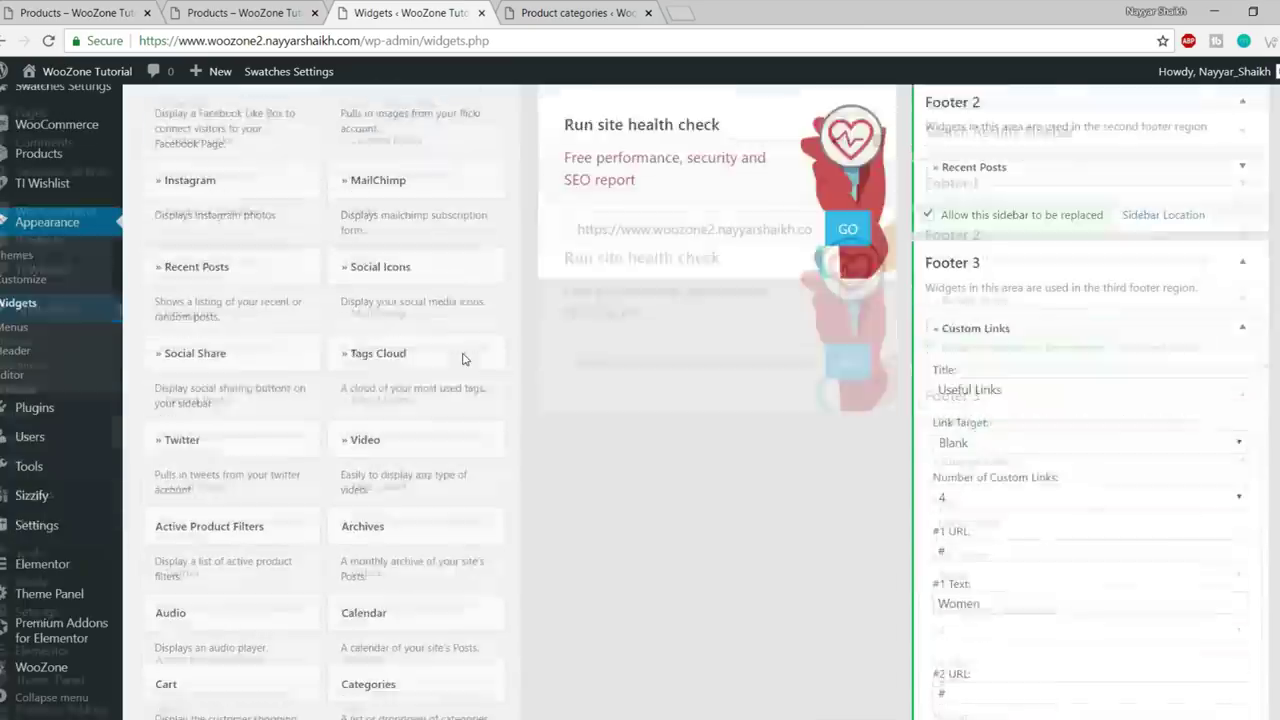
pyautogui.scroll(5, 543, 382)
pyautogui.scroll(3, 543, 382)
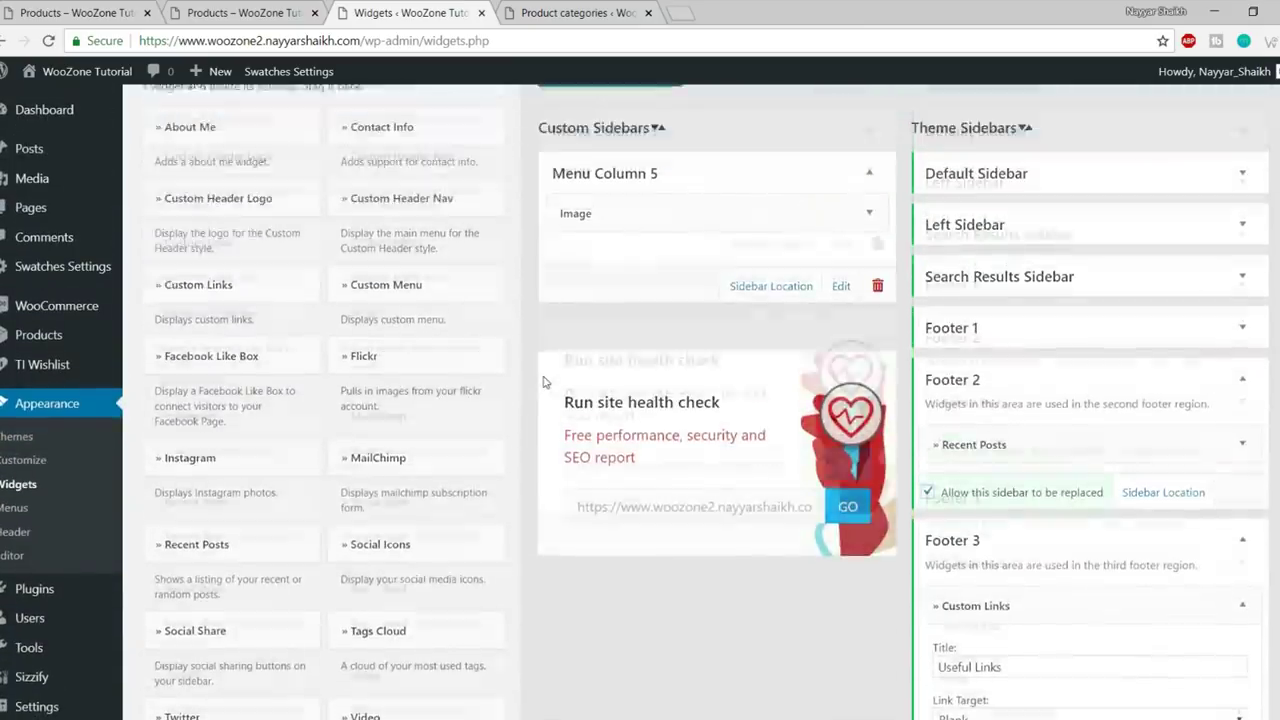
pyautogui.scroll(-1, 489, 350)
pyautogui.scroll(-2, 489, 350)
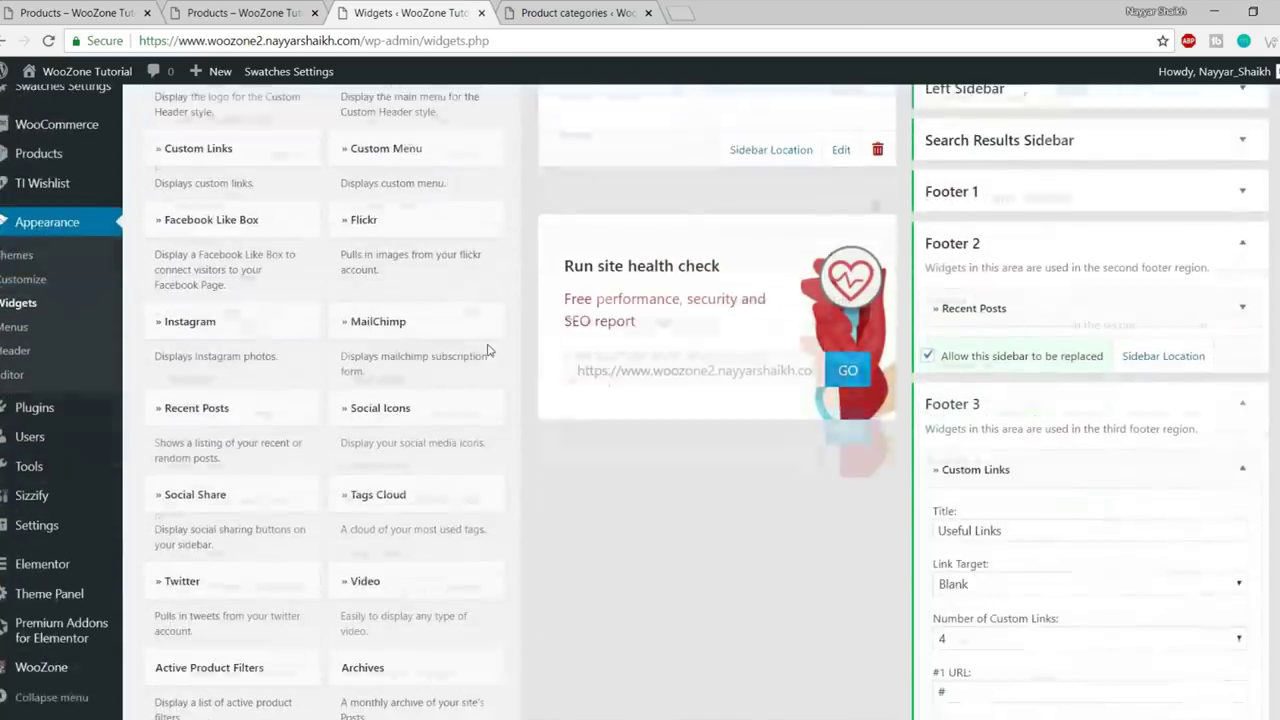
pyautogui.click(386, 430)
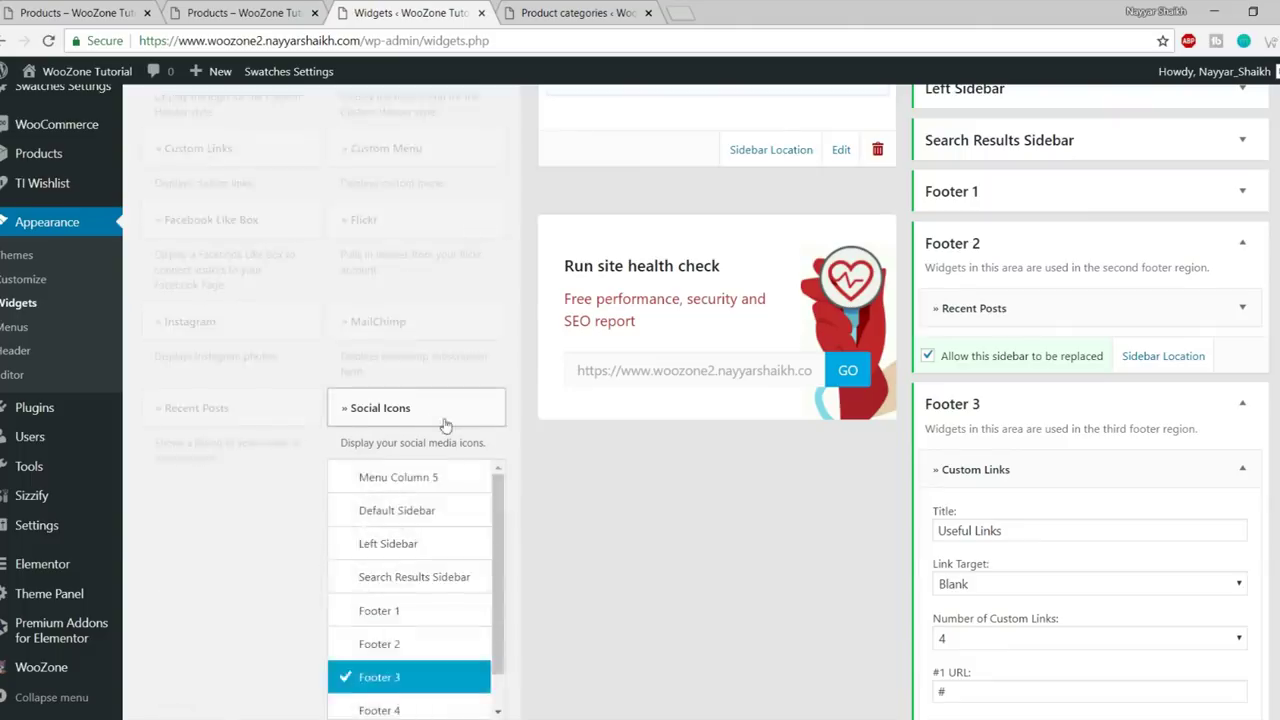
pyautogui.click(426, 451)
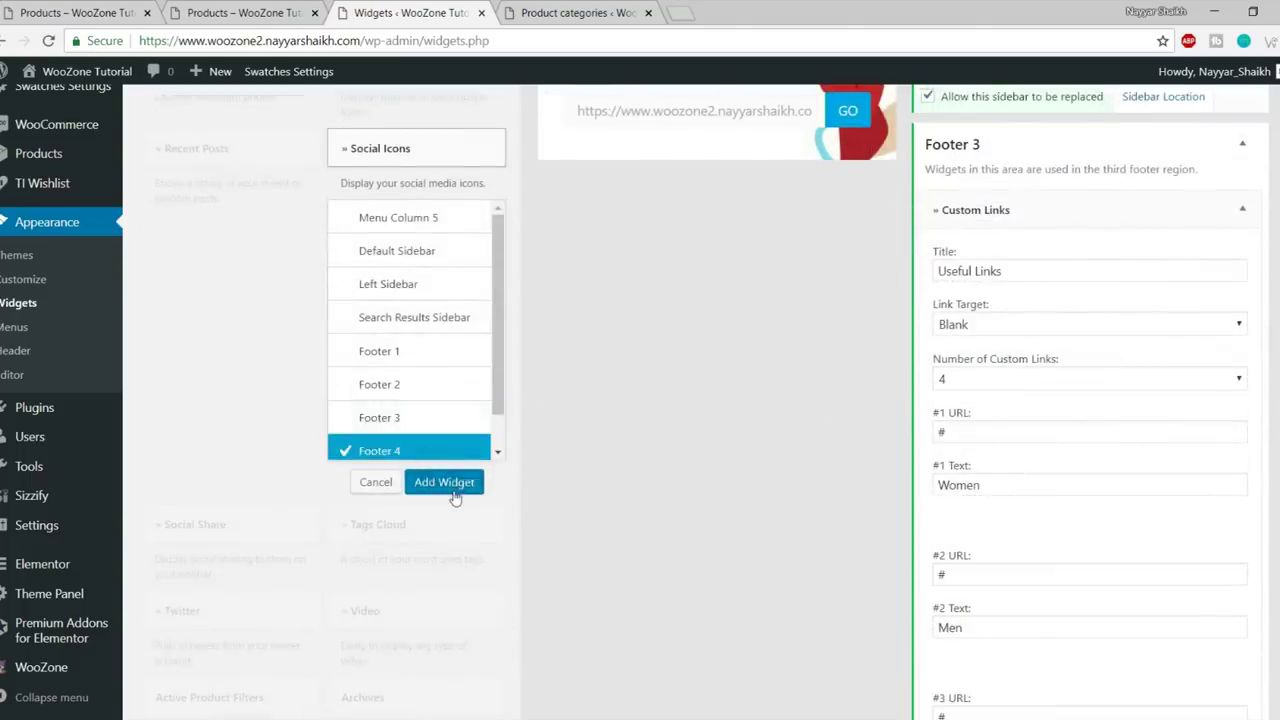
pyautogui.click(443, 482)
# Enter # as the Twitter, Facebook, Instagram and GooglePlus links.
pyautogui.scroll(-10, 924, 477)
pyautogui.click(1012, 312)
pyautogui.click(1005, 335)
pyautogui.click(991, 380)
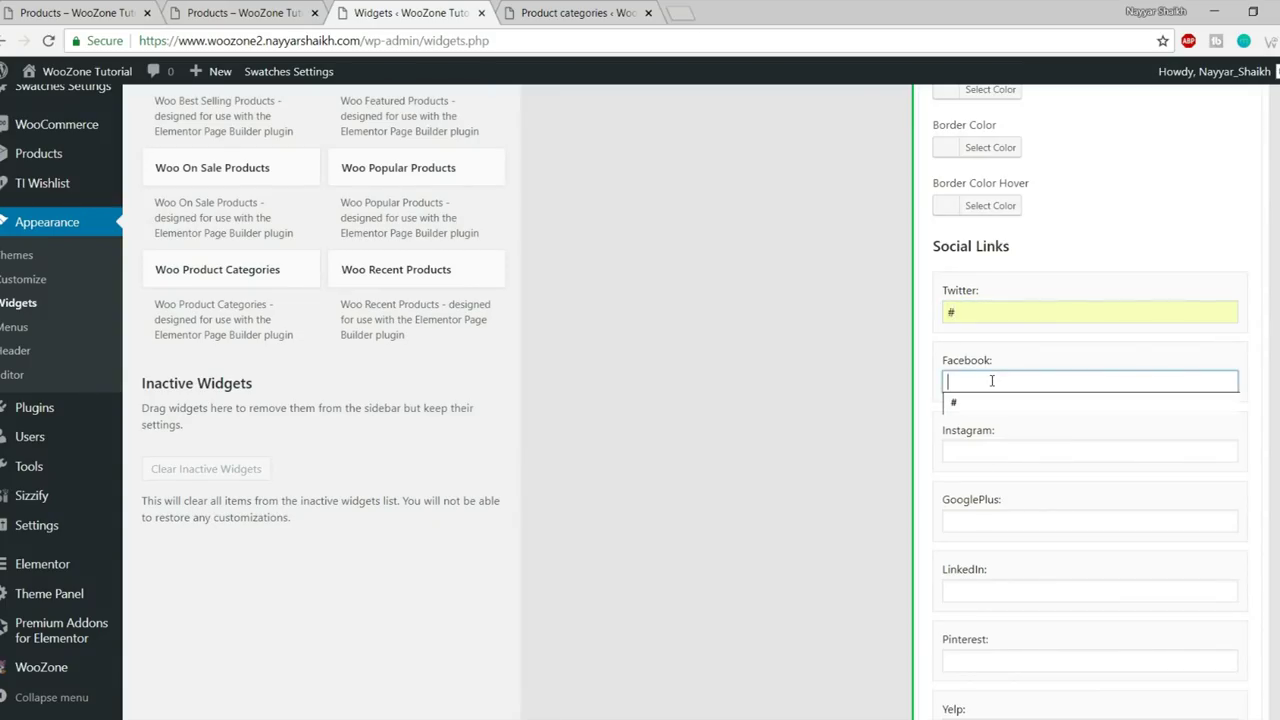
pyautogui.click(1000, 451)
pyautogui.write('#')
pyautogui.click(1000, 520)
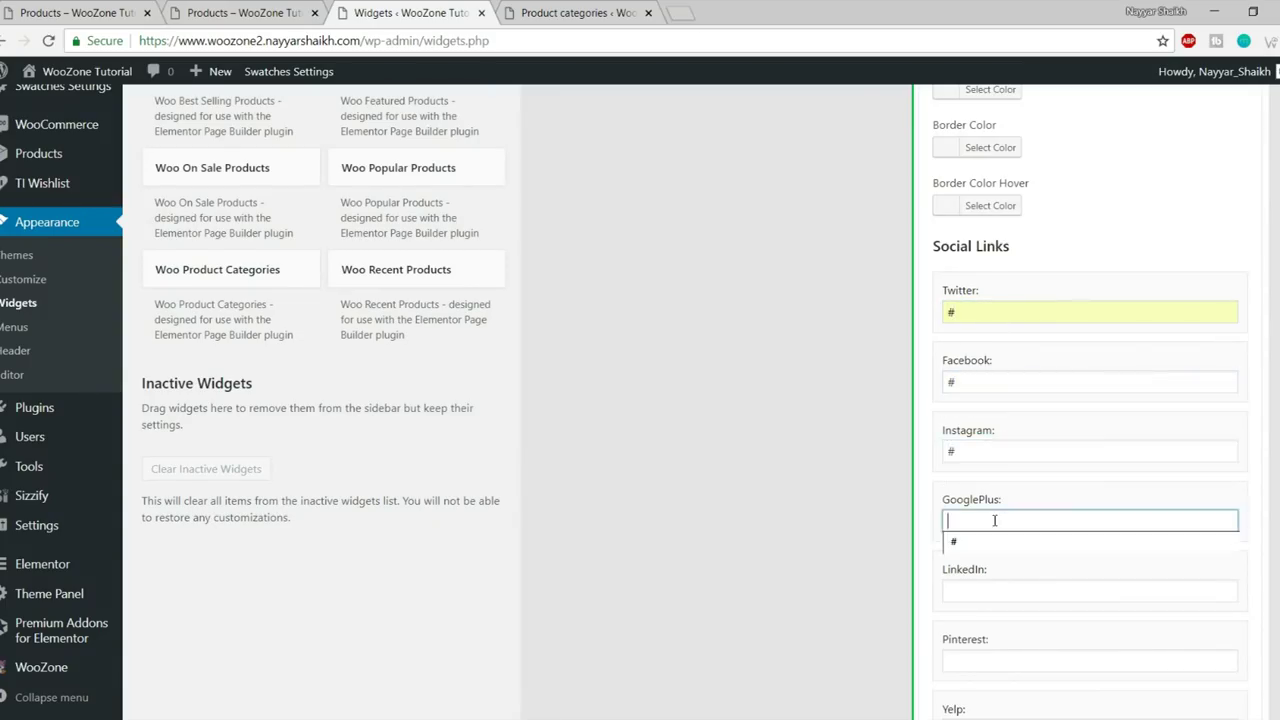
pyautogui.write('#')
# Enter # as the LinkedIn, Pinterest, Yelp and Dribbble links.
pyautogui.scroll(-3, 1100, 450)
pyautogui.click(1019, 331)
pyautogui.write('#')
pyautogui.click(1006, 401)
pyautogui.write('#')
pyautogui.click(1010, 470)
pyautogui.write('#')
pyautogui.scroll(-3, 1100, 466)
pyautogui.click(1011, 291)
pyautogui.write('#')
# Enter # for Flickr, VK, GitHub and Tumblr, then save the Social Icons widget.
pyautogui.click(990, 352)
pyautogui.write('#')
pyautogui.click(997, 418)
pyautogui.write('#')
pyautogui.click(1003, 488)
pyautogui.write('#')
pyautogui.click(1006, 556)
pyautogui.write('#')
pyautogui.scroll(-5, 1057, 560)
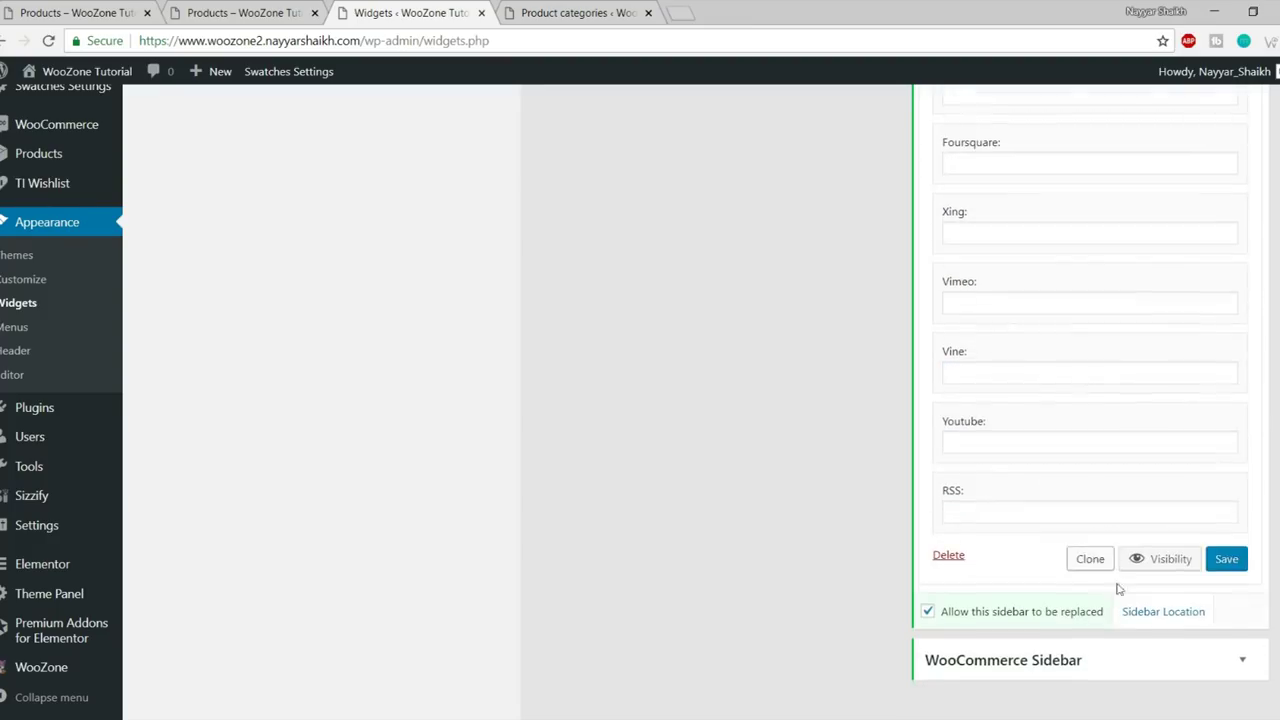
pyautogui.click(1216, 555)
pyautogui.click(305, 10)
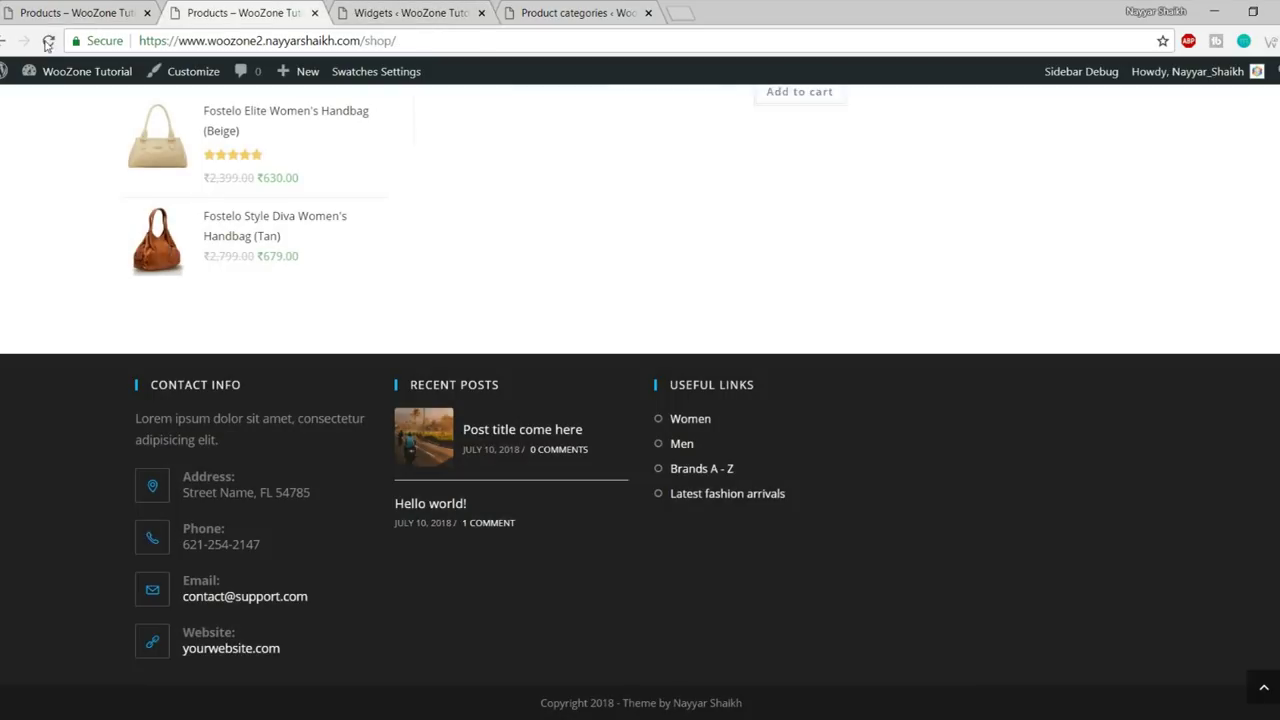
# Reload the shop page to show the four-column footer, then go to the store home page.
pyautogui.click(47, 42)
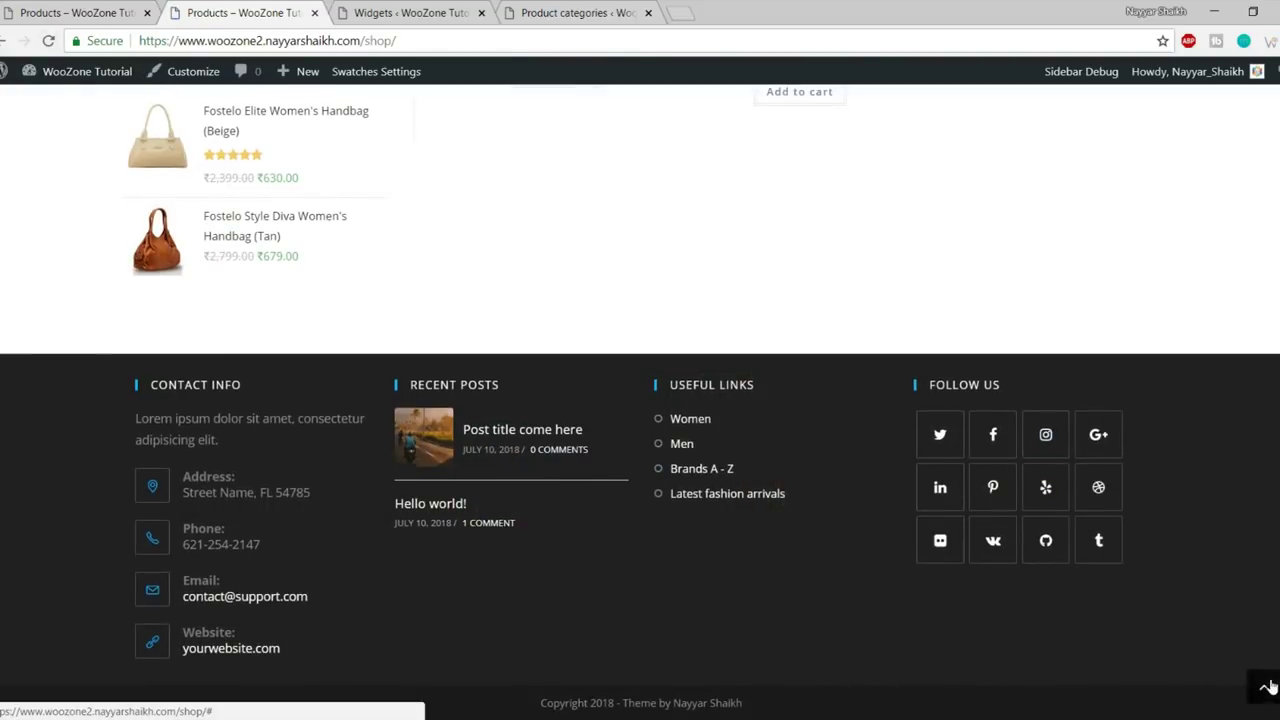
pyautogui.click(1263, 687)
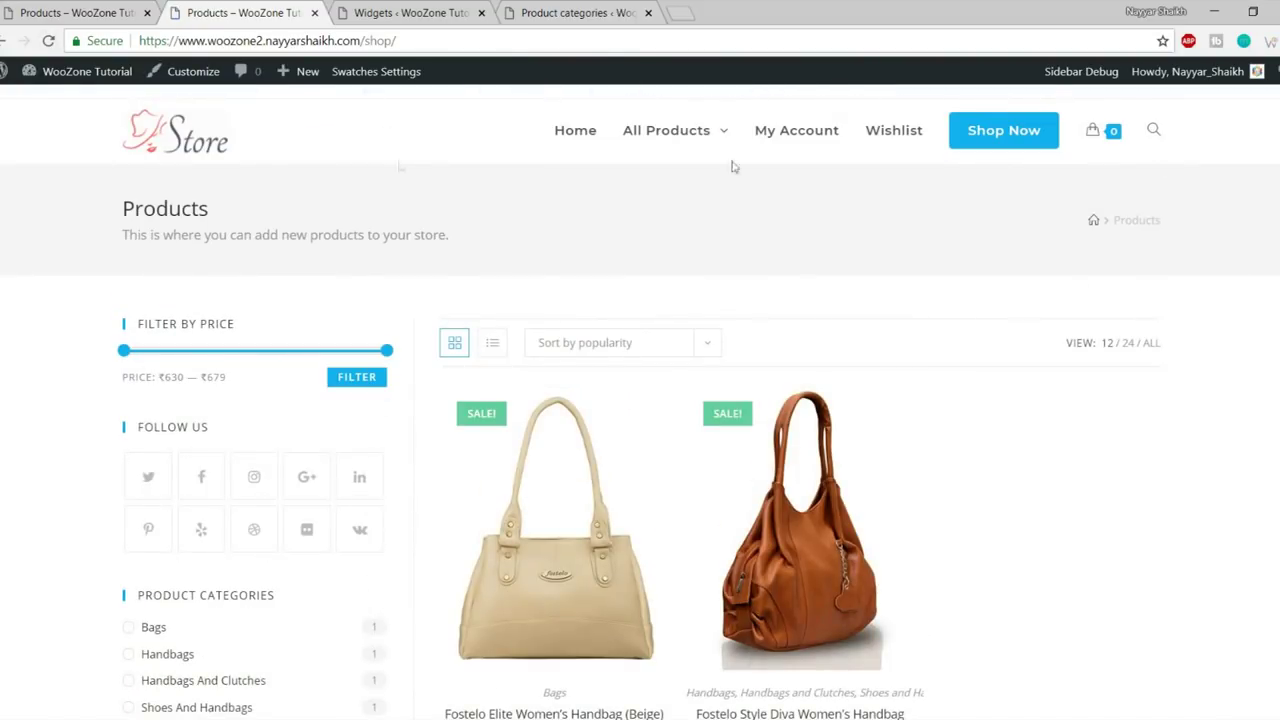
pyautogui.click(188, 155)
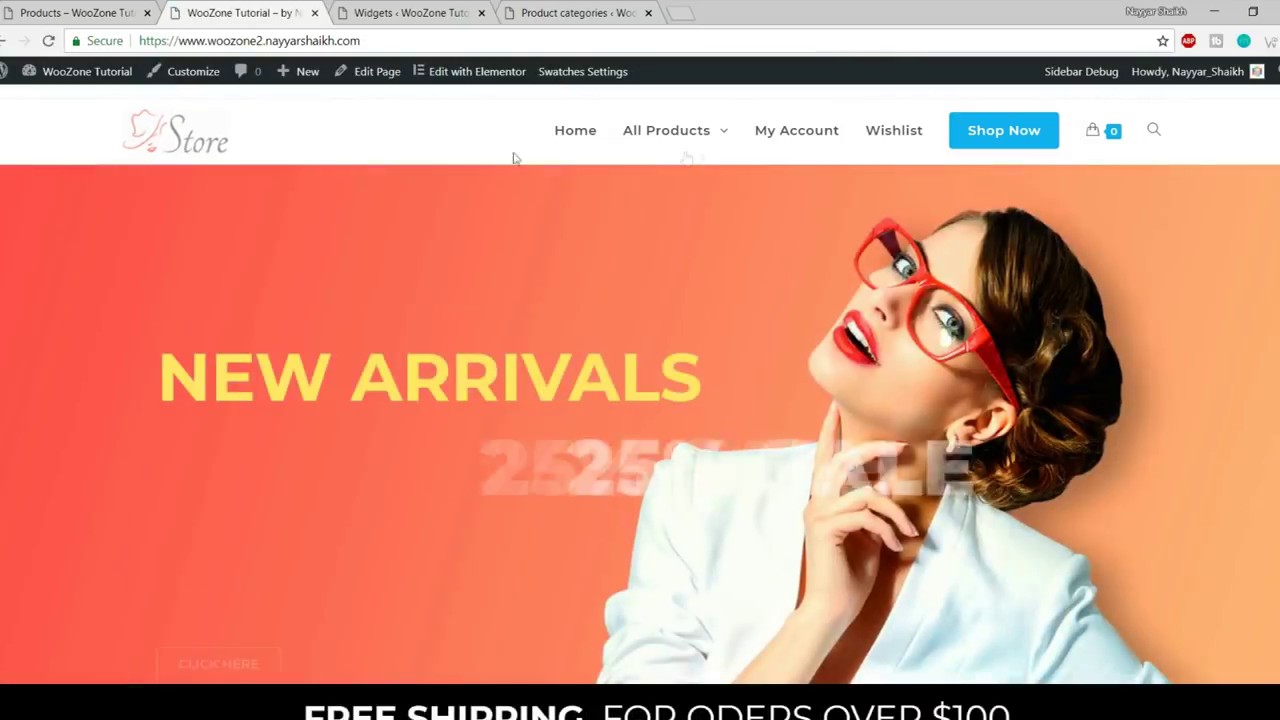
# Open a YouTube channel page in a new browser tab beside the store.
pyautogui.moveTo(703, 161)
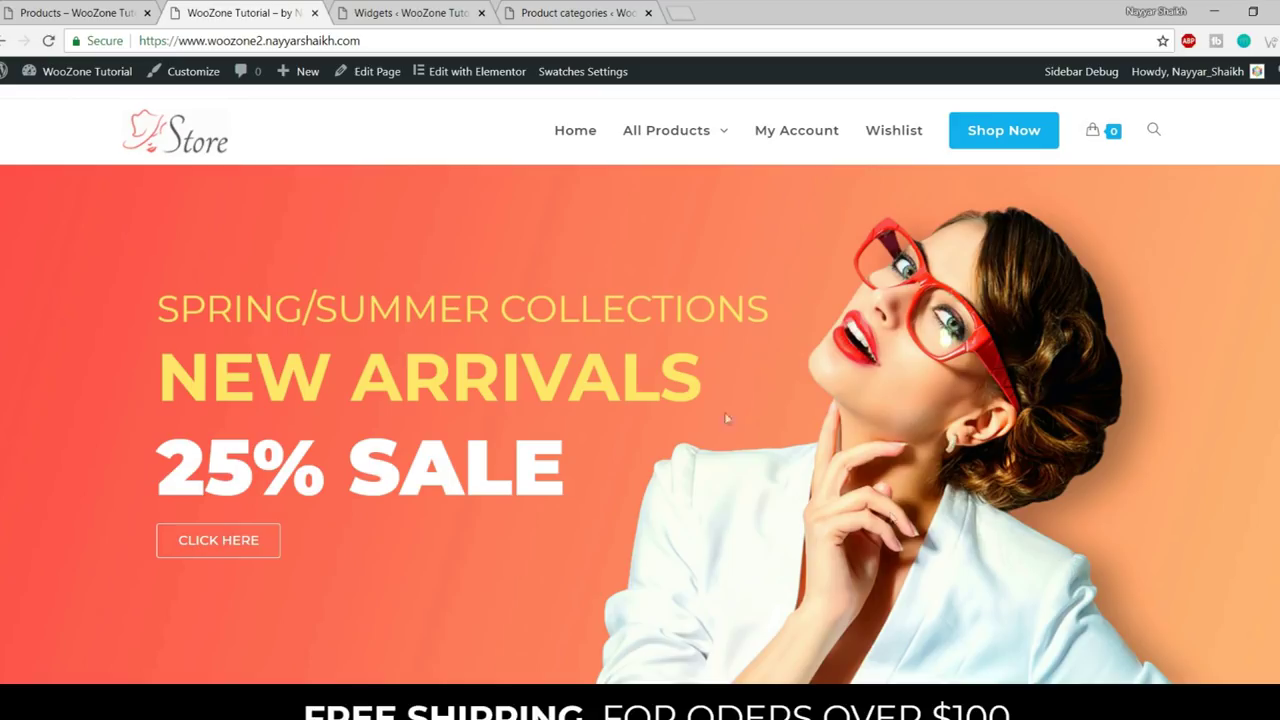
pyautogui.click(683, 13)
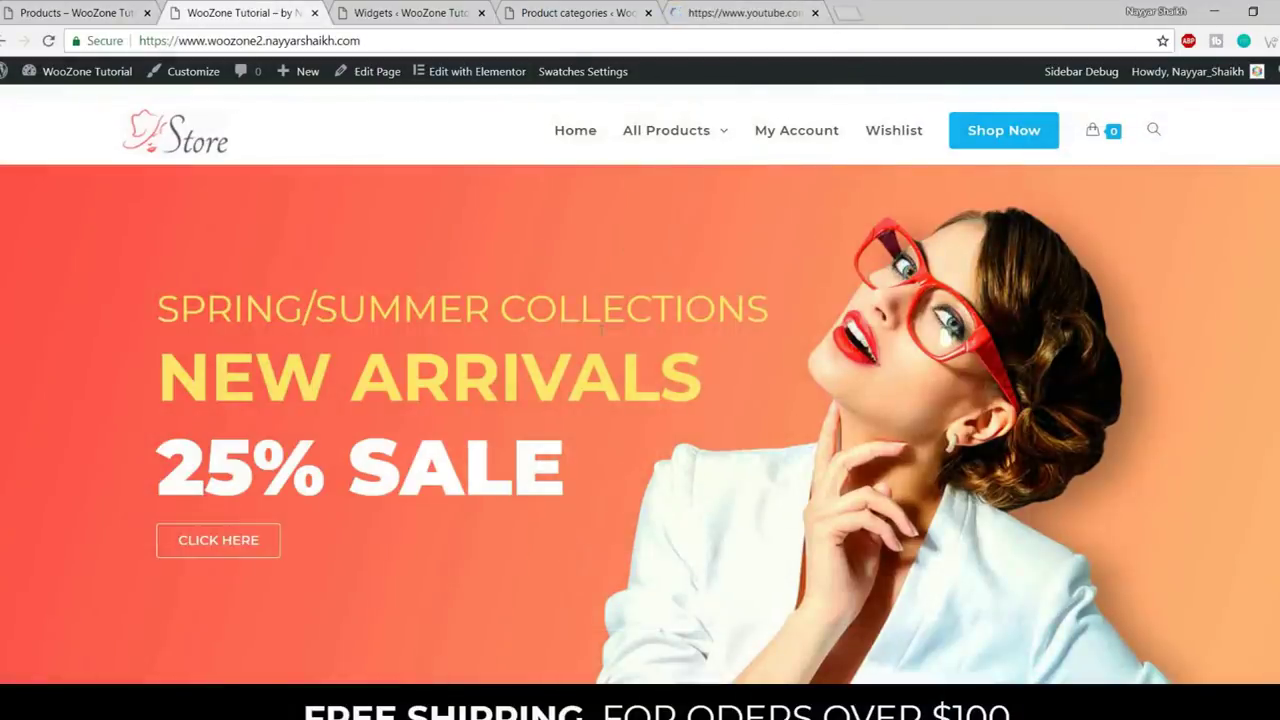
pyautogui.scroll(-10, 951, 451)
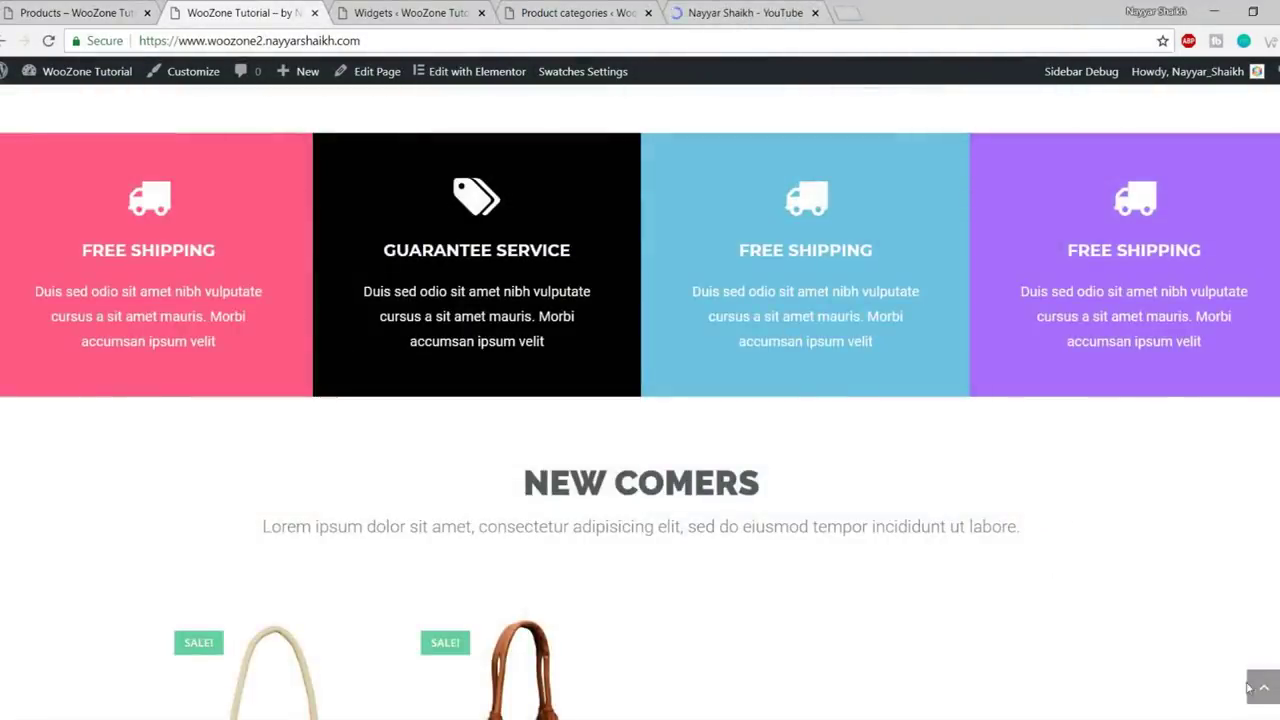
pyautogui.click(1250, 688)
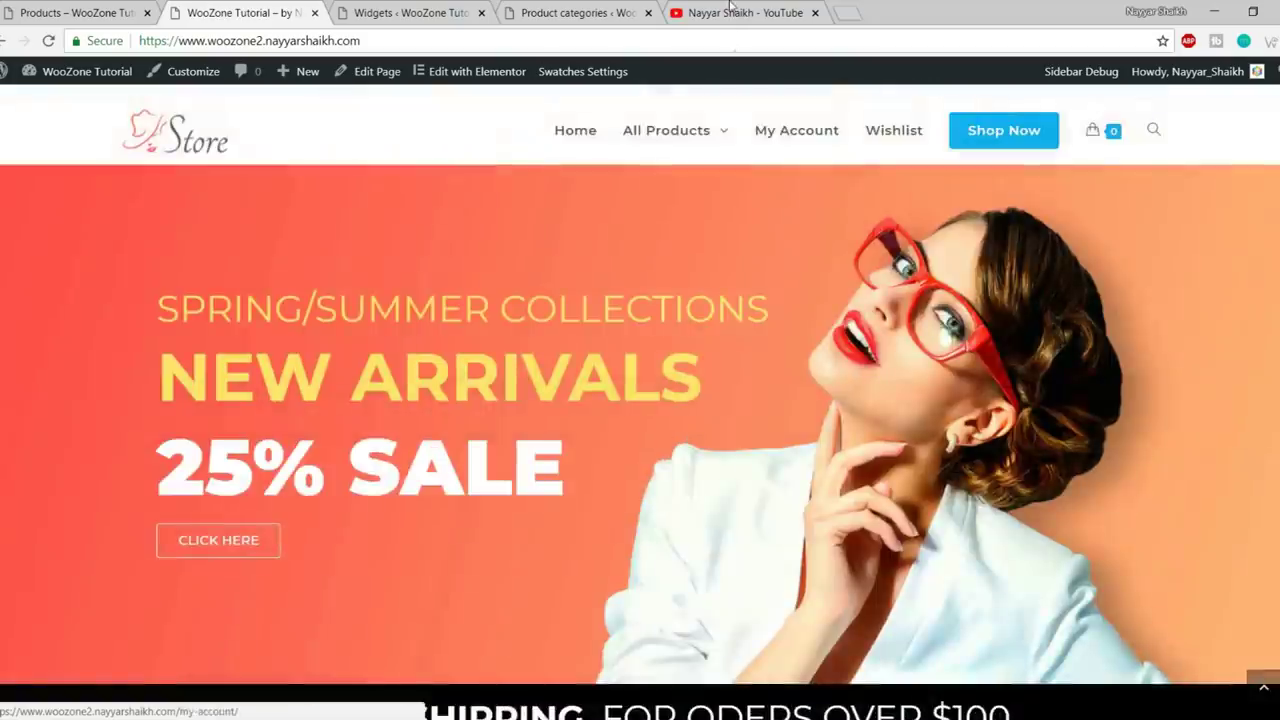
pyautogui.click(735, 12)
pyautogui.scroll(-3, 1010, 196)
# Search YouTube for the channel owner's name plus 'elementor' and browse the matching tutorial videos.
pyautogui.scroll(3, 1008, 194)
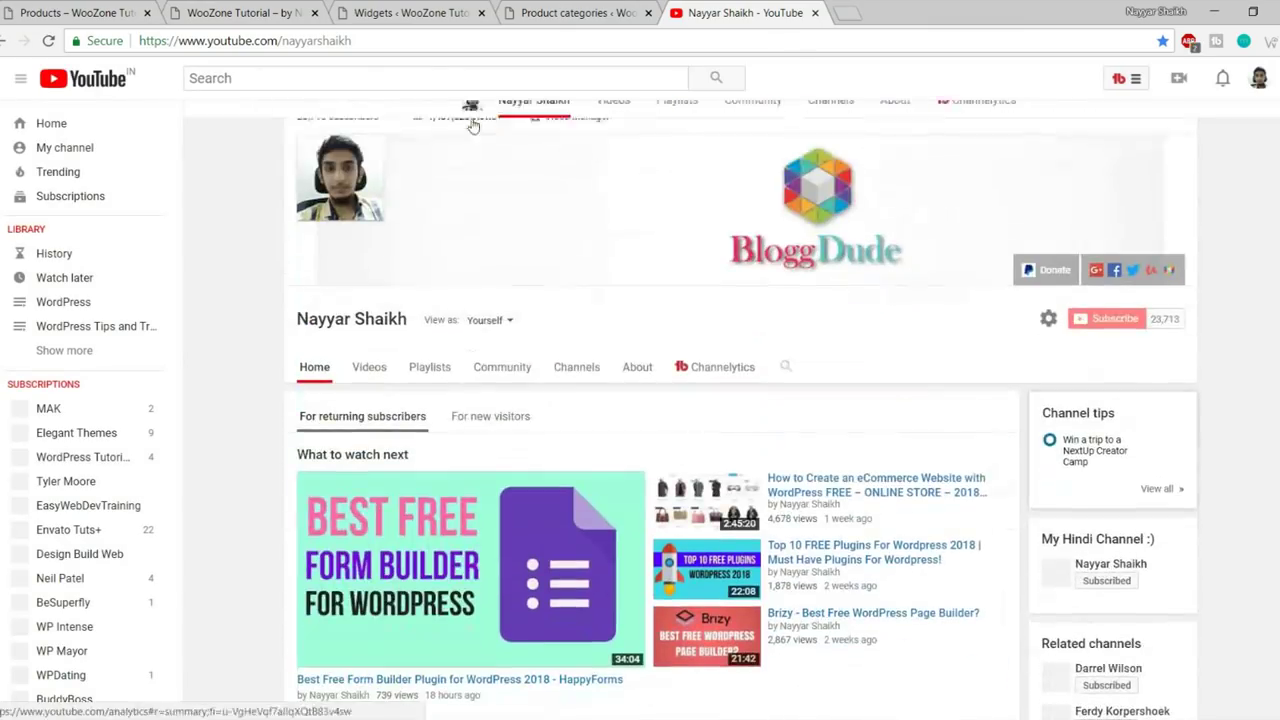
pyautogui.click(403, 72)
pyautogui.write('nay')
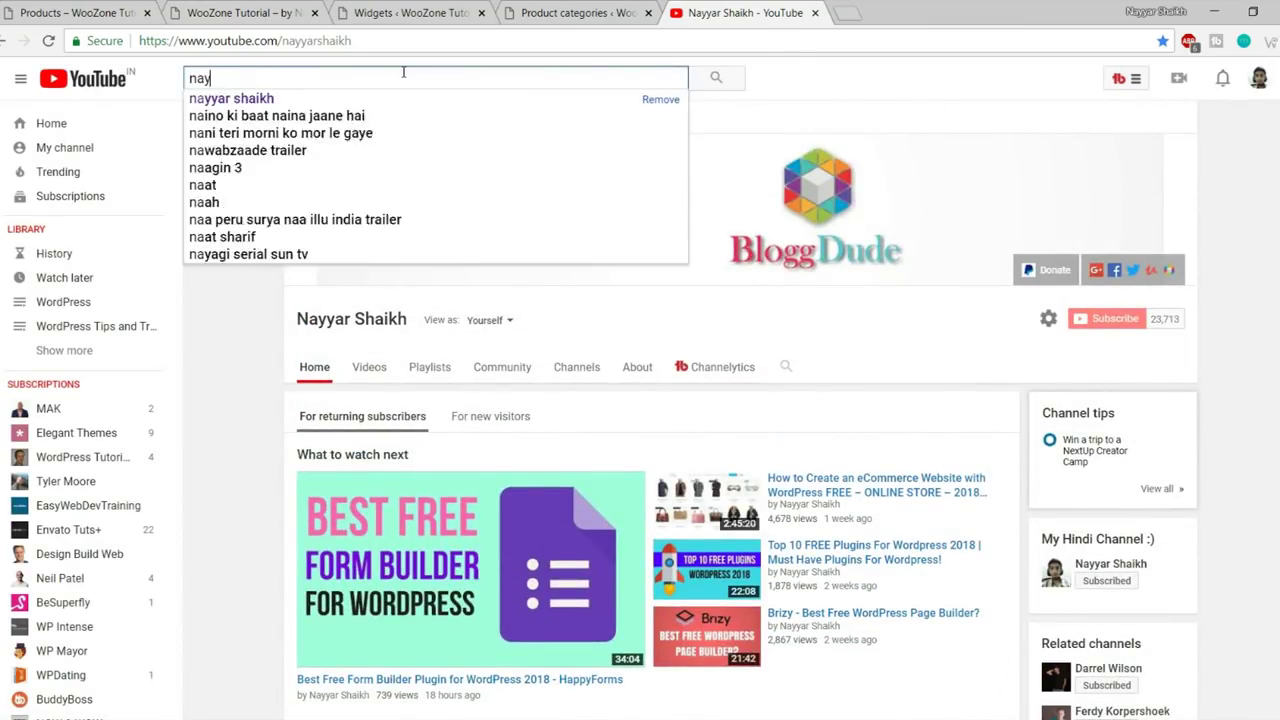
pyautogui.write('yar shaikh elementor')
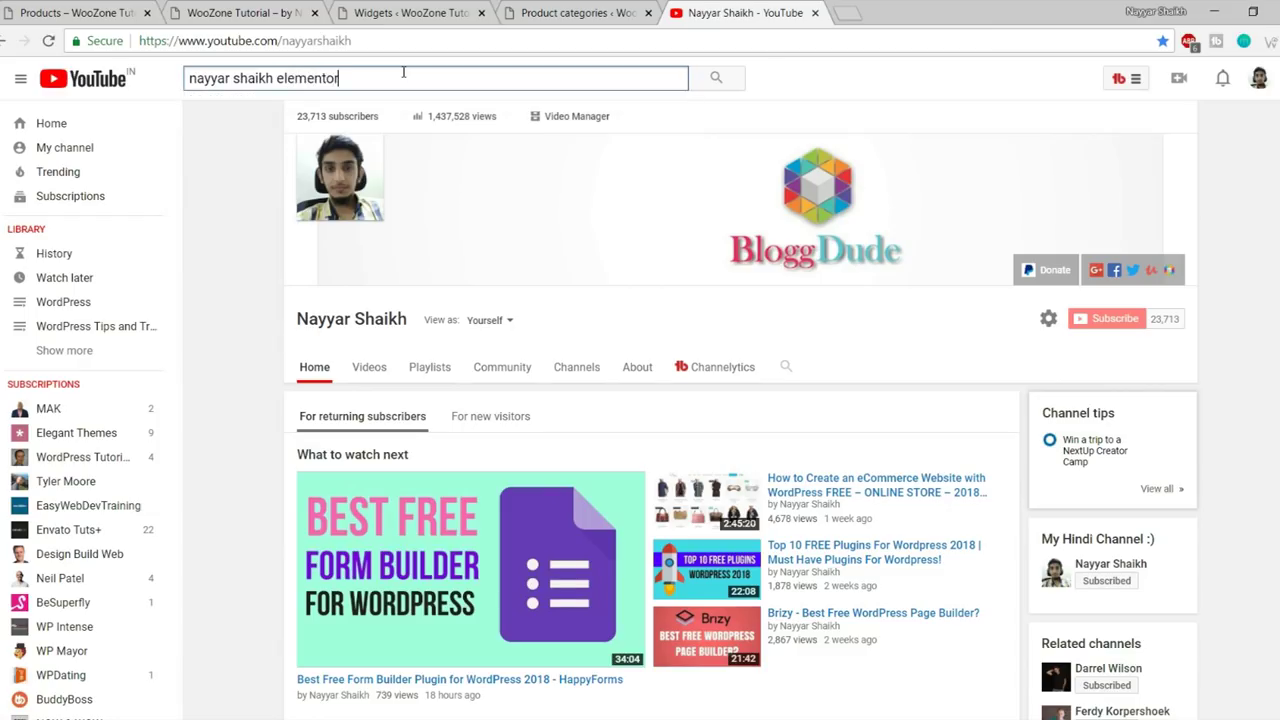
pyautogui.press('Return')
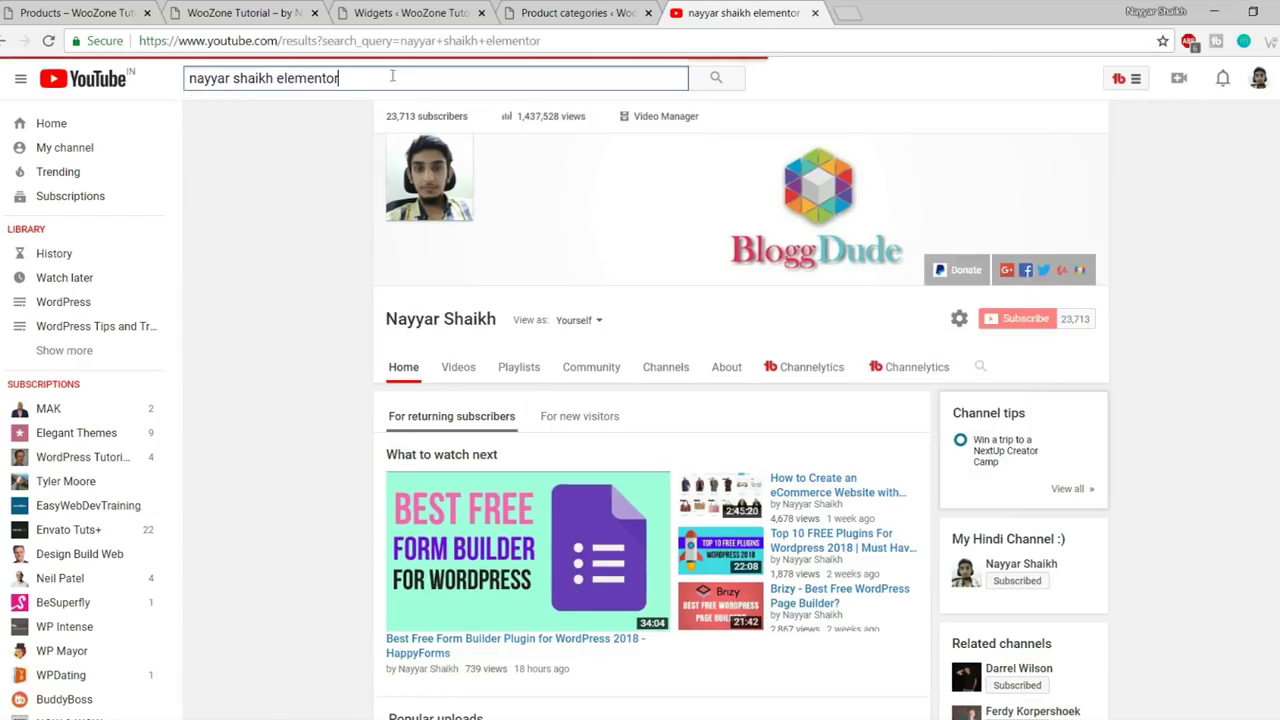
pyautogui.scroll(-1, 949, 263)
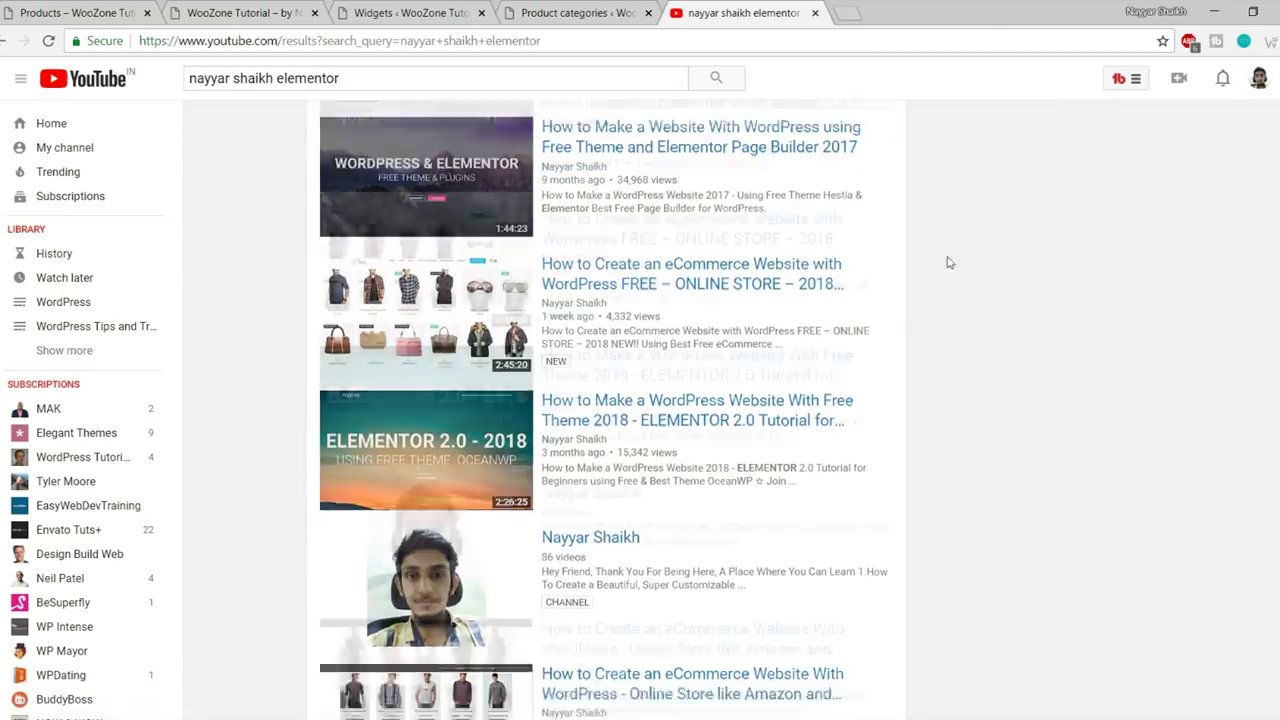
pyautogui.scroll(1, 1170, 360)
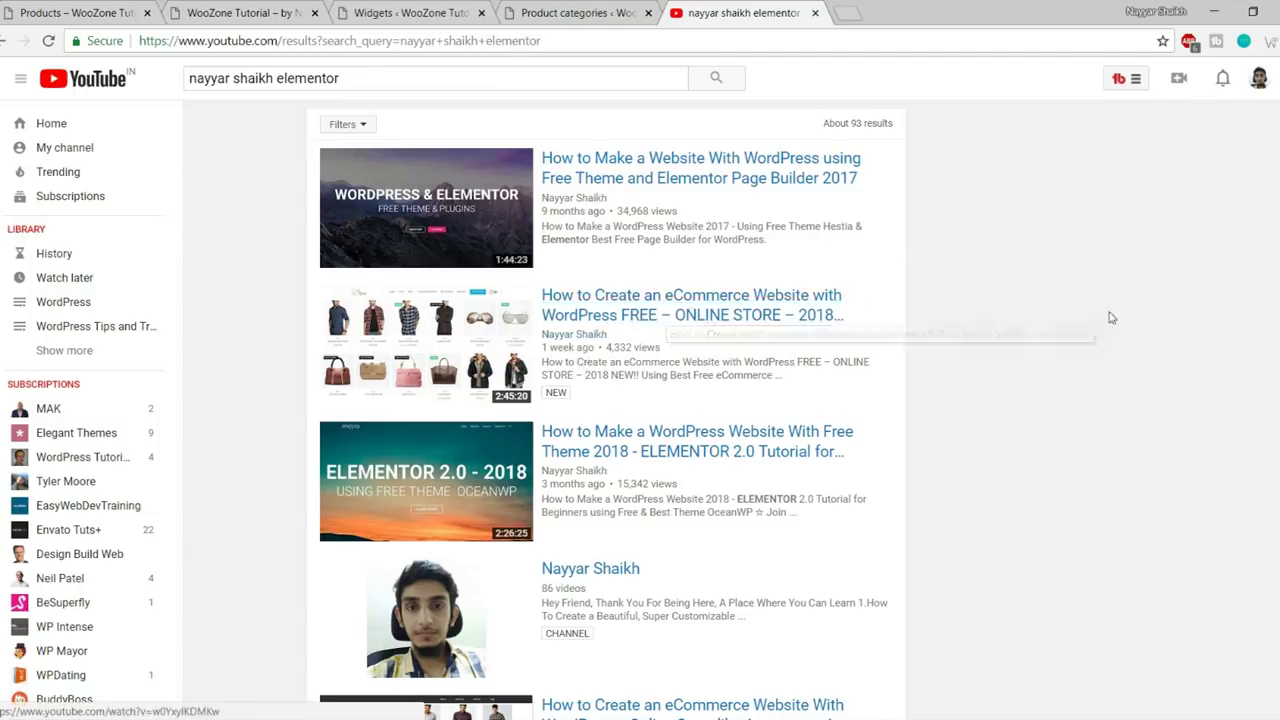
pyautogui.scroll(-2, 677, 357)
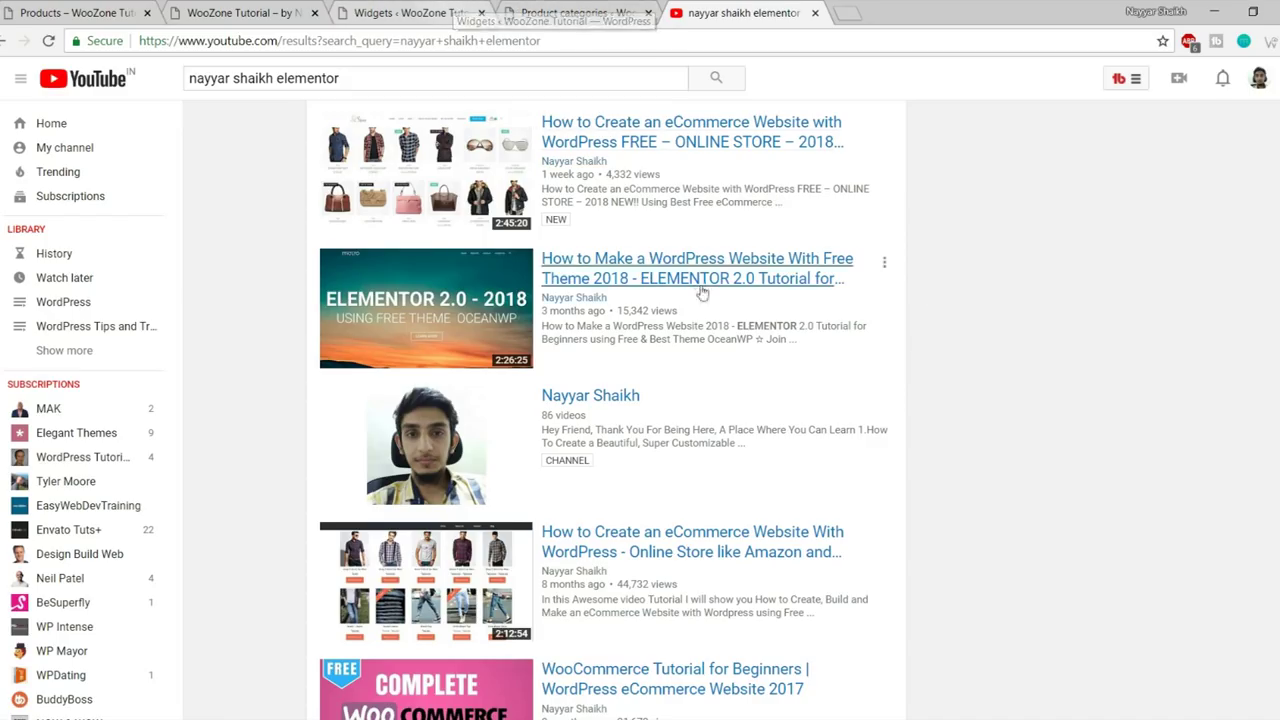
pyautogui.click(412, 10)
# Bring up the WooZone Tutorial store home page and scroll past the NEW COMERS products and back.
pyautogui.click(207, 10)
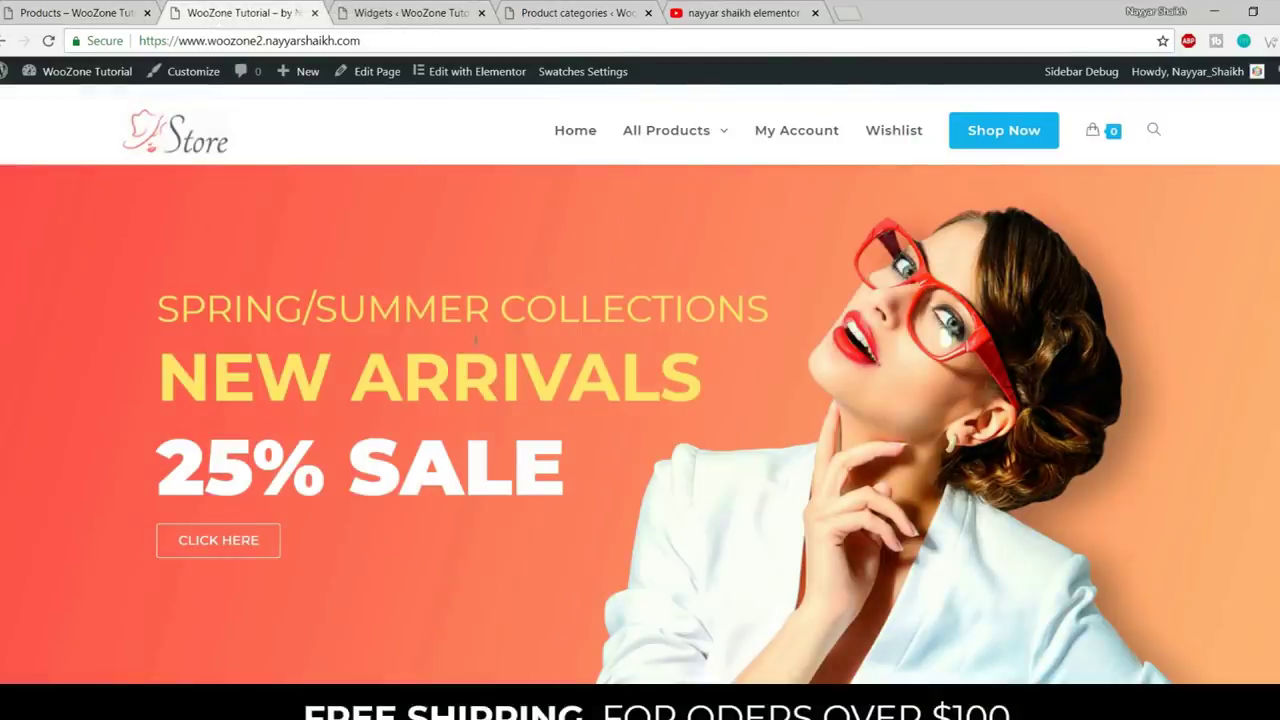
pyautogui.scroll(-10, 640, 400)
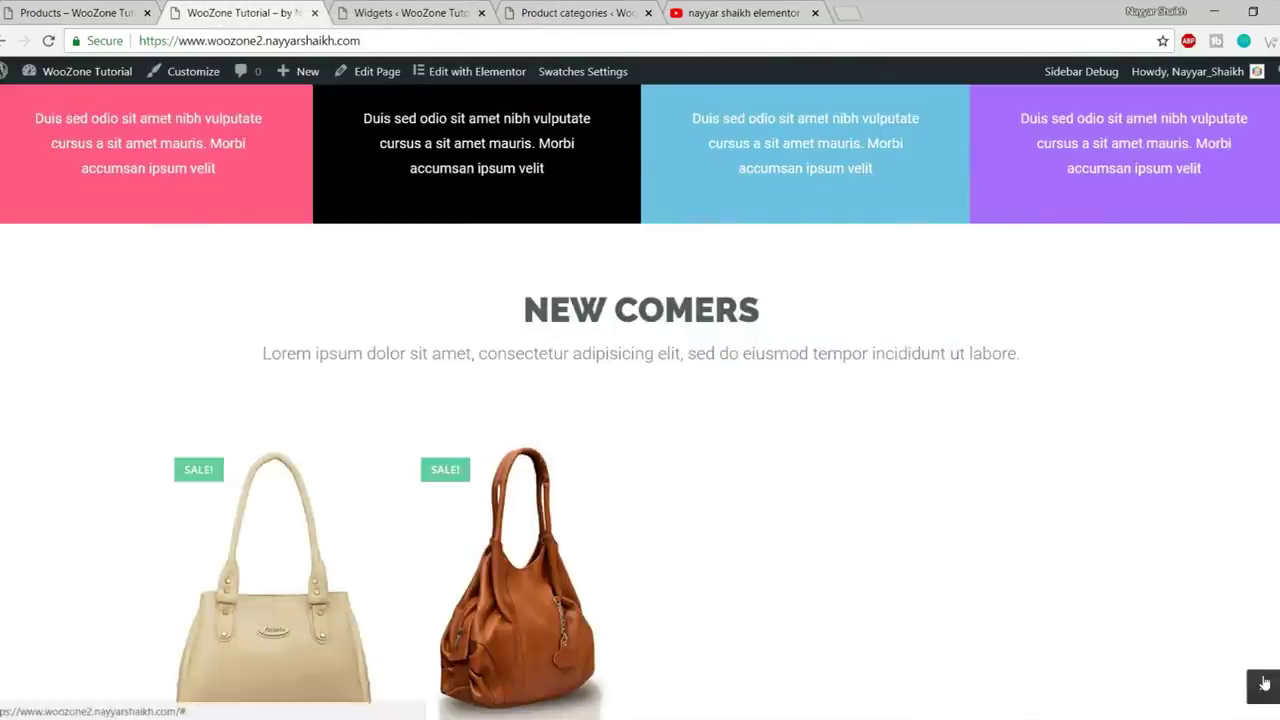
pyautogui.scroll(10, 1214, 614)
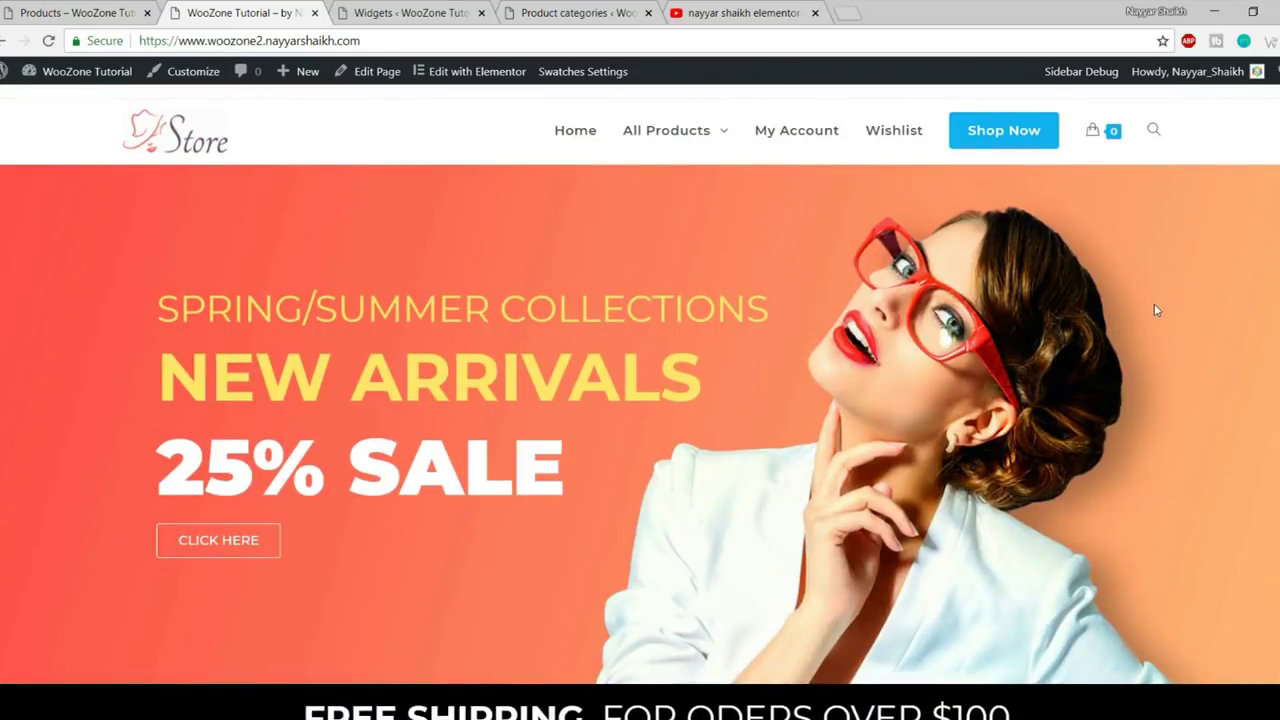